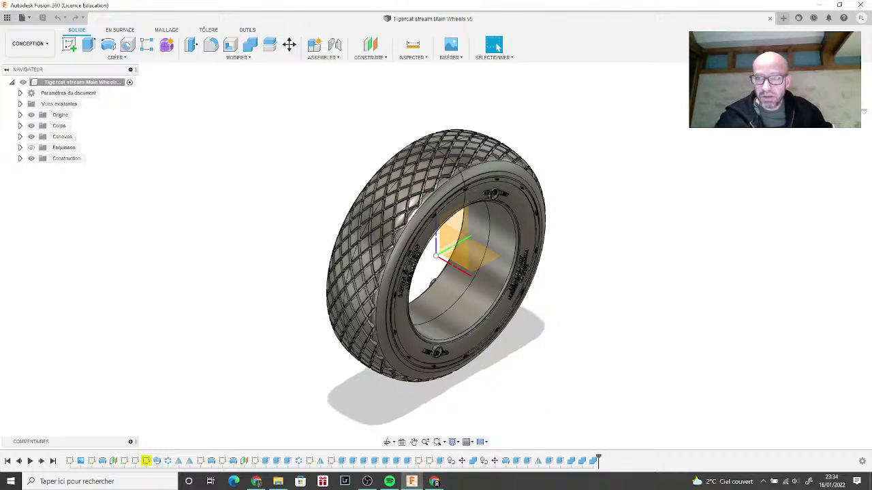
Step: Examine the tyre's tread and sidewall from the edge-on, side and isometric views
{"action": "middle_click_drag", "start_coordinate": [863, 109], "coordinate": [737, 144], "text": "shift"}
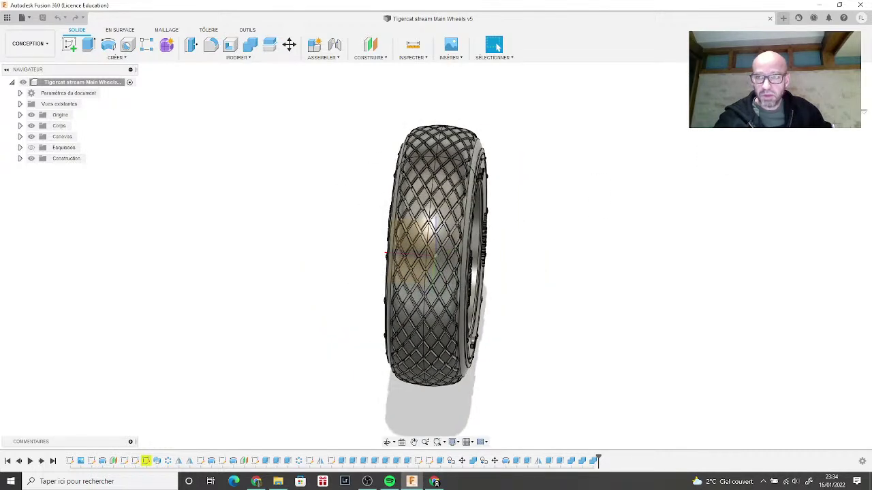
{"action": "left_click", "coordinate": [838, 75]}
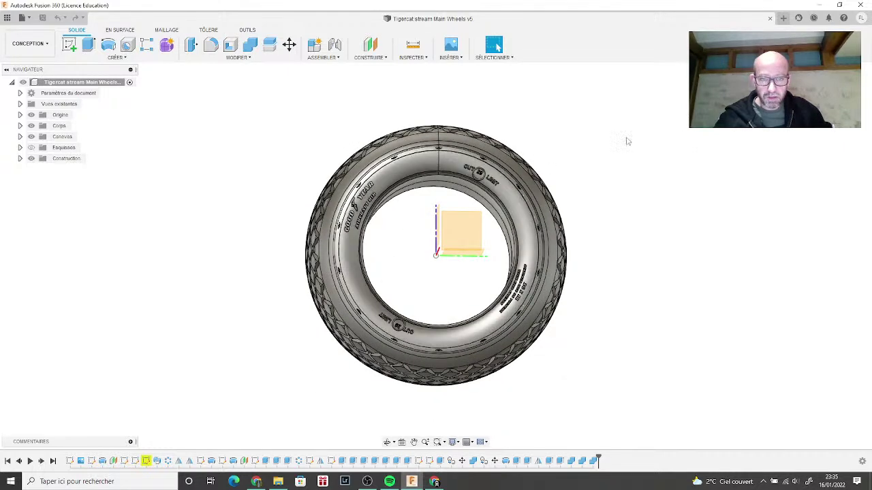
{"action": "left_click", "coordinate": [860, 102]}
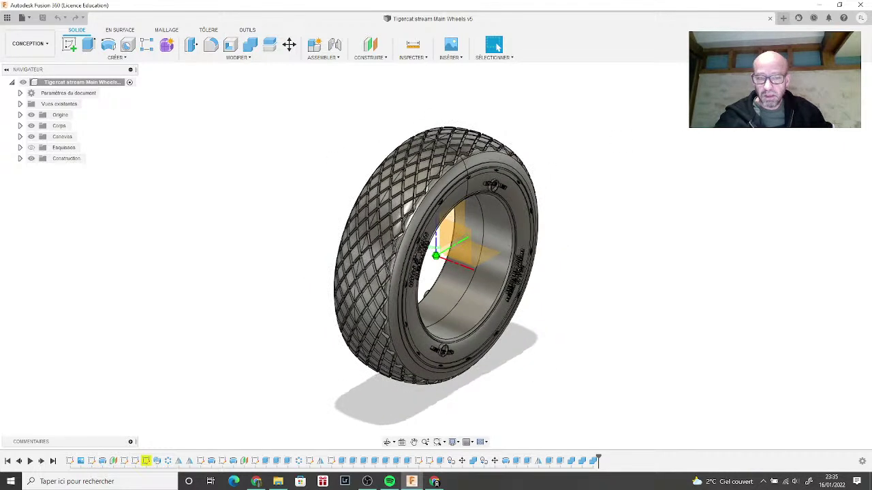
{"action": "scroll", "coordinate": [503, 235], "scroll_direction": "down", "scroll_amount": 3}
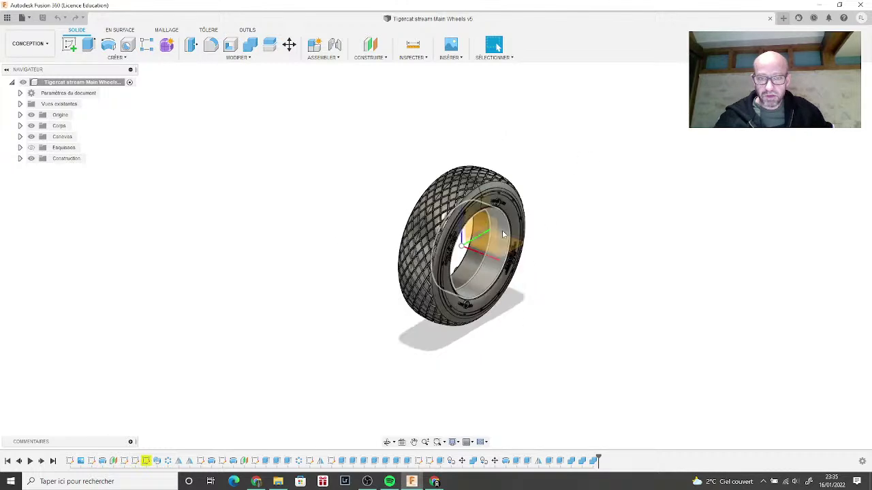
{"action": "scroll", "coordinate": [503, 235], "scroll_direction": "up", "scroll_amount": 5}
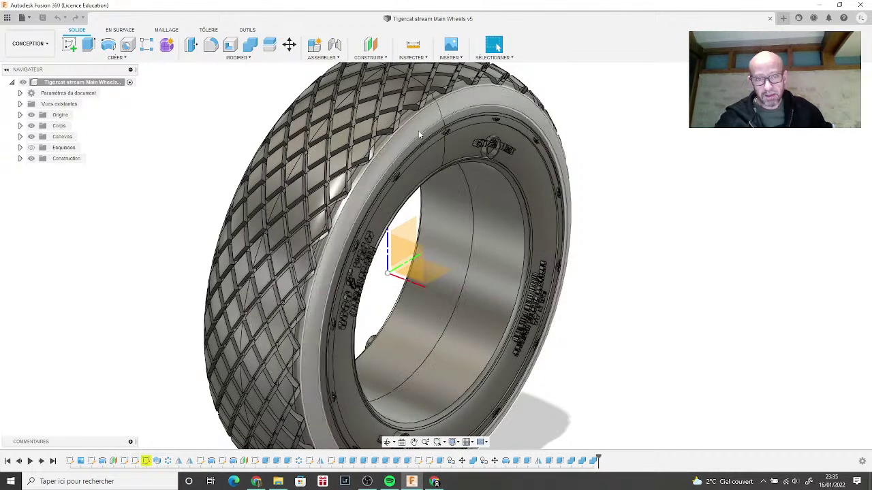
{"action": "scroll", "coordinate": [375, 136], "scroll_direction": "down", "scroll_amount": 2}
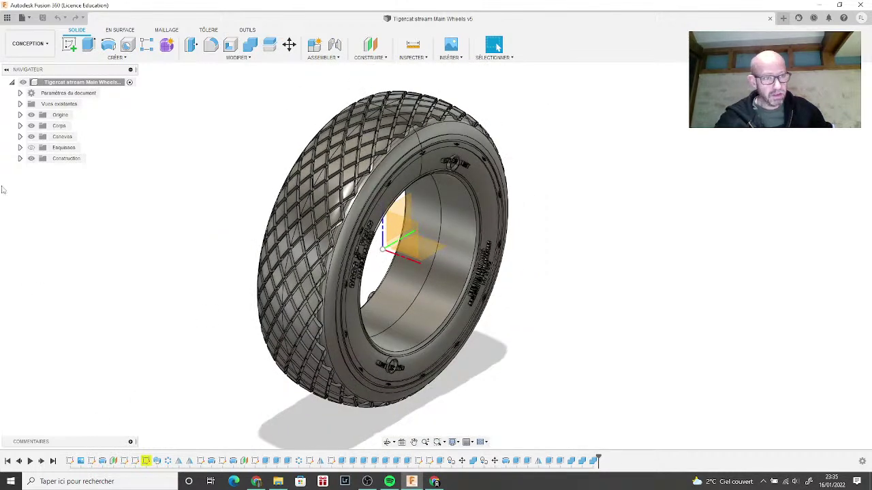
Step: Turn on the Esquisses folder's visibility and show Esquisse3 and Esquisse4 over the tyre
{"action": "left_click", "coordinate": [31, 147]}
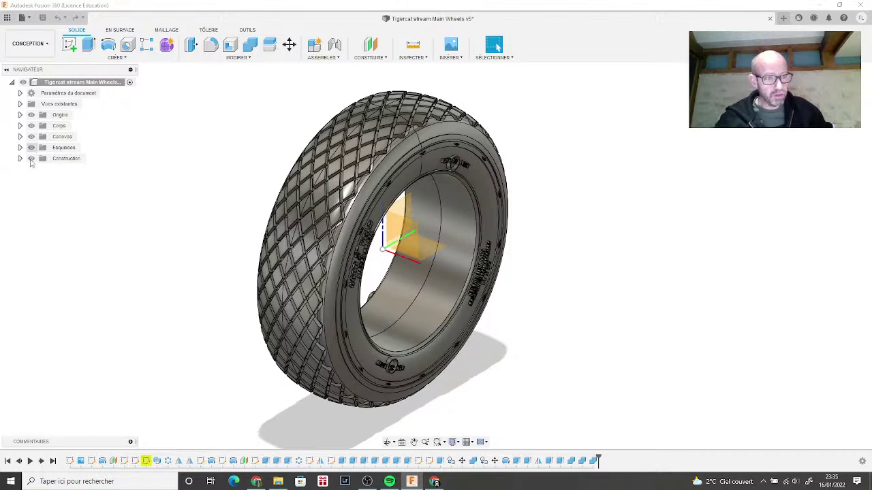
{"action": "left_click", "coordinate": [21, 149]}
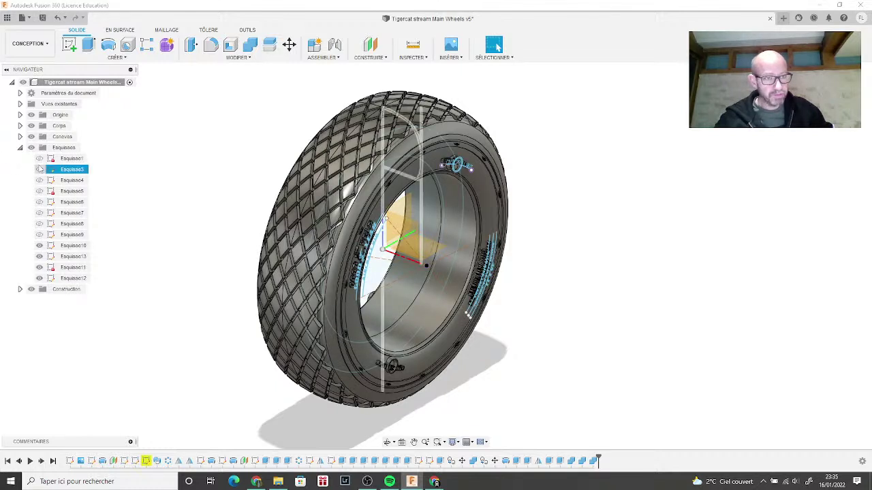
{"action": "left_click", "coordinate": [38, 169]}
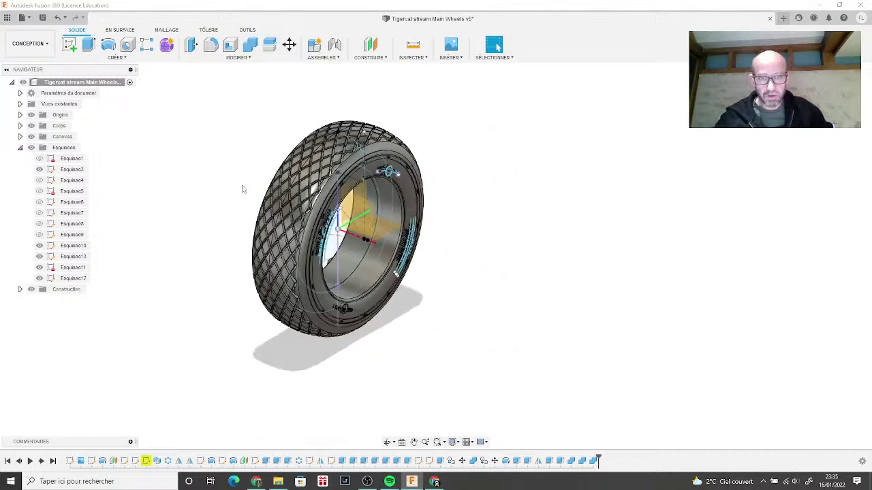
{"action": "scroll", "coordinate": [433, 170], "scroll_direction": "up", "scroll_amount": 5}
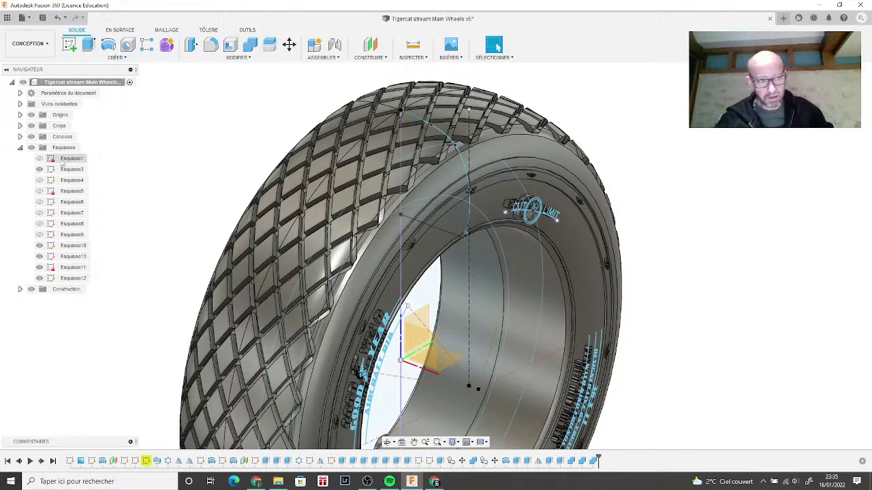
{"action": "scroll", "coordinate": [163, 196], "scroll_direction": "down", "scroll_amount": 2}
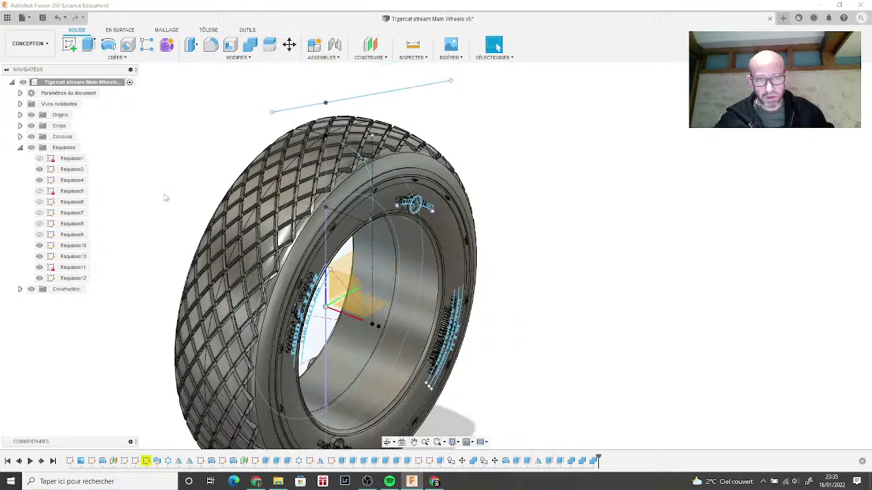
{"action": "middle_click_drag", "start_coordinate": [186, 150], "coordinate": [266, 175]}
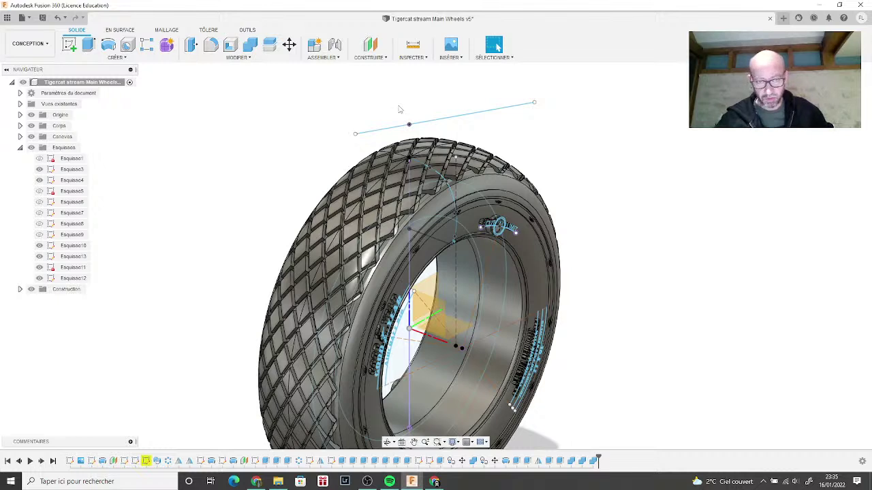
{"action": "left_click", "coordinate": [440, 120]}
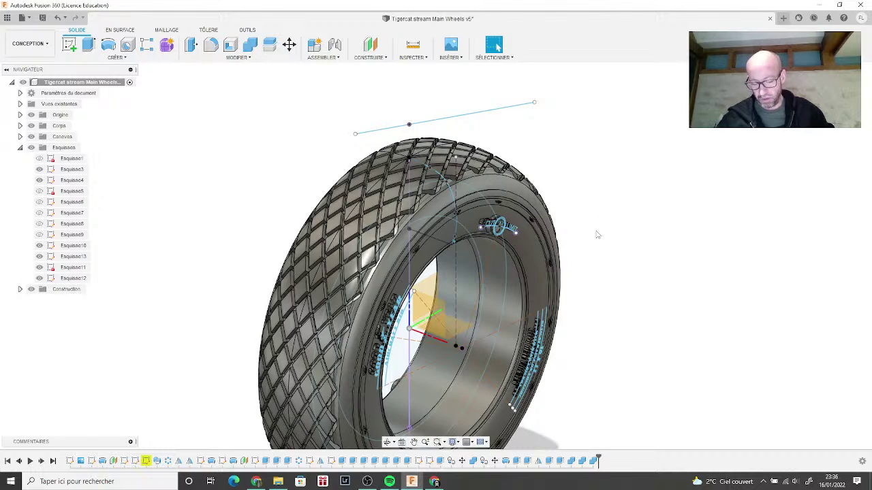
{"action": "scroll", "coordinate": [597, 235], "scroll_direction": "up", "scroll_amount": 3}
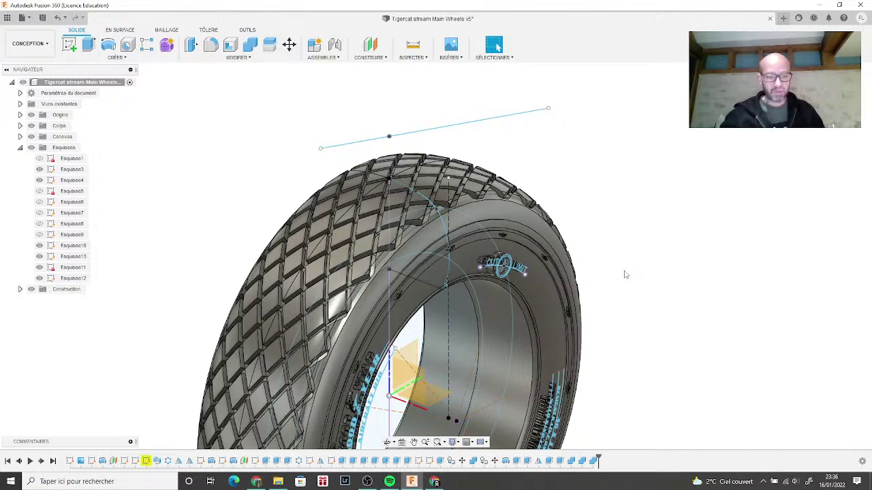
Step: Switch to File Explorer and open the Tigercat Main wheels folder inside the Tigercat folder
{"action": "left_click", "coordinate": [280, 482]}
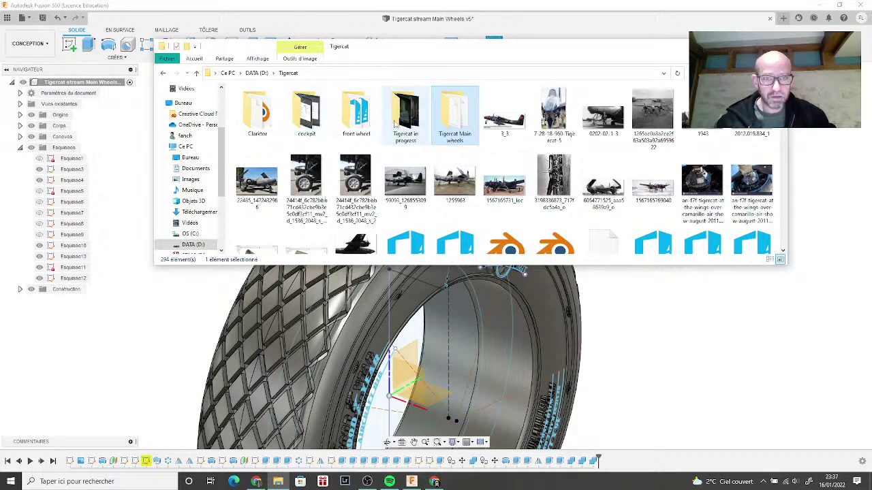
{"action": "double_click", "coordinate": [351, 117]}
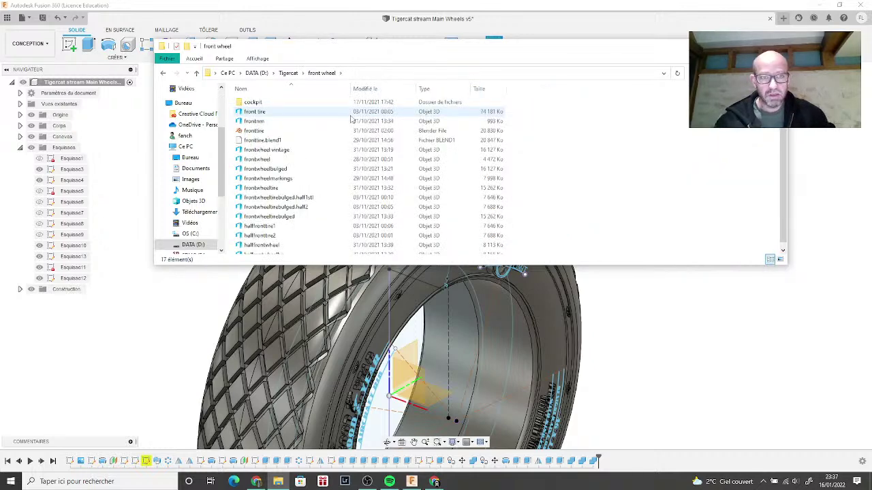
{"action": "left_click", "coordinate": [196, 73]}
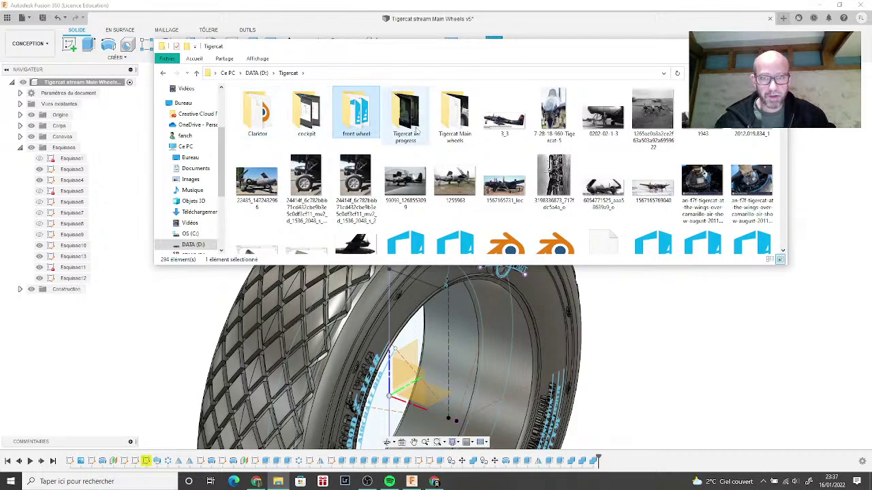
{"action": "double_click", "coordinate": [455, 114]}
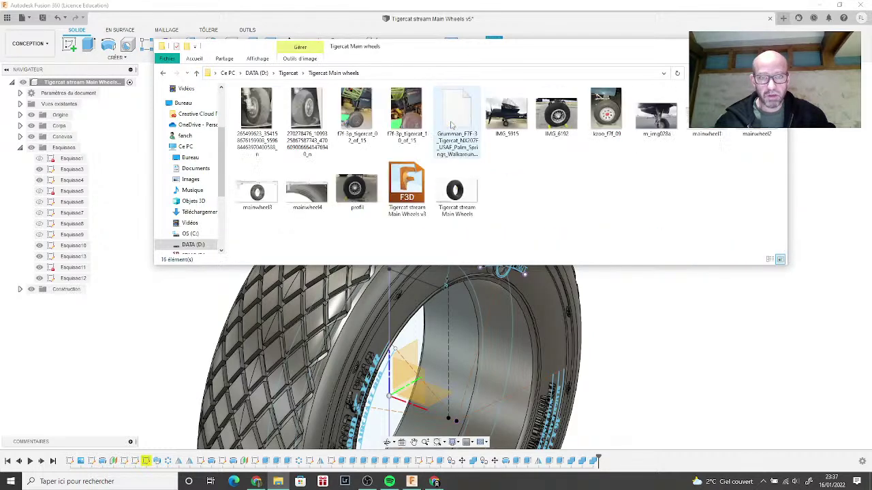
Step: View the two black-and-white reference photos of the diamond-tread main wheel enlarged, one after the other
{"action": "double_click", "coordinate": [301, 116]}
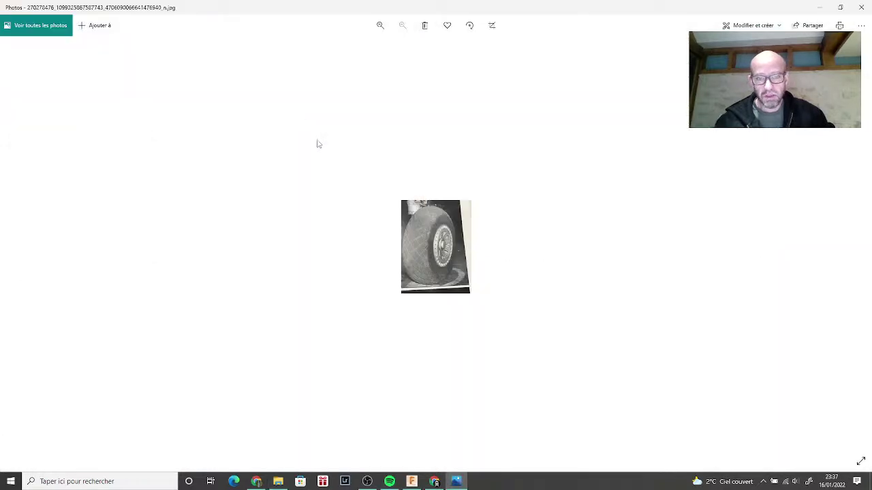
{"action": "scroll", "coordinate": [423, 248], "scroll_direction": "up", "scroll_amount": 5}
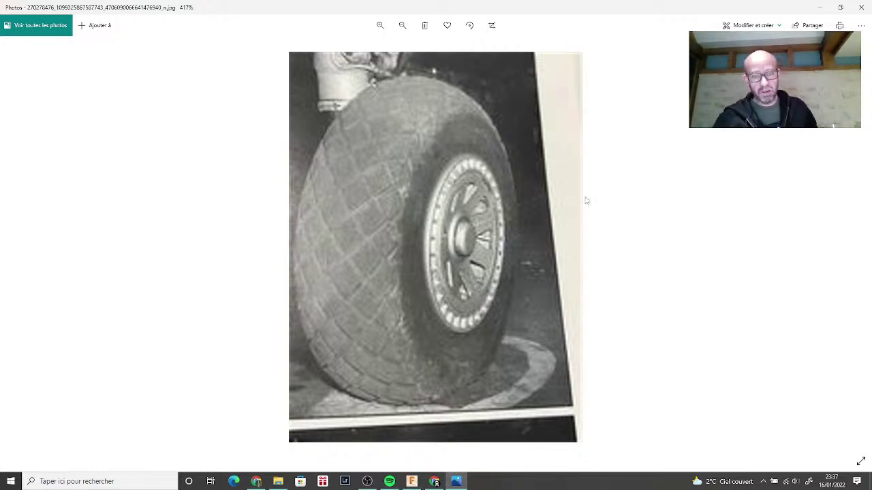
{"action": "left_click", "coordinate": [868, 8]}
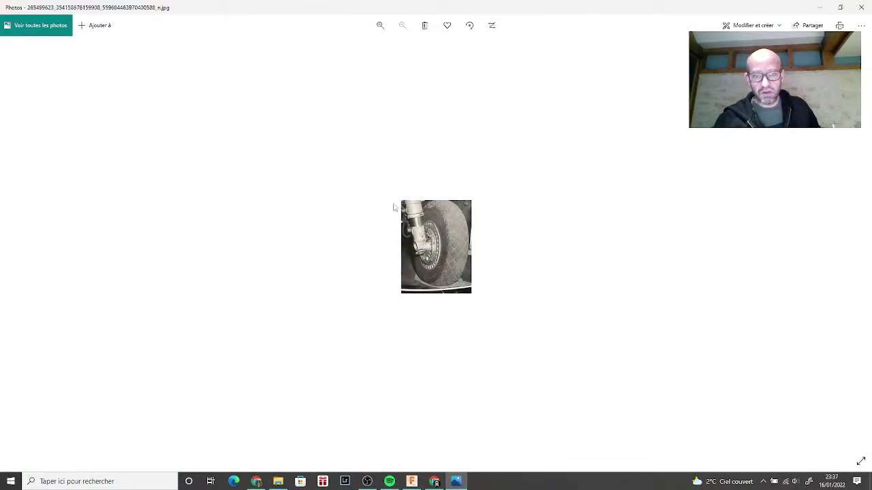
{"action": "scroll", "coordinate": [411, 232], "scroll_direction": "up", "scroll_amount": 1}
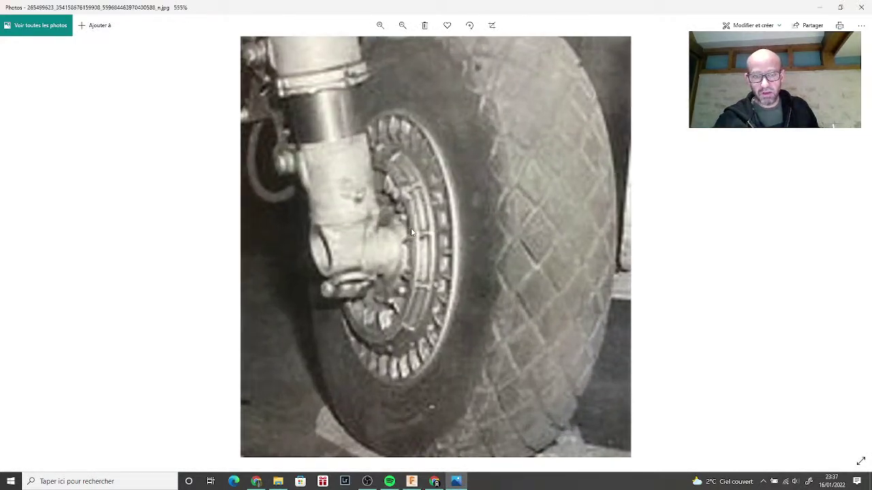
{"action": "left_click", "coordinate": [861, 6]}
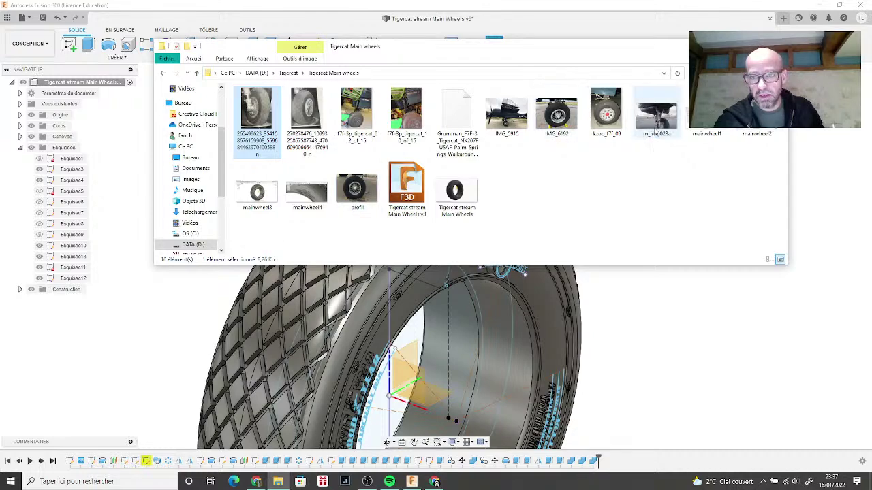
Step: Open the m_img028a photo and examine the landing gear leg, brake side of the rim and tyre grooves up close
{"action": "double_click", "coordinate": [656, 133]}
{"action": "scroll", "coordinate": [546, 239], "scroll_direction": "up", "scroll_amount": 3}
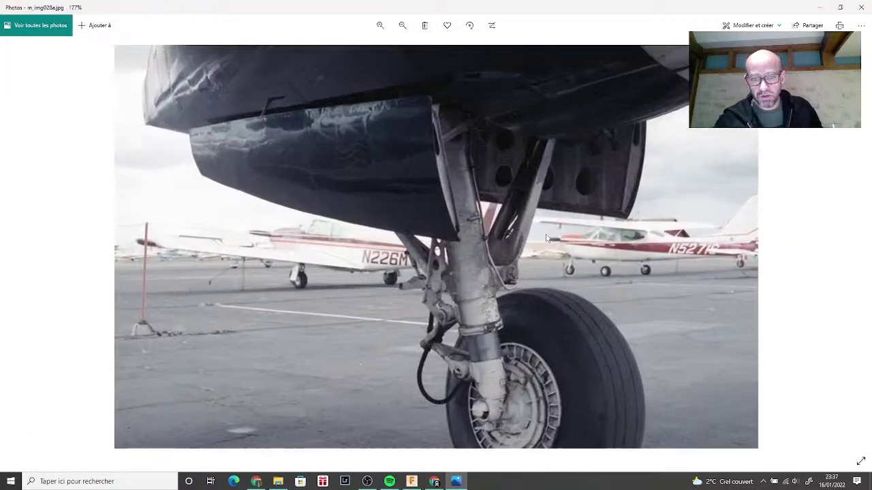
{"action": "scroll", "coordinate": [546, 238], "scroll_direction": "up", "scroll_amount": 1}
{"action": "scroll", "coordinate": [468, 227], "scroll_direction": "up", "scroll_amount": 2}
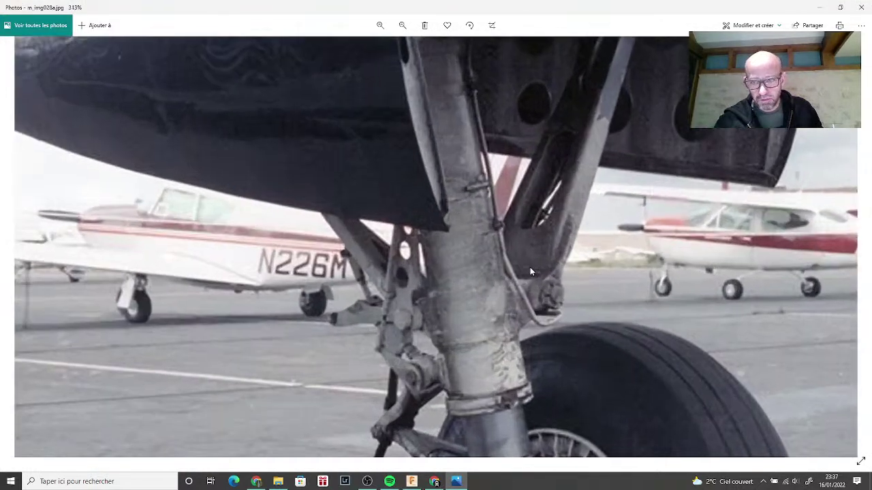
{"action": "left_click_drag", "start_coordinate": [532, 271], "coordinate": [484, 210]}
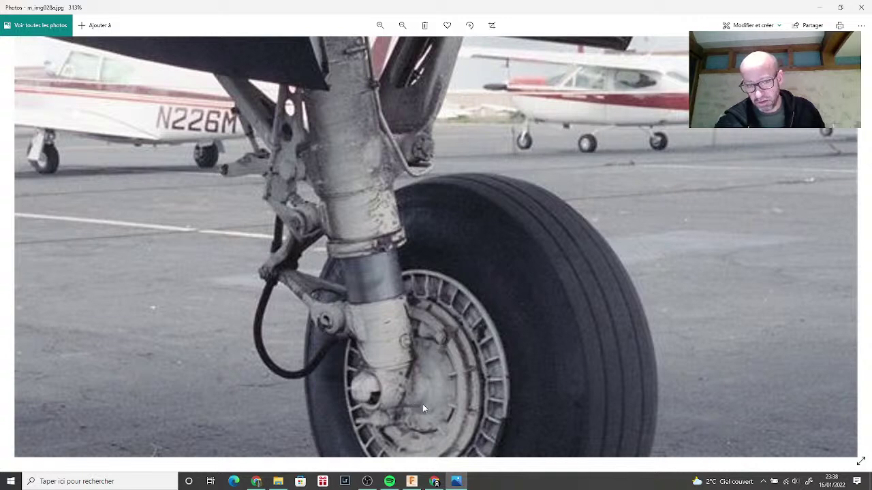
{"action": "left_click_drag", "start_coordinate": [423, 404], "coordinate": [457, 373]}
{"action": "scroll", "coordinate": [457, 373], "scroll_direction": "down", "scroll_amount": 1}
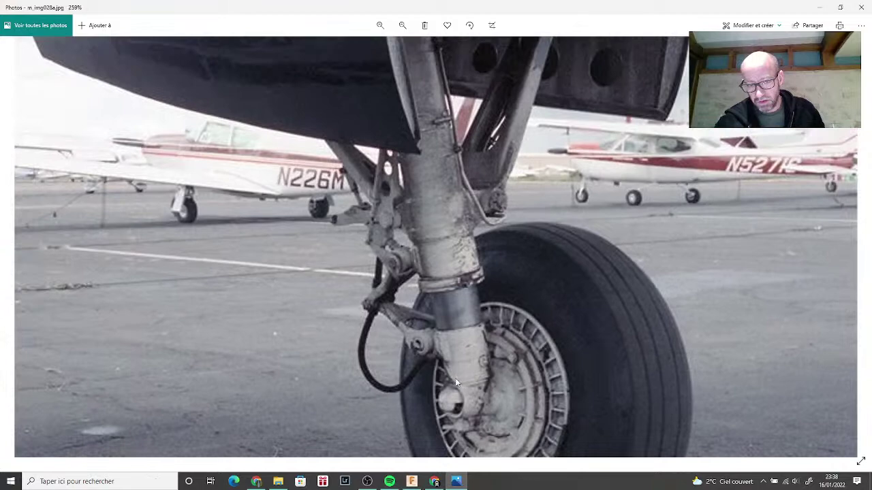
{"action": "scroll", "coordinate": [455, 378], "scroll_direction": "up", "scroll_amount": 5}
{"action": "scroll", "coordinate": [419, 341], "scroll_direction": "down", "scroll_amount": 2}
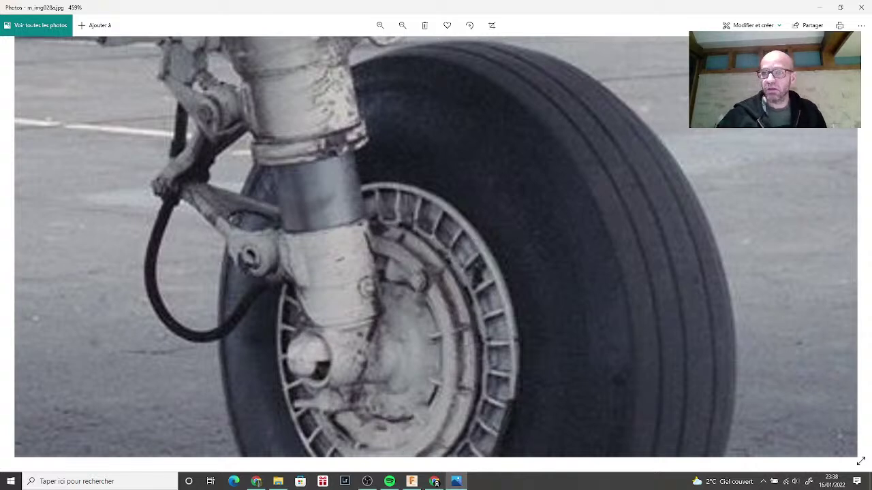
{"action": "left_click", "coordinate": [860, 8]}
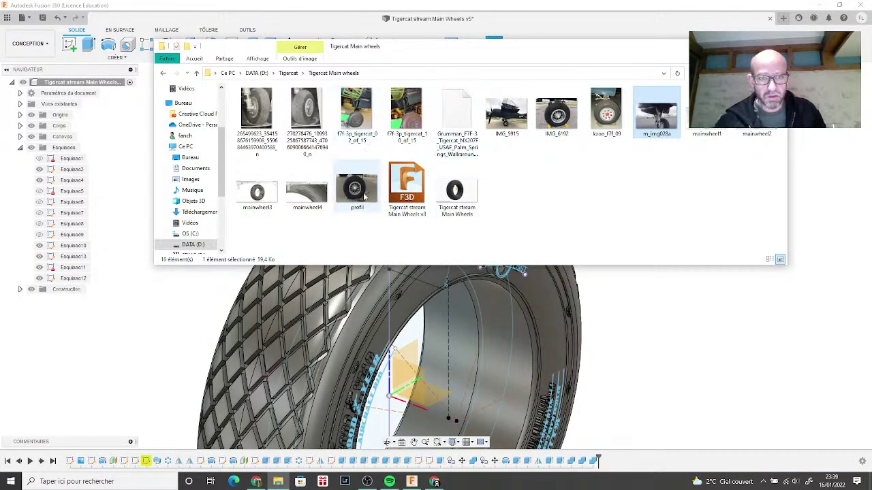
Step: Open the kzoo_f7f_09 photo and examine the pocketed outer ring of the rim and the tyre sidewall up close
{"action": "double_click", "coordinate": [612, 115]}
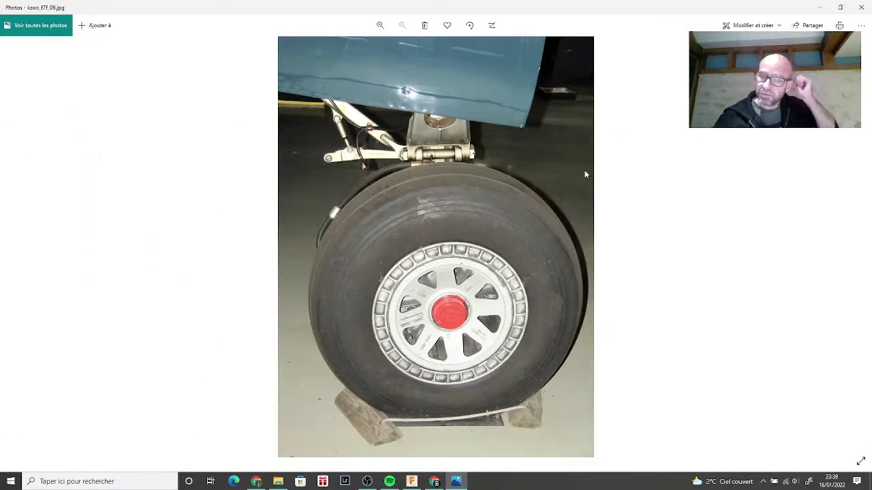
{"action": "scroll", "coordinate": [445, 294], "scroll_direction": "up", "scroll_amount": 5}
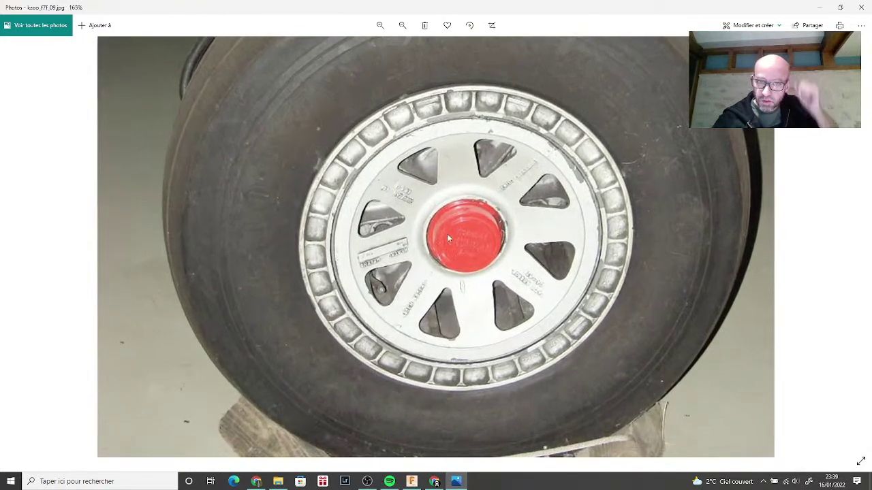
{"action": "scroll", "coordinate": [446, 250], "scroll_direction": "down", "scroll_amount": 1}
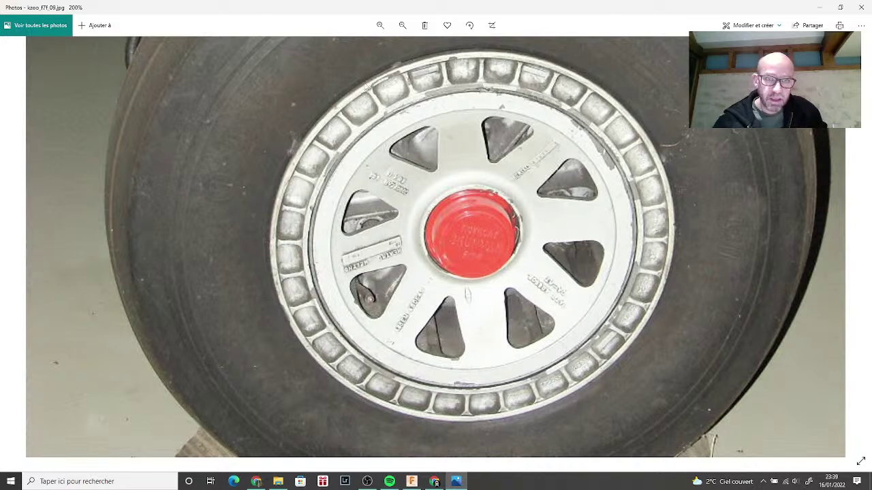
{"action": "scroll", "coordinate": [366, 89], "scroll_direction": "up", "scroll_amount": 5}
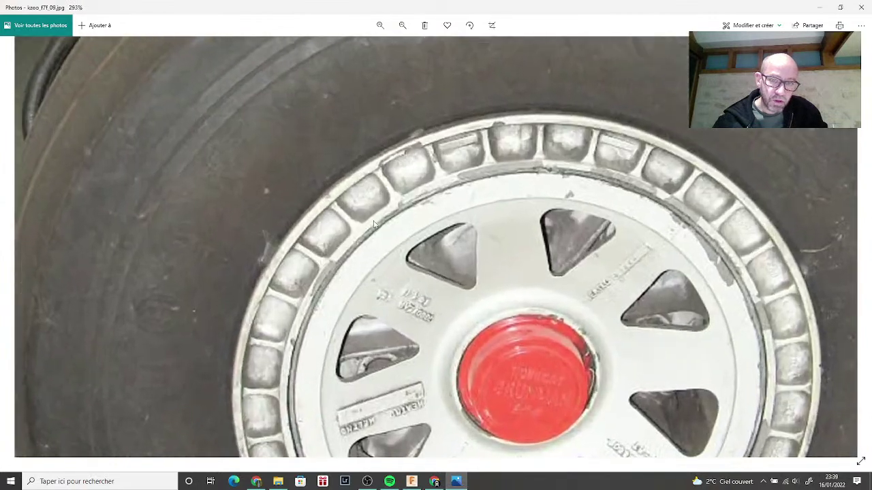
{"action": "scroll", "coordinate": [374, 237], "scroll_direction": "down", "scroll_amount": 1}
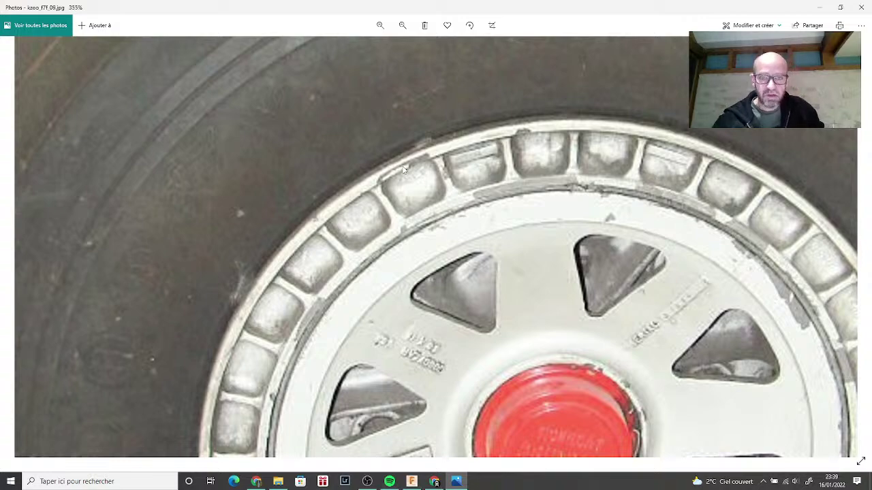
{"action": "scroll", "coordinate": [419, 227], "scroll_direction": "down", "scroll_amount": 1}
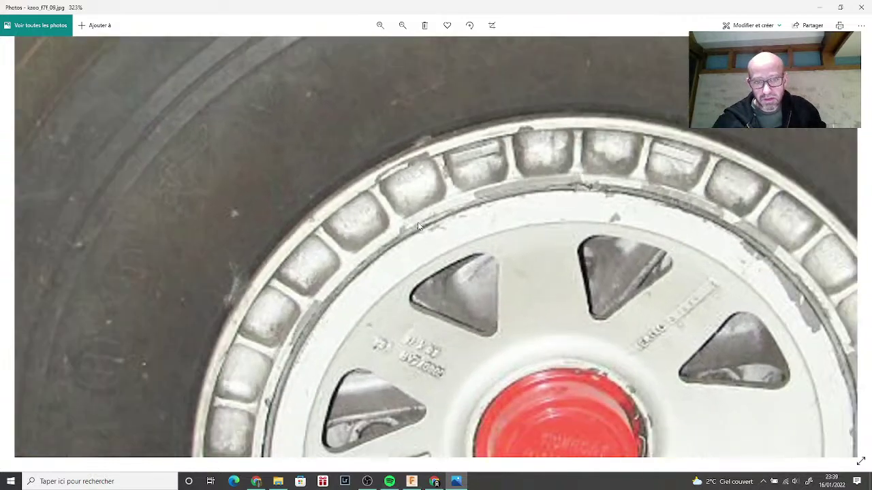
{"action": "scroll", "coordinate": [419, 227], "scroll_direction": "down", "scroll_amount": 3}
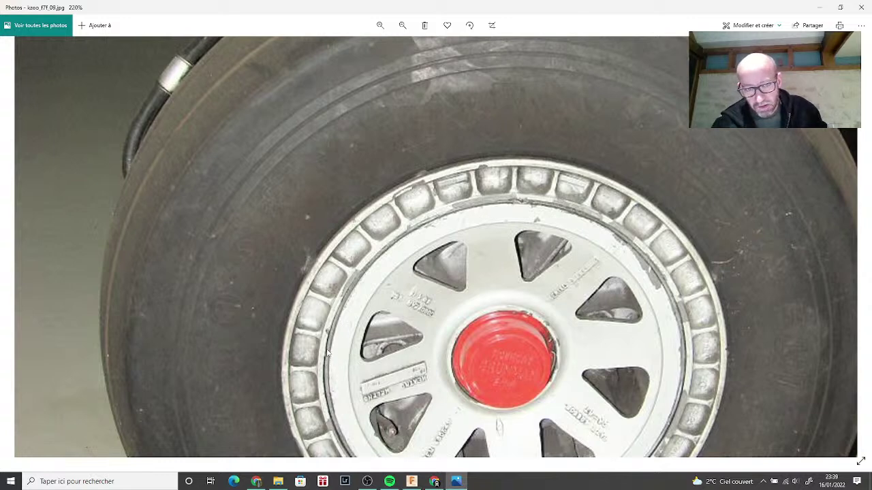
{"action": "scroll", "coordinate": [483, 257], "scroll_direction": "down", "scroll_amount": 1}
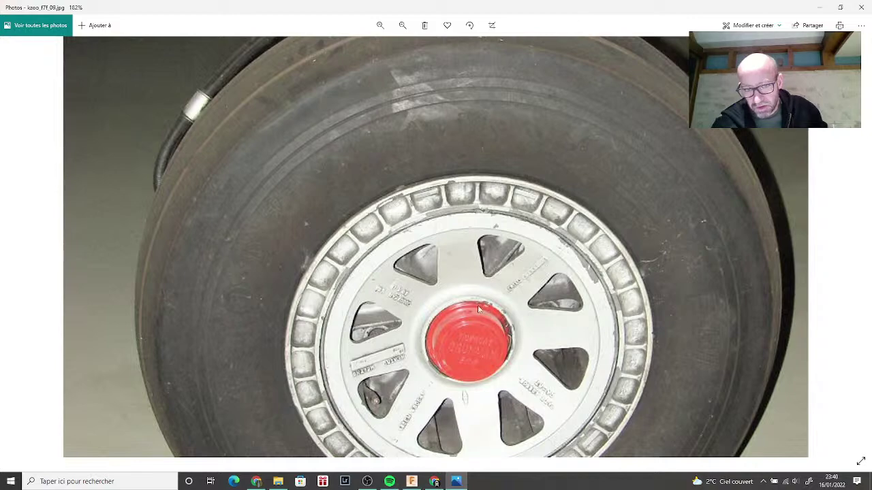
Step: Examine the red hub cap, its embossed lettering and the triangular openings between the rim's spokes
{"action": "scroll", "coordinate": [450, 354], "scroll_direction": "up", "scroll_amount": 5}
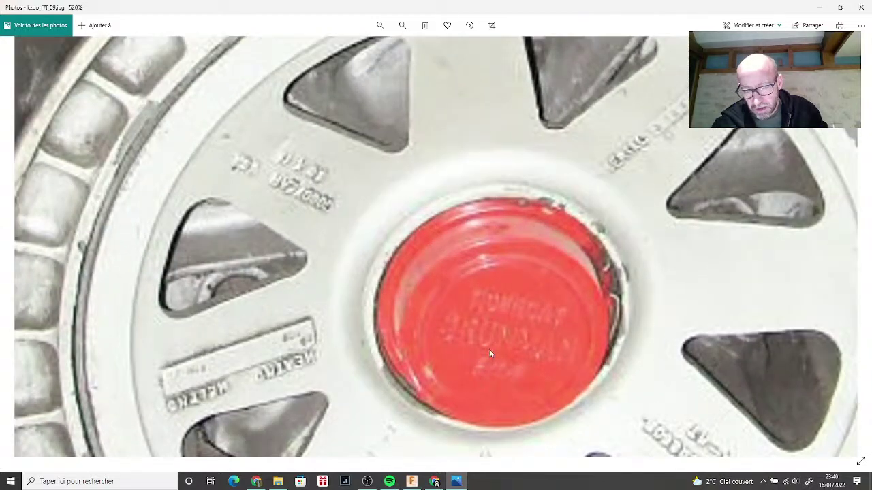
{"action": "scroll", "coordinate": [492, 347], "scroll_direction": "down", "scroll_amount": 1}
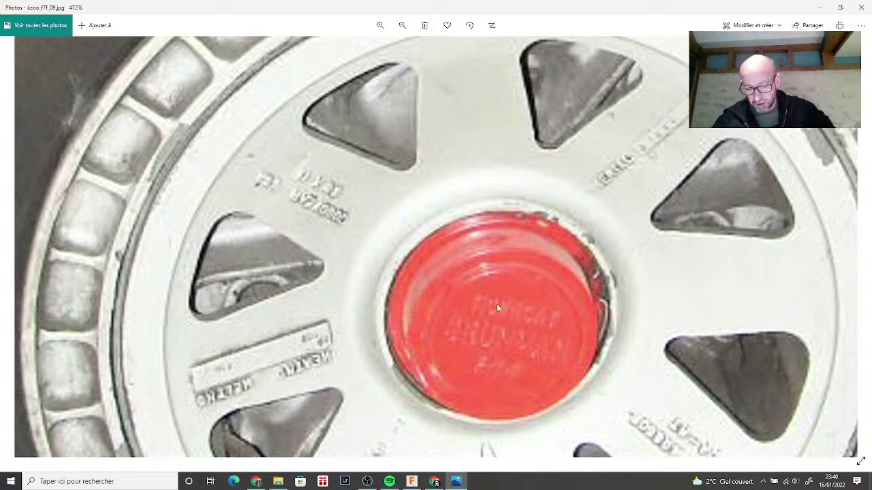
{"action": "scroll", "coordinate": [495, 310], "scroll_direction": "up", "scroll_amount": 1}
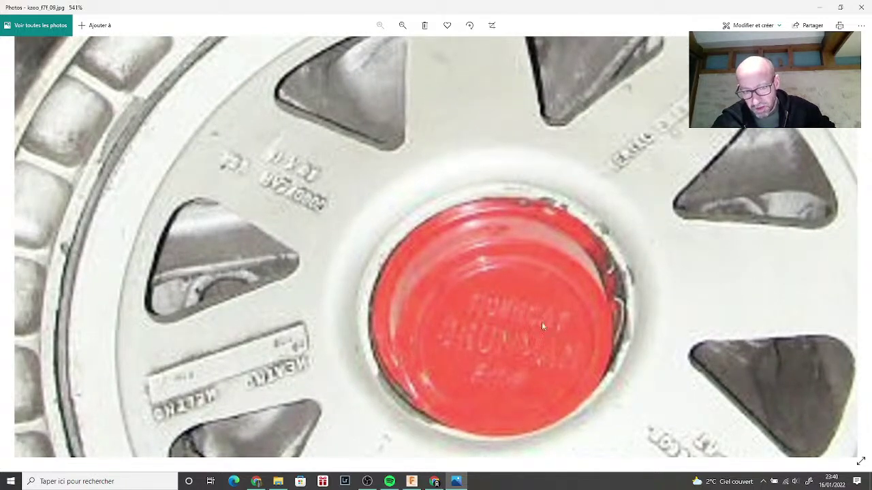
{"action": "scroll", "coordinate": [502, 374], "scroll_direction": "down", "scroll_amount": 5}
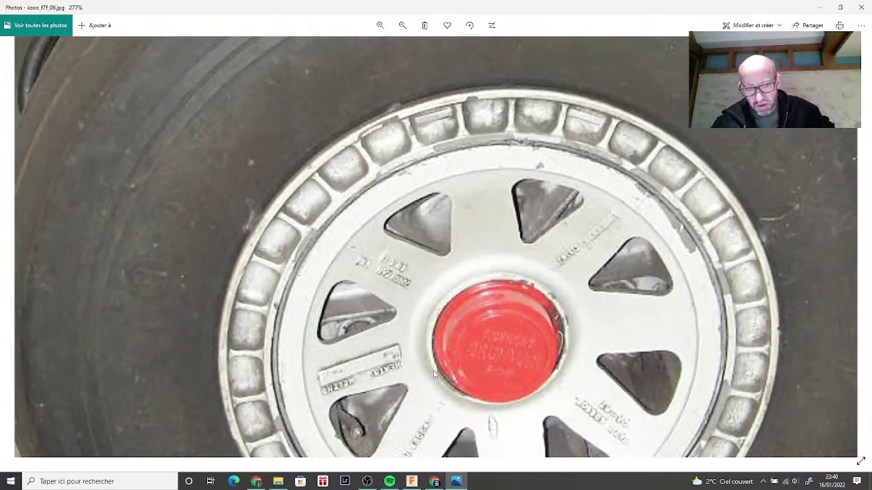
{"action": "scroll", "coordinate": [359, 374], "scroll_direction": "down", "scroll_amount": 2}
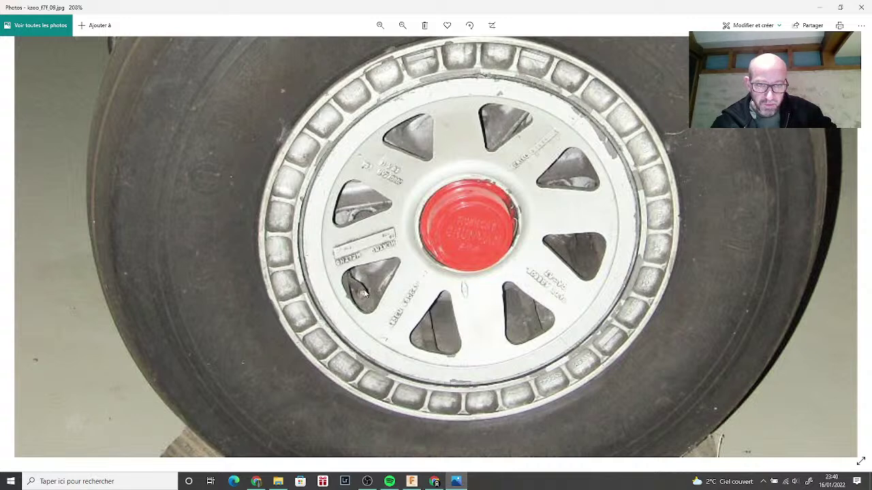
{"action": "scroll", "coordinate": [365, 299], "scroll_direction": "up", "scroll_amount": 1}
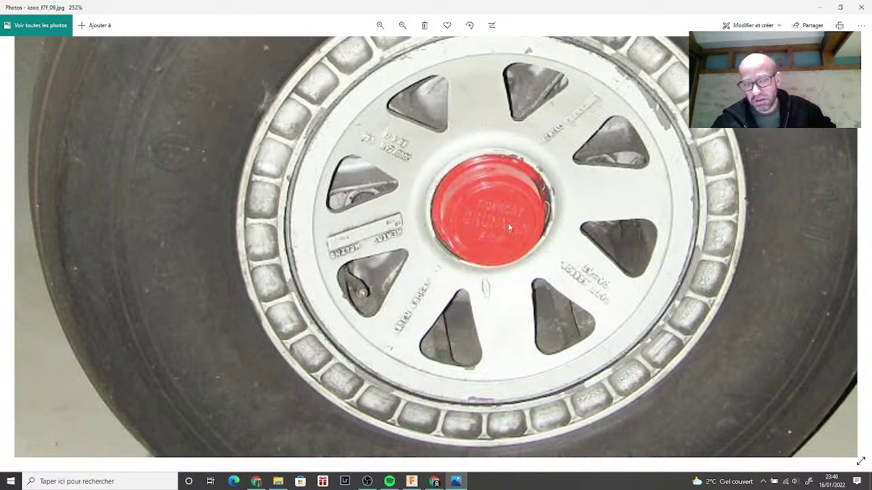
{"action": "scroll", "coordinate": [562, 269], "scroll_direction": "down", "scroll_amount": 1}
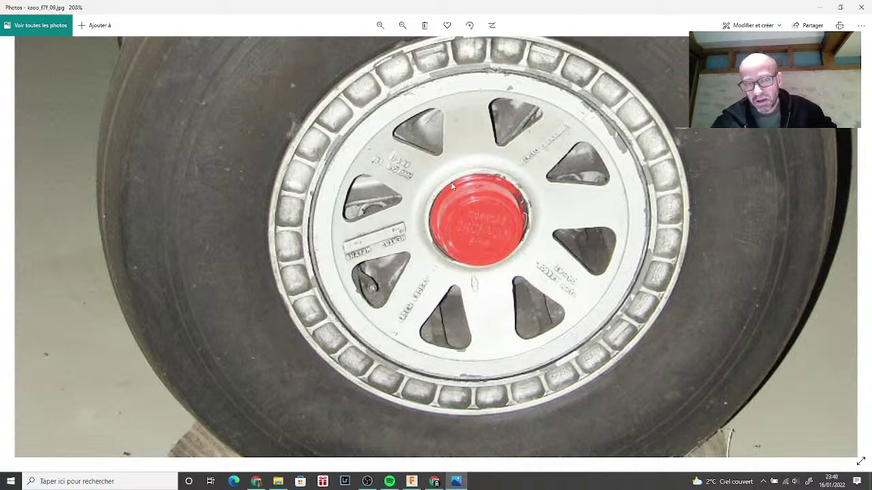
{"action": "scroll", "coordinate": [368, 196], "scroll_direction": "up", "scroll_amount": 1}
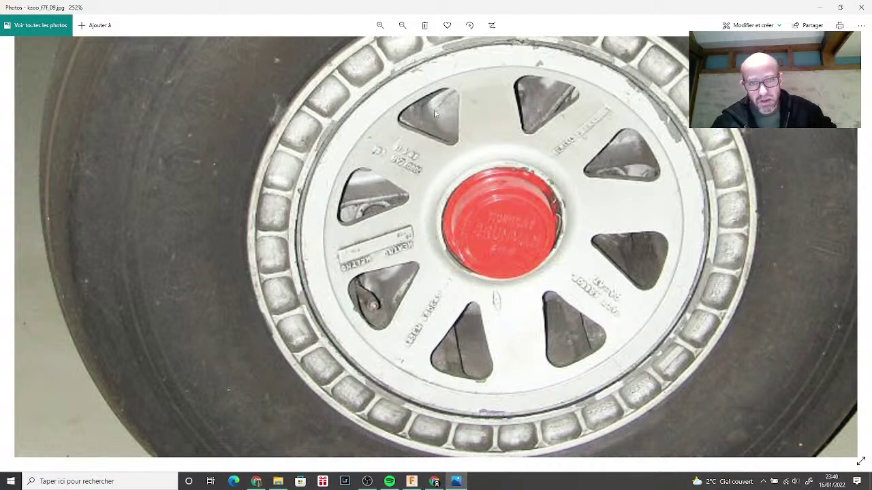
Step: View the whole wheel in the photo to study the rim's proportions relative to the tyre
{"action": "scroll", "coordinate": [437, 124], "scroll_direction": "down", "scroll_amount": 4}
{"action": "scroll", "coordinate": [416, 280], "scroll_direction": "up", "scroll_amount": 2}
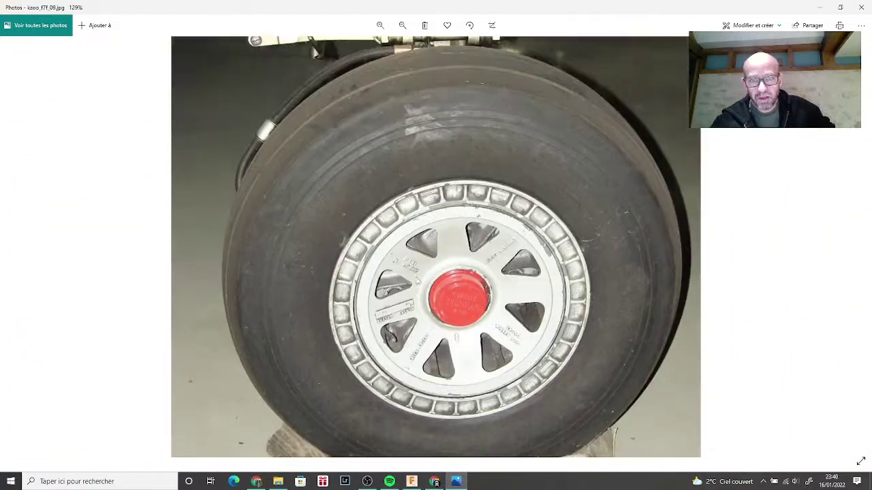
{"action": "scroll", "coordinate": [416, 280], "scroll_direction": "down", "scroll_amount": 2}
{"action": "scroll", "coordinate": [410, 283], "scroll_direction": "up", "scroll_amount": 1}
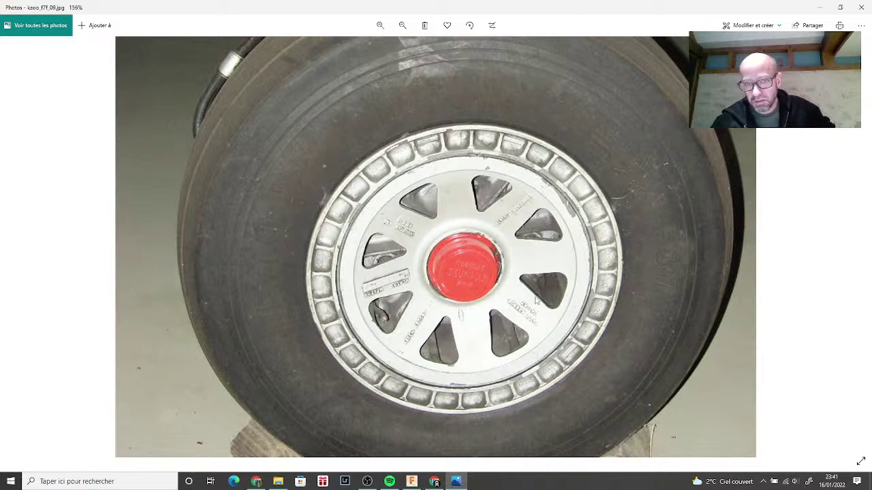
{"action": "scroll", "coordinate": [535, 300], "scroll_direction": "down", "scroll_amount": 1}
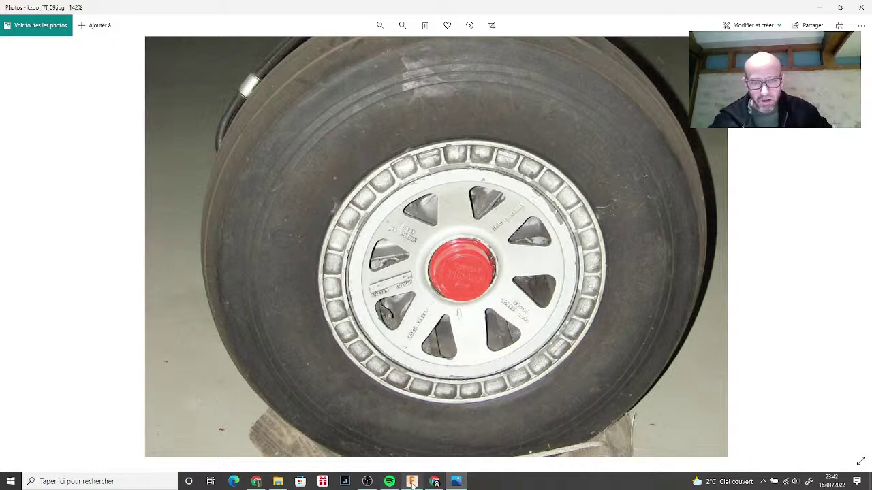
Step: Switch to Fusion 360 to look at the tyre's open bore, and return to the kzoo_f7f_09 photo for comparison
{"action": "mouse_move", "coordinate": [412, 484]}
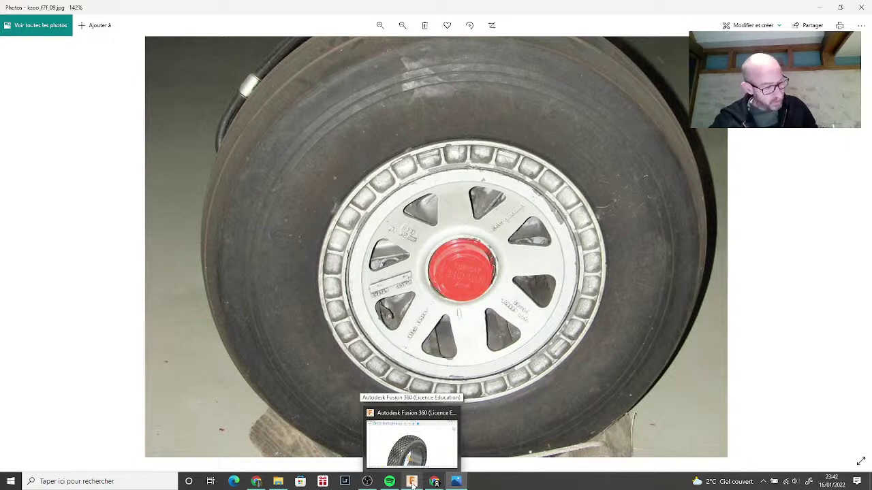
{"action": "left_click", "coordinate": [412, 484]}
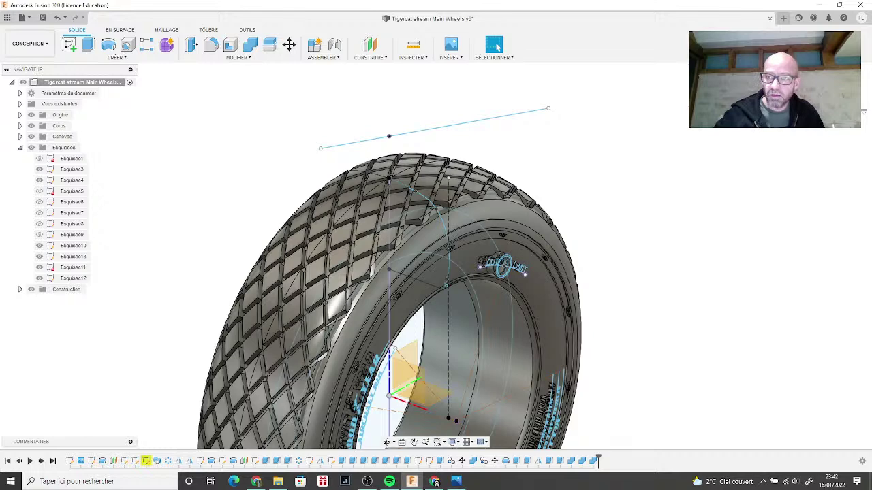
{"action": "middle_click_drag", "start_coordinate": [818, 204], "coordinate": [670, 202], "text": "shift"}
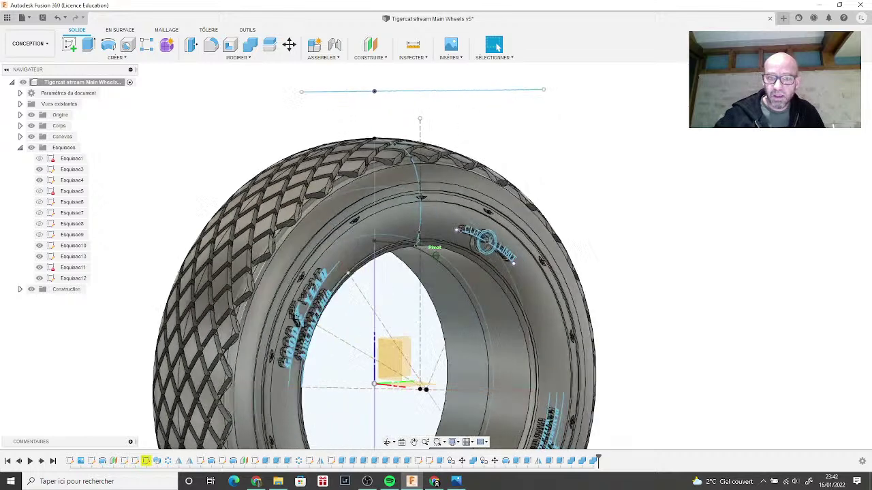
{"action": "left_click", "coordinate": [453, 482]}
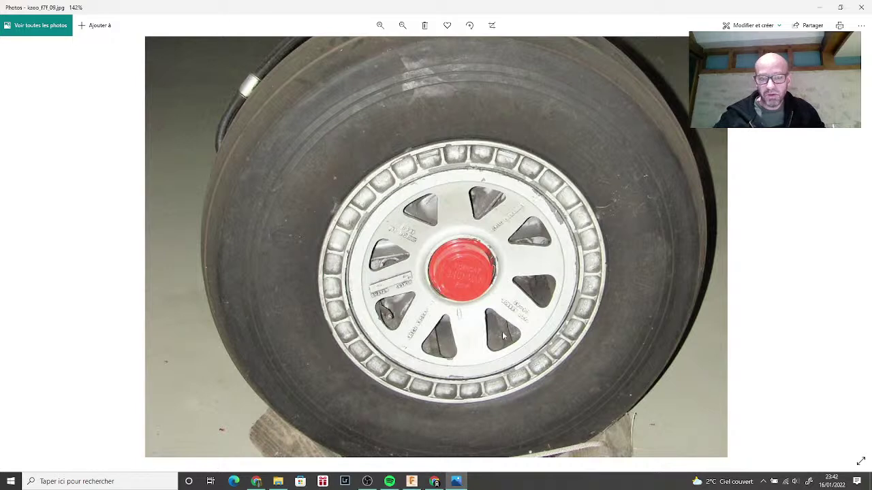
{"action": "scroll", "coordinate": [481, 353], "scroll_direction": "down", "scroll_amount": 3}
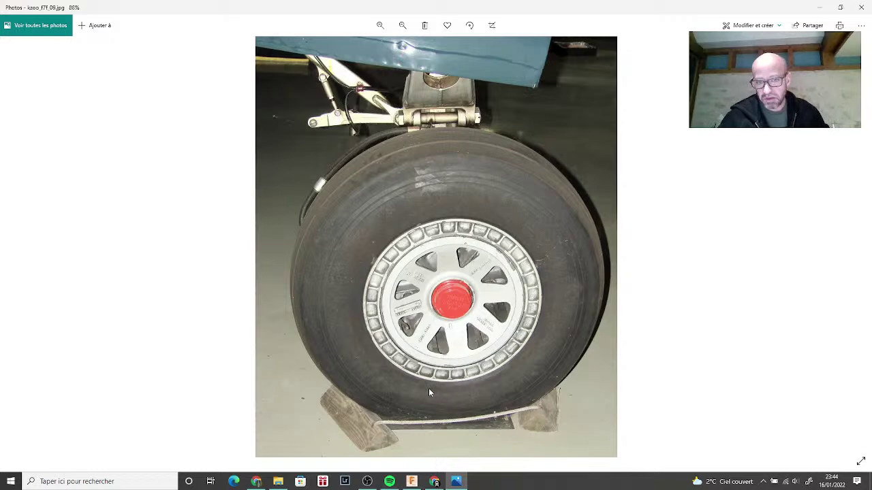
Step: Switch back to Fusion 360 and inspect the tyre's sidewall, lettering and inner bore where the rim fits
{"action": "left_click", "coordinate": [412, 482]}
{"action": "middle_click_drag", "start_coordinate": [598, 301], "coordinate": [593, 339], "text": "shift"}
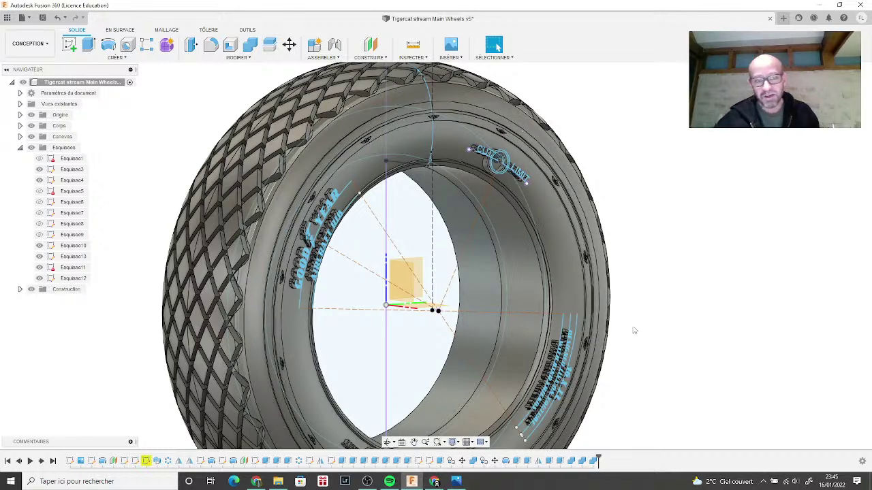
{"action": "scroll", "coordinate": [666, 317], "scroll_direction": "down", "scroll_amount": 2}
{"action": "scroll", "coordinate": [671, 311], "scroll_direction": "down", "scroll_amount": 2}
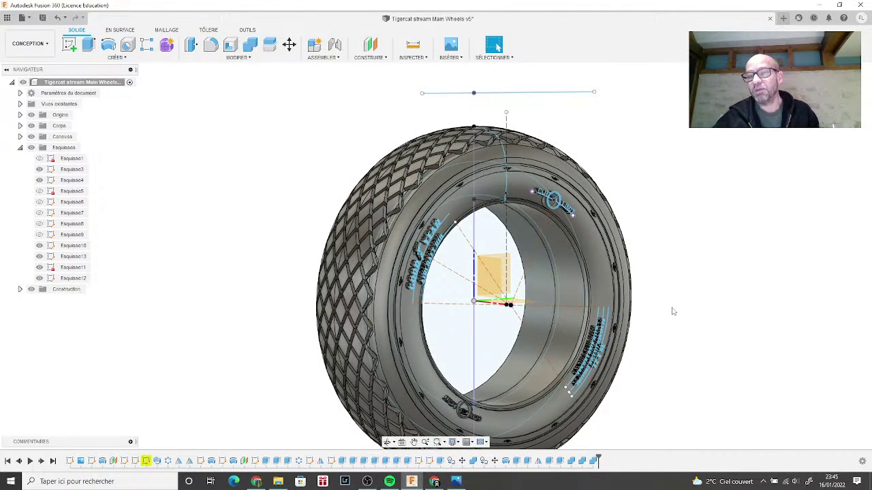
{"action": "middle_click_drag", "start_coordinate": [673, 311], "coordinate": [656, 280]}
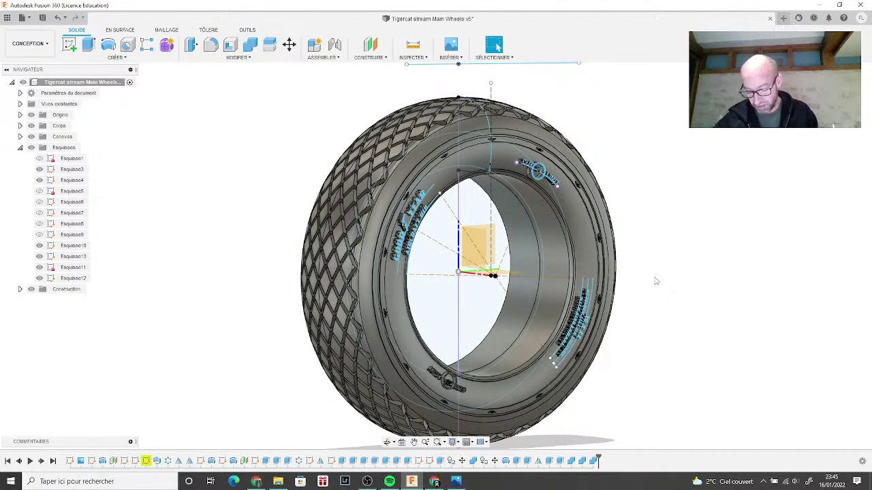
{"action": "scroll", "coordinate": [655, 281], "scroll_direction": "up", "scroll_amount": 1}
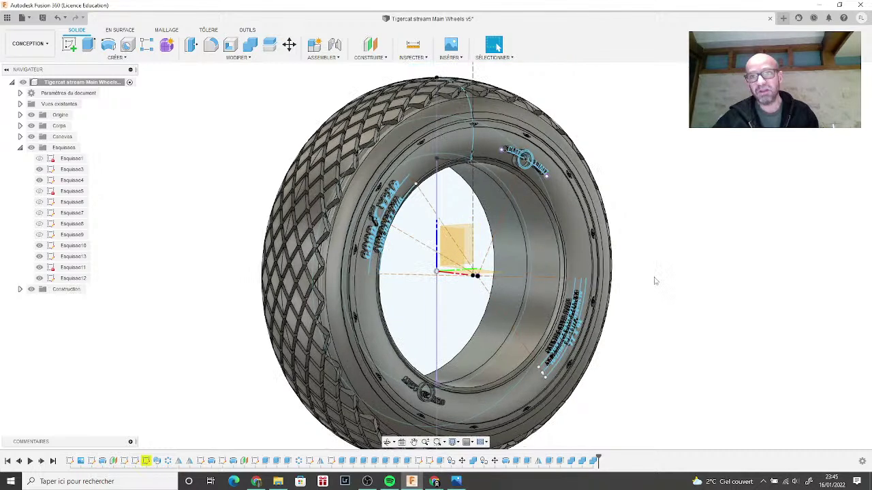
{"action": "middle_click_drag", "start_coordinate": [656, 281], "coordinate": [645, 299]}
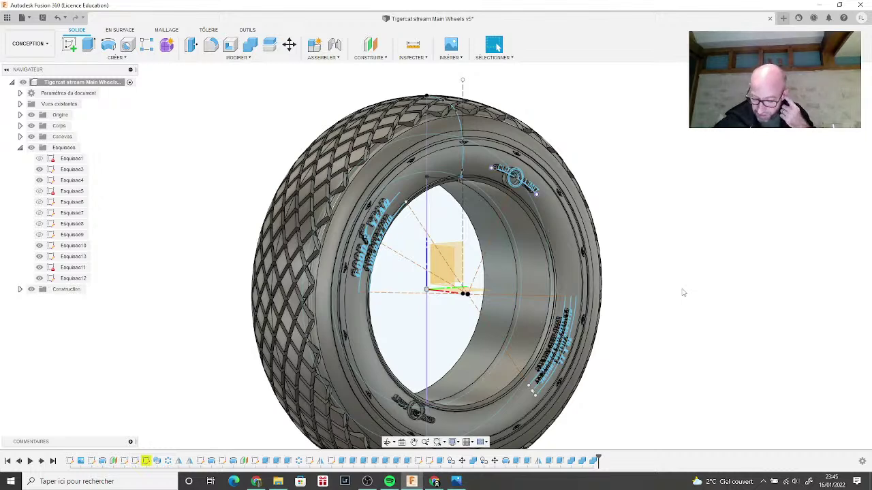
{"action": "scroll", "coordinate": [684, 293], "scroll_direction": "up", "scroll_amount": 5}
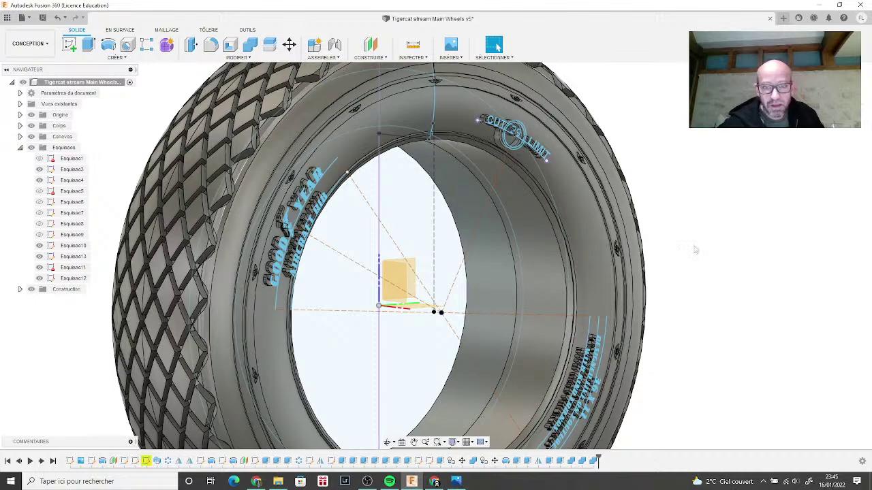
Step: Face the opposite side of the tyre, hide Esquisse10 to Esquisse13, and start a new sketch on the wheel's side plane
{"action": "middle_click_drag", "start_coordinate": [695, 250], "coordinate": [232, 264], "text": "shift"}
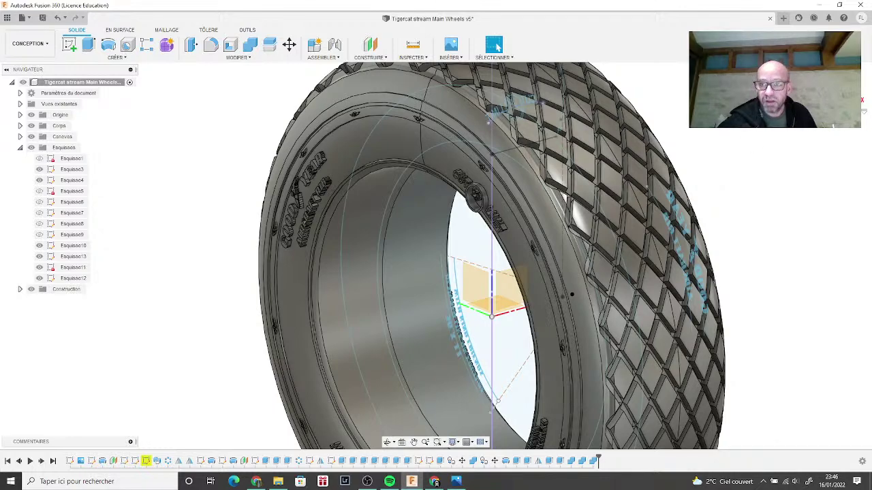
{"action": "left_click", "coordinate": [861, 104]}
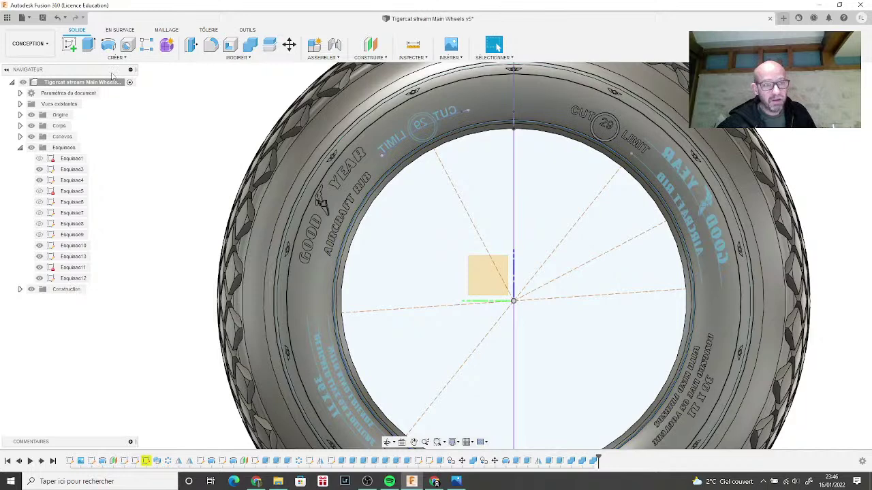
{"action": "left_click", "coordinate": [39, 267]}
{"action": "left_click", "coordinate": [39, 278]}
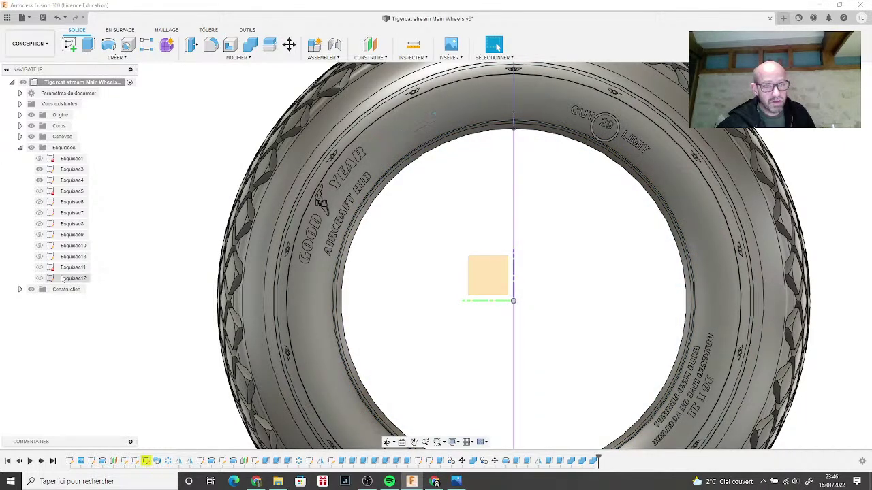
{"action": "left_click", "coordinate": [39, 159]}
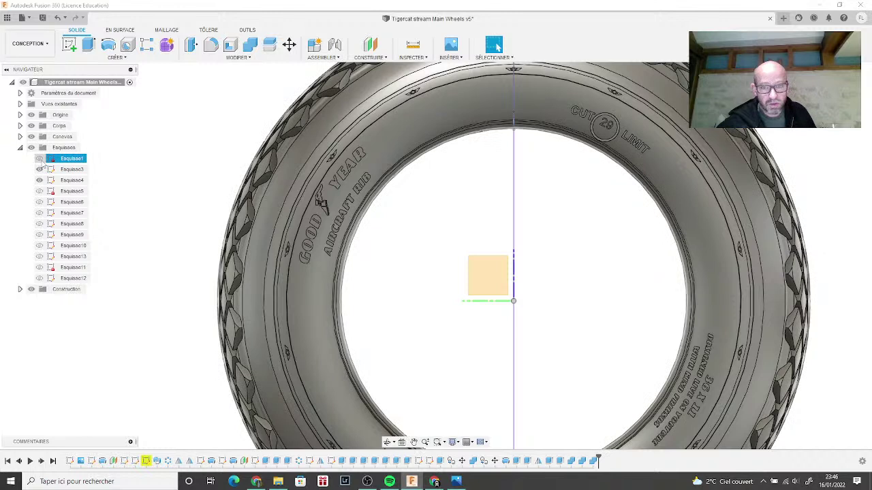
{"action": "double_click", "coordinate": [50, 158]}
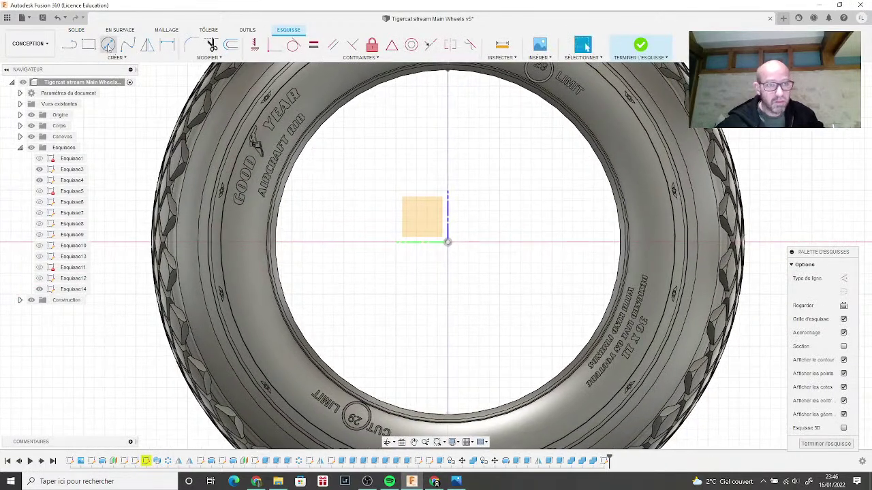
Step: Project the circular edge of the tyre's inner bore into the new sketch
{"action": "left_click", "coordinate": [99, 60]}
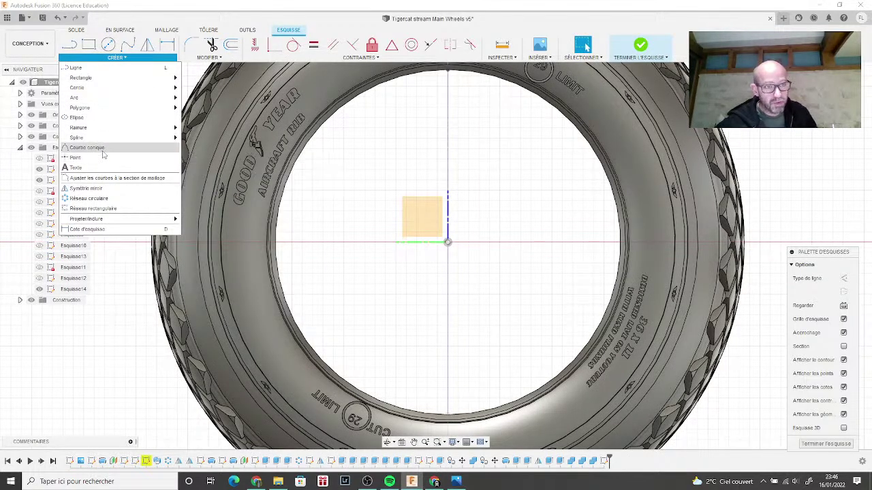
{"action": "mouse_move", "coordinate": [118, 219]}
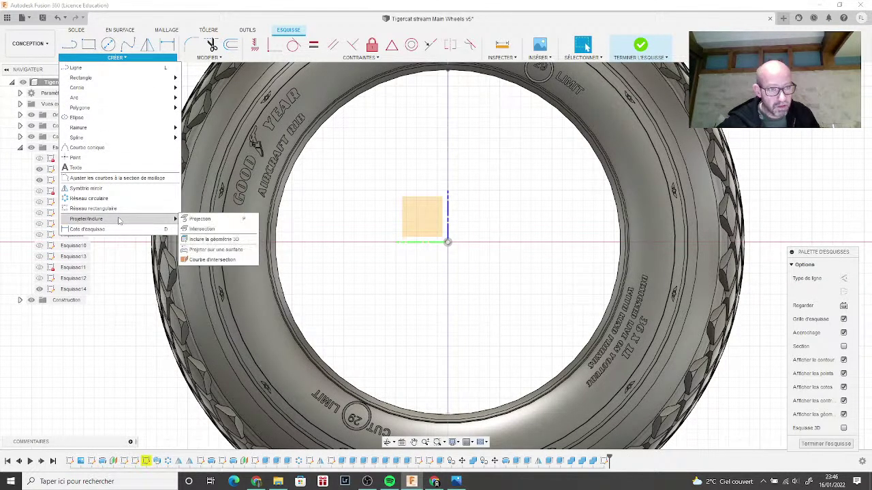
{"action": "left_click", "coordinate": [204, 219]}
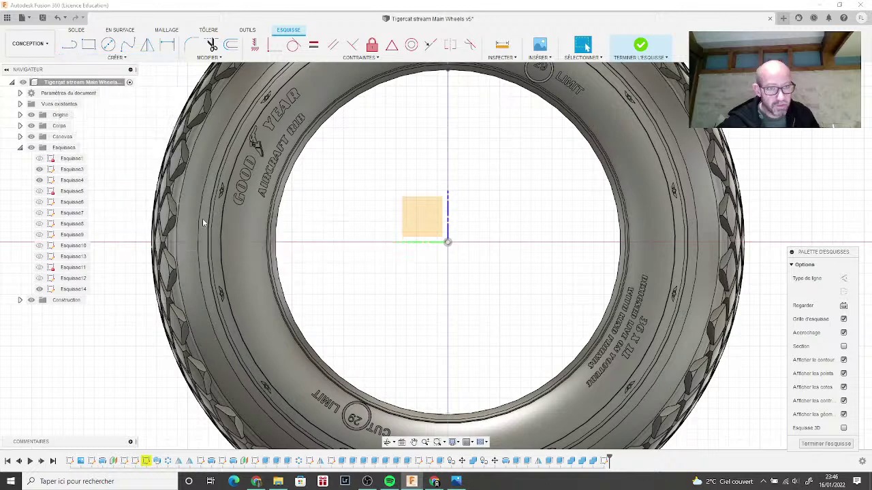
{"action": "left_click", "coordinate": [299, 155]}
{"action": "scroll", "coordinate": [300, 157], "scroll_direction": "up", "scroll_amount": 2}
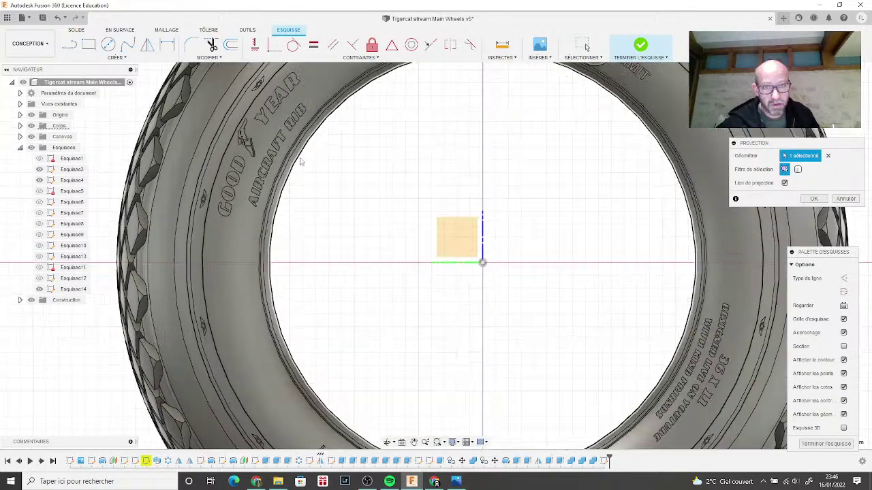
{"action": "left_click", "coordinate": [813, 198]}
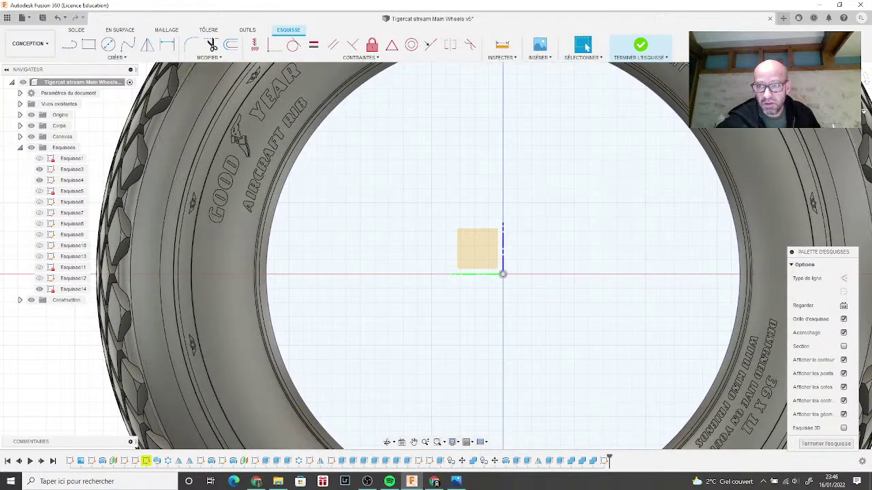
{"action": "mouse_move", "coordinate": [817, 136]}
{"action": "middle_mouse_down", "text": "shift"}
{"action": "mouse_move", "coordinate": [763, 157]}
{"action": "mouse_move", "coordinate": [356, 143]}
{"action": "middle_mouse_up", "text": "shift"}
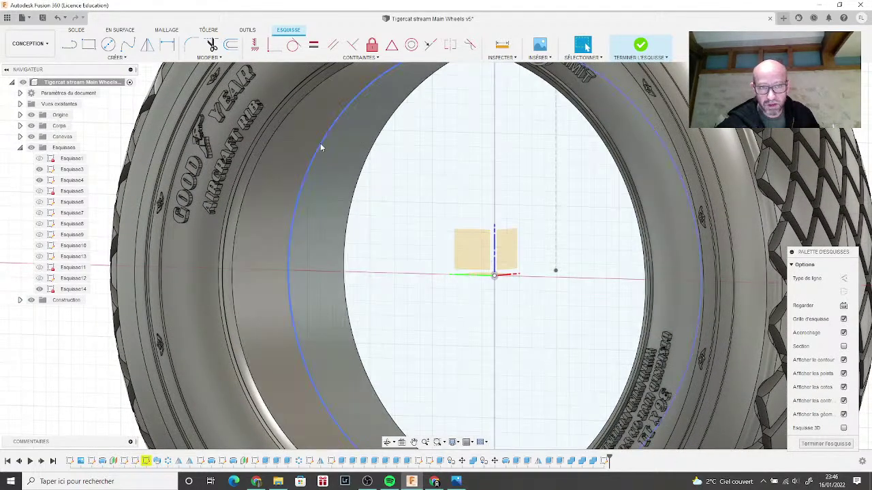
{"action": "left_click", "coordinate": [315, 157]}
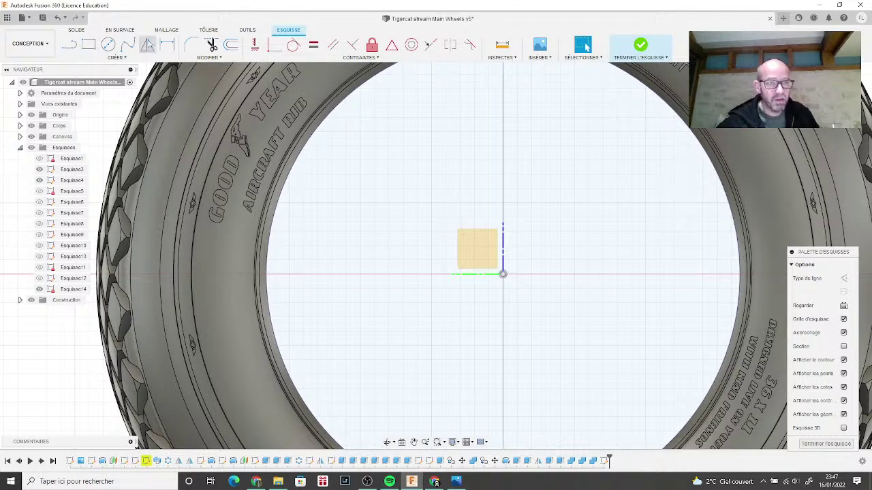
Step: Offset the projected bore circle inward by 0.13 mm
{"action": "left_click", "coordinate": [232, 48]}
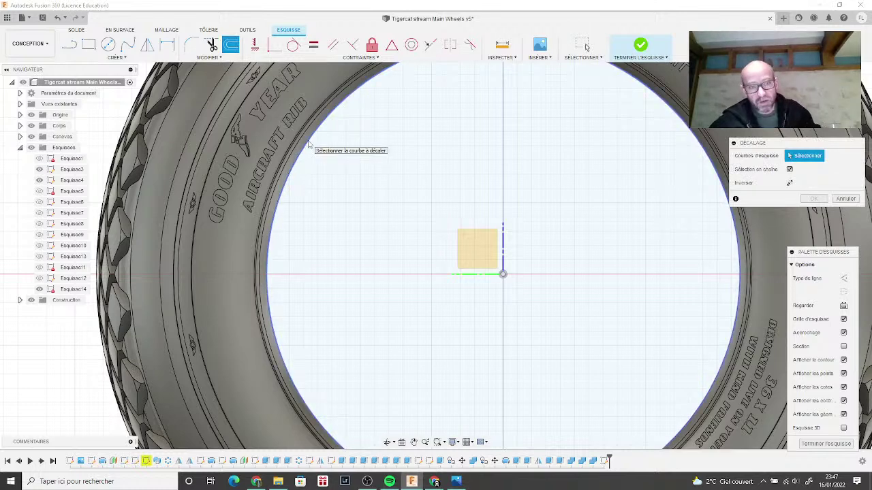
{"action": "left_click", "coordinate": [309, 143]}
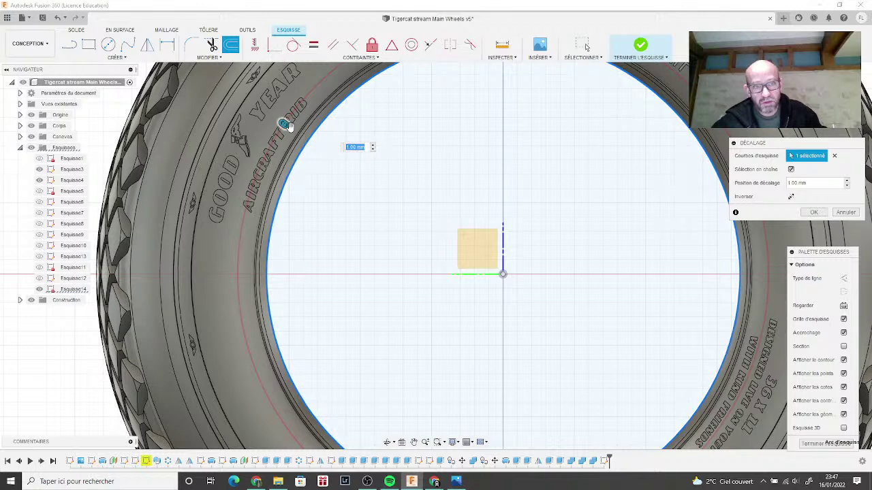
{"action": "left_click_drag", "start_coordinate": [285, 124], "coordinate": [311, 141]}
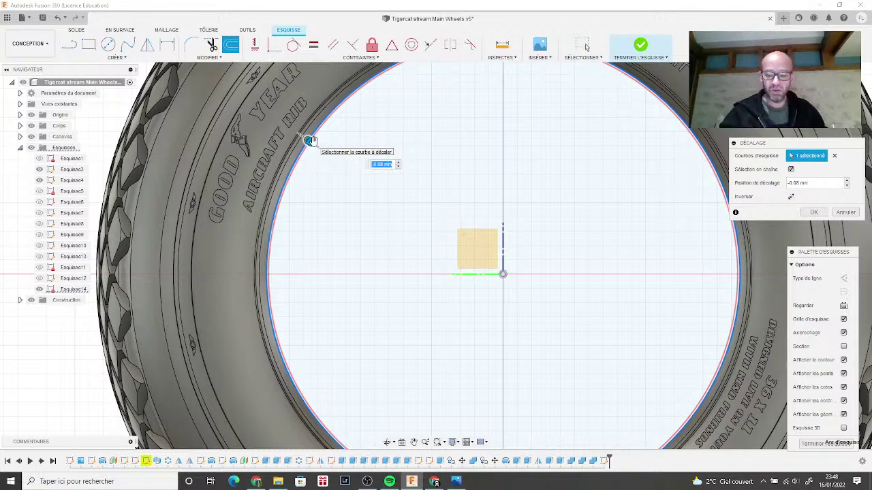
{"action": "type", "text": ".15"}
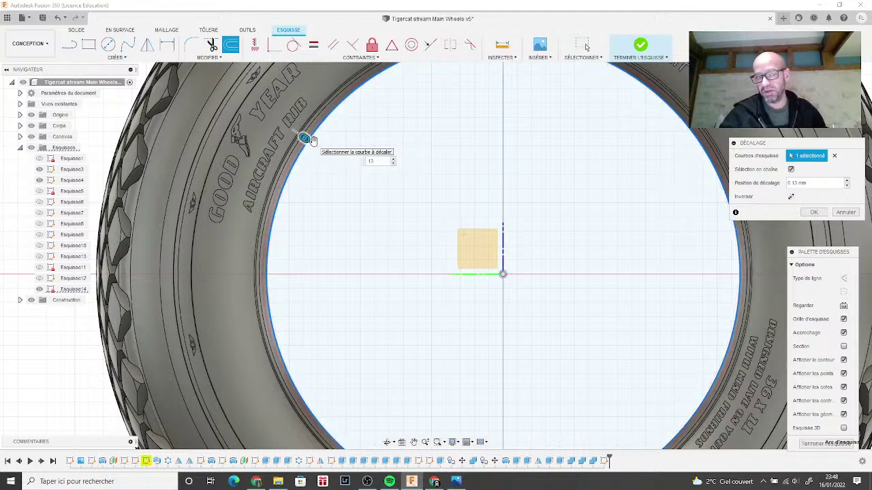
{"action": "key", "text": "BackSpace"}
{"action": "key", "text": "BackSpace"}
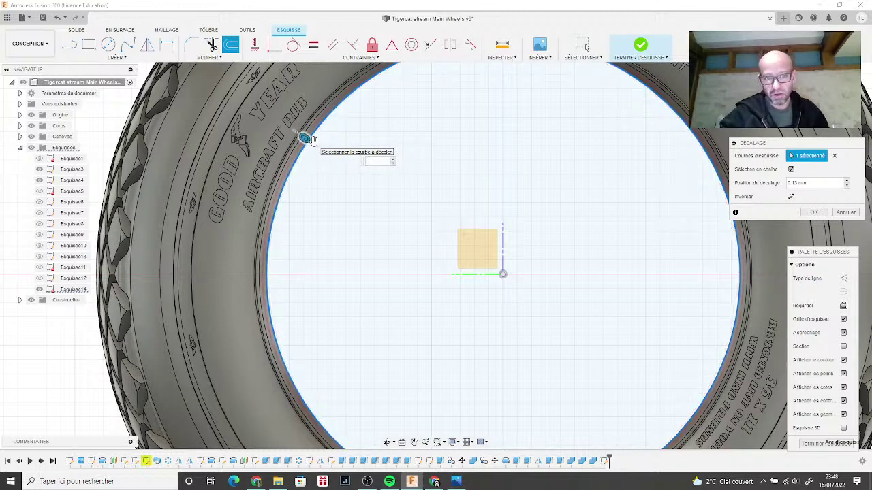
{"action": "type", "text": "-.13"}
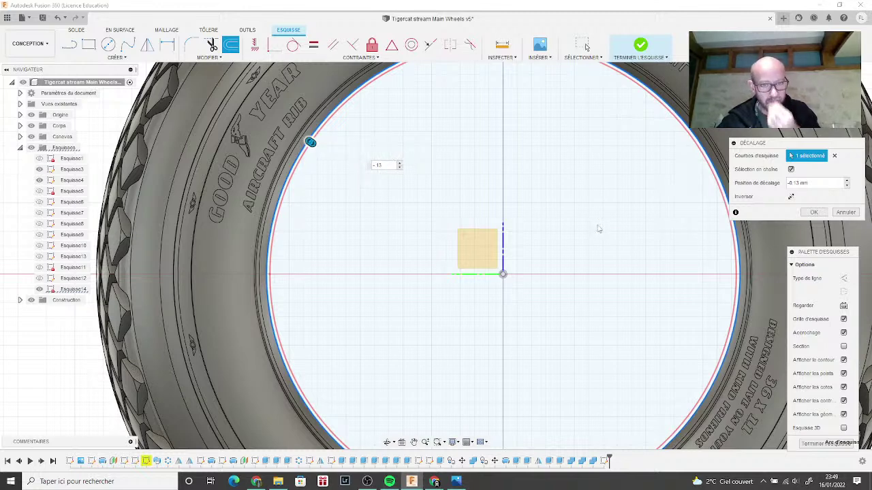
{"action": "left_click", "coordinate": [813, 212]}
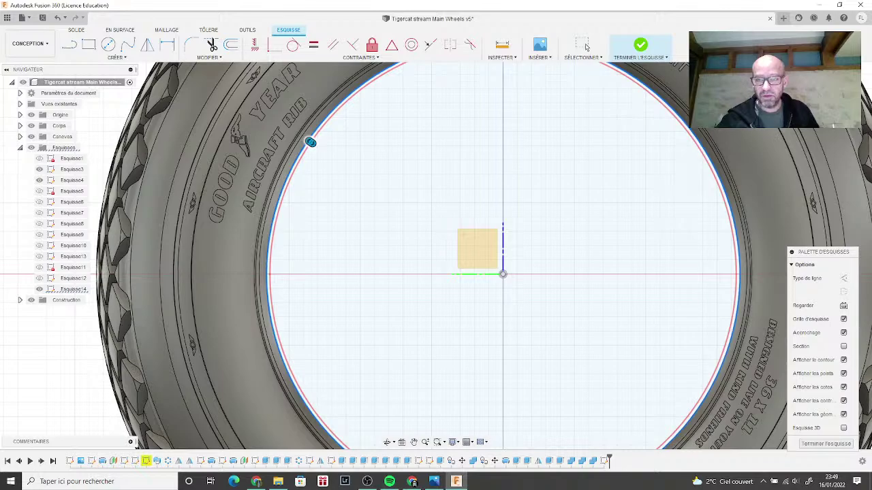
Step: Close the kzoo_f7f_09 photo and open m_img028a to examine how the rim's outer ring sits against the tyre sidewall
{"action": "middle_click_drag", "start_coordinate": [435, 255], "coordinate": [525, 275], "text": "shift"}
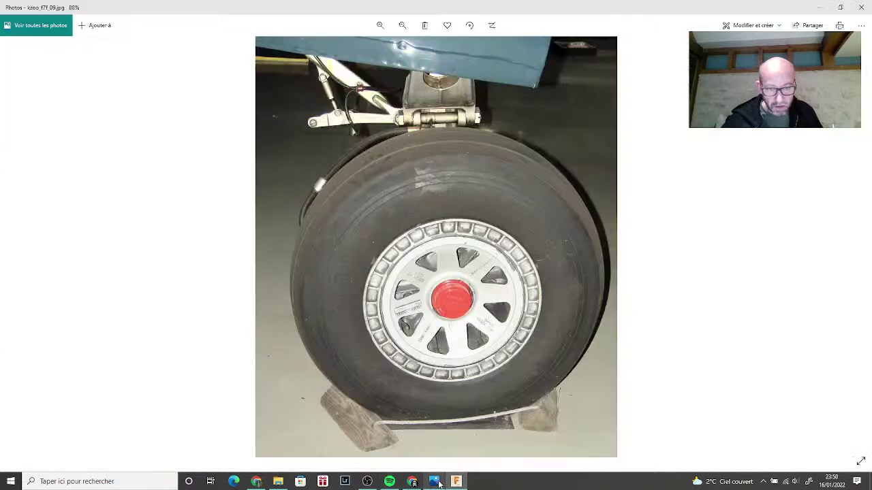
{"action": "left_click", "coordinate": [436, 482]}
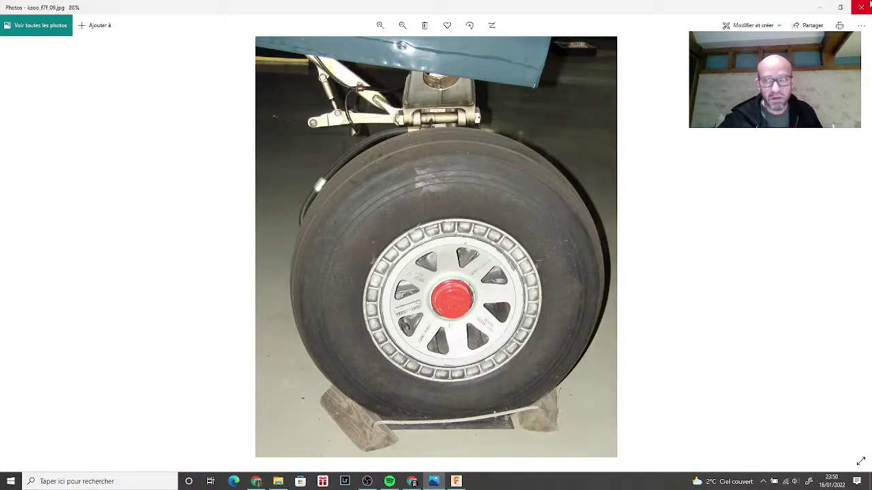
{"action": "left_click", "coordinate": [861, 6]}
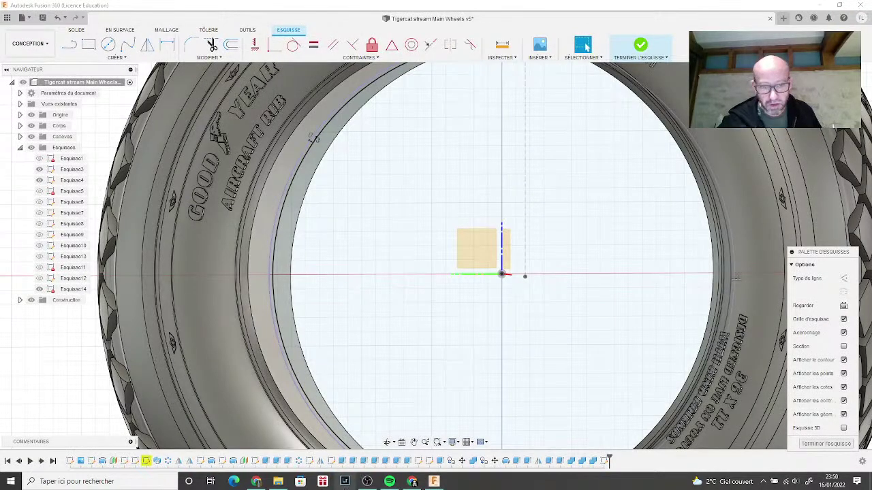
{"action": "left_click", "coordinate": [286, 482]}
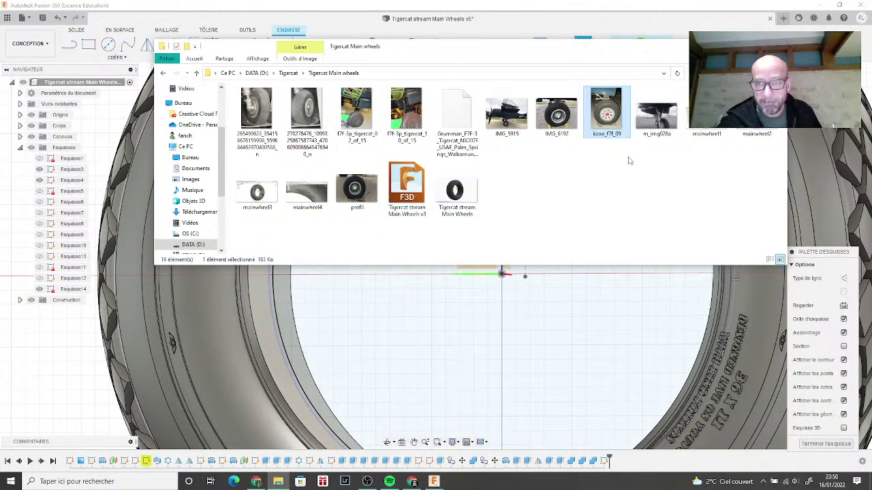
{"action": "double_click", "coordinate": [659, 126]}
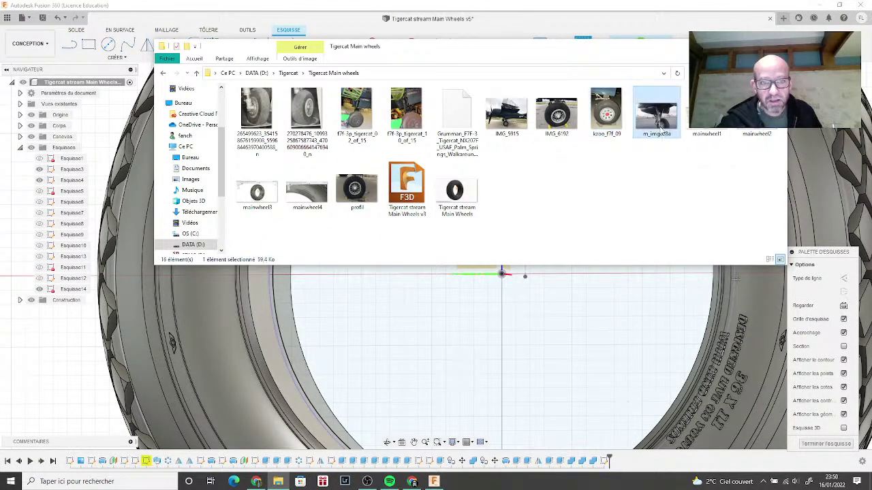
{"action": "scroll", "coordinate": [481, 324], "scroll_direction": "up", "scroll_amount": 5}
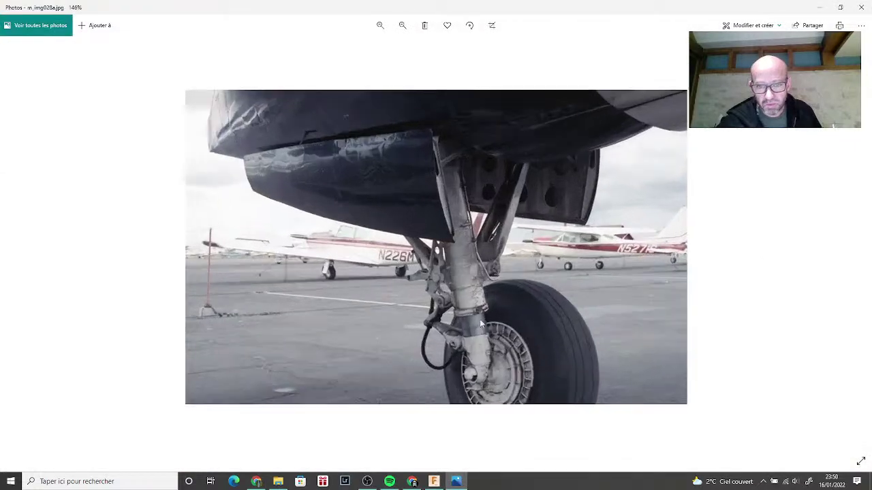
{"action": "scroll", "coordinate": [429, 338], "scroll_direction": "up", "scroll_amount": 5}
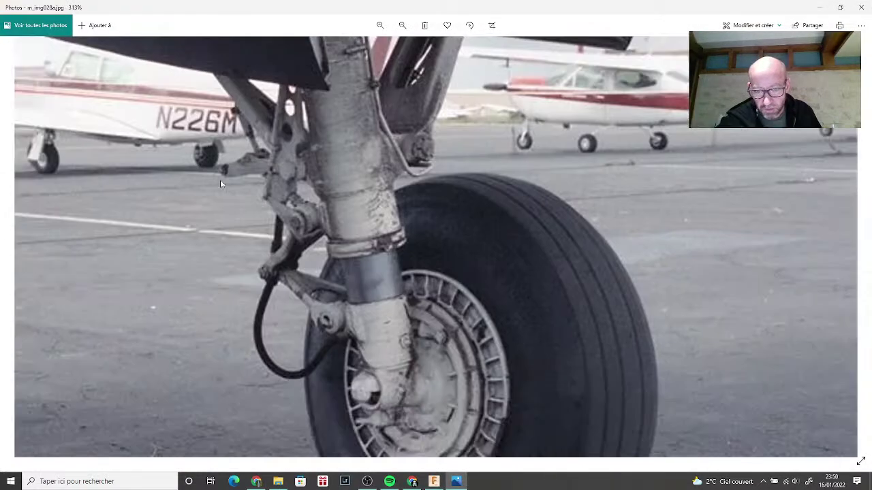
{"action": "scroll", "coordinate": [456, 320], "scroll_direction": "down", "scroll_amount": 1}
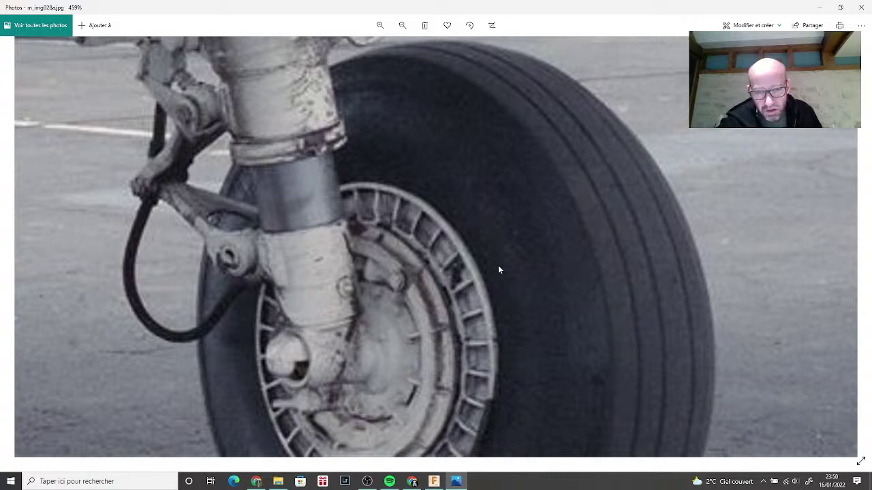
Step: Return to Fusion 360, finish the sketch and extrude the circular profile inside the offset by -4 mm as a new body
{"action": "left_click", "coordinate": [433, 482]}
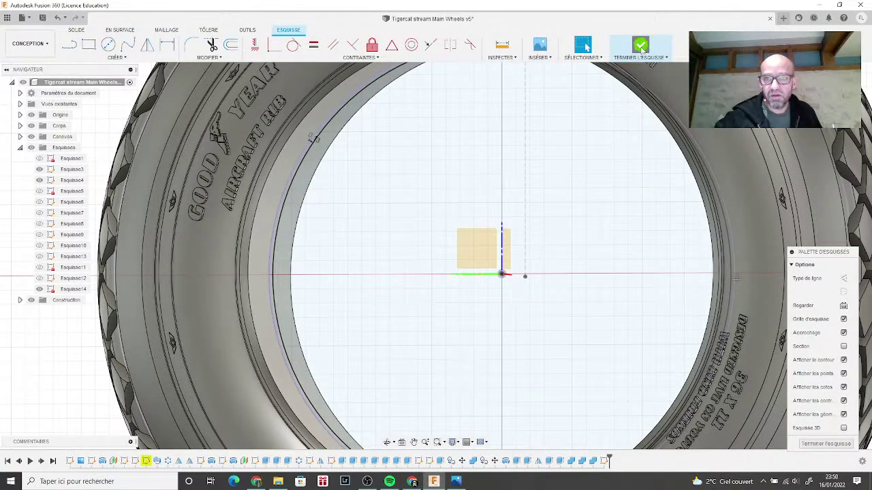
{"action": "left_click", "coordinate": [640, 46]}
{"action": "left_click", "coordinate": [88, 44]}
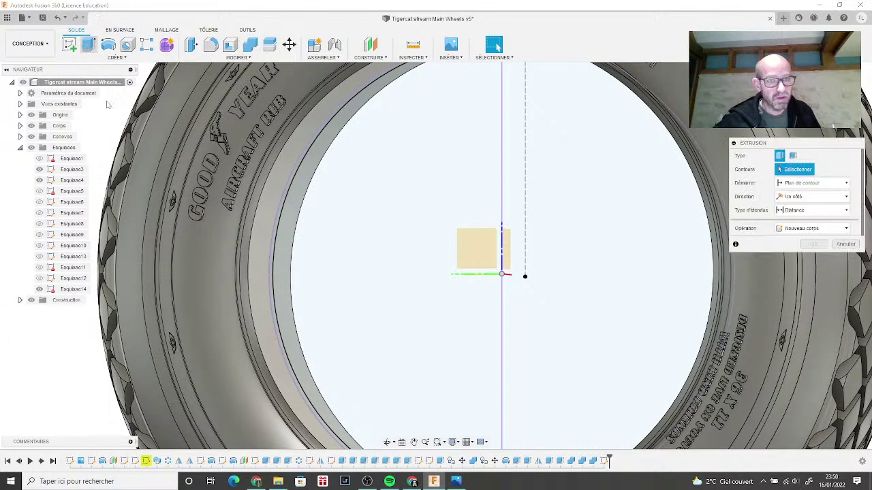
{"action": "left_click", "coordinate": [388, 256]}
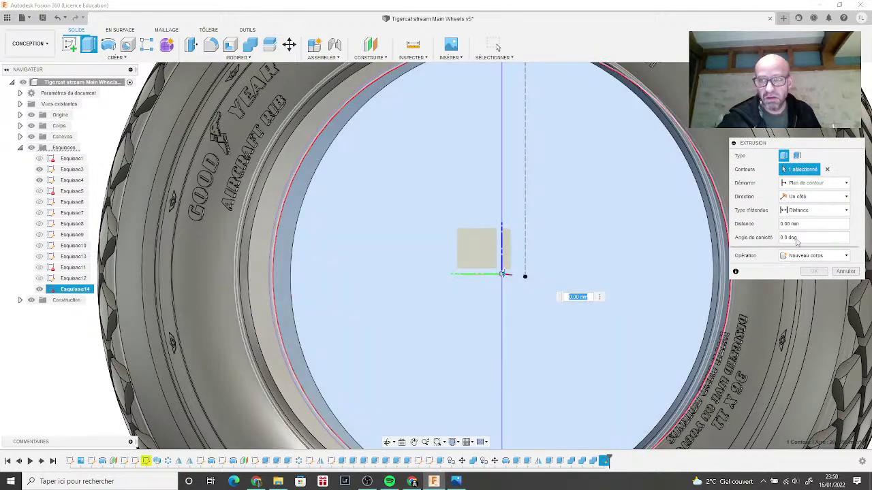
{"action": "middle_click_drag", "start_coordinate": [436, 255], "coordinate": [514, 287], "text": "shift"}
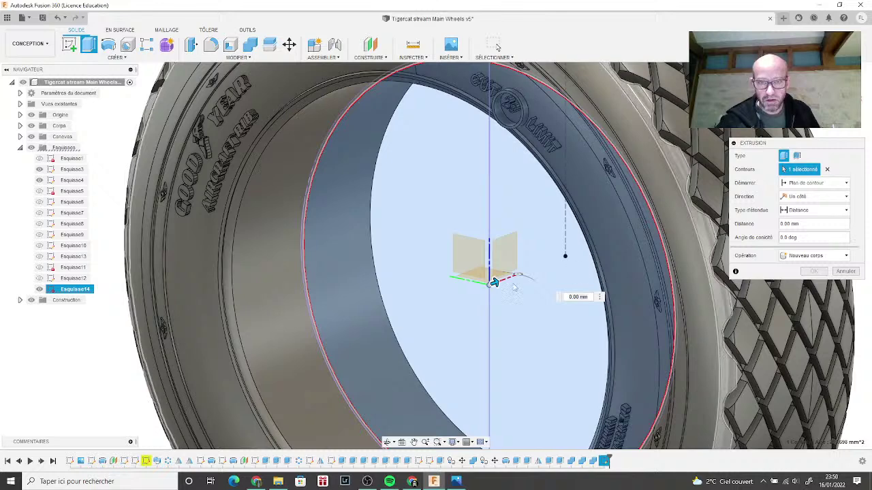
{"action": "left_click_drag", "start_coordinate": [494, 281], "coordinate": [414, 312]}
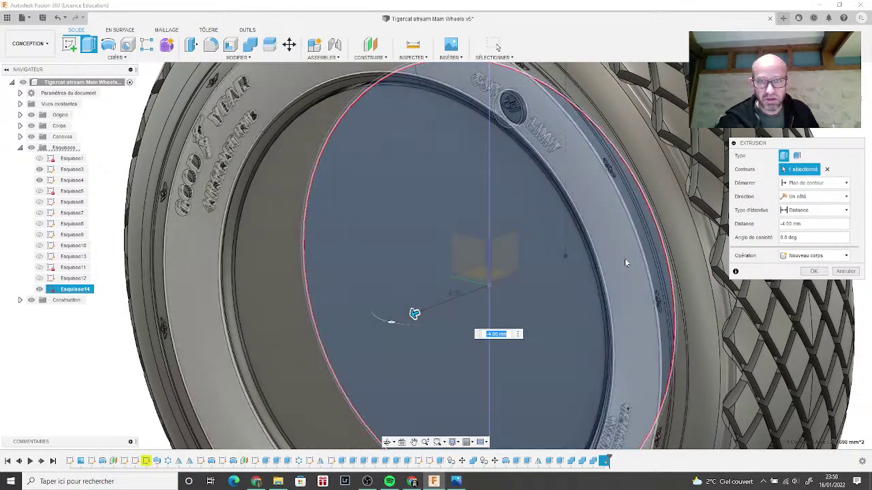
{"action": "middle_click_drag", "start_coordinate": [625, 262], "coordinate": [634, 247], "text": "shift"}
{"action": "mouse_move", "coordinate": [436, 255]}
{"action": "middle_mouse_down", "text": "shift"}
{"action": "mouse_move", "coordinate": [457, 266]}
{"action": "mouse_move", "coordinate": [522, 224]}
{"action": "mouse_move", "coordinate": [539, 212]}
{"action": "mouse_move", "coordinate": [527, 191]}
{"action": "mouse_move", "coordinate": [504, 320]}
{"action": "mouse_move", "coordinate": [569, 357]}
{"action": "middle_mouse_up", "text": "shift"}
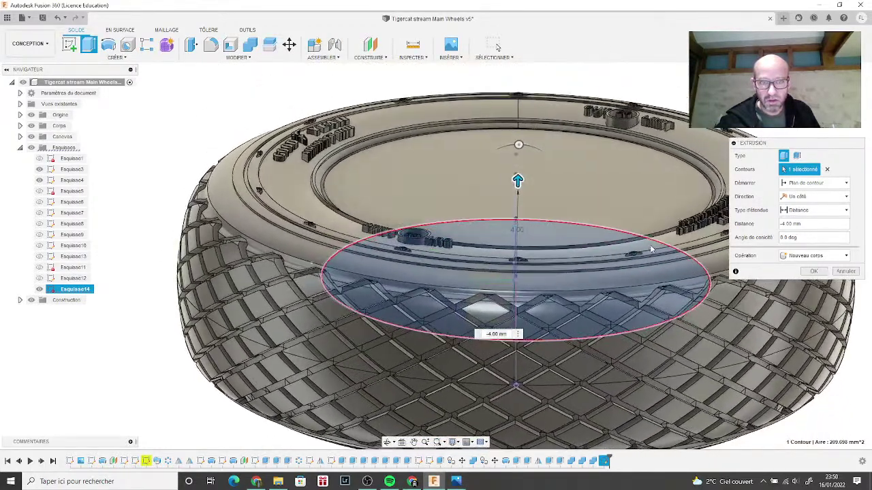
Step: Compare the rim's depth with the m_img028a photo, set the extrusion distance to -3.90 mm and complete the new body
{"action": "left_click", "coordinate": [461, 481]}
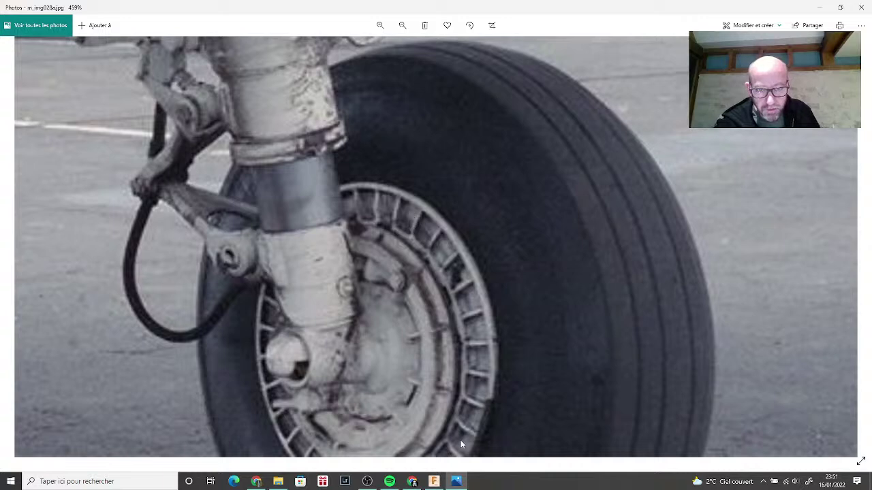
{"action": "mouse_move", "coordinate": [454, 483]}
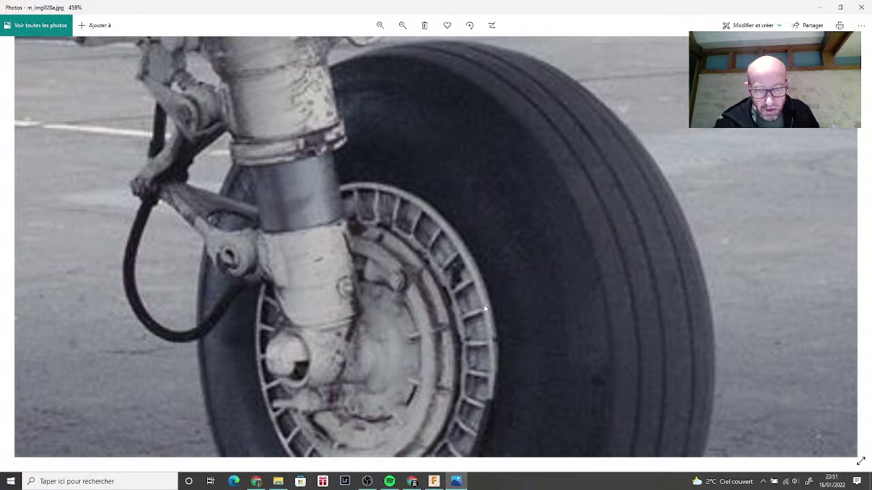
{"action": "left_click", "coordinate": [434, 482]}
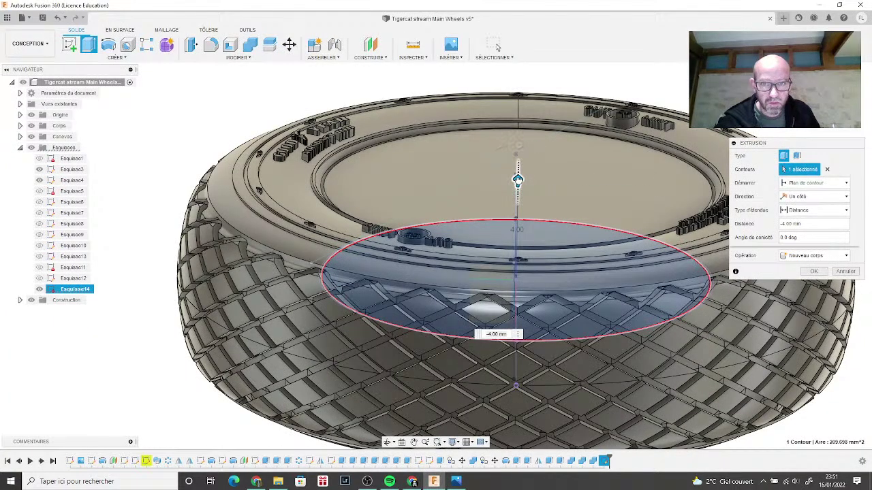
{"action": "scroll", "coordinate": [600, 186], "scroll_direction": "up", "scroll_amount": 4}
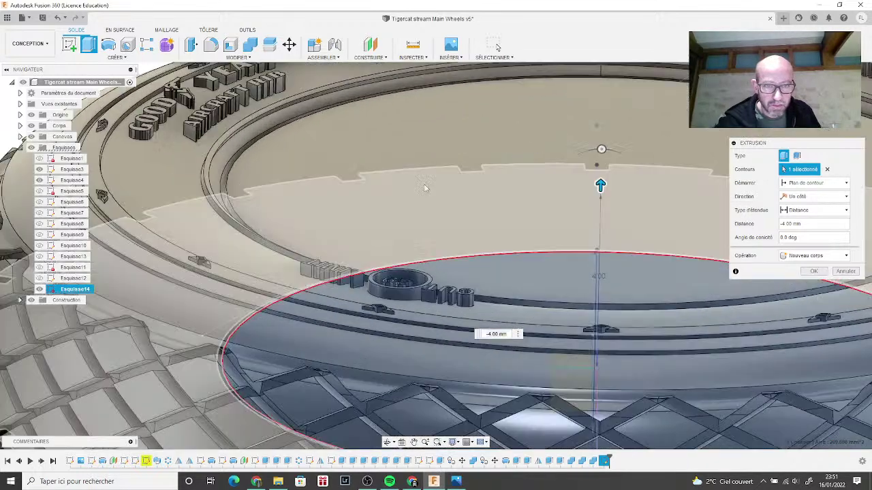
{"action": "left_click_drag", "start_coordinate": [600, 184], "coordinate": [600, 190]}
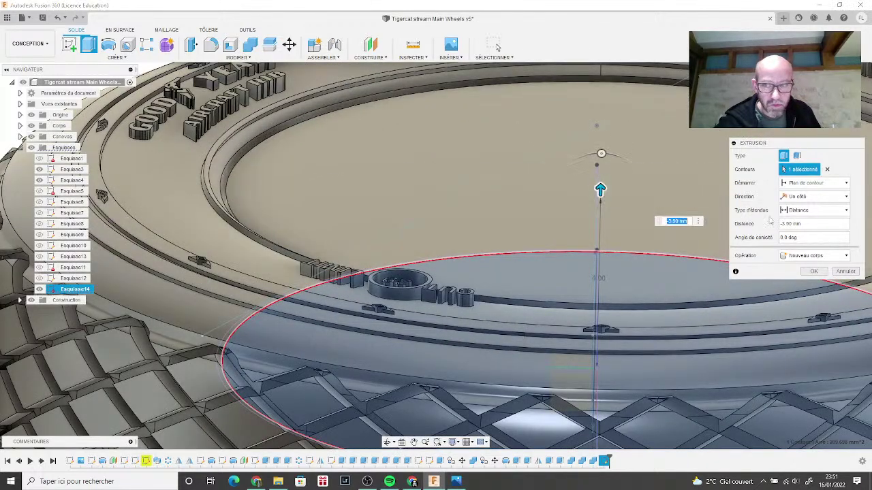
{"action": "left_click", "coordinate": [813, 271]}
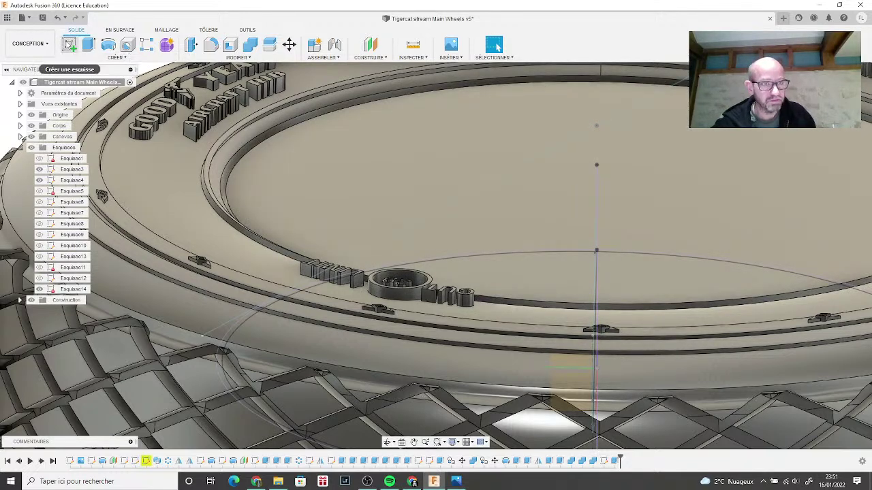
Step: Start a sketch on the flat face of the rim disc after checking the rim's outer ring in the m_img028a photo
{"action": "left_click", "coordinate": [69, 45]}
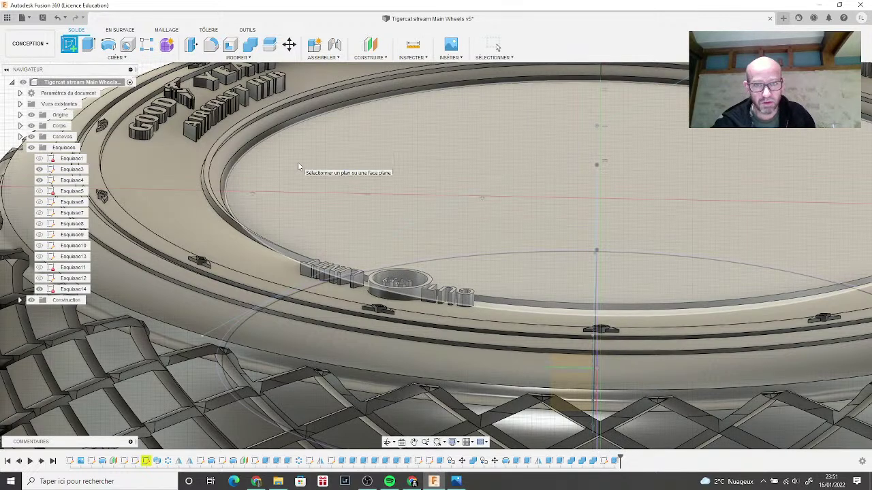
{"action": "left_click", "coordinate": [298, 164]}
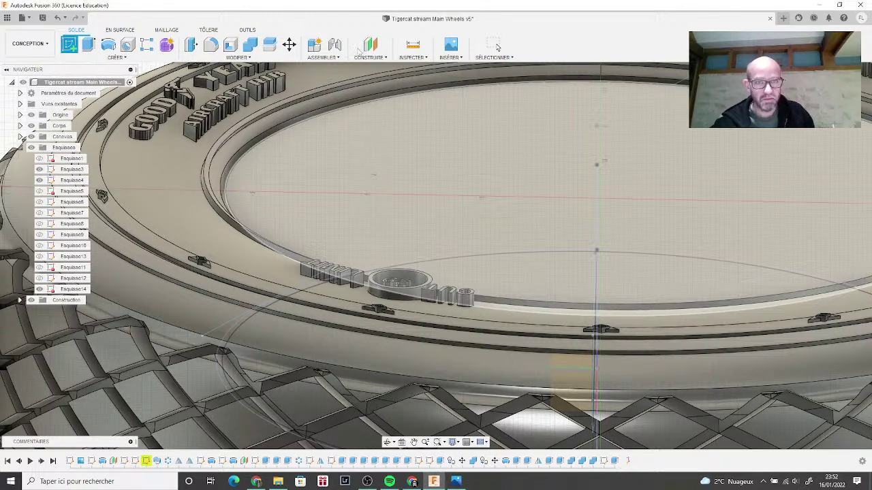
{"action": "left_click", "coordinate": [456, 480]}
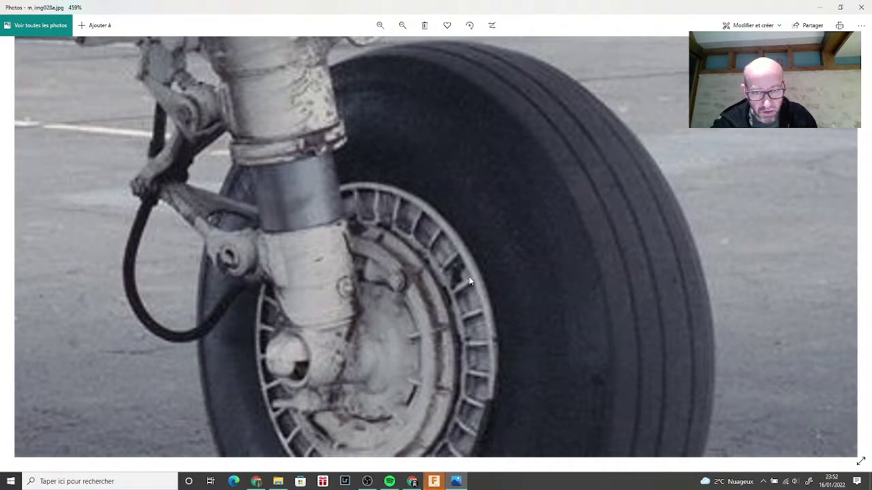
{"action": "mouse_move", "coordinate": [442, 487]}
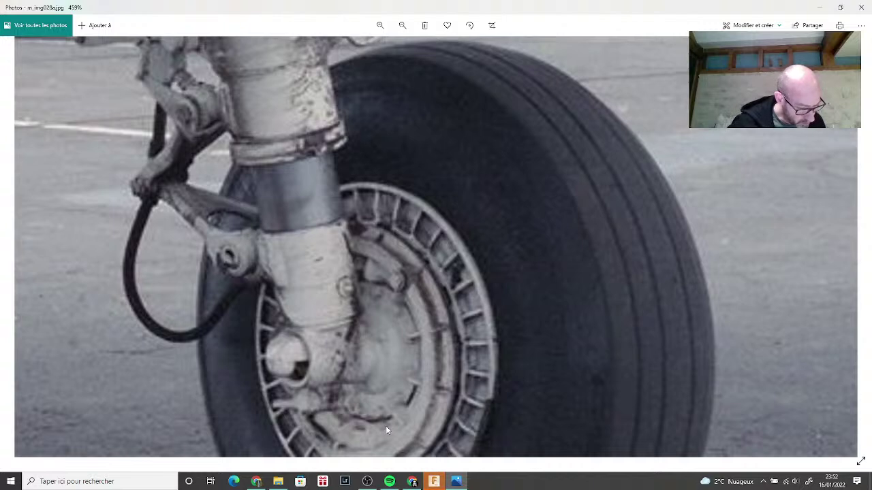
{"action": "scroll", "coordinate": [385, 425], "scroll_direction": "down", "scroll_amount": 2}
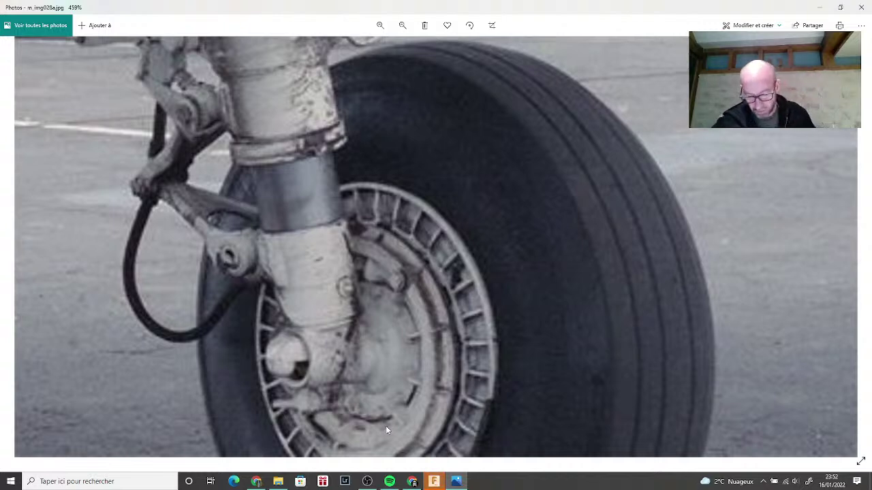
{"action": "left_click", "coordinate": [434, 482]}
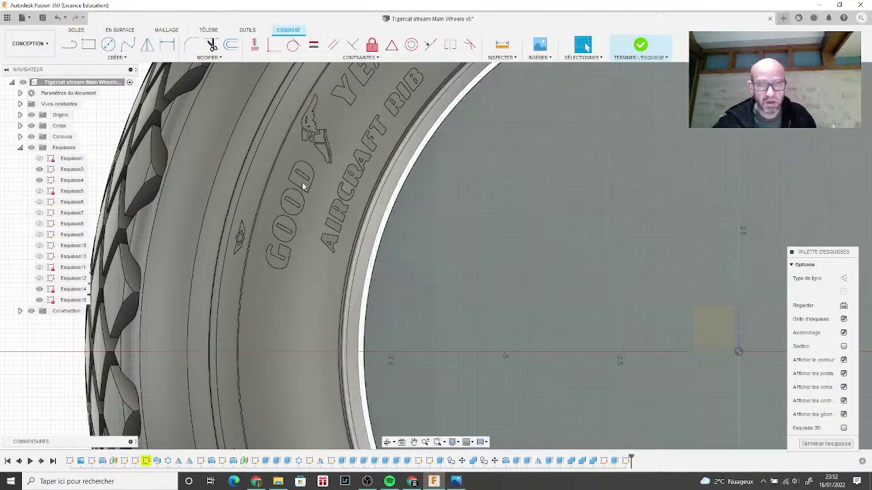
Step: Sketch a circle centred on the wheel axis, slightly inside the rim disc's outer edge
{"action": "scroll", "coordinate": [302, 182], "scroll_direction": "down", "scroll_amount": 3}
{"action": "middle_click_drag", "start_coordinate": [472, 267], "coordinate": [304, 225]}
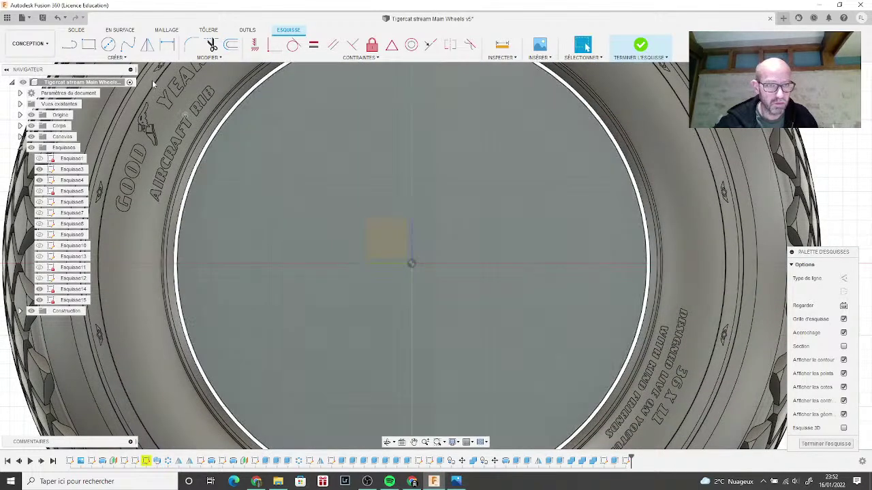
{"action": "left_click", "coordinate": [108, 44]}
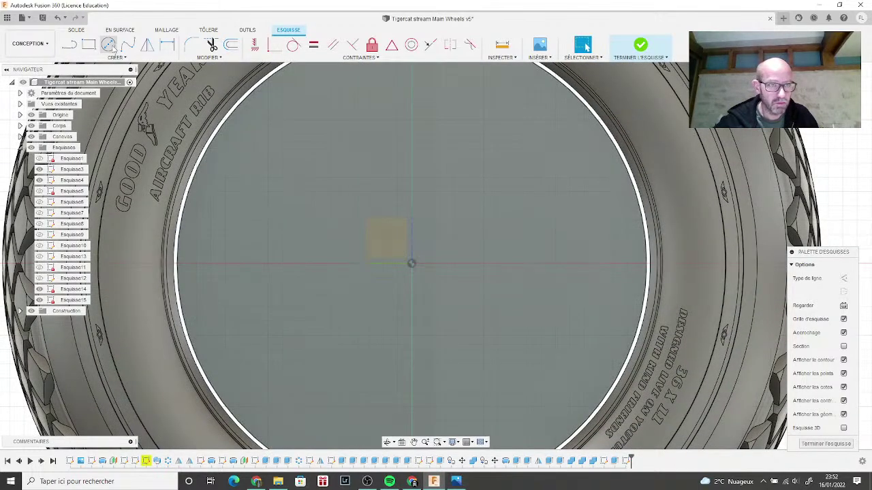
{"action": "left_click", "coordinate": [411, 264]}
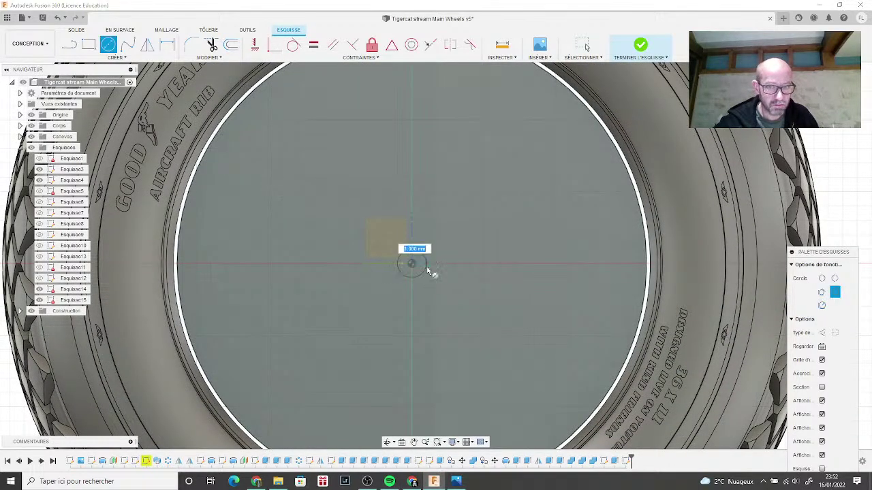
{"action": "left_click", "coordinate": [639, 289]}
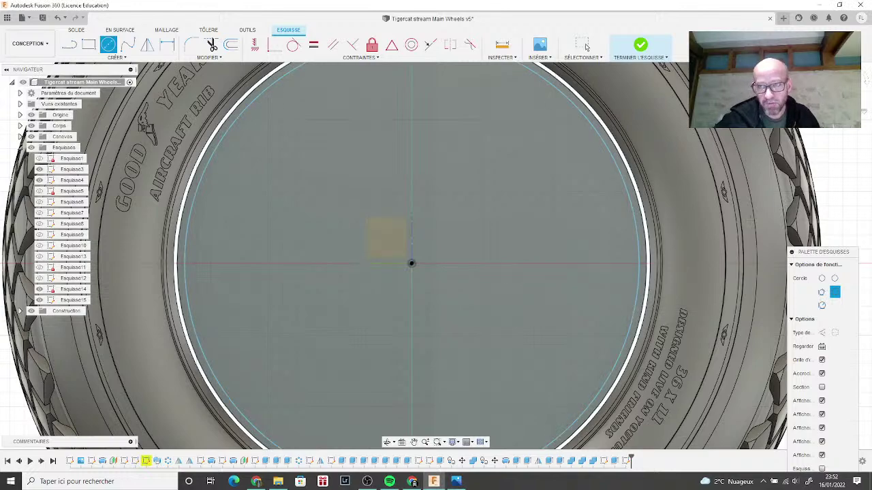
{"action": "mouse_move", "coordinate": [431, 249]}
{"action": "middle_mouse_down", "text": "shift"}
{"action": "mouse_move", "coordinate": [462, 333]}
{"action": "mouse_move", "coordinate": [453, 341]}
{"action": "middle_mouse_up", "text": "shift"}
{"action": "key", "text": "Escape"}
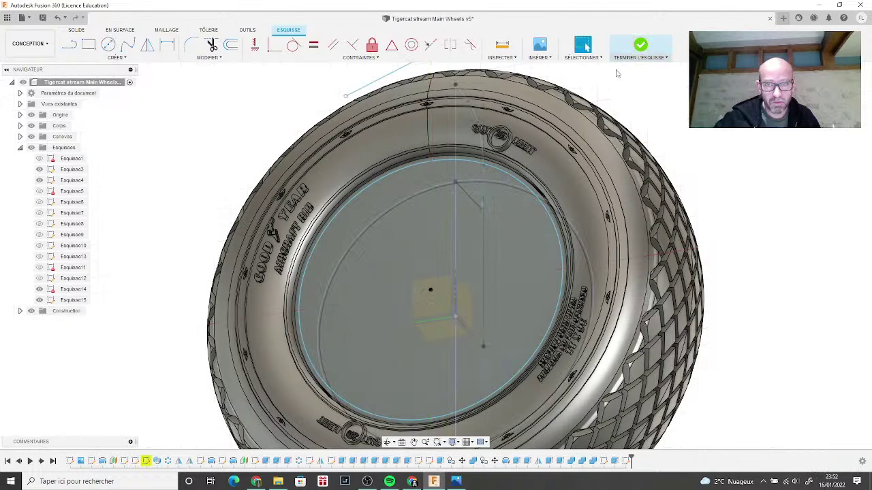
Step: Finish the sketch and extrude the narrow ring along the rim disc's edge outward by 0.40 mm, joined to the rim body
{"action": "left_click", "coordinate": [638, 46]}
{"action": "left_click", "coordinate": [89, 44]}
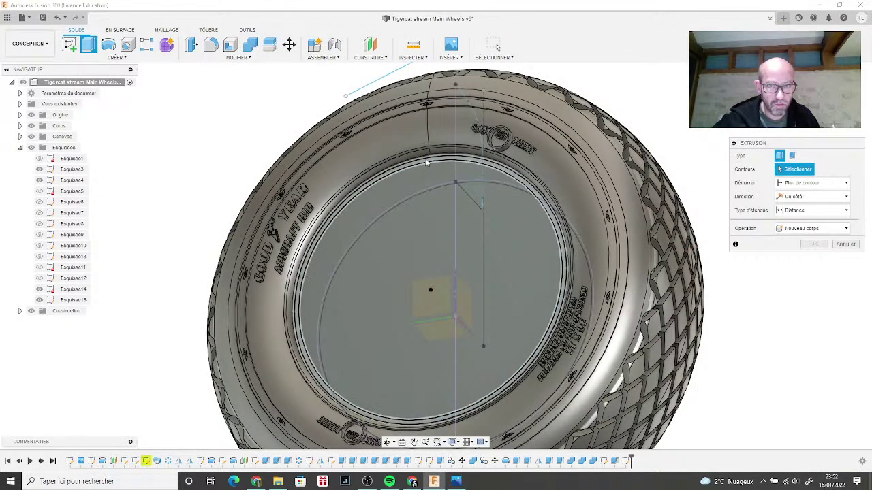
{"action": "left_click", "coordinate": [429, 163]}
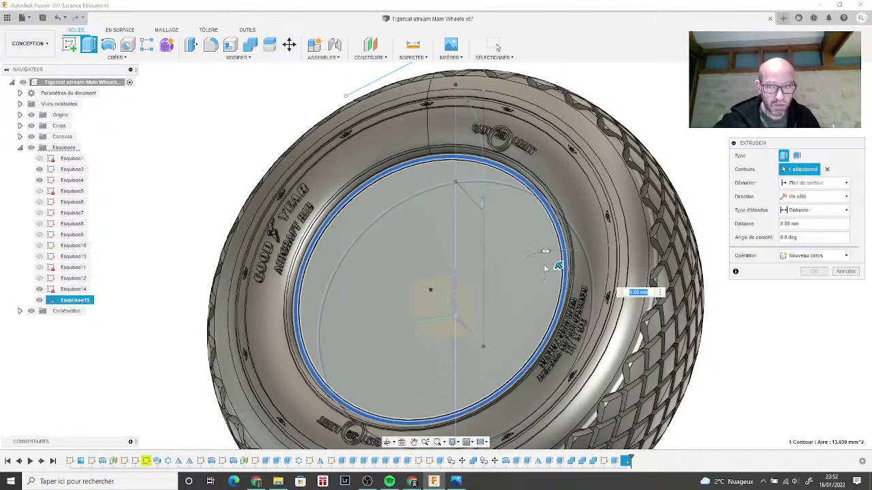
{"action": "left_click_drag", "start_coordinate": [557, 266], "coordinate": [551, 259]}
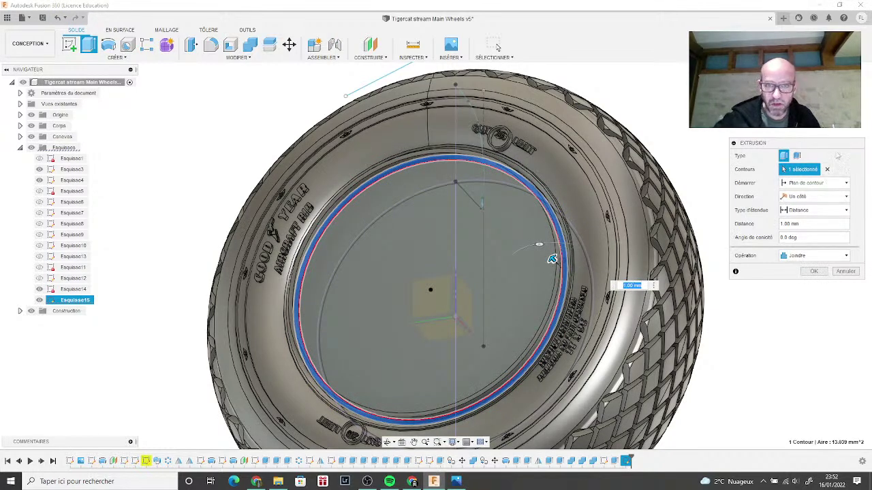
{"action": "mouse_move", "coordinate": [436, 259]}
{"action": "middle_mouse_down", "text": "shift"}
{"action": "mouse_move", "coordinate": [545, 259]}
{"action": "mouse_move", "coordinate": [586, 161]}
{"action": "middle_mouse_up", "text": "shift"}
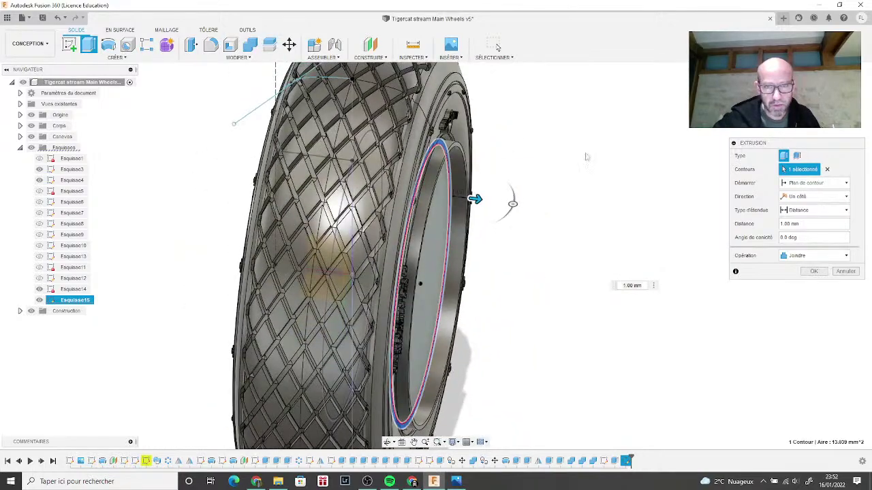
{"action": "scroll", "coordinate": [555, 169], "scroll_direction": "up", "scroll_amount": 2}
{"action": "scroll", "coordinate": [556, 168], "scroll_direction": "up", "scroll_amount": 4}
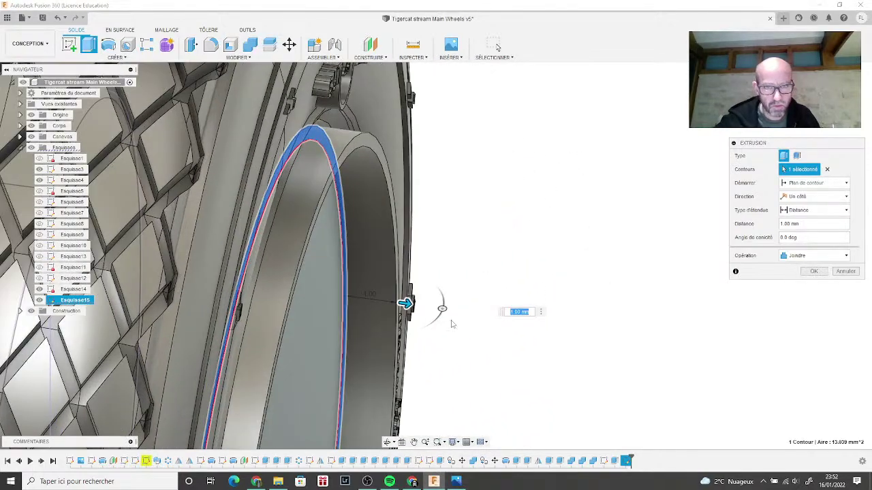
{"action": "left_click_drag", "start_coordinate": [407, 303], "coordinate": [374, 299]}
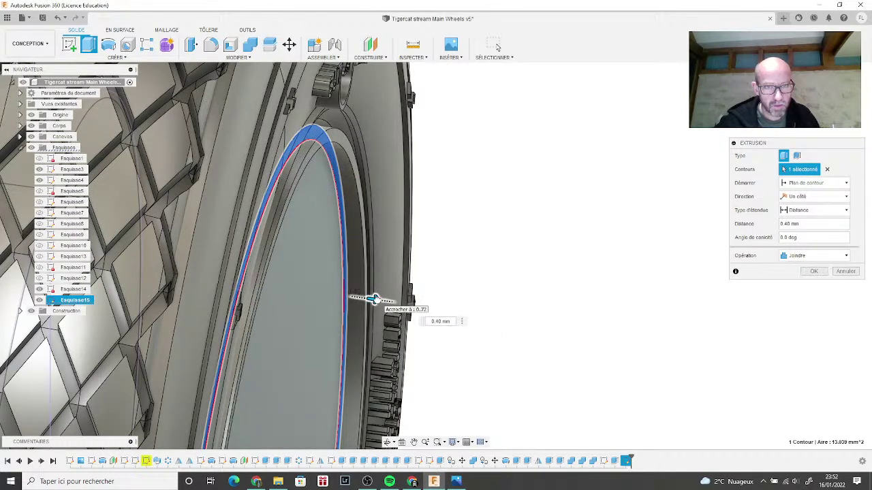
{"action": "mouse_move", "coordinate": [375, 298]}
{"action": "middle_mouse_down", "text": "shift"}
{"action": "mouse_move", "coordinate": [488, 320]}
{"action": "mouse_move", "coordinate": [478, 318]}
{"action": "middle_mouse_up", "text": "shift"}
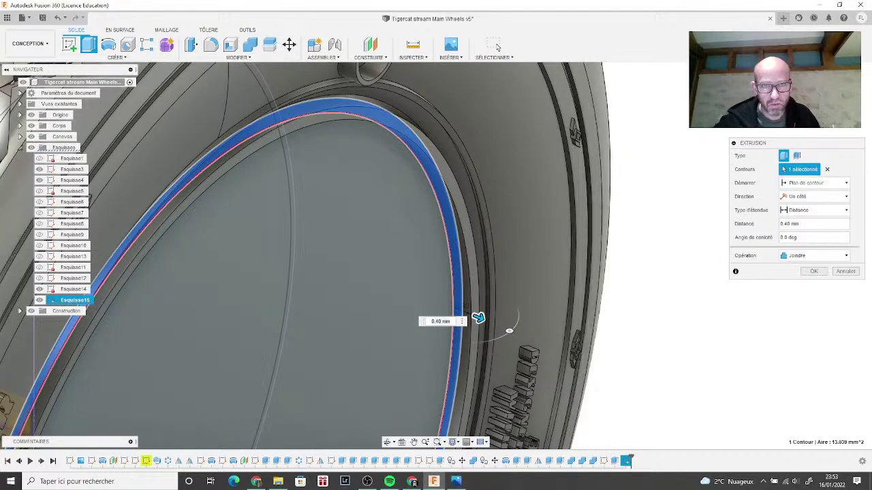
{"action": "mouse_move", "coordinate": [478, 318]}
{"action": "middle_mouse_down", "text": "shift"}
{"action": "mouse_move", "coordinate": [467, 197]}
{"action": "mouse_move", "coordinate": [606, 409]}
{"action": "mouse_move", "coordinate": [660, 424]}
{"action": "mouse_move", "coordinate": [664, 327]}
{"action": "mouse_move", "coordinate": [645, 127]}
{"action": "mouse_move", "coordinate": [687, 204]}
{"action": "mouse_move", "coordinate": [763, 225]}
{"action": "middle_mouse_up", "text": "shift"}
{"action": "scroll", "coordinate": [699, 249], "scroll_direction": "down", "scroll_amount": 3}
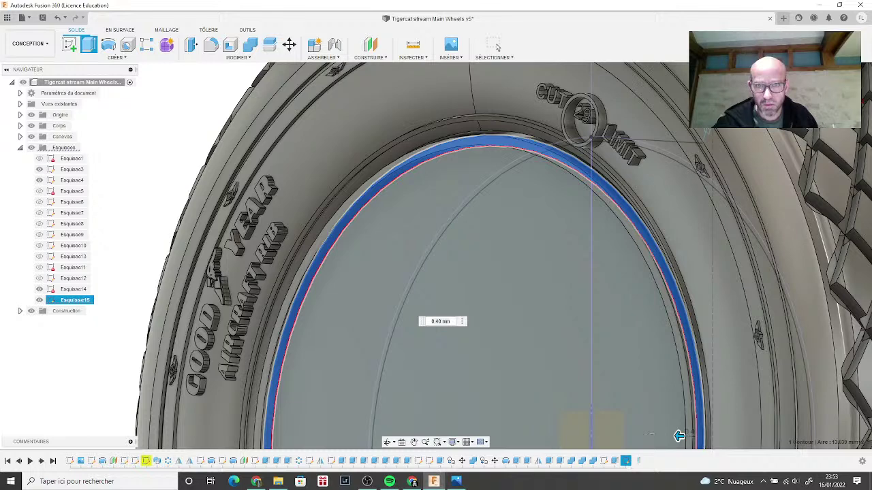
{"action": "key", "text": "Return"}
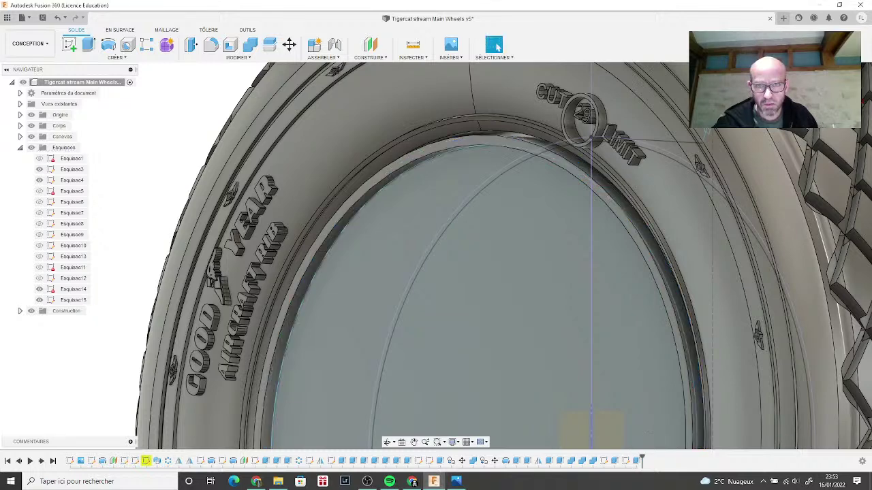
{"action": "middle_click_drag", "start_coordinate": [436, 254], "coordinate": [545, 256], "text": "shift"}
{"action": "scroll", "coordinate": [553, 116], "scroll_direction": "up", "scroll_amount": 5}
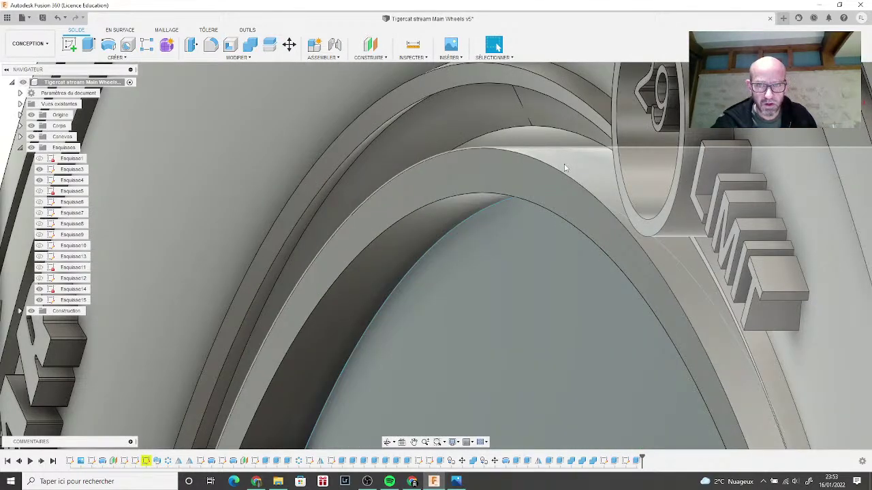
{"action": "scroll", "coordinate": [565, 167], "scroll_direction": "down", "scroll_amount": 1}
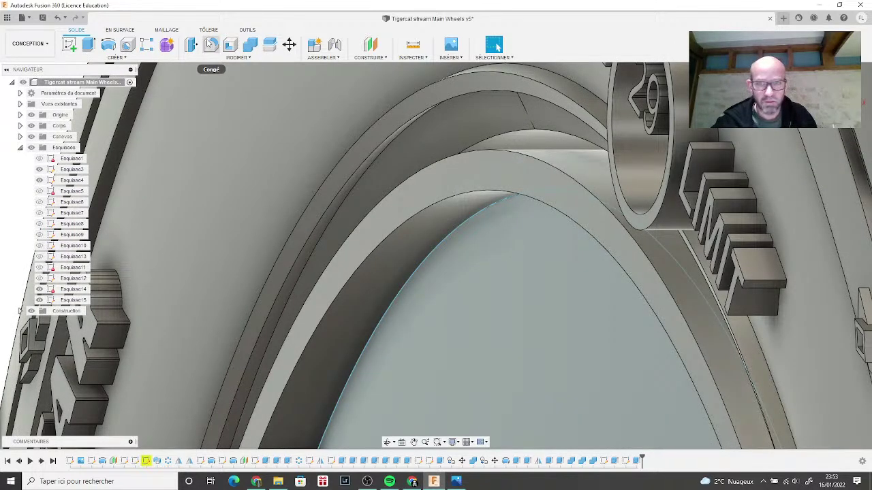
{"action": "left_click", "coordinate": [209, 43]}
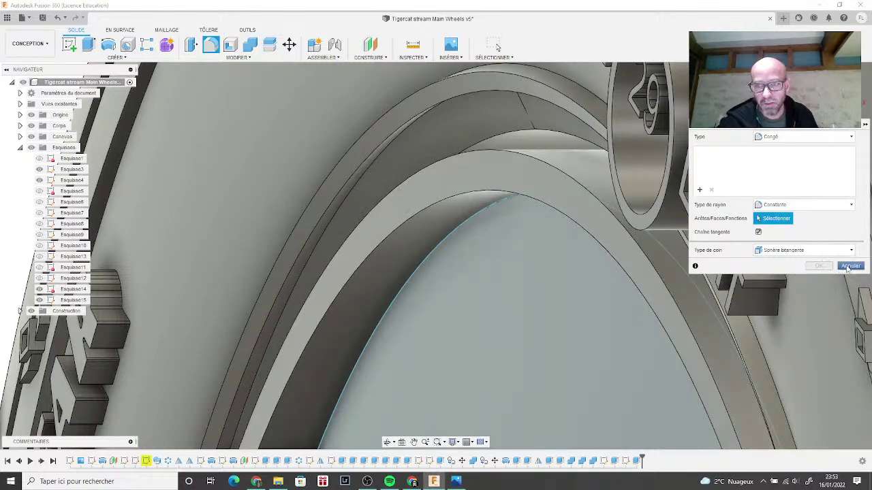
{"action": "left_click", "coordinate": [850, 266]}
Step: Create an offset construction plane at 0.00 mm from the front face of the rim's raised ring
{"action": "middle_click_drag", "start_coordinate": [624, 309], "coordinate": [581, 205], "text": "shift"}
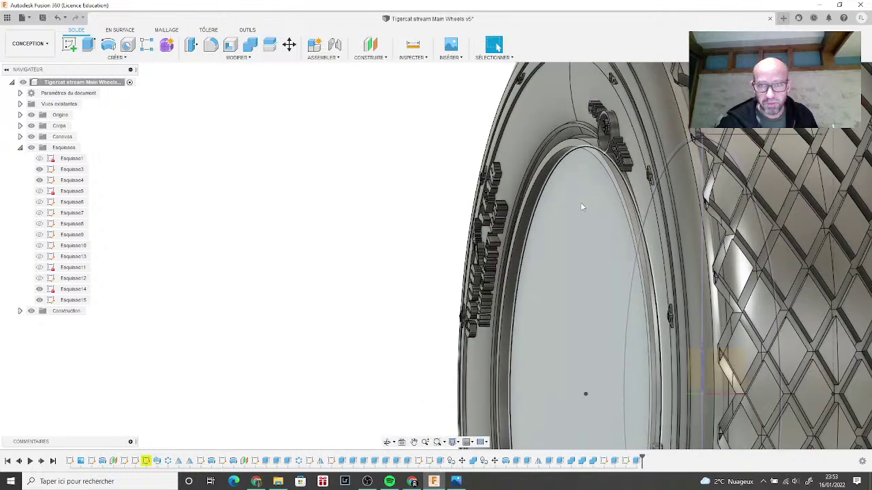
{"action": "left_click", "coordinate": [556, 186]}
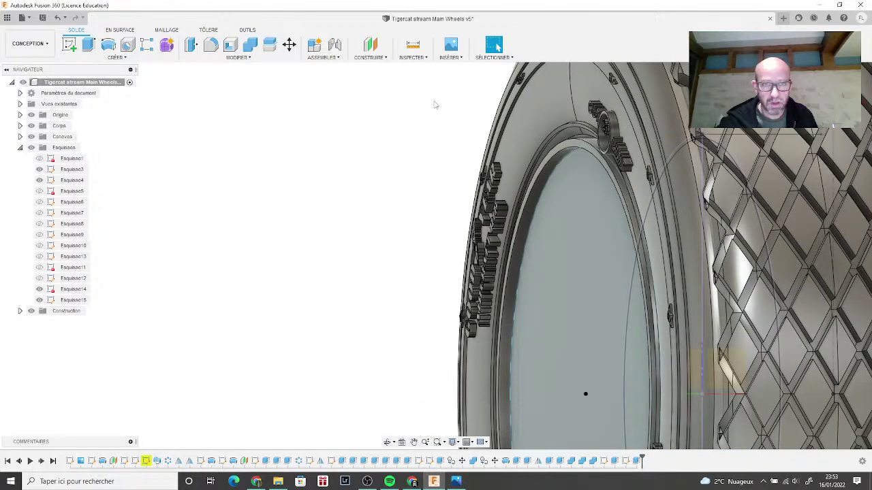
{"action": "left_click", "coordinate": [369, 59]}
{"action": "left_click", "coordinate": [382, 67]}
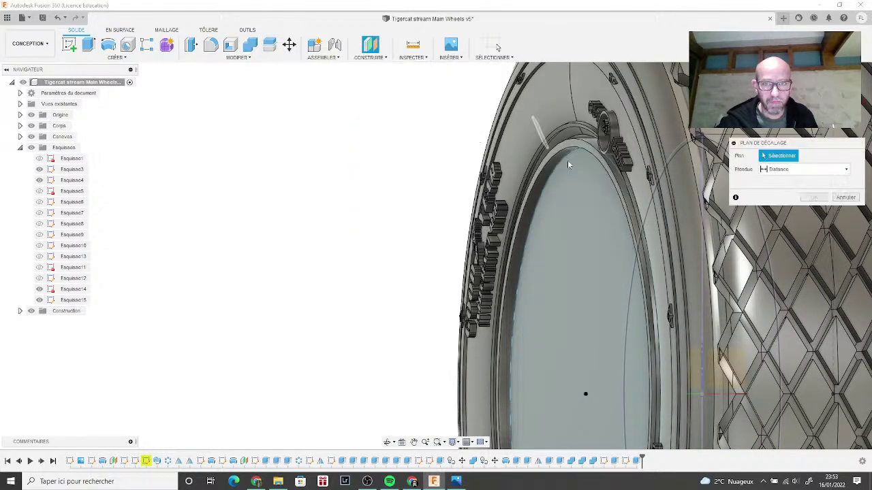
{"action": "left_click", "coordinate": [581, 149]}
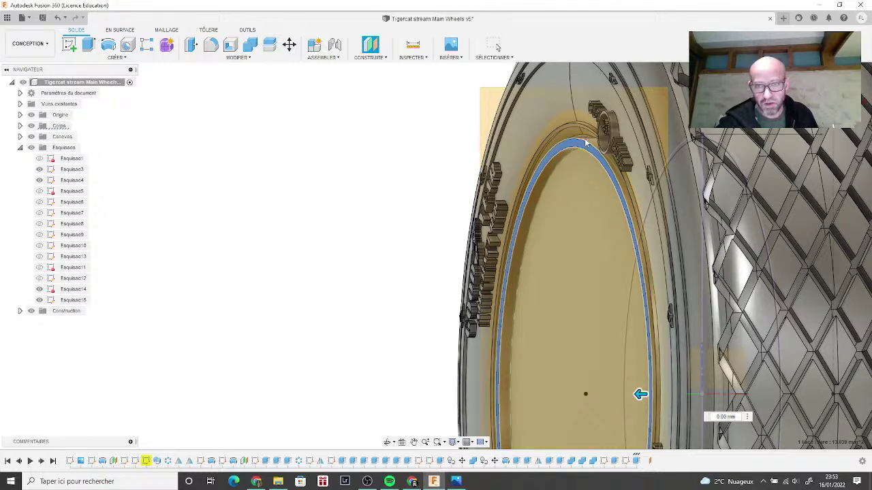
{"action": "key", "text": "Return"}
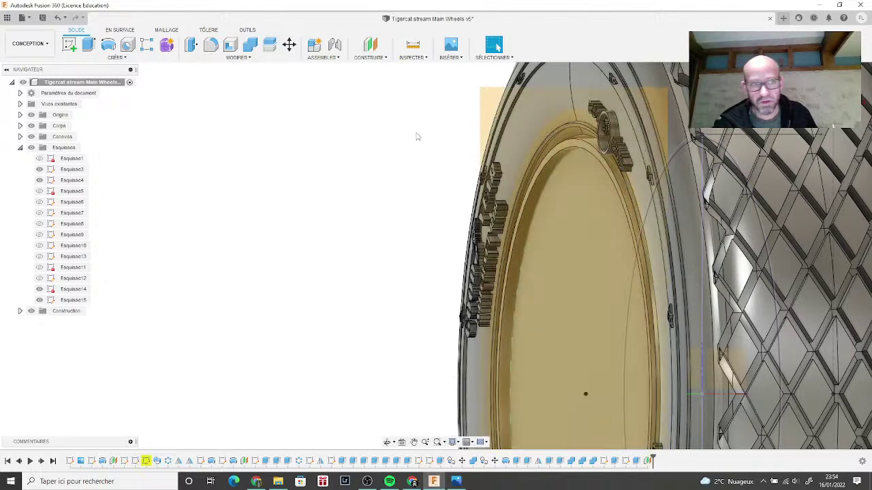
Step: Start a sketch on the ring's offset plane and draw a circle about 16.9 mm in diameter centred on the wheel axis, slightly outside the rim
{"action": "left_click", "coordinate": [69, 45]}
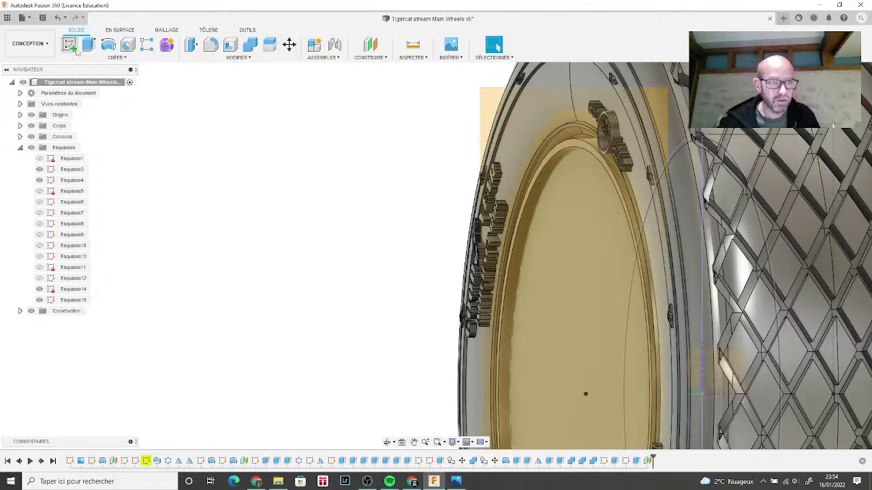
{"action": "left_click", "coordinate": [569, 149]}
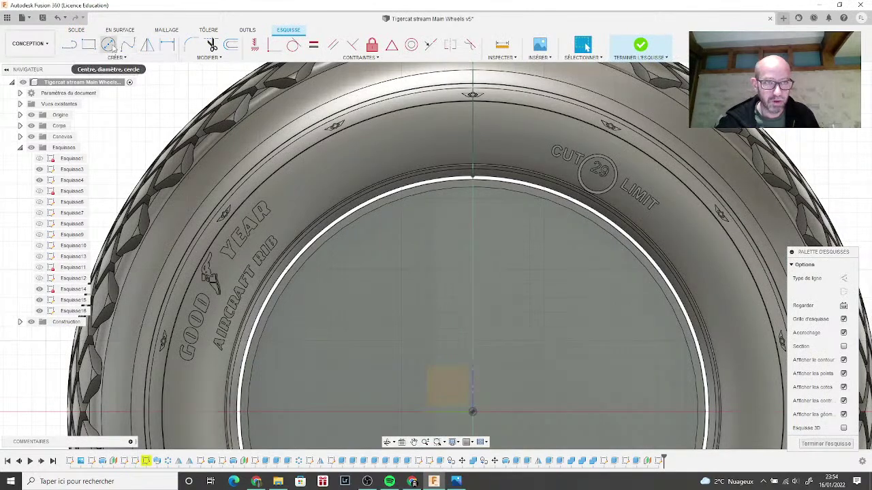
{"action": "left_click", "coordinate": [108, 44]}
{"action": "middle_click_drag", "start_coordinate": [392, 356], "coordinate": [356, 265]}
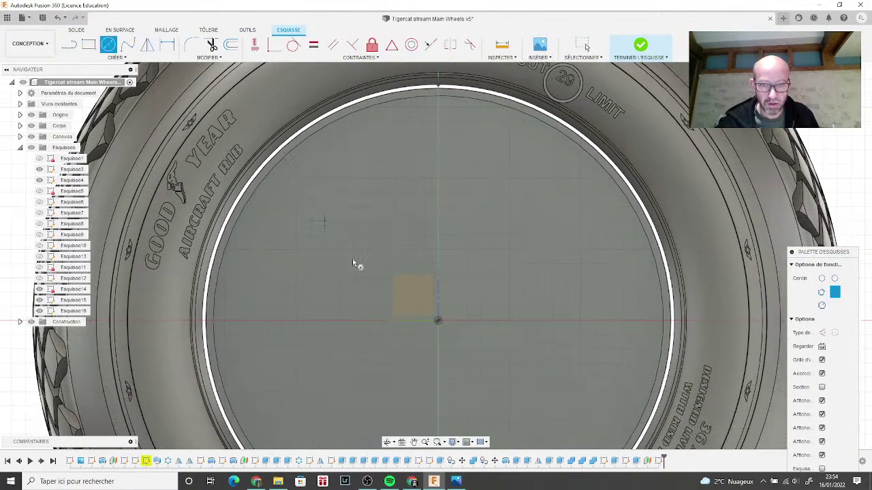
{"action": "left_click", "coordinate": [438, 320]}
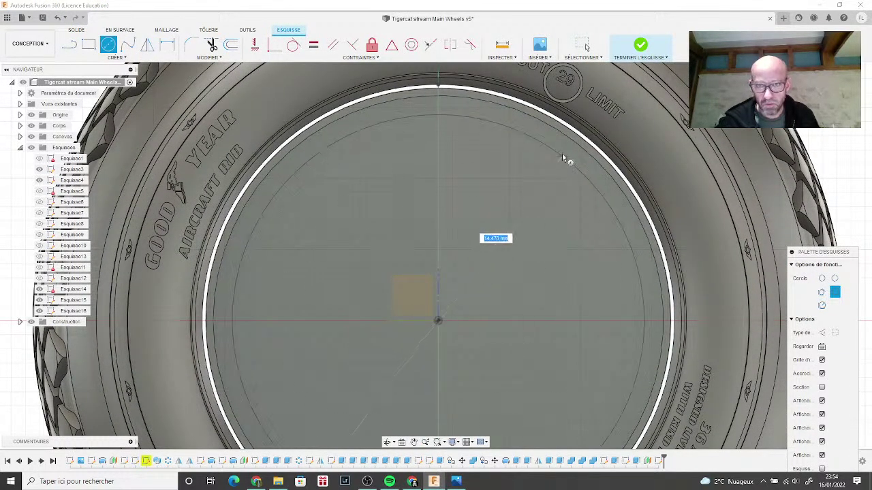
{"action": "scroll", "coordinate": [609, 130], "scroll_direction": "down", "scroll_amount": 1}
{"action": "scroll", "coordinate": [571, 128], "scroll_direction": "up", "scroll_amount": 2}
{"action": "scroll", "coordinate": [571, 128], "scroll_direction": "up", "scroll_amount": 2}
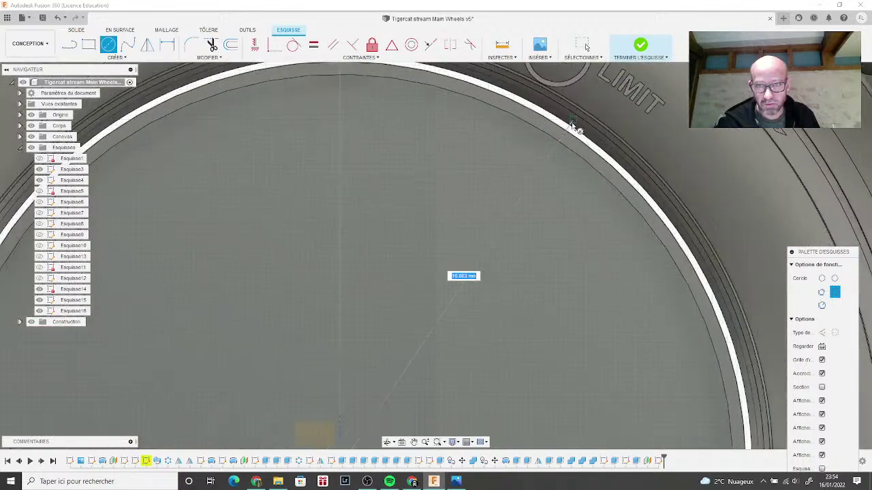
{"action": "scroll", "coordinate": [572, 126], "scroll_direction": "up", "scroll_amount": 3}
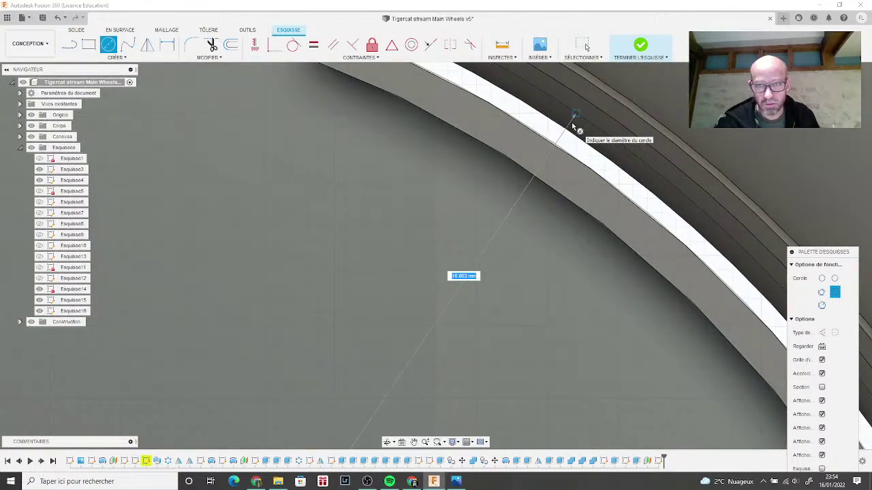
{"action": "left_click", "coordinate": [571, 122]}
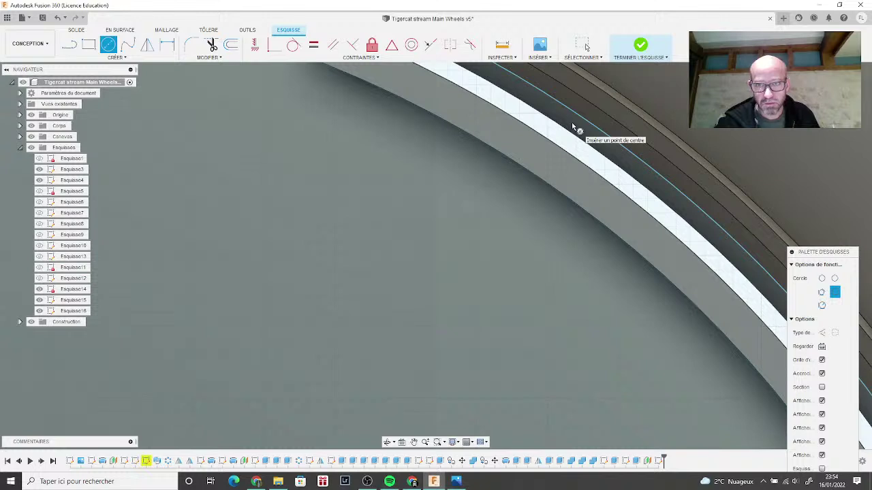
{"action": "scroll", "coordinate": [541, 189], "scroll_direction": "down", "scroll_amount": 2}
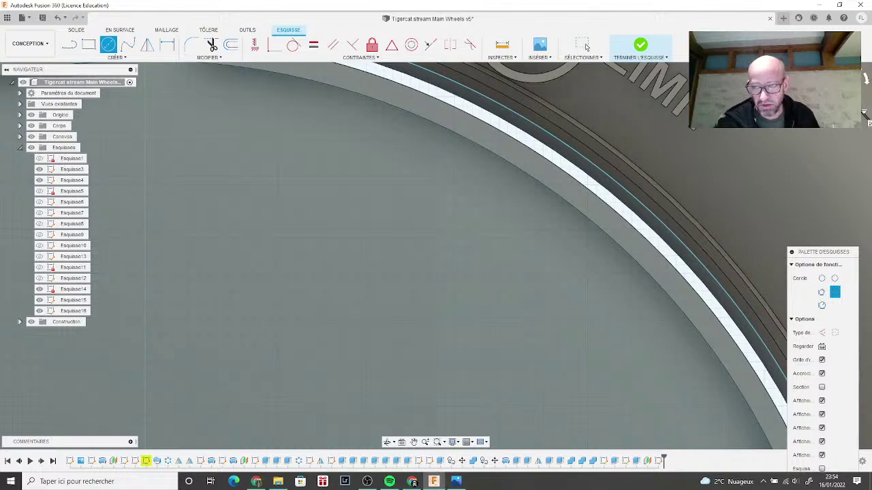
{"action": "middle_click_drag", "start_coordinate": [435, 255], "coordinate": [525, 276], "text": "shift"}
{"action": "left_click", "coordinate": [640, 47]}
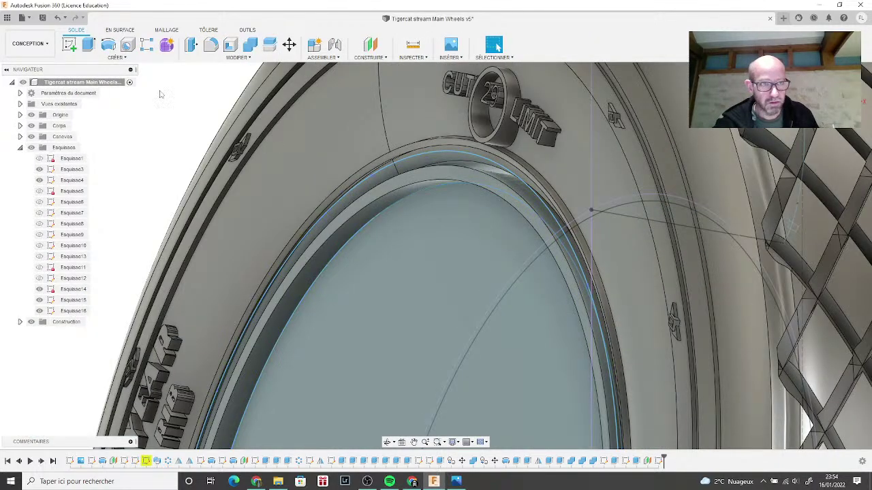
{"action": "key", "text": "e"}
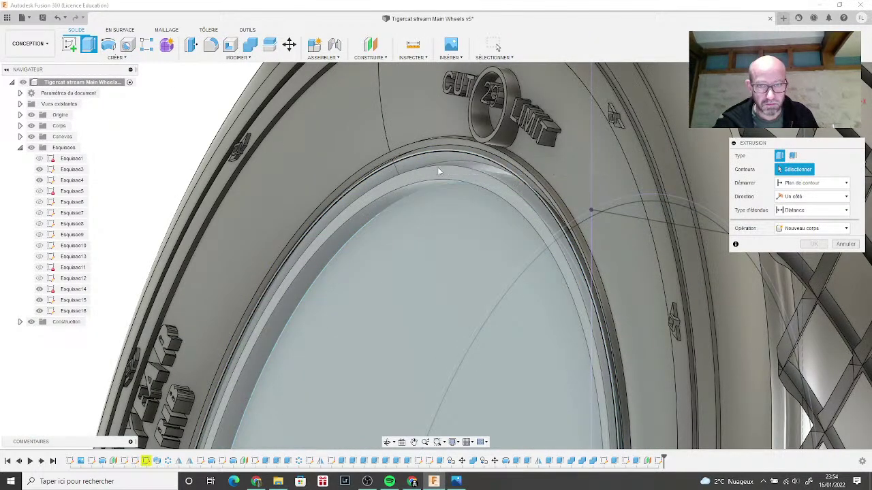
{"action": "left_click", "coordinate": [438, 177]}
{"action": "left_click", "coordinate": [845, 244]}
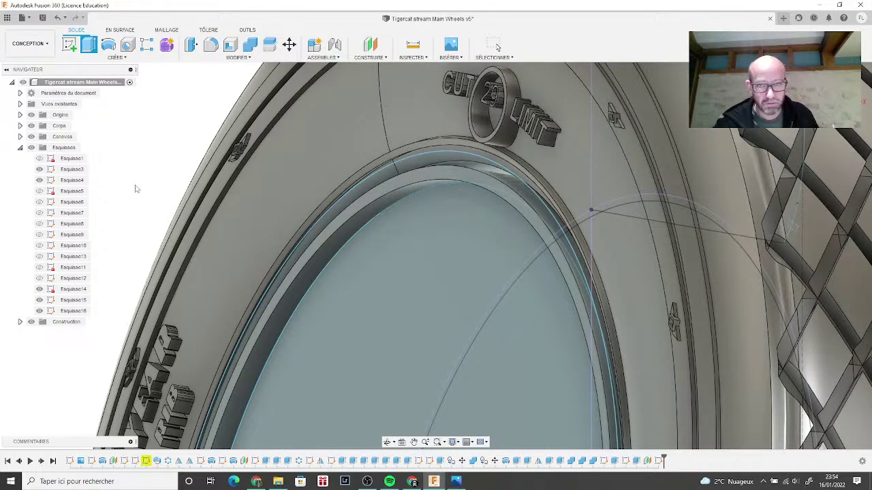
{"action": "key", "text": "Escape"}
Step: Reopen the circle's sketch and project the front face of the rim's raised ring into it
{"action": "middle_click_drag", "start_coordinate": [154, 183], "coordinate": [402, 196], "text": "shift"}
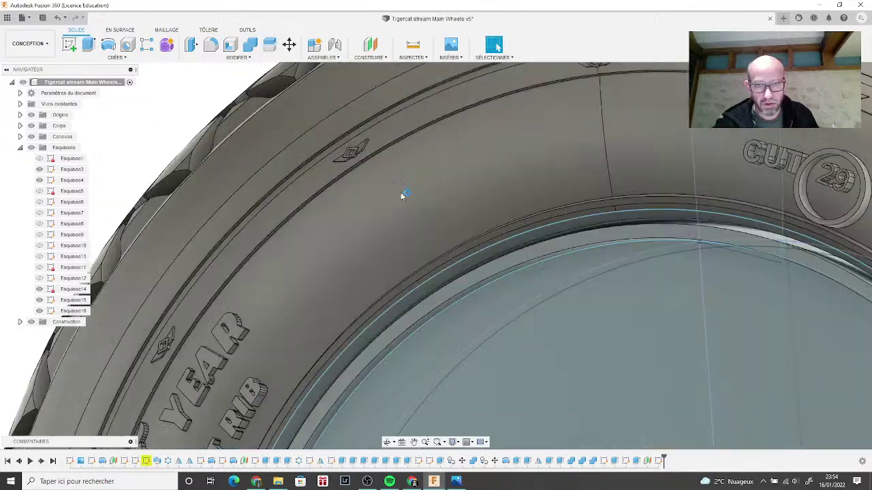
{"action": "double_click", "coordinate": [402, 195]}
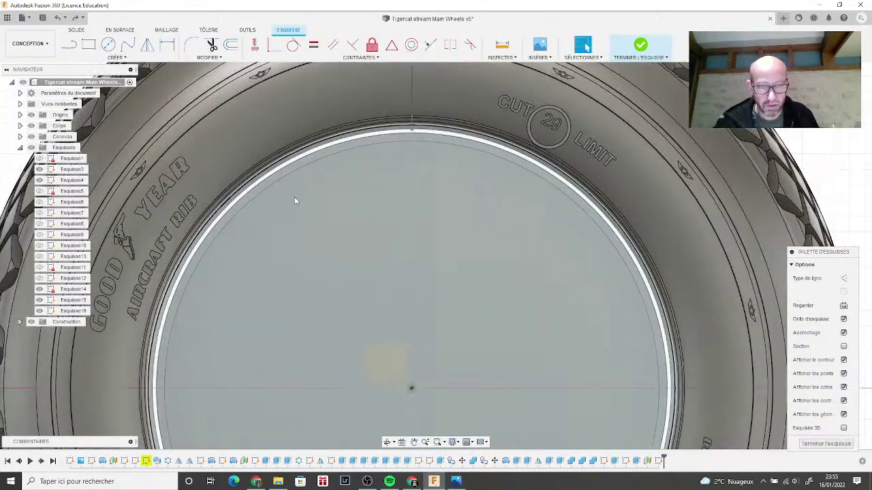
{"action": "left_click", "coordinate": [116, 57]}
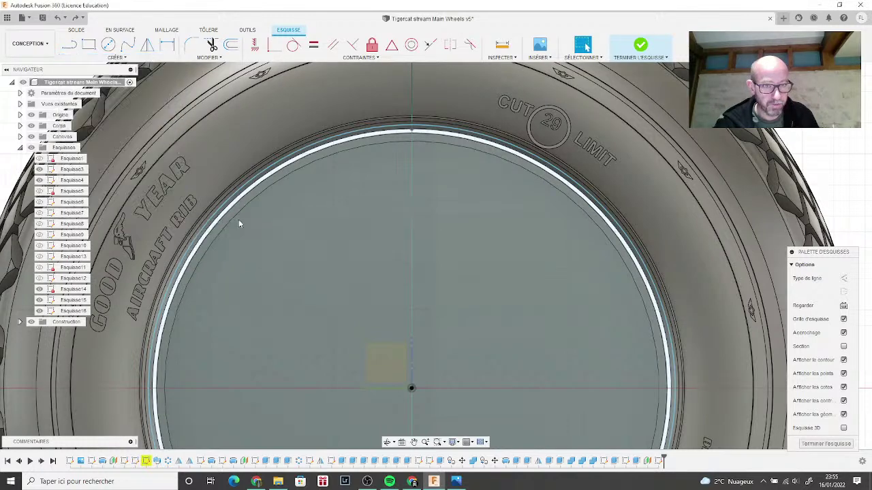
{"action": "key", "text": "p"}
{"action": "left_click", "coordinate": [283, 172]}
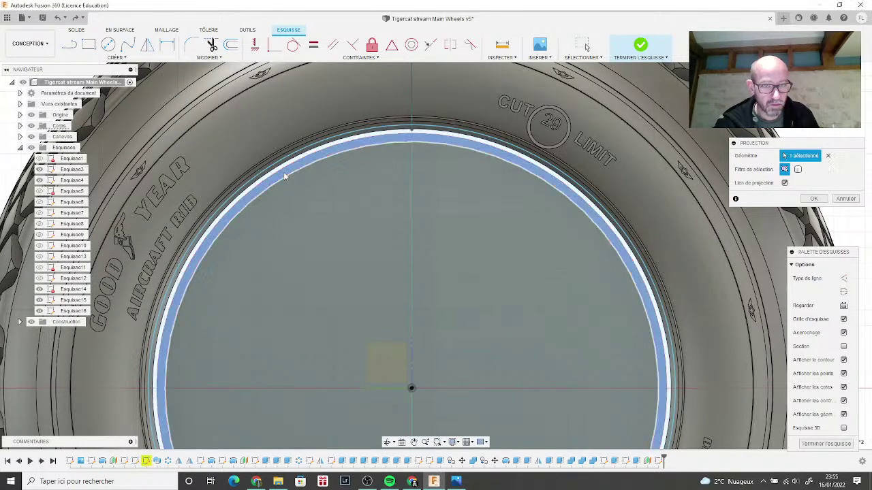
{"action": "left_click", "coordinate": [813, 198]}
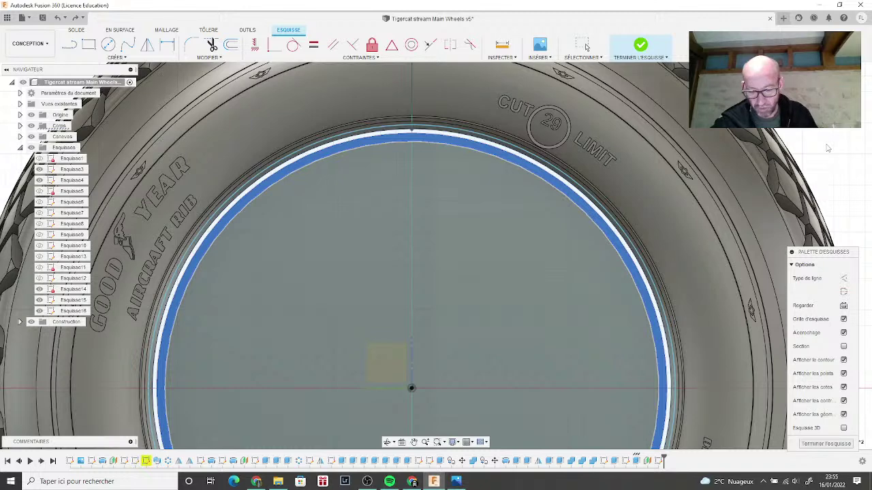
{"action": "key", "text": "Escape"}
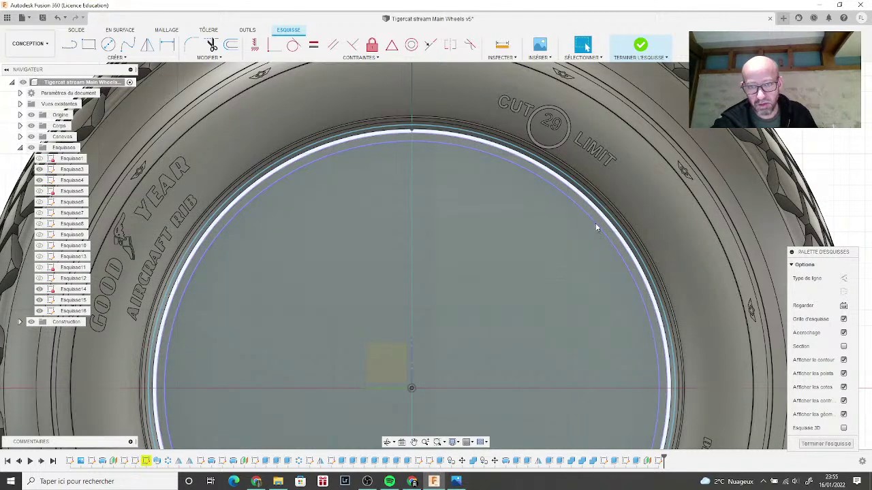
Step: Finish the sketch and start a two-sided extrusion of the two ring contours between the projected inner edge and the outer circle
{"action": "middle_click_drag", "start_coordinate": [599, 221], "coordinate": [625, 162], "text": "shift"}
{"action": "scroll", "coordinate": [625, 162], "scroll_direction": "up", "scroll_amount": 5}
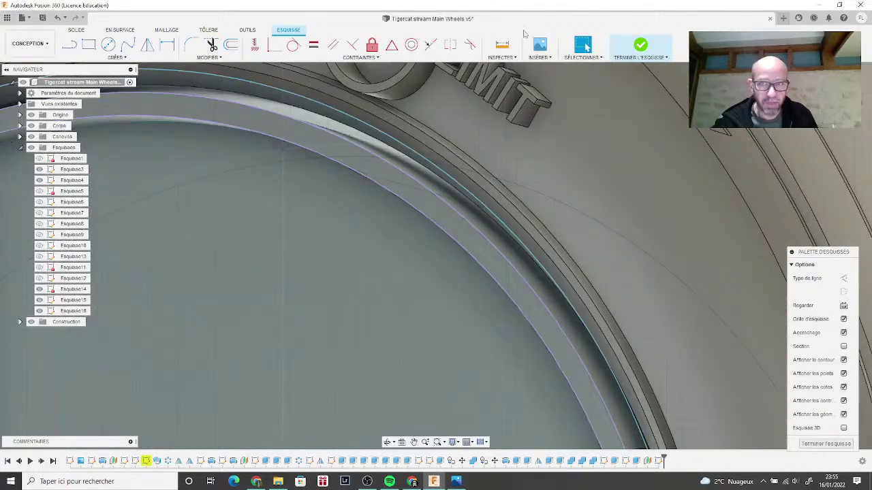
{"action": "left_click", "coordinate": [644, 49]}
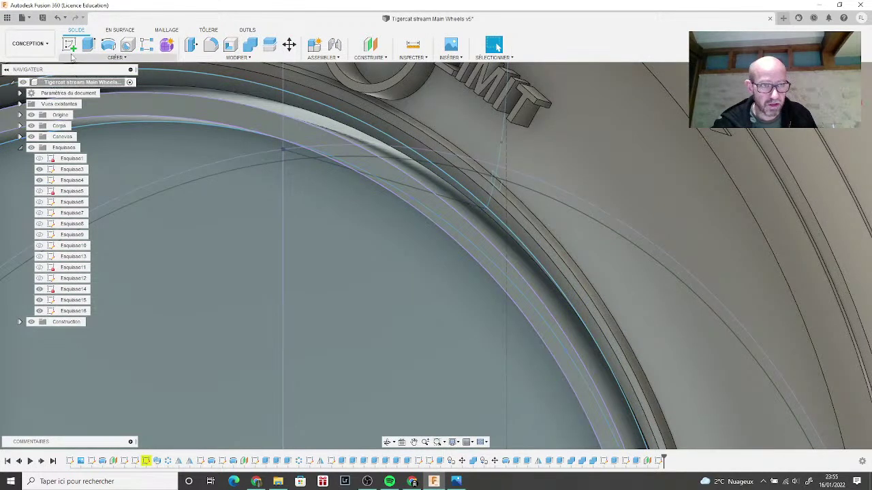
{"action": "left_click", "coordinate": [89, 45]}
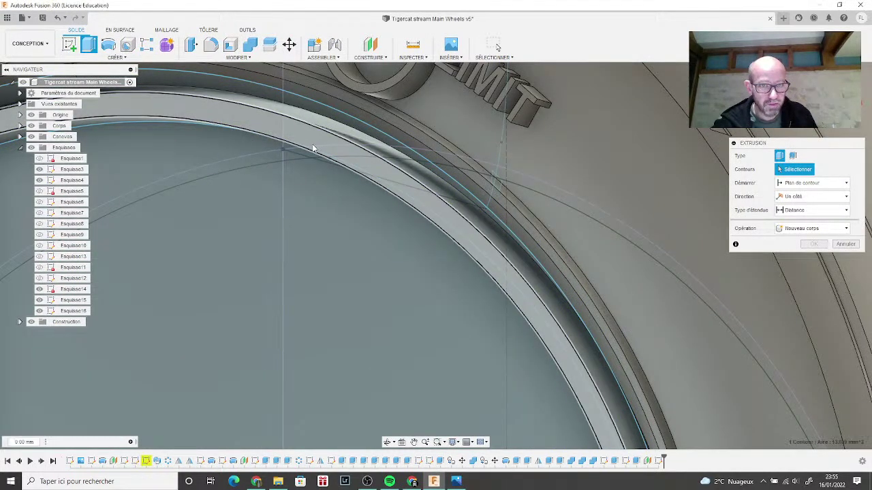
{"action": "left_click", "coordinate": [324, 139]}
{"action": "left_click", "coordinate": [336, 129]}
{"action": "middle_click_drag", "start_coordinate": [435, 255], "coordinate": [470, 258], "text": "shift"}
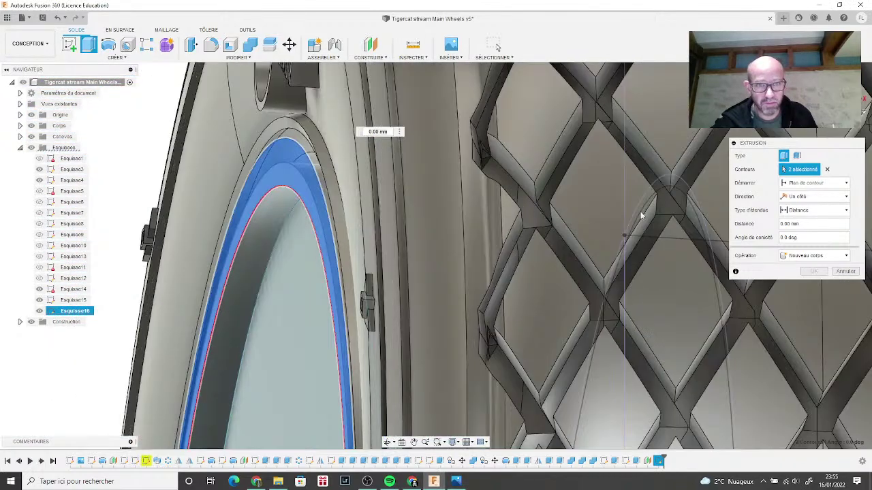
{"action": "left_click", "coordinate": [812, 197]}
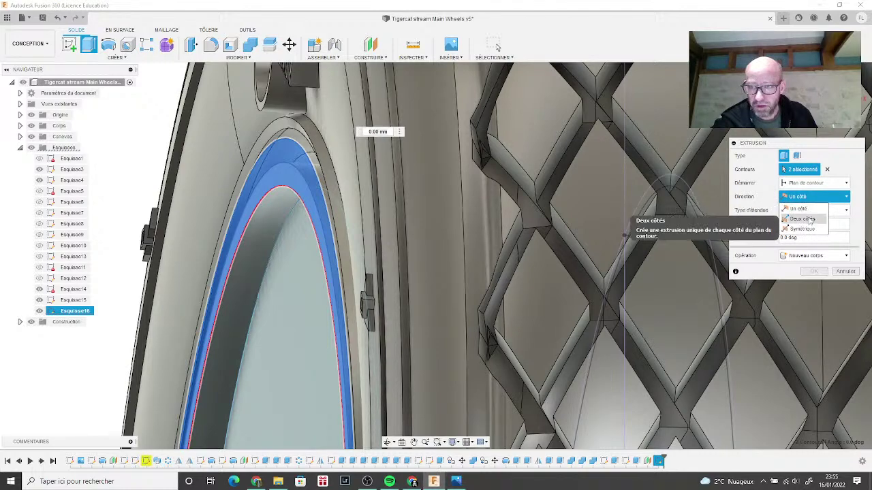
{"action": "left_click", "coordinate": [808, 219]}
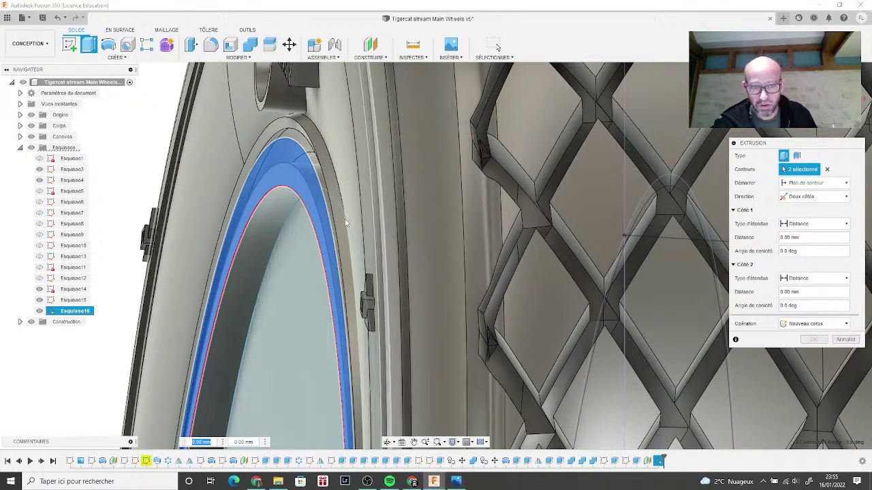
Step: Set the first side of the ring extrusion to 0.20 mm
{"action": "scroll", "coordinate": [429, 221], "scroll_direction": "down", "scroll_amount": 3}
{"action": "middle_click_drag", "start_coordinate": [429, 221], "coordinate": [329, 141]}
{"action": "scroll", "coordinate": [407, 300], "scroll_direction": "up", "scroll_amount": 5}
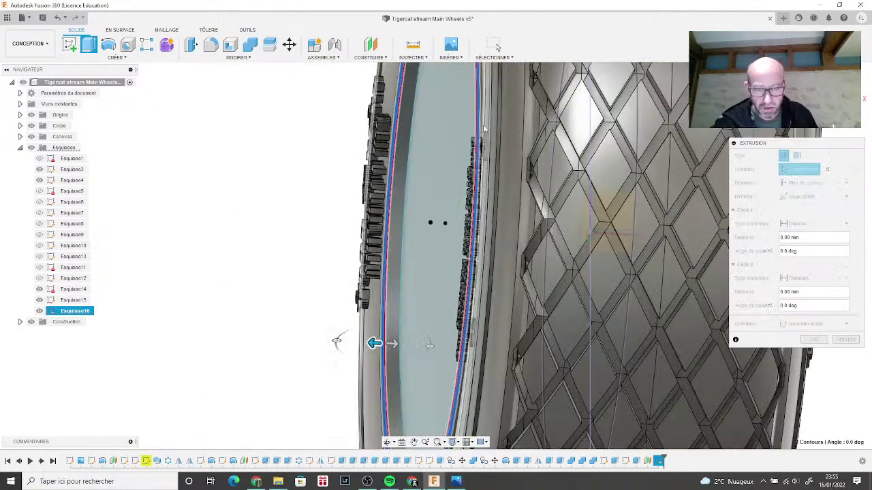
{"action": "scroll", "coordinate": [525, 95], "scroll_direction": "down", "scroll_amount": 5}
{"action": "scroll", "coordinate": [472, 240], "scroll_direction": "up", "scroll_amount": 8}
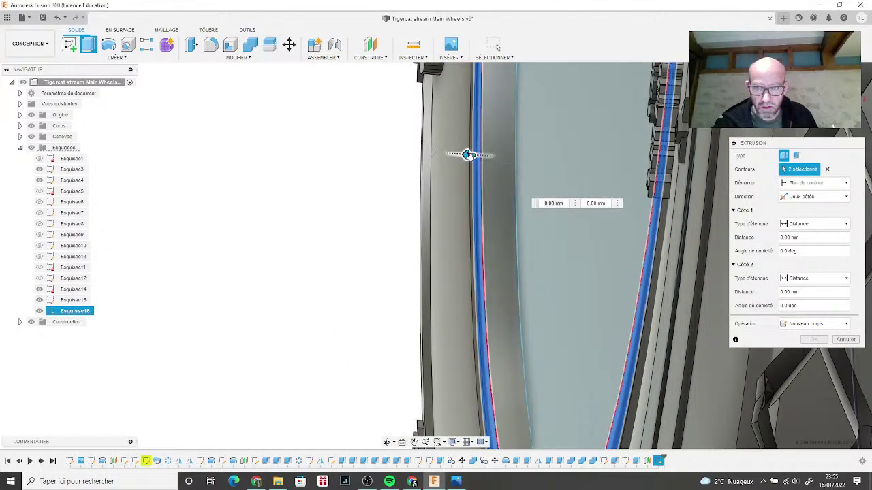
{"action": "left_click_drag", "start_coordinate": [469, 155], "coordinate": [448, 155]}
Step: Set the second side of the ring extrusion to 0.10 mm
{"action": "middle_click_drag", "start_coordinate": [565, 222], "coordinate": [546, 350]}
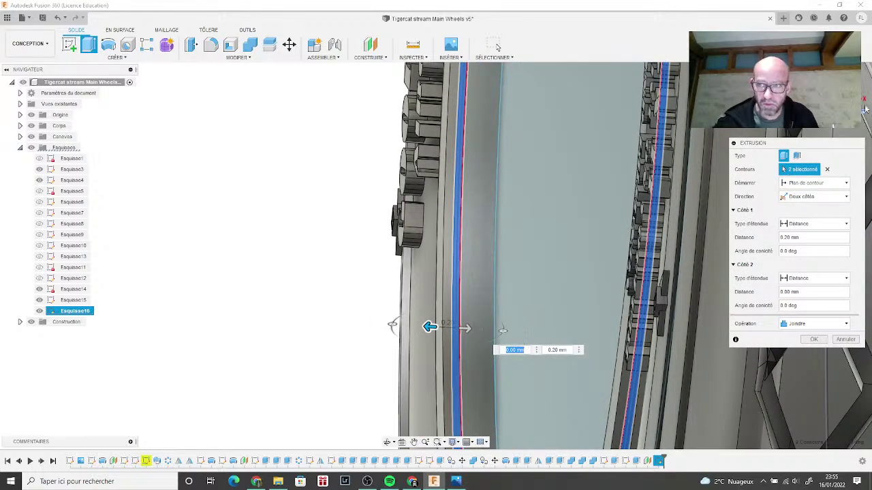
{"action": "mouse_move", "coordinate": [436, 255]}
{"action": "middle_mouse_down", "text": "shift"}
{"action": "mouse_move", "coordinate": [476, 286]}
{"action": "mouse_move", "coordinate": [399, 311]}
{"action": "mouse_move", "coordinate": [502, 302]}
{"action": "middle_mouse_up", "text": "shift"}
{"action": "mouse_move", "coordinate": [699, 131]}
{"action": "middle_mouse_down", "text": "shift"}
{"action": "mouse_move", "coordinate": [866, 119]}
{"action": "mouse_move", "coordinate": [869, 91]}
{"action": "mouse_move", "coordinate": [865, 112]}
{"action": "mouse_move", "coordinate": [707, 151]}
{"action": "middle_mouse_up", "text": "shift"}
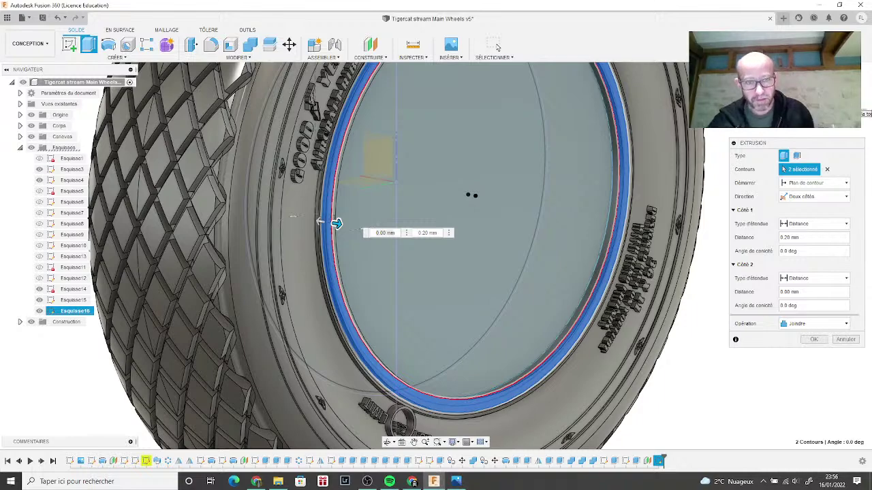
{"action": "scroll", "coordinate": [337, 213], "scroll_direction": "up", "scroll_amount": 6}
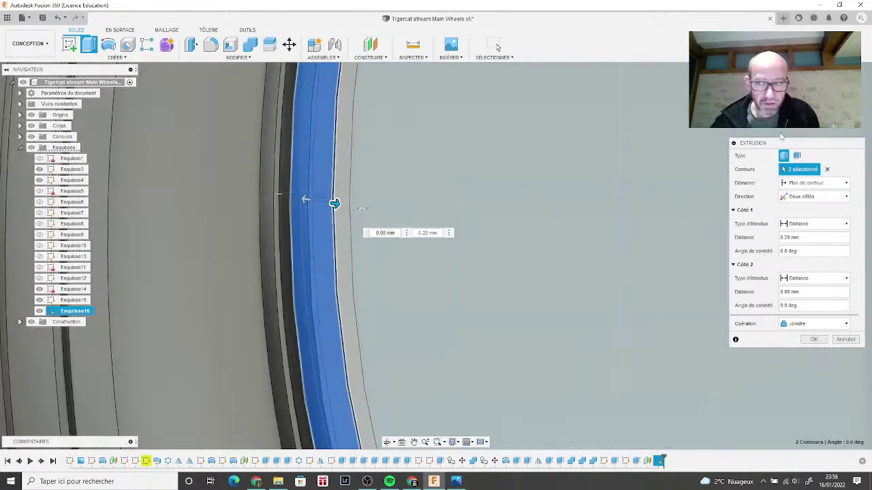
{"action": "mouse_move", "coordinate": [436, 255]}
{"action": "middle_mouse_down", "text": "shift"}
{"action": "mouse_move", "coordinate": [681, 150]}
{"action": "mouse_move", "coordinate": [865, 94]}
{"action": "mouse_move", "coordinate": [565, 218]}
{"action": "mouse_move", "coordinate": [392, 254]}
{"action": "mouse_move", "coordinate": [375, 261]}
{"action": "mouse_move", "coordinate": [381, 276]}
{"action": "middle_mouse_up", "text": "shift"}
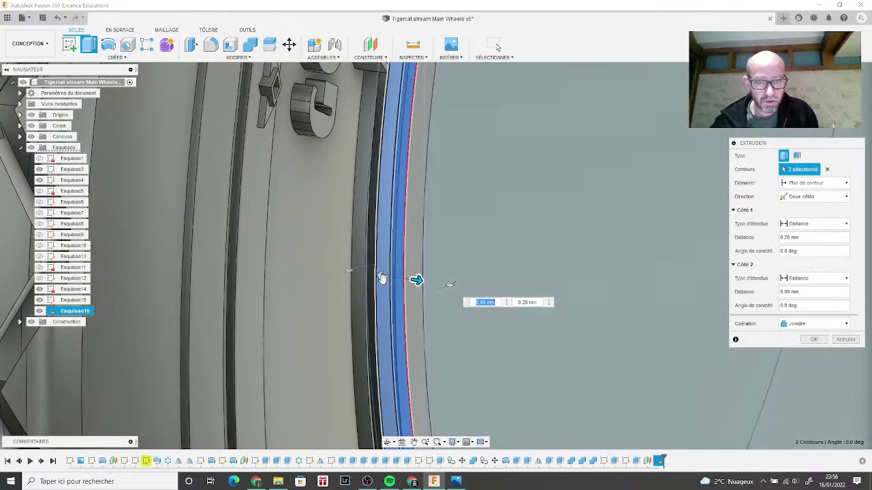
{"action": "left_click_drag", "start_coordinate": [375, 276], "coordinate": [370, 274]}
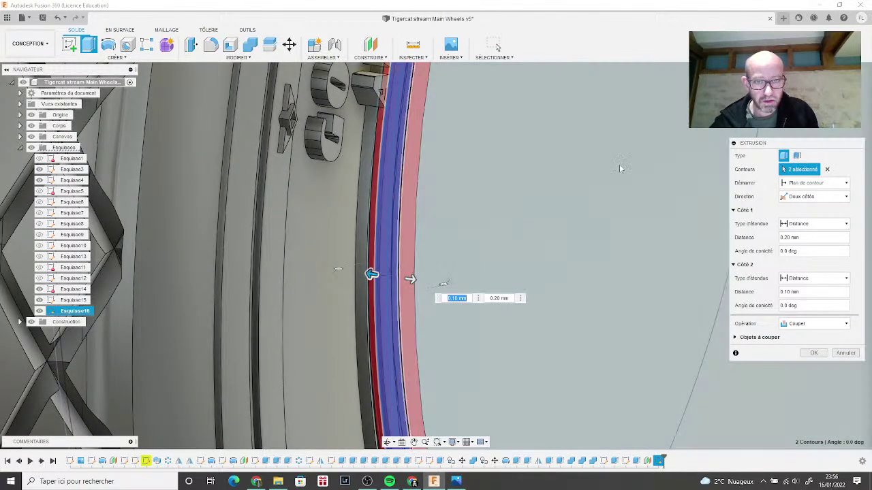
Step: Examine the ring extrusion preview up close and set its first side to 0.10 mm
{"action": "middle_click_drag", "start_coordinate": [435, 255], "coordinate": [437, 257], "text": "shift"}
{"action": "scroll", "coordinate": [229, 132], "scroll_direction": "down", "scroll_amount": 3}
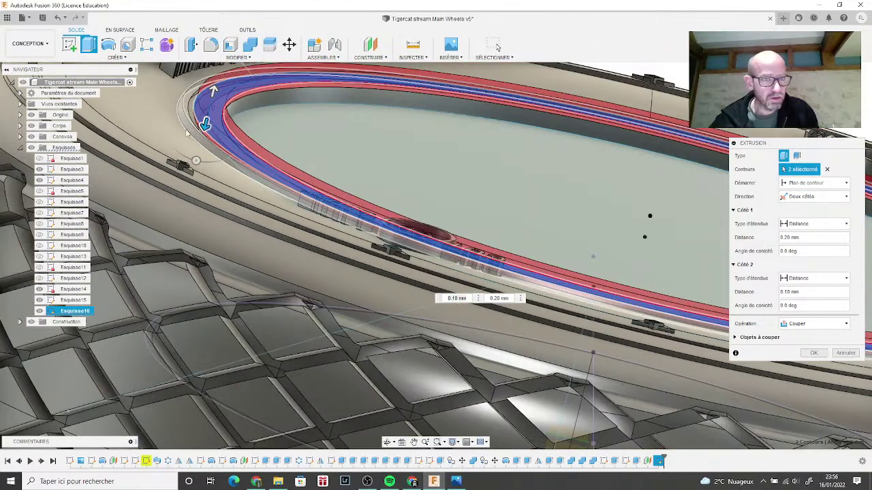
{"action": "scroll", "coordinate": [216, 202], "scroll_direction": "up", "scroll_amount": 6}
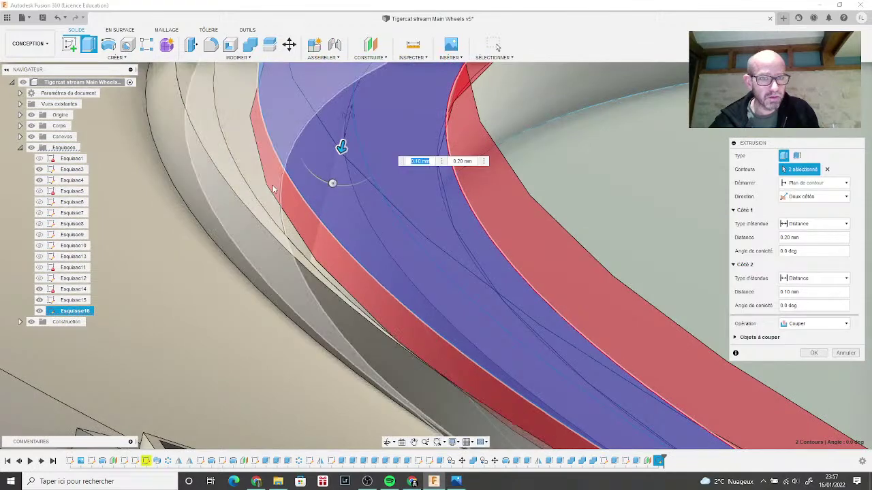
{"action": "scroll", "coordinate": [282, 189], "scroll_direction": "down", "scroll_amount": 2}
{"action": "scroll", "coordinate": [316, 165], "scroll_direction": "up", "scroll_amount": 2}
{"action": "scroll", "coordinate": [346, 156], "scroll_direction": "down", "scroll_amount": 4}
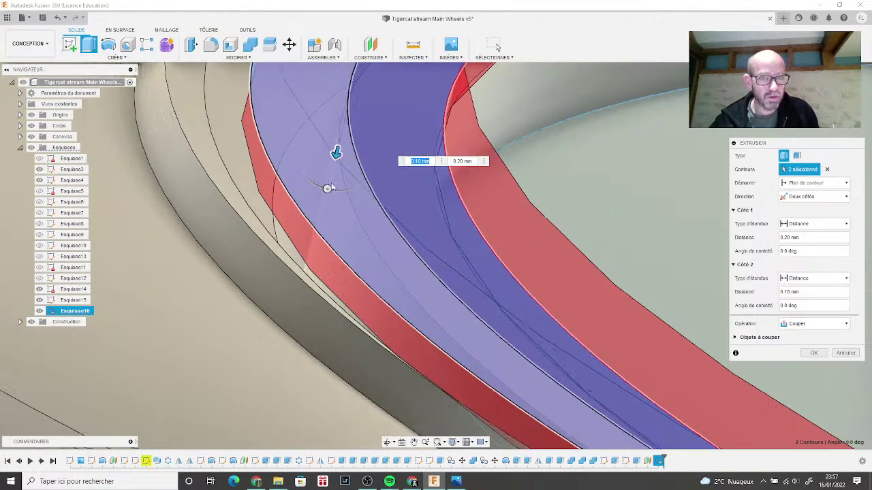
{"action": "left_click", "coordinate": [348, 111]}
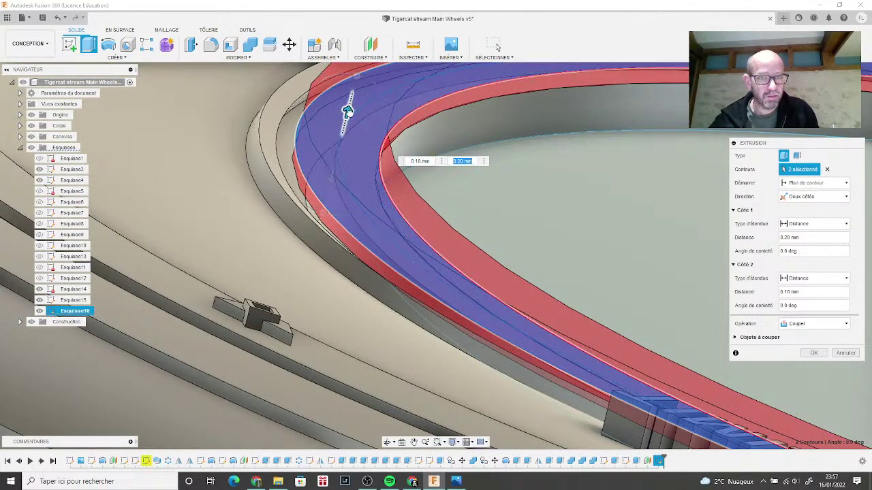
{"action": "left_click_drag", "start_coordinate": [348, 111], "coordinate": [343, 127]}
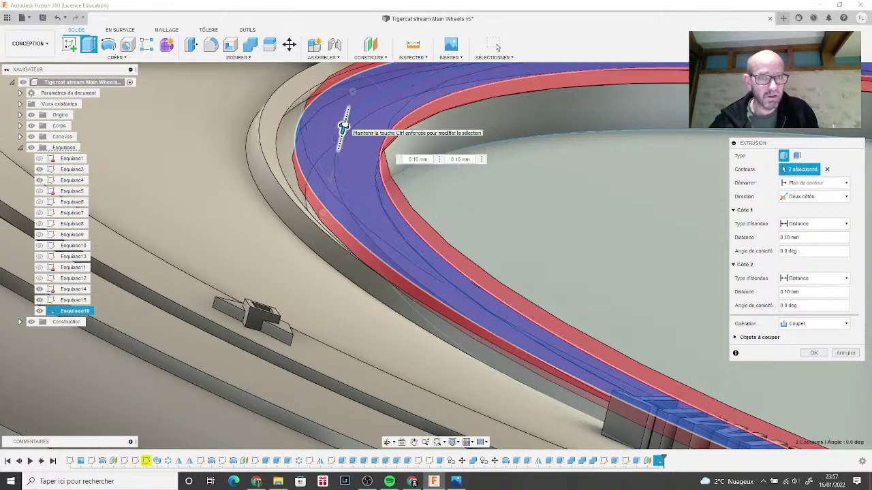
Step: Hide the tyre body Corps25 and complete the two-sided ring extrusion with the Join operation
{"action": "left_click", "coordinate": [814, 325]}
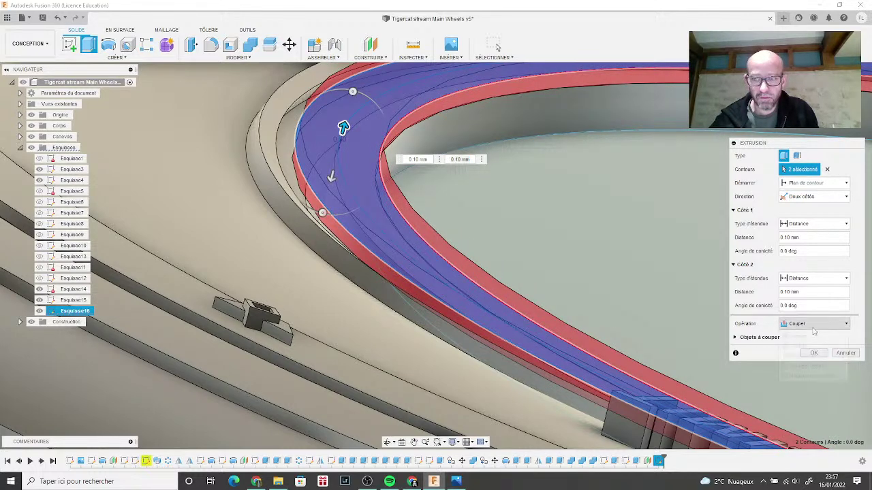
{"action": "left_click", "coordinate": [812, 337]}
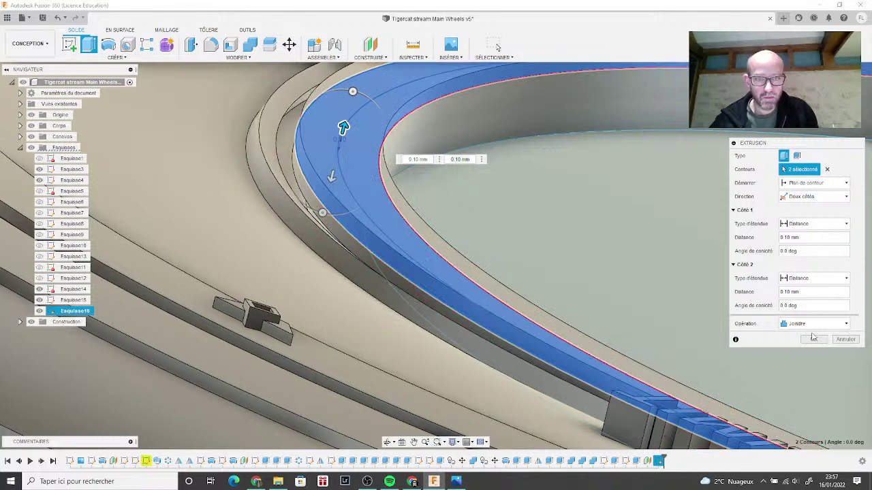
{"action": "left_click", "coordinate": [19, 126]}
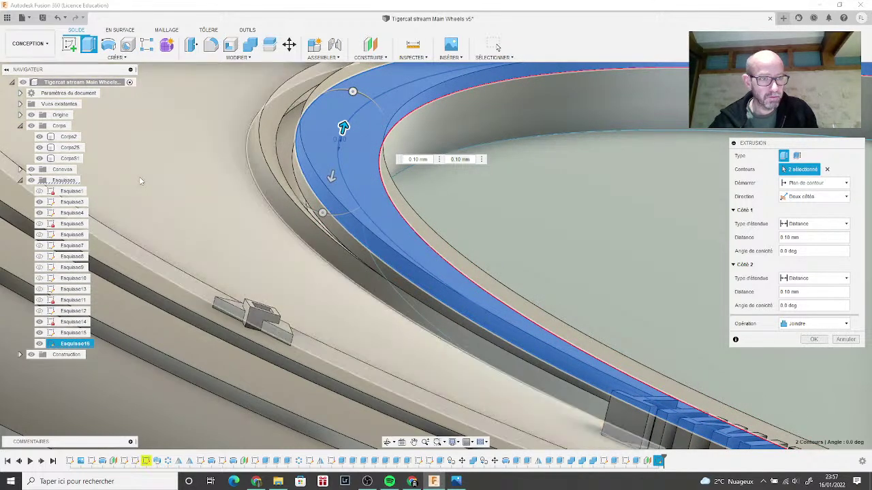
{"action": "left_click", "coordinate": [68, 147]}
{"action": "left_click", "coordinate": [39, 148]}
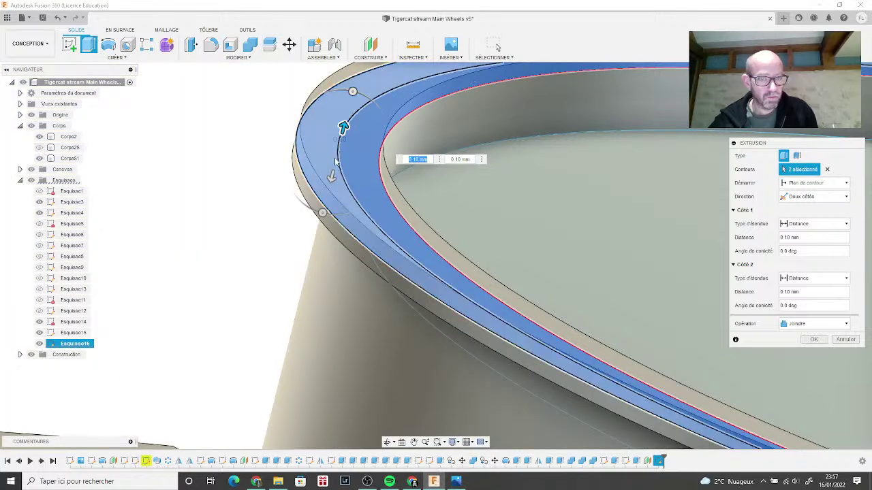
{"action": "left_click", "coordinate": [813, 339]}
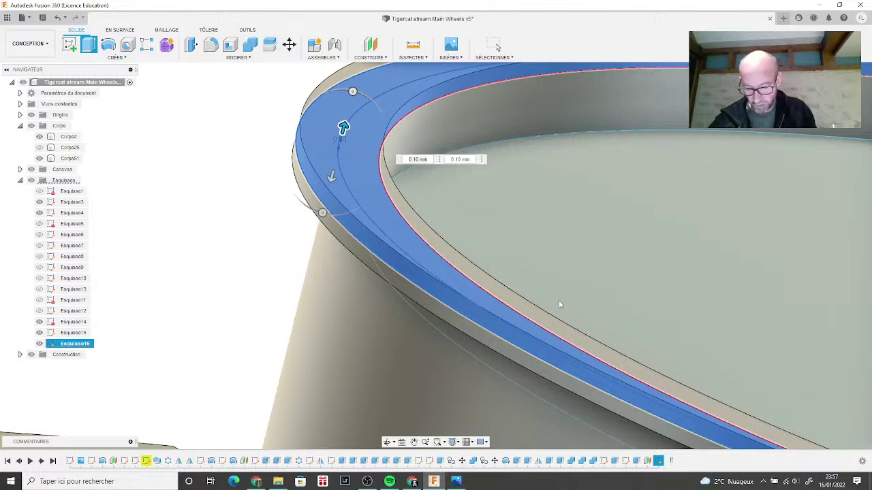
{"action": "key", "text": "Return"}
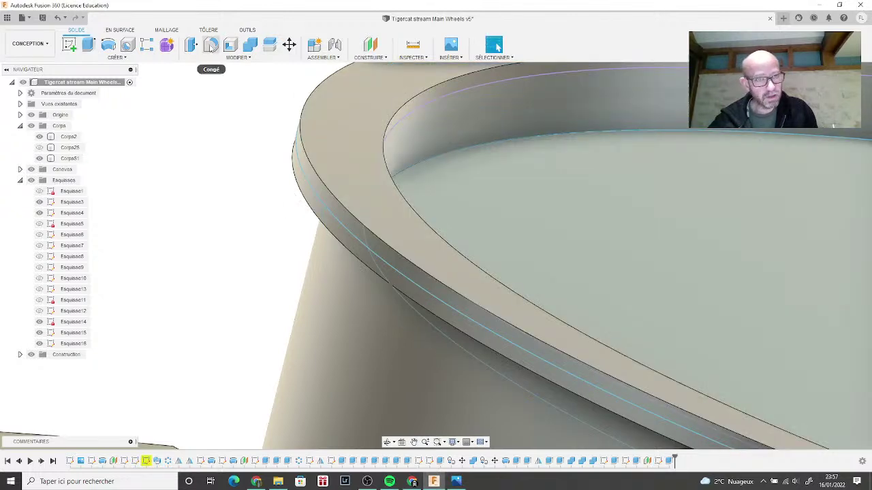
Step: Fillet the two outer circular edges of the rim's ring with a 0.10 mm radius
{"action": "left_click", "coordinate": [210, 44]}
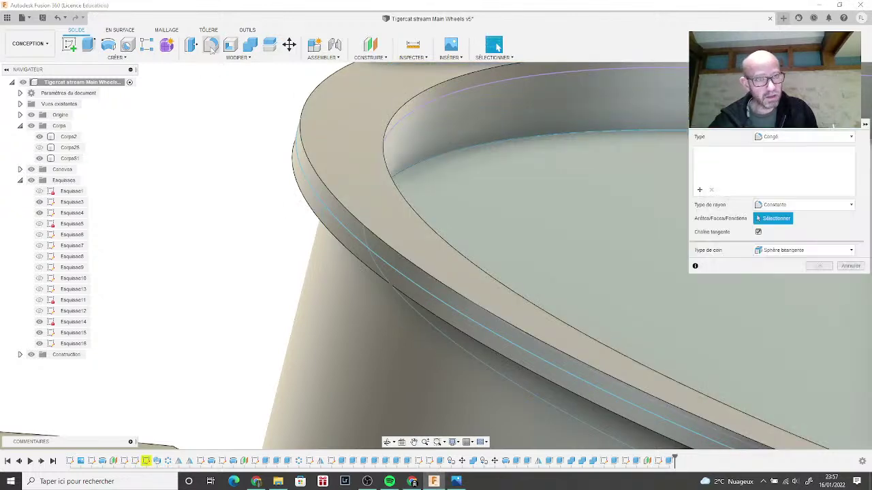
{"action": "left_click", "coordinate": [304, 147]}
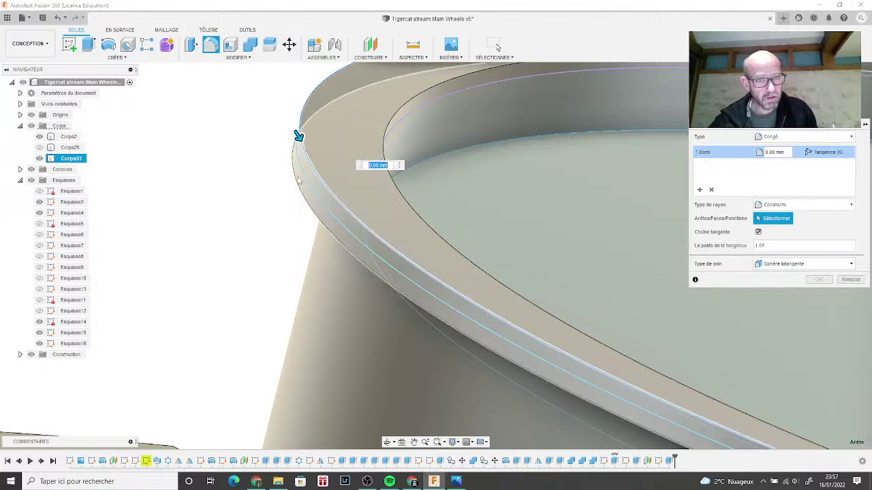
{"action": "left_click", "coordinate": [298, 191]}
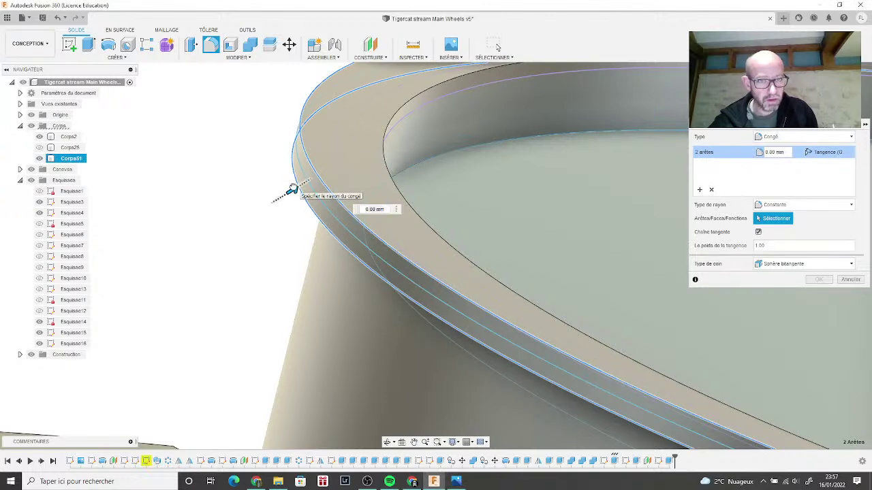
{"action": "left_click_drag", "start_coordinate": [292, 189], "coordinate": [294, 188]}
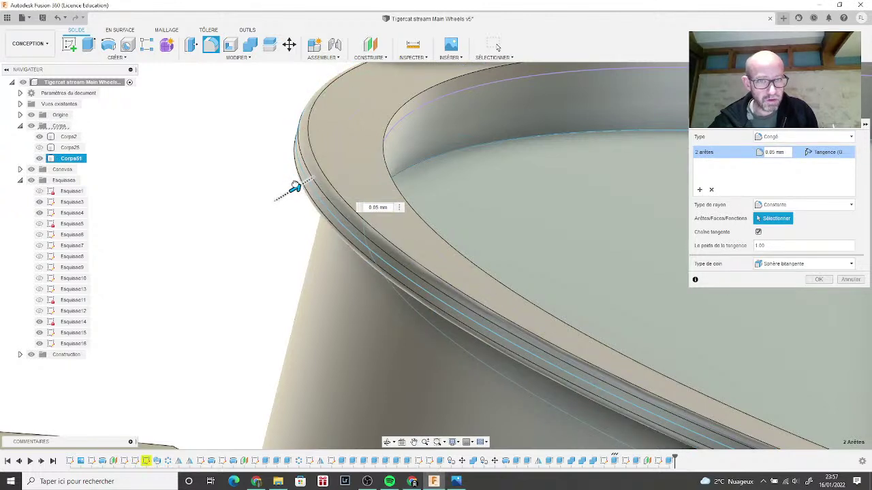
{"action": "left_click_drag", "start_coordinate": [295, 188], "coordinate": [297, 185]}
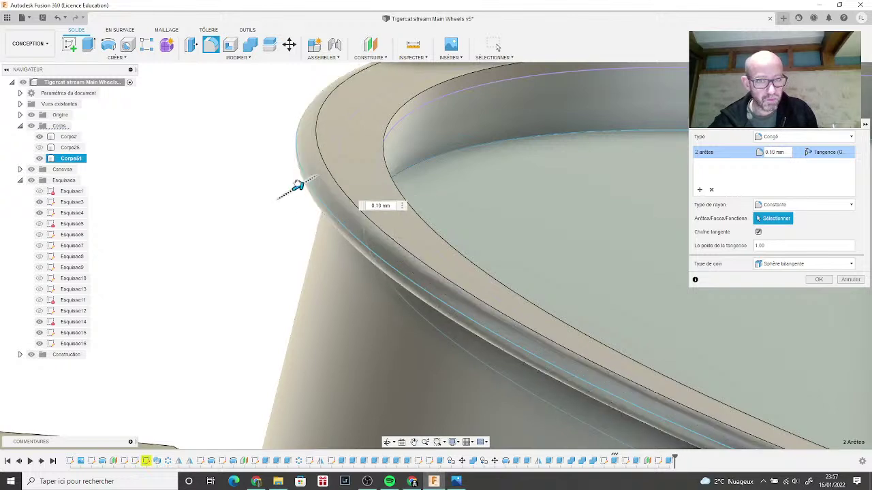
{"action": "left_click", "coordinate": [297, 183]}
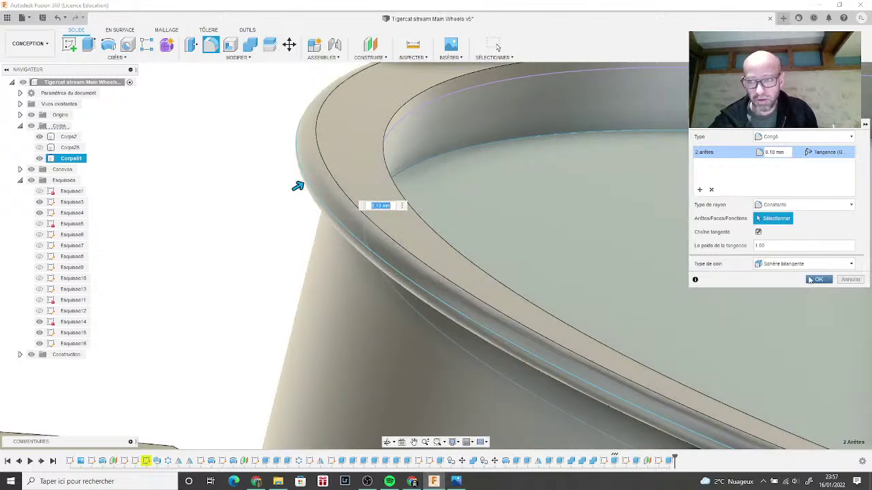
{"action": "left_click", "coordinate": [818, 279]}
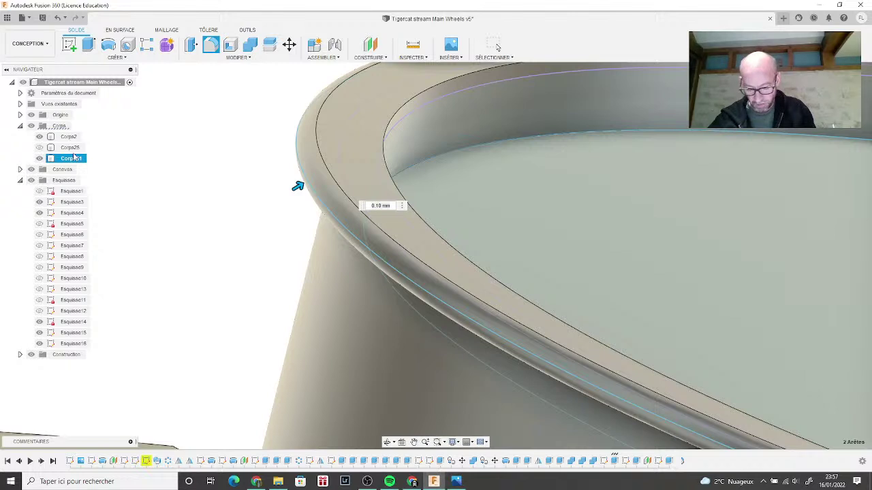
{"action": "key", "text": "Return"}
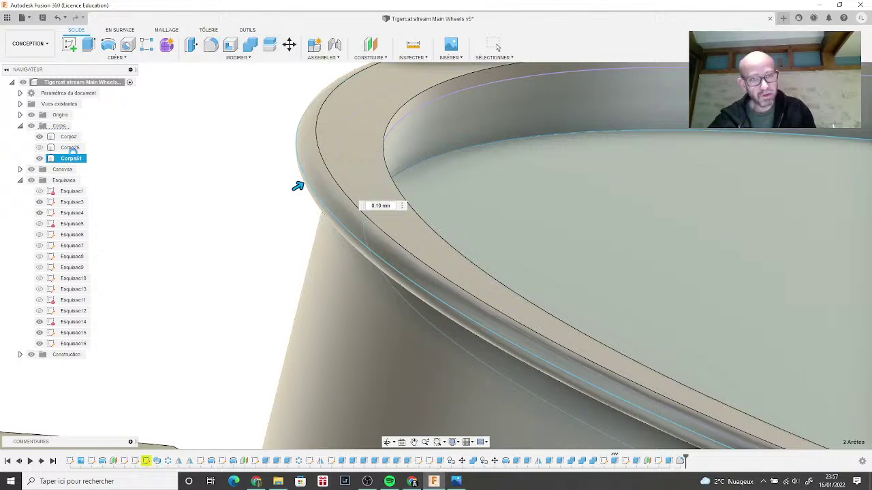
Step: Show the tyre body Corps25 again and examine how the rounded ring sits against the tyre bead
{"action": "left_click", "coordinate": [39, 147]}
{"action": "left_click", "coordinate": [69, 147]}
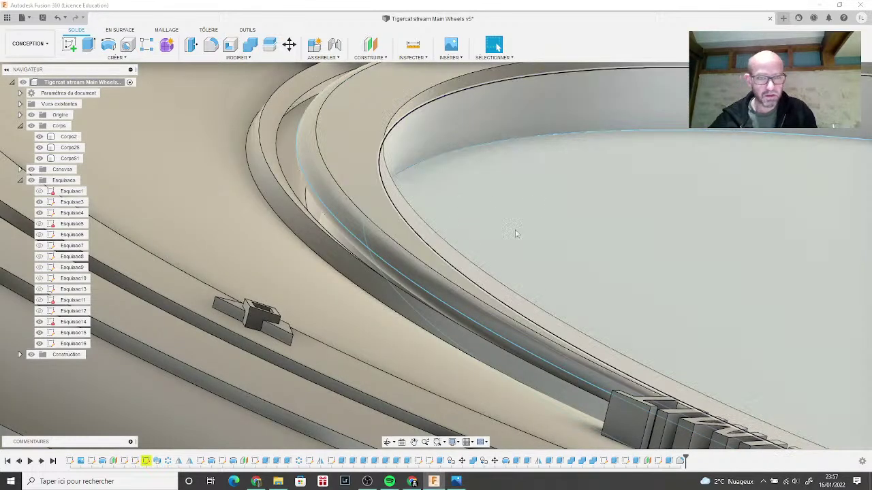
{"action": "left_click", "coordinate": [359, 201]}
{"action": "middle_click_drag", "start_coordinate": [359, 201], "coordinate": [295, 201], "text": "shift"}
{"action": "left_click", "coordinate": [279, 217]}
{"action": "key", "text": "Escape"}
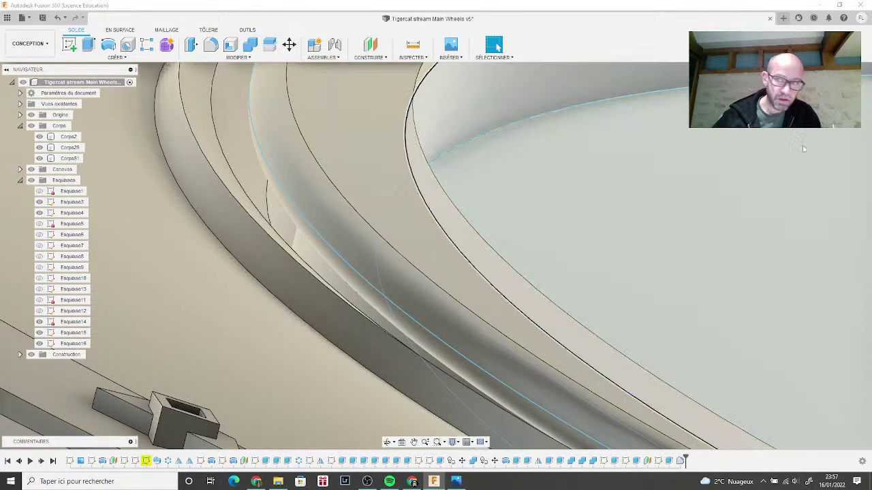
{"action": "middle_click_drag", "start_coordinate": [435, 248], "coordinate": [348, 266], "text": "shift"}
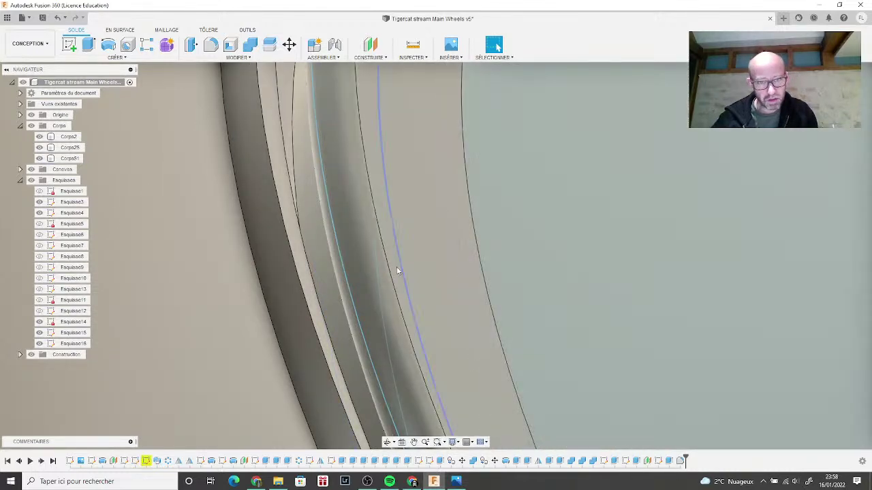
{"action": "left_click", "coordinate": [330, 236]}
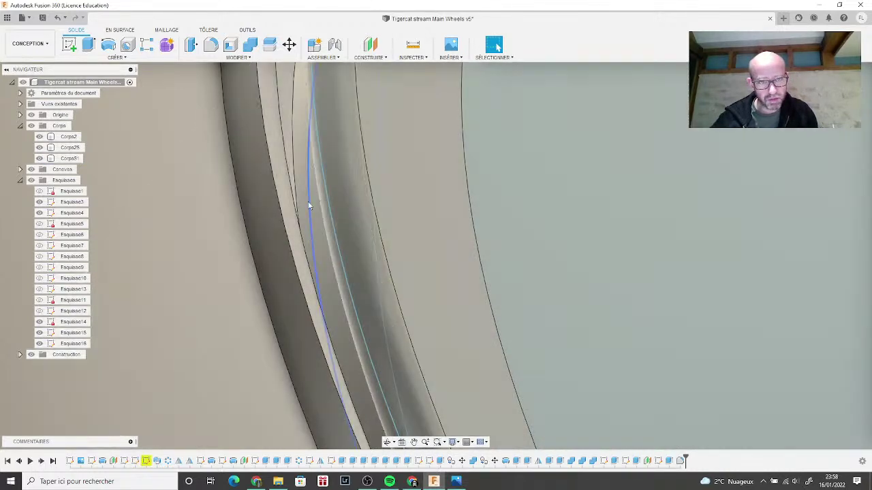
{"action": "key", "text": "Escape"}
Step: Open the rim's ring extrusion from the design history for editing
{"action": "left_click", "coordinate": [669, 461]}
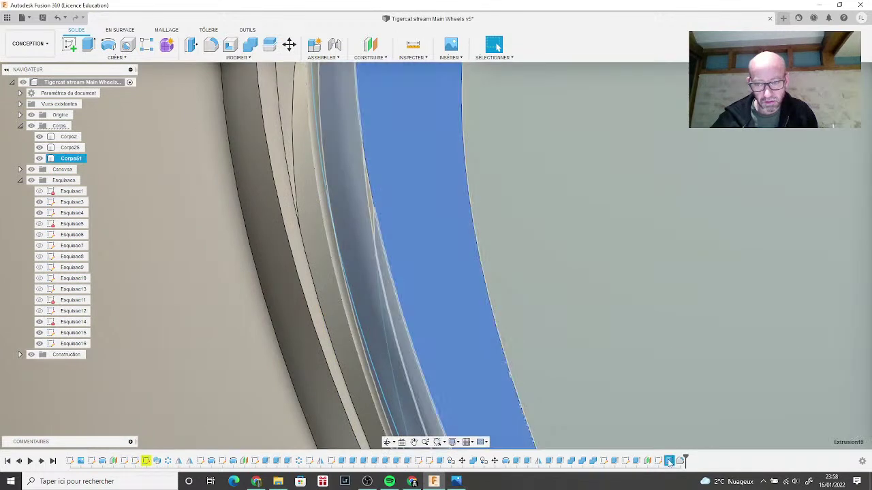
{"action": "right_click", "coordinate": [670, 462]}
{"action": "left_click", "coordinate": [704, 372]}
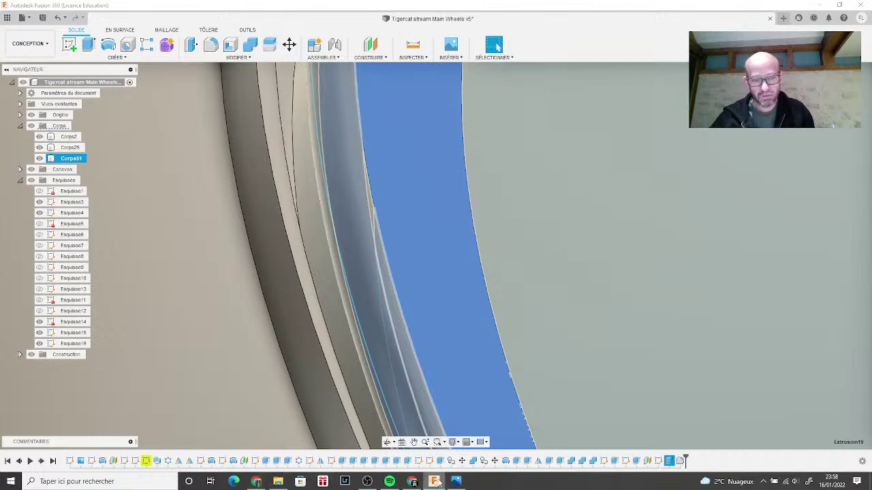
Step: Close the Chrome window showing the "tigercat walkaround" image search
{"action": "left_click", "coordinate": [435, 486]}
{"action": "left_click", "coordinate": [435, 485]}
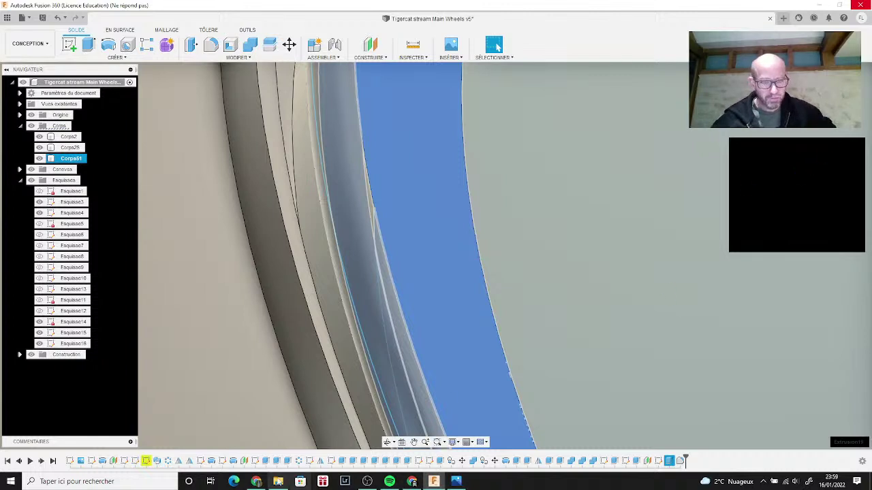
{"action": "mouse_move", "coordinate": [262, 484]}
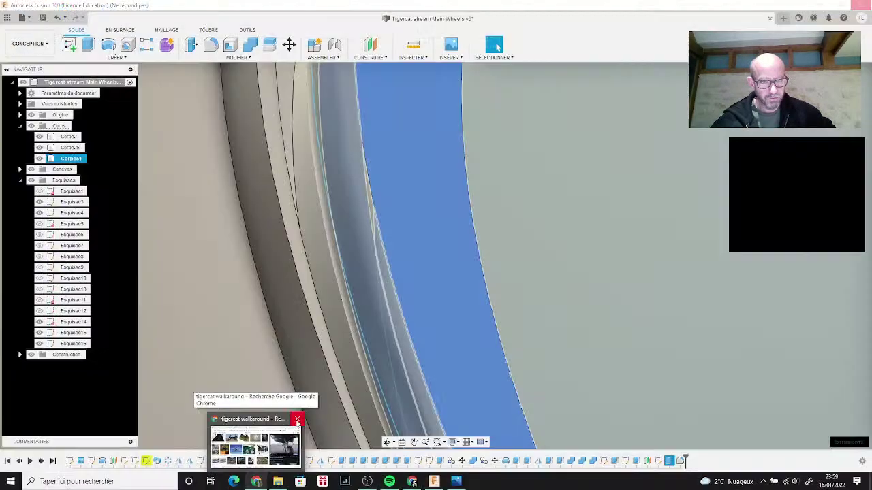
{"action": "left_click", "coordinate": [297, 420]}
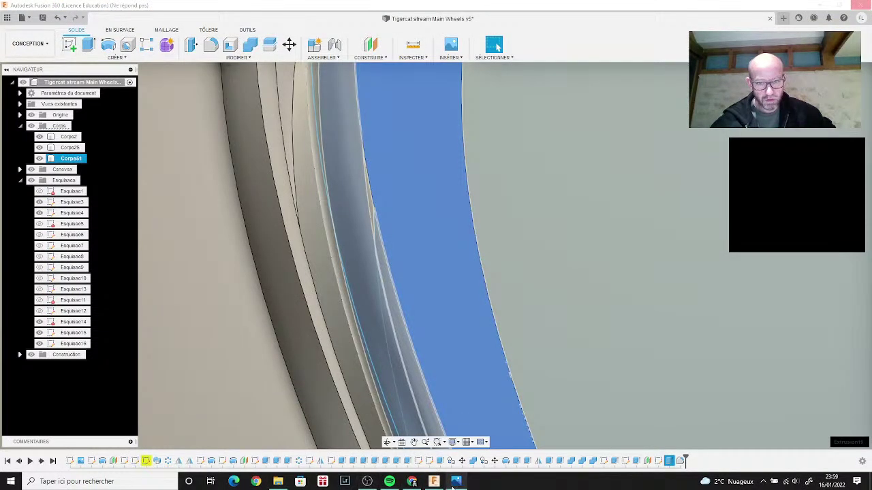
{"action": "mouse_move", "coordinate": [455, 483]}
{"action": "mouse_move", "coordinate": [433, 400]}
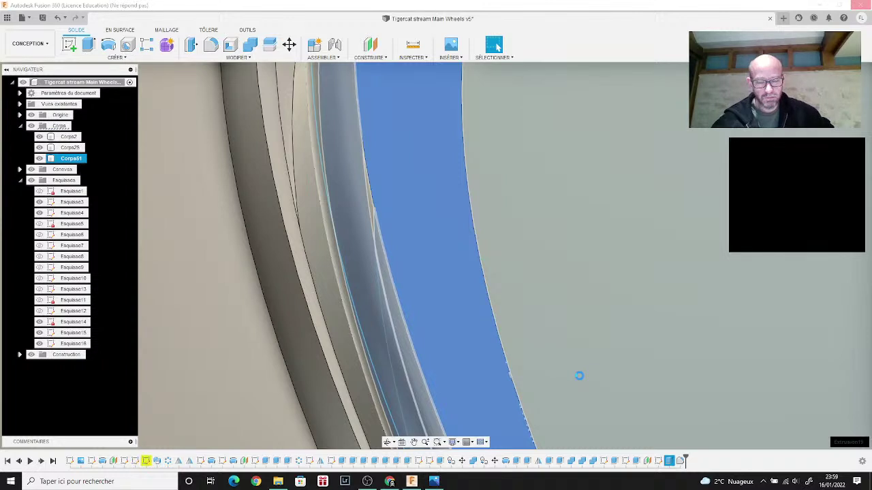
{"action": "mouse_move", "coordinate": [412, 484]}
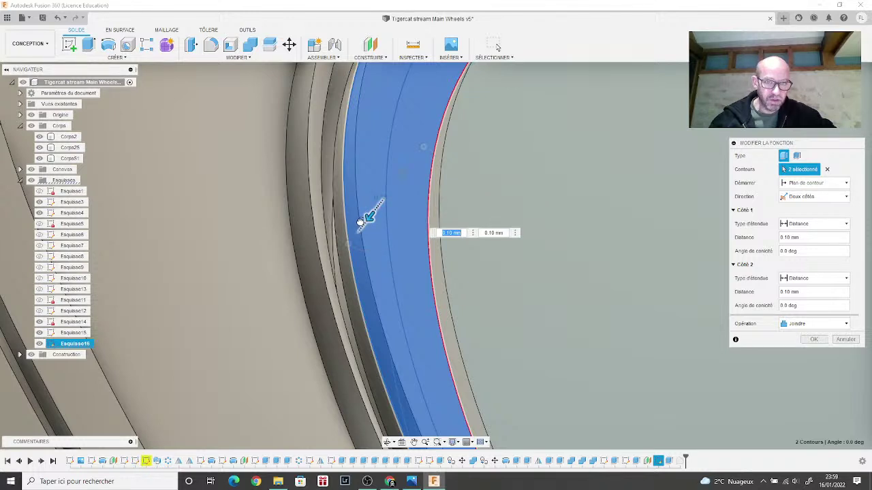
Step: Set the second side of the ring extrusion to 0.20 mm and apply the edit
{"action": "left_click_drag", "start_coordinate": [361, 222], "coordinate": [357, 229]}
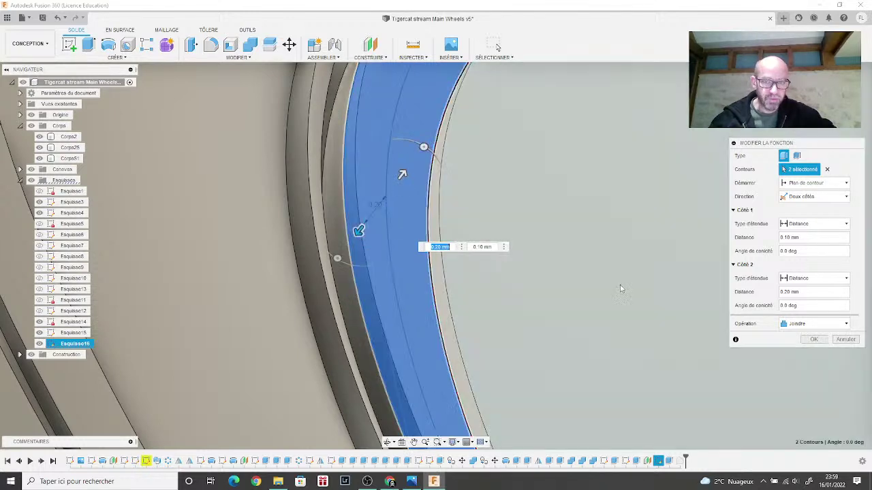
{"action": "left_click", "coordinate": [809, 338]}
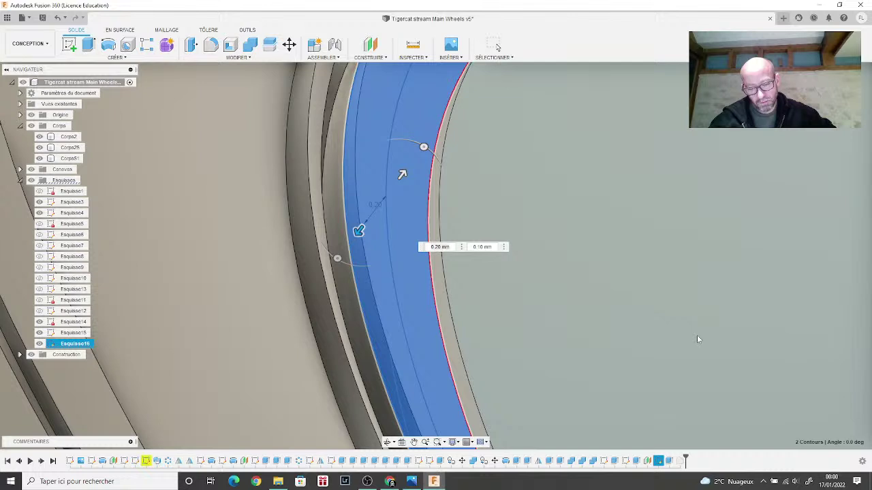
{"action": "left_click", "coordinate": [653, 402]}
Step: Examine the thickened ring inside the tyre from several angles and compare it with the landing gear wheel photo
{"action": "scroll", "coordinate": [643, 397], "scroll_direction": "down", "scroll_amount": 5}
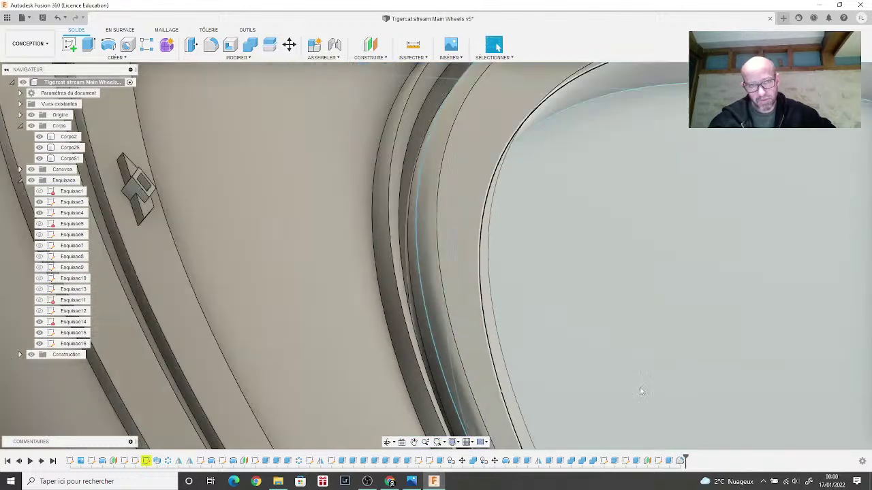
{"action": "scroll", "coordinate": [635, 391], "scroll_direction": "up", "scroll_amount": 3}
{"action": "scroll", "coordinate": [630, 383], "scroll_direction": "down", "scroll_amount": 5}
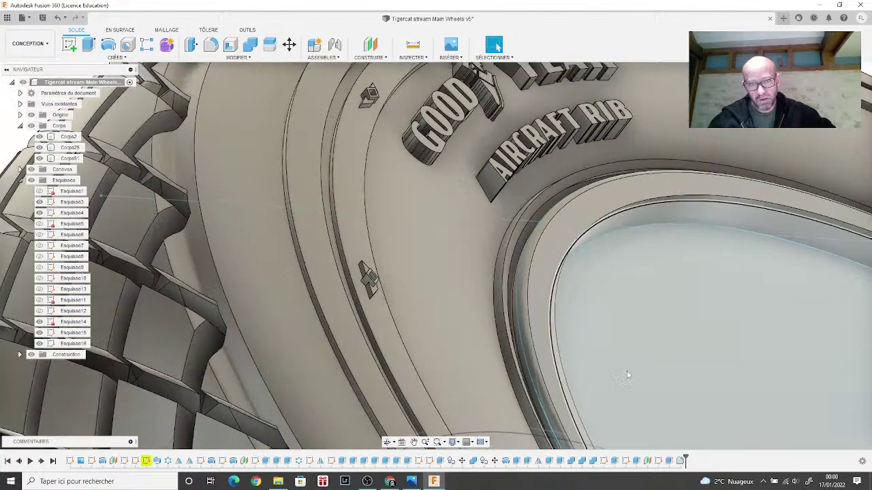
{"action": "scroll", "coordinate": [584, 266], "scroll_direction": "up", "scroll_amount": 3}
{"action": "left_click", "coordinate": [584, 265]}
{"action": "mouse_move", "coordinate": [436, 250]}
{"action": "middle_mouse_down", "text": "shift"}
{"action": "mouse_move", "coordinate": [395, 266]}
{"action": "mouse_move", "coordinate": [709, 239]}
{"action": "middle_mouse_up", "text": "shift"}
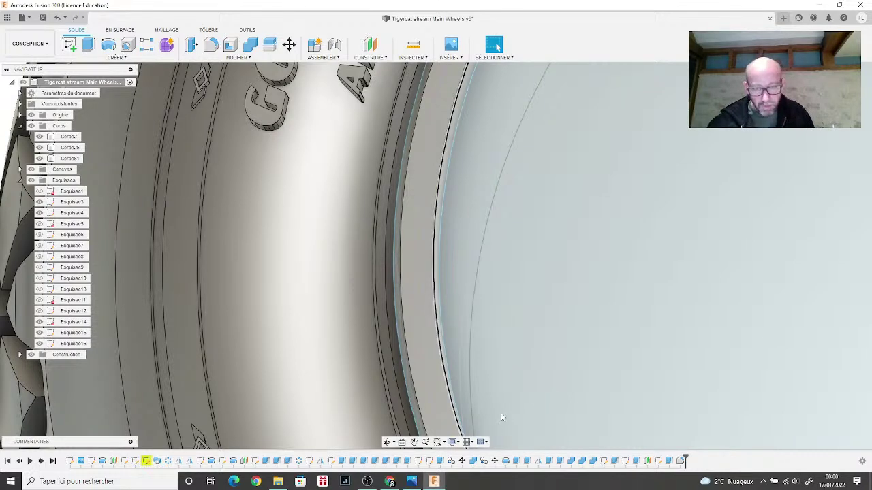
{"action": "mouse_move", "coordinate": [502, 418]}
{"action": "middle_mouse_down", "text": "shift"}
{"action": "mouse_move", "coordinate": [729, 328]}
{"action": "mouse_move", "coordinate": [498, 46]}
{"action": "middle_mouse_up", "text": "shift"}
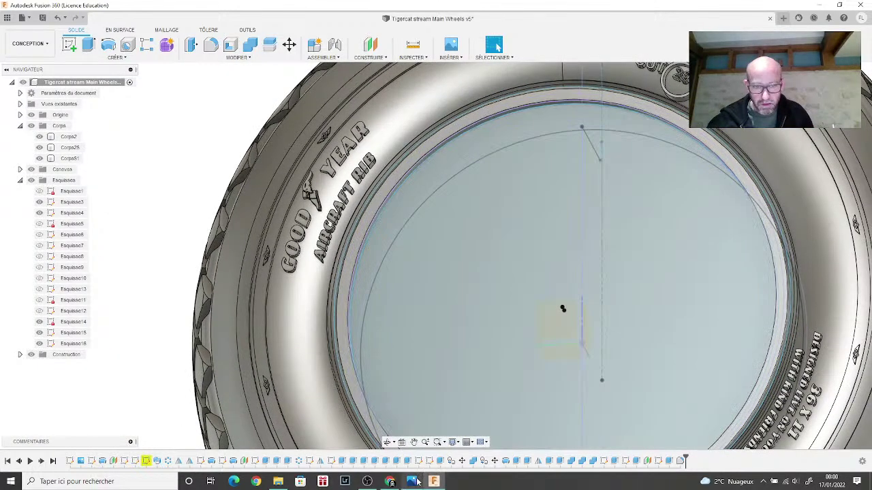
{"action": "left_click", "coordinate": [412, 481]}
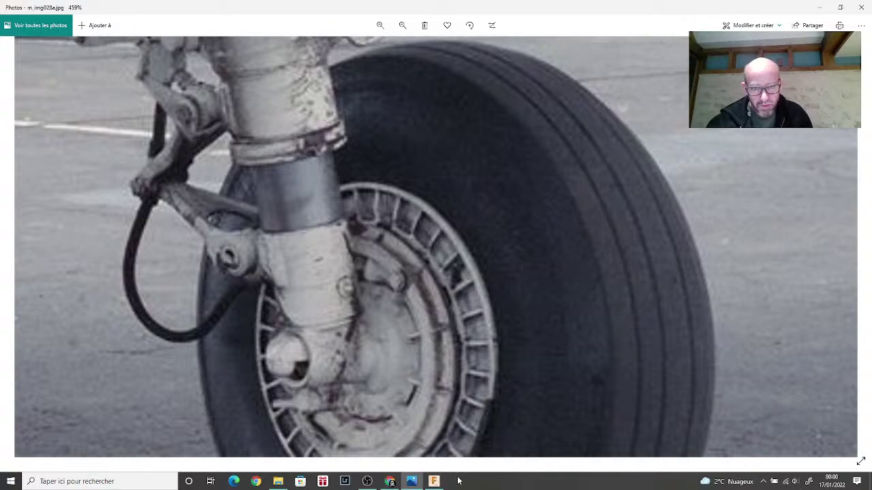
{"action": "left_click", "coordinate": [434, 482]}
Step: Hide the sketches Esquisse14, Esquisse15 and Esquisse16 and fillet the ring's inner front edge with a 0.20 mm radius
{"action": "middle_click_drag", "start_coordinate": [470, 278], "coordinate": [477, 409], "text": "shift"}
{"action": "scroll", "coordinate": [220, 86], "scroll_direction": "up", "scroll_amount": 2}
{"action": "left_click", "coordinate": [210, 44]}
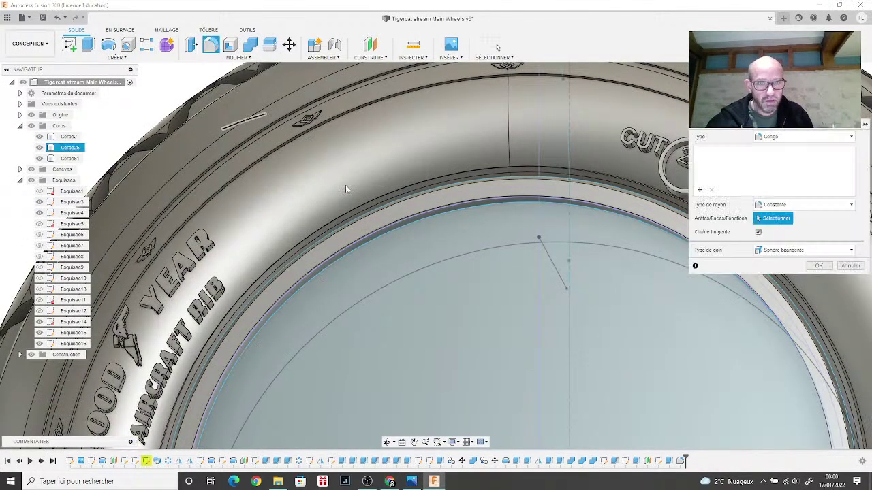
{"action": "scroll", "coordinate": [434, 230], "scroll_direction": "up", "scroll_amount": 4}
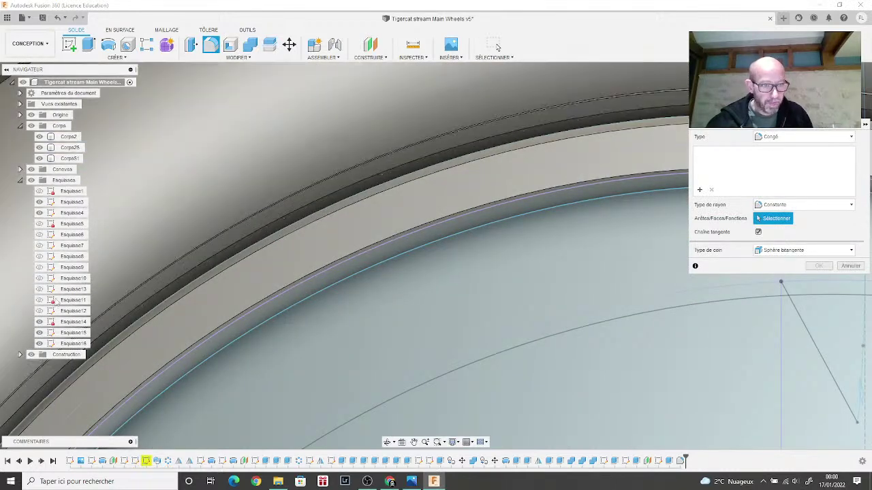
{"action": "left_click", "coordinate": [40, 323]}
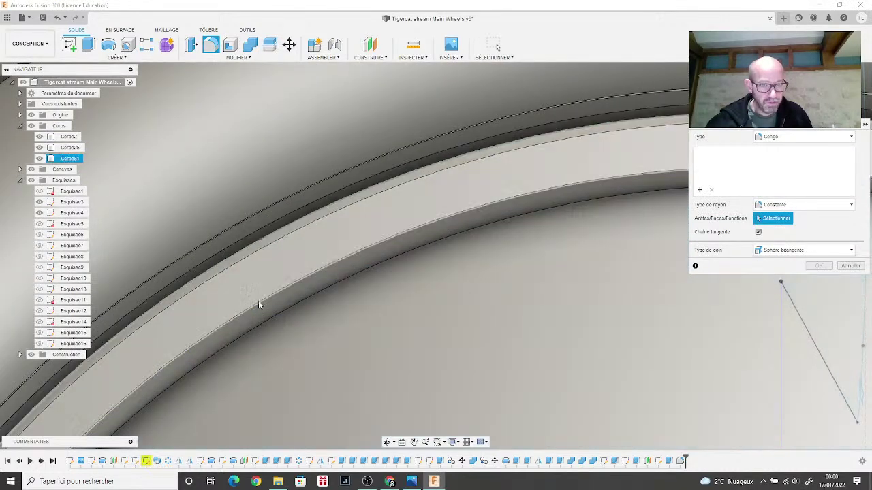
{"action": "left_click", "coordinate": [292, 288]}
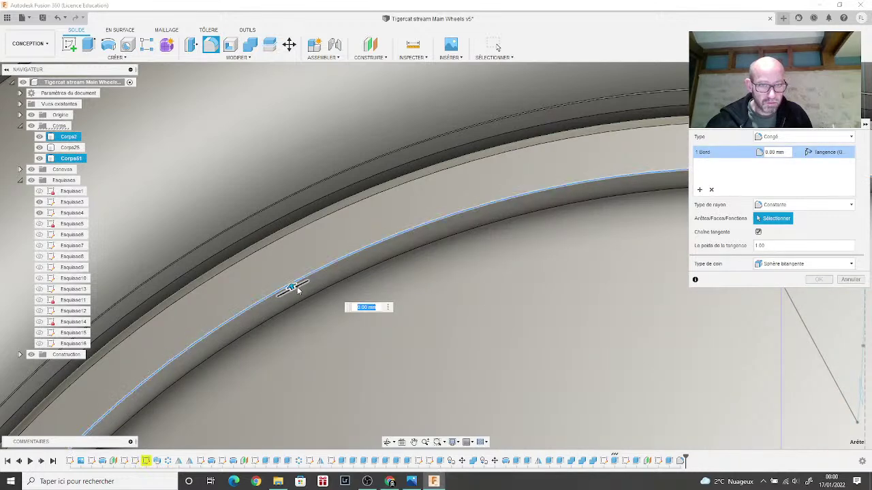
{"action": "left_click_drag", "start_coordinate": [290, 286], "coordinate": [288, 284]}
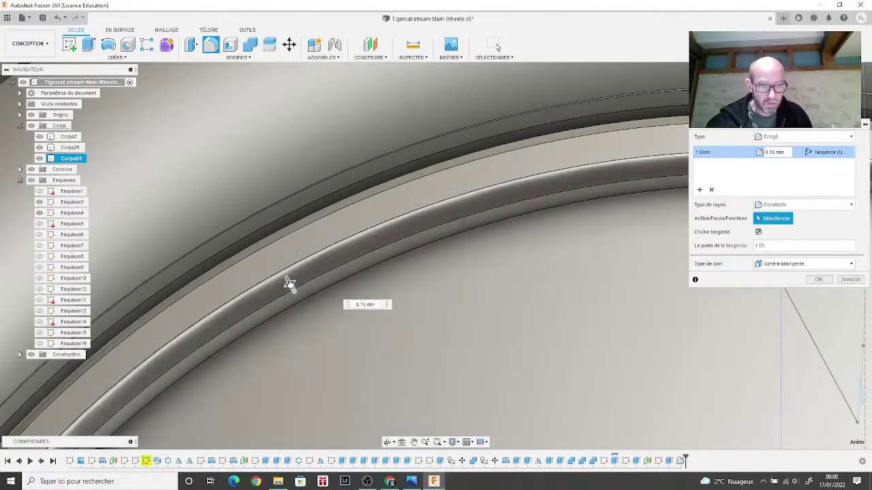
{"action": "left_click", "coordinate": [819, 279]}
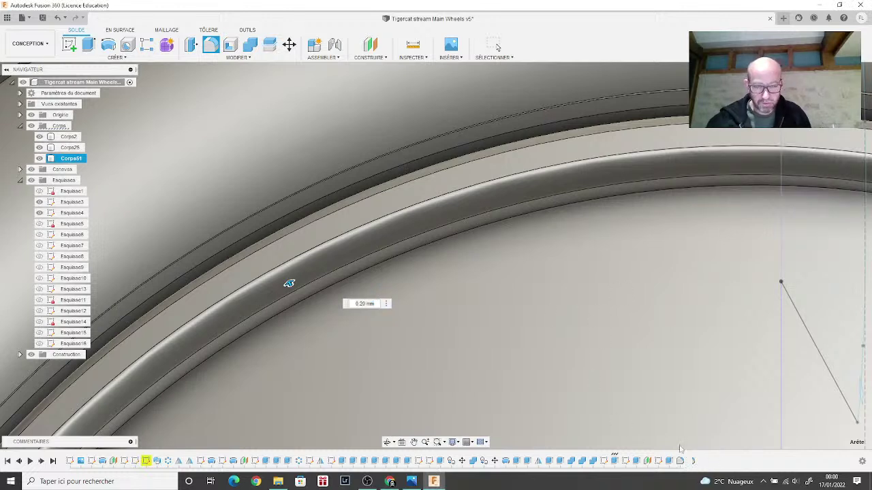
{"action": "mouse_move", "coordinate": [411, 485]}
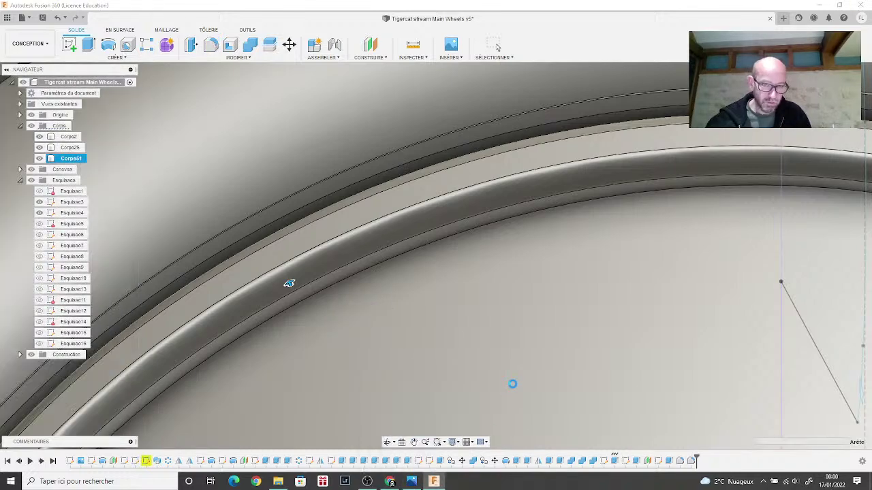
{"action": "scroll", "coordinate": [444, 256], "scroll_direction": "down", "scroll_amount": 5}
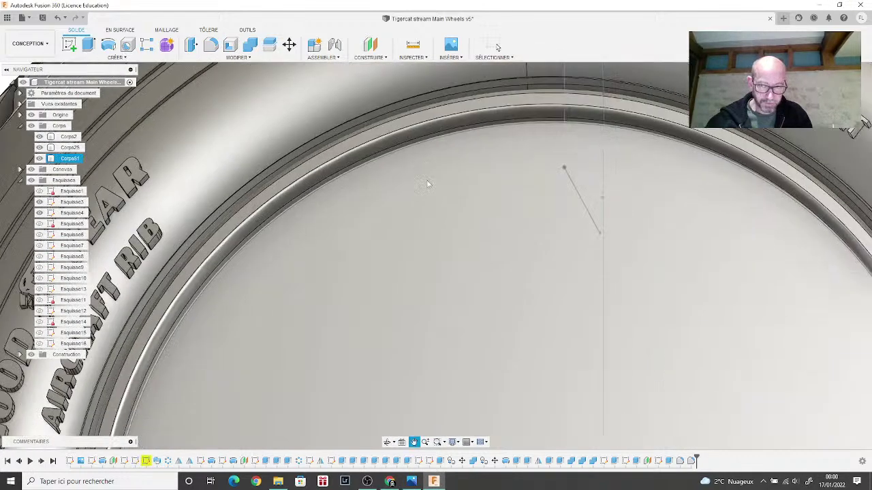
{"action": "scroll", "coordinate": [445, 260], "scroll_direction": "down", "scroll_amount": 5}
{"action": "key", "text": "Escape"}
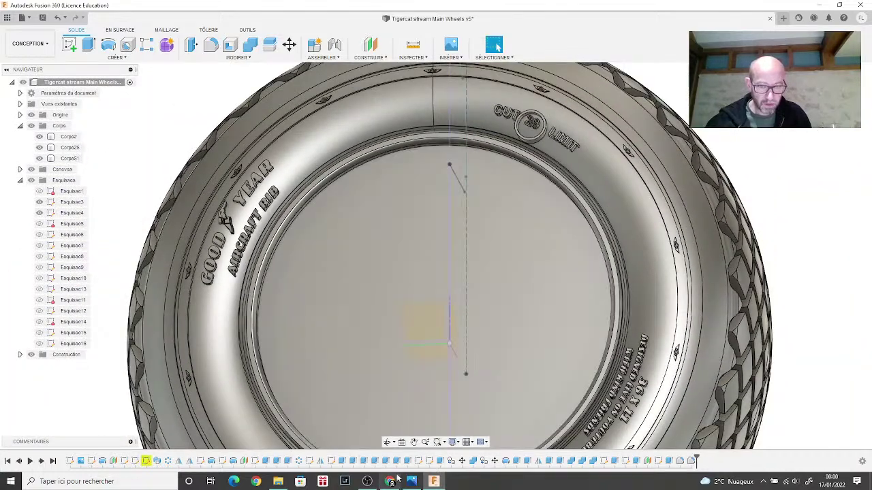
Step: Check the landing gear wheel photo, and create an offset plane at 0.00 mm on the flat disc face inside the tyre
{"action": "left_click", "coordinate": [412, 481]}
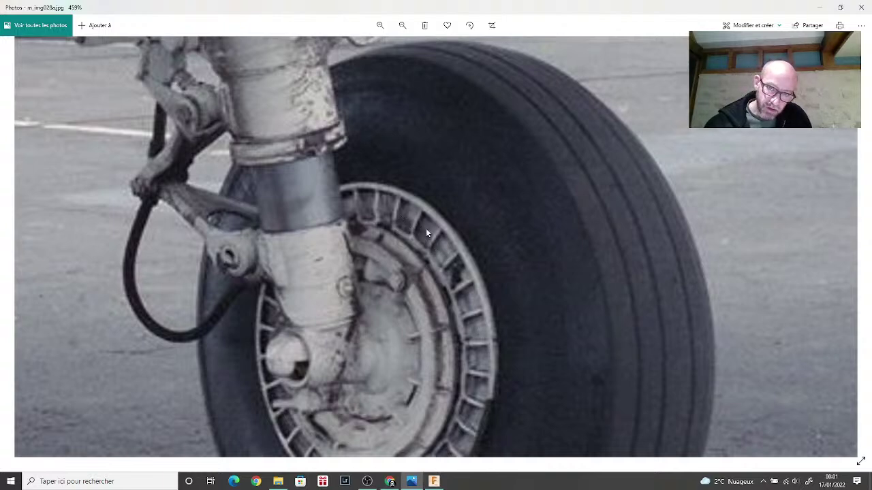
{"action": "left_click", "coordinate": [436, 482]}
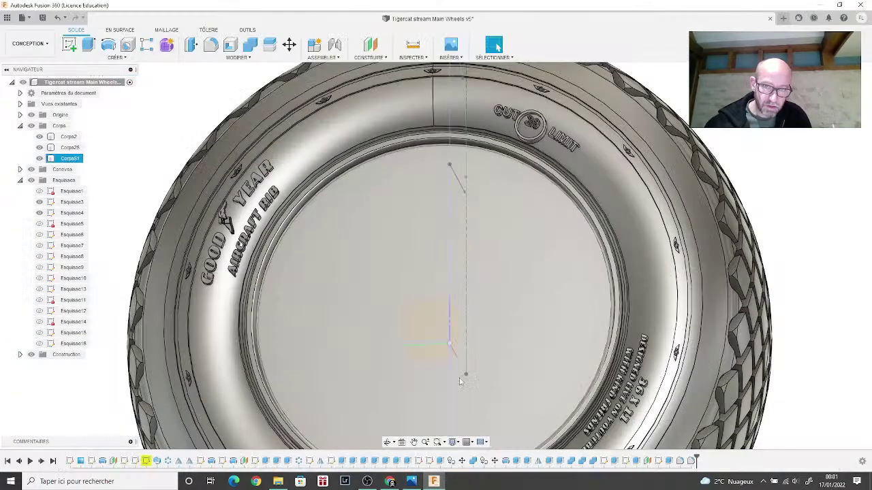
{"action": "scroll", "coordinate": [436, 273], "scroll_direction": "down", "scroll_amount": 5}
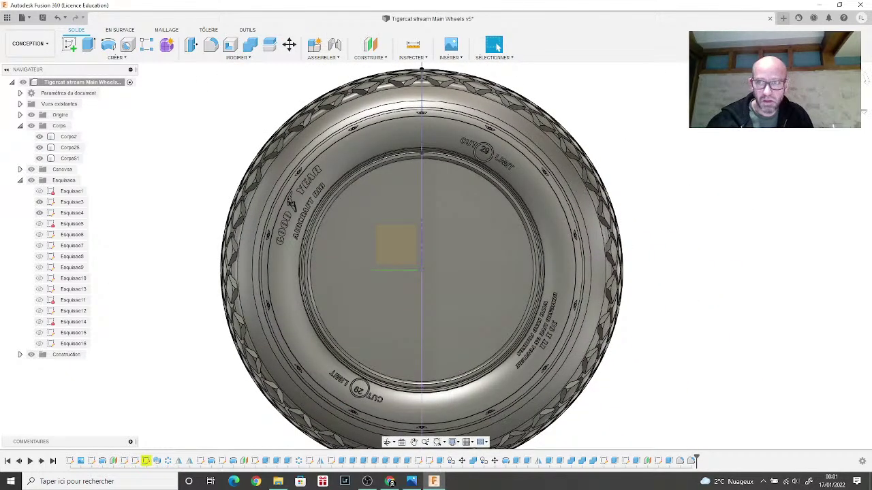
{"action": "middle_click_drag", "start_coordinate": [435, 256], "coordinate": [388, 289], "text": "shift"}
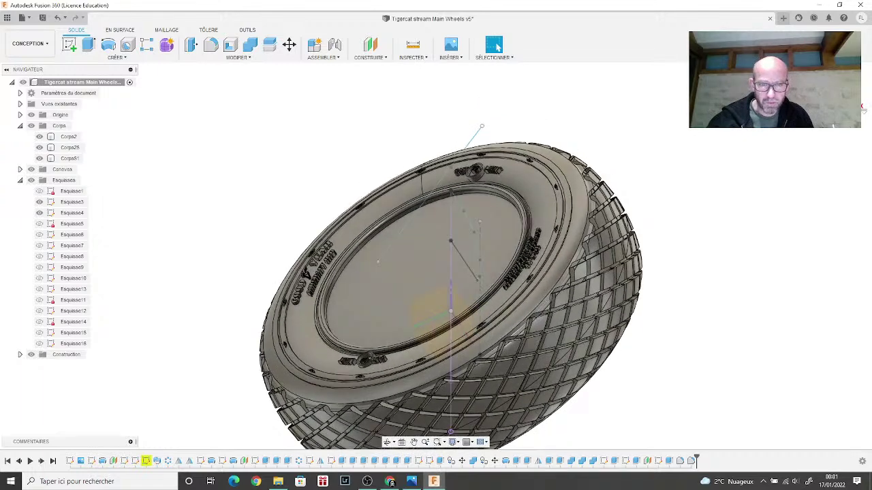
{"action": "left_click", "coordinate": [369, 46]}
{"action": "left_click", "coordinate": [403, 262]}
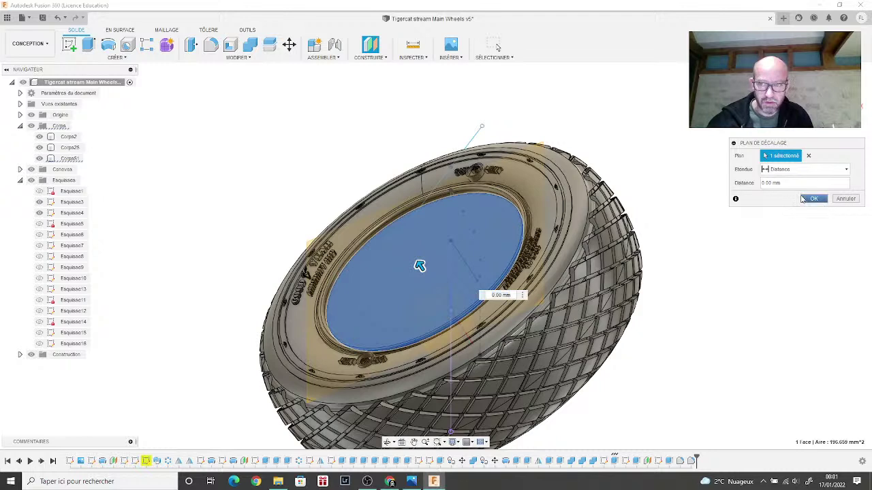
{"action": "left_click", "coordinate": [803, 199]}
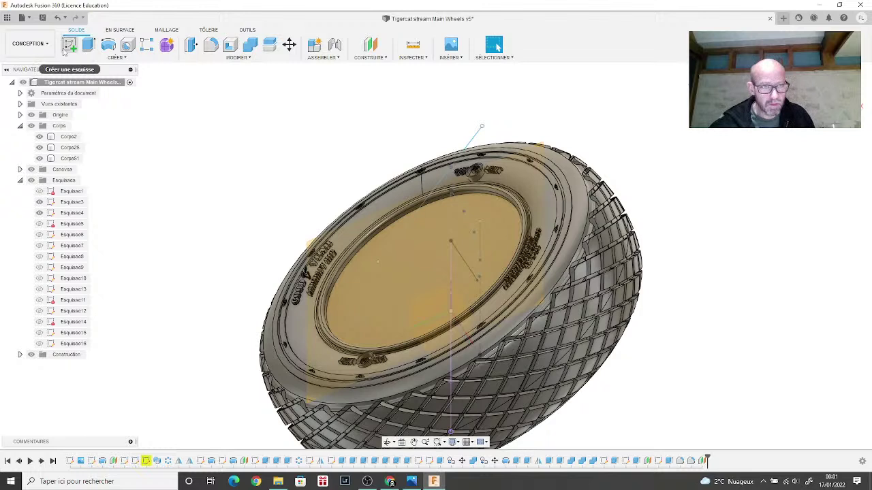
Step: Start a sketch on the offset plane with Esquisse3 and Esquisse4 hidden, and project two circular edges of the ring into it
{"action": "left_click", "coordinate": [69, 44]}
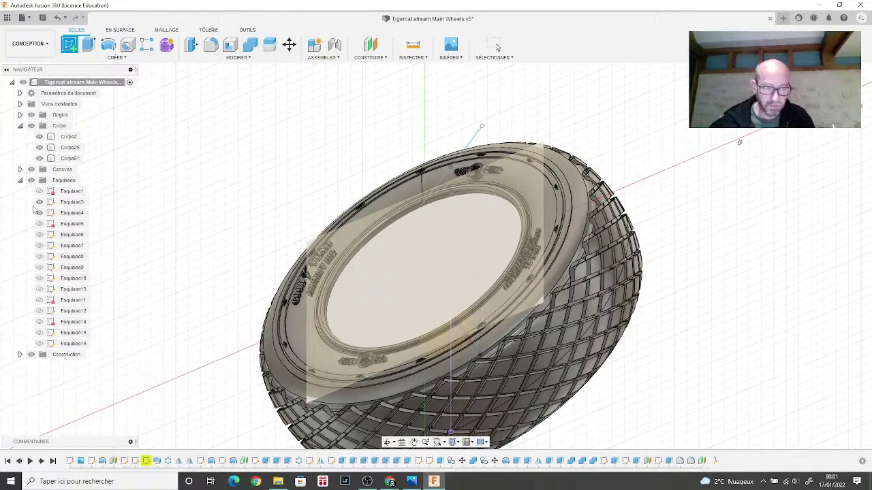
{"action": "left_click", "coordinate": [73, 202]}
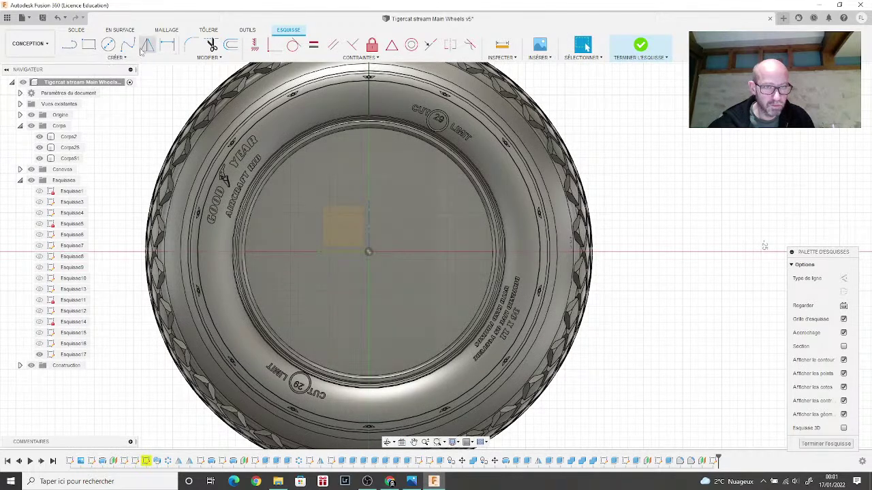
{"action": "left_click", "coordinate": [115, 57]}
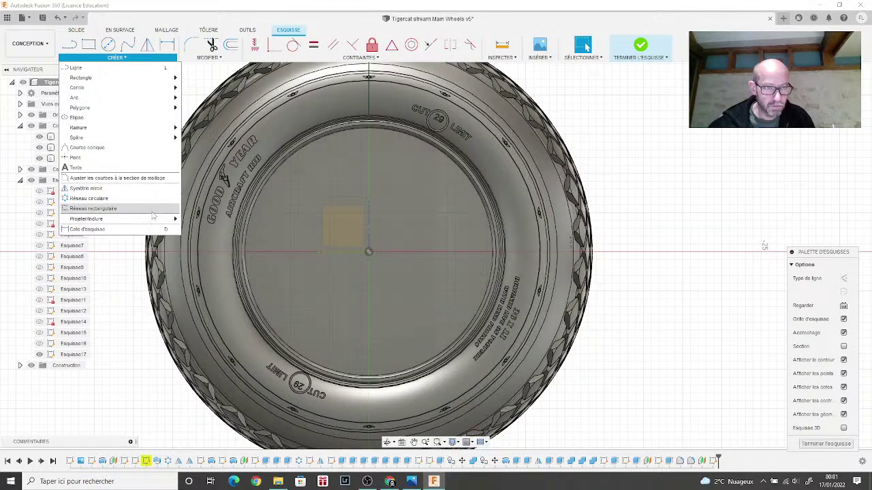
{"action": "mouse_move", "coordinate": [151, 222]}
{"action": "left_click", "coordinate": [205, 219]}
{"action": "scroll", "coordinate": [256, 202], "scroll_direction": "up", "scroll_amount": 5}
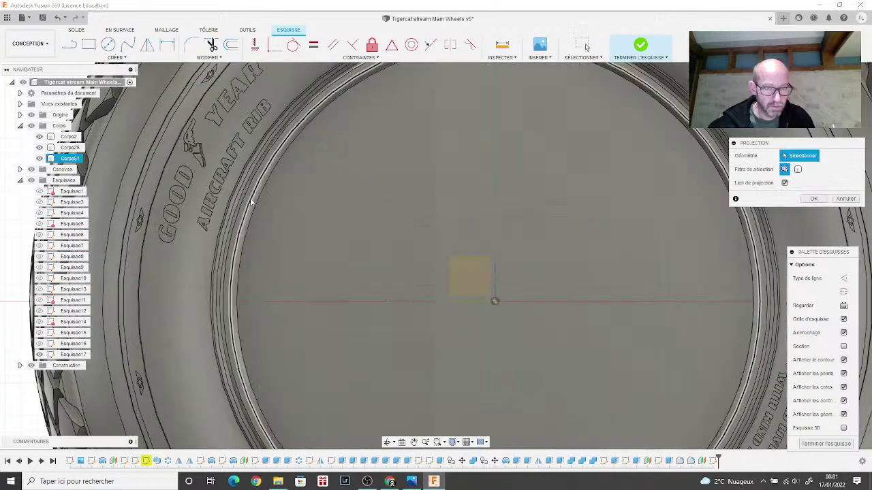
{"action": "left_click", "coordinate": [258, 204]}
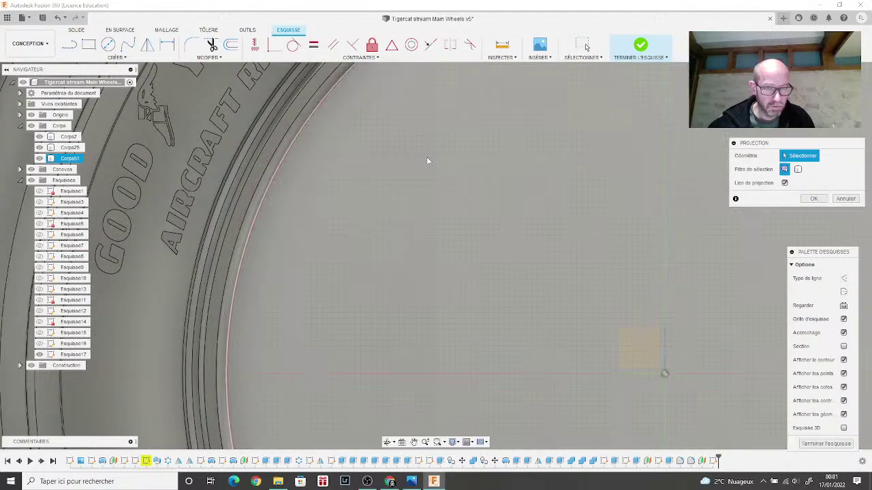
{"action": "middle_click_drag", "start_coordinate": [437, 256], "coordinate": [453, 119], "text": "shift"}
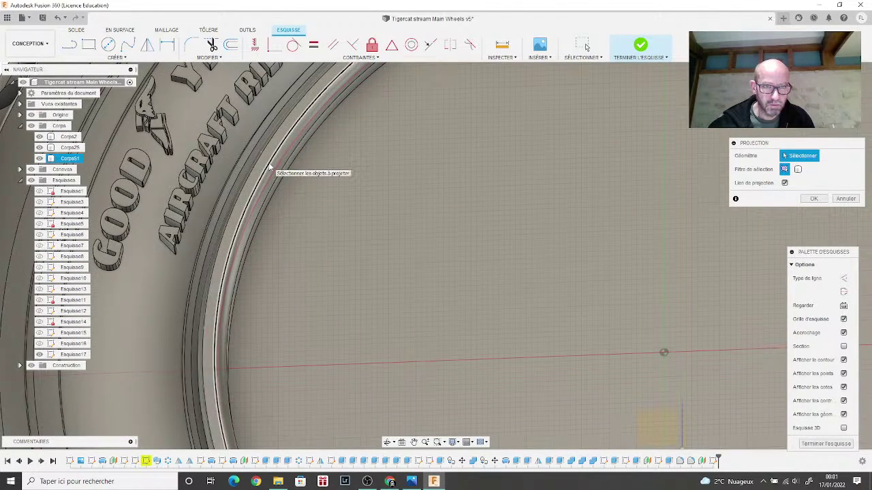
{"action": "left_click", "coordinate": [282, 168]}
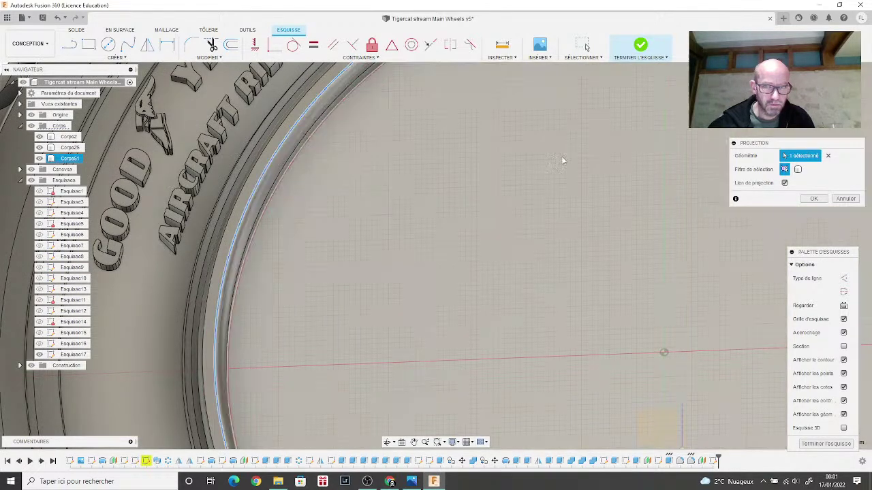
{"action": "left_click", "coordinate": [813, 198]}
{"action": "scroll", "coordinate": [564, 233], "scroll_direction": "down", "scroll_amount": 3}
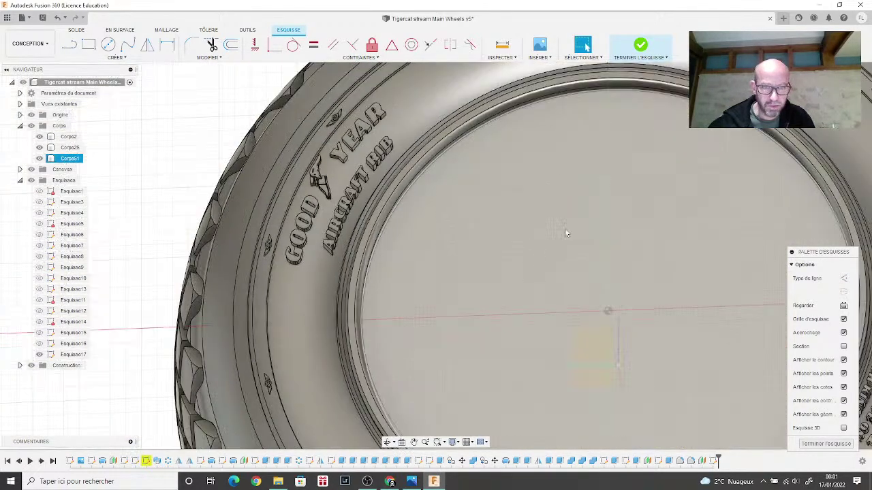
Step: Draw a circle centred on the origin, slightly smaller than the ring's inner edge
{"action": "scroll", "coordinate": [436, 156], "scroll_direction": "up", "scroll_amount": 2}
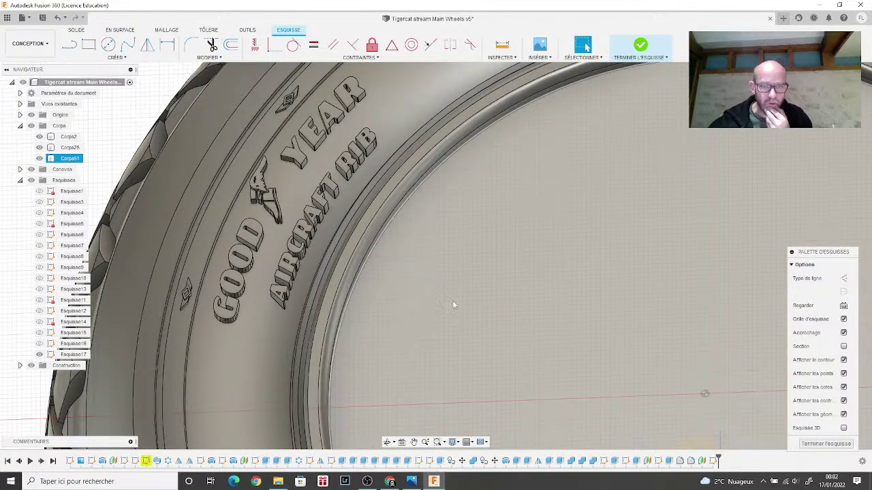
{"action": "left_click", "coordinate": [453, 304]}
{"action": "mouse_move", "coordinate": [407, 479]}
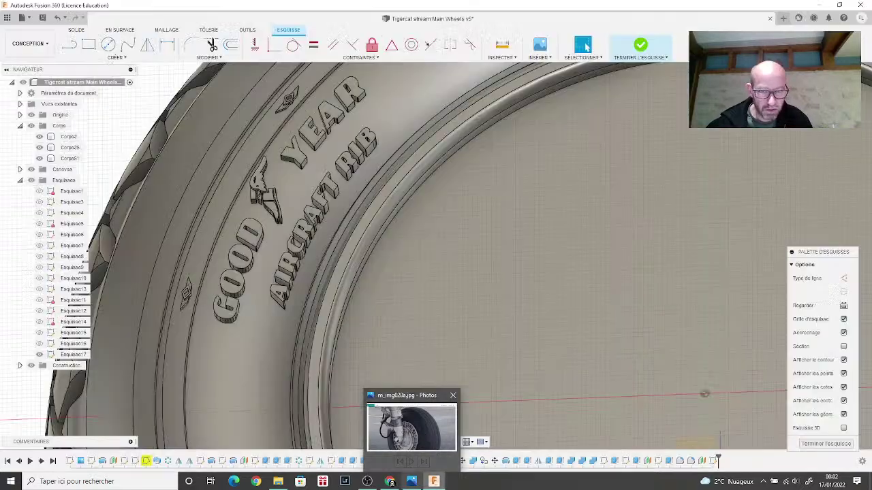
{"action": "left_click", "coordinate": [434, 481]}
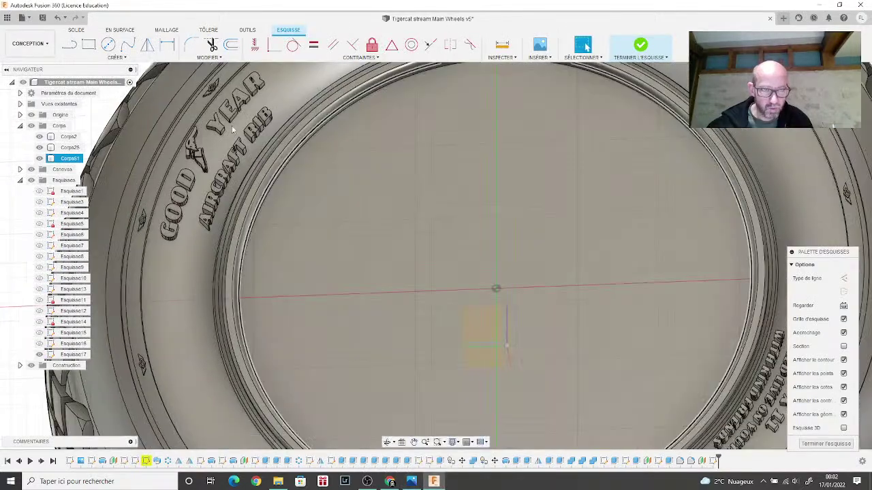
{"action": "left_click", "coordinate": [108, 45]}
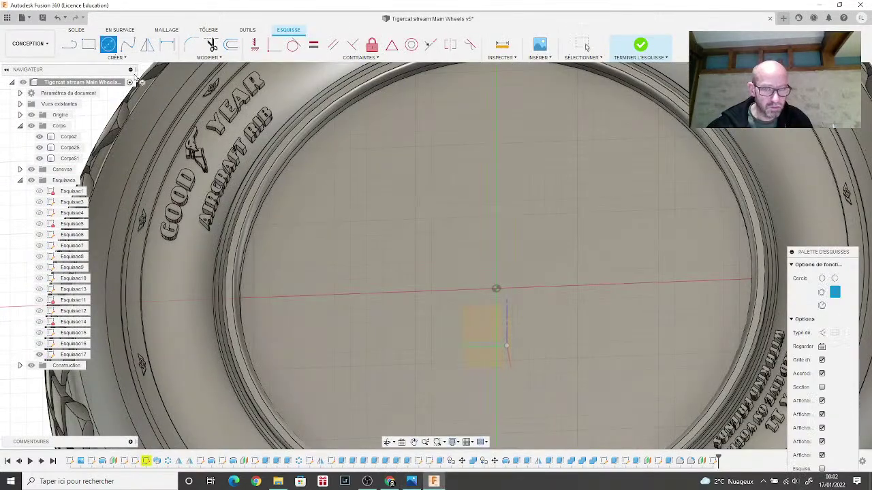
{"action": "left_click", "coordinate": [495, 288]}
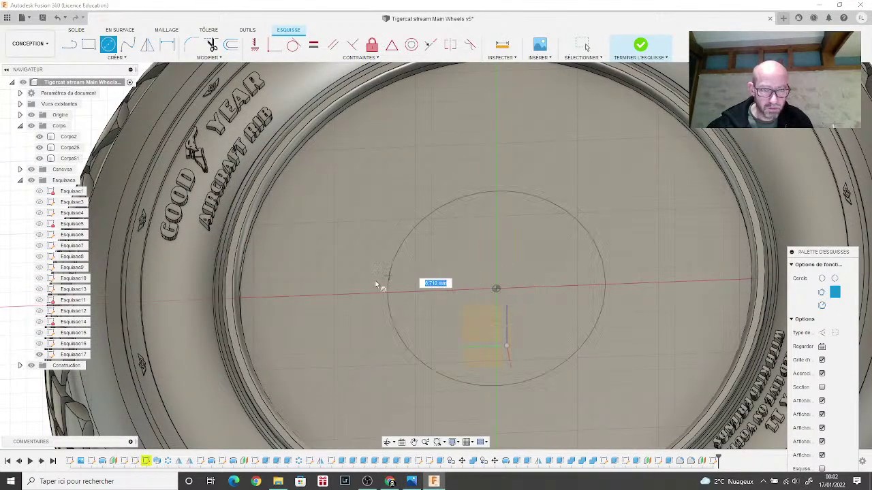
{"action": "left_click", "coordinate": [266, 298]}
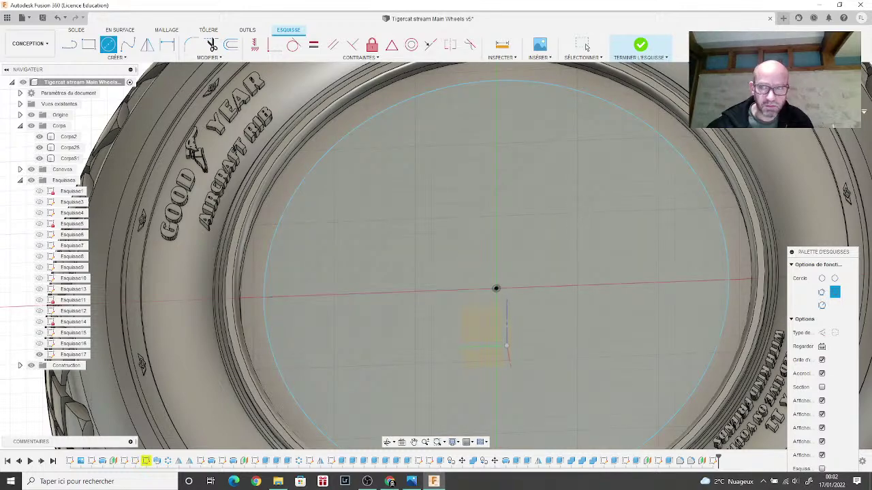
{"action": "middle_click_drag", "start_coordinate": [436, 256], "coordinate": [444, 252], "text": "shift"}
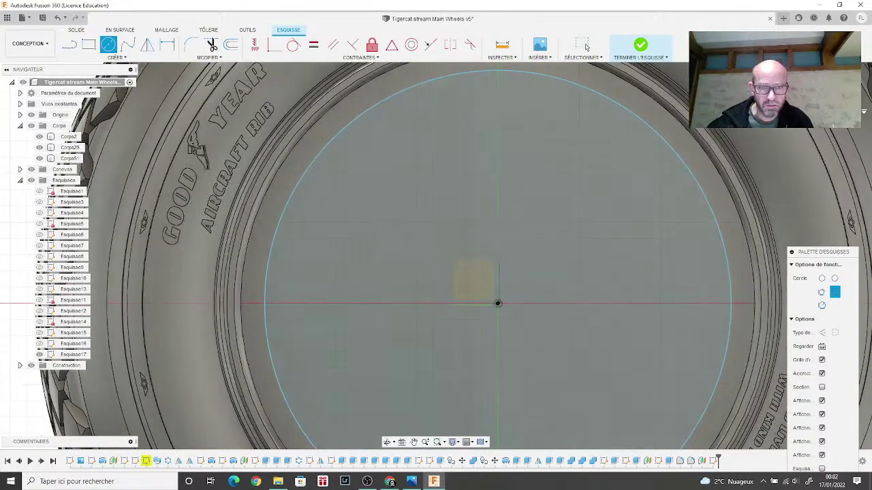
{"action": "scroll", "coordinate": [580, 347], "scroll_direction": "down", "scroll_amount": 3}
{"action": "middle_click_drag", "start_coordinate": [493, 424], "coordinate": [460, 400]}
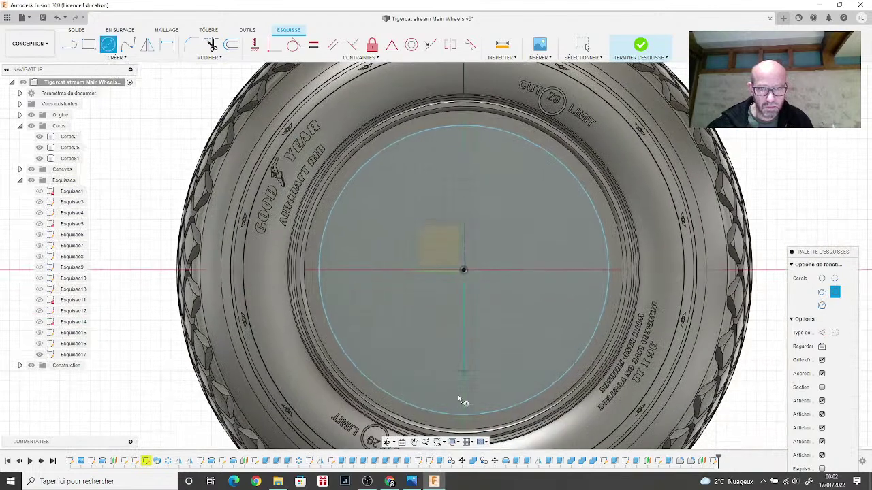
Step: Compare the circle with the ribbed rim in the wheel photo and reduce its diameter slightly
{"action": "left_click", "coordinate": [412, 482]}
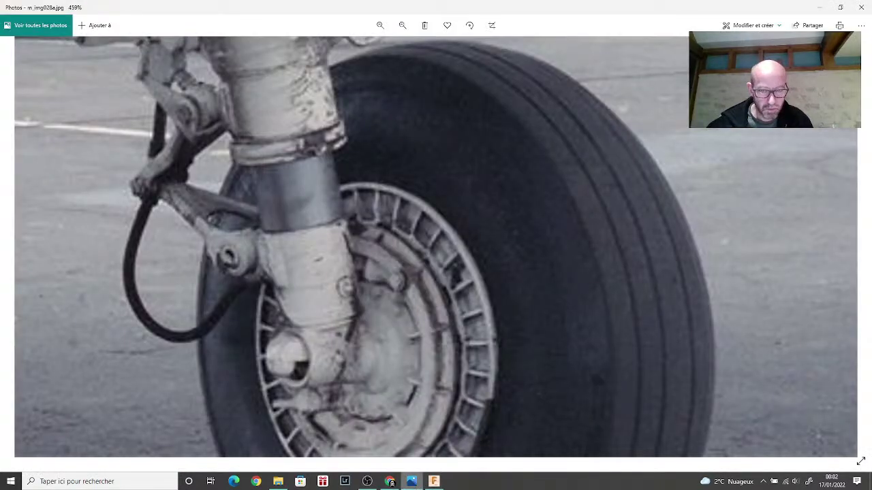
{"action": "key", "text": "alt+Tab"}
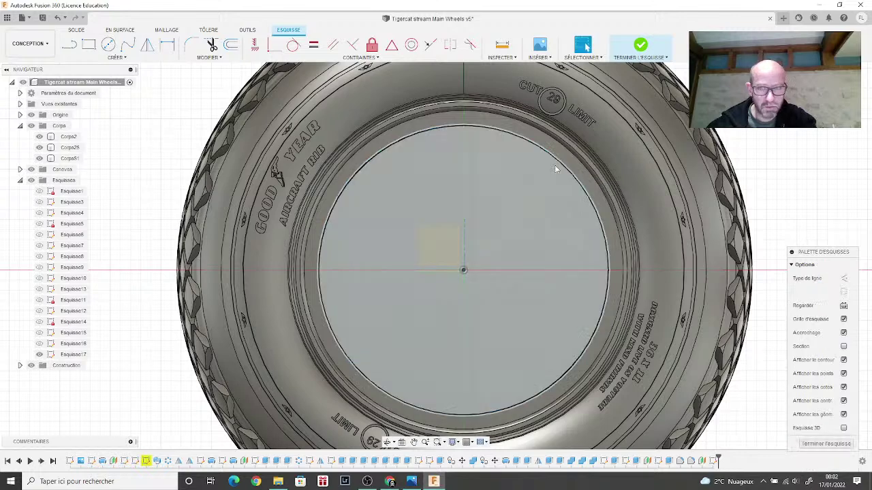
{"action": "left_click", "coordinate": [559, 168]}
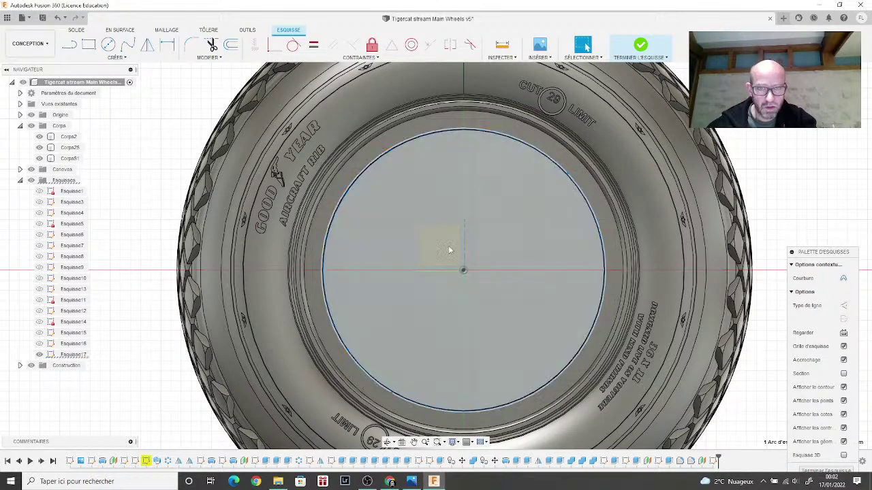
{"action": "left_click", "coordinate": [411, 482]}
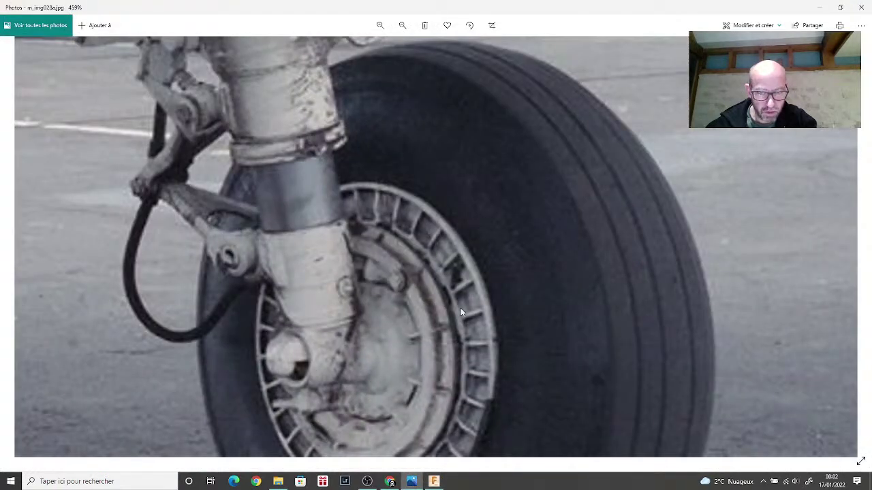
{"action": "left_click", "coordinate": [412, 482]}
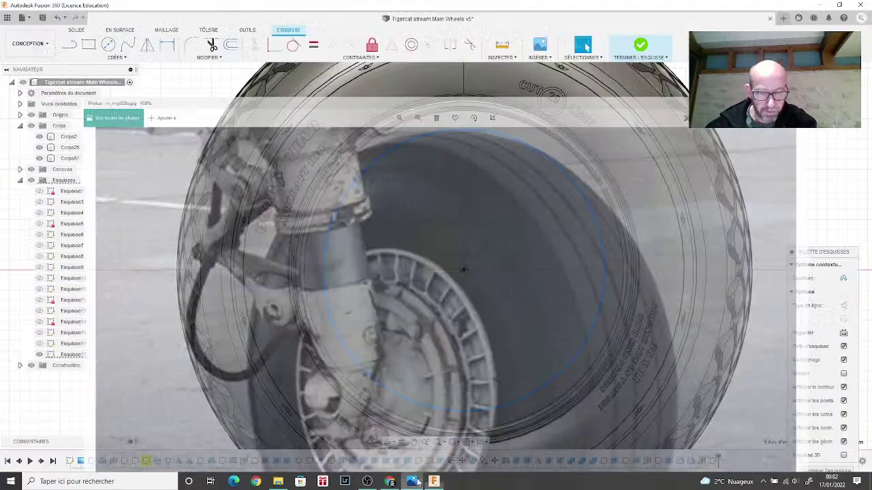
Step: Draw a second concentric circle about 13.4 mm in diameter, just inside the first one
{"action": "key", "text": "c"}
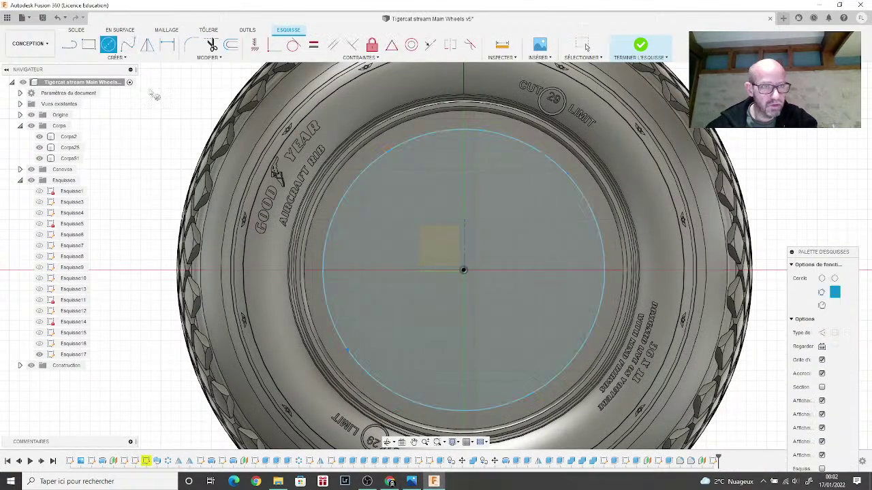
{"action": "left_click", "coordinate": [463, 270]}
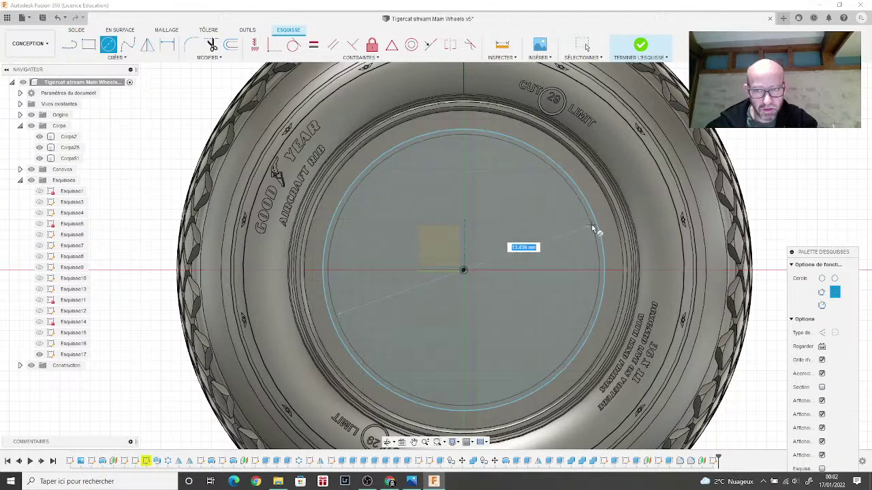
{"action": "left_click", "coordinate": [592, 229]}
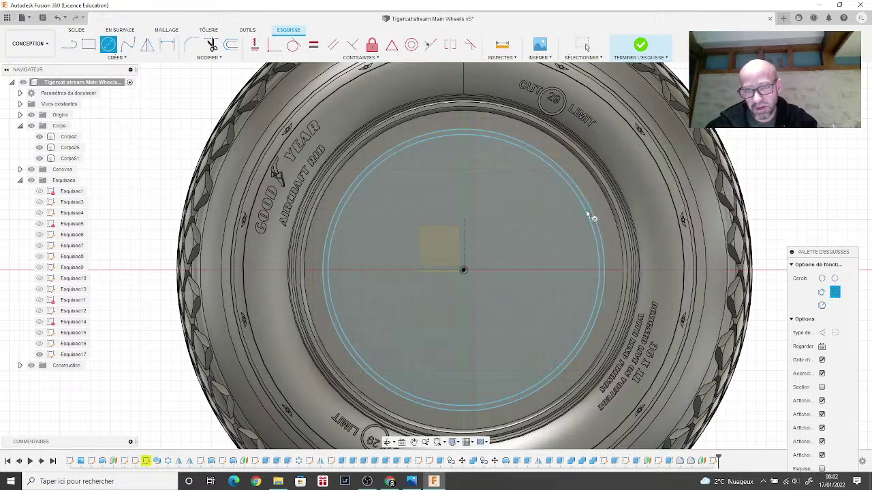
Step: Check the ribbed rim in the wheel photo again and finish the sketch of the two concentric circles
{"action": "left_click", "coordinate": [409, 483]}
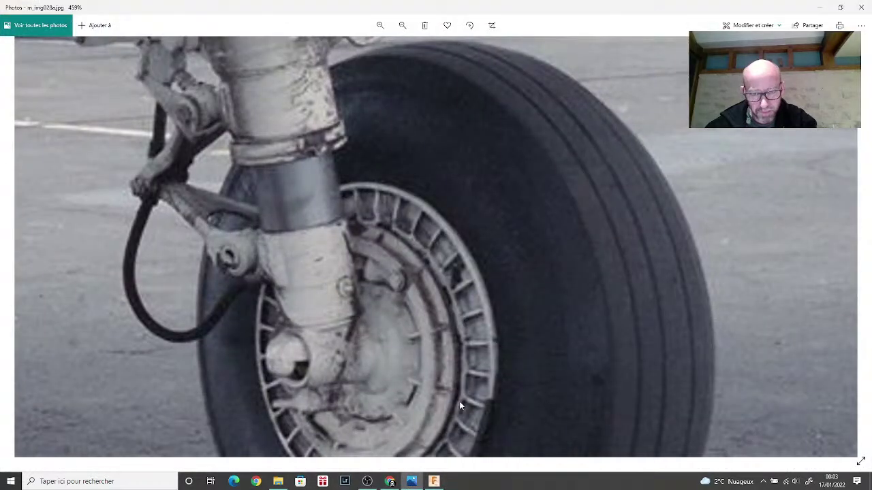
{"action": "mouse_move", "coordinate": [413, 484]}
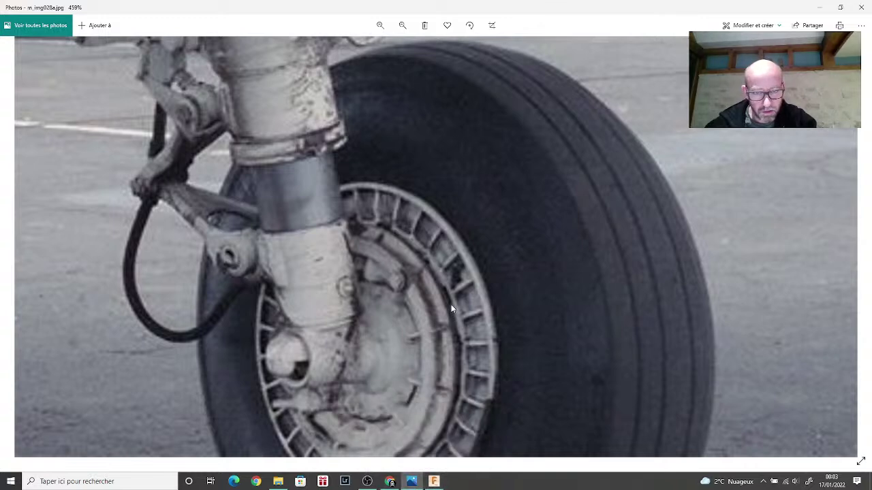
{"action": "left_click", "coordinate": [434, 481]}
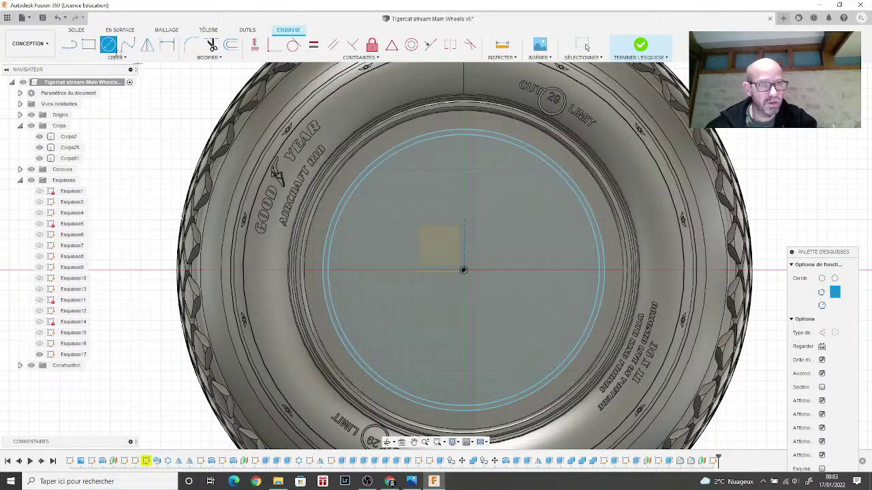
{"action": "left_click", "coordinate": [639, 46]}
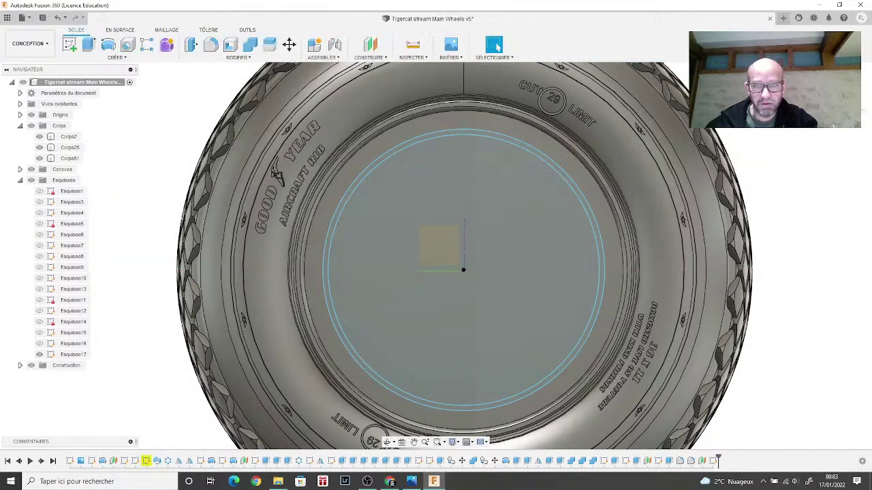
{"action": "middle_click_drag", "start_coordinate": [477, 204], "coordinate": [570, 184], "text": "shift"}
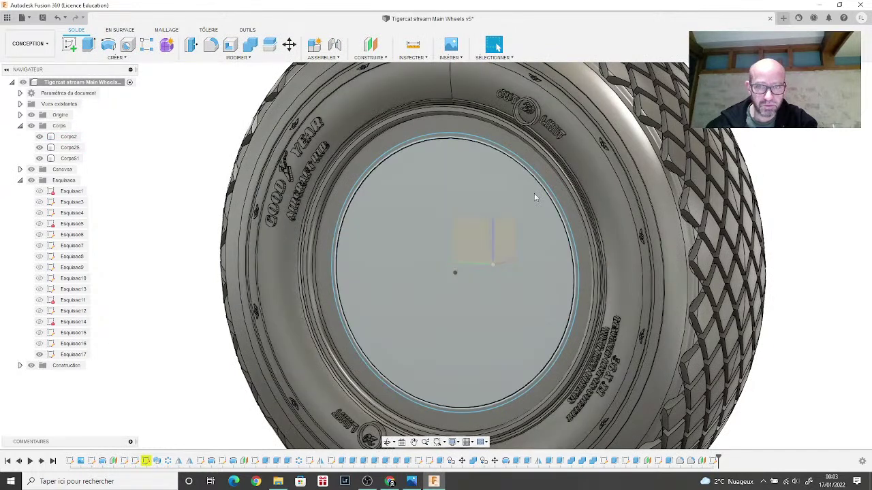
Step: Extrude the area inside the smaller circle 3 mm inward as a cut into the rim disc
{"action": "left_click", "coordinate": [538, 196]}
{"action": "left_click", "coordinate": [87, 44]}
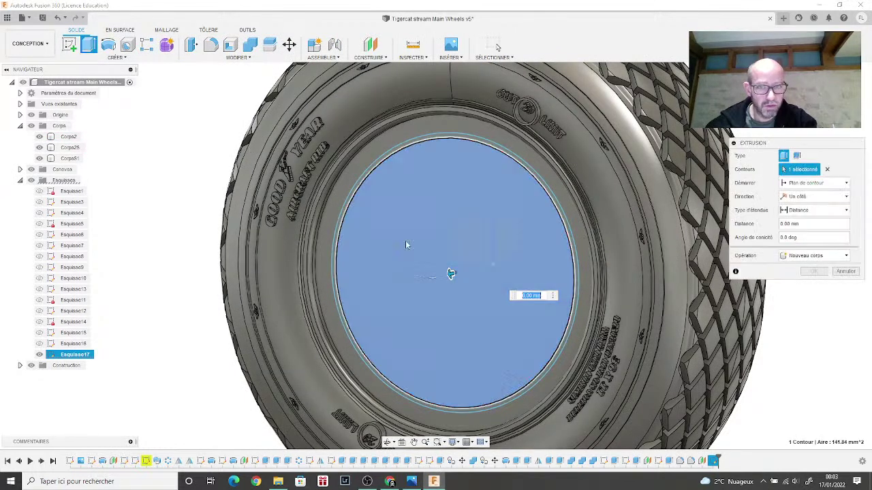
{"action": "left_click_drag", "start_coordinate": [451, 274], "coordinate": [487, 266]}
{"action": "left_click", "coordinate": [815, 285]}
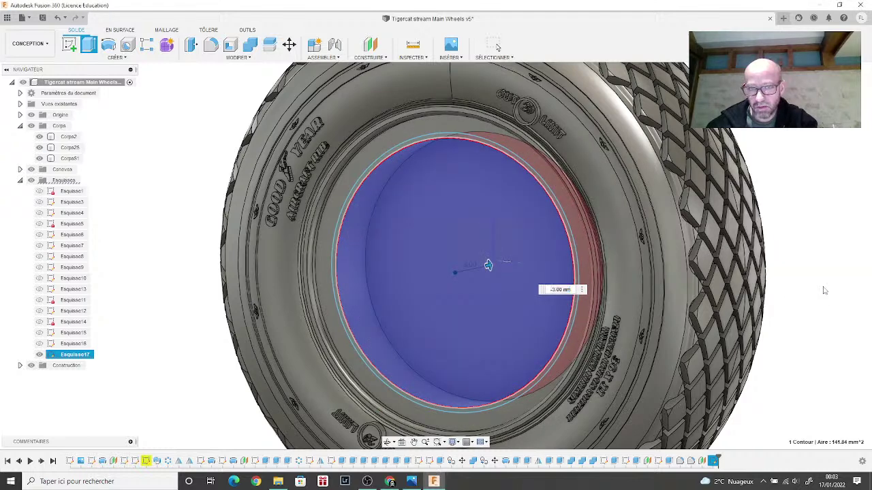
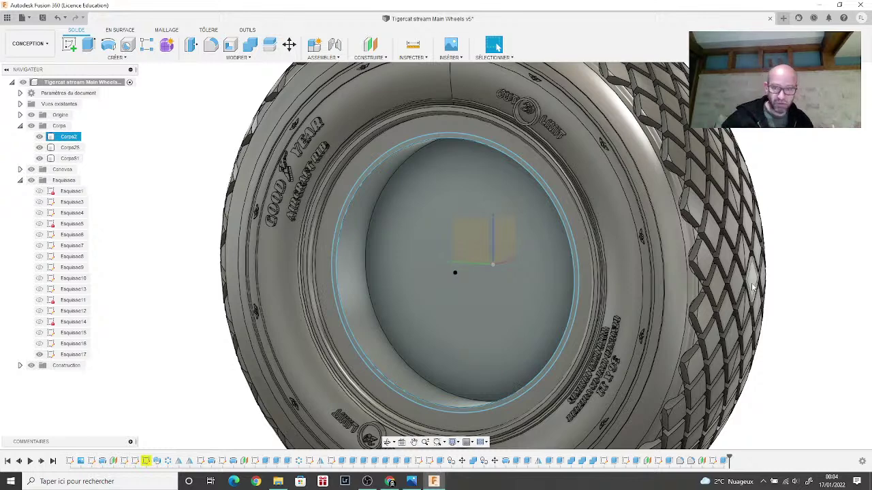
Step: Compare the recessed rim with the wheel photo and examine the rim's outer edge next to the tyre
{"action": "left_click", "coordinate": [411, 481]}
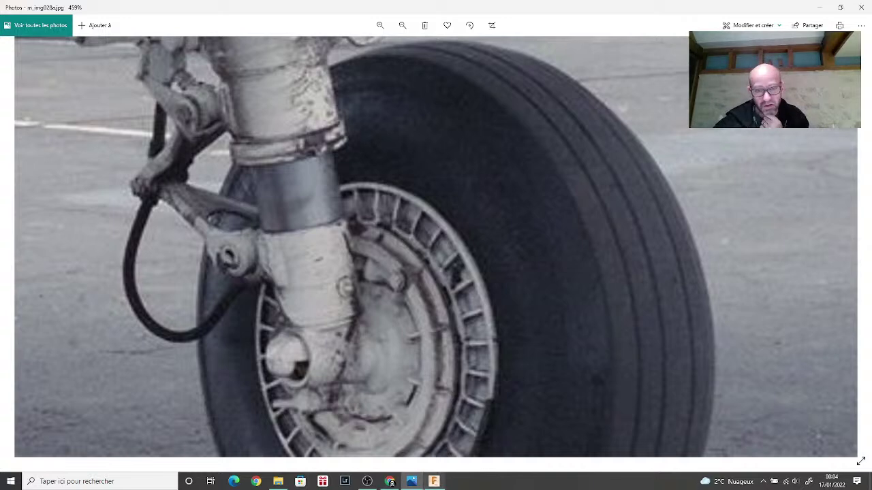
{"action": "mouse_move", "coordinate": [429, 485]}
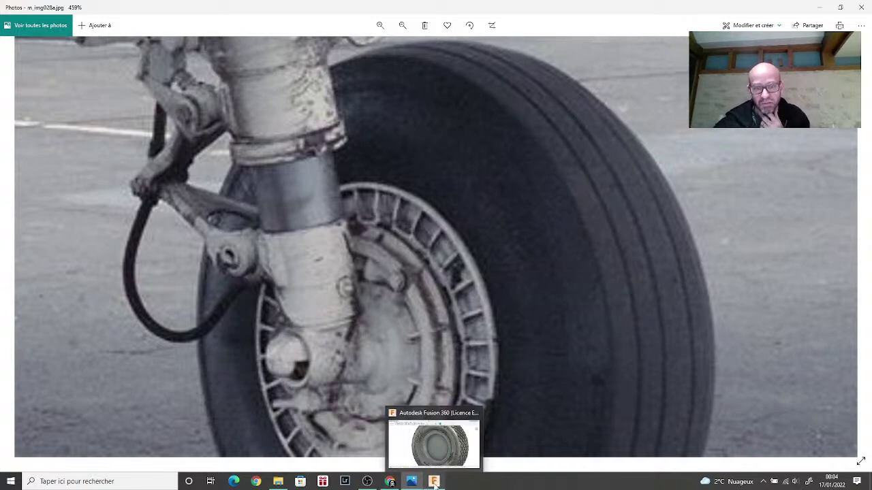
{"action": "left_click", "coordinate": [430, 484]}
{"action": "left_click", "coordinate": [495, 224]}
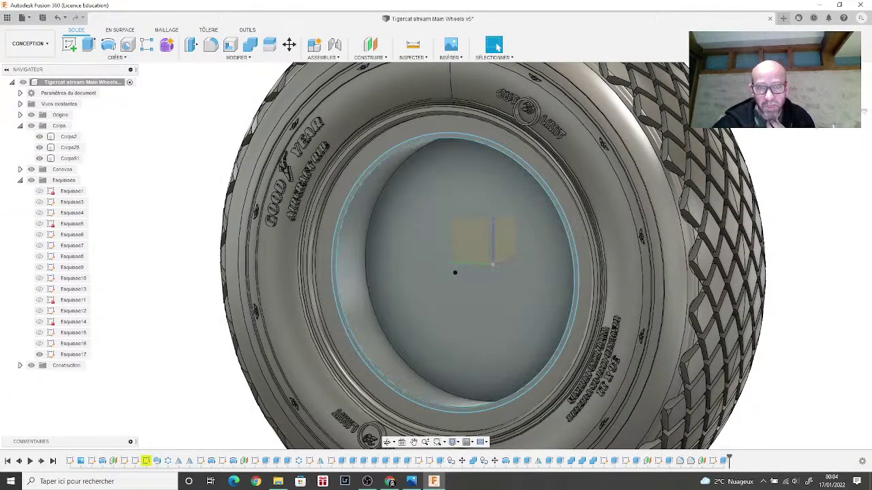
{"action": "left_click", "coordinate": [548, 139]}
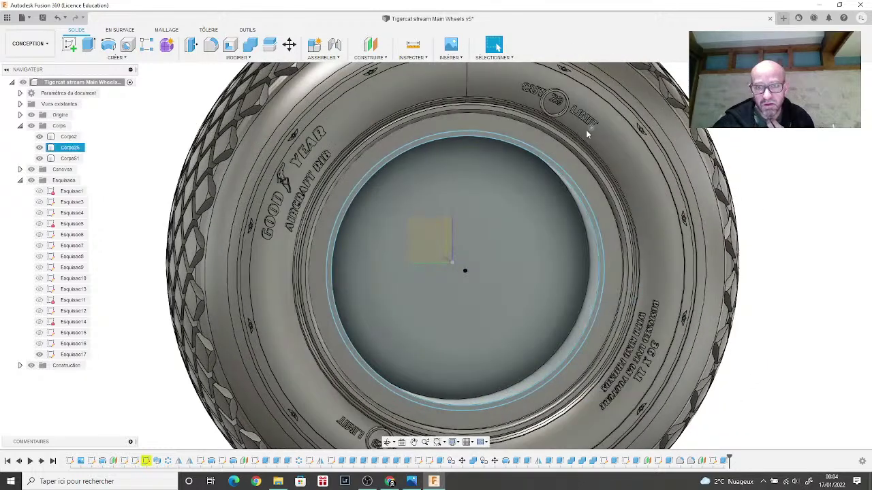
{"action": "scroll", "coordinate": [545, 143], "scroll_direction": "up", "scroll_amount": 8}
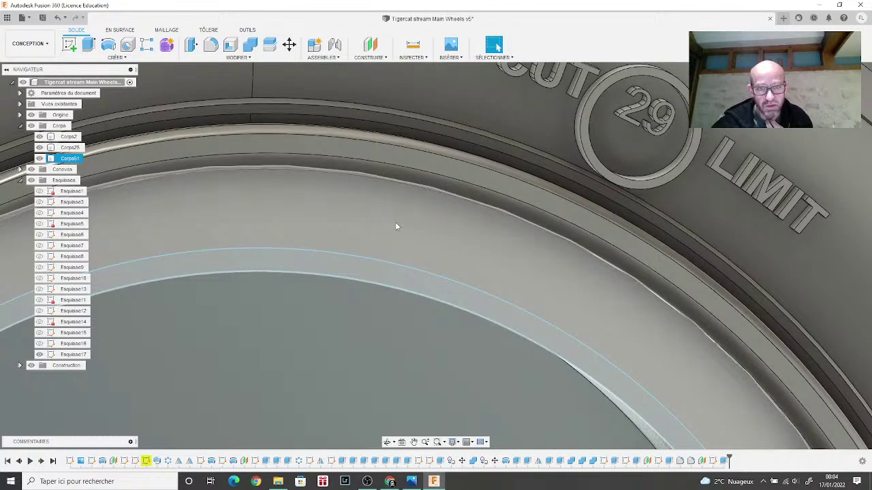
{"action": "scroll", "coordinate": [396, 226], "scroll_direction": "down", "scroll_amount": 10}
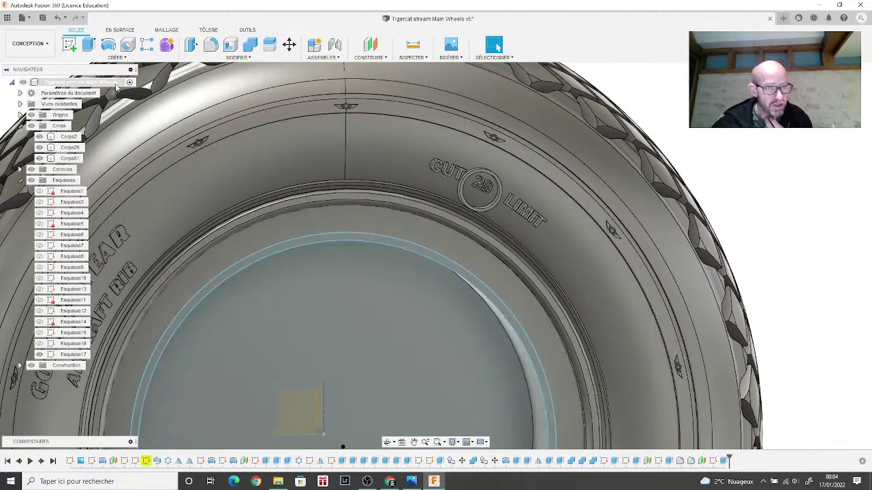
{"action": "left_click", "coordinate": [68, 147]}
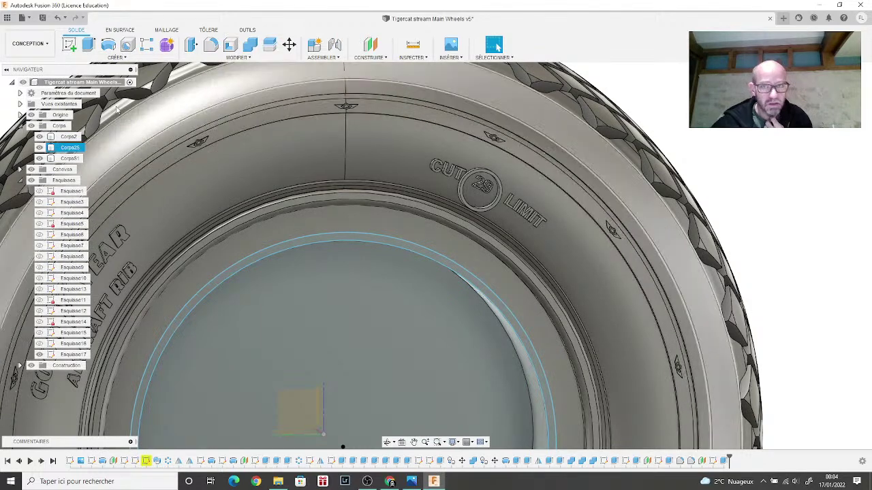
{"action": "key", "text": "Escape"}
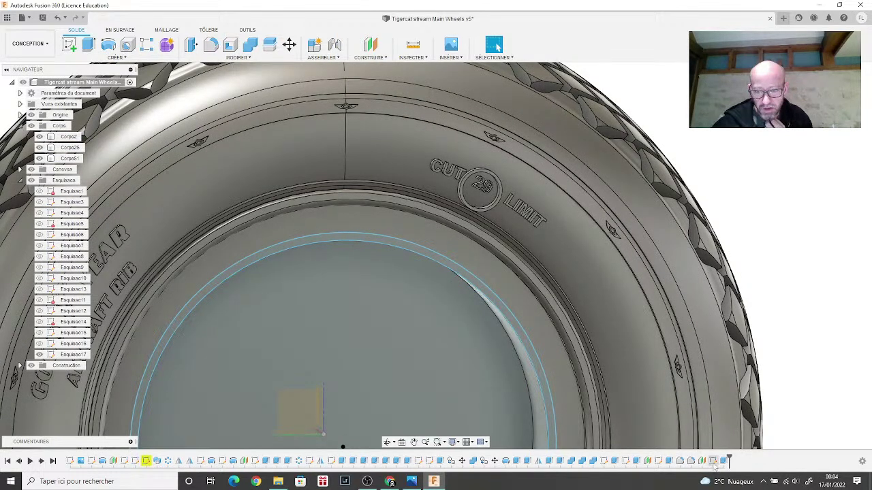
Step: Edit the sketch of the two concentric circles, project the narrow ring face beside the tyre into it, and finish the sketch
{"action": "right_click", "coordinate": [714, 461]}
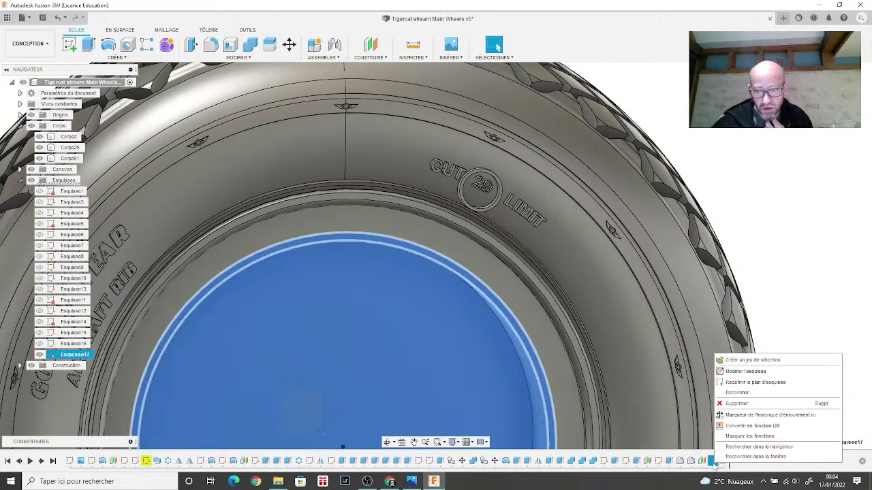
{"action": "left_click", "coordinate": [750, 372]}
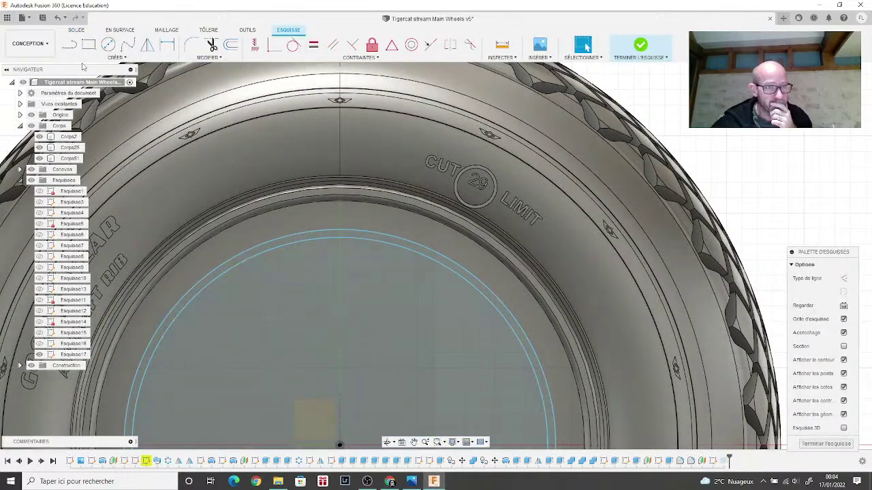
{"action": "left_click", "coordinate": [116, 58]}
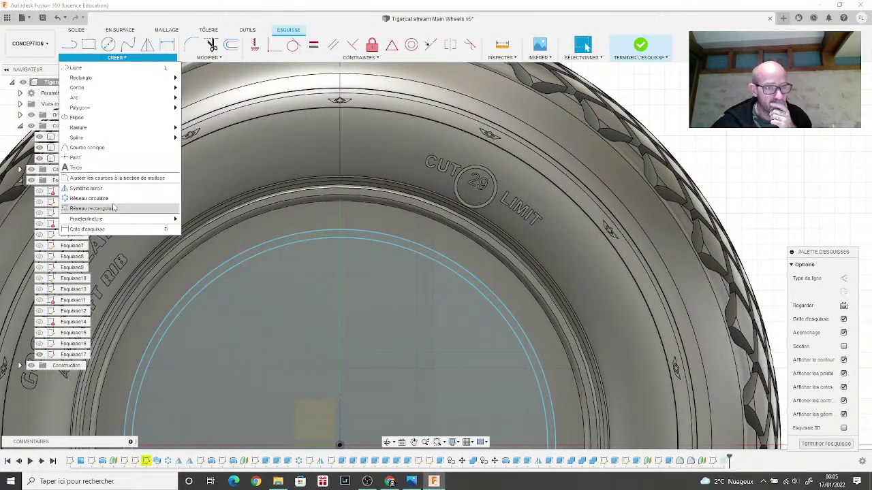
{"action": "mouse_move", "coordinate": [140, 224]}
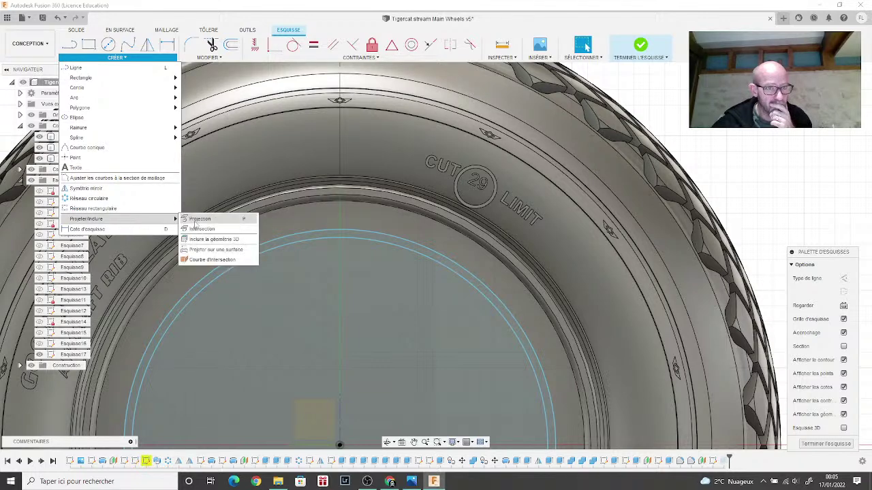
{"action": "left_click", "coordinate": [197, 220]}
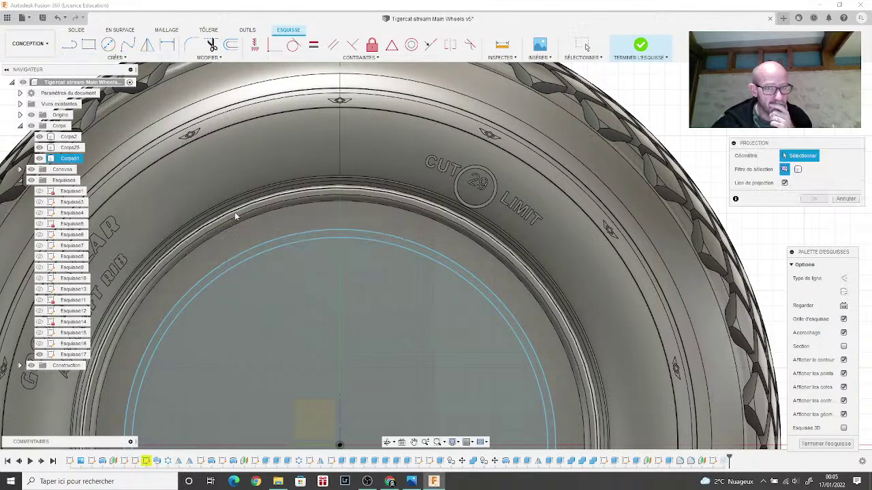
{"action": "left_click", "coordinate": [274, 205]}
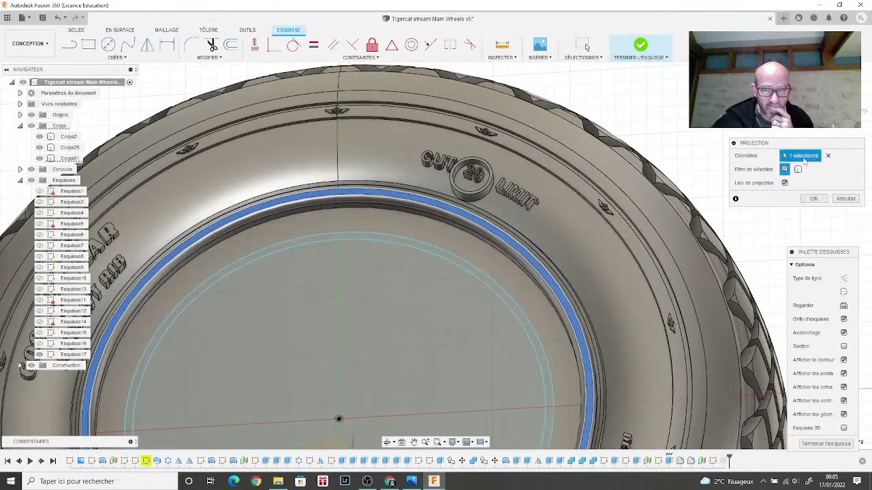
{"action": "left_click", "coordinate": [810, 199]}
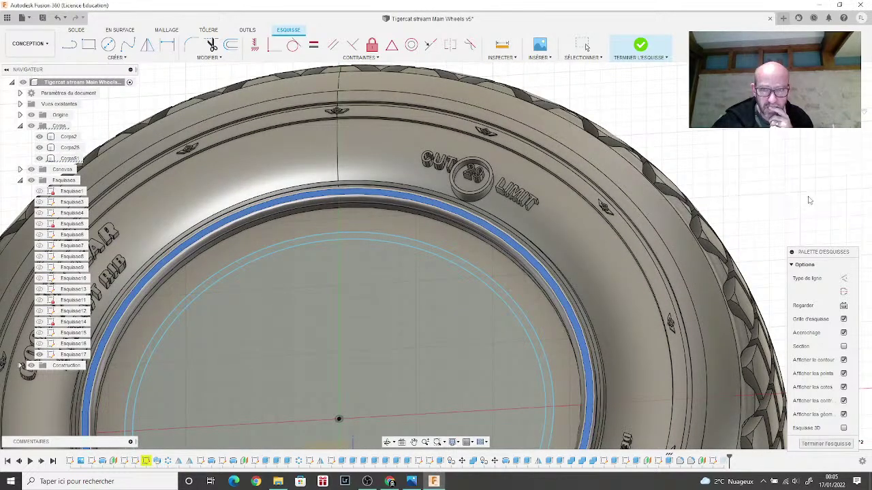
{"action": "left_click", "coordinate": [641, 47]}
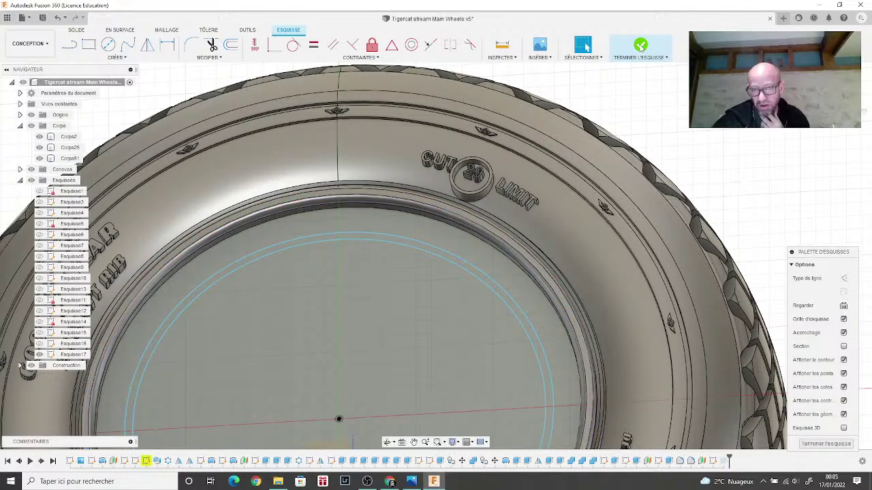
Step: Cut the ring-shaped area between the projected circle and the larger concentric circle 1.5 mm deep
{"action": "scroll", "coordinate": [291, 211], "scroll_direction": "up", "scroll_amount": 3}
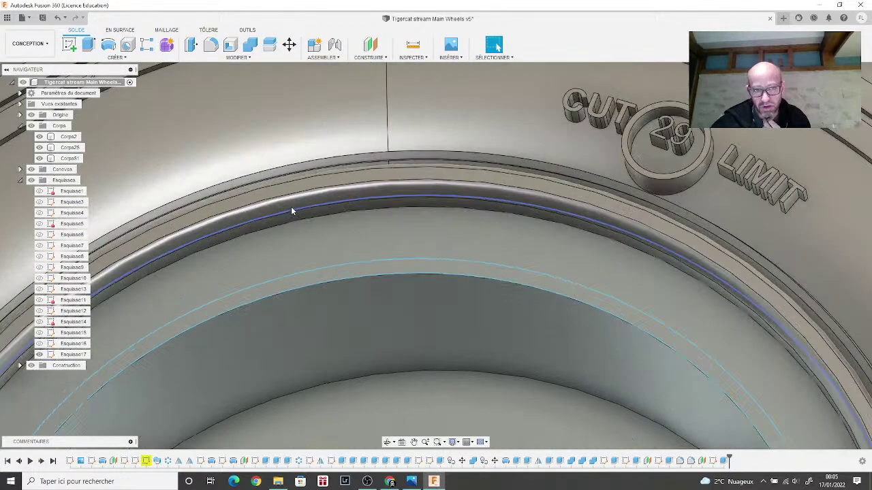
{"action": "left_click", "coordinate": [304, 228]}
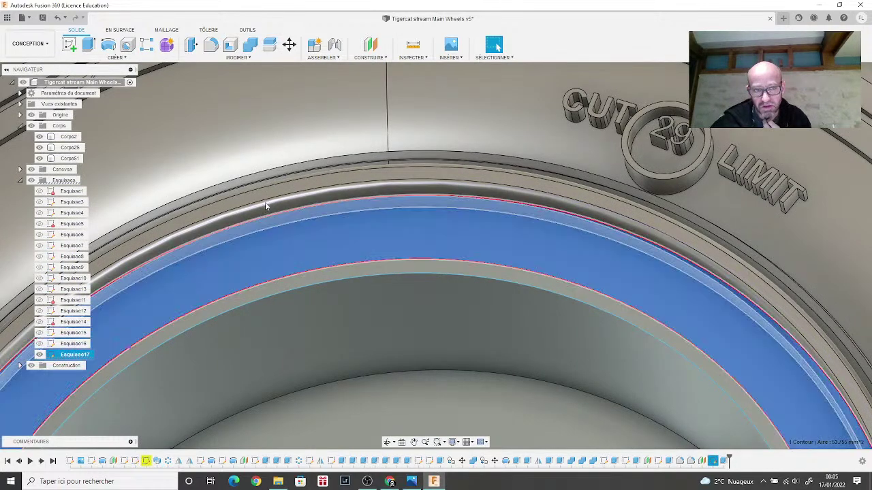
{"action": "key", "text": "e"}
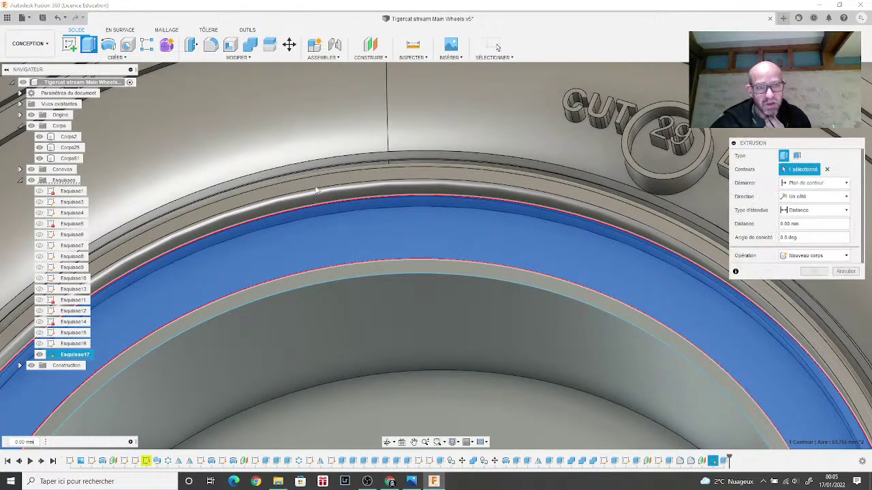
{"action": "scroll", "coordinate": [357, 232], "scroll_direction": "down", "scroll_amount": 5}
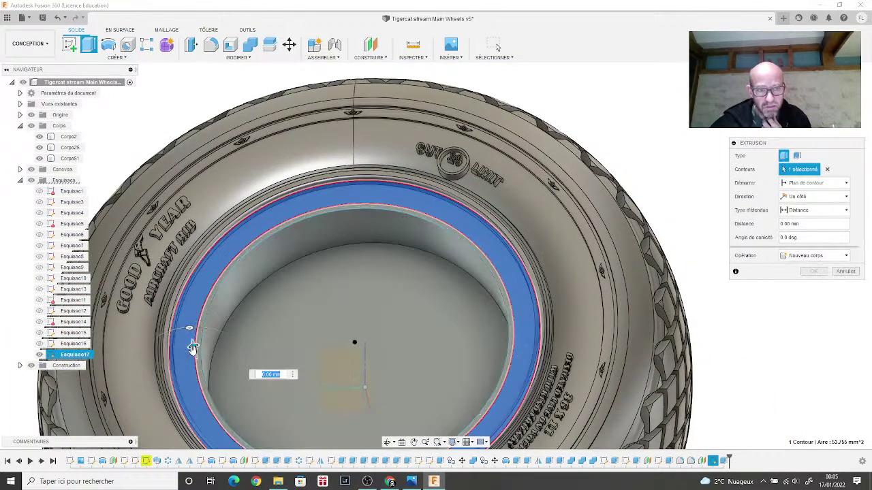
{"action": "left_click_drag", "start_coordinate": [189, 328], "coordinate": [194, 364]}
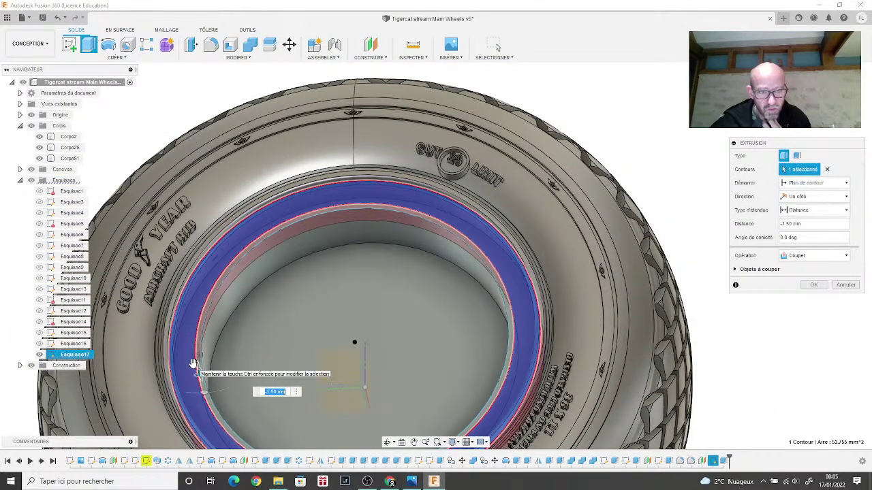
{"action": "left_click", "coordinate": [813, 285]}
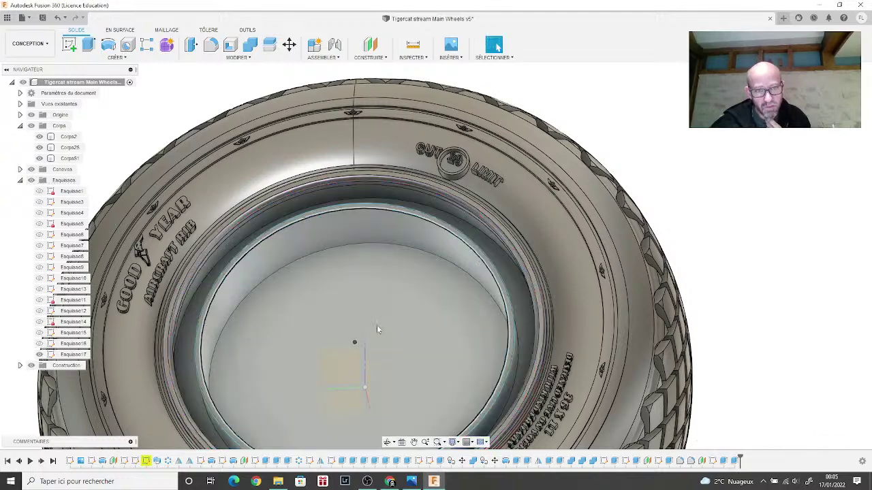
Step: Hide the sketch containing the concentric circles to expose the cut groove and the raised inner ring
{"action": "scroll", "coordinate": [229, 305], "scroll_direction": "down", "scroll_amount": 3}
{"action": "scroll", "coordinate": [224, 299], "scroll_direction": "up", "scroll_amount": 5}
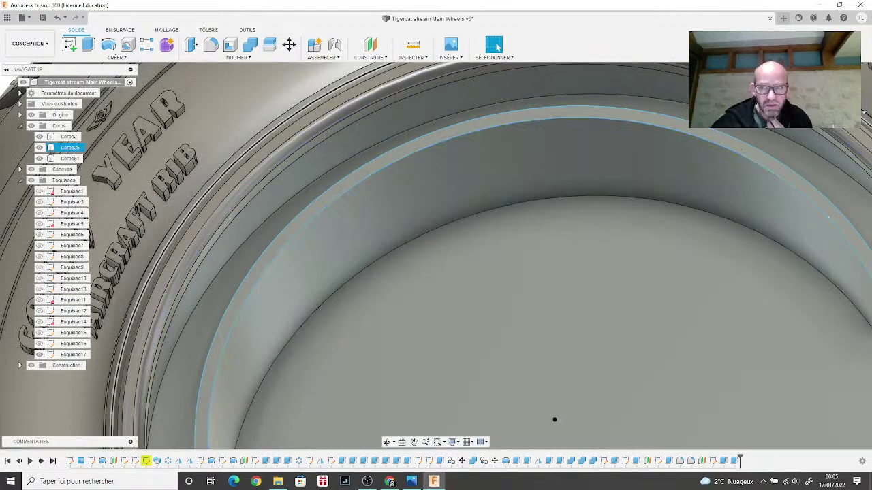
{"action": "mouse_move", "coordinate": [435, 256]}
{"action": "middle_mouse_down", "text": "shift"}
{"action": "mouse_move", "coordinate": [500, 225]}
{"action": "mouse_move", "coordinate": [524, 272]}
{"action": "middle_mouse_up", "text": "shift"}
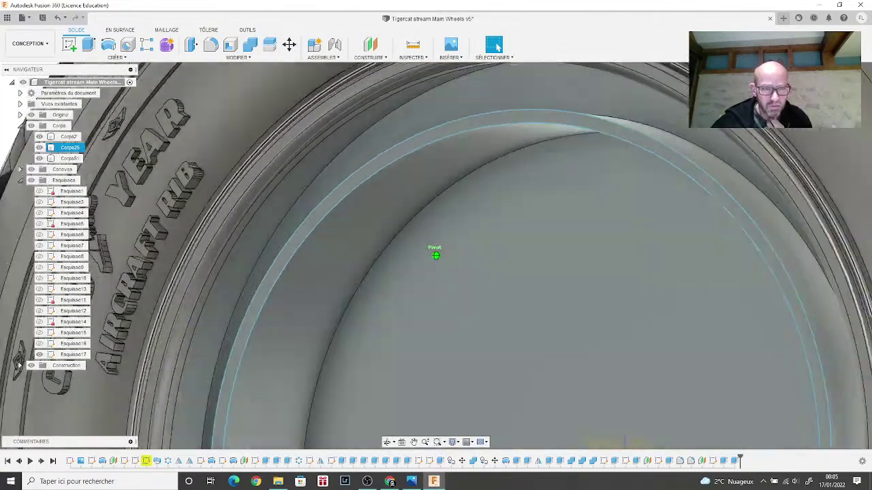
{"action": "scroll", "coordinate": [549, 435], "scroll_direction": "up", "scroll_amount": 3}
{"action": "left_click", "coordinate": [70, 354]}
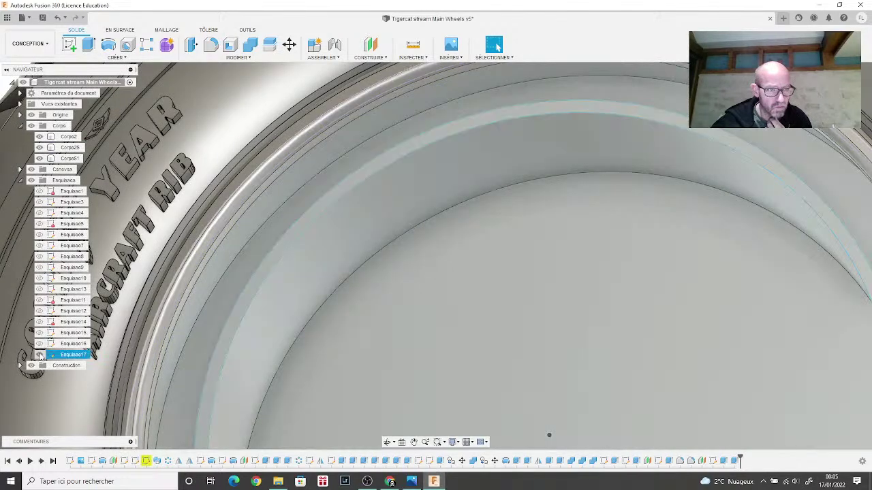
{"action": "left_click", "coordinate": [70, 158]}
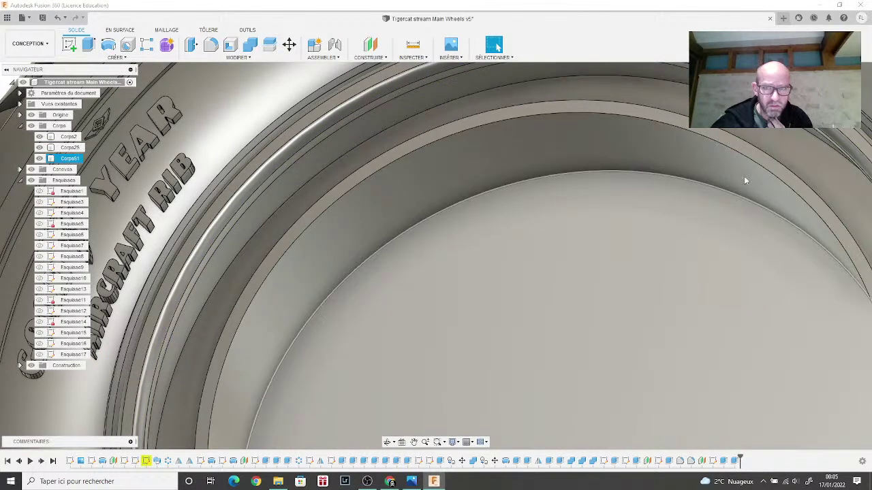
Step: Edit the ring-shaped groove cut around the inner ring and set its depth to 1 mm
{"action": "left_click", "coordinate": [745, 179]}
{"action": "mouse_move", "coordinate": [435, 256]}
{"action": "middle_mouse_down", "text": "shift"}
{"action": "mouse_move", "coordinate": [450, 248]}
{"action": "mouse_move", "coordinate": [494, 270]}
{"action": "mouse_move", "coordinate": [776, 143]}
{"action": "mouse_move", "coordinate": [641, 290]}
{"action": "mouse_move", "coordinate": [515, 282]}
{"action": "mouse_move", "coordinate": [608, 244]}
{"action": "mouse_move", "coordinate": [631, 247]}
{"action": "middle_mouse_up", "text": "shift"}
{"action": "left_click", "coordinate": [776, 143]}
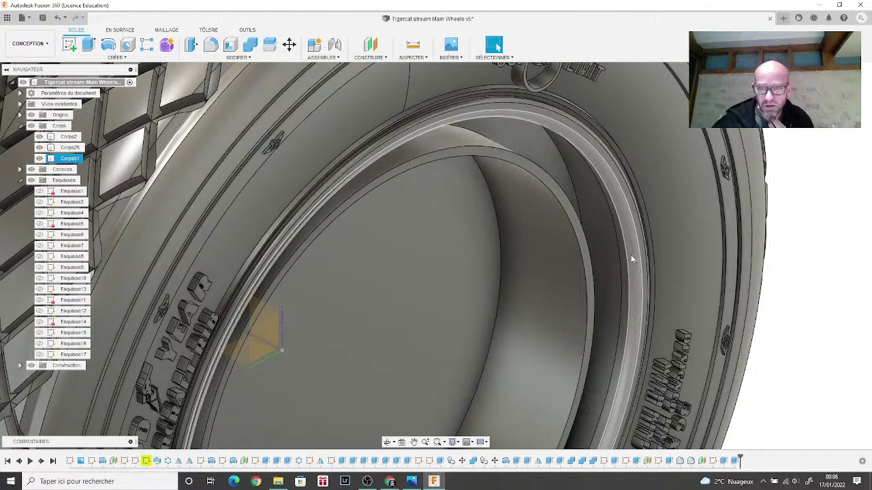
{"action": "scroll", "coordinate": [630, 255], "scroll_direction": "up", "scroll_amount": 3}
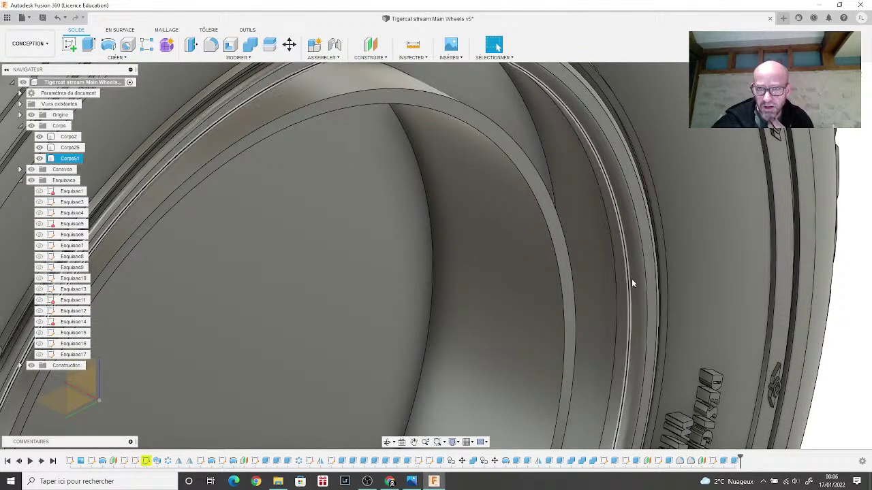
{"action": "scroll", "coordinate": [618, 339], "scroll_direction": "down", "scroll_amount": 5}
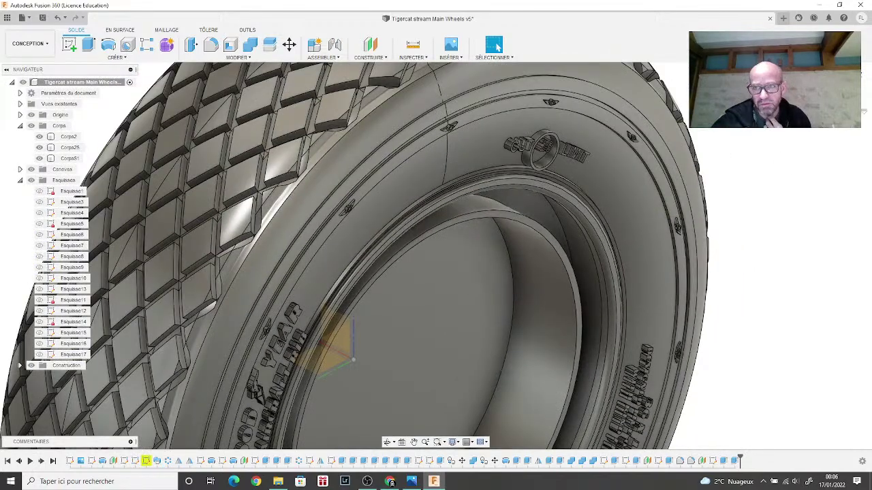
{"action": "mouse_move", "coordinate": [596, 312]}
{"action": "middle_mouse_down", "text": "shift"}
{"action": "mouse_move", "coordinate": [531, 296]}
{"action": "mouse_move", "coordinate": [480, 222]}
{"action": "middle_mouse_up", "text": "shift"}
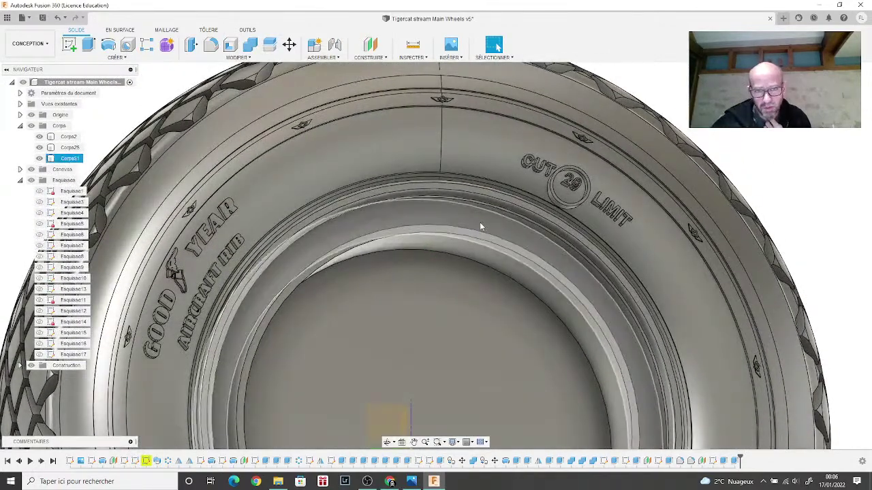
{"action": "right_click", "coordinate": [736, 462]}
{"action": "left_click", "coordinate": [757, 369]}
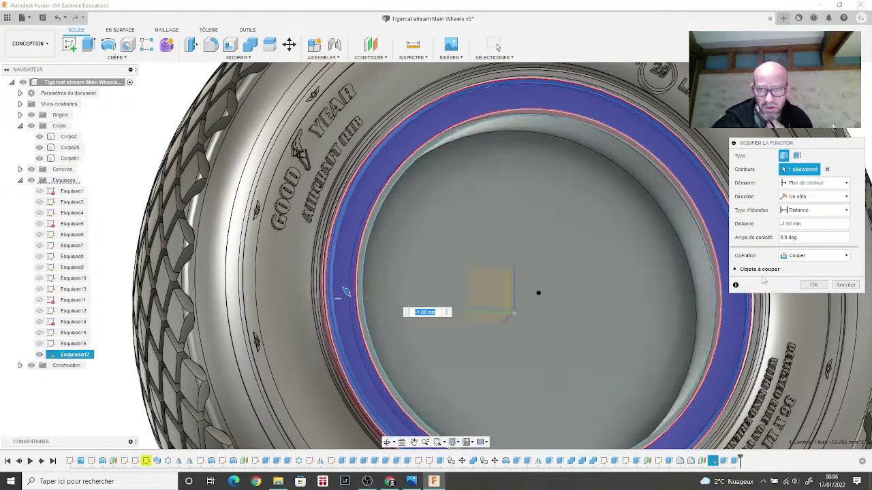
{"action": "left_click", "coordinate": [810, 285]}
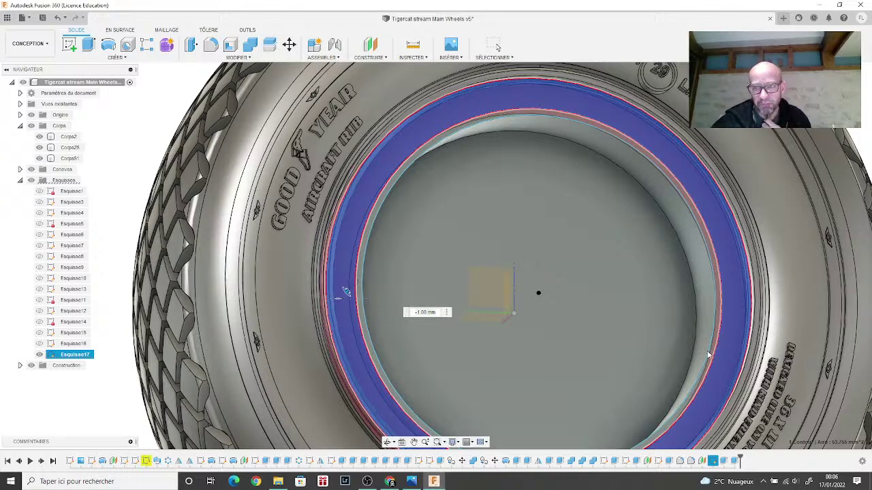
Step: Confirm the ring-shaped groove's 1 mm depth and hide the tyre bodies Corps25 and Corps2 so only the rim body stays shown
{"action": "key", "text": "Return"}
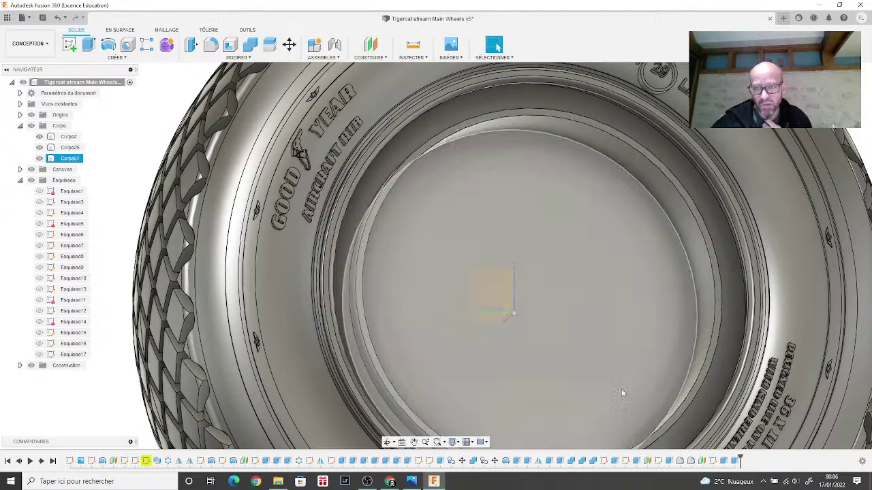
{"action": "key", "text": "Escape"}
{"action": "middle_click_drag", "start_coordinate": [436, 252], "coordinate": [157, 259], "text": "shift"}
{"action": "middle_click_drag", "start_coordinate": [512, 267], "coordinate": [429, 267], "text": "shift"}
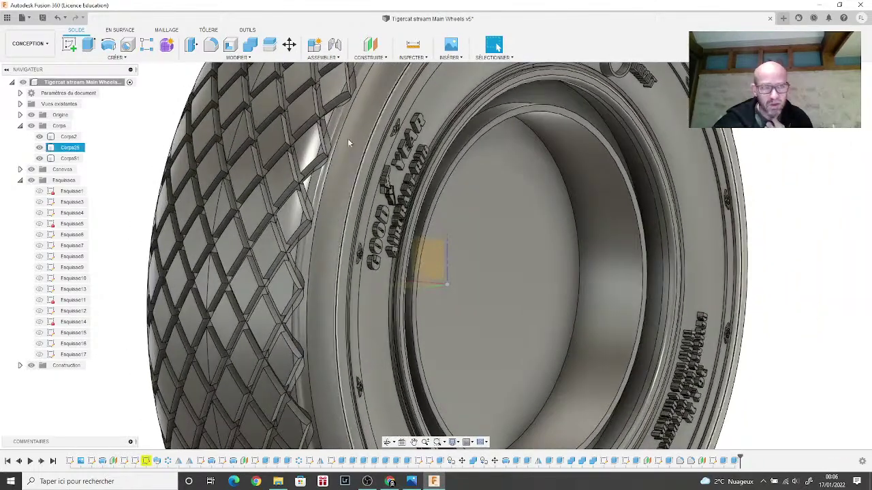
{"action": "left_click", "coordinate": [45, 147]}
{"action": "left_click", "coordinate": [39, 148]}
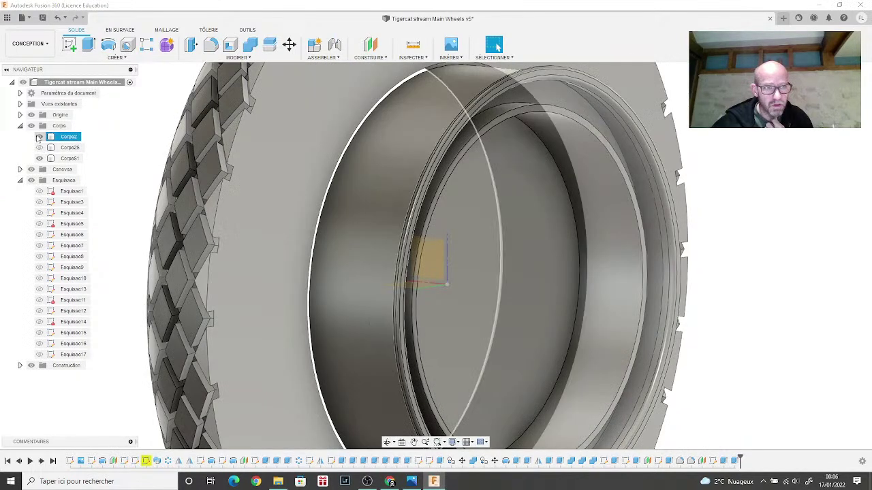
{"action": "left_click", "coordinate": [38, 136]}
{"action": "middle_click_drag", "start_coordinate": [115, 177], "coordinate": [287, 180], "text": "shift"}
{"action": "left_click", "coordinate": [287, 180]}
{"action": "scroll", "coordinate": [423, 149], "scroll_direction": "up", "scroll_amount": 3}
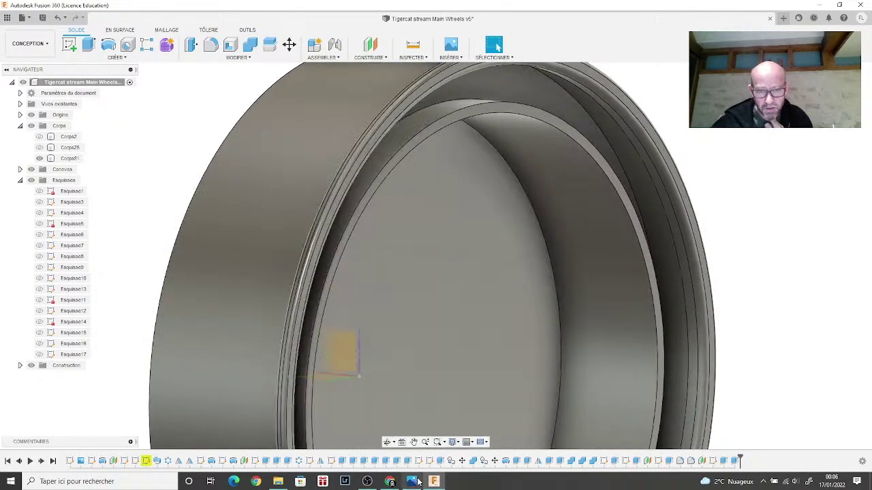
Step: Switch to the wheel photo in Photos to examine the ribbed rim, and return to the rim model in Fusion 360
{"action": "left_click", "coordinate": [411, 482]}
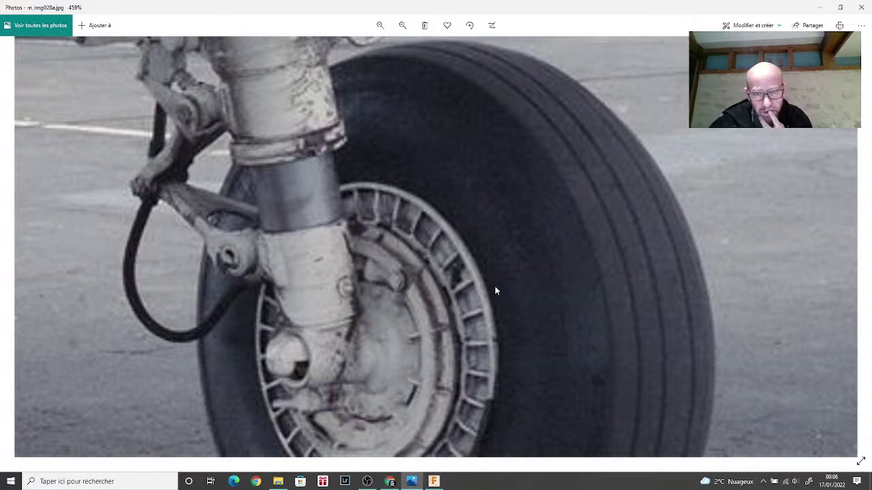
{"action": "left_click", "coordinate": [433, 482]}
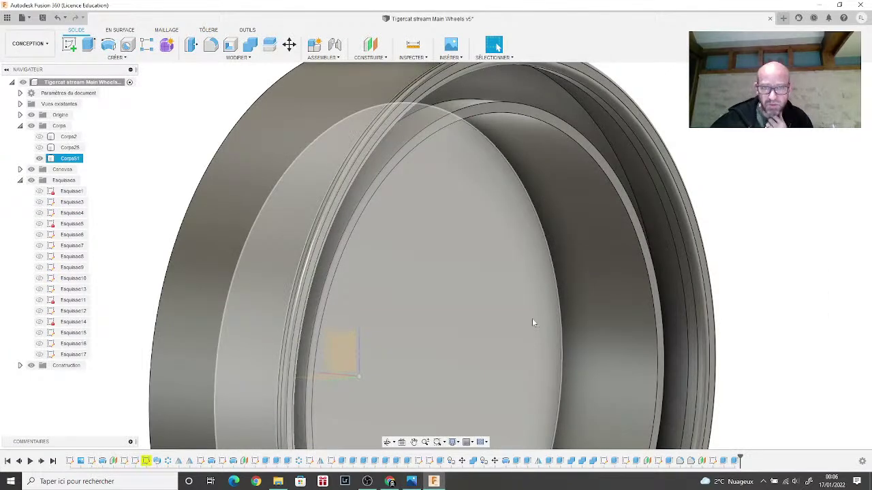
{"action": "middle_click_drag", "start_coordinate": [532, 318], "coordinate": [261, 88], "text": "shift"}
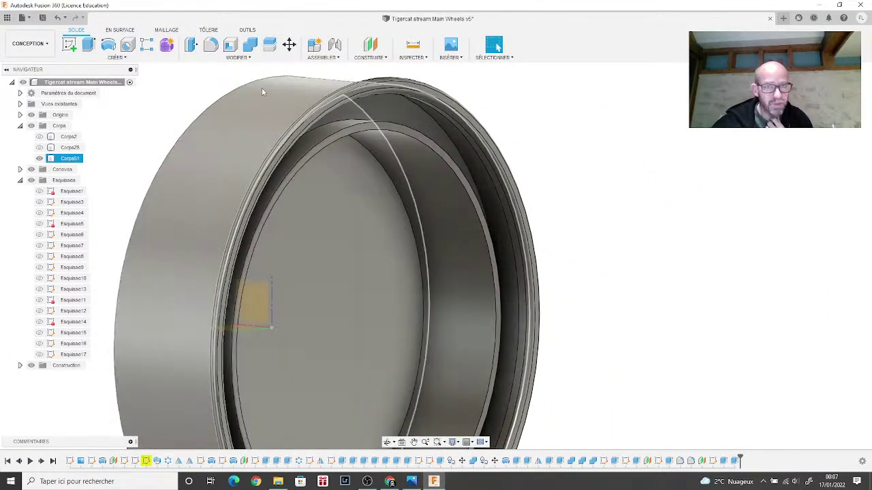
{"action": "key", "text": "Escape"}
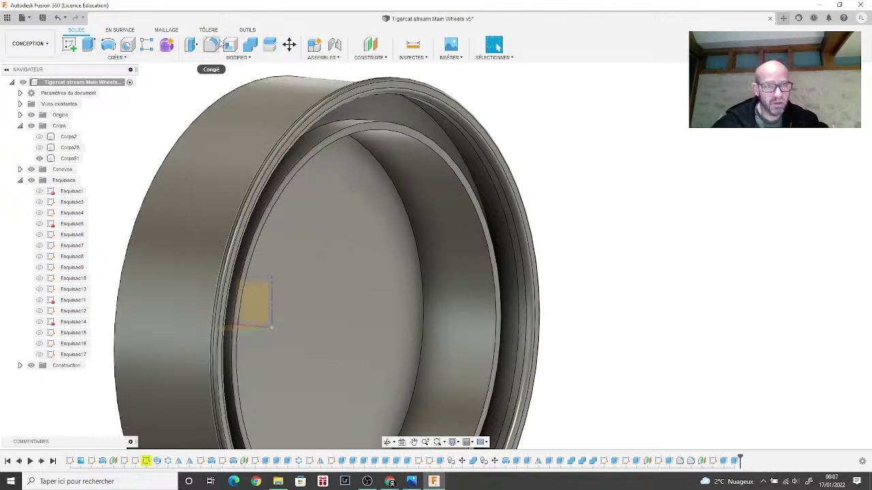
Step: Split the rim body in half using the origin plane that passes through the wheel's axis
{"action": "left_click", "coordinate": [269, 45]}
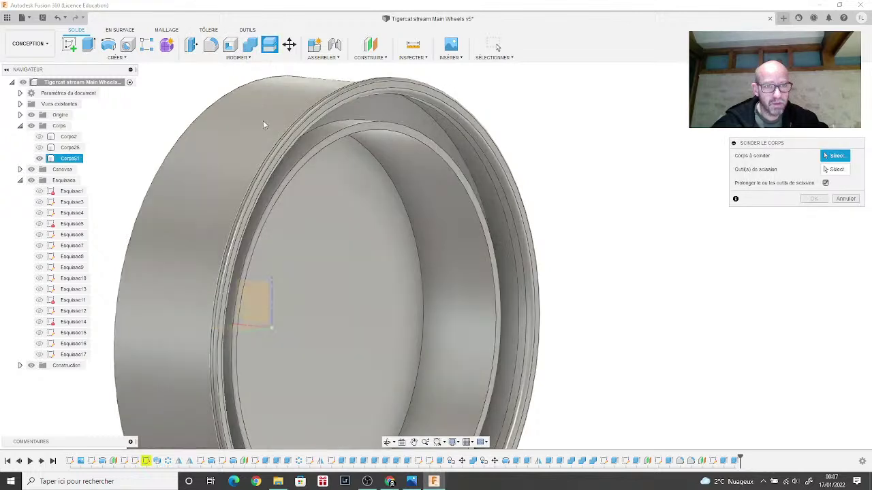
{"action": "left_click", "coordinate": [263, 121]}
{"action": "left_click", "coordinate": [826, 169]}
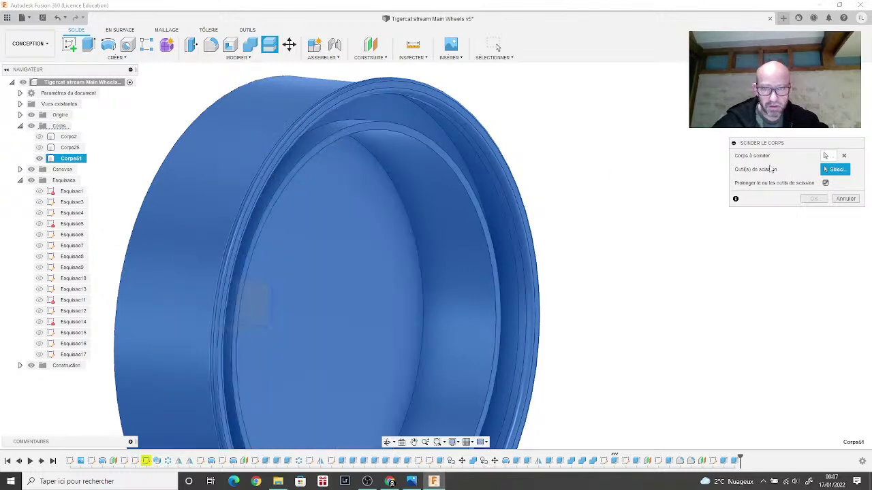
{"action": "middle_click_drag", "start_coordinate": [351, 267], "coordinate": [322, 365], "text": "shift"}
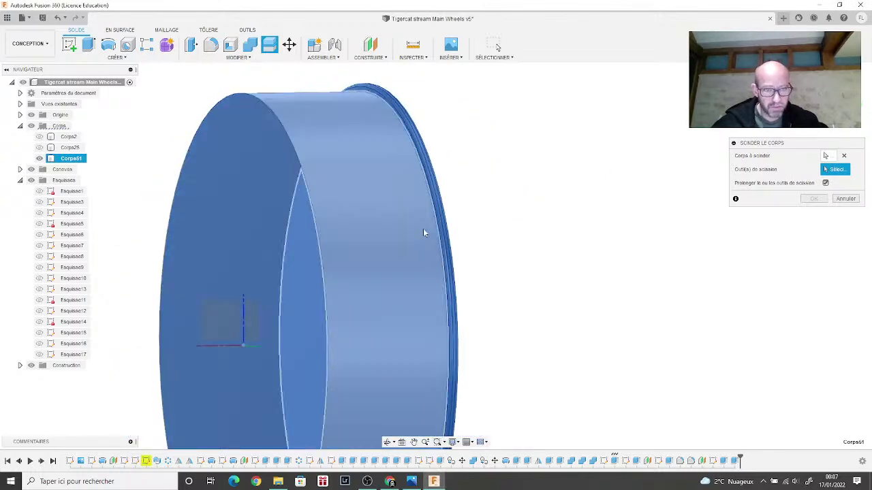
{"action": "left_click", "coordinate": [834, 92]}
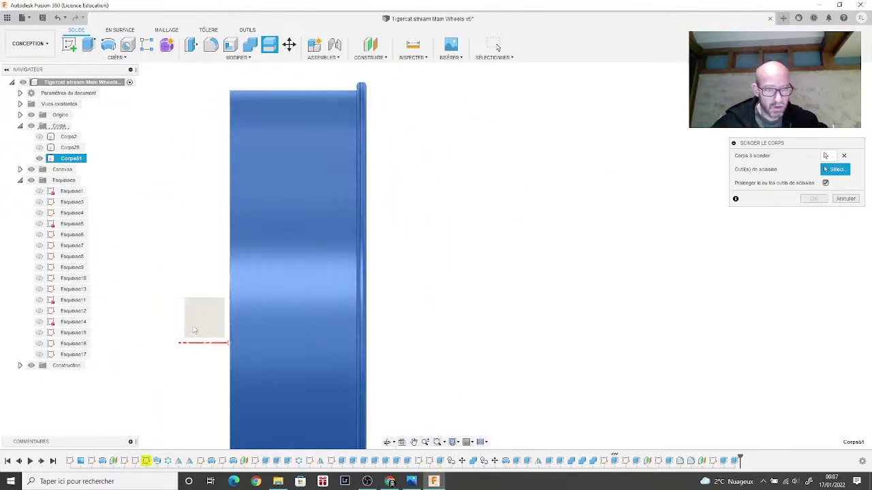
{"action": "left_click", "coordinate": [195, 326]}
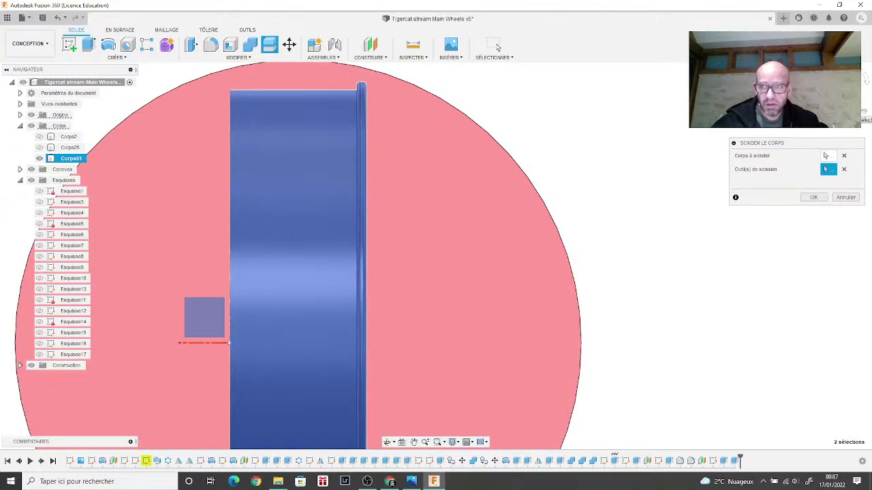
{"action": "middle_click_drag", "start_coordinate": [436, 249], "coordinate": [627, 164], "text": "shift"}
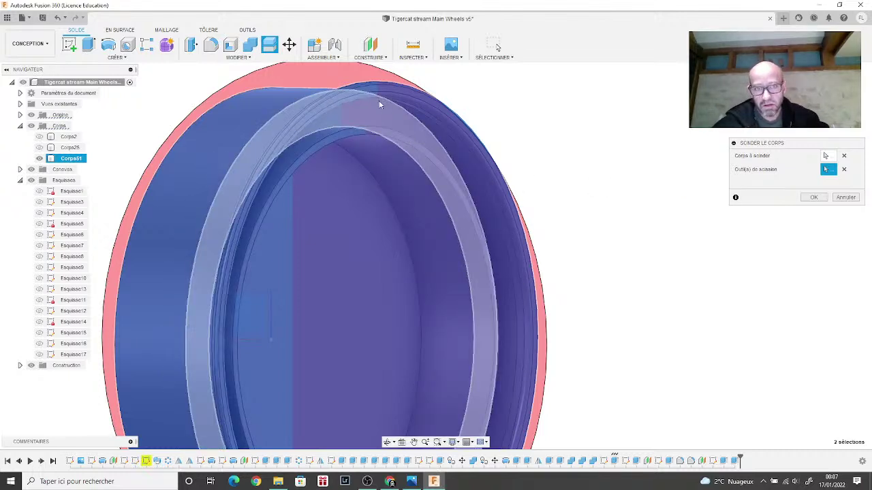
{"action": "left_click", "coordinate": [814, 198]}
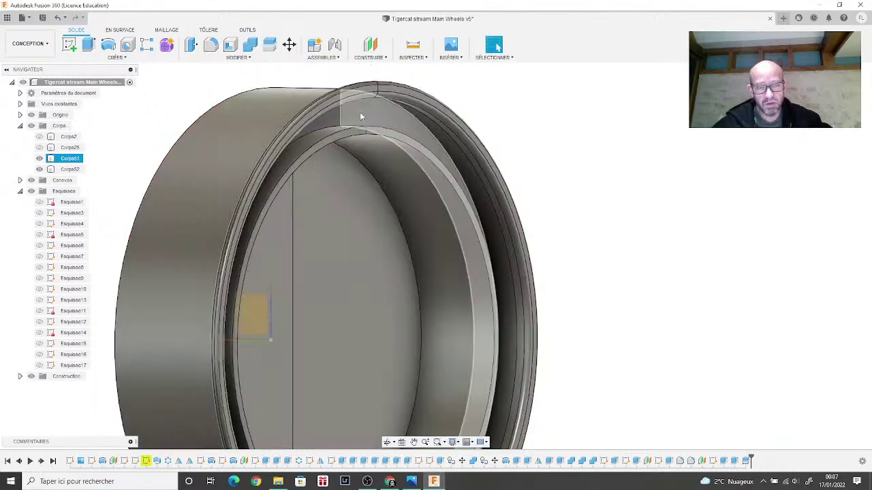
Step: Hide the rim half Corps52, keeping Corps51 shown, to expose the rim's cross-section
{"action": "left_click", "coordinate": [39, 159]}
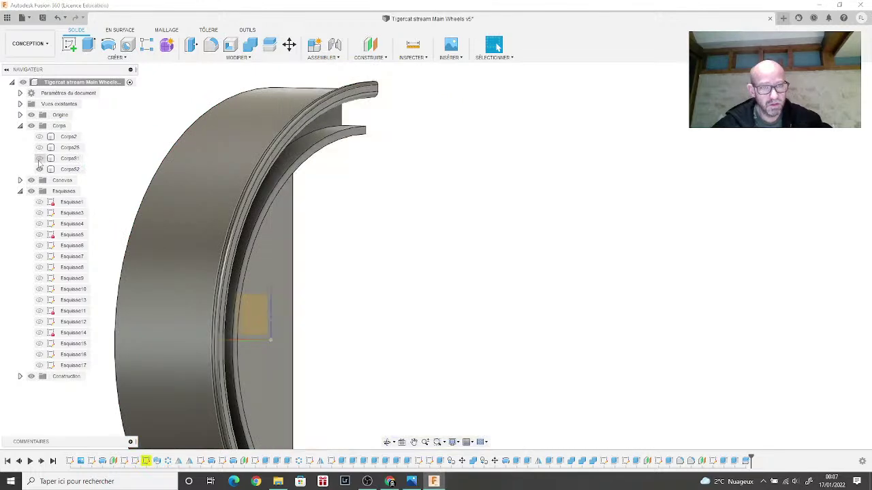
{"action": "left_click", "coordinate": [39, 158]}
{"action": "left_click", "coordinate": [39, 169]}
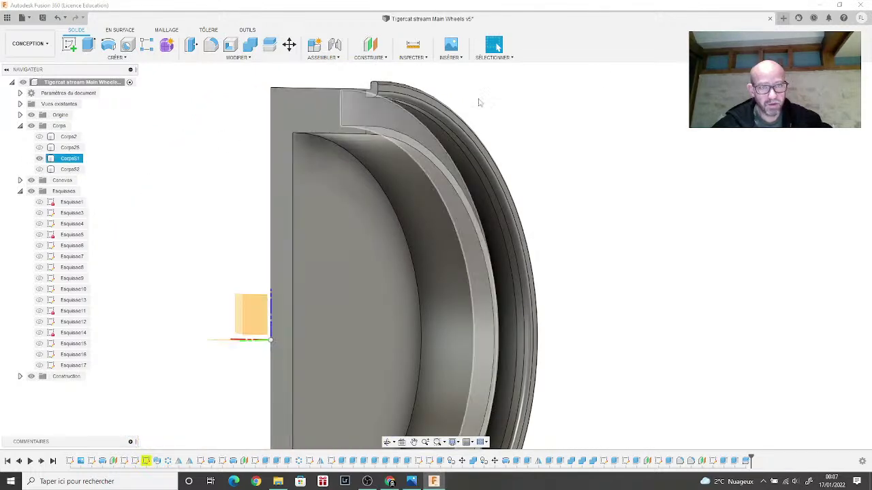
{"action": "middle_click_drag", "start_coordinate": [436, 256], "coordinate": [382, 256], "text": "shift"}
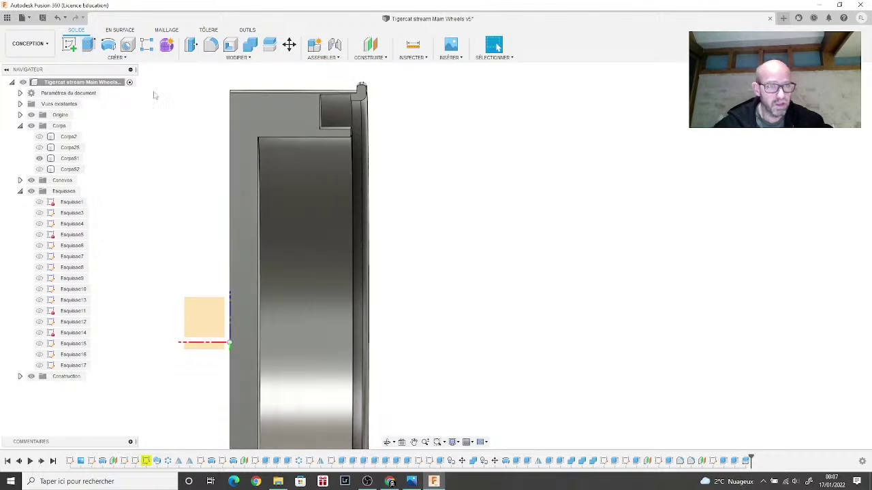
Step: Start a sketch on the plane of the rim's cut cross-section, near the upper groove
{"action": "left_click", "coordinate": [69, 45]}
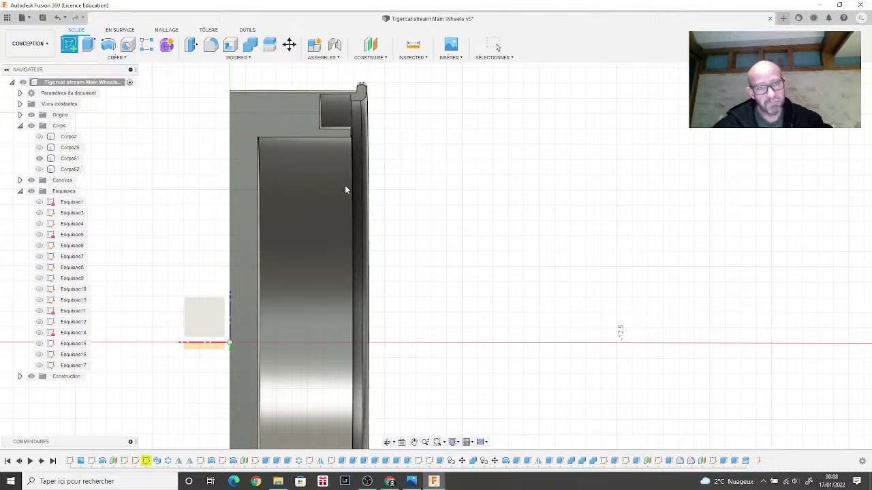
{"action": "left_click", "coordinate": [298, 257]}
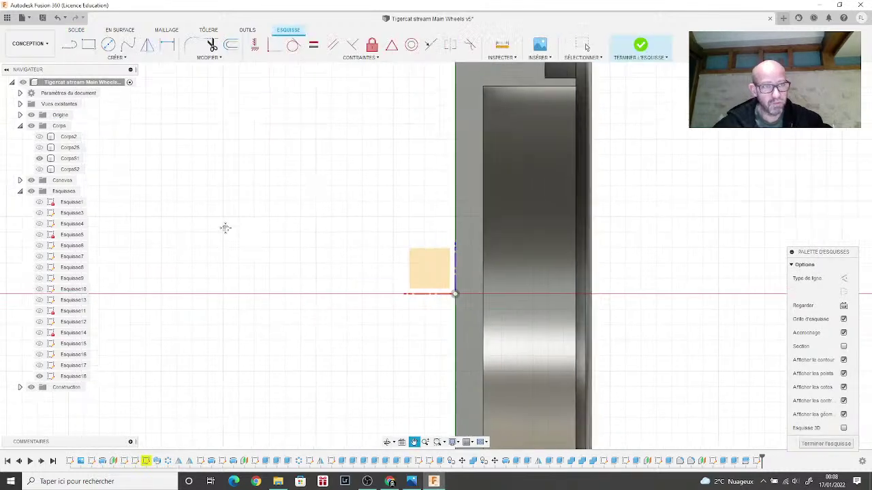
{"action": "scroll", "coordinate": [301, 153], "scroll_direction": "up", "scroll_amount": 5}
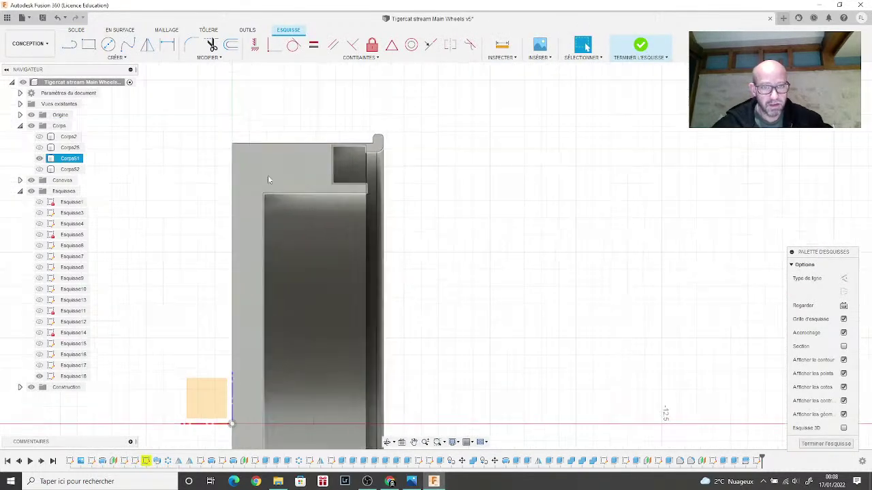
{"action": "middle_click_drag", "start_coordinate": [317, 178], "coordinate": [152, 250]}
{"action": "scroll", "coordinate": [151, 250], "scroll_direction": "up", "scroll_amount": 3}
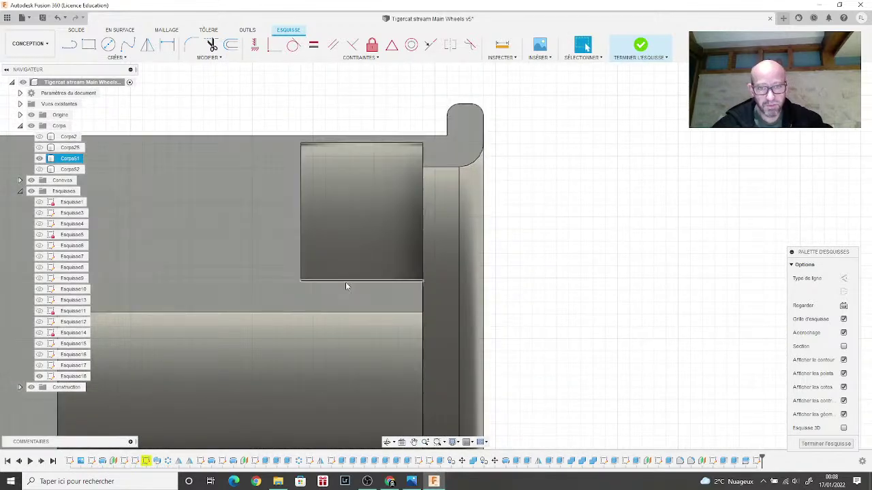
Step: Project the cut face of the rim half into the sketch and hide the body Corps51
{"action": "left_click", "coordinate": [116, 57]}
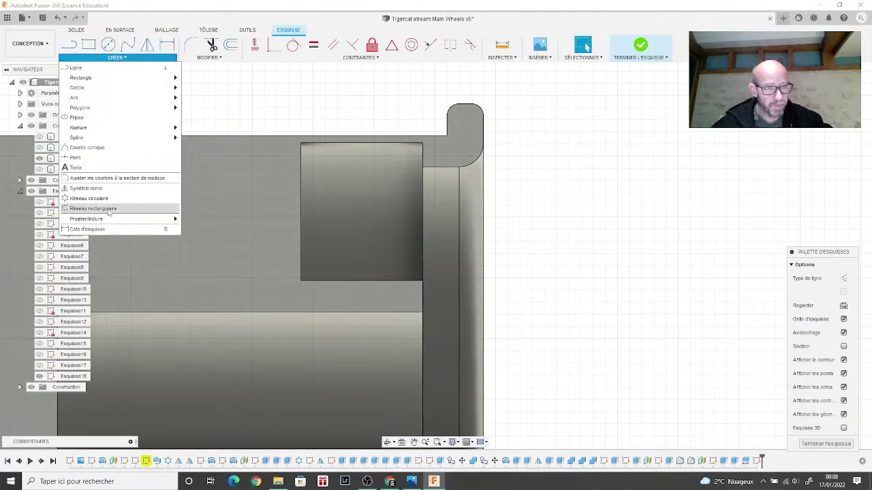
{"action": "mouse_move", "coordinate": [109, 223]}
{"action": "left_click", "coordinate": [194, 219]}
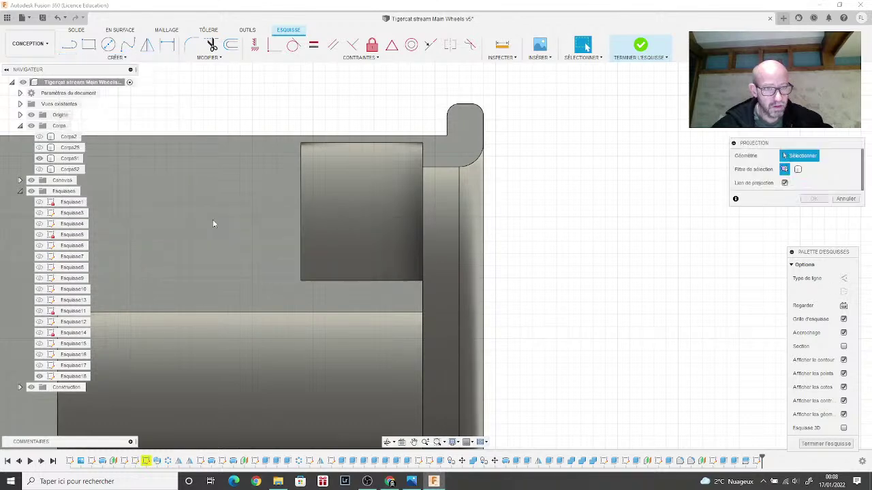
{"action": "left_click", "coordinate": [233, 227]}
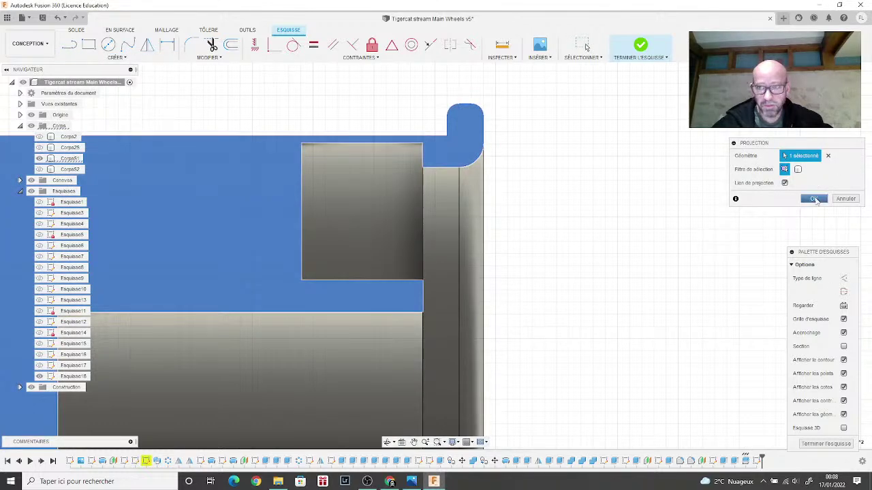
{"action": "left_click", "coordinate": [814, 199]}
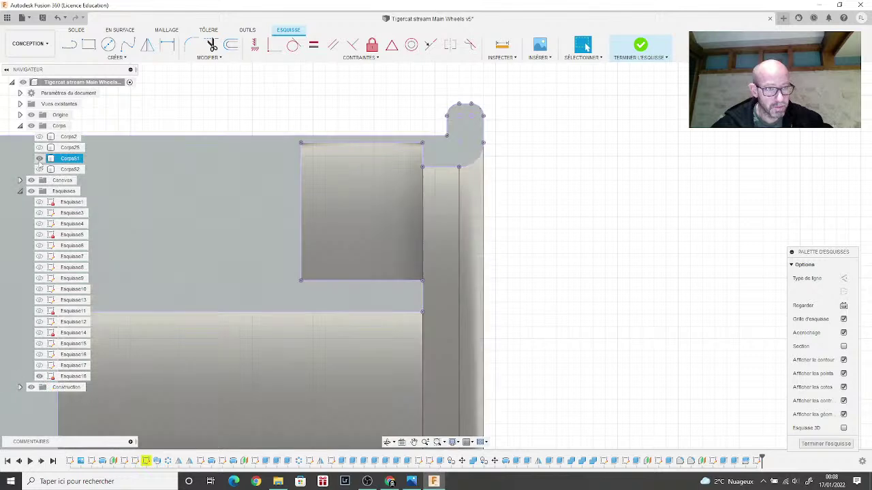
{"action": "left_click", "coordinate": [38, 158]}
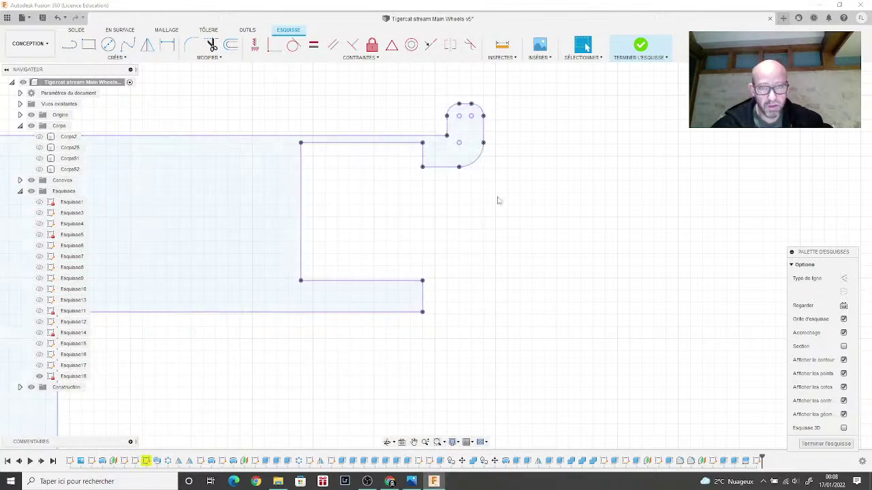
Step: Compare the groove and lip of the projected rim profile with the ribbed rim in the wheel photo
{"action": "left_click", "coordinate": [412, 482]}
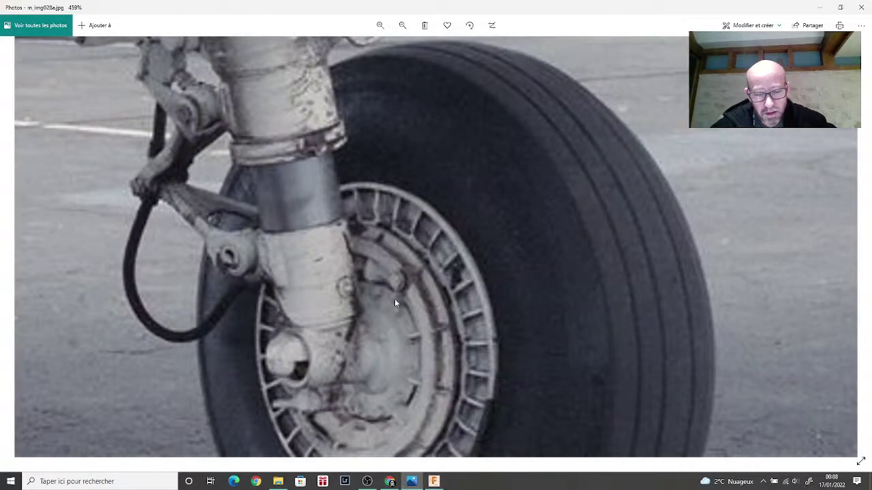
{"action": "left_click", "coordinate": [434, 482]}
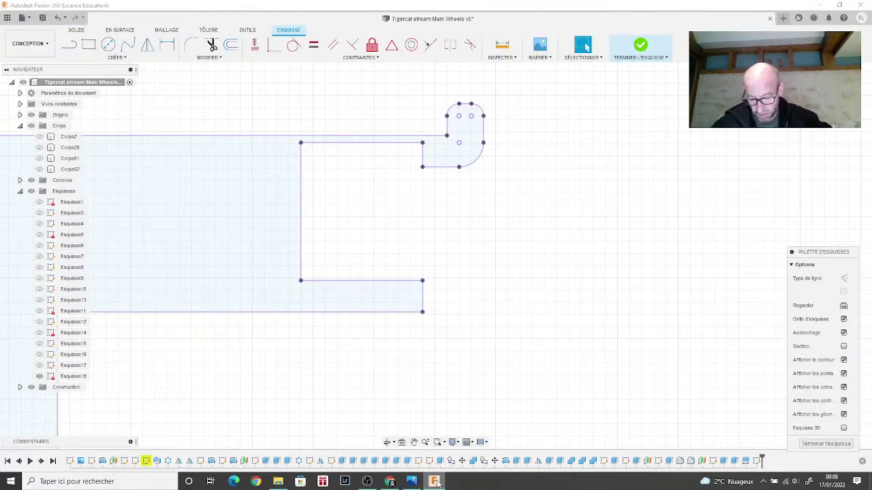
{"action": "scroll", "coordinate": [286, 357], "scroll_direction": "down", "scroll_amount": 4}
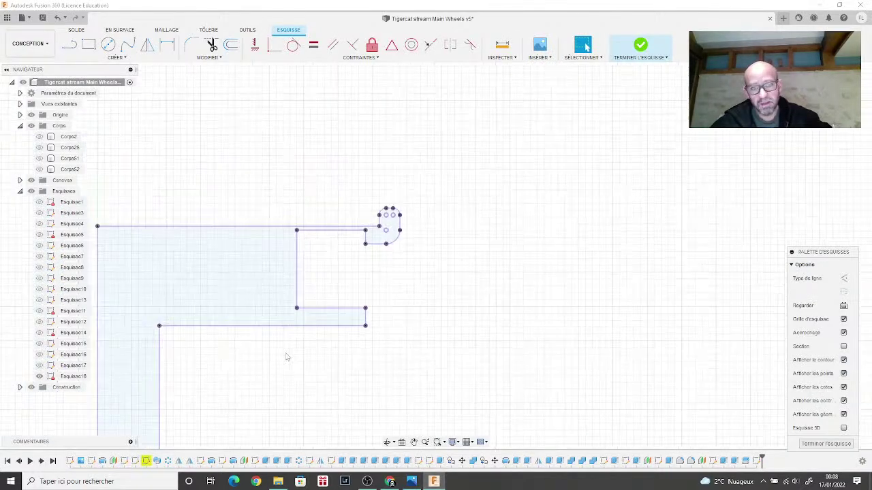
{"action": "scroll", "coordinate": [332, 263], "scroll_direction": "down", "scroll_amount": 5}
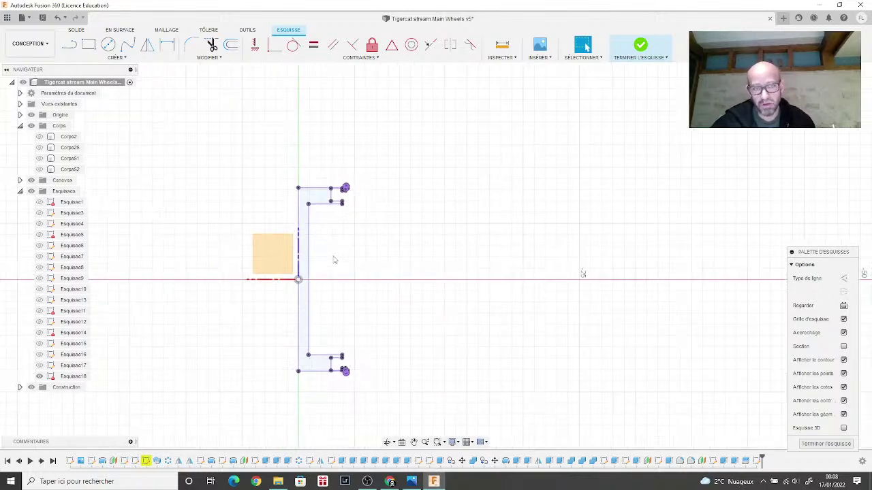
{"action": "scroll", "coordinate": [334, 259], "scroll_direction": "up", "scroll_amount": 4}
{"action": "middle_click_drag", "start_coordinate": [335, 216], "coordinate": [361, 395]}
{"action": "scroll", "coordinate": [361, 317], "scroll_direction": "up", "scroll_amount": 3}
{"action": "scroll", "coordinate": [359, 355], "scroll_direction": "up", "scroll_amount": 2}
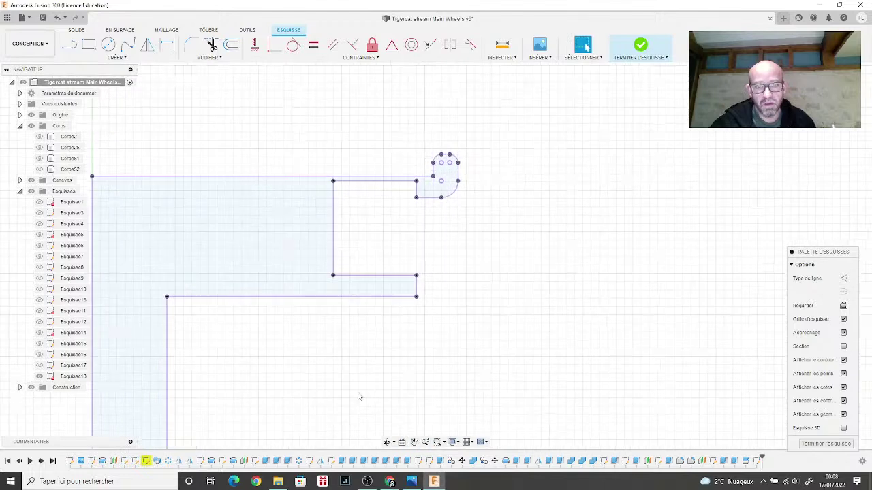
{"action": "scroll", "coordinate": [484, 367], "scroll_direction": "up", "scroll_amount": 2}
{"action": "scroll", "coordinate": [494, 405], "scroll_direction": "down", "scroll_amount": 1}
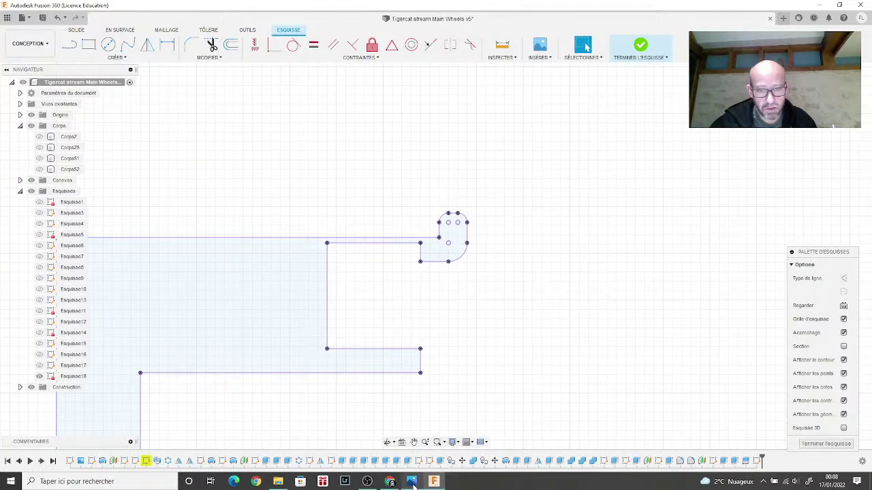
{"action": "left_click", "coordinate": [412, 481]}
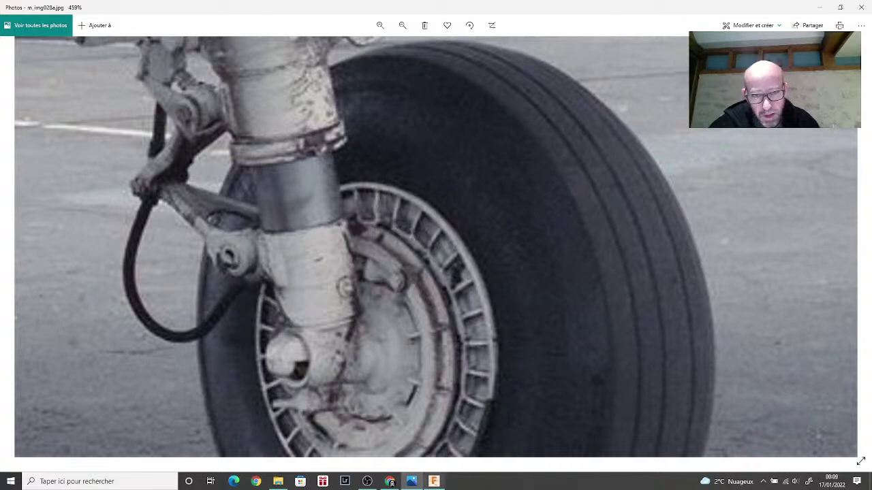
{"action": "left_click", "coordinate": [414, 481]}
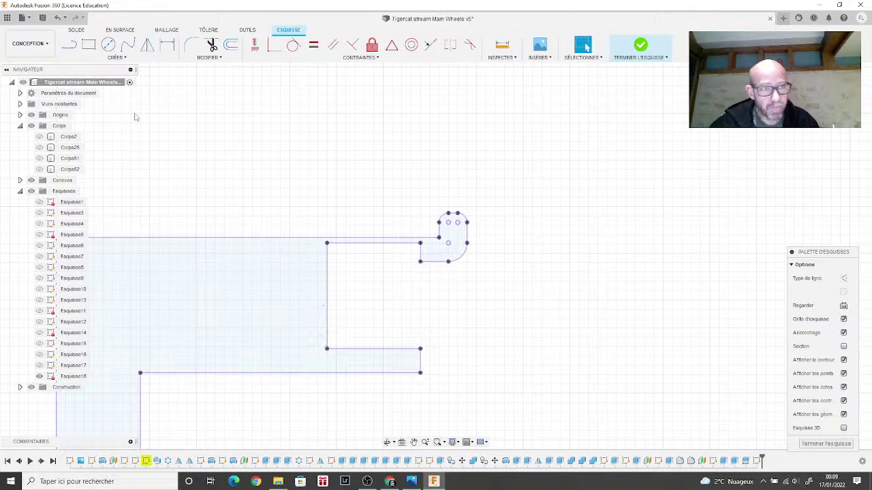
Step: Draw a four-point outward-bulging spline from the lower flange's upper outer corner to the lip's rounded underside, closing the groove, and finish the sketch
{"action": "left_click", "coordinate": [128, 44]}
{"action": "scroll", "coordinate": [419, 349], "scroll_direction": "up", "scroll_amount": 5}
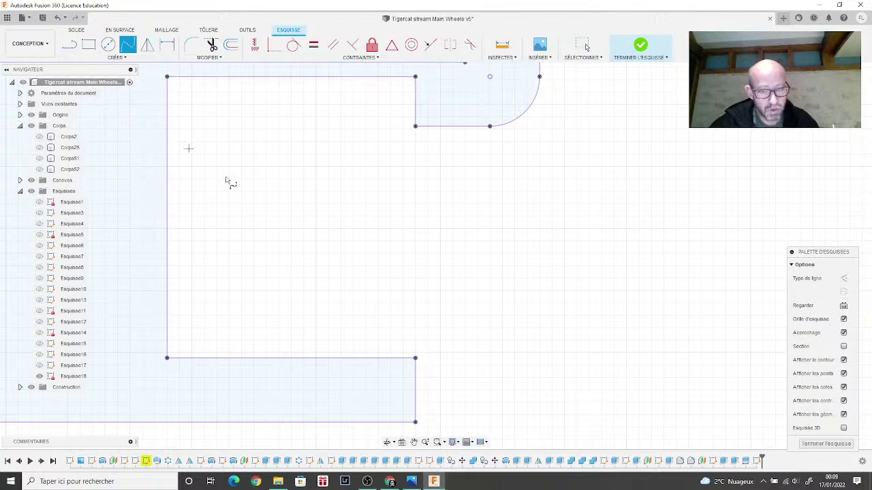
{"action": "left_click", "coordinate": [415, 357]}
{"action": "left_click", "coordinate": [470, 300]}
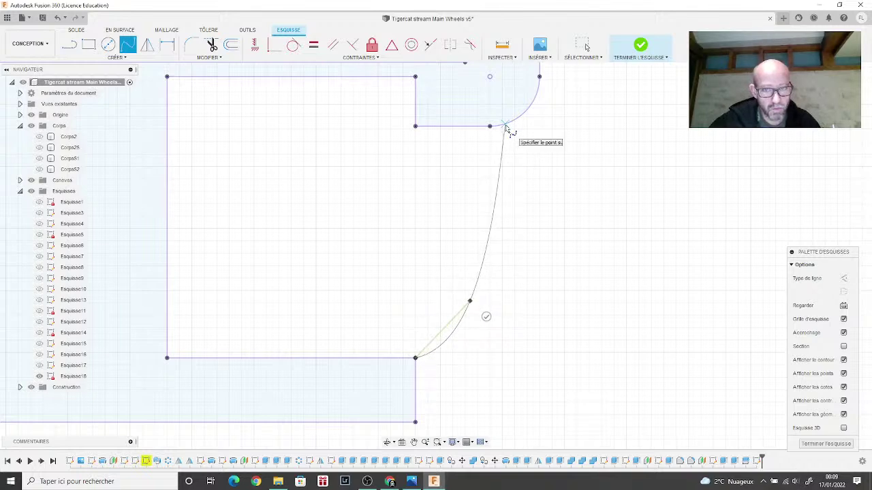
{"action": "left_click", "coordinate": [497, 204]}
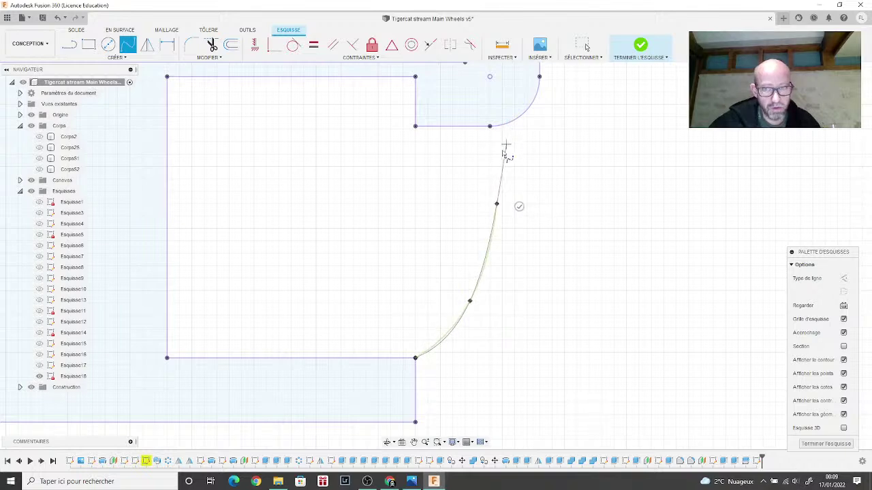
{"action": "scroll", "coordinate": [505, 156], "scroll_direction": "down", "scroll_amount": 1}
{"action": "mouse_move", "coordinate": [505, 155]}
{"action": "middle_mouse_down"}
{"action": "mouse_move", "coordinate": [489, 197]}
{"action": "mouse_move", "coordinate": [499, 218]}
{"action": "middle_mouse_up"}
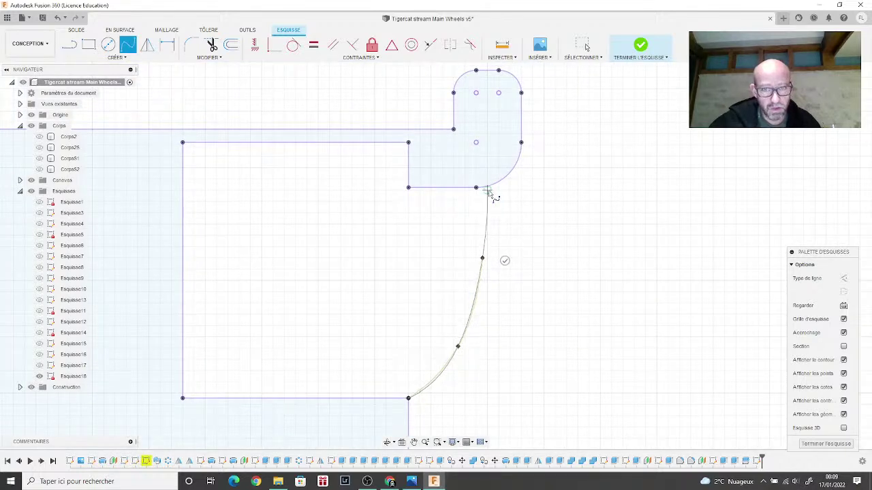
{"action": "left_click", "coordinate": [488, 186]}
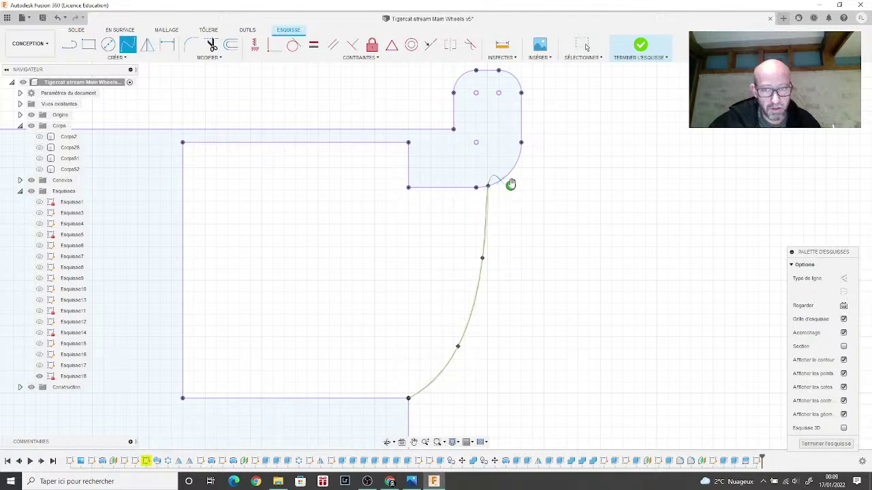
{"action": "left_click", "coordinate": [511, 184]}
{"action": "scroll", "coordinate": [508, 309], "scroll_direction": "down", "scroll_amount": 3}
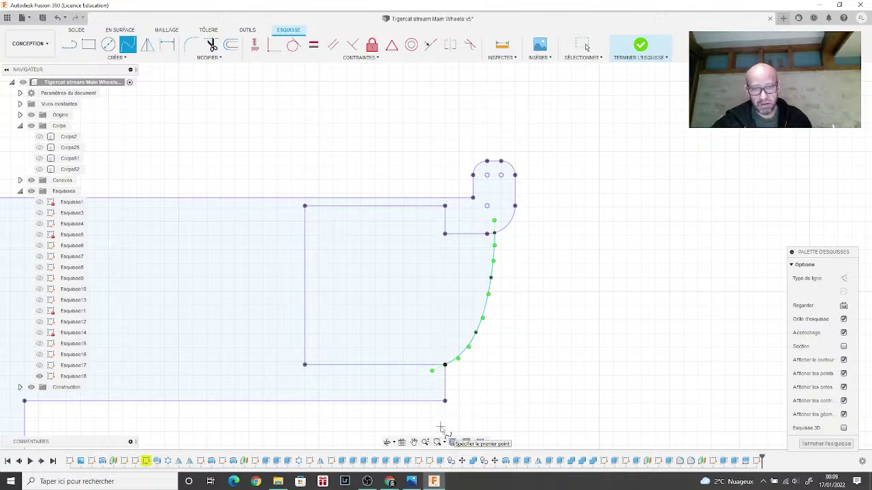
{"action": "scroll", "coordinate": [448, 380], "scroll_direction": "up", "scroll_amount": 2}
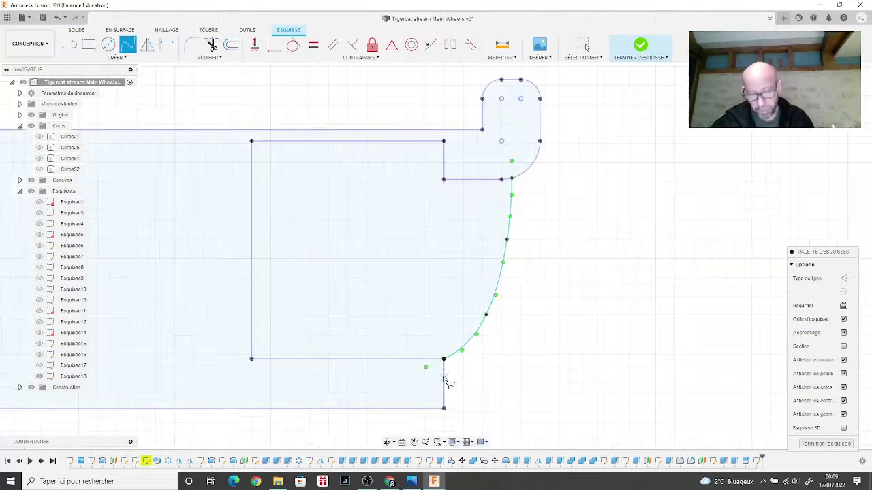
{"action": "scroll", "coordinate": [434, 378], "scroll_direction": "down", "scroll_amount": 3}
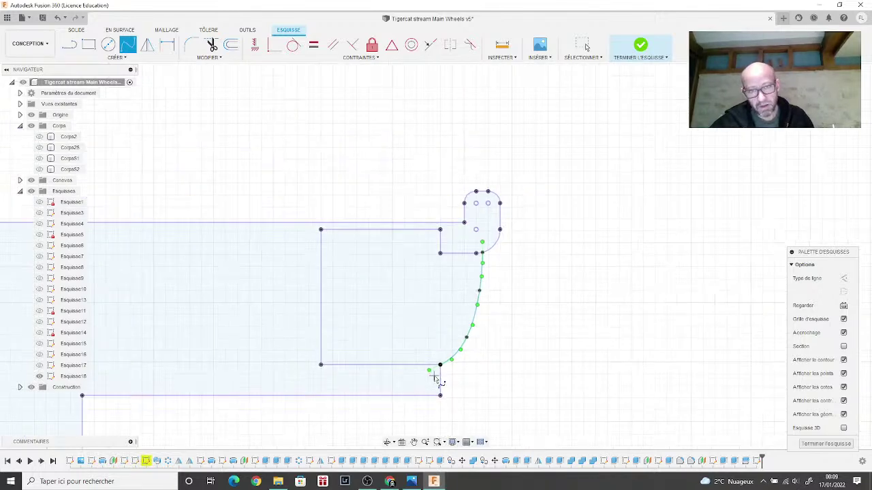
{"action": "left_click", "coordinate": [642, 49]}
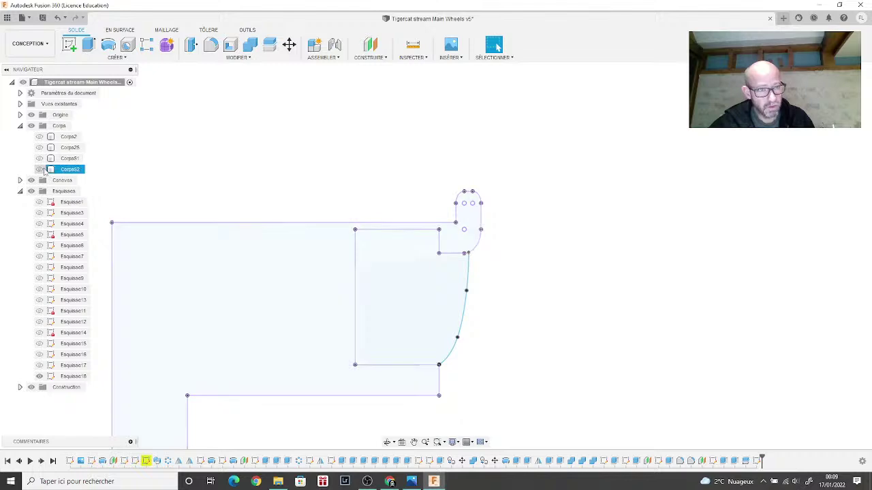
Step: Show the rim half Corps51 together with the sketched profile, keeping Corps52 hidden
{"action": "left_click", "coordinate": [40, 170]}
{"action": "left_click", "coordinate": [39, 169]}
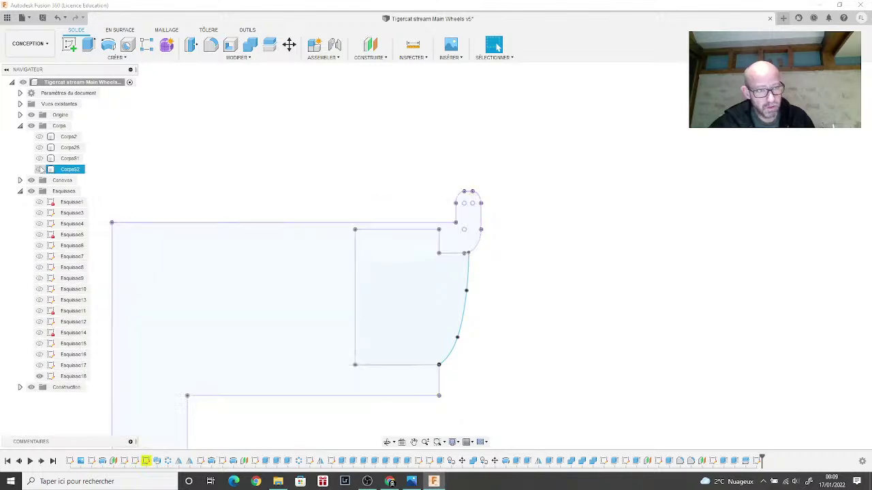
{"action": "left_click", "coordinate": [39, 158]}
{"action": "scroll", "coordinate": [182, 297], "scroll_direction": "down", "scroll_amount": 2}
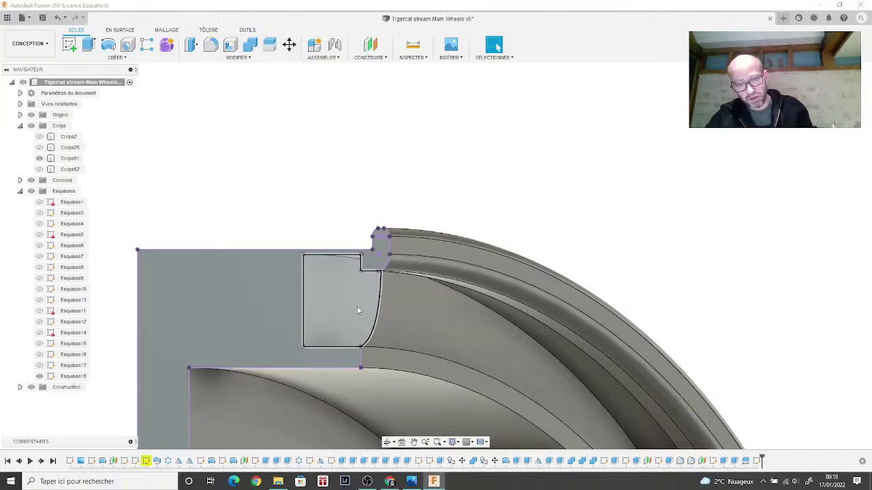
Step: Examine how the closed groove profile sits against the rim half's cut face, from the lip down to the wheel centre
{"action": "left_click", "coordinate": [399, 311]}
{"action": "key", "text": "Escape"}
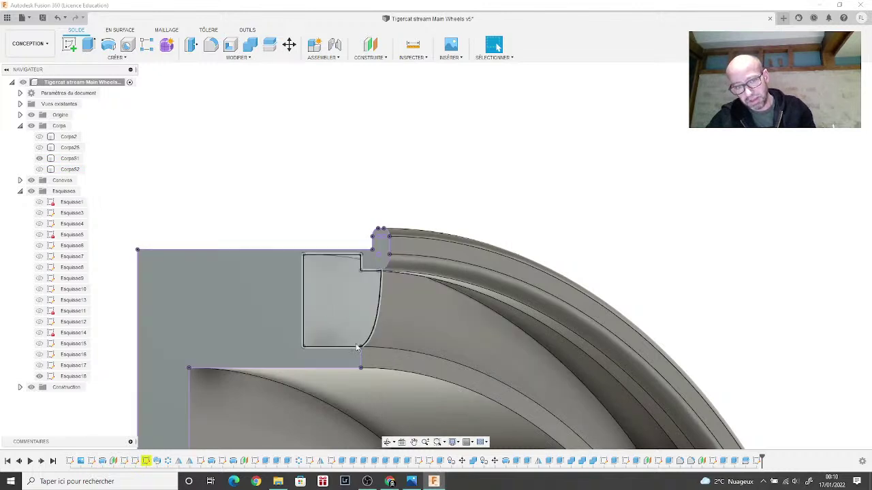
{"action": "scroll", "coordinate": [361, 349], "scroll_direction": "up", "scroll_amount": 3}
{"action": "left_click", "coordinate": [380, 352]}
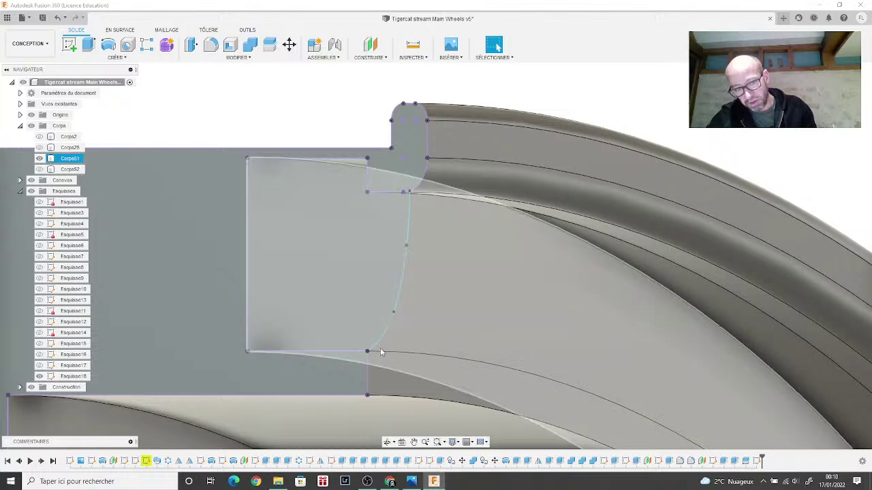
{"action": "key", "text": "Escape"}
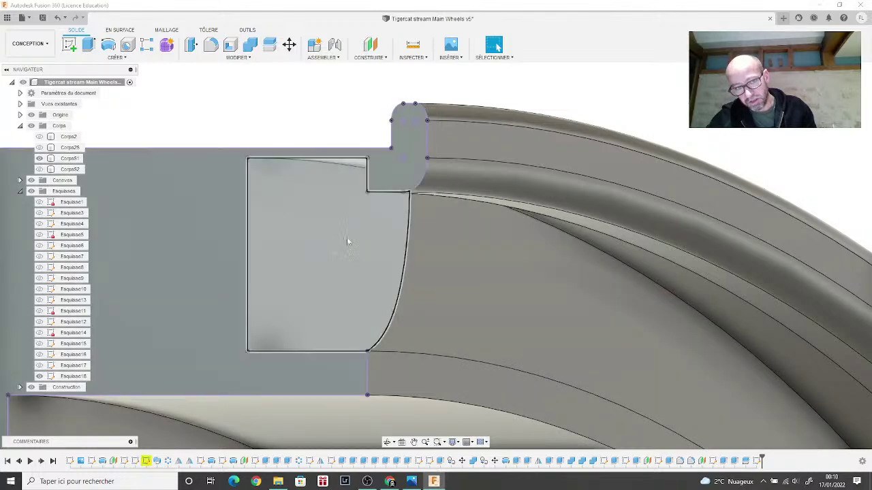
{"action": "scroll", "coordinate": [333, 259], "scroll_direction": "down", "scroll_amount": 2}
{"action": "scroll", "coordinate": [333, 259], "scroll_direction": "down", "scroll_amount": 2}
{"action": "scroll", "coordinate": [333, 256], "scroll_direction": "down", "scroll_amount": 2}
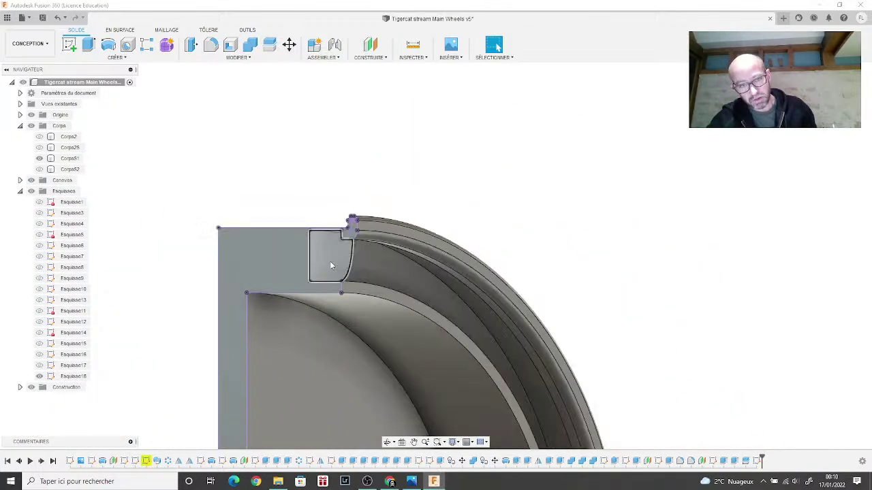
{"action": "middle_click_drag", "start_coordinate": [330, 261], "coordinate": [325, 200]}
{"action": "scroll", "coordinate": [306, 281], "scroll_direction": "down", "scroll_amount": 2}
{"action": "left_click", "coordinate": [305, 281]}
{"action": "middle_click_drag", "start_coordinate": [305, 280], "coordinate": [312, 243]}
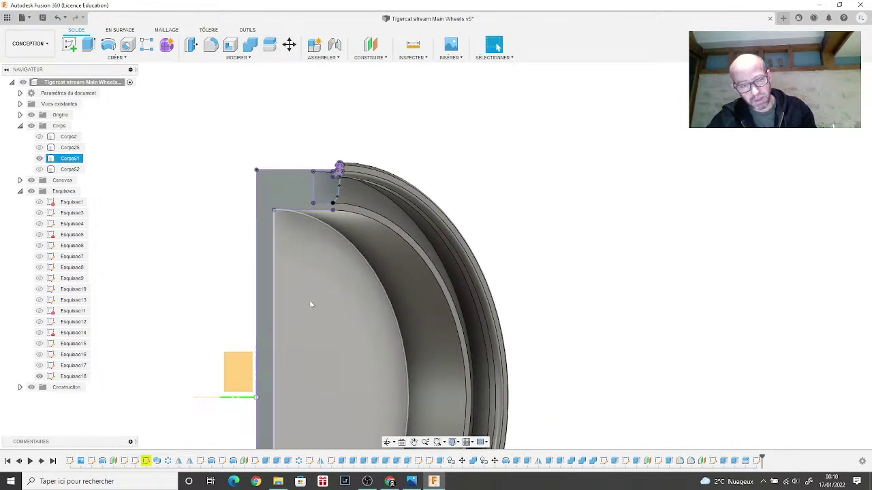
{"action": "key", "text": "Escape"}
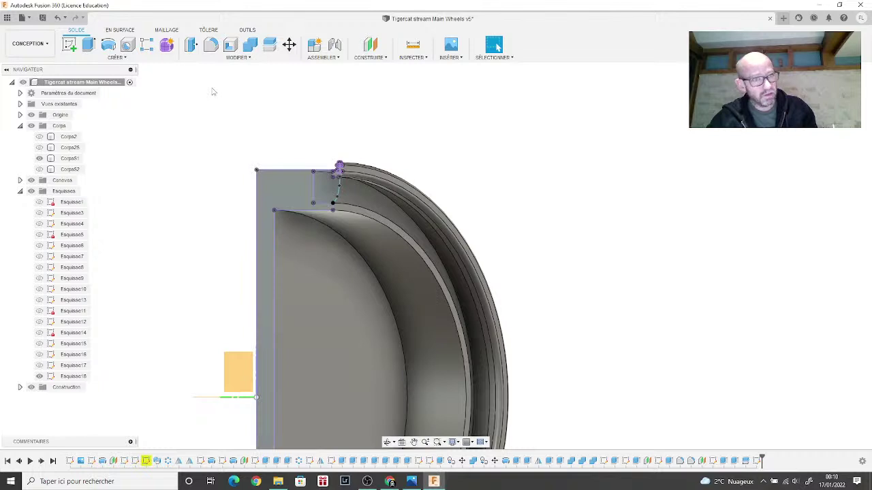
Step: Start a revolve of the closed groove profile with its curved outer edge, using the wheel's central horizontal axis
{"action": "left_click", "coordinate": [118, 58]}
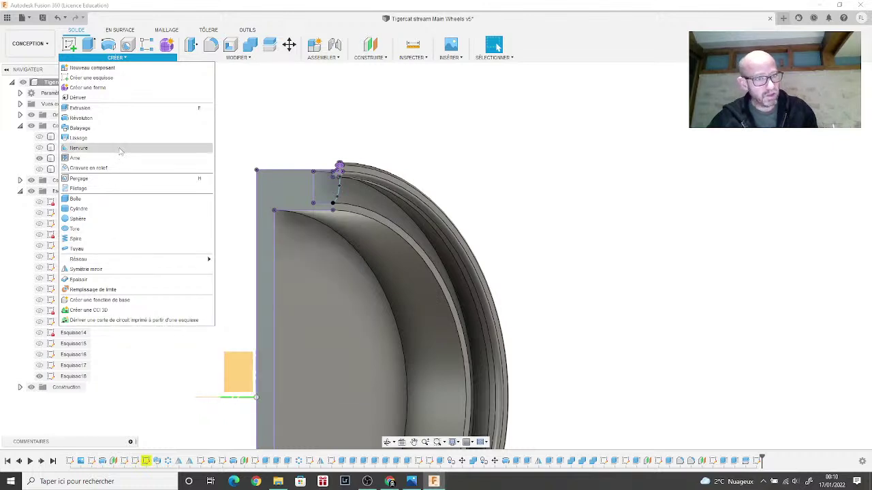
{"action": "left_click", "coordinate": [181, 123]}
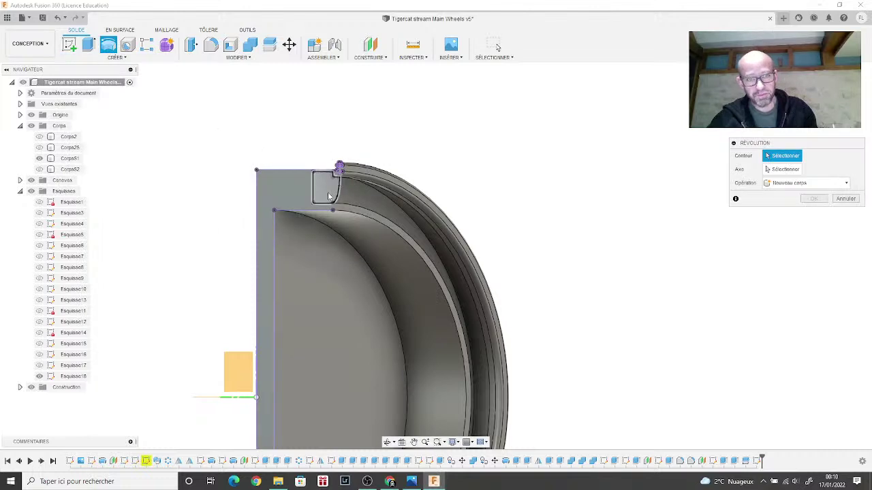
{"action": "left_click", "coordinate": [328, 197]}
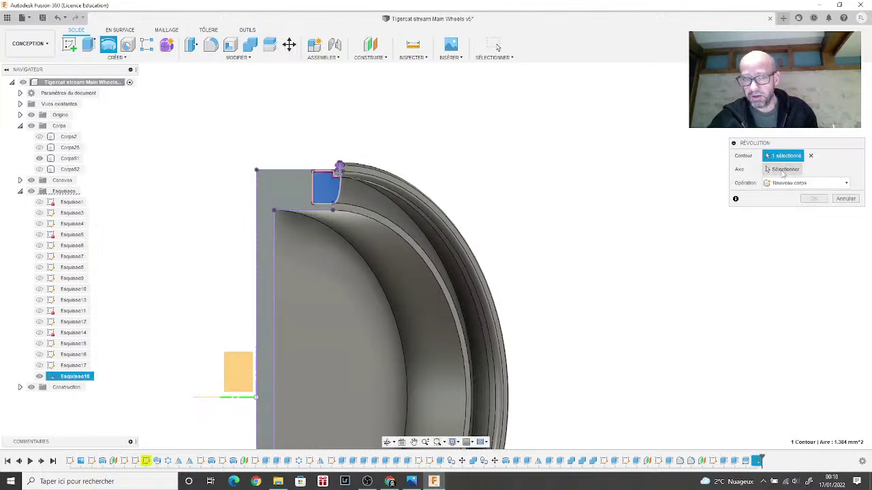
{"action": "left_click", "coordinate": [784, 170]}
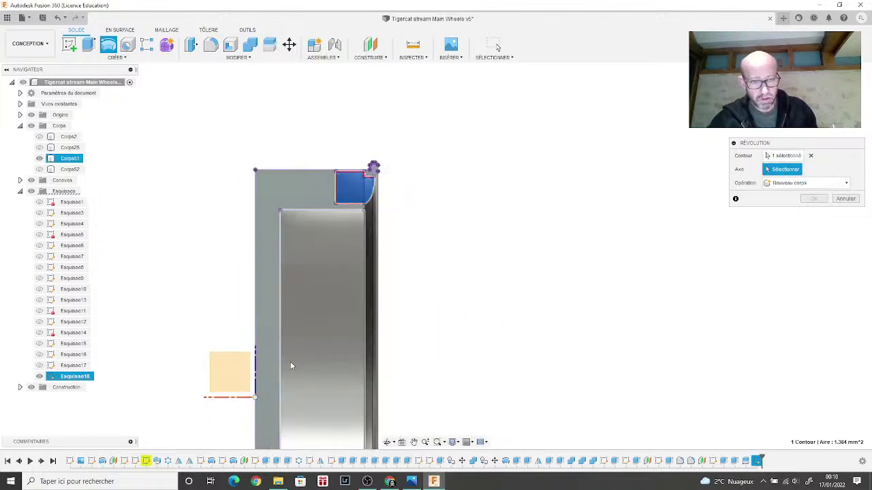
{"action": "left_click", "coordinate": [215, 404]}
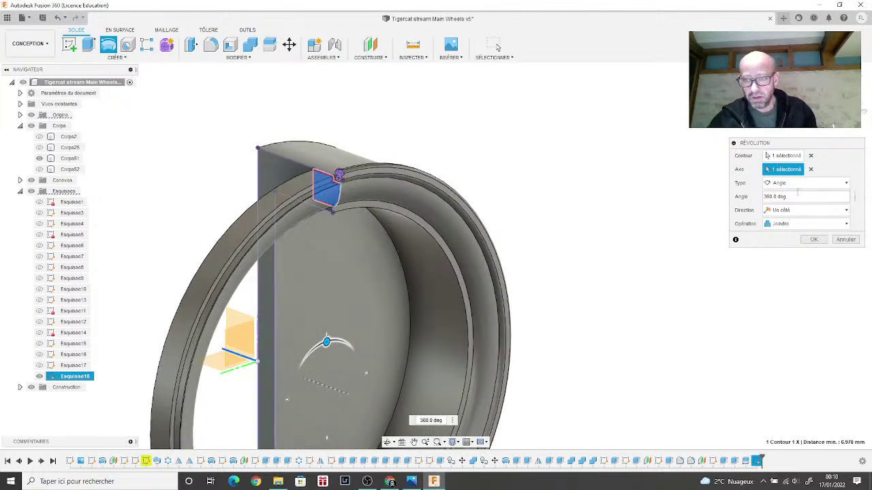
Step: Try the revolve's To extent, then return to an angle extent and set it to 5° on one side
{"action": "left_click_drag", "start_coordinate": [792, 197], "coordinate": [761, 201]}
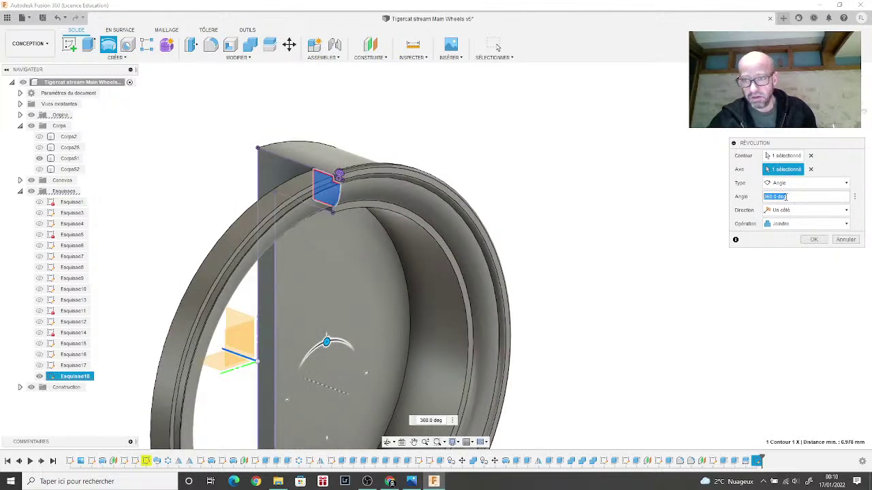
{"action": "left_click", "coordinate": [795, 184]}
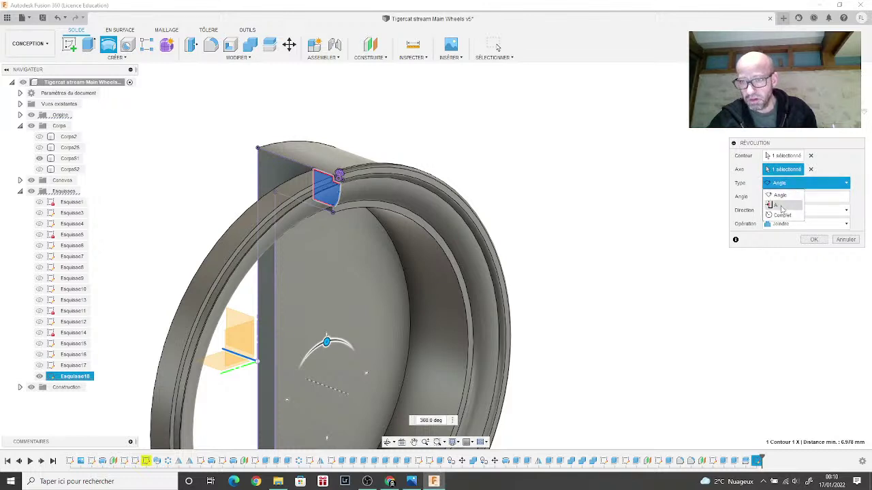
{"action": "left_click", "coordinate": [778, 205]}
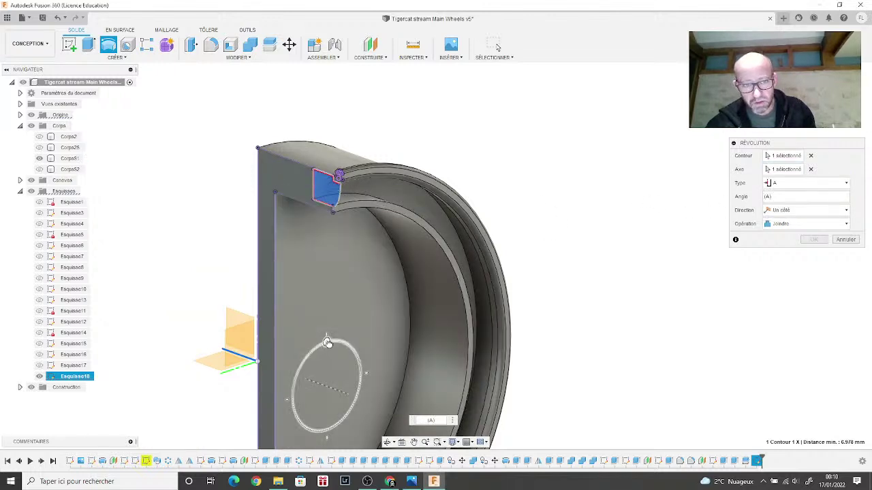
{"action": "mouse_move", "coordinate": [327, 343]}
{"action": "left_mouse_down"}
{"action": "mouse_move", "coordinate": [342, 343]}
{"action": "mouse_move", "coordinate": [306, 356]}
{"action": "mouse_move", "coordinate": [323, 342]}
{"action": "left_mouse_up"}
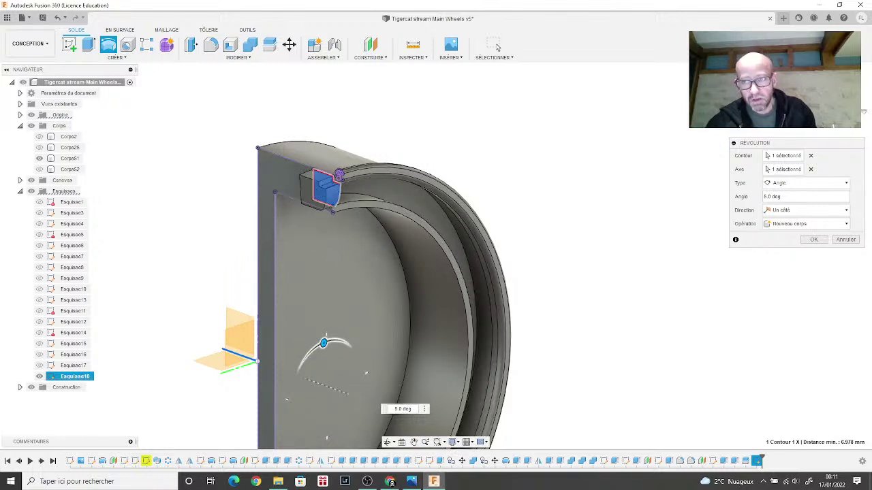
{"action": "middle_click_drag", "start_coordinate": [324, 343], "coordinate": [539, 234], "text": "shift"}
{"action": "scroll", "coordinate": [389, 318], "scroll_direction": "up", "scroll_amount": 1}
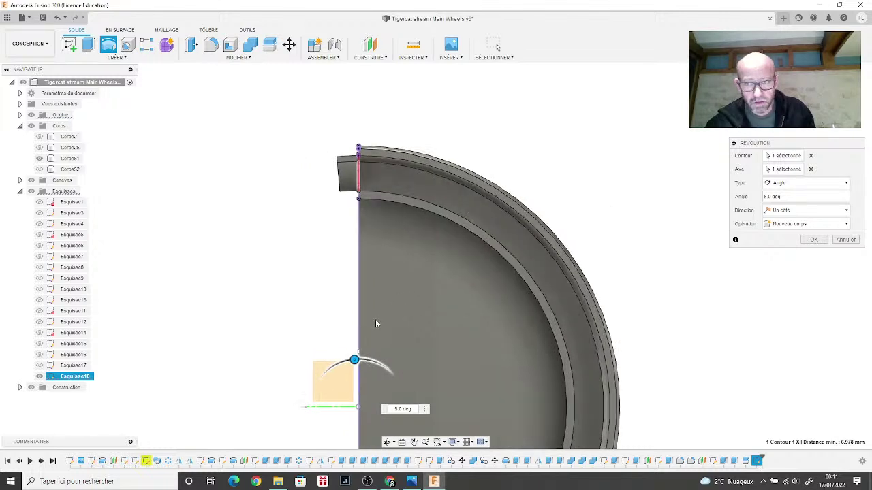
{"action": "scroll", "coordinate": [371, 324], "scroll_direction": "up", "scroll_amount": 2}
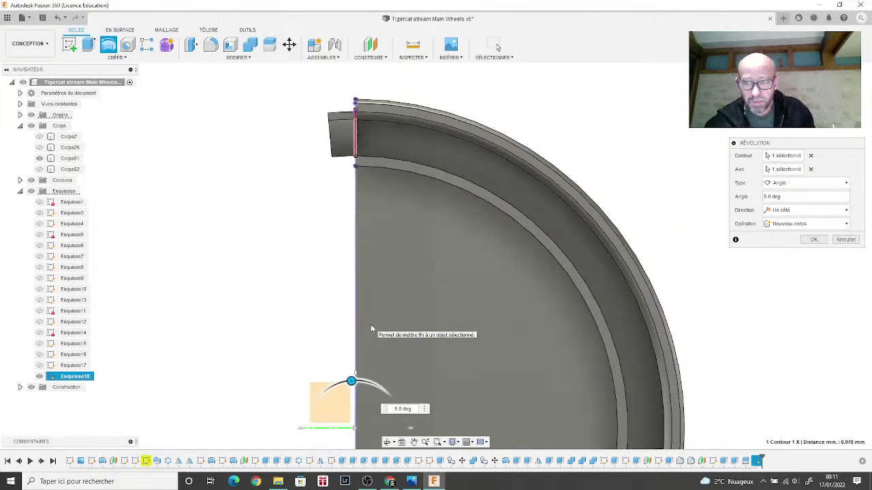
Step: Try the two-sided direction for the rib's revolve, then make it symmetric about the sketch plane
{"action": "left_click", "coordinate": [818, 211]}
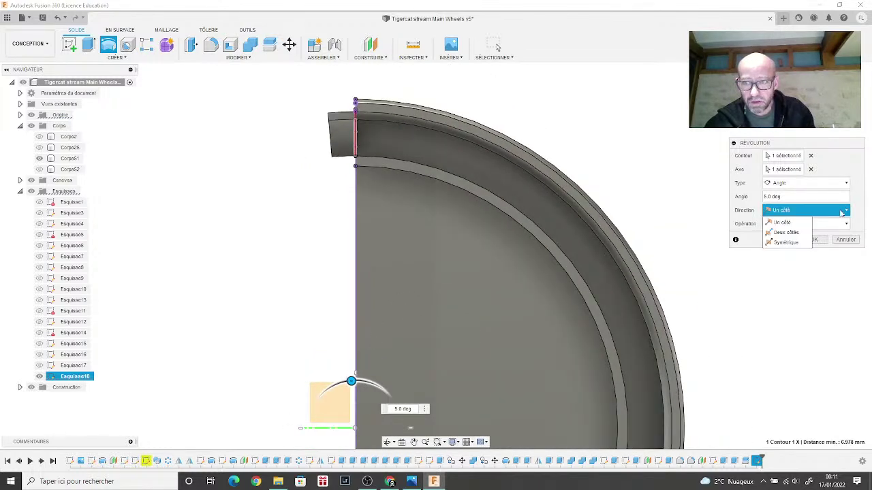
{"action": "left_click", "coordinate": [805, 234]}
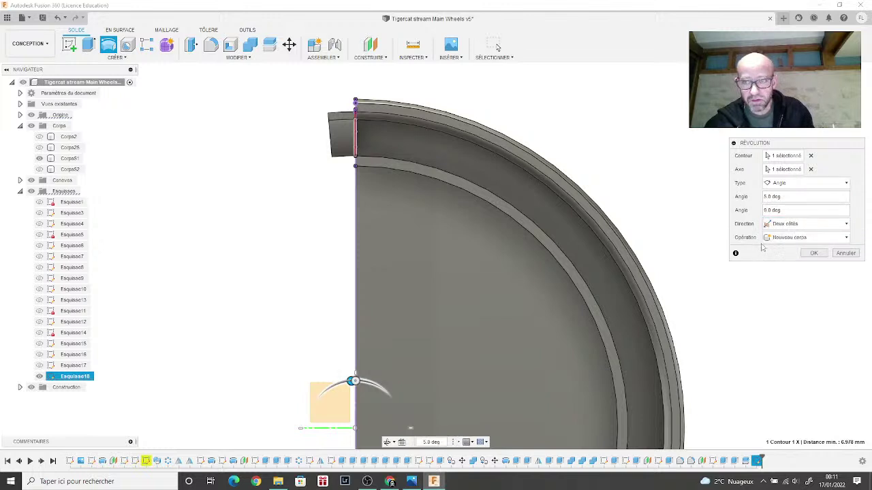
{"action": "scroll", "coordinate": [372, 378], "scroll_direction": "up", "scroll_amount": 2}
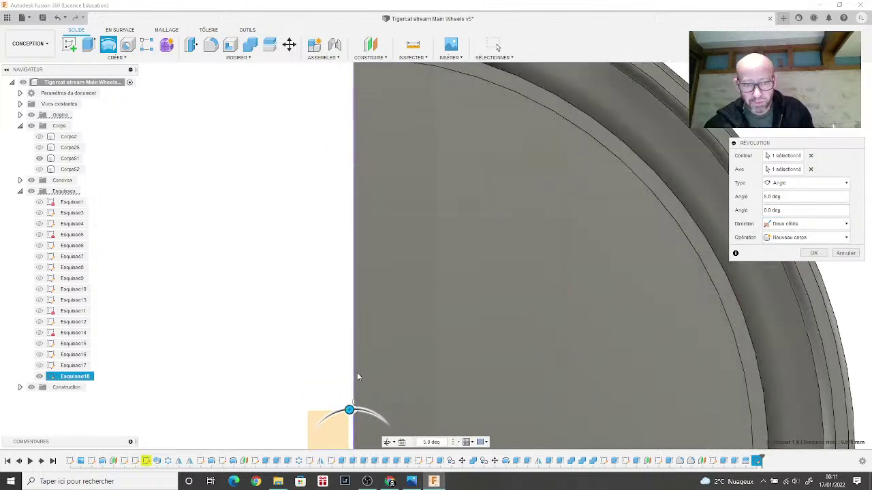
{"action": "scroll", "coordinate": [370, 335], "scroll_direction": "down", "scroll_amount": 1}
{"action": "left_click", "coordinate": [805, 223]}
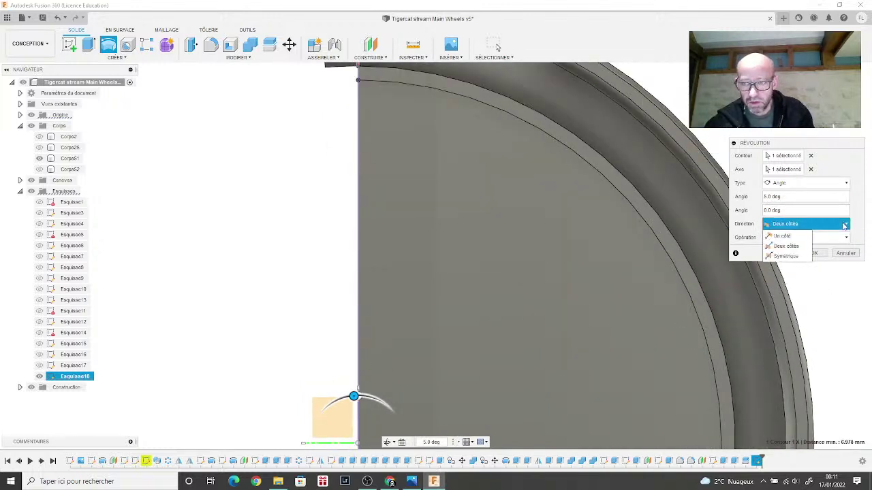
{"action": "left_click", "coordinate": [785, 259]}
{"action": "scroll", "coordinate": [586, 263], "scroll_direction": "down", "scroll_amount": 2}
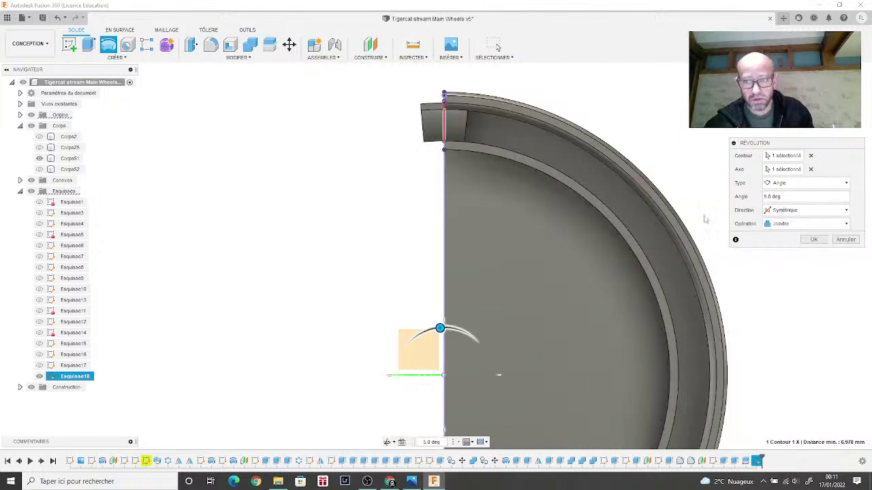
Step: Make the rib's revolve produce a new body and, after trying 1° and 2°, set its symmetric angle to 1.5°
{"action": "left_click", "coordinate": [781, 225]}
{"action": "left_click", "coordinate": [783, 267]}
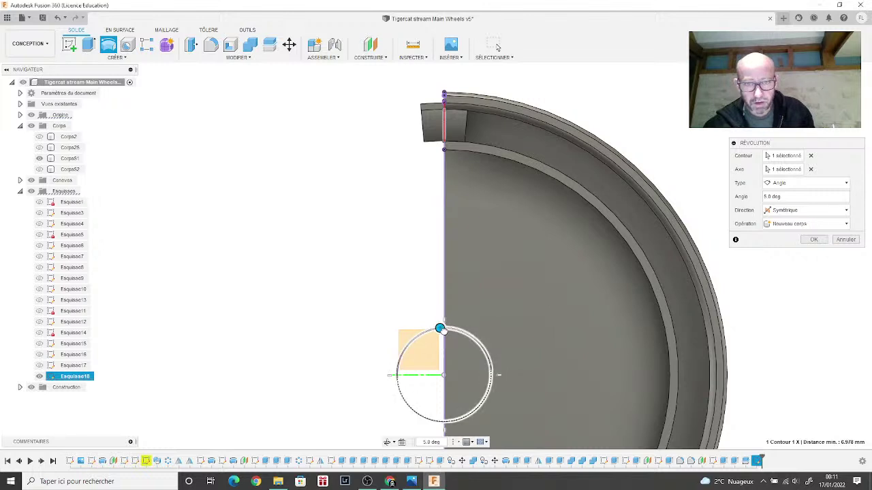
{"action": "left_click_drag", "start_coordinate": [441, 329], "coordinate": [444, 328]}
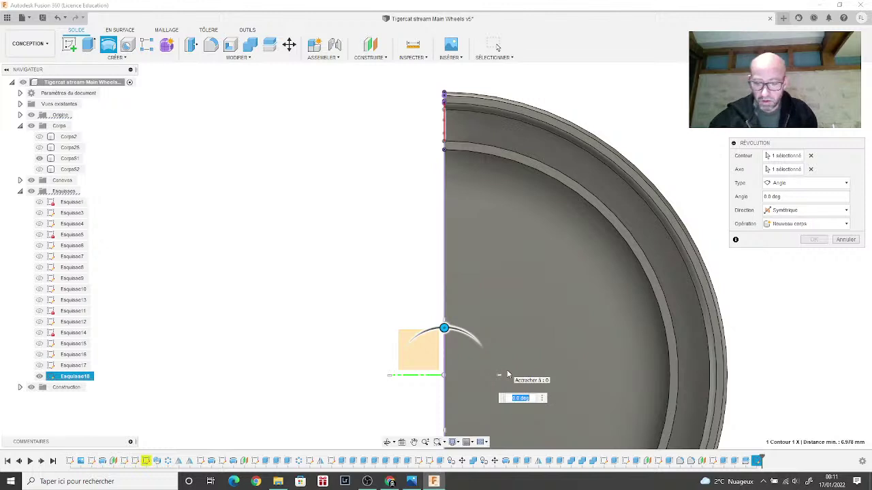
{"action": "type", "text": "1"}
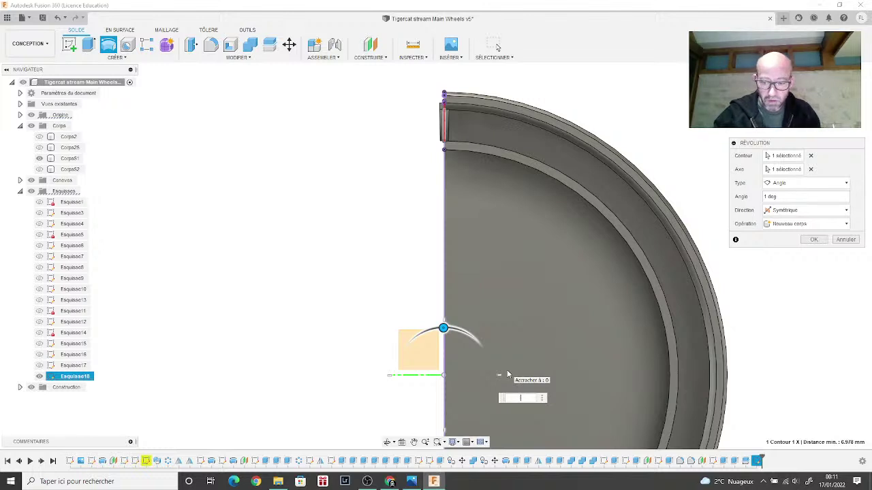
{"action": "key", "text": "BackSpace"}
{"action": "type", "text": "2"}
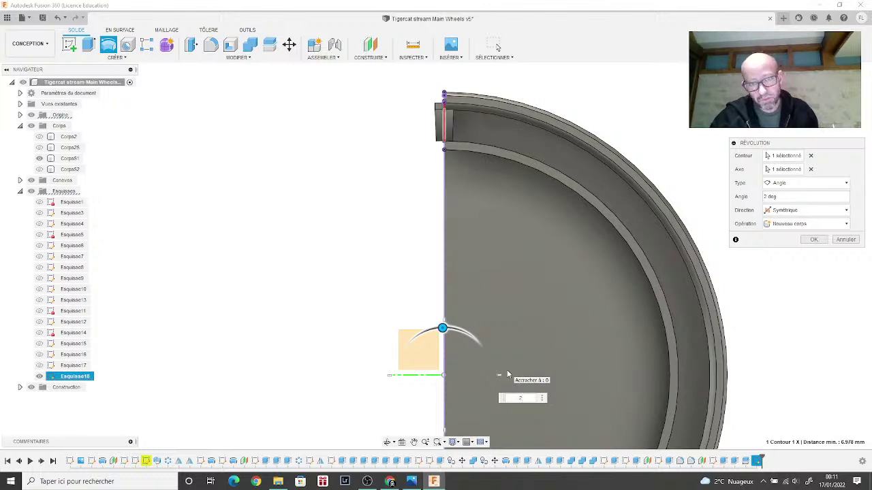
{"action": "key", "text": "BackSpace"}
{"action": "type", "text": "1.5"}
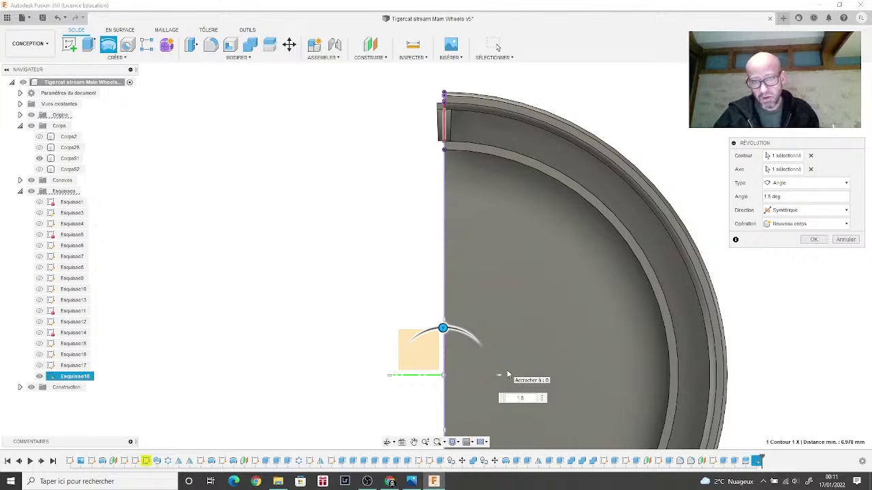
Step: Switch to the landing gear photo in Photos and examine the thickness and spacing of the ribs around the wheel rim
{"action": "left_click", "coordinate": [415, 482]}
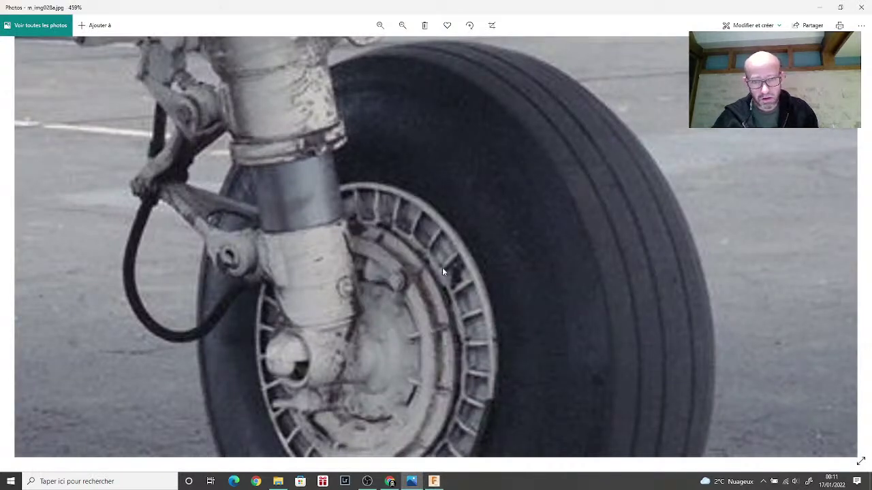
{"action": "scroll", "coordinate": [438, 267], "scroll_direction": "down", "scroll_amount": 3}
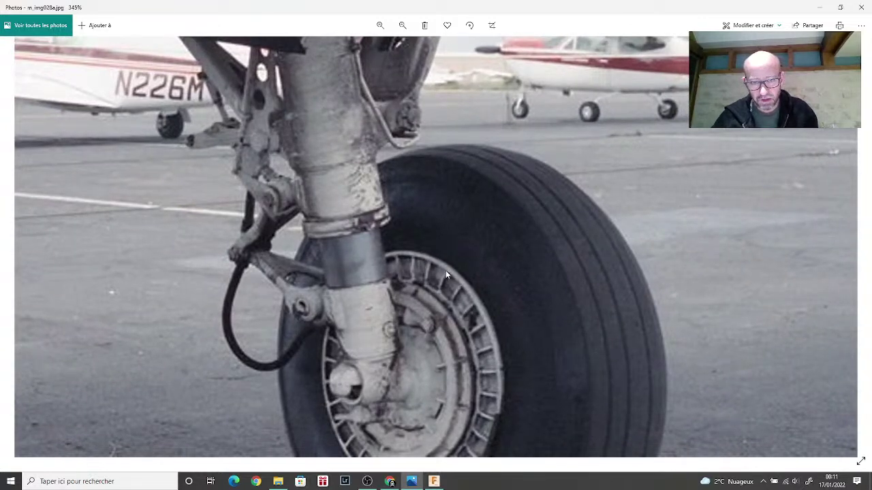
{"action": "scroll", "coordinate": [438, 293], "scroll_direction": "down", "scroll_amount": 5}
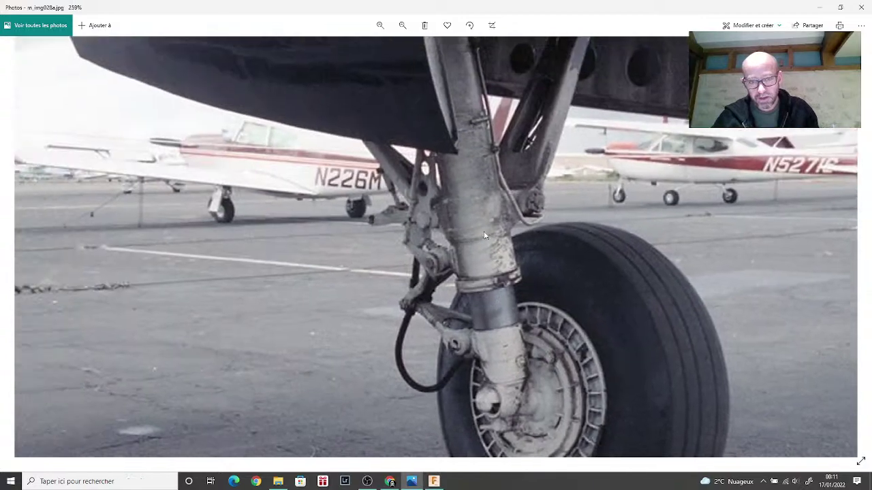
{"action": "scroll", "coordinate": [570, 301], "scroll_direction": "down", "scroll_amount": 1}
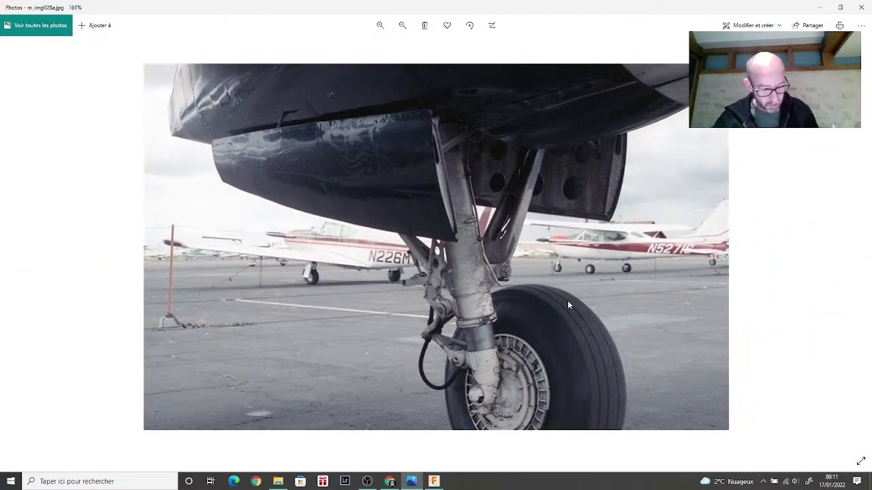
{"action": "scroll", "coordinate": [538, 361], "scroll_direction": "up", "scroll_amount": 2}
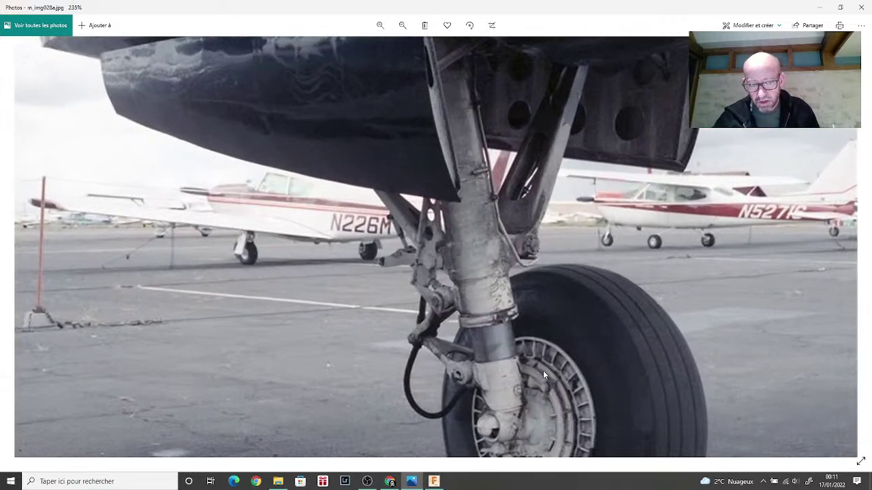
{"action": "scroll", "coordinate": [545, 373], "scroll_direction": "down", "scroll_amount": 1}
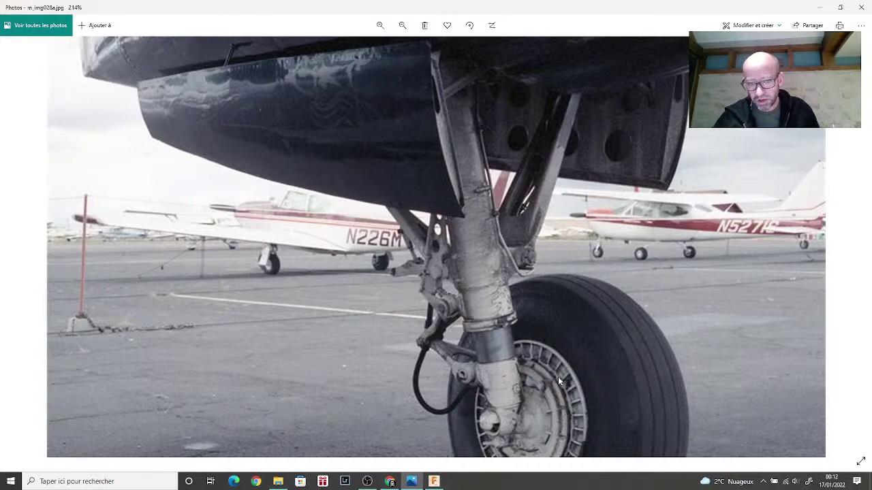
{"action": "scroll", "coordinate": [558, 377], "scroll_direction": "down", "scroll_amount": 2}
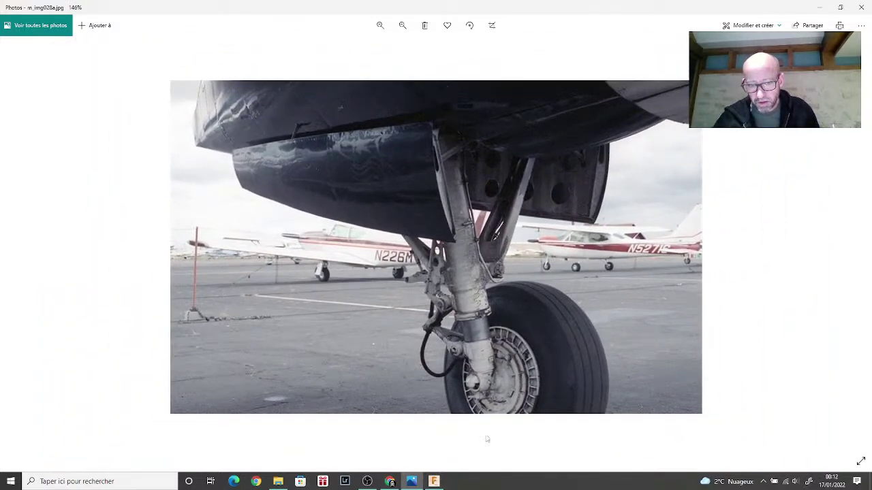
Step: Return to Fusion 360, check the rib preview against the rim half, and complete the revolve
{"action": "left_click", "coordinate": [434, 481]}
{"action": "scroll", "coordinate": [458, 288], "scroll_direction": "up", "scroll_amount": 3}
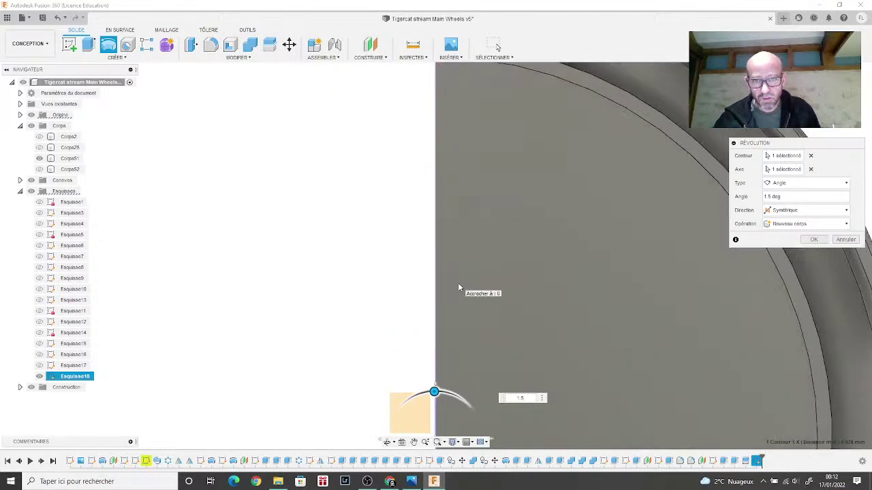
{"action": "scroll", "coordinate": [458, 283], "scroll_direction": "down", "scroll_amount": 5}
{"action": "middle_click_drag", "start_coordinate": [458, 282], "coordinate": [468, 209]}
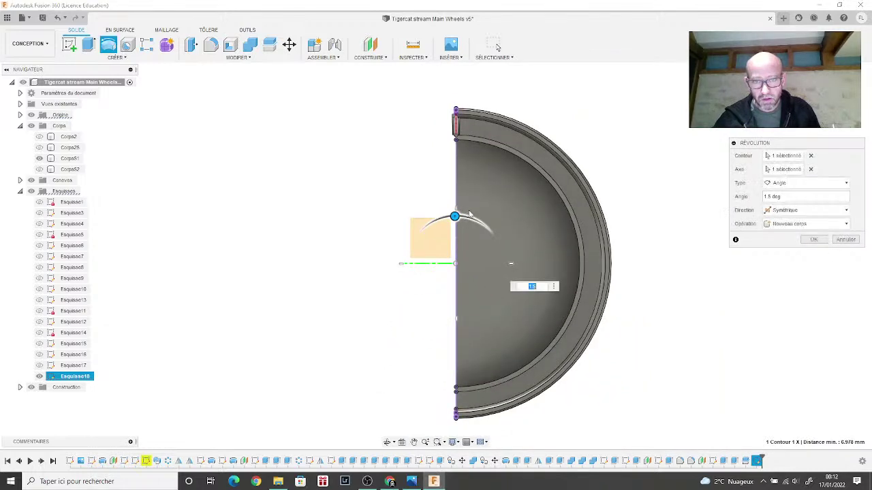
{"action": "middle_click_drag", "start_coordinate": [562, 259], "coordinate": [452, 249]}
{"action": "scroll", "coordinate": [452, 249], "scroll_direction": "up", "scroll_amount": 2}
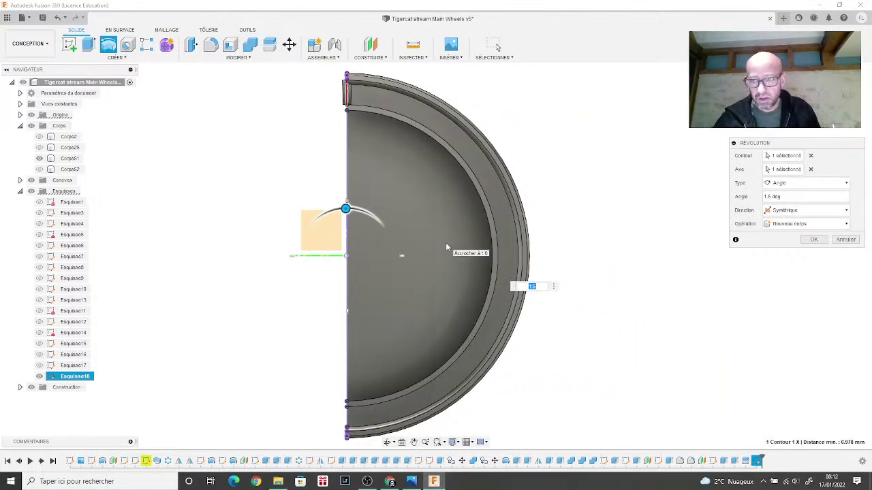
{"action": "scroll", "coordinate": [445, 243], "scroll_direction": "up", "scroll_amount": 2}
{"action": "middle_click_drag", "start_coordinate": [445, 243], "coordinate": [500, 354]}
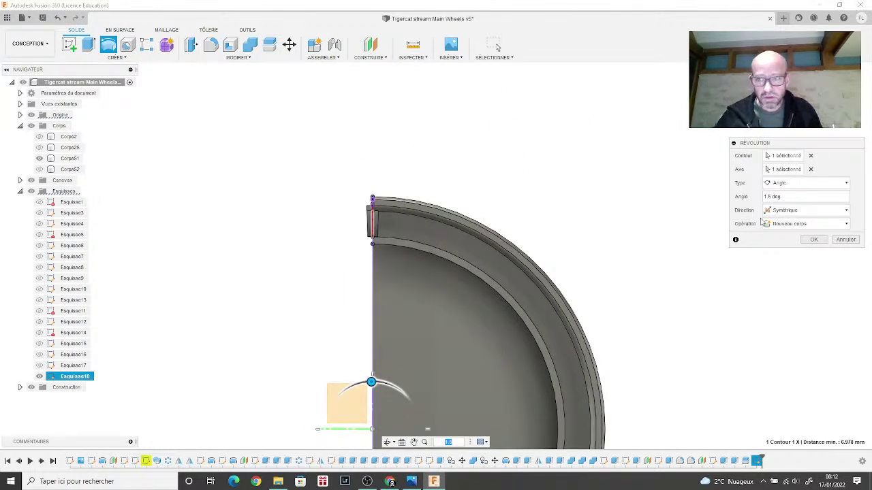
{"action": "left_click", "coordinate": [813, 239]}
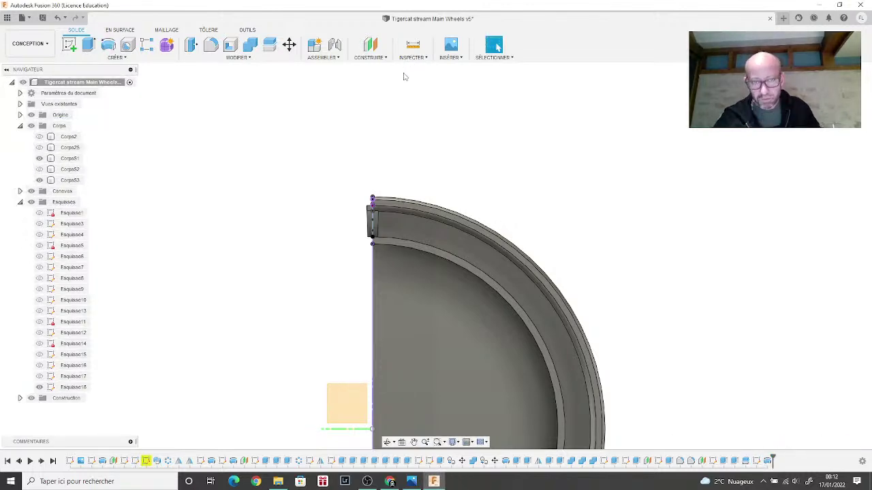
Step: Start measuring the new rib's width between its two long side edges
{"action": "left_click", "coordinate": [412, 57]}
{"action": "left_click", "coordinate": [415, 73]}
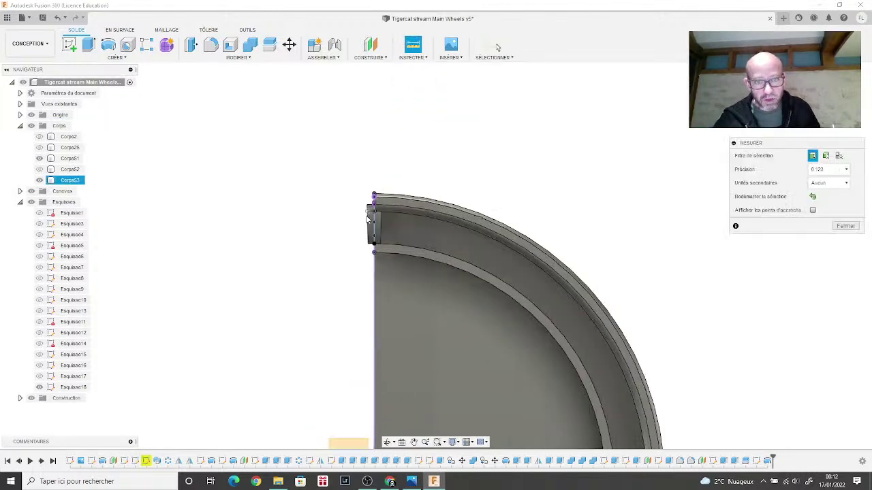
{"action": "scroll", "coordinate": [366, 216], "scroll_direction": "up", "scroll_amount": 2}
{"action": "left_click", "coordinate": [374, 229]}
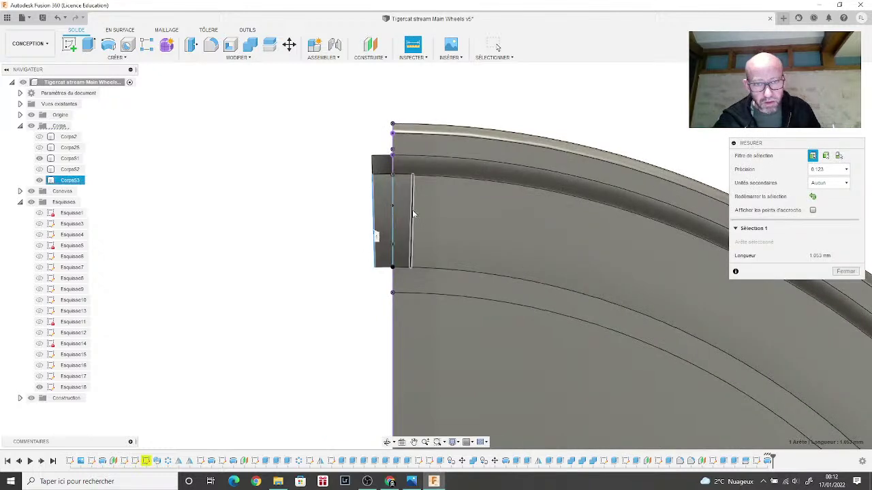
Step: Measure the distance between the two side edges of the small rib in the wheel's groove
{"action": "left_click", "coordinate": [414, 215]}
{"action": "scroll", "coordinate": [398, 266], "scroll_direction": "up", "scroll_amount": 3}
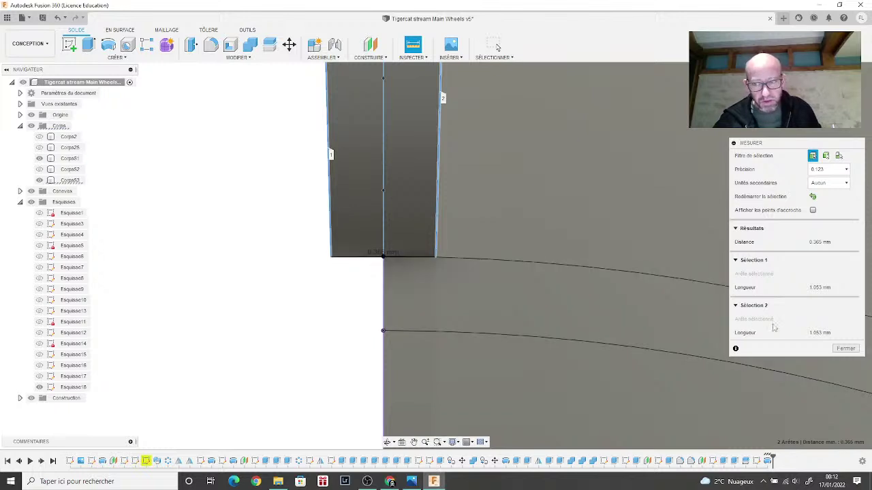
{"action": "left_click", "coordinate": [846, 348]}
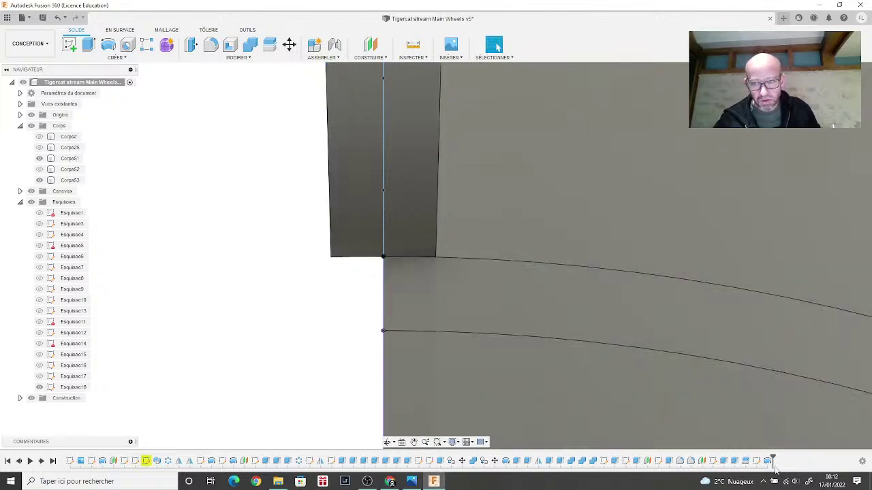
Step: Edit the rib's revolve feature and set its symmetric angle to 1 degree
{"action": "right_click", "coordinate": [768, 464]}
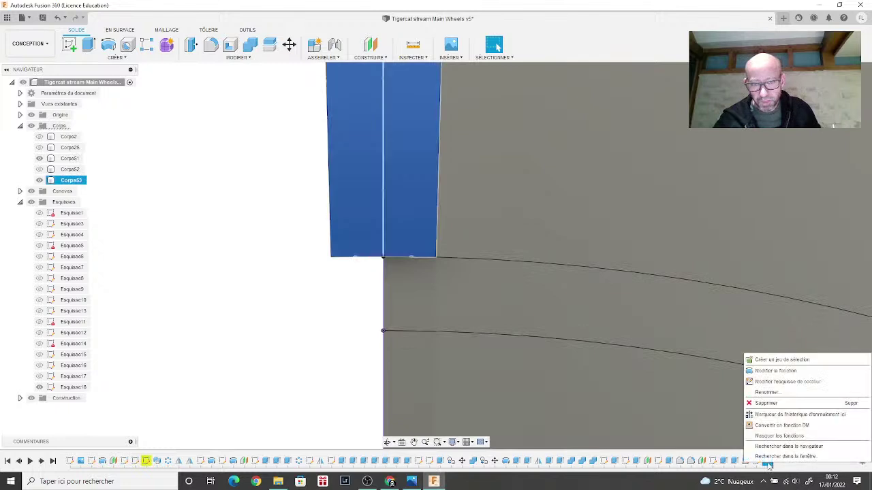
{"action": "left_click", "coordinate": [798, 372]}
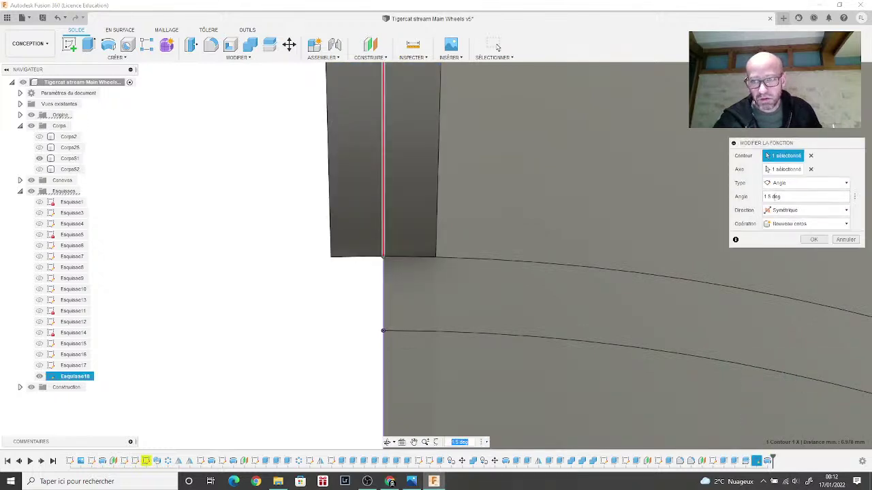
{"action": "left_click", "coordinate": [777, 197]}
{"action": "key", "text": "BackSpace"}
{"action": "key", "text": "BackSpace"}
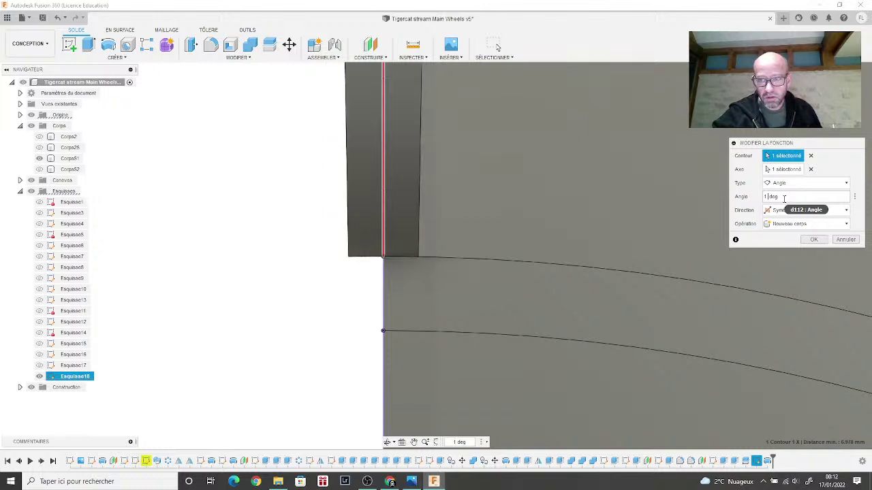
{"action": "left_click", "coordinate": [812, 240]}
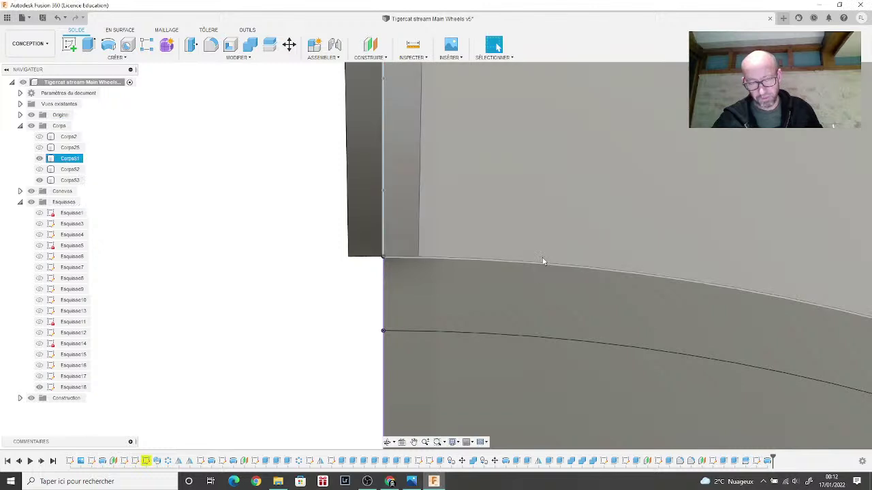
Step: Measure the distance between the long side edges of the revised rib again
{"action": "scroll", "coordinate": [543, 261], "scroll_direction": "down", "scroll_amount": 5}
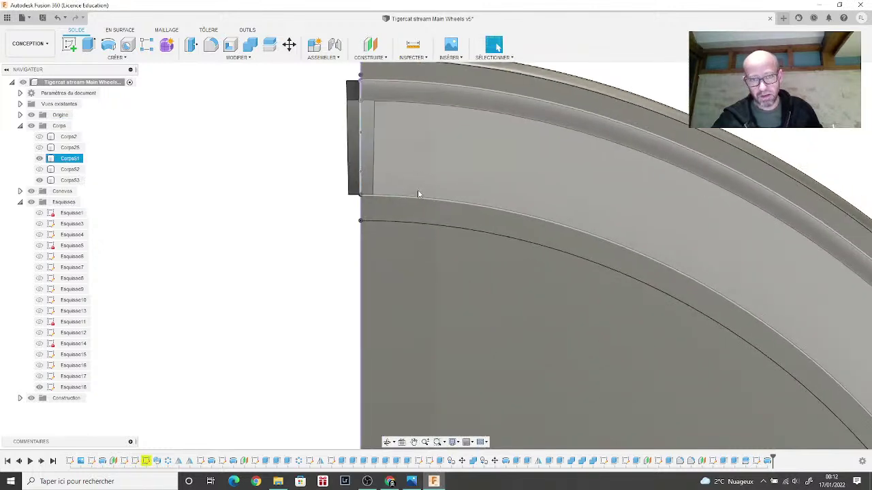
{"action": "left_click", "coordinate": [412, 58]}
{"action": "left_click", "coordinate": [412, 71]}
{"action": "scroll", "coordinate": [379, 148], "scroll_direction": "up", "scroll_amount": 3}
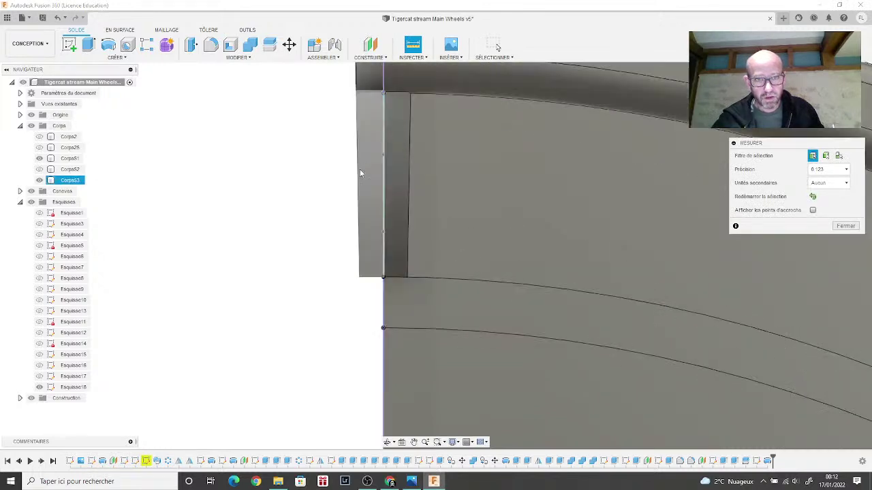
{"action": "left_click", "coordinate": [360, 170]}
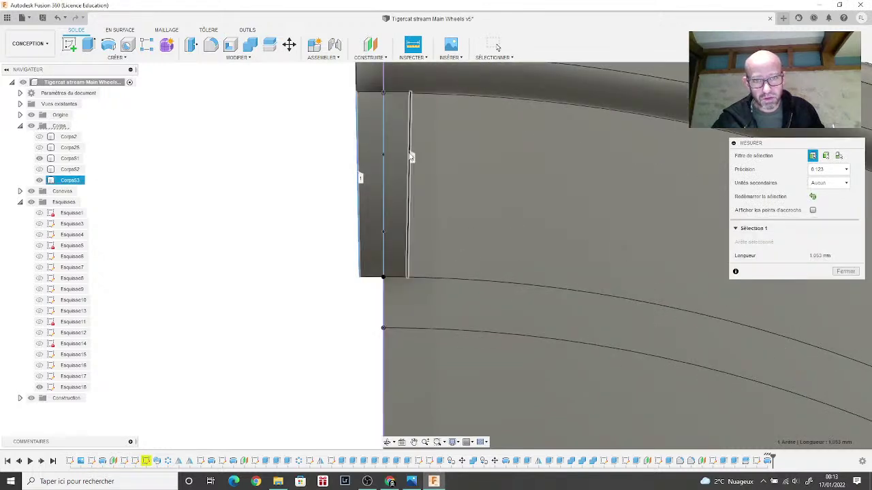
{"action": "left_click", "coordinate": [409, 156]}
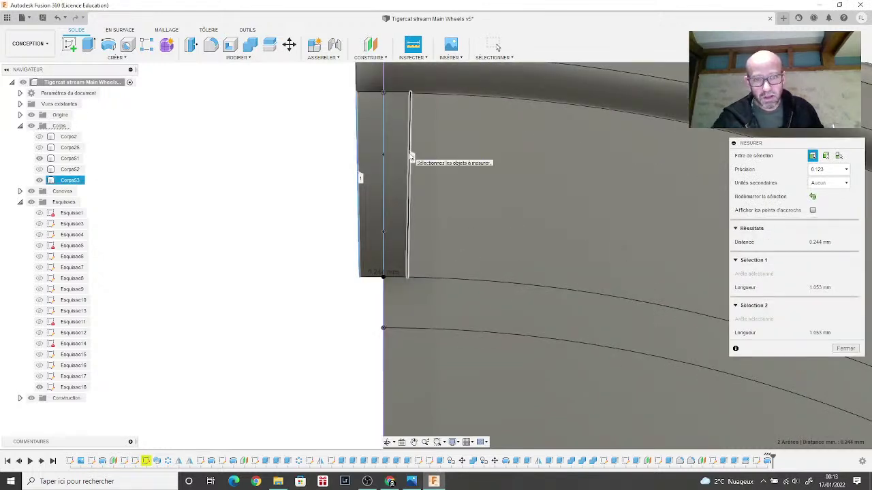
{"action": "scroll", "coordinate": [395, 273], "scroll_direction": "up", "scroll_amount": 2}
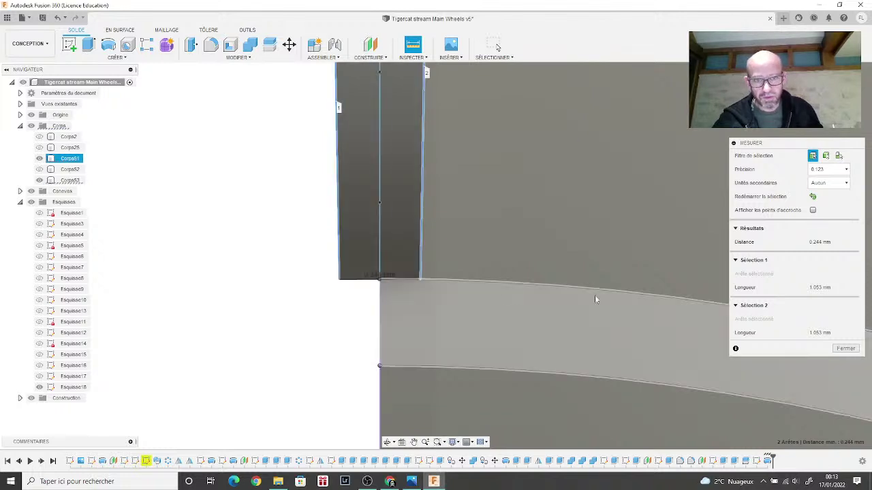
{"action": "left_click", "coordinate": [845, 348]}
Step: Show the hidden body Corps52 so the wheel is complete alongside Corps51 and the rib
{"action": "scroll", "coordinate": [593, 299], "scroll_direction": "down", "scroll_amount": 5}
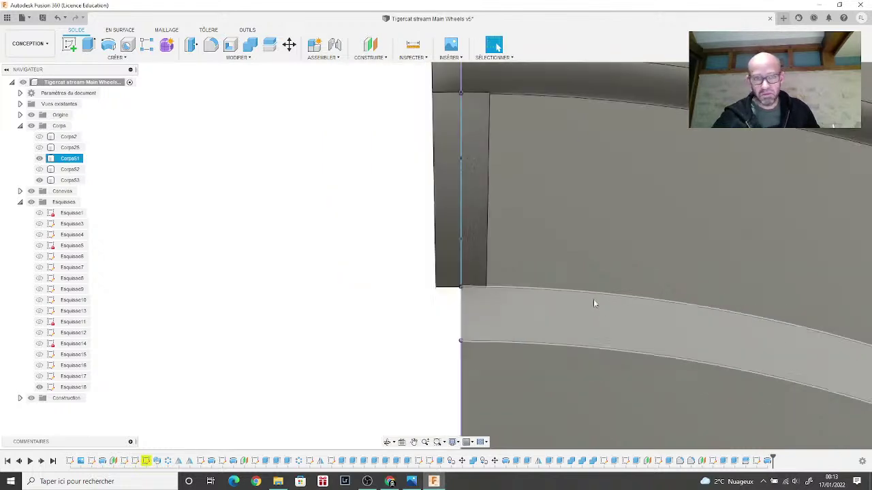
{"action": "scroll", "coordinate": [585, 297], "scroll_direction": "down", "scroll_amount": 5}
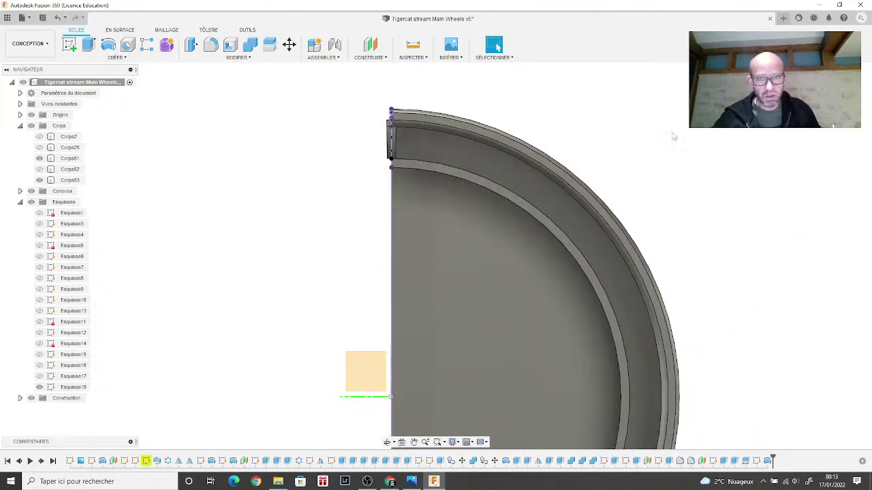
{"action": "middle_click_drag", "start_coordinate": [409, 259], "coordinate": [436, 253], "text": "shift"}
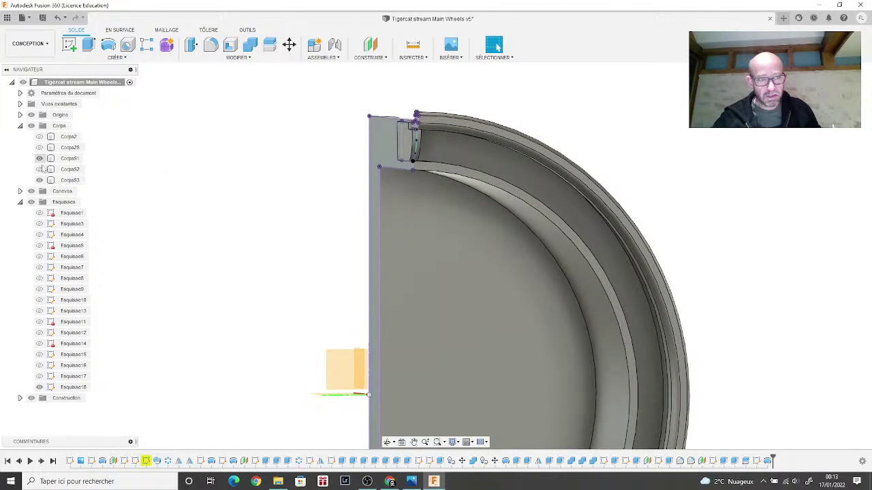
{"action": "left_click", "coordinate": [39, 169]}
{"action": "left_click", "coordinate": [39, 180]}
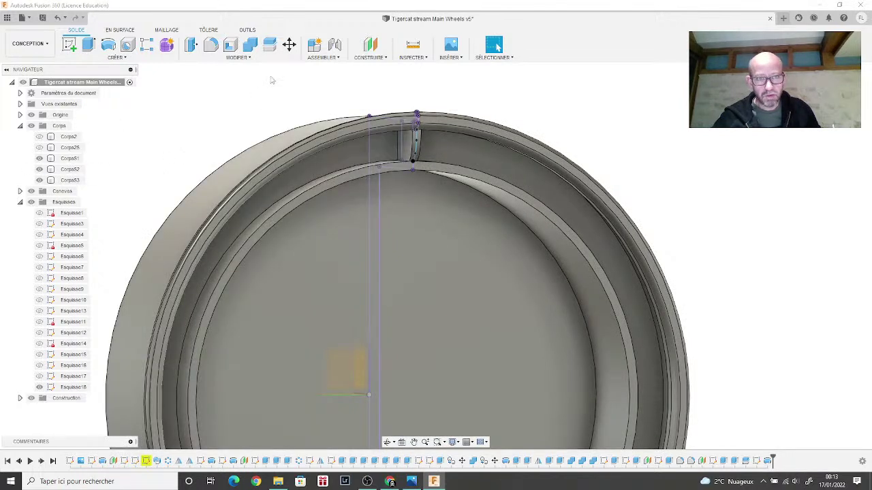
Step: Combine the two wheel halves, Corps52 as target and Corps51 as tool, with the Join operation
{"action": "left_click", "coordinate": [250, 45]}
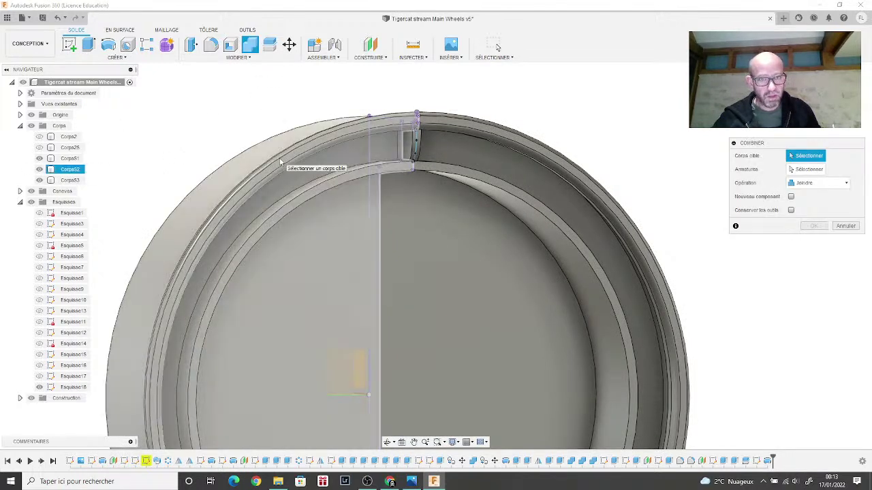
{"action": "left_click", "coordinate": [304, 167]}
{"action": "left_click", "coordinate": [486, 160]}
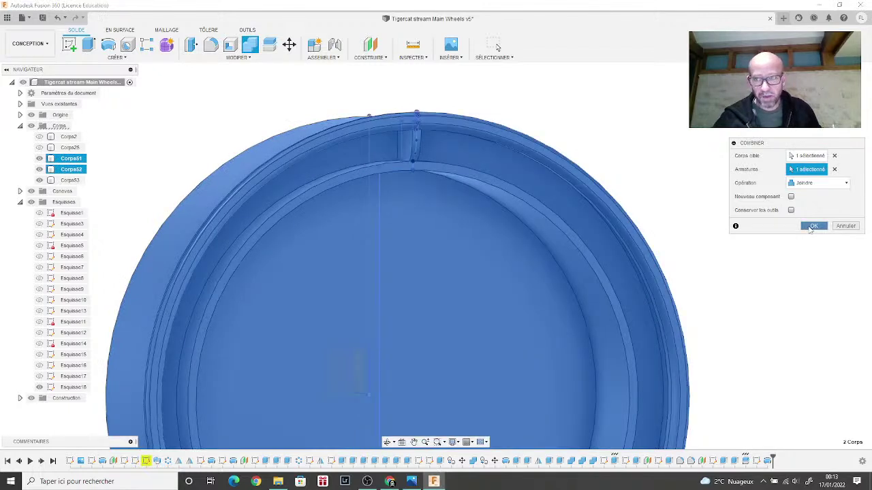
{"action": "key", "text": "Return"}
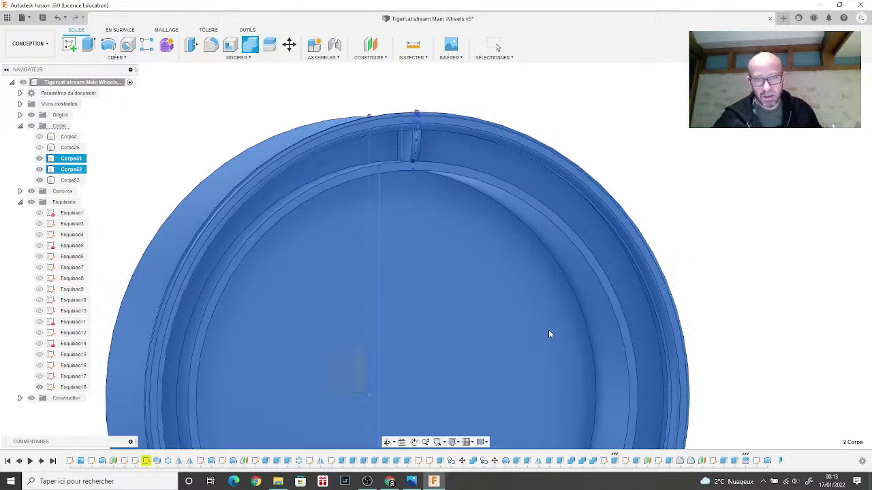
{"action": "mouse_move", "coordinate": [404, 487]}
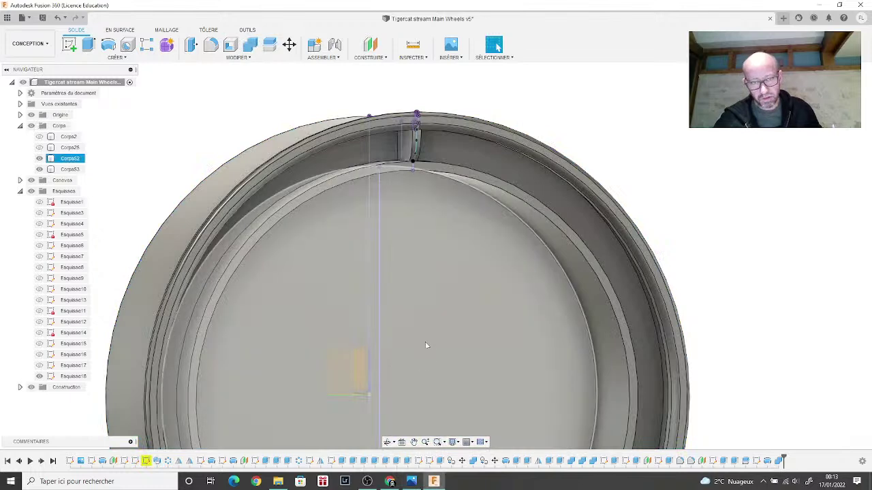
{"action": "middle_click_drag", "start_coordinate": [440, 306], "coordinate": [440, 261]}
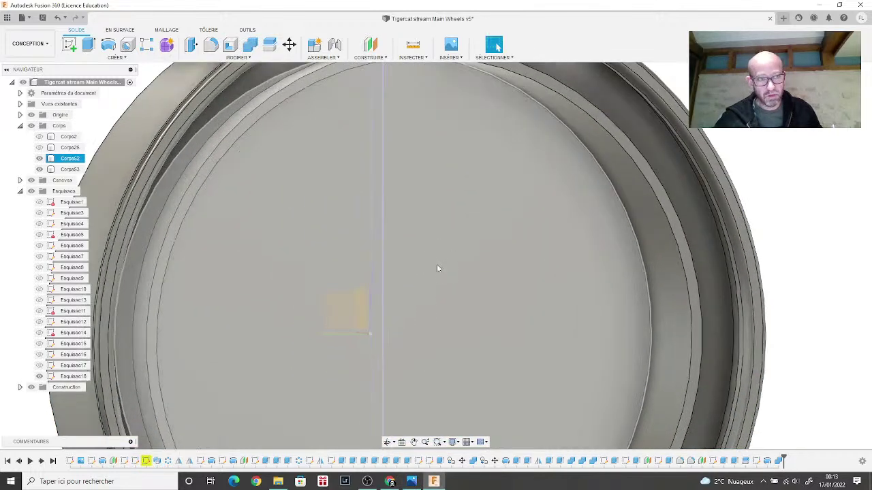
{"action": "scroll", "coordinate": [436, 264], "scroll_direction": "down", "scroll_amount": 5}
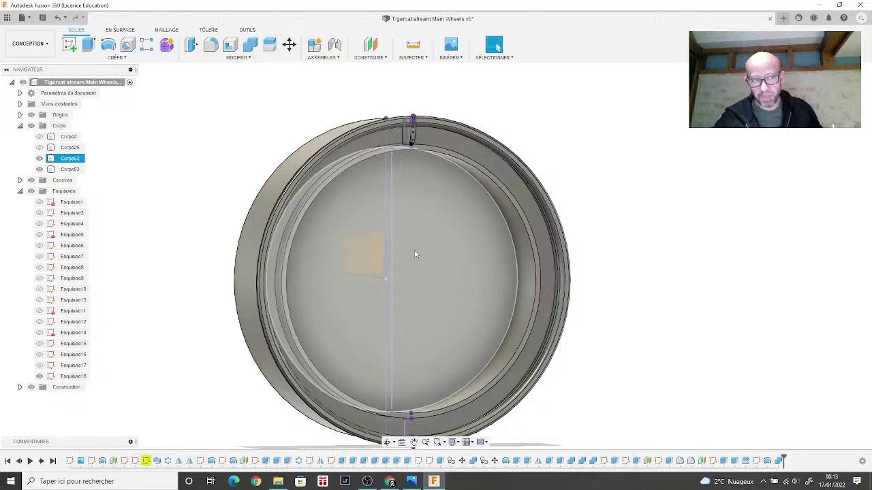
{"action": "left_click", "coordinate": [642, 359]}
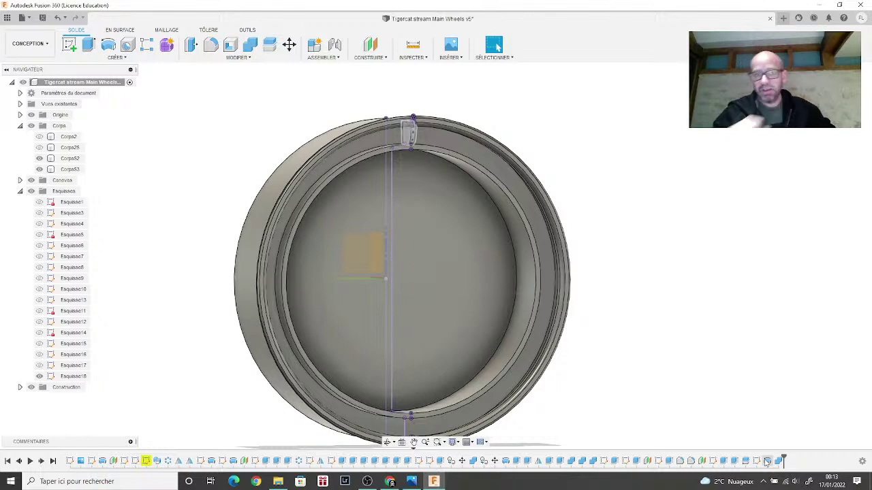
{"action": "left_click", "coordinate": [408, 139]}
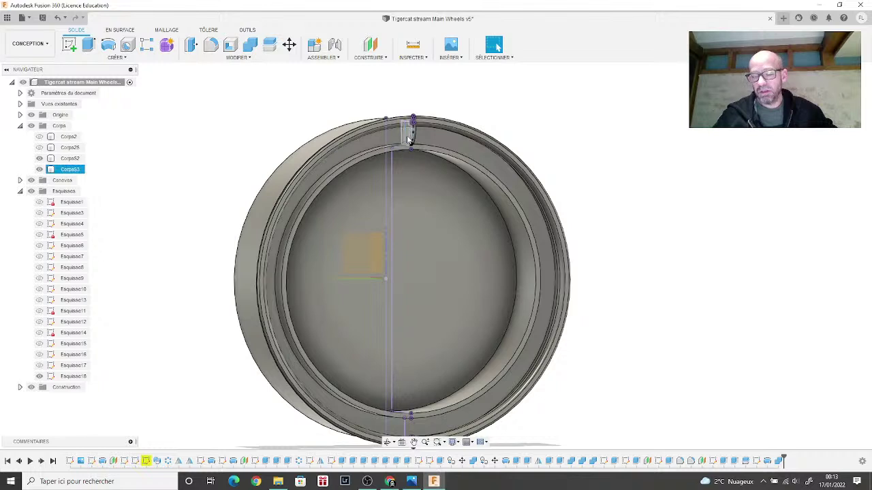
{"action": "left_click", "coordinate": [408, 139]}
{"action": "left_click", "coordinate": [408, 137]}
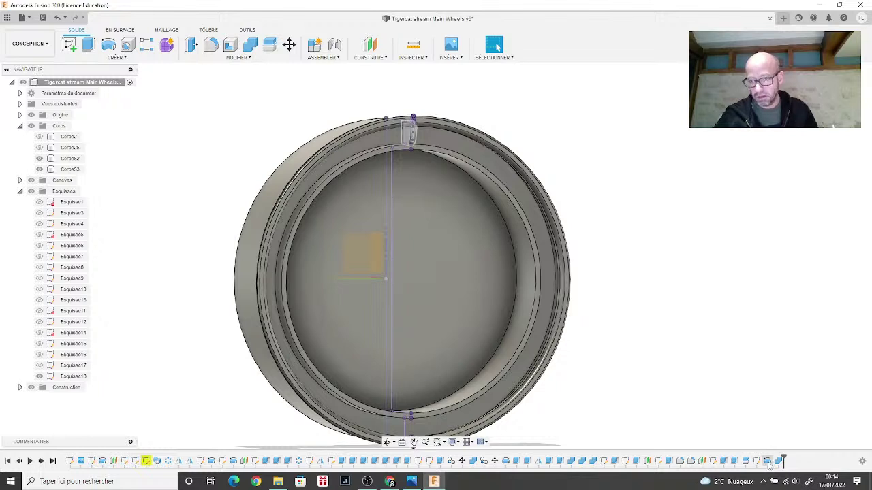
Step: Edit the rib's revolve feature and change its operation from a new body to Join
{"action": "right_click", "coordinate": [769, 464]}
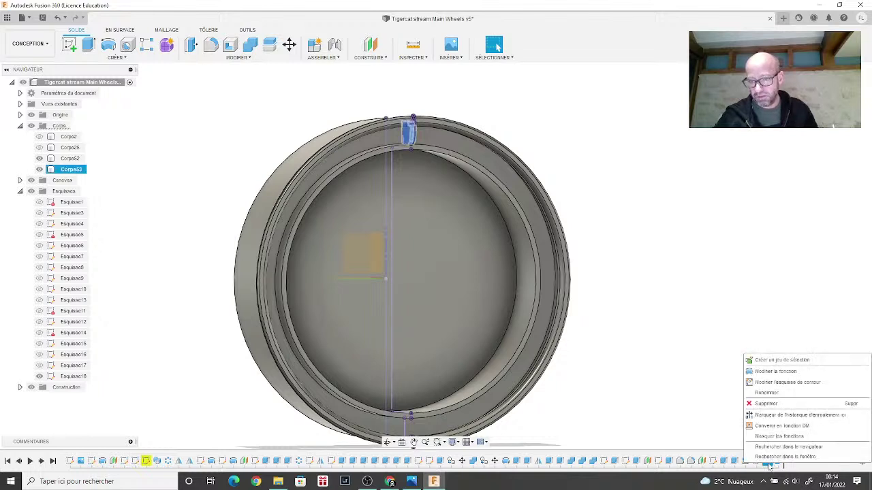
{"action": "left_click", "coordinate": [790, 372]}
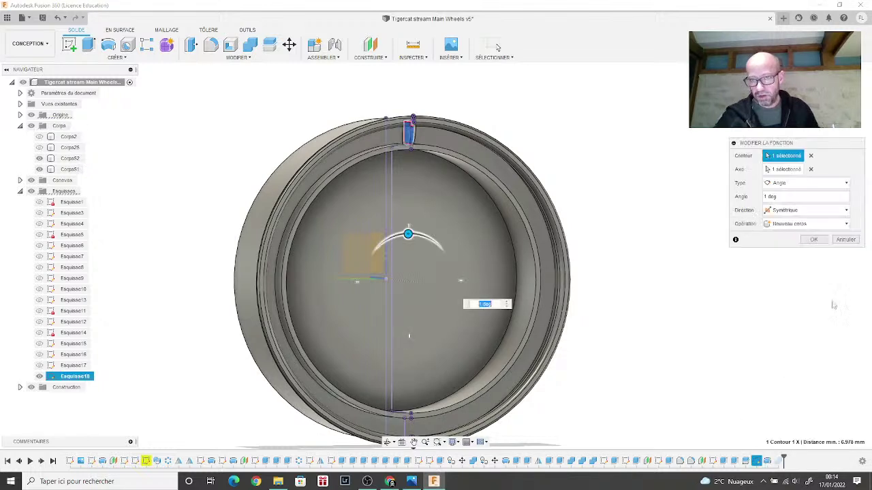
{"action": "left_click", "coordinate": [834, 226]}
{"action": "left_click", "coordinate": [782, 246]}
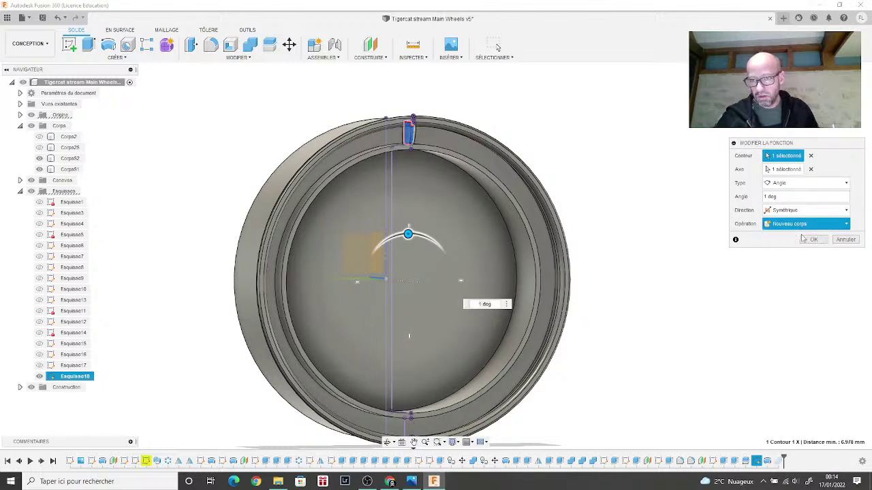
{"action": "left_click", "coordinate": [816, 240]}
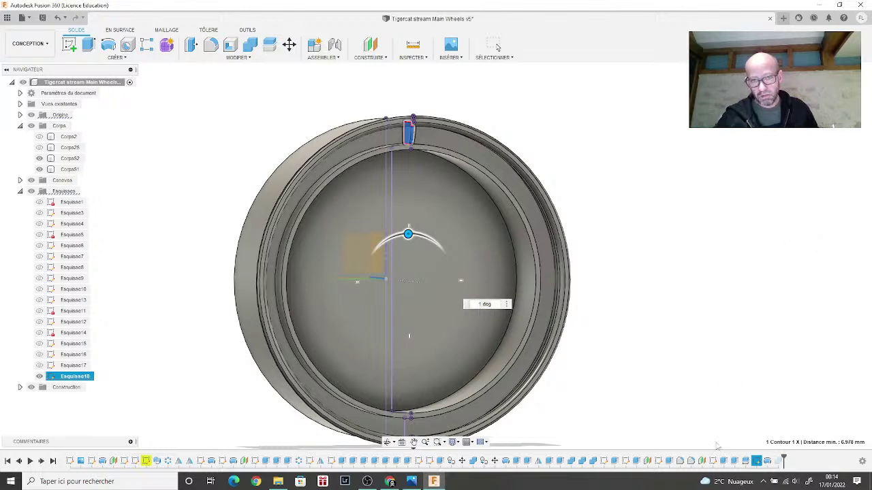
Step: Delete the Combine feature at the end of the design history
{"action": "left_click", "coordinate": [779, 464]}
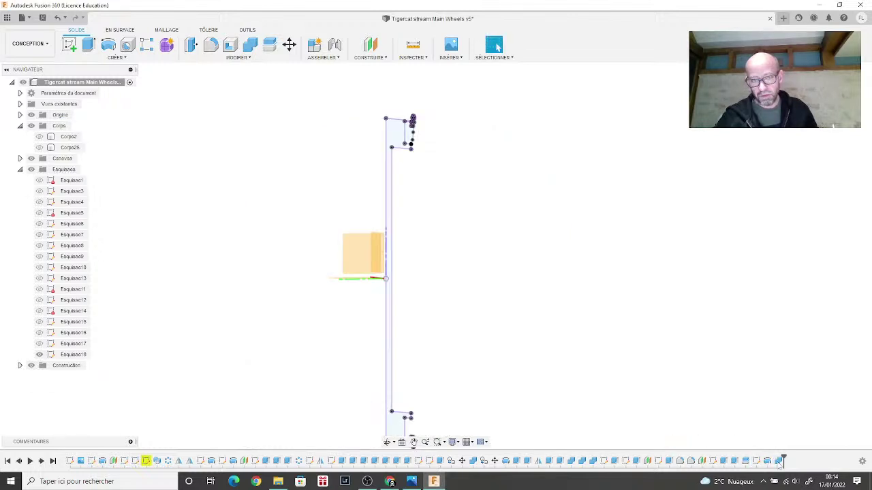
{"action": "mouse_move", "coordinate": [781, 460]}
{"action": "left_mouse_down"}
{"action": "mouse_move", "coordinate": [772, 459]}
{"action": "mouse_move", "coordinate": [779, 462]}
{"action": "left_mouse_up"}
{"action": "right_click", "coordinate": [774, 463]}
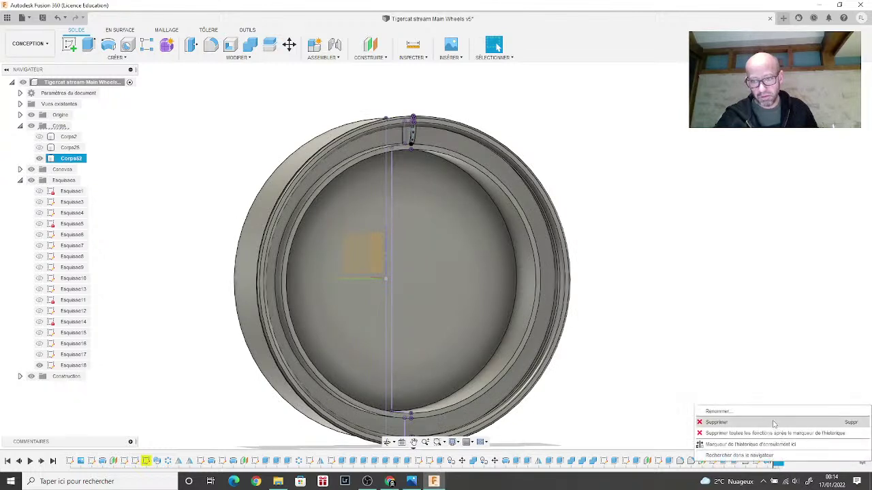
{"action": "left_click", "coordinate": [774, 423]}
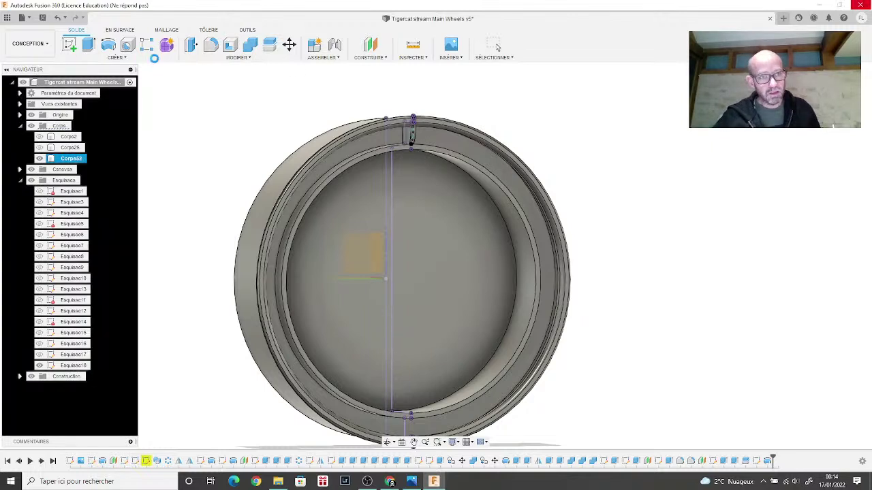
Step: Set up a circular pattern of type Features with the rib's revolve as the object and the wheel's central red axis
{"action": "left_click", "coordinate": [116, 57]}
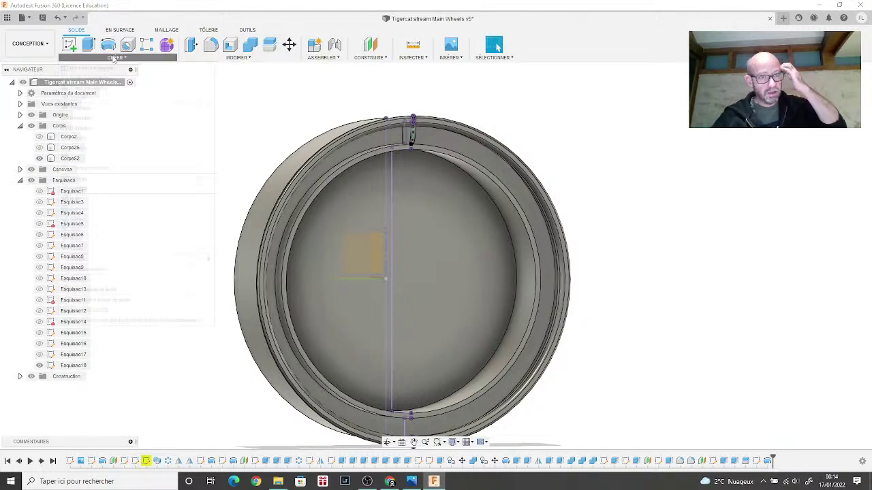
{"action": "mouse_move", "coordinate": [172, 259]}
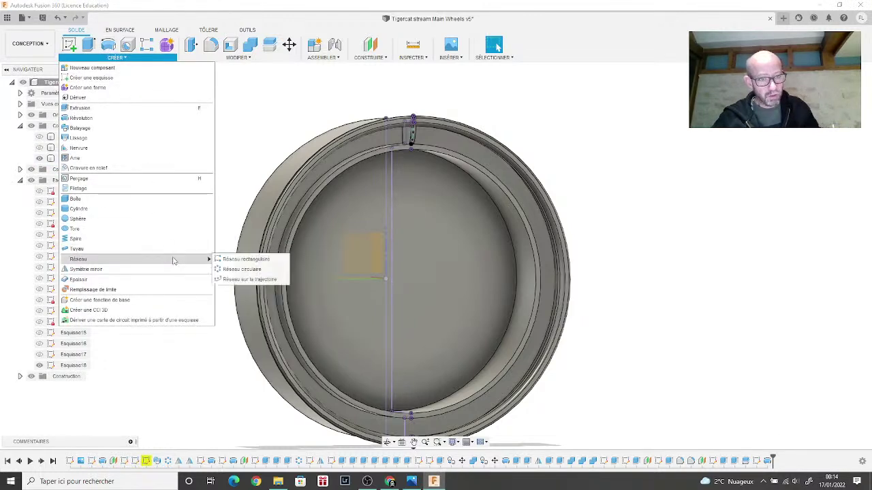
{"action": "left_click", "coordinate": [218, 271]}
{"action": "left_click", "coordinate": [811, 158]}
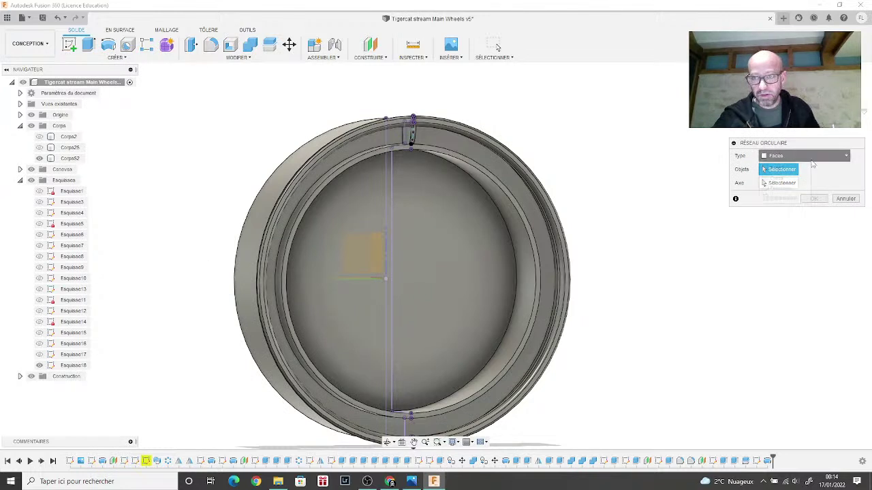
{"action": "left_click", "coordinate": [790, 187]}
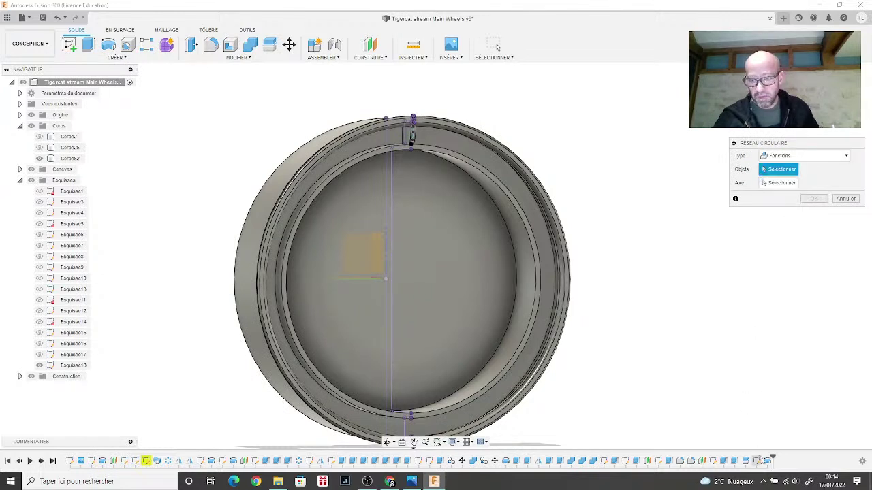
{"action": "left_click", "coordinate": [767, 461]}
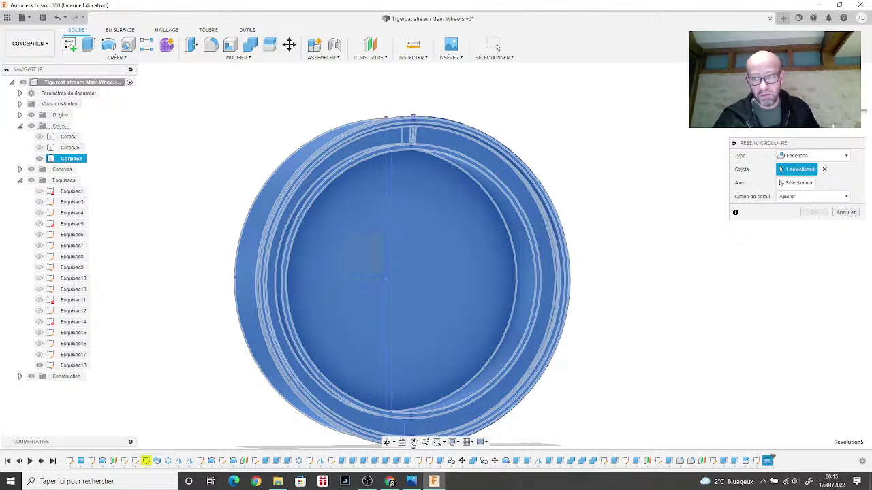
{"action": "mouse_move", "coordinate": [861, 111]}
{"action": "middle_mouse_down", "text": "shift"}
{"action": "mouse_move", "coordinate": [810, 116]}
{"action": "mouse_move", "coordinate": [862, 112]}
{"action": "middle_mouse_up", "text": "shift"}
{"action": "left_click", "coordinate": [790, 183]}
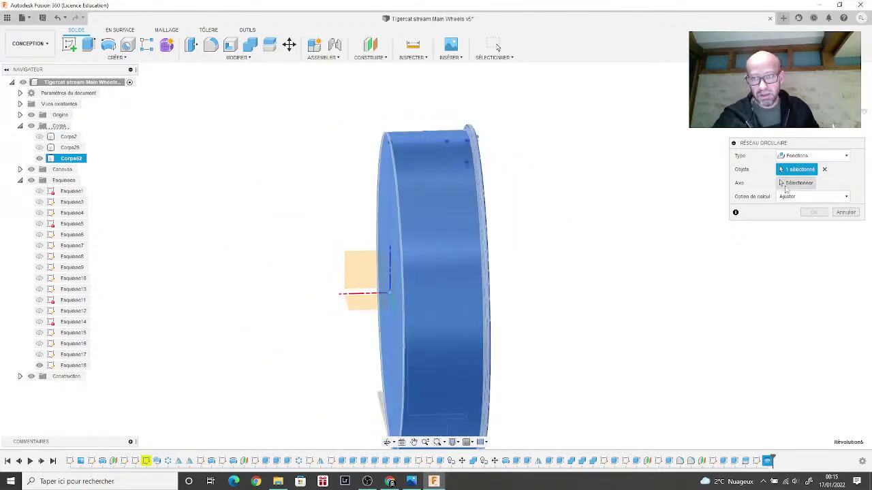
{"action": "left_click", "coordinate": [367, 295]}
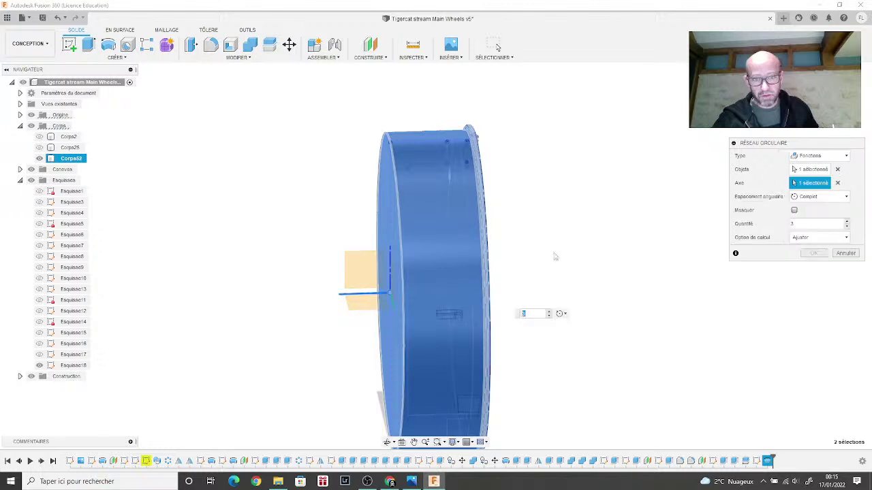
Step: Set the rib pattern's quantity to 34 over the full circle and create the pattern
{"action": "left_click", "coordinate": [792, 225]}
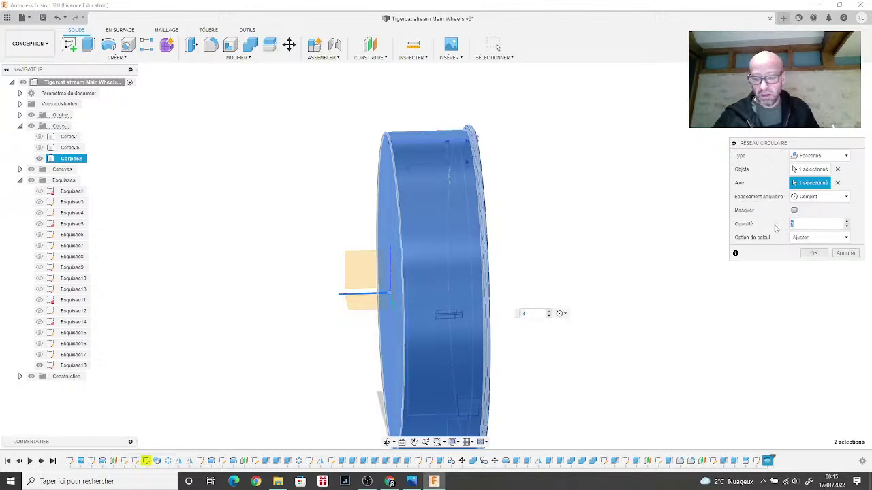
{"action": "type", "text": "24"}
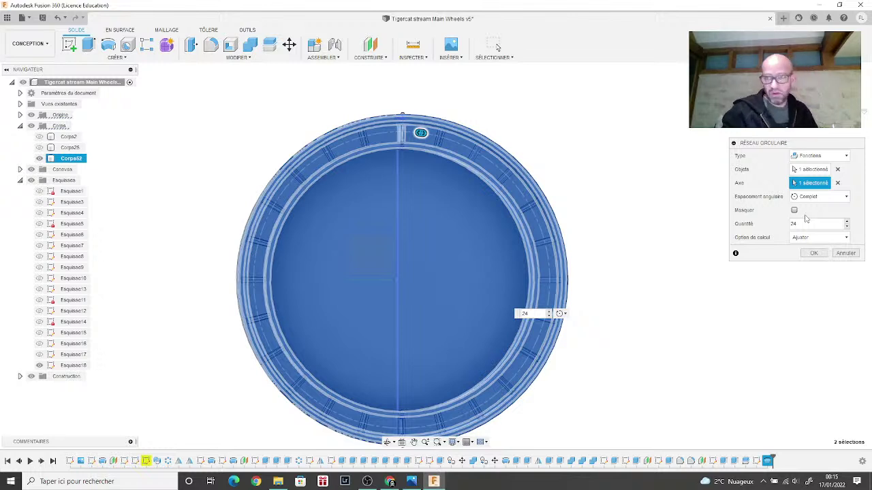
{"action": "double_click", "coordinate": [792, 226]}
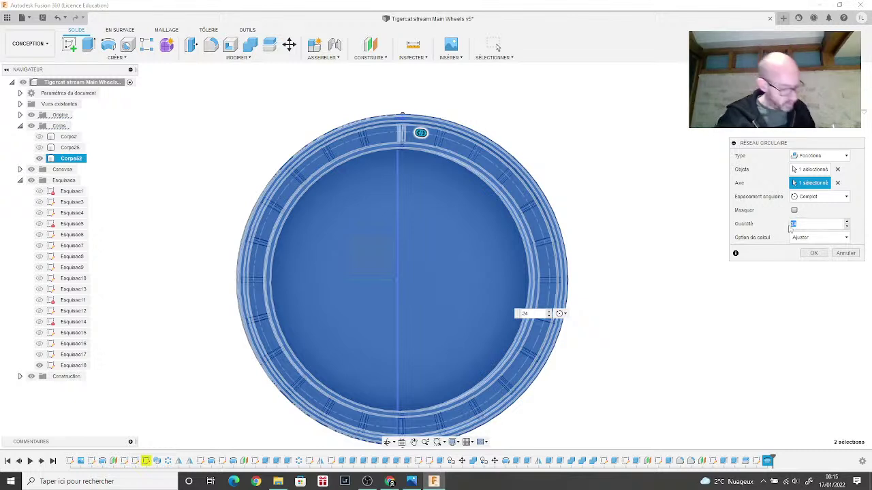
{"action": "type", "text": "34"}
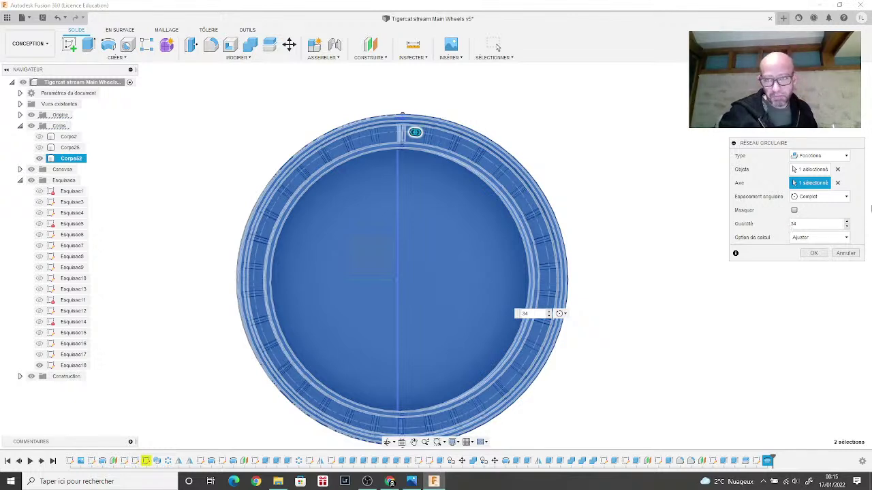
{"action": "left_click", "coordinate": [815, 253]}
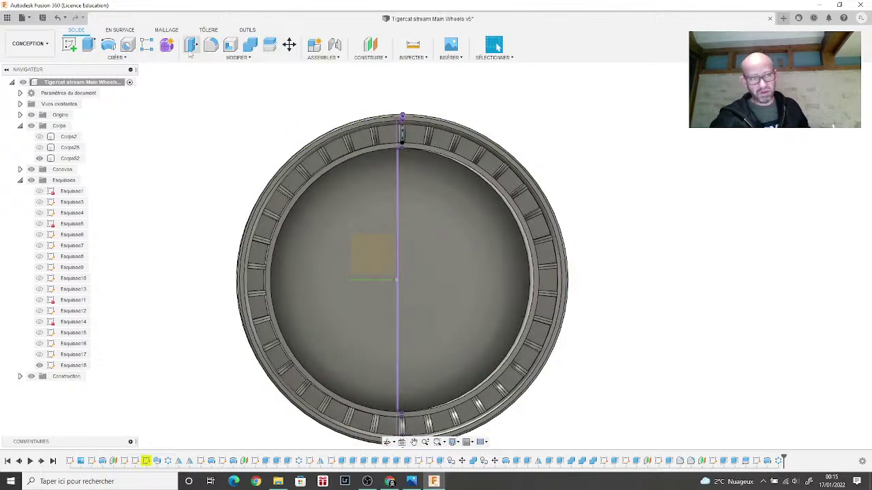
Step: Save the wheel design as a new version with the default description
{"action": "left_click", "coordinate": [43, 19]}
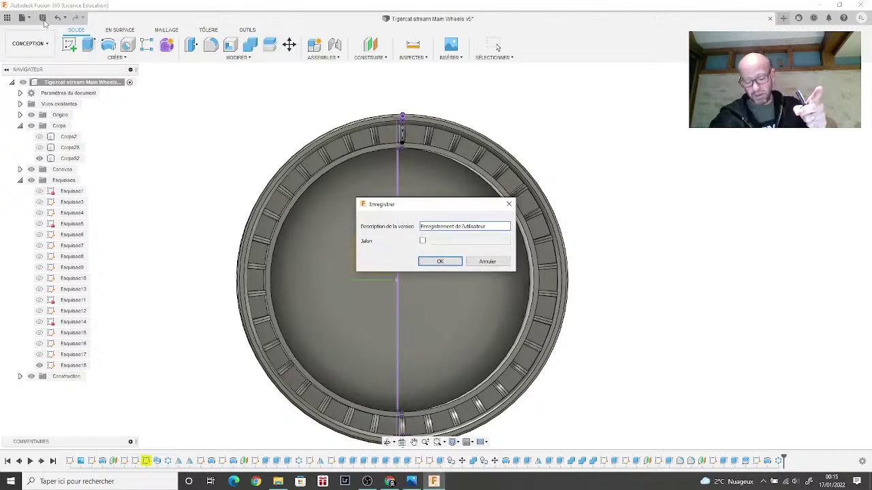
{"action": "left_click", "coordinate": [420, 264]}
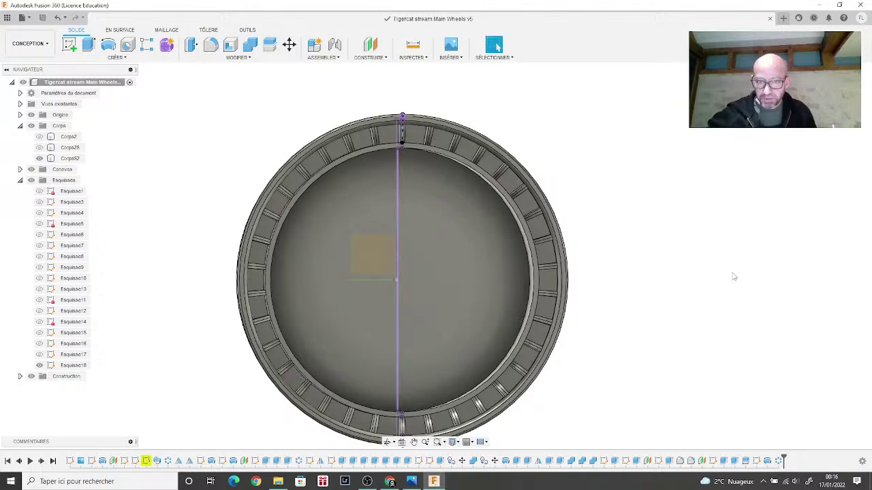
Step: Switch to Photos, examine the wheel's ribbed rim and hub up close in m_img028a.jpg, and return to Fusion 360
{"action": "middle_click_drag", "start_coordinate": [436, 255], "coordinate": [477, 258], "text": "shift"}
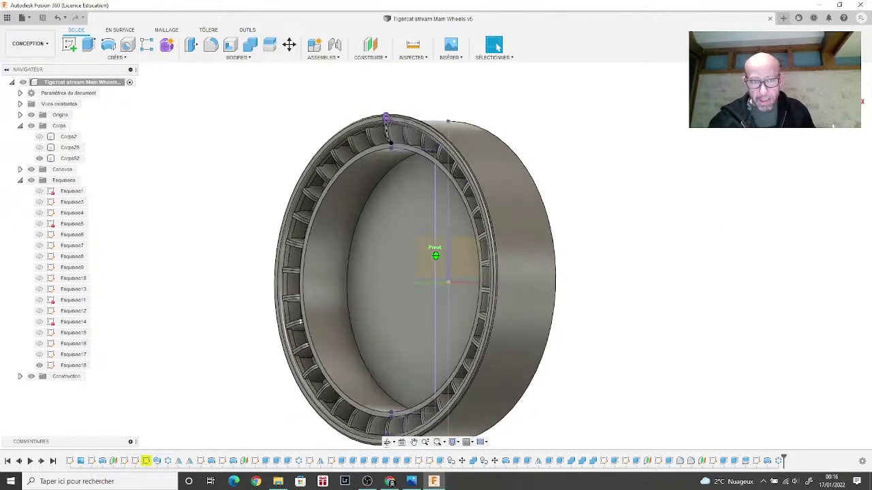
{"action": "left_click", "coordinate": [412, 481]}
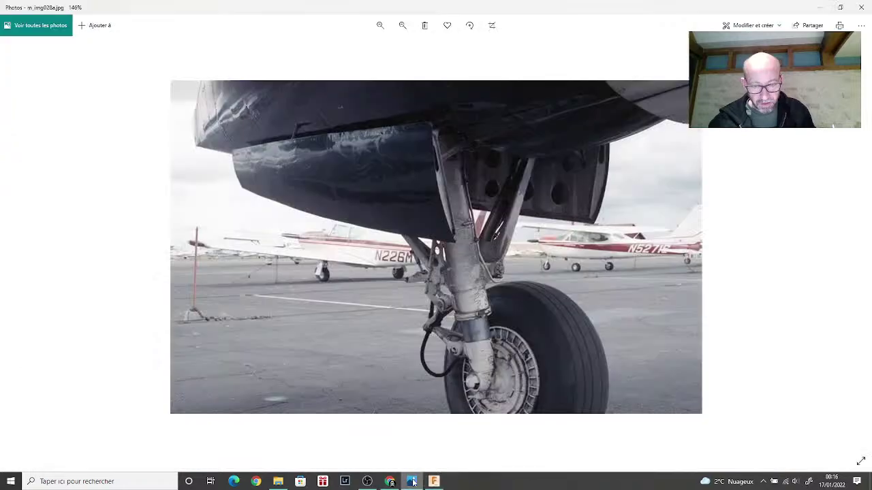
{"action": "scroll", "coordinate": [513, 359], "scroll_direction": "up", "scroll_amount": 5, "text": "ctrl"}
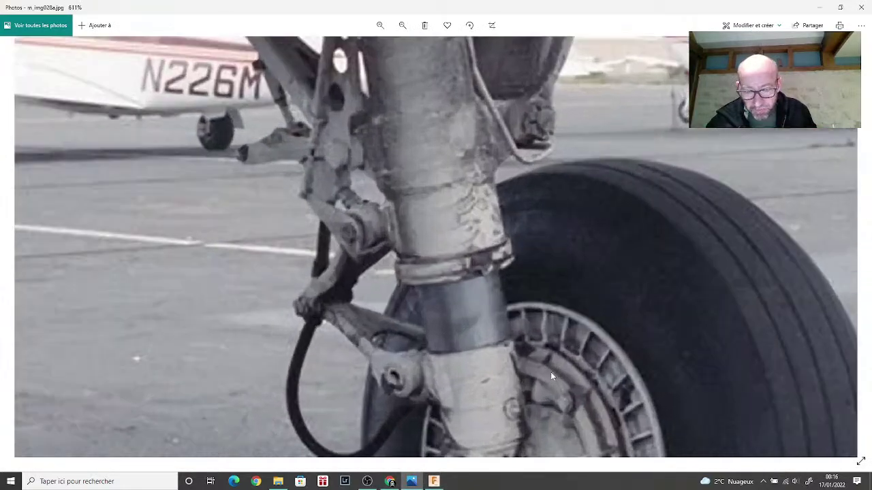
{"action": "scroll", "coordinate": [552, 376], "scroll_direction": "down", "scroll_amount": 2, "text": "ctrl"}
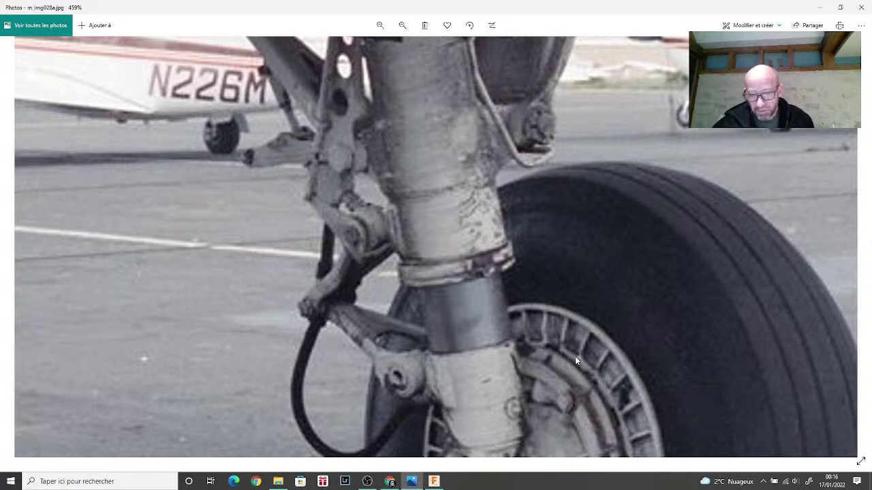
{"action": "scroll", "coordinate": [575, 357], "scroll_direction": "down", "scroll_amount": 2, "text": "ctrl"}
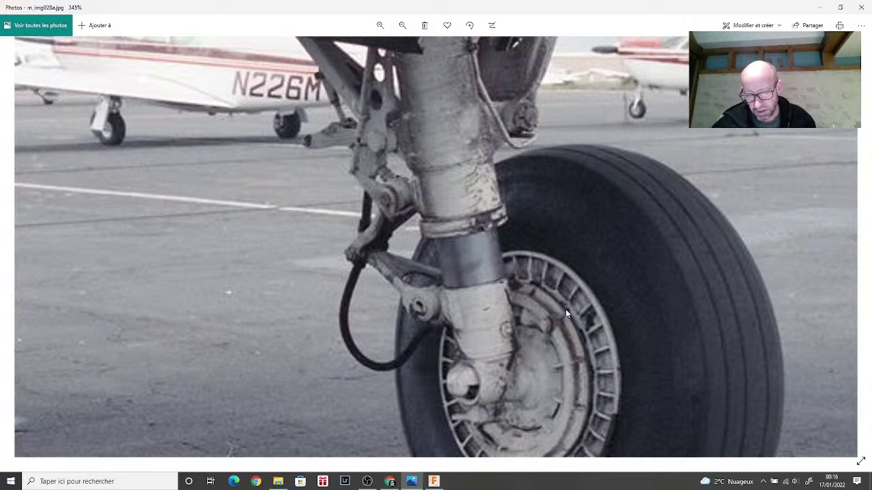
{"action": "left_click", "coordinate": [433, 482]}
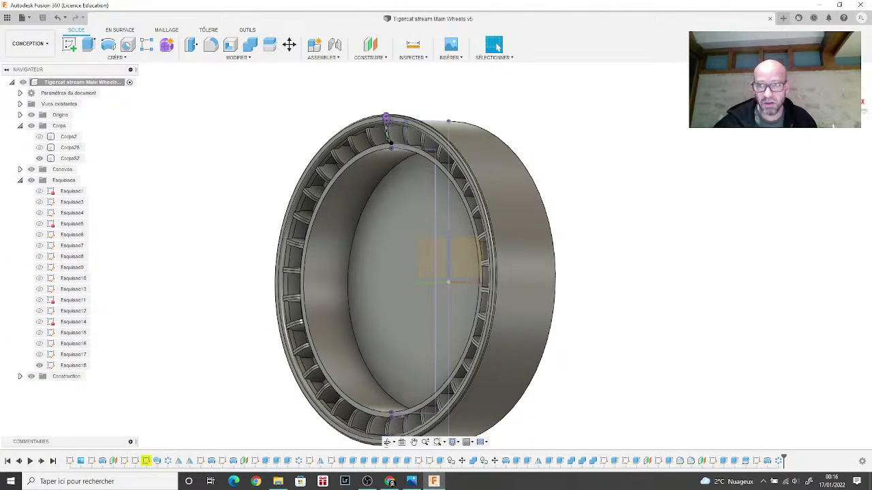
Step: Create an offset construction plane parallel to the wheel's inner disc face
{"action": "left_click", "coordinate": [863, 102]}
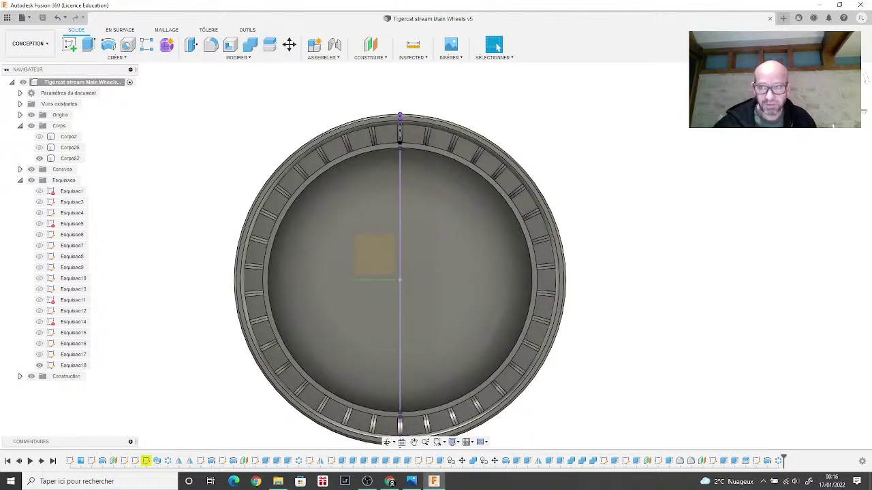
{"action": "middle_click_drag", "start_coordinate": [591, 140], "coordinate": [447, 213], "text": "shift"}
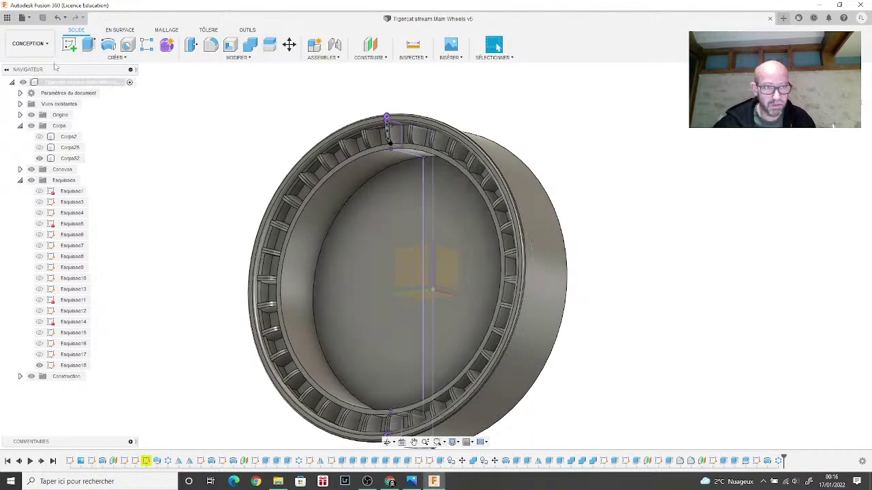
{"action": "left_click", "coordinate": [69, 45]}
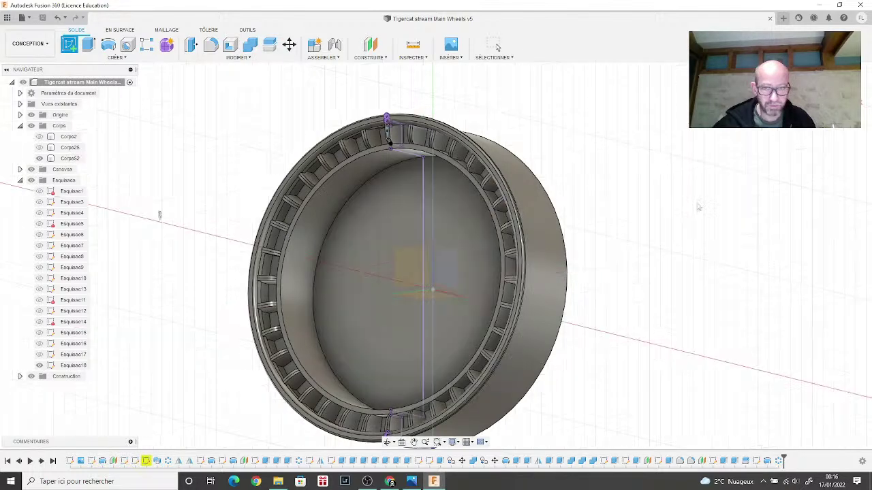
{"action": "left_click", "coordinate": [387, 247]}
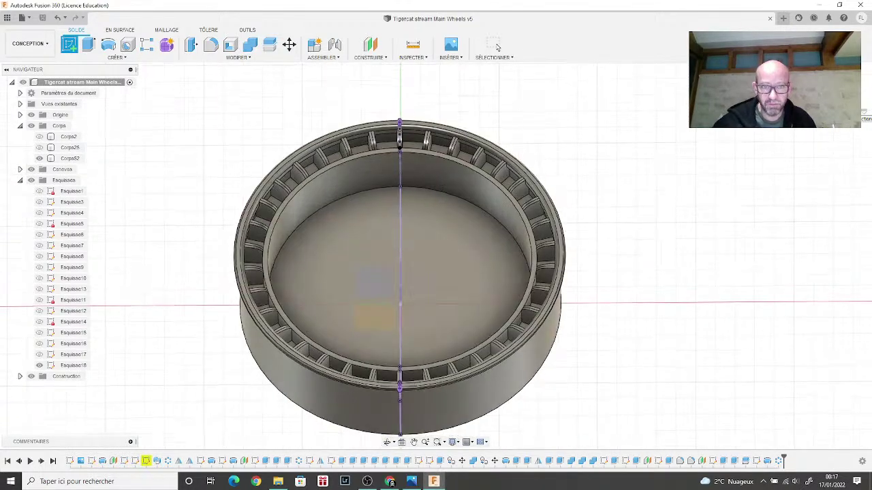
{"action": "left_click", "coordinate": [370, 45]}
{"action": "left_click", "coordinate": [362, 253]}
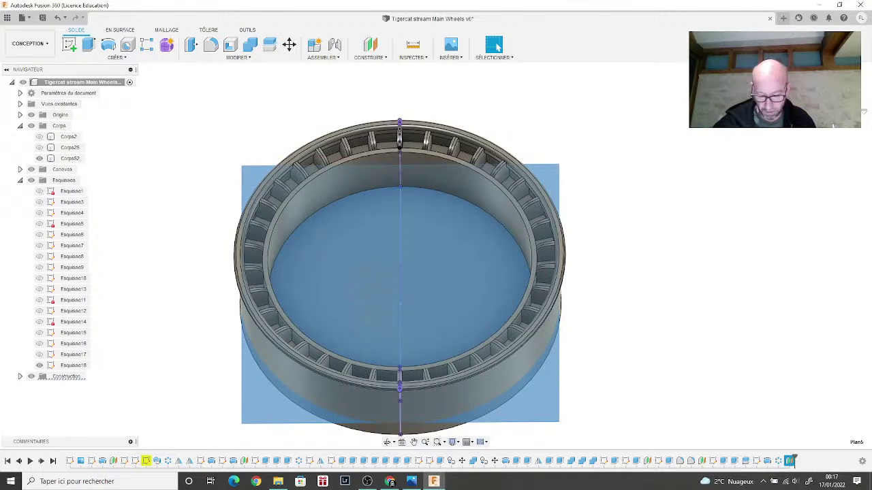
Step: Sketch a 13 mm diameter circle centred on the wheel axis on the new construction plane and finish the sketch
{"action": "left_click", "coordinate": [827, 75]}
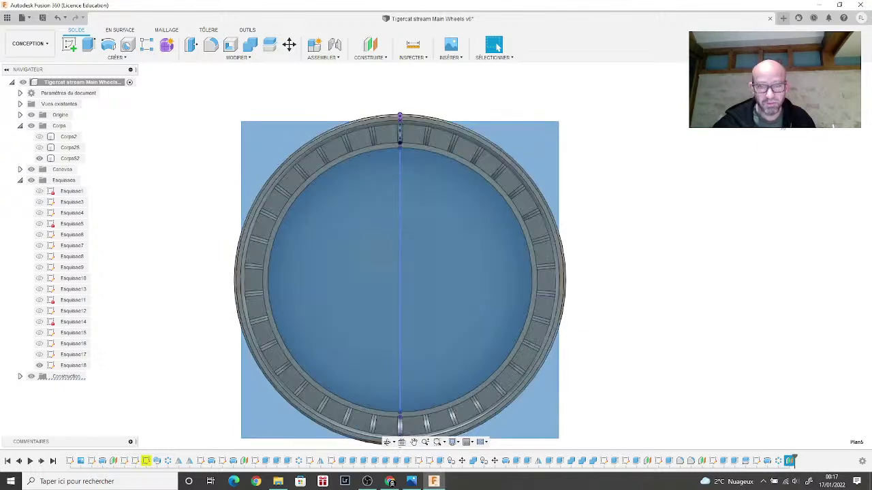
{"action": "scroll", "coordinate": [671, 133], "scroll_direction": "up", "scroll_amount": 2}
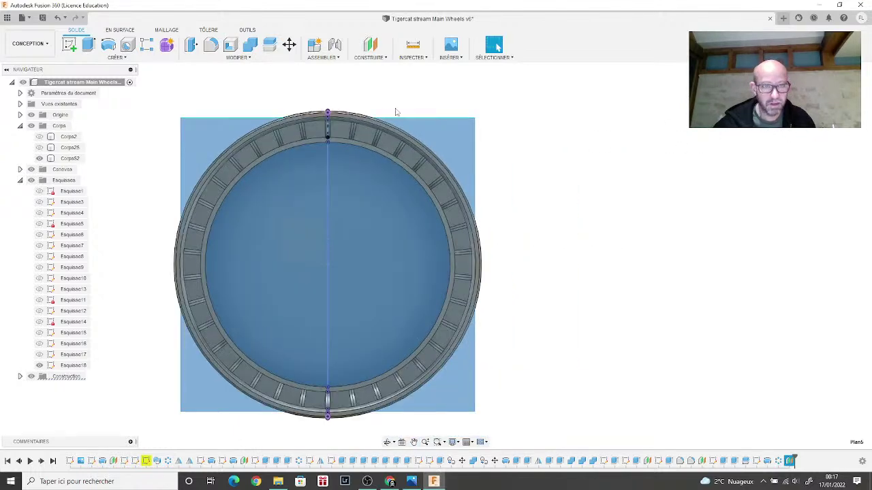
{"action": "left_click", "coordinate": [72, 47]}
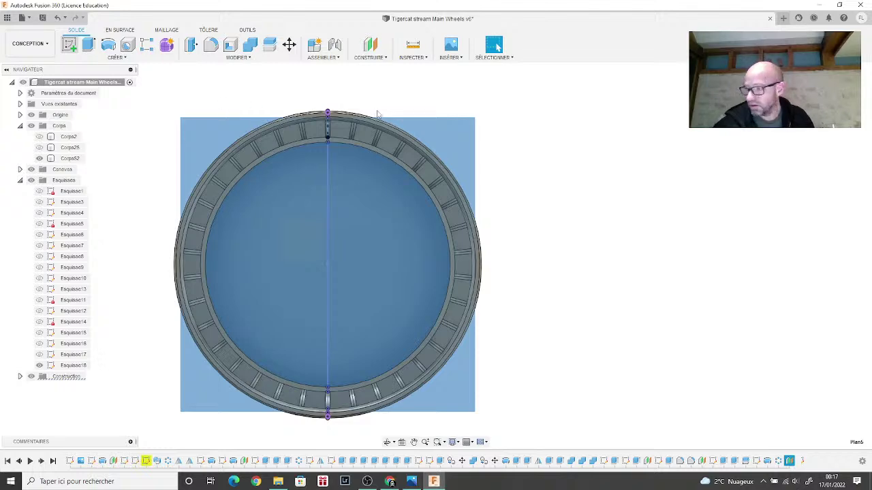
{"action": "left_click", "coordinate": [610, 170]}
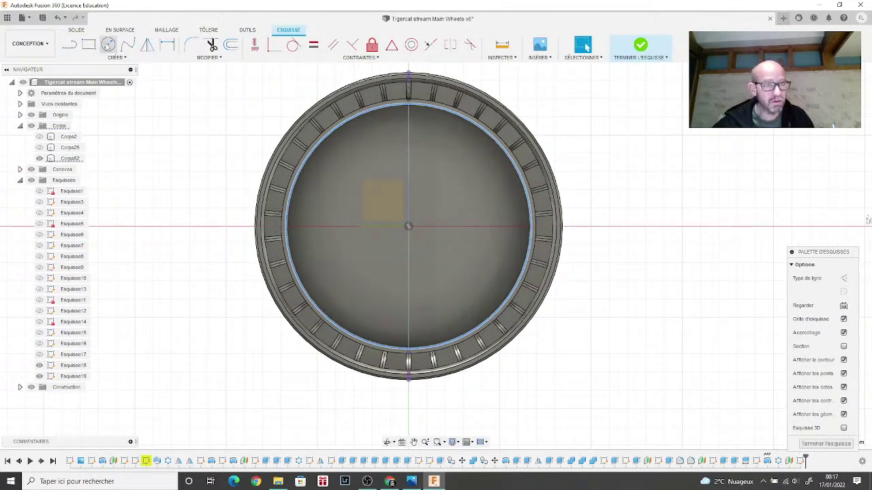
{"action": "left_click", "coordinate": [109, 44]}
{"action": "left_click", "coordinate": [408, 229]}
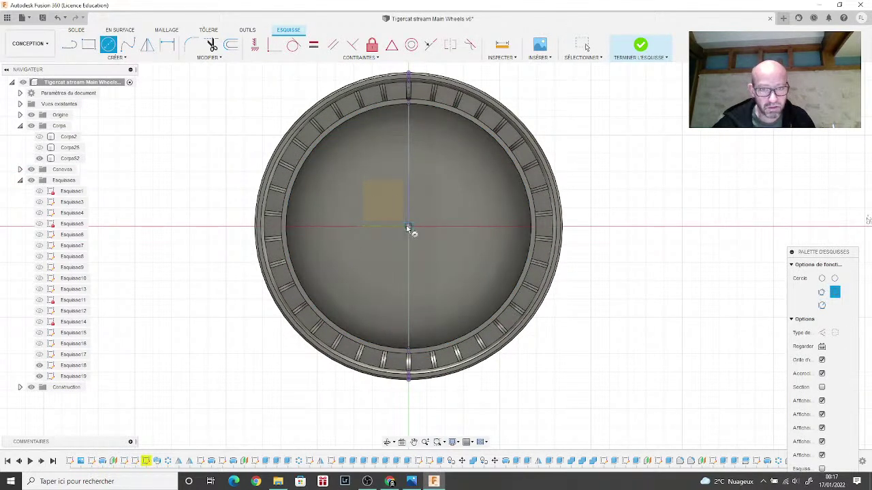
{"action": "scroll", "coordinate": [497, 192], "scroll_direction": "down", "scroll_amount": 1}
{"action": "scroll", "coordinate": [490, 189], "scroll_direction": "up", "scroll_amount": 3}
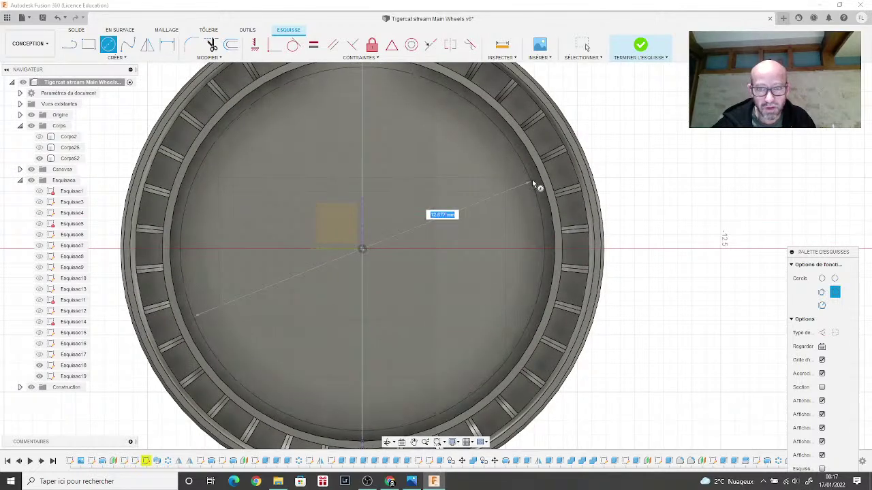
{"action": "scroll", "coordinate": [536, 178], "scroll_direction": "up", "scroll_amount": 1}
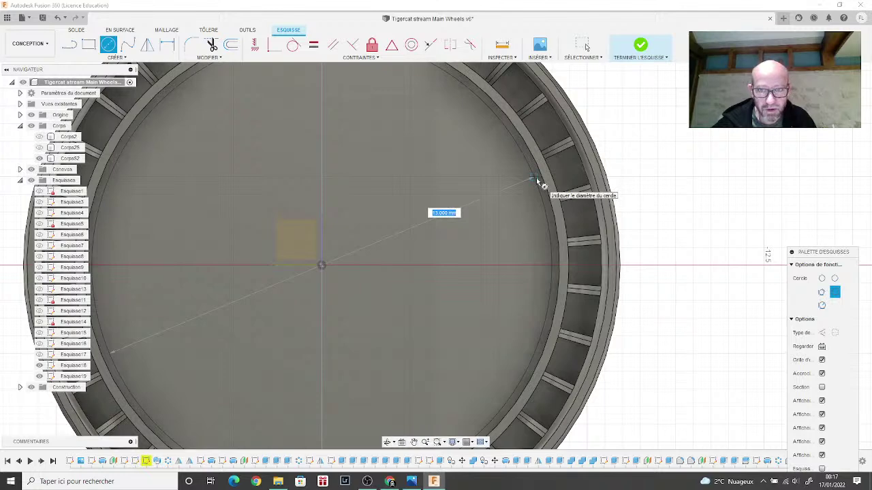
{"action": "left_click", "coordinate": [536, 178]}
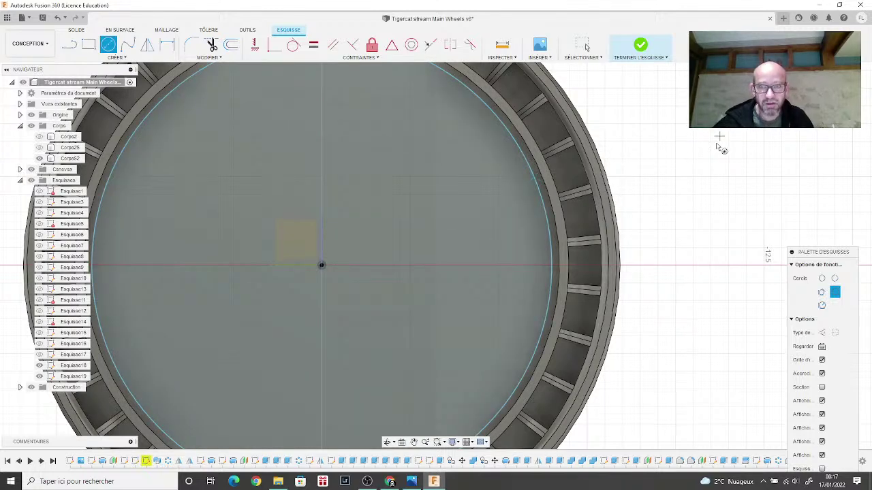
{"action": "middle_click_drag", "start_coordinate": [434, 249], "coordinate": [436, 253], "text": "shift"}
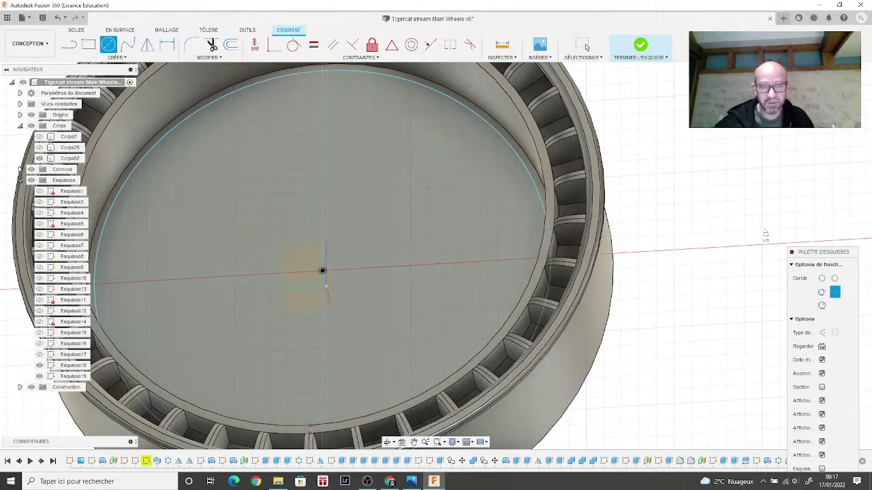
{"action": "left_click", "coordinate": [642, 46]}
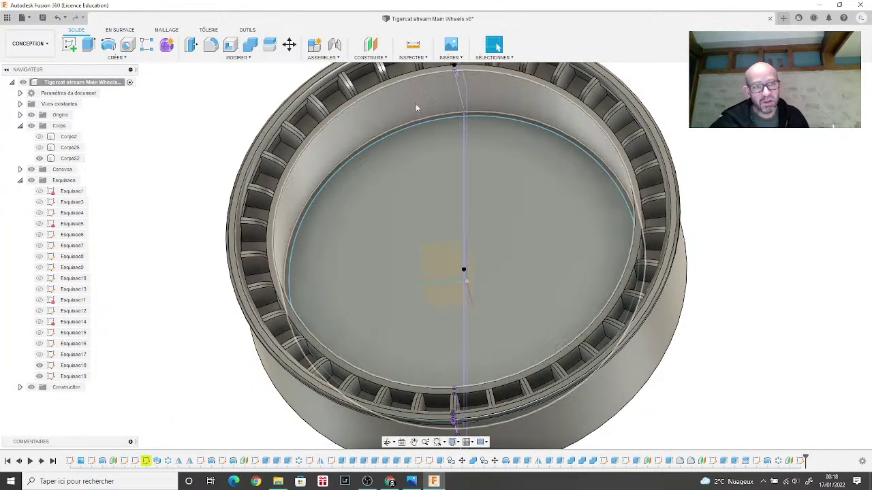
Step: Start extruding the 13 mm circle toward the rim as a joined disc, with a distance of 3.5 mm
{"action": "left_click", "coordinate": [432, 181]}
{"action": "left_click_drag", "start_coordinate": [456, 246], "coordinate": [453, 225]}
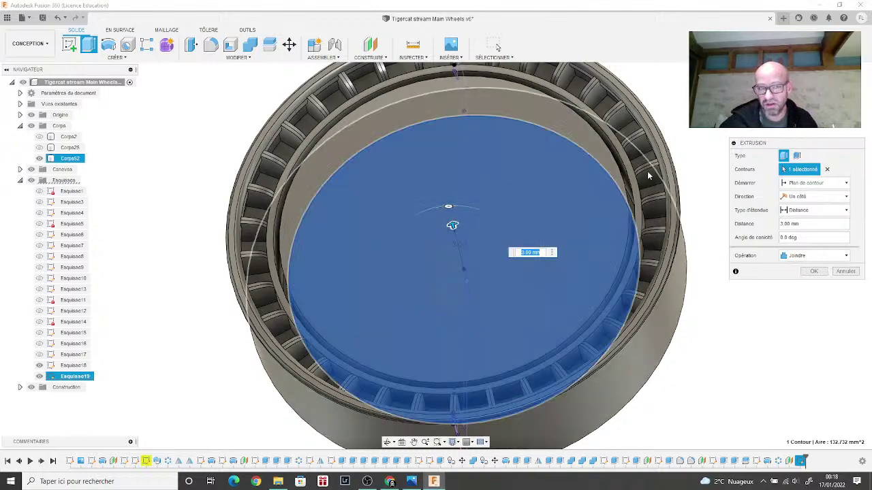
{"action": "middle_click_drag", "start_coordinate": [453, 225], "coordinate": [476, 197], "text": "shift"}
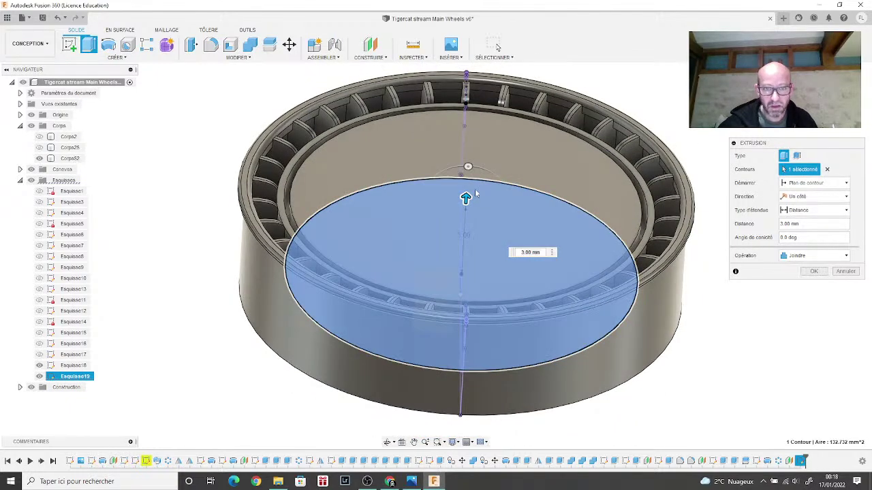
{"action": "left_click_drag", "start_coordinate": [466, 196], "coordinate": [467, 186]}
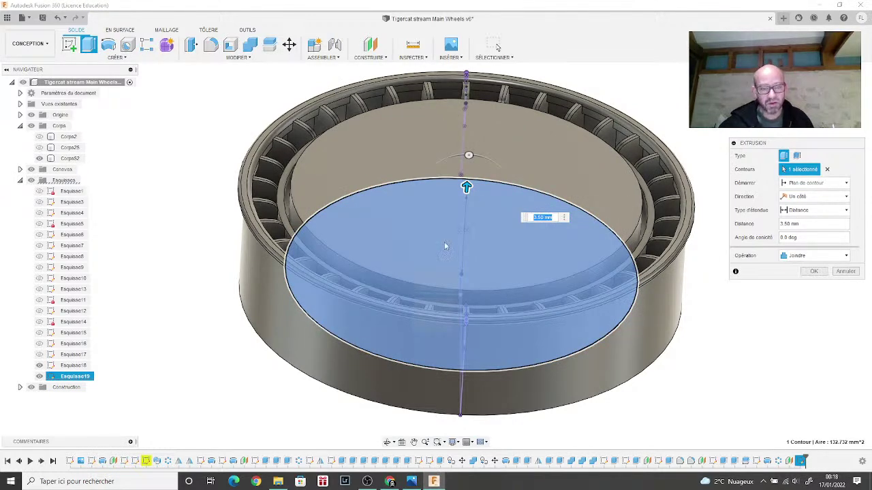
Step: Switch to Photos, examine how far the hub sits inside the ribbed rim in m_img028a.jpg, and return to Fusion 360
{"action": "left_click", "coordinate": [411, 481]}
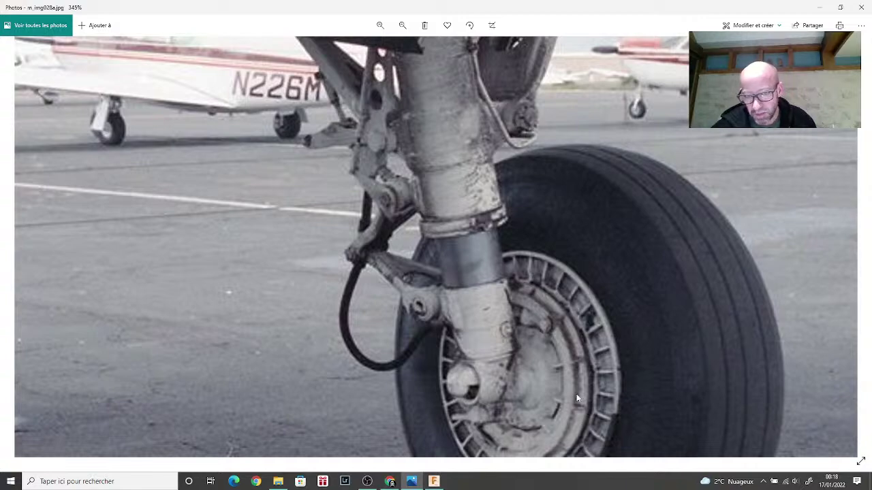
{"action": "scroll", "coordinate": [574, 356], "scroll_direction": "up", "scroll_amount": 5}
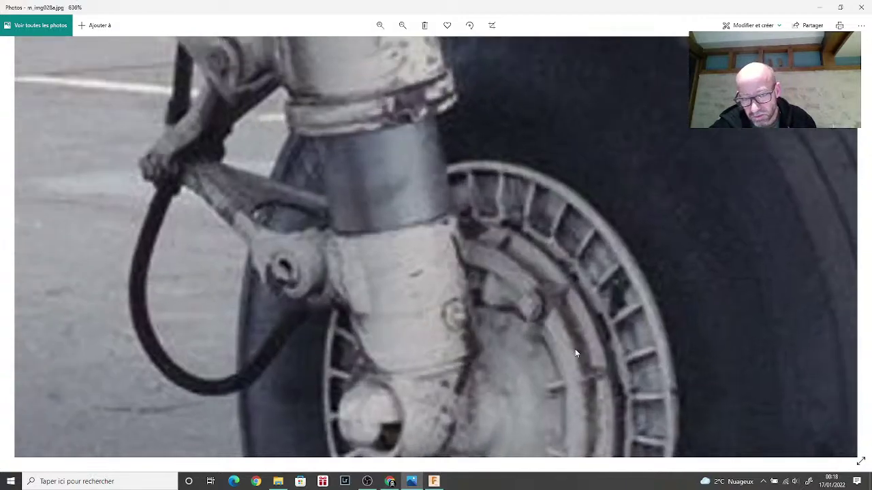
{"action": "left_click_drag", "start_coordinate": [575, 352], "coordinate": [448, 289]}
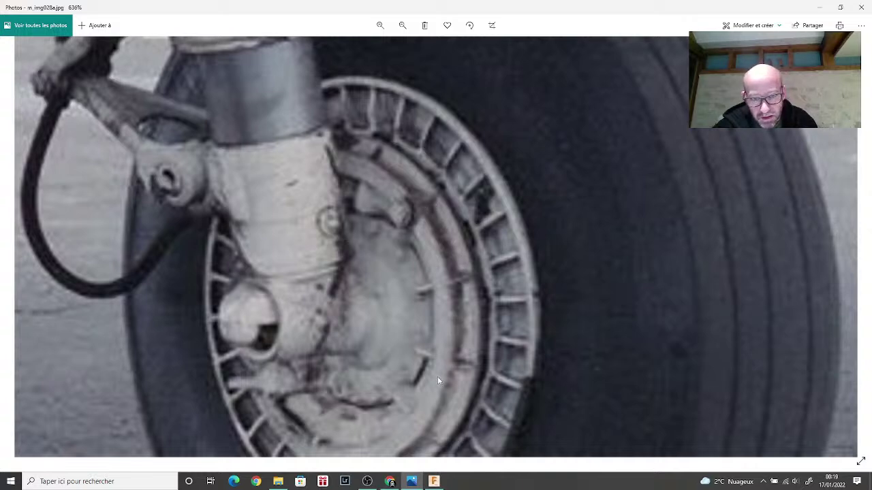
{"action": "scroll", "coordinate": [426, 426], "scroll_direction": "down", "scroll_amount": 3}
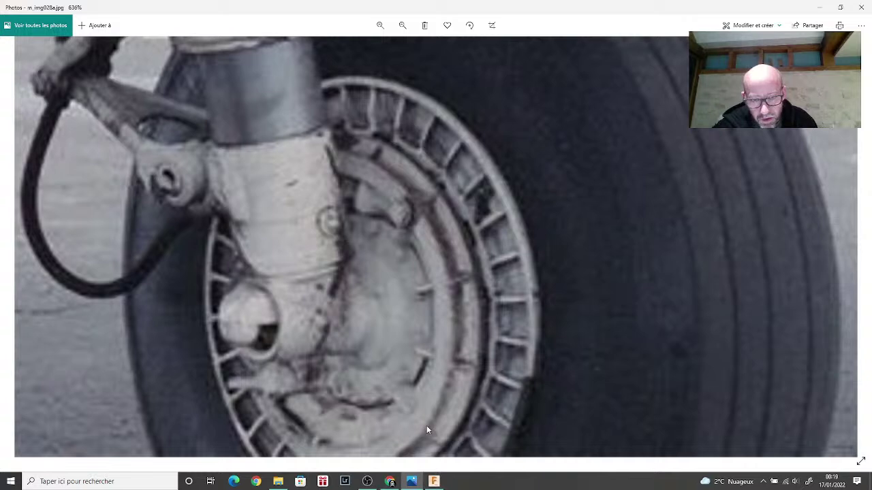
{"action": "scroll", "coordinate": [510, 348], "scroll_direction": "down", "scroll_amount": 1}
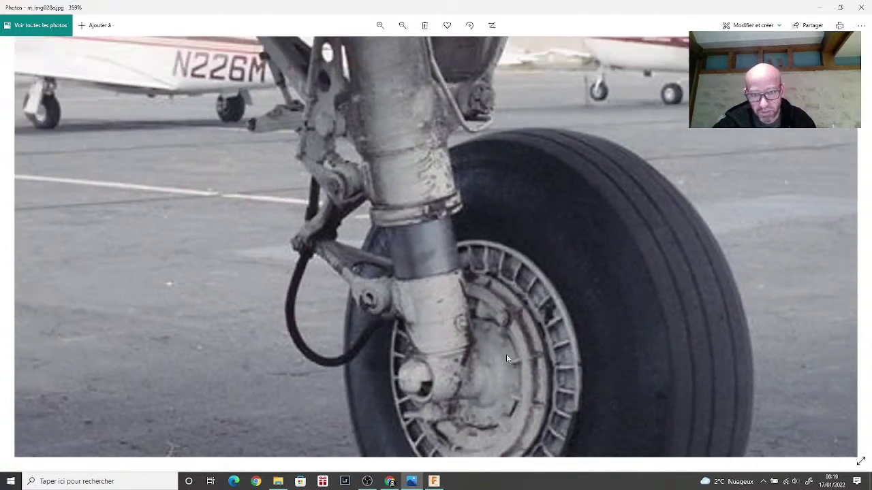
{"action": "mouse_move", "coordinate": [434, 481]}
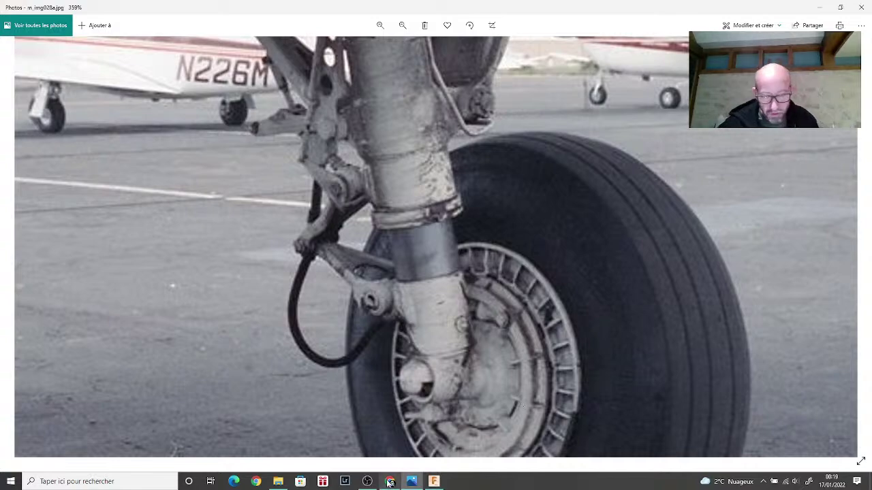
{"action": "left_click", "coordinate": [413, 484]}
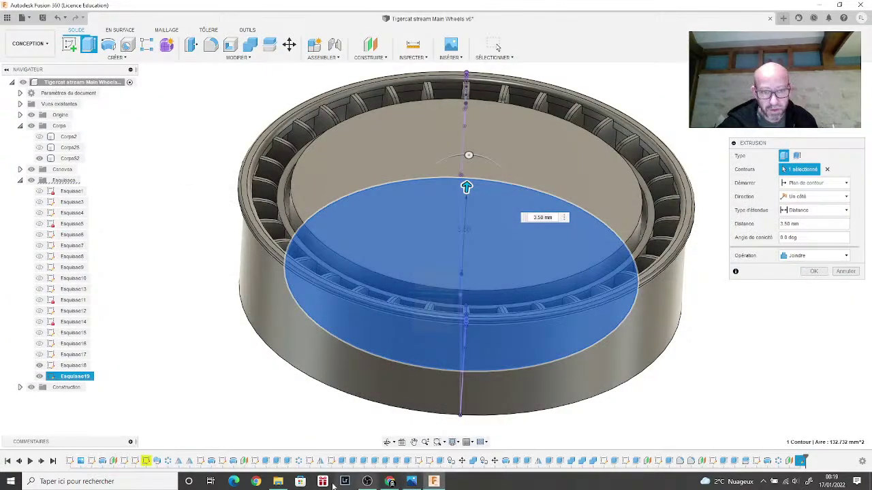
Step: Open the black-and-white wheel photo from the Tigercat Main wheels folder, compare its hub with m_img028a.jpg, and return to Fusion 360
{"action": "left_click", "coordinate": [278, 482]}
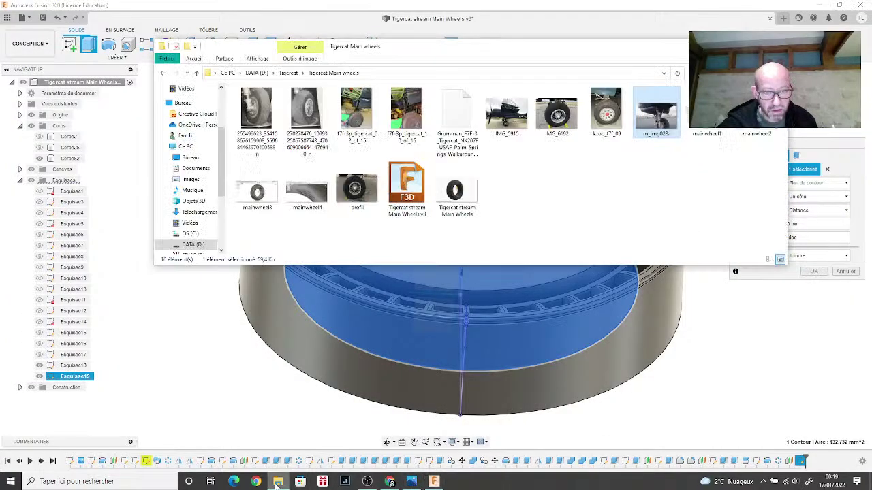
{"action": "double_click", "coordinate": [264, 117]}
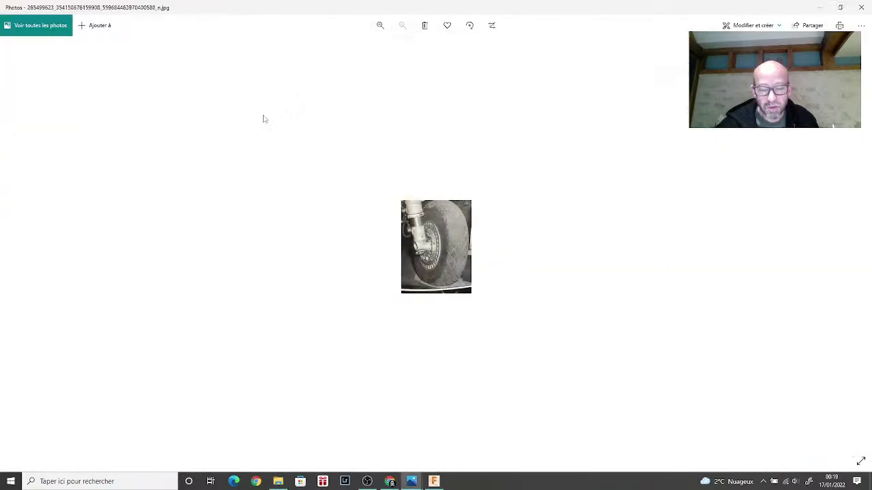
{"action": "scroll", "coordinate": [427, 257], "scroll_direction": "up", "scroll_amount": 5, "text": "ctrl"}
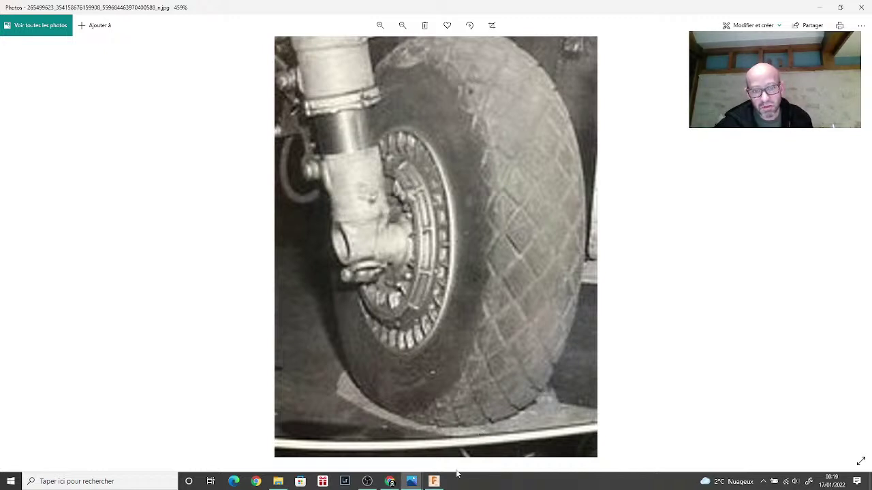
{"action": "mouse_move", "coordinate": [419, 482]}
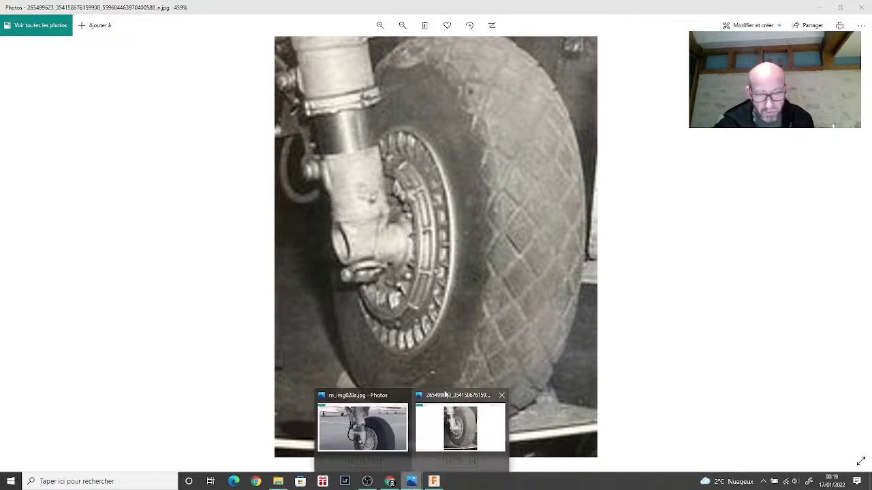
{"action": "left_click", "coordinate": [364, 426]}
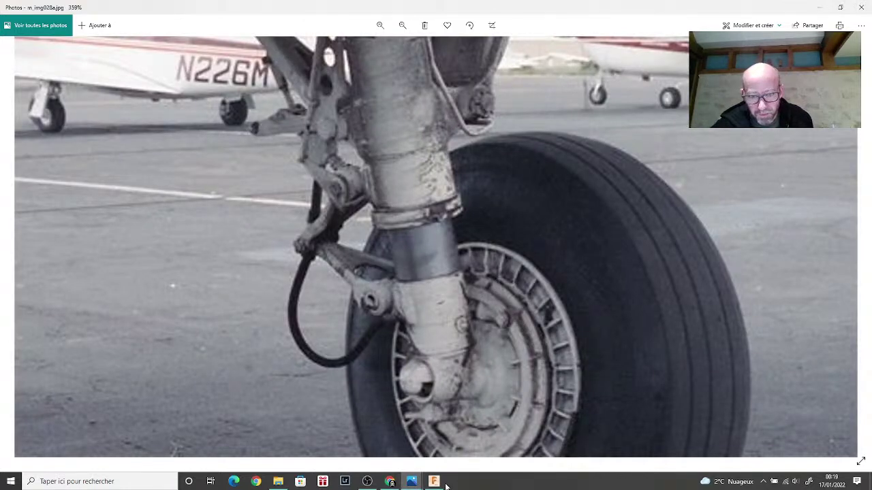
{"action": "mouse_move", "coordinate": [438, 483]}
{"action": "left_click", "coordinate": [436, 443]}
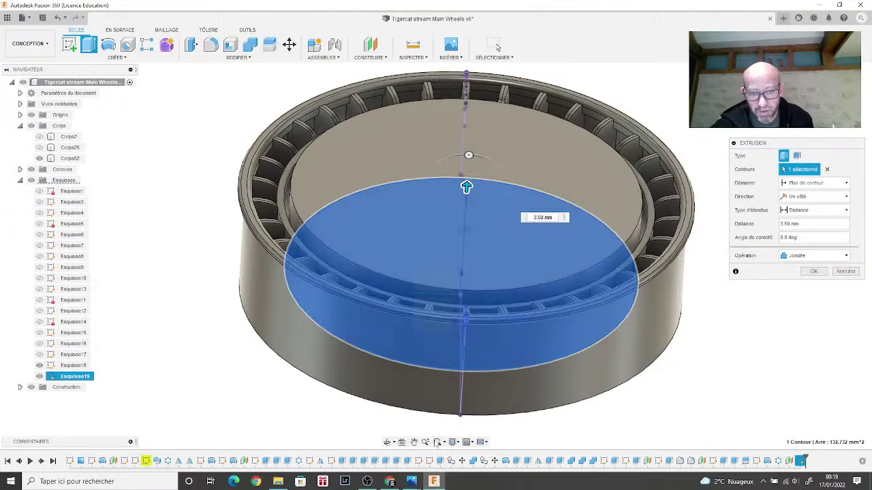
{"action": "mouse_move", "coordinate": [411, 483]}
{"action": "left_click", "coordinate": [359, 426]}
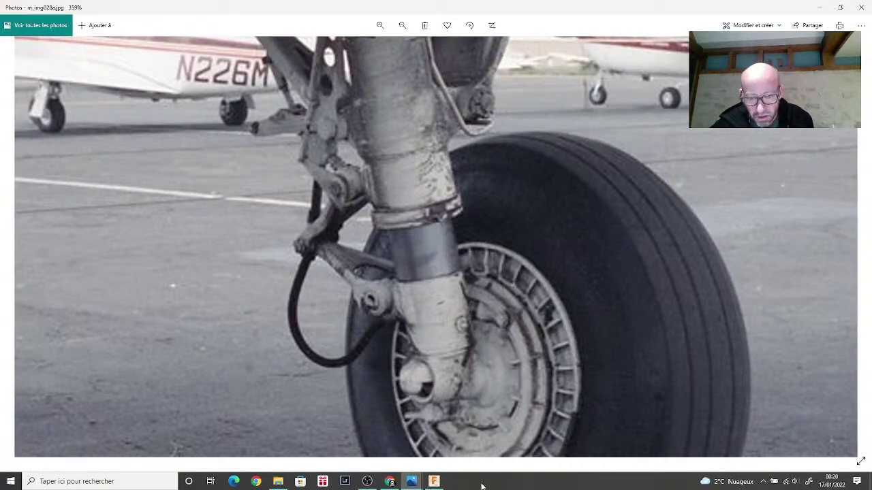
{"action": "mouse_move", "coordinate": [412, 482]}
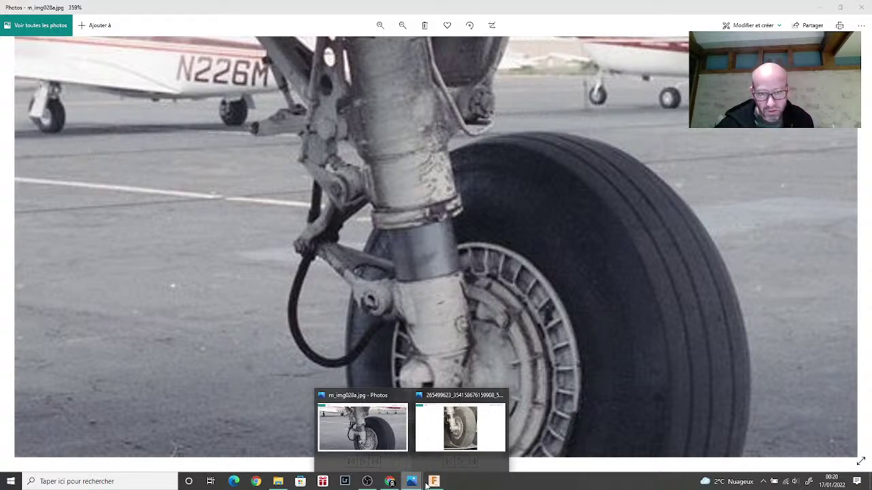
{"action": "left_click", "coordinate": [434, 481]}
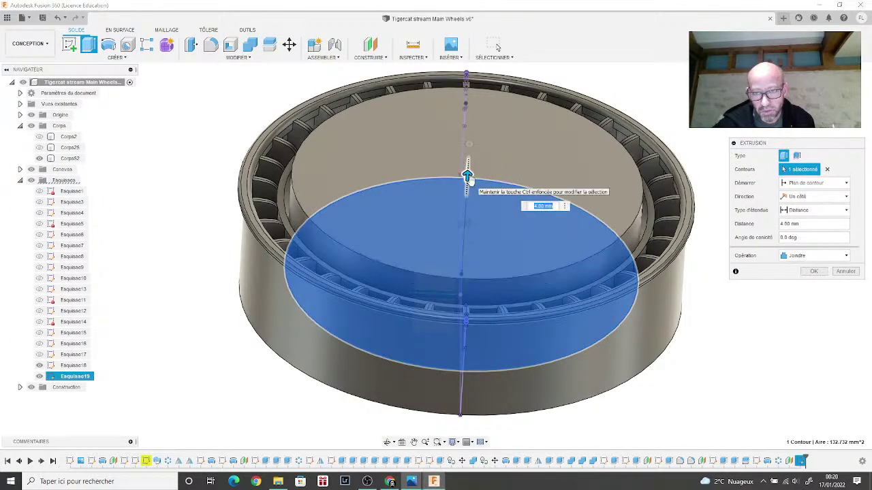
Step: Set the joined disc's extrusion distance to 4 mm, complete it, and check the wheel against m_img028a.jpg in Photos
{"action": "left_click_drag", "start_coordinate": [466, 186], "coordinate": [467, 176]}
{"action": "left_click", "coordinate": [815, 272]}
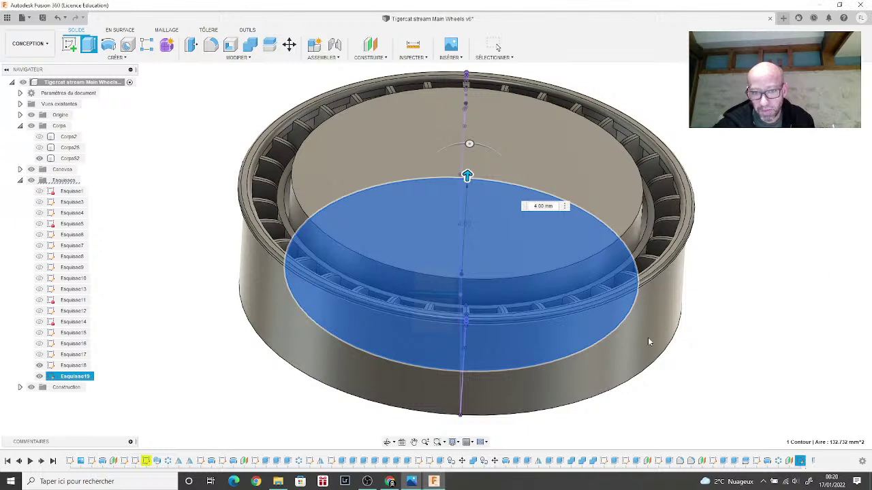
{"action": "mouse_move", "coordinate": [425, 486]}
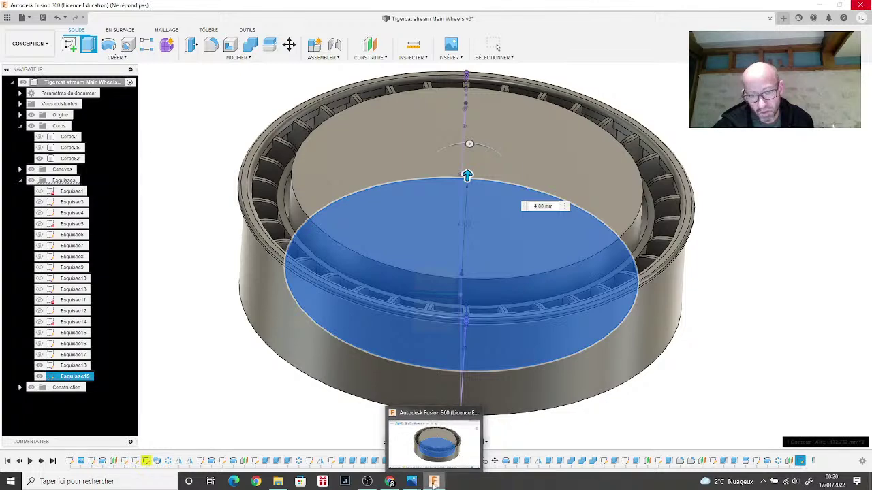
{"action": "left_click", "coordinate": [377, 439]}
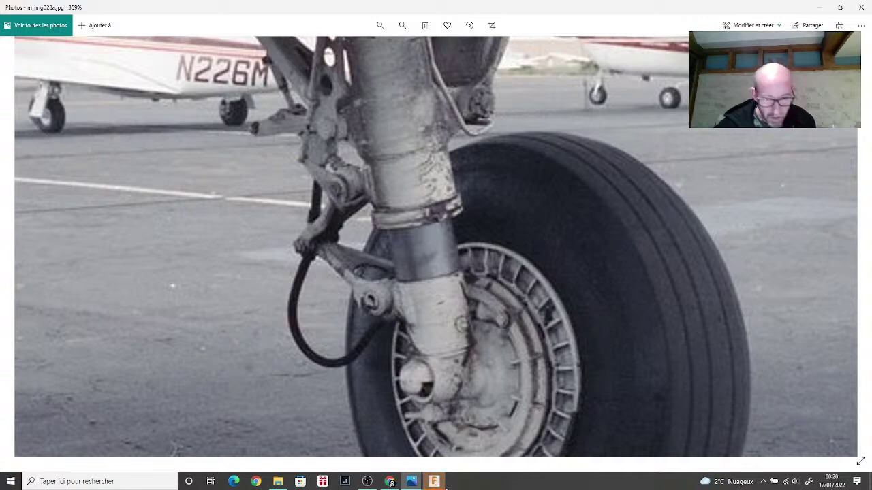
{"action": "left_click", "coordinate": [434, 482]}
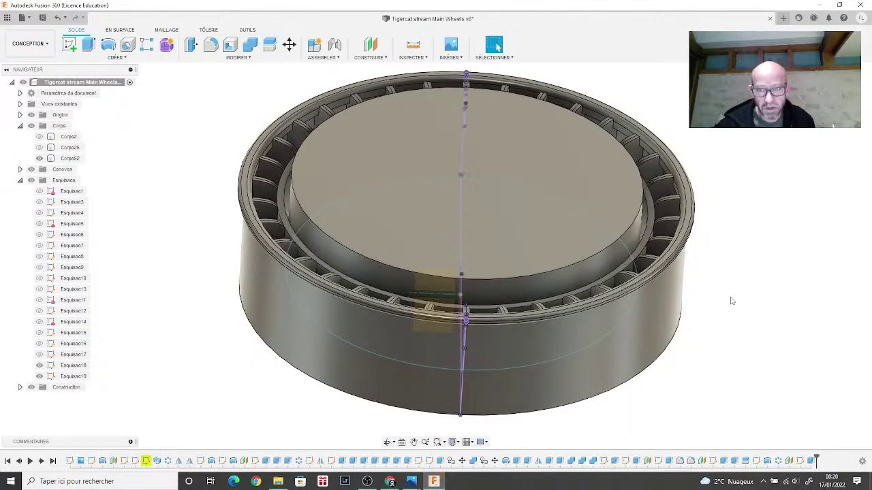
{"action": "left_click", "coordinate": [489, 191]}
{"action": "key", "text": "Escape"}
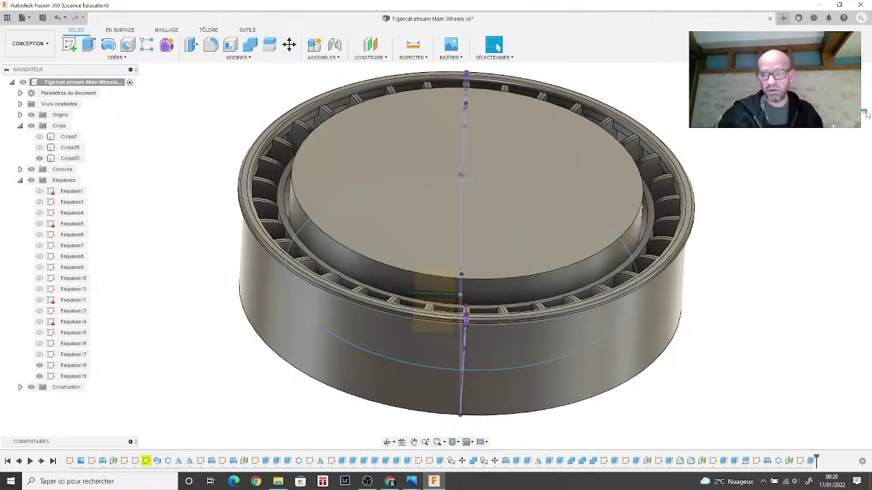
Step: Split the wheel body in half using the vertical origin plane that passes through the wheel axis
{"action": "mouse_move", "coordinate": [435, 256]}
{"action": "middle_mouse_down", "text": "shift"}
{"action": "mouse_move", "coordinate": [436, 300]}
{"action": "mouse_move", "coordinate": [354, 245]}
{"action": "middle_mouse_up", "text": "shift"}
{"action": "left_click", "coordinate": [270, 44]}
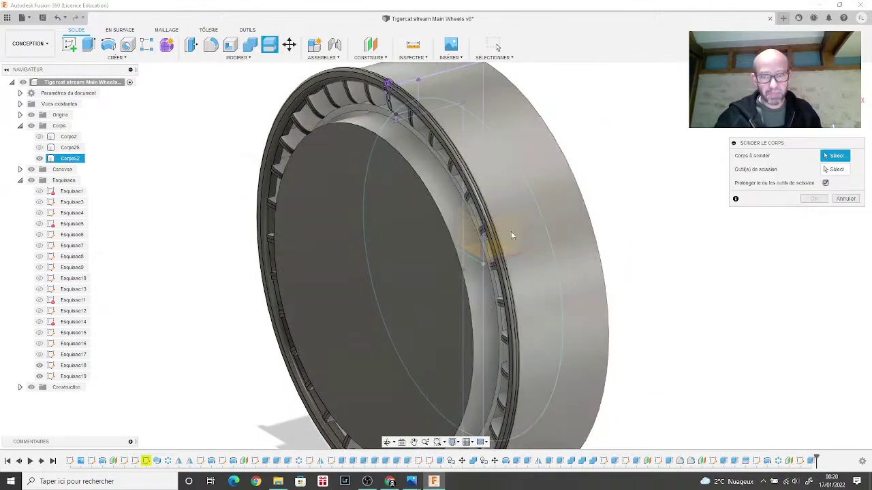
{"action": "left_click", "coordinate": [541, 211]}
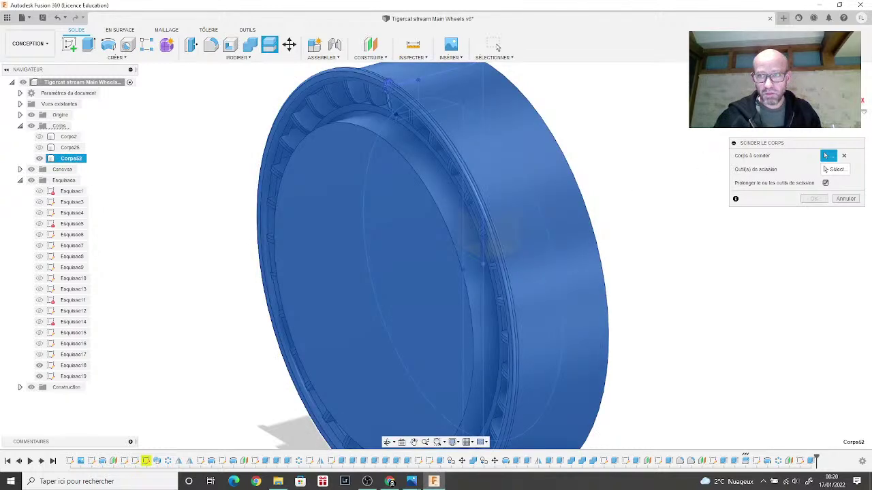
{"action": "middle_click_drag", "start_coordinate": [477, 247], "coordinate": [395, 248], "text": "shift"}
{"action": "left_click", "coordinate": [835, 169]}
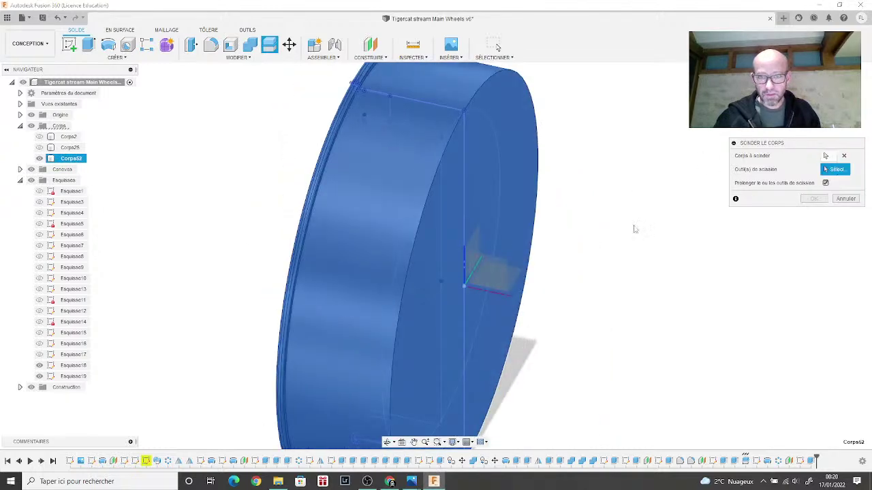
{"action": "left_click", "coordinate": [501, 272]}
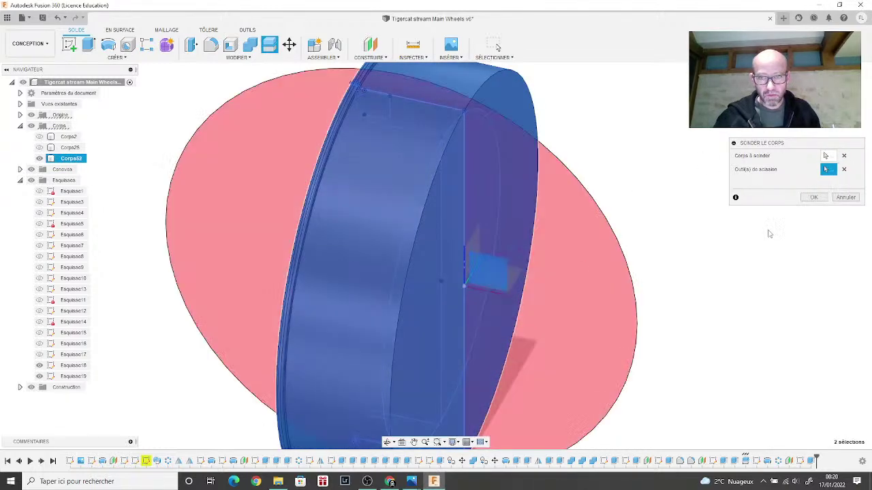
{"action": "left_click", "coordinate": [814, 199]}
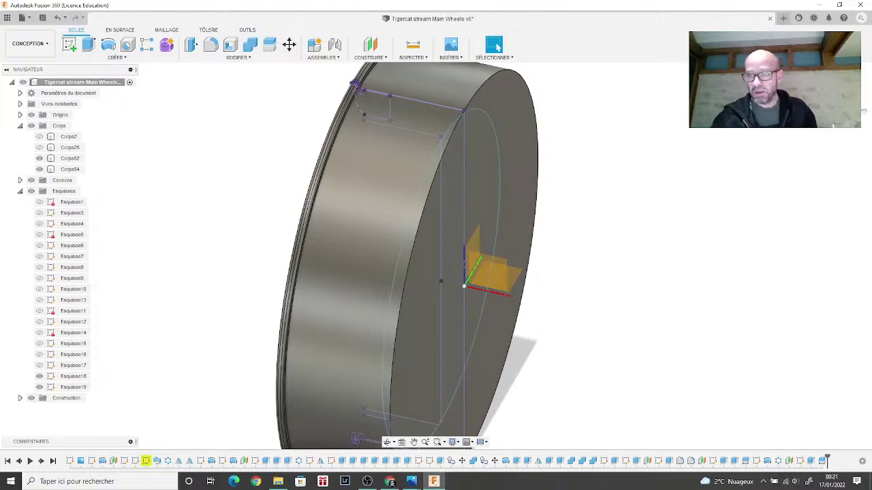
Step: Inspect both halves of the split wheel and hide Corps52, leaving only Corps54 with its cut section exposed
{"action": "left_click", "coordinate": [783, 85]}
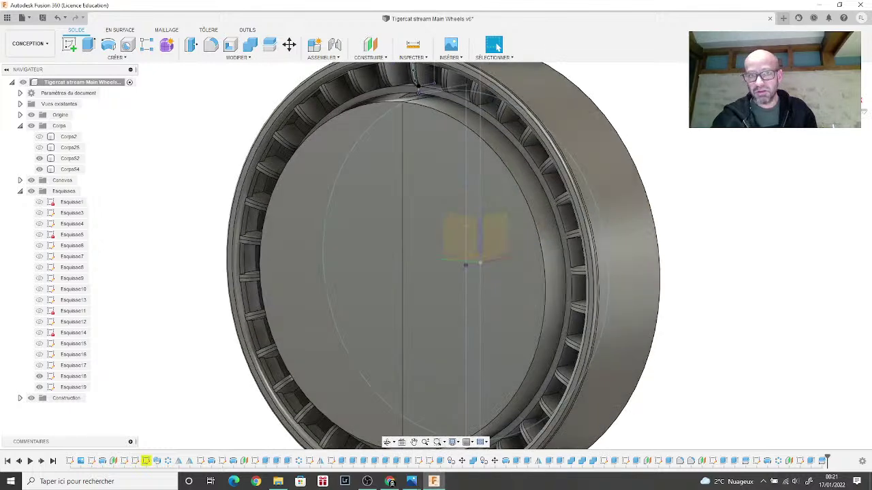
{"action": "scroll", "coordinate": [727, 267], "scroll_direction": "up", "scroll_amount": 5}
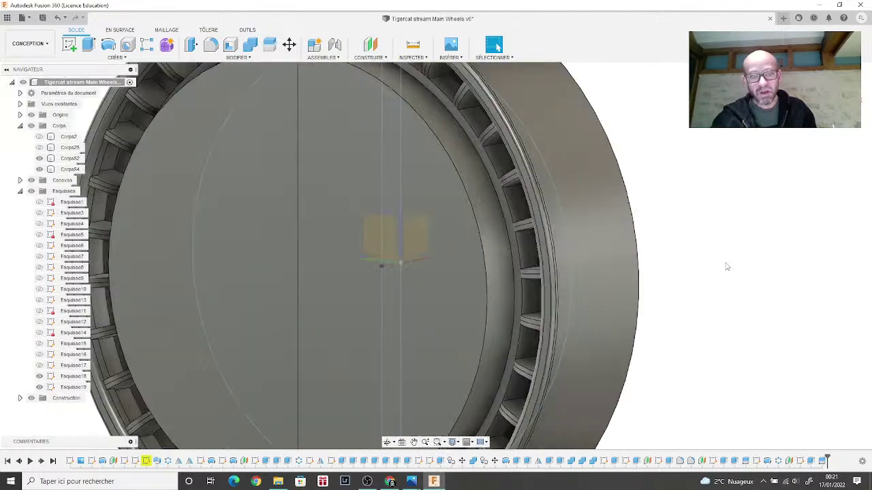
{"action": "scroll", "coordinate": [727, 267], "scroll_direction": "down", "scroll_amount": 5}
{"action": "scroll", "coordinate": [667, 260], "scroll_direction": "up", "scroll_amount": 1}
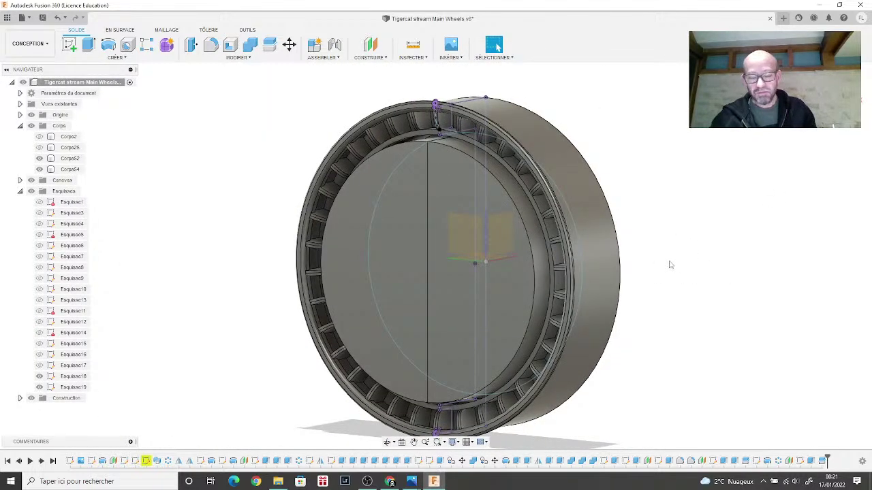
{"action": "left_click", "coordinate": [527, 229]}
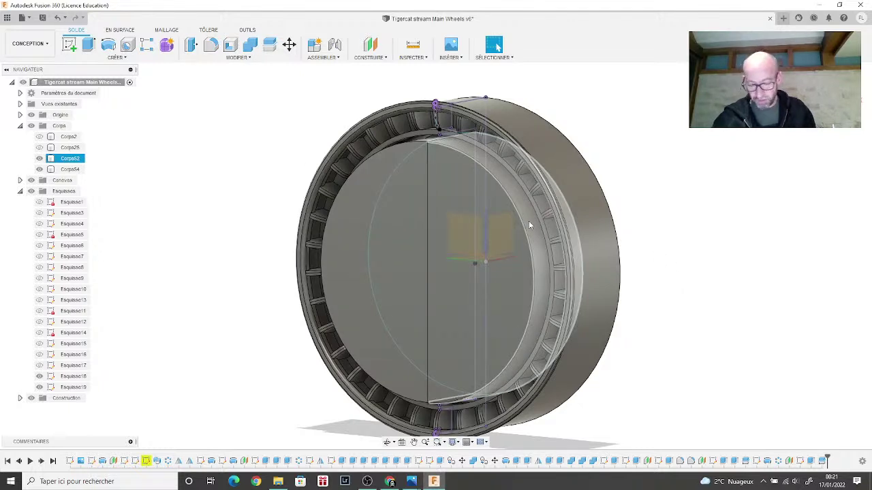
{"action": "key", "text": "Escape"}
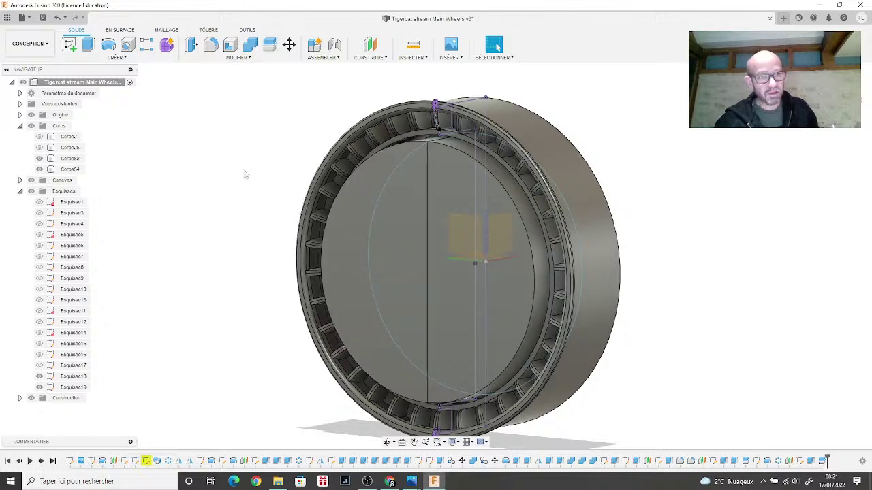
{"action": "left_click", "coordinate": [51, 170]}
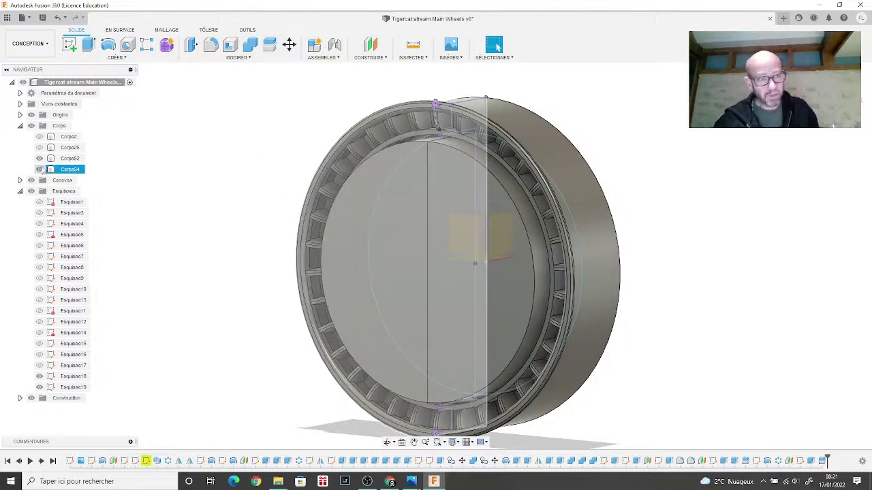
{"action": "left_click", "coordinate": [41, 169]}
{"action": "middle_click_drag", "start_coordinate": [436, 256], "coordinate": [378, 257], "text": "shift"}
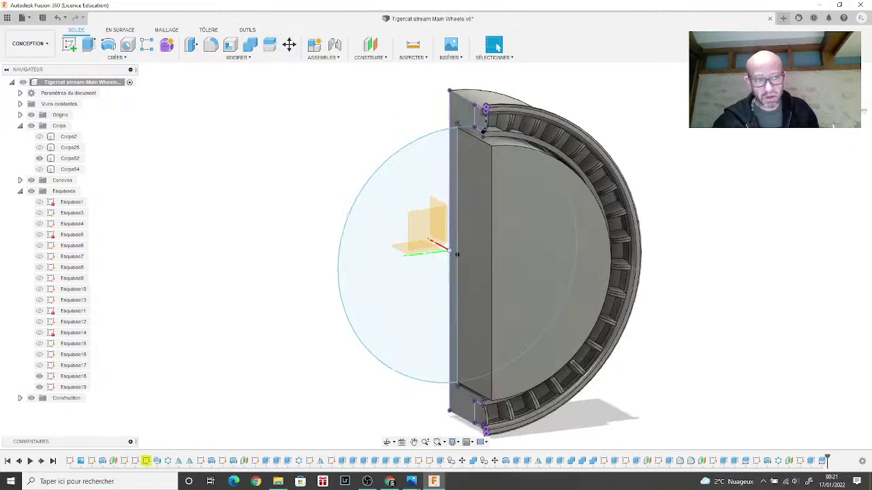
{"action": "left_click", "coordinate": [39, 169]}
{"action": "left_click", "coordinate": [39, 158]}
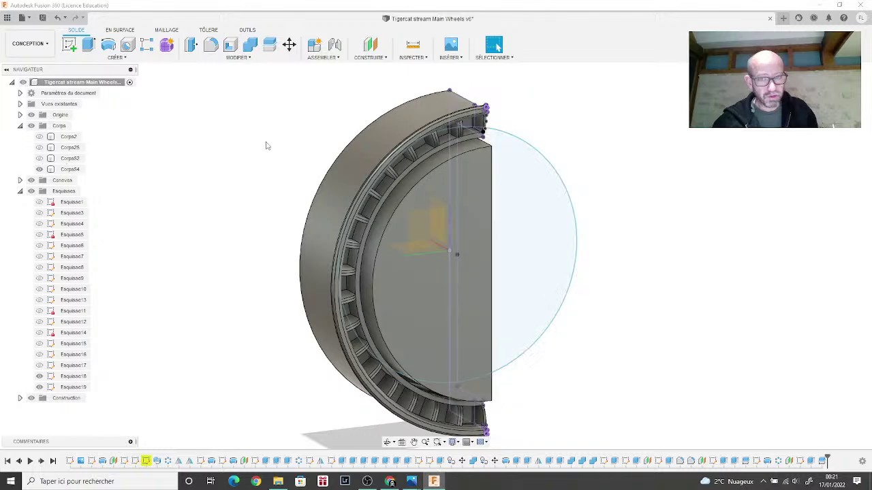
{"action": "middle_click_drag", "start_coordinate": [267, 143], "coordinate": [491, 176], "text": "shift"}
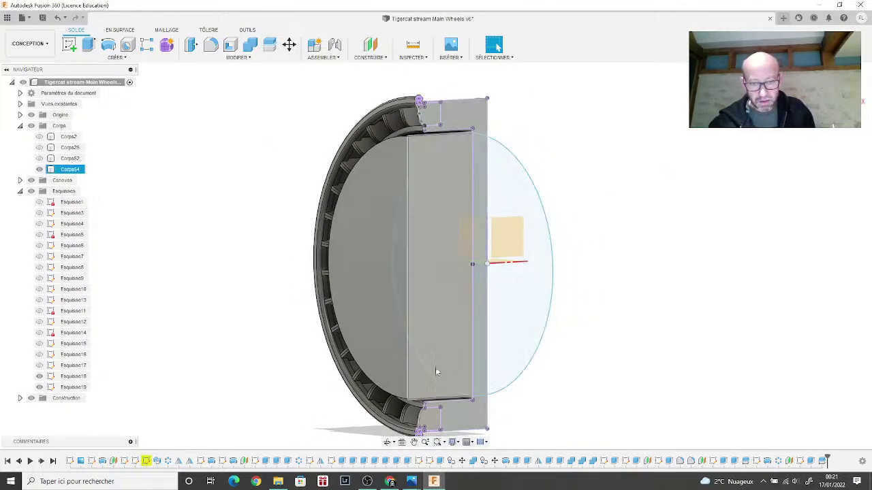
Step: Switch to Photos, examine the hub's outer edge in m_img028a.jpg, and return to Fusion 360
{"action": "mouse_move", "coordinate": [412, 481]}
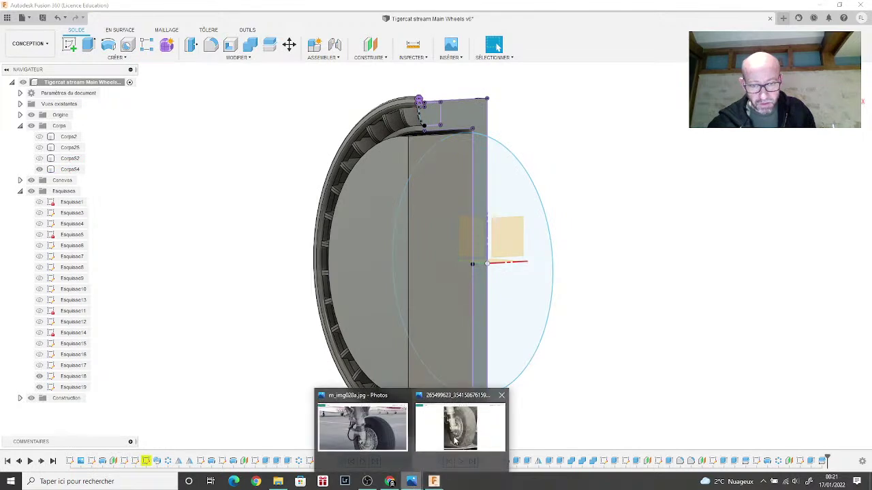
{"action": "left_click", "coordinate": [407, 419]}
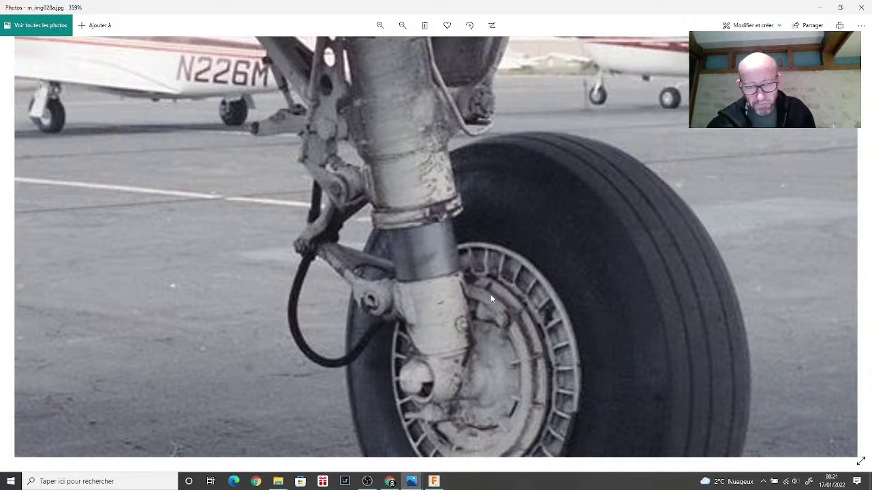
{"action": "left_click", "coordinate": [433, 482]}
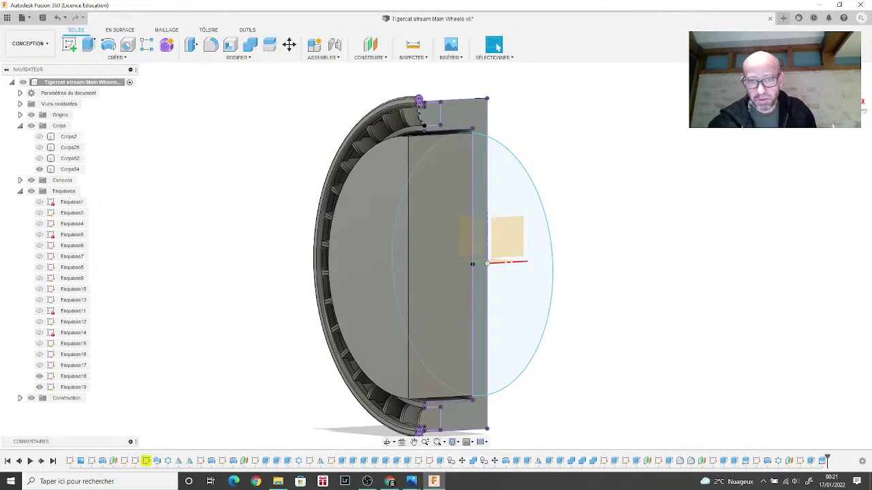
Step: Create a sketch on the cut face of Corps54 and project the section's outline into it
{"action": "left_click", "coordinate": [827, 68]}
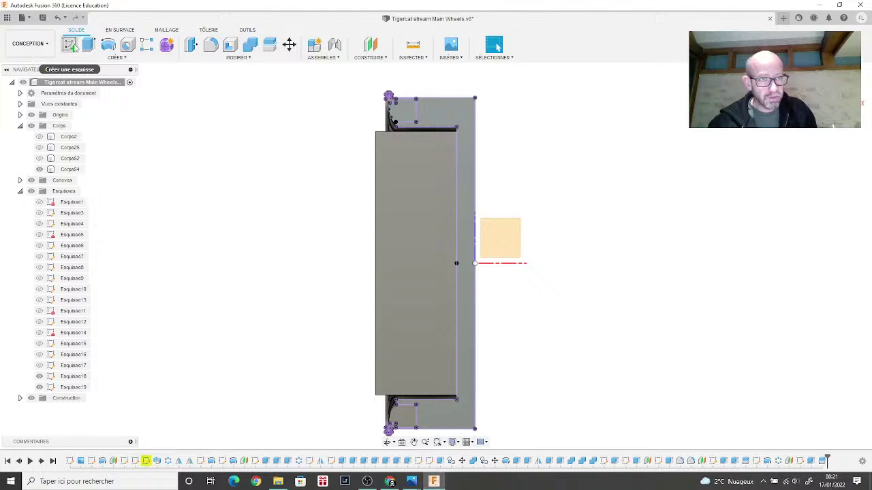
{"action": "left_click", "coordinate": [70, 45]}
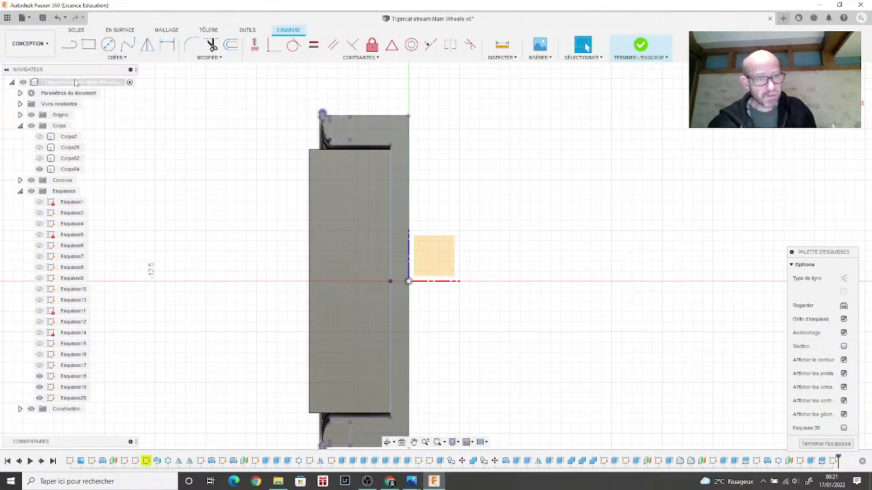
{"action": "left_click", "coordinate": [76, 58]}
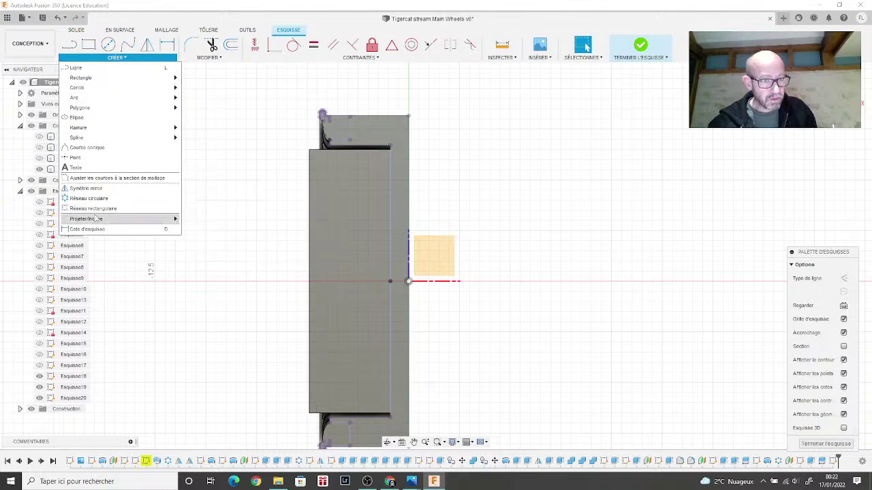
{"action": "mouse_move", "coordinate": [100, 220]}
{"action": "left_click", "coordinate": [196, 219]}
{"action": "left_click", "coordinate": [320, 218]}
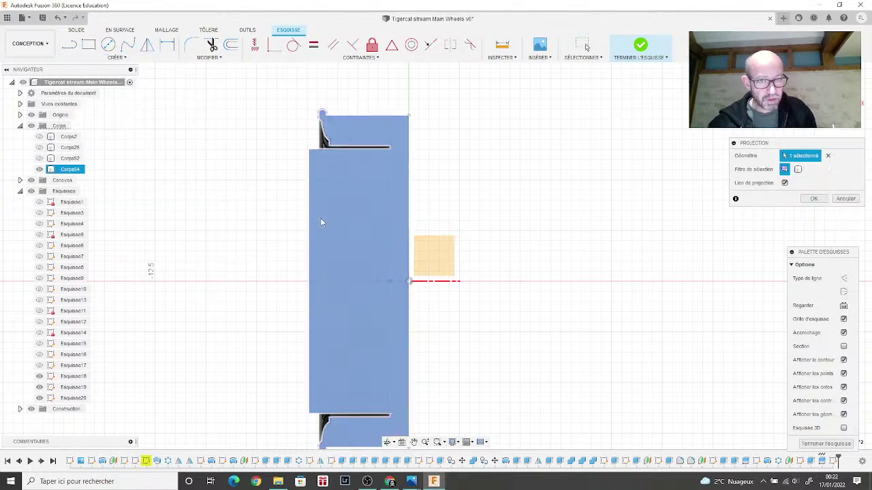
{"action": "left_click", "coordinate": [804, 199]}
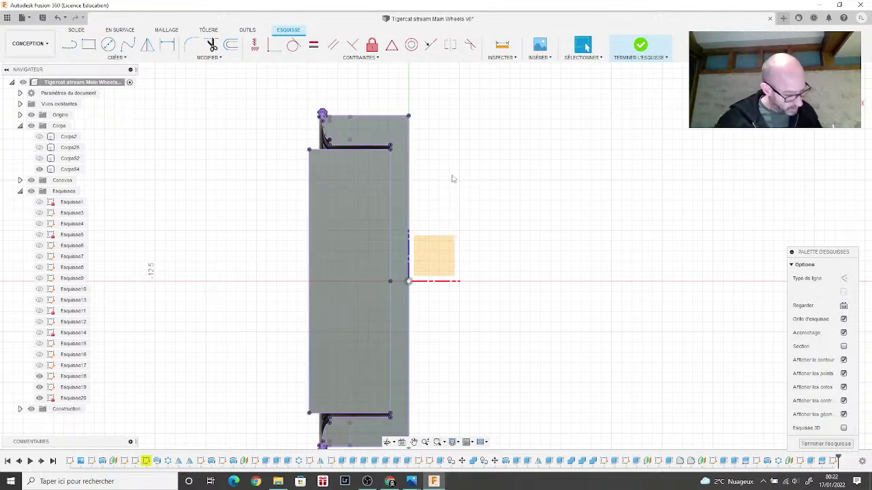
Step: Compare the hub's edge profile in m_img028a.jpg and the black-and-white wheel photo in Photos, then return to the sketch in Fusion 360
{"action": "scroll", "coordinate": [451, 179], "scroll_direction": "up", "scroll_amount": 2}
{"action": "middle_click_drag", "start_coordinate": [452, 179], "coordinate": [611, 216]}
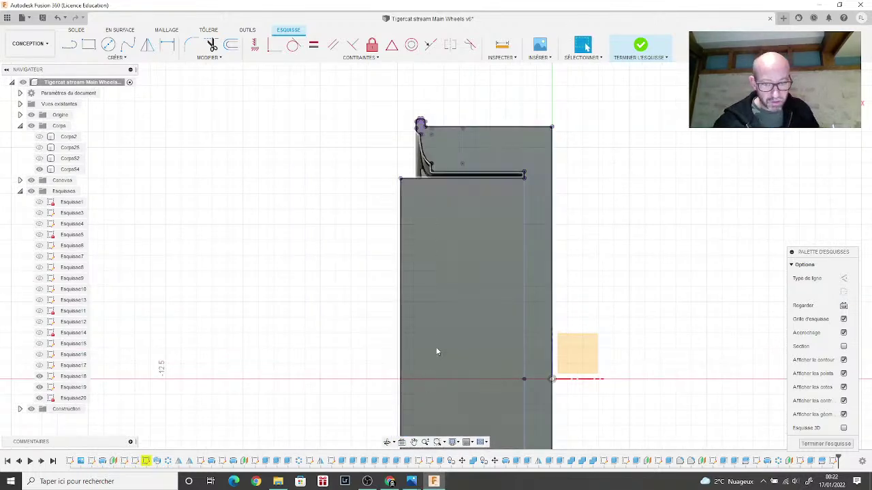
{"action": "mouse_move", "coordinate": [411, 482]}
{"action": "left_click", "coordinate": [373, 440]}
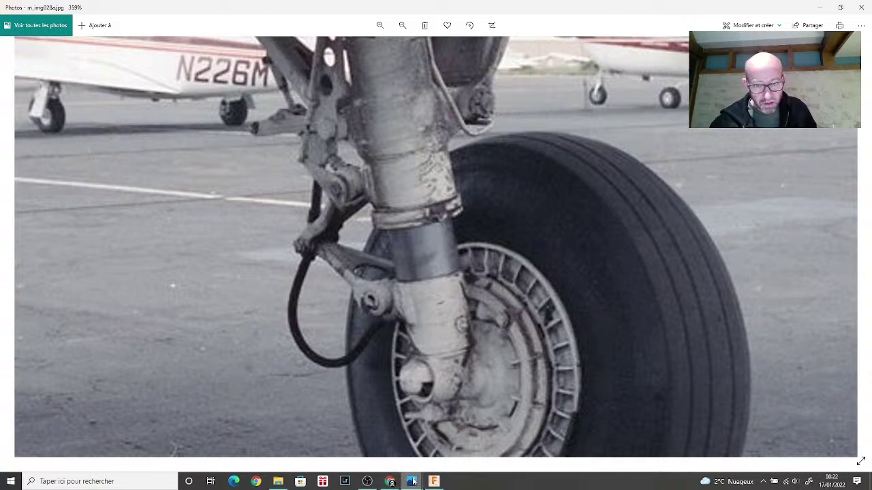
{"action": "mouse_move", "coordinate": [411, 481]}
{"action": "left_click", "coordinate": [449, 434]}
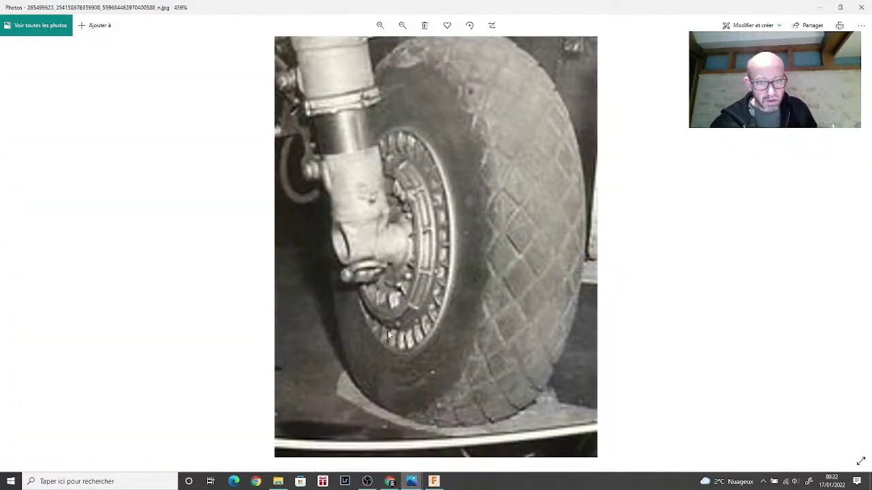
{"action": "key", "text": "alt+Tab"}
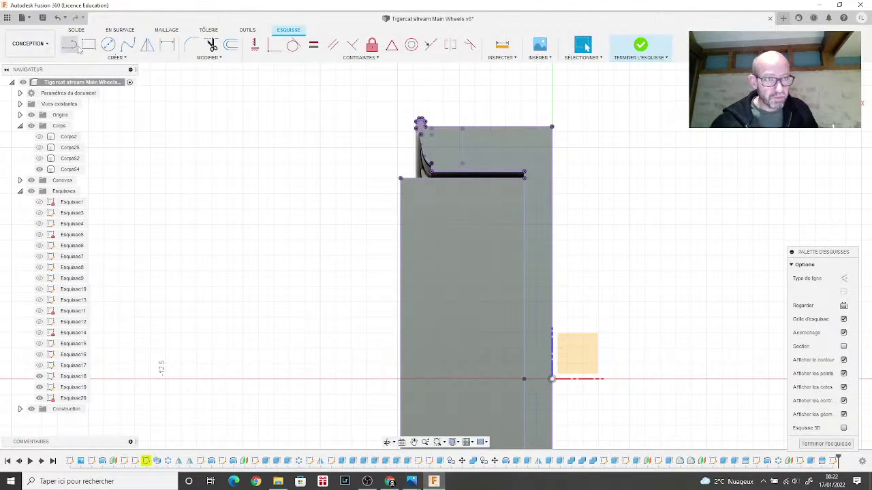
Step: Sketch a diagonal line about 1.3 mm long across the hub section's upper outer corner and move both endpoints slightly away from the corner
{"action": "left_click", "coordinate": [69, 45]}
{"action": "left_click", "coordinate": [400, 206]}
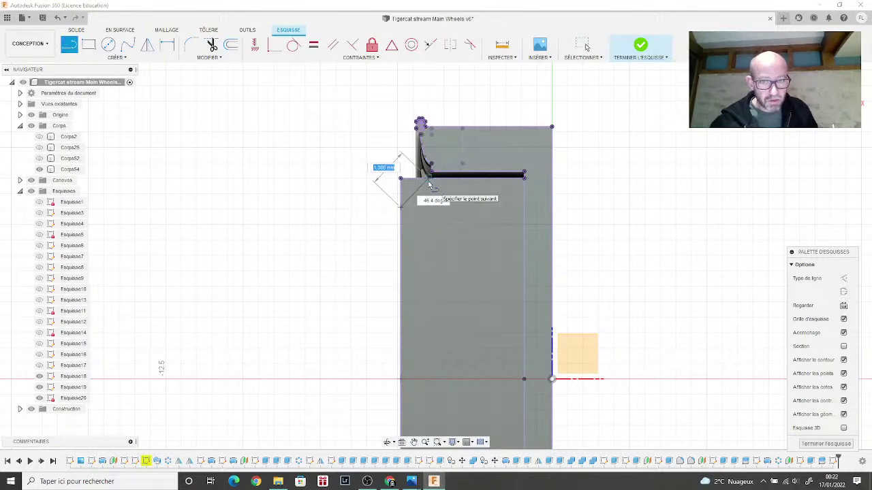
{"action": "left_click", "coordinate": [428, 179]}
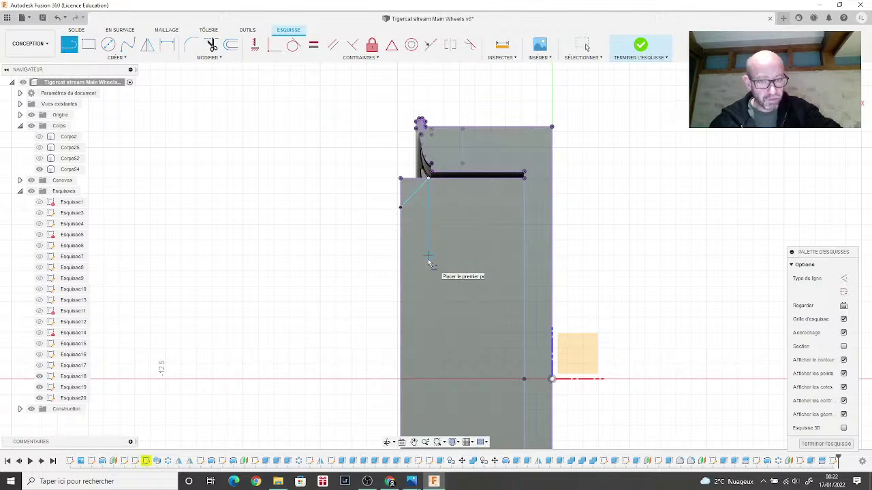
{"action": "key", "text": "Escape"}
{"action": "left_click_drag", "start_coordinate": [400, 206], "coordinate": [401, 210]}
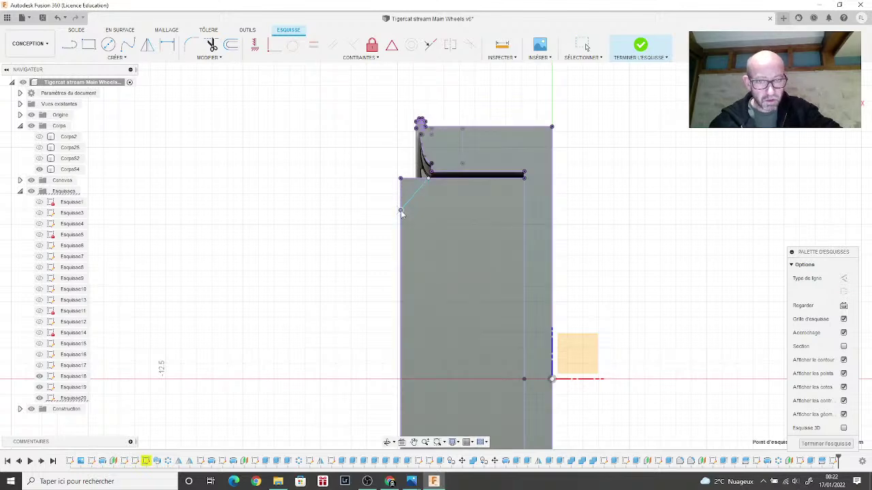
{"action": "left_click", "coordinate": [428, 180]}
{"action": "left_click_drag", "start_coordinate": [428, 180], "coordinate": [432, 178]}
Step: Study the hub's bevelled rim and raised details in both wheel photos in Photos, checking them against the Fusion 360 sketch
{"action": "mouse_move", "coordinate": [411, 482]}
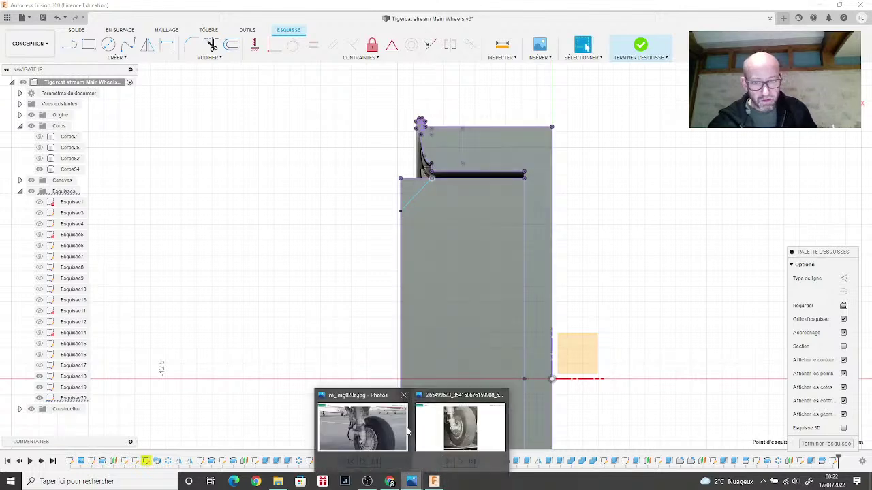
{"action": "left_click", "coordinate": [386, 427]}
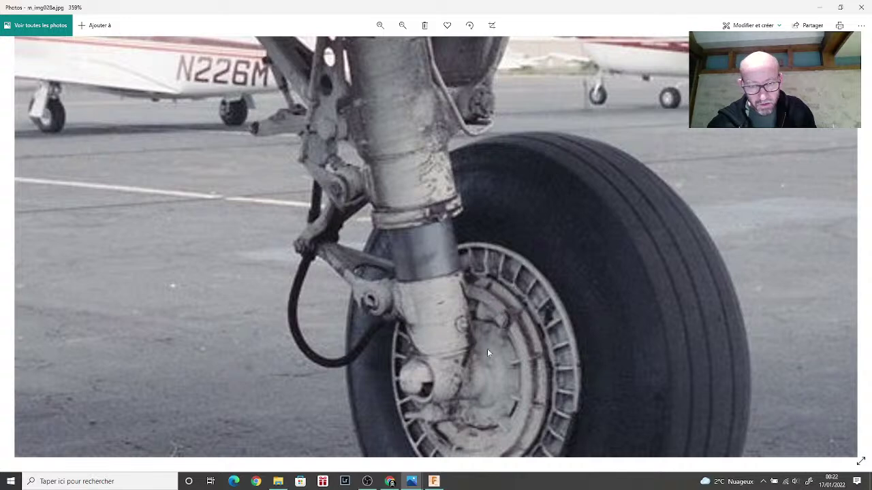
{"action": "mouse_move", "coordinate": [411, 482]}
{"action": "left_click", "coordinate": [457, 429]}
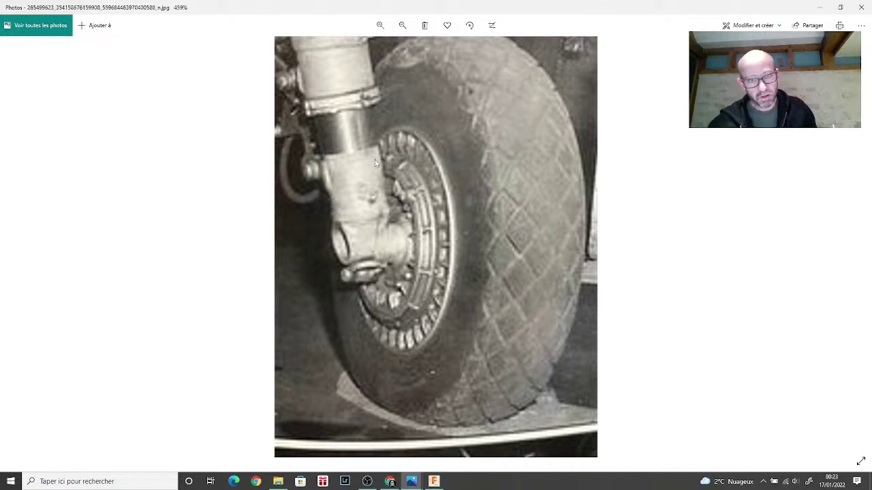
{"action": "left_click", "coordinate": [434, 482]}
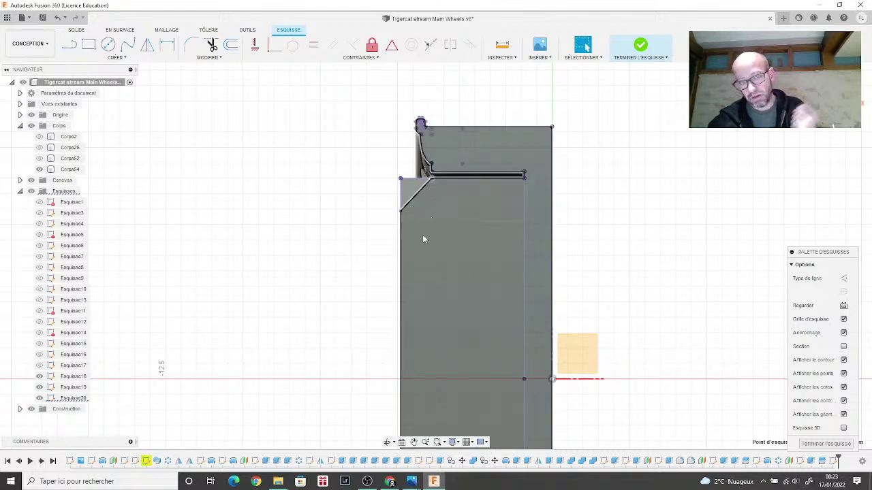
{"action": "left_click", "coordinate": [423, 238]}
{"action": "mouse_move", "coordinate": [412, 482]}
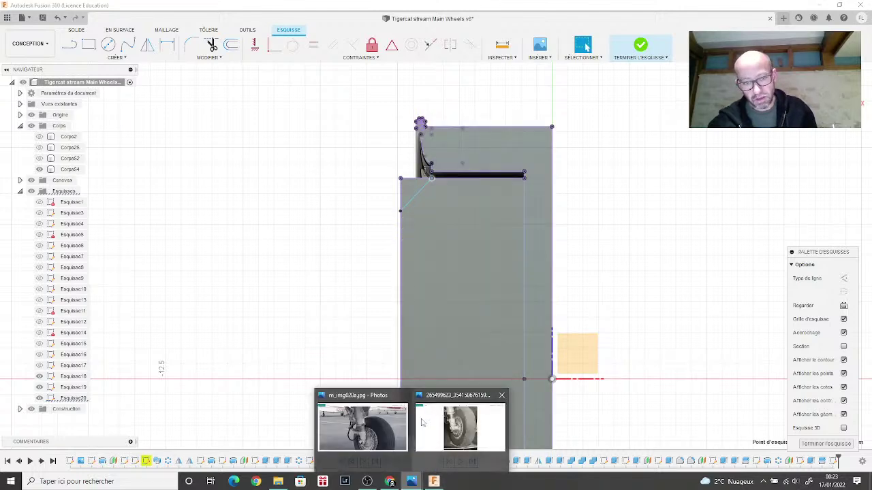
{"action": "left_click", "coordinate": [385, 413]}
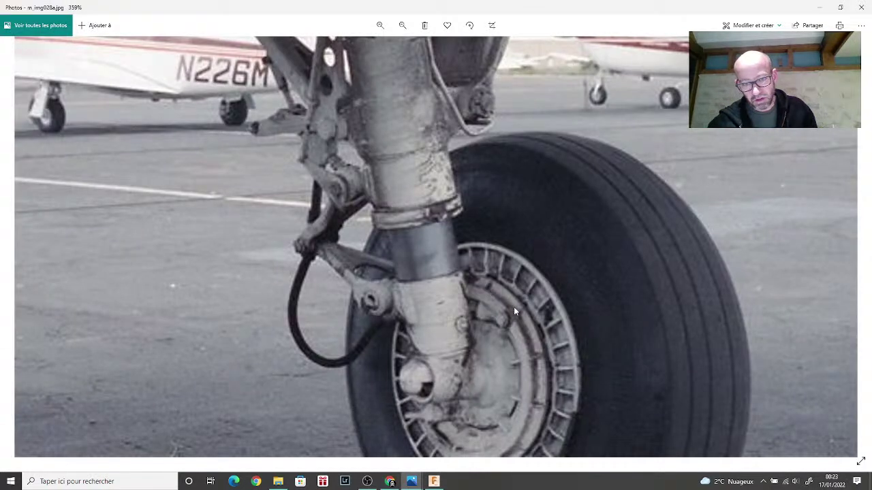
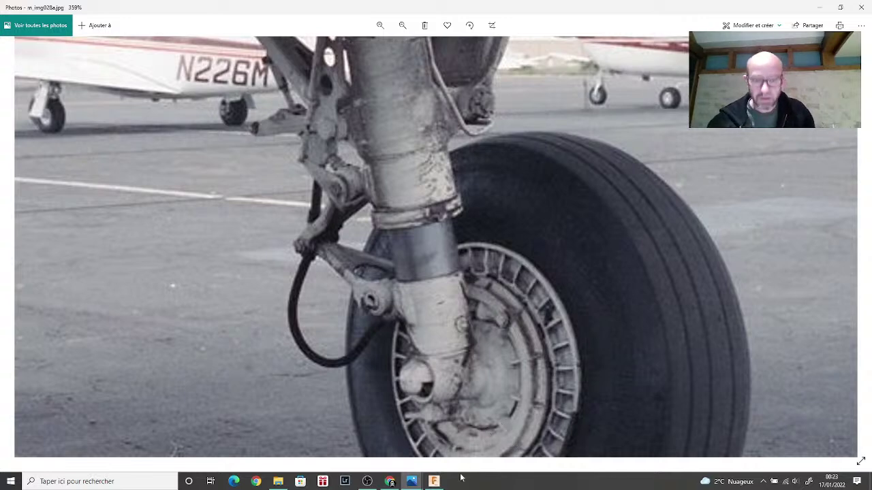
{"action": "left_click", "coordinate": [435, 481]}
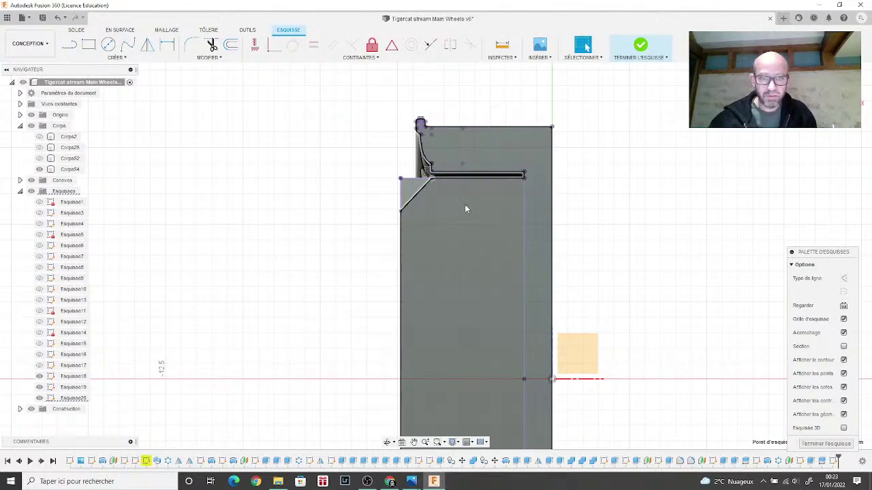
Step: Sketch a circle about 0.8 mm in diameter centred on the midpoint of the hub's diagonal corner line and finish the sketch
{"action": "left_click", "coordinate": [110, 45]}
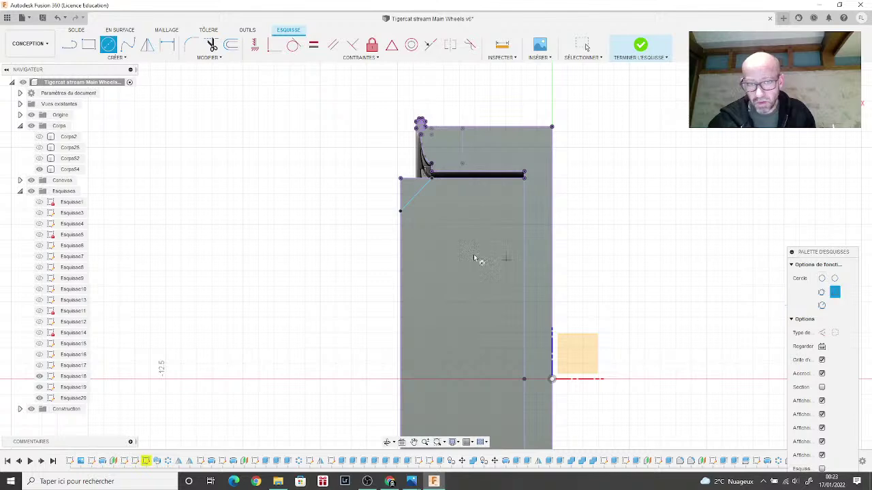
{"action": "scroll", "coordinate": [470, 248], "scroll_direction": "up", "scroll_amount": 5}
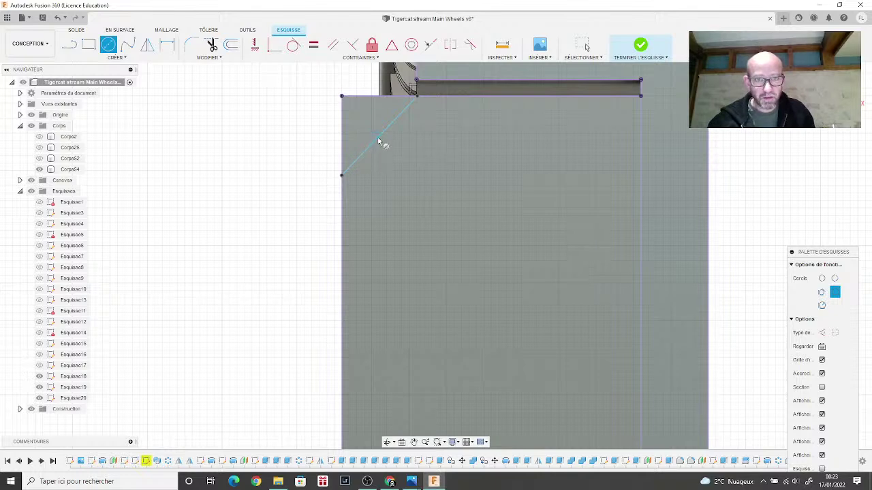
{"action": "left_click", "coordinate": [379, 137]}
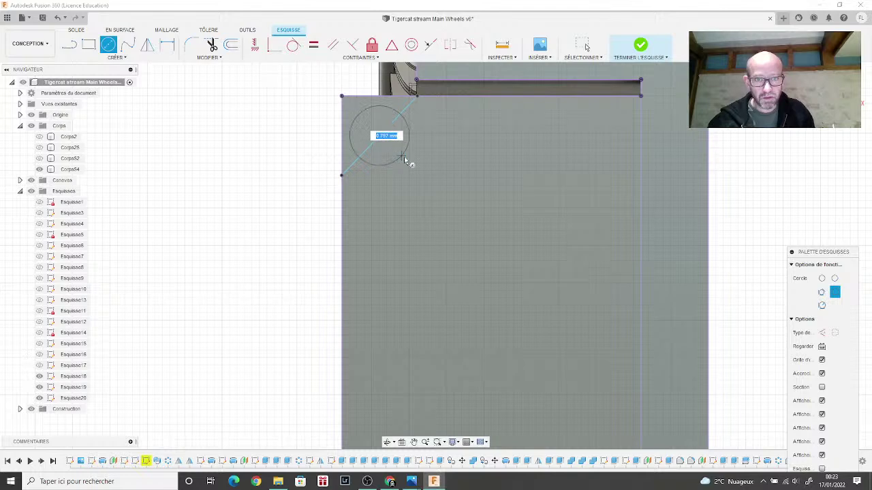
{"action": "left_click", "coordinate": [361, 159]}
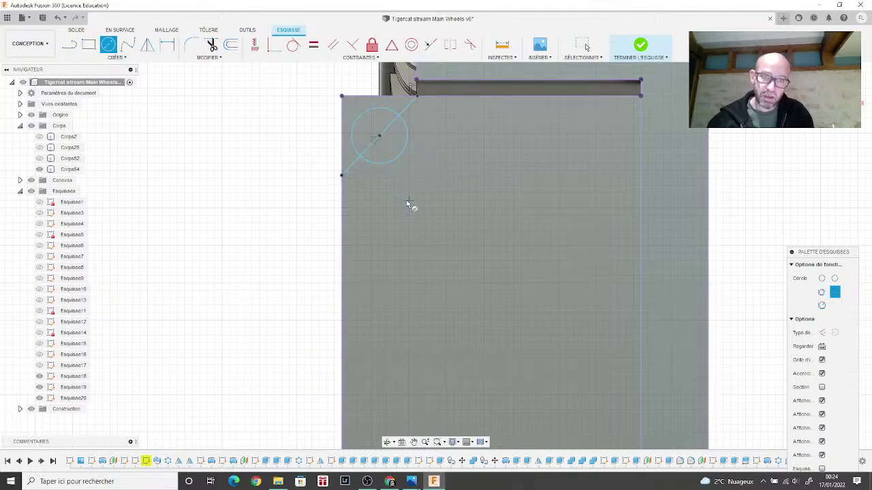
{"action": "left_click", "coordinate": [639, 48]}
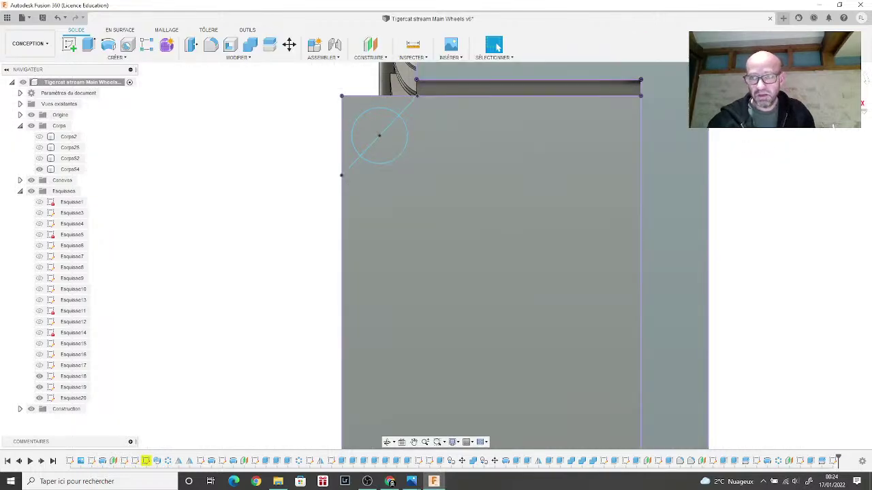
Step: Start a Revolve using the hub's corner triangle and both halves of the circle as its profiles
{"action": "mouse_move", "coordinate": [435, 256]}
{"action": "middle_mouse_down", "text": "shift"}
{"action": "mouse_move", "coordinate": [463, 258]}
{"action": "mouse_move", "coordinate": [540, 233]}
{"action": "middle_mouse_up", "text": "shift"}
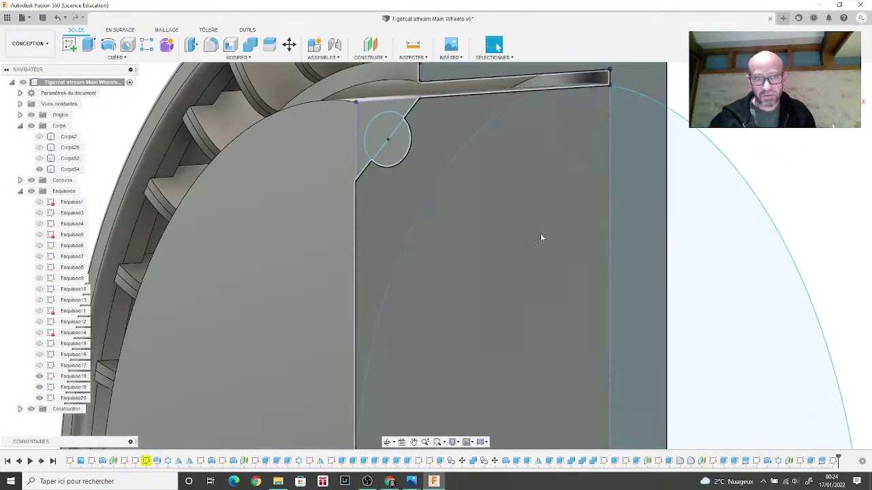
{"action": "scroll", "coordinate": [540, 232], "scroll_direction": "down", "scroll_amount": 5}
{"action": "middle_click_drag", "start_coordinate": [474, 215], "coordinate": [314, 164]}
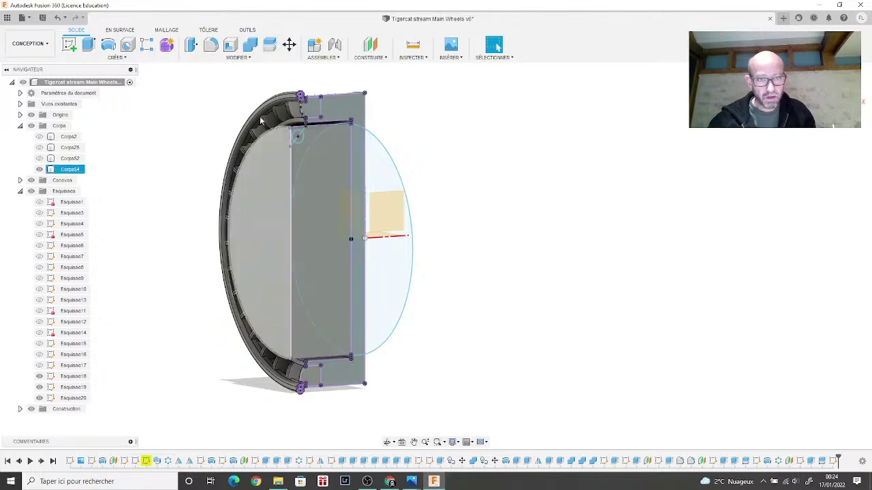
{"action": "left_click", "coordinate": [110, 46]}
{"action": "scroll", "coordinate": [273, 128], "scroll_direction": "up", "scroll_amount": 8}
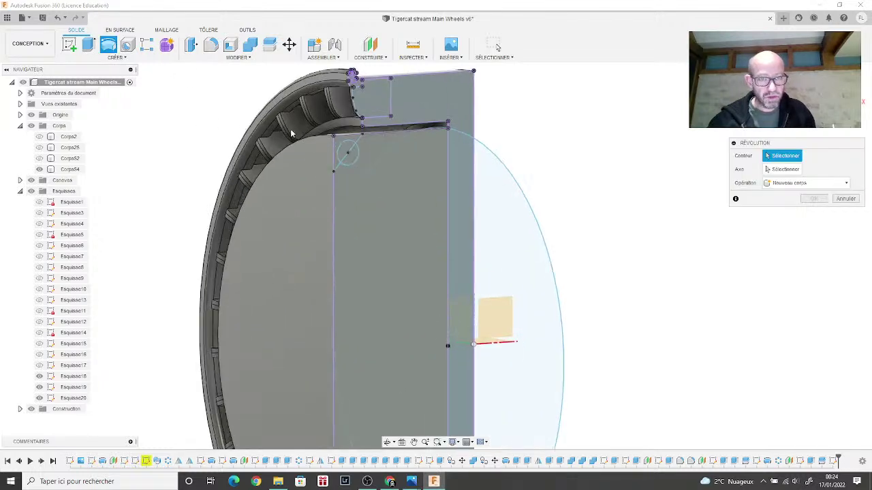
{"action": "left_click", "coordinate": [370, 171]}
{"action": "left_click", "coordinate": [375, 164]}
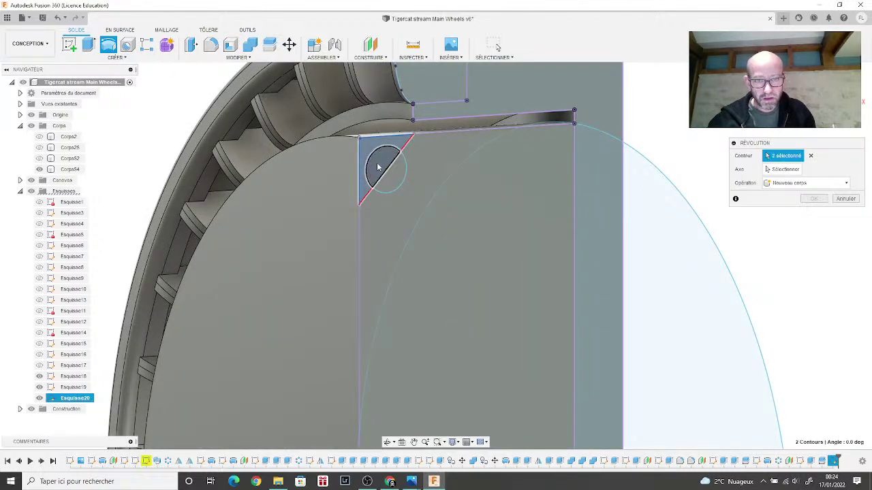
{"action": "left_click", "coordinate": [385, 183]}
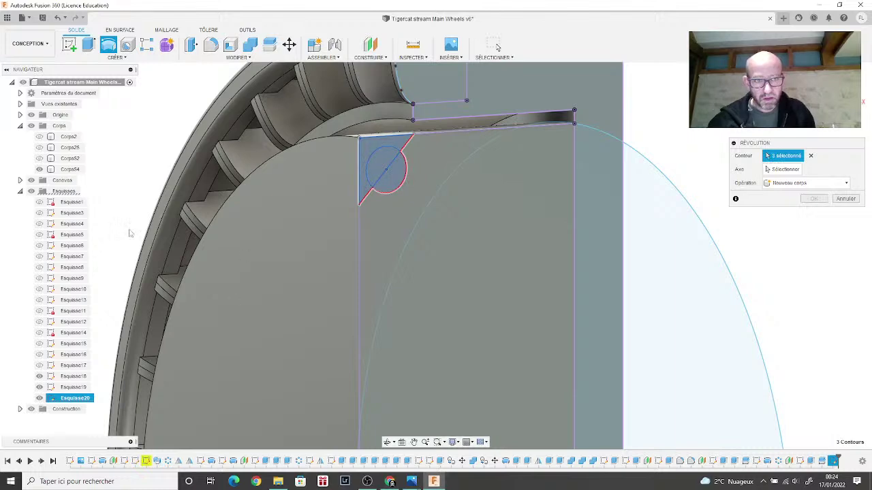
Step: Show Corps52 and cut the selected corner profiles through a complete revolution about the wheel's central axis
{"action": "scroll", "coordinate": [304, 194], "scroll_direction": "down", "scroll_amount": 8}
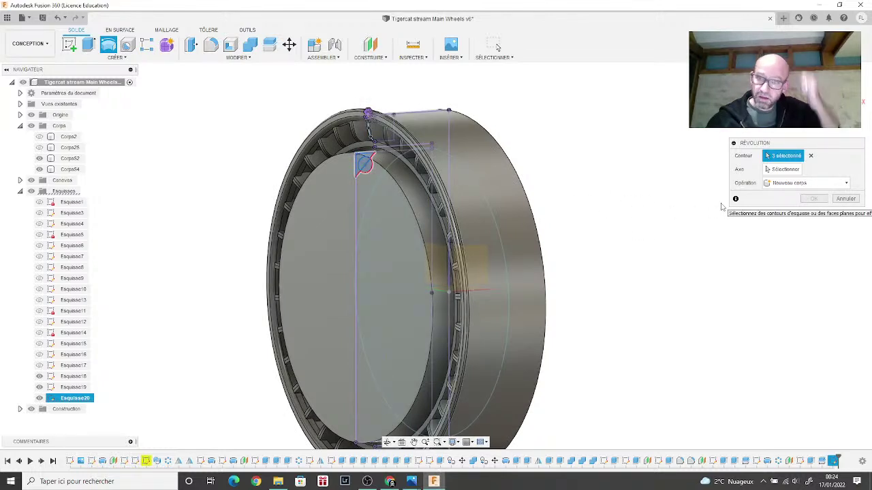
{"action": "left_click", "coordinate": [819, 184]}
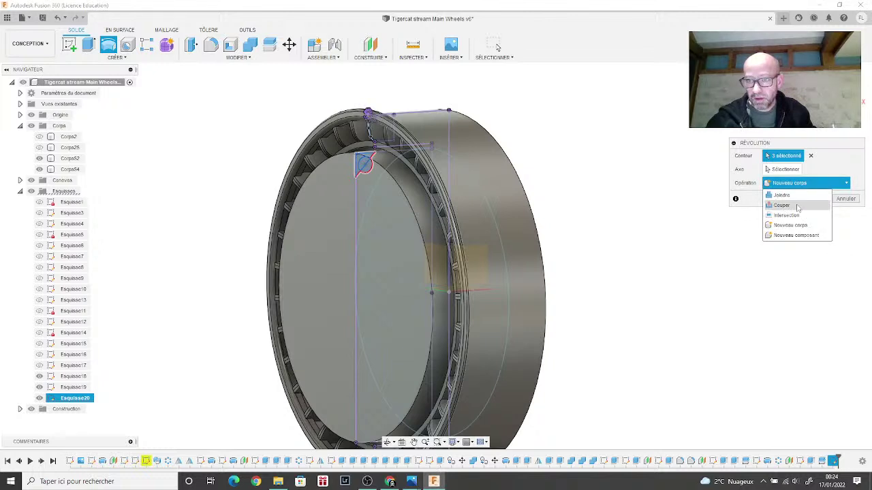
{"action": "left_click", "coordinate": [783, 168]}
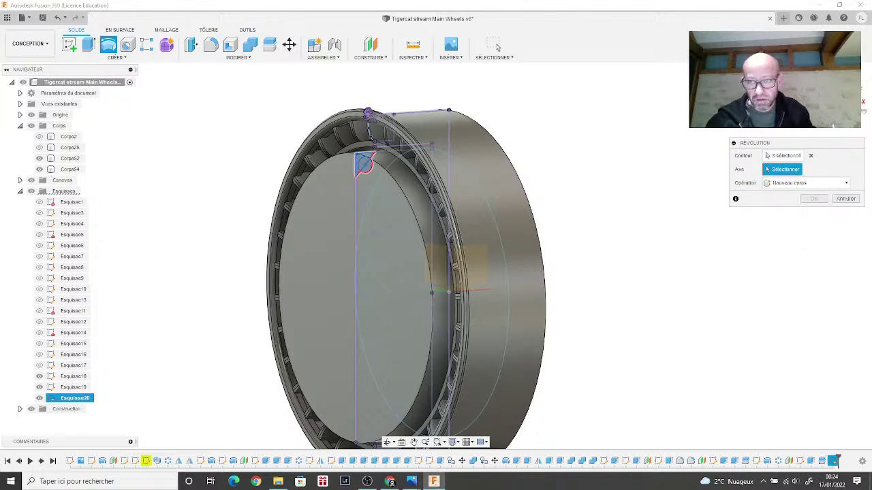
{"action": "middle_click_drag", "start_coordinate": [668, 272], "coordinate": [625, 277], "text": "shift"}
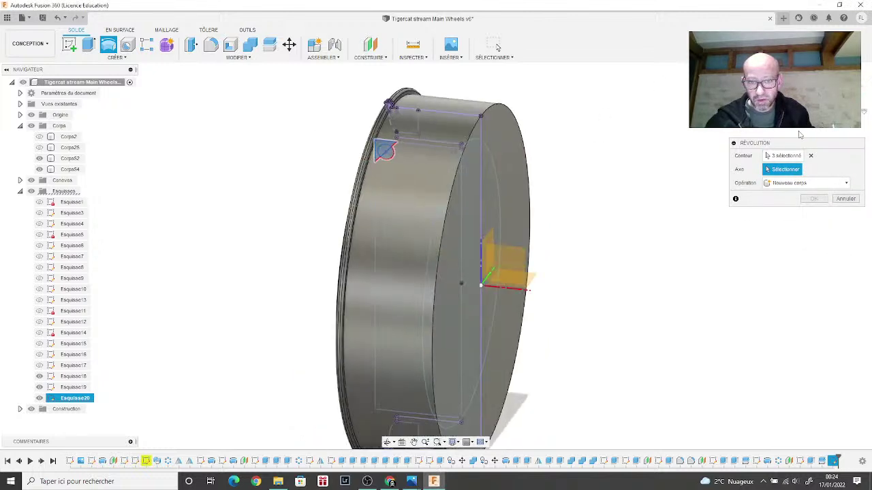
{"action": "left_click", "coordinate": [530, 293]}
{"action": "middle_click_drag", "start_coordinate": [625, 277], "coordinate": [579, 279], "text": "shift"}
{"action": "left_click", "coordinate": [803, 183]}
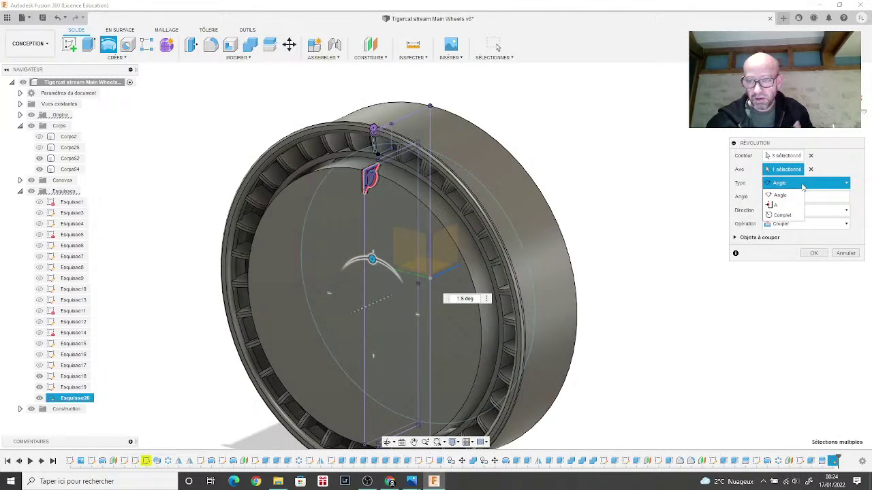
{"action": "left_click", "coordinate": [782, 215]}
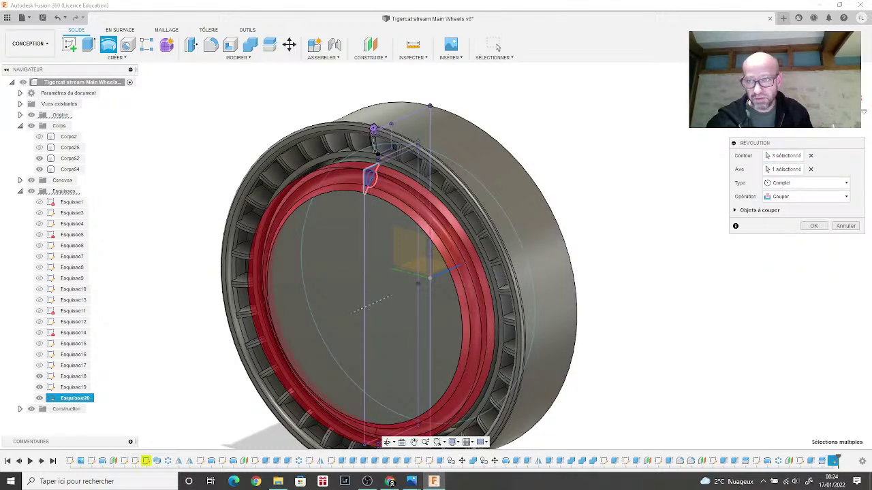
{"action": "mouse_move", "coordinate": [436, 272]}
{"action": "middle_mouse_down", "text": "shift"}
{"action": "mouse_move", "coordinate": [403, 273]}
{"action": "mouse_move", "coordinate": [432, 274]}
{"action": "mouse_move", "coordinate": [443, 254]}
{"action": "mouse_move", "coordinate": [463, 255]}
{"action": "middle_mouse_up", "text": "shift"}
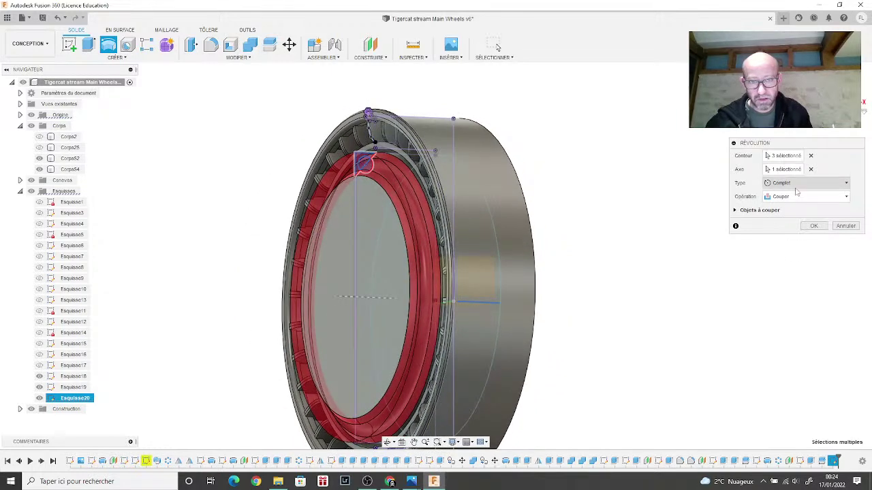
{"action": "left_click", "coordinate": [825, 226]}
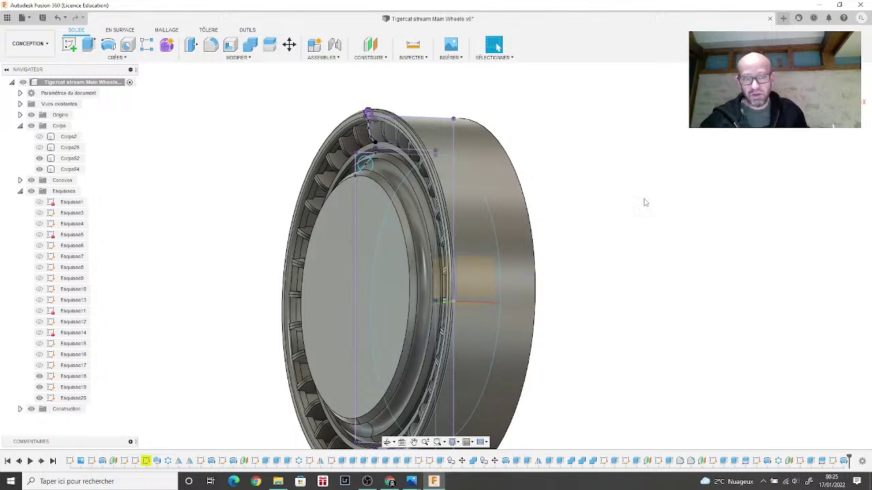
Step: Examine the revolved groove and bevelled edges around the hub, including their transition to the surrounding spoked ring
{"action": "left_click", "coordinate": [412, 158]}
{"action": "scroll", "coordinate": [409, 156], "scroll_direction": "up", "scroll_amount": 4}
{"action": "scroll", "coordinate": [397, 151], "scroll_direction": "up", "scroll_amount": 2}
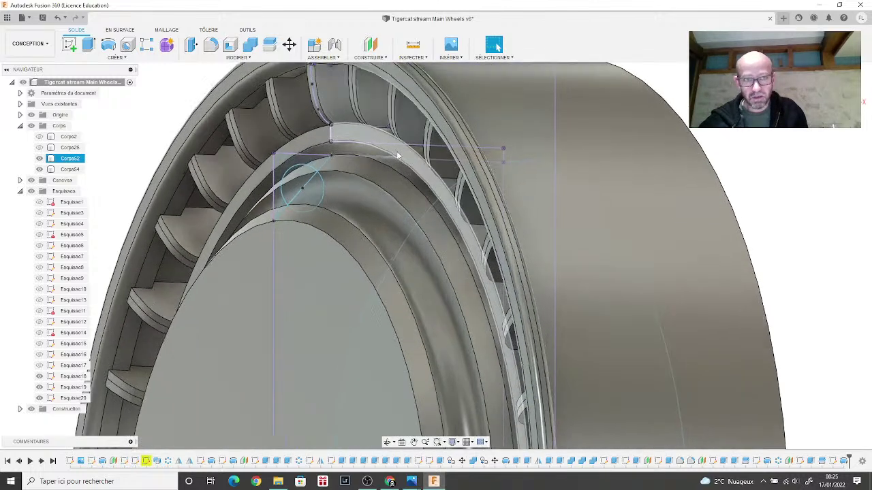
{"action": "left_click", "coordinate": [366, 153]}
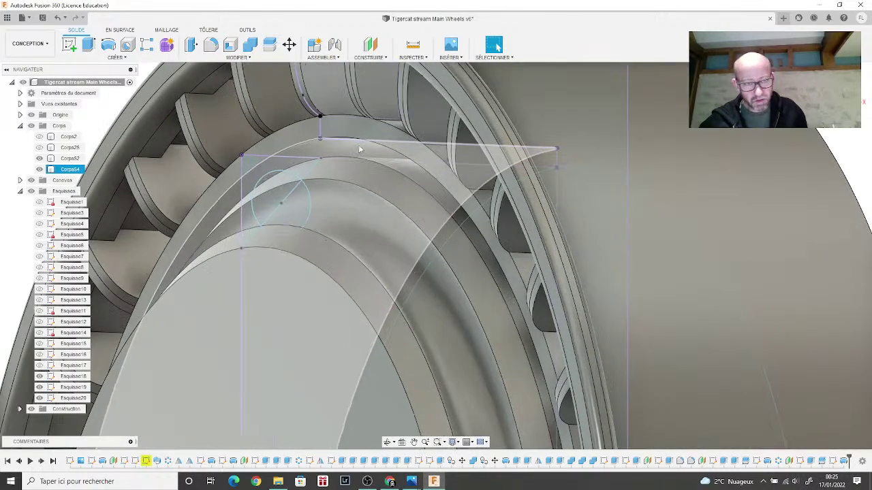
{"action": "scroll", "coordinate": [358, 144], "scroll_direction": "up", "scroll_amount": 3}
{"action": "left_click", "coordinate": [409, 156]}
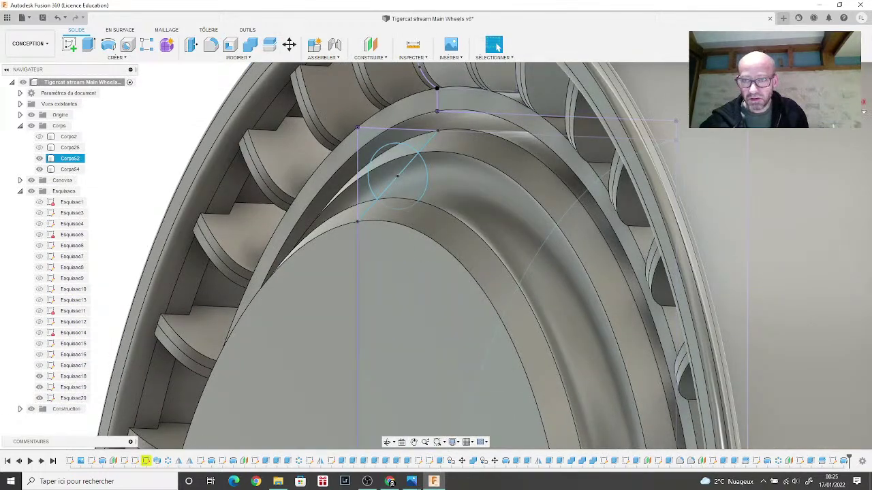
{"action": "mouse_move", "coordinate": [435, 252]}
{"action": "middle_mouse_down", "text": "shift"}
{"action": "mouse_move", "coordinate": [490, 252]}
{"action": "mouse_move", "coordinate": [436, 252]}
{"action": "mouse_move", "coordinate": [470, 253]}
{"action": "mouse_move", "coordinate": [460, 253]}
{"action": "middle_mouse_up", "text": "shift"}
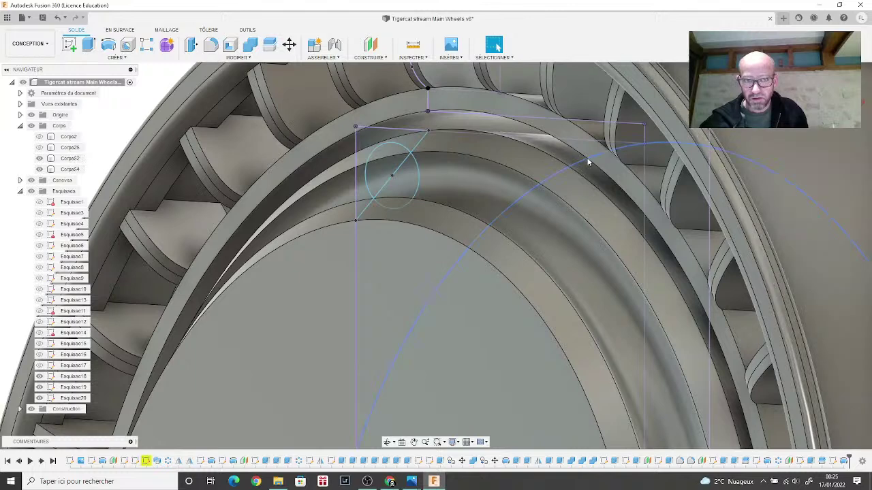
{"action": "scroll", "coordinate": [475, 298], "scroll_direction": "down", "scroll_amount": 2}
{"action": "scroll", "coordinate": [458, 391], "scroll_direction": "down", "scroll_amount": 2}
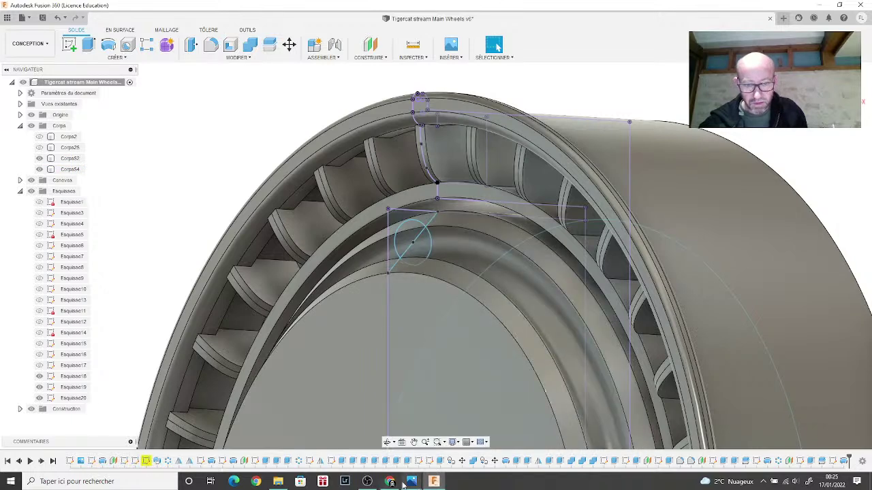
Step: Compare the hub groove with m_img028a.jpg and the black-and-white wheel photo in Photos, then return to the model in Fusion 360
{"action": "mouse_move", "coordinate": [409, 482]}
{"action": "left_click", "coordinate": [387, 434]}
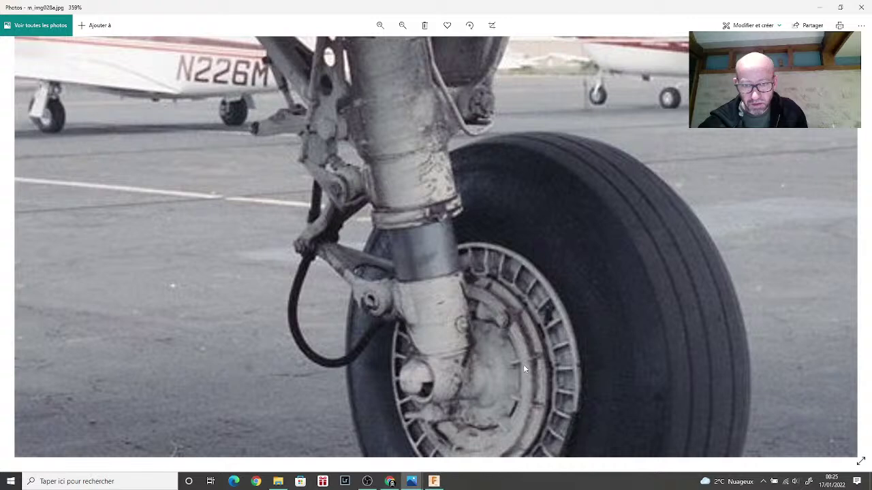
{"action": "mouse_move", "coordinate": [411, 483]}
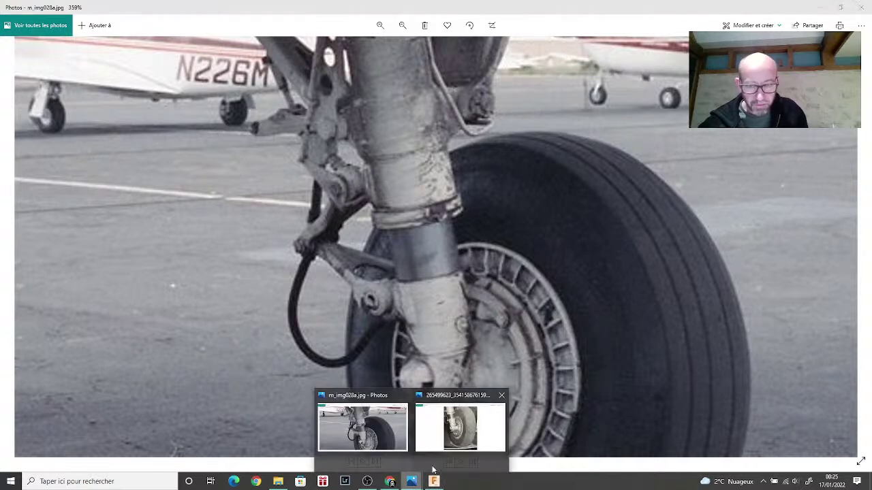
{"action": "left_click", "coordinate": [456, 443]}
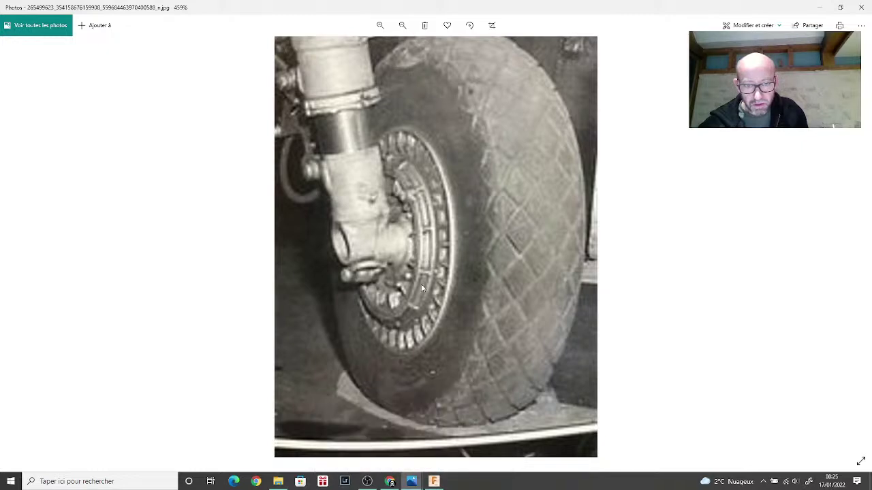
{"action": "left_click", "coordinate": [434, 482]}
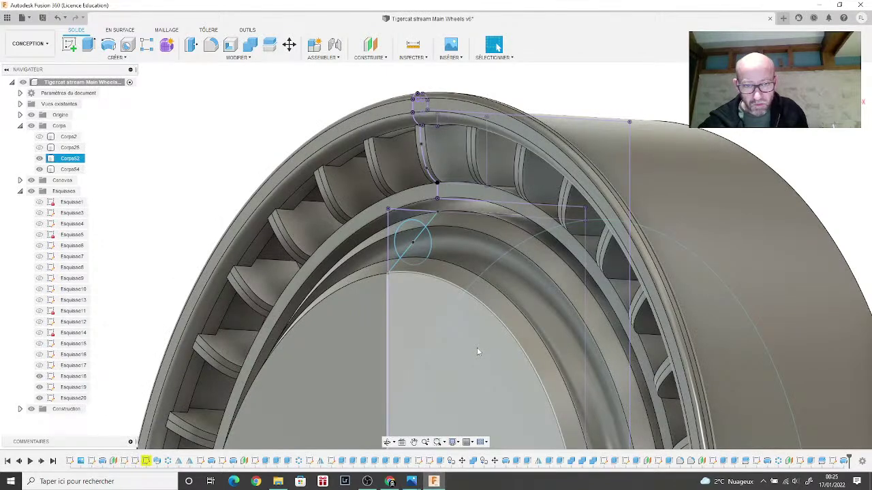
{"action": "key", "text": "Escape"}
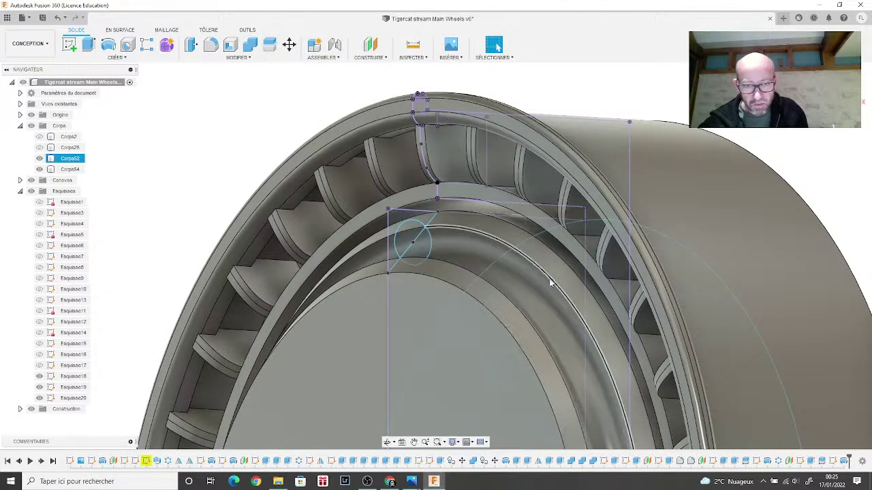
Step: Enlarge the circle of the hub's corner profile in Esquisse20 to about 1 mm in diameter
{"action": "left_click", "coordinate": [433, 237]}
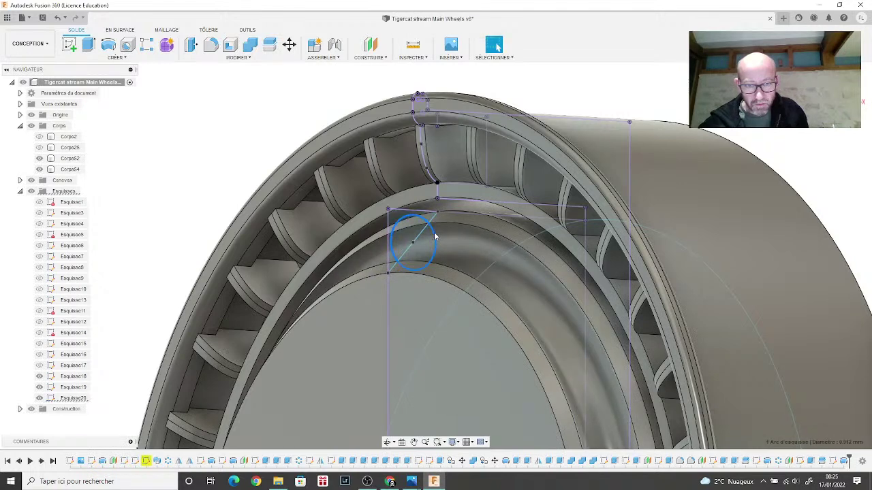
{"action": "left_click", "coordinate": [447, 365]}
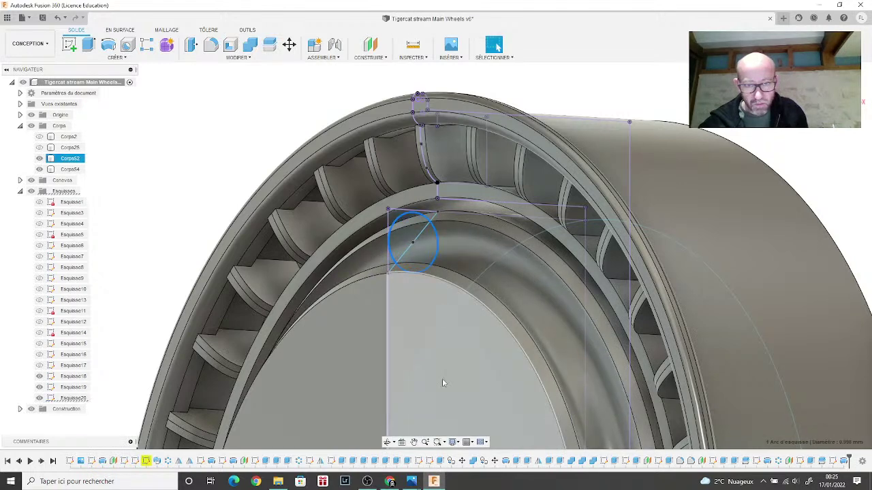
{"action": "mouse_move", "coordinate": [452, 476]}
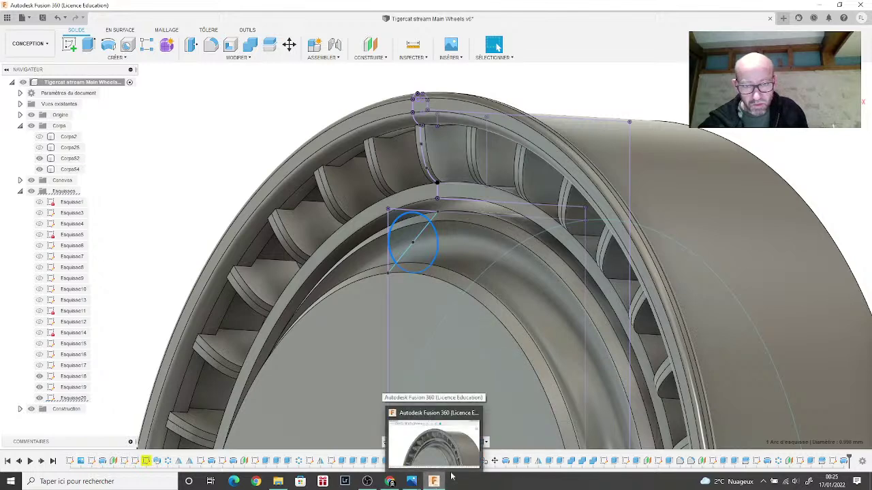
Step: Check the widened hub groove from the side against the black-and-white wheel photo in Photos, then switch back to Fusion 360
{"action": "scroll", "coordinate": [572, 319], "scroll_direction": "down", "scroll_amount": 5}
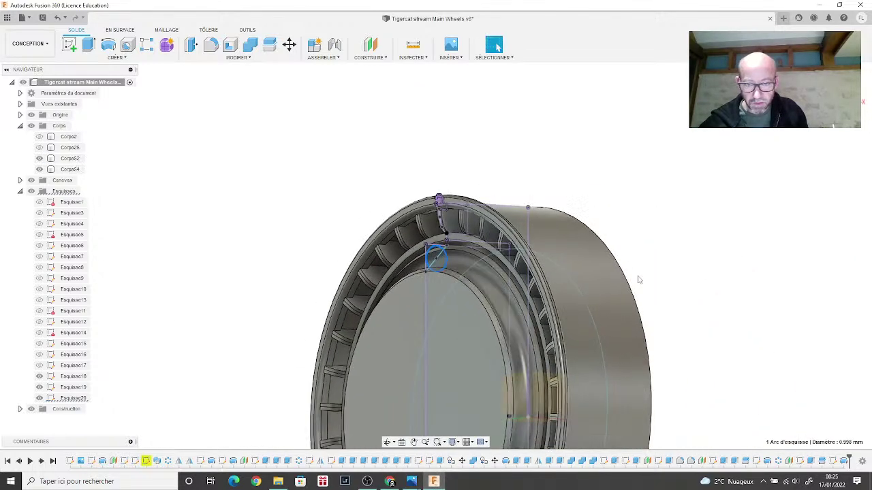
{"action": "middle_click_drag", "start_coordinate": [730, 205], "coordinate": [668, 207], "text": "shift"}
{"action": "middle_click_drag", "start_coordinate": [613, 280], "coordinate": [641, 283], "text": "shift"}
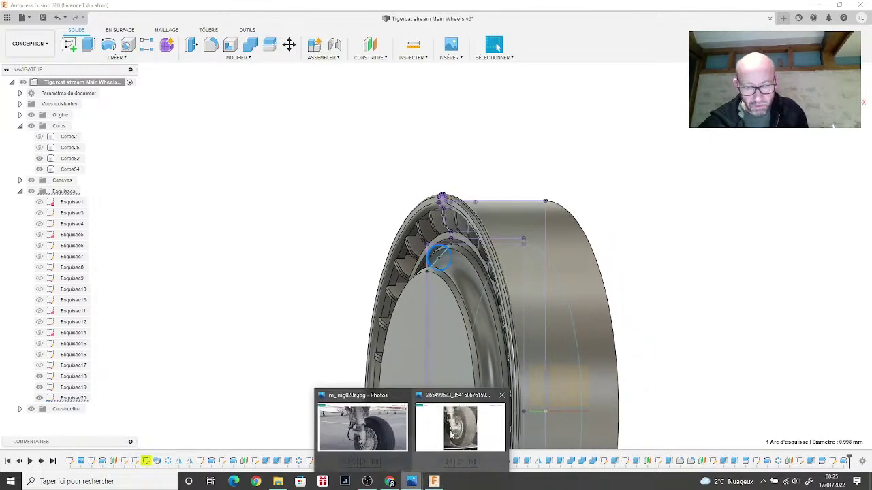
{"action": "left_click", "coordinate": [452, 435]}
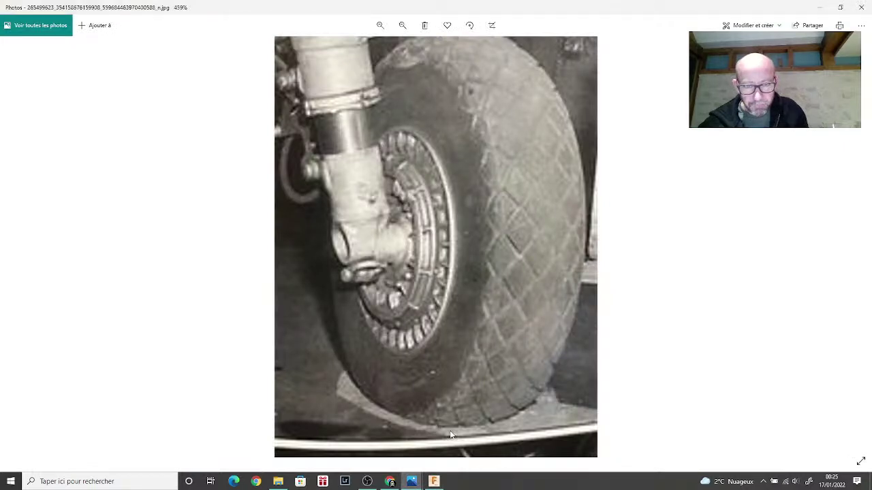
{"action": "left_click", "coordinate": [433, 481]}
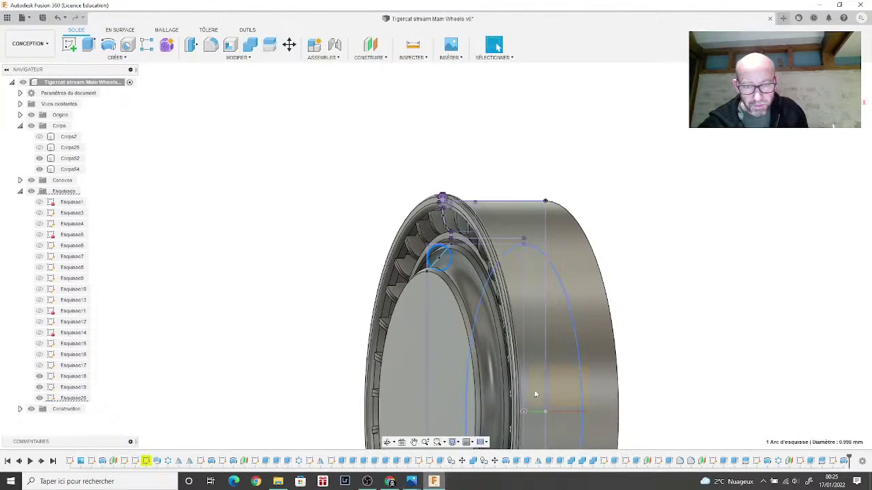
Step: Compare the hub groove from an oblique side view with the black-and-white wheel photo in Photos, then return to Fusion 360
{"action": "middle_click_drag", "start_coordinate": [436, 255], "coordinate": [621, 262], "text": "shift"}
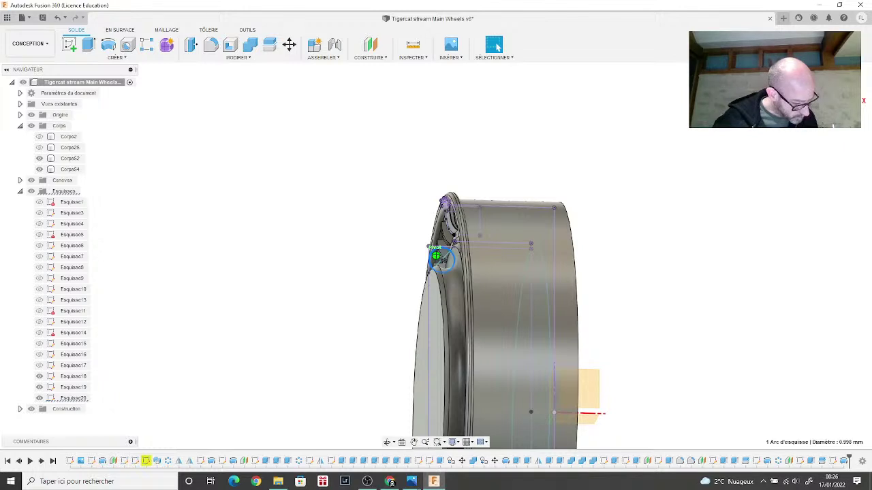
{"action": "middle_click_drag", "start_coordinate": [621, 261], "coordinate": [583, 261], "text": "shift"}
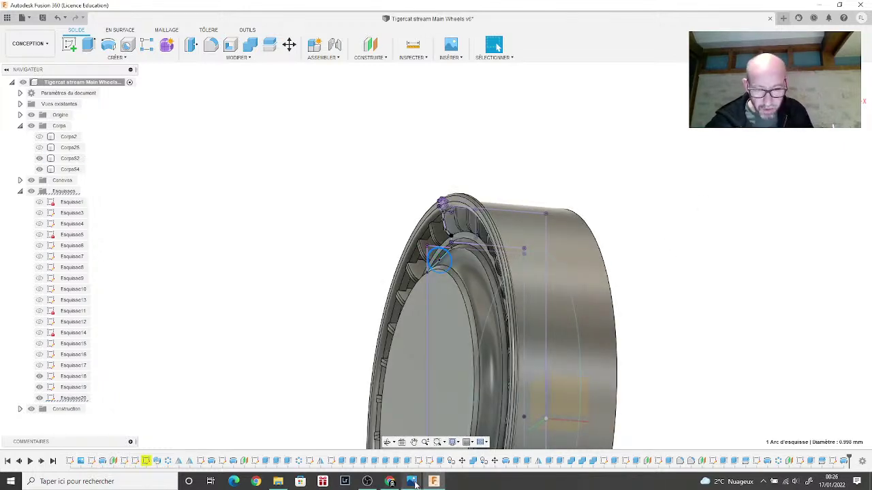
{"action": "mouse_move", "coordinate": [414, 484]}
{"action": "left_click", "coordinate": [462, 423]}
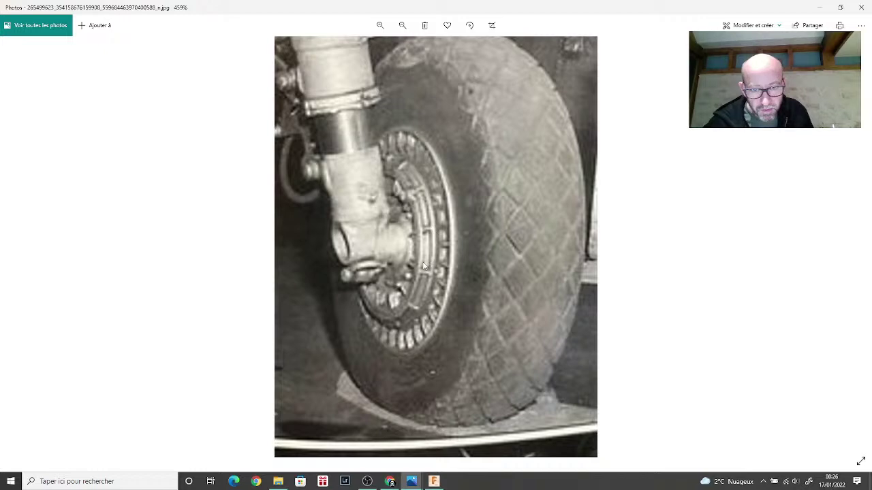
{"action": "left_click", "coordinate": [434, 481]}
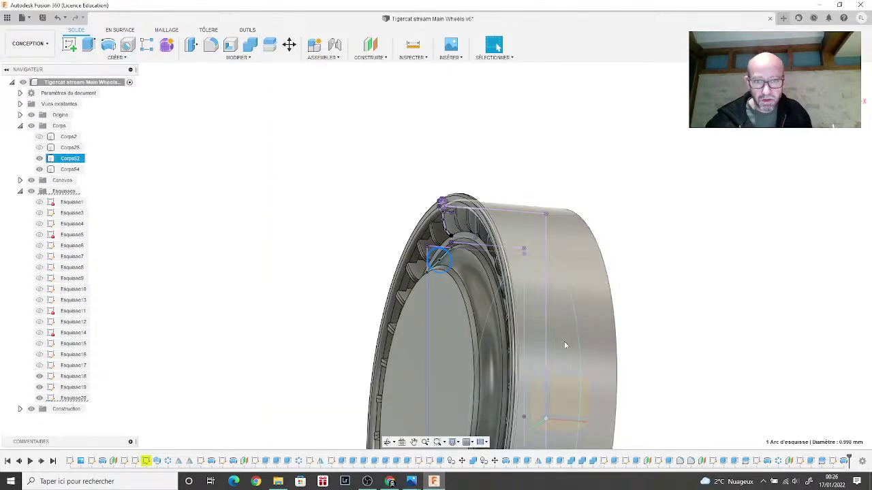
Step: Open Esquisse20 for editing, hide Corps52, and delete the circle centred on the hub corner's diagonal line
{"action": "right_click", "coordinate": [834, 463]}
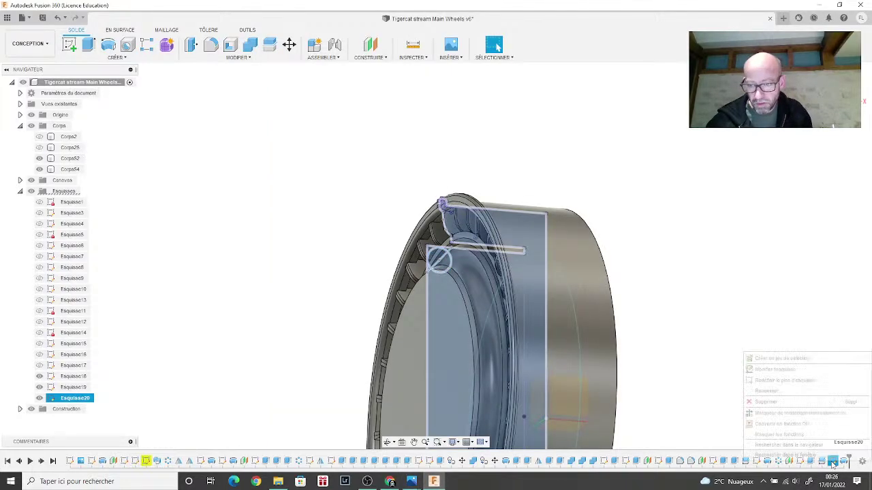
{"action": "left_click", "coordinate": [844, 371]}
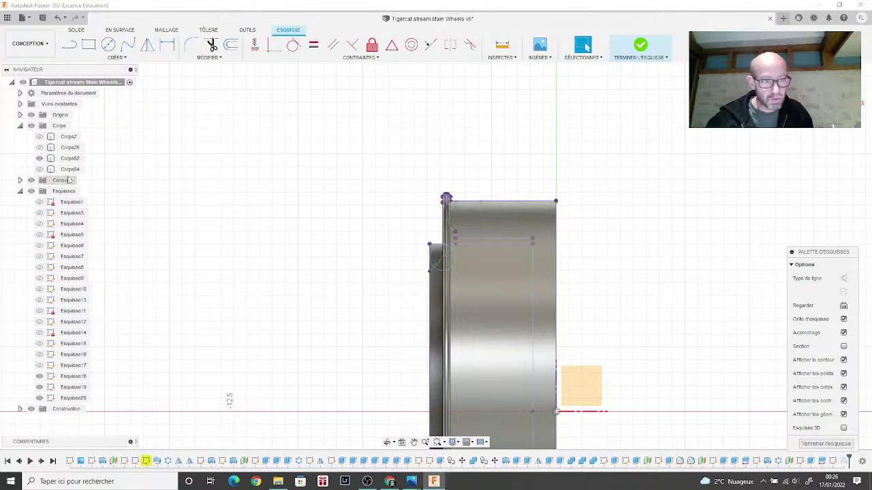
{"action": "left_click", "coordinate": [48, 158]}
{"action": "left_click", "coordinate": [39, 158]}
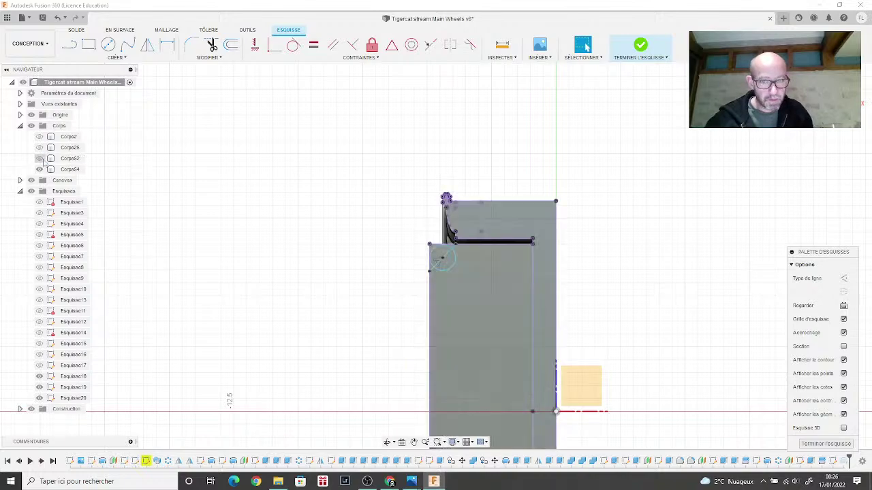
{"action": "scroll", "coordinate": [255, 211], "scroll_direction": "up", "scroll_amount": 5}
{"action": "scroll", "coordinate": [351, 212], "scroll_direction": "up", "scroll_amount": 1}
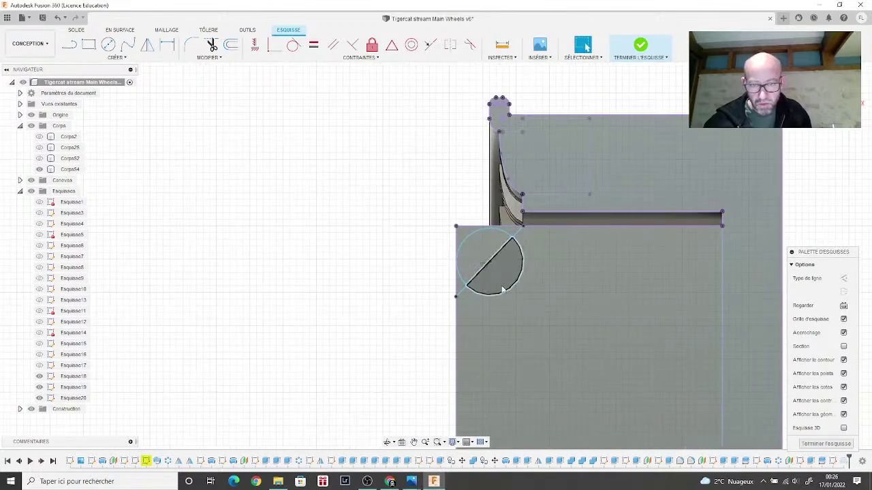
{"action": "left_click", "coordinate": [505, 294]}
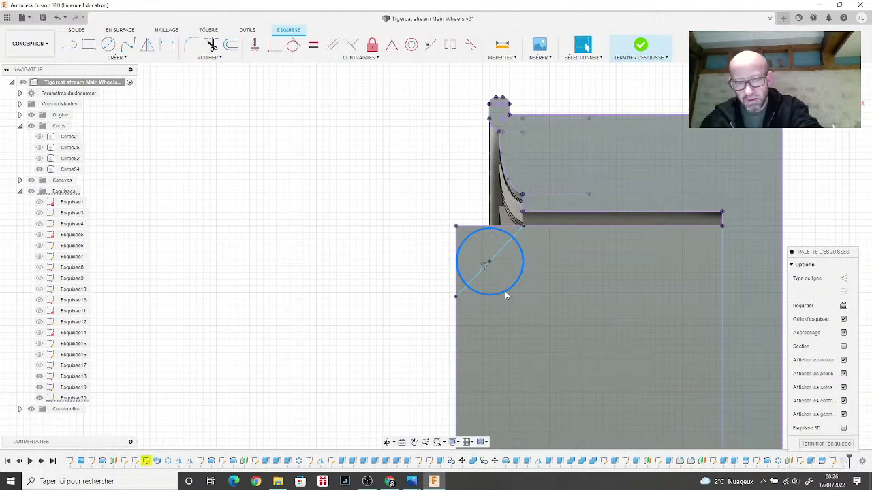
{"action": "key", "text": "Delete"}
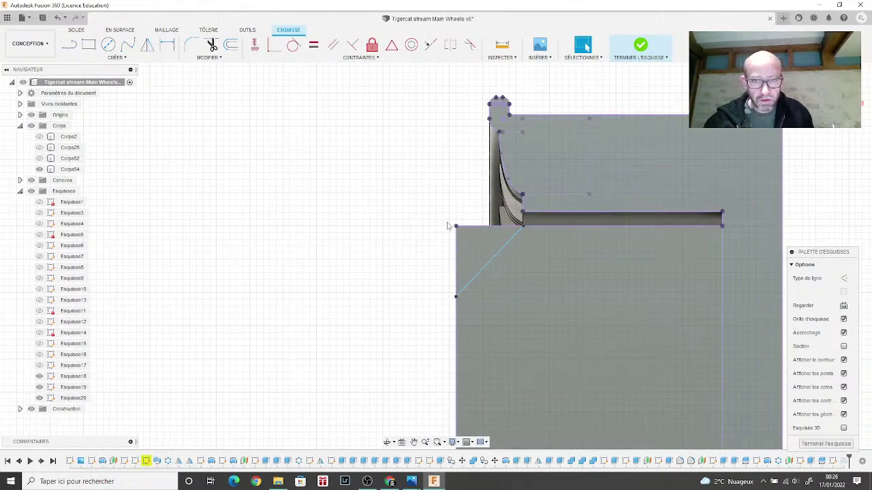
Step: Replace the hub corner's diagonal with a three-segment line: short vertical, parallel diagonal set further inward, and short horizontal back to the hub face
{"action": "left_click", "coordinate": [69, 45]}
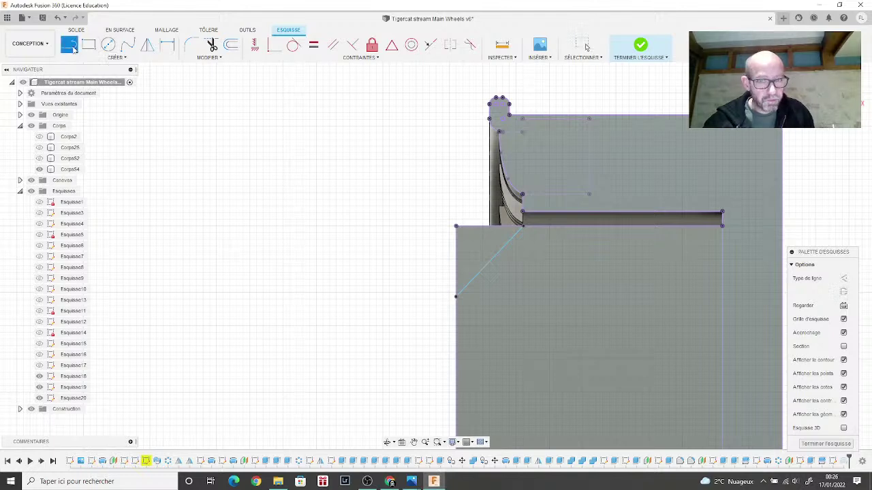
{"action": "left_click", "coordinate": [524, 226]}
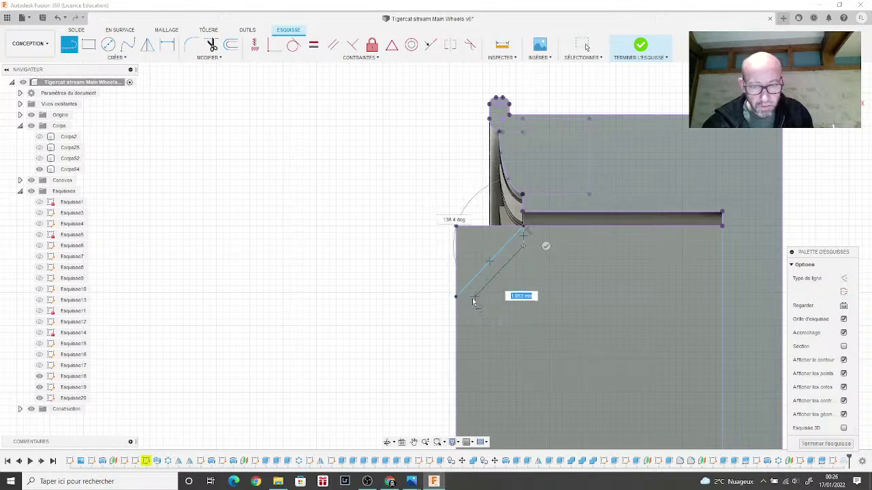
{"action": "left_click", "coordinate": [465, 302]}
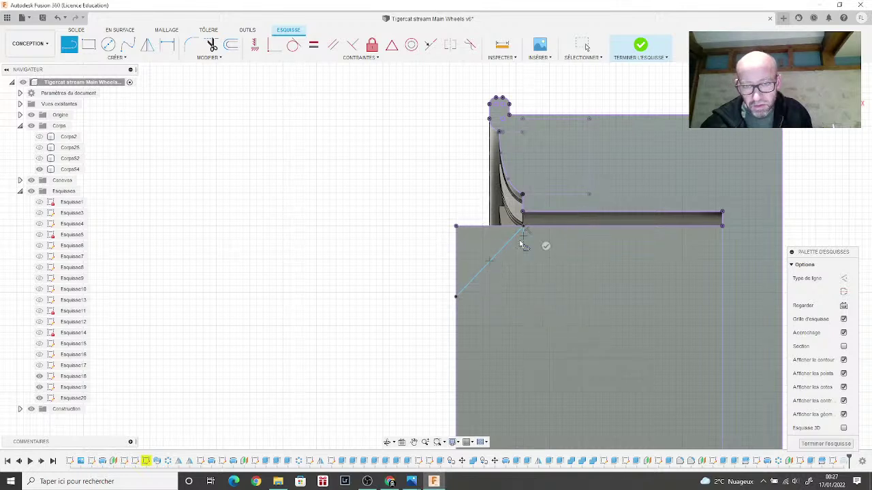
{"action": "left_click", "coordinate": [477, 297]}
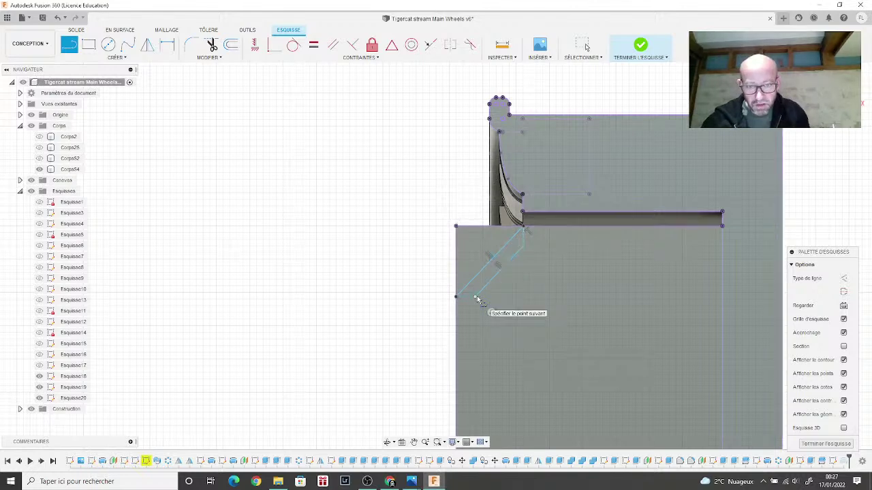
{"action": "left_click", "coordinate": [456, 298]}
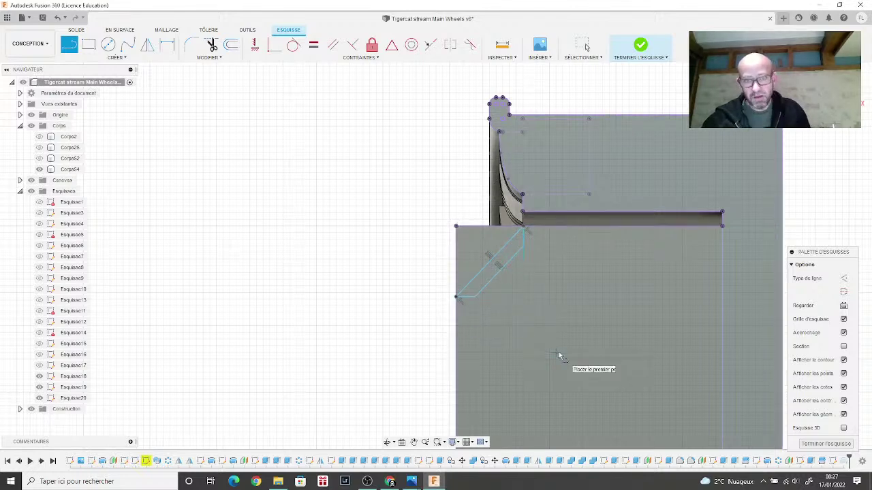
{"action": "key", "text": "Escape"}
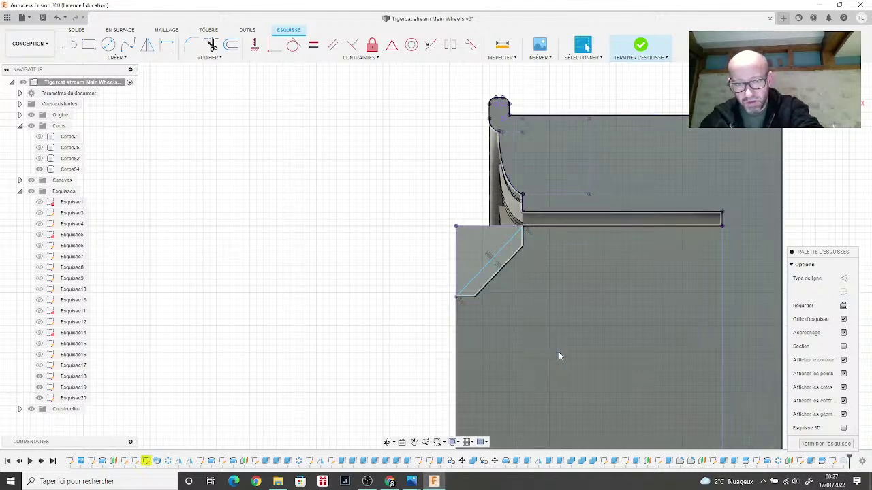
{"action": "left_click", "coordinate": [479, 273]}
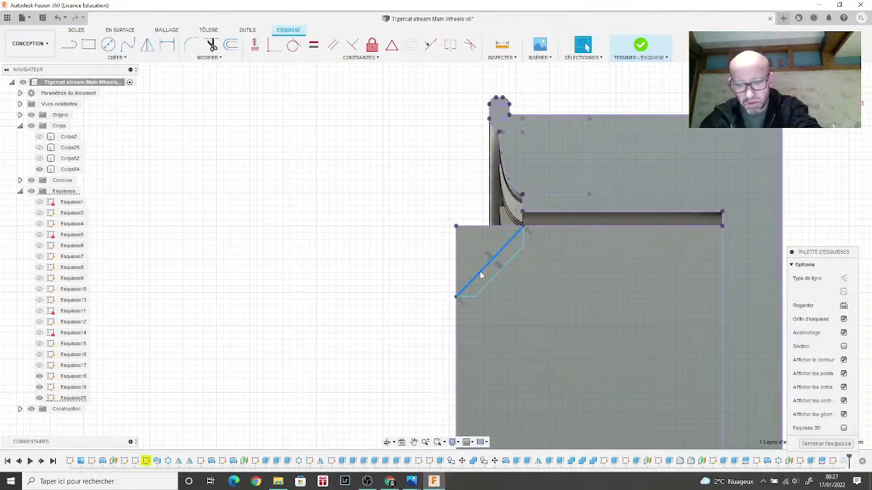
{"action": "key", "text": "Escape"}
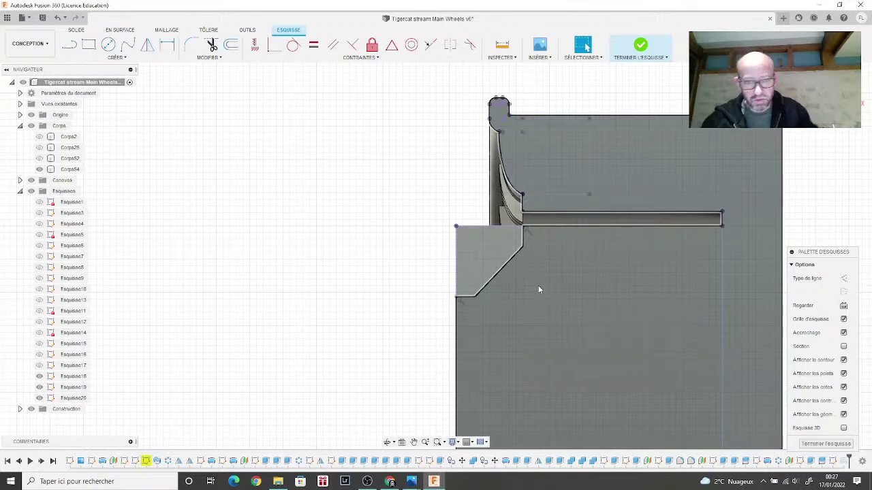
Step: Draw a circle centred on the new diagonal's midpoint, reaching just short of the diagonal's ends, and finish the sketch
{"action": "left_click", "coordinate": [108, 45]}
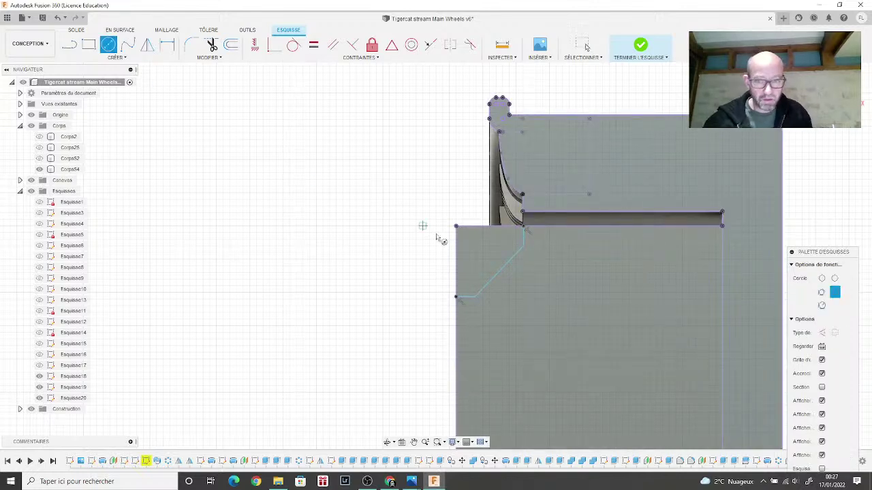
{"action": "left_click", "coordinate": [500, 272]}
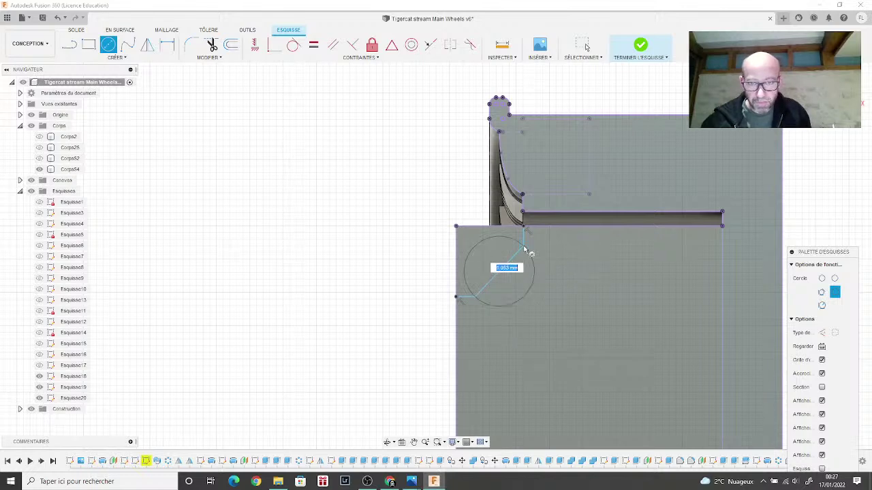
{"action": "scroll", "coordinate": [525, 249], "scroll_direction": "down", "scroll_amount": 2}
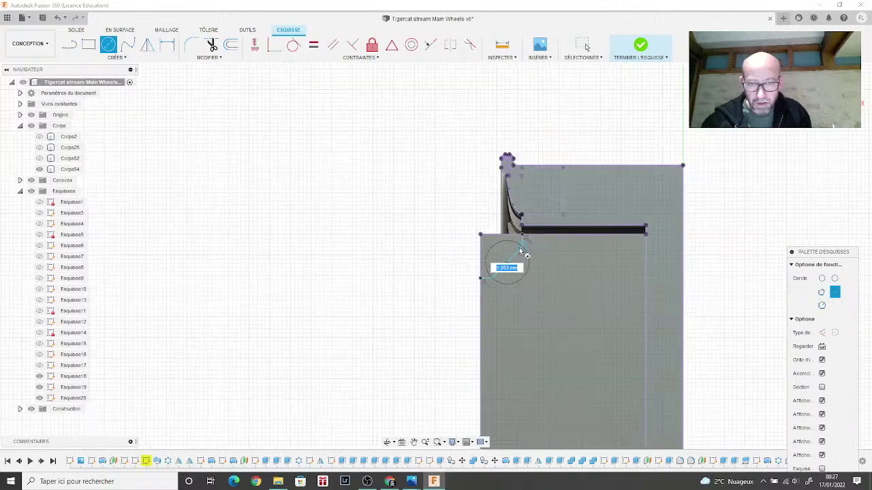
{"action": "scroll", "coordinate": [530, 249], "scroll_direction": "up", "scroll_amount": 5}
{"action": "scroll", "coordinate": [534, 249], "scroll_direction": "up", "scroll_amount": 3}
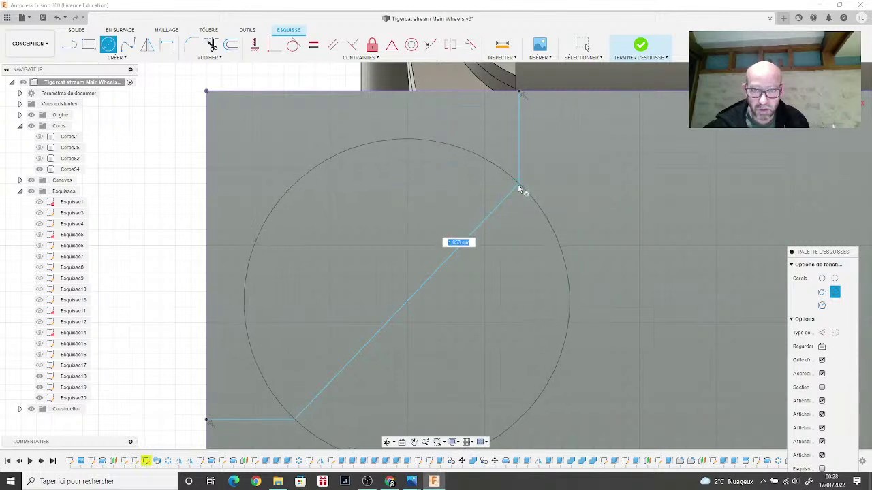
{"action": "left_click", "coordinate": [513, 196]}
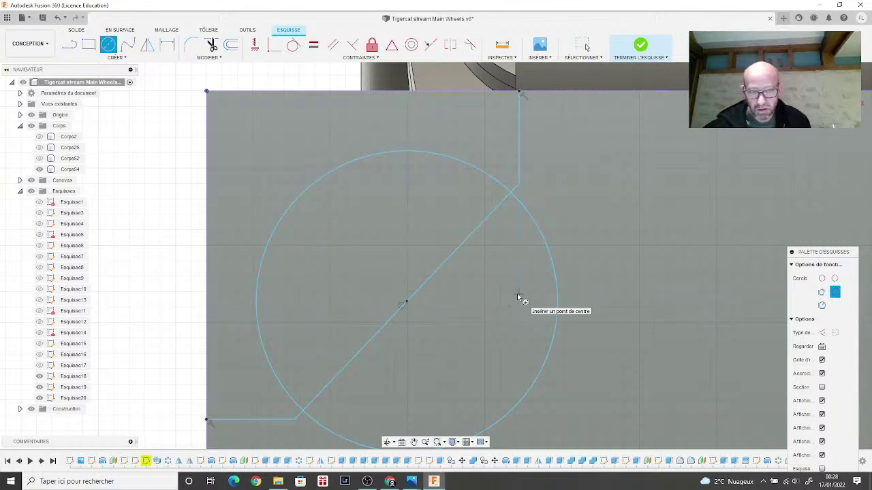
{"action": "middle_click_drag", "start_coordinate": [436, 256], "coordinate": [415, 256], "text": "shift"}
{"action": "scroll", "coordinate": [553, 273], "scroll_direction": "down", "scroll_amount": 6}
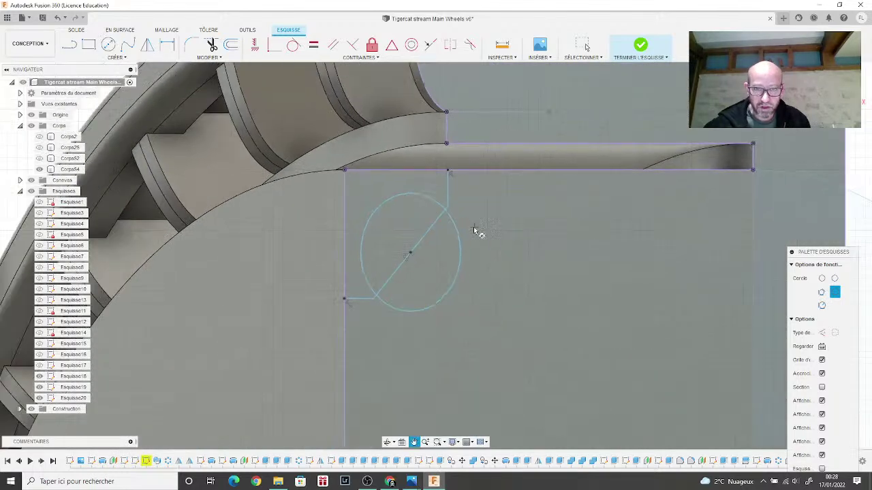
{"action": "left_click", "coordinate": [641, 46]}
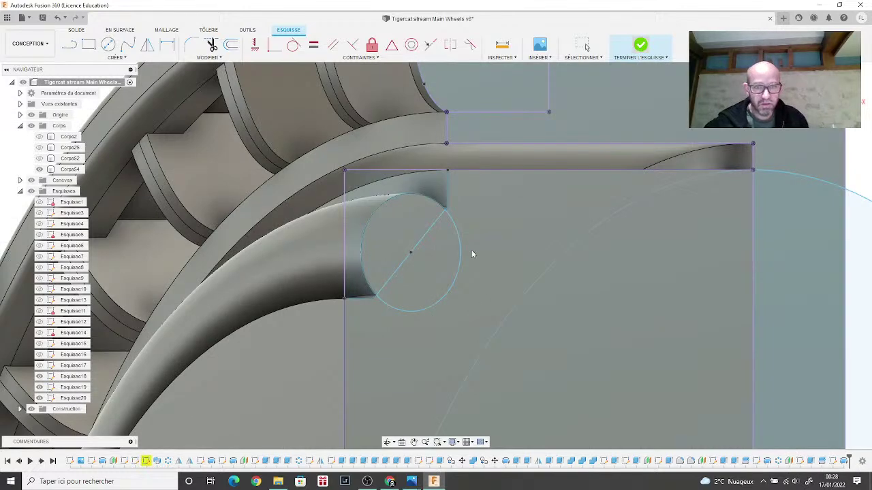
{"action": "right_click", "coordinate": [843, 462]}
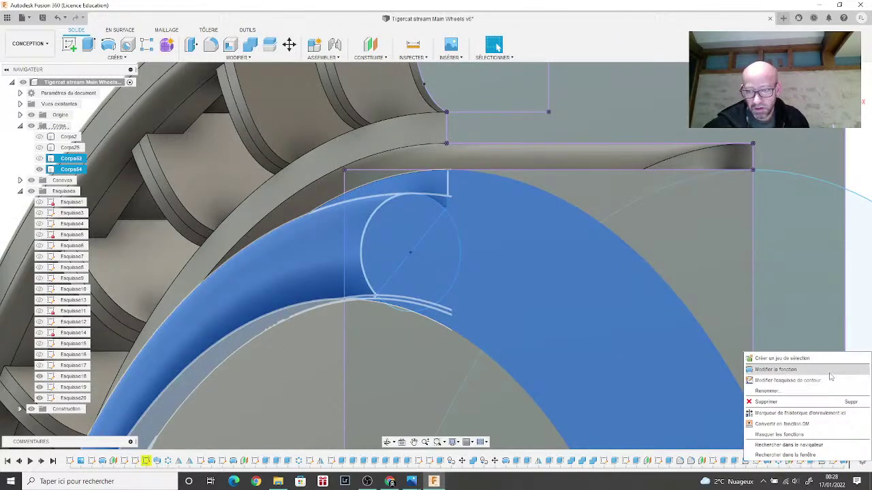
{"action": "left_click", "coordinate": [775, 369]}
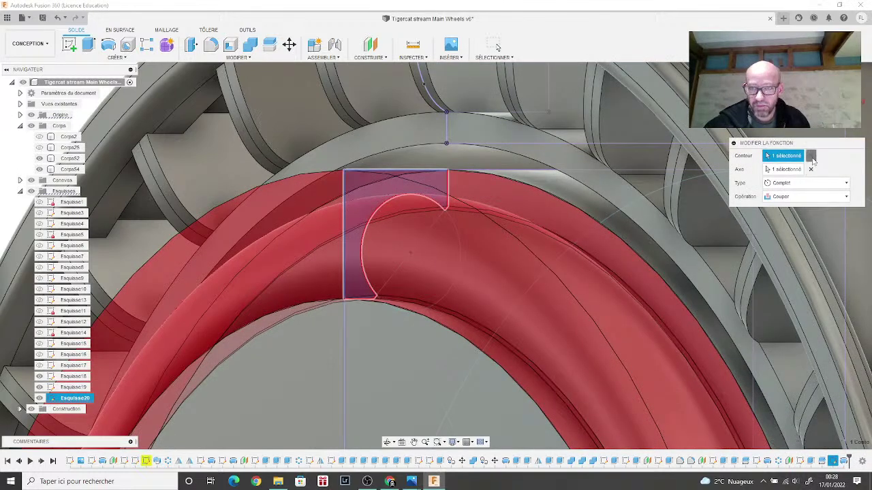
{"action": "left_click", "coordinate": [812, 157]}
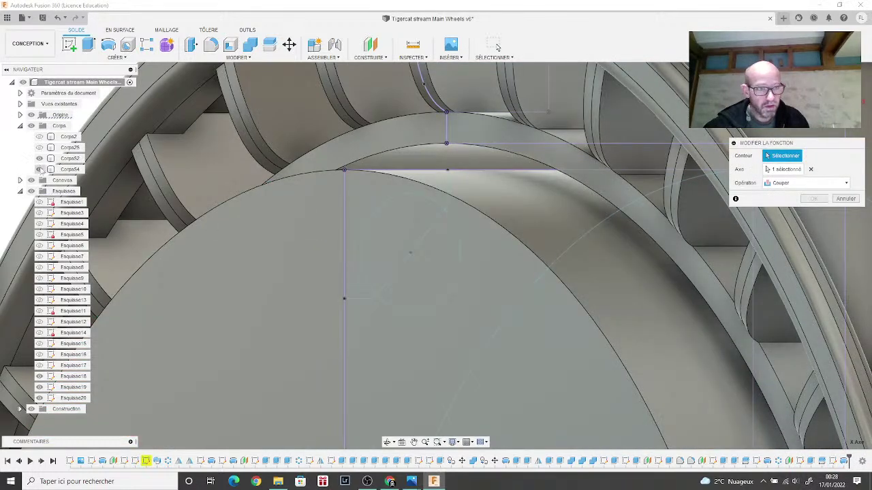
{"action": "left_click", "coordinate": [40, 158]}
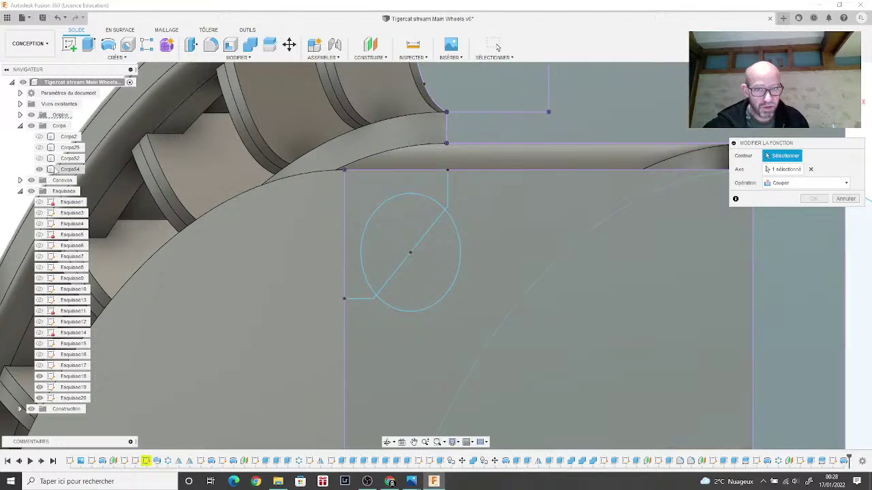
{"action": "left_click", "coordinate": [374, 239]}
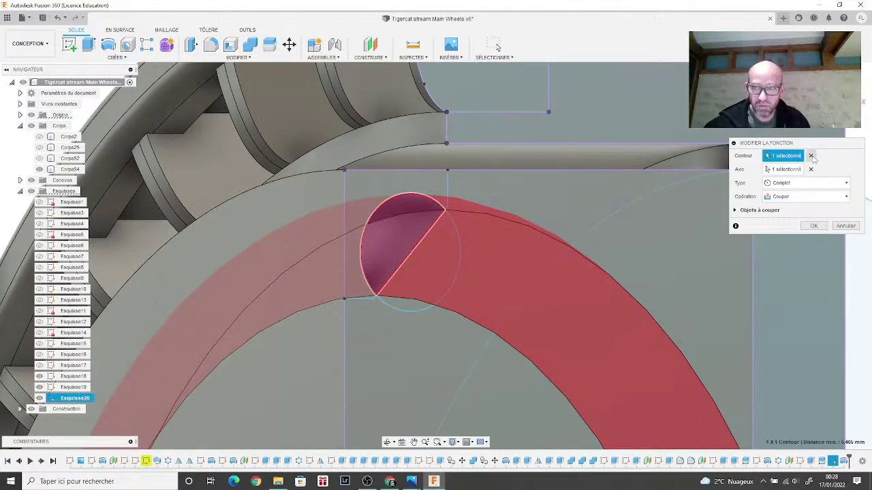
{"action": "left_click", "coordinate": [810, 156]}
{"action": "left_click", "coordinate": [397, 292]}
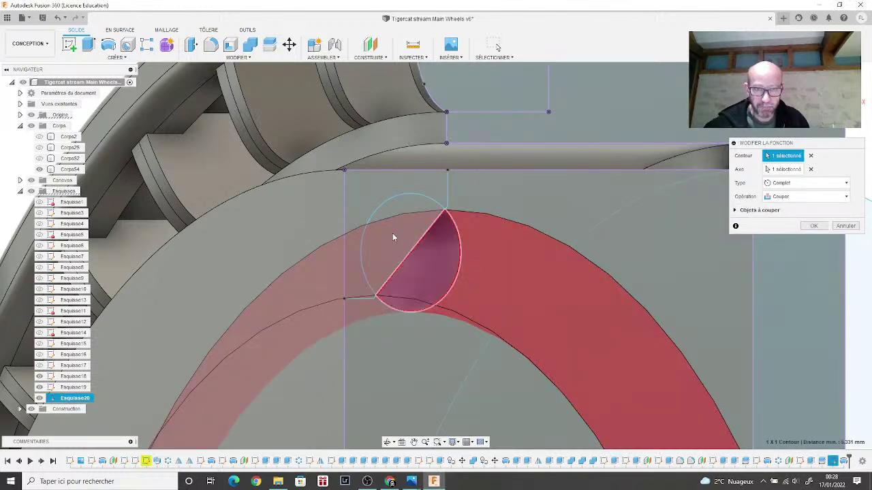
{"action": "left_click", "coordinate": [835, 226]}
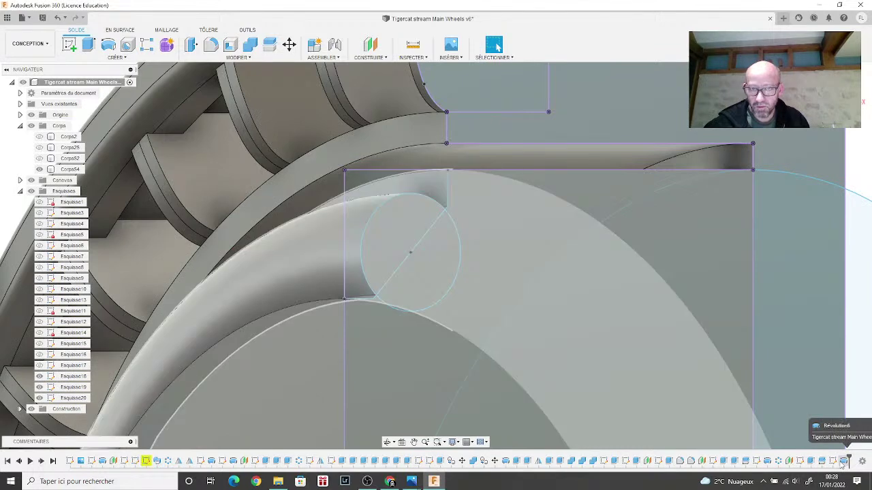
Step: Delete Révolution6, then revolve the three Esquisse20 regions at the hub corner fully around the wheel's central axis as a cut, showing Corps52
{"action": "right_click", "coordinate": [843, 463]}
{"action": "left_click", "coordinate": [828, 403]}
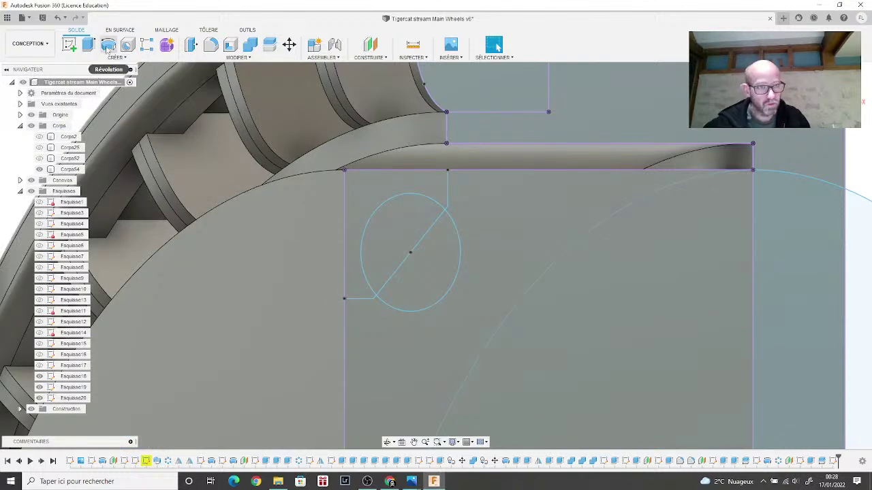
{"action": "left_click", "coordinate": [109, 45]}
{"action": "left_click", "coordinate": [412, 191]}
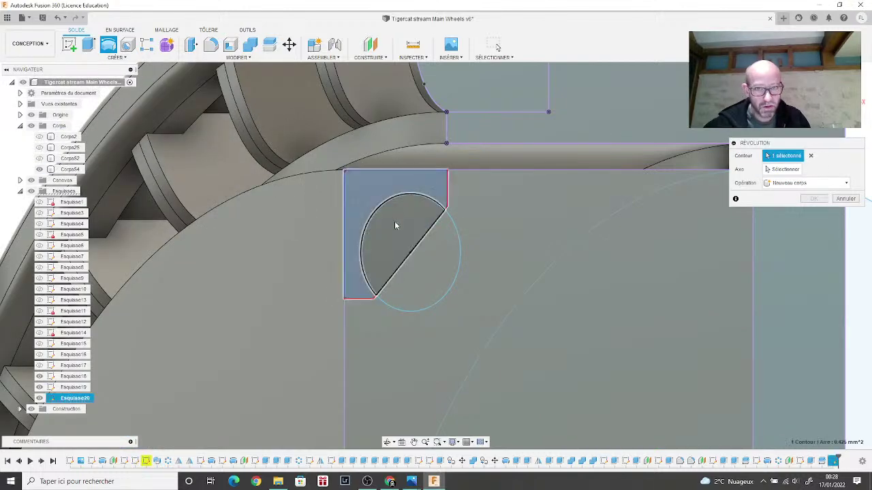
{"action": "left_click", "coordinate": [394, 221]}
{"action": "left_click", "coordinate": [429, 290]}
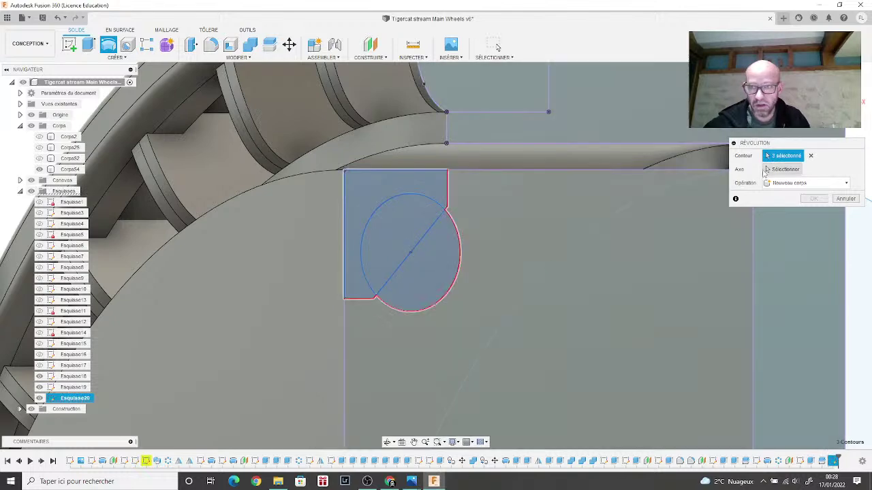
{"action": "left_click", "coordinate": [784, 169]}
{"action": "scroll", "coordinate": [386, 207], "scroll_direction": "down", "scroll_amount": 5}
{"action": "middle_click_drag", "start_coordinate": [386, 207], "coordinate": [246, 111]}
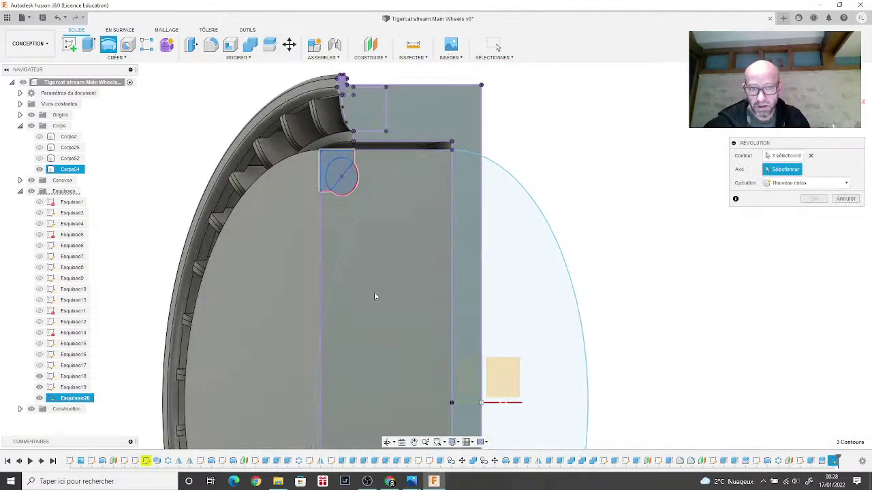
{"action": "left_click", "coordinate": [511, 404]}
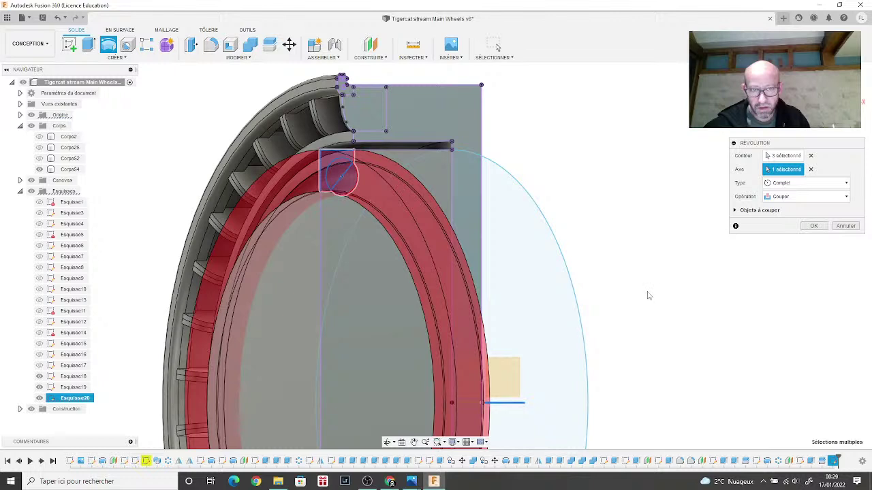
{"action": "left_click", "coordinate": [40, 158]}
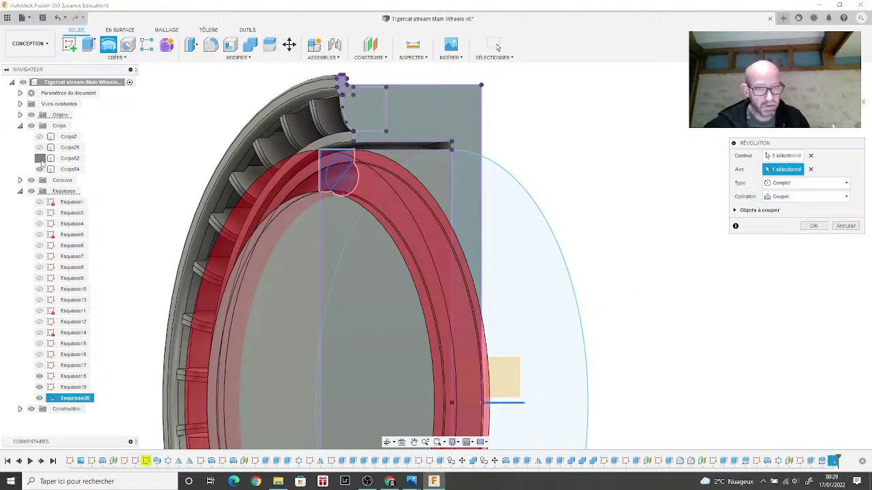
{"action": "left_click", "coordinate": [813, 226]}
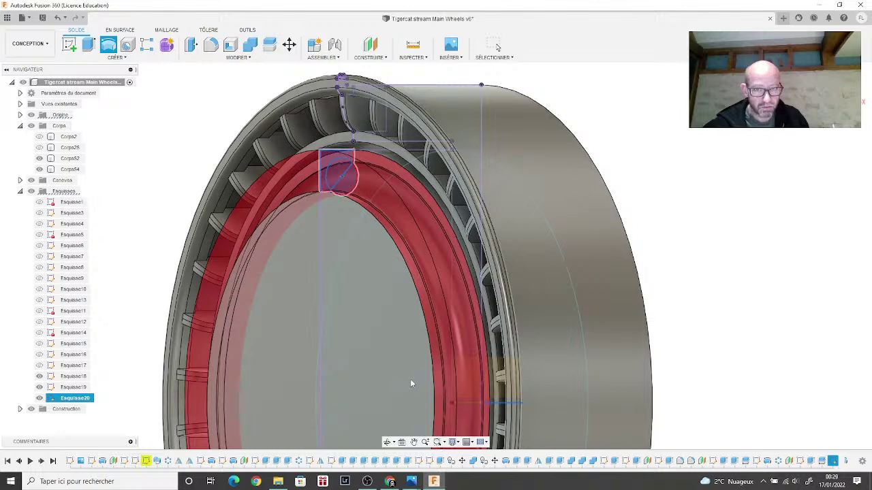
{"action": "key", "text": "Escape"}
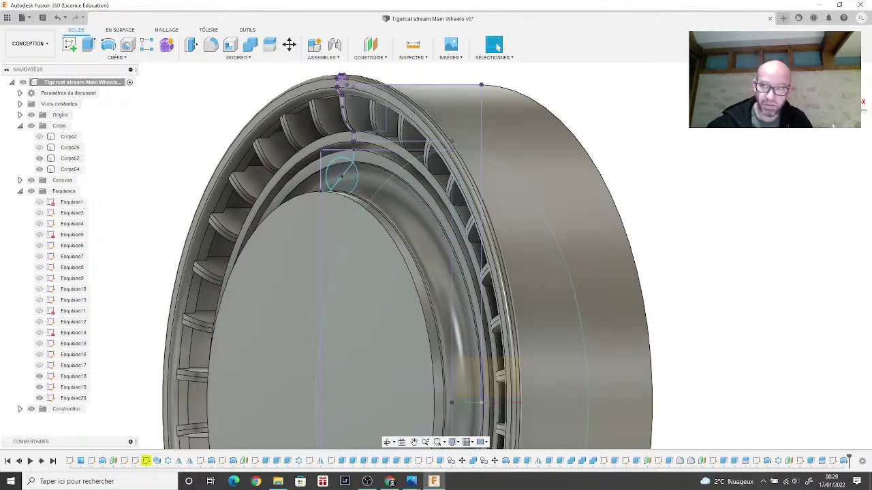
Step: Compare the recut hub groove from an oblique view with the black-and-white photo and m_img028a.jpg in Photos, then return to Fusion 360
{"action": "middle_click_drag", "start_coordinate": [435, 251], "coordinate": [415, 259], "text": "shift"}
{"action": "left_click", "coordinate": [314, 161]}
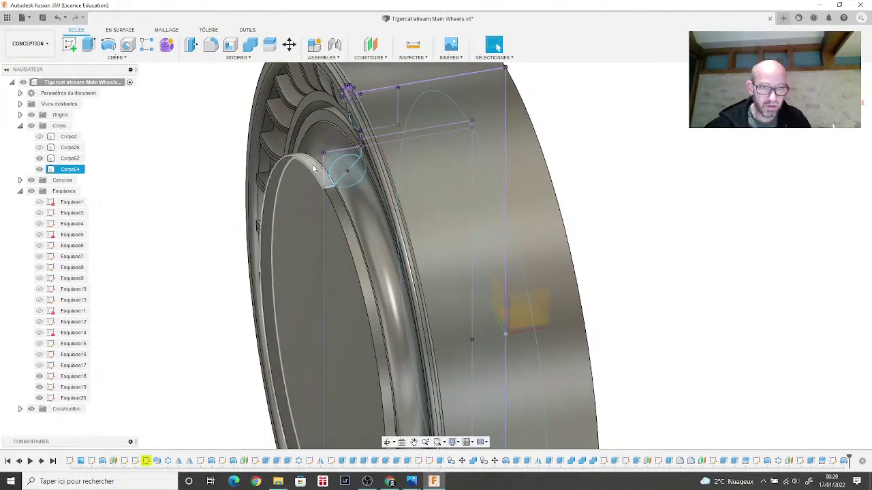
{"action": "left_click", "coordinate": [528, 116]}
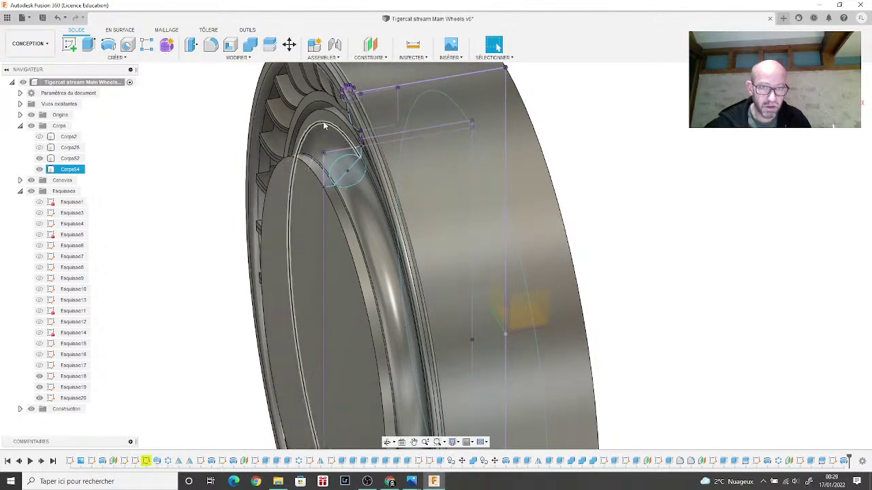
{"action": "mouse_move", "coordinate": [411, 480]}
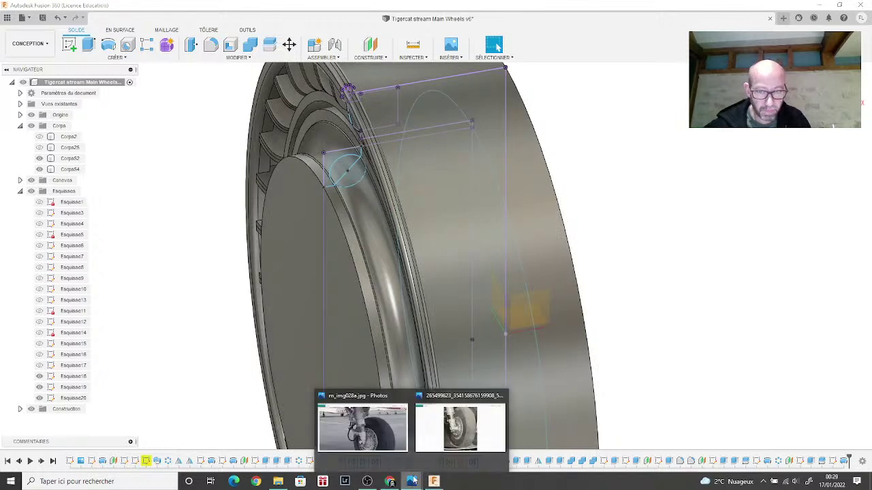
{"action": "left_click", "coordinate": [449, 427]}
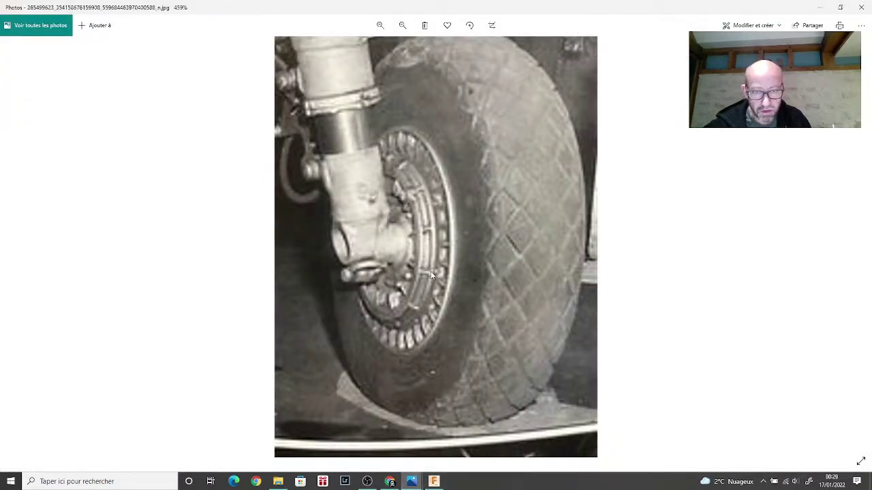
{"action": "mouse_move", "coordinate": [412, 481]}
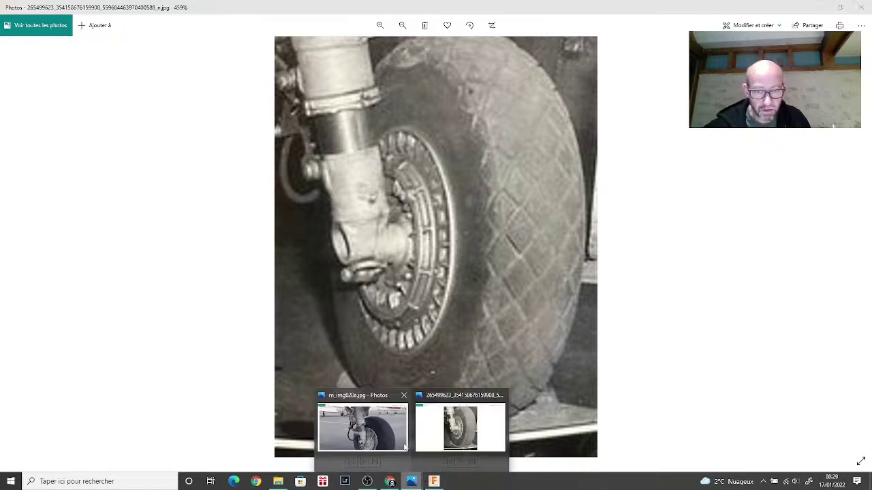
{"action": "left_click", "coordinate": [369, 442]}
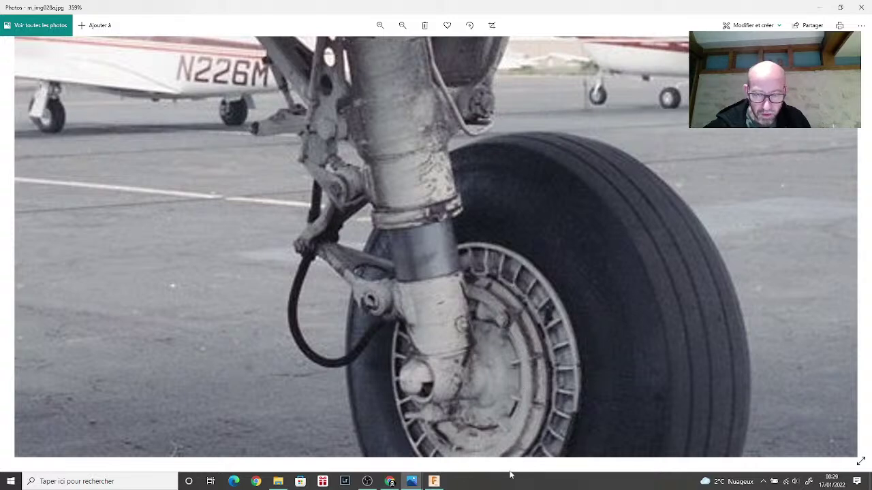
{"action": "left_click", "coordinate": [440, 483]}
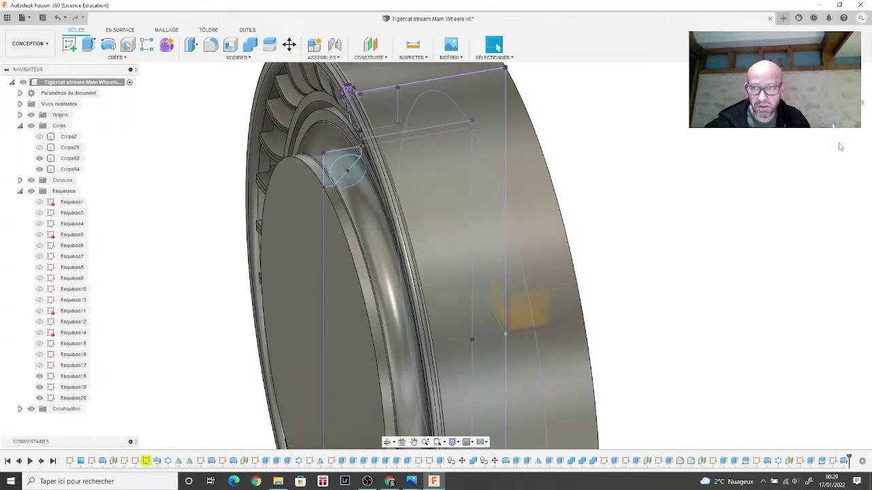
Step: Start a sketch on the flat hub face and draw a circle centred on the wheel's centre, slightly smaller than the face
{"action": "left_click", "coordinate": [837, 79]}
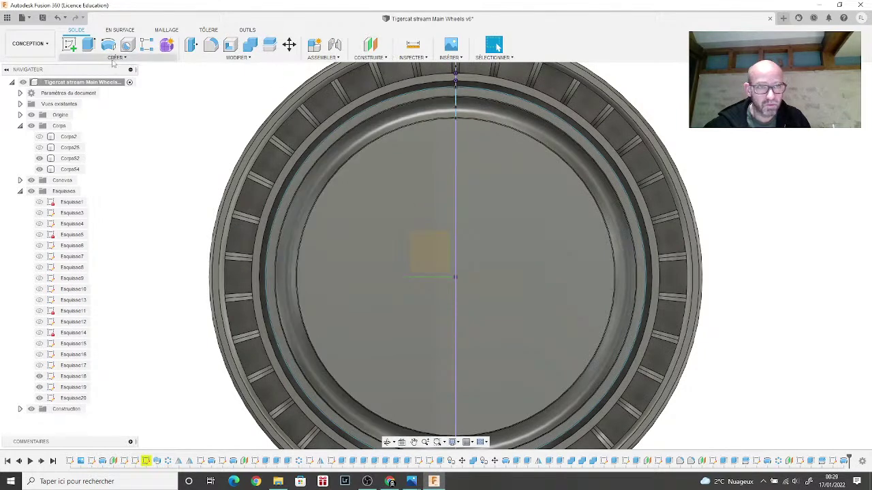
{"action": "left_click", "coordinate": [69, 44]}
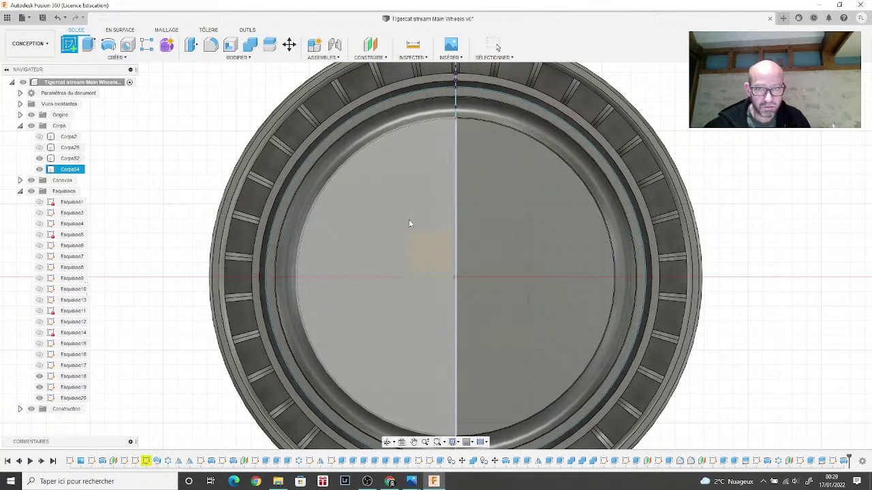
{"action": "left_click", "coordinate": [410, 223]}
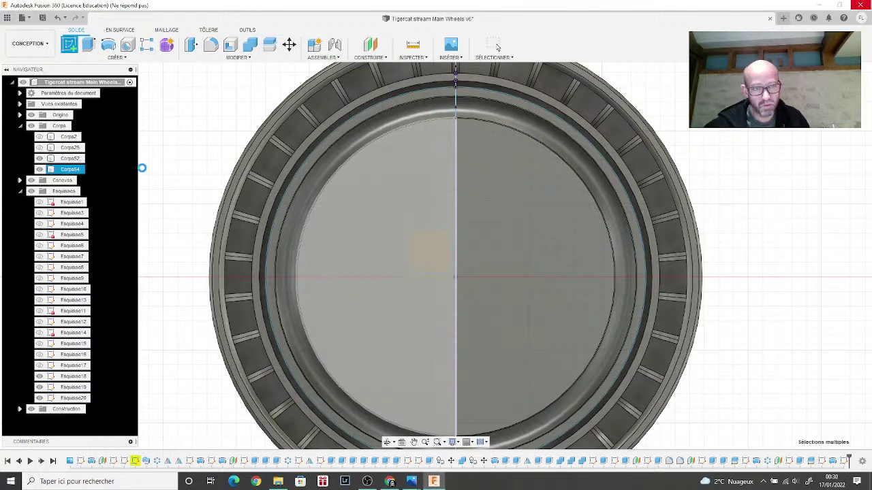
{"action": "left_click", "coordinate": [108, 45]}
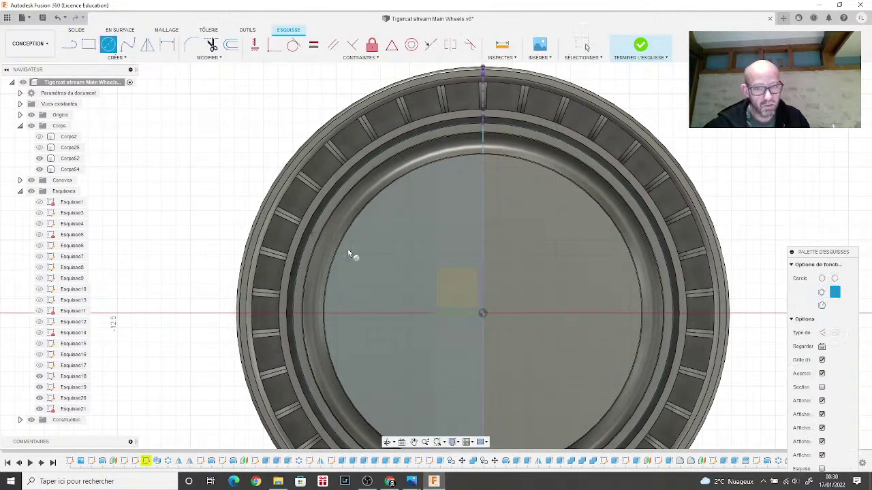
{"action": "left_click", "coordinate": [482, 313]}
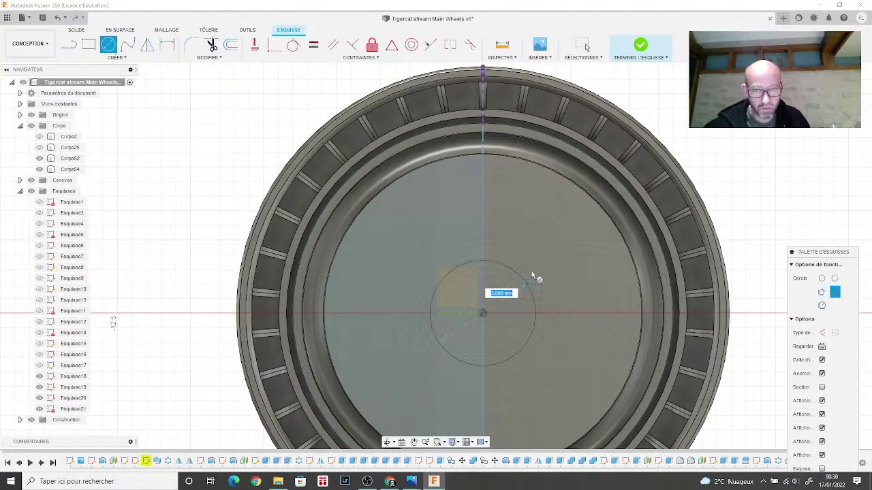
{"action": "left_click", "coordinate": [593, 230]}
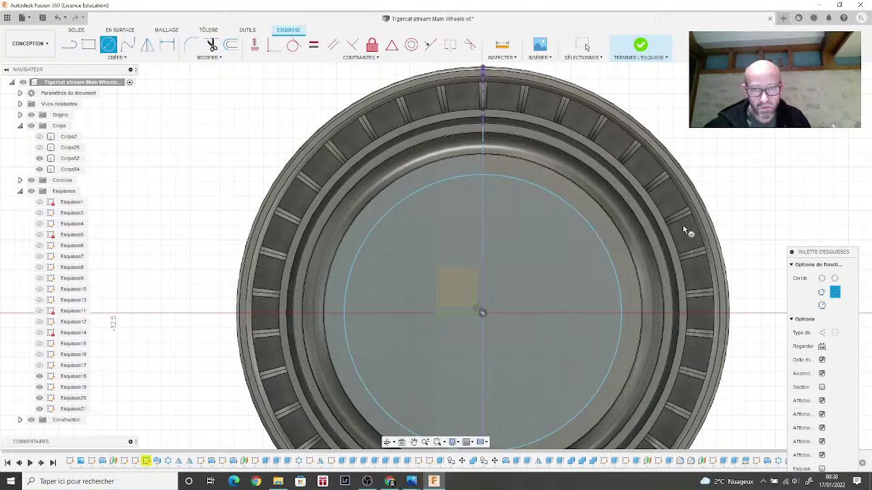
Step: Compare the hub circle with m_img028a.jpg in Photos, then return to Fusion 360 and finish the sketch
{"action": "mouse_move", "coordinate": [432, 251]}
{"action": "middle_mouse_down", "text": "shift"}
{"action": "mouse_move", "coordinate": [475, 311]}
{"action": "mouse_move", "coordinate": [762, 155]}
{"action": "middle_mouse_up", "text": "shift"}
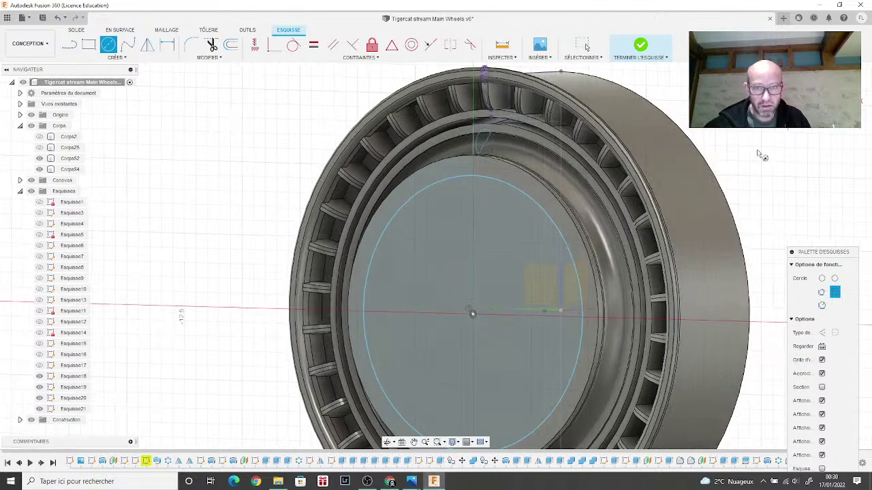
{"action": "mouse_move", "coordinate": [411, 482]}
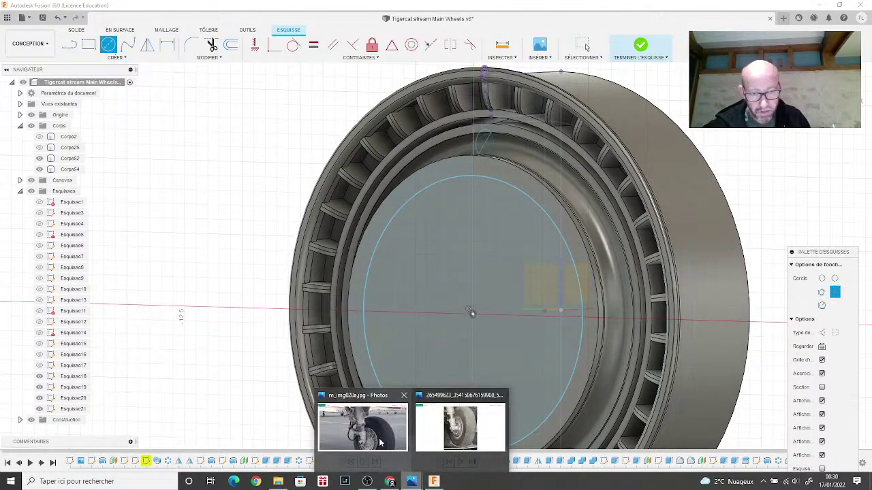
{"action": "left_click", "coordinate": [381, 443]}
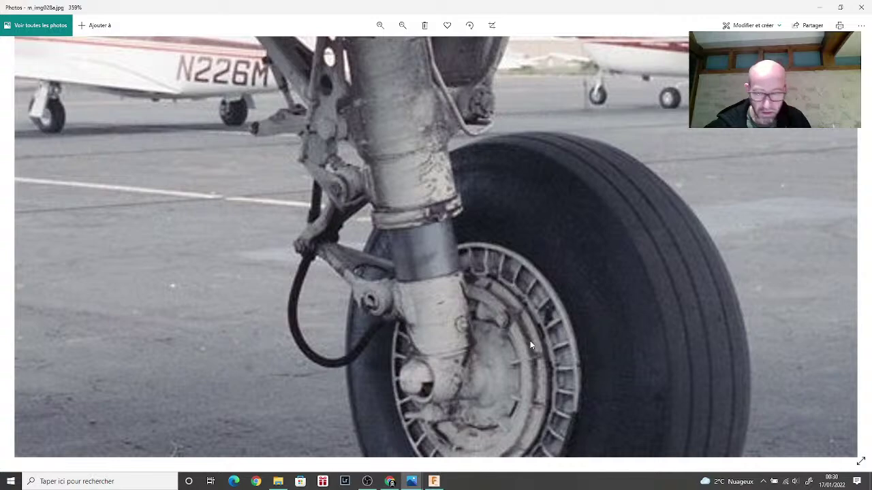
{"action": "left_click", "coordinate": [434, 482]}
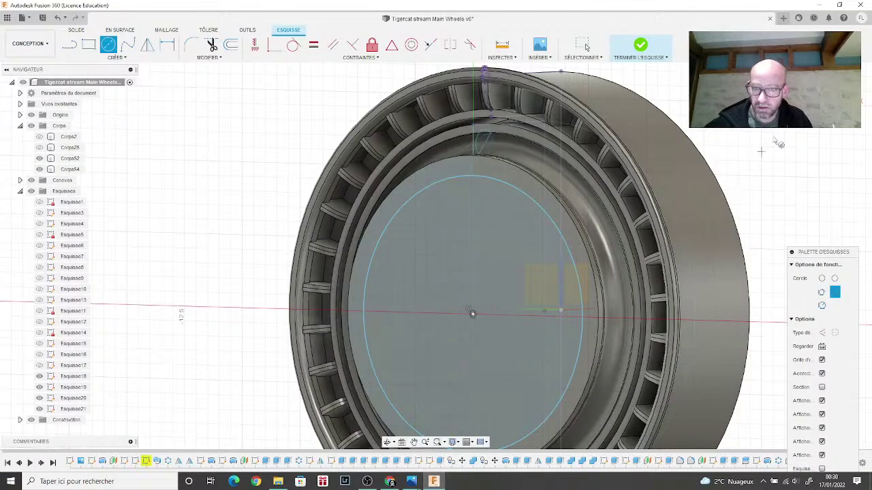
{"action": "middle_click_drag", "start_coordinate": [434, 254], "coordinate": [477, 249], "text": "shift"}
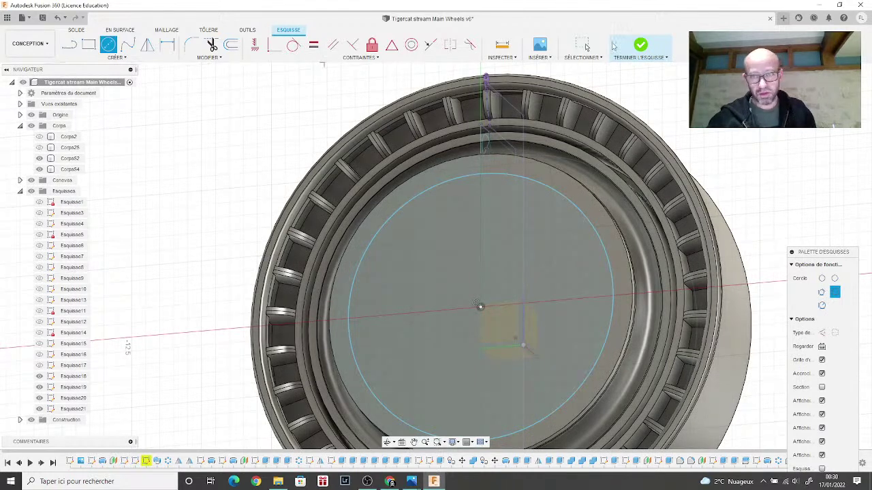
{"action": "left_click", "coordinate": [641, 44]}
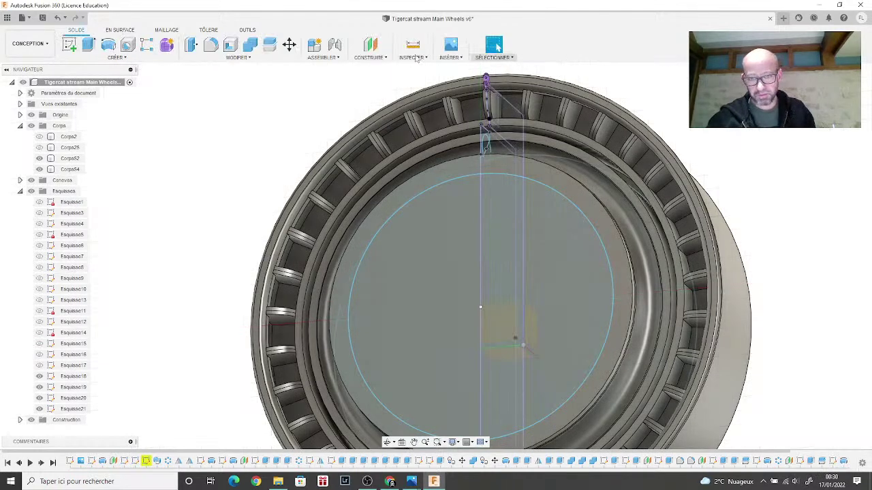
Step: Extrude both halves of the hub circle as a cut with distance -1.00 mm, checking the recess against m_img028a.jpg in Photos before confirming
{"action": "left_click", "coordinate": [89, 44]}
{"action": "left_click", "coordinate": [431, 242]}
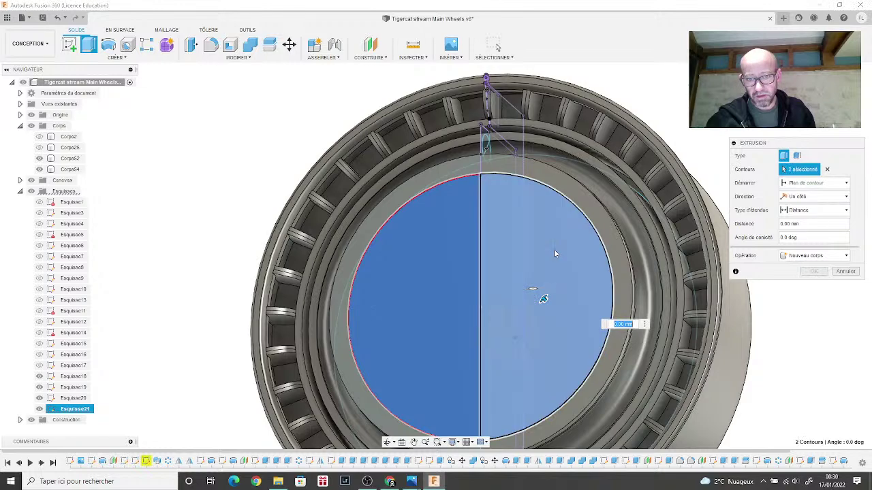
{"action": "left_click", "coordinate": [554, 249]}
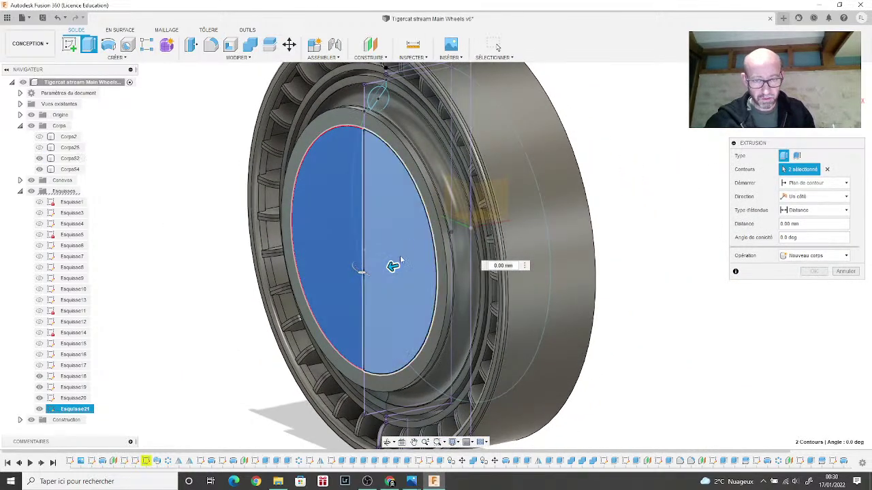
{"action": "left_click_drag", "start_coordinate": [391, 266], "coordinate": [413, 265]}
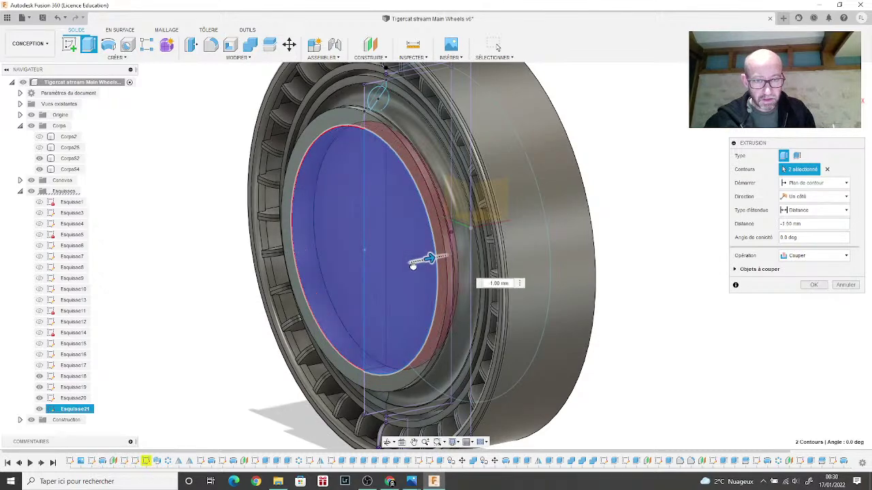
{"action": "mouse_move", "coordinate": [428, 257]}
{"action": "middle_mouse_down", "text": "shift"}
{"action": "mouse_move", "coordinate": [432, 248]}
{"action": "mouse_move", "coordinate": [445, 250]}
{"action": "mouse_move", "coordinate": [436, 247]}
{"action": "mouse_move", "coordinate": [445, 240]}
{"action": "mouse_move", "coordinate": [434, 253]}
{"action": "mouse_move", "coordinate": [446, 255]}
{"action": "middle_mouse_up", "text": "shift"}
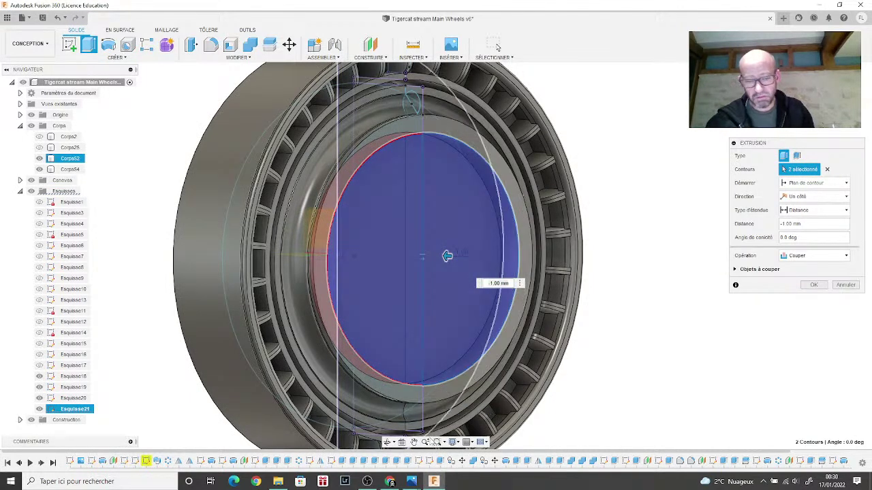
{"action": "mouse_move", "coordinate": [411, 482]}
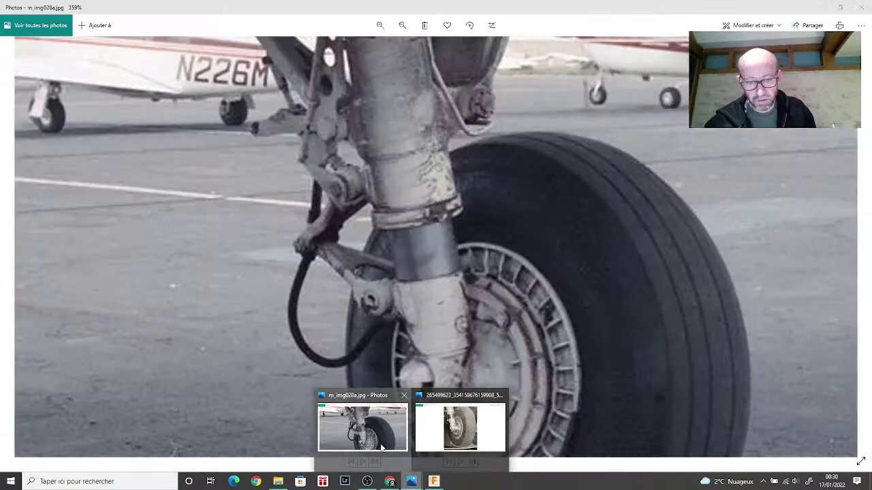
{"action": "left_click", "coordinate": [380, 444]}
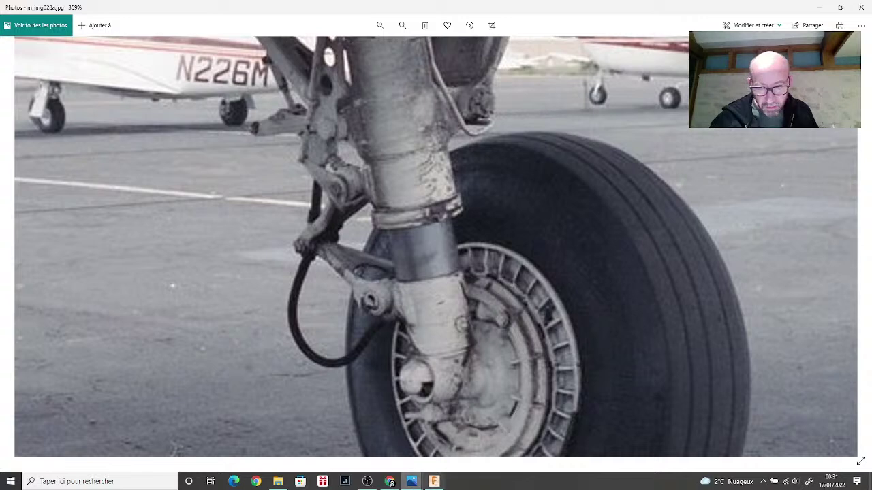
{"action": "left_click", "coordinate": [434, 482]}
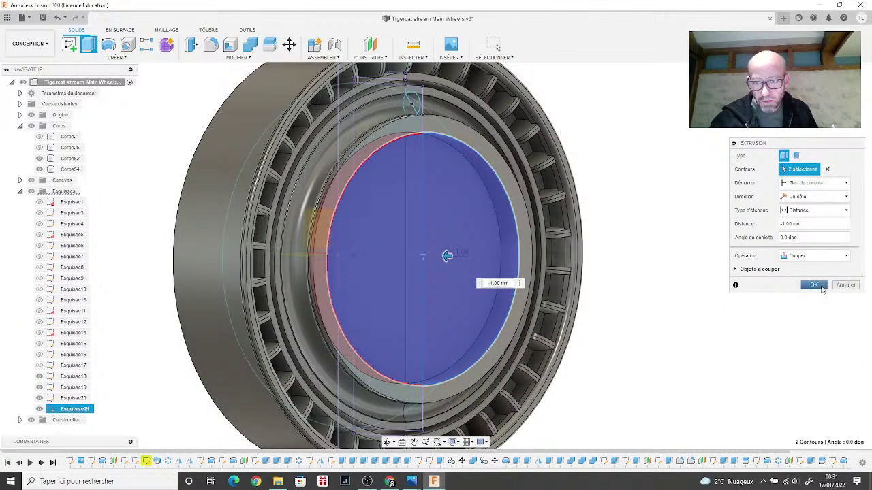
{"action": "left_click", "coordinate": [821, 286]}
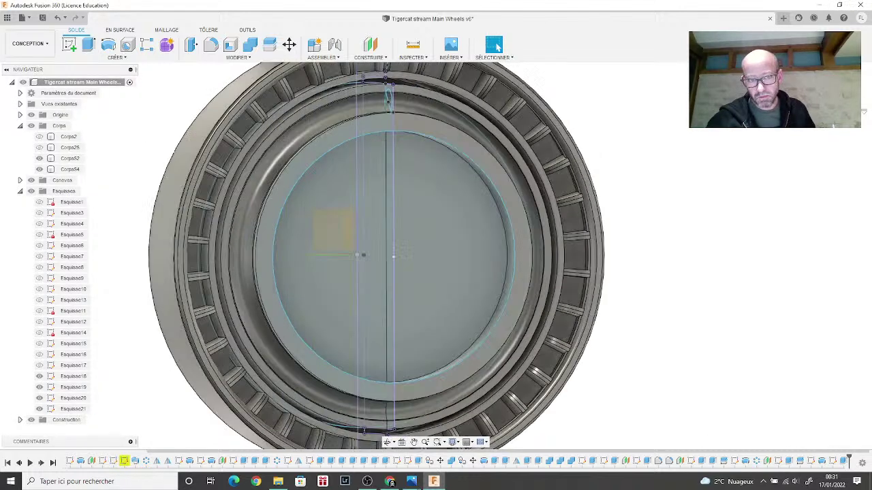
Step: Inspect the recessed hub face from front and oblique views, compare it with m_img028a.jpg in Photos, and return to Fusion 360
{"action": "left_click", "coordinate": [485, 194]}
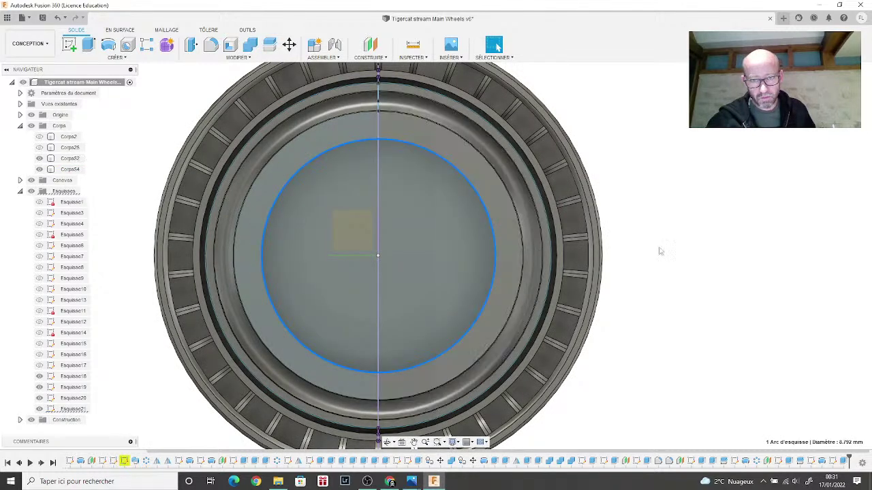
{"action": "scroll", "coordinate": [622, 264], "scroll_direction": "down", "scroll_amount": 3}
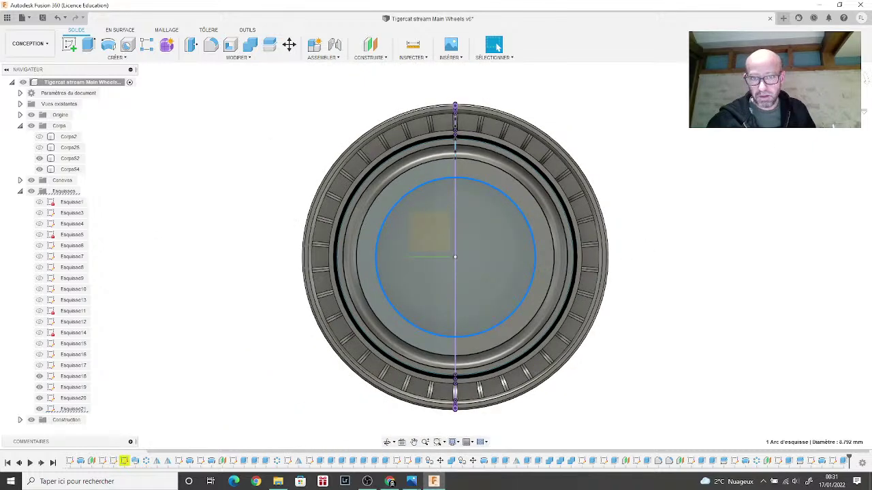
{"action": "middle_click_drag", "start_coordinate": [863, 110], "coordinate": [863, 100], "text": "shift"}
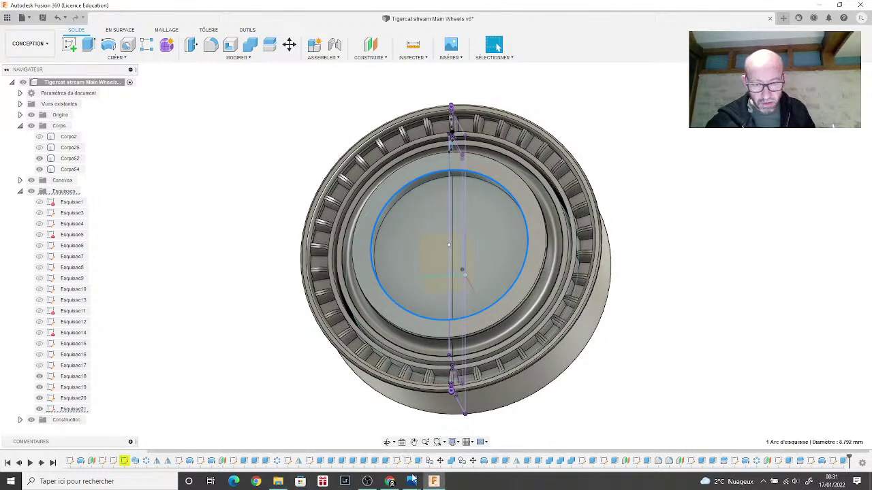
{"action": "mouse_move", "coordinate": [412, 480]}
{"action": "left_click", "coordinate": [358, 438]}
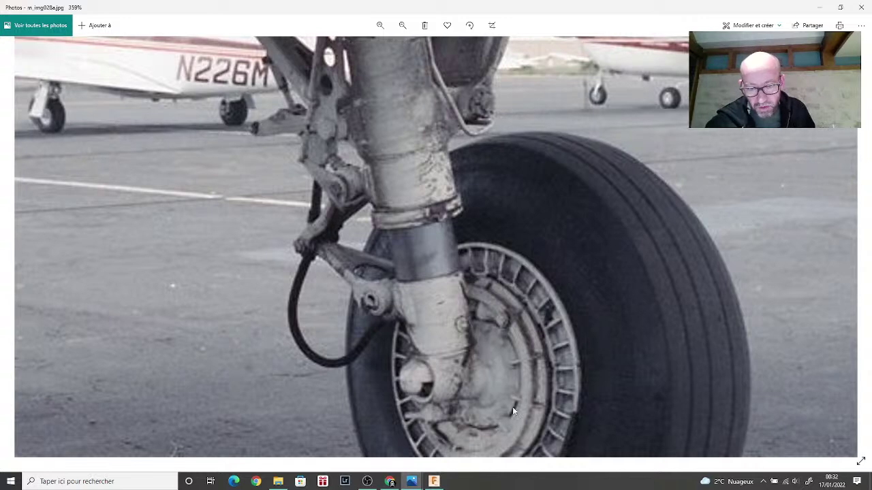
{"action": "left_click", "coordinate": [434, 482]}
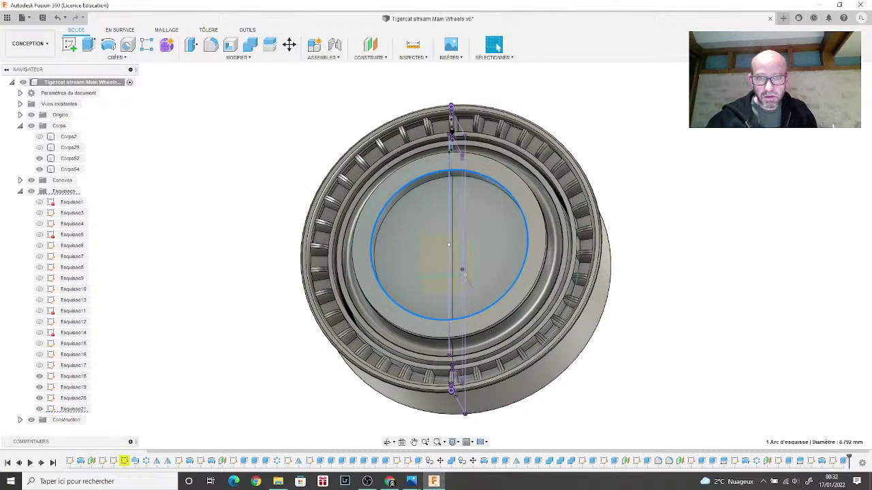
{"action": "middle_click_drag", "start_coordinate": [435, 256], "coordinate": [633, 156], "text": "shift"}
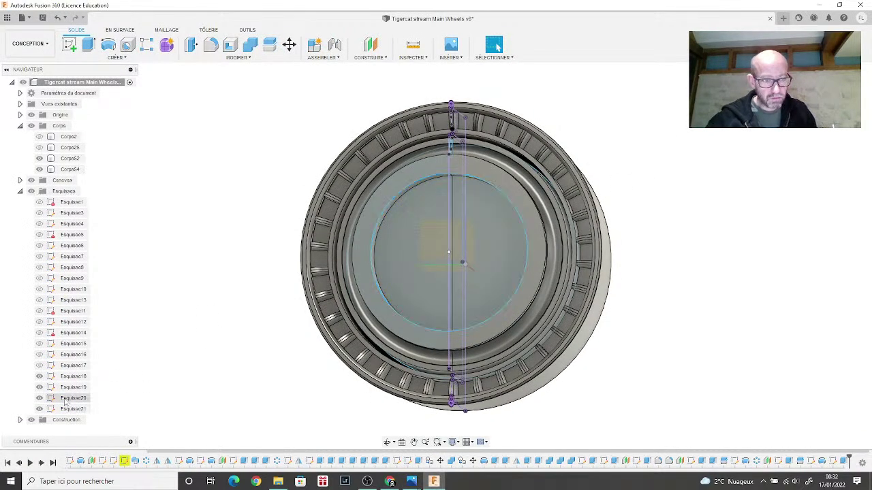
Step: Hide the visible sketches Esquisse18 through Esquisse21 so only the wheel bodies are displayed
{"action": "left_click", "coordinate": [39, 387]}
{"action": "left_click", "coordinate": [39, 387]}
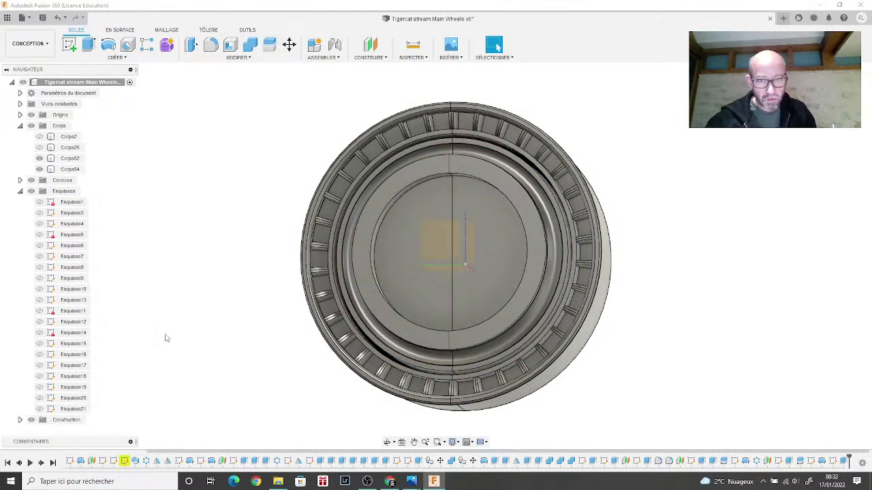
{"action": "left_click", "coordinate": [336, 247]}
Step: Hide body Corps52 and start a sketch on the recessed hub face of Corps54
{"action": "left_click", "coordinate": [69, 44]}
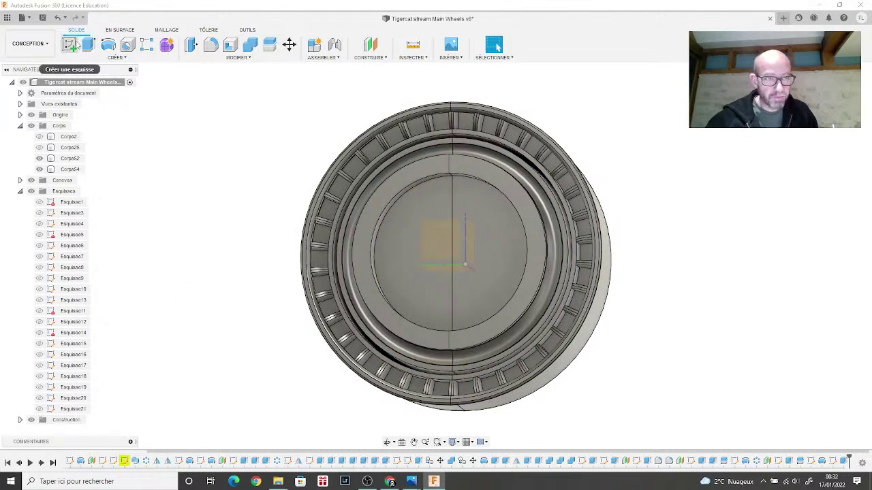
{"action": "left_click", "coordinate": [368, 205]}
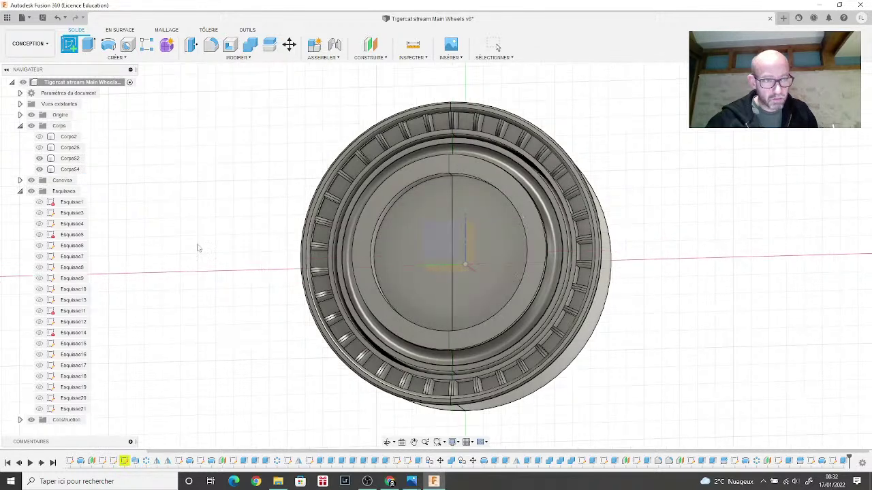
{"action": "left_click", "coordinate": [39, 158]}
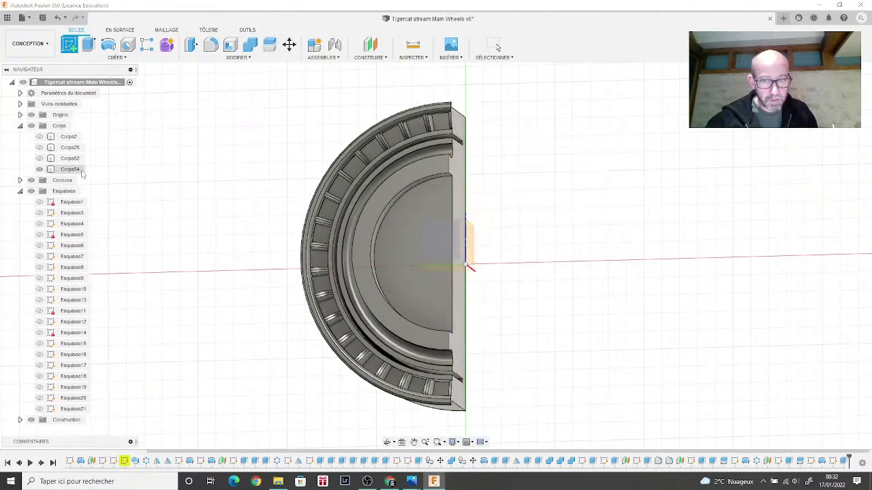
{"action": "left_click", "coordinate": [69, 169]}
{"action": "scroll", "coordinate": [358, 286], "scroll_direction": "up", "scroll_amount": 3}
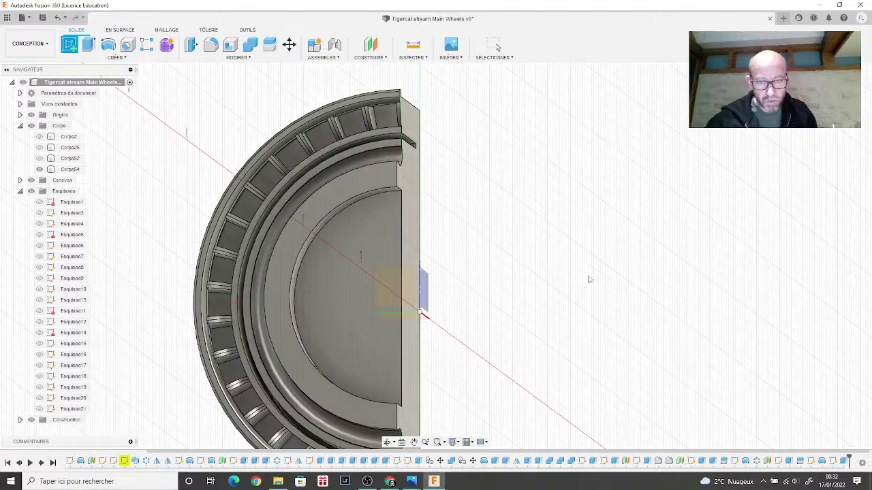
{"action": "middle_click_drag", "start_coordinate": [517, 170], "coordinate": [708, 191], "text": "shift"}
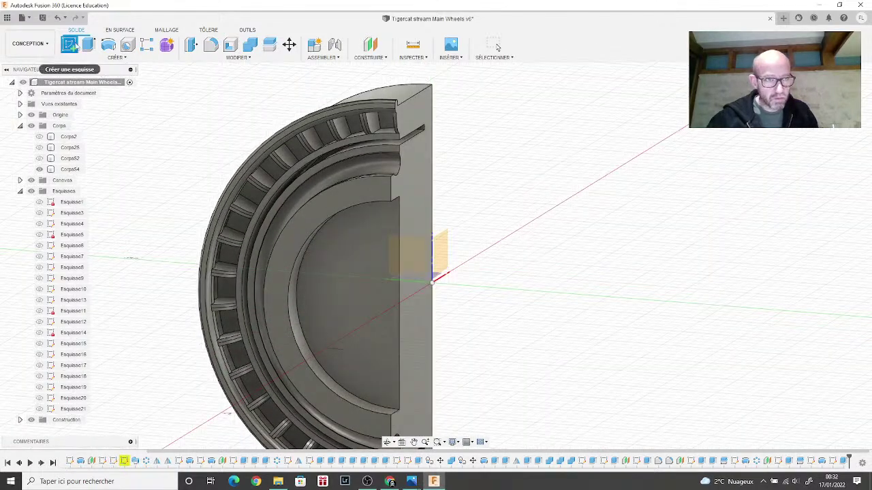
{"action": "left_click", "coordinate": [355, 283]}
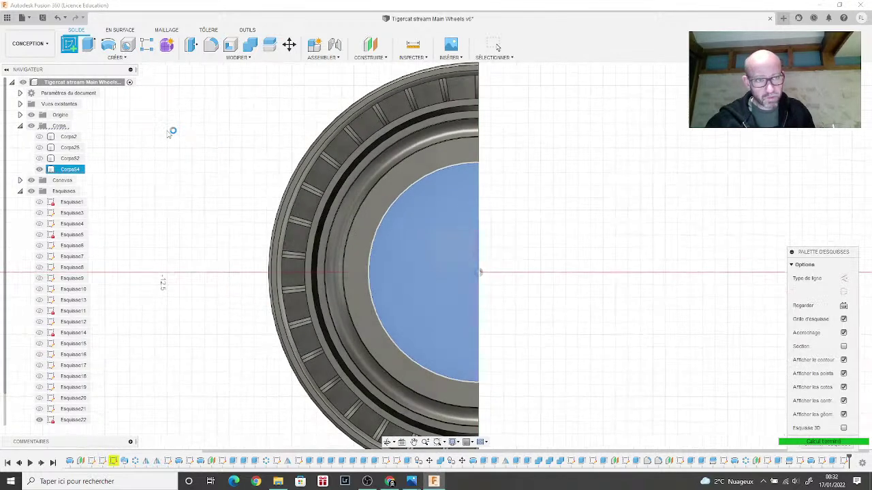
Step: Draw a circle about 8 mm in diameter centred on the wheel's centre, comparing it with m_img028a.jpg in Photos before returning to Fusion 360
{"action": "left_click", "coordinate": [108, 45]}
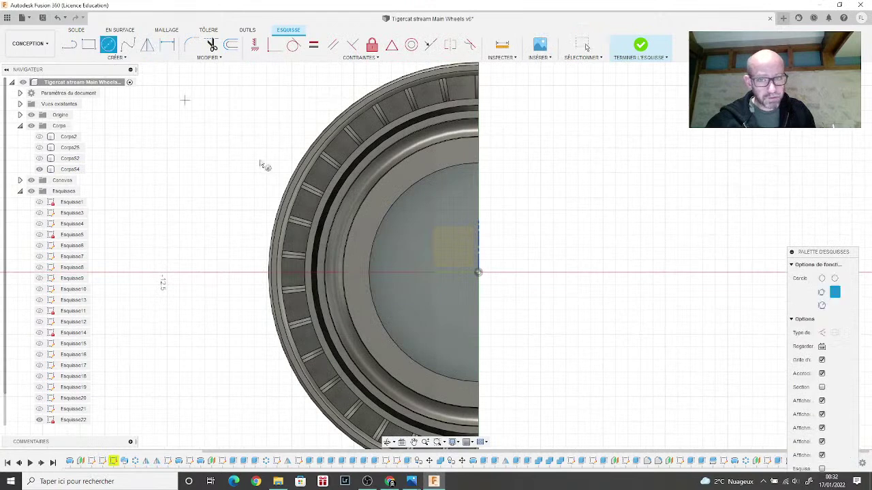
{"action": "left_click", "coordinate": [479, 273]}
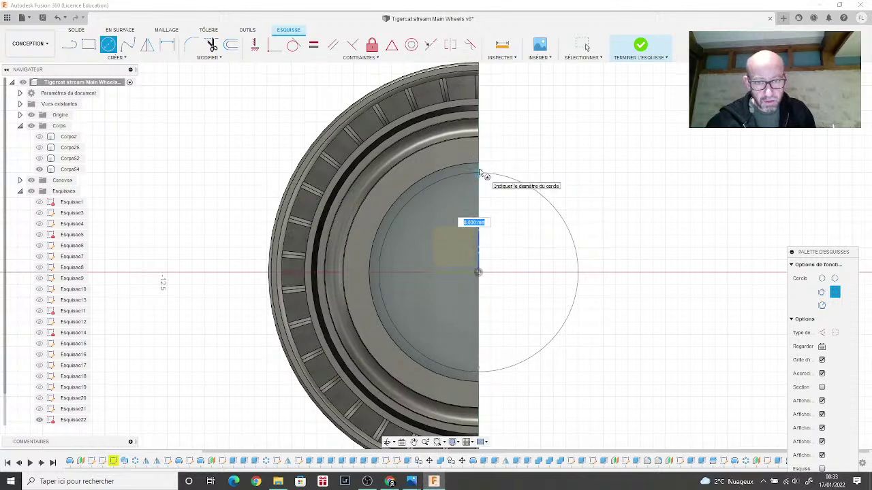
{"action": "left_click", "coordinate": [480, 173]}
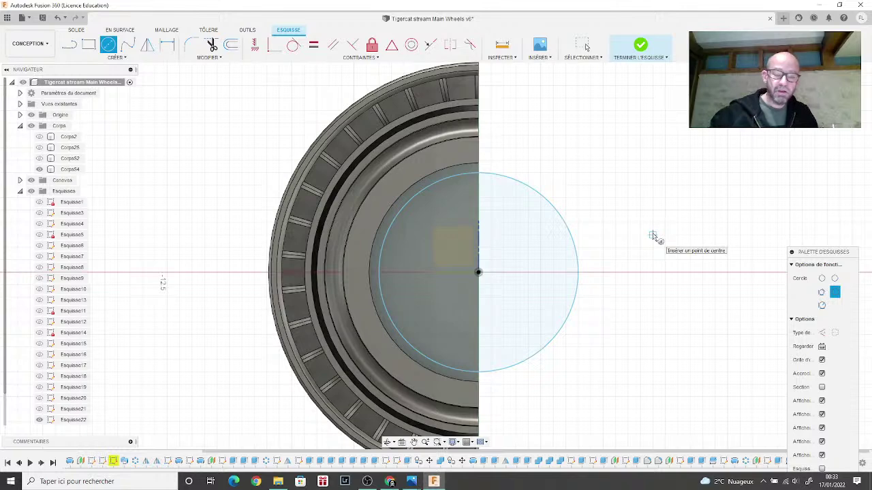
{"action": "mouse_move", "coordinate": [417, 484]}
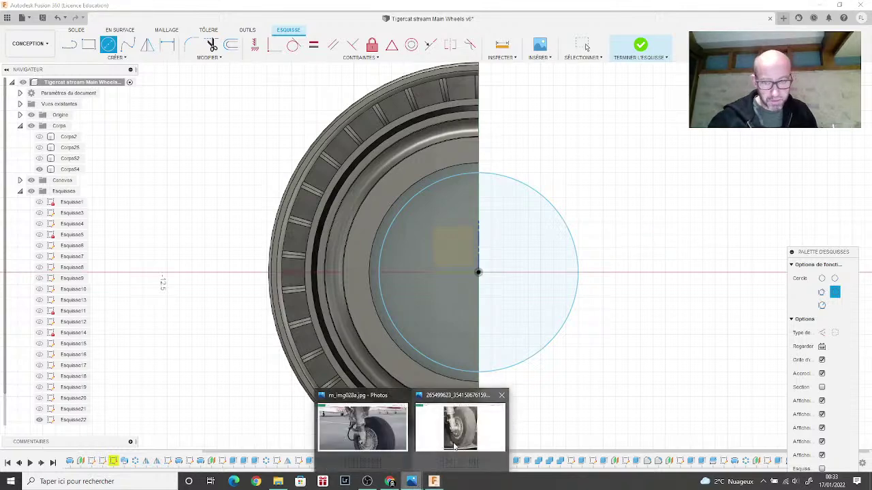
{"action": "left_click", "coordinate": [386, 440]}
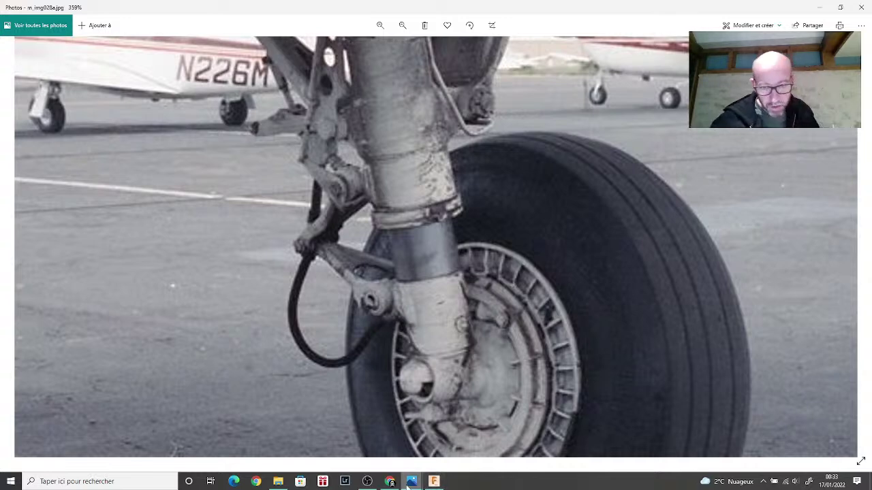
{"action": "left_click", "coordinate": [434, 481]}
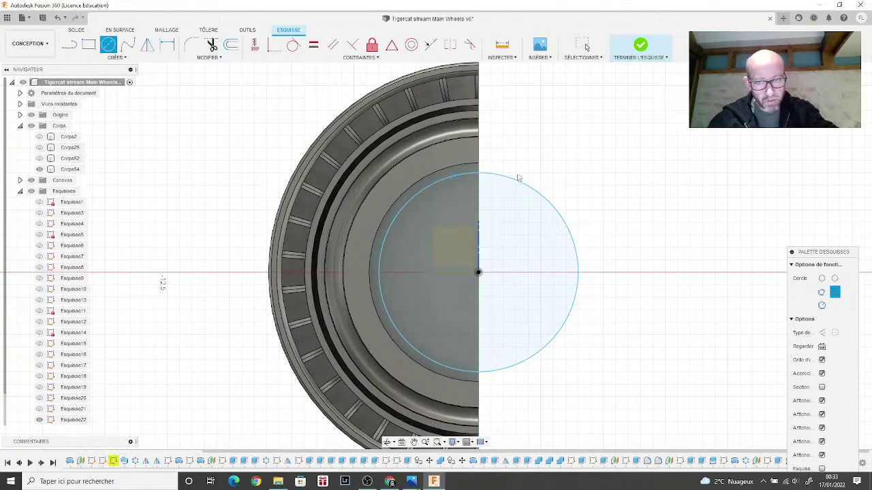
Step: Shrink the hub circle, add a concentric circle about 6.3 mm in diameter just inside it, and finish the sketch
{"action": "key", "text": "Escape"}
{"action": "left_click_drag", "start_coordinate": [576, 258], "coordinate": [564, 269]}
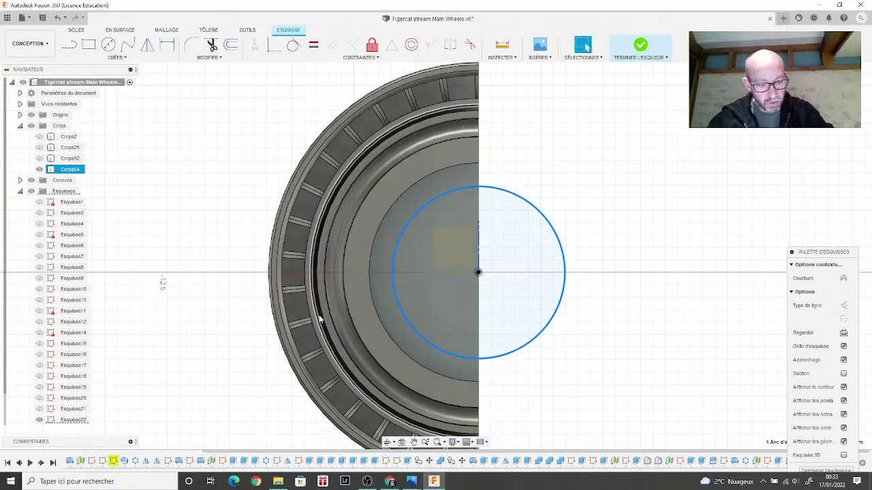
{"action": "key", "text": "c"}
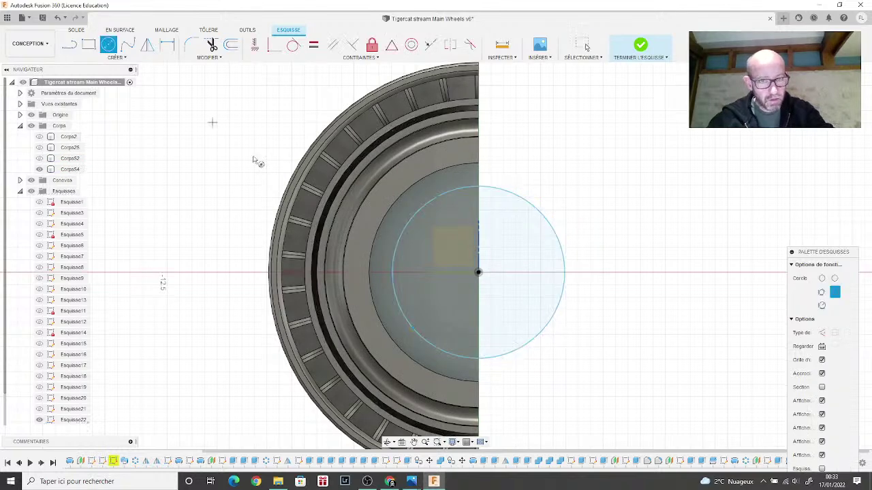
{"action": "left_click", "coordinate": [478, 273]}
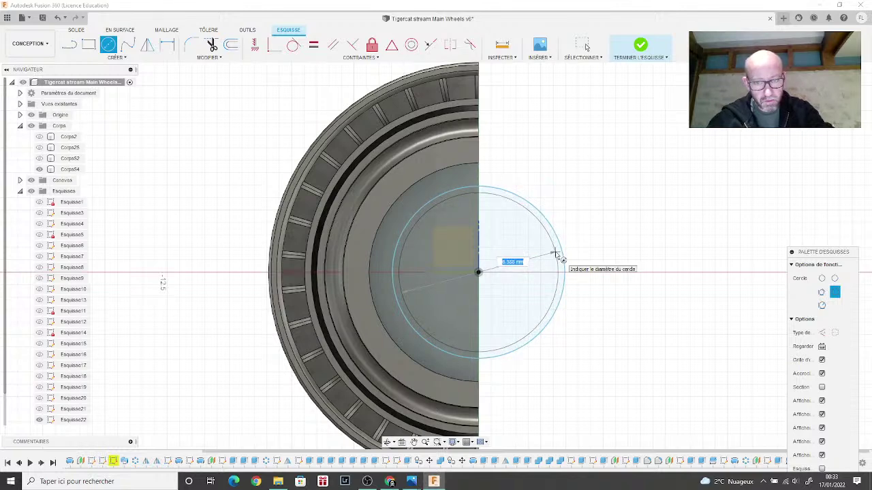
{"action": "left_click", "coordinate": [557, 255]}
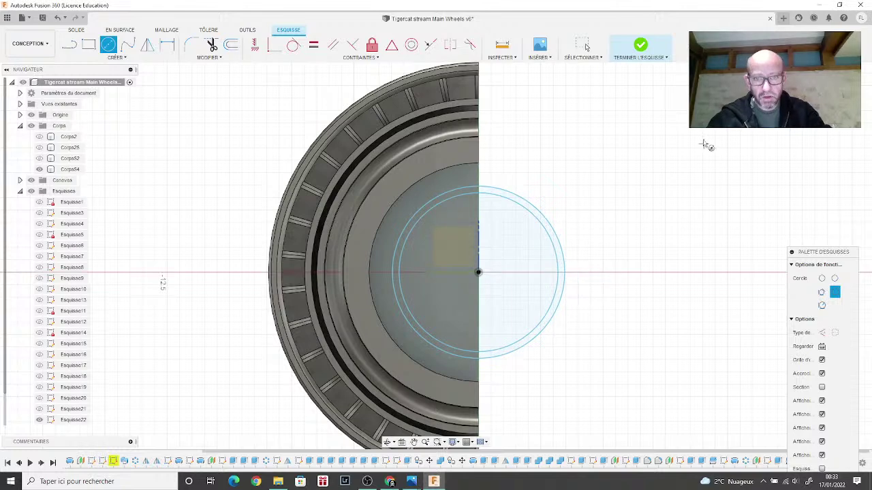
{"action": "left_click", "coordinate": [640, 45]}
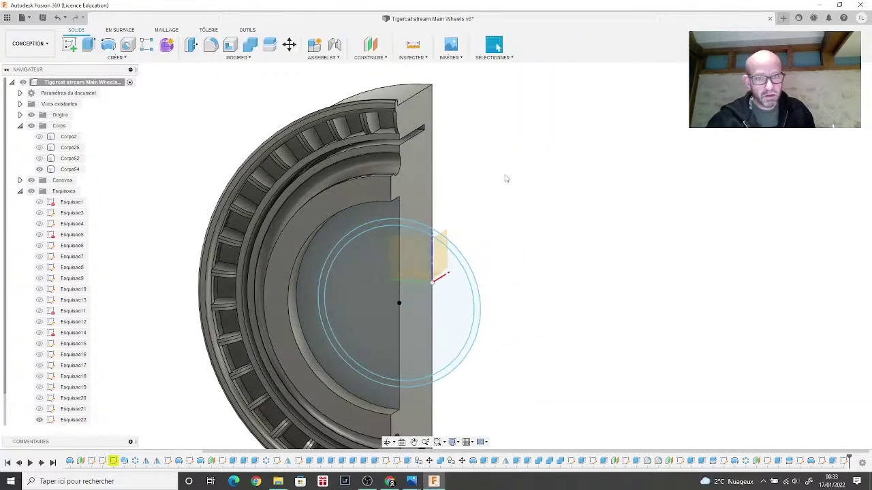
Step: Show body Corps52 again and extrude both halves of the narrow ring as a cut with distance -1.30 mm
{"action": "left_click", "coordinate": [39, 158]}
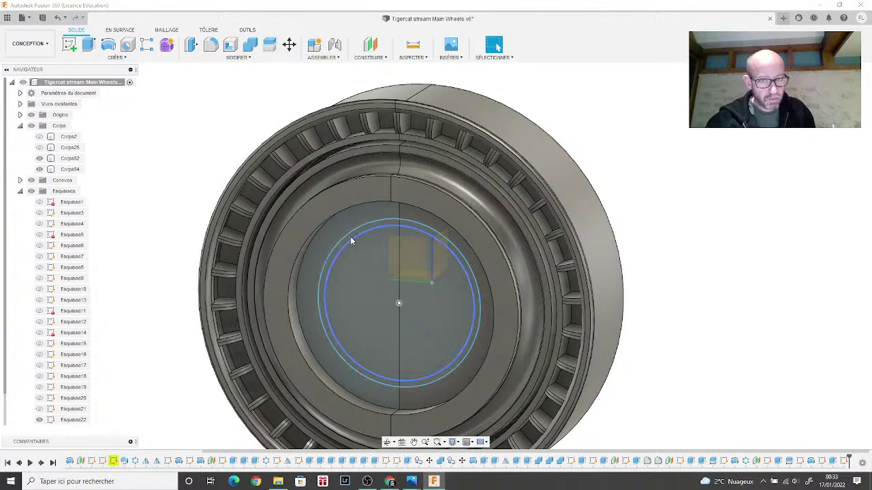
{"action": "left_click", "coordinate": [89, 43]}
{"action": "scroll", "coordinate": [383, 227], "scroll_direction": "up", "scroll_amount": 3}
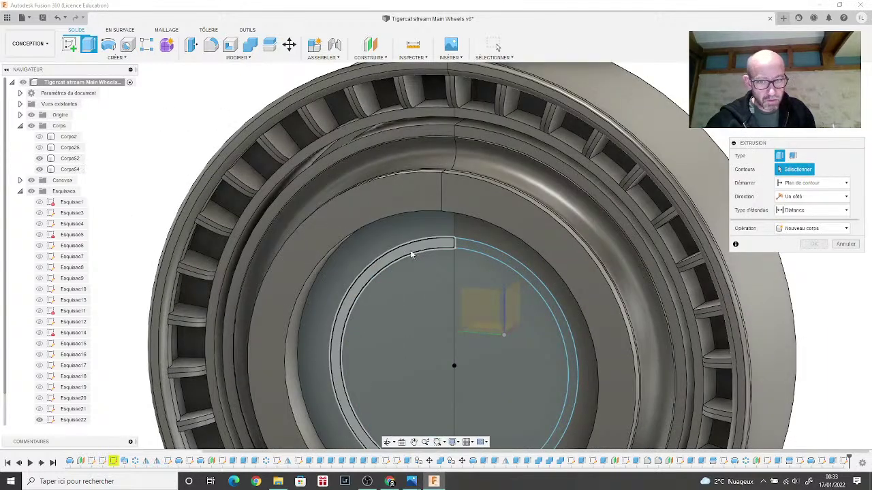
{"action": "left_click", "coordinate": [411, 252]}
{"action": "left_click", "coordinate": [460, 249]}
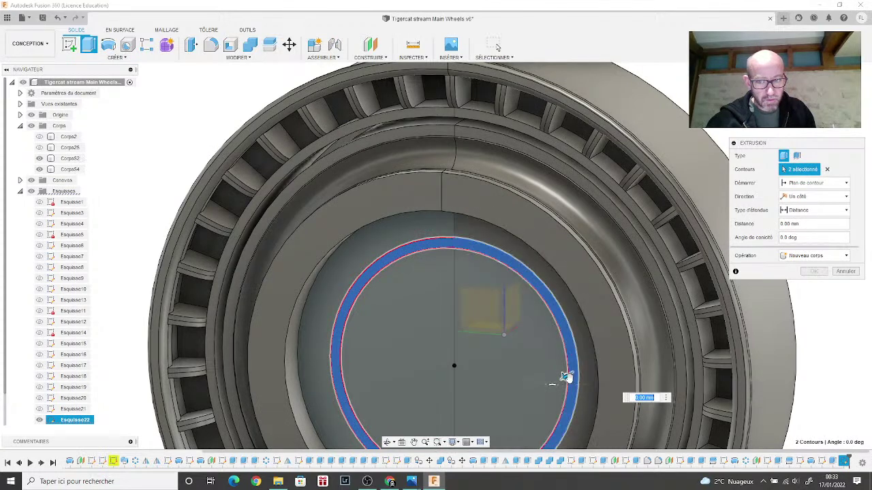
{"action": "left_click_drag", "start_coordinate": [564, 378], "coordinate": [586, 361]}
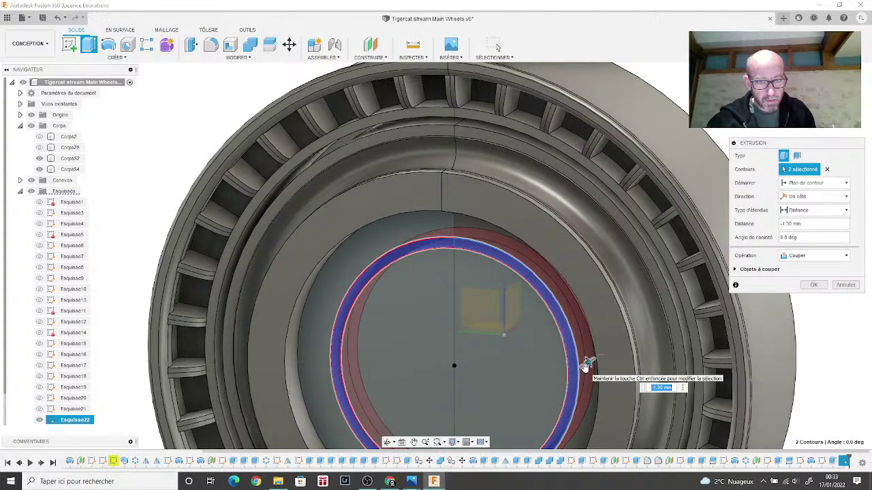
{"action": "left_click", "coordinate": [814, 285]}
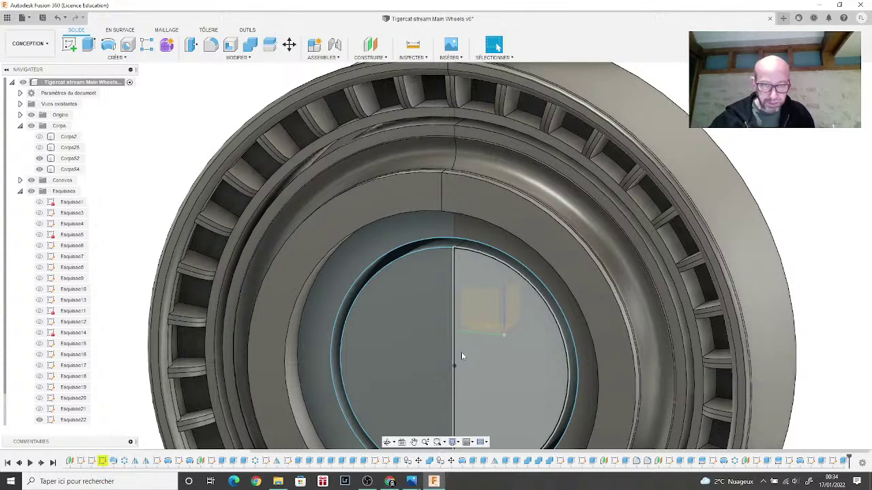
Step: Examine the wheel hub's rings and small details close up in m_img028a.jpg in Photos
{"action": "mouse_move", "coordinate": [412, 480]}
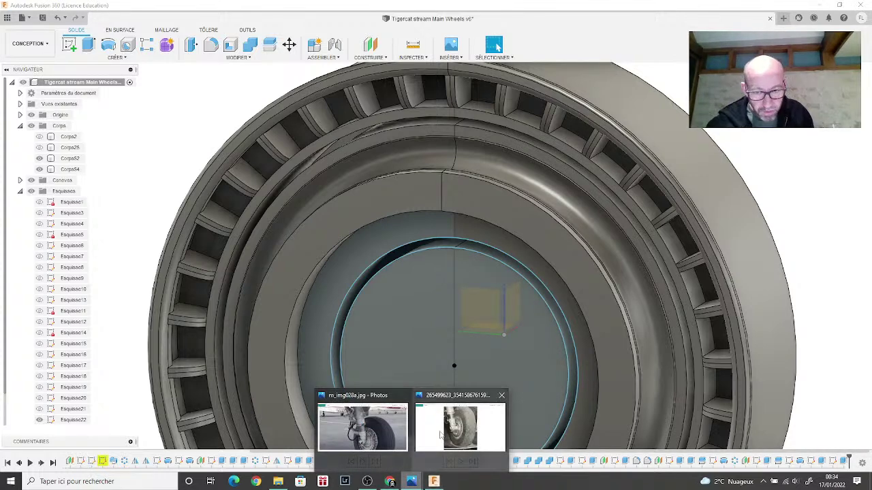
{"action": "left_click", "coordinate": [380, 435]}
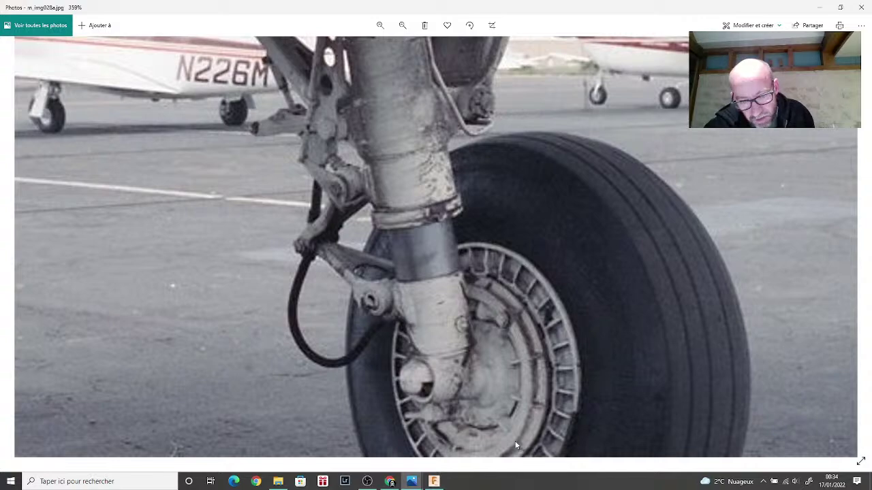
{"action": "scroll", "coordinate": [527, 442], "scroll_direction": "down", "scroll_amount": 1}
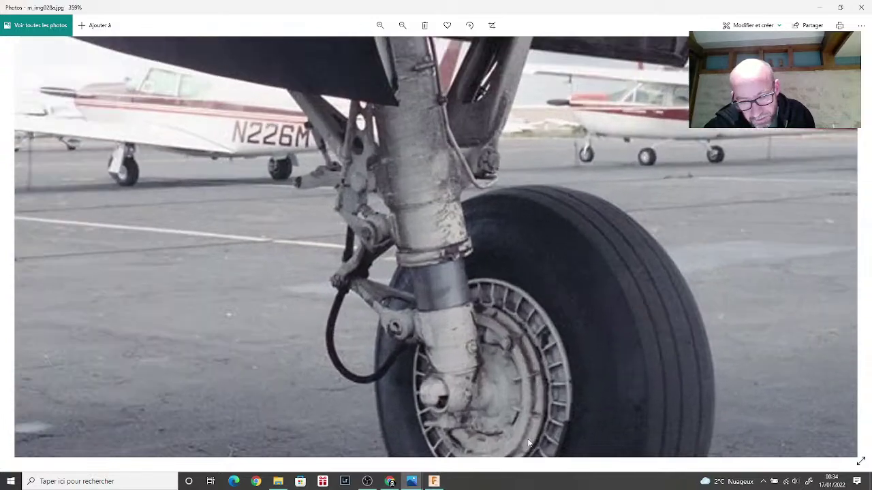
{"action": "scroll", "coordinate": [525, 428], "scroll_direction": "up", "scroll_amount": 3}
{"action": "scroll", "coordinate": [524, 428], "scroll_direction": "up", "scroll_amount": 2}
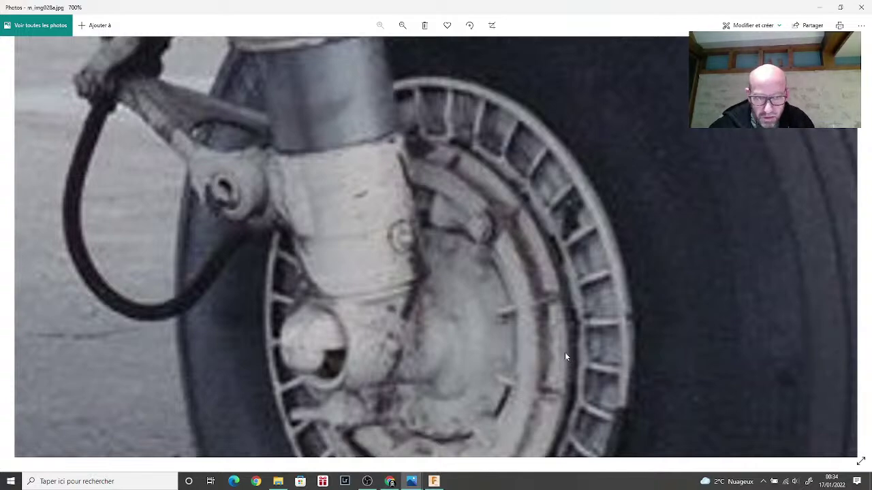
{"action": "scroll", "coordinate": [569, 369], "scroll_direction": "down", "scroll_amount": 4}
{"action": "scroll", "coordinate": [441, 264], "scroll_direction": "up", "scroll_amount": 4}
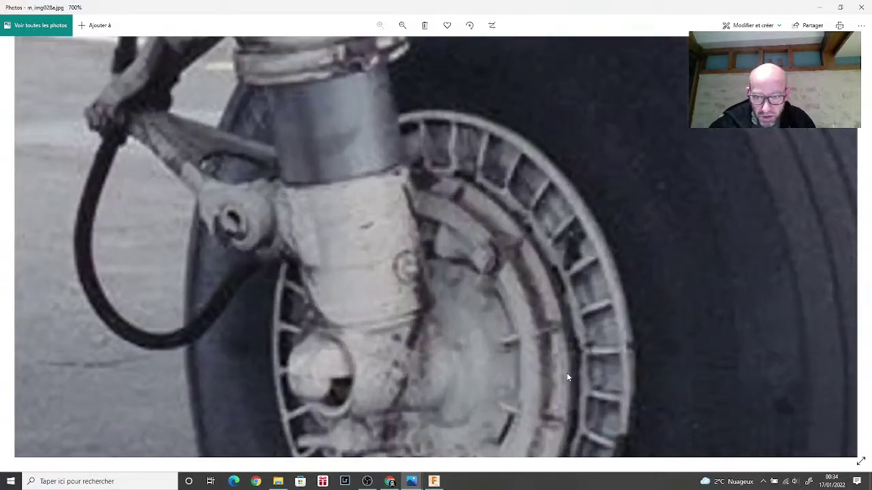
{"action": "left_click_drag", "start_coordinate": [440, 265], "coordinate": [366, 314]}
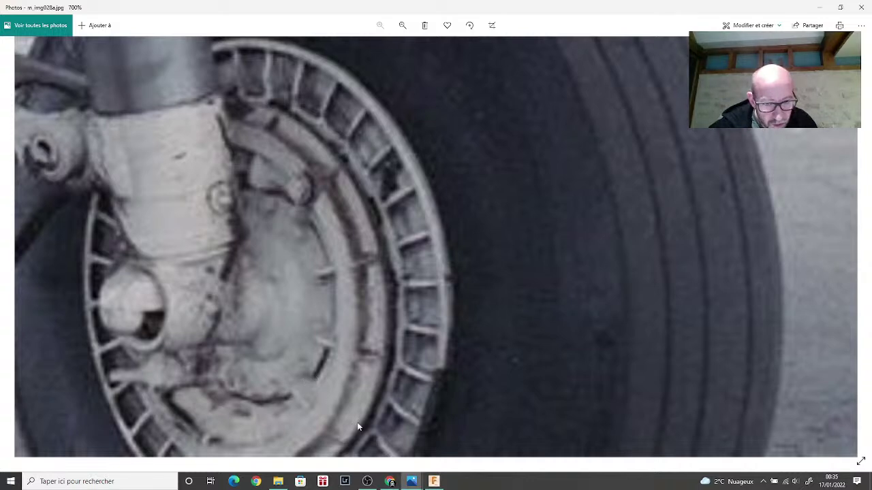
Step: Compare the hub with m_img028a.jpg in Photos, return to Fusion 360, and join bodies Corps52 and Corps54 into one
{"action": "mouse_move", "coordinate": [412, 482]}
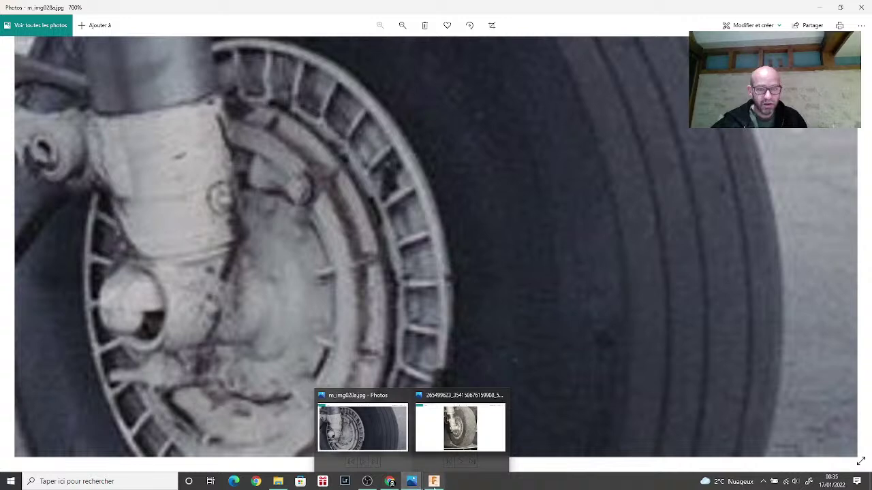
{"action": "left_click", "coordinate": [434, 481]}
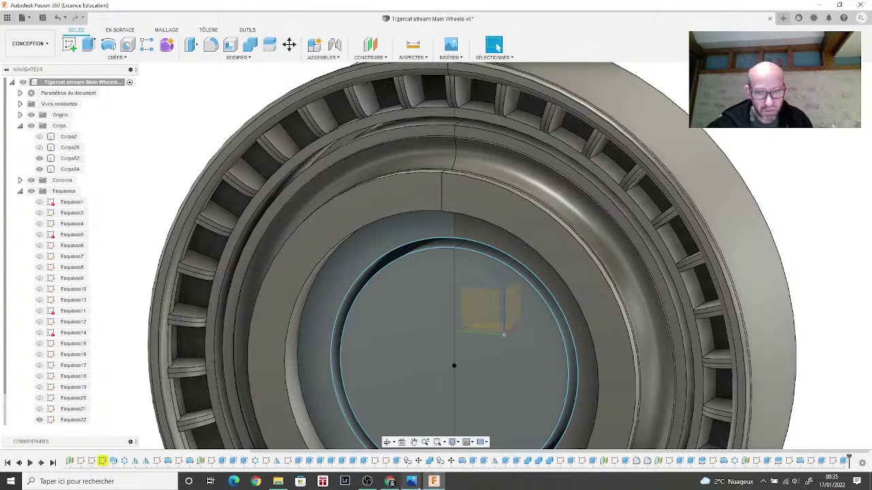
{"action": "mouse_move", "coordinate": [412, 483]}
{"action": "left_click", "coordinate": [391, 439]}
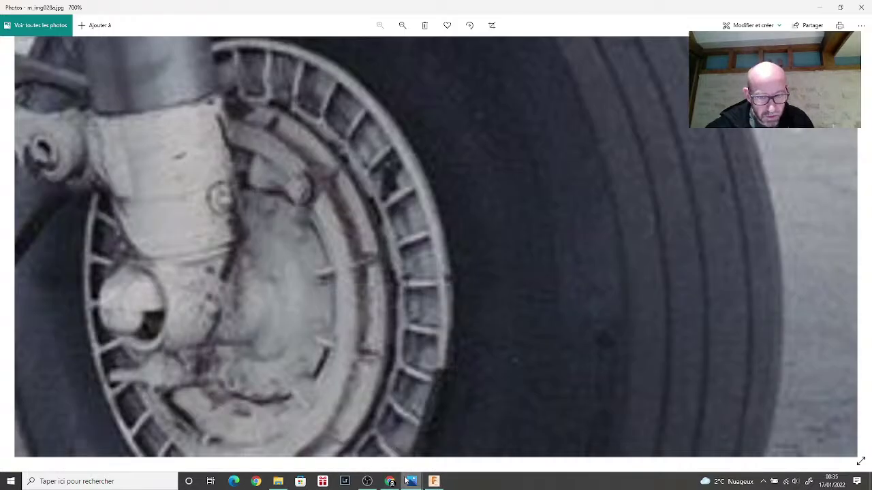
{"action": "left_click", "coordinate": [434, 481]}
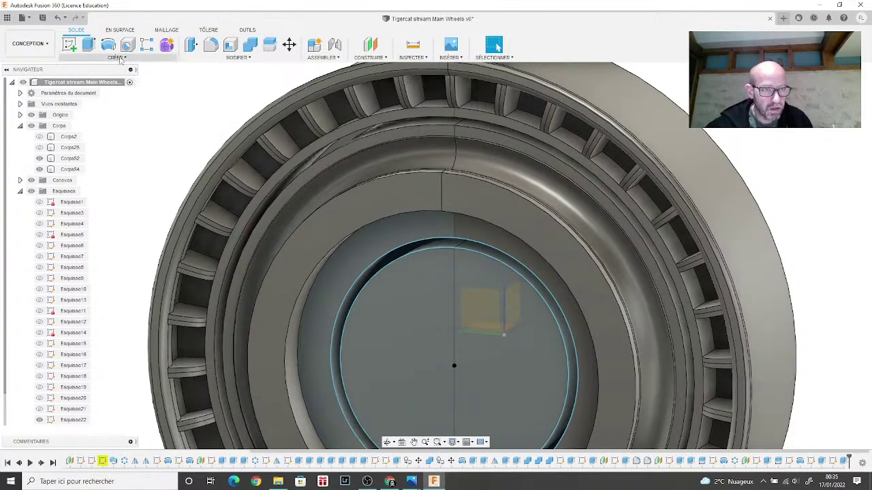
{"action": "left_click", "coordinate": [251, 45]}
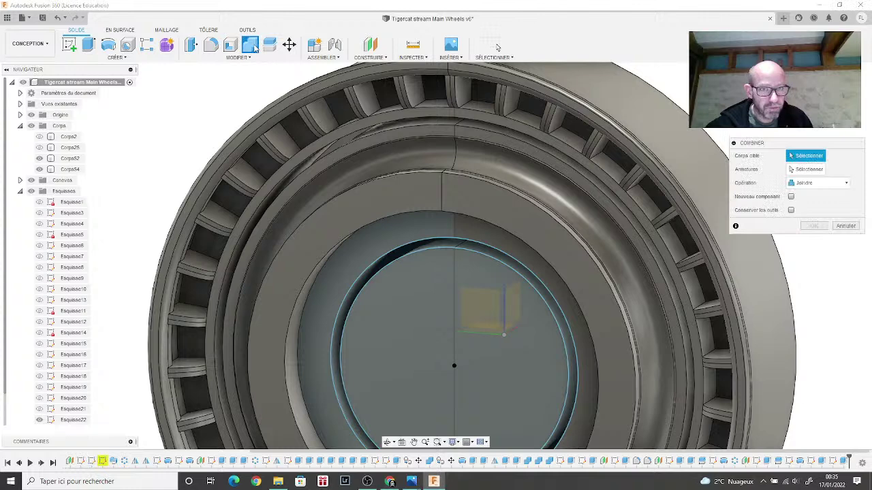
{"action": "left_click", "coordinate": [327, 126]}
{"action": "left_click", "coordinate": [558, 167]}
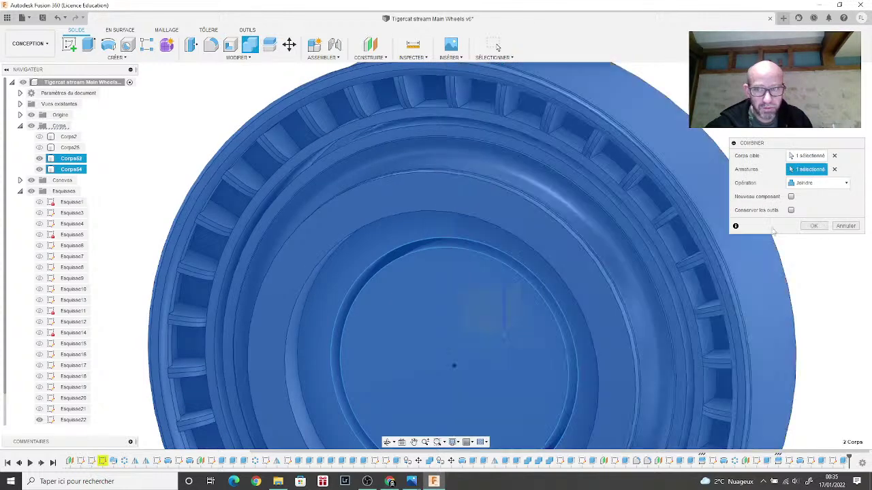
{"action": "key", "text": "Return"}
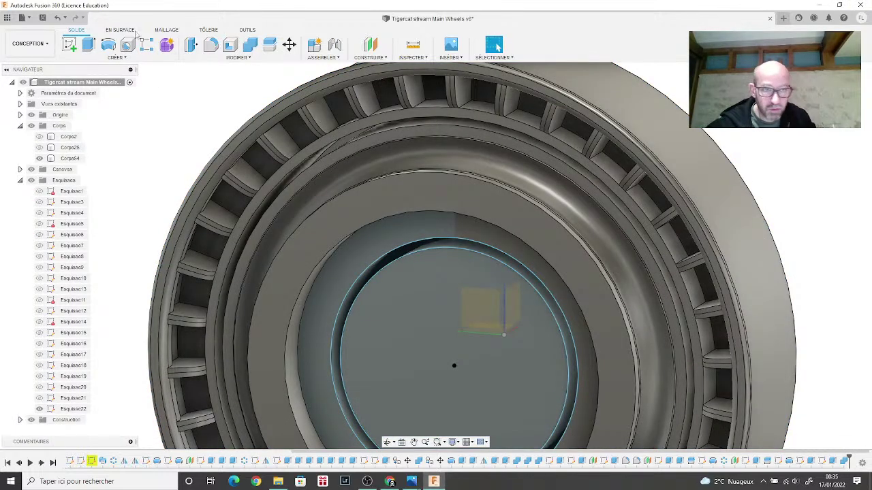
Step: Start a circular-section pipe with the Join operation along the wheel's circular edge just inside the ring of fins
{"action": "left_click", "coordinate": [142, 60]}
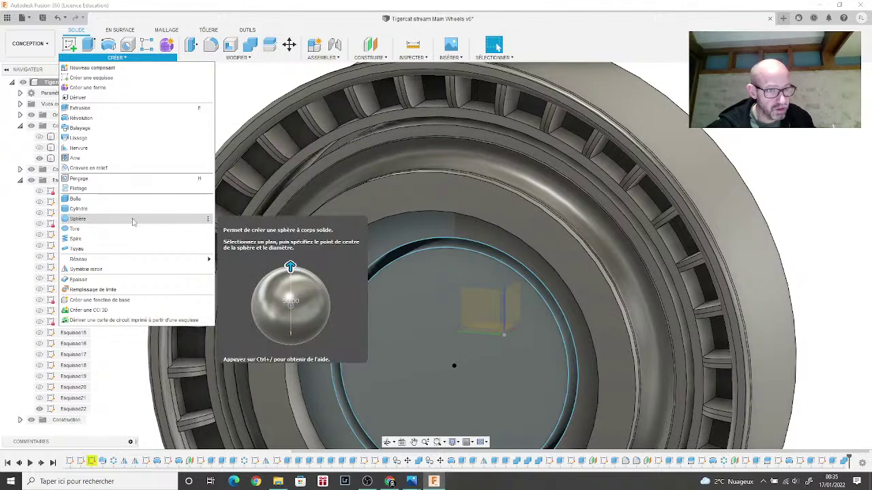
{"action": "left_click", "coordinate": [134, 249]}
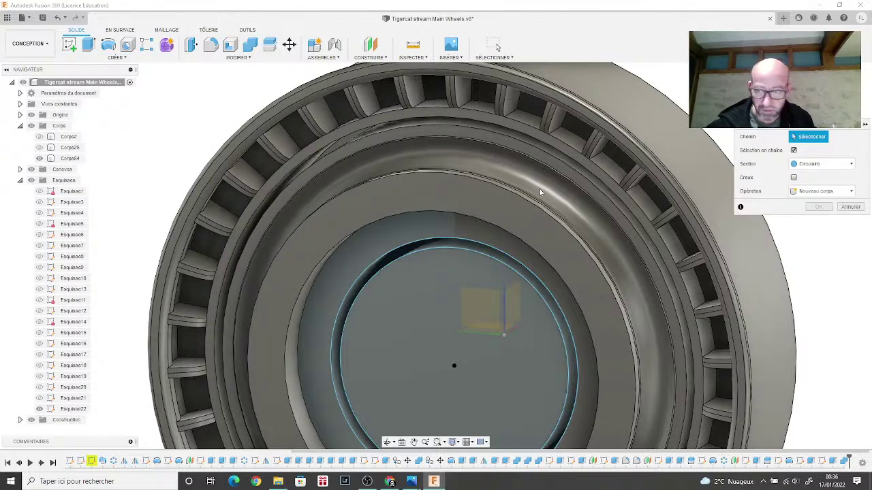
{"action": "left_click", "coordinate": [824, 191]}
{"action": "left_click", "coordinate": [818, 204]}
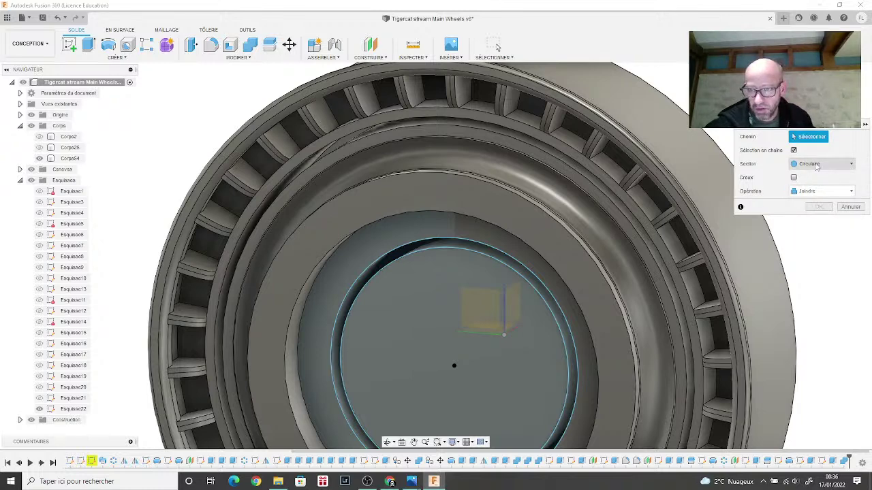
{"action": "scroll", "coordinate": [492, 139], "scroll_direction": "up", "scroll_amount": 4}
{"action": "scroll", "coordinate": [492, 141], "scroll_direction": "up", "scroll_amount": 3}
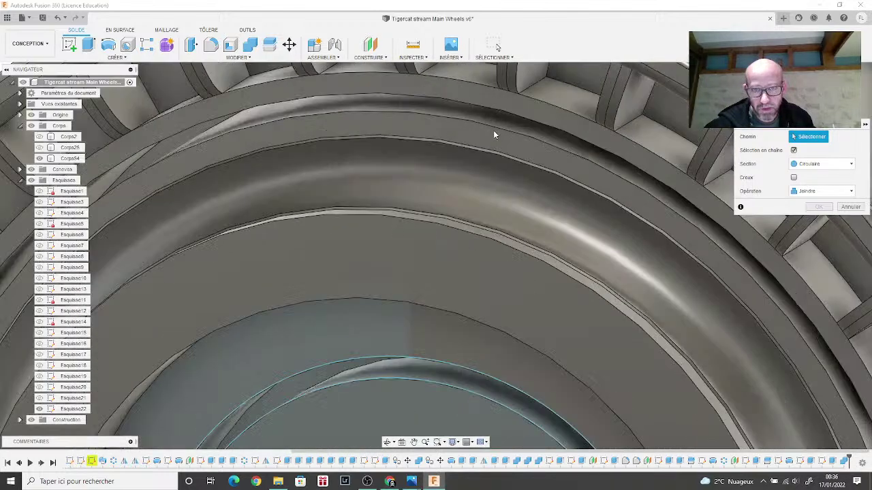
{"action": "left_click", "coordinate": [495, 129]}
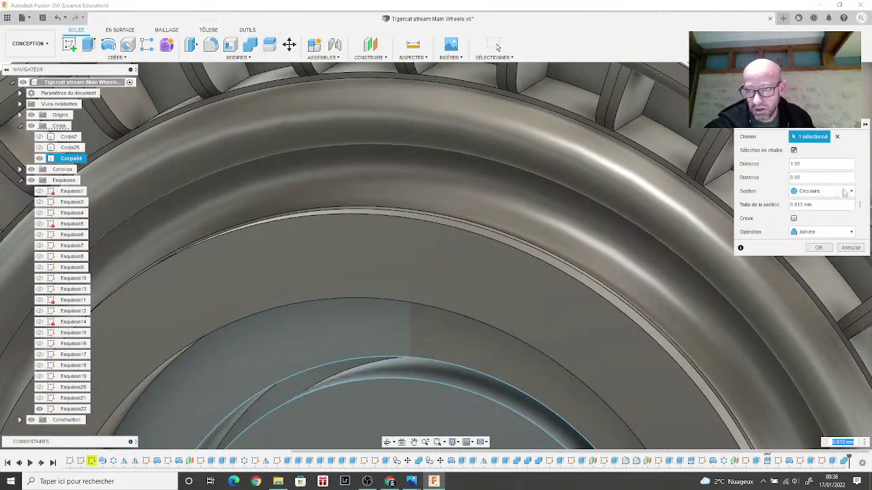
Step: Set the pipe's section size to 0.2 mm, check it around the rim, and create it
{"action": "left_click", "coordinate": [815, 203]}
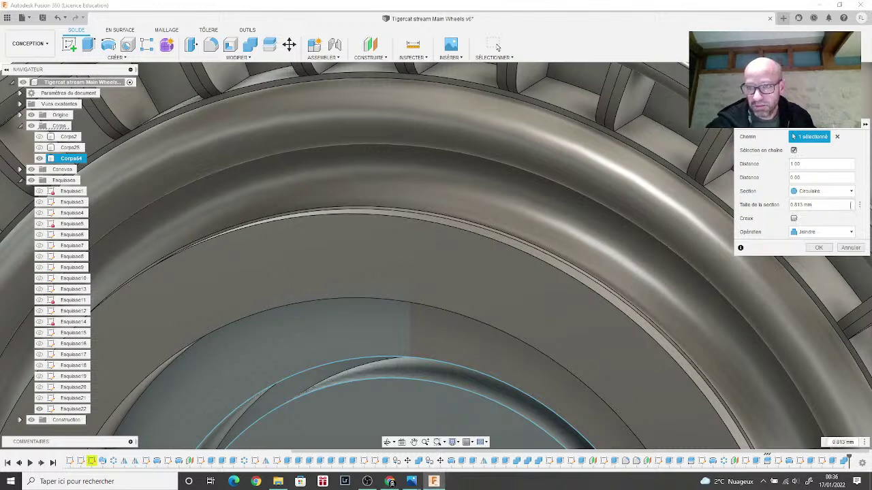
{"action": "left_click_drag", "start_coordinate": [850, 204], "coordinate": [772, 211]}
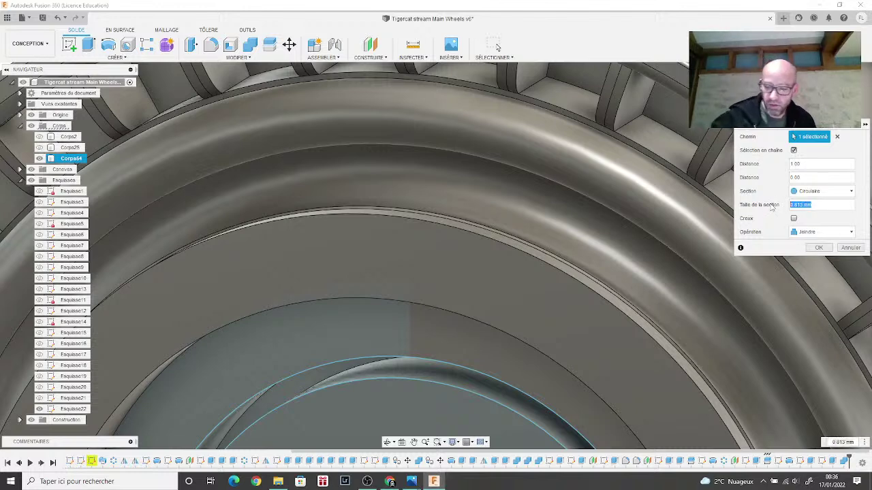
{"action": "type", "text": "2"}
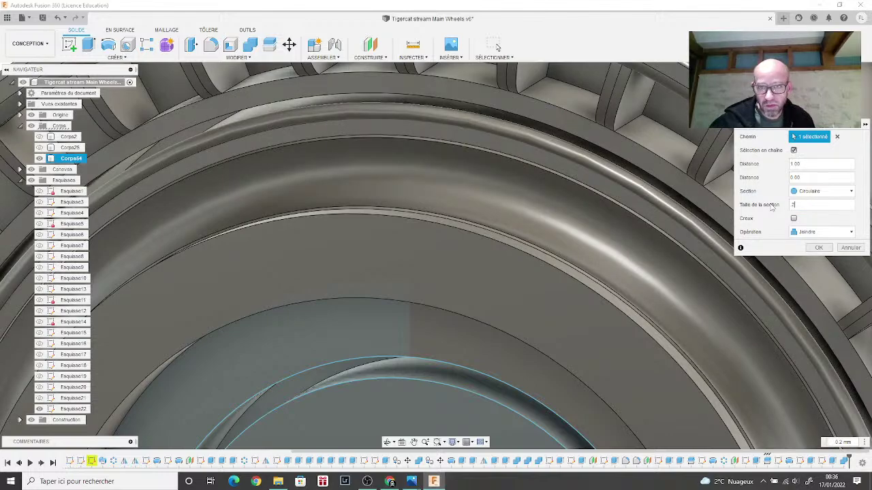
{"action": "scroll", "coordinate": [705, 231], "scroll_direction": "down", "scroll_amount": 6}
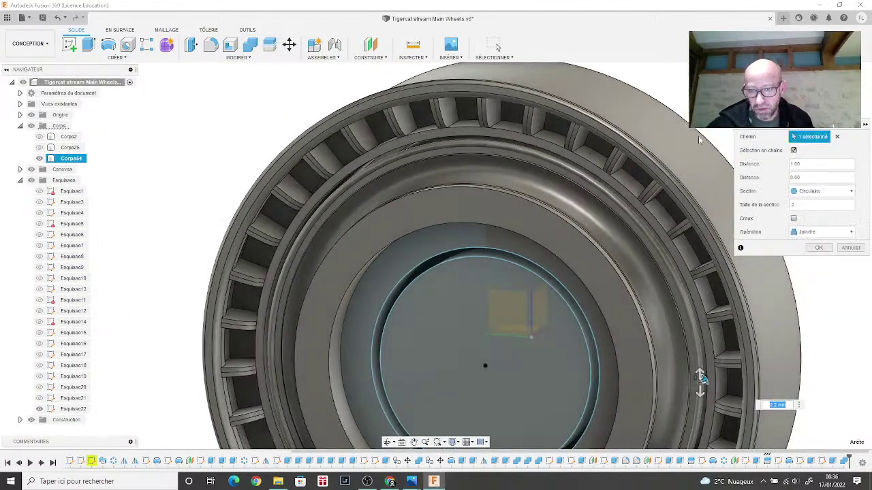
{"action": "middle_click_drag", "start_coordinate": [700, 140], "coordinate": [719, 359], "text": "shift"}
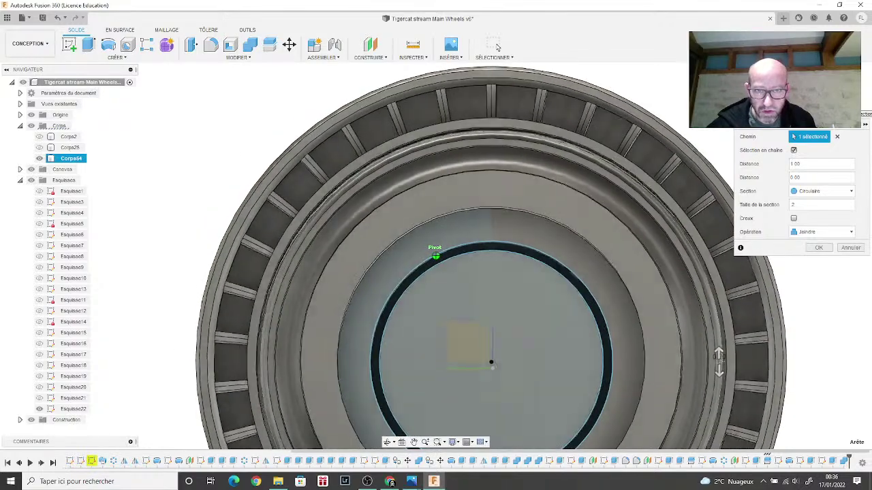
{"action": "scroll", "coordinate": [392, 164], "scroll_direction": "down", "scroll_amount": 3}
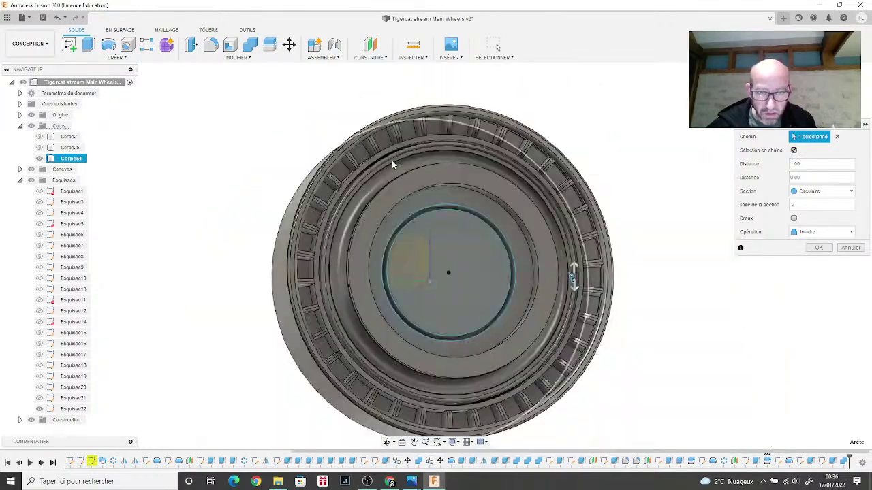
{"action": "scroll", "coordinate": [392, 160], "scroll_direction": "up", "scroll_amount": 5}
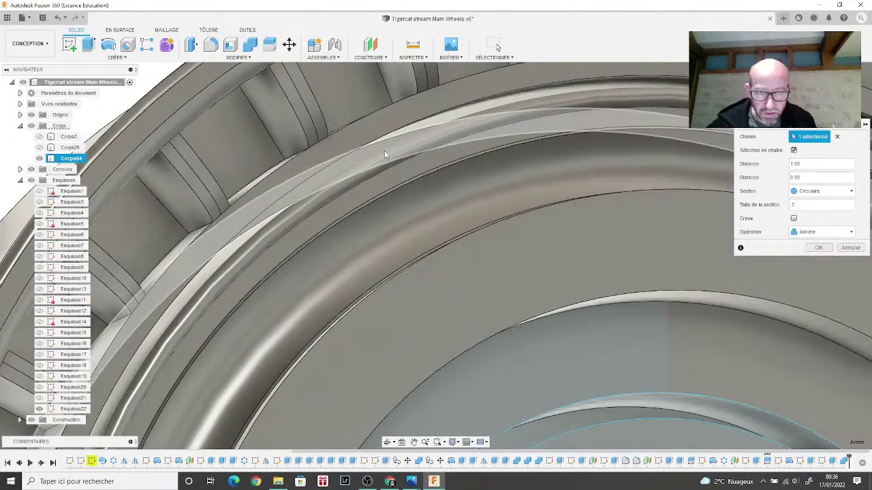
{"action": "scroll", "coordinate": [379, 150], "scroll_direction": "down", "scroll_amount": 5}
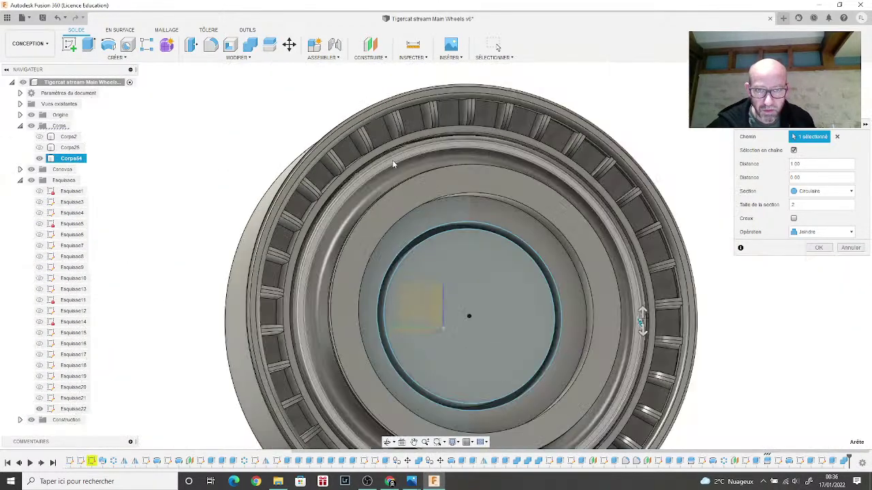
{"action": "middle_click_drag", "start_coordinate": [436, 252], "coordinate": [293, 257], "text": "shift"}
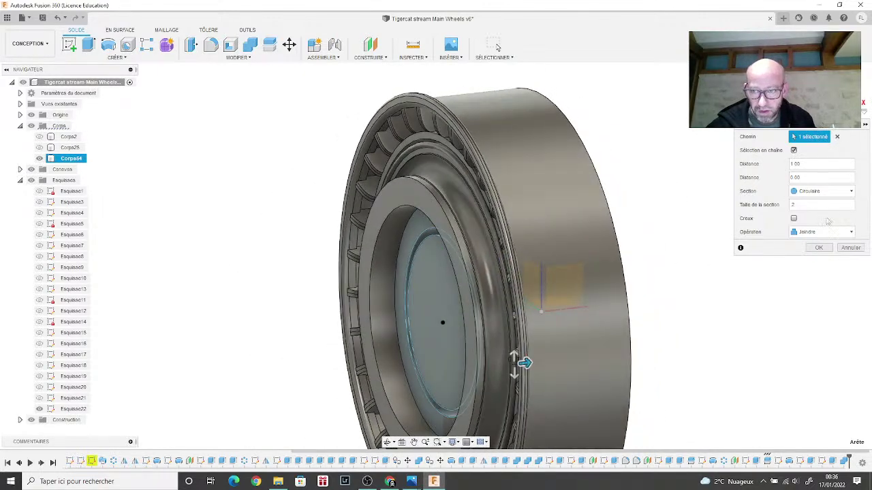
{"action": "left_click", "coordinate": [819, 247]}
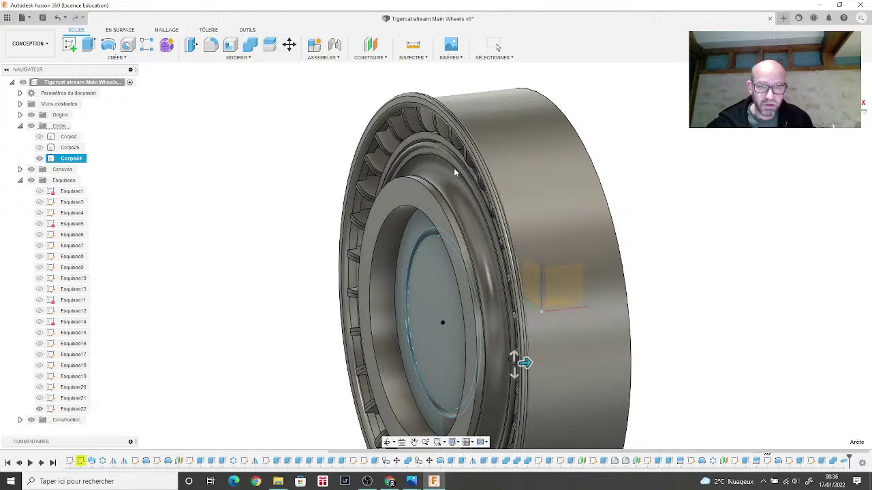
{"action": "left_click", "coordinate": [495, 45]}
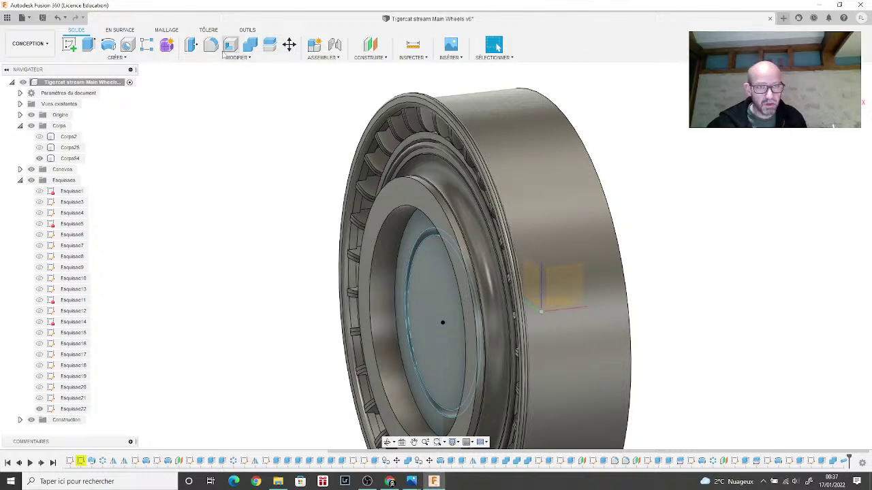
{"action": "left_click", "coordinate": [408, 216]}
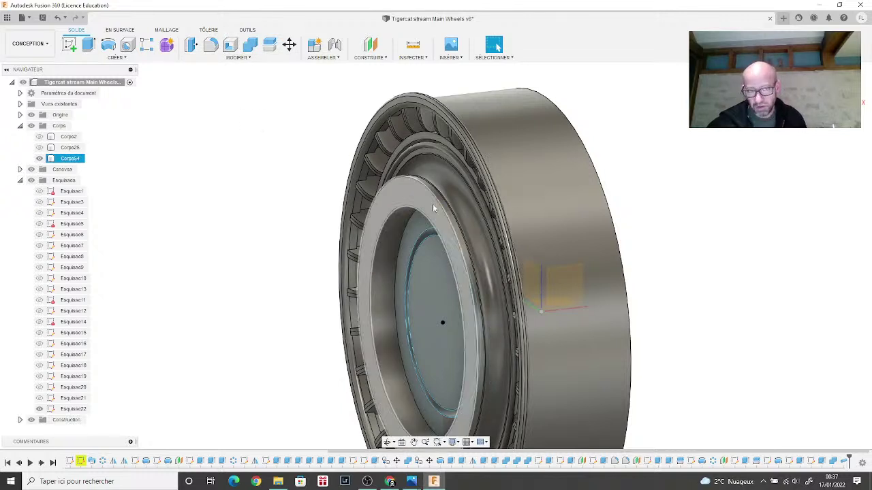
{"action": "left_click", "coordinate": [663, 145]}
{"action": "middle_click_drag", "start_coordinate": [663, 144], "coordinate": [663, 231], "text": "shift"}
{"action": "left_click", "coordinate": [663, 231]}
{"action": "left_click", "coordinate": [741, 197]}
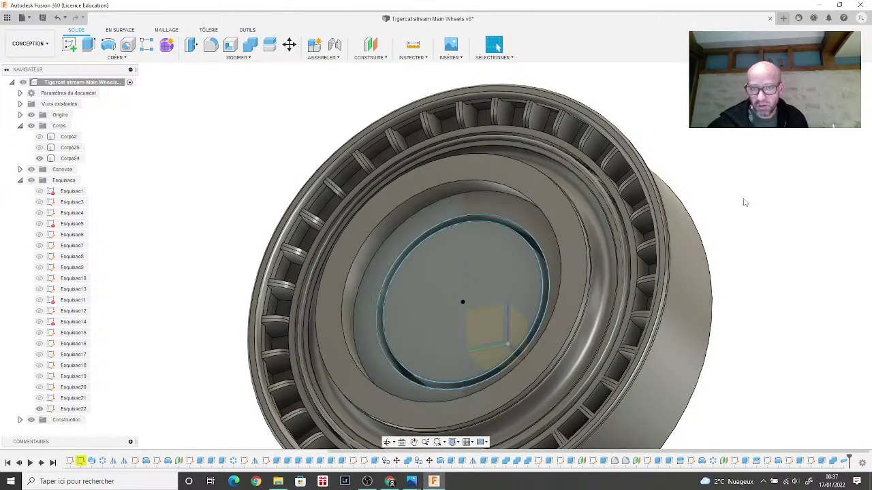
{"action": "left_click", "coordinate": [574, 158]}
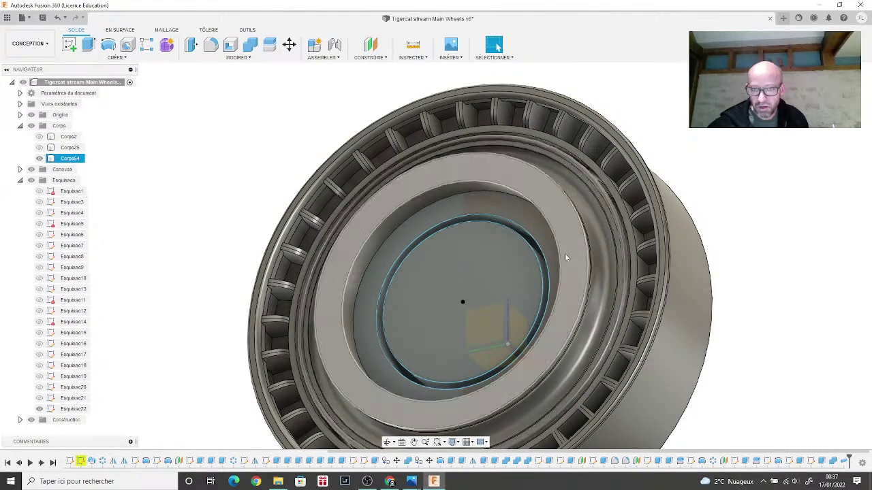
{"action": "key", "text": "Escape"}
Step: Add a joined circular pipe with a 0.20 mm section along the outer circle of the hub's ring groove
{"action": "mouse_move", "coordinate": [436, 256]}
{"action": "middle_mouse_down", "text": "shift"}
{"action": "mouse_move", "coordinate": [431, 267]}
{"action": "mouse_move", "coordinate": [421, 248]}
{"action": "middle_mouse_up", "text": "shift"}
{"action": "scroll", "coordinate": [421, 245], "scroll_direction": "up", "scroll_amount": 5}
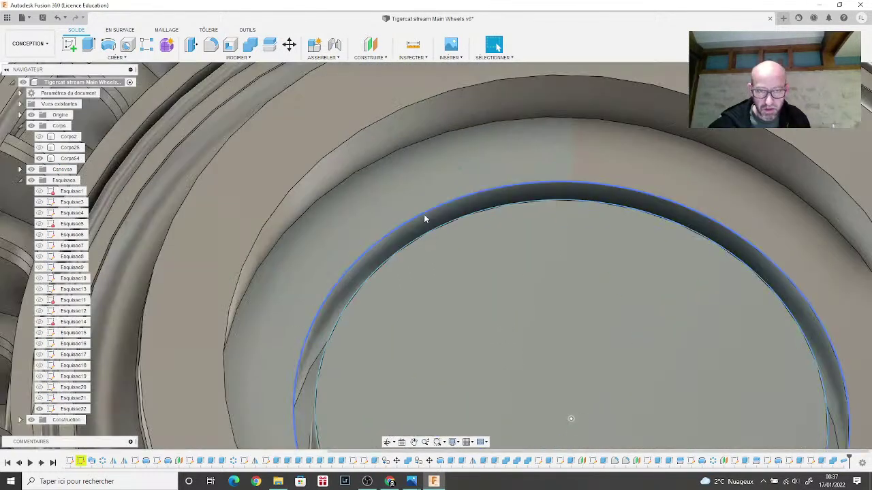
{"action": "left_click", "coordinate": [116, 57]}
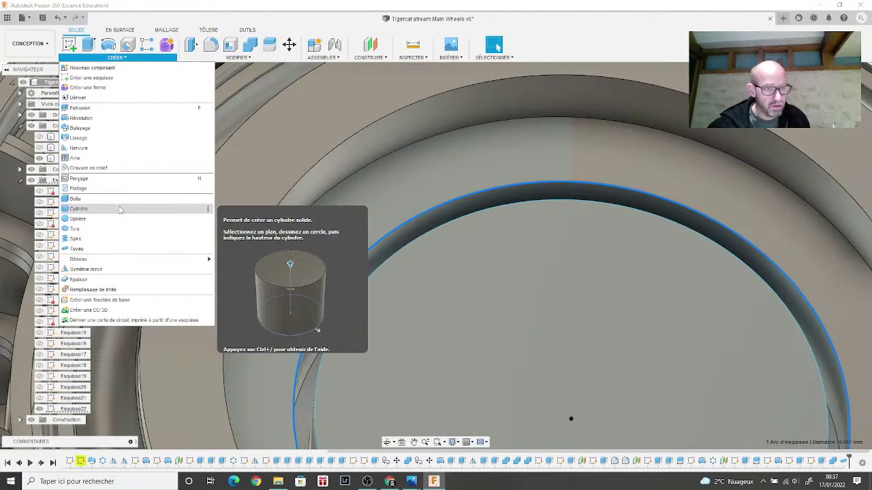
{"action": "left_click", "coordinate": [121, 249]}
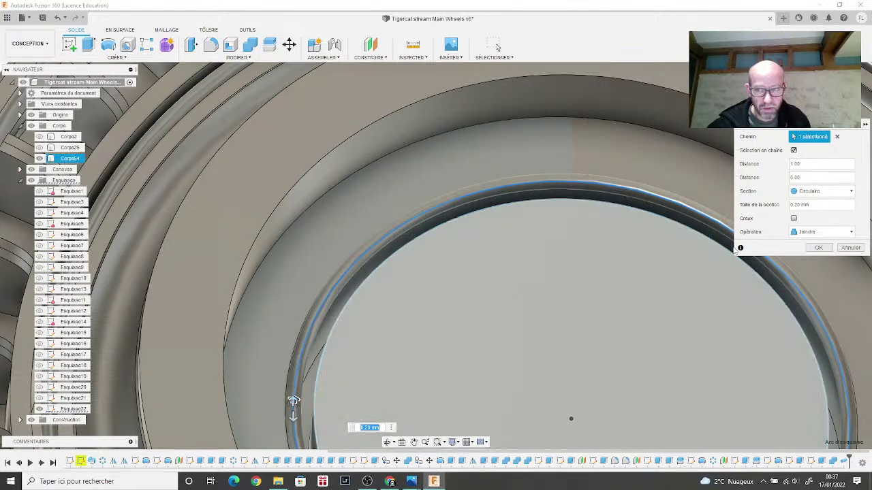
{"action": "left_click", "coordinate": [819, 248]}
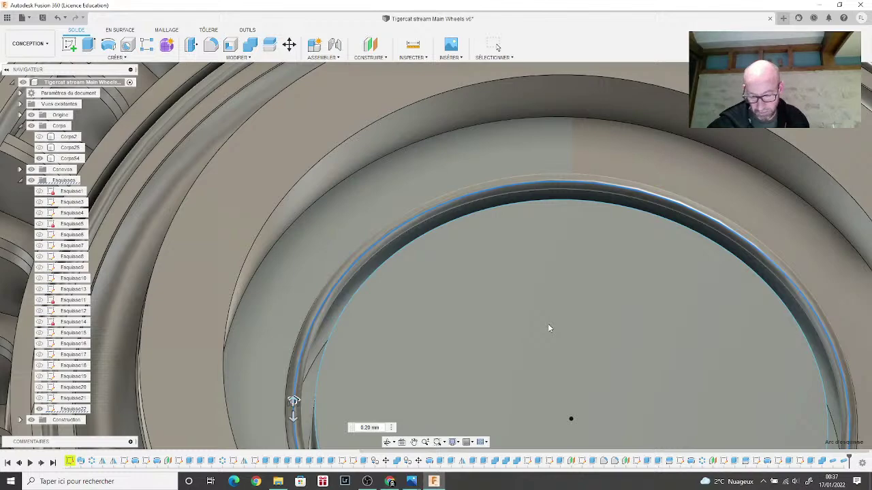
{"action": "key", "text": "Escape"}
Step: Examine the whole wheel from an oblique angle and from the side
{"action": "scroll", "coordinate": [547, 324], "scroll_direction": "down", "scroll_amount": 5}
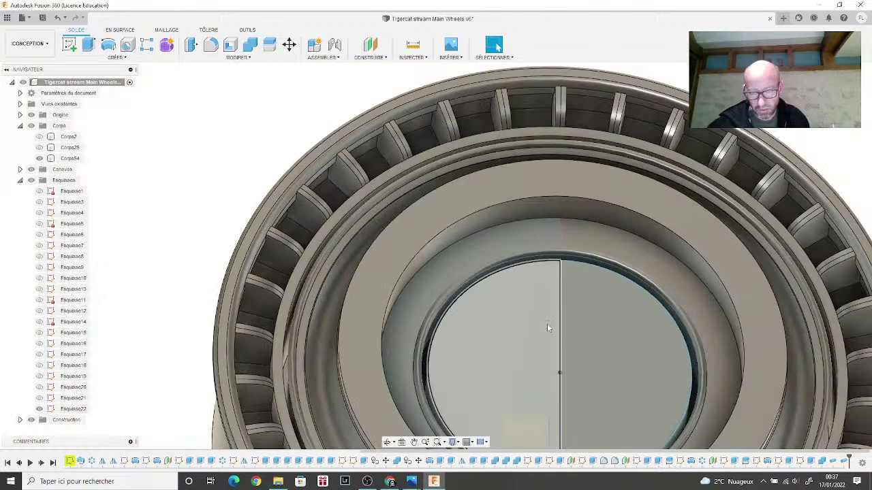
{"action": "middle_click_drag", "start_coordinate": [435, 255], "coordinate": [374, 259], "text": "shift"}
{"action": "scroll", "coordinate": [286, 129], "scroll_direction": "down", "scroll_amount": 3}
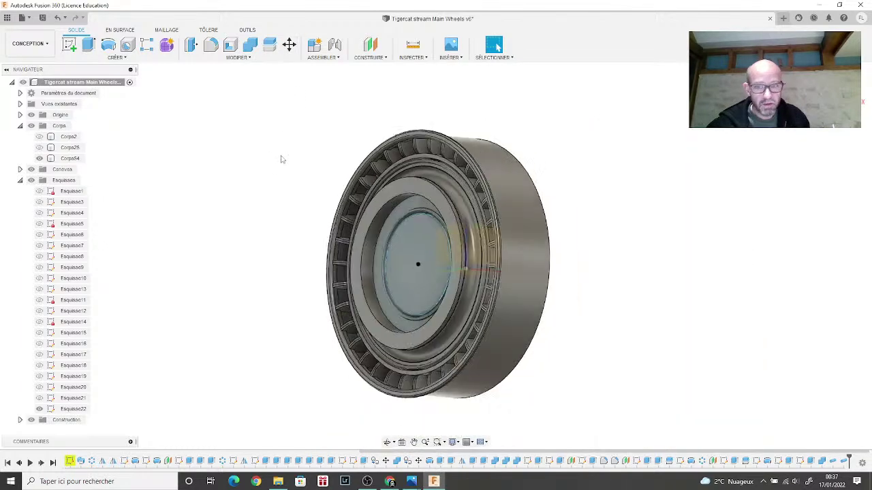
{"action": "middle_click_drag", "start_coordinate": [285, 131], "coordinate": [243, 174]}
{"action": "left_click", "coordinate": [328, 193]}
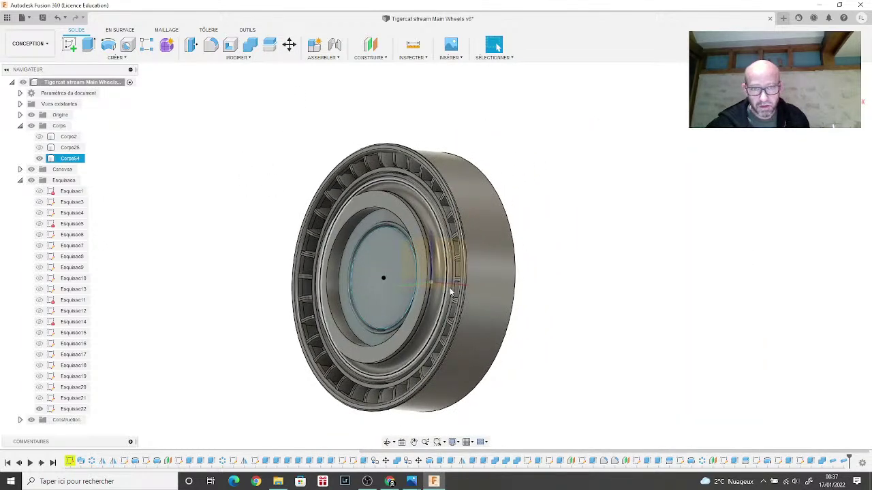
{"action": "left_click", "coordinate": [379, 431]}
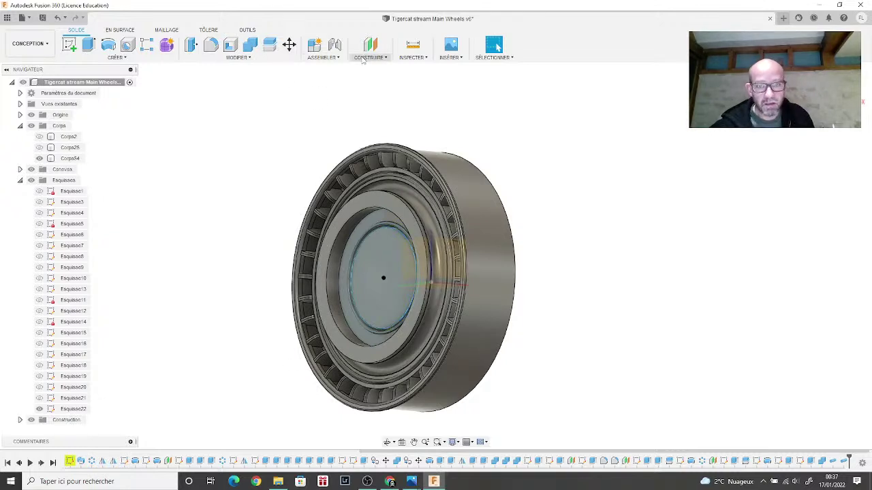
{"action": "left_click", "coordinate": [807, 86]}
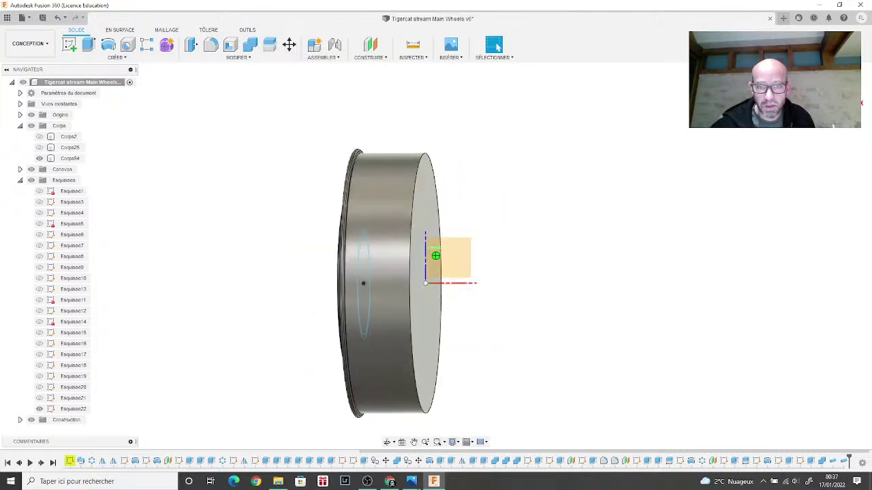
Step: Split the wheel body into two halves with the vertical origin plane that passes through its axis
{"action": "left_click", "coordinate": [270, 47]}
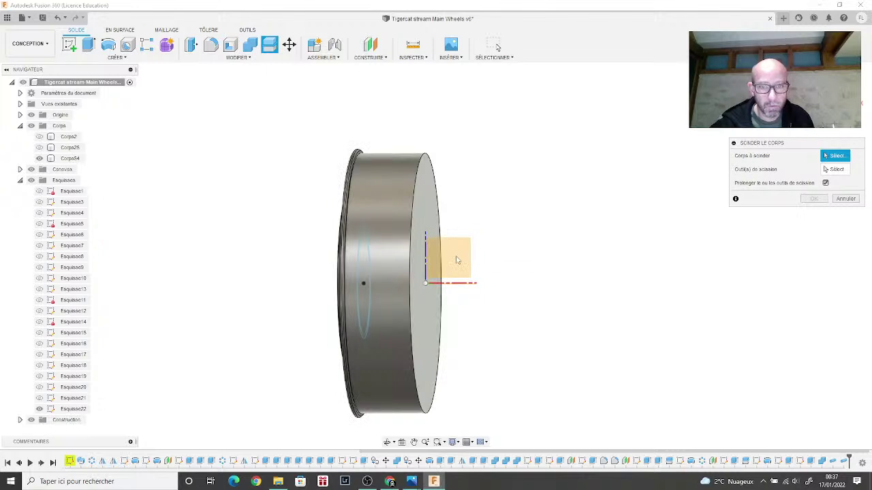
{"action": "left_click", "coordinate": [419, 218]}
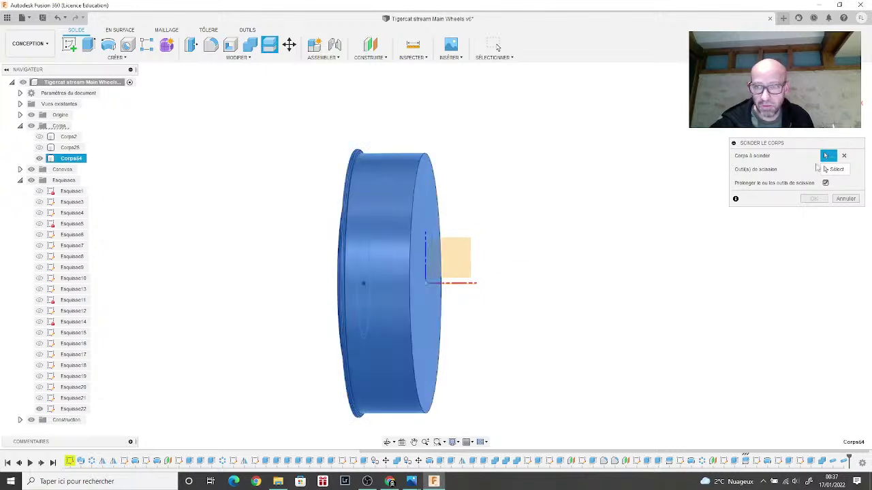
{"action": "left_click", "coordinate": [462, 265]}
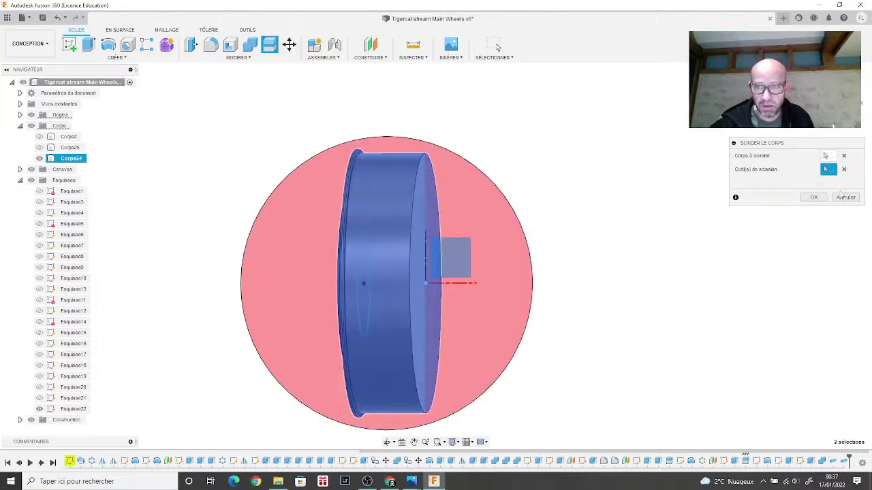
{"action": "key", "text": "Return"}
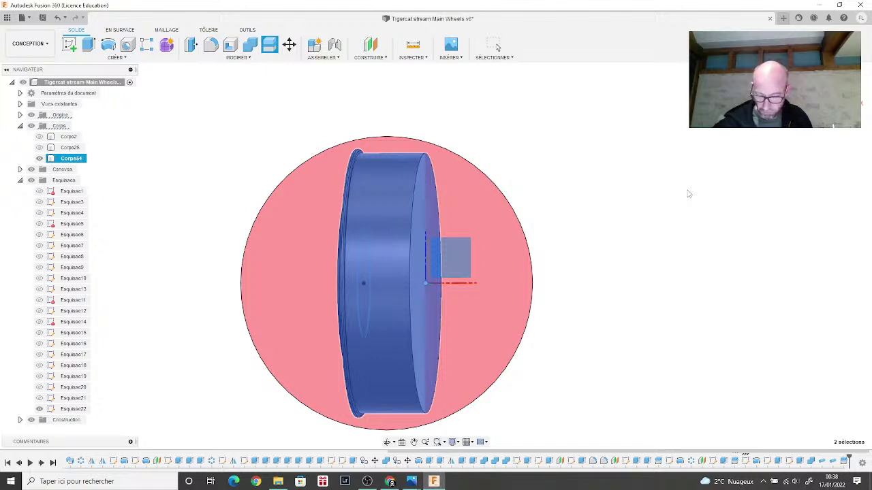
{"action": "key", "text": "Return"}
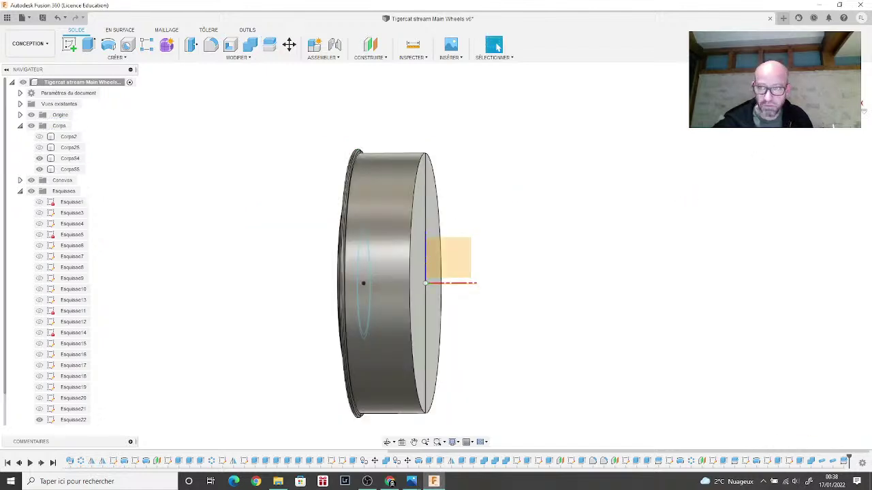
Step: Hide the body Corps54 so that only Corps55 is shown, and inspect the exposed cross-section at the cut
{"action": "mouse_move", "coordinate": [435, 255]}
{"action": "middle_mouse_down", "text": "shift"}
{"action": "mouse_move", "coordinate": [306, 258]}
{"action": "mouse_move", "coordinate": [324, 258]}
{"action": "middle_mouse_up", "text": "shift"}
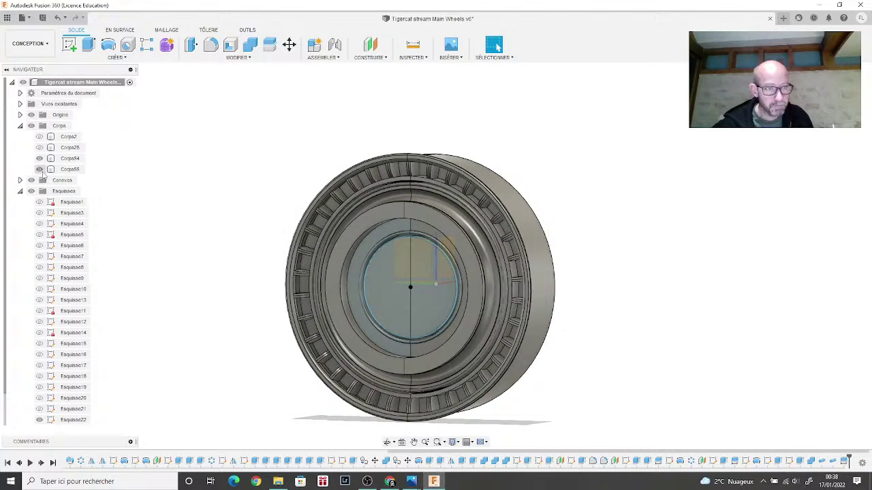
{"action": "left_click", "coordinate": [41, 170]}
{"action": "left_click", "coordinate": [68, 158]}
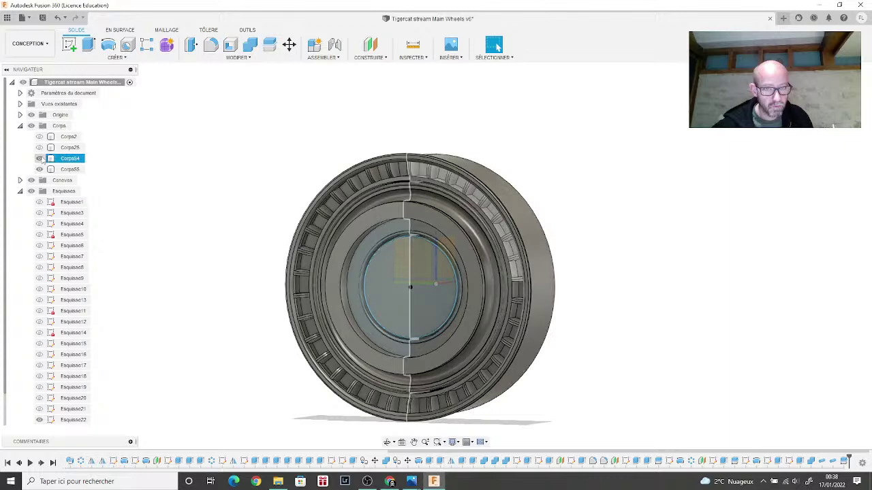
{"action": "left_click", "coordinate": [39, 158]}
{"action": "scroll", "coordinate": [494, 196], "scroll_direction": "down", "scroll_amount": 2}
{"action": "scroll", "coordinate": [491, 194], "scroll_direction": "up", "scroll_amount": 5}
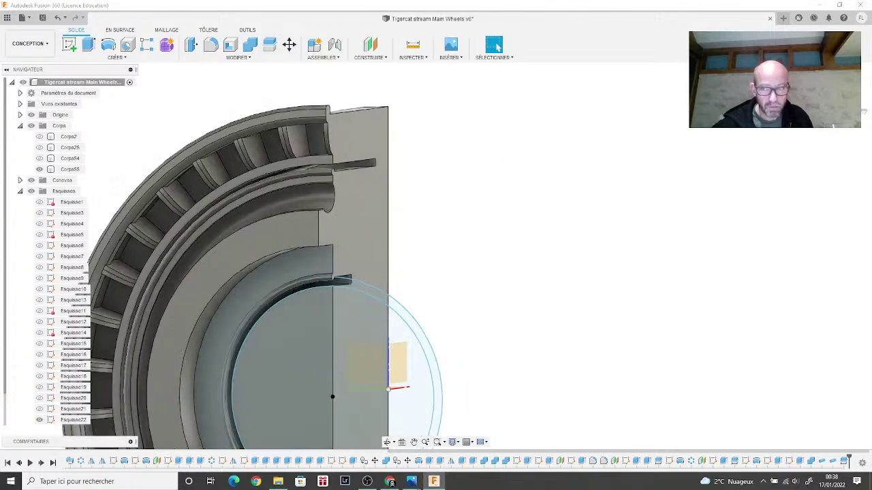
{"action": "middle_click_drag", "start_coordinate": [436, 255], "coordinate": [787, 128], "text": "shift"}
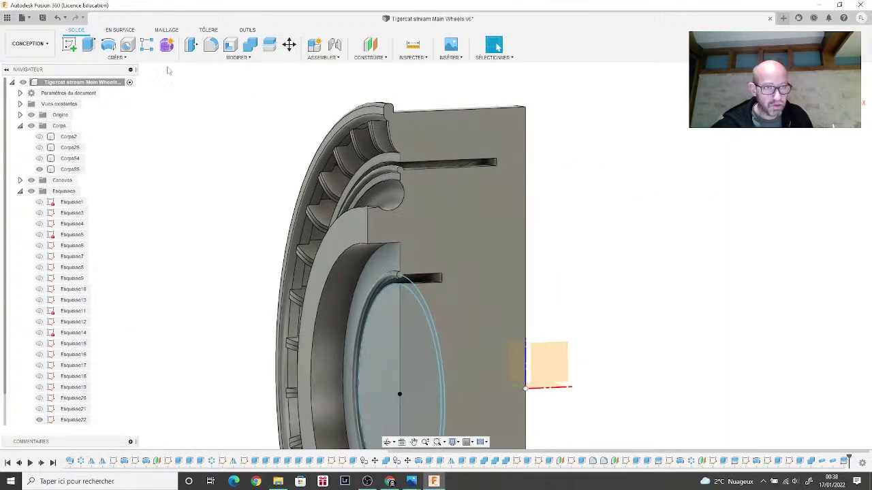
Step: Create a sketch on the vertical origin plane that lies along the wheel's cut face
{"action": "left_click", "coordinate": [116, 57]}
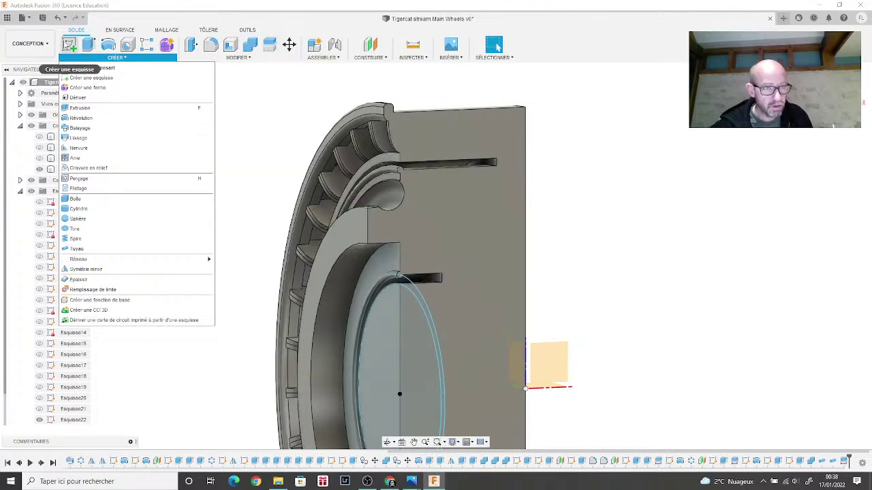
{"action": "left_click", "coordinate": [69, 45]}
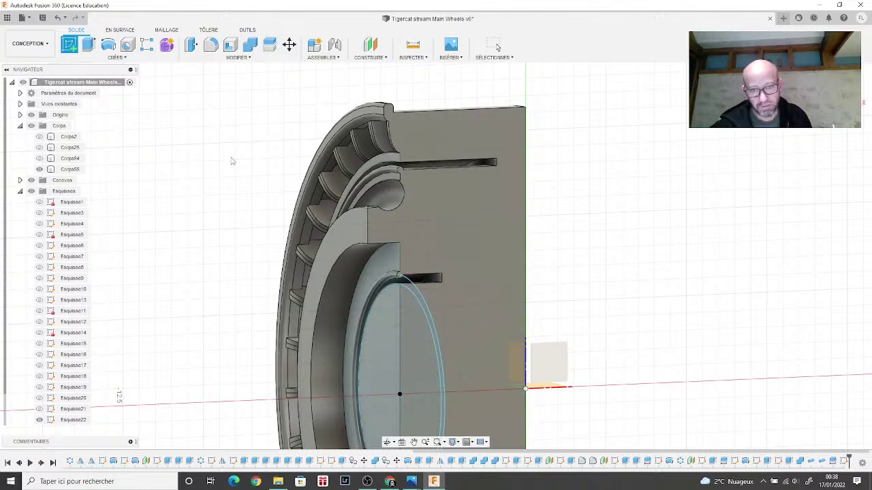
{"action": "left_click", "coordinate": [551, 354]}
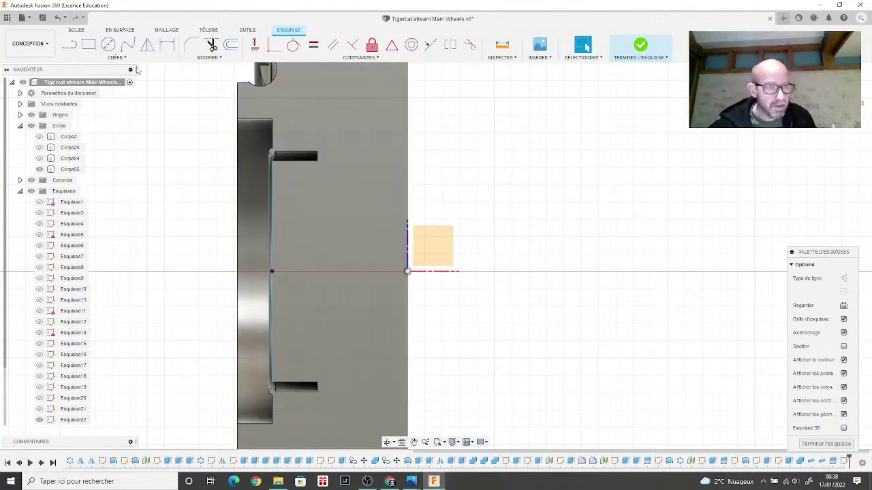
Step: Project the wheel half's cut face into the sketch with the projection link kept on
{"action": "left_click", "coordinate": [116, 57]}
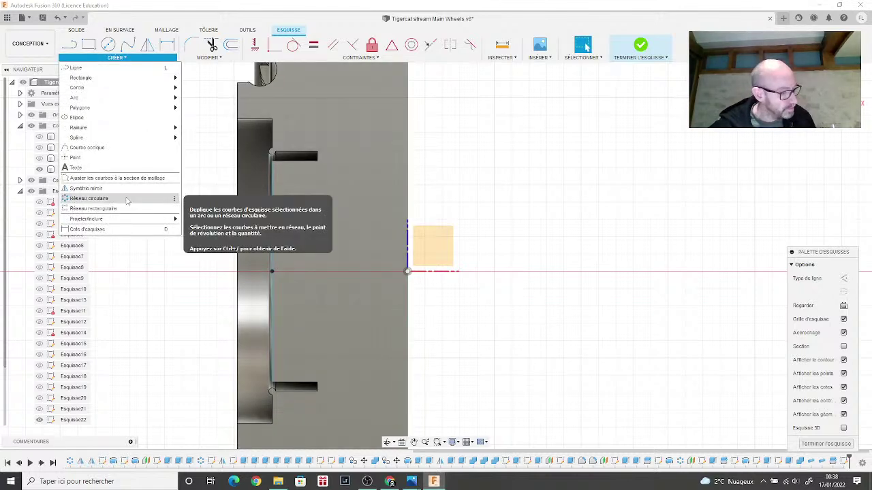
{"action": "left_click", "coordinate": [126, 199]}
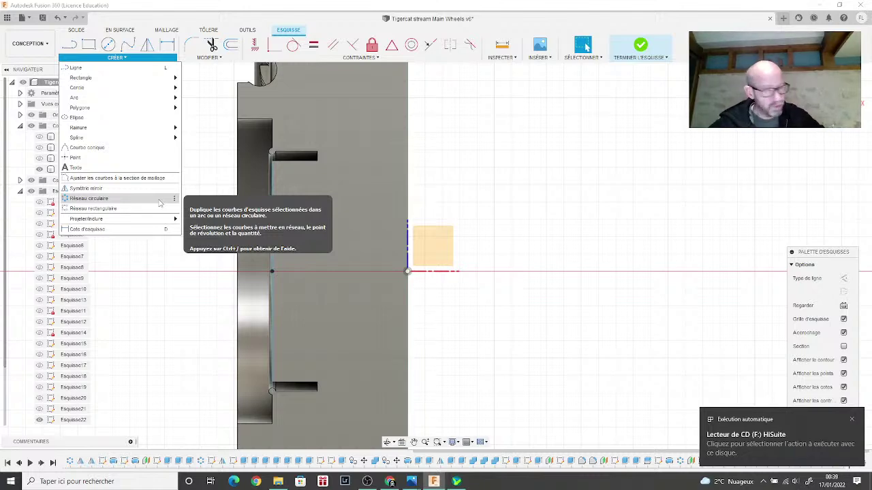
{"action": "mouse_move", "coordinate": [117, 219]}
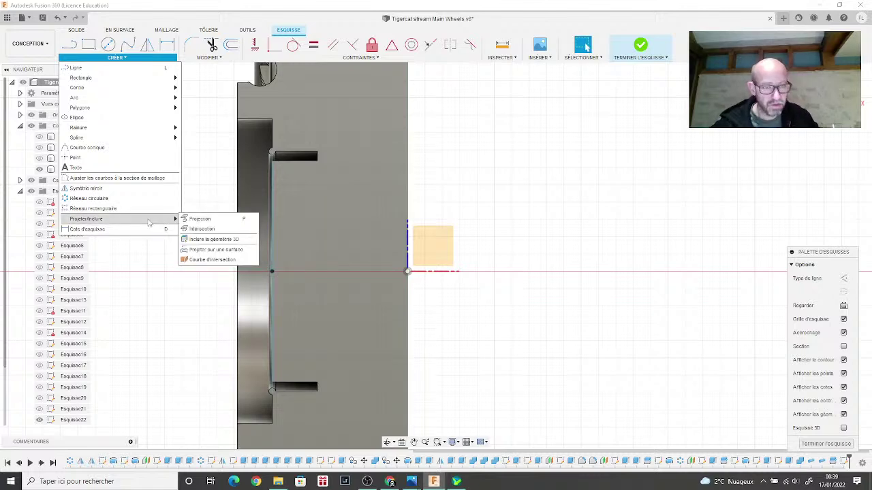
{"action": "left_click", "coordinate": [182, 221]}
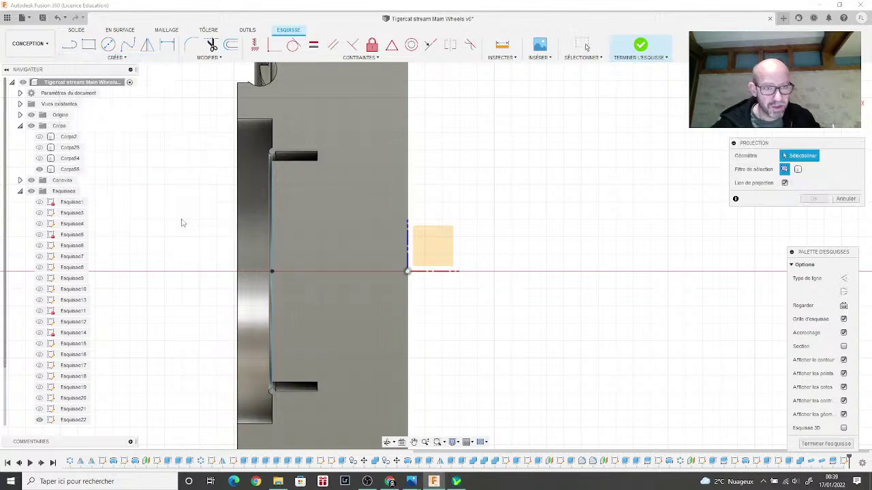
{"action": "left_click", "coordinate": [348, 224]}
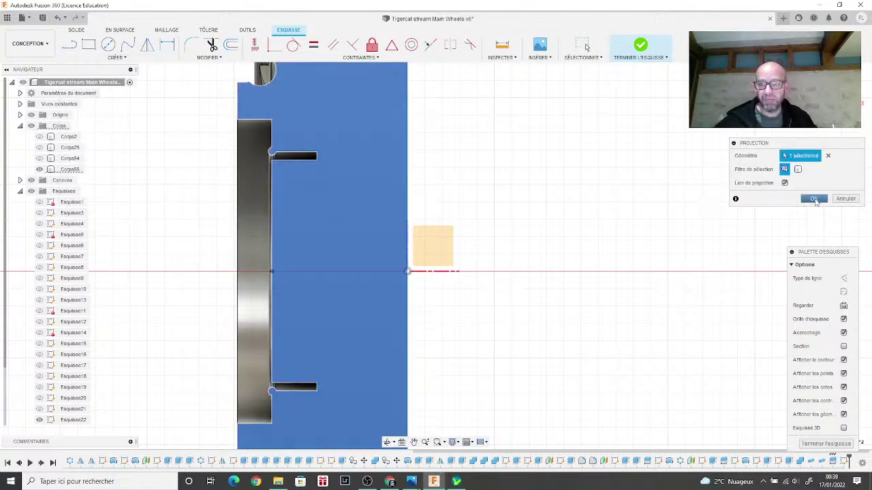
{"action": "left_click", "coordinate": [814, 199]}
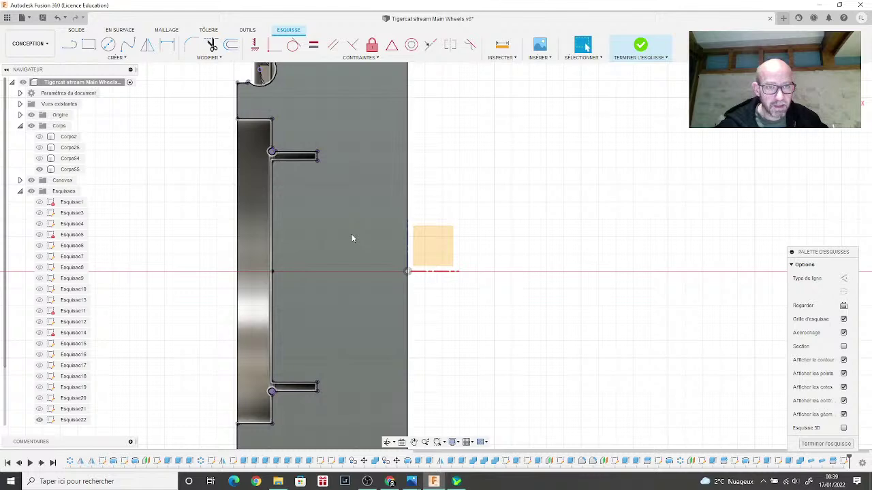
Step: Compare the projected wheel section with the rings inside the rim in the reference photo m_img028a.jpg, switching to Photos and back to Fusion 360
{"action": "middle_click_drag", "start_coordinate": [472, 167], "coordinate": [576, 307]}
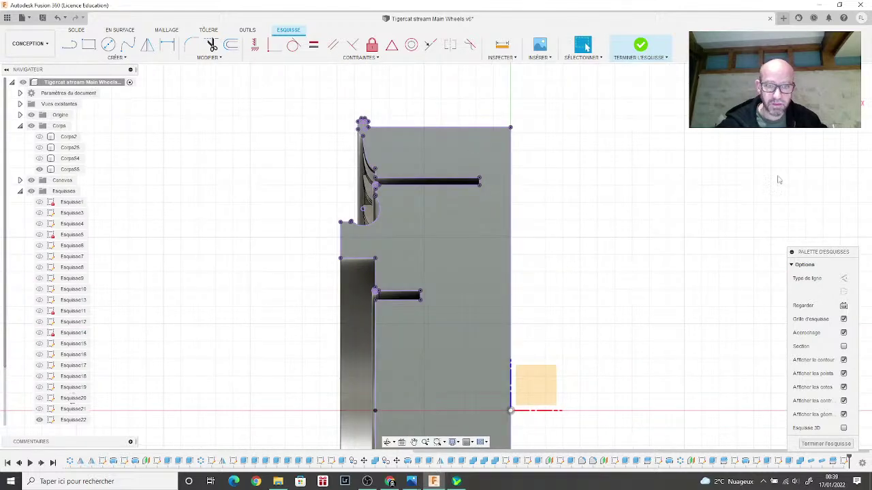
{"action": "mouse_move", "coordinate": [470, 204]}
{"action": "middle_mouse_down", "text": "shift"}
{"action": "mouse_move", "coordinate": [512, 206]}
{"action": "mouse_move", "coordinate": [401, 247]}
{"action": "middle_mouse_up", "text": "shift"}
{"action": "scroll", "coordinate": [397, 248], "scroll_direction": "up", "scroll_amount": 6}
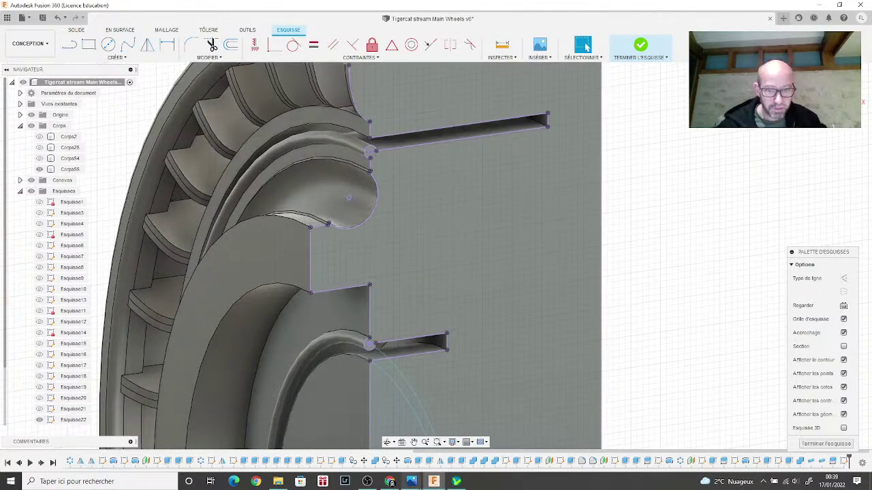
{"action": "mouse_move", "coordinate": [412, 481]}
{"action": "left_click", "coordinate": [385, 437]}
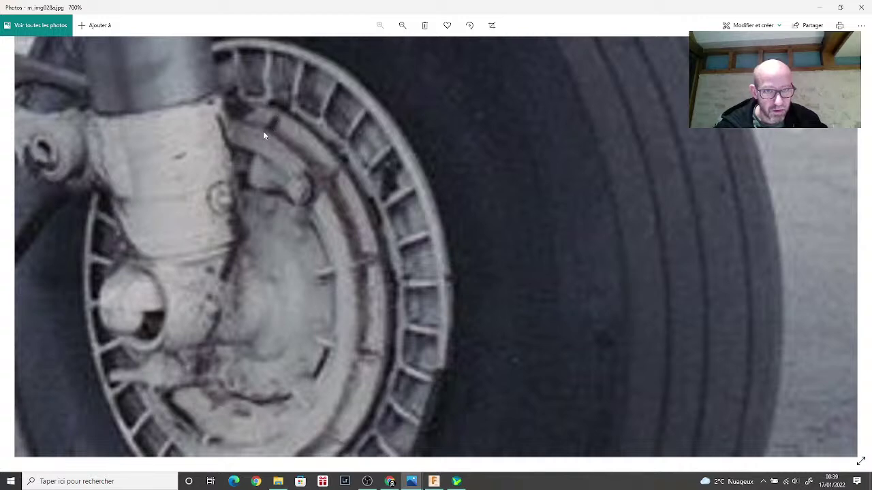
{"action": "scroll", "coordinate": [358, 306], "scroll_direction": "down", "scroll_amount": 3}
{"action": "left_click", "coordinate": [433, 482]}
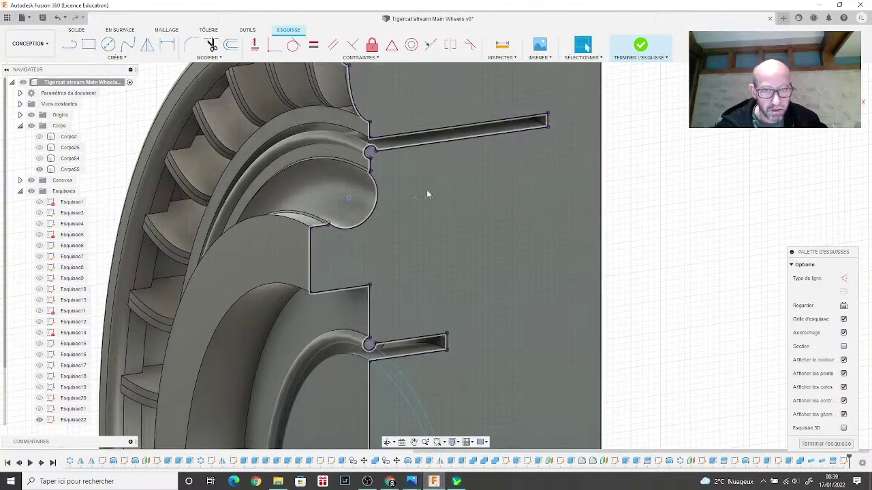
Step: Sketch a sloping line from the lower end of the outer pipe ring's profile to the outer corner of the raised hub ring, across the rounded groove
{"action": "key", "text": "Escape"}
{"action": "left_click", "coordinate": [69, 44]}
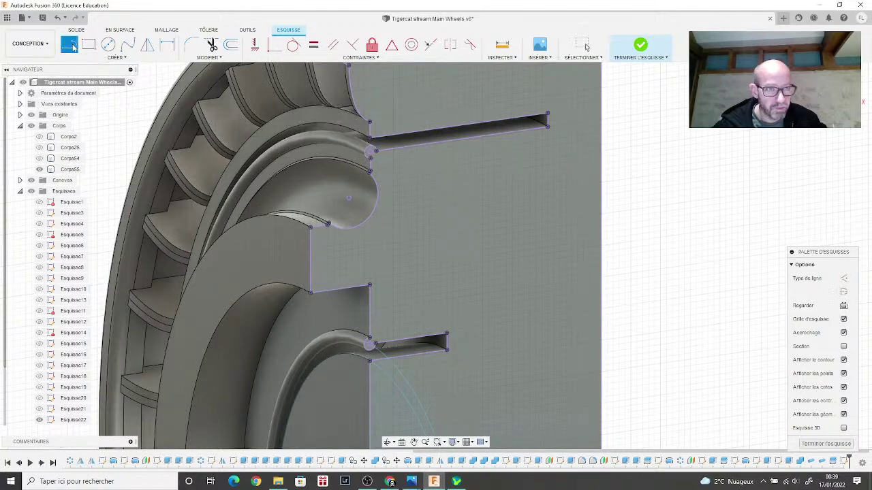
{"action": "scroll", "coordinate": [364, 160], "scroll_direction": "up", "scroll_amount": 2}
{"action": "scroll", "coordinate": [366, 164], "scroll_direction": "up", "scroll_amount": 2}
{"action": "left_click", "coordinate": [373, 182]}
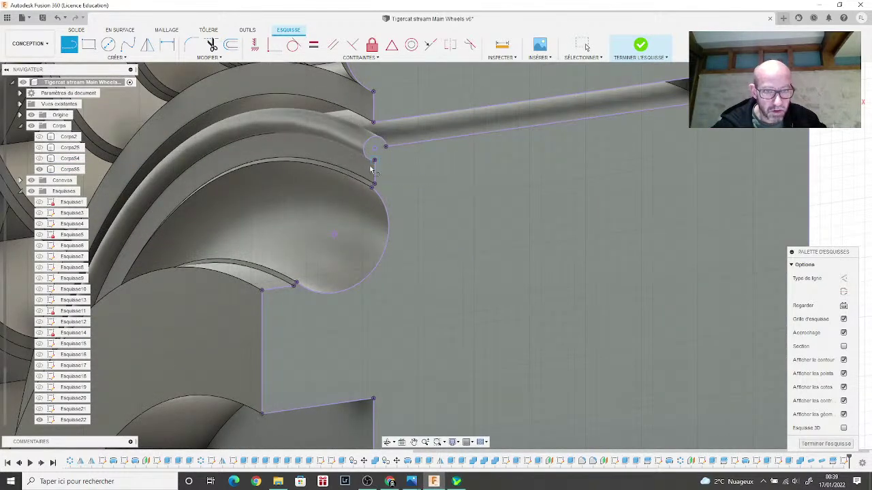
{"action": "left_click", "coordinate": [262, 292]}
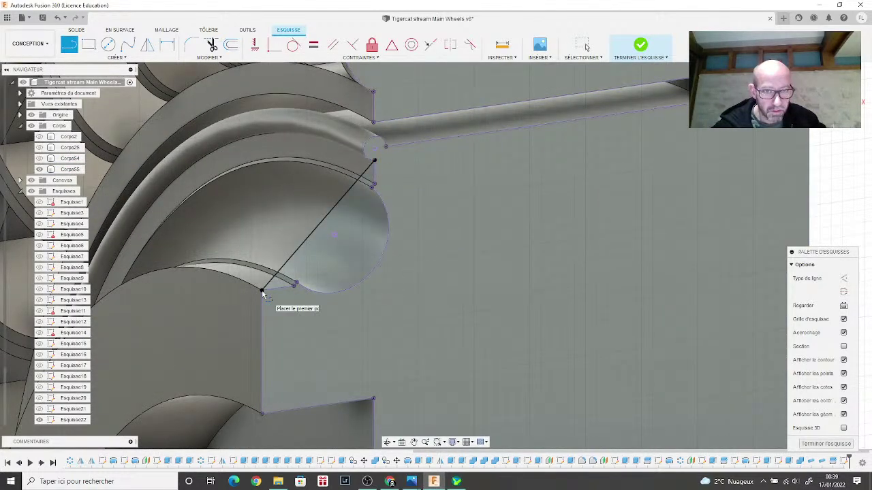
{"action": "middle_click_drag", "start_coordinate": [282, 333], "coordinate": [306, 191]}
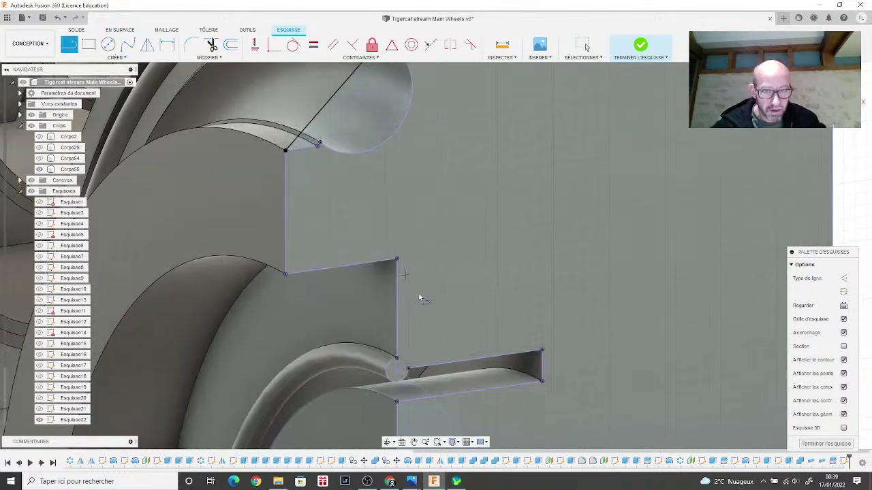
Step: Close the HiSuite window, re-examine the hub area in the reference photo m_img028a.jpg in Photos, and return to Fusion 360
{"action": "right_click", "coordinate": [456, 481]}
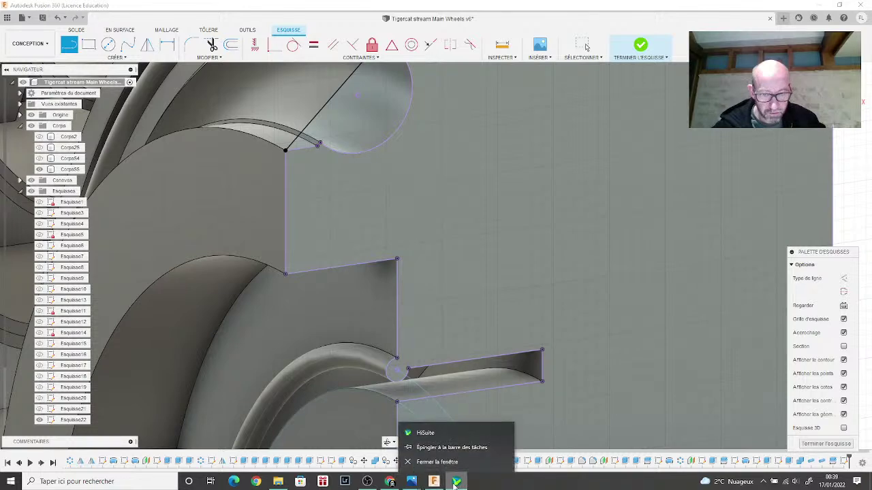
{"action": "left_click", "coordinate": [454, 464]}
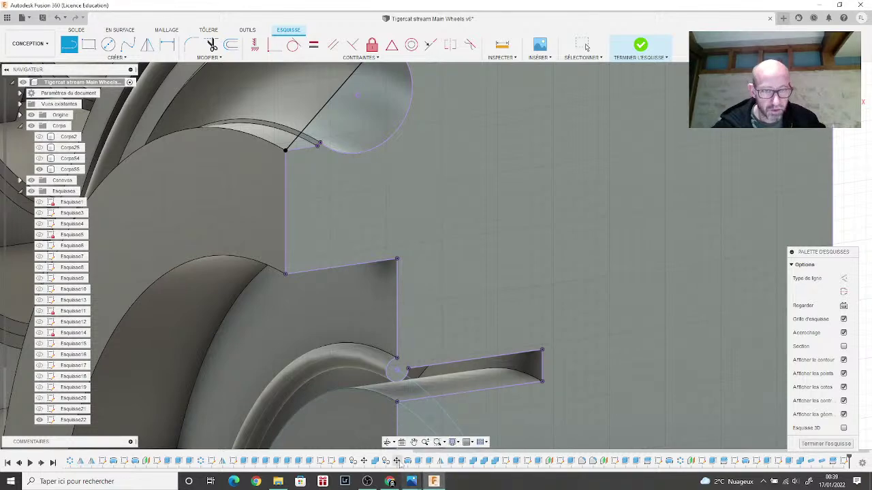
{"action": "mouse_move", "coordinate": [412, 482]}
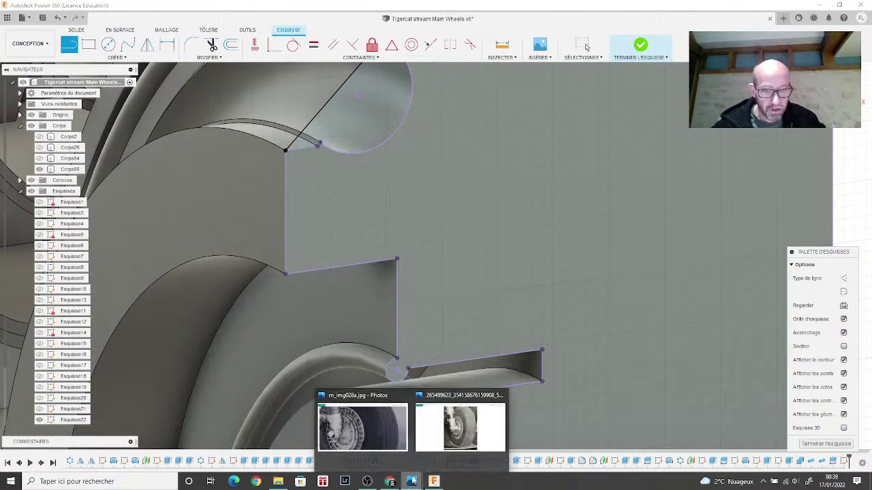
{"action": "left_click", "coordinate": [382, 439]}
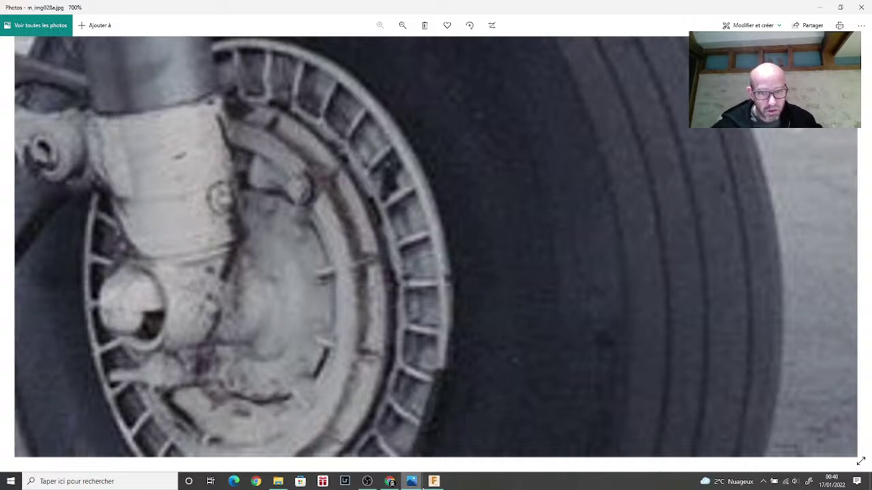
{"action": "left_click", "coordinate": [432, 483]}
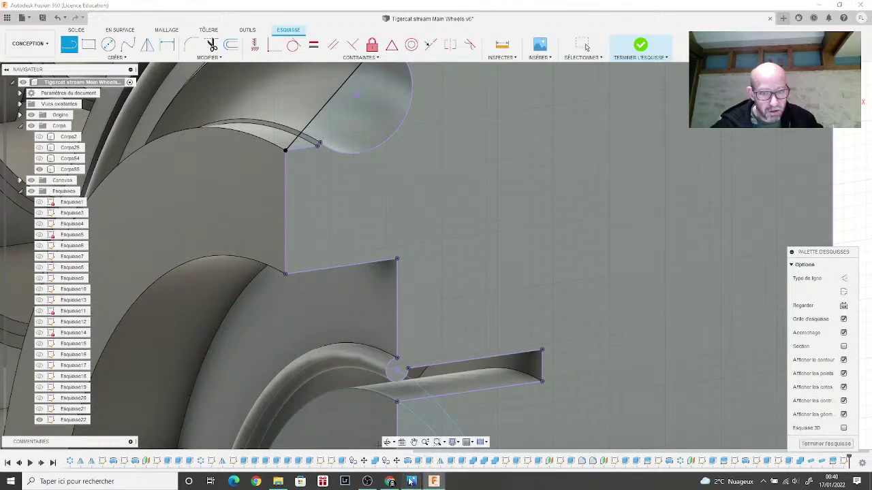
{"action": "mouse_move", "coordinate": [412, 481]}
{"action": "left_click", "coordinate": [392, 427]}
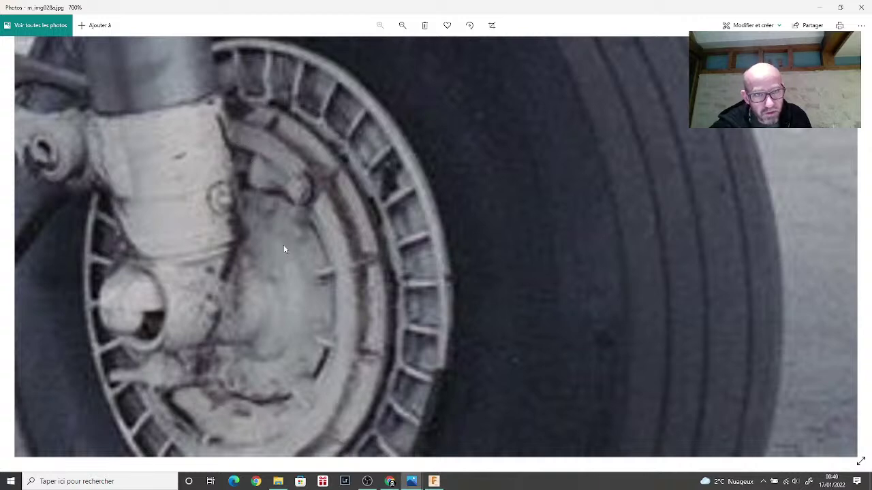
{"action": "left_click", "coordinate": [434, 480]}
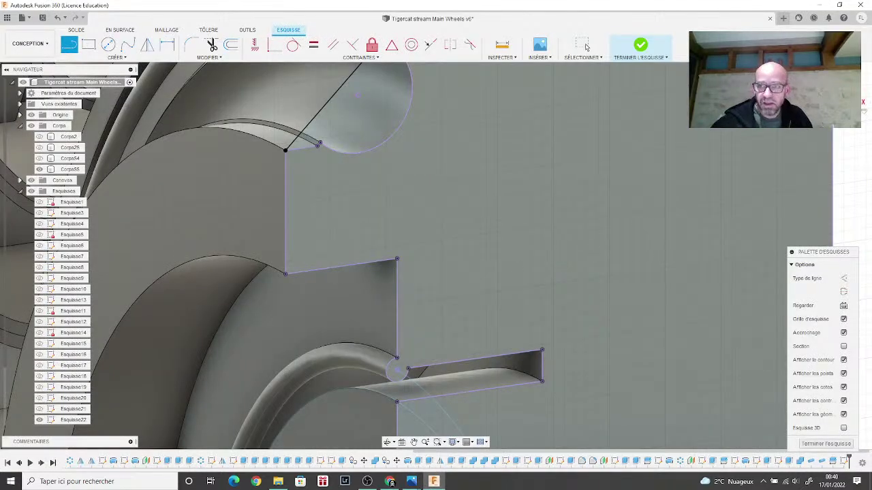
Step: Sketch a slightly slanted line about 1.1 mm down from the hub step's edge, and a horizontal line ending at the inner flange's end-edge midpoint
{"action": "middle_click_drag", "start_coordinate": [450, 254], "coordinate": [434, 250], "text": "shift"}
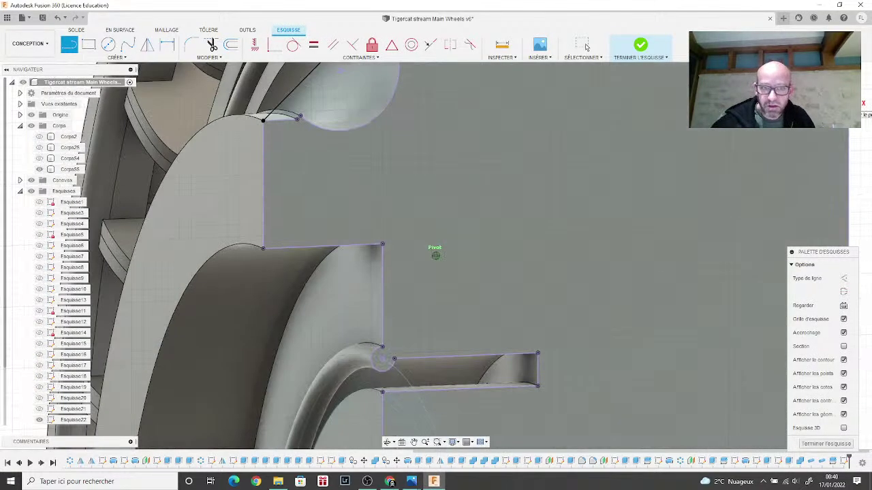
{"action": "left_click", "coordinate": [280, 250]}
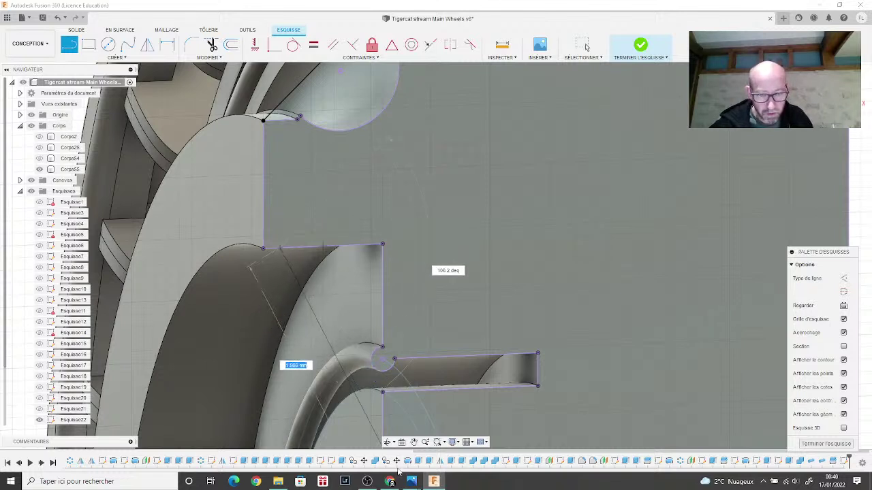
{"action": "mouse_move", "coordinate": [412, 480]}
{"action": "left_click", "coordinate": [383, 442]}
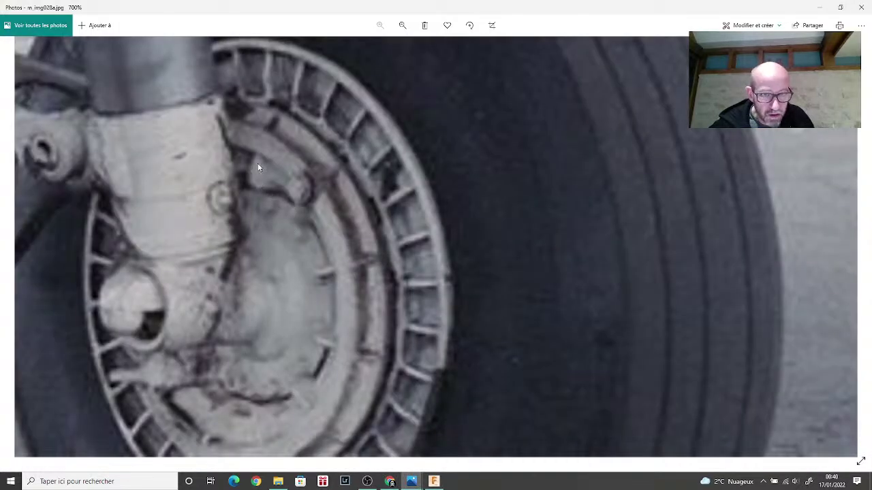
{"action": "left_click", "coordinate": [434, 480]}
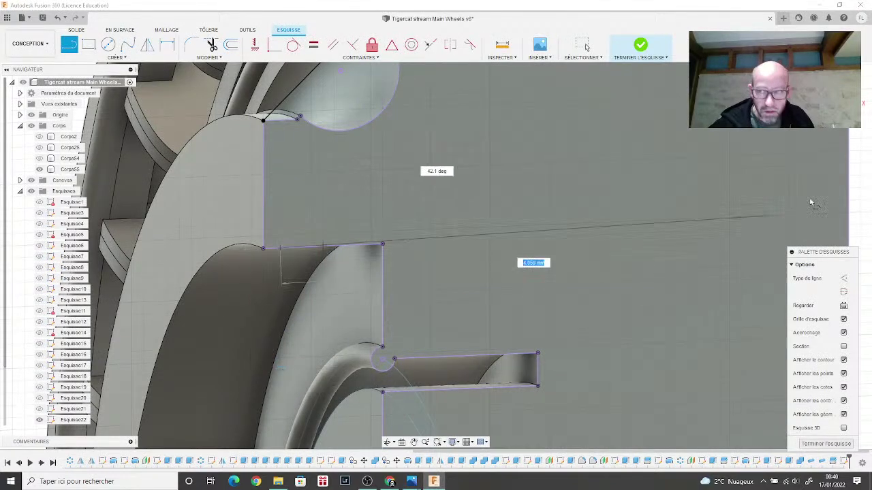
{"action": "left_click", "coordinate": [803, 106]}
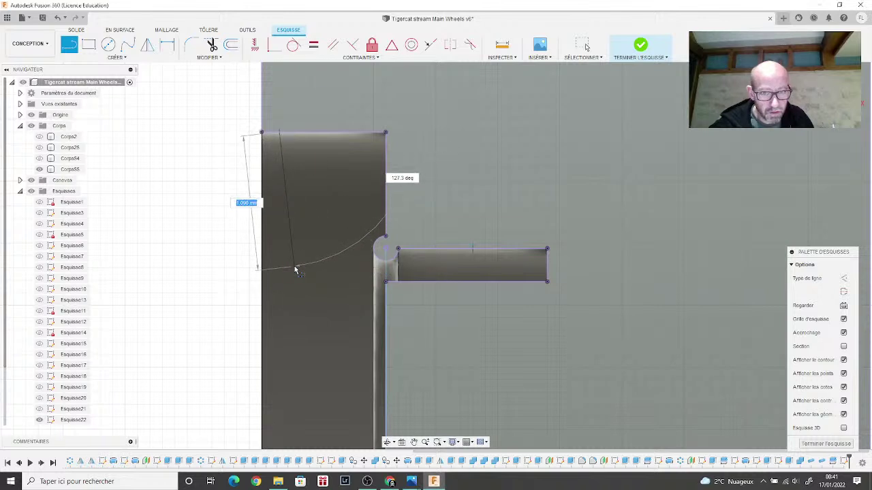
{"action": "left_click", "coordinate": [294, 266]}
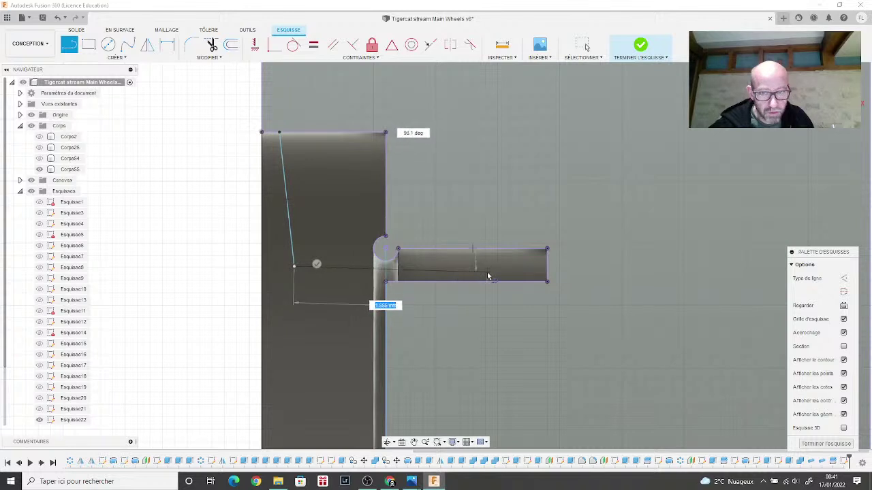
{"action": "left_click", "coordinate": [559, 265]}
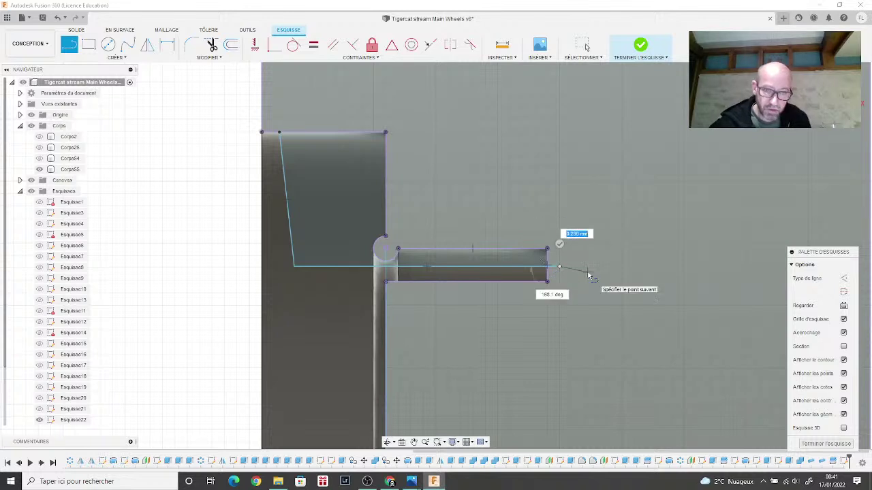
{"action": "key", "text": "Escape"}
{"action": "left_click_drag", "start_coordinate": [560, 270], "coordinate": [548, 266]}
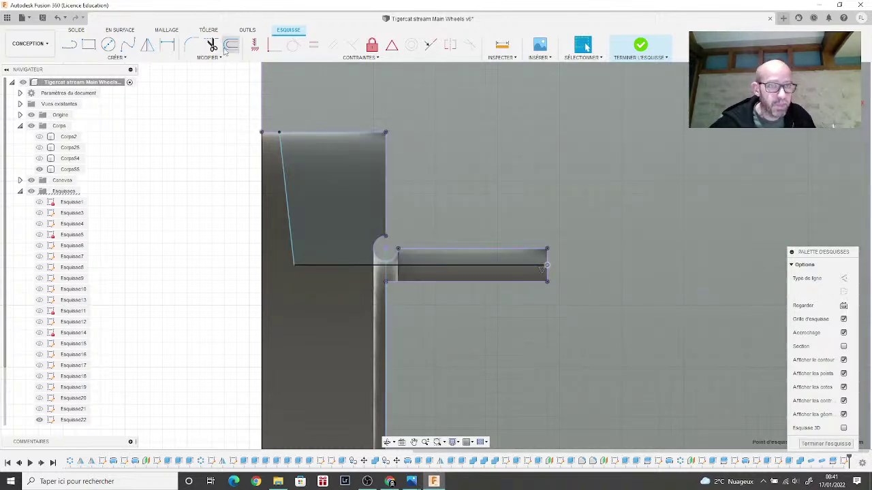
Step: Fillet the corner between the slanted line and the horizontal line with a radius of about 0.25 mm
{"action": "left_click", "coordinate": [189, 45]}
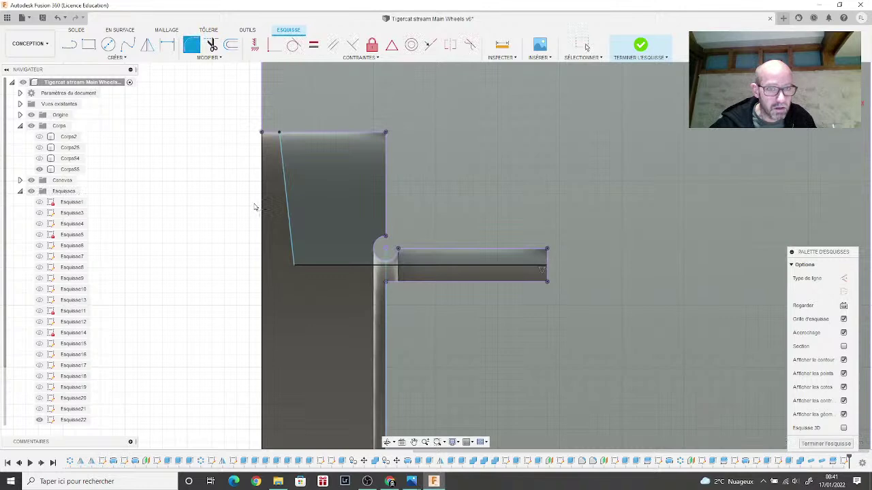
{"action": "left_click", "coordinate": [304, 267]}
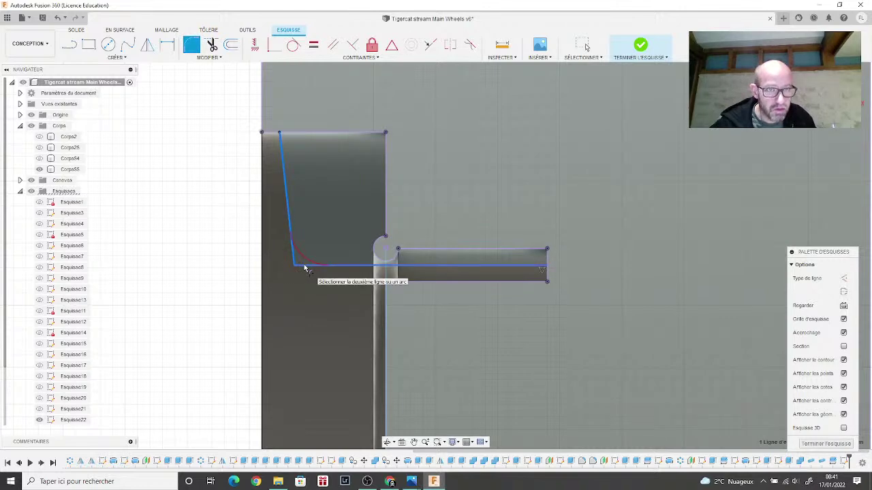
{"action": "left_click", "coordinate": [304, 265]}
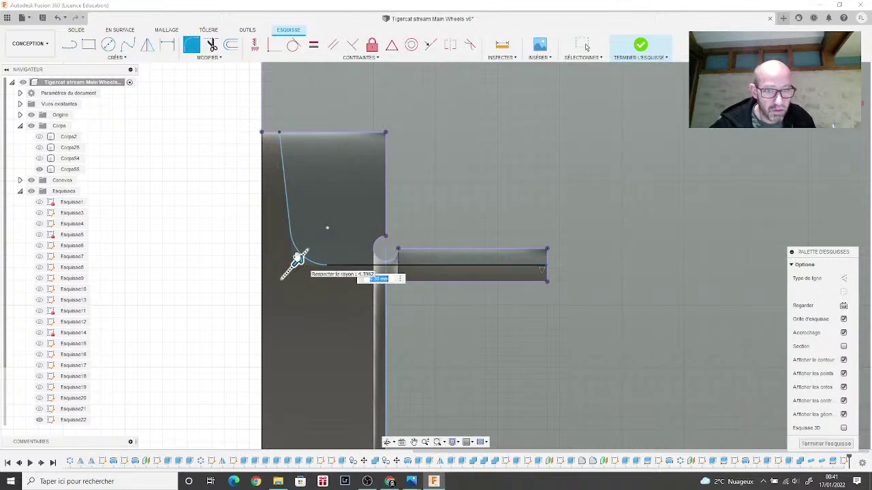
{"action": "left_click_drag", "start_coordinate": [298, 260], "coordinate": [295, 262]}
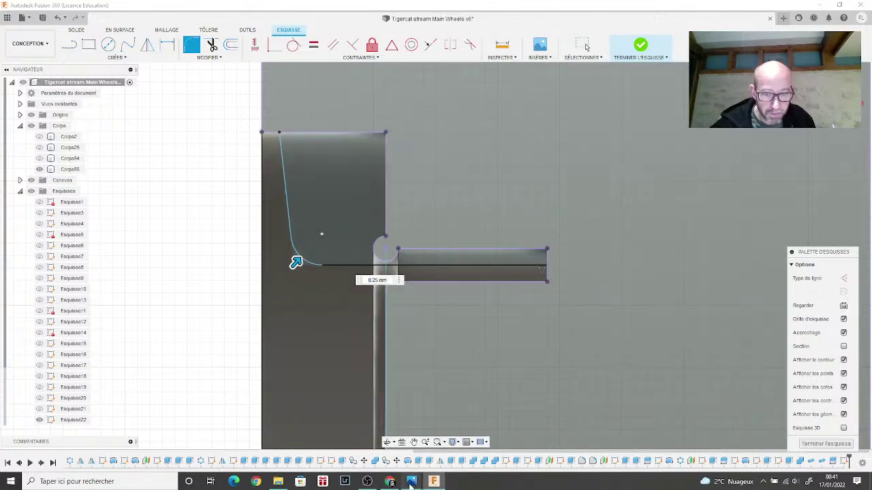
Step: Compare the rounded profile with the hub area in the reference photo m_img028a.jpg in Photos, and return to Fusion 360
{"action": "mouse_move", "coordinate": [411, 482]}
{"action": "left_click", "coordinate": [392, 420]}
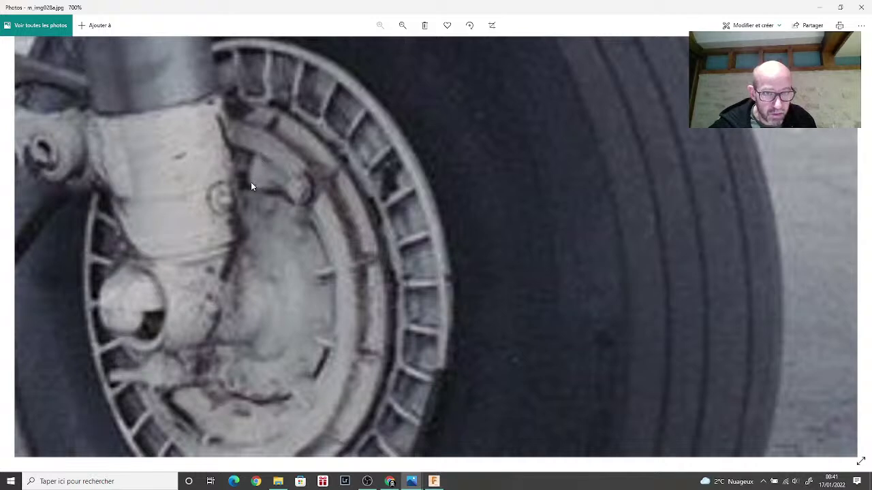
{"action": "left_click", "coordinate": [433, 482]}
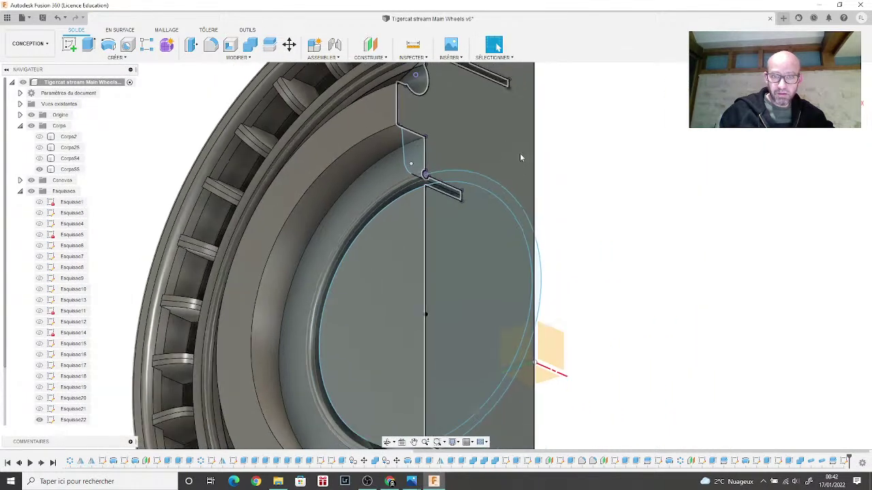
Step: Set up a joined Revolve of the rounded hub profile and the pipe ring's profile around the wheel's red centre axis
{"action": "left_click", "coordinate": [109, 45]}
{"action": "scroll", "coordinate": [422, 163], "scroll_direction": "up", "scroll_amount": 5}
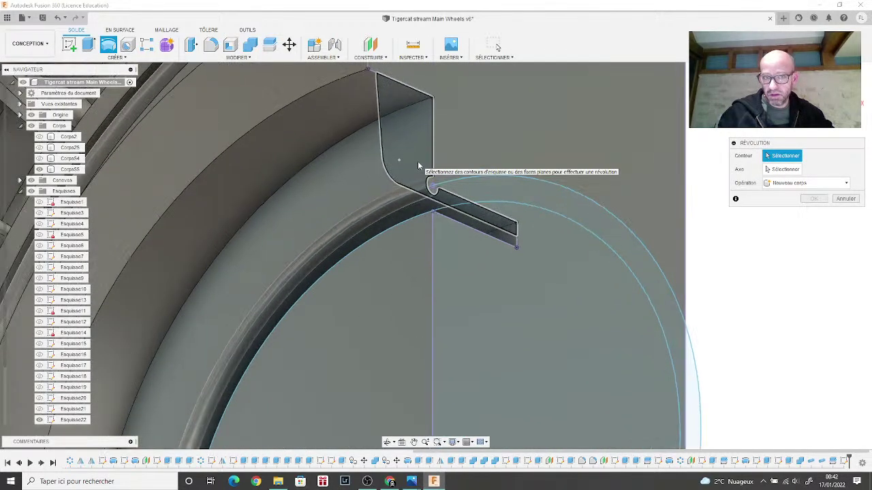
{"action": "scroll", "coordinate": [416, 158], "scroll_direction": "down", "scroll_amount": 3}
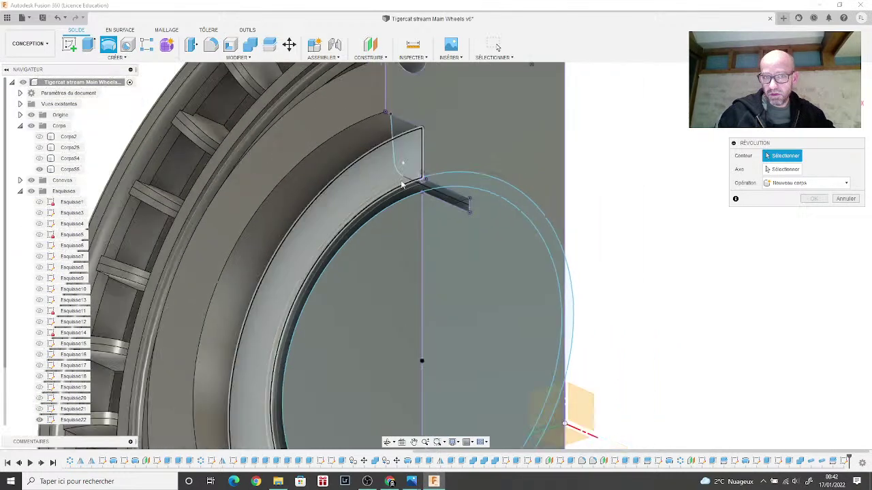
{"action": "left_click", "coordinate": [401, 234]}
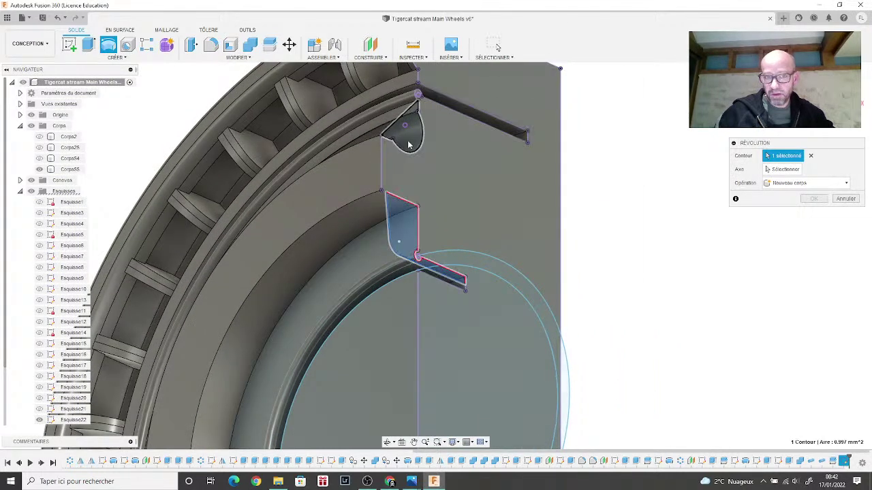
{"action": "left_click", "coordinate": [408, 145]}
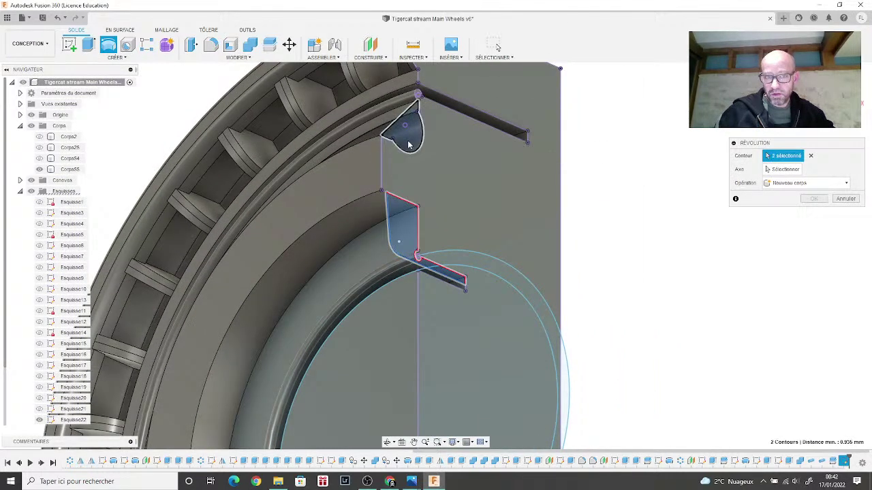
{"action": "left_click", "coordinate": [781, 184]}
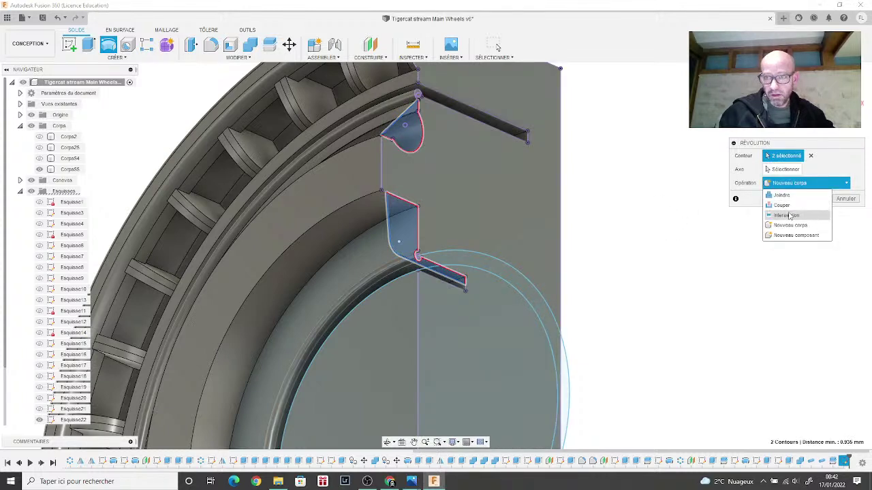
{"action": "left_click", "coordinate": [782, 195]}
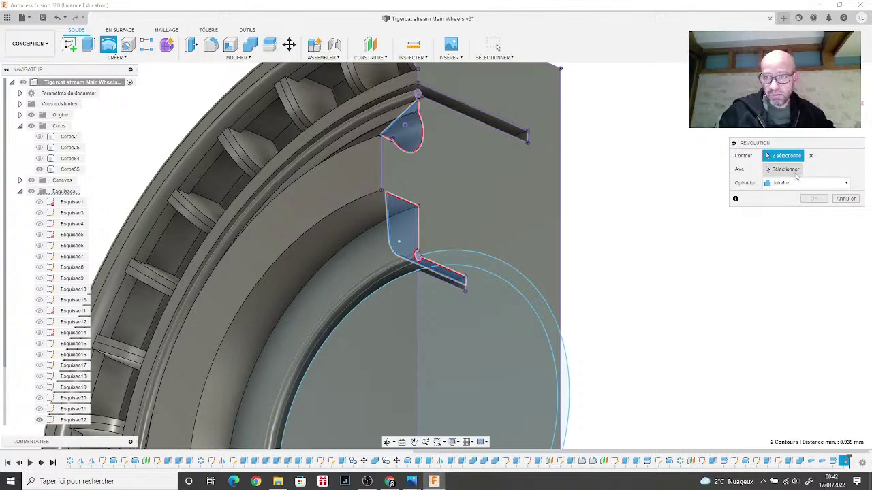
{"action": "left_click", "coordinate": [790, 169]}
{"action": "scroll", "coordinate": [609, 312], "scroll_direction": "down", "scroll_amount": 5}
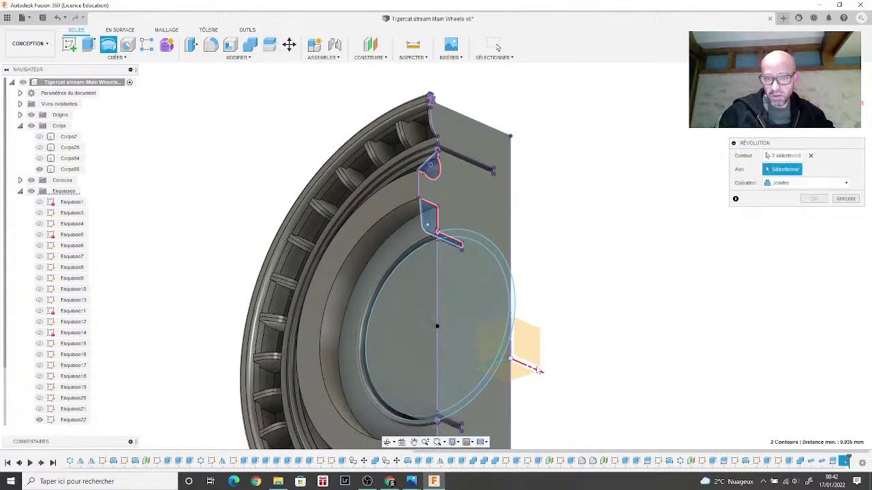
{"action": "left_click", "coordinate": [535, 370]}
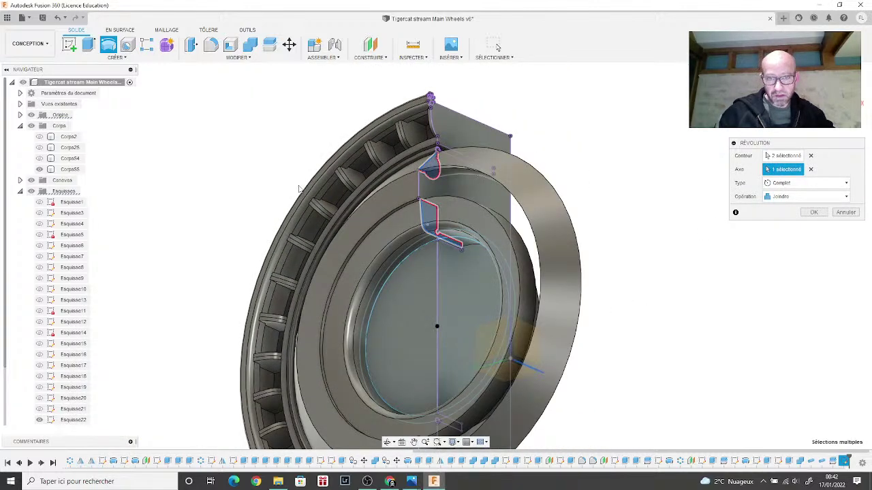
Step: Limit the revolve by angle instead of a full turn, and make its direction symmetric about the sketch plane
{"action": "left_click", "coordinate": [783, 184]}
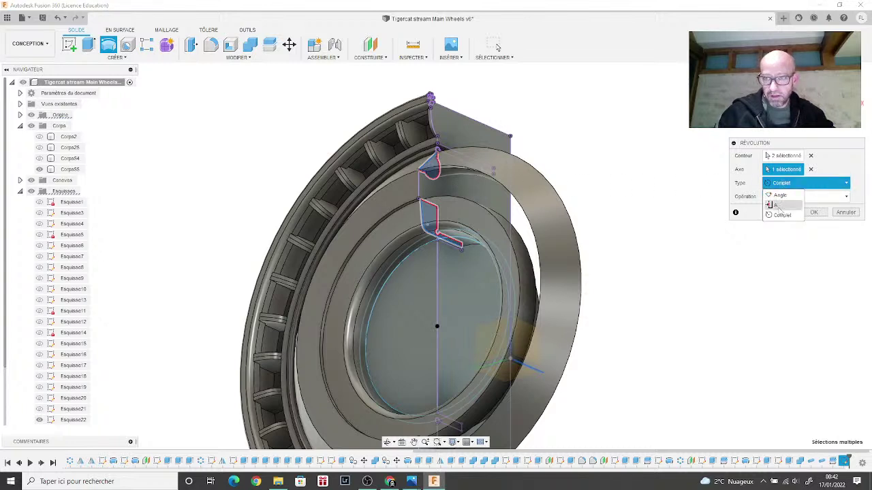
{"action": "left_click", "coordinate": [777, 205]}
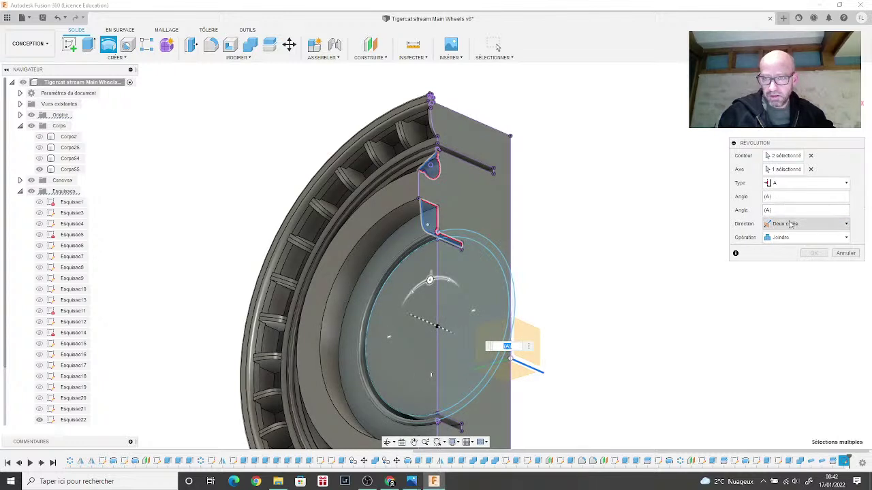
{"action": "left_click", "coordinate": [789, 185]}
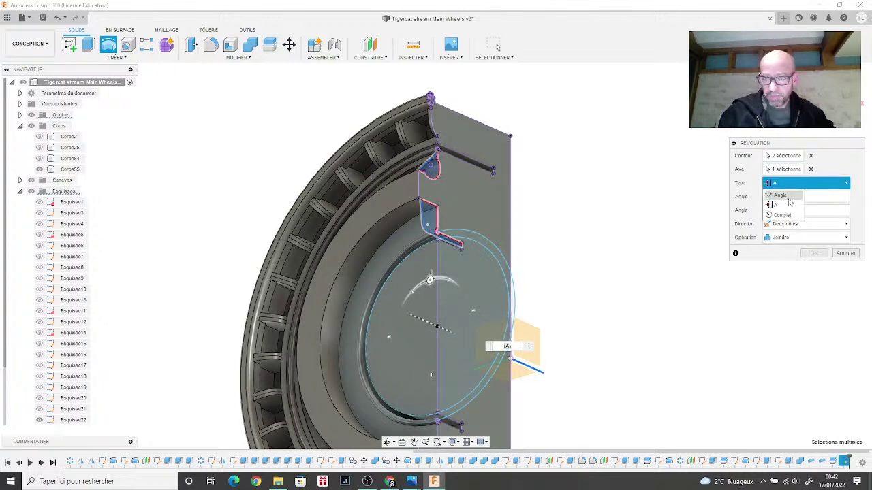
{"action": "left_click", "coordinate": [790, 195]}
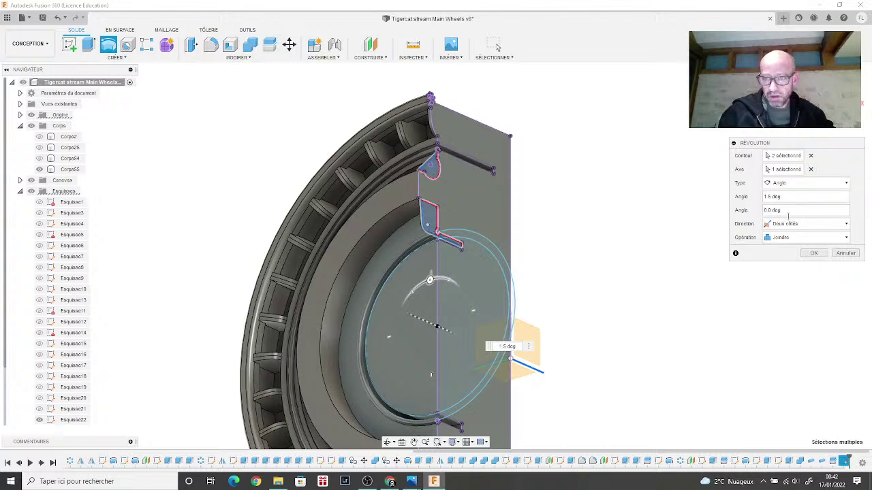
{"action": "left_click", "coordinate": [790, 223]}
{"action": "left_click", "coordinate": [797, 257]}
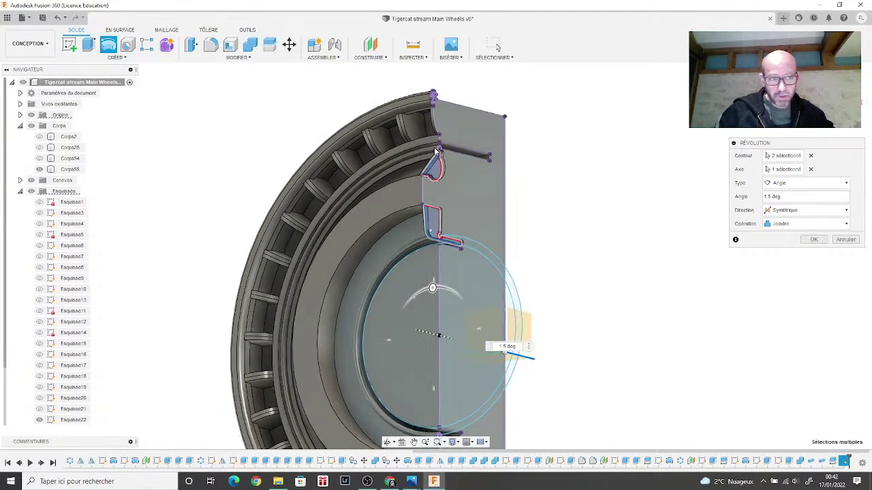
Step: Show body Corps54 and complete the 1.5° symmetric revolve of the two rib profiles, joining it to the wheel
{"action": "left_click", "coordinate": [40, 158]}
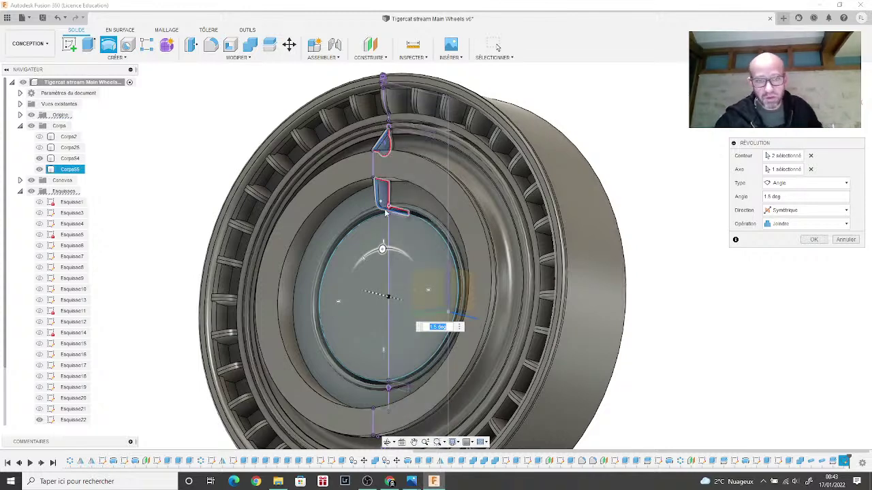
{"action": "scroll", "coordinate": [410, 185], "scroll_direction": "up", "scroll_amount": 3}
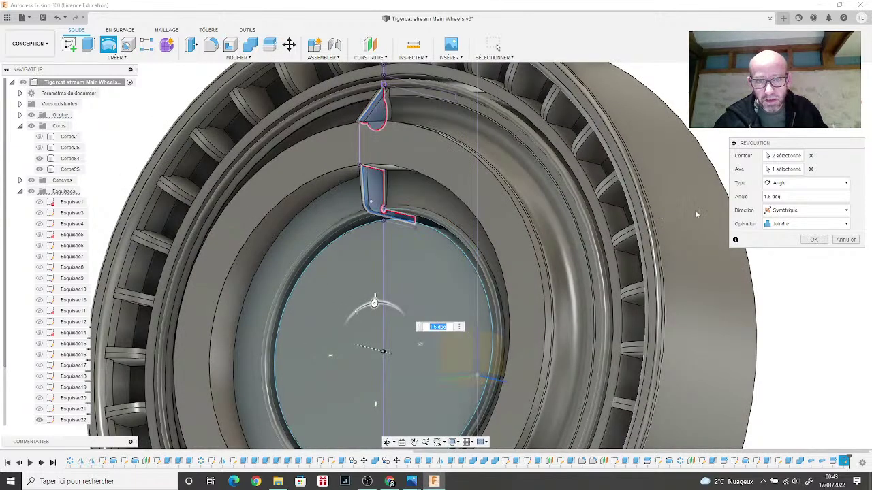
{"action": "left_click", "coordinate": [823, 241]}
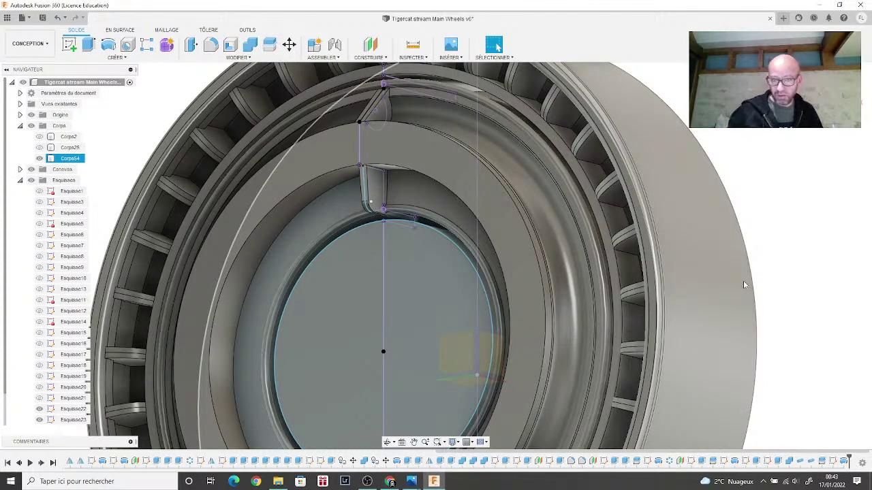
Step: Create a full circular pattern of the last revolve feature about the wheel's central axis with a quantity of 16
{"action": "scroll", "coordinate": [744, 280], "scroll_direction": "down", "scroll_amount": 3}
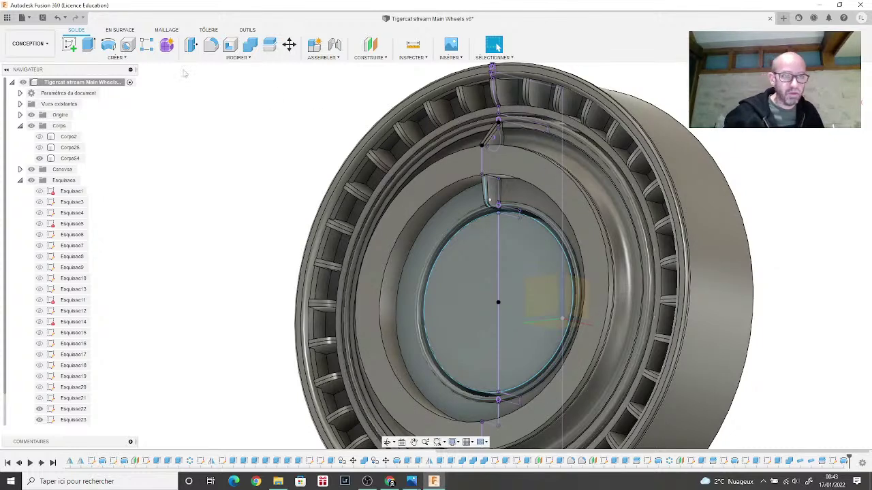
{"action": "left_click", "coordinate": [145, 59]}
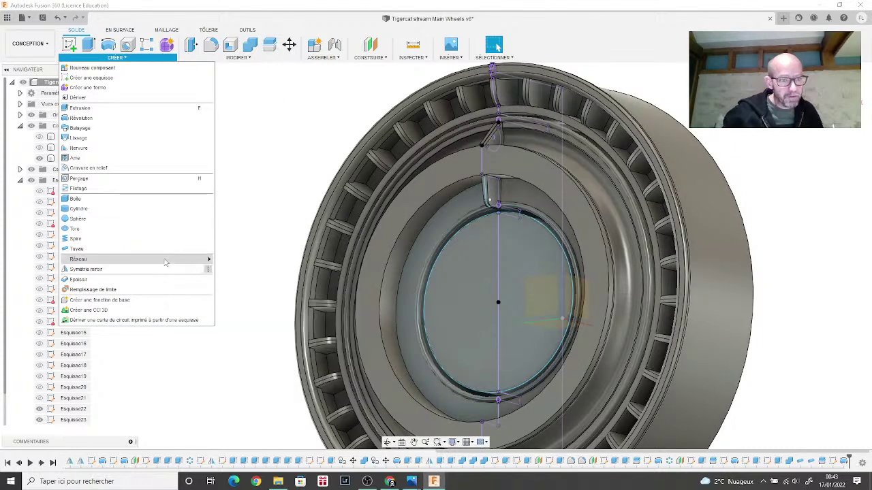
{"action": "mouse_move", "coordinate": [165, 263]}
{"action": "left_click", "coordinate": [223, 271]}
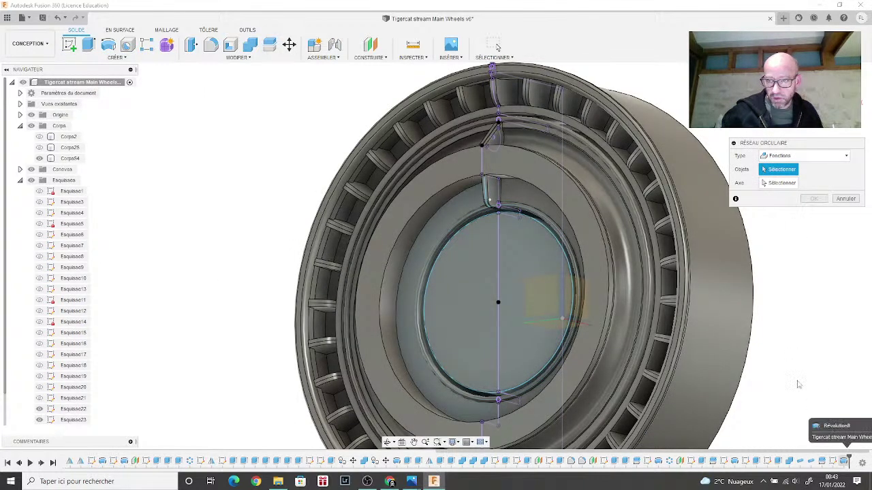
{"action": "left_click", "coordinate": [844, 462]}
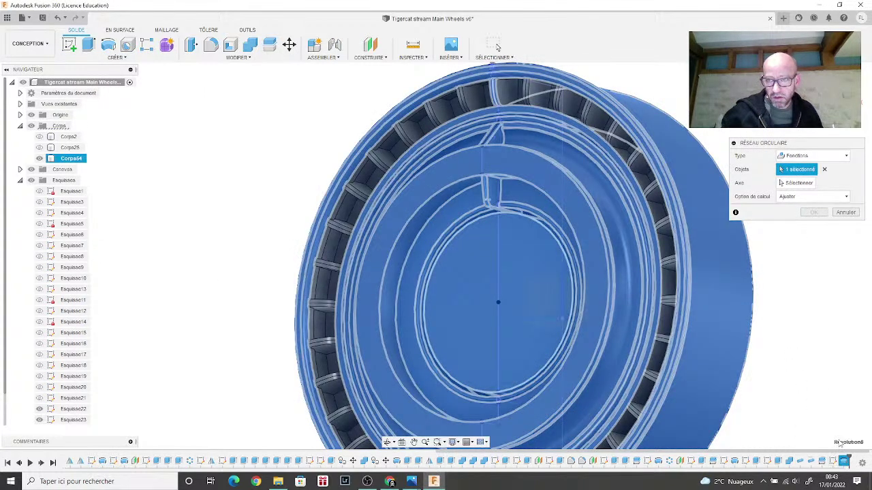
{"action": "middle_click_drag", "start_coordinate": [436, 253], "coordinate": [337, 253], "text": "shift"}
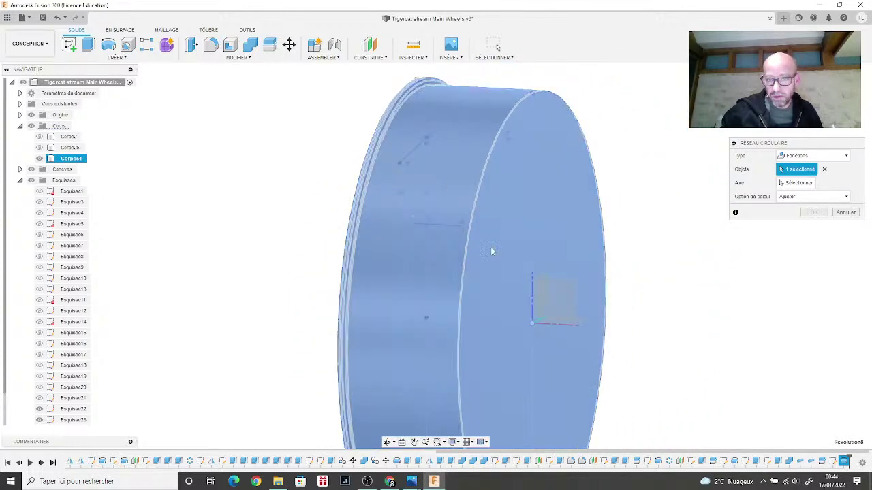
{"action": "left_click", "coordinate": [797, 183]}
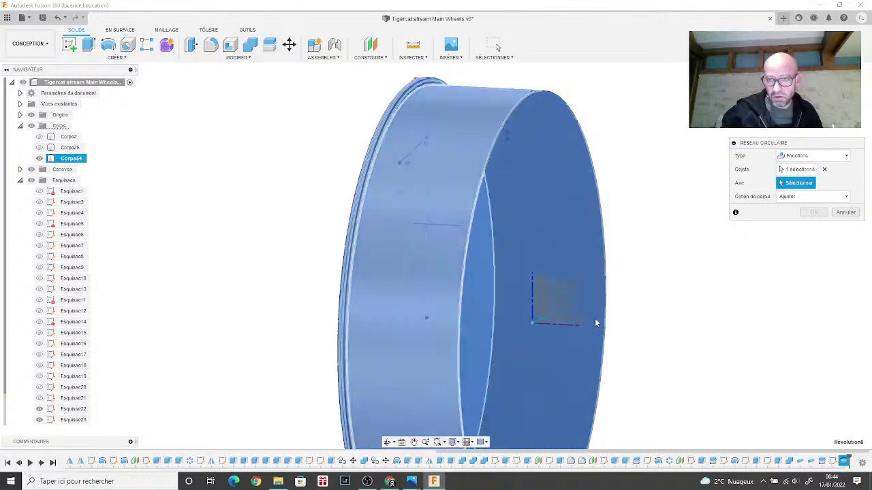
{"action": "left_click", "coordinate": [595, 323]}
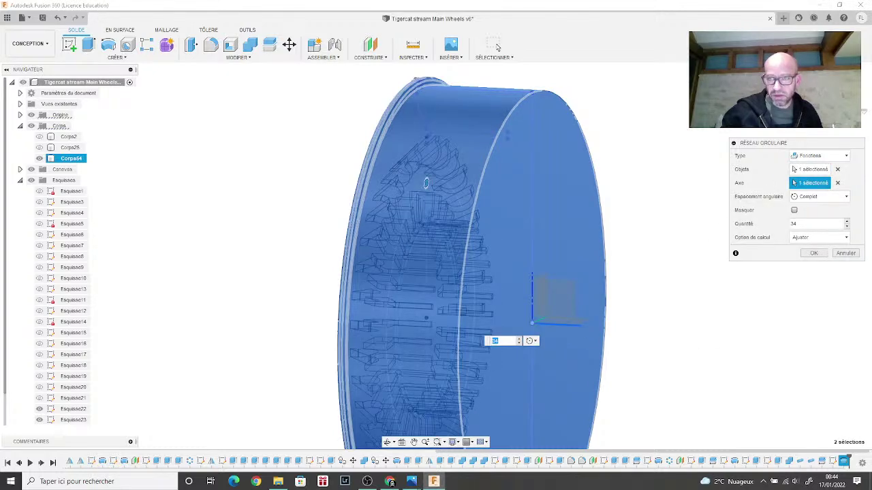
{"action": "middle_click_drag", "start_coordinate": [595, 323], "coordinate": [551, 327], "text": "shift"}
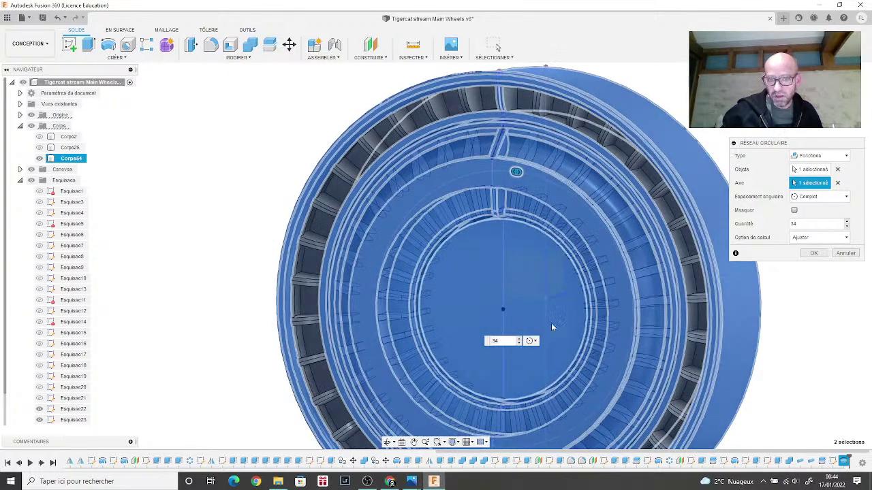
{"action": "left_click", "coordinate": [491, 343]}
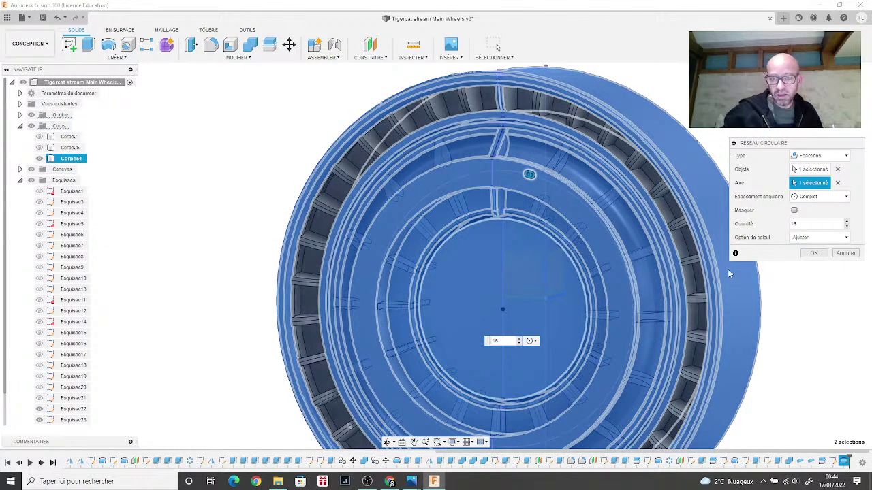
{"action": "left_click", "coordinate": [811, 253]}
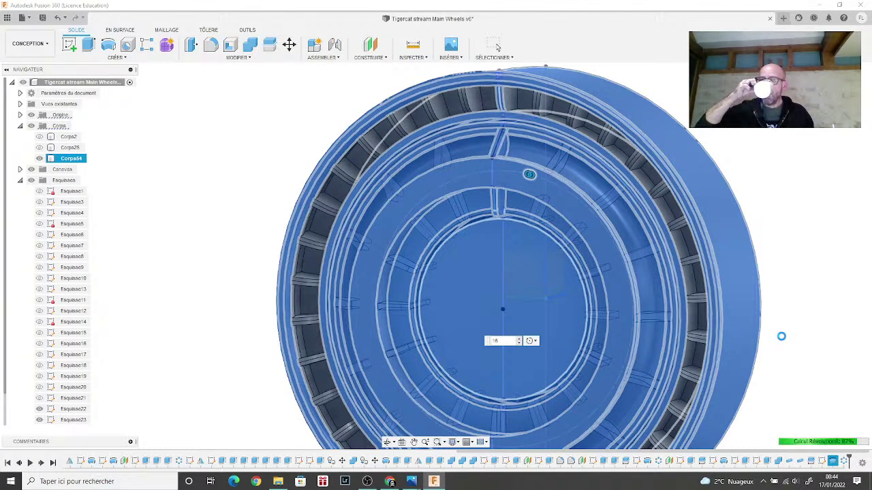
{"action": "key", "text": "Escape"}
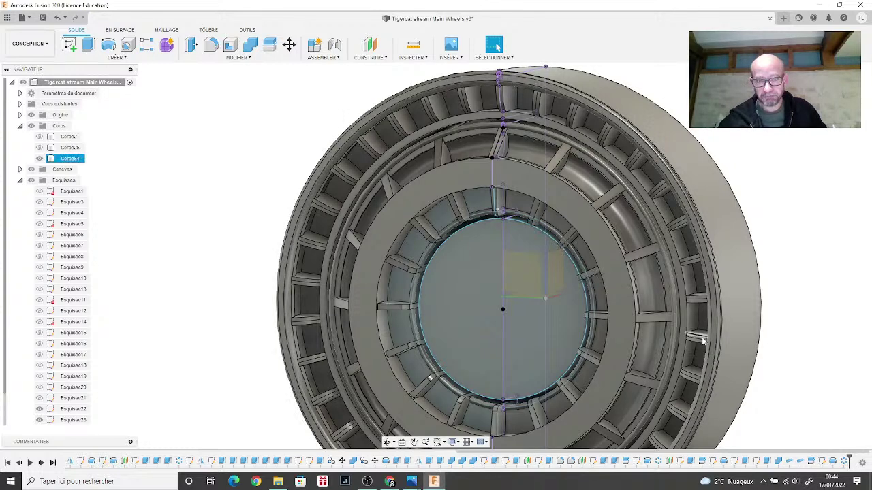
Step: Hide sketches Esquisse22 and Esquisse23 to leave only the wheel body's geometry in view
{"action": "scroll", "coordinate": [702, 336], "scroll_direction": "down", "scroll_amount": 3}
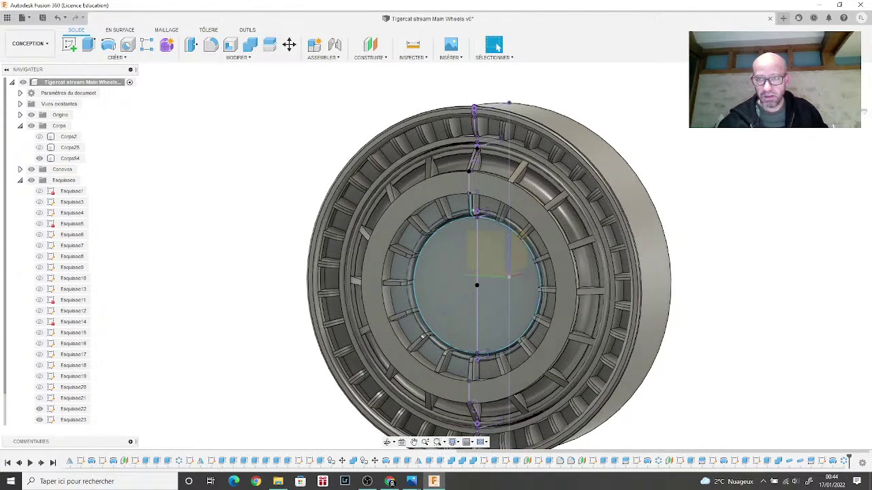
{"action": "mouse_move", "coordinate": [436, 256]}
{"action": "middle_mouse_down", "text": "shift"}
{"action": "mouse_move", "coordinate": [532, 258]}
{"action": "mouse_move", "coordinate": [449, 258]}
{"action": "mouse_move", "coordinate": [409, 245]}
{"action": "mouse_move", "coordinate": [409, 211]}
{"action": "mouse_move", "coordinate": [443, 256]}
{"action": "mouse_move", "coordinate": [746, 236]}
{"action": "mouse_move", "coordinate": [626, 238]}
{"action": "mouse_move", "coordinate": [754, 180]}
{"action": "middle_mouse_up", "text": "shift"}
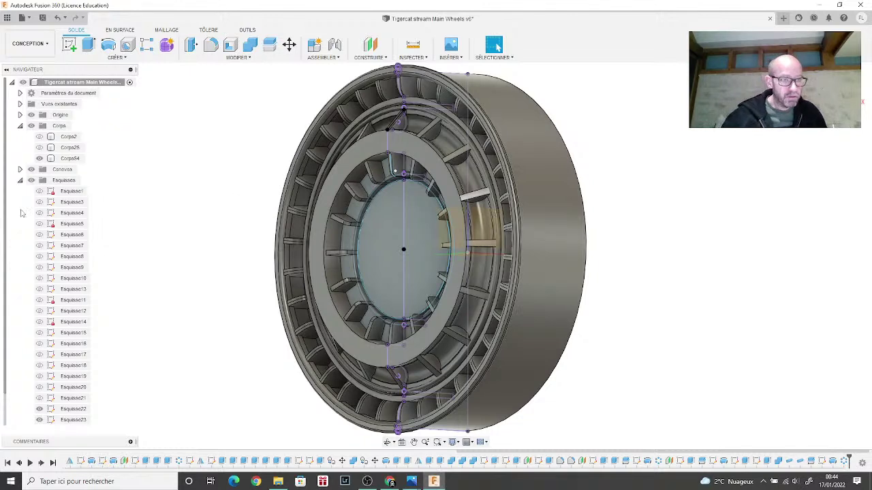
{"action": "scroll", "coordinate": [28, 303], "scroll_direction": "down", "scroll_amount": 1}
{"action": "left_click", "coordinate": [38, 398]}
{"action": "left_click", "coordinate": [39, 409]}
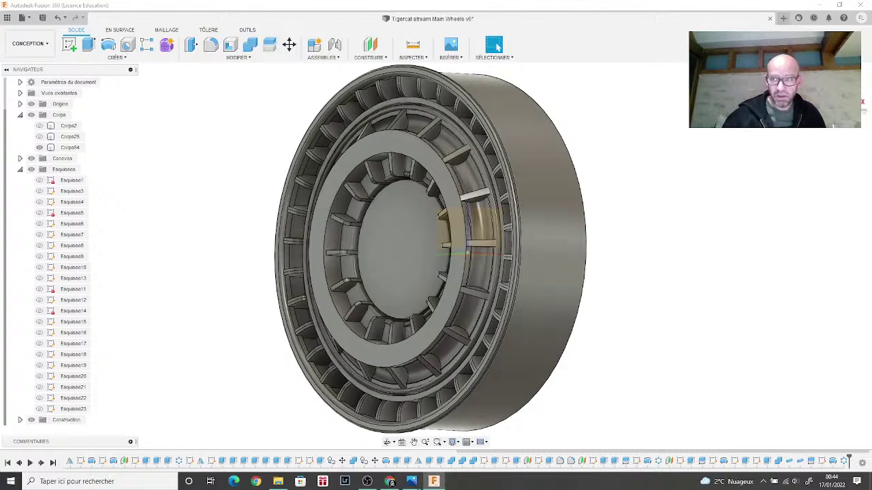
{"action": "left_click", "coordinate": [821, 88]}
{"action": "left_click", "coordinate": [836, 90]}
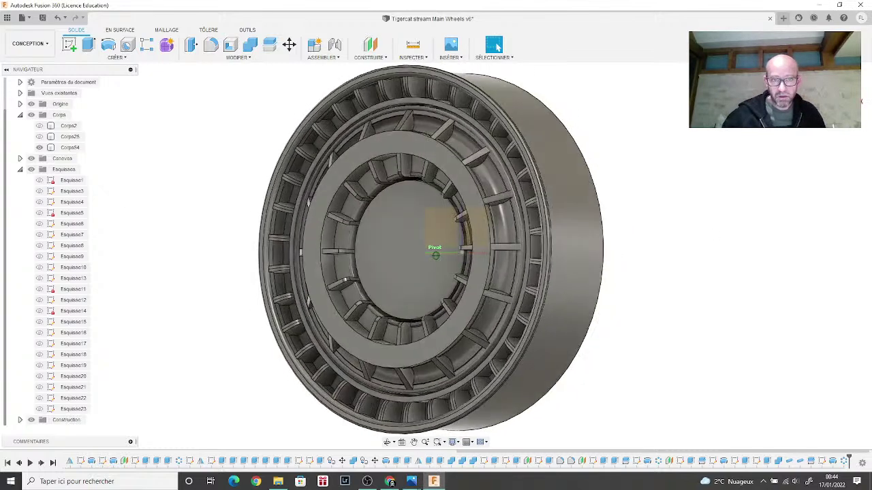
Step: Switch to Photos to examine the wheel's ribs and hub in reference photo m_img028a.jpg, and return to Fusion 360
{"action": "mouse_move", "coordinate": [413, 484]}
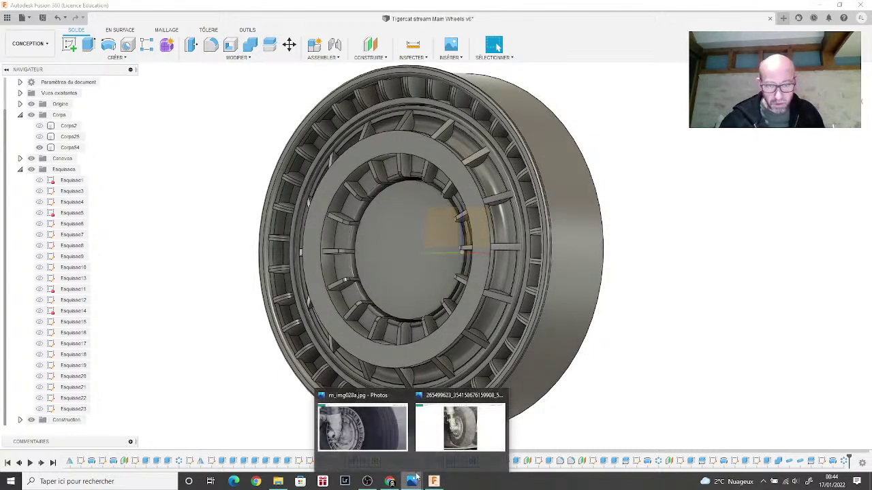
{"action": "left_click", "coordinate": [361, 439]}
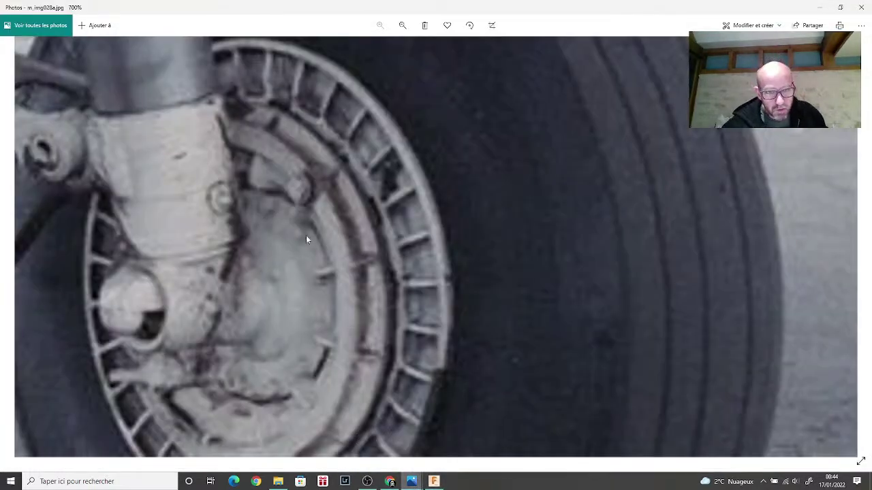
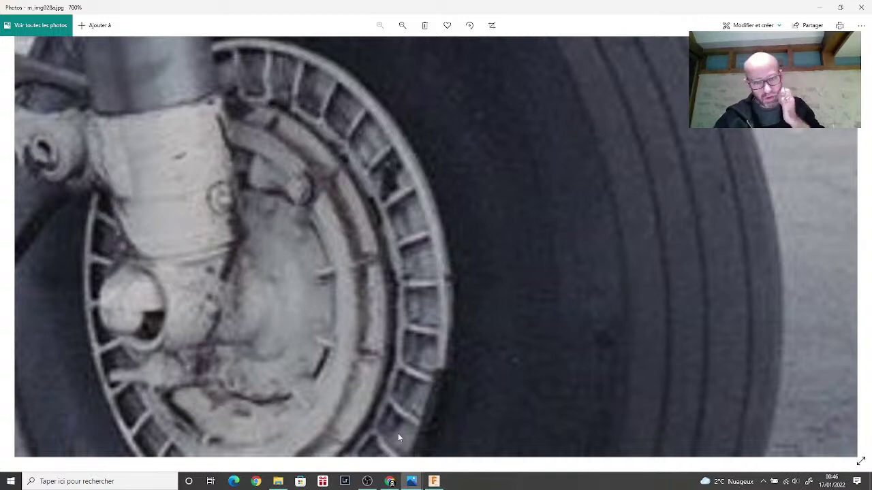
{"action": "mouse_move", "coordinate": [438, 485]}
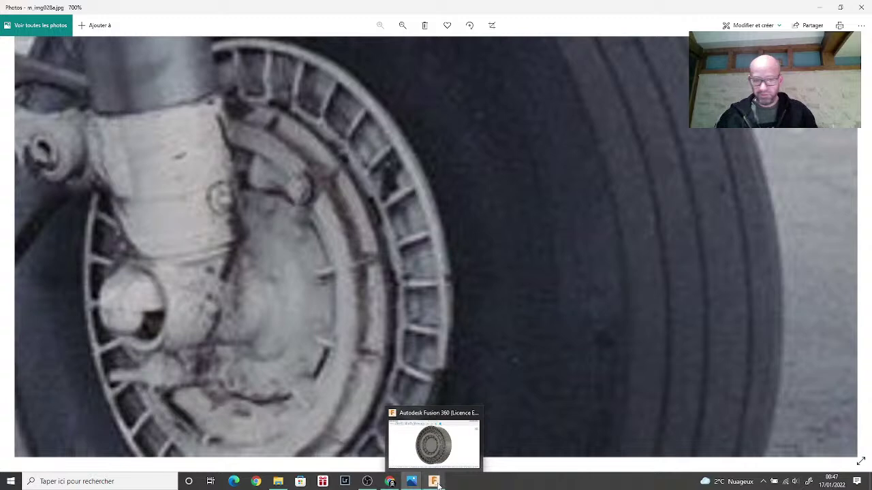
{"action": "left_click", "coordinate": [438, 483]}
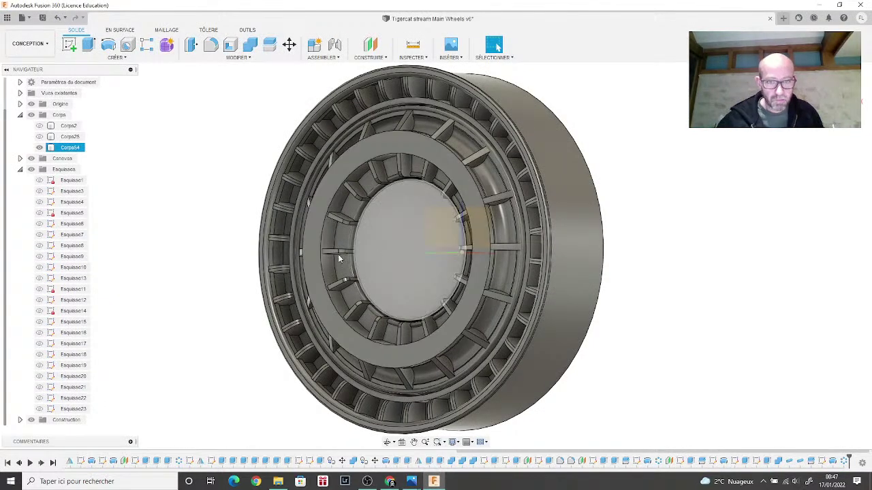
Step: Sketch a 2.7 mm diameter circle at the centre of the wheel's flat hub face and finish the sketch
{"action": "left_click", "coordinate": [69, 44]}
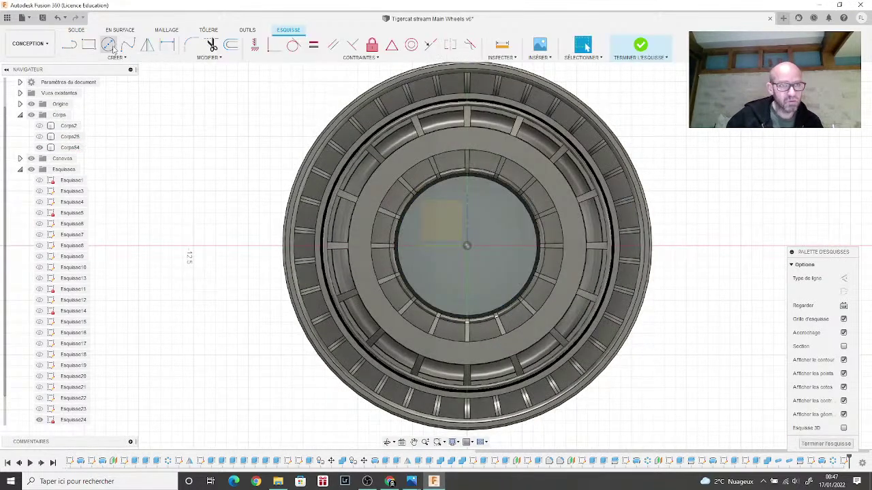
{"action": "left_click", "coordinate": [108, 45]}
{"action": "left_click", "coordinate": [466, 245]}
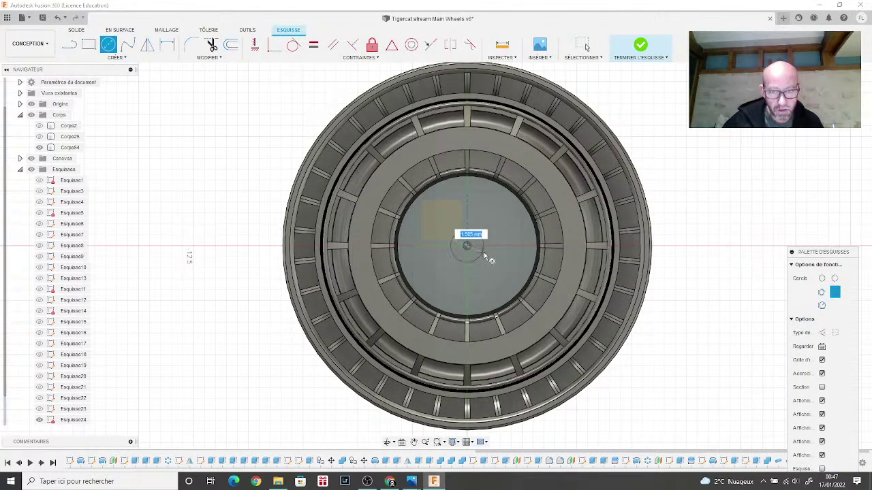
{"action": "type", "text": "27"}
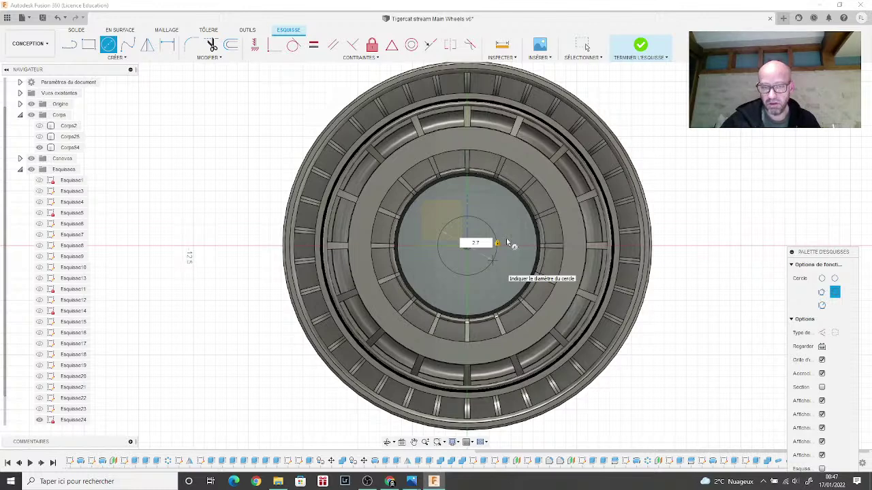
{"action": "key", "text": "Return"}
{"action": "key", "text": "Escape"}
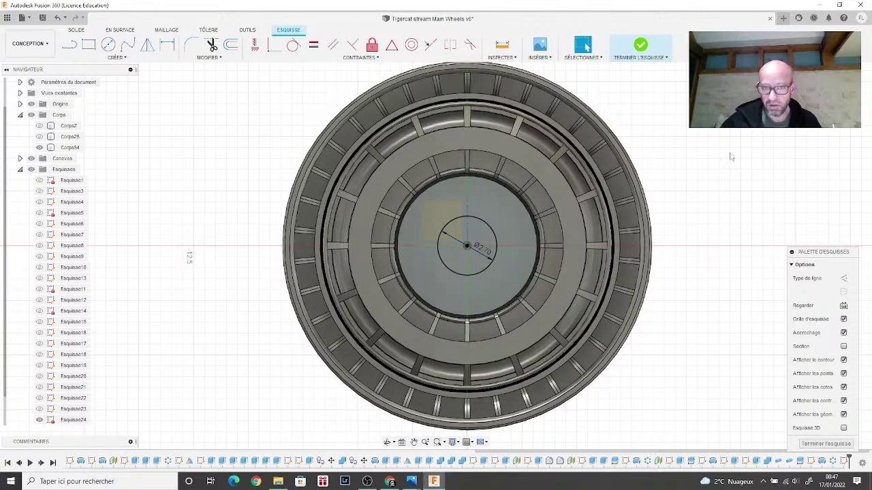
{"action": "left_click_drag", "start_coordinate": [818, 82], "coordinate": [783, 82]}
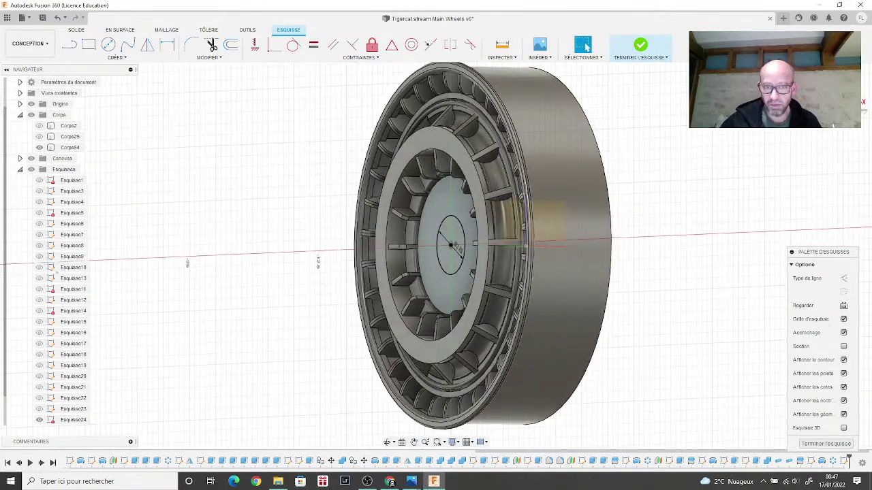
{"action": "left_click", "coordinate": [641, 49]}
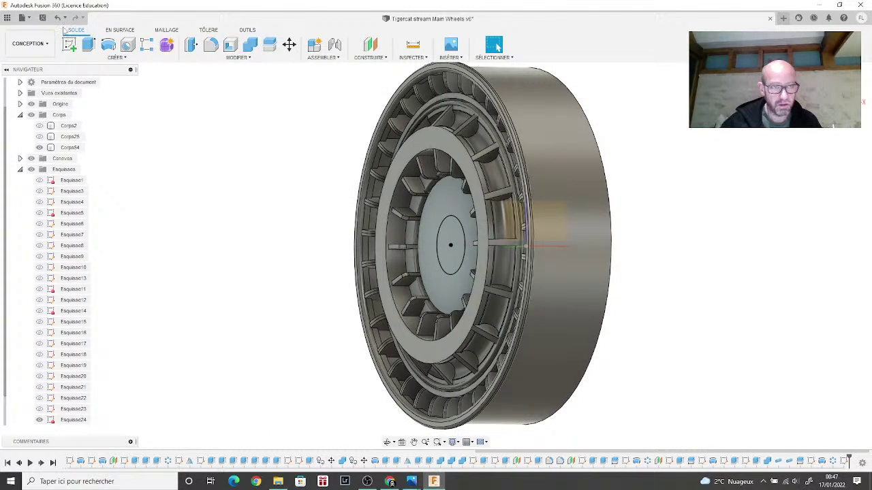
Step: Extrude the hub circle by -8.50 mm as a cut through the wheel to make the axle hole
{"action": "left_click", "coordinate": [88, 45]}
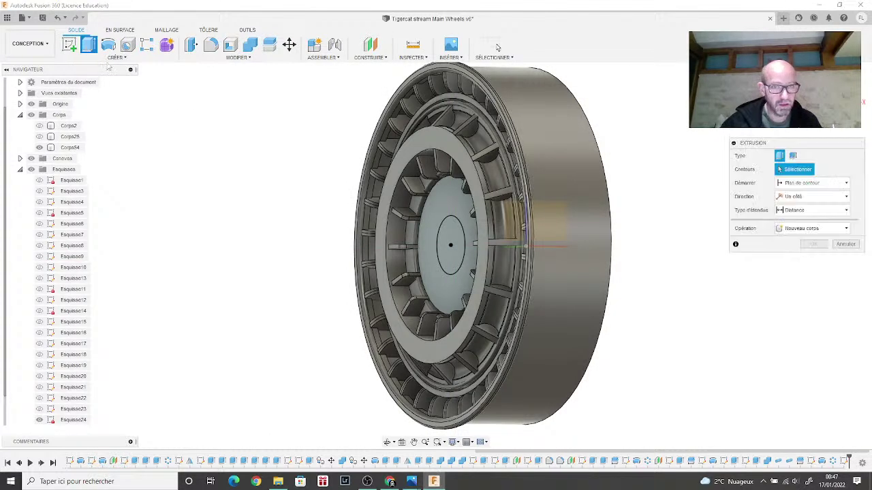
{"action": "left_click", "coordinate": [446, 237]}
{"action": "left_click_drag", "start_coordinate": [447, 238], "coordinate": [667, 252]}
{"action": "mouse_move", "coordinate": [667, 252]}
{"action": "middle_mouse_down", "text": "shift"}
{"action": "mouse_move", "coordinate": [736, 255]}
{"action": "mouse_move", "coordinate": [666, 248]}
{"action": "middle_mouse_up", "text": "shift"}
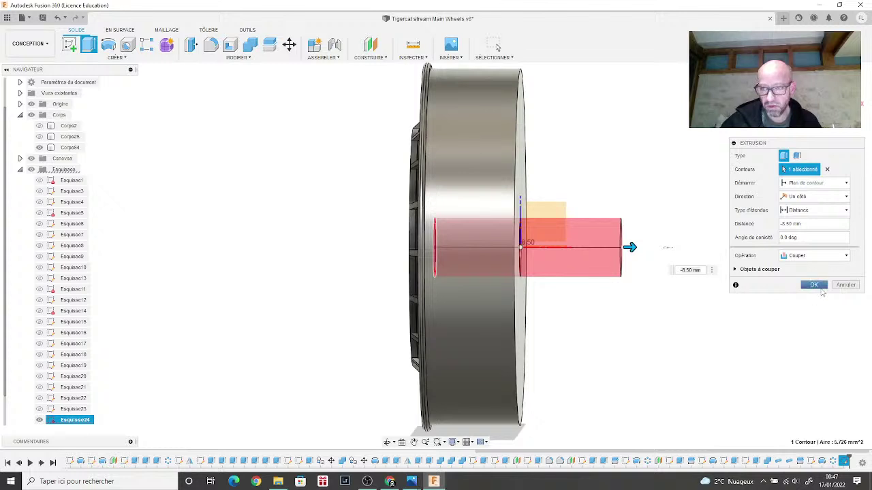
{"action": "left_click", "coordinate": [821, 290]}
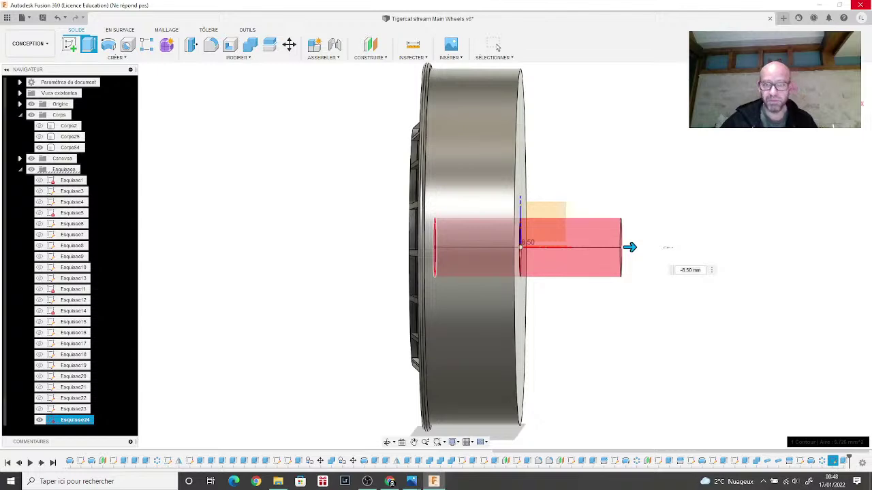
{"action": "left_click", "coordinate": [865, 102]}
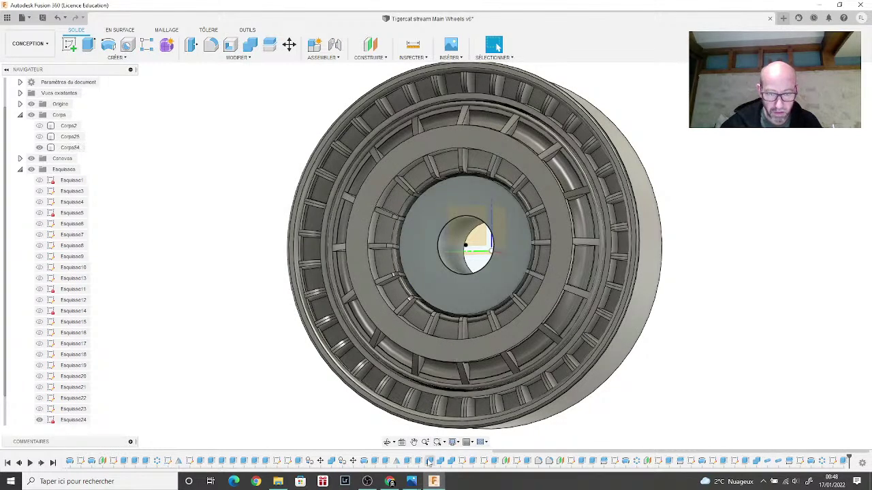
Step: Compare the hub with the m_img028a.jpg photo in Photos once more and switch back to Fusion 360
{"action": "mouse_move", "coordinate": [418, 482]}
{"action": "left_click", "coordinate": [361, 432]}
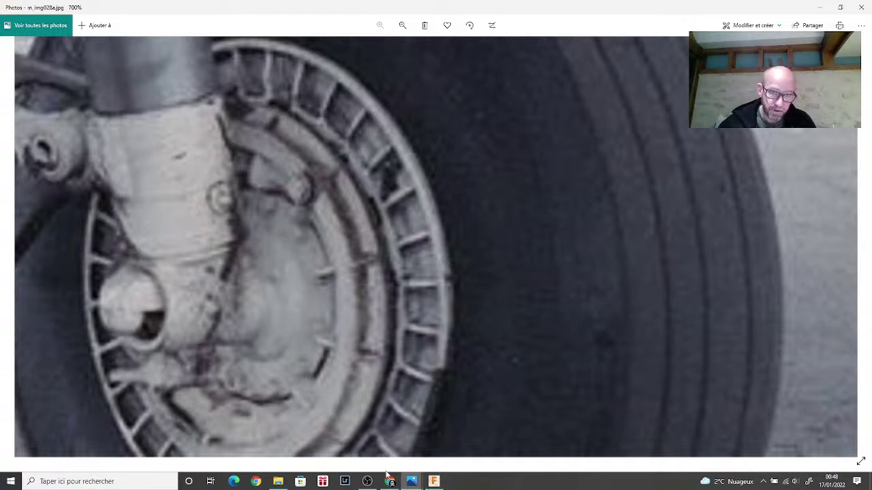
{"action": "left_click", "coordinate": [434, 481]}
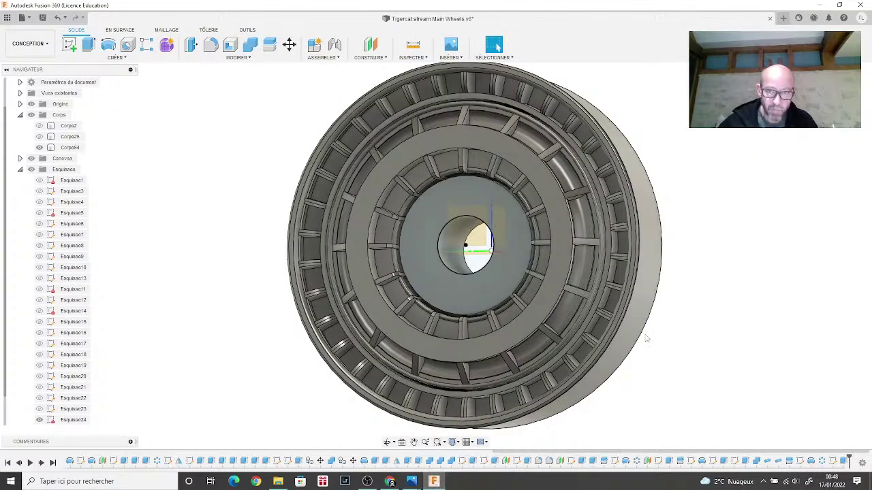
Step: Inspect the wheel's hub up close, examine the hub in the landing-gear tyre photo in Photos, and return to Fusion 360
{"action": "left_click", "coordinate": [69, 147]}
{"action": "scroll", "coordinate": [617, 324], "scroll_direction": "up", "scroll_amount": 2}
{"action": "scroll", "coordinate": [617, 324], "scroll_direction": "up", "scroll_amount": 1}
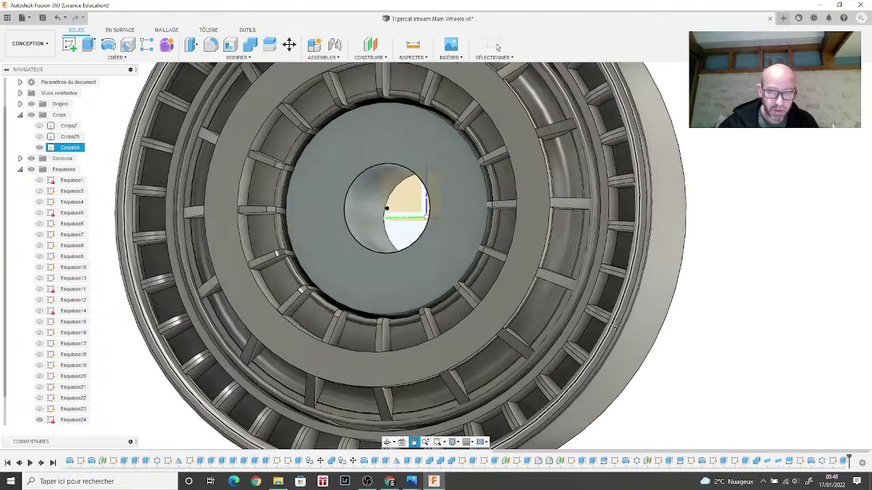
{"action": "middle_click_drag", "start_coordinate": [571, 295], "coordinate": [584, 343]}
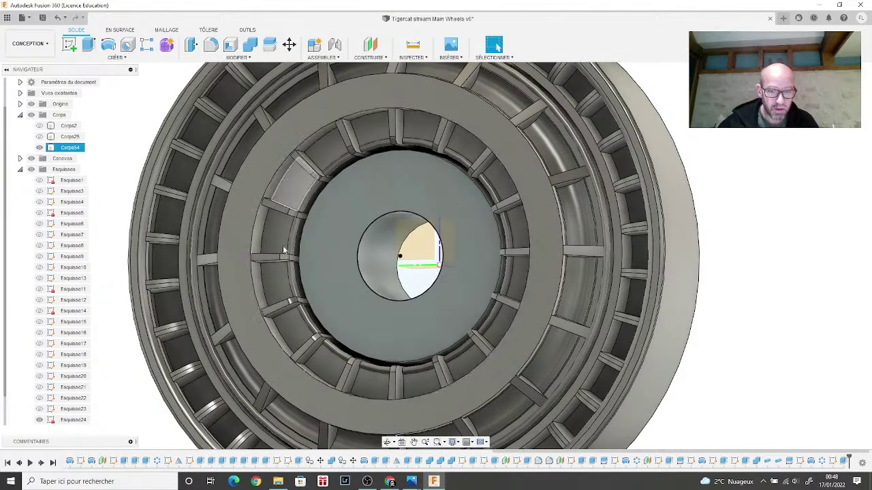
{"action": "key", "text": "Escape"}
{"action": "mouse_move", "coordinate": [412, 480]}
{"action": "left_click", "coordinate": [467, 417]}
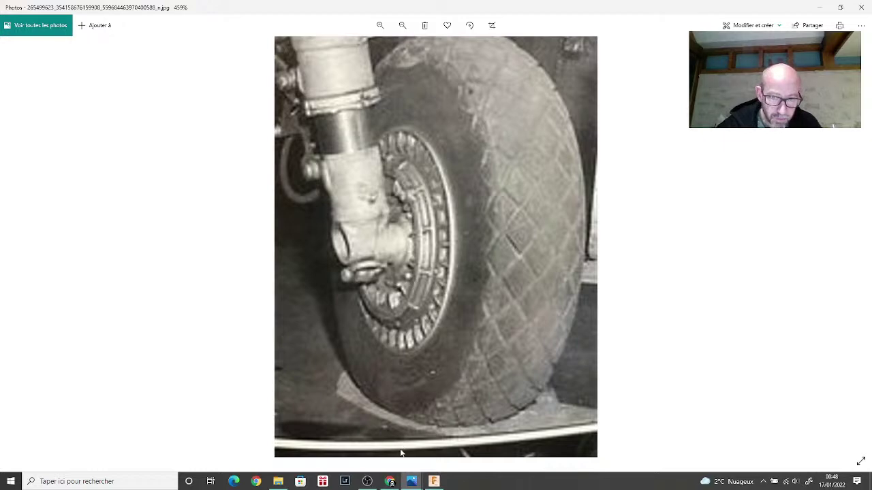
{"action": "scroll", "coordinate": [386, 320], "scroll_direction": "up", "scroll_amount": 2}
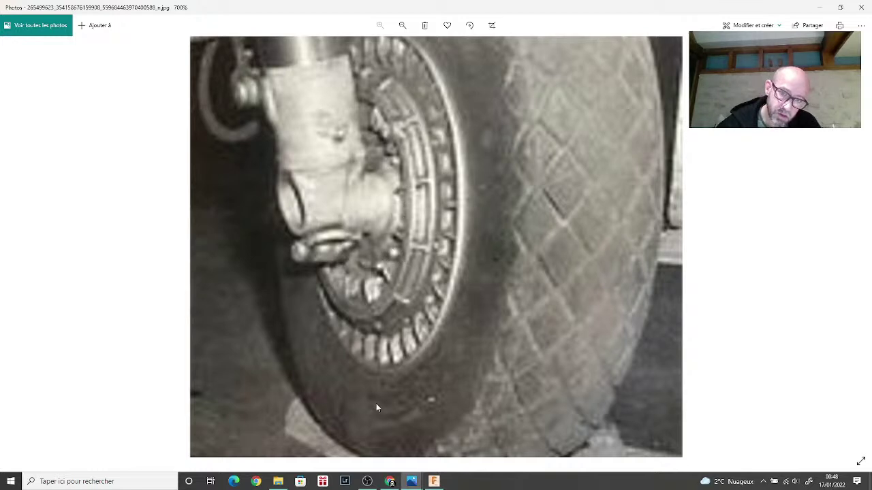
{"action": "left_click", "coordinate": [434, 481]}
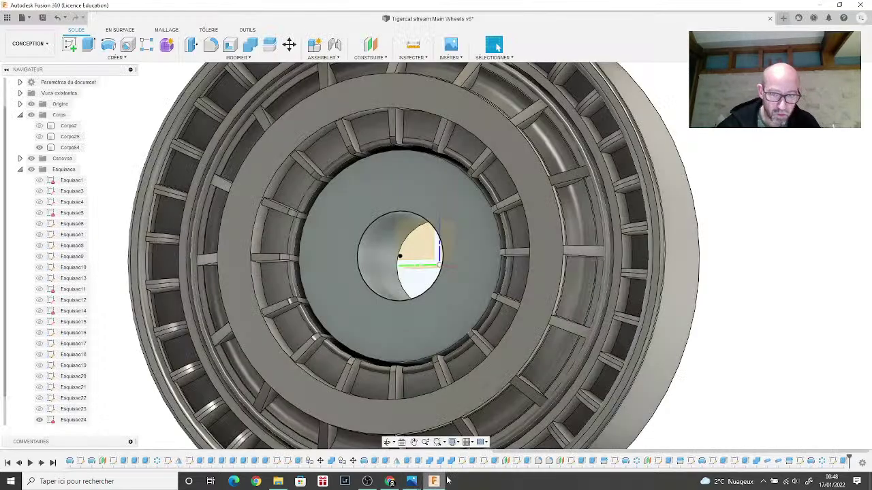
{"action": "key", "text": "Escape"}
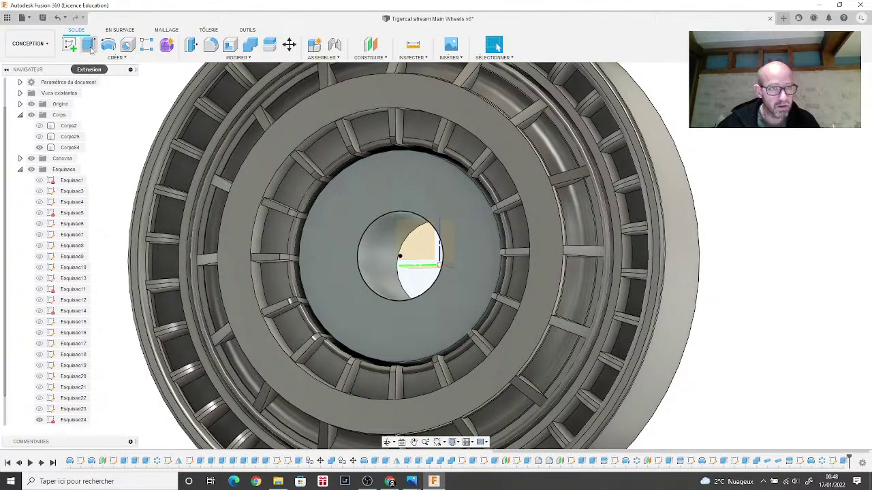
Step: Start a sketch on the wheel's flat hub face and project that face's edges into the sketch with a projection link
{"action": "left_click", "coordinate": [70, 45]}
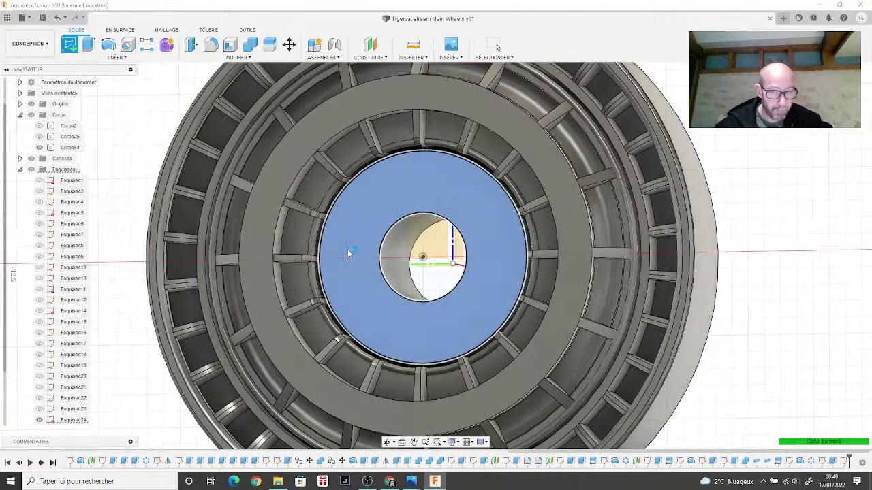
{"action": "left_click", "coordinate": [348, 251]}
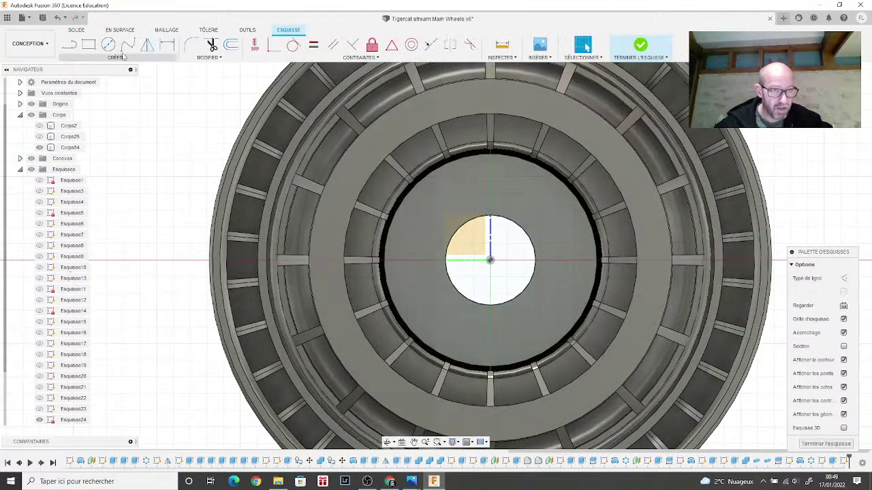
{"action": "left_click", "coordinate": [108, 44]}
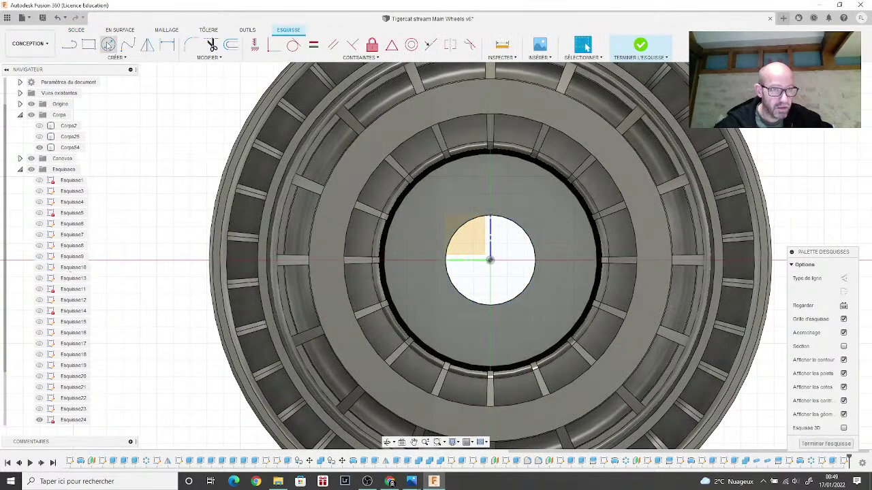
{"action": "left_click", "coordinate": [492, 260]}
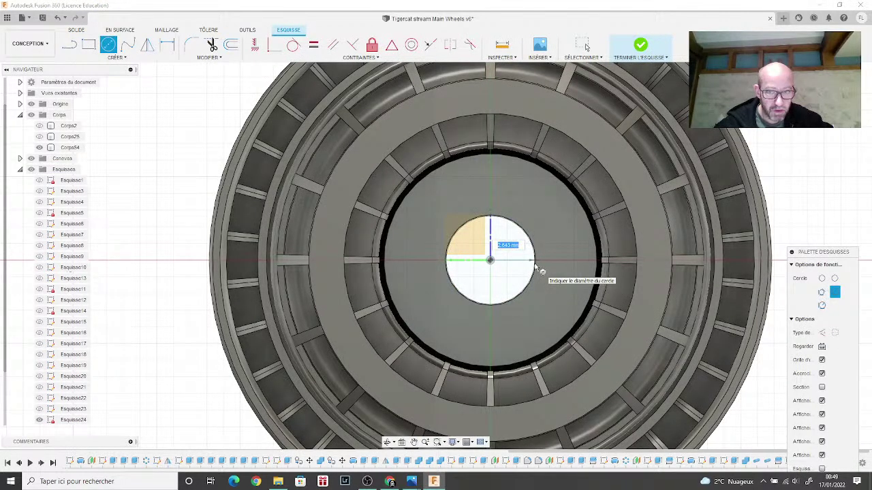
{"action": "left_click", "coordinate": [79, 59]}
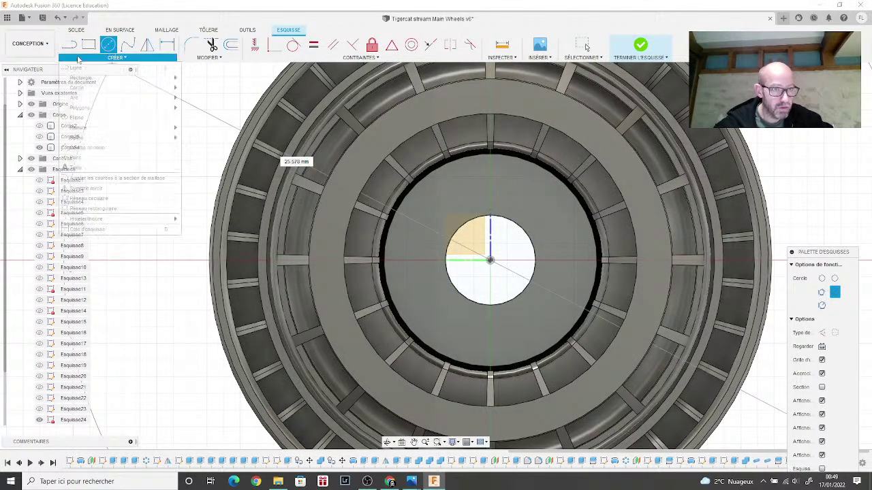
{"action": "mouse_move", "coordinate": [125, 218]}
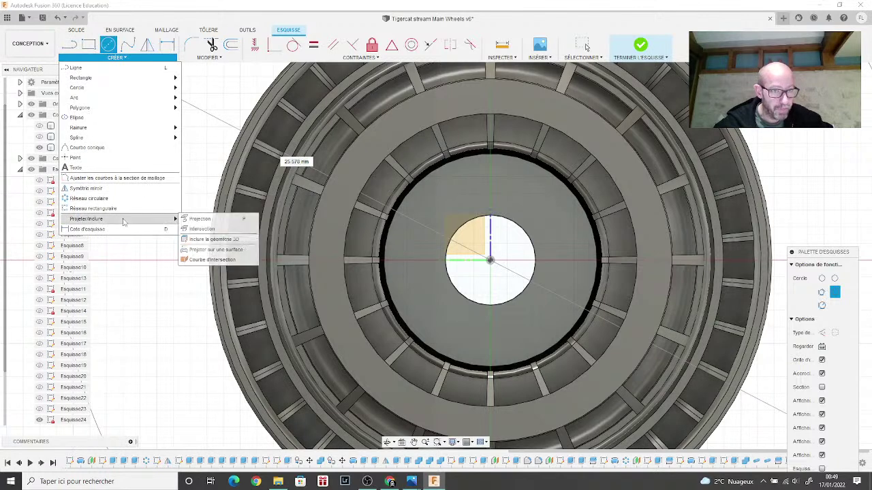
{"action": "left_click", "coordinate": [200, 219]}
{"action": "left_click", "coordinate": [424, 267]}
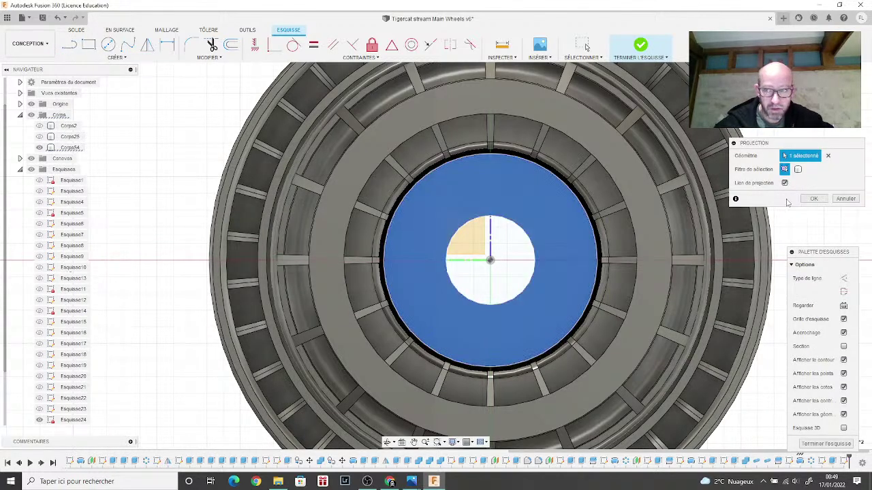
{"action": "left_click", "coordinate": [813, 198]}
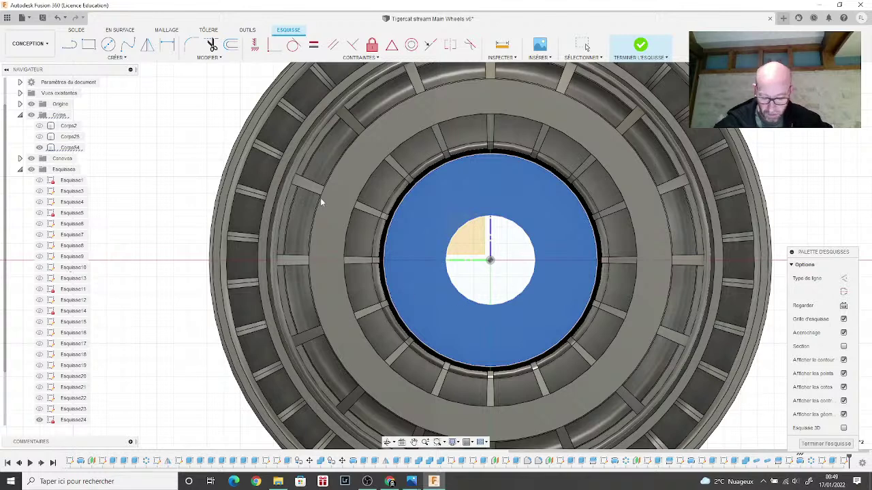
Step: Draw two concentric circles centred on the axle hole, both between the hole's edge and the hub face's outer edge
{"action": "left_click", "coordinate": [114, 57]}
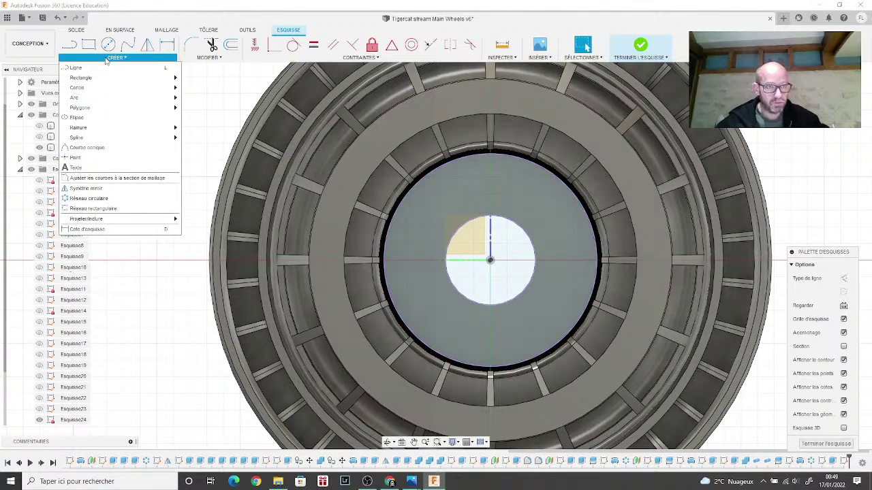
{"action": "left_click", "coordinate": [108, 44]}
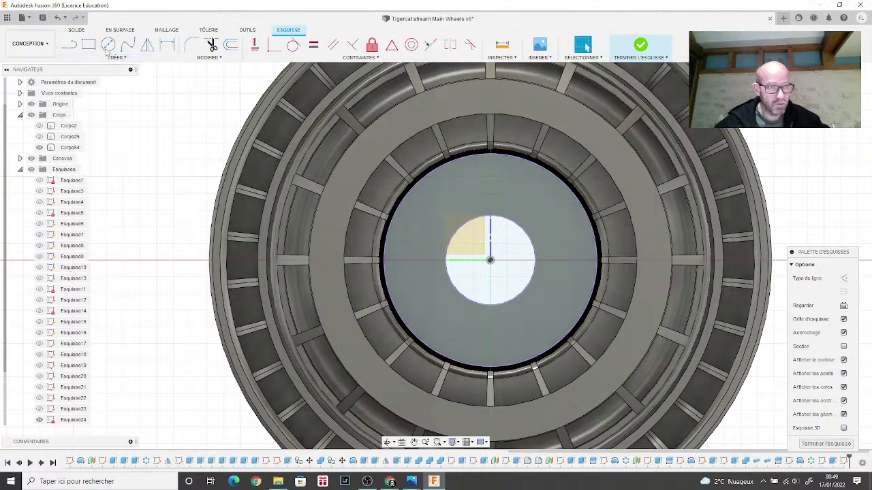
{"action": "left_click", "coordinate": [491, 260]}
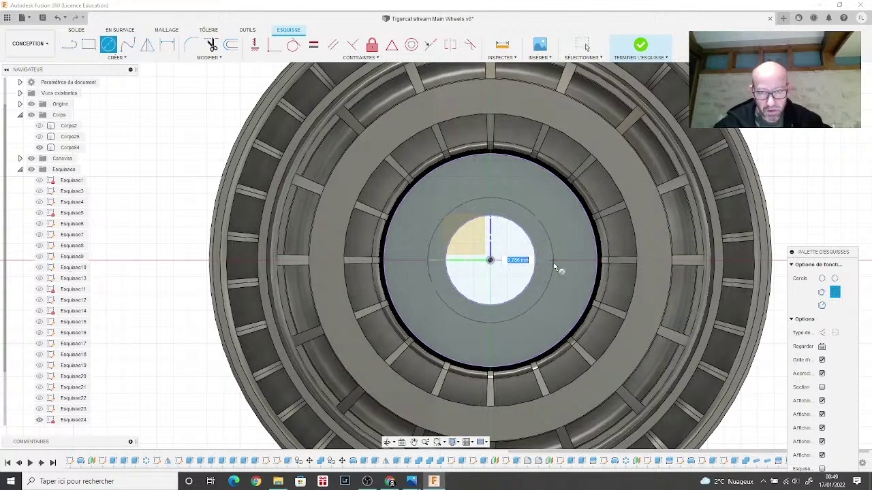
{"action": "left_click", "coordinate": [558, 263]}
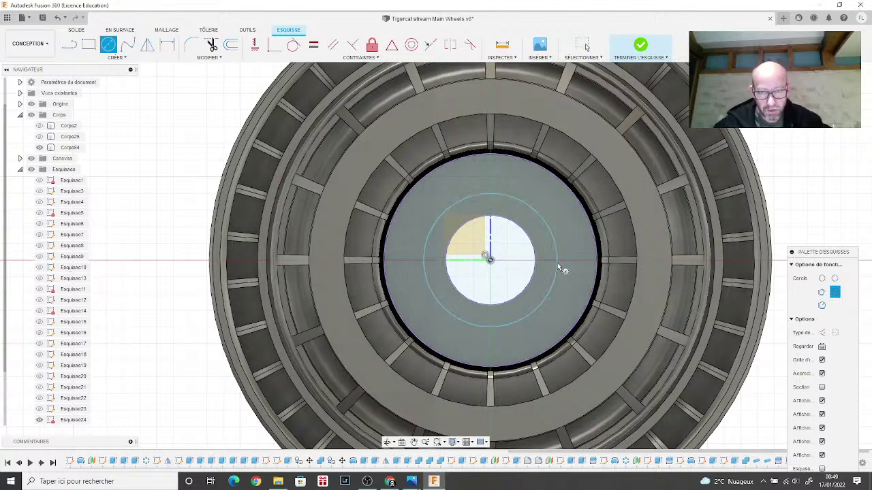
{"action": "left_click", "coordinate": [491, 259]}
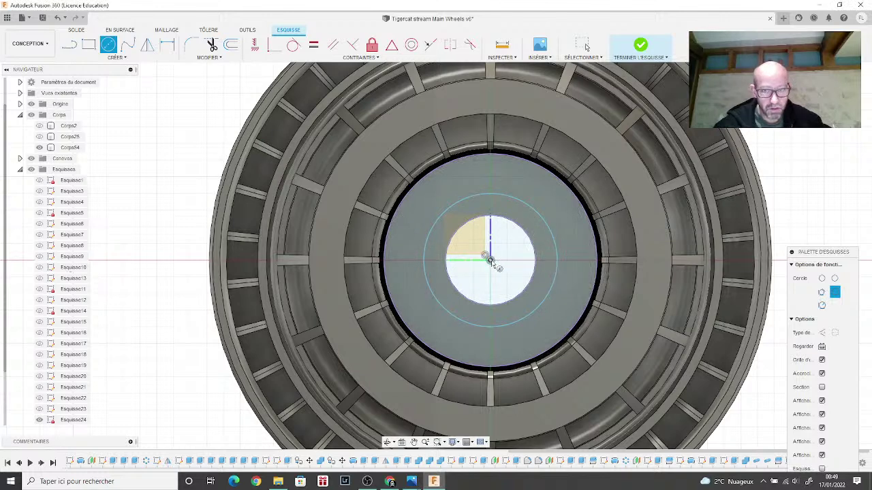
{"action": "left_click", "coordinate": [573, 269]}
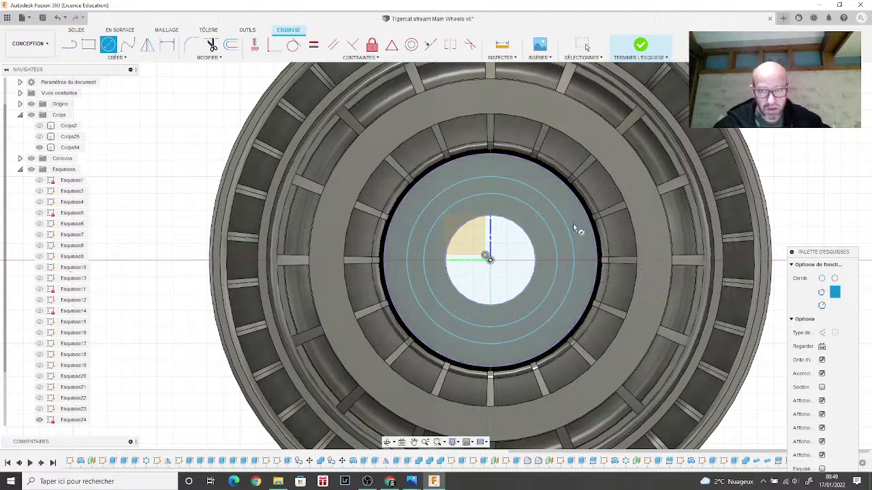
Step: Draw a construction circle centred on the axle hole, midway between the larger drawn circle and the hub edge, and restore the normal line type
{"action": "left_click", "coordinate": [822, 332]}
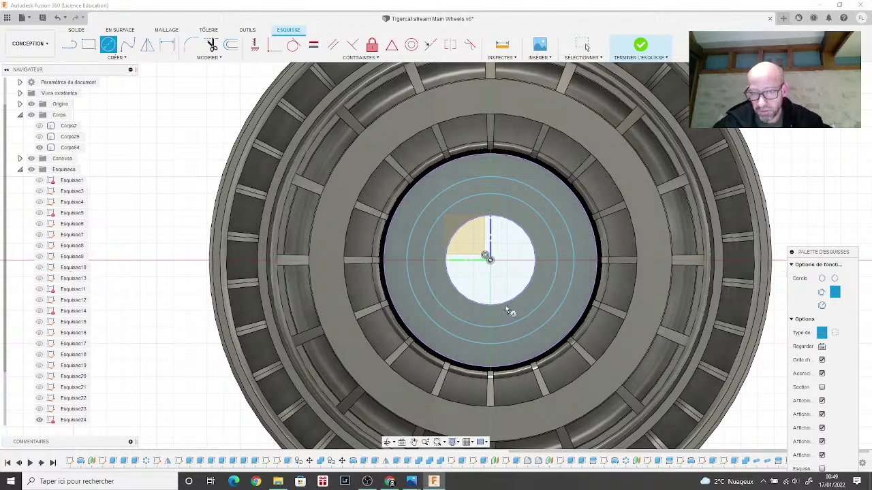
{"action": "left_click", "coordinate": [486, 257]}
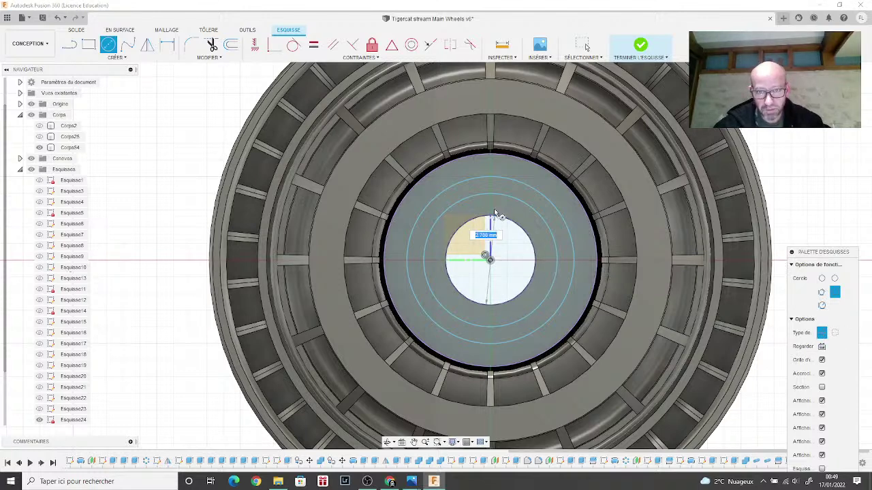
{"action": "left_click", "coordinate": [489, 170]}
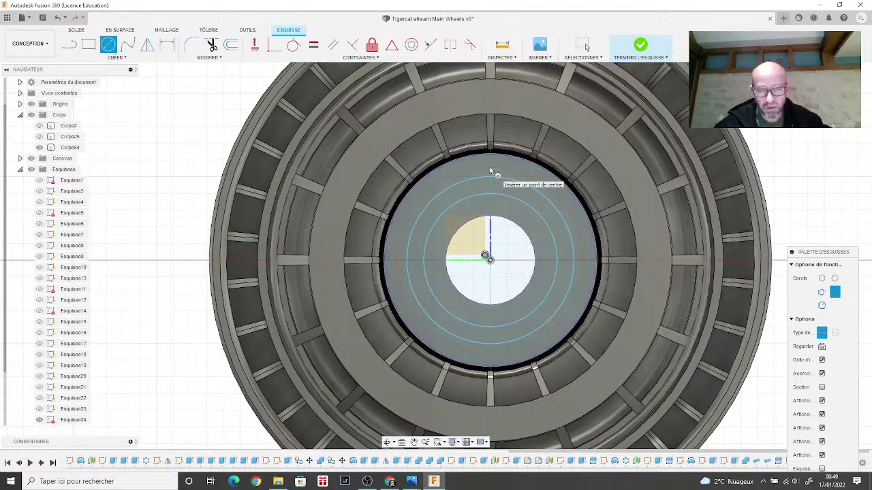
{"action": "scroll", "coordinate": [523, 174], "scroll_direction": "up", "scroll_amount": 5}
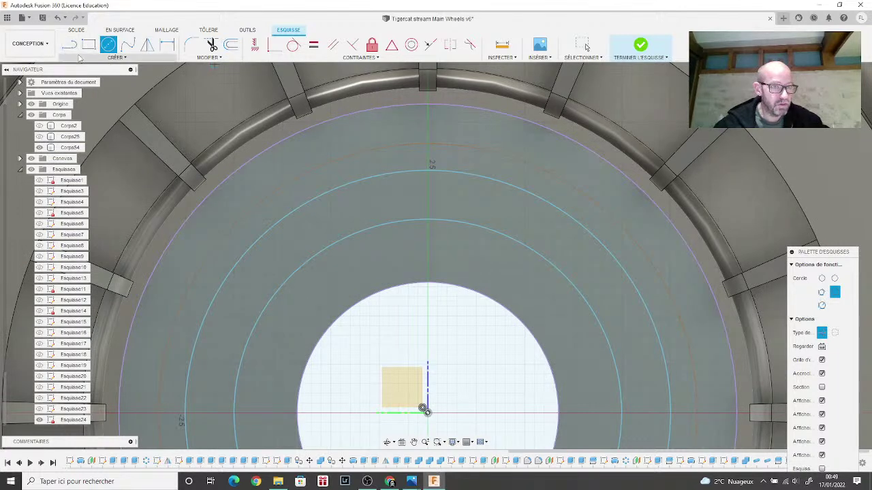
{"action": "left_click", "coordinate": [822, 333]}
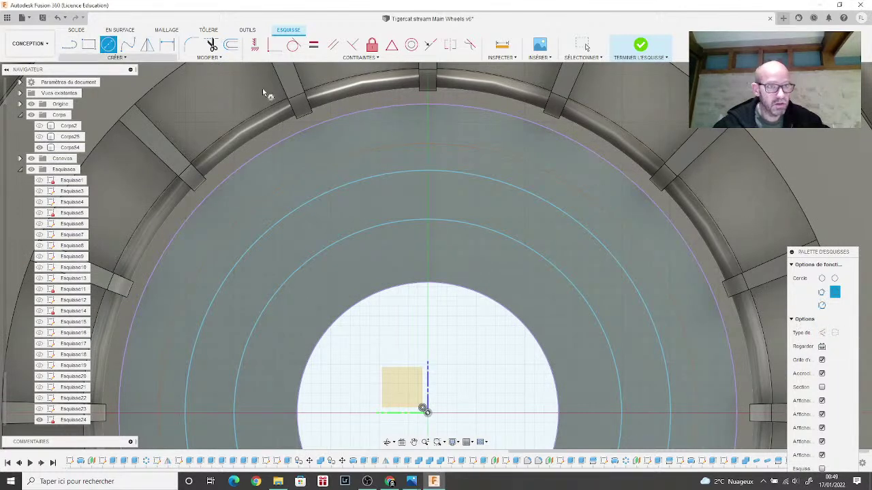
Step: Draw a 0.4 mm diameter circle centred where the construction circle crosses the vertical axis above the axle hole
{"action": "left_click", "coordinate": [428, 144]}
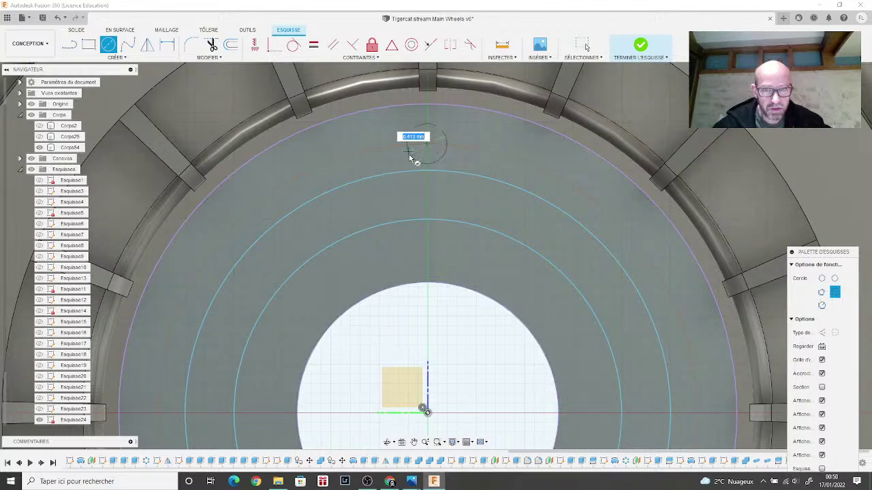
{"action": "type", "text": "4"}
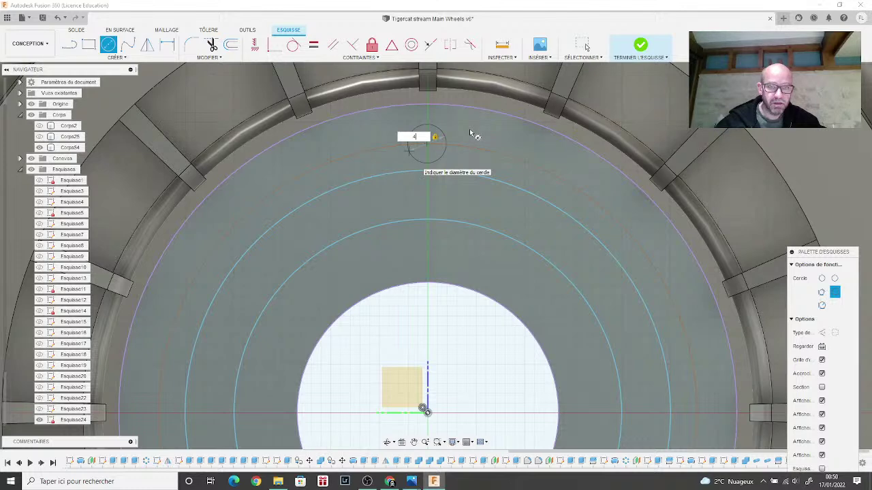
{"action": "key", "text": "Return"}
{"action": "key", "text": "Escape"}
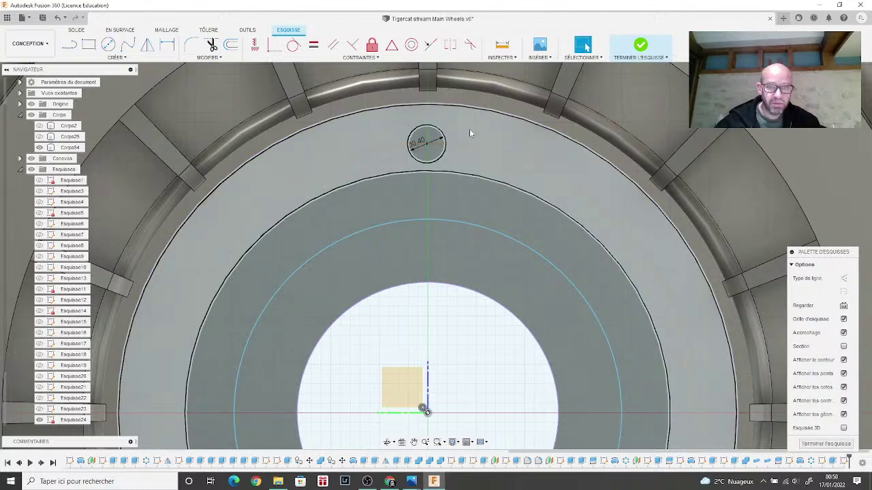
Step: Draw a 0.15 mm diameter circle concentric with the 0.4 mm circle on the construction circle
{"action": "scroll", "coordinate": [470, 128], "scroll_direction": "up", "scroll_amount": 5}
{"action": "key", "text": "c"}
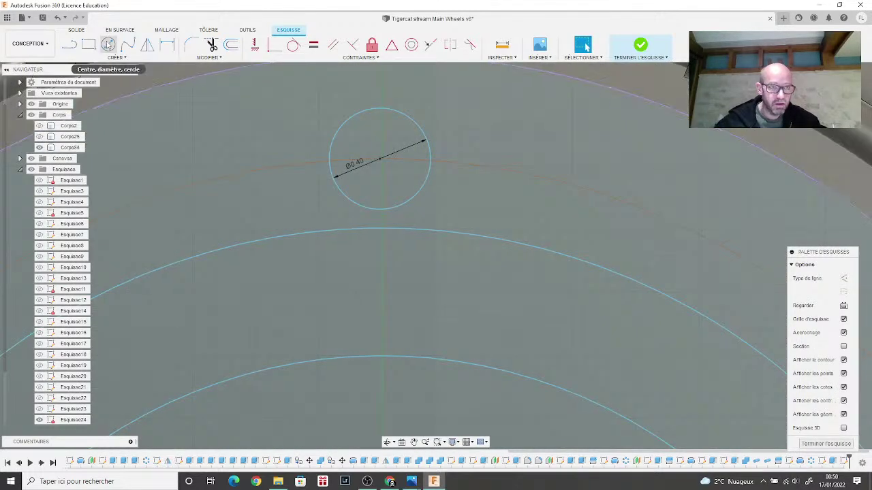
{"action": "left_click", "coordinate": [383, 158]}
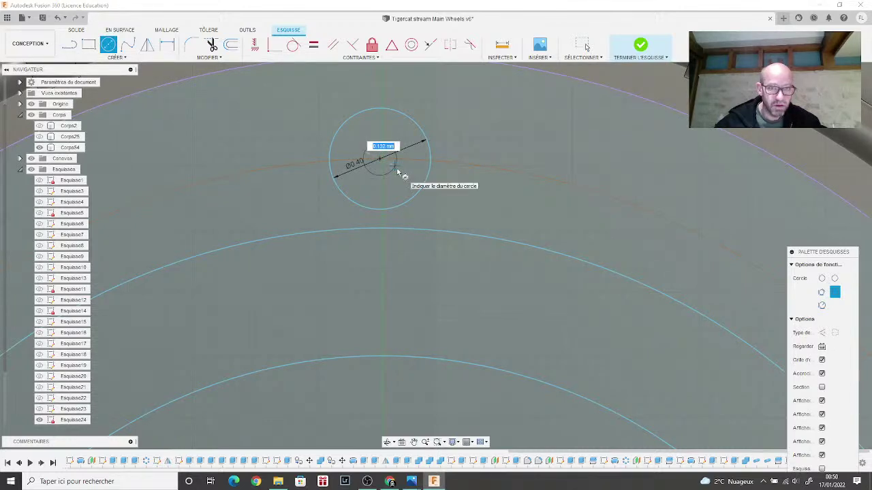
{"action": "type", "text": "15"}
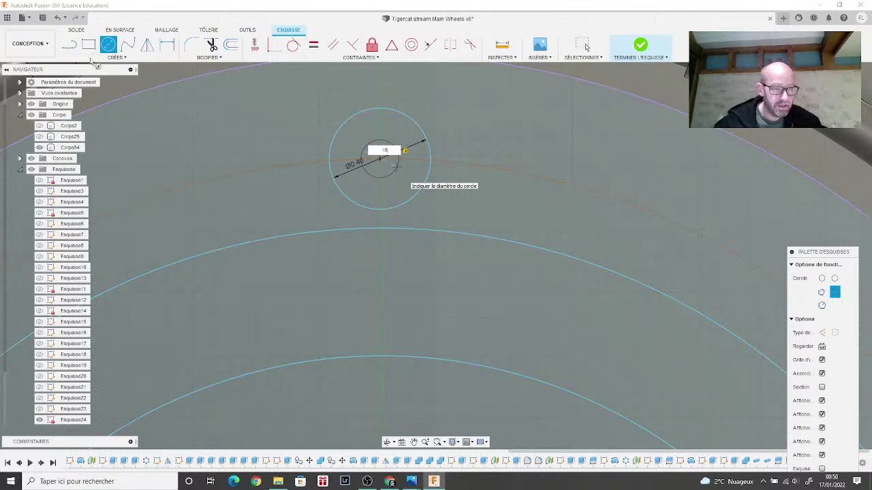
{"action": "key", "text": "Return"}
{"action": "key", "text": "Escape"}
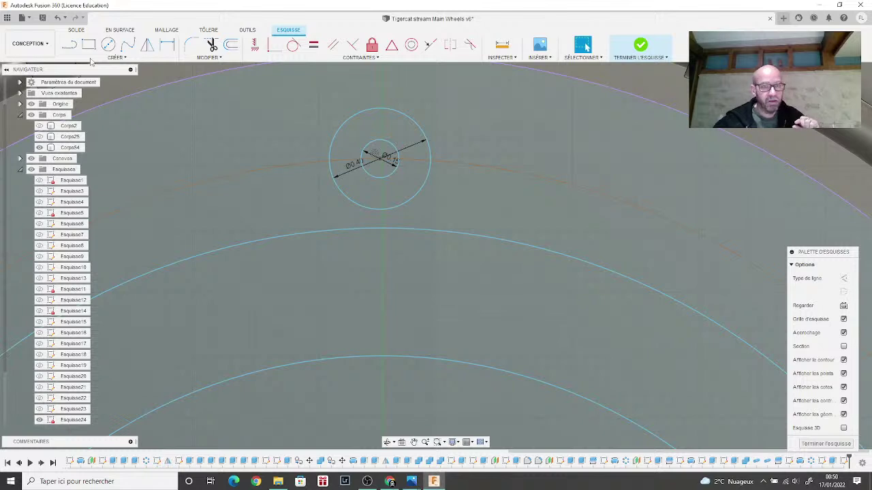
Step: Draw a circumscribed six-sided polygon centred on the bolt circles, sized between the 0.15 mm and 0.4 mm circles
{"action": "left_click", "coordinate": [112, 57]}
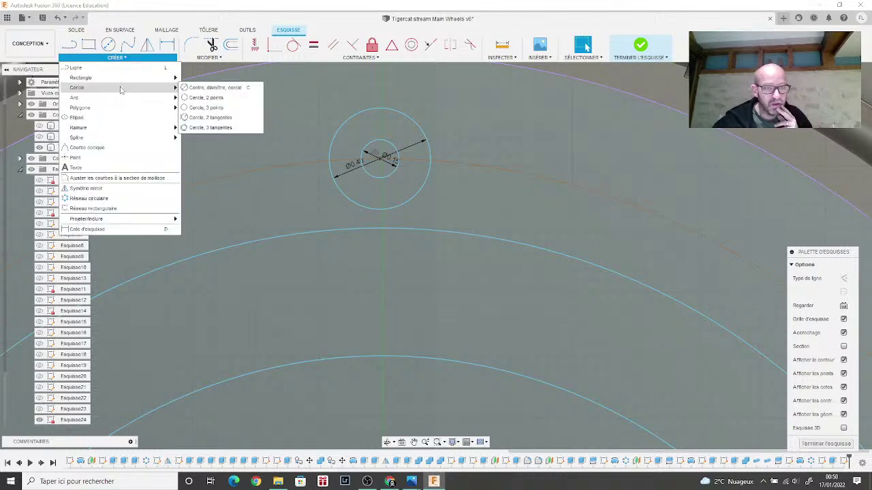
{"action": "mouse_move", "coordinate": [126, 109]}
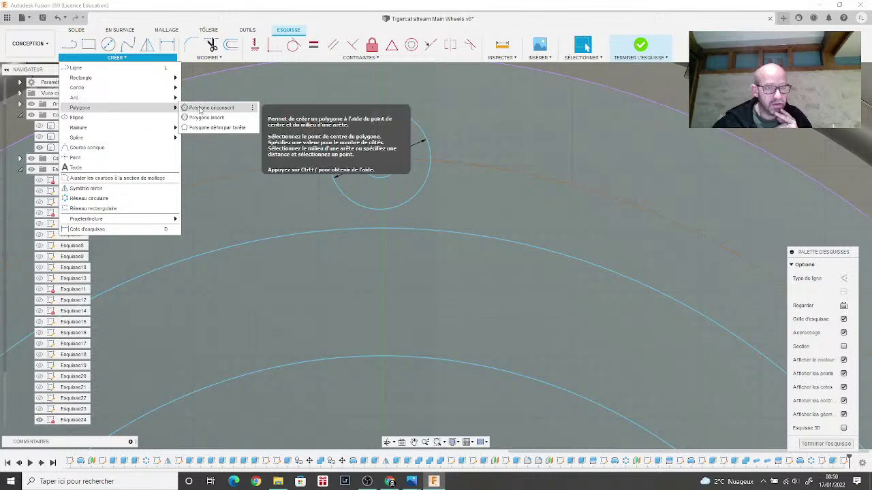
{"action": "left_click", "coordinate": [200, 108]}
{"action": "left_click", "coordinate": [381, 158]}
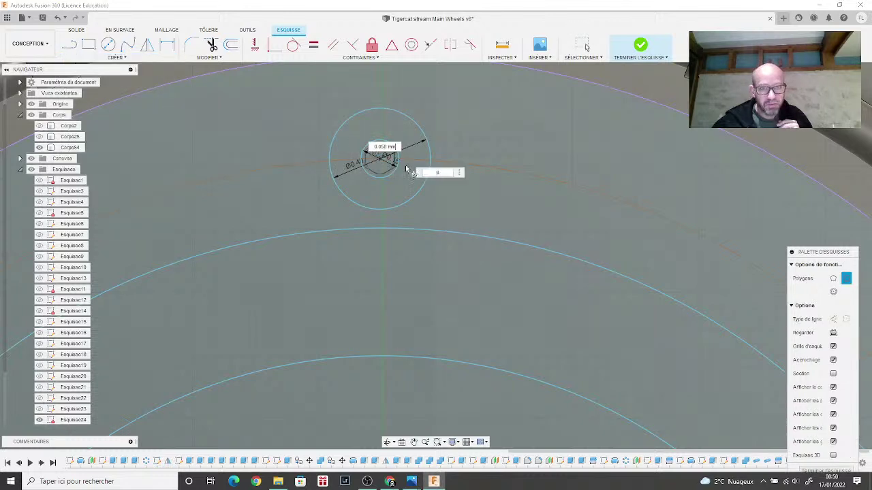
{"action": "left_click", "coordinate": [415, 176]}
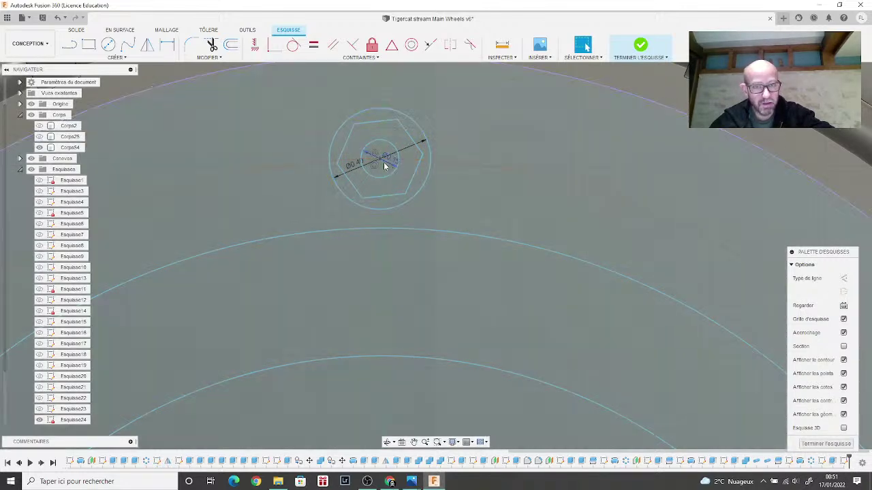
Step: Shift the bolt profile's centre slightly sideways off the vertical axis to test its freedom of movement
{"action": "left_click", "coordinate": [382, 161]}
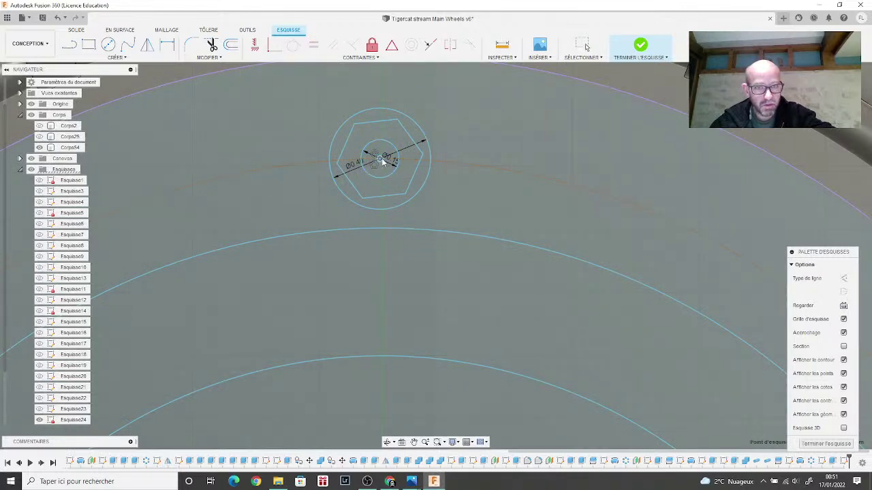
{"action": "left_click_drag", "start_coordinate": [382, 162], "coordinate": [386, 160]}
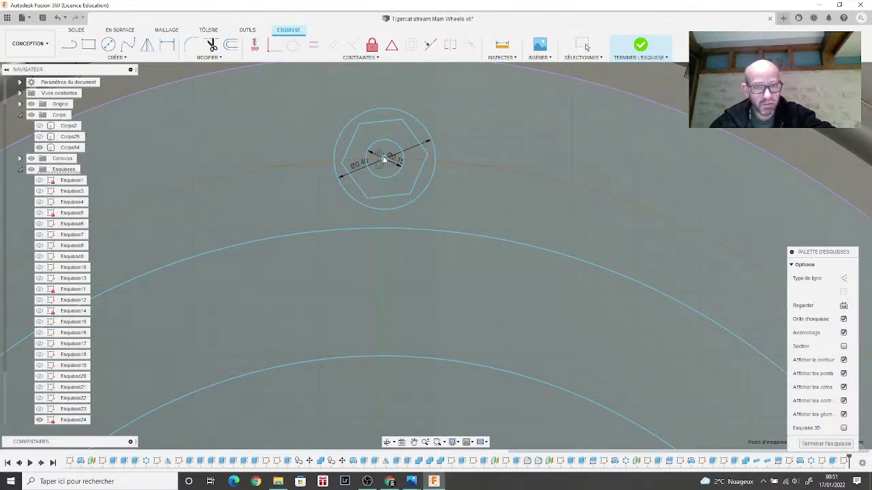
{"action": "scroll", "coordinate": [385, 271], "scroll_direction": "down", "scroll_amount": 5}
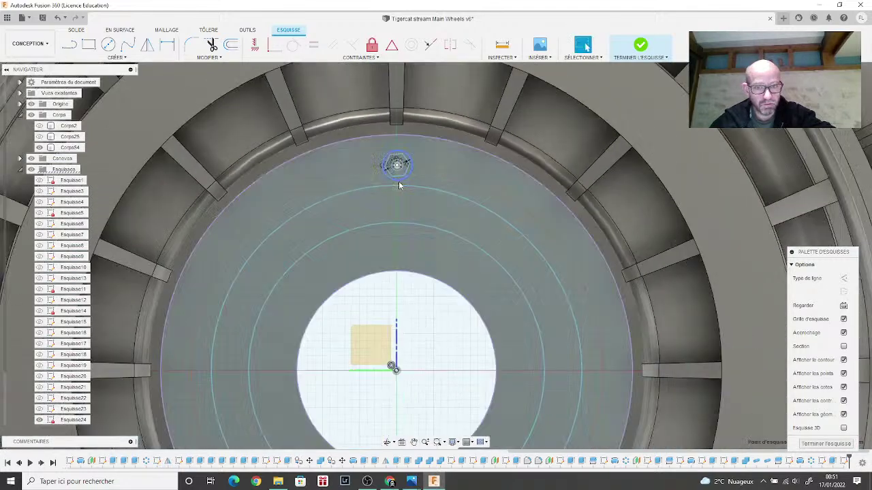
{"action": "scroll", "coordinate": [399, 204], "scroll_direction": "down", "scroll_amount": 2}
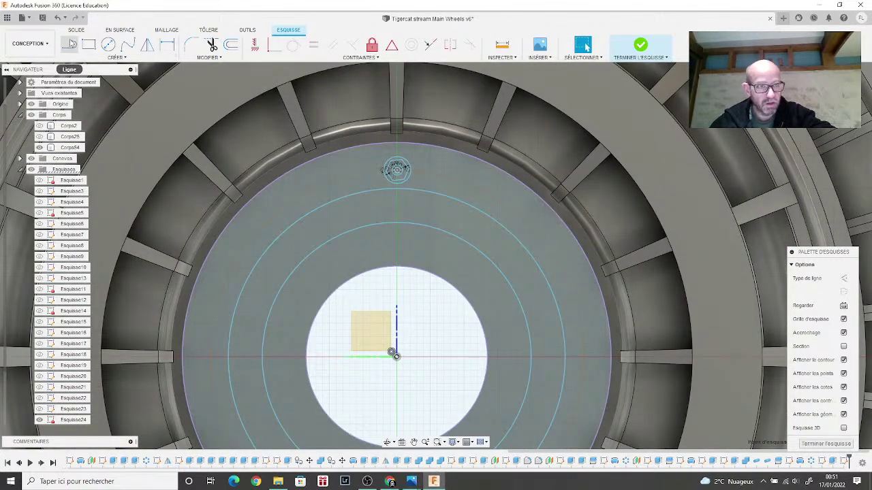
Step: Draw a construction line at 90 degrees from the axle hole's centre up through the bolt profile, ending just inside the hub edge
{"action": "left_click", "coordinate": [70, 44]}
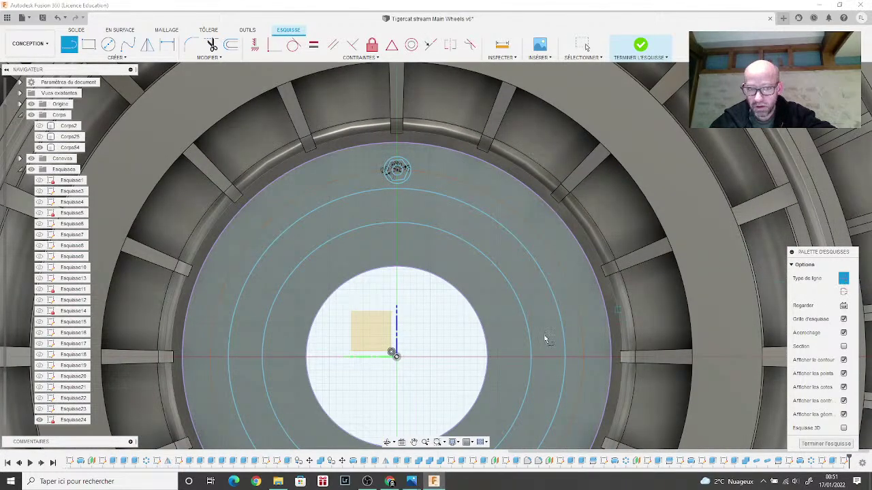
{"action": "left_click", "coordinate": [395, 354]}
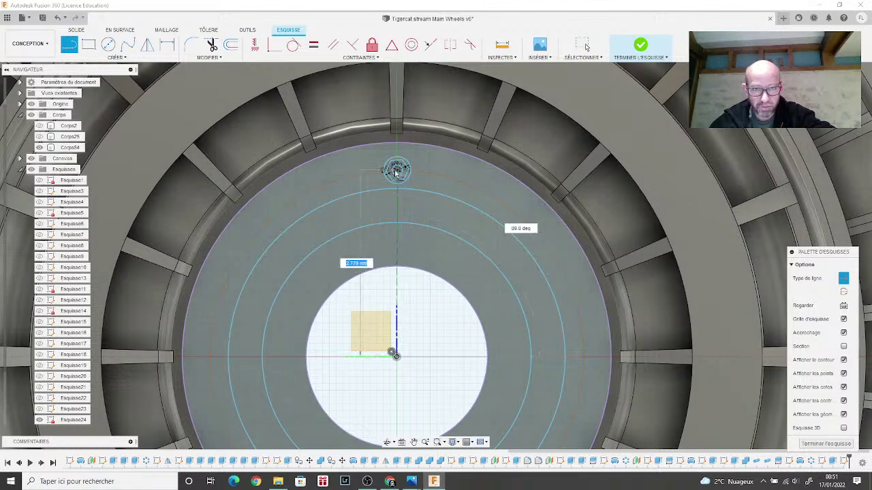
{"action": "key", "text": "Tab"}
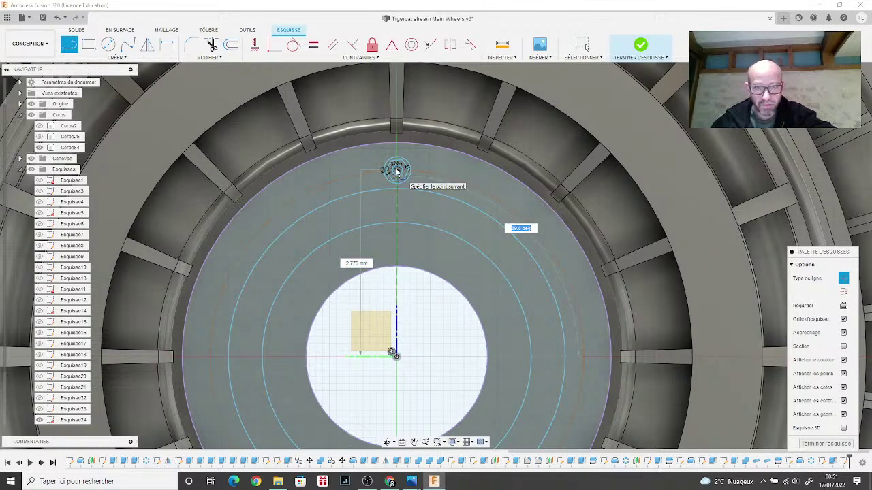
{"action": "type", "text": "90"}
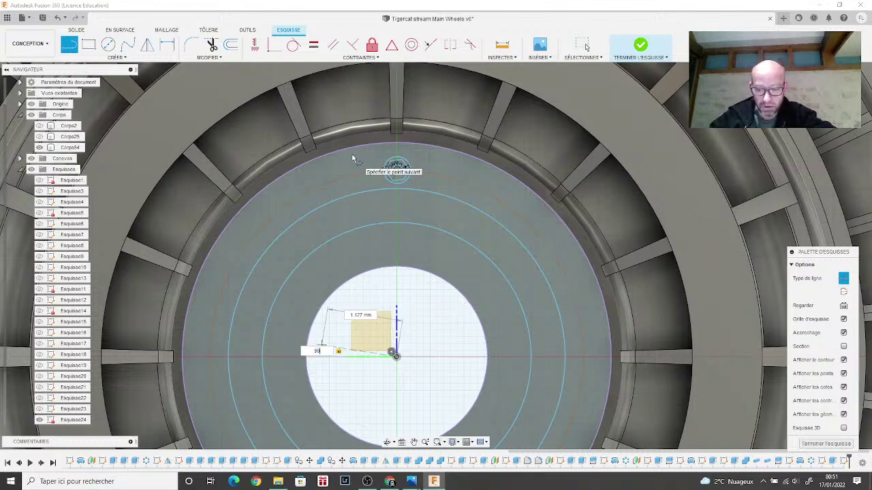
{"action": "key", "text": "Return"}
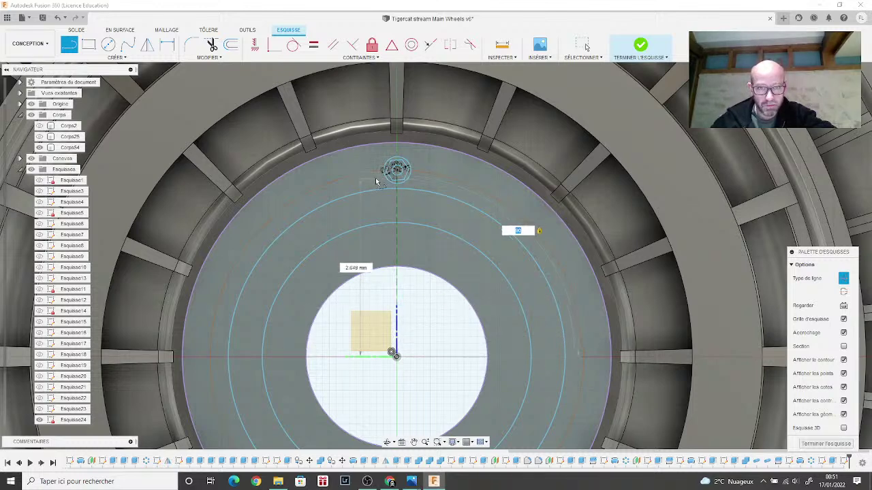
{"action": "left_click", "coordinate": [398, 154]}
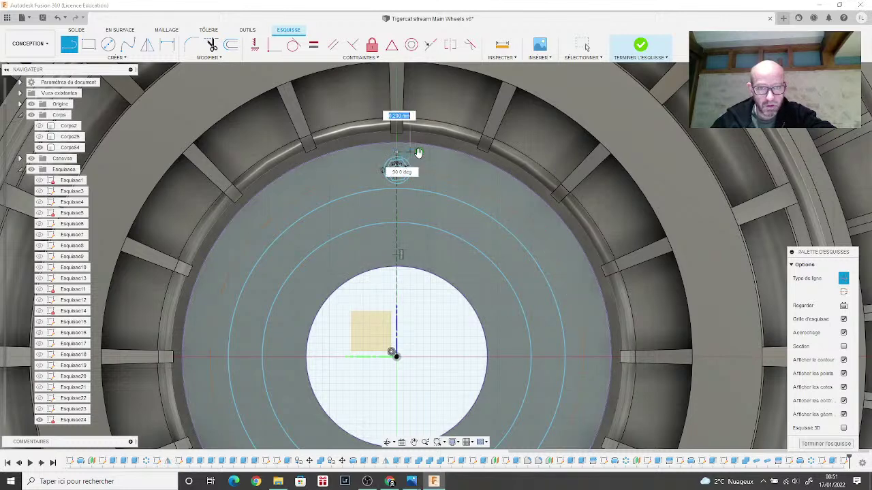
{"action": "scroll", "coordinate": [352, 79], "scroll_direction": "up", "scroll_amount": 2}
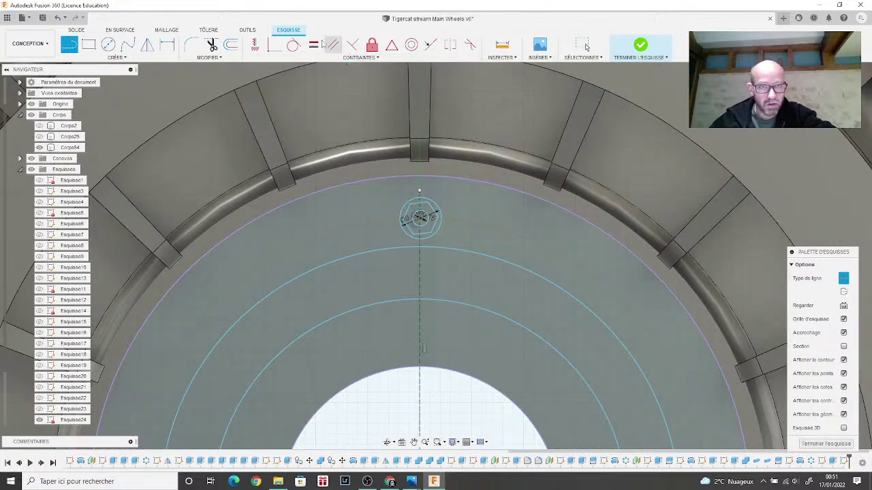
Step: Constrain the bolt profile's centre coincident with the vertical construction line, and try the same constraint with the construction circle
{"action": "left_click", "coordinate": [274, 44]}
{"action": "scroll", "coordinate": [389, 146], "scroll_direction": "up", "scroll_amount": 4}
{"action": "left_click", "coordinate": [470, 343]}
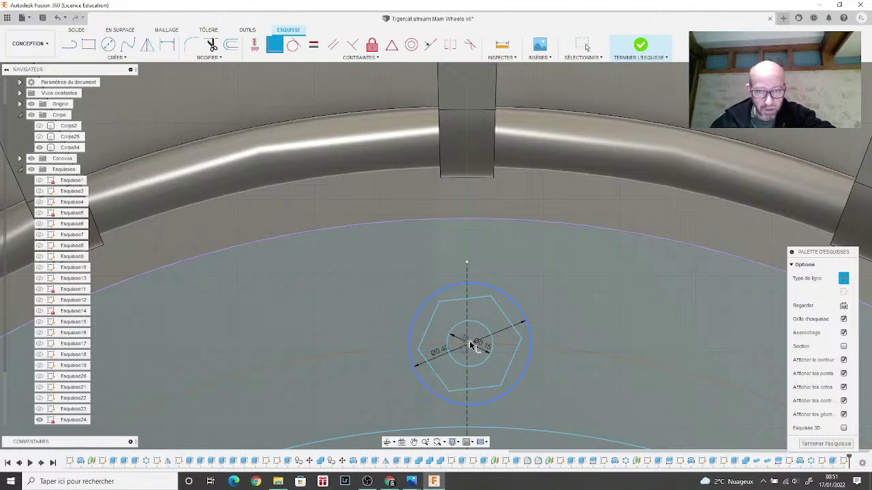
{"action": "left_click", "coordinate": [467, 337]}
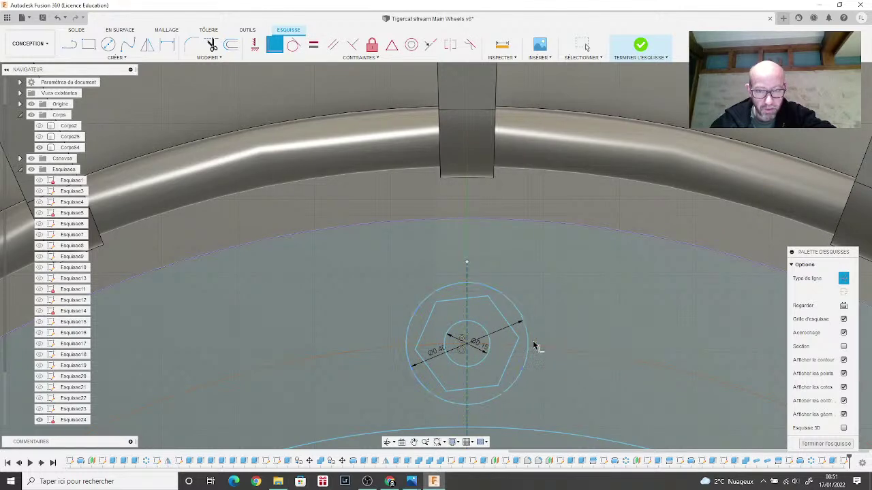
{"action": "left_click", "coordinate": [468, 346]}
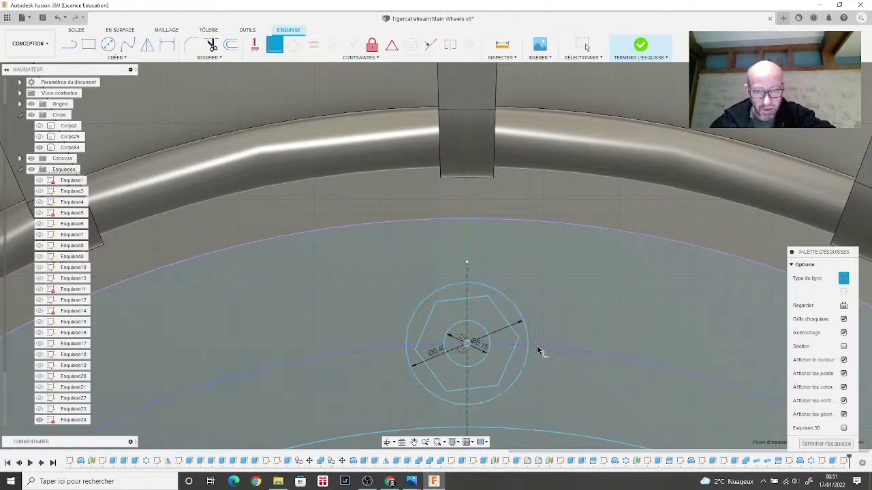
{"action": "scroll", "coordinate": [553, 353], "scroll_direction": "down", "scroll_amount": 5}
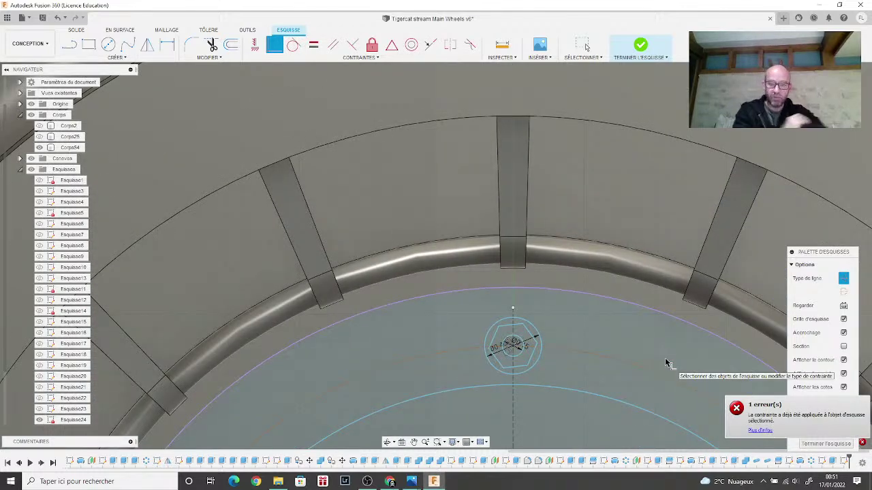
{"action": "key", "text": "Escape"}
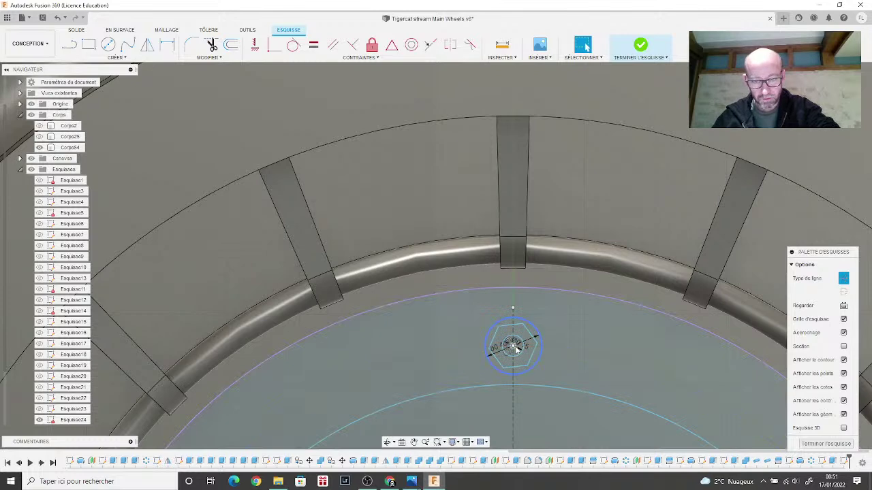
Step: Move the bolt profile's centre outward along the vertical construction line, closer to the hub face's outer edge
{"action": "left_click", "coordinate": [513, 344]}
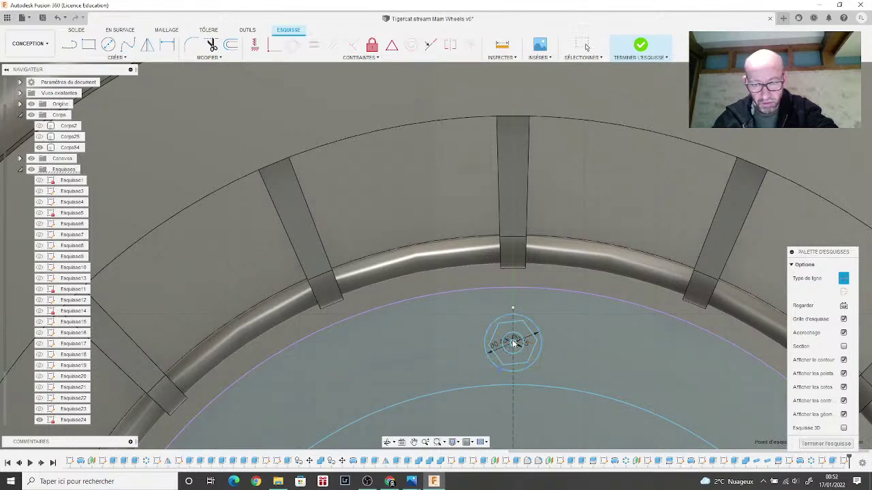
{"action": "left_click_drag", "start_coordinate": [515, 340], "coordinate": [512, 329]}
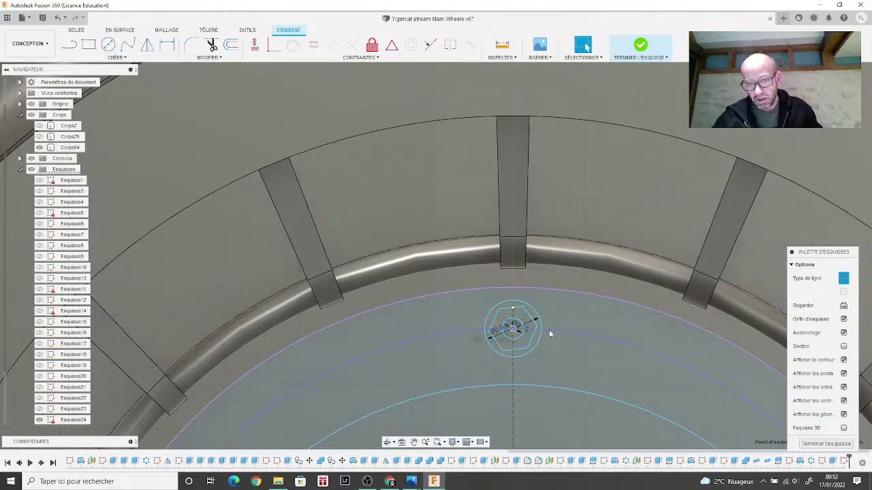
{"action": "scroll", "coordinate": [648, 372], "scroll_direction": "down", "scroll_amount": 8}
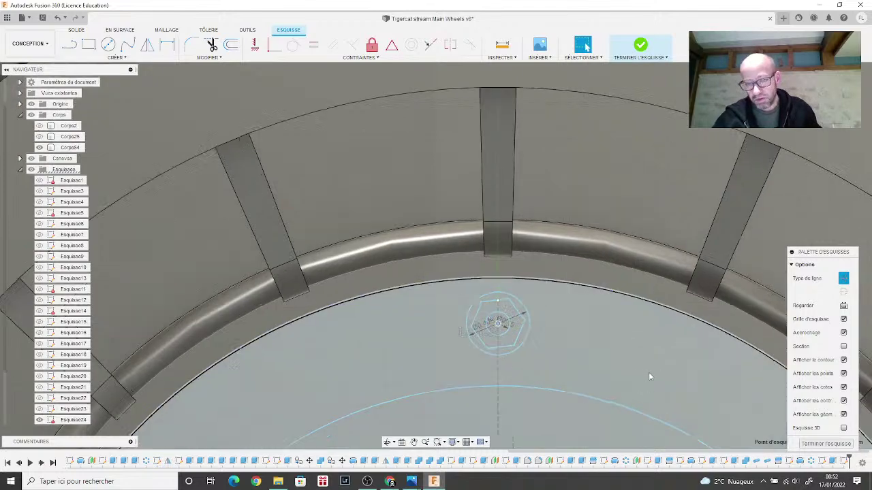
{"action": "scroll", "coordinate": [591, 309], "scroll_direction": "down", "scroll_amount": 2}
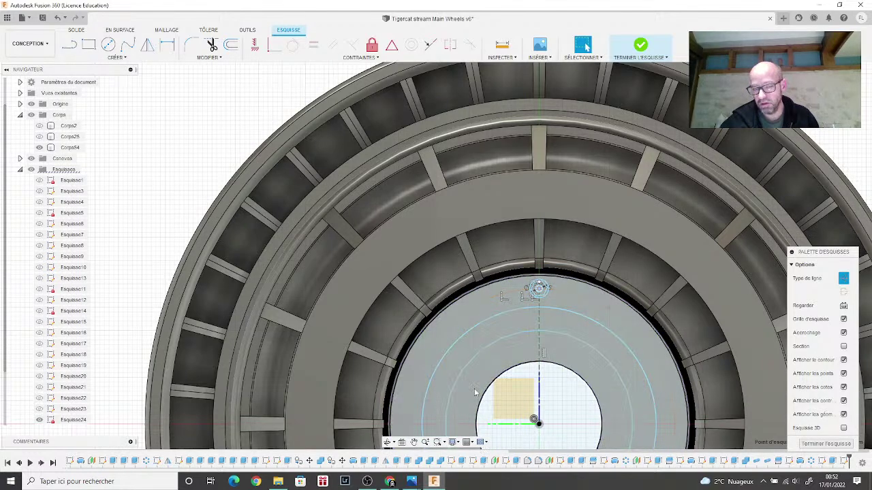
{"action": "scroll", "coordinate": [476, 390], "scroll_direction": "up", "scroll_amount": 1}
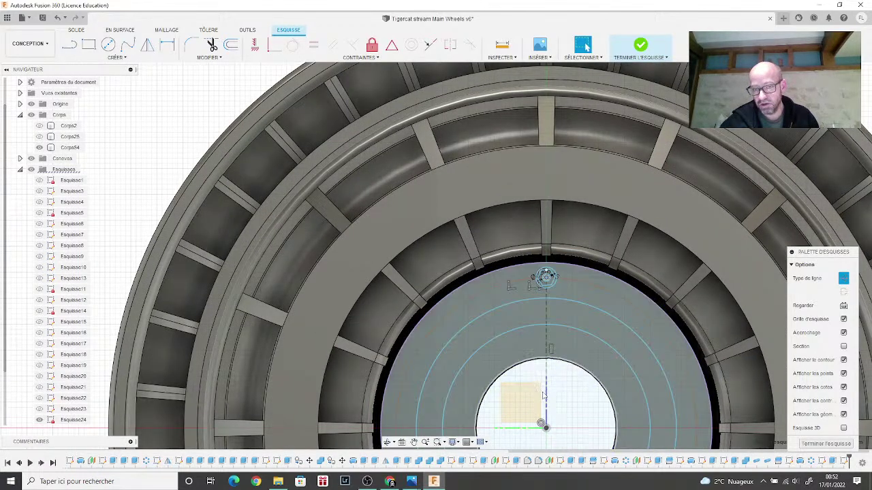
{"action": "middle_click_drag", "start_coordinate": [526, 385], "coordinate": [455, 283]}
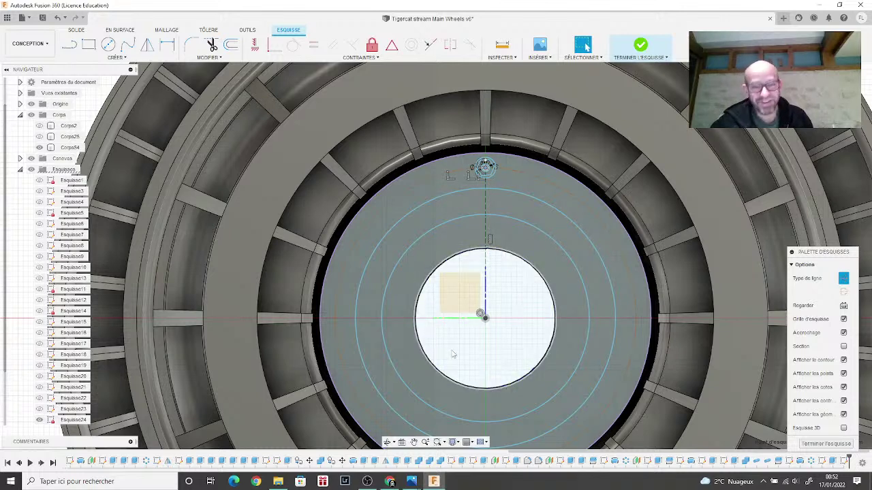
{"action": "scroll", "coordinate": [434, 331], "scroll_direction": "up", "scroll_amount": 1}
{"action": "scroll", "coordinate": [434, 332], "scroll_direction": "down", "scroll_amount": 1}
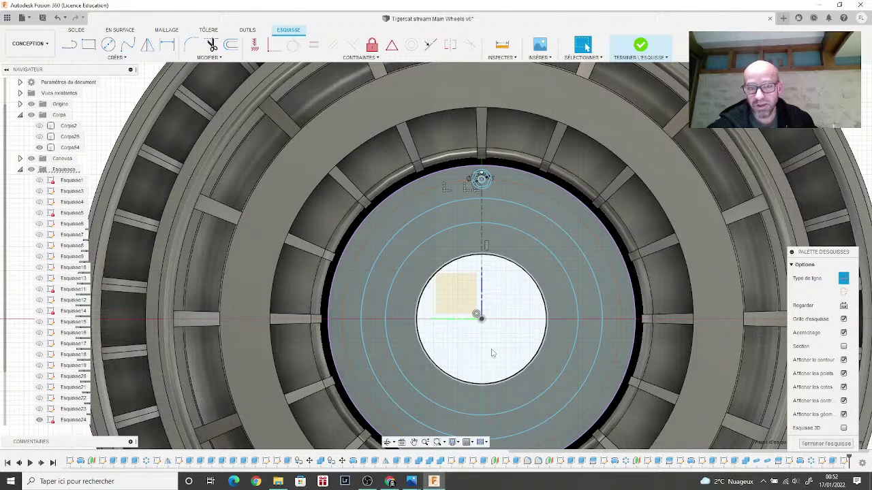
{"action": "left_click", "coordinate": [418, 330]}
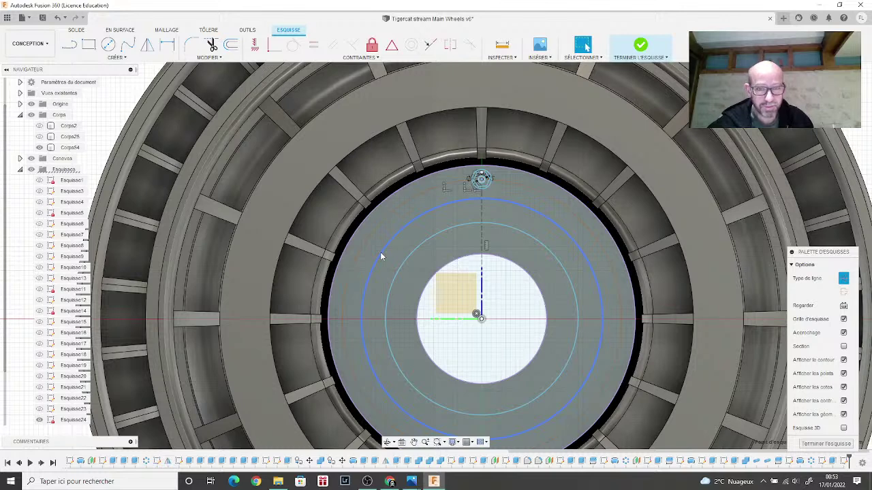
Step: Finish the sketch and extrude the ring between the axle hole and the smaller concentric circle outward about 1.2 mm as a join
{"action": "left_click", "coordinate": [640, 48]}
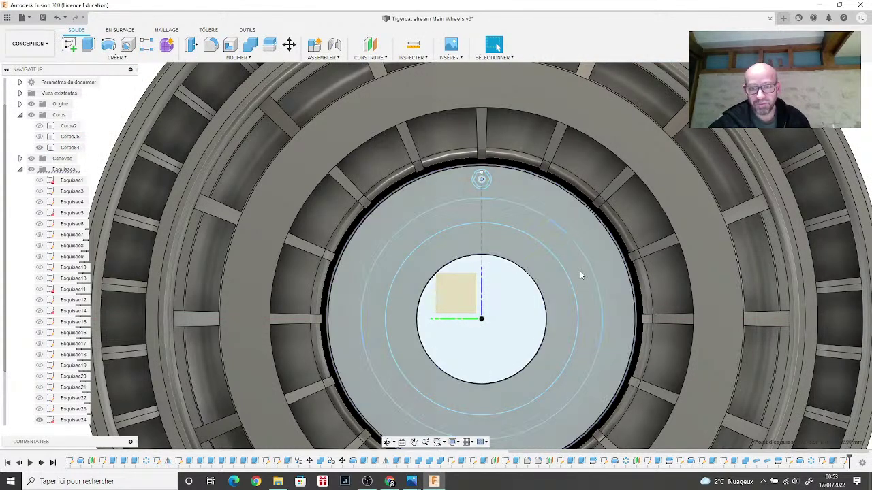
{"action": "left_click", "coordinate": [827, 79]}
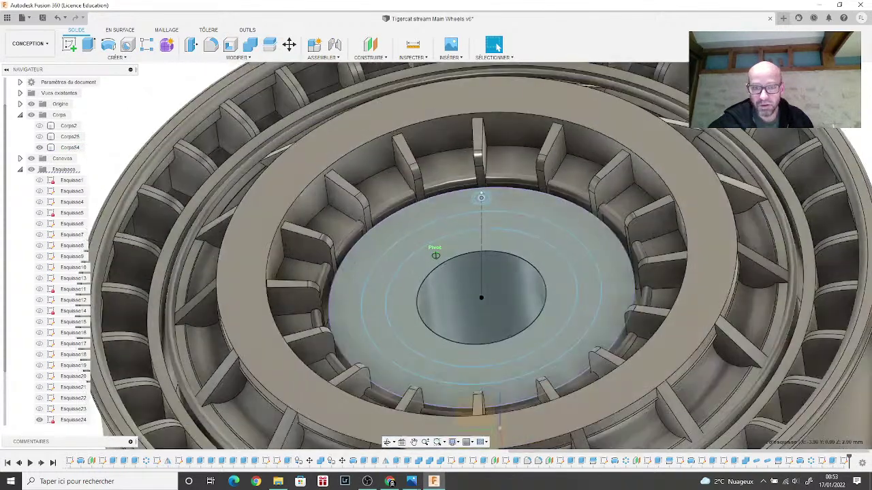
{"action": "left_click", "coordinate": [528, 265]}
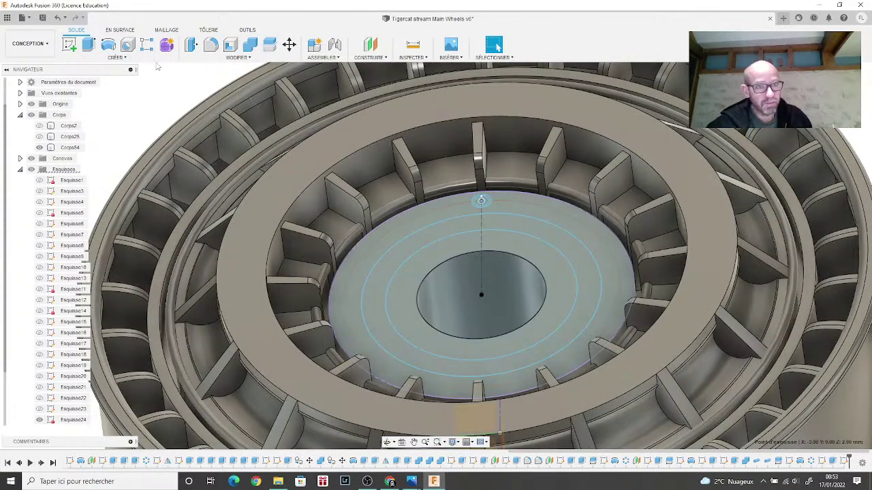
{"action": "left_click", "coordinate": [88, 44]}
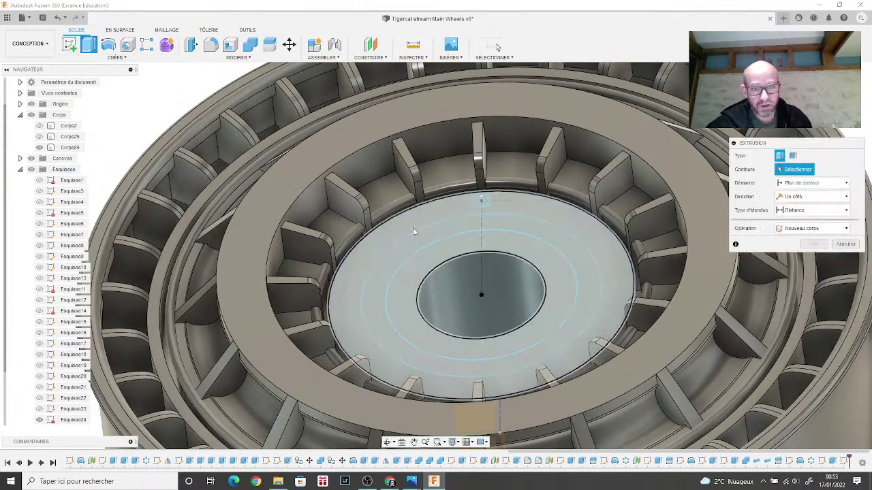
{"action": "left_click", "coordinate": [442, 265]}
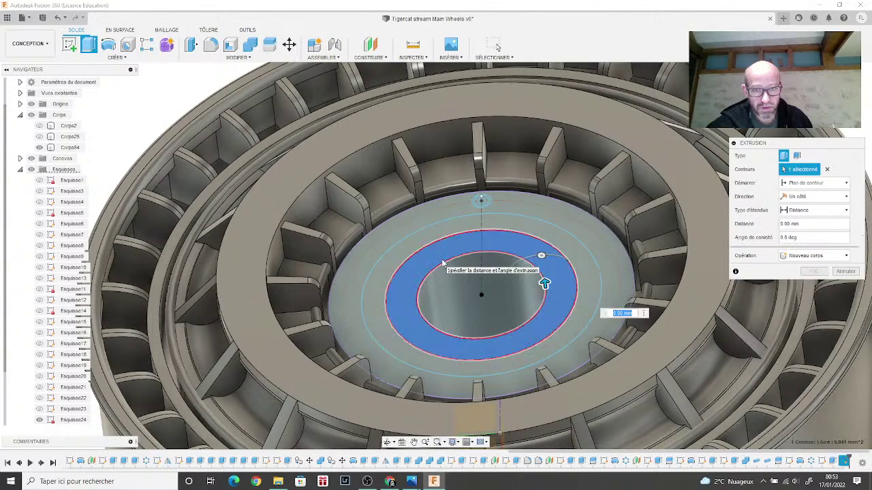
{"action": "left_click_drag", "start_coordinate": [543, 282], "coordinate": [540, 239]}
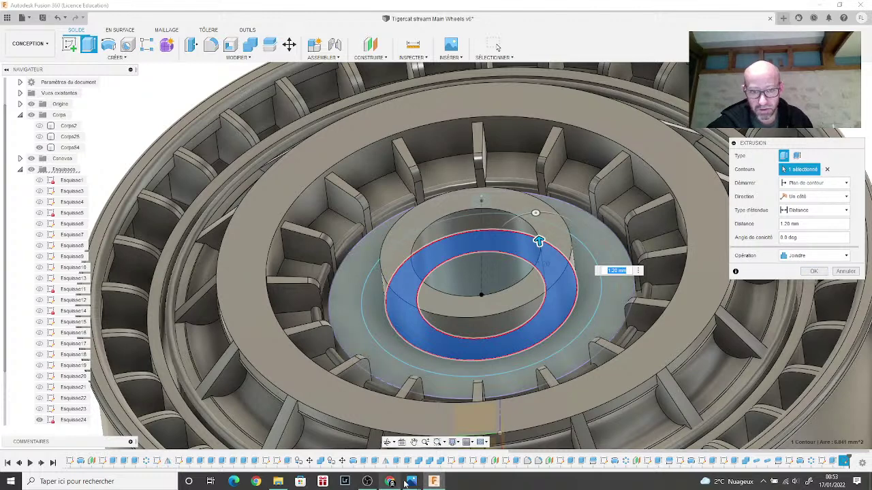
Step: Check the wheel reference photo, and extrude the ring just outside the raised central ring outward about 0.70 mm as a join
{"action": "mouse_move", "coordinate": [412, 481]}
{"action": "left_click", "coordinate": [354, 443]}
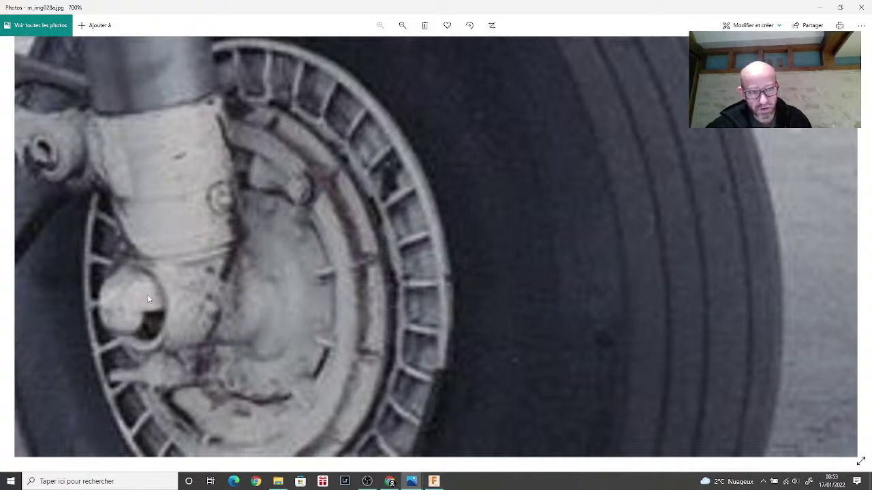
{"action": "left_click", "coordinate": [433, 481]}
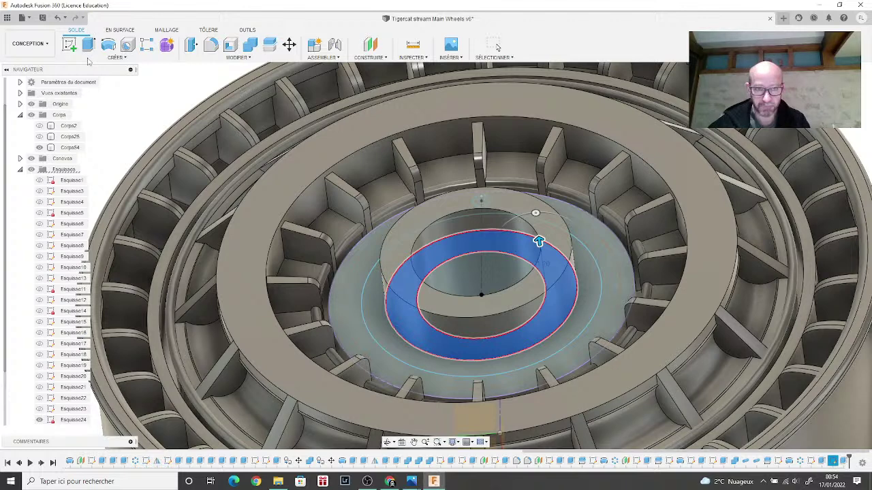
{"action": "left_click", "coordinate": [88, 44]}
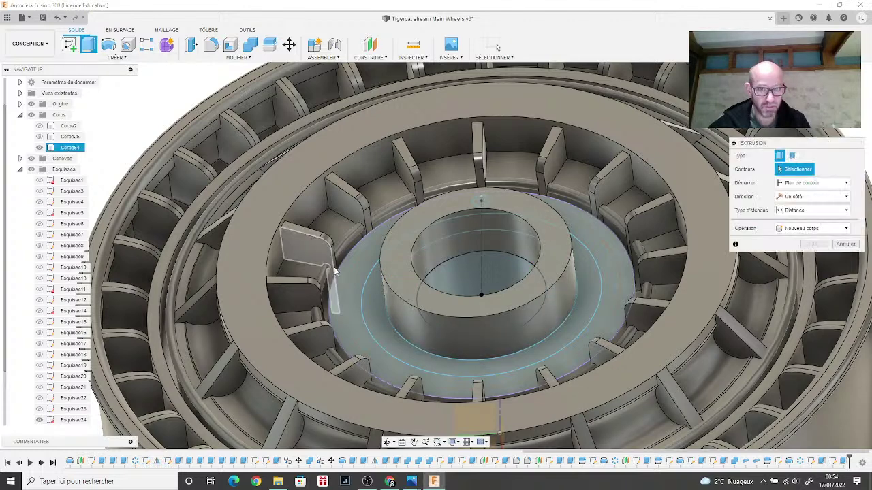
{"action": "left_click", "coordinate": [385, 327]}
{"action": "left_click_drag", "start_coordinate": [576, 281], "coordinate": [571, 254]}
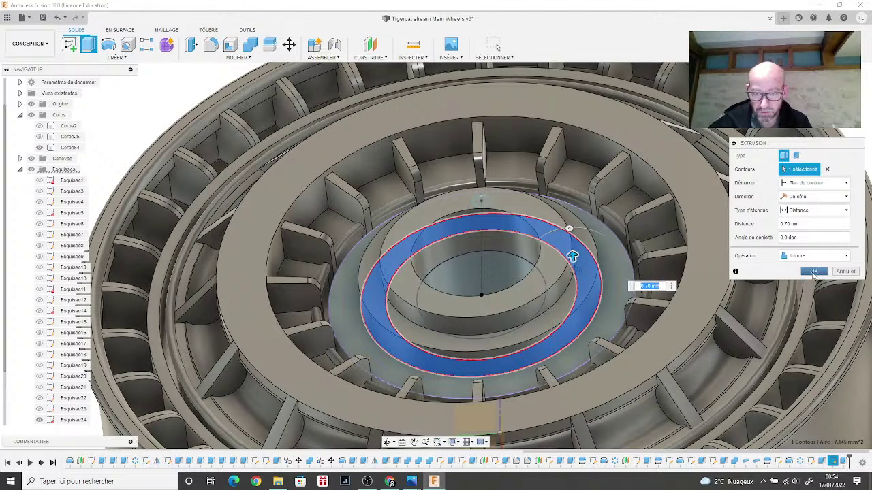
{"action": "left_click", "coordinate": [813, 272]}
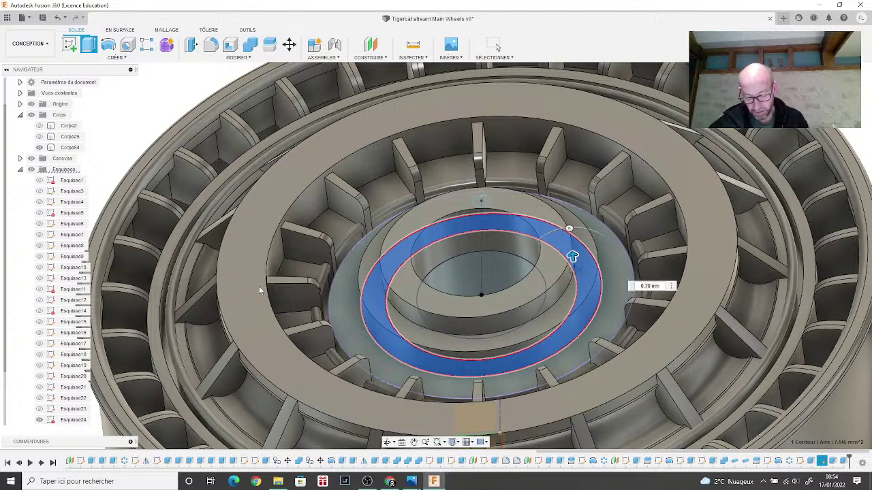
{"action": "key", "text": "Return"}
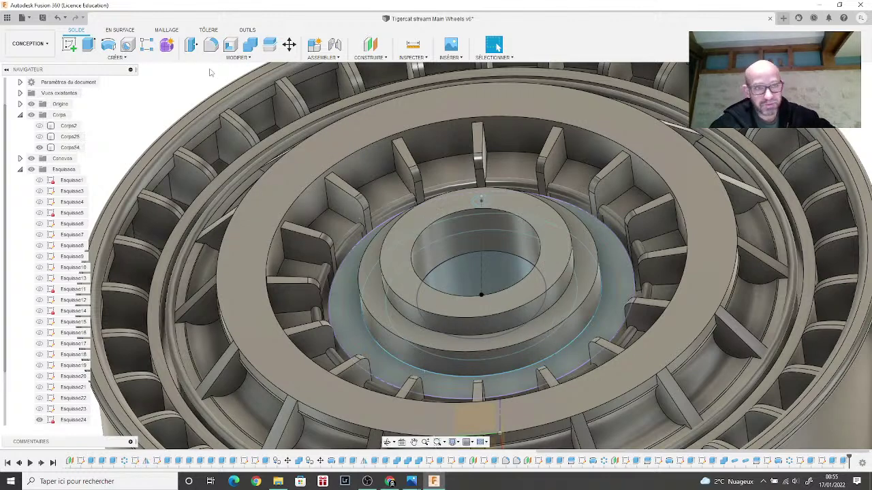
Step: Fillet the outer top edges of both stepped hub rings with a radius of about 0.50 mm
{"action": "left_click", "coordinate": [212, 47]}
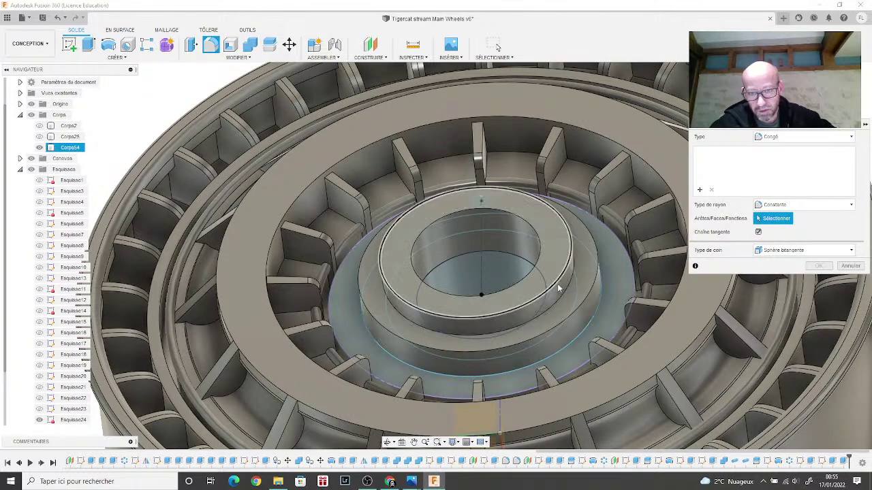
{"action": "left_click", "coordinate": [558, 287]}
{"action": "left_click", "coordinate": [597, 280]}
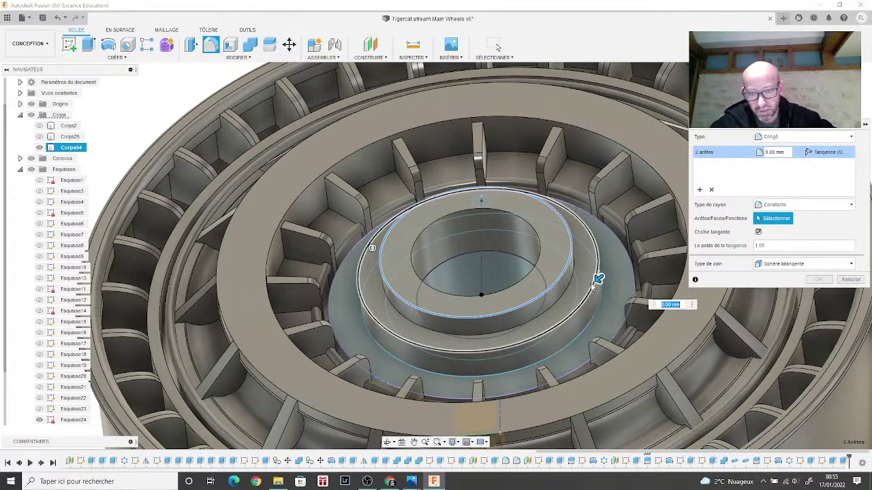
{"action": "left_click_drag", "start_coordinate": [597, 278], "coordinate": [594, 281]}
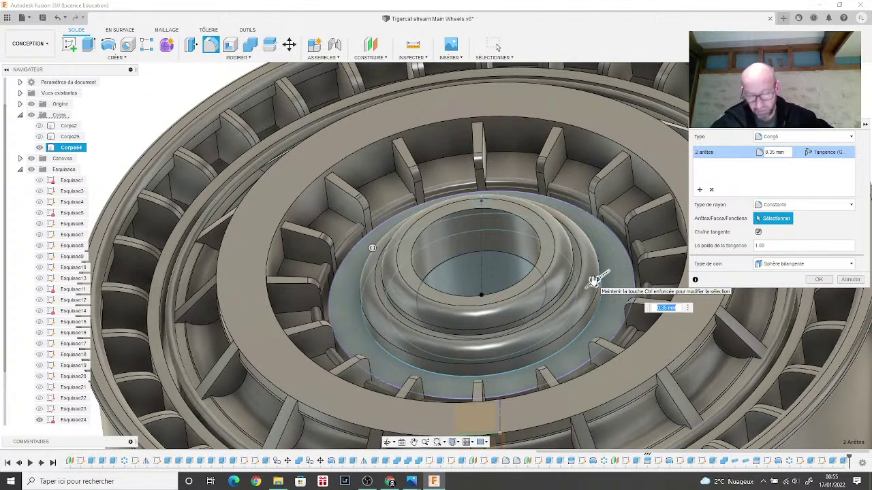
{"action": "scroll", "coordinate": [594, 281], "scroll_direction": "down", "scroll_amount": 2}
{"action": "scroll", "coordinate": [594, 280], "scroll_direction": "up", "scroll_amount": 4}
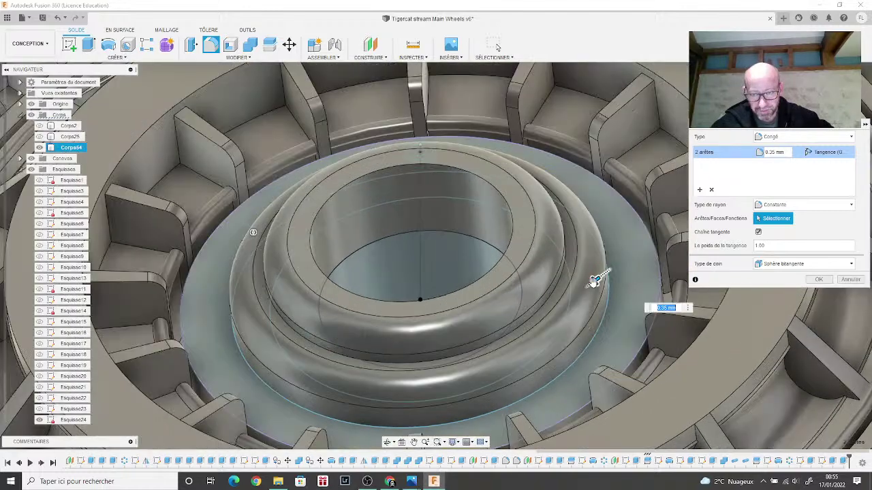
{"action": "left_click_drag", "start_coordinate": [594, 281], "coordinate": [592, 283]}
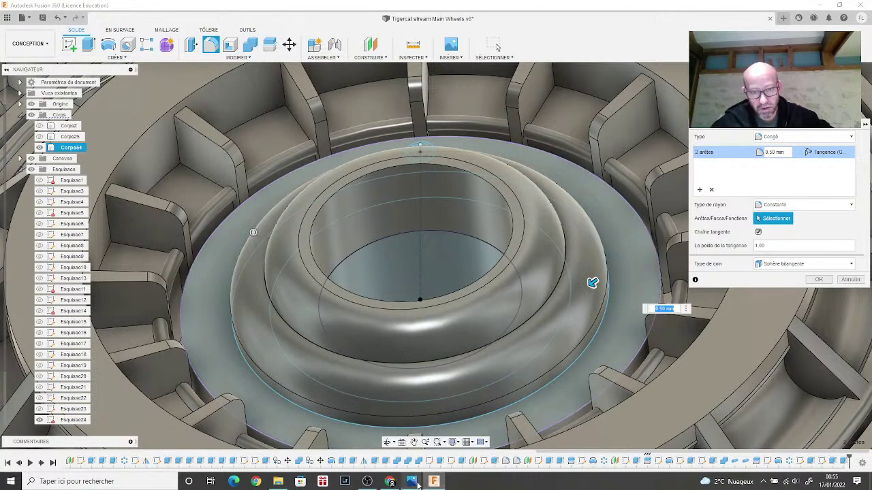
Step: Compare the hub rings with the reference photo, and reduce the fillet radius on both edges to 0.40 mm
{"action": "mouse_move", "coordinate": [416, 484]}
{"action": "left_click", "coordinate": [365, 442]}
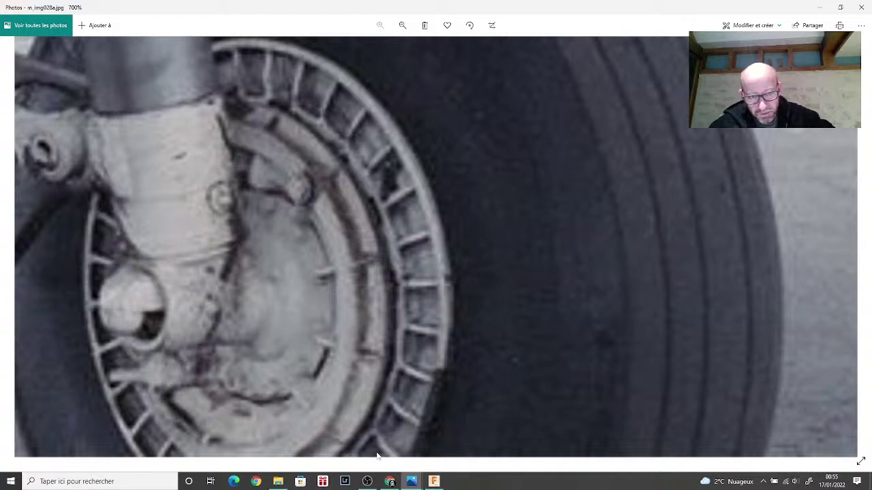
{"action": "mouse_move", "coordinate": [431, 485]}
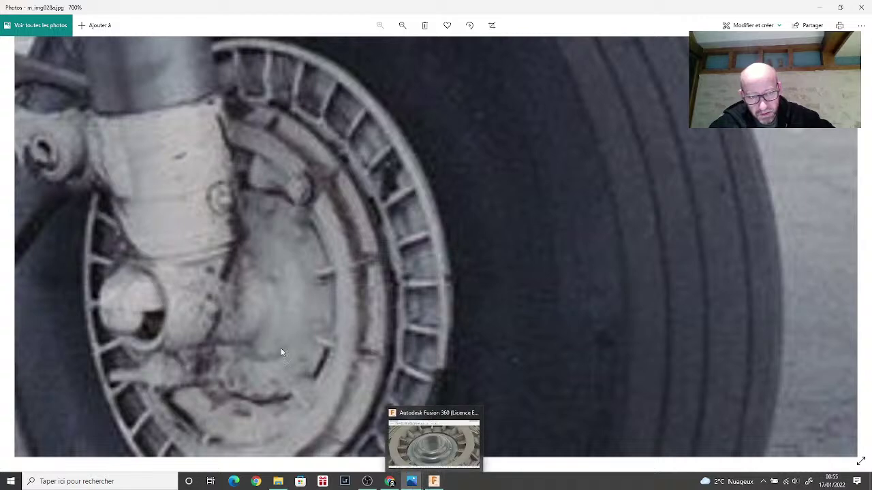
{"action": "left_click", "coordinate": [433, 483]}
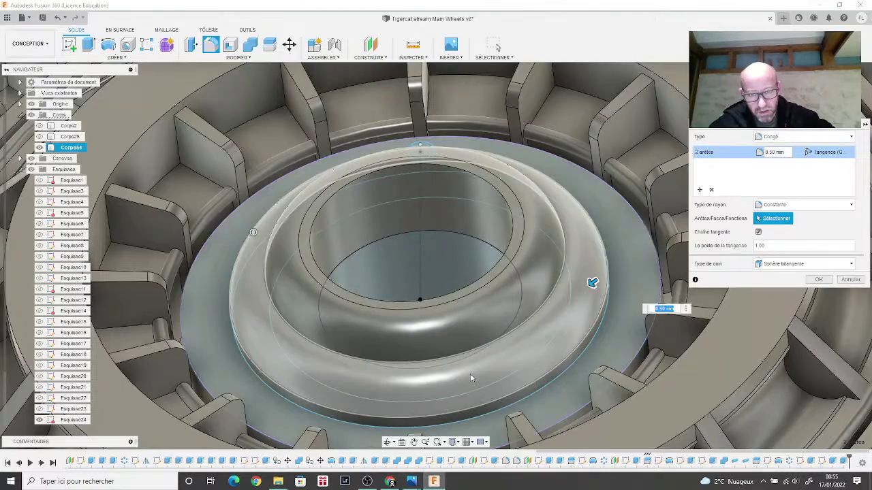
{"action": "left_click_drag", "start_coordinate": [592, 282], "coordinate": [590, 284]}
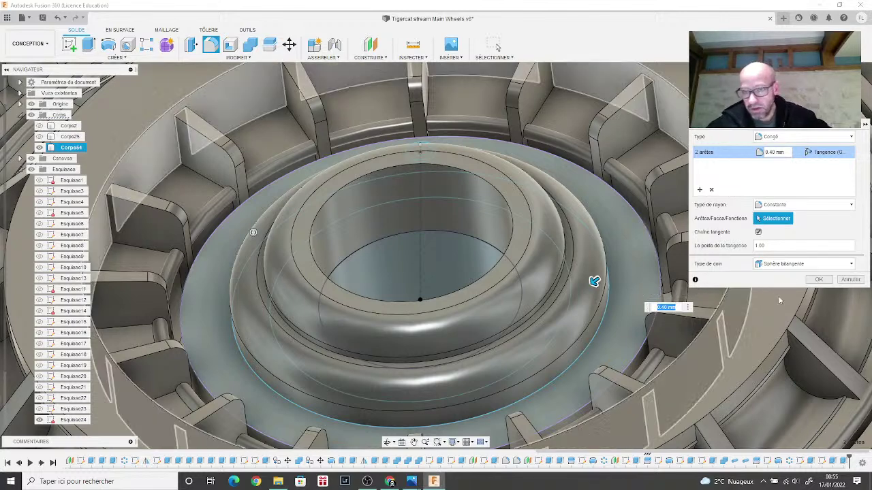
{"action": "left_click", "coordinate": [819, 279]}
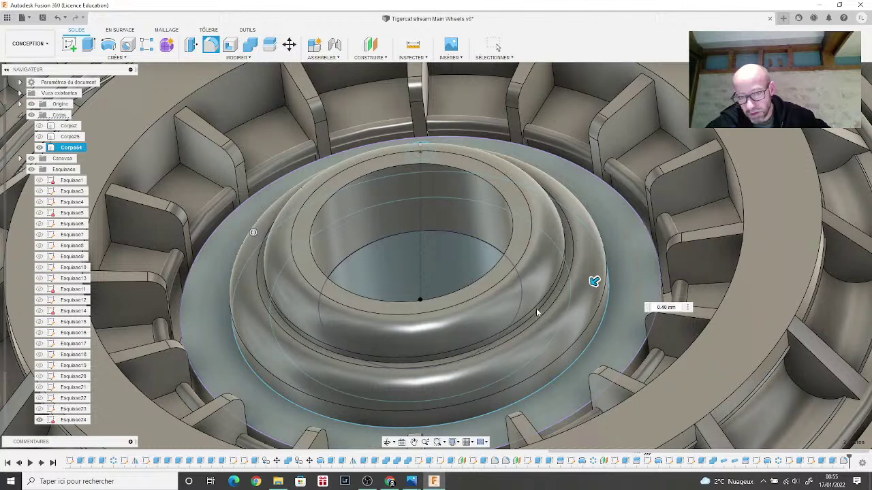
{"action": "key", "text": "Escape"}
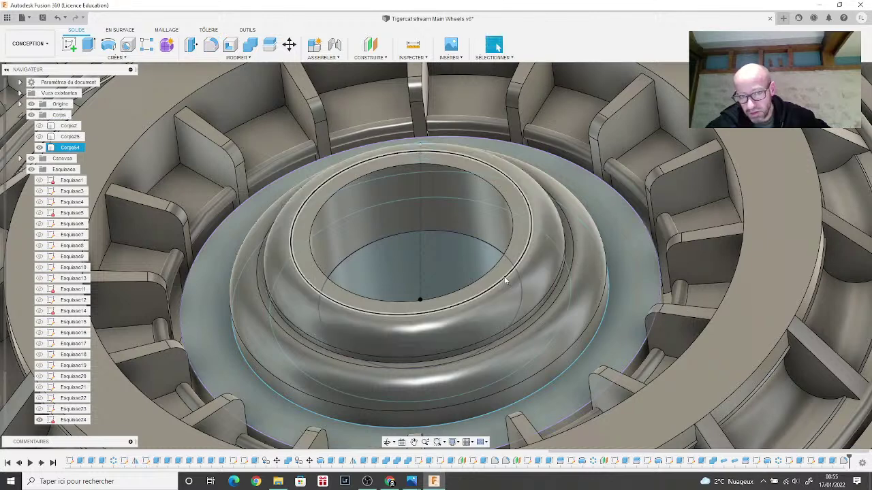
Step: Edit the extrusion of the inner hub ring around the axle hole to a distance of 1.40 mm, and inspect the filleted edges
{"action": "right_click", "coordinate": [823, 466]}
{"action": "left_click", "coordinate": [820, 373]}
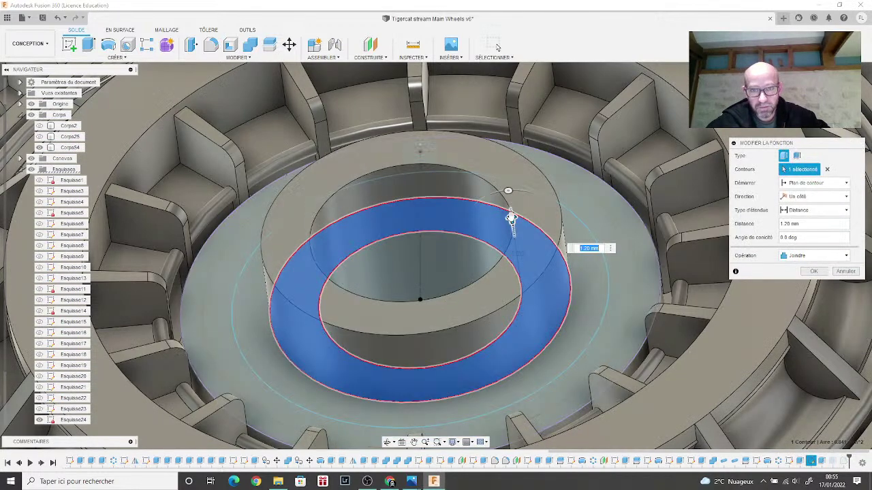
{"action": "left_click_drag", "start_coordinate": [511, 219], "coordinate": [509, 207]}
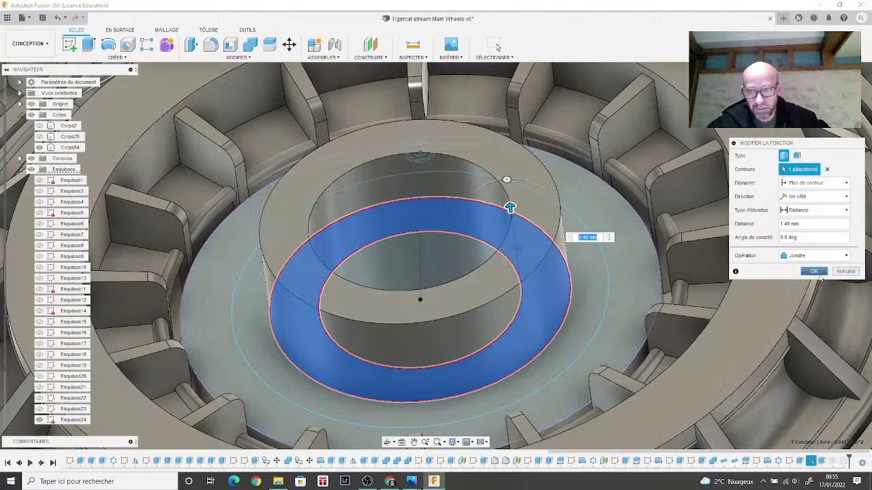
{"action": "left_click", "coordinate": [814, 272]}
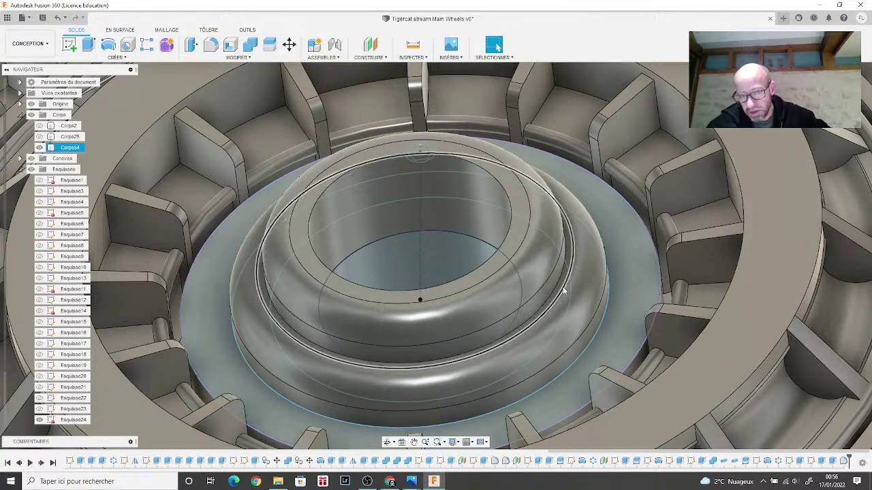
{"action": "scroll", "coordinate": [562, 290], "scroll_direction": "down", "scroll_amount": 2}
{"action": "scroll", "coordinate": [561, 291], "scroll_direction": "up", "scroll_amount": 5}
{"action": "scroll", "coordinate": [561, 293], "scroll_direction": "up", "scroll_amount": 1}
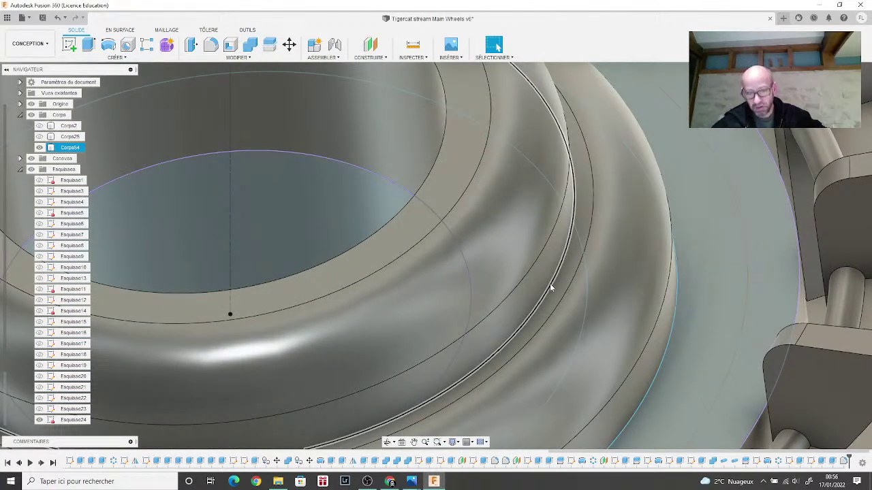
{"action": "scroll", "coordinate": [514, 302], "scroll_direction": "down", "scroll_amount": 8}
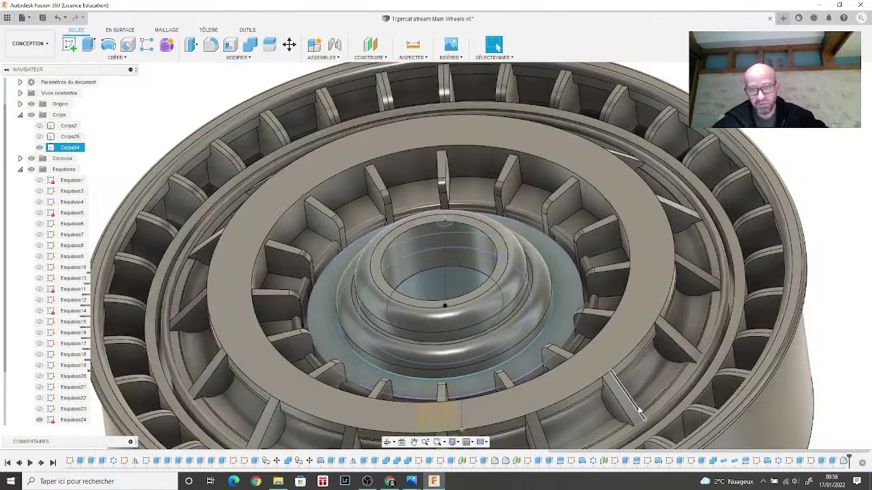
Step: Extrude the small inner circle of the bolt profile on the hub face outward about 0.75 mm as a join
{"action": "middle_click_drag", "start_coordinate": [436, 253], "coordinate": [435, 293], "text": "shift"}
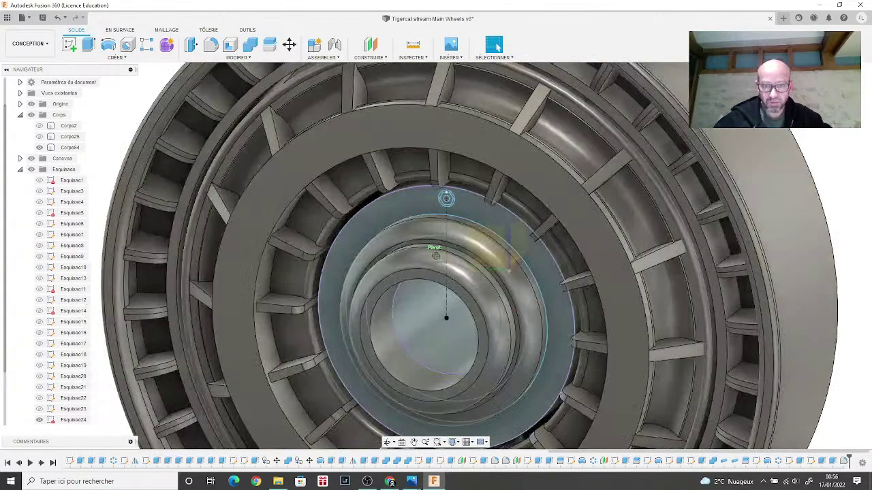
{"action": "mouse_move", "coordinate": [446, 198]}
{"action": "middle_mouse_down", "text": "shift"}
{"action": "mouse_move", "coordinate": [426, 196]}
{"action": "mouse_move", "coordinate": [446, 198]}
{"action": "middle_mouse_up", "text": "shift"}
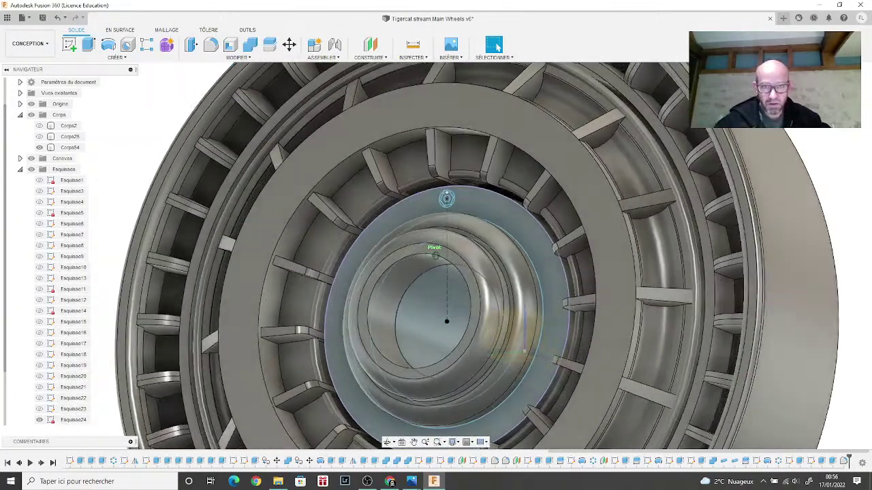
{"action": "scroll", "coordinate": [430, 205], "scroll_direction": "up", "scroll_amount": 8}
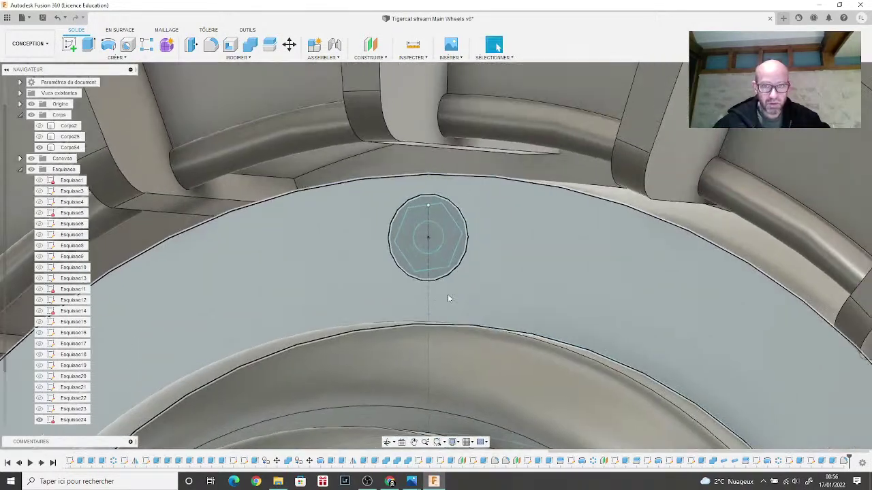
{"action": "left_click", "coordinate": [507, 256]}
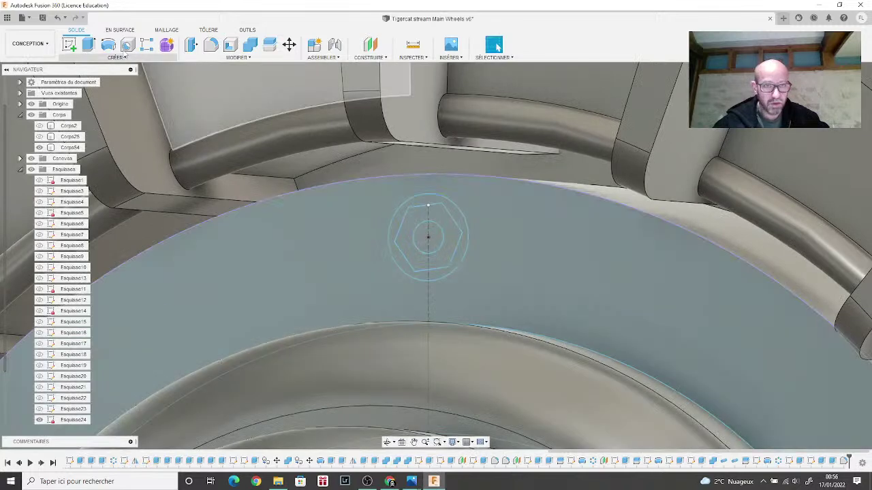
{"action": "left_click", "coordinate": [89, 45]}
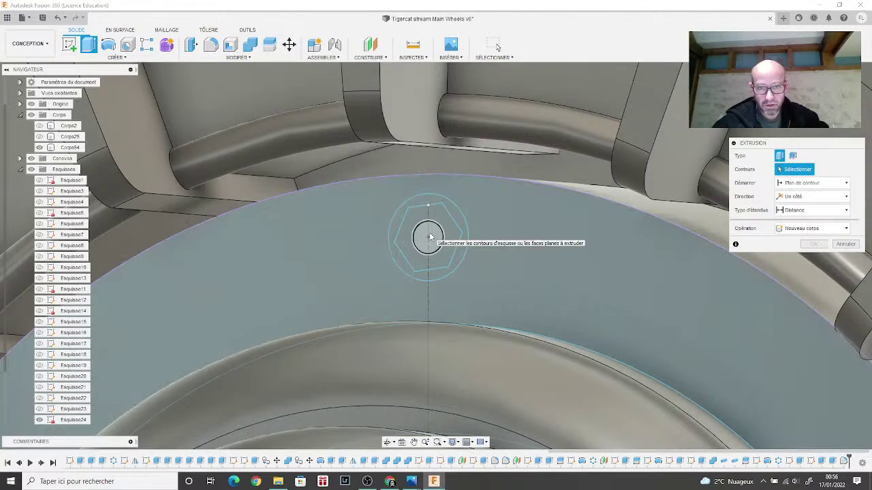
{"action": "left_click", "coordinate": [430, 236]}
{"action": "left_click_drag", "start_coordinate": [427, 237], "coordinate": [360, 242]}
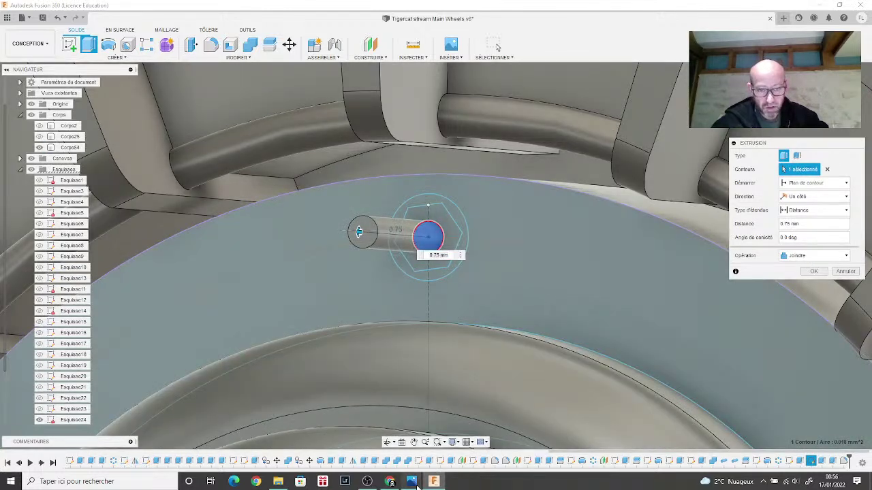
Step: Check the reference photo again, and set the bolt shank's extrusion distance to 0.65 mm
{"action": "mouse_move", "coordinate": [414, 484]}
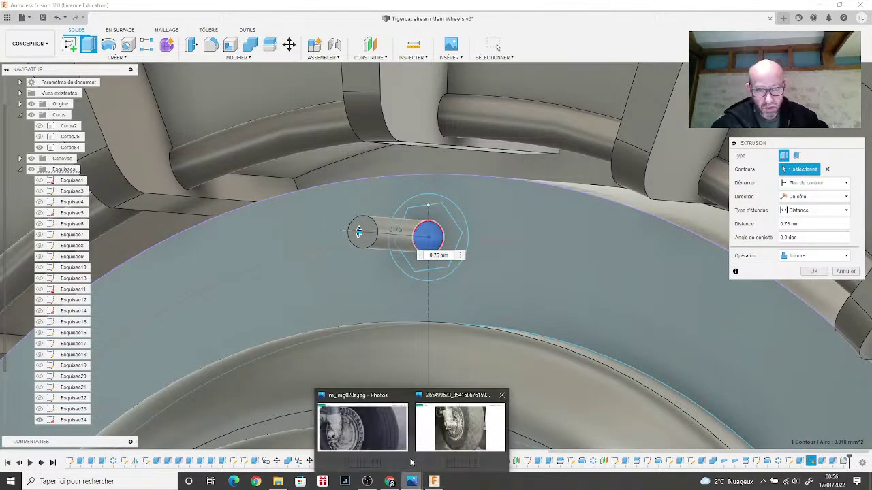
{"action": "left_click", "coordinate": [371, 439]}
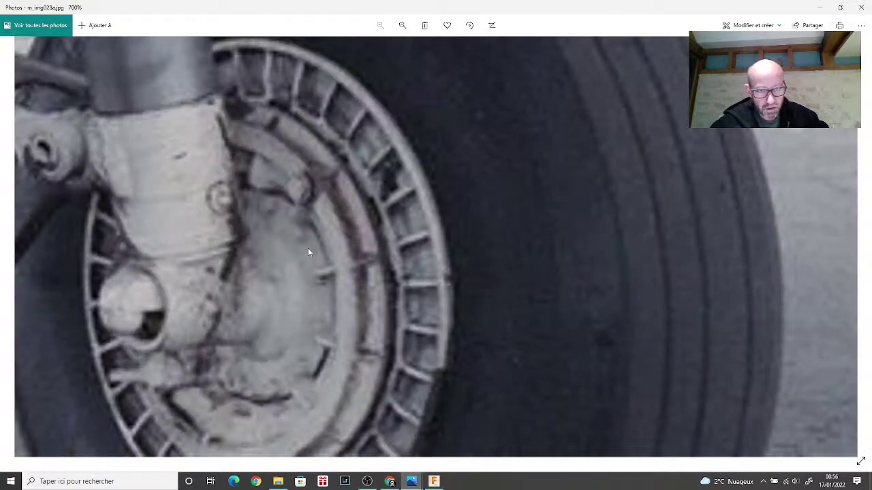
{"action": "left_click", "coordinate": [434, 482]}
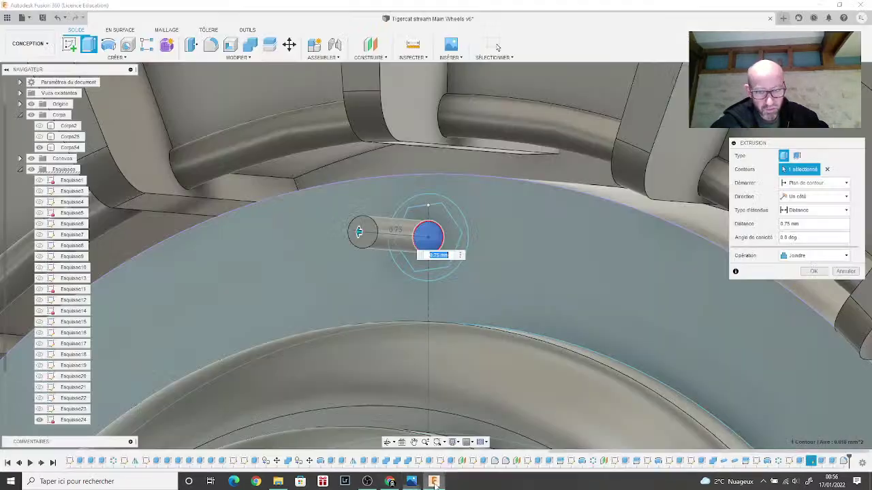
{"action": "type", "text": "0.65"}
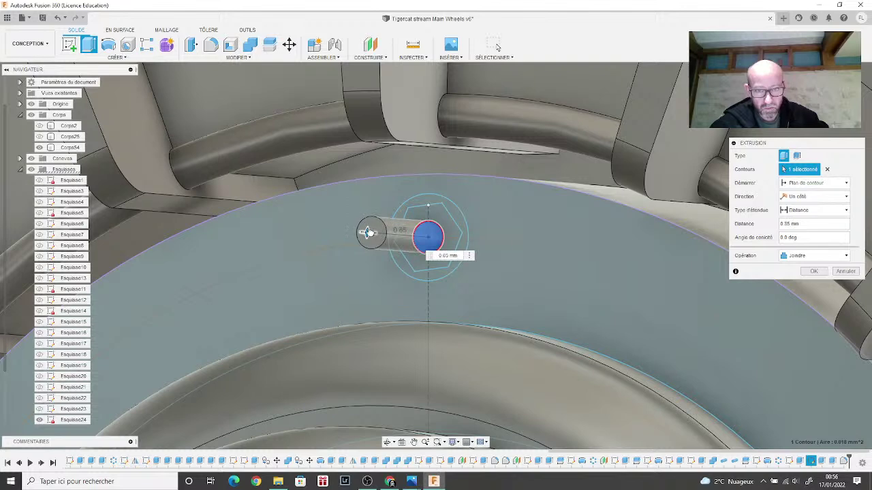
{"action": "left_click", "coordinate": [812, 272]}
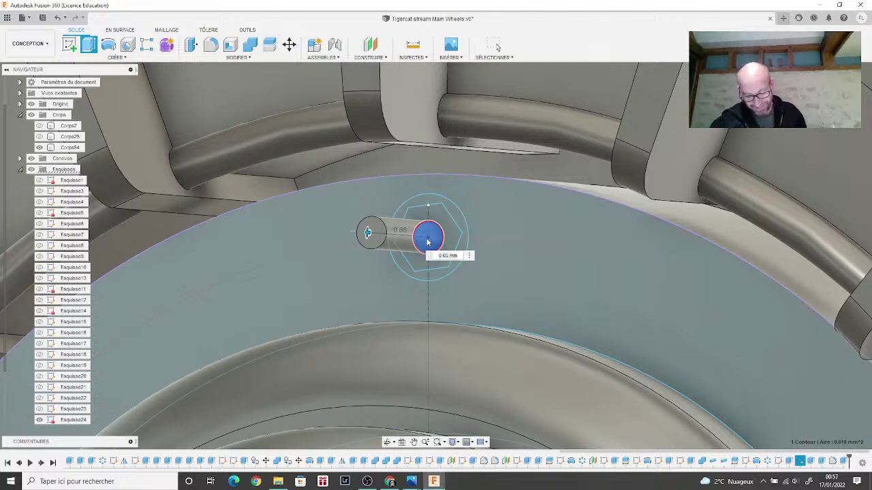
{"action": "key", "text": "Escape"}
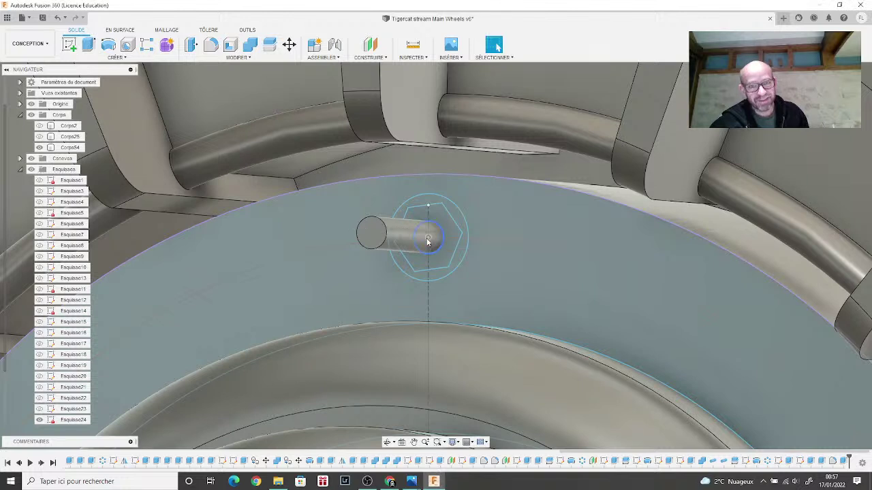
{"action": "left_click", "coordinate": [128, 93]}
{"action": "key", "text": "v"}
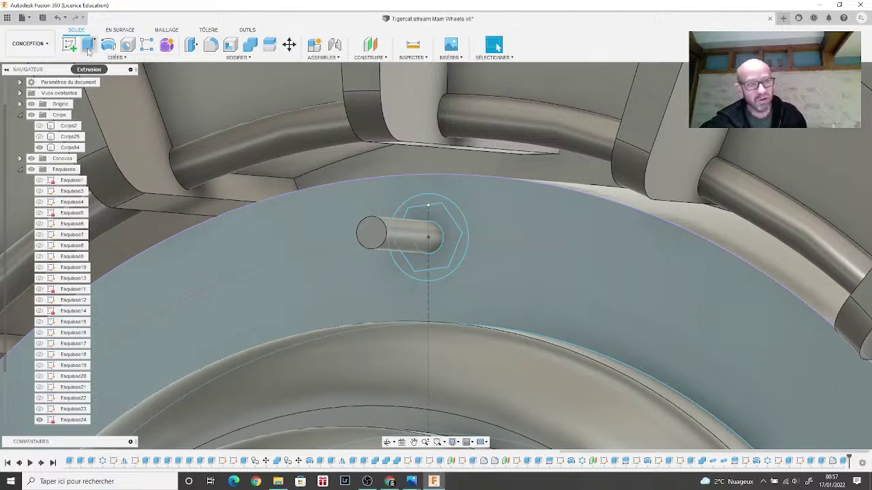
Step: Extrude the hexagonal nut profile around the bolt shank outward 0.35 mm as a new body
{"action": "left_click", "coordinate": [446, 225]}
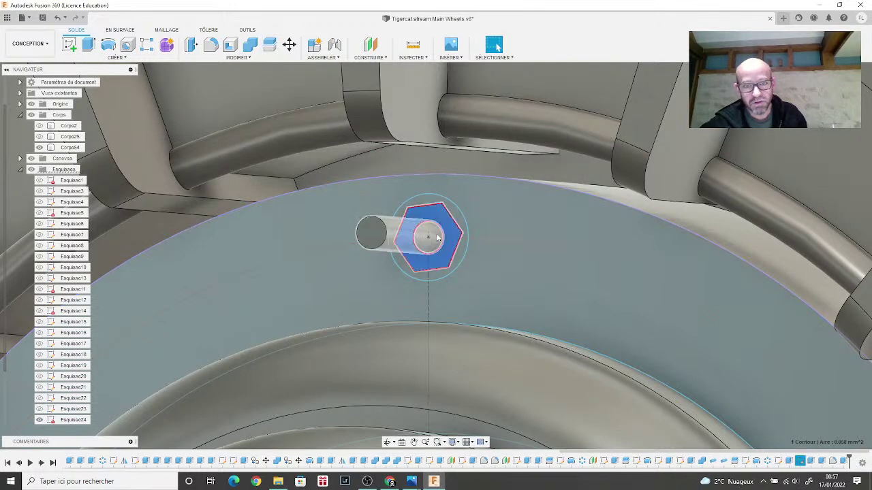
{"action": "left_click", "coordinate": [88, 44]}
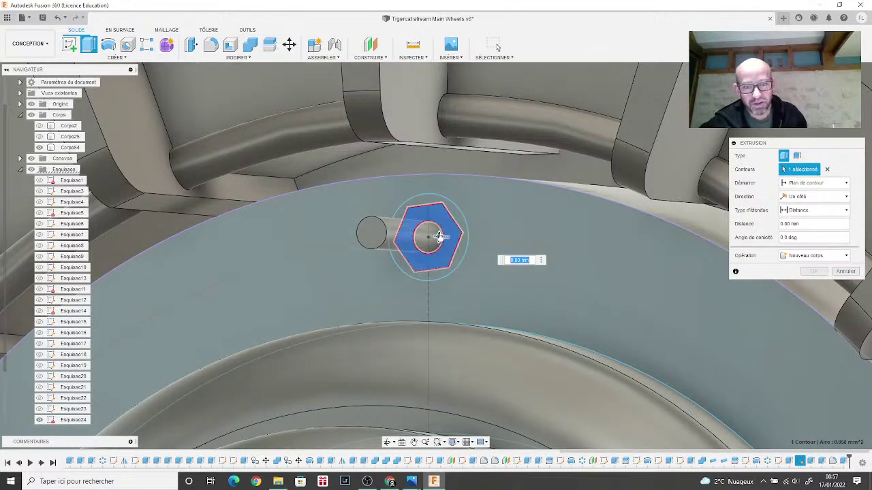
{"action": "left_click_drag", "start_coordinate": [441, 239], "coordinate": [423, 235]}
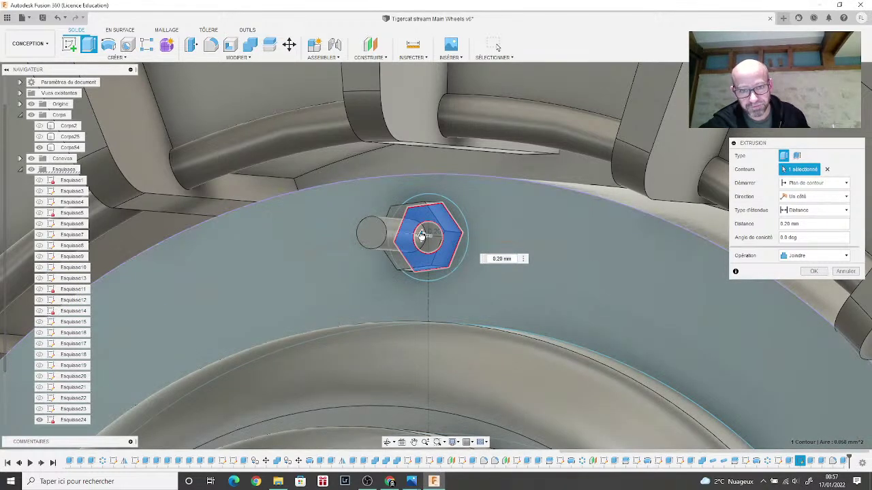
{"action": "left_click_drag", "start_coordinate": [422, 235], "coordinate": [409, 234]}
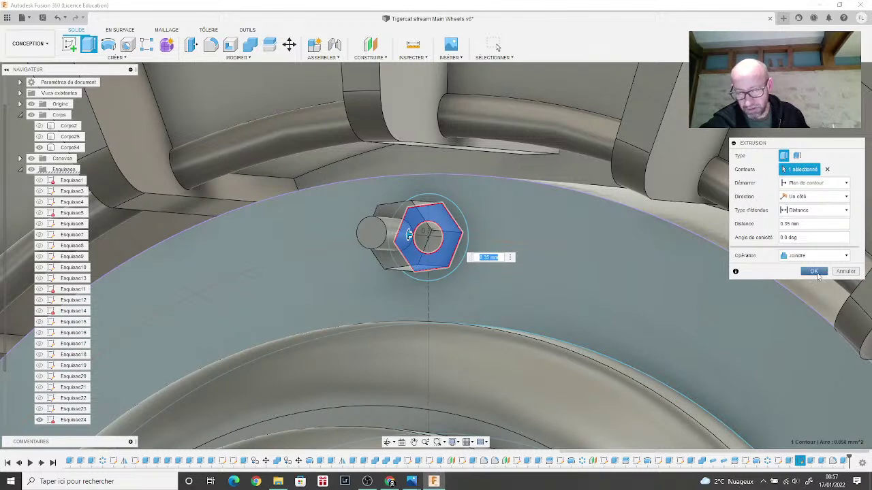
{"action": "left_click", "coordinate": [816, 255]}
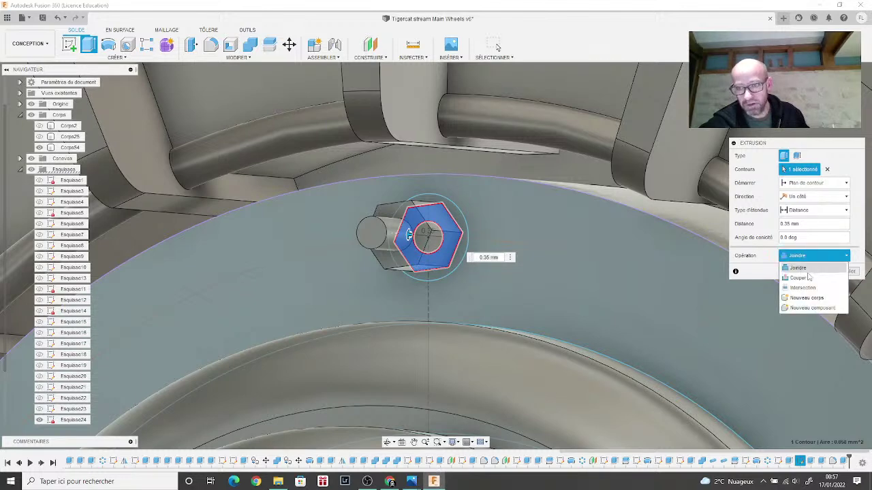
{"action": "left_click", "coordinate": [808, 298]}
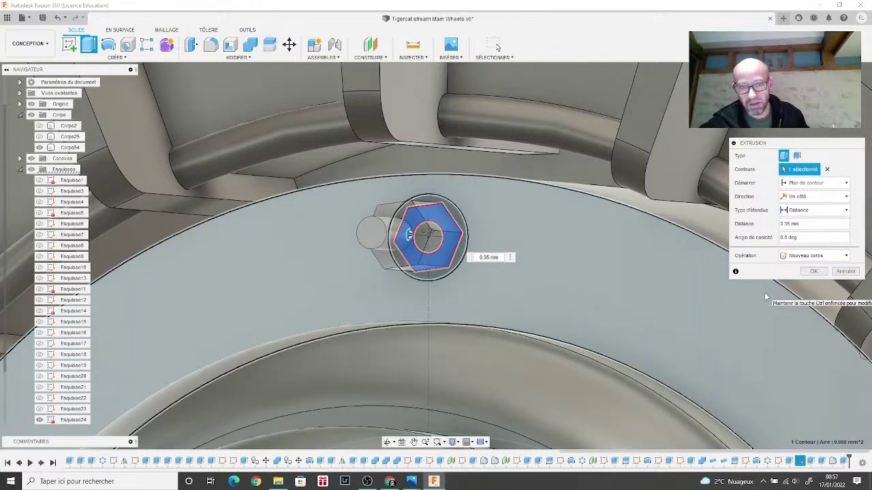
{"action": "left_click", "coordinate": [820, 272]}
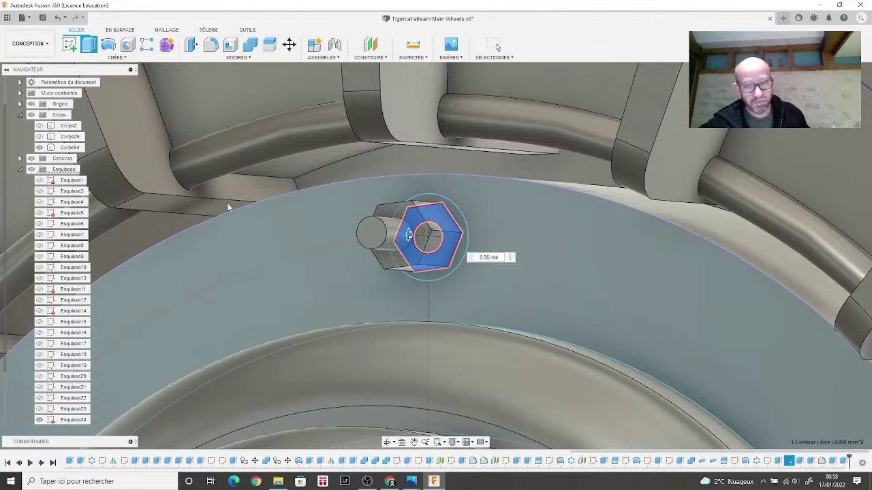
Step: Edit the bolt shank's extrusion so that its operation creates a new body instead of joining
{"action": "left_click", "coordinate": [832, 463]}
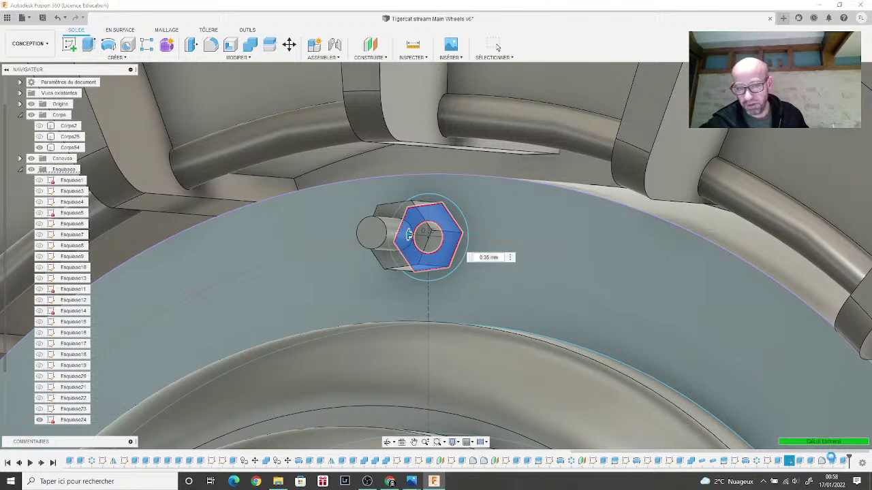
{"action": "right_click", "coordinate": [832, 463]}
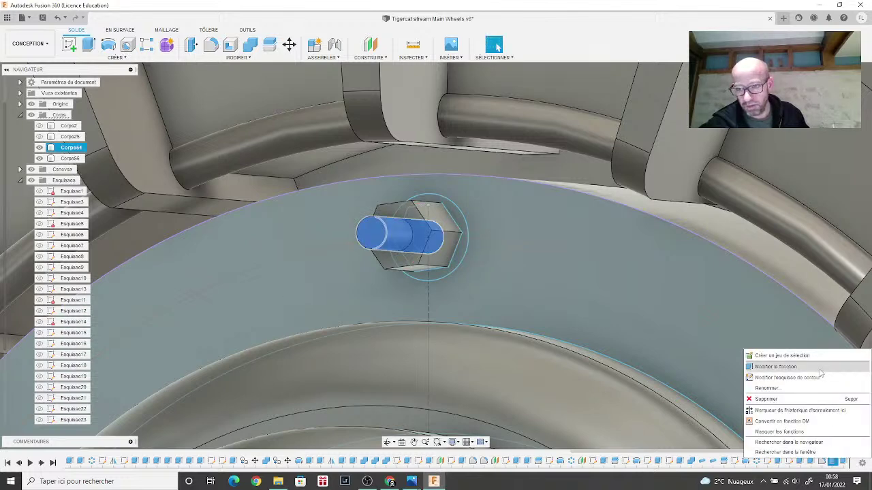
{"action": "left_click", "coordinate": [775, 367]}
{"action": "left_click", "coordinate": [811, 255]}
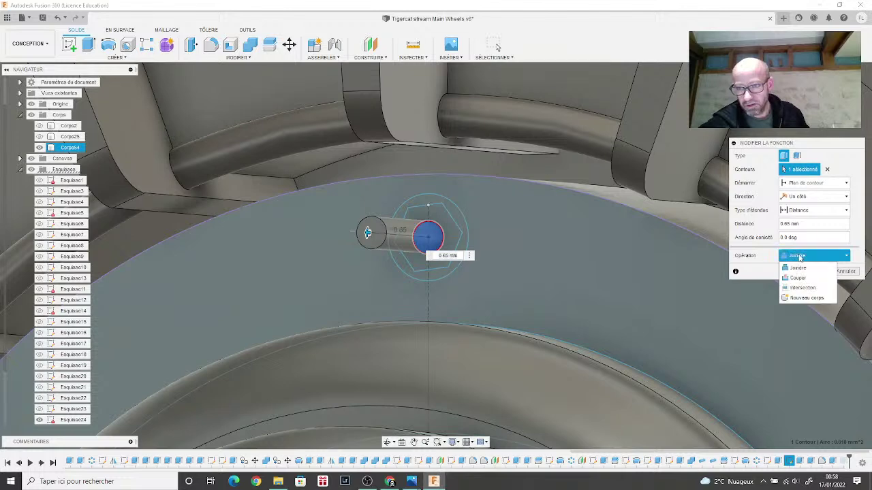
{"action": "left_click", "coordinate": [803, 299]}
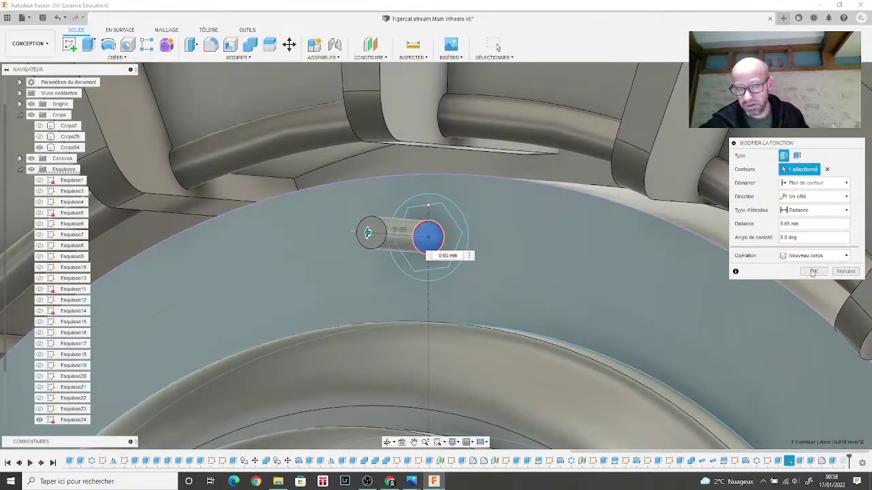
{"action": "left_click", "coordinate": [812, 272]}
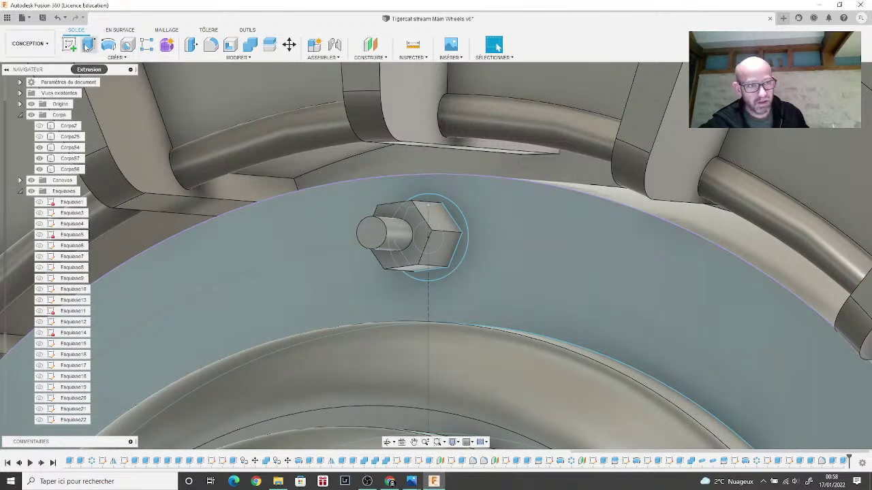
Step: Extrude the washer profile between the hexagon and the outer circle outward 0.15 mm as a new body
{"action": "left_click", "coordinate": [87, 43]}
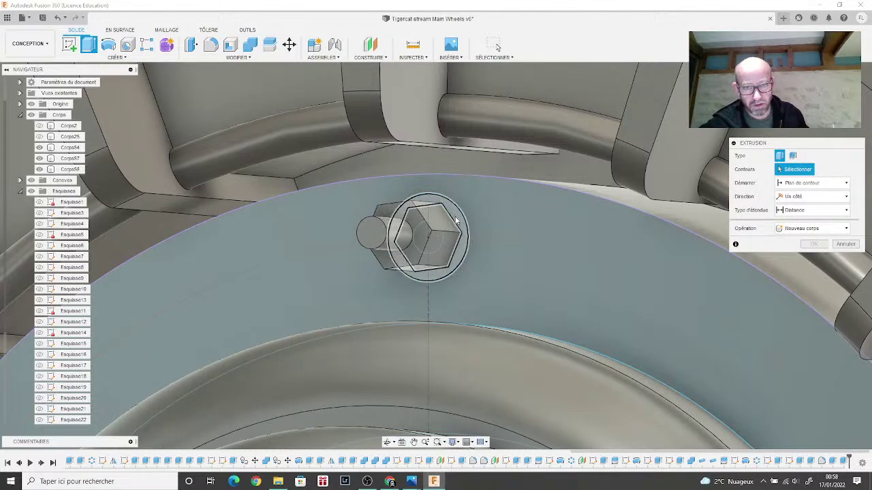
{"action": "left_click", "coordinate": [453, 221]}
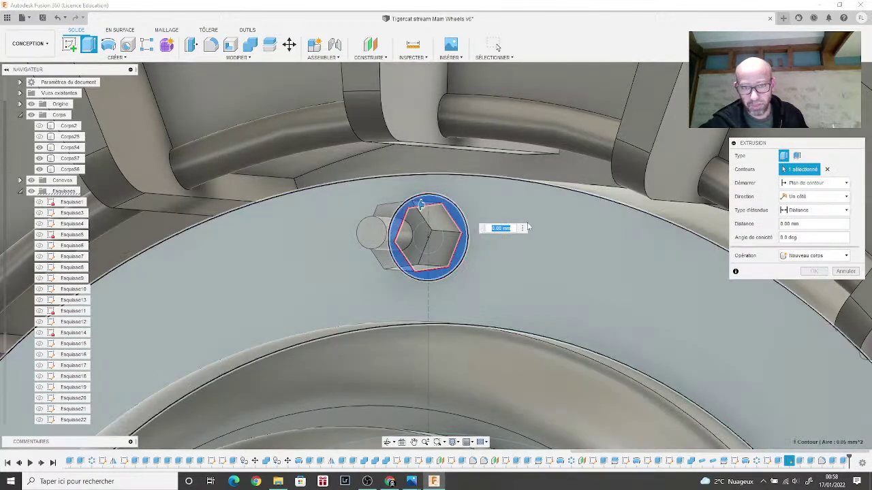
{"action": "left_click_drag", "start_coordinate": [415, 199], "coordinate": [408, 203]}
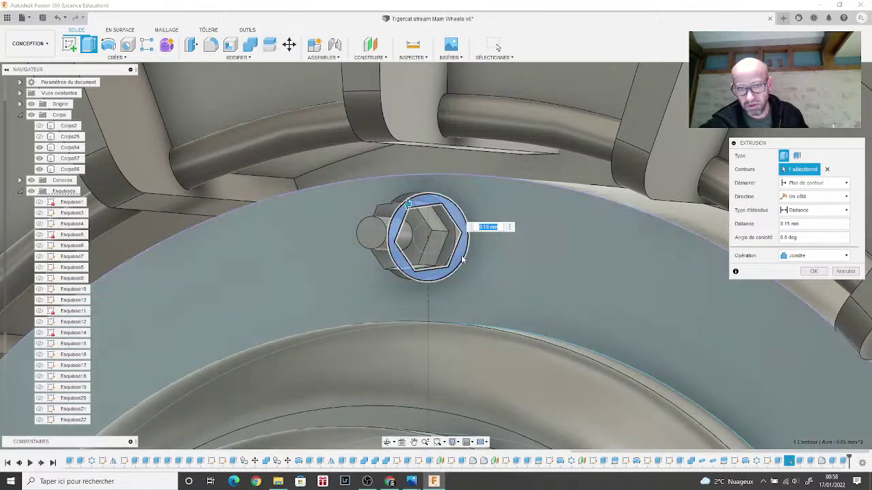
{"action": "left_click", "coordinate": [814, 257]}
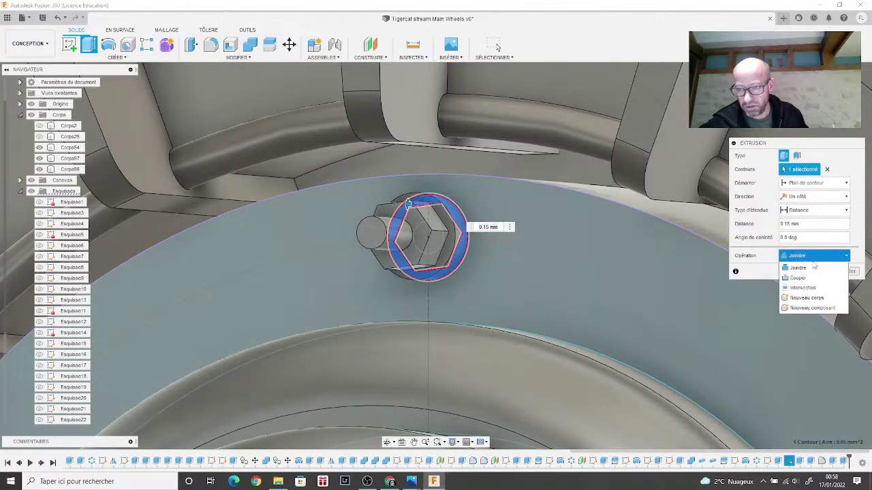
{"action": "left_click", "coordinate": [804, 297]}
{"action": "left_click", "coordinate": [813, 271]}
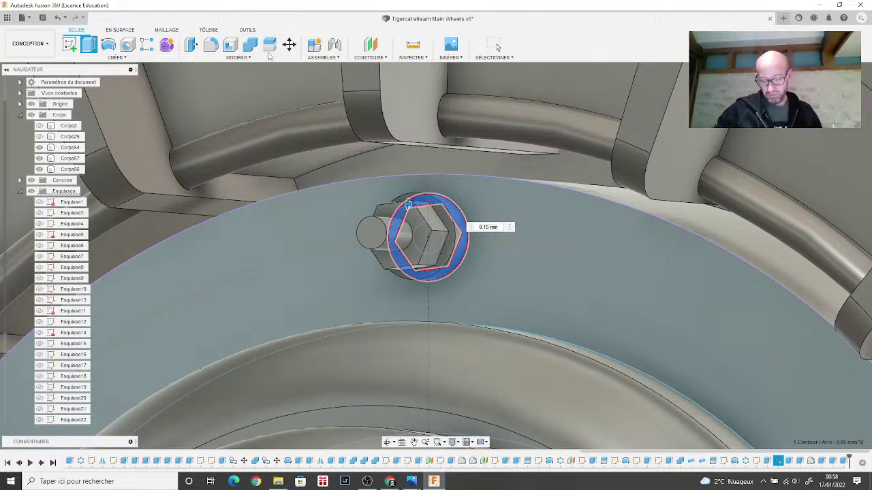
{"action": "key", "text": "Return"}
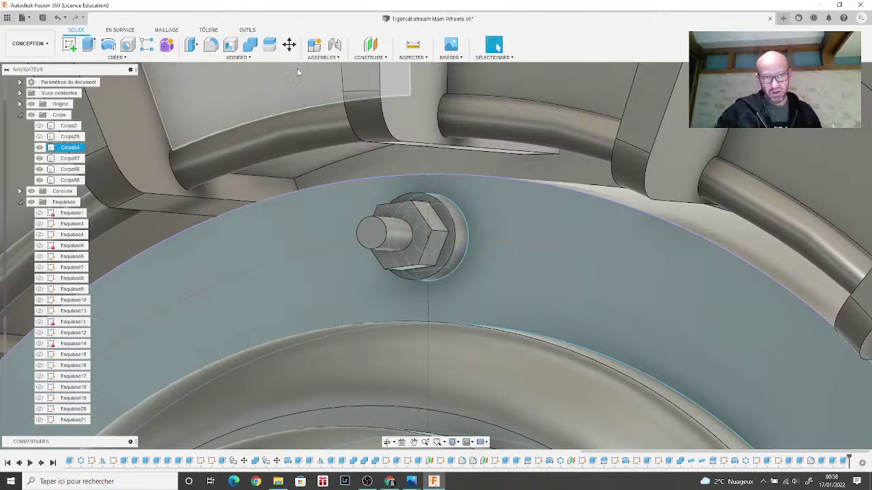
Step: Combine the bolt shank, hexagonal nut and washer into one body with a join operation
{"action": "left_click", "coordinate": [250, 45]}
{"action": "left_click", "coordinate": [381, 226]}
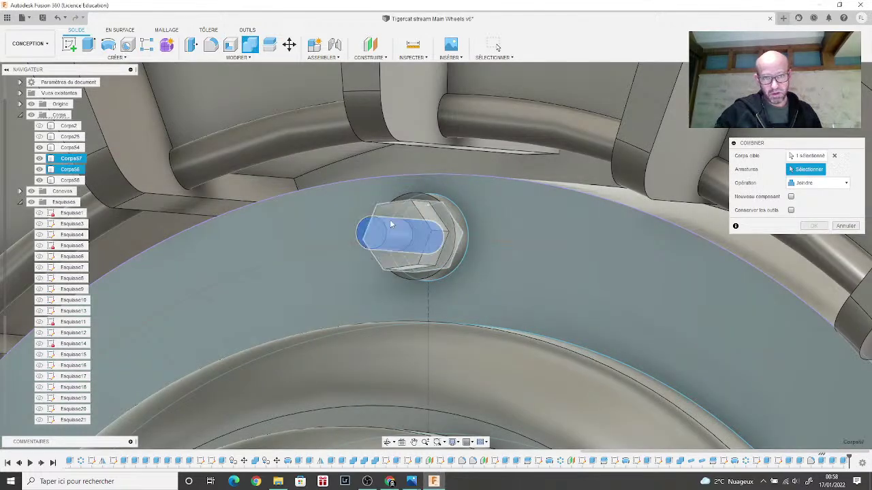
{"action": "left_click", "coordinate": [402, 216]}
{"action": "left_click", "coordinate": [457, 216]}
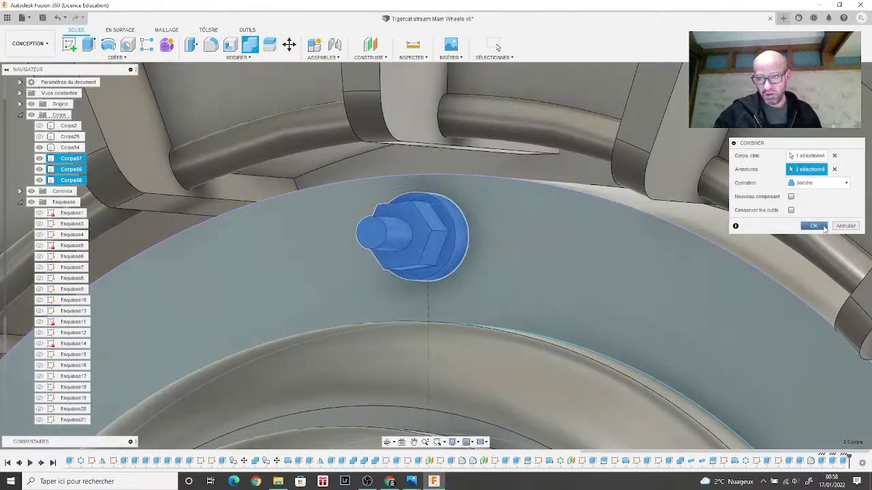
{"action": "left_click", "coordinate": [814, 226]}
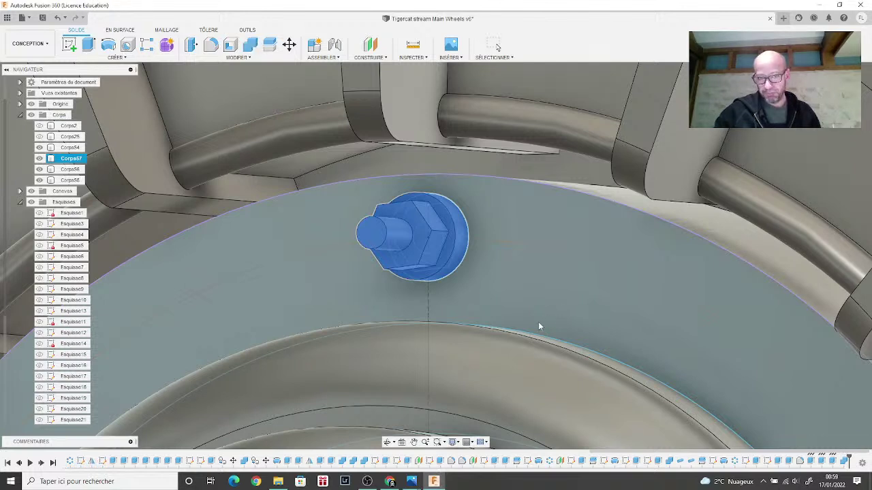
{"action": "key", "text": "Escape"}
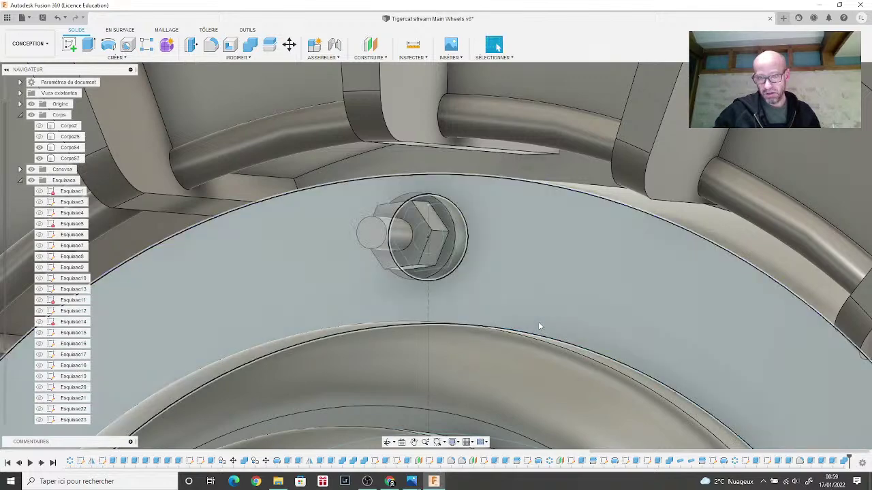
Step: Start a circular pattern of type Bodies with the combined bolt on the hub face as its object
{"action": "scroll", "coordinate": [507, 309], "scroll_direction": "down", "scroll_amount": 6}
{"action": "middle_click_drag", "start_coordinate": [507, 310], "coordinate": [385, 191]}
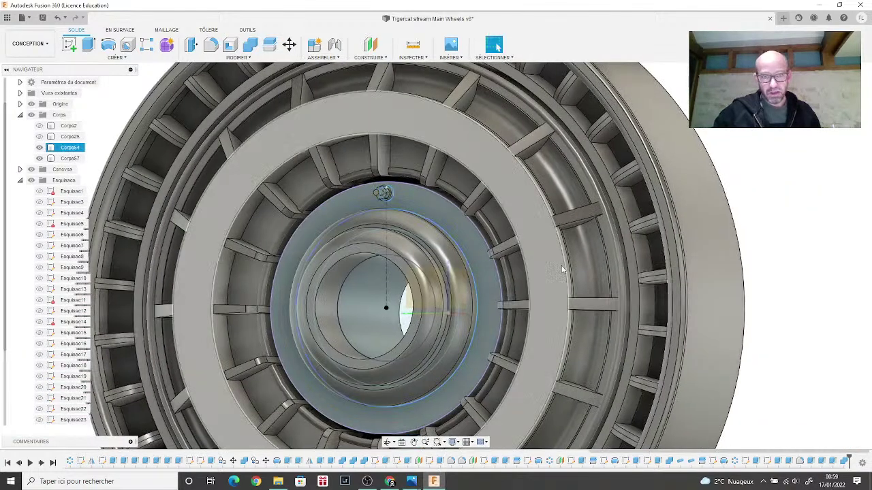
{"action": "left_click", "coordinate": [158, 59]}
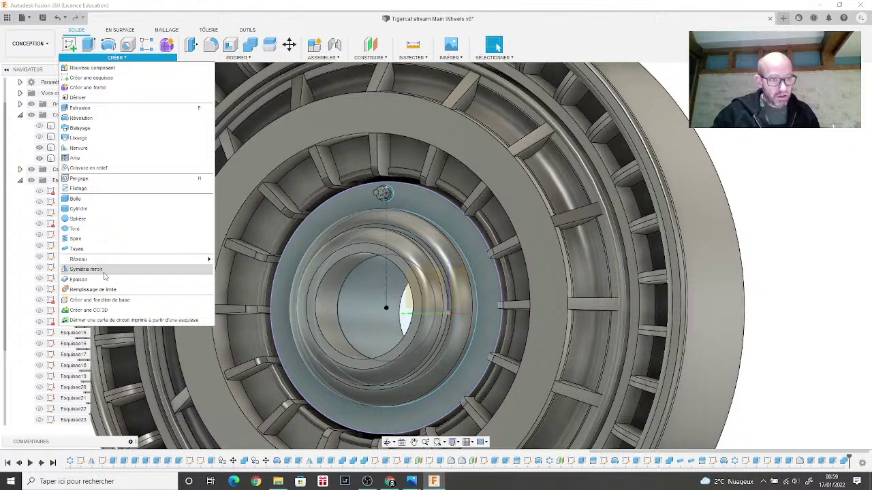
{"action": "mouse_move", "coordinate": [139, 262]}
{"action": "left_click", "coordinate": [242, 269]}
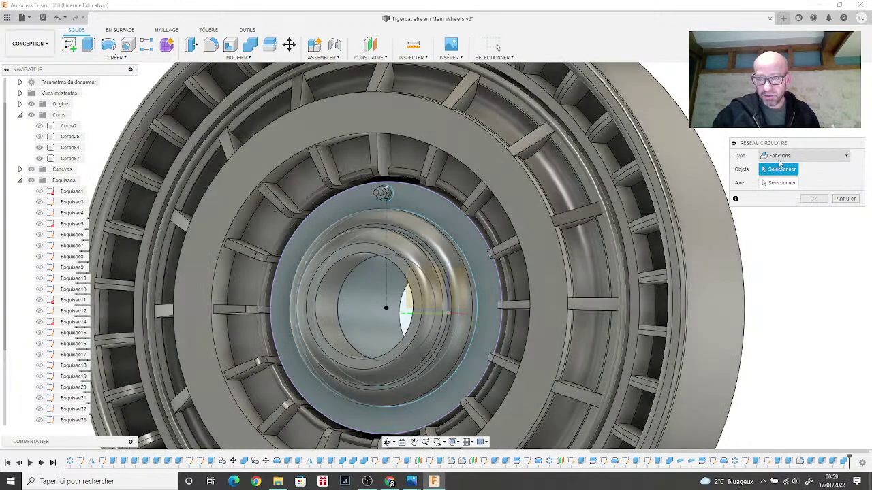
{"action": "left_click", "coordinate": [780, 157]}
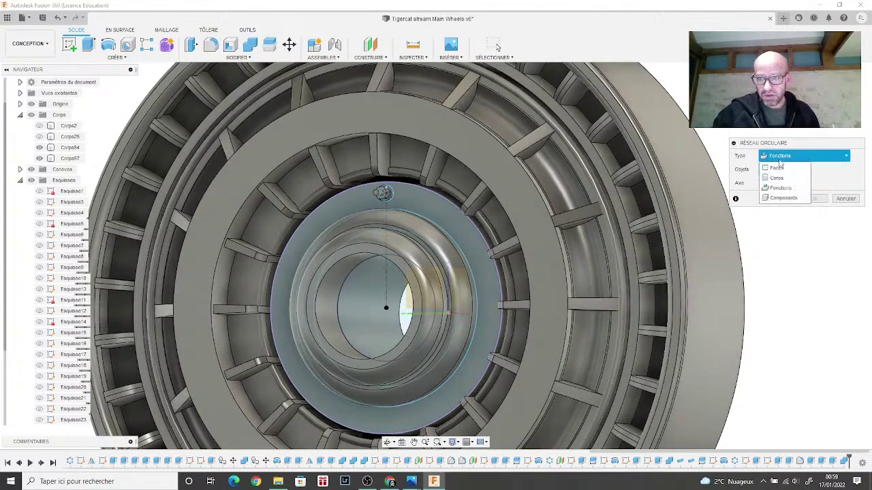
{"action": "left_click", "coordinate": [787, 177]}
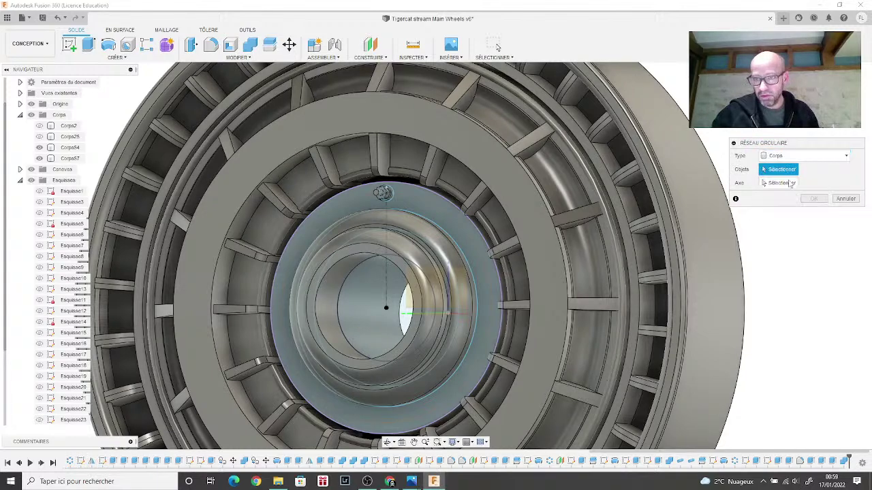
{"action": "scroll", "coordinate": [383, 197], "scroll_direction": "down", "scroll_amount": 2}
{"action": "left_click", "coordinate": [384, 195]}
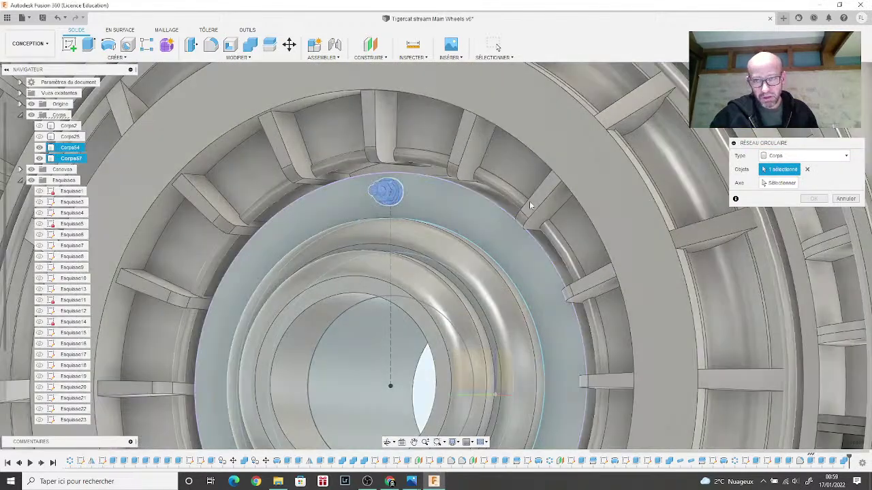
Step: Choose the red origin axis through the wheel's centre as the axis of the bolt pattern
{"action": "left_click", "coordinate": [782, 182]}
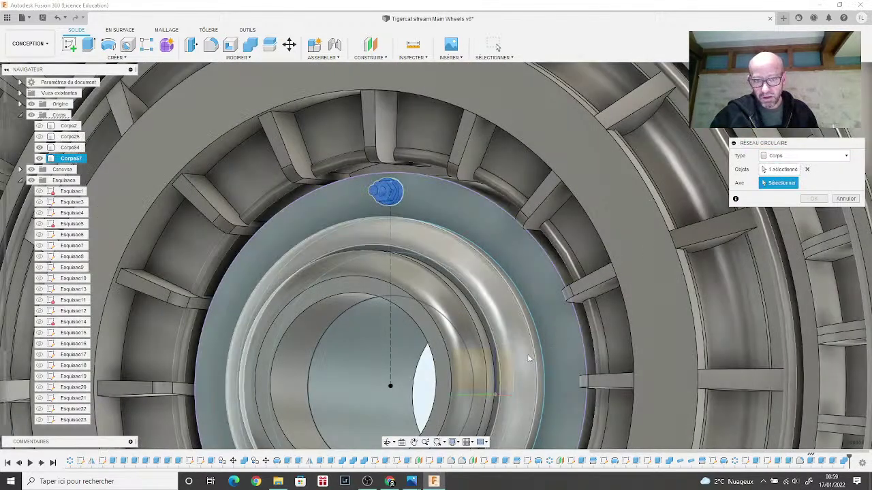
{"action": "left_click", "coordinate": [859, 101]}
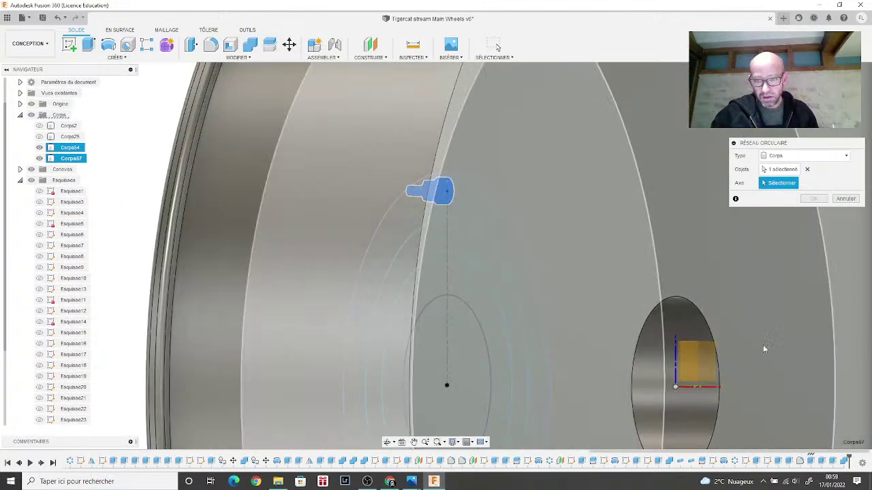
{"action": "left_click", "coordinate": [708, 390]}
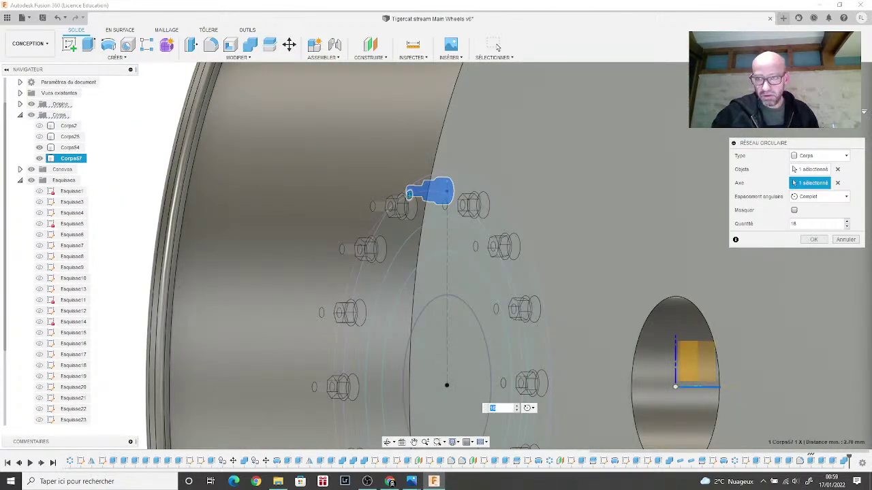
{"action": "left_click", "coordinate": [851, 102]}
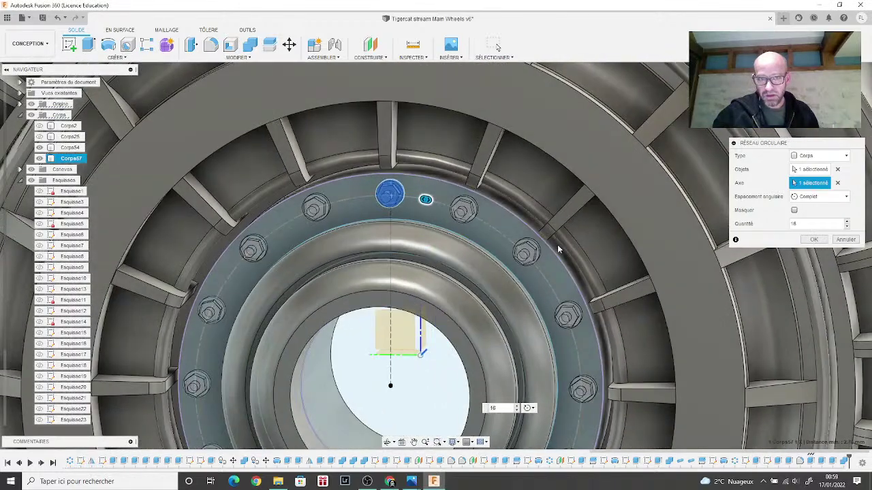
Step: Set the circular pattern's quantity to 12 bolts around the hub face and finish the pattern
{"action": "scroll", "coordinate": [557, 244], "scroll_direction": "down", "scroll_amount": 3}
{"action": "scroll", "coordinate": [534, 209], "scroll_direction": "up", "scroll_amount": 2}
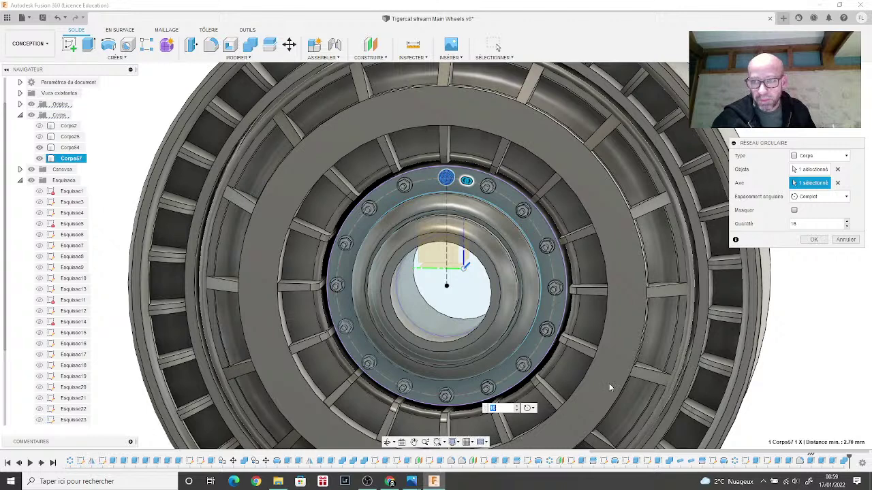
{"action": "left_click", "coordinate": [847, 228]}
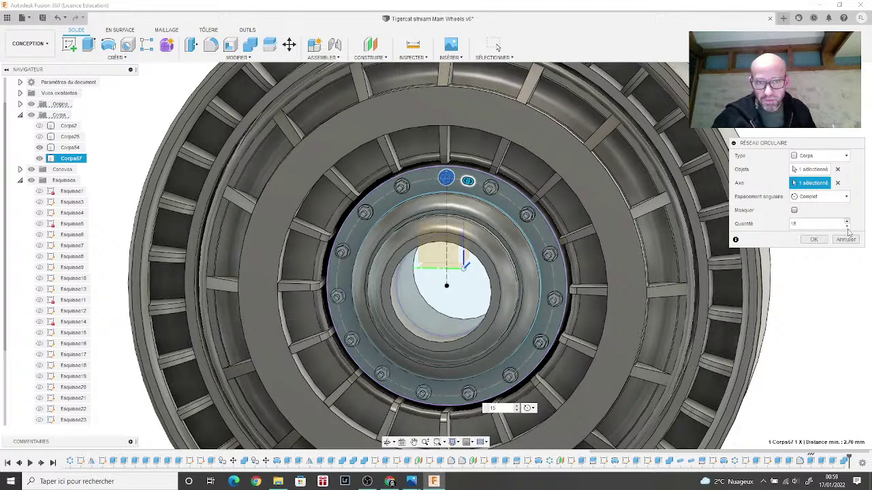
{"action": "left_click", "coordinate": [848, 227]}
{"action": "left_click", "coordinate": [847, 228]}
{"action": "left_click", "coordinate": [847, 227]}
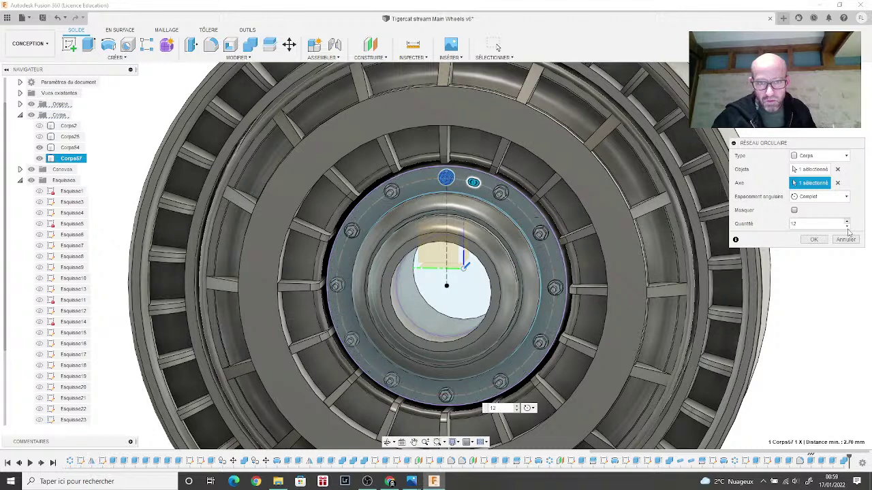
{"action": "left_click", "coordinate": [848, 227]}
{"action": "left_click", "coordinate": [847, 227]}
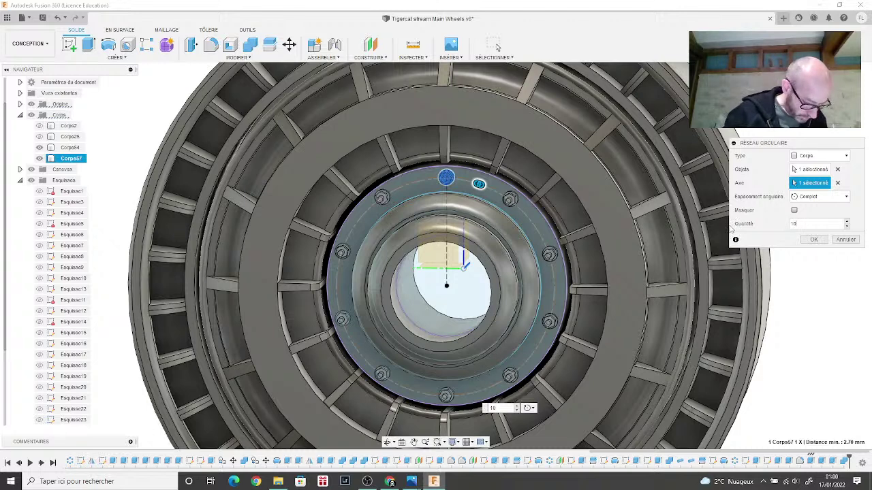
{"action": "left_click", "coordinate": [848, 221]}
{"action": "left_click", "coordinate": [848, 222]}
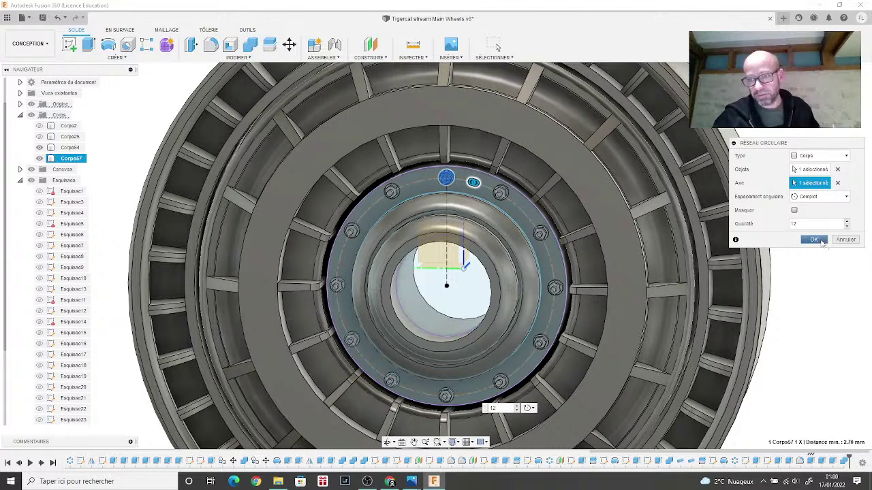
{"action": "left_click", "coordinate": [815, 239]}
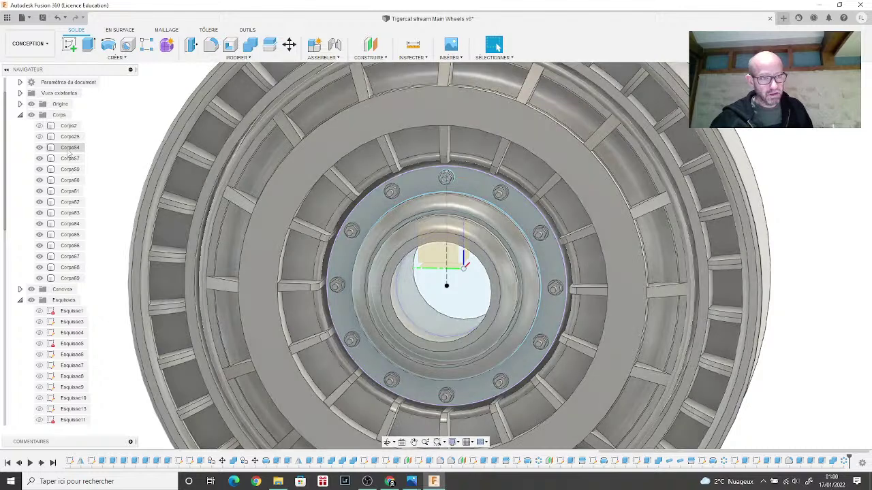
{"action": "left_click", "coordinate": [69, 147]}
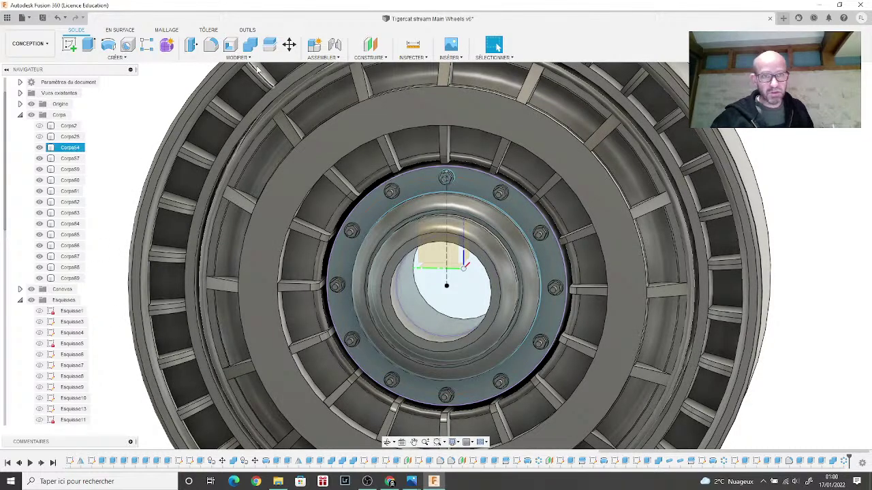
{"action": "left_click", "coordinate": [289, 44]}
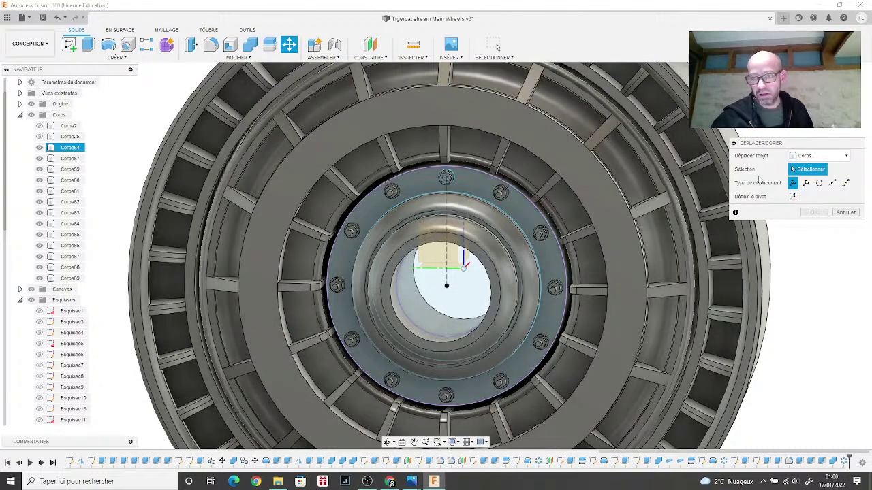
{"action": "left_click", "coordinate": [819, 182]}
{"action": "scroll", "coordinate": [446, 176], "scroll_direction": "up", "scroll_amount": 1}
{"action": "scroll", "coordinate": [446, 175], "scroll_direction": "up", "scroll_amount": 3}
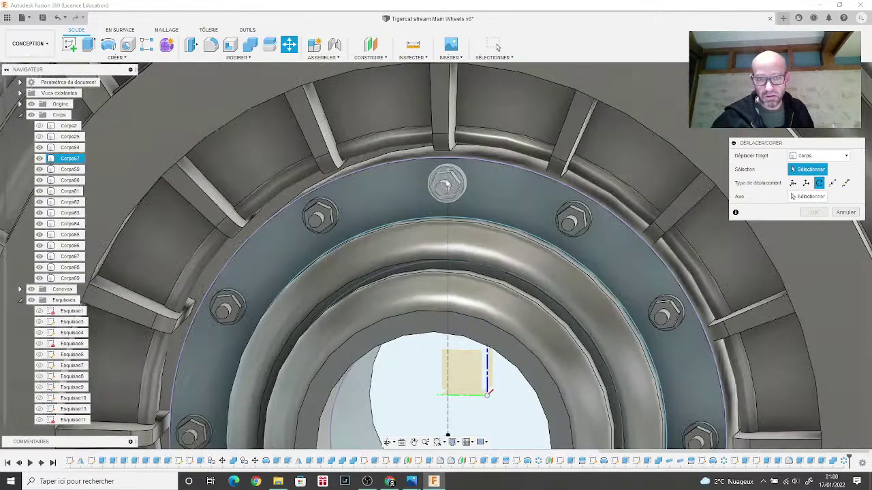
{"action": "left_click", "coordinate": [579, 223]}
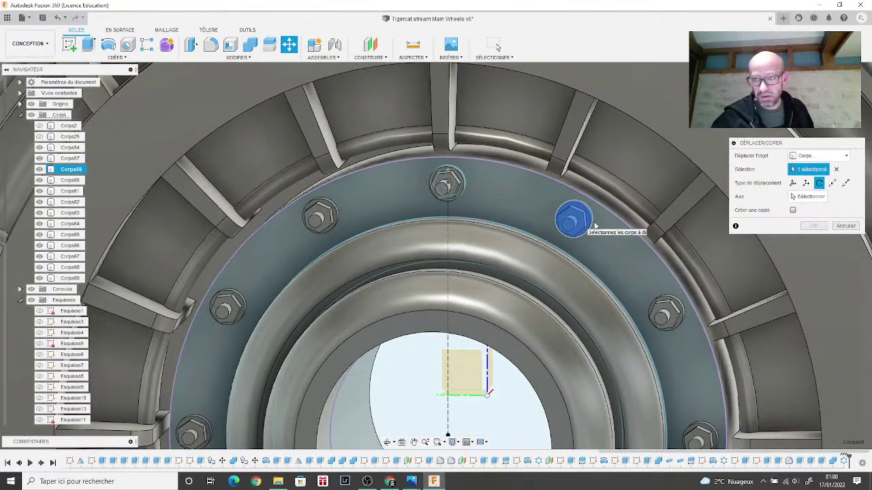
{"action": "scroll", "coordinate": [668, 270], "scroll_direction": "down", "scroll_amount": 3}
{"action": "left_click", "coordinate": [671, 272]}
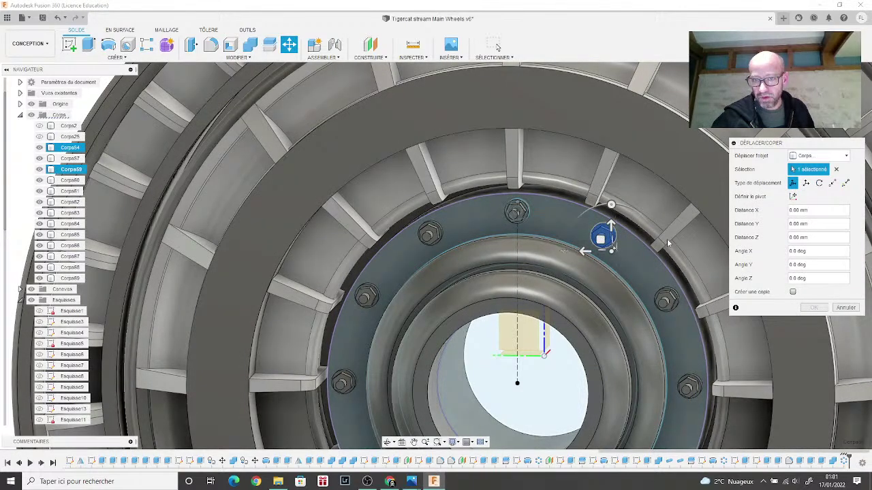
{"action": "left_click", "coordinate": [667, 243]}
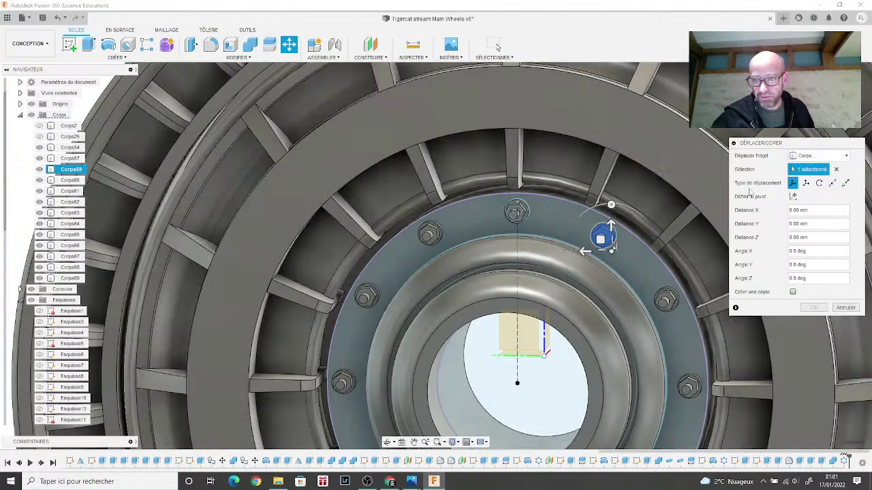
{"action": "left_click", "coordinate": [545, 228]}
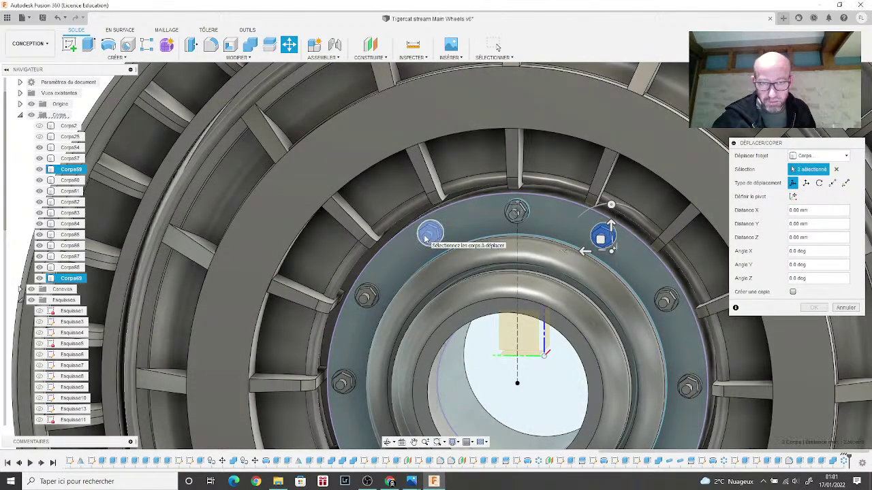
{"action": "left_click", "coordinate": [428, 235]}
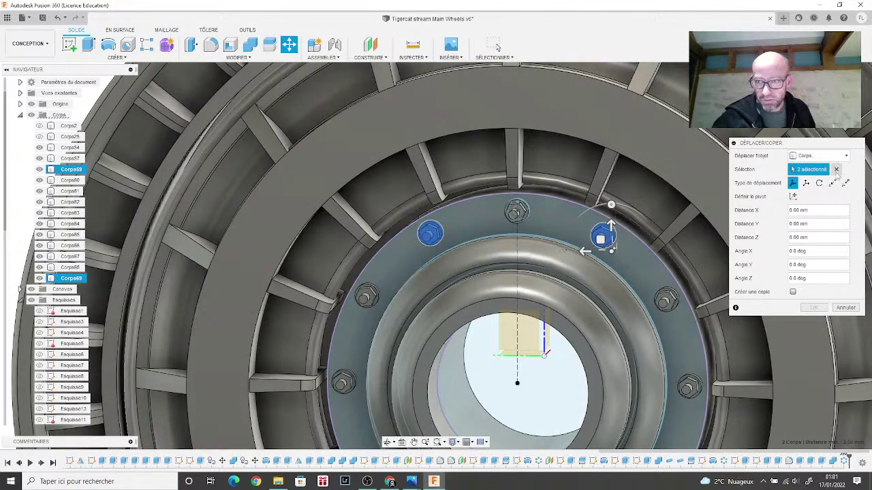
{"action": "left_click", "coordinate": [836, 169]}
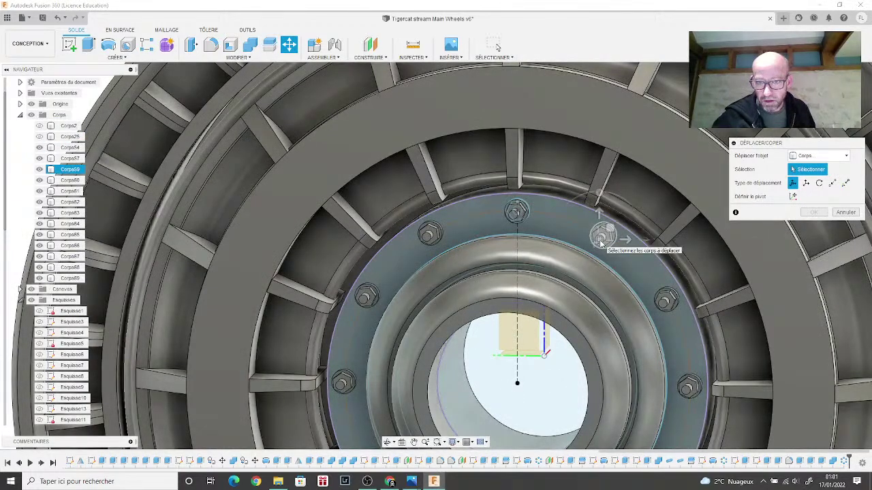
Step: Rotate the first bolt clockwise from the top one about its own centre by about -190 degrees
{"action": "scroll", "coordinate": [601, 244], "scroll_direction": "up", "scroll_amount": 5}
{"action": "scroll", "coordinate": [600, 243], "scroll_direction": "up", "scroll_amount": 3}
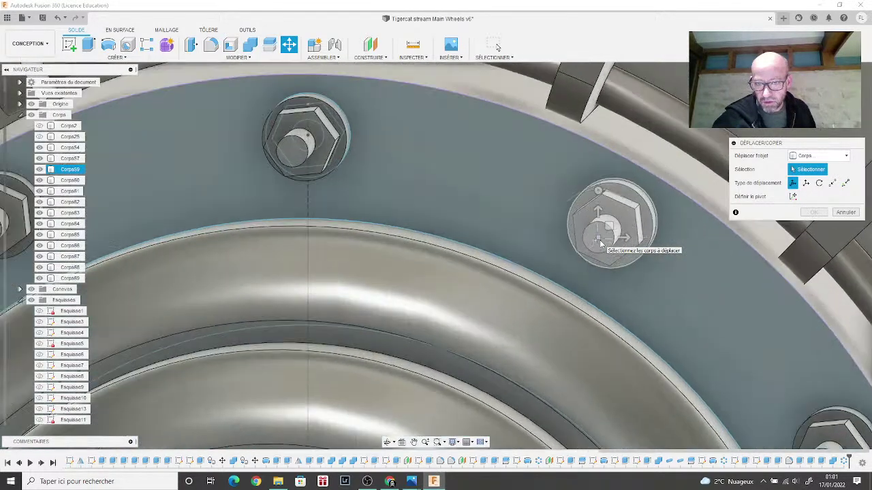
{"action": "left_click", "coordinate": [600, 239]}
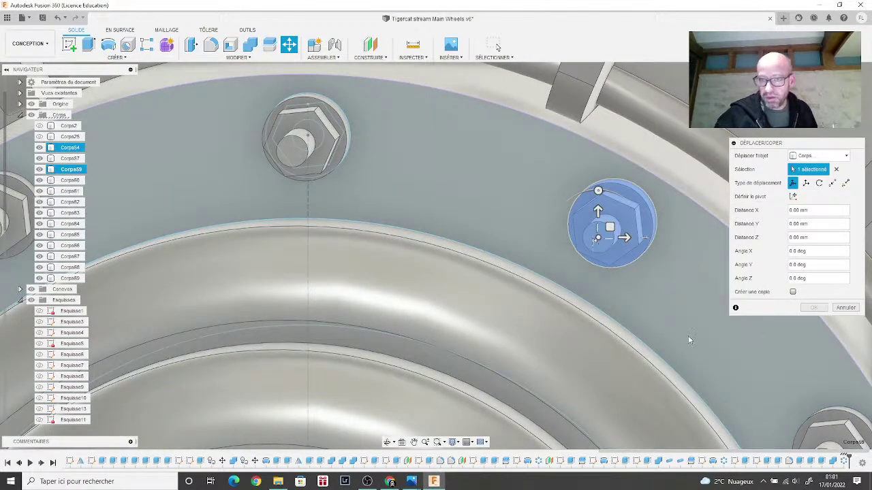
{"action": "scroll", "coordinate": [571, 333], "scroll_direction": "down", "scroll_amount": 5}
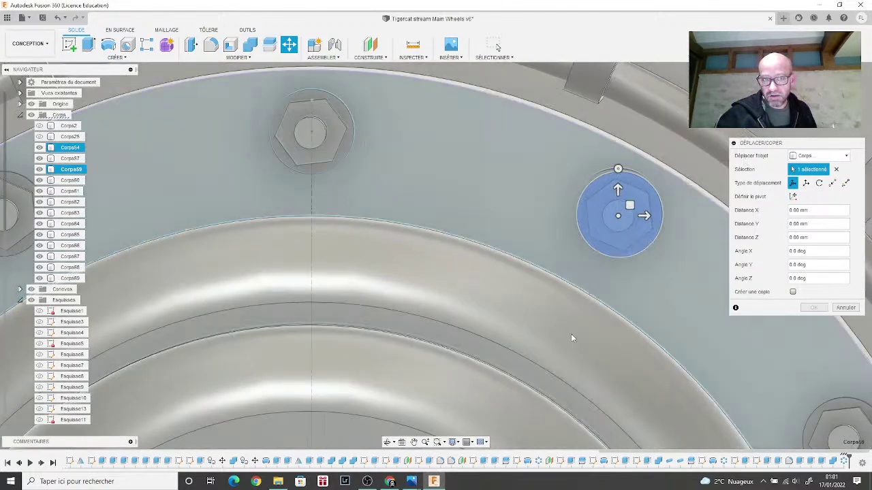
{"action": "scroll", "coordinate": [555, 349], "scroll_direction": "down", "scroll_amount": 5}
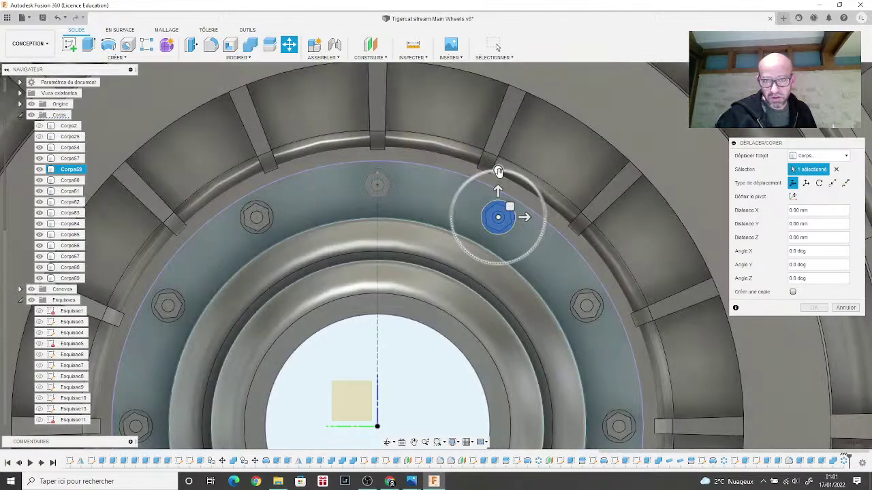
{"action": "left_click_drag", "start_coordinate": [498, 170], "coordinate": [492, 261]}
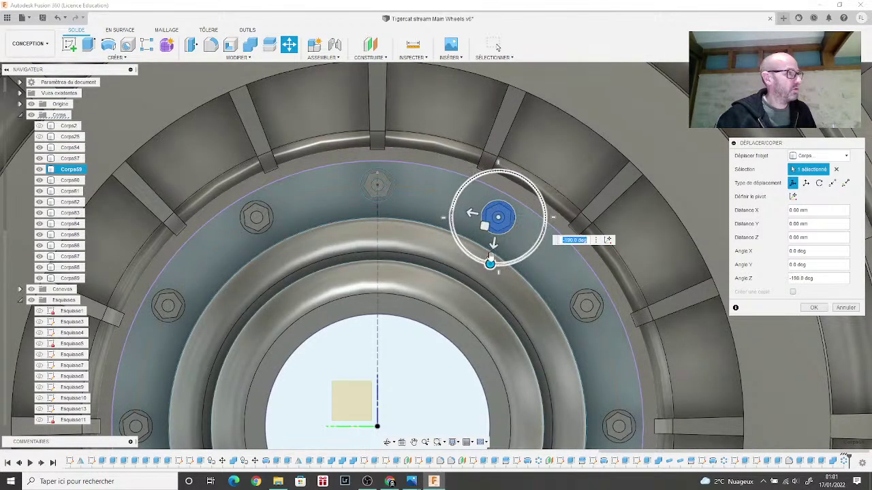
{"action": "left_click", "coordinate": [816, 307]}
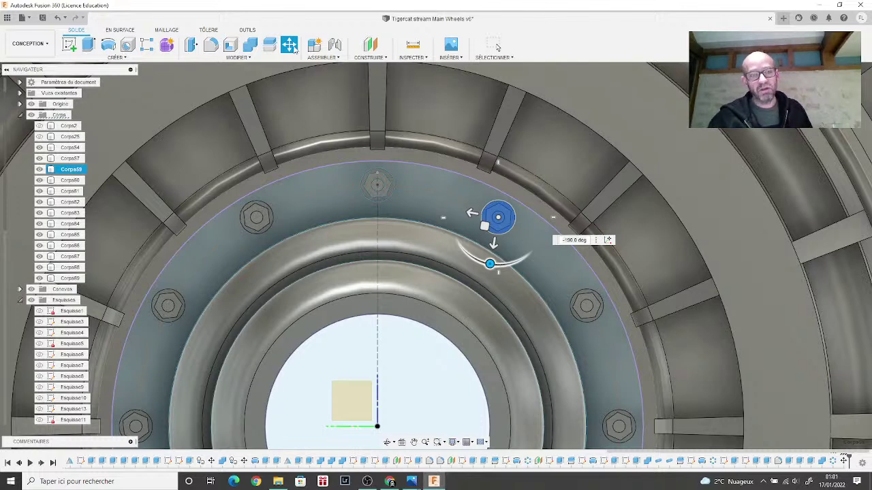
Step: Rotate the second bolt clockwise from the top one about its own centre by about 80 degrees
{"action": "key", "text": "Escape"}
{"action": "scroll", "coordinate": [399, 200], "scroll_direction": "down", "scroll_amount": 3}
{"action": "middle_click_drag", "start_coordinate": [397, 215], "coordinate": [361, 170]}
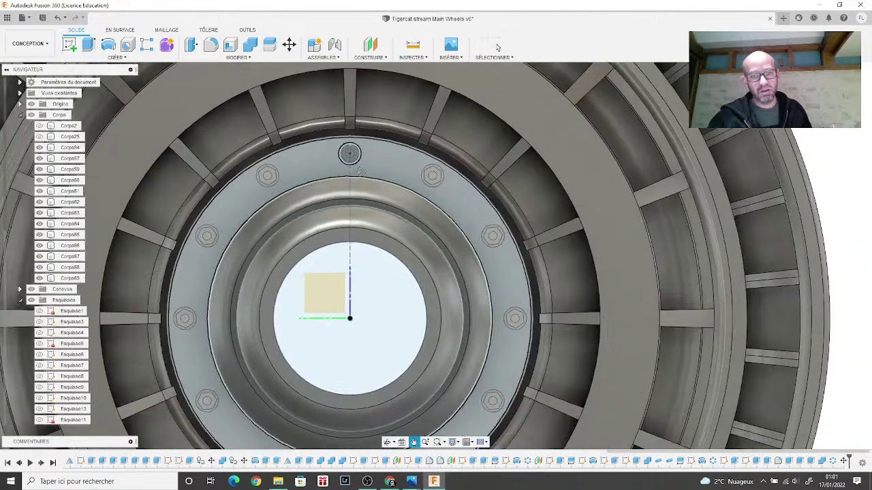
{"action": "scroll", "coordinate": [360, 169], "scroll_direction": "down", "scroll_amount": 3}
{"action": "key", "text": "m"}
{"action": "scroll", "coordinate": [512, 257], "scroll_direction": "up", "scroll_amount": 3}
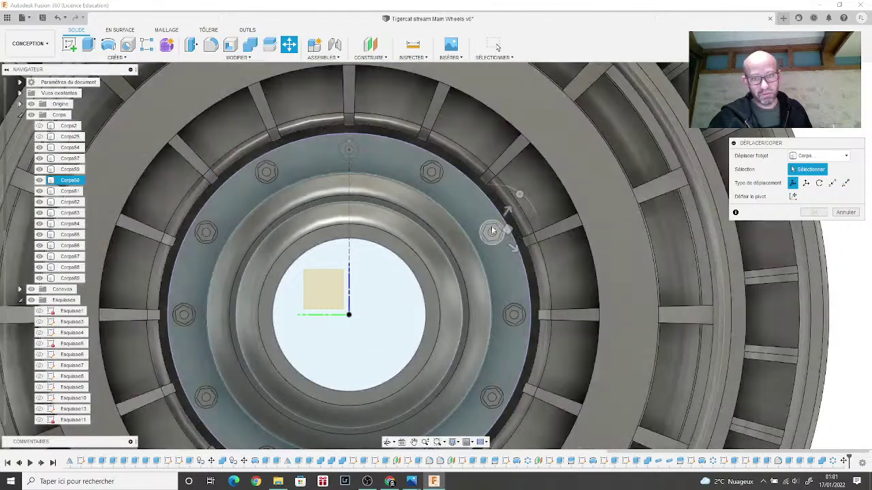
{"action": "left_click", "coordinate": [492, 232]}
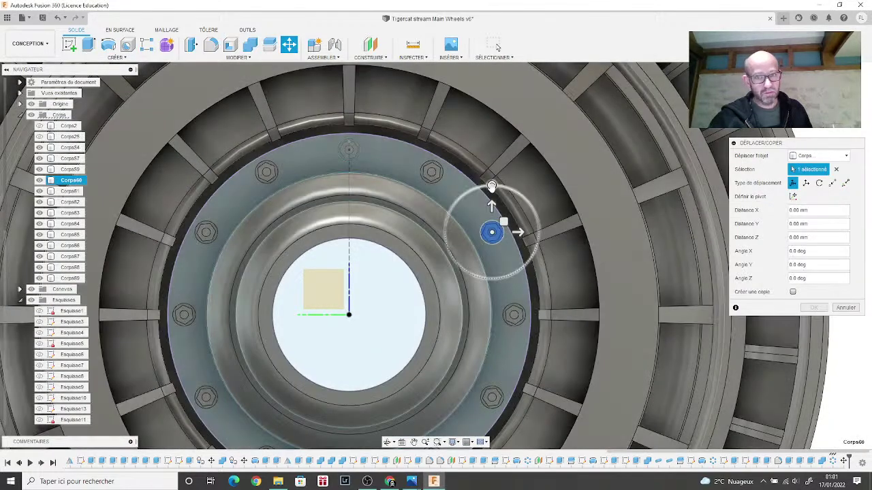
{"action": "left_click_drag", "start_coordinate": [491, 185], "coordinate": [444, 224]}
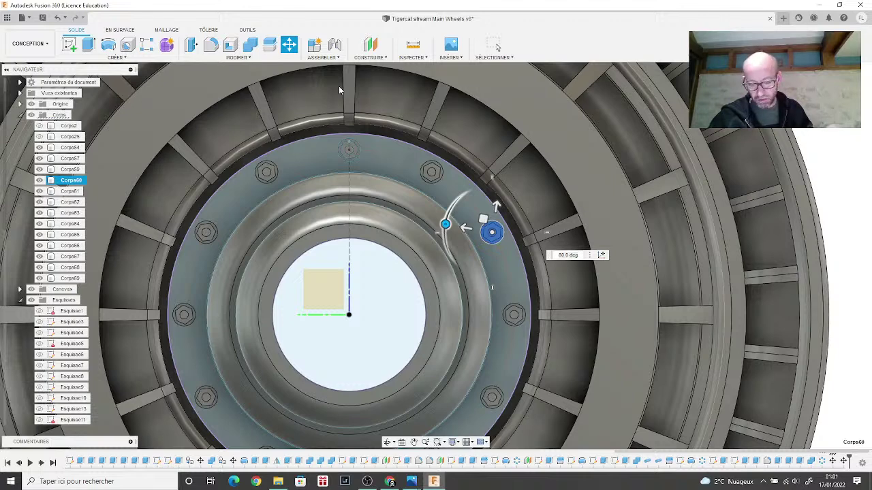
{"action": "key", "text": "Return"}
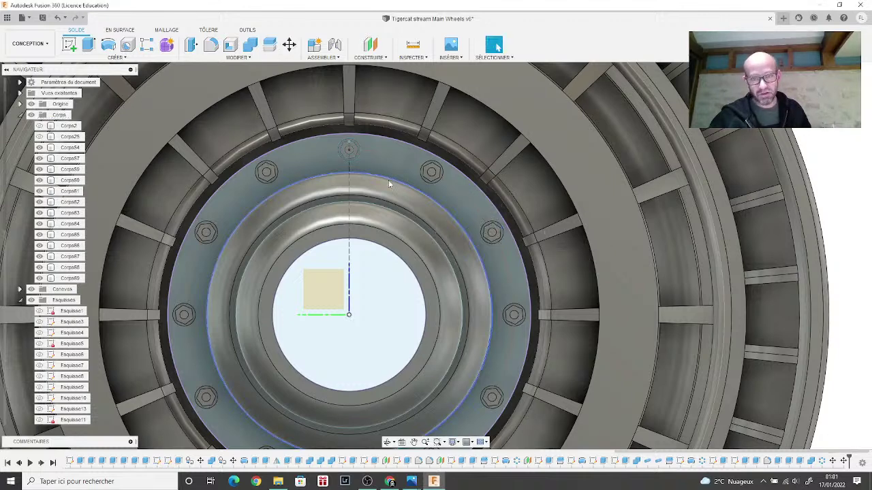
Step: Rotate the bolt at the hub face's three-o'clock position about its own centre by about -65 degrees
{"action": "left_click", "coordinate": [289, 44]}
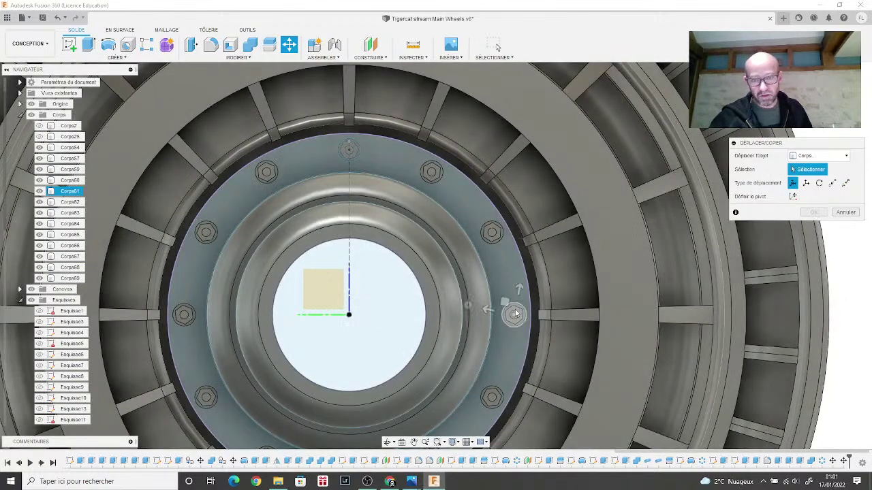
{"action": "left_click", "coordinate": [516, 313]}
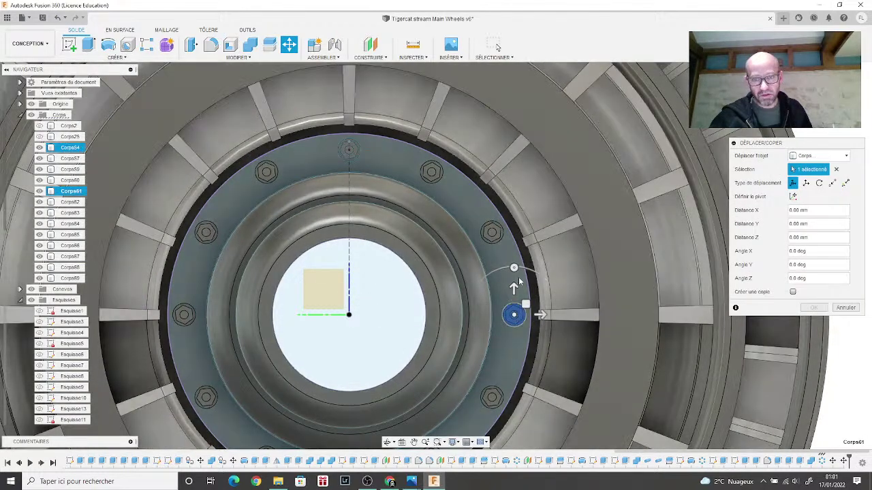
{"action": "left_click", "coordinate": [514, 268]}
{"action": "left_click_drag", "start_coordinate": [514, 268], "coordinate": [602, 297]}
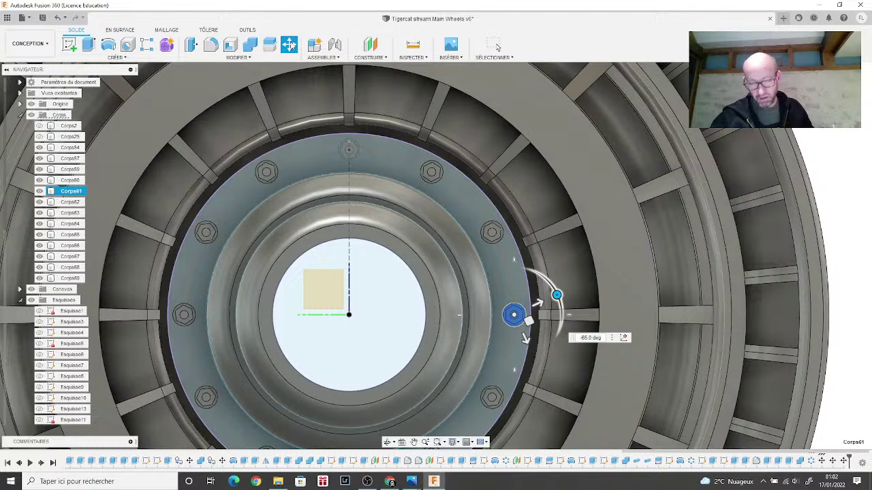
{"action": "left_click", "coordinate": [496, 45]}
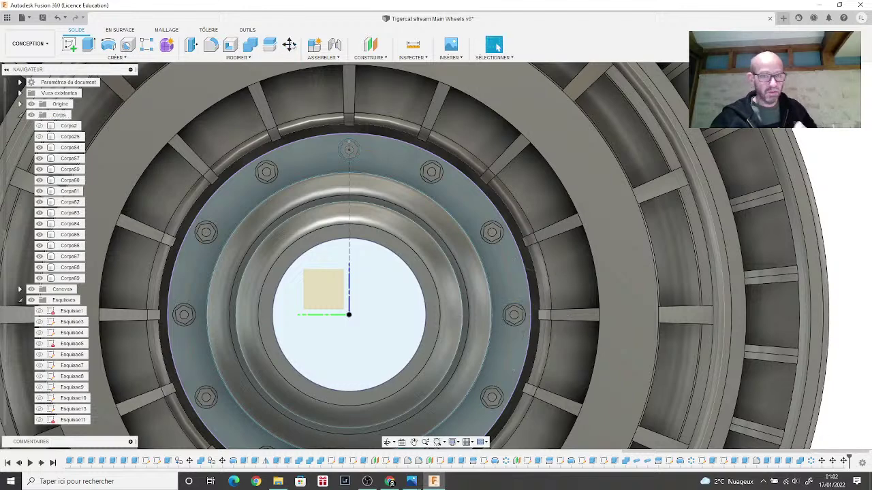
Step: Rotate the first bolt counterclockwise from the top one about its own centre by about 85 degrees
{"action": "key", "text": "m"}
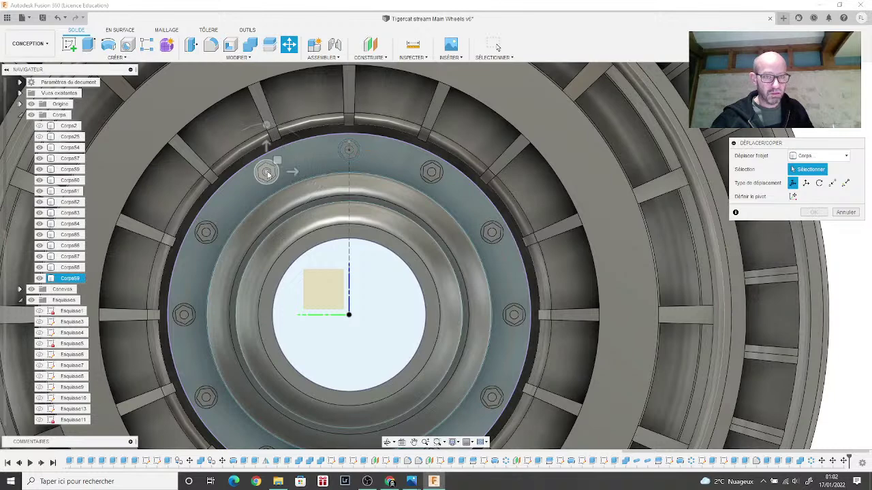
{"action": "left_click", "coordinate": [267, 171]}
{"action": "left_click_drag", "start_coordinate": [270, 135], "coordinate": [219, 168]}
{"action": "left_click", "coordinate": [811, 308]}
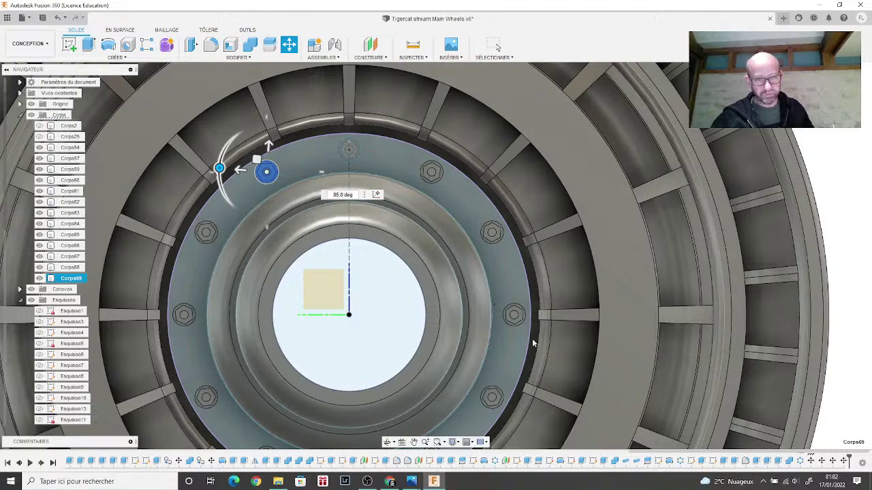
{"action": "left_click", "coordinate": [579, 338]}
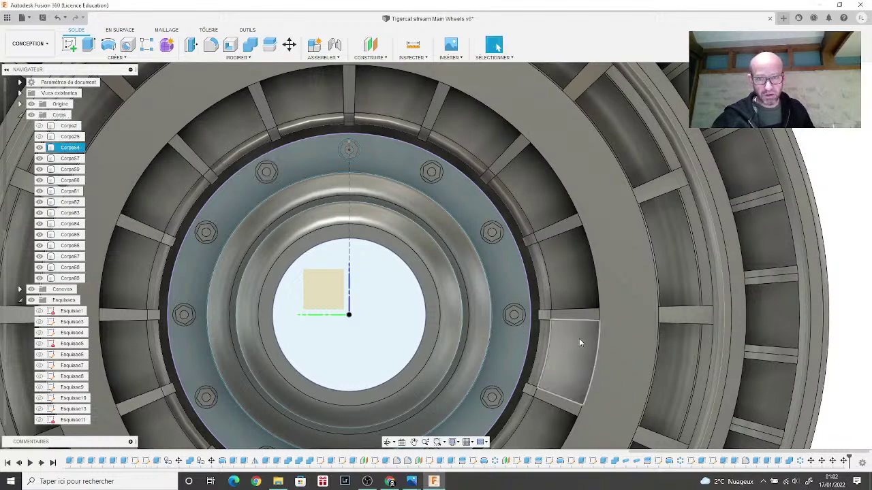
Step: Rotate the bolt at the hub face's nine-o'clock position about its own centre by about 105 degrees
{"action": "middle_click_drag", "start_coordinate": [579, 339], "coordinate": [636, 254]}
{"action": "key", "text": "Escape"}
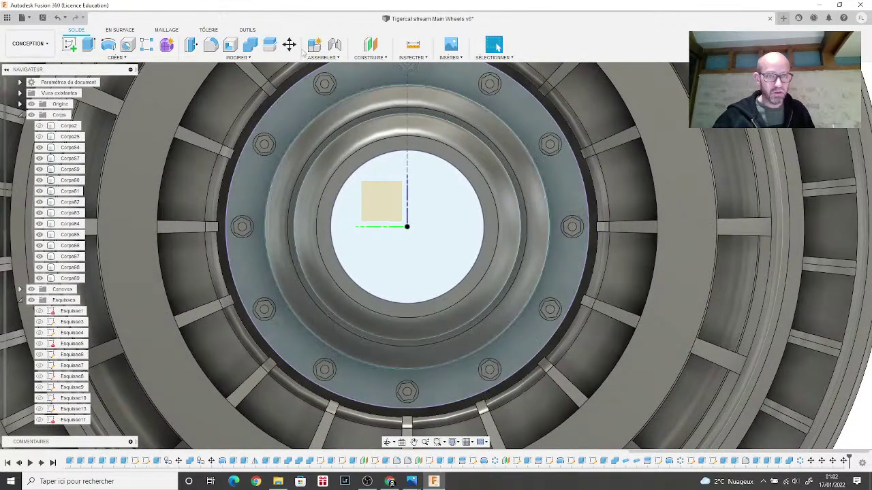
{"action": "left_click", "coordinate": [289, 45]}
{"action": "left_click", "coordinate": [242, 221]}
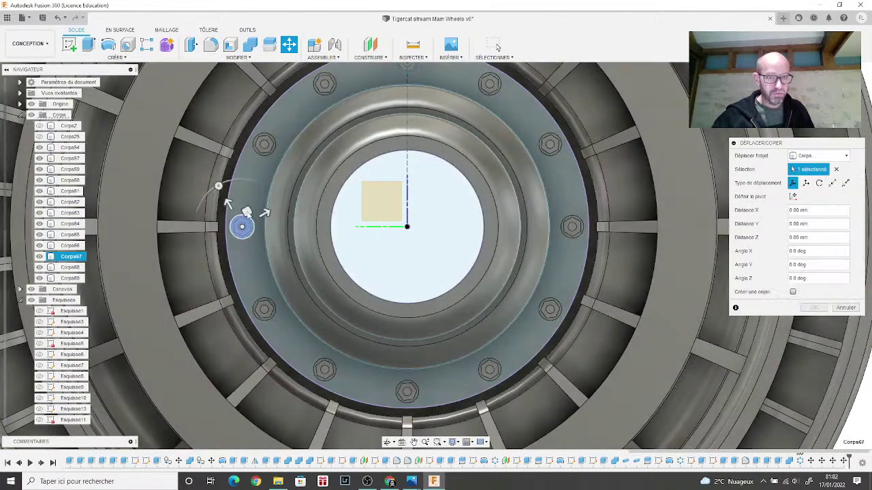
{"action": "left_click_drag", "start_coordinate": [218, 186], "coordinate": [180, 285]}
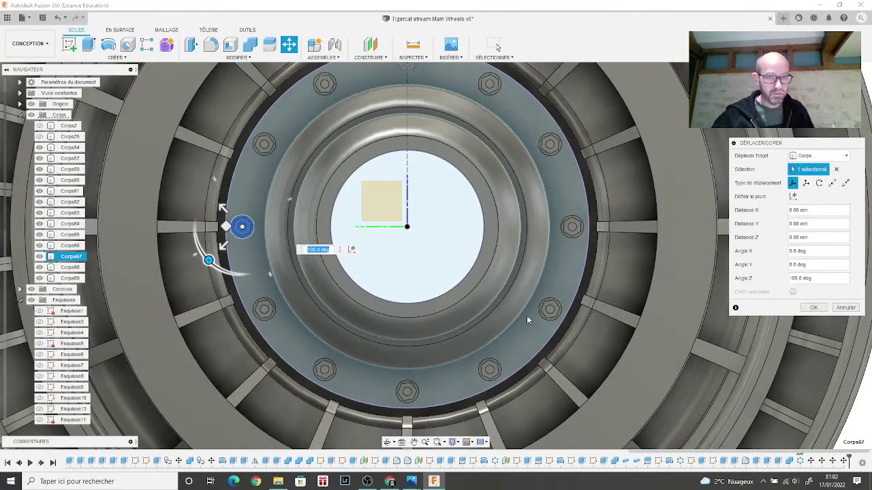
{"action": "left_click", "coordinate": [813, 308]}
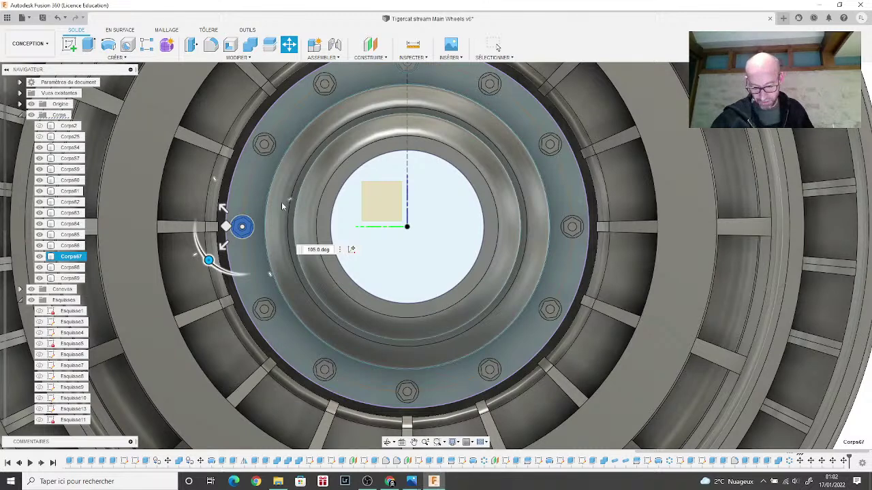
{"action": "key", "text": "Escape"}
Step: Rotate the bolt at the hub face's eight-o'clock position about its own centre by about 55 degrees
{"action": "left_click", "coordinate": [302, 239]}
{"action": "scroll", "coordinate": [300, 236], "scroll_direction": "down", "scroll_amount": 3}
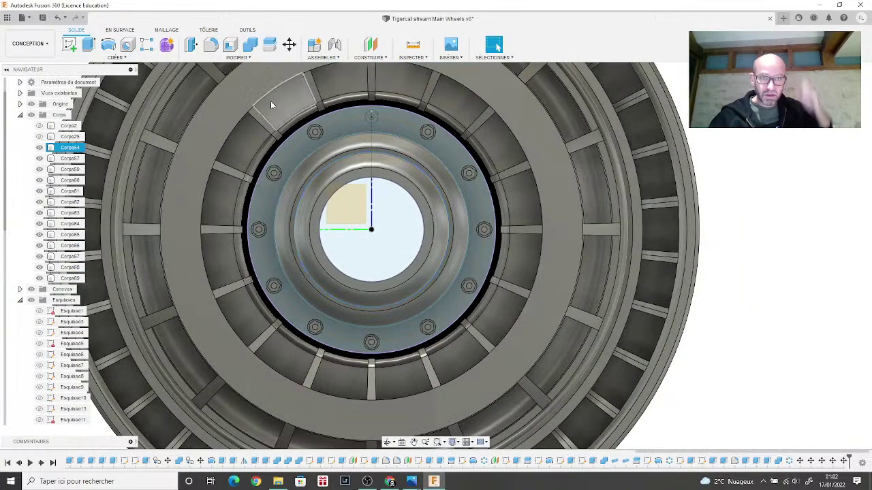
{"action": "left_click", "coordinate": [289, 44]}
{"action": "left_click", "coordinate": [272, 285]}
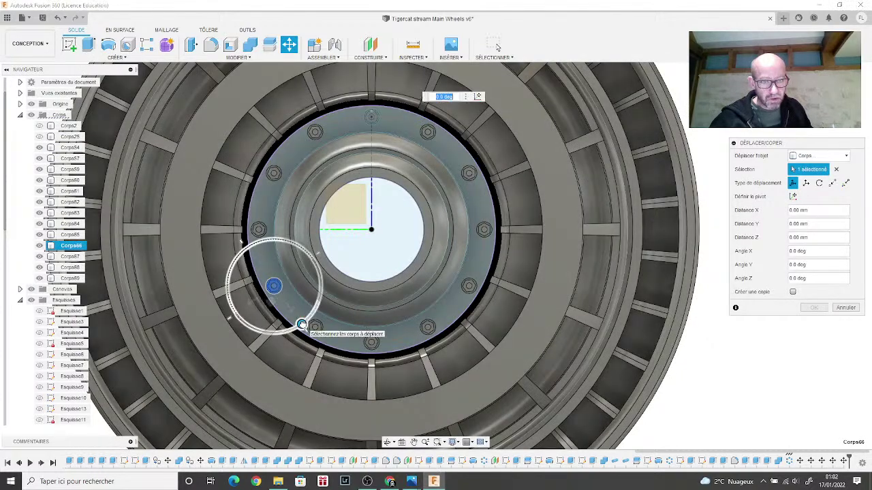
{"action": "left_click_drag", "start_coordinate": [301, 325], "coordinate": [321, 284]}
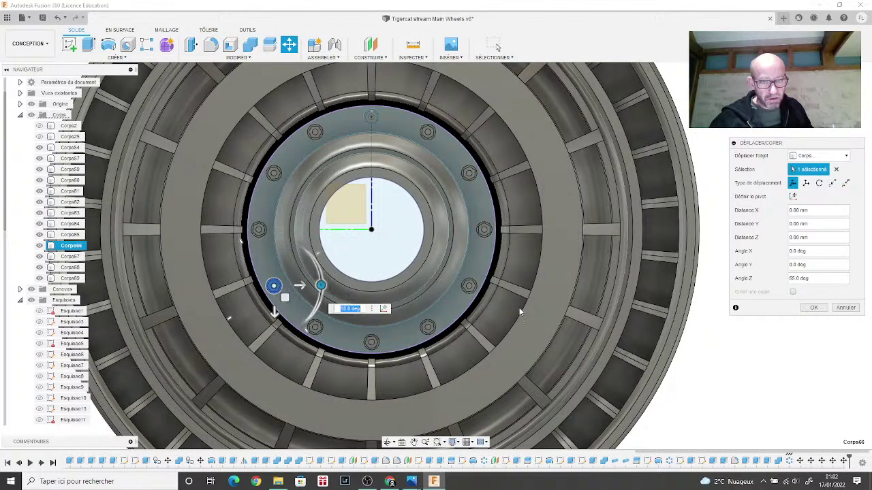
{"action": "left_click", "coordinate": [814, 307]}
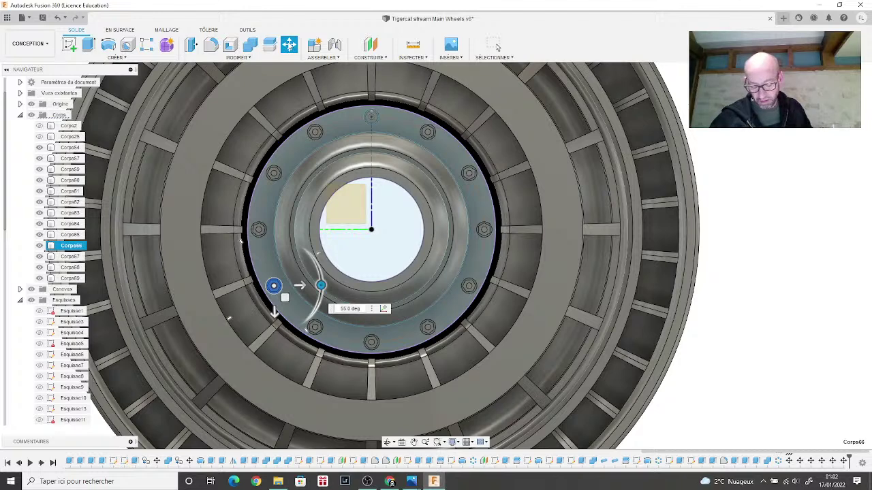
Step: Rotate the bolt at the hub face's six-o'clock position about its own centre by about -95 degrees
{"action": "key", "text": "m"}
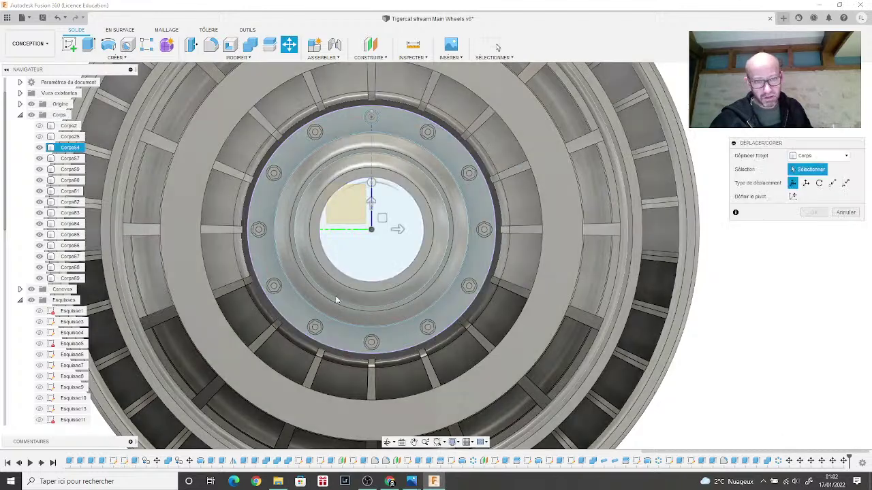
{"action": "left_click", "coordinate": [374, 345]}
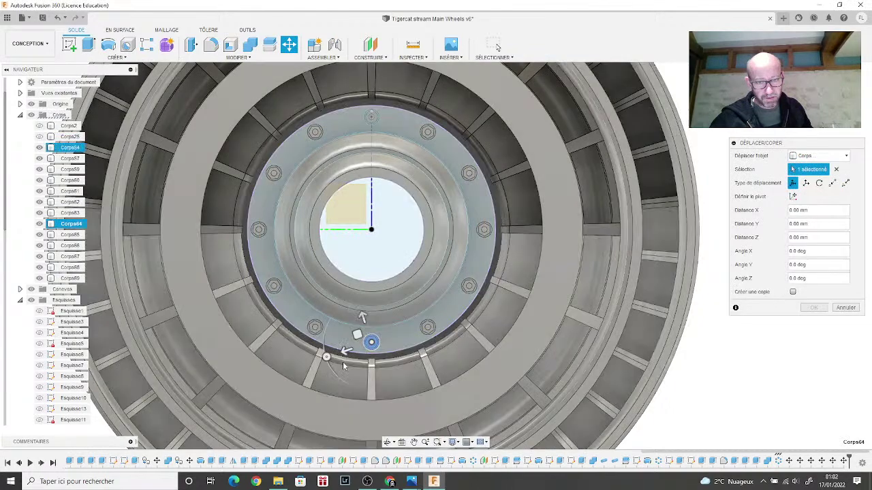
{"action": "left_click_drag", "start_coordinate": [343, 362], "coordinate": [362, 301]}
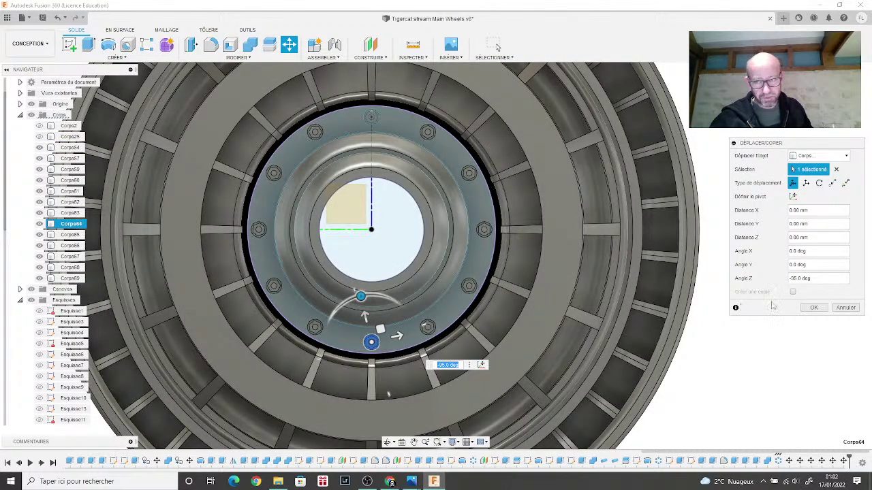
{"action": "left_click", "coordinate": [814, 309]}
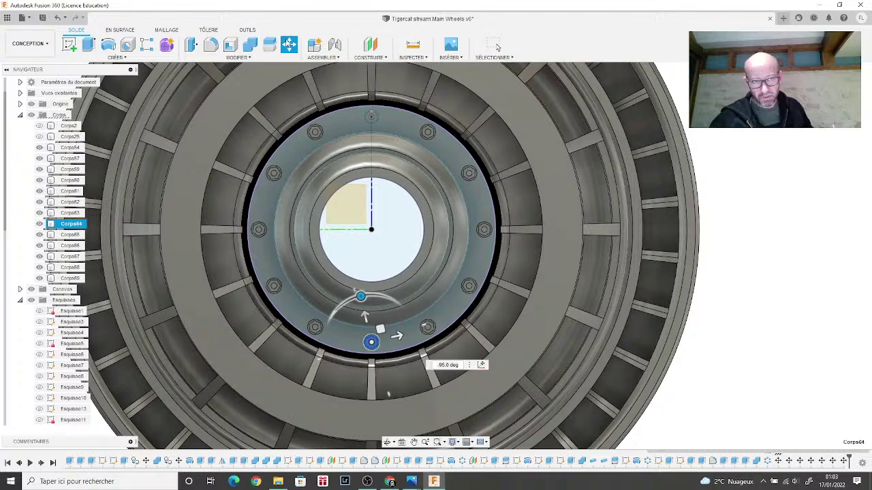
{"action": "key", "text": "Escape"}
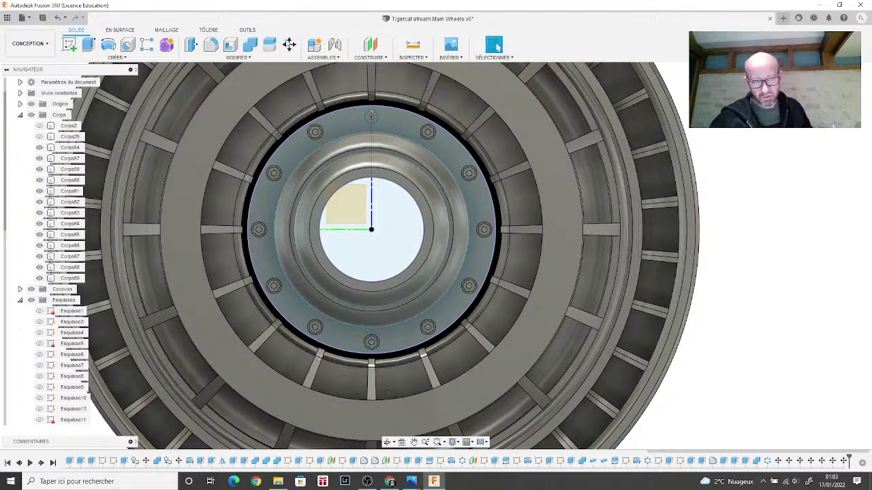
{"action": "left_click", "coordinate": [289, 44]}
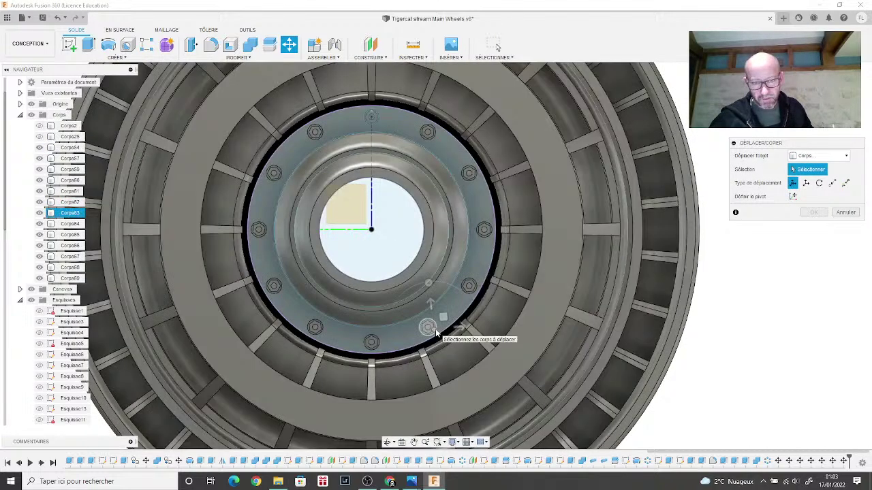
{"action": "left_click", "coordinate": [436, 332]}
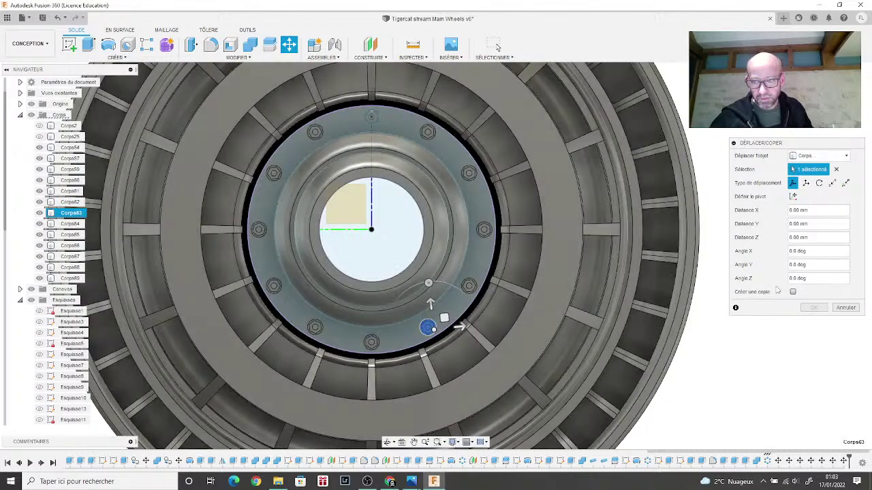
{"action": "left_click", "coordinate": [845, 308]}
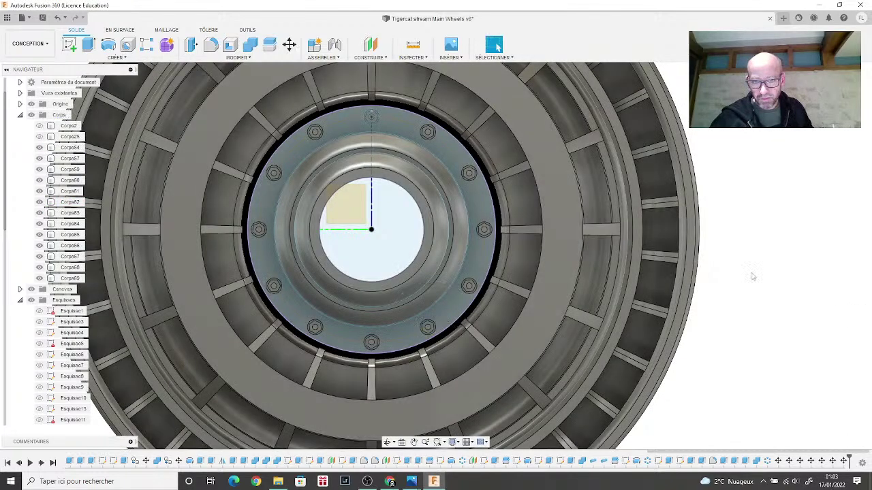
Step: Rotate the bolt at the hub face's five-o'clock position about its own centre by about -40 degrees
{"action": "left_click", "coordinate": [289, 45]}
{"action": "scroll", "coordinate": [414, 273], "scroll_direction": "up", "scroll_amount": 5}
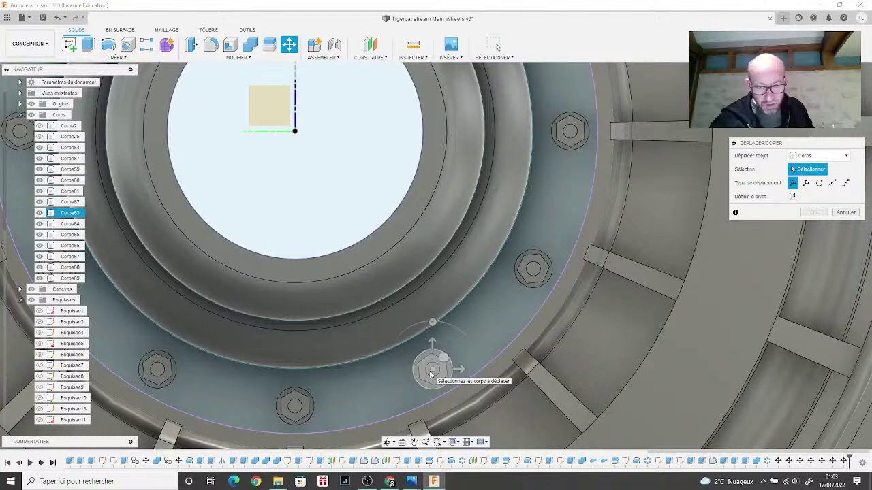
{"action": "left_click", "coordinate": [429, 371]}
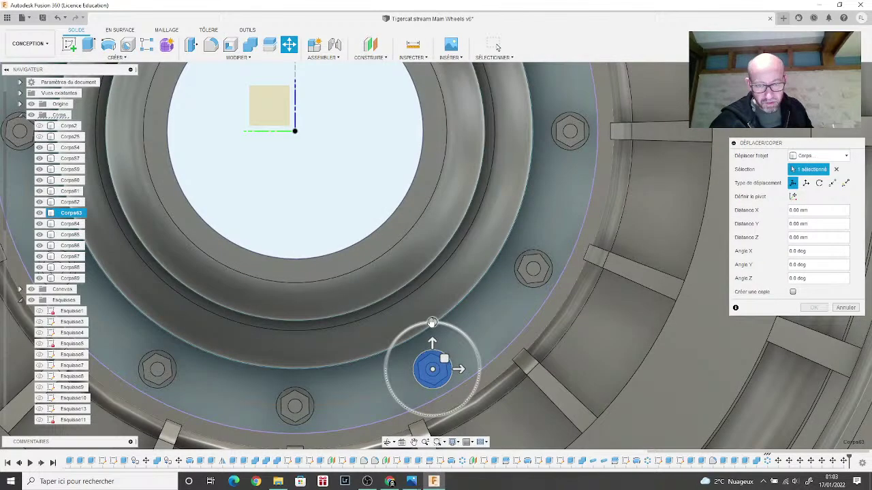
{"action": "left_click_drag", "start_coordinate": [432, 322], "coordinate": [462, 333]}
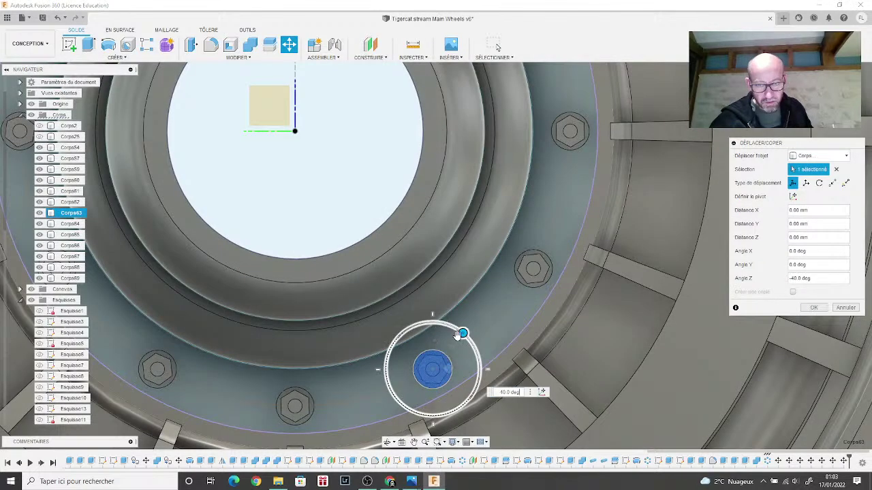
{"action": "left_click", "coordinate": [811, 308]}
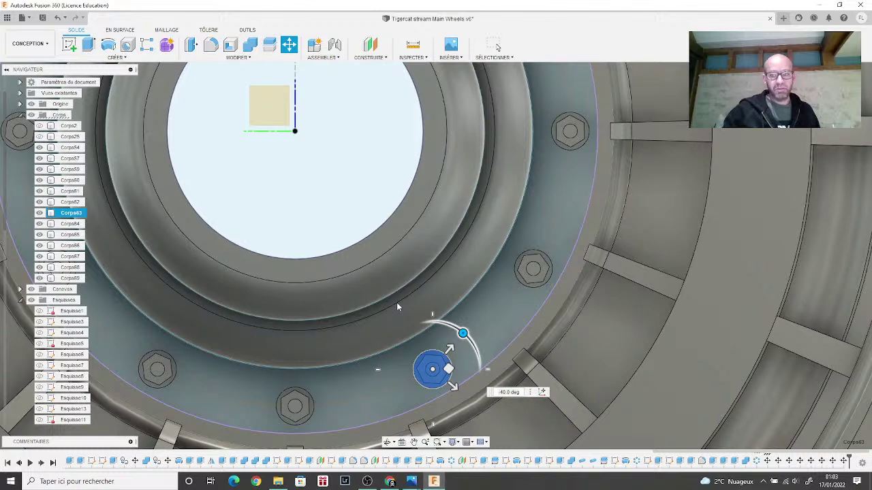
{"action": "key", "text": "Escape"}
Step: Combine the wheel body and all 12 hub-face bolts into a single body with the Join operation
{"action": "scroll", "coordinate": [344, 300], "scroll_direction": "down", "scroll_amount": 6}
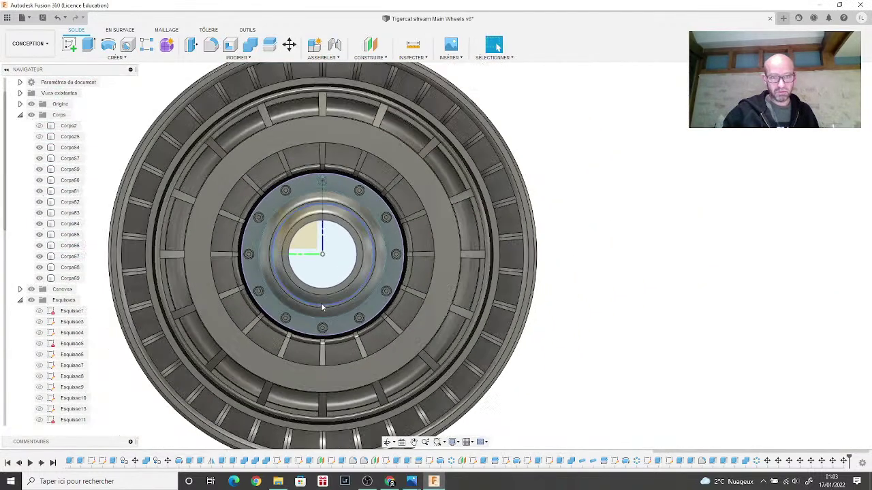
{"action": "left_click", "coordinate": [321, 308]}
{"action": "scroll", "coordinate": [322, 307], "scroll_direction": "down", "scroll_amount": 3}
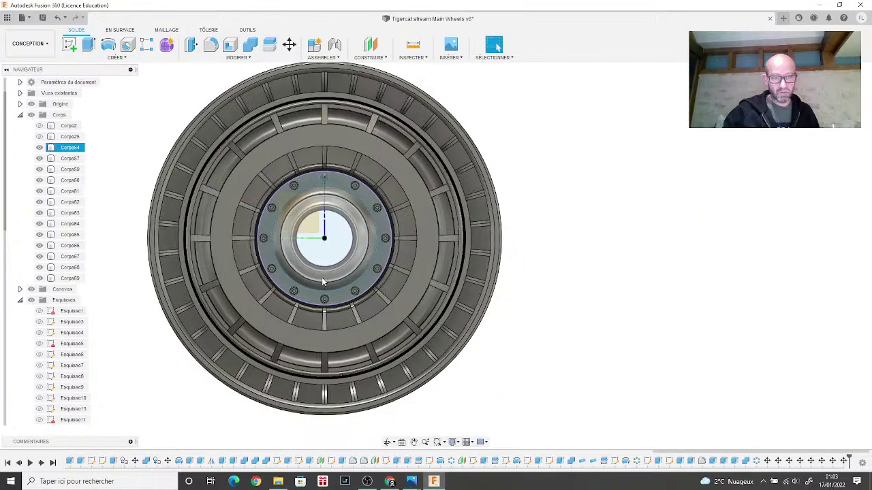
{"action": "left_click", "coordinate": [250, 44]}
{"action": "scroll", "coordinate": [198, 178], "scroll_direction": "down", "scroll_amount": 4}
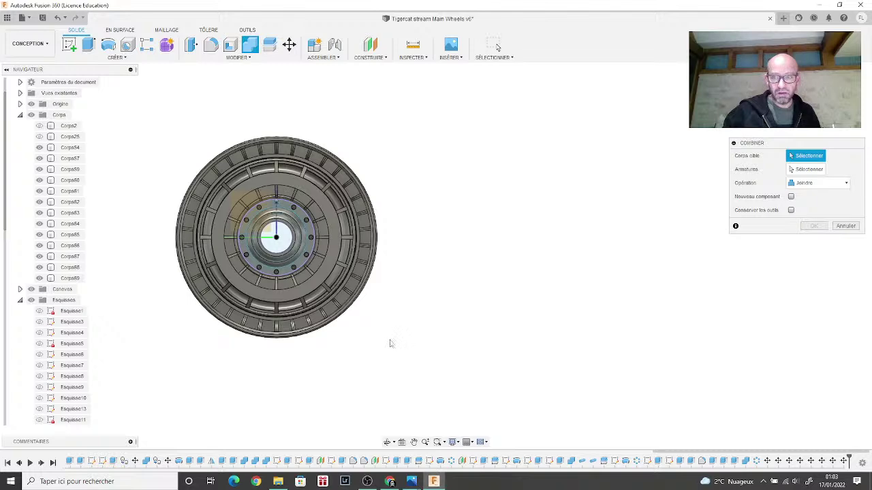
{"action": "left_click", "coordinate": [384, 329]}
{"action": "left_click_drag", "start_coordinate": [392, 364], "coordinate": [156, 131]}
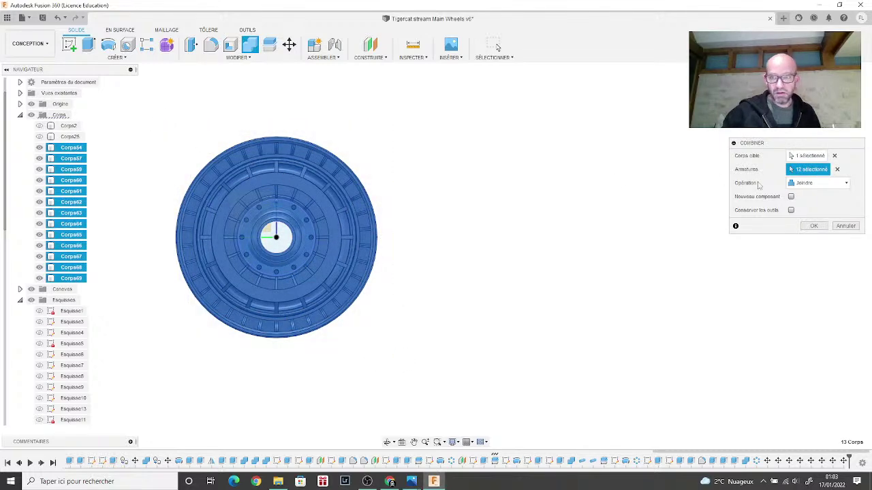
{"action": "left_click", "coordinate": [814, 227]}
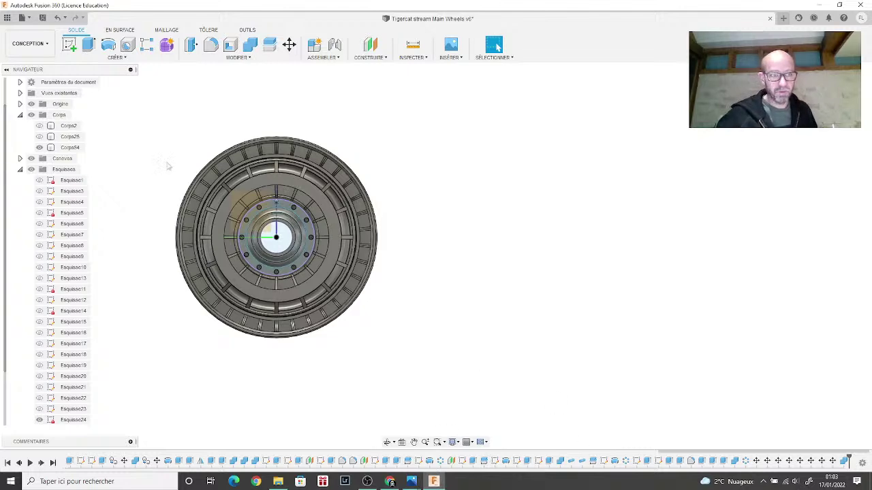
Step: Show the hidden tyre body Corps25 around the finished wheel in an angled view
{"action": "mouse_move", "coordinate": [862, 109]}
{"action": "middle_mouse_down", "text": "shift"}
{"action": "mouse_move", "coordinate": [845, 108]}
{"action": "mouse_move", "coordinate": [862, 102]}
{"action": "middle_mouse_up", "text": "shift"}
{"action": "middle_click_drag", "start_coordinate": [443, 228], "coordinate": [514, 312]}
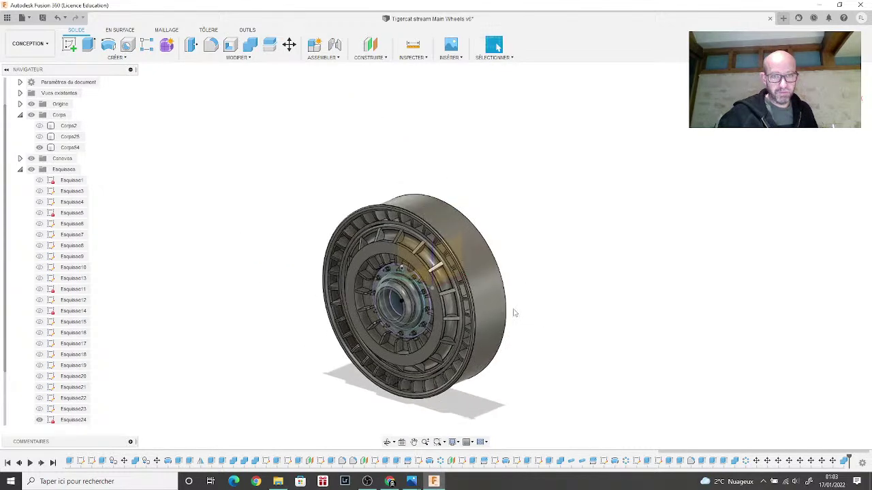
{"action": "left_click", "coordinate": [39, 136]}
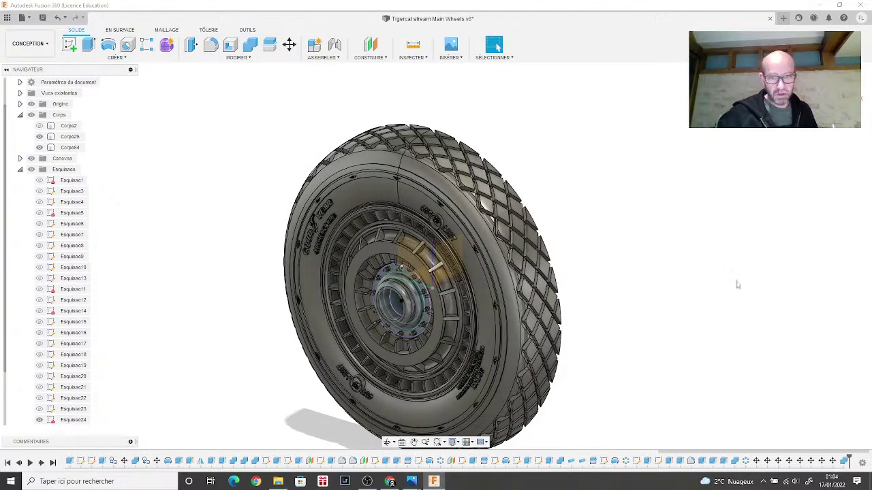
Step: Examine the wheel's plain back side and the reference photo m_img028a.jpg in Photos, closing with a return to the model
{"action": "mouse_move", "coordinate": [864, 112]}
{"action": "middle_mouse_down", "text": "shift"}
{"action": "mouse_move", "coordinate": [864, 101]}
{"action": "mouse_move", "coordinate": [831, 104]}
{"action": "mouse_move", "coordinate": [857, 102]}
{"action": "middle_mouse_up", "text": "shift"}
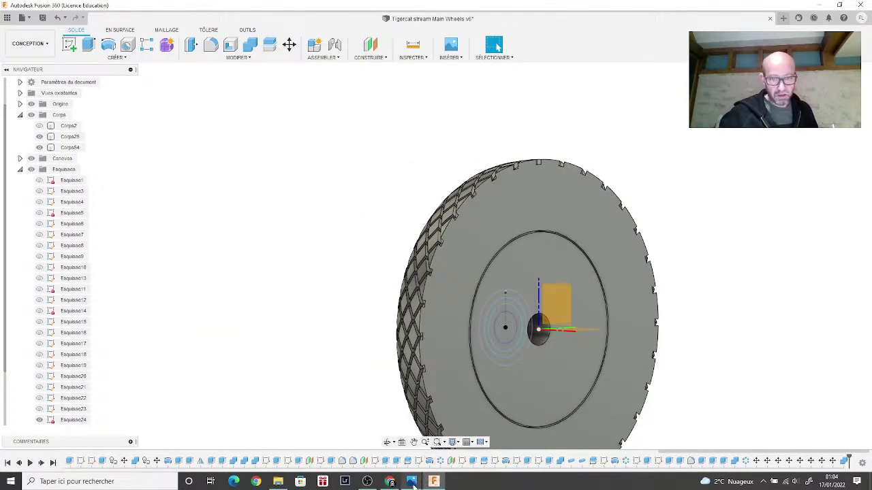
{"action": "mouse_move", "coordinate": [417, 483]}
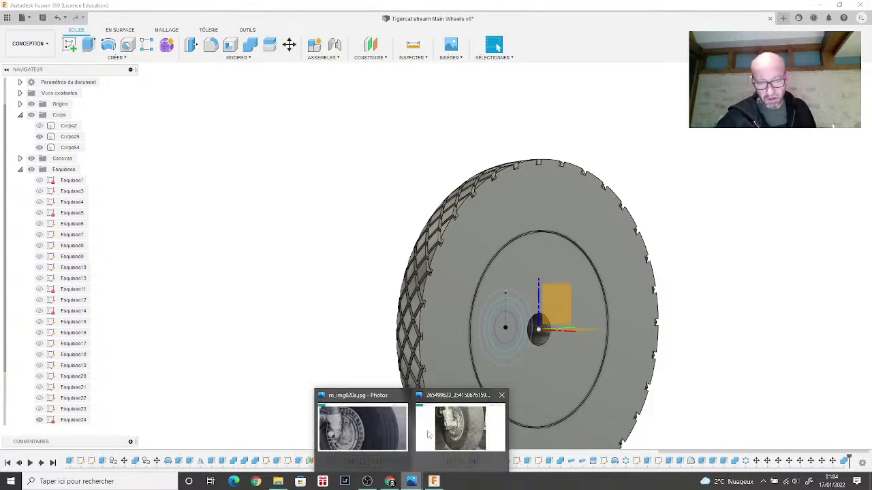
{"action": "mouse_move", "coordinate": [357, 434]}
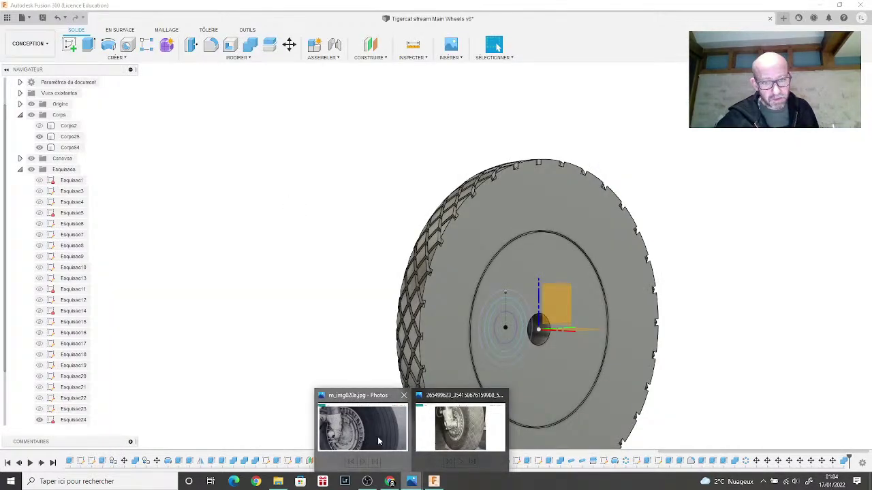
{"action": "left_click", "coordinate": [377, 437]}
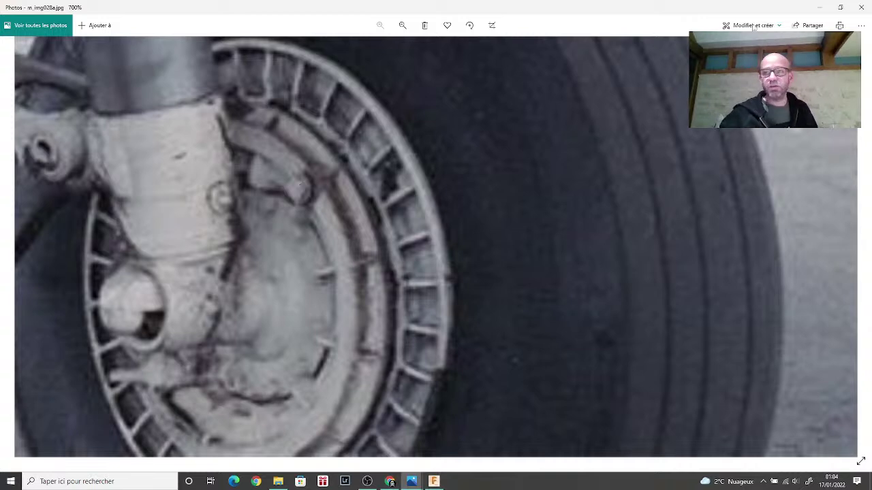
{"action": "left_click", "coordinate": [819, 8]}
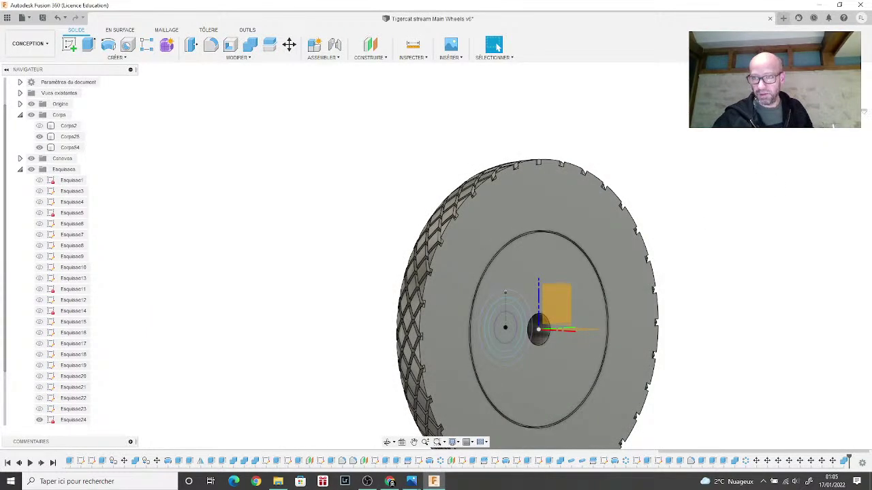
{"action": "left_click", "coordinate": [844, 96]}
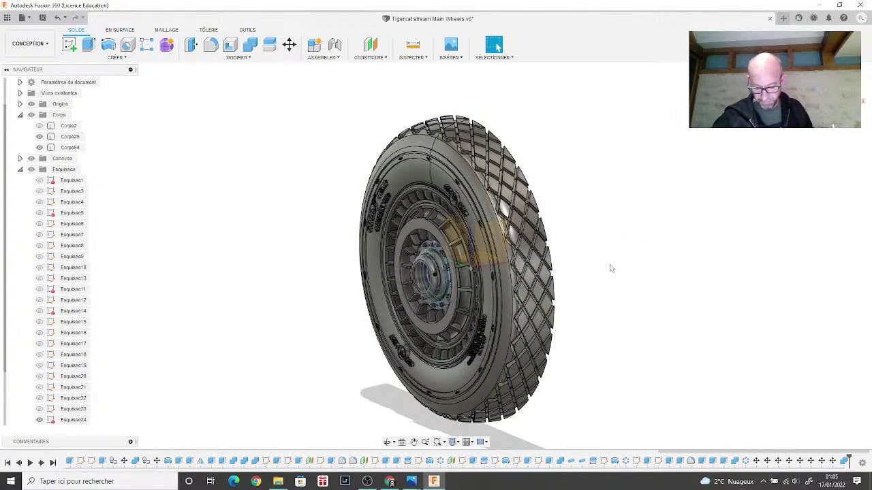
{"action": "left_click", "coordinate": [534, 313]}
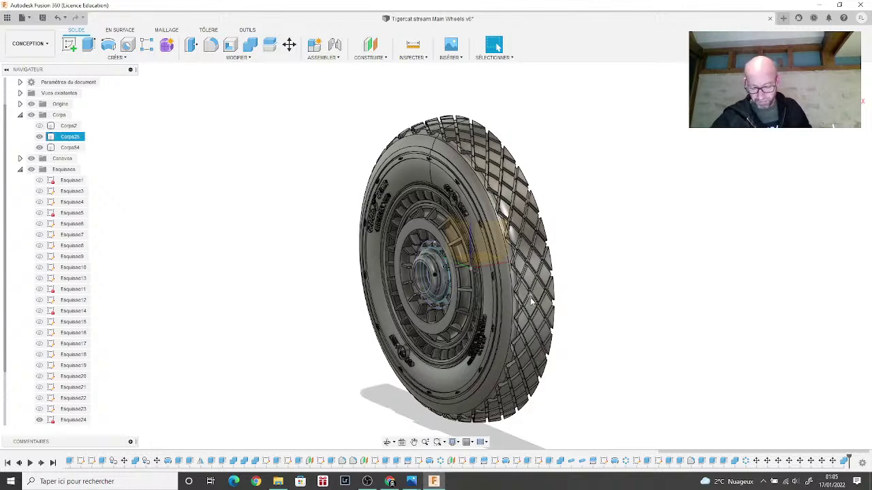
{"action": "left_click", "coordinate": [447, 335]}
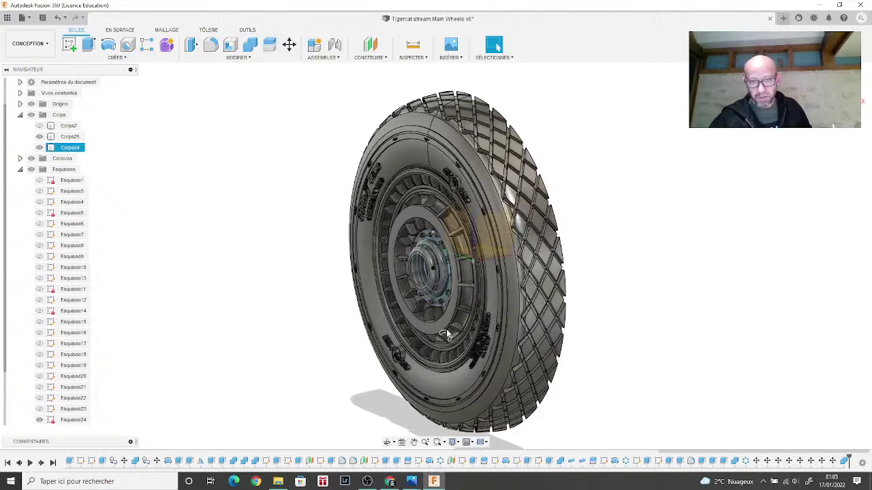
Step: Examine the finished wheel's hub, bolts, ribs and tyre tread from several angled and close-up views
{"action": "scroll", "coordinate": [448, 335], "scroll_direction": "up", "scroll_amount": 5}
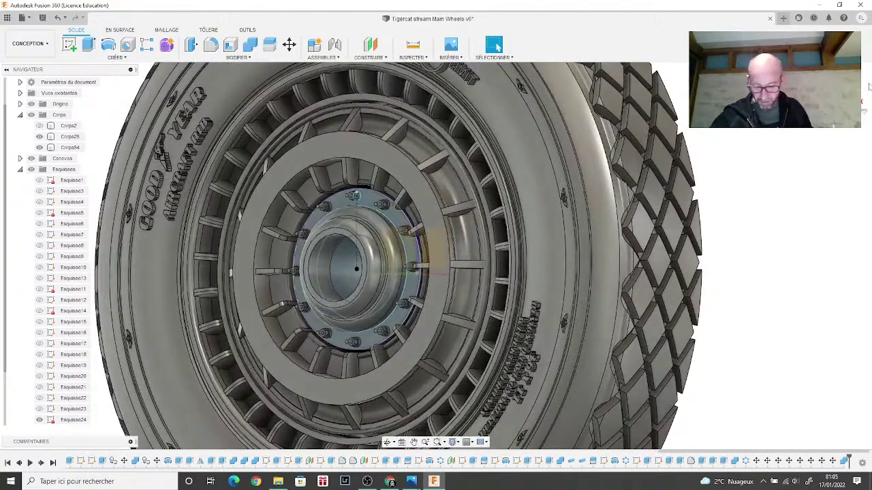
{"action": "left_click", "coordinate": [676, 222]}
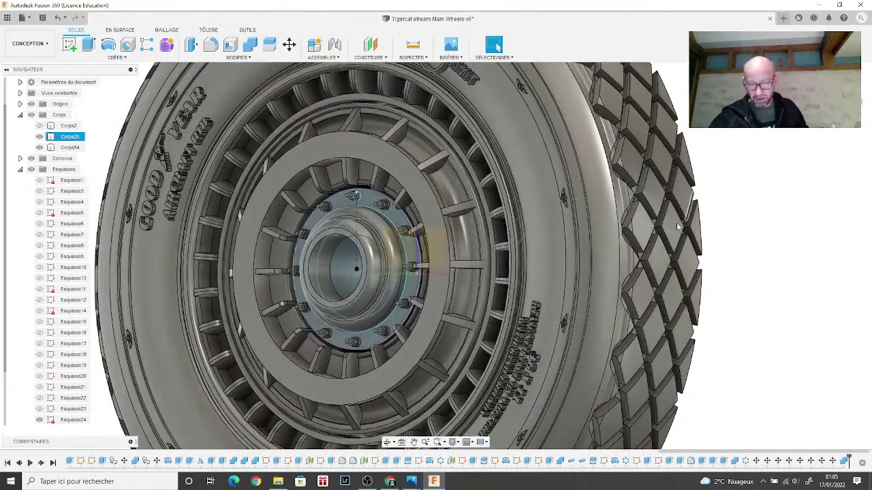
{"action": "scroll", "coordinate": [519, 298], "scroll_direction": "down", "scroll_amount": 3}
{"action": "left_click", "coordinate": [515, 300]}
{"action": "left_click", "coordinate": [517, 296]}
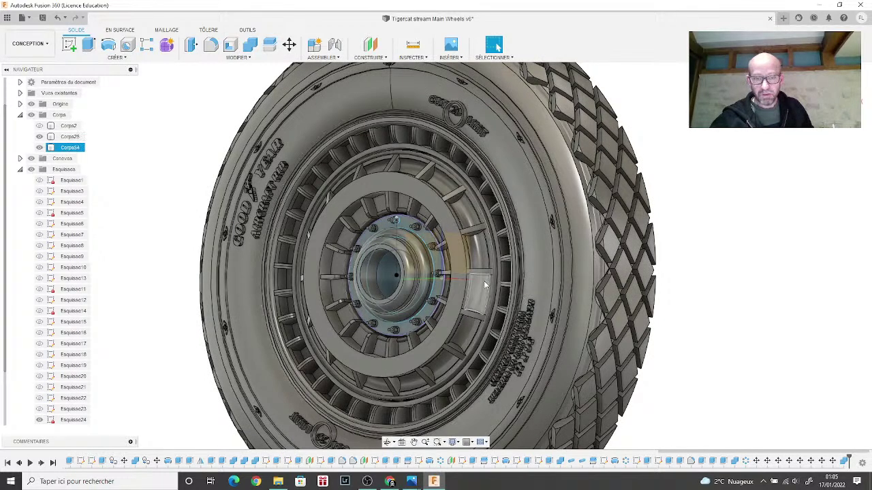
{"action": "left_click", "coordinate": [464, 274]}
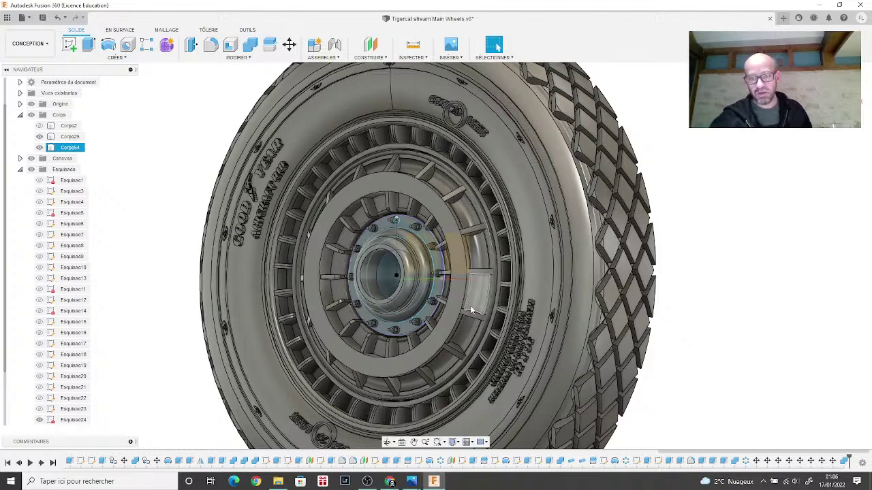
{"action": "left_click", "coordinate": [807, 137]}
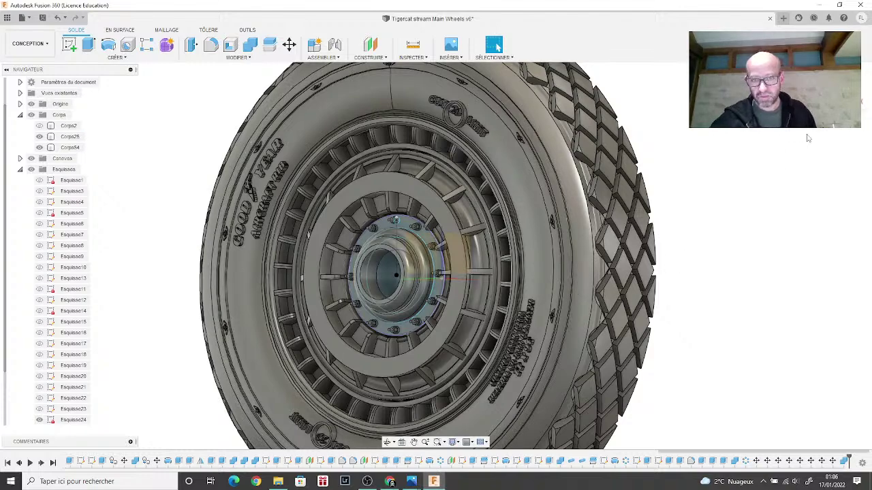
{"action": "middle_click_drag", "start_coordinate": [433, 246], "coordinate": [388, 248], "text": "shift"}
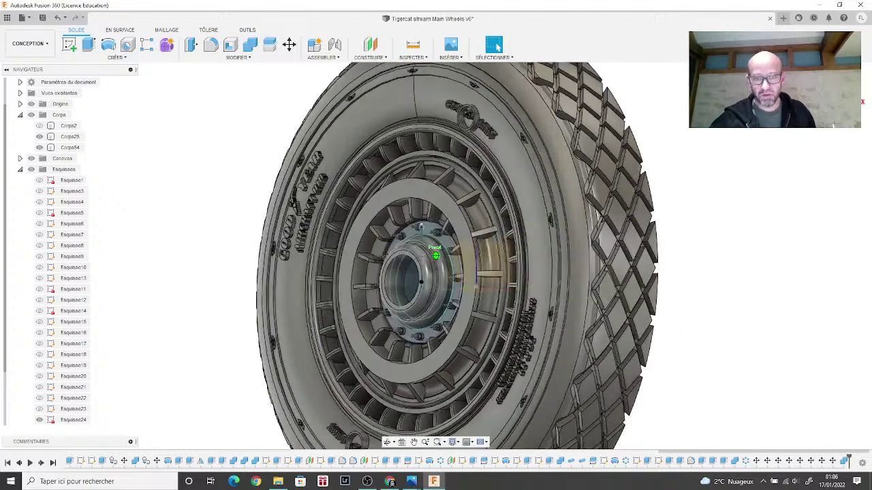
{"action": "left_click", "coordinate": [449, 245]}
{"action": "scroll", "coordinate": [453, 244], "scroll_direction": "up", "scroll_amount": 3}
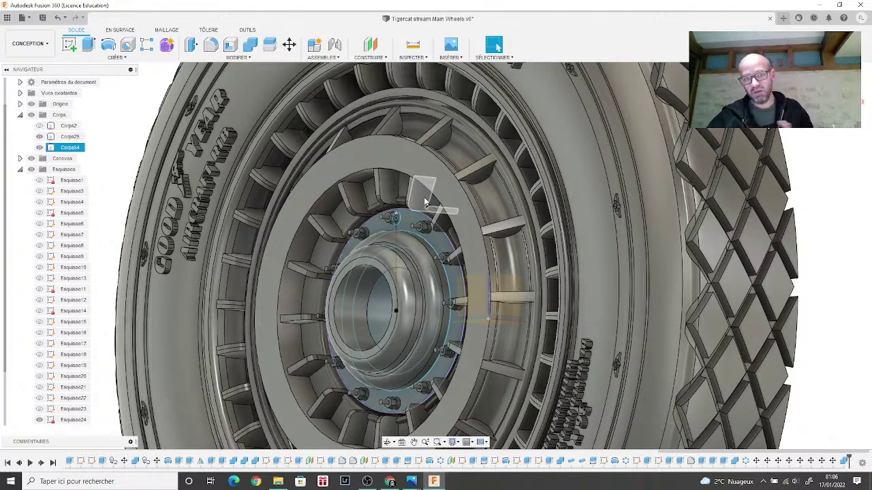
{"action": "scroll", "coordinate": [426, 201], "scroll_direction": "down", "scroll_amount": 3}
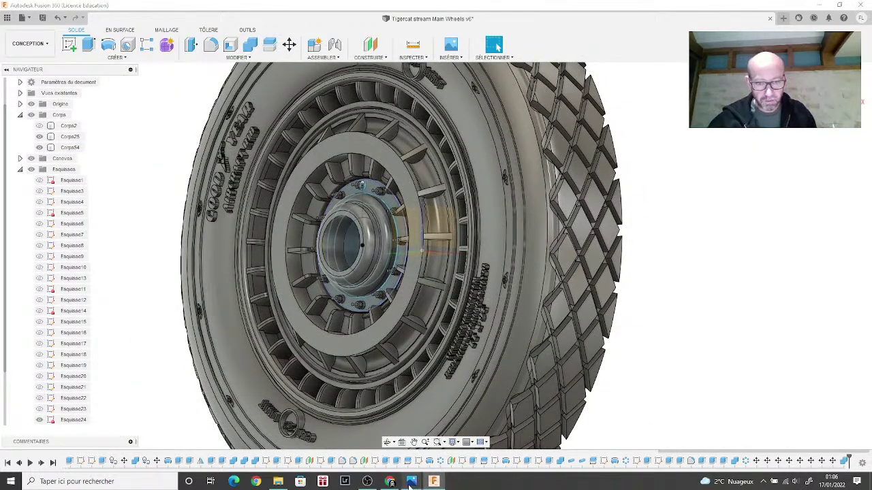
Step: Open the reference photos IMG_6192 and kzoo_f7f_09 from the Tigercat Main wheels folder
{"action": "mouse_move", "coordinate": [411, 481]}
{"action": "left_click", "coordinate": [278, 482]}
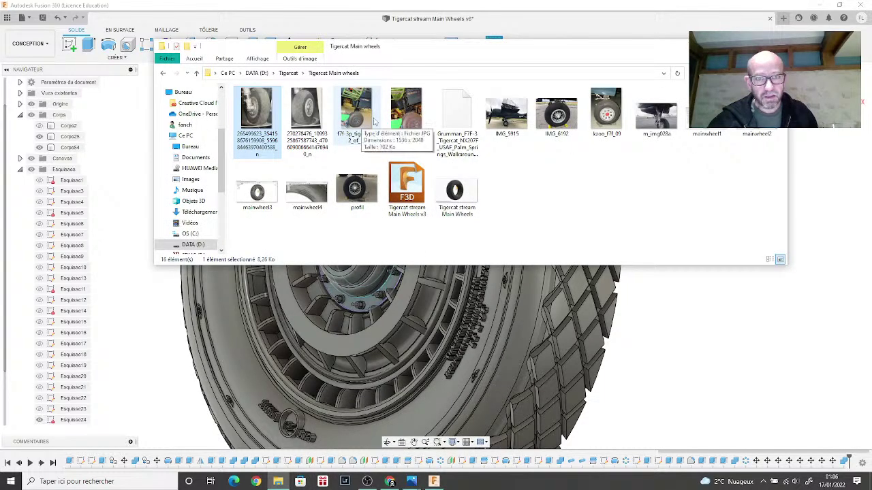
{"action": "double_click", "coordinate": [565, 122]}
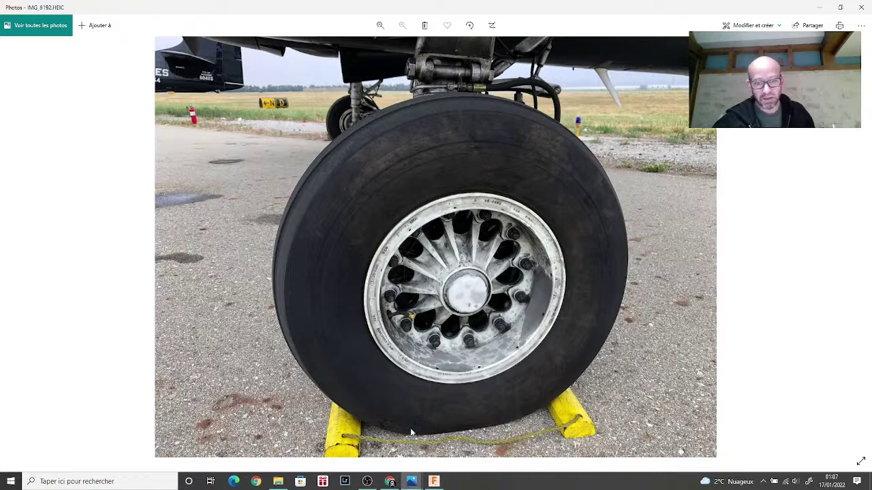
{"action": "left_click", "coordinate": [413, 482]}
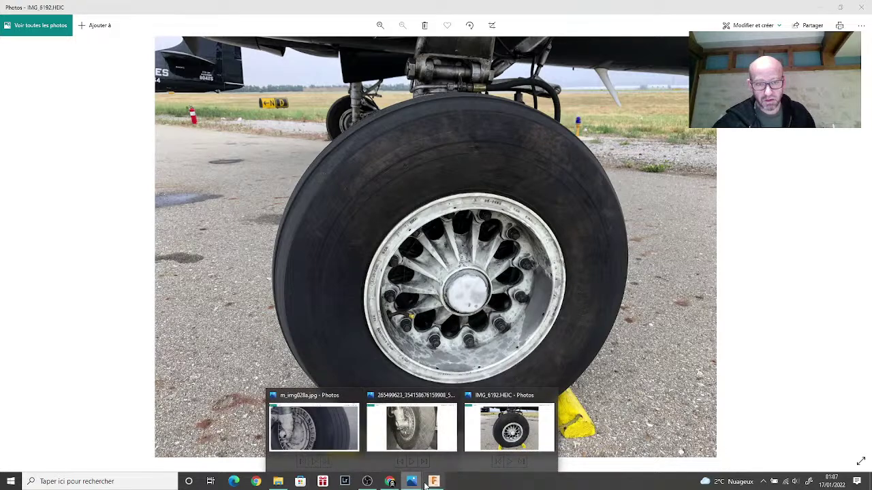
{"action": "left_click", "coordinate": [280, 481]}
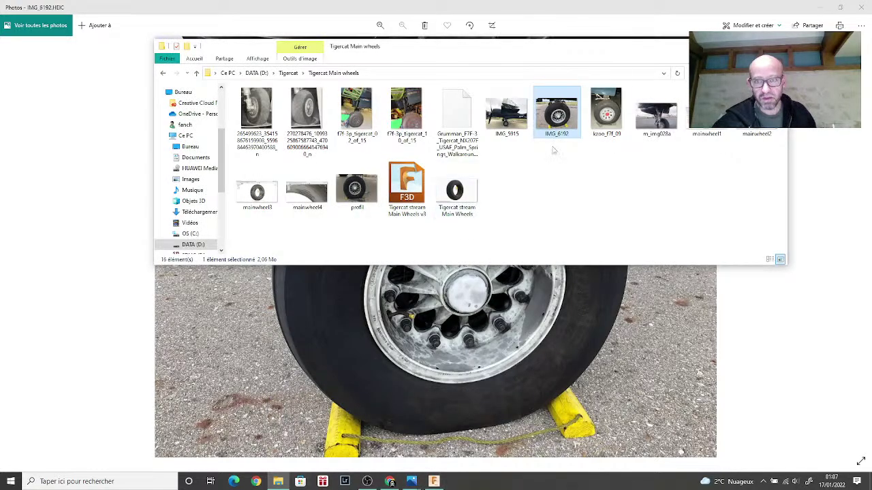
{"action": "double_click", "coordinate": [608, 121]}
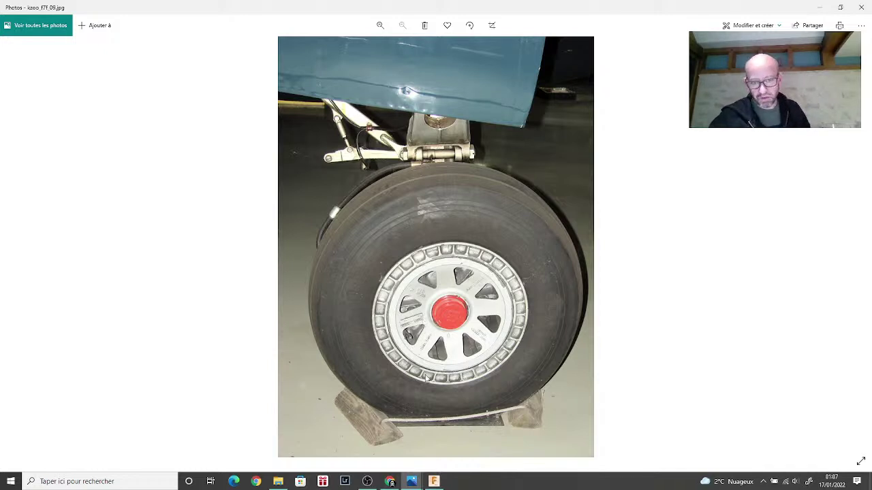
Step: Inspect the spokes, bolts and hub cap up close in the reference photo IMG_6192.HEIC
{"action": "mouse_move", "coordinate": [417, 483]}
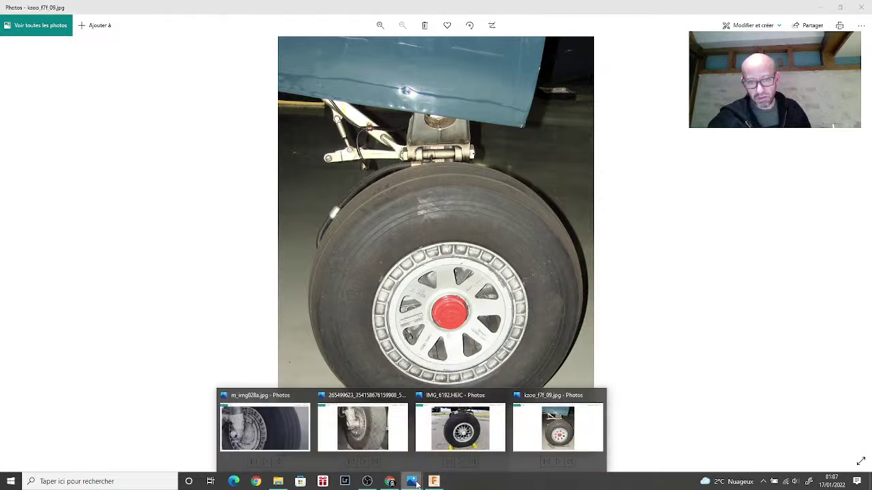
{"action": "left_click", "coordinate": [459, 443]}
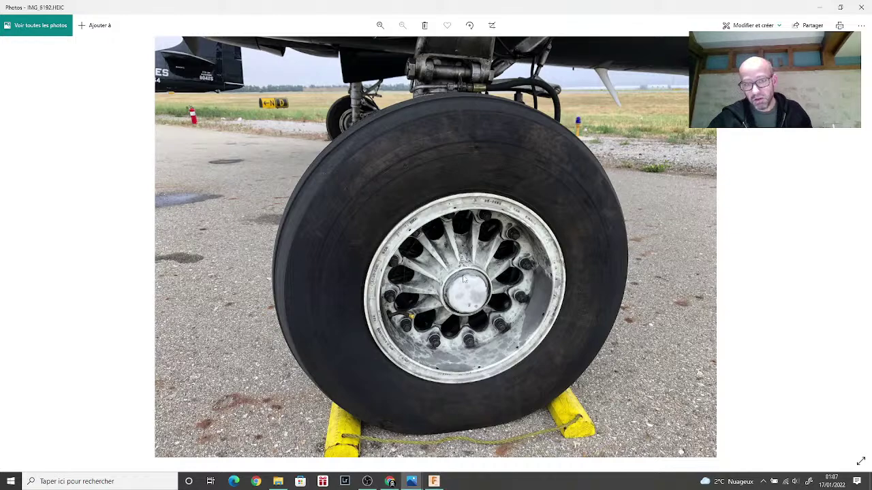
{"action": "scroll", "coordinate": [461, 335], "scroll_direction": "up", "scroll_amount": 3}
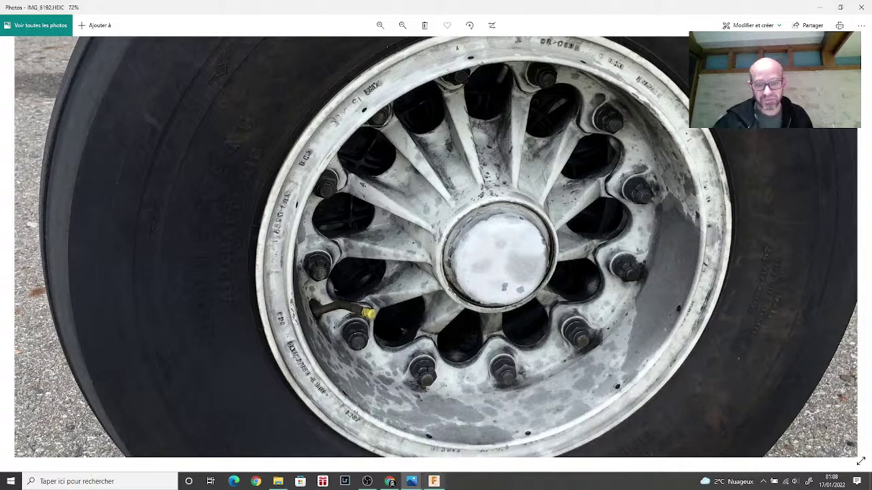
Step: Inspect the disc's triangular openings and rim pockets in kzoo_f7f_09.jpg up close, closing with a return to the Fusion 360 model
{"action": "mouse_move", "coordinate": [430, 483]}
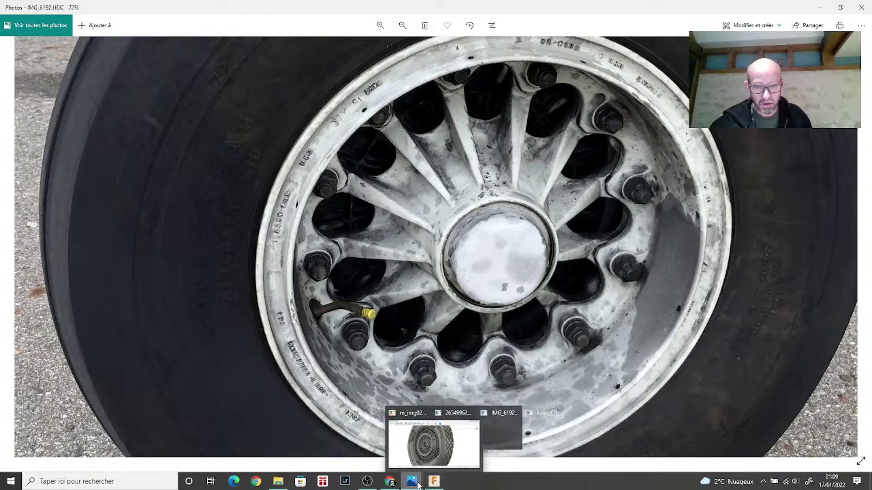
{"action": "left_click", "coordinate": [557, 428]}
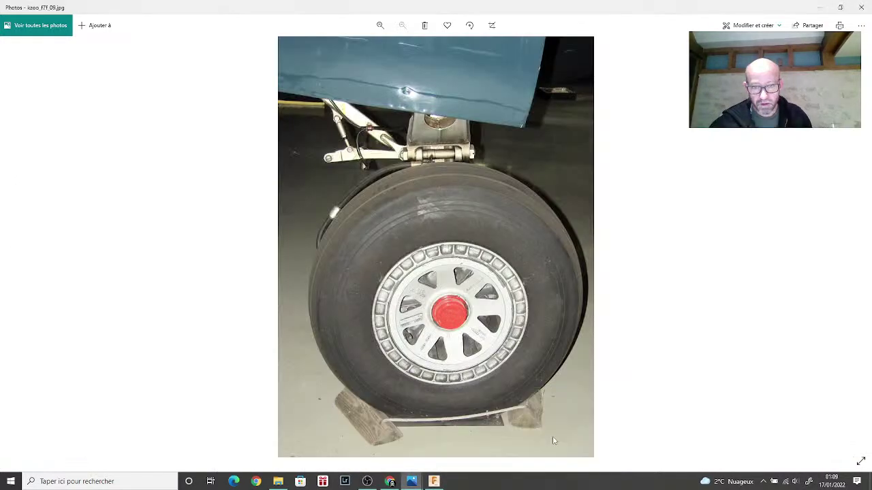
{"action": "scroll", "coordinate": [432, 281], "scroll_direction": "up", "scroll_amount": 4}
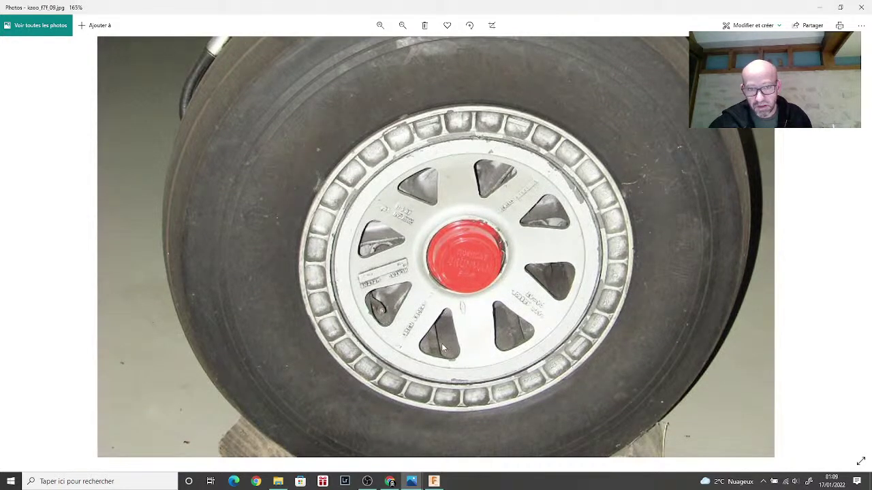
{"action": "scroll", "coordinate": [443, 343], "scroll_direction": "up", "scroll_amount": 2}
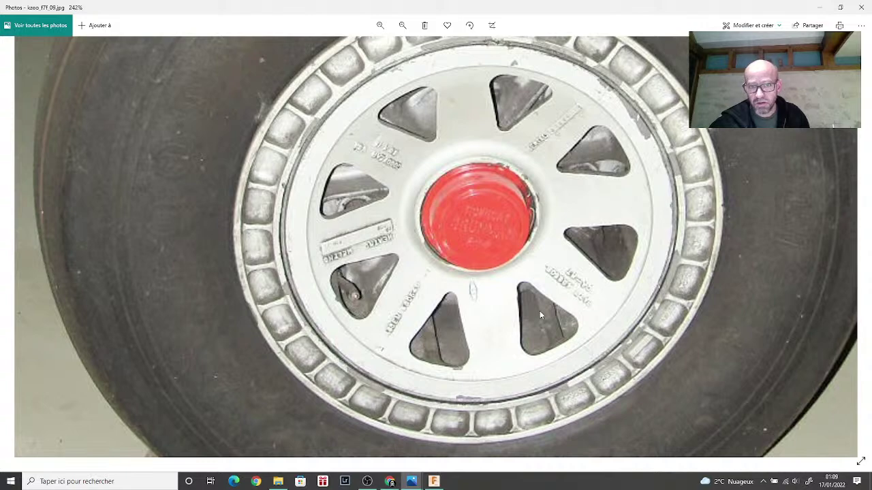
{"action": "scroll", "coordinate": [421, 326], "scroll_direction": "down", "scroll_amount": 3}
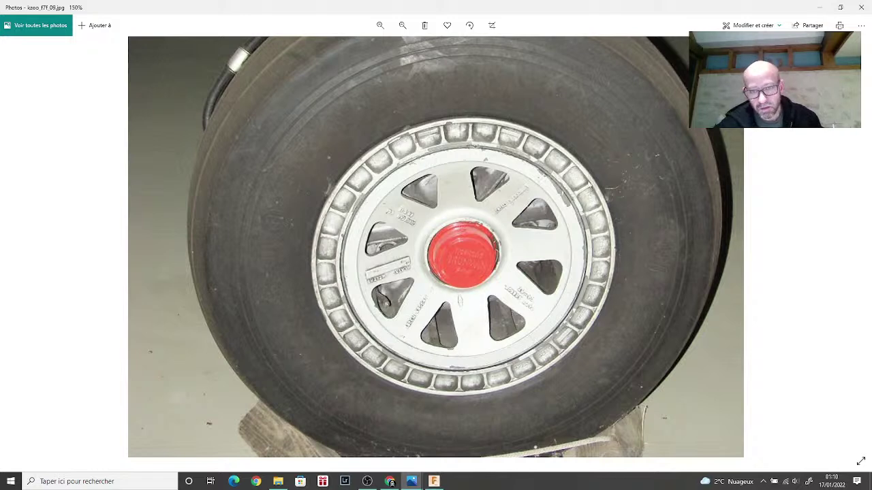
{"action": "left_click", "coordinate": [434, 482]}
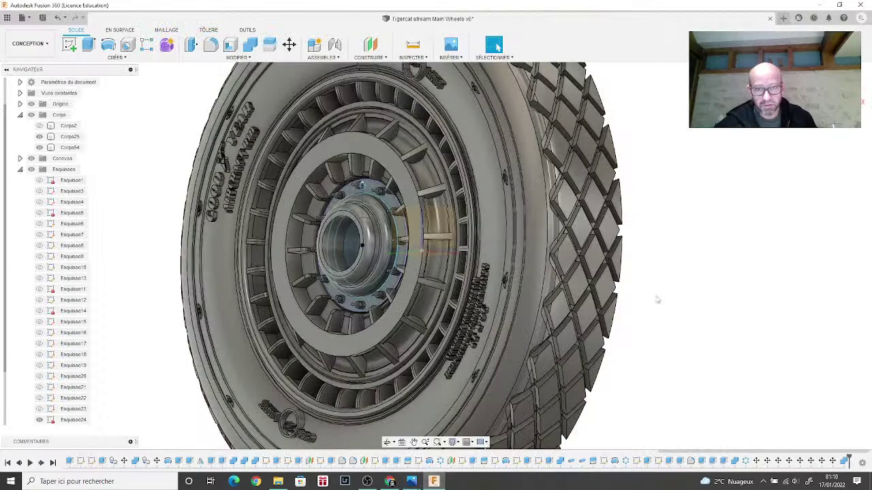
Step: Show the hidden tyre half Corps2 on the wheel's plain back side
{"action": "mouse_move", "coordinate": [435, 255]}
{"action": "middle_mouse_down", "text": "shift"}
{"action": "mouse_move", "coordinate": [468, 291]}
{"action": "mouse_move", "coordinate": [436, 256]}
{"action": "middle_mouse_up", "text": "shift"}
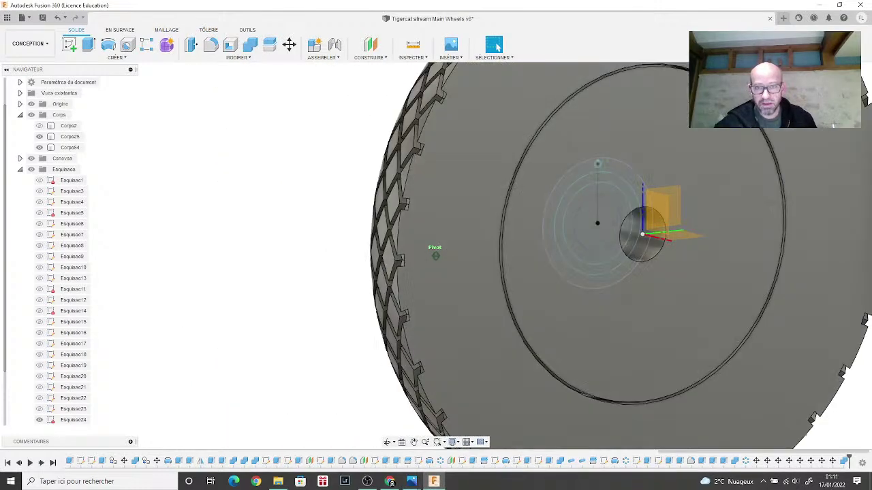
{"action": "left_click", "coordinate": [613, 231]}
{"action": "middle_click_drag", "start_coordinate": [613, 232], "coordinate": [652, 277], "text": "shift"}
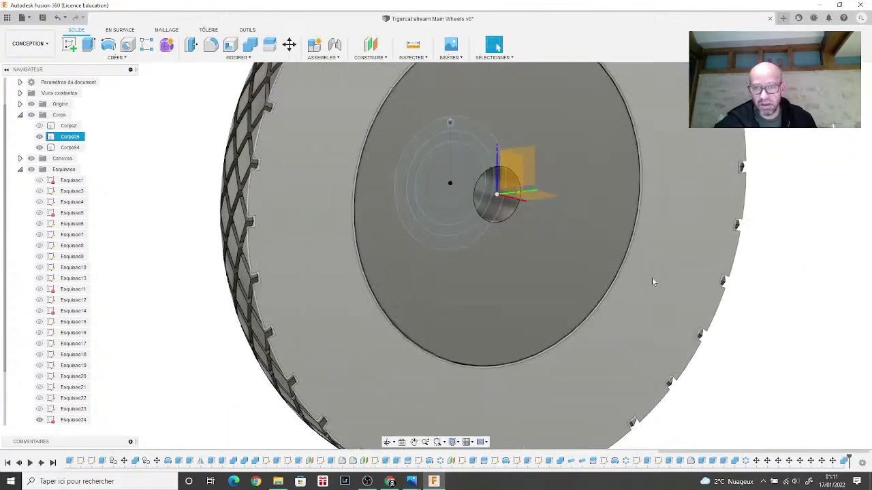
{"action": "key", "text": "F6"}
{"action": "left_click", "coordinate": [728, 317]}
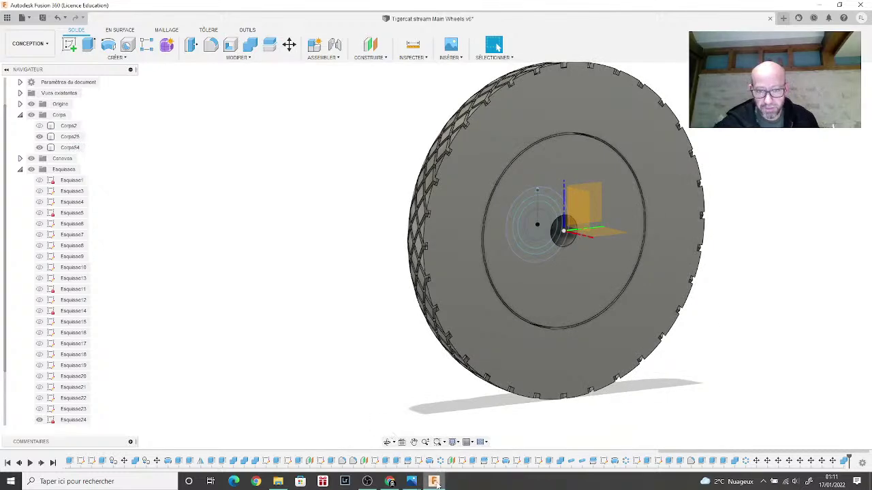
{"action": "left_click", "coordinate": [551, 296]}
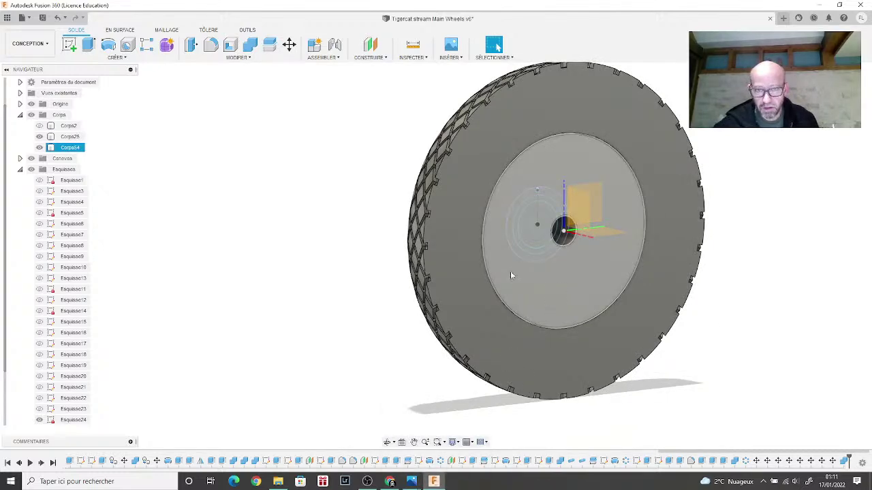
{"action": "key", "text": "Escape"}
{"action": "left_click", "coordinate": [68, 126]}
{"action": "left_click", "coordinate": [40, 126]}
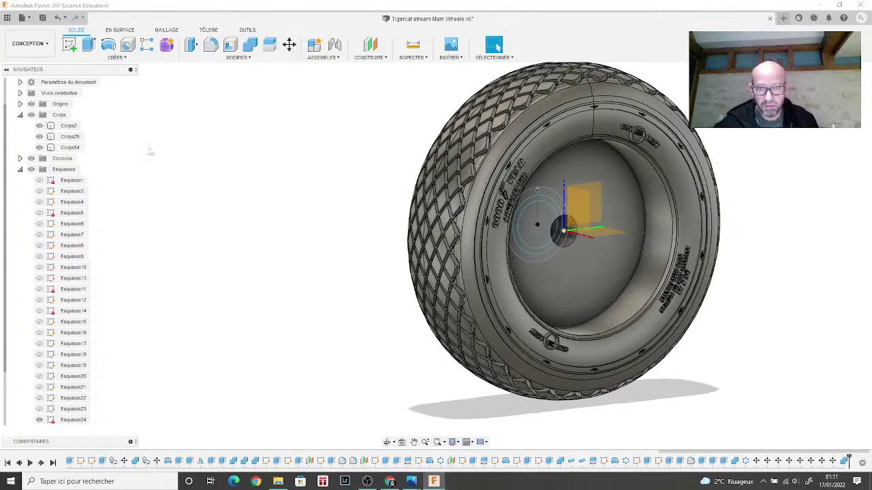
Step: Examine the complete tyre and the recessed back disc from several angles
{"action": "middle_click_drag", "start_coordinate": [561, 261], "coordinate": [660, 225], "text": "shift"}
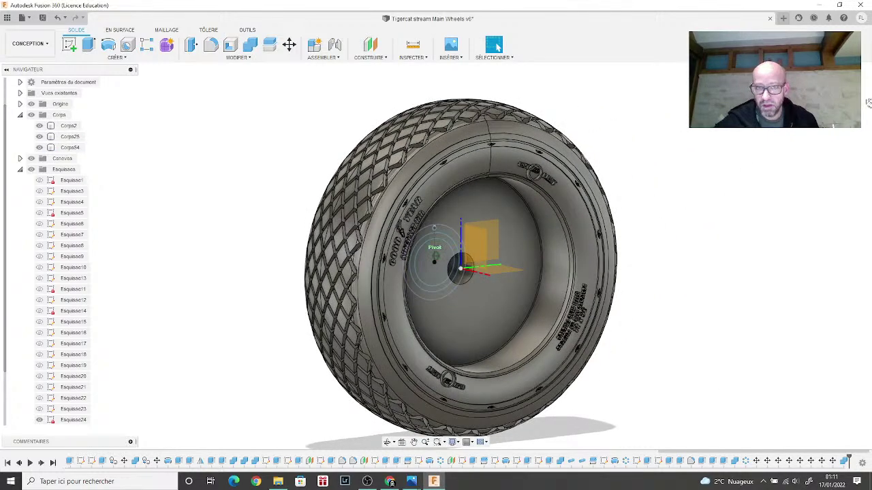
{"action": "mouse_move", "coordinate": [434, 253]}
{"action": "middle_mouse_down", "text": "shift"}
{"action": "mouse_move", "coordinate": [517, 119]}
{"action": "mouse_move", "coordinate": [327, 133]}
{"action": "middle_mouse_up", "text": "shift"}
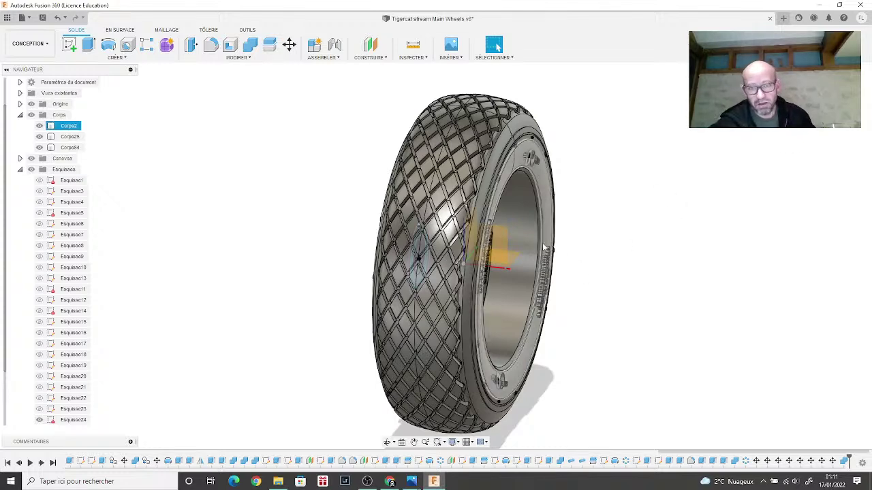
{"action": "middle_click_drag", "start_coordinate": [526, 244], "coordinate": [543, 203], "text": "shift"}
{"action": "key", "text": "Escape"}
{"action": "mouse_move", "coordinate": [509, 219]}
{"action": "middle_mouse_down", "text": "shift"}
{"action": "mouse_move", "coordinate": [477, 225]}
{"action": "mouse_move", "coordinate": [436, 262]}
{"action": "mouse_move", "coordinate": [409, 260]}
{"action": "middle_mouse_up", "text": "shift"}
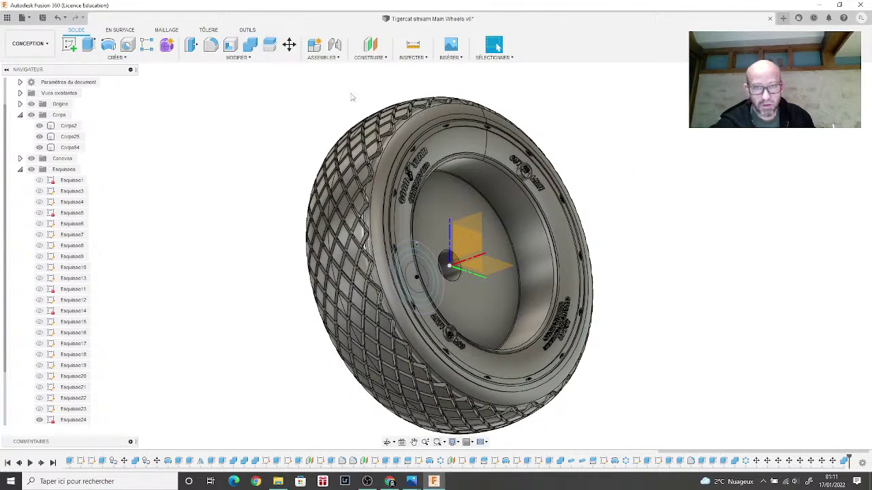
{"action": "left_click", "coordinate": [441, 214]}
{"action": "key", "text": "Escape"}
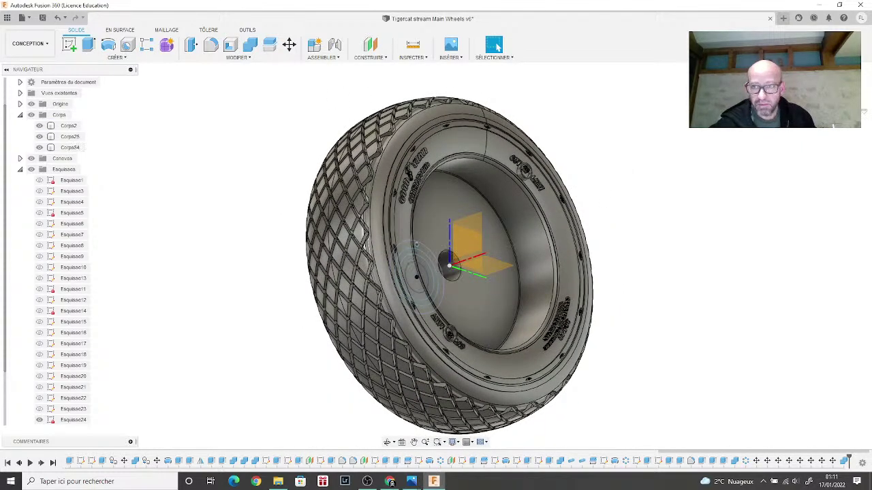
Step: Start a sketch on the recessed back disc, hide tyre half Corps2, and draw a centred circle out to the disc's edge
{"action": "middle_click_drag", "start_coordinate": [440, 258], "coordinate": [361, 191], "text": "shift"}
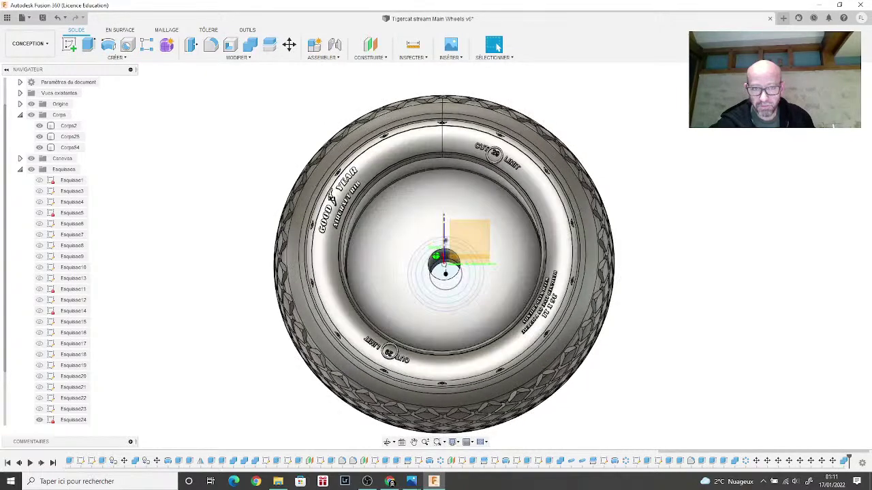
{"action": "left_click", "coordinate": [379, 166]}
{"action": "left_click", "coordinate": [395, 203]}
{"action": "scroll", "coordinate": [392, 198], "scroll_direction": "up", "scroll_amount": 3}
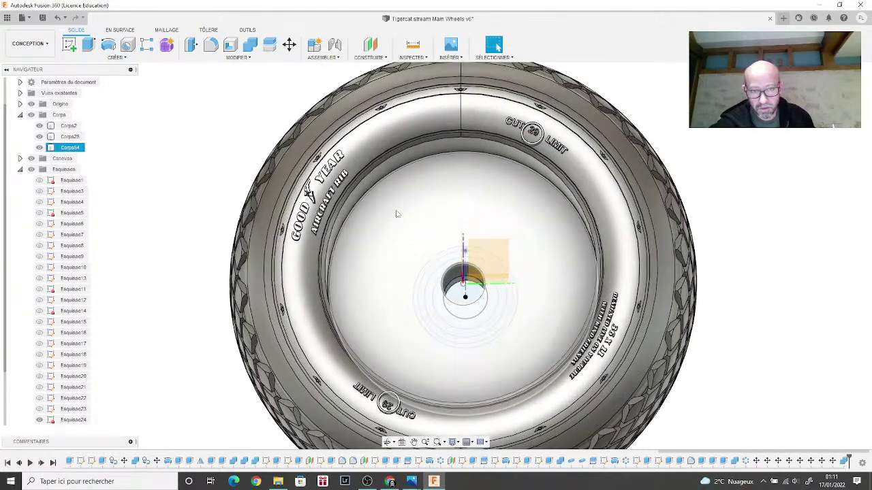
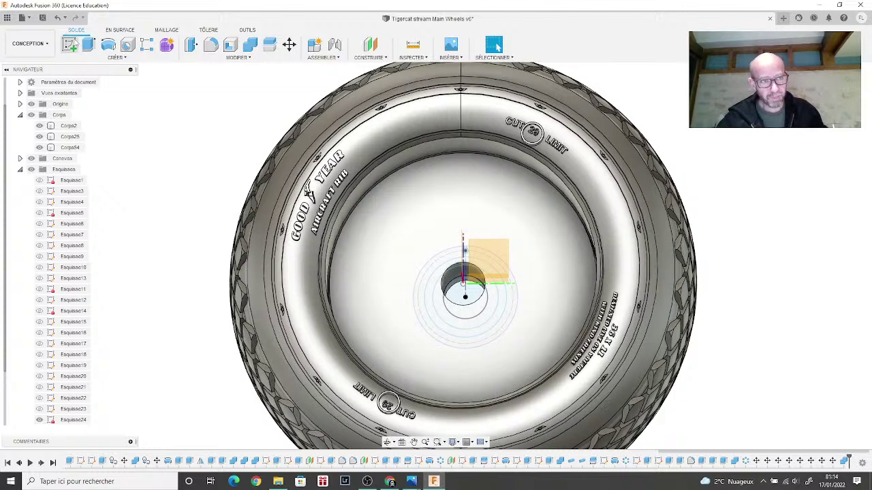
{"action": "left_click", "coordinate": [69, 44]}
{"action": "left_click", "coordinate": [386, 253]}
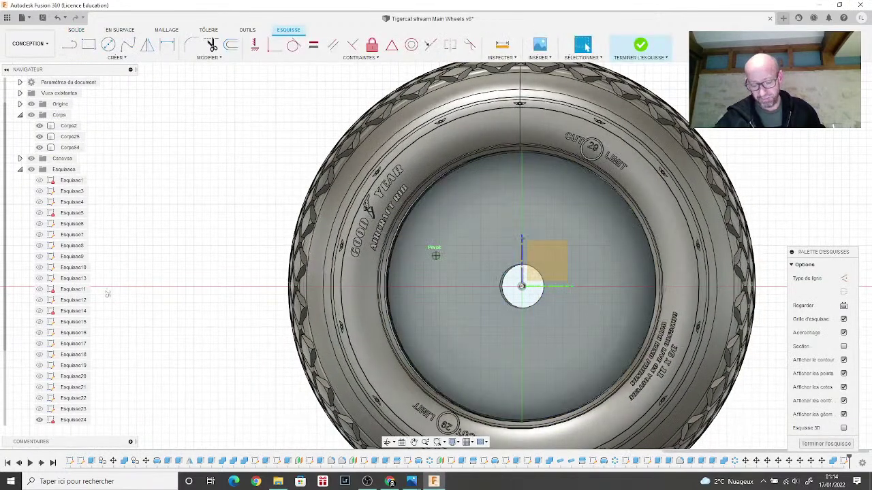
{"action": "middle_click_drag", "start_coordinate": [435, 255], "coordinate": [235, 127], "text": "shift"}
{"action": "left_click", "coordinate": [108, 45]}
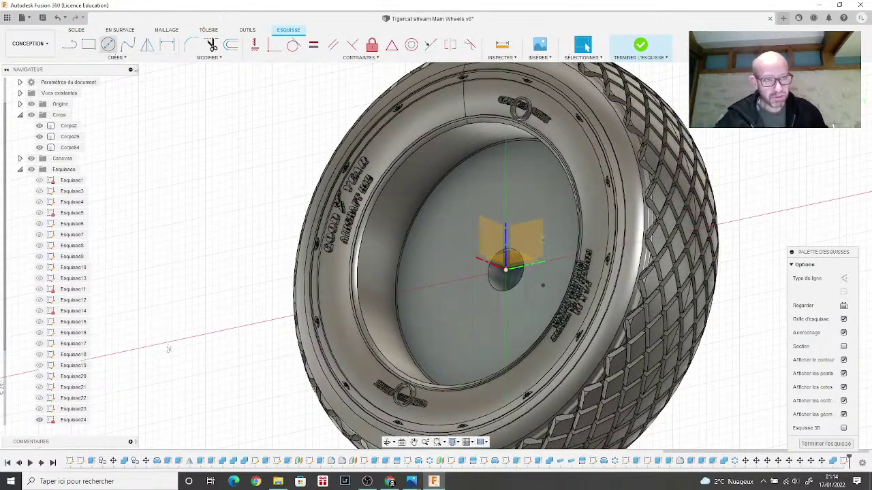
{"action": "left_click", "coordinate": [504, 271]}
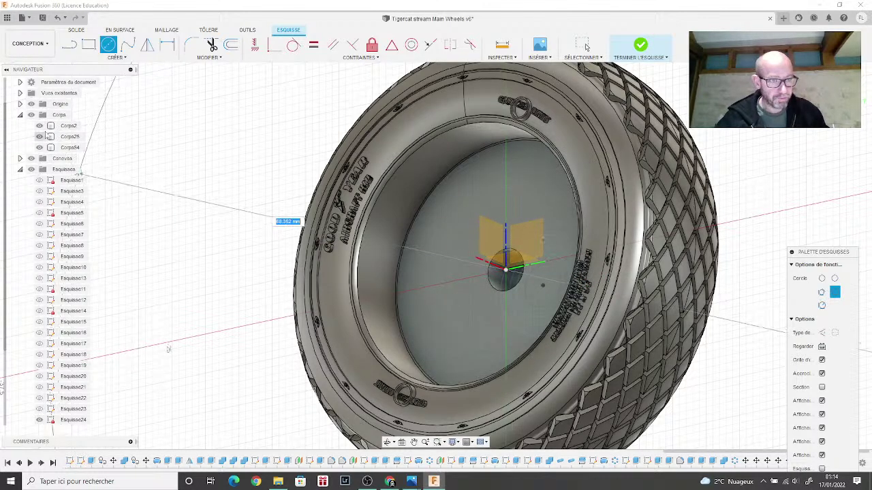
{"action": "left_click", "coordinate": [38, 136]}
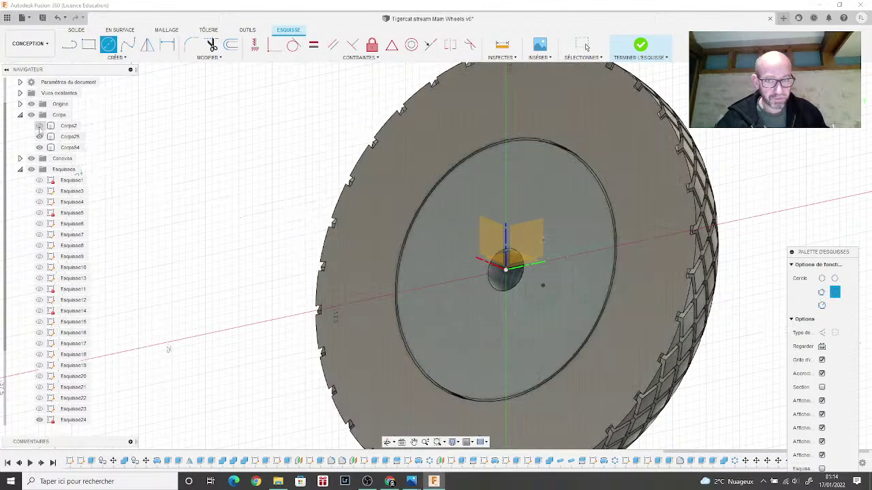
{"action": "left_click", "coordinate": [608, 211]}
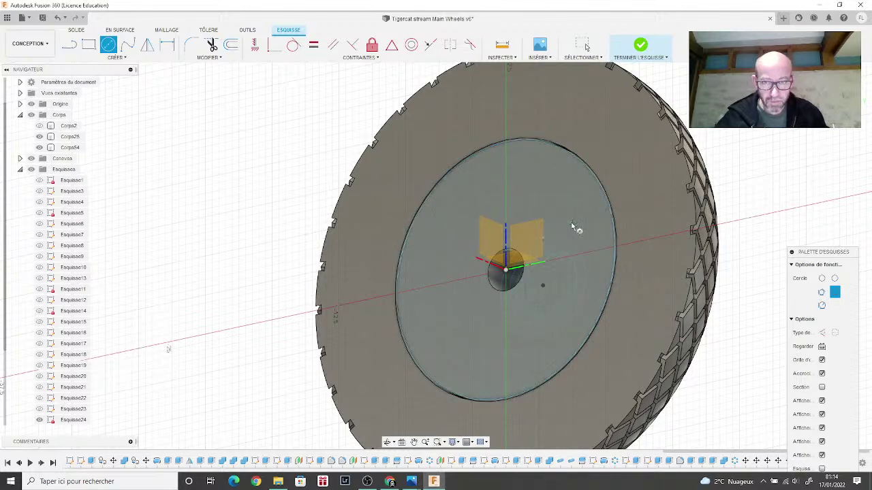
Step: Add a concentric circle about 14 mm in diameter inside the disc's outer circle and finish the sketch
{"action": "left_click", "coordinate": [507, 271]}
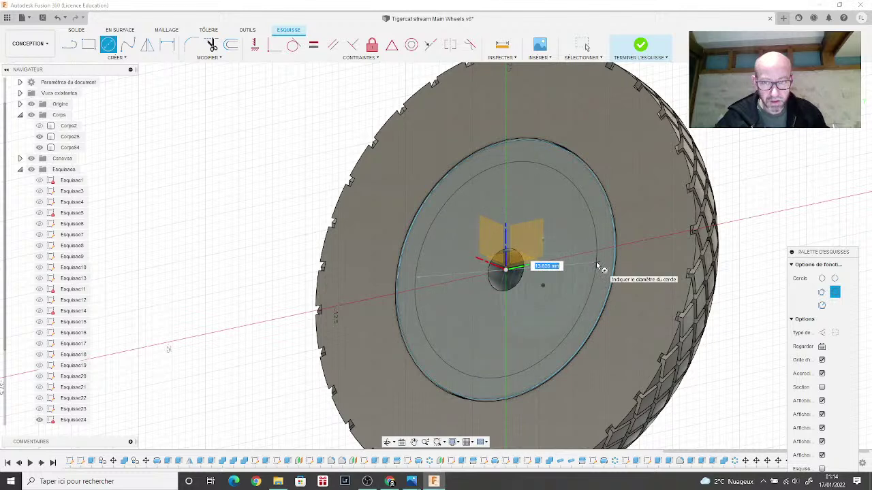
{"action": "left_click", "coordinate": [598, 266]}
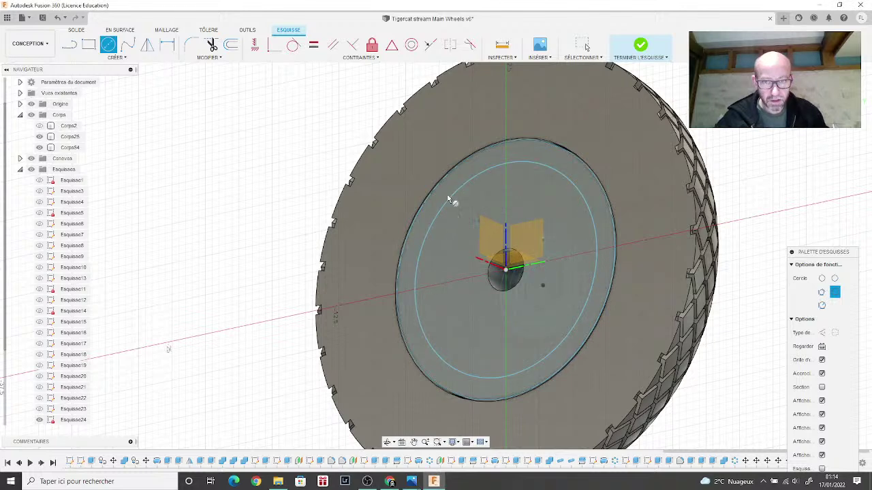
{"action": "left_click", "coordinate": [641, 47]}
Step: Extrude the outer ring profile 2.5 mm outward, joined to the back disc, and show Corps2 again
{"action": "left_click", "coordinate": [556, 174]}
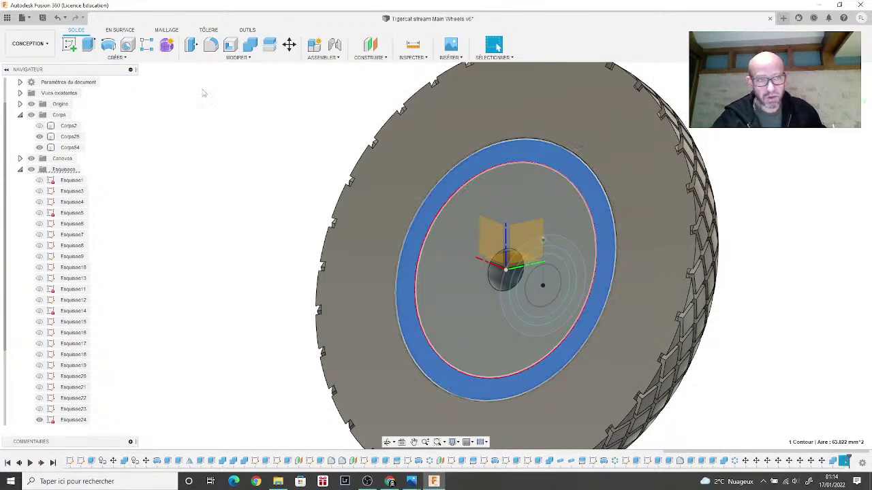
{"action": "left_click", "coordinate": [88, 44]}
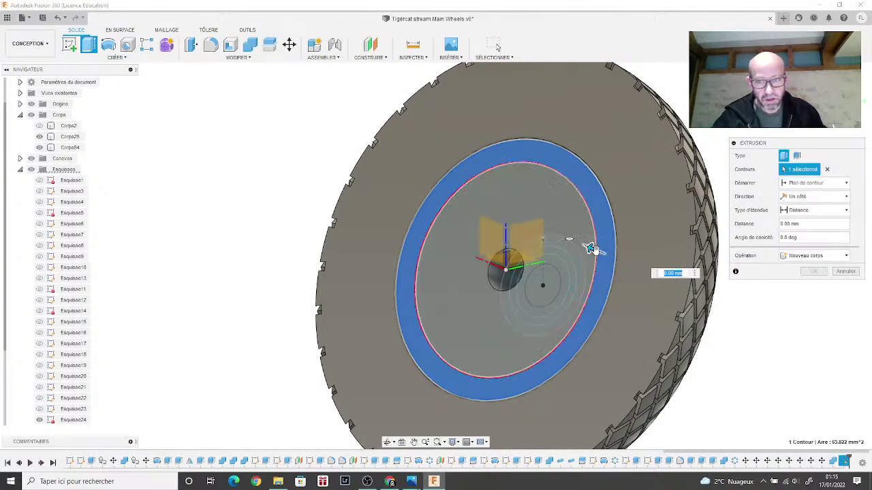
{"action": "left_click_drag", "start_coordinate": [593, 249], "coordinate": [542, 228]}
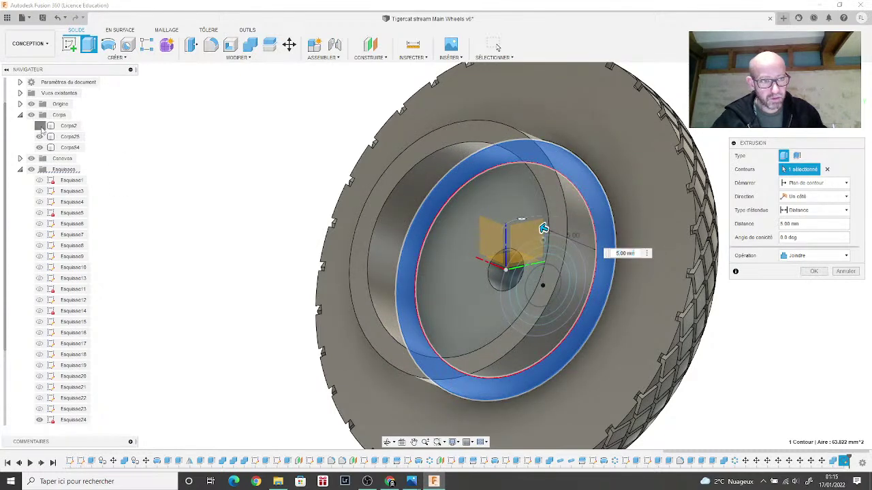
{"action": "left_click", "coordinate": [39, 126]}
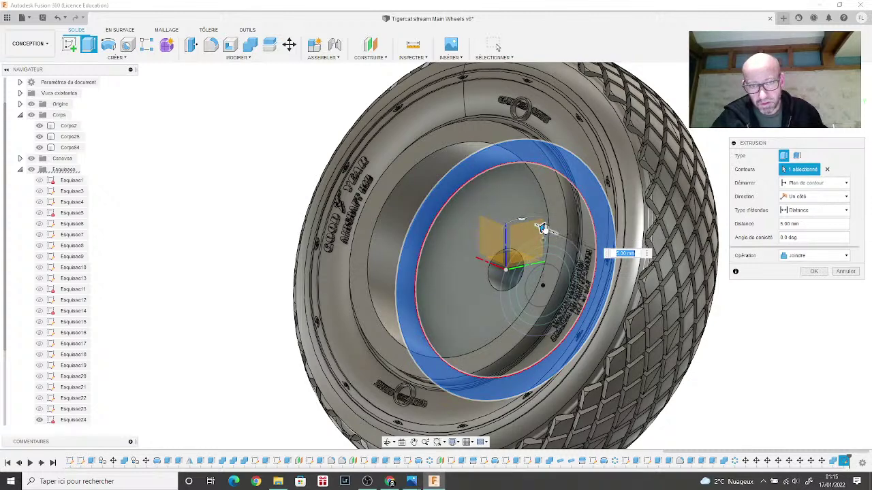
{"action": "left_click_drag", "start_coordinate": [548, 229], "coordinate": [568, 236]}
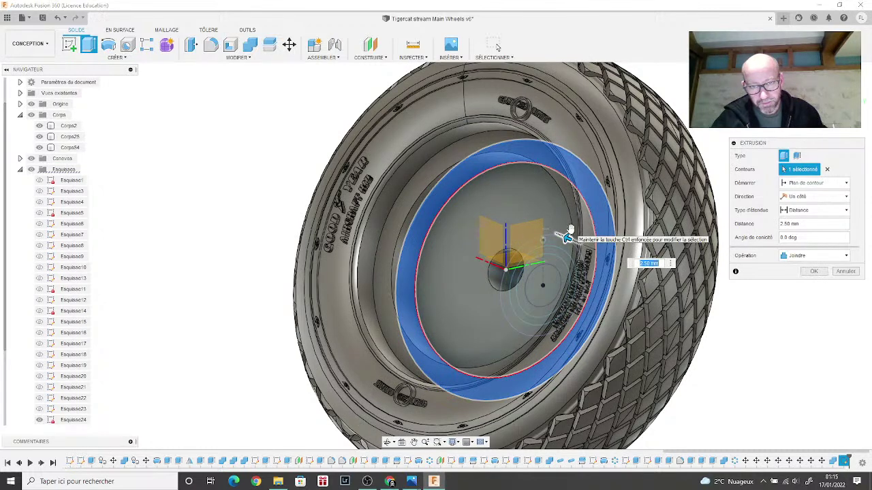
{"action": "left_click", "coordinate": [814, 272]}
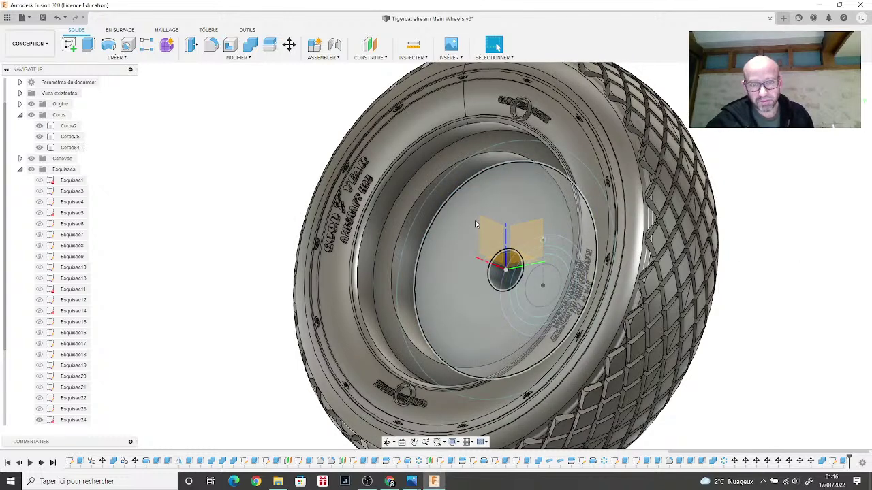
Step: Try an offset construction plane at 0 mm from the raised ring's face
{"action": "left_click", "coordinate": [475, 219]}
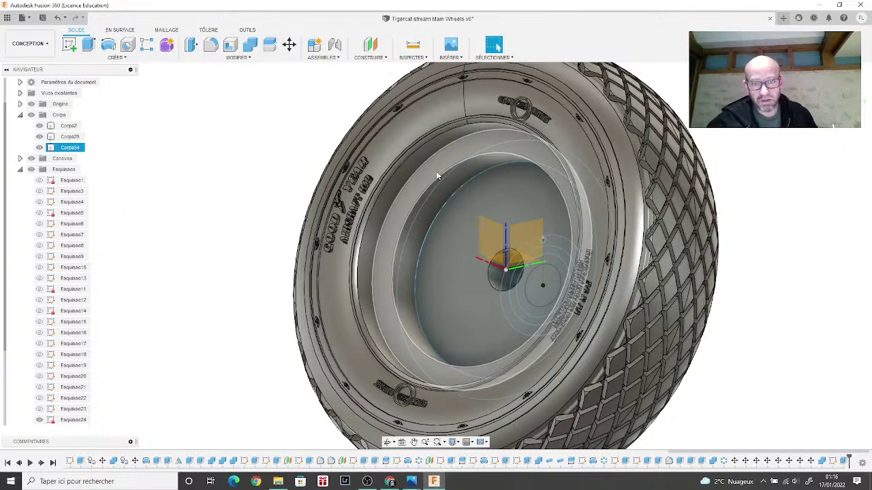
{"action": "key", "text": "Escape"}
{"action": "left_click", "coordinate": [368, 45]}
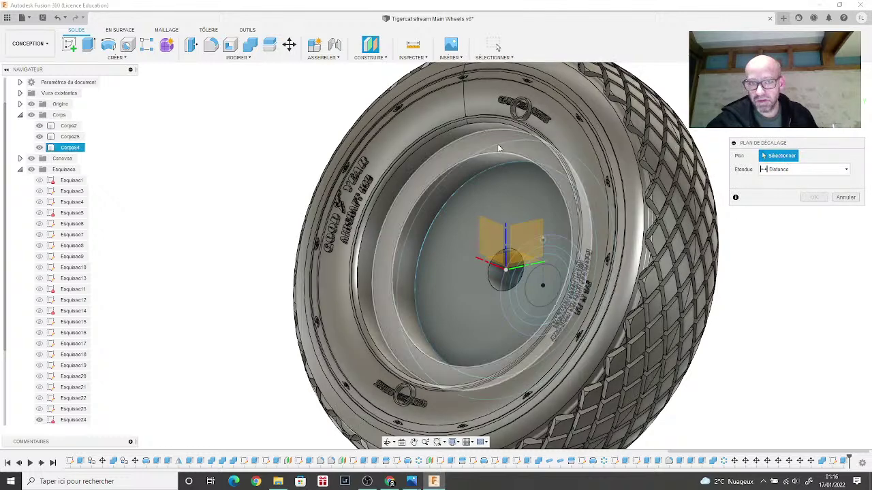
{"action": "left_click", "coordinate": [473, 154]}
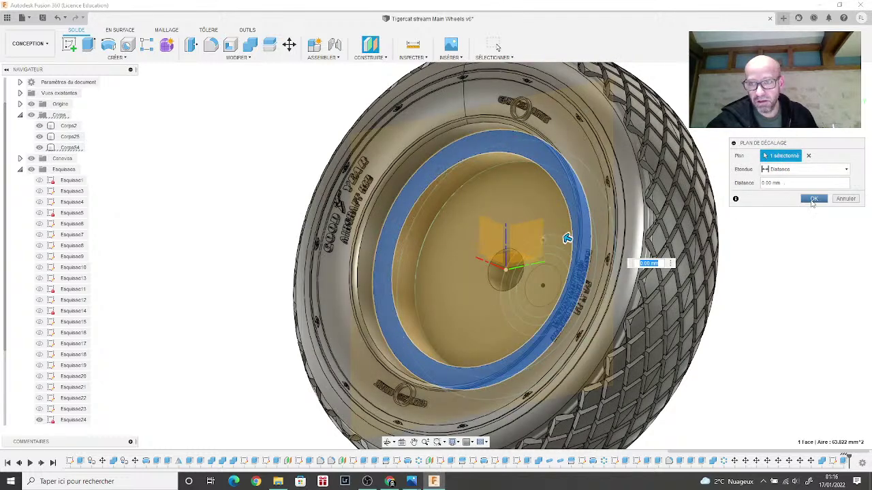
{"action": "left_click", "coordinate": [815, 199]}
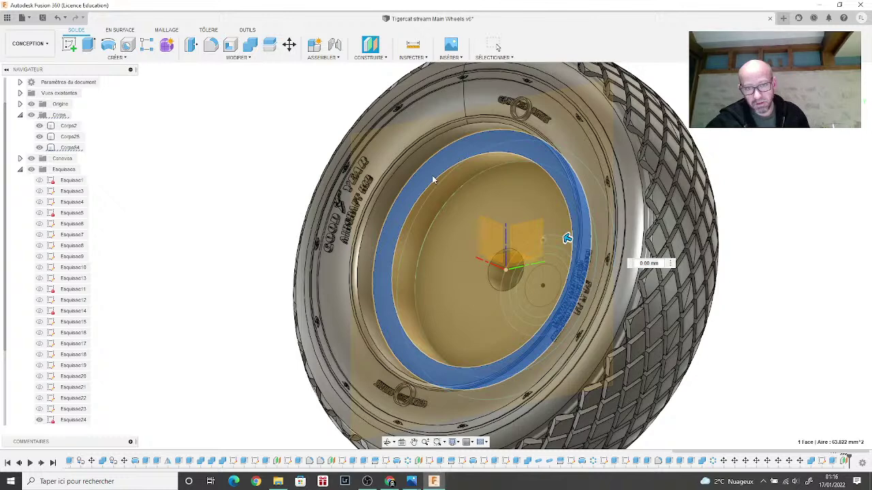
{"action": "key", "text": "Return"}
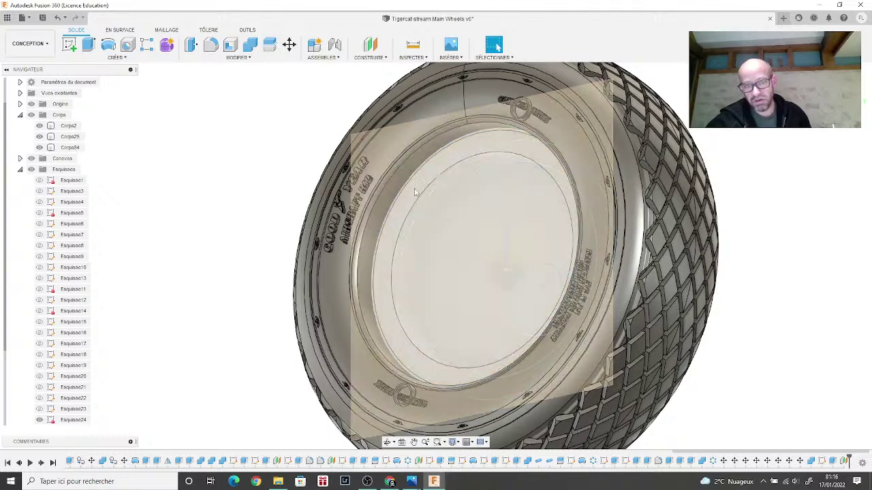
{"action": "left_click", "coordinate": [493, 141]}
{"action": "key", "text": "Escape"}
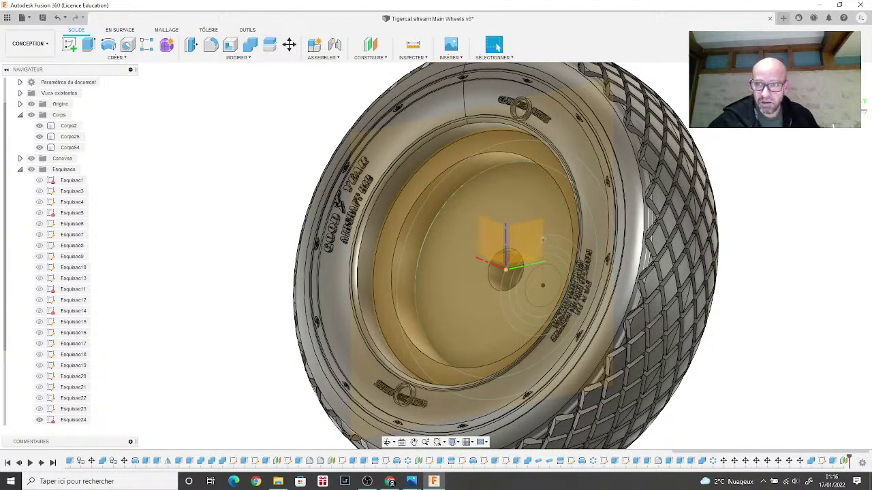
{"action": "left_click_drag", "start_coordinate": [863, 112], "coordinate": [840, 108]}
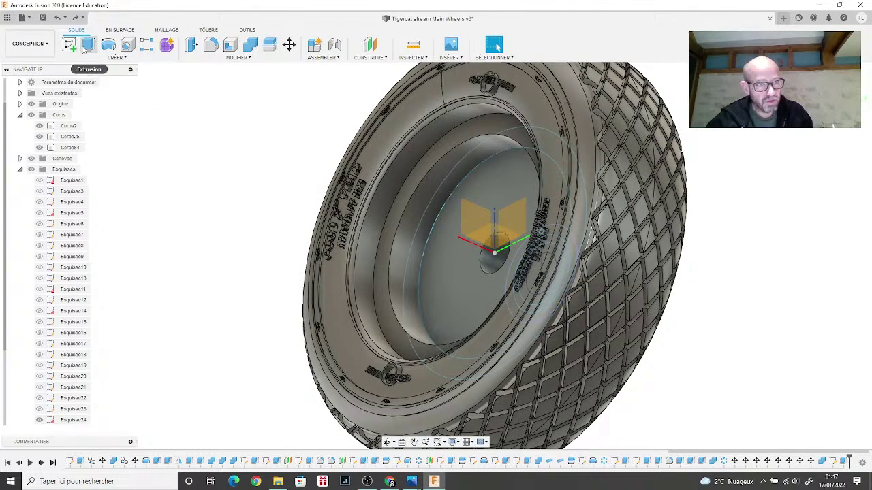
Step: Sketch a 5 mm diameter circle on the recessed disc face, concentric with the hub bore, and finish the sketch
{"action": "left_click", "coordinate": [69, 44]}
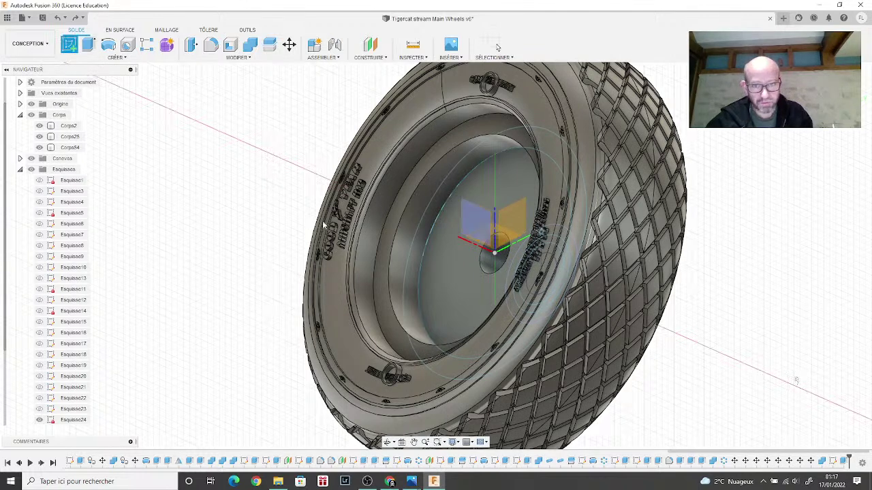
{"action": "left_click", "coordinate": [459, 269]}
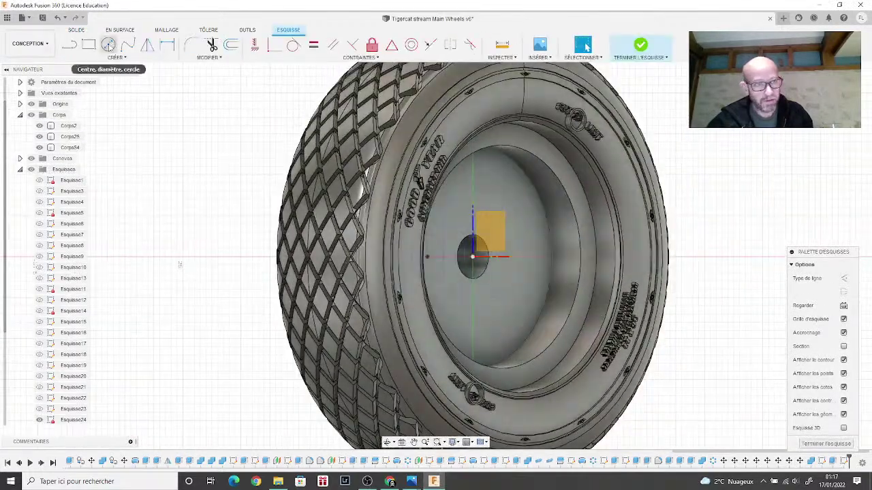
{"action": "left_click", "coordinate": [472, 257]}
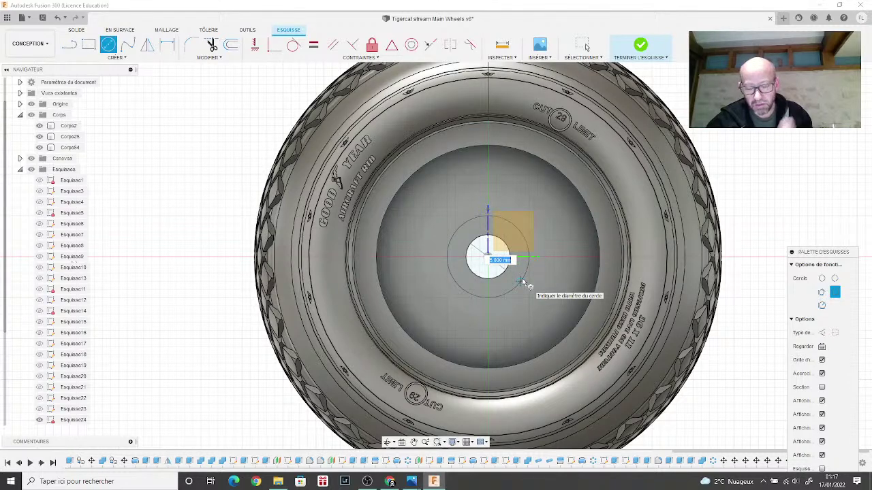
{"action": "left_click", "coordinate": [523, 282]}
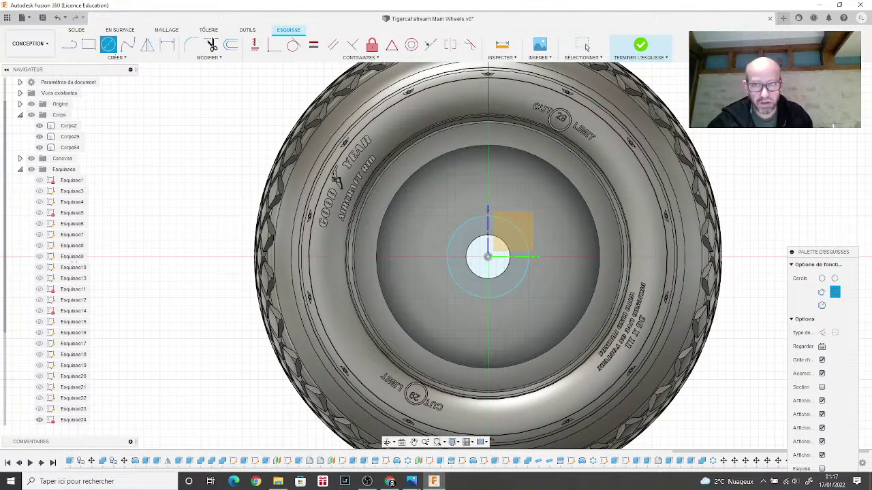
{"action": "left_click", "coordinate": [640, 46]}
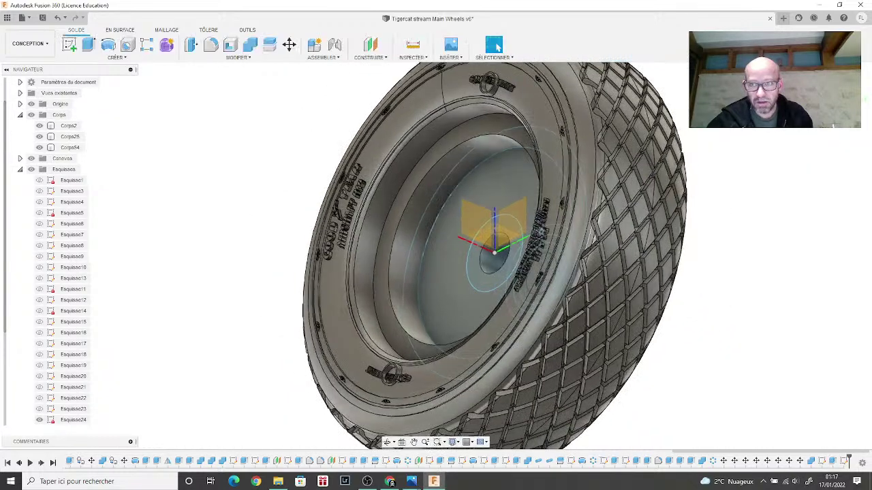
{"action": "left_click", "coordinate": [89, 45]}
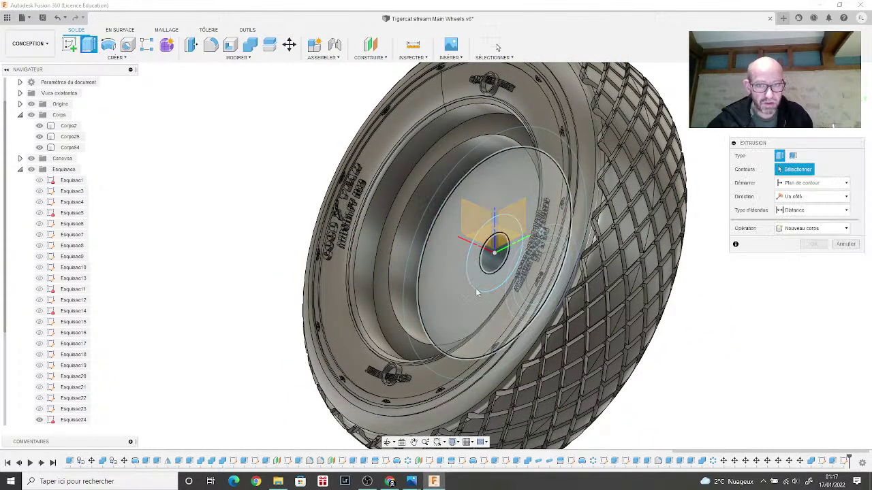
{"action": "left_click", "coordinate": [485, 269]}
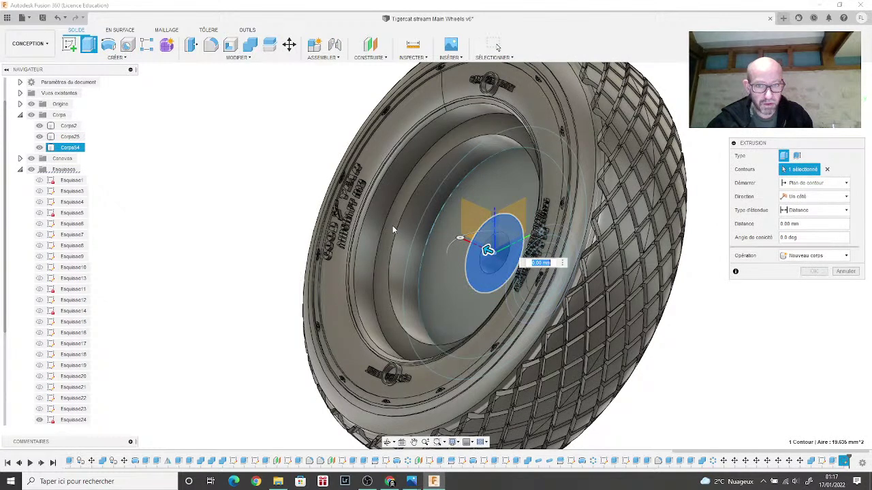
{"action": "type", "text": "2.5"}
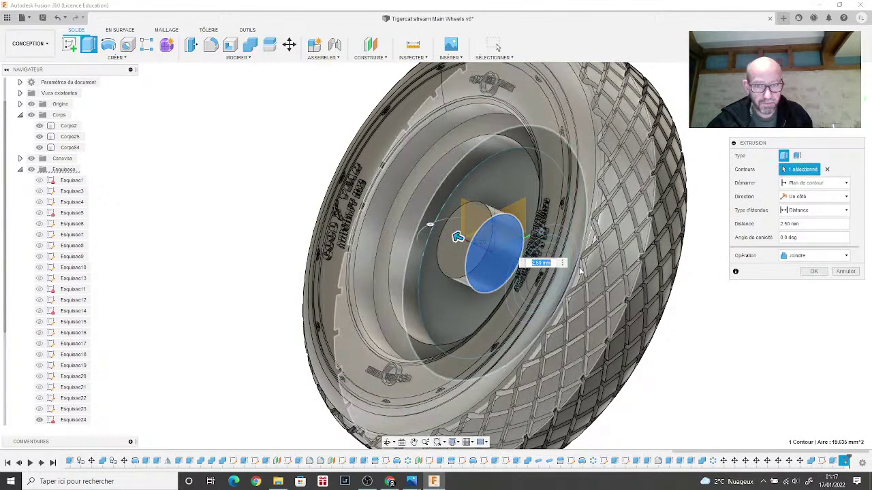
{"action": "left_click", "coordinate": [854, 273]}
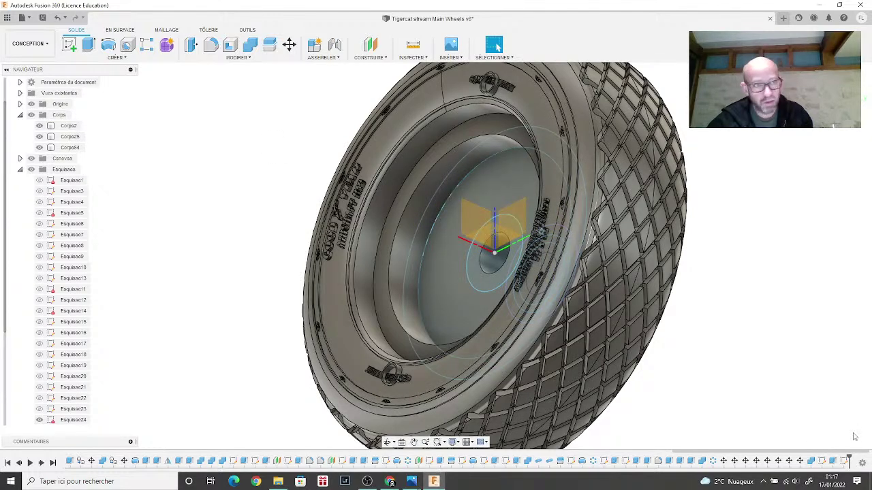
{"action": "right_click", "coordinate": [844, 463]}
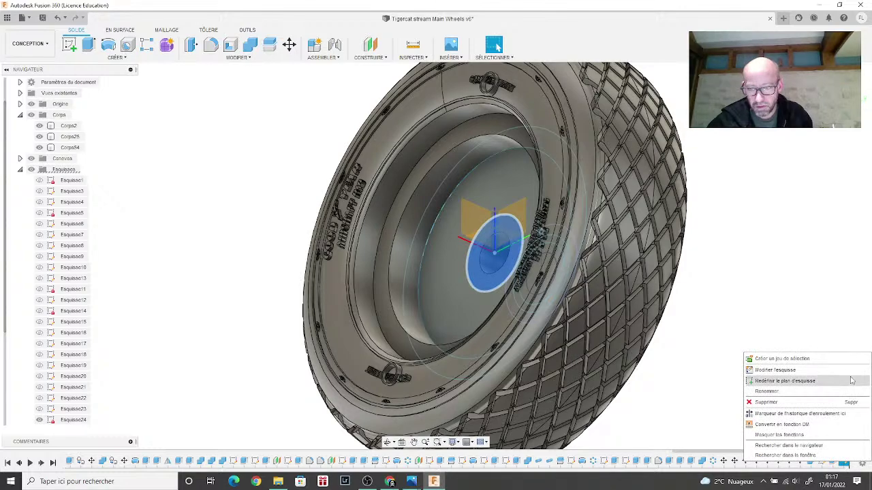
{"action": "left_click", "coordinate": [852, 370]}
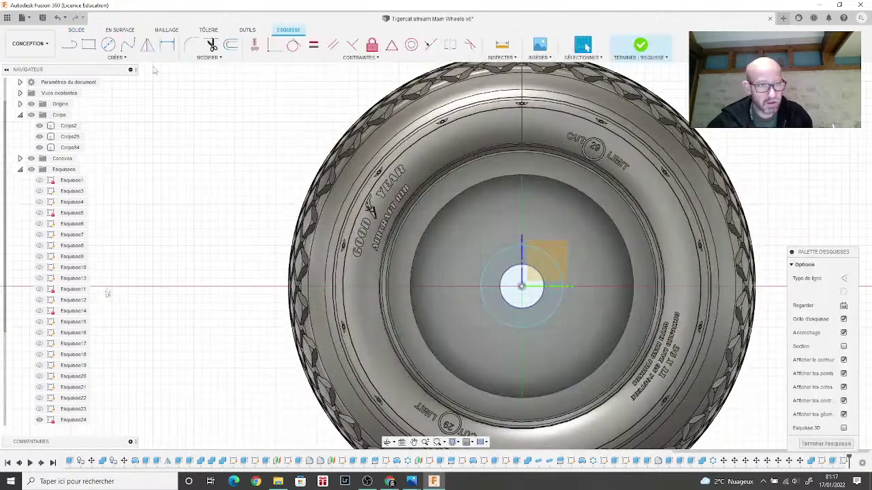
{"action": "left_click", "coordinate": [116, 57]}
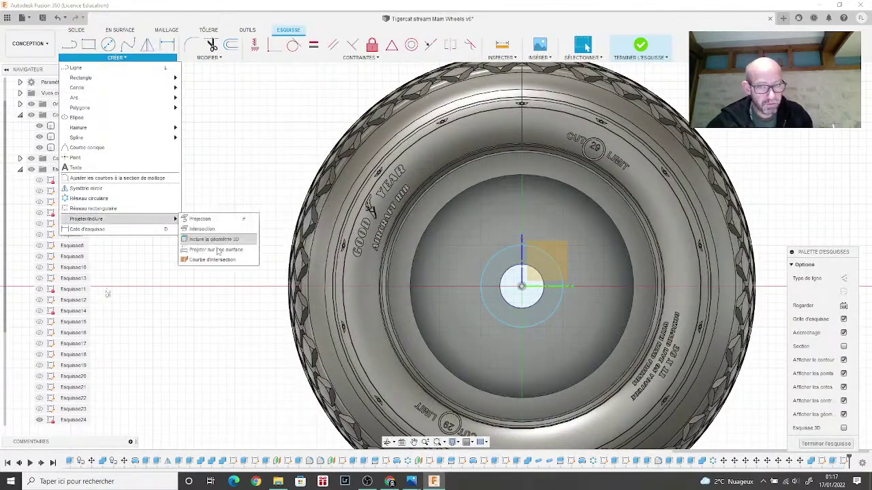
{"action": "left_click", "coordinate": [435, 266]}
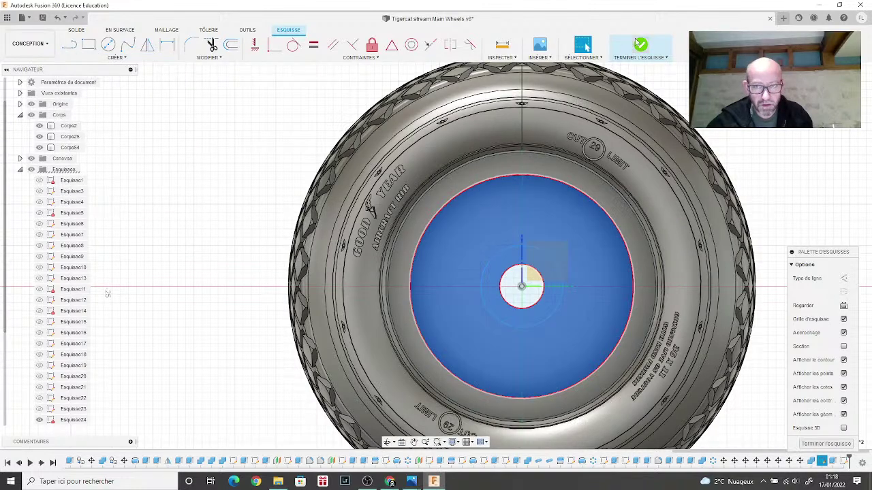
{"action": "middle_click_drag", "start_coordinate": [436, 270], "coordinate": [555, 192], "text": "shift"}
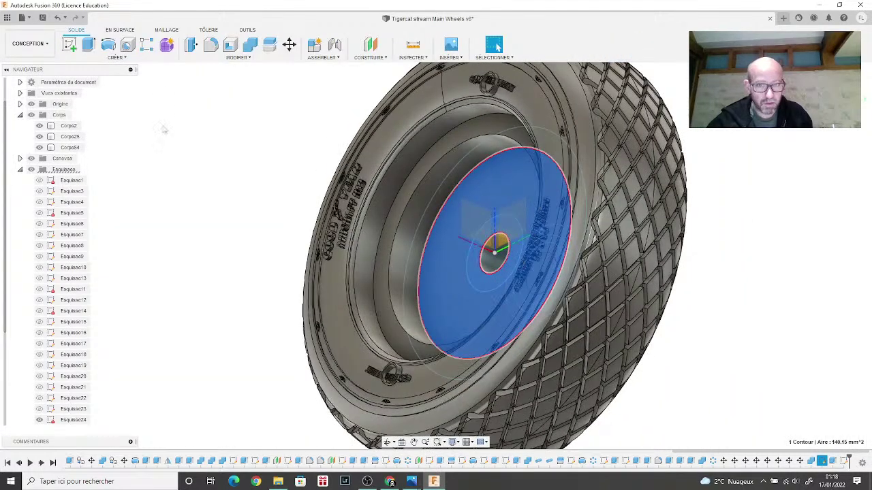
{"action": "left_click", "coordinate": [107, 152]}
Step: Hide the older sketches and extrude the 5 mm circle on the recessed disc 2.5 mm outward, joined to the wheel body
{"action": "left_click", "coordinate": [90, 46]}
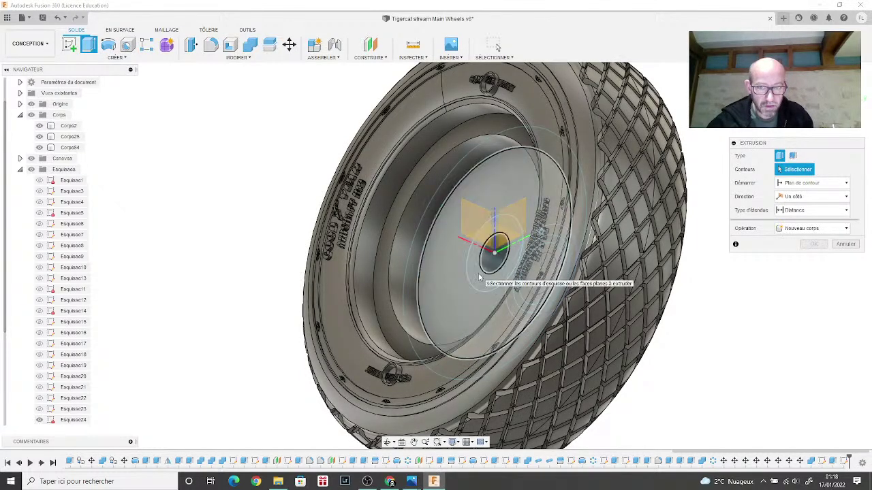
{"action": "scroll", "coordinate": [75, 324], "scroll_direction": "down", "scroll_amount": 2}
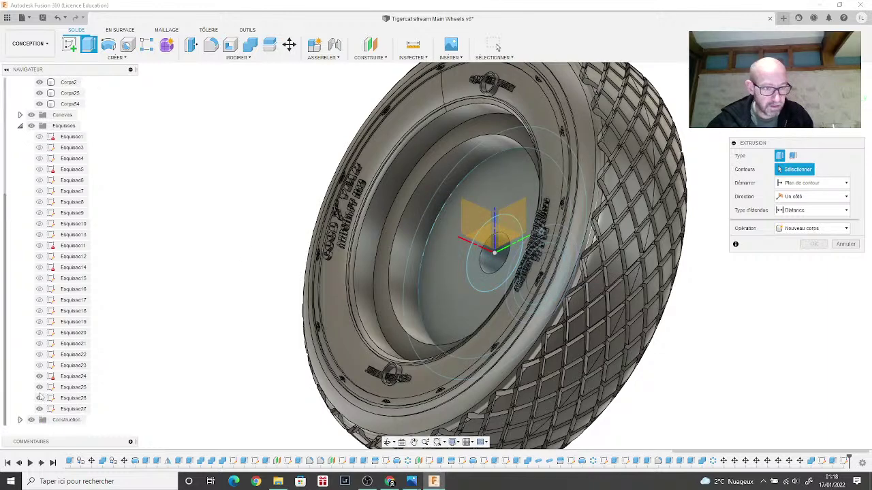
{"action": "left_click", "coordinate": [475, 275]}
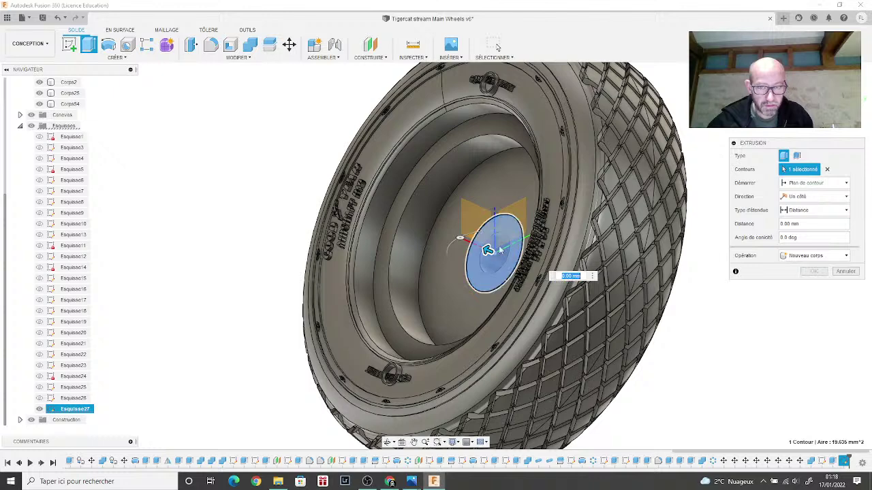
{"action": "left_click_drag", "start_coordinate": [488, 250], "coordinate": [414, 182]}
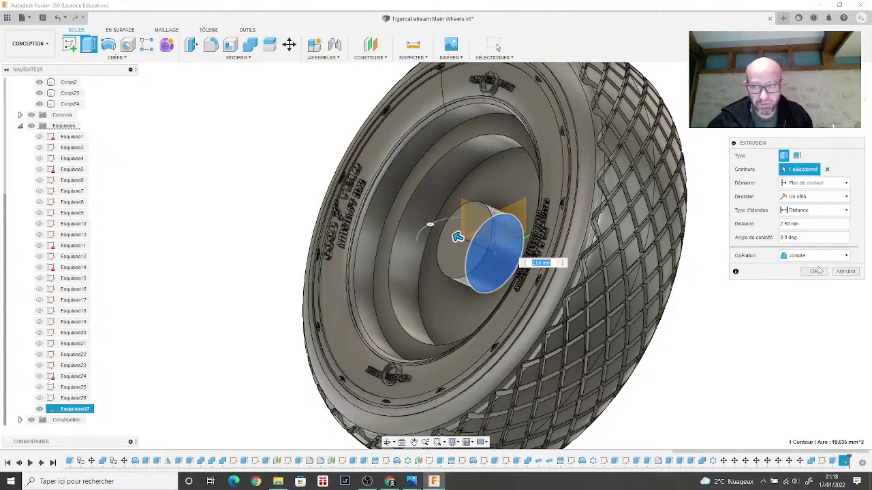
{"action": "left_click", "coordinate": [814, 271]}
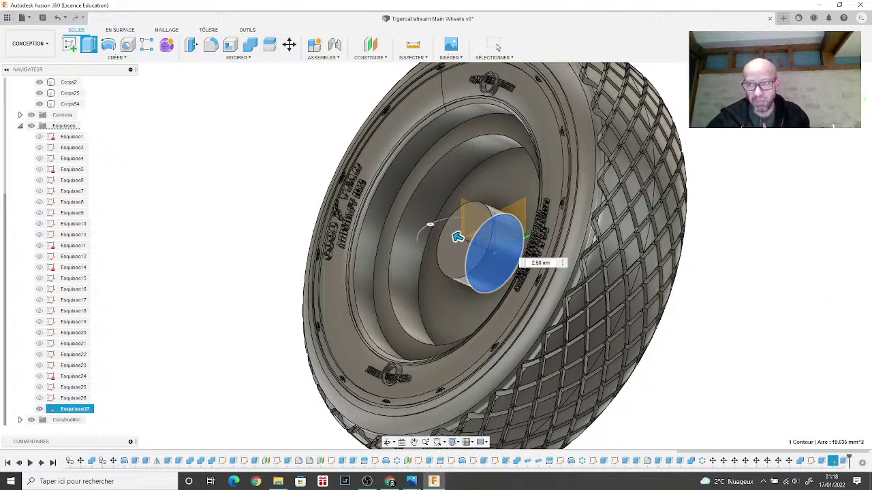
Step: Start a new sketch on the flat end face of the hub boss on the wheel's back side
{"action": "left_click", "coordinate": [496, 46]}
{"action": "mouse_move", "coordinate": [477, 246]}
{"action": "middle_mouse_down", "text": "shift"}
{"action": "mouse_move", "coordinate": [429, 247]}
{"action": "mouse_move", "coordinate": [361, 290]}
{"action": "middle_mouse_up", "text": "shift"}
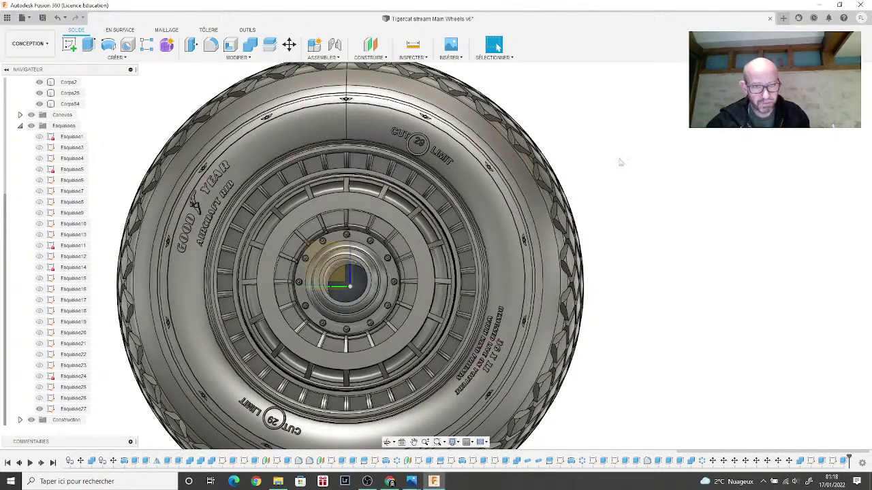
{"action": "middle_click_drag", "start_coordinate": [361, 289], "coordinate": [464, 267], "text": "shift"}
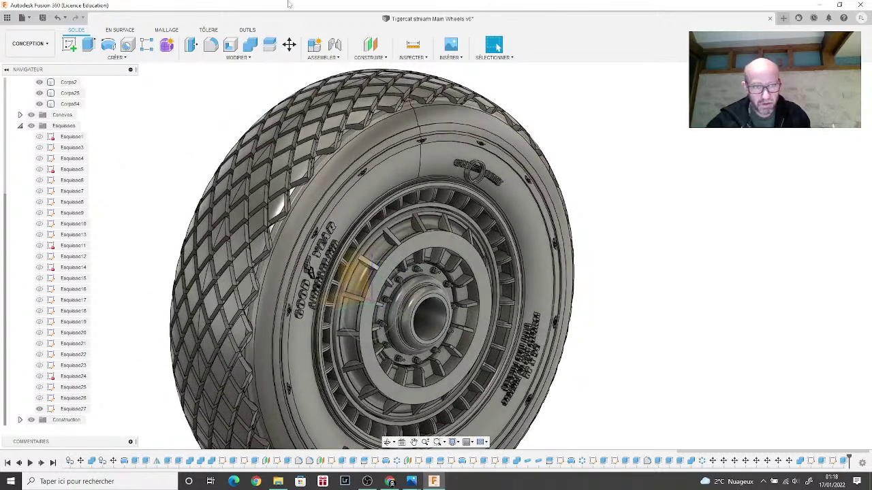
{"action": "left_click", "coordinate": [68, 44]}
{"action": "middle_click_drag", "start_coordinate": [381, 224], "coordinate": [458, 314], "text": "shift"}
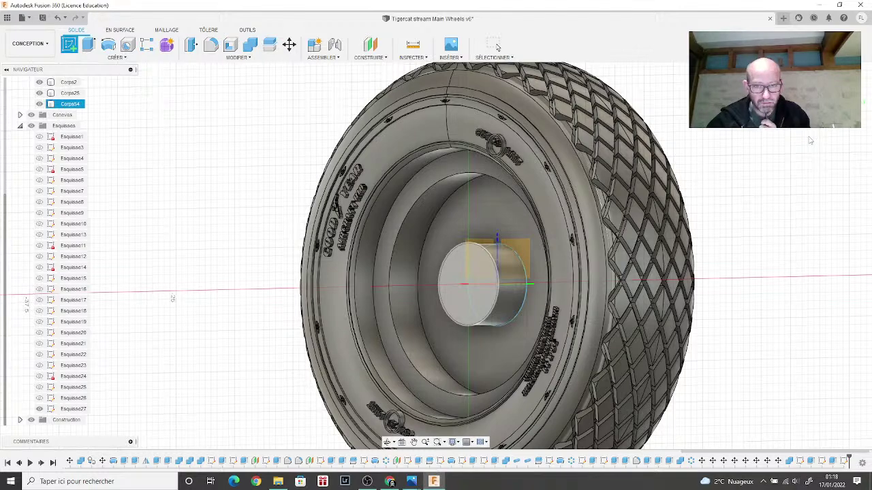
{"action": "key", "text": "s"}
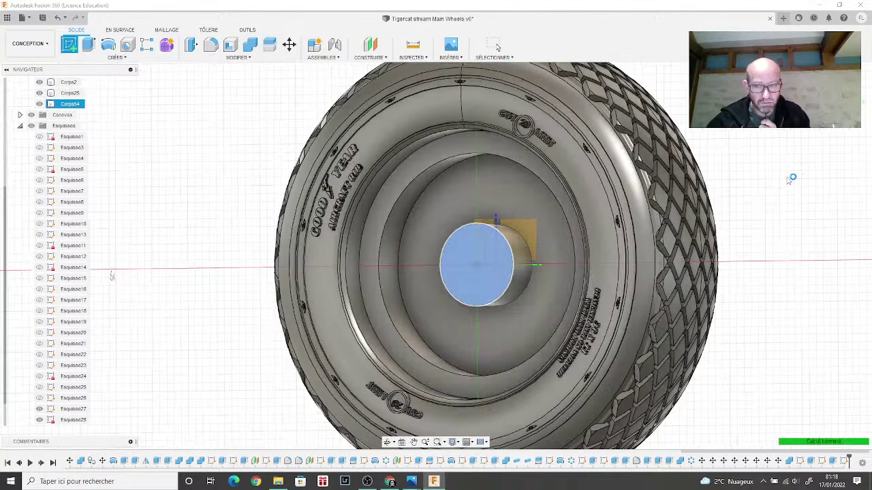
Step: Project the circular bore edge of the hub on the wheel's front side into the current sketch
{"action": "middle_click_drag", "start_coordinate": [300, 151], "coordinate": [163, 81], "text": "shift"}
{"action": "left_click", "coordinate": [124, 59]}
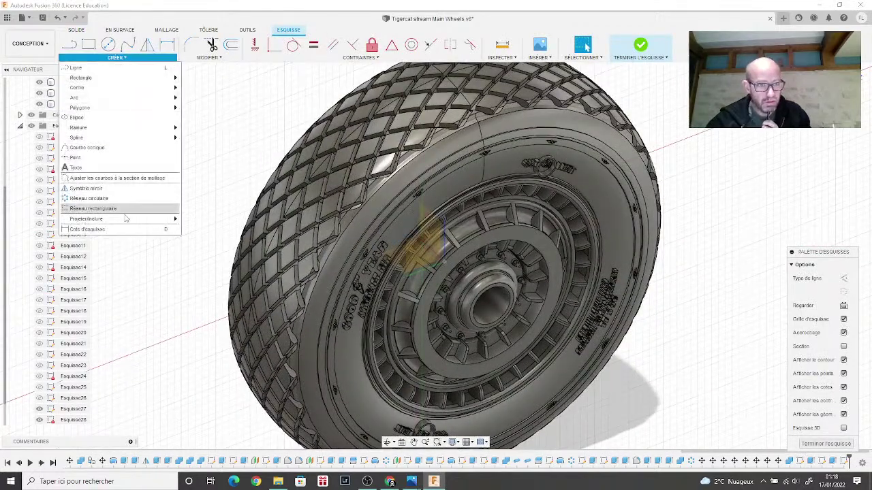
{"action": "mouse_move", "coordinate": [157, 219]}
{"action": "left_click", "coordinate": [199, 220]}
{"action": "scroll", "coordinate": [470, 287], "scroll_direction": "up", "scroll_amount": 6}
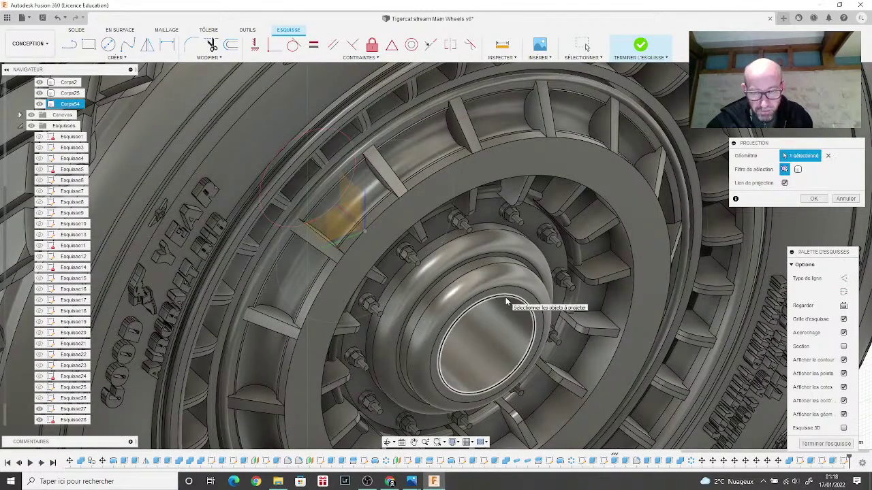
{"action": "left_click", "coordinate": [507, 302]}
{"action": "left_click", "coordinate": [814, 198]}
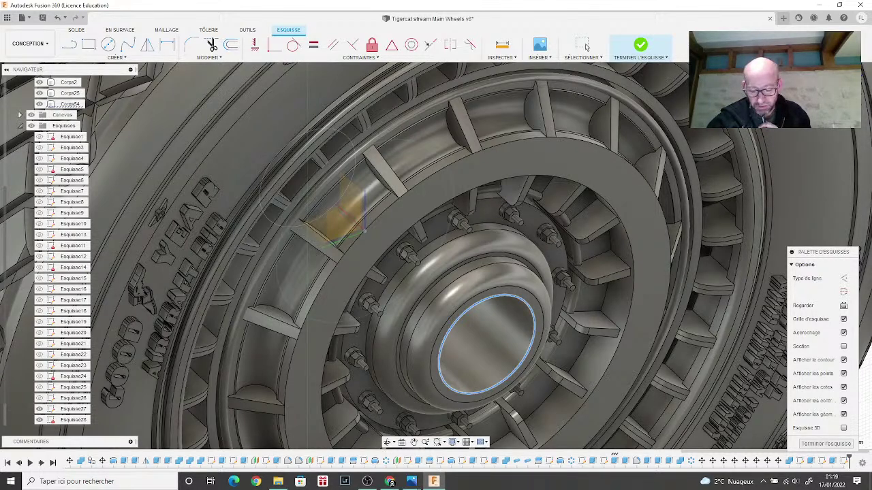
Step: Finish the sketch and cut the projected bore circle through the hub boss with an extrusion of -8.70 mm
{"action": "left_click", "coordinate": [585, 45]}
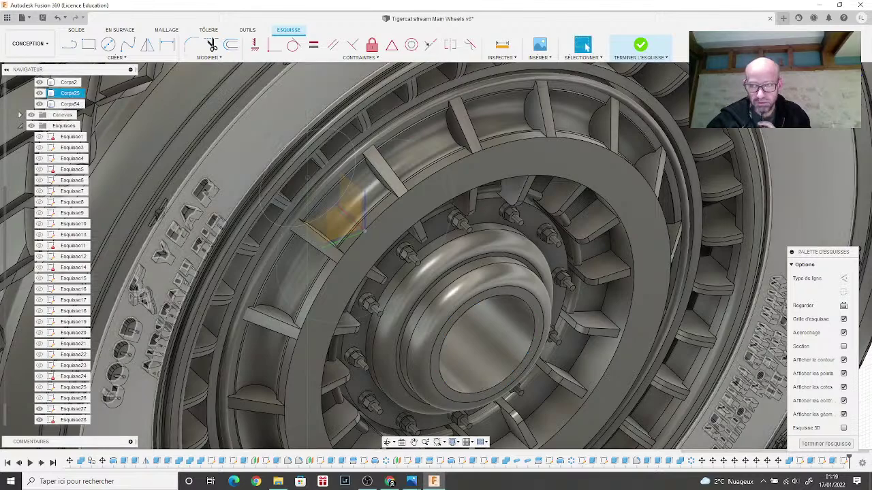
{"action": "left_click", "coordinate": [843, 305]}
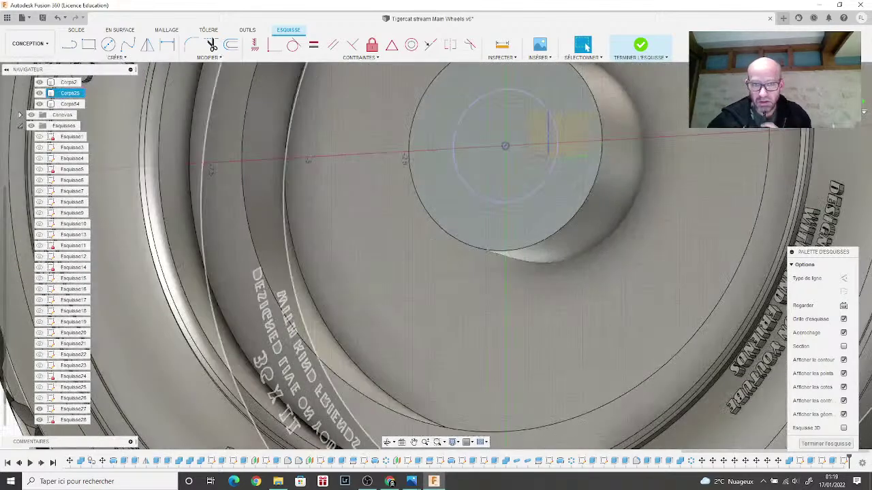
{"action": "left_click", "coordinate": [492, 151]}
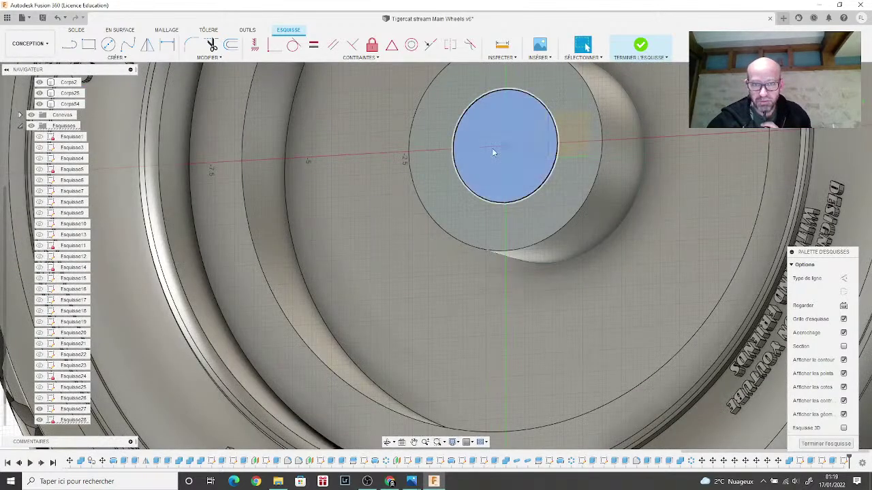
{"action": "left_click", "coordinate": [633, 49]}
{"action": "left_click", "coordinate": [88, 44]}
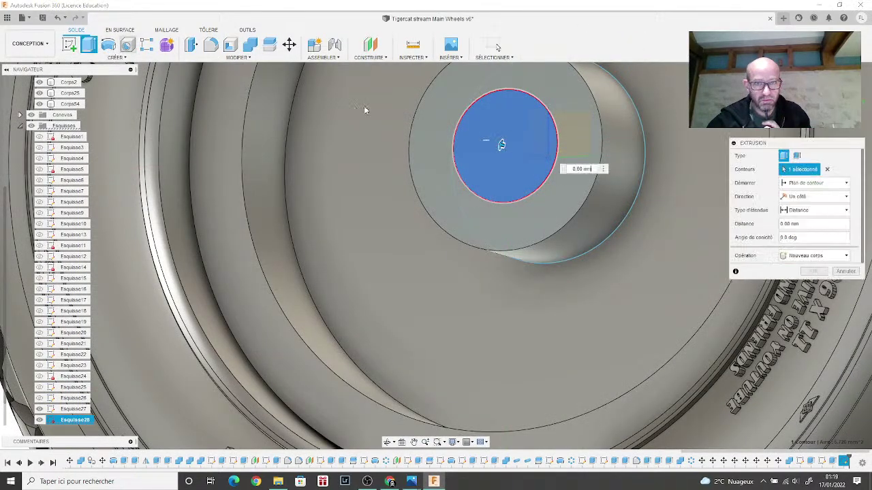
{"action": "left_click_drag", "start_coordinate": [501, 145], "coordinate": [655, 187]}
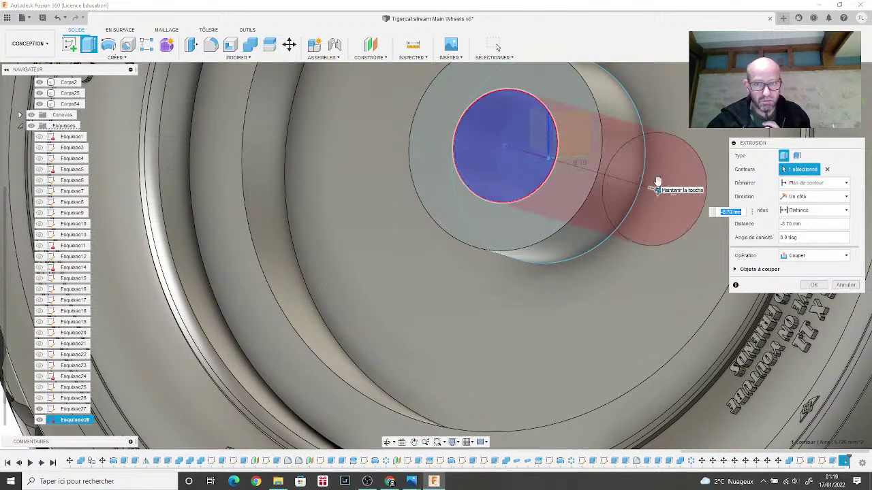
{"action": "left_click", "coordinate": [813, 284]}
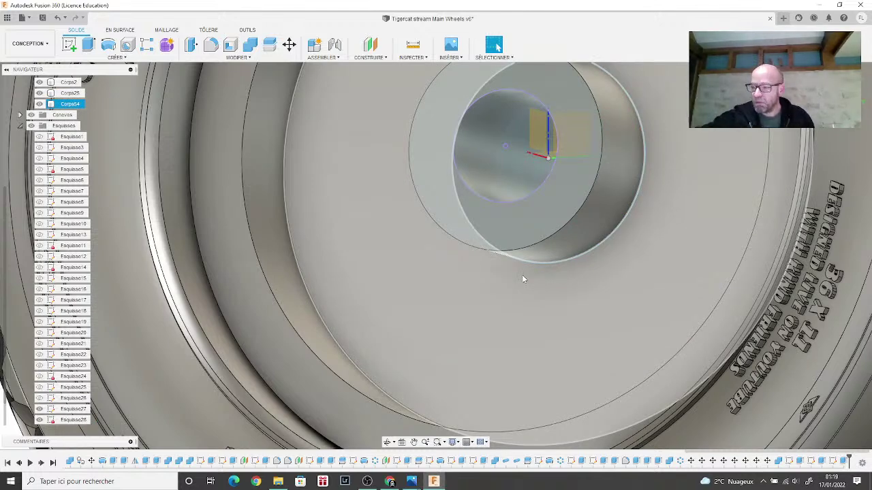
Step: Clear the selection and hide sketches Esquisse27 and Esquisse28
{"action": "scroll", "coordinate": [487, 305], "scroll_direction": "down", "scroll_amount": 3}
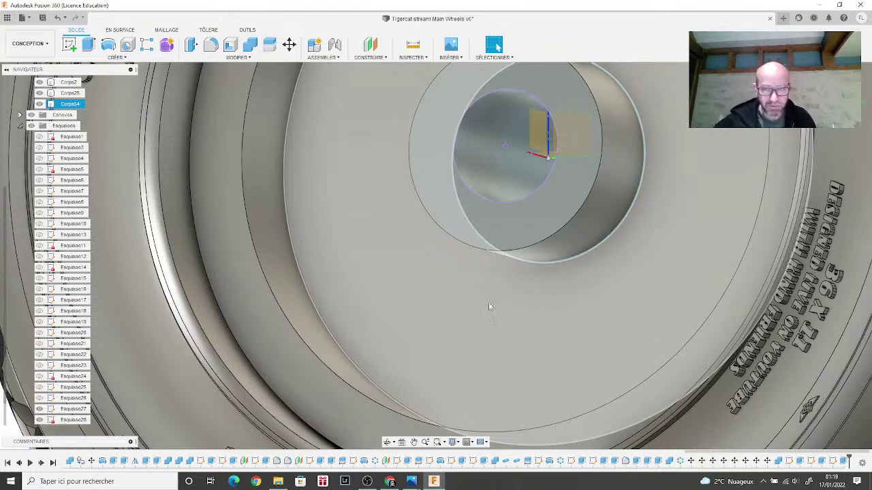
{"action": "key", "text": "Escape"}
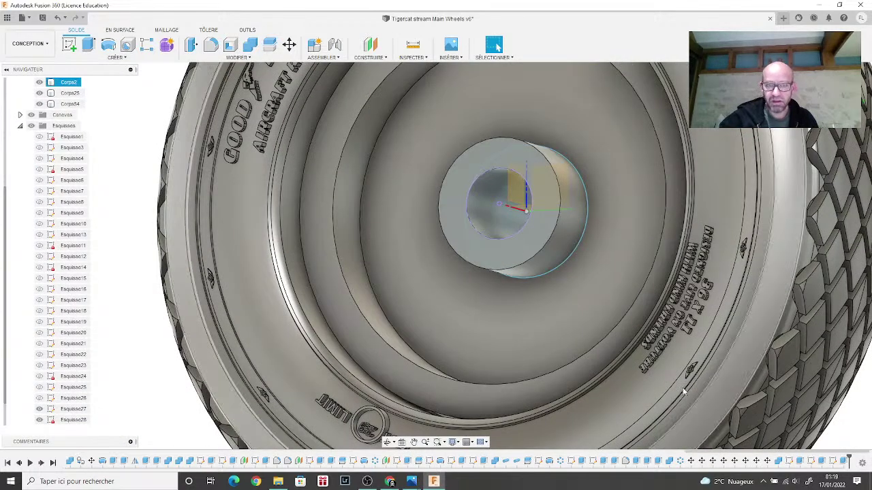
{"action": "scroll", "coordinate": [62, 307], "scroll_direction": "down", "scroll_amount": 1}
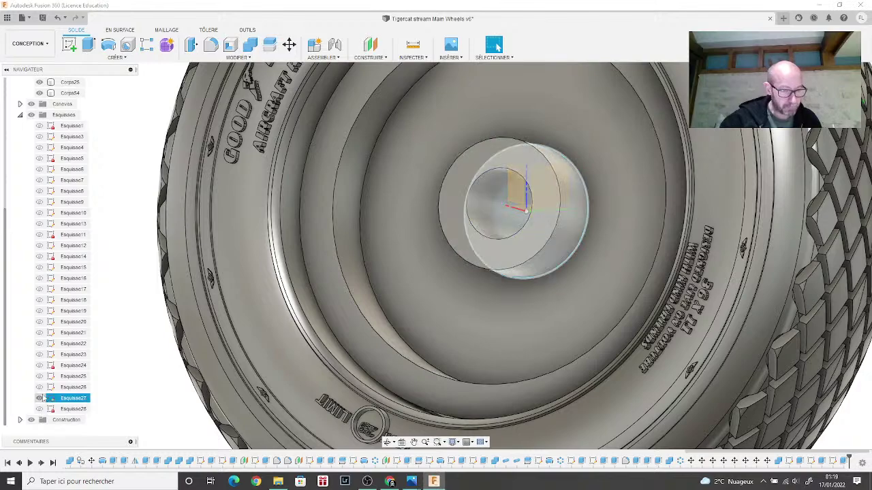
{"action": "scroll", "coordinate": [138, 342], "scroll_direction": "down", "scroll_amount": 3}
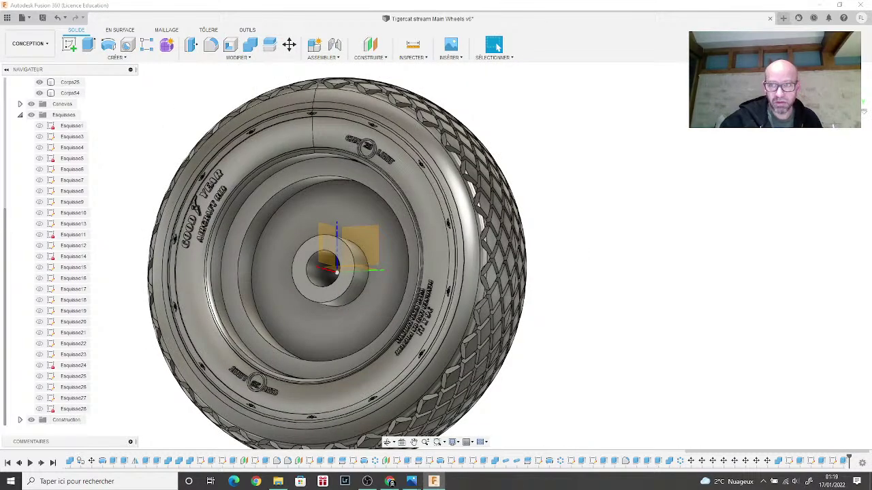
{"action": "left_click", "coordinate": [863, 109]}
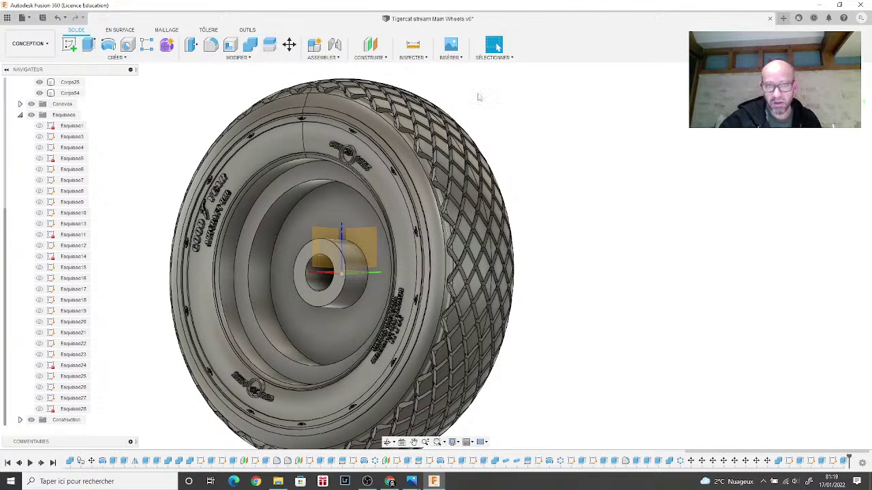
Step: Create an offset construction plane at 0 mm from the raised rim ring's face
{"action": "left_click", "coordinate": [383, 58]}
{"action": "left_click", "coordinate": [378, 68]}
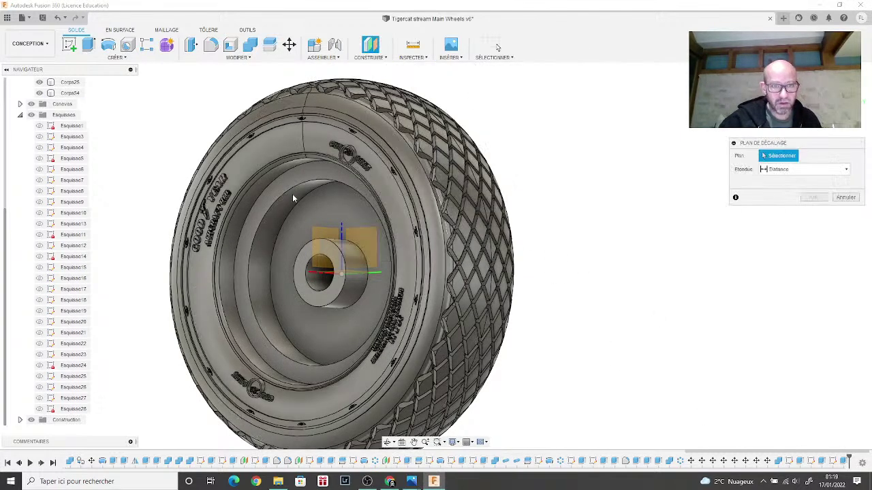
{"action": "left_click", "coordinate": [300, 177]}
{"action": "left_click", "coordinate": [813, 198]}
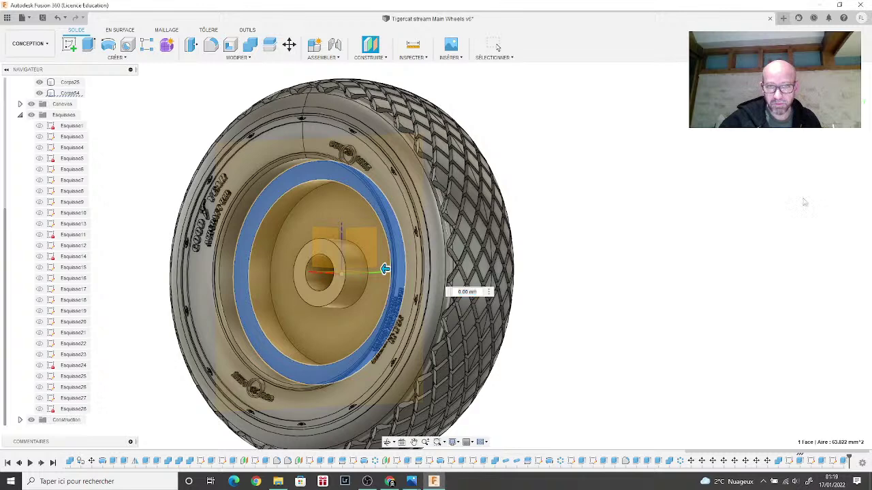
Step: Consult the reference photo showing the wheel's spoked side and start a new sketch on the construction plane at the ring face
{"action": "mouse_move", "coordinate": [412, 482]}
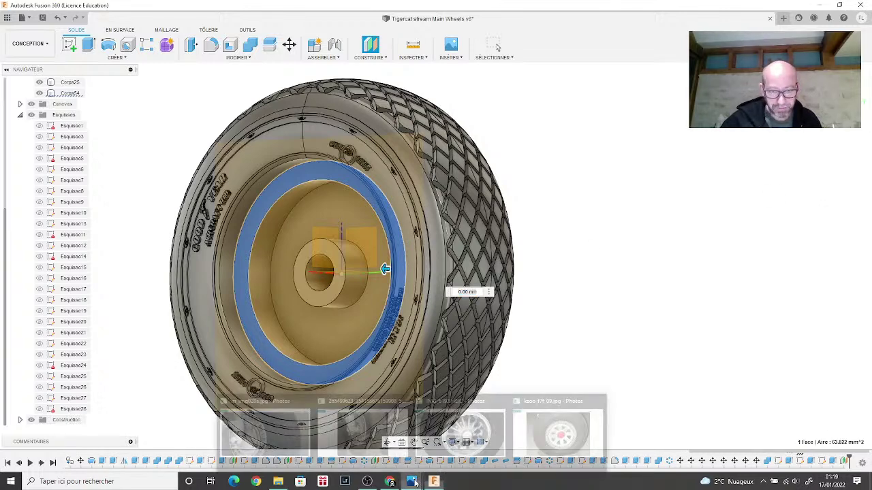
{"action": "left_click", "coordinate": [579, 413]}
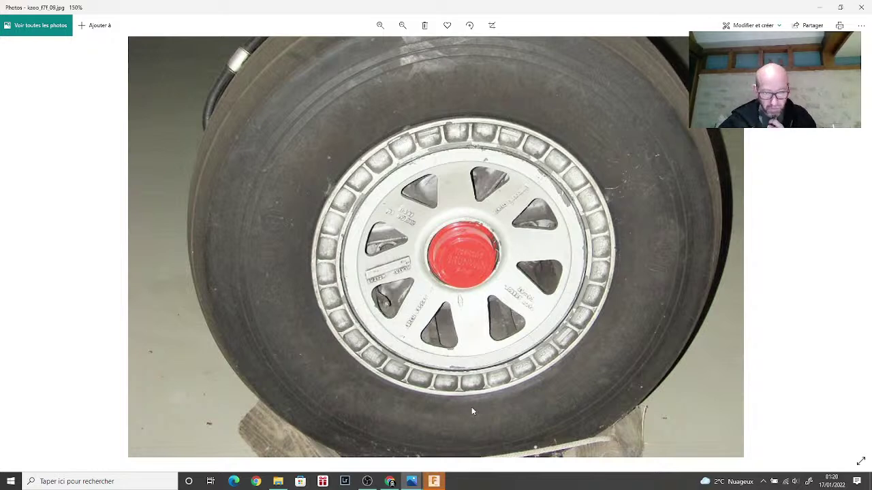
{"action": "left_click", "coordinate": [434, 482]}
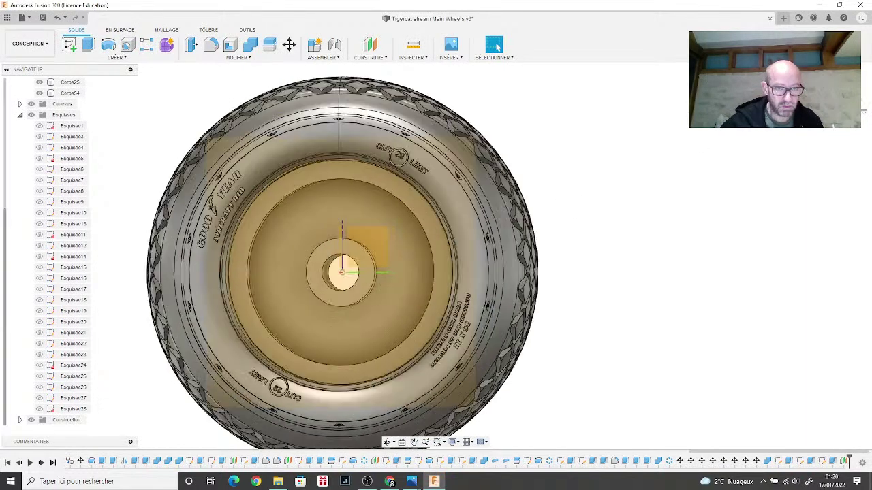
{"action": "left_click", "coordinate": [69, 44]}
{"action": "left_click", "coordinate": [303, 224]}
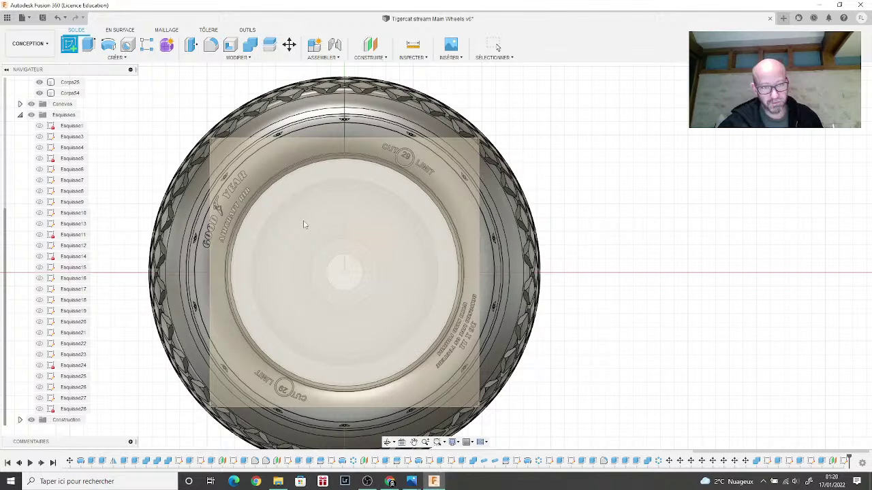
{"action": "left_click", "coordinate": [332, 263]}
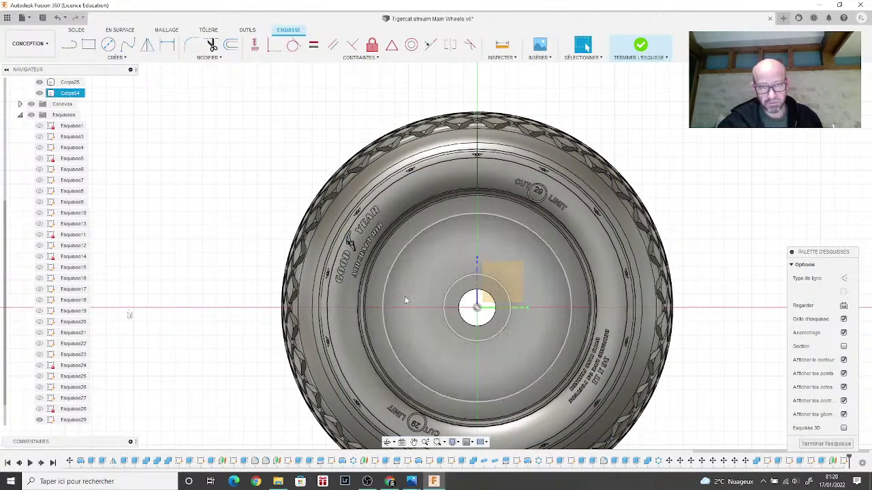
Step: Project the raised rim ring's face into the sketch as linked geometry and finish the sketch
{"action": "left_click", "coordinate": [87, 59]}
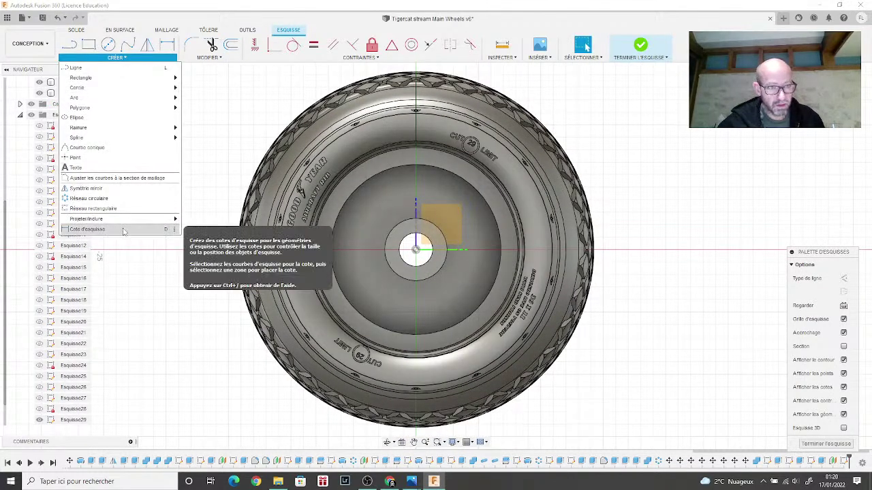
{"action": "mouse_move", "coordinate": [125, 220]}
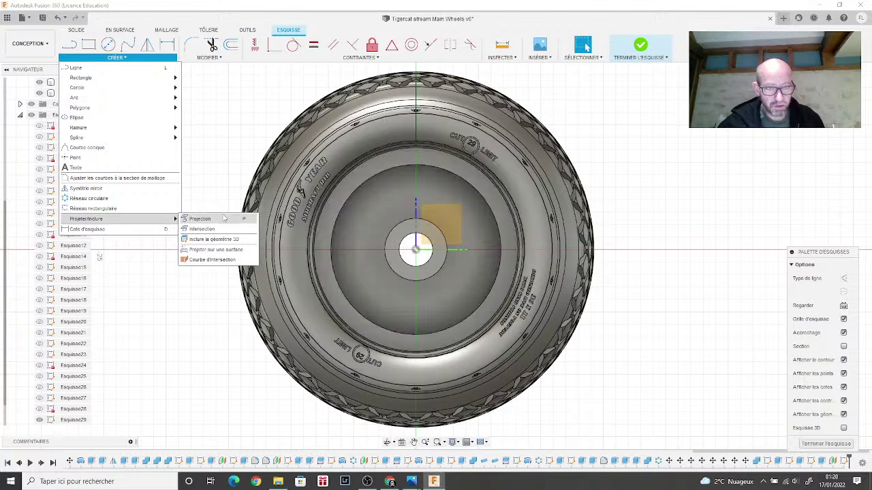
{"action": "left_click", "coordinate": [200, 218]}
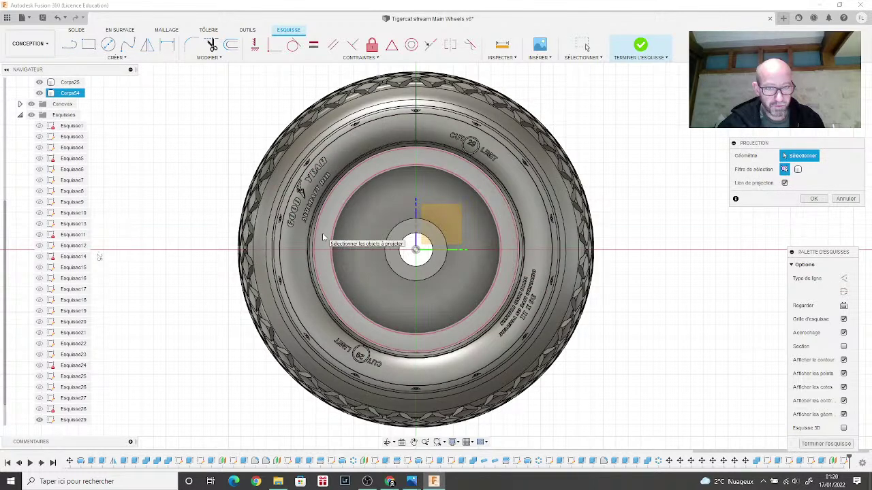
{"action": "left_click", "coordinate": [324, 238]}
{"action": "left_click", "coordinate": [807, 204]}
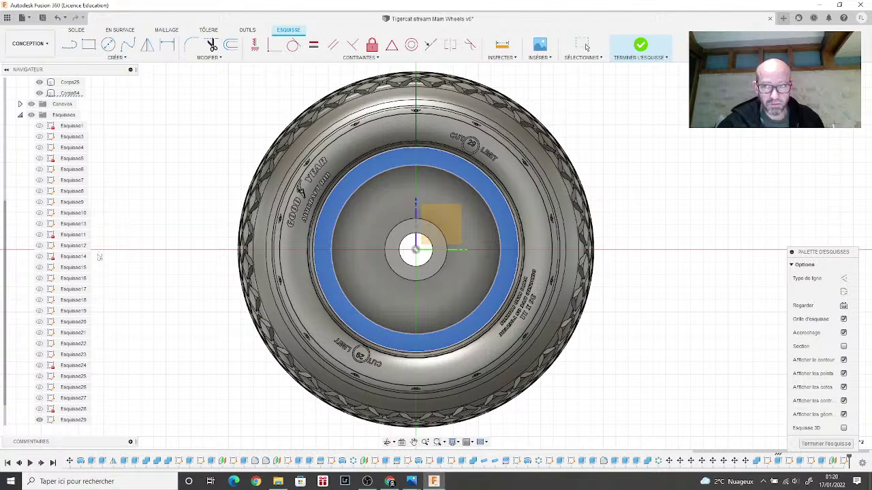
{"action": "key", "text": "Escape"}
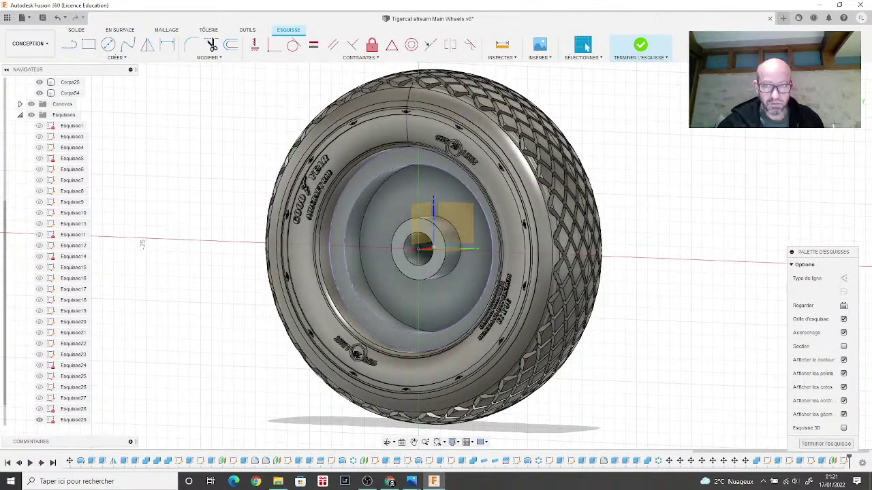
{"action": "scroll", "coordinate": [402, 218], "scroll_direction": "up", "scroll_amount": 3}
{"action": "scroll", "coordinate": [402, 221], "scroll_direction": "up", "scroll_amount": 3}
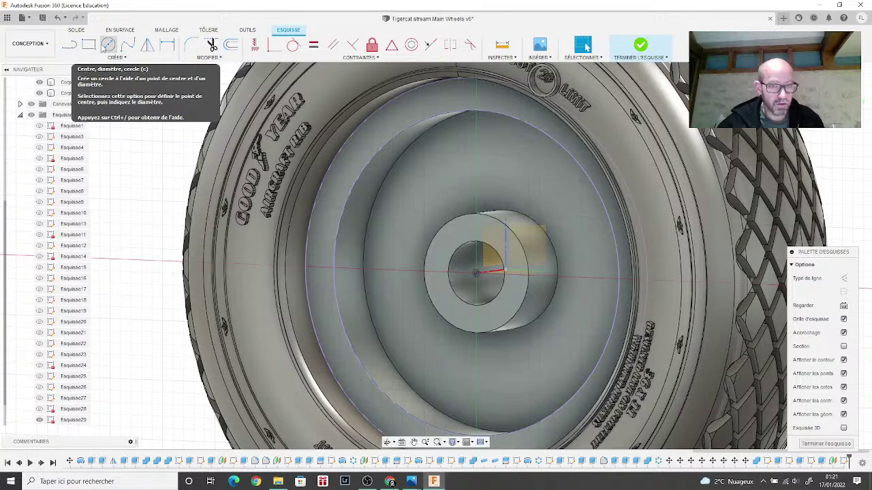
{"action": "left_click", "coordinate": [641, 47]}
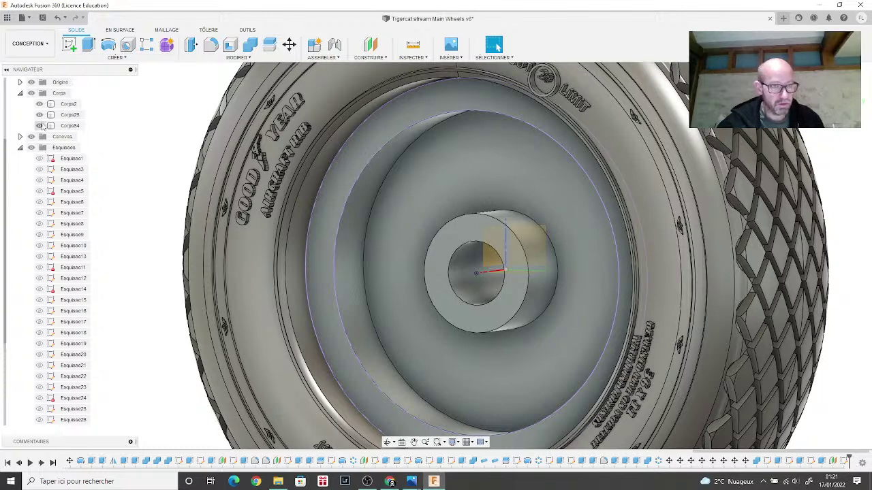
Step: Start extruding the projected ring contour outward by 2.00 mm with the Joindre operation
{"action": "left_click", "coordinate": [355, 158]}
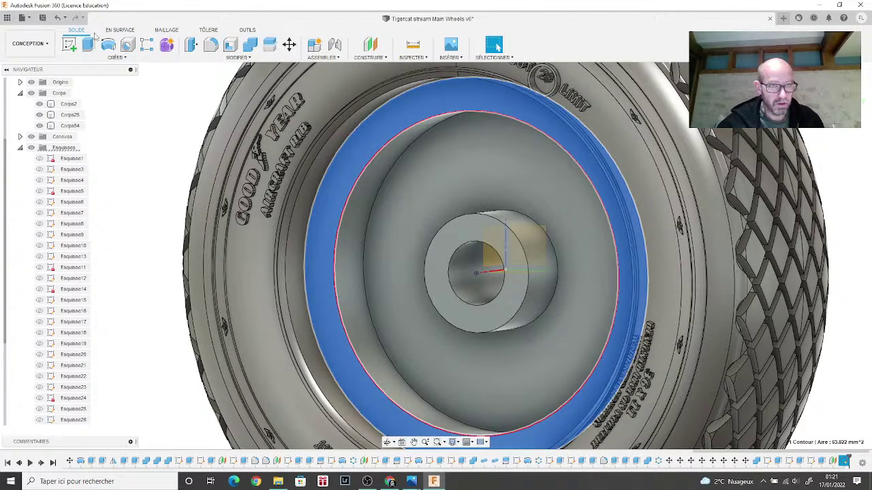
{"action": "key", "text": "e"}
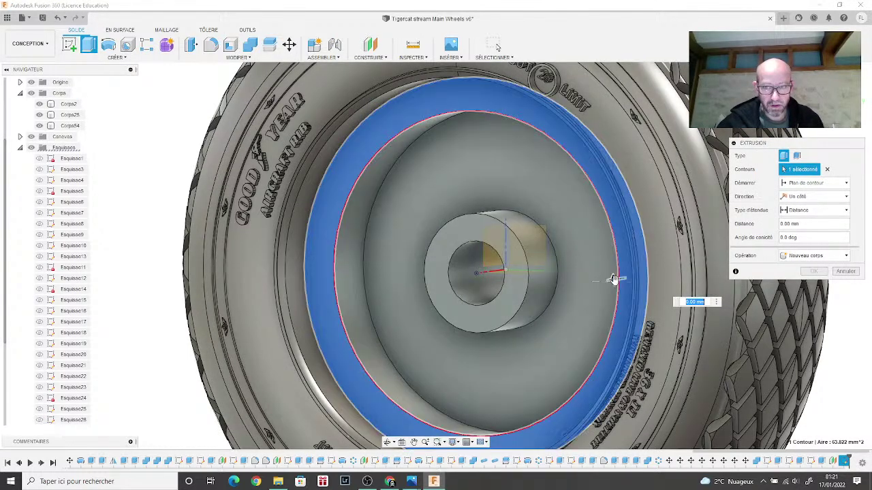
{"action": "left_click_drag", "start_coordinate": [613, 279], "coordinate": [591, 282]}
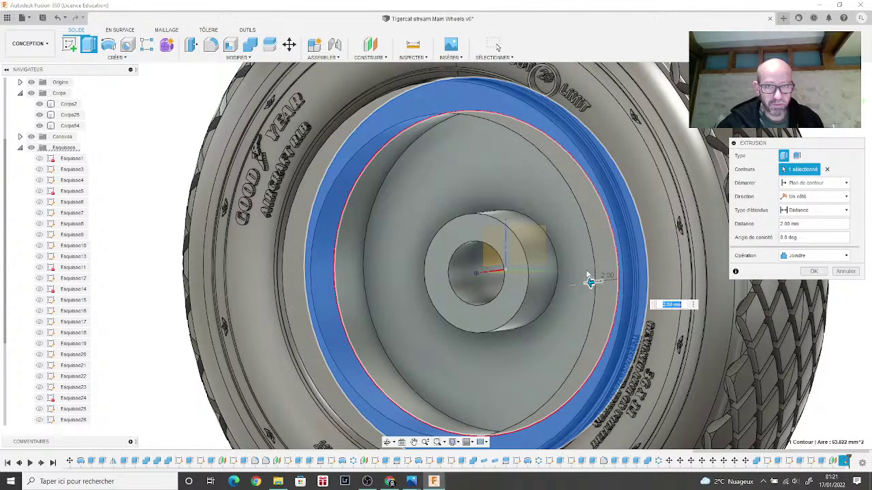
{"action": "scroll", "coordinate": [591, 282], "scroll_direction": "up", "scroll_amount": 5}
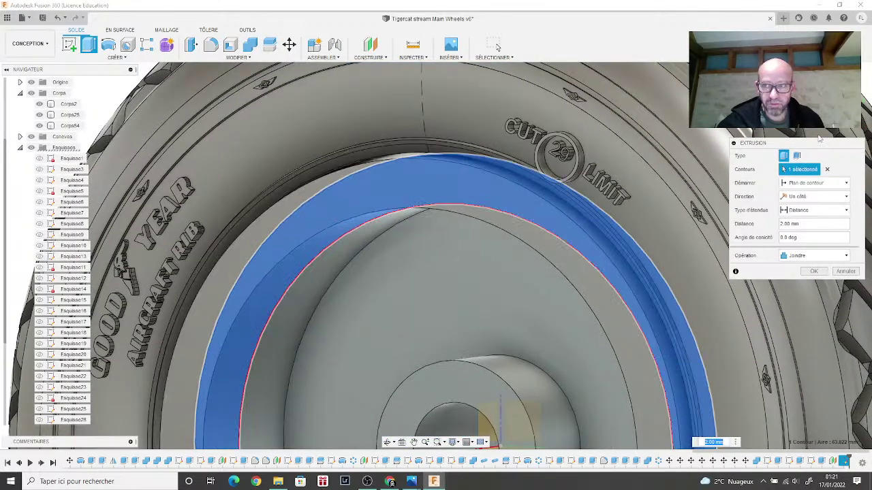
{"action": "middle_click_drag", "start_coordinate": [713, 211], "coordinate": [698, 227], "text": "shift"}
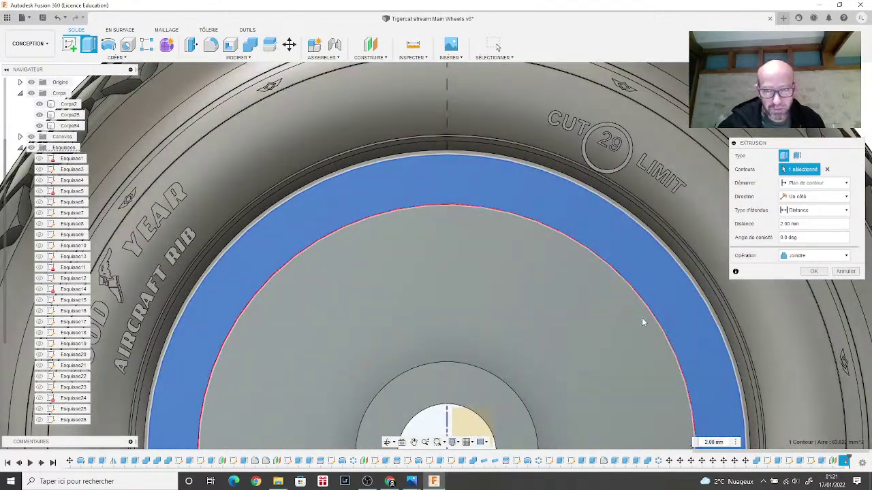
{"action": "mouse_move", "coordinate": [631, 275]}
{"action": "middle_mouse_down", "text": "shift"}
{"action": "mouse_move", "coordinate": [545, 277]}
{"action": "mouse_move", "coordinate": [636, 205]}
{"action": "mouse_move", "coordinate": [596, 214]}
{"action": "middle_mouse_up", "text": "shift"}
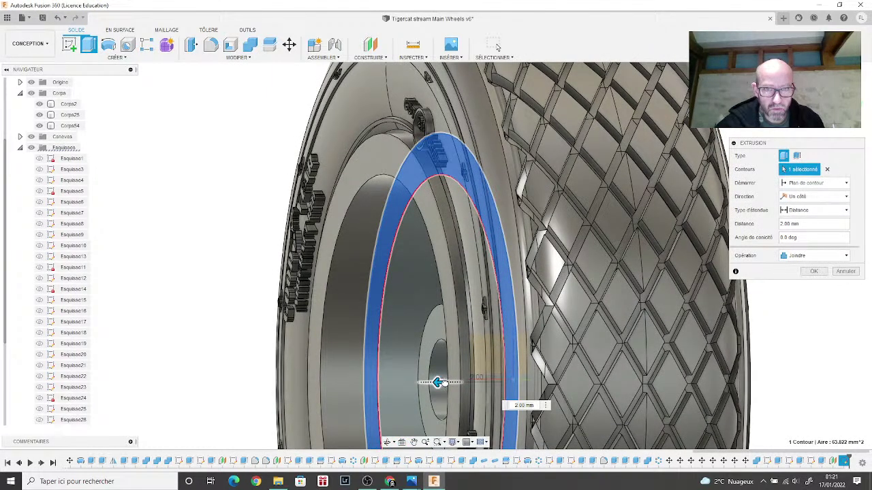
Step: Set the ring's extrusion distance to 1.50 mm, complete the joined extrusion and clear the selection
{"action": "left_click_drag", "start_coordinate": [440, 383], "coordinate": [452, 382]}
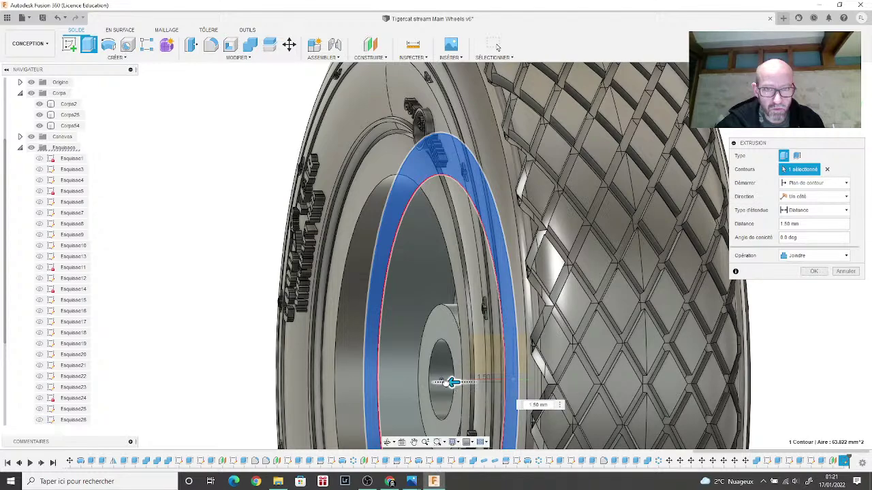
{"action": "scroll", "coordinate": [375, 218], "scroll_direction": "up", "scroll_amount": 3}
{"action": "scroll", "coordinate": [364, 235], "scroll_direction": "down", "scroll_amount": 3}
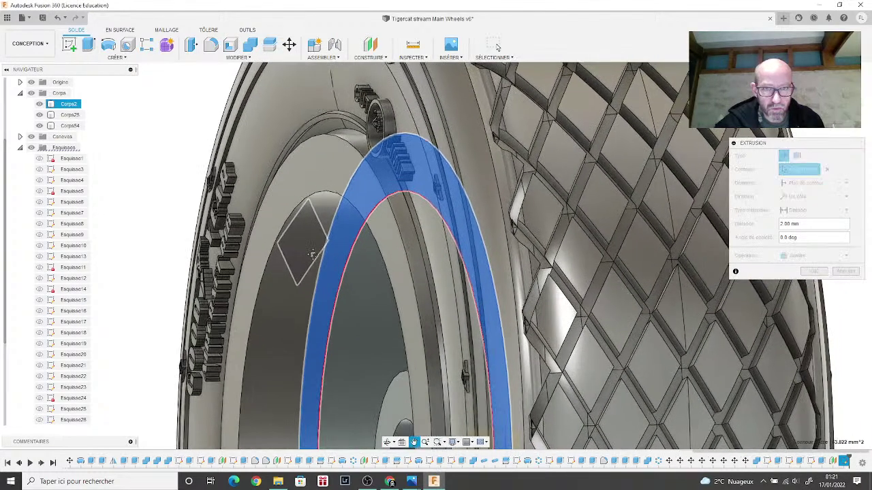
{"action": "scroll", "coordinate": [382, 312], "scroll_direction": "up", "scroll_amount": 3}
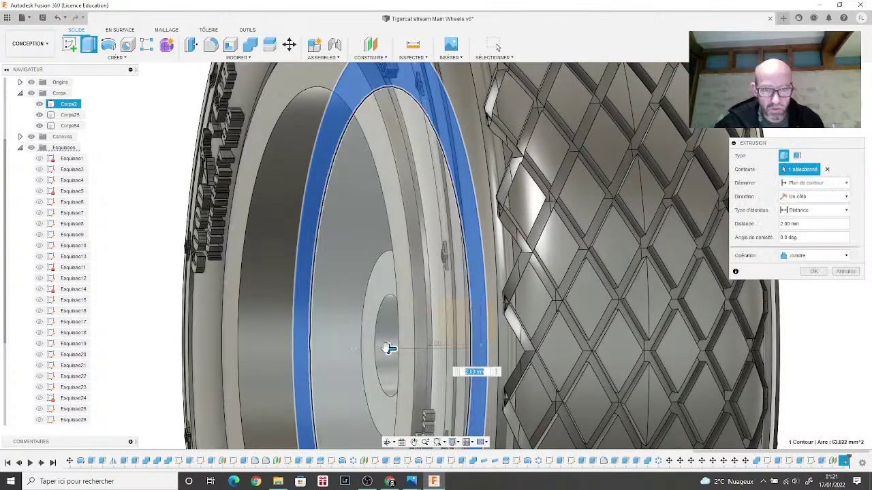
{"action": "left_click_drag", "start_coordinate": [389, 349], "coordinate": [392, 349]}
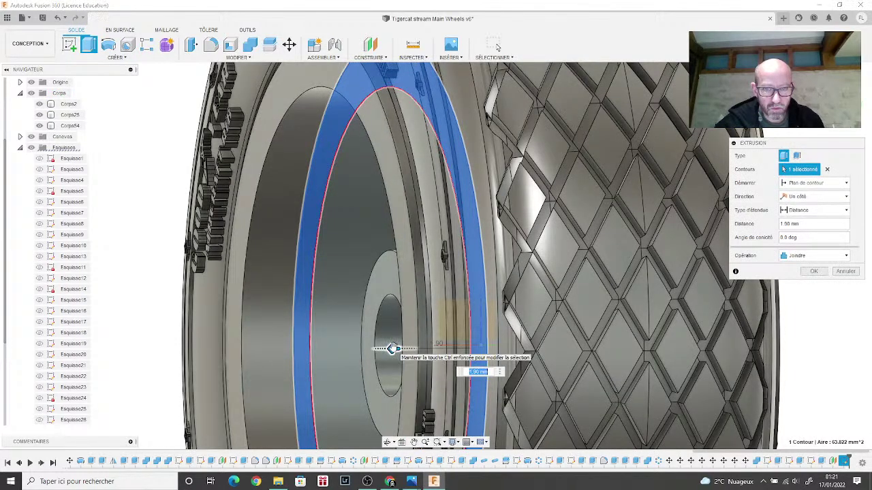
{"action": "middle_click_drag", "start_coordinate": [392, 349], "coordinate": [368, 330], "text": "shift"}
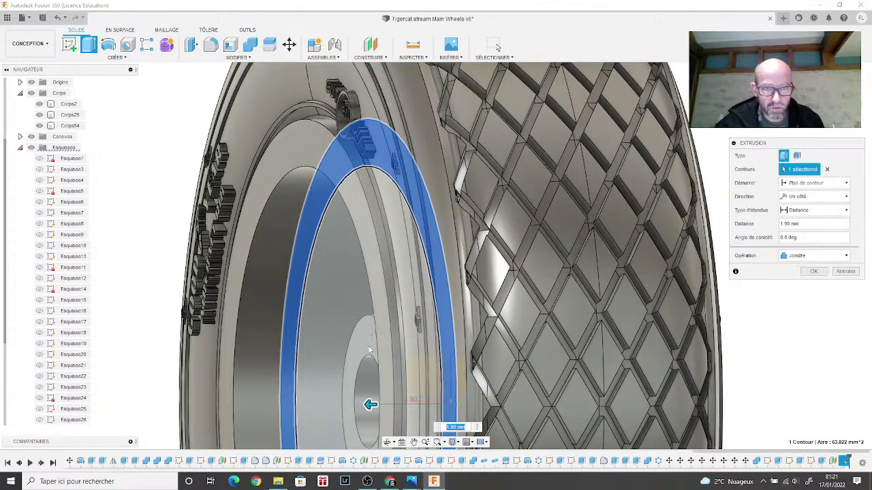
{"action": "left_click_drag", "start_coordinate": [379, 404], "coordinate": [384, 404]}
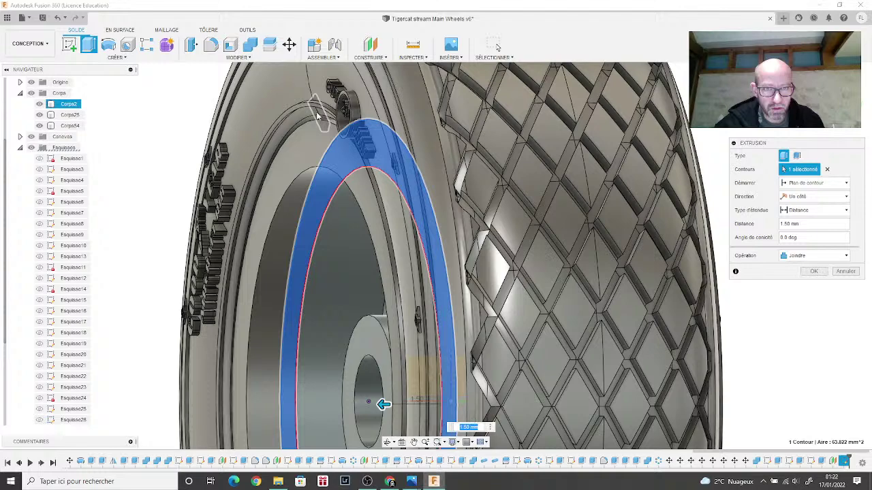
{"action": "scroll", "coordinate": [315, 117], "scroll_direction": "up", "scroll_amount": 3}
{"action": "scroll", "coordinate": [320, 112], "scroll_direction": "up", "scroll_amount": 2}
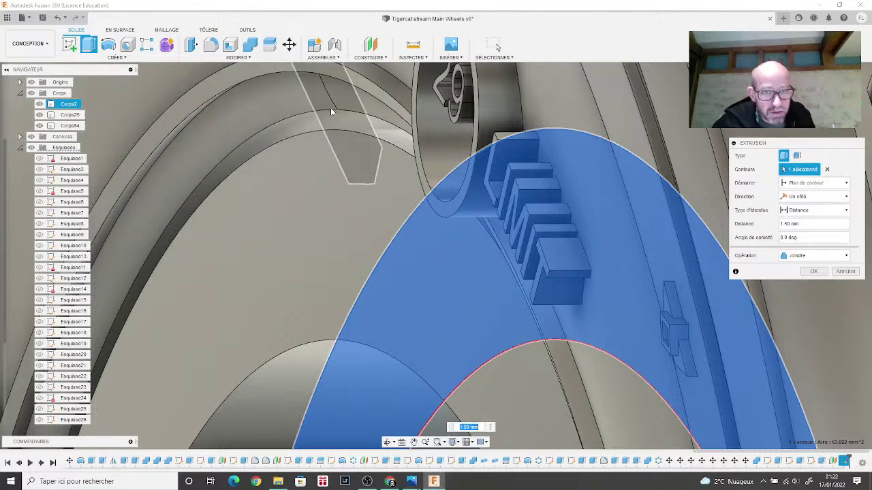
{"action": "left_click", "coordinate": [814, 271]}
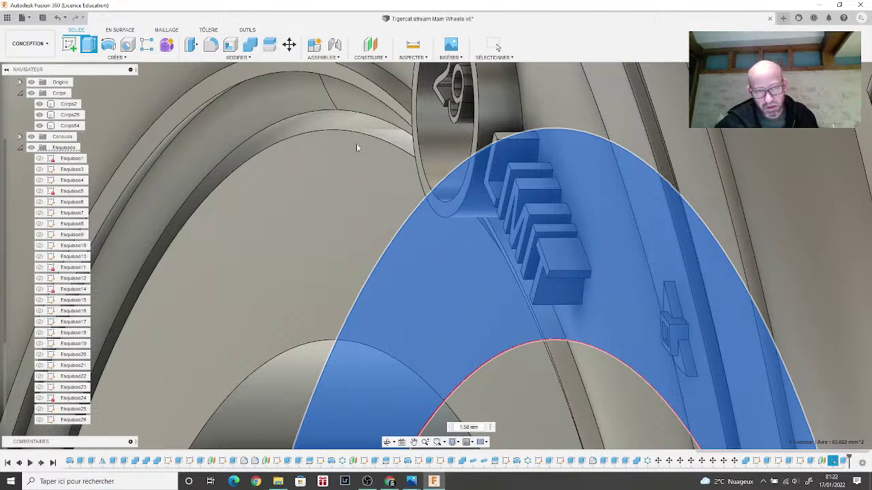
{"action": "key", "text": "Escape"}
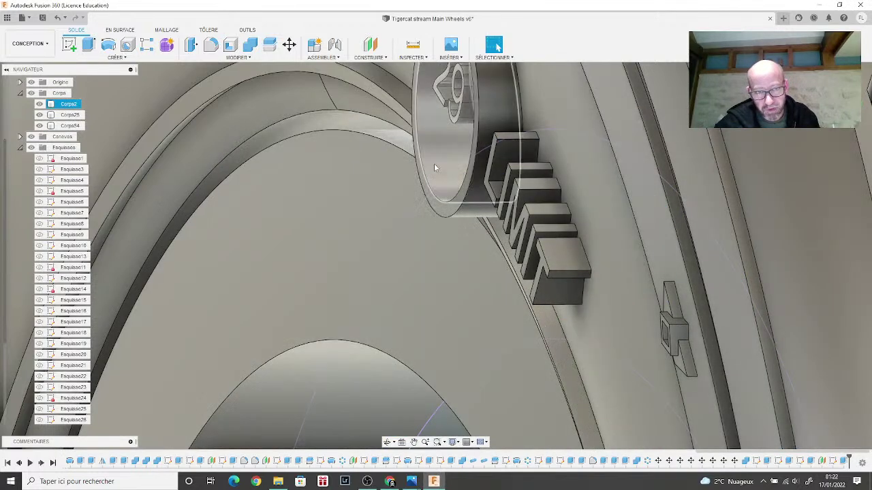
Step: Check the rim ring's front face and edge, and consult the reference photo of the wheel's spoked side in Photos
{"action": "left_click", "coordinate": [279, 157]}
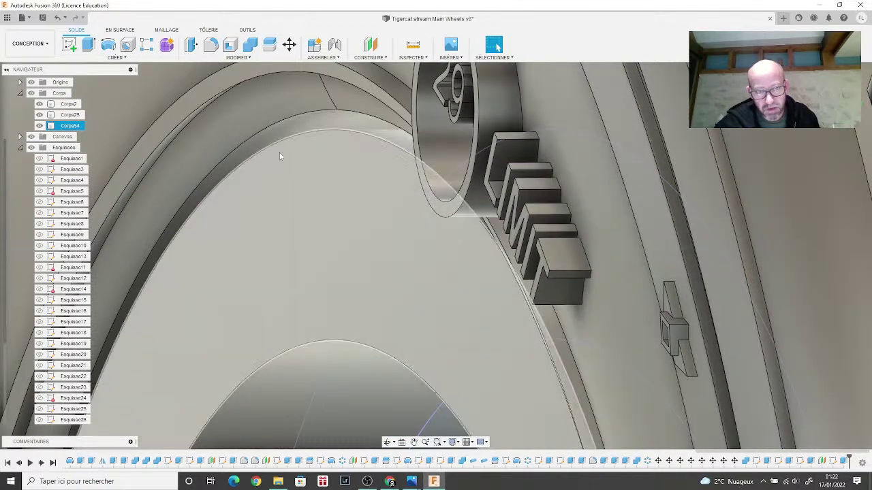
{"action": "left_click", "coordinate": [312, 122]}
{"action": "key", "text": "Escape"}
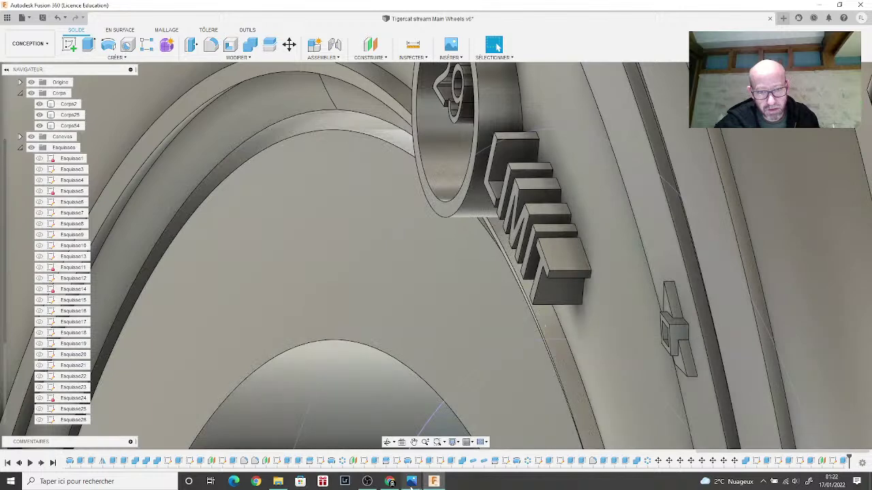
{"action": "mouse_move", "coordinate": [411, 481]}
{"action": "left_click", "coordinate": [556, 430]}
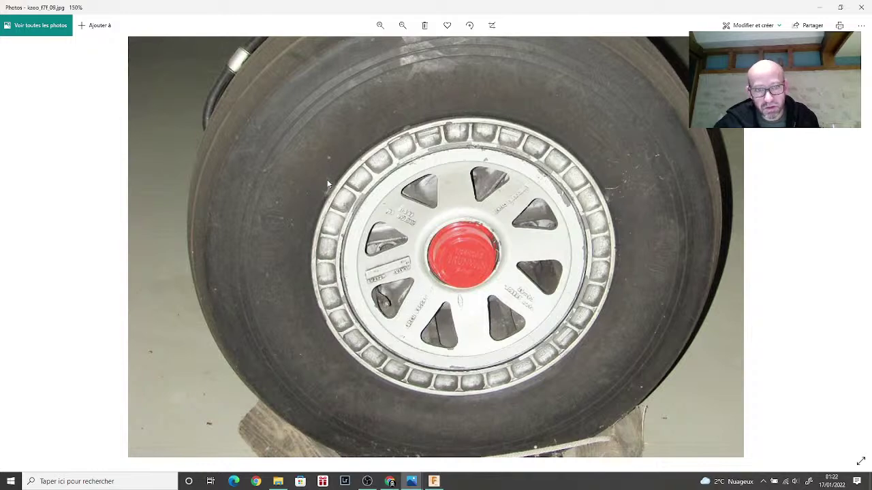
Step: Switch to the wheel model in Fusion 360 and create an offset construction plane from the rim's flat ring face
{"action": "left_click", "coordinate": [434, 482]}
{"action": "scroll", "coordinate": [408, 313], "scroll_direction": "down", "scroll_amount": 5}
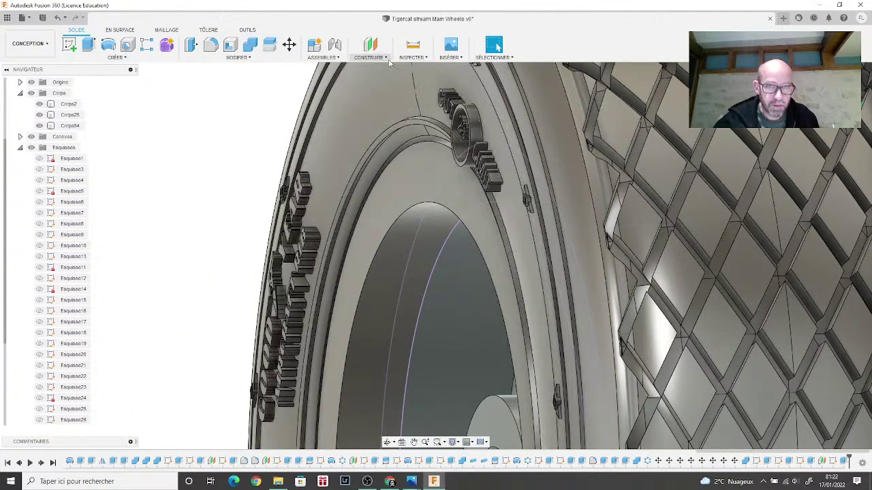
{"action": "left_click", "coordinate": [386, 58]}
{"action": "left_click", "coordinate": [384, 67]}
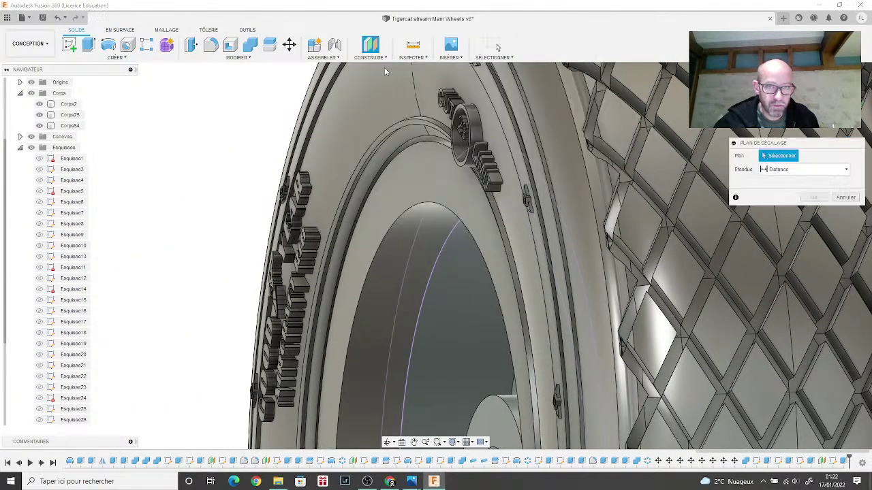
{"action": "left_click", "coordinate": [420, 170]}
{"action": "left_click", "coordinate": [844, 198]}
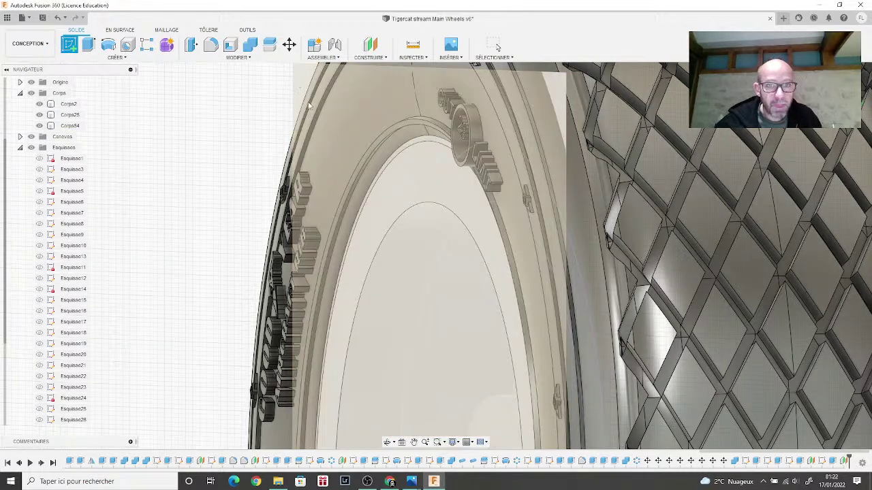
Step: Start a sketch on the new construction plane and project the rim's inner circular edge into it
{"action": "double_click", "coordinate": [328, 297]}
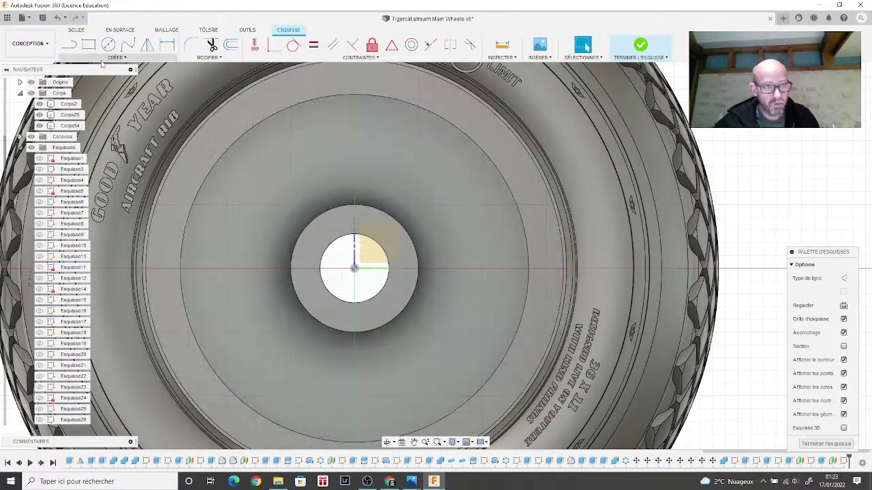
{"action": "left_click", "coordinate": [116, 57]}
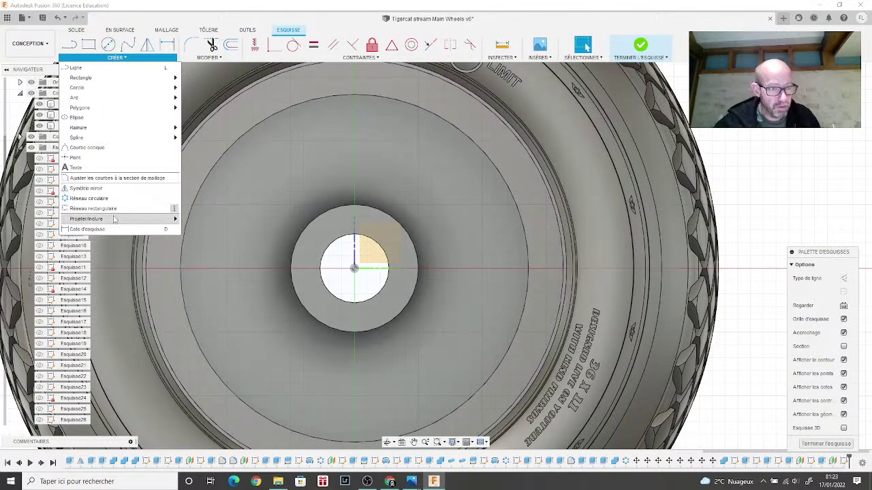
{"action": "left_click", "coordinate": [200, 205]}
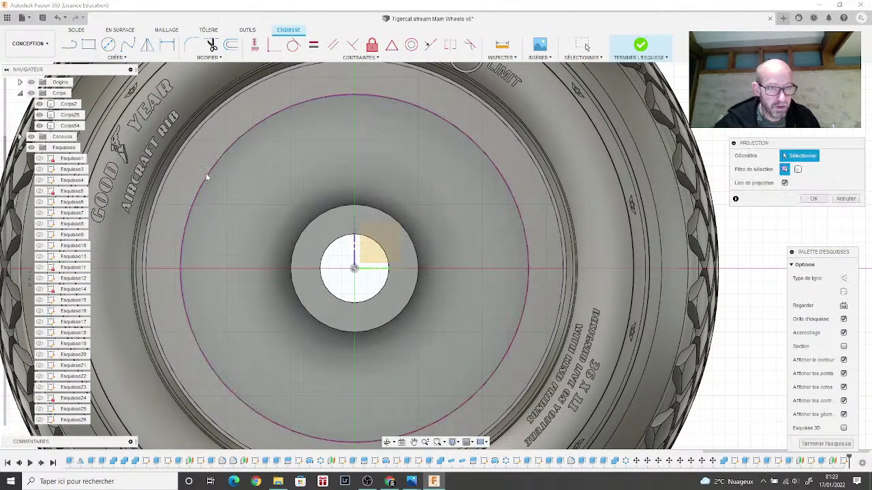
{"action": "left_click", "coordinate": [207, 173]}
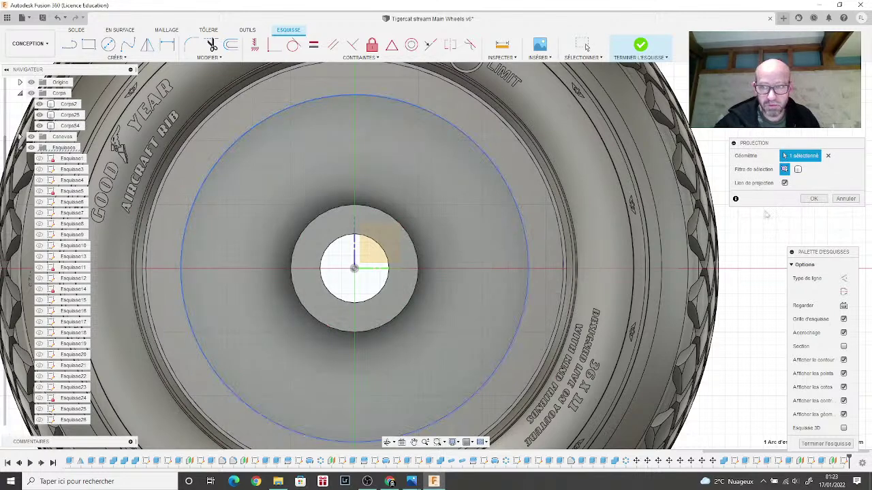
{"action": "left_click", "coordinate": [813, 198]}
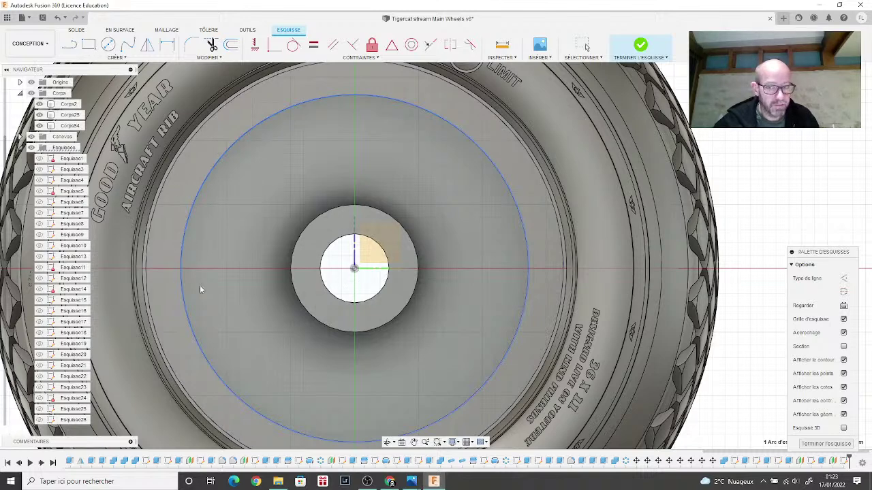
{"action": "key", "text": "Escape"}
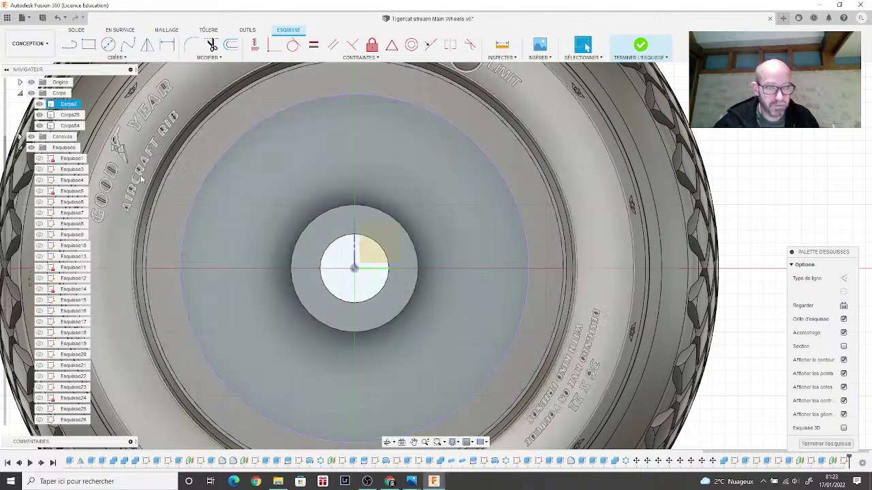
Step: Draw a circle centred on the origin out to the rim's outer edge and finish the sketch
{"action": "left_click", "coordinate": [108, 45]}
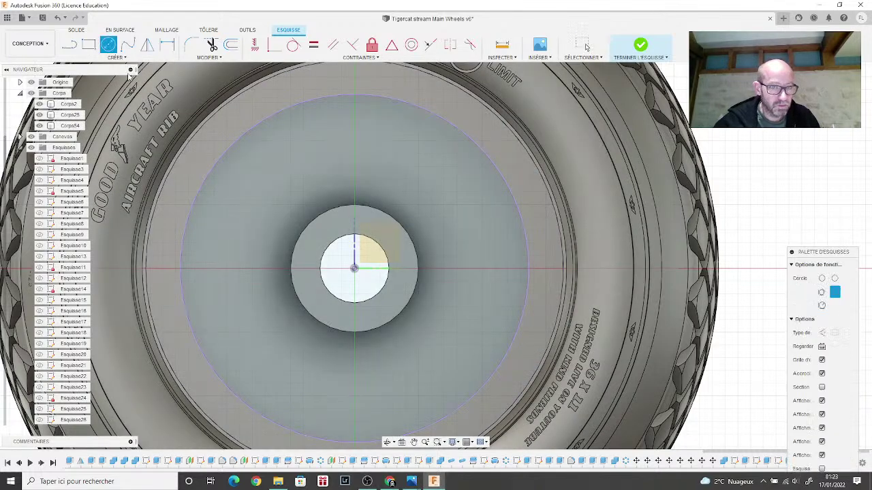
{"action": "left_click", "coordinate": [354, 268]}
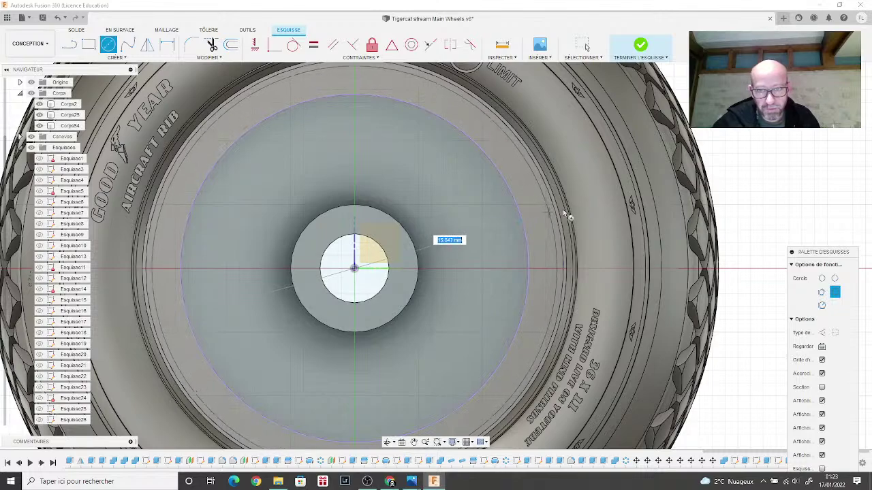
{"action": "middle_click_drag", "start_coordinate": [436, 254], "coordinate": [382, 253], "text": "shift"}
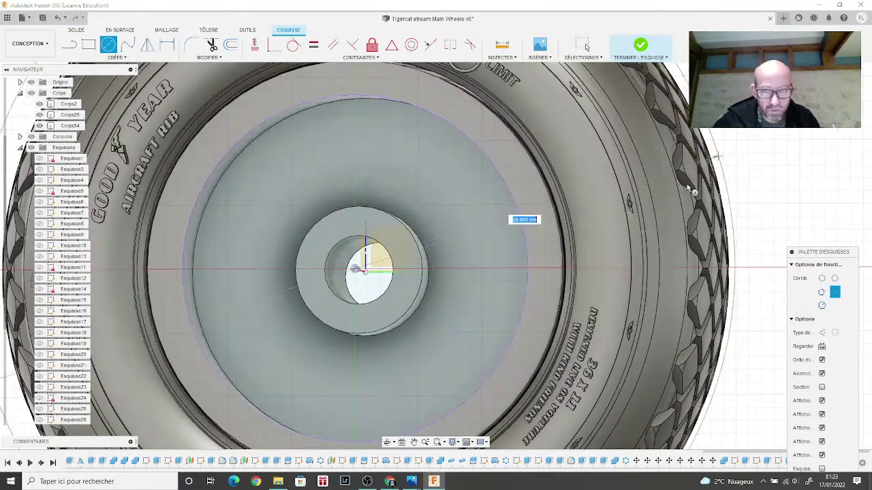
{"action": "scroll", "coordinate": [557, 214], "scroll_direction": "up", "scroll_amount": 5}
{"action": "scroll", "coordinate": [557, 215], "scroll_direction": "up", "scroll_amount": 2}
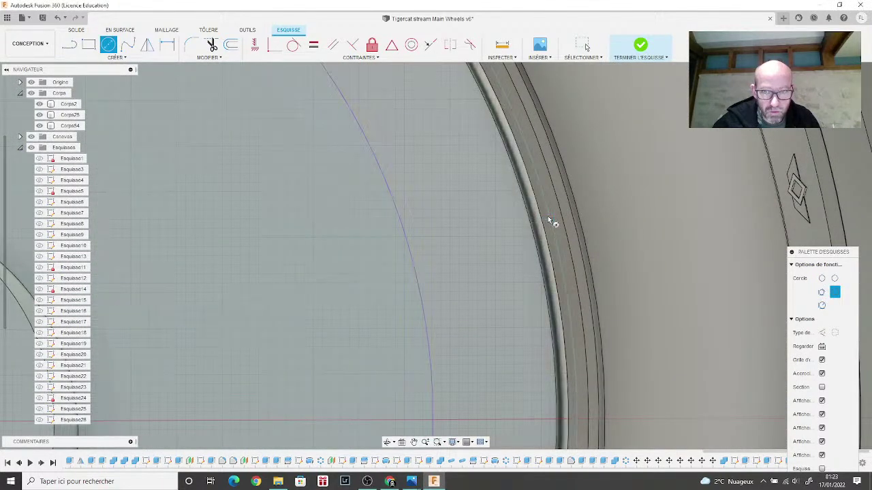
{"action": "scroll", "coordinate": [581, 249], "scroll_direction": "down", "scroll_amount": 2}
{"action": "scroll", "coordinate": [581, 248], "scroll_direction": "down", "scroll_amount": 3}
{"action": "left_click", "coordinate": [580, 249]}
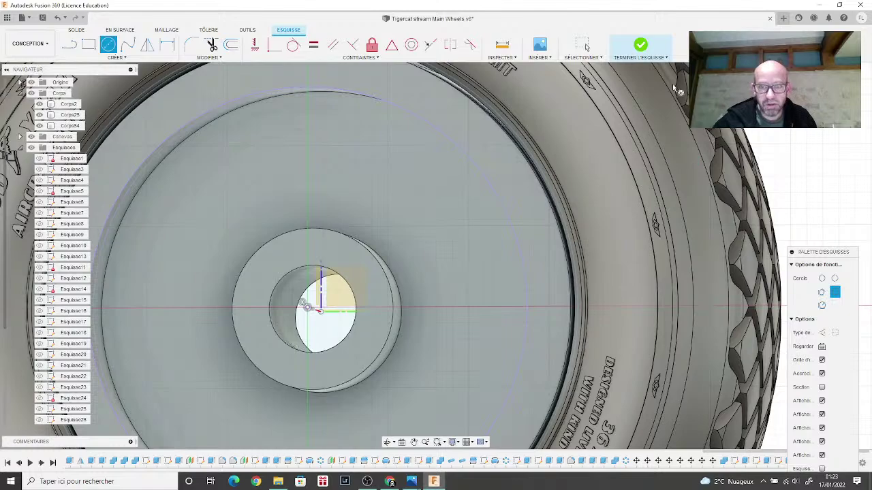
{"action": "key", "text": "Escape"}
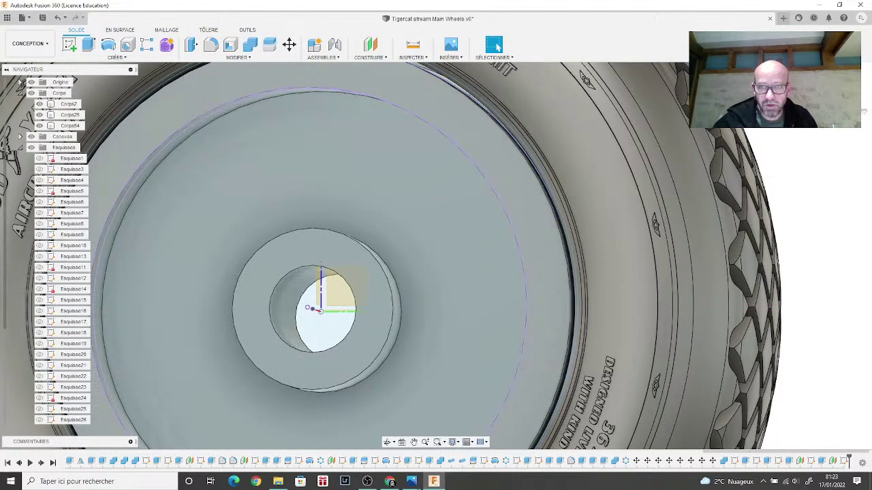
Step: Extrude the ring profile 0.50 mm outward and join it to the rim body, with tyre bodies Corps2 and Corps25 hidden
{"action": "middle_click_drag", "start_coordinate": [435, 255], "coordinate": [411, 286], "text": "shift"}
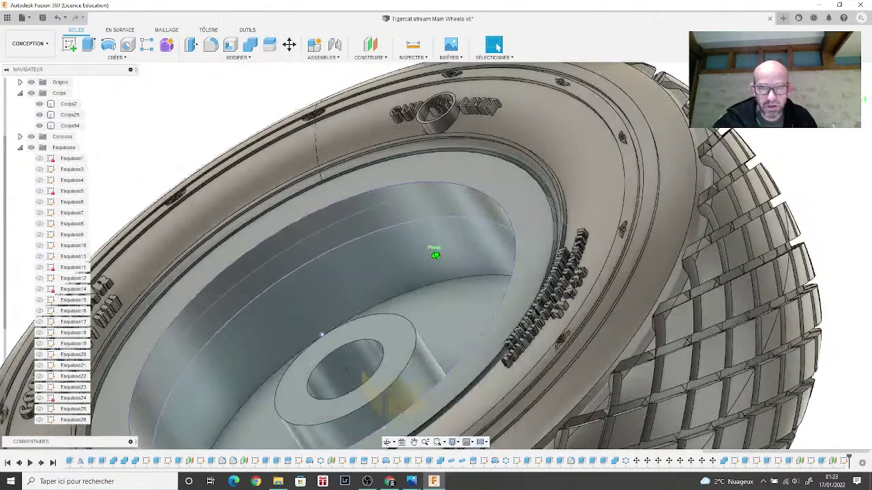
{"action": "middle_click_drag", "start_coordinate": [321, 334], "coordinate": [318, 327], "text": "shift"}
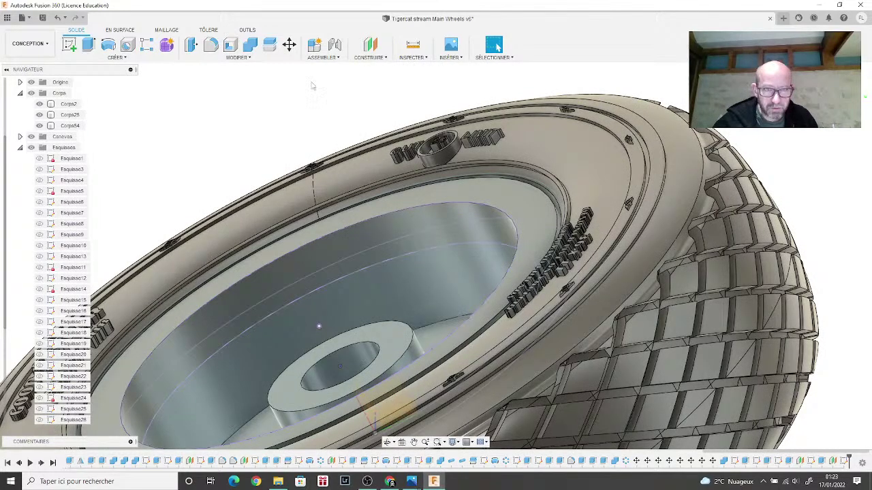
{"action": "left_click", "coordinate": [88, 44]}
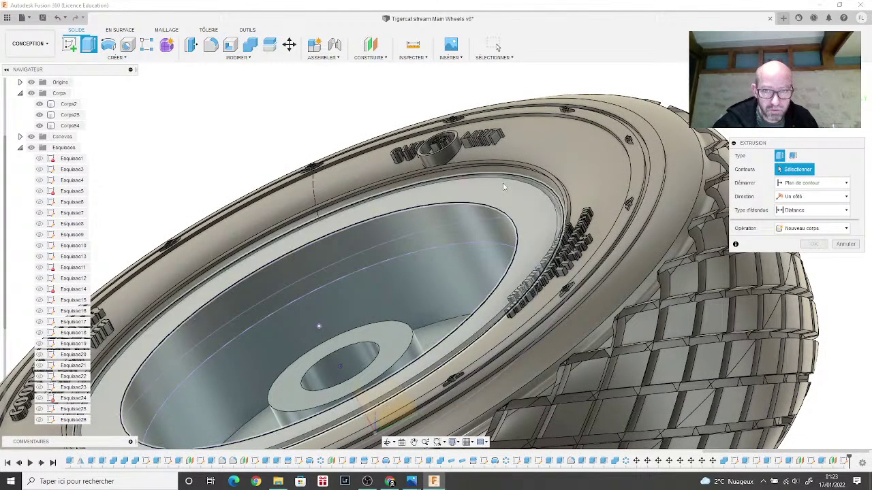
{"action": "left_click", "coordinate": [510, 224]}
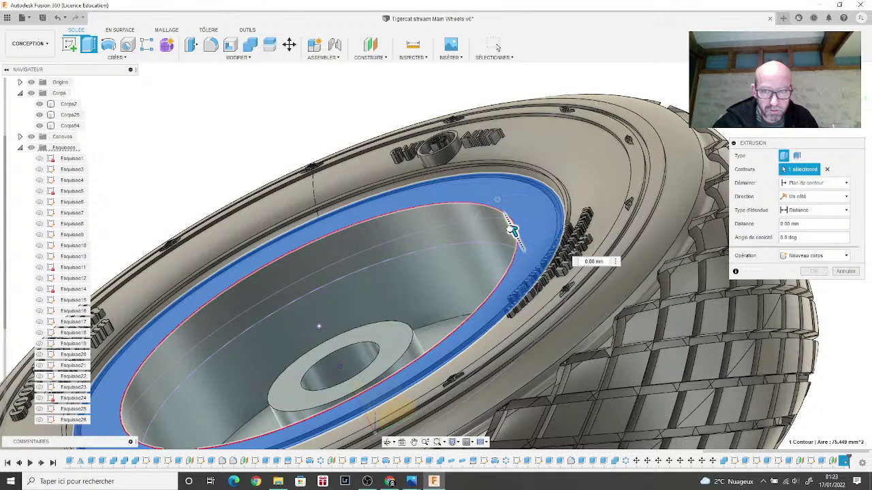
{"action": "left_click_drag", "start_coordinate": [511, 229], "coordinate": [504, 217]}
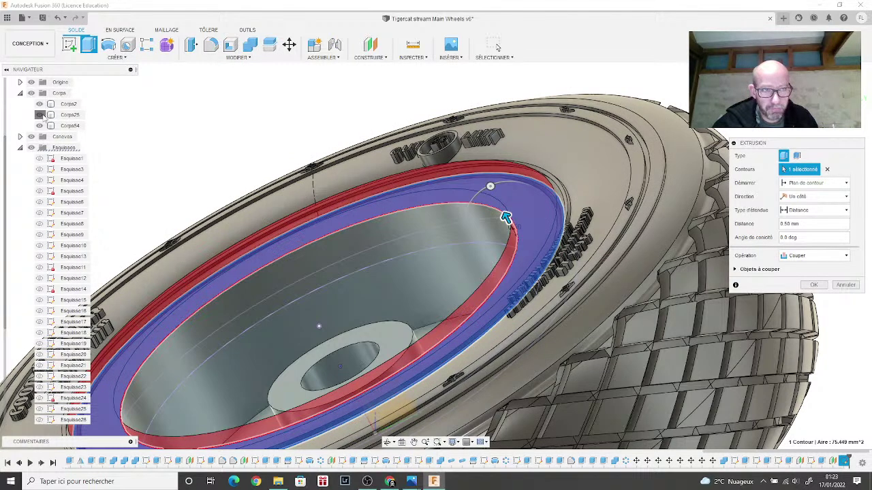
{"action": "left_click", "coordinate": [39, 115]}
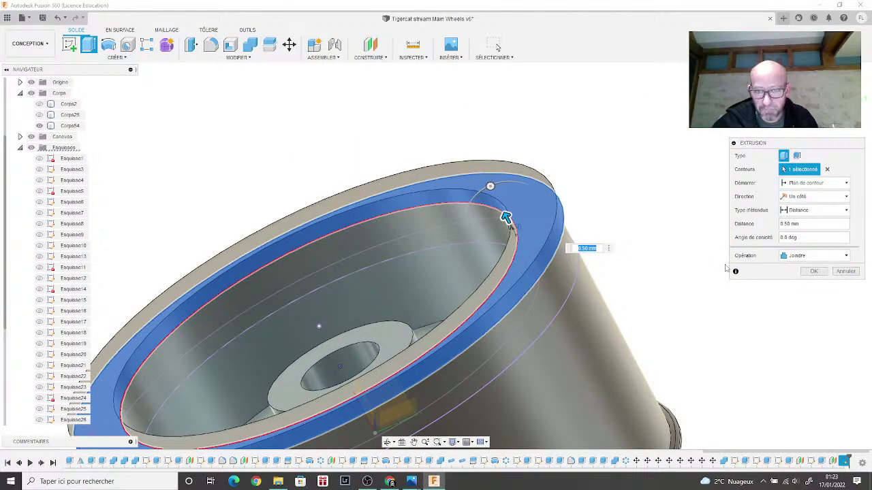
{"action": "left_click", "coordinate": [814, 271]}
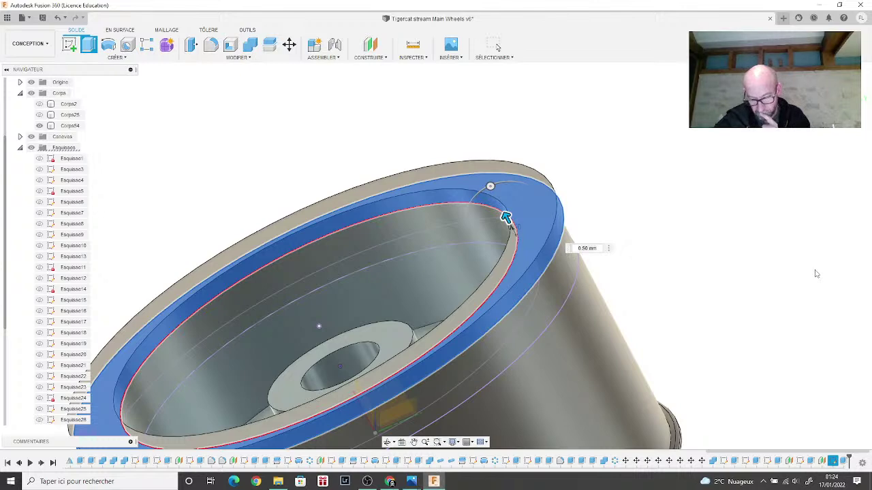
{"action": "key", "text": "Return"}
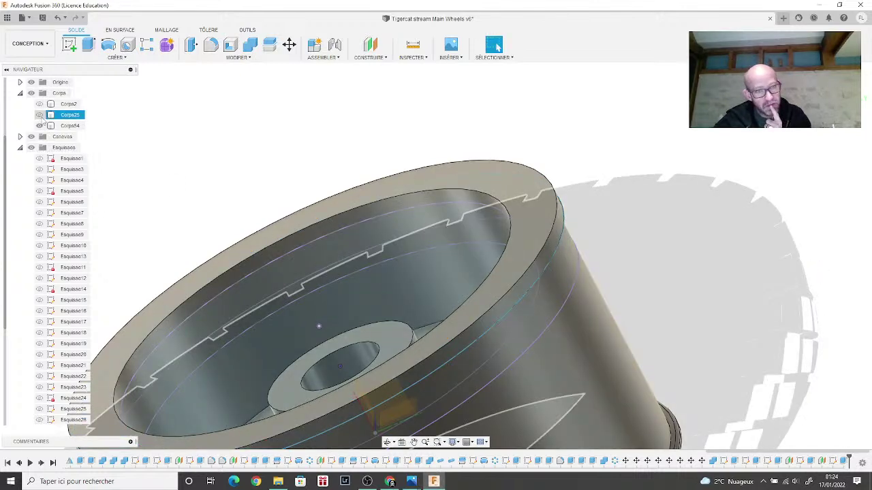
Step: Check how the extruded rim lip fits against the tyre bodies Corps25 and Corps2 by toggling their visibility
{"action": "left_click", "coordinate": [38, 115]}
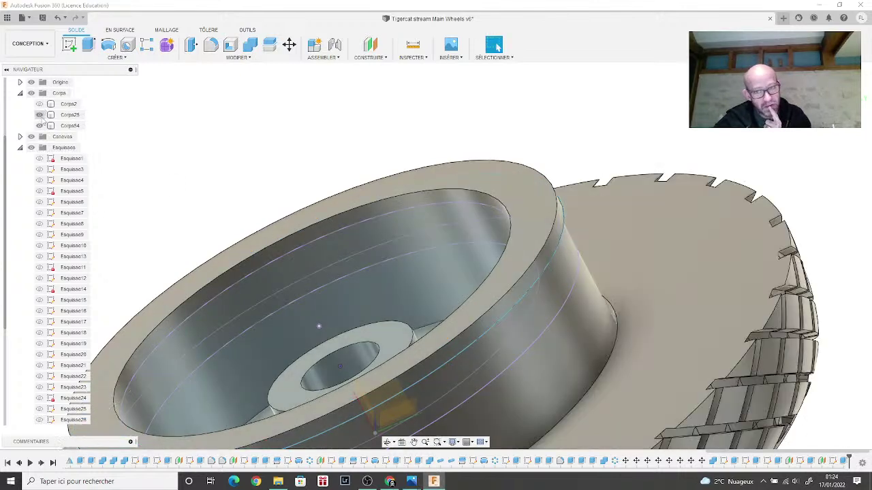
{"action": "left_click", "coordinate": [39, 115]}
{"action": "left_click", "coordinate": [38, 104]}
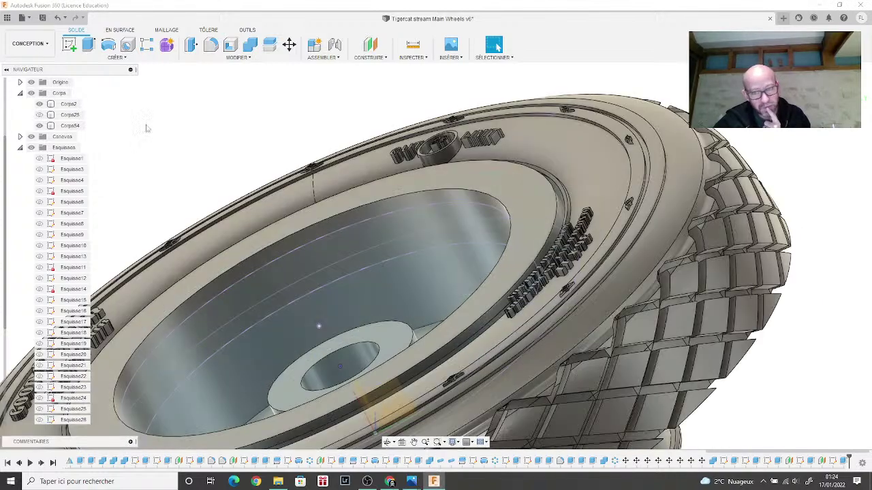
{"action": "left_click", "coordinate": [68, 103]}
{"action": "scroll", "coordinate": [615, 225], "scroll_direction": "up", "scroll_amount": 8}
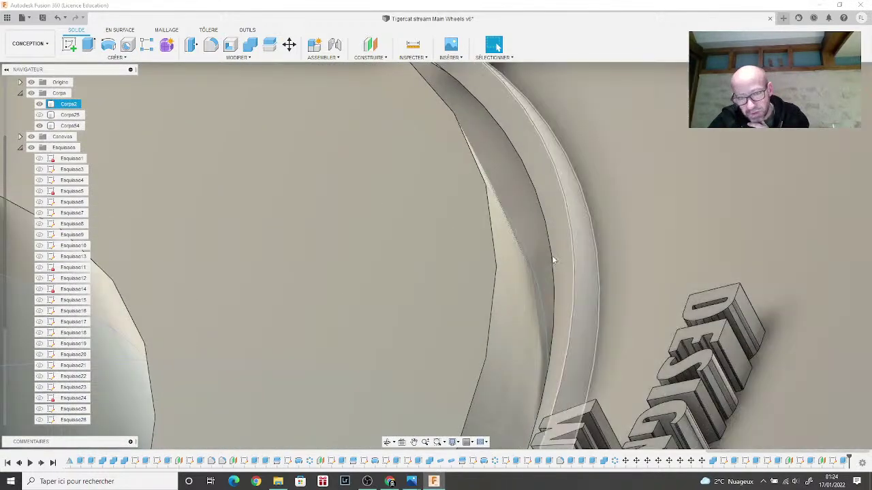
{"action": "scroll", "coordinate": [539, 257], "scroll_direction": "down", "scroll_amount": 4}
{"action": "left_click", "coordinate": [363, 226]}
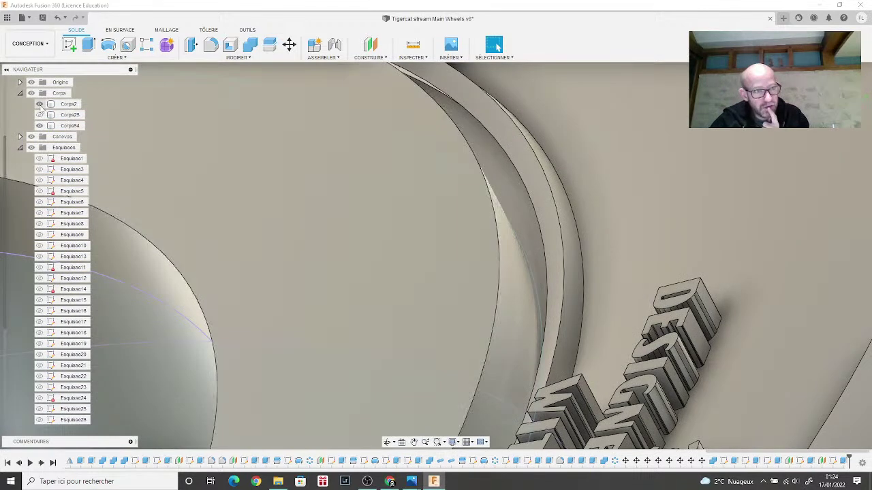
Step: Fillet the outer rim edge of Corps54 with a 0.20 mm constant radius, showing Corps2 again to judge the fit
{"action": "left_click", "coordinate": [39, 104]}
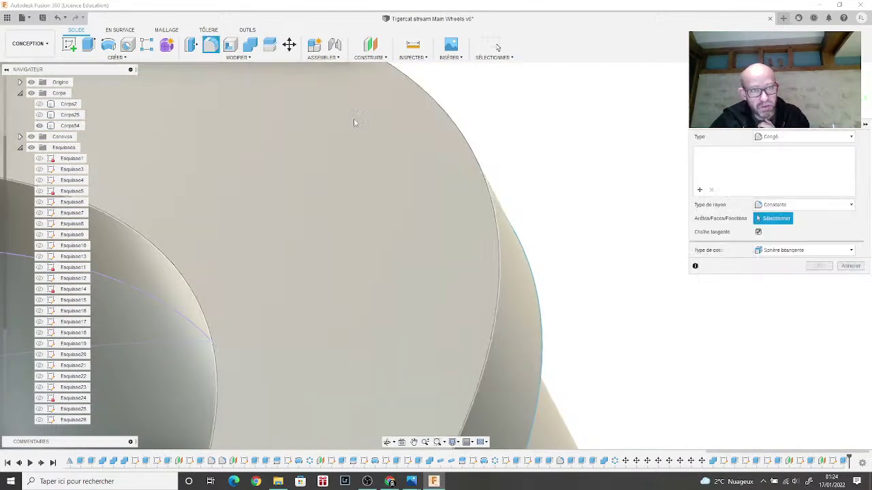
{"action": "left_click", "coordinate": [210, 44]}
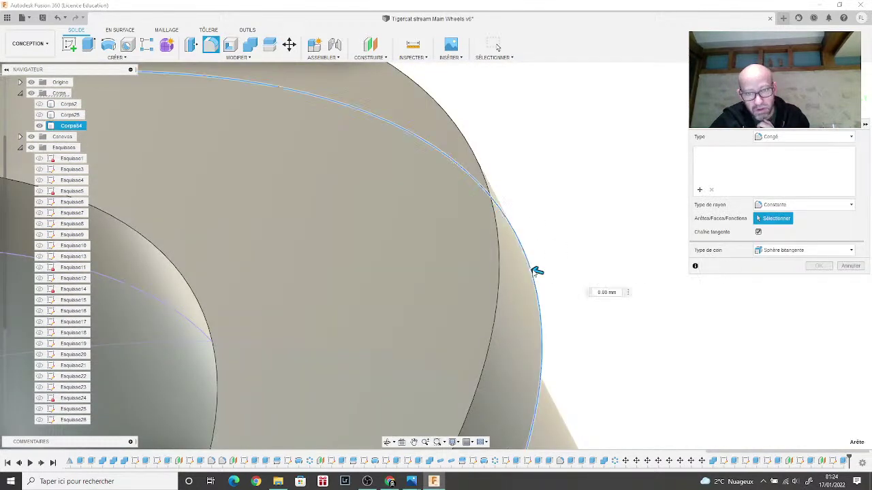
{"action": "left_click", "coordinate": [537, 272]}
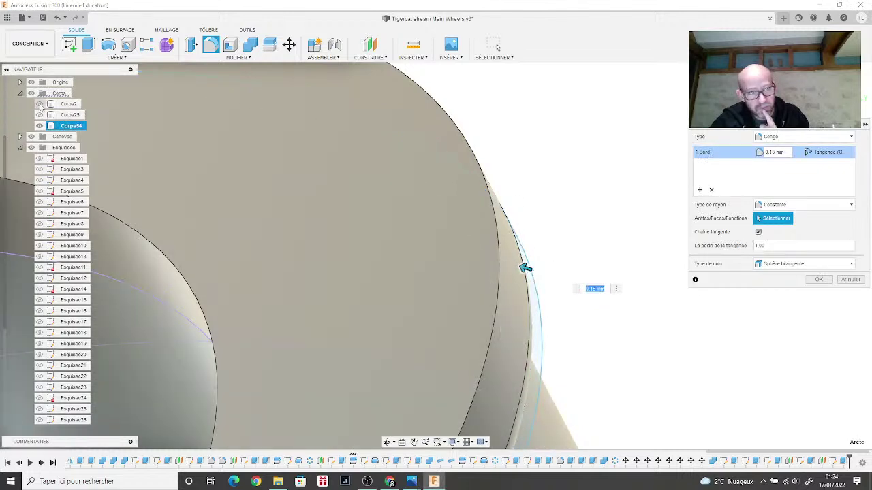
{"action": "left_click", "coordinate": [39, 104]}
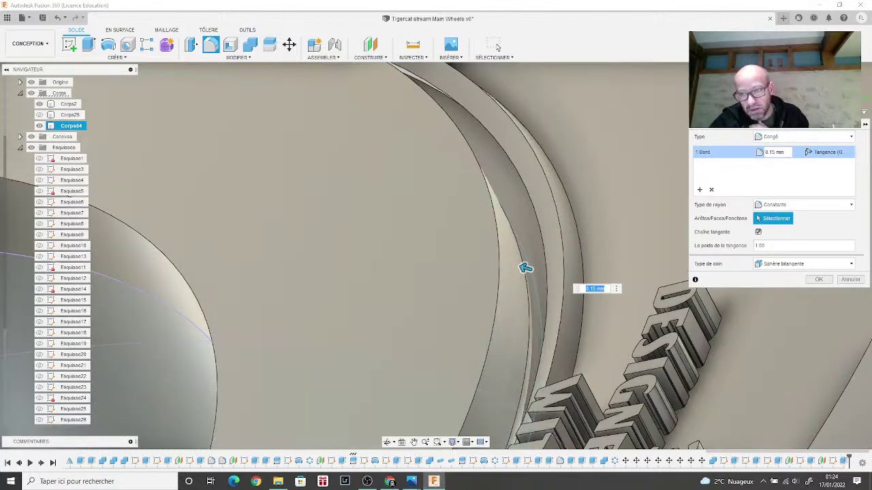
{"action": "mouse_move", "coordinate": [525, 267]}
{"action": "middle_mouse_down", "text": "shift"}
{"action": "mouse_move", "coordinate": [506, 194]}
{"action": "mouse_move", "coordinate": [502, 349]}
{"action": "mouse_move", "coordinate": [522, 416]}
{"action": "mouse_move", "coordinate": [502, 449]}
{"action": "mouse_move", "coordinate": [506, 204]}
{"action": "mouse_move", "coordinate": [502, 227]}
{"action": "middle_mouse_up", "text": "shift"}
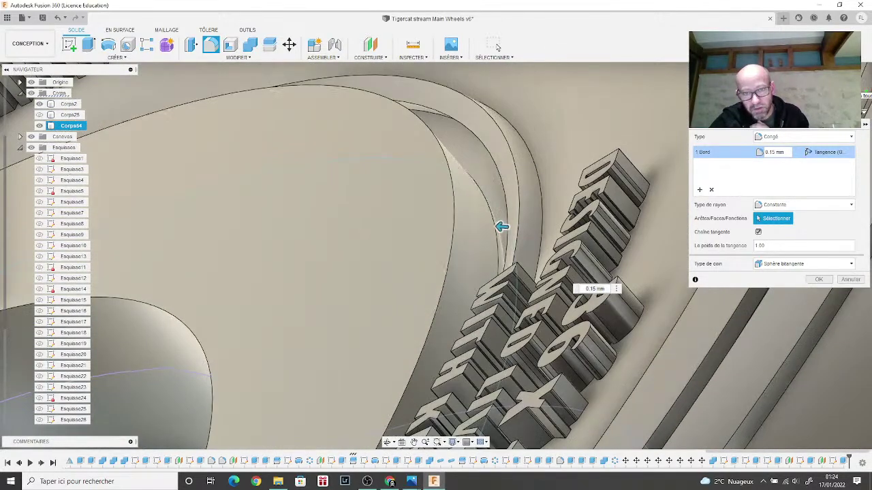
{"action": "left_click_drag", "start_coordinate": [501, 228], "coordinate": [498, 227]}
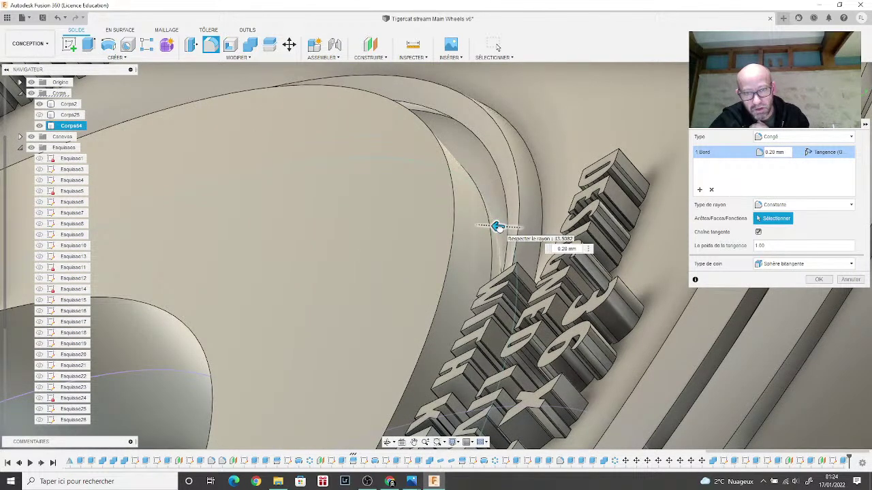
{"action": "left_click", "coordinate": [817, 279]}
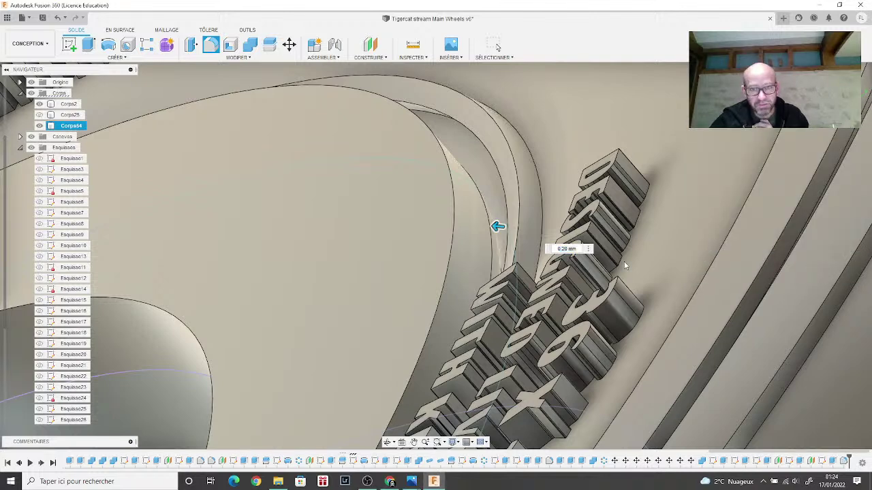
Step: Consult the reference photo kzoo_f7f_09.jpg for the rim edge, return to Fusion 360 and compare the filleted lip with the tyre
{"action": "mouse_move", "coordinate": [411, 482]}
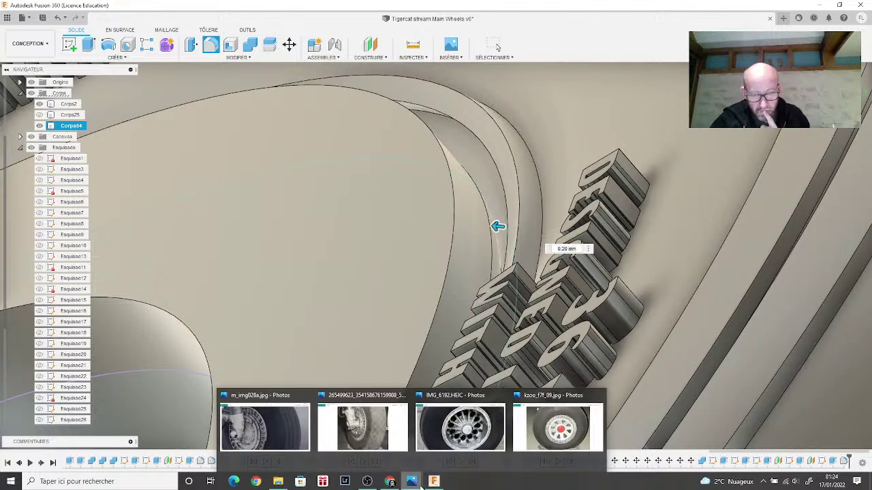
{"action": "left_click", "coordinate": [577, 434]}
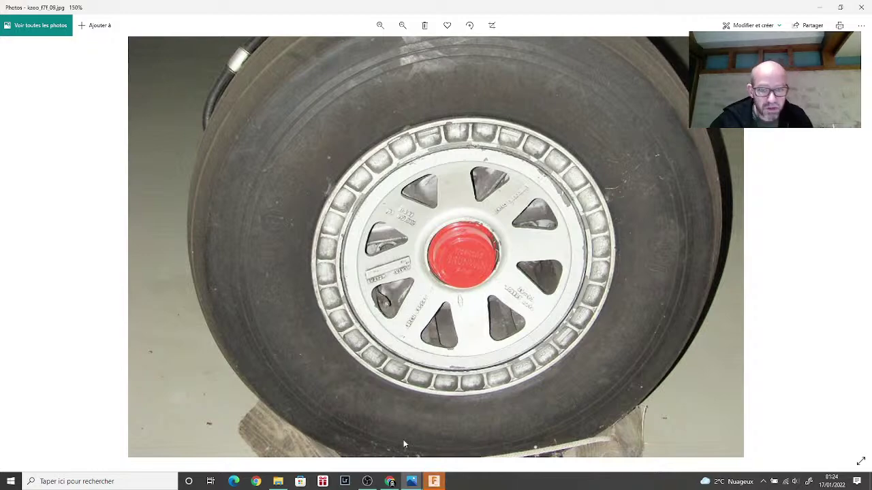
{"action": "left_click", "coordinate": [434, 481]}
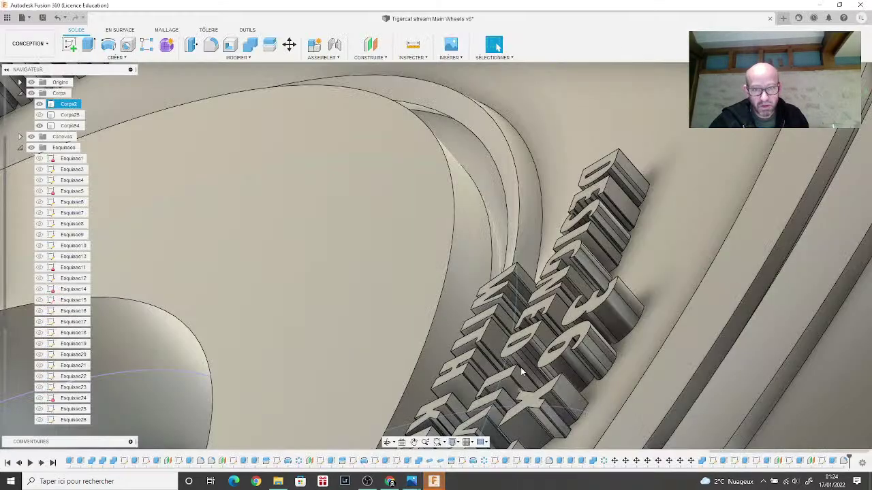
{"action": "middle_click_drag", "start_coordinate": [521, 367], "coordinate": [480, 230], "text": "shift"}
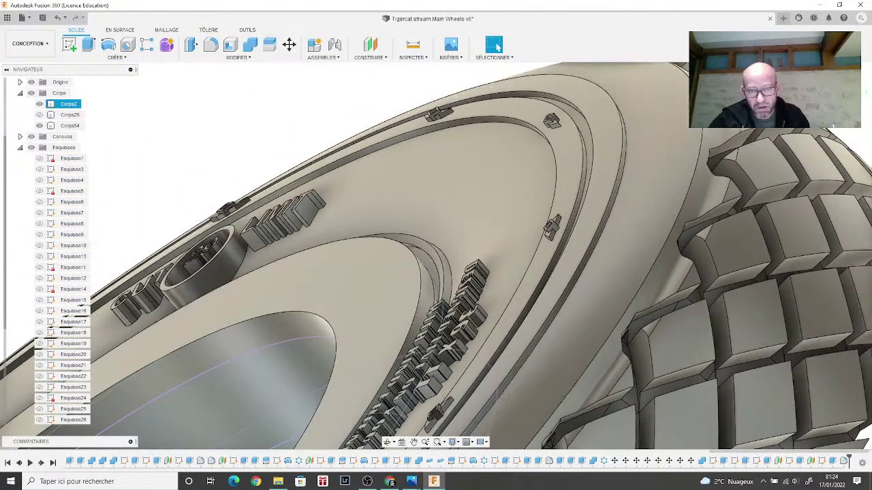
{"action": "middle_click_drag", "start_coordinate": [437, 253], "coordinate": [869, 307], "text": "shift"}
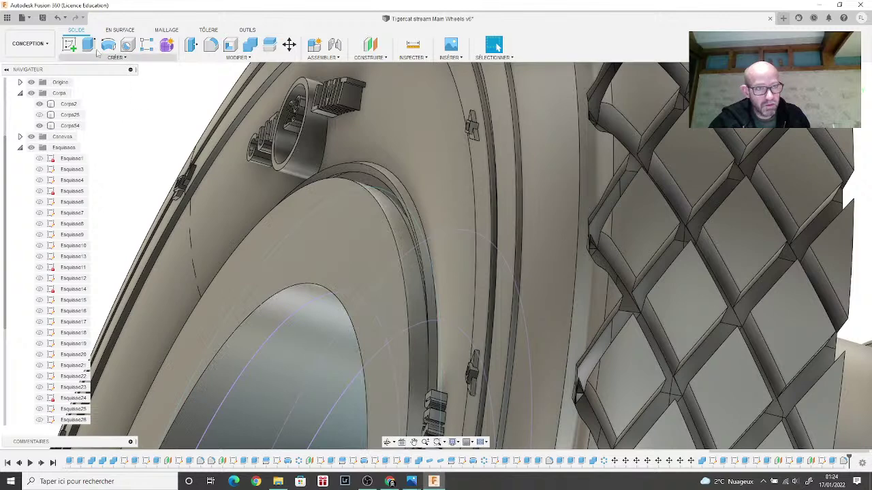
Step: Edit the rim lip extrusion and set its distance to 0.3 mm
{"action": "right_click", "coordinate": [836, 465]}
{"action": "left_click", "coordinate": [834, 374]}
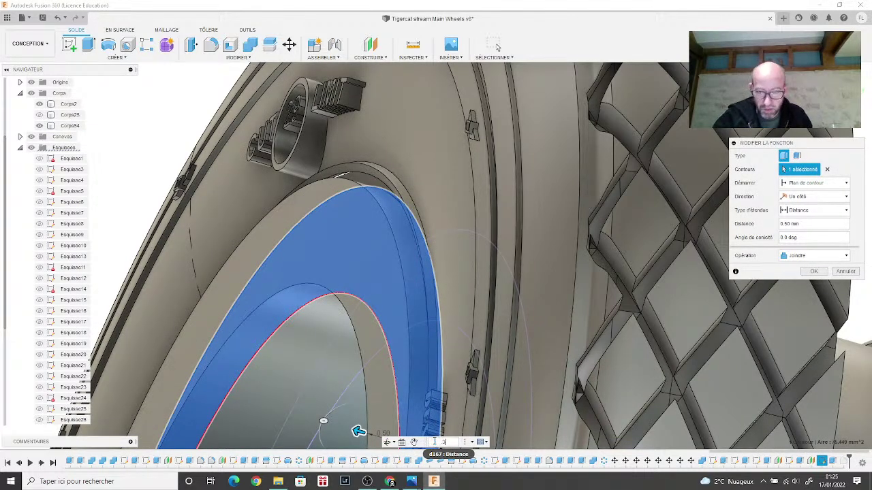
{"action": "type", "text": "0.3"}
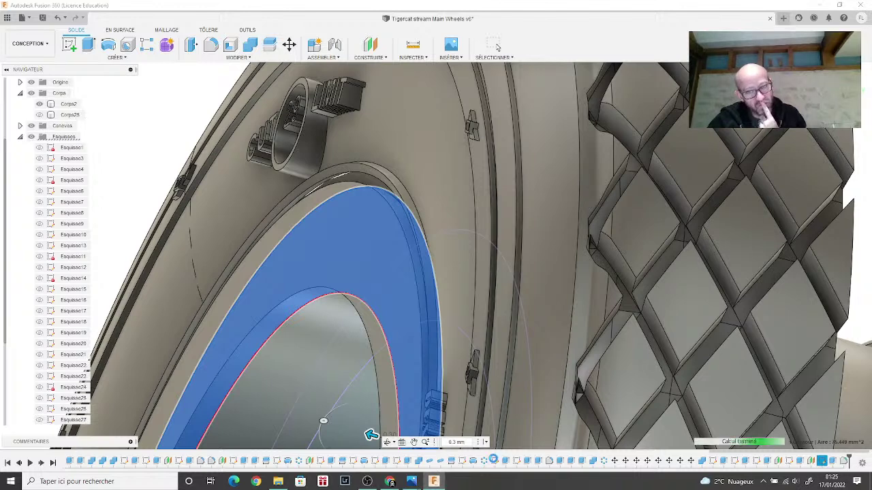
{"action": "left_click", "coordinate": [496, 46]}
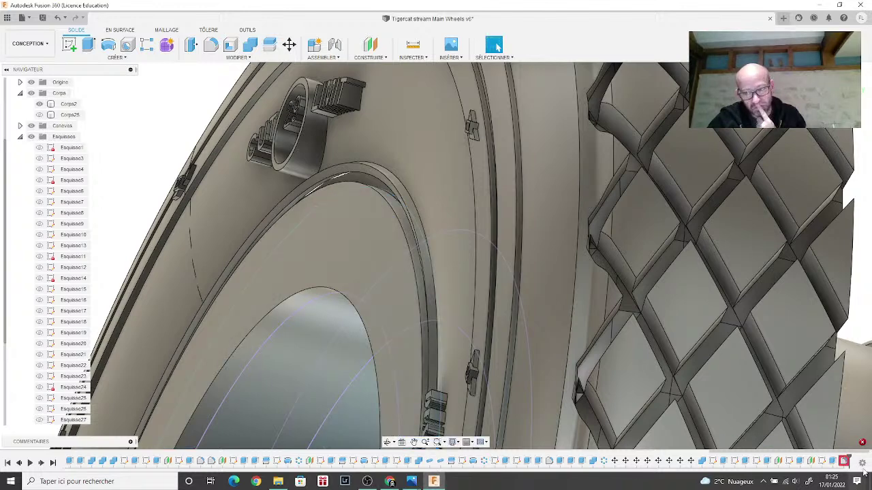
{"action": "right_click", "coordinate": [844, 462]}
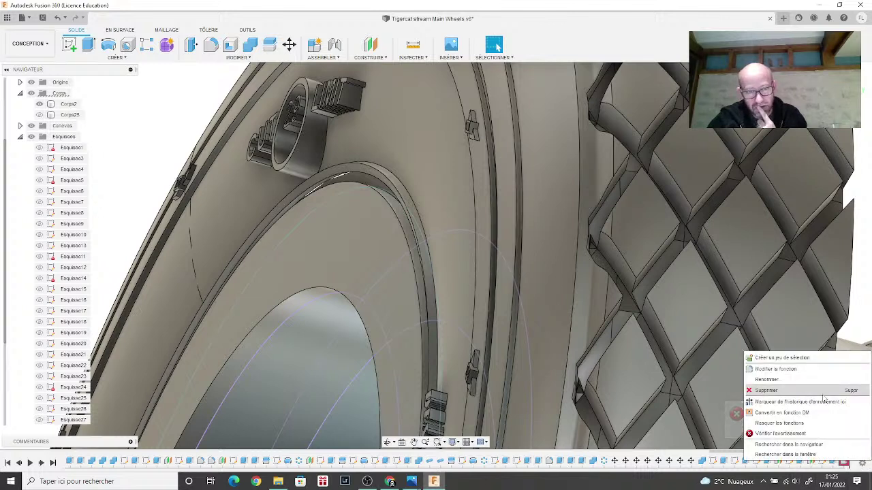
{"action": "left_click", "coordinate": [820, 369]}
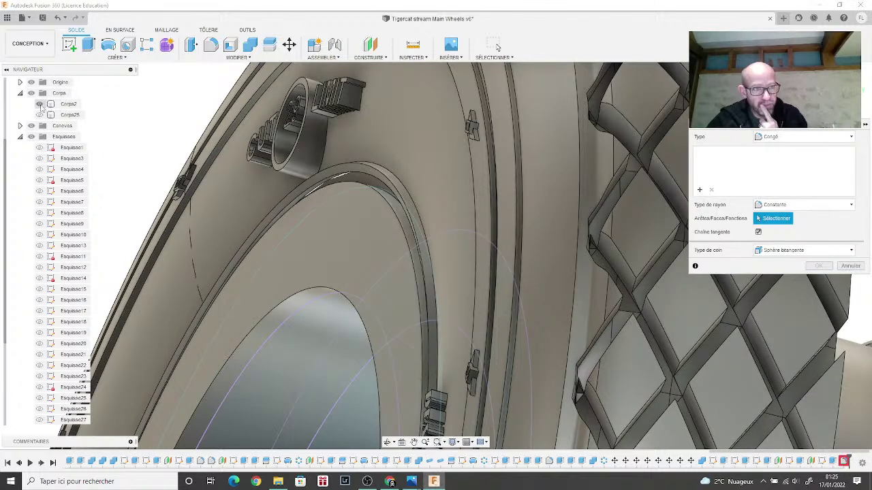
{"action": "left_click", "coordinate": [39, 104]}
{"action": "left_click", "coordinate": [40, 104]}
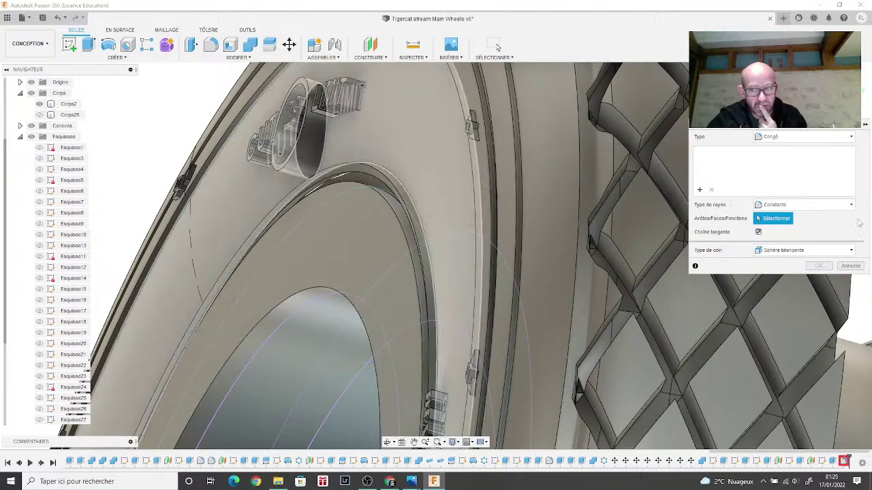
{"action": "left_click", "coordinate": [845, 266]}
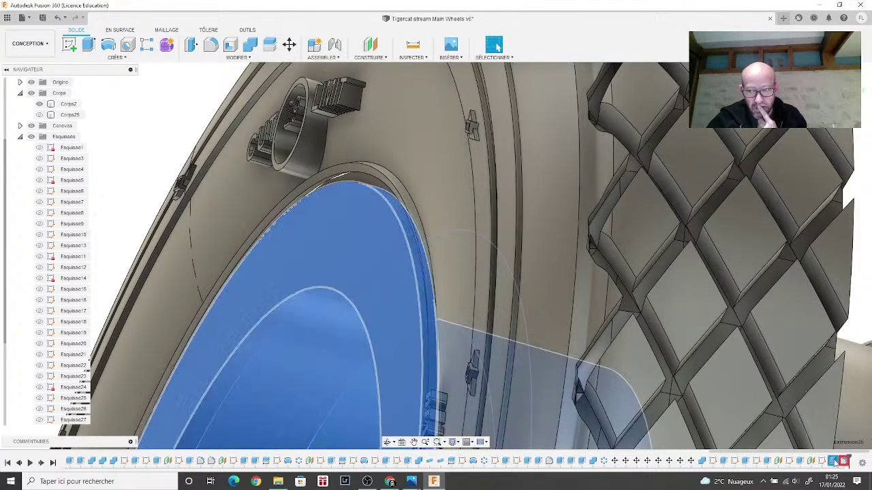
Step: Edit the rim lip extrusion again with tyre body Corps2 hidden, so that it joins only the rim body
{"action": "right_click", "coordinate": [832, 462]}
{"action": "left_click", "coordinate": [833, 368]}
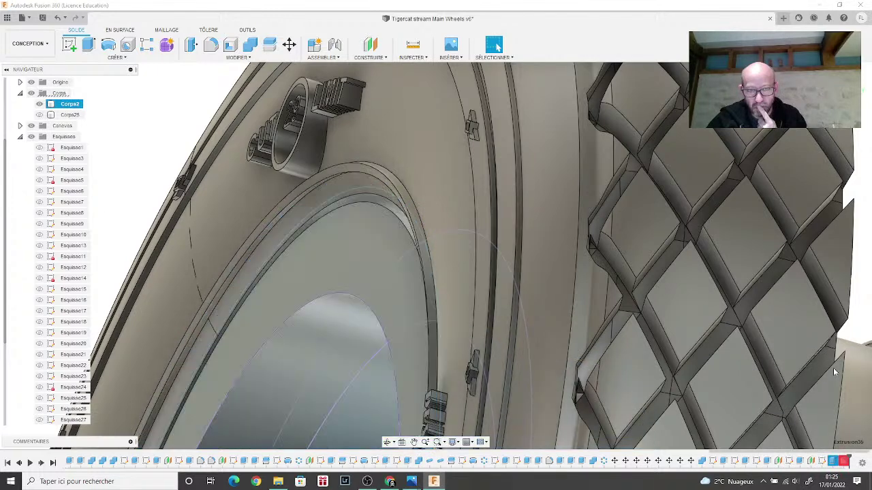
{"action": "left_click", "coordinate": [39, 105]}
{"action": "left_click", "coordinate": [814, 271]}
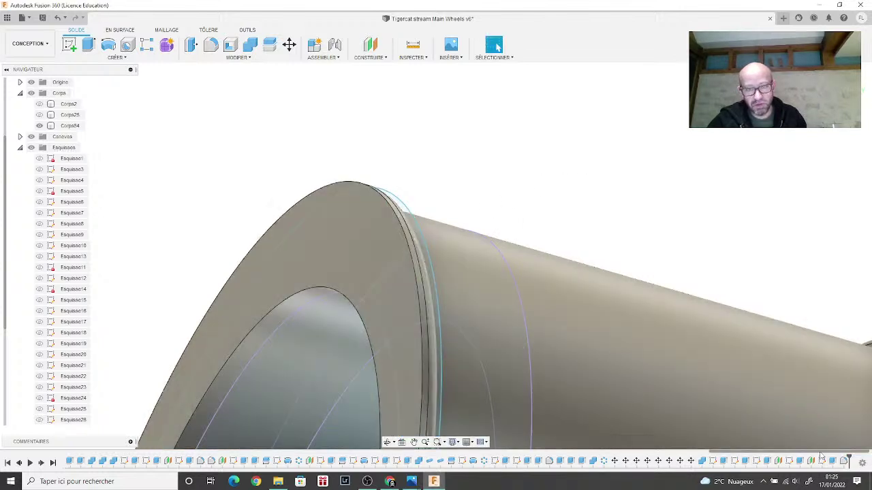
Step: Show tyre body Corps2 again and check how the reduced rim lip sits against the tyre
{"action": "left_click", "coordinate": [466, 322]}
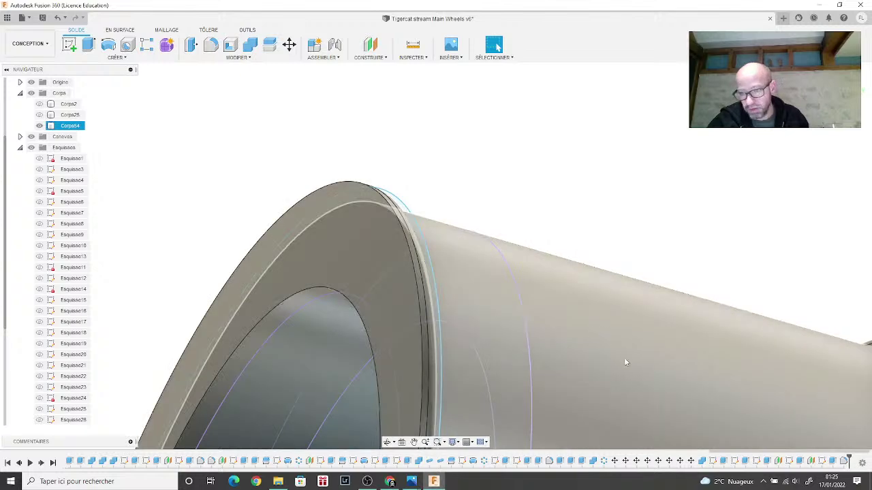
{"action": "left_click", "coordinate": [166, 119]}
{"action": "left_click", "coordinate": [38, 104]}
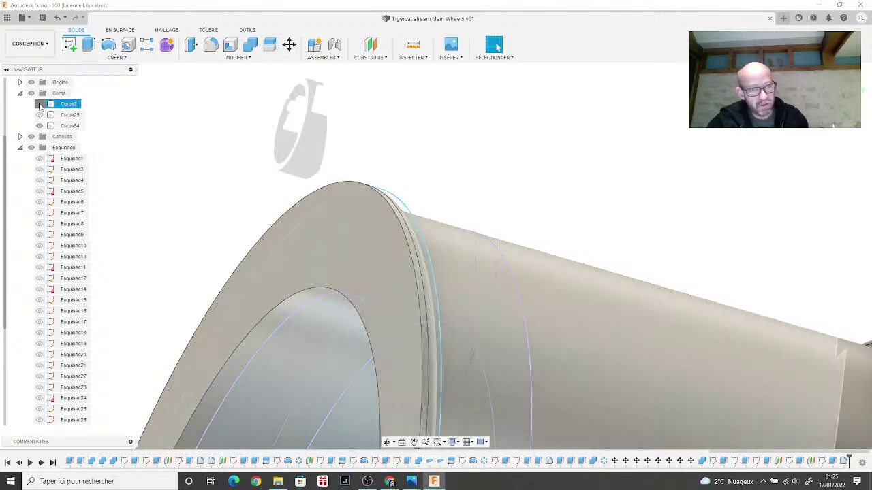
{"action": "left_click", "coordinate": [68, 104]}
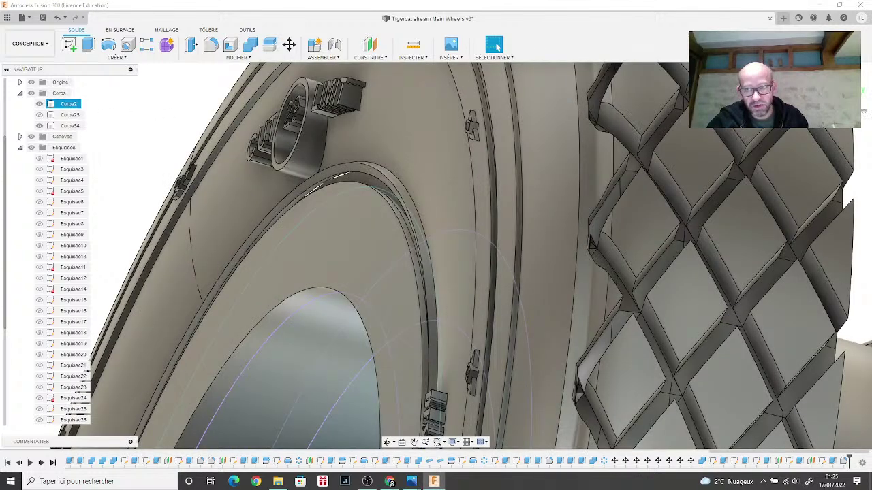
{"action": "mouse_move", "coordinate": [435, 252]}
{"action": "middle_mouse_down", "text": "shift"}
{"action": "mouse_move", "coordinate": [565, 262]}
{"action": "mouse_move", "coordinate": [444, 249]}
{"action": "mouse_move", "coordinate": [436, 256]}
{"action": "mouse_move", "coordinate": [449, 242]}
{"action": "mouse_move", "coordinate": [435, 248]}
{"action": "mouse_move", "coordinate": [538, 235]}
{"action": "mouse_move", "coordinate": [567, 196]}
{"action": "mouse_move", "coordinate": [765, 161]}
{"action": "mouse_move", "coordinate": [582, 228]}
{"action": "mouse_move", "coordinate": [349, 179]}
{"action": "middle_mouse_up", "text": "shift"}
Step: Start a new sketch on the flat outer ring face of rim body Corps54
{"action": "left_click", "coordinate": [69, 126]}
{"action": "left_click", "coordinate": [69, 44]}
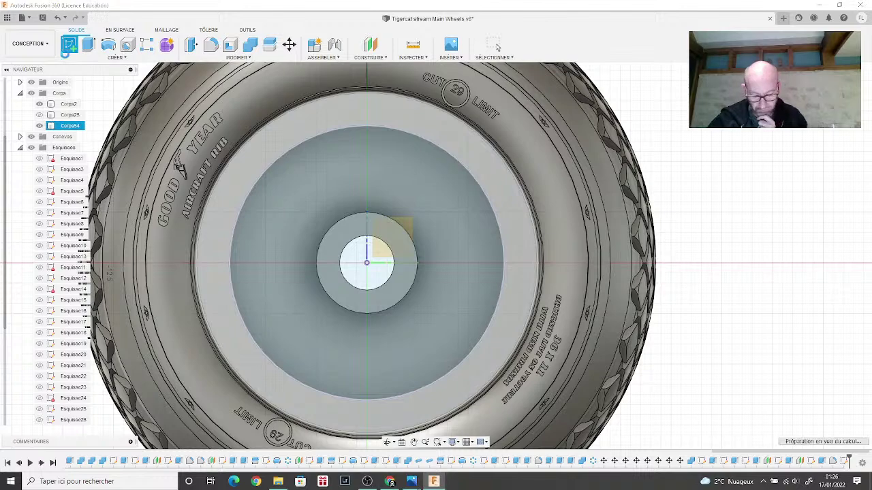
{"action": "left_click", "coordinate": [68, 46]}
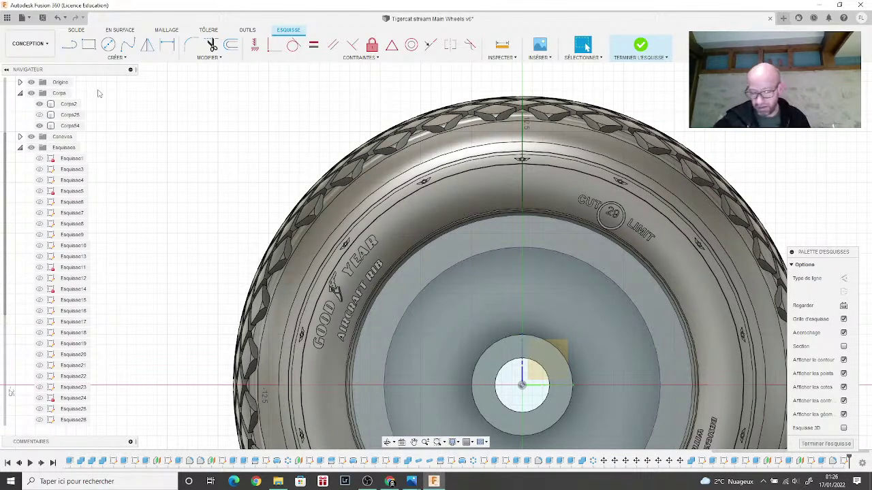
{"action": "scroll", "coordinate": [214, 225], "scroll_direction": "down", "scroll_amount": 3}
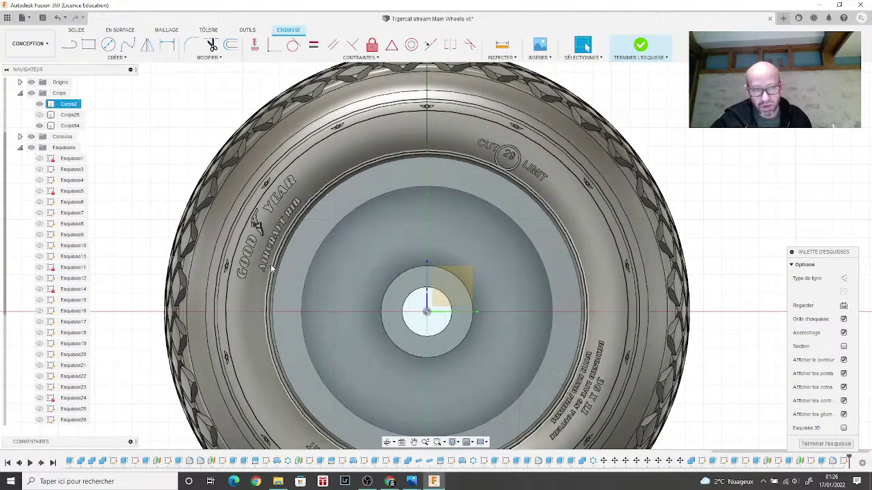
{"action": "scroll", "coordinate": [244, 224], "scroll_direction": "up", "scroll_amount": 2}
{"action": "middle_click_drag", "start_coordinate": [297, 288], "coordinate": [283, 276]}
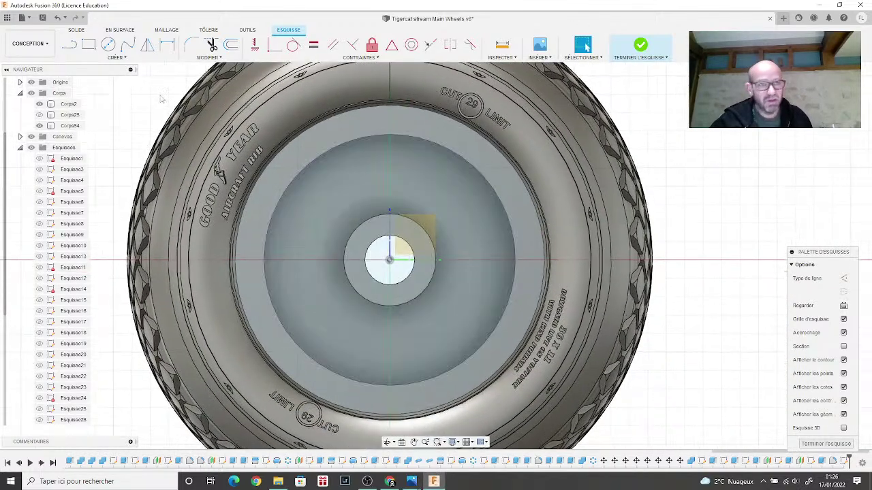
Step: Draw two circles centred on the origin on the rim face, about 16.2 mm and 14.4 mm in diameter, and finish the sketch
{"action": "left_click", "coordinate": [113, 48]}
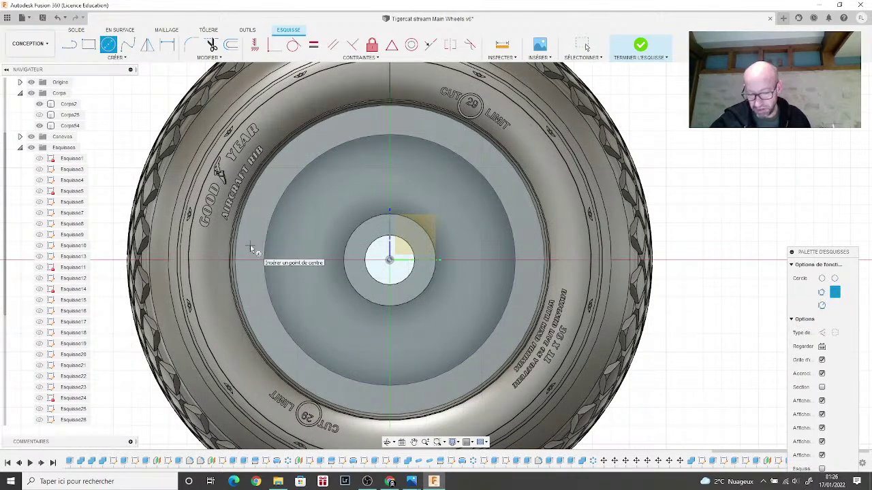
{"action": "left_click", "coordinate": [389, 260]}
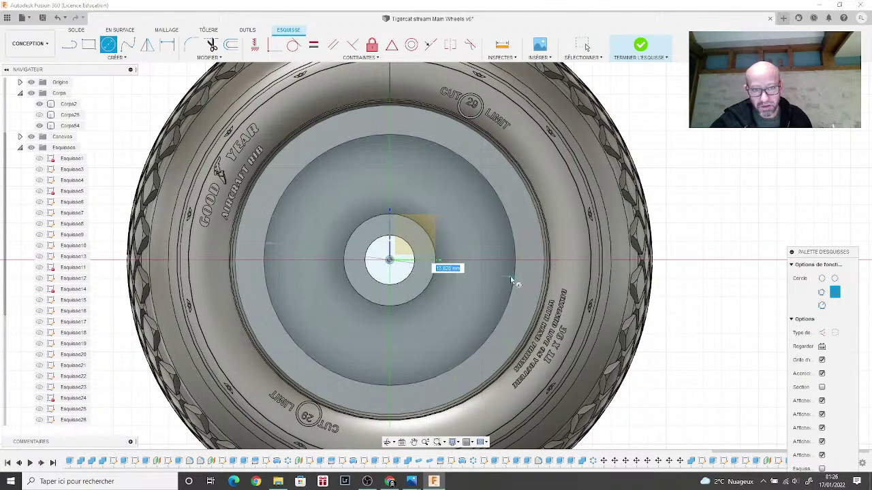
{"action": "scroll", "coordinate": [529, 276], "scroll_direction": "up", "scroll_amount": 4}
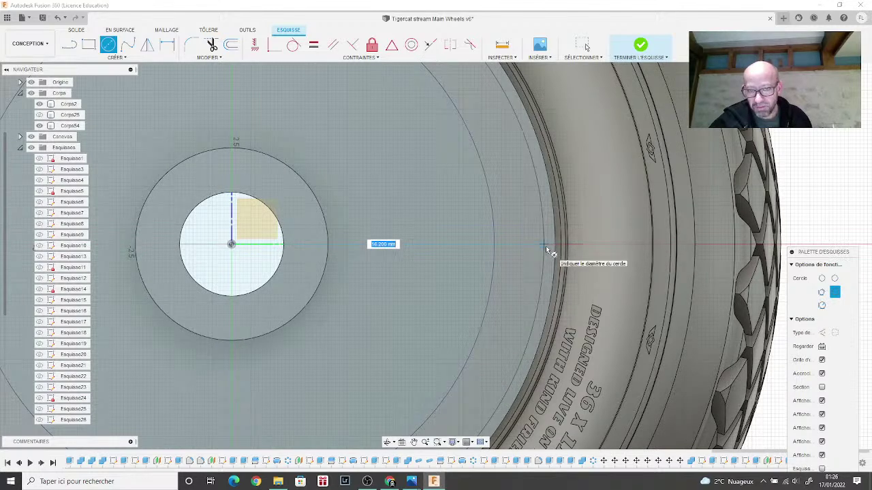
{"action": "left_click", "coordinate": [546, 245]}
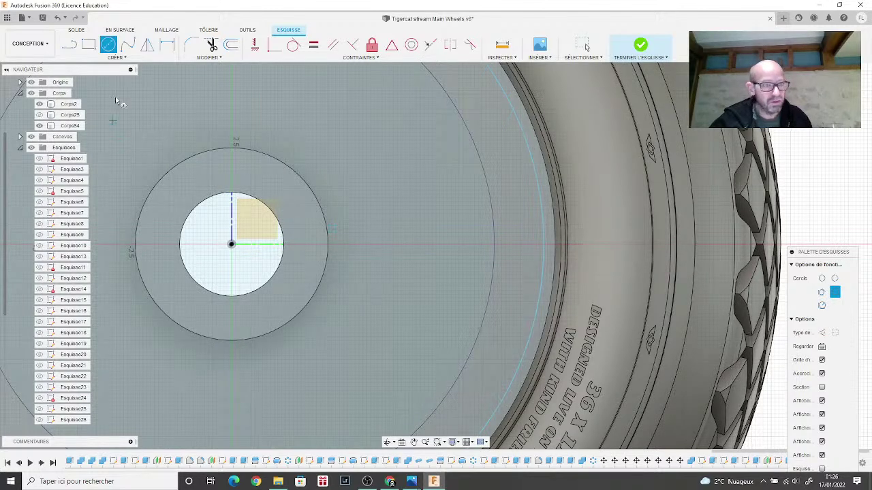
{"action": "left_click", "coordinate": [231, 244]}
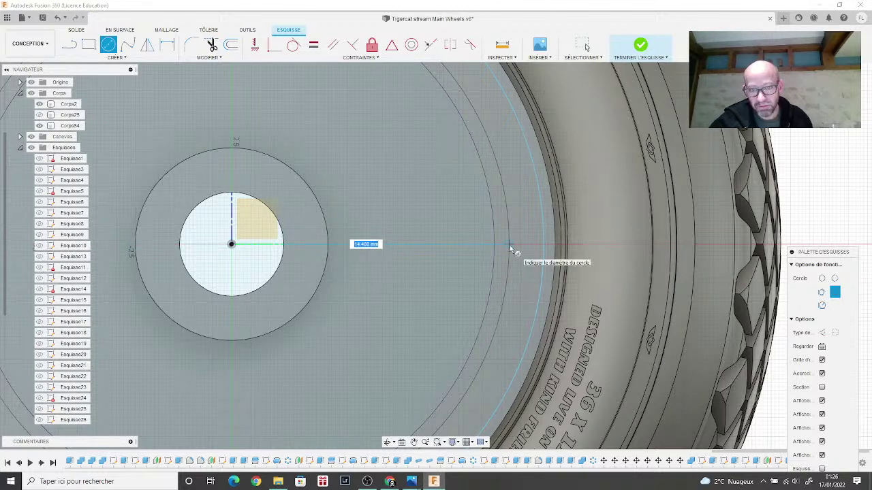
{"action": "left_click", "coordinate": [509, 247]}
{"action": "scroll", "coordinate": [453, 331], "scroll_direction": "down", "scroll_amount": 6}
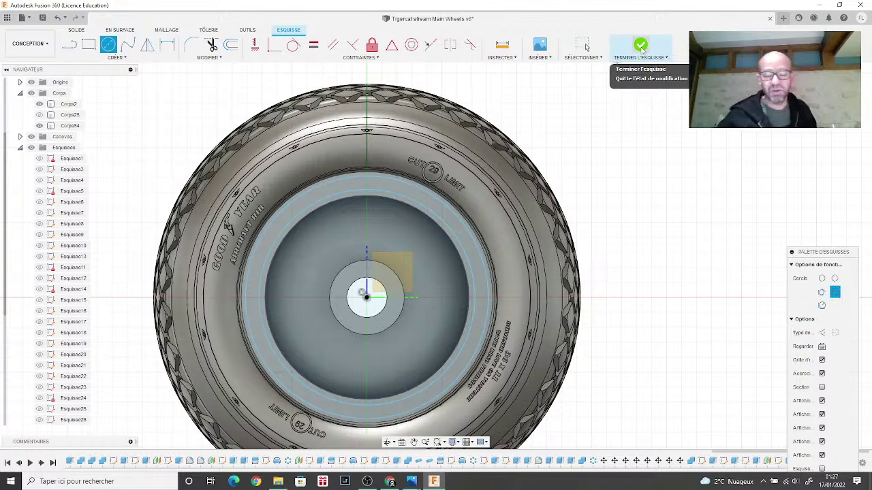
{"action": "scroll", "coordinate": [436, 163], "scroll_direction": "down", "scroll_amount": 2}
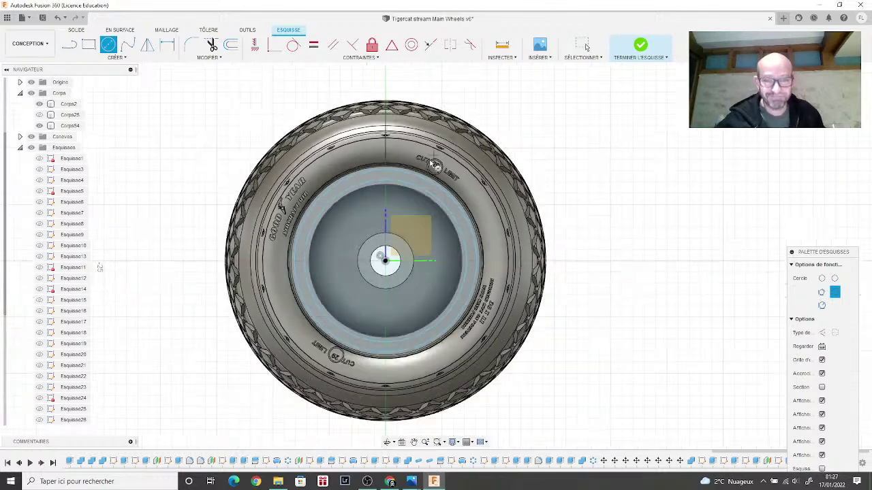
{"action": "scroll", "coordinate": [434, 165], "scroll_direction": "up", "scroll_amount": 5}
{"action": "scroll", "coordinate": [334, 187], "scroll_direction": "up", "scroll_amount": 1}
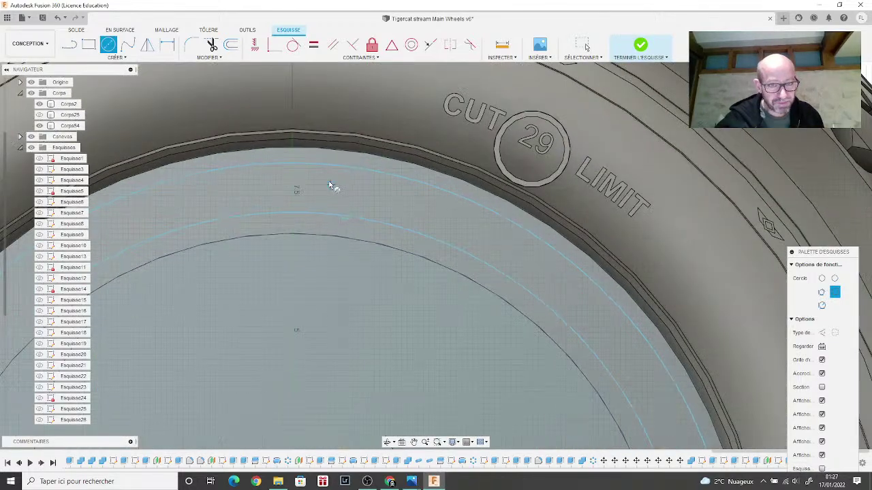
{"action": "left_click", "coordinate": [640, 45]}
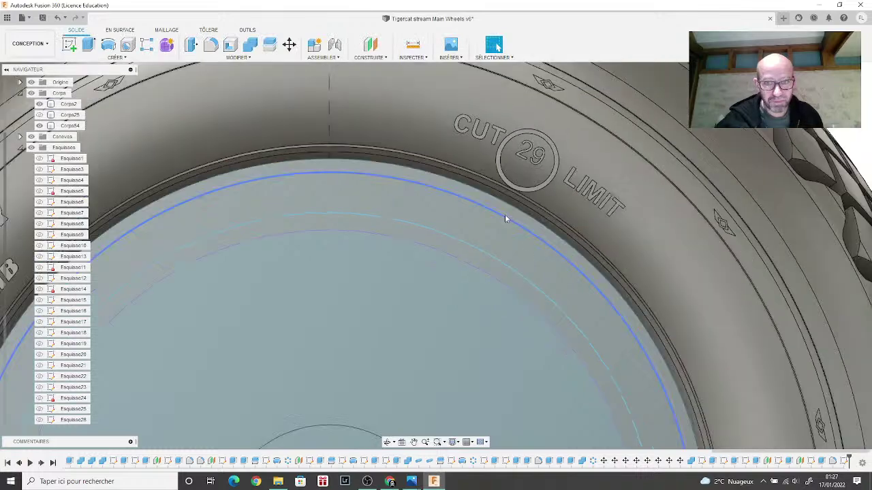
Step: Extrude the ring profile between the two sketched circles 0.5 mm into the rim as a cut
{"action": "scroll", "coordinate": [505, 214], "scroll_direction": "down", "scroll_amount": 3}
{"action": "middle_click_drag", "start_coordinate": [436, 253], "coordinate": [377, 213], "text": "shift"}
{"action": "key", "text": "e"}
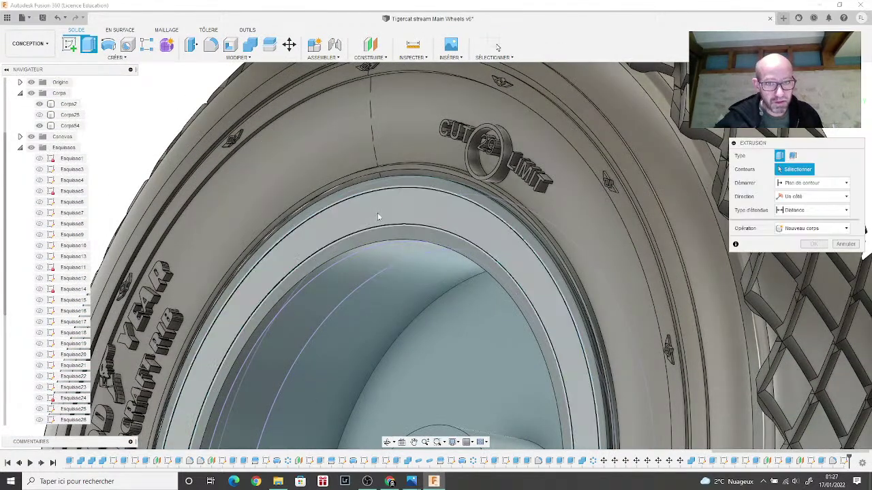
{"action": "left_click", "coordinate": [377, 212]}
{"action": "middle_click_drag", "start_coordinate": [393, 286], "coordinate": [483, 253], "text": "shift"}
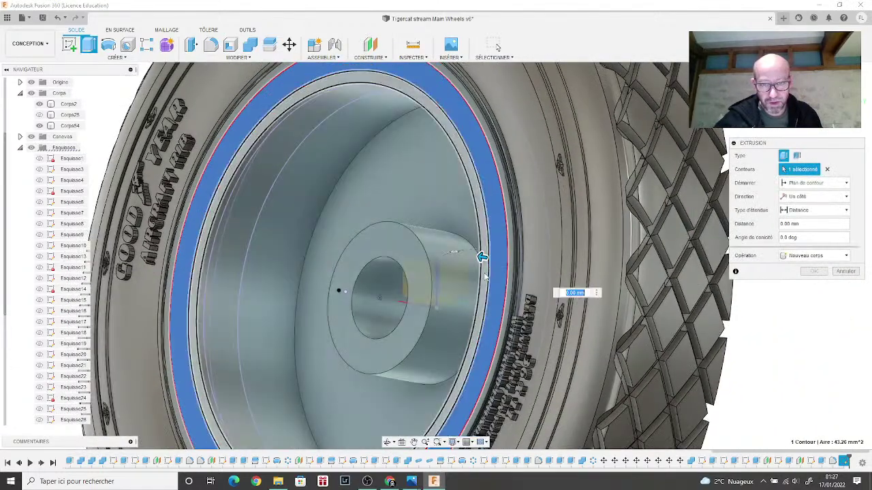
{"action": "left_click_drag", "start_coordinate": [484, 256], "coordinate": [495, 261]}
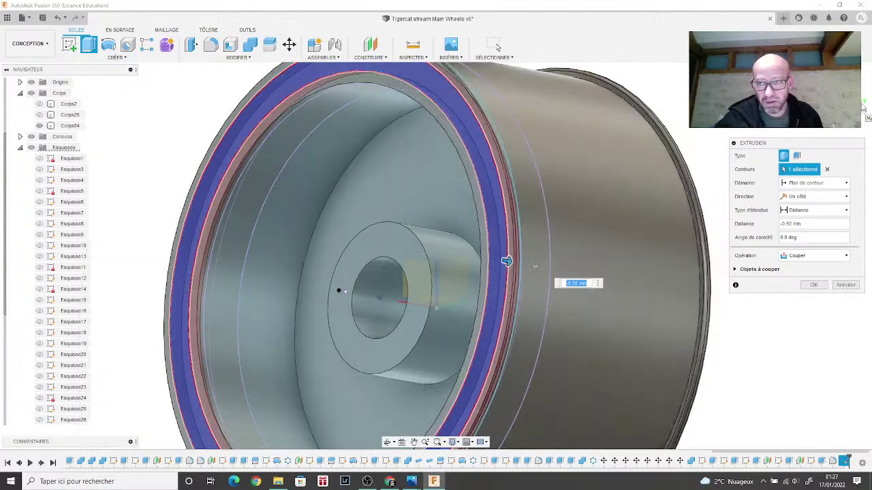
{"action": "mouse_move", "coordinate": [506, 261]}
{"action": "middle_mouse_down", "text": "shift"}
{"action": "mouse_move", "coordinate": [359, 303]}
{"action": "mouse_move", "coordinate": [313, 302]}
{"action": "mouse_move", "coordinate": [289, 287]}
{"action": "mouse_move", "coordinate": [300, 286]}
{"action": "mouse_move", "coordinate": [274, 241]}
{"action": "middle_mouse_up", "text": "shift"}
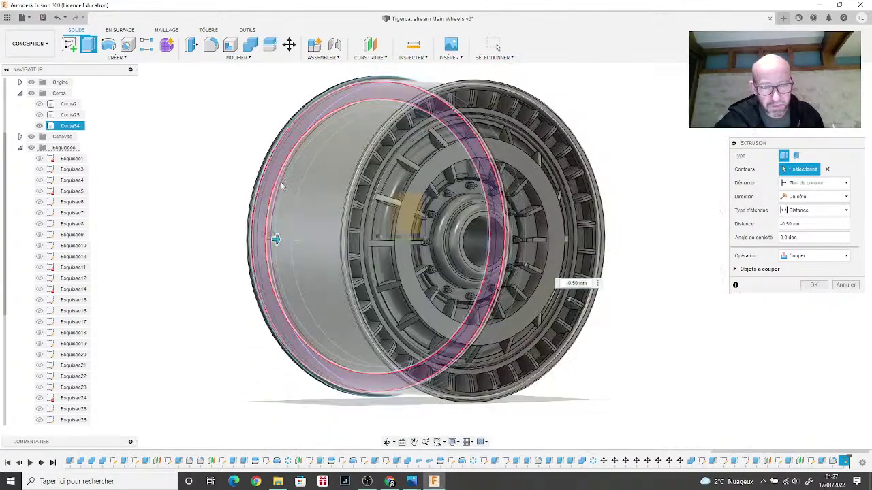
{"action": "scroll", "coordinate": [261, 191], "scroll_direction": "up", "scroll_amount": 5}
{"action": "scroll", "coordinate": [261, 191], "scroll_direction": "up", "scroll_amount": 5}
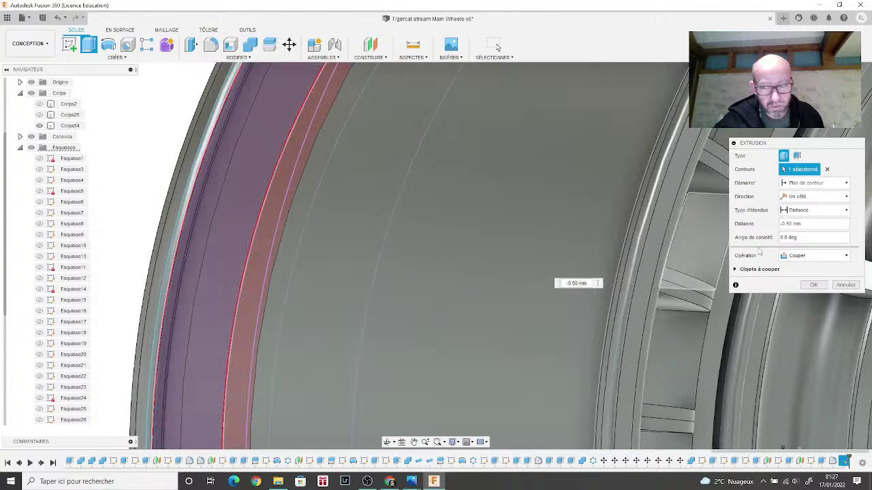
{"action": "left_click", "coordinate": [812, 285]}
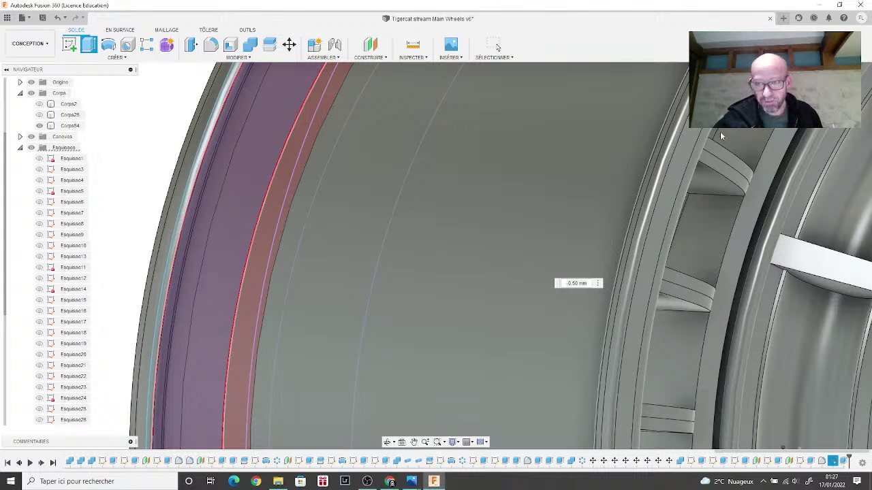
{"action": "left_click", "coordinate": [495, 45]}
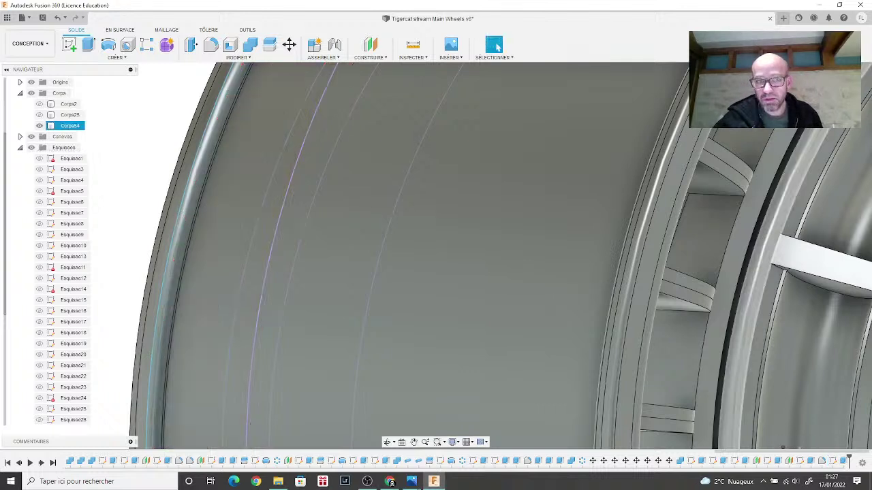
Step: Examine the recessed ring in rim body Corps54 and how close it runs to the outer lip fillet from several angles
{"action": "mouse_move", "coordinate": [436, 255]}
{"action": "middle_mouse_down", "text": "shift"}
{"action": "mouse_move", "coordinate": [409, 249]}
{"action": "mouse_move", "coordinate": [389, 269]}
{"action": "mouse_move", "coordinate": [436, 254]}
{"action": "middle_mouse_up", "text": "shift"}
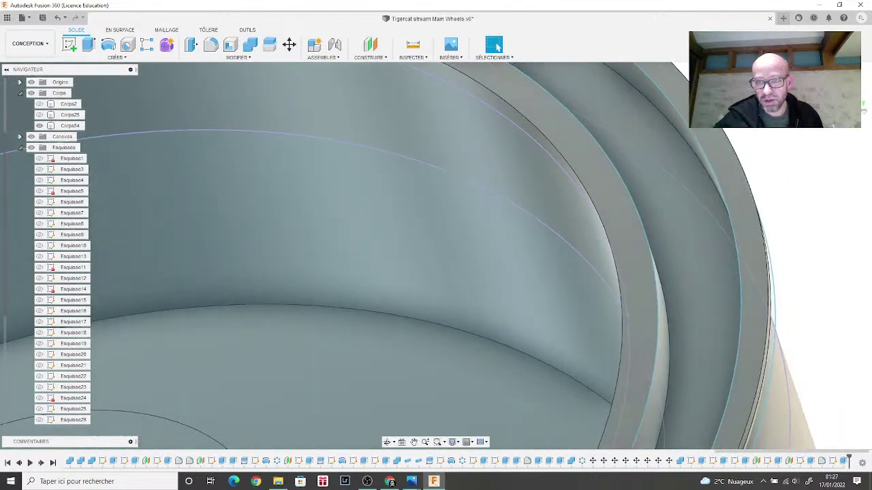
{"action": "left_click", "coordinate": [627, 198]}
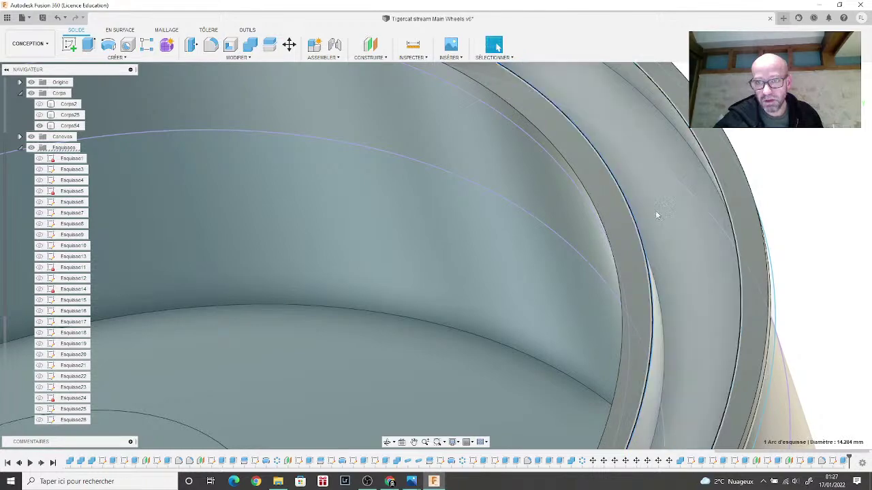
{"action": "scroll", "coordinate": [657, 215], "scroll_direction": "down", "scroll_amount": 5}
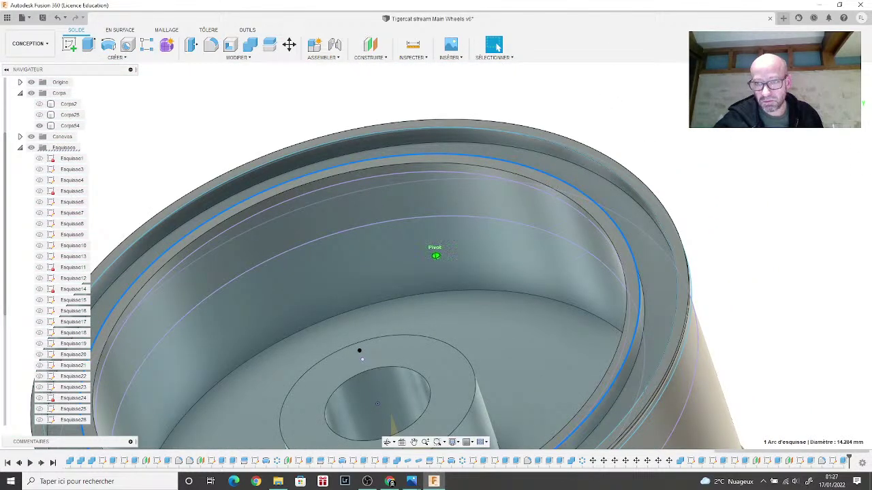
{"action": "mouse_move", "coordinate": [436, 256]}
{"action": "middle_mouse_down", "text": "shift"}
{"action": "mouse_move", "coordinate": [385, 259]}
{"action": "mouse_move", "coordinate": [401, 257]}
{"action": "middle_mouse_up", "text": "shift"}
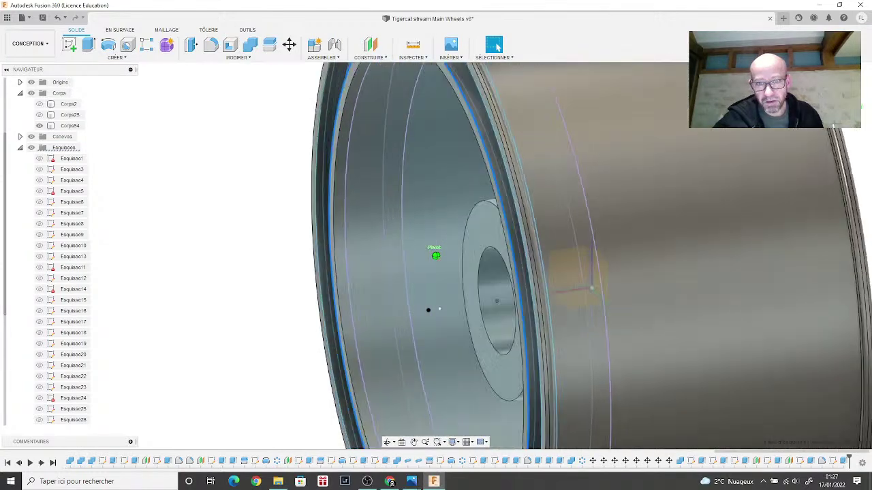
{"action": "mouse_move", "coordinate": [428, 310]}
{"action": "middle_mouse_down", "text": "shift"}
{"action": "mouse_move", "coordinate": [432, 234]}
{"action": "mouse_move", "coordinate": [451, 232]}
{"action": "mouse_move", "coordinate": [380, 312]}
{"action": "mouse_move", "coordinate": [379, 329]}
{"action": "mouse_move", "coordinate": [408, 321]}
{"action": "middle_mouse_up", "text": "shift"}
{"action": "middle_click_drag", "start_coordinate": [436, 256], "coordinate": [409, 204], "text": "shift"}
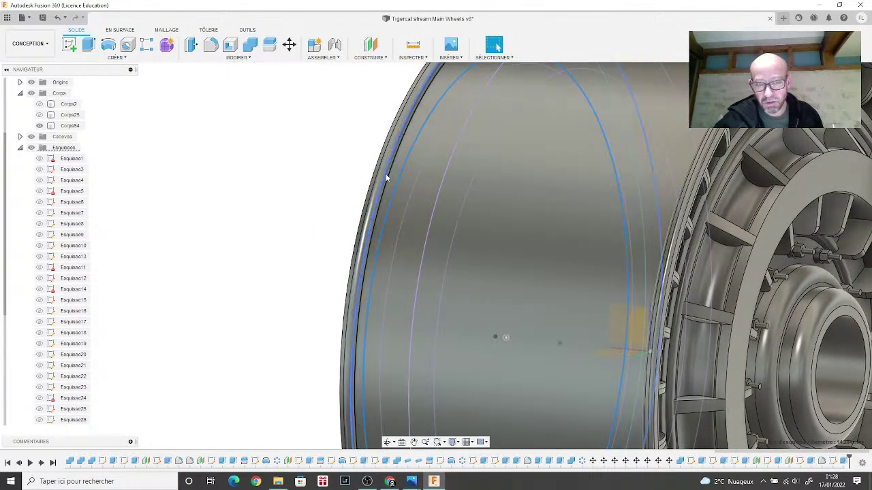
{"action": "scroll", "coordinate": [386, 174], "scroll_direction": "up", "scroll_amount": 5}
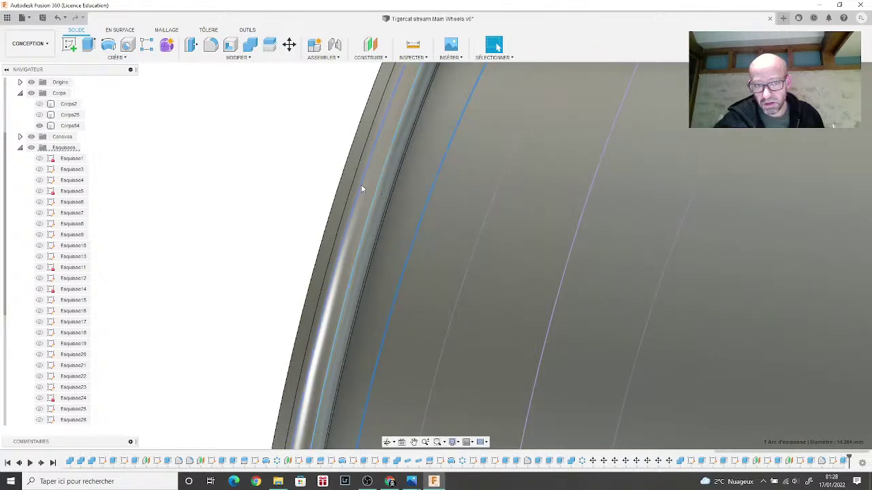
{"action": "scroll", "coordinate": [434, 253], "scroll_direction": "down", "scroll_amount": 10}
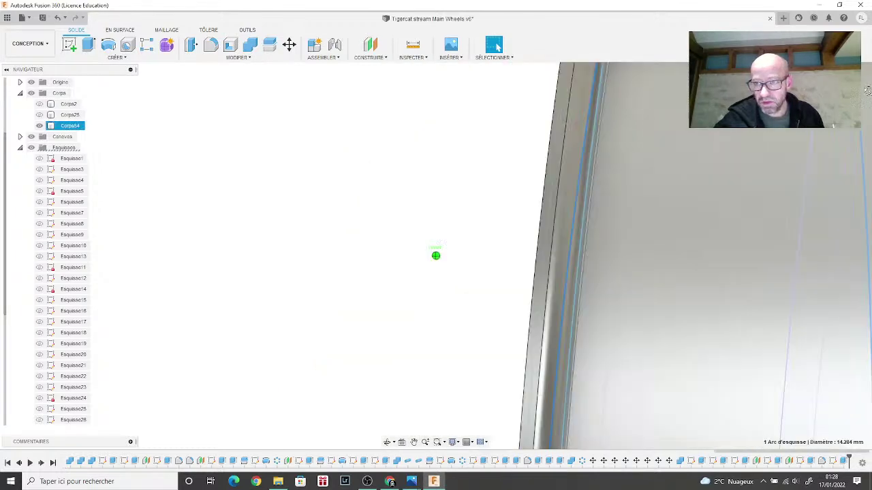
{"action": "scroll", "coordinate": [513, 156], "scroll_direction": "down", "scroll_amount": 3}
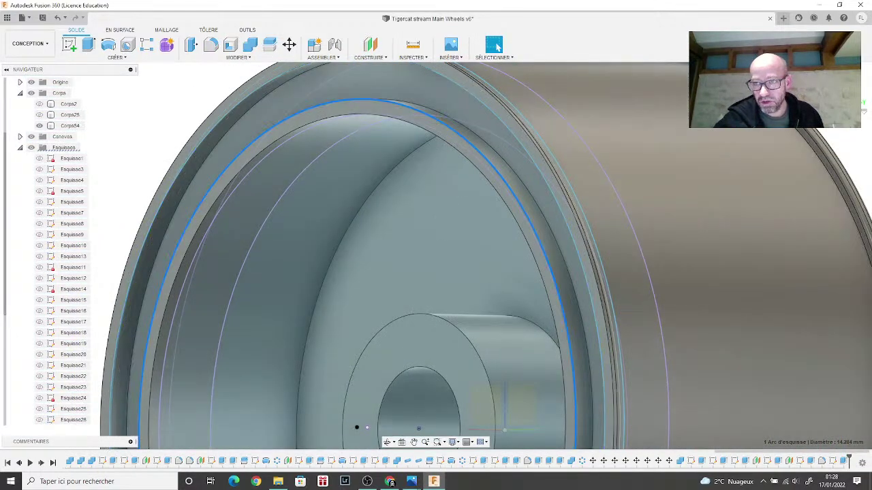
{"action": "middle_click_drag", "start_coordinate": [436, 254], "coordinate": [476, 262], "text": "shift"}
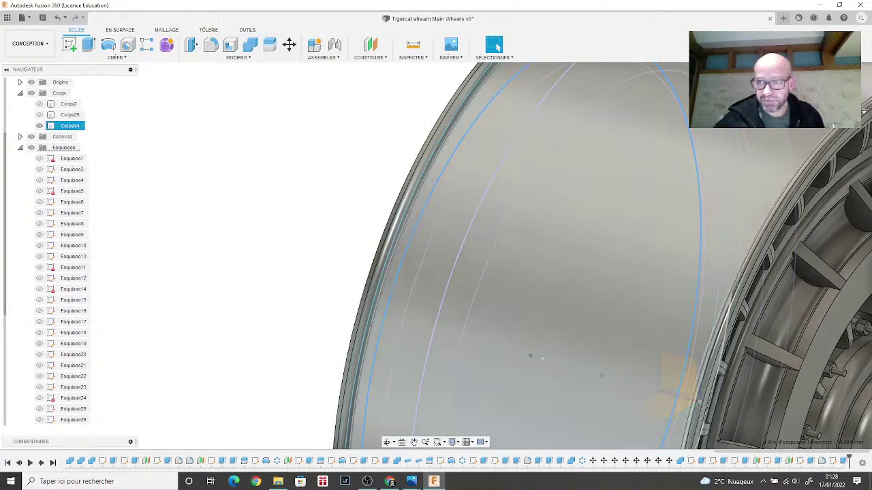
{"action": "mouse_move", "coordinate": [436, 251]}
{"action": "middle_mouse_down", "text": "shift"}
{"action": "mouse_move", "coordinate": [683, 203]}
{"action": "mouse_move", "coordinate": [687, 166]}
{"action": "middle_mouse_up", "text": "shift"}
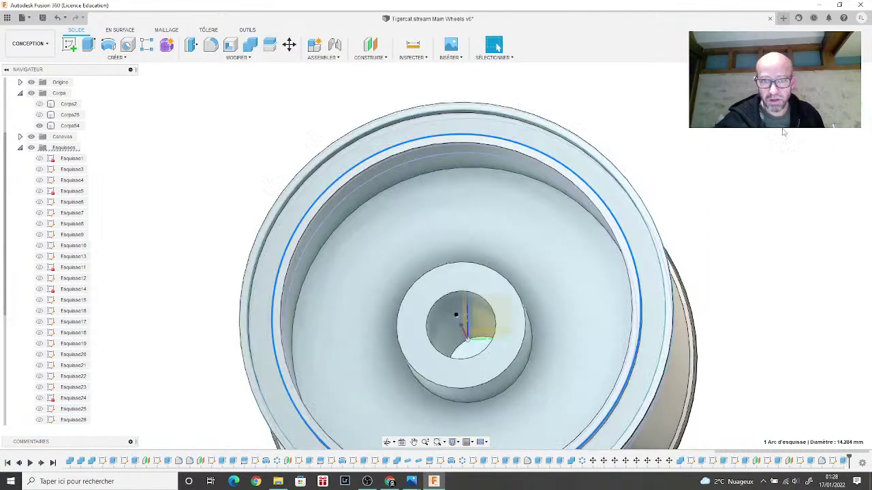
Step: Look at the rim face-on, hide sketch Esquisse30 and show sketch Esquisse28
{"action": "left_click", "coordinate": [783, 133]}
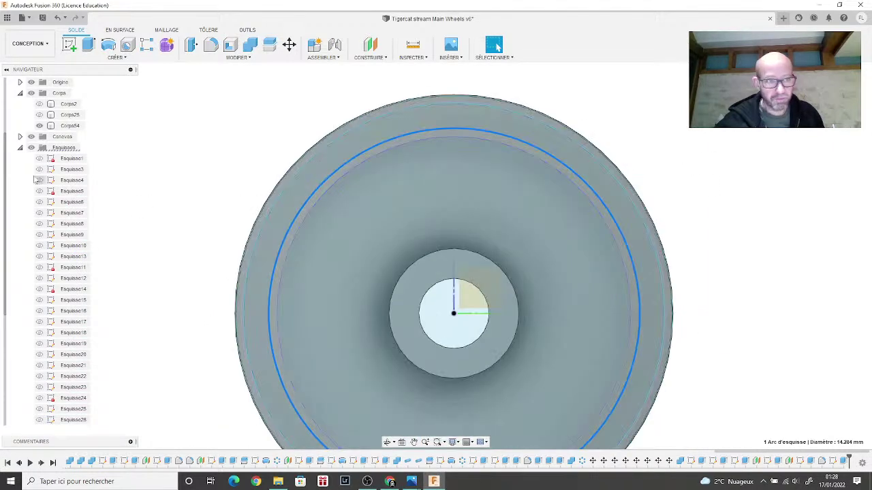
{"action": "scroll", "coordinate": [41, 197], "scroll_direction": "down", "scroll_amount": 3}
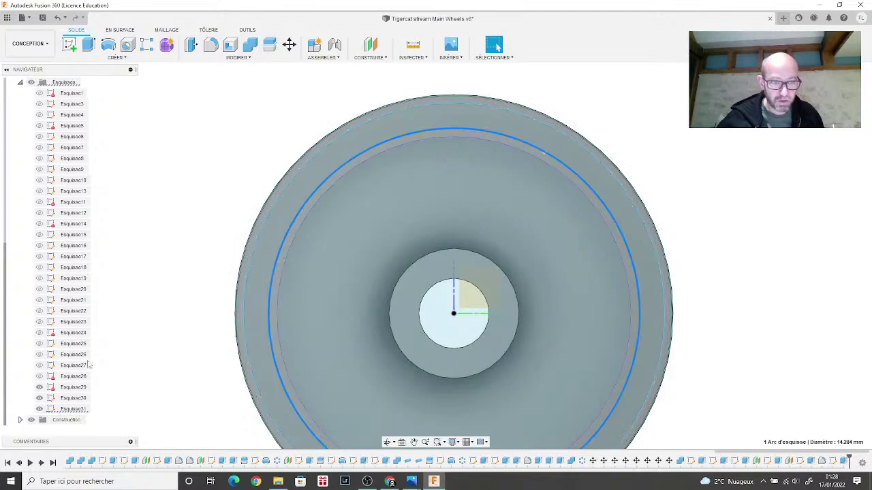
{"action": "left_click", "coordinate": [39, 398]}
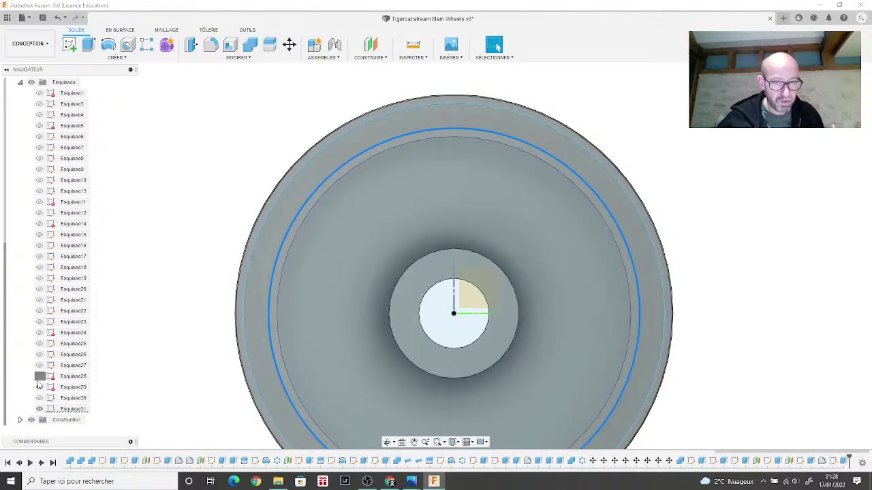
{"action": "left_click", "coordinate": [38, 376]}
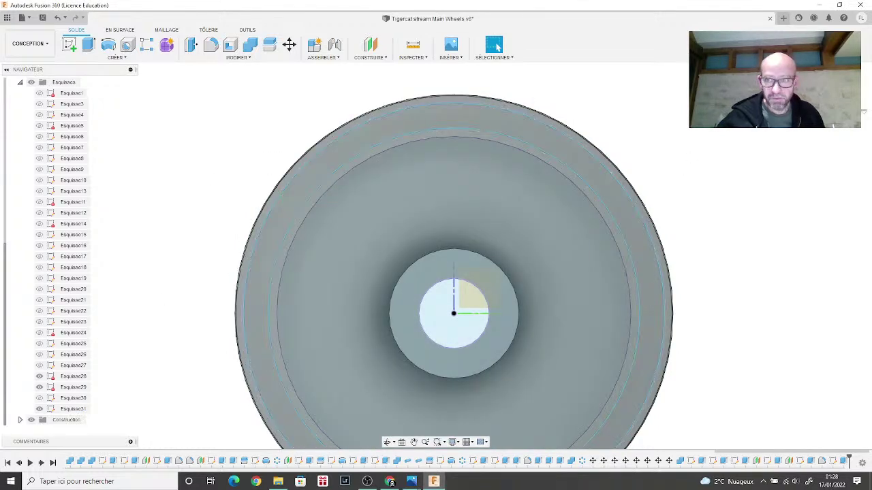
{"action": "mouse_move", "coordinate": [436, 255]}
{"action": "middle_mouse_down", "text": "shift"}
{"action": "mouse_move", "coordinate": [548, 258]}
{"action": "mouse_move", "coordinate": [494, 299]}
{"action": "mouse_move", "coordinate": [500, 320]}
{"action": "middle_mouse_up", "text": "shift"}
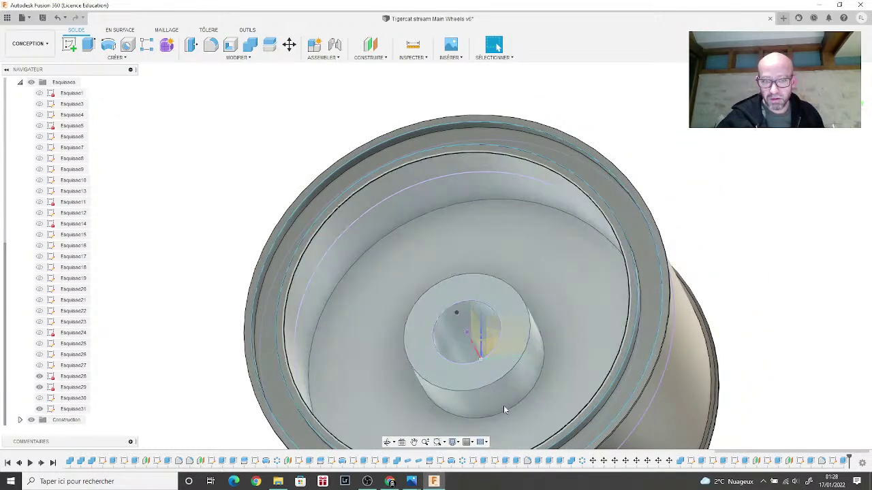
Step: Switch to the reference photo kzoo_f7f_09.jpg in Photos and examine the wheel's pocketed outer ring up close
{"action": "mouse_move", "coordinate": [407, 485]}
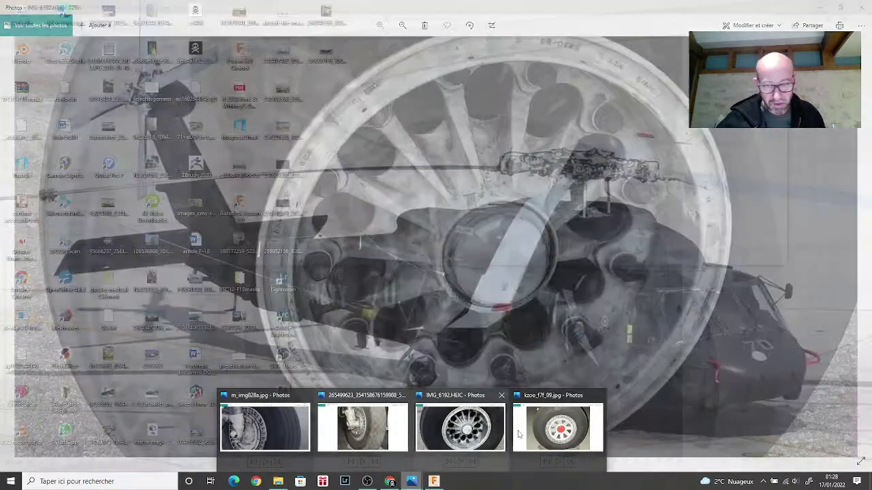
{"action": "left_click", "coordinate": [557, 428]}
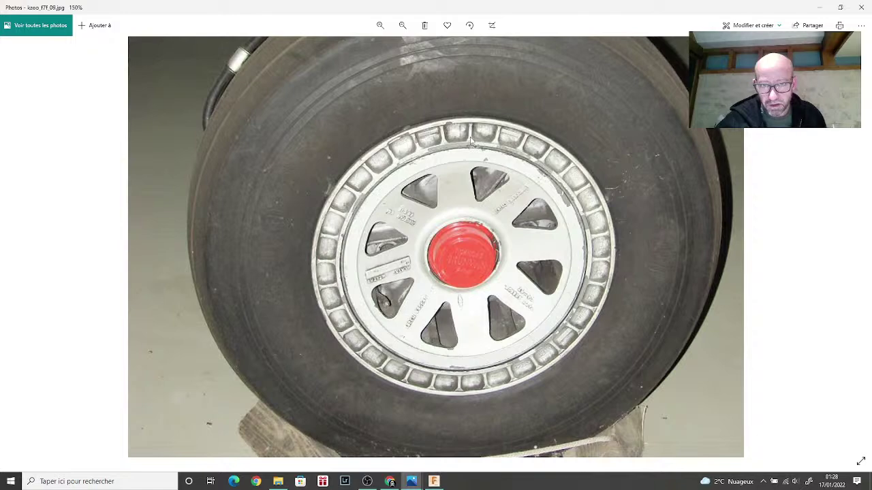
{"action": "scroll", "coordinate": [470, 140], "scroll_direction": "up", "scroll_amount": 5, "text": "ctrl"}
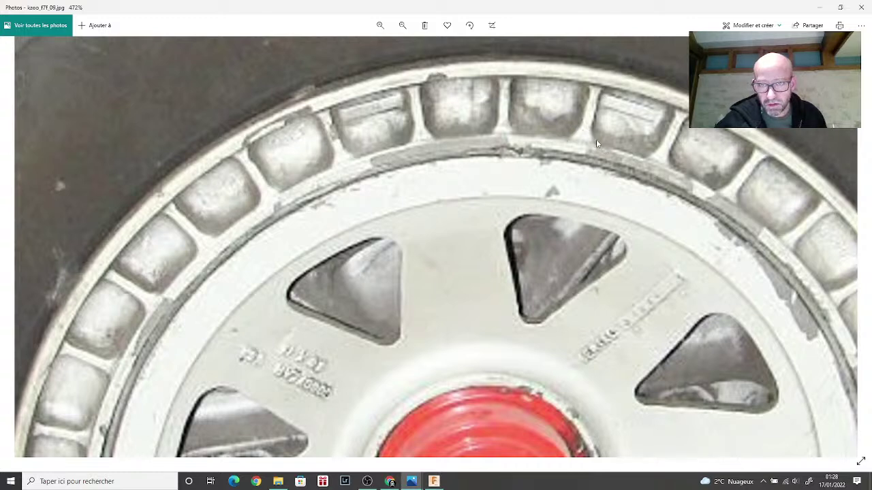
{"action": "scroll", "coordinate": [429, 255], "scroll_direction": "down", "scroll_amount": 6, "text": "ctrl"}
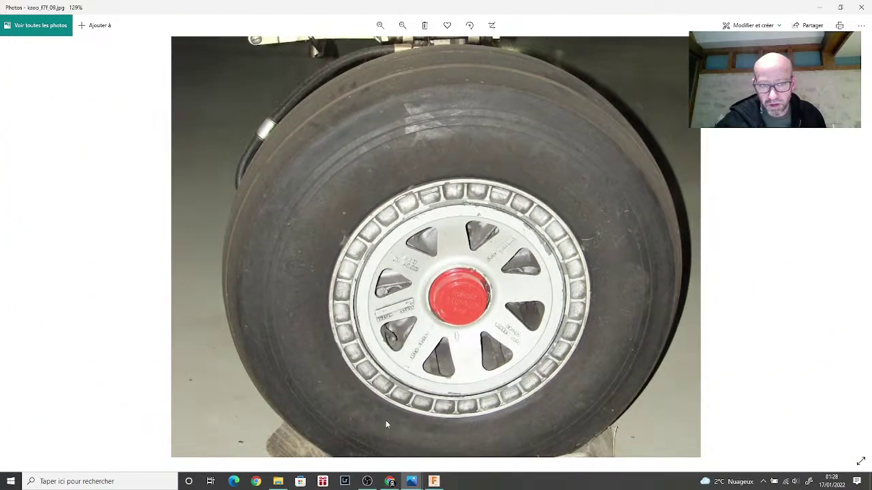
Step: Return to Fusion 360 and hide the remaining visible sketches Esquisse28, Esquisse29 and Esquisse31
{"action": "left_click", "coordinate": [434, 483]}
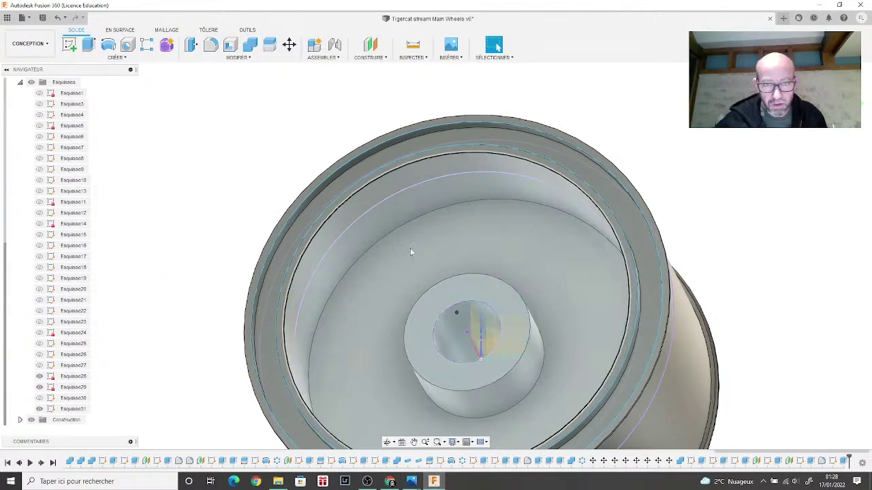
{"action": "middle_click_drag", "start_coordinate": [410, 248], "coordinate": [380, 295]}
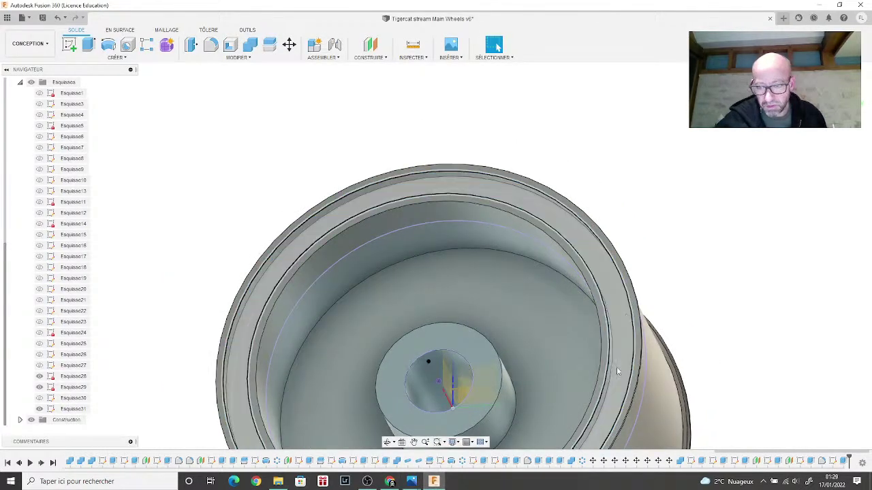
{"action": "left_click", "coordinate": [40, 386]}
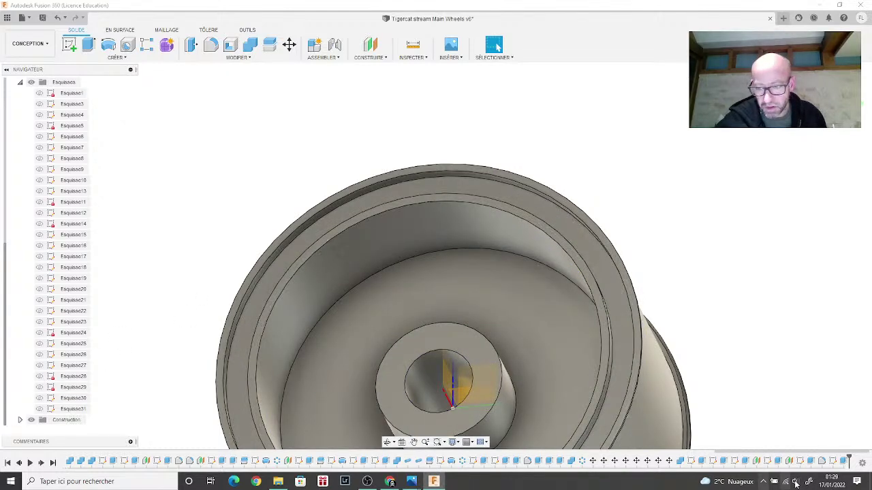
Step: Edit the recessed ring's cut extrusion to a depth of 1 mm and check the deeper groove up close
{"action": "right_click", "coordinate": [845, 463]}
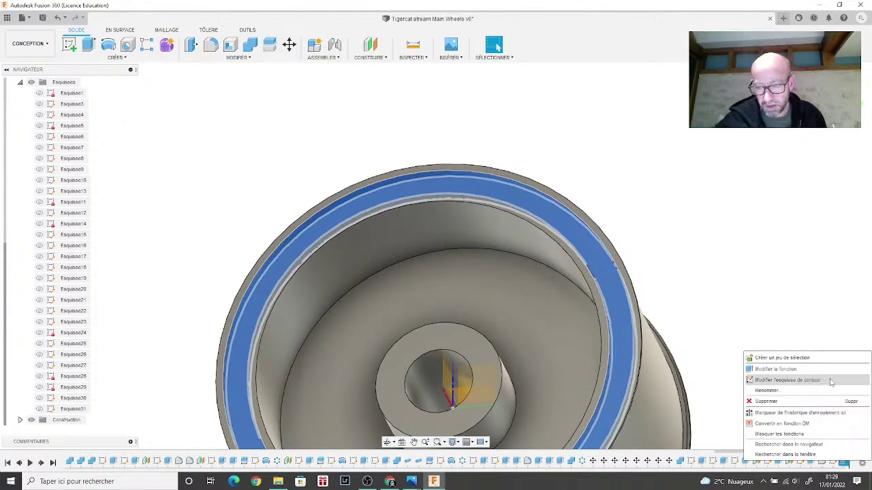
{"action": "left_click", "coordinate": [783, 369]}
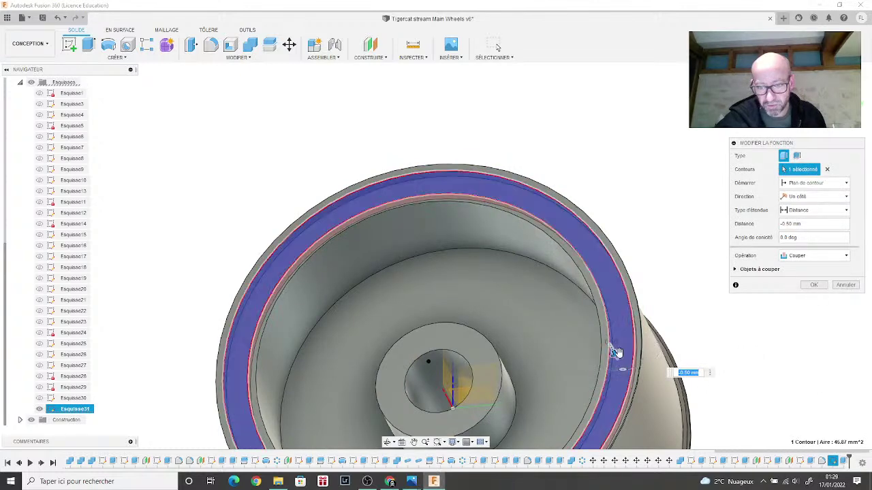
{"action": "left_click_drag", "start_coordinate": [615, 352], "coordinate": [618, 359]}
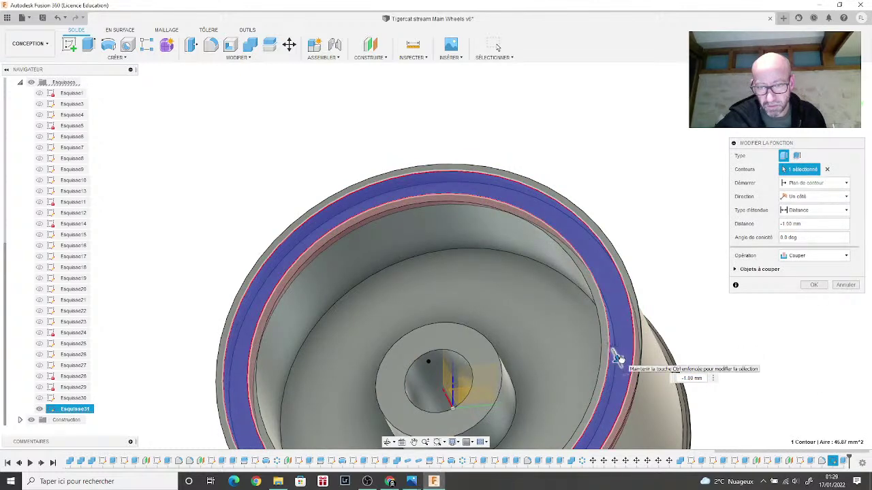
{"action": "left_click", "coordinate": [812, 288]}
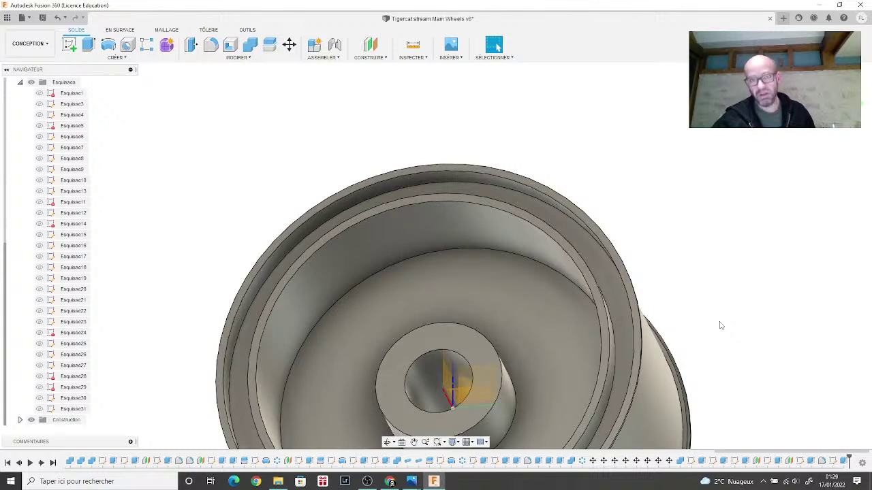
{"action": "scroll", "coordinate": [461, 317], "scroll_direction": "up", "scroll_amount": 5}
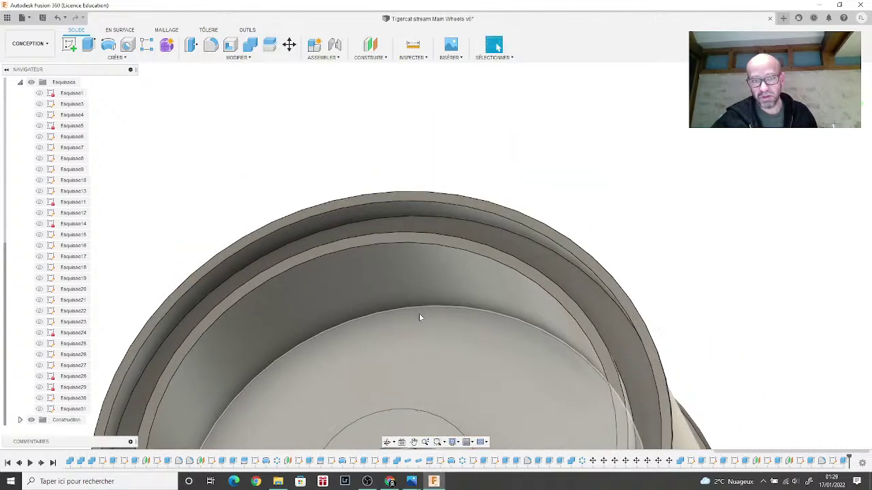
{"action": "scroll", "coordinate": [402, 324], "scroll_direction": "down", "scroll_amount": 3}
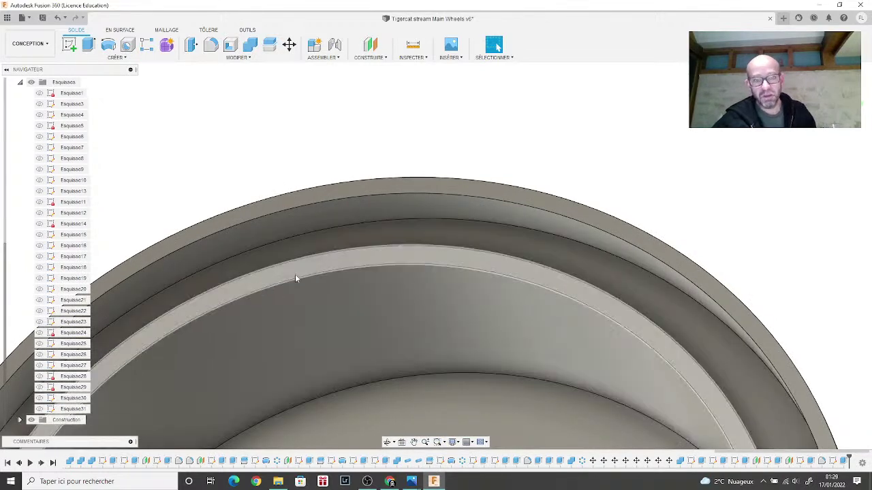
Step: Create an offset construction plane at 0 mm on the flat front ring face inside the rim's lip
{"action": "middle_click_drag", "start_coordinate": [716, 124], "coordinate": [683, 186], "text": "shift"}
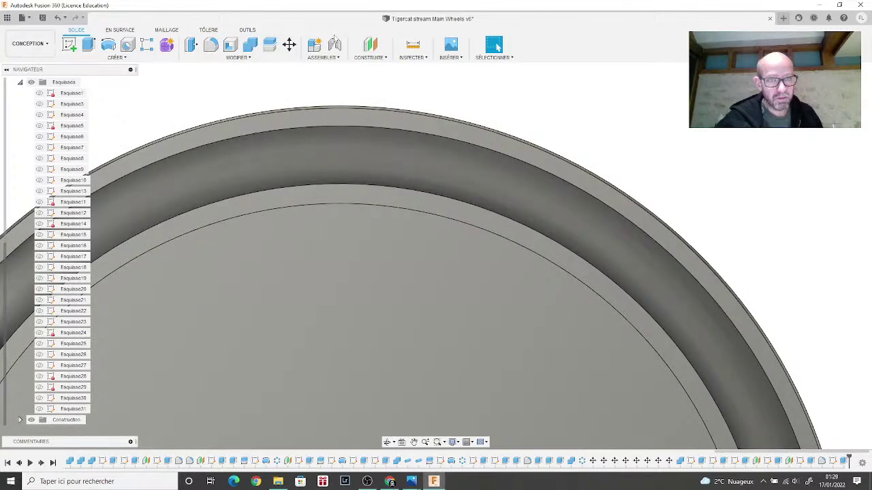
{"action": "left_click", "coordinate": [369, 45]}
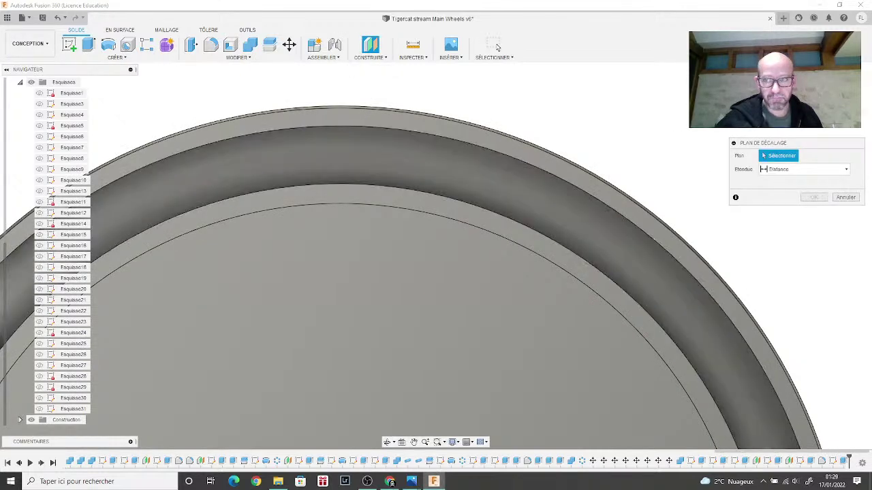
{"action": "middle_click_drag", "start_coordinate": [436, 253], "coordinate": [551, 161], "text": "shift"}
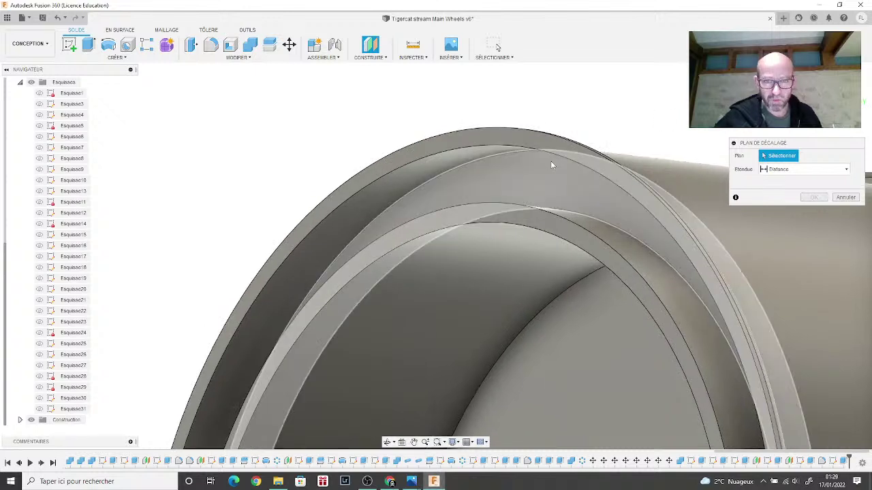
{"action": "left_click", "coordinate": [538, 175]}
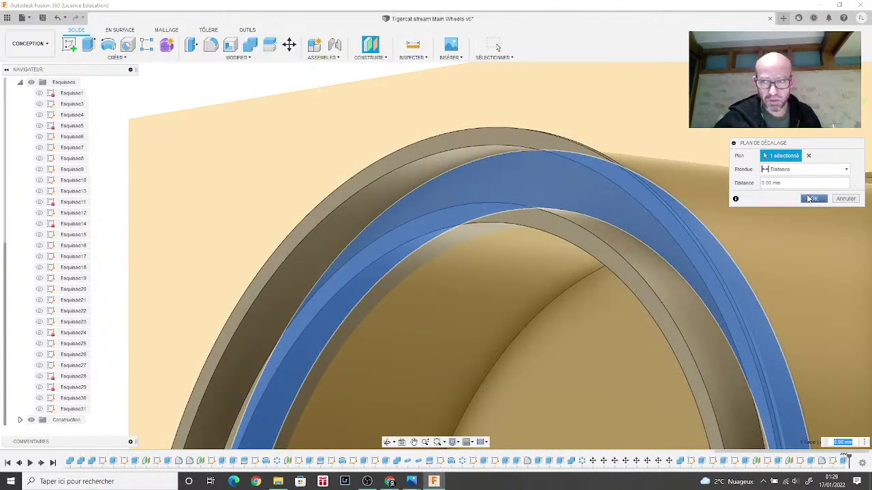
{"action": "left_click", "coordinate": [812, 199]}
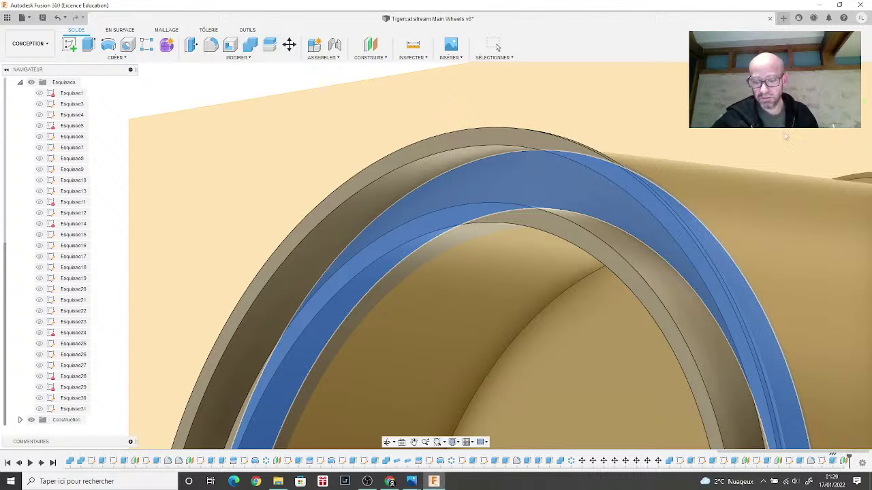
{"action": "left_click", "coordinate": [495, 45]}
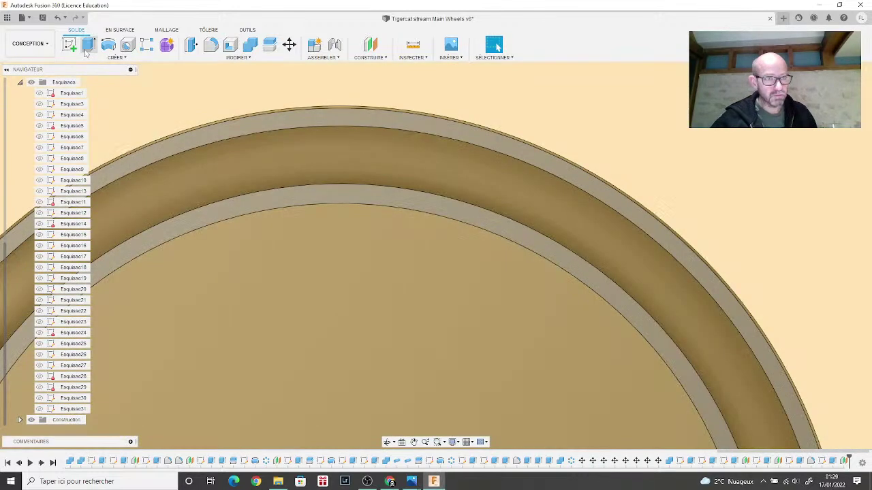
Step: Start a sketch on the new plane and project the recessed ring's inner and outer circular edges into it
{"action": "left_click", "coordinate": [69, 45]}
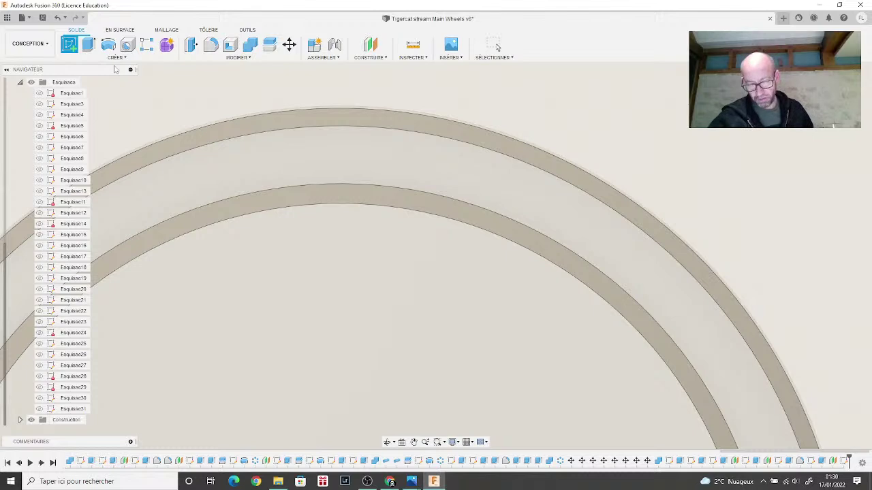
{"action": "left_click", "coordinate": [205, 181]}
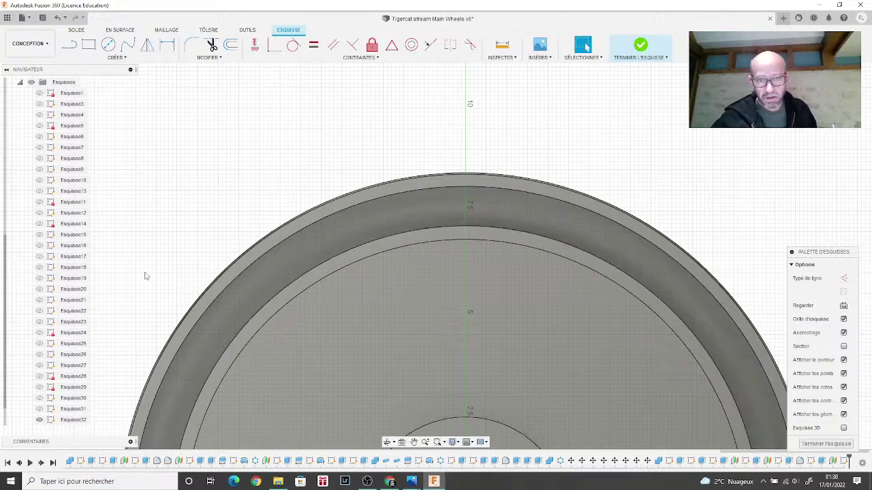
{"action": "scroll", "coordinate": [5, 153], "scroll_direction": "up", "scroll_amount": 3}
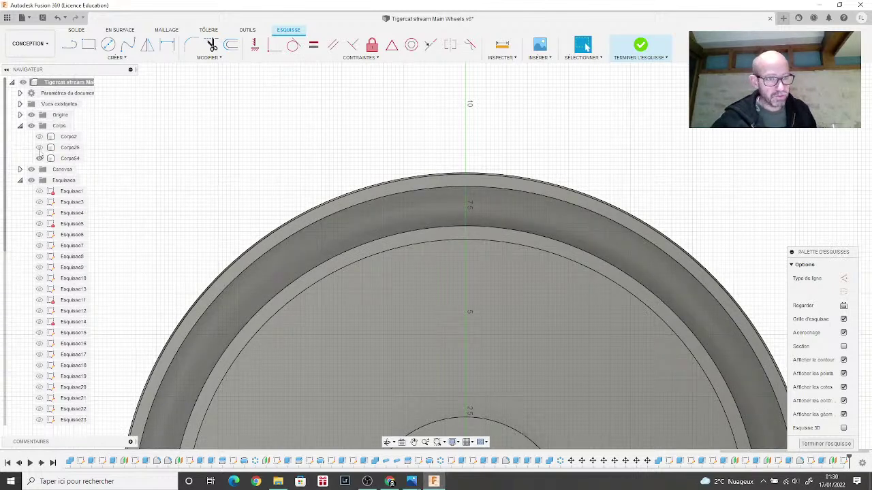
{"action": "left_click", "coordinate": [114, 57]}
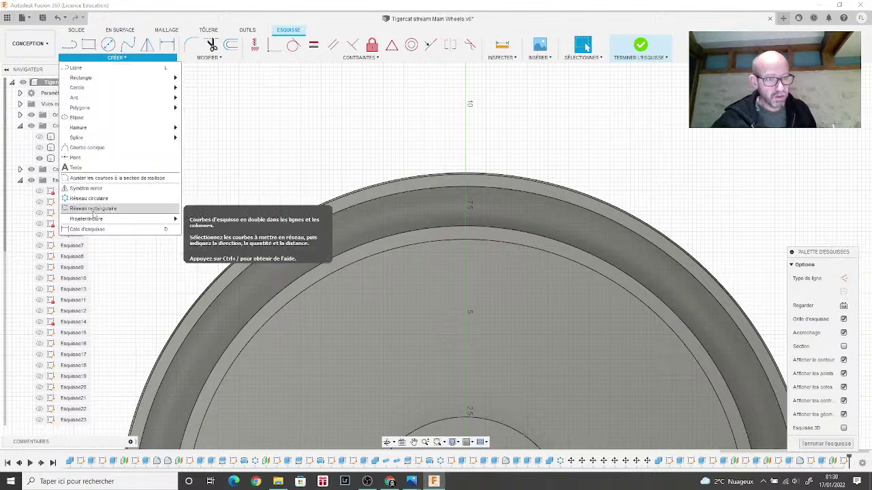
{"action": "mouse_move", "coordinate": [86, 218]}
{"action": "left_click", "coordinate": [197, 220]}
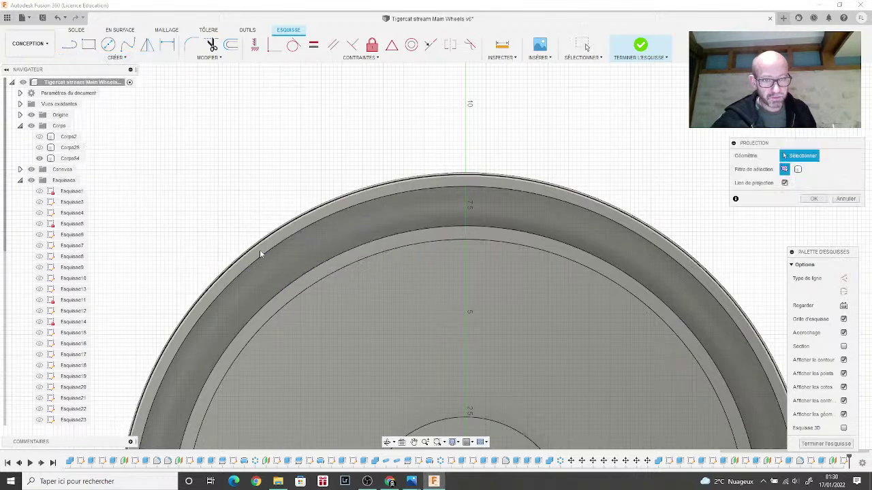
{"action": "left_click", "coordinate": [297, 256]}
{"action": "left_click", "coordinate": [814, 199]}
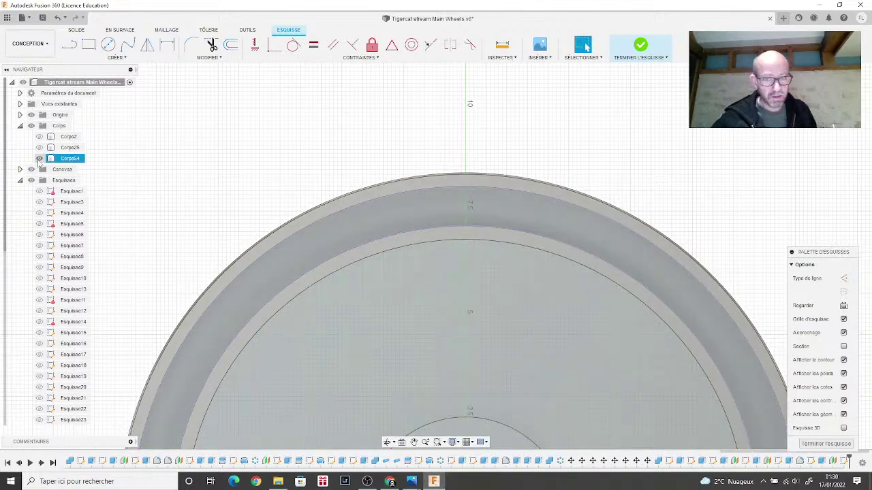
Step: Hide body Corps54 and draw a vertical construction line between the two projected circles along the sketch's vertical axis
{"action": "left_click", "coordinate": [39, 158]}
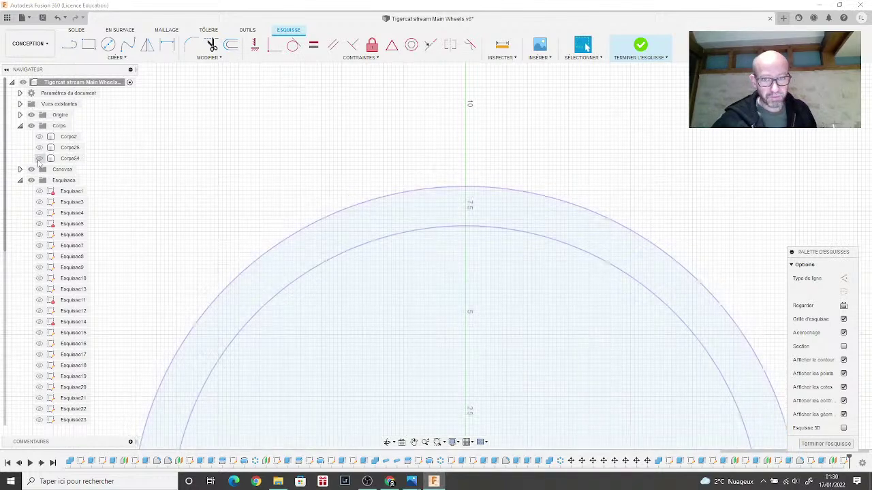
{"action": "left_click", "coordinate": [71, 46]}
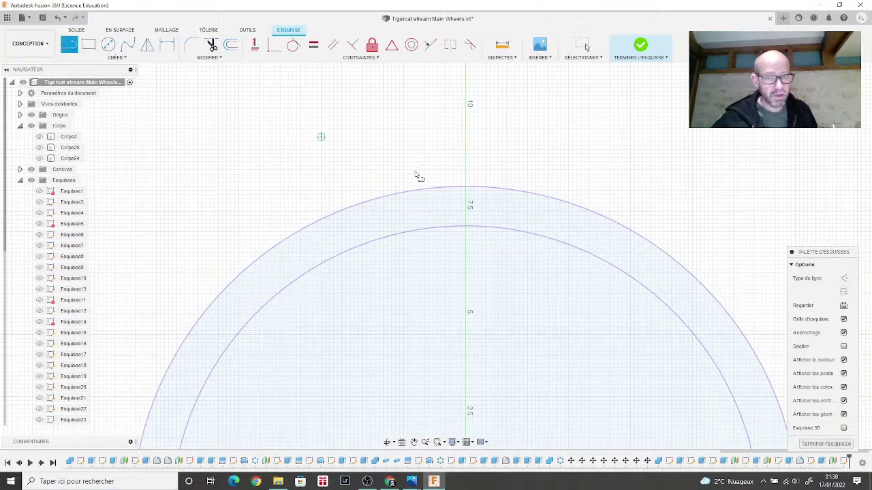
{"action": "scroll", "coordinate": [453, 195], "scroll_direction": "up", "scroll_amount": 5}
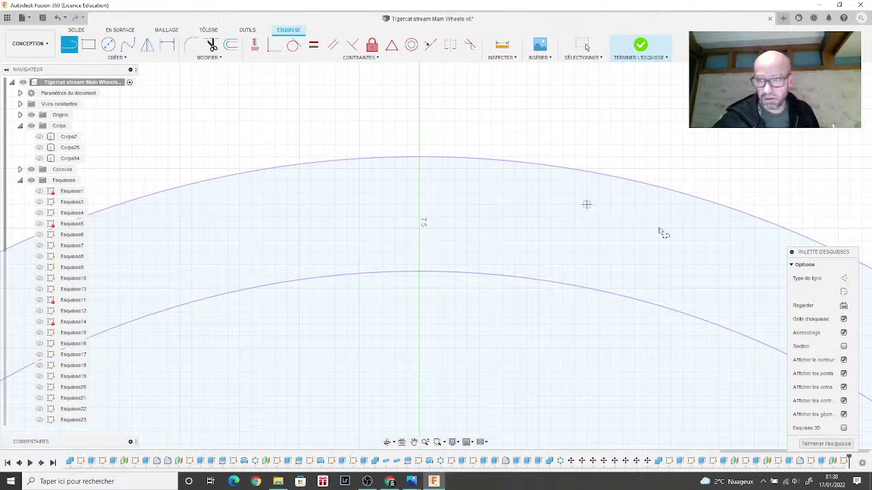
{"action": "left_click", "coordinate": [844, 278]}
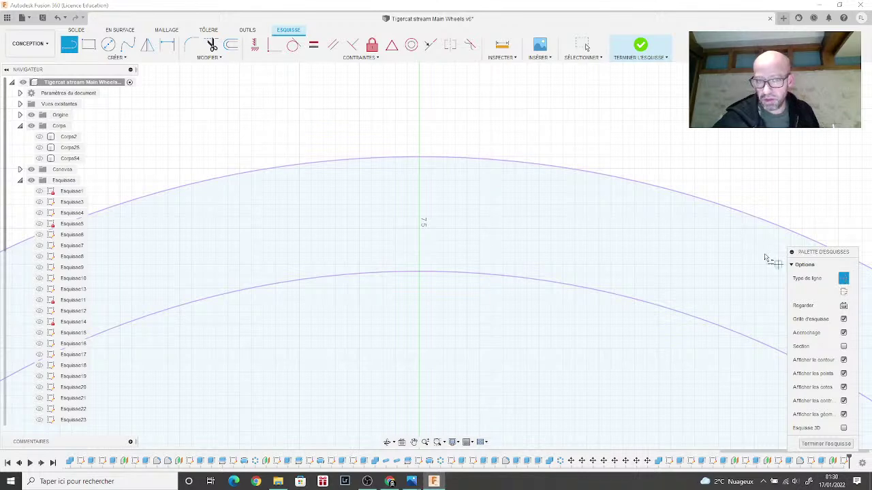
{"action": "left_click", "coordinate": [421, 159]}
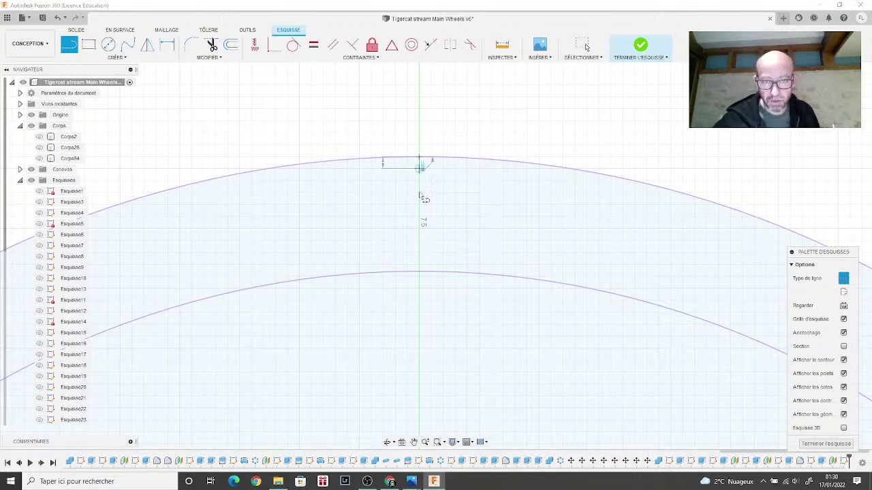
{"action": "double_click", "coordinate": [421, 271]}
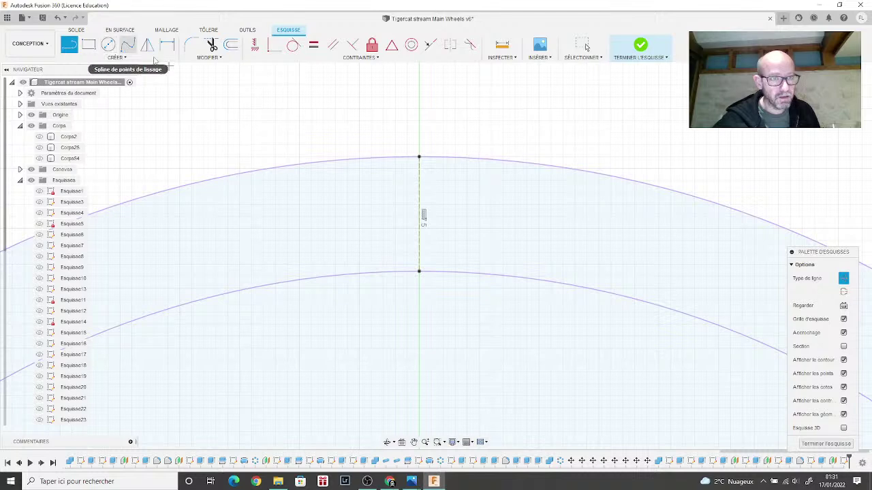
{"action": "left_click", "coordinate": [843, 278]}
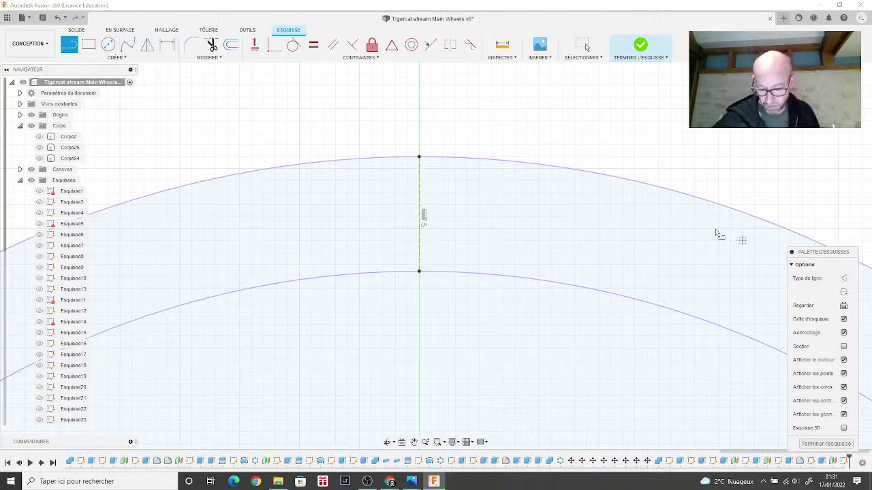
Step: Draw a shorter solid line parallel to the construction line, just to its right and clear of both circles
{"action": "left_click", "coordinate": [71, 46]}
{"action": "scroll", "coordinate": [420, 177], "scroll_direction": "up", "scroll_amount": 2}
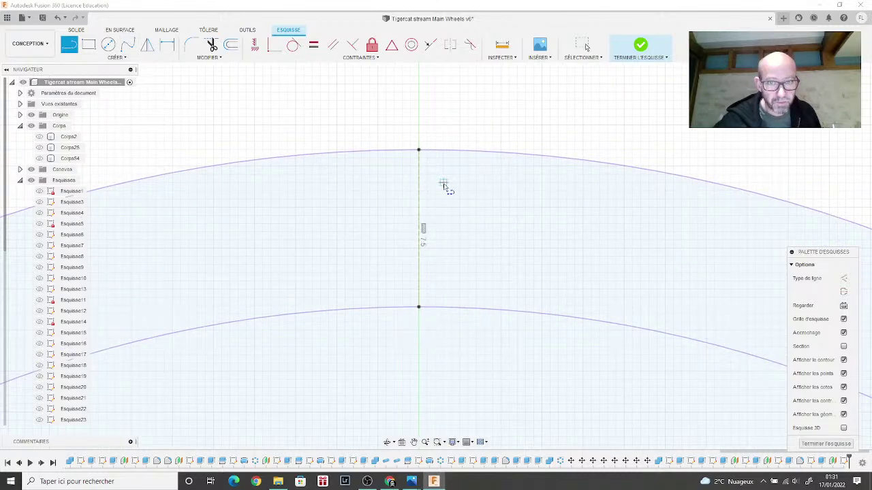
{"action": "left_click", "coordinate": [444, 182]}
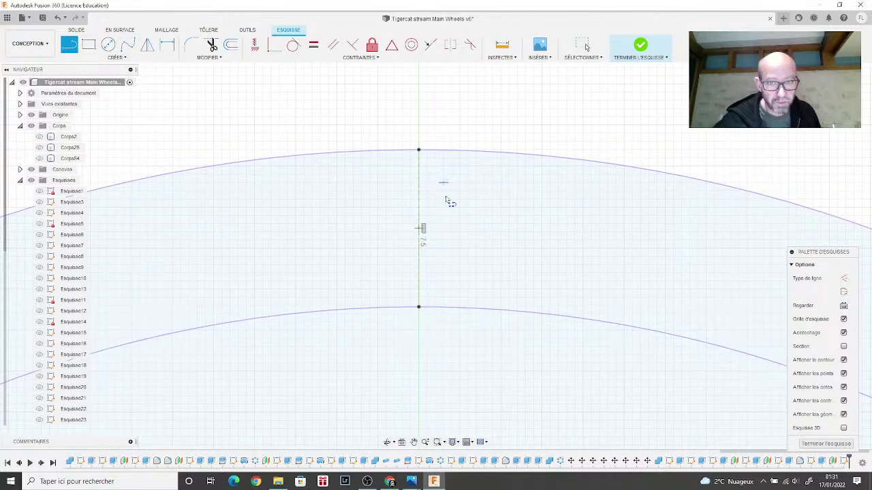
{"action": "left_click", "coordinate": [444, 281]}
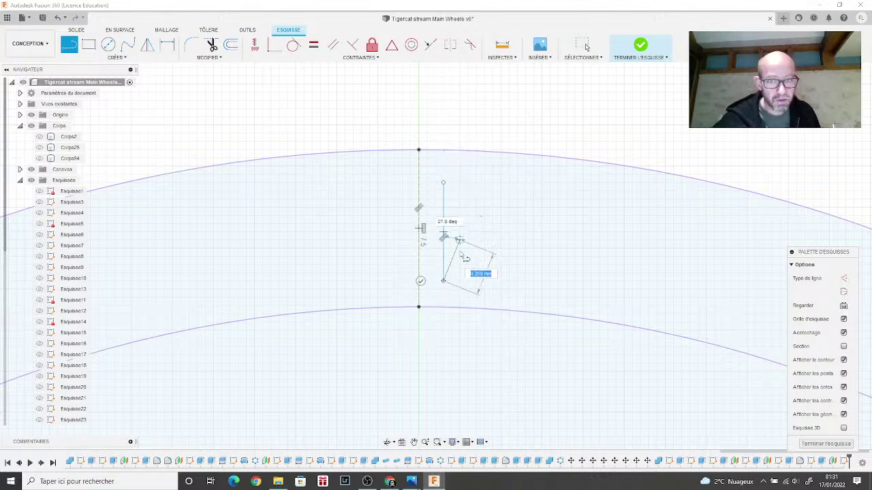
{"action": "key", "text": "Escape"}
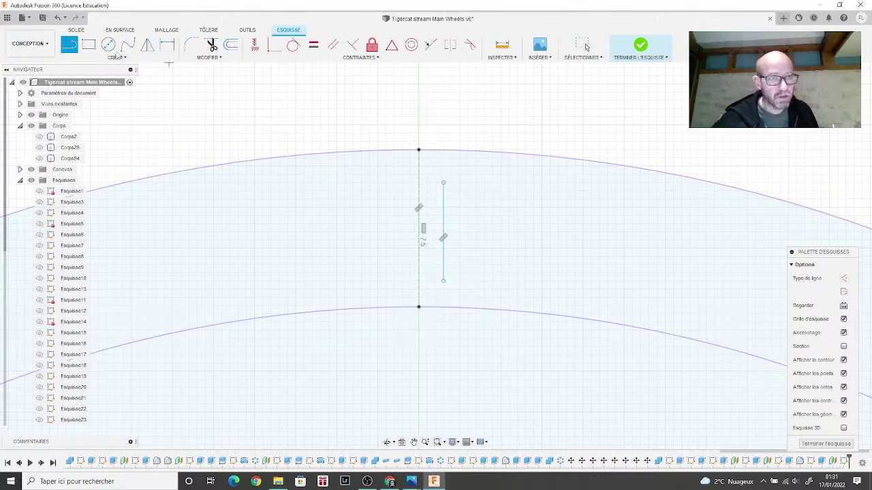
Step: Draw a three-point fit-point spline from the solid line's upper end, curving outward to the right onto the outer circle
{"action": "left_click", "coordinate": [128, 45]}
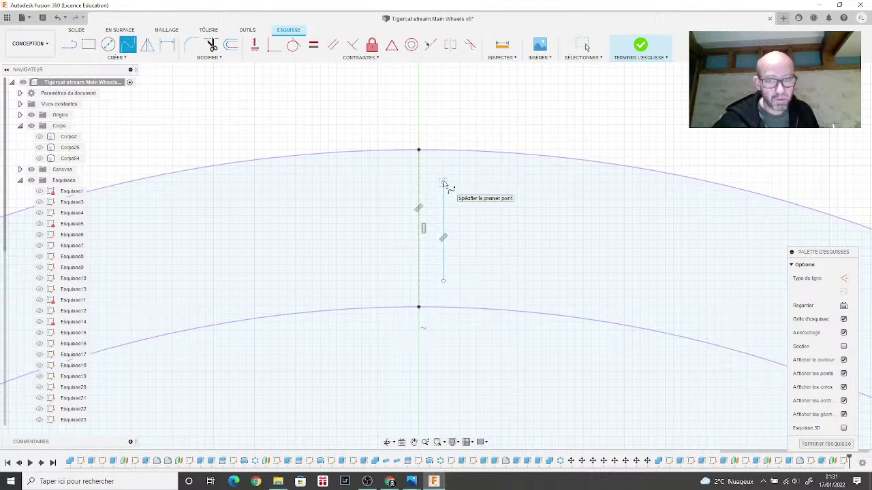
{"action": "left_click", "coordinate": [444, 183]}
{"action": "scroll", "coordinate": [454, 163], "scroll_direction": "up", "scroll_amount": 2}
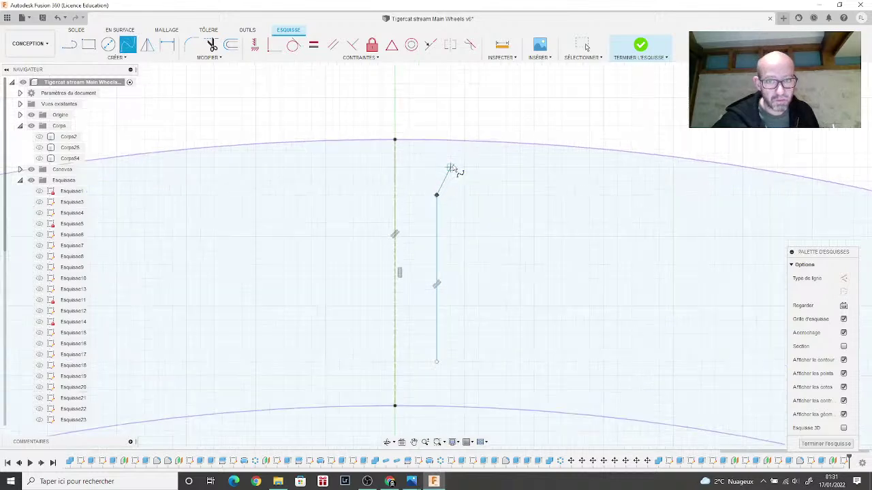
{"action": "left_click", "coordinate": [455, 165]}
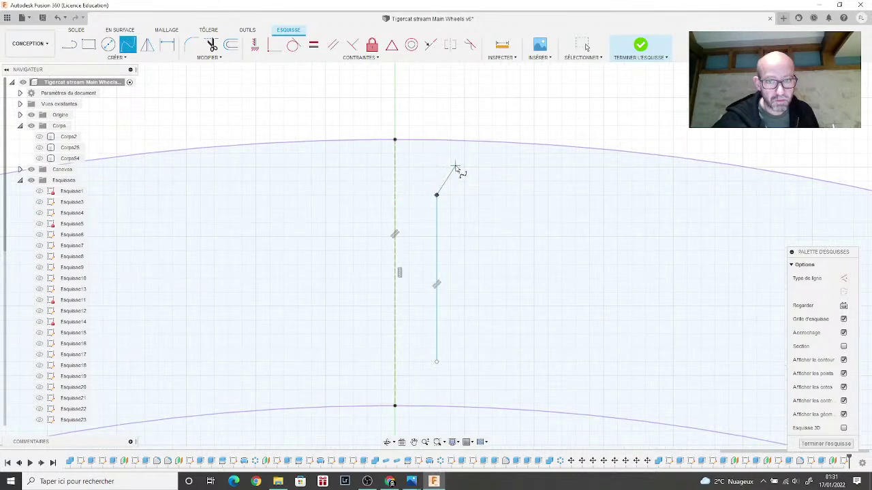
{"action": "double_click", "coordinate": [482, 142]}
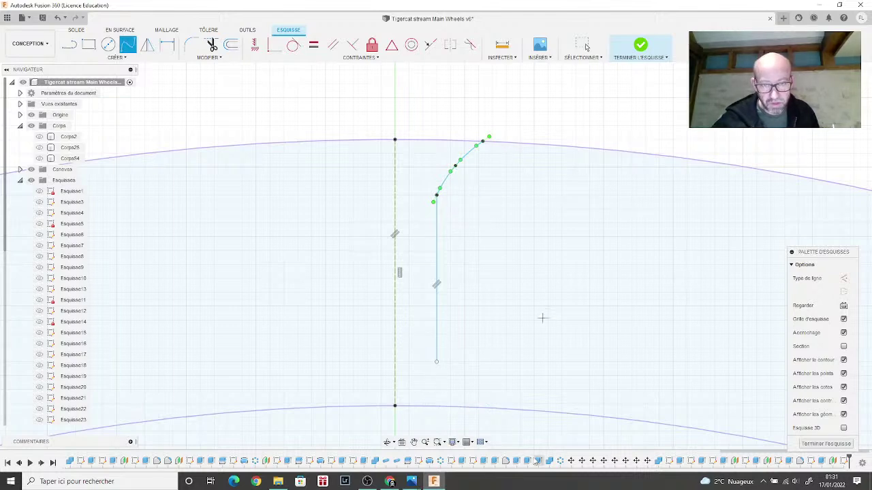
Step: Draw a matching three-point spline from the solid line's lower end, curving to the right onto the inner circle
{"action": "left_click", "coordinate": [437, 362]}
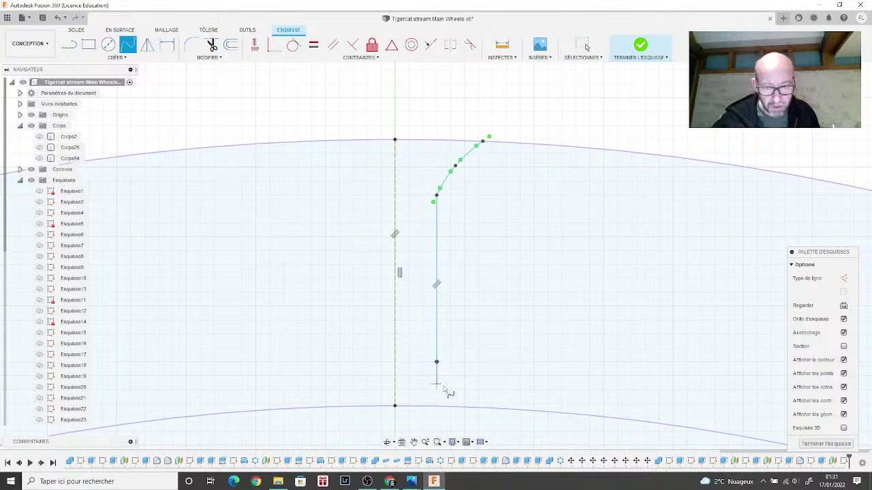
{"action": "left_click", "coordinate": [450, 390]}
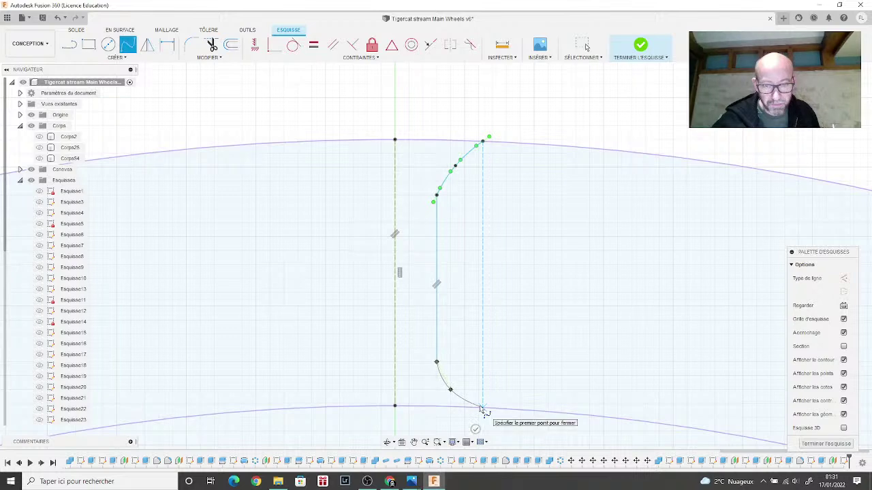
{"action": "left_click", "coordinate": [482, 409]}
{"action": "left_click", "coordinate": [480, 421]}
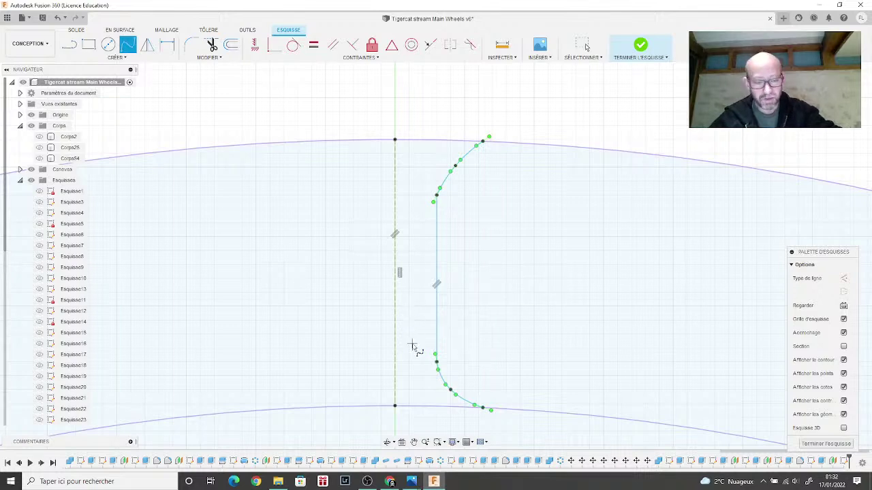
Step: Align the lower spline's tangent handle at the solid line's lower end with that vertical line
{"action": "scroll", "coordinate": [408, 344], "scroll_direction": "down", "scroll_amount": 1}
{"action": "scroll", "coordinate": [446, 362], "scroll_direction": "up", "scroll_amount": 5}
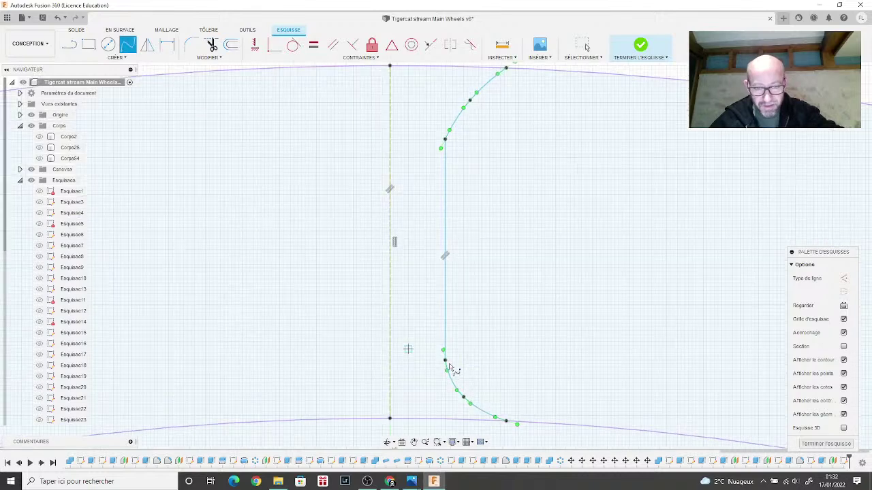
{"action": "key", "text": "Escape"}
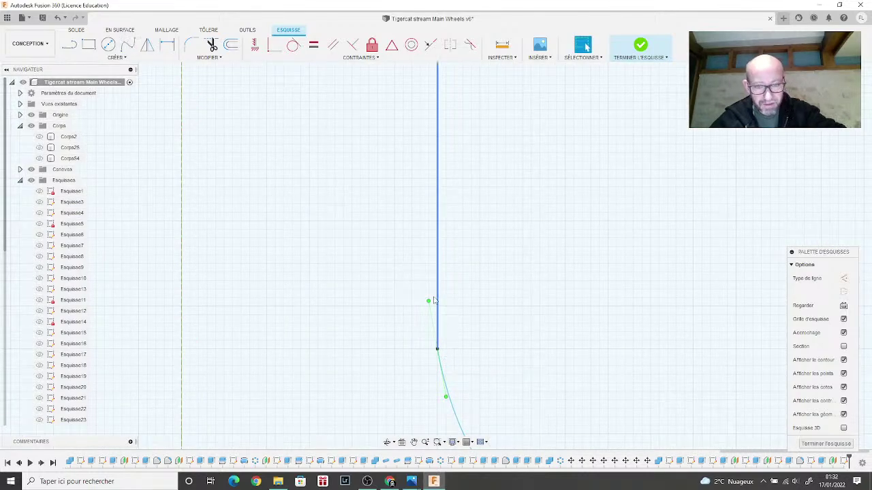
{"action": "left_click", "coordinate": [432, 316]}
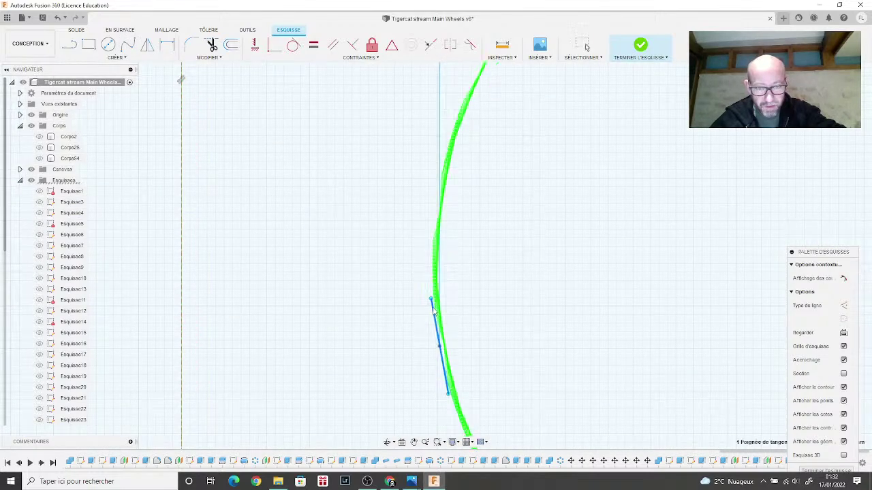
{"action": "left_click_drag", "start_coordinate": [427, 318], "coordinate": [427, 321]}
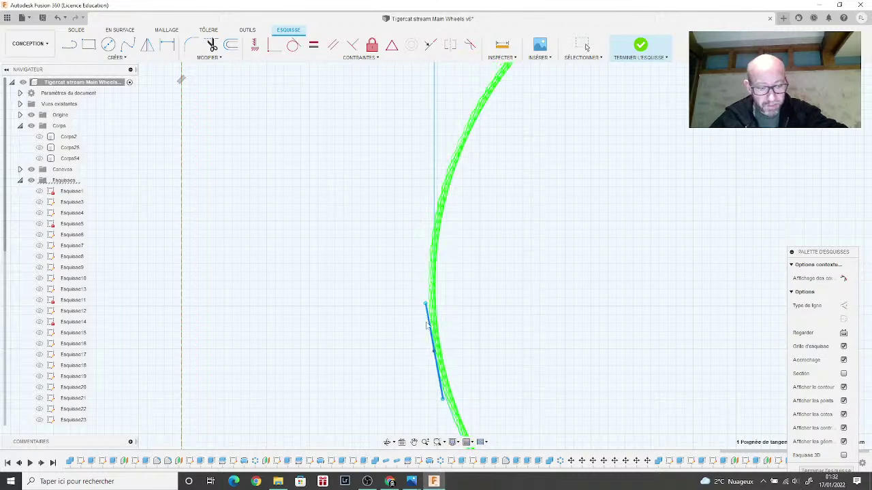
{"action": "left_click", "coordinate": [501, 370]}
{"action": "left_click", "coordinate": [429, 305]}
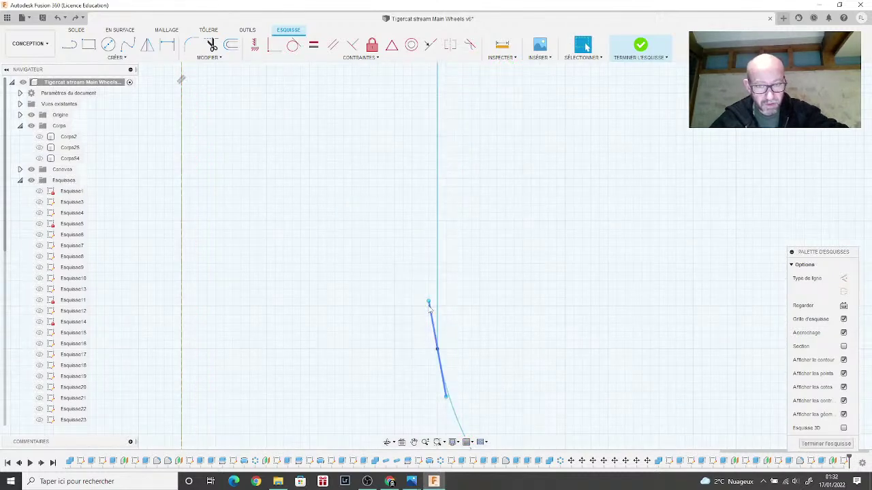
{"action": "left_click", "coordinate": [429, 301]}
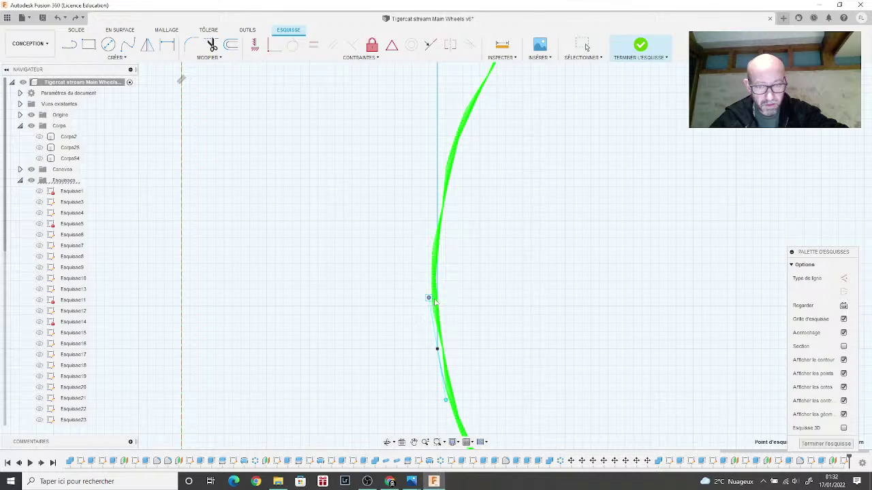
{"action": "left_click_drag", "start_coordinate": [434, 300], "coordinate": [438, 301]}
{"action": "scroll", "coordinate": [432, 359], "scroll_direction": "down", "scroll_amount": 2}
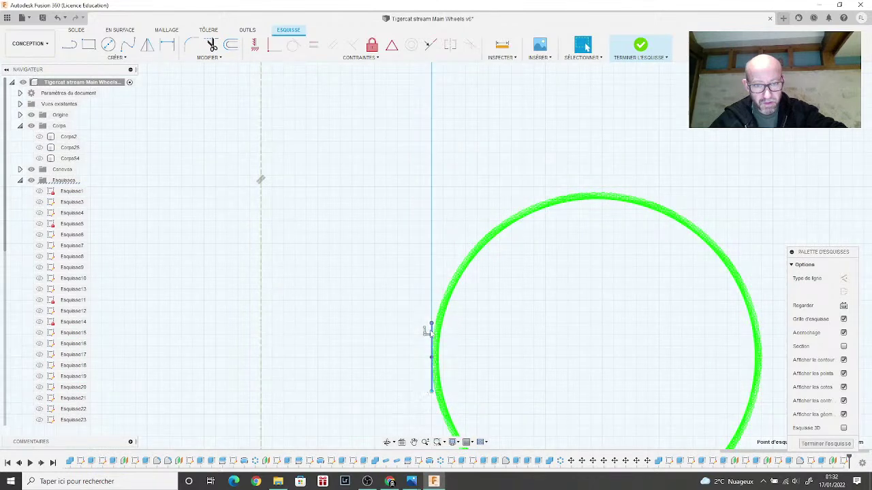
Step: Align the upper spline's tangent handle at the solid line's upper end with that vertical line
{"action": "mouse_move", "coordinate": [416, 253]}
{"action": "middle_mouse_down"}
{"action": "mouse_move", "coordinate": [356, 180]}
{"action": "mouse_move", "coordinate": [317, 364]}
{"action": "mouse_move", "coordinate": [347, 272]}
{"action": "mouse_move", "coordinate": [309, 321]}
{"action": "mouse_move", "coordinate": [355, 183]}
{"action": "mouse_move", "coordinate": [365, 179]}
{"action": "middle_mouse_up"}
{"action": "left_click", "coordinate": [385, 140]}
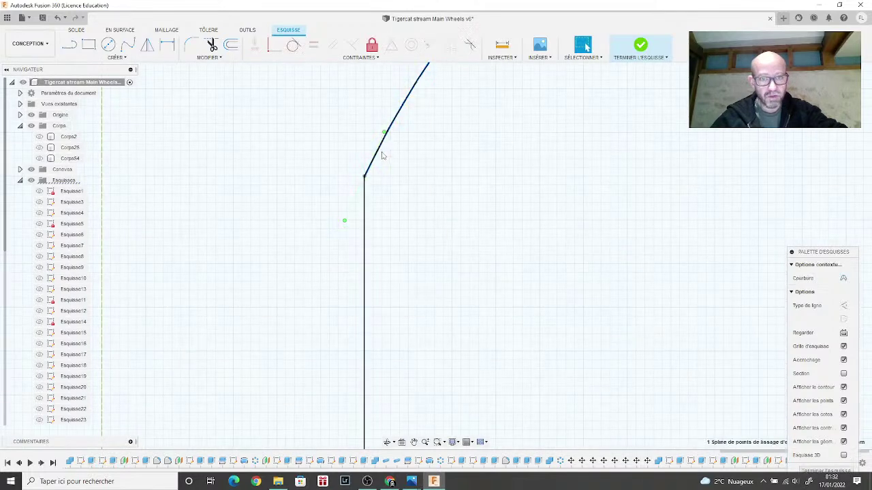
{"action": "left_click", "coordinate": [346, 222]}
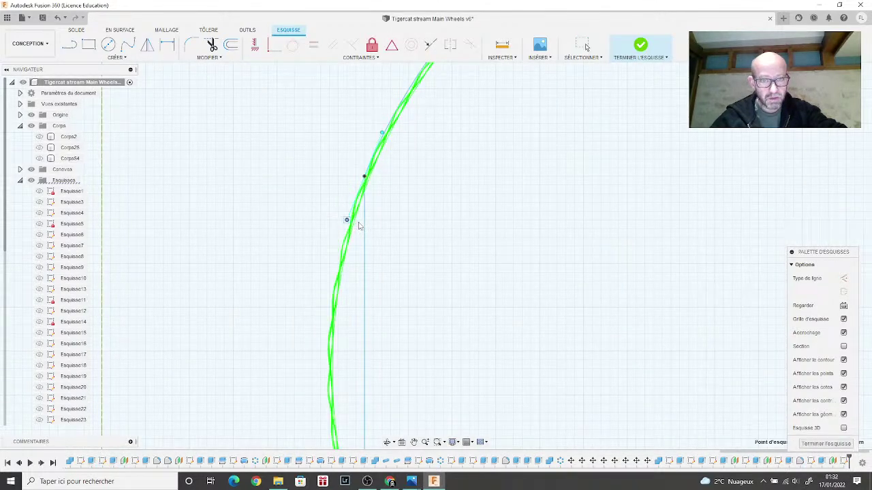
{"action": "left_click_drag", "start_coordinate": [359, 226], "coordinate": [365, 227]}
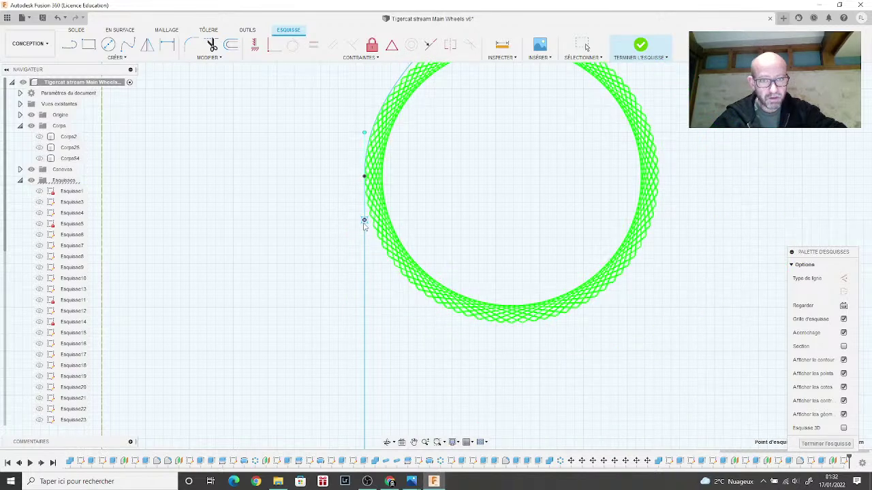
{"action": "scroll", "coordinate": [361, 235], "scroll_direction": "down", "scroll_amount": 3}
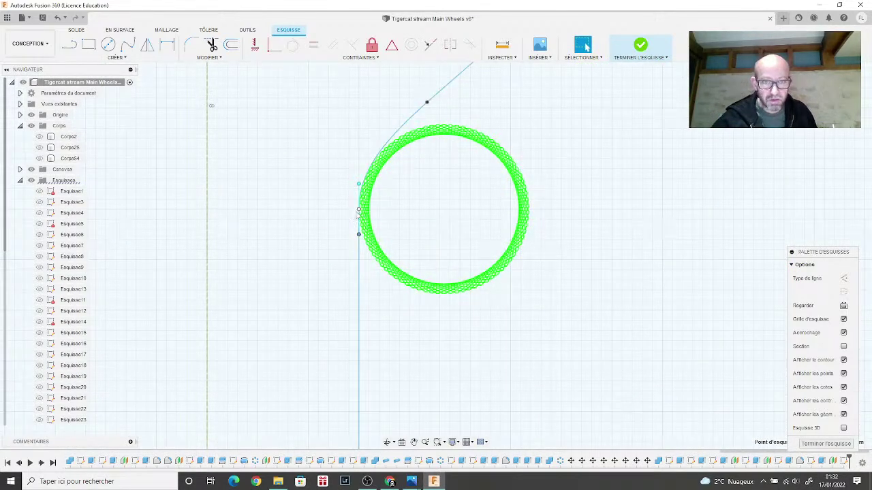
{"action": "scroll", "coordinate": [385, 143], "scroll_direction": "down", "scroll_amount": 3}
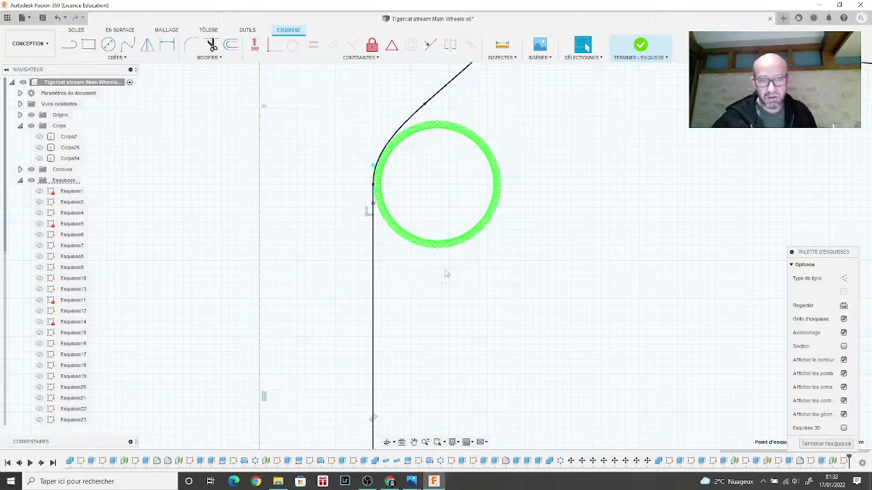
Step: Rotate the upper spline's end tangent handle so the curve meets the outer circle tangentially
{"action": "scroll", "coordinate": [442, 273], "scroll_direction": "down", "scroll_amount": 2}
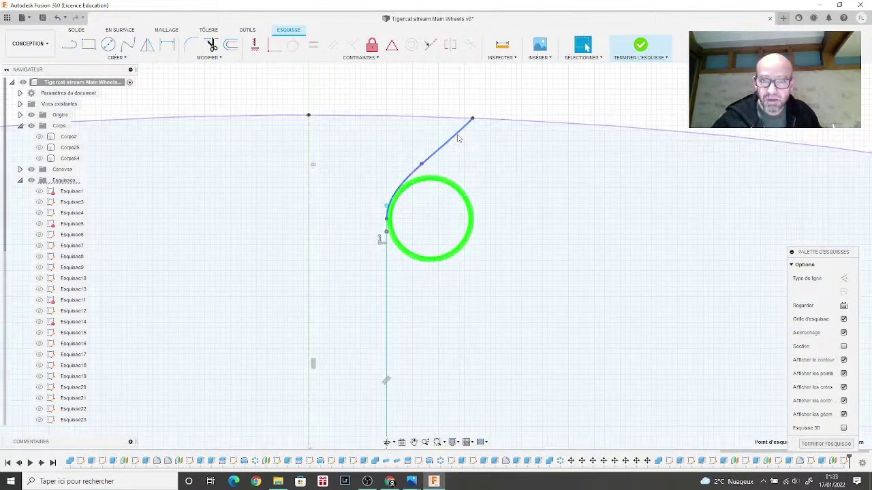
{"action": "left_click", "coordinate": [464, 126]}
{"action": "left_click", "coordinate": [483, 111]}
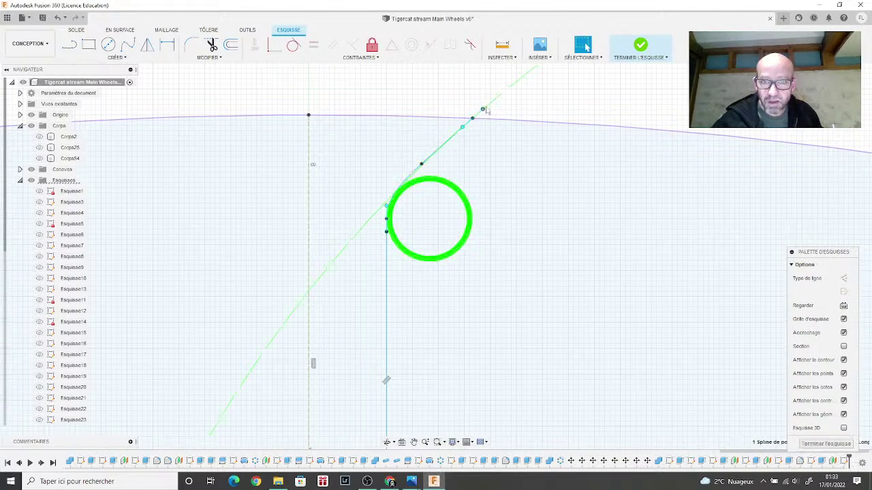
{"action": "left_click_drag", "start_coordinate": [488, 114], "coordinate": [489, 117]}
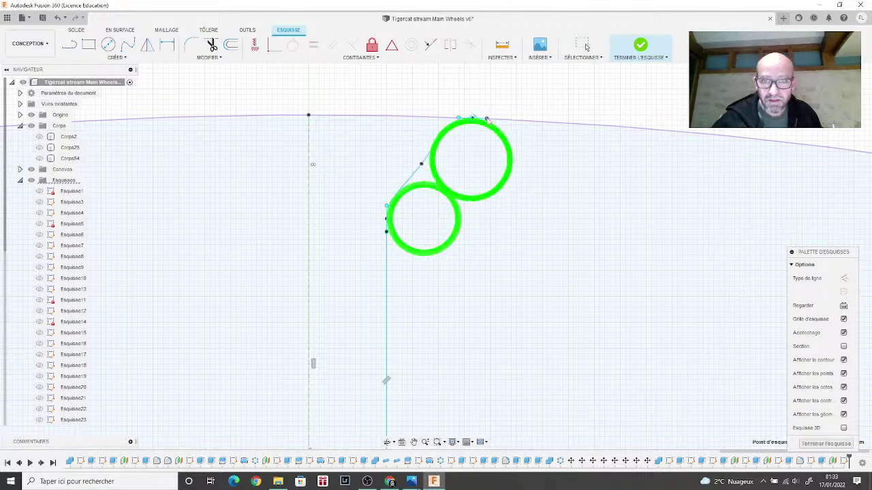
Step: Move the upper spline's middle fit point slightly outward toward the construction line to round the corner
{"action": "scroll", "coordinate": [462, 252], "scroll_direction": "down", "scroll_amount": 3}
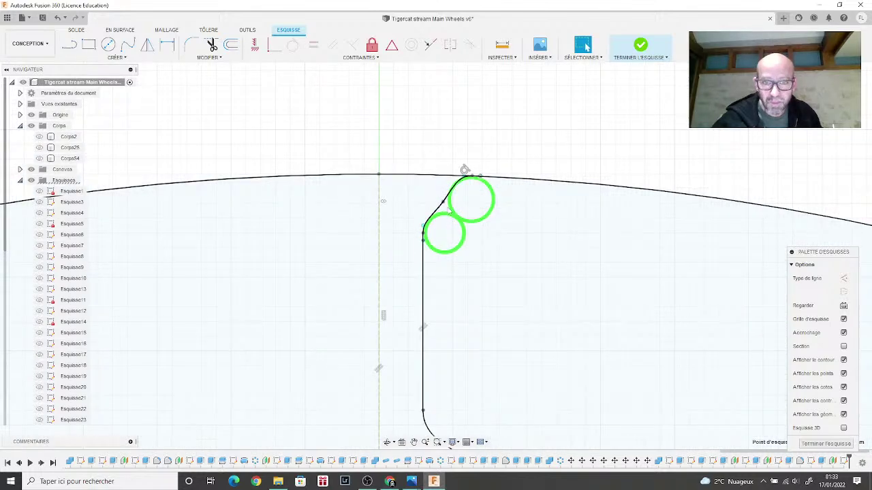
{"action": "left_click", "coordinate": [439, 205]}
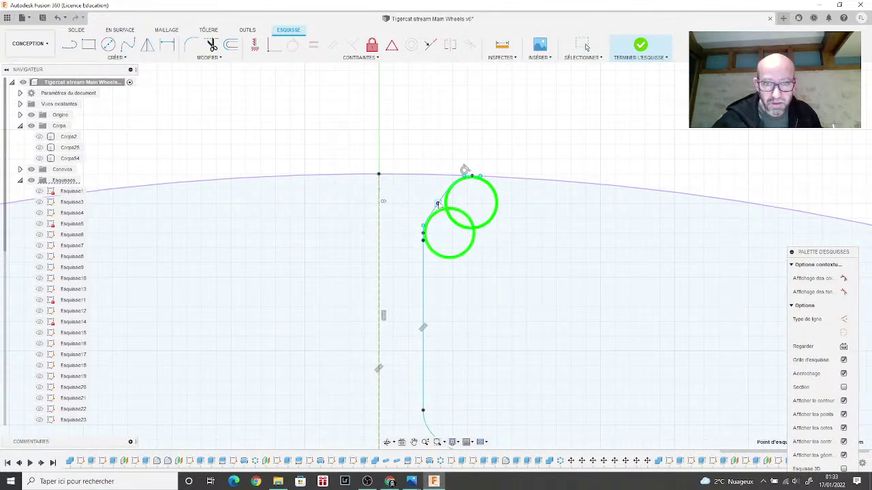
{"action": "left_click_drag", "start_coordinate": [438, 204], "coordinate": [435, 204]}
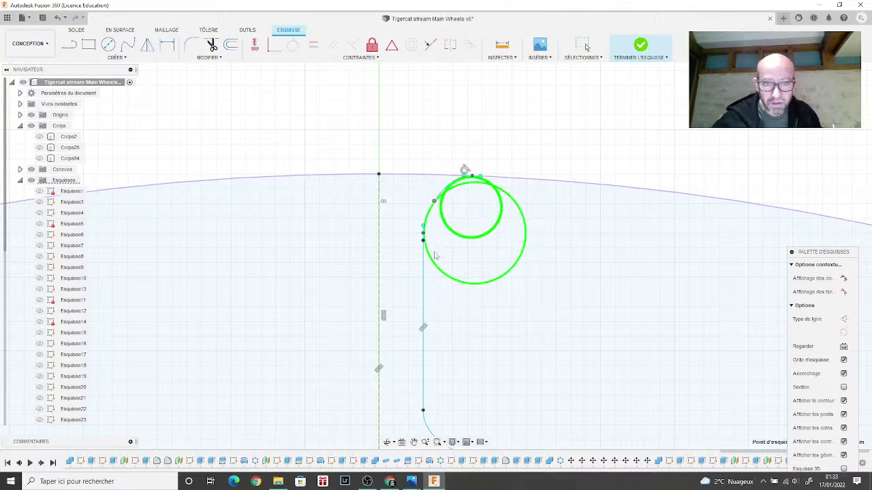
Step: Rotate the lower spline's end tangent handle so the curve meets the inner circle tangentially
{"action": "scroll", "coordinate": [420, 267], "scroll_direction": "up", "scroll_amount": 5}
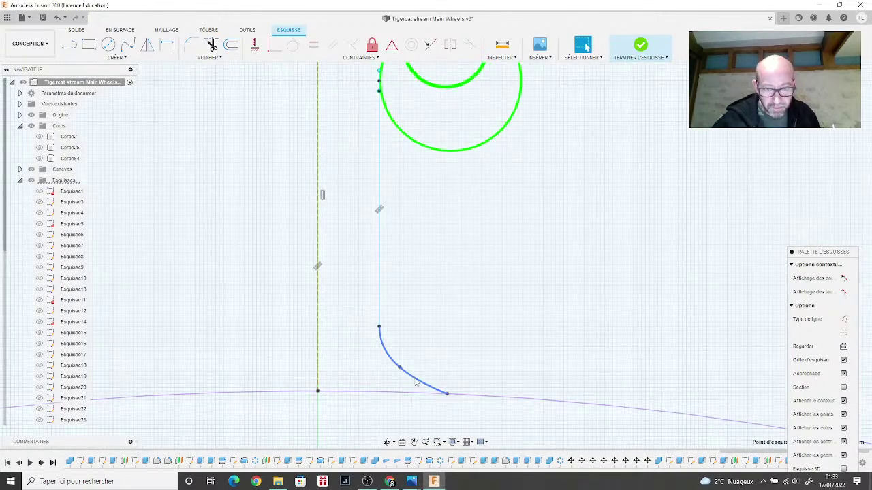
{"action": "scroll", "coordinate": [458, 398], "scroll_direction": "up", "scroll_amount": 5}
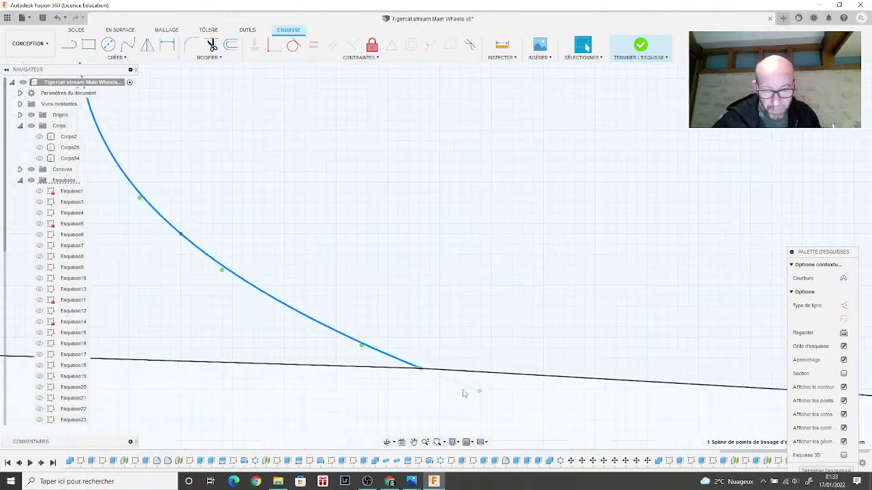
{"action": "left_click_drag", "start_coordinate": [479, 394], "coordinate": [483, 374]}
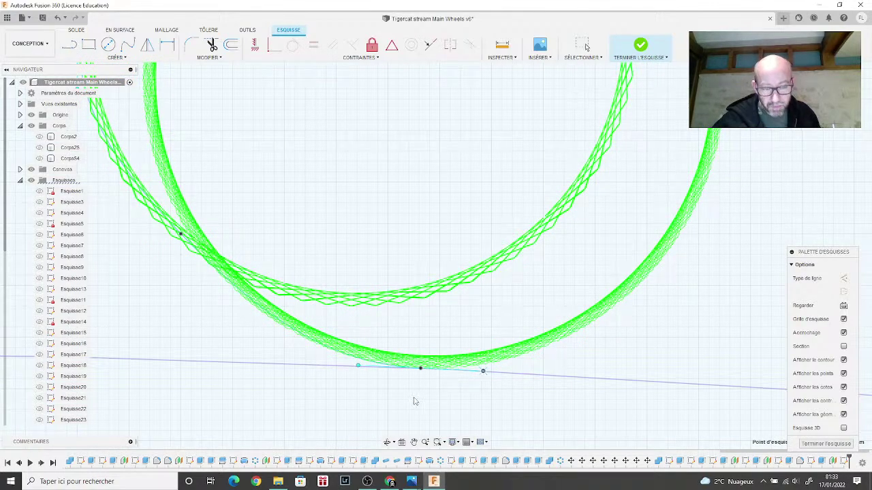
{"action": "scroll", "coordinate": [413, 399], "scroll_direction": "down", "scroll_amount": 10}
{"action": "key", "text": "Escape"}
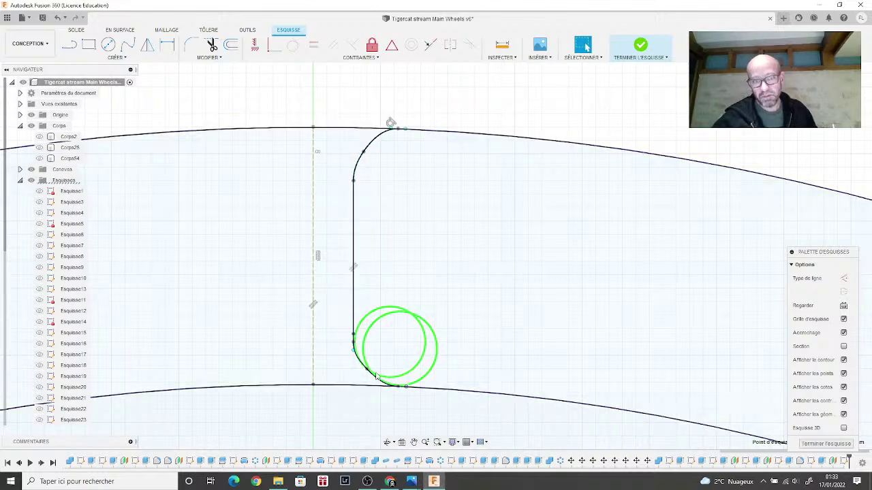
{"action": "left_click", "coordinate": [392, 126]}
Step: Switch to the reference photo kzoo_f7f_09.jpg and examine the shape and spacing of the rim's outer pockets
{"action": "mouse_move", "coordinate": [414, 485]}
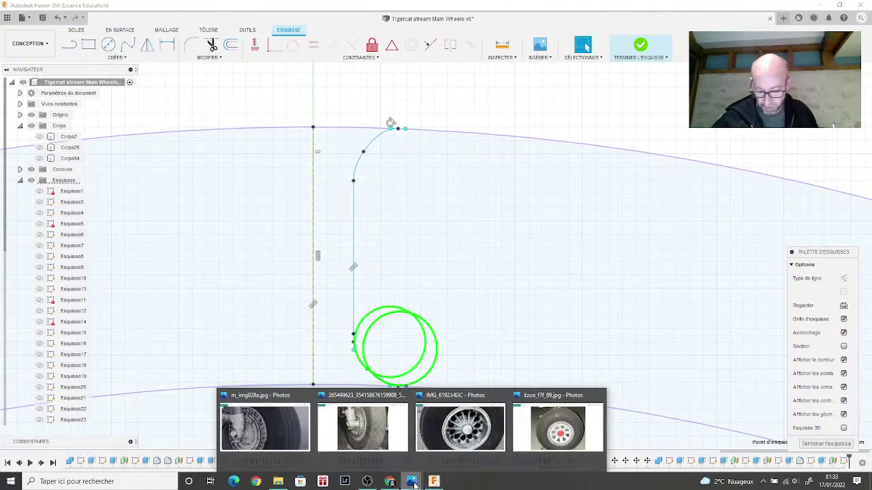
{"action": "left_click", "coordinate": [543, 436]}
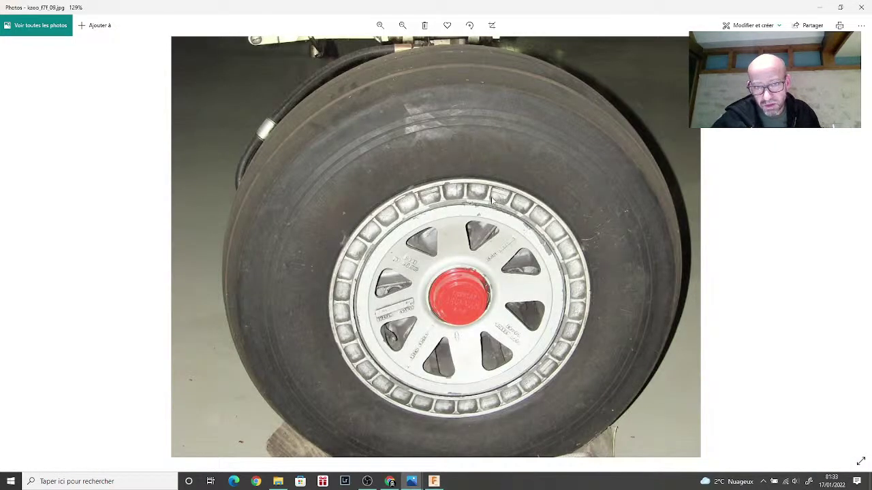
{"action": "scroll", "coordinate": [490, 198], "scroll_direction": "down", "scroll_amount": 2}
{"action": "scroll", "coordinate": [477, 248], "scroll_direction": "up", "scroll_amount": 8}
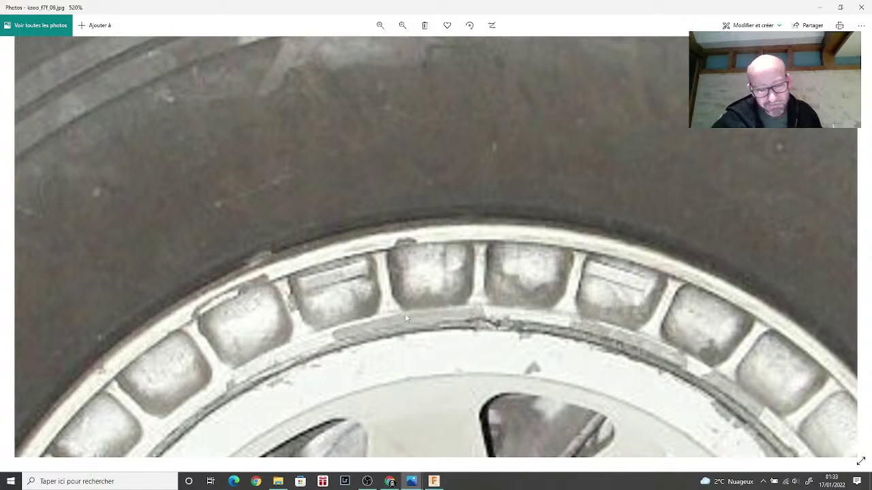
{"action": "scroll", "coordinate": [420, 319], "scroll_direction": "down", "scroll_amount": 8}
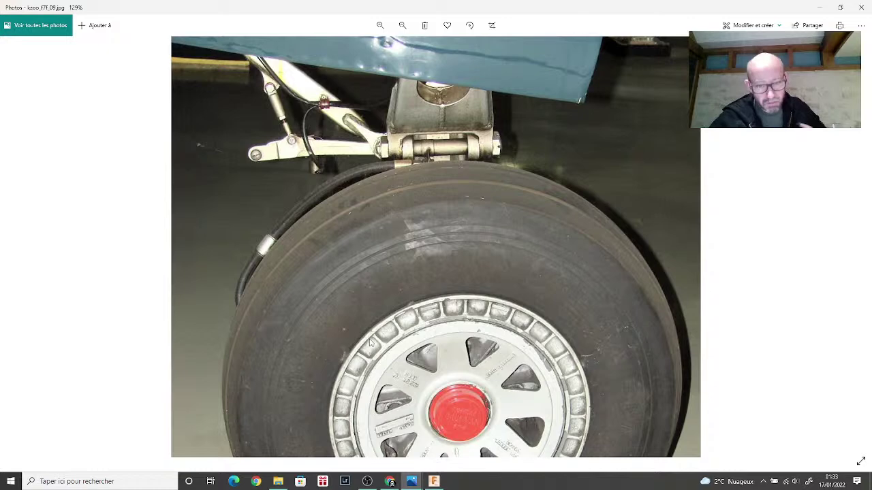
{"action": "scroll", "coordinate": [372, 344], "scroll_direction": "down", "scroll_amount": 1}
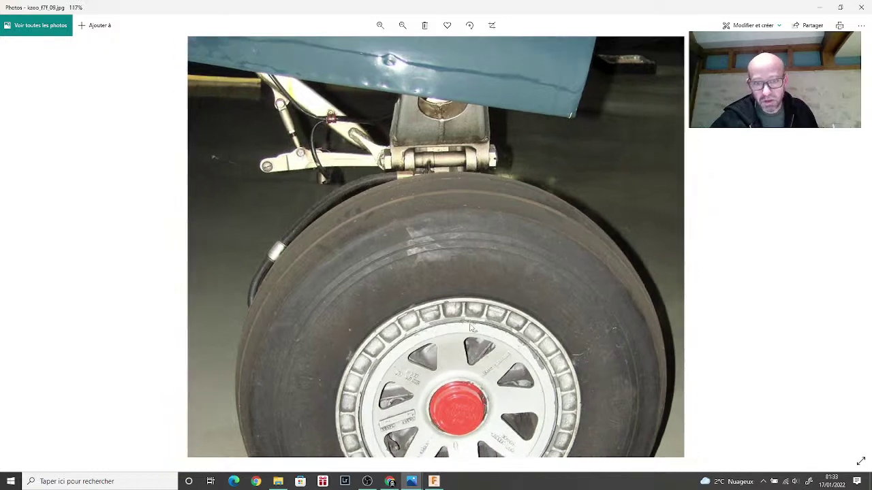
Step: Mirror the vertical line and its upper and lower corner splines across the vertical construction line to complete the rib profile
{"action": "left_click", "coordinate": [434, 482]}
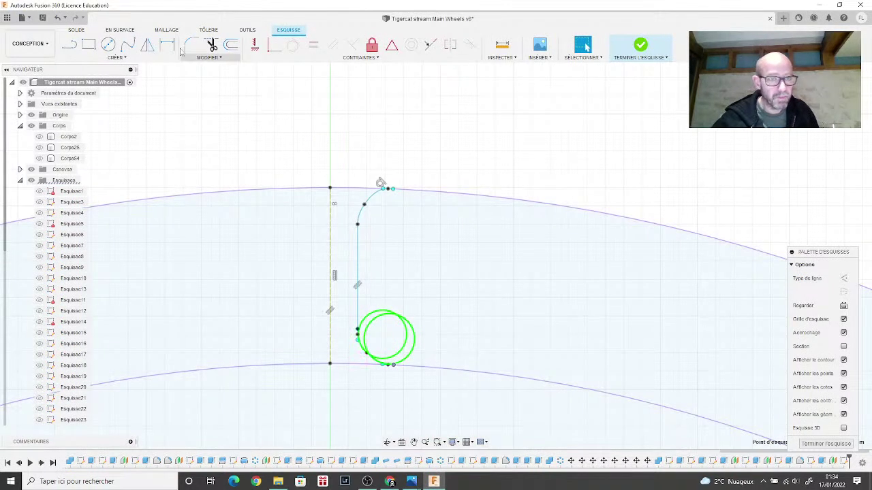
{"action": "left_click", "coordinate": [147, 44]}
{"action": "left_click", "coordinate": [358, 245]}
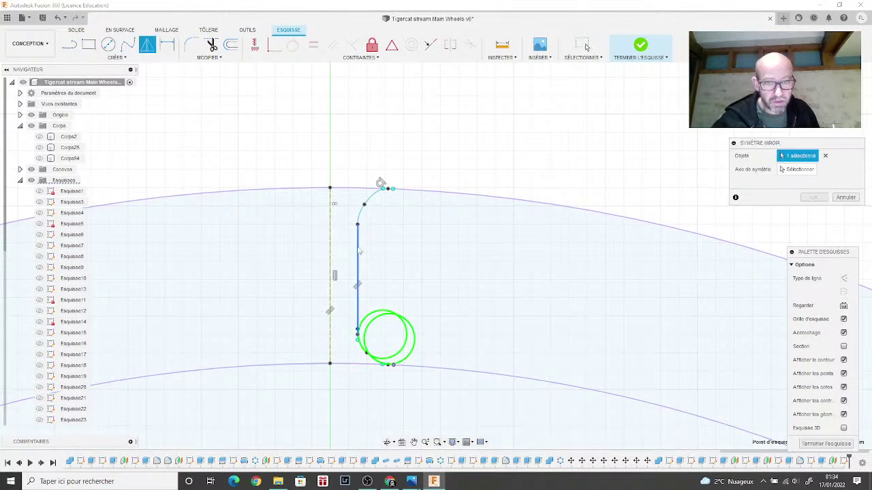
{"action": "left_click", "coordinate": [361, 214]}
{"action": "left_click", "coordinate": [375, 194]}
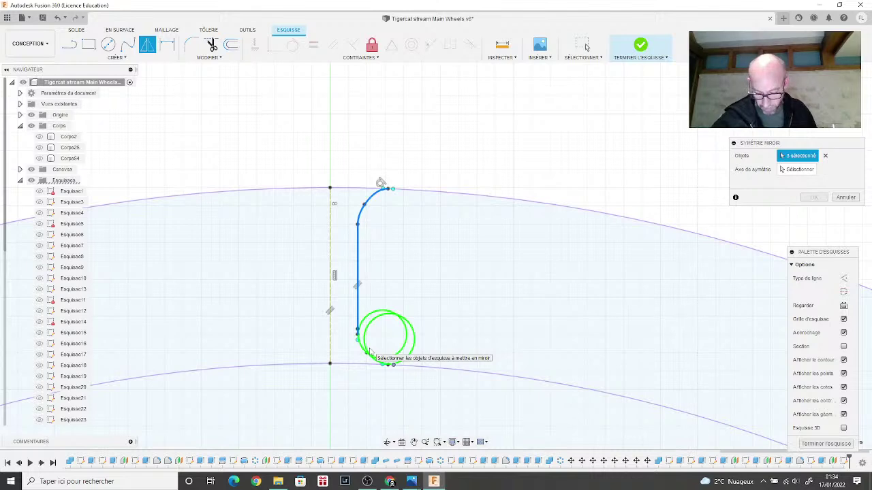
{"action": "scroll", "coordinate": [368, 351], "scroll_direction": "up", "scroll_amount": 3}
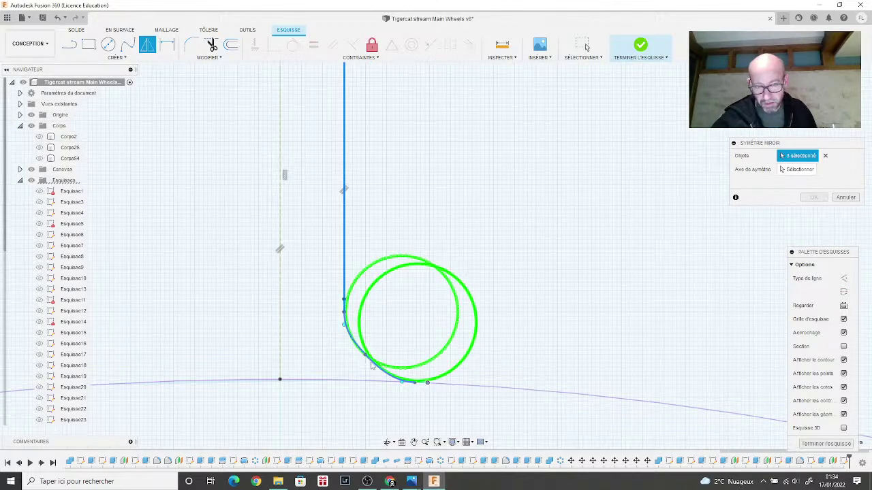
{"action": "left_click", "coordinate": [373, 366]}
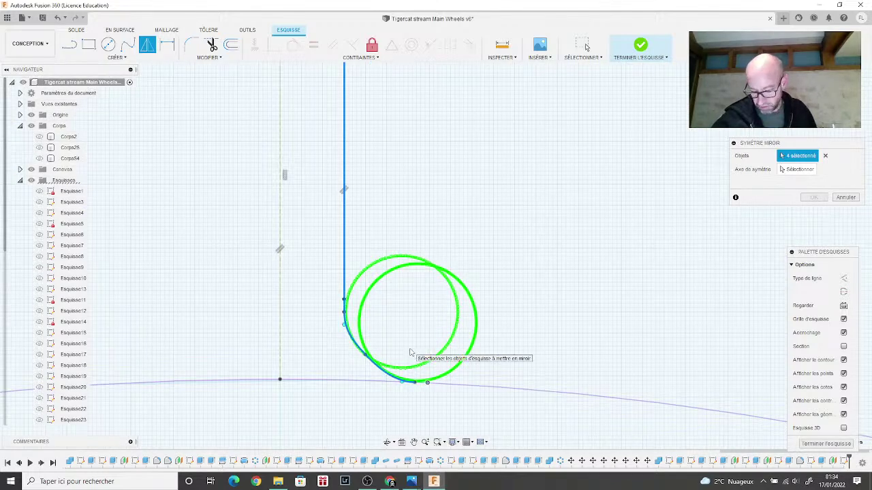
{"action": "scroll", "coordinate": [410, 352], "scroll_direction": "down", "scroll_amount": 1}
{"action": "scroll", "coordinate": [409, 352], "scroll_direction": "down", "scroll_amount": 2}
{"action": "scroll", "coordinate": [409, 352], "scroll_direction": "down", "scroll_amount": 2}
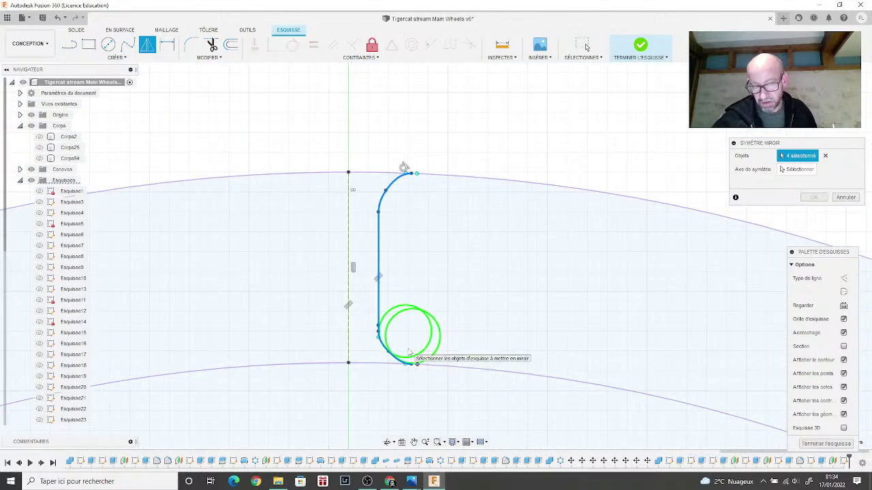
{"action": "left_click", "coordinate": [796, 169]}
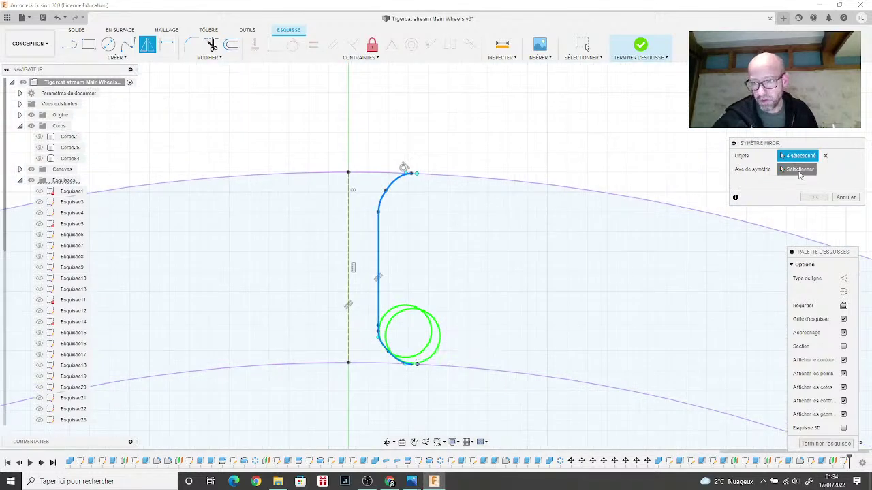
{"action": "left_click", "coordinate": [348, 298]}
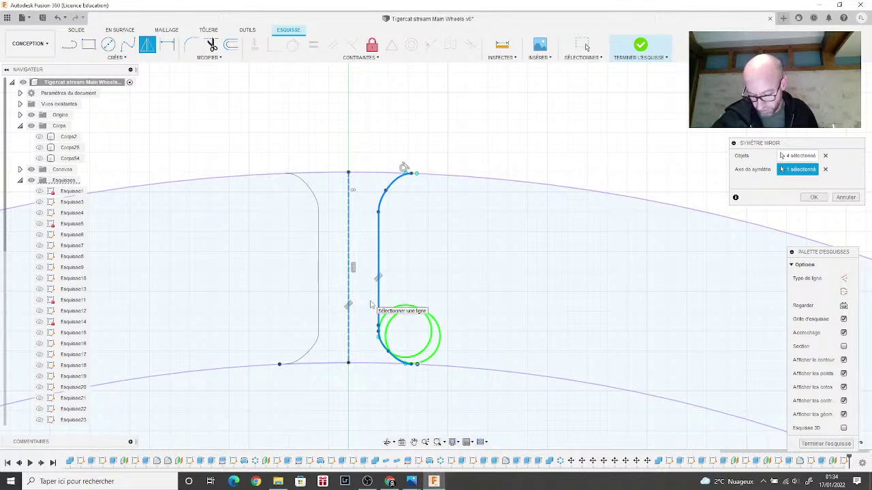
{"action": "scroll", "coordinate": [371, 305], "scroll_direction": "down", "scroll_amount": 3}
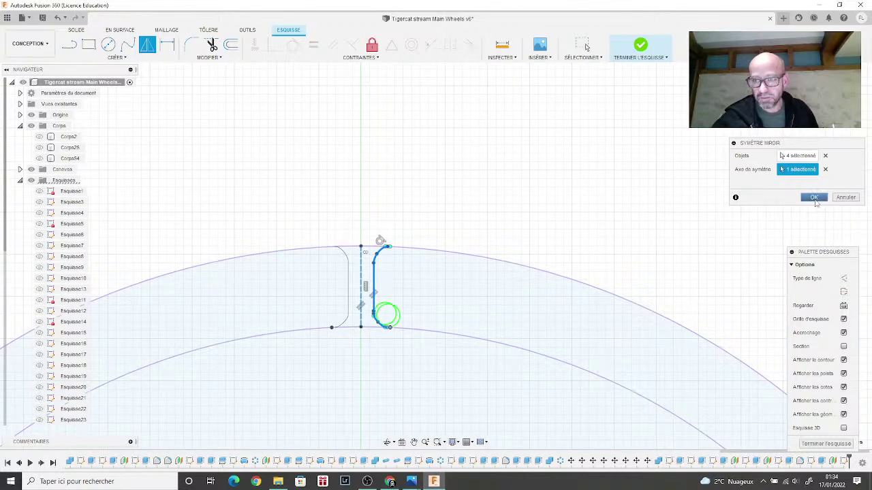
{"action": "left_click", "coordinate": [814, 197]}
Step: Finish the rib sketch and show body Corps54
{"action": "scroll", "coordinate": [720, 205], "scroll_direction": "down", "scroll_amount": 4}
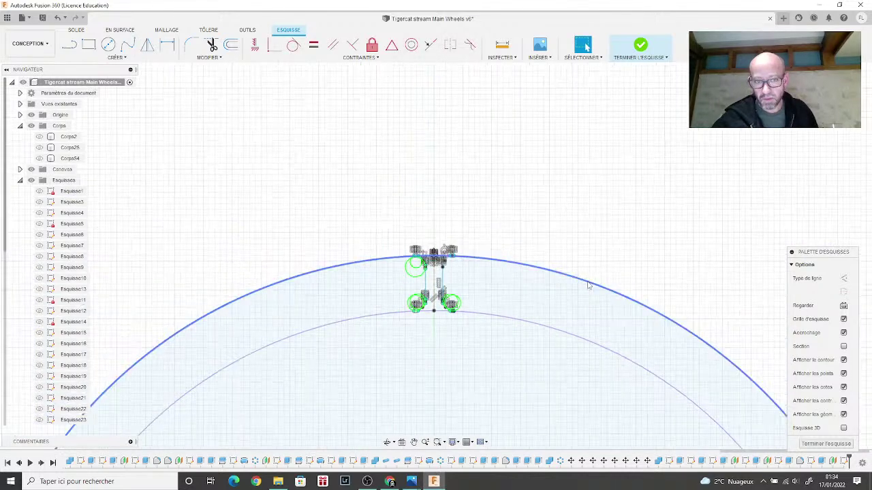
{"action": "left_click", "coordinate": [642, 46]}
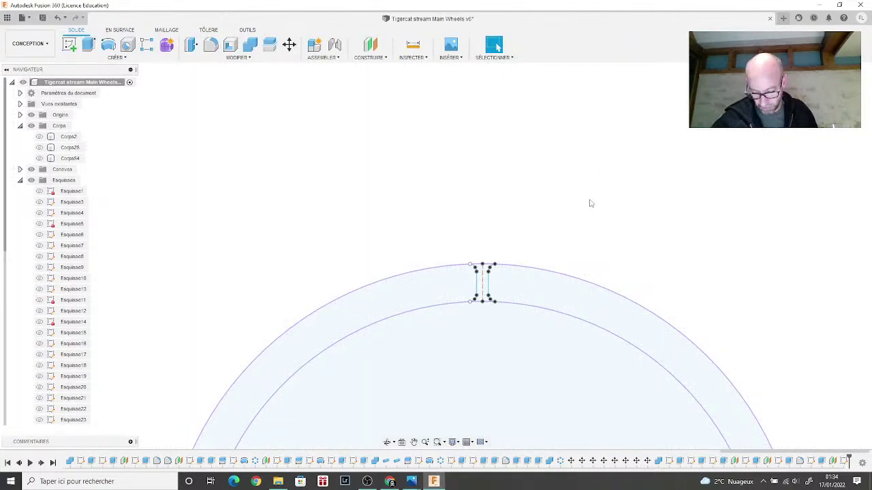
{"action": "scroll", "coordinate": [584, 247], "scroll_direction": "up", "scroll_amount": 2}
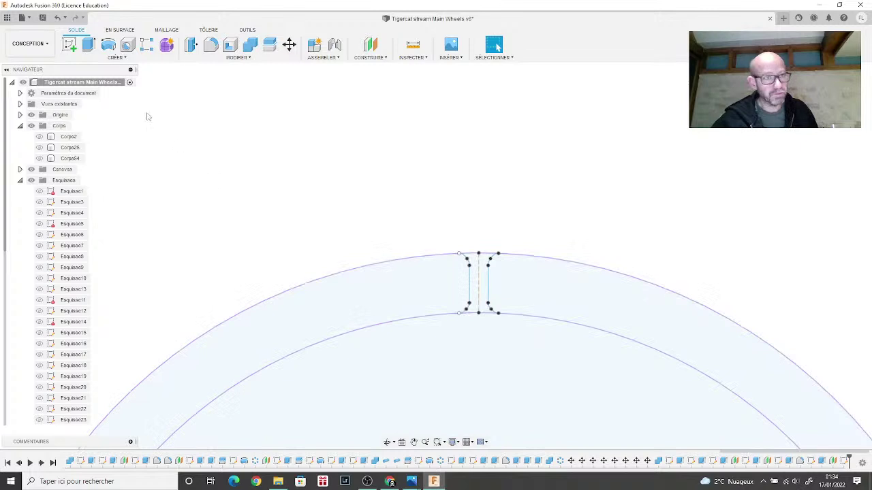
{"action": "left_click", "coordinate": [39, 158]}
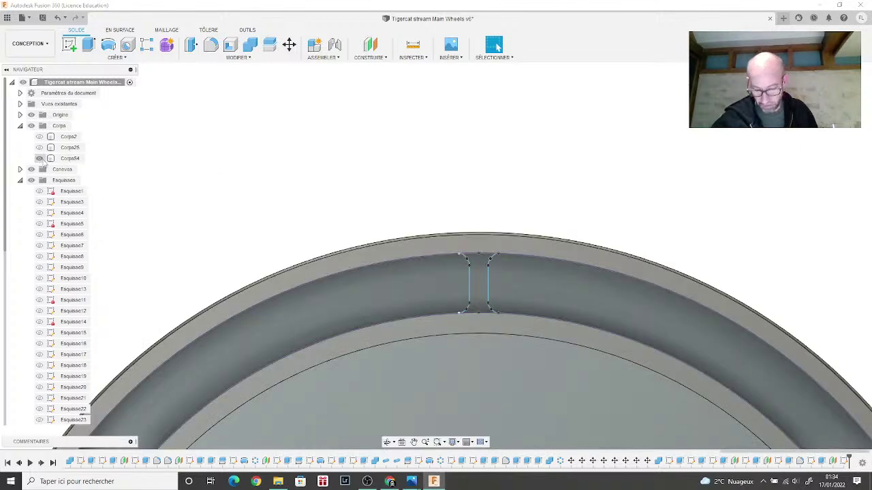
Step: Extrude the rib profile 0.80 mm into the ring groove, joining it to the wheel body and checking the reference photo kzoo_f7f_09.jpg
{"action": "left_click", "coordinate": [88, 47]}
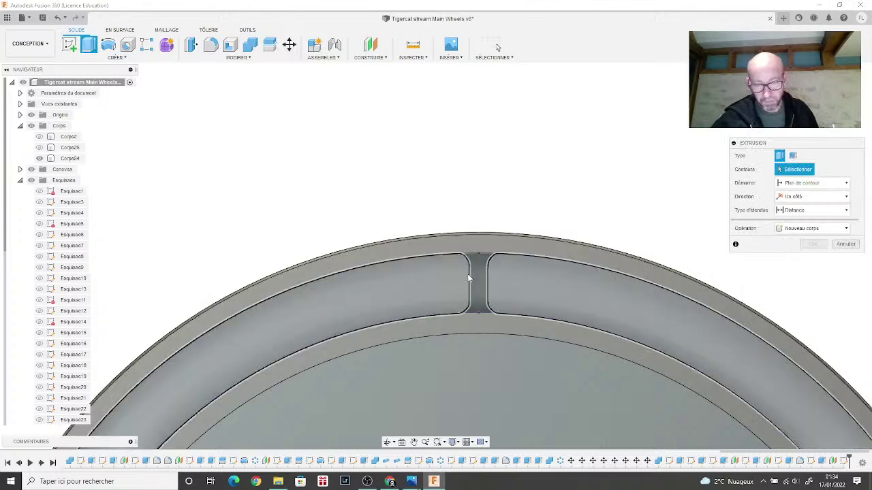
{"action": "left_click", "coordinate": [485, 283]}
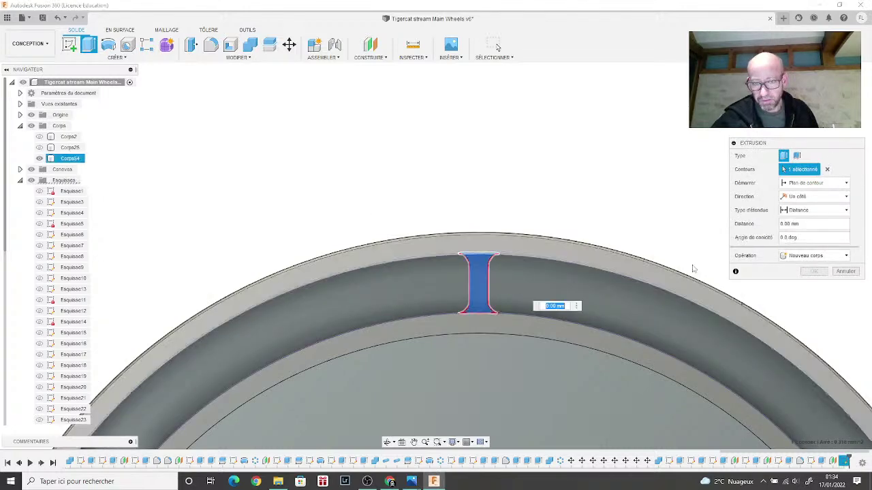
{"action": "left_click", "coordinate": [814, 256]}
{"action": "left_click", "coordinate": [785, 272]}
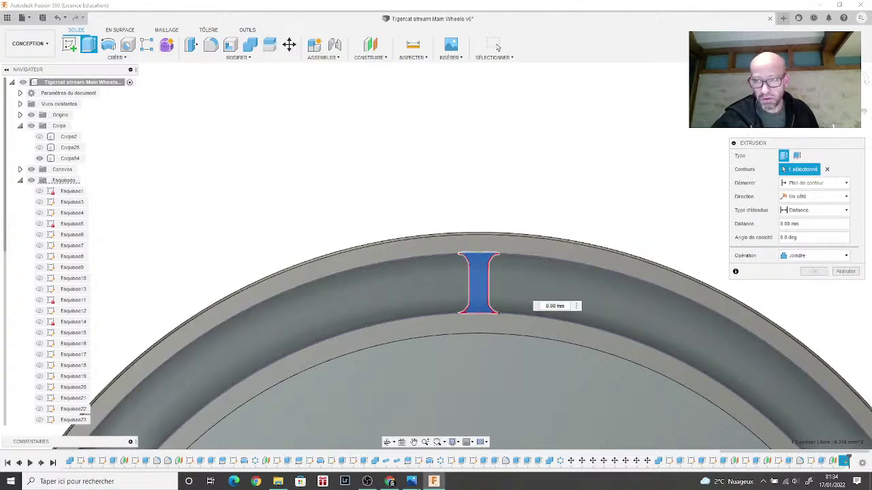
{"action": "middle_click_drag", "start_coordinate": [496, 286], "coordinate": [496, 263], "text": "shift"}
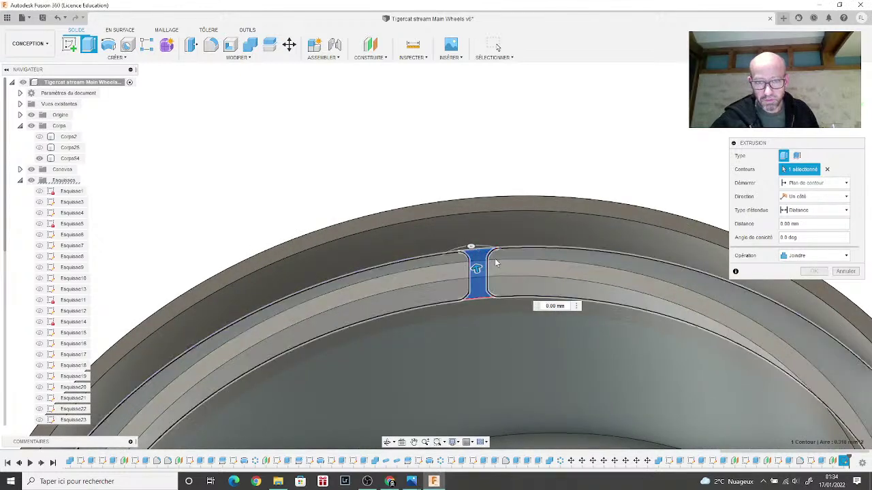
{"action": "left_click_drag", "start_coordinate": [476, 269], "coordinate": [466, 240]}
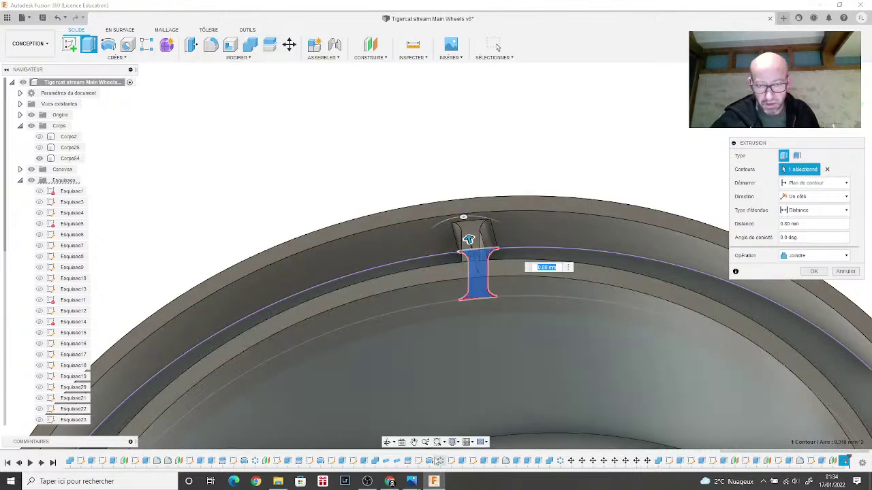
{"action": "mouse_move", "coordinate": [409, 481]}
{"action": "left_click", "coordinate": [552, 427]}
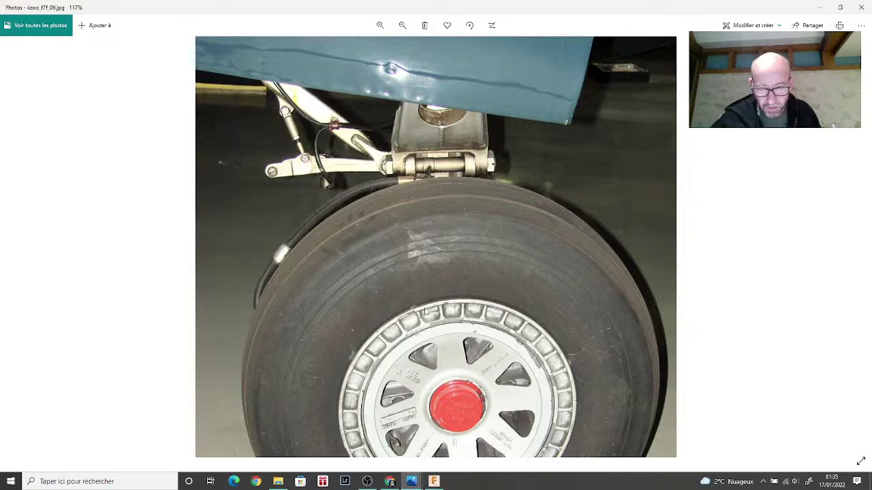
{"action": "scroll", "coordinate": [338, 409], "scroll_direction": "down", "scroll_amount": 2}
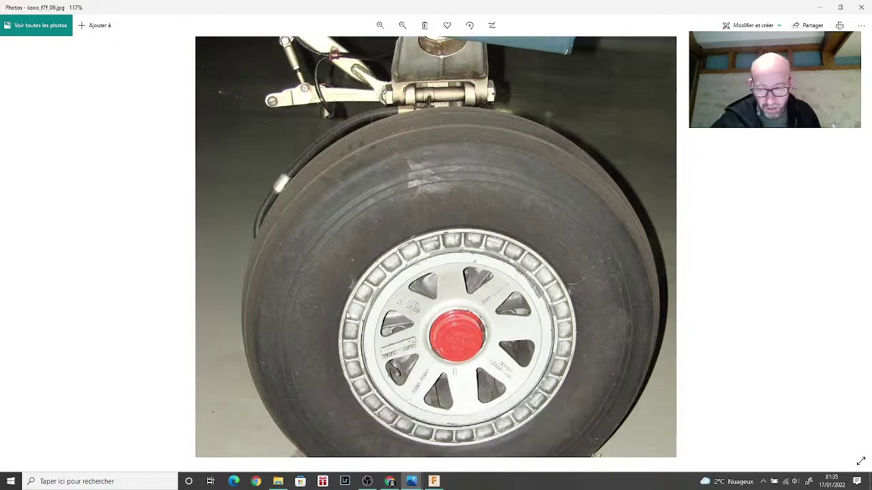
{"action": "left_click", "coordinate": [434, 481]}
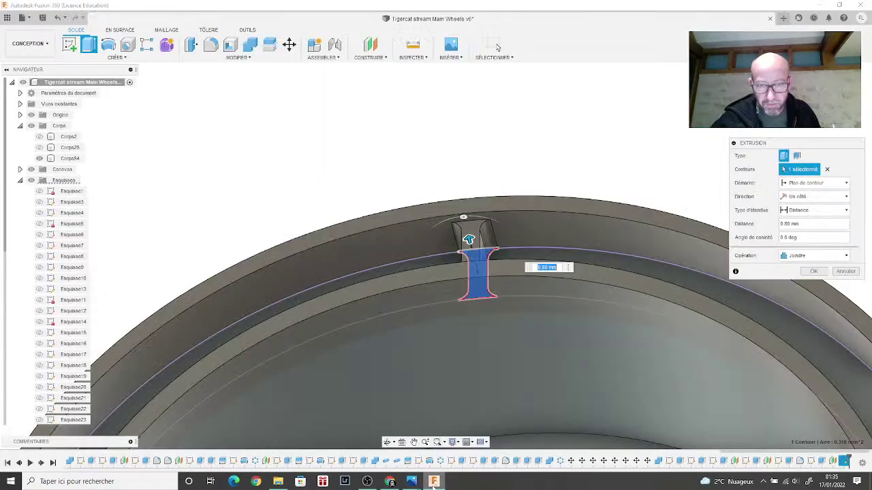
{"action": "left_click", "coordinate": [806, 271]}
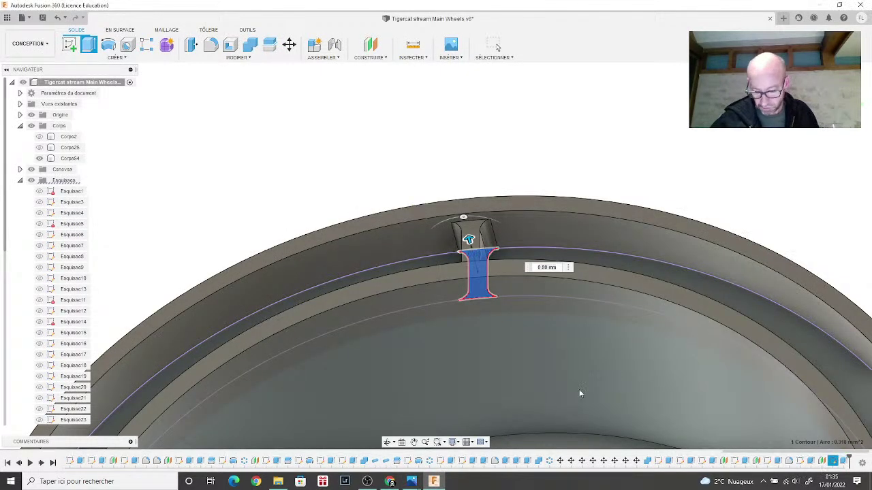
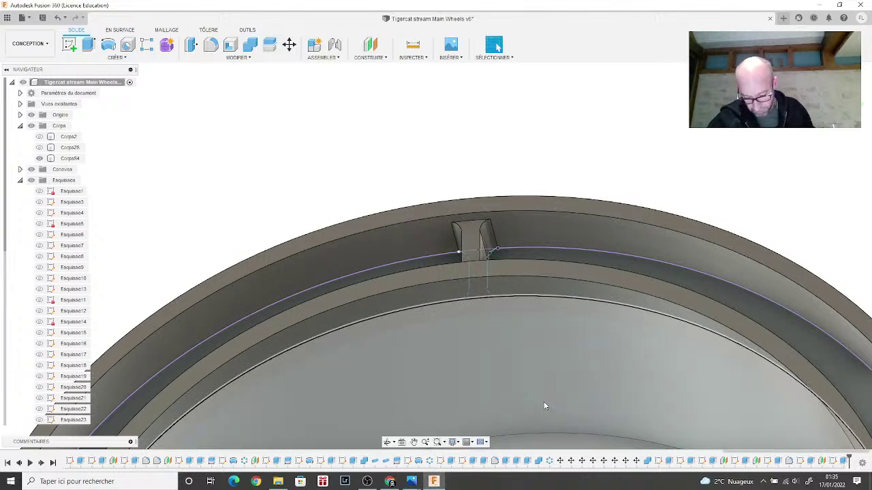
Step: Inspect the rib on the whole wheel and toggle the visibility of Corps54 to check which geometry belongs to it
{"action": "scroll", "coordinate": [545, 405], "scroll_direction": "down", "scroll_amount": 3}
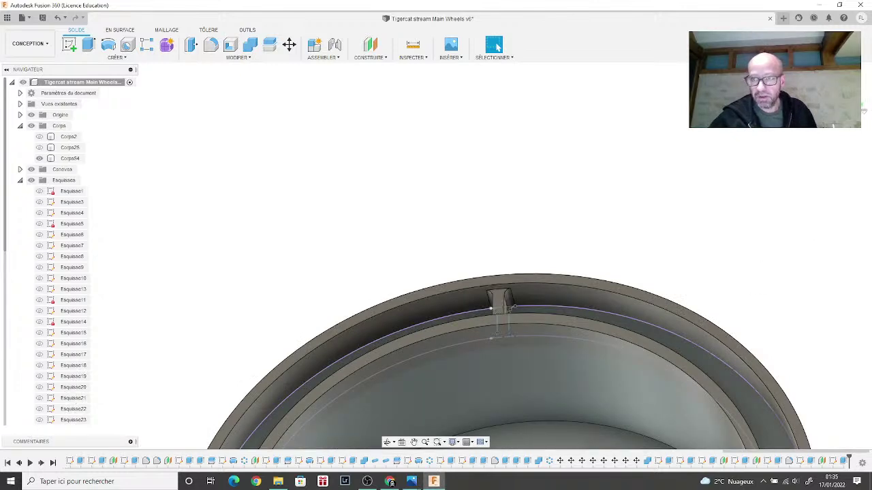
{"action": "middle_click_drag", "start_coordinate": [436, 256], "coordinate": [530, 283], "text": "shift"}
{"action": "scroll", "coordinate": [525, 293], "scroll_direction": "up", "scroll_amount": 4}
{"action": "scroll", "coordinate": [513, 320], "scroll_direction": "down", "scroll_amount": 2}
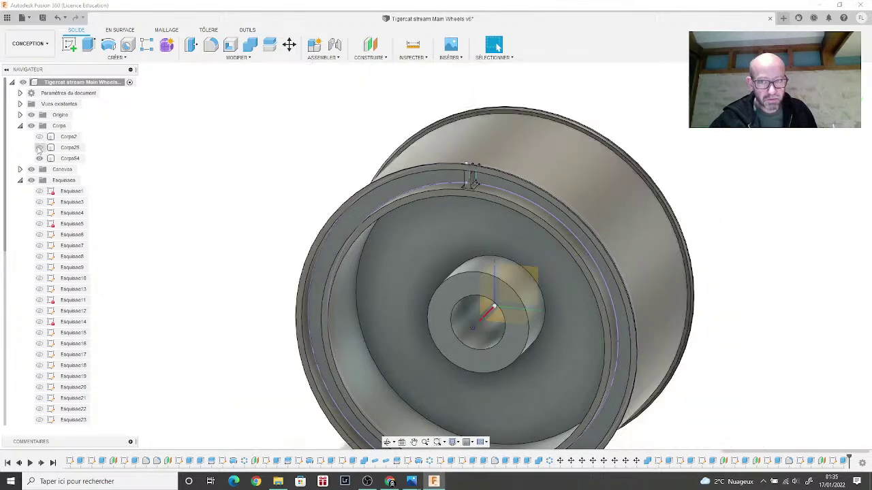
{"action": "left_click", "coordinate": [41, 159]}
{"action": "left_click", "coordinate": [39, 158]}
{"action": "left_click", "coordinate": [39, 158]}
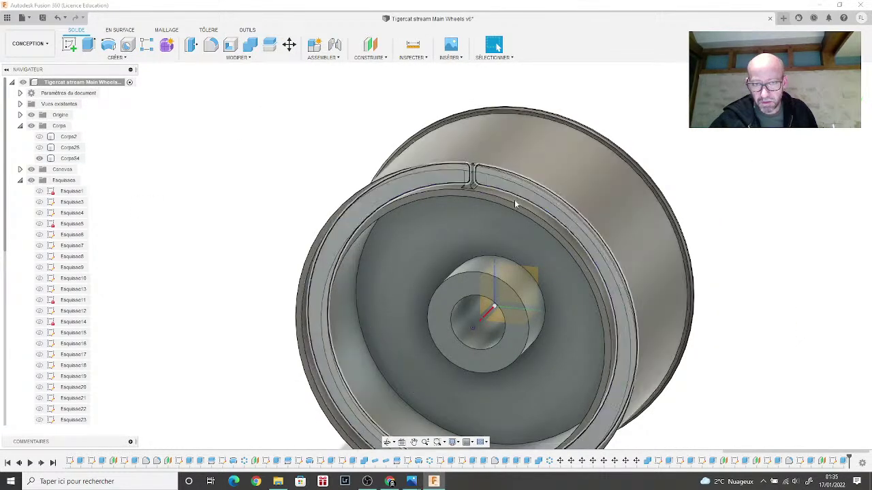
{"action": "left_click", "coordinate": [516, 200]}
{"action": "left_click", "coordinate": [540, 169]}
{"action": "left_click", "coordinate": [540, 177]}
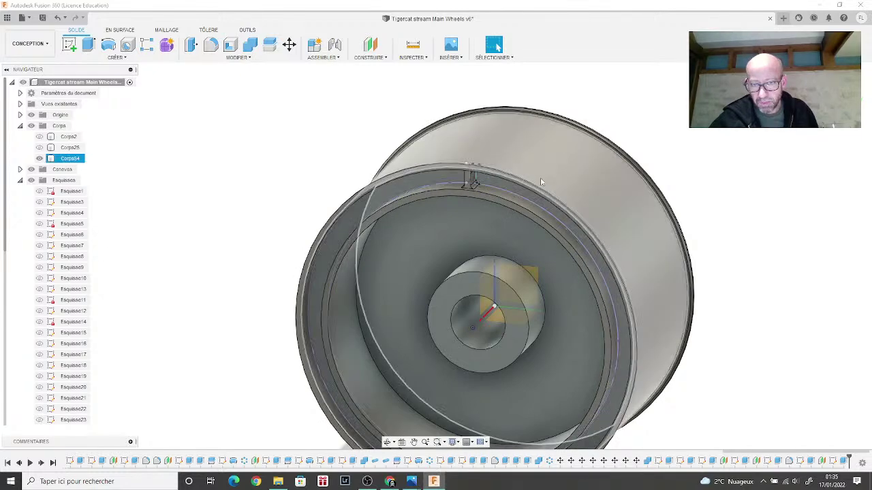
{"action": "left_click", "coordinate": [716, 420]}
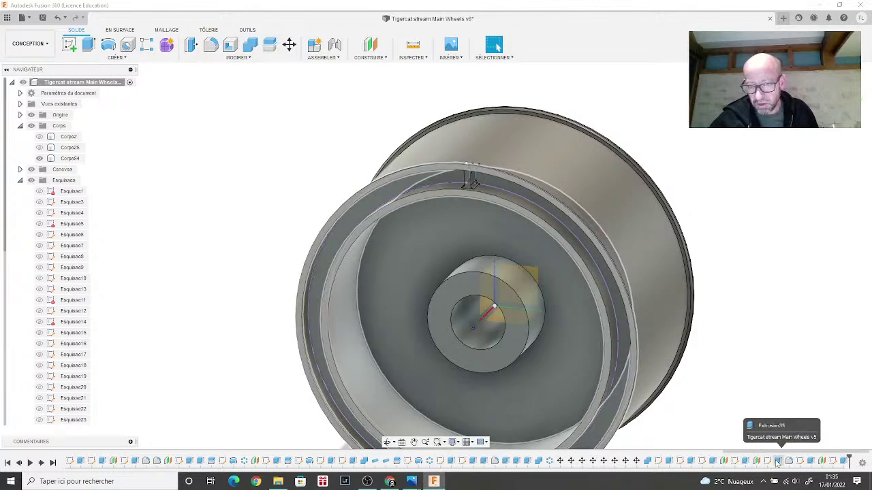
Step: Edit the earlier 0.30 mm extrusion of the rim's front ring so that it creates a new body instead of joining
{"action": "right_click", "coordinate": [777, 463]}
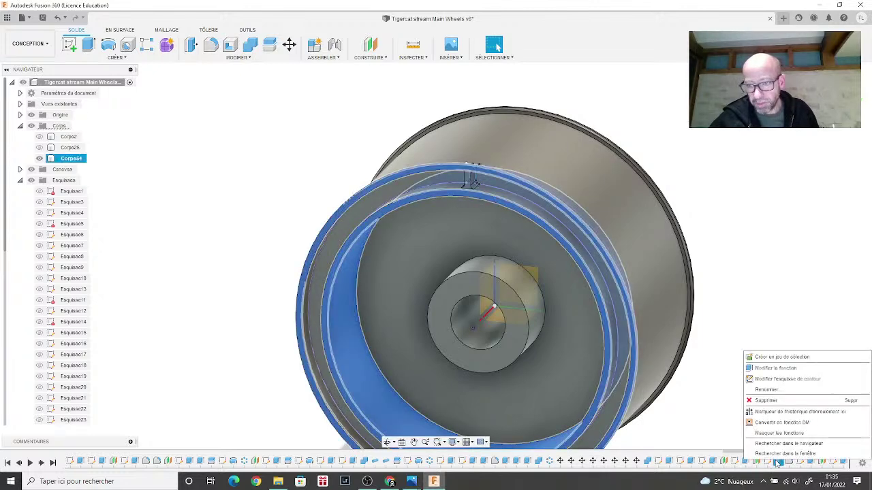
{"action": "left_click", "coordinate": [792, 369]}
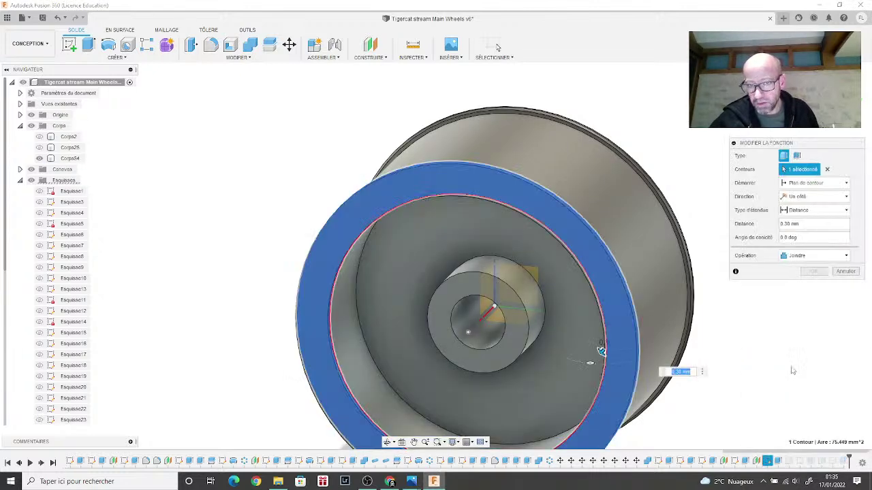
{"action": "left_click", "coordinate": [801, 255]}
{"action": "left_click", "coordinate": [805, 298]}
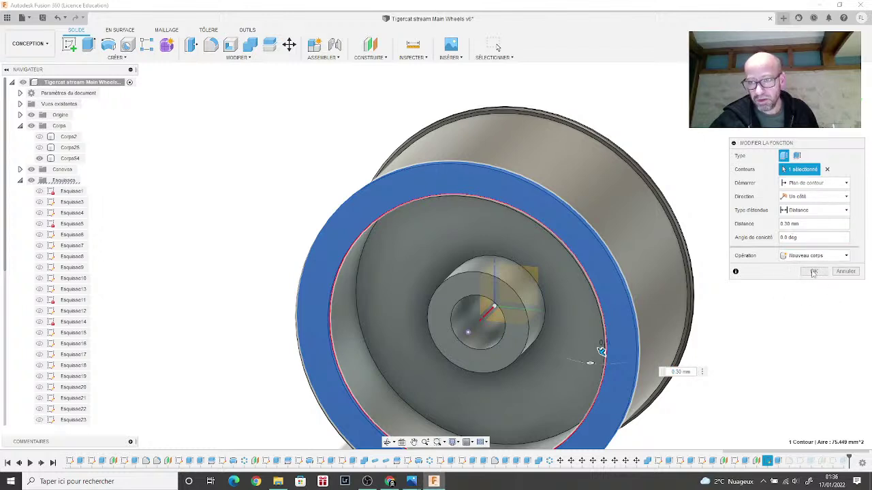
{"action": "left_click", "coordinate": [813, 273]}
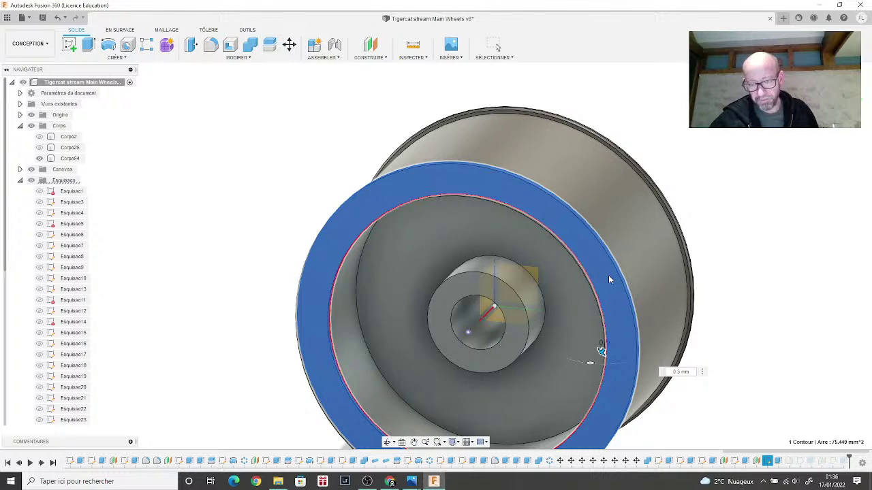
{"action": "key", "text": "Return"}
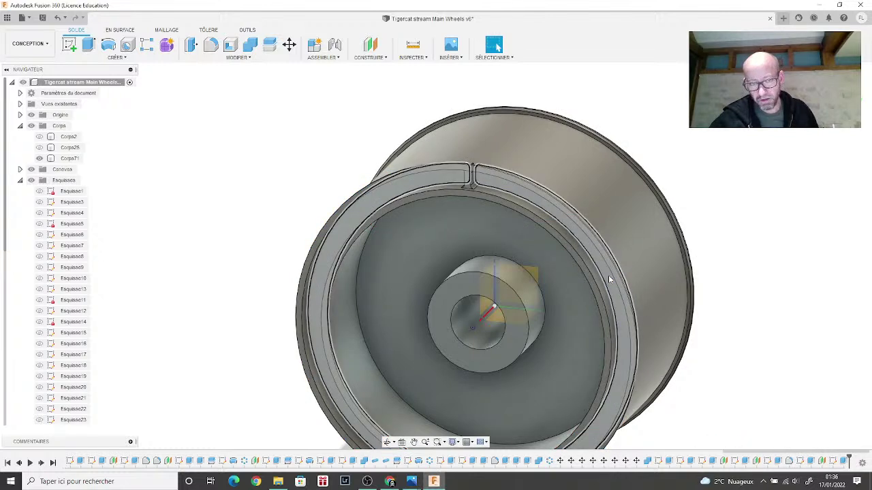
Step: Roll the history back to just before the groove sketch and toggle the visibility of Corps54 to examine the separate front ring
{"action": "left_click", "coordinate": [549, 294]}
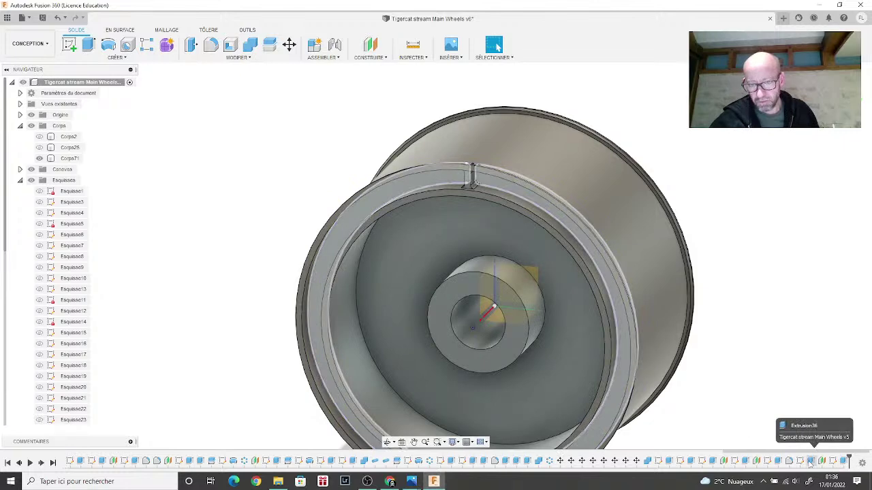
{"action": "left_click", "coordinate": [42, 149]}
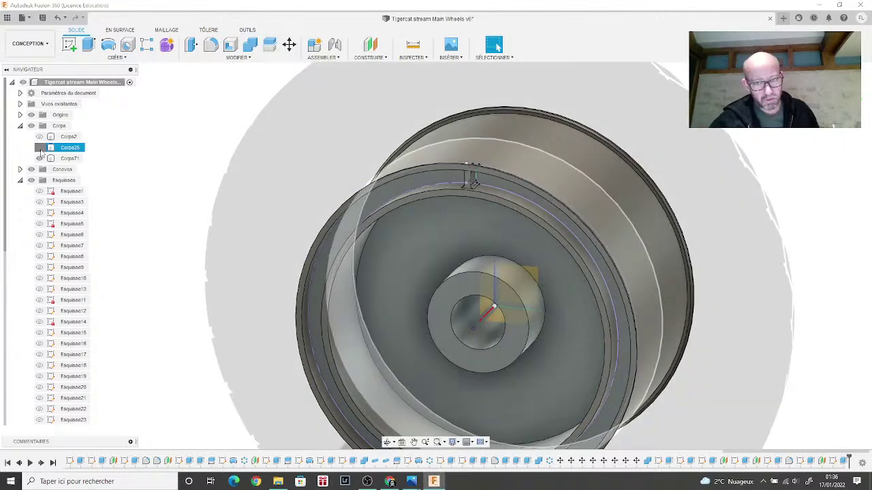
{"action": "left_click", "coordinate": [40, 148]}
{"action": "left_click", "coordinate": [39, 148]}
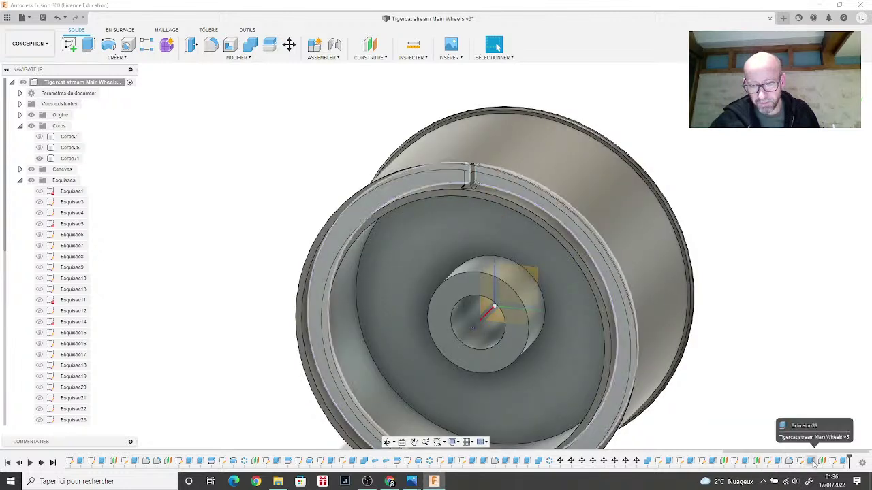
{"action": "left_click_drag", "start_coordinate": [848, 458], "coordinate": [792, 457]}
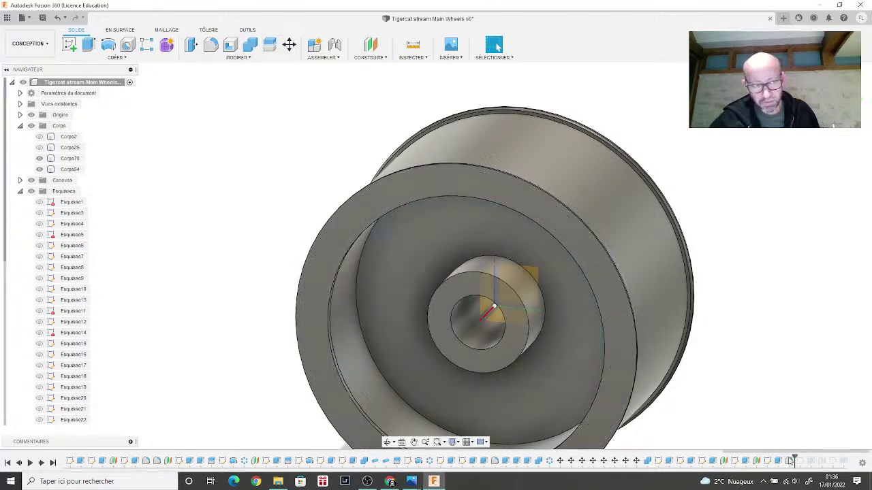
{"action": "left_click", "coordinate": [65, 169]}
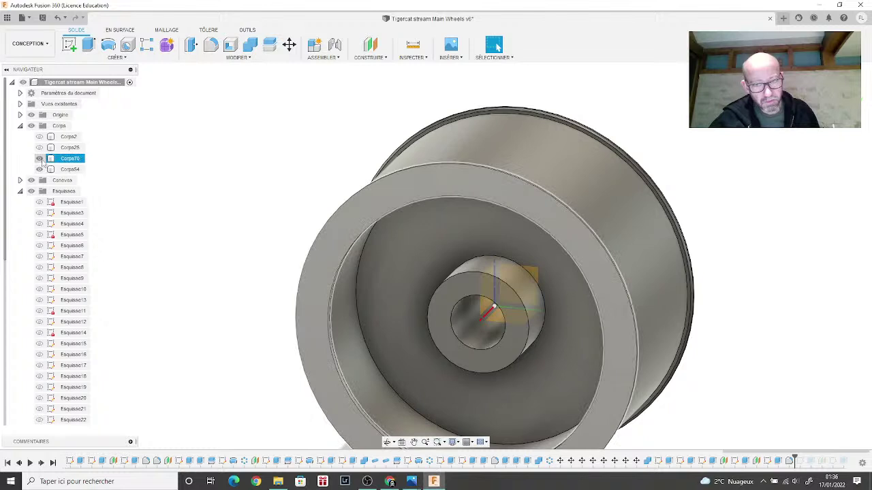
{"action": "left_click", "coordinate": [39, 169]}
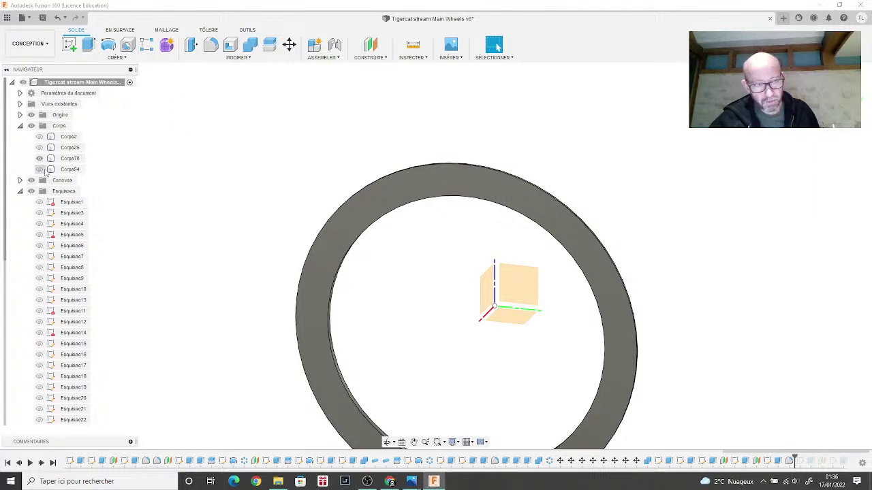
{"action": "left_click", "coordinate": [40, 169]}
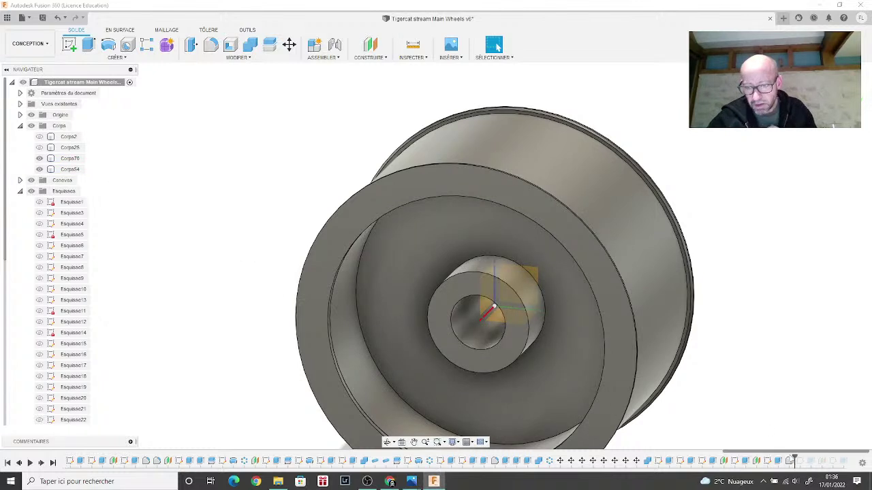
Step: Move the history marker around the 0.30 mm front ring extrusion and toggle Corps2, Corps25 and Corps54 to examine which bodies each feature builds
{"action": "left_click_drag", "start_coordinate": [794, 458], "coordinate": [773, 456]}
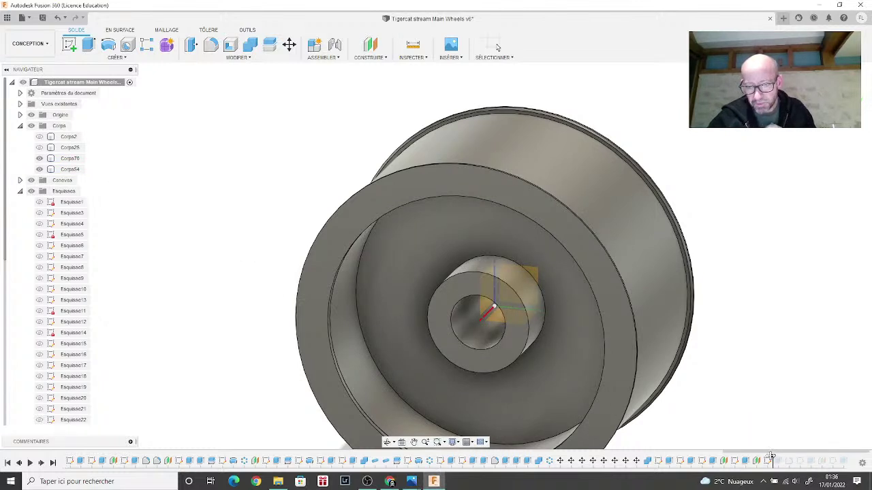
{"action": "left_click", "coordinate": [506, 232]}
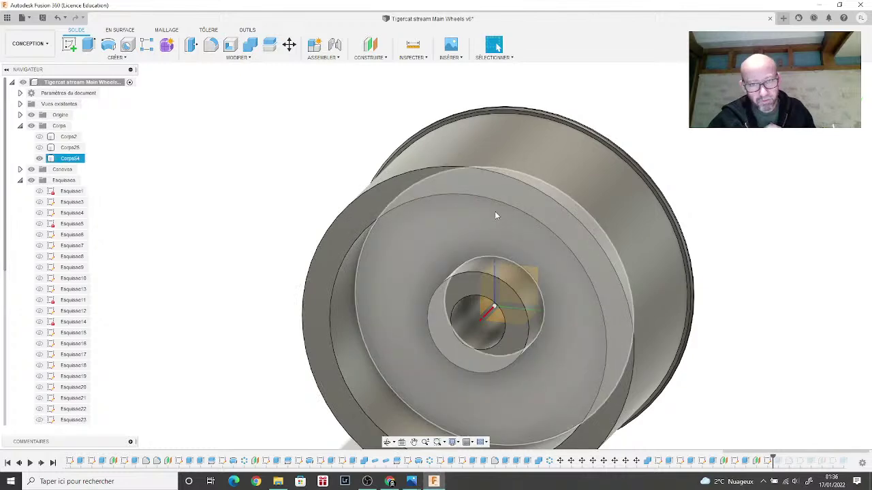
{"action": "left_click", "coordinate": [495, 214]}
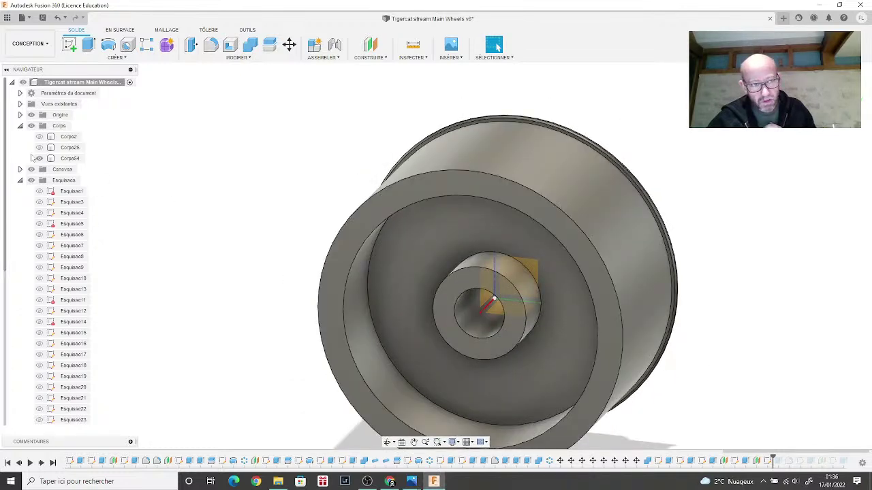
{"action": "left_click", "coordinate": [39, 158]}
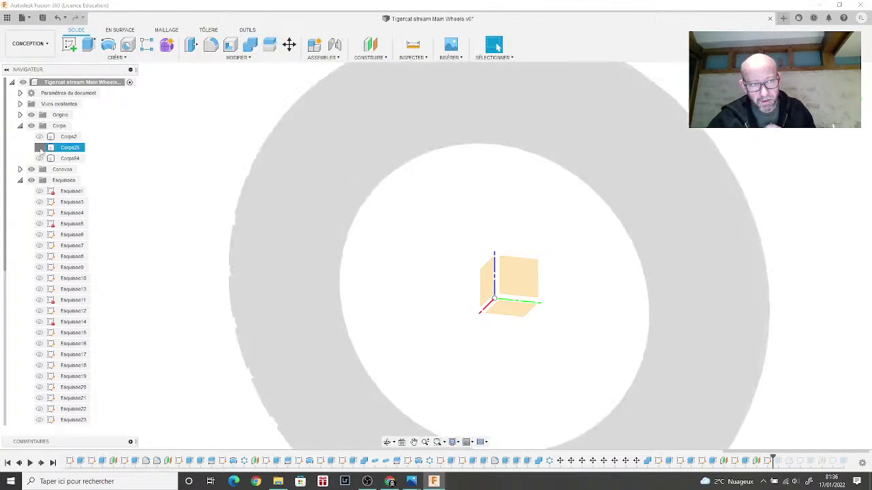
{"action": "left_click", "coordinate": [38, 136]}
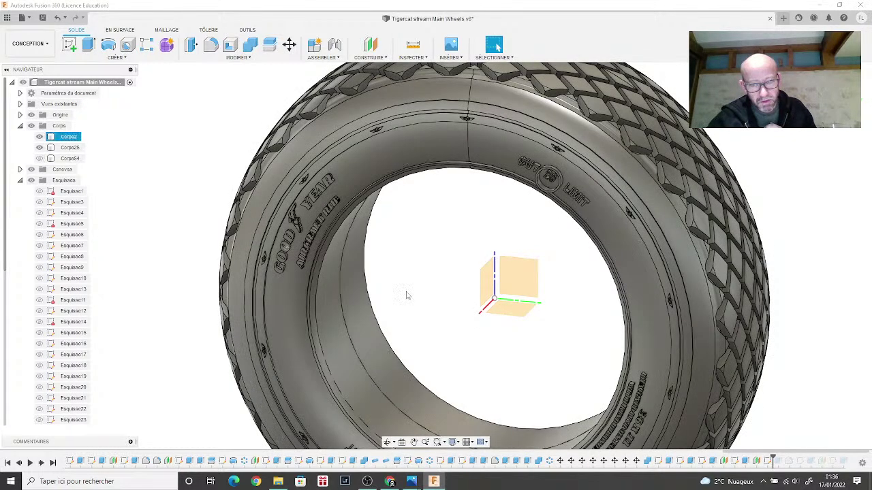
{"action": "left_click", "coordinate": [406, 295]}
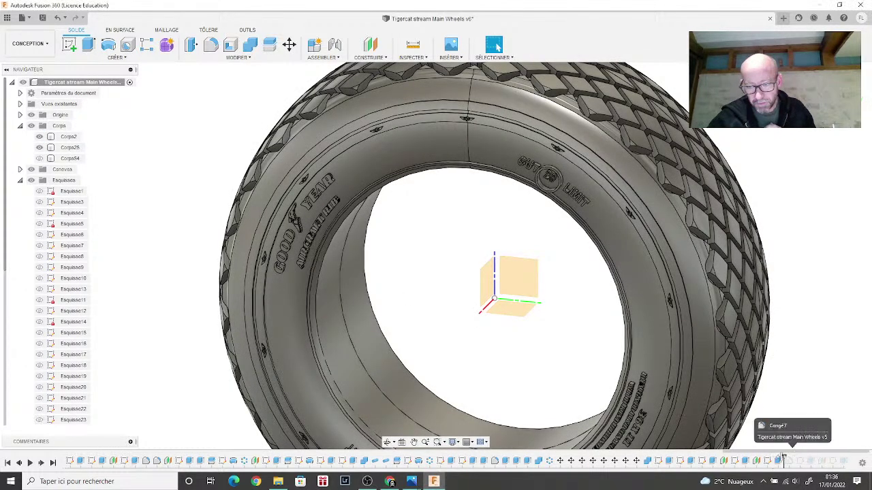
{"action": "left_click_drag", "start_coordinate": [790, 457], "coordinate": [795, 457]}
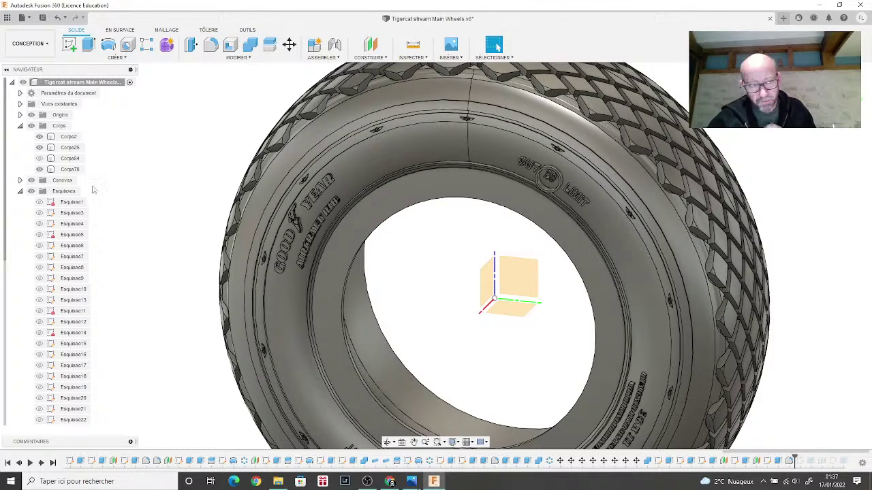
{"action": "left_click", "coordinate": [38, 147]}
{"action": "left_click", "coordinate": [38, 148]}
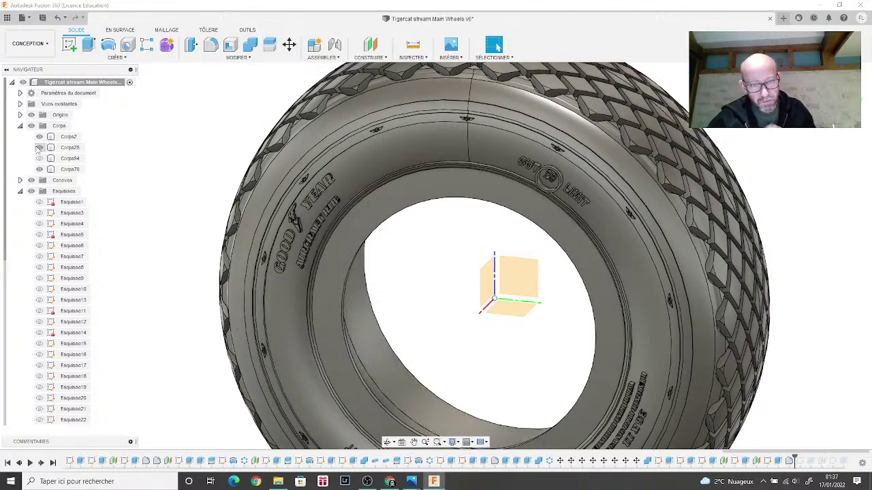
{"action": "left_click", "coordinate": [39, 137]}
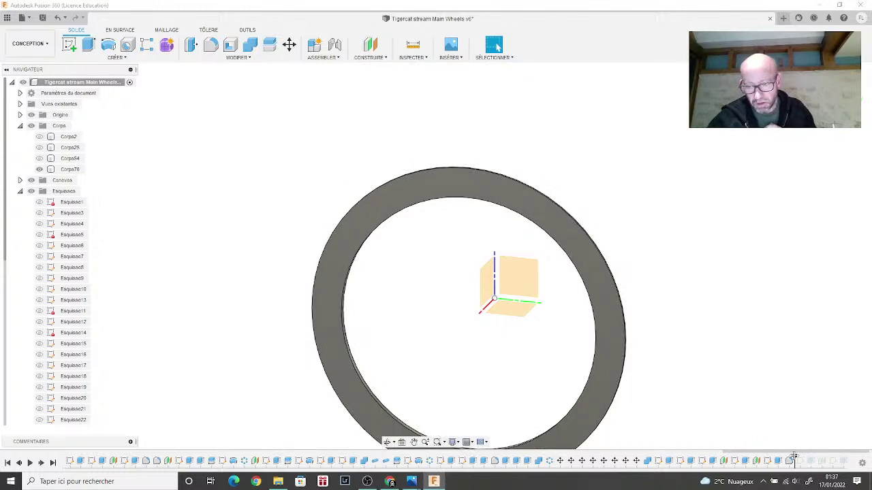
{"action": "left_click_drag", "start_coordinate": [804, 456], "coordinate": [816, 460]}
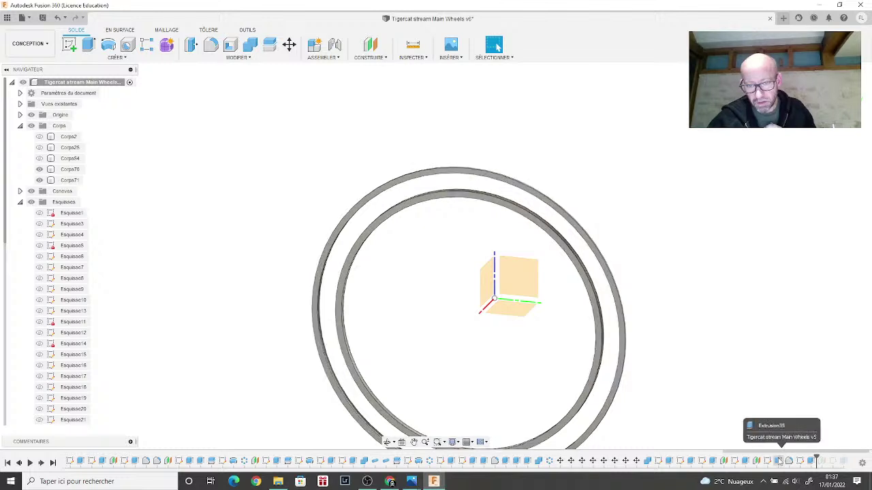
Step: Roll the history back to just after the 1.50 mm rim extrusion and show Corps2, Corps25 and Corps54
{"action": "left_click_drag", "start_coordinate": [816, 460], "coordinate": [751, 461]}
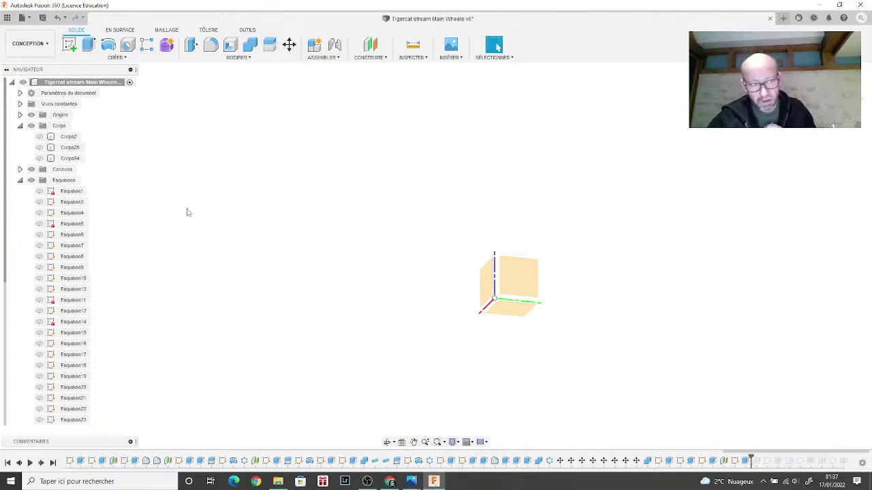
{"action": "left_click", "coordinate": [39, 136]}
{"action": "left_click", "coordinate": [39, 147]}
{"action": "left_click", "coordinate": [39, 158]}
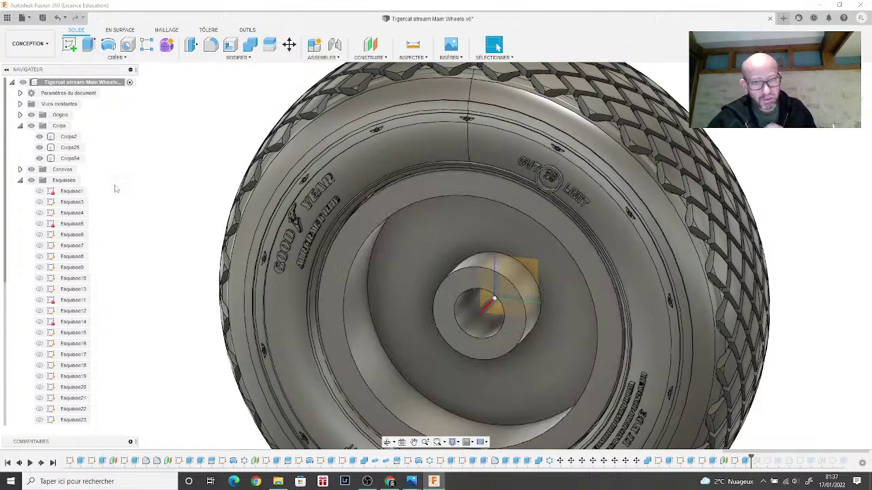
{"action": "left_click", "coordinate": [382, 219]}
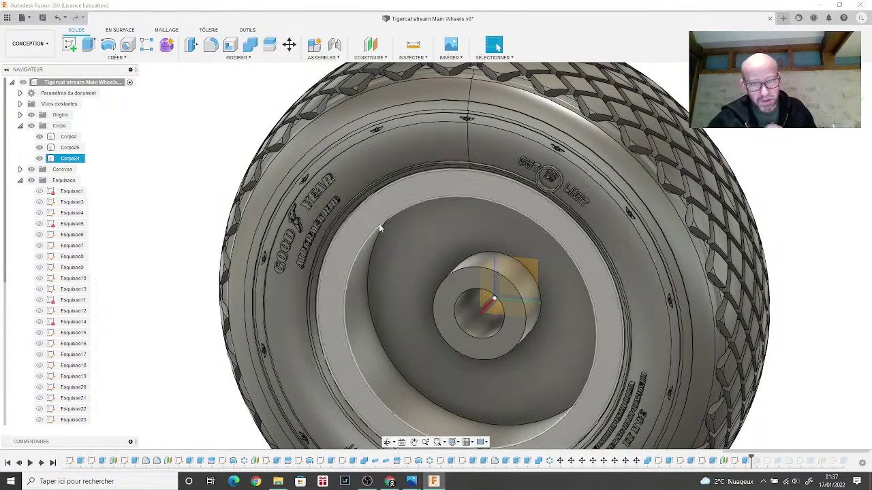
{"action": "left_click", "coordinate": [340, 316]}
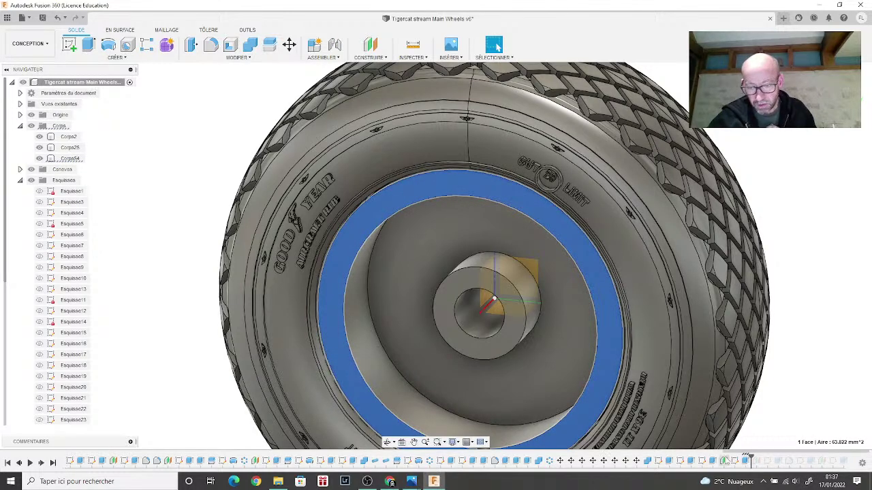
Step: Edit the 1.50 mm rim extrusion so that it creates a new body instead of joining
{"action": "right_click", "coordinate": [745, 462]}
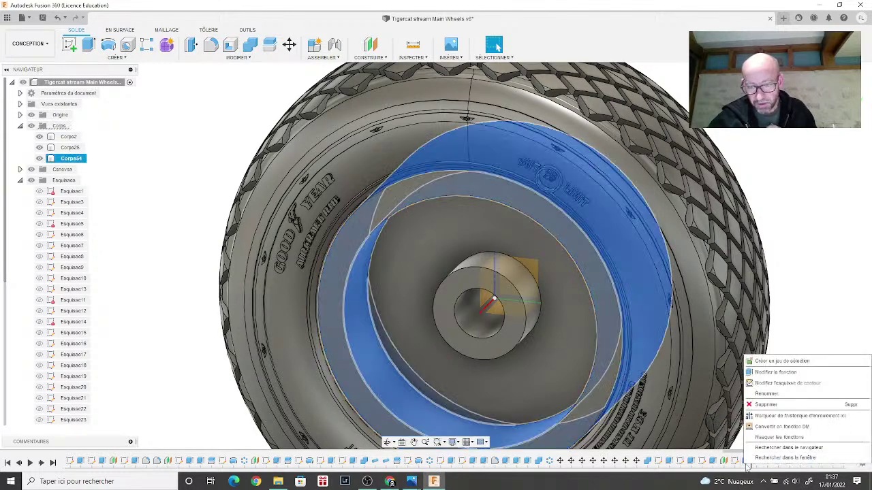
{"action": "left_click", "coordinate": [773, 374]}
{"action": "left_click", "coordinate": [808, 256]}
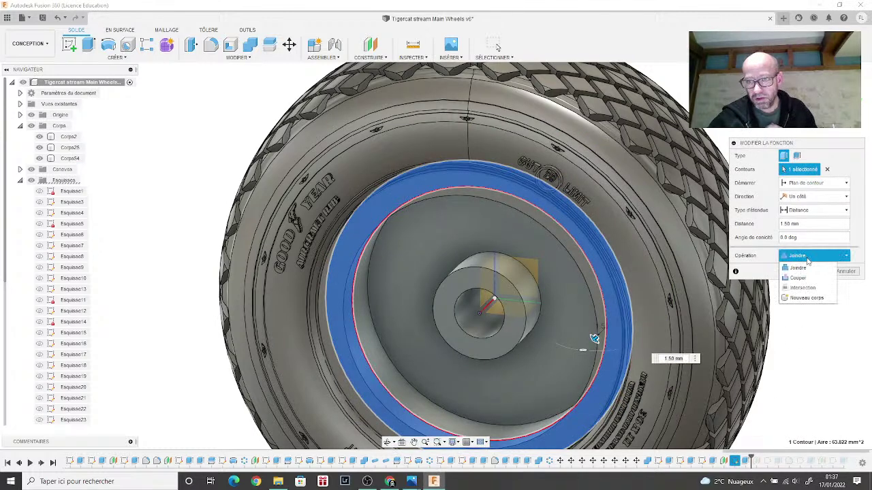
{"action": "left_click", "coordinate": [802, 287]}
{"action": "left_click", "coordinate": [819, 274]}
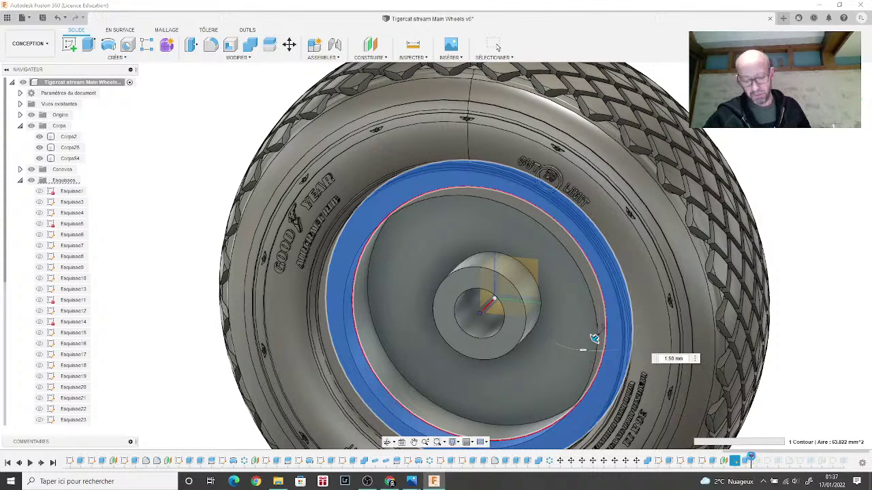
Step: Roll the history forward past the 0.30 mm front ring extrusion and hide Corps2, Corps25 and Corps54
{"action": "left_click_drag", "start_coordinate": [752, 459], "coordinate": [750, 458]}
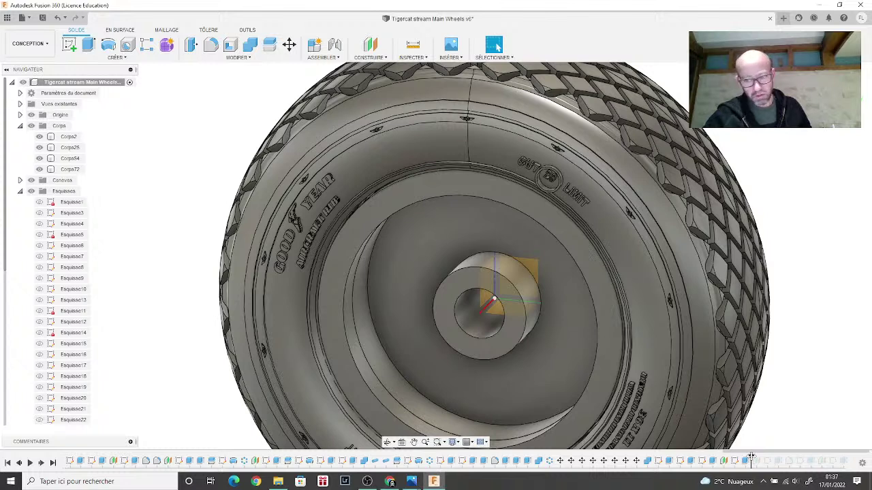
{"action": "left_click_drag", "start_coordinate": [750, 457], "coordinate": [783, 461]}
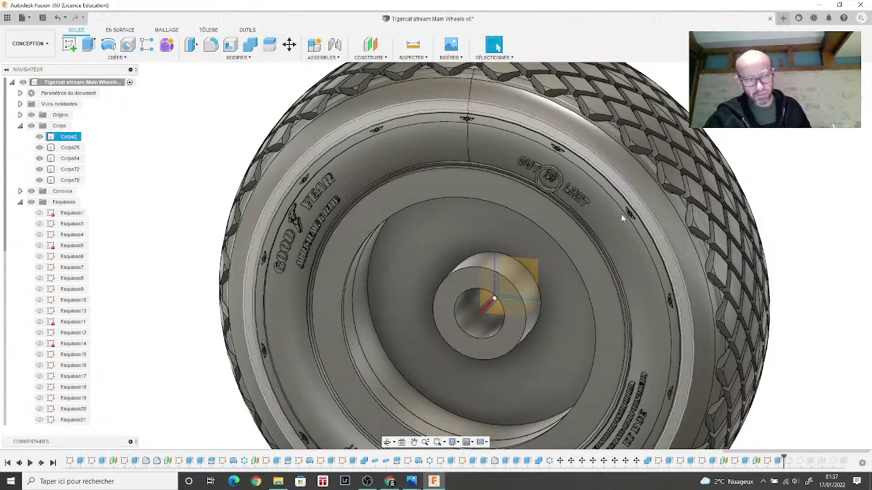
{"action": "left_click", "coordinate": [39, 136]}
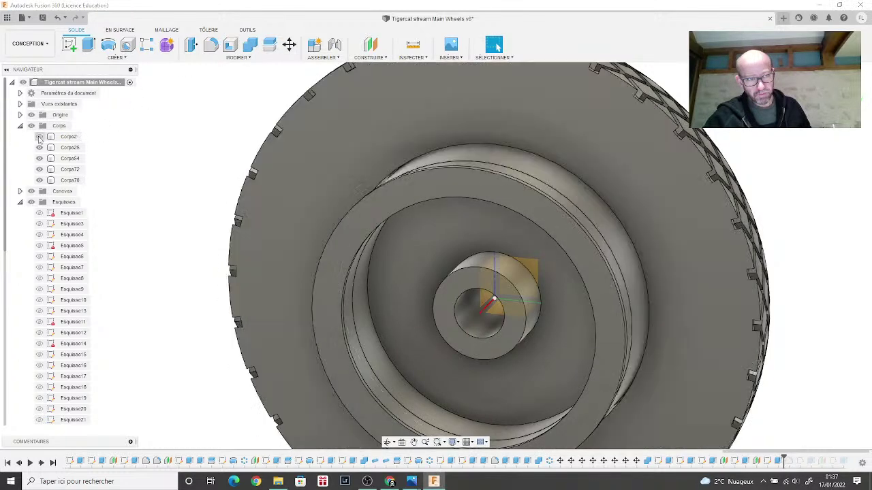
{"action": "left_click", "coordinate": [39, 147]}
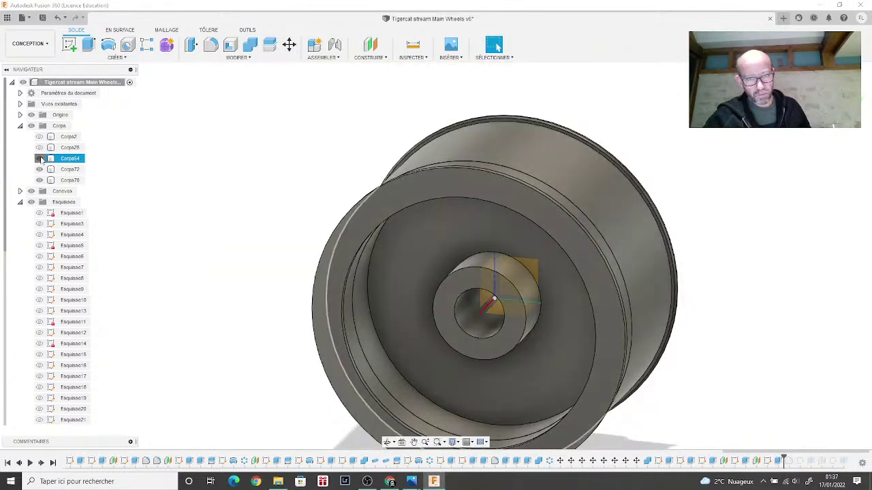
{"action": "left_click", "coordinate": [39, 158]}
Step: Edit the 0.30 mm front ring extrusion so that it joins the separate rim body Corps72
{"action": "right_click", "coordinate": [778, 462]}
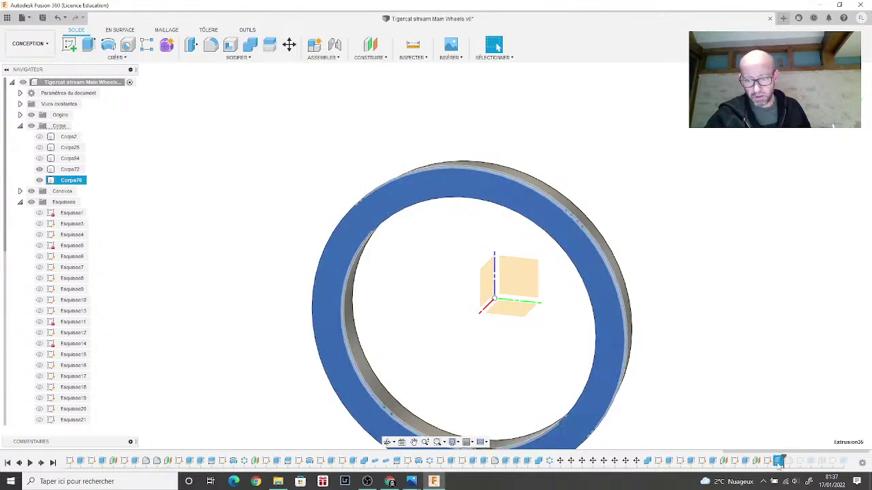
{"action": "left_click", "coordinate": [795, 372]}
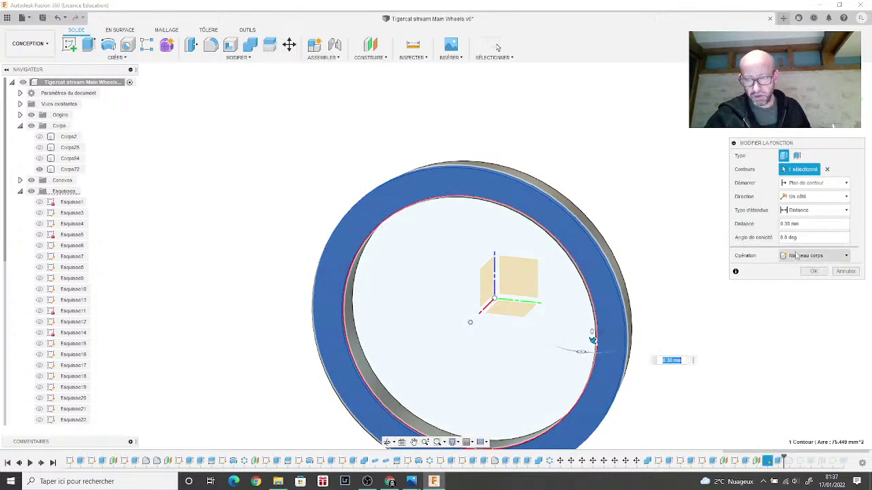
{"action": "left_click", "coordinate": [811, 274]}
{"action": "left_click", "coordinate": [812, 272]}
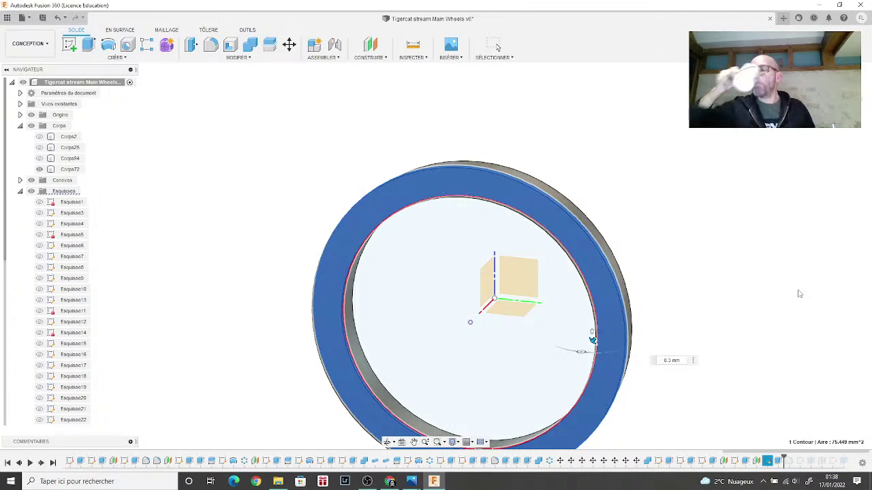
{"action": "key", "text": "Escape"}
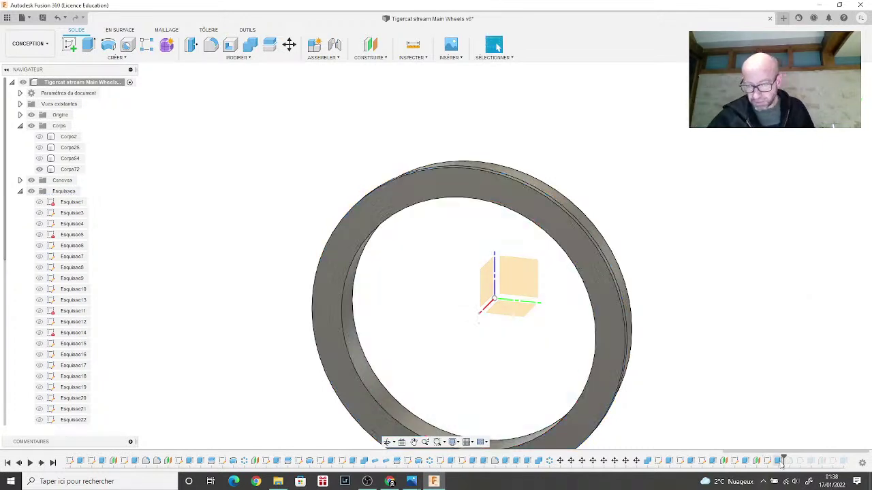
Step: Roll the history forward to the end of the timeline to restore the rim groove and its rib
{"action": "left_click_drag", "start_coordinate": [784, 458], "coordinate": [844, 461]}
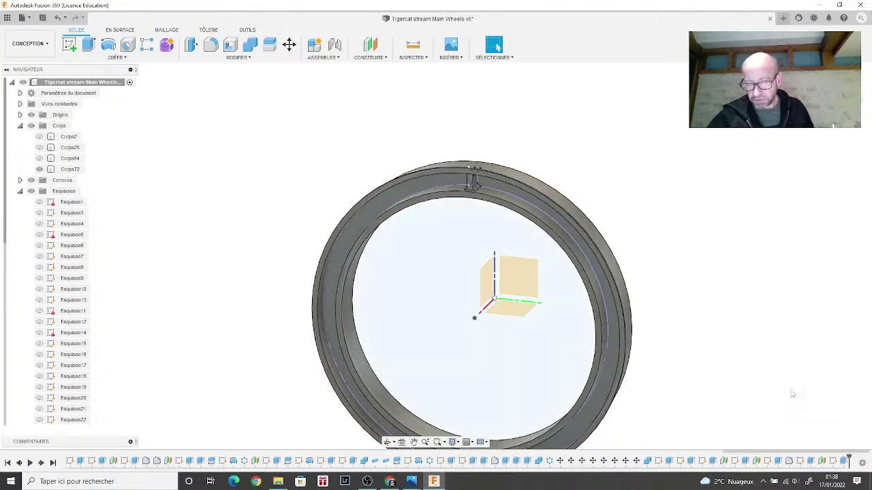
{"action": "mouse_move", "coordinate": [436, 256]}
{"action": "middle_mouse_down", "text": "shift"}
{"action": "mouse_move", "coordinate": [545, 259]}
{"action": "mouse_move", "coordinate": [477, 259]}
{"action": "middle_mouse_up", "text": "shift"}
{"action": "middle_click_drag", "start_coordinate": [703, 307], "coordinate": [675, 278]}
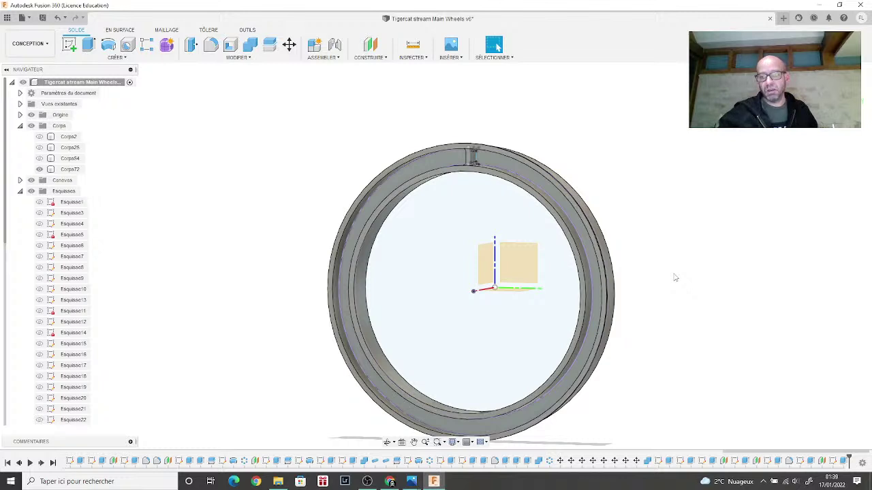
Step: Create a full circular feature pattern of the last rib extrusion around the red X axis, with a quantity of 32
{"action": "left_click", "coordinate": [115, 58]}
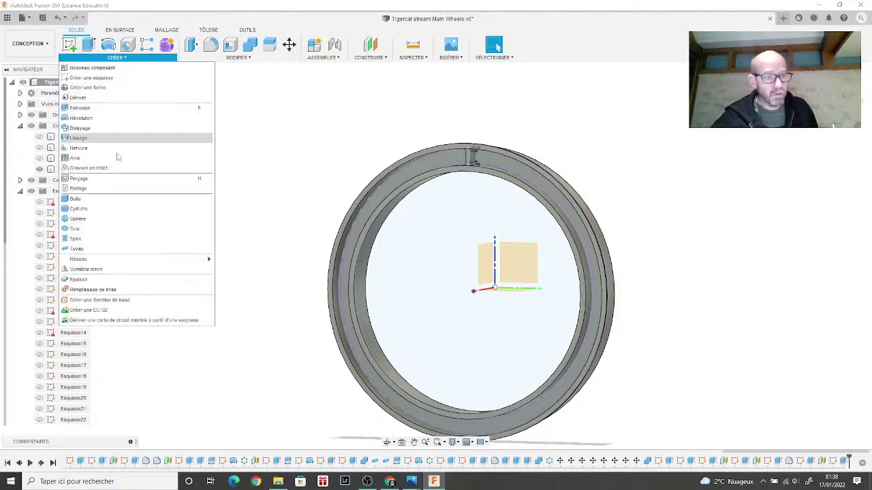
{"action": "mouse_move", "coordinate": [126, 261]}
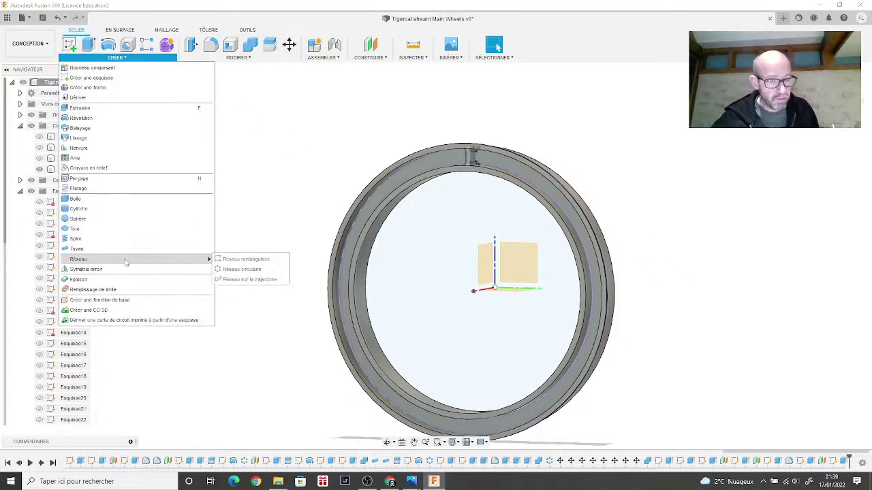
{"action": "left_click", "coordinate": [232, 269]}
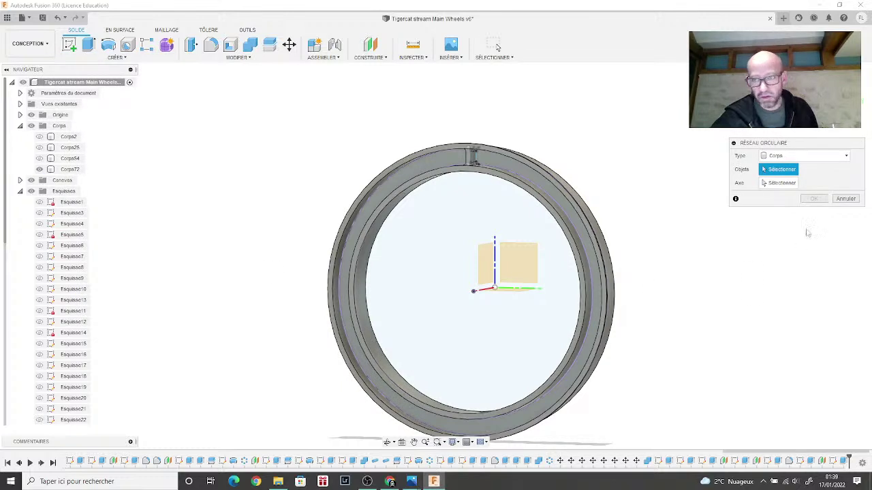
{"action": "left_click", "coordinate": [818, 155]}
{"action": "left_click", "coordinate": [794, 188]}
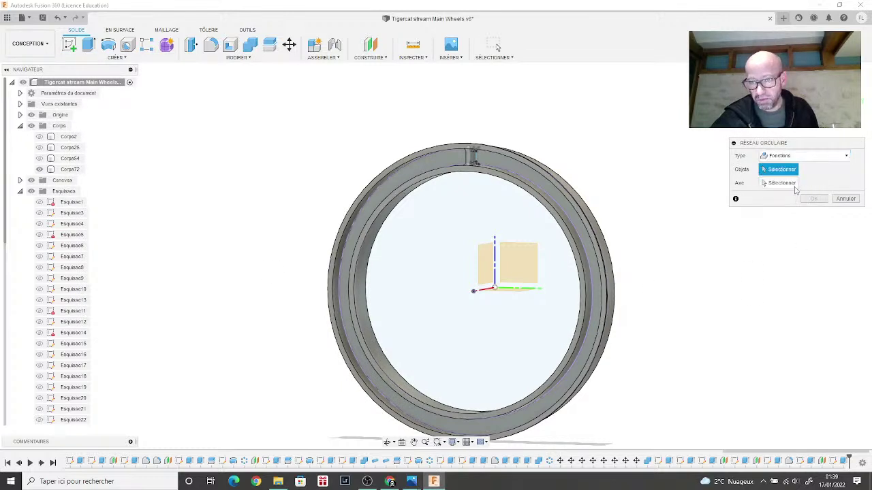
{"action": "left_click", "coordinate": [843, 462]}
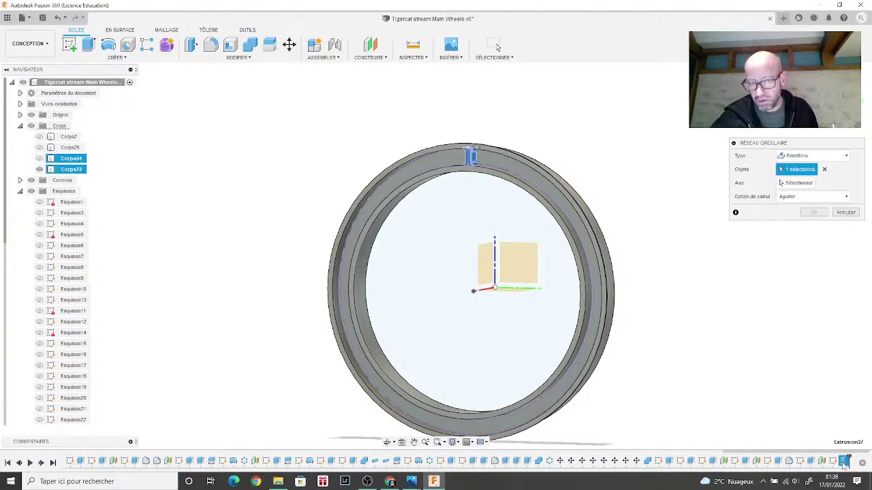
{"action": "left_click", "coordinate": [798, 183]}
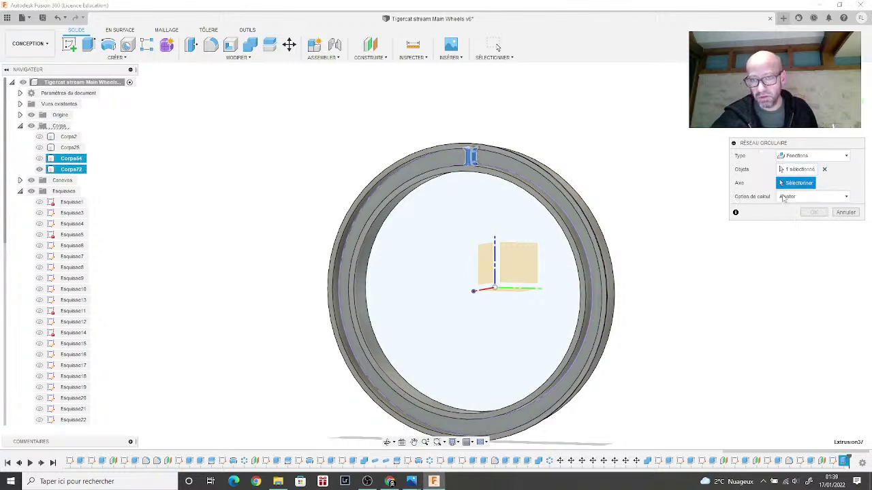
{"action": "left_click", "coordinate": [483, 291]}
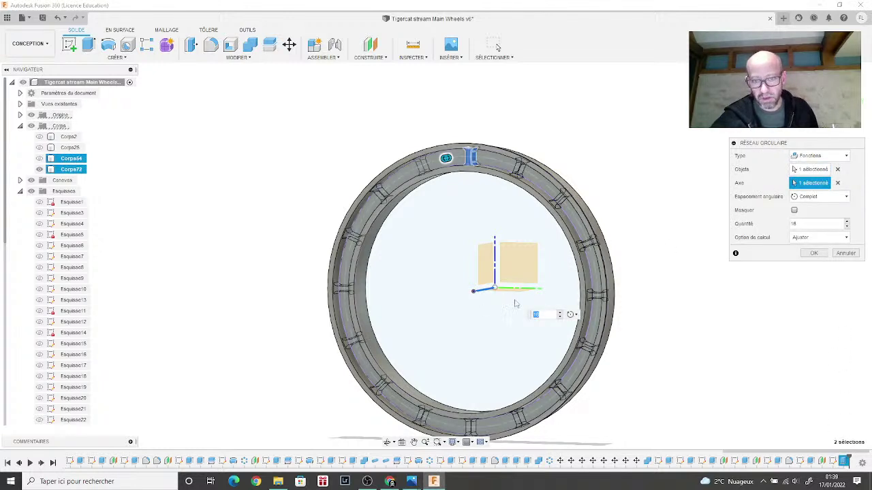
{"action": "type", "text": "32"}
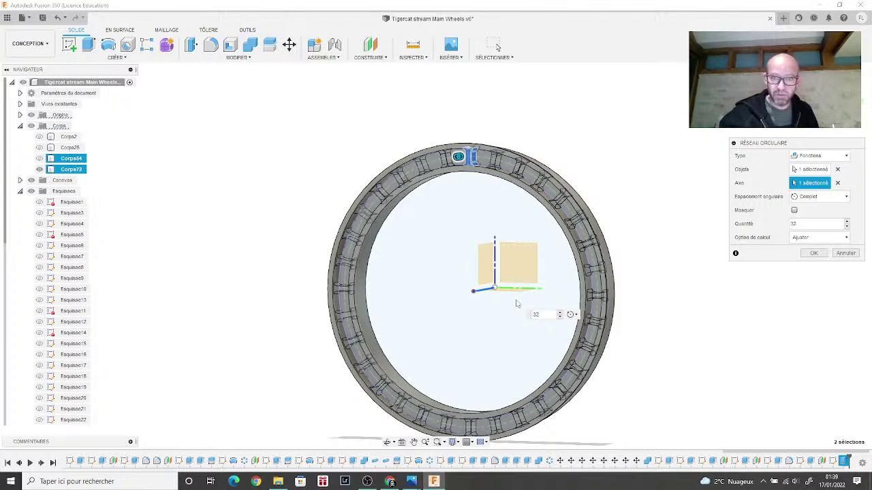
{"action": "left_click", "coordinate": [812, 254]}
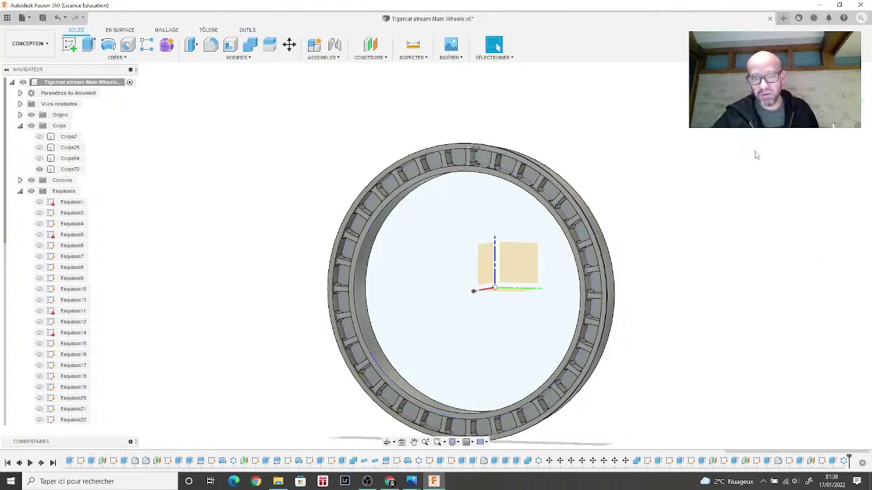
Step: Inspect the patterned ribs, switch to the kzoo_f7f_09.jpg photo in Photos and examine the pockets and ribs around the real wheel's rim
{"action": "middle_click_drag", "start_coordinate": [436, 256], "coordinate": [470, 258], "text": "shift"}
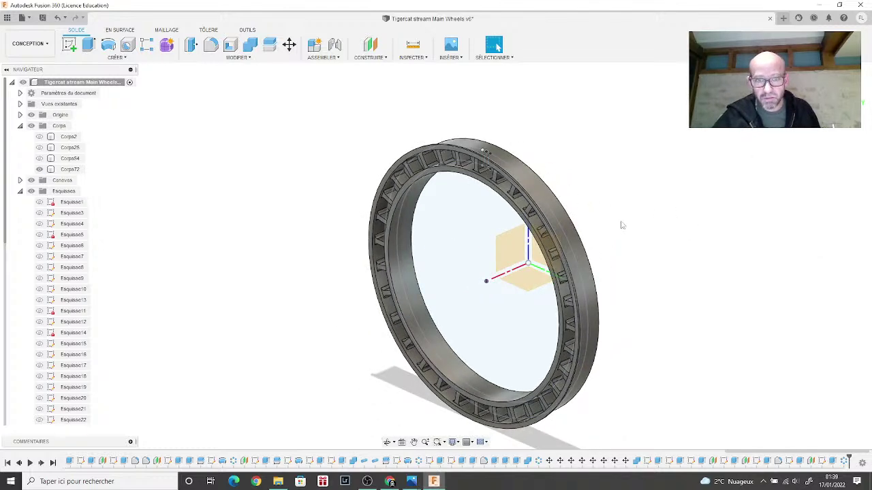
{"action": "scroll", "coordinate": [467, 220], "scroll_direction": "up", "scroll_amount": 5}
{"action": "scroll", "coordinate": [436, 253], "scroll_direction": "down", "scroll_amount": 3}
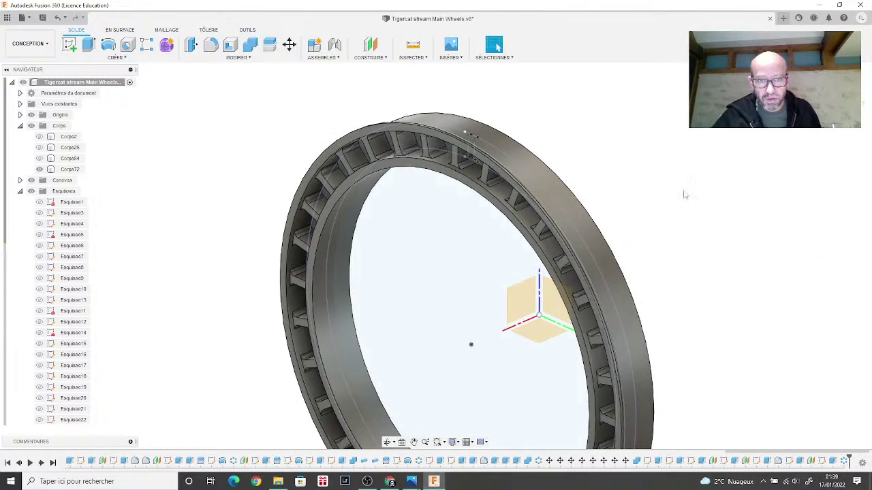
{"action": "middle_click_drag", "start_coordinate": [683, 191], "coordinate": [639, 200], "text": "shift"}
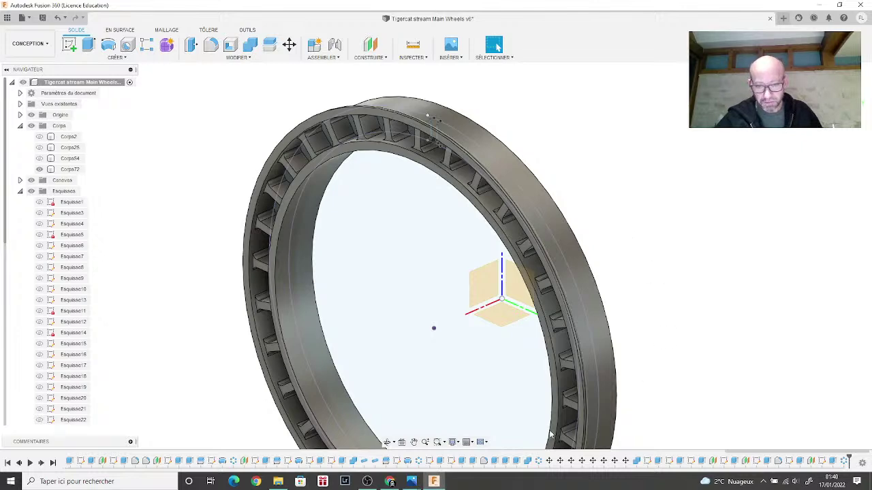
{"action": "mouse_move", "coordinate": [412, 484]}
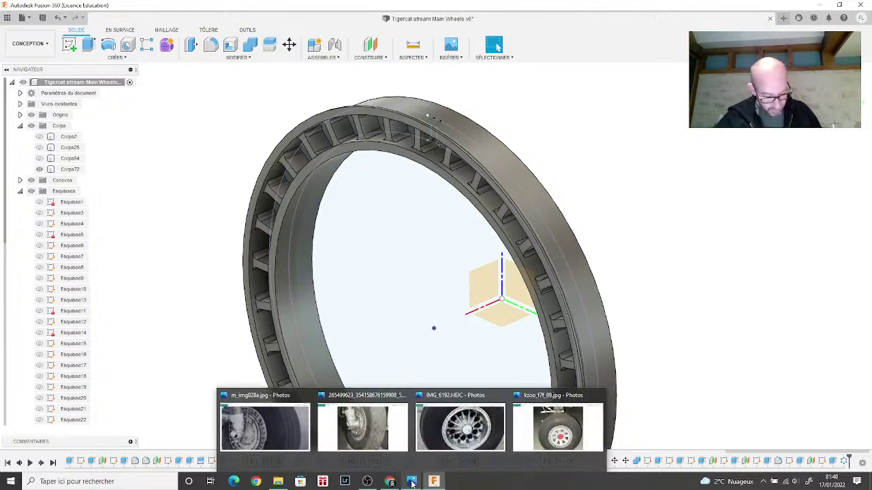
{"action": "left_click", "coordinate": [535, 429]}
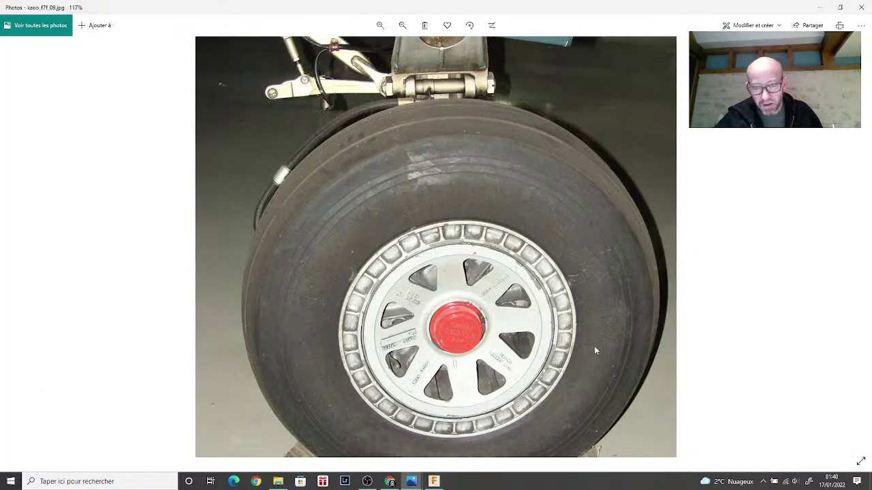
{"action": "scroll", "coordinate": [449, 256], "scroll_direction": "up", "scroll_amount": 1}
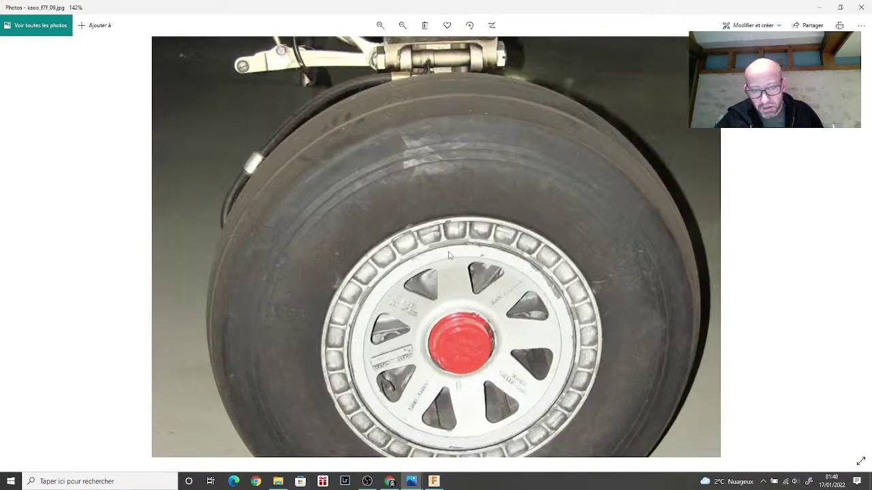
{"action": "scroll", "coordinate": [449, 255], "scroll_direction": "up", "scroll_amount": 3}
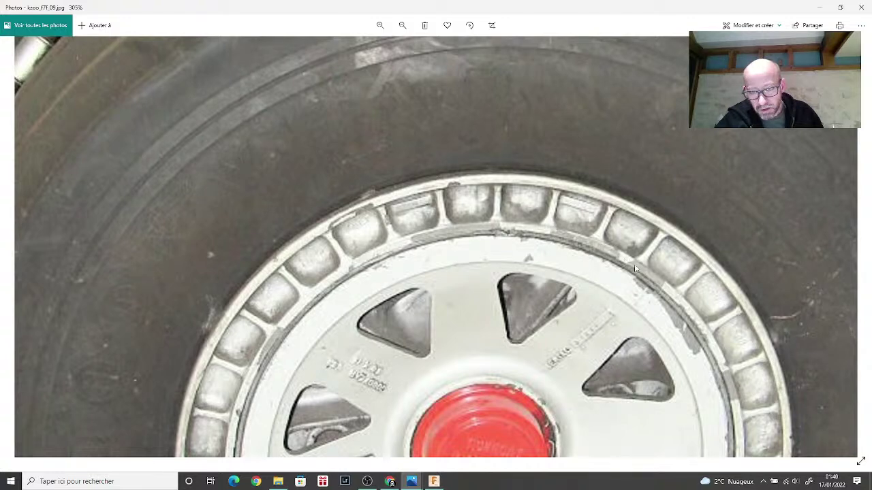
{"action": "scroll", "coordinate": [612, 274], "scroll_direction": "down", "scroll_amount": 3}
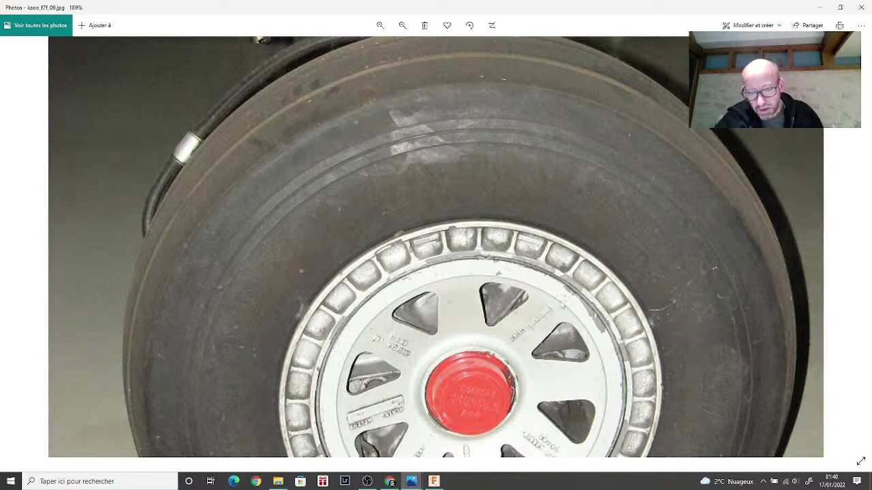
{"action": "scroll", "coordinate": [512, 381], "scroll_direction": "up", "scroll_amount": 2}
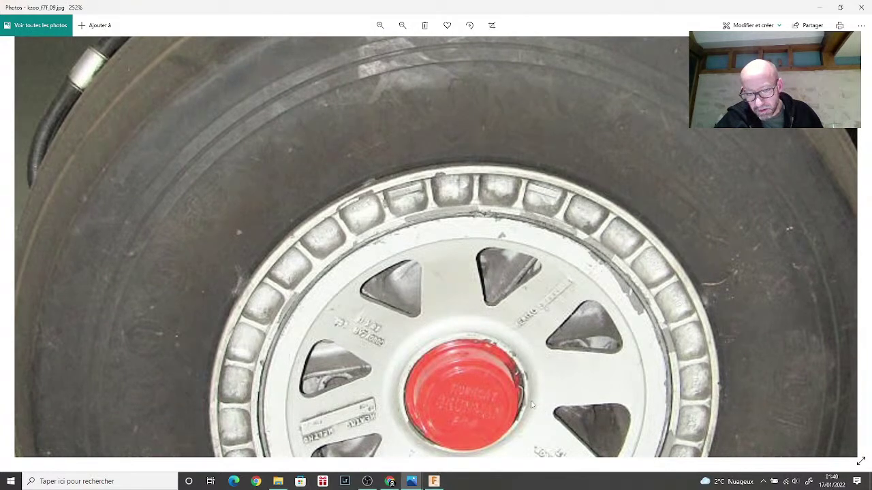
{"action": "scroll", "coordinate": [504, 383], "scroll_direction": "up", "scroll_amount": 2}
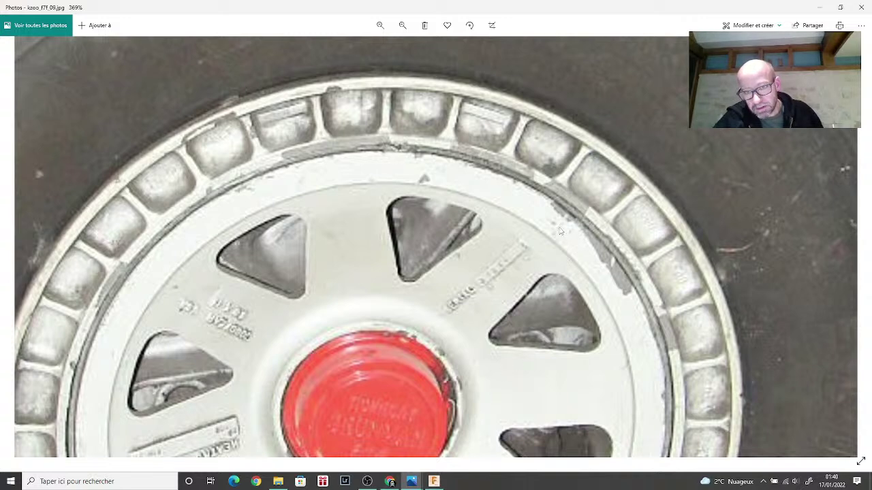
Step: Back in Fusion 360, sketch two origin-centred circles on the rim's rear face: one about 13.1 mm in diameter inside the opening, one crossing the face
{"action": "mouse_move", "coordinate": [434, 482]}
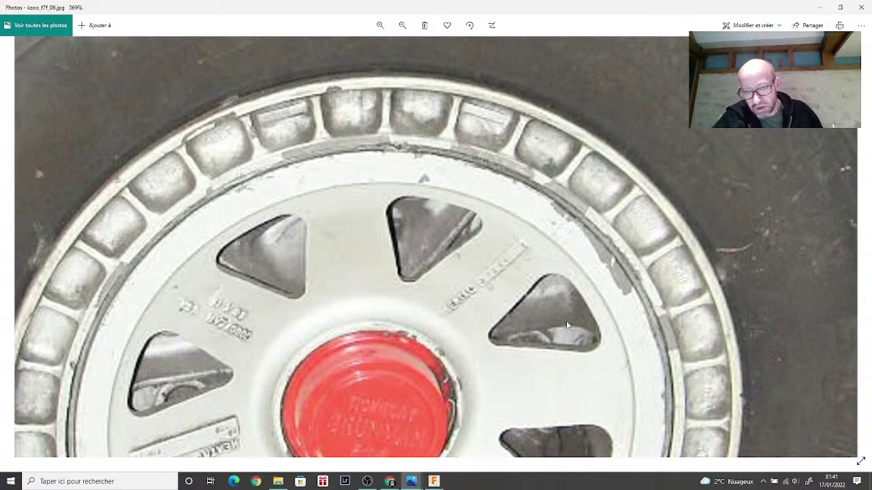
{"action": "left_click", "coordinate": [434, 481]}
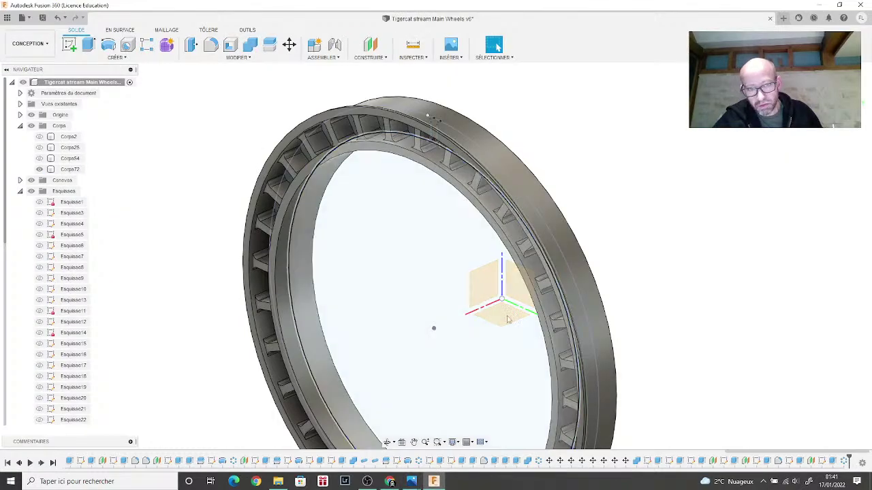
{"action": "middle_click_drag", "start_coordinate": [685, 213], "coordinate": [662, 191], "text": "shift"}
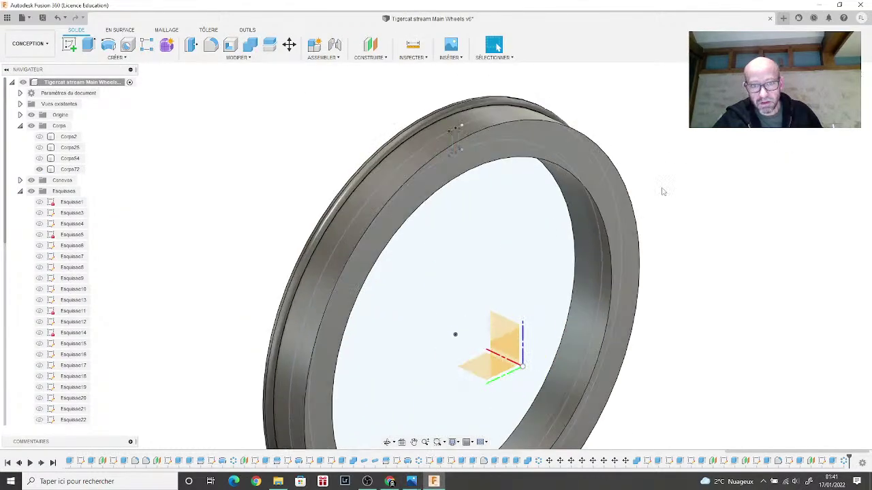
{"action": "left_click", "coordinate": [69, 44]}
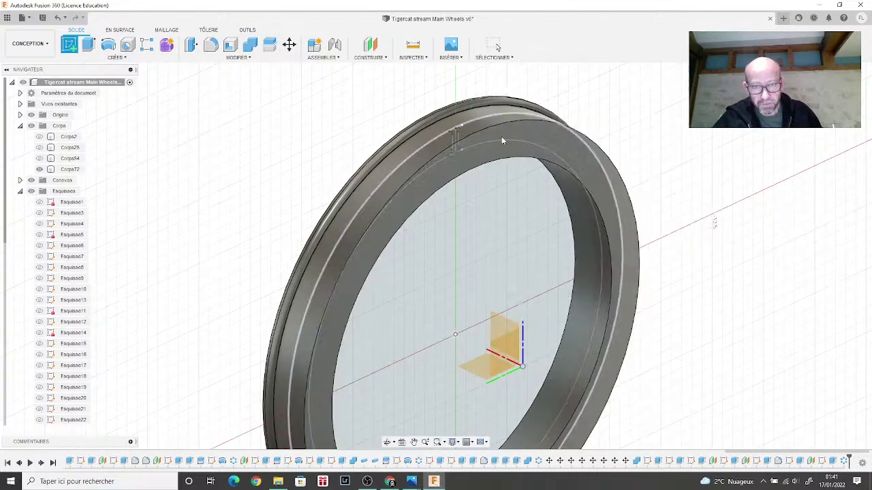
{"action": "left_click", "coordinate": [501, 137]}
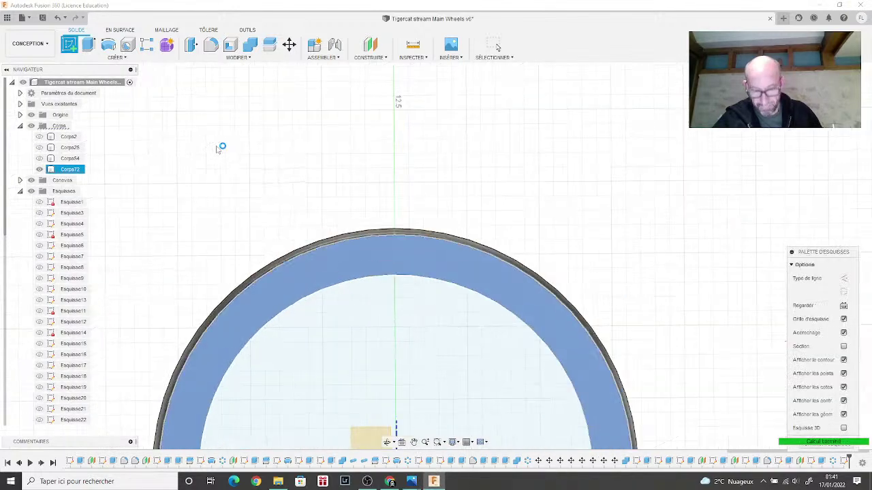
{"action": "left_click", "coordinate": [108, 45]}
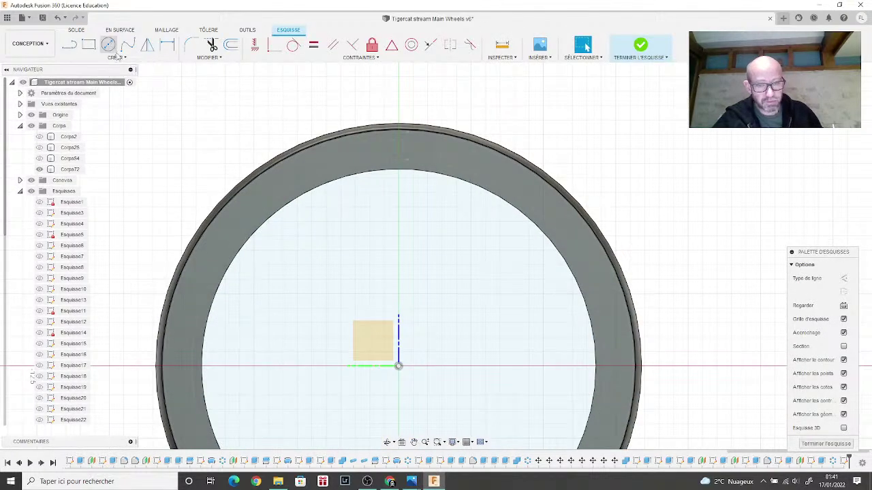
{"action": "left_click", "coordinate": [398, 367]}
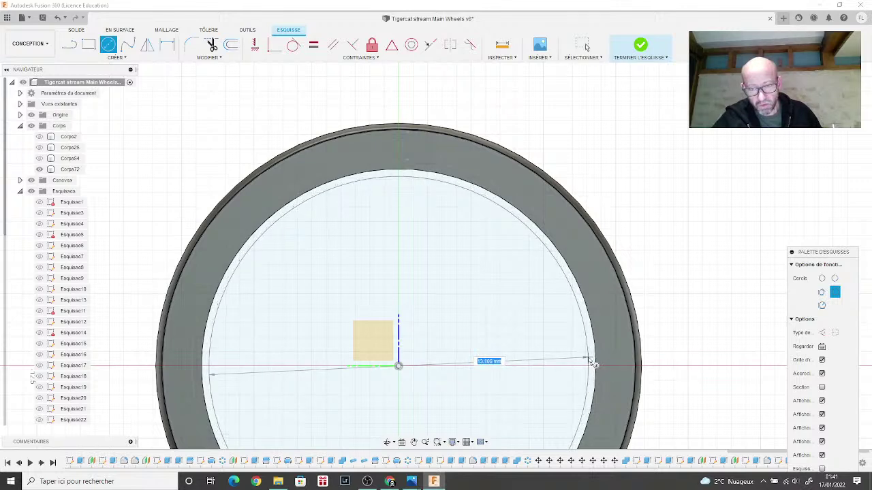
{"action": "left_click", "coordinate": [591, 360]}
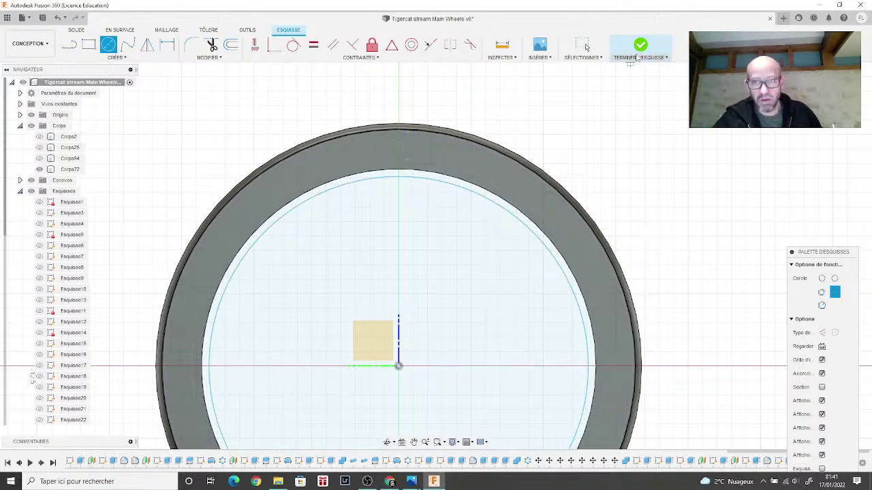
{"action": "left_click", "coordinate": [399, 367]}
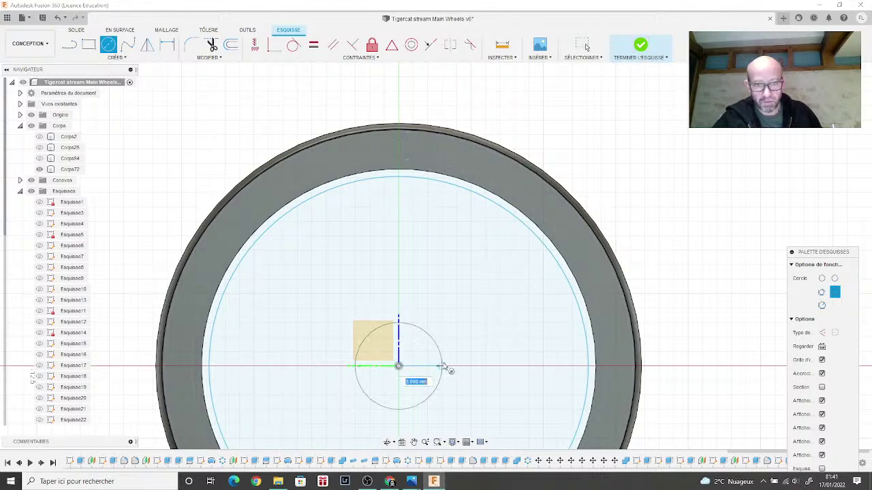
{"action": "left_click", "coordinate": [608, 334]}
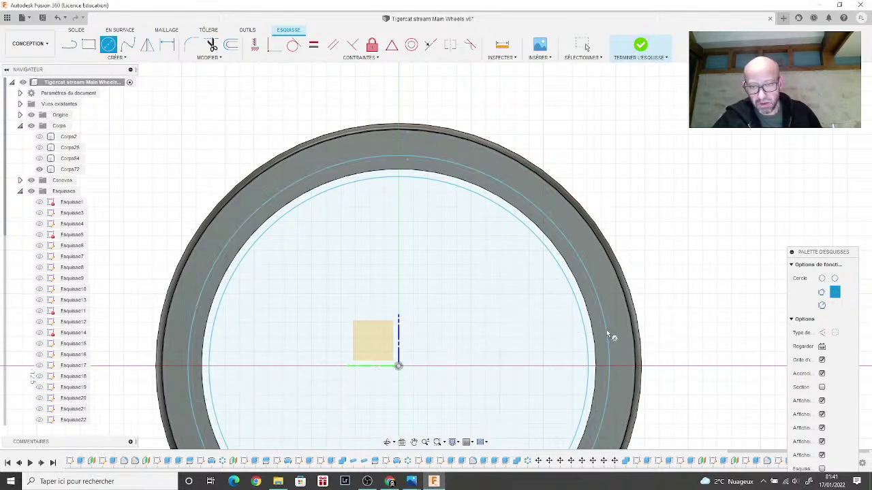
{"action": "left_click", "coordinate": [645, 47]}
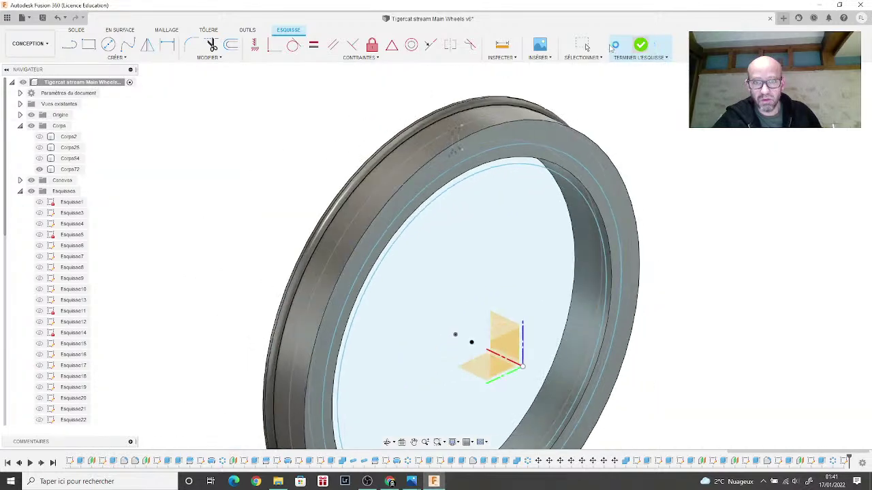
Step: Extrude the narrow ring profile inside the rim's rear opening by -1.50 mm towards the ribbed side, joining it to the rim
{"action": "left_click", "coordinate": [88, 45]}
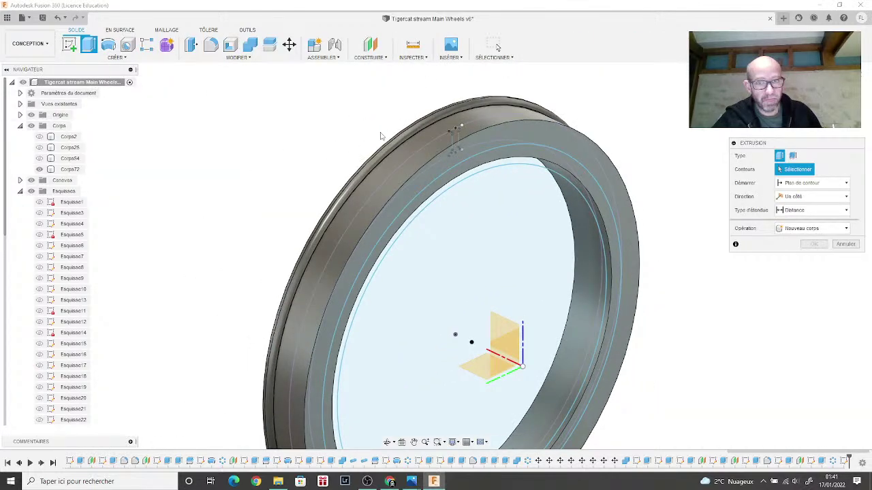
{"action": "left_click", "coordinate": [489, 169]}
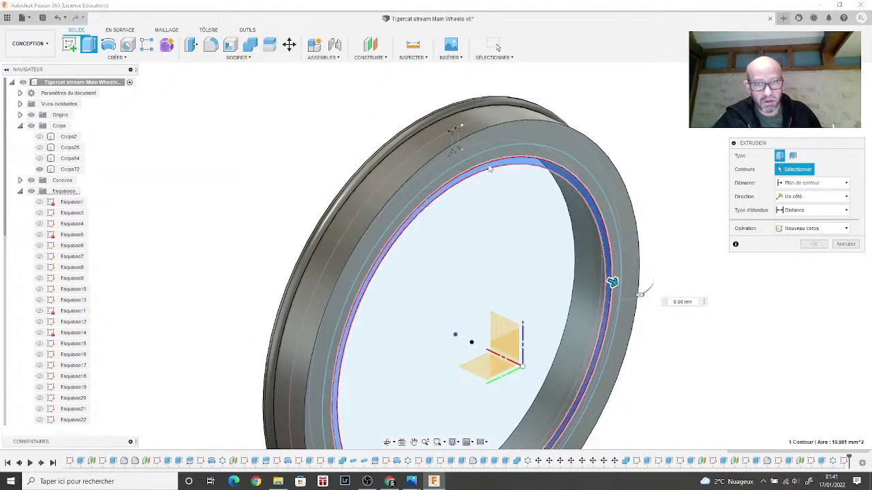
{"action": "left_click", "coordinate": [811, 256]}
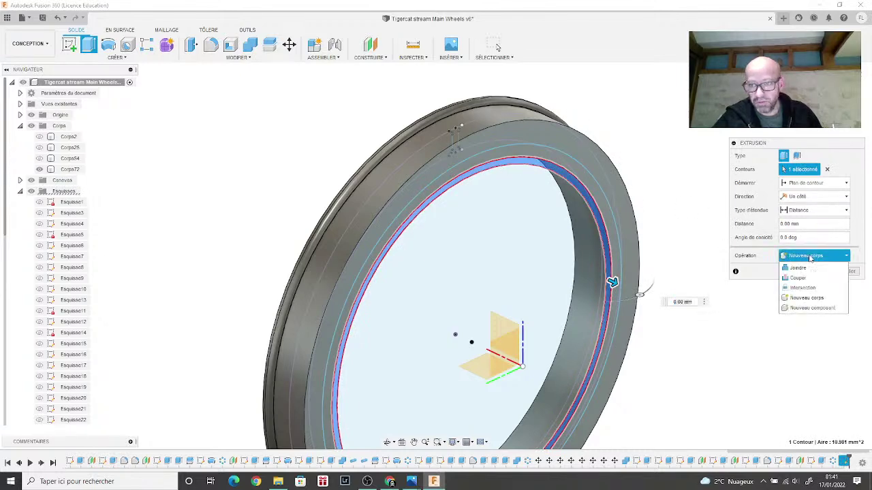
{"action": "left_click", "coordinate": [808, 264]}
{"action": "middle_click_drag", "start_coordinate": [436, 256], "coordinate": [439, 286], "text": "shift"}
{"action": "left_click_drag", "start_coordinate": [335, 339], "coordinate": [303, 339]}
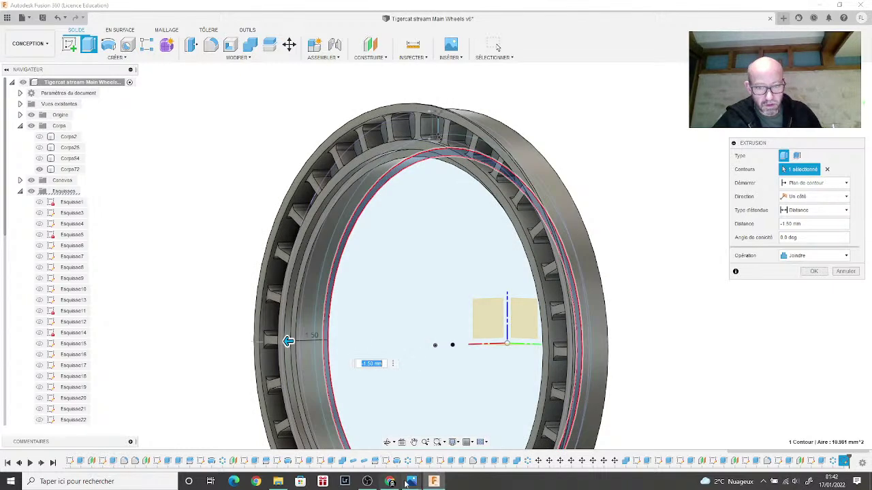
Step: Check the kzoo_f7f_09.jpg photo in Photos, return to Fusion 360, set the ring extrusion's distance to -1.55 mm and confirm it
{"action": "mouse_move", "coordinate": [412, 482]}
{"action": "left_click", "coordinate": [525, 433]}
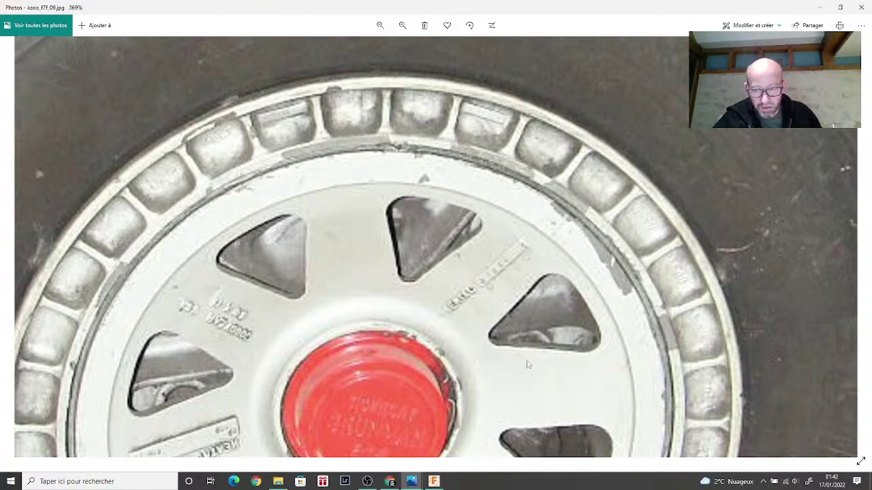
{"action": "left_click", "coordinate": [434, 481]}
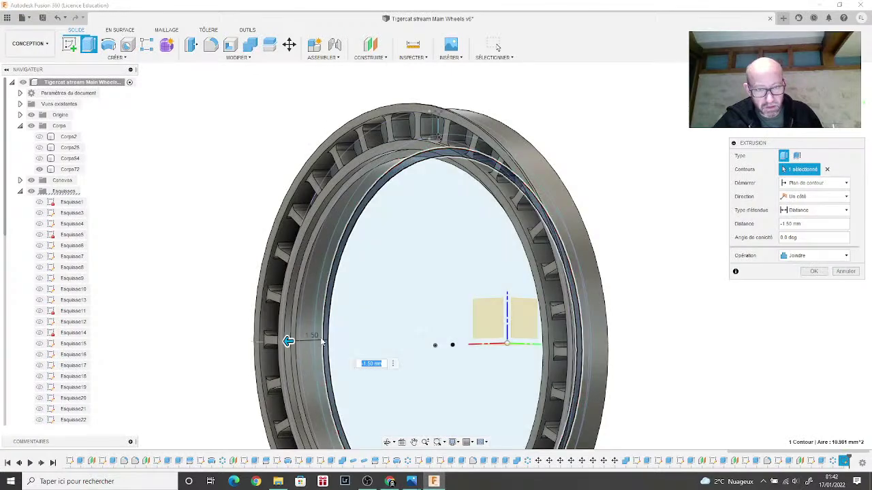
{"action": "scroll", "coordinate": [288, 342], "scroll_direction": "up", "scroll_amount": 8}
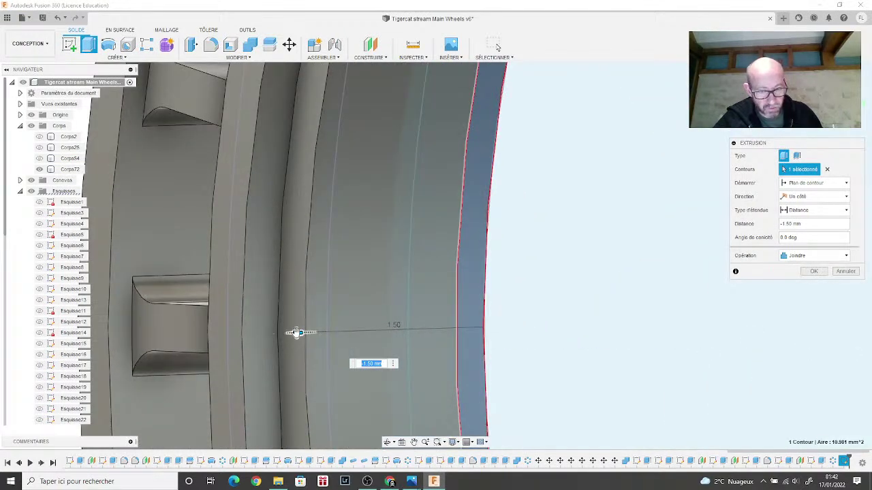
{"action": "left_click_drag", "start_coordinate": [296, 333], "coordinate": [291, 334]}
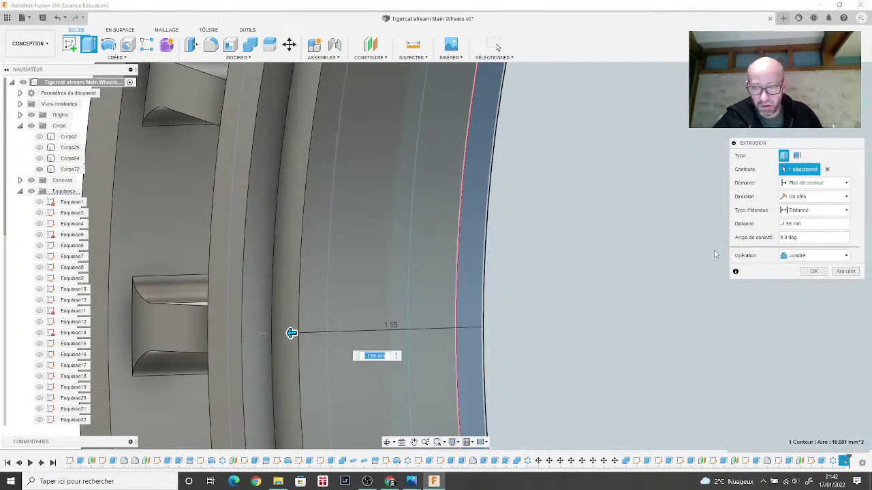
{"action": "left_click", "coordinate": [813, 272]}
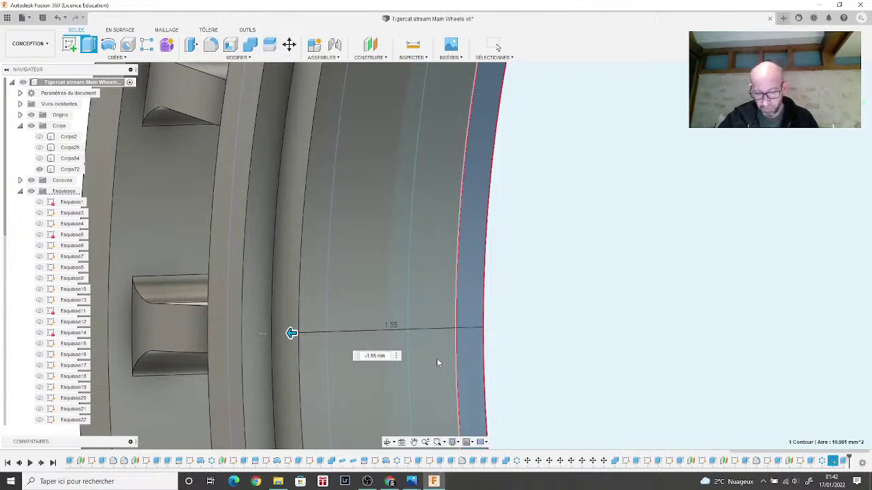
{"action": "key", "text": "Return"}
Step: Compare the ring with kzoo_f7f_09.jpg in Photos, and back in Fusion 360 shrink its inner sketch circle to about 11.2 mm in diameter
{"action": "scroll", "coordinate": [429, 373], "scroll_direction": "down", "scroll_amount": 5}
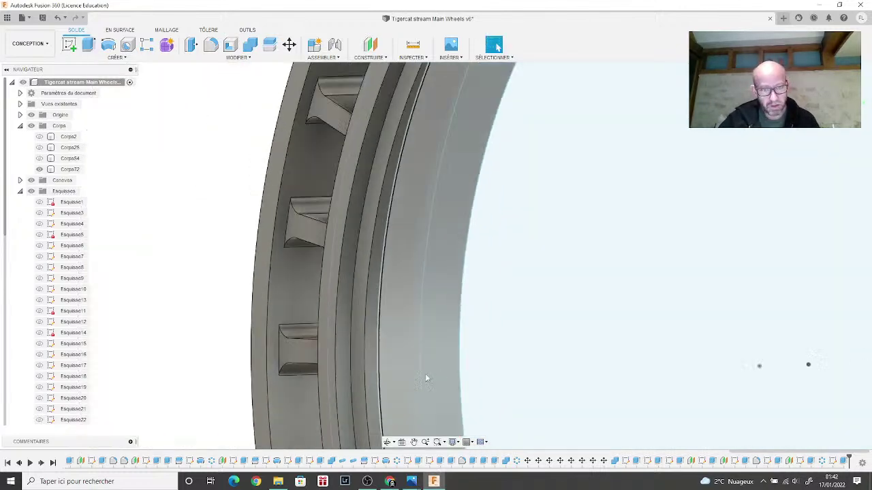
{"action": "scroll", "coordinate": [380, 368], "scroll_direction": "down", "scroll_amount": 2}
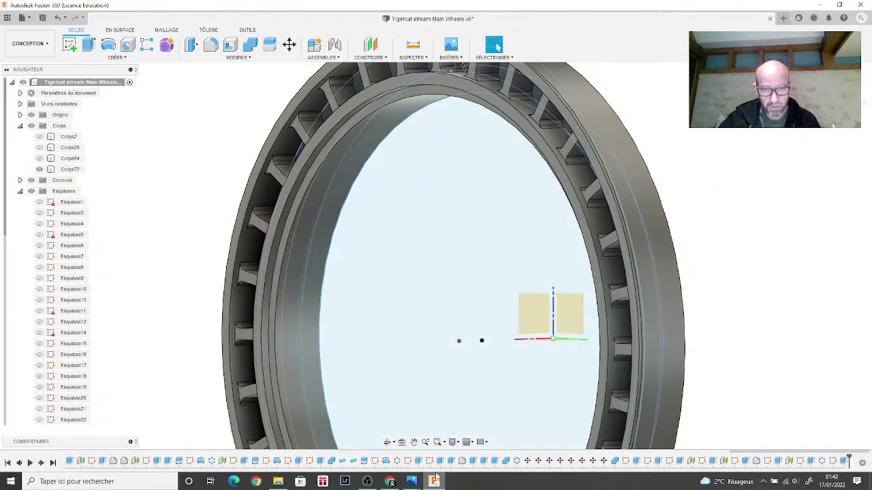
{"action": "left_click", "coordinate": [434, 482]}
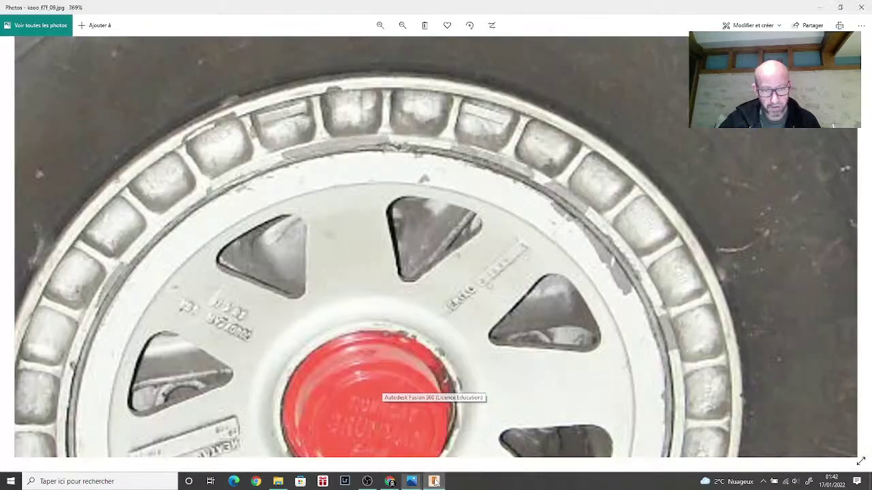
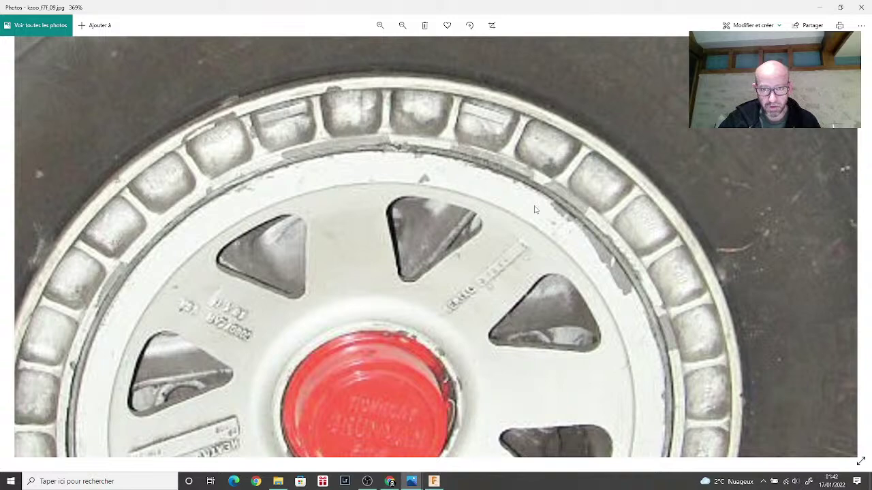
{"action": "left_click", "coordinate": [434, 482]}
{"action": "left_click", "coordinate": [864, 110]}
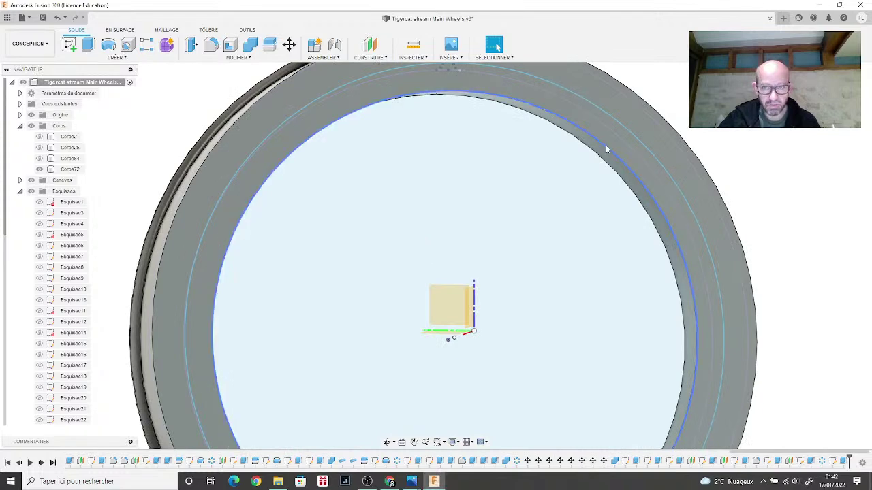
{"action": "left_click", "coordinate": [604, 146]}
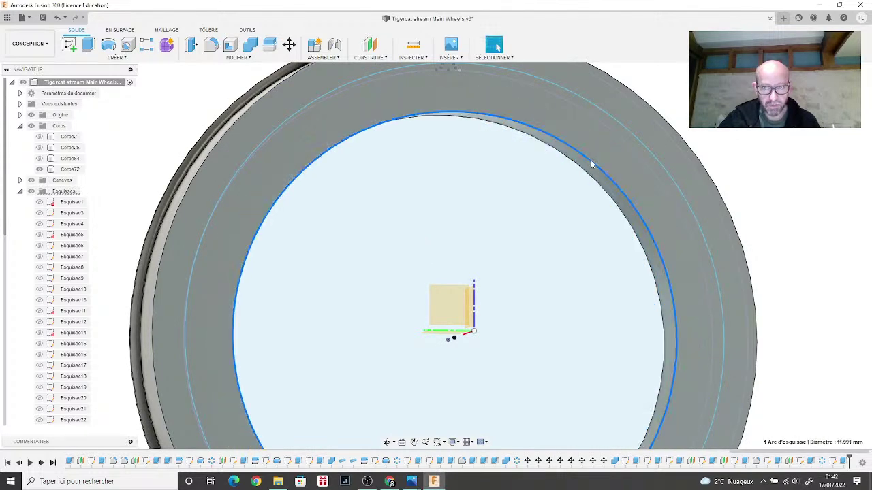
{"action": "mouse_move", "coordinate": [604, 146]}
{"action": "middle_mouse_down", "text": "shift"}
{"action": "mouse_move", "coordinate": [617, 215]}
{"action": "mouse_move", "coordinate": [632, 165]}
{"action": "middle_mouse_up", "text": "shift"}
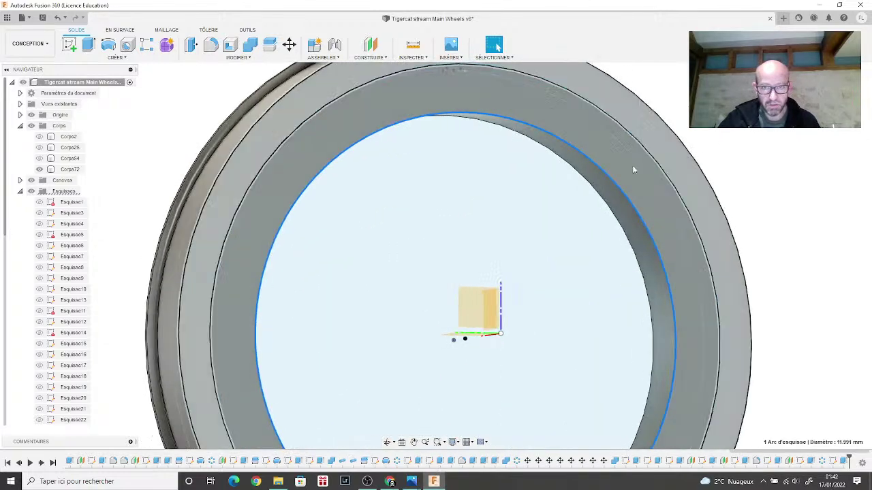
{"action": "left_click_drag", "start_coordinate": [603, 182], "coordinate": [594, 190]}
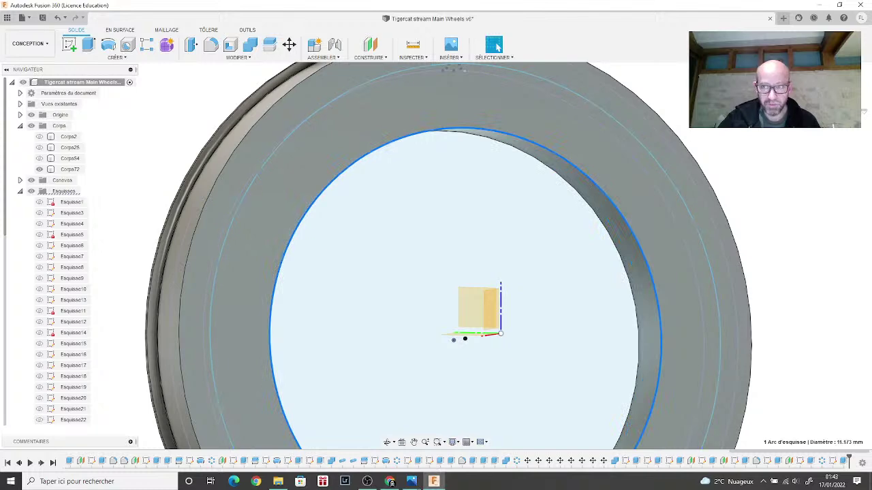
{"action": "mouse_move", "coordinate": [436, 253]}
{"action": "middle_mouse_down", "text": "shift"}
{"action": "mouse_move", "coordinate": [518, 254]}
{"action": "mouse_move", "coordinate": [576, 272]}
{"action": "middle_mouse_up", "text": "shift"}
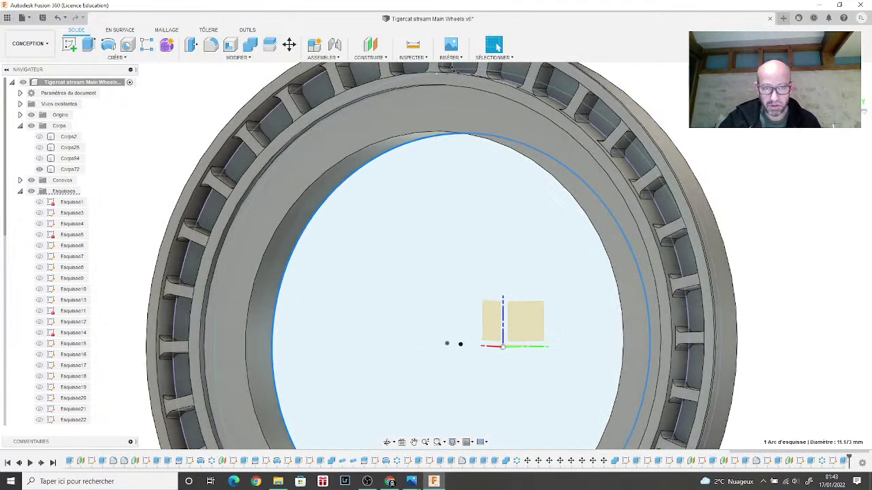
Step: Hide the sketch that contains the ring's circles
{"action": "scroll", "coordinate": [288, 253], "scroll_direction": "down", "scroll_amount": 3}
{"action": "scroll", "coordinate": [70, 410], "scroll_direction": "down", "scroll_amount": 2}
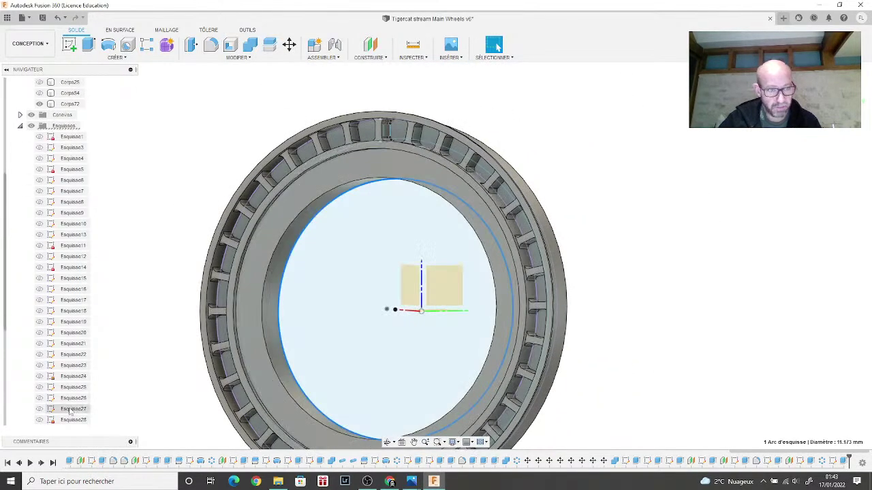
{"action": "scroll", "coordinate": [70, 411], "scroll_direction": "down", "scroll_amount": 3}
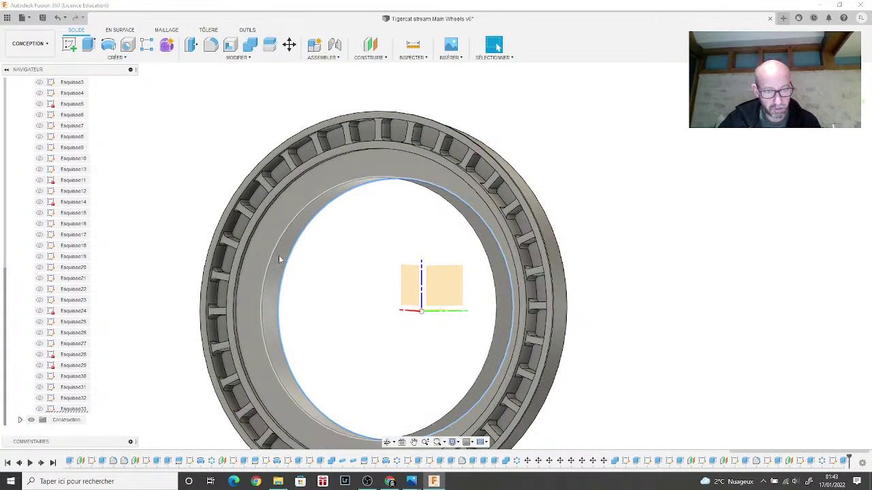
Step: Sketch an origin-centred circle about 13.2 mm in diameter on the rim's rear face and finish the sketch
{"action": "mouse_move", "coordinate": [412, 481]}
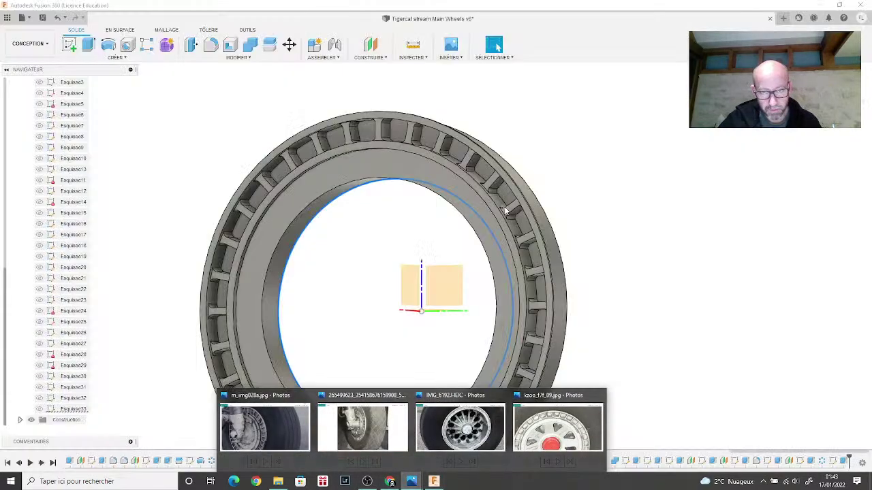
{"action": "mouse_move", "coordinate": [538, 429]}
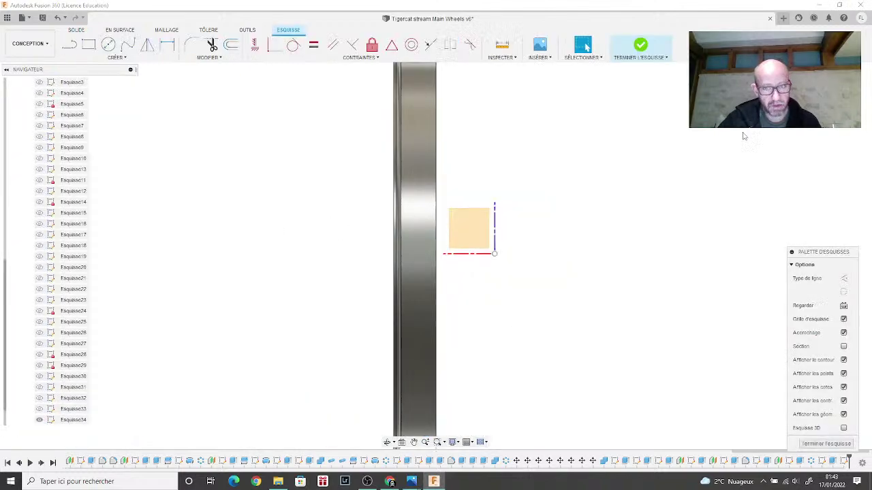
{"action": "middle_click_drag", "start_coordinate": [744, 137], "coordinate": [605, 100], "text": "shift"}
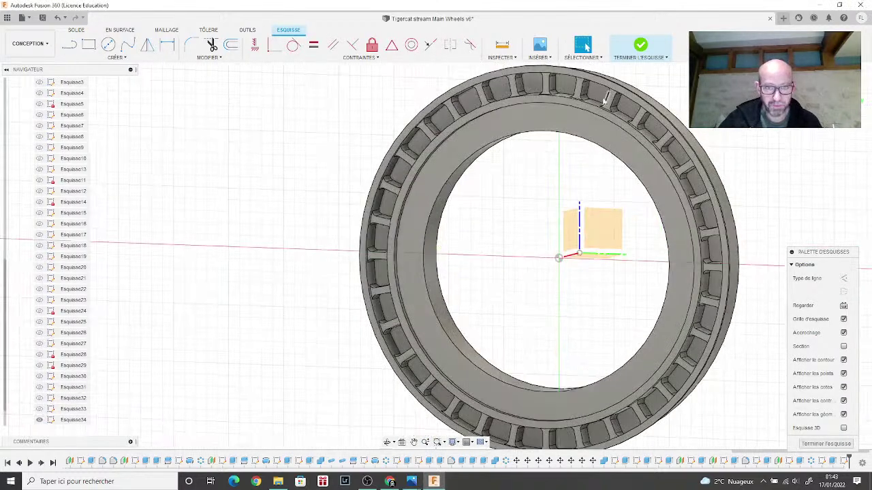
{"action": "left_click", "coordinate": [109, 44]}
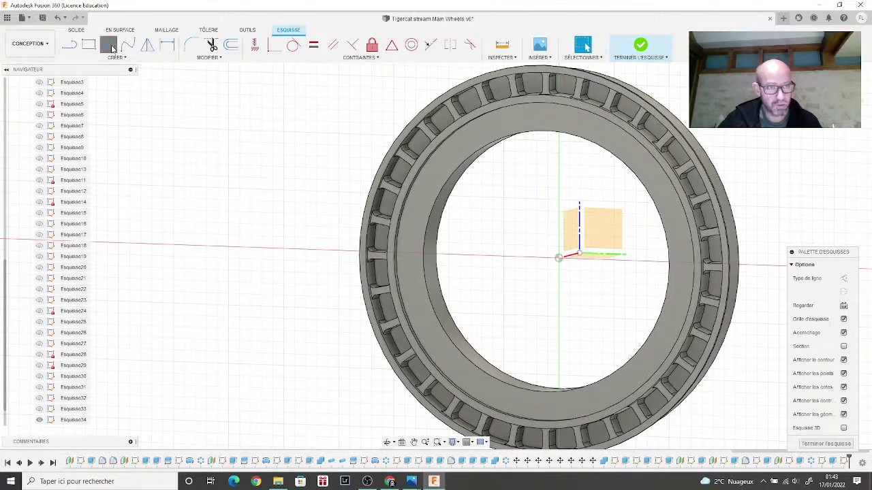
{"action": "left_click", "coordinate": [559, 258]}
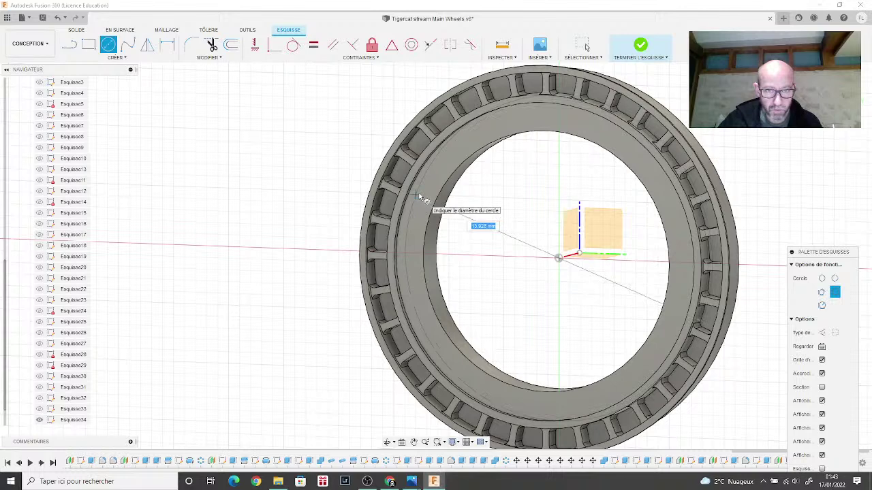
{"action": "scroll", "coordinate": [416, 193], "scroll_direction": "up", "scroll_amount": 5}
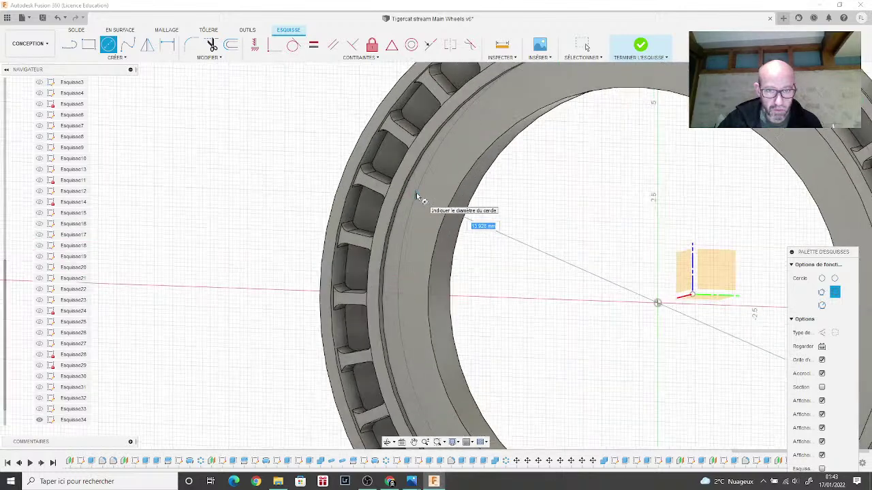
{"action": "scroll", "coordinate": [414, 195], "scroll_direction": "down", "scroll_amount": 5}
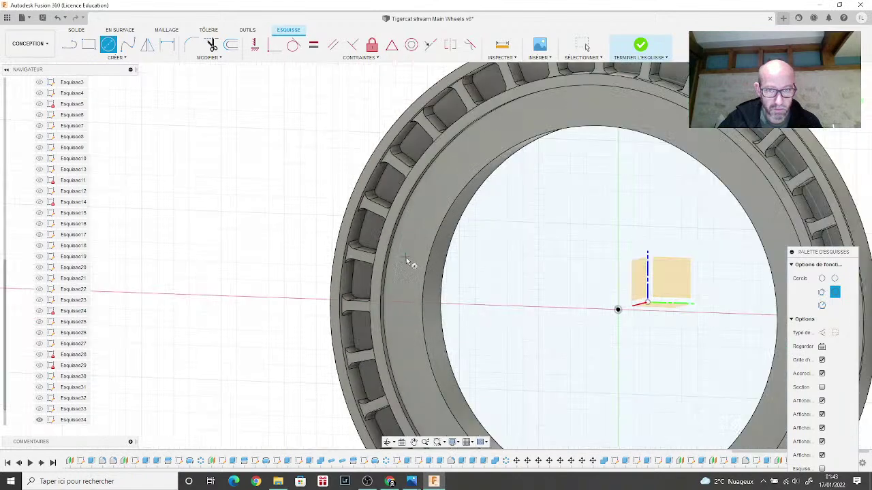
{"action": "left_click", "coordinate": [821, 346]}
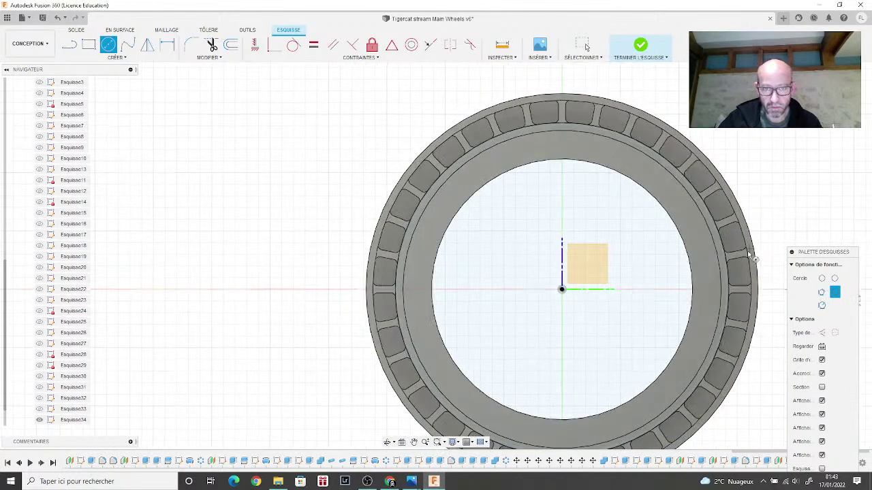
{"action": "left_click", "coordinate": [723, 282]}
{"action": "key", "text": "Escape"}
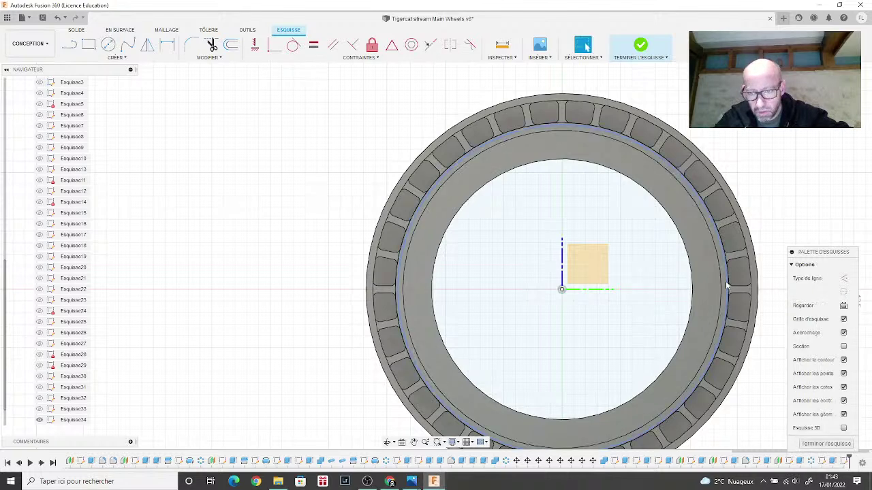
{"action": "left_click", "coordinate": [716, 282]}
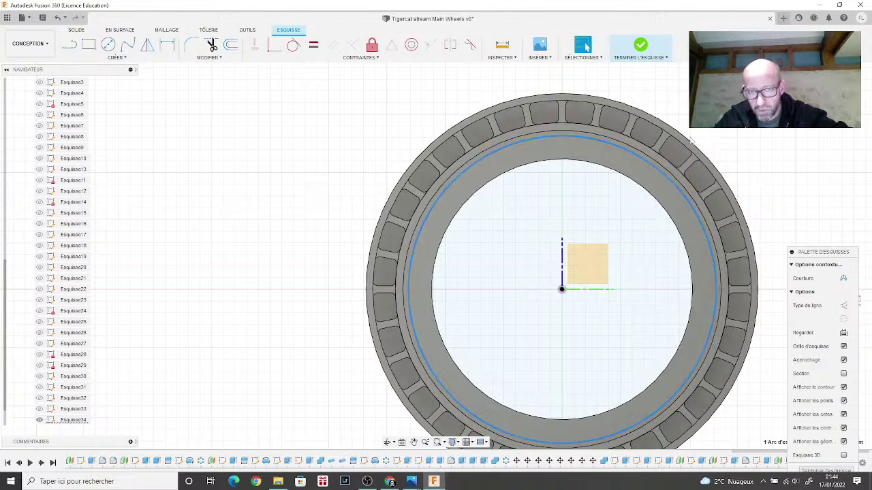
{"action": "left_click", "coordinate": [661, 47]}
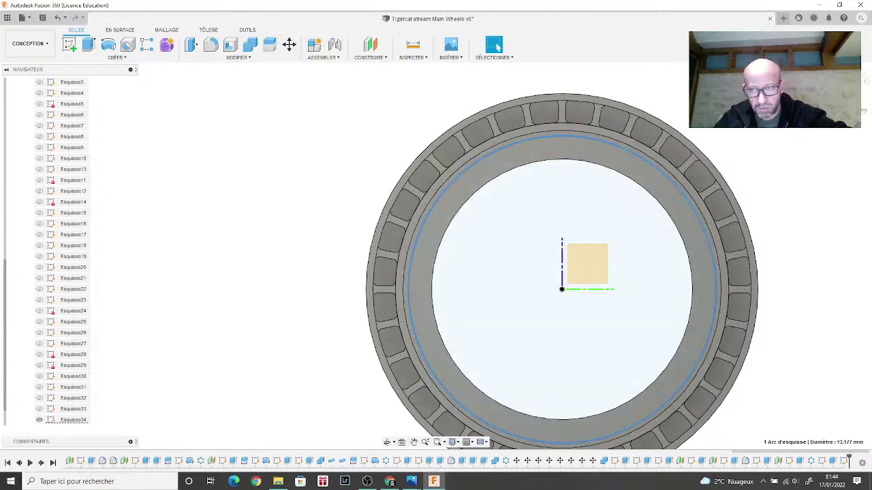
Step: Roll the history back before the new circle sketch and delete that sketch
{"action": "mouse_move", "coordinate": [436, 255]}
{"action": "middle_mouse_down", "text": "shift"}
{"action": "mouse_move", "coordinate": [415, 257]}
{"action": "mouse_move", "coordinate": [627, 258]}
{"action": "middle_mouse_up", "text": "shift"}
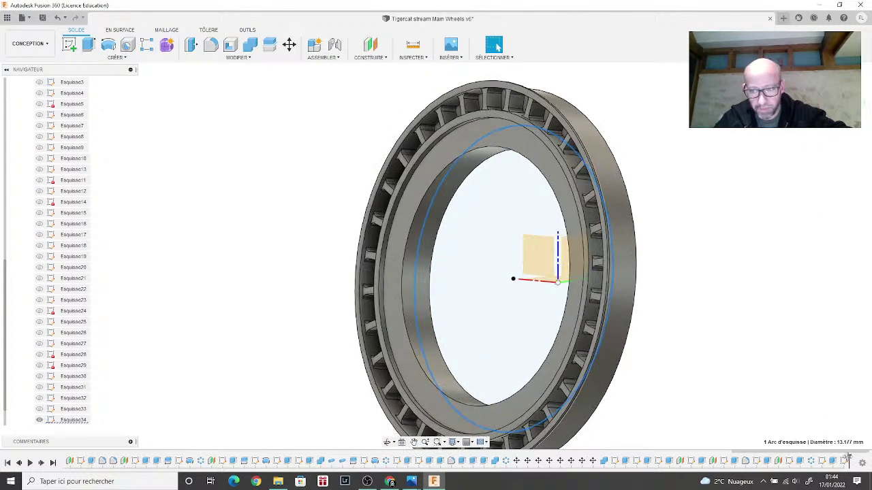
{"action": "left_click_drag", "start_coordinate": [849, 456], "coordinate": [839, 458]}
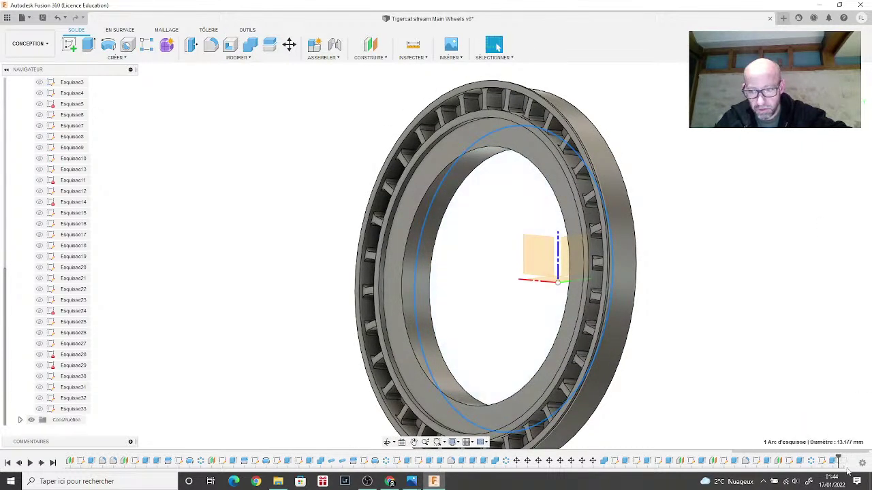
{"action": "left_click", "coordinate": [844, 462]}
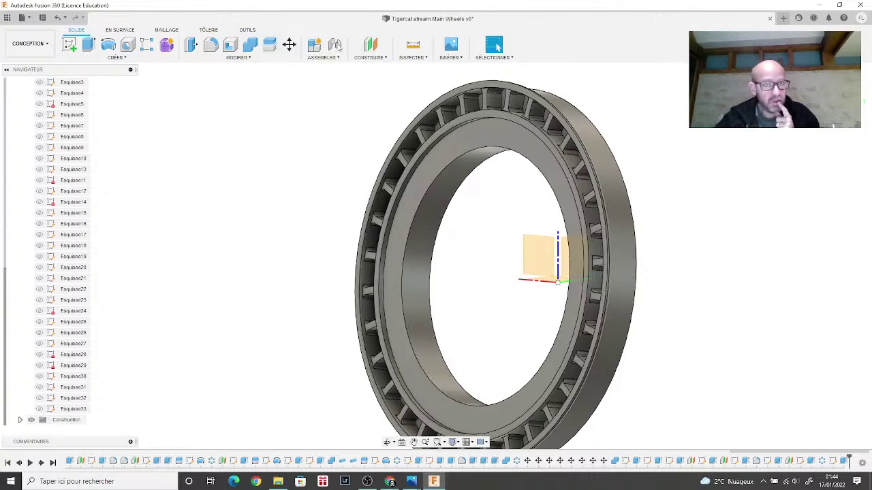
Step: Create a construction plane on the inner ring's front face with a 0 mm offset
{"action": "left_click", "coordinate": [368, 47]}
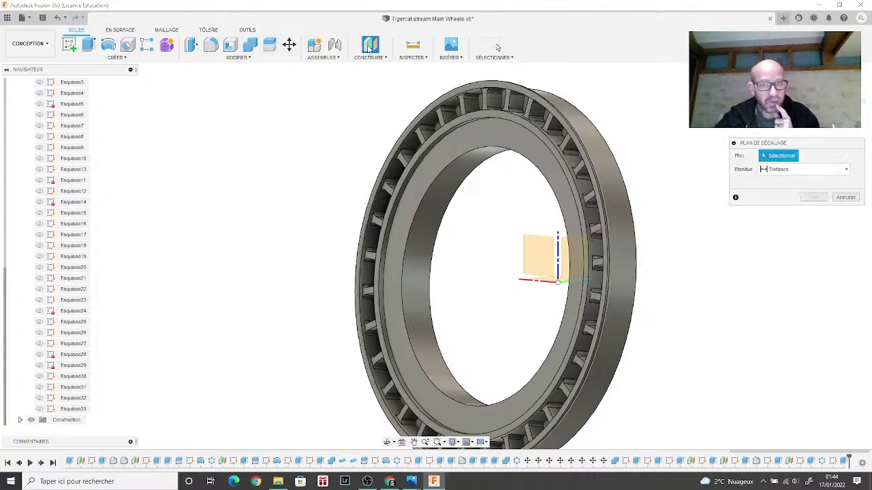
{"action": "left_click", "coordinate": [460, 150]}
{"action": "left_click", "coordinate": [811, 199]}
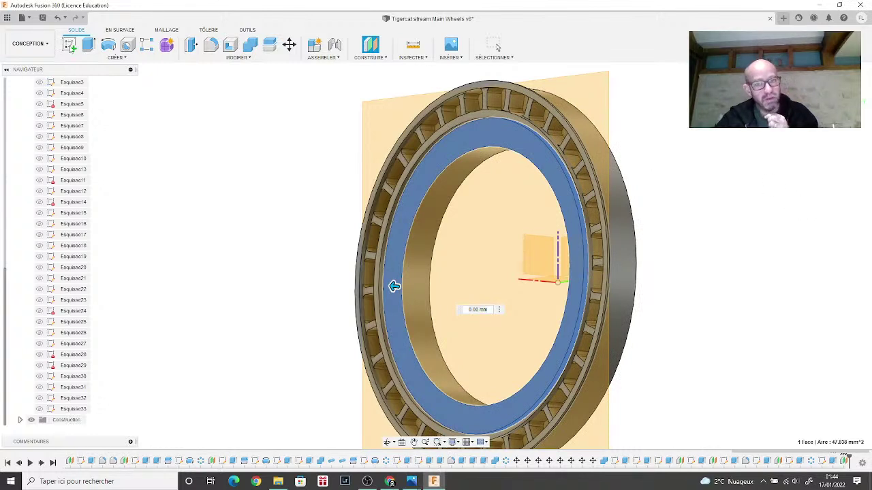
Step: Sketch two origin-centred circles on the new plane, about 13.1 mm and 10.6 mm in diameter
{"action": "left_click", "coordinate": [69, 45]}
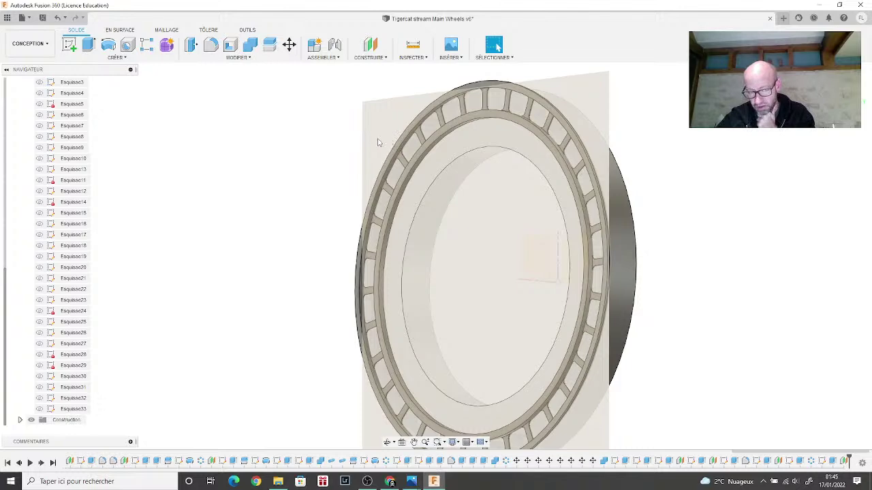
{"action": "left_click", "coordinate": [68, 45]}
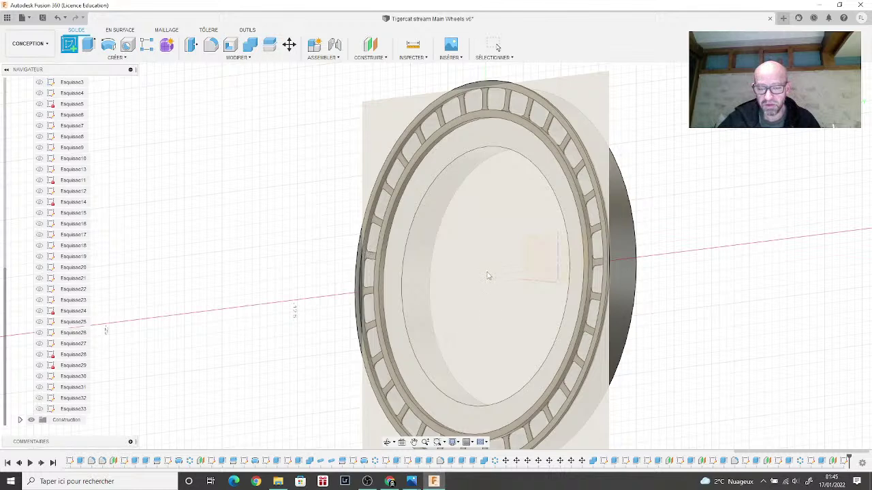
{"action": "left_click", "coordinate": [482, 314]}
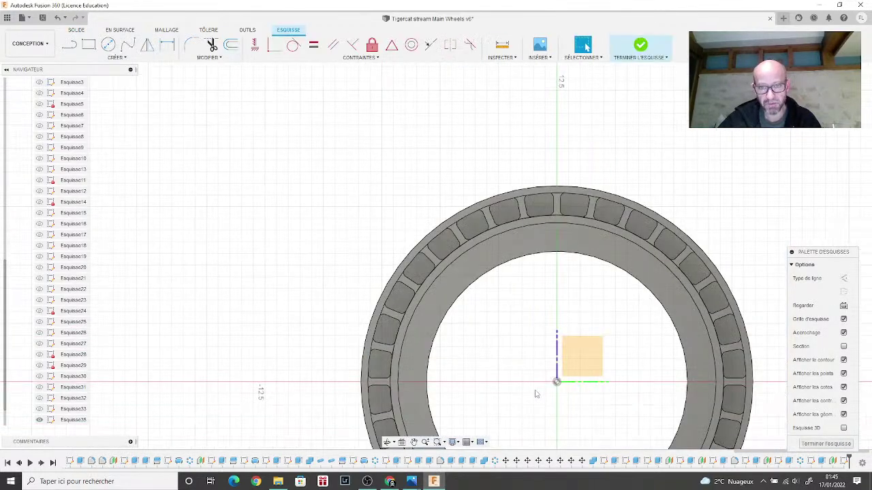
{"action": "left_click", "coordinate": [118, 49]}
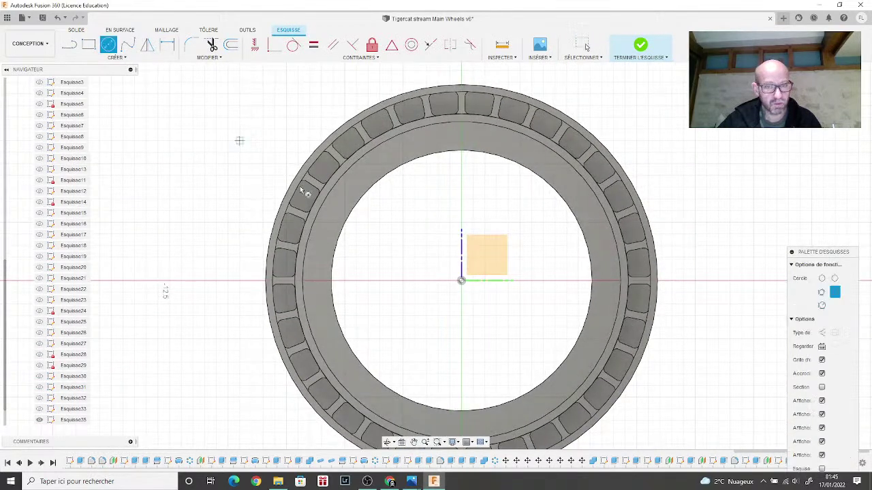
{"action": "left_click", "coordinate": [461, 280]}
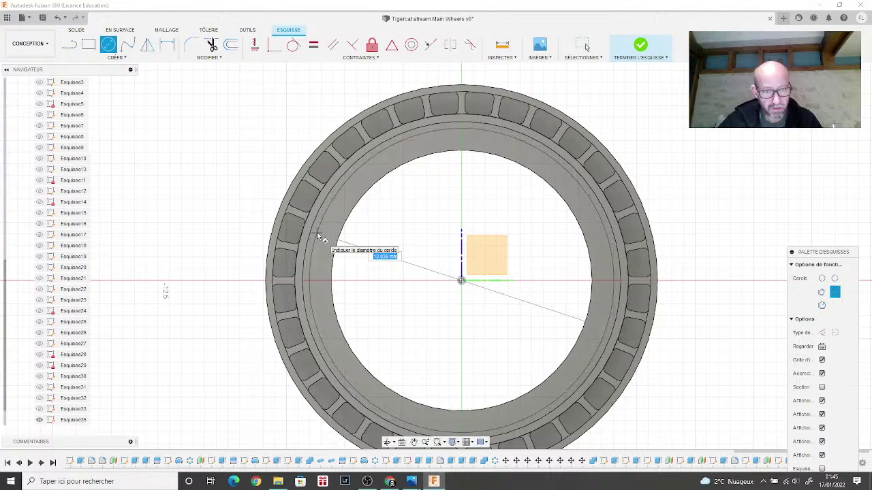
{"action": "left_click", "coordinate": [317, 232]}
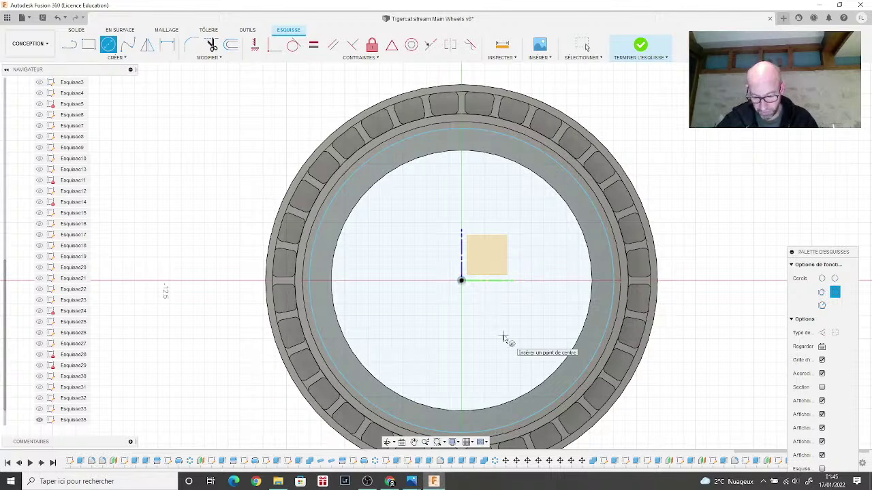
{"action": "left_click", "coordinate": [462, 281]}
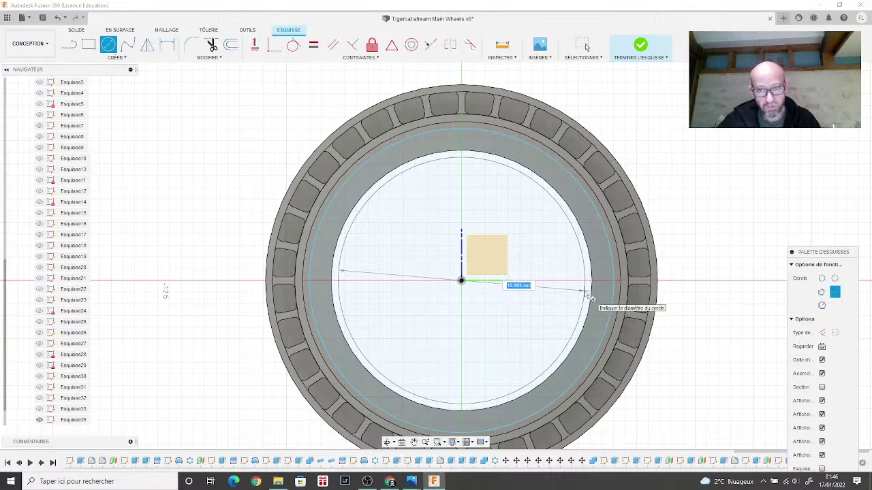
Step: Enlarge the sketch's inner circle to about 10.8 mm in diameter and finish the sketch
{"action": "mouse_move", "coordinate": [411, 481]}
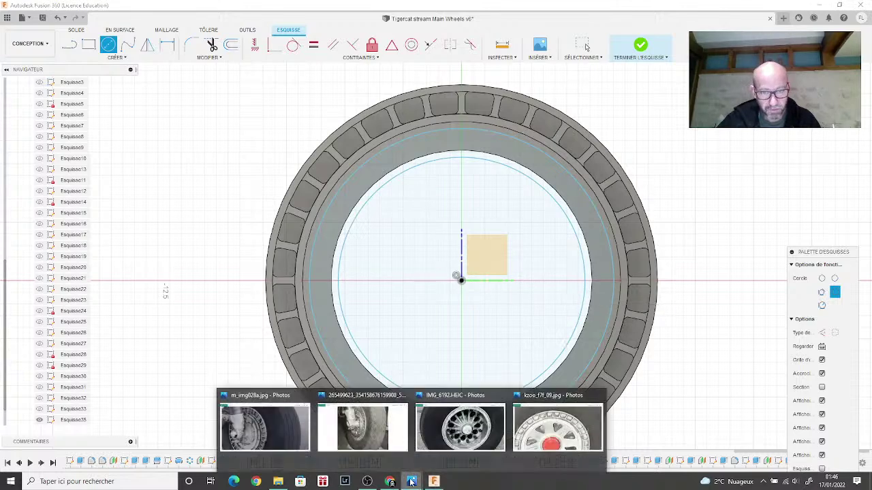
{"action": "mouse_move", "coordinate": [551, 443]}
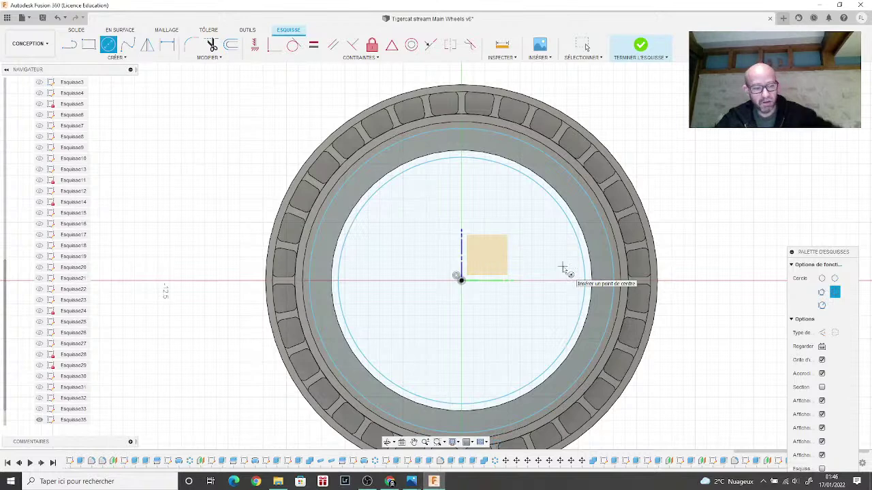
{"action": "key", "text": "Escape"}
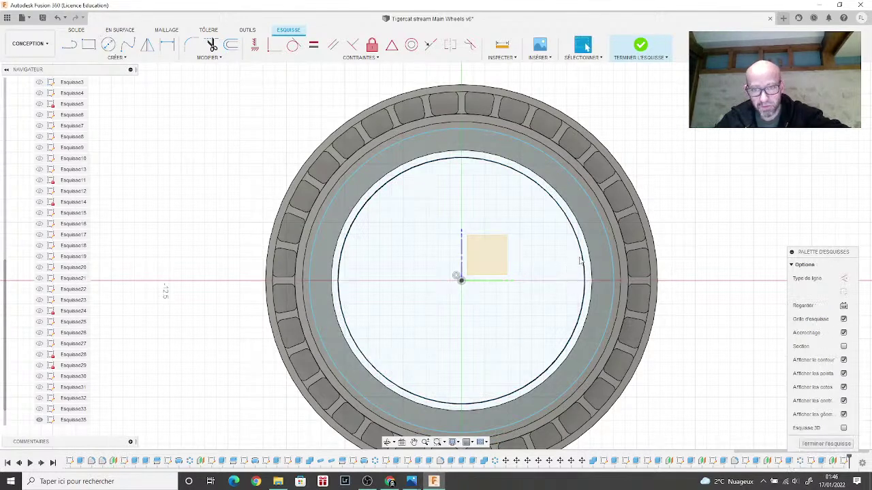
{"action": "left_click", "coordinate": [584, 261]}
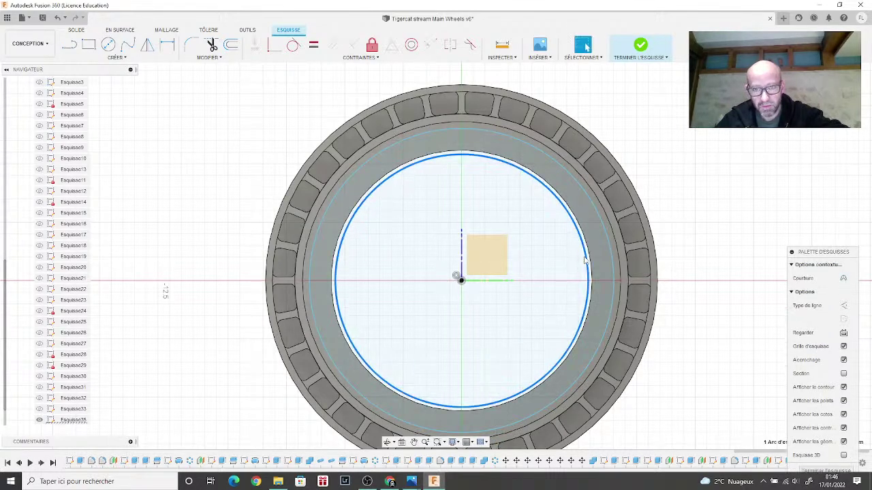
{"action": "left_click", "coordinate": [642, 49]}
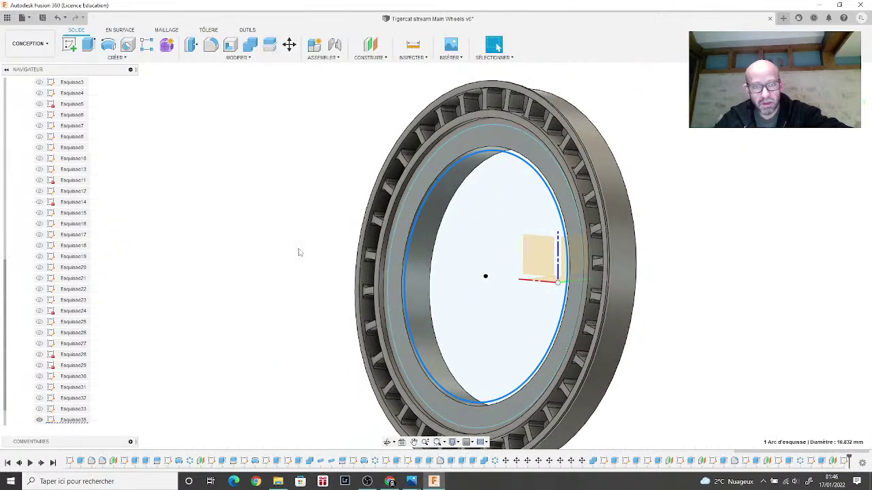
Step: Set up a joined extrusion of the band between the two circles, 0.50 mm outward
{"action": "left_click", "coordinate": [88, 45]}
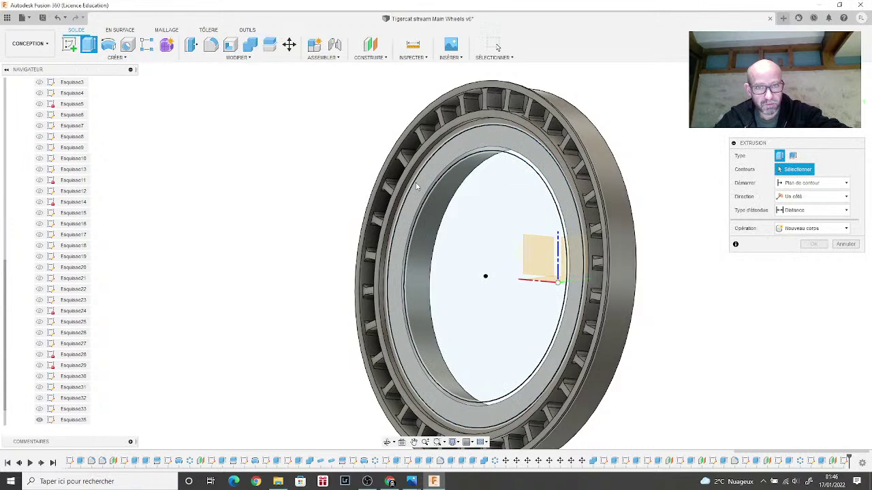
{"action": "left_click", "coordinate": [426, 211]}
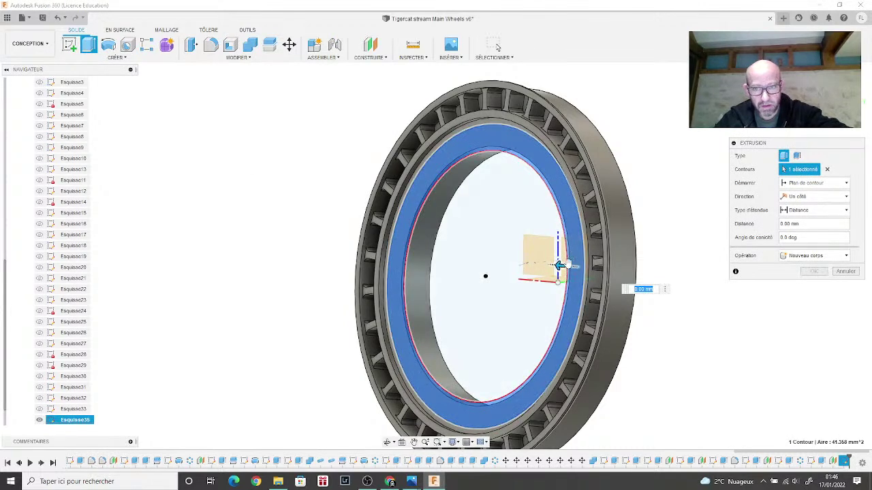
{"action": "left_click_drag", "start_coordinate": [559, 265], "coordinate": [550, 265]}
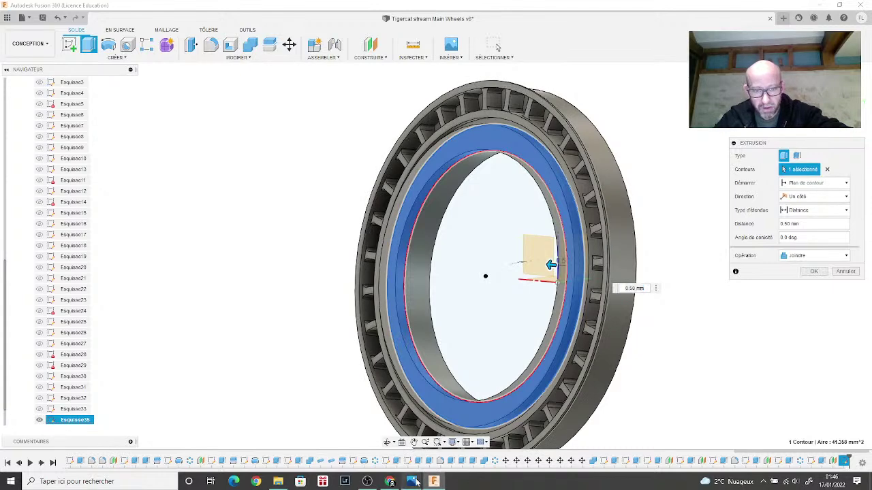
Step: Switch to Photos to study kzoo_f7f_09.jpg, and open the angled tyre photo beginning 270278476 from the Tigercat Main wheels folder
{"action": "left_click", "coordinate": [547, 427]}
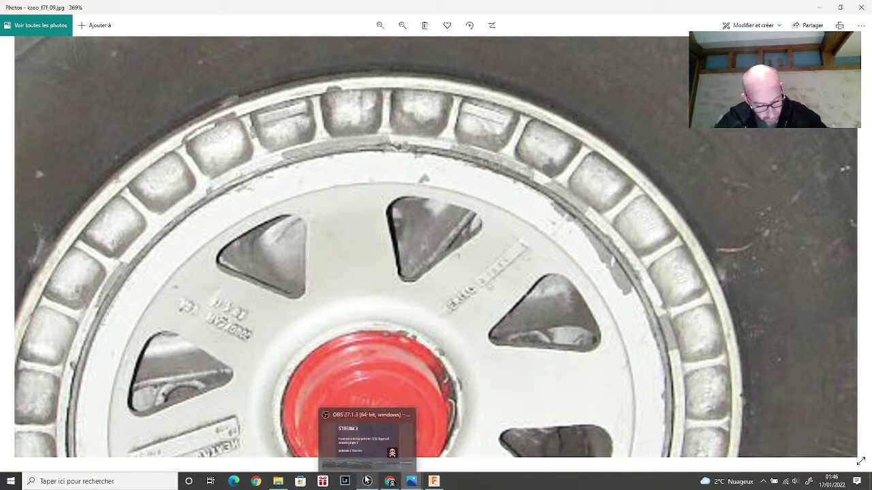
{"action": "mouse_move", "coordinate": [412, 480]}
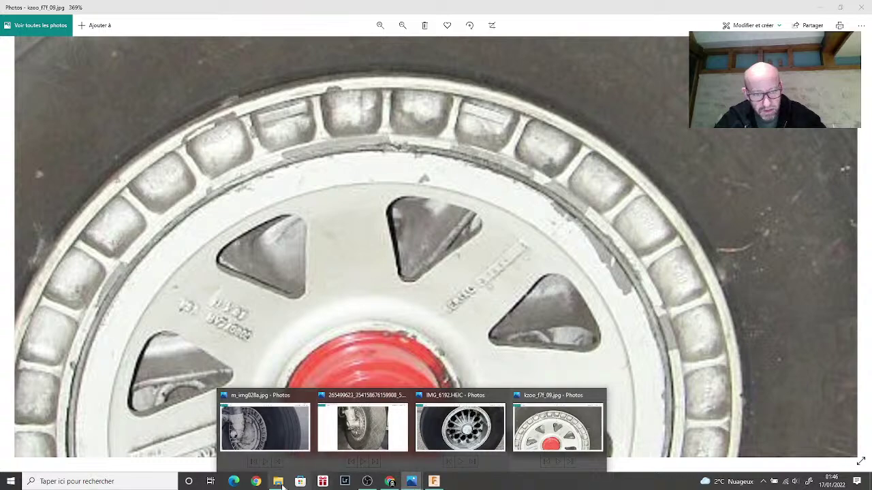
{"action": "left_click", "coordinate": [279, 481]}
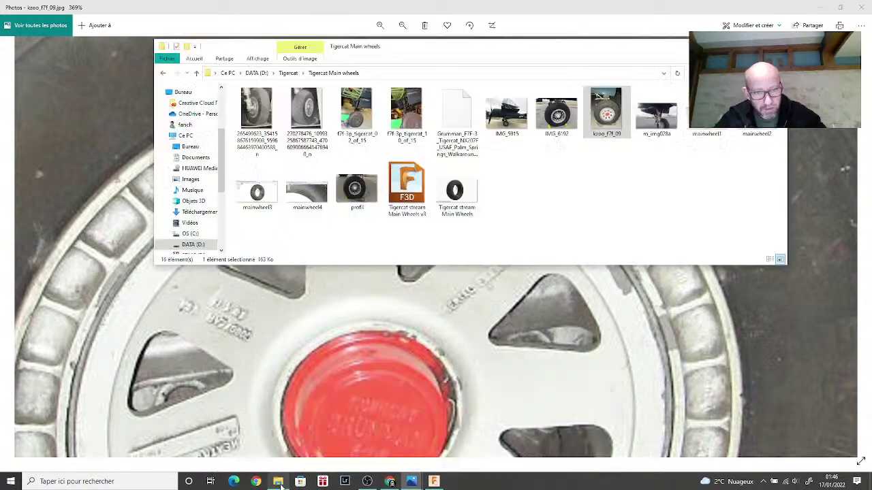
{"action": "left_click", "coordinate": [304, 116]}
{"action": "double_click", "coordinate": [304, 115]}
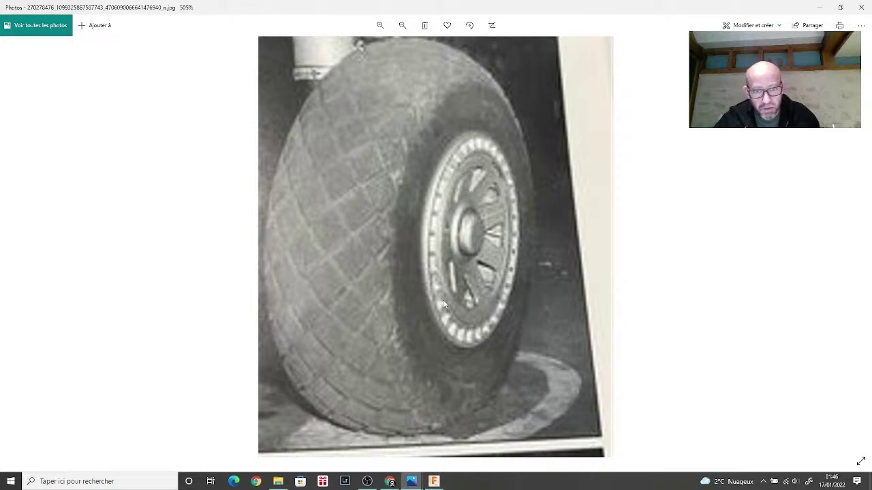
Step: Back in Fusion 360, reduce the band's joined extrusion to 0.40 mm and complete it
{"action": "left_click", "coordinate": [433, 482]}
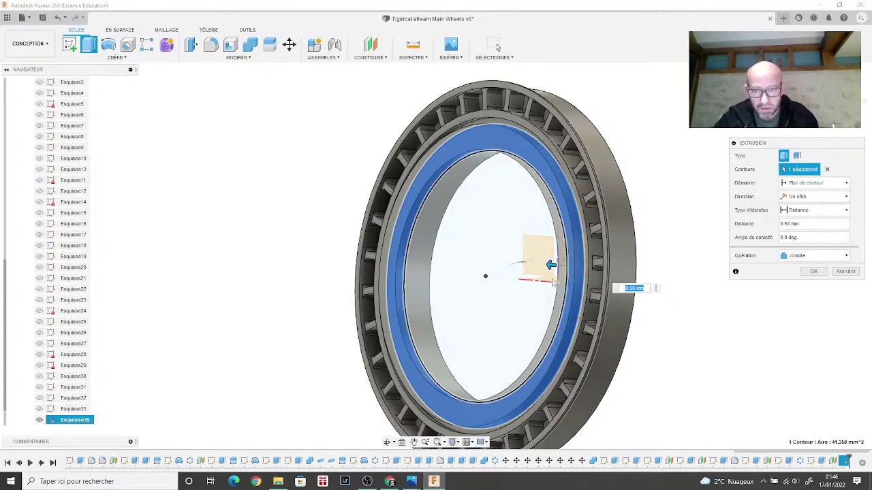
{"action": "middle_click_drag", "start_coordinate": [552, 269], "coordinate": [370, 300], "text": "shift"}
{"action": "scroll", "coordinate": [370, 300], "scroll_direction": "up", "scroll_amount": 5}
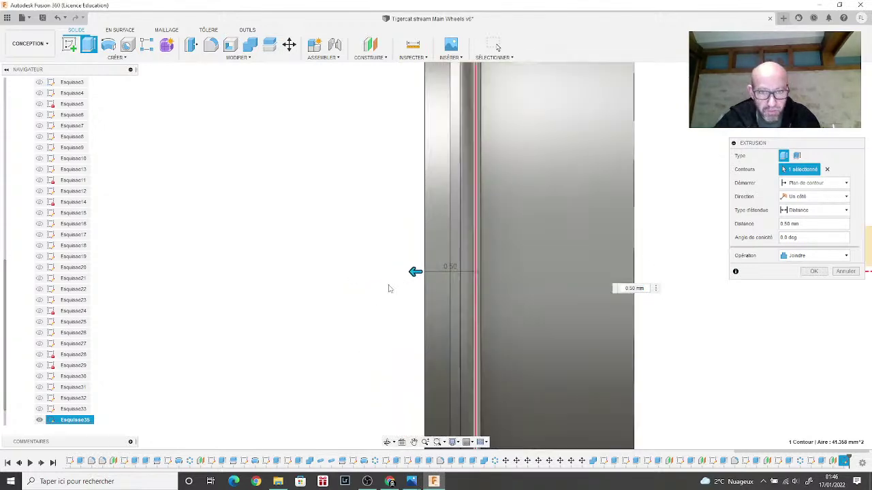
{"action": "left_click_drag", "start_coordinate": [418, 271], "coordinate": [429, 271]}
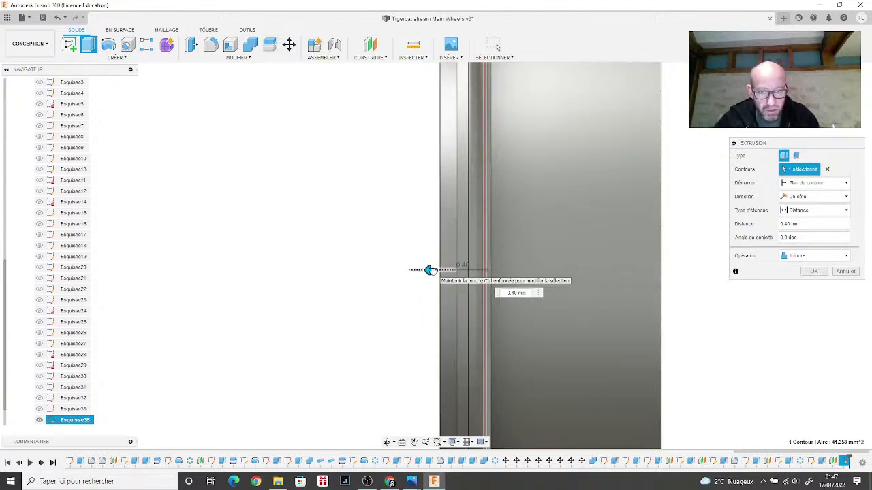
{"action": "left_click", "coordinate": [813, 271]}
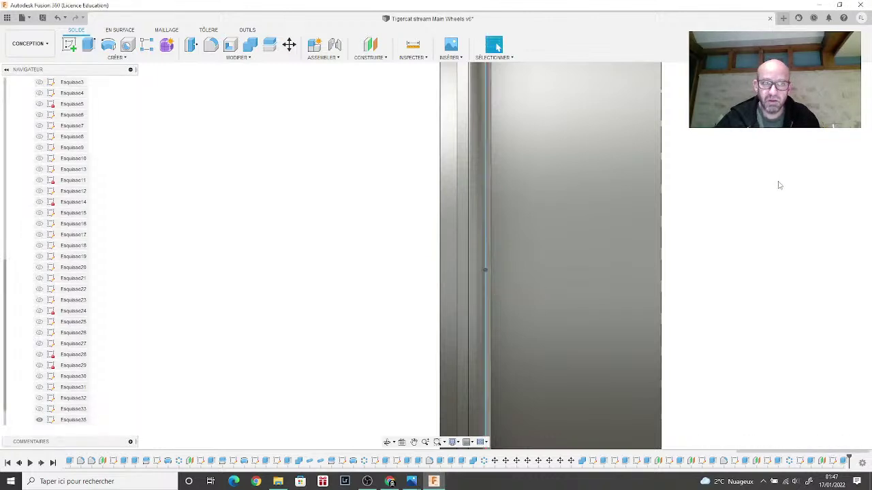
Step: Examine the extruded inner band and its relief against the ribbed rim from several angles
{"action": "mouse_move", "coordinate": [436, 255]}
{"action": "middle_mouse_down", "text": "shift"}
{"action": "mouse_move", "coordinate": [402, 256]}
{"action": "mouse_move", "coordinate": [702, 220]}
{"action": "mouse_move", "coordinate": [639, 245]}
{"action": "mouse_move", "coordinate": [248, 233]}
{"action": "middle_mouse_up", "text": "shift"}
{"action": "left_click", "coordinate": [181, 224]}
{"action": "scroll", "coordinate": [184, 225], "scroll_direction": "down", "scroll_amount": 6}
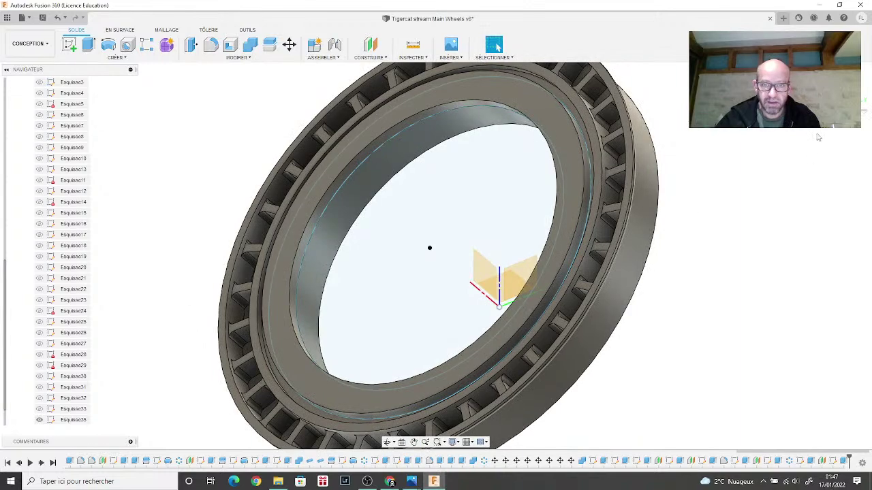
{"action": "middle_click_drag", "start_coordinate": [436, 255], "coordinate": [463, 245], "text": "shift"}
{"action": "mouse_move", "coordinate": [436, 310]}
{"action": "middle_mouse_down", "text": "shift"}
{"action": "mouse_move", "coordinate": [456, 288]}
{"action": "mouse_move", "coordinate": [440, 267]}
{"action": "mouse_move", "coordinate": [394, 276]}
{"action": "middle_mouse_up", "text": "shift"}
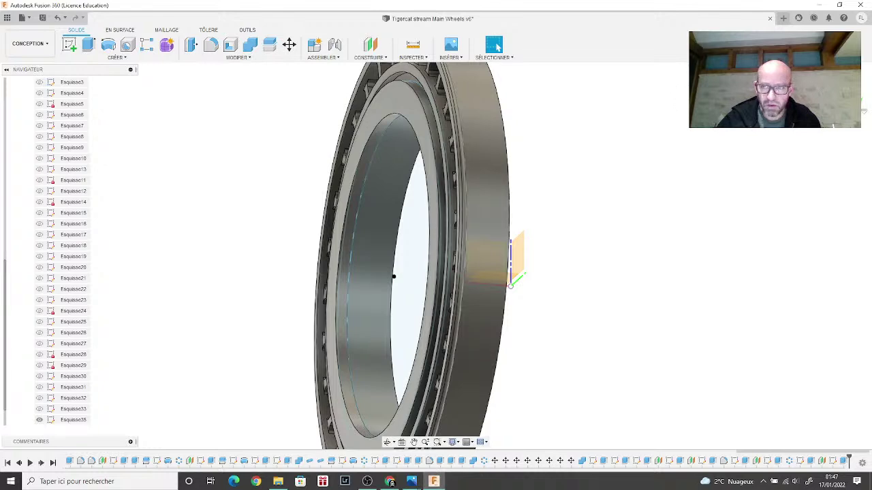
{"action": "mouse_move", "coordinate": [393, 276]}
{"action": "middle_mouse_down", "text": "shift"}
{"action": "mouse_move", "coordinate": [423, 254]}
{"action": "mouse_move", "coordinate": [414, 265]}
{"action": "middle_mouse_up", "text": "shift"}
{"action": "scroll", "coordinate": [698, 272], "scroll_direction": "down", "scroll_amount": 3}
{"action": "middle_click_drag", "start_coordinate": [699, 272], "coordinate": [643, 295]}
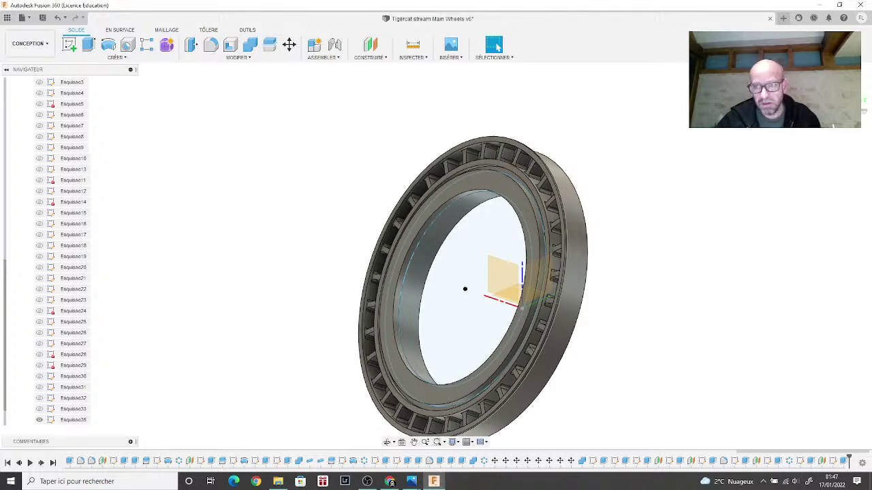
{"action": "mouse_move", "coordinate": [613, 218]}
{"action": "middle_mouse_down", "text": "shift"}
{"action": "mouse_move", "coordinate": [723, 213]}
{"action": "mouse_move", "coordinate": [704, 181]}
{"action": "middle_mouse_up", "text": "shift"}
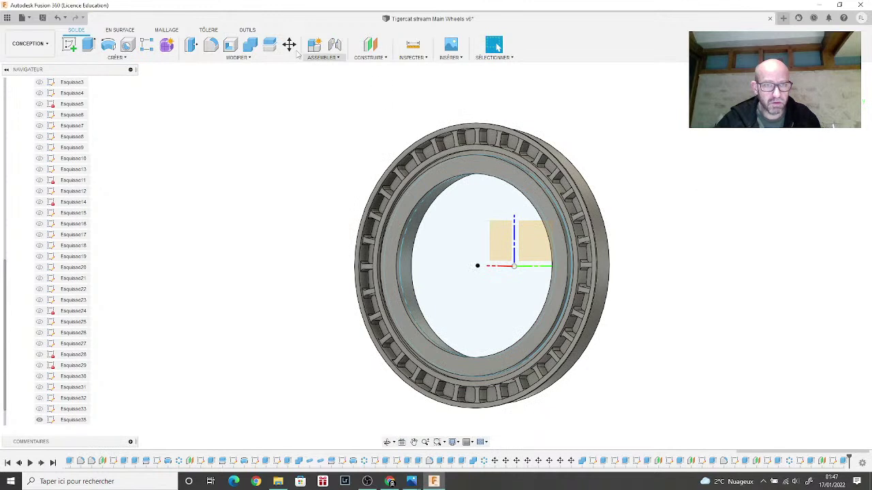
Step: Split the rim body into two halves along the vertical XZ origin plane
{"action": "left_click", "coordinate": [270, 45]}
{"action": "left_click", "coordinate": [409, 183]}
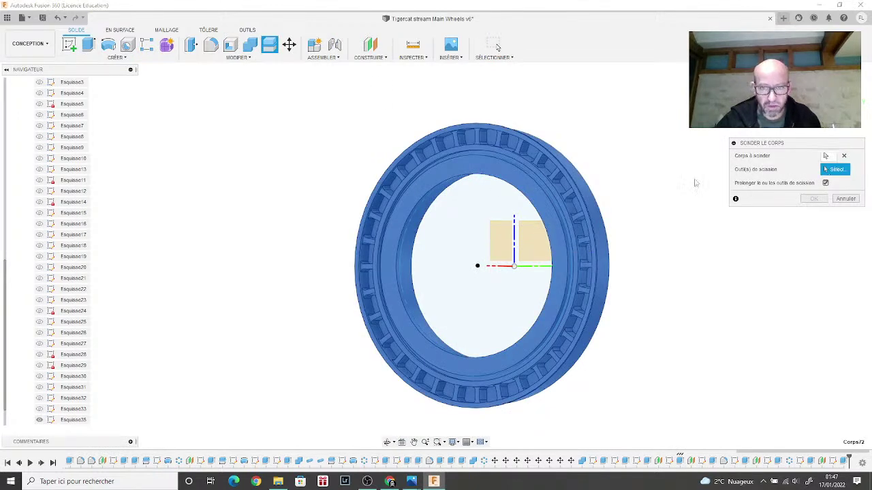
{"action": "middle_click_drag", "start_coordinate": [436, 253], "coordinate": [517, 252], "text": "shift"}
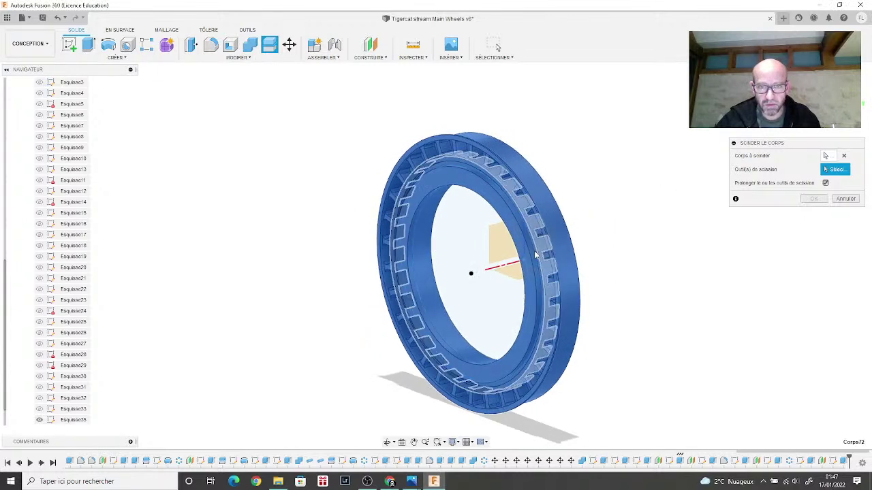
{"action": "left_click", "coordinate": [506, 253]}
{"action": "left_click", "coordinate": [816, 199]}
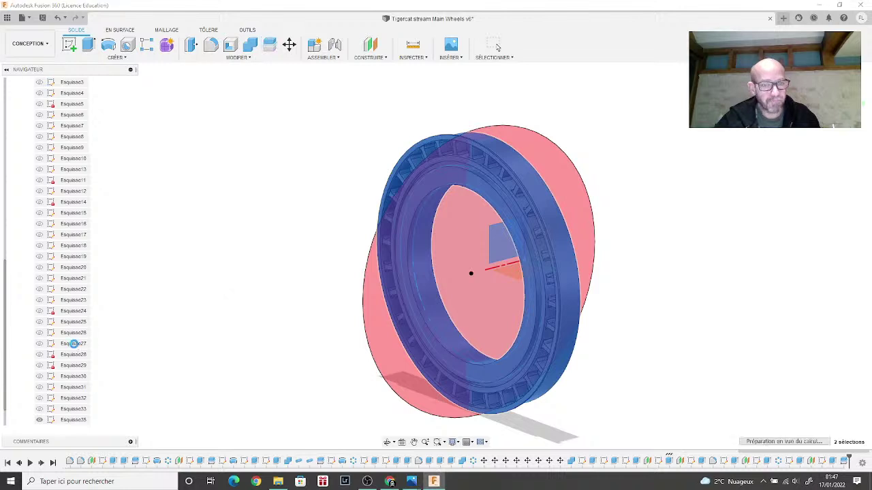
{"action": "left_click", "coordinate": [496, 45]}
Step: Hide the rim half Corps73, leaving Corps72 displayed, and inspect the cut section
{"action": "scroll", "coordinate": [68, 317], "scroll_direction": "up", "scroll_amount": 5}
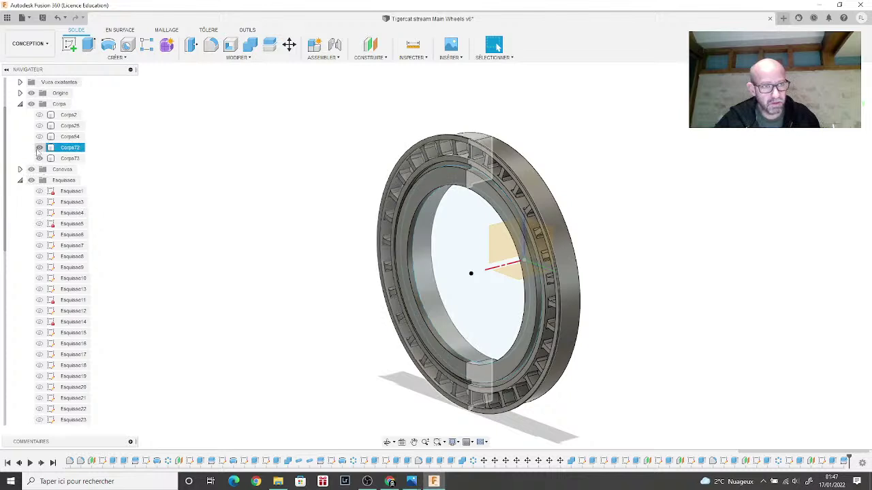
{"action": "left_click", "coordinate": [39, 148]}
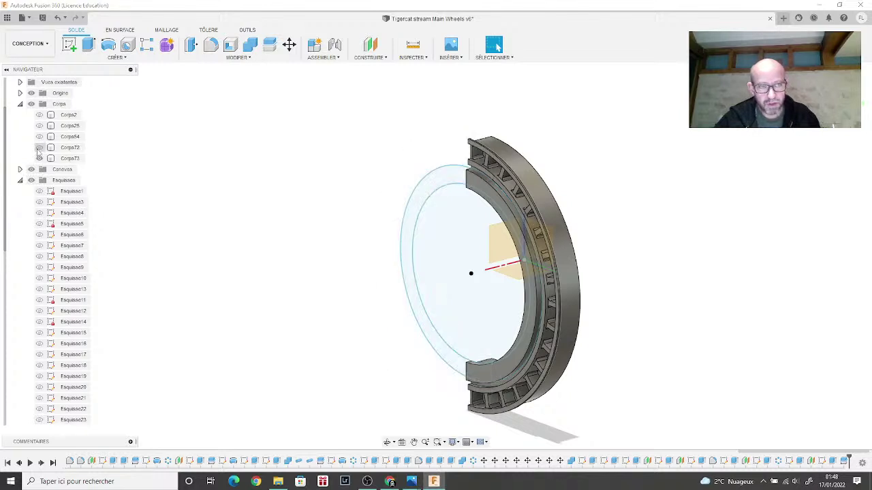
{"action": "left_click", "coordinate": [39, 148]}
{"action": "left_click", "coordinate": [39, 158]}
{"action": "middle_click_drag", "start_coordinate": [253, 226], "coordinate": [603, 153], "text": "shift"}
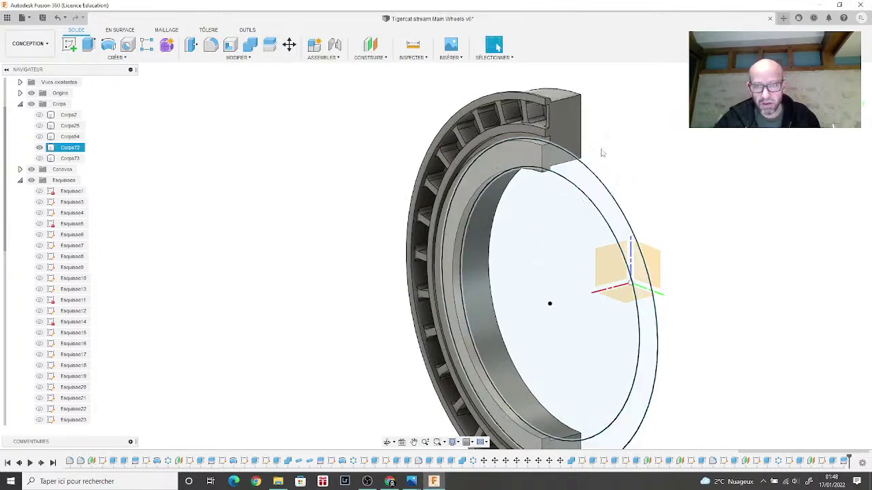
Step: Examine the ribbed rim and inner ring in the reference photo kzoo_f7f_09.jpg, and return to Fusion 360
{"action": "middle_click_drag", "start_coordinate": [436, 256], "coordinate": [354, 261], "text": "shift"}
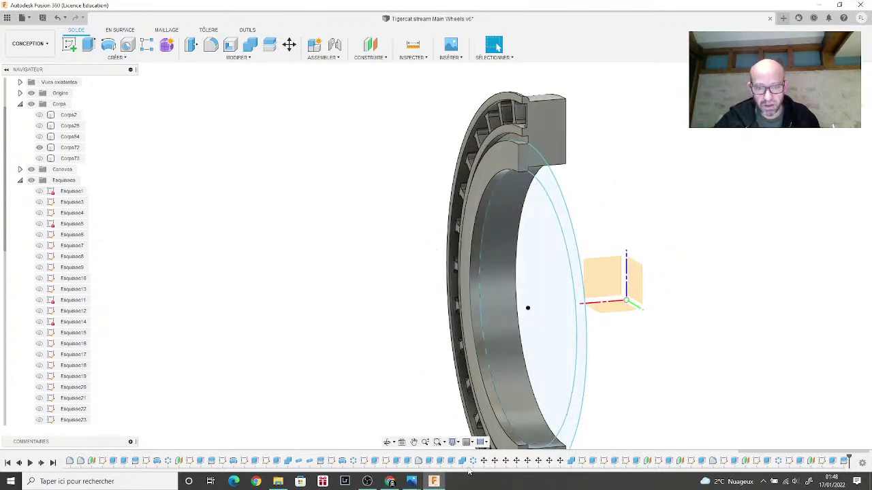
{"action": "mouse_move", "coordinate": [412, 482]}
{"action": "mouse_move", "coordinate": [487, 439]}
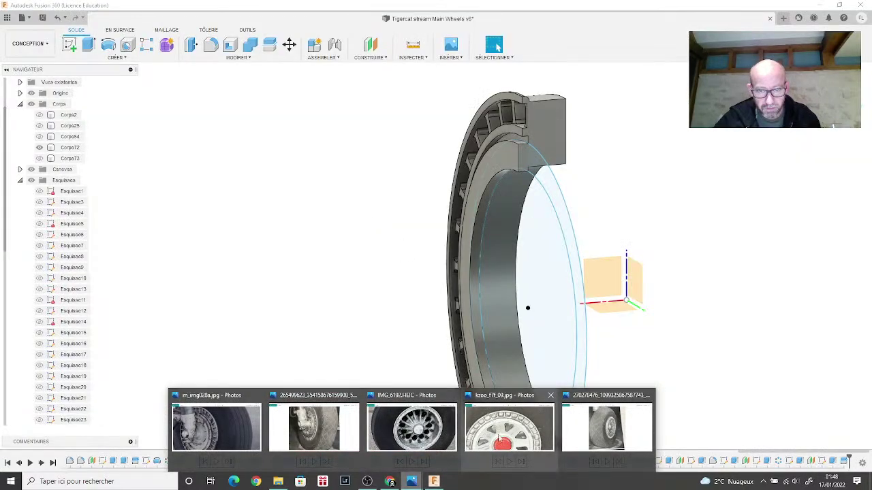
{"action": "left_click", "coordinate": [501, 436]}
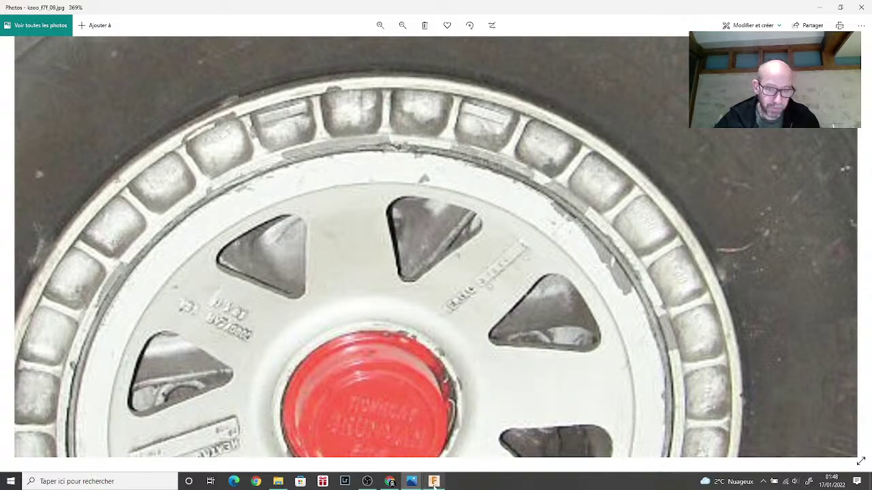
{"action": "mouse_move", "coordinate": [433, 483]}
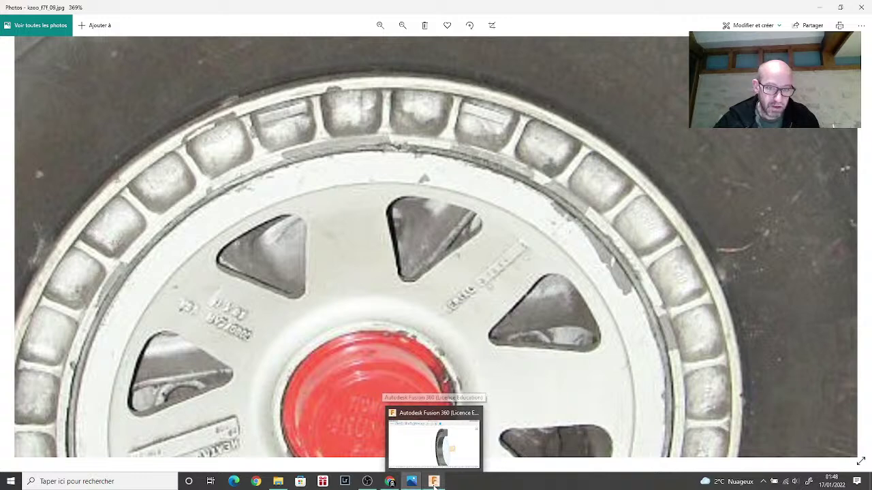
{"action": "left_click", "coordinate": [434, 484]}
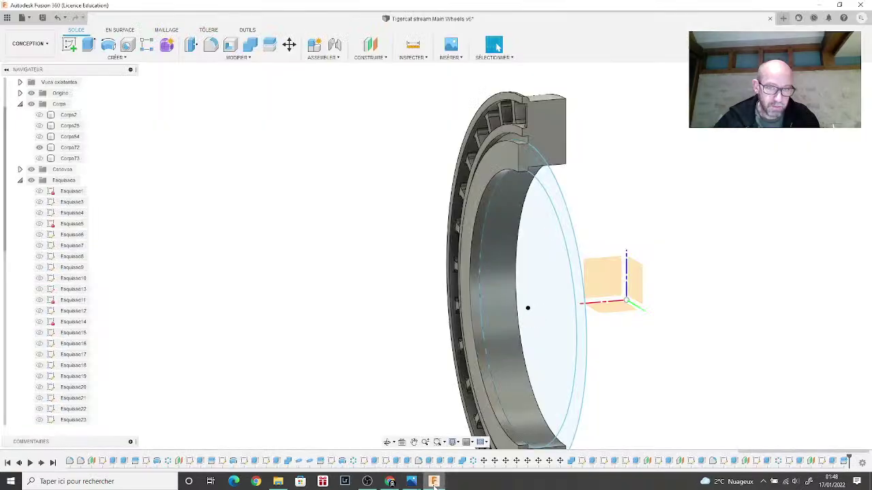
Step: Start a sketch on the vertical XZ origin plane and hide the ring's circle sketch Esquisse35
{"action": "middle_click_drag", "start_coordinate": [436, 254], "coordinate": [411, 254], "text": "shift"}
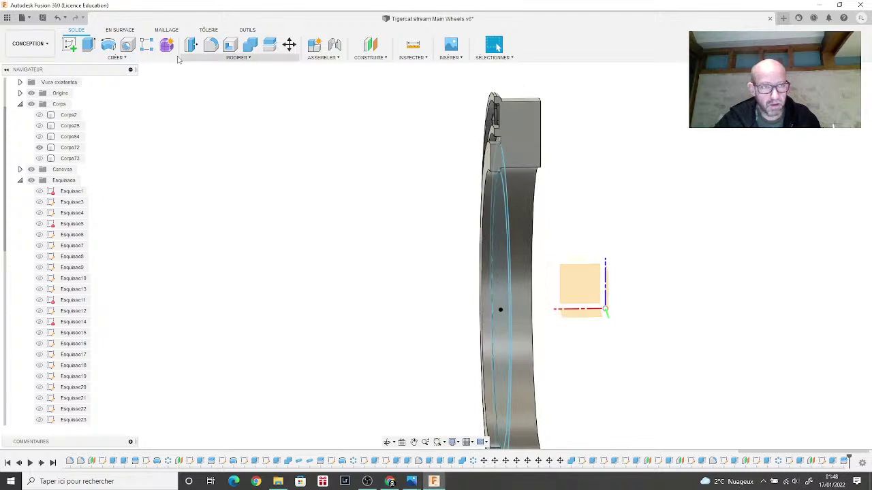
{"action": "left_click", "coordinate": [69, 45]}
{"action": "left_click", "coordinate": [580, 276]}
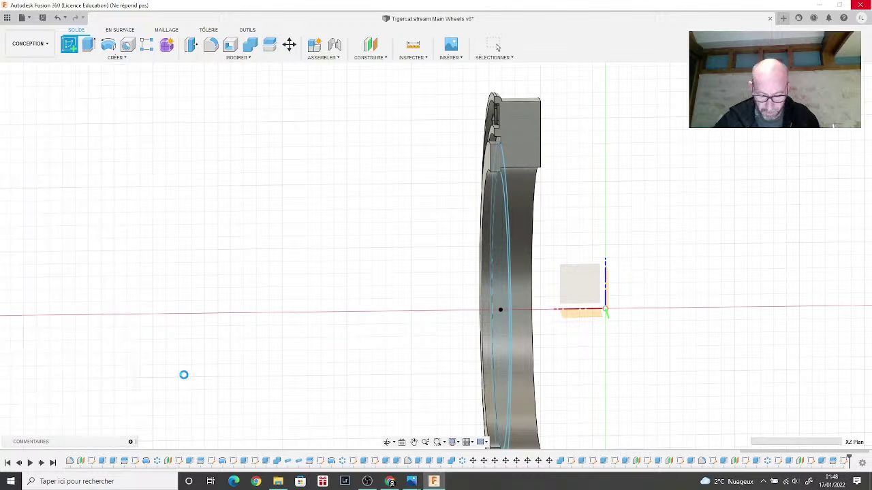
{"action": "left_click", "coordinate": [47, 407]}
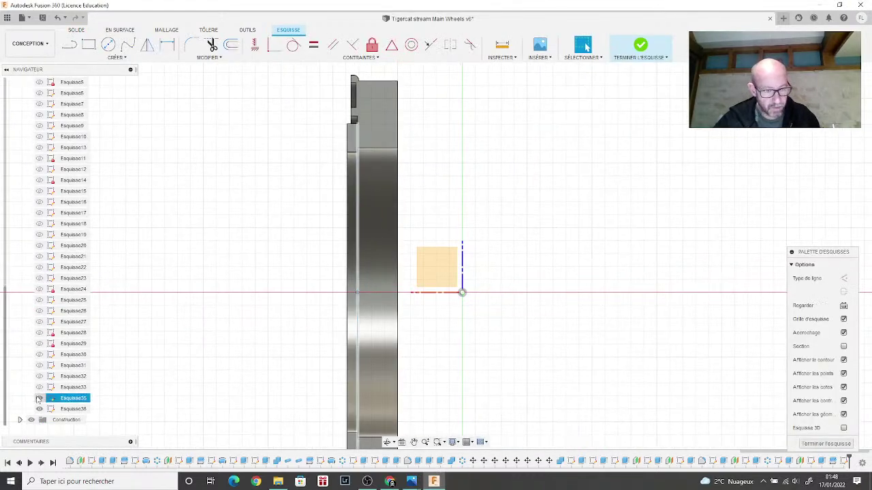
{"action": "left_click", "coordinate": [233, 298]}
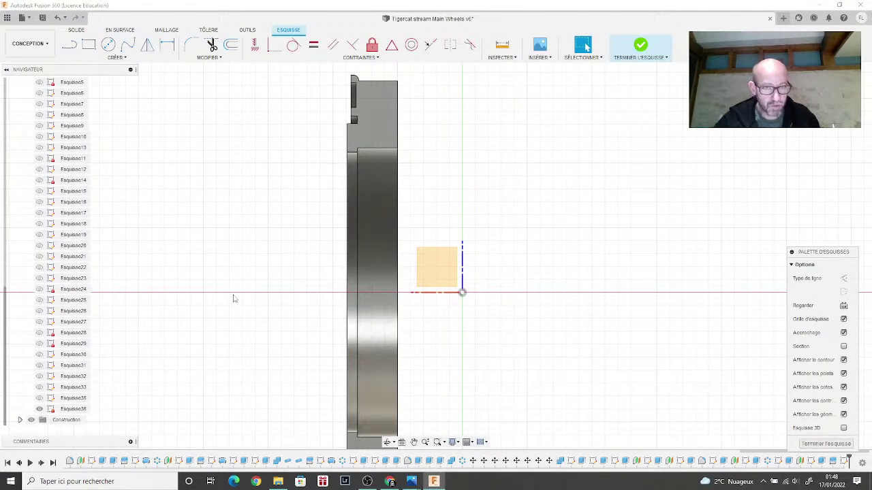
Step: Project the upper cut face of rim half Corps72 into the sketch with the projection link kept on
{"action": "key", "text": "l"}
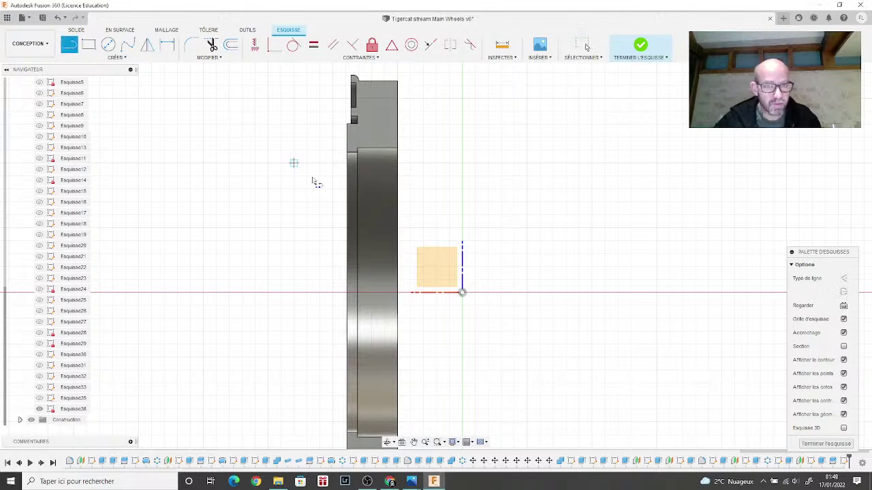
{"action": "scroll", "coordinate": [320, 177], "scroll_direction": "up", "scroll_amount": 2}
{"action": "scroll", "coordinate": [355, 158], "scroll_direction": "up", "scroll_amount": 2}
{"action": "middle_click_drag", "start_coordinate": [354, 158], "coordinate": [366, 254]}
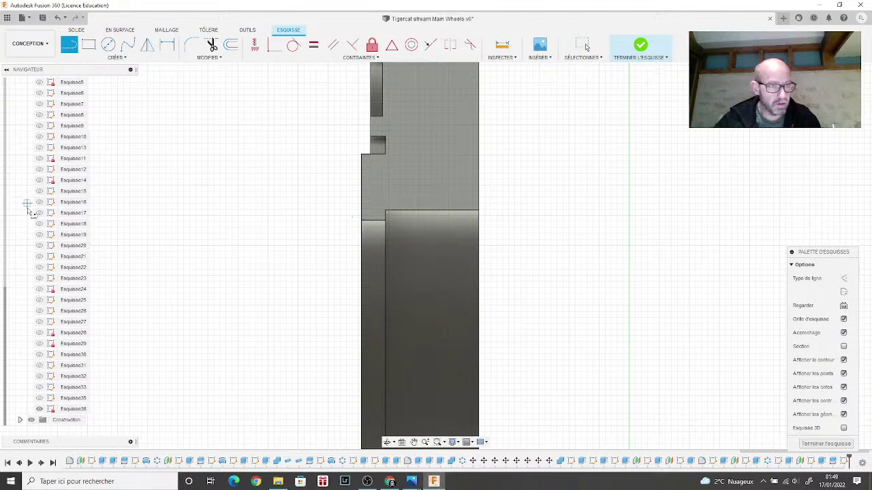
{"action": "scroll", "coordinate": [31, 208], "scroll_direction": "up", "scroll_amount": 3}
{"action": "left_click", "coordinate": [116, 58]}
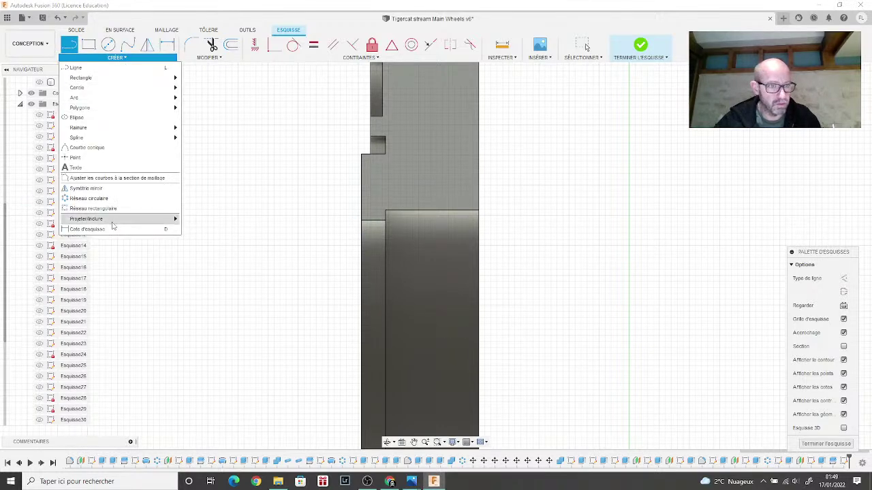
{"action": "mouse_move", "coordinate": [114, 221]}
{"action": "left_click", "coordinate": [198, 219]}
{"action": "left_click", "coordinate": [400, 157]}
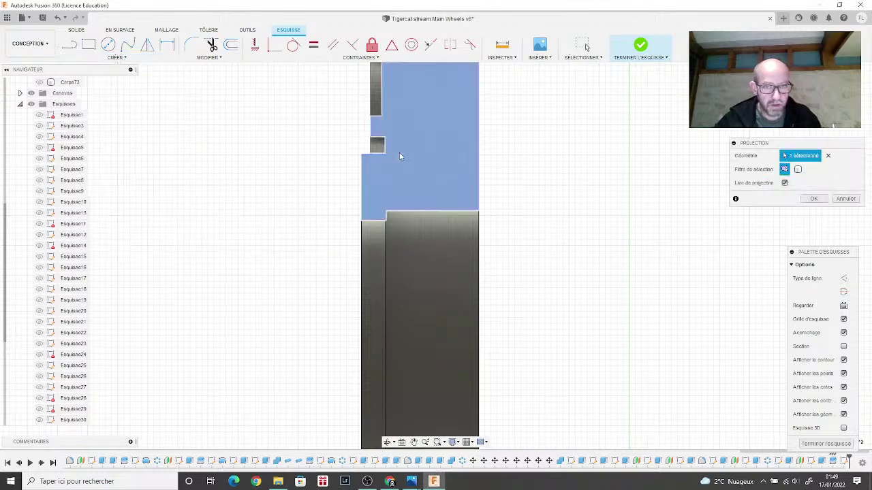
{"action": "left_click", "coordinate": [813, 198]}
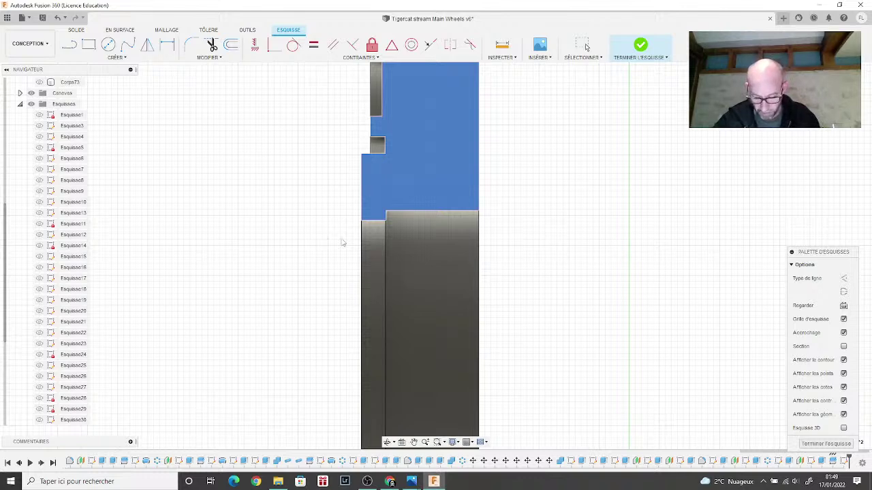
{"action": "key", "text": "Escape"}
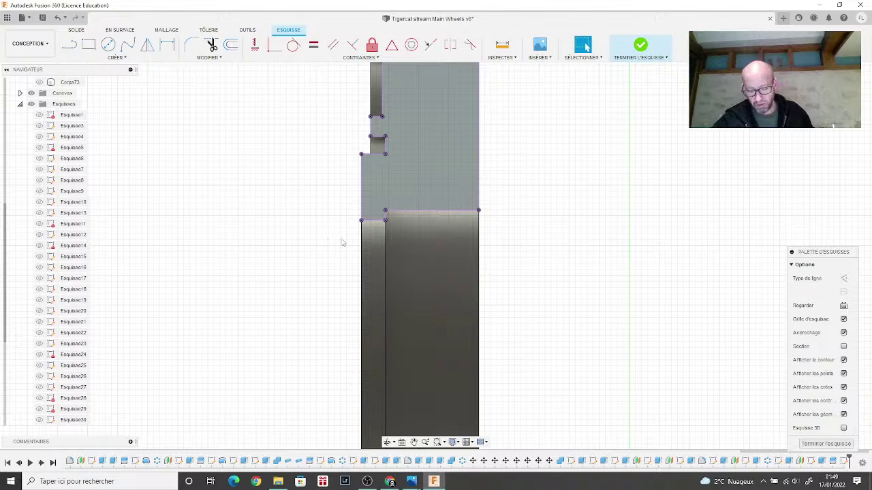
{"action": "left_click", "coordinate": [69, 45]}
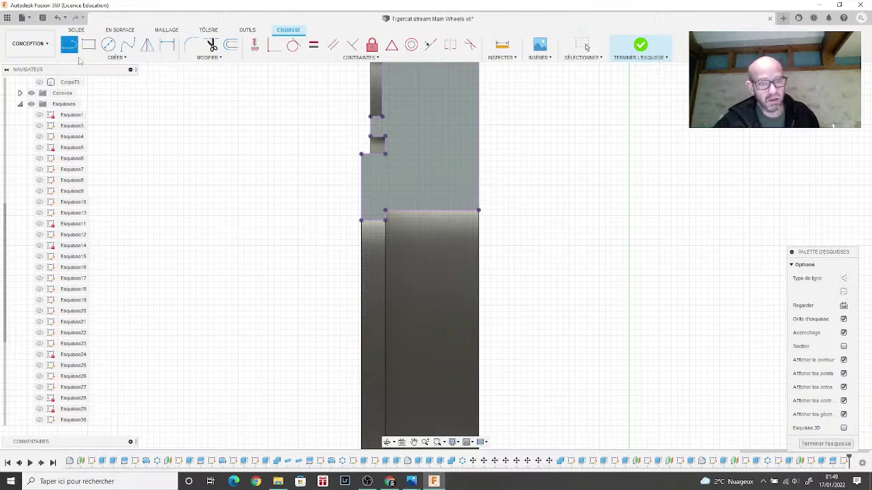
{"action": "left_click", "coordinate": [361, 221]}
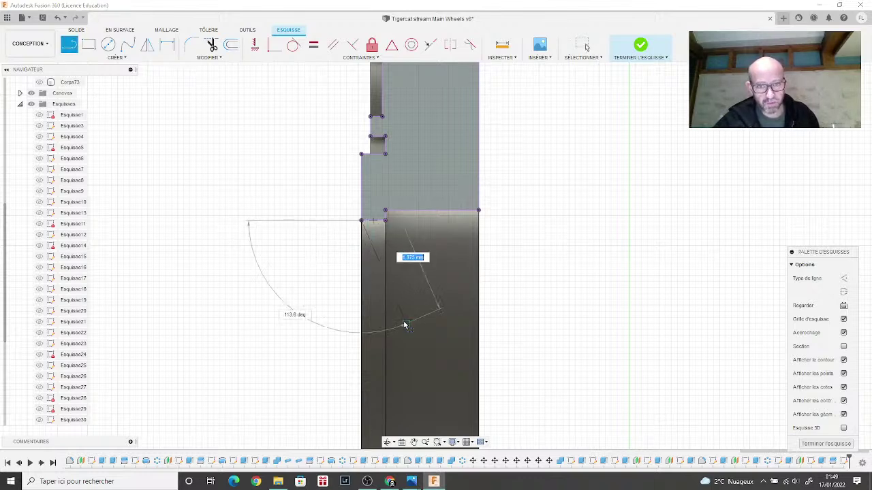
{"action": "scroll", "coordinate": [407, 272], "scroll_direction": "down", "scroll_amount": 4}
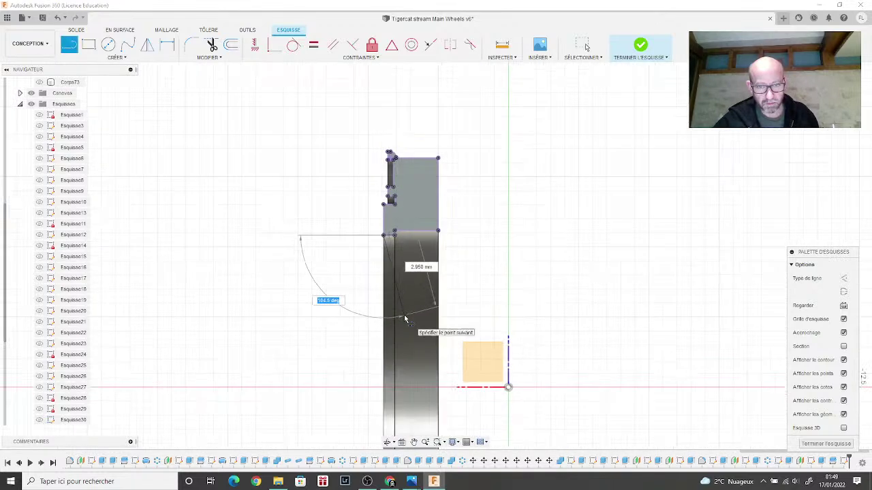
{"action": "scroll", "coordinate": [406, 319], "scroll_direction": "down", "scroll_amount": 1}
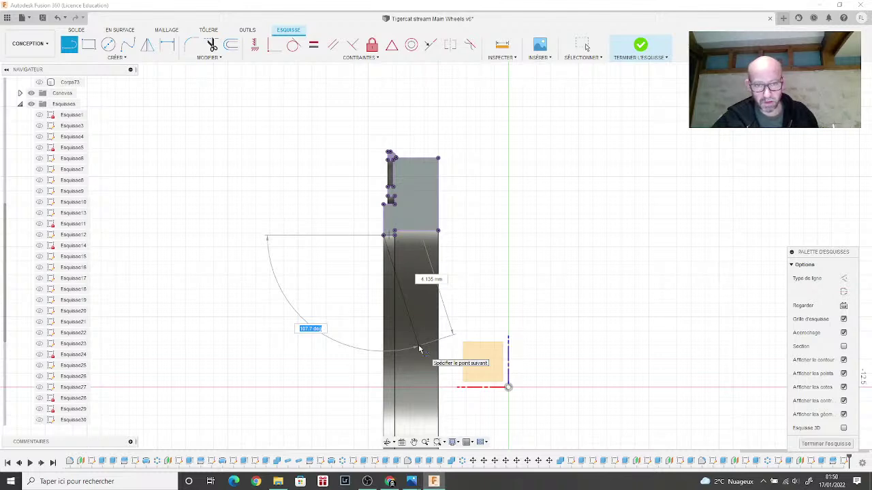
{"action": "scroll", "coordinate": [306, 345], "scroll_direction": "down", "scroll_amount": 3}
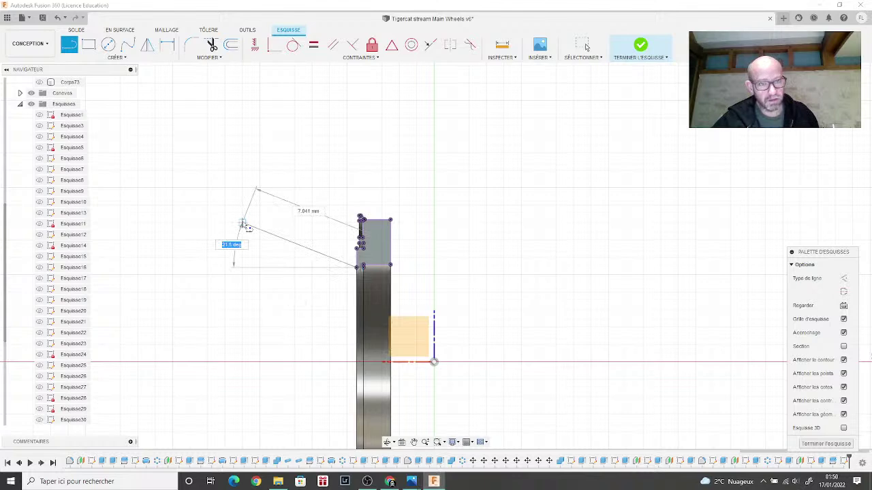
{"action": "key", "text": "Escape"}
{"action": "scroll", "coordinate": [200, 290], "scroll_direction": "down", "scroll_amount": 2}
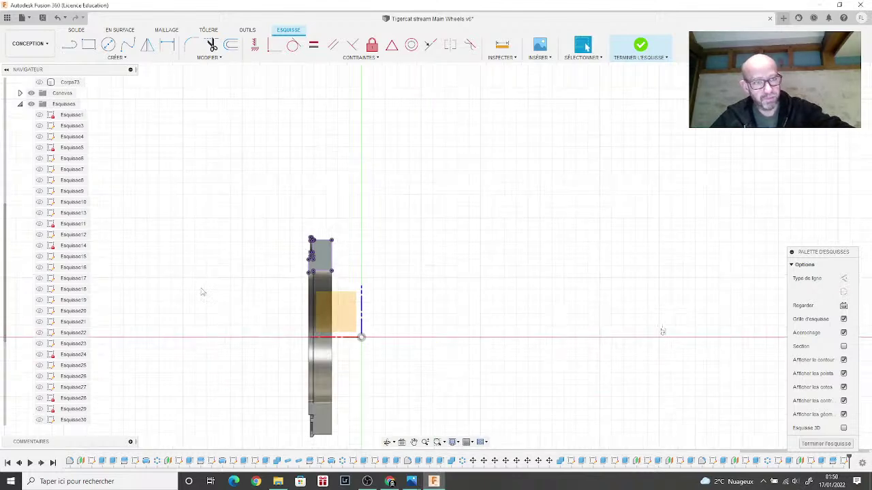
Step: Display the main wheel body Corps54 during the sketch, and undo this visibility change
{"action": "scroll", "coordinate": [79, 300], "scroll_direction": "up", "scroll_amount": 5}
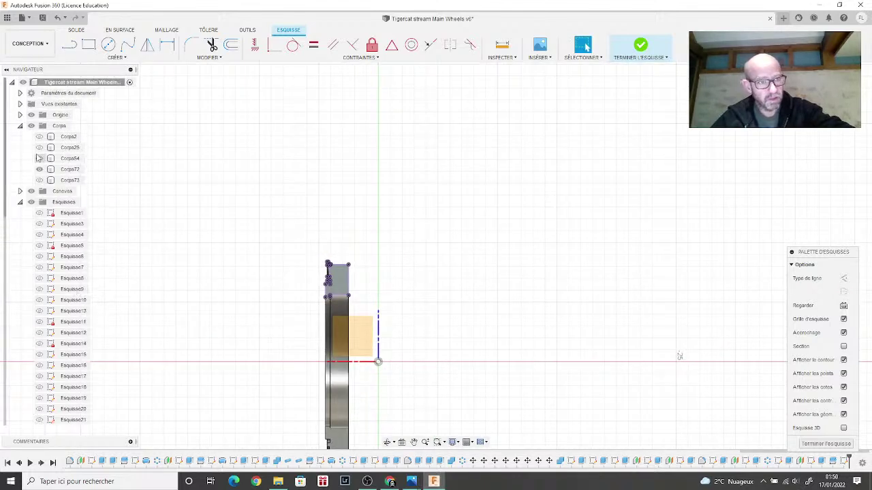
{"action": "left_click", "coordinate": [40, 162]}
{"action": "left_click", "coordinate": [38, 159]}
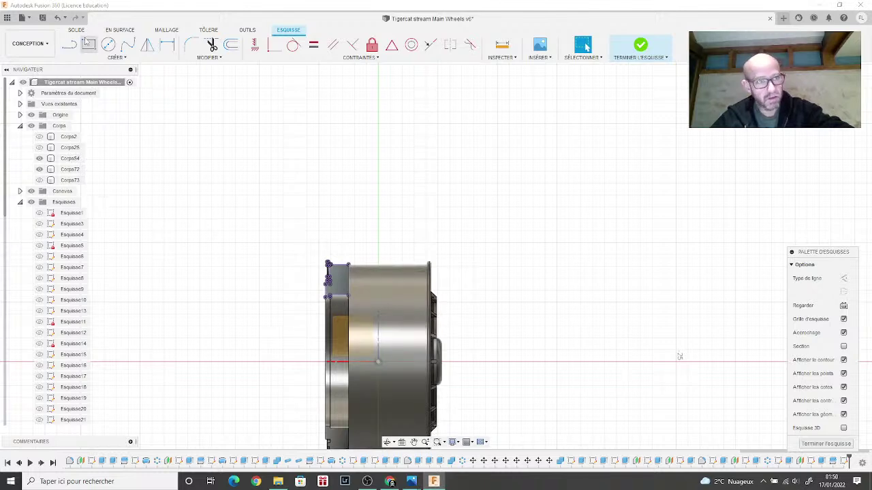
{"action": "left_click", "coordinate": [58, 17]}
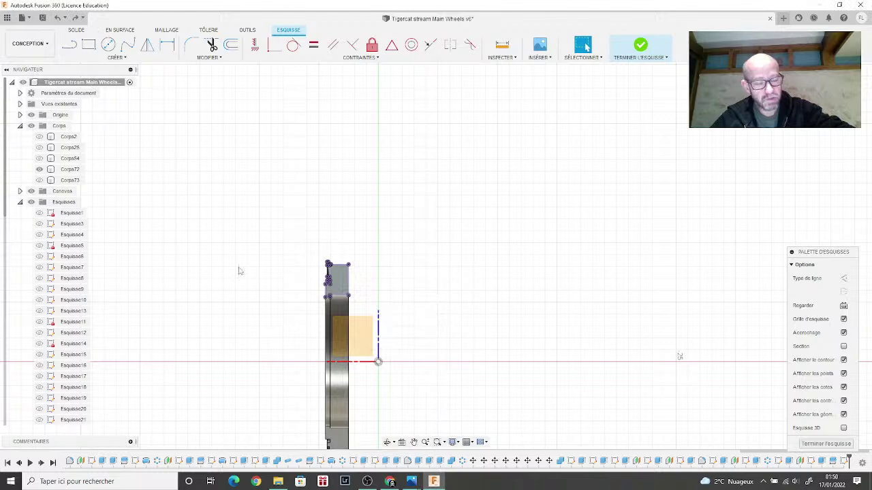
Step: Finish the sketch and roll the design history back to just before it, after the rim split
{"action": "scroll", "coordinate": [252, 329], "scroll_direction": "down", "scroll_amount": 2}
{"action": "scroll", "coordinate": [253, 320], "scroll_direction": "up", "scroll_amount": 2}
{"action": "middle_click_drag", "start_coordinate": [253, 320], "coordinate": [278, 238]}
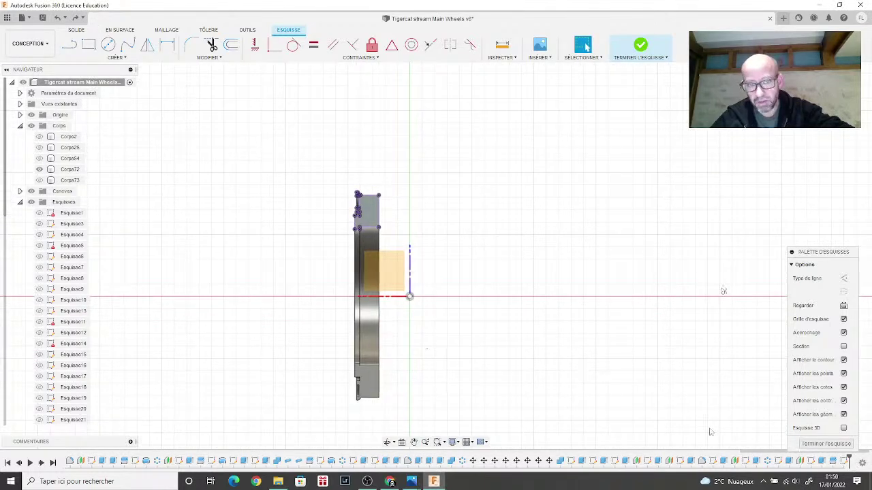
{"action": "left_click", "coordinate": [639, 49]}
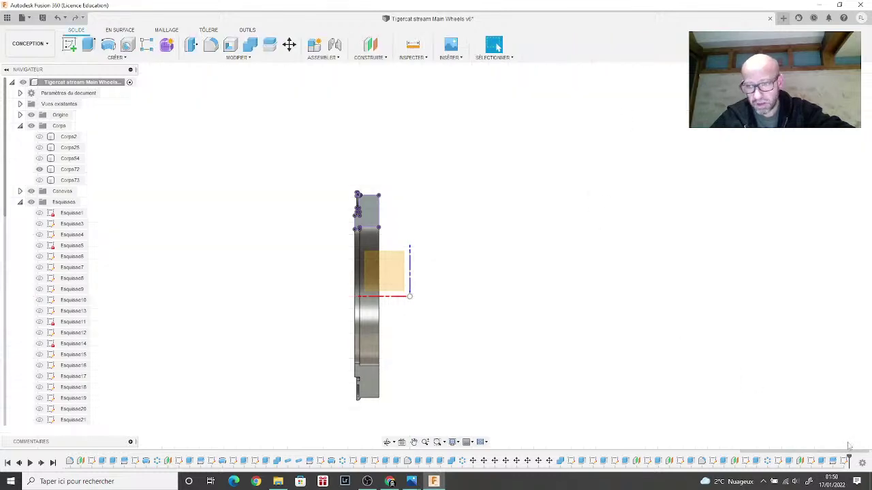
{"action": "left_click_drag", "start_coordinate": [848, 455], "coordinate": [837, 455]}
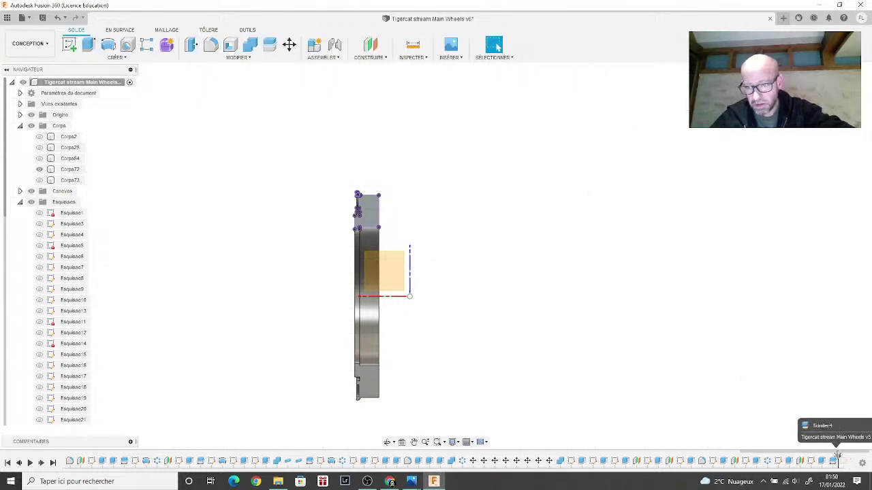
Step: Display the main wheel body Corps54 alongside the rim half Corps72
{"action": "left_click", "coordinate": [38, 159]}
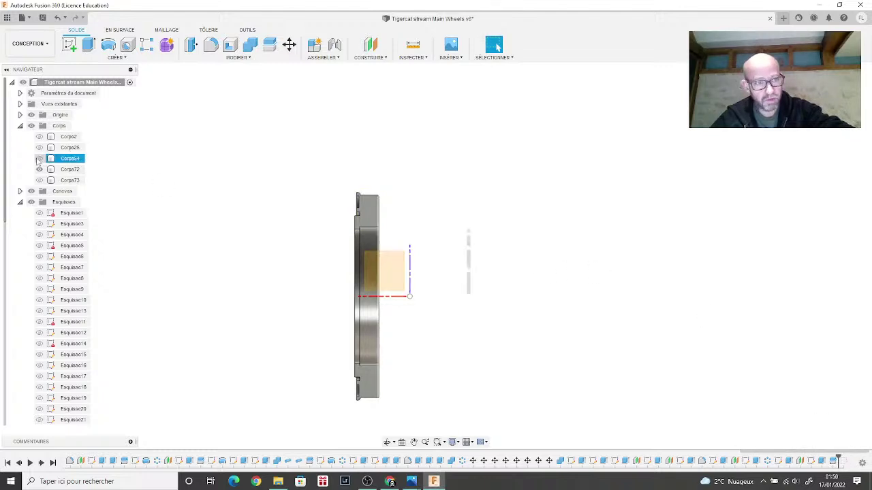
{"action": "left_click", "coordinate": [39, 158]}
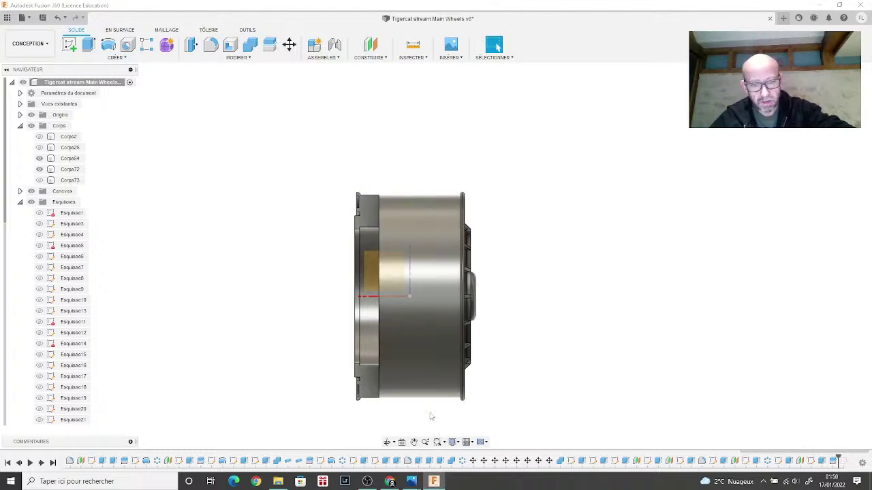
{"action": "mouse_move", "coordinate": [413, 482]}
{"action": "mouse_move", "coordinate": [520, 436]}
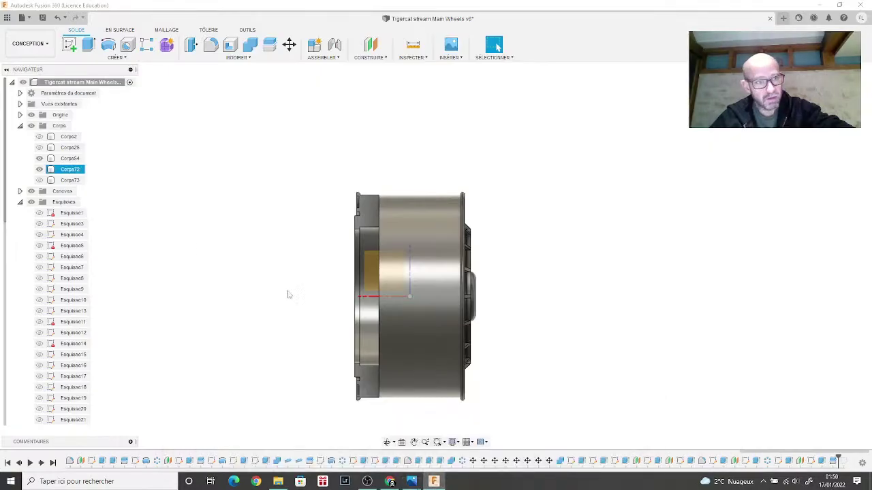
{"action": "left_click", "coordinate": [288, 294]}
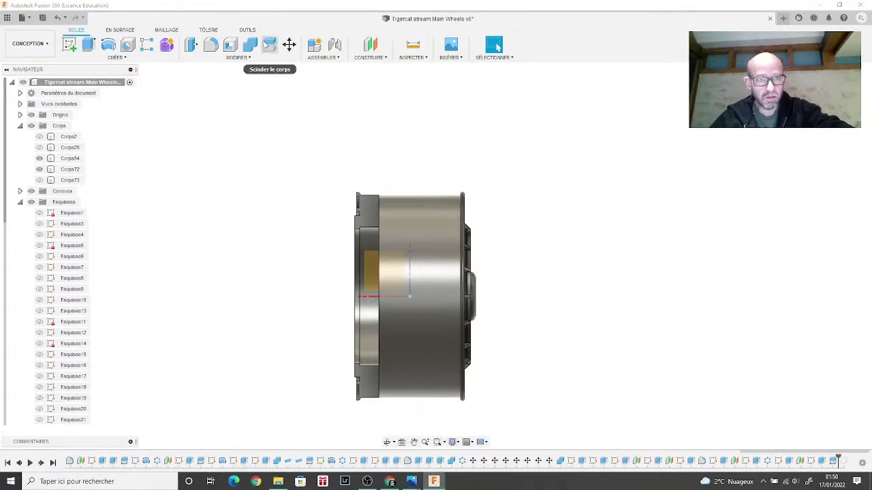
Step: Split the wheel body Corps54 along the vertical XZ origin plane and hide its near half
{"action": "left_click", "coordinate": [270, 44]}
{"action": "left_click", "coordinate": [70, 158]}
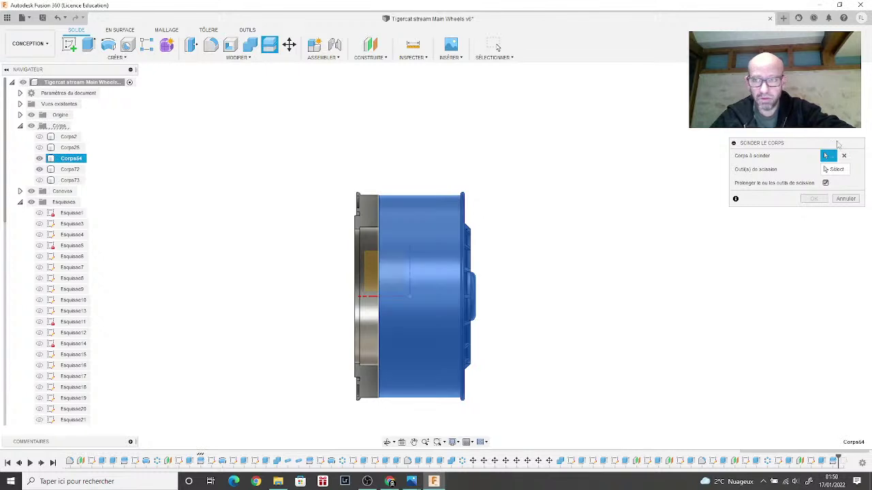
{"action": "left_click", "coordinate": [862, 108]}
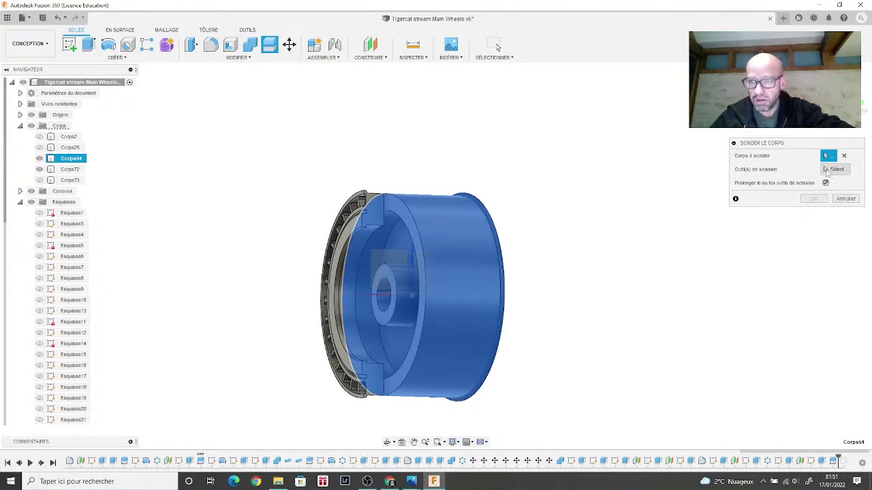
{"action": "left_click", "coordinate": [827, 171]}
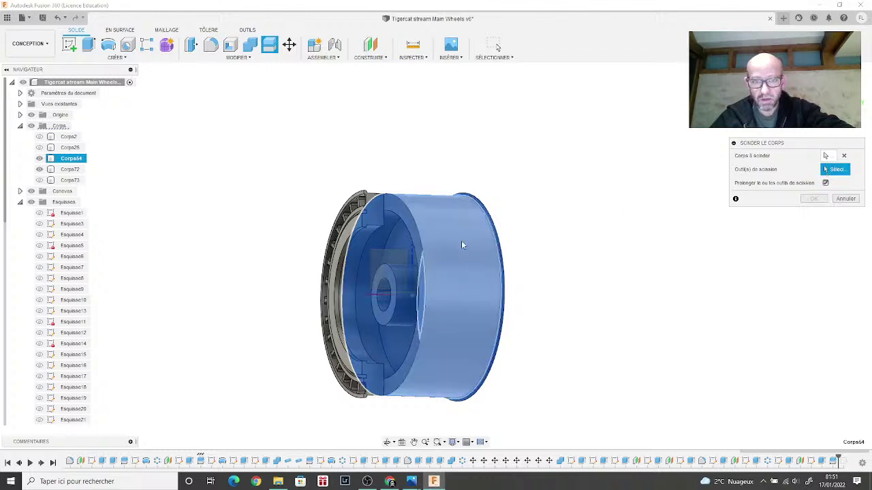
{"action": "left_click", "coordinate": [383, 261]}
{"action": "left_click", "coordinate": [812, 198]}
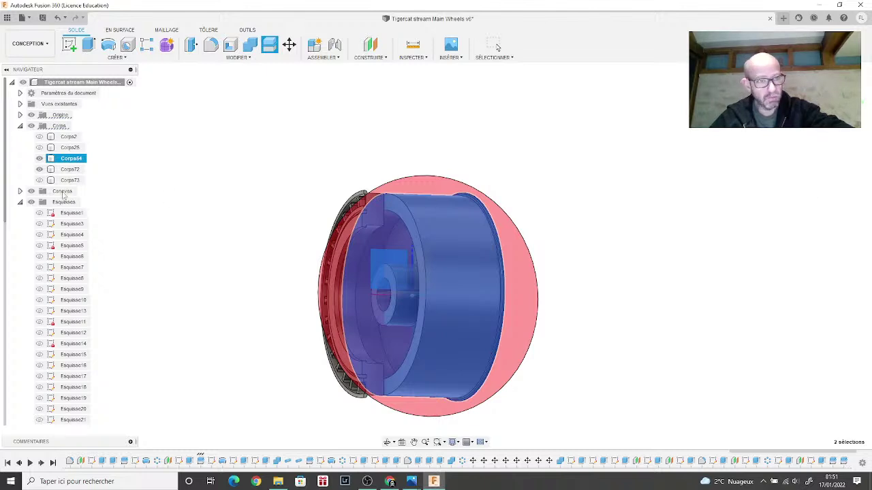
{"action": "left_click", "coordinate": [440, 251]}
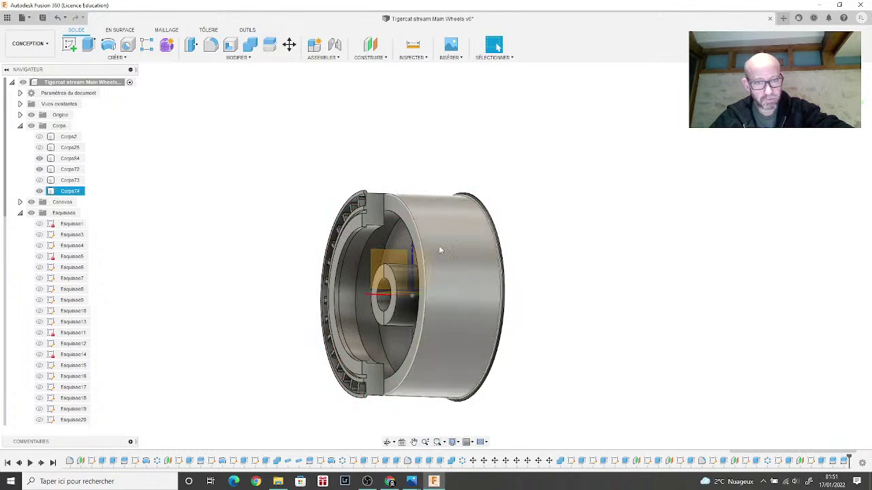
{"action": "key", "text": "v"}
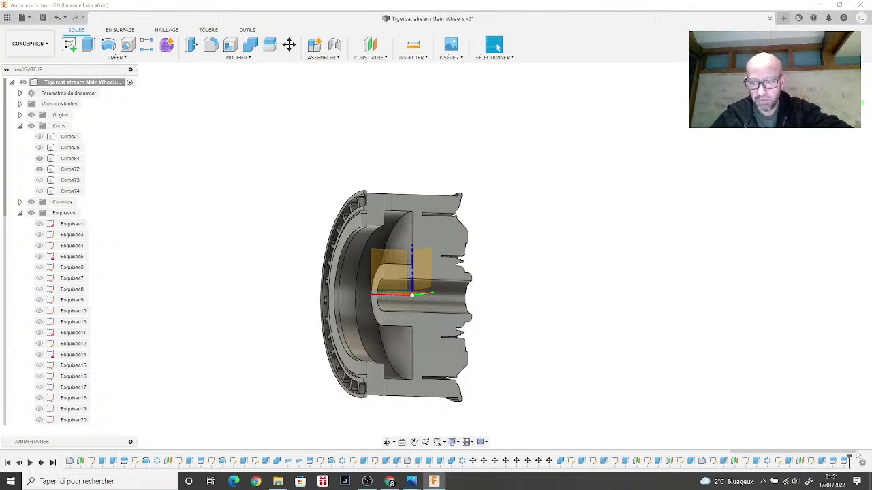
Step: Open the last sketch in the model history, containing the rim section profile, for editing
{"action": "mouse_move", "coordinate": [855, 453]}
{"action": "left_mouse_down"}
{"action": "mouse_move", "coordinate": [868, 453]}
{"action": "mouse_move", "coordinate": [849, 457]}
{"action": "left_mouse_up"}
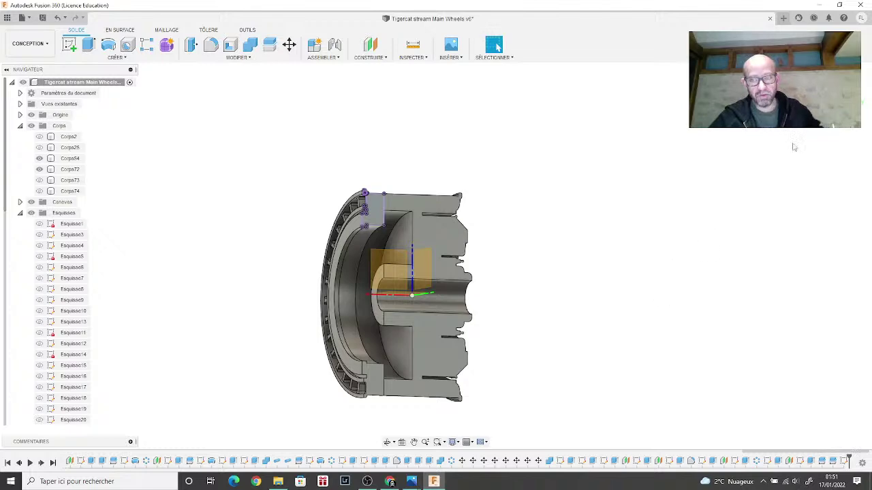
{"action": "right_click", "coordinate": [844, 463]}
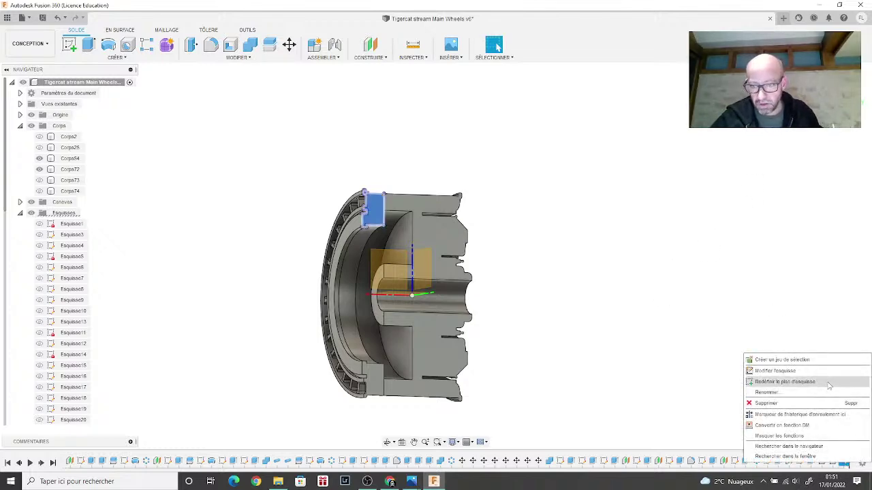
{"action": "left_click", "coordinate": [757, 371]}
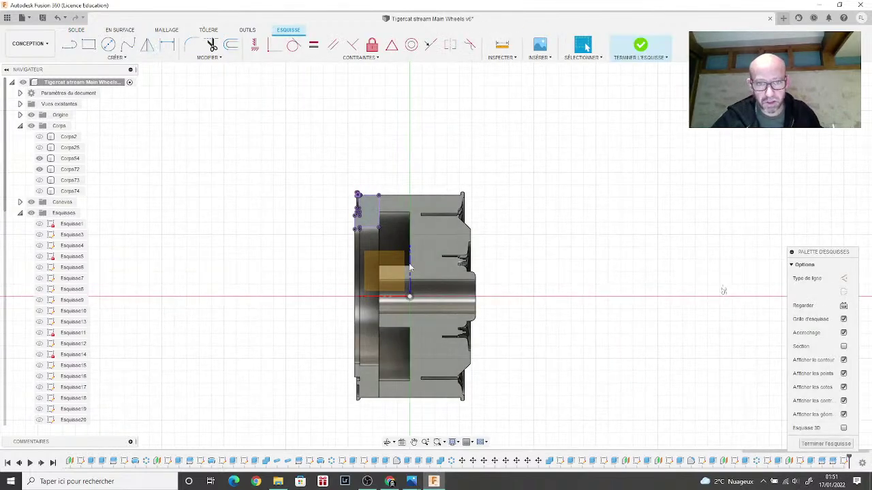
{"action": "scroll", "coordinate": [385, 255], "scroll_direction": "up", "scroll_amount": 6}
{"action": "scroll", "coordinate": [353, 236], "scroll_direction": "down", "scroll_amount": 1}
{"action": "key", "text": "Escape"}
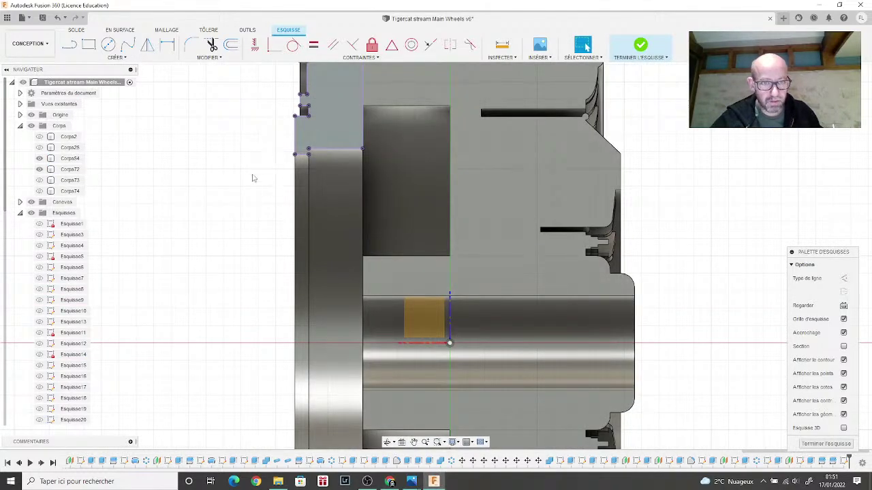
Step: Sketch a line sloping inward from the rim profile's lower outer corner, and consult the reference photo kzoo_f7f_09.jpg
{"action": "left_click", "coordinate": [70, 44]}
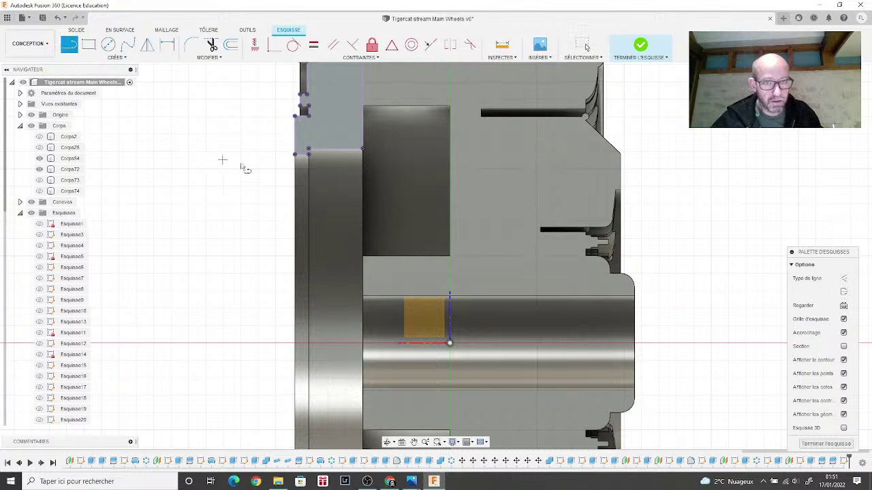
{"action": "left_click", "coordinate": [296, 156]}
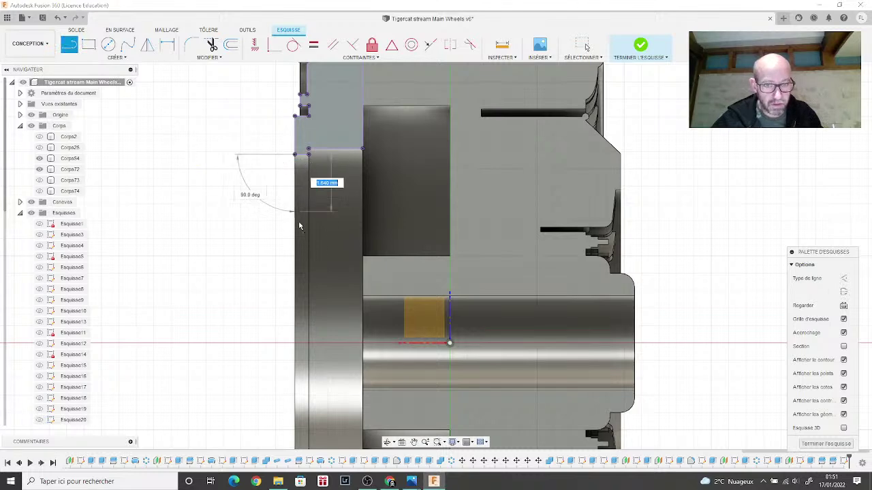
{"action": "left_click", "coordinate": [329, 269]}
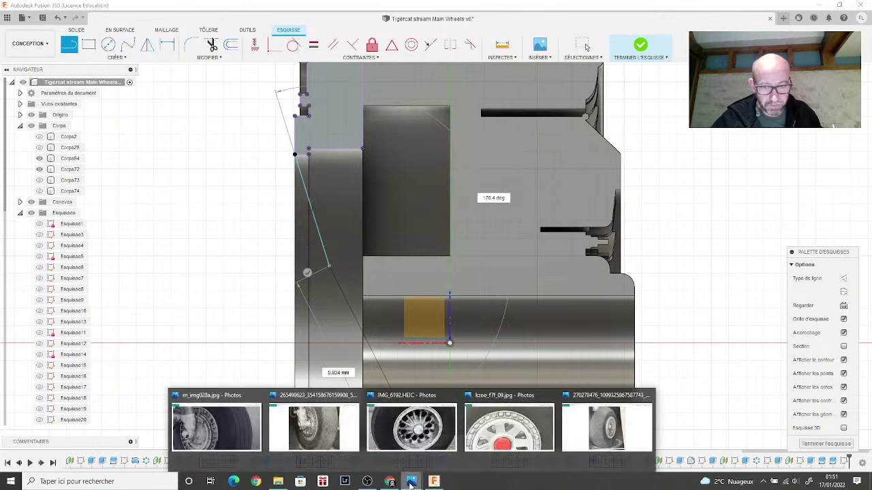
{"action": "left_click", "coordinate": [496, 453]}
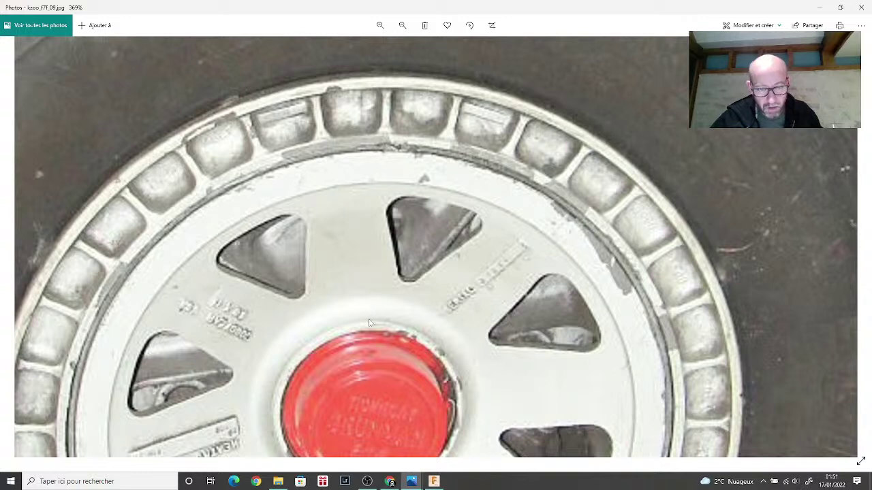
{"action": "left_click", "coordinate": [434, 482]}
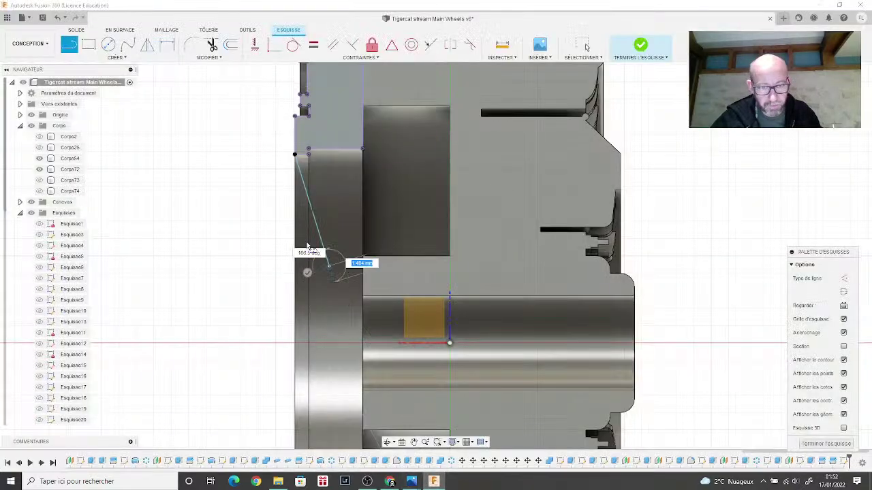
Step: Draw a three-point spline from the sloping line's lower end, curving back toward the wheel's outer face
{"action": "left_click", "coordinate": [128, 47]}
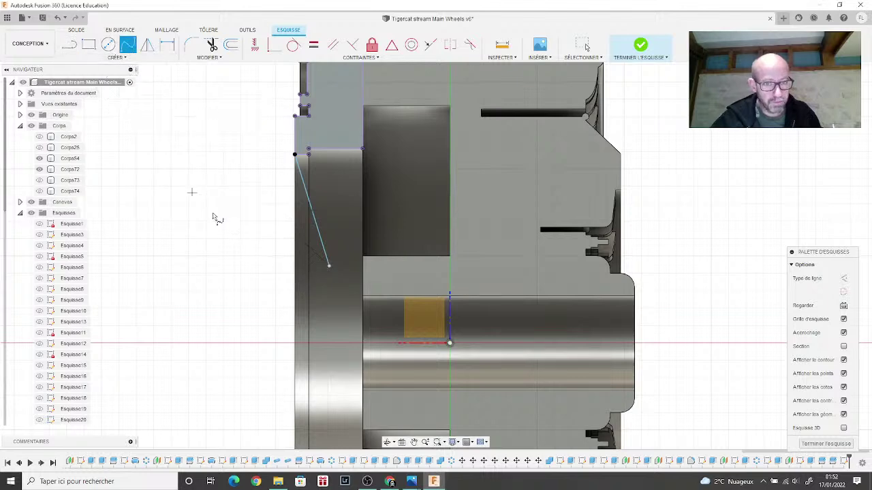
{"action": "left_click", "coordinate": [330, 267]}
{"action": "scroll", "coordinate": [329, 279], "scroll_direction": "up", "scroll_amount": 3}
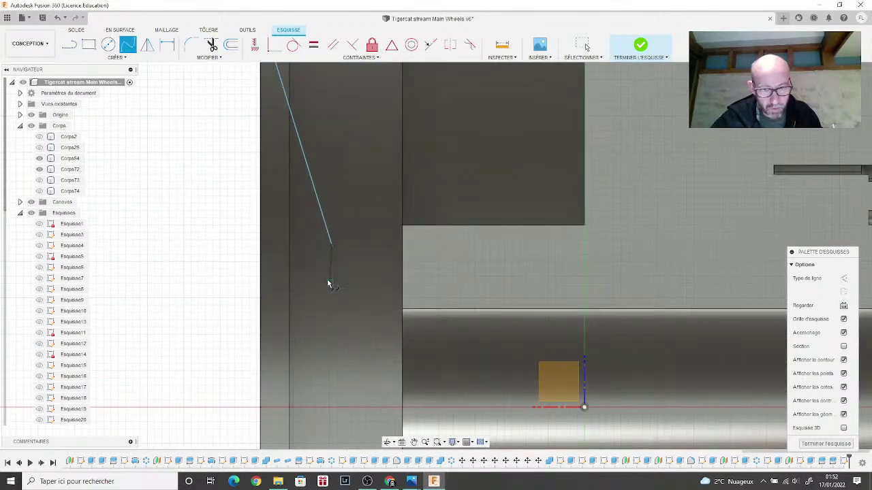
{"action": "left_click", "coordinate": [329, 276]}
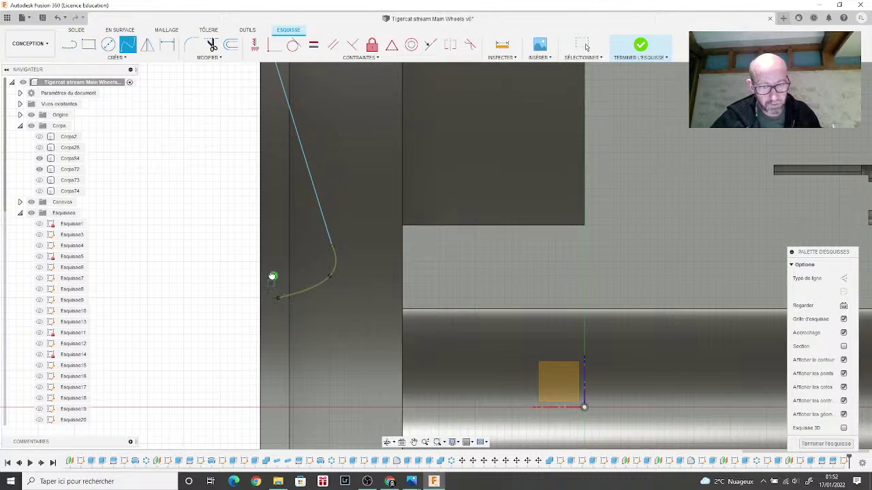
{"action": "double_click", "coordinate": [265, 300]}
{"action": "scroll", "coordinate": [324, 262], "scroll_direction": "up", "scroll_amount": 3}
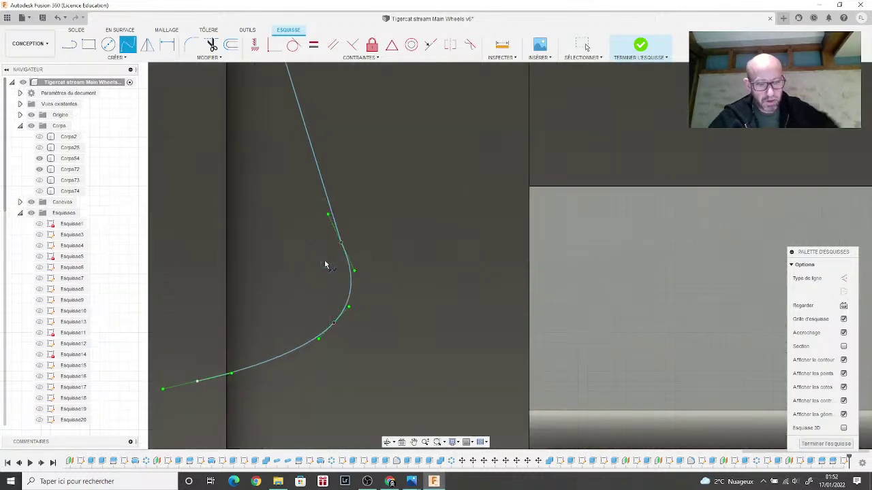
Step: Align the spline's upper tangent handle with the sloping line, and compare the shape with the wheel's reference photo
{"action": "key", "text": "Escape"}
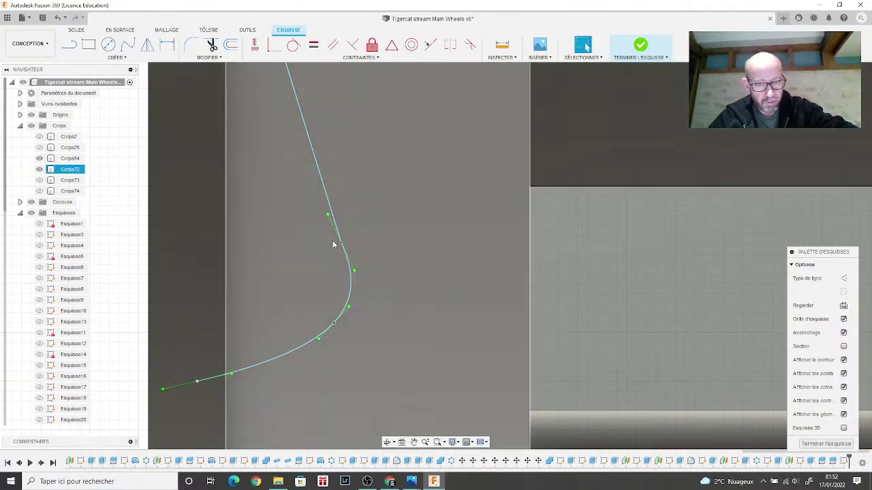
{"action": "left_click_drag", "start_coordinate": [328, 215], "coordinate": [330, 208]}
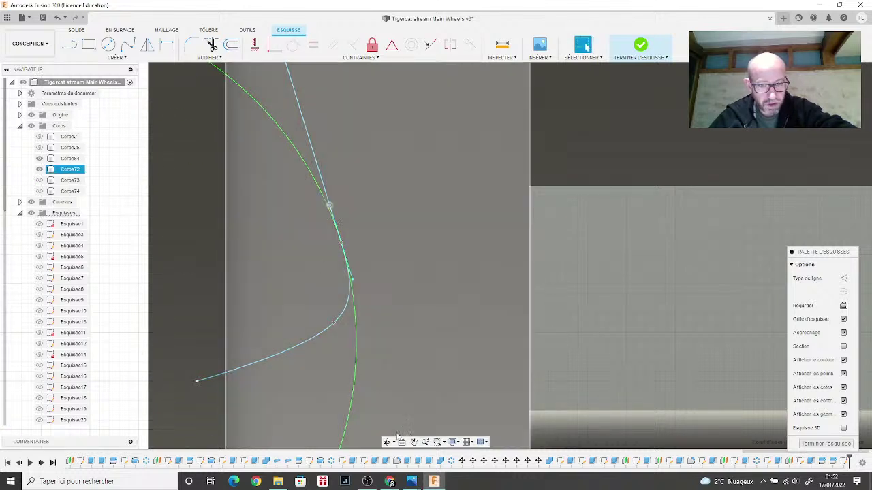
{"action": "mouse_move", "coordinate": [411, 481]}
{"action": "left_click", "coordinate": [475, 435]}
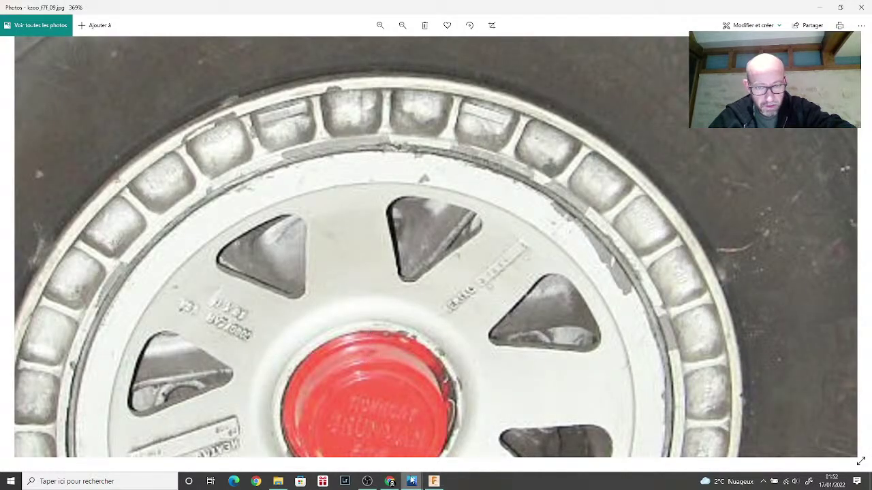
{"action": "left_click", "coordinate": [354, 436]}
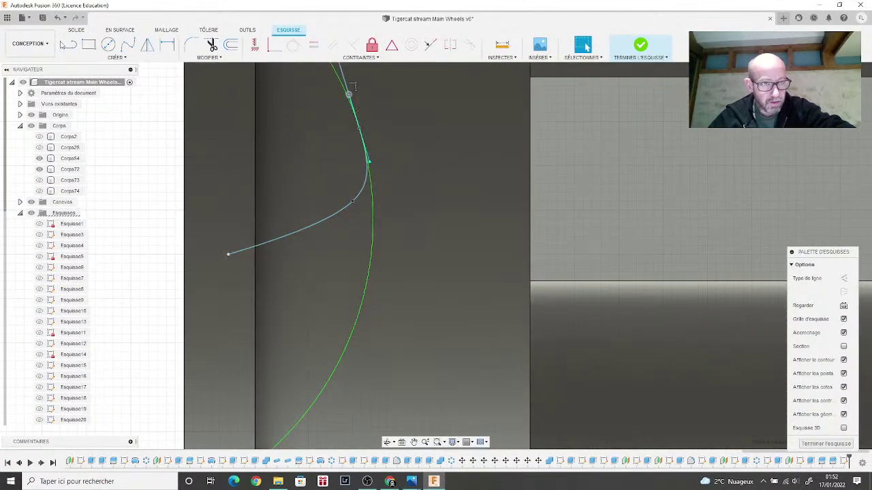
Step: Sketch a vertical line about 0.1 mm long down from the spline's end, continued by a horizontal line about 1.6 mm toward the hub
{"action": "left_click", "coordinate": [70, 45]}
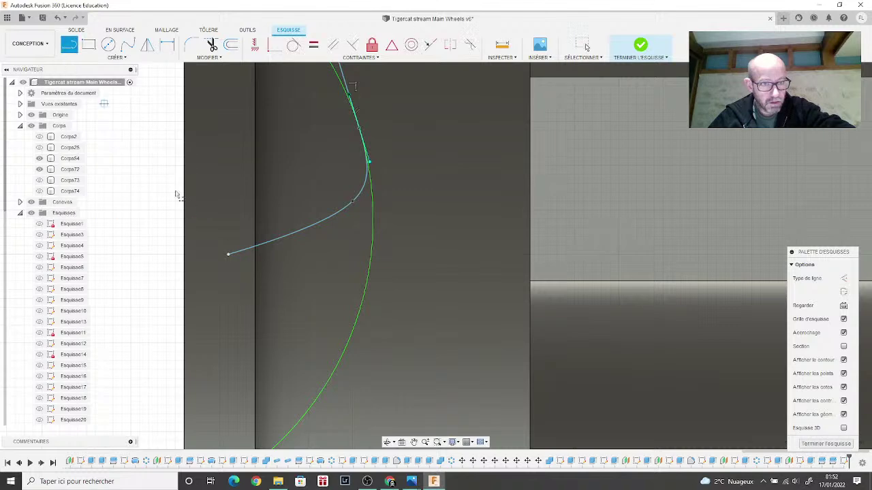
{"action": "left_click", "coordinate": [228, 256]}
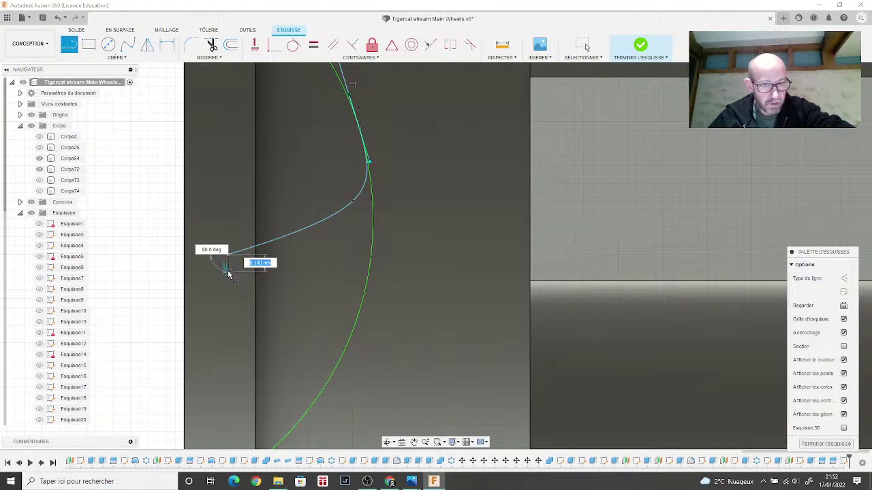
{"action": "scroll", "coordinate": [230, 320], "scroll_direction": "down", "scroll_amount": 5}
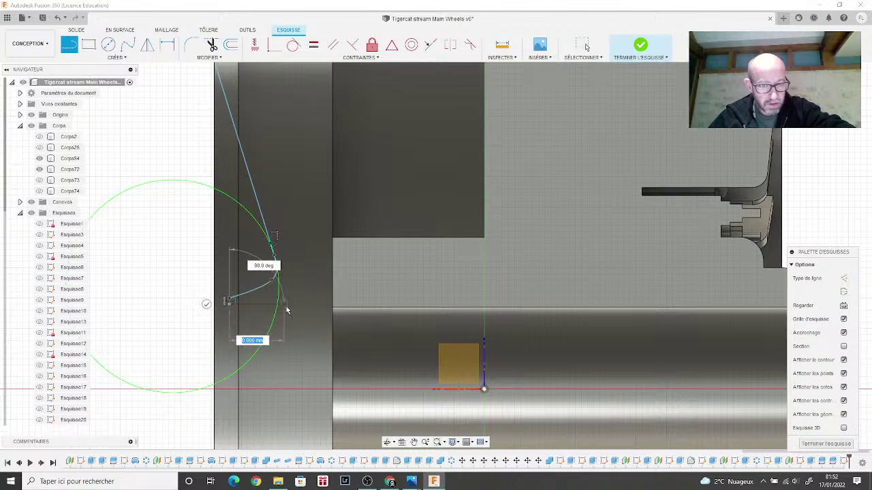
{"action": "scroll", "coordinate": [284, 307], "scroll_direction": "down", "scroll_amount": 3}
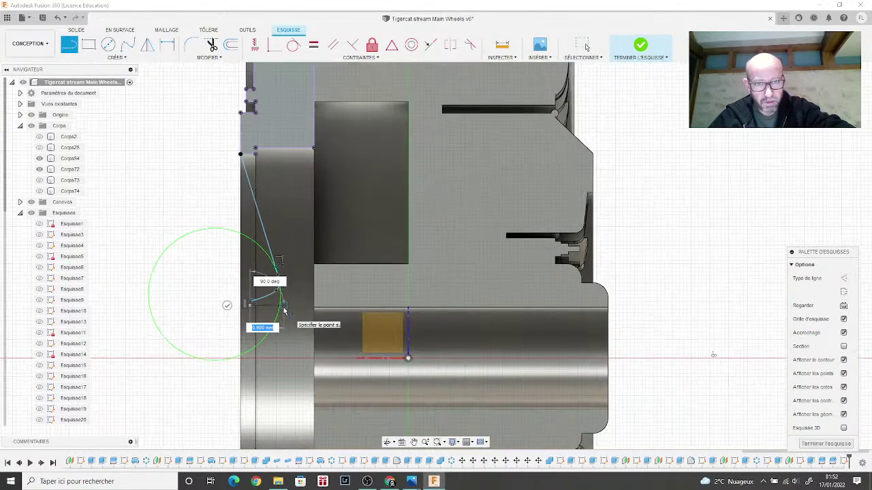
{"action": "scroll", "coordinate": [305, 309], "scroll_direction": "up", "scroll_amount": 5}
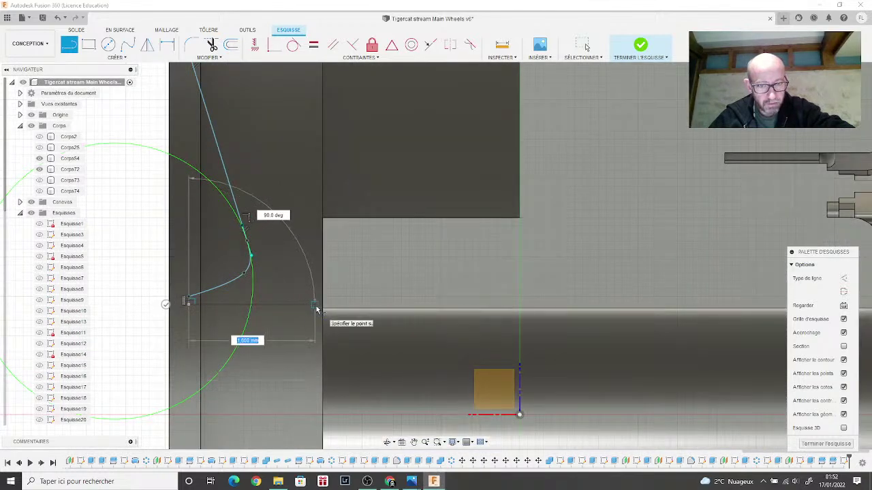
{"action": "left_click", "coordinate": [315, 307]}
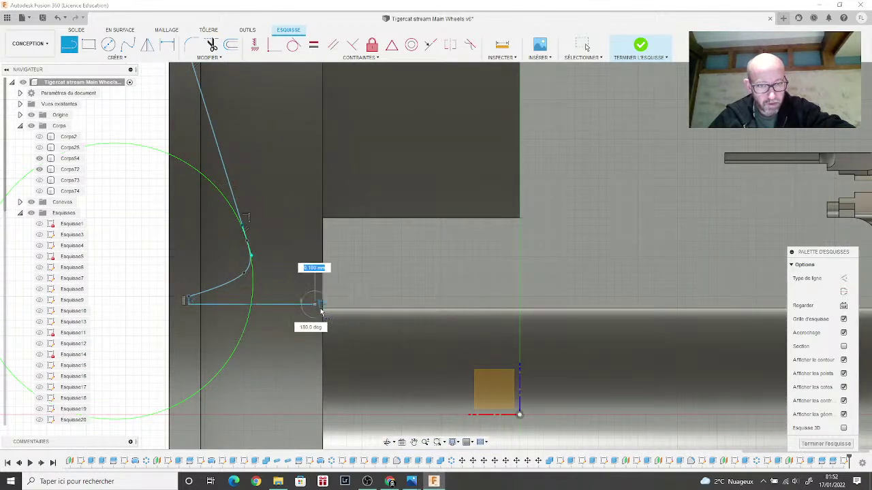
Step: Add a 1.2 mm vertical line upward, close the profile with a sloping line to the rim's inner step corner, and finish the sketch
{"action": "middle_click_drag", "start_coordinate": [318, 282], "coordinate": [314, 402]}
{"action": "left_click_drag", "start_coordinate": [314, 425], "coordinate": [317, 339]}
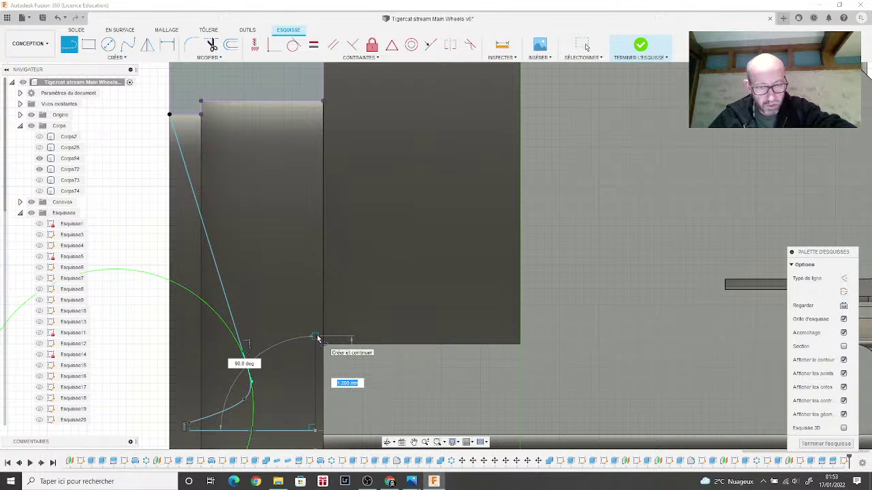
{"action": "left_click_drag", "start_coordinate": [318, 339], "coordinate": [318, 336]}
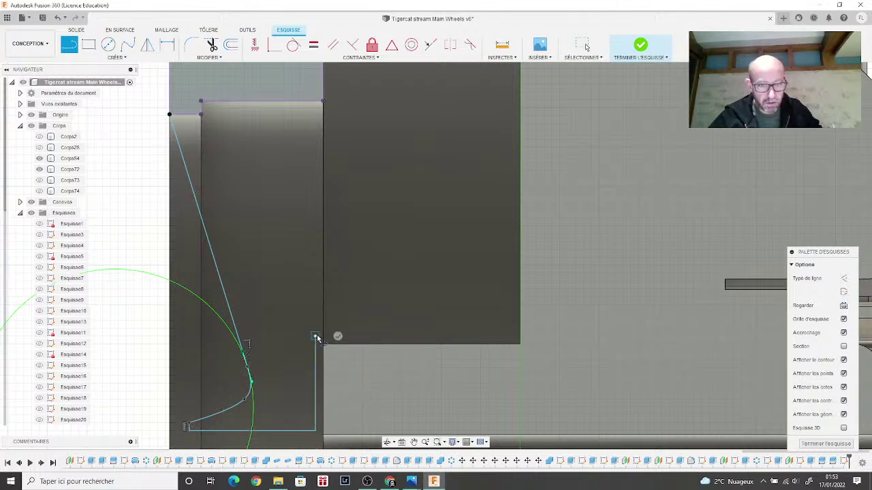
{"action": "left_click", "coordinate": [201, 115]}
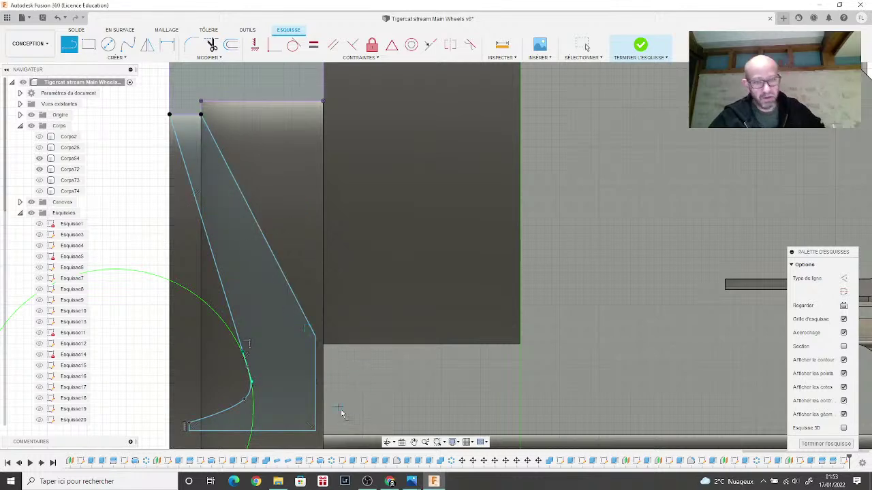
{"action": "key", "text": "Escape"}
{"action": "scroll", "coordinate": [342, 413], "scroll_direction": "down", "scroll_amount": 4}
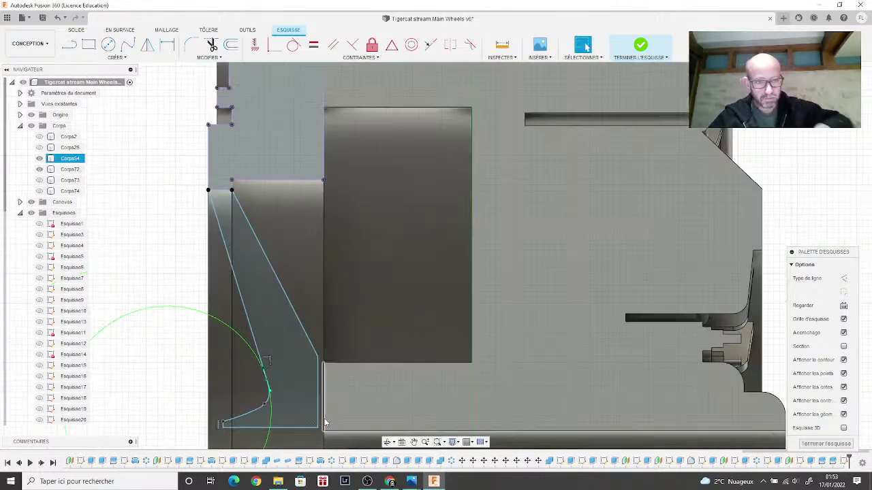
{"action": "middle_click_drag", "start_coordinate": [364, 336], "coordinate": [402, 291]}
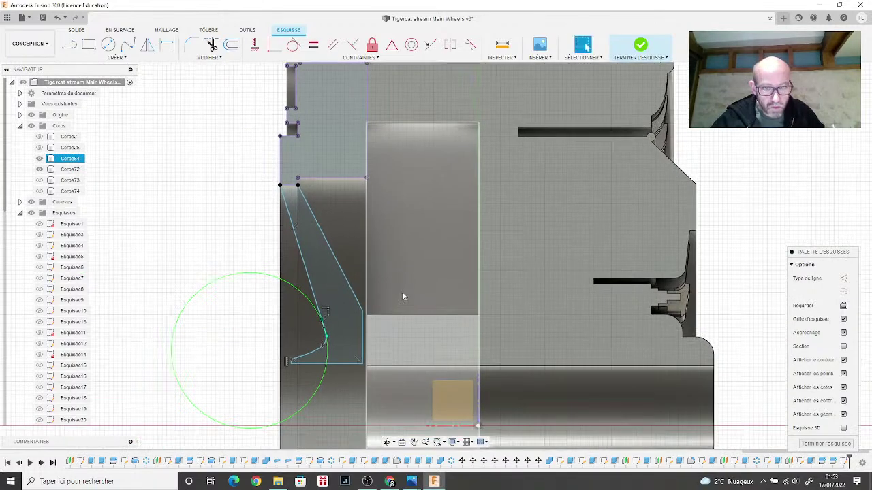
{"action": "left_click", "coordinate": [334, 347]}
{"action": "scroll", "coordinate": [333, 347], "scroll_direction": "up", "scroll_amount": 5}
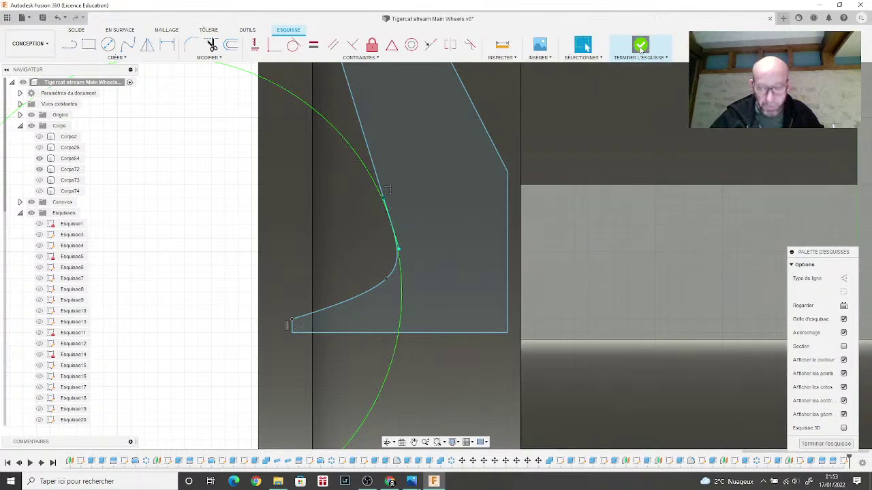
{"action": "left_click", "coordinate": [640, 46]}
{"action": "scroll", "coordinate": [386, 323], "scroll_direction": "down", "scroll_amount": 6}
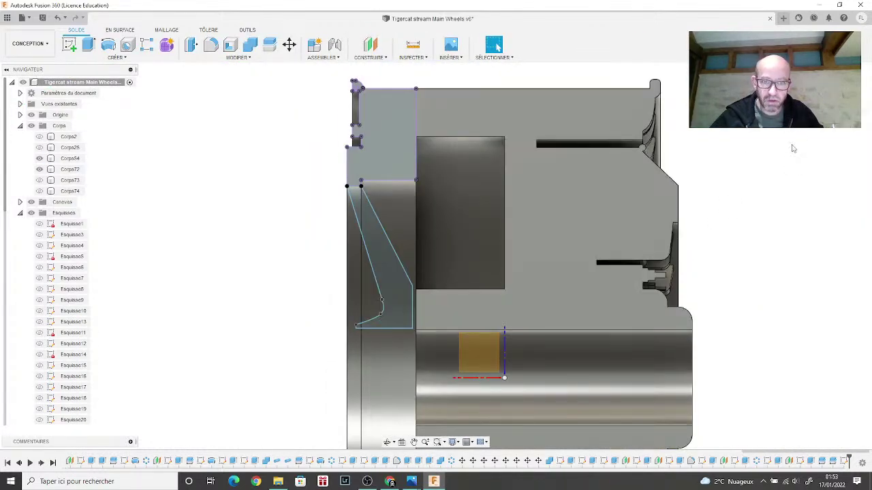
{"action": "middle_click_drag", "start_coordinate": [436, 255], "coordinate": [518, 255], "text": "shift"}
{"action": "left_click", "coordinate": [341, 112]}
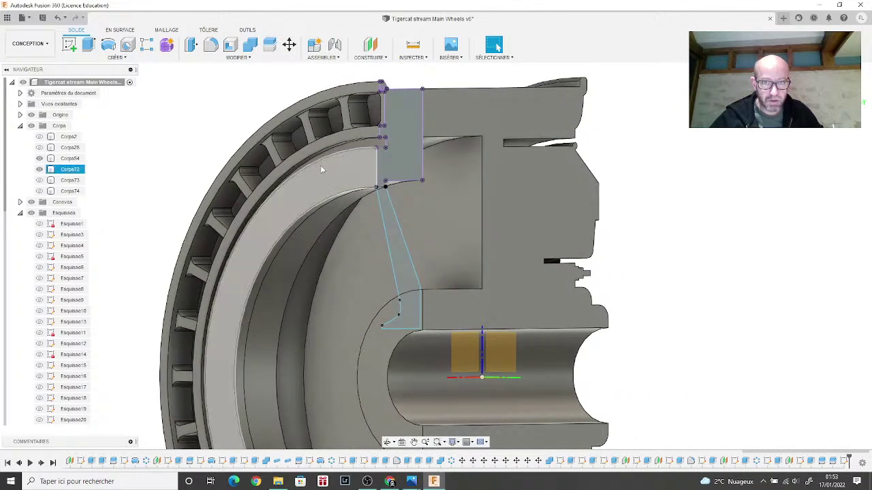
{"action": "left_click", "coordinate": [108, 44]}
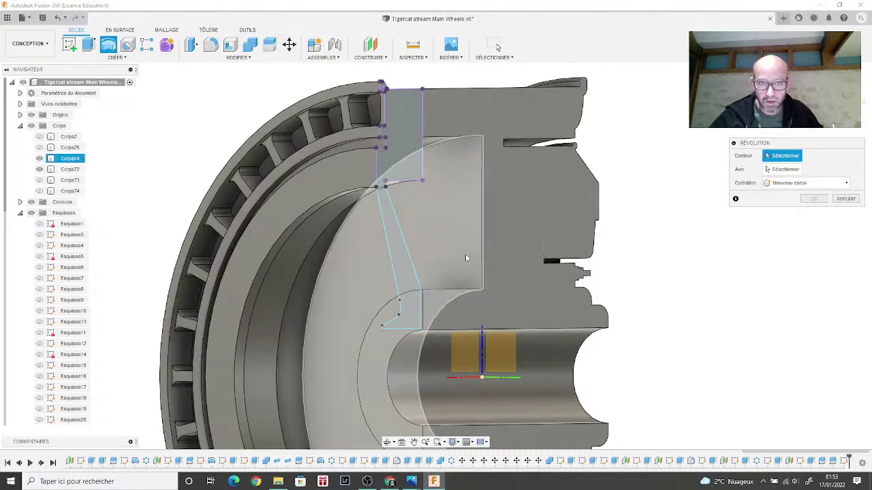
{"action": "left_click", "coordinate": [407, 279]}
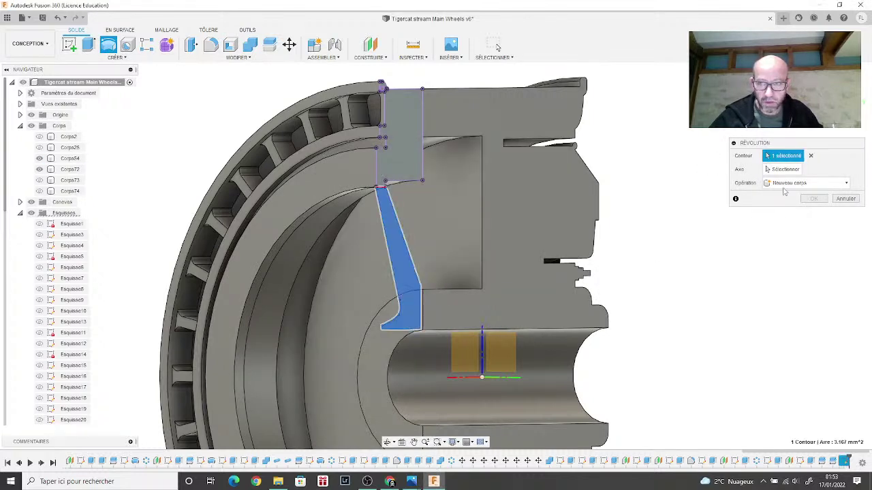
{"action": "left_click", "coordinate": [785, 169]}
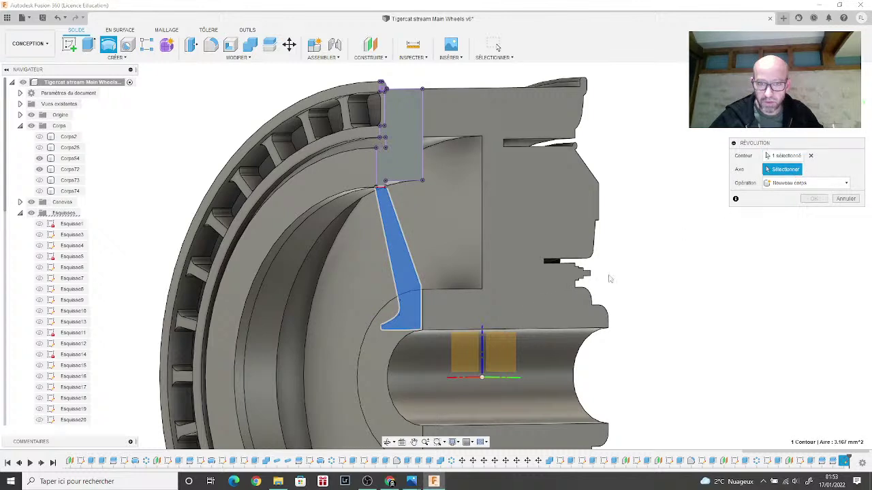
{"action": "left_click", "coordinate": [468, 380]}
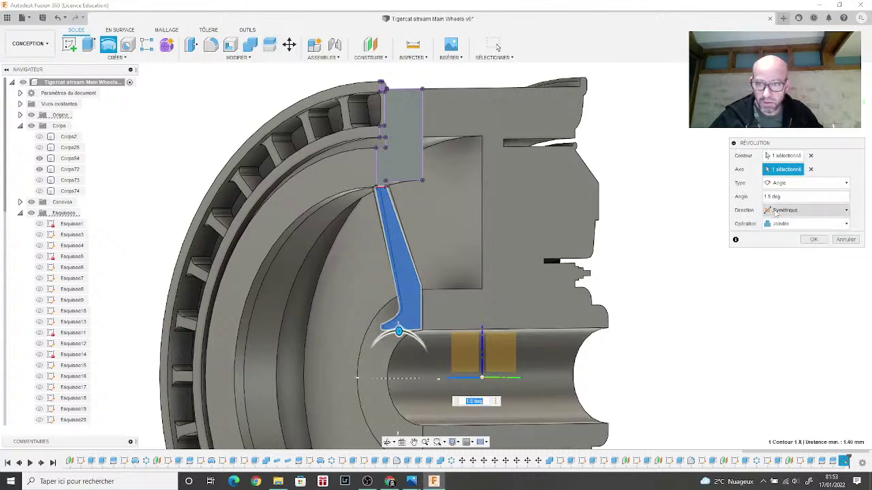
{"action": "middle_click_drag", "start_coordinate": [436, 272], "coordinate": [424, 400], "text": "shift"}
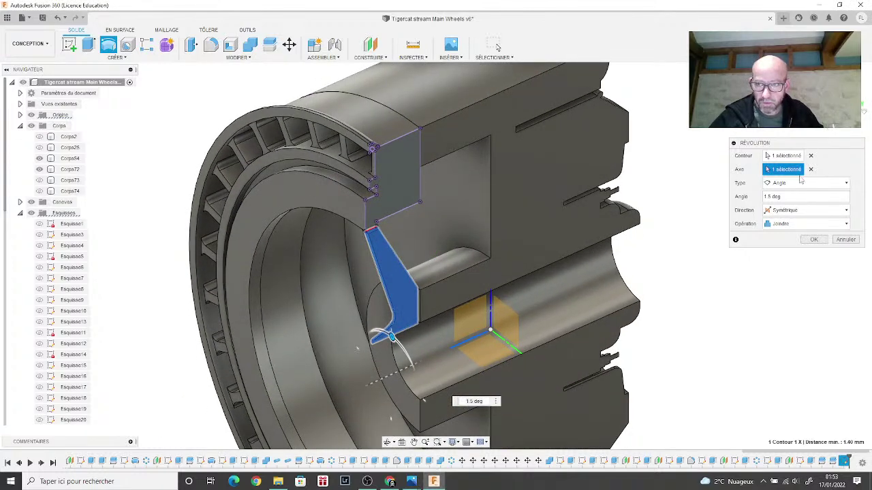
{"action": "left_click", "coordinate": [822, 184]}
{"action": "left_click", "coordinate": [782, 215]}
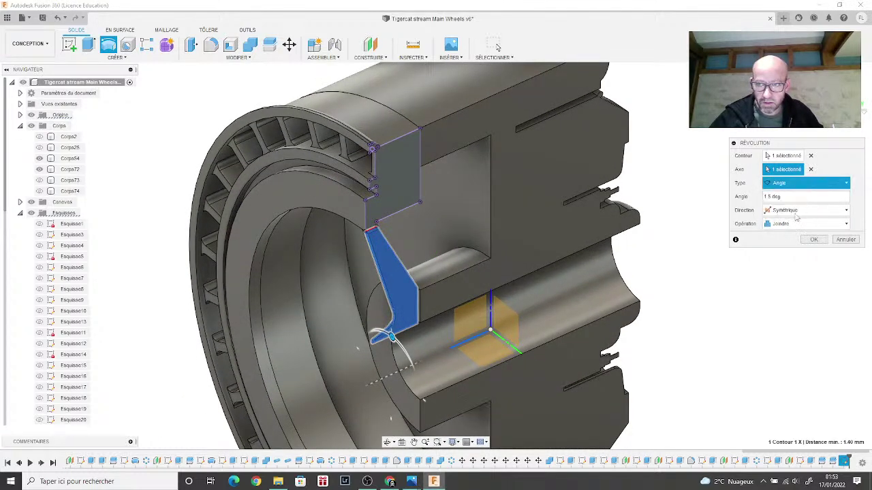
{"action": "mouse_move", "coordinate": [732, 280]}
{"action": "middle_mouse_down", "text": "shift"}
{"action": "mouse_move", "coordinate": [733, 221]}
{"action": "mouse_move", "coordinate": [616, 233]}
{"action": "middle_mouse_up", "text": "shift"}
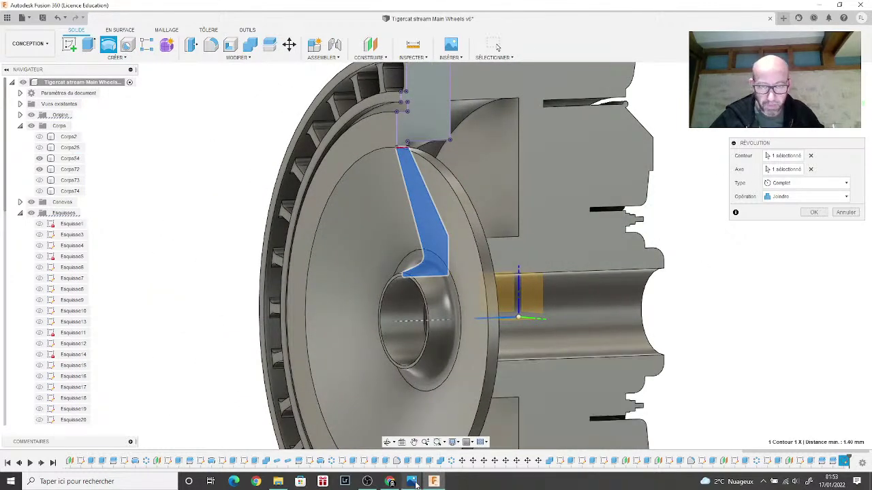
{"action": "mouse_move", "coordinate": [414, 483]}
{"action": "left_click", "coordinate": [498, 436]}
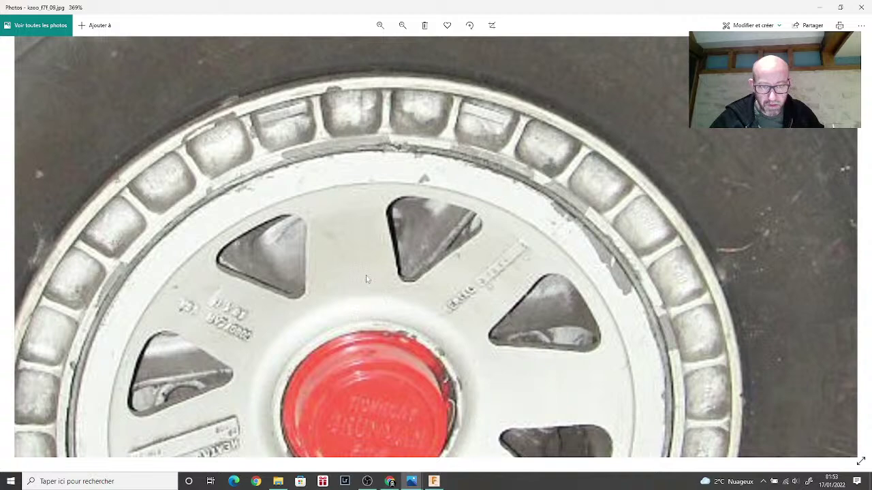
{"action": "left_click", "coordinate": [432, 482]}
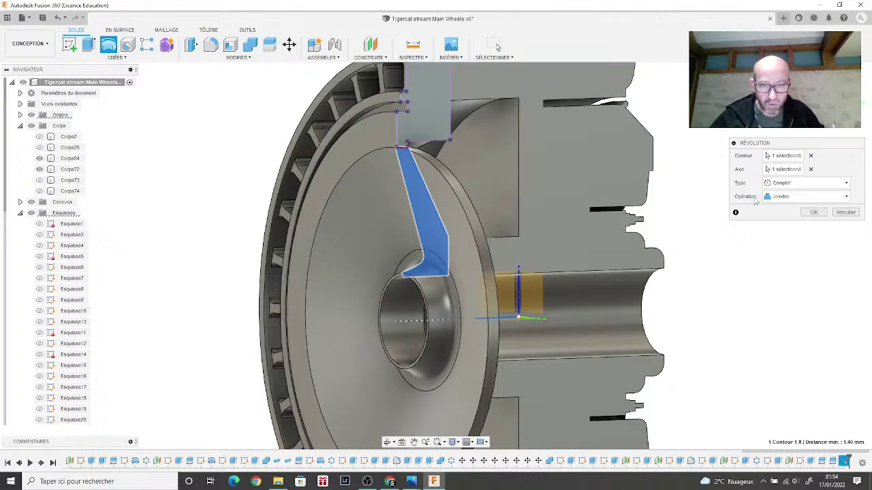
{"action": "left_click", "coordinate": [844, 212]}
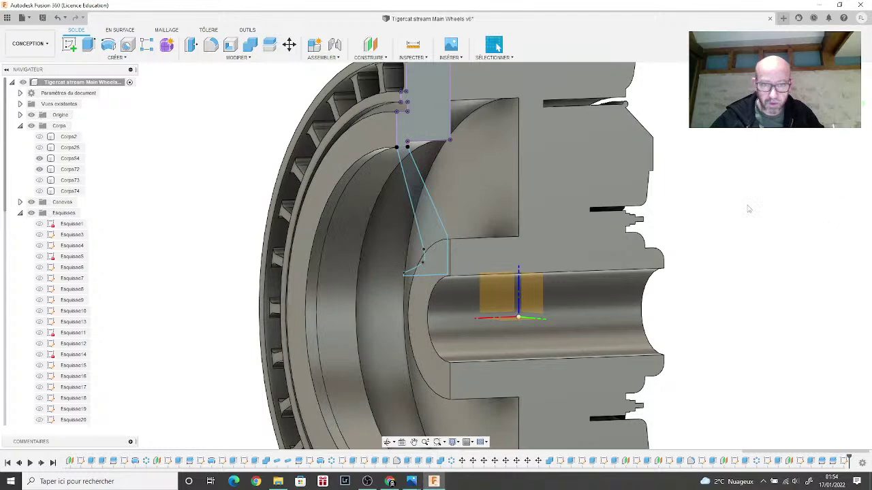
Step: Reshape the disc profile's spline near the hub by raising its middle and outer end points and sliding its upper point up the sloping line
{"action": "scroll", "coordinate": [457, 276], "scroll_direction": "up", "scroll_amount": 5}
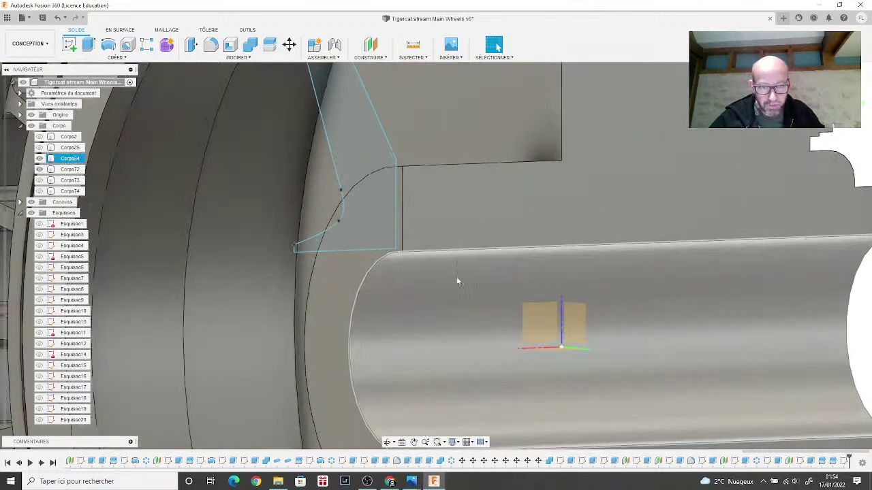
{"action": "left_click", "coordinate": [341, 195]}
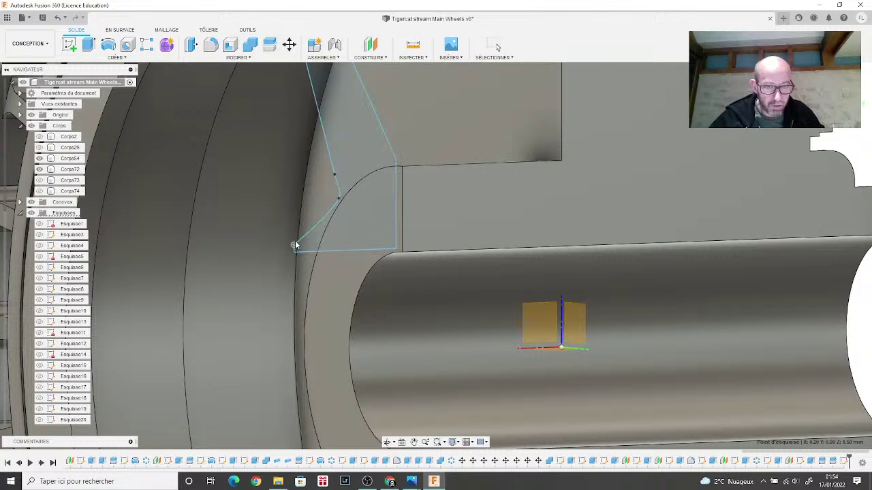
{"action": "left_click_drag", "start_coordinate": [295, 237], "coordinate": [294, 229]}
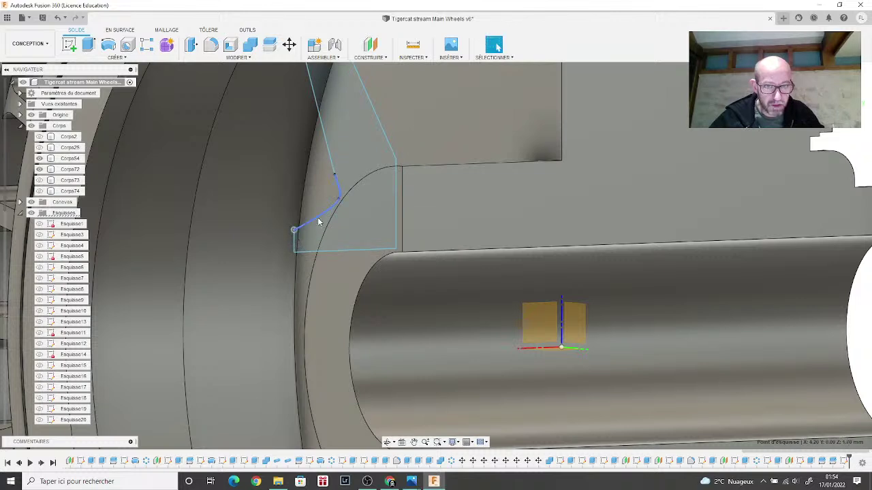
{"action": "left_click_drag", "start_coordinate": [335, 175], "coordinate": [331, 161]}
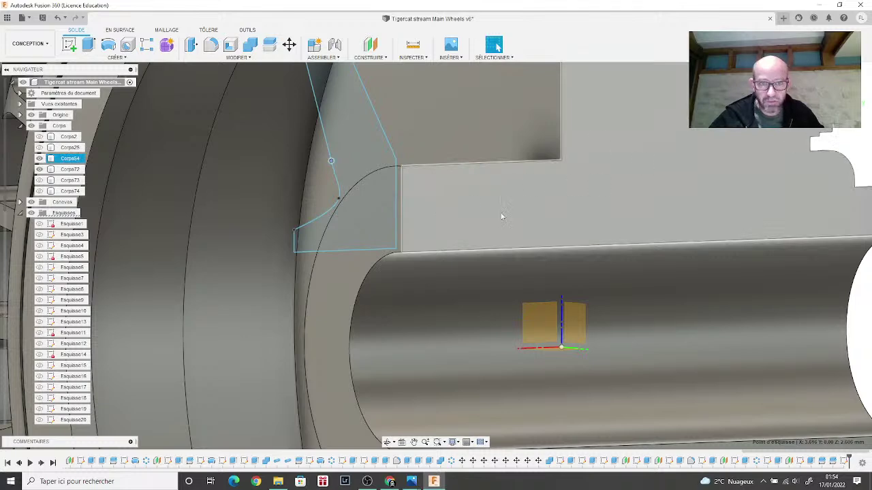
Step: Set up a full revolve of the reshaped disc profile about the wheel's X axis, joining it to the existing body
{"action": "scroll", "coordinate": [386, 300], "scroll_direction": "down", "scroll_amount": 5}
{"action": "middle_click_drag", "start_coordinate": [385, 300], "coordinate": [483, 304], "text": "shift"}
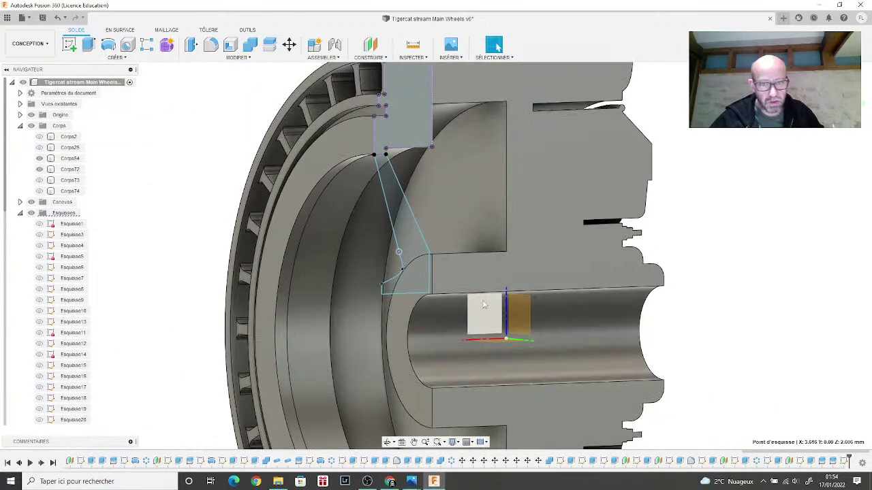
{"action": "left_click", "coordinate": [108, 45]}
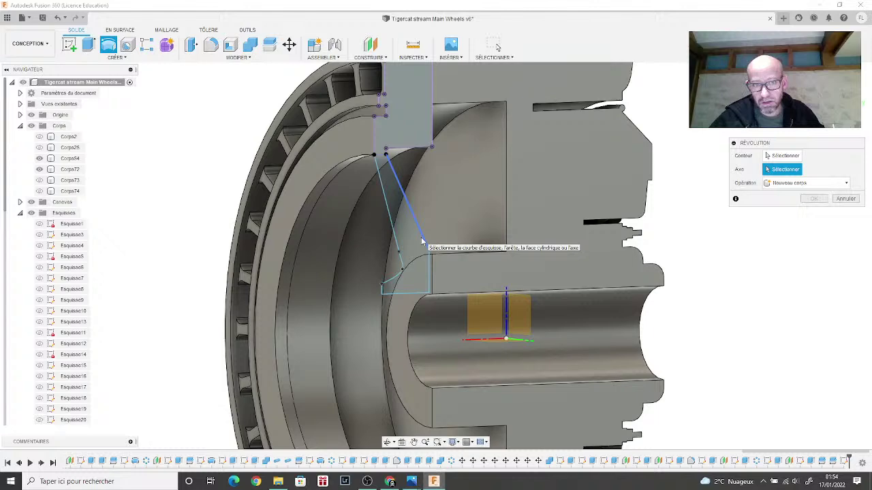
{"action": "scroll", "coordinate": [412, 232], "scroll_direction": "up", "scroll_amount": 3}
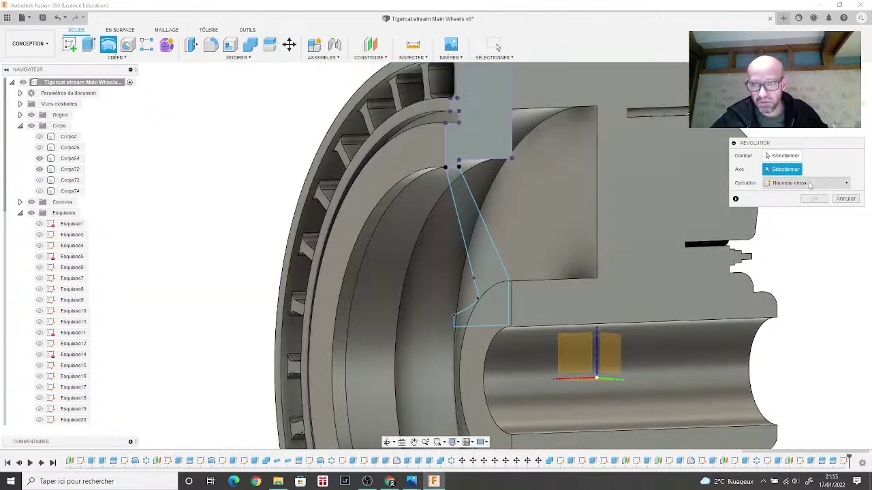
{"action": "left_click", "coordinate": [783, 155]}
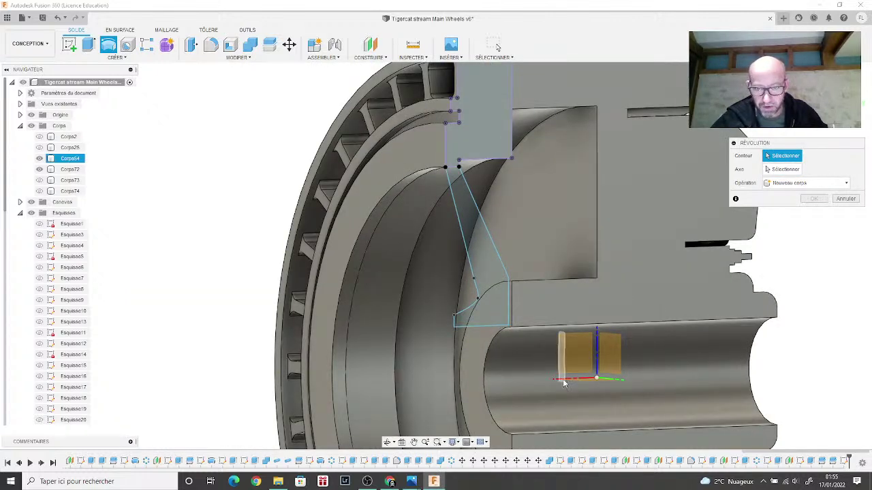
{"action": "mouse_move", "coordinate": [570, 382]}
{"action": "middle_mouse_down", "text": "shift"}
{"action": "mouse_move", "coordinate": [562, 382]}
{"action": "mouse_move", "coordinate": [603, 379]}
{"action": "middle_mouse_up", "text": "shift"}
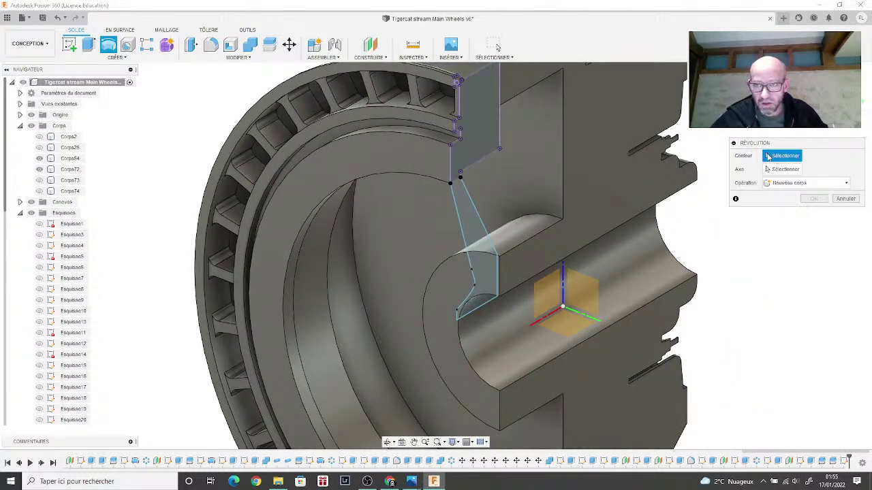
{"action": "left_click", "coordinate": [477, 233]}
{"action": "left_click", "coordinate": [790, 170]}
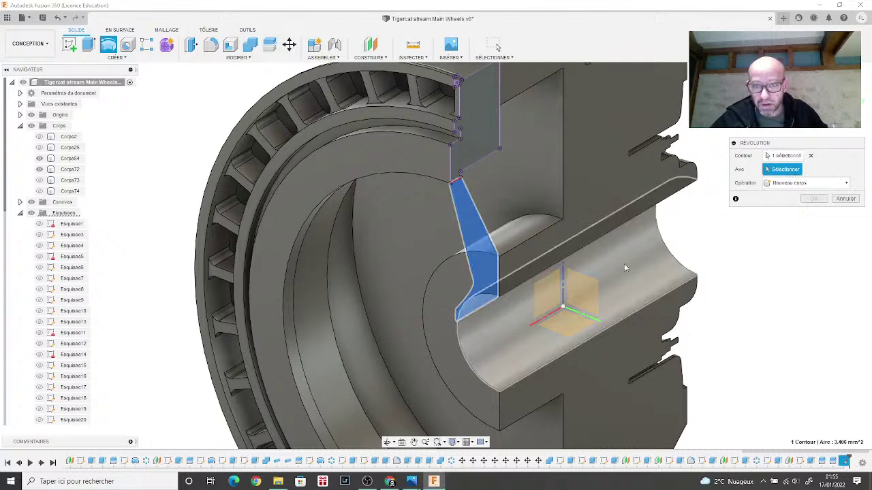
{"action": "left_click", "coordinate": [543, 323]}
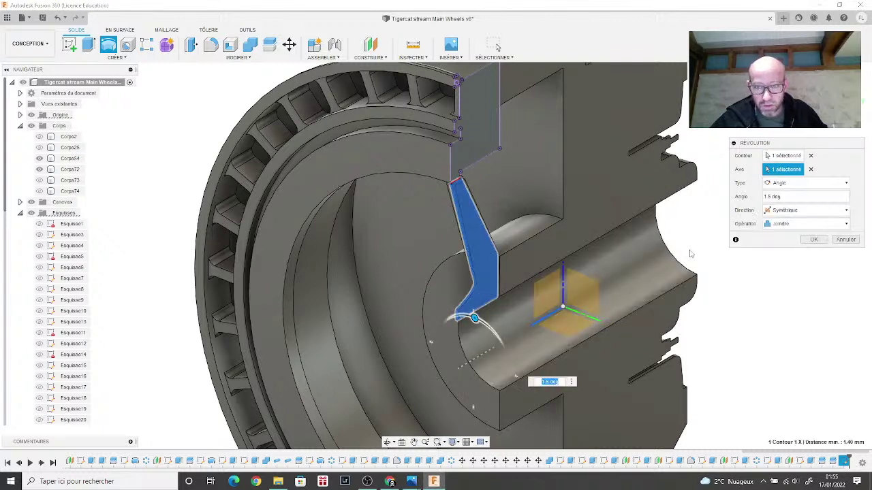
{"action": "left_click", "coordinate": [788, 187]}
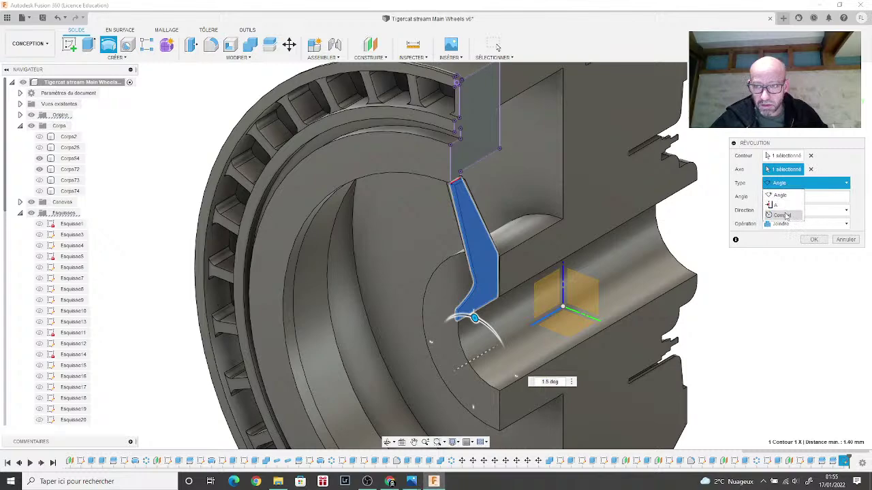
{"action": "left_click", "coordinate": [783, 216]}
{"action": "middle_click_drag", "start_coordinate": [690, 269], "coordinate": [663, 201]}
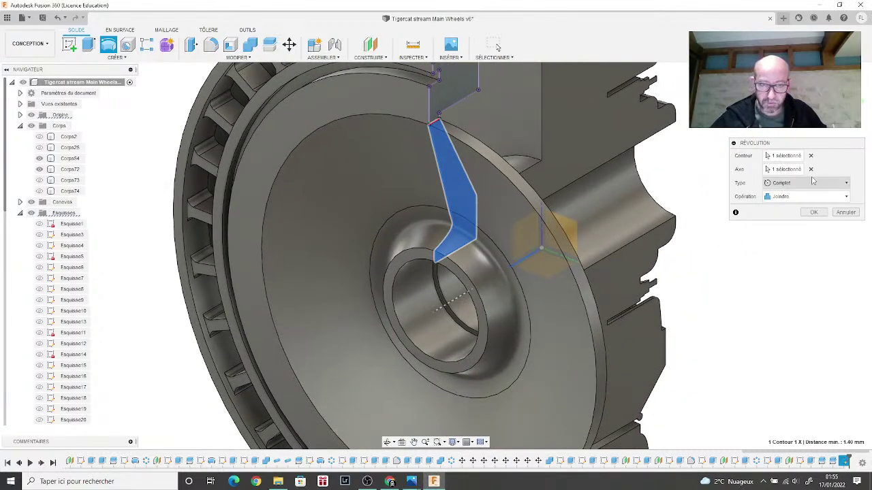
Step: Show the body Corps73 to judge the previewed disc within the complete rim, and apply the revolve
{"action": "mouse_move", "coordinate": [436, 255]}
{"action": "middle_mouse_down", "text": "shift"}
{"action": "mouse_move", "coordinate": [368, 262]}
{"action": "mouse_move", "coordinate": [443, 258]}
{"action": "mouse_move", "coordinate": [365, 261]}
{"action": "mouse_move", "coordinate": [460, 259]}
{"action": "middle_mouse_up", "text": "shift"}
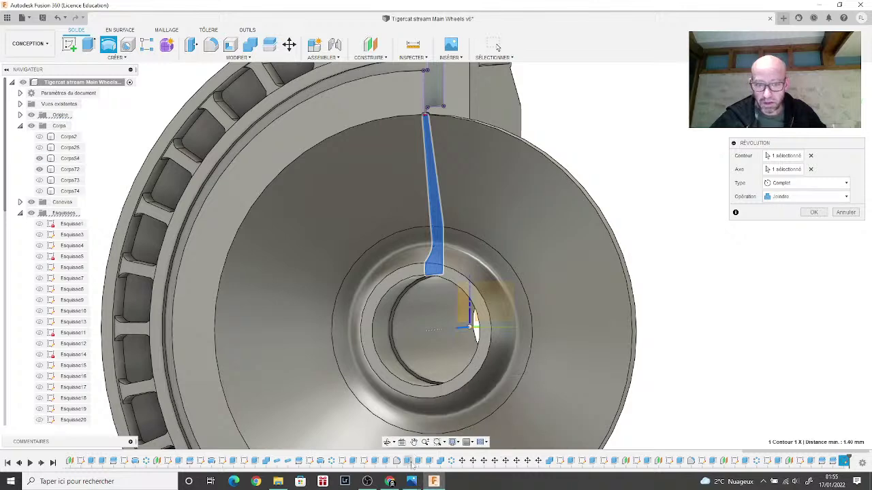
{"action": "mouse_move", "coordinate": [414, 481]}
{"action": "mouse_move", "coordinate": [476, 451]}
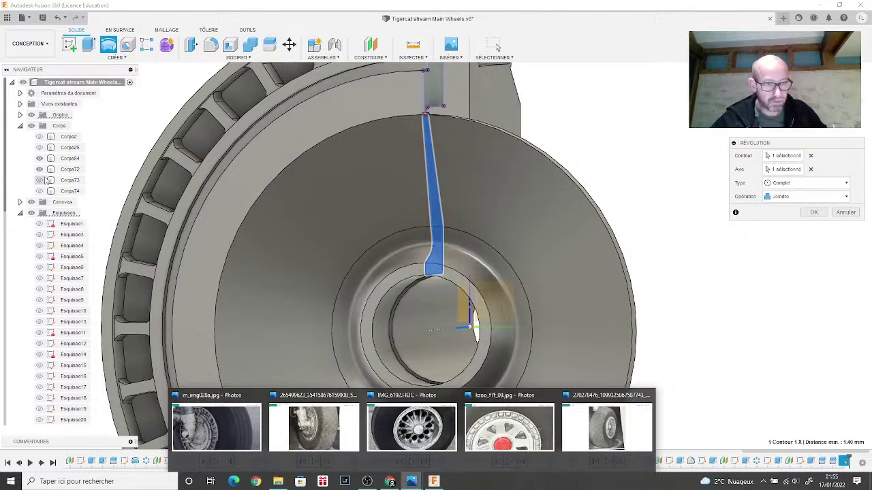
{"action": "scroll", "coordinate": [330, 145], "scroll_direction": "down", "scroll_amount": 4}
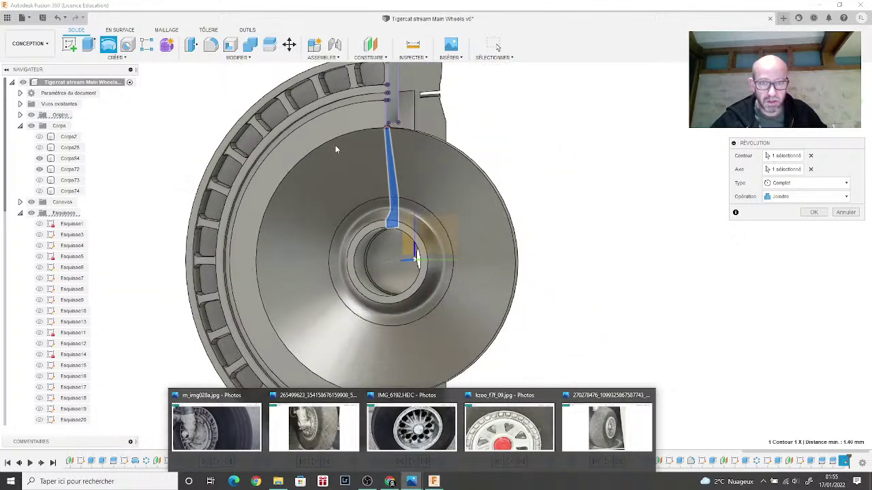
{"action": "left_click", "coordinate": [39, 181]}
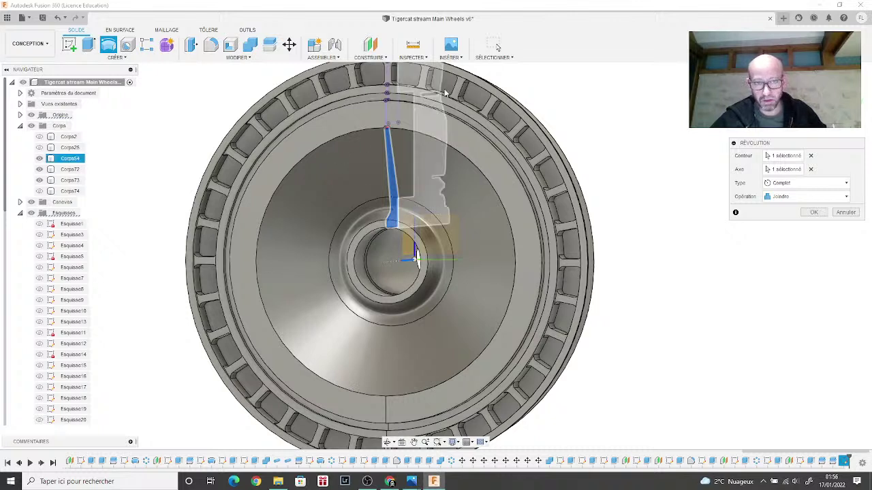
{"action": "left_click", "coordinate": [814, 211]}
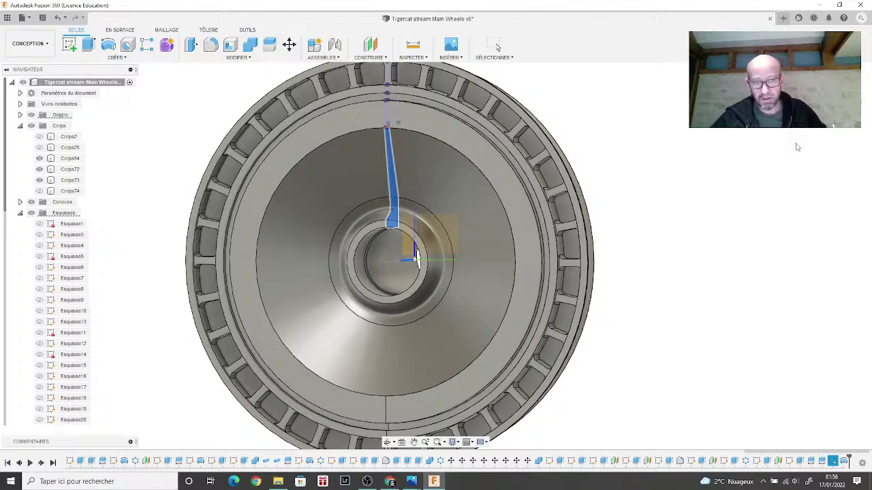
Step: Hide the revolved disc's profile sketch to leave the outer face of the wheel clear
{"action": "mouse_move", "coordinate": [436, 255]}
{"action": "middle_mouse_down", "text": "shift"}
{"action": "mouse_move", "coordinate": [382, 286]}
{"action": "mouse_move", "coordinate": [173, 300]}
{"action": "mouse_move", "coordinate": [259, 300]}
{"action": "middle_mouse_up", "text": "shift"}
{"action": "middle_click_drag", "start_coordinate": [671, 224], "coordinate": [633, 277]}
{"action": "scroll", "coordinate": [49, 320], "scroll_direction": "down", "scroll_amount": 5}
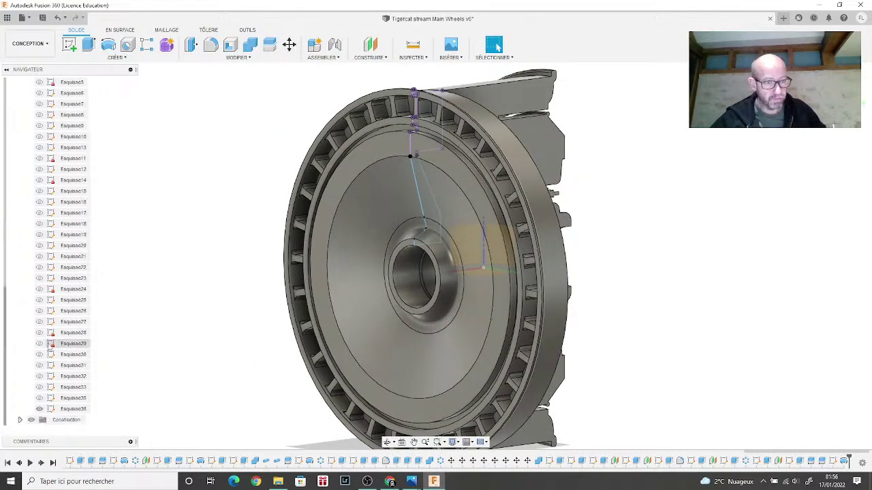
{"action": "left_click", "coordinate": [38, 409]}
{"action": "middle_click_drag", "start_coordinate": [155, 330], "coordinate": [146, 289]}
Step: Switch to the reference photo kzoo_f7f_09.jpg and examine the shape and spacing of the triangular openings around the hub
{"action": "mouse_move", "coordinate": [411, 482]}
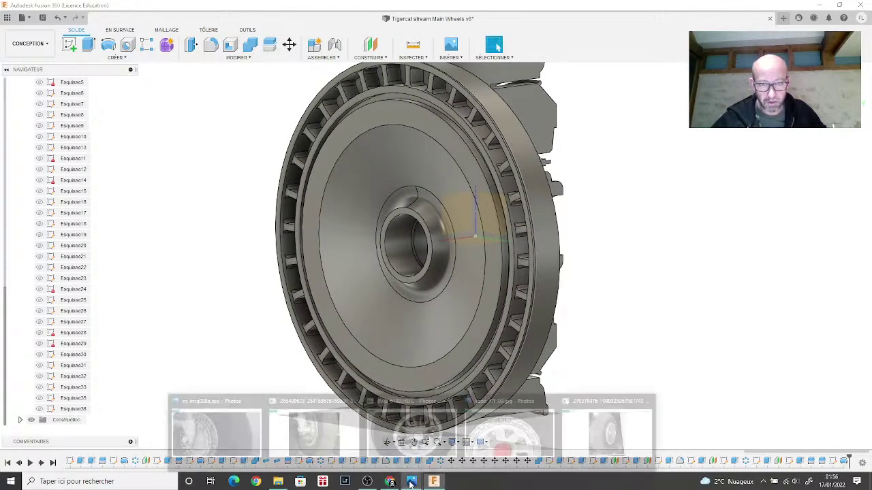
{"action": "left_click", "coordinate": [494, 455]}
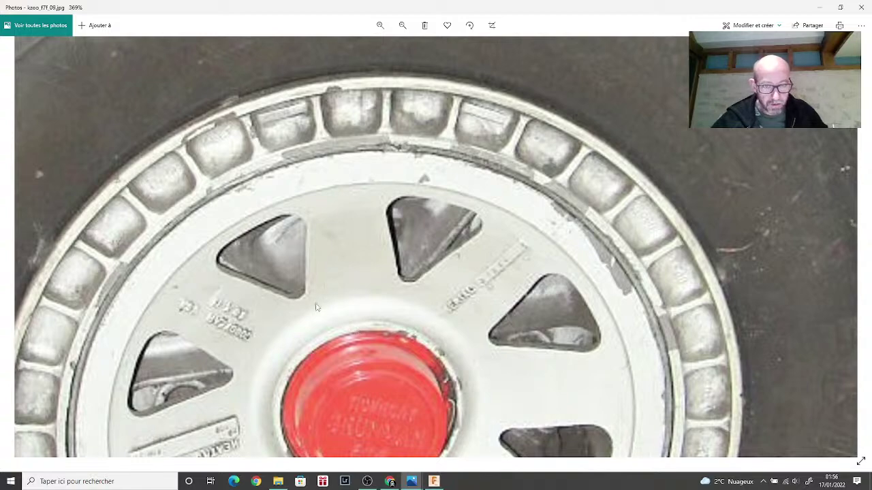
{"action": "scroll", "coordinate": [317, 306], "scroll_direction": "down", "scroll_amount": 3}
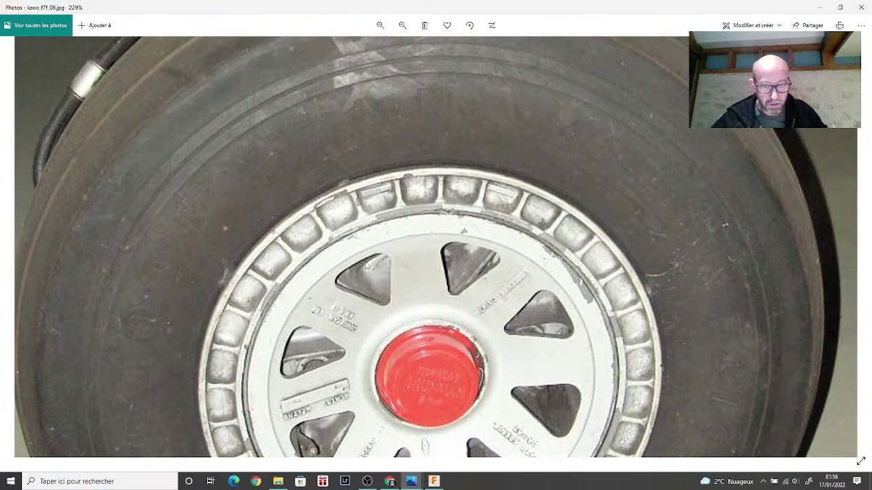
{"action": "left_click_drag", "start_coordinate": [346, 383], "coordinate": [328, 319]}
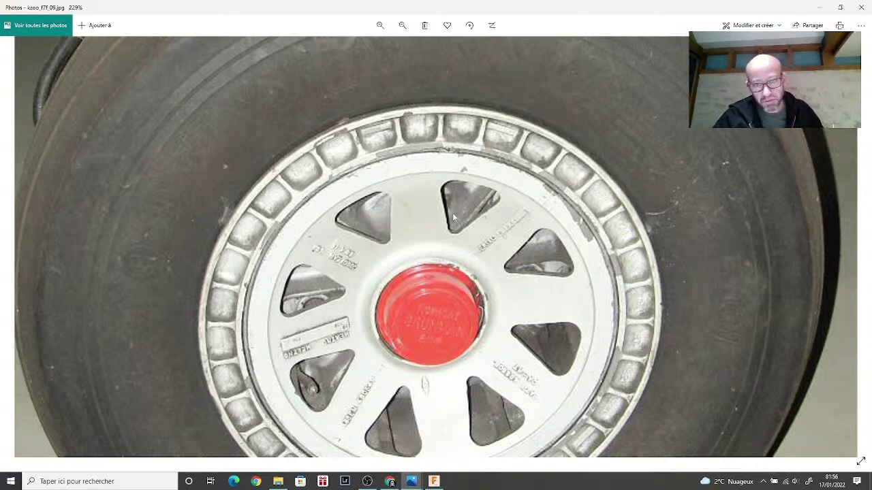
Step: Examine all eight triangular openings and the surrounding rim in the reference photo kzoo_f7f_09.jpg, and switch back to Fusion 360
{"action": "left_click_drag", "start_coordinate": [443, 386], "coordinate": [444, 347]}
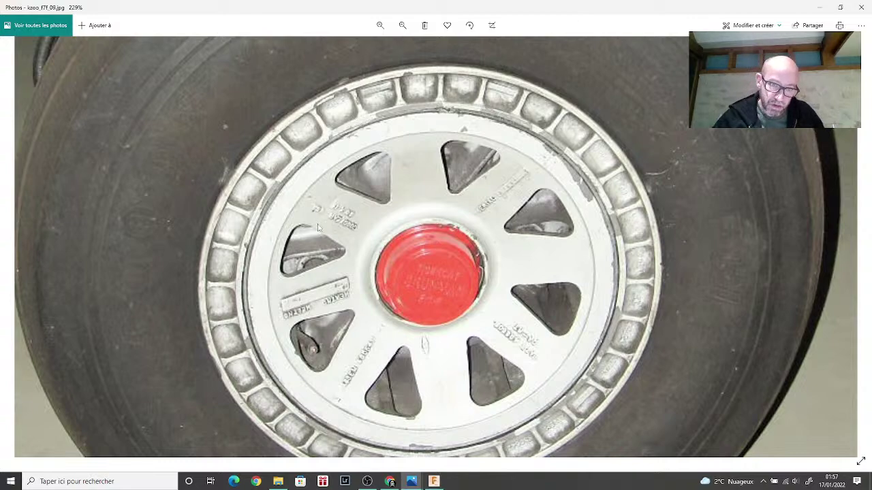
{"action": "scroll", "coordinate": [324, 345], "scroll_direction": "down", "scroll_amount": 3}
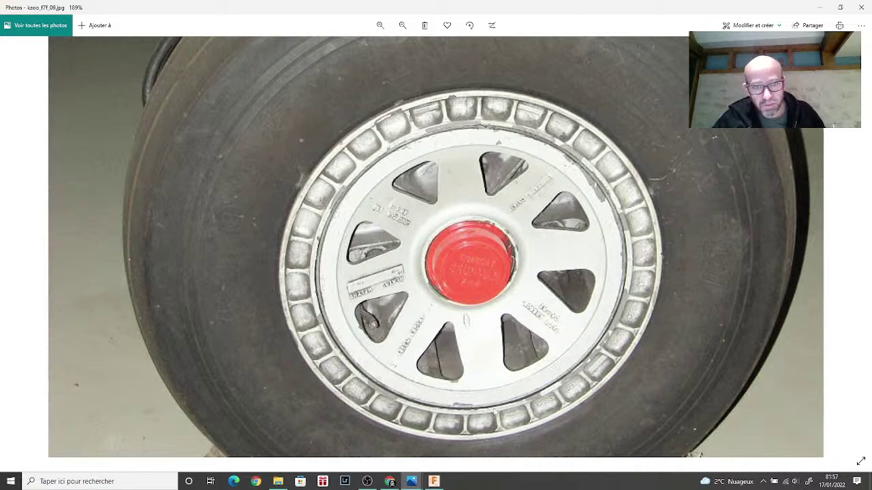
{"action": "mouse_move", "coordinate": [430, 485]}
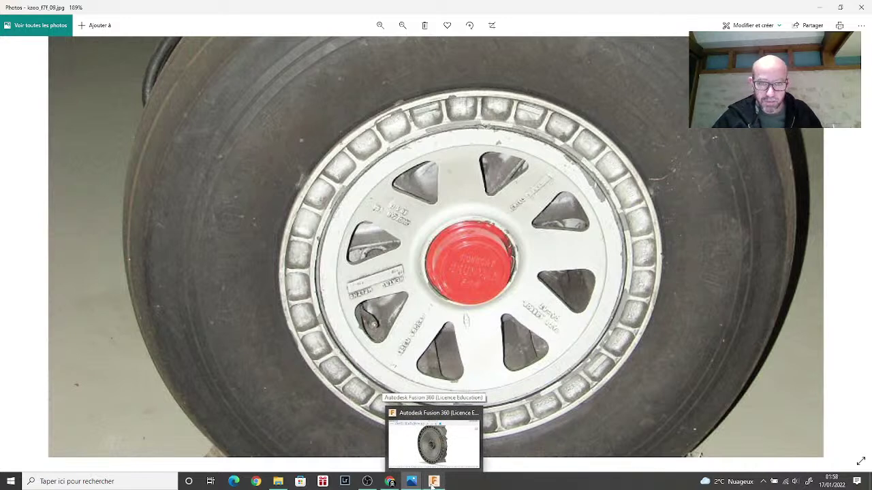
{"action": "left_click", "coordinate": [432, 482]}
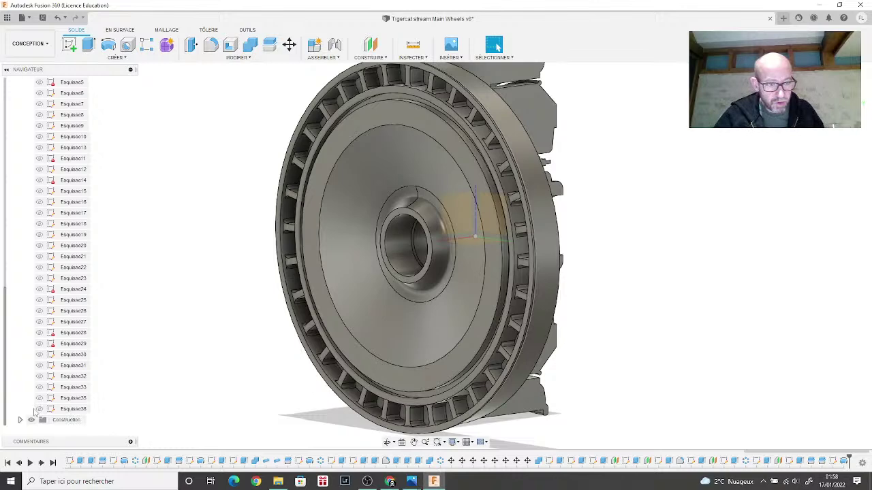
Step: Show the disc profile sketch Esquisse36 over the outer face of the wheel
{"action": "left_click", "coordinate": [39, 408]}
{"action": "scroll", "coordinate": [253, 354], "scroll_direction": "up", "scroll_amount": 3}
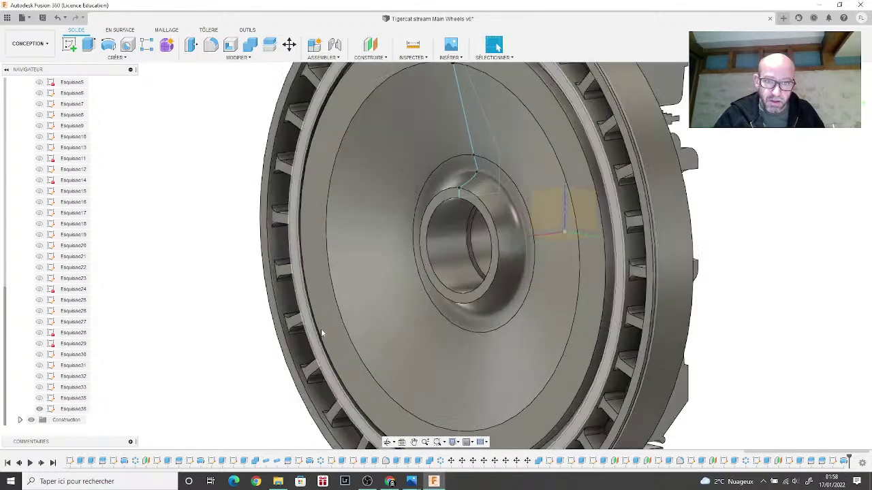
{"action": "middle_click_drag", "start_coordinate": [322, 334], "coordinate": [478, 269], "text": "shift"}
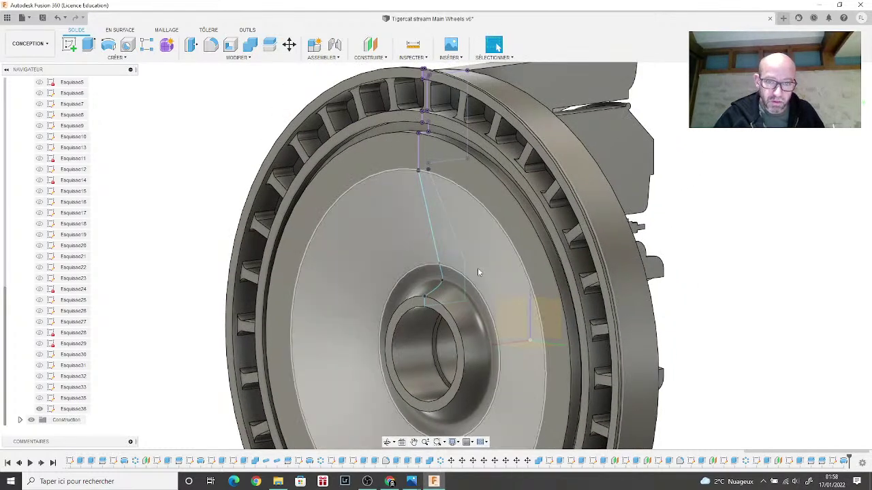
{"action": "left_click", "coordinate": [431, 230]}
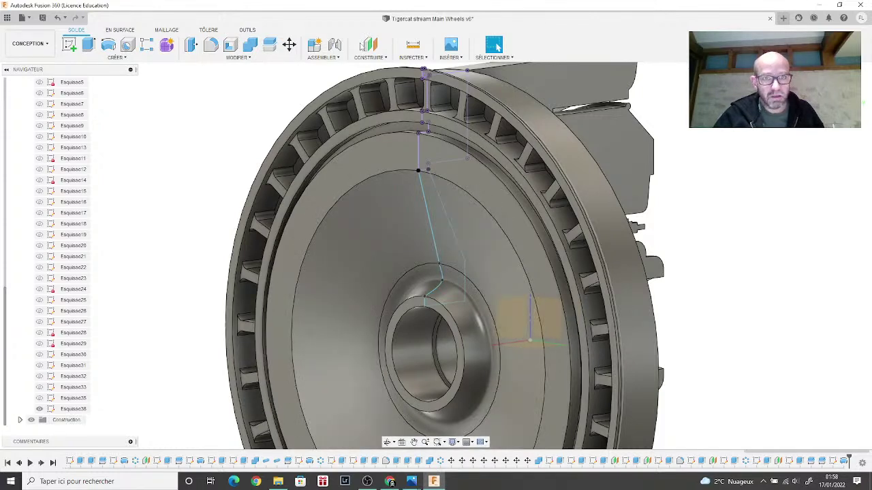
{"action": "left_click", "coordinate": [371, 46]}
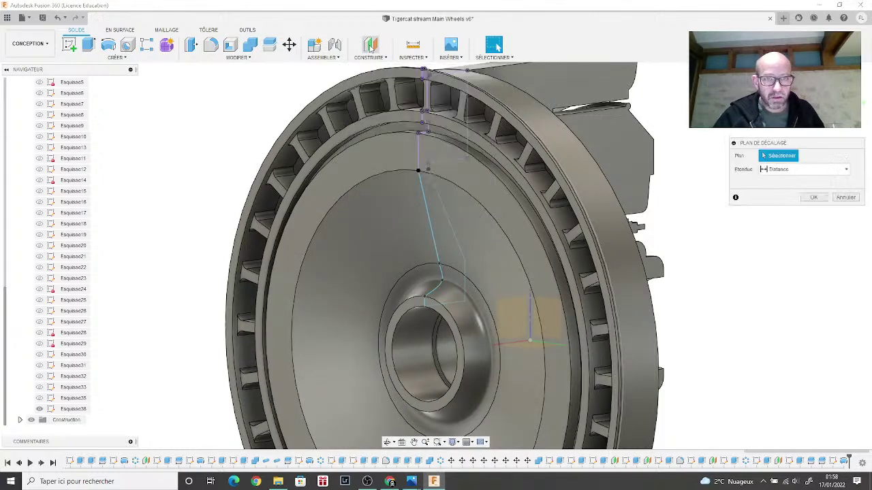
{"action": "left_click", "coordinate": [385, 58]}
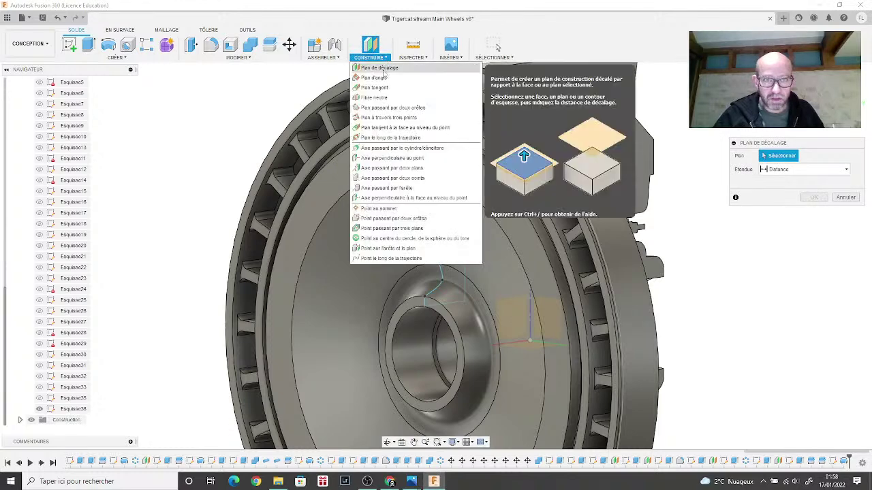
{"action": "scroll", "coordinate": [286, 224], "scroll_direction": "down", "scroll_amount": 3}
{"action": "middle_click_drag", "start_coordinate": [286, 225], "coordinate": [318, 286], "text": "shift"}
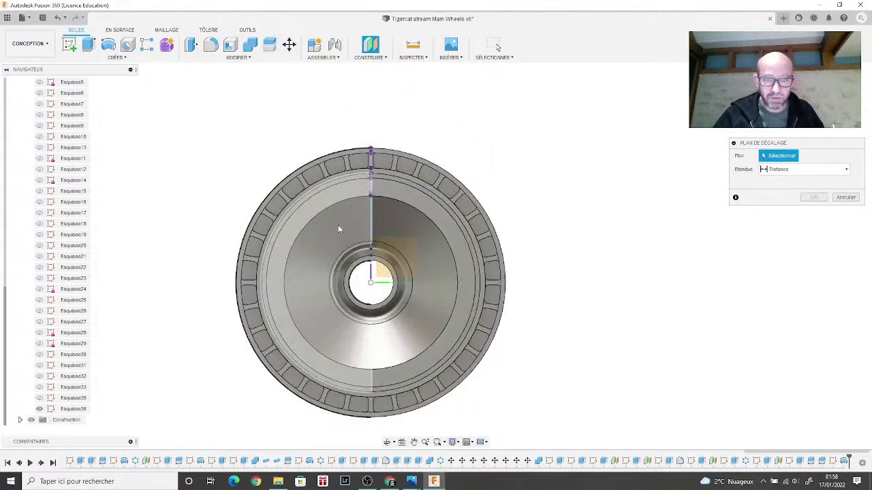
{"action": "mouse_move", "coordinate": [417, 484]}
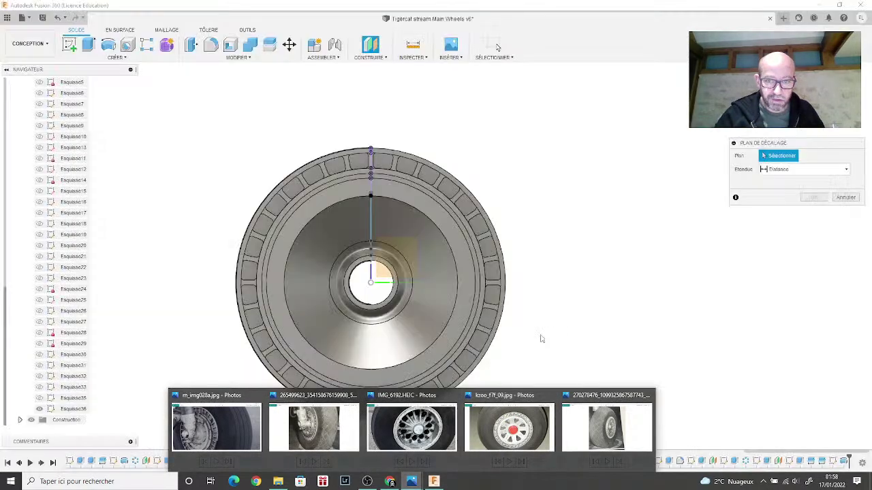
{"action": "left_click", "coordinate": [865, 76]}
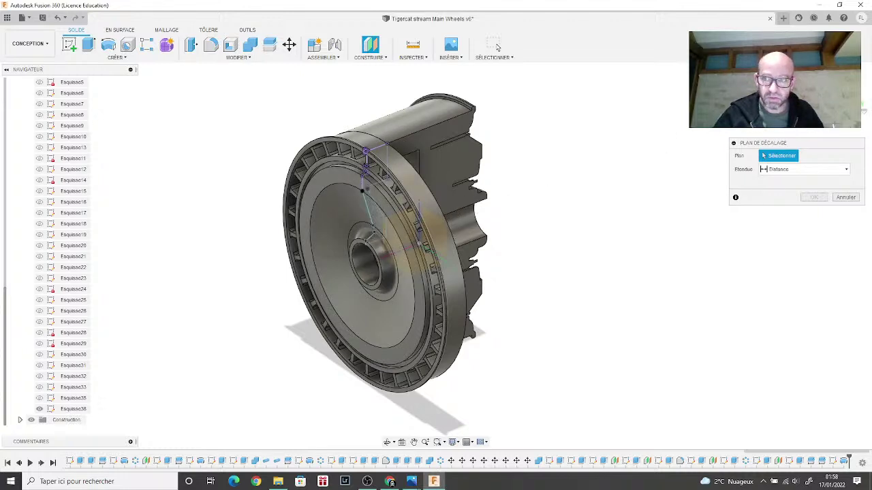
{"action": "middle_click_drag", "start_coordinate": [497, 47], "coordinate": [497, 46], "text": "shift"}
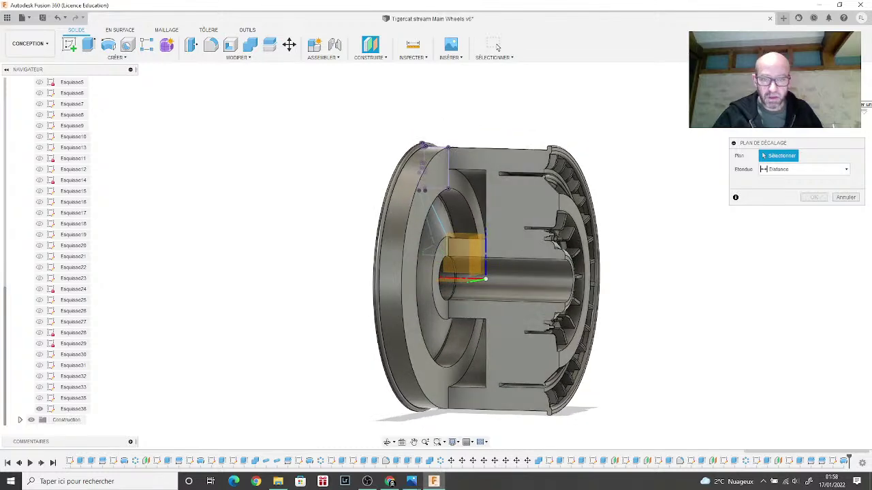
{"action": "scroll", "coordinate": [436, 238], "scroll_direction": "up", "scroll_amount": 3}
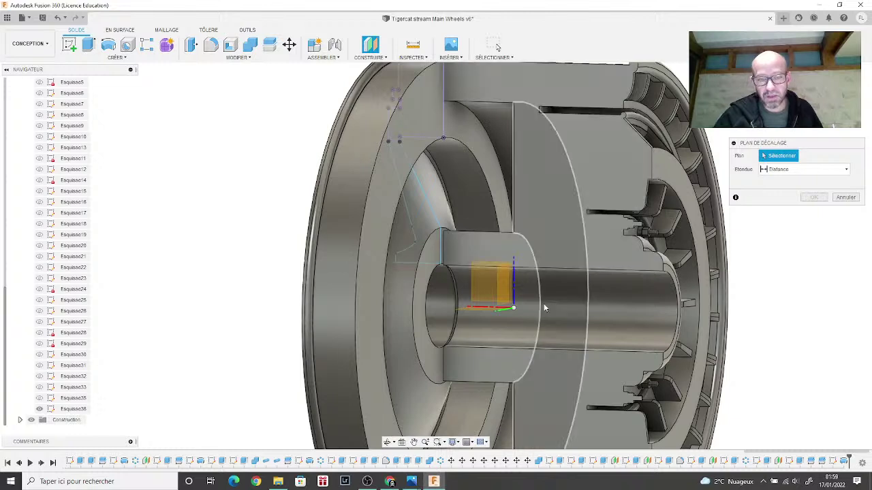
{"action": "left_click", "coordinate": [859, 197]}
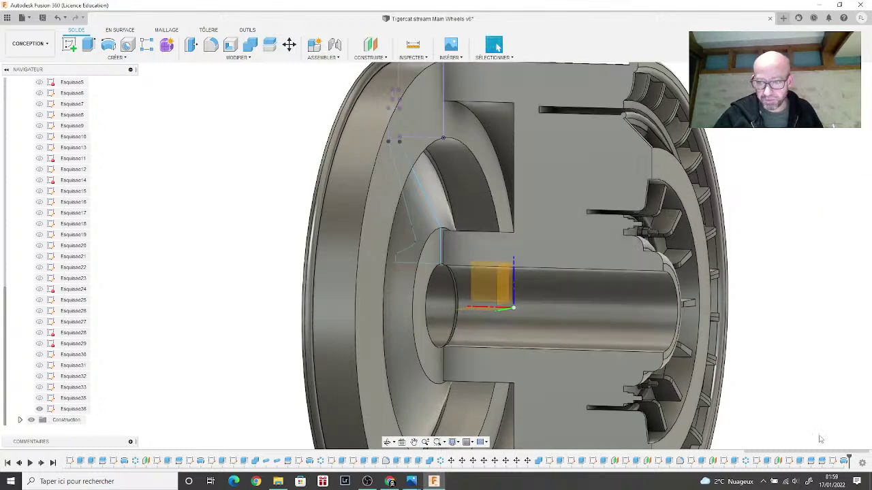
Step: Edit the disc profile sketch and make the inner sloping line of the disc section parallel to its outer sloping line
{"action": "right_click", "coordinate": [833, 462]}
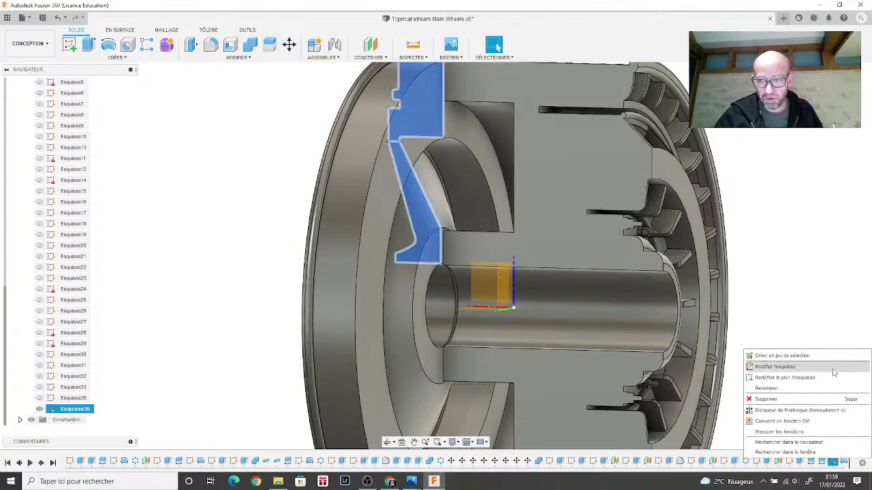
{"action": "left_click", "coordinate": [832, 369]}
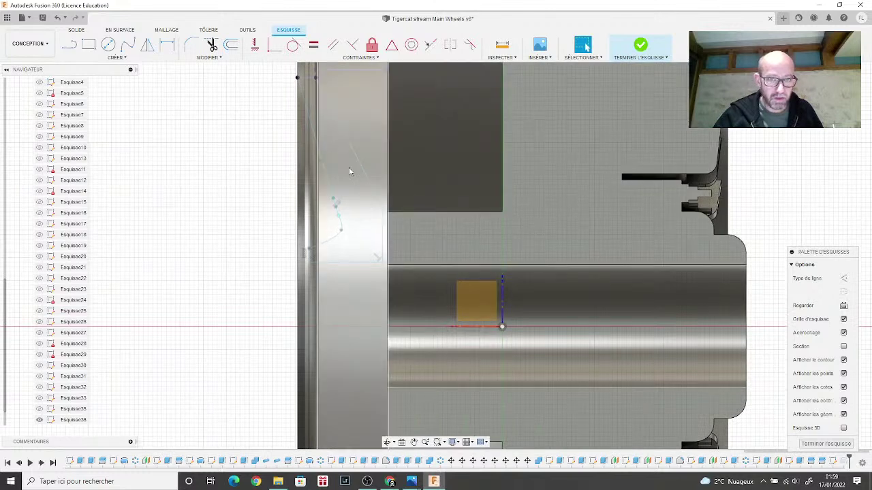
{"action": "left_click", "coordinate": [333, 44]}
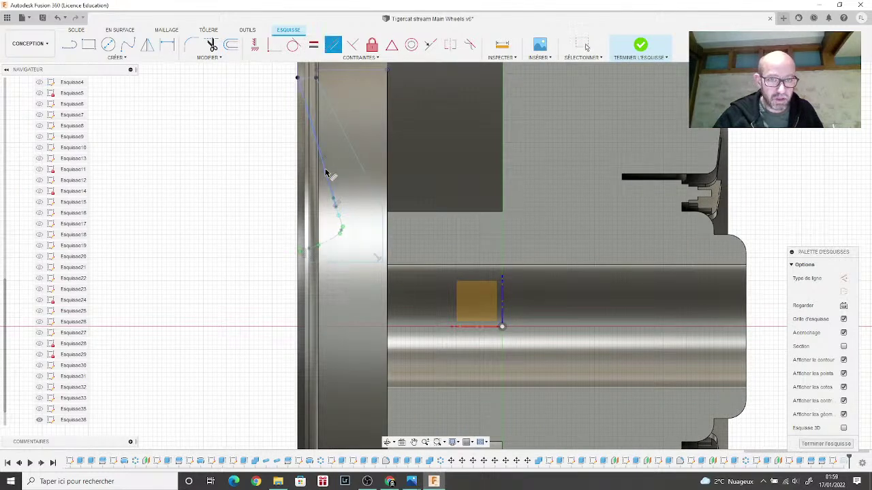
{"action": "left_click", "coordinate": [356, 160]}
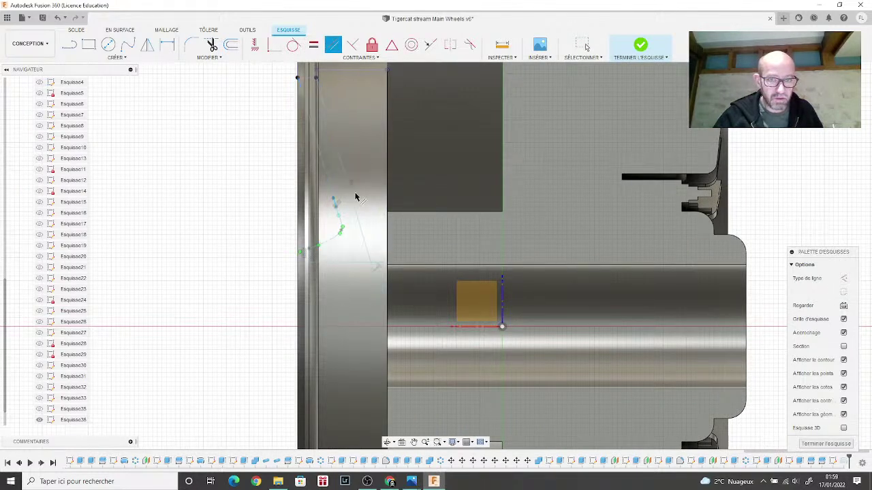
{"action": "left_click", "coordinate": [385, 301]}
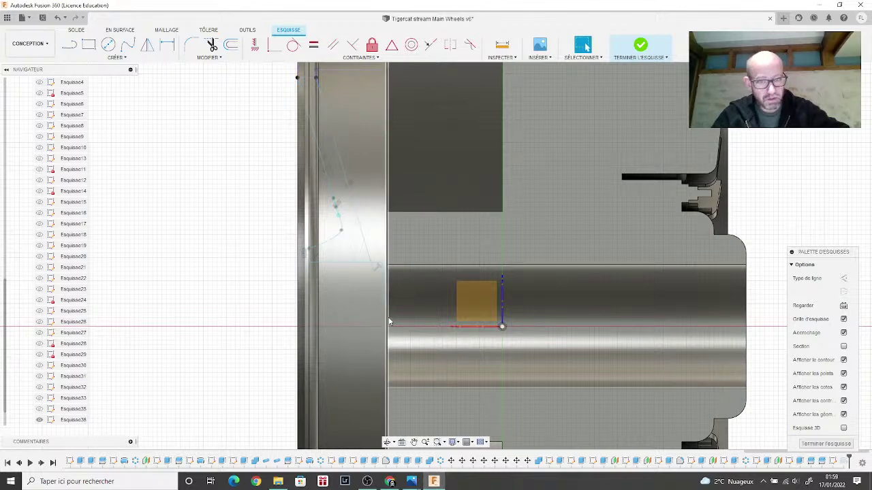
Step: Move the hub end of the inner sloping line closer to the outer line to thin the disc section, and finish the sketch
{"action": "key", "text": "Escape"}
{"action": "left_click", "coordinate": [384, 304]}
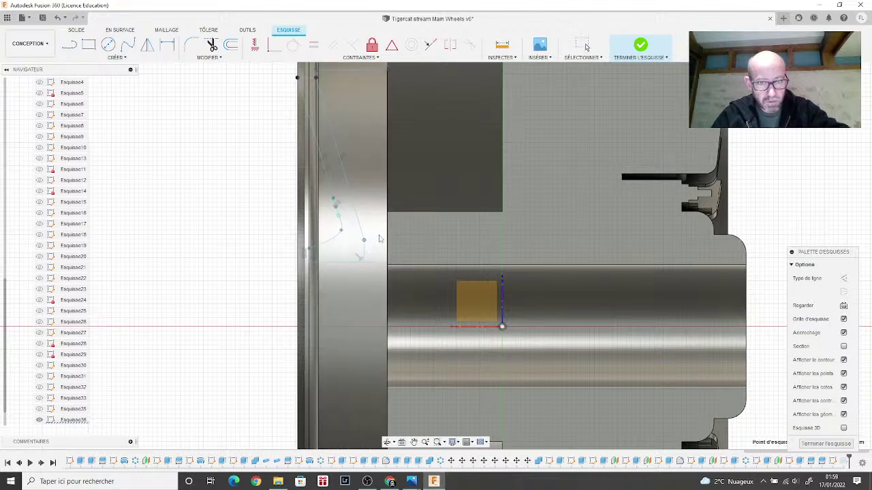
{"action": "left_click_drag", "start_coordinate": [366, 245], "coordinate": [366, 239]}
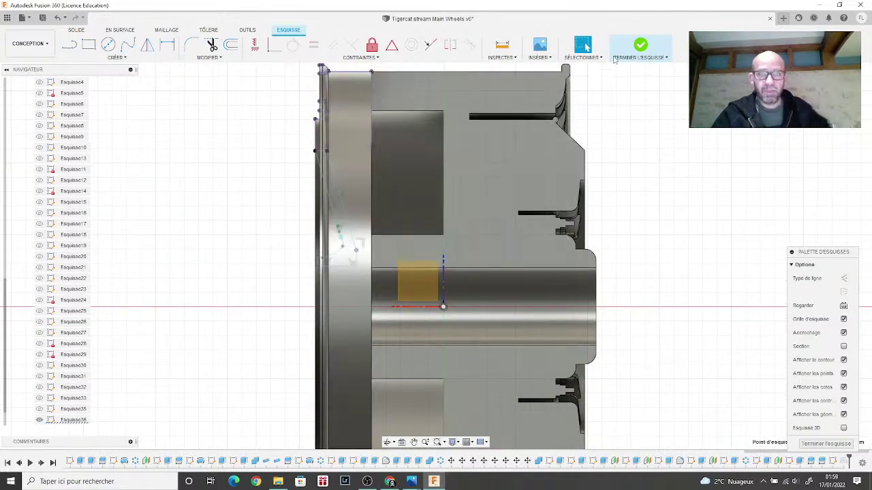
{"action": "left_click", "coordinate": [639, 48]}
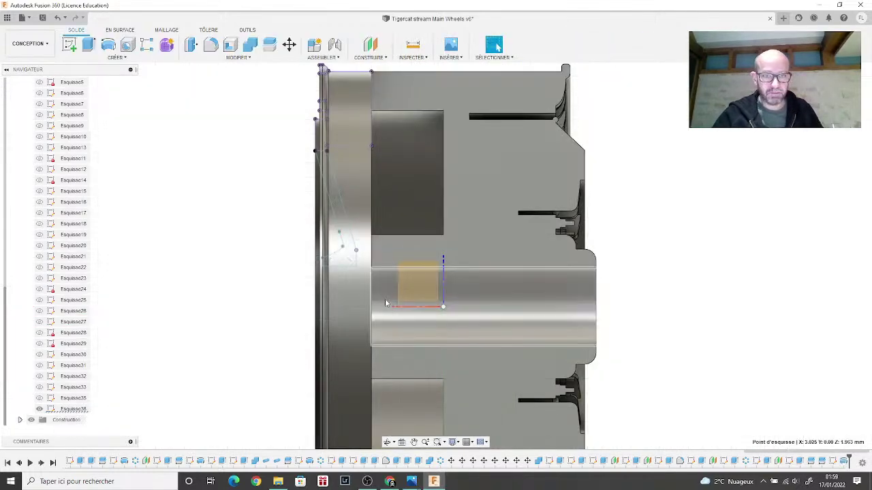
Step: Measure the distance between the two parallel sloping lines of the disc profile
{"action": "left_click", "coordinate": [412, 58]}
{"action": "left_click", "coordinate": [416, 68]}
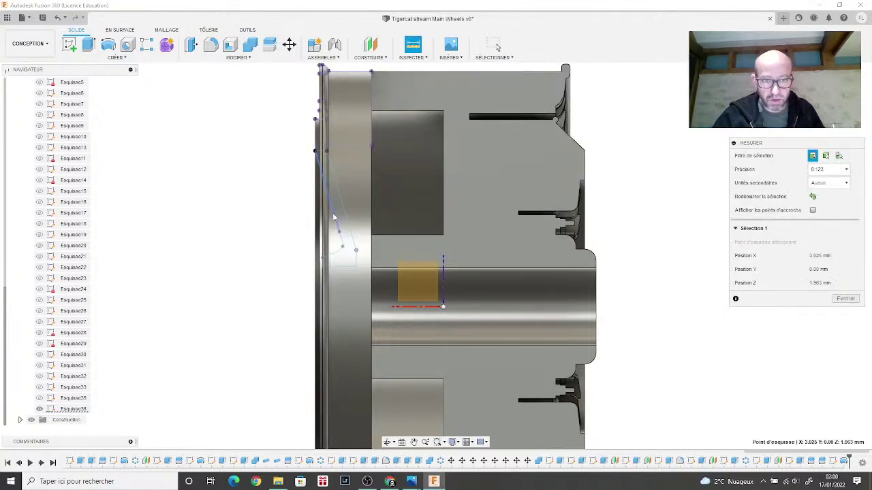
{"action": "left_click", "coordinate": [333, 208]}
{"action": "left_click", "coordinate": [343, 205]}
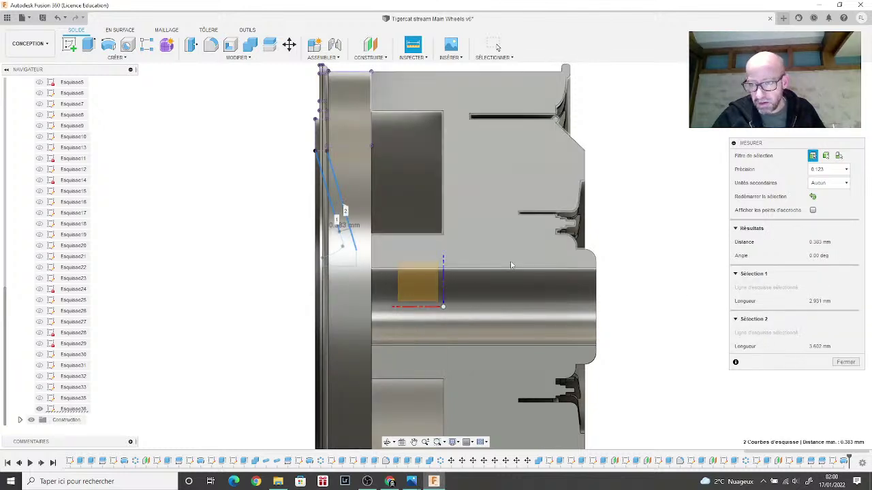
{"action": "scroll", "coordinate": [449, 276], "scroll_direction": "down", "scroll_amount": 2}
{"action": "scroll", "coordinate": [422, 269], "scroll_direction": "up", "scroll_amount": 3}
{"action": "scroll", "coordinate": [422, 269], "scroll_direction": "up", "scroll_amount": 2}
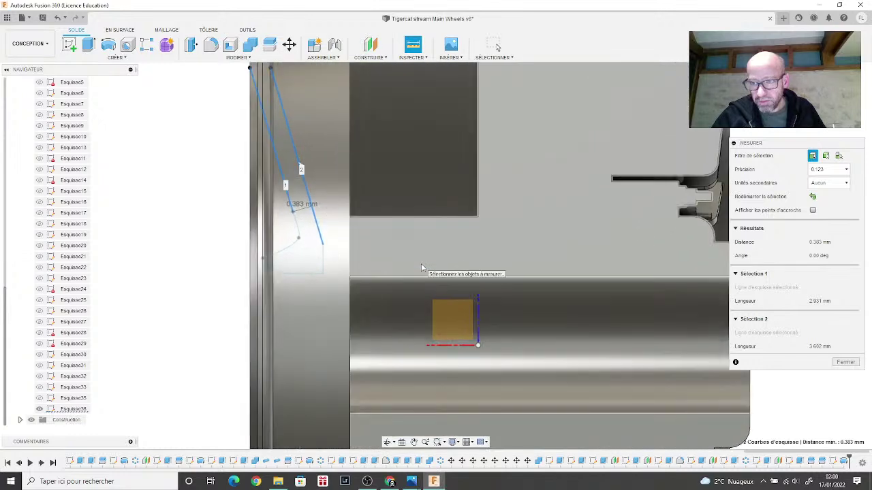
{"action": "scroll", "coordinate": [416, 225], "scroll_direction": "up", "scroll_amount": 3}
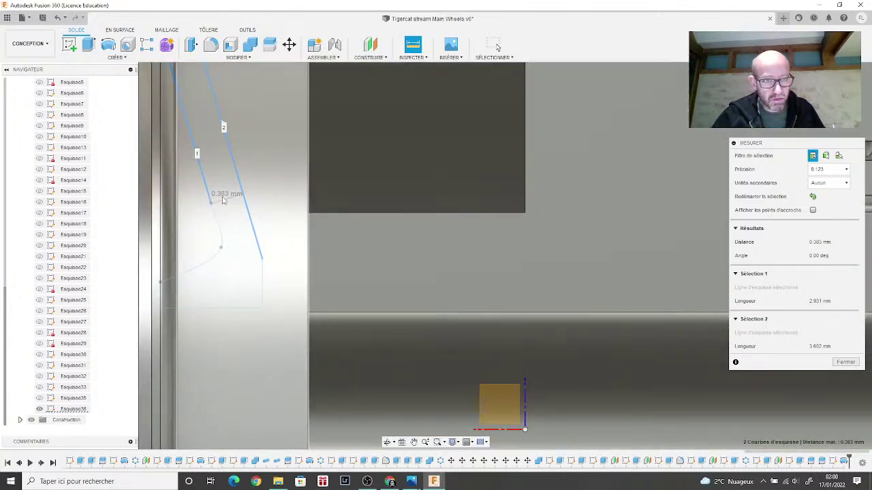
{"action": "scroll", "coordinate": [216, 221], "scroll_direction": "down", "scroll_amount": 3}
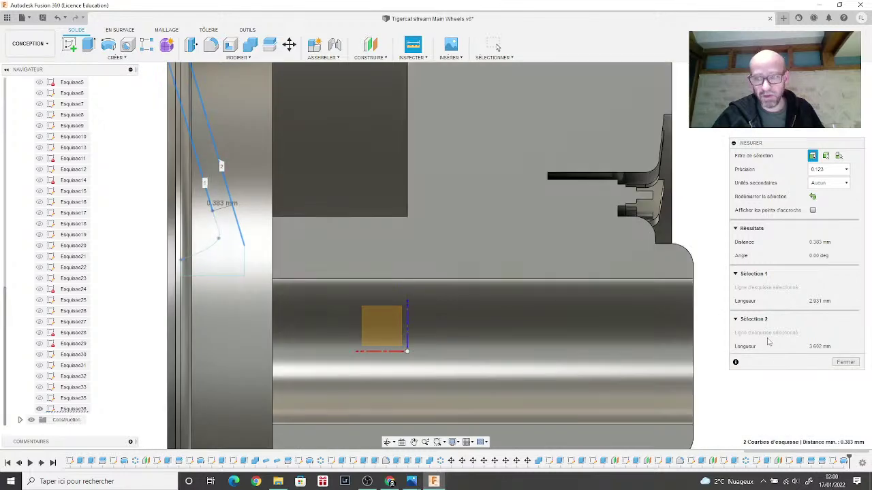
{"action": "left_click", "coordinate": [845, 362]}
Step: Inspect the disc's sloping outer face and compare it with the triangular openings in the reference photo kzoo_f7f_09.jpg
{"action": "mouse_move", "coordinate": [524, 322]}
{"action": "middle_mouse_down", "text": "shift"}
{"action": "mouse_move", "coordinate": [418, 286]}
{"action": "mouse_move", "coordinate": [630, 180]}
{"action": "mouse_move", "coordinate": [864, 93]}
{"action": "mouse_move", "coordinate": [863, 101]}
{"action": "middle_mouse_up", "text": "shift"}
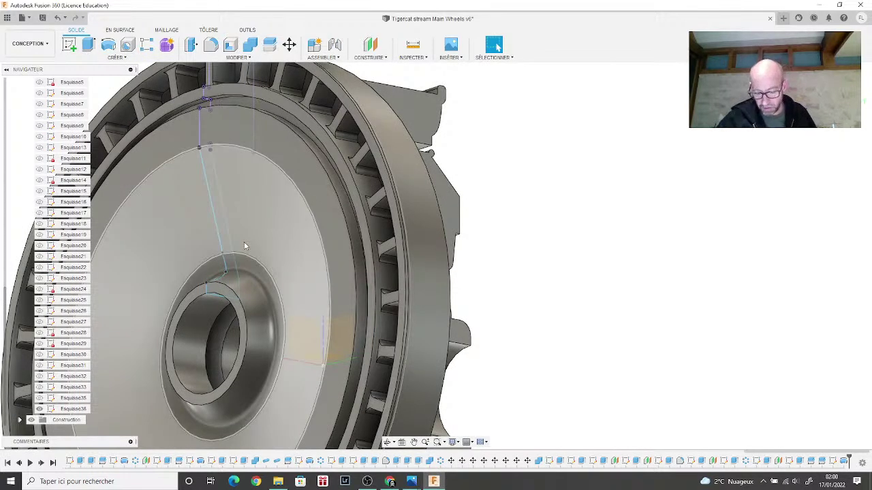
{"action": "left_click", "coordinate": [381, 58]}
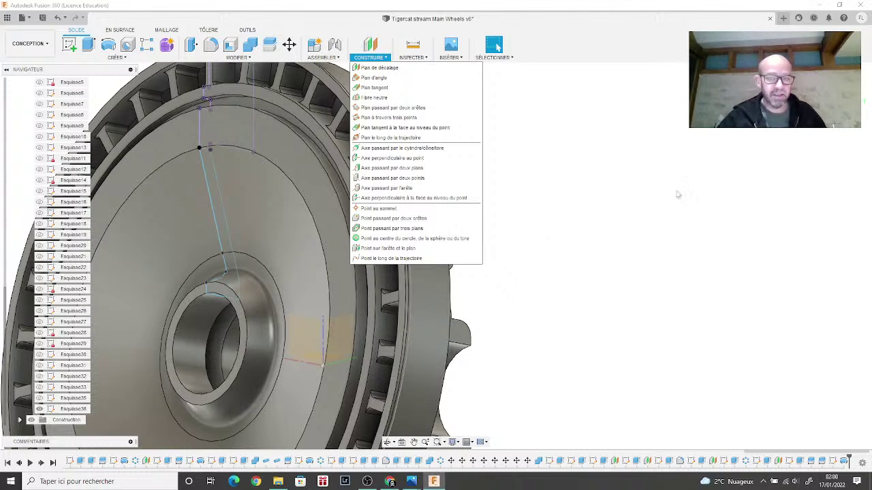
{"action": "mouse_move", "coordinate": [435, 255]}
{"action": "middle_mouse_down", "text": "shift"}
{"action": "mouse_move", "coordinate": [382, 249]}
{"action": "mouse_move", "coordinate": [302, 153]}
{"action": "middle_mouse_up", "text": "shift"}
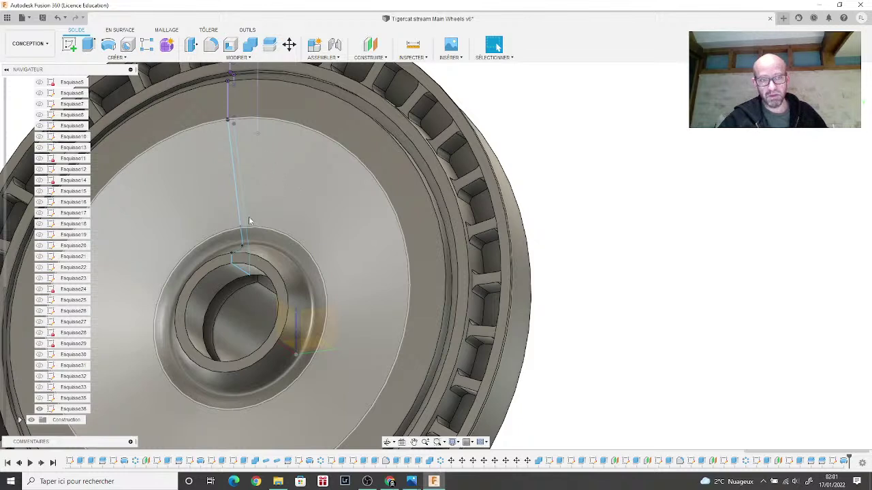
{"action": "mouse_move", "coordinate": [411, 481]}
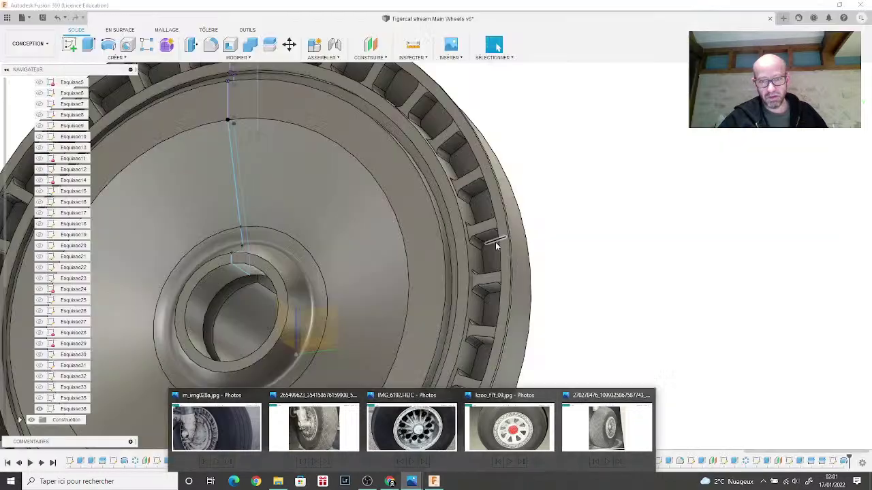
{"action": "left_click", "coordinate": [527, 428]}
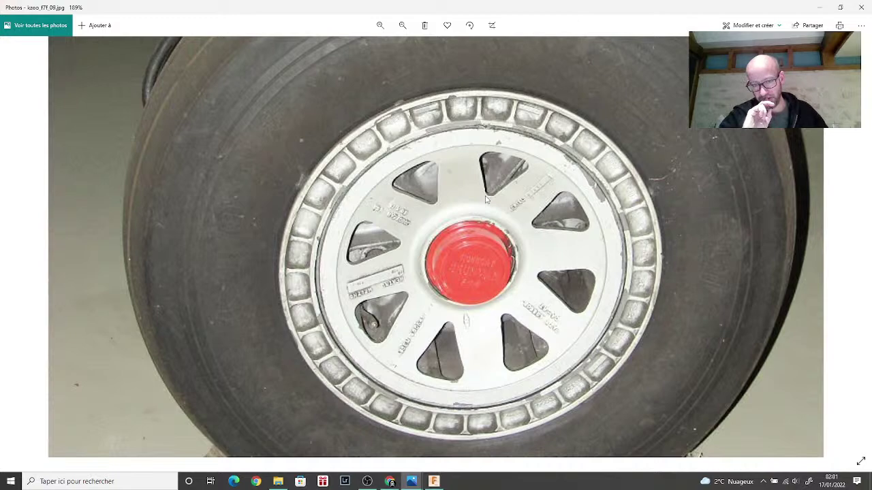
Step: Switch back to Fusion 360 and construct an angle plane at 0 degrees through the disc profile's outer sloping line
{"action": "left_click", "coordinate": [433, 481]}
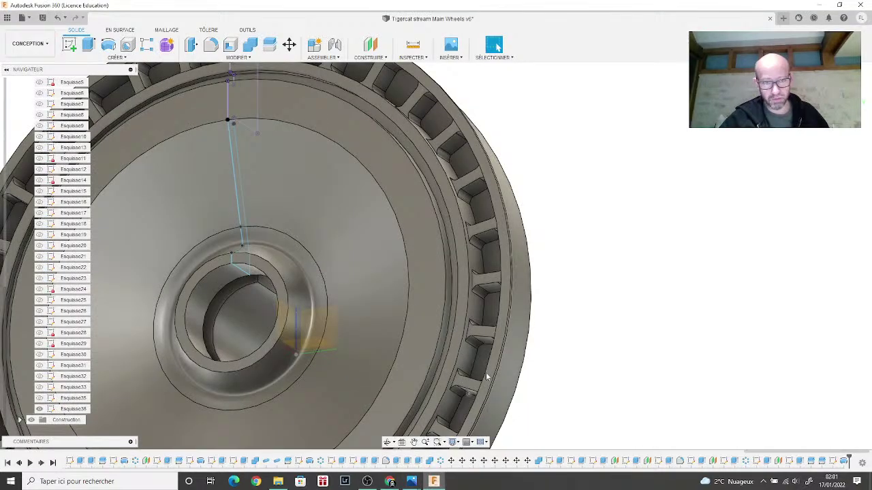
{"action": "left_click", "coordinate": [386, 59]}
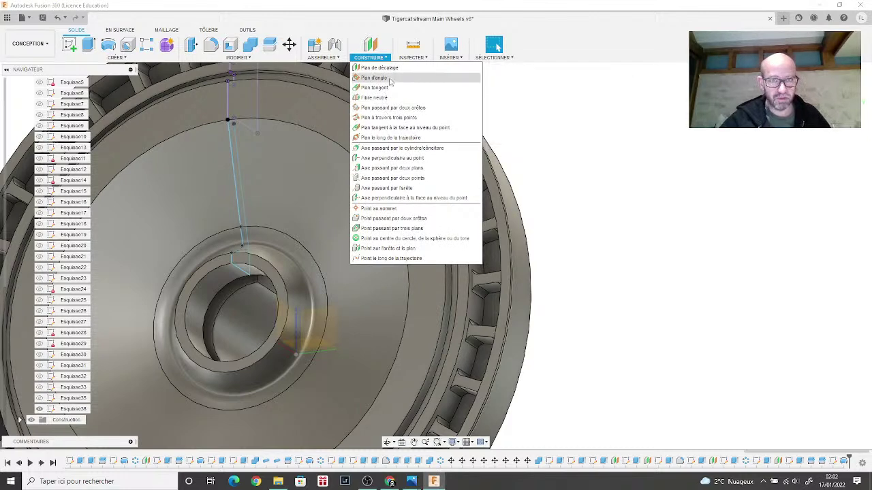
{"action": "left_click", "coordinate": [390, 79]}
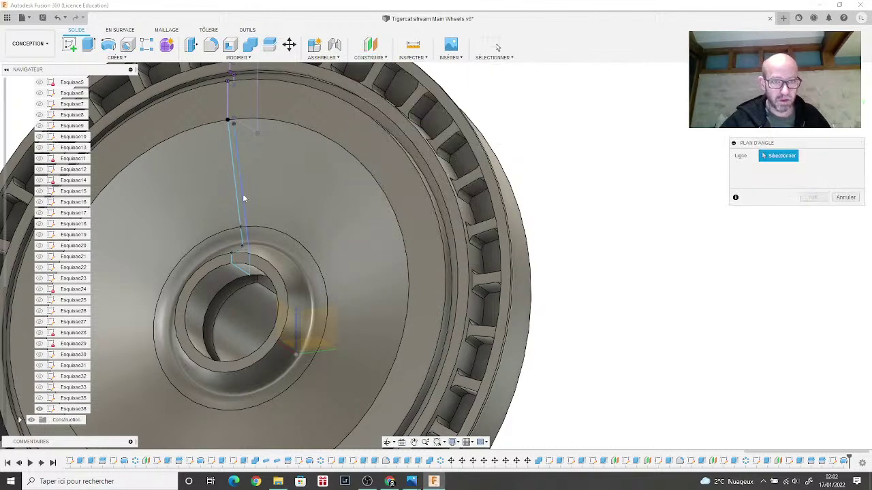
{"action": "left_click", "coordinate": [237, 196]}
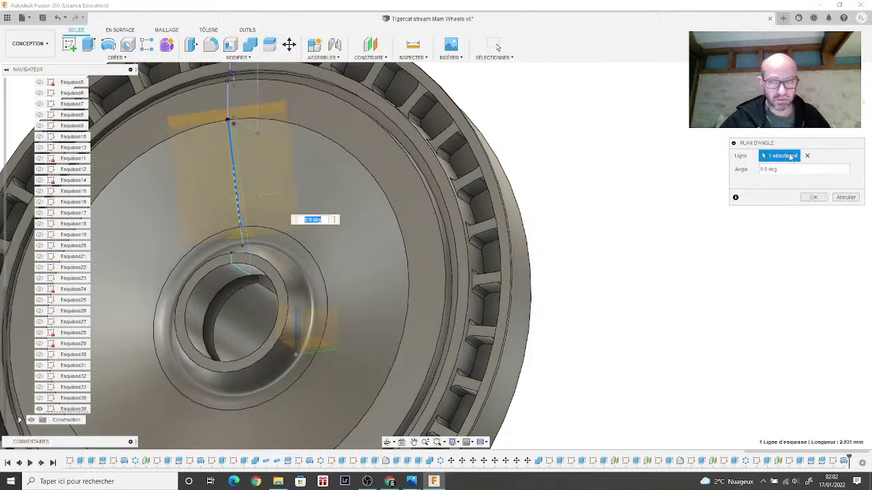
{"action": "left_click", "coordinate": [813, 197]}
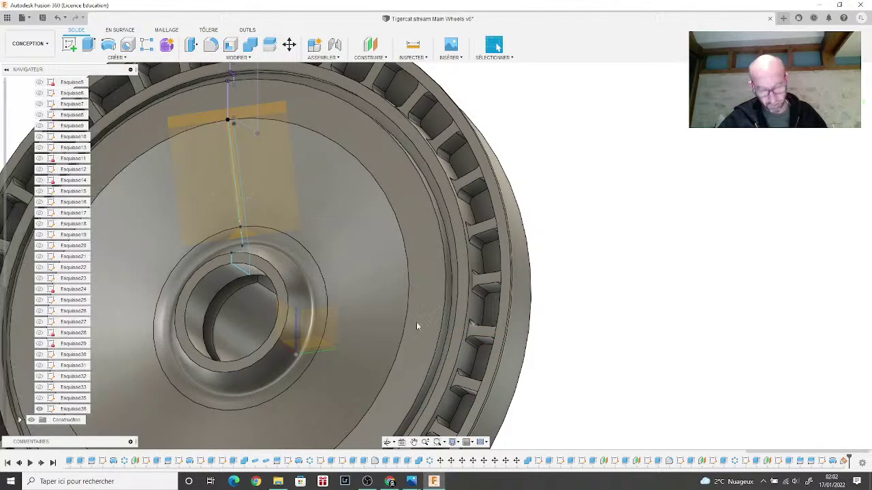
Step: Start a sketch on the new angled plane and project the disc profile's sloping line into it
{"action": "mouse_move", "coordinate": [416, 324]}
{"action": "middle_mouse_down"}
{"action": "mouse_move", "coordinate": [391, 319]}
{"action": "mouse_move", "coordinate": [512, 370]}
{"action": "middle_mouse_up"}
{"action": "scroll", "coordinate": [511, 370], "scroll_direction": "up", "scroll_amount": 3}
{"action": "scroll", "coordinate": [510, 366], "scroll_direction": "down", "scroll_amount": 2}
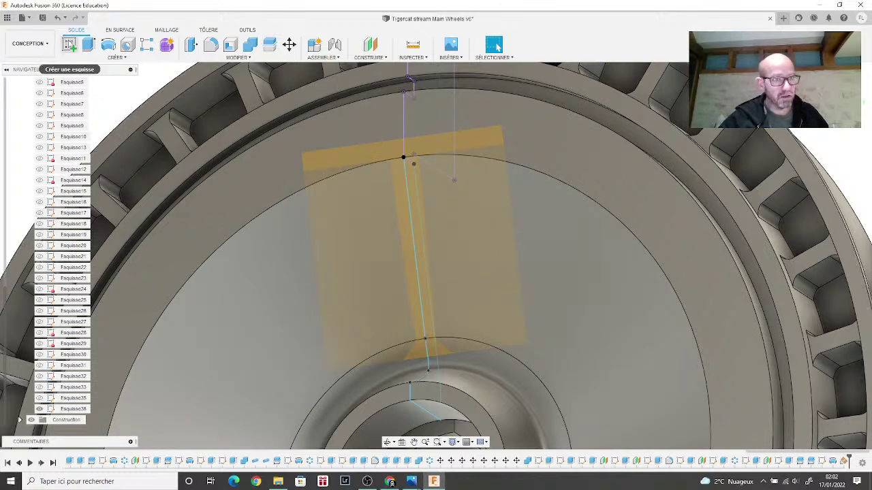
{"action": "left_click", "coordinate": [69, 45]}
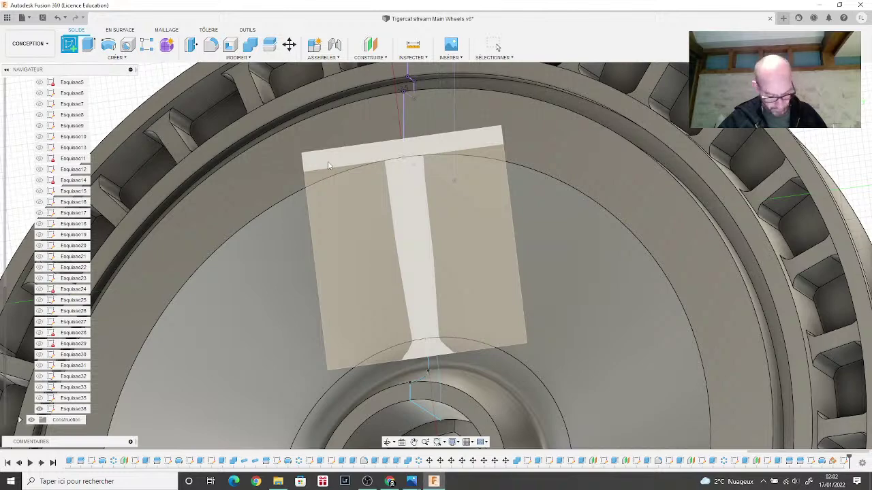
{"action": "left_click", "coordinate": [328, 166]}
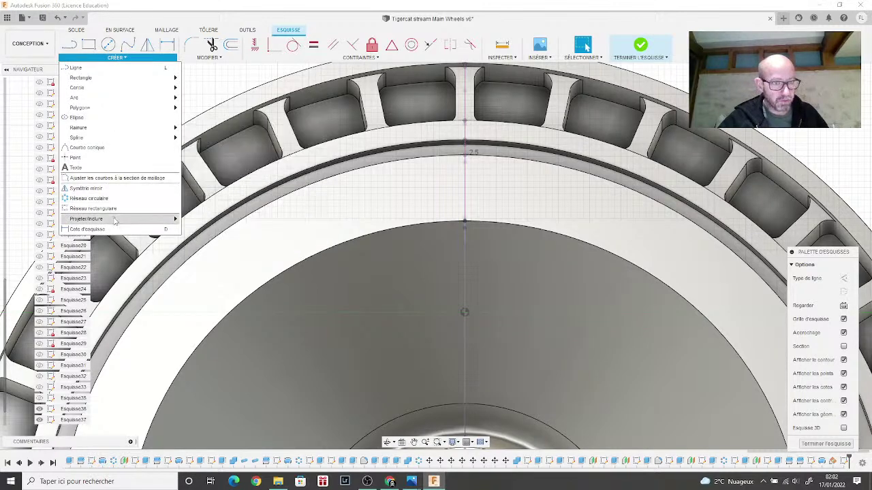
{"action": "mouse_move", "coordinate": [116, 219]}
{"action": "left_click", "coordinate": [199, 219]}
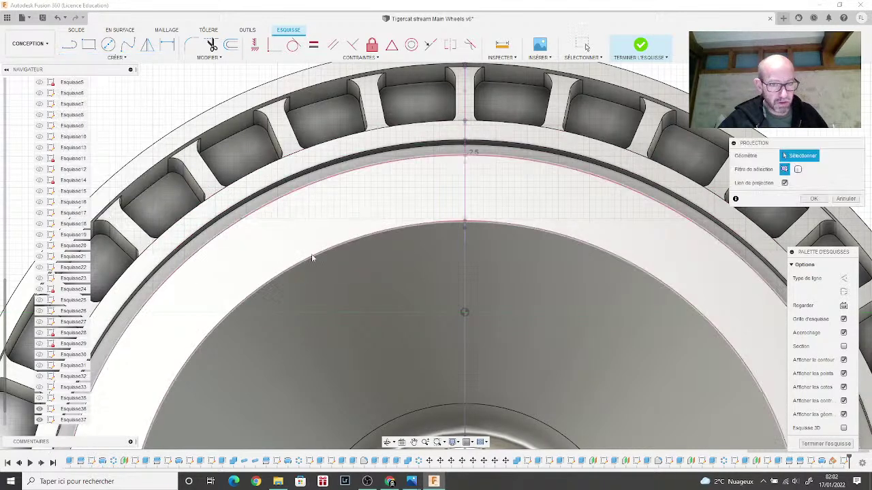
{"action": "left_click", "coordinate": [466, 350]}
{"action": "left_click", "coordinate": [810, 199]}
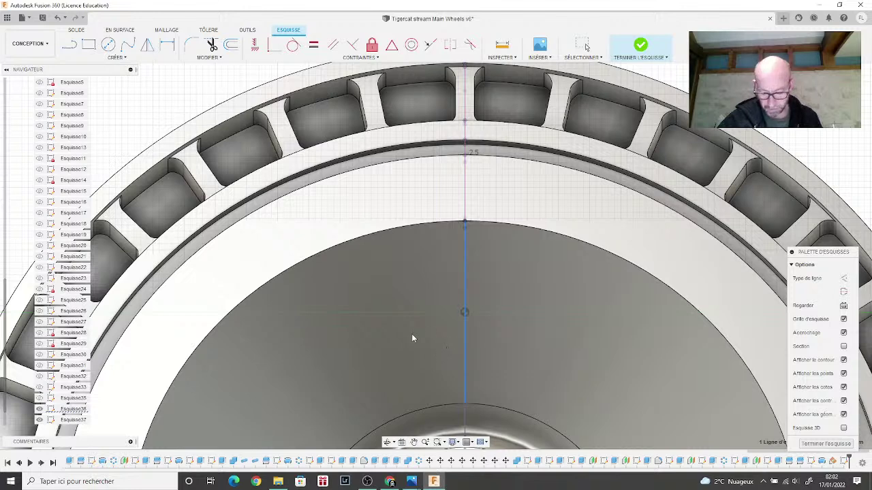
{"action": "key", "text": "Escape"}
Step: Check the opening's shape in kzoo_f7f_09.jpg and draw half a triangle with the Line tool, starting and ending on the projected line
{"action": "middle_click_drag", "start_coordinate": [448, 352], "coordinate": [379, 318]}
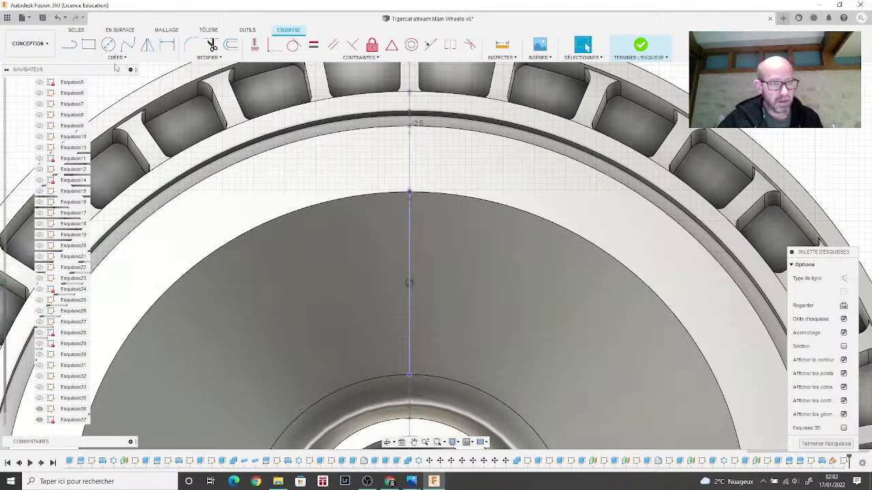
{"action": "left_click", "coordinate": [74, 47]}
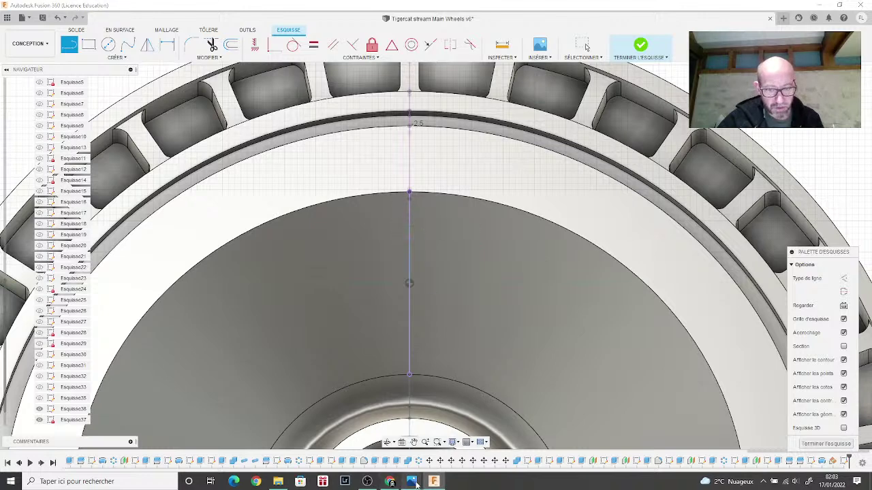
{"action": "mouse_move", "coordinate": [411, 481]}
{"action": "left_click", "coordinate": [497, 441]}
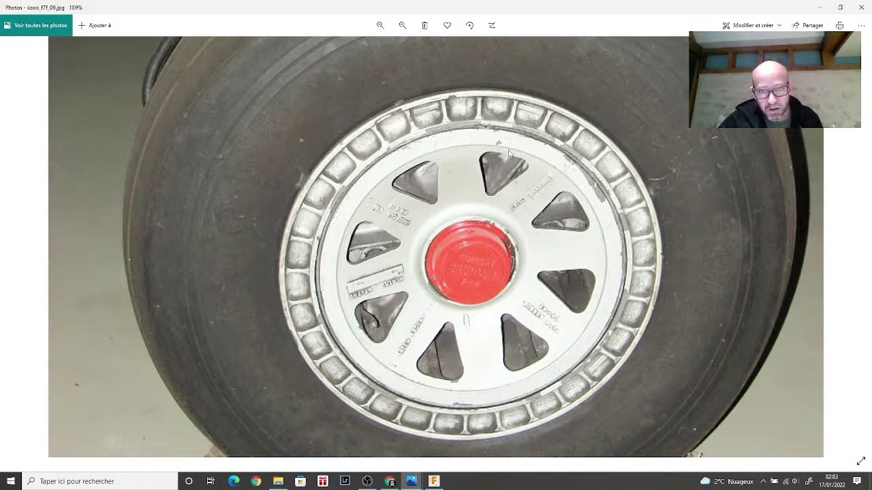
{"action": "left_click", "coordinate": [434, 482]}
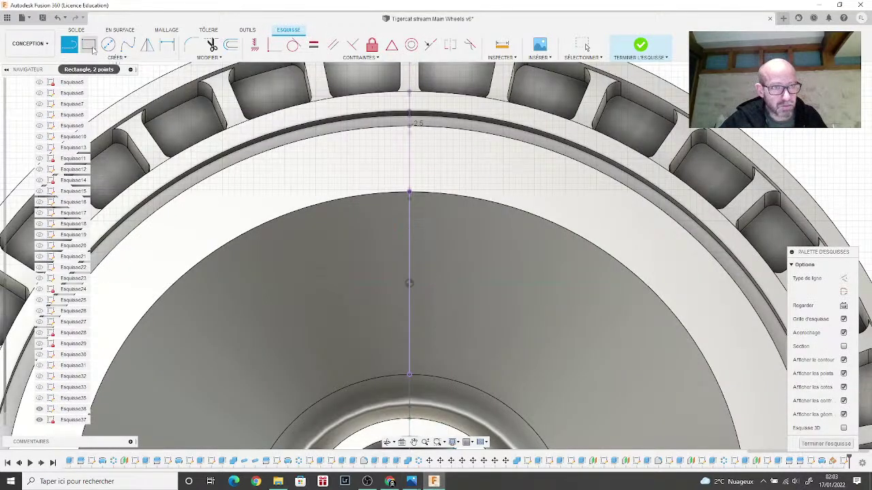
{"action": "left_click", "coordinate": [410, 209]}
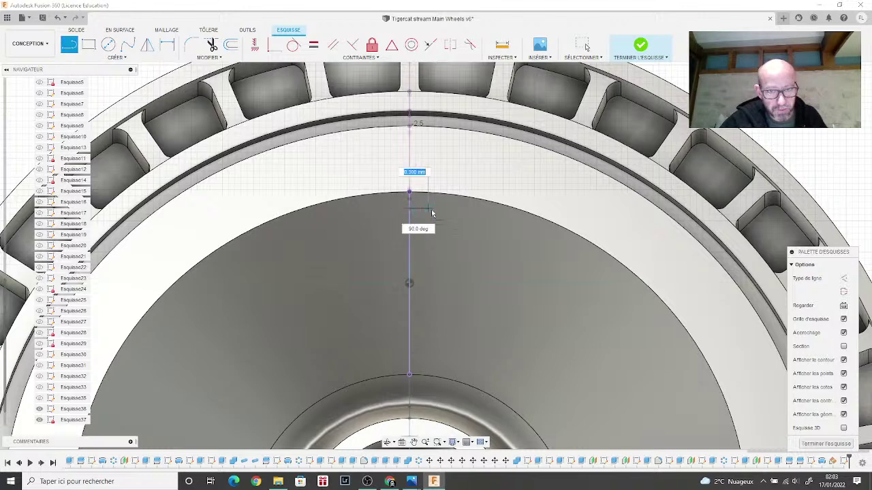
{"action": "left_click", "coordinate": [485, 210]}
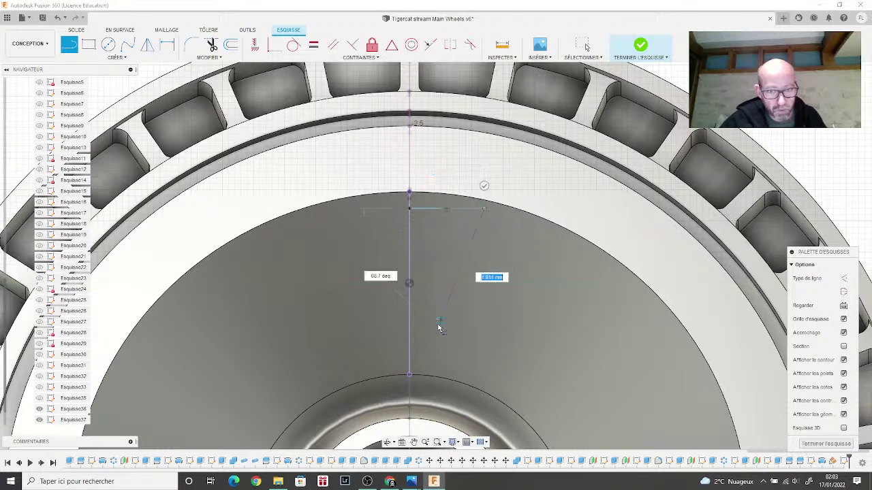
{"action": "left_click", "coordinate": [410, 345]}
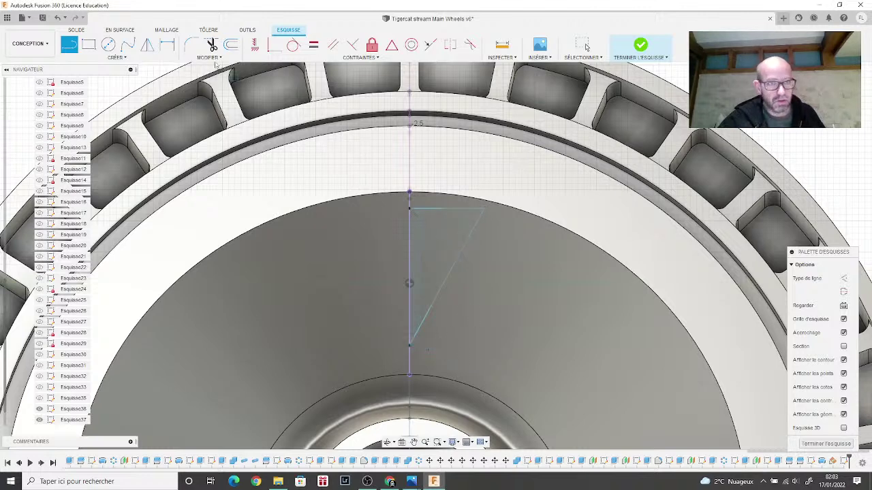
Step: Mirror the triangle's short outer line and slanted side about the projected line to complete the opening's outline
{"action": "left_click", "coordinate": [152, 51]}
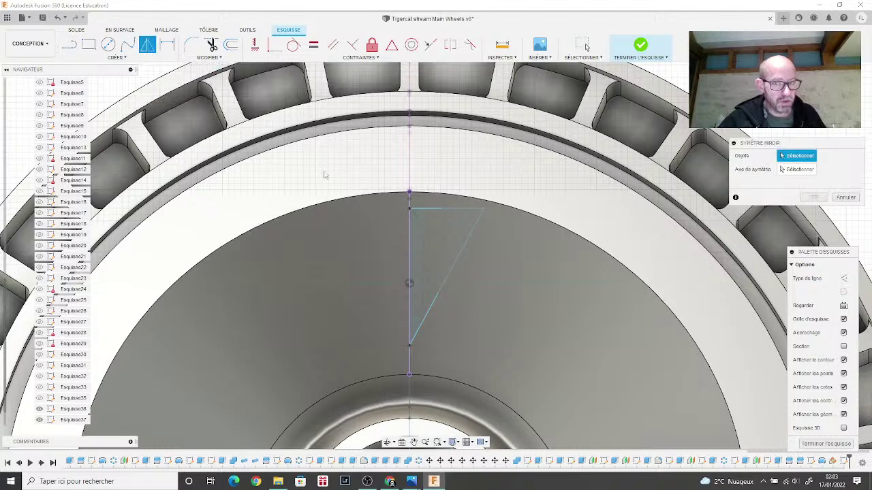
{"action": "left_click", "coordinate": [424, 209]}
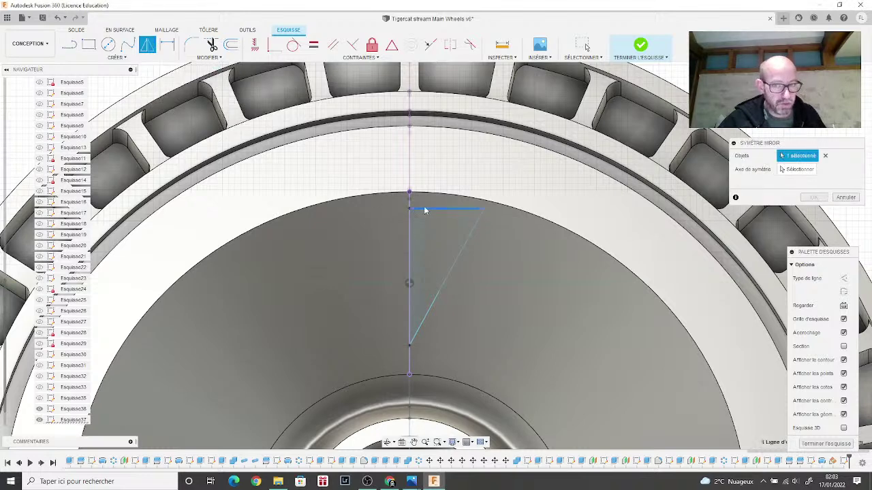
{"action": "left_click", "coordinate": [438, 295]}
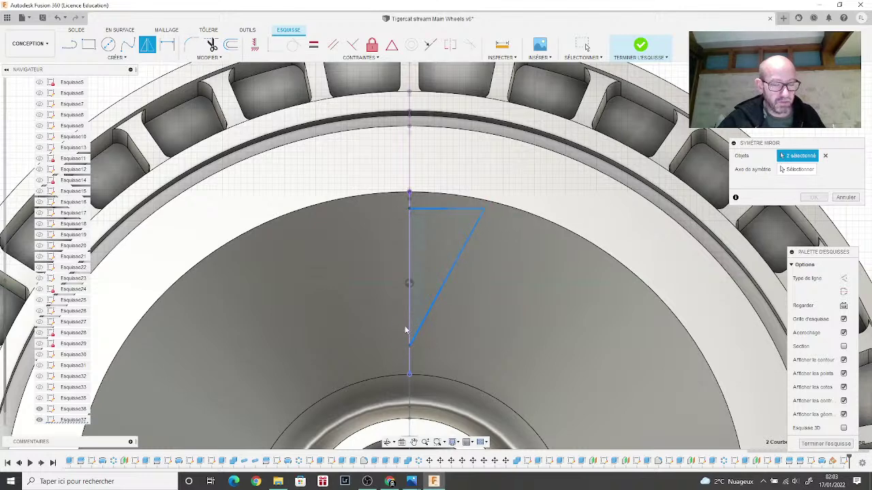
{"action": "left_click", "coordinate": [797, 170]}
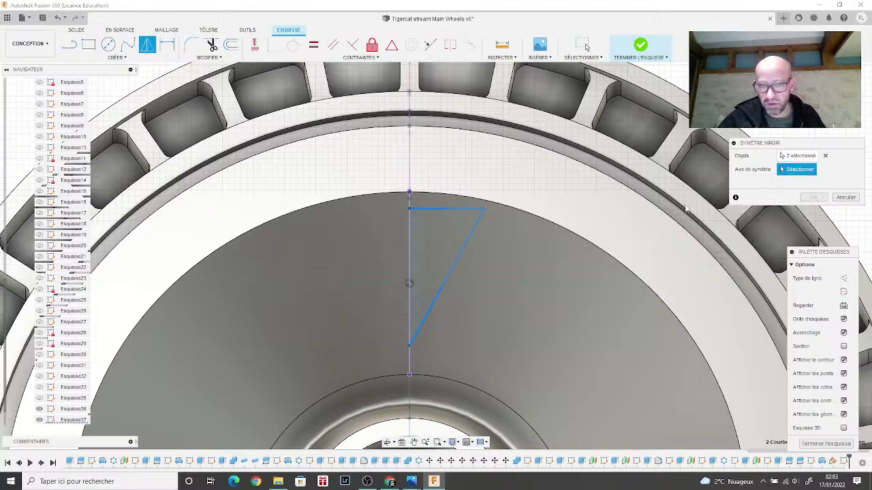
{"action": "left_click", "coordinate": [410, 258]}
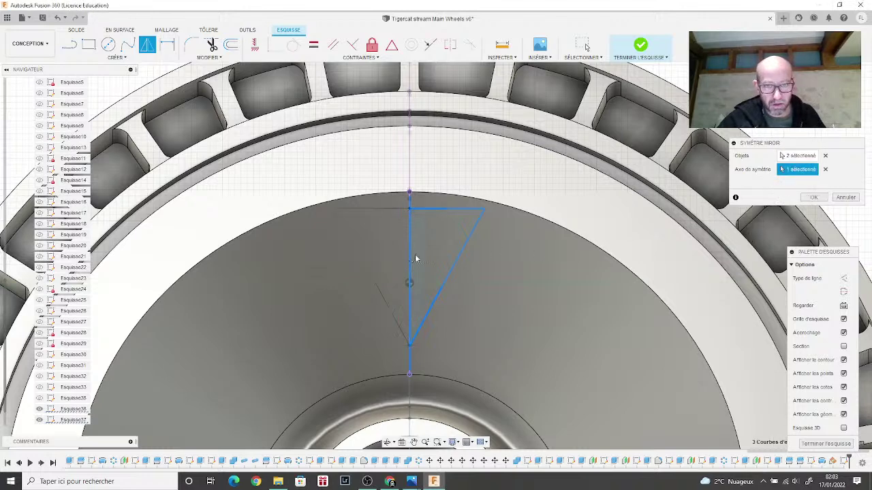
{"action": "left_click", "coordinate": [813, 197]}
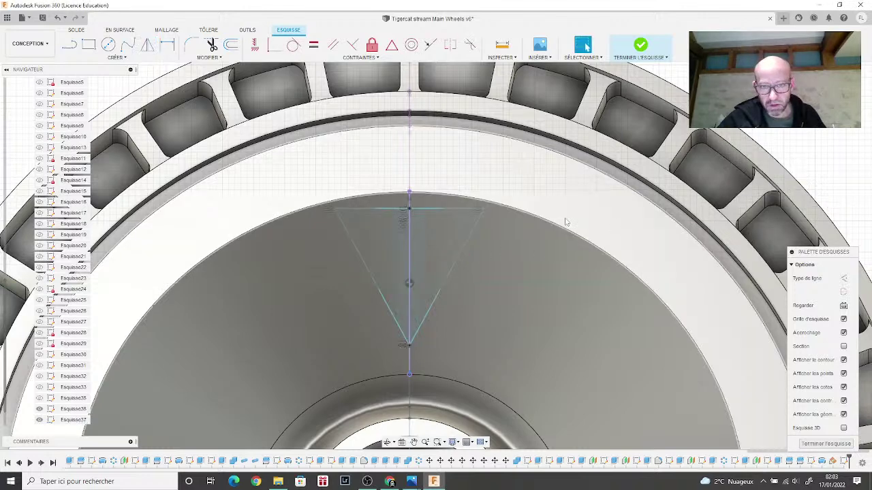
Step: Narrow the triangle by moving its outer corner inward, and shift its apex slightly away from the hub
{"action": "left_click_drag", "start_coordinate": [485, 211], "coordinate": [466, 215]}
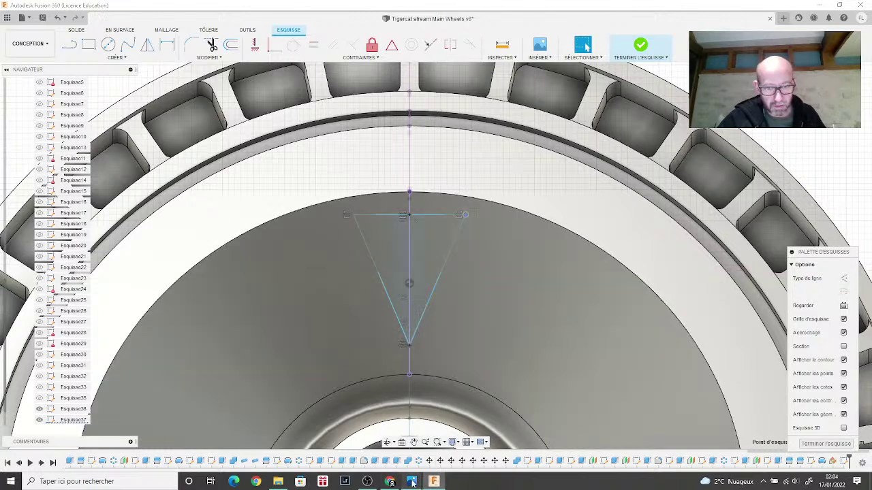
{"action": "mouse_move", "coordinate": [411, 481]}
{"action": "mouse_move", "coordinate": [521, 429]}
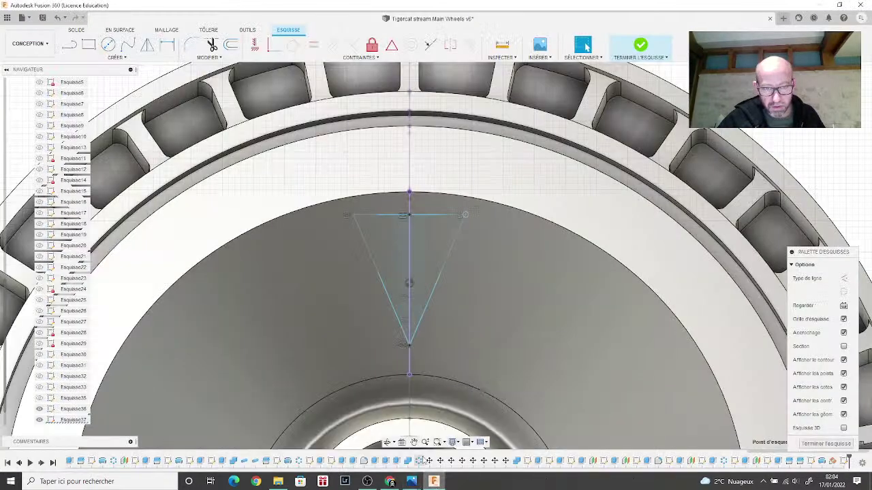
{"action": "left_click_drag", "start_coordinate": [409, 344], "coordinate": [410, 338]}
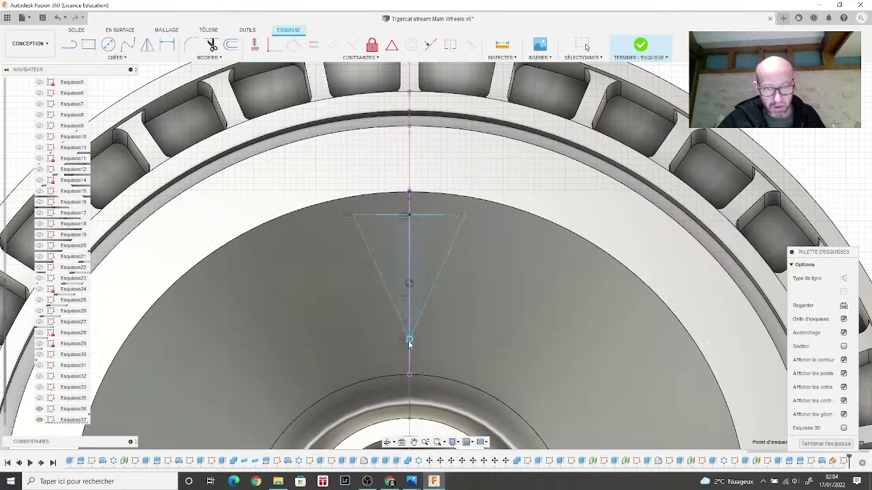
Step: Fillet all three corners of the triangle with a 0.20 mm radius
{"action": "left_click", "coordinate": [192, 44]}
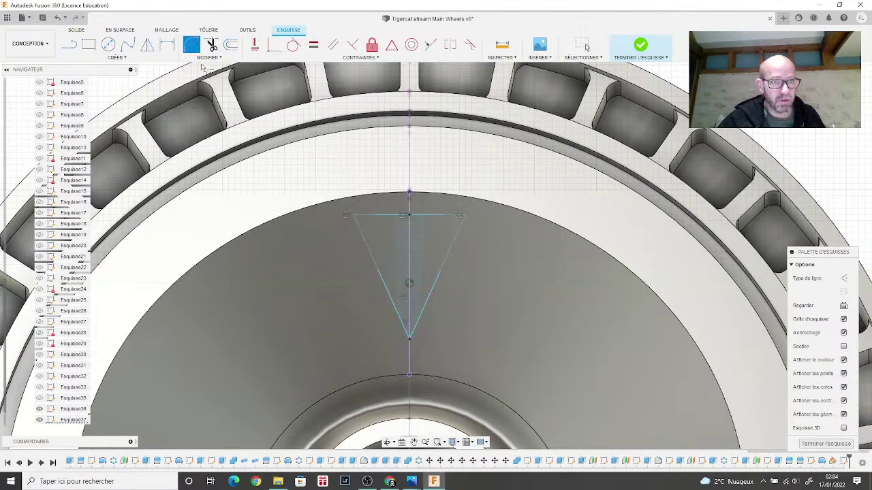
{"action": "left_click", "coordinate": [362, 217]}
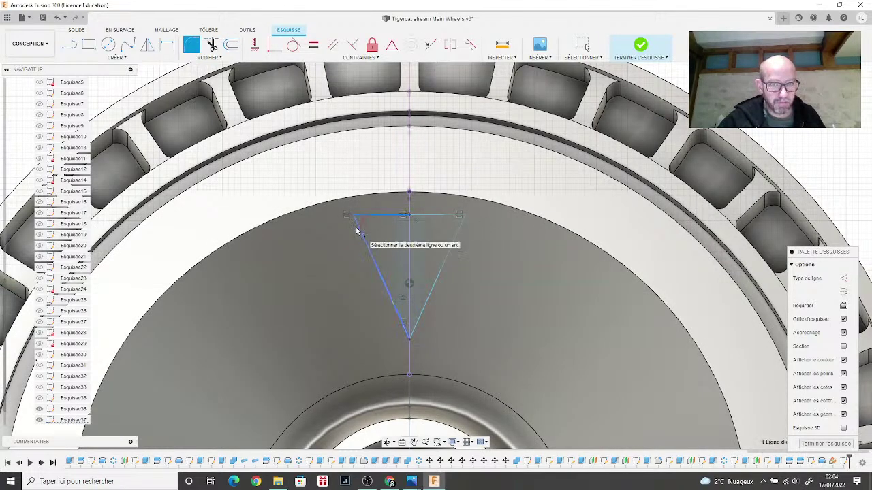
{"action": "key", "text": "Return"}
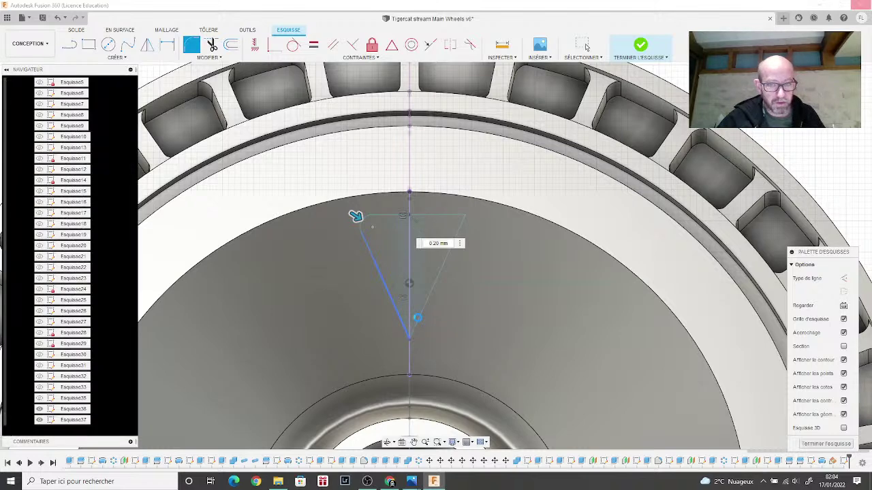
{"action": "left_click", "coordinate": [409, 328]}
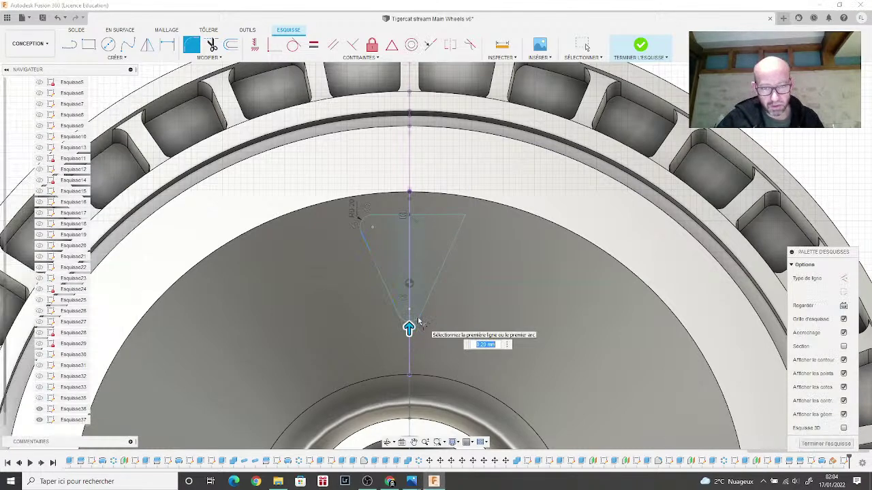
{"action": "left_click", "coordinate": [454, 218]}
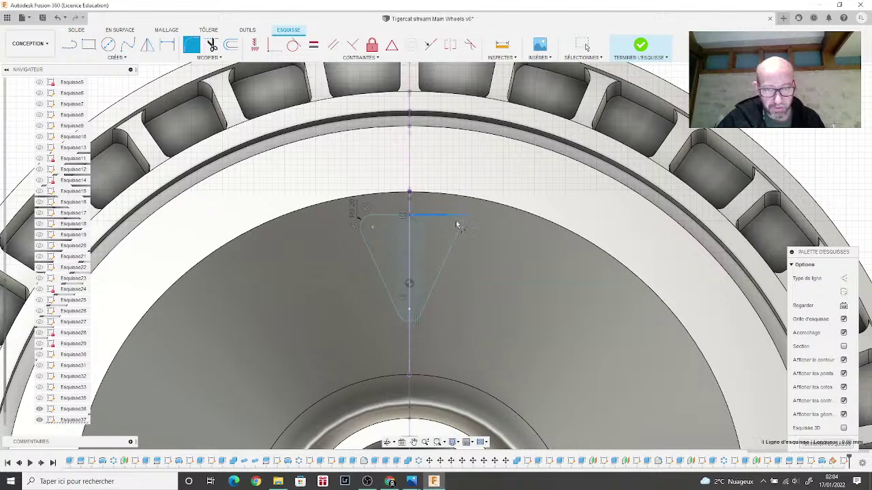
{"action": "left_click", "coordinate": [463, 231]}
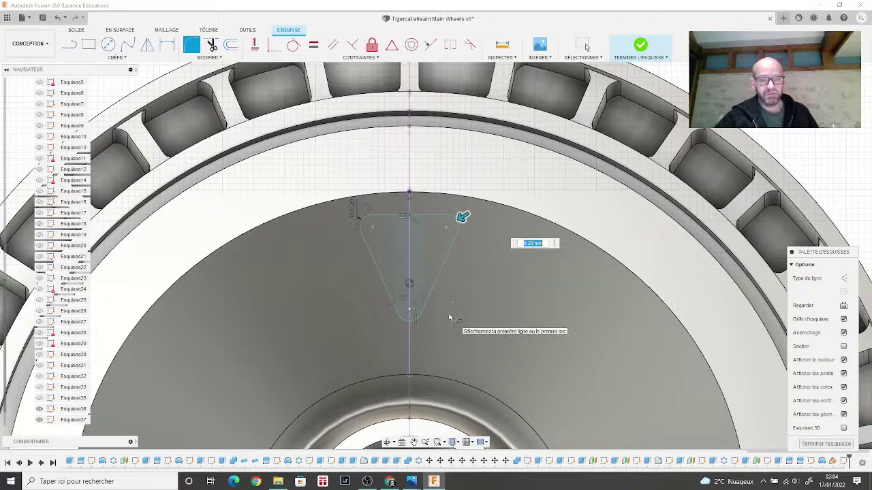
{"action": "key", "text": "Escape"}
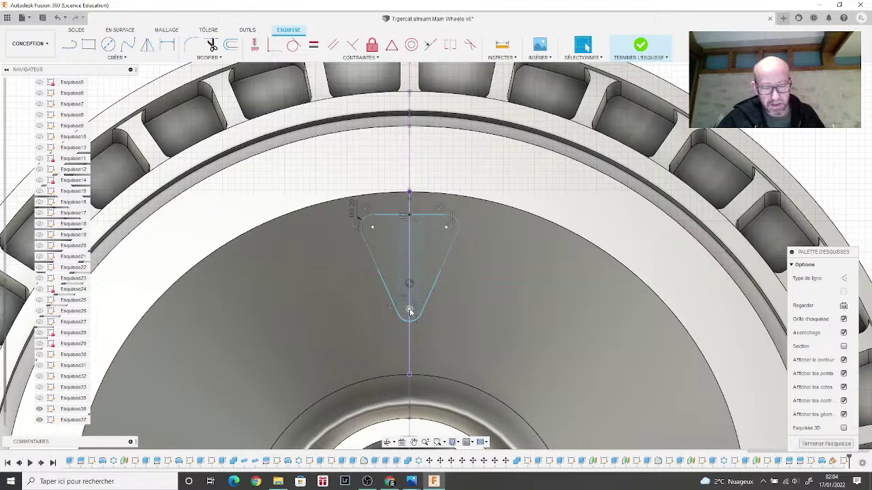
Step: Move the centre of the triangle's apex fillet toward the hub to lengthen the opening
{"action": "left_click_drag", "start_coordinate": [410, 312], "coordinate": [408, 335]}
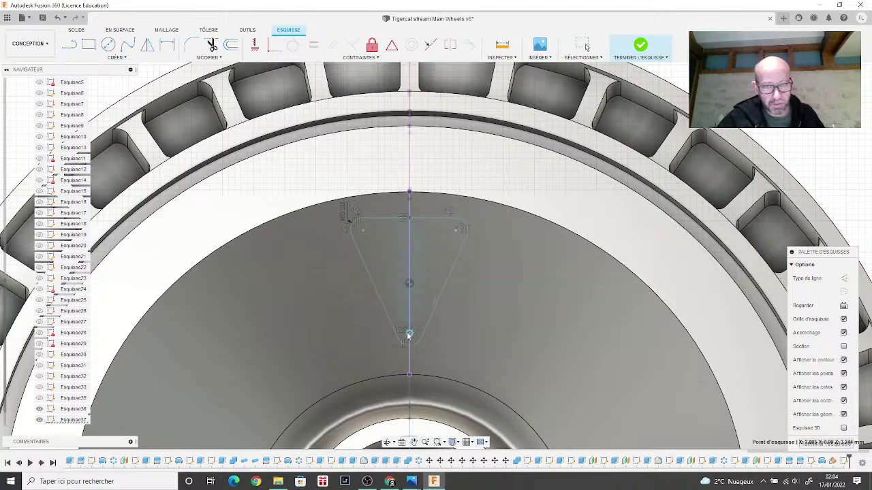
{"action": "scroll", "coordinate": [508, 321], "scroll_direction": "down", "scroll_amount": 5}
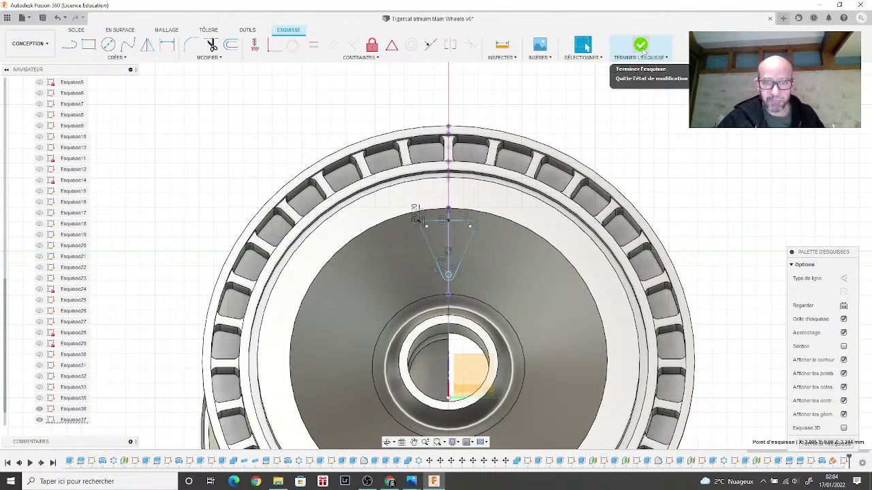
Step: Finish the sketch and set up a two-sided extrusion of both halves of the rounded triangle
{"action": "left_click", "coordinate": [641, 47]}
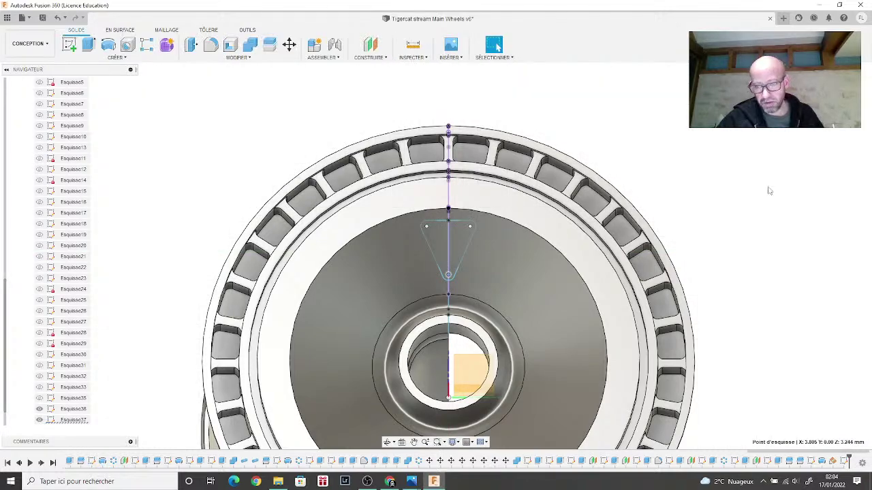
{"action": "middle_click_drag", "start_coordinate": [448, 252], "coordinate": [324, 257], "text": "shift"}
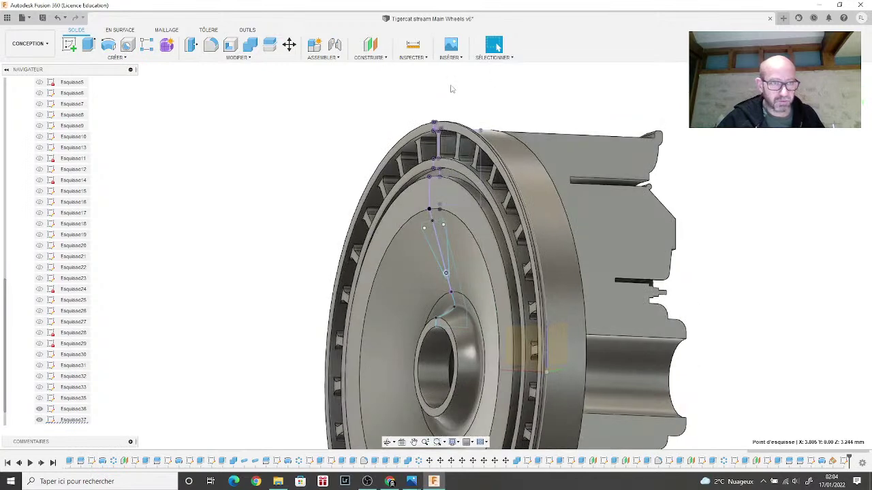
{"action": "left_click", "coordinate": [88, 44]}
{"action": "left_click", "coordinate": [436, 244]}
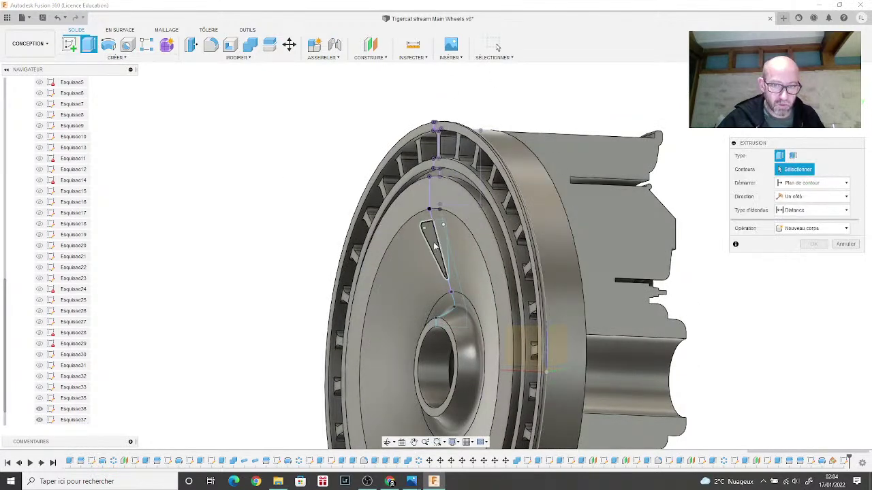
{"action": "left_click", "coordinate": [444, 243]}
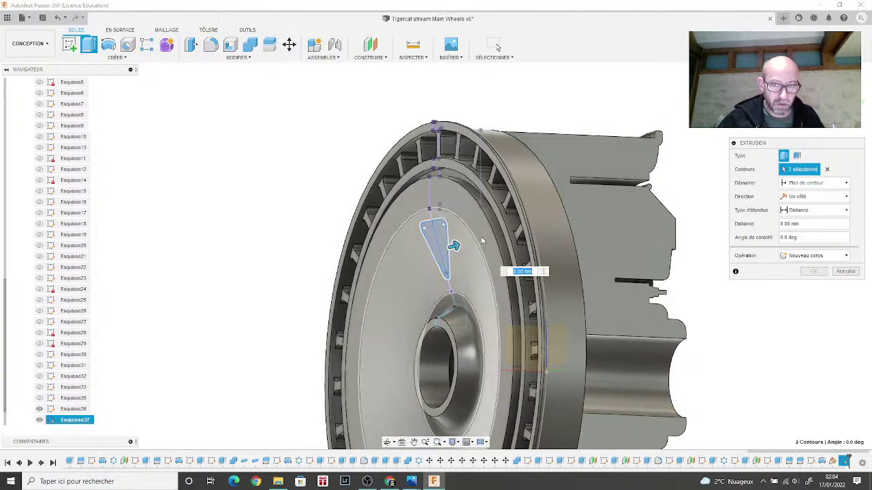
{"action": "left_click", "coordinate": [814, 197]}
{"action": "left_click", "coordinate": [803, 219]}
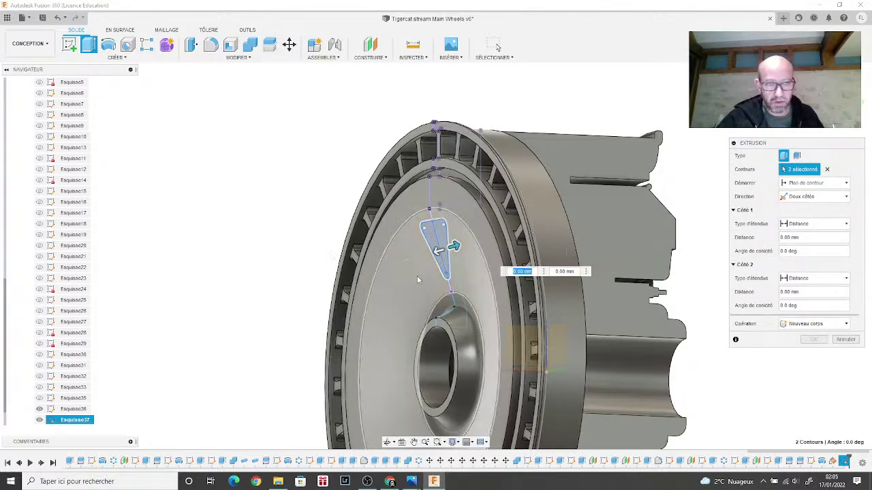
Step: Hide the wheel's rear body so that only the outer disc remains as the target for the cut
{"action": "scroll", "coordinate": [286, 314], "scroll_direction": "down", "scroll_amount": 2}
{"action": "scroll", "coordinate": [1, 229], "scroll_direction": "down", "scroll_amount": 2}
{"action": "scroll", "coordinate": [41, 225], "scroll_direction": "down", "scroll_amount": 1}
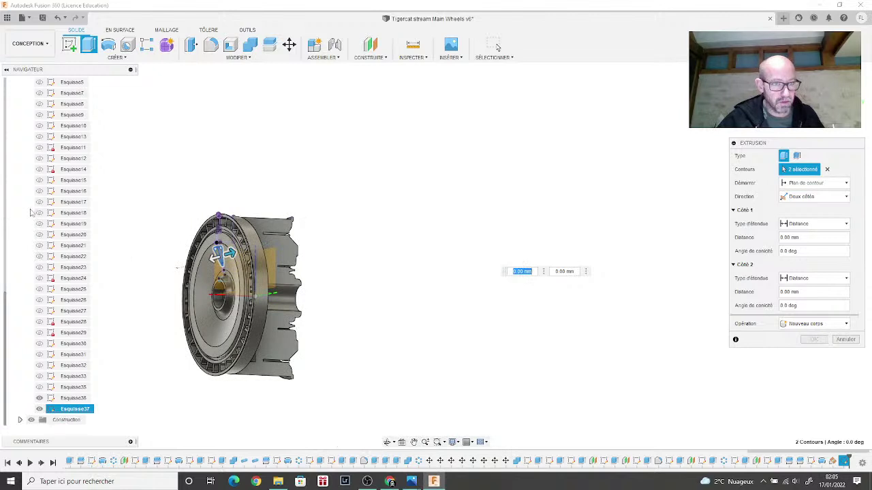
{"action": "scroll", "coordinate": [41, 163], "scroll_direction": "up", "scroll_amount": 6}
{"action": "scroll", "coordinate": [42, 163], "scroll_direction": "up", "scroll_amount": 1}
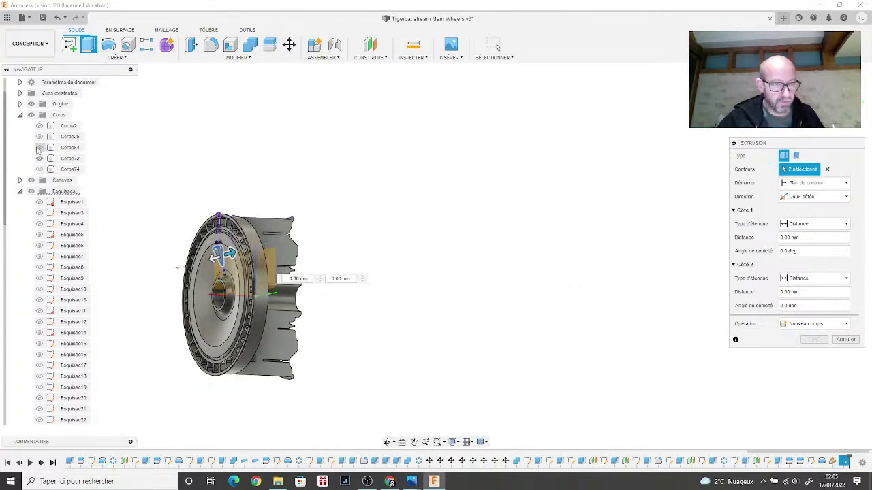
{"action": "left_click", "coordinate": [39, 155]}
Step: Cut the triangle through the disc's sloping wall, 1 mm deep on each side of the sketch plane
{"action": "left_click_drag", "start_coordinate": [232, 254], "coordinate": [243, 252]}
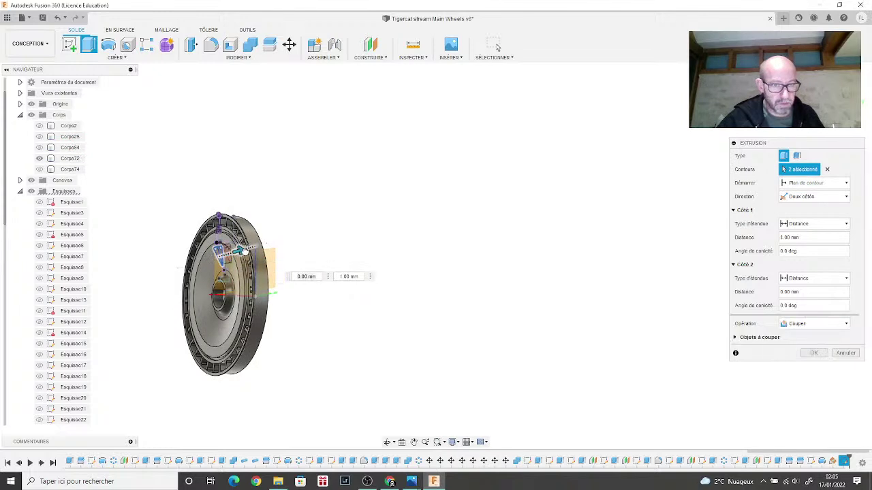
{"action": "key", "text": "Tab"}
{"action": "type", "text": "1"}
{"action": "key", "text": "Return"}
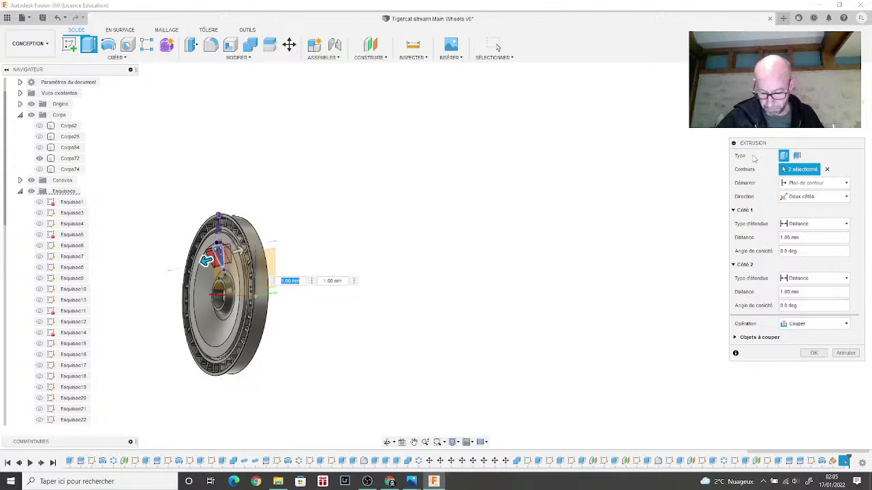
{"action": "middle_click_drag", "start_coordinate": [477, 286], "coordinate": [453, 263], "text": "shift"}
{"action": "scroll", "coordinate": [453, 263], "scroll_direction": "up", "scroll_amount": 3}
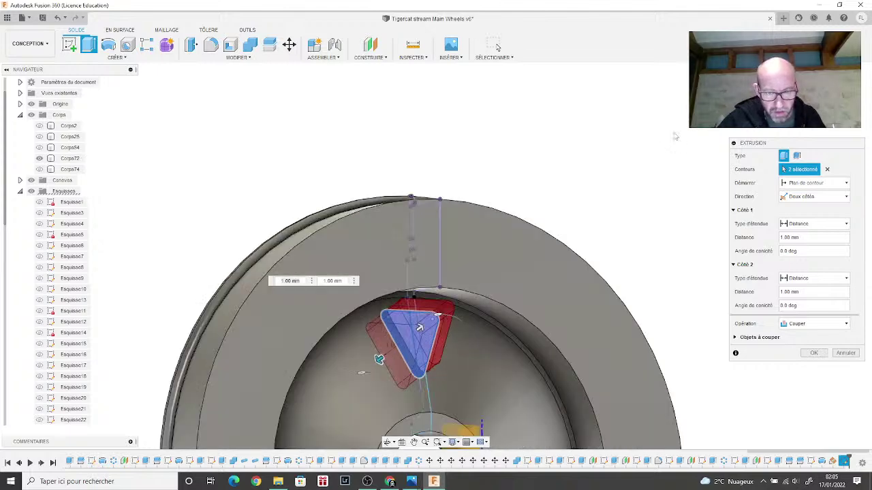
{"action": "middle_click_drag", "start_coordinate": [436, 254], "coordinate": [533, 280], "text": "shift"}
{"action": "middle_click_drag", "start_coordinate": [360, 304], "coordinate": [569, 277]}
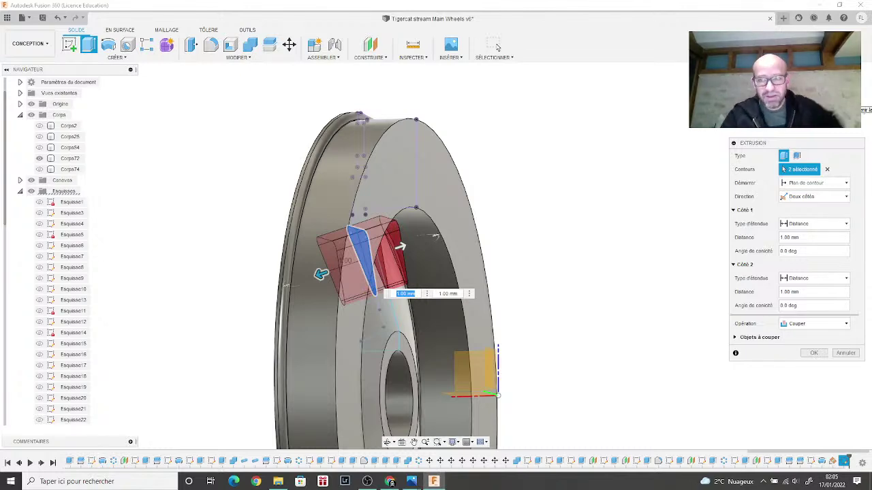
{"action": "middle_click_drag", "start_coordinate": [435, 256], "coordinate": [368, 260], "text": "shift"}
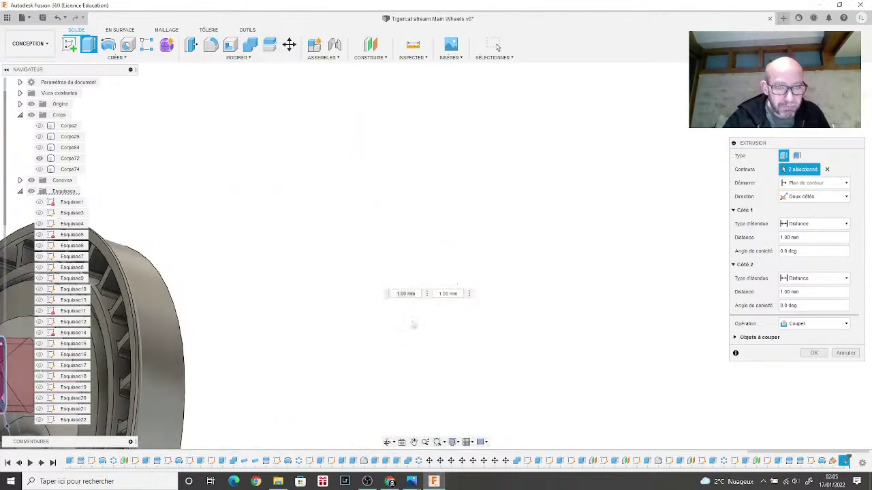
{"action": "middle_click_drag", "start_coordinate": [296, 335], "coordinate": [412, 338], "text": "shift"}
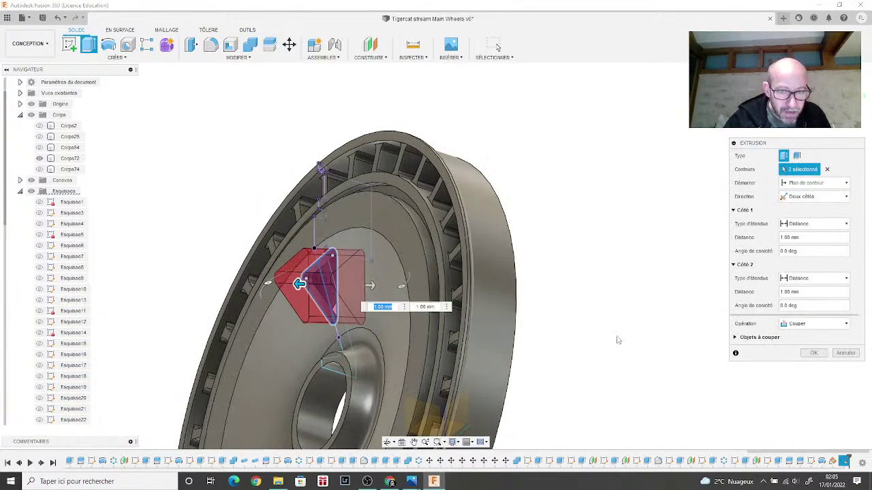
{"action": "left_click", "coordinate": [813, 353]}
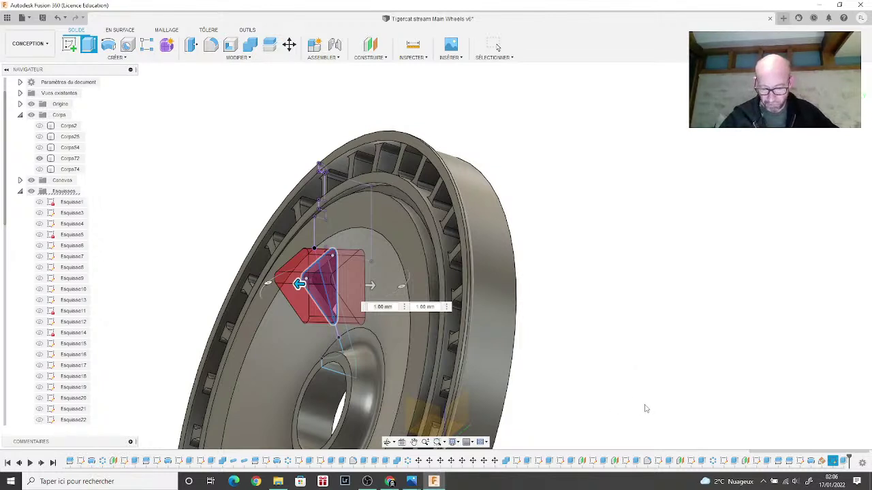
{"action": "key", "text": "Escape"}
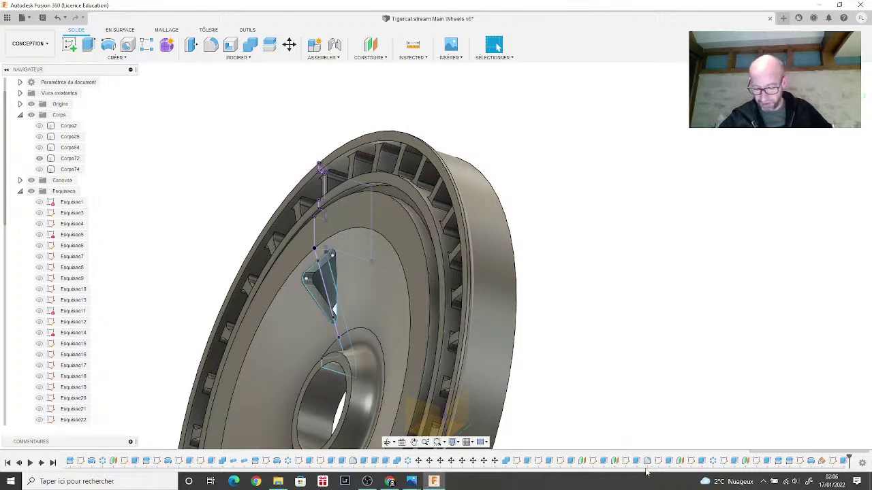
Step: Inspect the walls and rounded corners of the triangular opening from the disc's outer side
{"action": "left_click", "coordinate": [375, 361]}
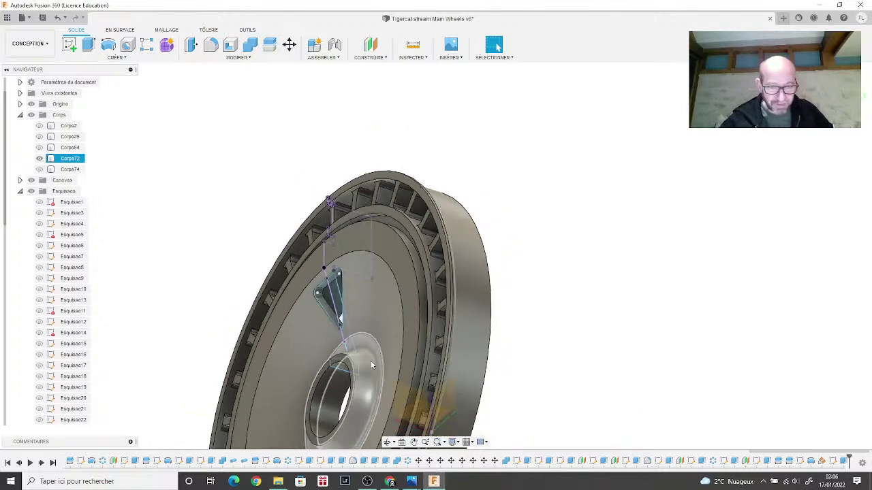
{"action": "scroll", "coordinate": [370, 341], "scroll_direction": "up", "scroll_amount": 5}
{"action": "left_click", "coordinate": [854, 134]}
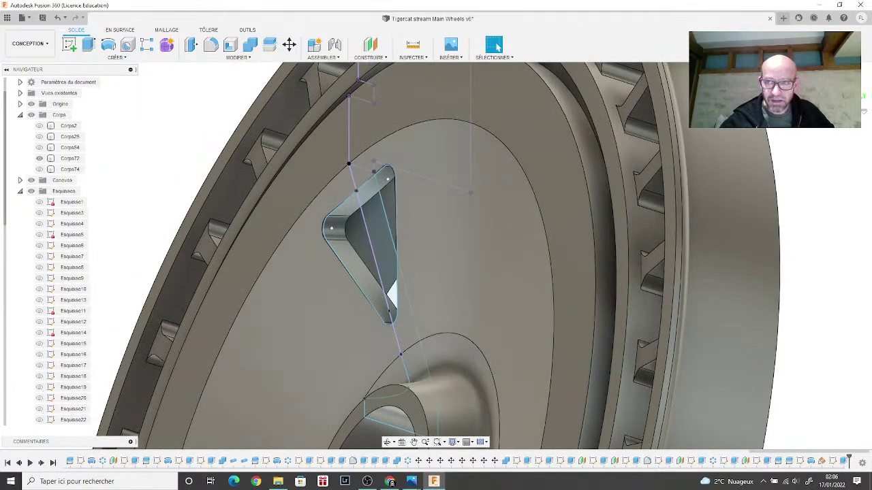
{"action": "middle_click_drag", "start_coordinate": [435, 252], "coordinate": [436, 249], "text": "shift"}
{"action": "middle_click_drag", "start_coordinate": [506, 317], "coordinate": [713, 210]}
{"action": "left_click", "coordinate": [494, 45]}
{"action": "middle_click_drag", "start_coordinate": [436, 256], "coordinate": [436, 255], "text": "shift"}
{"action": "left_click", "coordinate": [495, 306]}
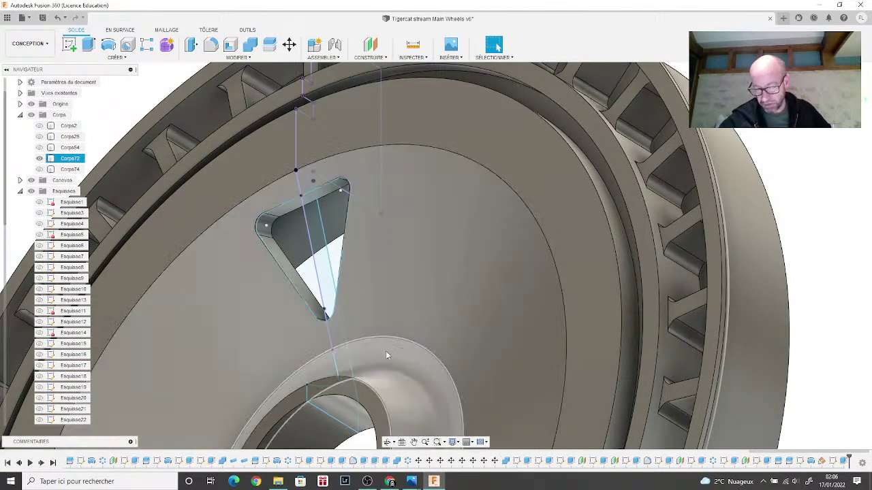
{"action": "middle_click_drag", "start_coordinate": [385, 351], "coordinate": [442, 352]}
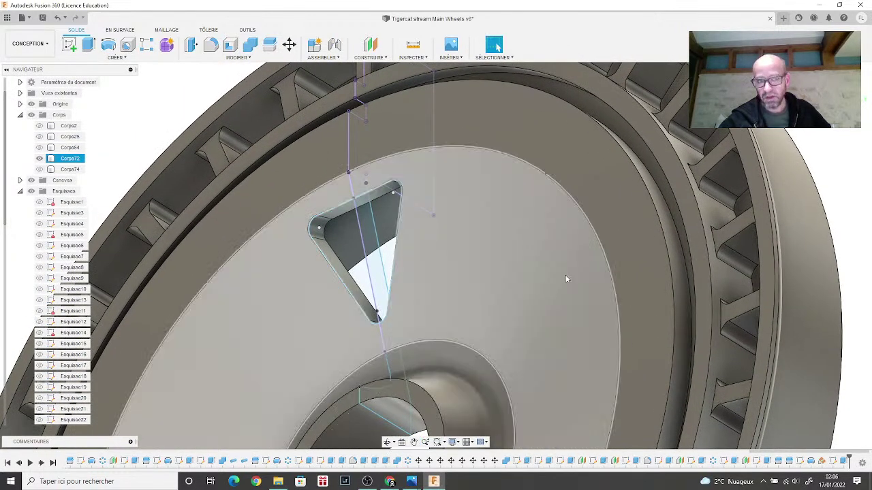
{"action": "key", "text": "Escape"}
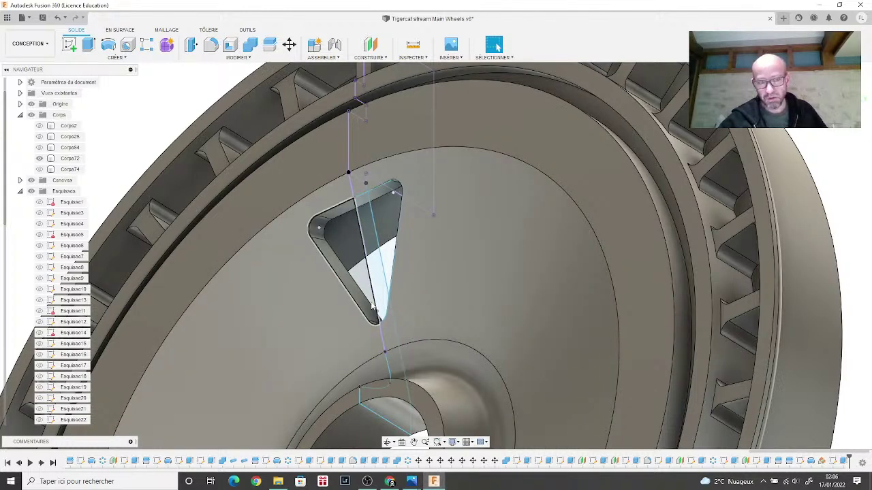
Step: Hide the disc to view the sketch outlines alone, and show it again to check the opening
{"action": "left_click", "coordinate": [39, 158]}
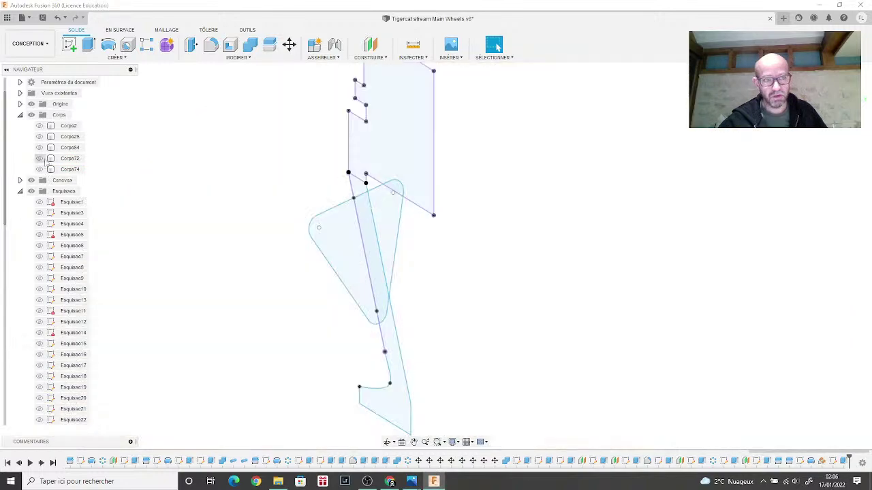
{"action": "left_click", "coordinate": [39, 158]}
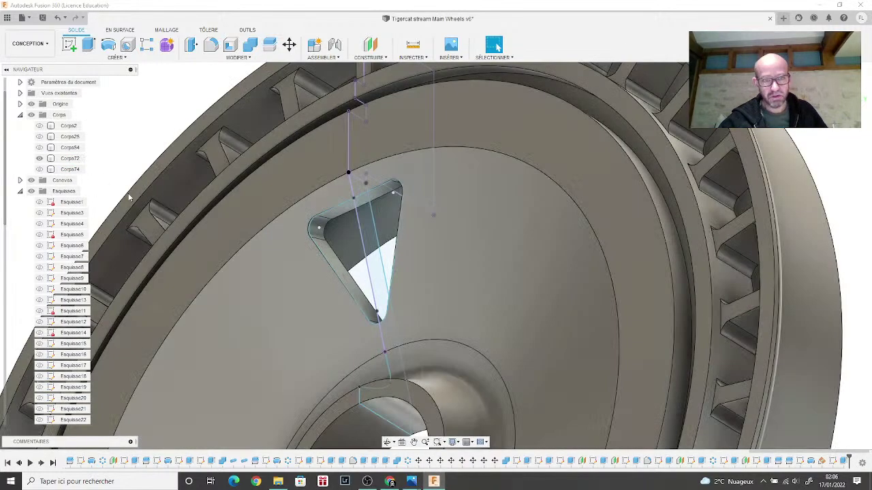
{"action": "scroll", "coordinate": [175, 300], "scroll_direction": "down", "scroll_amount": 3}
{"action": "middle_click_drag", "start_coordinate": [175, 300], "coordinate": [249, 297], "text": "shift"}
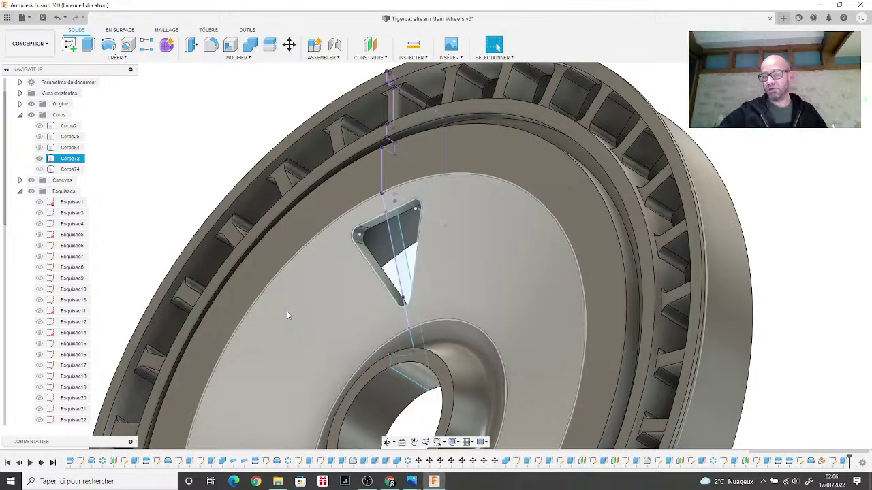
{"action": "key", "text": "Escape"}
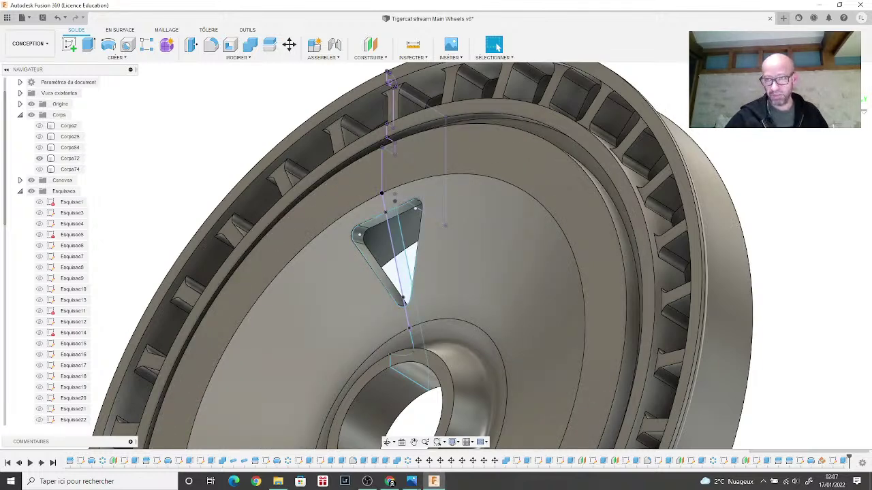
Step: Examine the opening's edges and compare them with the wheel photo in the Photos viewer
{"action": "mouse_move", "coordinate": [435, 253]}
{"action": "middle_mouse_down", "text": "shift"}
{"action": "mouse_move", "coordinate": [436, 207]}
{"action": "mouse_move", "coordinate": [436, 253]}
{"action": "middle_mouse_up", "text": "shift"}
{"action": "left_click", "coordinate": [478, 321]}
{"action": "scroll", "coordinate": [470, 330], "scroll_direction": "up", "scroll_amount": 2}
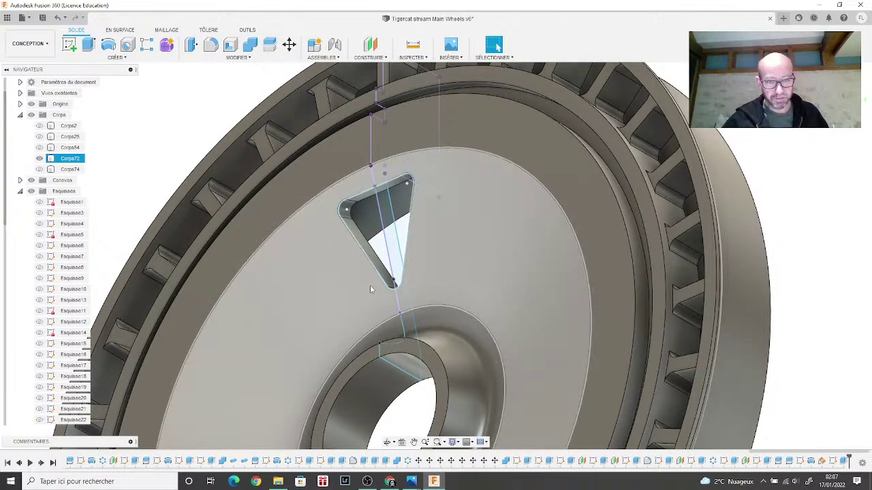
{"action": "scroll", "coordinate": [370, 289], "scroll_direction": "down", "scroll_amount": 2}
{"action": "scroll", "coordinate": [375, 293], "scroll_direction": "up", "scroll_amount": 5}
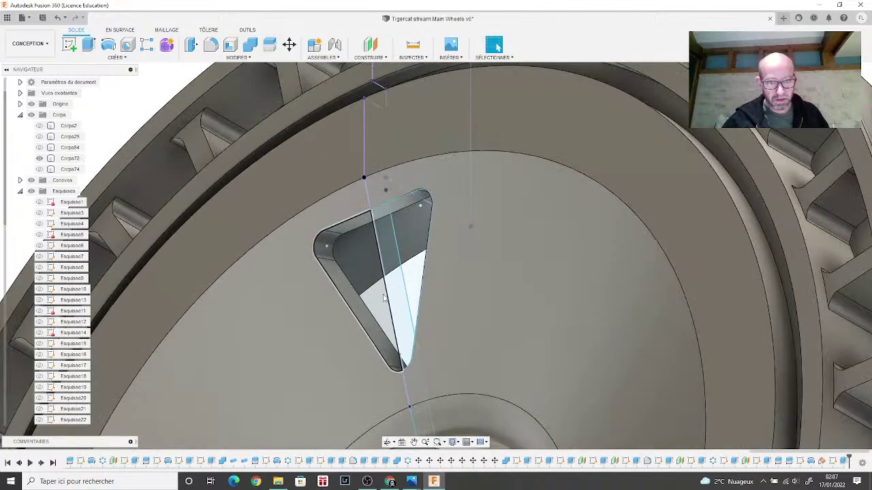
{"action": "scroll", "coordinate": [402, 313], "scroll_direction": "down", "scroll_amount": 3}
{"action": "middle_click_drag", "start_coordinate": [420, 328], "coordinate": [545, 247], "text": "shift"}
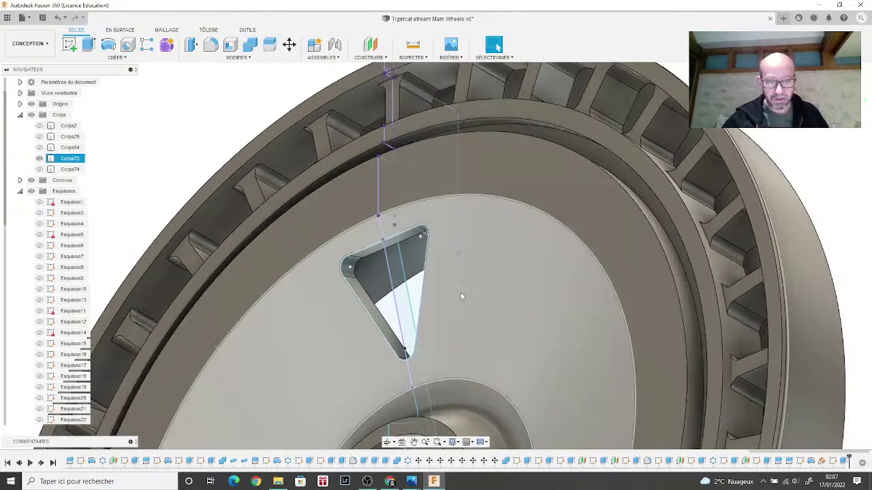
{"action": "scroll", "coordinate": [443, 334], "scroll_direction": "up", "scroll_amount": 3}
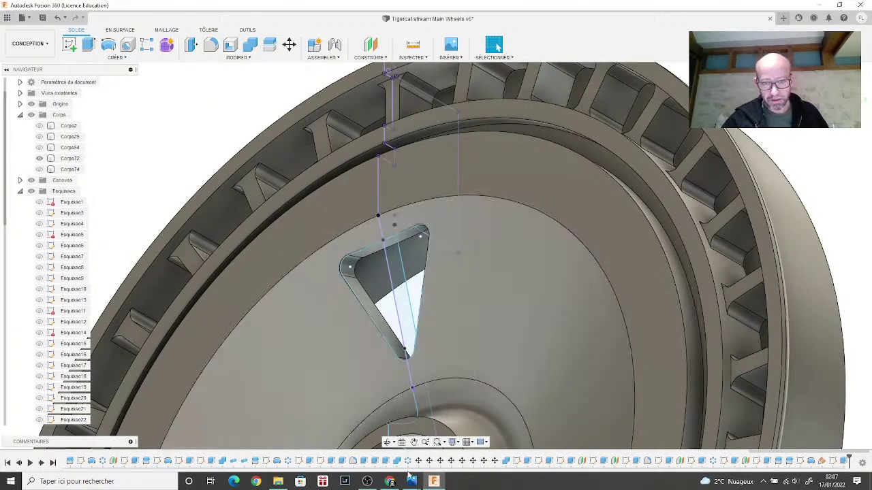
{"action": "mouse_move", "coordinate": [412, 481]}
{"action": "left_click", "coordinate": [529, 429]}
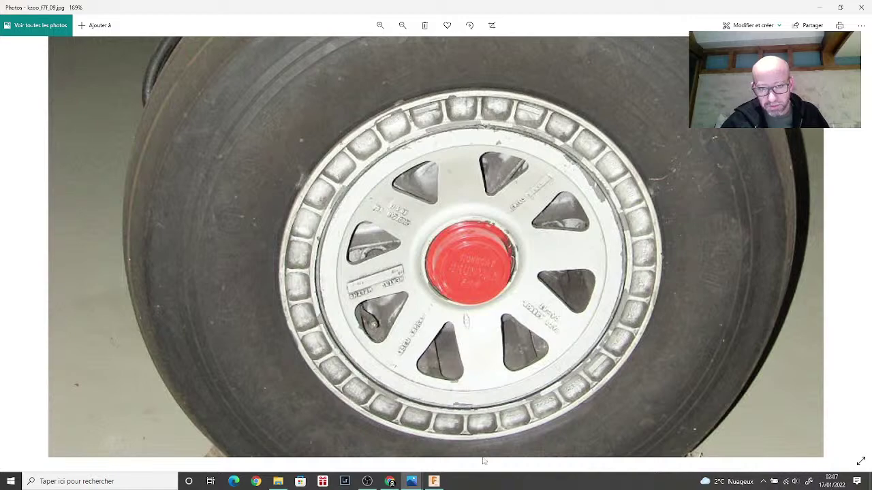
{"action": "left_click", "coordinate": [433, 481]}
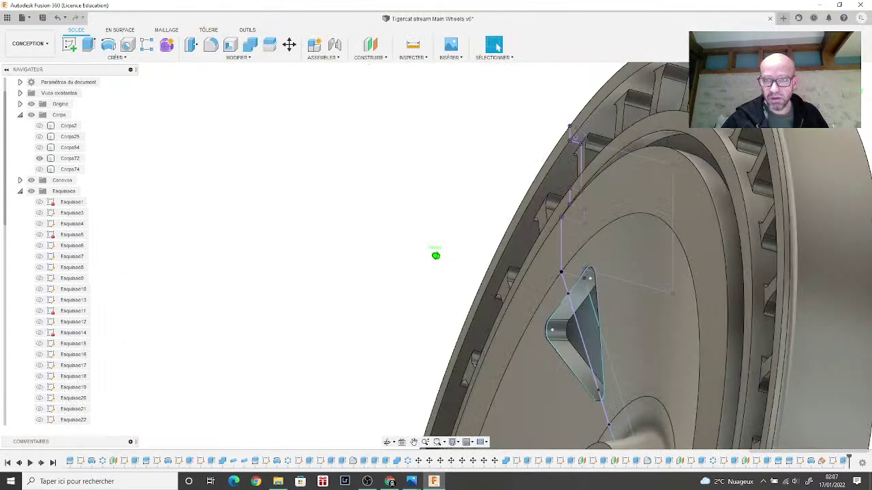
Step: Chamfer the triangular opening's edge loop on the disc's back side with an equal distance of 0.2 mm
{"action": "middle_click_drag", "start_coordinate": [436, 253], "coordinate": [257, 60], "text": "shift"}
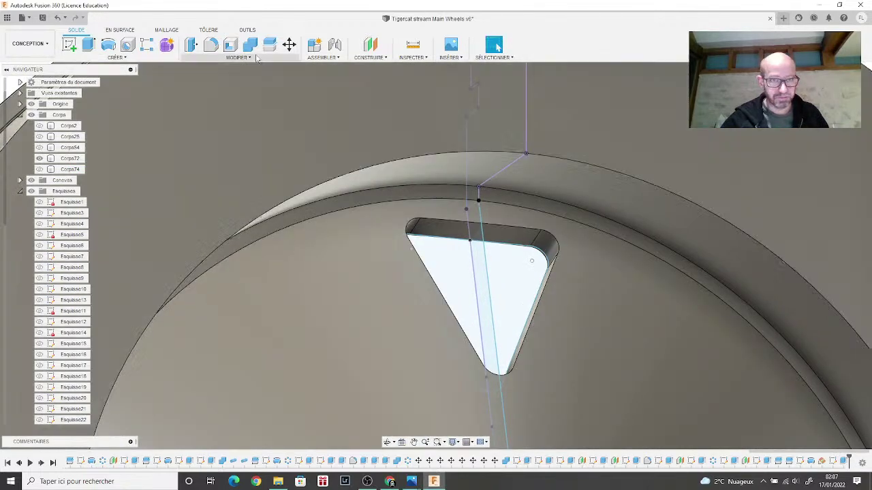
{"action": "left_click", "coordinate": [222, 58]}
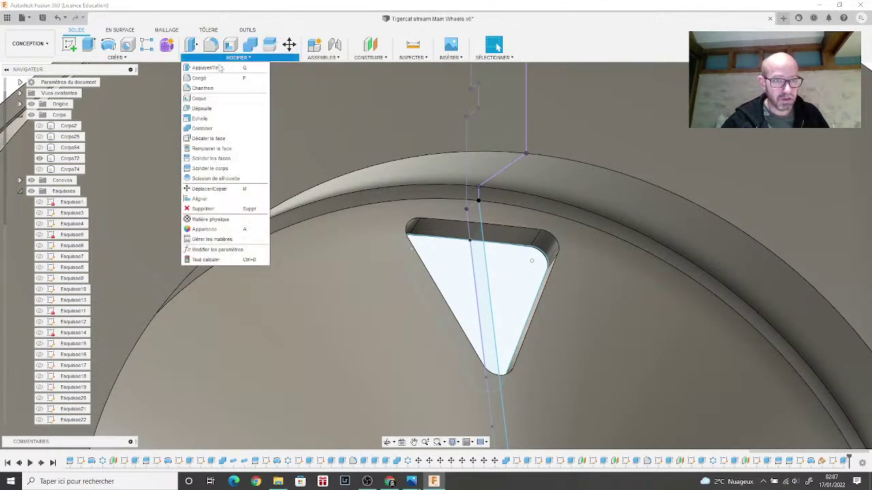
{"action": "left_click", "coordinate": [202, 88]}
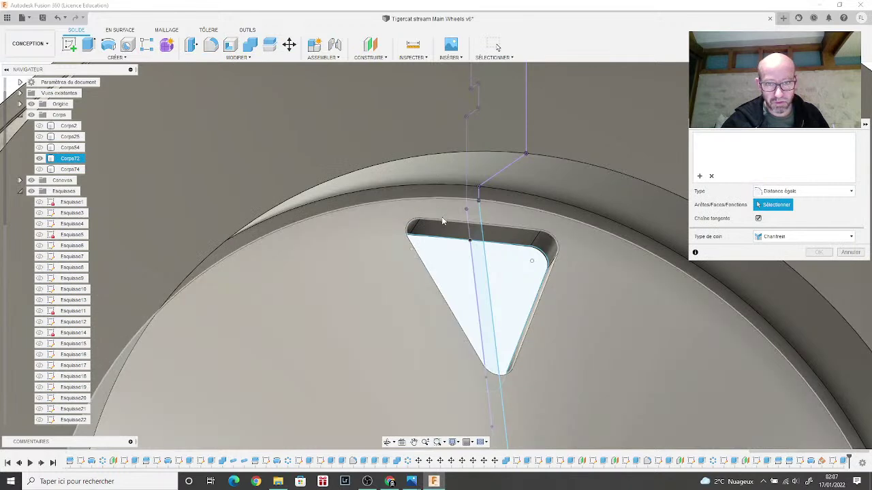
{"action": "left_click", "coordinate": [443, 220]}
{"action": "type", "text": "0.2"}
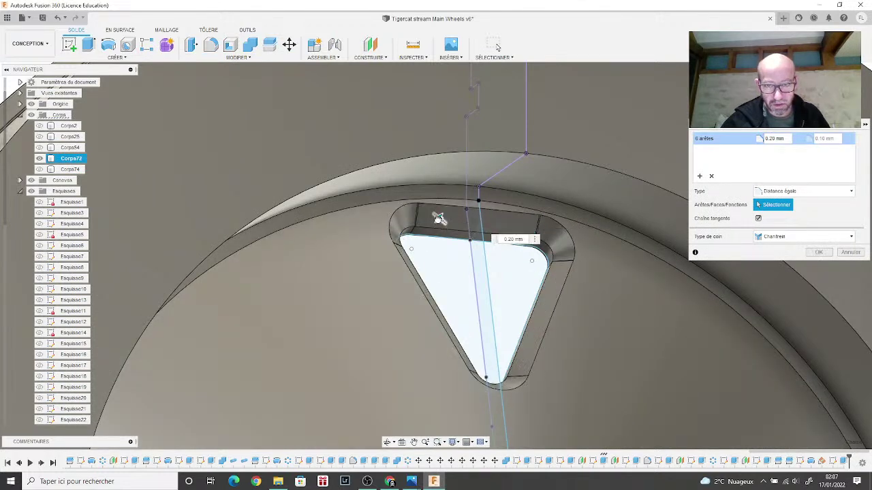
{"action": "key", "text": "Return"}
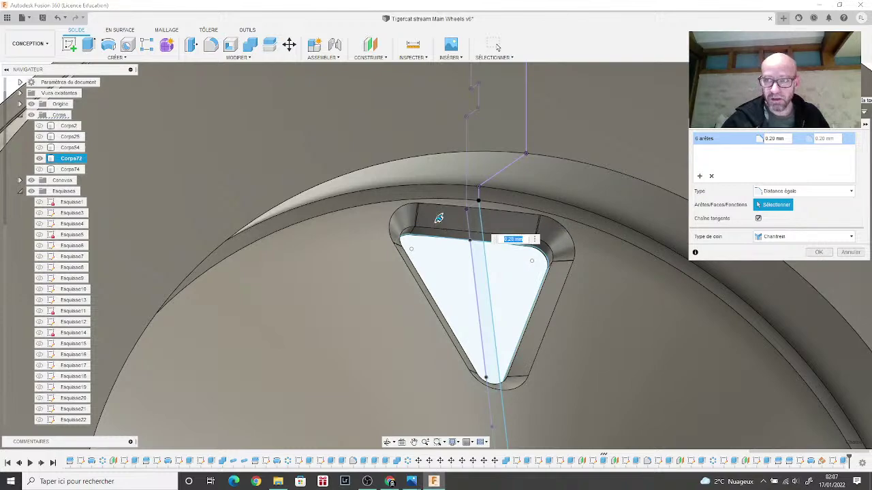
{"action": "mouse_move", "coordinate": [439, 218]}
{"action": "middle_mouse_down", "text": "shift"}
{"action": "mouse_move", "coordinate": [363, 265]}
{"action": "mouse_move", "coordinate": [306, 239]}
{"action": "mouse_move", "coordinate": [399, 264]}
{"action": "mouse_move", "coordinate": [327, 273]}
{"action": "mouse_move", "coordinate": [454, 288]}
{"action": "mouse_move", "coordinate": [516, 284]}
{"action": "mouse_move", "coordinate": [562, 259]}
{"action": "mouse_move", "coordinate": [566, 240]}
{"action": "mouse_move", "coordinate": [519, 250]}
{"action": "middle_mouse_up", "text": "shift"}
{"action": "scroll", "coordinate": [613, 198], "scroll_direction": "down", "scroll_amount": 5}
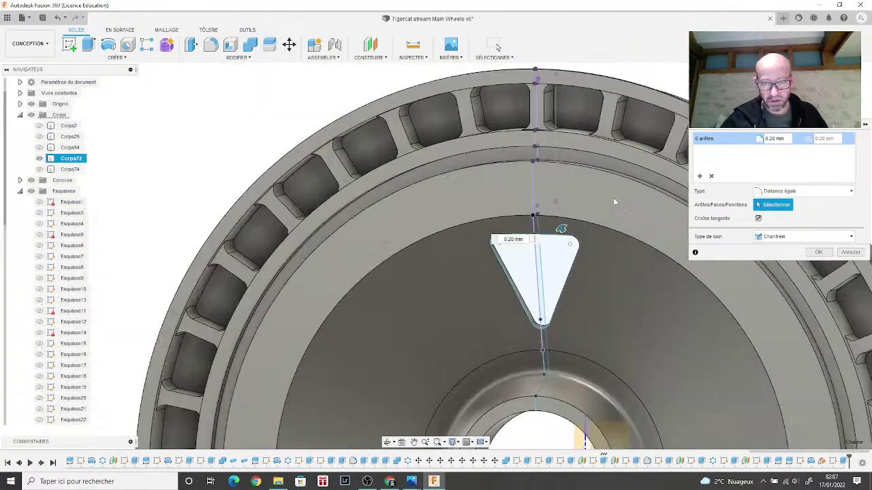
{"action": "middle_click_drag", "start_coordinate": [613, 197], "coordinate": [543, 146]}
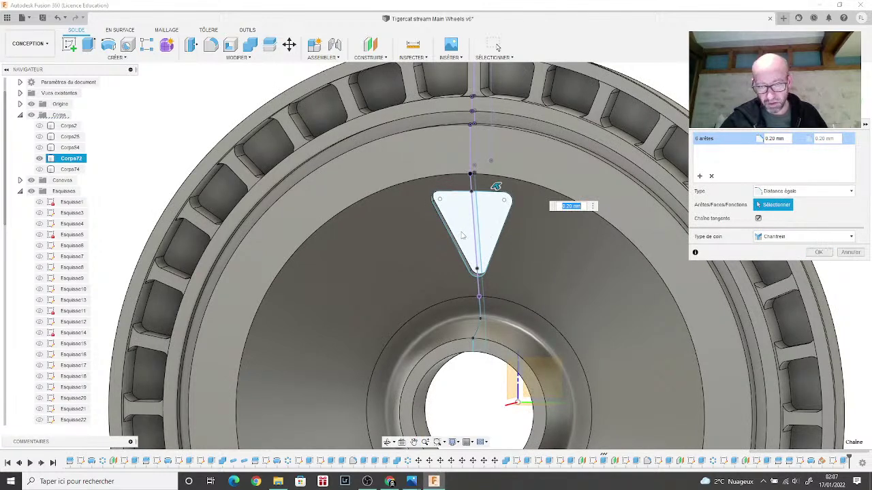
{"action": "left_click", "coordinate": [818, 252]}
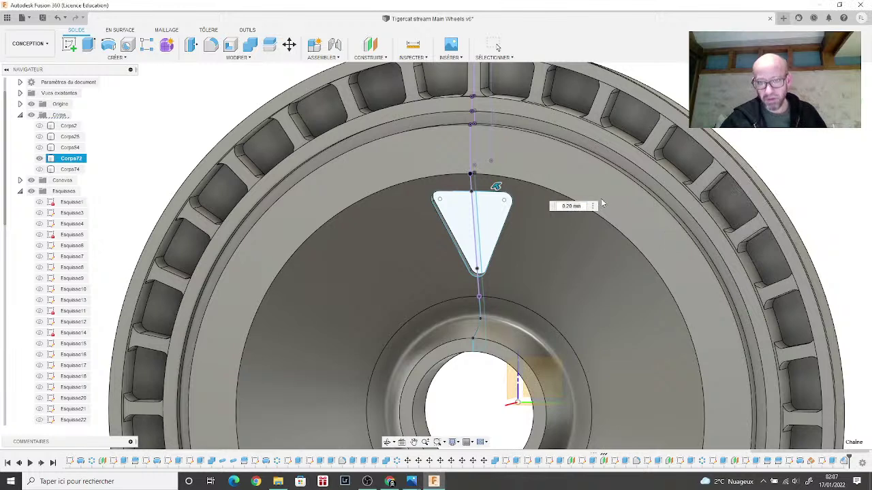
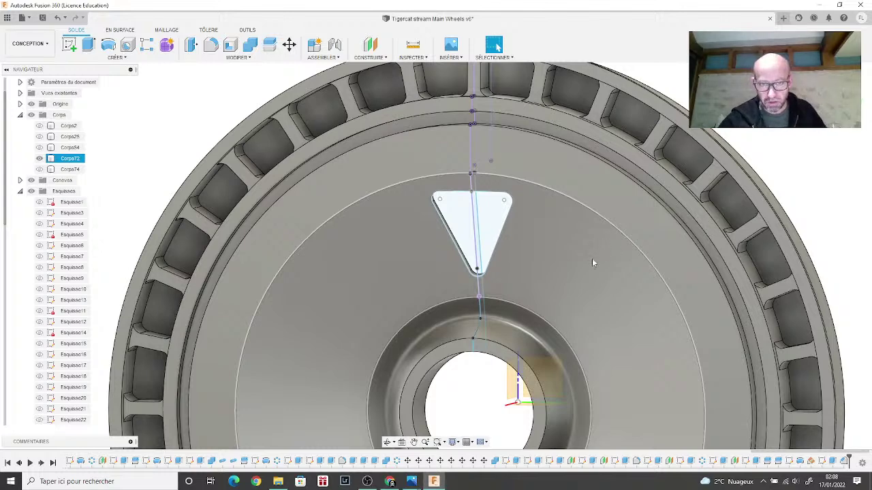
Step: Pattern the triangular cut and its chamfer circularly around the wheel's central axis, with 8 instances over the full circle
{"action": "scroll", "coordinate": [592, 258], "scroll_direction": "down", "scroll_amount": 3}
{"action": "scroll", "coordinate": [597, 238], "scroll_direction": "up", "scroll_amount": 2}
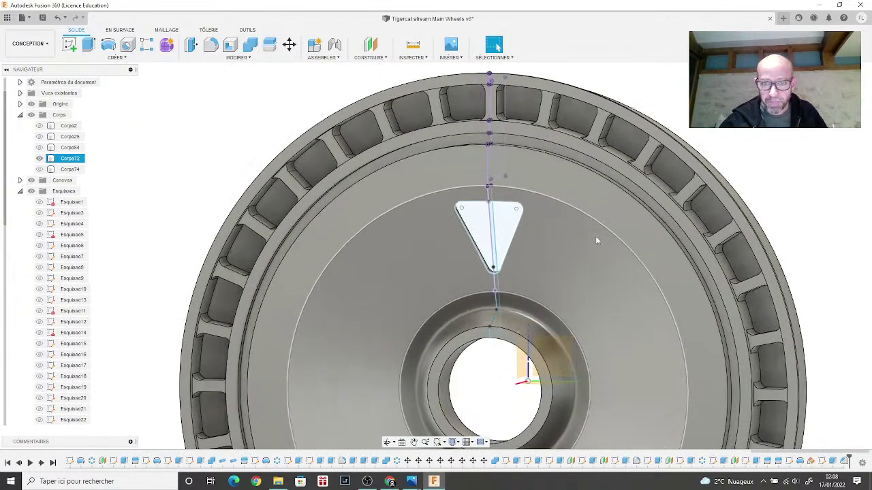
{"action": "scroll", "coordinate": [596, 240], "scroll_direction": "down", "scroll_amount": 3}
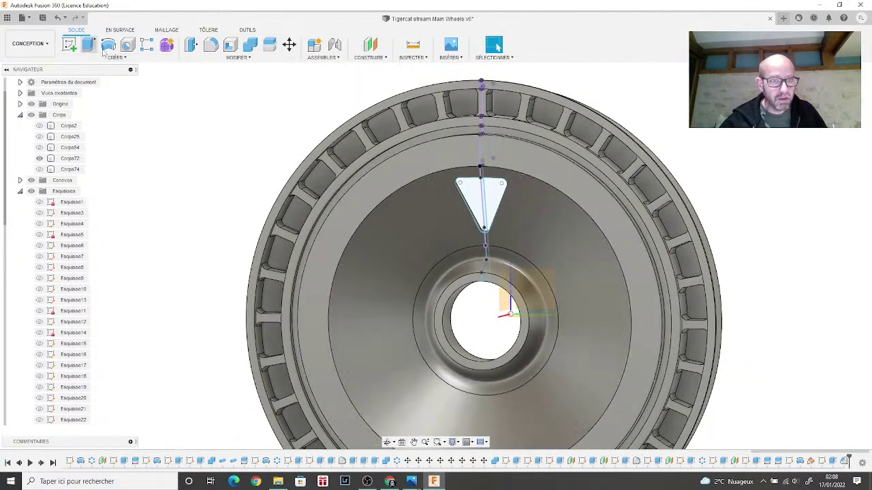
{"action": "left_click", "coordinate": [150, 58]}
{"action": "mouse_move", "coordinate": [133, 259]}
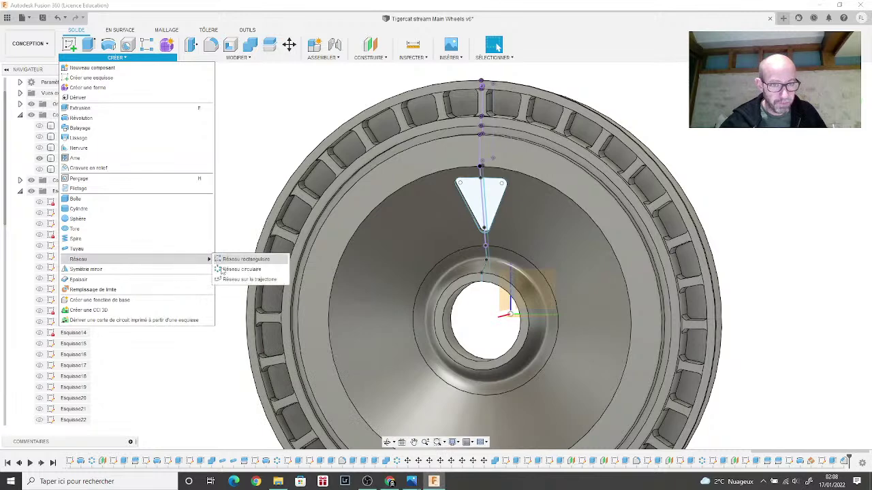
{"action": "left_click", "coordinate": [239, 269]}
{"action": "scroll", "coordinate": [202, 223], "scroll_direction": "down", "scroll_amount": 1}
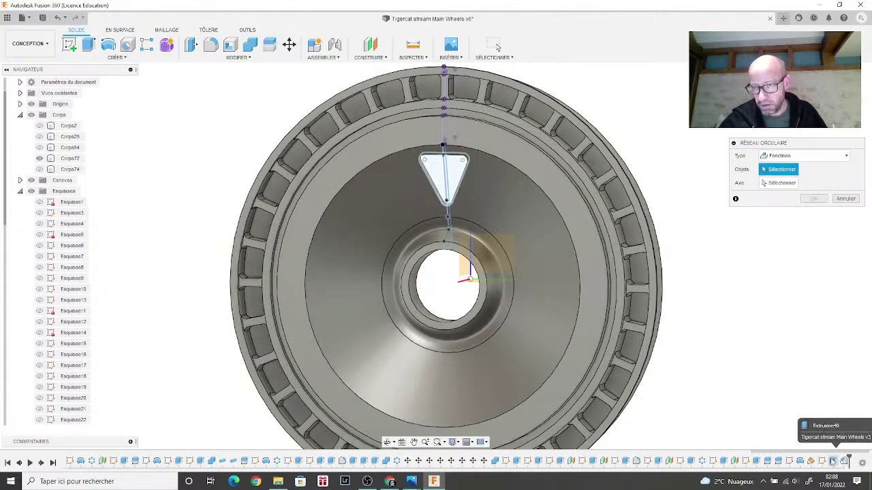
{"action": "left_click", "coordinate": [832, 461]}
{"action": "left_click", "coordinate": [844, 461]}
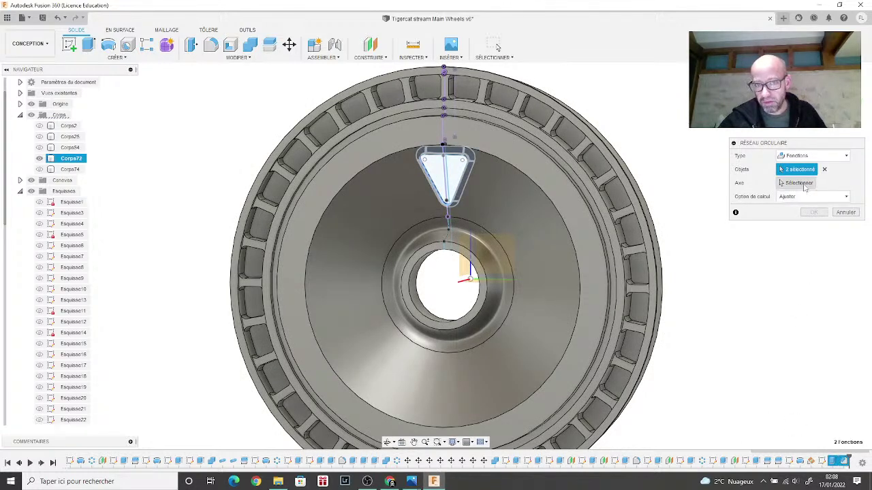
{"action": "left_click", "coordinate": [804, 183]}
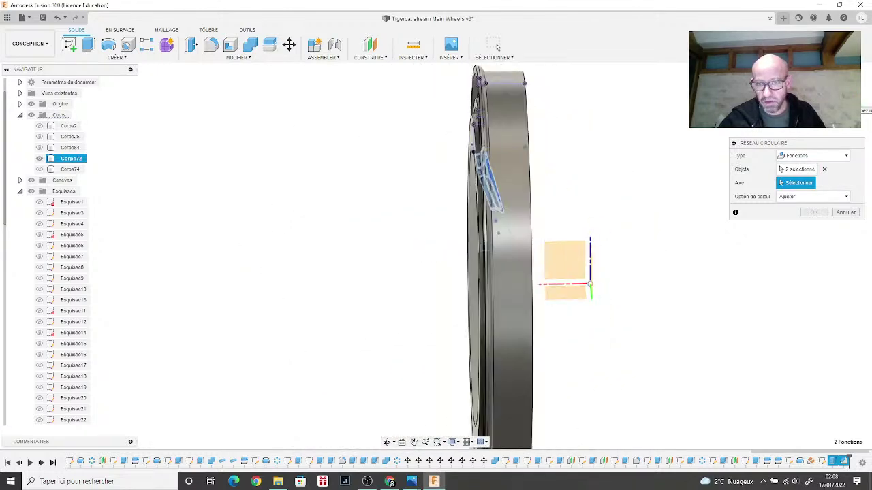
{"action": "left_click", "coordinate": [567, 286]}
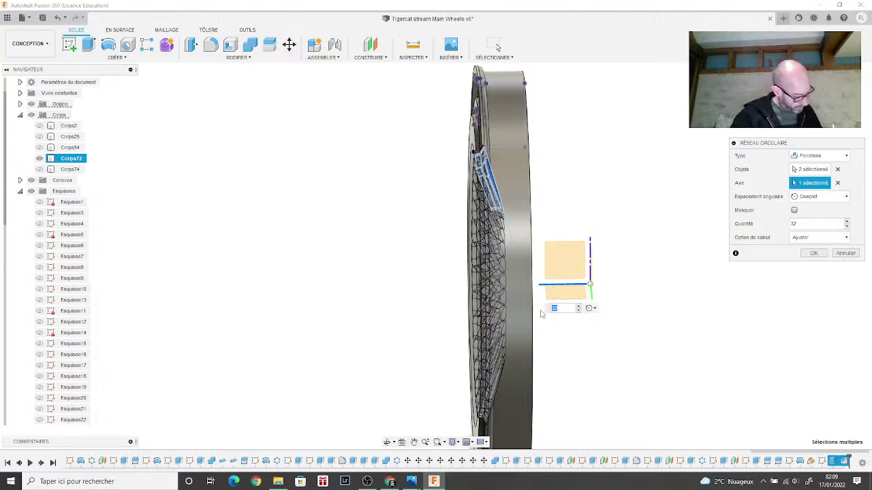
{"action": "double_click", "coordinate": [810, 226]}
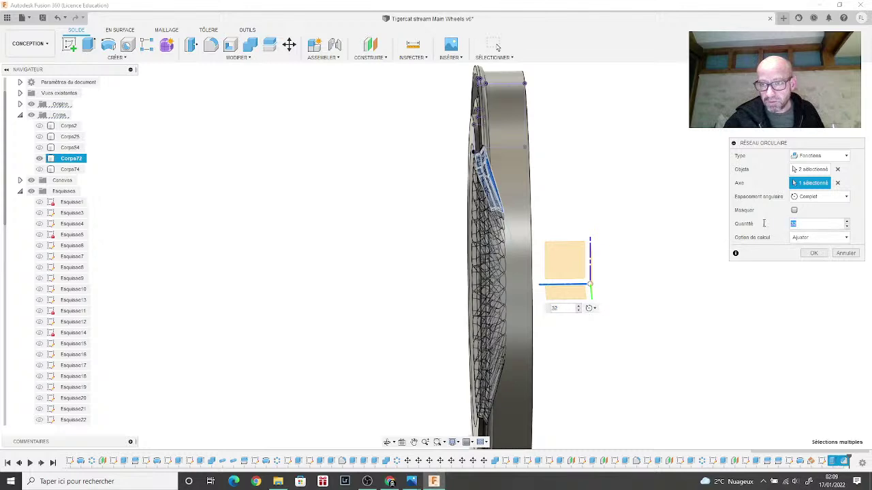
{"action": "type", "text": "8"}
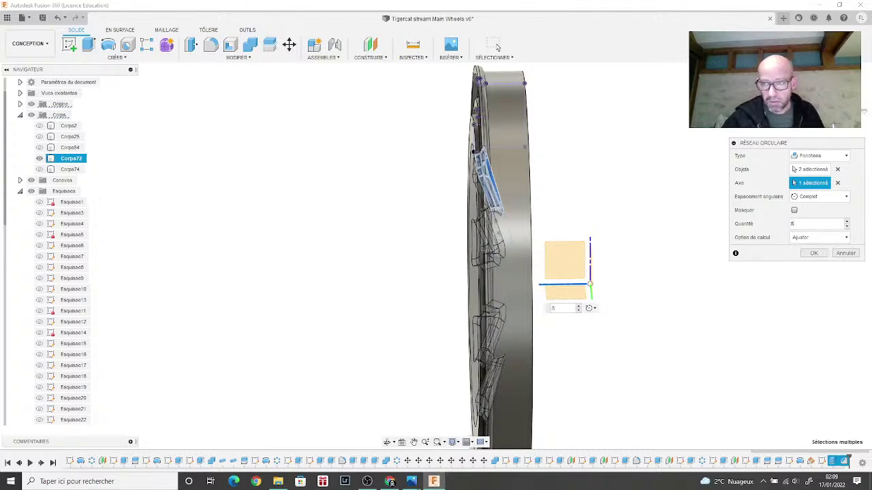
{"action": "left_click", "coordinate": [862, 104]}
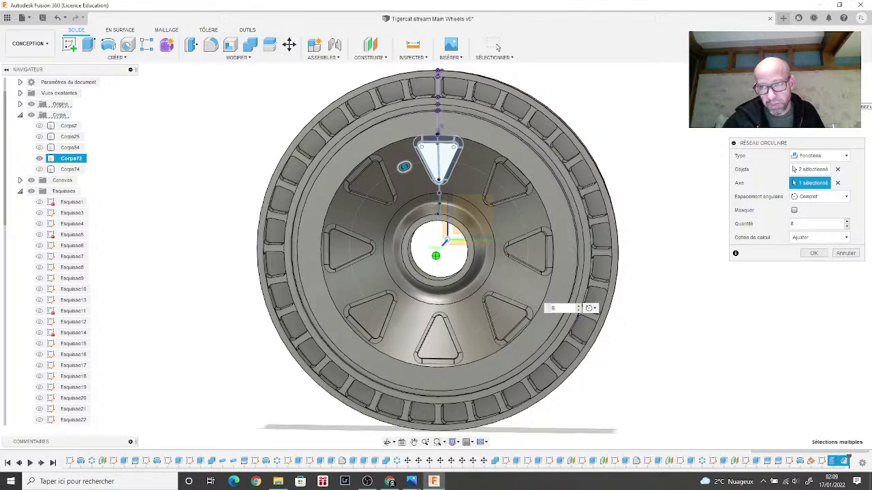
{"action": "mouse_move", "coordinate": [438, 253]}
{"action": "middle_mouse_down", "text": "shift"}
{"action": "mouse_move", "coordinate": [477, 250]}
{"action": "mouse_move", "coordinate": [490, 233]}
{"action": "middle_mouse_up", "text": "shift"}
{"action": "left_click", "coordinate": [814, 254]}
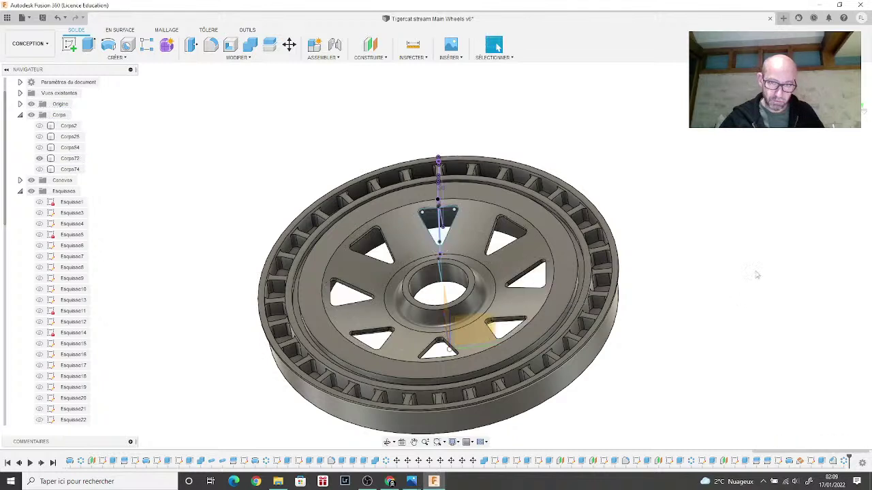
Step: Inspect the patterned triangular openings and the surrounding rim face from the front and at an angle
{"action": "mouse_move", "coordinate": [436, 256]}
{"action": "middle_mouse_down", "text": "shift"}
{"action": "mouse_move", "coordinate": [436, 324]}
{"action": "mouse_move", "coordinate": [439, 252]}
{"action": "mouse_move", "coordinate": [456, 235]}
{"action": "mouse_move", "coordinate": [436, 240]}
{"action": "middle_mouse_up", "text": "shift"}
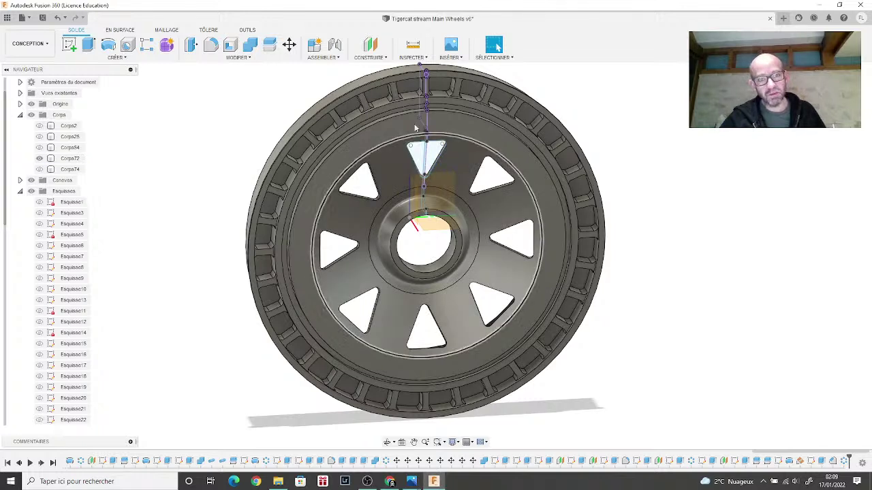
{"action": "left_click", "coordinate": [397, 91]}
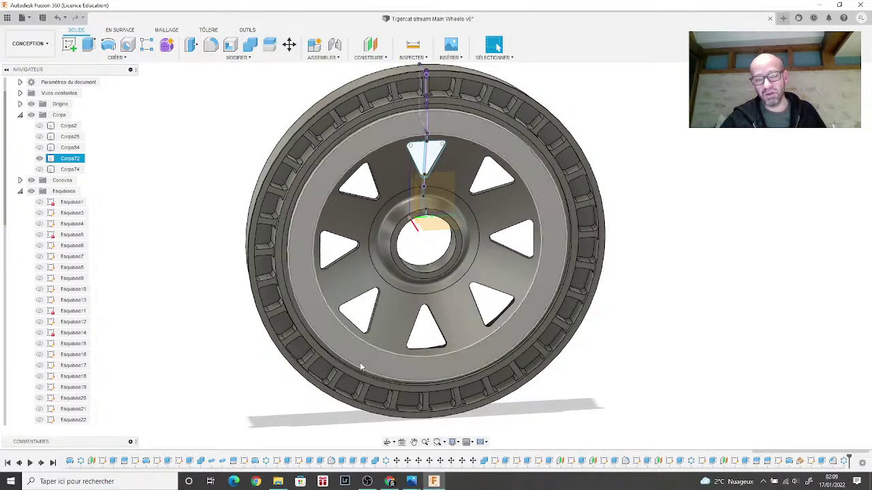
{"action": "left_click", "coordinate": [327, 239]}
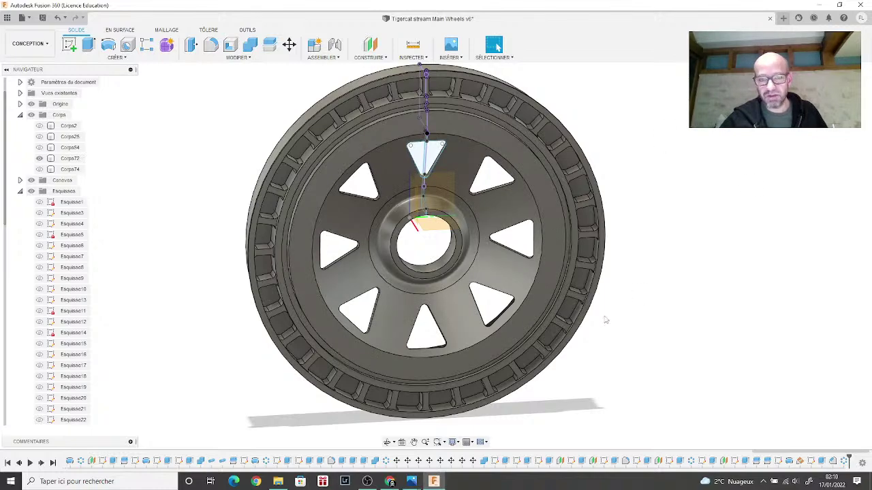
{"action": "middle_click_drag", "start_coordinate": [603, 317], "coordinate": [603, 329]}
{"action": "key", "text": "Escape"}
{"action": "left_click", "coordinate": [865, 111]}
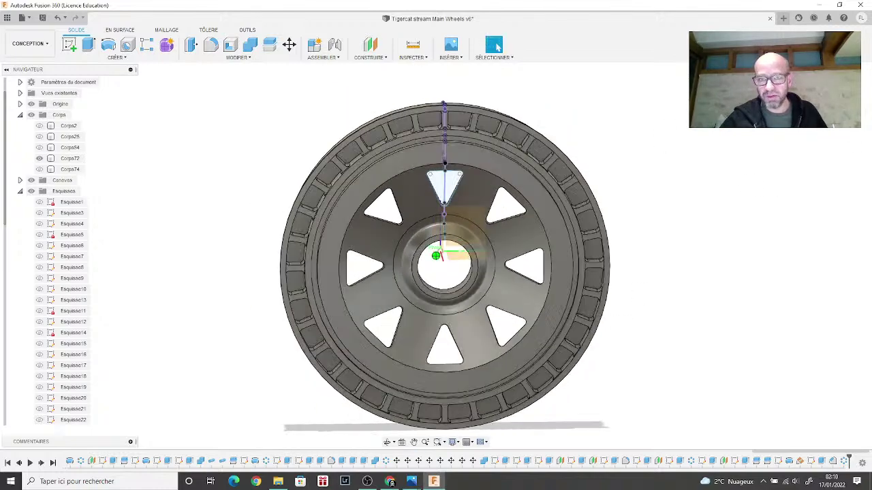
{"action": "left_click", "coordinate": [864, 112]}
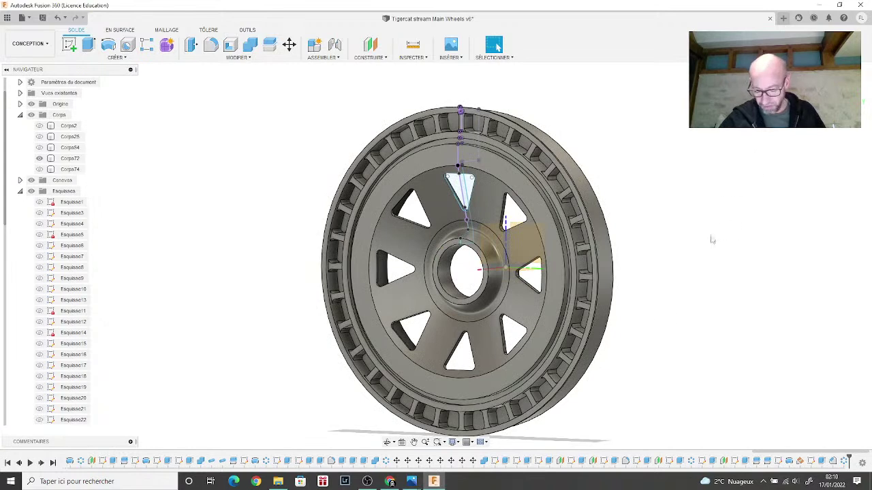
Step: Switch to the photo kzoo_f7f_09.jpg in Photos and examine the real wheel's triangular openings and hub up close
{"action": "mouse_move", "coordinate": [412, 483]}
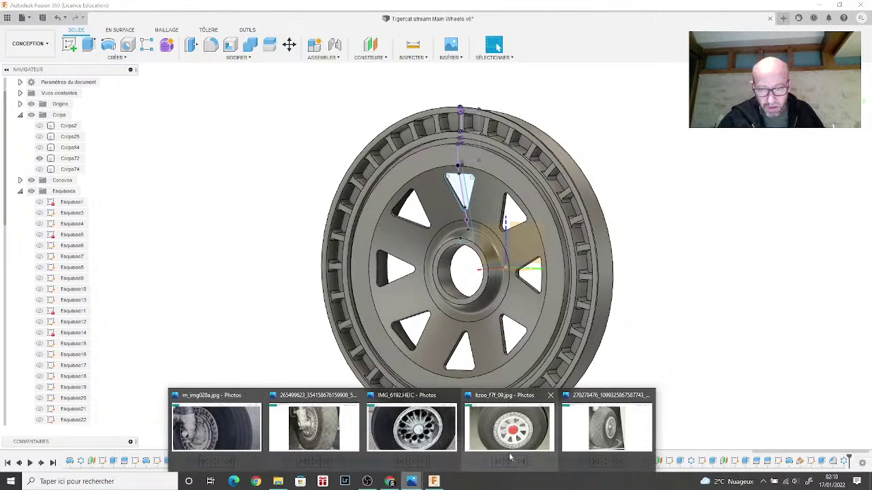
{"action": "left_click", "coordinate": [521, 443]}
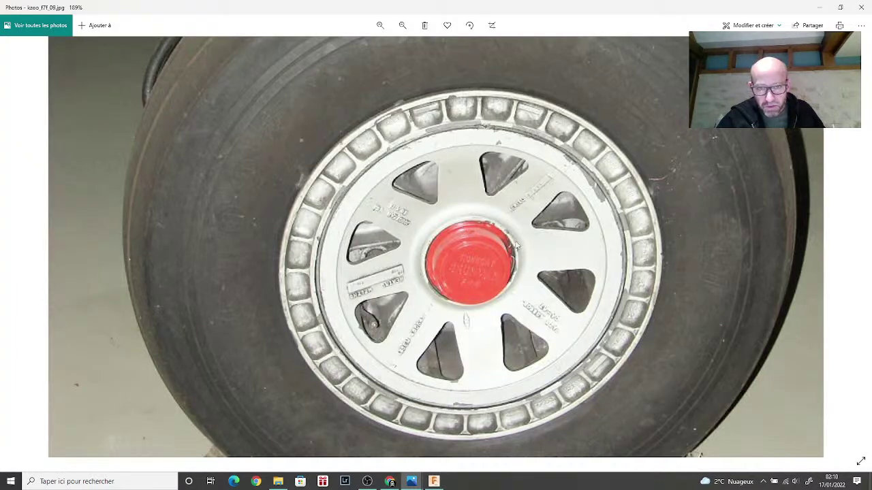
{"action": "scroll", "coordinate": [440, 282], "scroll_direction": "up", "scroll_amount": 2, "text": "ctrl"}
{"action": "scroll", "coordinate": [442, 282], "scroll_direction": "up", "scroll_amount": 2, "text": "ctrl"}
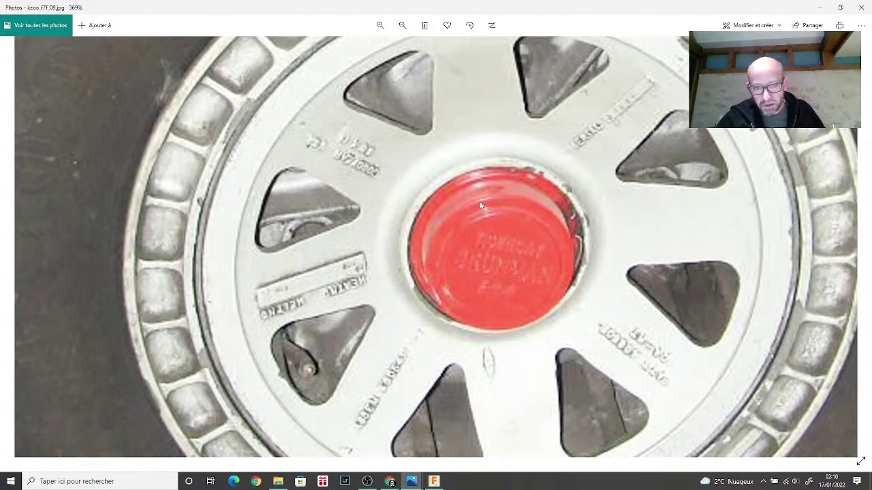
{"action": "scroll", "coordinate": [451, 285], "scroll_direction": "down", "scroll_amount": 2, "text": "ctrl"}
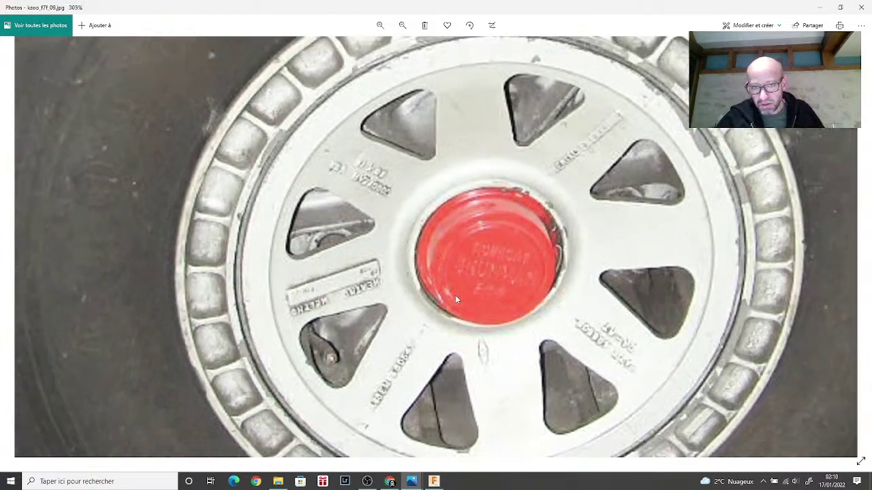
{"action": "scroll", "coordinate": [484, 215], "scroll_direction": "up", "scroll_amount": 1, "text": "ctrl"}
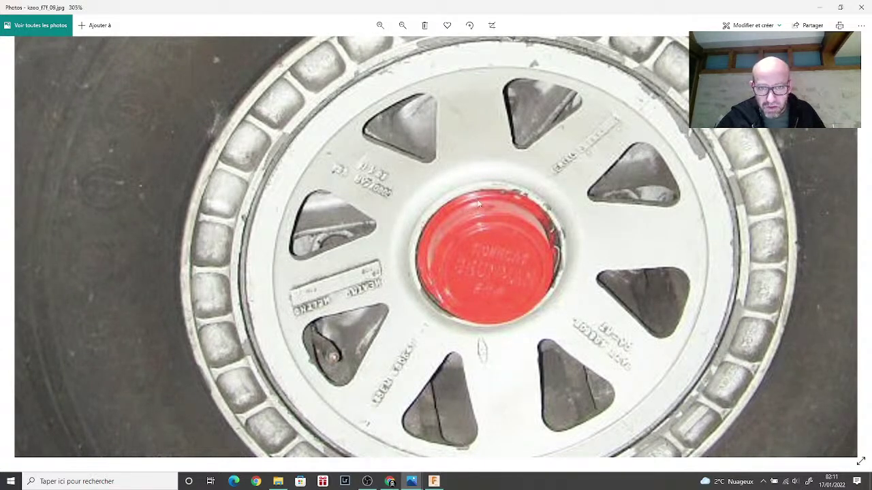
{"action": "scroll", "coordinate": [459, 201], "scroll_direction": "up", "scroll_amount": 3, "text": "ctrl"}
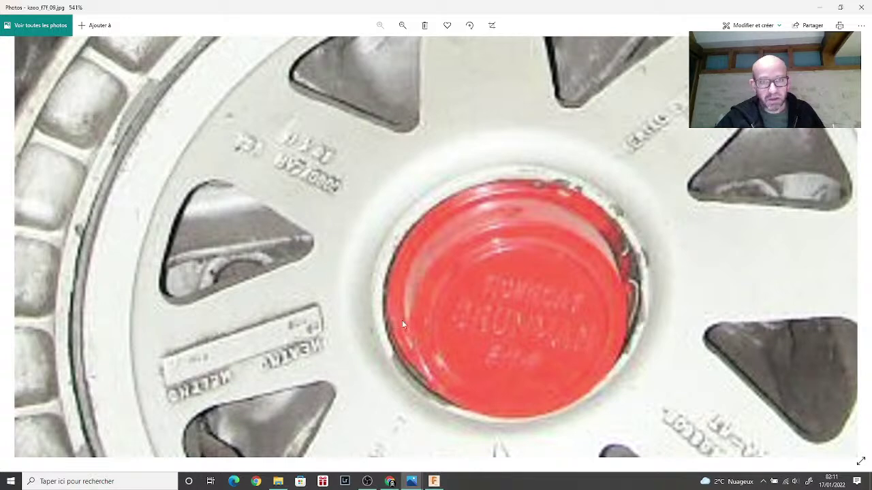
{"action": "left_click", "coordinate": [413, 483]}
Step: Switch back to the wheel model in Fusion 360
{"action": "left_click", "coordinate": [434, 481]}
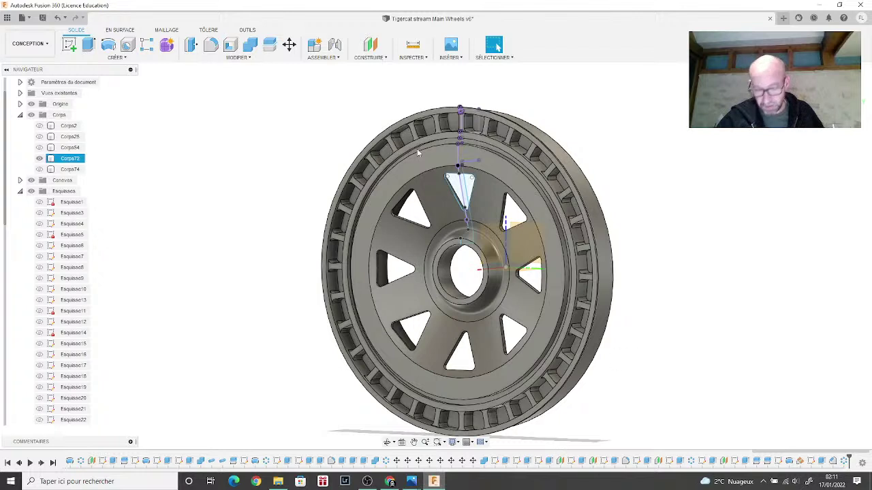
{"action": "left_click", "coordinate": [203, 58]}
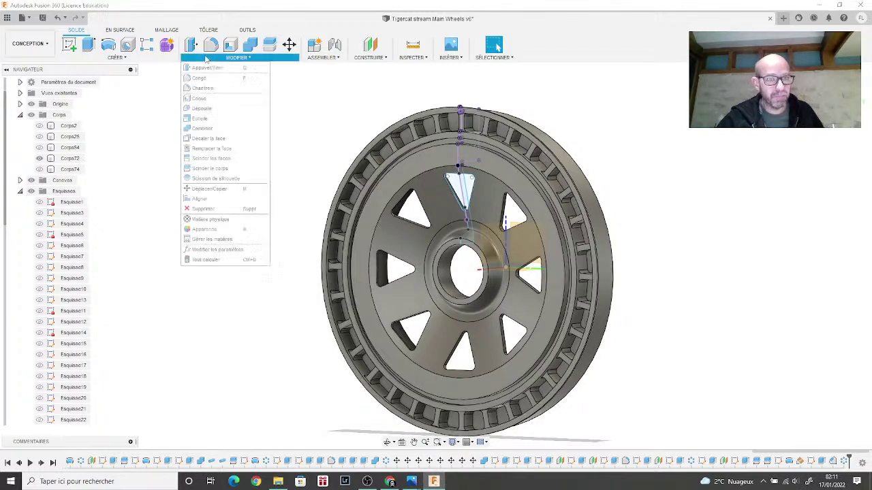
{"action": "left_click", "coordinate": [202, 90]}
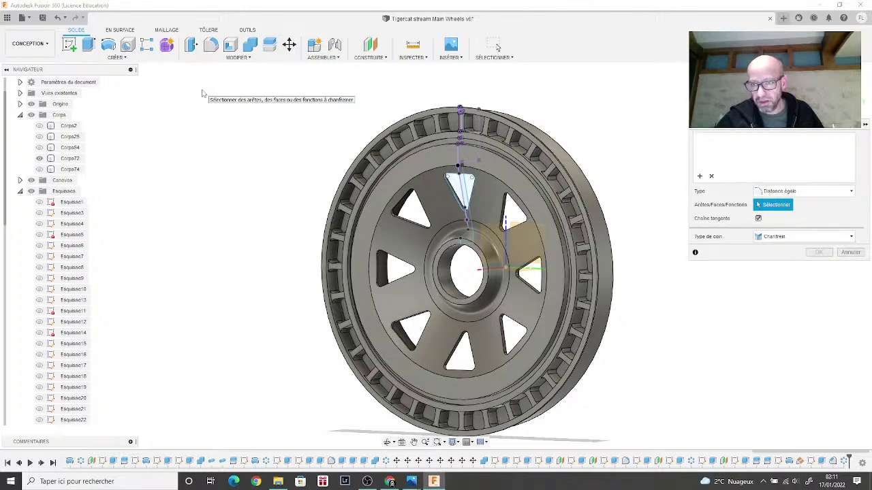
{"action": "scroll", "coordinate": [399, 224], "scroll_direction": "up", "scroll_amount": 2}
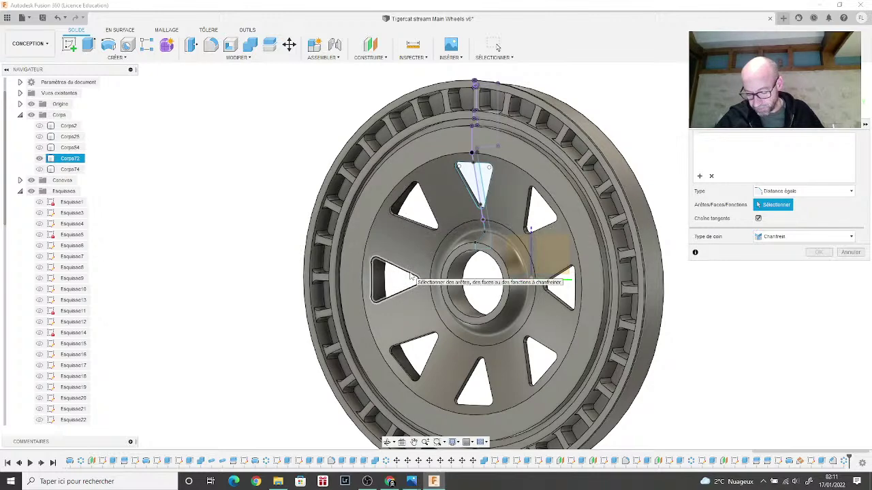
{"action": "scroll", "coordinate": [436, 269], "scroll_direction": "up", "scroll_amount": 3}
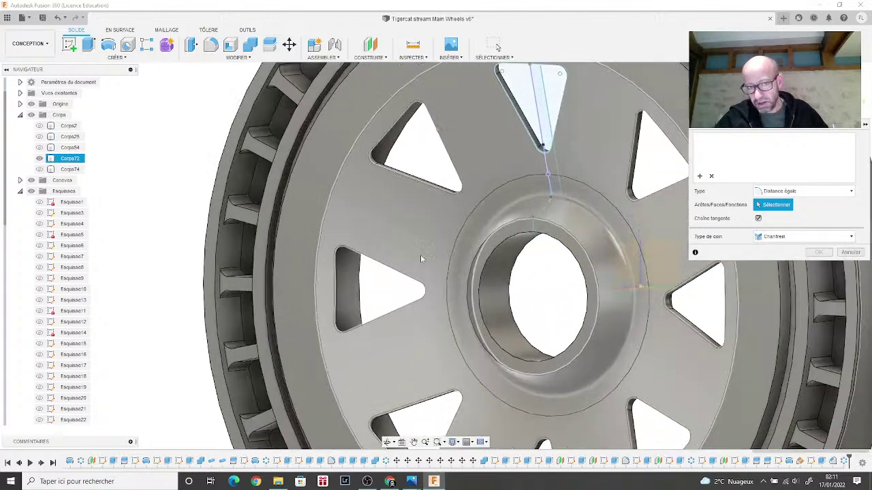
{"action": "scroll", "coordinate": [439, 268], "scroll_direction": "down", "scroll_amount": 3}
{"action": "middle_click_drag", "start_coordinate": [440, 267], "coordinate": [477, 256], "text": "shift"}
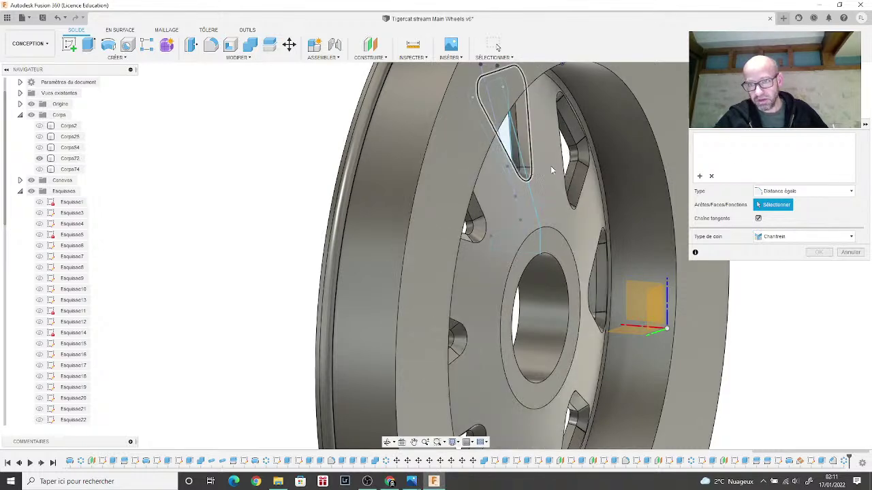
{"action": "middle_click_drag", "start_coordinate": [530, 170], "coordinate": [558, 164], "text": "shift"}
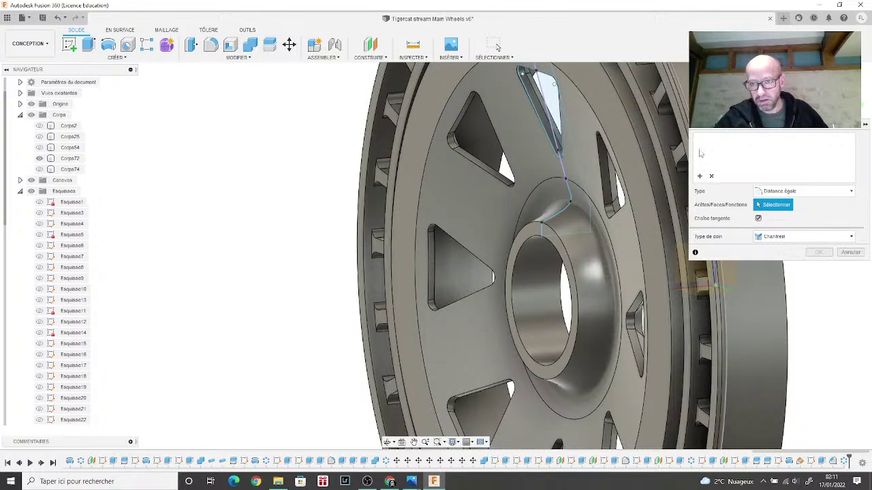
{"action": "left_click", "coordinate": [823, 193]}
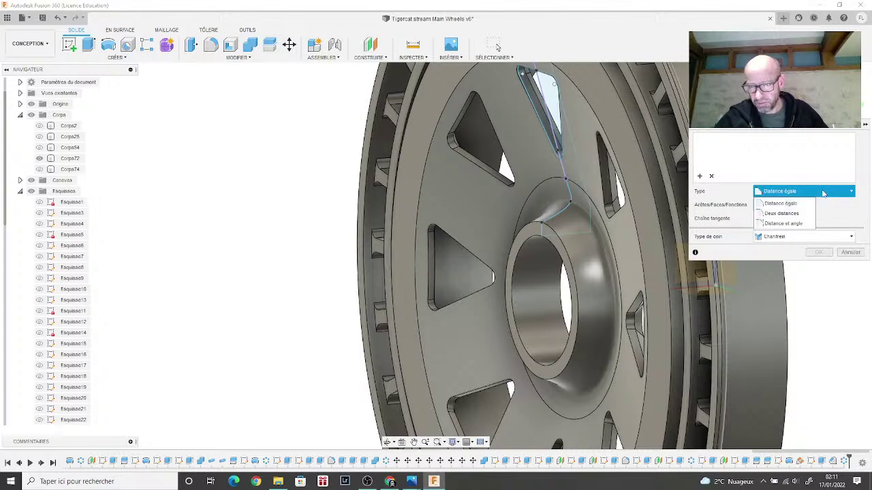
{"action": "left_click", "coordinate": [784, 217]}
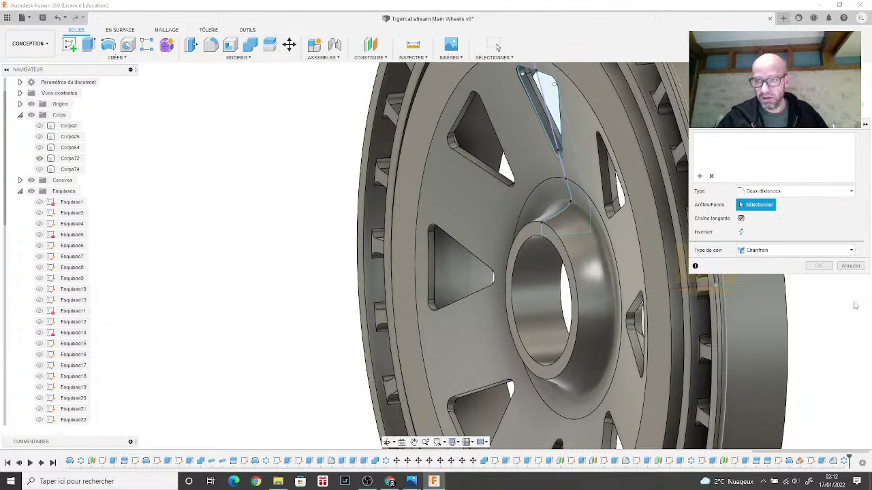
{"action": "left_click", "coordinate": [851, 266]}
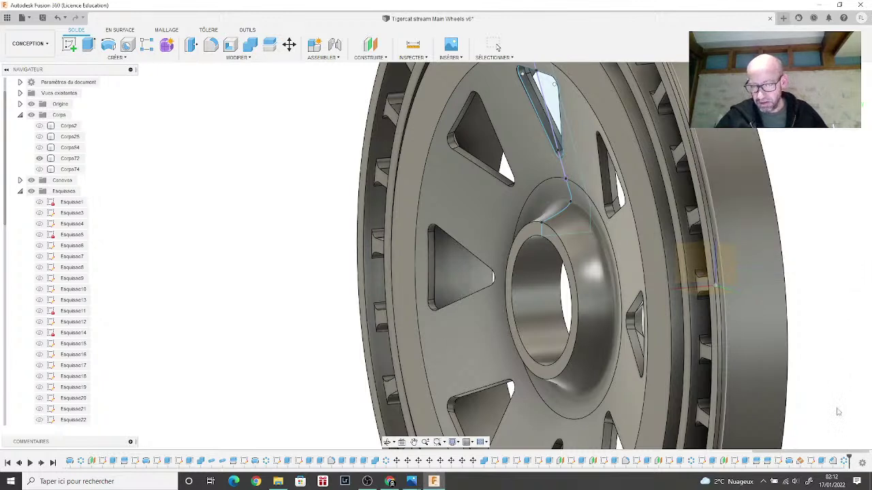
Step: Roll the timeline back to before the circular pattern and open the triangular opening's chamfer for editing
{"action": "middle_click_drag", "start_coordinate": [436, 255], "coordinate": [795, 143], "text": "shift"}
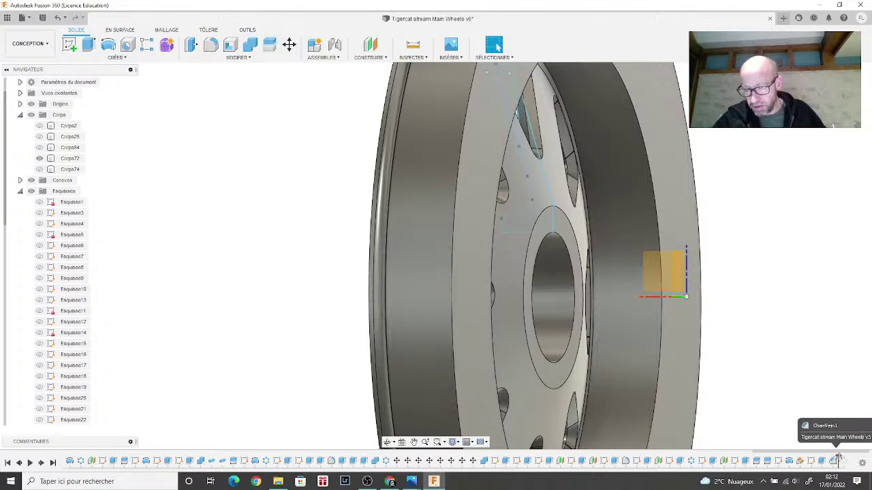
{"action": "mouse_move", "coordinate": [839, 457]}
{"action": "left_mouse_down"}
{"action": "mouse_move", "coordinate": [818, 457]}
{"action": "mouse_move", "coordinate": [828, 458]}
{"action": "left_mouse_up"}
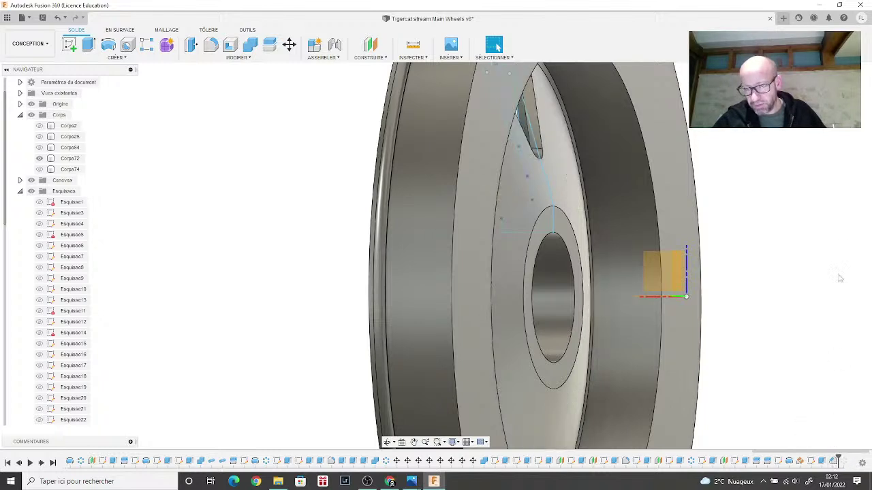
{"action": "left_click", "coordinate": [862, 110]}
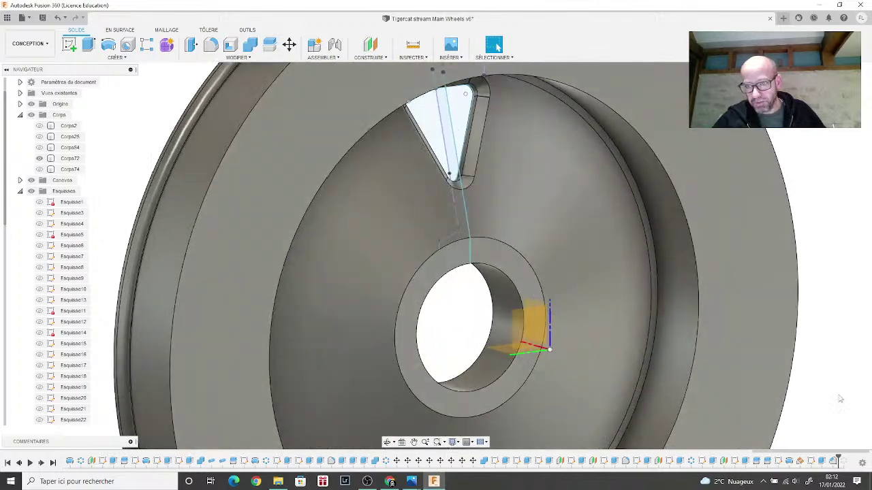
{"action": "left_click", "coordinate": [832, 461]}
{"action": "right_click", "coordinate": [833, 461]}
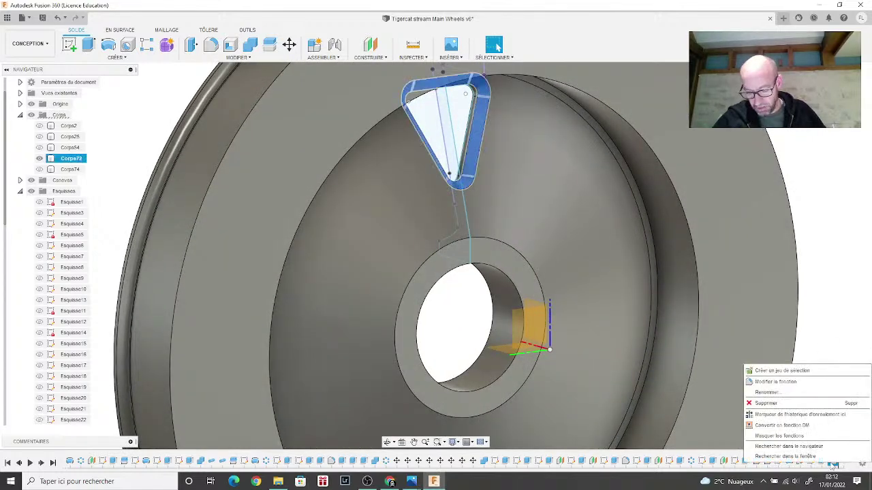
{"action": "left_click", "coordinate": [834, 382]}
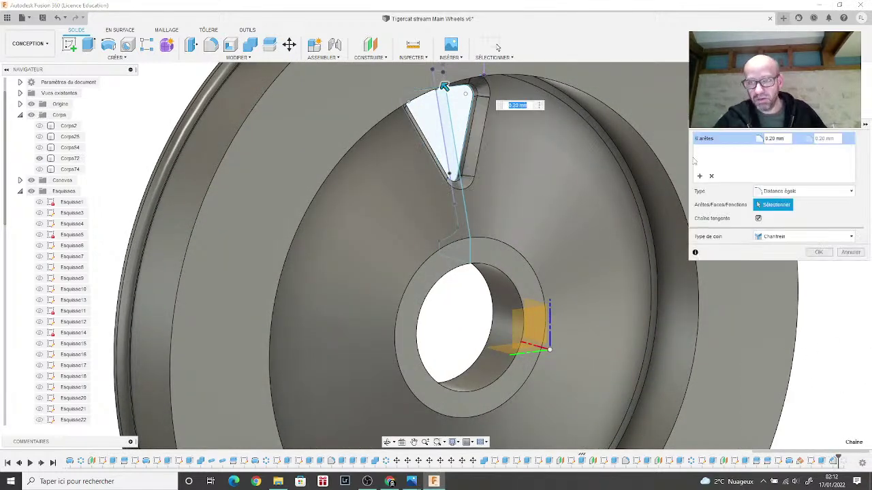
Step: Replace the chamfer's selection set with a two-distance chamfer (Deux distances) on the triangular opening's edge loop at the disc's back side
{"action": "left_click", "coordinate": [711, 176]}
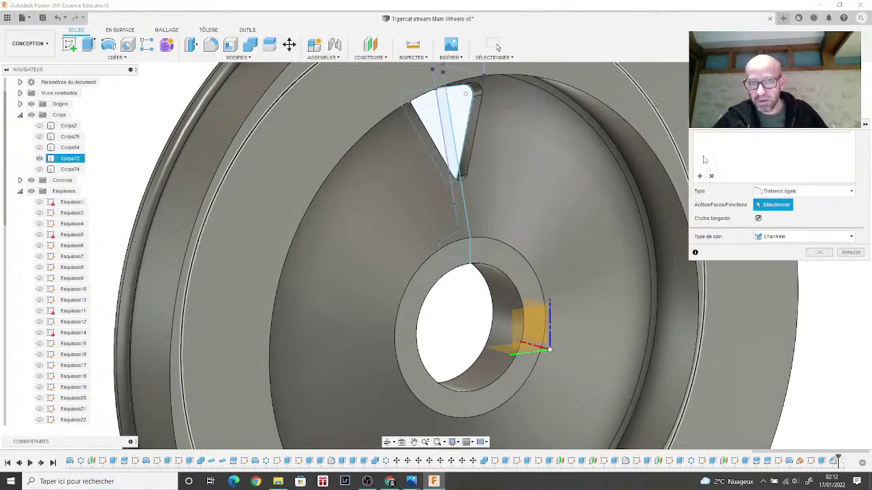
{"action": "left_click", "coordinate": [790, 191]}
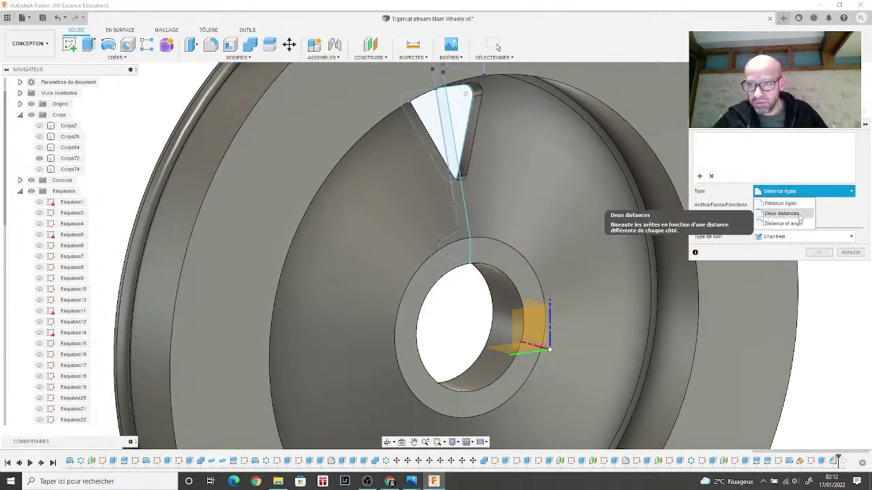
{"action": "left_click", "coordinate": [803, 214]}
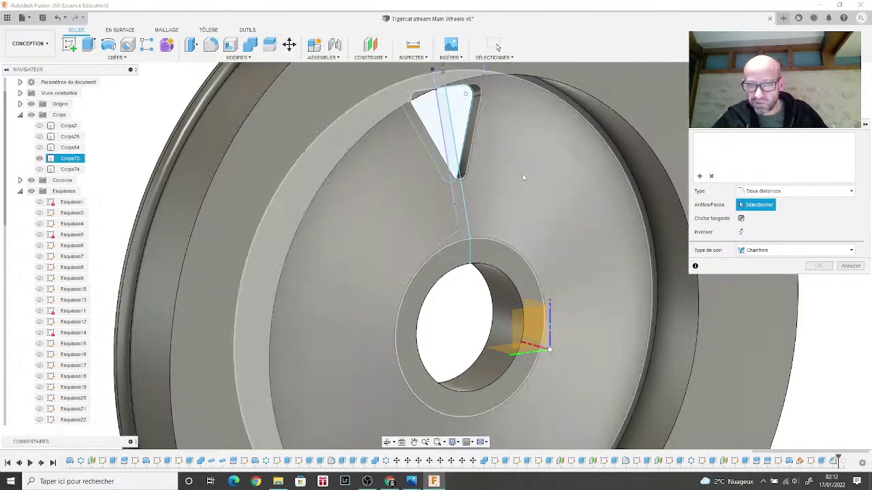
{"action": "middle_click_drag", "start_coordinate": [504, 171], "coordinate": [501, 267]}
{"action": "middle_click_drag", "start_coordinate": [436, 256], "coordinate": [443, 208], "text": "shift"}
{"action": "scroll", "coordinate": [441, 201], "scroll_direction": "up", "scroll_amount": 5}
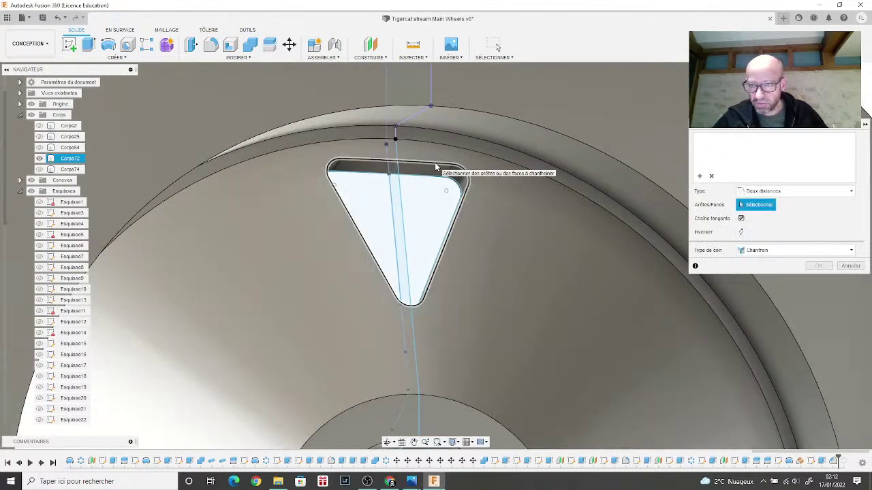
{"action": "left_click", "coordinate": [436, 167]}
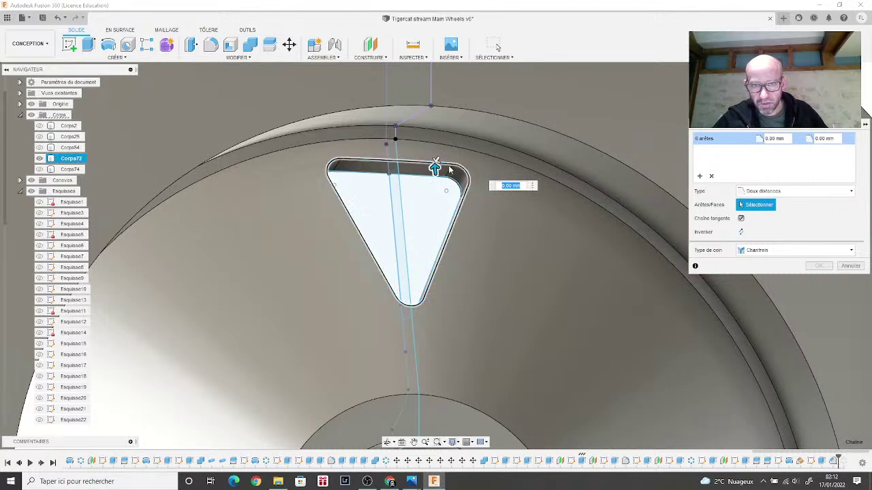
Step: Set the chamfer distances to 0.2 mm along the disc's back face and 0.3 mm into the opening's walls, and apply the edit
{"action": "scroll", "coordinate": [433, 169], "scroll_direction": "up", "scroll_amount": 1}
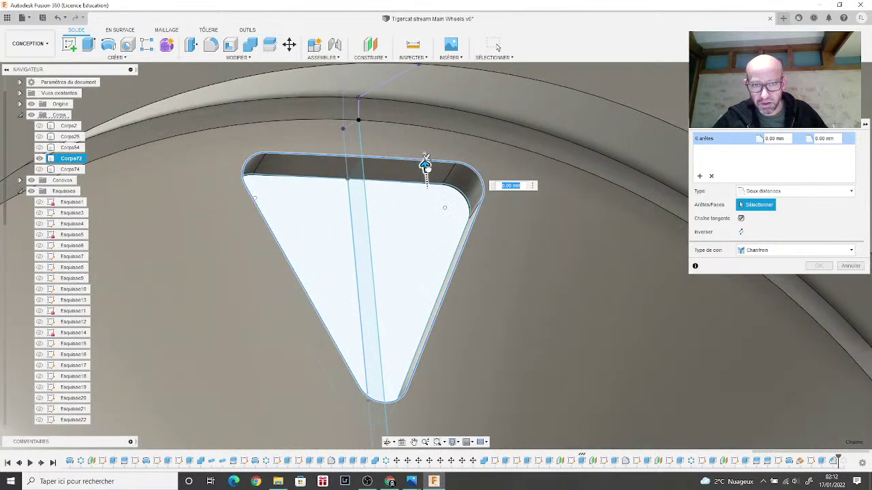
{"action": "left_click_drag", "start_coordinate": [424, 165], "coordinate": [422, 141]}
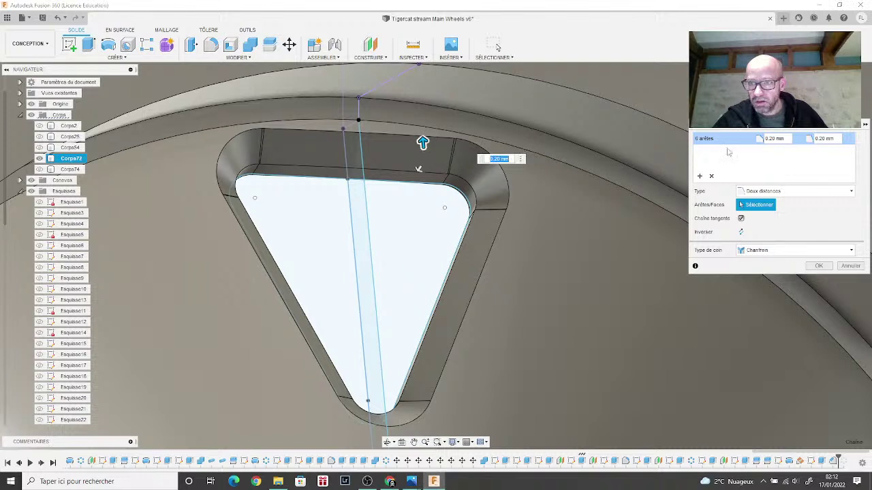
{"action": "left_click_drag", "start_coordinate": [422, 142], "coordinate": [413, 172]}
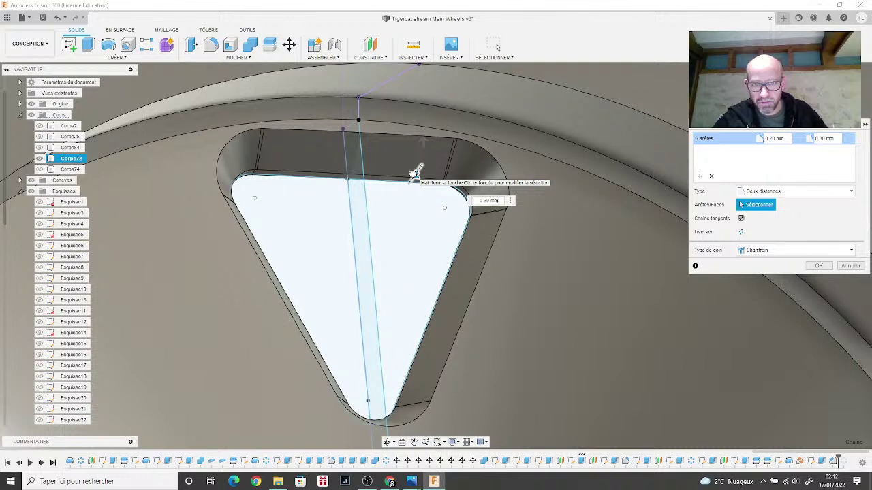
{"action": "mouse_move", "coordinate": [422, 142]}
{"action": "left_mouse_down"}
{"action": "mouse_move", "coordinate": [423, 134]}
{"action": "mouse_move", "coordinate": [424, 154]}
{"action": "mouse_move", "coordinate": [420, 140]}
{"action": "left_mouse_up"}
{"action": "left_click_drag", "start_coordinate": [415, 171], "coordinate": [419, 167]}
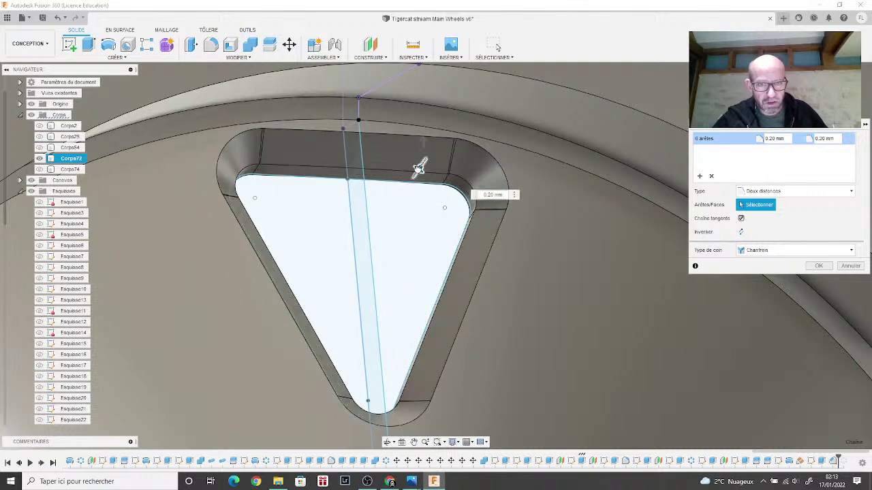
{"action": "left_click", "coordinate": [418, 166]}
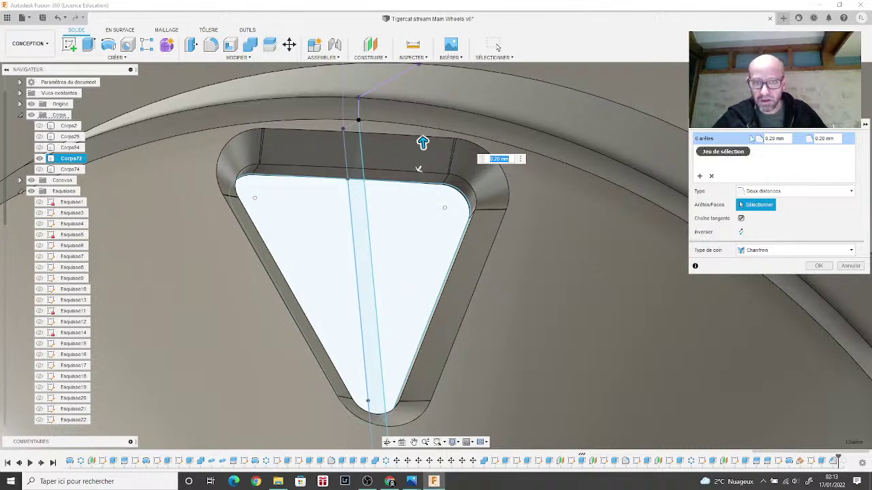
{"action": "middle_click_drag", "start_coordinate": [436, 255], "coordinate": [579, 157], "text": "shift"}
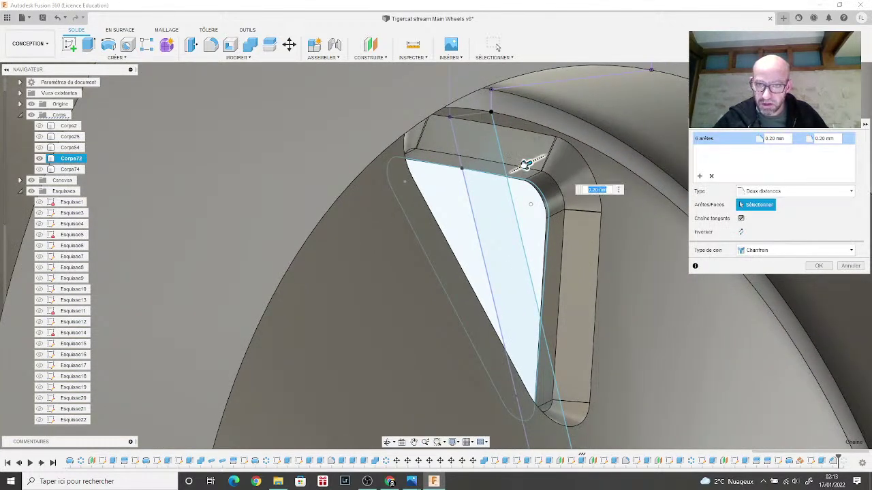
{"action": "left_click_drag", "start_coordinate": [524, 163], "coordinate": [516, 170]}
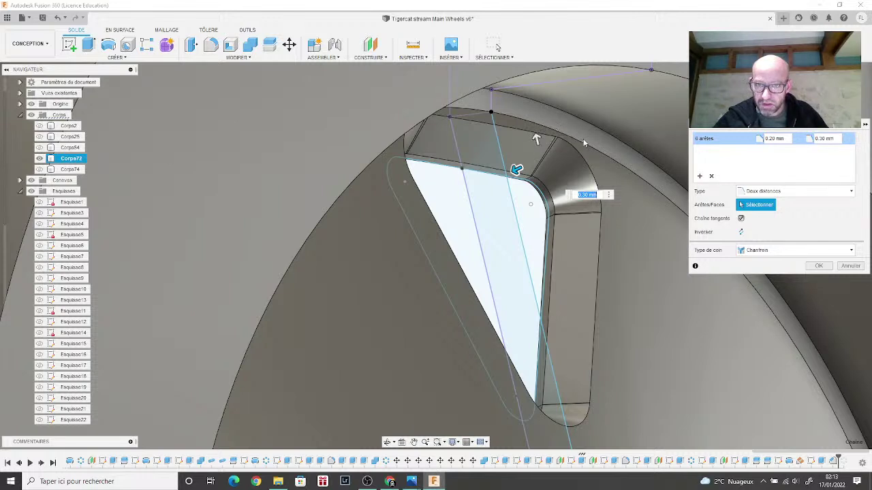
{"action": "left_click", "coordinate": [536, 139]}
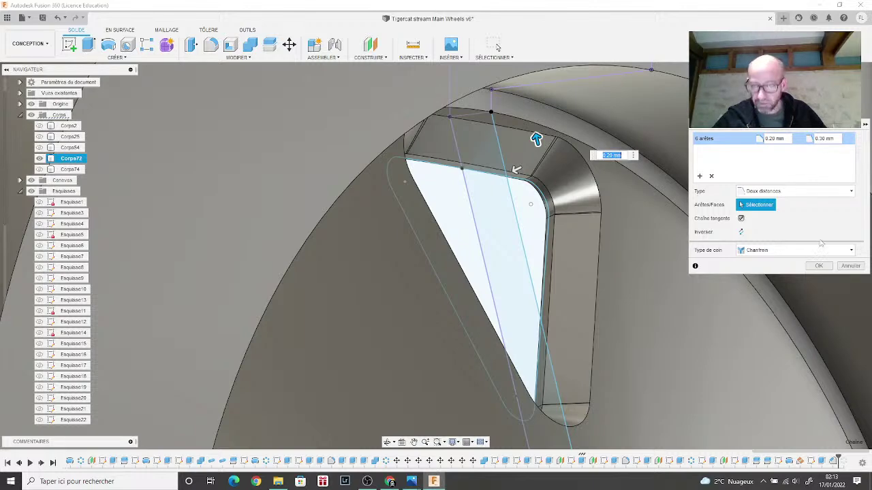
{"action": "middle_click_drag", "start_coordinate": [536, 139], "coordinate": [651, 178], "text": "shift"}
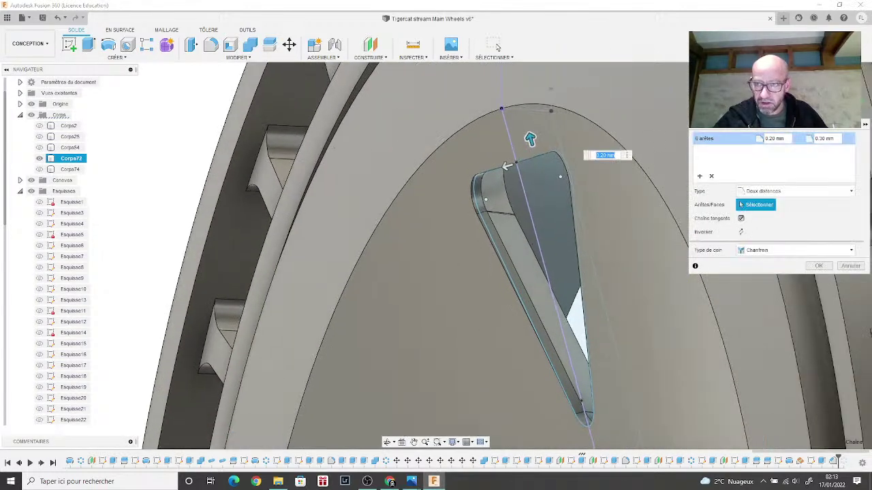
{"action": "middle_click_drag", "start_coordinate": [435, 254], "coordinate": [333, 268], "text": "shift"}
{"action": "left_click", "coordinate": [814, 266]}
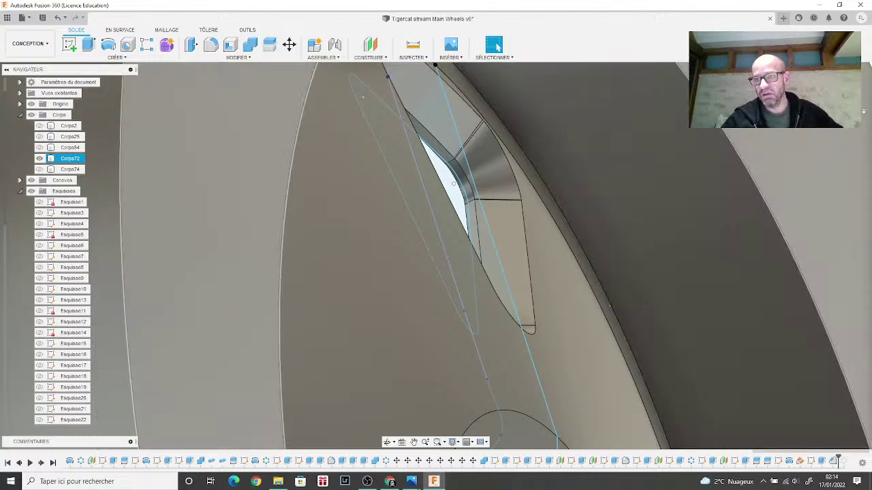
Step: Examine the single triangular opening and its reworked chamfer at an angle and from the front of the disc
{"action": "middle_click_drag", "start_coordinate": [436, 253], "coordinate": [518, 211], "text": "shift"}
{"action": "scroll", "coordinate": [518, 210], "scroll_direction": "down", "scroll_amount": 3}
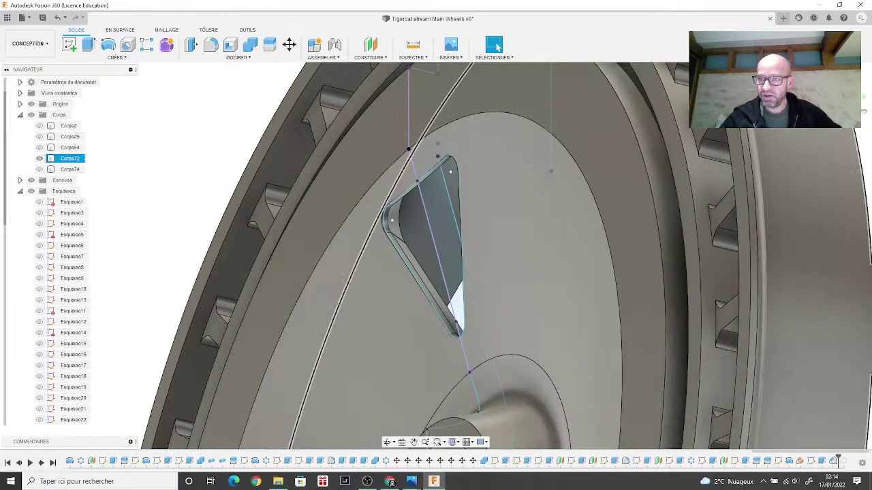
{"action": "mouse_move", "coordinate": [436, 253]}
{"action": "middle_mouse_down", "text": "shift"}
{"action": "mouse_move", "coordinate": [382, 276]}
{"action": "mouse_move", "coordinate": [752, 171]}
{"action": "middle_mouse_up", "text": "shift"}
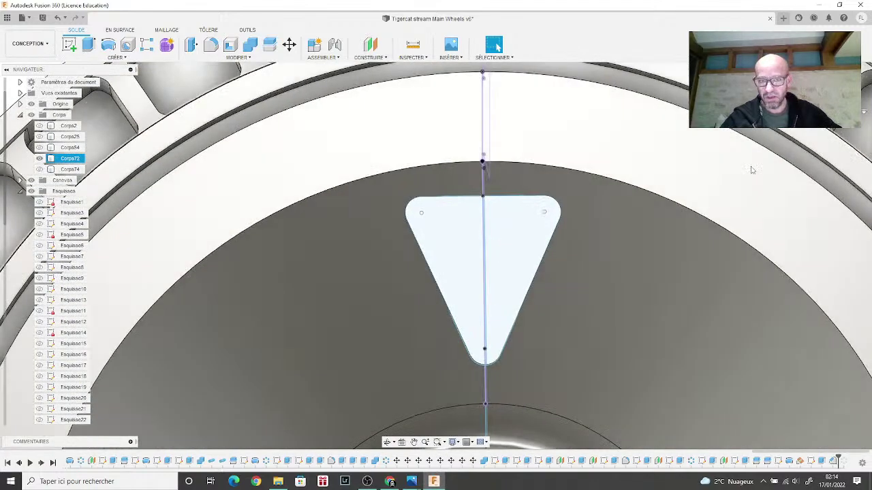
{"action": "scroll", "coordinate": [752, 170], "scroll_direction": "down", "scroll_amount": 5}
{"action": "mouse_move", "coordinate": [619, 288]}
{"action": "middle_mouse_down", "text": "shift"}
{"action": "mouse_move", "coordinate": [645, 218]}
{"action": "mouse_move", "coordinate": [584, 309]}
{"action": "middle_mouse_up", "text": "shift"}
{"action": "key", "text": "Escape"}
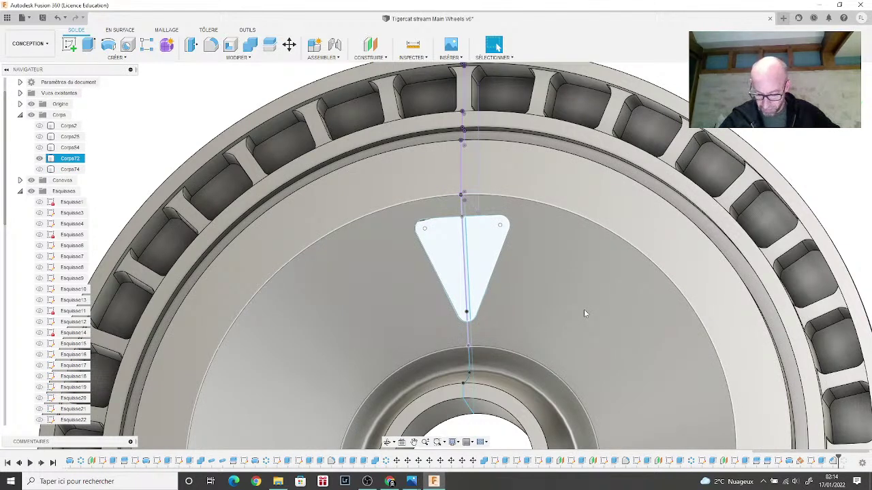
{"action": "key", "text": "Escape"}
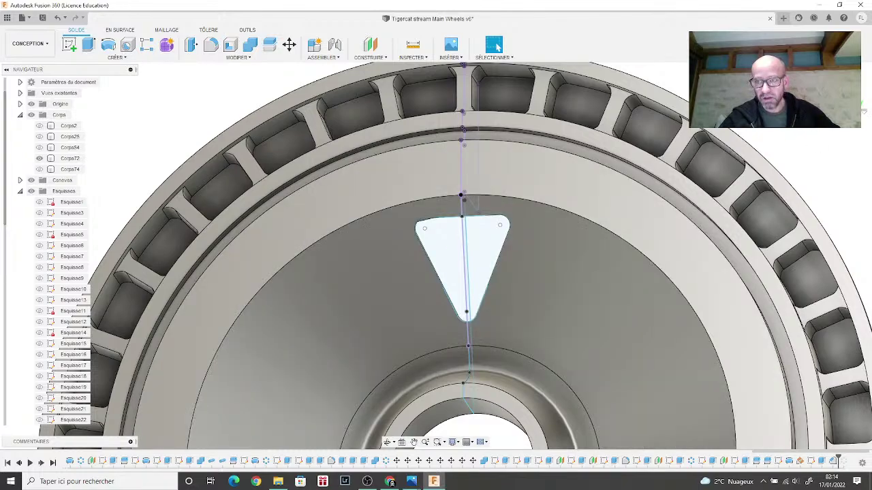
{"action": "middle_click_drag", "start_coordinate": [500, 228], "coordinate": [536, 341], "text": "shift"}
{"action": "left_click", "coordinate": [537, 341]}
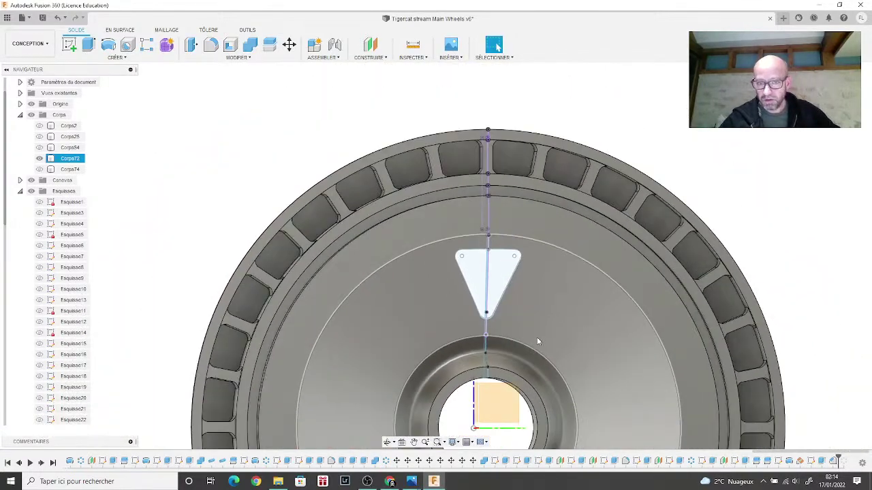
{"action": "key", "text": "Escape"}
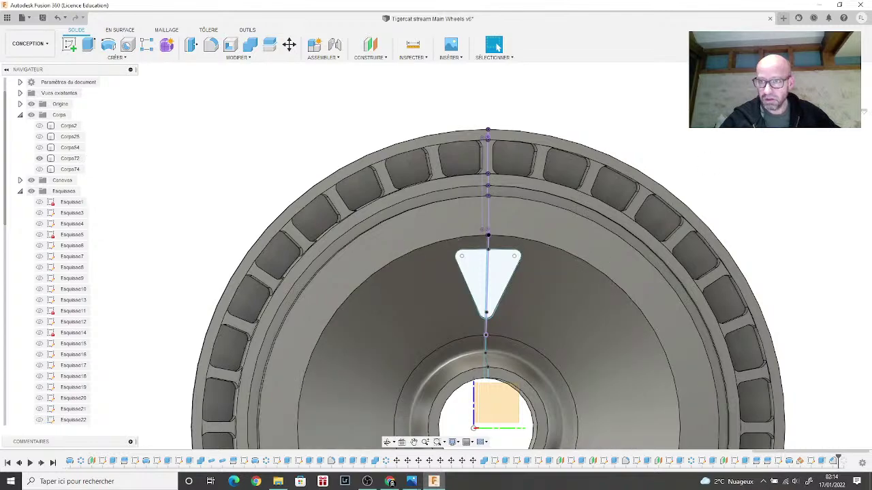
{"action": "middle_click_drag", "start_coordinate": [435, 254], "coordinate": [412, 311], "text": "shift"}
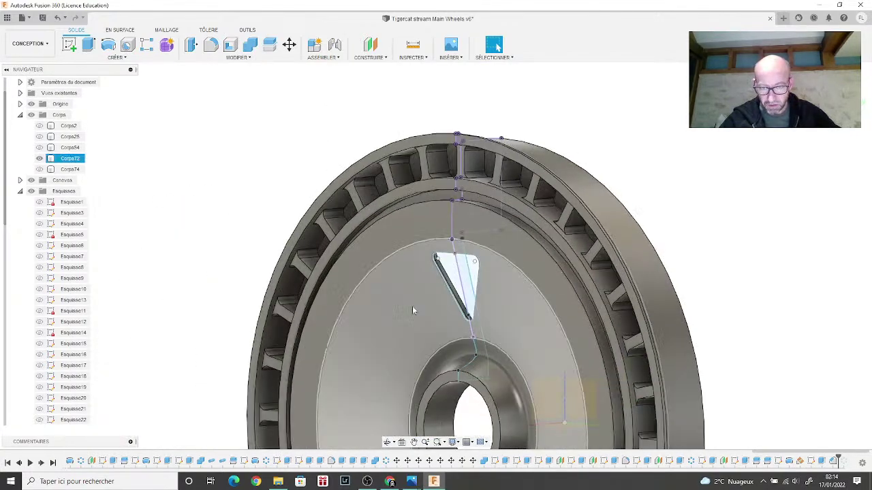
{"action": "key", "text": "Escape"}
{"action": "middle_click_drag", "start_coordinate": [434, 252], "coordinate": [636, 243], "text": "shift"}
{"action": "left_click", "coordinate": [637, 244]}
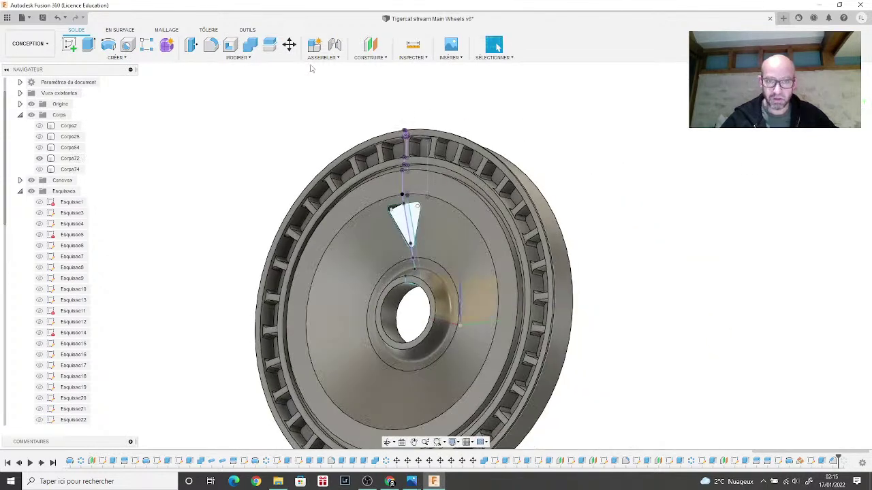
{"action": "left_click", "coordinate": [151, 62]}
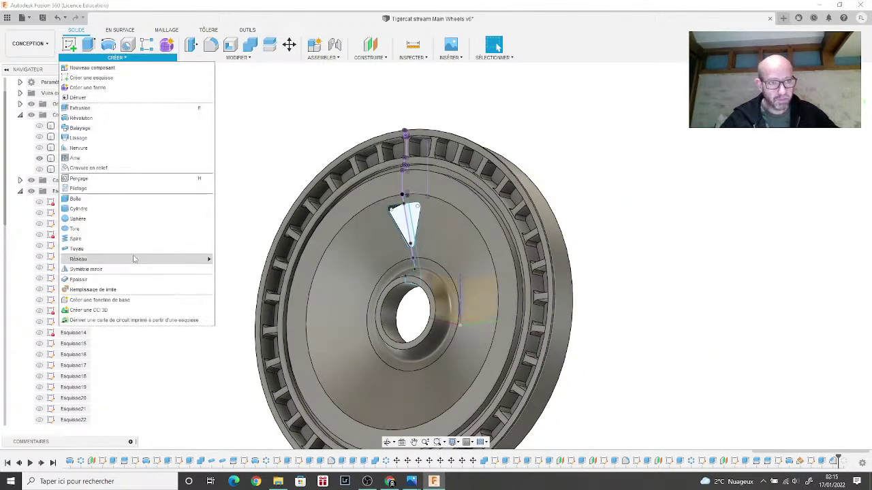
{"action": "mouse_move", "coordinate": [136, 264]}
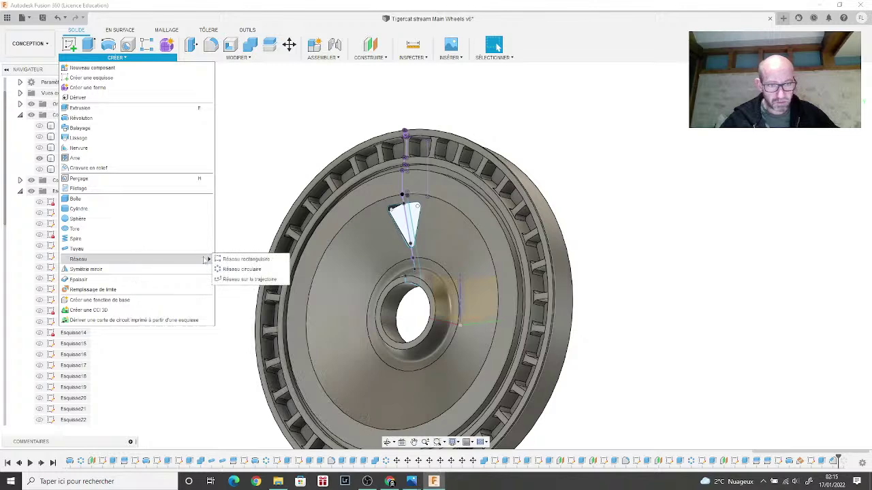
{"action": "left_click", "coordinate": [241, 270]}
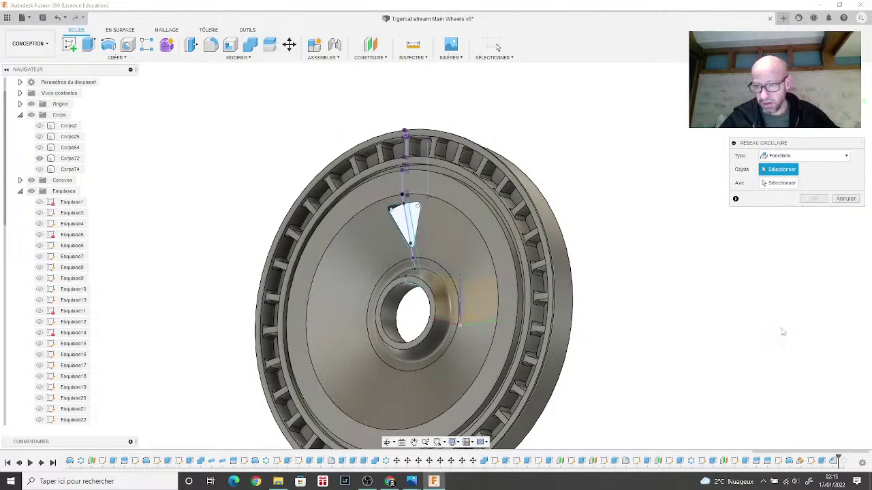
{"action": "left_click", "coordinate": [847, 199]}
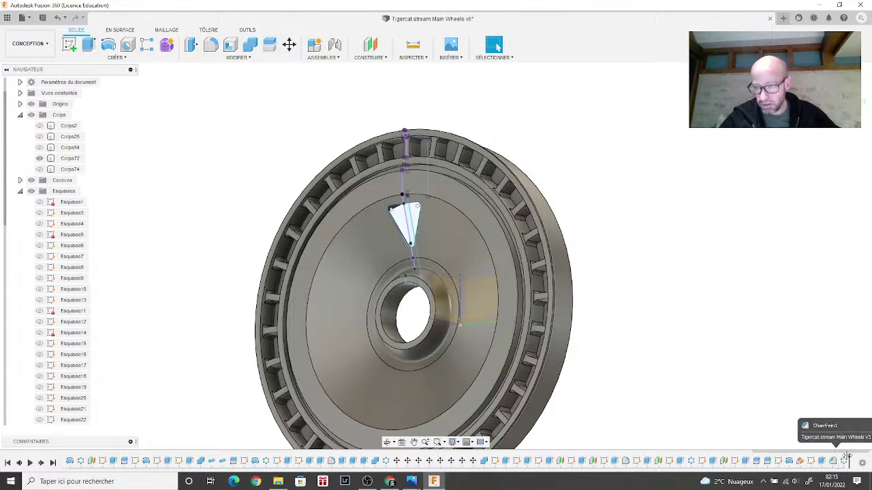
Step: Roll the timeline forward past the circular pattern so the disc carries all eight triangular openings, and view the whole wheel
{"action": "left_click_drag", "start_coordinate": [845, 461], "coordinate": [850, 462]}
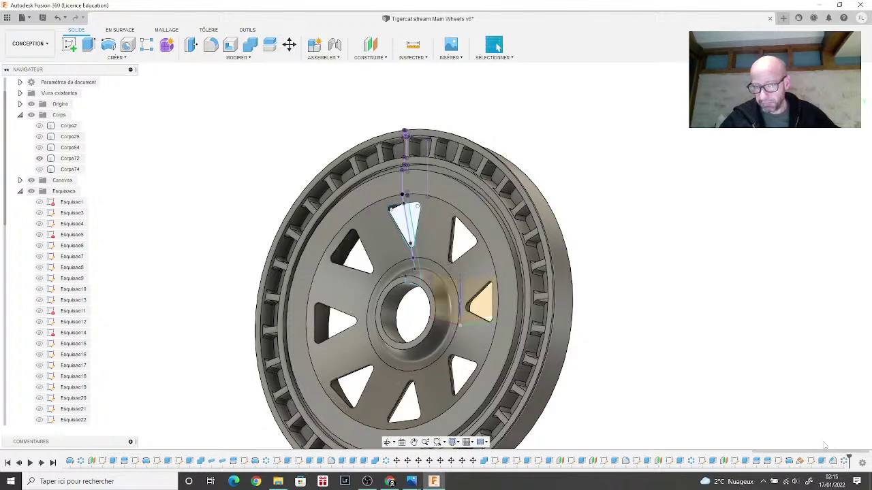
{"action": "key", "text": "F6"}
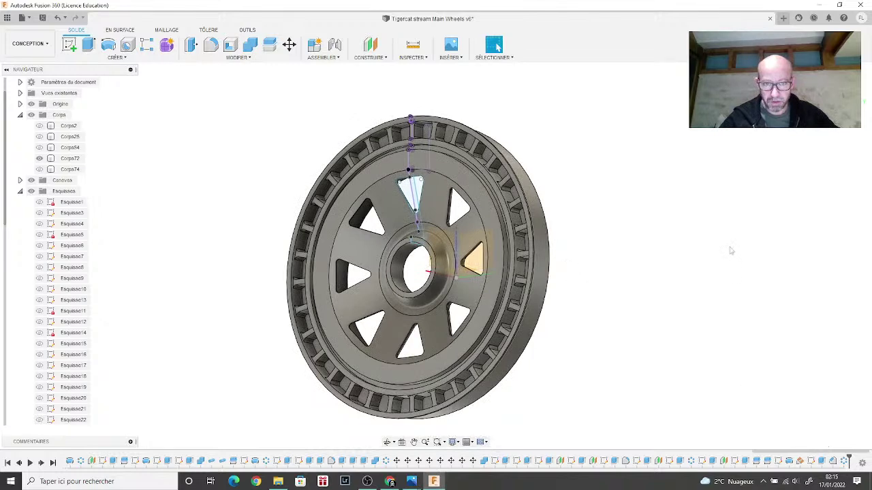
{"action": "middle_click_drag", "start_coordinate": [434, 255], "coordinate": [446, 257], "text": "shift"}
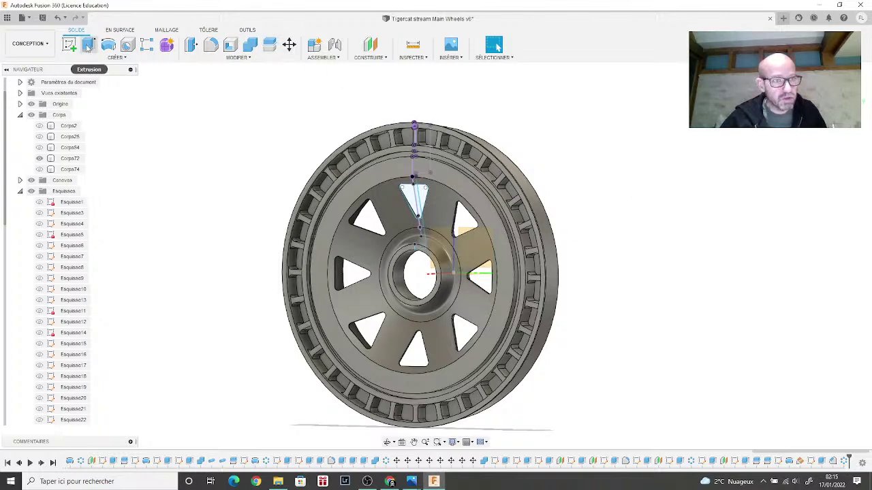
{"action": "left_click", "coordinate": [88, 44]}
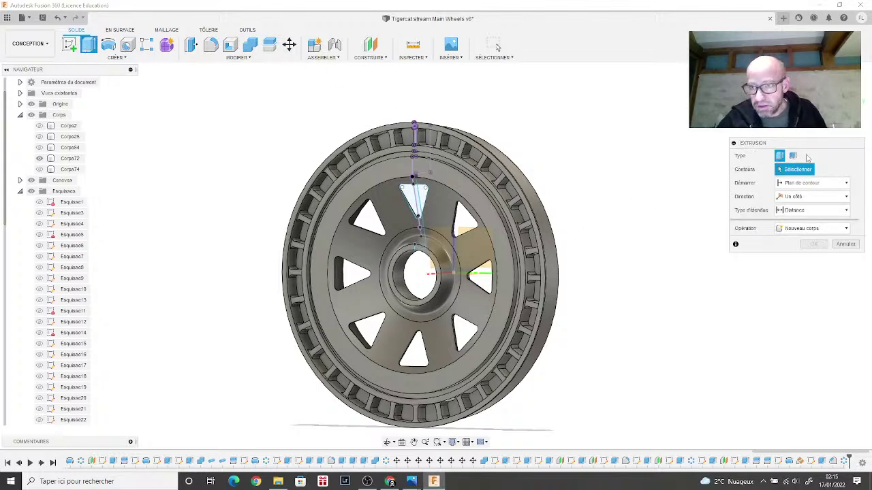
{"action": "left_click", "coordinate": [793, 156]}
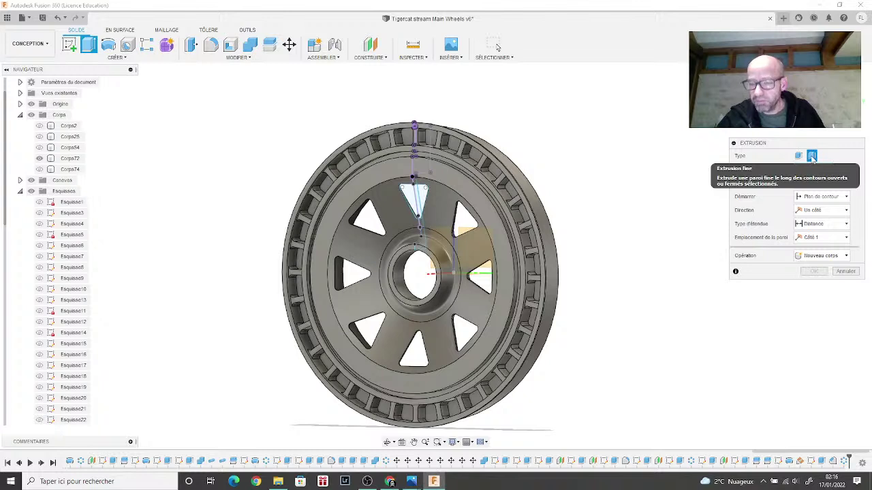
{"action": "left_click", "coordinate": [798, 156]}
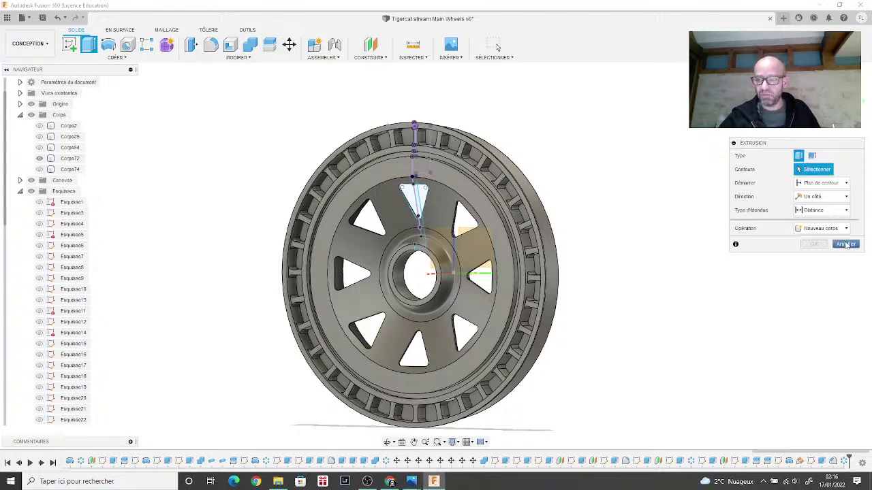
{"action": "left_click", "coordinate": [845, 244]}
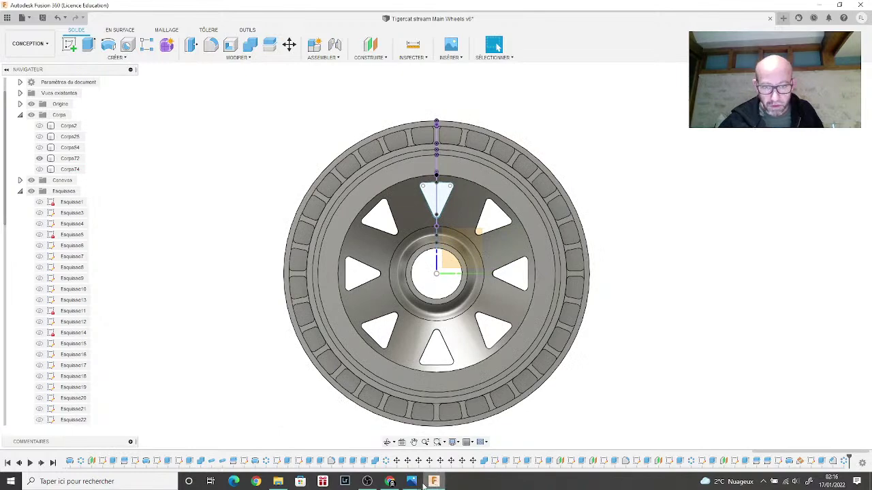
Step: Switch to the Photos app and examine the reference photo kzoo_f7f_09.jpg, from the wheel's openings out to the full tyre
{"action": "mouse_move", "coordinate": [416, 482]}
{"action": "mouse_move", "coordinate": [502, 424]}
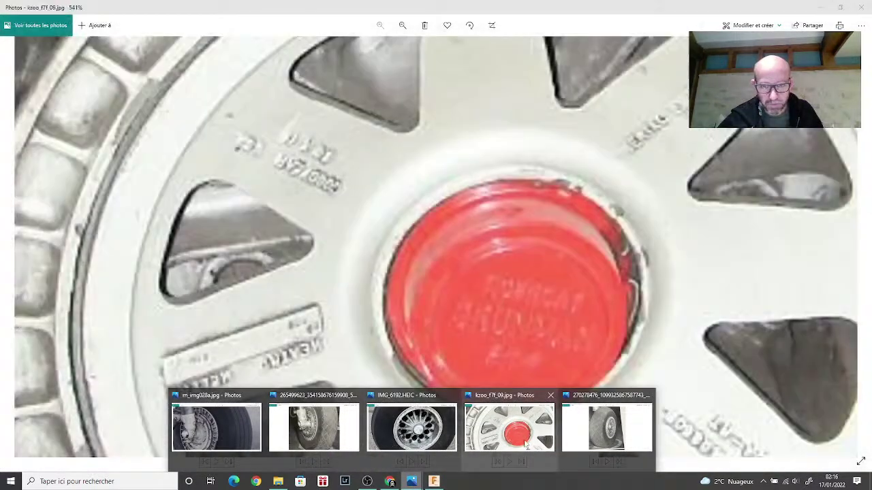
{"action": "left_click", "coordinate": [525, 443]}
{"action": "scroll", "coordinate": [525, 340], "scroll_direction": "down", "scroll_amount": 5}
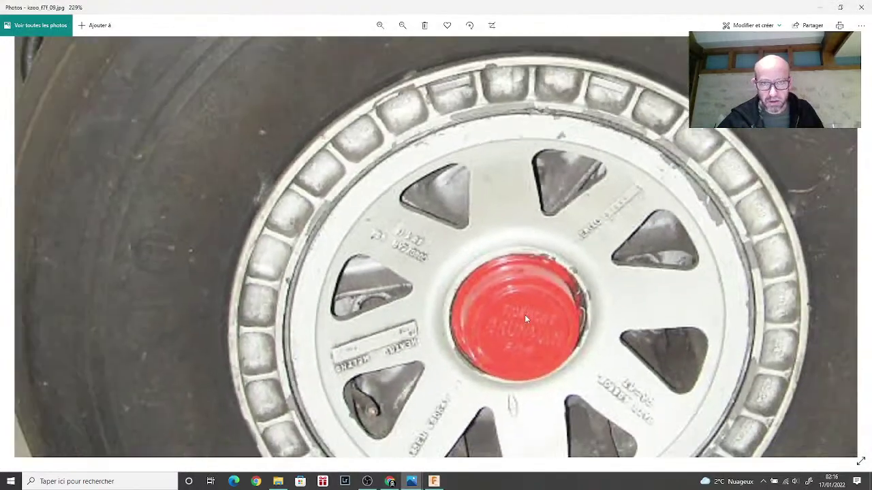
{"action": "scroll", "coordinate": [524, 318], "scroll_direction": "down", "scroll_amount": 1}
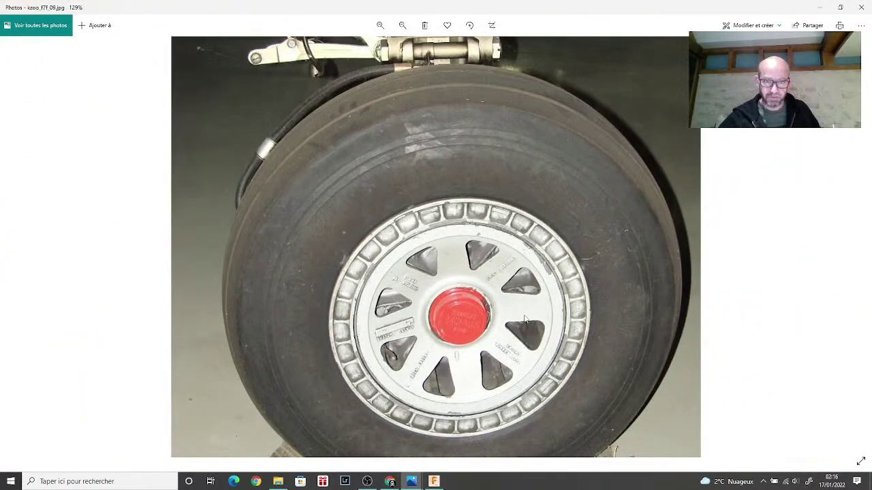
{"action": "scroll", "coordinate": [525, 318], "scroll_direction": "down", "scroll_amount": 2}
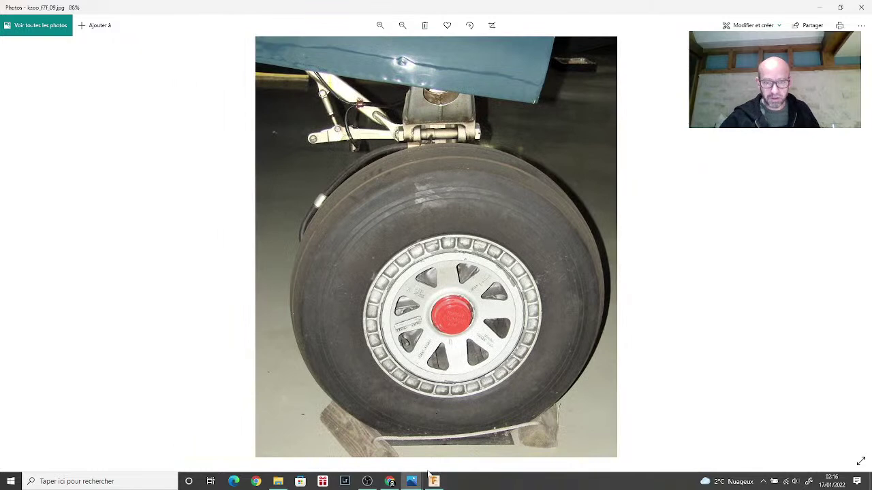
Step: Return to Fusion 360 and insert the local image kzoo_f7f_09 as a canvas on the YZ plane
{"action": "left_click", "coordinate": [434, 481]}
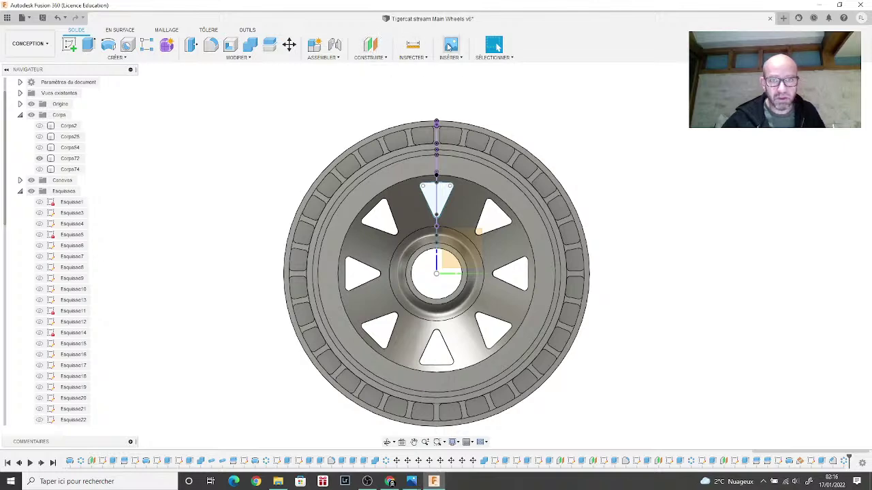
{"action": "left_click", "coordinate": [450, 45]}
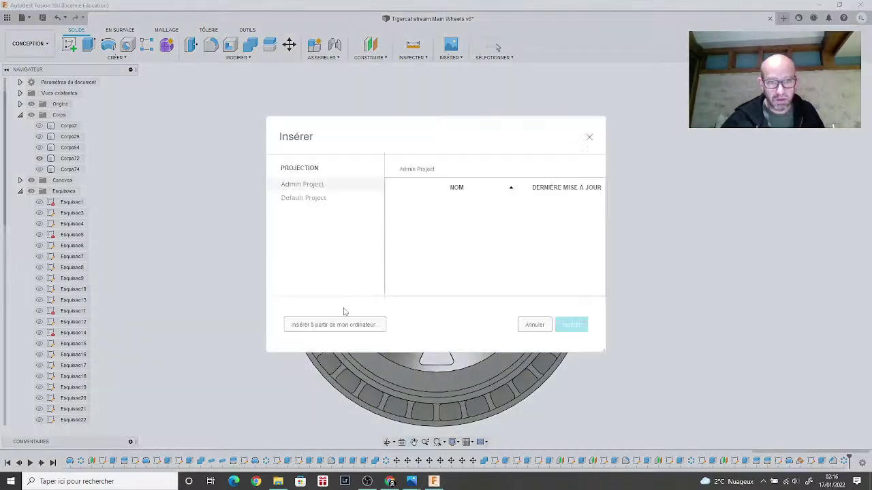
{"action": "left_click", "coordinate": [345, 326]}
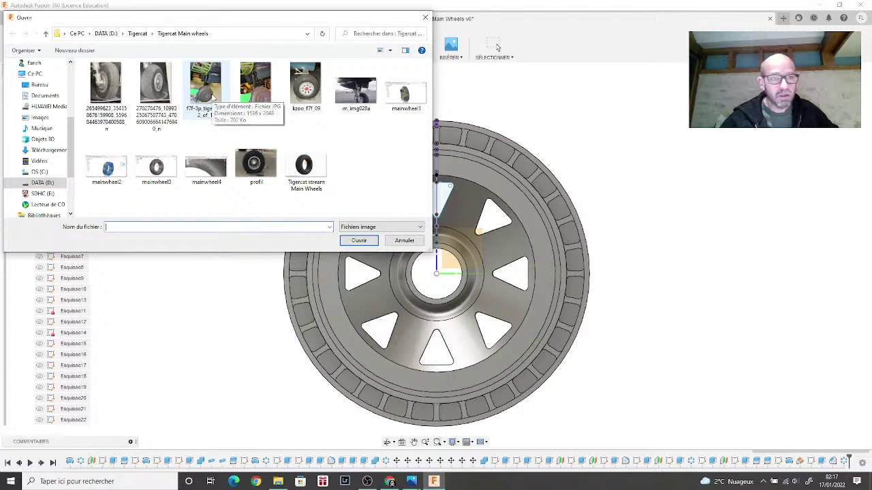
{"action": "left_click", "coordinate": [305, 85]}
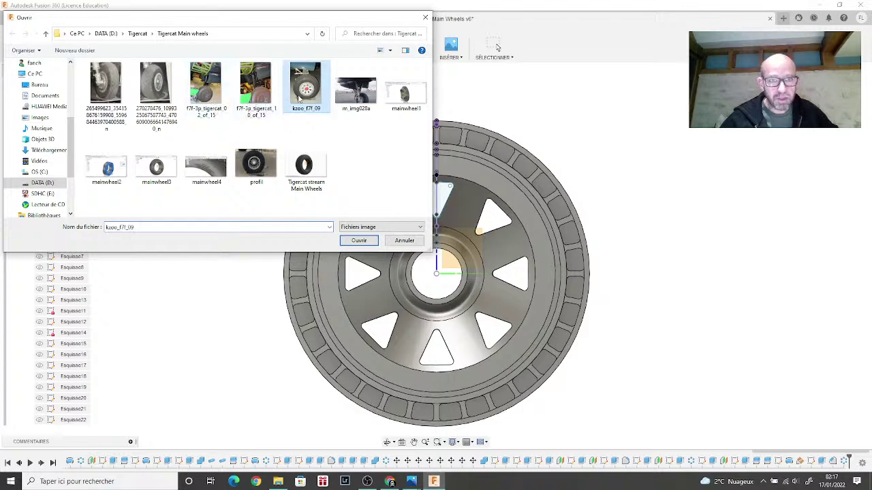
{"action": "left_click", "coordinate": [347, 240]}
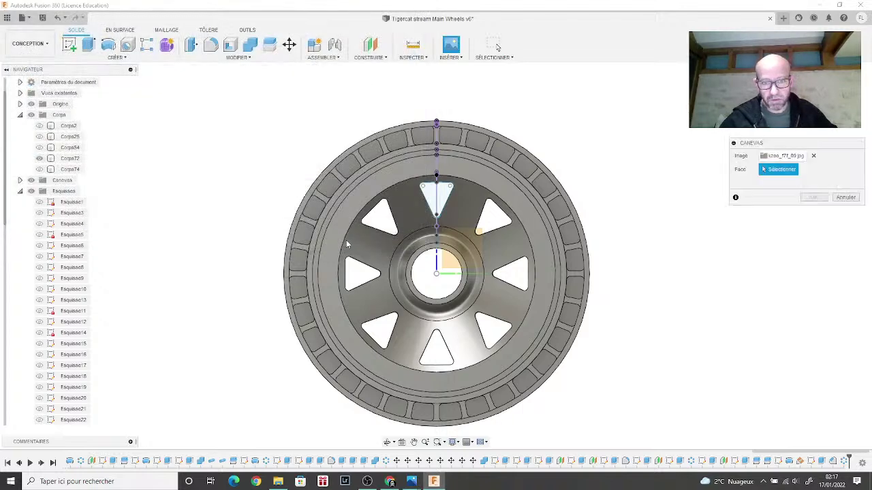
{"action": "left_click", "coordinate": [470, 248]}
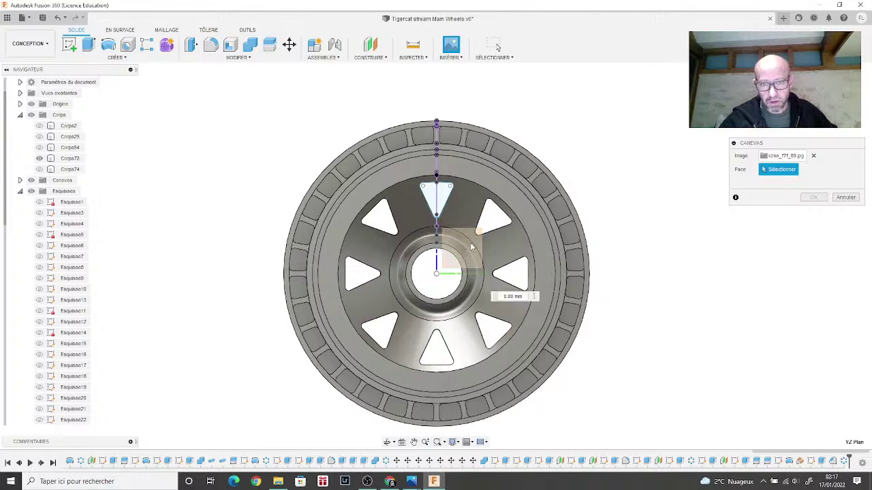
Step: Shift the canvas about -1.78 mm in X and 6.72 mm in Y to centre the red hub cap on the bore, and rotate it 5 degrees
{"action": "scroll", "coordinate": [450, 235], "scroll_direction": "down", "scroll_amount": 2}
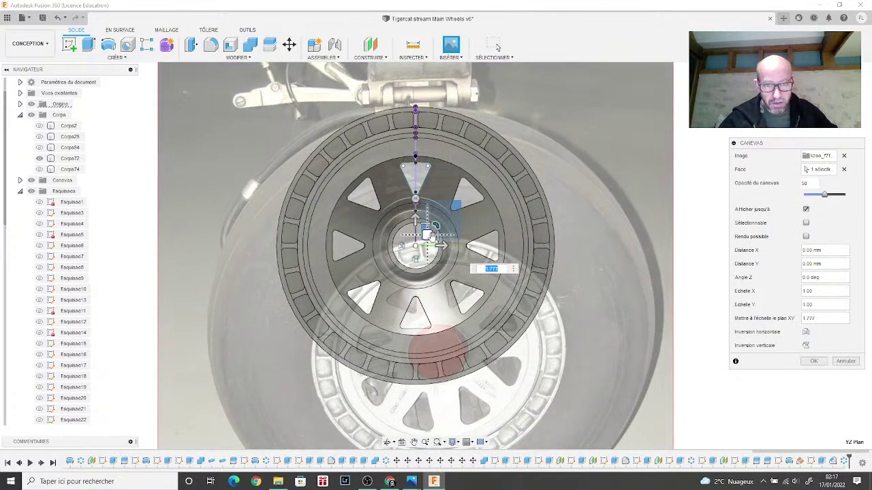
{"action": "left_click_drag", "start_coordinate": [429, 233], "coordinate": [398, 125]}
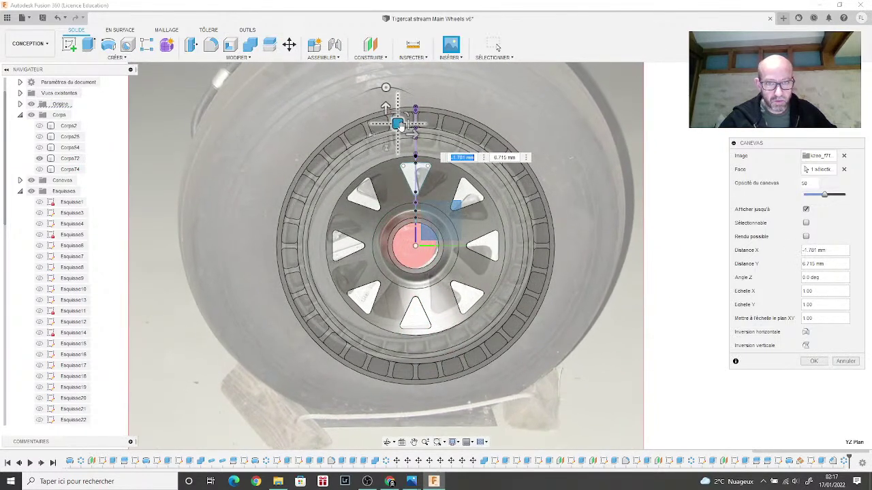
{"action": "left_click", "coordinate": [385, 87]}
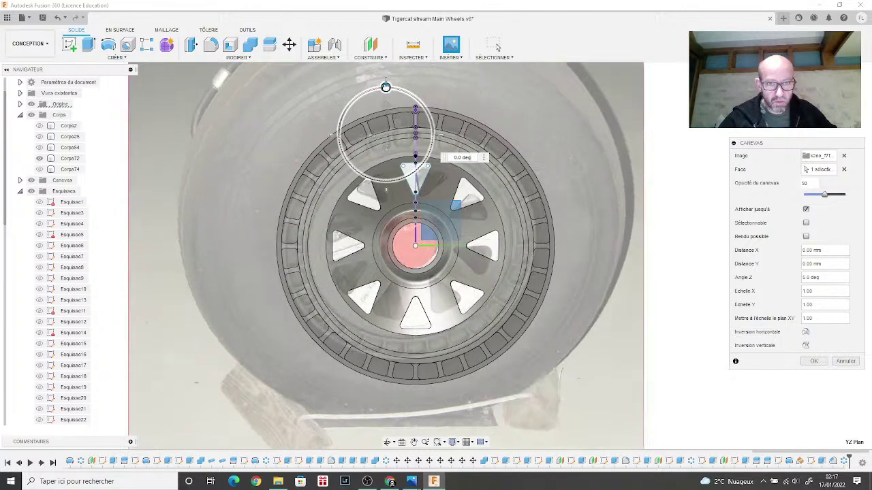
{"action": "left_click_drag", "start_coordinate": [385, 87], "coordinate": [382, 87]}
Step: Fine-tune the canvas position against the disc's rim by about -0.99 mm in X and -0.05 mm in Y, and accept the placement
{"action": "left_click", "coordinate": [398, 120]}
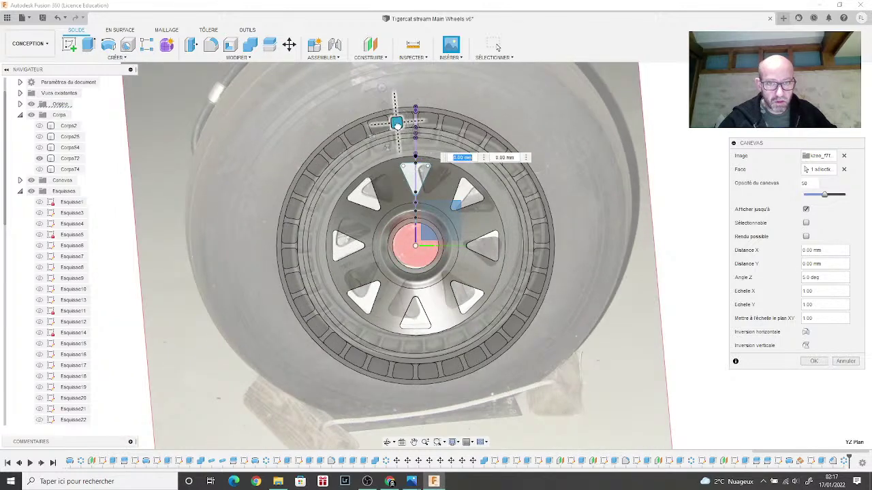
{"action": "left_click_drag", "start_coordinate": [397, 121], "coordinate": [384, 127]}
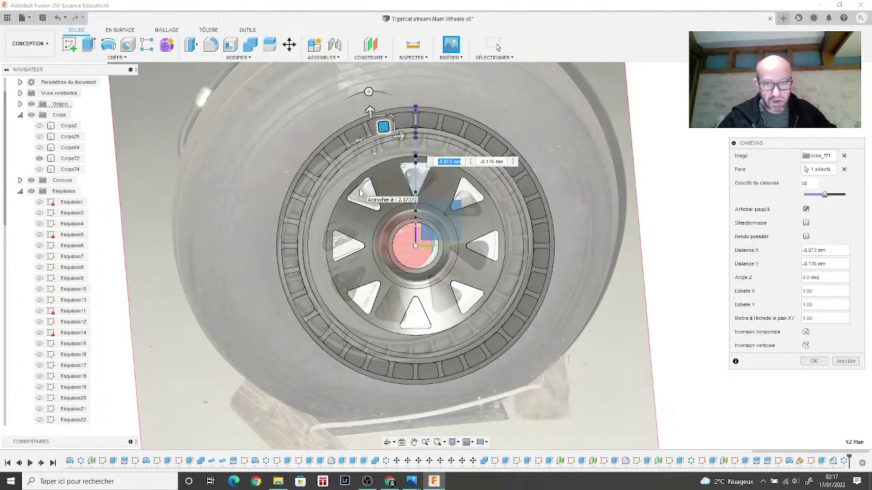
{"action": "scroll", "coordinate": [416, 194], "scroll_direction": "up", "scroll_amount": 4}
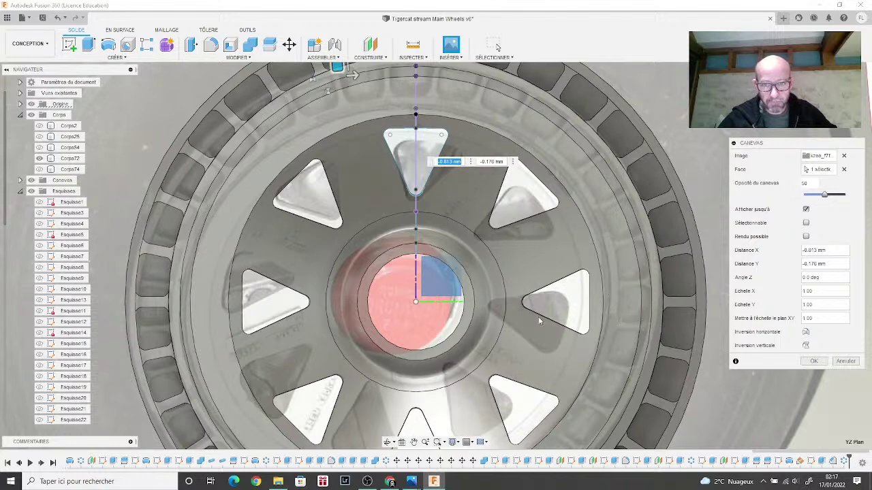
{"action": "scroll", "coordinate": [527, 303], "scroll_direction": "down", "scroll_amount": 4}
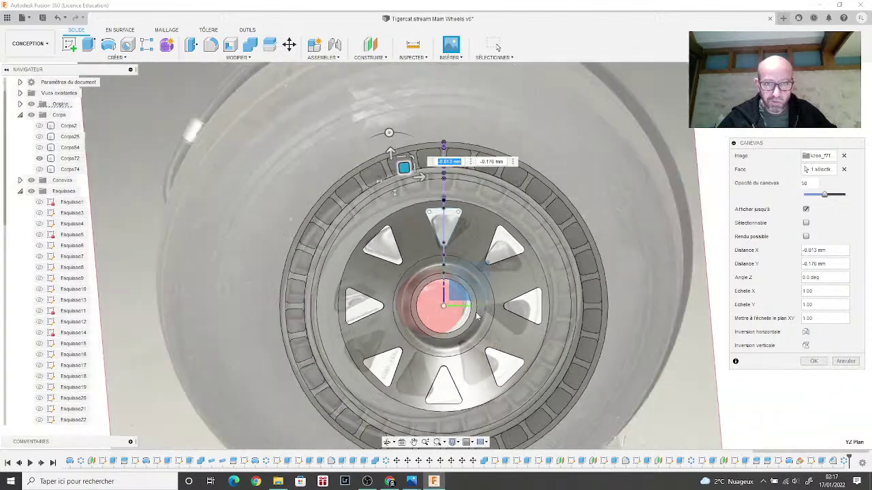
{"action": "left_click_drag", "start_coordinate": [405, 168], "coordinate": [403, 165]}
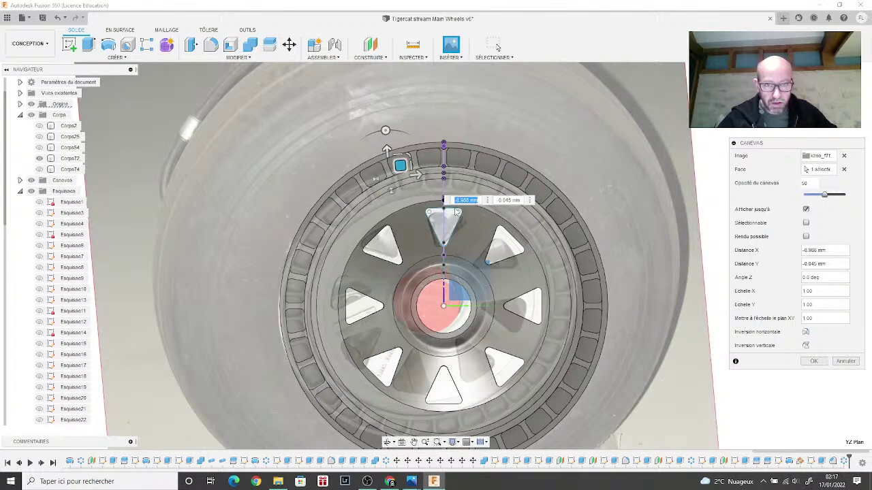
{"action": "left_click", "coordinate": [815, 361]}
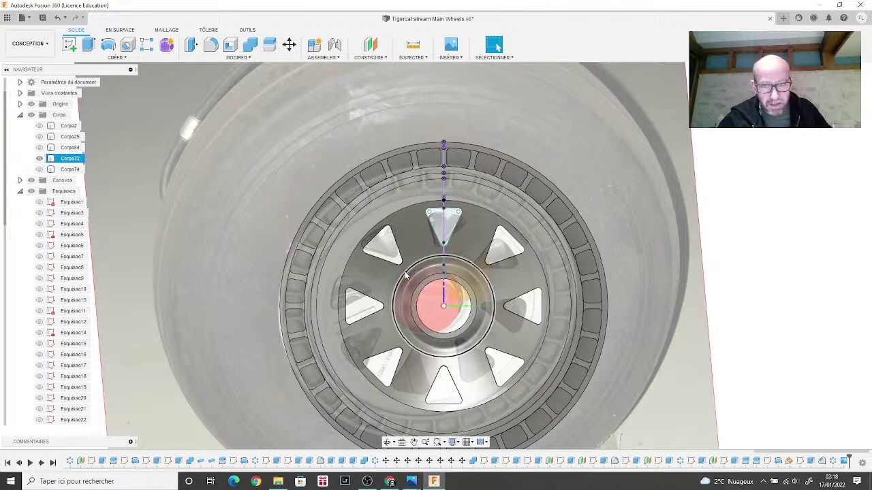
Step: Compare the disc's triangular openings with the overlaid photo and hide all canvases
{"action": "scroll", "coordinate": [382, 264], "scroll_direction": "up", "scroll_amount": 5}
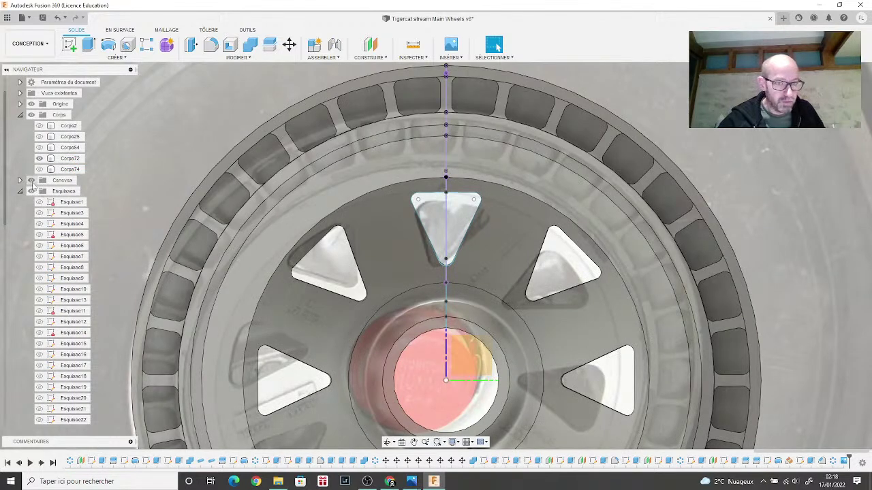
{"action": "left_click", "coordinate": [31, 181]}
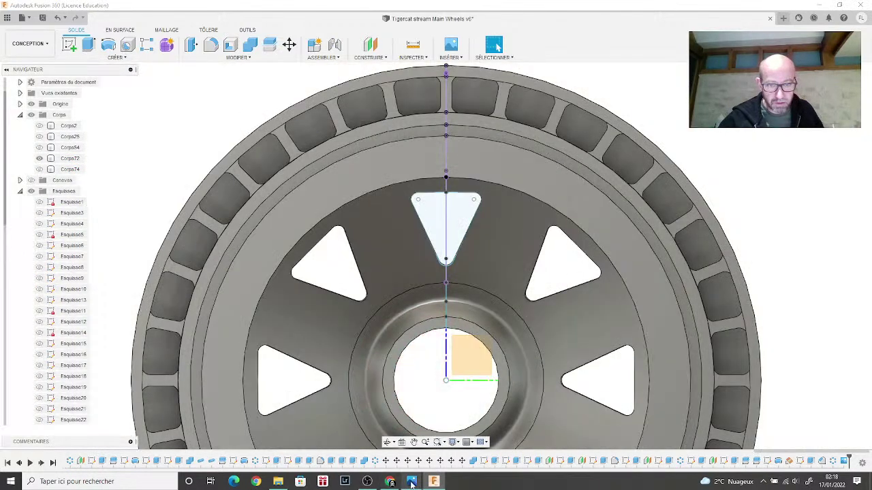
Step: Switch to the kzoo_f7f_09 photo, examine the wheel's triangular openings up close, and return to Fusion 360
{"action": "mouse_move", "coordinate": [411, 480]}
{"action": "left_click", "coordinate": [505, 440]}
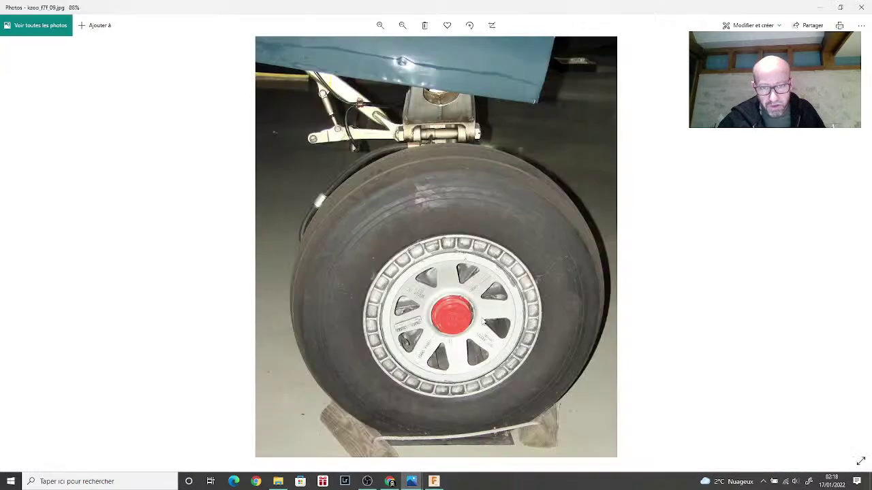
{"action": "scroll", "coordinate": [425, 290], "scroll_direction": "up", "scroll_amount": 6}
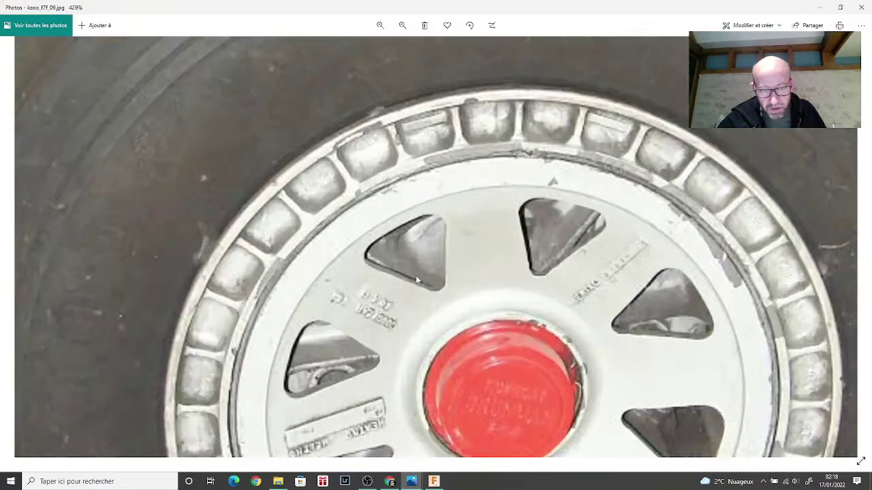
{"action": "scroll", "coordinate": [417, 279], "scroll_direction": "up", "scroll_amount": 2}
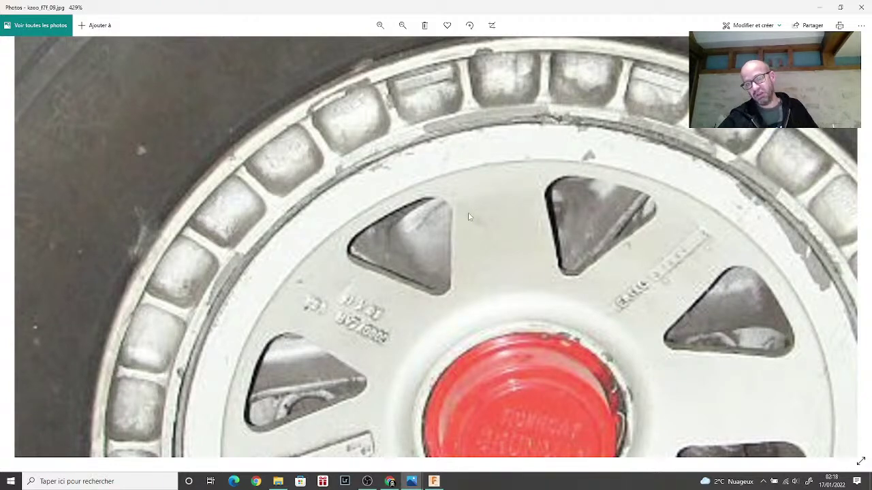
{"action": "left_click", "coordinate": [820, 7]}
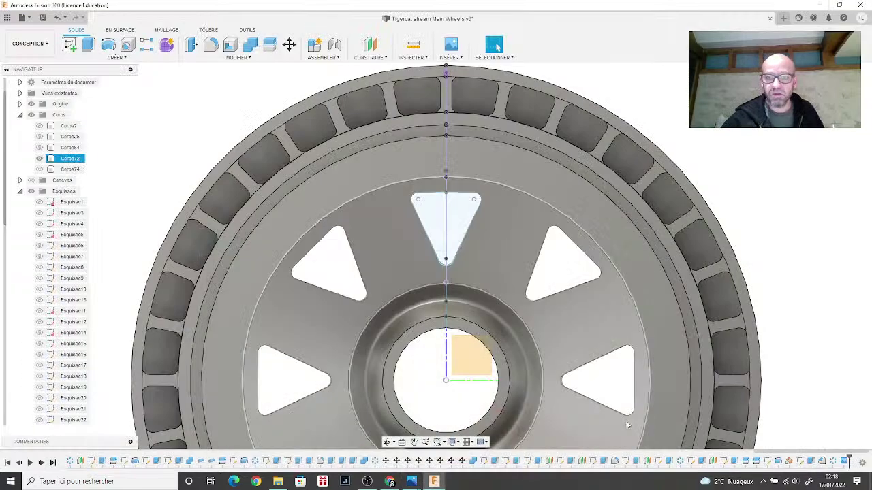
Step: Try to reshape the uppermost triangular opening by moving its tip and upper corner arc centres, and undo the last move
{"action": "scroll", "coordinate": [433, 283], "scroll_direction": "up", "scroll_amount": 4}
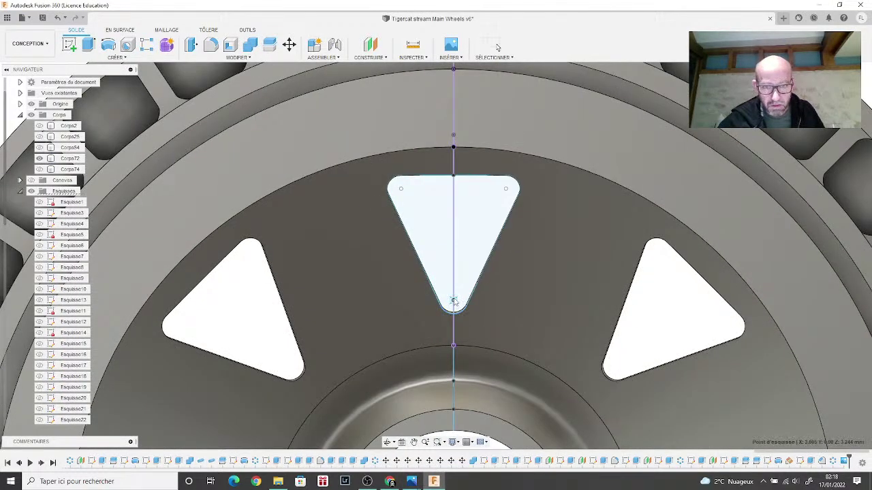
{"action": "left_click", "coordinate": [453, 300]}
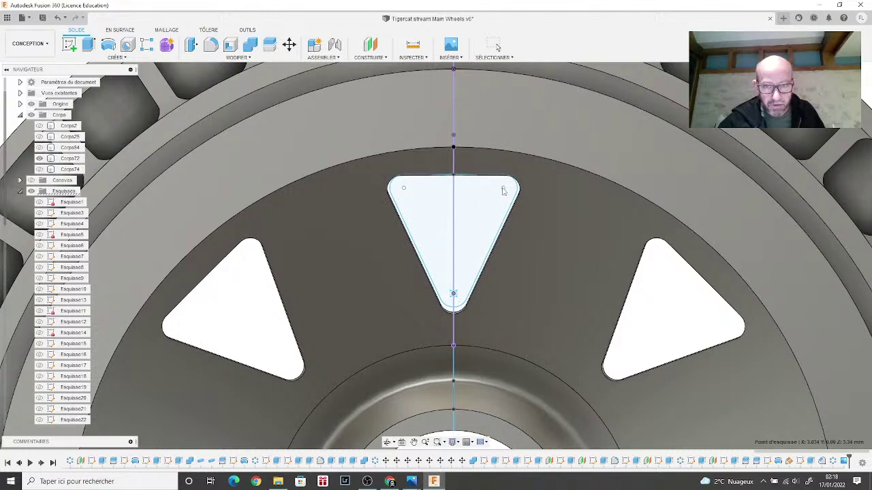
{"action": "left_click_drag", "start_coordinate": [503, 191], "coordinate": [509, 190]}
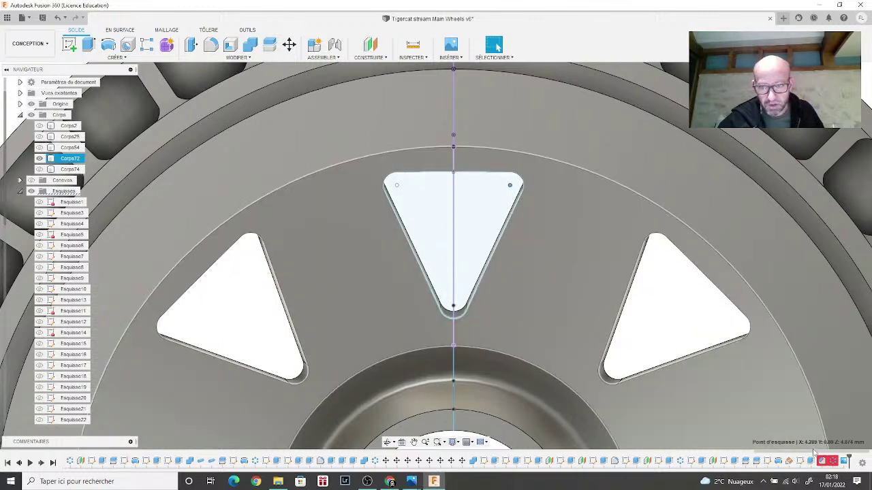
{"action": "left_click", "coordinate": [814, 453]}
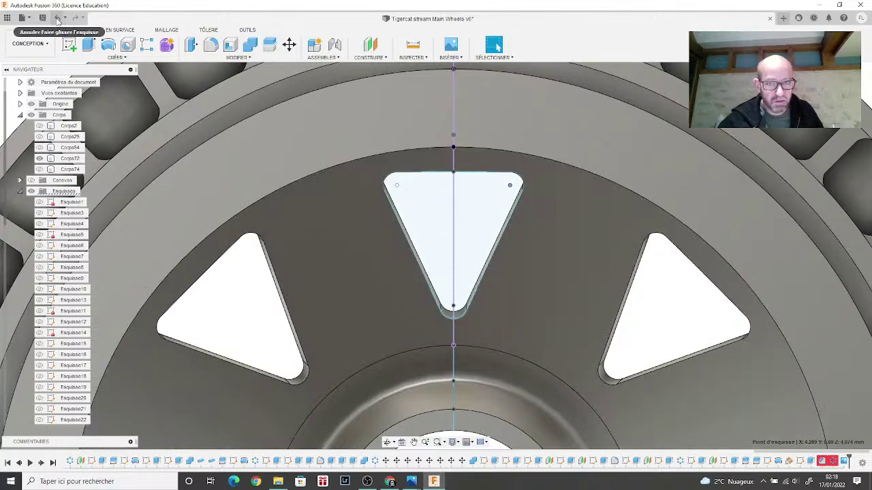
{"action": "left_click", "coordinate": [58, 20]}
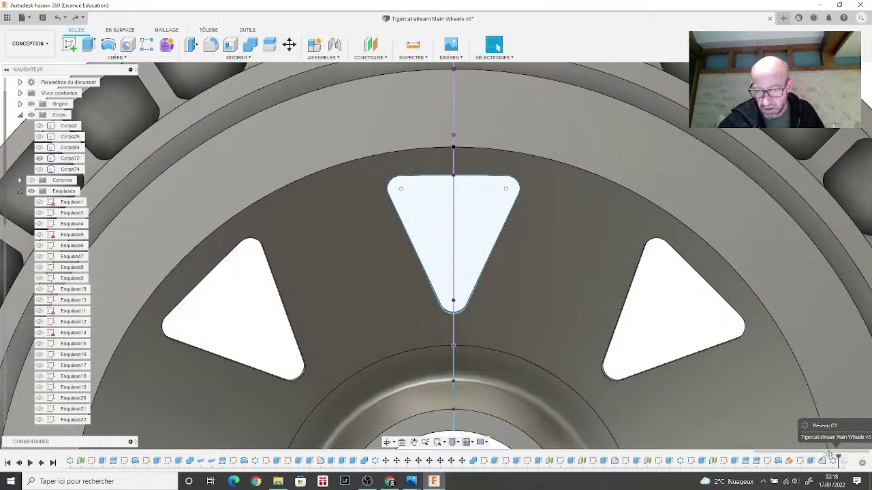
Step: Roll the history back to just after the triangle sketch, then widen and lengthen the triangle by moving its corner and tip arc centres
{"action": "left_click_drag", "start_coordinate": [829, 456], "coordinate": [806, 456]}
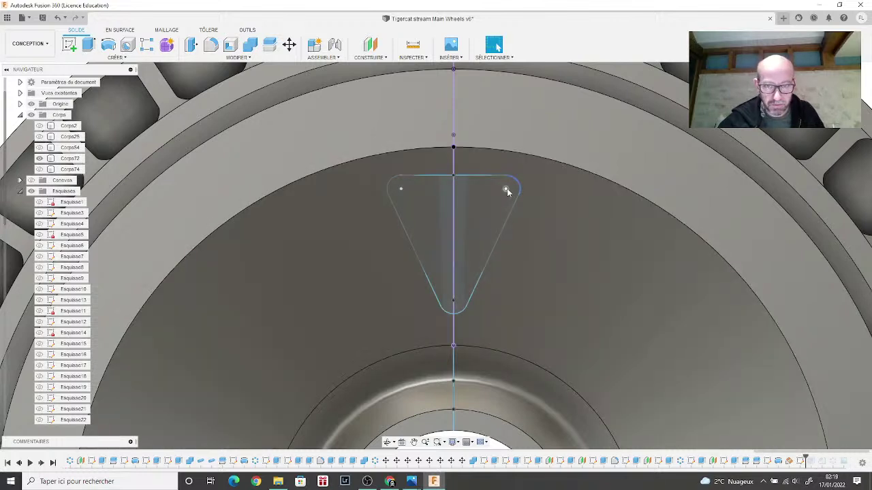
{"action": "left_click_drag", "start_coordinate": [507, 189], "coordinate": [517, 194]}
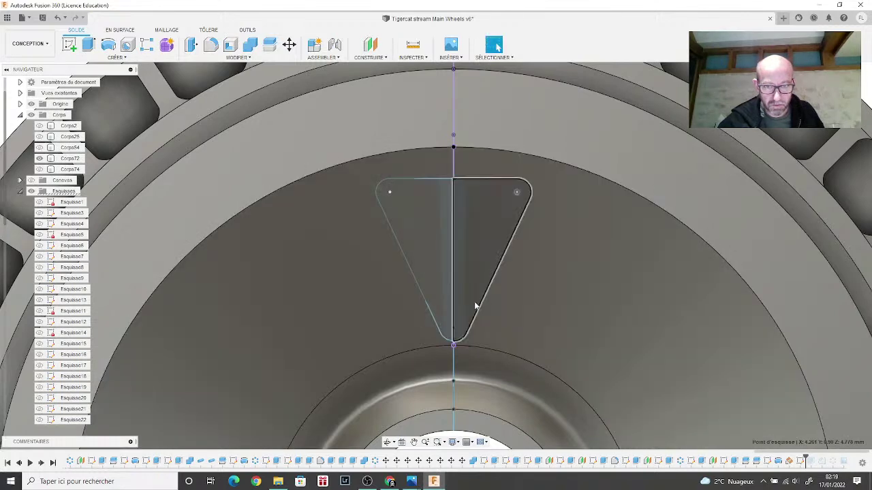
{"action": "left_click", "coordinate": [454, 330]}
{"action": "left_click_drag", "start_coordinate": [455, 329], "coordinate": [454, 328]}
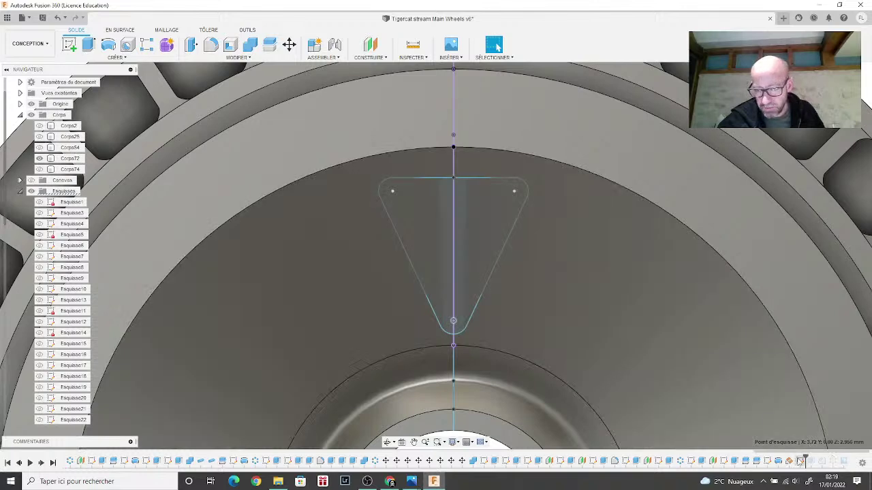
Step: Open the triangle sketch for editing and try the Equal constraint, leaving it without selecting any geometry
{"action": "right_click", "coordinate": [800, 461]}
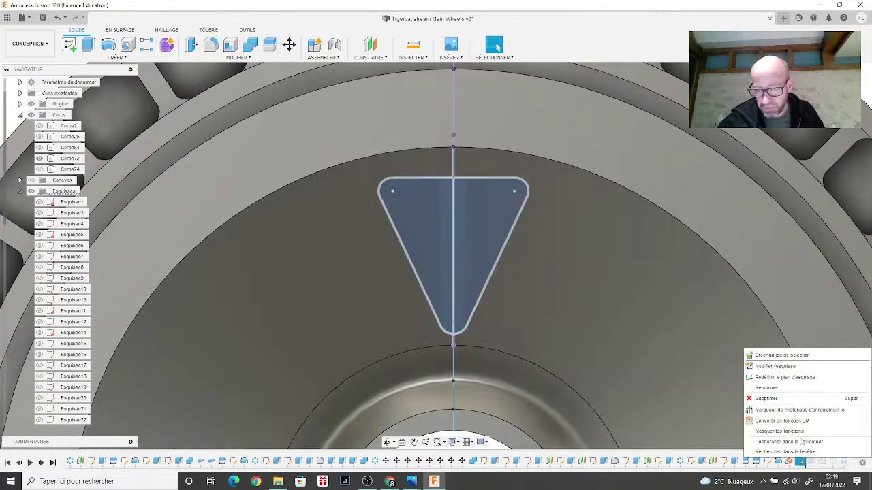
{"action": "left_click", "coordinate": [799, 366]}
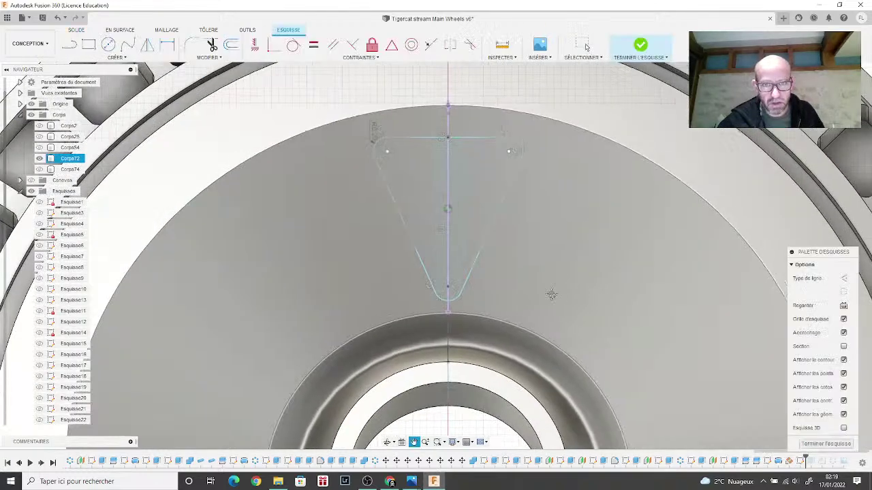
{"action": "scroll", "coordinate": [514, 293], "scroll_direction": "up", "scroll_amount": 6}
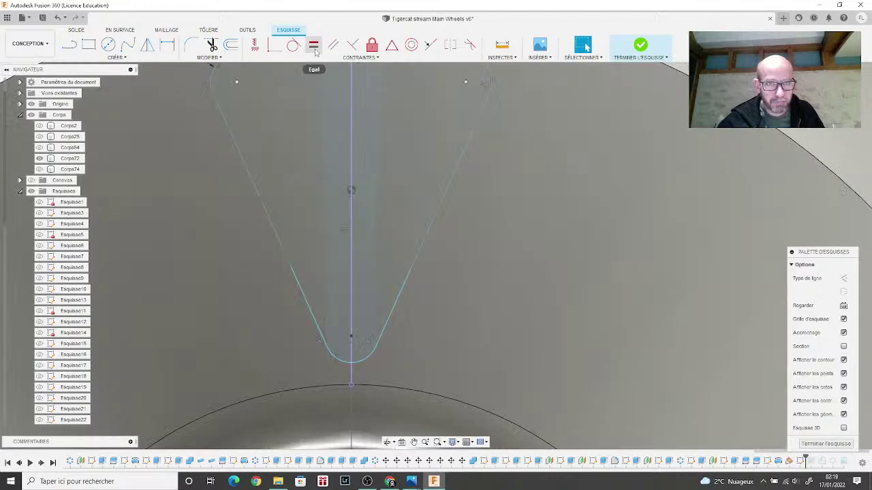
{"action": "left_click", "coordinate": [313, 44]}
{"action": "middle_click_drag", "start_coordinate": [297, 197], "coordinate": [308, 281]}
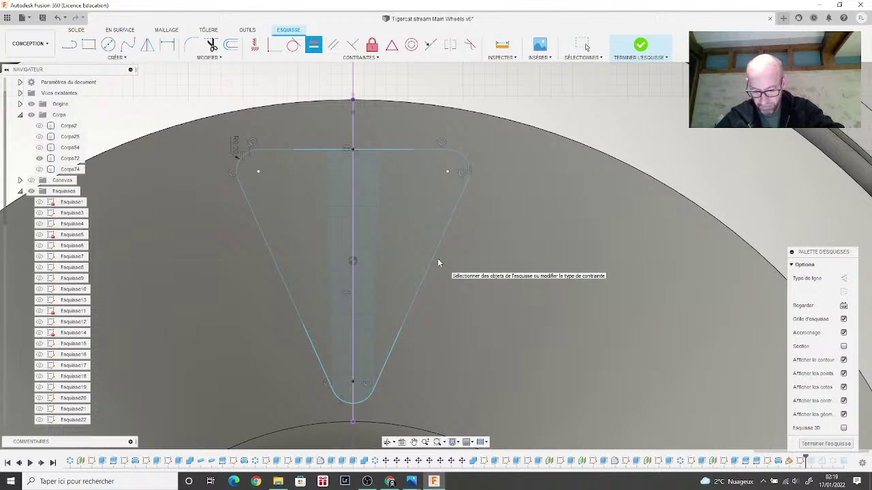
{"action": "key", "text": "Escape"}
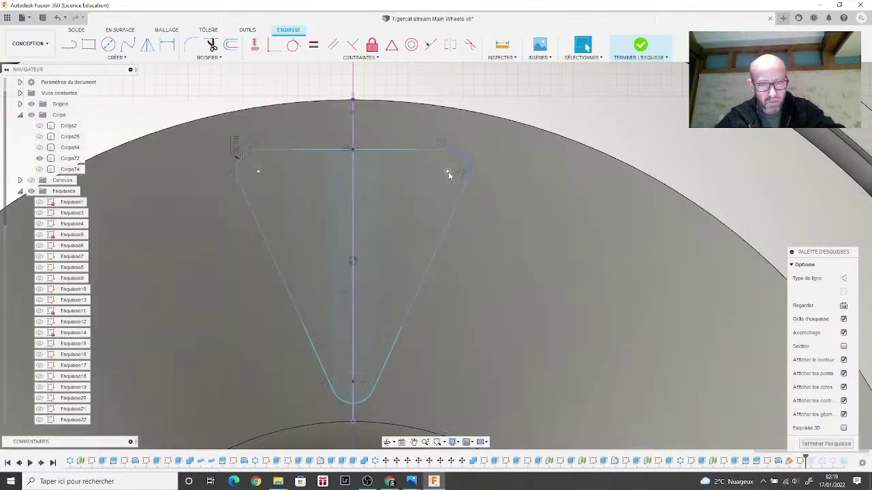
Step: Adjust the triangle's proportions by moving its upper corner arc centre and sliding the tip arc centre along the vertical axis
{"action": "key", "text": "ctrl+z"}
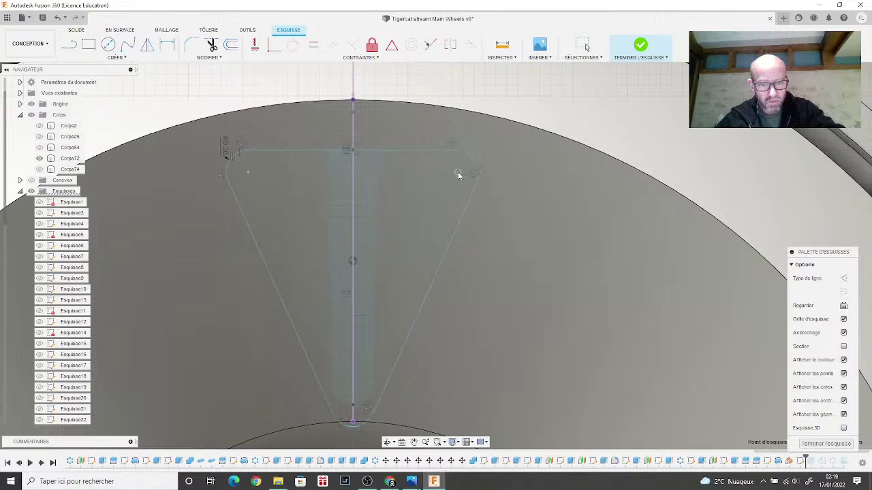
{"action": "key", "text": "ctrl+y"}
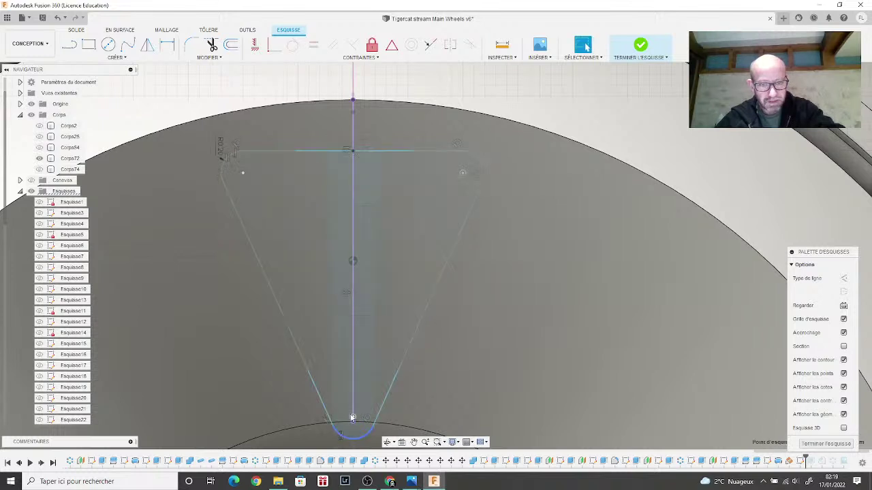
{"action": "key", "text": "ctrl+z"}
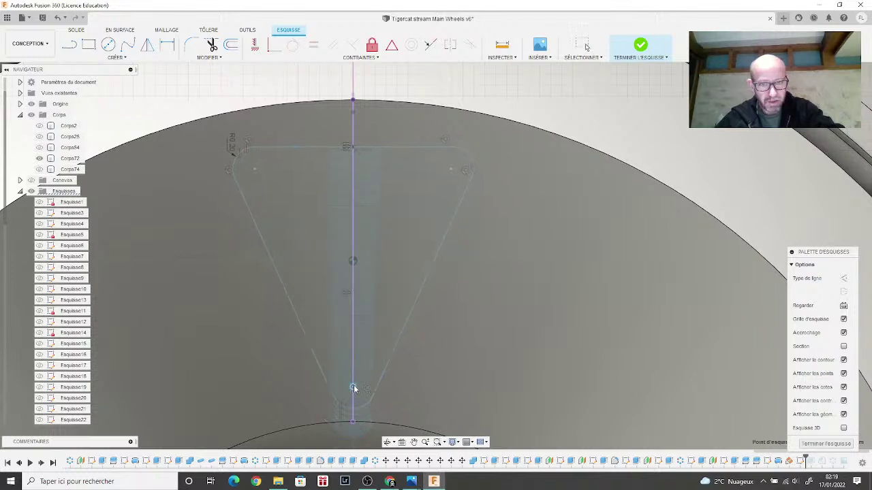
{"action": "key", "text": "ctrl+y"}
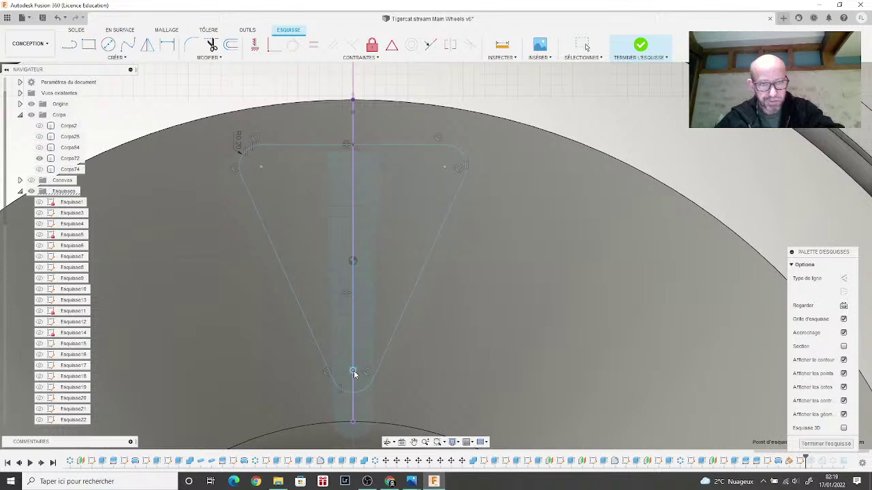
{"action": "key", "text": "Escape"}
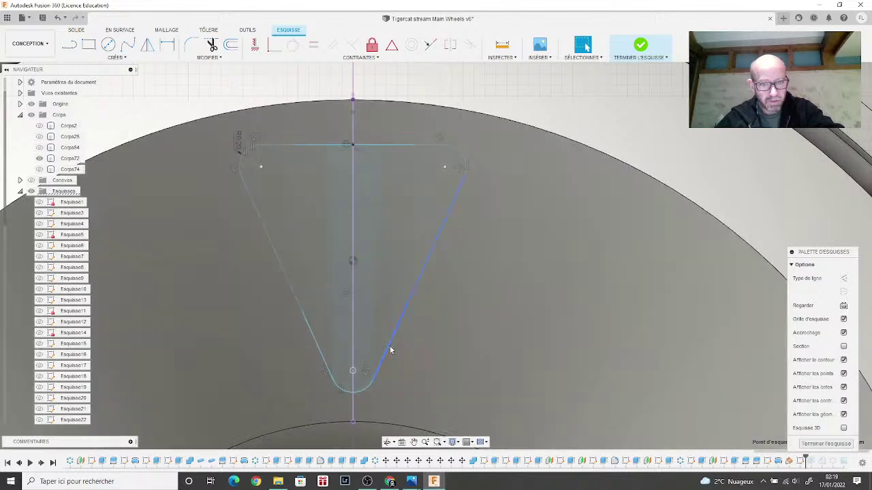
Step: Delete the triangle's two slanted sides, its tip arc and both halves of its top edge, keeping the vertical axis line
{"action": "left_click", "coordinate": [391, 350]}
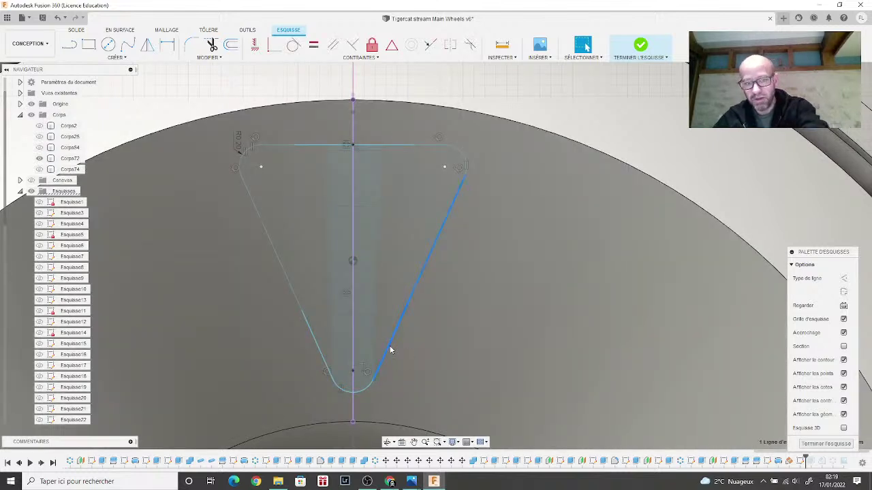
{"action": "key", "text": "Delete"}
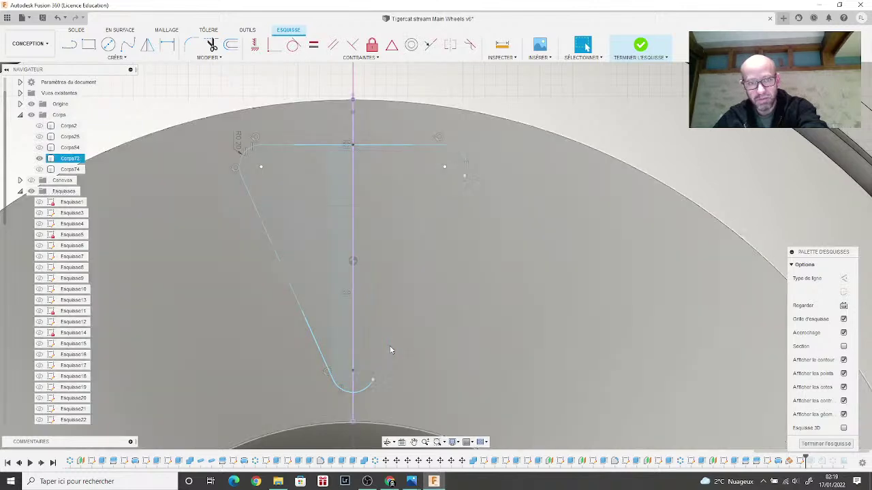
{"action": "key", "text": "Delete"}
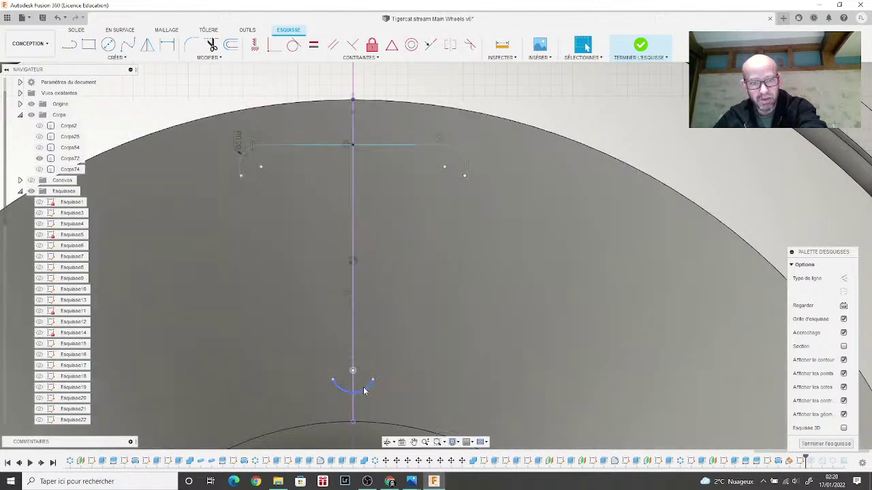
{"action": "left_click", "coordinate": [361, 261]}
{"action": "left_click", "coordinate": [366, 146]}
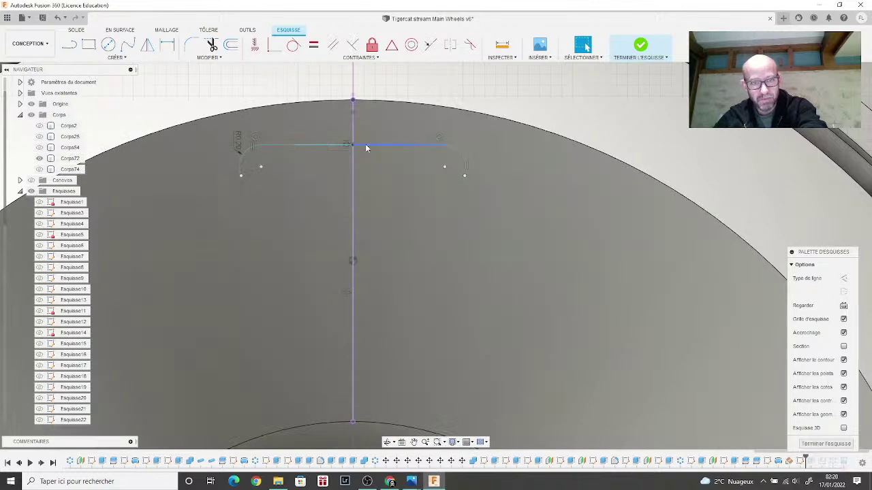
{"action": "key", "text": "Delete"}
{"action": "left_click", "coordinate": [329, 145]}
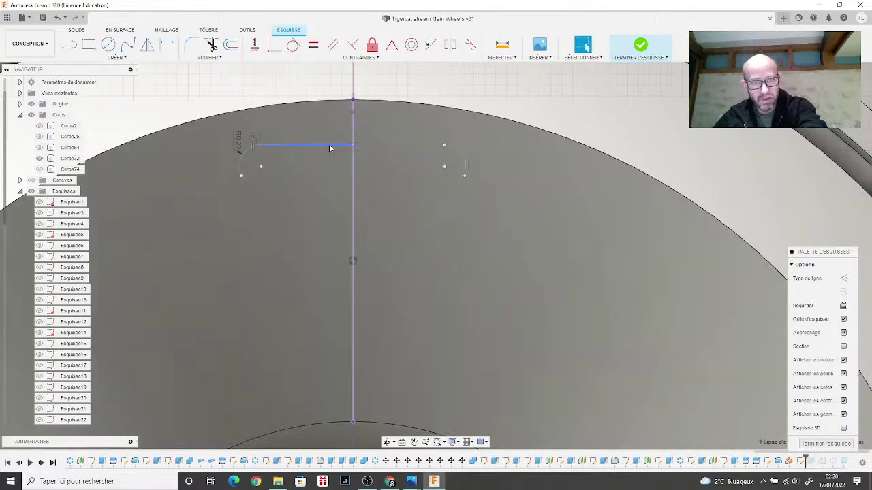
{"action": "key", "text": "Delete"}
Step: Delete the two remaining upper corner arcs of the triangle along with their radius dimension
{"action": "left_click", "coordinate": [247, 150]}
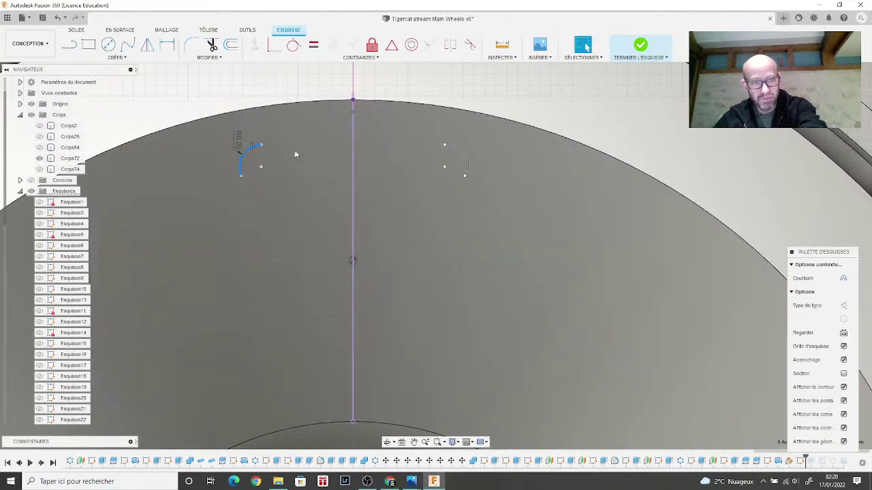
{"action": "left_click", "coordinate": [458, 159], "text": "shift"}
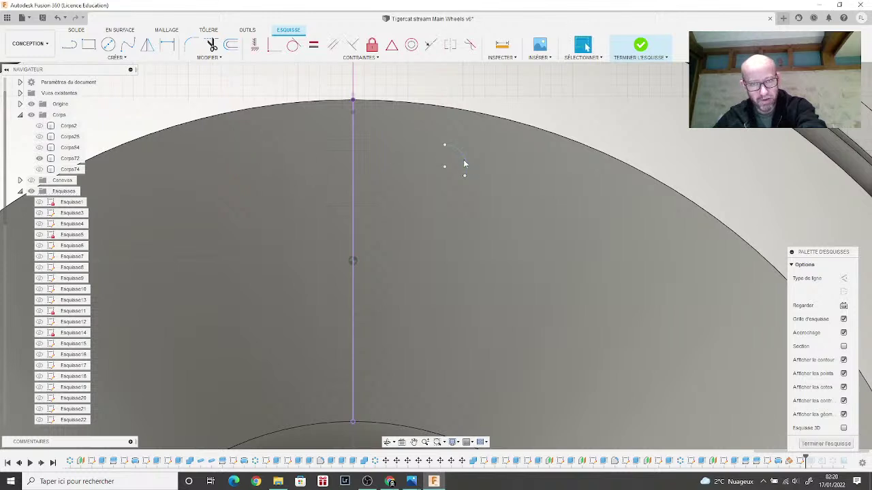
{"action": "left_click", "coordinate": [464, 160]}
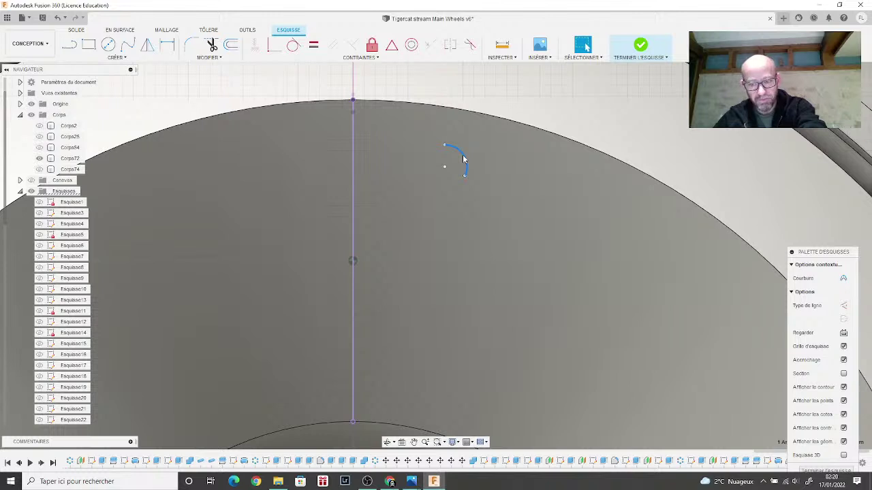
{"action": "key", "text": "Delete"}
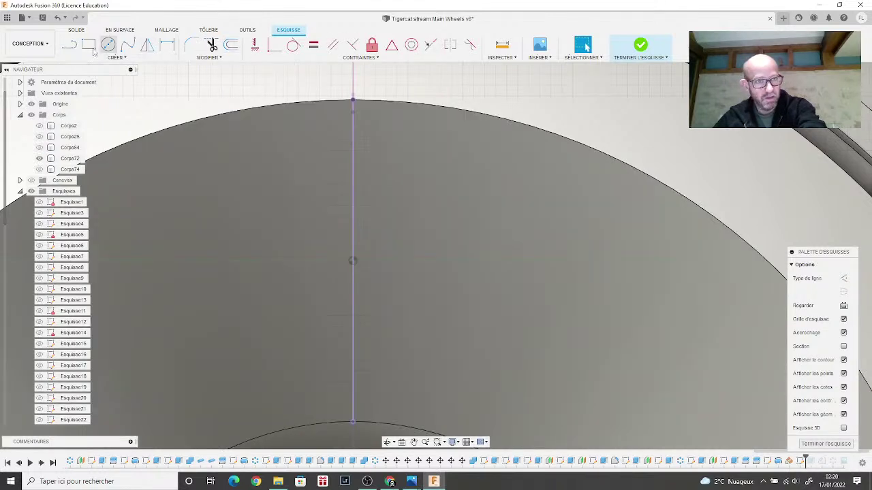
Step: Draw a closed downward-pointing triangle across the vertical axis with the Line tool, placing its tip on the axis
{"action": "left_click", "coordinate": [69, 45]}
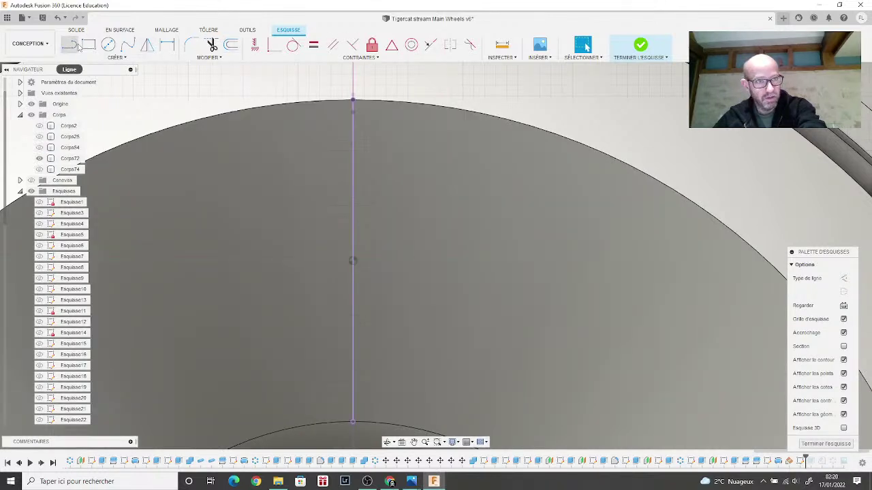
{"action": "left_click", "coordinate": [260, 166]}
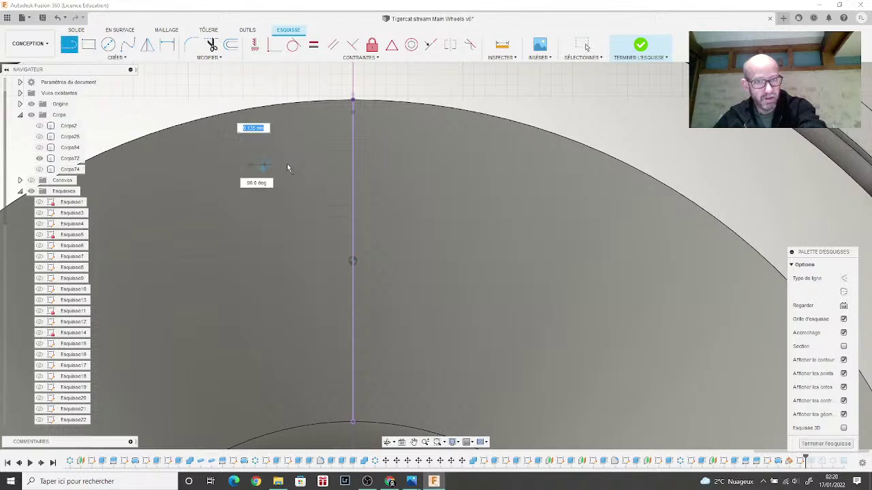
{"action": "left_click", "coordinate": [446, 160]}
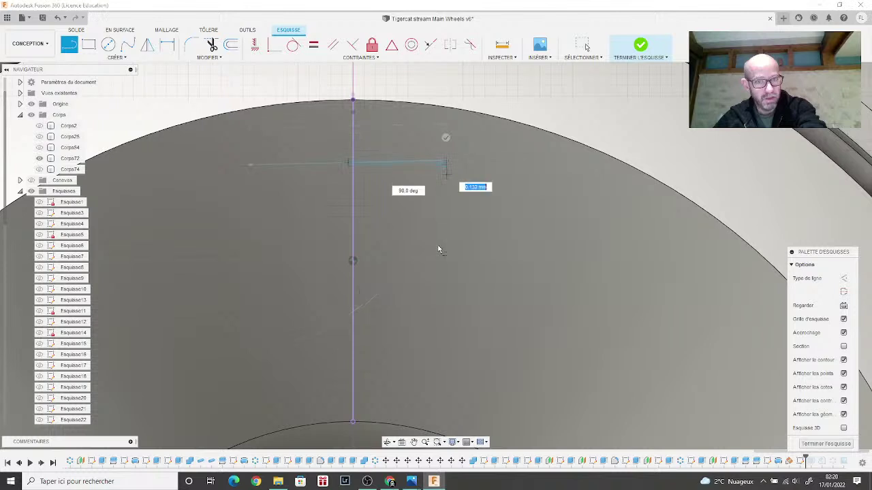
{"action": "left_click", "coordinate": [353, 360]}
{"action": "key", "text": "Escape"}
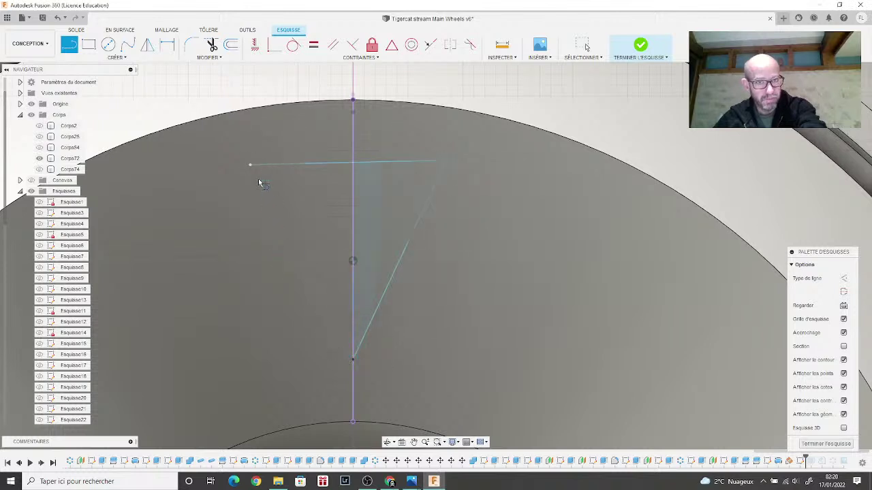
{"action": "left_click", "coordinate": [250, 164]}
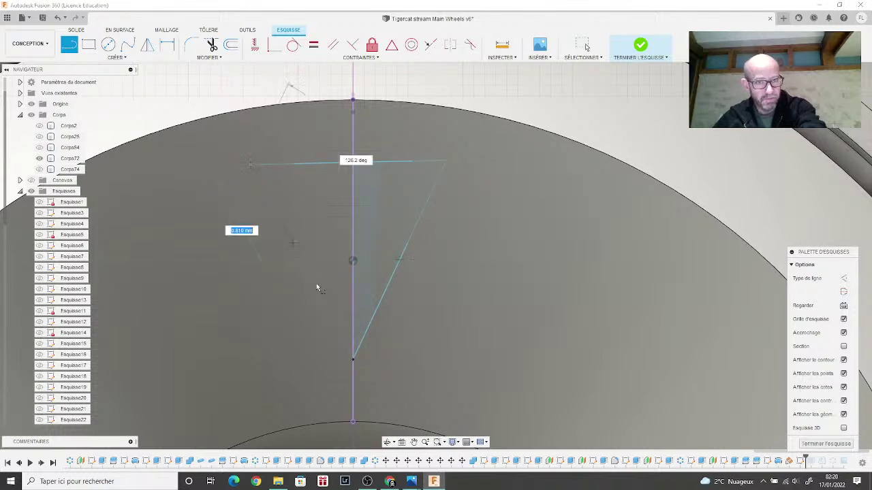
{"action": "left_click", "coordinate": [353, 359]}
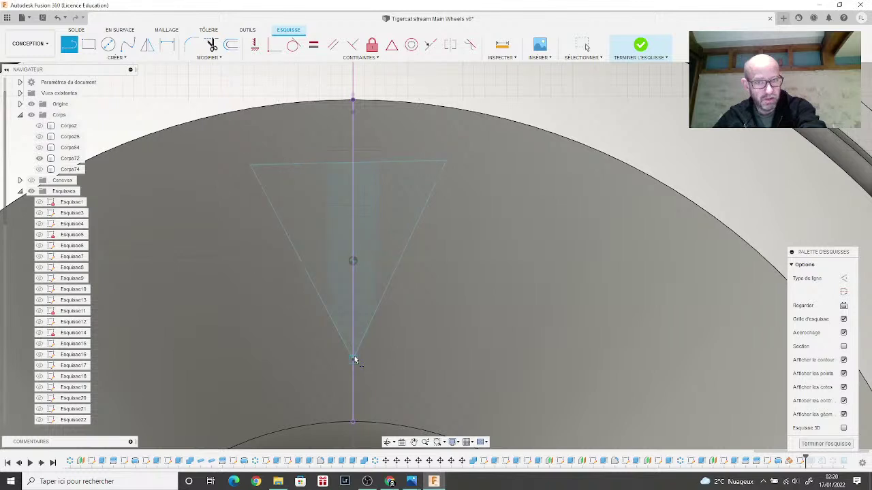
Step: Apply Equal constraints so that the triangle's two slanted sides and its top edge have the same length
{"action": "left_click", "coordinate": [313, 44]}
{"action": "left_click", "coordinate": [302, 263]}
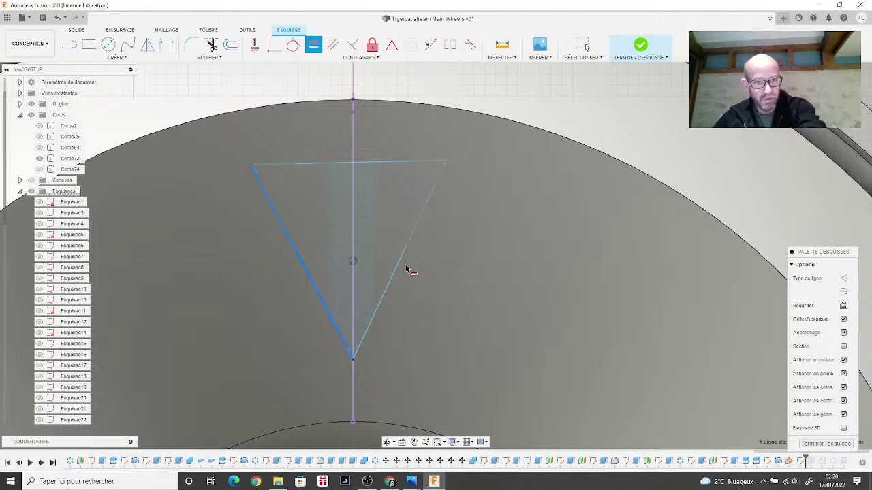
{"action": "left_click", "coordinate": [398, 267]}
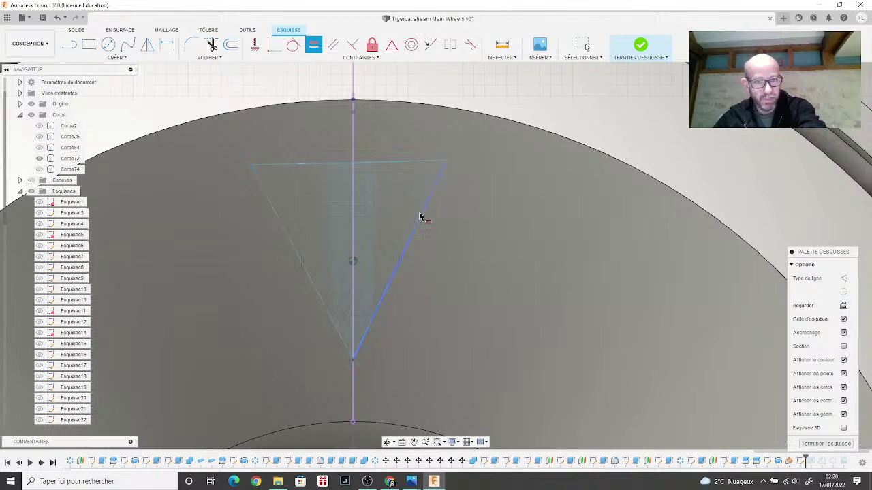
{"action": "left_click", "coordinate": [389, 163]}
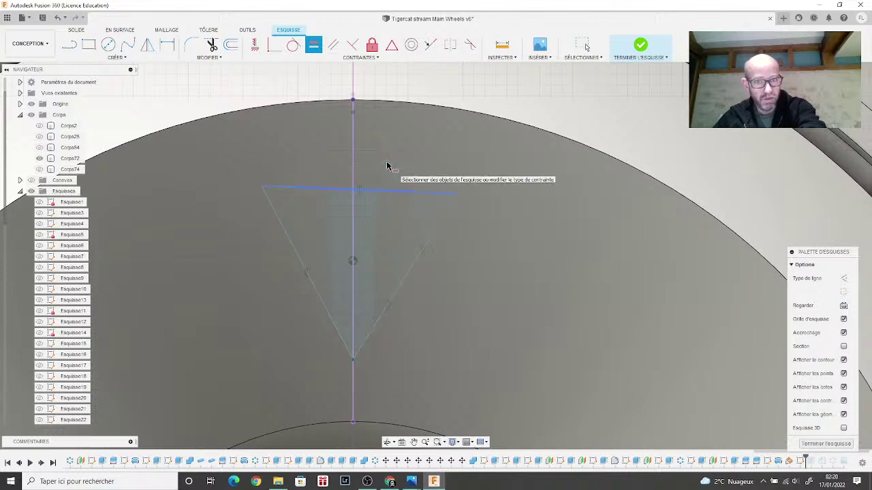
Step: Constrain the triangle's top edge perpendicular to the vertical axis and move the edge upward to enlarge the triangle
{"action": "left_click", "coordinate": [392, 45]}
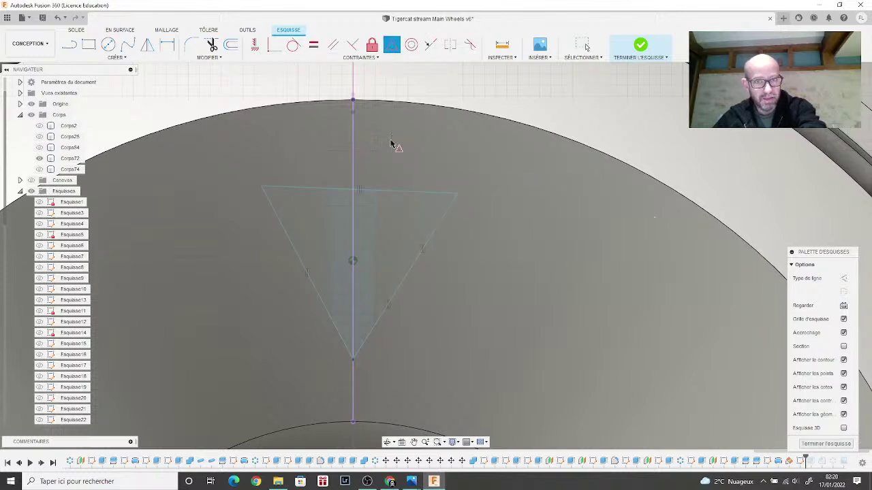
{"action": "left_click", "coordinate": [383, 196]}
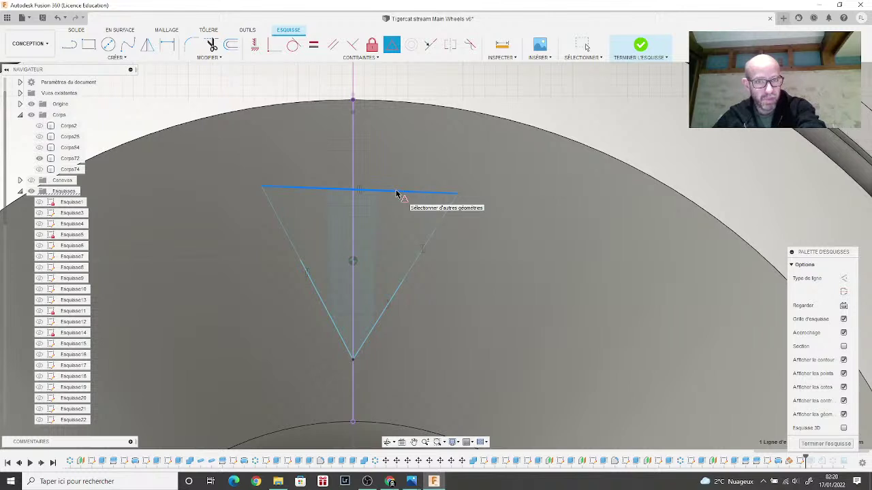
{"action": "left_click", "coordinate": [352, 45]}
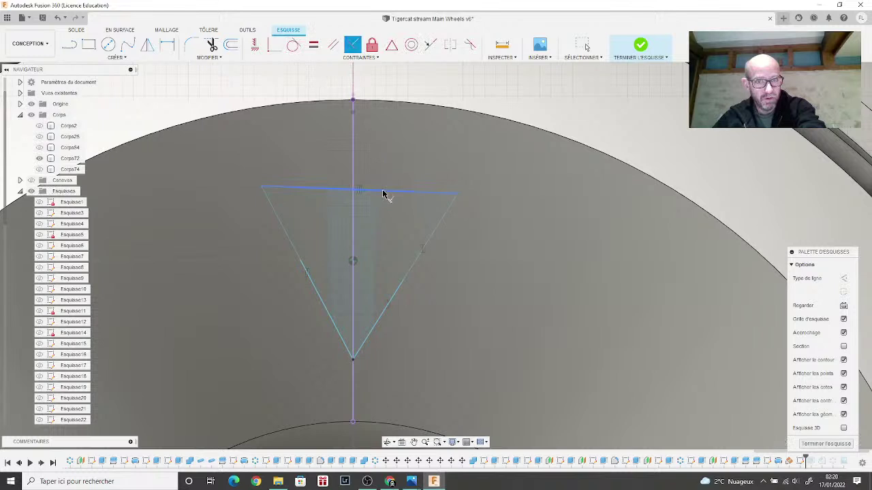
{"action": "left_click", "coordinate": [382, 194]}
{"action": "left_click", "coordinate": [352, 164]}
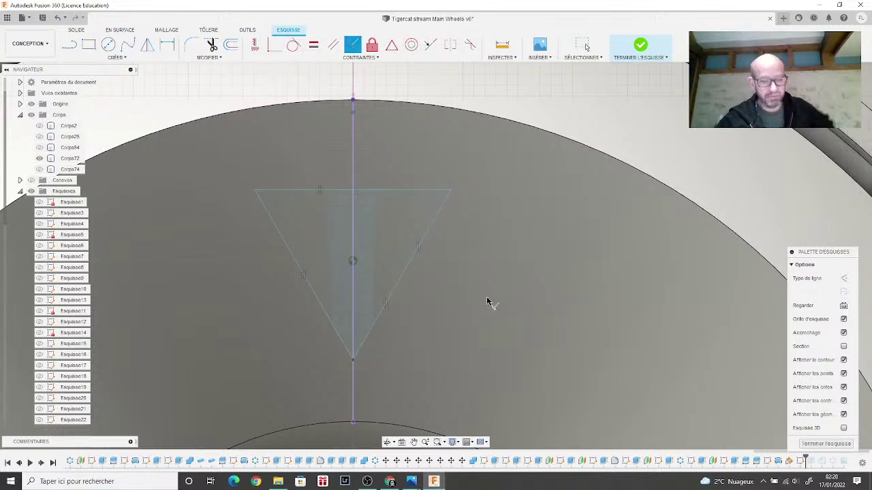
{"action": "key", "text": "Escape"}
{"action": "left_click_drag", "start_coordinate": [368, 190], "coordinate": [370, 162]}
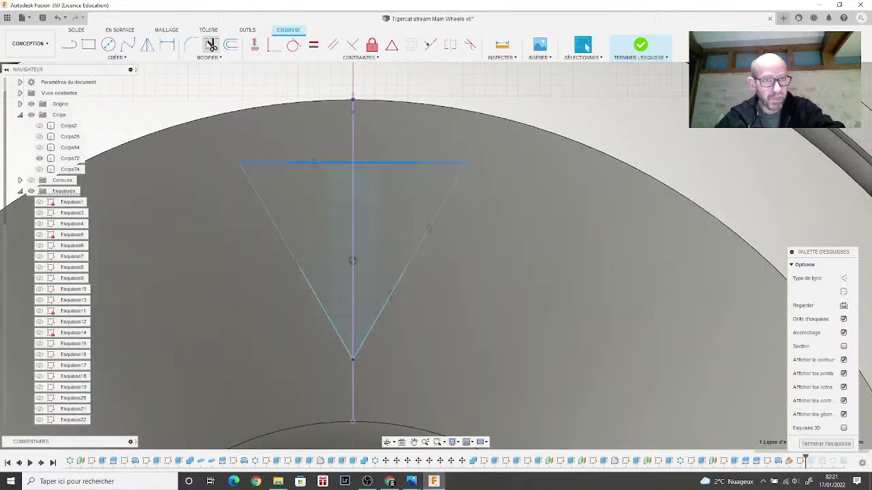
Step: Fillet all three corners of the triangle in a single Fillet operation
{"action": "left_click", "coordinate": [211, 45]}
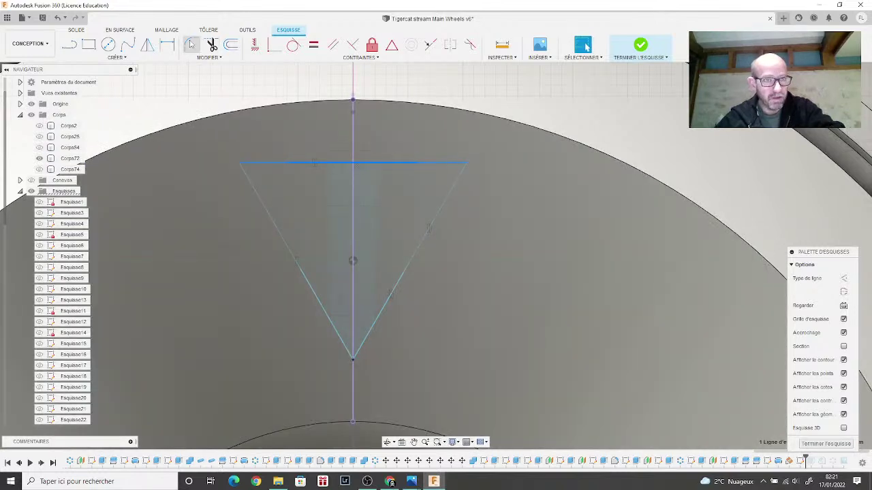
{"action": "left_click", "coordinate": [248, 183]}
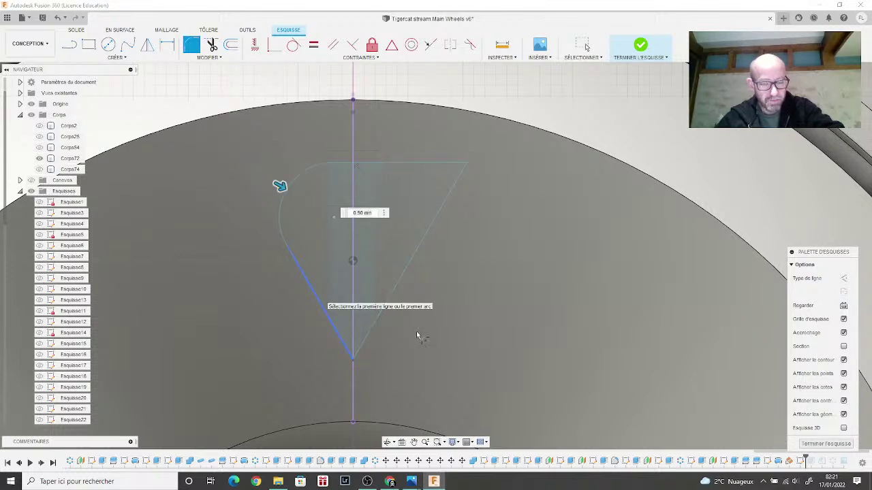
{"action": "left_click", "coordinate": [374, 326]}
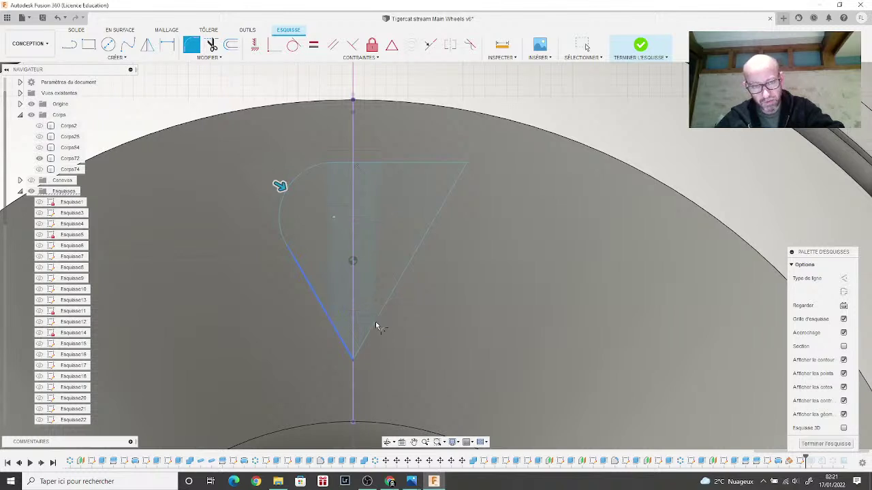
{"action": "left_click", "coordinate": [446, 206]}
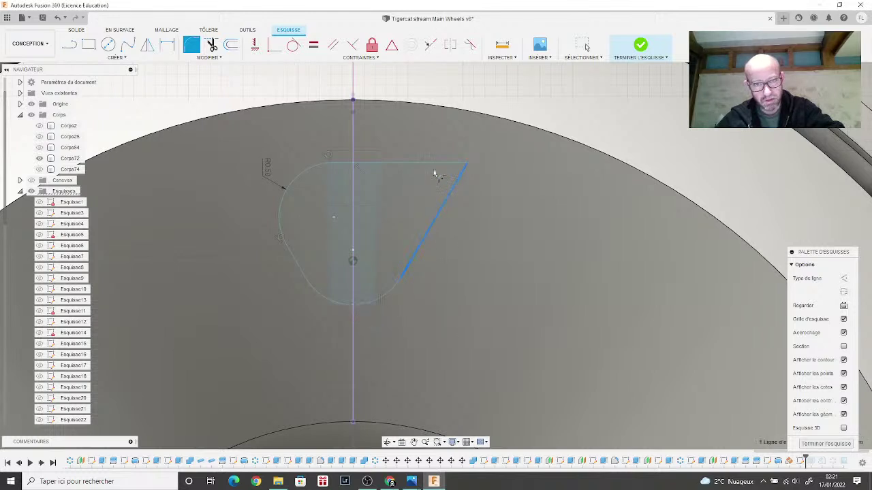
{"action": "left_click", "coordinate": [429, 162]}
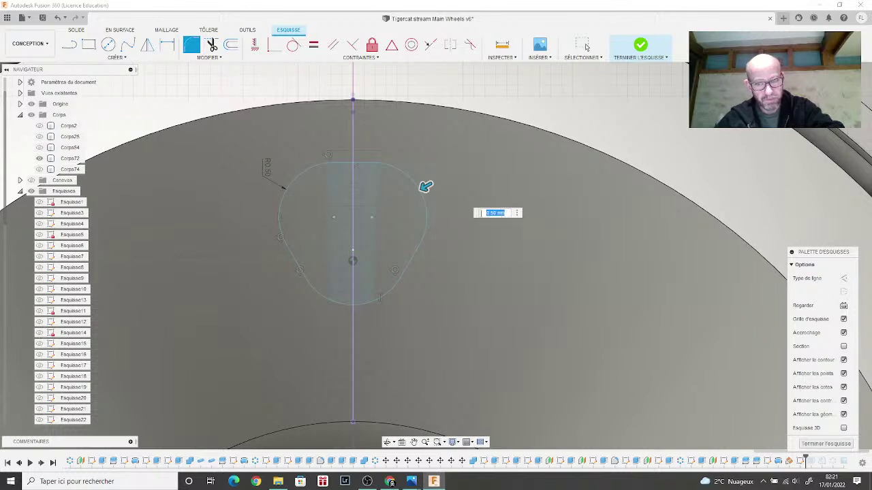
Step: Try smaller radii for the three corner fillets, ending with 0.15 mm
{"action": "type", "text": "10"}
{"action": "key", "text": "Return"}
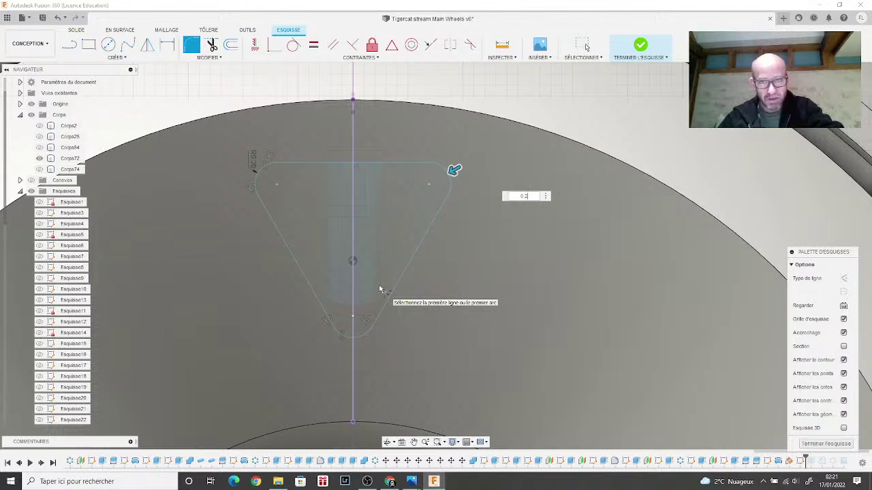
{"action": "key", "text": "BackSpace"}
{"action": "type", "text": "15"}
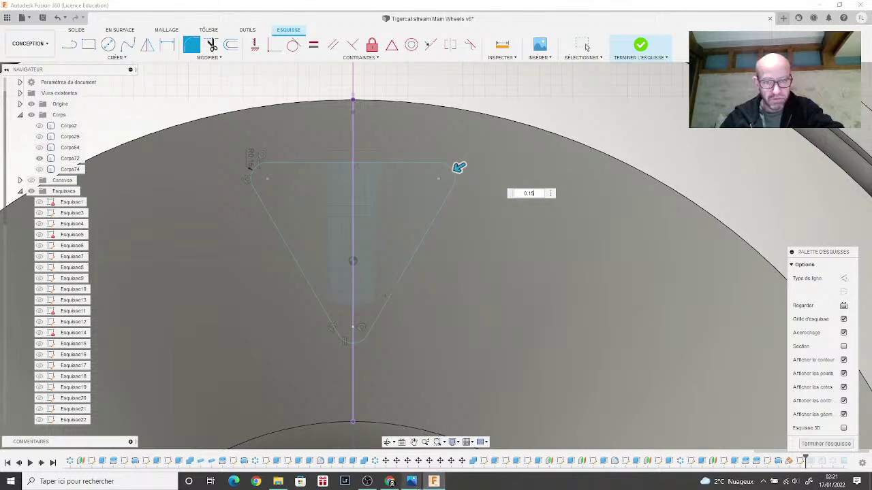
Step: Set the radius of the three corner fillets to 0.2 mm and apply them
{"action": "mouse_move", "coordinate": [415, 485]}
{"action": "mouse_move", "coordinate": [531, 446]}
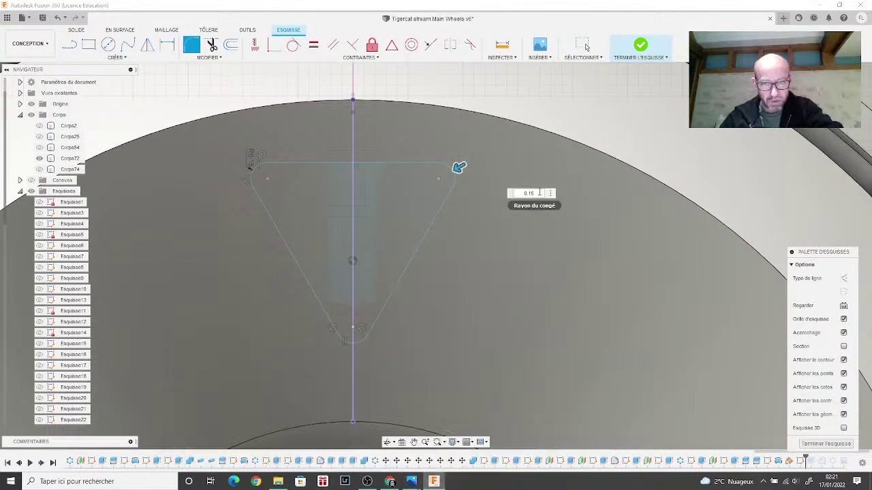
{"action": "left_click_drag", "start_coordinate": [538, 192], "coordinate": [519, 193]}
{"action": "type", "text": "0.2"}
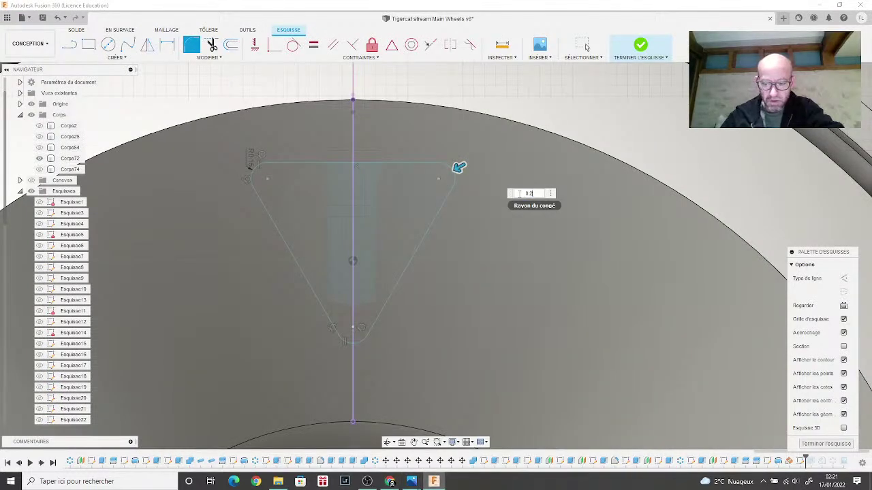
{"action": "key", "text": "Return"}
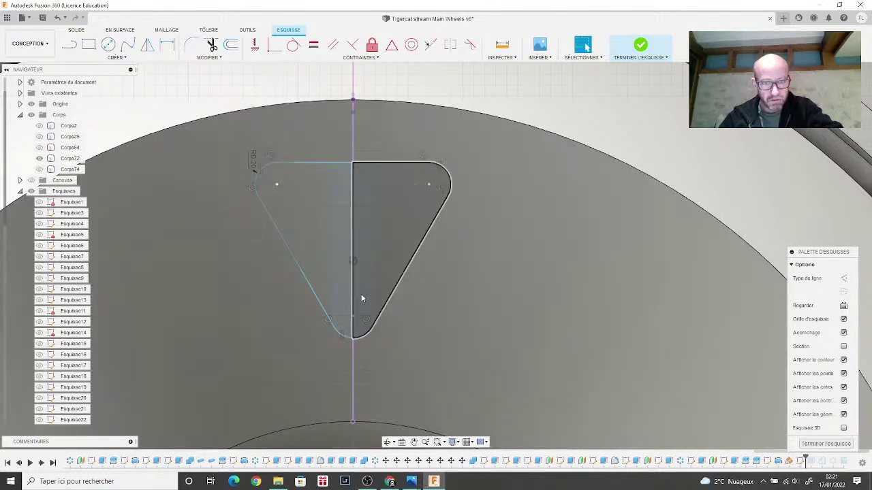
Step: Move the tip arc's centre down along the vertical axis, nudge the top edge slightly upward, and finish the sketch
{"action": "left_click_drag", "start_coordinate": [352, 315], "coordinate": [353, 328]}
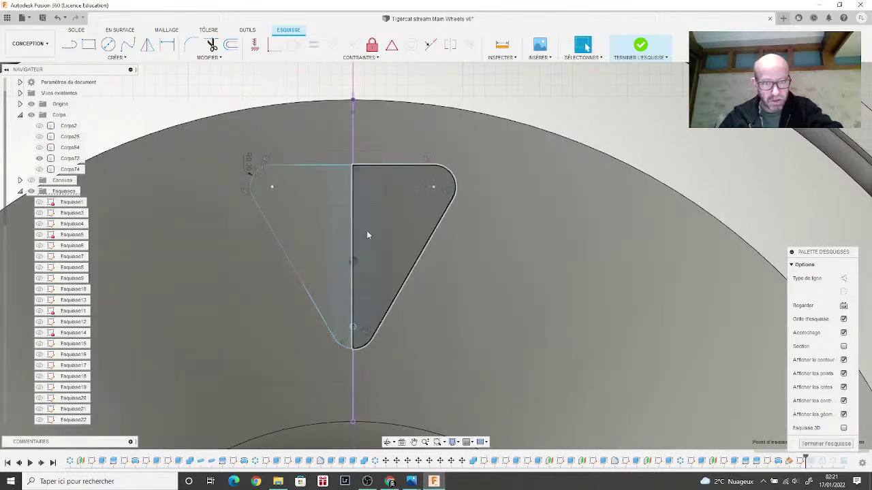
{"action": "left_click", "coordinate": [352, 165]}
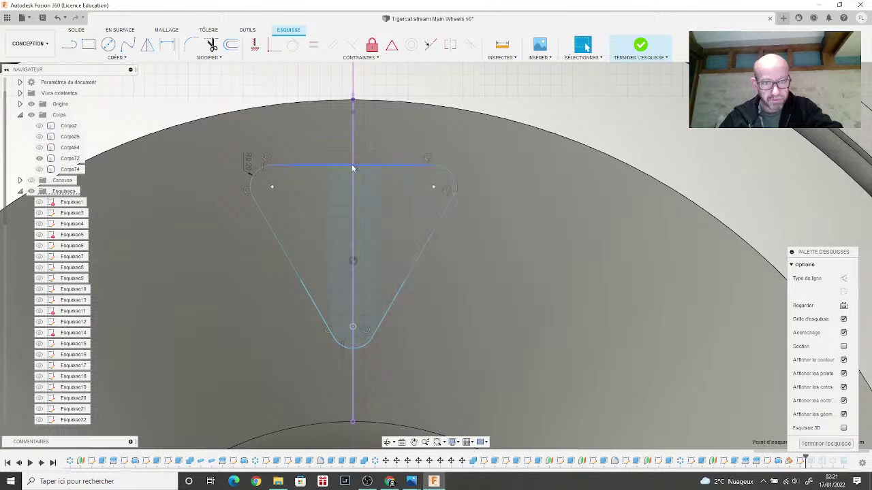
{"action": "left_click_drag", "start_coordinate": [362, 169], "coordinate": [360, 166]}
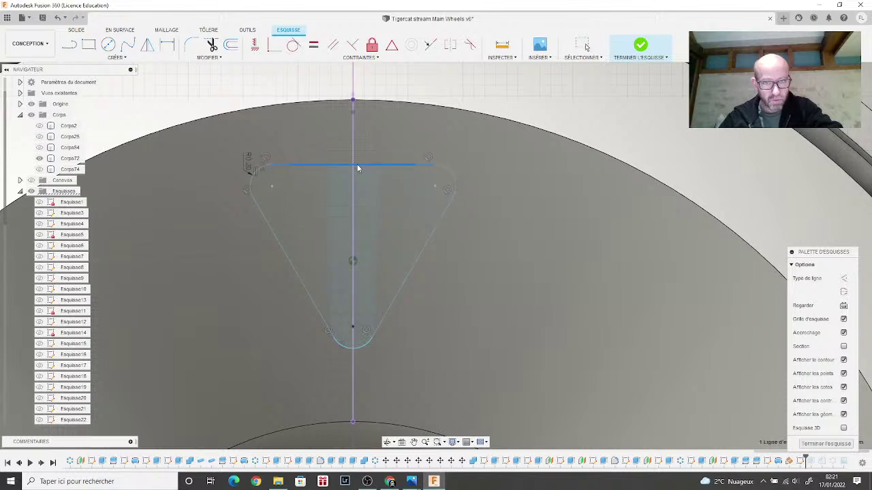
{"action": "left_click", "coordinate": [635, 48]}
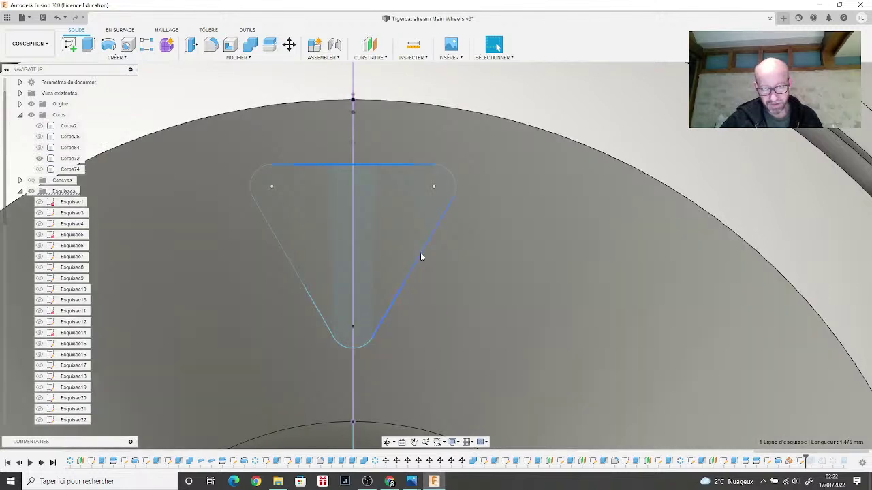
{"action": "left_click", "coordinate": [297, 284]}
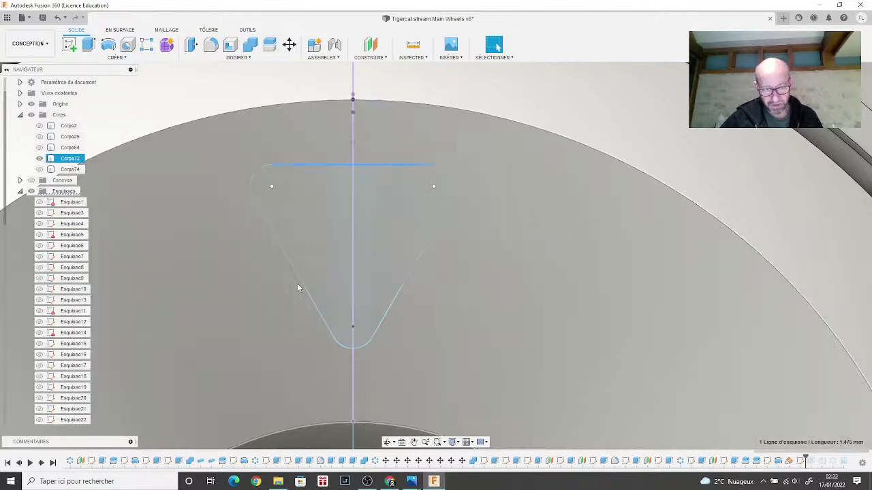
{"action": "left_click", "coordinate": [358, 148]}
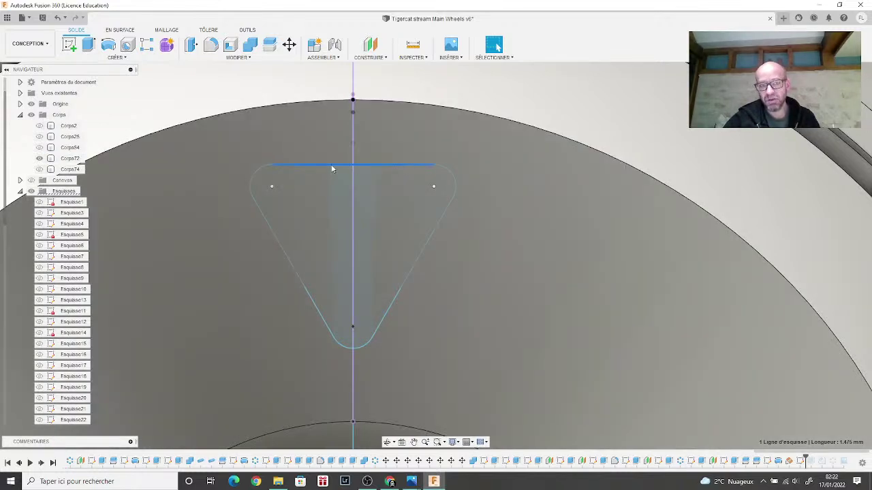
{"action": "left_click", "coordinate": [327, 120]}
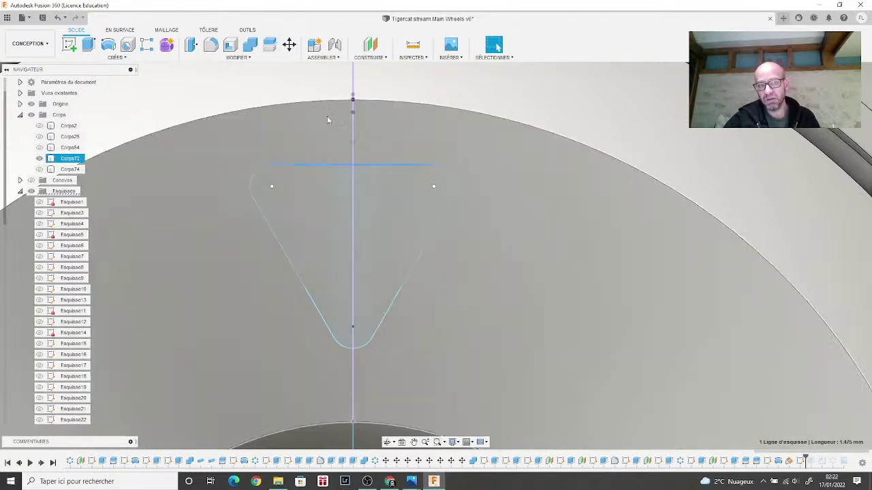
{"action": "left_click", "coordinate": [355, 166]}
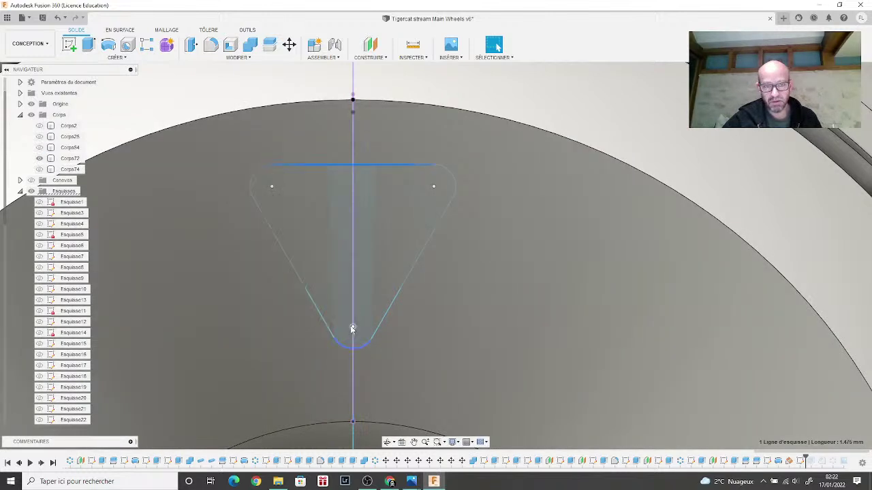
Step: Reopen the broken chamfer feature for editing and select the full edge loop of the redrawn triangular opening
{"action": "scroll", "coordinate": [352, 329], "scroll_direction": "up", "scroll_amount": 1}
{"action": "scroll", "coordinate": [352, 329], "scroll_direction": "down", "scroll_amount": 3}
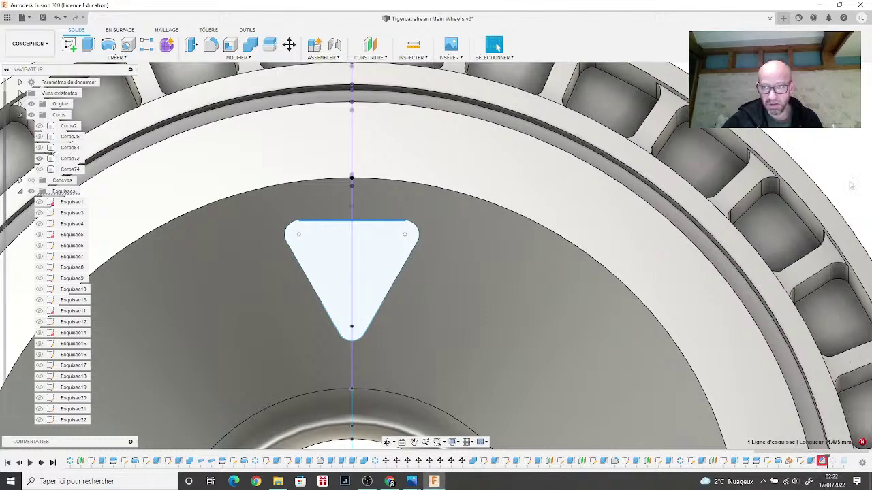
{"action": "middle_click_drag", "start_coordinate": [436, 249], "coordinate": [436, 255], "text": "shift"}
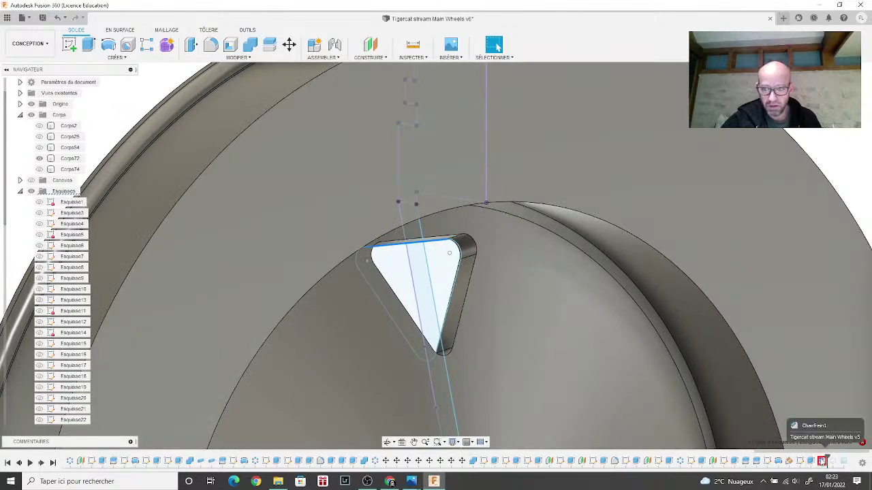
{"action": "right_click", "coordinate": [822, 461]}
{"action": "left_click", "coordinate": [821, 367]}
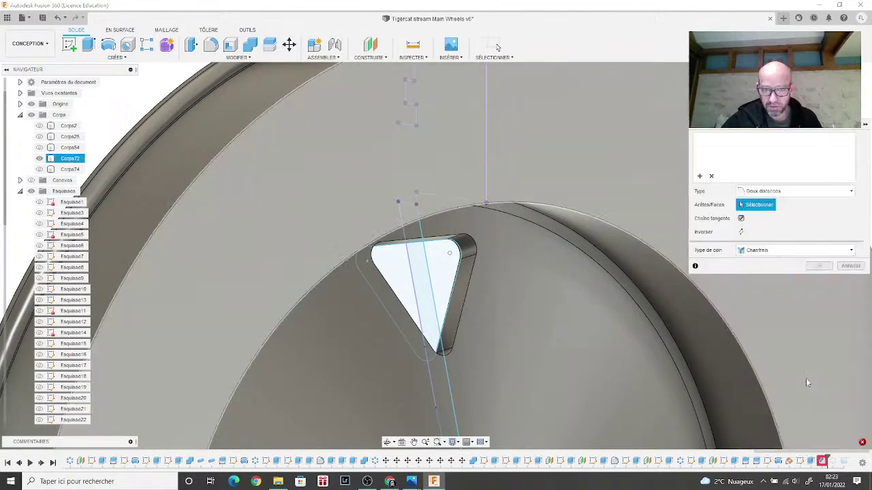
{"action": "scroll", "coordinate": [568, 283], "scroll_direction": "up", "scroll_amount": 4}
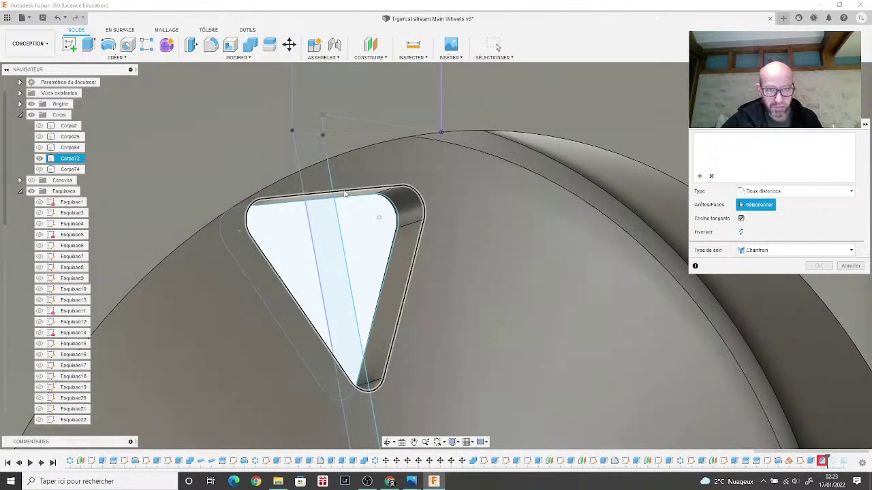
{"action": "left_click", "coordinate": [343, 192]}
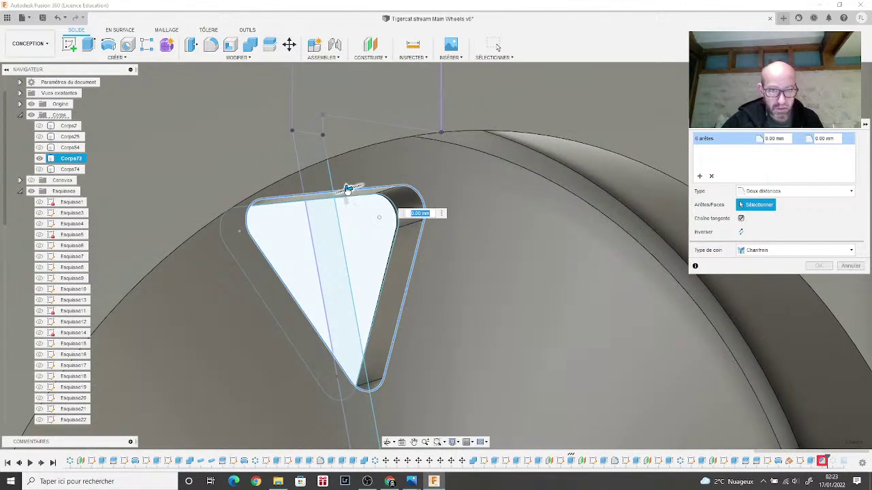
Step: Set both distances of the two-distance chamfer around the triangular opening to 0.30 mm and apply it
{"action": "left_click_drag", "start_coordinate": [345, 195], "coordinate": [334, 194]}
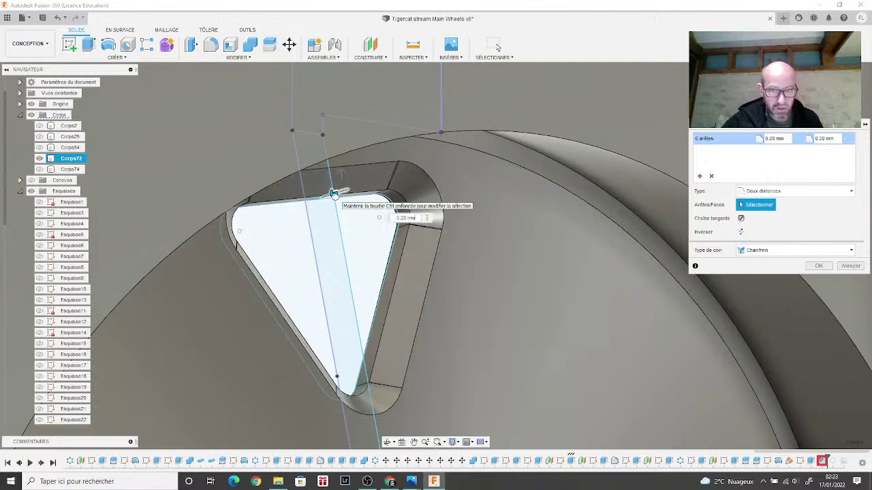
{"action": "left_click", "coordinate": [341, 172]}
{"action": "left_click_drag", "start_coordinate": [340, 172], "coordinate": [338, 162]}
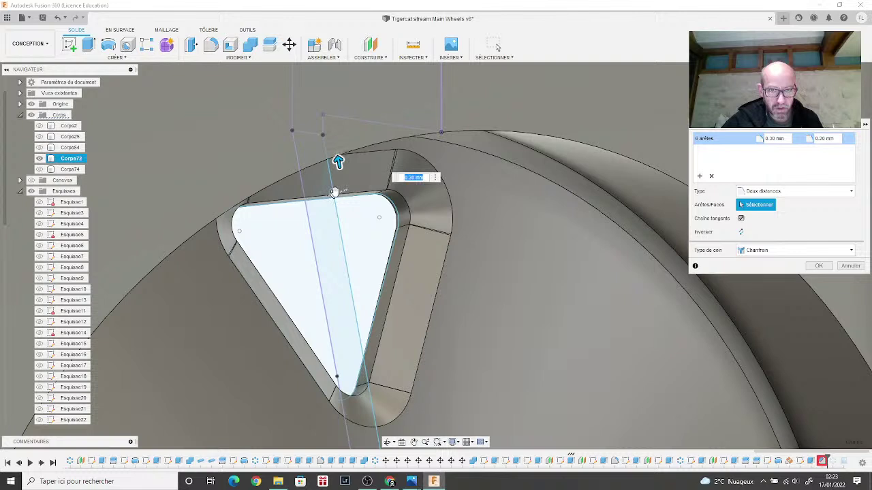
{"action": "left_click", "coordinate": [333, 193]}
{"action": "left_click_drag", "start_coordinate": [333, 192], "coordinate": [325, 196]}
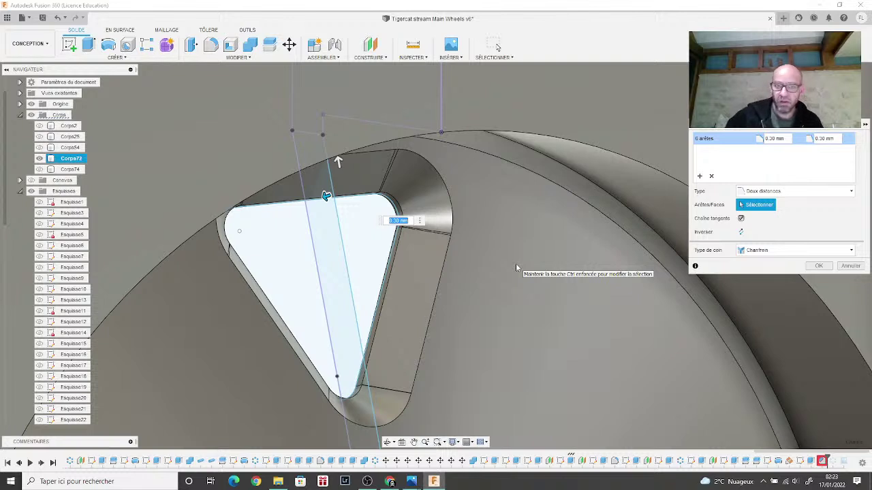
{"action": "left_click", "coordinate": [819, 266]}
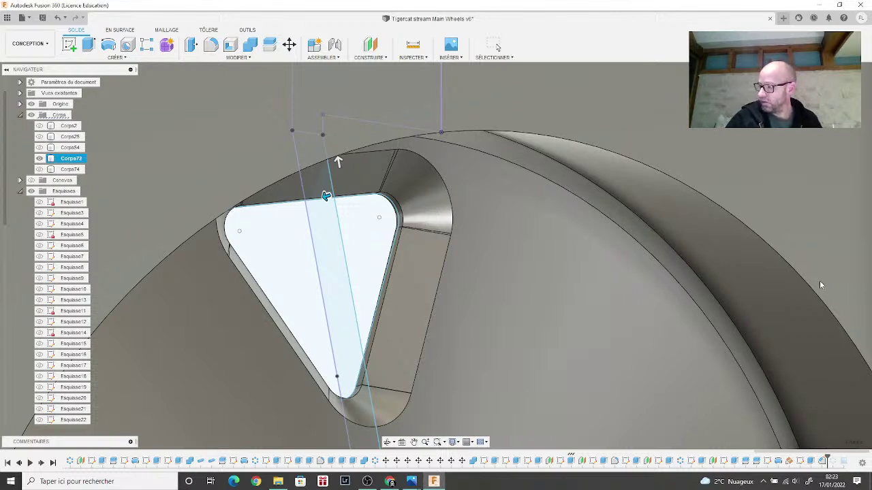
Step: Roll the design history forward past the chamfer to include the circular pattern of triangular openings
{"action": "key", "text": "Escape"}
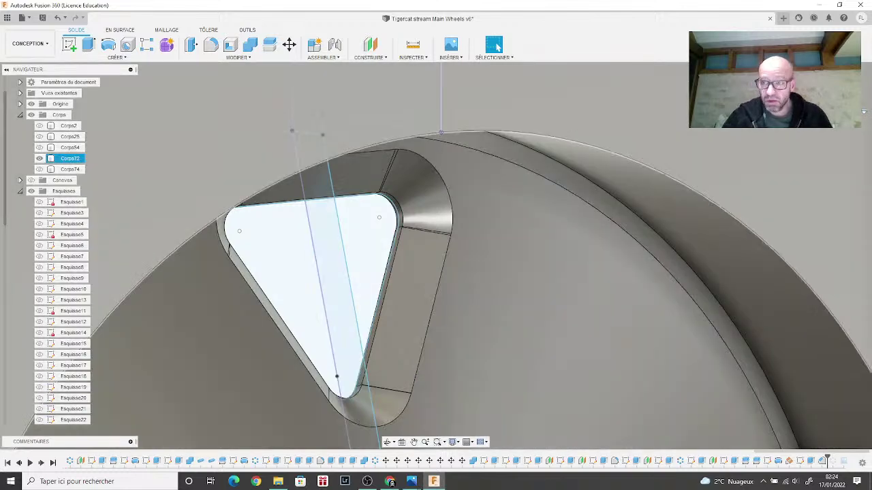
{"action": "middle_click_drag", "start_coordinate": [436, 255], "coordinate": [378, 252], "text": "shift"}
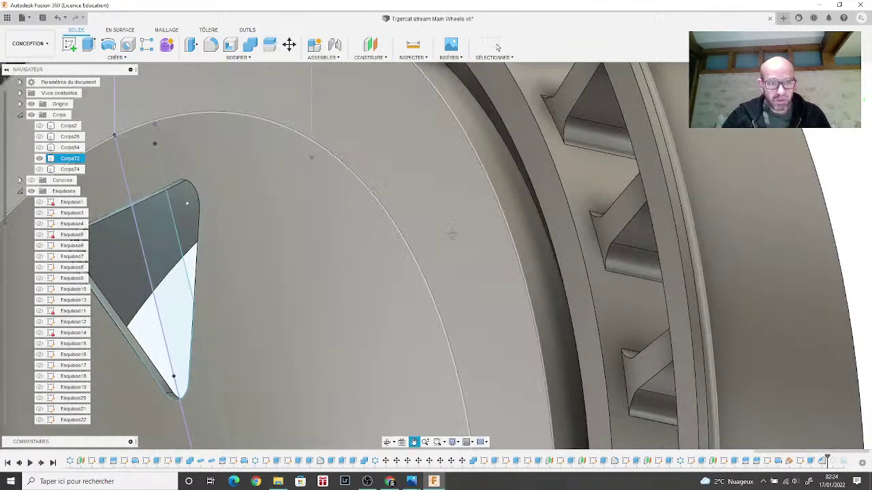
{"action": "mouse_move", "coordinate": [452, 233]}
{"action": "middle_mouse_down", "text": "shift"}
{"action": "mouse_move", "coordinate": [577, 201]}
{"action": "mouse_move", "coordinate": [436, 255]}
{"action": "mouse_move", "coordinate": [535, 296]}
{"action": "middle_mouse_up", "text": "shift"}
{"action": "scroll", "coordinate": [535, 295], "scroll_direction": "down", "scroll_amount": 3}
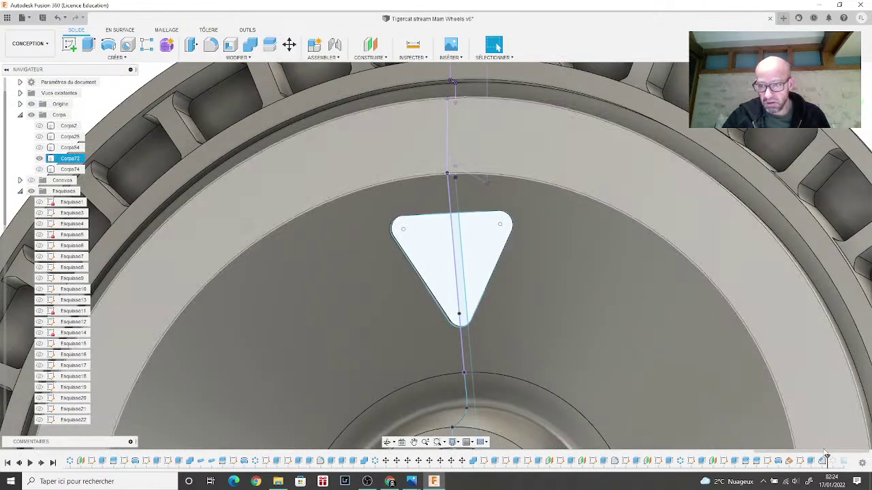
{"action": "key", "text": "Escape"}
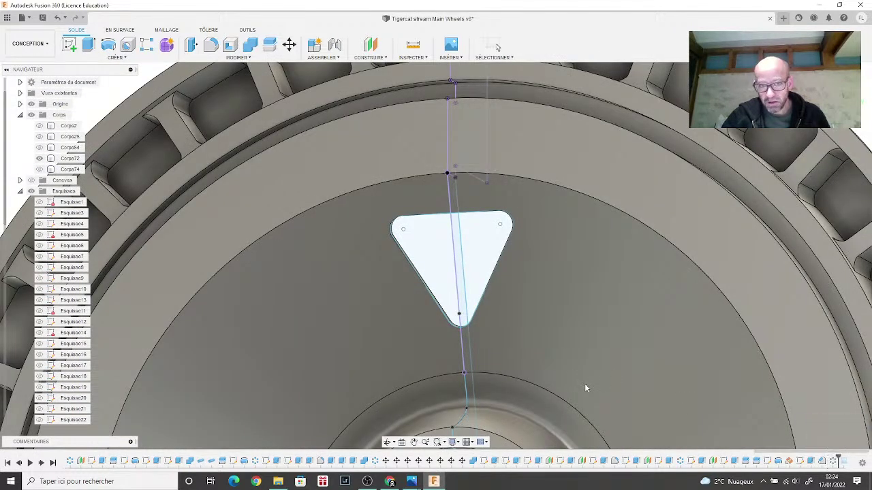
{"action": "left_click", "coordinate": [584, 388]}
{"action": "scroll", "coordinate": [564, 367], "scroll_direction": "down", "scroll_amount": 4}
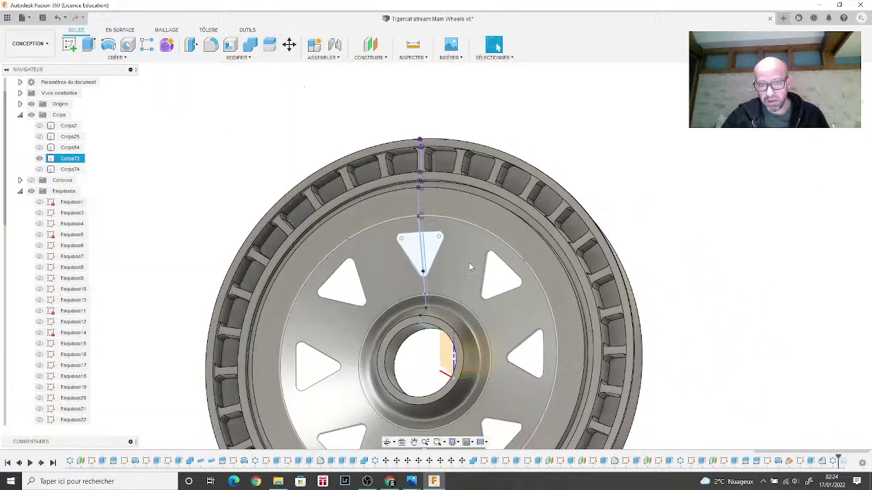
{"action": "key", "text": "Escape"}
{"action": "middle_click_drag", "start_coordinate": [436, 256], "coordinate": [427, 256], "text": "shift"}
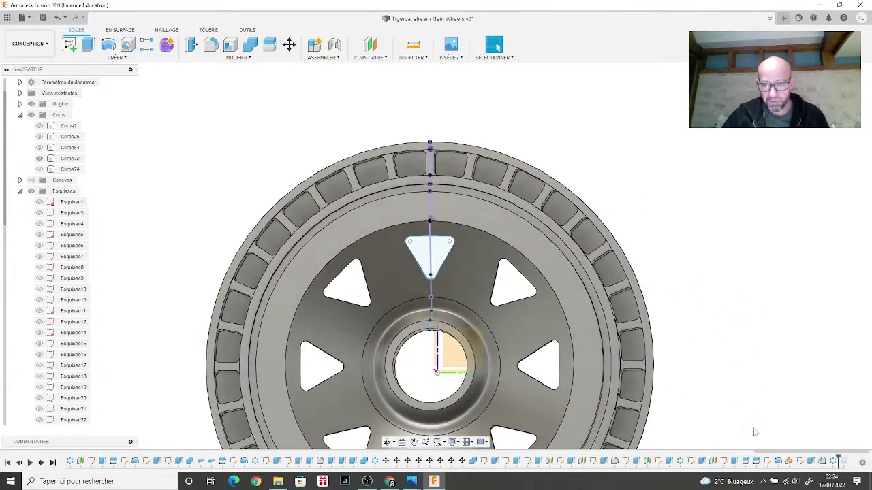
Step: Roll the history to its last feature and show the reference photo canvas over the wheel's openings
{"action": "left_click", "coordinate": [841, 461]}
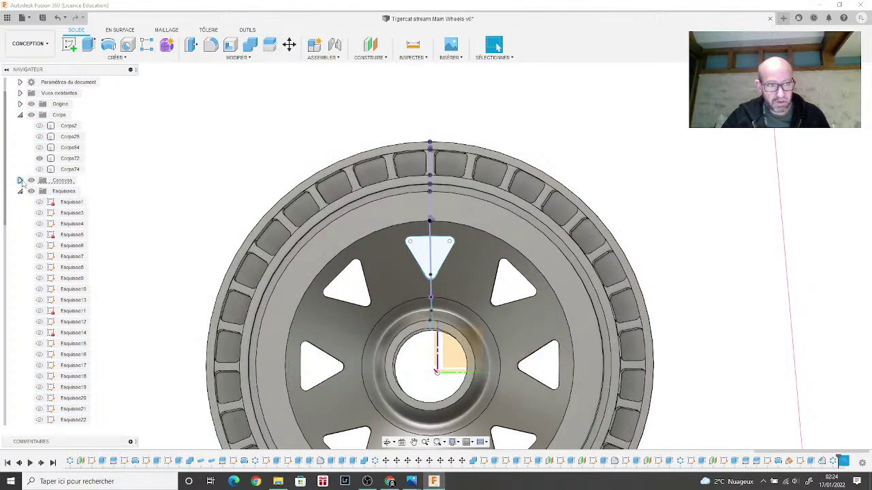
{"action": "left_click", "coordinate": [241, 325]}
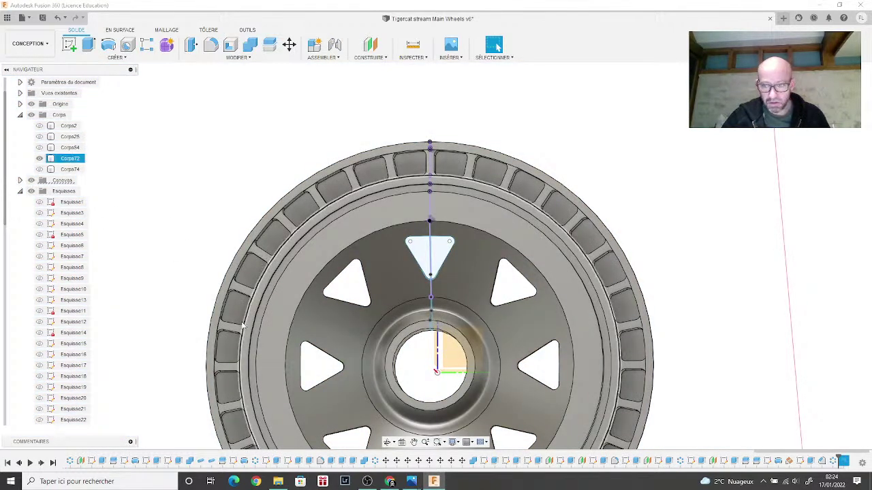
{"action": "scroll", "coordinate": [241, 326], "scroll_direction": "down", "scroll_amount": 3}
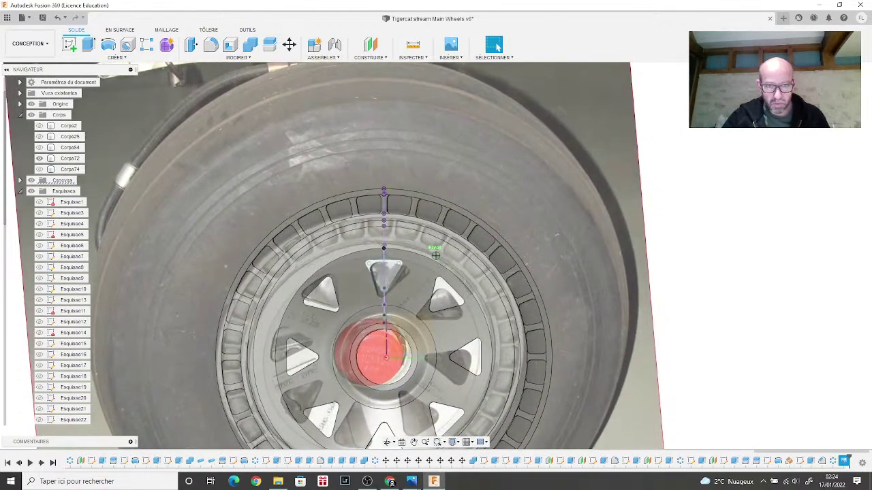
{"action": "scroll", "coordinate": [734, 170], "scroll_direction": "down", "scroll_amount": 5}
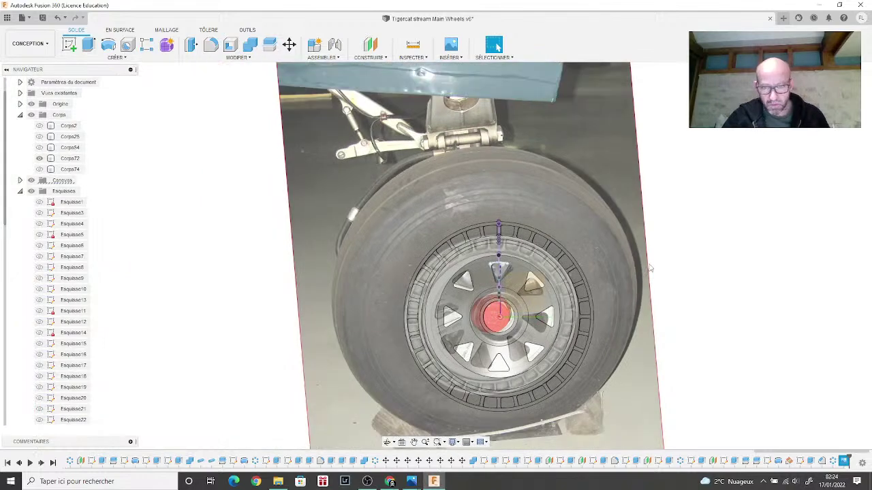
{"action": "scroll", "coordinate": [651, 269], "scroll_direction": "up", "scroll_amount": 3}
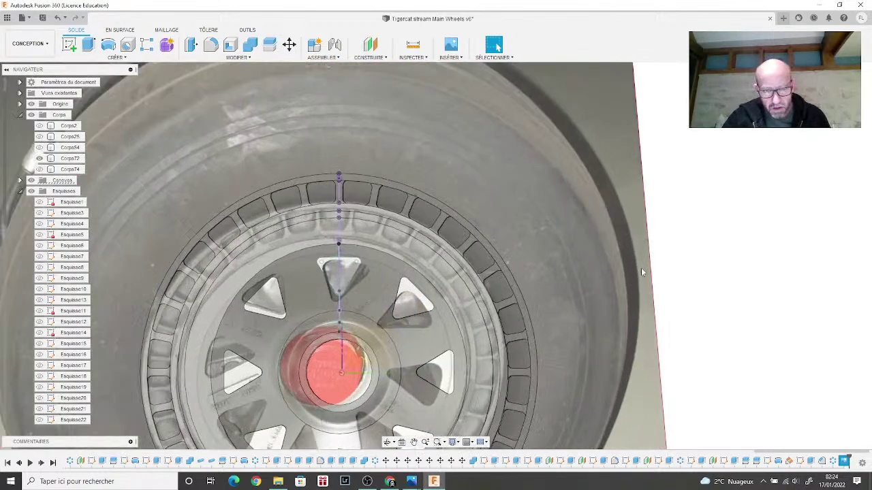
{"action": "scroll", "coordinate": [347, 297], "scroll_direction": "up", "scroll_amount": 4}
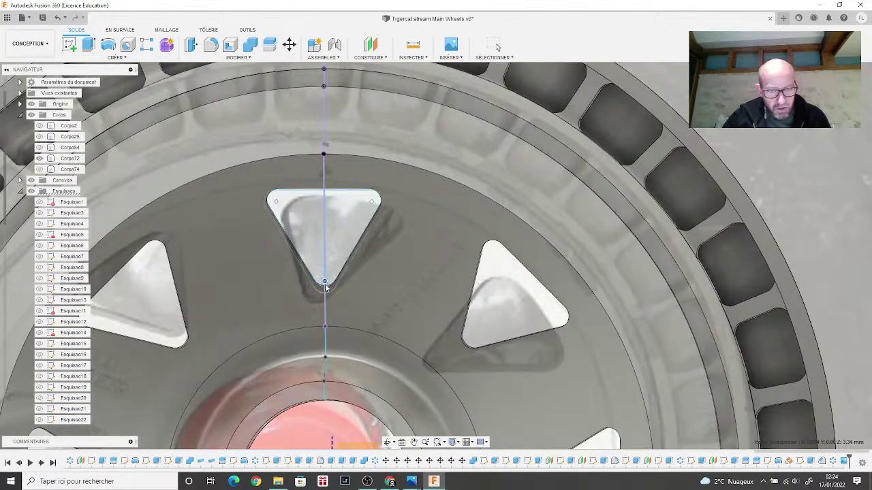
Step: Move the triangle's tip arc centre down the vertical axis to about Z 3.15 mm, matching the reference photo
{"action": "left_click_drag", "start_coordinate": [325, 282], "coordinate": [326, 290]}
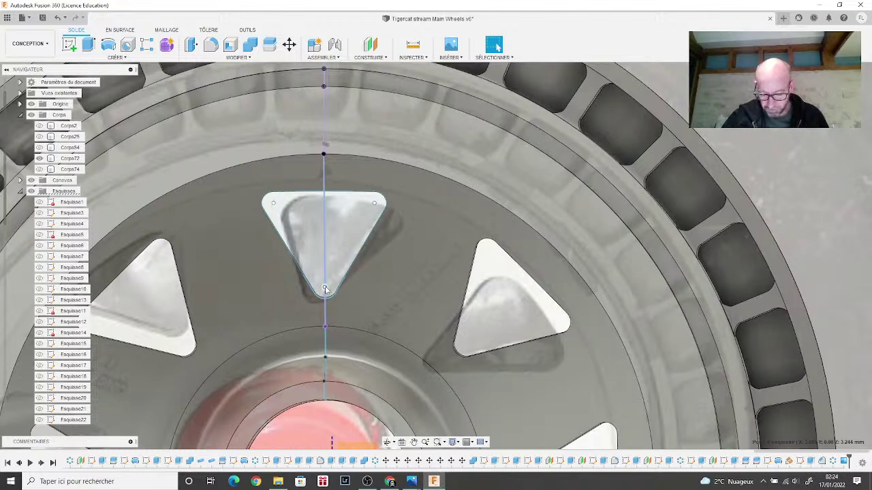
{"action": "scroll", "coordinate": [325, 289], "scroll_direction": "down", "scroll_amount": 5}
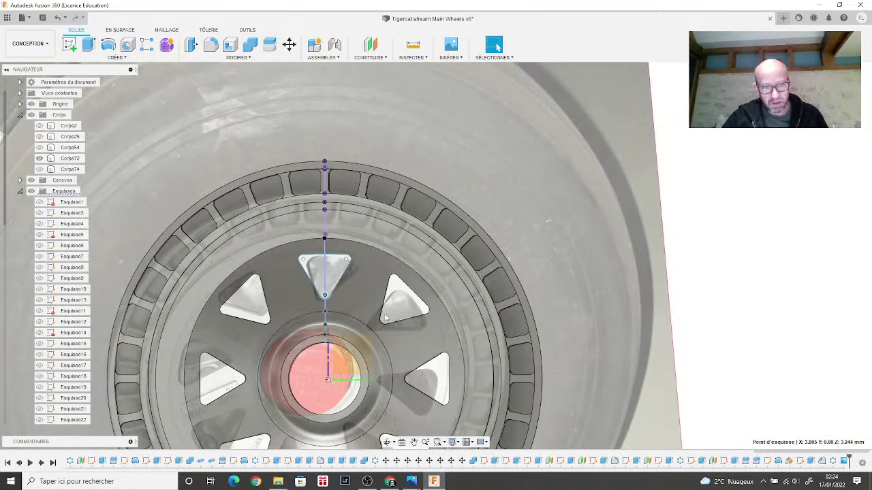
{"action": "scroll", "coordinate": [361, 312], "scroll_direction": "up", "scroll_amount": 5}
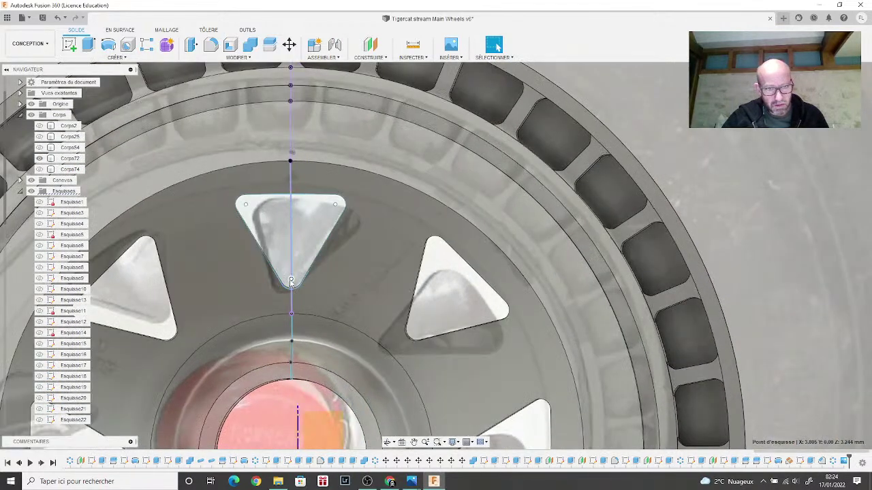
{"action": "left_click", "coordinate": [291, 282]}
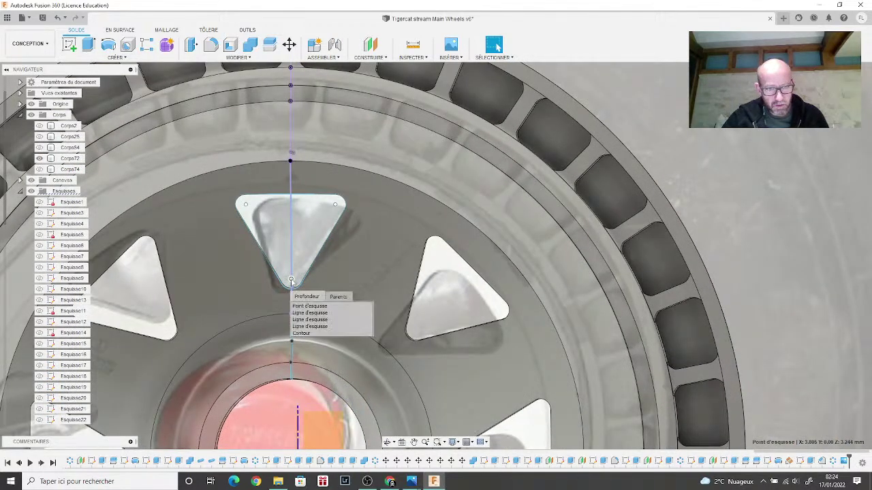
{"action": "left_click", "coordinate": [291, 282]}
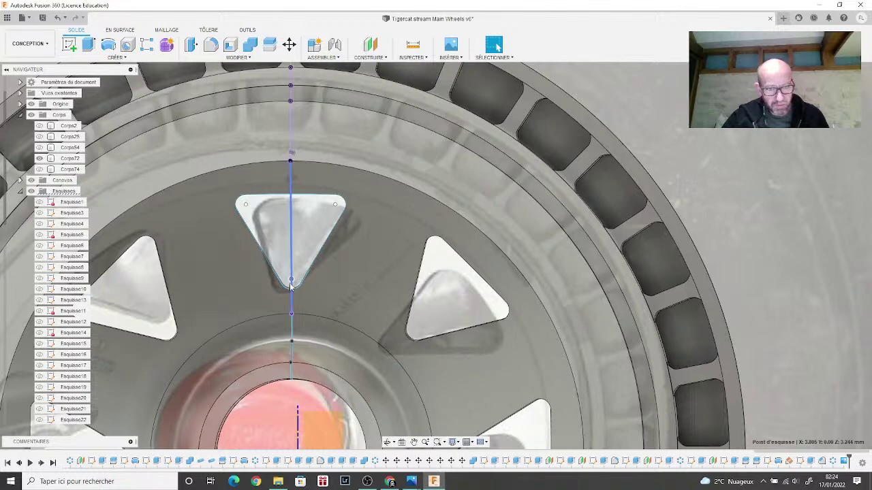
{"action": "left_click_drag", "start_coordinate": [292, 281], "coordinate": [292, 286]}
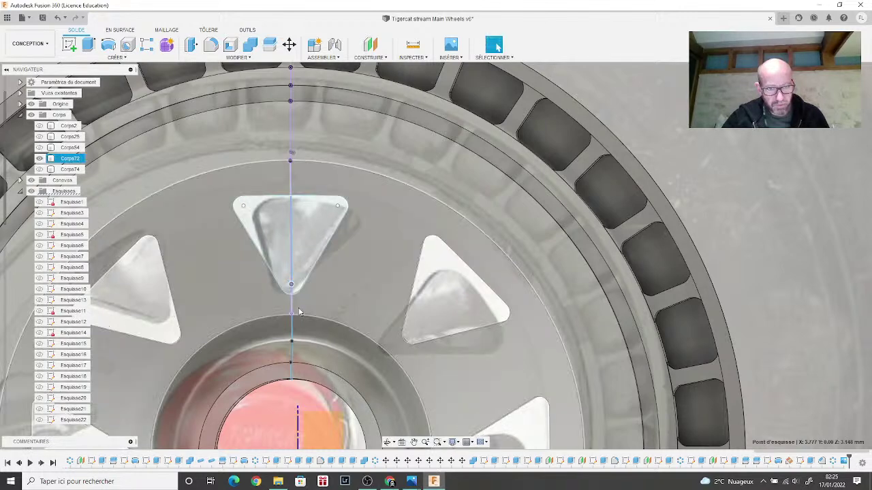
Step: Hide the reference canvases and check the whole wheel with its patterned triangular openings
{"action": "scroll", "coordinate": [300, 303], "scroll_direction": "down", "scroll_amount": 5}
{"action": "scroll", "coordinate": [336, 317], "scroll_direction": "down", "scroll_amount": 2}
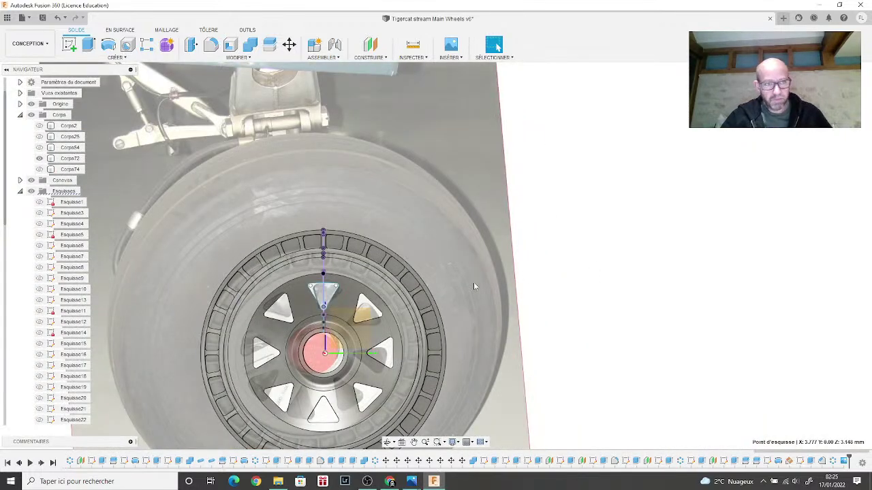
{"action": "left_click", "coordinate": [31, 181]}
{"action": "key", "text": "F6"}
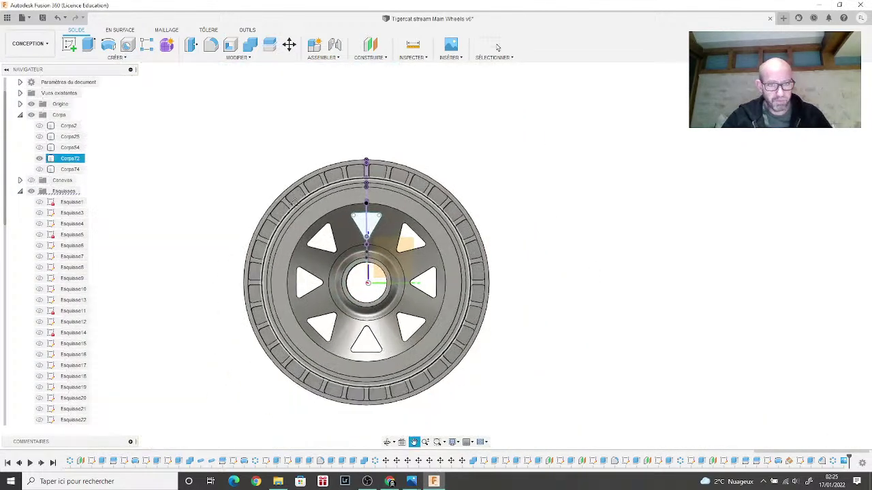
{"action": "scroll", "coordinate": [292, 287], "scroll_direction": "up", "scroll_amount": 3}
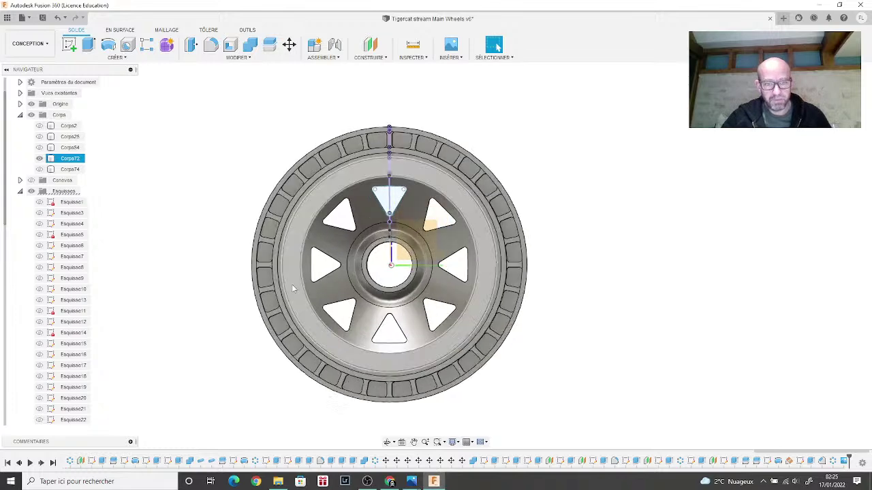
{"action": "key", "text": "Escape"}
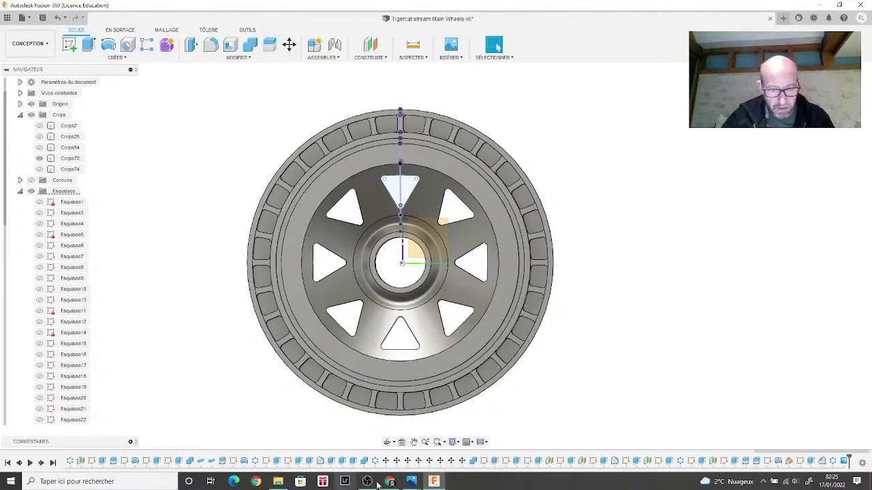
Step: Switch to the Photos window with kzoo_f7f_09.jpg and examine the shape and spacing of the real wheel's openings
{"action": "mouse_move", "coordinate": [411, 482]}
{"action": "left_click", "coordinate": [509, 426]}
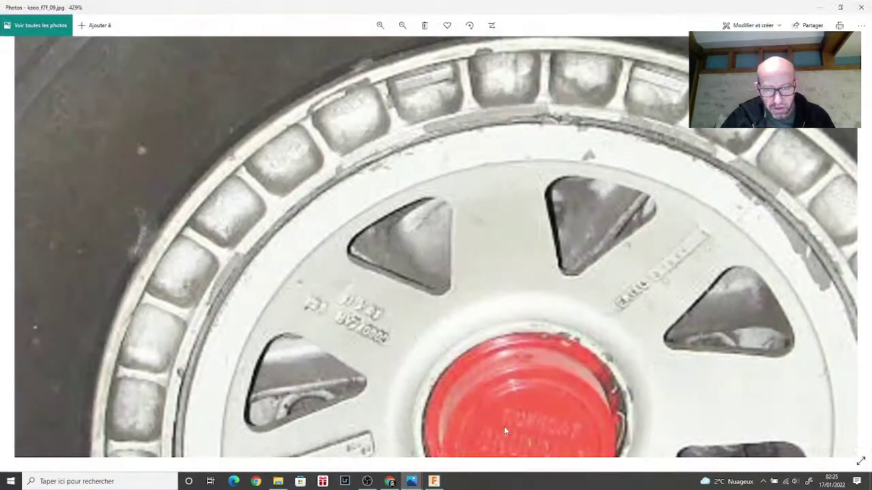
{"action": "scroll", "coordinate": [461, 378], "scroll_direction": "up", "scroll_amount": 5}
{"action": "scroll", "coordinate": [406, 319], "scroll_direction": "down", "scroll_amount": 5}
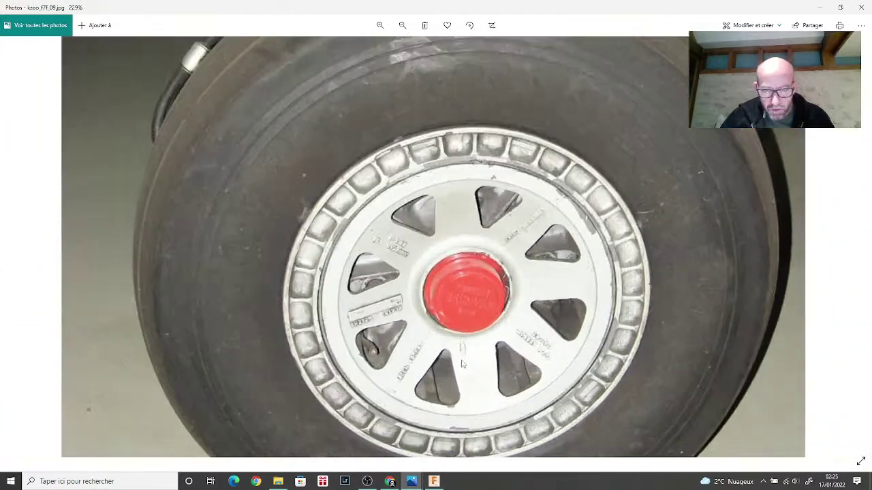
Step: Examine the rim's spokes in the reference photo, switch to Fusion 360 and inspect the matching area of the wheel model
{"action": "scroll", "coordinate": [442, 344], "scroll_direction": "up", "scroll_amount": 2}
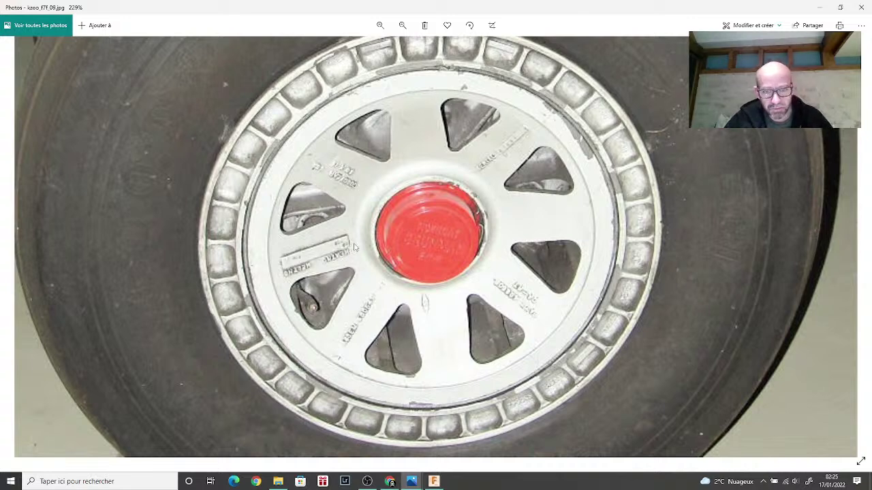
{"action": "scroll", "coordinate": [322, 281], "scroll_direction": "down", "scroll_amount": 2}
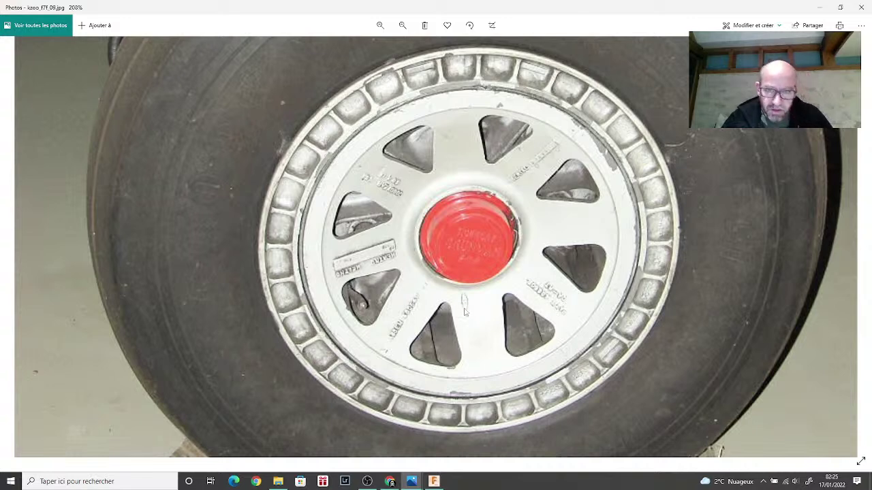
{"action": "left_click", "coordinate": [434, 482]}
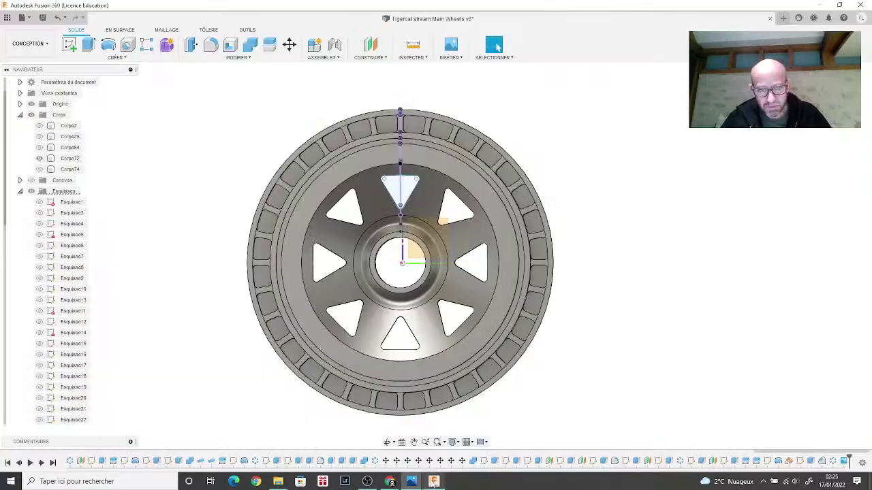
{"action": "left_click", "coordinate": [451, 411]}
{"action": "left_click_drag", "start_coordinate": [863, 112], "coordinate": [839, 100]}
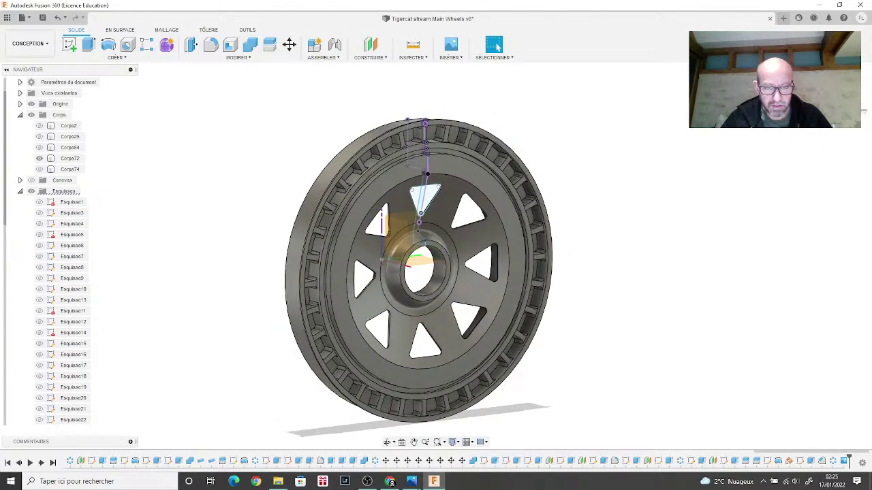
{"action": "scroll", "coordinate": [699, 180], "scroll_direction": "up", "scroll_amount": 6}
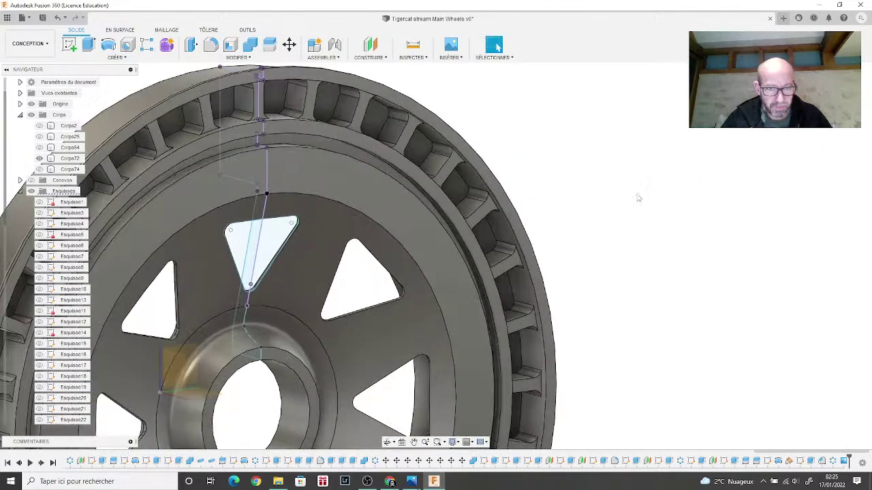
{"action": "middle_click_drag", "start_coordinate": [638, 198], "coordinate": [786, 214]}
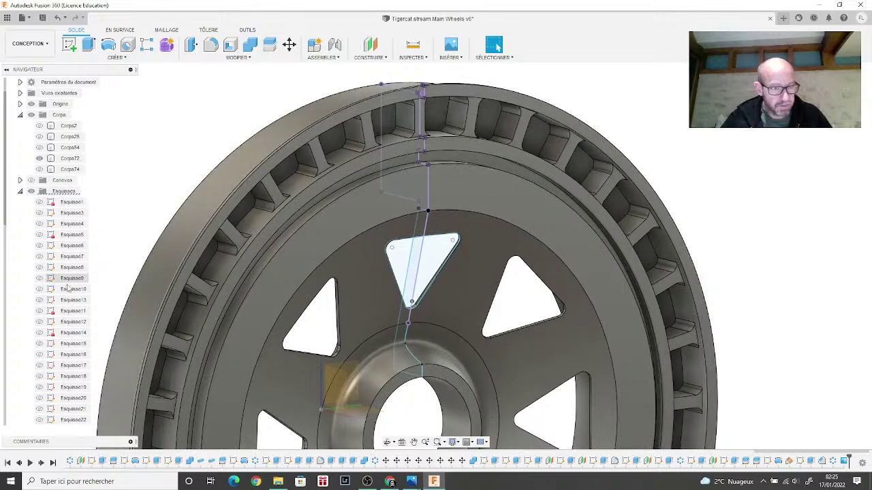
Step: Expand the construction planes and show Plan10, the plane at the wheel's upper triangular cutout
{"action": "scroll", "coordinate": [68, 289], "scroll_direction": "down", "scroll_amount": 7}
{"action": "left_click", "coordinate": [44, 398]}
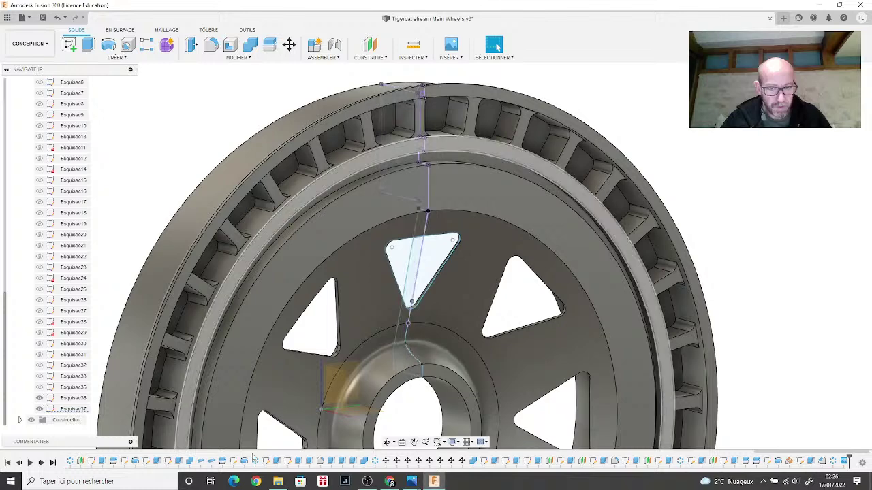
{"action": "mouse_move", "coordinate": [412, 483]}
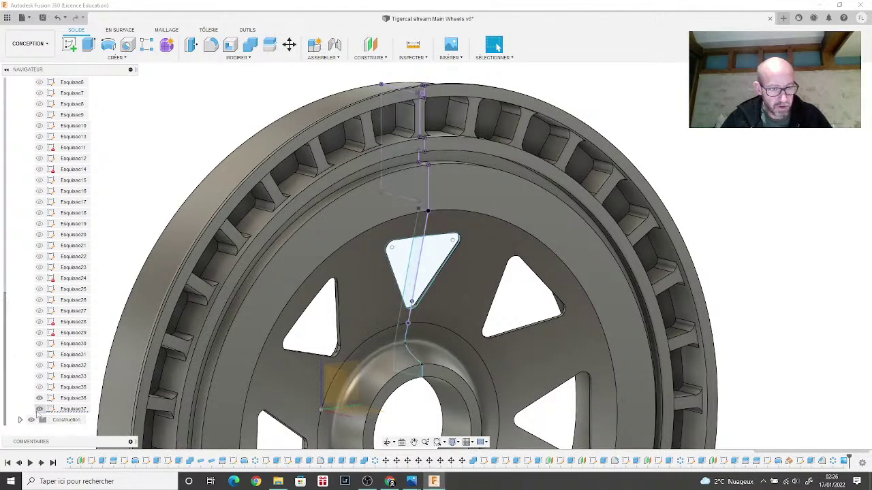
{"action": "left_click", "coordinate": [20, 420]}
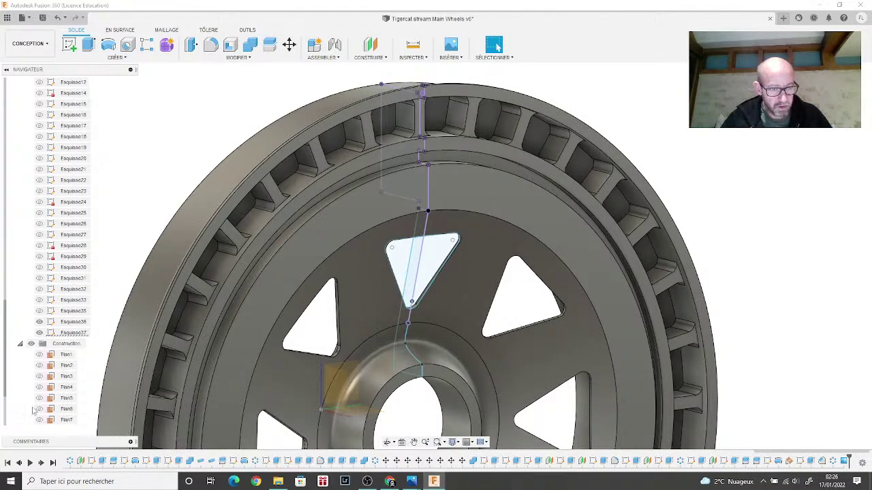
{"action": "left_click", "coordinate": [40, 420]}
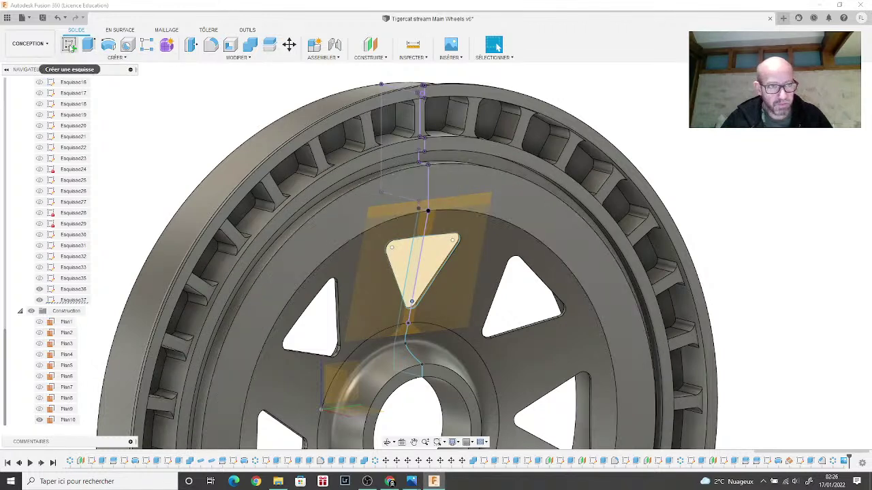
Step: Create a sketch on Plan10 and draw a narrow upright rectangle with one long side on the triangular cutout's vertical centre line
{"action": "left_click", "coordinate": [69, 45]}
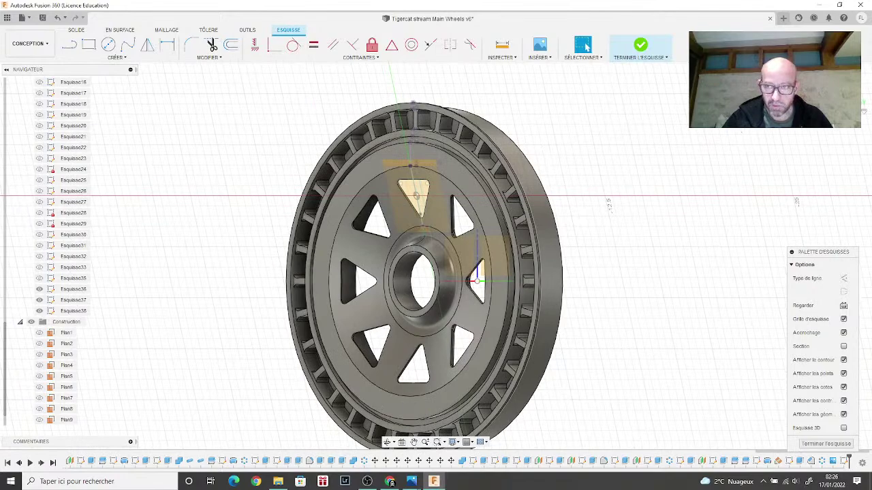
{"action": "scroll", "coordinate": [430, 191], "scroll_direction": "up", "scroll_amount": 3}
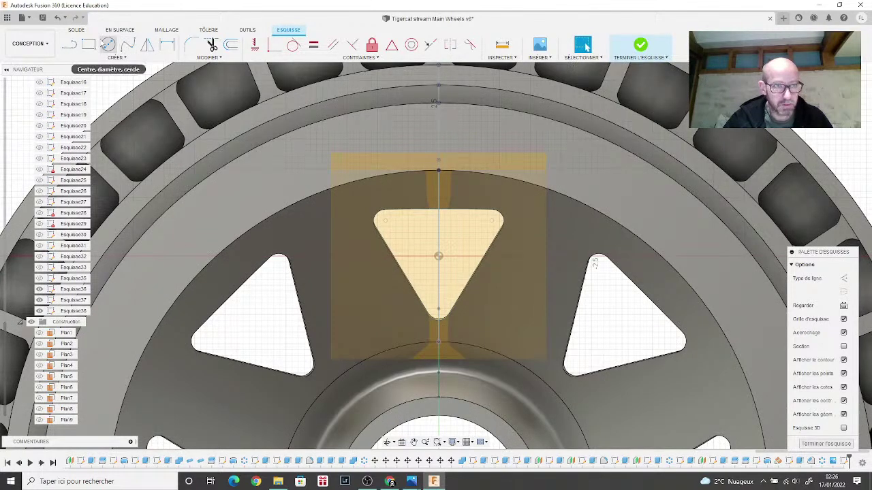
{"action": "left_click", "coordinate": [88, 44]}
{"action": "scroll", "coordinate": [440, 232], "scroll_direction": "up", "scroll_amount": 5}
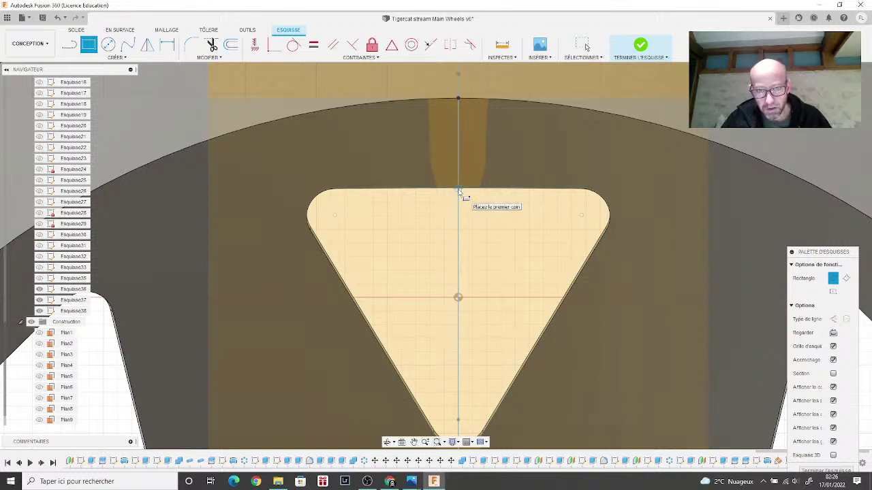
{"action": "left_click", "coordinate": [459, 195]}
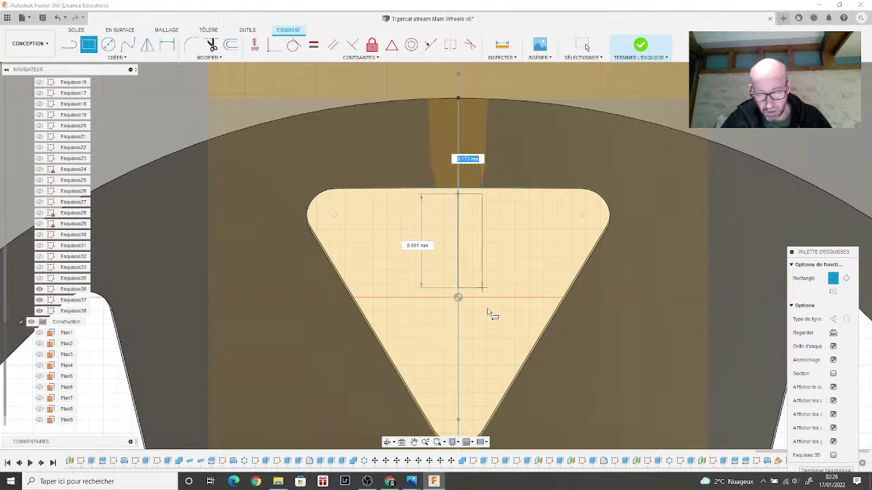
{"action": "left_click", "coordinate": [486, 395]}
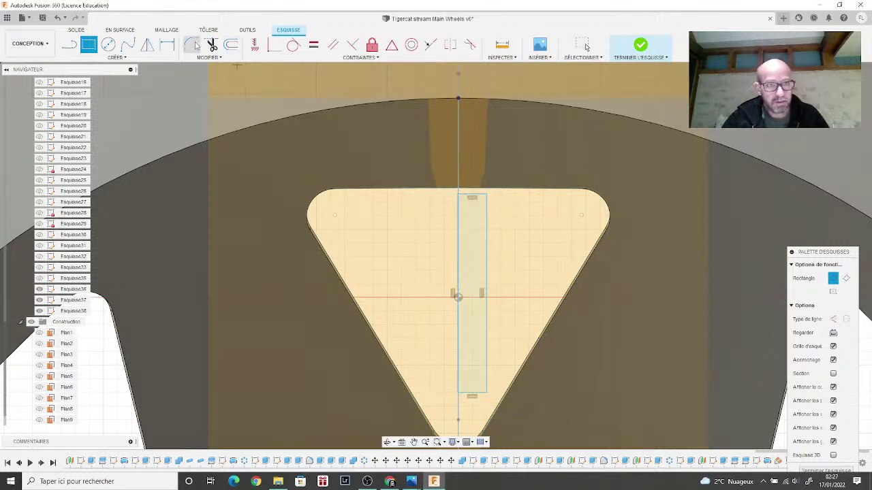
Step: Mirror the rectangle's edges about the cutout's vertical centre line and finish the sketch
{"action": "left_click", "coordinate": [147, 45]}
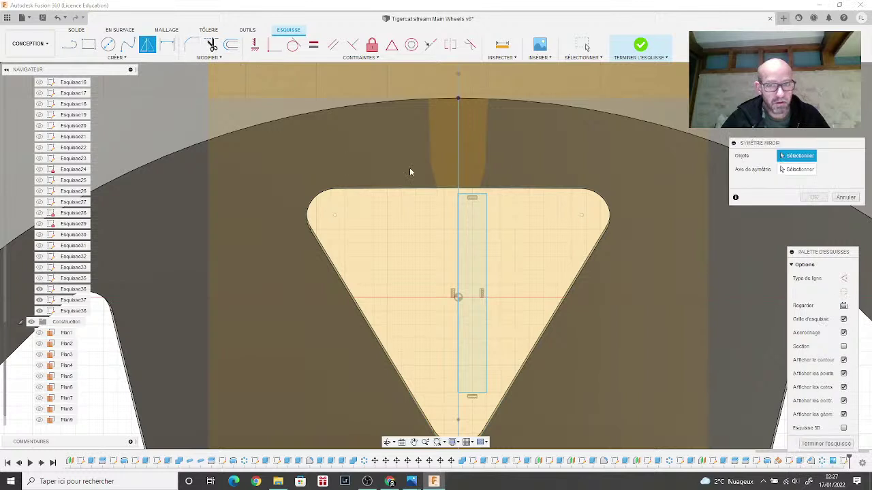
{"action": "left_click", "coordinate": [486, 213]}
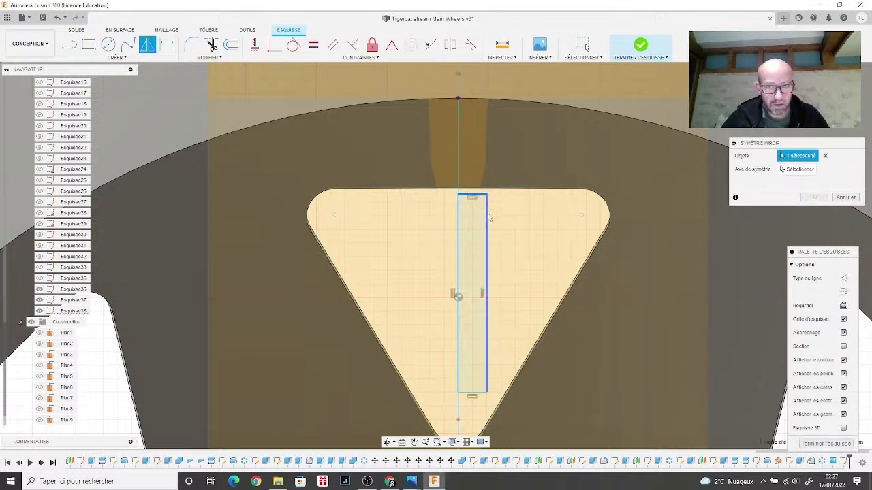
{"action": "left_click", "coordinate": [481, 392]}
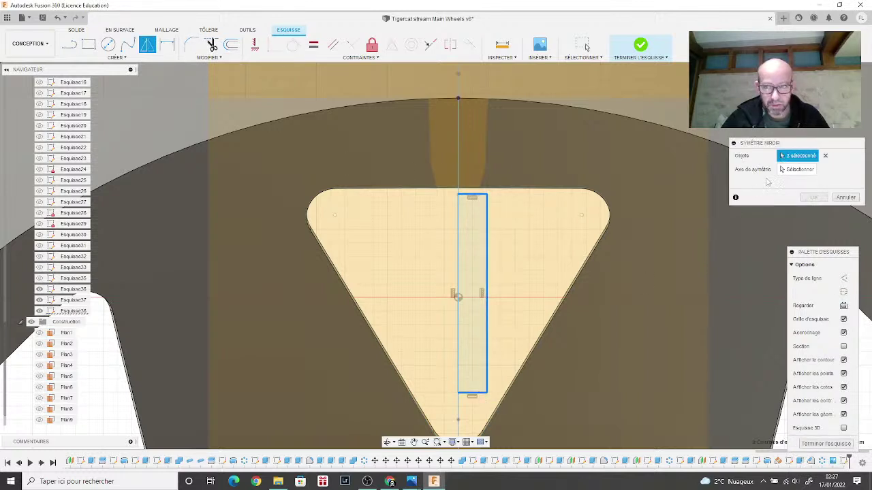
{"action": "left_click", "coordinate": [797, 169]}
{"action": "left_click", "coordinate": [457, 279]}
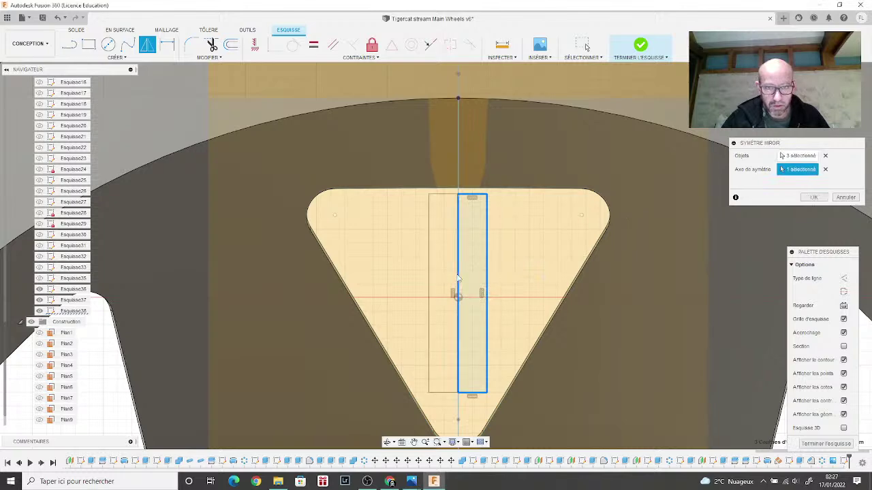
{"action": "left_click", "coordinate": [813, 197]}
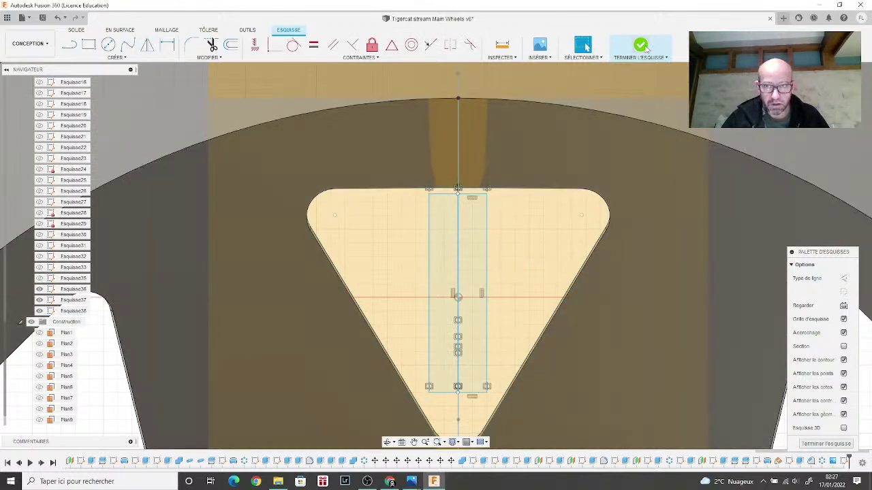
{"action": "left_click", "coordinate": [640, 47]}
Step: Hide the sketches overlapping the cutout and extrude both halves of the mirrored rectangle symmetrically by 0.15 mm as a new body
{"action": "mouse_move", "coordinate": [436, 252]}
{"action": "middle_mouse_down", "text": "shift"}
{"action": "mouse_move", "coordinate": [636, 220]}
{"action": "mouse_move", "coordinate": [436, 249]}
{"action": "middle_mouse_up", "text": "shift"}
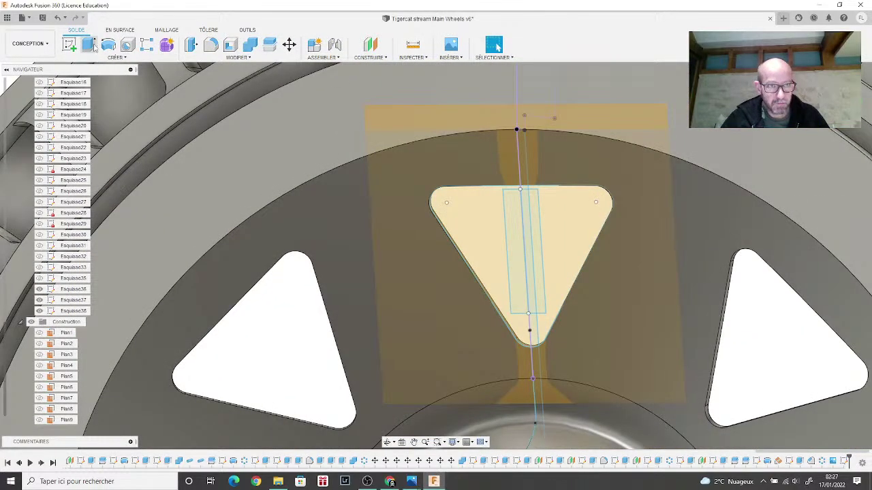
{"action": "left_click", "coordinate": [90, 45]}
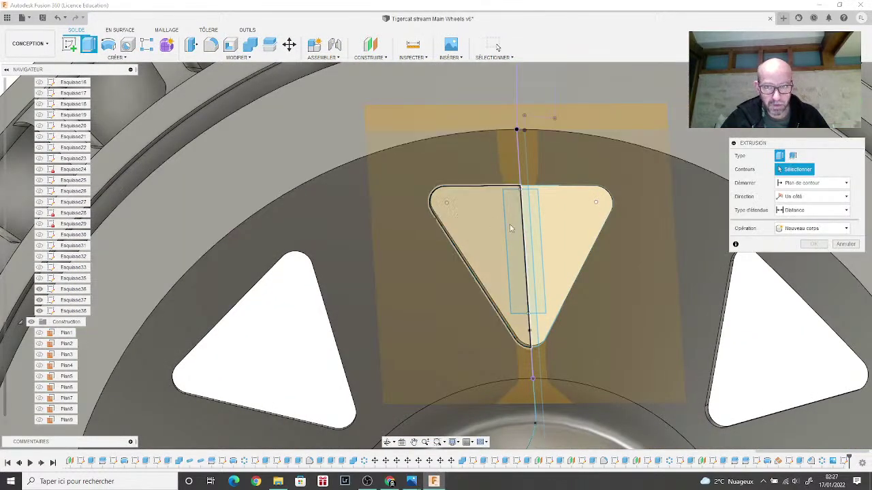
{"action": "left_click", "coordinate": [39, 299]}
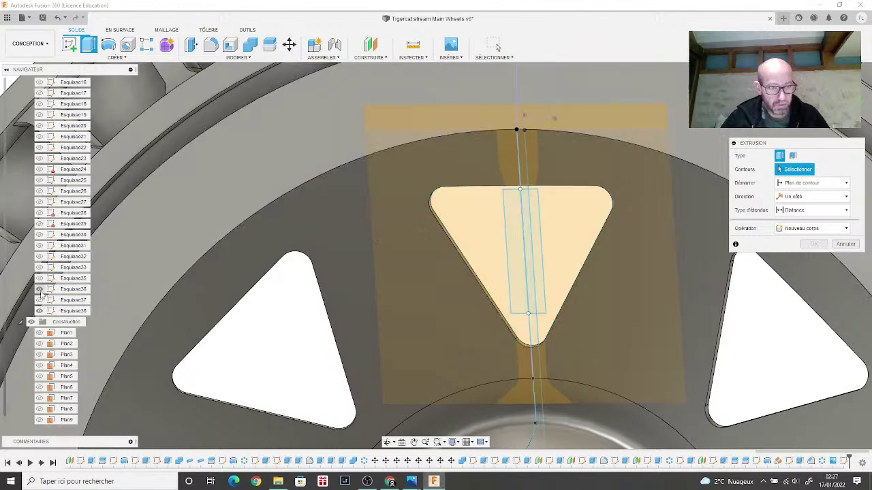
{"action": "left_click", "coordinate": [517, 242]}
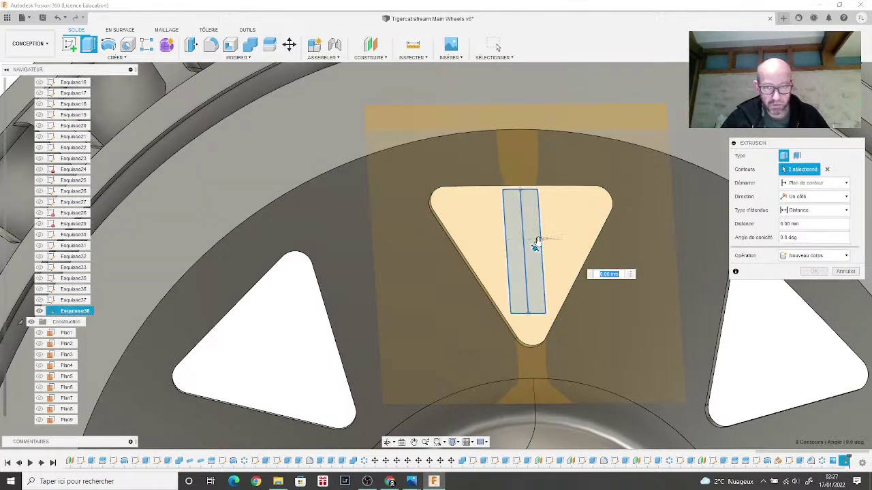
{"action": "left_click", "coordinate": [535, 242]}
{"action": "left_click", "coordinate": [814, 196]}
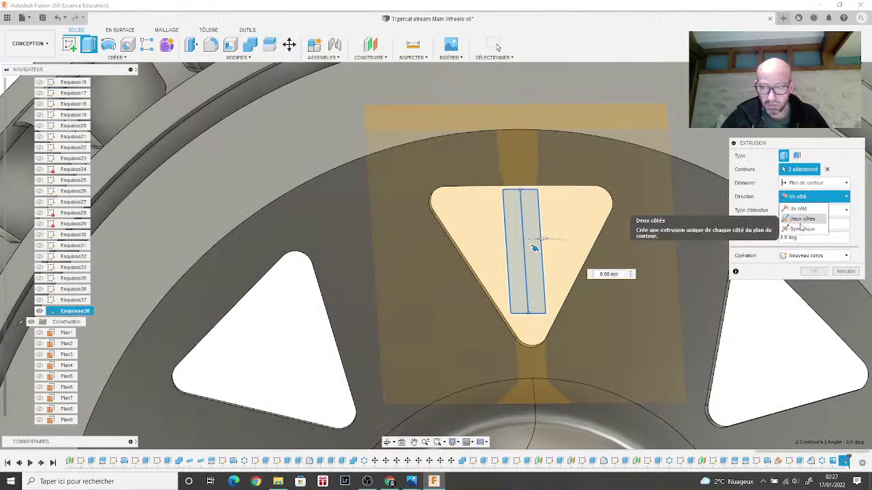
{"action": "left_click", "coordinate": [794, 220]}
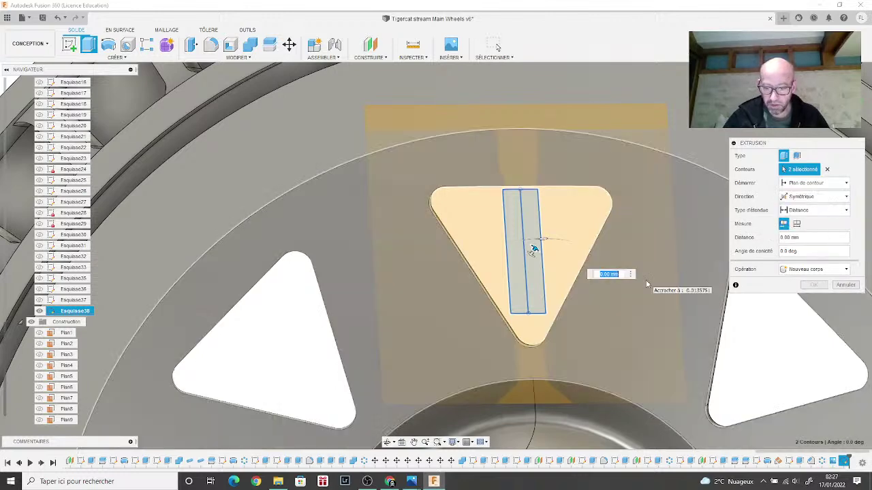
{"action": "key", "text": "BackSpace"}
{"action": "type", "text": "15"}
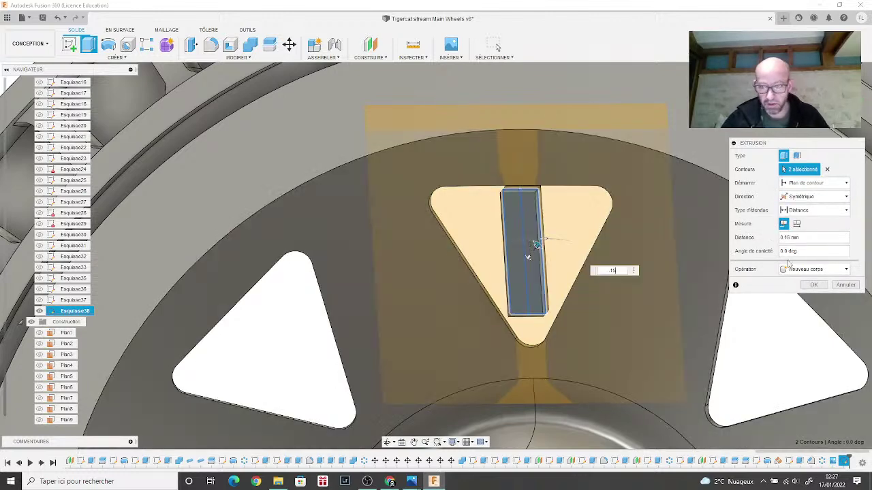
{"action": "left_click", "coordinate": [813, 285]}
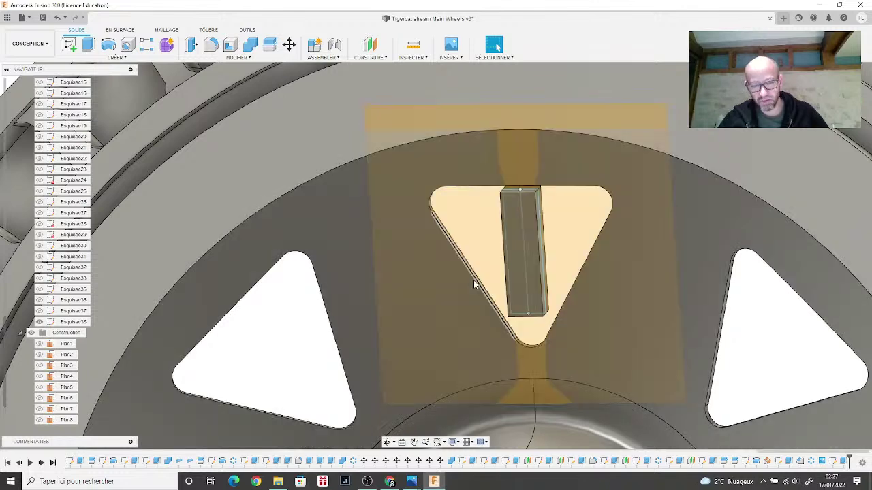
Step: Rotate the bar body about the wheel's central axis by about 110 degrees onto the spoke between the left and lower-left triangular cutouts
{"action": "scroll", "coordinate": [474, 285], "scroll_direction": "up", "scroll_amount": 3}
{"action": "scroll", "coordinate": [471, 284], "scroll_direction": "down", "scroll_amount": 8}
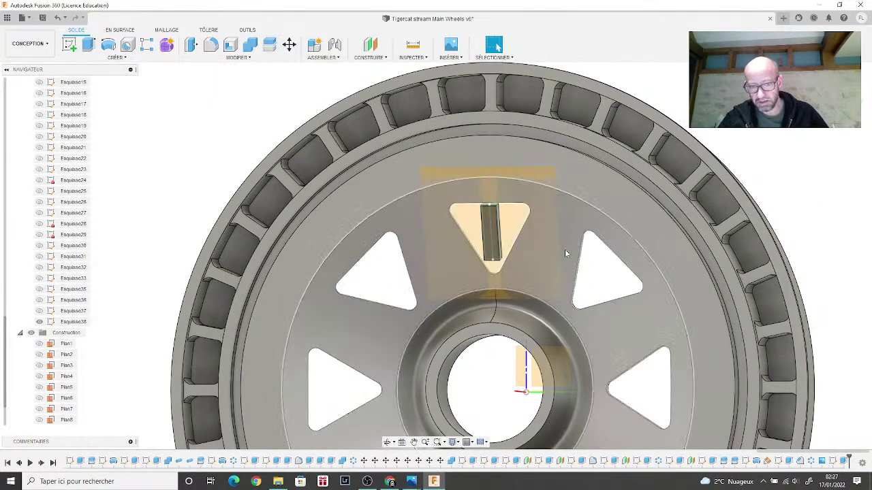
{"action": "key", "text": "m"}
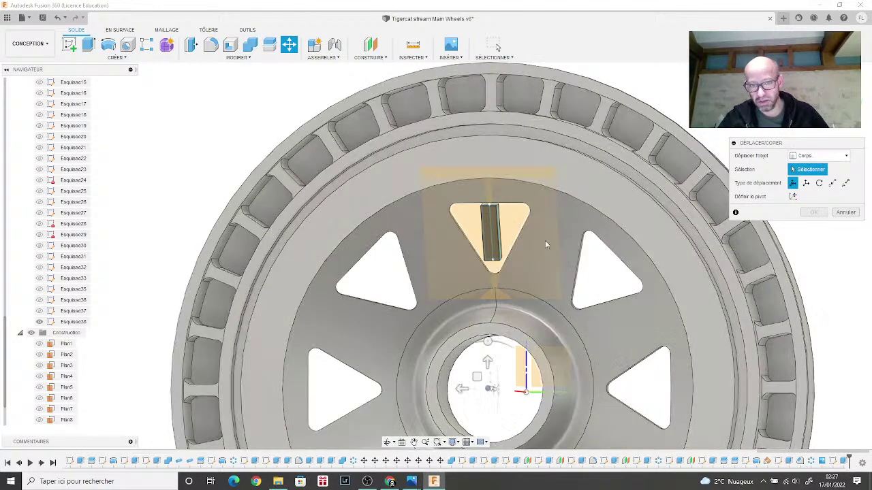
{"action": "left_click", "coordinate": [489, 233]}
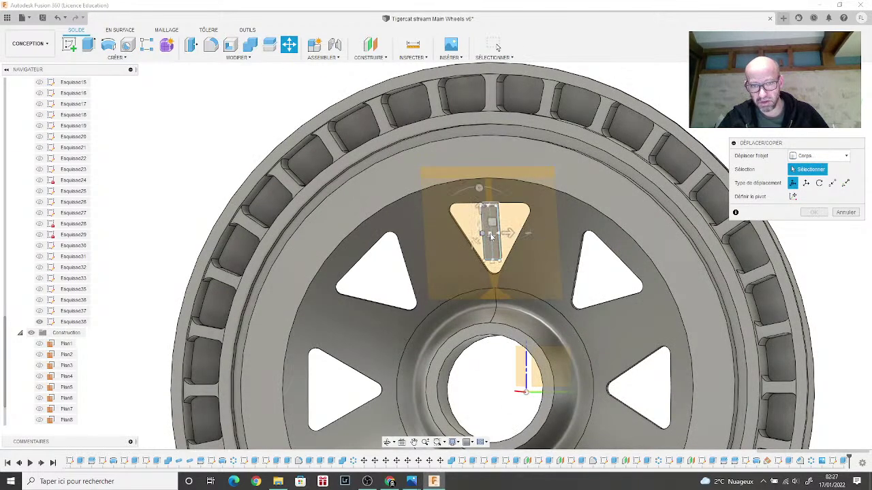
{"action": "left_click", "coordinate": [490, 233]}
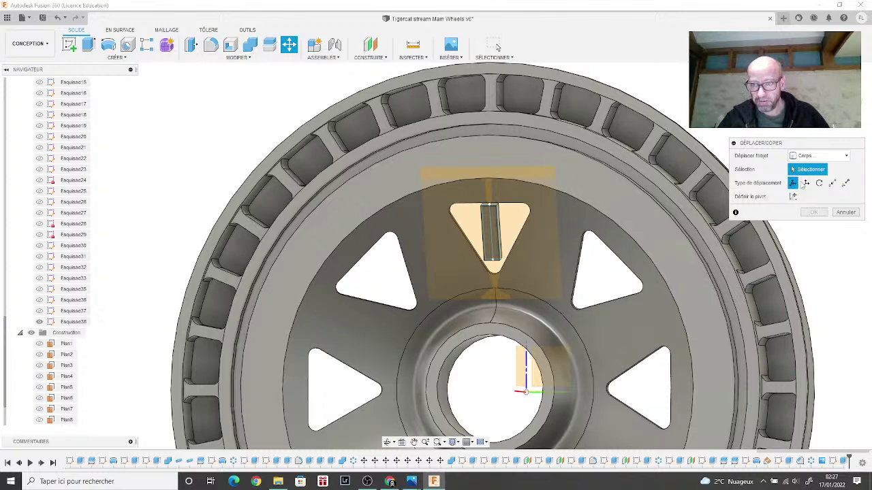
{"action": "left_click", "coordinate": [819, 182]}
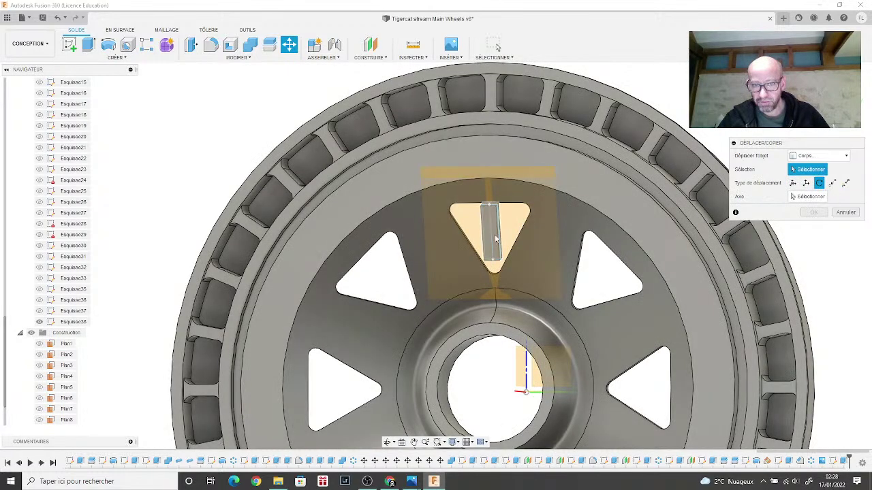
{"action": "left_click", "coordinate": [496, 237]}
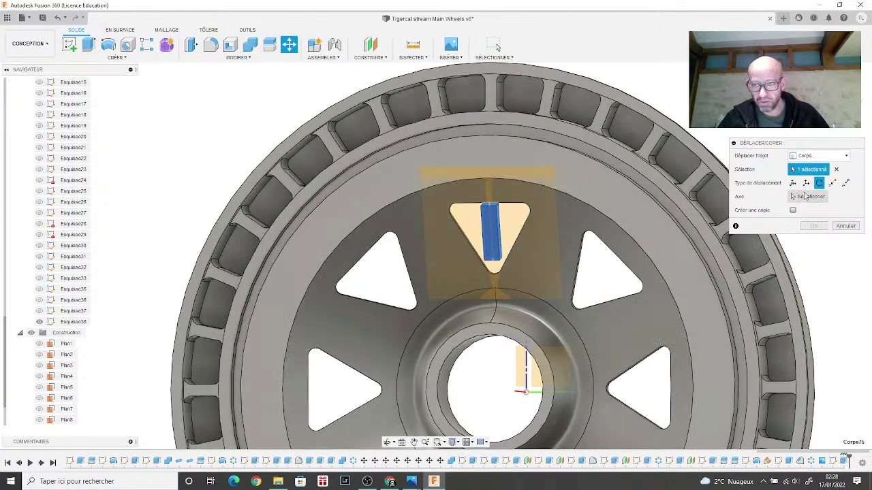
{"action": "left_click", "coordinate": [806, 197]}
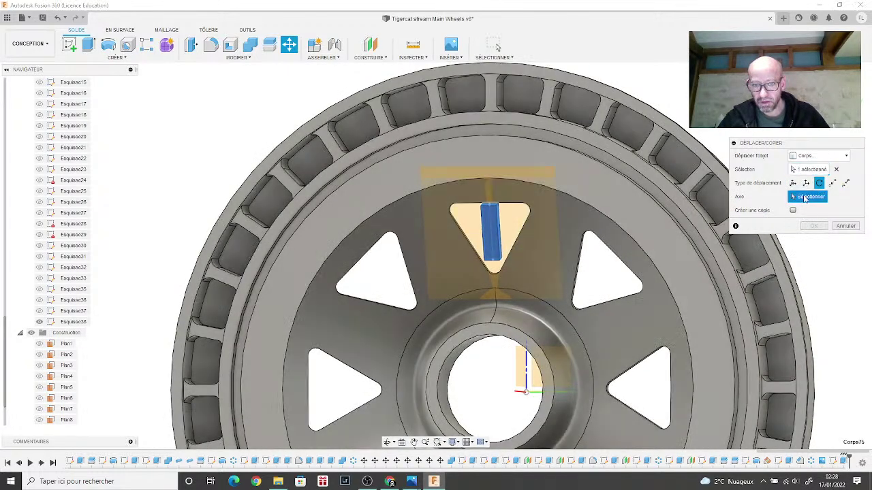
{"action": "left_click", "coordinate": [403, 331]}
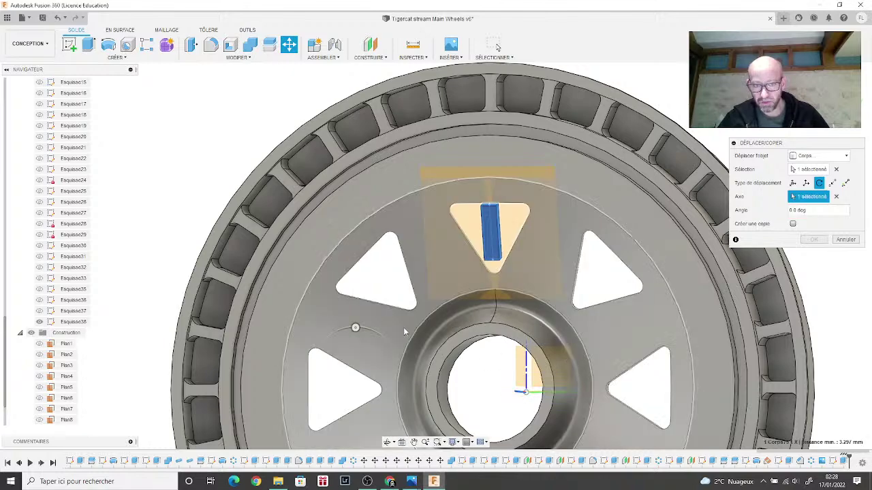
{"action": "scroll", "coordinate": [404, 332], "scroll_direction": "down", "scroll_amount": 3}
{"action": "scroll", "coordinate": [436, 255], "scroll_direction": "up", "scroll_amount": 2}
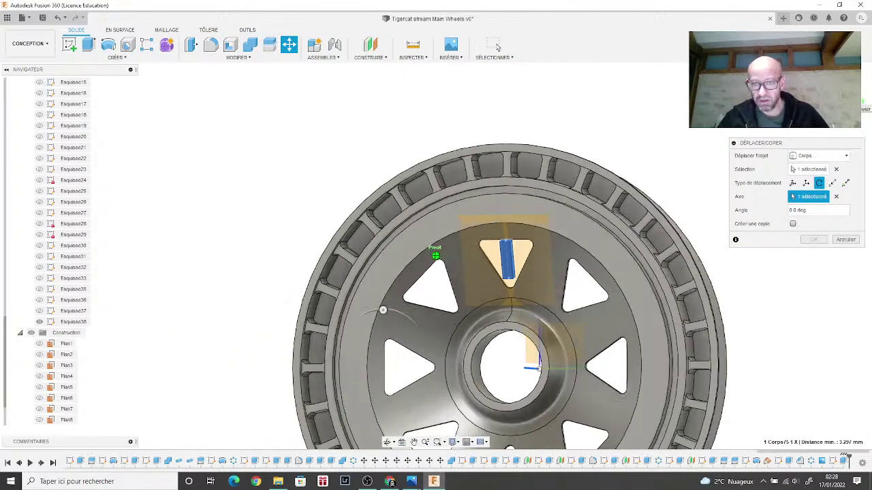
{"action": "middle_click_drag", "start_coordinate": [436, 256], "coordinate": [506, 262], "text": "shift"}
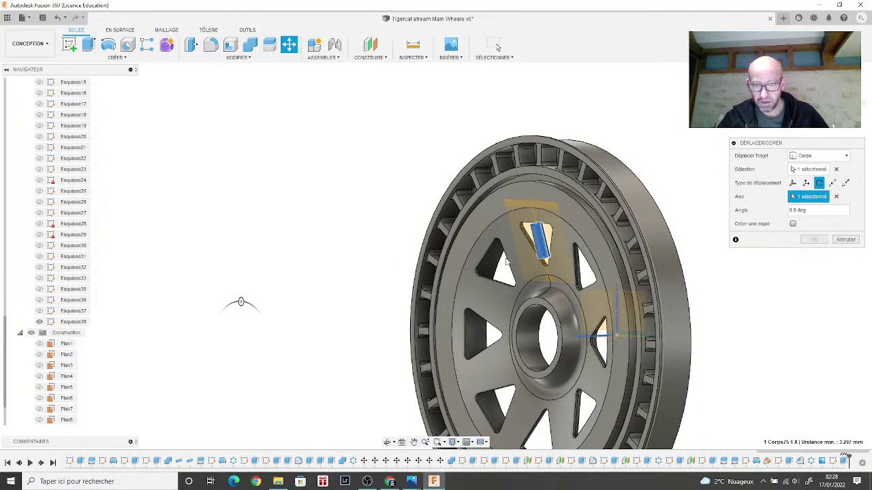
{"action": "left_click_drag", "start_coordinate": [242, 302], "coordinate": [171, 380]}
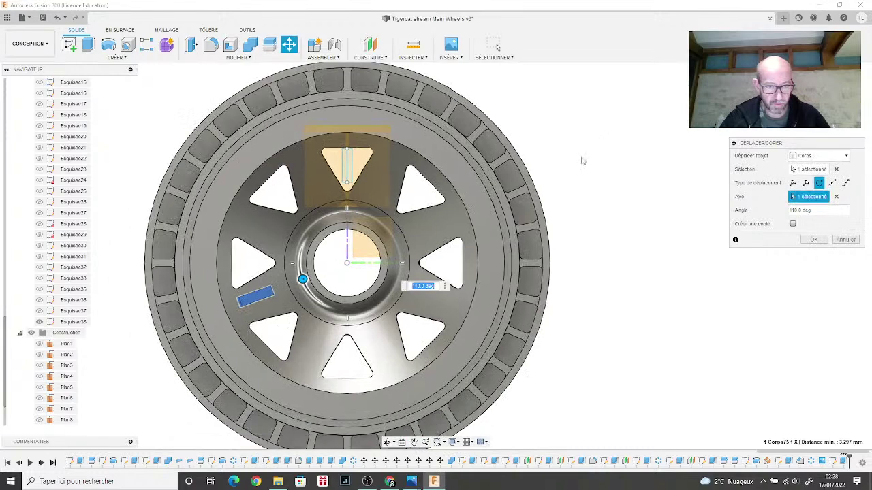
Step: Set the bar body's rotation angle to 113 degrees and finish the move
{"action": "scroll", "coordinate": [341, 274], "scroll_direction": "up", "scroll_amount": 5}
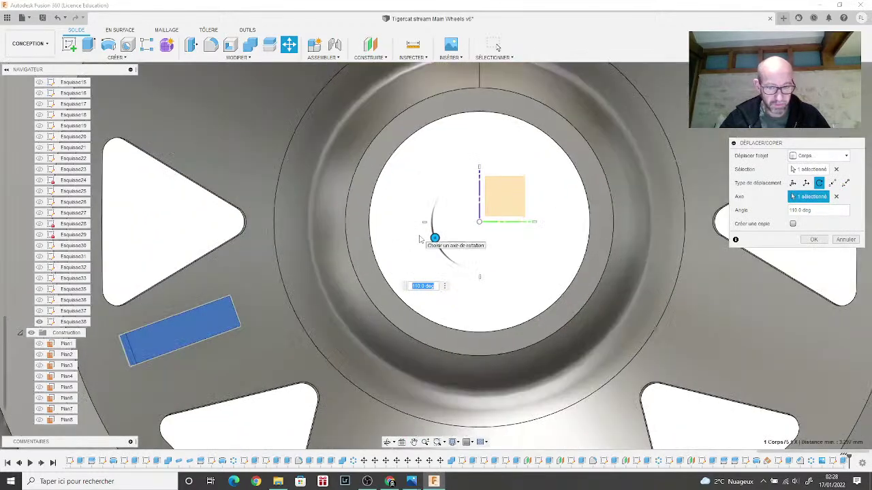
{"action": "type", "text": "120"}
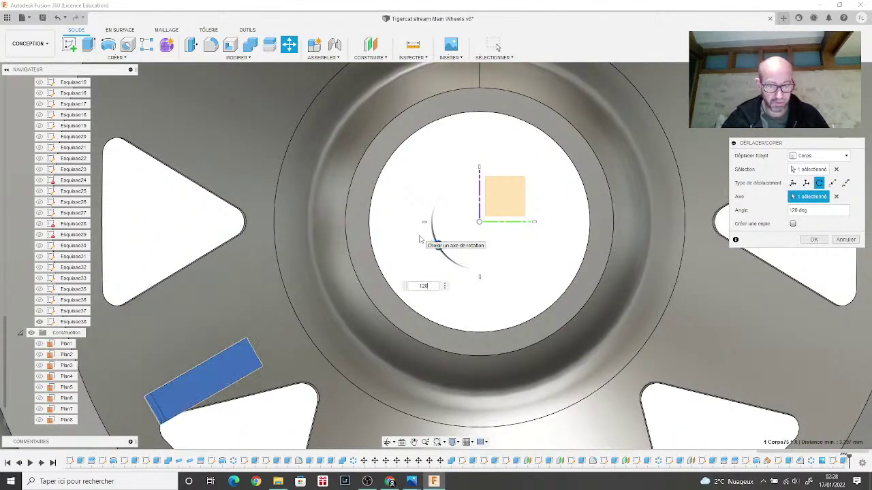
{"action": "key", "text": "BackSpace"}
{"action": "key", "text": "BackSpace"}
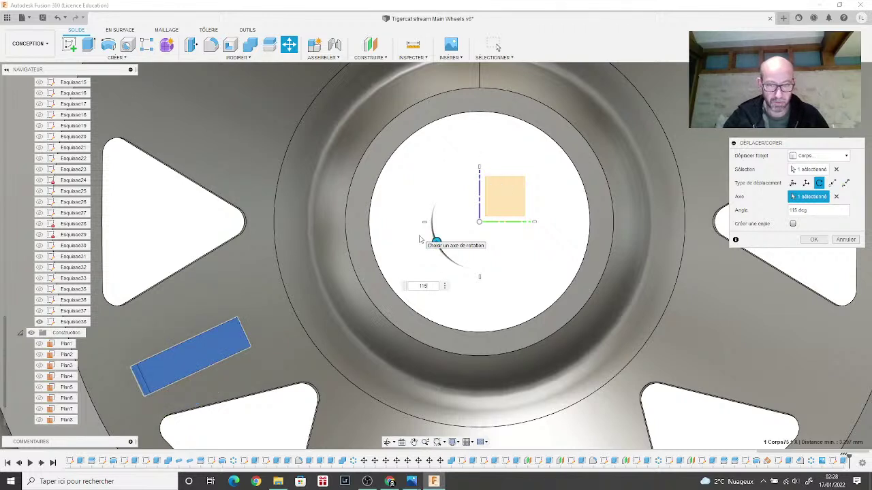
{"action": "type", "text": "0"}
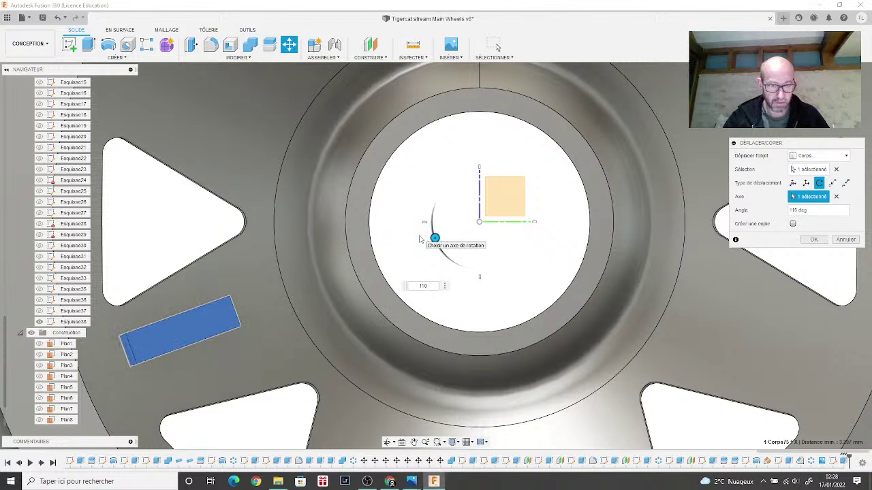
{"action": "type", "text": "2"}
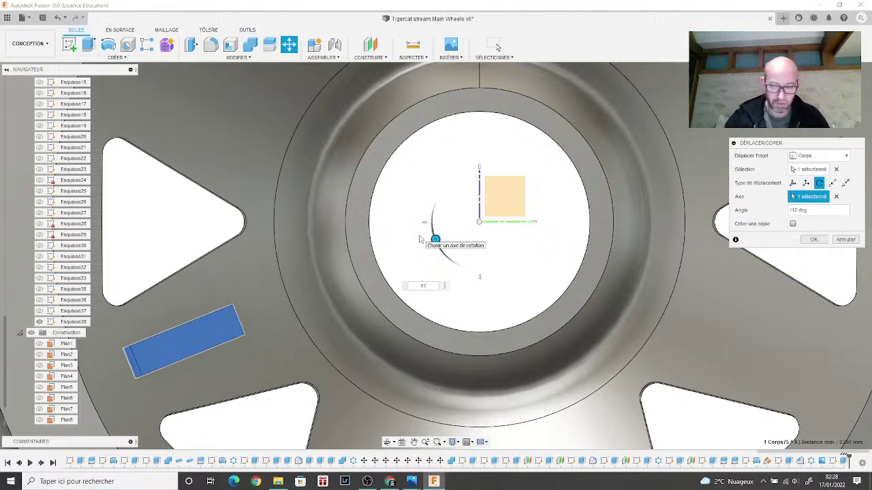
{"action": "type", "text": "3"}
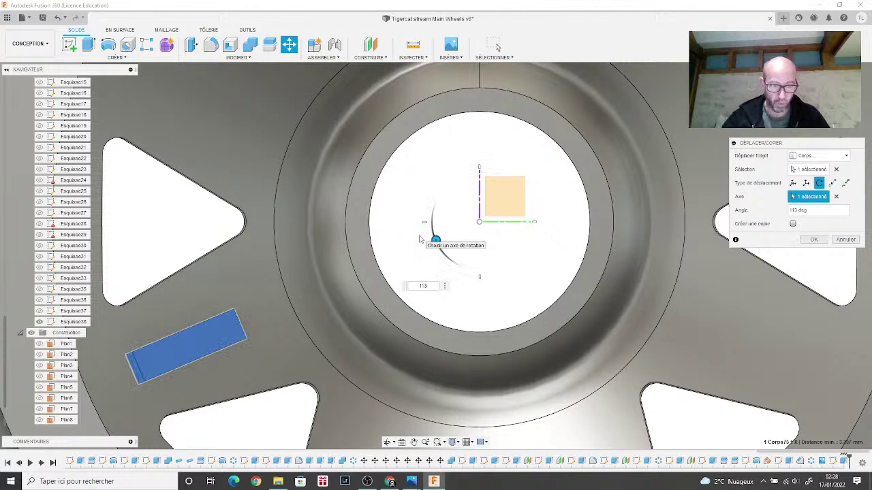
{"action": "left_click", "coordinate": [814, 241]}
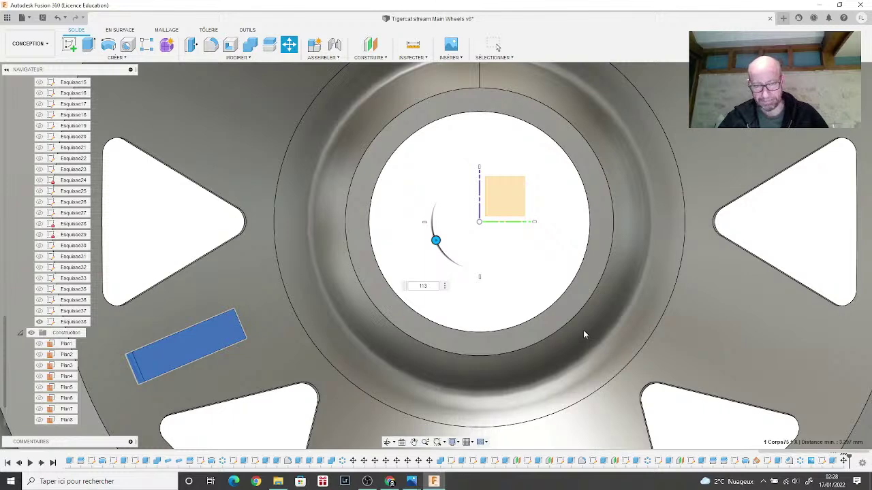
{"action": "key", "text": "Escape"}
Step: Combine the rotated bar body with the wheel body using the Join operation
{"action": "scroll", "coordinate": [518, 351], "scroll_direction": "down", "scroll_amount": 6}
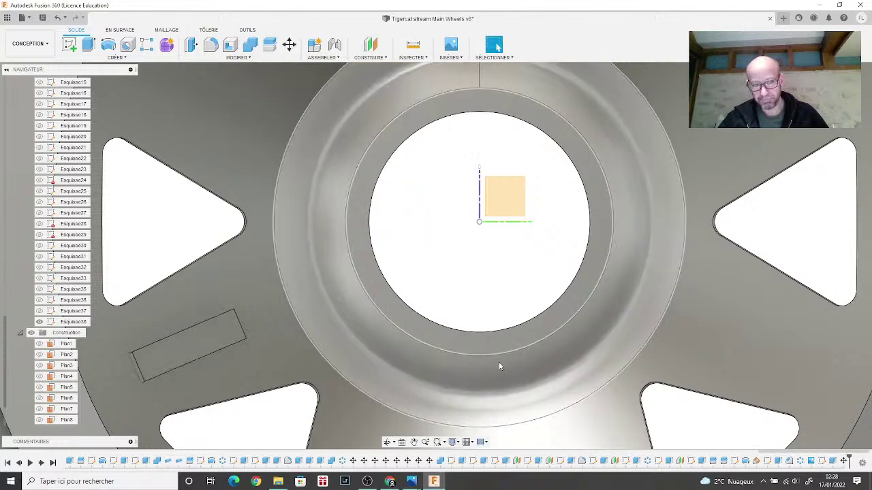
{"action": "scroll", "coordinate": [458, 372], "scroll_direction": "down", "scroll_amount": 2}
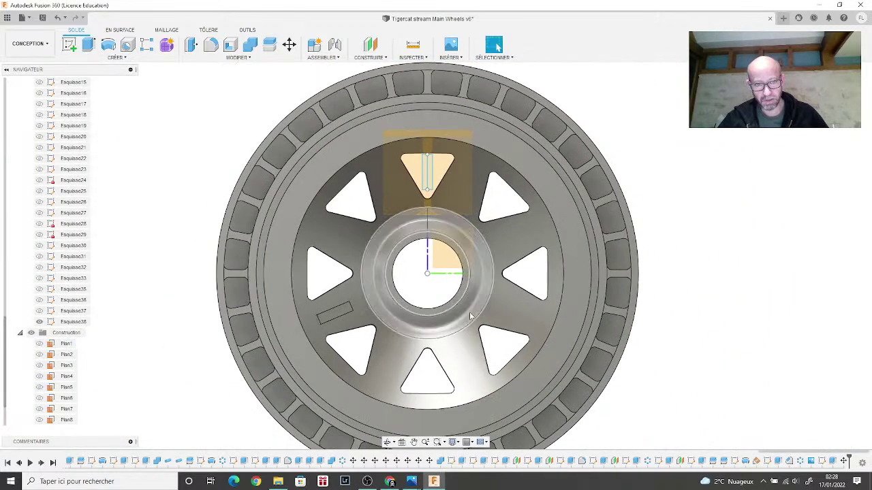
{"action": "left_click", "coordinate": [249, 44]}
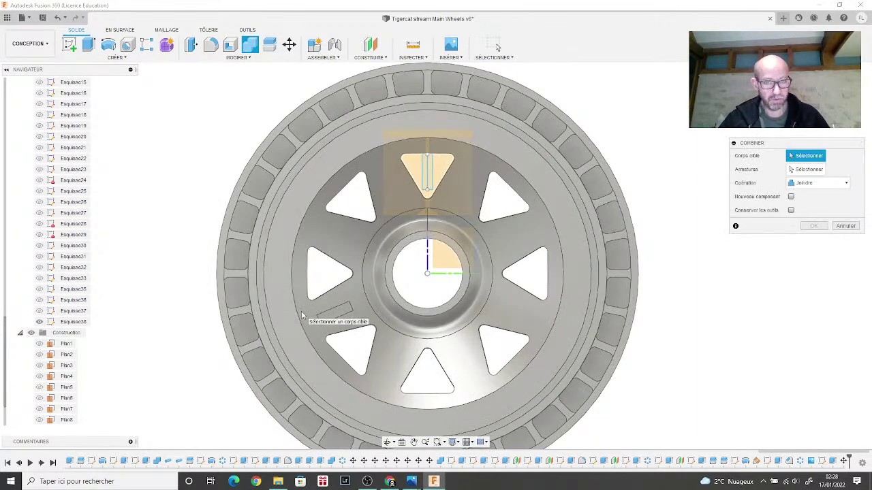
{"action": "left_click", "coordinate": [327, 314]}
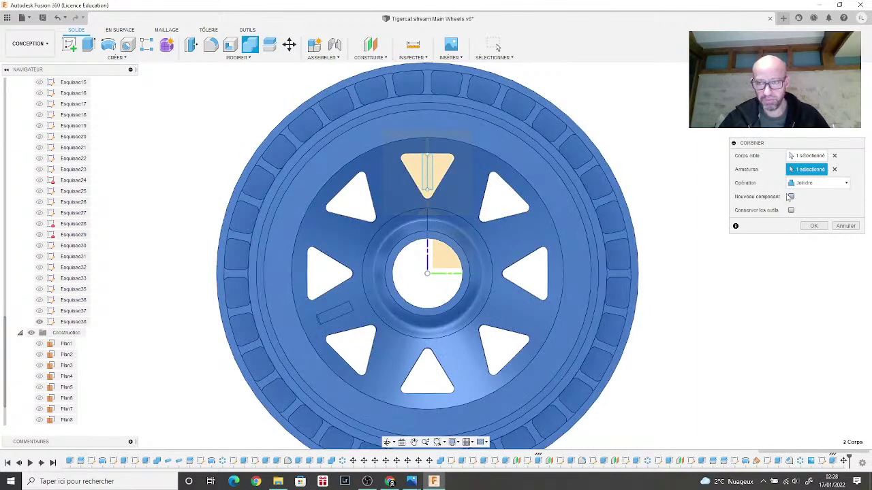
{"action": "left_click", "coordinate": [812, 230]}
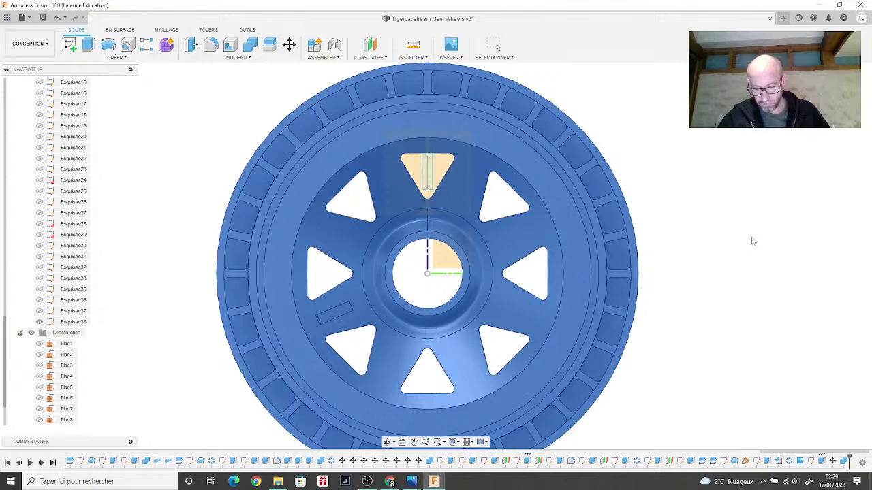
{"action": "key", "text": "Escape"}
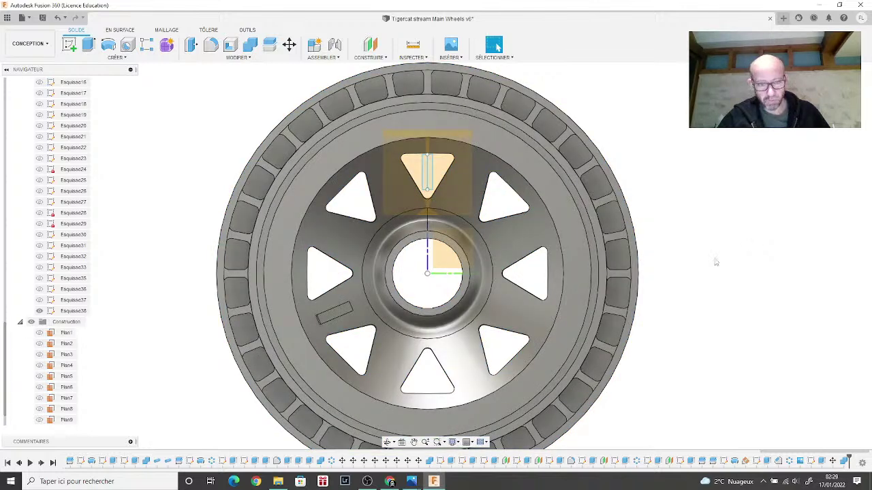
Step: Switch to the reference photo kzoo_f7f_09.jpg in Photos to examine the wheel's raised spoke details, and return to Fusion 360
{"action": "mouse_move", "coordinate": [412, 482]}
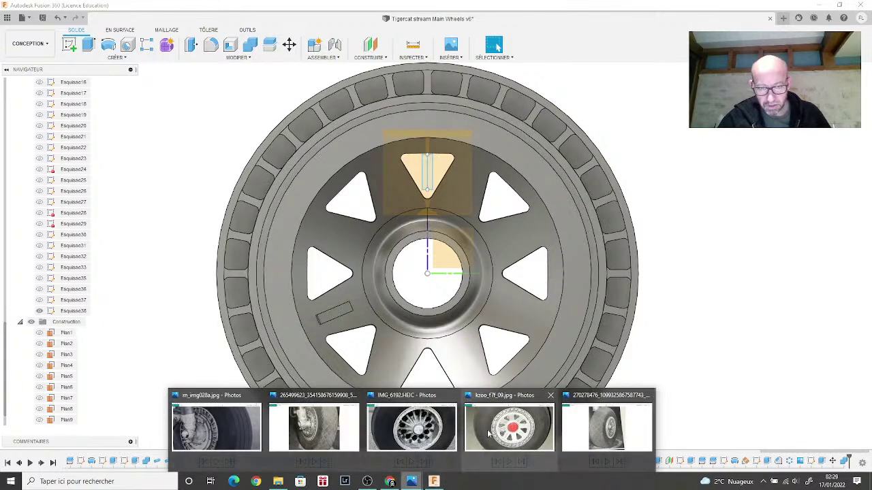
{"action": "left_click", "coordinate": [508, 433]}
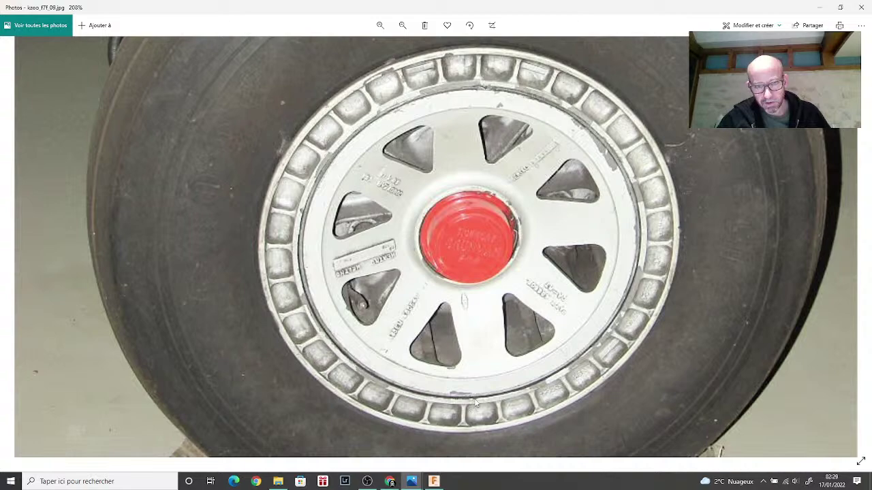
{"action": "left_click", "coordinate": [436, 482]}
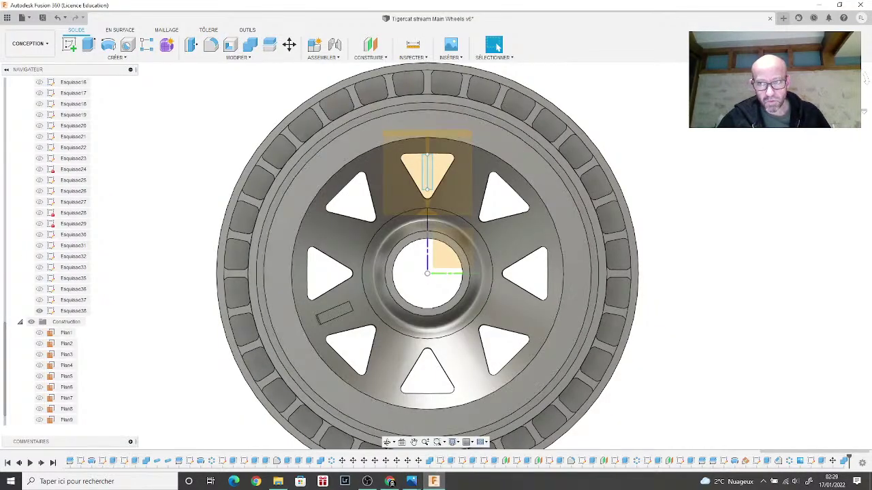
{"action": "middle_click_drag", "start_coordinate": [436, 307], "coordinate": [497, 46], "text": "shift"}
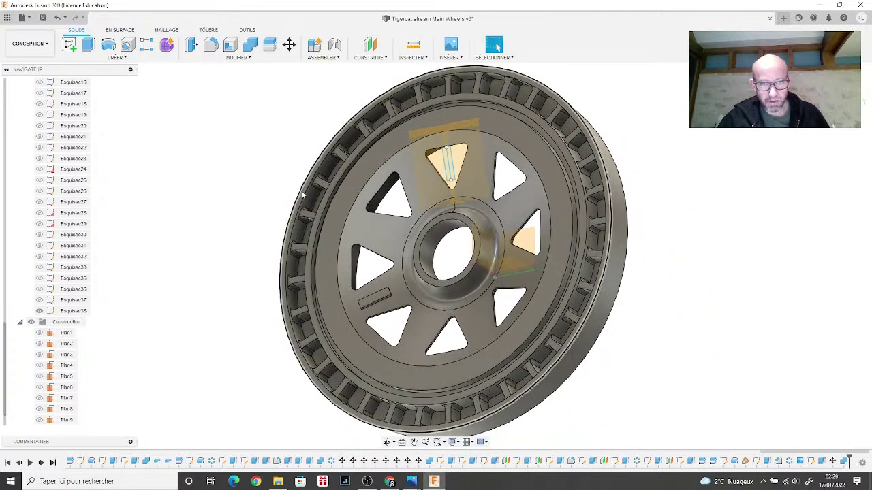
{"action": "left_click", "coordinate": [102, 57]}
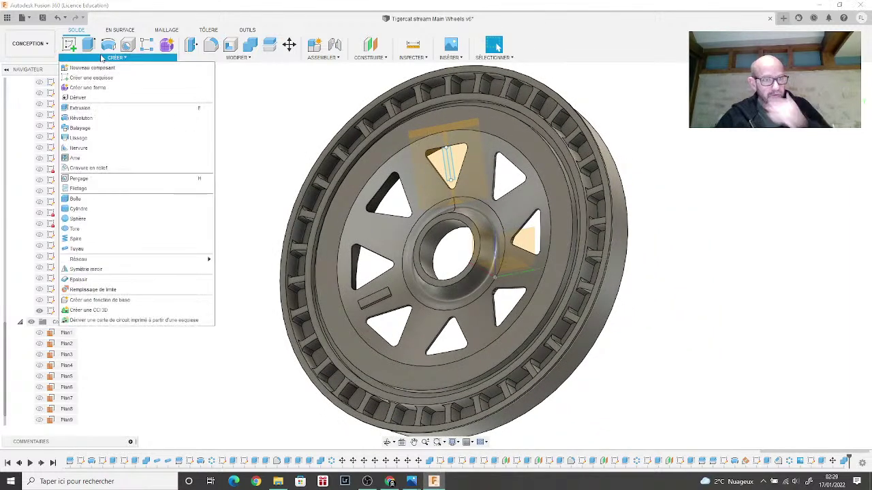
{"action": "left_click", "coordinate": [91, 168]}
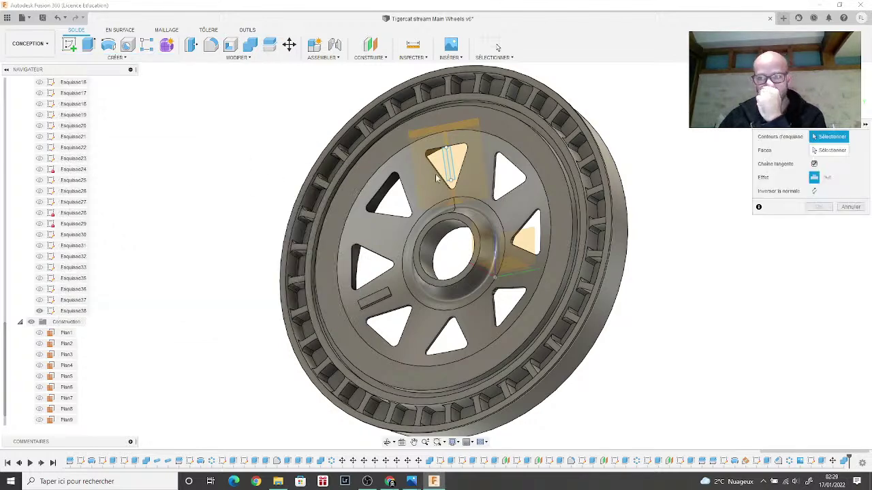
{"action": "scroll", "coordinate": [441, 240], "scroll_direction": "up", "scroll_amount": 3}
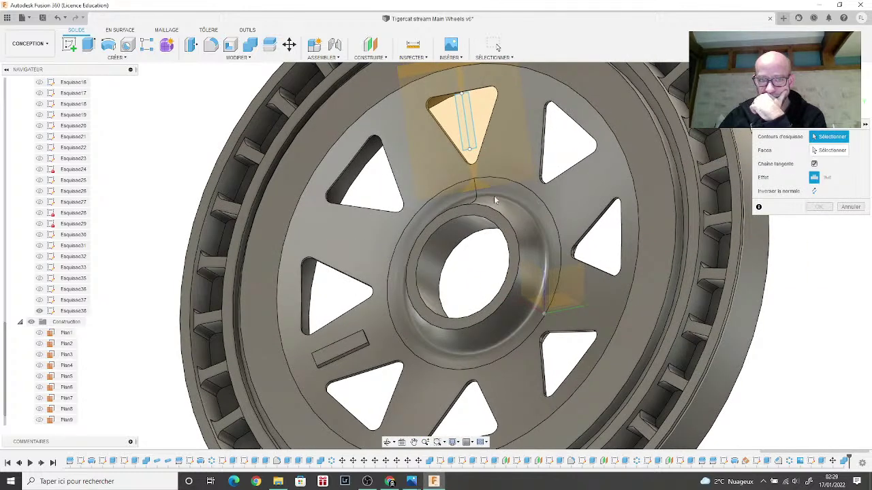
{"action": "scroll", "coordinate": [325, 238], "scroll_direction": "down", "scroll_amount": 3}
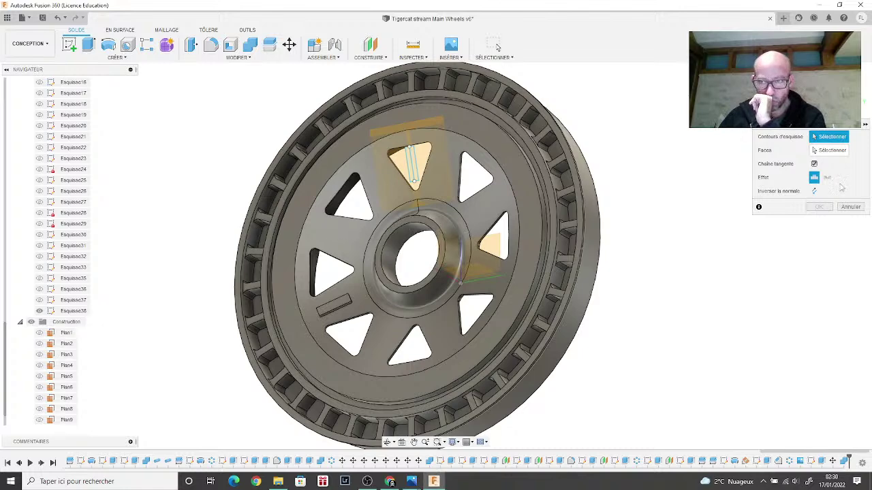
{"action": "left_click", "coordinate": [850, 206]}
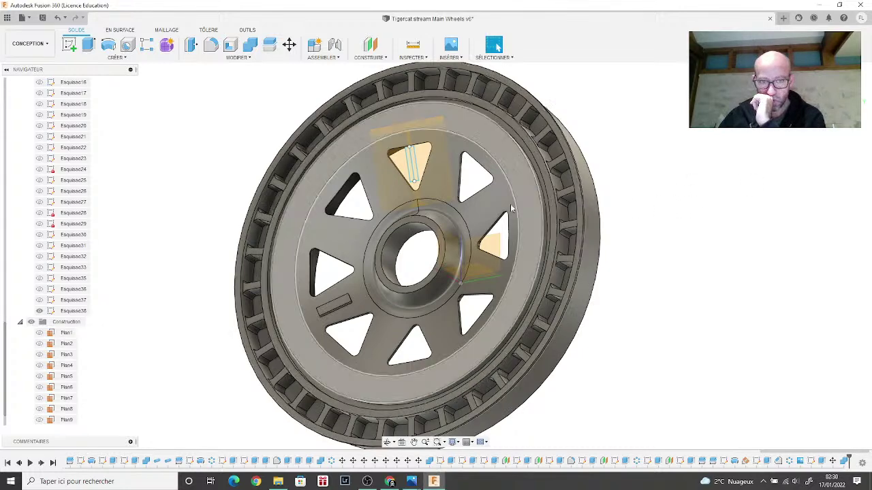
{"action": "left_click", "coordinate": [810, 81]}
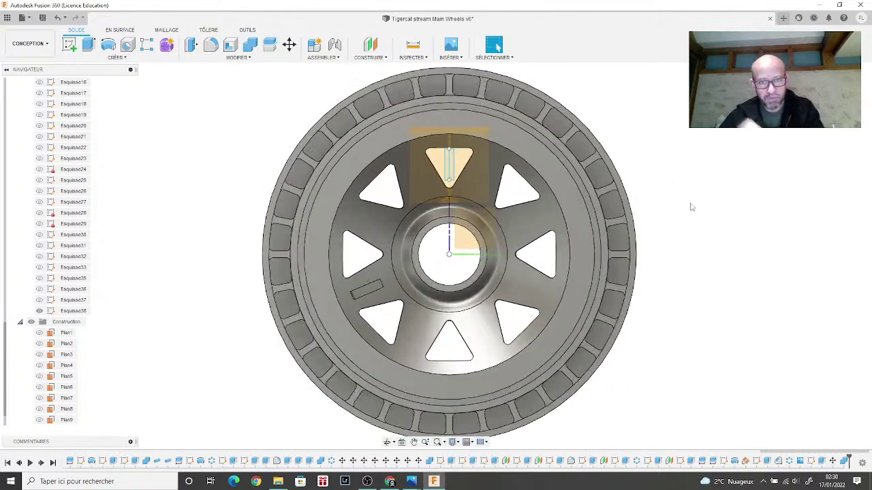
{"action": "scroll", "coordinate": [679, 197], "scroll_direction": "up", "scroll_amount": 3}
{"action": "left_click_drag", "start_coordinate": [652, 190], "coordinate": [792, 191]}
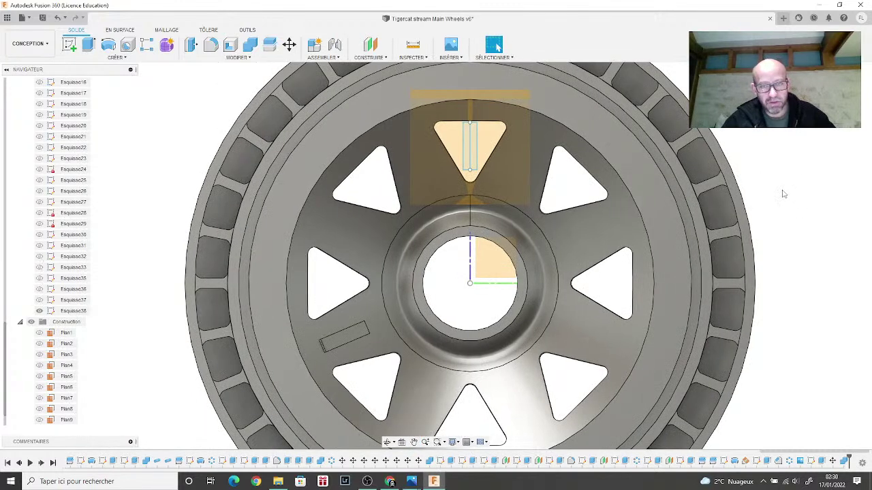
Step: Clear the selection and hide the bar's profile sketch, Esquisse38, over the upper triangular cutout
{"action": "key", "text": "Escape"}
{"action": "left_click", "coordinate": [473, 107]}
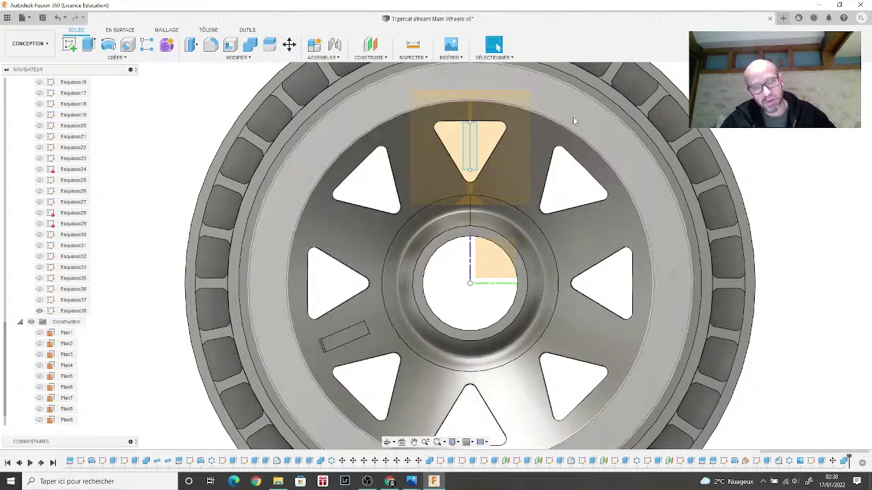
{"action": "mouse_move", "coordinate": [436, 255]}
{"action": "middle_mouse_down", "text": "shift"}
{"action": "mouse_move", "coordinate": [501, 257]}
{"action": "mouse_move", "coordinate": [381, 249]}
{"action": "middle_mouse_up", "text": "shift"}
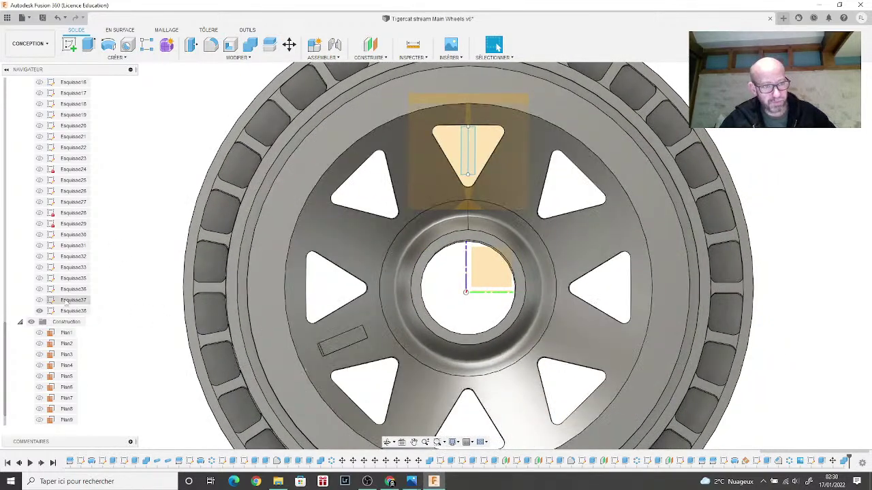
{"action": "left_click", "coordinate": [39, 310]}
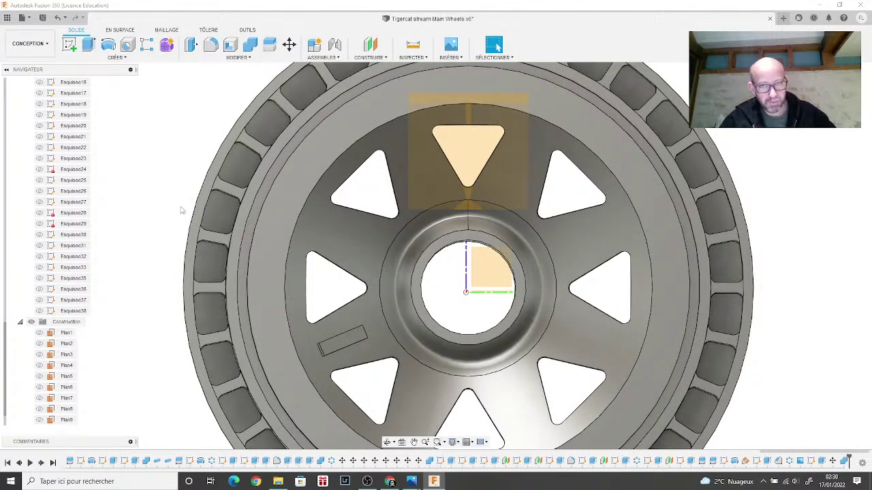
{"action": "middle_click_drag", "start_coordinate": [180, 210], "coordinate": [162, 246]}
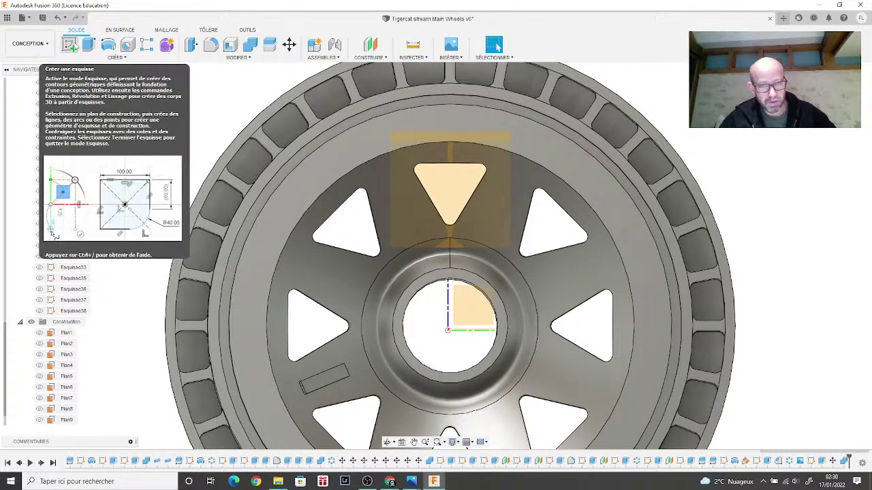
{"action": "left_click", "coordinate": [69, 45]}
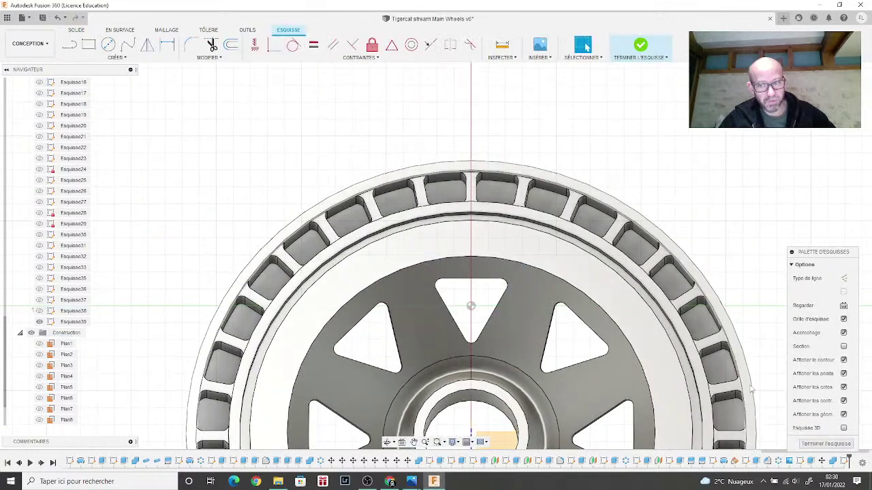
{"action": "left_click", "coordinate": [57, 19]}
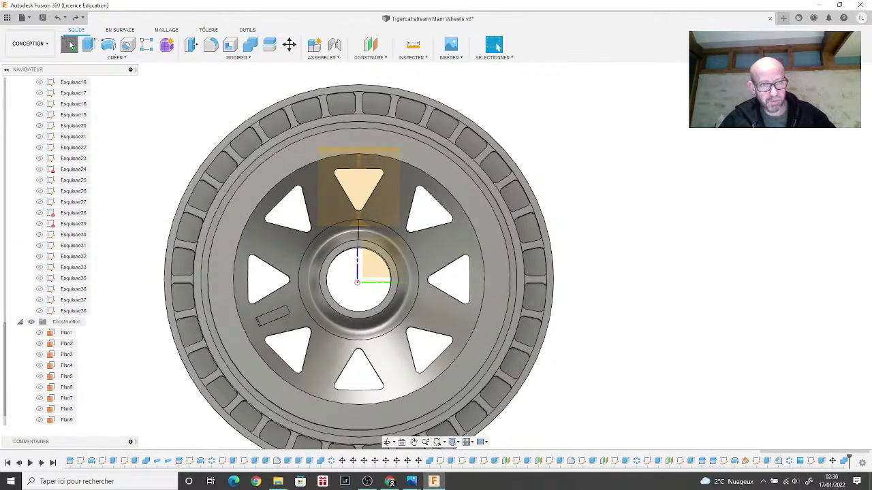
Step: Start a sketch on the origin plane facing the wheel and set the Line tool to draw construction lines
{"action": "left_click", "coordinate": [70, 45]}
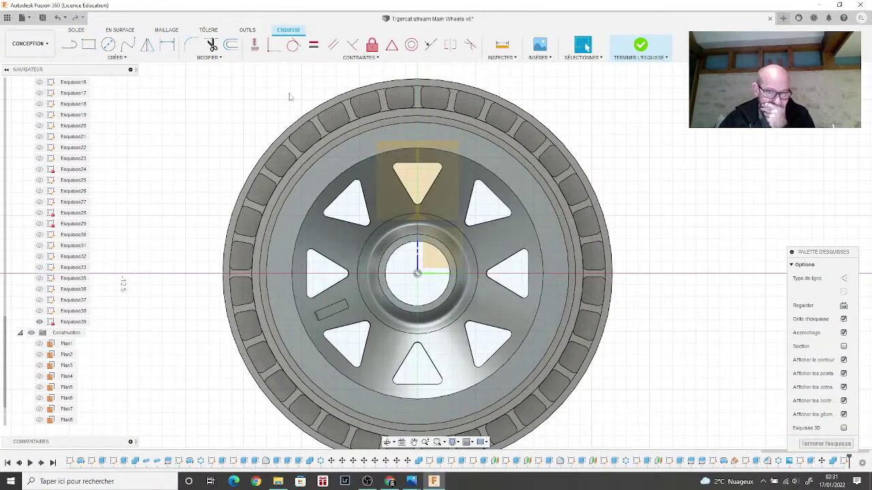
{"action": "left_click", "coordinate": [71, 45]}
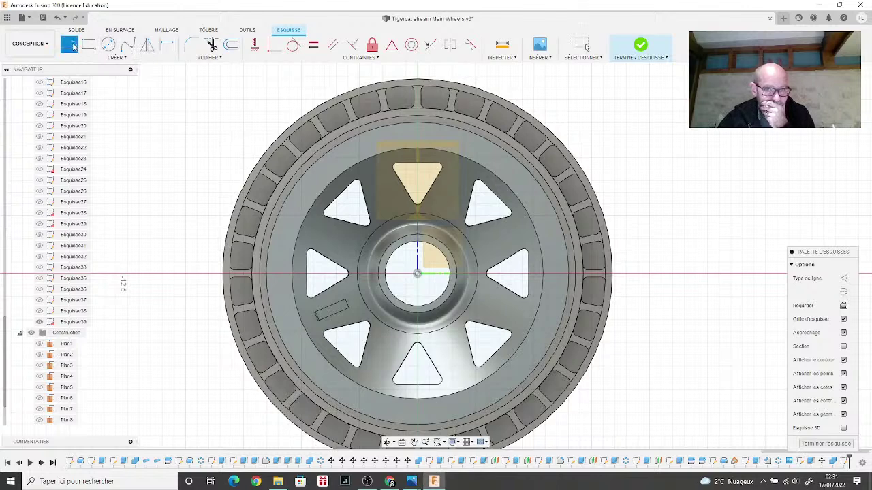
{"action": "left_click", "coordinate": [844, 278]}
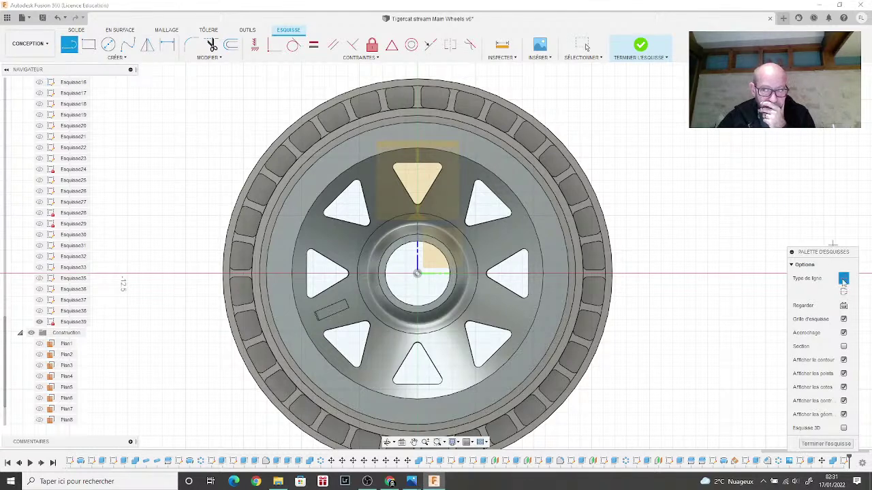
{"action": "left_click", "coordinate": [430, 276]}
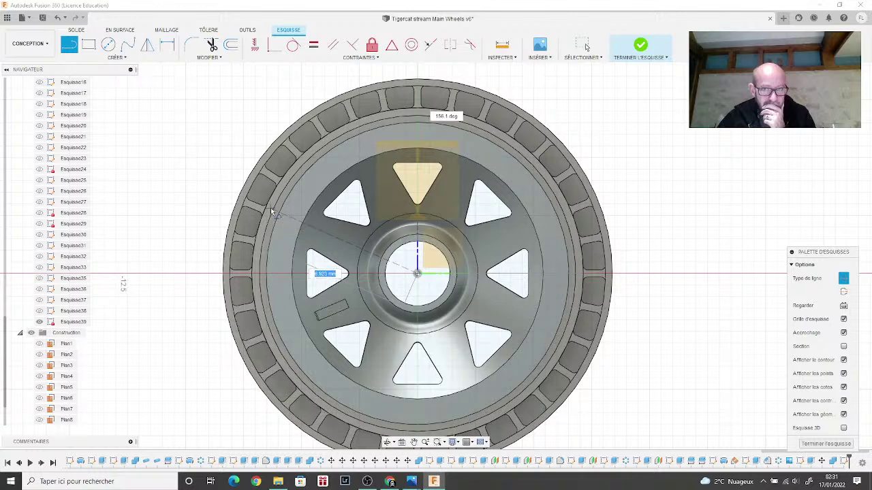
{"action": "scroll", "coordinate": [270, 211], "scroll_direction": "up", "scroll_amount": 5}
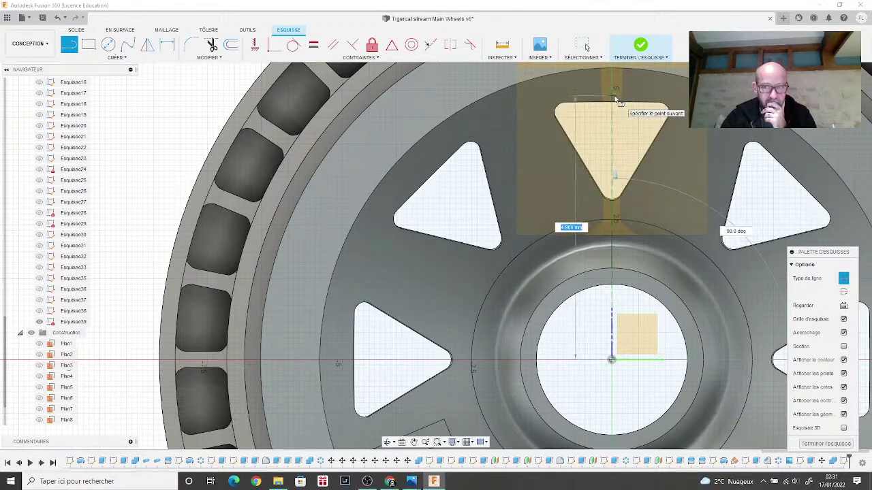
{"action": "middle_click_drag", "start_coordinate": [616, 101], "coordinate": [418, 71]}
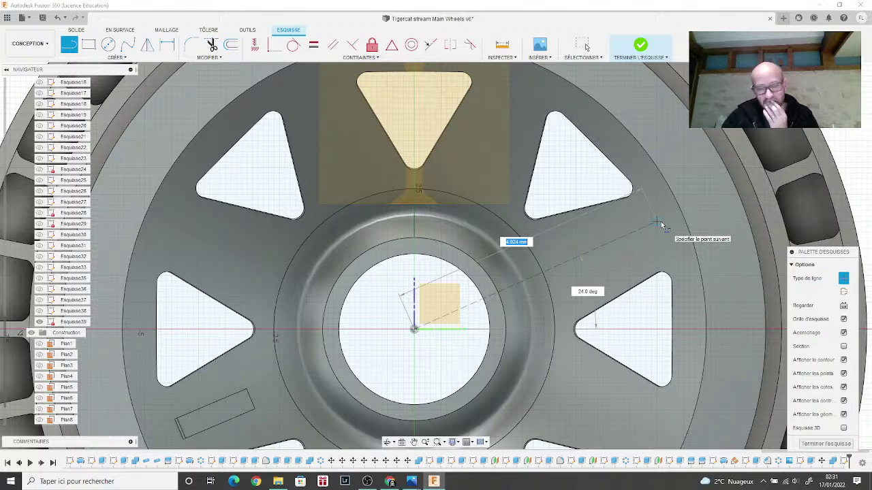
{"action": "key", "text": "Tab"}
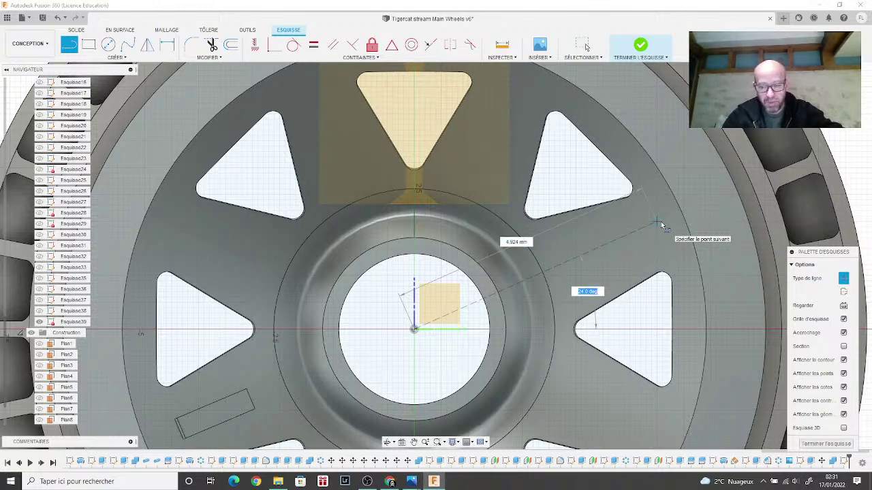
{"action": "type", "text": "22.5"}
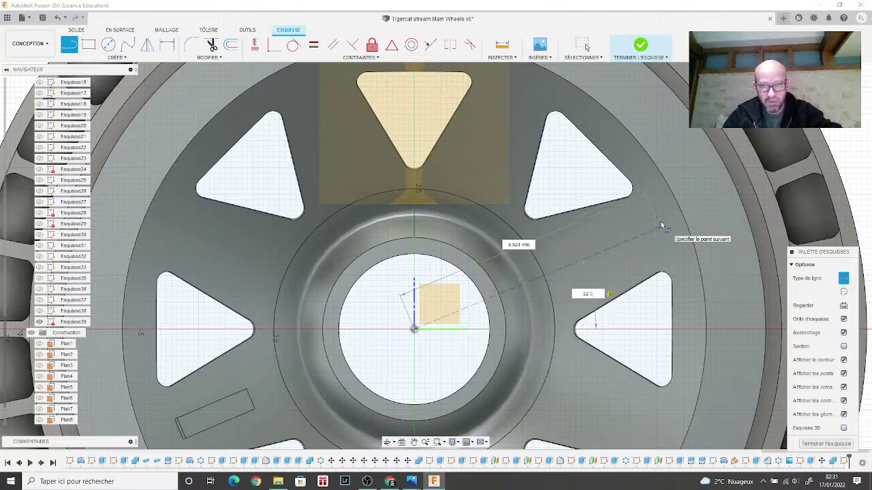
{"action": "key", "text": "Tab"}
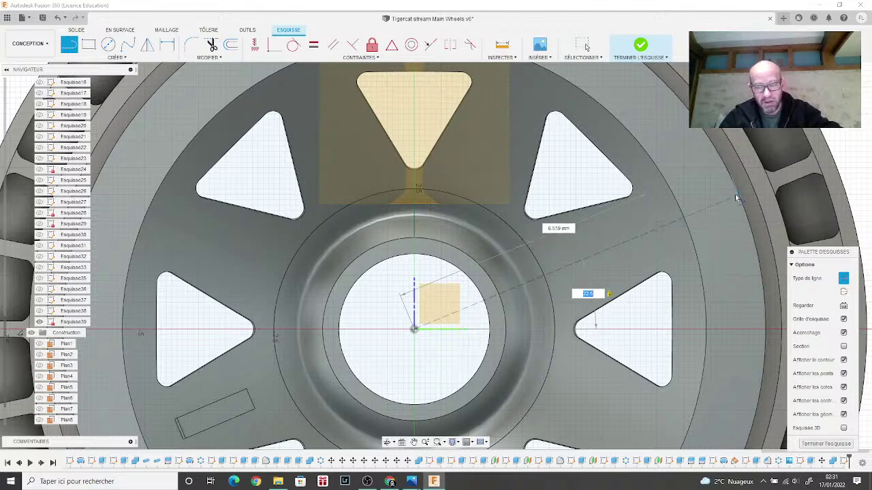
{"action": "middle_click_drag", "start_coordinate": [735, 197], "coordinate": [664, 227]}
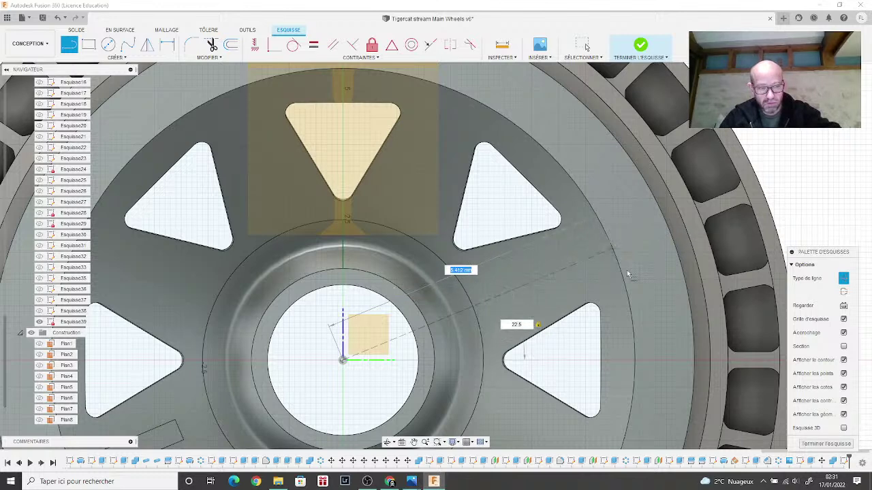
{"action": "key", "text": "Escape"}
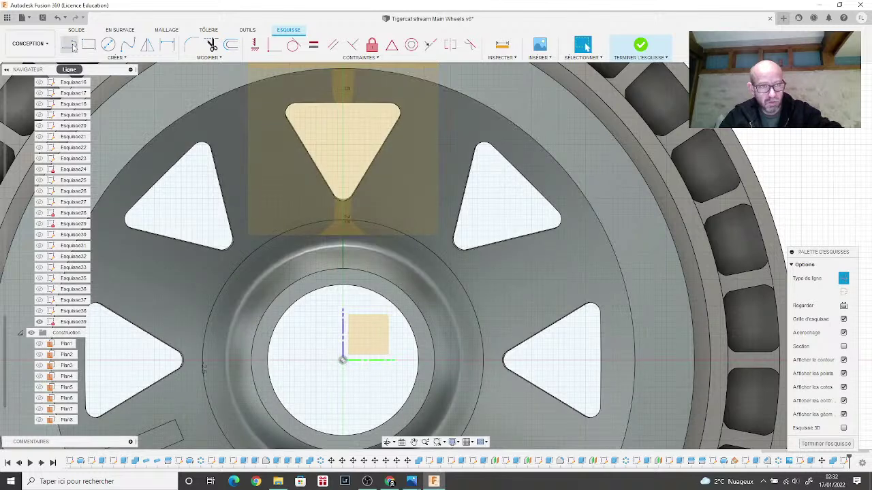
Step: Draw an 8 mm construction line from the wheel's center at 22.5+45 degrees from horizontal and finish the sketch
{"action": "left_click", "coordinate": [70, 45]}
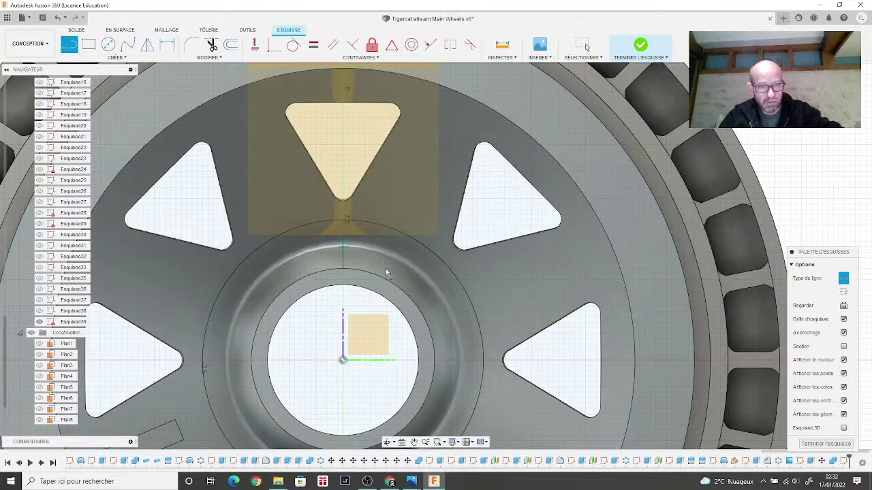
{"action": "left_click", "coordinate": [342, 360]}
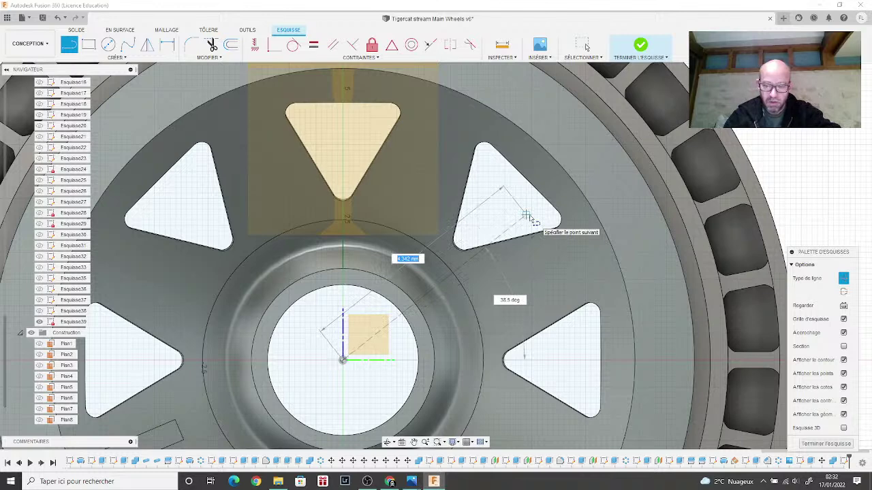
{"action": "type", "text": "5"}
{"action": "key", "text": "Return"}
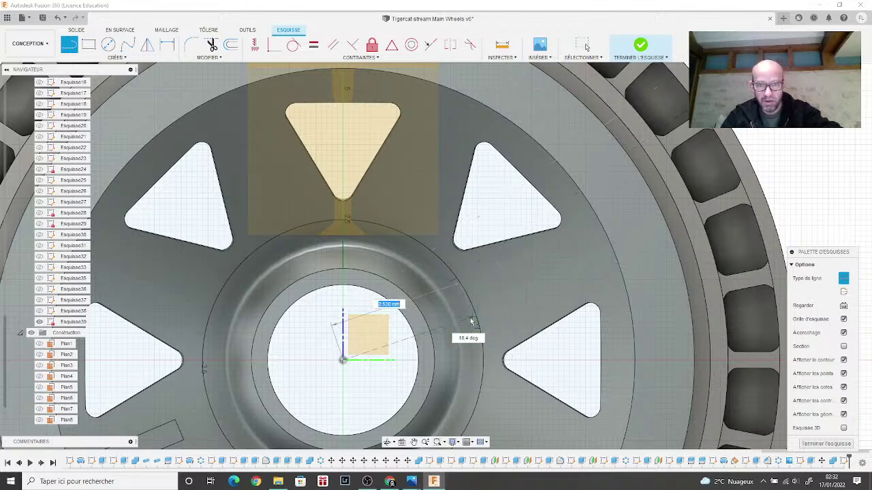
{"action": "key", "text": "Tab"}
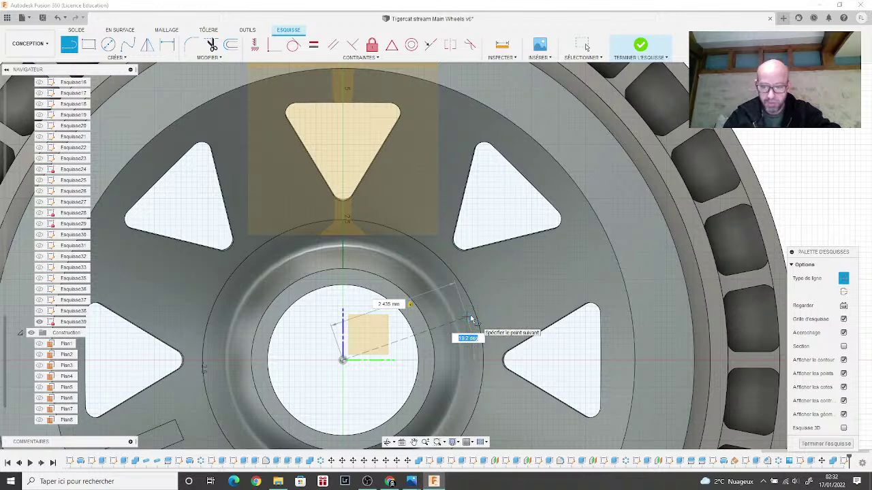
{"action": "type", "text": "22.5"}
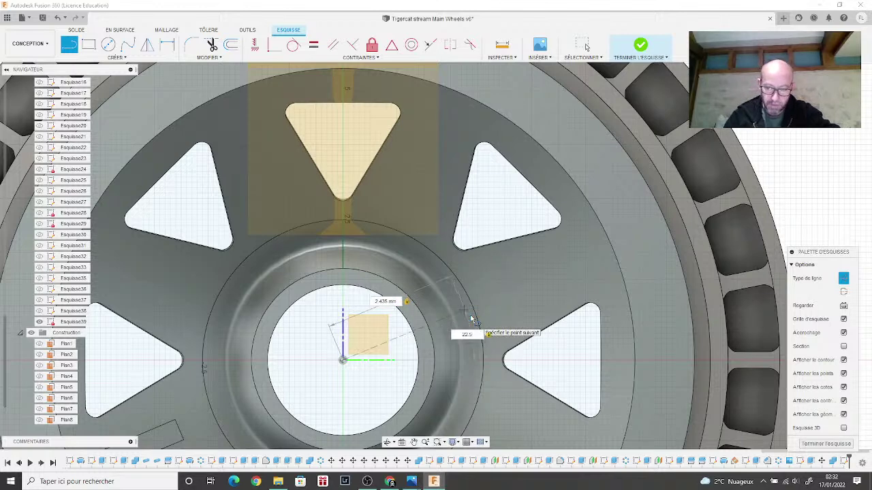
{"action": "type", "text": "+45"}
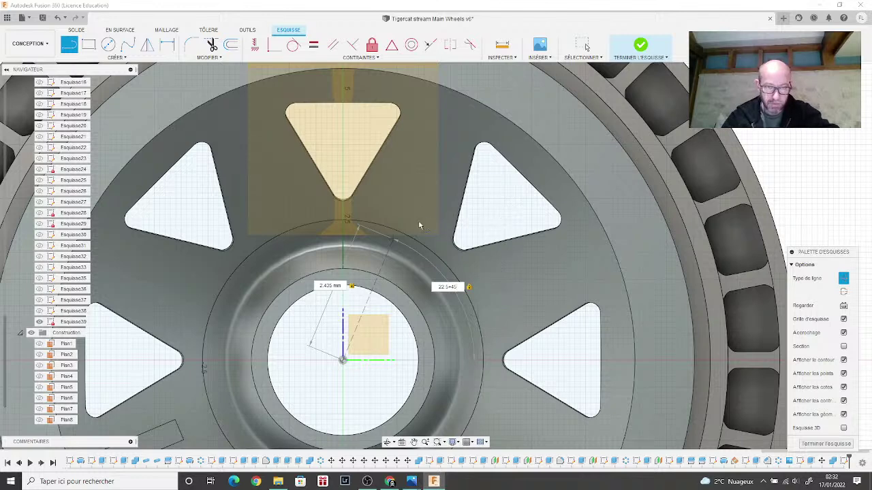
{"action": "left_click", "coordinate": [330, 286]}
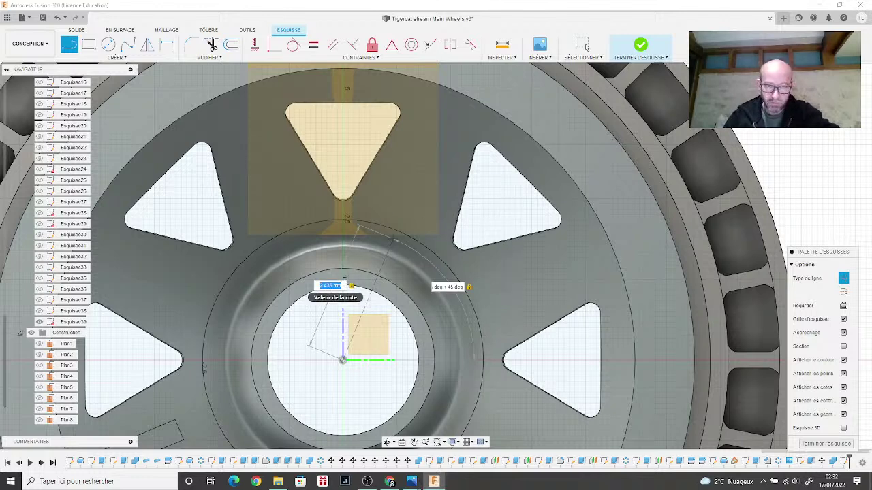
{"action": "type", "text": "8"}
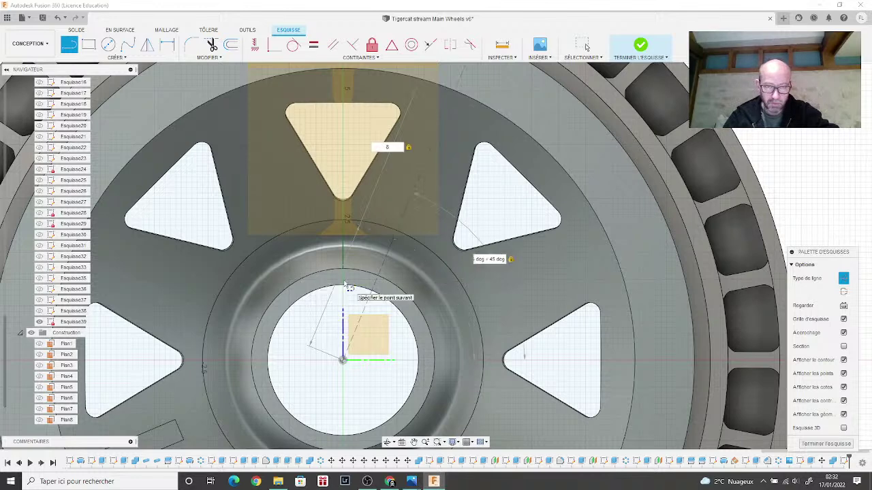
{"action": "scroll", "coordinate": [345, 286], "scroll_direction": "down", "scroll_amount": 1}
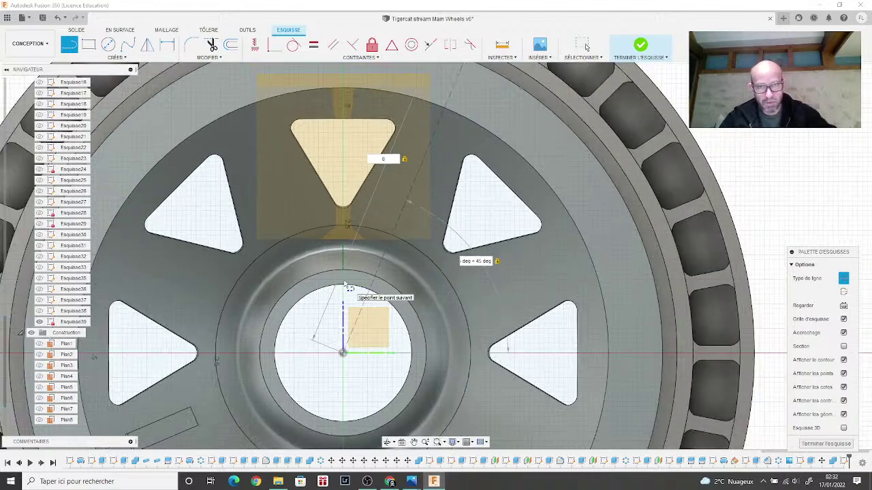
{"action": "scroll", "coordinate": [346, 286], "scroll_direction": "down", "scroll_amount": 1}
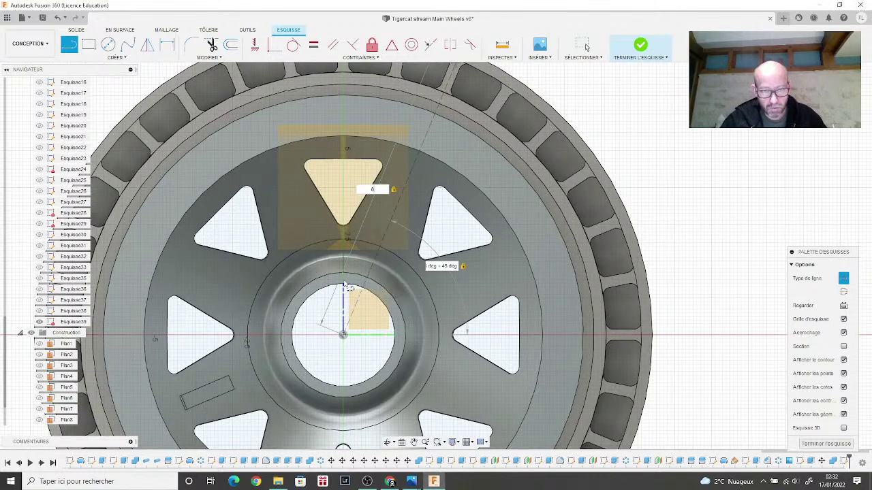
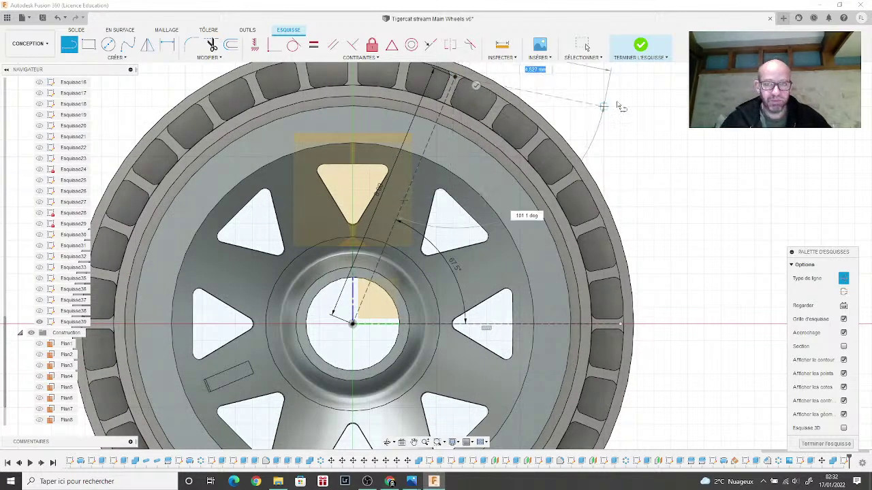
{"action": "left_click", "coordinate": [640, 45]}
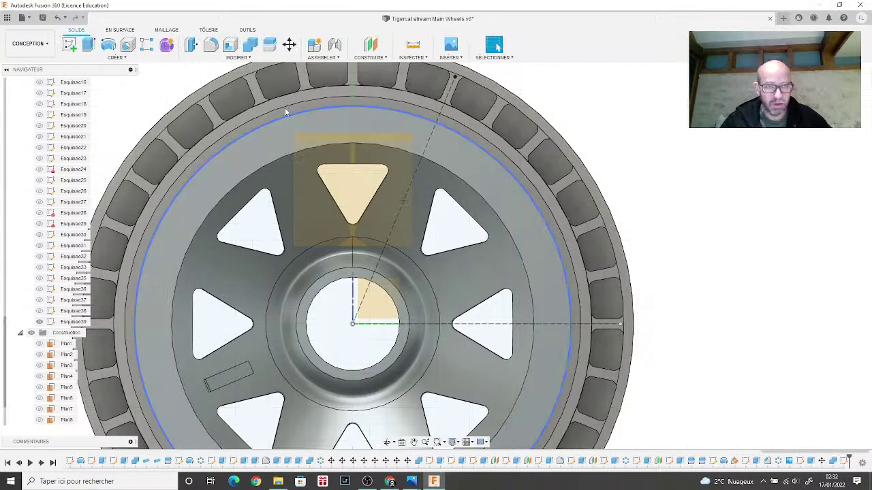
Step: Start a sketch facing the wheel and select the spoke face and the angled construction line for projection onto the surface
{"action": "left_click", "coordinate": [69, 44]}
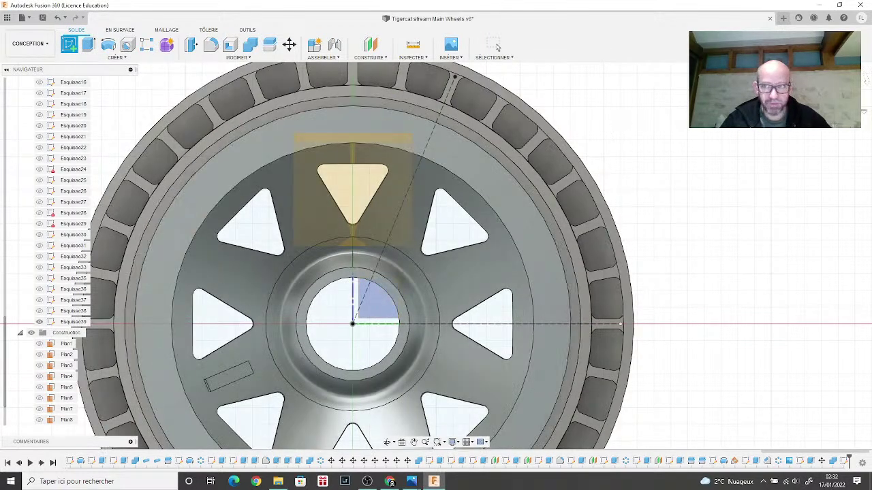
{"action": "middle_click_drag", "start_coordinate": [435, 253], "coordinate": [451, 163], "text": "shift"}
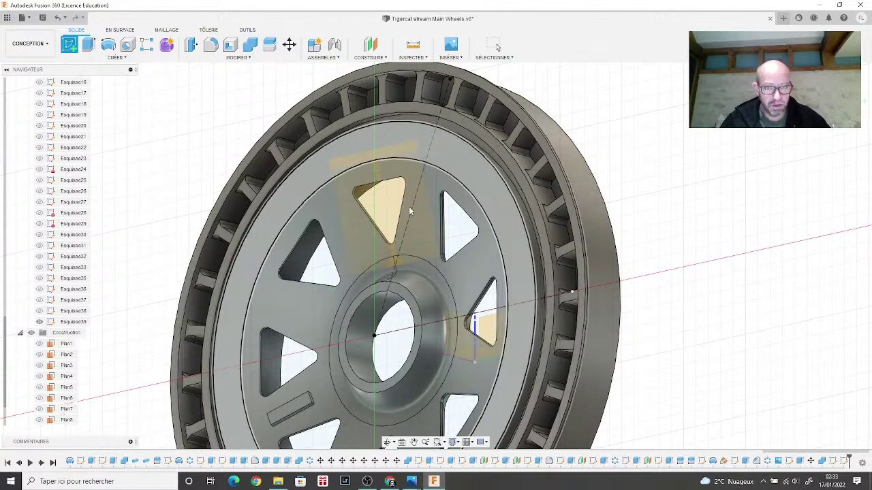
{"action": "left_click", "coordinate": [268, 173]}
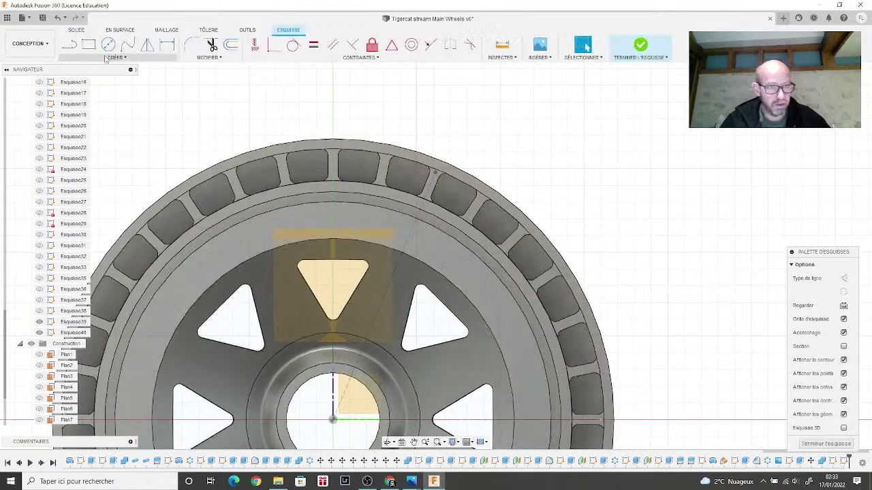
{"action": "left_click", "coordinate": [106, 58]}
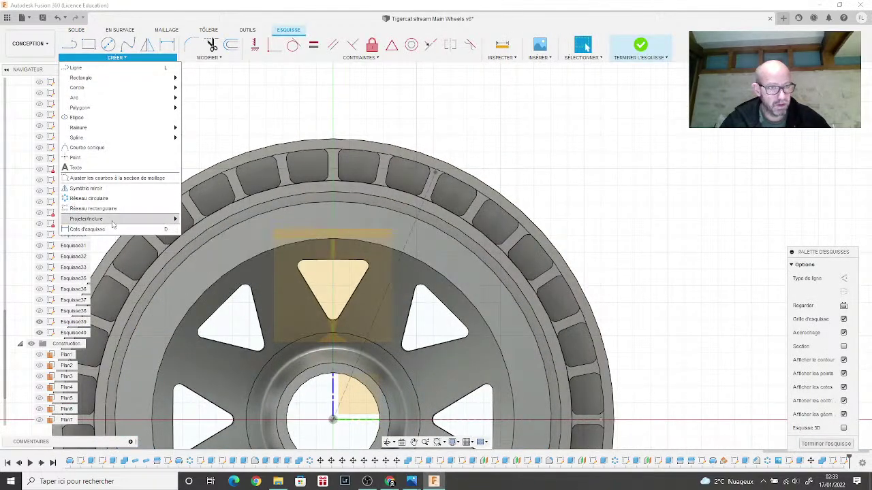
{"action": "mouse_move", "coordinate": [113, 223]}
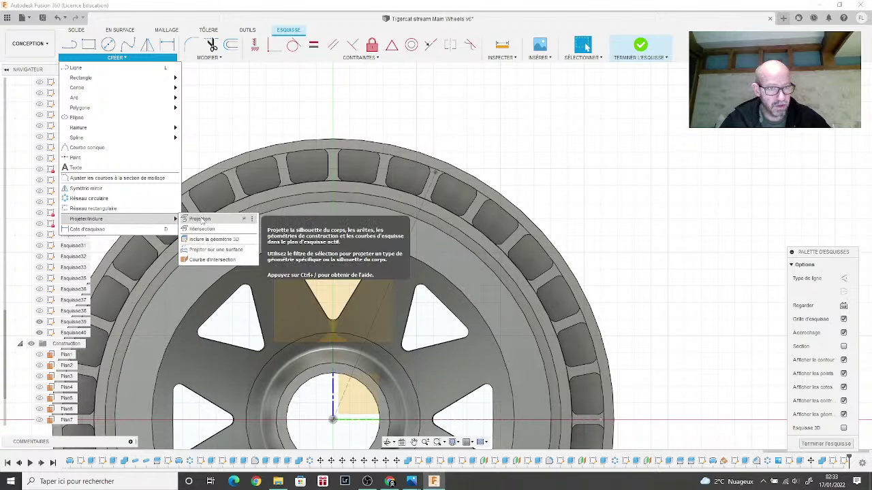
{"action": "left_click", "coordinate": [215, 249]}
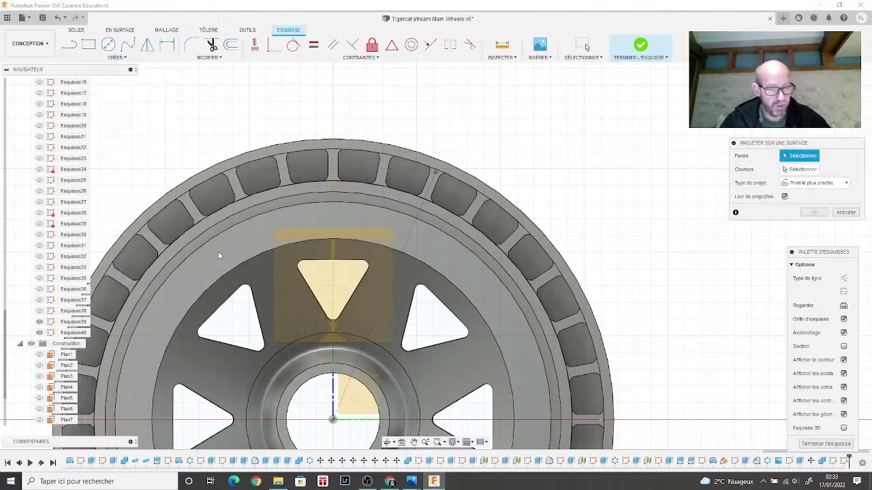
{"action": "left_click", "coordinate": [403, 296]}
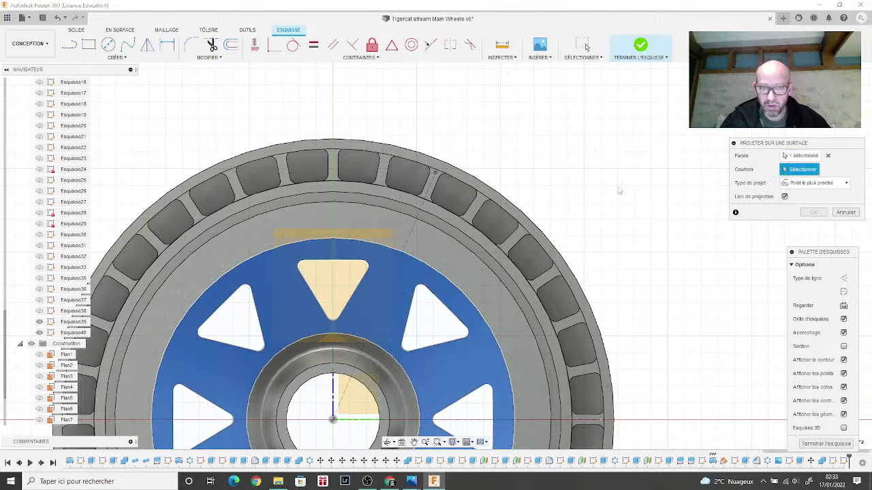
{"action": "left_click", "coordinate": [408, 231]}
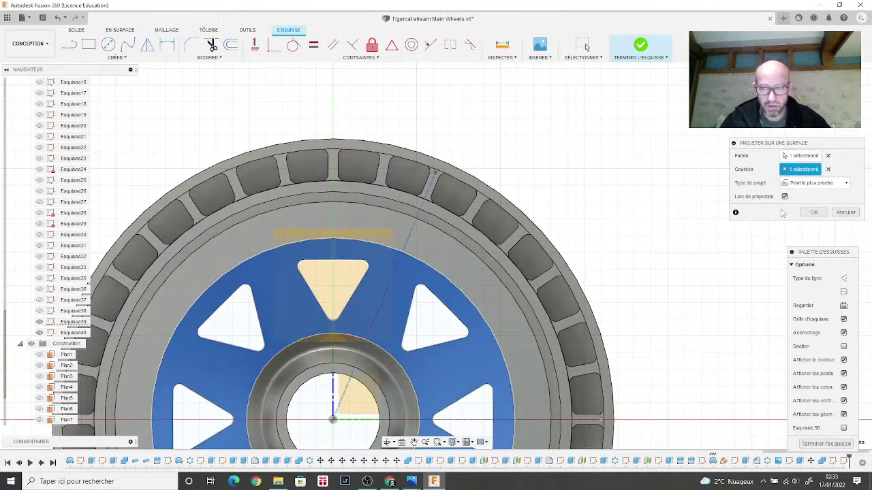
Step: Project the construction line onto the spoke face along a vector, using the origin axis parallel to the wheel's axle as direction
{"action": "left_click", "coordinate": [809, 184]}
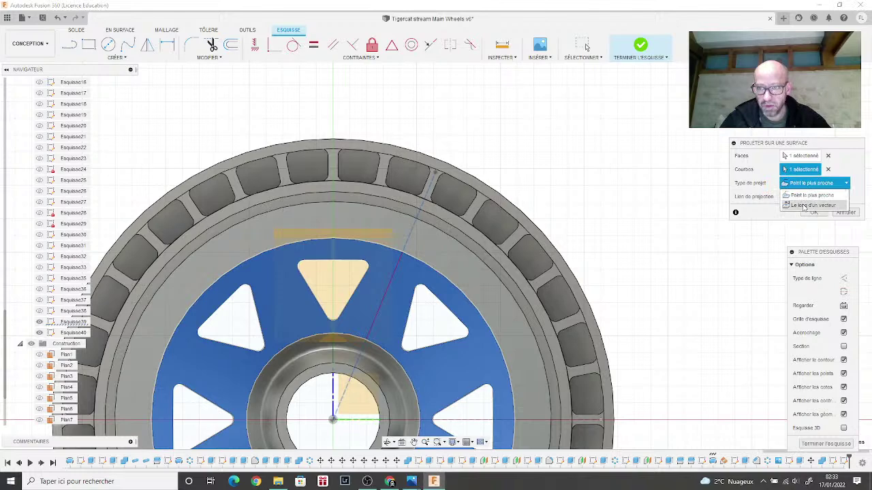
{"action": "left_click", "coordinate": [809, 205]}
{"action": "middle_click_drag", "start_coordinate": [436, 252], "coordinate": [320, 255], "text": "shift"}
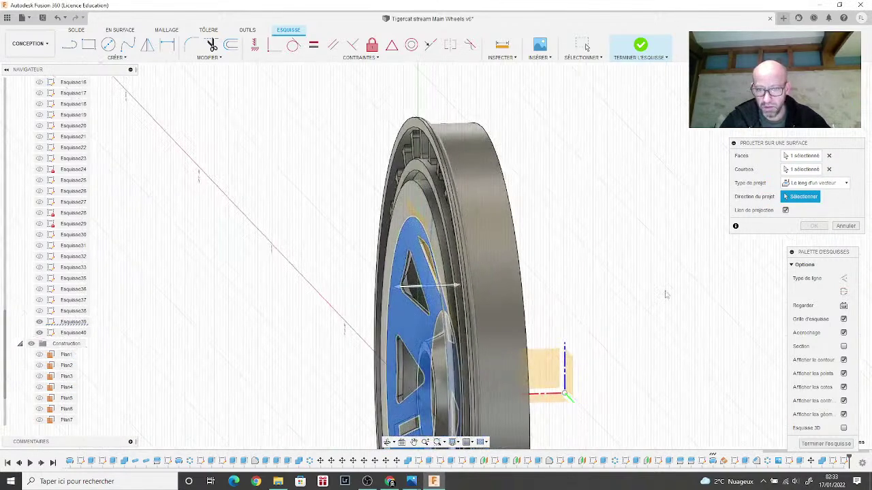
{"action": "scroll", "coordinate": [551, 397], "scroll_direction": "up", "scroll_amount": 4}
{"action": "left_click", "coordinate": [553, 397]}
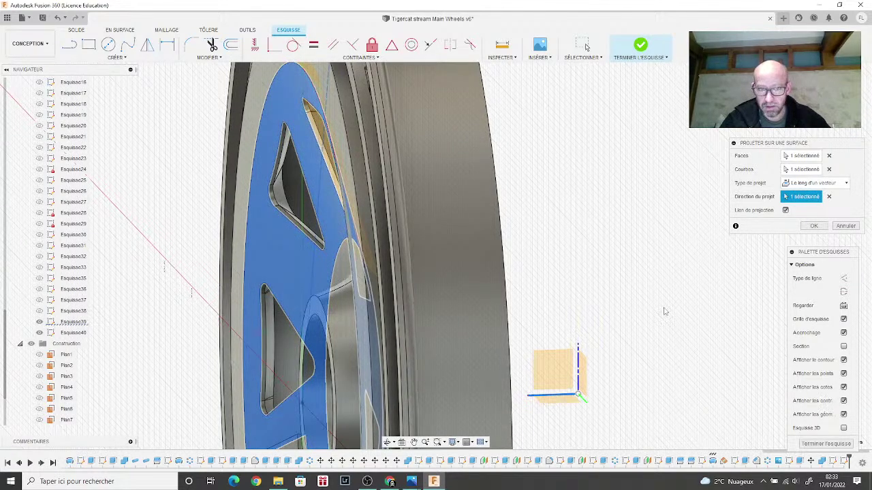
{"action": "mouse_move", "coordinate": [664, 311]}
{"action": "middle_mouse_down", "text": "shift"}
{"action": "mouse_move", "coordinate": [531, 313]}
{"action": "mouse_move", "coordinate": [433, 216]}
{"action": "middle_mouse_up", "text": "shift"}
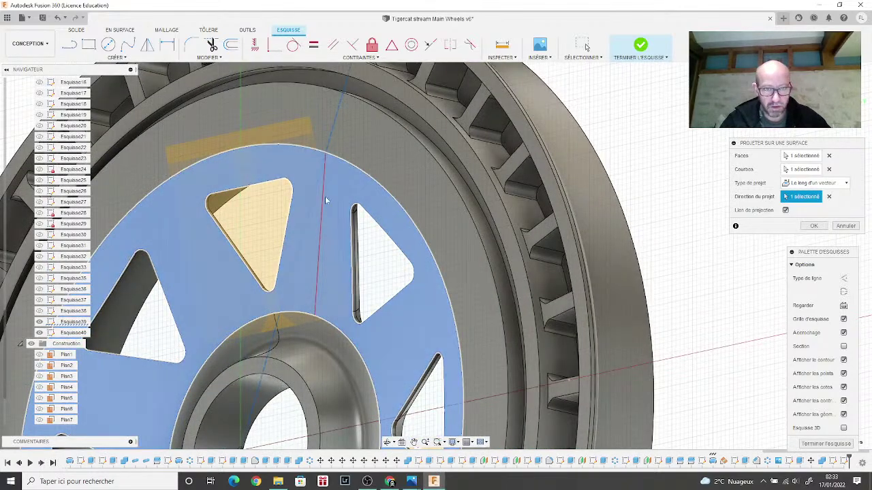
{"action": "left_click", "coordinate": [326, 303]}
{"action": "left_click", "coordinate": [813, 225]}
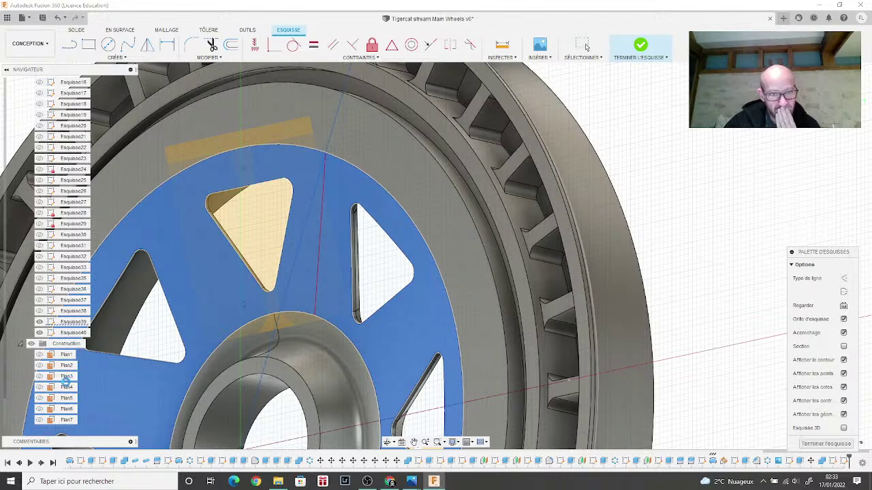
{"action": "key", "text": "Escape"}
Step: Finish the projection sketch and hide Plan10 and the construction line's sketch, Esquisse39
{"action": "scroll", "coordinate": [67, 387], "scroll_direction": "down", "scroll_amount": 1}
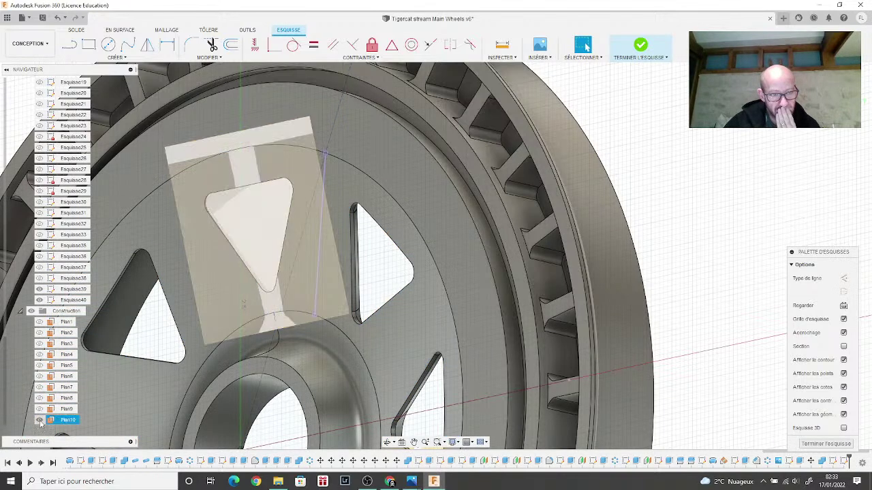
{"action": "left_click", "coordinate": [39, 420]}
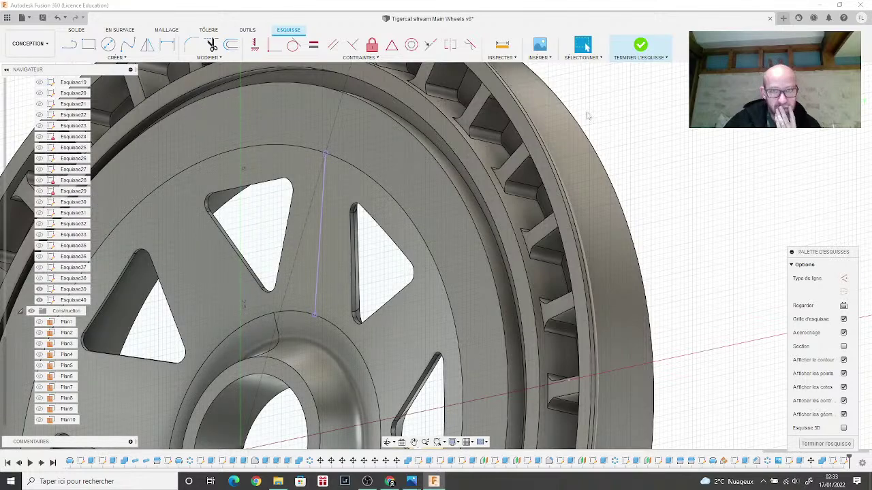
{"action": "left_click", "coordinate": [640, 47]}
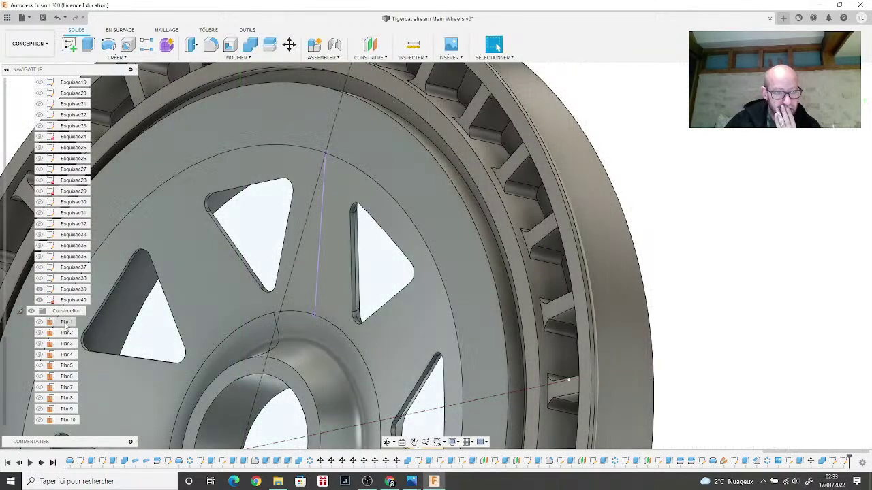
{"action": "left_click", "coordinate": [39, 290]}
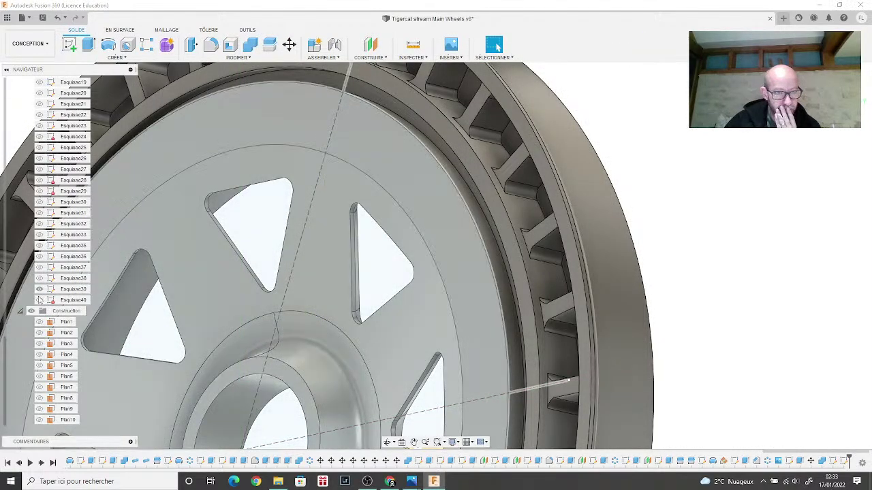
{"action": "left_click", "coordinate": [39, 301]}
Step: Start a plane at an angle through the projected spoke line and rotate it to about 55 degrees
{"action": "scroll", "coordinate": [117, 353], "scroll_direction": "down", "scroll_amount": 5}
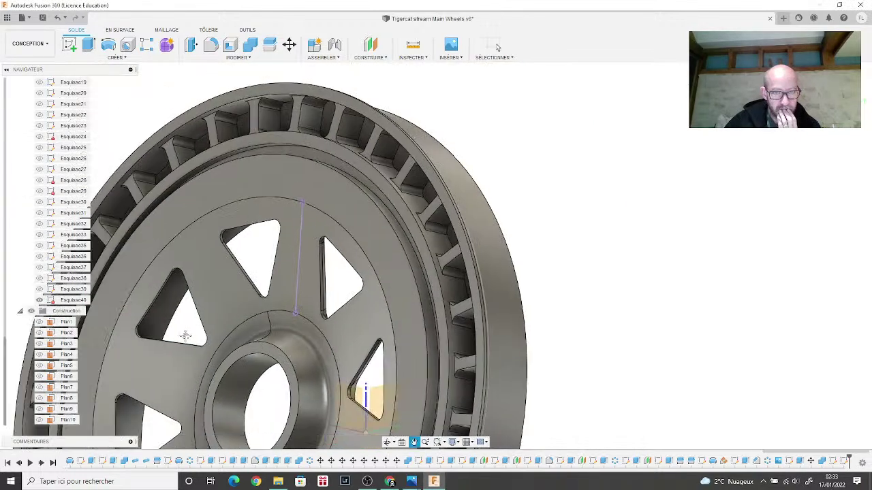
{"action": "middle_click_drag", "start_coordinate": [185, 335], "coordinate": [280, 346], "text": "shift"}
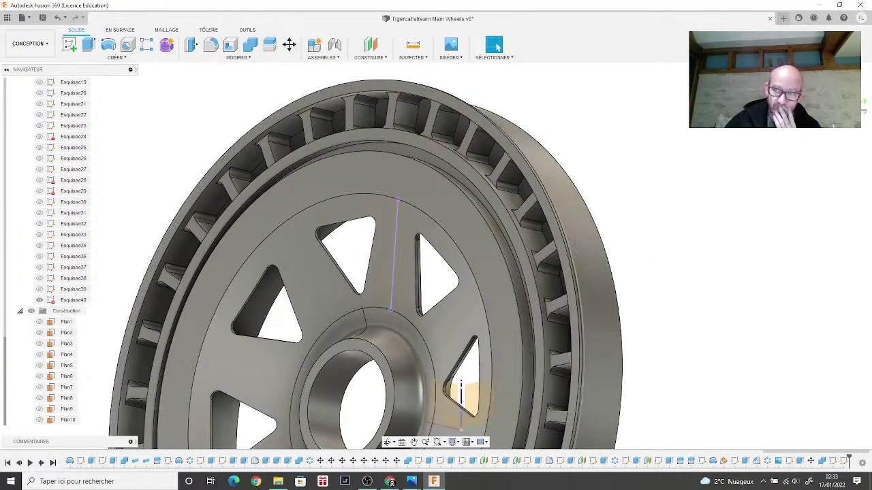
{"action": "middle_click_drag", "start_coordinate": [436, 256], "coordinate": [361, 261], "text": "shift"}
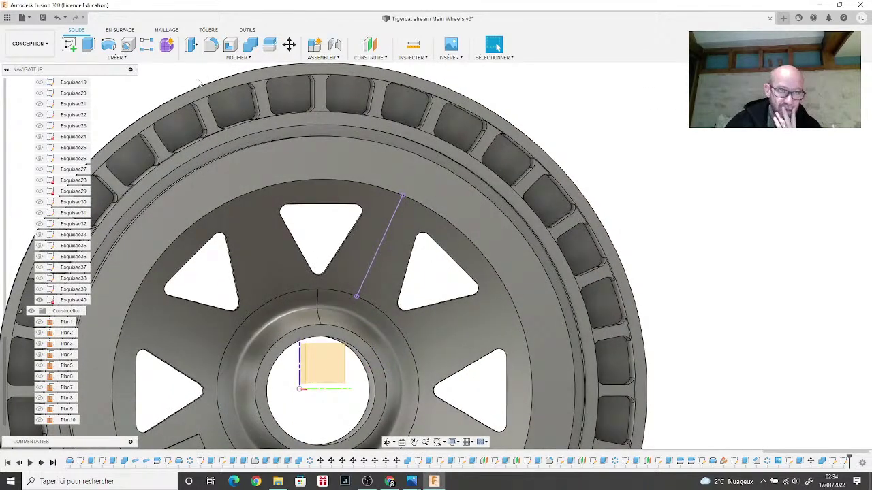
{"action": "left_click", "coordinate": [378, 58]}
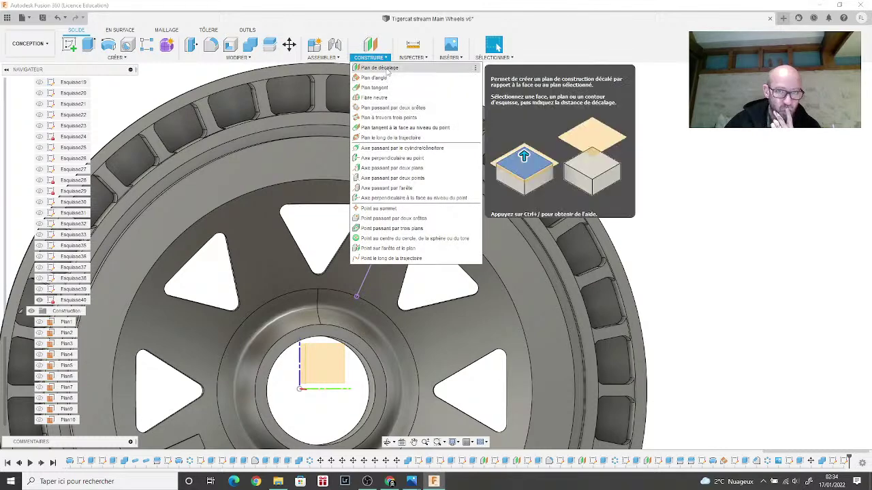
{"action": "key", "text": "Escape"}
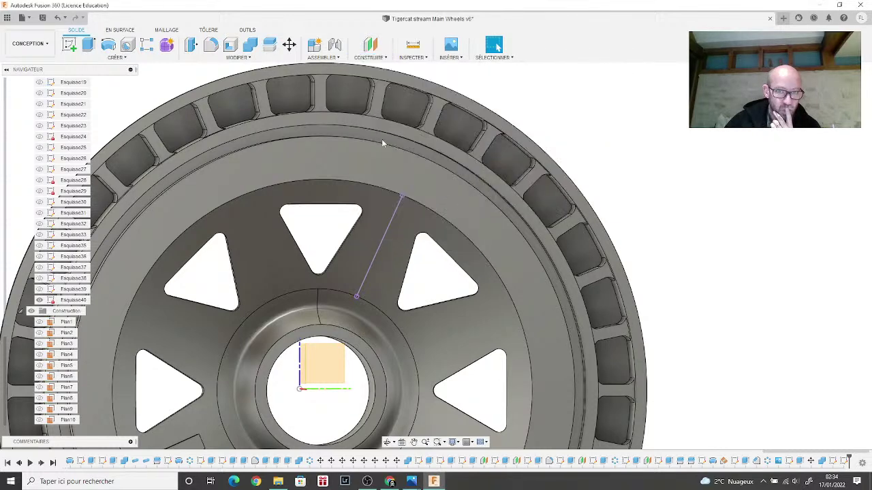
{"action": "left_click", "coordinate": [384, 237]}
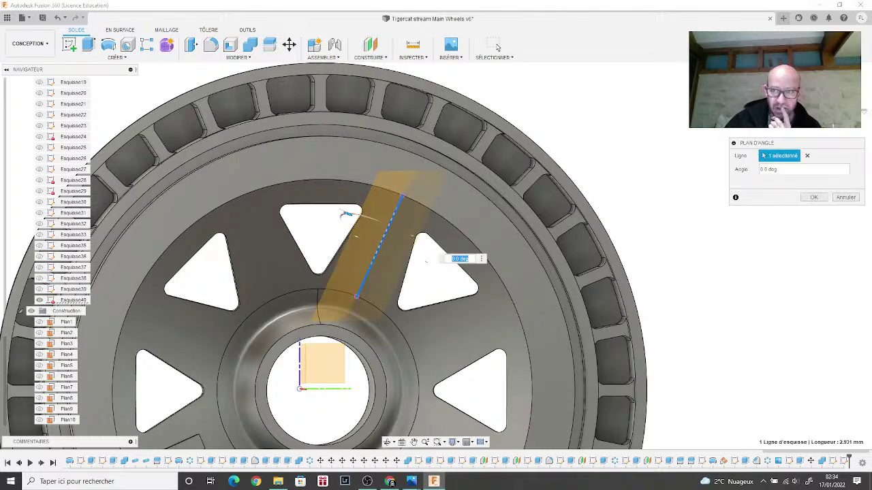
{"action": "mouse_move", "coordinate": [434, 255]}
{"action": "middle_mouse_down", "text": "shift"}
{"action": "mouse_move", "coordinate": [409, 259]}
{"action": "mouse_move", "coordinate": [508, 257]}
{"action": "mouse_move", "coordinate": [439, 272]}
{"action": "middle_mouse_up", "text": "shift"}
{"action": "left_click_drag", "start_coordinate": [386, 171], "coordinate": [426, 183]}
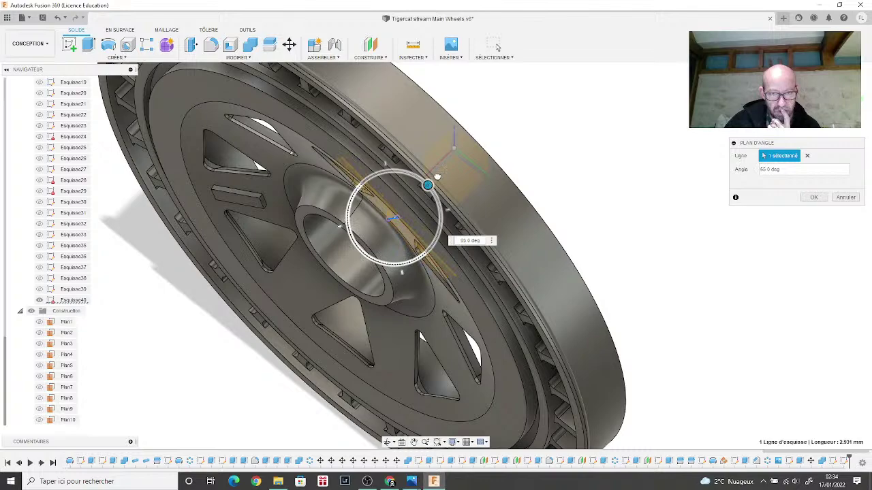
{"action": "scroll", "coordinate": [426, 198], "scroll_direction": "up", "scroll_amount": 8}
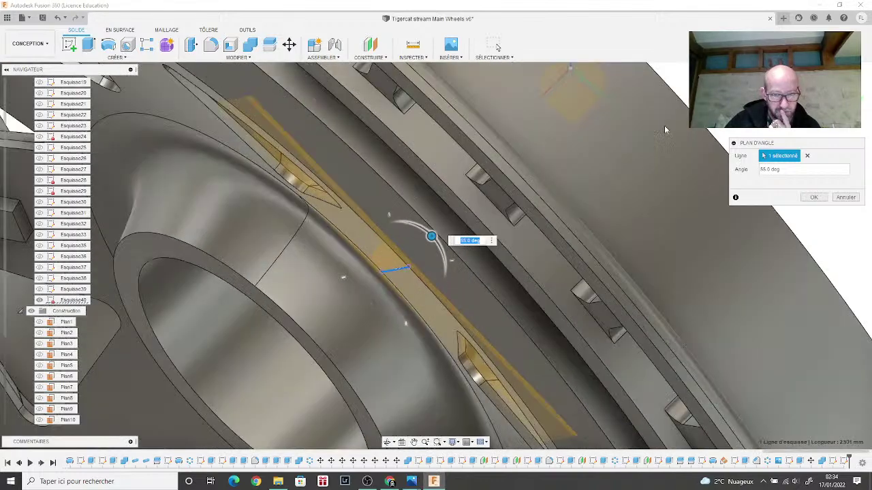
{"action": "mouse_move", "coordinate": [435, 248]}
{"action": "middle_mouse_down", "text": "shift"}
{"action": "mouse_move", "coordinate": [454, 250]}
{"action": "mouse_move", "coordinate": [448, 264]}
{"action": "mouse_move", "coordinate": [470, 252]}
{"action": "middle_mouse_up", "text": "shift"}
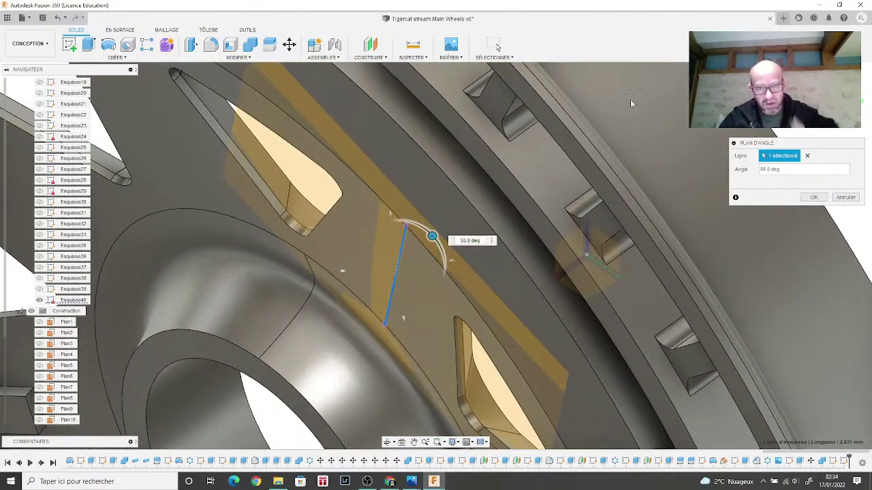
Step: Try plane angles of 57, 56 and 55 degrees, and create the plane at 55.5 degrees through the projected line
{"action": "left_click_drag", "start_coordinate": [432, 236], "coordinate": [432, 235]}
{"action": "type", "text": "57"}
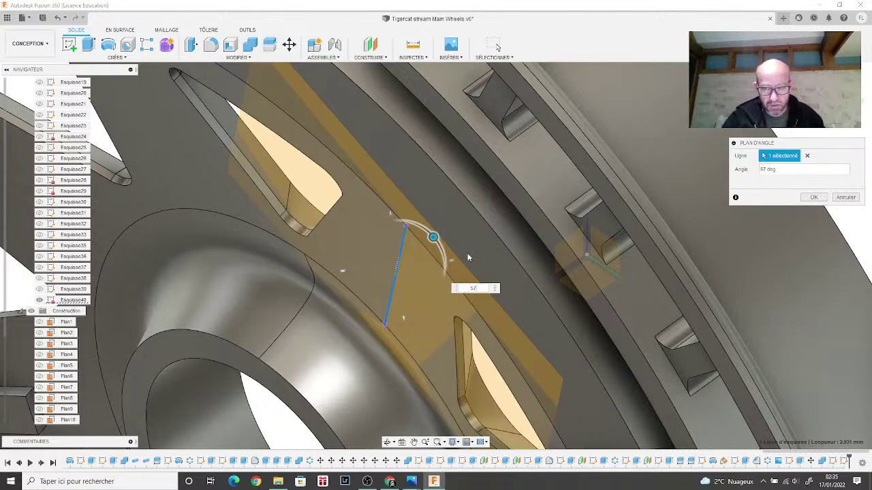
{"action": "key", "text": "BackSpace"}
{"action": "type", "text": "6"}
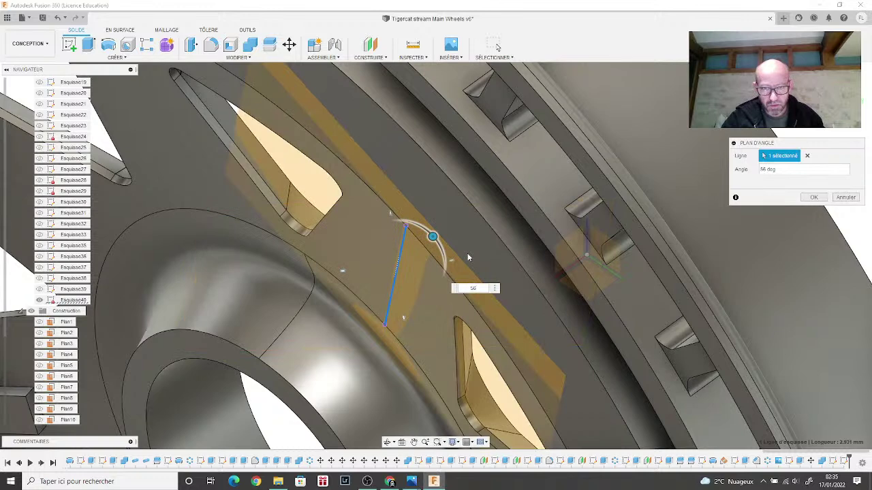
{"action": "type", "text": "5"}
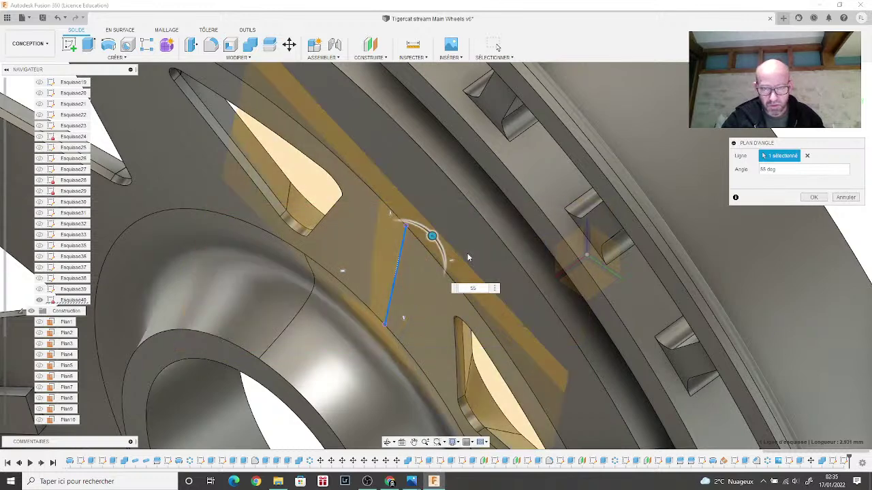
{"action": "type", "text": ".5"}
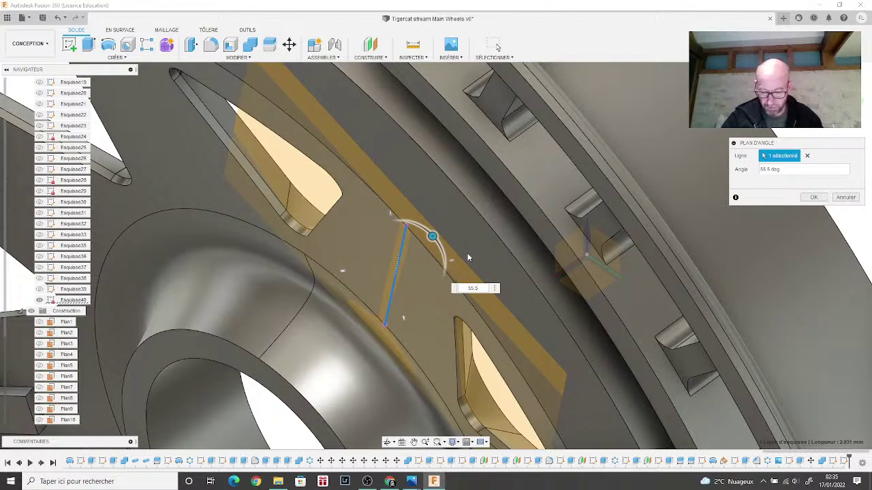
{"action": "key", "text": "Return"}
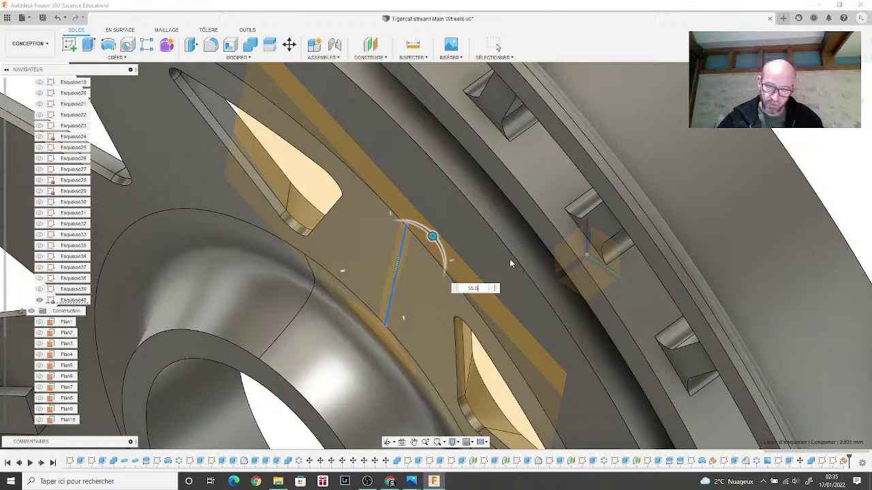
{"action": "key", "text": "Escape"}
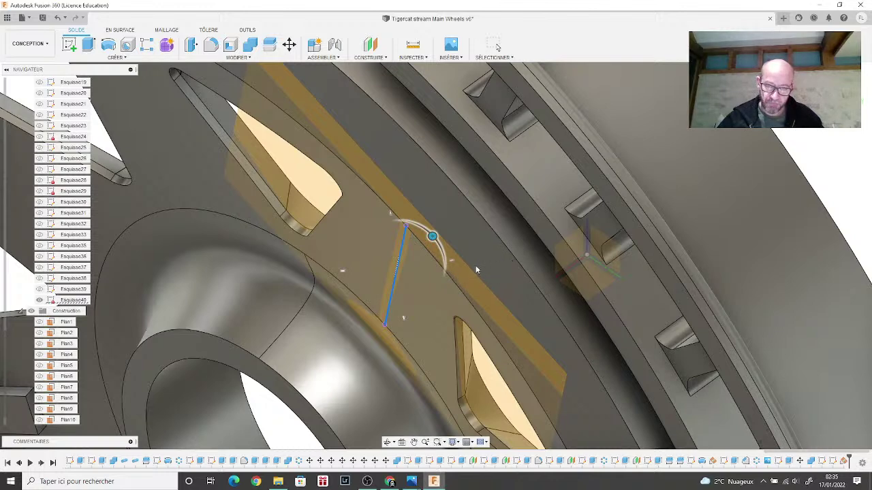
{"action": "key", "text": "Escape"}
Step: Start a new sketch on the angled plane through the projected spoke line
{"action": "scroll", "coordinate": [476, 265], "scroll_direction": "down", "scroll_amount": 6}
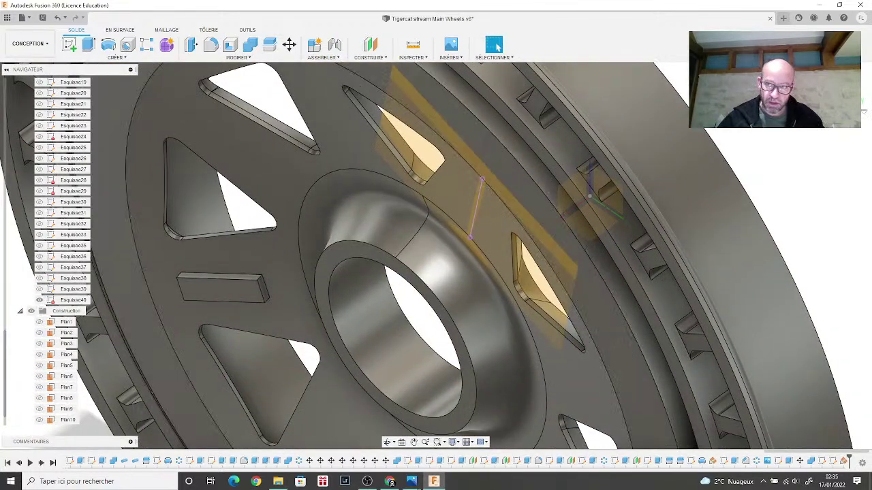
{"action": "middle_click_drag", "start_coordinate": [475, 213], "coordinate": [439, 165], "text": "shift"}
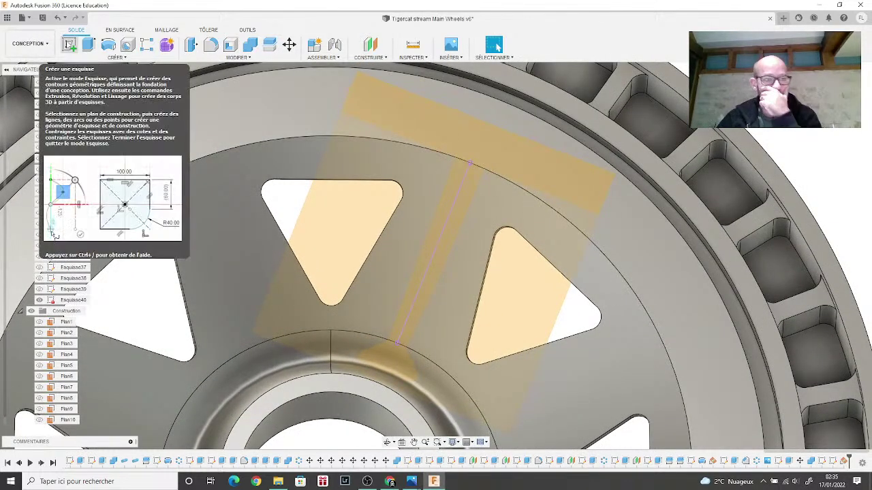
{"action": "left_click", "coordinate": [69, 45]}
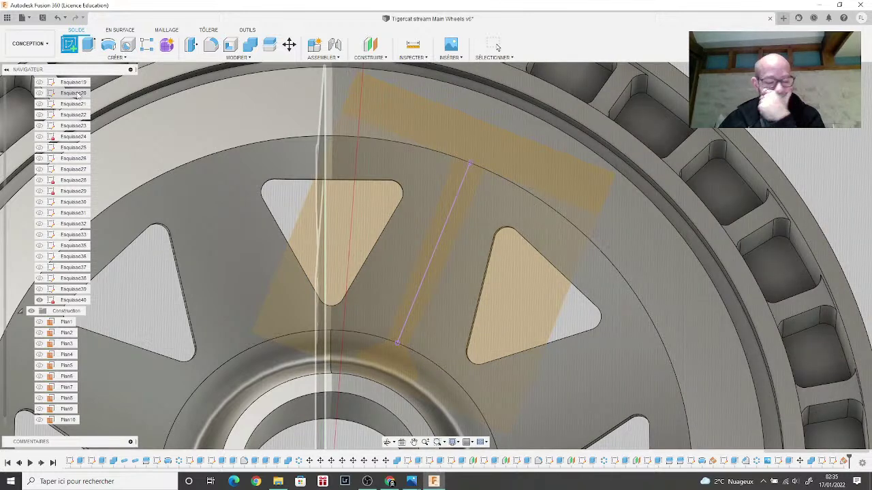
{"action": "left_click", "coordinate": [77, 95]}
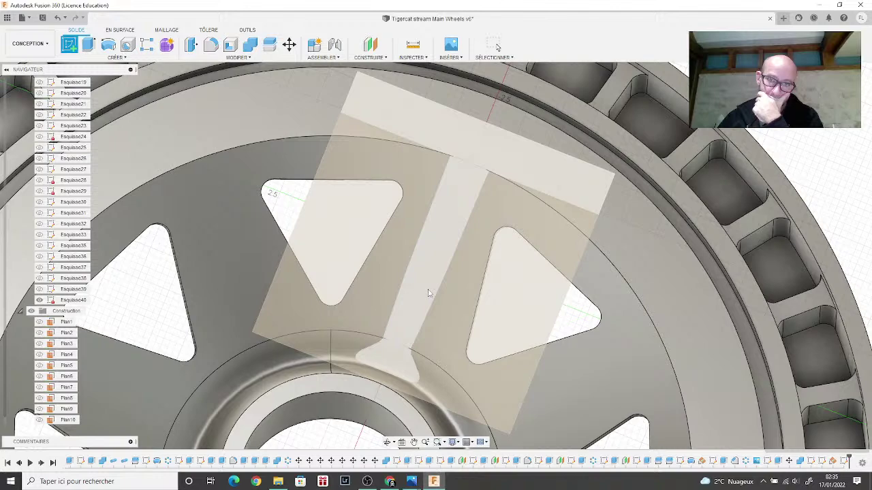
{"action": "left_click", "coordinate": [429, 293]}
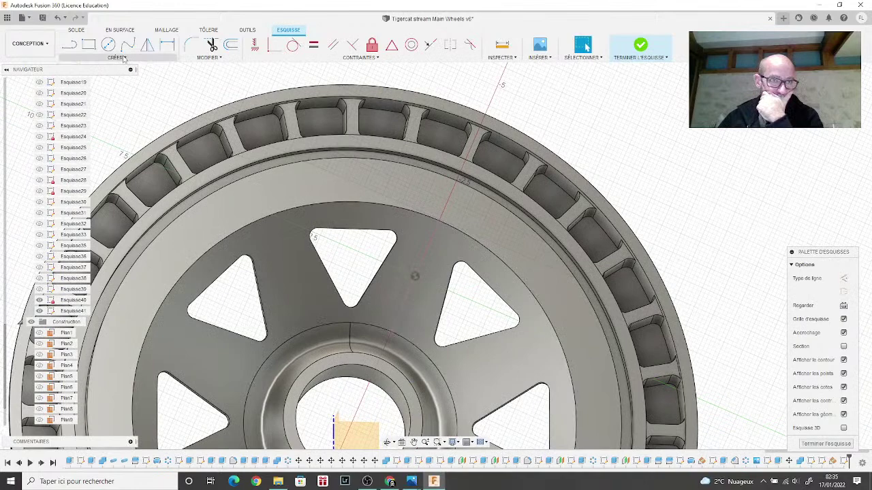
Step: Start a text-on-path object that follows the projected line on the spoke
{"action": "left_click", "coordinate": [124, 58]}
{"action": "left_click", "coordinate": [74, 168]}
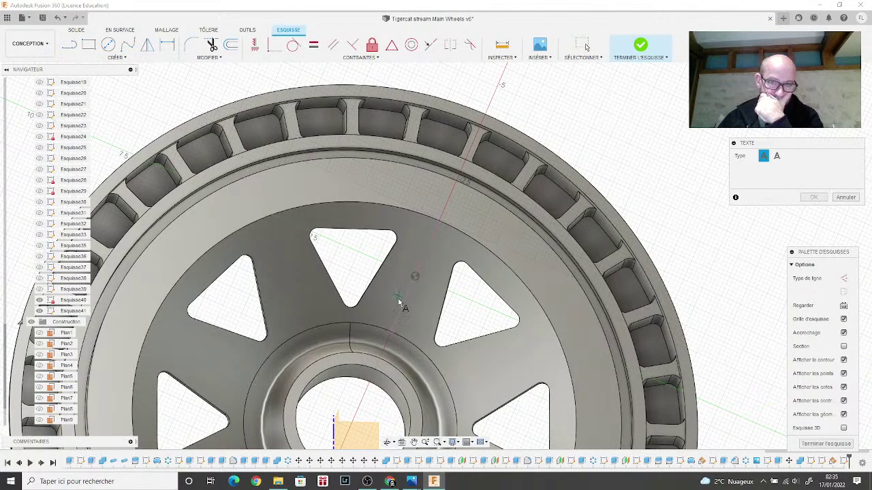
{"action": "left_click", "coordinate": [776, 157]}
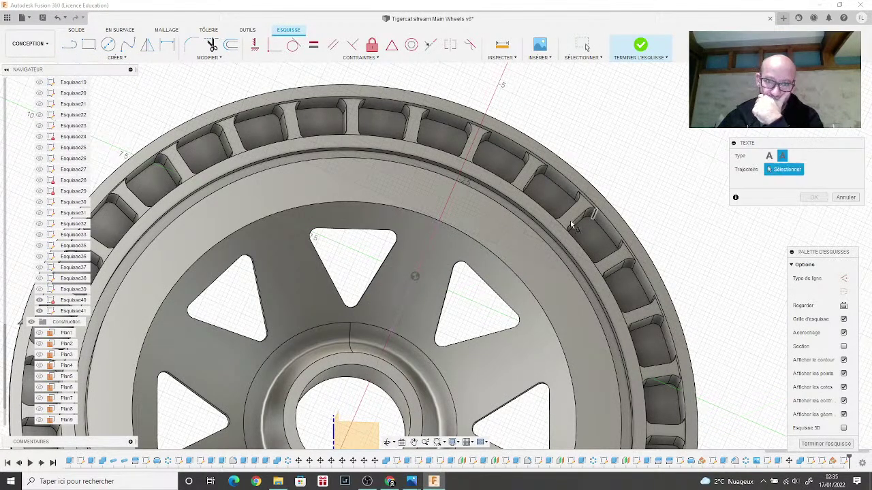
{"action": "left_click", "coordinate": [405, 301]}
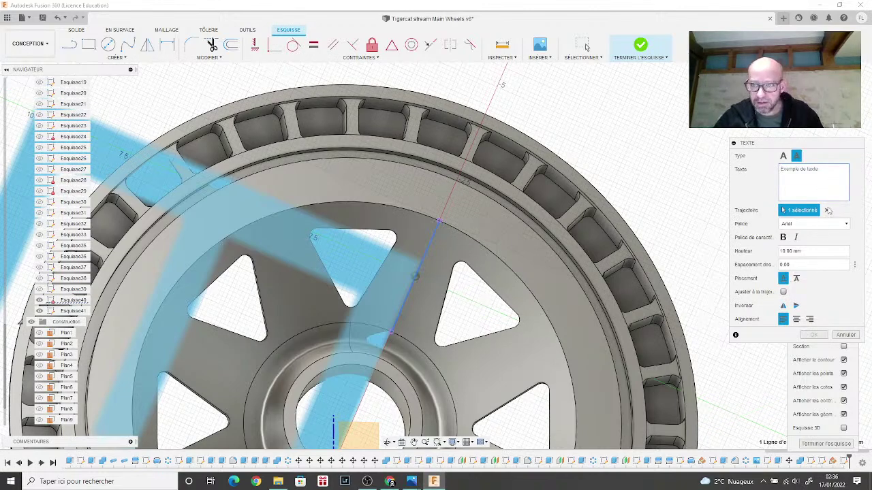
Step: Set the path text's height to 0.2 mm, flip it horizontally and align it right
{"action": "left_click", "coordinate": [783, 251]}
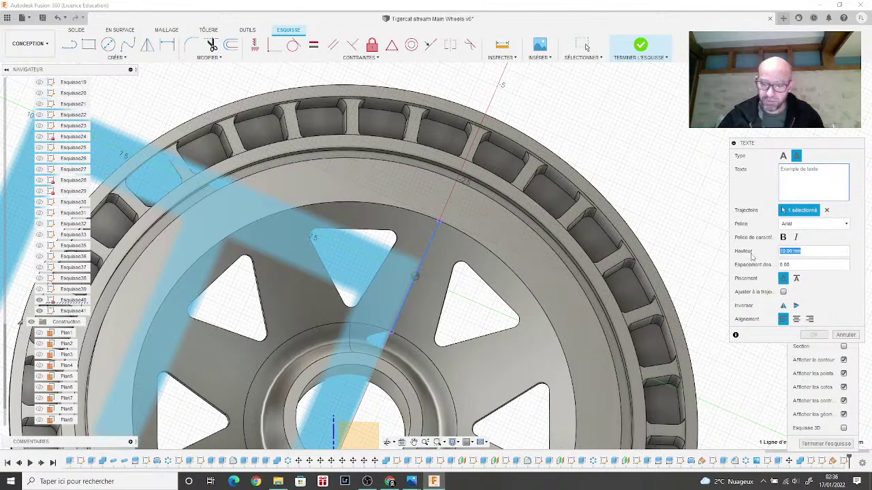
{"action": "type", "text": "2"}
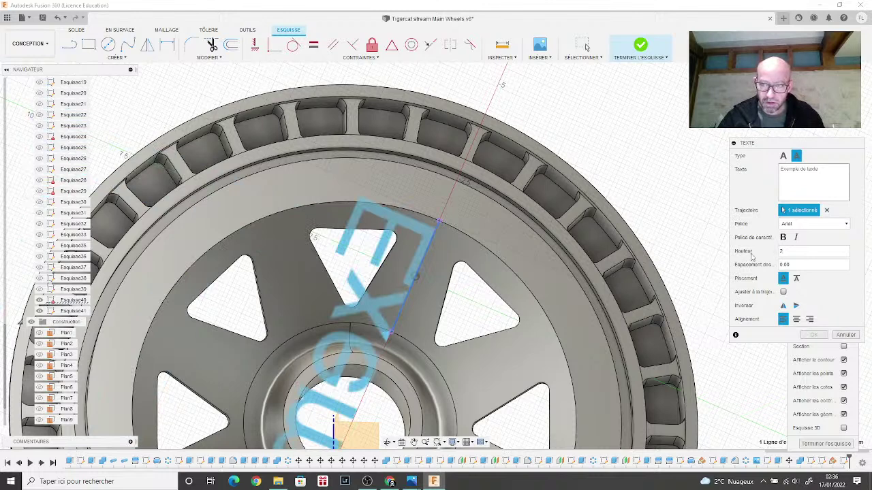
{"action": "type", "text": "5"}
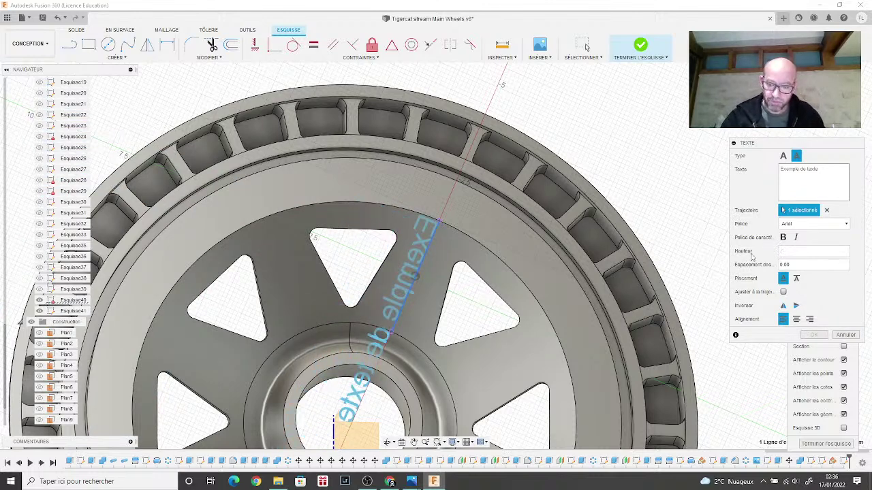
{"action": "type", "text": "1"}
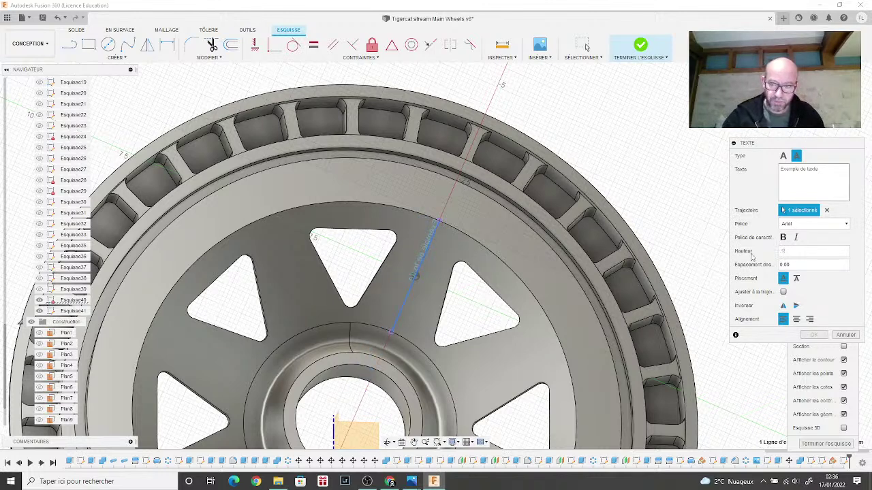
{"action": "type", "text": ".52"}
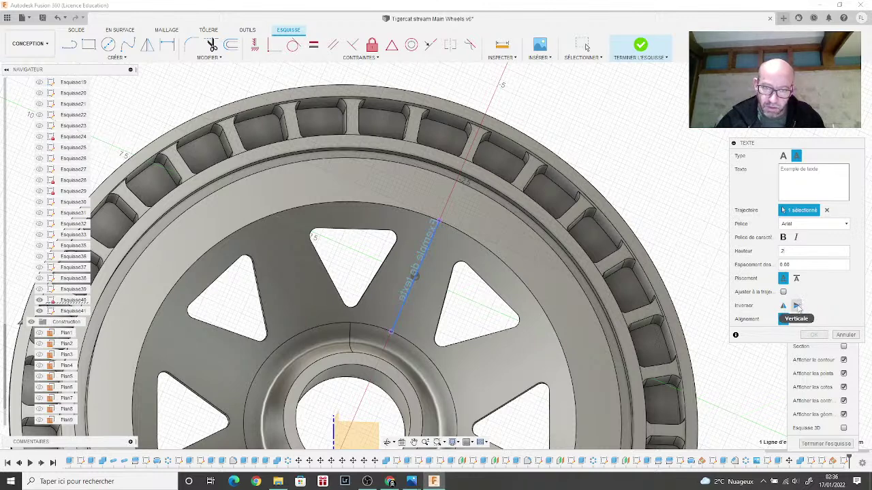
{"action": "left_click", "coordinate": [783, 306]}
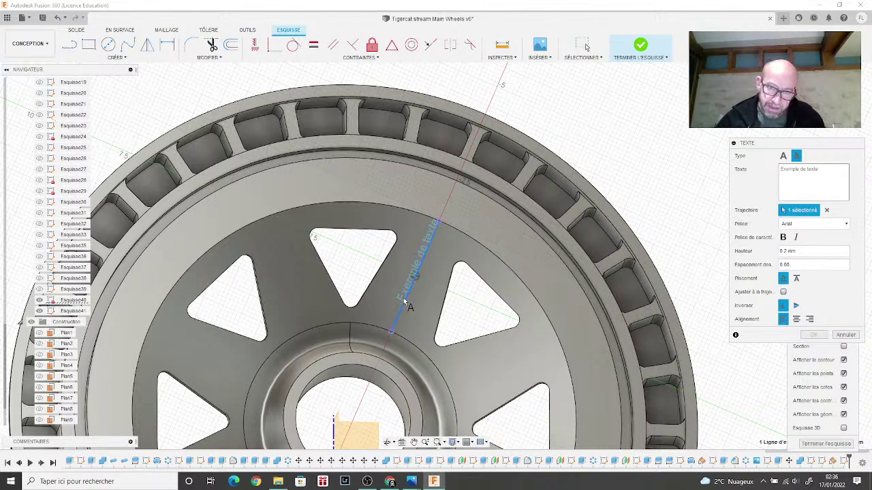
{"action": "scroll", "coordinate": [407, 292], "scroll_direction": "up", "scroll_amount": 3}
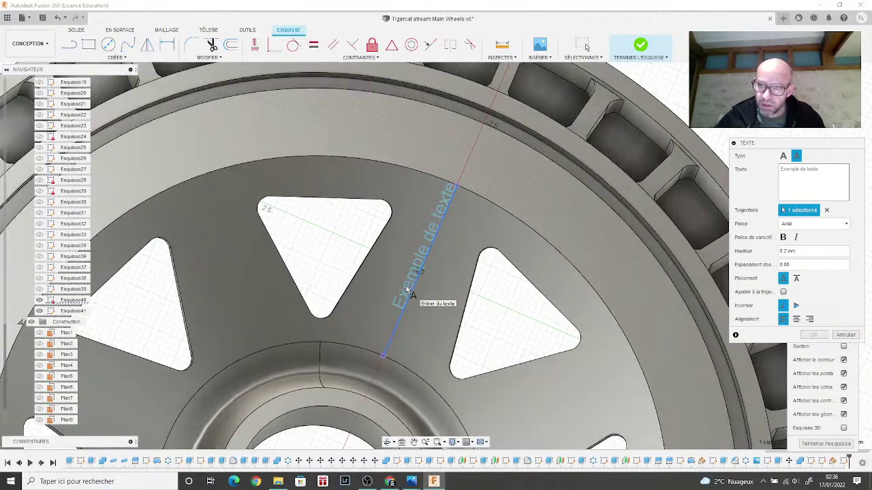
{"action": "middle_click_drag", "start_coordinate": [406, 300], "coordinate": [403, 228]}
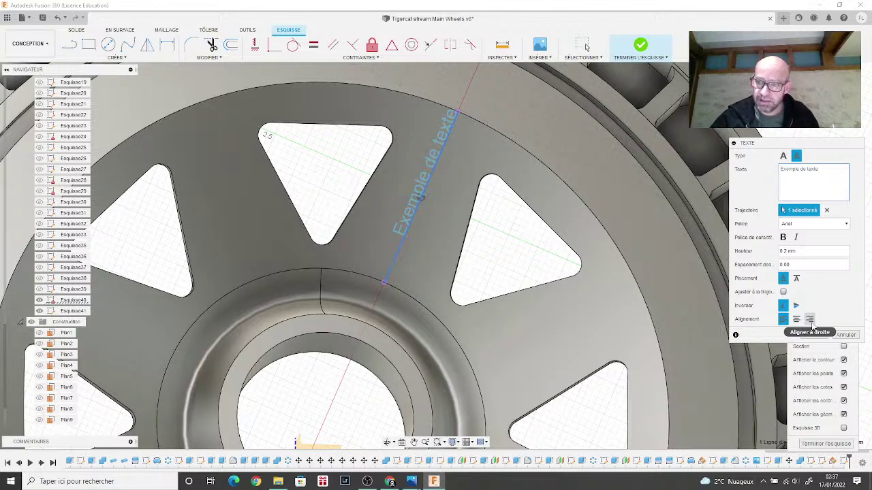
{"action": "left_click", "coordinate": [810, 319]}
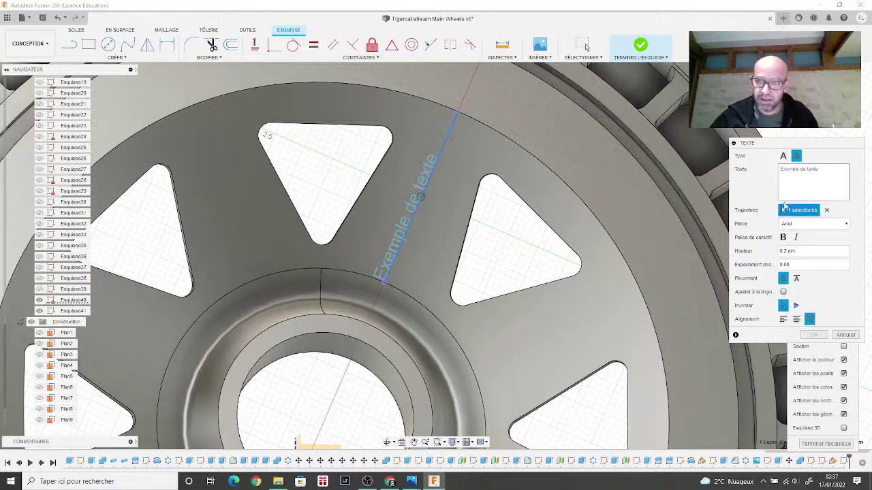
Step: Enter a person's first name followed by "WAS THERE" in capitals as the path text and create it
{"action": "left_click", "coordinate": [789, 176]}
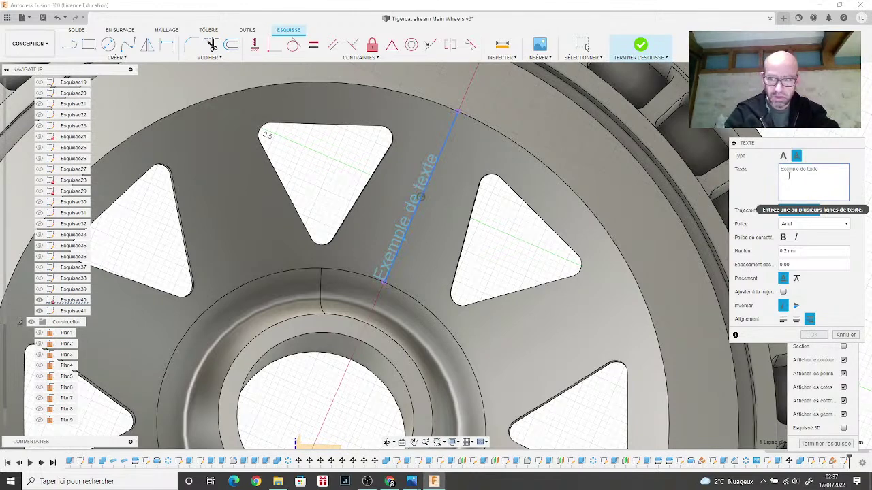
{"action": "type", "text": "J"}
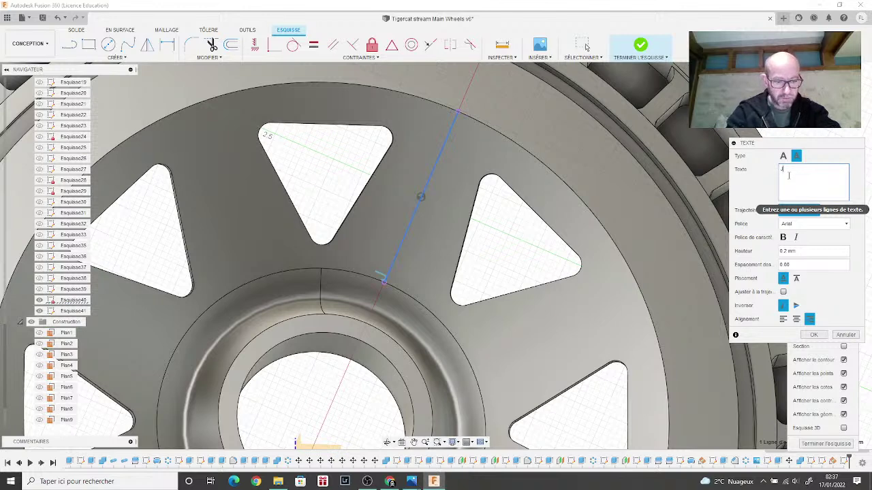
{"action": "type", "text": "ARRAD "}
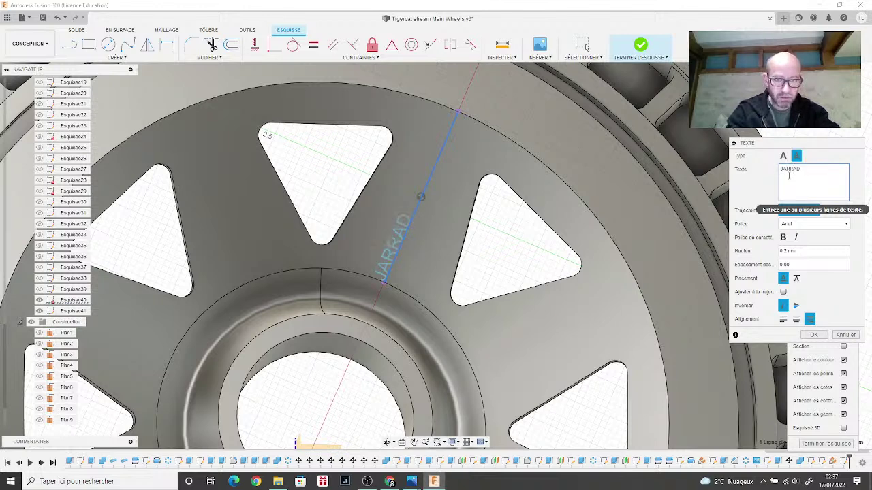
{"action": "type", "text": "WAS"}
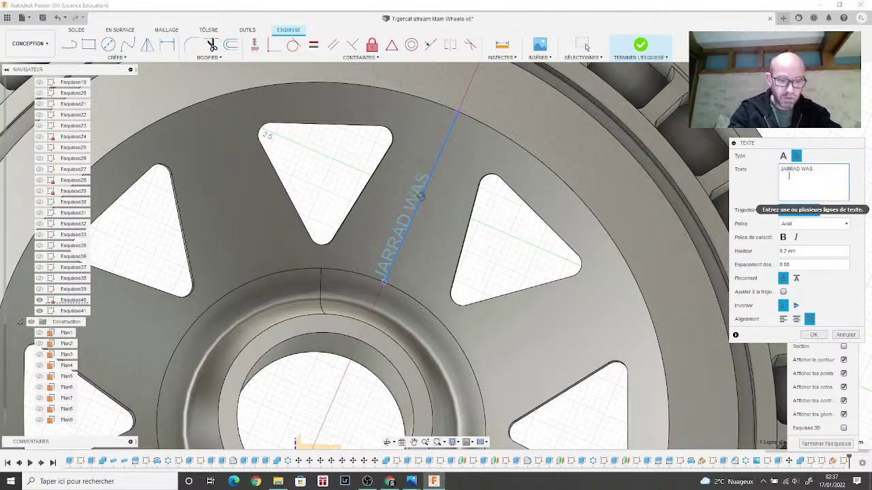
{"action": "type", "text": " THERE"}
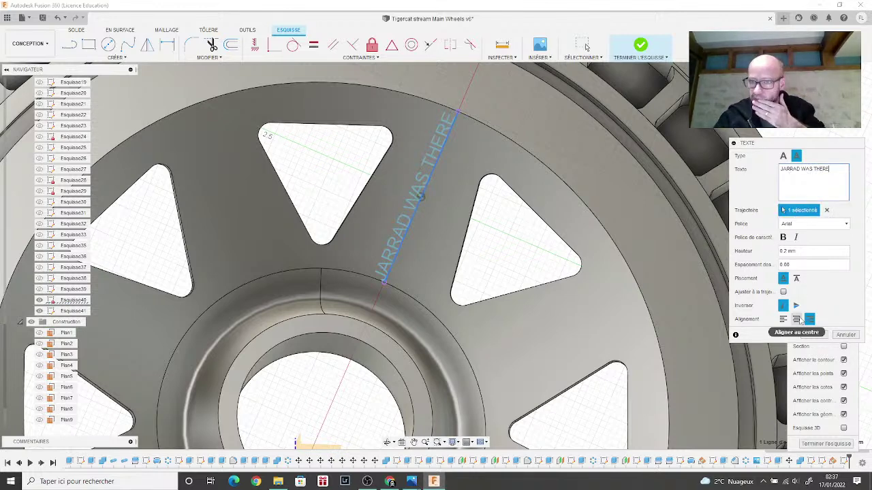
{"action": "left_click", "coordinate": [812, 335]}
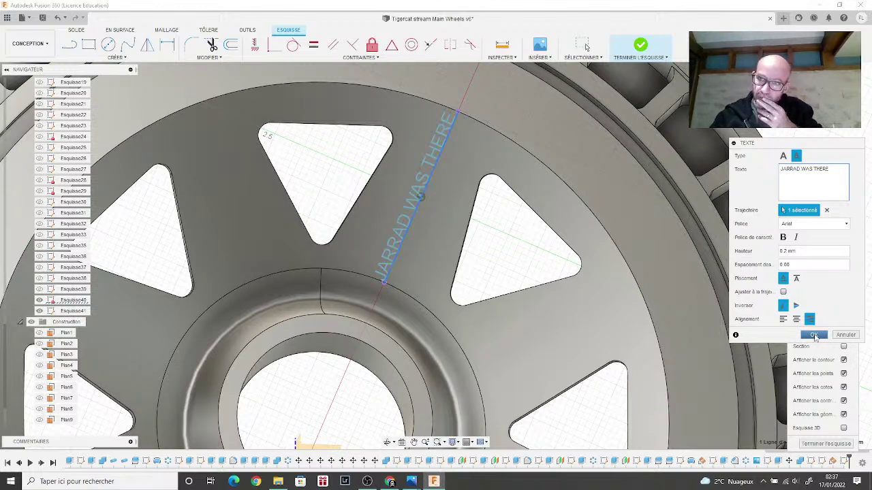
{"action": "left_click", "coordinate": [814, 335]}
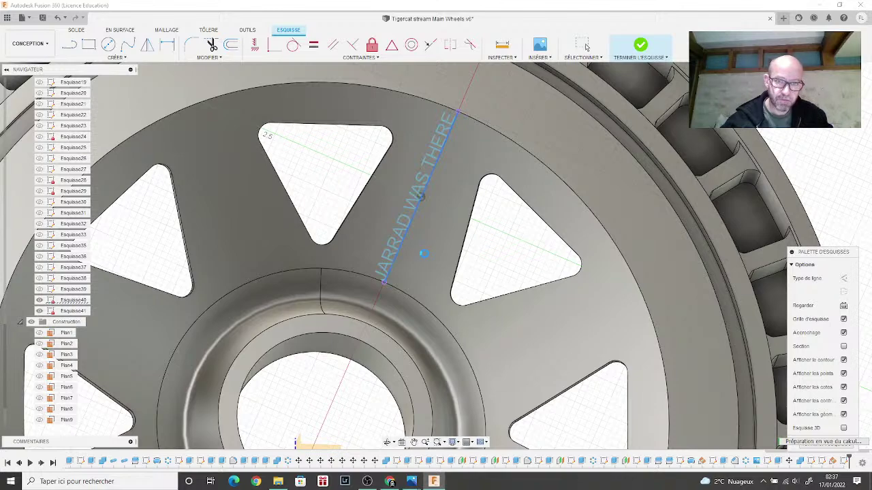
Step: Check the spoke lettering in the reference wheel photo, return to Fusion 360 and finish the text sketch
{"action": "scroll", "coordinate": [424, 254], "scroll_direction": "down", "scroll_amount": 5}
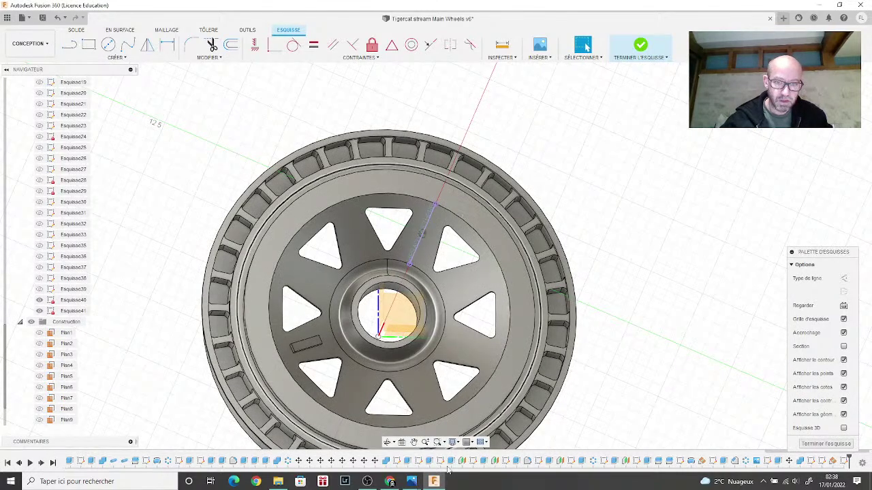
{"action": "mouse_move", "coordinate": [412, 482]}
{"action": "left_click", "coordinate": [491, 439]}
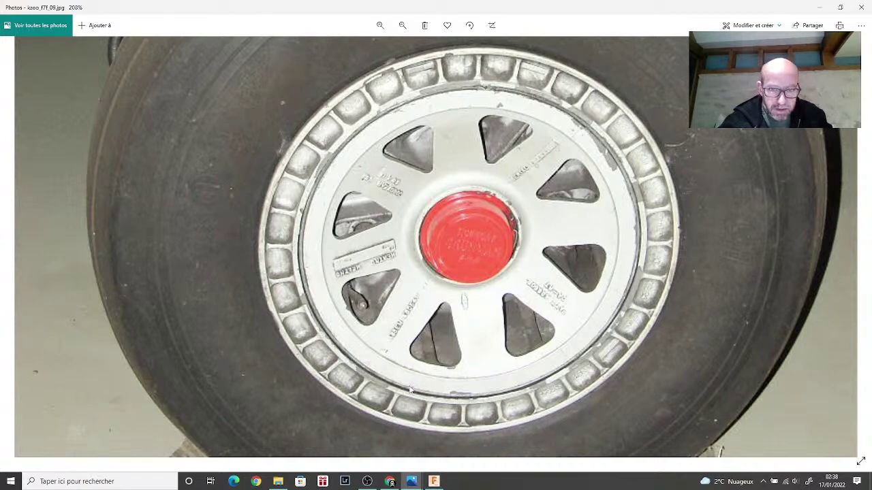
{"action": "left_click", "coordinate": [434, 481]}
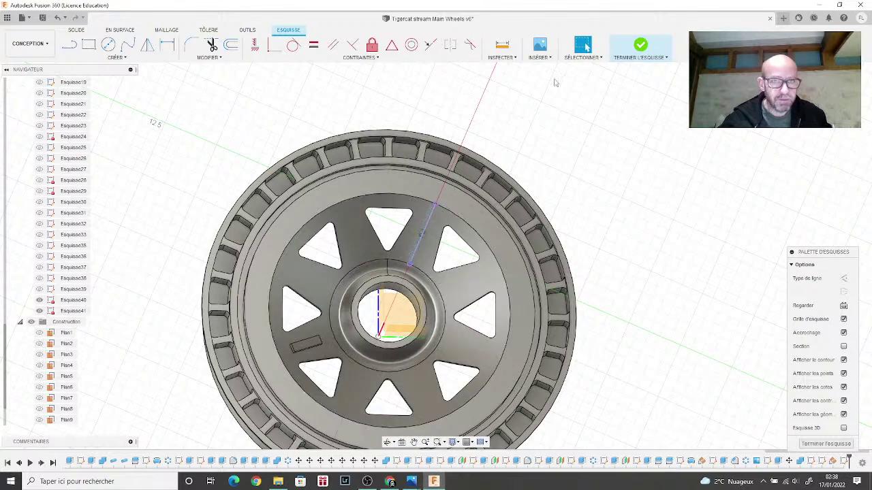
{"action": "left_click", "coordinate": [639, 45]}
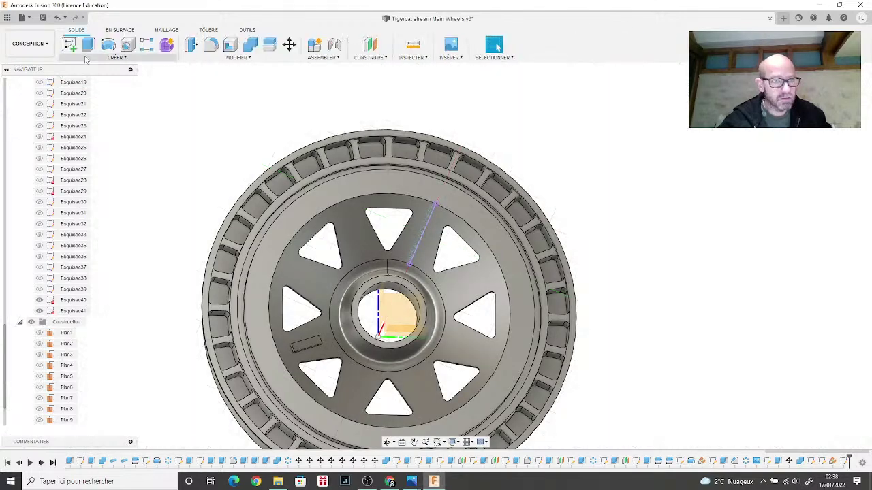
Step: Start an Emboss with the spoke path text as the profile and the spoked wheel face as the target face
{"action": "left_click", "coordinate": [85, 58]}
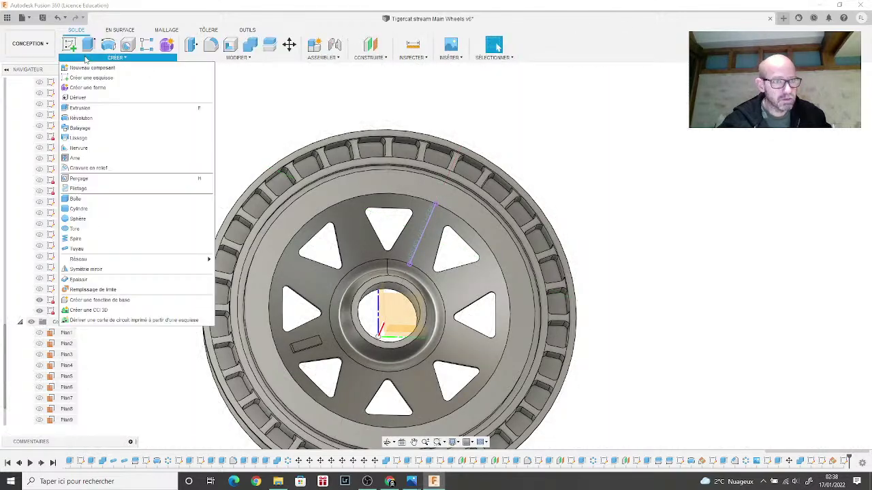
{"action": "left_click", "coordinate": [85, 169]}
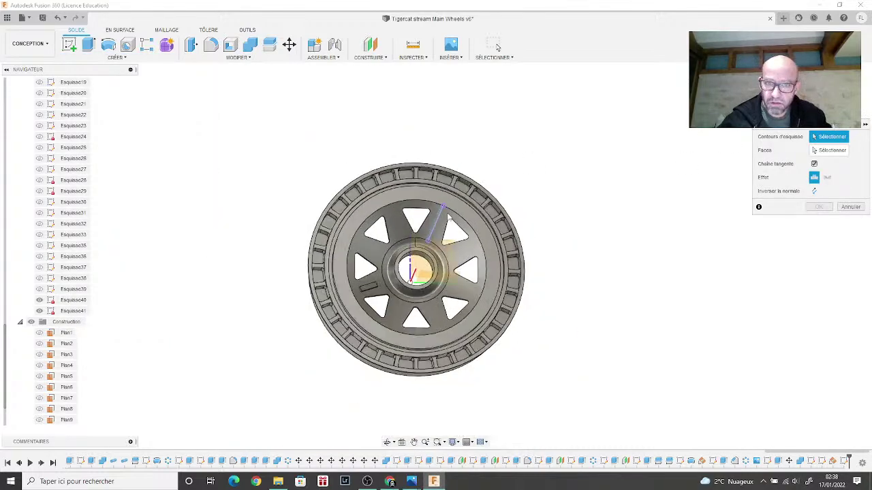
{"action": "scroll", "coordinate": [442, 219], "scroll_direction": "up", "scroll_amount": 5}
{"action": "scroll", "coordinate": [443, 215], "scroll_direction": "up", "scroll_amount": 3}
{"action": "mouse_move", "coordinate": [435, 247]}
{"action": "middle_mouse_down", "text": "shift"}
{"action": "mouse_move", "coordinate": [436, 255]}
{"action": "mouse_move", "coordinate": [441, 240]}
{"action": "middle_mouse_up", "text": "shift"}
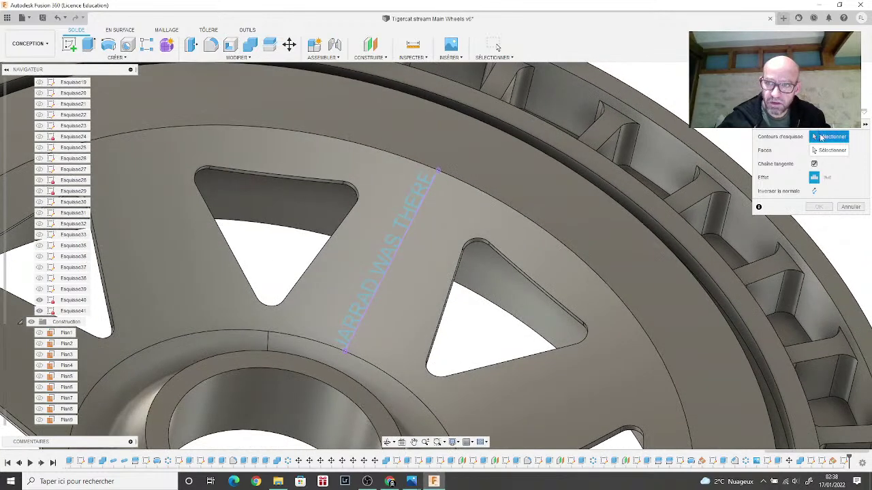
{"action": "left_click", "coordinate": [422, 191]}
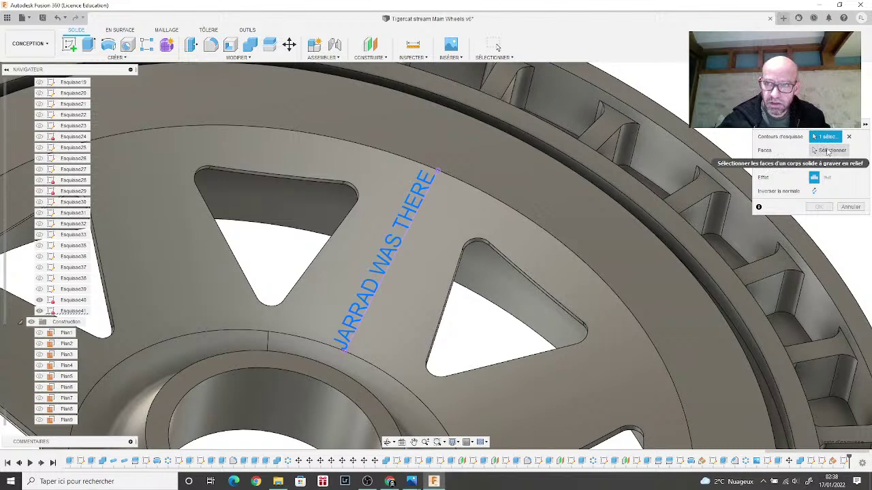
{"action": "left_click", "coordinate": [828, 150]}
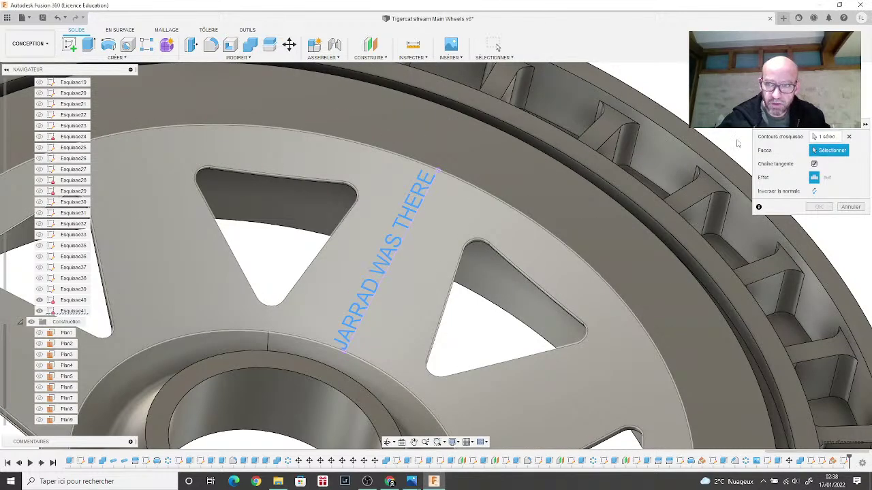
{"action": "left_click", "coordinate": [421, 220]}
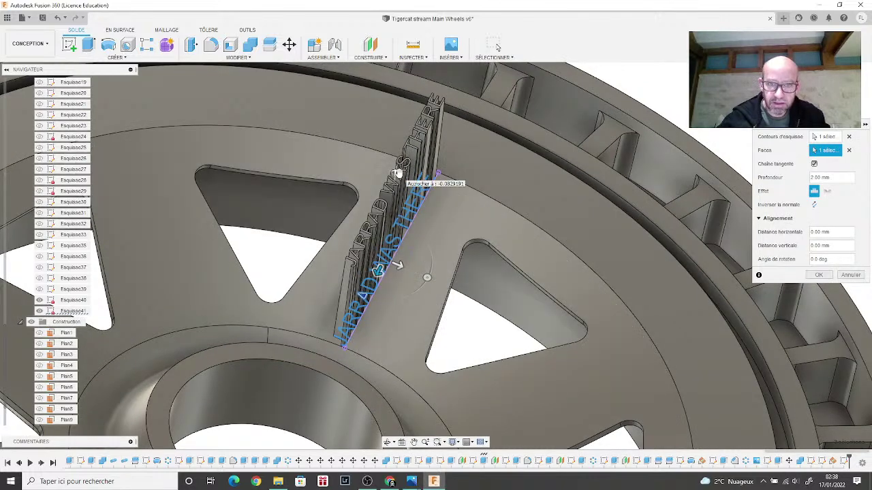
Step: Set the emboss depth of the spoke lettering to 0.12 mm
{"action": "mouse_move", "coordinate": [397, 190]}
{"action": "left_mouse_down"}
{"action": "mouse_move", "coordinate": [400, 206]}
{"action": "mouse_move", "coordinate": [394, 179]}
{"action": "left_mouse_up"}
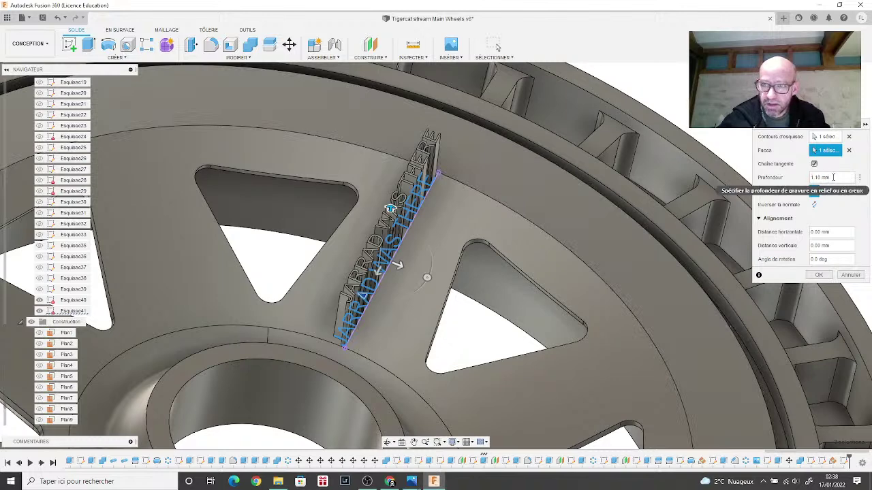
{"action": "left_click_drag", "start_coordinate": [830, 177], "coordinate": [806, 181]}
{"action": "key", "text": "BackSpace"}
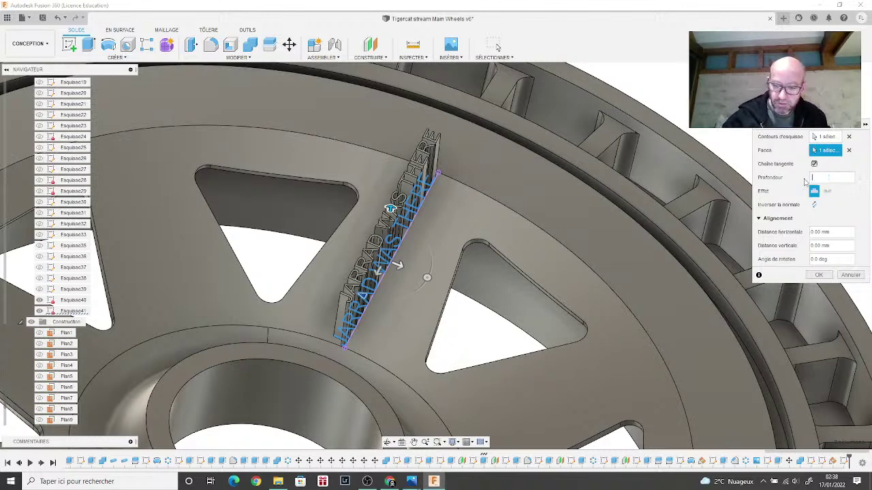
{"action": "type", "text": "1"}
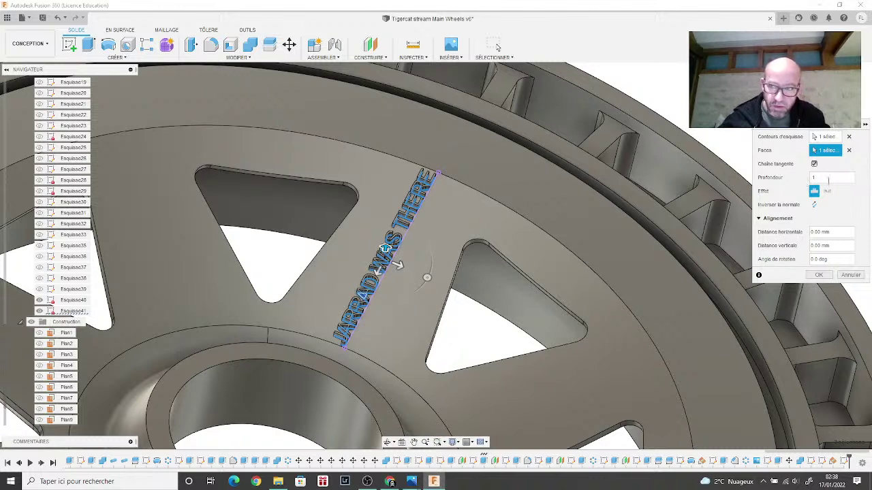
{"action": "type", "text": "2"}
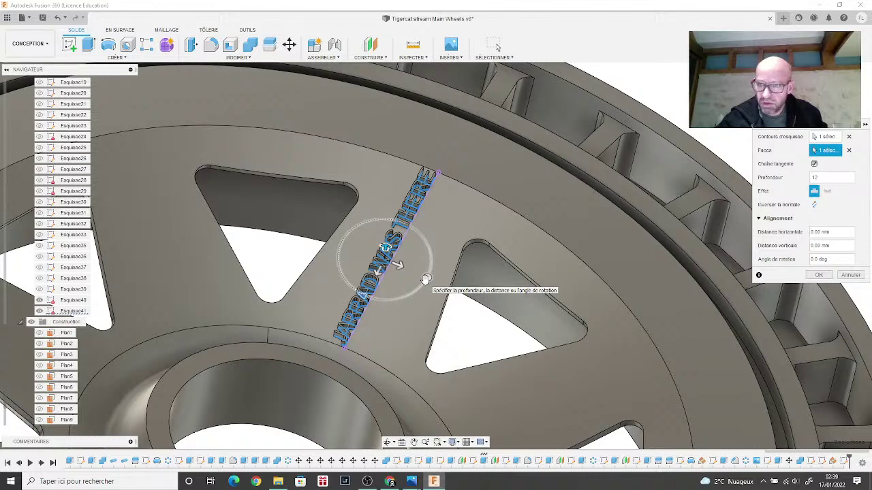
Step: Try rotating the embossed lettering by 40° and shifting it -0.10 mm horizontally, resetting both values to 0
{"action": "left_click_drag", "start_coordinate": [425, 277], "coordinate": [455, 254]}
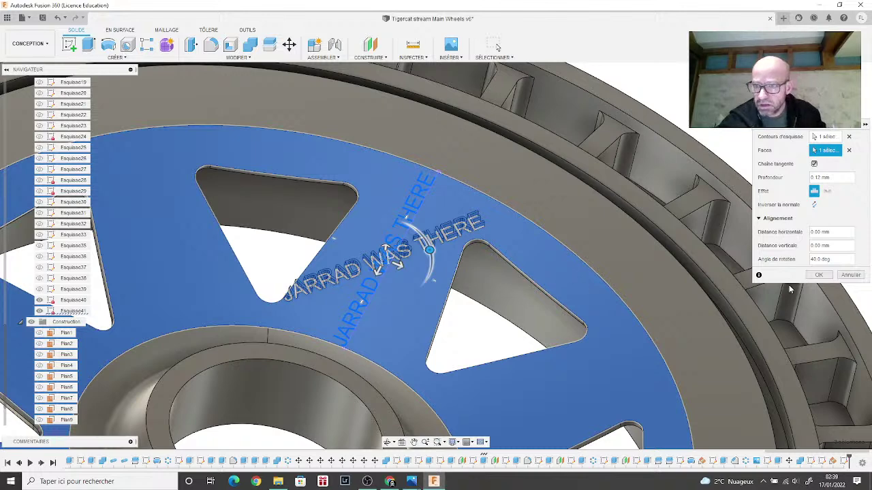
{"action": "left_click", "coordinate": [837, 260]}
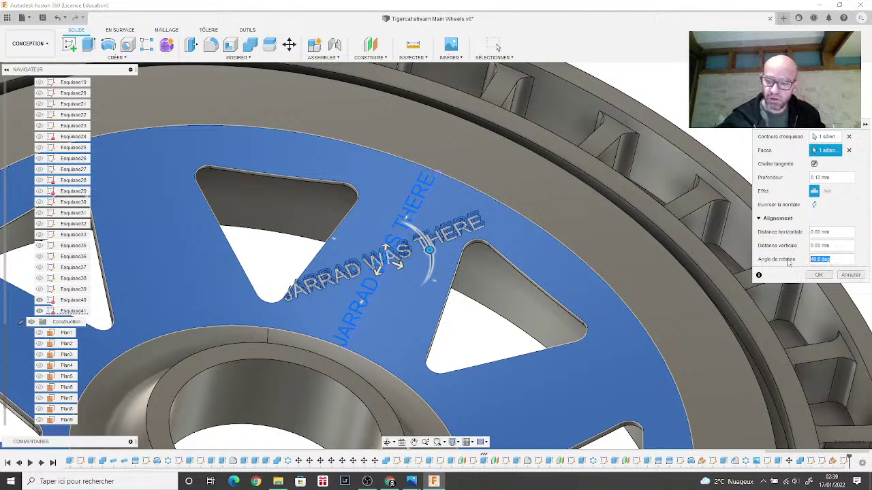
{"action": "type", "text": "0"}
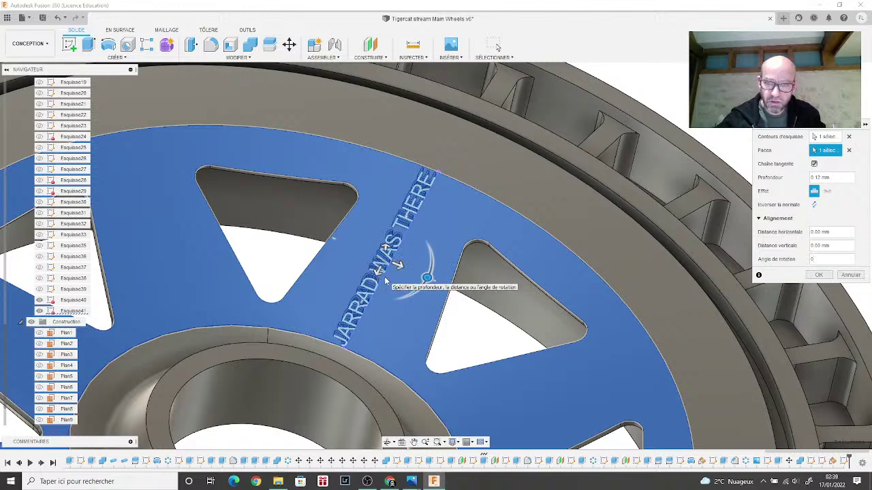
{"action": "left_click_drag", "start_coordinate": [383, 274], "coordinate": [385, 265]}
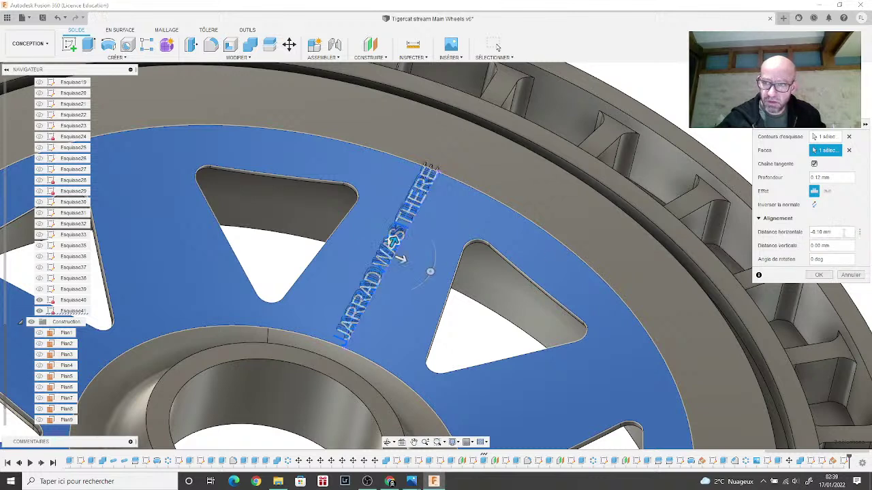
{"action": "left_click", "coordinate": [781, 235]}
{"action": "type", "text": "0"}
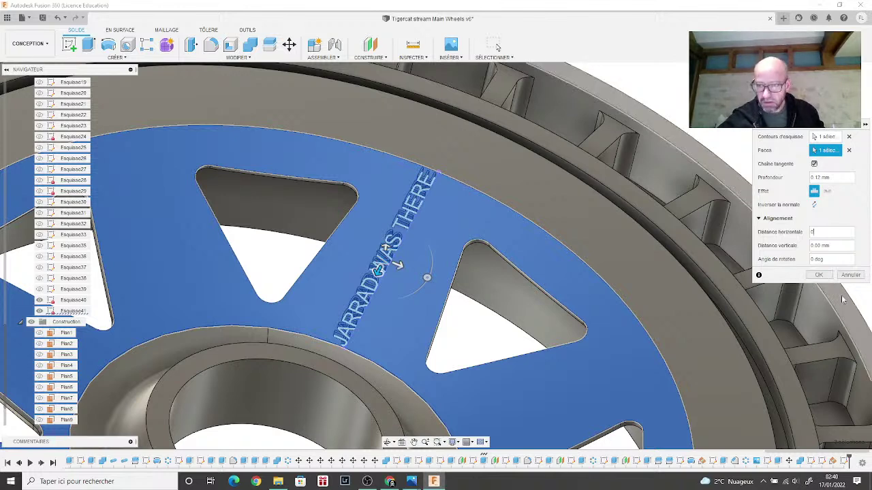
Step: Create the embossed lettering and inspect it on the spoke against the whole wheel face
{"action": "left_click", "coordinate": [822, 275]}
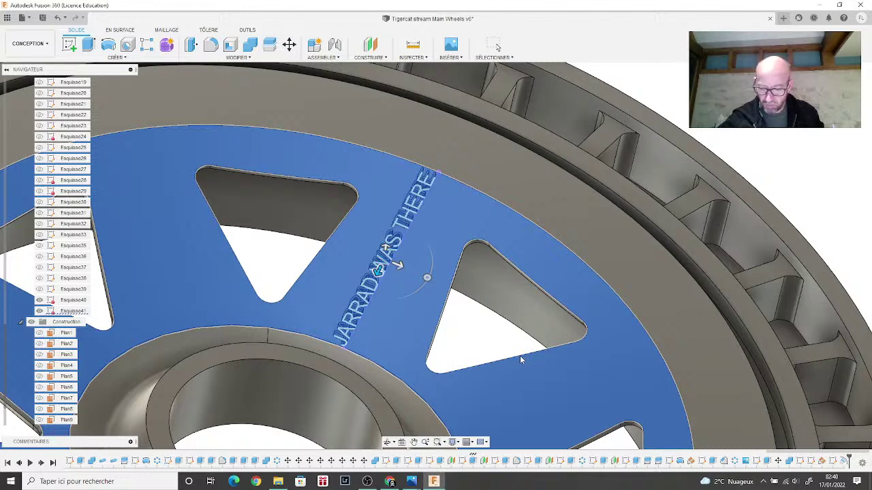
{"action": "key", "text": "Escape"}
{"action": "scroll", "coordinate": [506, 371], "scroll_direction": "down", "scroll_amount": 8}
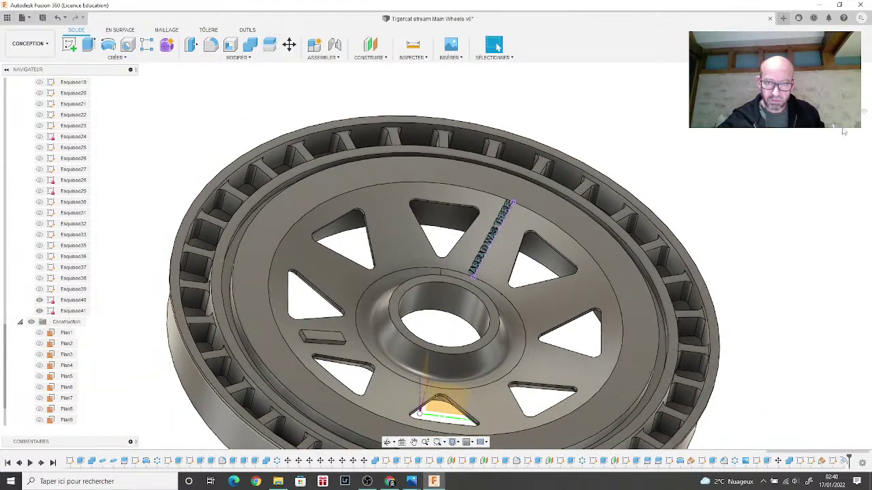
{"action": "middle_click_drag", "start_coordinate": [436, 256], "coordinate": [436, 198], "text": "shift"}
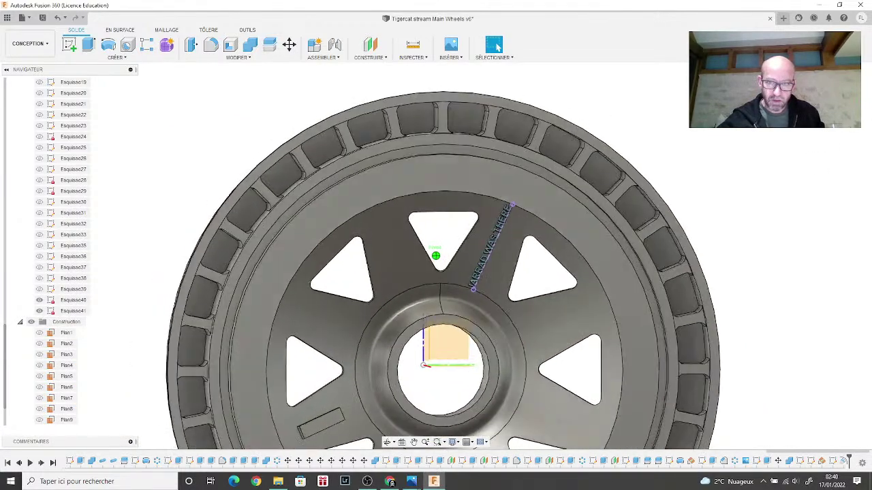
{"action": "left_click", "coordinate": [863, 111]}
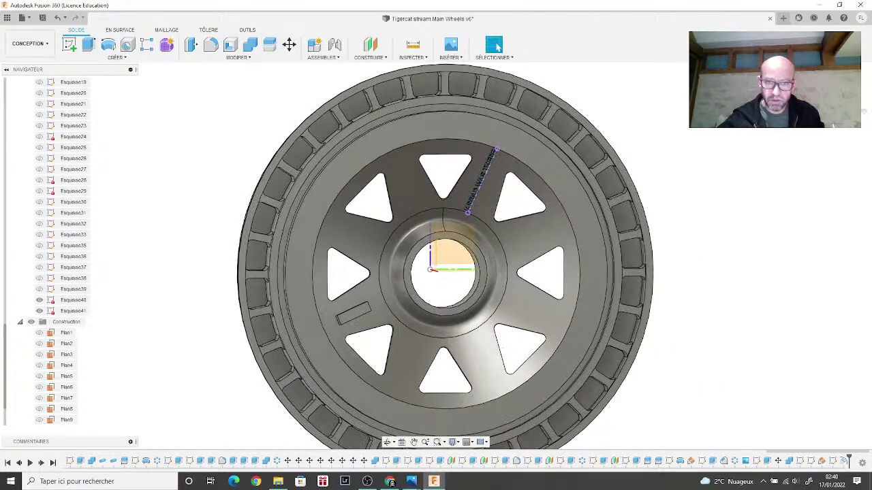
{"action": "mouse_move", "coordinate": [436, 255]}
{"action": "middle_mouse_down", "text": "shift"}
{"action": "mouse_move", "coordinate": [436, 220]}
{"action": "mouse_move", "coordinate": [436, 235]}
{"action": "mouse_move", "coordinate": [419, 242]}
{"action": "mouse_move", "coordinate": [436, 256]}
{"action": "middle_mouse_up", "text": "shift"}
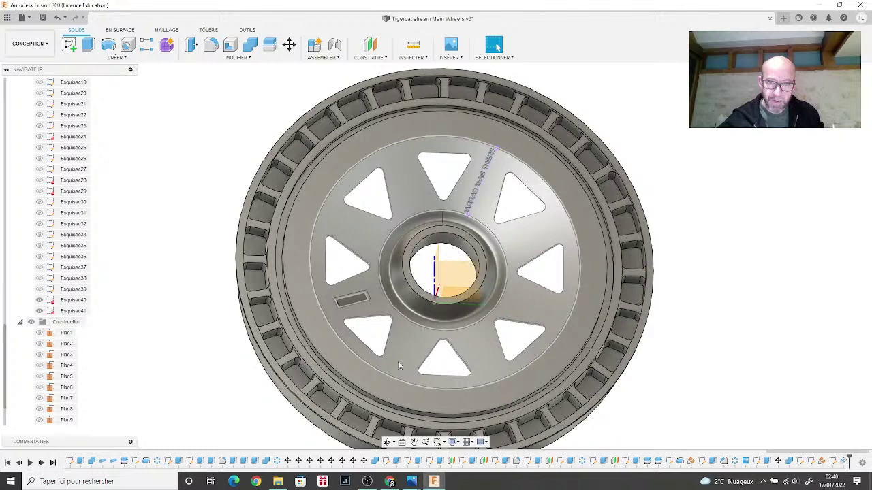
{"action": "middle_click_drag", "start_coordinate": [436, 256], "coordinate": [436, 256], "text": "shift"}
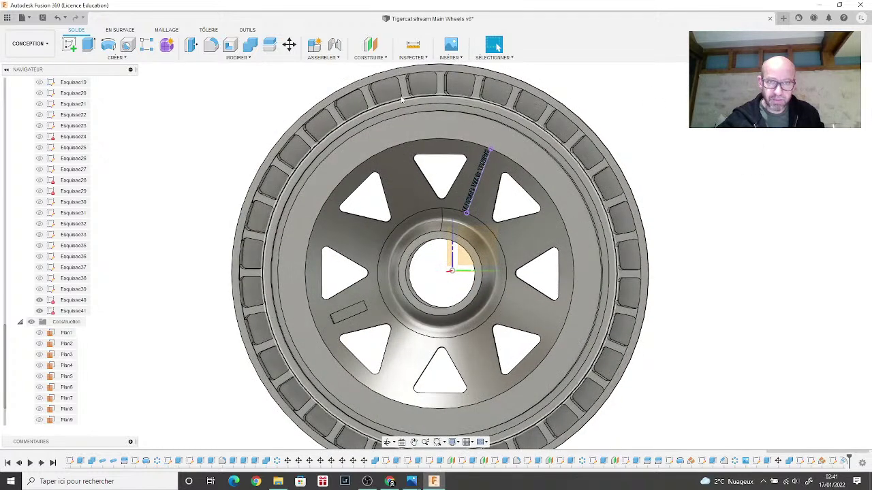
Step: Create an angled construction plane through the X axis at -22.5°
{"action": "left_click", "coordinate": [364, 59]}
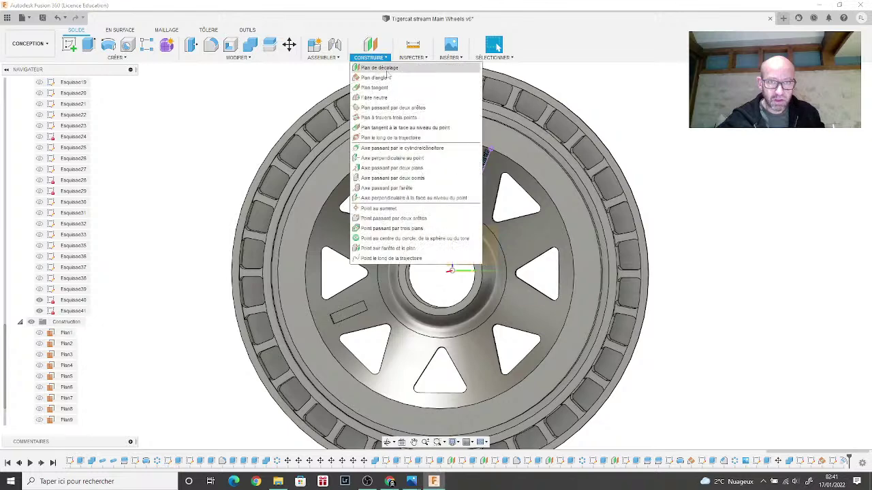
{"action": "left_click", "coordinate": [382, 78]}
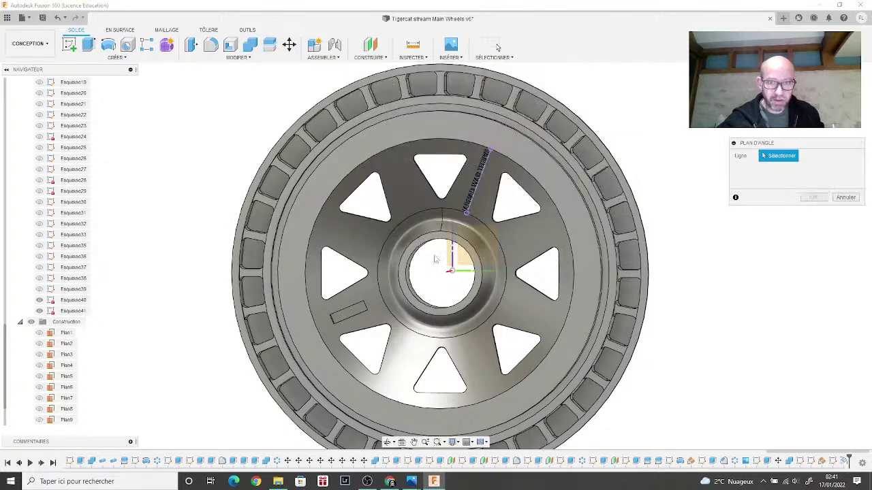
{"action": "left_click", "coordinate": [449, 272]}
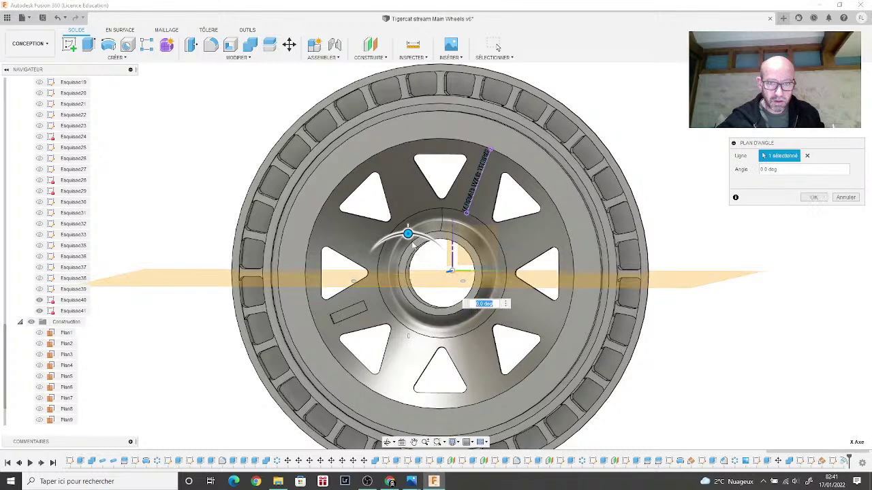
{"action": "left_click_drag", "start_coordinate": [410, 232], "coordinate": [427, 238]}
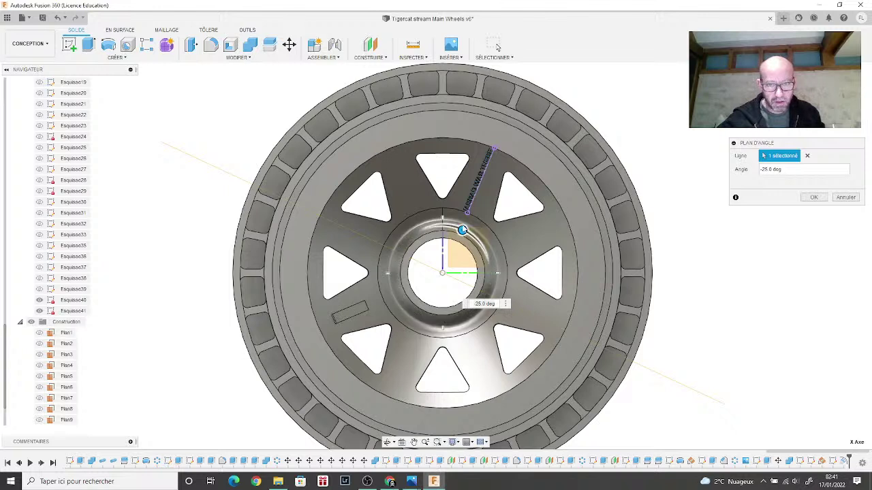
{"action": "left_click_drag", "start_coordinate": [462, 230], "coordinate": [463, 230]}
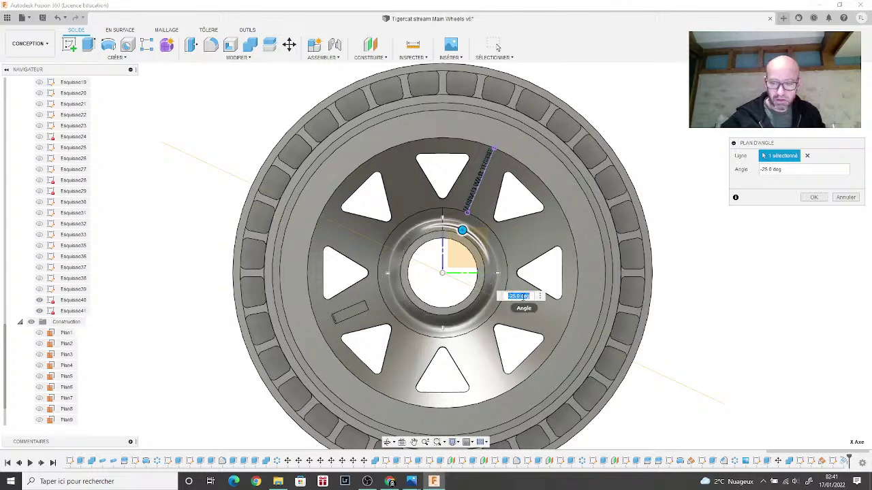
{"action": "type", "text": "-22.5"}
{"action": "key", "text": "Return"}
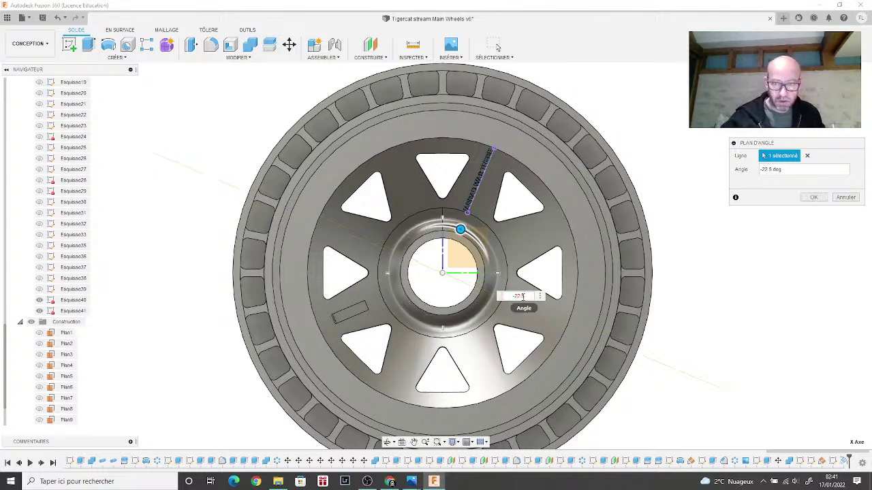
{"action": "left_click", "coordinate": [813, 196]}
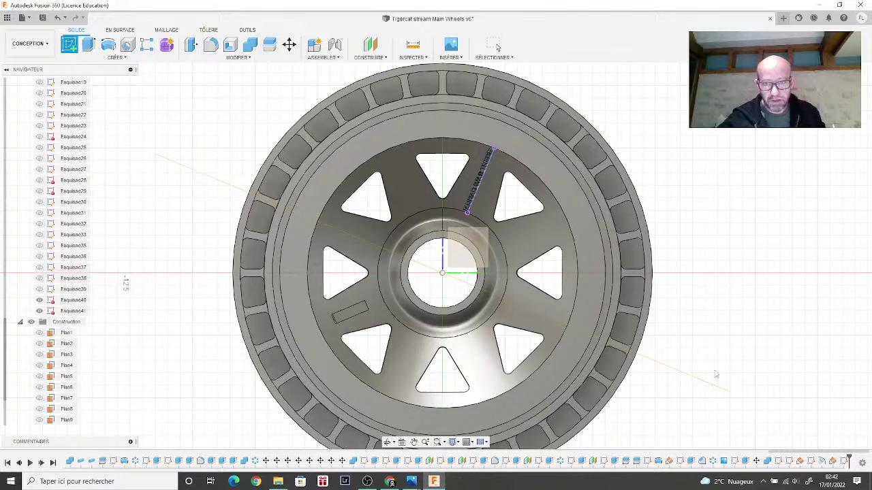
Step: Try to draw a construction line from the wheel centre in a new sketch, with its angle set to 135-135/2 degrees
{"action": "left_click", "coordinate": [504, 178]}
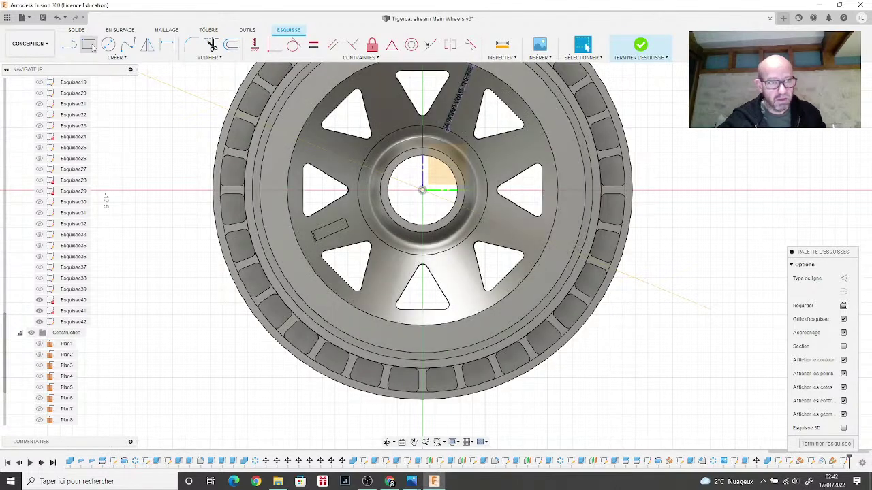
{"action": "left_click", "coordinate": [69, 45]}
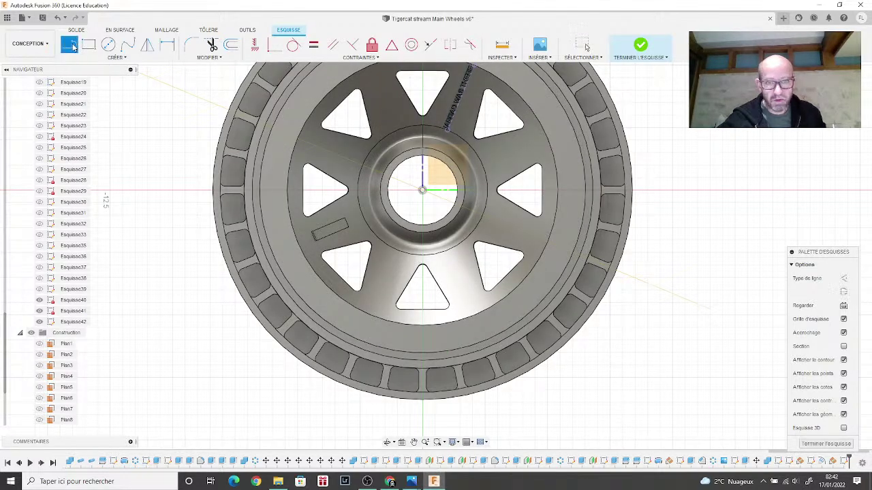
{"action": "left_click", "coordinate": [423, 191]}
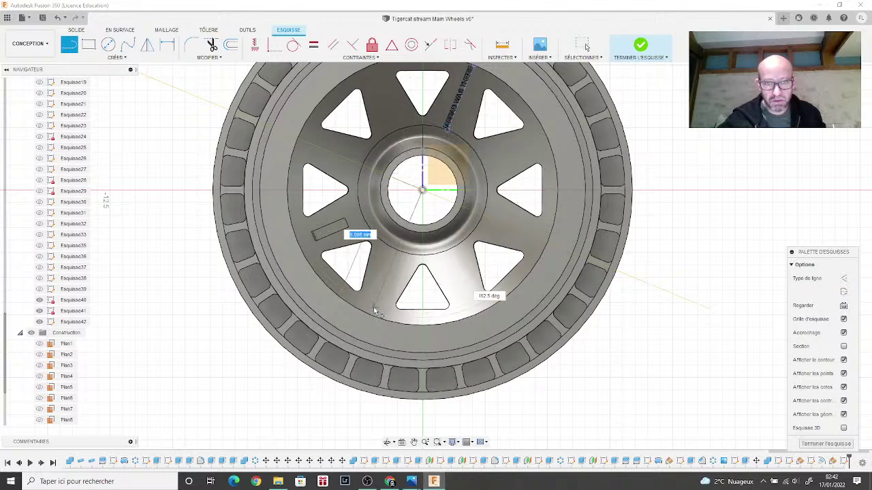
{"action": "left_click", "coordinate": [843, 278]}
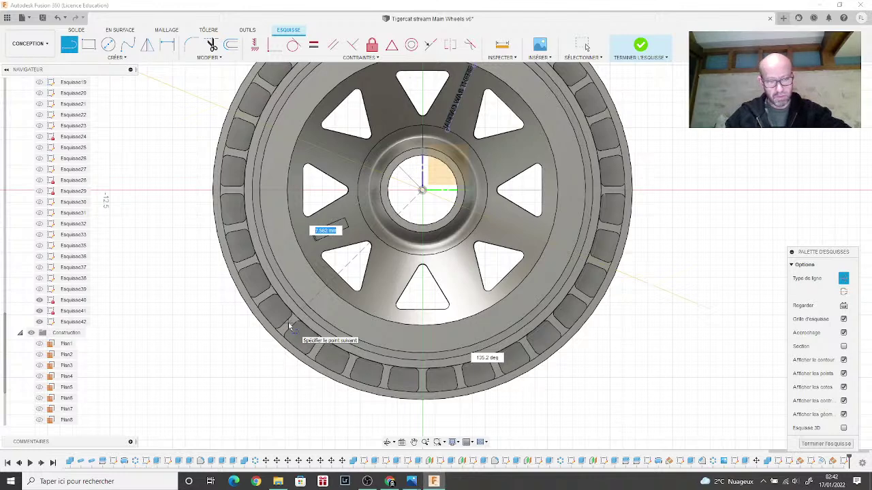
{"action": "key", "text": "Tab"}
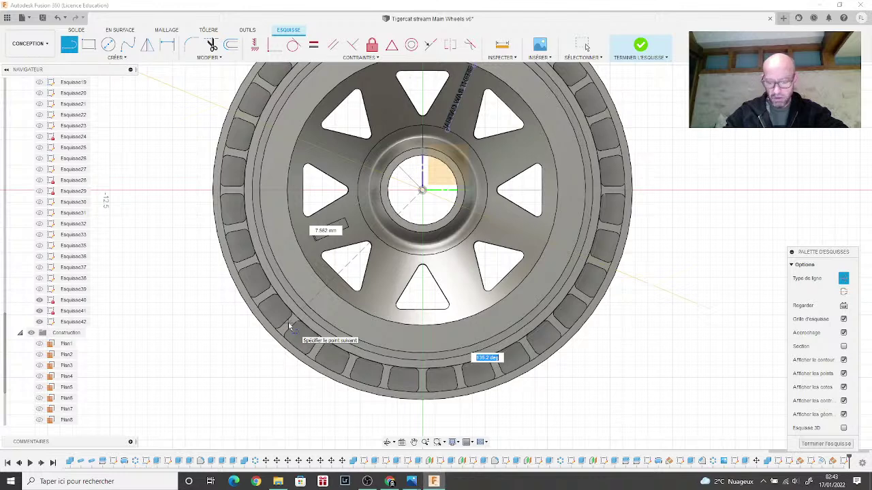
{"action": "type", "text": "135"}
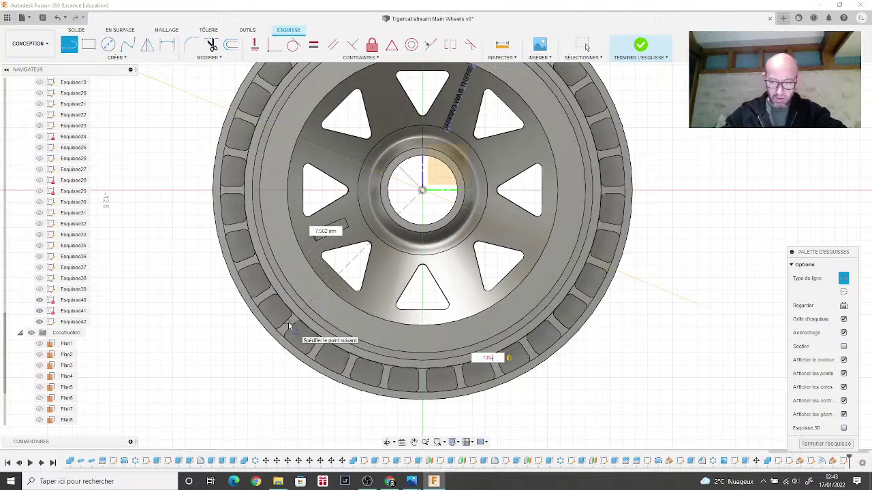
{"action": "type", "text": "-135/2"}
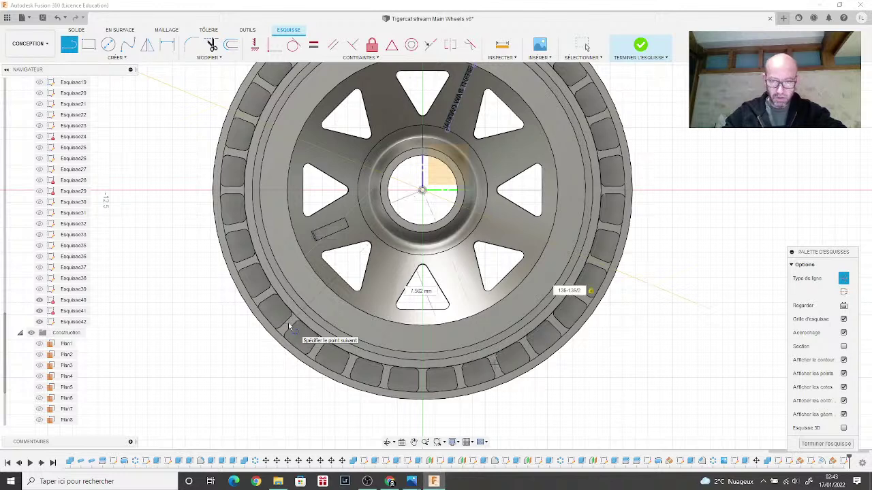
{"action": "key", "text": "Tab"}
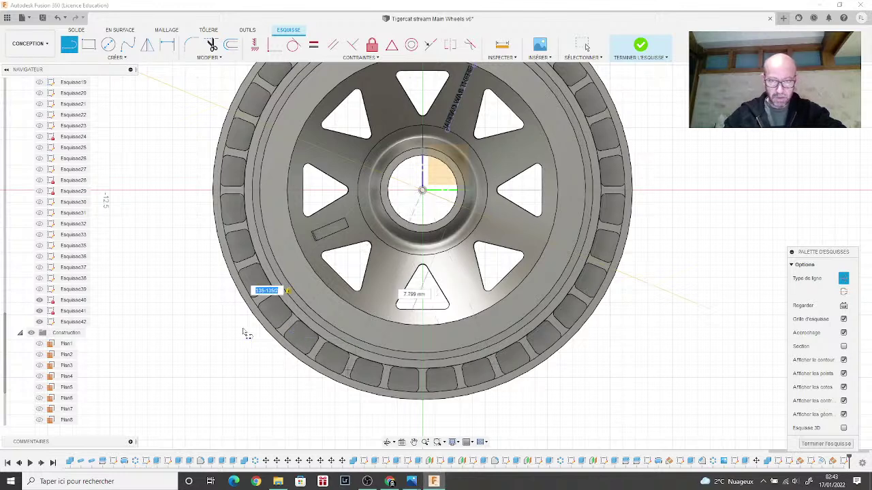
{"action": "key", "text": "BackSpace"}
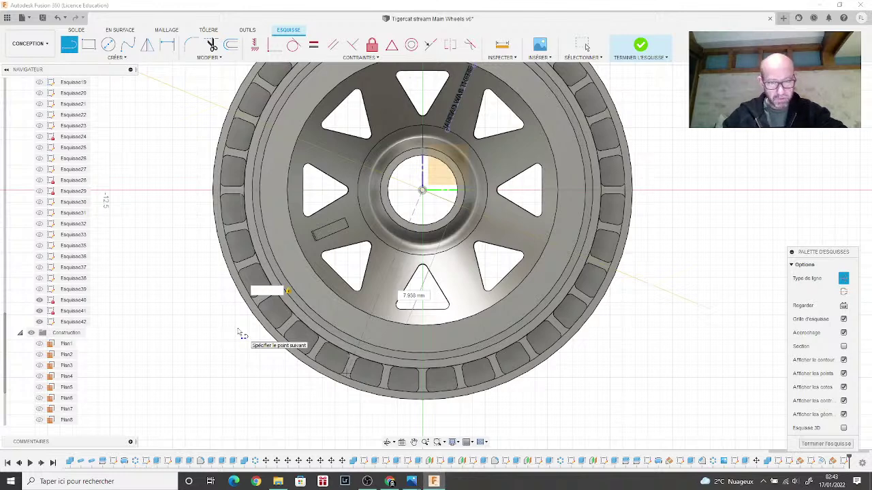
{"action": "key", "text": "ctrl+z"}
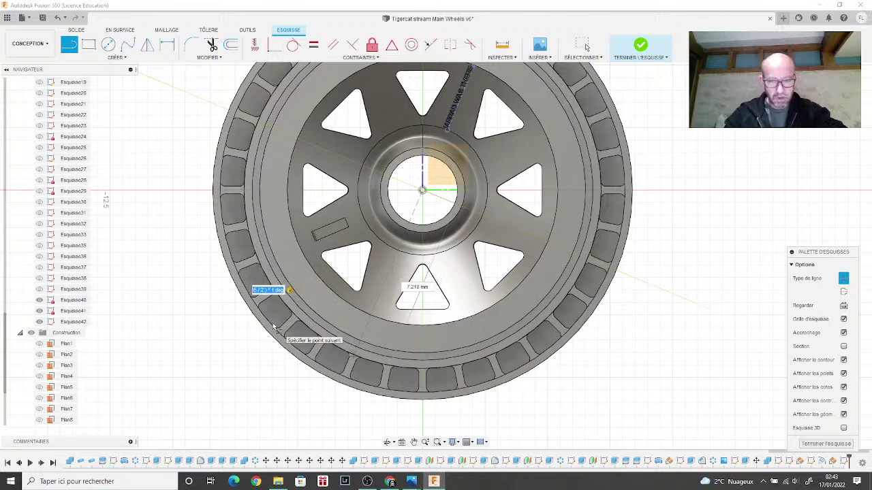
{"action": "key", "text": "BackSpace"}
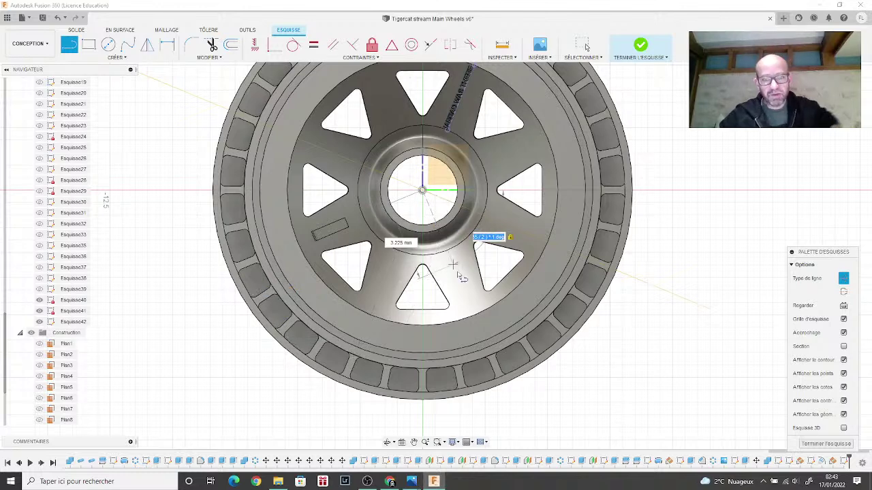
{"action": "key", "text": "ctrl+z"}
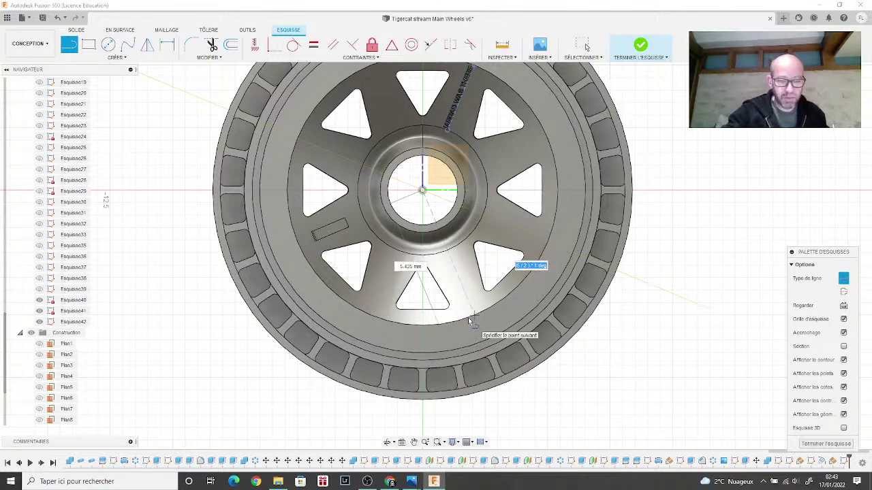
{"action": "key", "text": "Escape"}
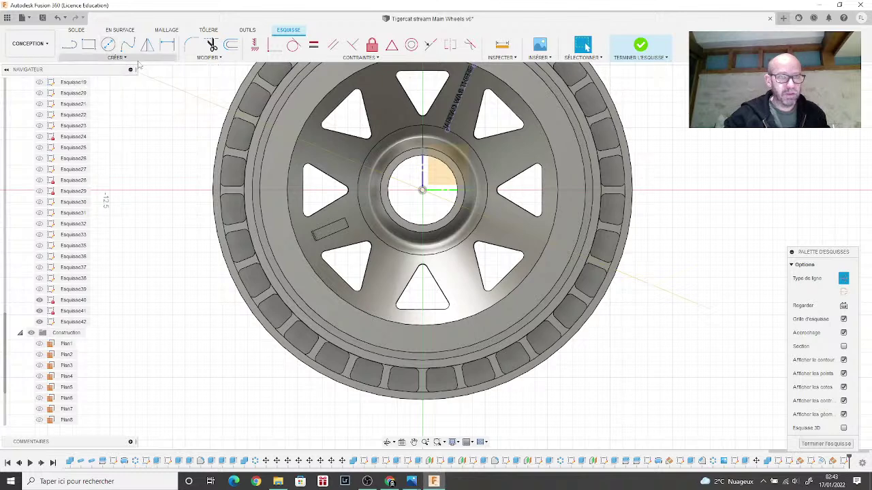
Step: Abandon the circular pattern in the new empty sketch and undo the sketch's creation
{"action": "left_click", "coordinate": [116, 57]}
{"action": "left_click", "coordinate": [133, 198]}
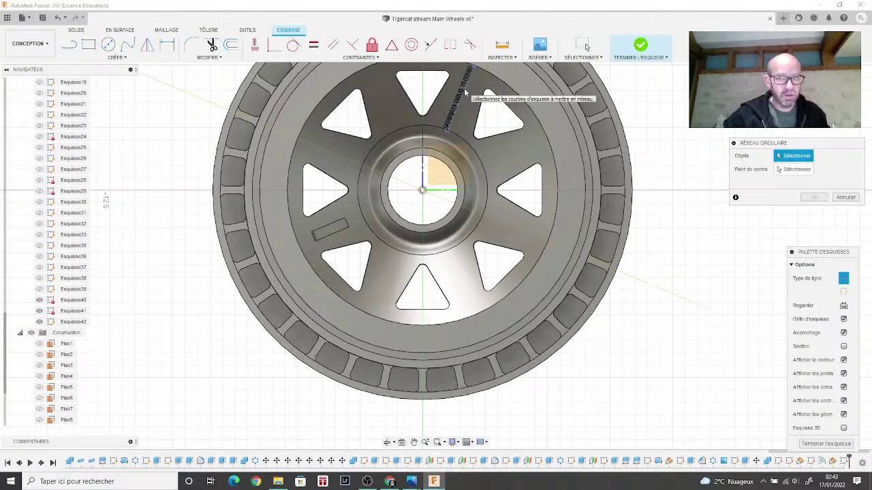
{"action": "left_click", "coordinate": [850, 199]}
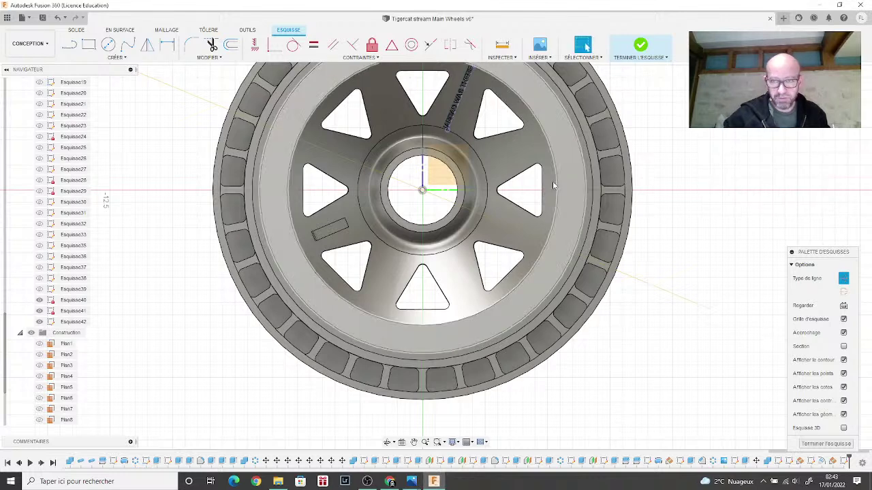
{"action": "left_click", "coordinate": [60, 21]}
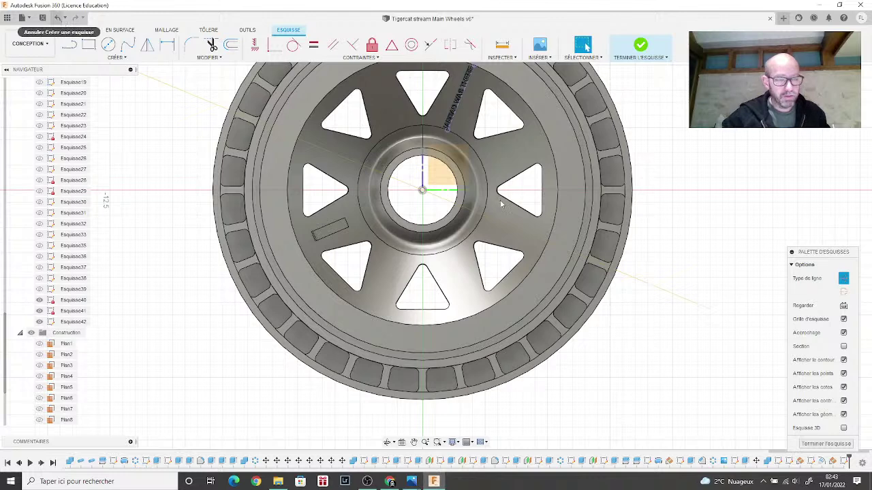
Step: Edit the sketch of the lettering's spoke line and circular-pattern the line around the wheel centre, full circle with quantity 8
{"action": "right_click", "coordinate": [804, 463]}
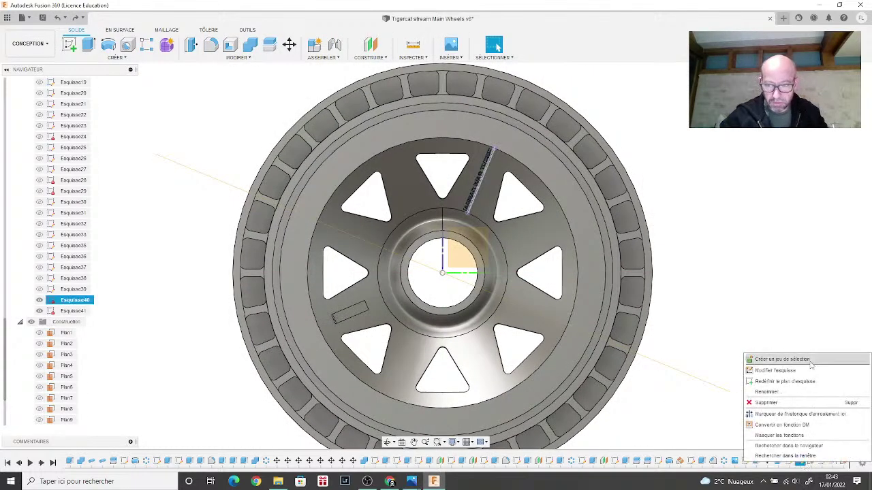
{"action": "left_click", "coordinate": [761, 357]}
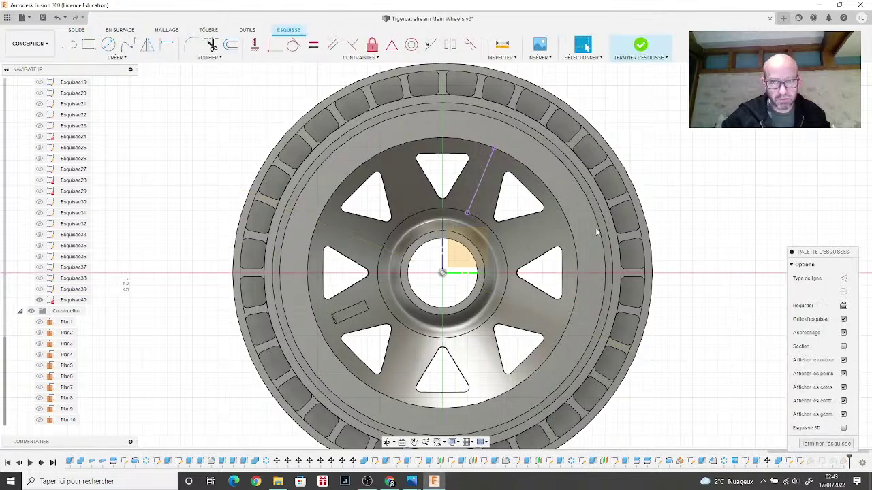
{"action": "left_click", "coordinate": [145, 57]}
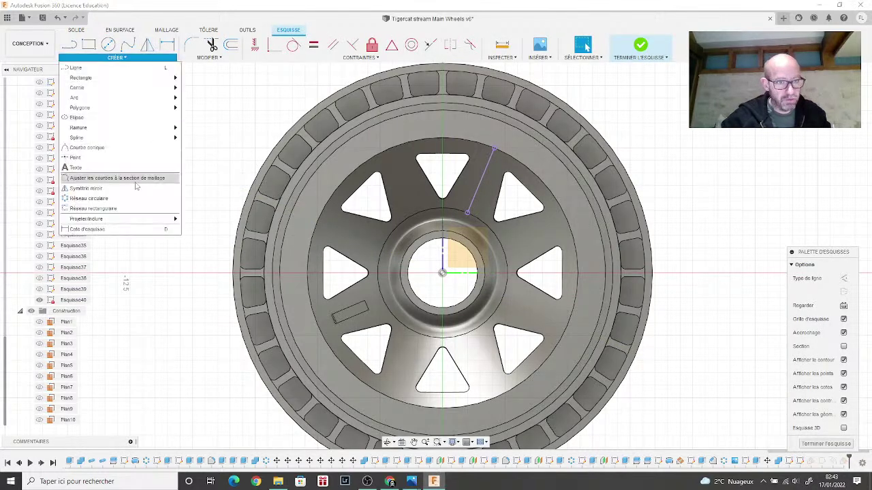
{"action": "left_click", "coordinate": [123, 198]}
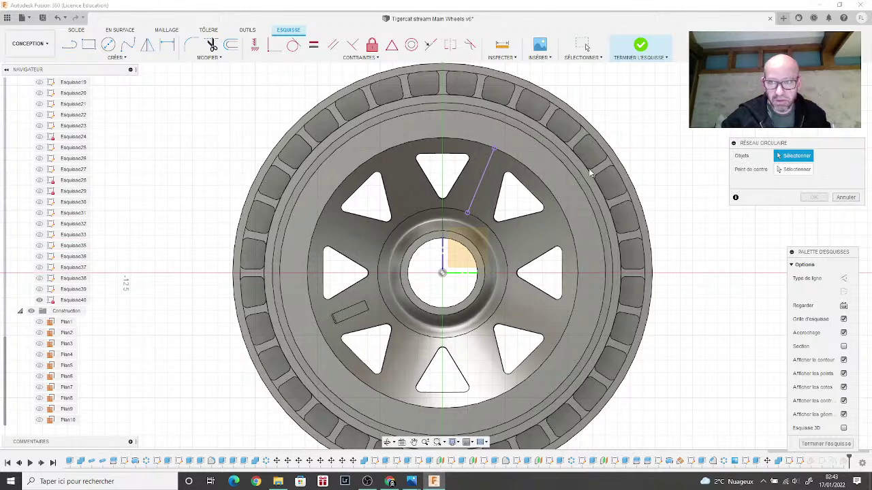
{"action": "left_click", "coordinate": [475, 193]}
{"action": "left_click", "coordinate": [798, 171]}
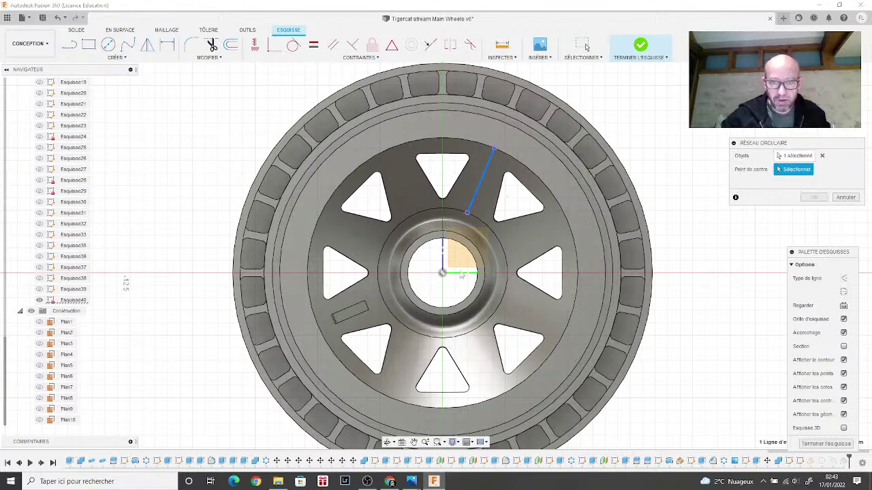
{"action": "left_click", "coordinate": [443, 273]}
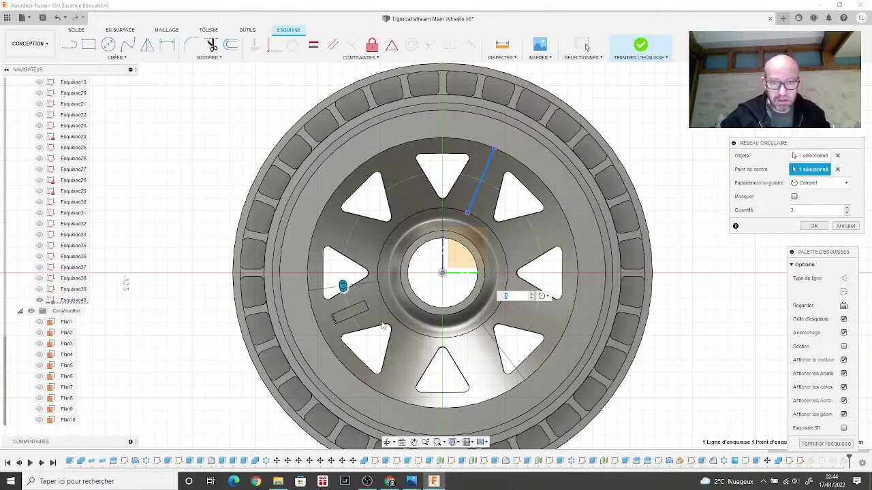
{"action": "type", "text": "8"}
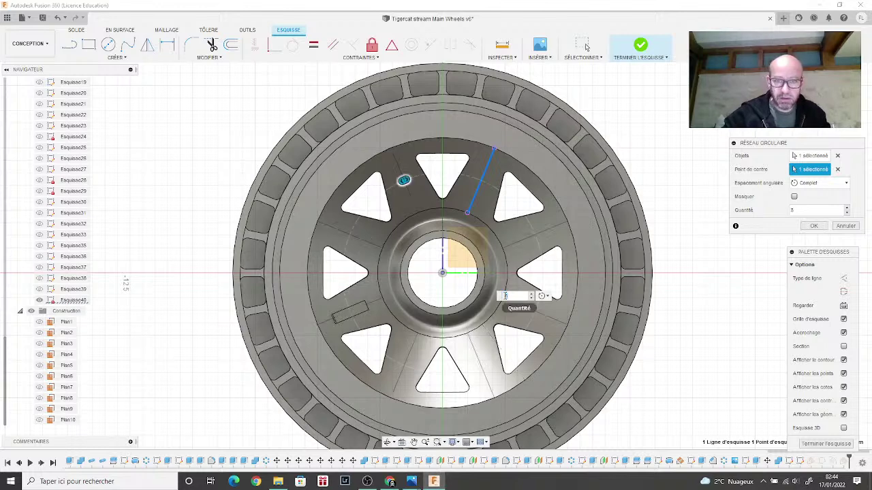
{"action": "left_click", "coordinate": [817, 226]}
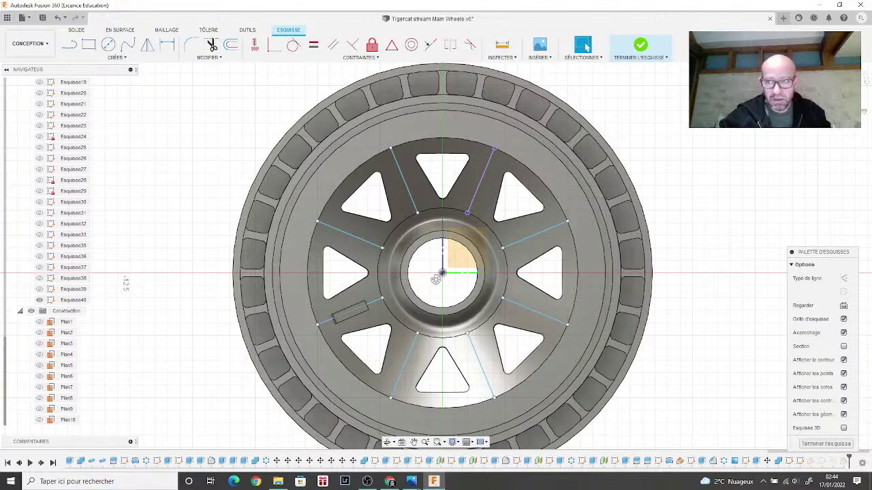
{"action": "mouse_move", "coordinate": [436, 279]}
{"action": "middle_mouse_down", "text": "shift"}
{"action": "mouse_move", "coordinate": [477, 280]}
{"action": "mouse_move", "coordinate": [422, 274]}
{"action": "mouse_move", "coordinate": [436, 256]}
{"action": "middle_mouse_up", "text": "shift"}
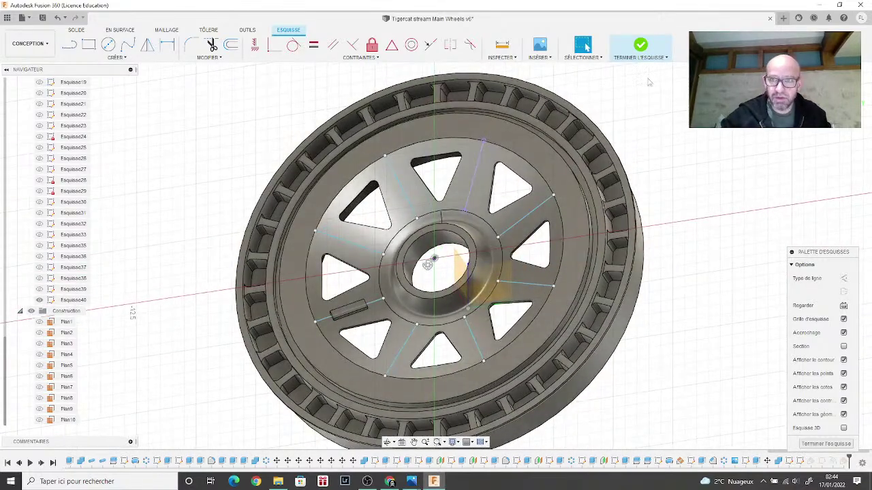
{"action": "left_click", "coordinate": [641, 46]}
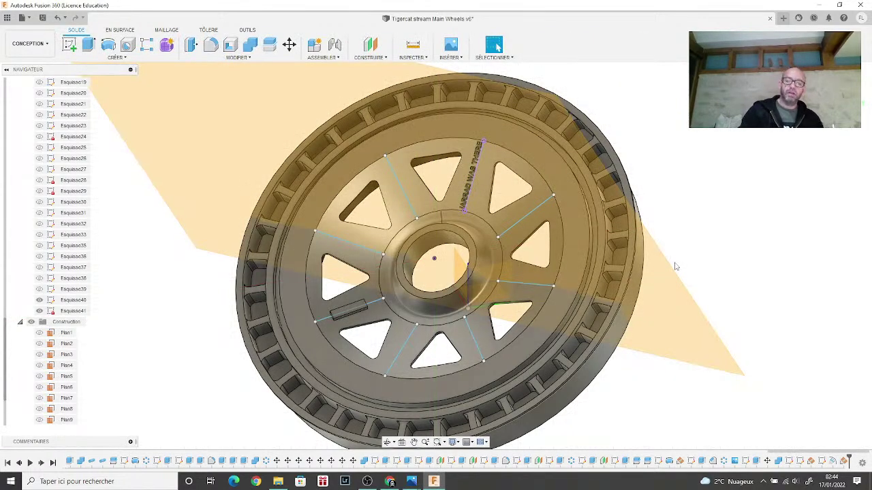
Step: Delete the angled construction plane that crosses the wheel through the X axis
{"action": "right_click", "coordinate": [847, 463]}
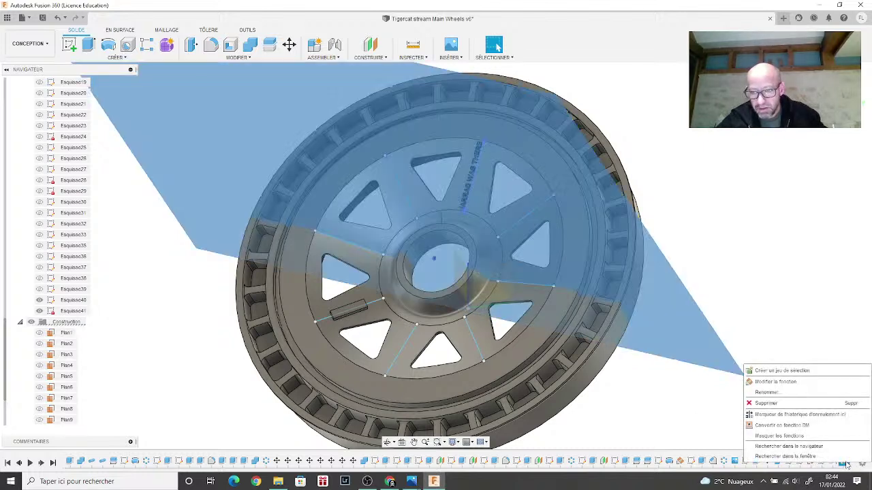
{"action": "left_click", "coordinate": [824, 412]}
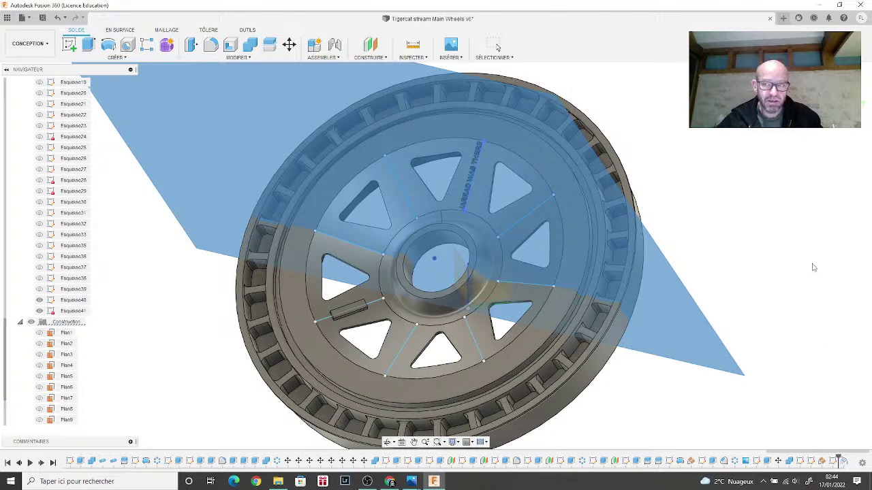
{"action": "key", "text": "Escape"}
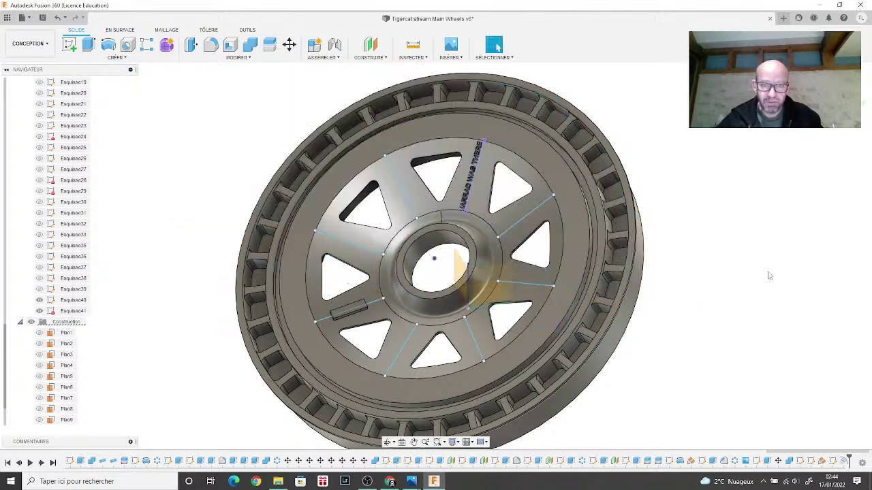
Step: Start an angled construction plane through the path line of the spoke next to the raised plate and rotate it to about 55 degrees
{"action": "middle_click_drag", "start_coordinate": [434, 258], "coordinate": [427, 278], "text": "shift"}
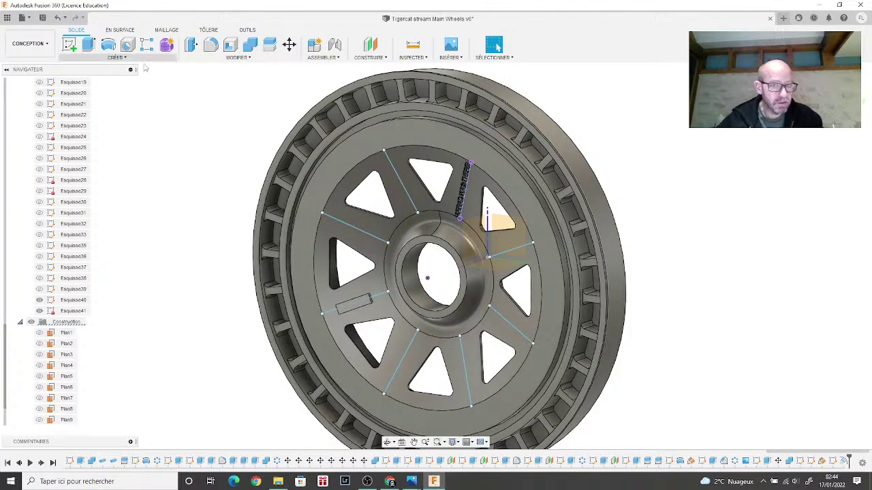
{"action": "left_click", "coordinate": [371, 57]}
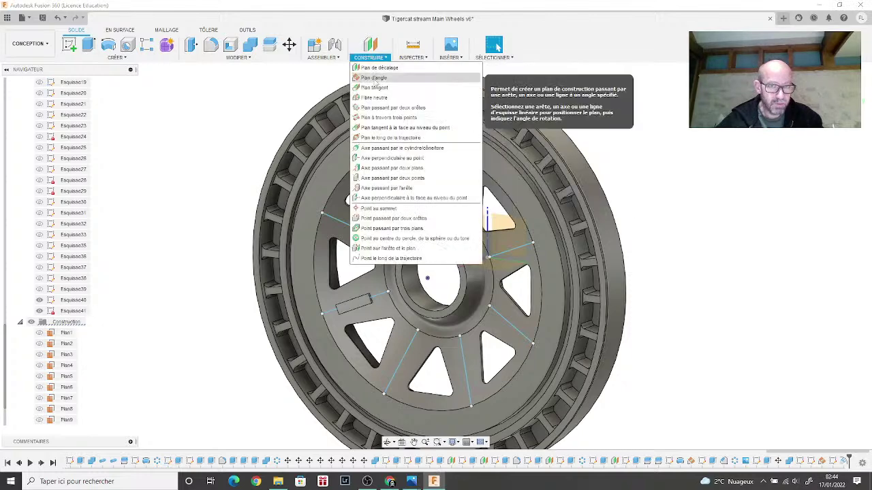
{"action": "left_click", "coordinate": [399, 80]}
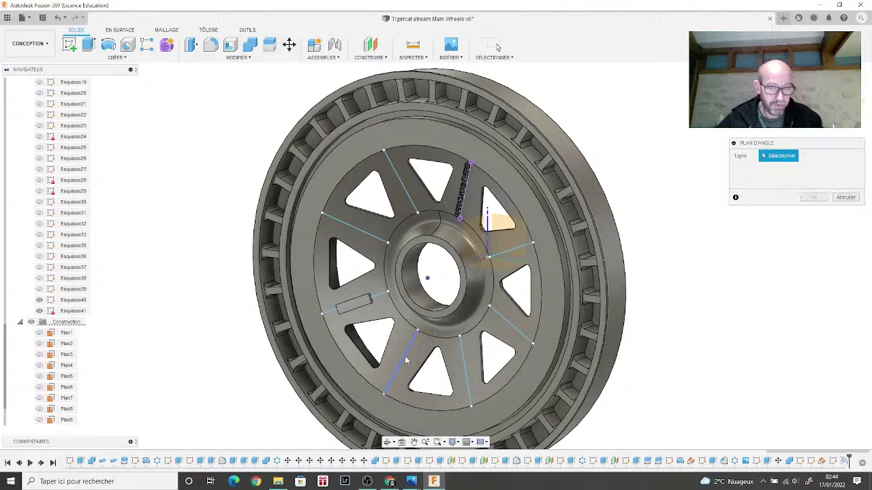
{"action": "left_click", "coordinate": [403, 361]}
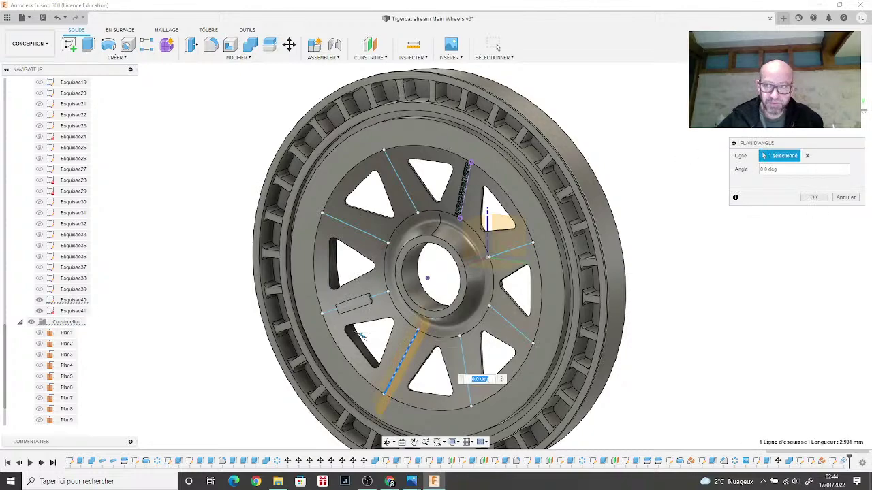
{"action": "middle_click_drag", "start_coordinate": [436, 254], "coordinate": [638, 208], "text": "shift"}
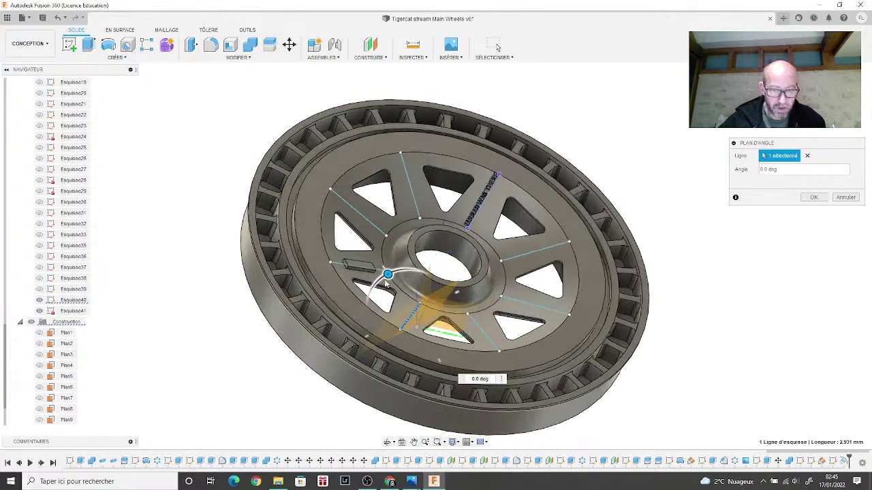
{"action": "left_click_drag", "start_coordinate": [388, 275], "coordinate": [421, 291]}
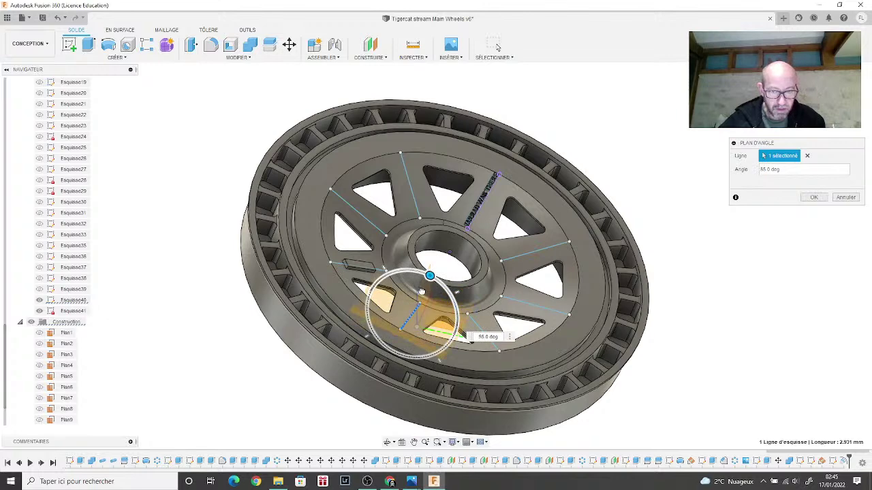
{"action": "scroll", "coordinate": [419, 299], "scroll_direction": "up", "scroll_amount": 5}
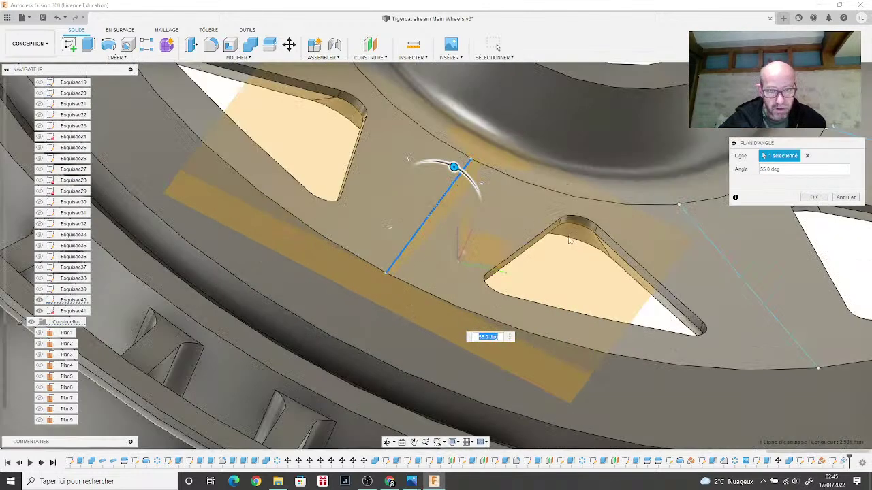
{"action": "mouse_move", "coordinate": [844, 204]}
{"action": "middle_mouse_down", "text": "shift"}
{"action": "mouse_move", "coordinate": [869, 87]}
{"action": "mouse_move", "coordinate": [647, 136]}
{"action": "middle_mouse_up", "text": "shift"}
{"action": "left_click_drag", "start_coordinate": [601, 143], "coordinate": [602, 143]}
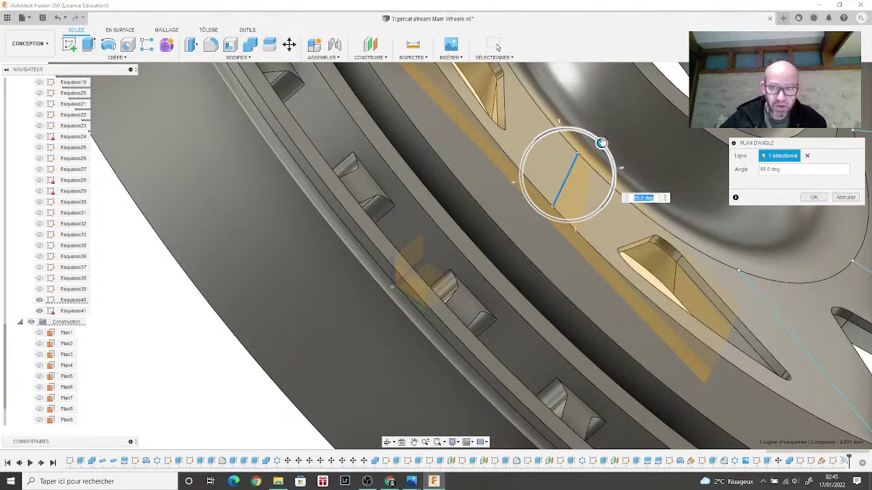
Step: Try angles of 54, 53, 53.5 and 54.5 degrees for the new construction plane to compare its fit with the spoke face
{"action": "type", "text": "54"}
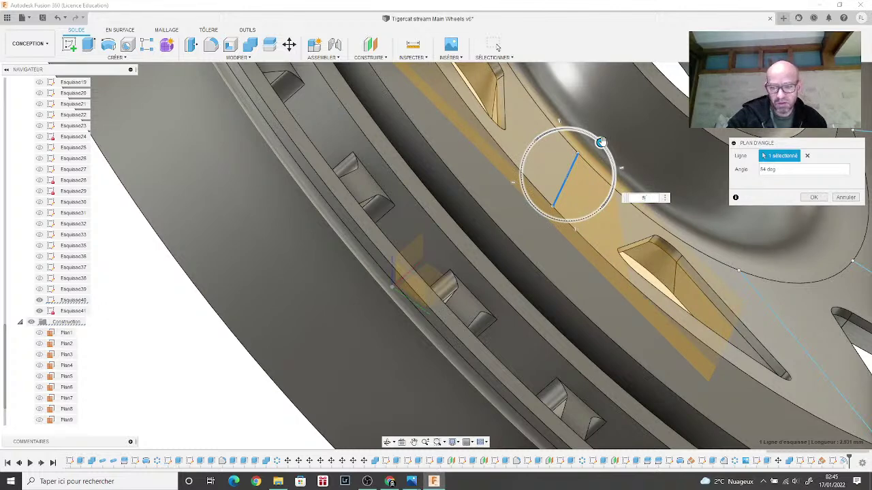
{"action": "key", "text": "BackSpace"}
{"action": "type", "text": "3"}
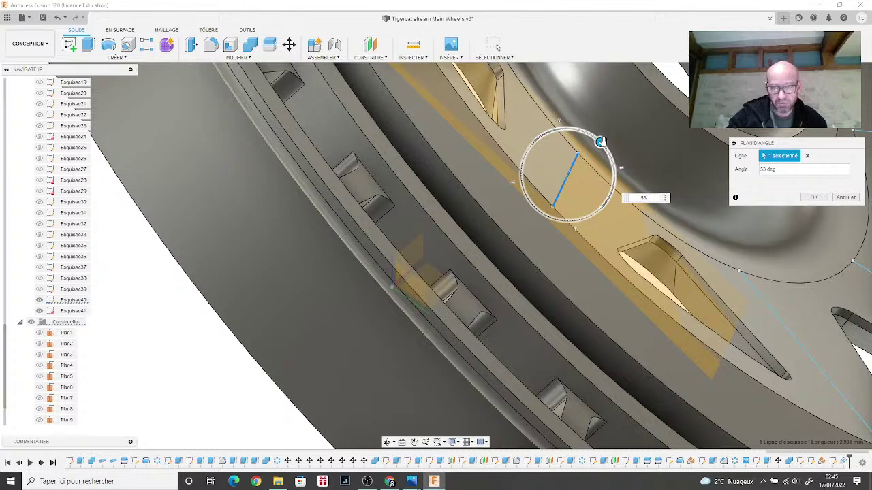
{"action": "key", "text": "BackSpace"}
{"action": "type", "text": "4"}
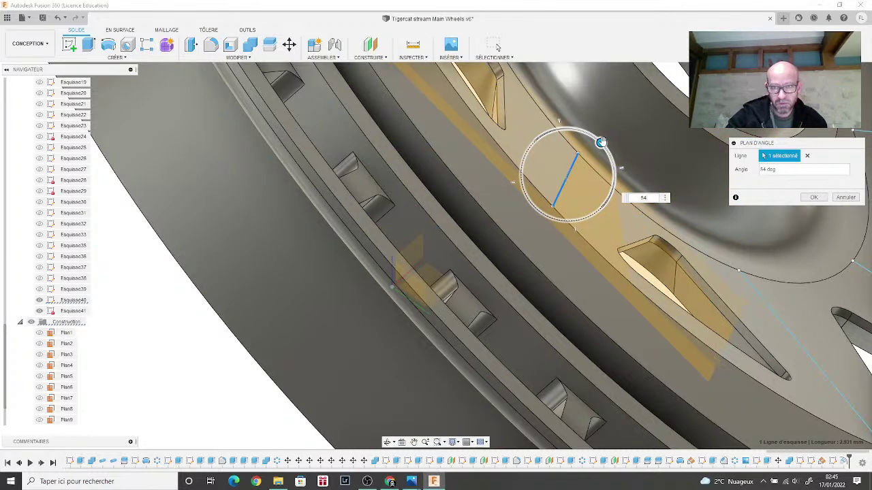
{"action": "key", "text": "BackSpace"}
{"action": "type", "text": "3.5"}
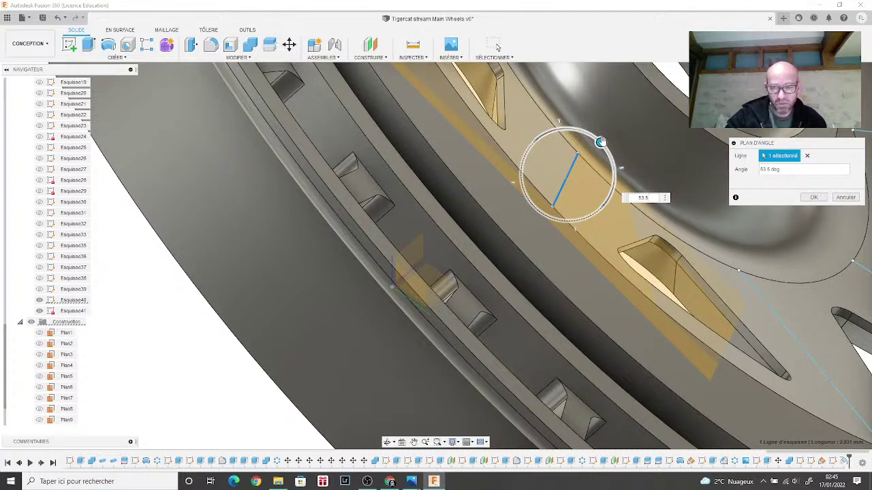
{"action": "key", "text": "BackSpace"}
{"action": "key", "text": "BackSpace"}
{"action": "key", "text": "BackSpace"}
{"action": "type", "text": "4"}
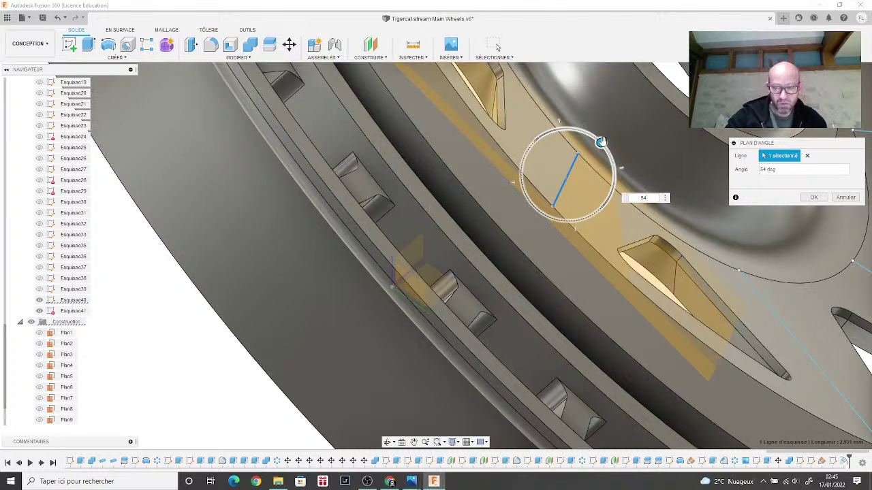
{"action": "type", "text": ".5"}
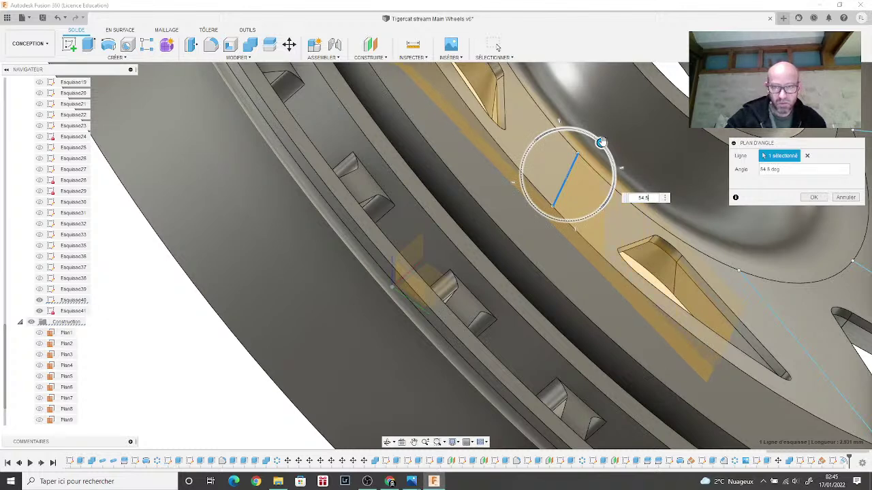
{"action": "key", "text": "BackSpace"}
{"action": "key", "text": "BackSpace"}
{"action": "key", "text": "BackSpace"}
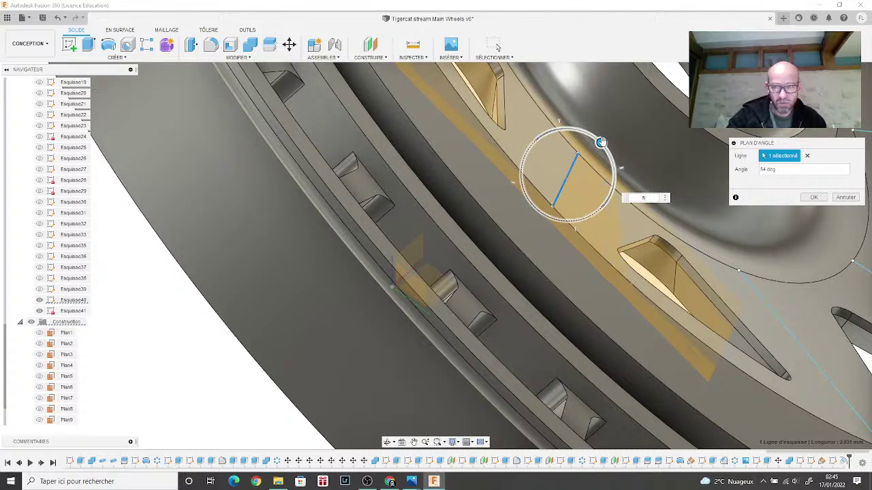
Step: Set the construction plane's angle to 55 degrees and create the plane
{"action": "type", "text": "5"}
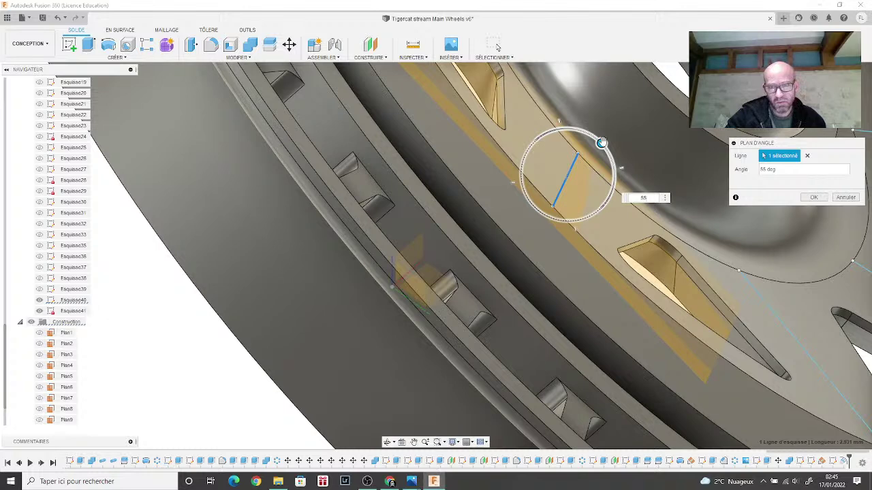
{"action": "key", "text": "Return"}
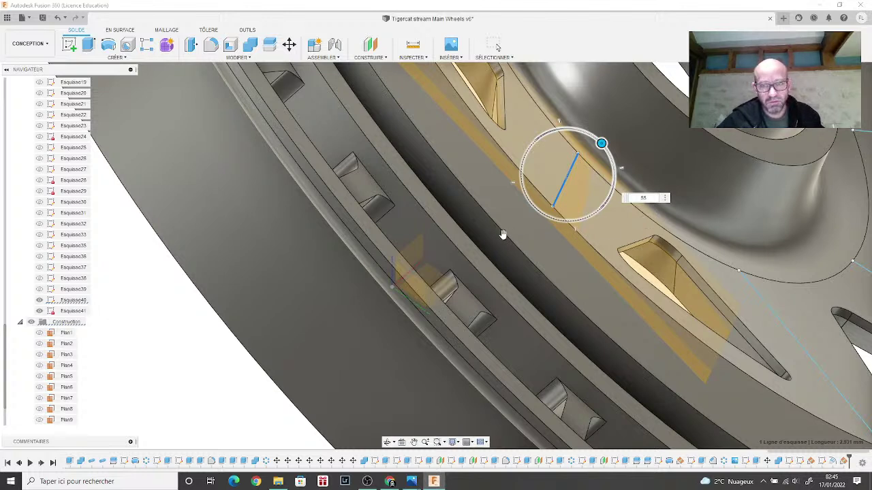
{"action": "key", "text": "Escape"}
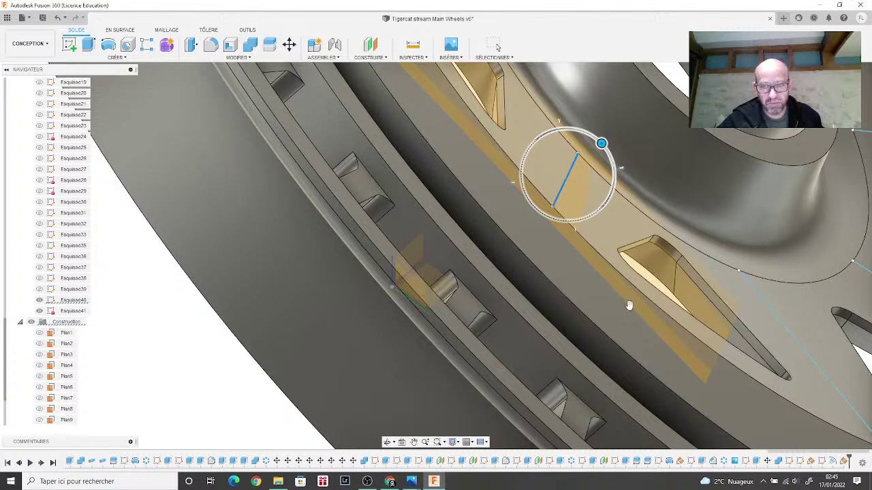
{"action": "key", "text": "Escape"}
Step: Create a new sketch on the angled construction plane that lies along the spoke next to the raised plate
{"action": "mouse_move", "coordinate": [629, 306]}
{"action": "middle_mouse_down", "text": "shift"}
{"action": "mouse_move", "coordinate": [601, 306]}
{"action": "mouse_move", "coordinate": [741, 235]}
{"action": "middle_mouse_up", "text": "shift"}
{"action": "middle_click_drag", "start_coordinate": [436, 255], "coordinate": [368, 272], "text": "shift"}
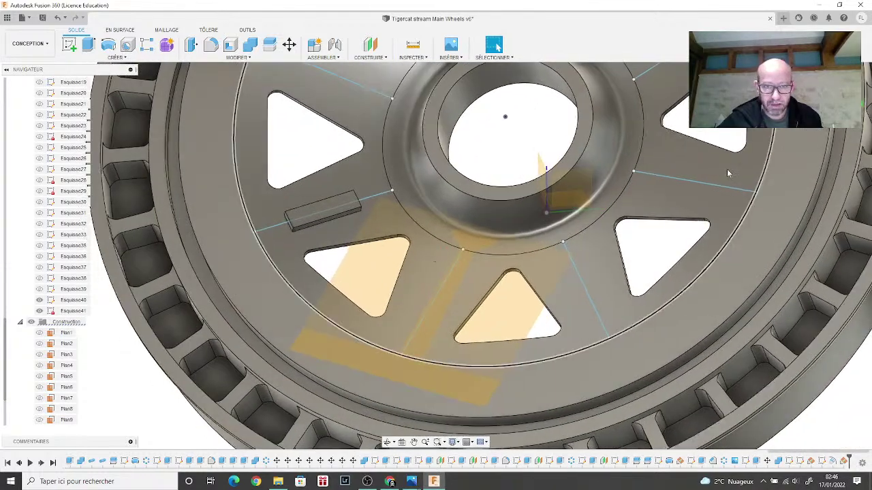
{"action": "left_click", "coordinate": [68, 45]}
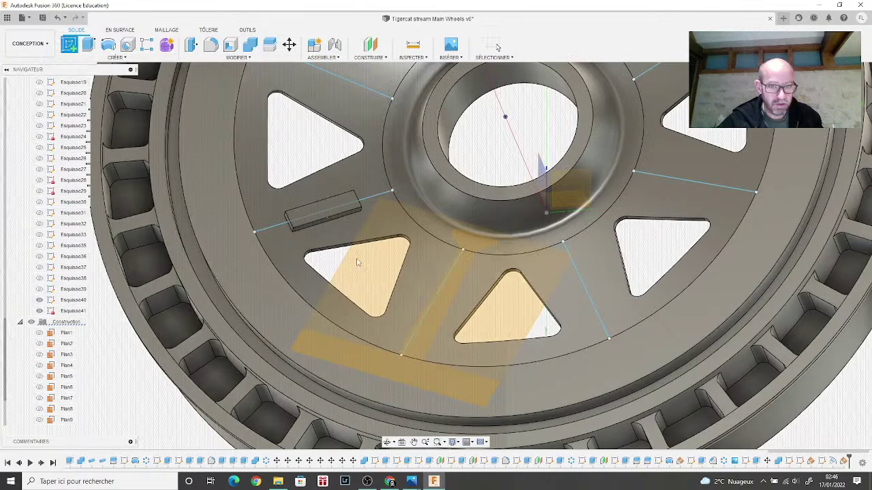
{"action": "left_click", "coordinate": [356, 261]}
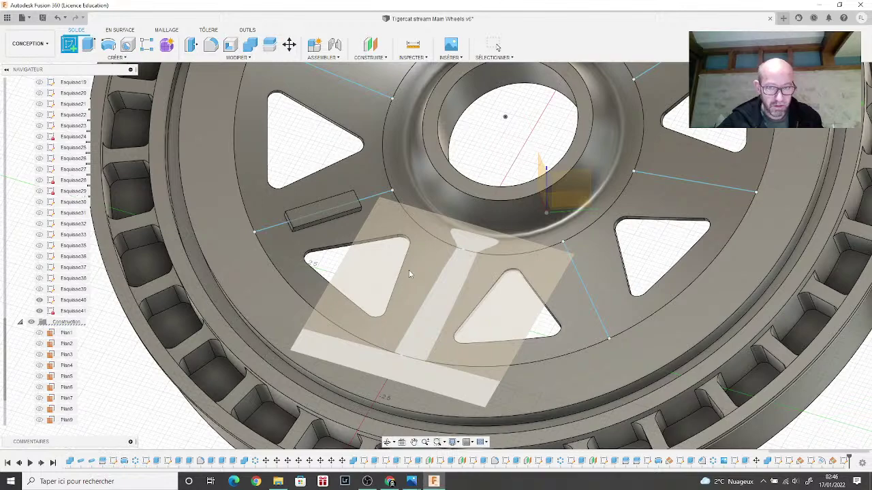
{"action": "left_click", "coordinate": [409, 270]}
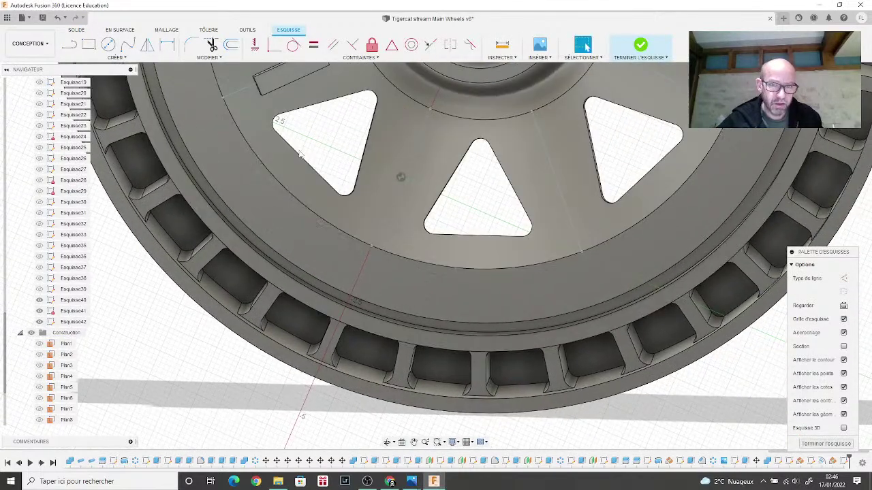
Step: Start a text on path along the spoke's line, with both horizontal and vertical flipping switched off
{"action": "left_click", "coordinate": [129, 58]}
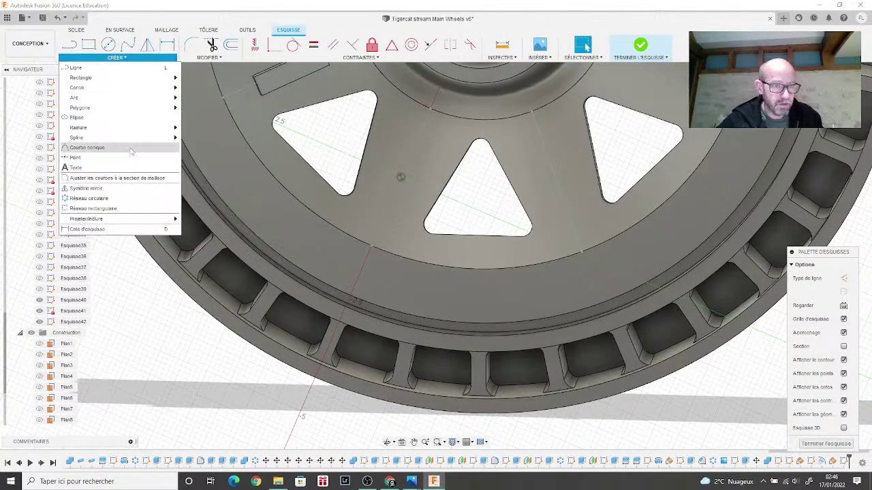
{"action": "left_click", "coordinate": [136, 171]}
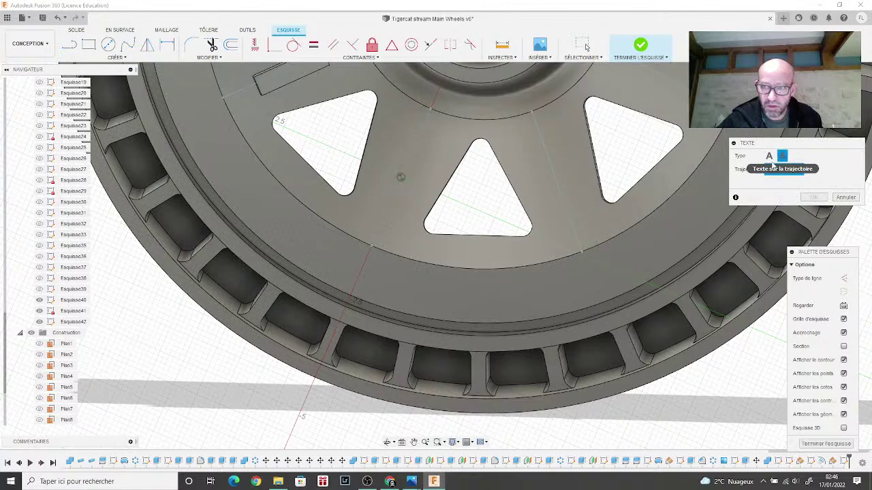
{"action": "left_click", "coordinate": [383, 218]}
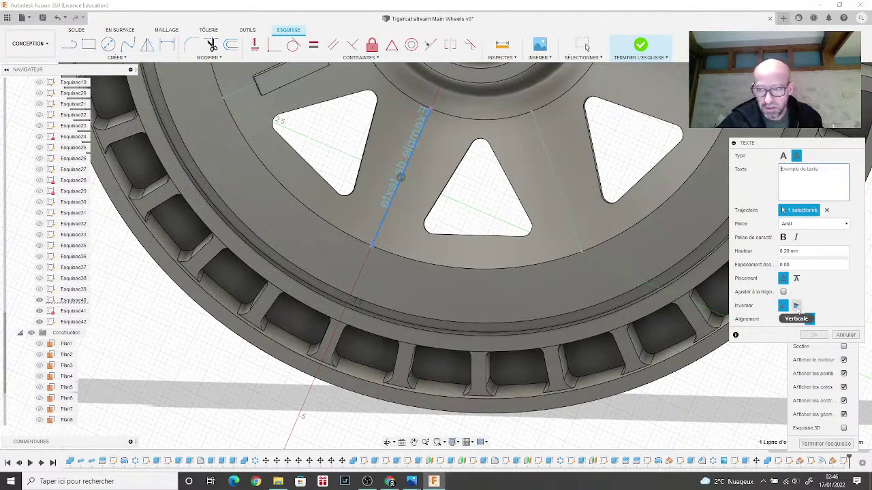
{"action": "left_click", "coordinate": [785, 306]}
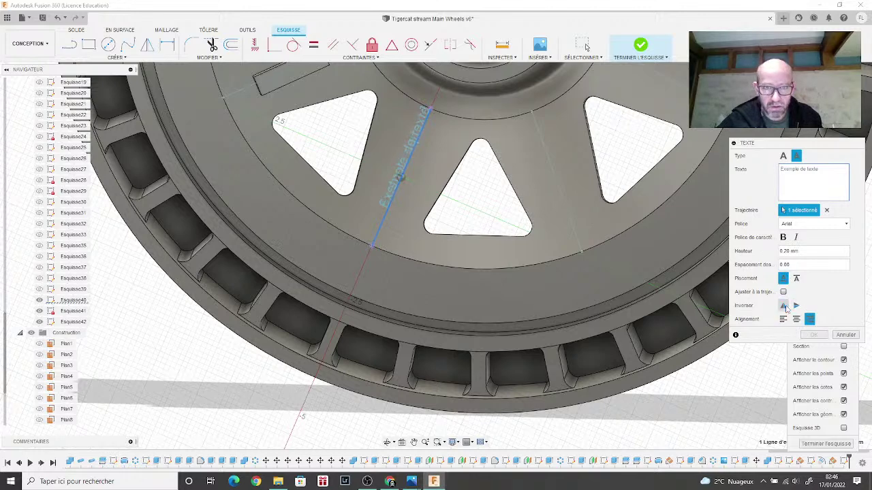
{"action": "left_click", "coordinate": [784, 307]}
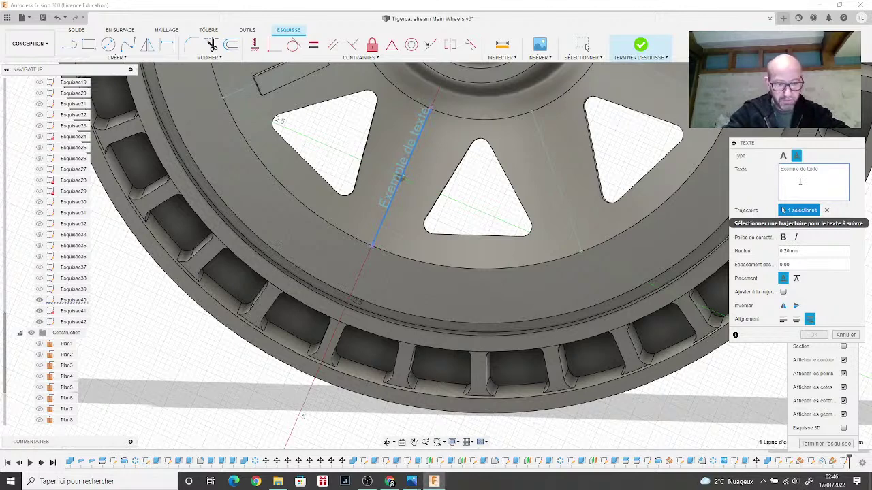
Step: Enter a first name followed by "WAS HERE TOO" in capitals as the spoke text
{"action": "type", "text": "JO"}
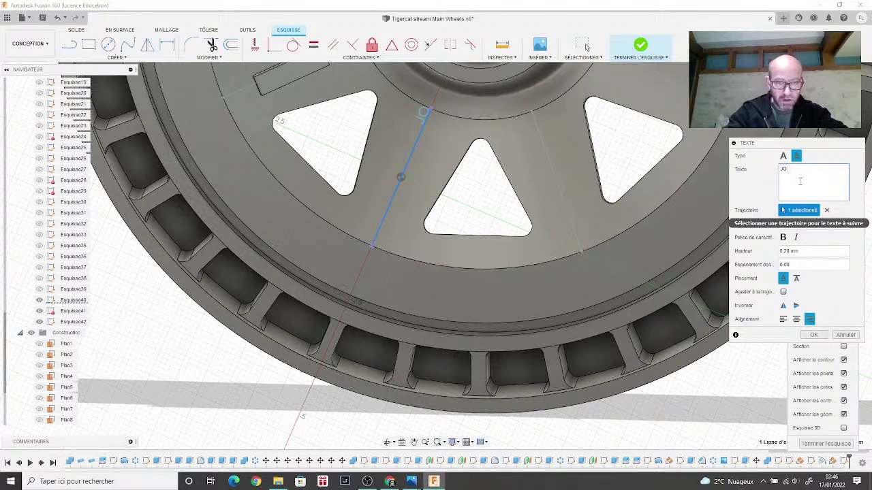
{"action": "type", "text": "HN"}
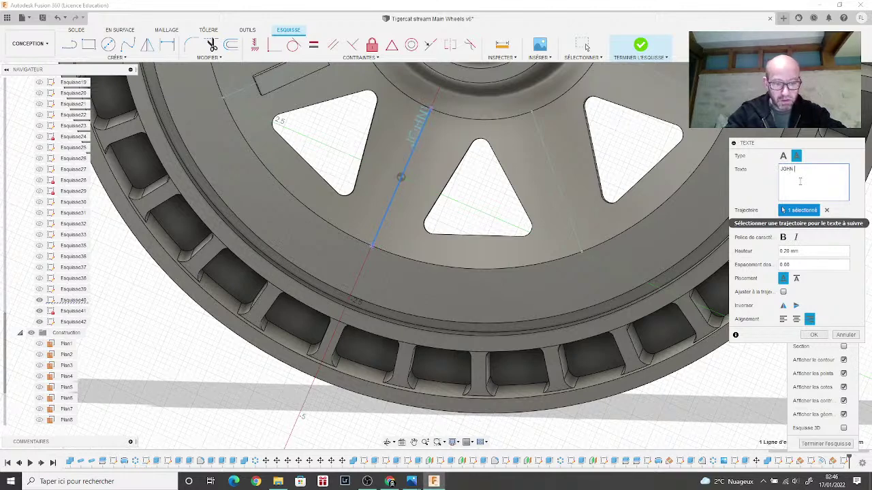
{"action": "type", "text": " WAS HER"}
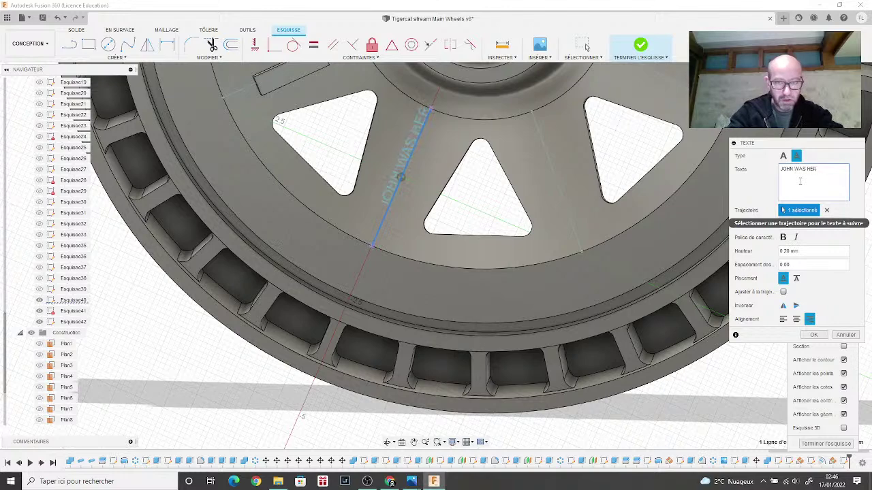
{"action": "type", "text": "E TOO"}
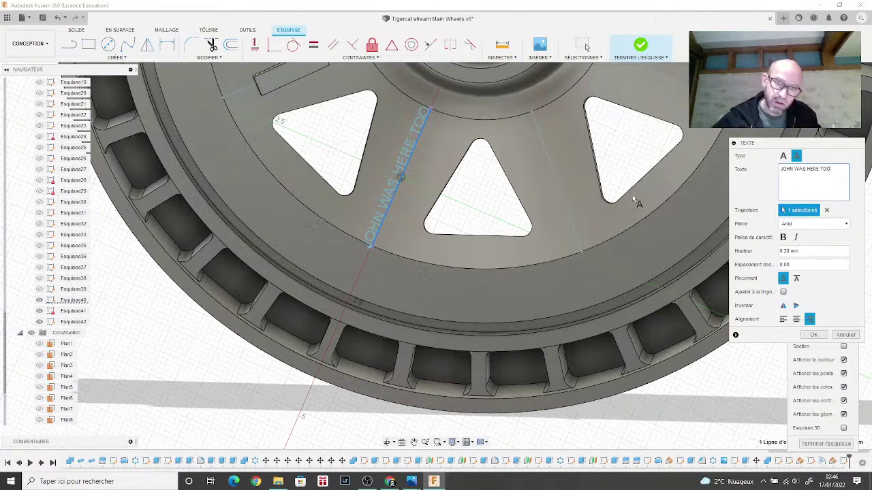
Step: Delete the words "WAS HERE" from the spoke text, keeping the first name and "TOO"
{"action": "scroll", "coordinate": [627, 200], "scroll_direction": "down", "scroll_amount": 3}
{"action": "middle_click_drag", "start_coordinate": [621, 206], "coordinate": [545, 293], "text": "shift"}
{"action": "scroll", "coordinate": [535, 307], "scroll_direction": "up", "scroll_amount": 3}
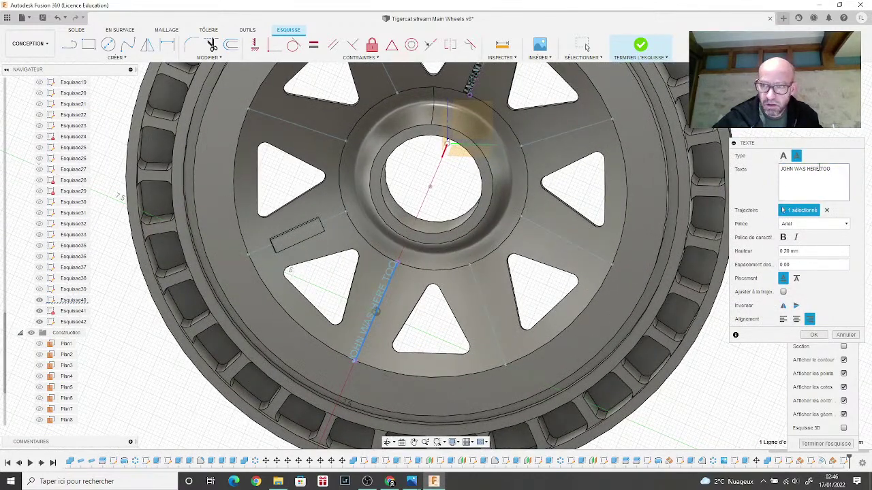
{"action": "left_click_drag", "start_coordinate": [818, 168], "coordinate": [795, 168]}
{"action": "key", "text": "BackSpace"}
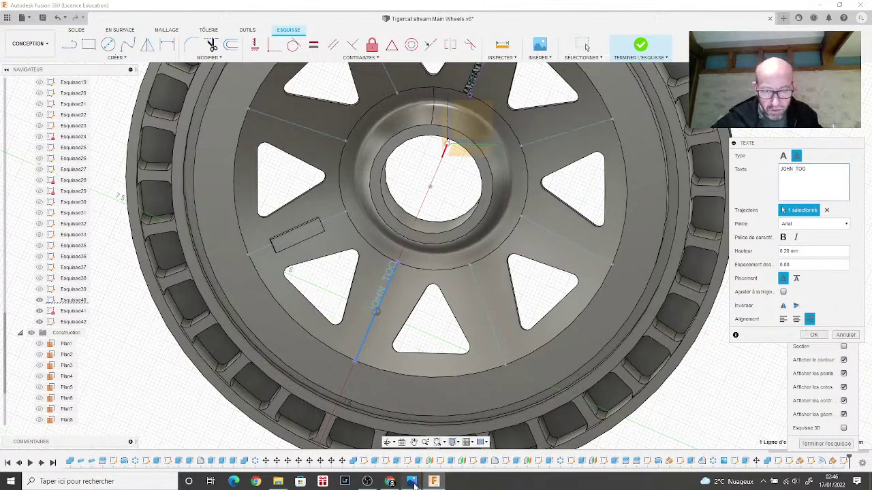
Step: Switch to the wheel reference photo in Photos to check the spoke lettering, and return to Fusion 360
{"action": "mouse_move", "coordinate": [411, 481]}
{"action": "left_click", "coordinate": [528, 433]}
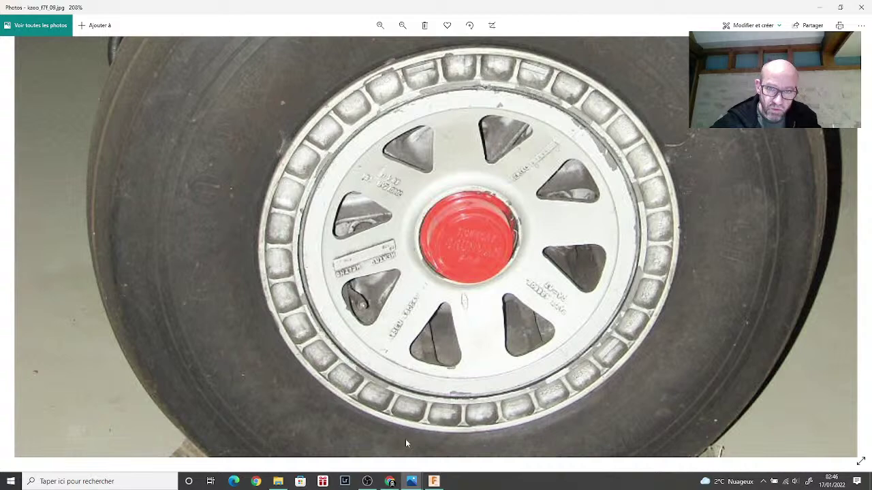
{"action": "left_click", "coordinate": [433, 481]}
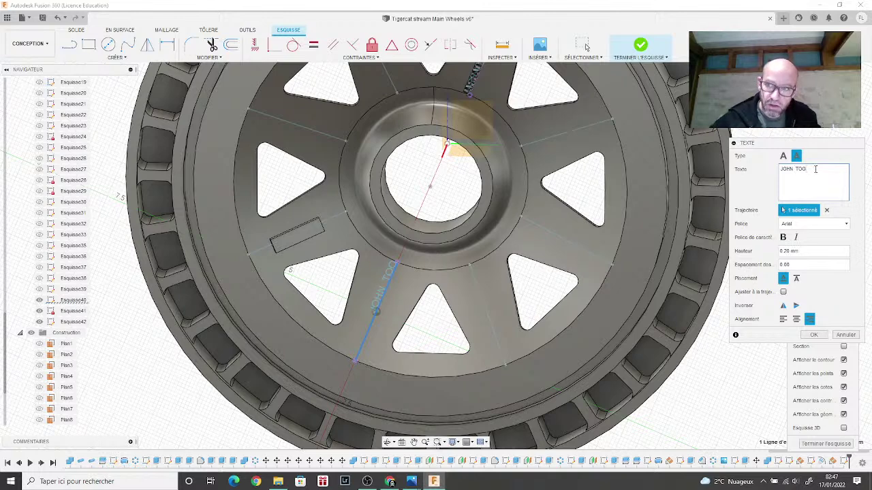
Step: Left-align the new spoke text, shift it along the path with leading spaces, and finish the sketch
{"action": "left_click", "coordinate": [783, 320]}
{"action": "left_click", "coordinate": [810, 319]}
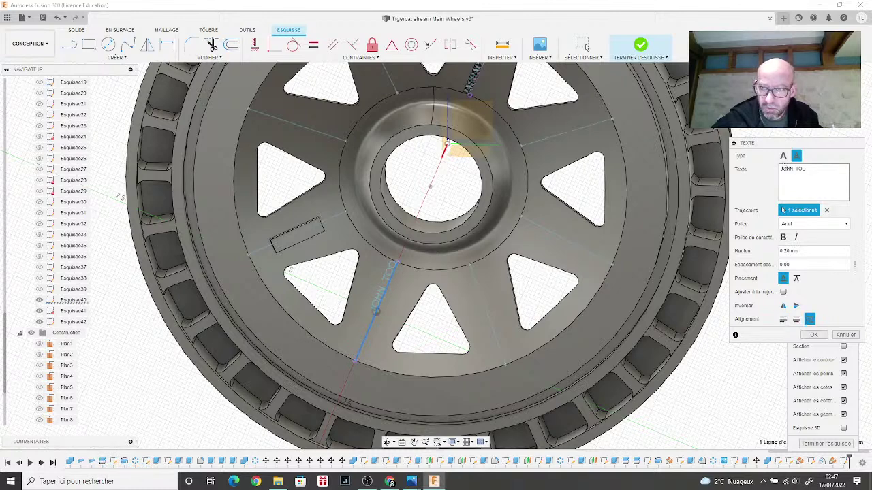
{"action": "left_click", "coordinate": [783, 320]}
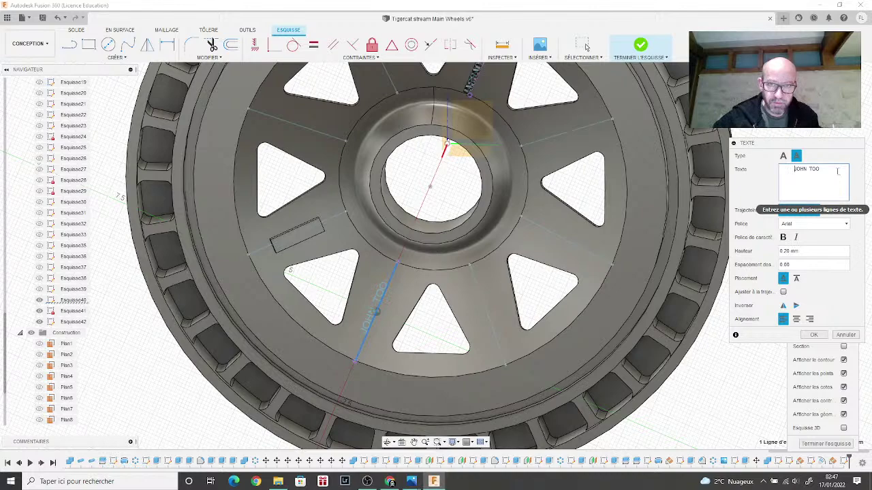
{"action": "scroll", "coordinate": [705, 194], "scroll_direction": "down", "scroll_amount": 4}
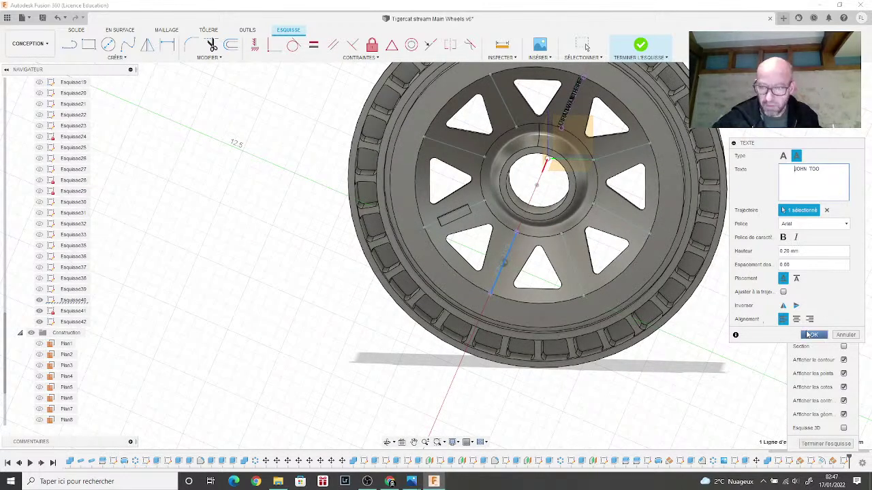
{"action": "left_click", "coordinate": [810, 335]}
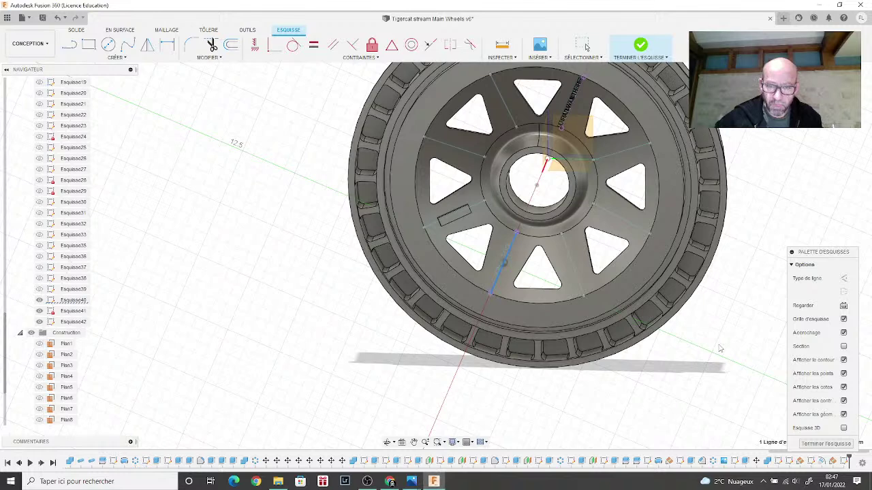
{"action": "left_click", "coordinate": [641, 46]}
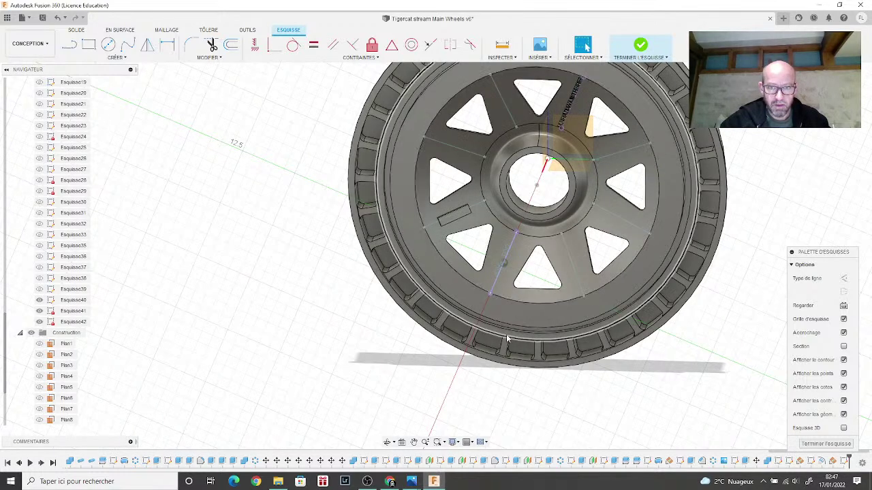
{"action": "scroll", "coordinate": [510, 313], "scroll_direction": "down", "scroll_amount": 3}
{"action": "scroll", "coordinate": [510, 313], "scroll_direction": "up", "scroll_amount": 5}
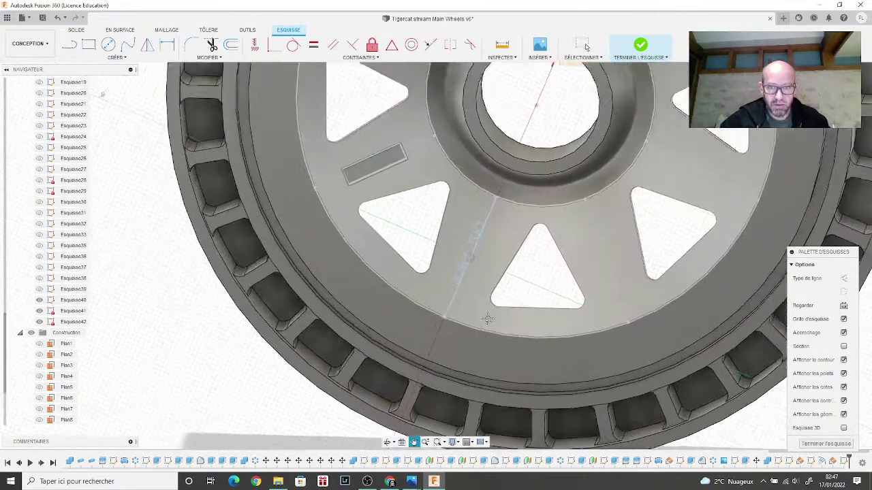
{"action": "left_click", "coordinate": [641, 45]}
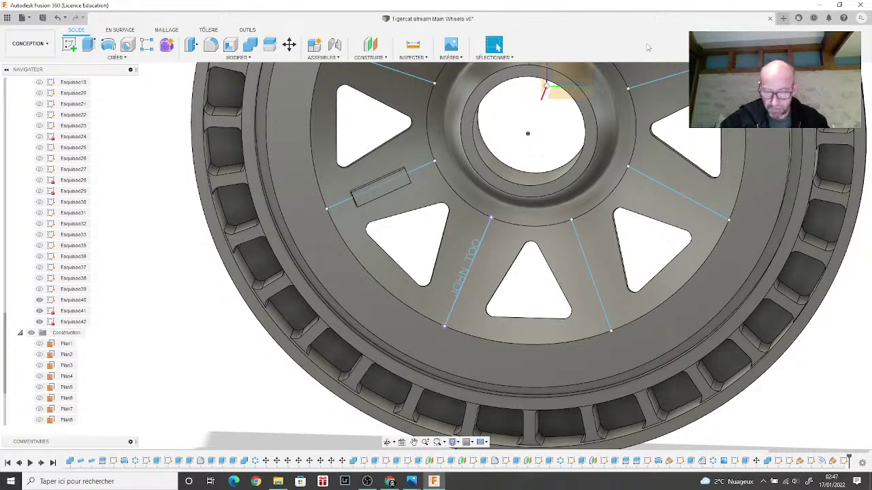
Step: Emboss the new spoke text as raised lettering on the wheel's spoke face, 0.12 mm deep
{"action": "left_click", "coordinate": [87, 44]}
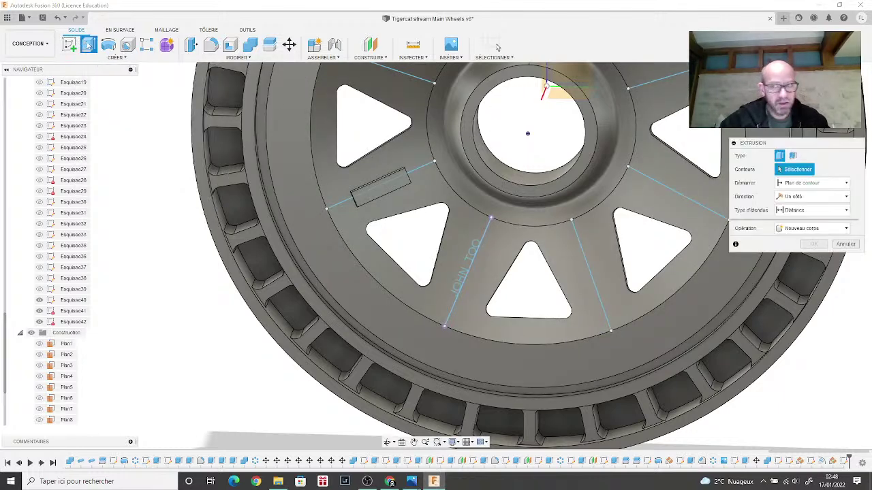
{"action": "left_click", "coordinate": [846, 243]}
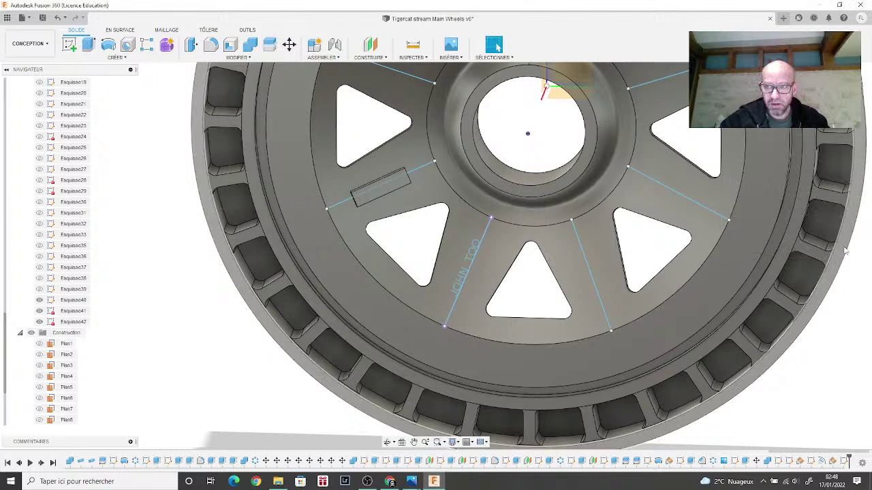
{"action": "left_click", "coordinate": [96, 59]}
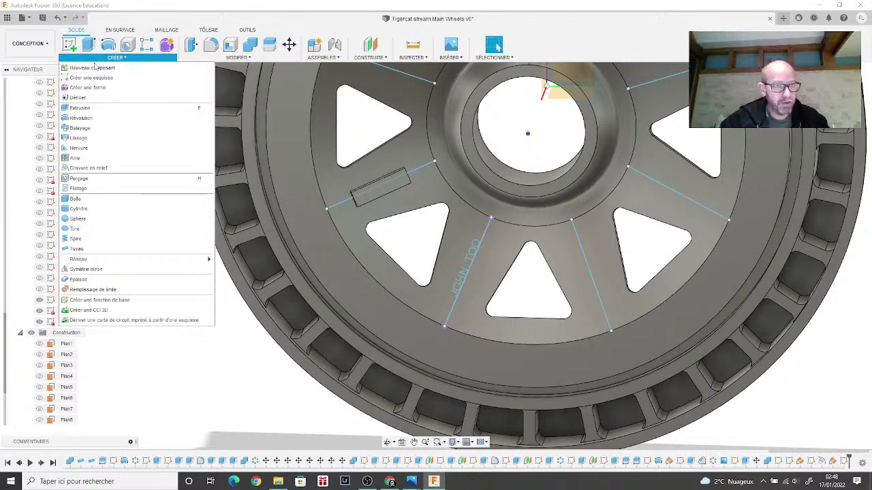
{"action": "left_click", "coordinate": [106, 168]}
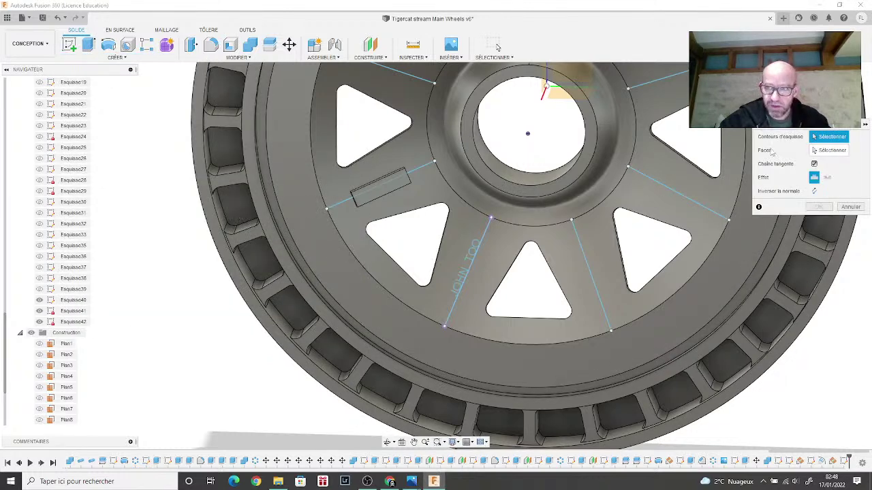
{"action": "left_click", "coordinate": [484, 241]}
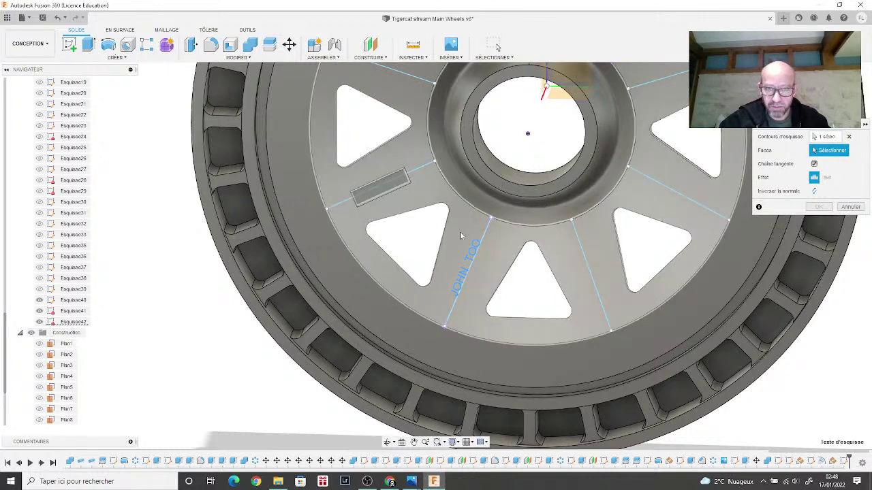
{"action": "left_click", "coordinate": [623, 221]}
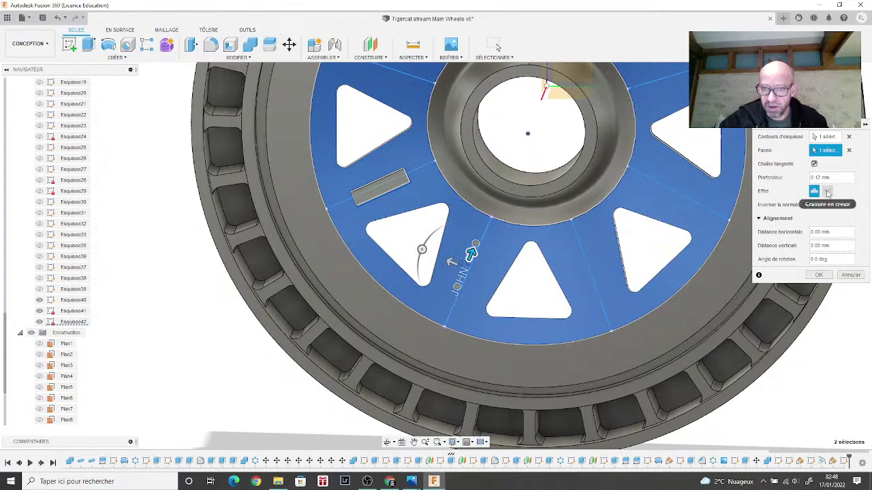
{"action": "middle_click_drag", "start_coordinate": [471, 253], "coordinate": [585, 247], "text": "shift"}
{"action": "scroll", "coordinate": [496, 218], "scroll_direction": "up", "scroll_amount": 6}
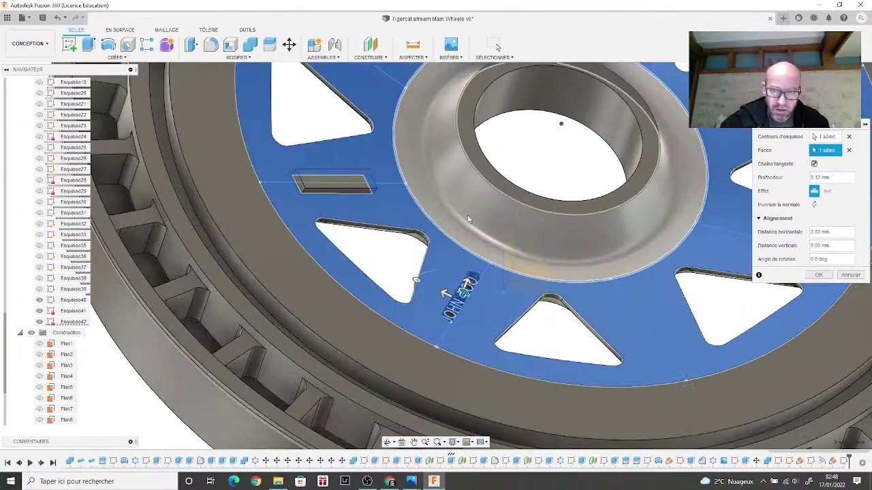
{"action": "middle_click_drag", "start_coordinate": [510, 195], "coordinate": [540, 193], "text": "shift"}
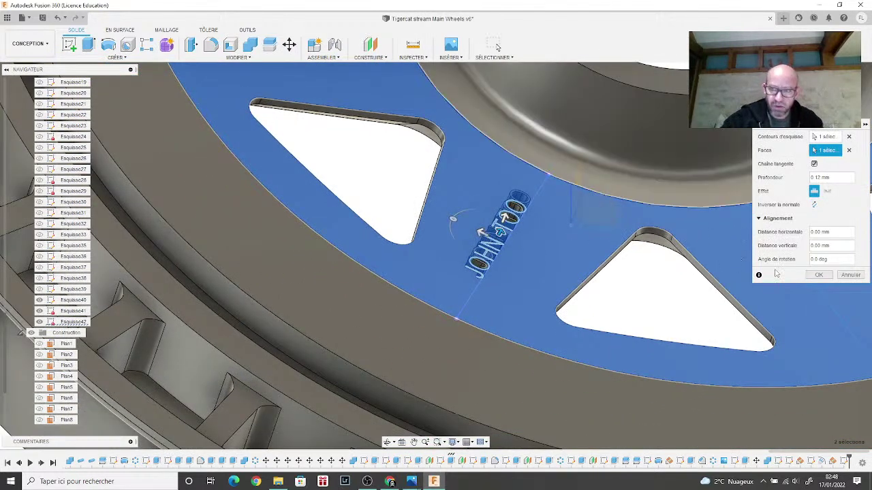
{"action": "left_click", "coordinate": [814, 276]}
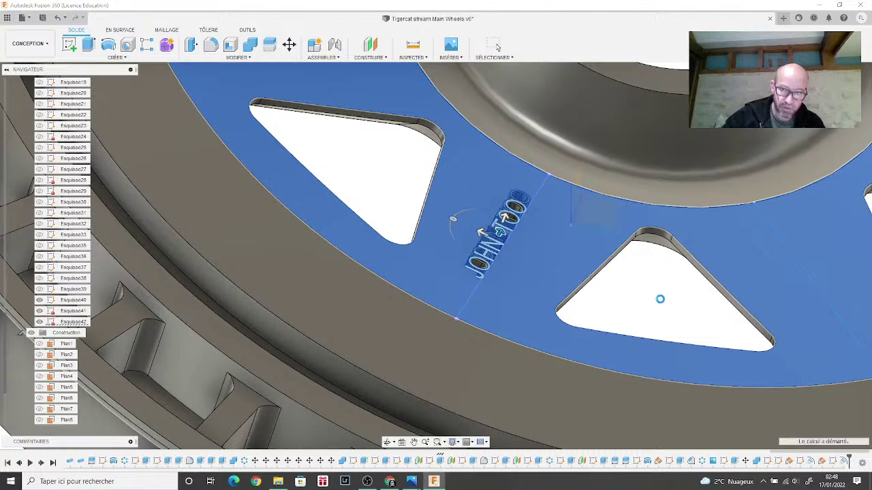
{"action": "key", "text": "Escape"}
Step: Edit the sketch of the "WAS THERE" spoke and replace its text with the other first name followed by "TOO" in capitals
{"action": "scroll", "coordinate": [661, 303], "scroll_direction": "down", "scroll_amount": 10}
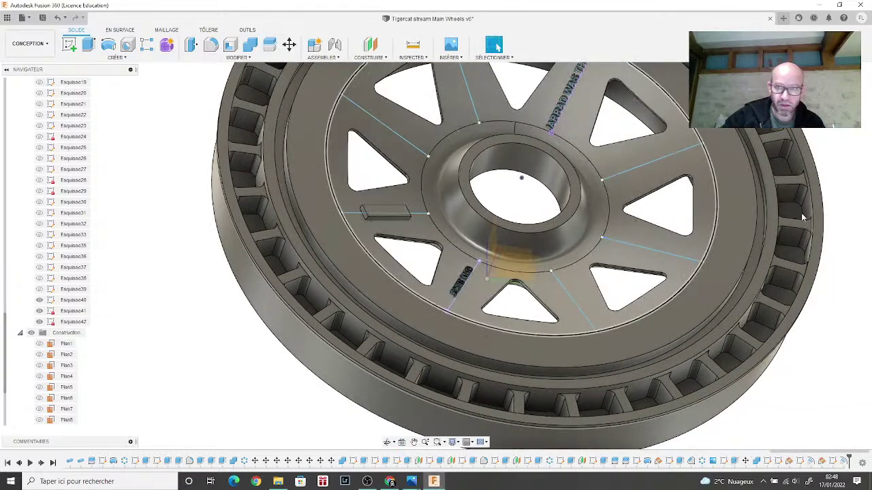
{"action": "mouse_move", "coordinate": [436, 256]}
{"action": "middle_mouse_down", "text": "shift"}
{"action": "mouse_move", "coordinate": [351, 198]}
{"action": "mouse_move", "coordinate": [706, 179]}
{"action": "mouse_move", "coordinate": [753, 167]}
{"action": "middle_mouse_up", "text": "shift"}
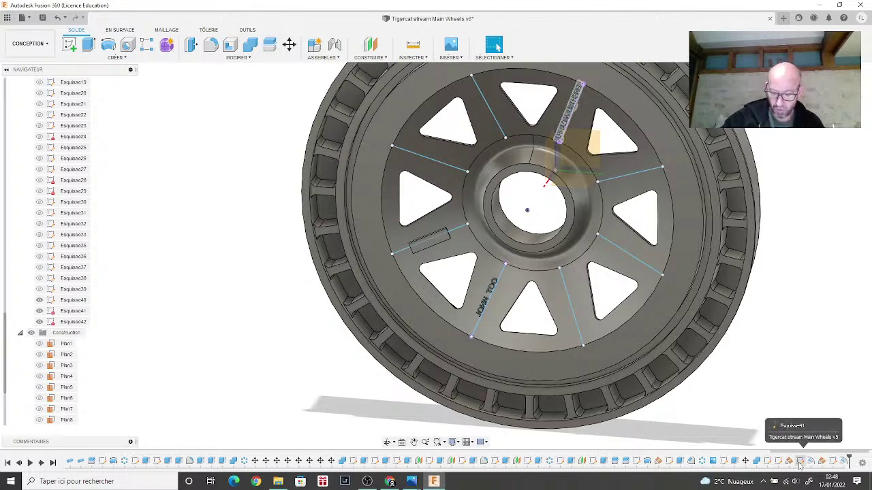
{"action": "right_click", "coordinate": [801, 463]}
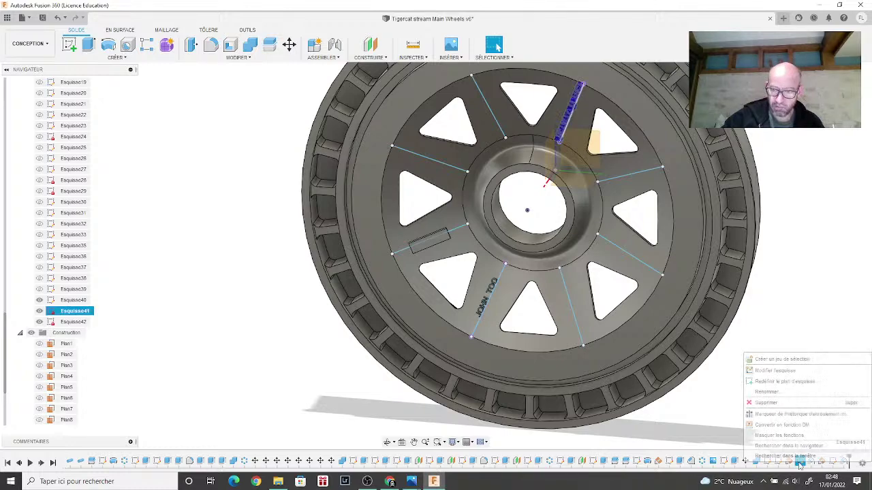
{"action": "left_click", "coordinate": [812, 376]}
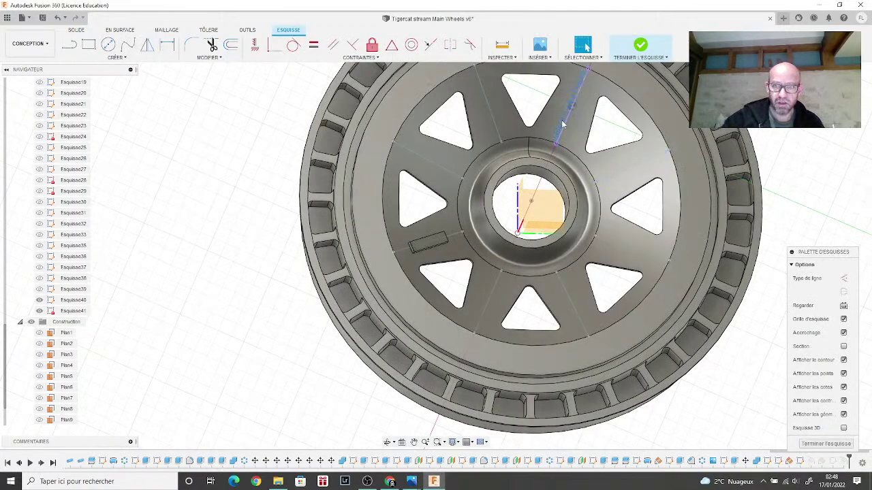
{"action": "scroll", "coordinate": [562, 123], "scroll_direction": "up", "scroll_amount": 4}
{"action": "double_click", "coordinate": [562, 123]}
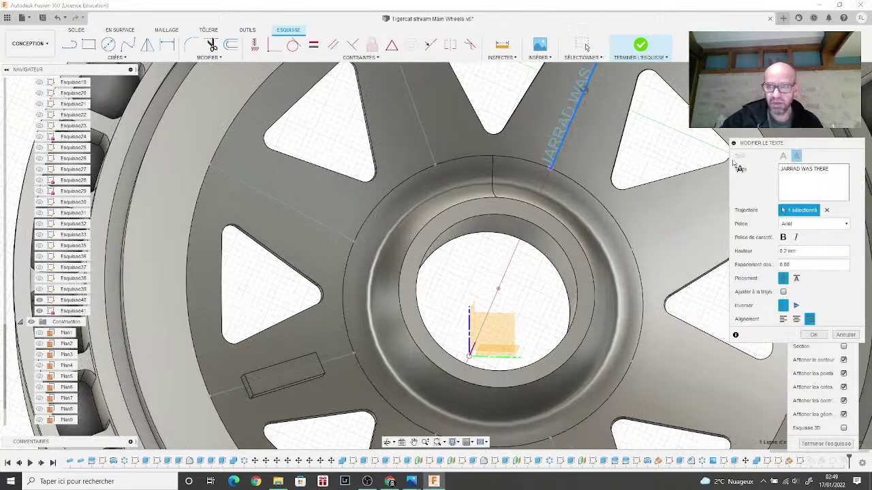
{"action": "left_click_drag", "start_coordinate": [830, 173], "coordinate": [786, 174]}
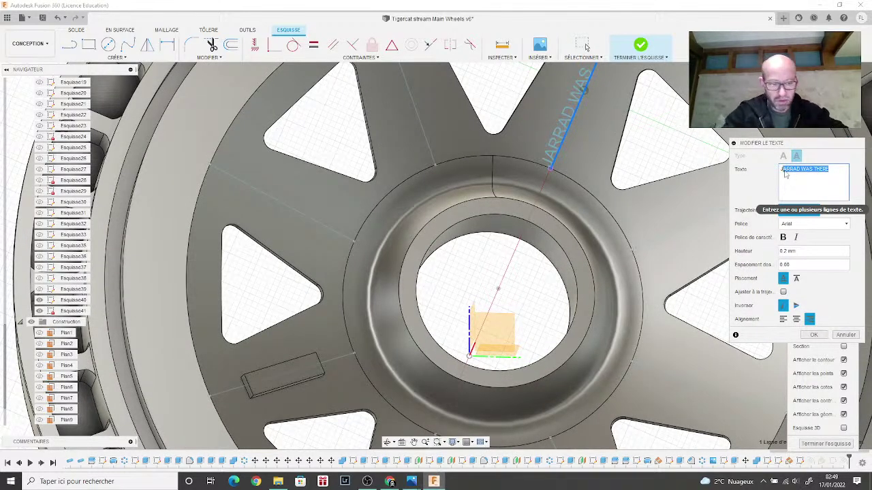
{"action": "type", "text": "JOHN"}
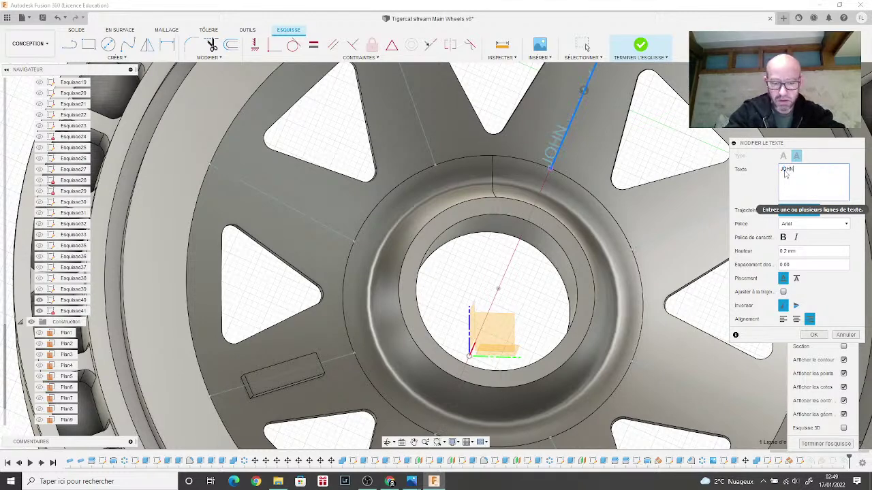
{"action": "type", "text": " TOO"}
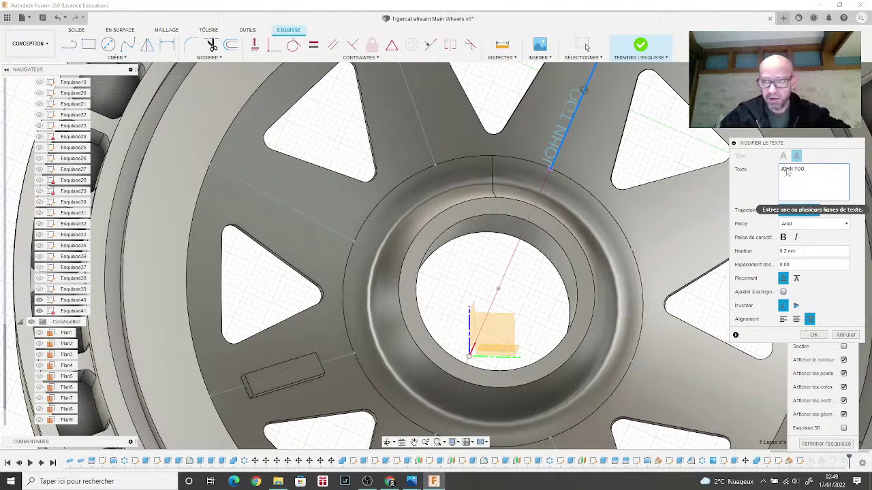
Step: Centre the edited text along the upper spoke's path line and finish the sketch
{"action": "left_click", "coordinate": [796, 318]}
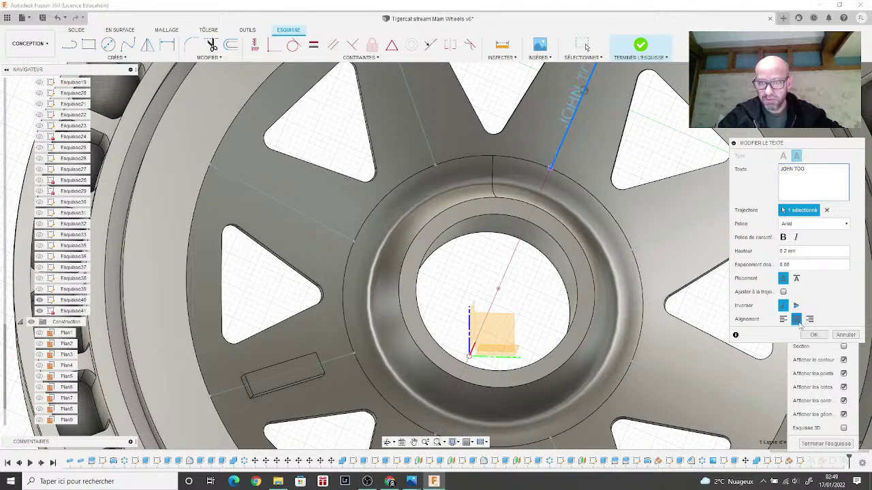
{"action": "scroll", "coordinate": [667, 269], "scroll_direction": "down", "scroll_amount": 3}
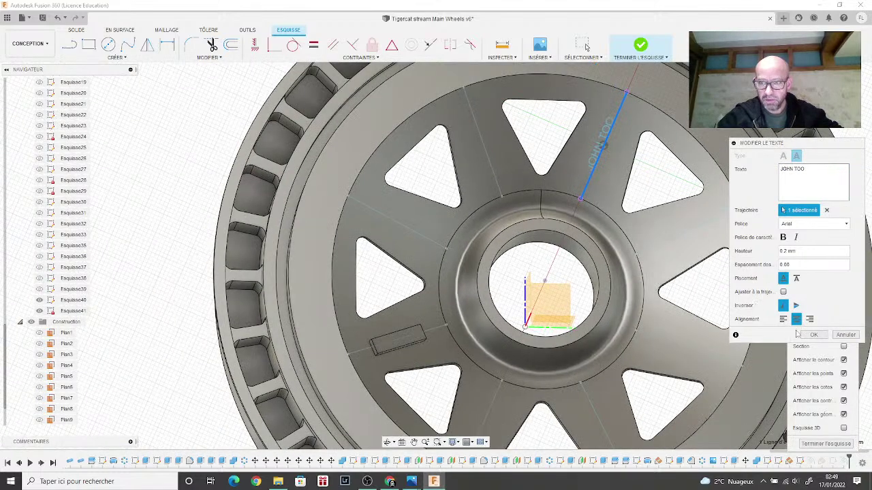
{"action": "left_click", "coordinate": [813, 334]}
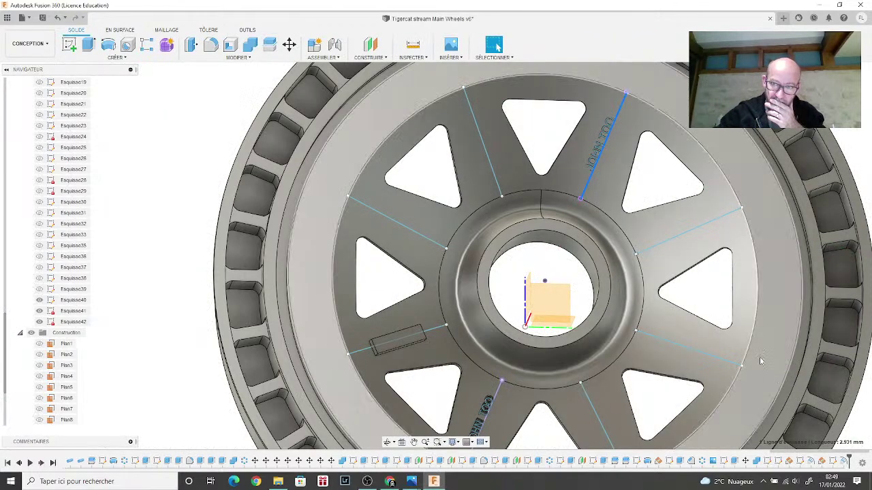
Step: Edit the lower spoke's sketch text to a first name followed by "WAS THERE" in capitals, centred along its path
{"action": "left_click", "coordinate": [833, 462]}
{"action": "right_click", "coordinate": [833, 463]}
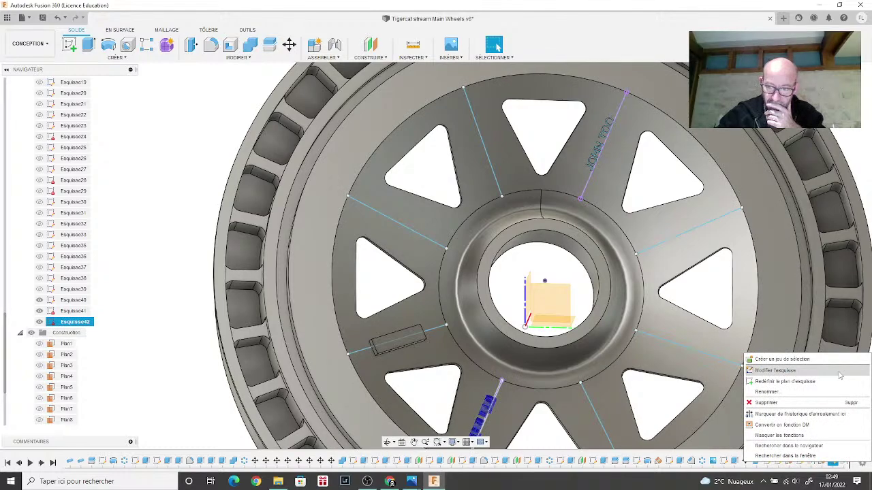
{"action": "left_click", "coordinate": [839, 375]}
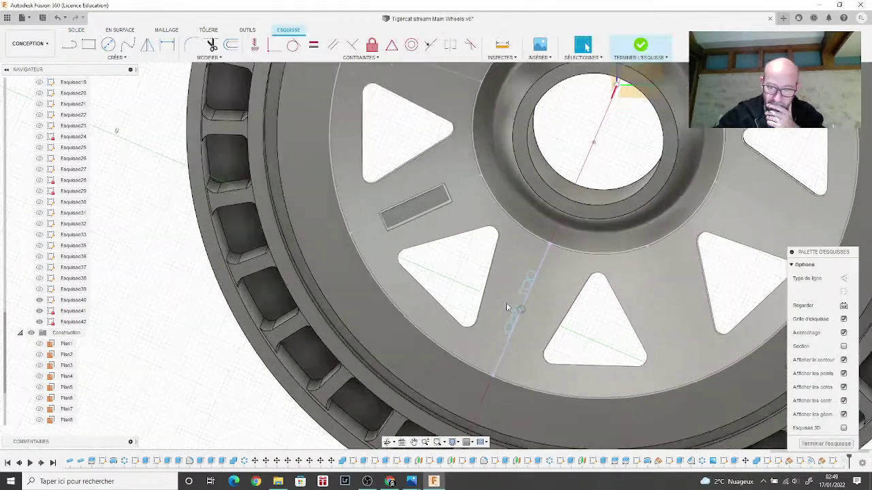
{"action": "double_click", "coordinate": [538, 286]}
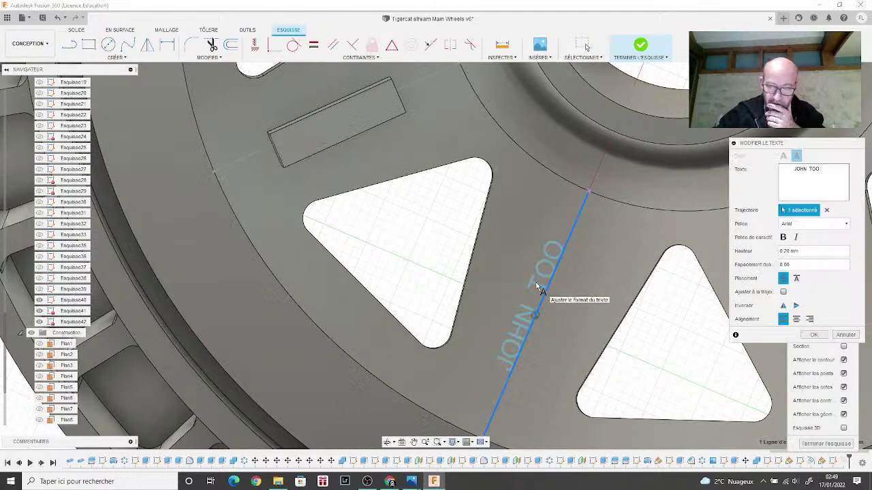
{"action": "left_click_drag", "start_coordinate": [829, 173], "coordinate": [780, 175]}
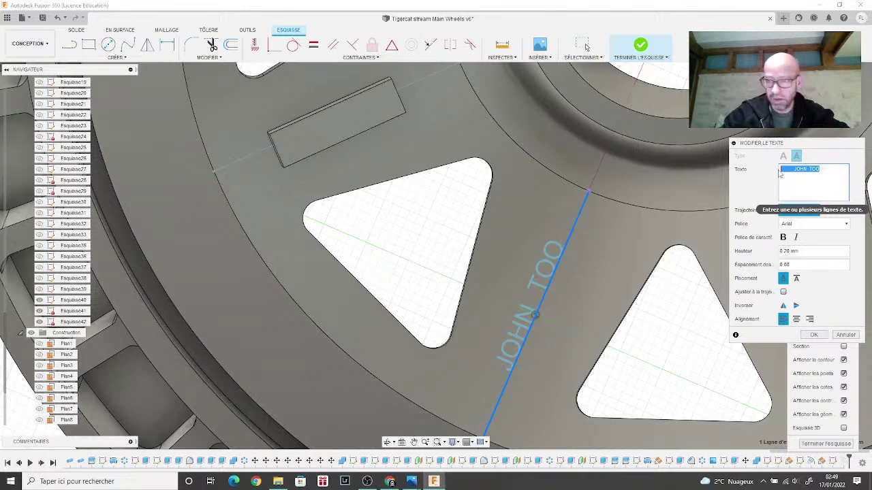
{"action": "key", "text": "BackSpace"}
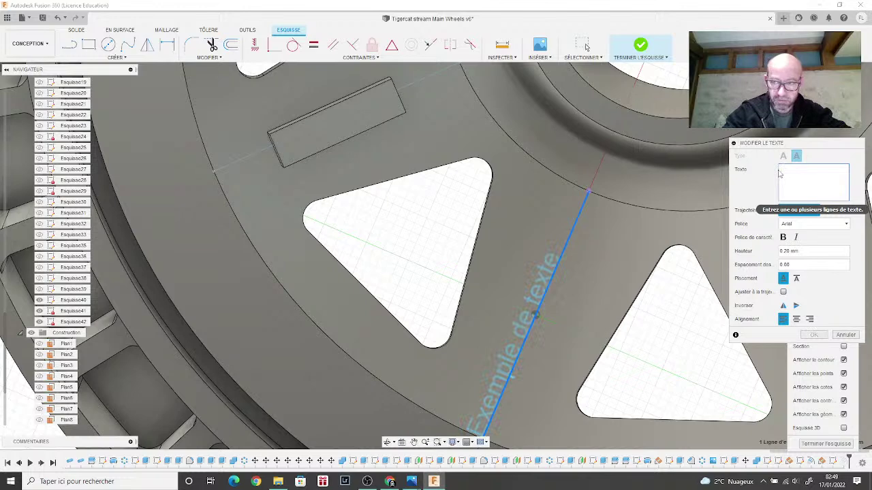
{"action": "type", "text": "JARRA"}
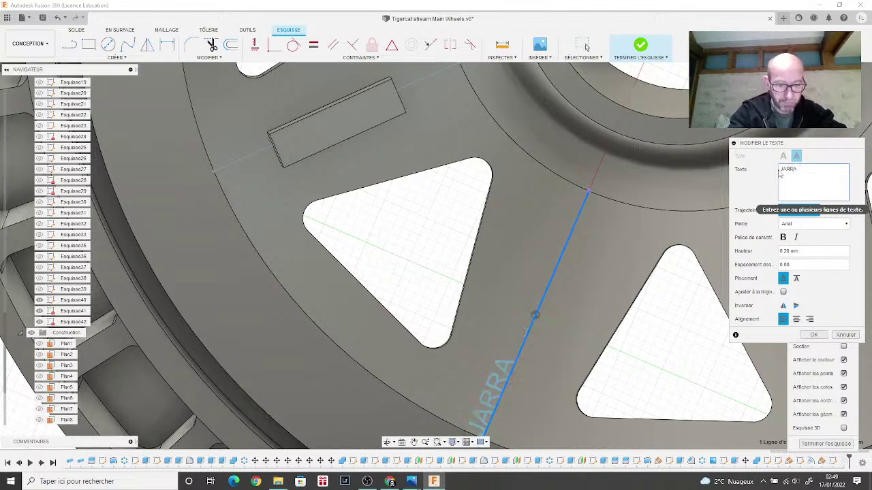
{"action": "type", "text": "D WAS THERE"}
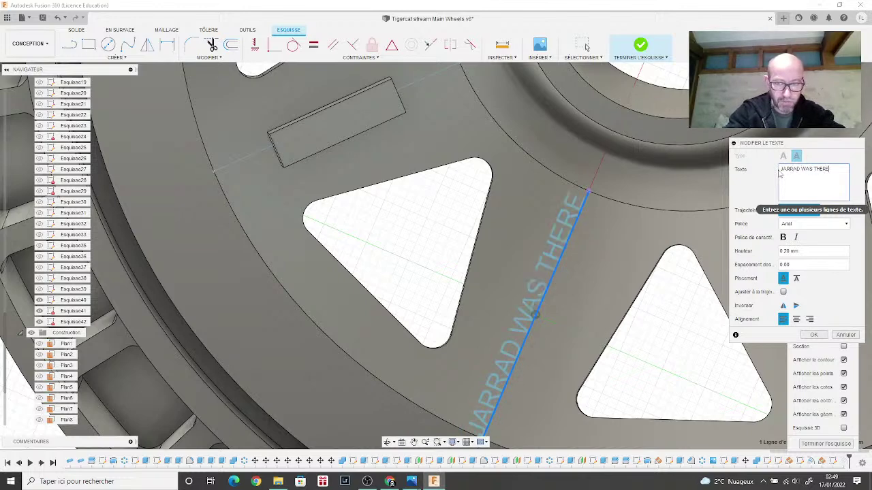
{"action": "left_click", "coordinate": [797, 320]}
{"action": "left_click", "coordinate": [814, 334]}
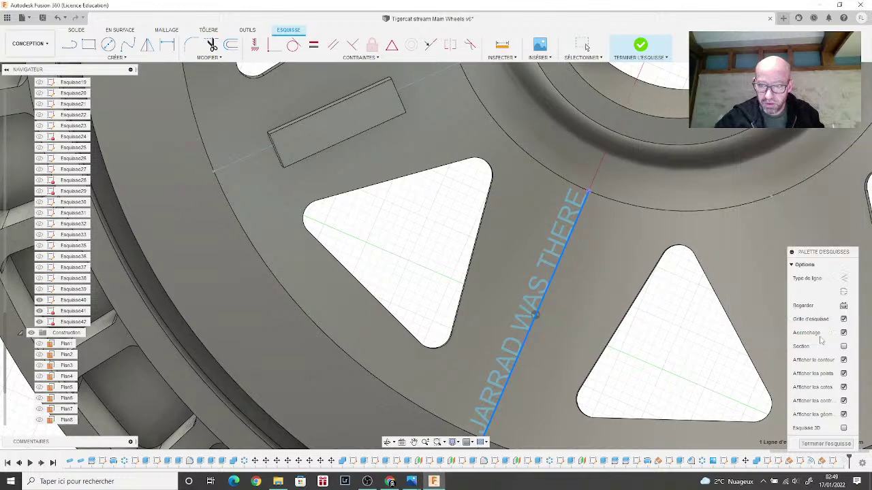
Step: Finish the lower spoke's text sketch, hide Esquisse40, Esquisse41 and Esquisse42, and face the wheel straight on
{"action": "middle_click_drag", "start_coordinate": [688, 225], "coordinate": [670, 231], "text": "shift"}
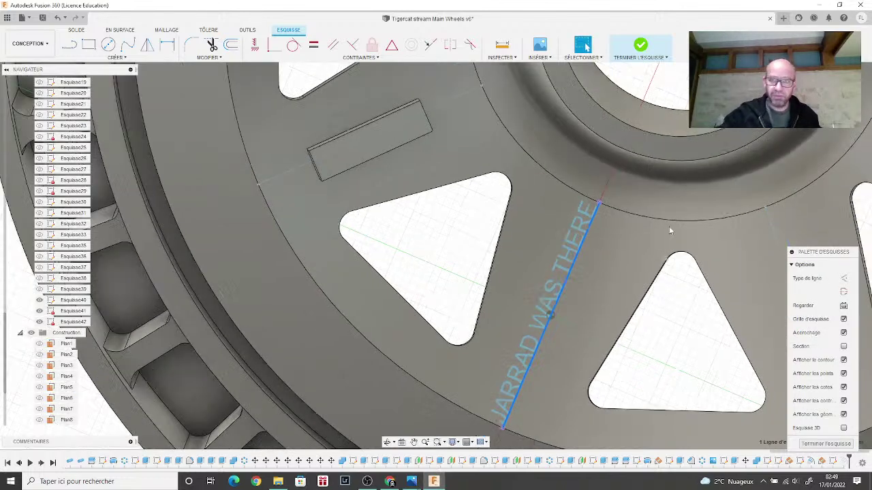
{"action": "left_click", "coordinate": [641, 46]}
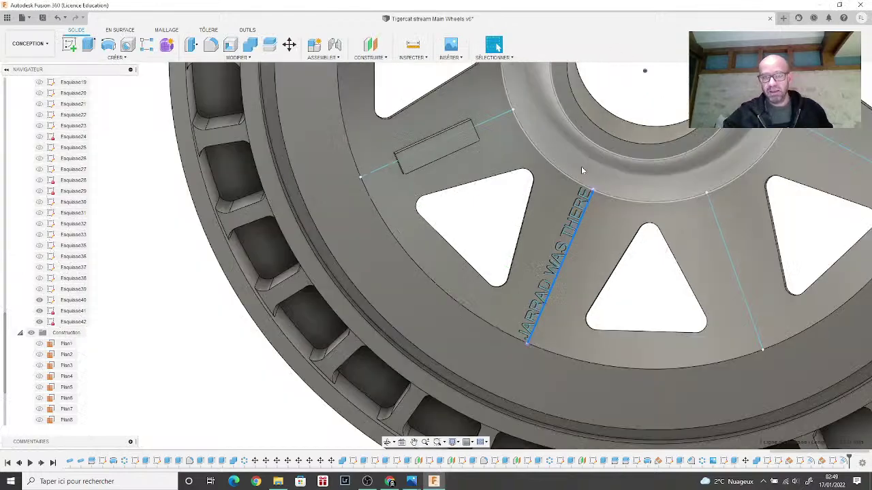
{"action": "scroll", "coordinate": [581, 167], "scroll_direction": "down", "scroll_amount": 5}
{"action": "middle_click_drag", "start_coordinate": [581, 166], "coordinate": [392, 264], "text": "shift"}
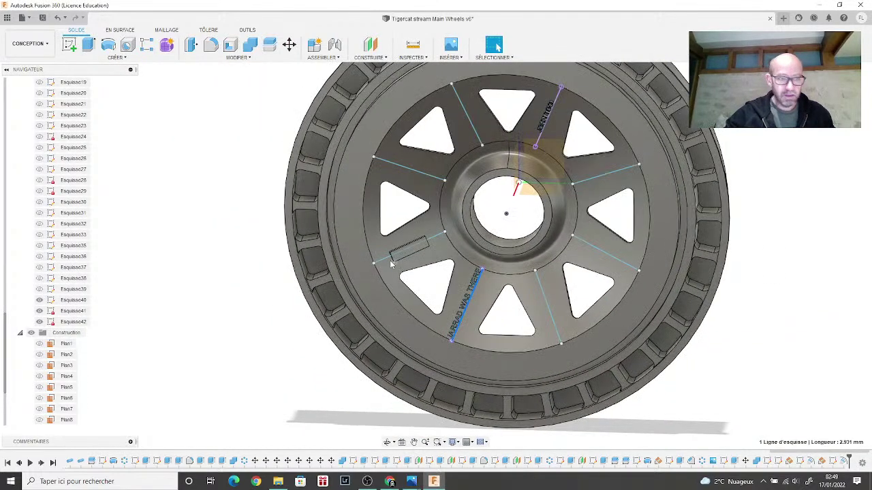
{"action": "left_click", "coordinate": [39, 321]}
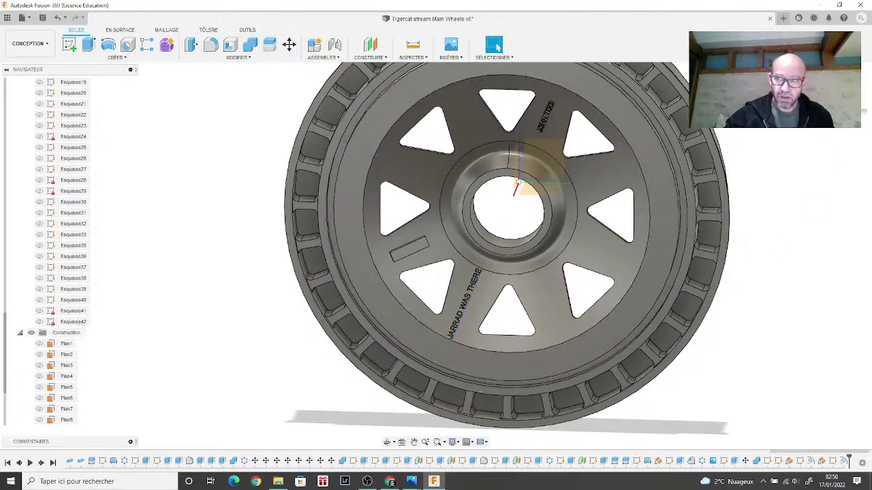
{"action": "mouse_move", "coordinate": [437, 255]}
{"action": "middle_mouse_down", "text": "shift"}
{"action": "mouse_move", "coordinate": [640, 147]}
{"action": "mouse_move", "coordinate": [483, 185]}
{"action": "middle_mouse_up", "text": "shift"}
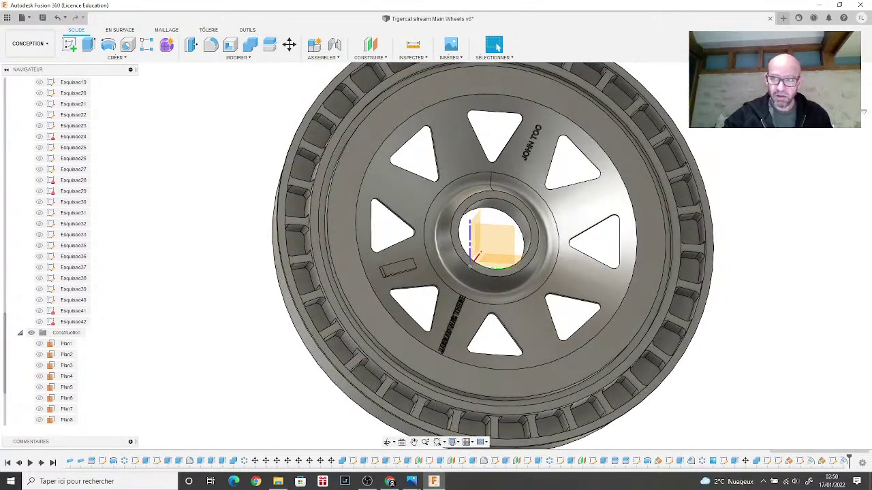
{"action": "left_click", "coordinate": [814, 79]}
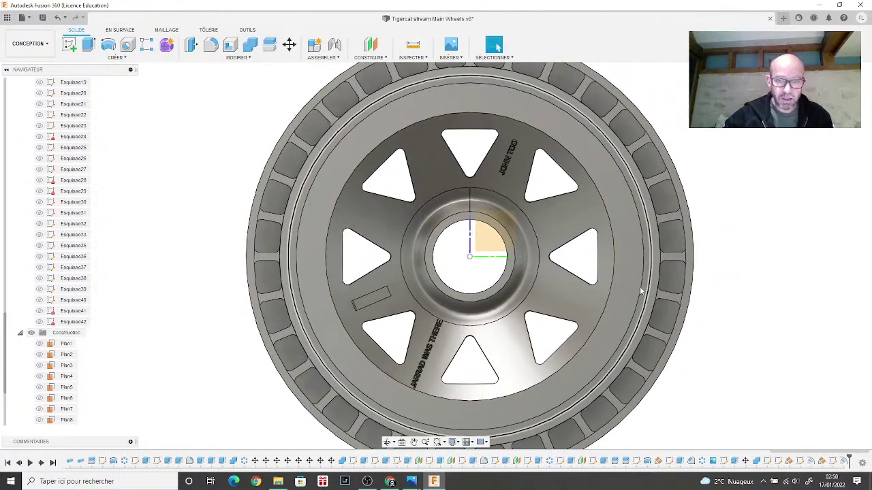
Step: Switch to the kzoo_f7f_09.jpg reference photo in Photos, examine the lettering on the wheel's spokes, and return to Fusion 360
{"action": "mouse_move", "coordinate": [411, 481]}
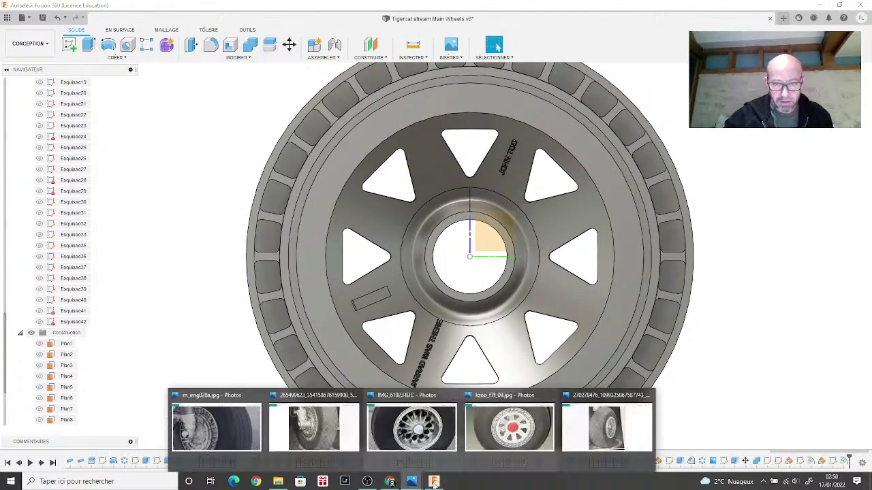
{"action": "left_click", "coordinate": [527, 442]}
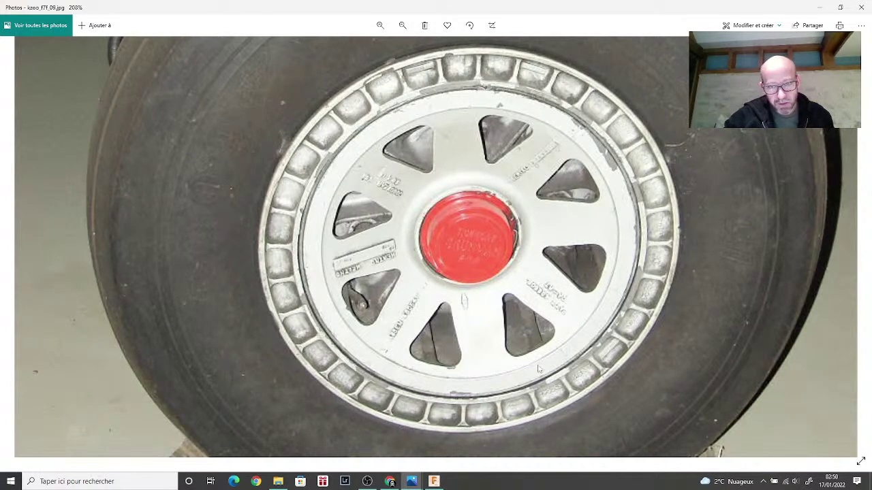
{"action": "mouse_move", "coordinate": [434, 485]}
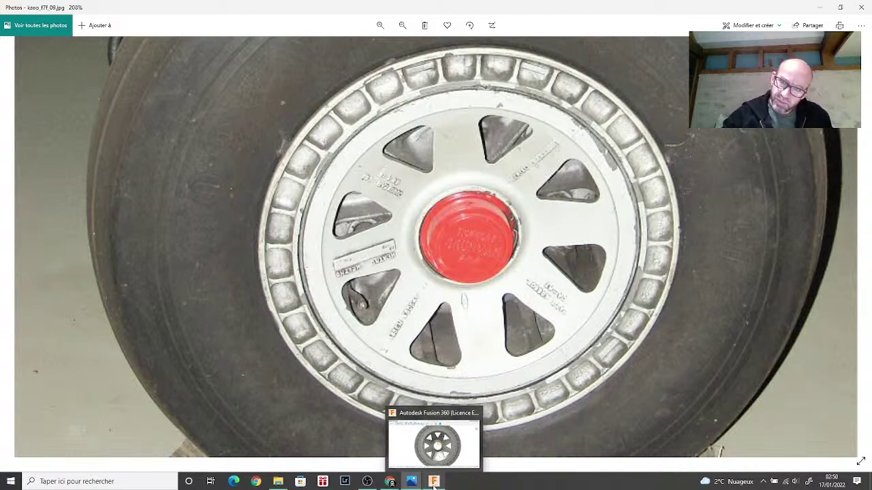
{"action": "left_click", "coordinate": [433, 482]}
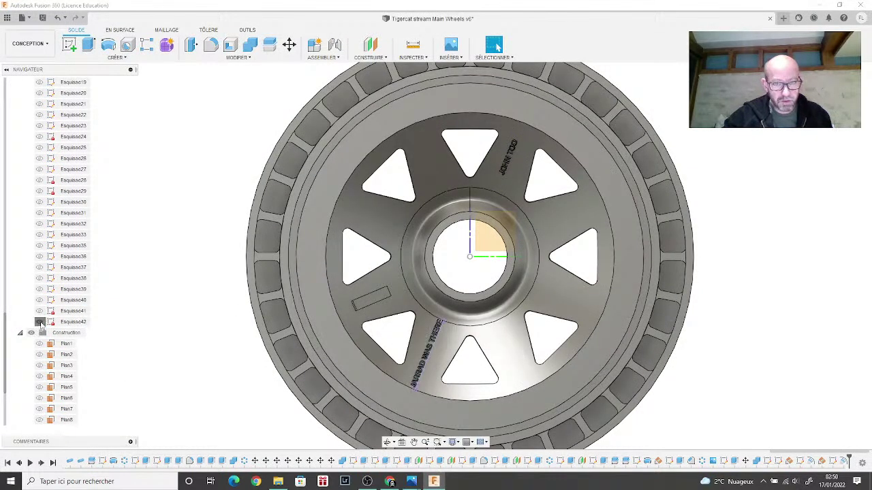
Step: Show the path-line sketch Esquisse40 and create an angled construction plane at -83 degrees through the line of the spoke above the raised rectangle
{"action": "left_click", "coordinate": [39, 300]}
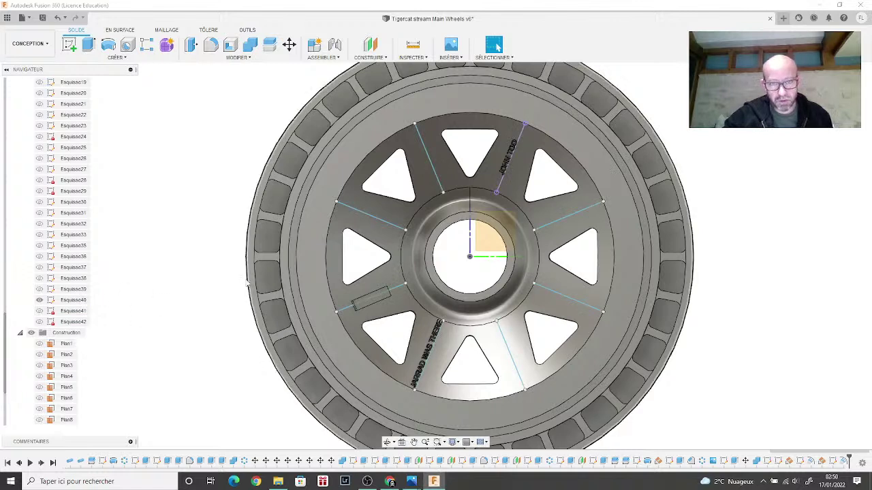
{"action": "left_click", "coordinate": [369, 58]}
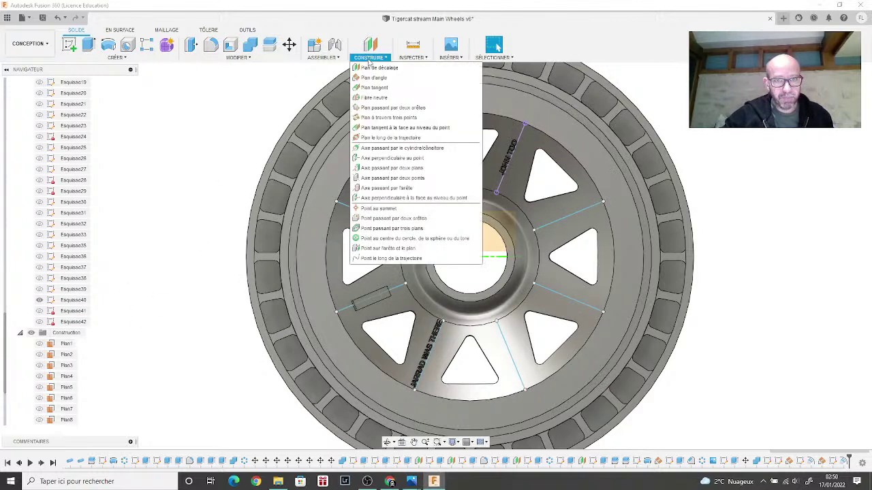
{"action": "left_click", "coordinate": [373, 84]}
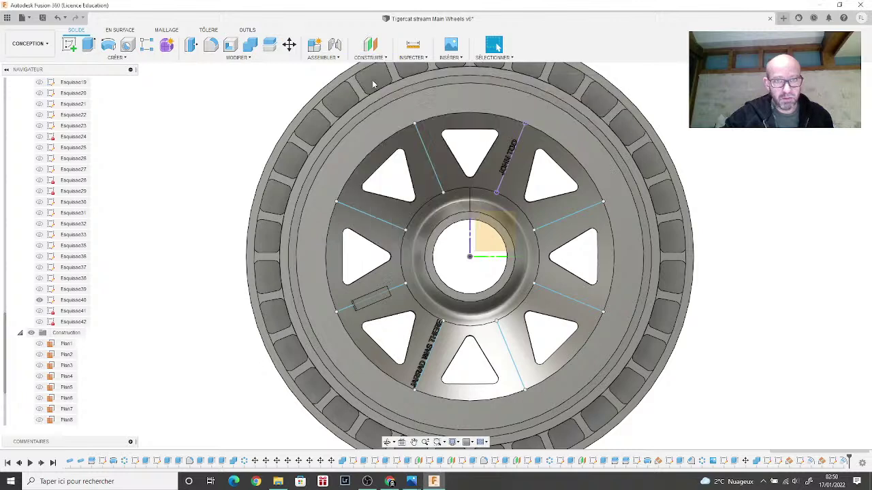
{"action": "left_click", "coordinate": [367, 217]}
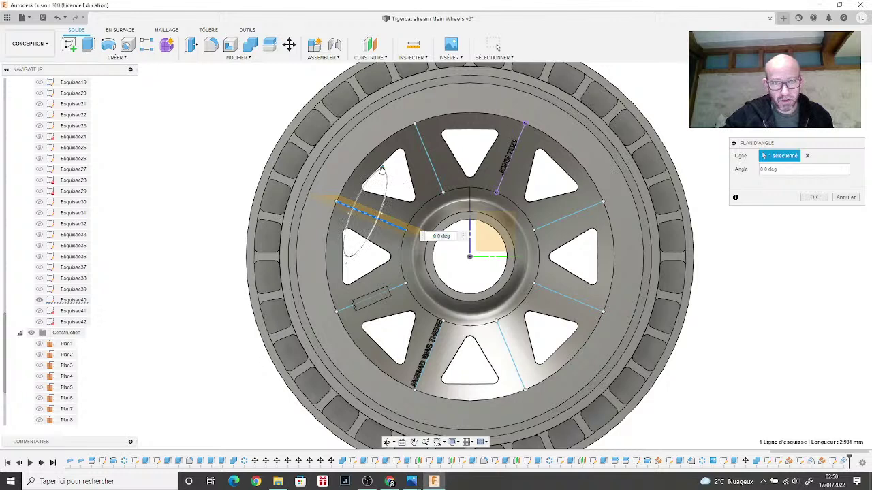
{"action": "left_click_drag", "start_coordinate": [382, 170], "coordinate": [358, 206]}
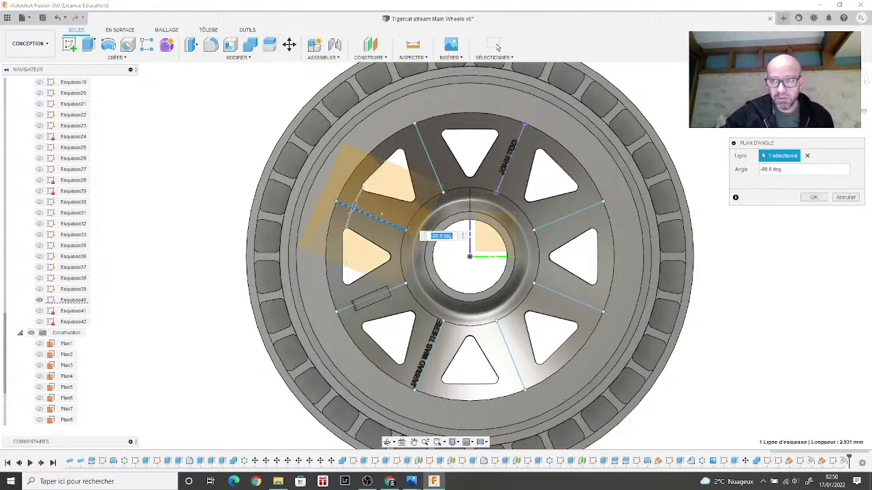
{"action": "middle_click_drag", "start_coordinate": [382, 213], "coordinate": [633, 212], "text": "shift"}
{"action": "scroll", "coordinate": [361, 264], "scroll_direction": "up", "scroll_amount": 8}
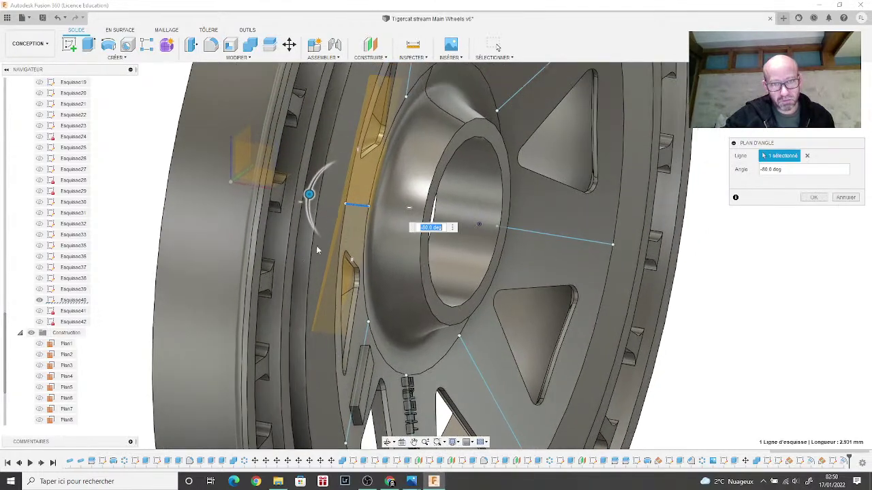
{"action": "left_click_drag", "start_coordinate": [311, 189], "coordinate": [309, 197]}
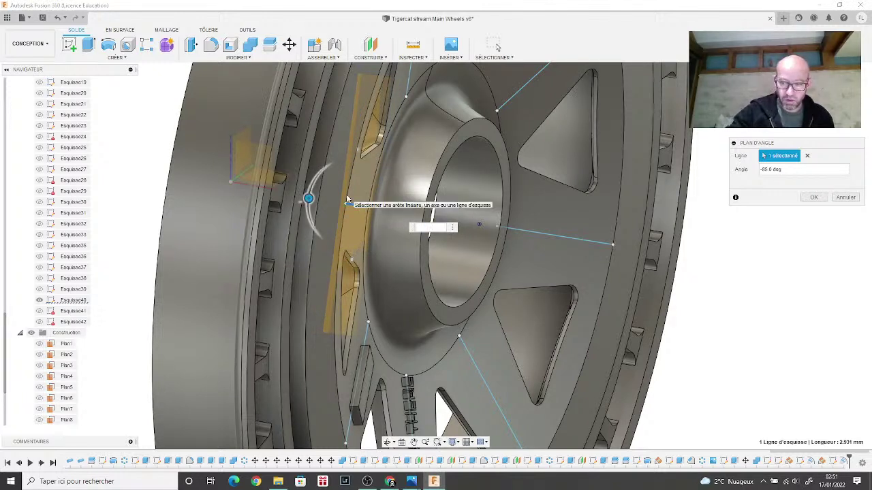
{"action": "type", "text": "-82"}
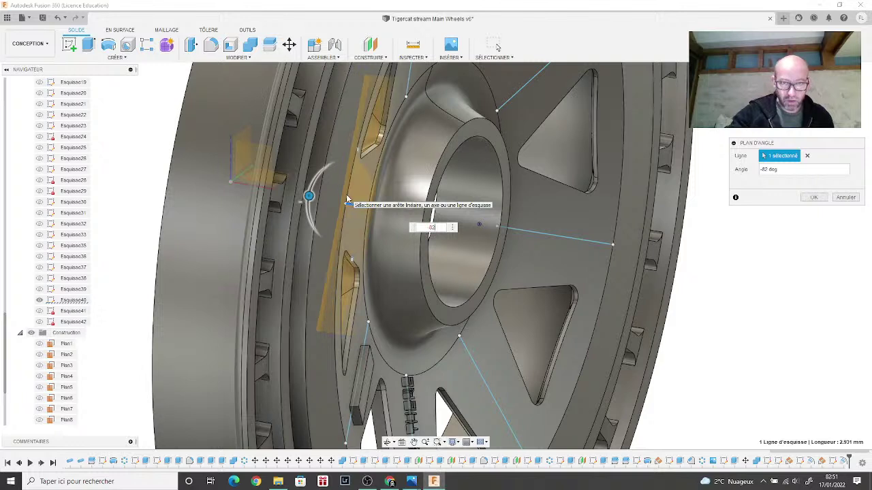
{"action": "key", "text": "BackSpace"}
{"action": "type", "text": "3"}
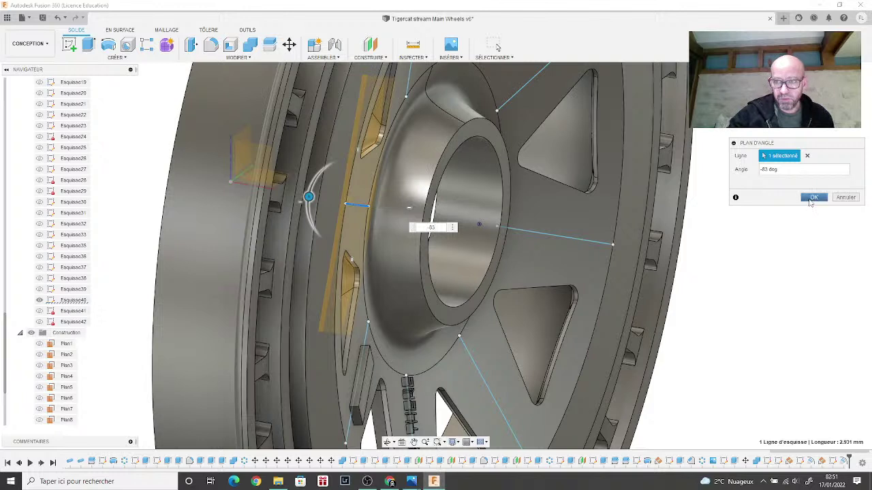
{"action": "left_click", "coordinate": [813, 198]}
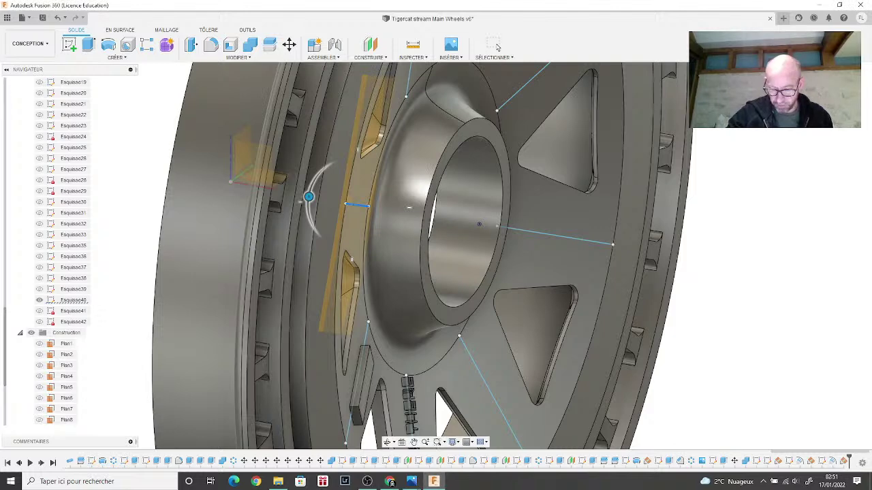
{"action": "left_click", "coordinate": [496, 46]}
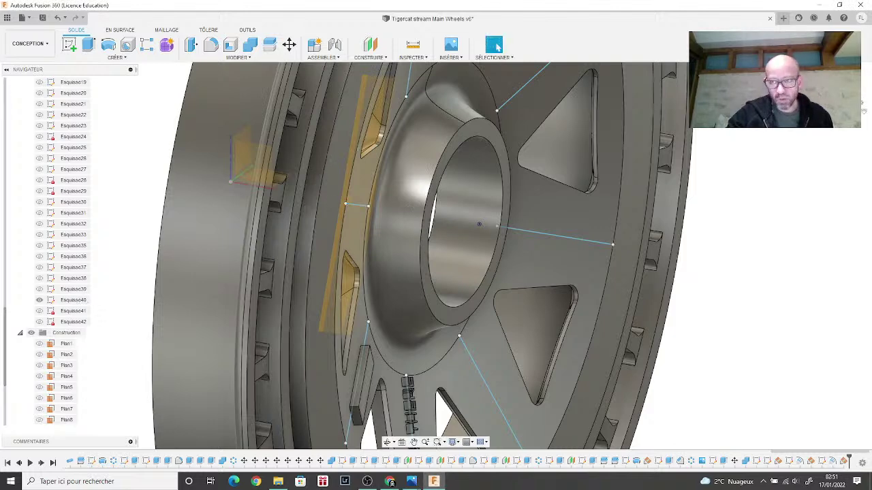
Step: Create a sketch on the new angled plane and start a text on path along that spoke's line
{"action": "middle_click_drag", "start_coordinate": [436, 204], "coordinate": [505, 166], "text": "shift"}
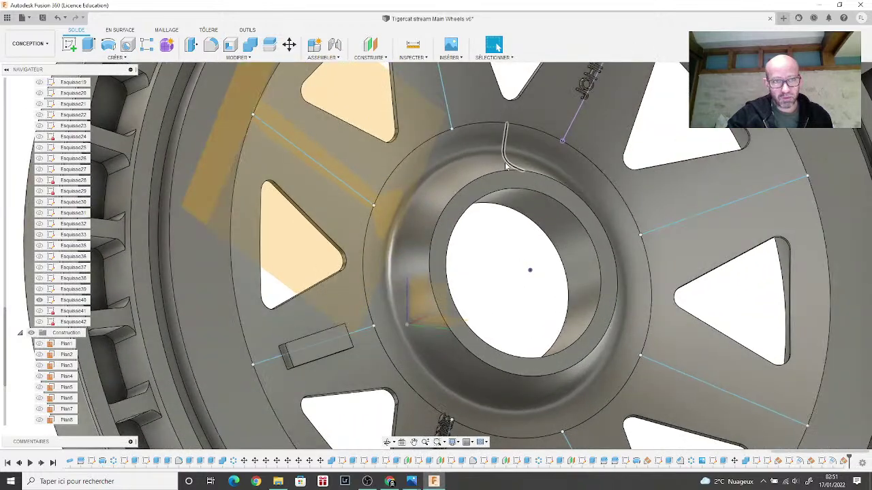
{"action": "left_click", "coordinate": [69, 45]}
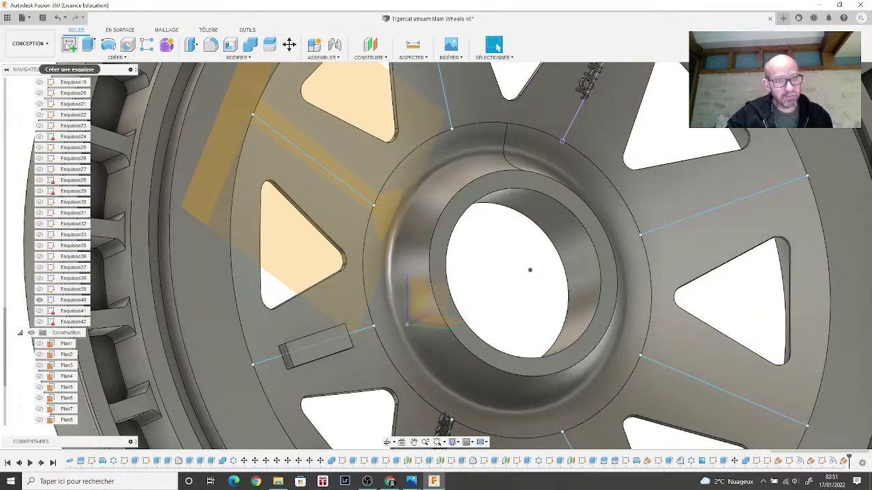
{"action": "left_click", "coordinate": [326, 192]}
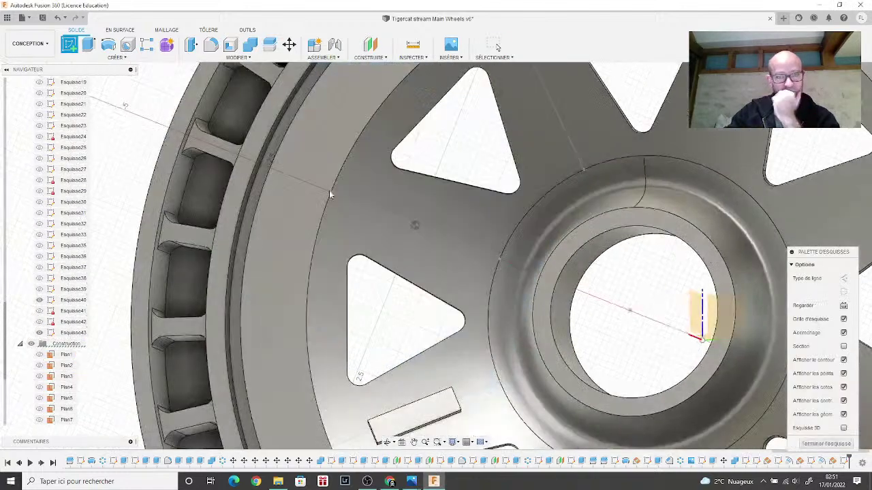
{"action": "left_click", "coordinate": [98, 59]}
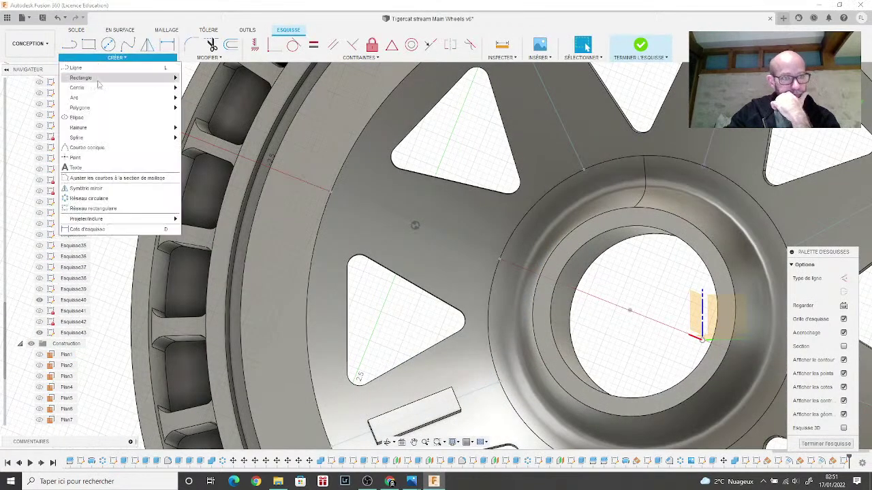
{"action": "left_click", "coordinate": [113, 167]}
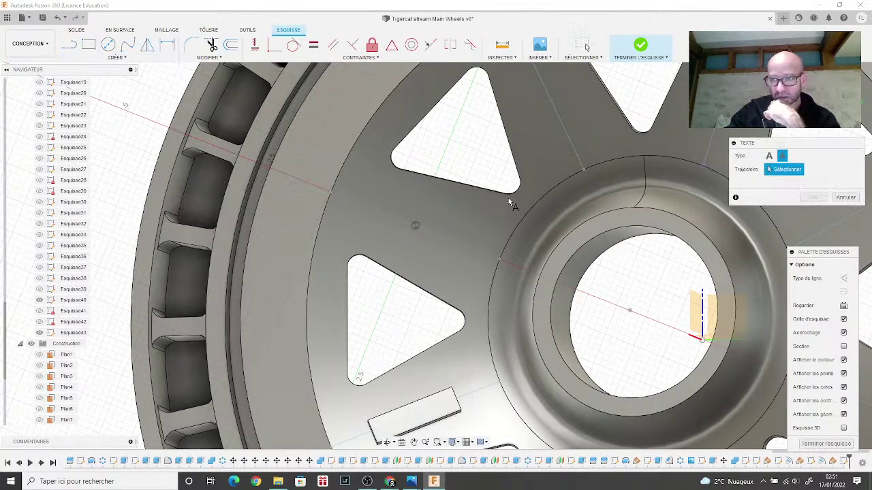
{"action": "left_click", "coordinate": [446, 239]}
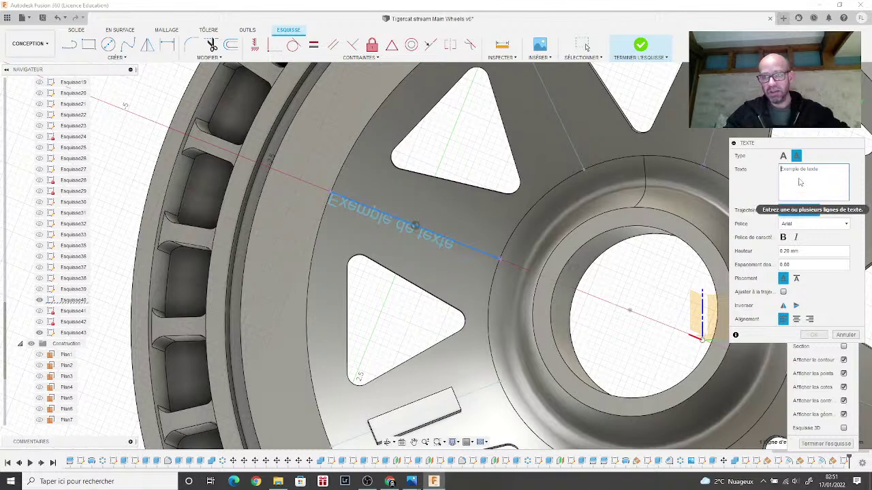
Step: Enter a date in day, month, year order as the spoke text, flip it vertically and place it below the path
{"action": "type", "text": "15"}
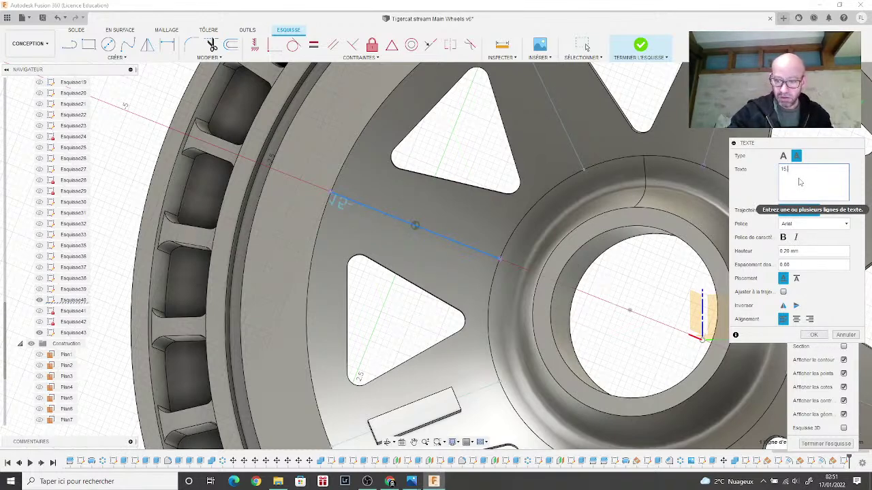
{"action": "type", "text": ".01 1977"}
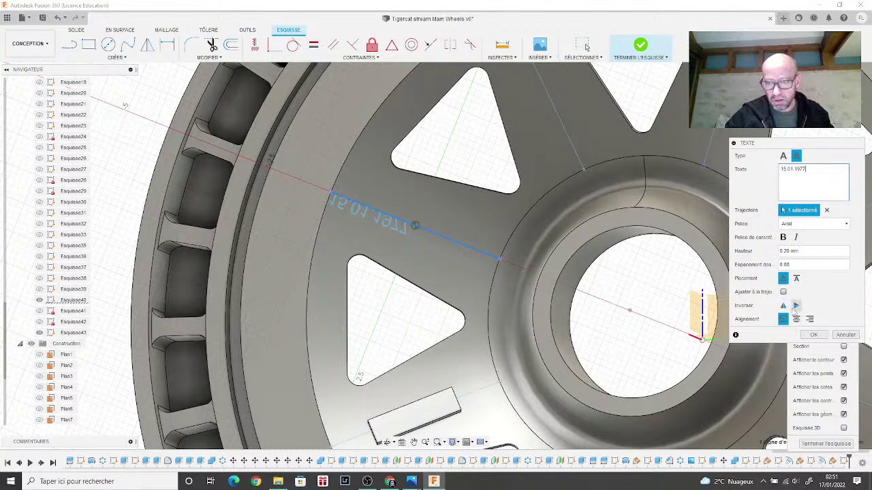
{"action": "left_click", "coordinate": [784, 306]}
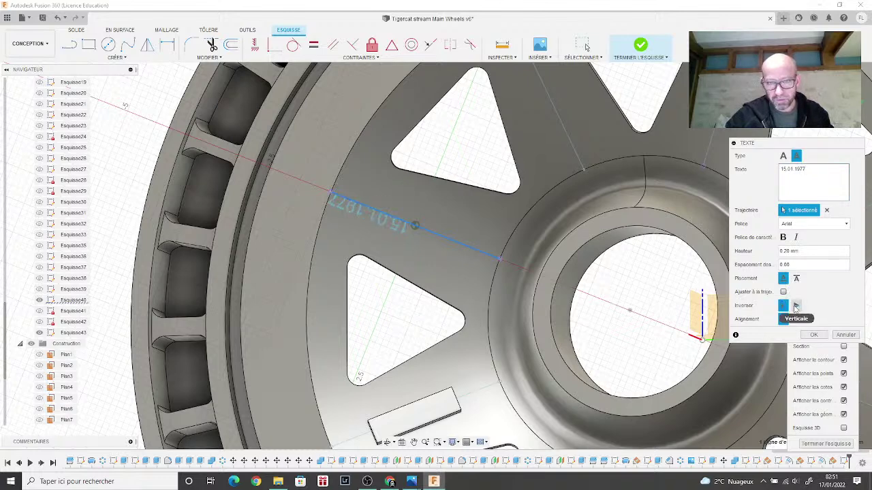
{"action": "left_click", "coordinate": [795, 307]}
{"action": "left_click", "coordinate": [784, 306]}
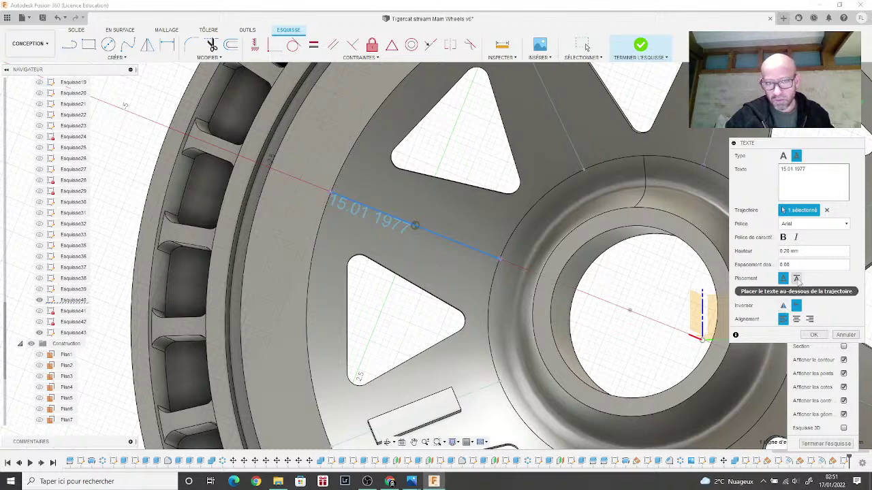
{"action": "left_click", "coordinate": [796, 279]}
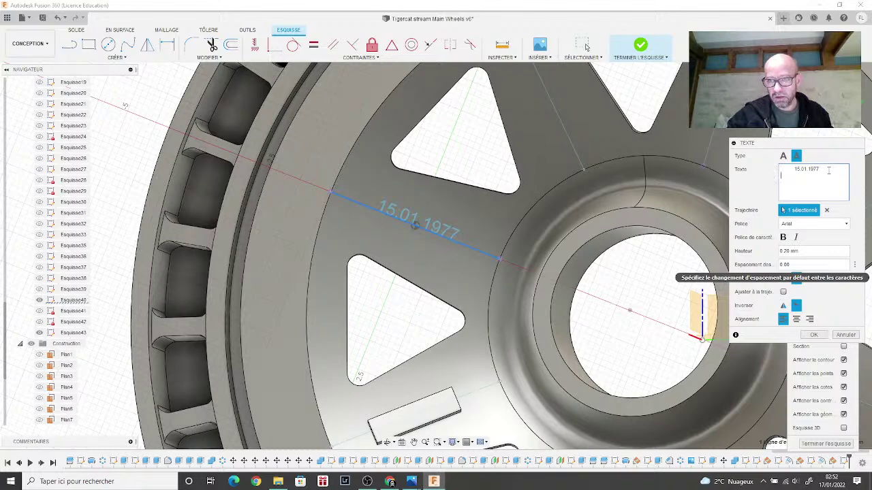
Step: Remove the blank spaces in front of the date so the spoke text begins at the start of the path
{"action": "key", "text": "BackSpace"}
{"action": "key", "text": "BackSpace"}
{"action": "key", "text": "BackSpace"}
{"action": "key", "text": "BackSpace"}
{"action": "key", "text": "BackSpace"}
{"action": "key", "text": "BackSpace"}
{"action": "key", "text": "BackSpace"}
{"action": "key", "text": "BackSpace"}
{"action": "key", "text": "BackSpace"}
{"action": "key", "text": "BackSpace"}
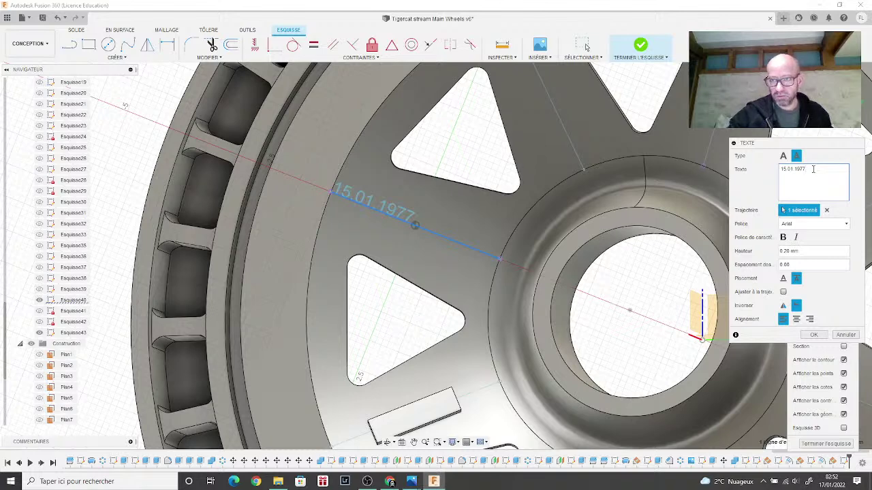
Step: Try adding a second date on a new line beneath the first one in the spoke text
{"action": "key", "text": "Return"}
{"action": "type", "text": "09"}
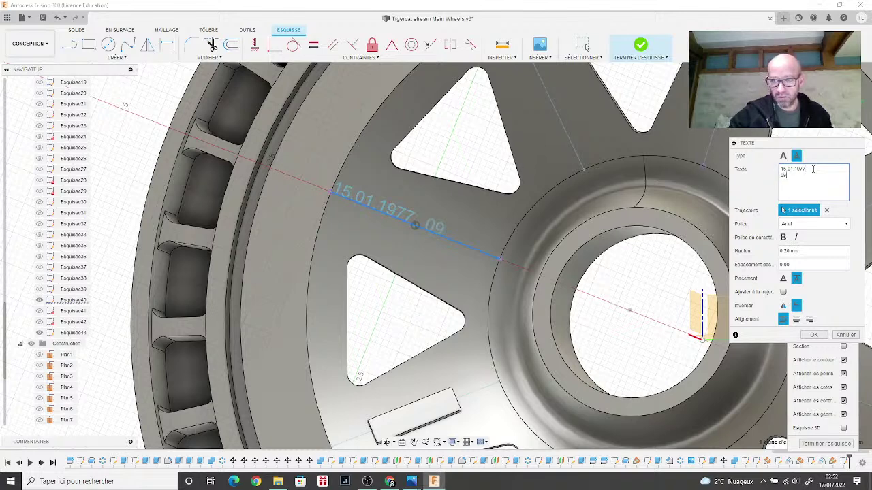
{"action": "type", "text": ".0"}
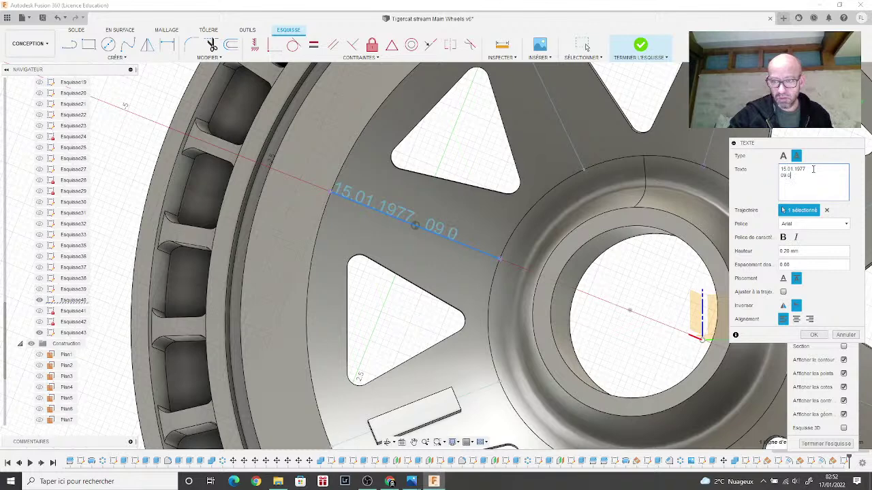
{"action": "type", "text": "2. 1975"}
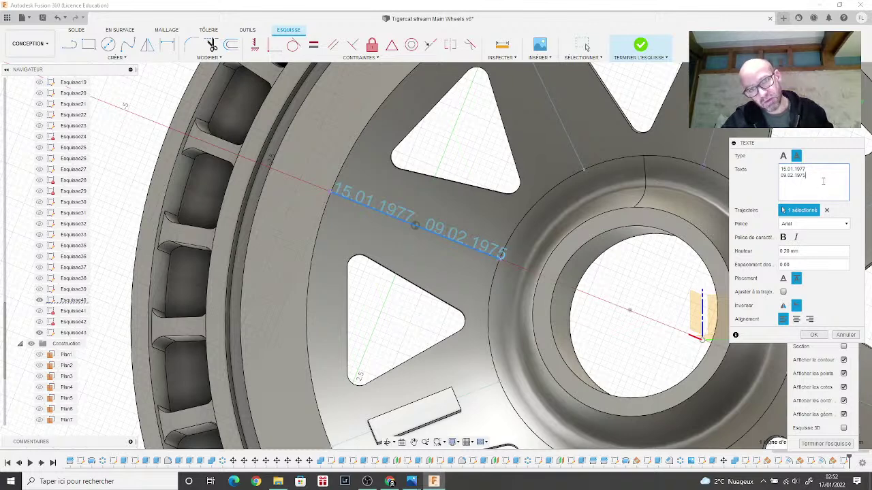
{"action": "left_click_drag", "start_coordinate": [810, 177], "coordinate": [773, 180]}
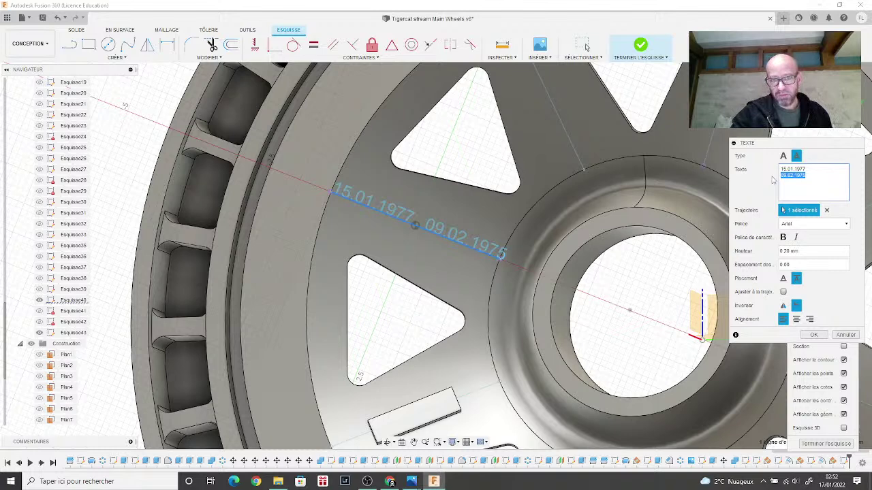
{"action": "key", "text": "BackSpace"}
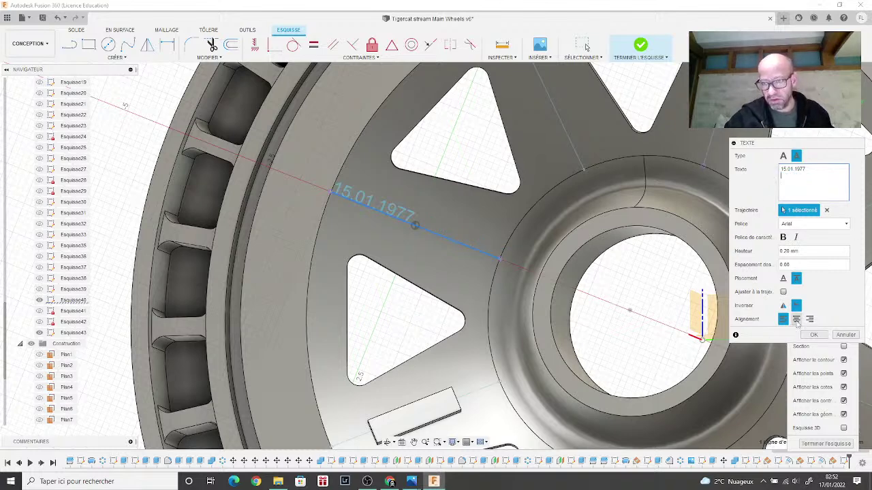
Step: Centre the date text along the spoke's path line, confirm the text and finish the sketch
{"action": "left_click", "coordinate": [796, 319]}
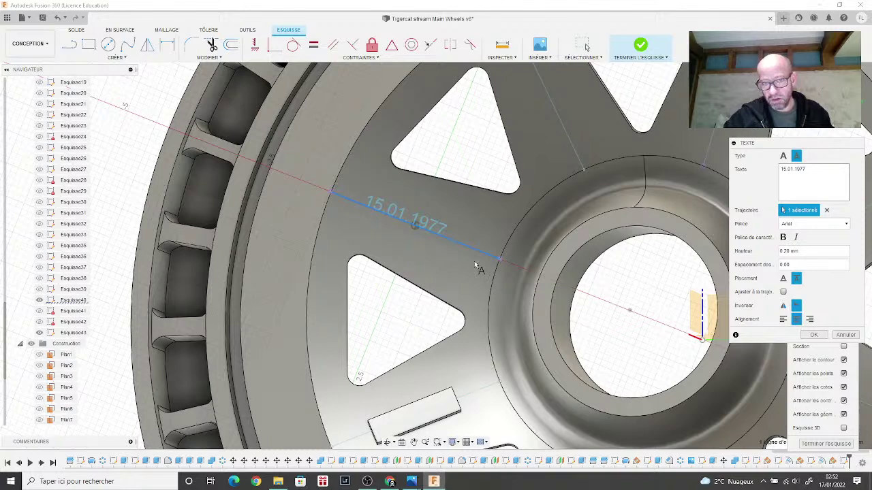
{"action": "scroll", "coordinate": [474, 267], "scroll_direction": "down", "scroll_amount": 5}
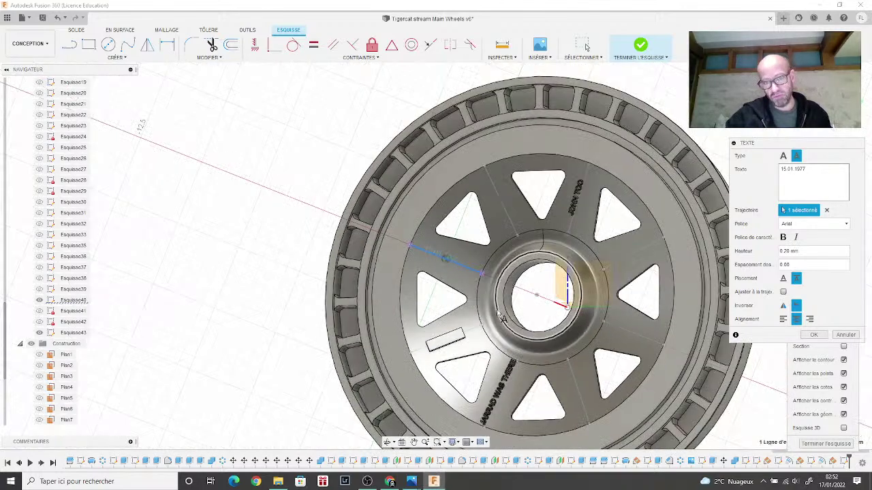
{"action": "scroll", "coordinate": [479, 293], "scroll_direction": "up", "scroll_amount": 5}
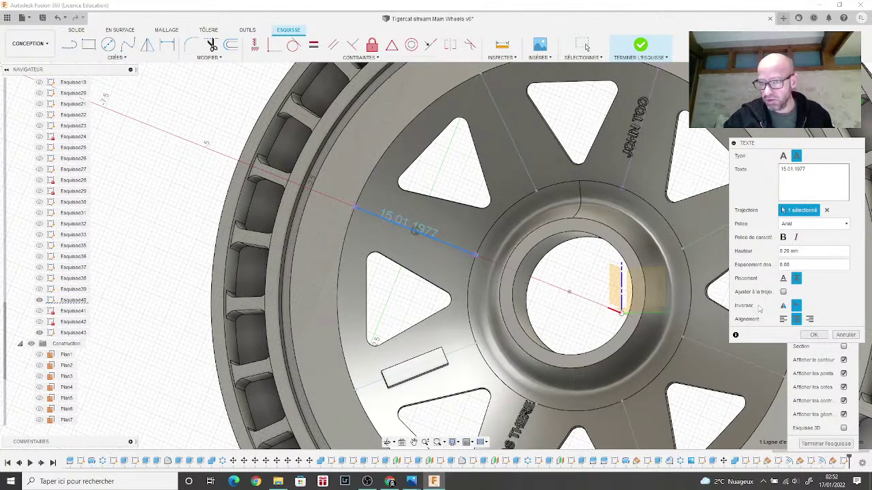
{"action": "left_click", "coordinate": [817, 335]}
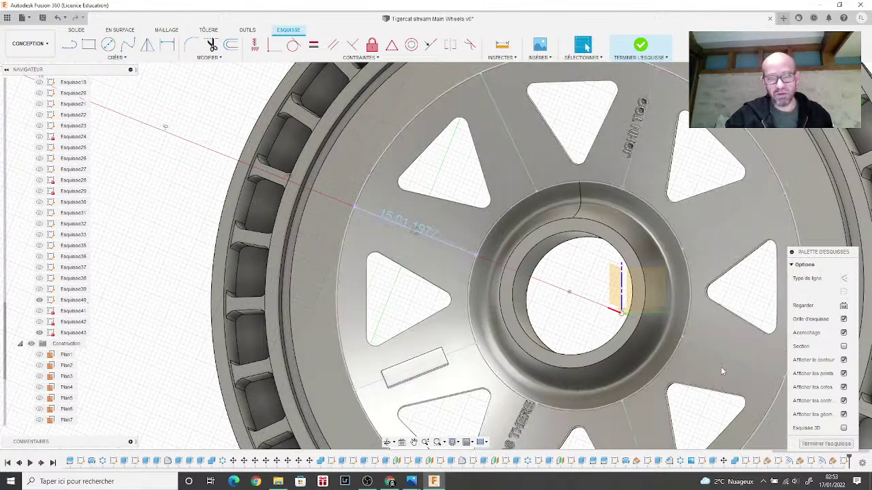
{"action": "scroll", "coordinate": [721, 366], "scroll_direction": "down", "scroll_amount": 2}
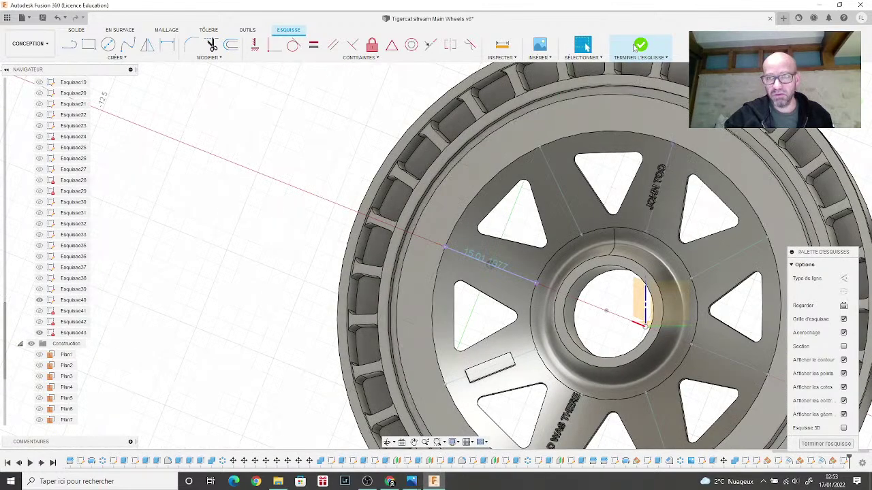
{"action": "left_click", "coordinate": [641, 45]}
Step: Emboss the date text as raised lettering on the spoke face with a depth of 0.12 mm
{"action": "scroll", "coordinate": [572, 253], "scroll_direction": "up", "scroll_amount": 2}
{"action": "scroll", "coordinate": [518, 277], "scroll_direction": "up", "scroll_amount": 2}
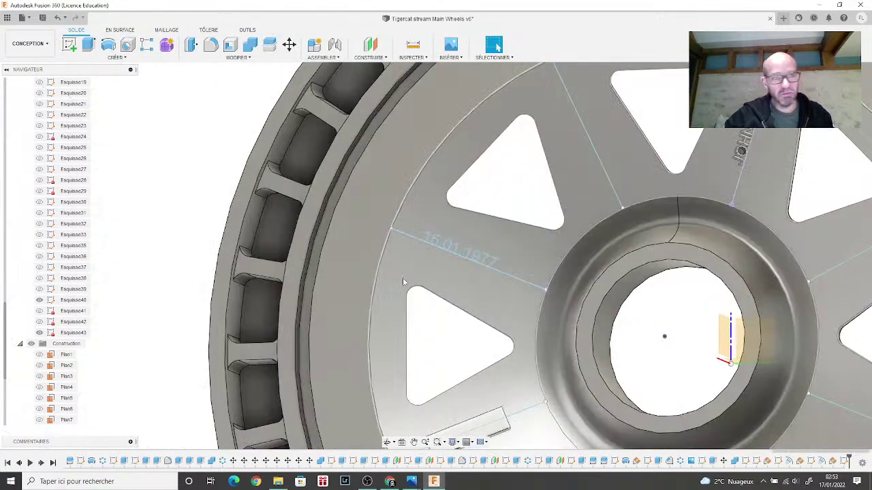
{"action": "left_click", "coordinate": [88, 44]}
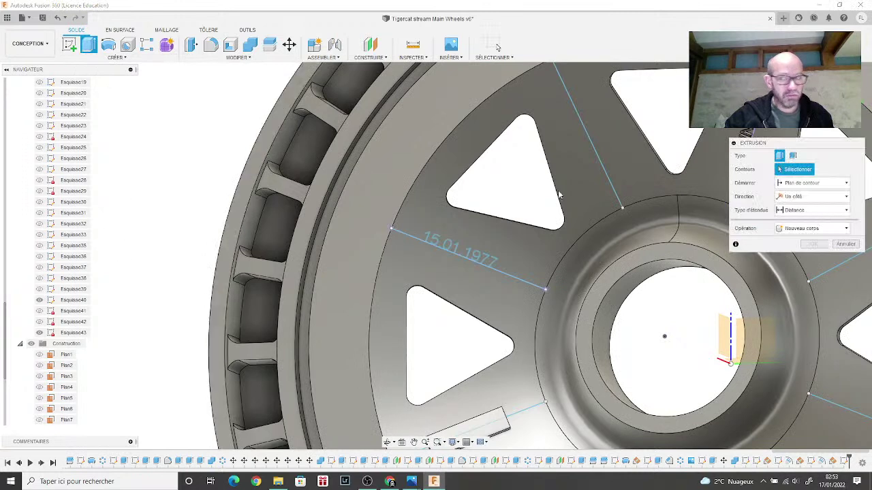
{"action": "left_click", "coordinate": [846, 244]}
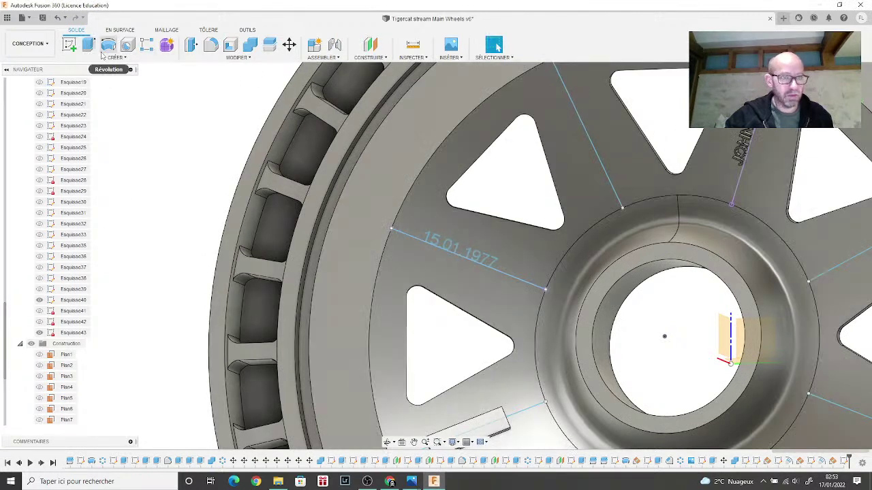
{"action": "left_click", "coordinate": [115, 57]}
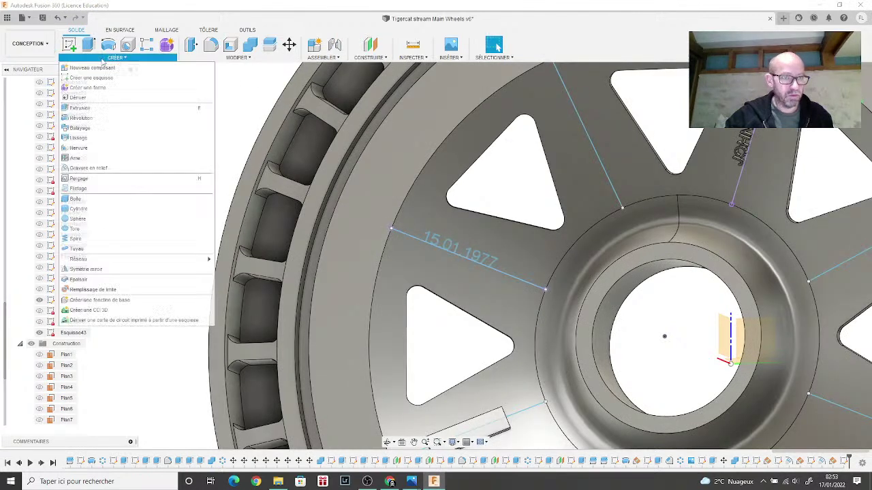
{"action": "left_click", "coordinate": [120, 168]}
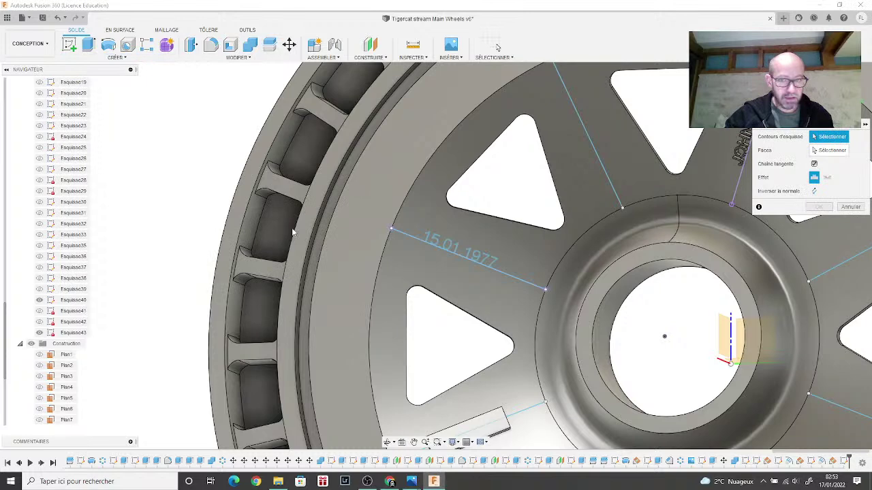
{"action": "left_click", "coordinate": [480, 256]}
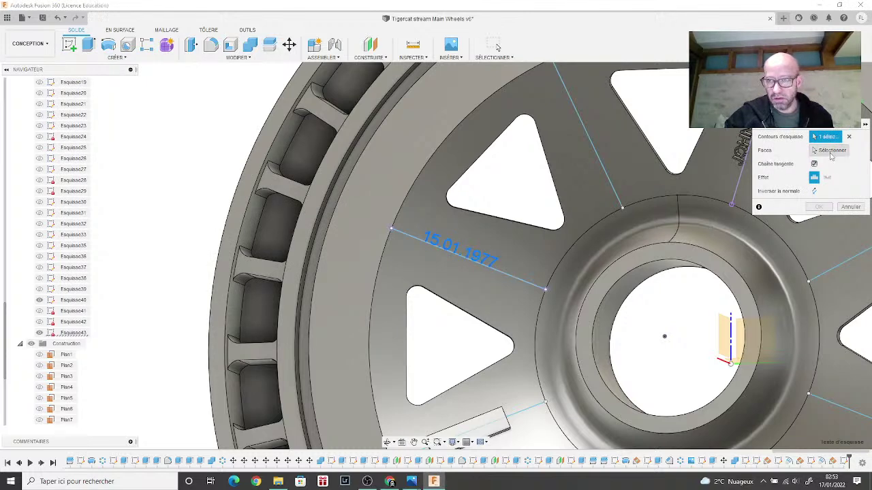
{"action": "left_click", "coordinate": [829, 151]}
{"action": "left_click", "coordinate": [499, 300]}
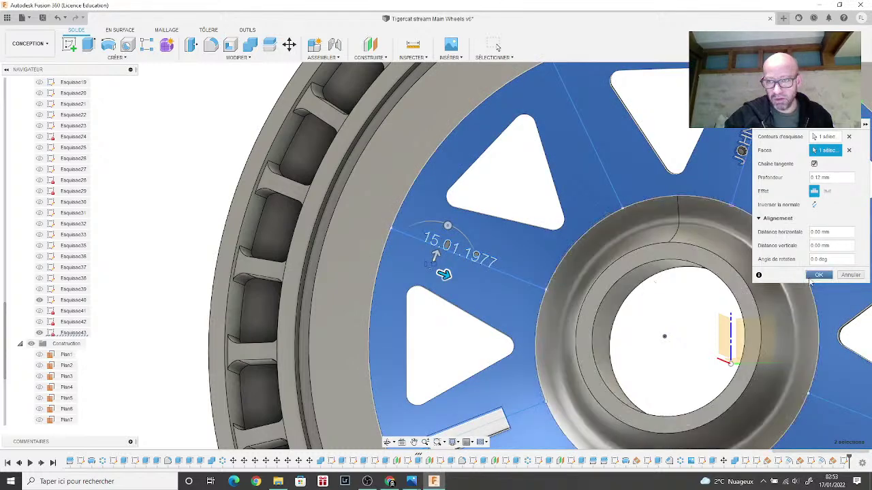
{"action": "left_click", "coordinate": [817, 275]}
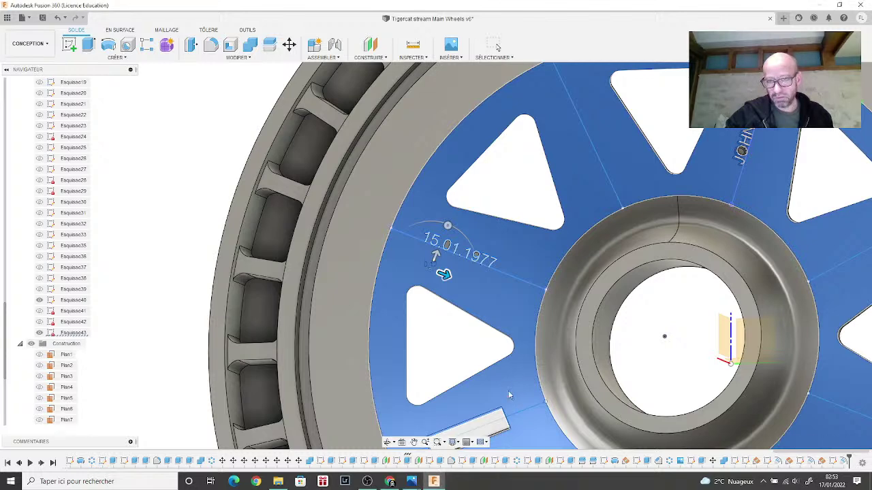
Step: Start an angled construction plane through the path line of the spoke opposite the date and rotate it to -80 degrees
{"action": "scroll", "coordinate": [508, 395], "scroll_direction": "down", "scroll_amount": 4}
{"action": "middle_click_drag", "start_coordinate": [352, 336], "coordinate": [181, 253], "text": "shift"}
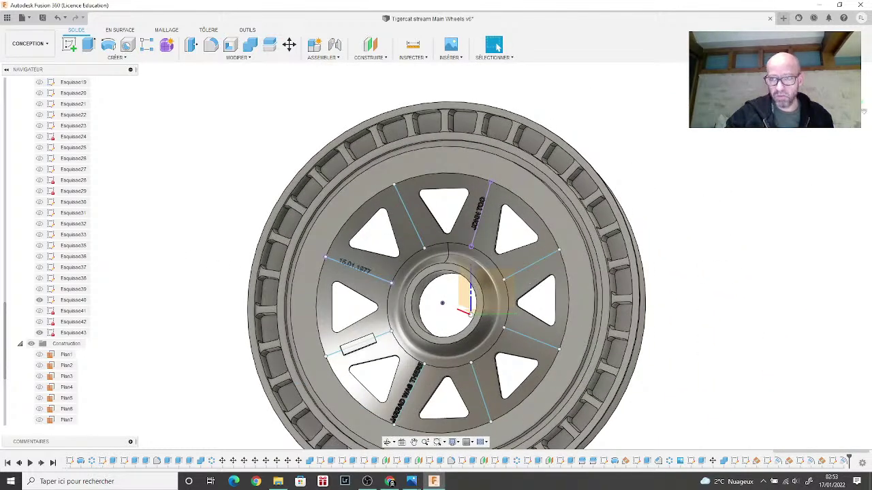
{"action": "mouse_move", "coordinate": [436, 253]}
{"action": "middle_mouse_down", "text": "shift"}
{"action": "mouse_move", "coordinate": [497, 256]}
{"action": "mouse_move", "coordinate": [724, 230]}
{"action": "middle_mouse_up", "text": "shift"}
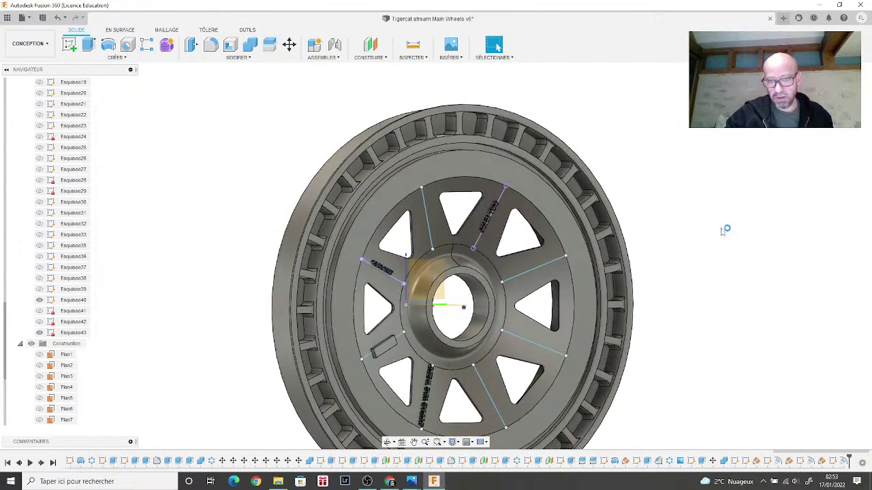
{"action": "left_click", "coordinate": [381, 58]}
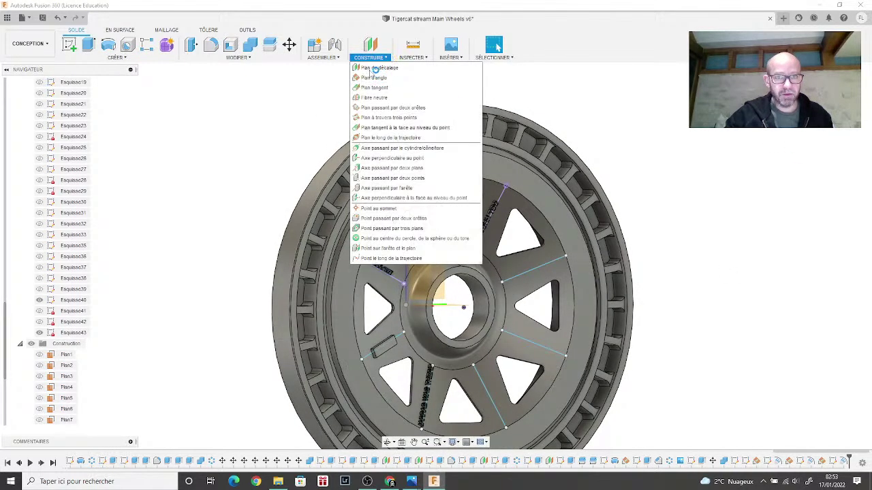
{"action": "left_click", "coordinate": [416, 78]}
{"action": "left_click", "coordinate": [534, 347]}
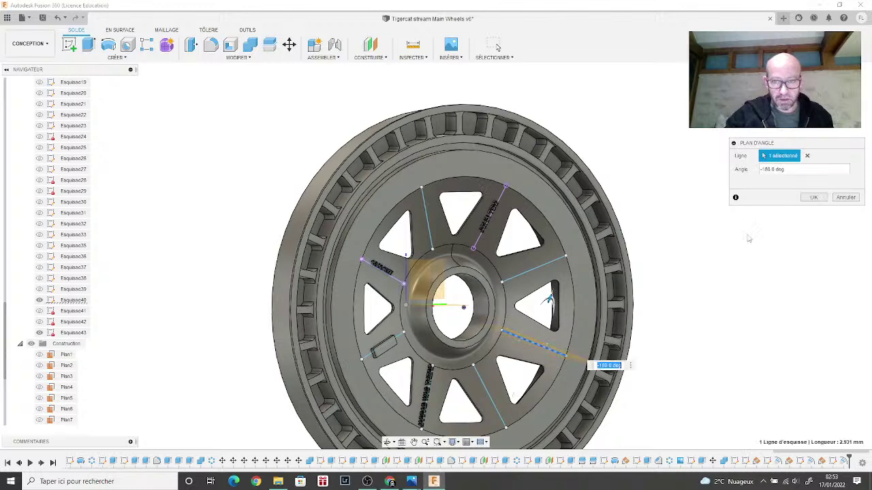
{"action": "middle_click_drag", "start_coordinate": [681, 286], "coordinate": [622, 326], "text": "shift"}
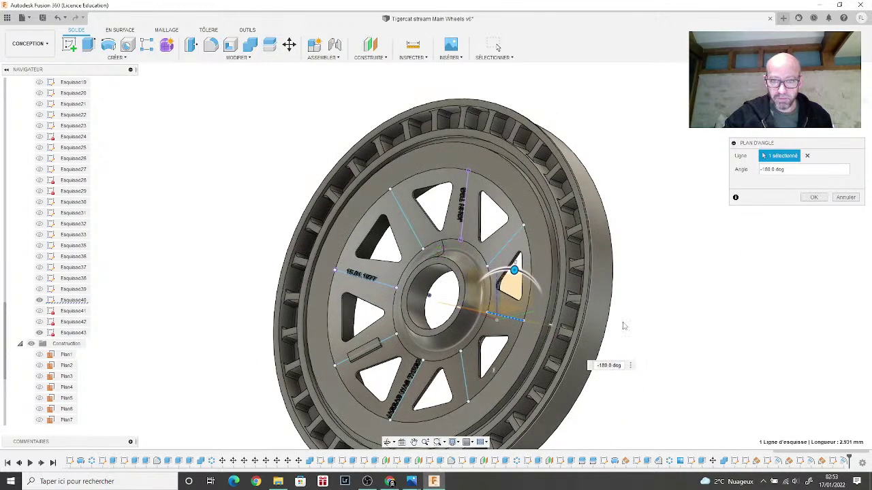
{"action": "left_click_drag", "start_coordinate": [515, 271], "coordinate": [494, 316]}
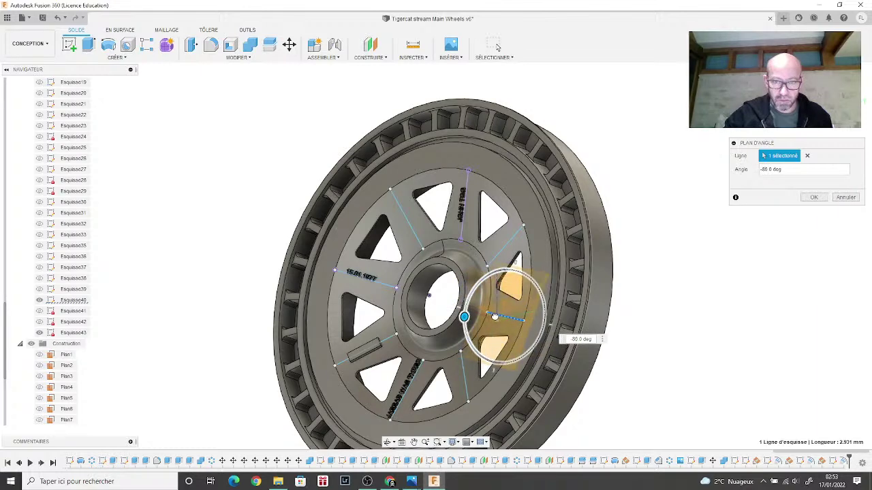
Step: Set the construction plane's angle to -83 degrees to match the spoke face and create the plane
{"action": "scroll", "coordinate": [537, 323], "scroll_direction": "up", "scroll_amount": 8}
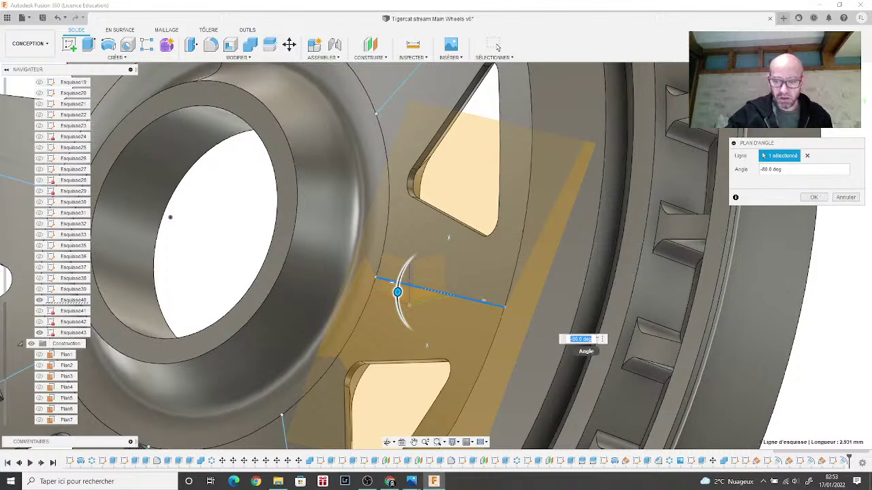
{"action": "key", "text": "BackSpace"}
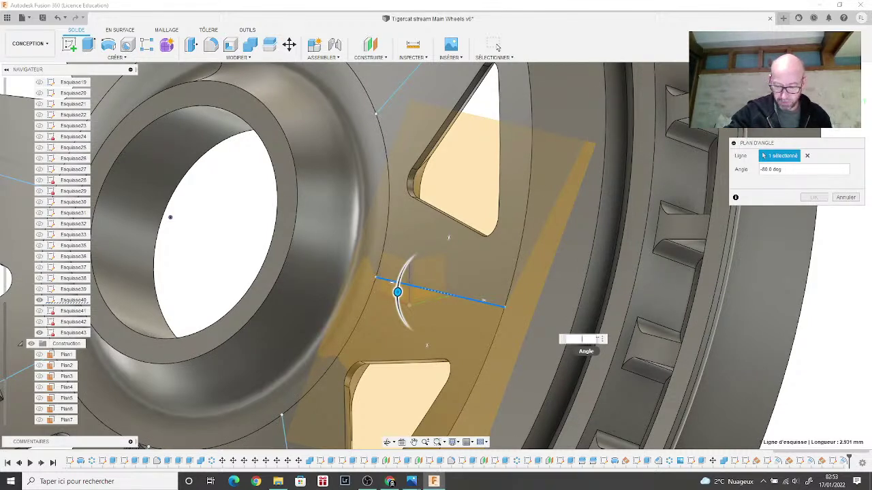
{"action": "type", "text": "-82"}
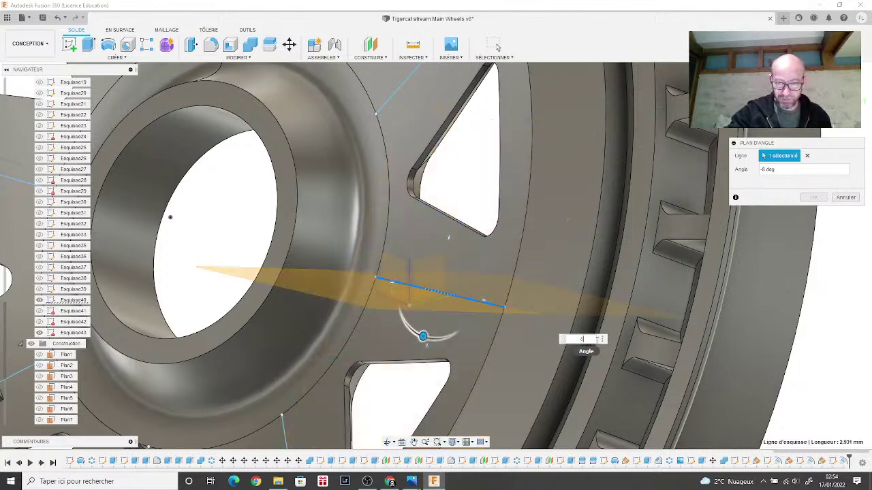
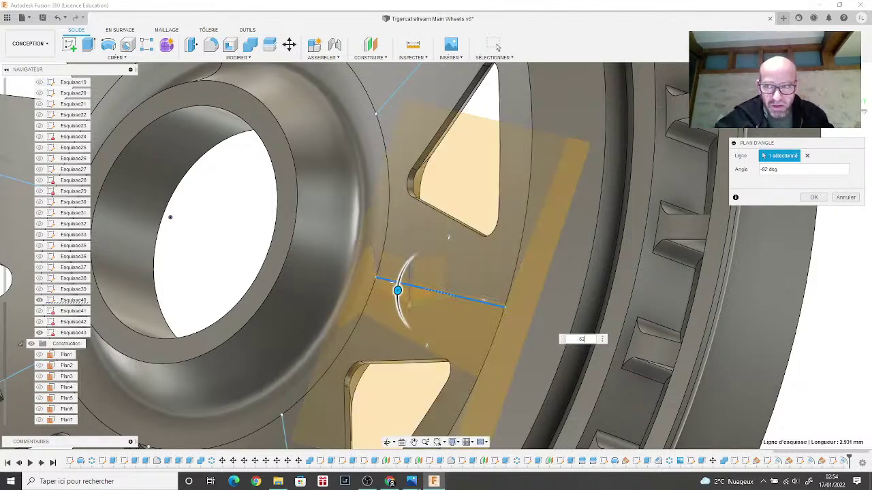
{"action": "middle_click_drag", "start_coordinate": [436, 235], "coordinate": [368, 234], "text": "shift"}
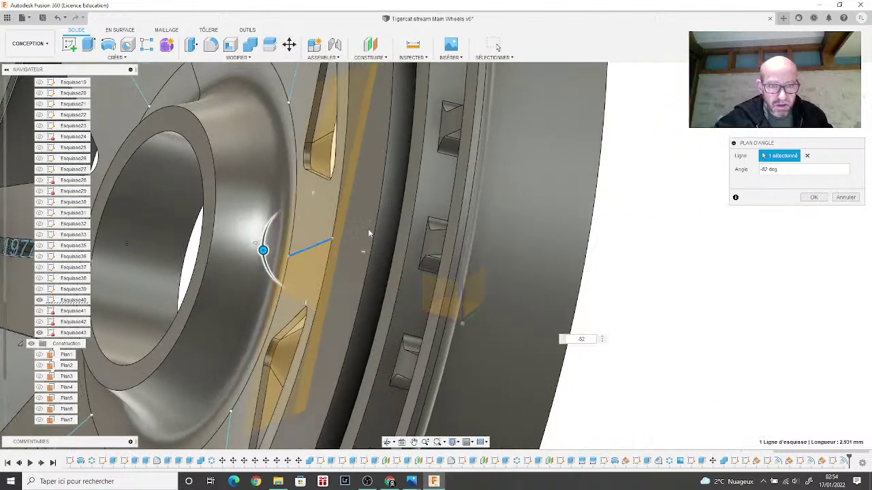
{"action": "mouse_move", "coordinate": [263, 251]}
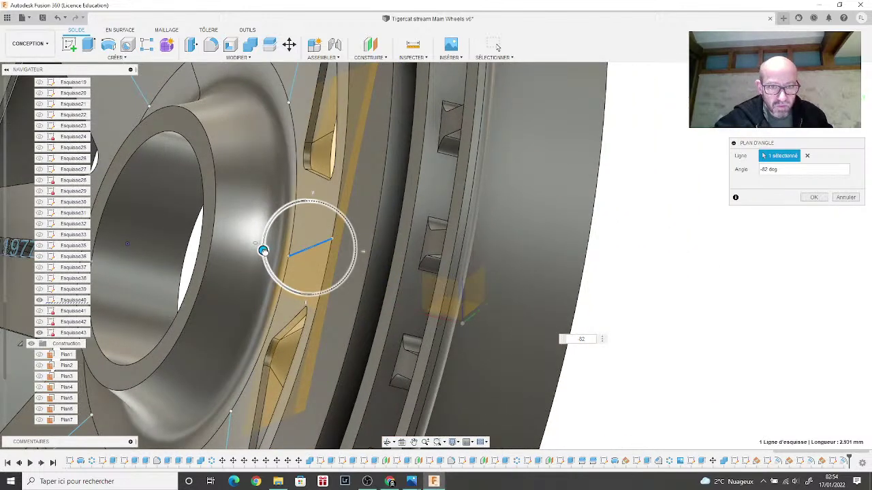
{"action": "left_click_drag", "start_coordinate": [263, 251], "coordinate": [263, 250]}
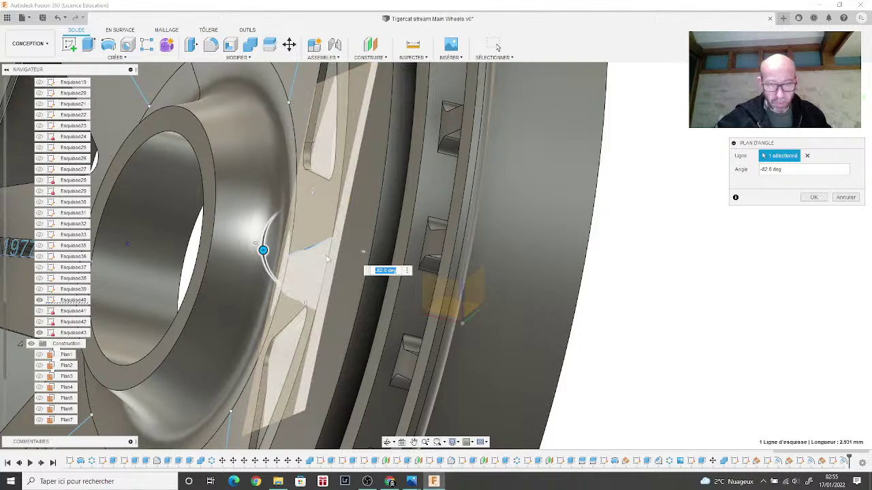
{"action": "key", "text": "BackSpace"}
{"action": "type", "text": "-83"}
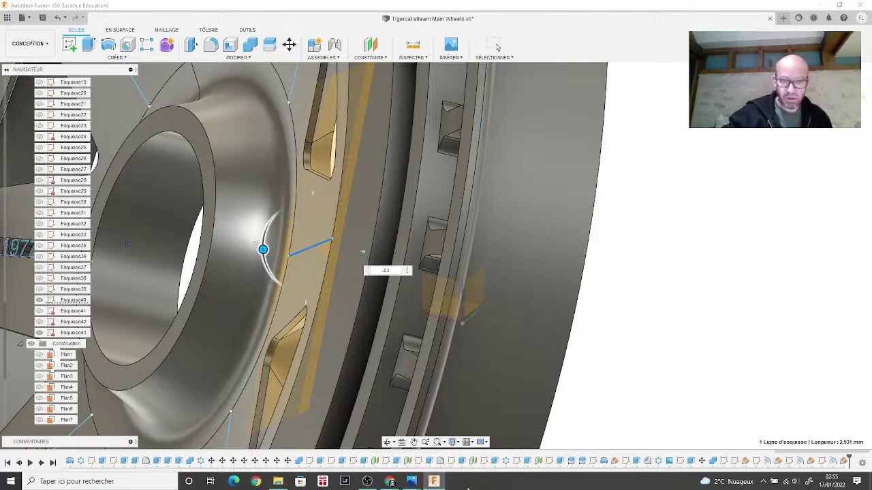
Step: Switch to the kzoo_f7f_09.jpg reference photo in Photos, check the lettering on the remaining spokes, and return to Fusion 360
{"action": "mouse_move", "coordinate": [411, 482]}
{"action": "left_click", "coordinate": [528, 436]}
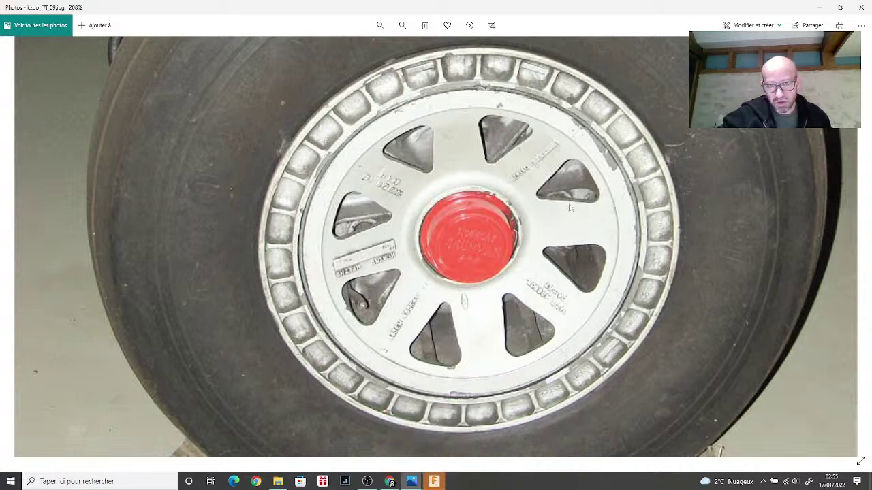
{"action": "left_click", "coordinate": [434, 482]}
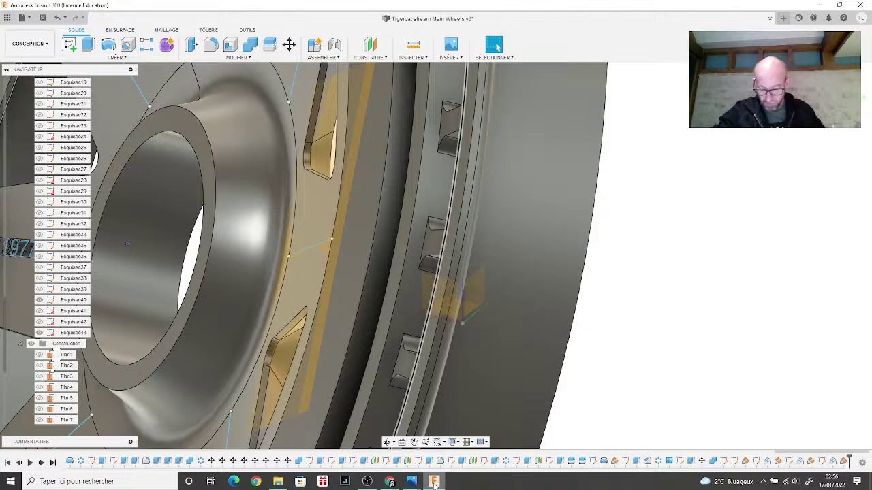
Step: Start a new sketch on the angled construction plane at the spoke opposite the date lettering
{"action": "scroll", "coordinate": [617, 376], "scroll_direction": "down", "scroll_amount": 5}
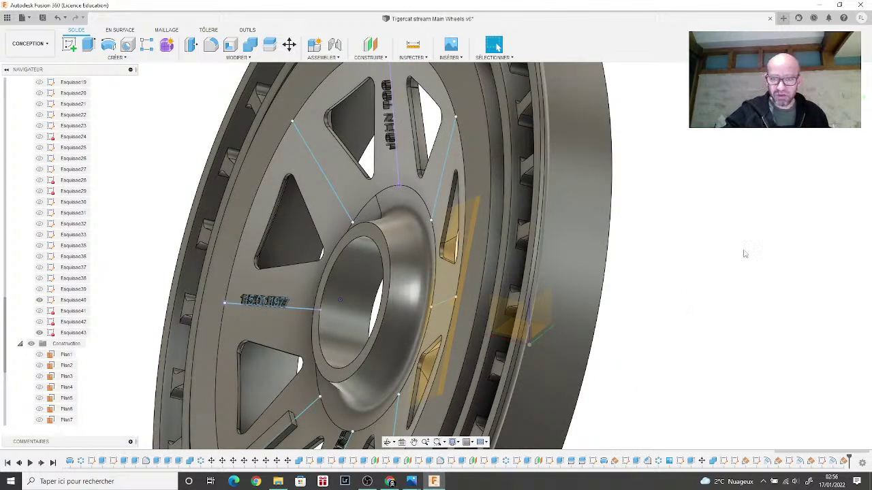
{"action": "left_click", "coordinate": [838, 85]}
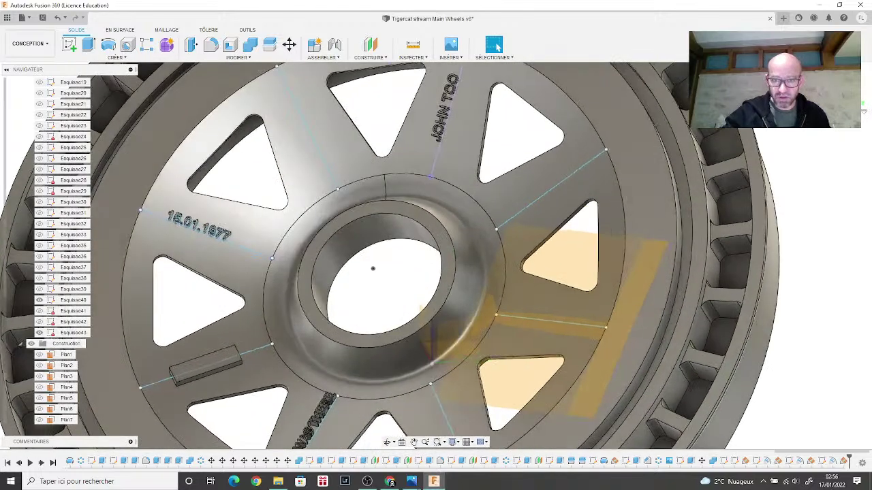
{"action": "middle_click_drag", "start_coordinate": [733, 201], "coordinate": [637, 156]}
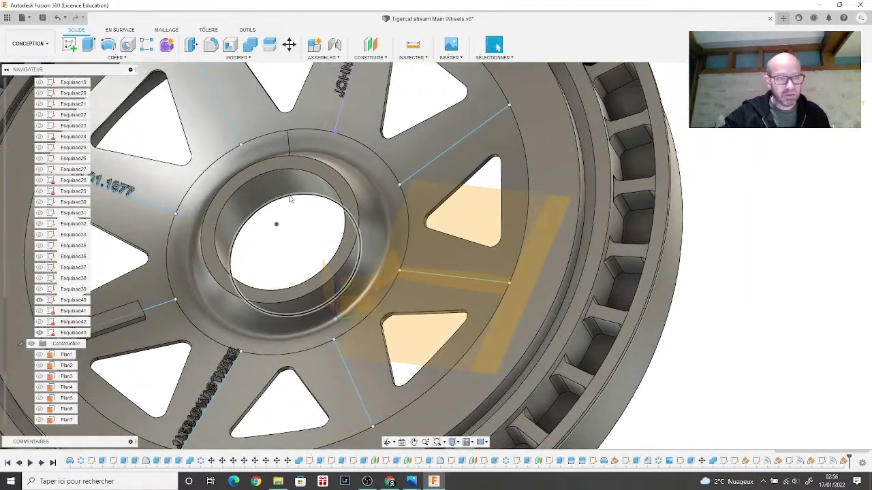
{"action": "left_click", "coordinate": [133, 59]}
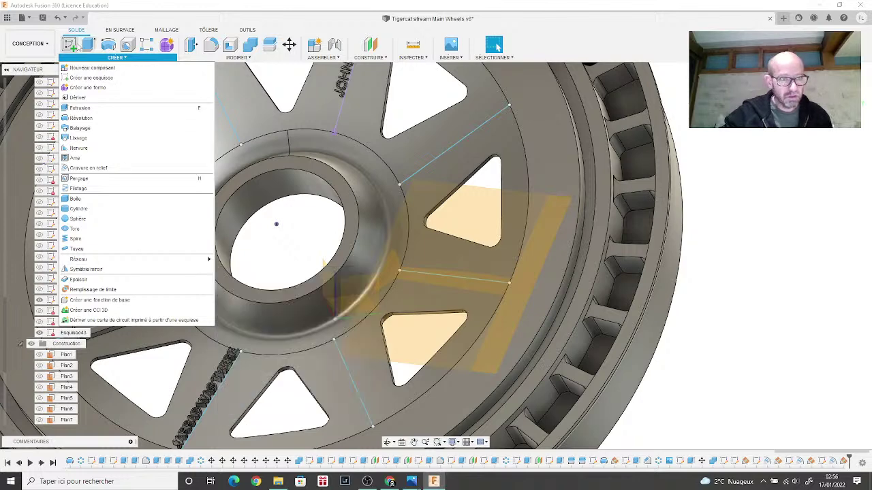
{"action": "left_click", "coordinate": [71, 45]}
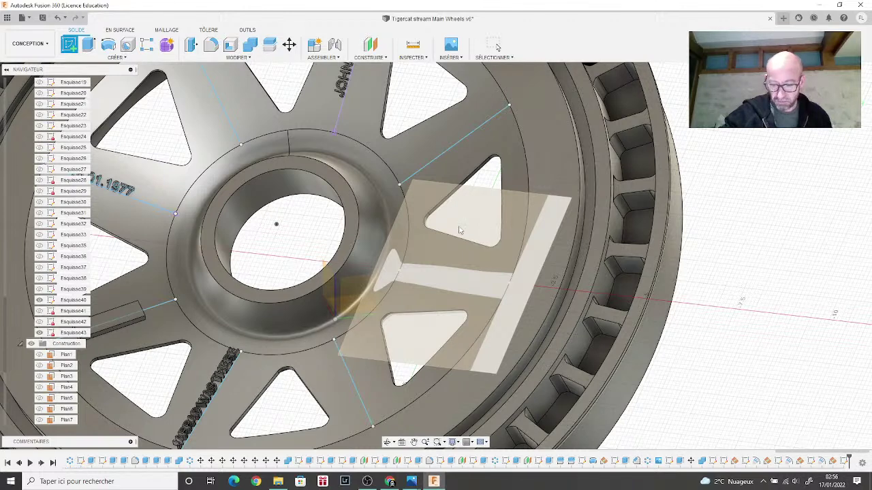
{"action": "left_click", "coordinate": [351, 228]}
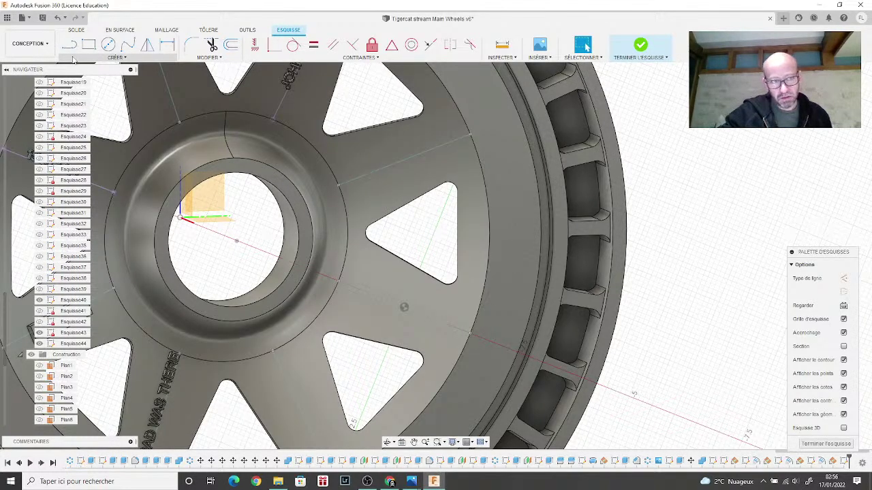
Step: Start a text-on-path along the spoke's centre line and enable both flip options so the lettering reads correctly
{"action": "left_click", "coordinate": [73, 59]}
{"action": "left_click", "coordinate": [85, 161]}
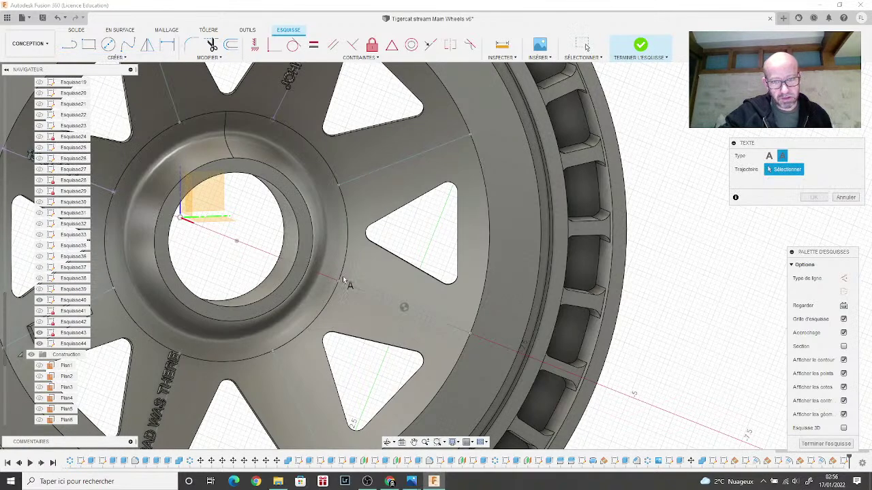
{"action": "left_click", "coordinate": [370, 293]}
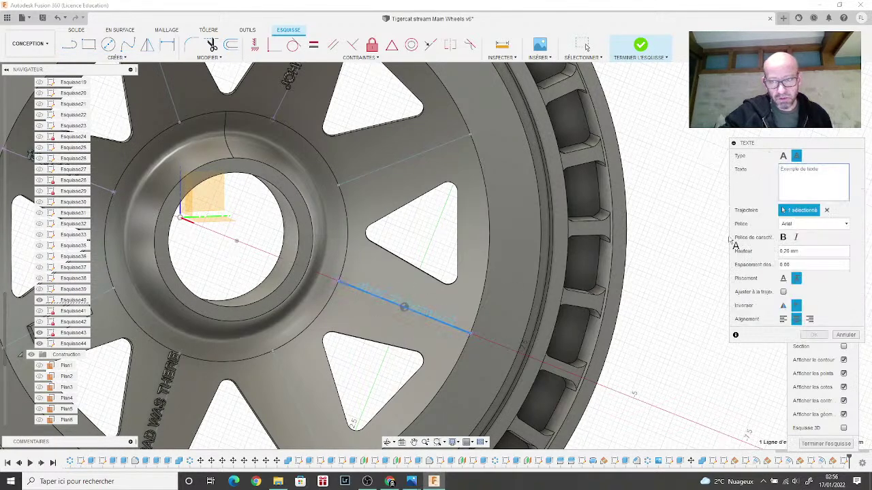
{"action": "left_click", "coordinate": [783, 307]}
{"action": "scroll", "coordinate": [535, 359], "scroll_direction": "down", "scroll_amount": 2}
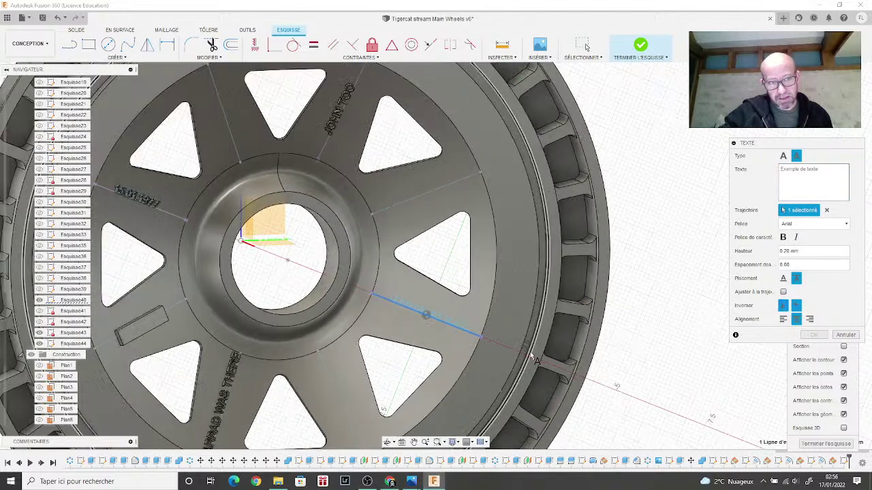
{"action": "scroll", "coordinate": [521, 336], "scroll_direction": "up", "scroll_amount": 4}
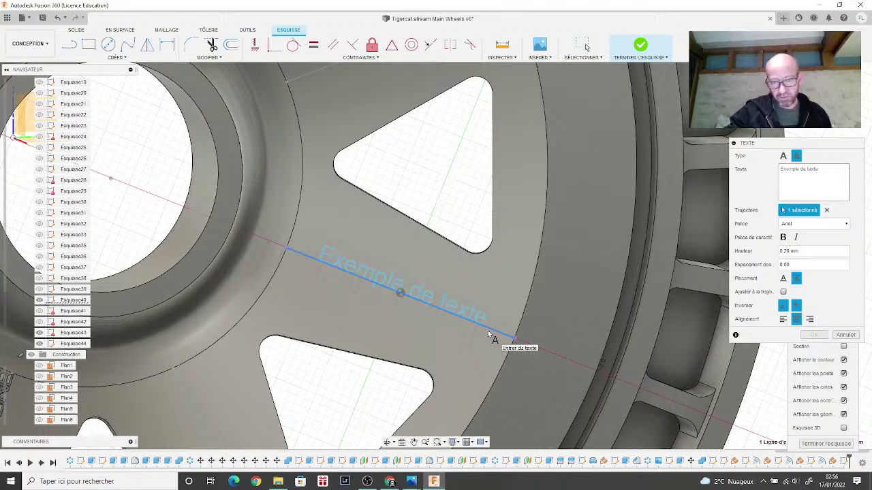
Step: Enter "17.01" as the beginning of the date text along the spoke path
{"action": "left_click", "coordinate": [818, 180]}
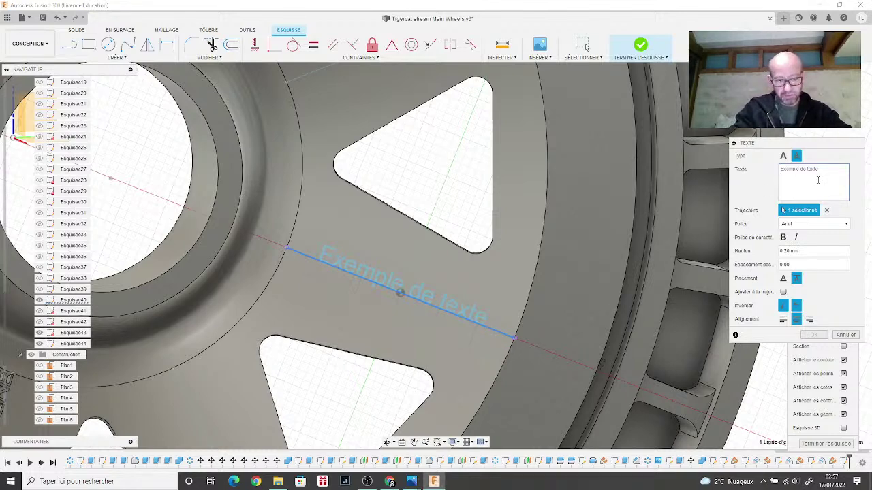
{"action": "type", "text": "17"}
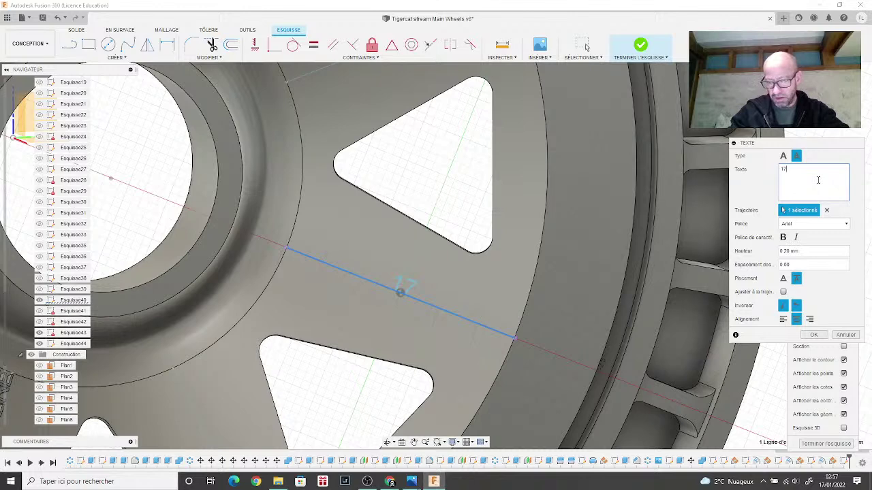
{"action": "type", "text": ".01"}
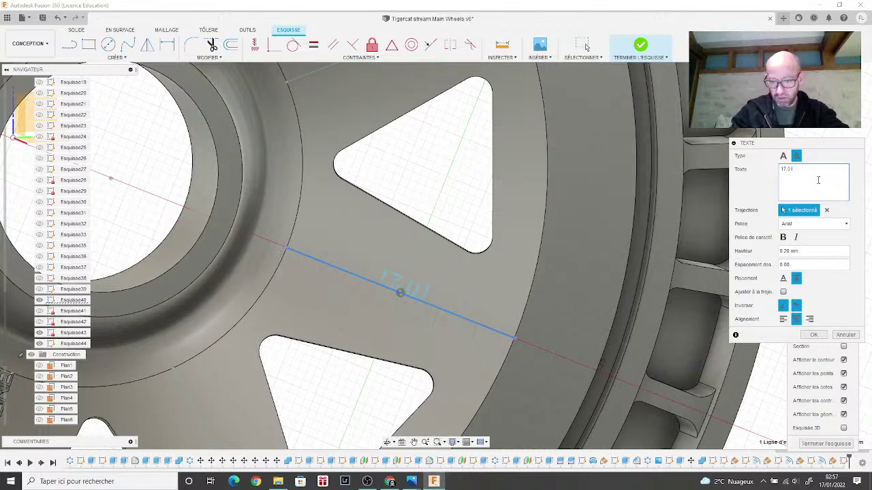
Step: Complete the text along the spoke's guide line as "17.01.2021" and finish the sketch
{"action": "type", "text": "2021"}
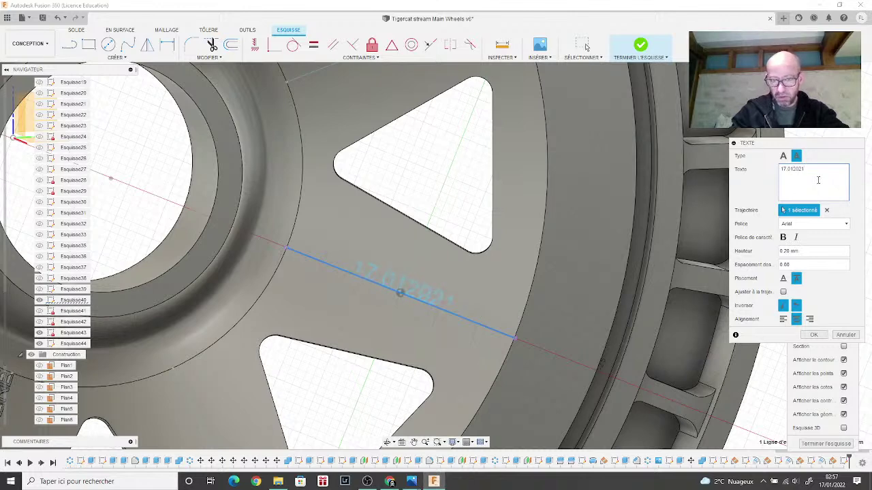
{"action": "key", "text": "Left"}
{"action": "key", "text": "Left"}
{"action": "key", "text": "Left"}
{"action": "key", "text": "Left"}
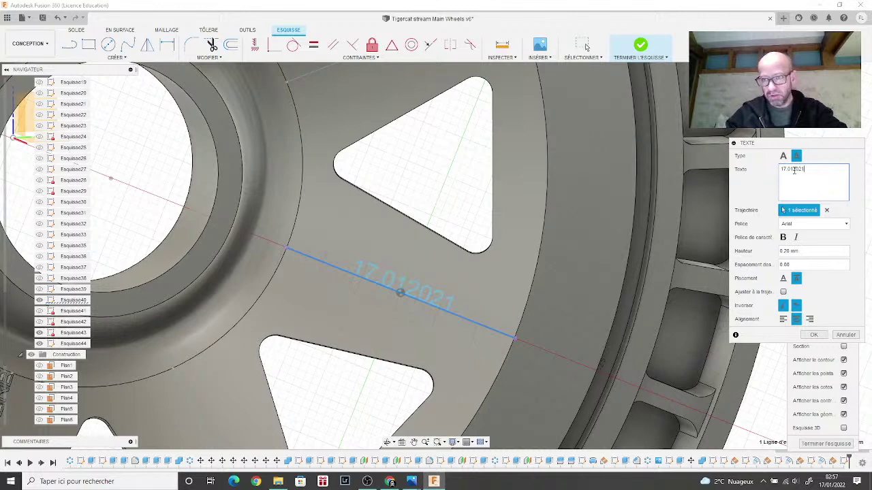
{"action": "type", "text": "."}
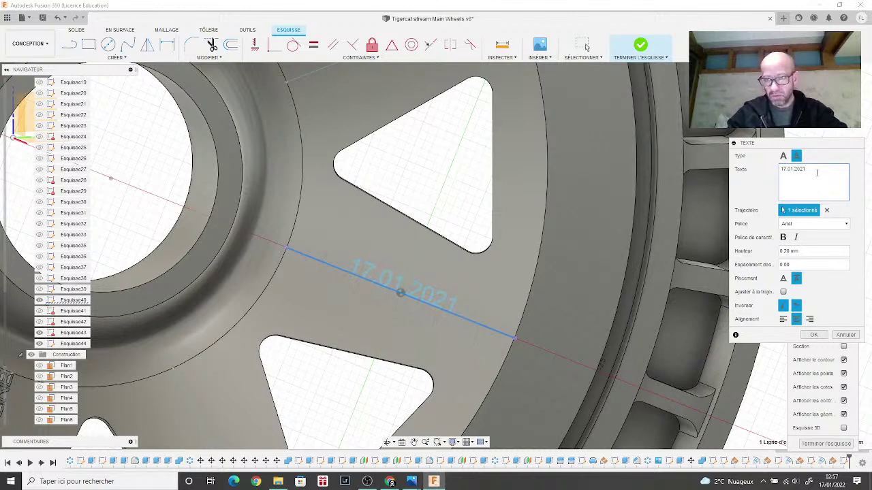
{"action": "left_click", "coordinate": [814, 335]}
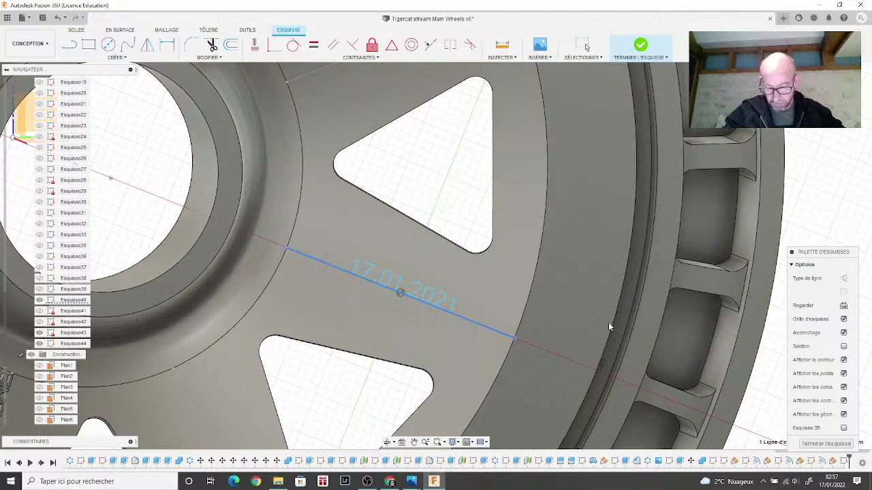
{"action": "left_click", "coordinate": [647, 55]}
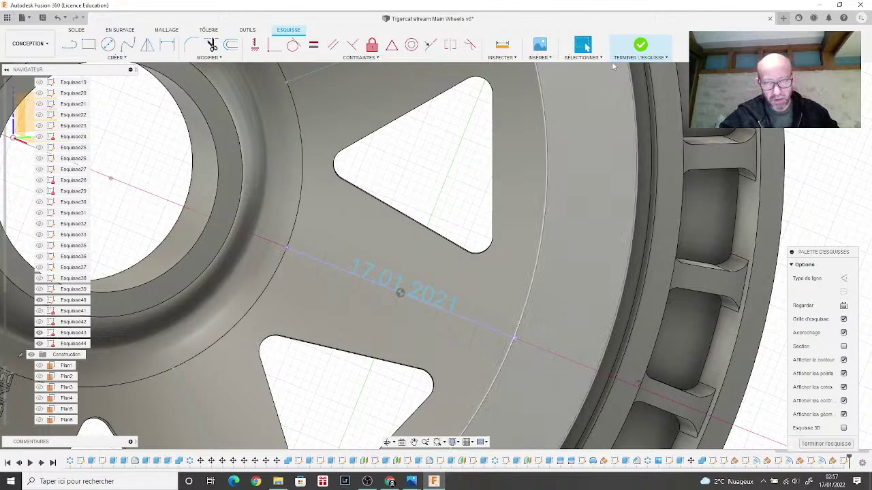
{"action": "left_click", "coordinate": [639, 48]}
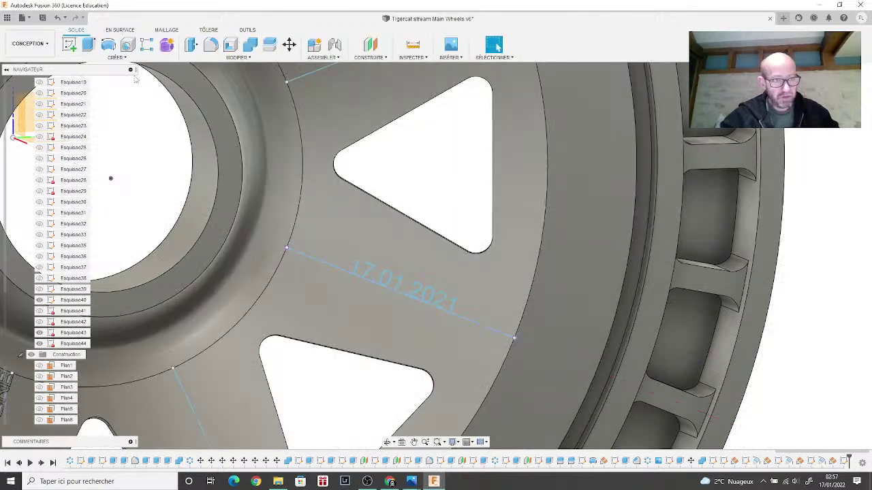
Step: Emboss the "17.01.2021" sketch text onto the wheel's spoke face with a 0.12 mm depth
{"action": "scroll", "coordinate": [273, 147], "scroll_direction": "down", "scroll_amount": 3}
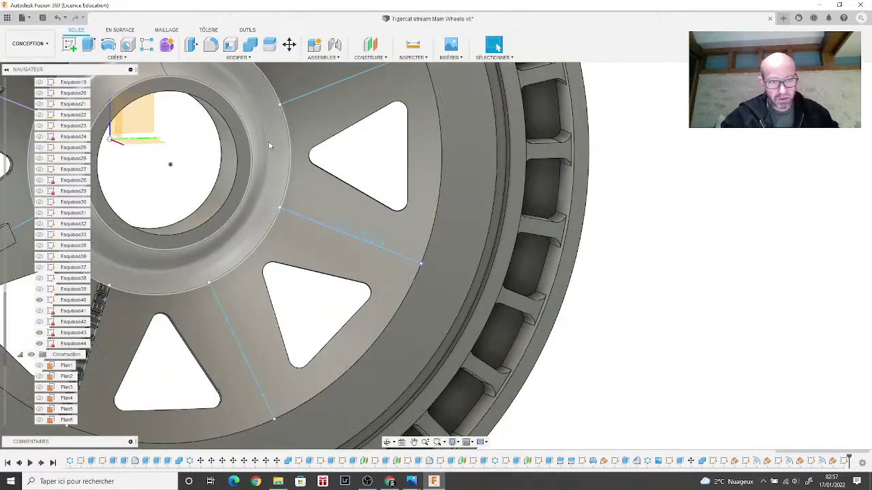
{"action": "left_click", "coordinate": [92, 59]}
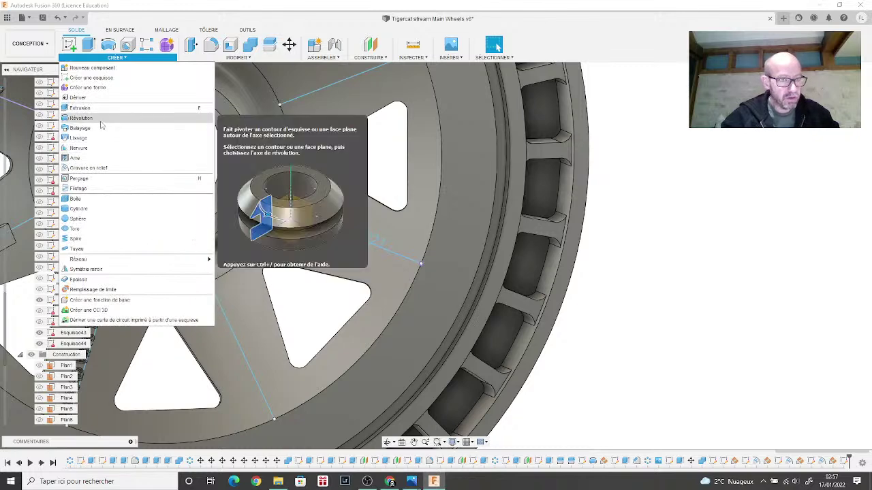
{"action": "left_click", "coordinate": [95, 168]}
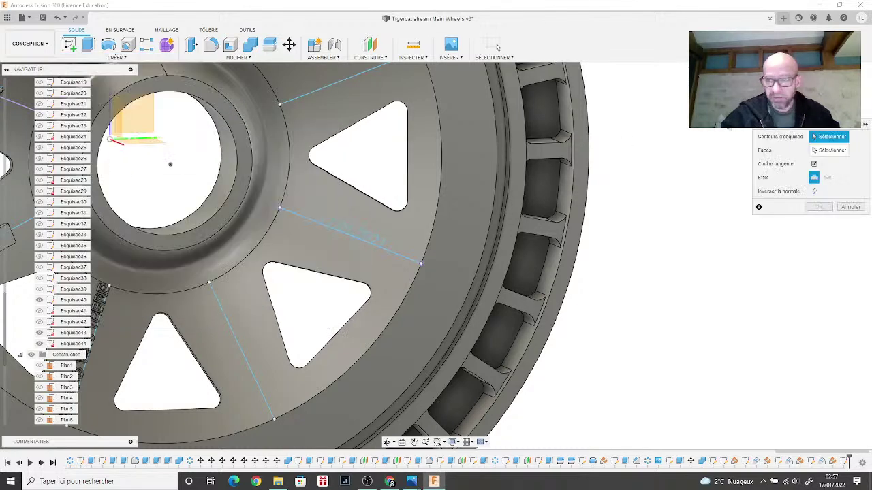
{"action": "left_click", "coordinate": [340, 233]}
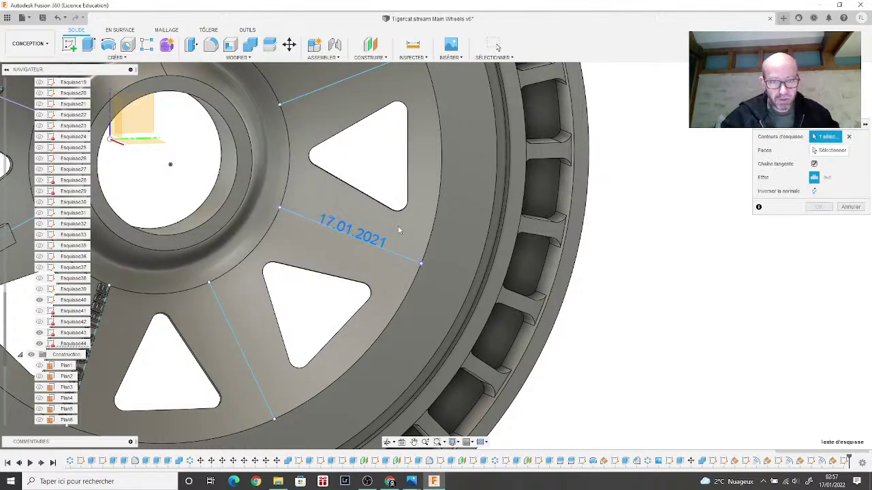
{"action": "left_click", "coordinate": [829, 150]}
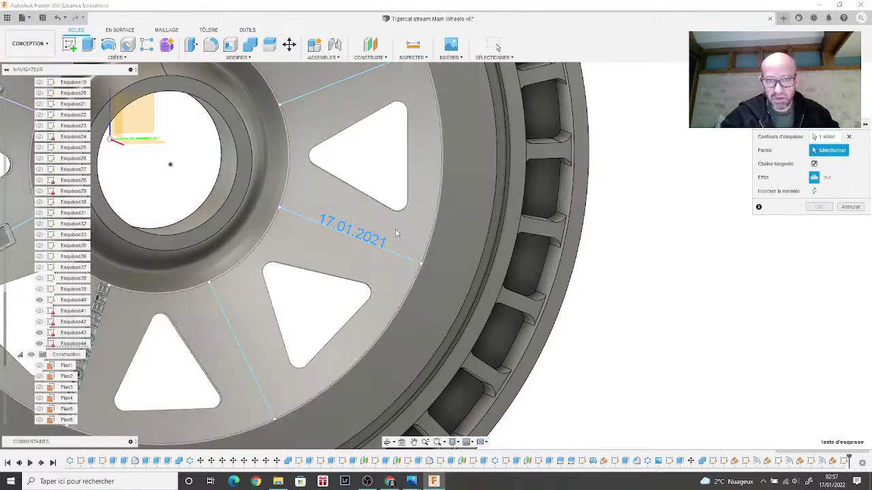
{"action": "left_click", "coordinate": [396, 233]}
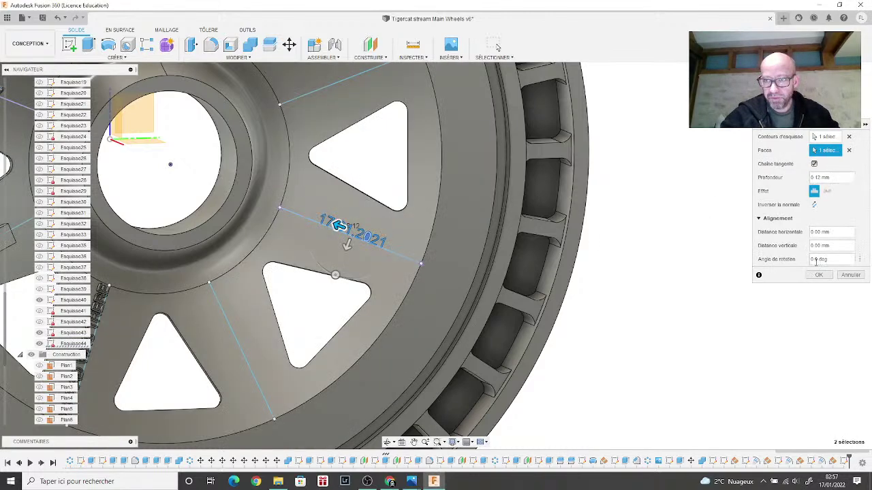
{"action": "left_click", "coordinate": [819, 275]}
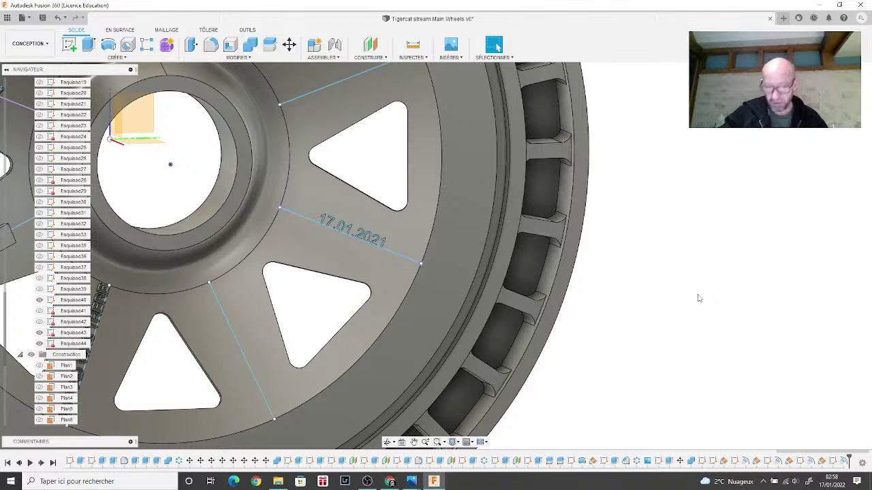
Step: Hide the sketches Esquisse44, Esquisse43 and Esquisse40 so only the embossed wheel geometry is displayed
{"action": "scroll", "coordinate": [698, 298], "scroll_direction": "down", "scroll_amount": 5}
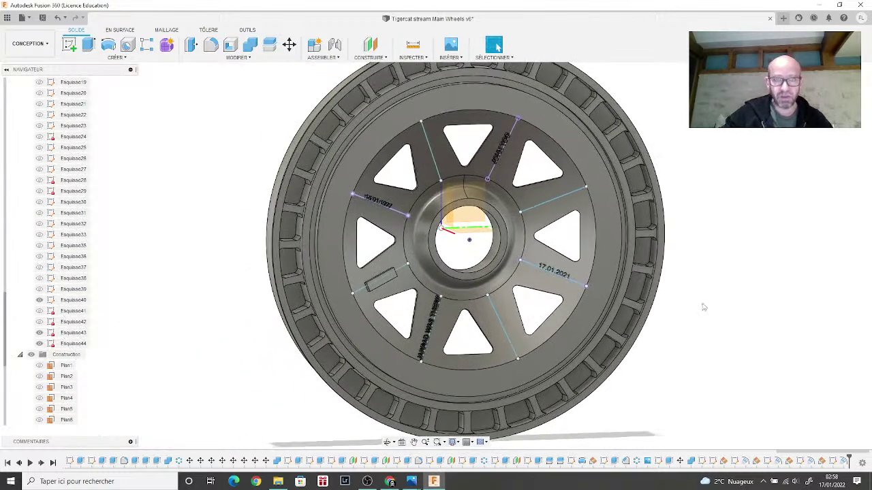
{"action": "middle_click_drag", "start_coordinate": [700, 321], "coordinate": [666, 339]}
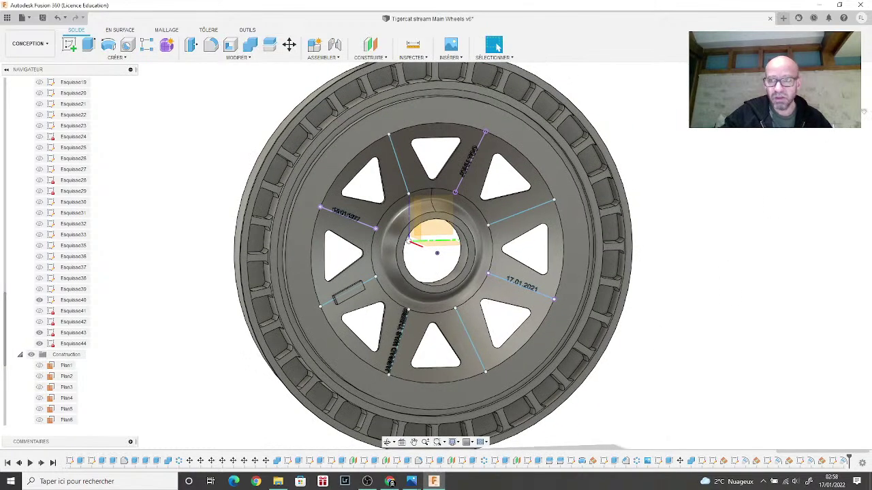
{"action": "middle_click_drag", "start_coordinate": [681, 286], "coordinate": [749, 232], "text": "shift"}
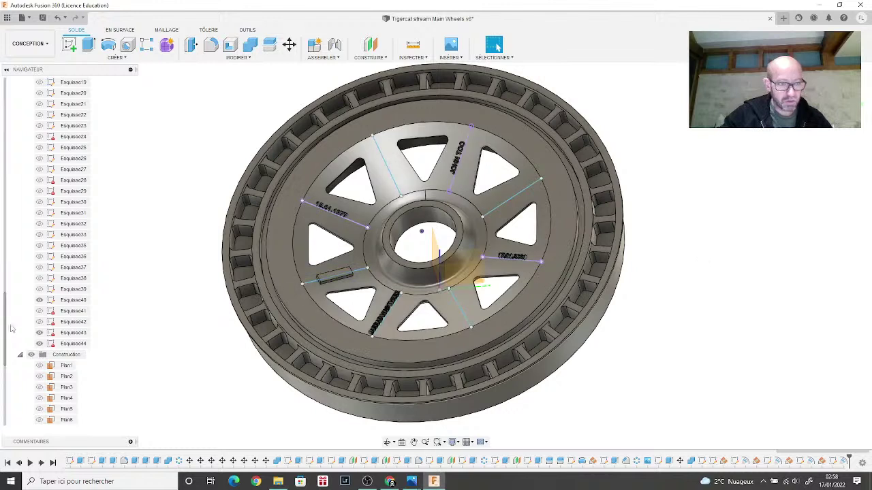
{"action": "left_click", "coordinate": [39, 344]}
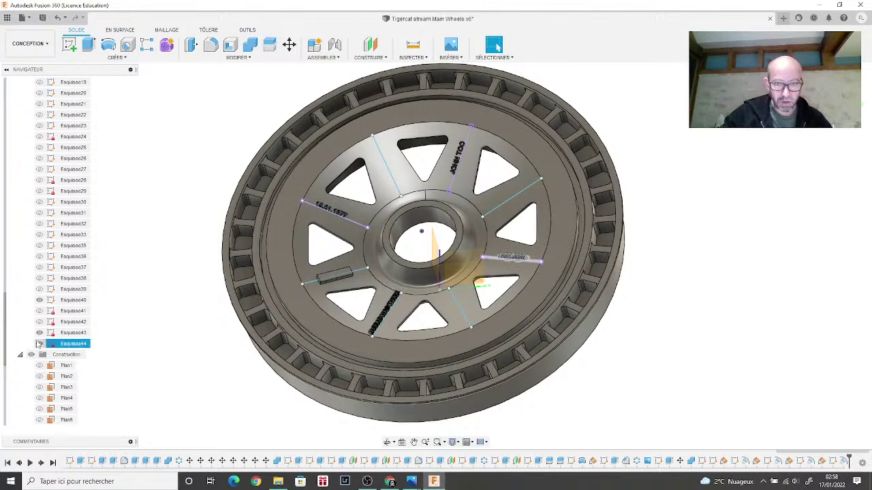
{"action": "left_click", "coordinate": [39, 333]}
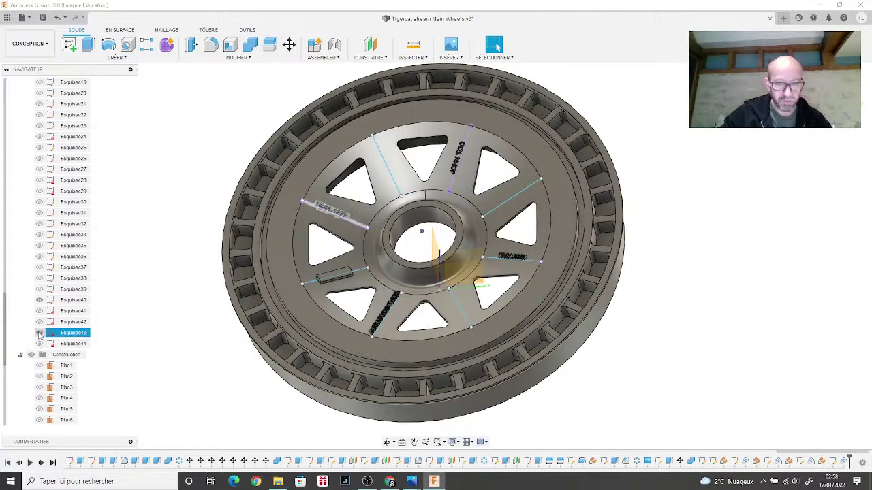
{"action": "left_click", "coordinate": [39, 299]}
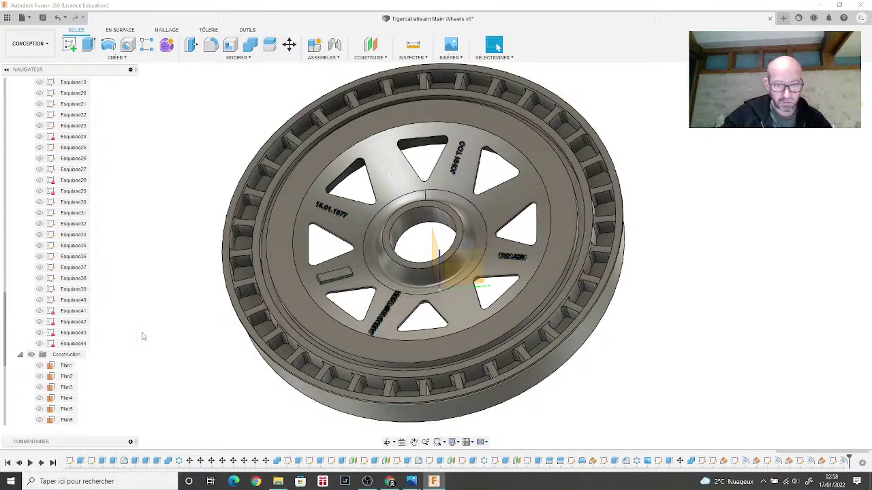
Step: Examine the lettering on the spokes in the reference photo kzoo_f7f_09.jpg in Photos, then return to the Fusion 360 model
{"action": "middle_click_drag", "start_coordinate": [436, 255], "coordinate": [416, 266], "text": "shift"}
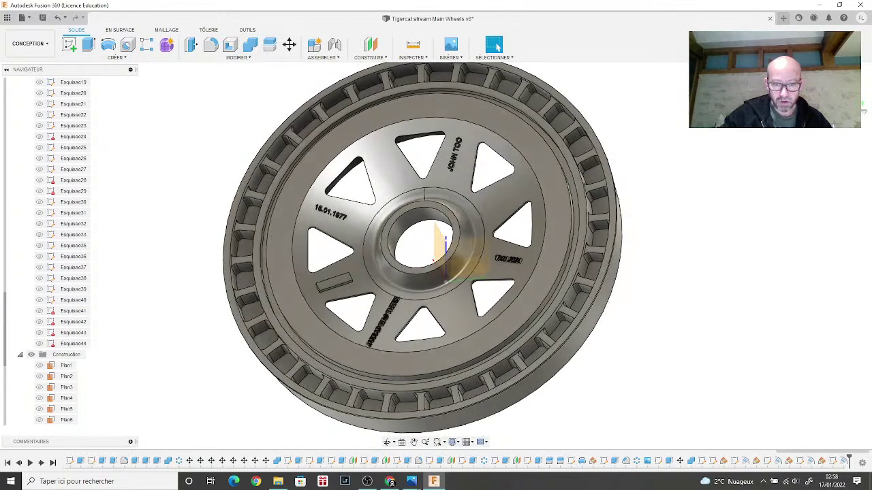
{"action": "mouse_move", "coordinate": [413, 482]}
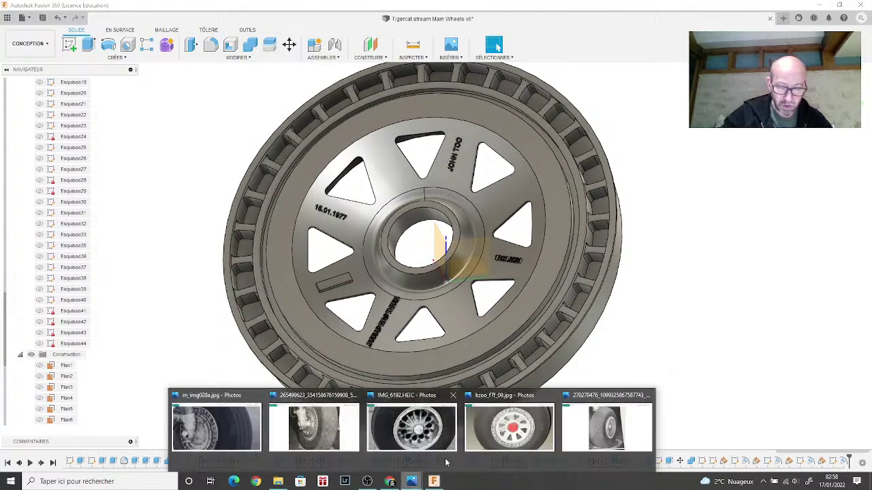
{"action": "left_click", "coordinate": [509, 428]}
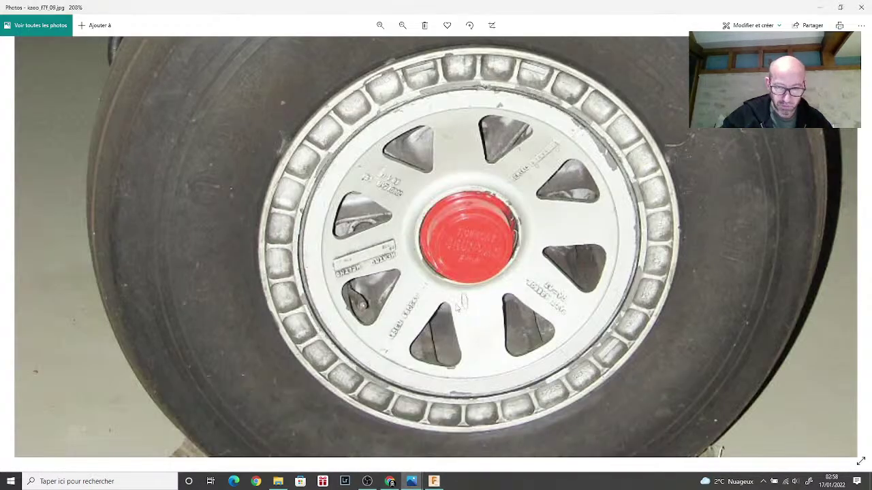
{"action": "left_click", "coordinate": [433, 482]}
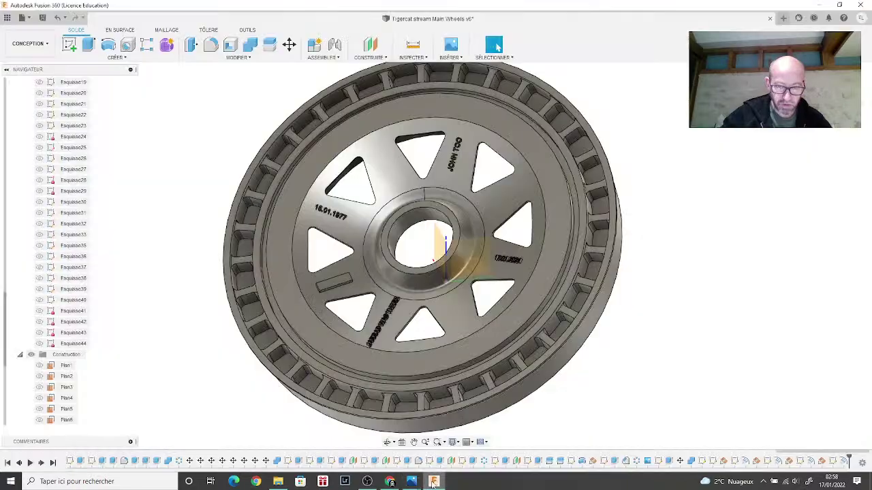
Step: Create a new sketch on the flat face of the small rectangular feature on the wheel's spoke
{"action": "scroll", "coordinate": [658, 262], "scroll_direction": "up", "scroll_amount": 5}
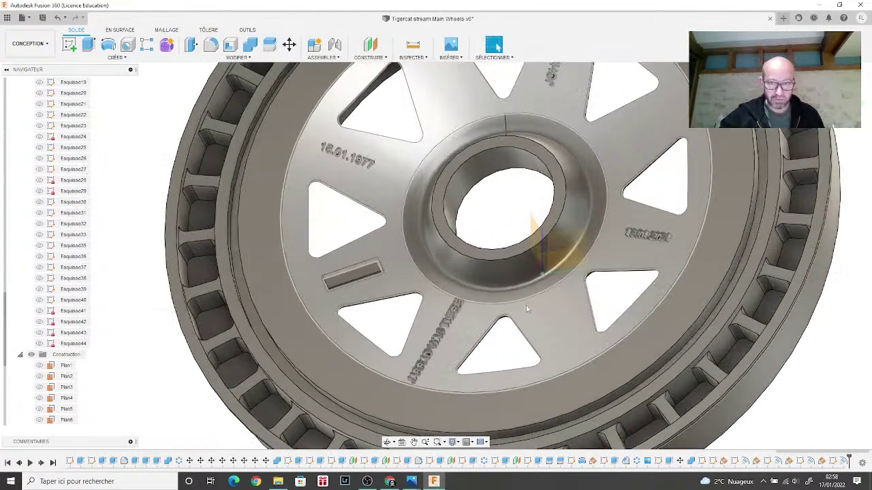
{"action": "scroll", "coordinate": [527, 309], "scroll_direction": "up", "scroll_amount": 5}
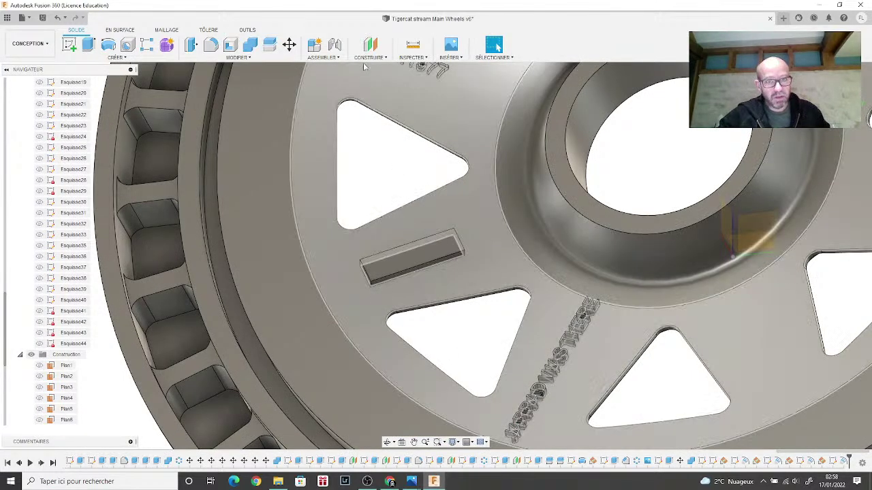
{"action": "left_click", "coordinate": [69, 44]}
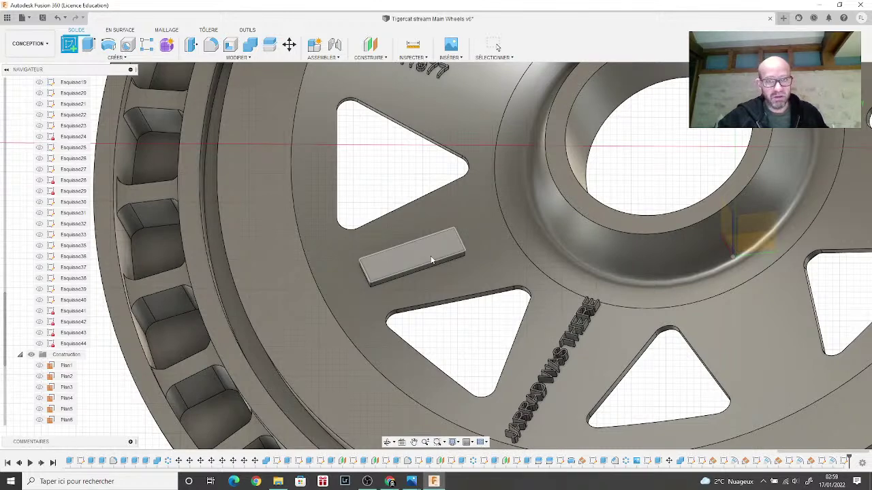
{"action": "left_click", "coordinate": [431, 260]}
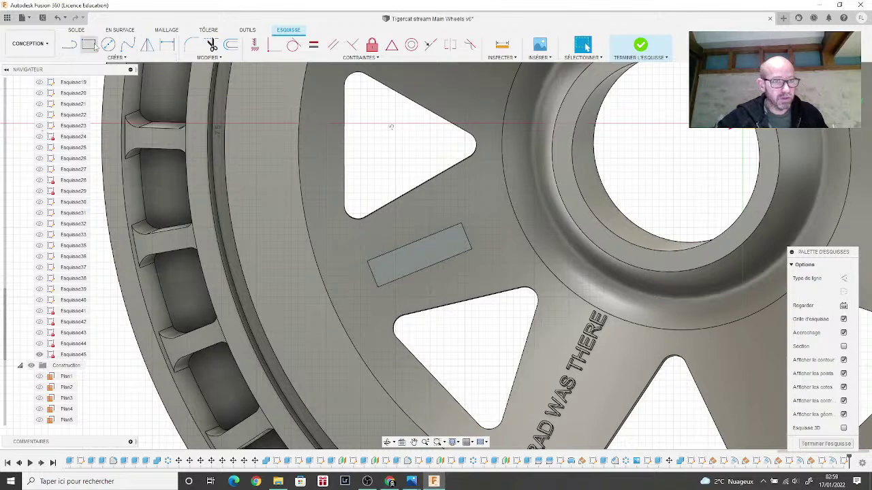
Step: Draw a closed four-sided diamond outline near the middle of the rectangular face, with sides about 0.25 mm long
{"action": "left_click", "coordinate": [69, 44]}
{"action": "scroll", "coordinate": [332, 158], "scroll_direction": "up", "scroll_amount": 3}
{"action": "middle_click_drag", "start_coordinate": [438, 225], "coordinate": [259, 121]}
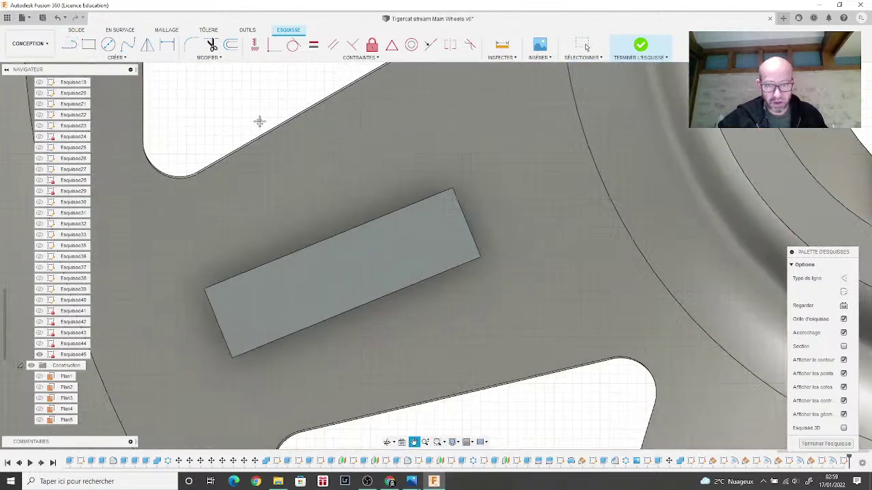
{"action": "left_click", "coordinate": [301, 288]}
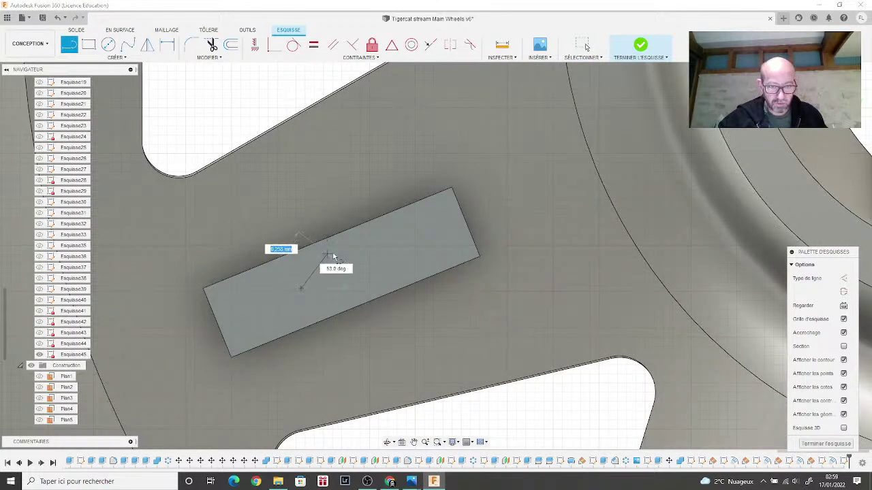
{"action": "left_click", "coordinate": [335, 251]}
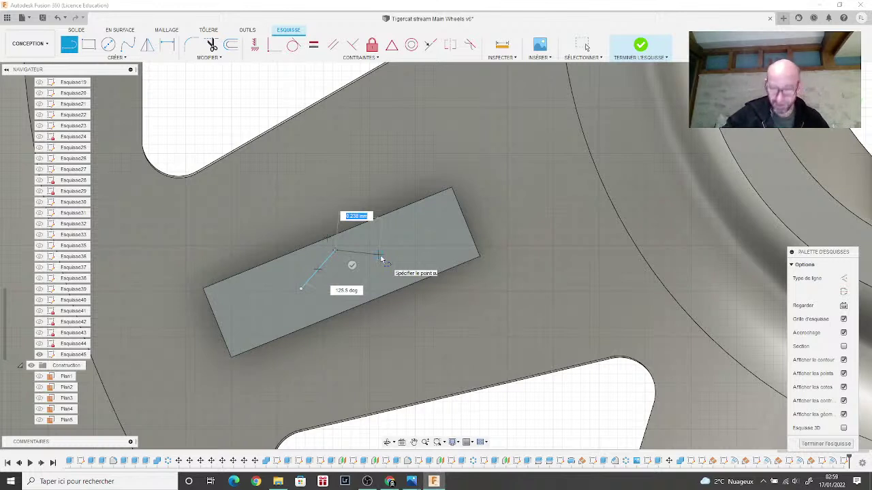
{"action": "left_click", "coordinate": [380, 255]}
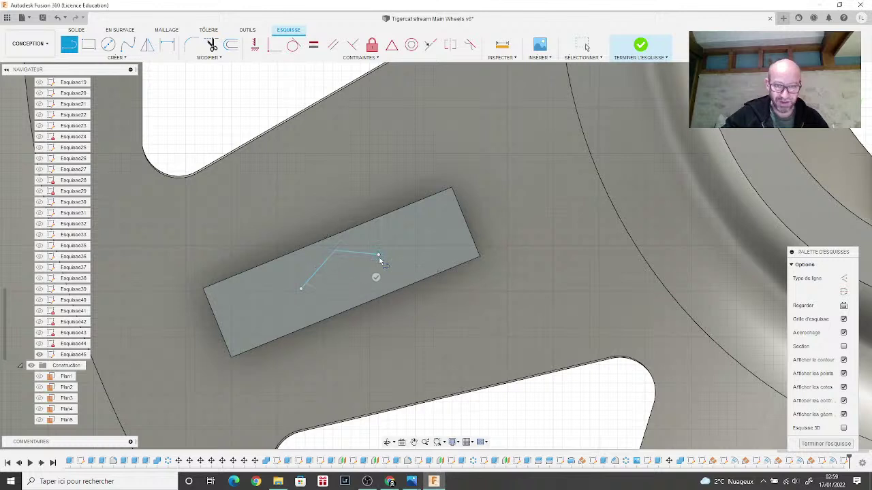
{"action": "left_click", "coordinate": [352, 285]}
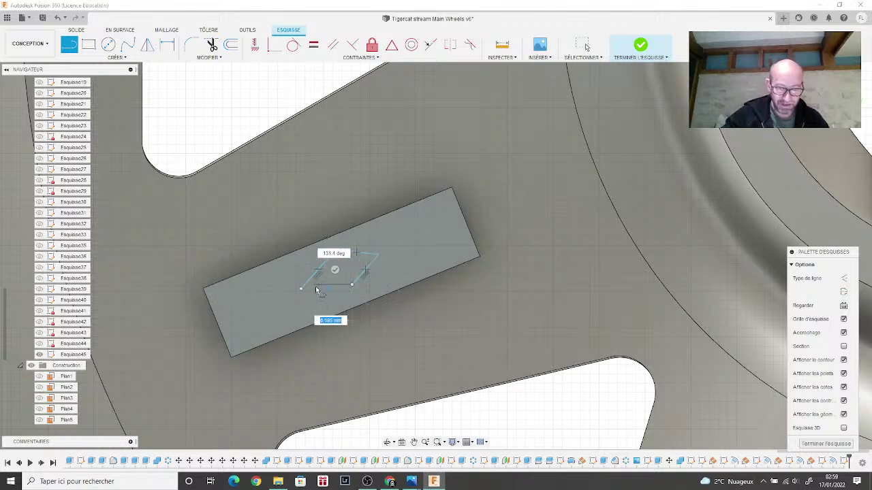
{"action": "left_click", "coordinate": [302, 289]}
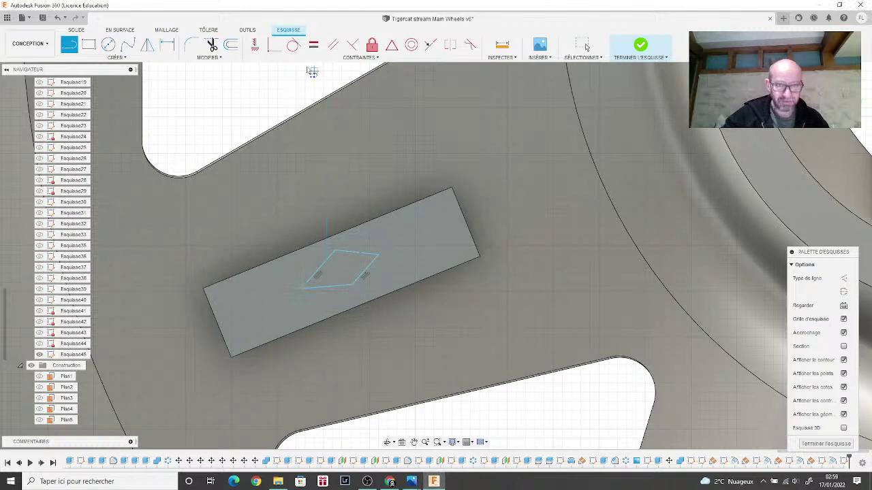
Step: Constrain the sides of the diamond outline to equal length with Equal constraints and finish the sketch
{"action": "left_click", "coordinate": [314, 47]}
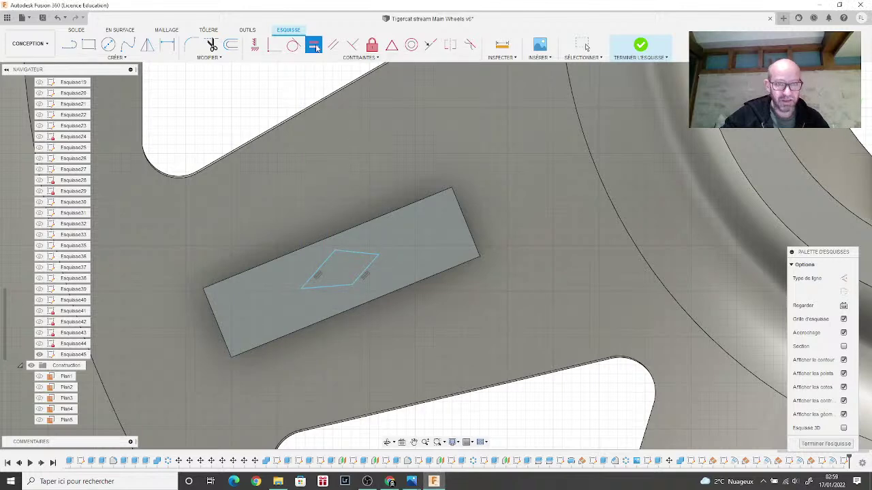
{"action": "left_click", "coordinate": [359, 254]}
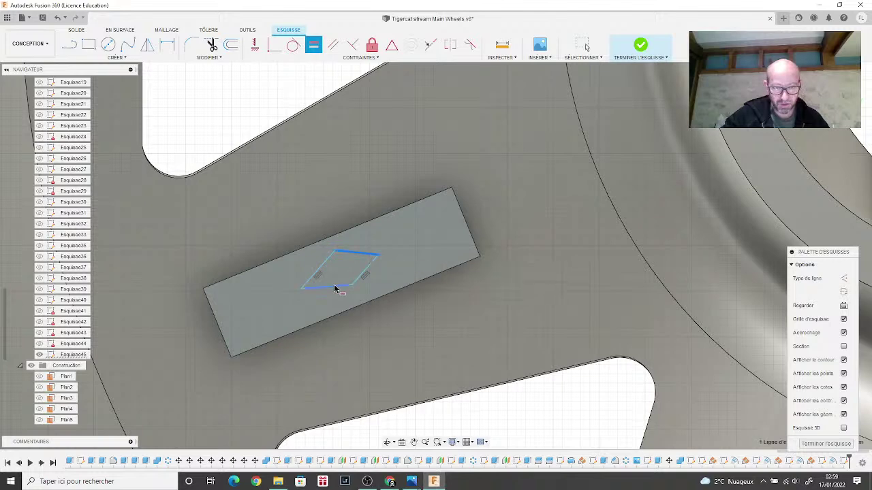
{"action": "left_click", "coordinate": [335, 288]}
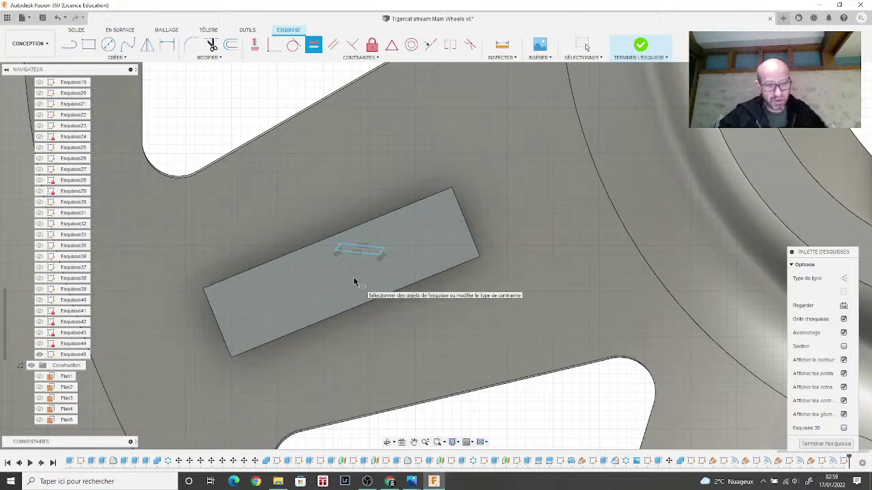
{"action": "scroll", "coordinate": [354, 281], "scroll_direction": "up", "scroll_amount": 2}
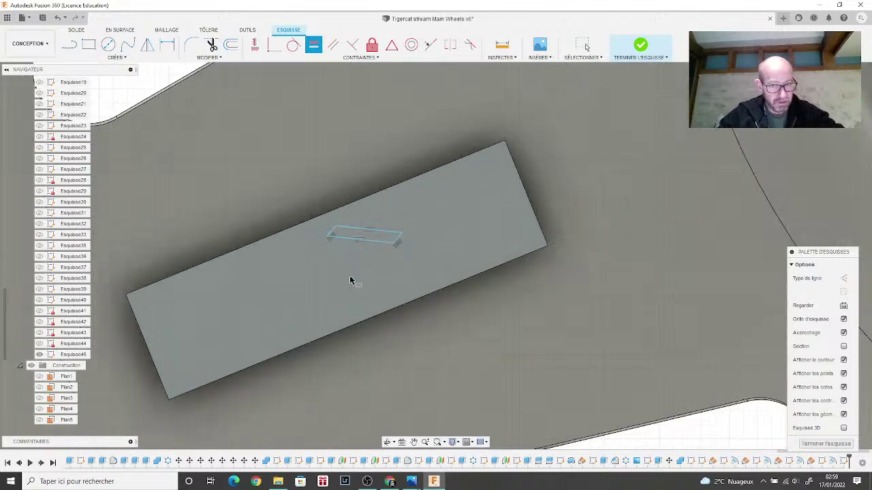
{"action": "left_click", "coordinate": [336, 233]}
{"action": "key", "text": "ctrl+z"}
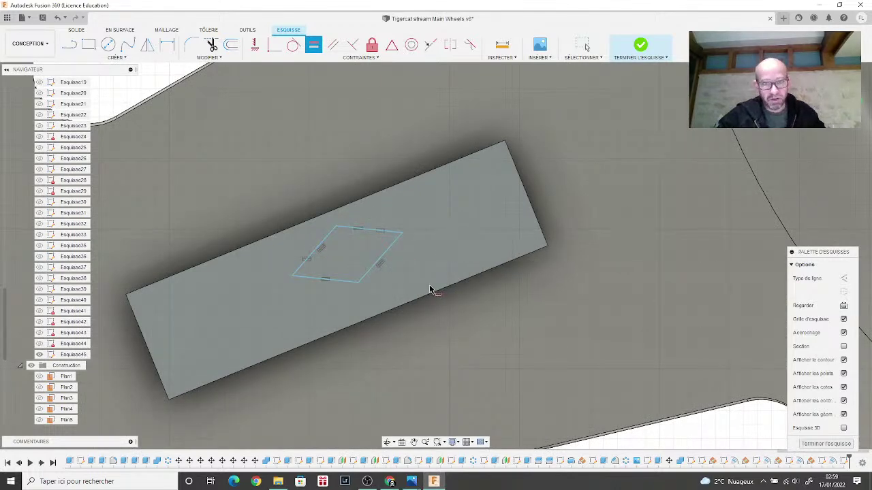
{"action": "left_click", "coordinate": [640, 48]}
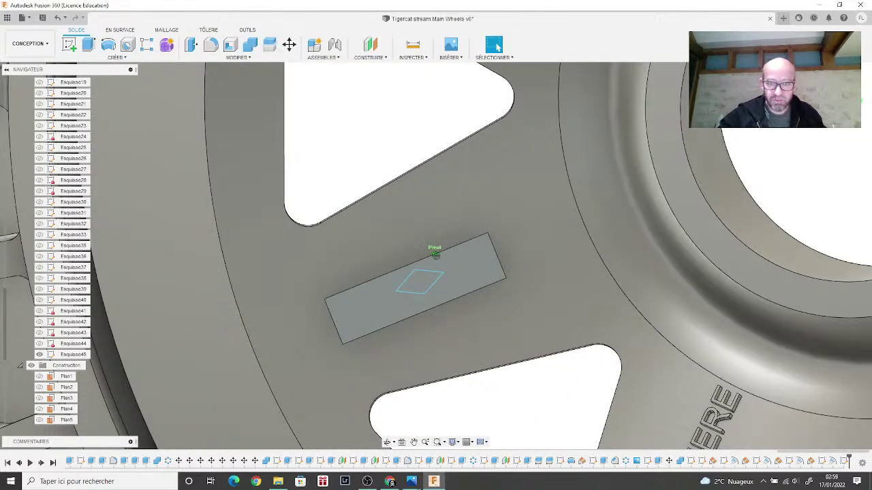
Step: Extrude the diamond profile 0.30 mm outward from the rectangular feature's face as a new body
{"action": "middle_click_drag", "start_coordinate": [435, 254], "coordinate": [298, 220], "text": "shift"}
{"action": "key", "text": "e"}
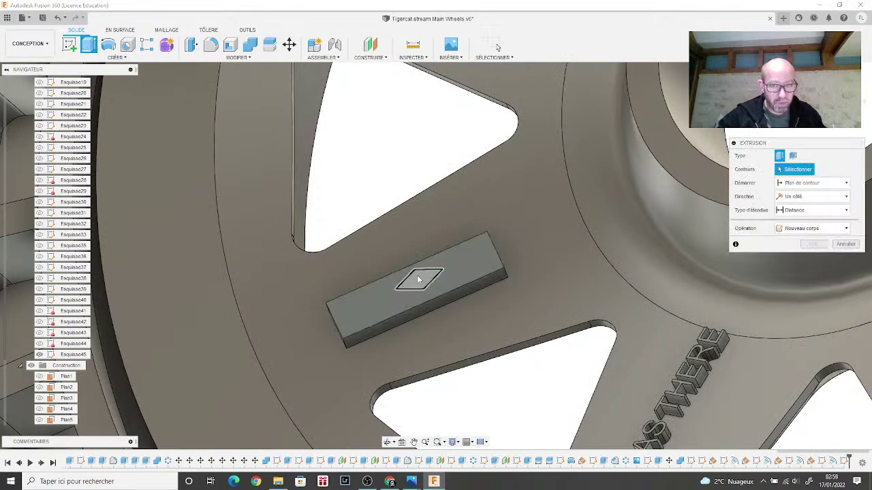
{"action": "left_click", "coordinate": [418, 279]}
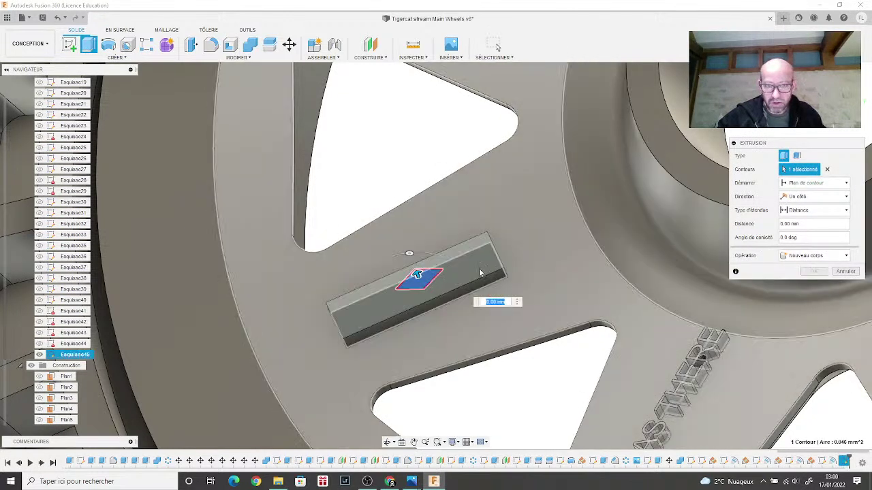
{"action": "left_click_drag", "start_coordinate": [417, 274], "coordinate": [412, 262]}
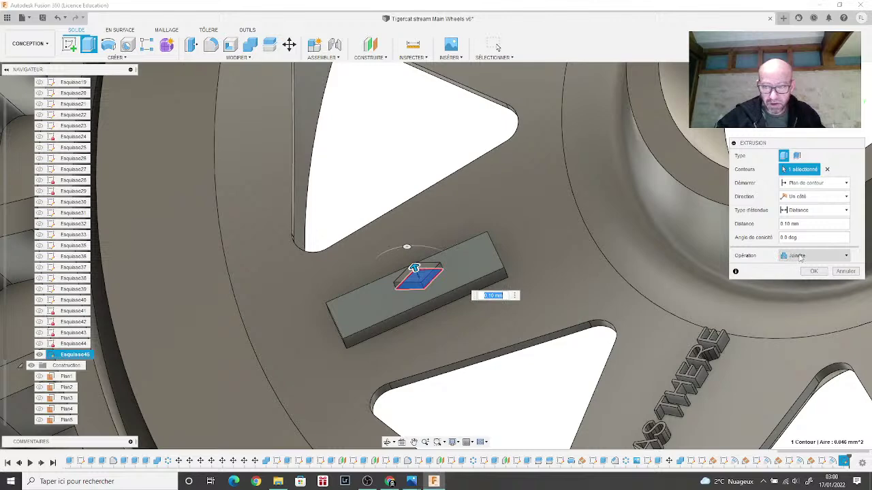
{"action": "left_click", "coordinate": [801, 257]}
{"action": "left_click", "coordinate": [804, 295]}
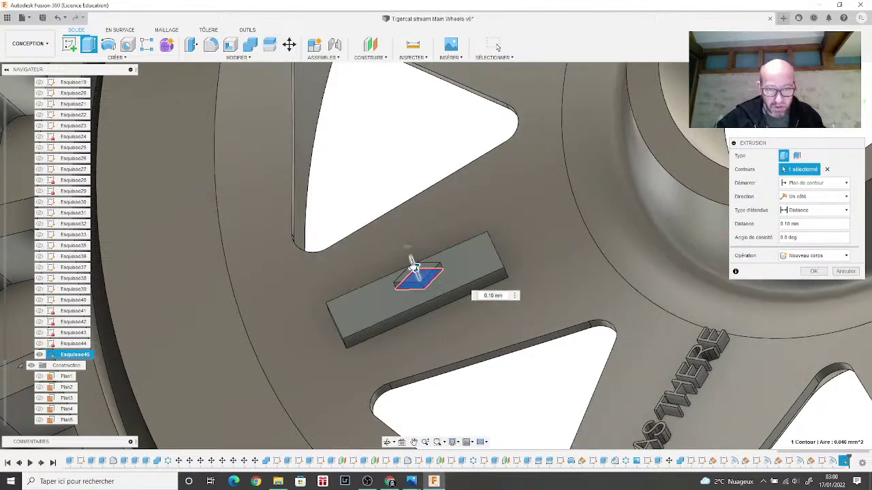
{"action": "left_click_drag", "start_coordinate": [414, 267], "coordinate": [407, 254]}
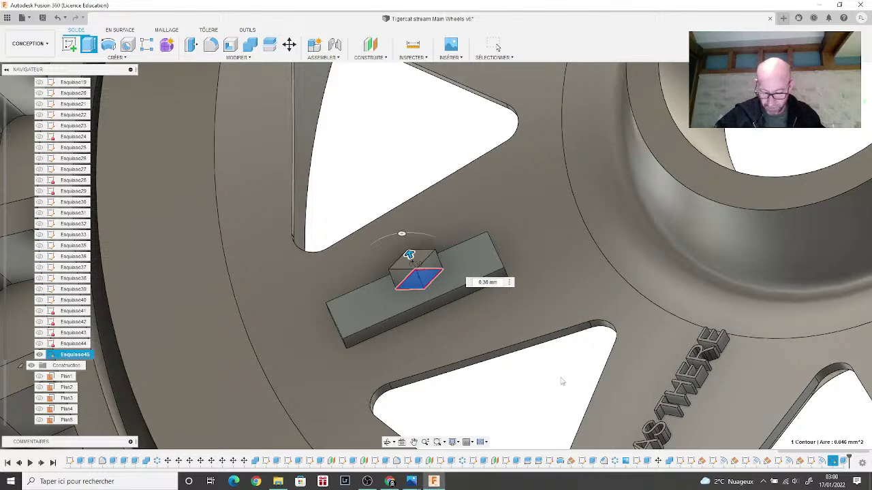
{"action": "key", "text": "Return"}
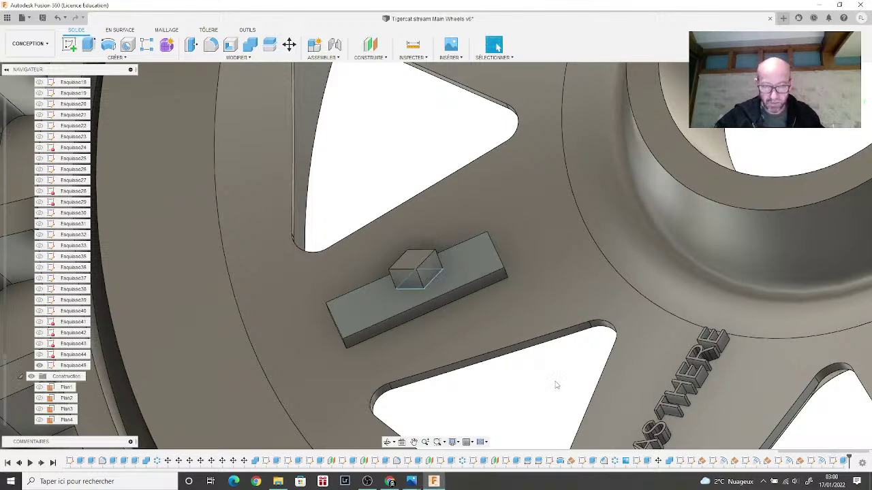
Step: Examine the wheel markings in the reference photo kzoo_f7f_09.jpg in Photos, then return to the Fusion 360 model
{"action": "scroll", "coordinate": [556, 386], "scroll_direction": "down", "scroll_amount": 5}
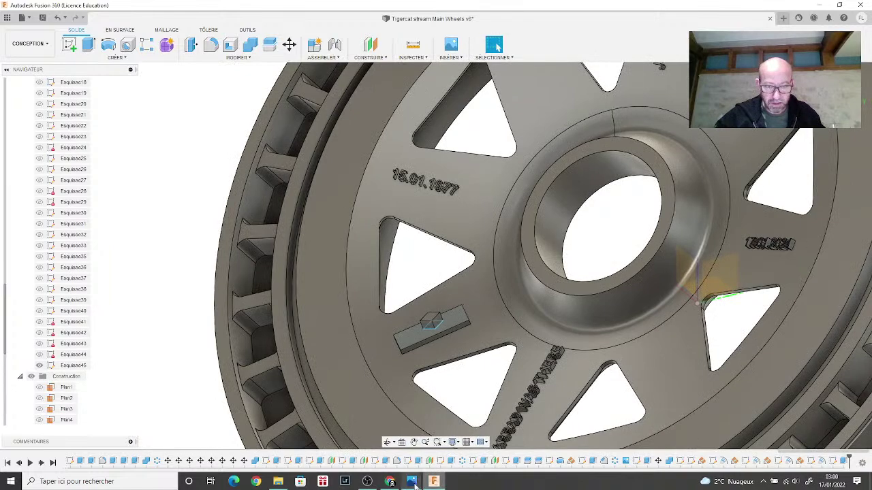
{"action": "mouse_move", "coordinate": [414, 483]}
{"action": "left_click", "coordinate": [514, 433]}
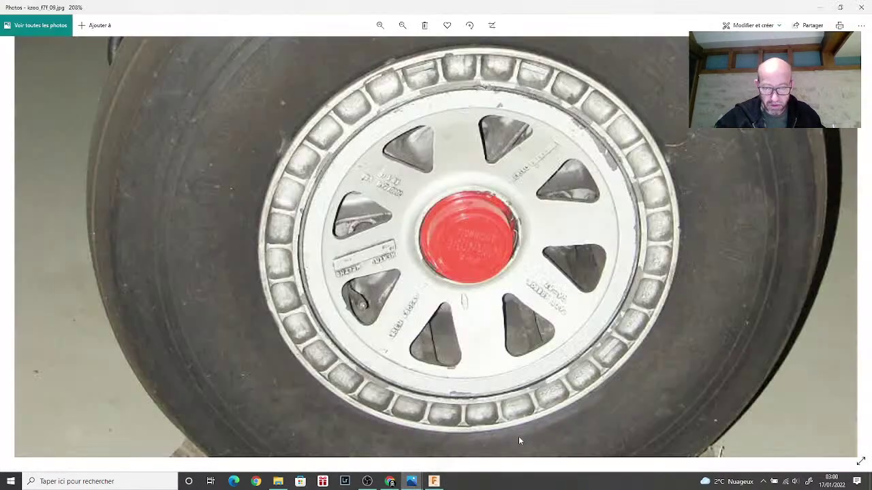
{"action": "left_click", "coordinate": [434, 482]}
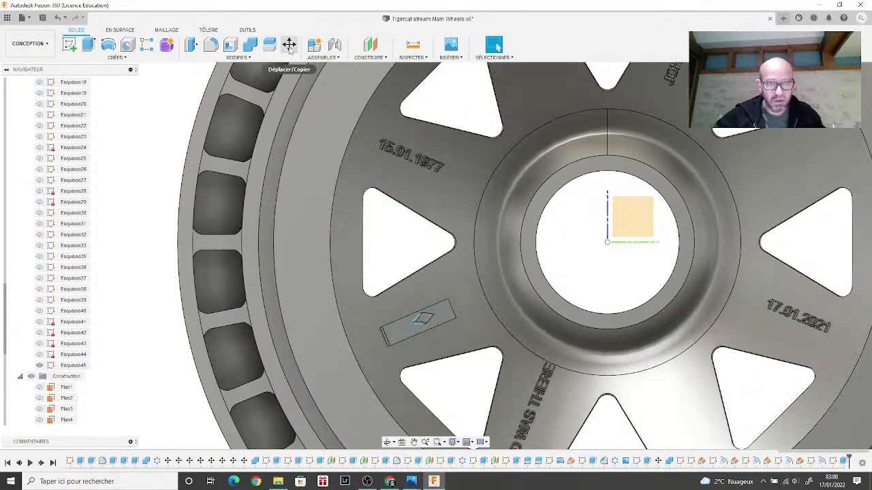
Step: Move the extruded diamond body 3.50 mm along the Y axis from the rectangular feature
{"action": "left_click", "coordinate": [289, 45]}
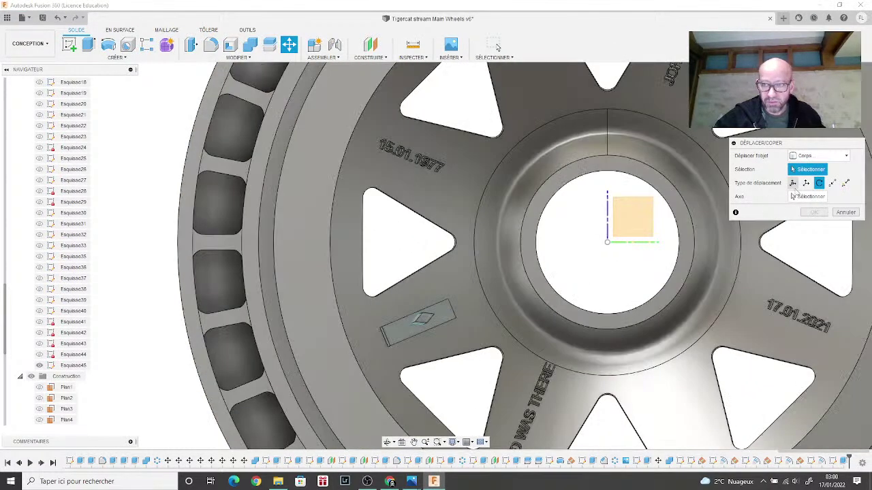
{"action": "left_click", "coordinate": [806, 183]}
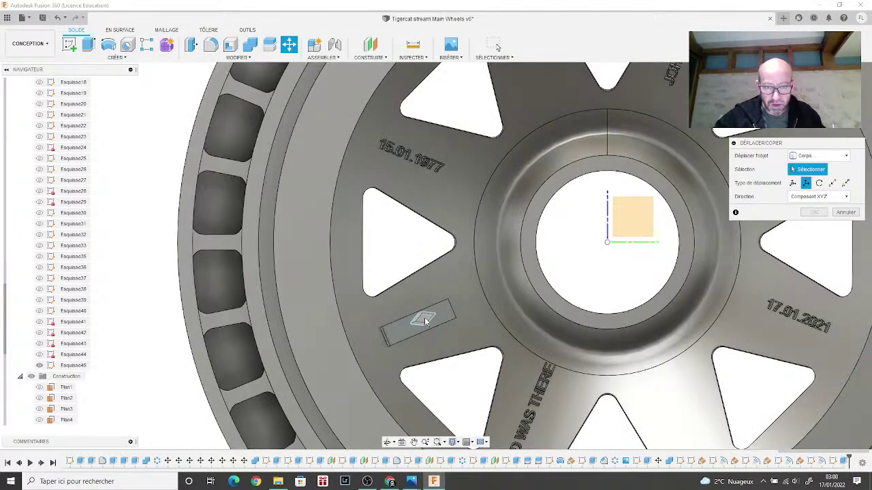
{"action": "left_click", "coordinate": [428, 320]}
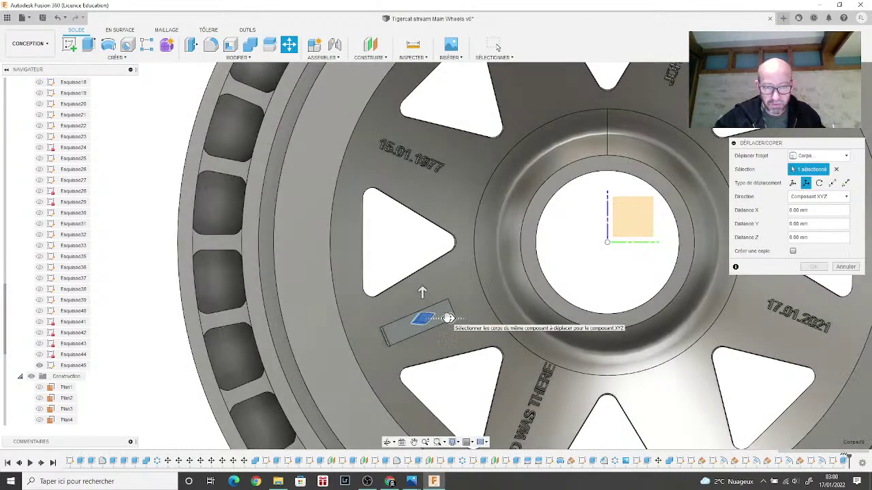
{"action": "left_click_drag", "start_coordinate": [448, 318], "coordinate": [628, 318]}
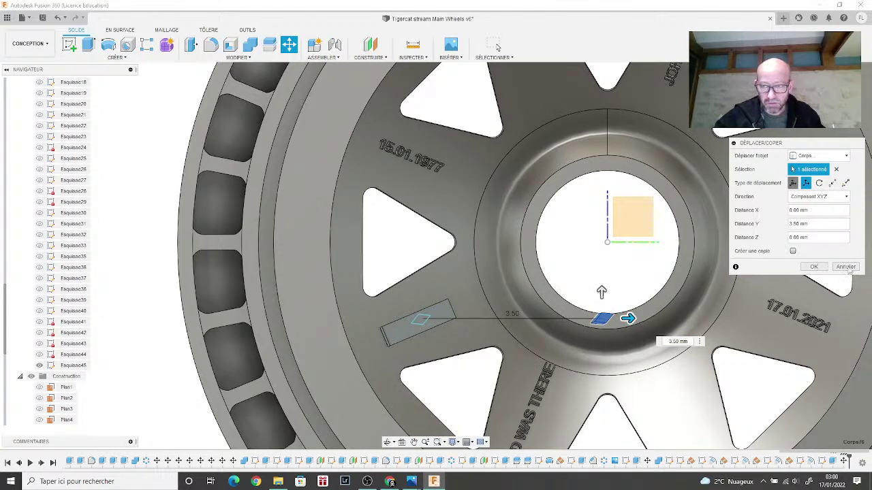
{"action": "left_click", "coordinate": [844, 267]}
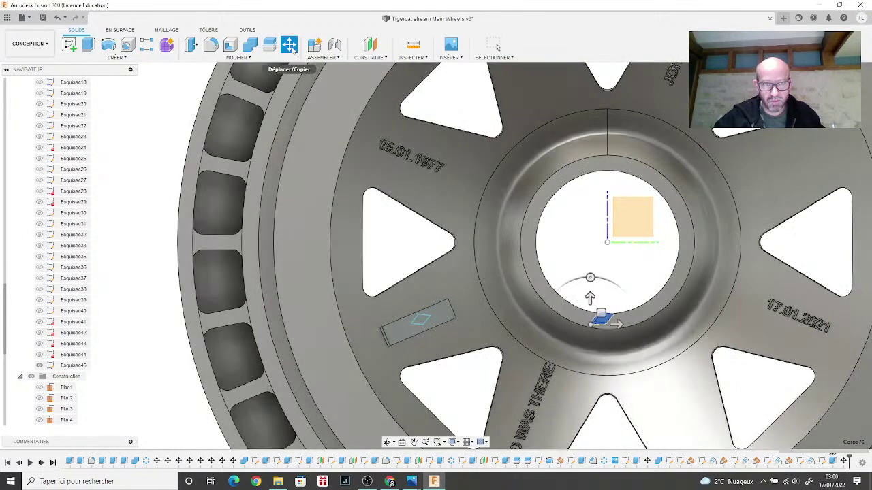
Step: Delete the last move of the diamond body from the timeline
{"action": "left_click", "coordinate": [290, 46]}
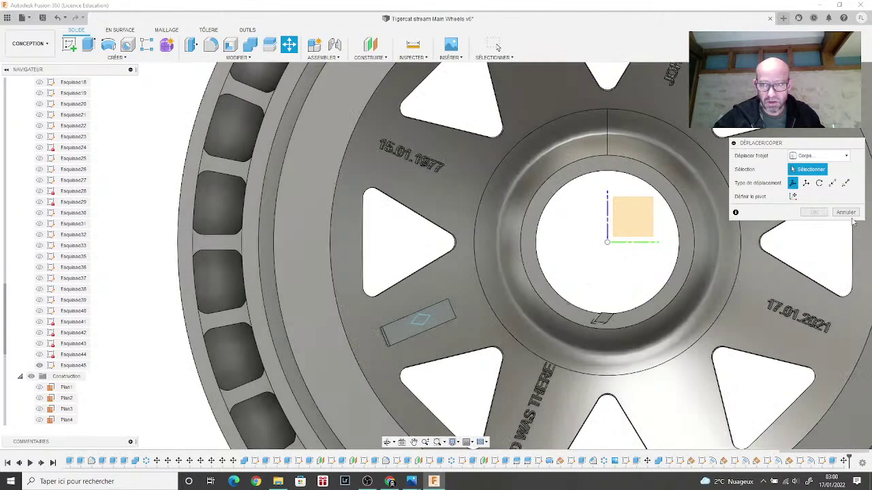
{"action": "left_click", "coordinate": [845, 212]}
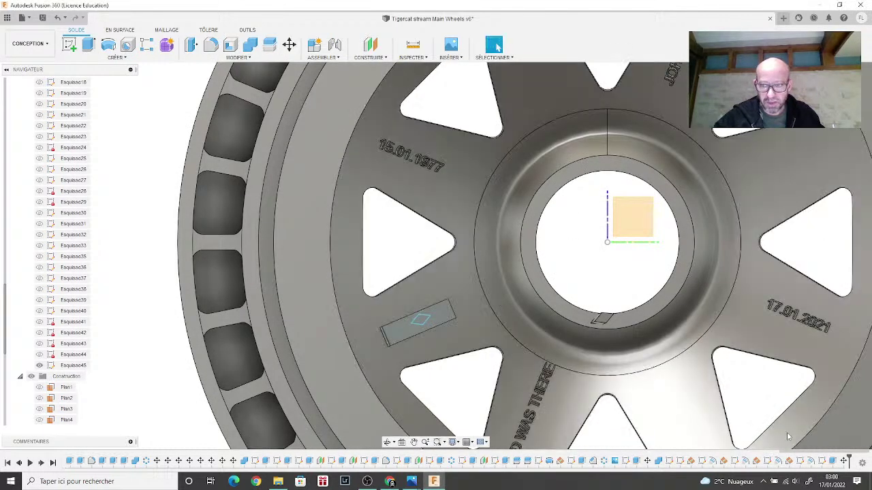
{"action": "right_click", "coordinate": [847, 461]}
{"action": "left_click", "coordinate": [816, 401]}
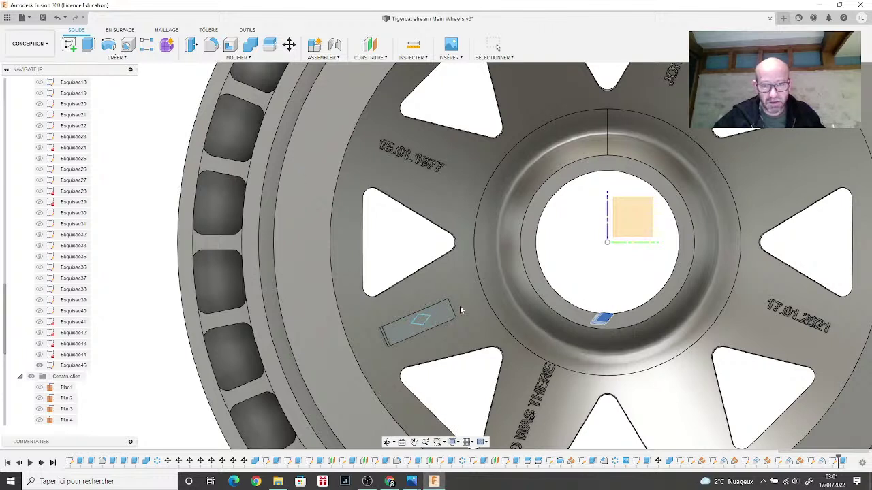
{"action": "key", "text": "Escape"}
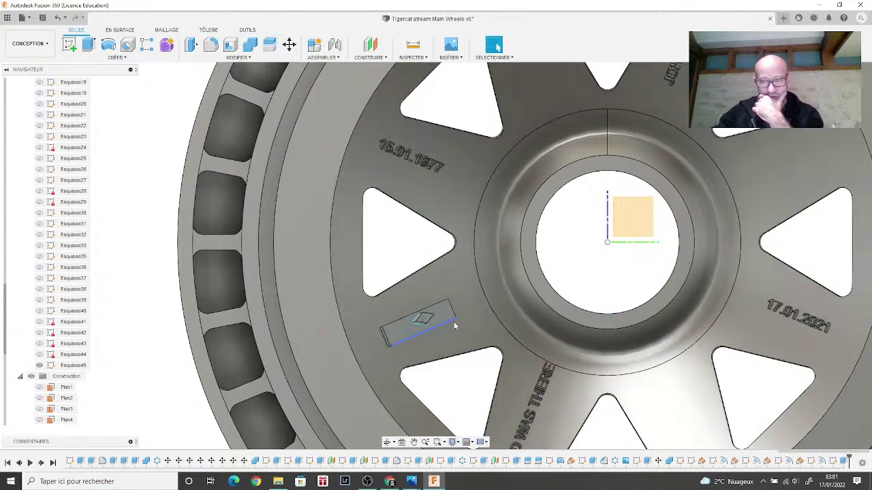
Step: Free-move the diamond body to just below the central hub, near the tip of the bottom triangular opening, and rotate it 95° about X
{"action": "left_click", "coordinate": [289, 45]}
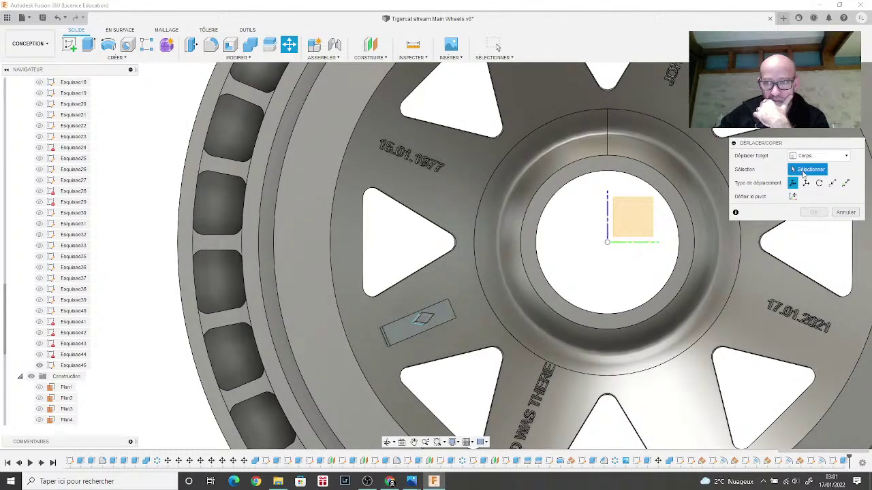
{"action": "left_click", "coordinate": [806, 182]}
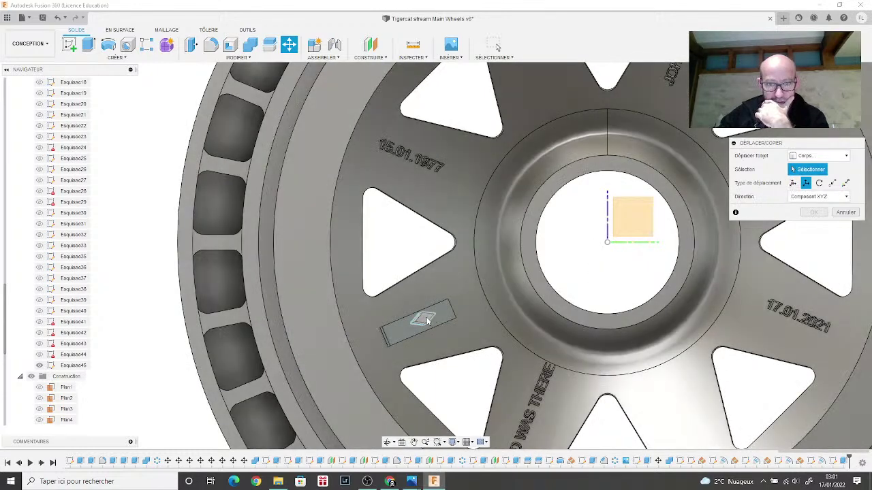
{"action": "left_click", "coordinate": [425, 320]}
{"action": "left_click", "coordinate": [793, 183]}
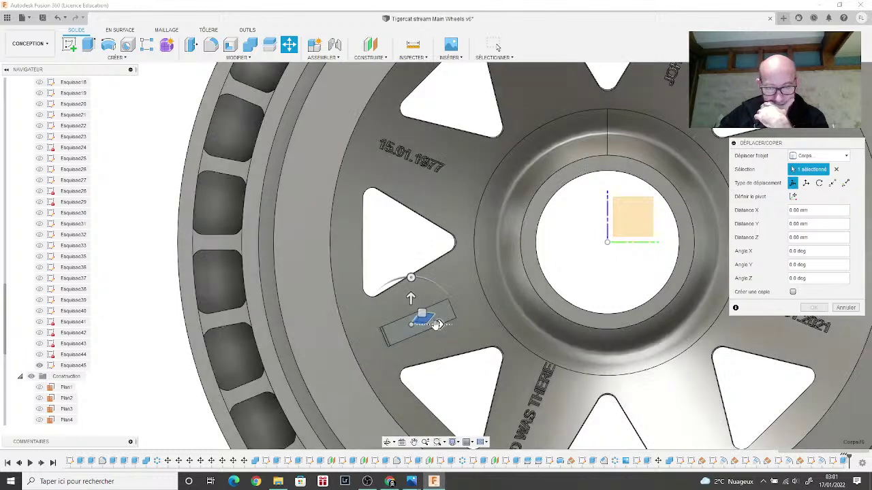
{"action": "left_click_drag", "start_coordinate": [420, 314], "coordinate": [637, 376]}
{"action": "left_click_drag", "start_coordinate": [631, 347], "coordinate": [498, 408]}
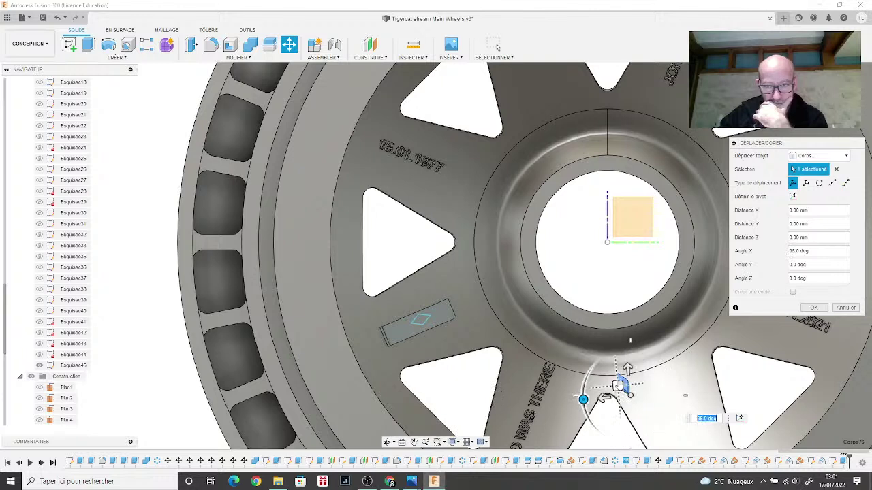
{"action": "left_click_drag", "start_coordinate": [618, 387], "coordinate": [649, 393]}
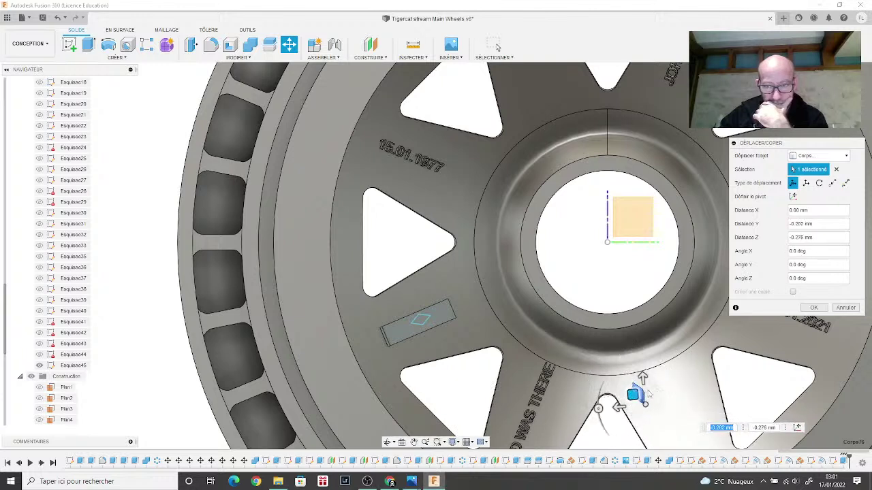
{"action": "left_click", "coordinate": [598, 408]}
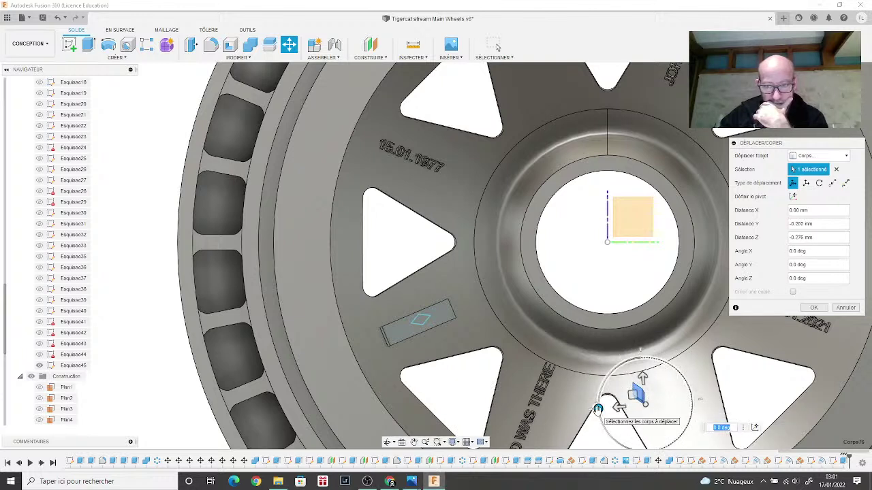
Step: Check the diamond marking in reference photo kzoo_f7f_09.jpg, then move the diamond body -0.60 mm along X in Fusion 360
{"action": "mouse_move", "coordinate": [411, 481]}
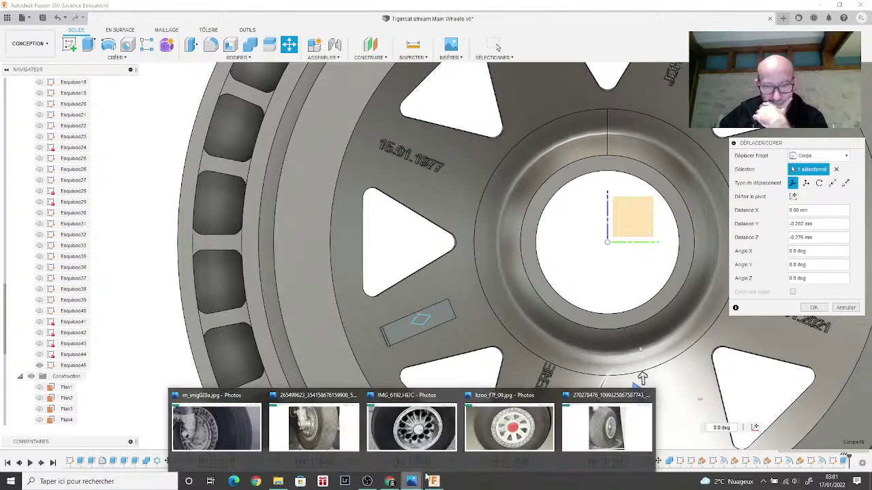
{"action": "left_click", "coordinate": [498, 440]}
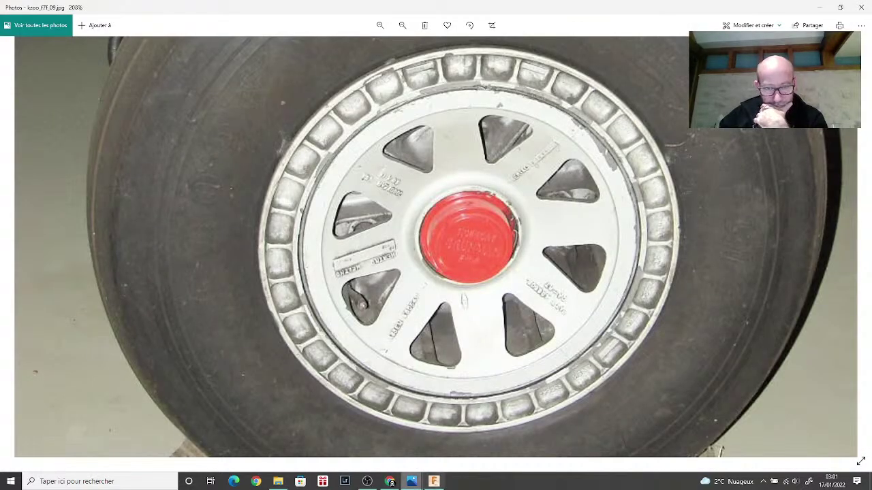
{"action": "left_click", "coordinate": [434, 481]}
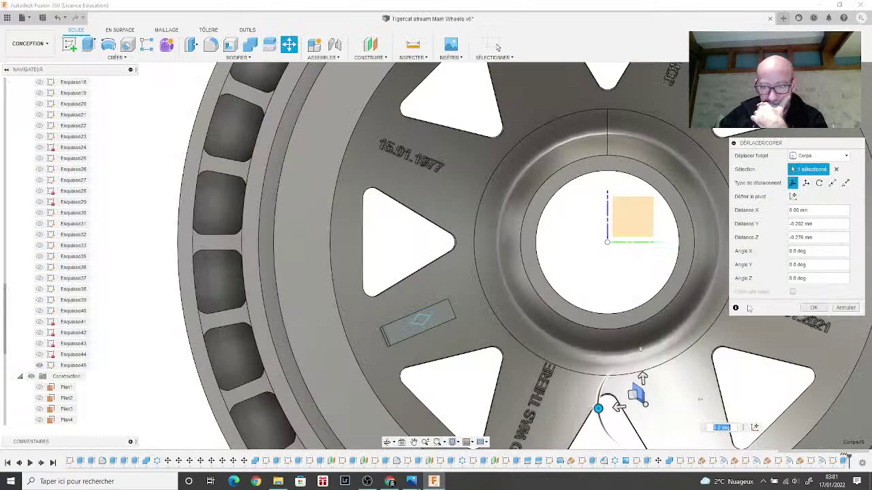
{"action": "mouse_move", "coordinate": [436, 257]}
{"action": "middle_mouse_down", "text": "shift"}
{"action": "mouse_move", "coordinate": [531, 306]}
{"action": "mouse_move", "coordinate": [575, 356]}
{"action": "mouse_move", "coordinate": [557, 307]}
{"action": "middle_mouse_up", "text": "shift"}
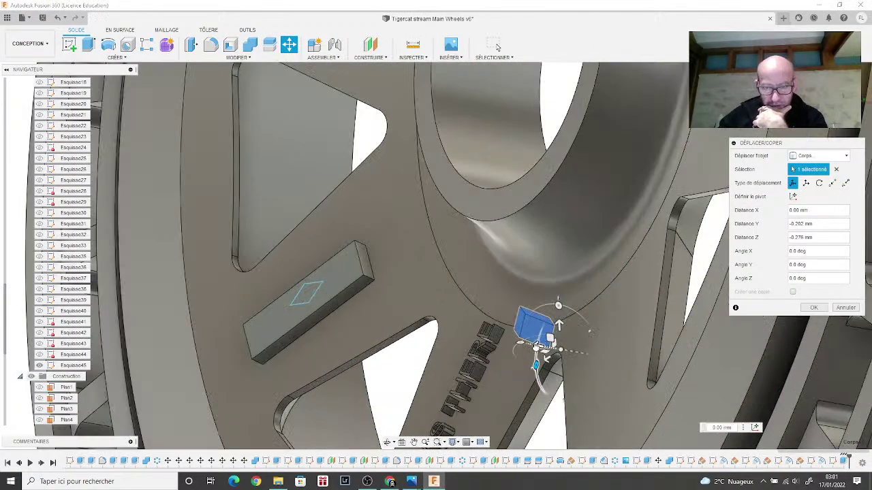
{"action": "left_click_drag", "start_coordinate": [556, 307], "coordinate": [571, 349]}
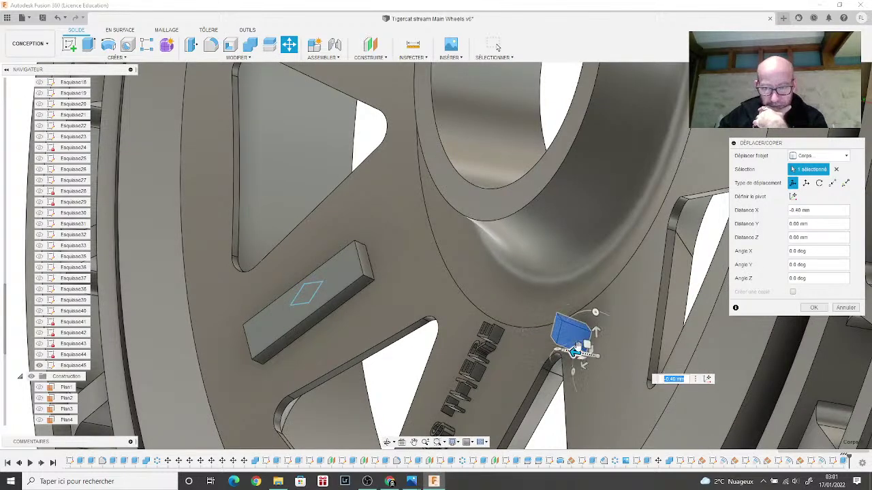
{"action": "scroll", "coordinate": [615, 336], "scroll_direction": "up", "scroll_amount": 5}
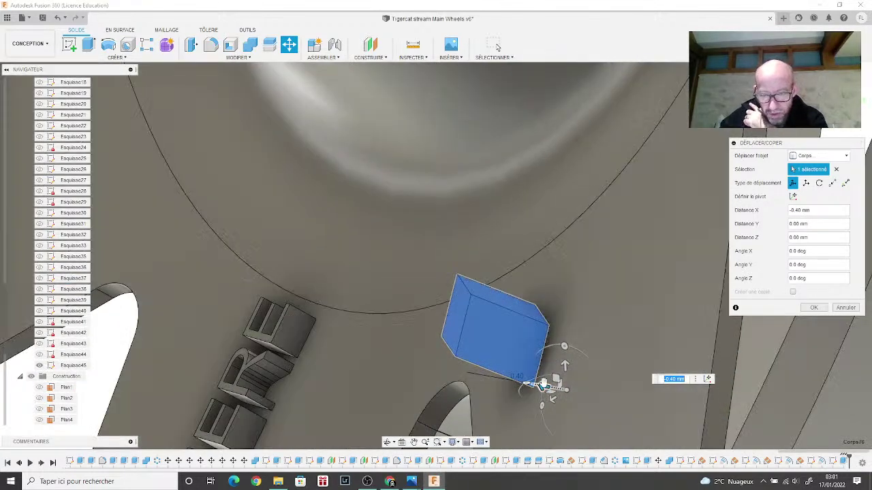
{"action": "left_click_drag", "start_coordinate": [544, 387], "coordinate": [591, 387]}
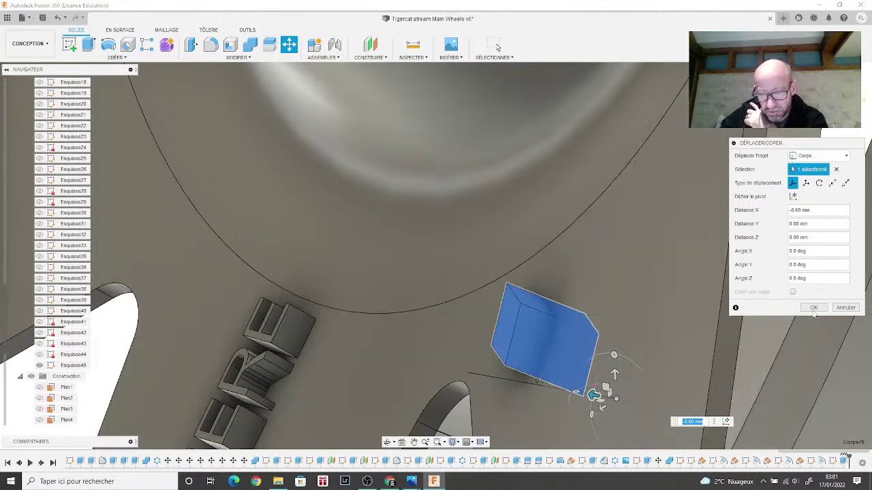
{"action": "left_click", "coordinate": [814, 308]}
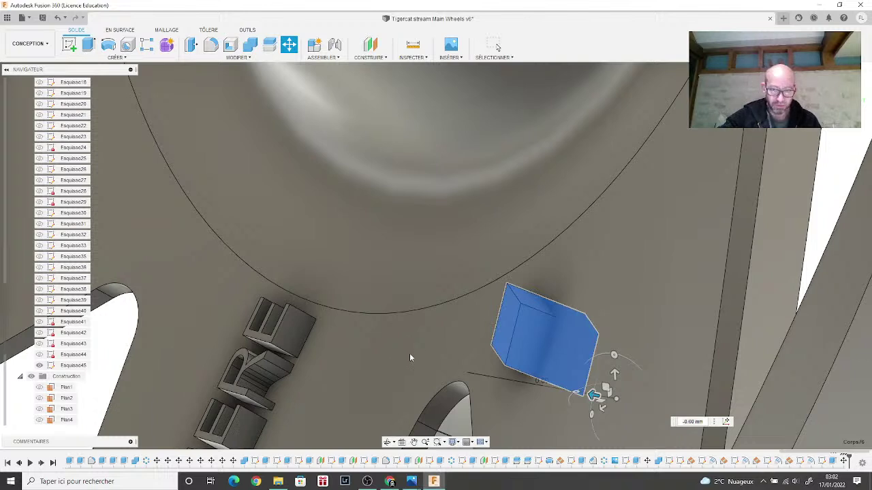
{"action": "key", "text": "Return"}
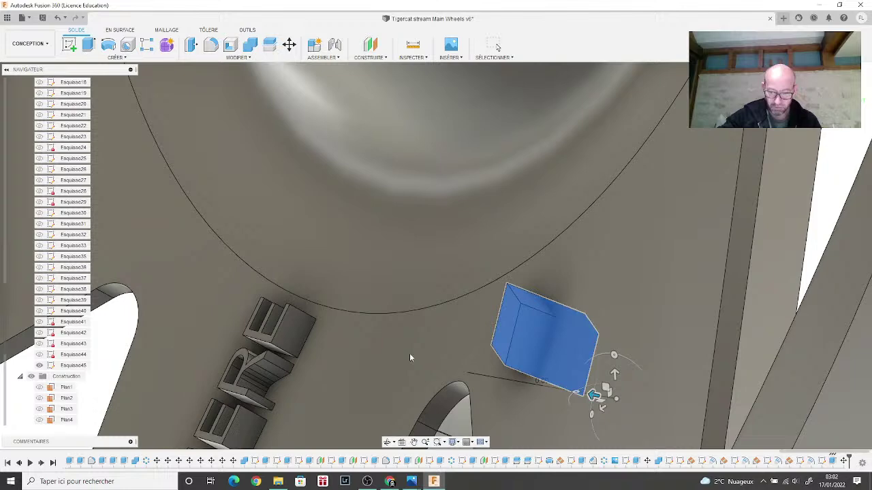
{"action": "key", "text": "Escape"}
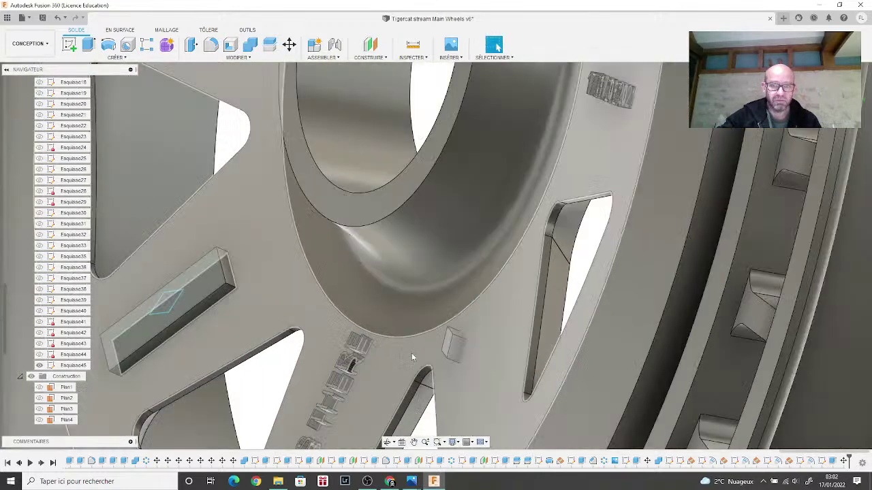
Step: Combine the diamond body below the hub with the wheel body using the Join operation
{"action": "middle_click_drag", "start_coordinate": [588, 300], "coordinate": [493, 121], "text": "shift"}
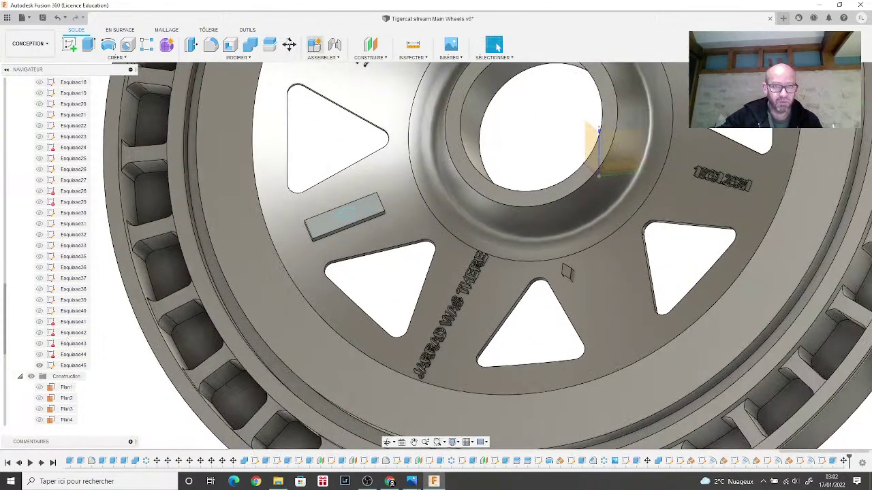
{"action": "left_click", "coordinate": [250, 45]}
{"action": "left_click", "coordinate": [574, 230]}
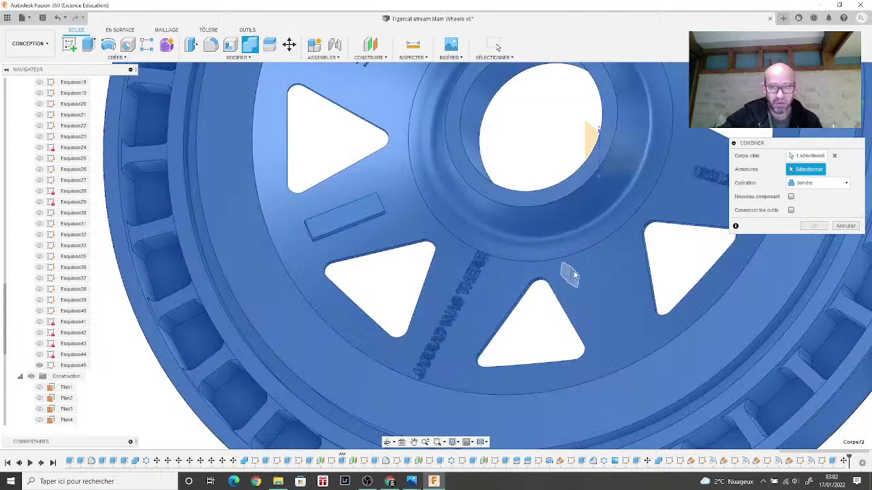
{"action": "left_click", "coordinate": [567, 273]}
{"action": "left_click", "coordinate": [812, 225]}
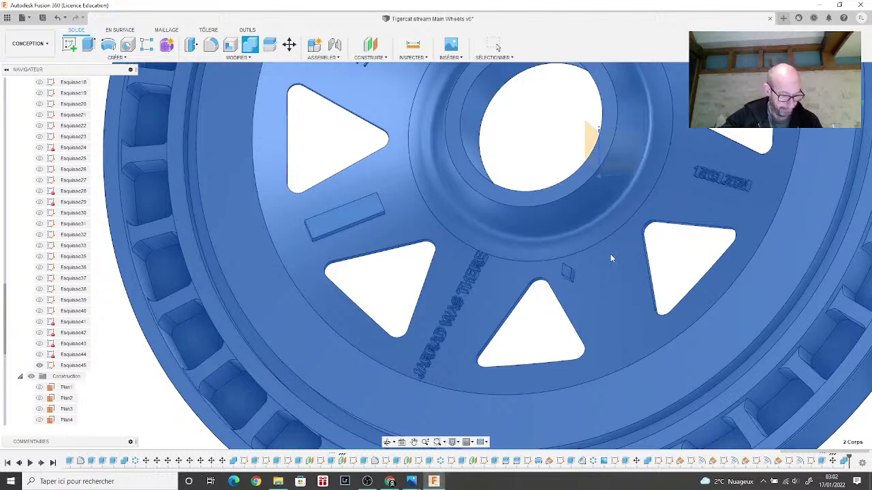
{"action": "key", "text": "Escape"}
{"action": "scroll", "coordinate": [603, 259], "scroll_direction": "down", "scroll_amount": 5}
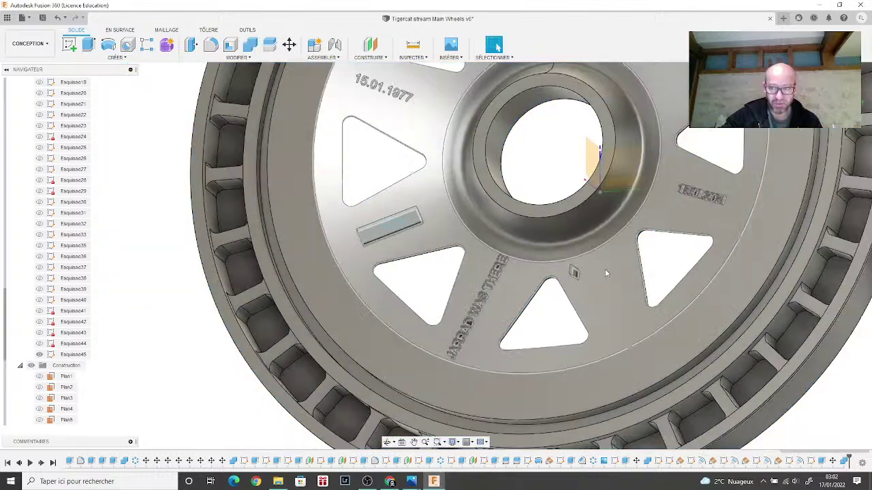
Step: Compare the whole wheel front with reference photo kzoo_f7f_09.jpg in Photos, then return to the Fusion 360 model
{"action": "middle_click_drag", "start_coordinate": [596, 269], "coordinate": [725, 155], "text": "shift"}
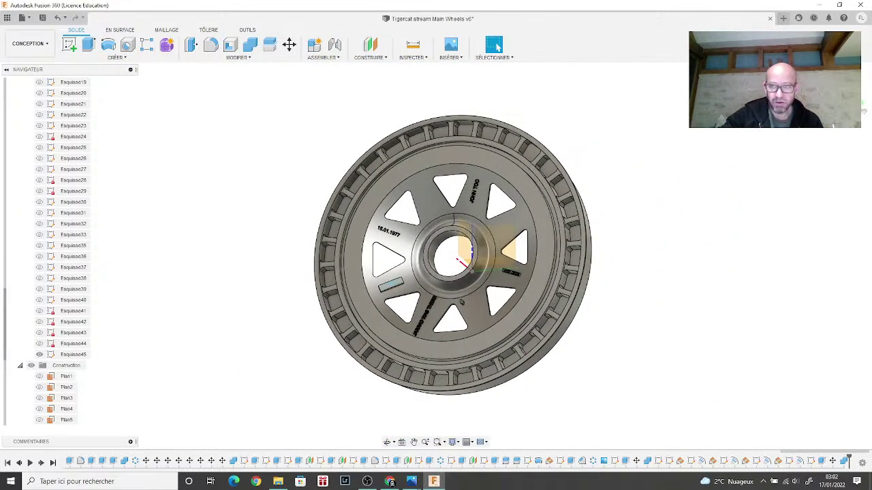
{"action": "mouse_move", "coordinate": [433, 256]}
{"action": "middle_mouse_down", "text": "shift"}
{"action": "mouse_move", "coordinate": [450, 266]}
{"action": "mouse_move", "coordinate": [429, 286]}
{"action": "middle_mouse_up", "text": "shift"}
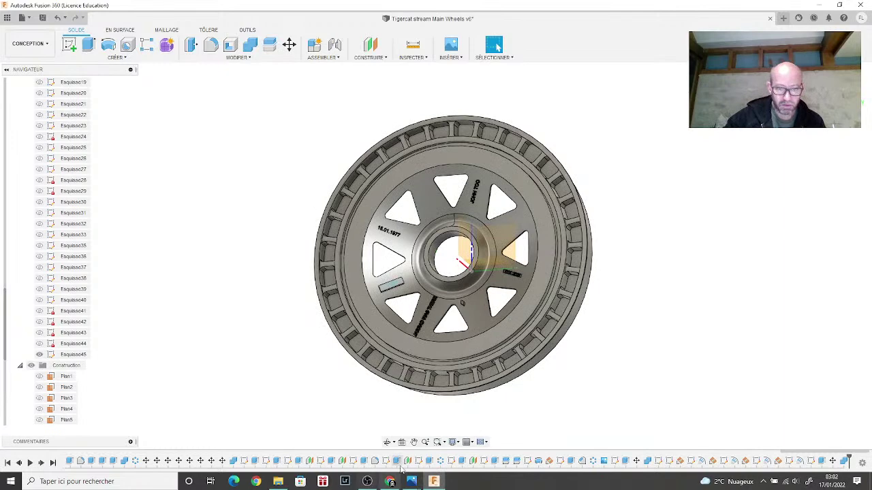
{"action": "mouse_move", "coordinate": [411, 481]}
{"action": "left_click", "coordinate": [518, 434]}
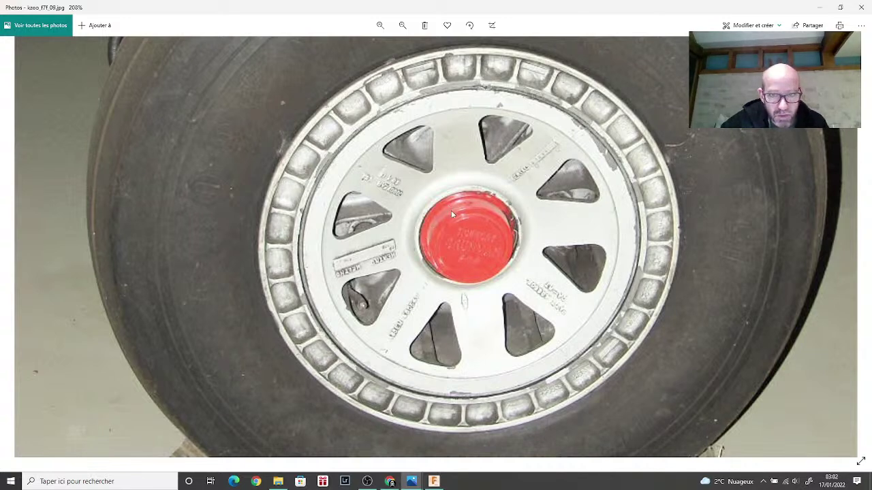
{"action": "left_click", "coordinate": [434, 482]}
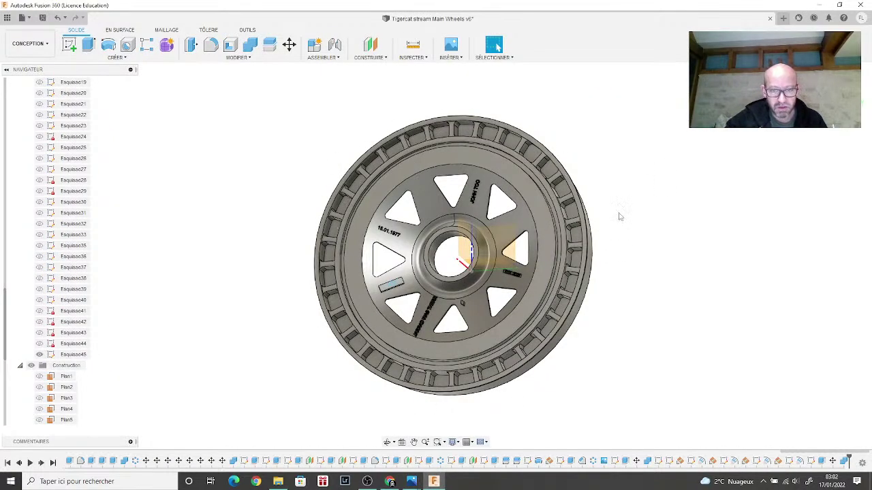
Step: Create a sketch on the ring-shaped face around the hub bore at the rear of the wheel
{"action": "middle_click_drag", "start_coordinate": [453, 259], "coordinate": [565, 263], "text": "shift"}
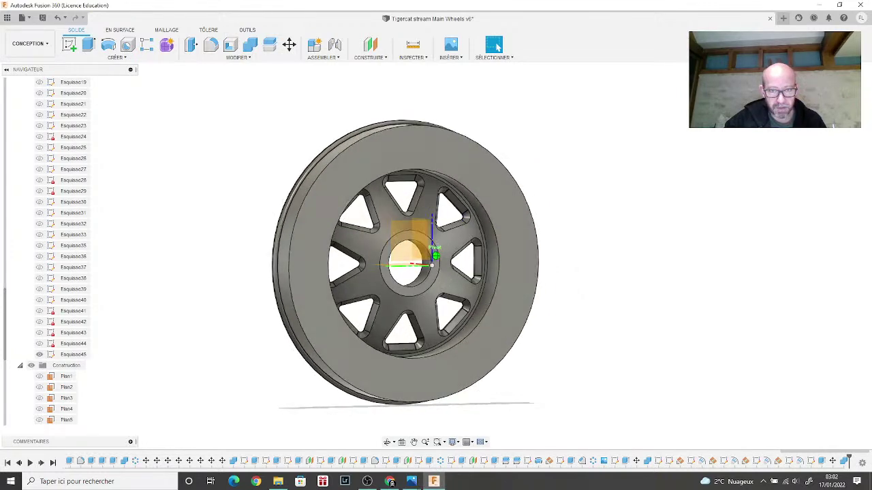
{"action": "left_click", "coordinate": [69, 45]}
{"action": "left_click", "coordinate": [408, 283]}
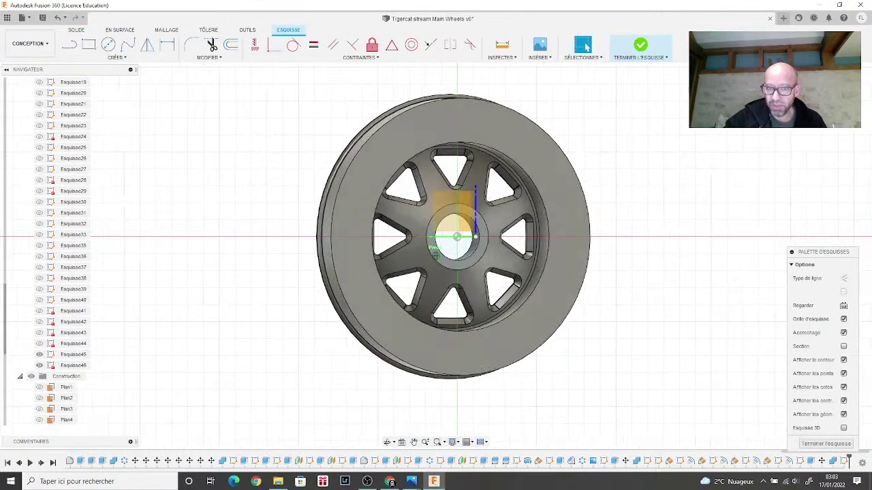
{"action": "mouse_move", "coordinate": [456, 237]}
{"action": "left_mouse_down"}
{"action": "mouse_move", "coordinate": [758, 256]}
{"action": "mouse_move", "coordinate": [193, 73]}
{"action": "left_mouse_up"}
{"action": "left_click", "coordinate": [107, 44]}
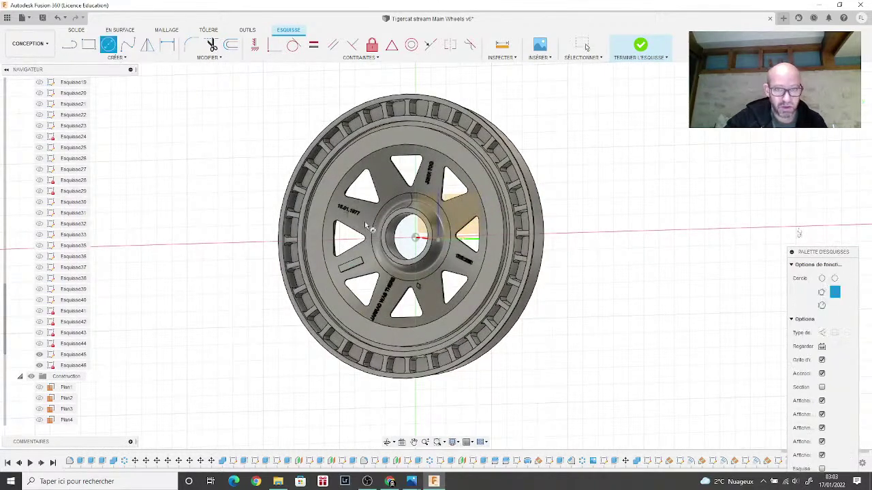
{"action": "scroll", "coordinate": [409, 237], "scroll_direction": "up", "scroll_amount": 5}
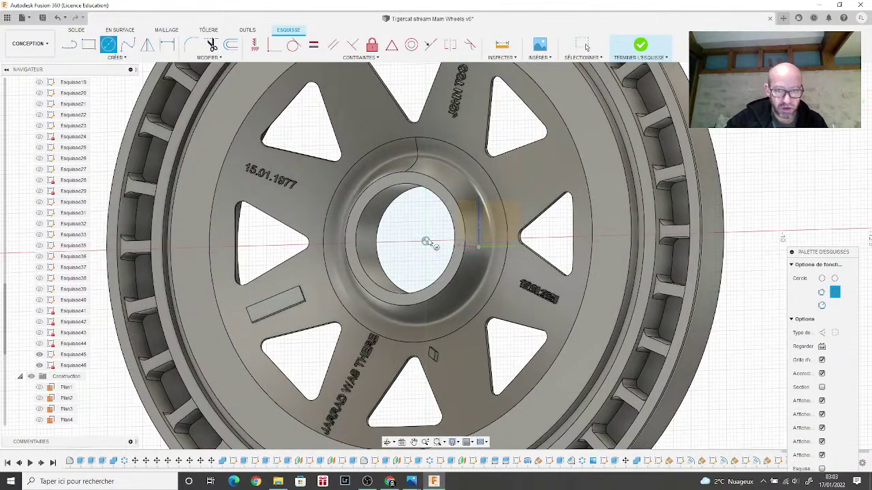
{"action": "left_click", "coordinate": [425, 241]}
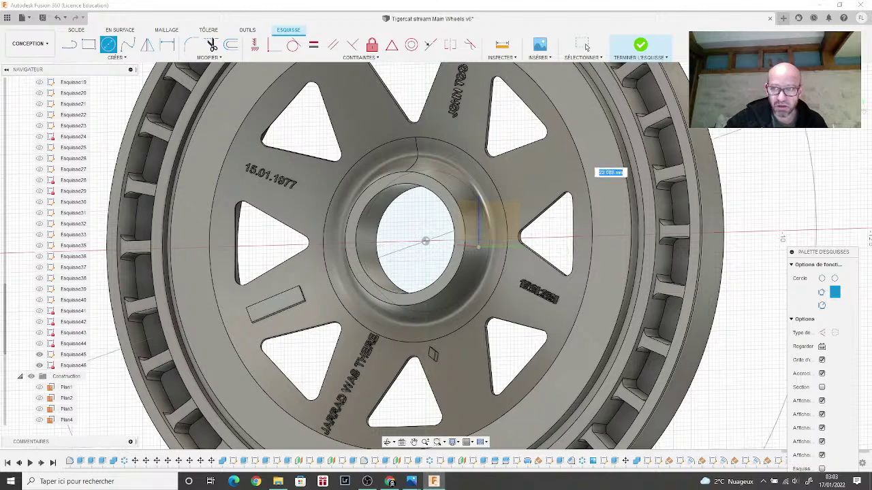
{"action": "key", "text": "F6"}
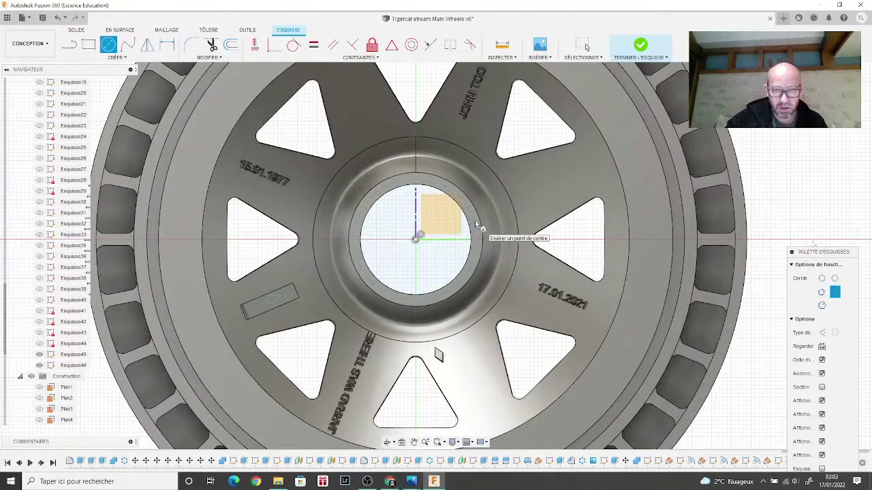
{"action": "key", "text": "Escape"}
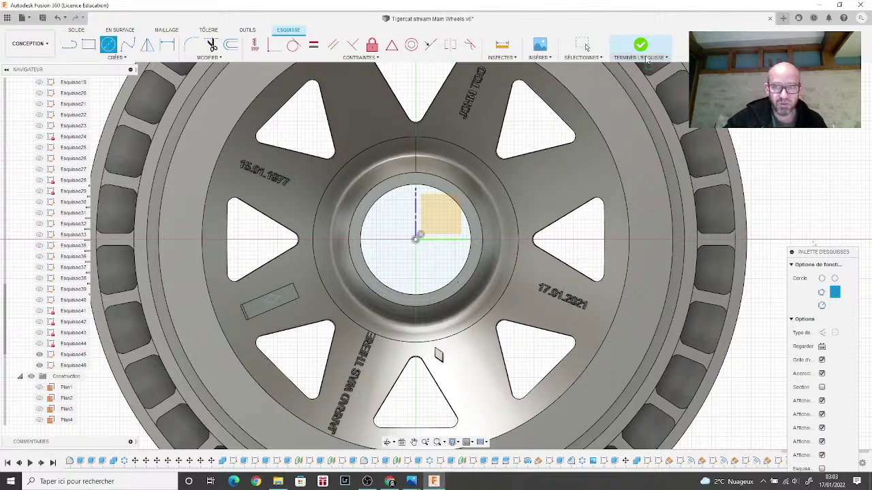
Step: Finish the sketch, extrude the hub bore's circular profile -0.80 mm into the bore with the Join operation, and hide sketch Esquisse46
{"action": "left_click", "coordinate": [641, 47]}
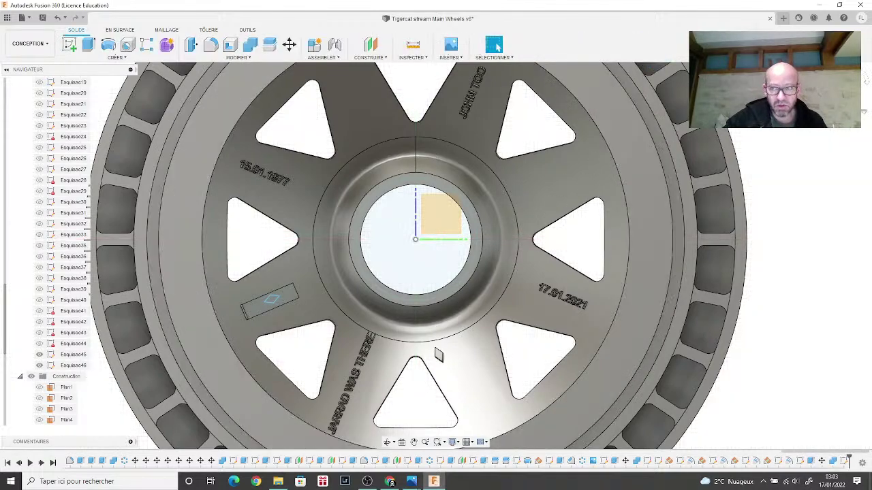
{"action": "middle_click_drag", "start_coordinate": [438, 355], "coordinate": [295, 87], "text": "shift"}
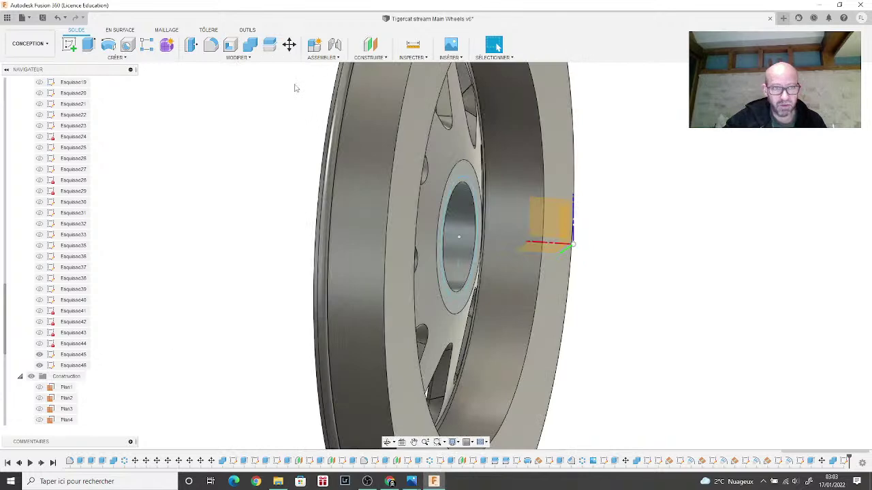
{"action": "left_click", "coordinate": [88, 44]}
{"action": "scroll", "coordinate": [463, 208], "scroll_direction": "up", "scroll_amount": 3}
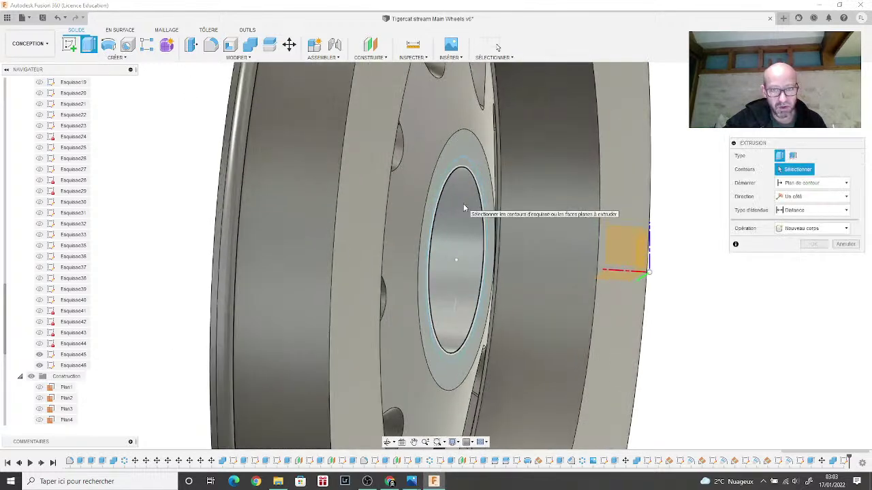
{"action": "scroll", "coordinate": [464, 207], "scroll_direction": "up", "scroll_amount": 2}
{"action": "left_click", "coordinate": [464, 204]}
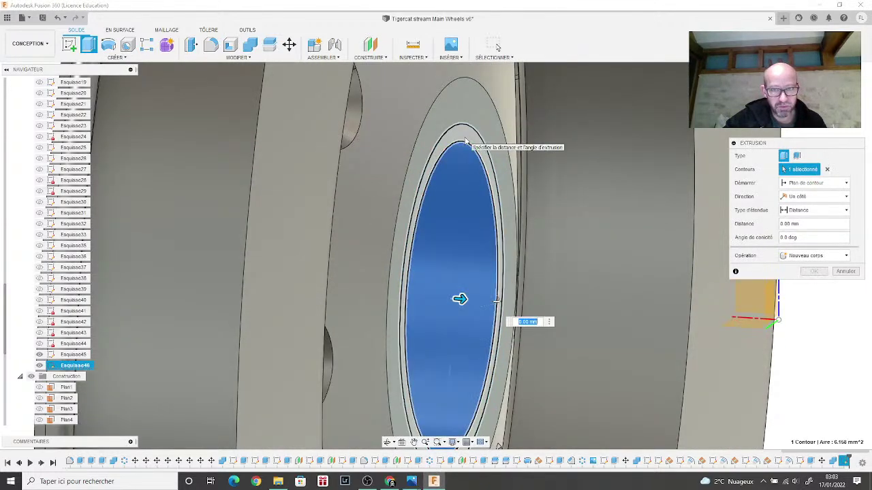
{"action": "left_click_drag", "start_coordinate": [458, 298], "coordinate": [399, 295]}
{"action": "left_click", "coordinate": [817, 81]}
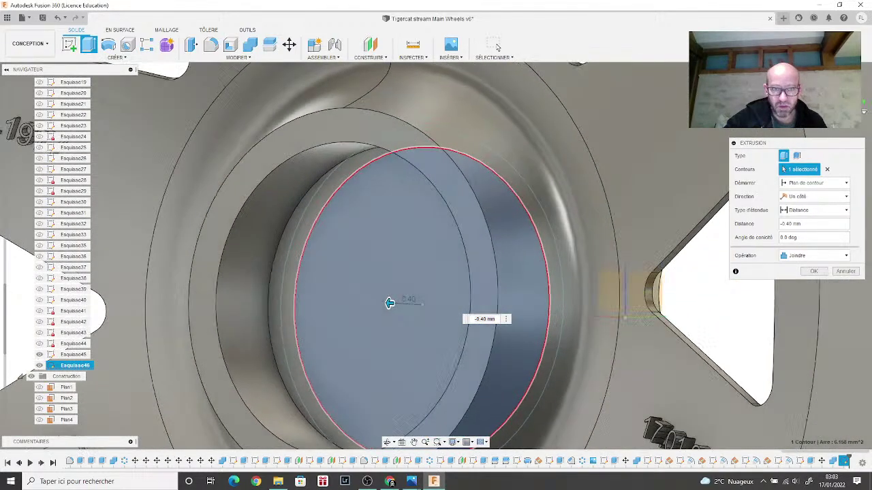
{"action": "left_click_drag", "start_coordinate": [389, 303], "coordinate": [355, 303]}
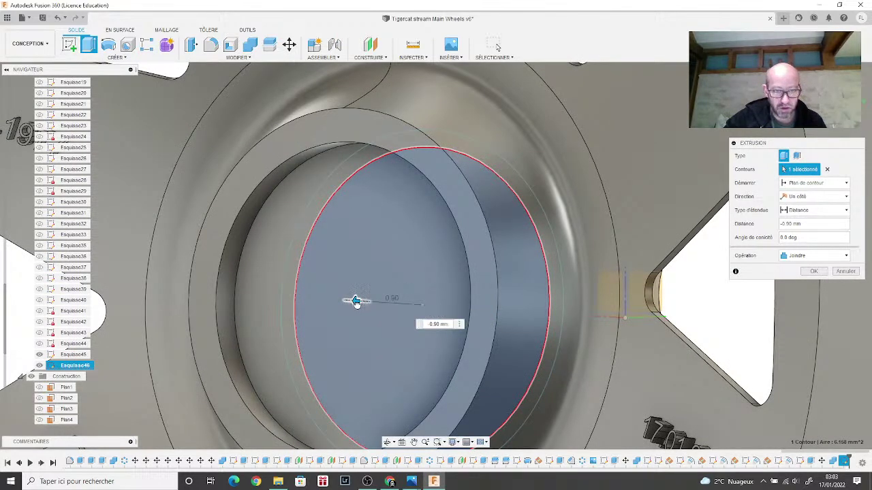
{"action": "left_click_drag", "start_coordinate": [355, 301], "coordinate": [361, 302]}
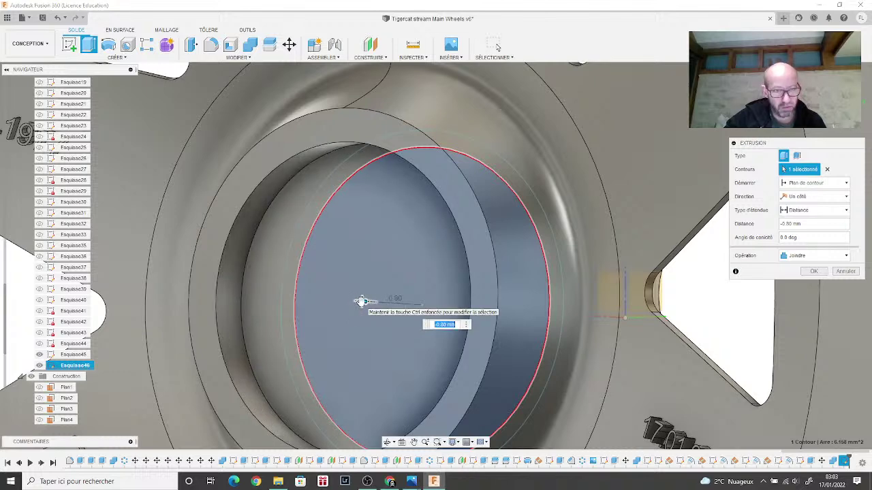
{"action": "left_click", "coordinate": [812, 272]}
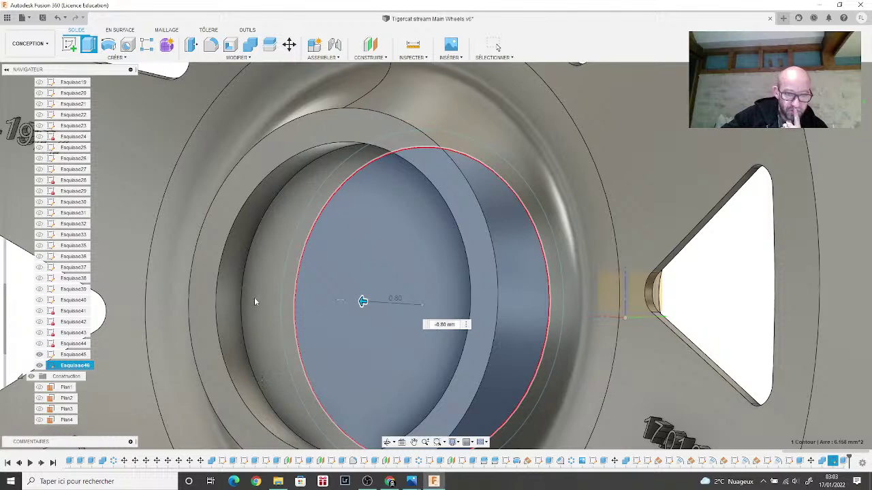
{"action": "key", "text": "Escape"}
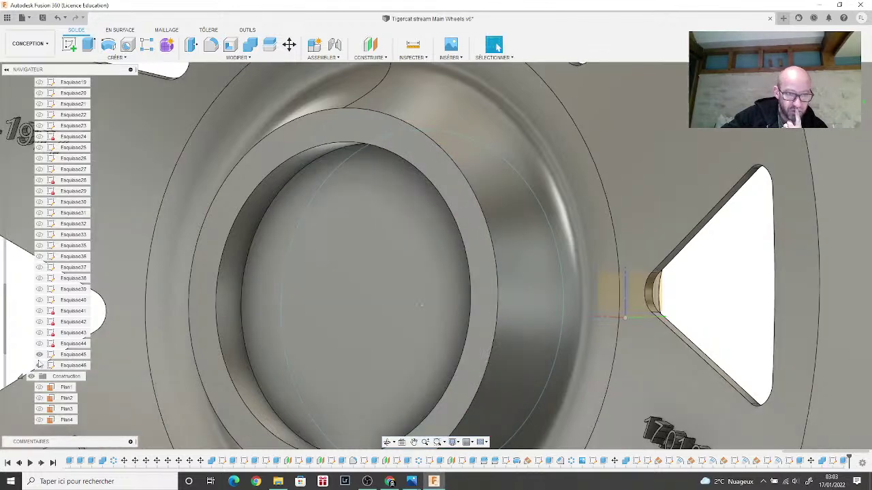
{"action": "left_click", "coordinate": [39, 365]}
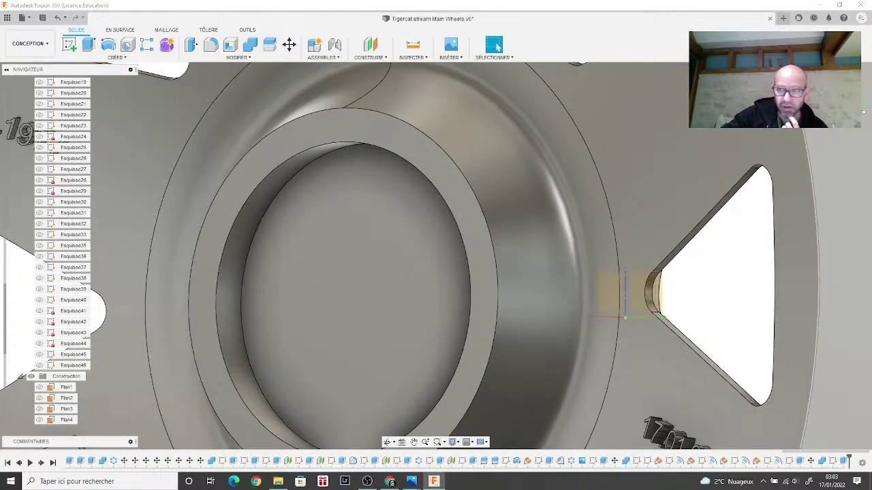
Step: Create a sketch on the closed face inside the hub bore and draw a centred circle 2.65 mm in diameter
{"action": "middle_click_drag", "start_coordinate": [436, 259], "coordinate": [374, 267], "text": "shift"}
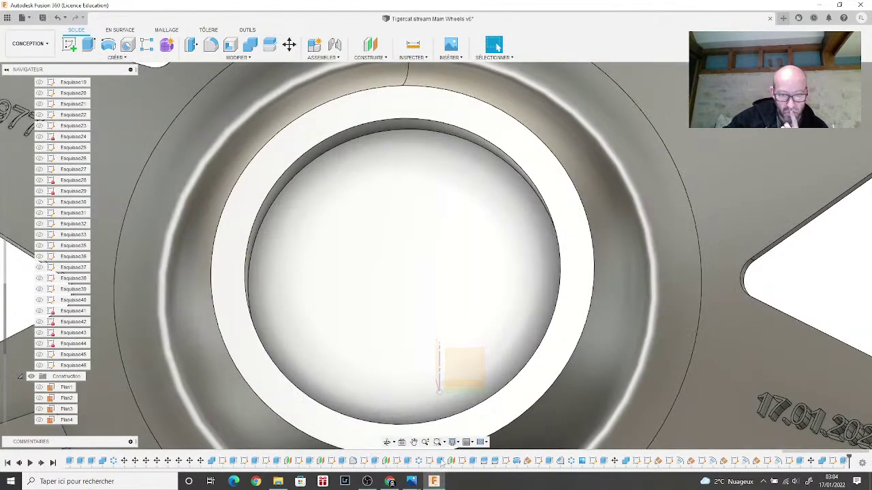
{"action": "mouse_move", "coordinate": [411, 482]}
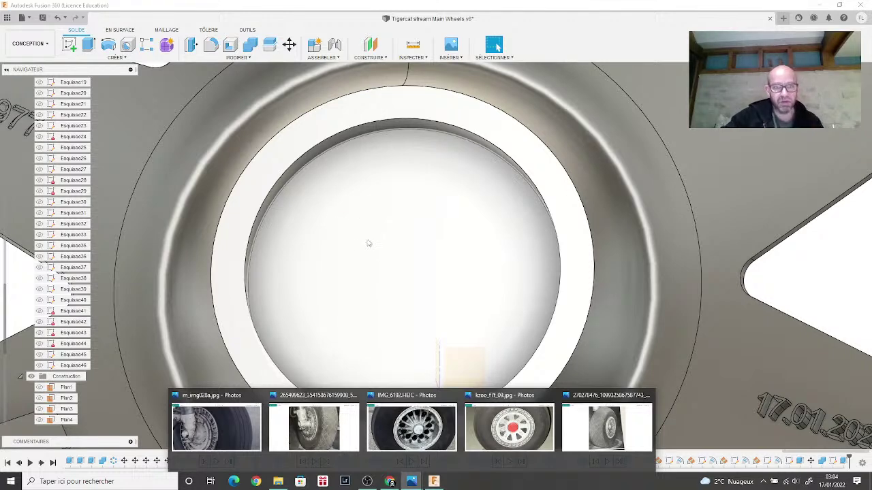
{"action": "left_click", "coordinate": [69, 44]}
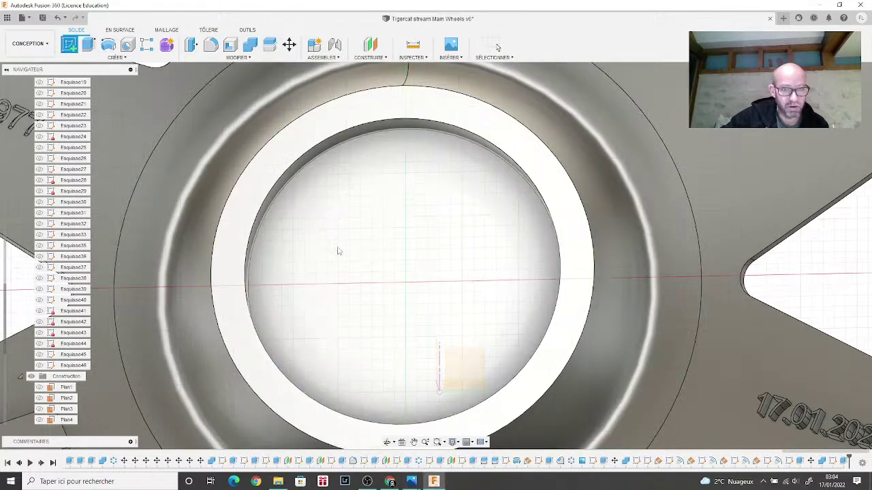
{"action": "left_click", "coordinate": [350, 249]}
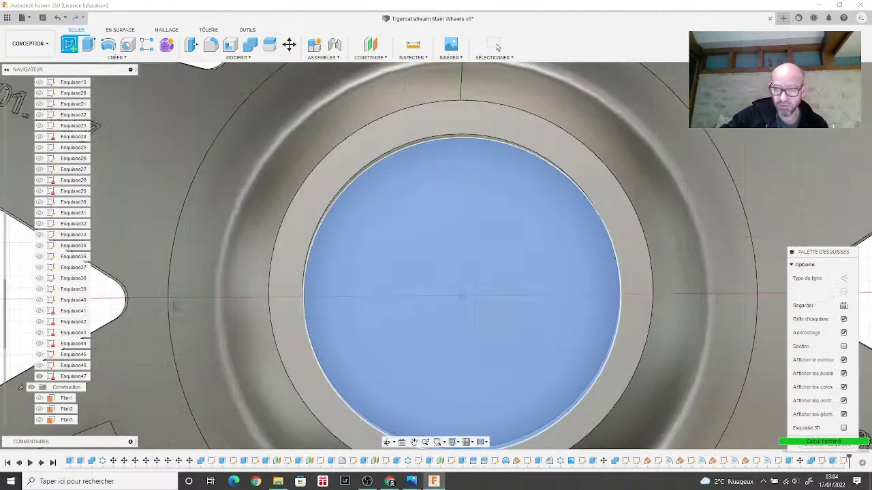
{"action": "key", "text": "c"}
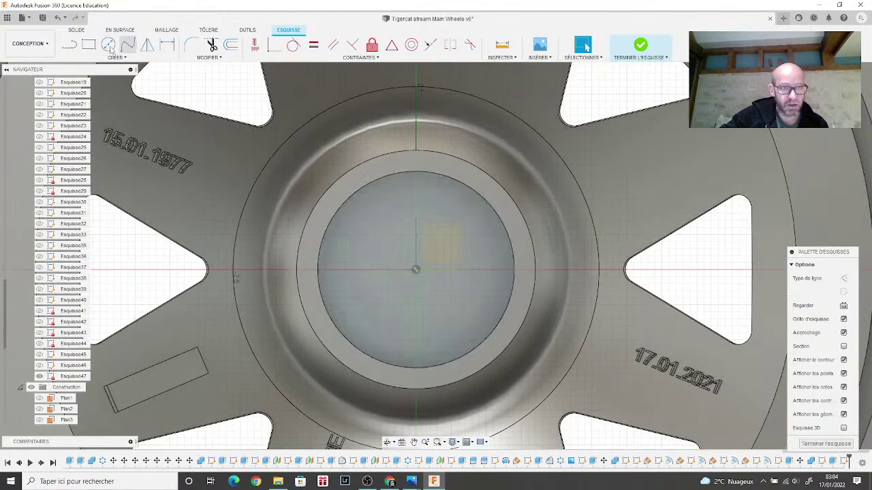
{"action": "left_click", "coordinate": [416, 269]}
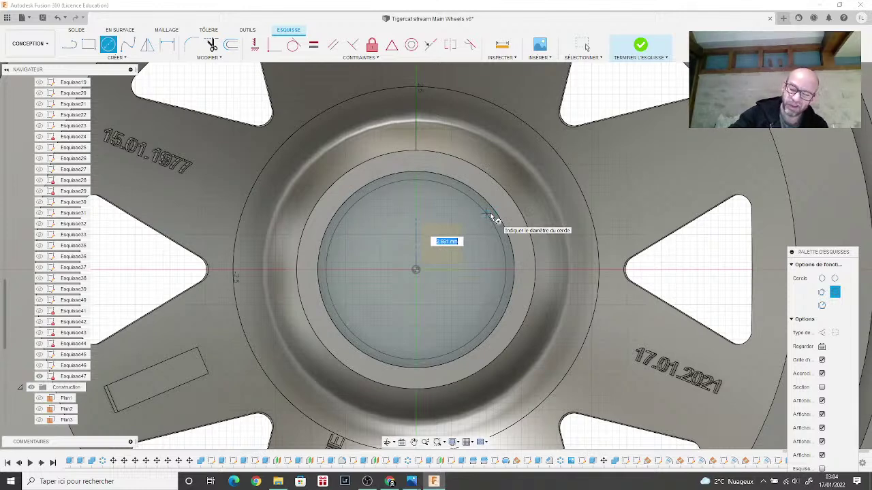
{"action": "type", "text": "2.65"}
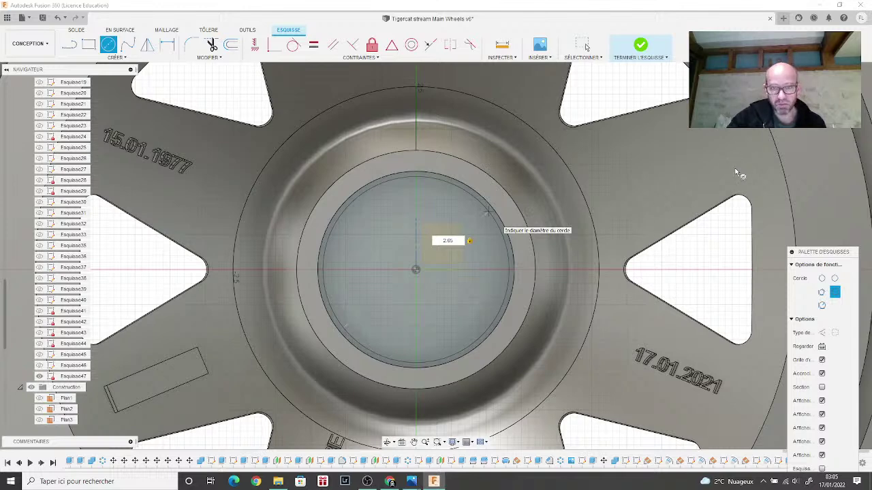
{"action": "key", "text": "Return"}
{"action": "key", "text": "Escape"}
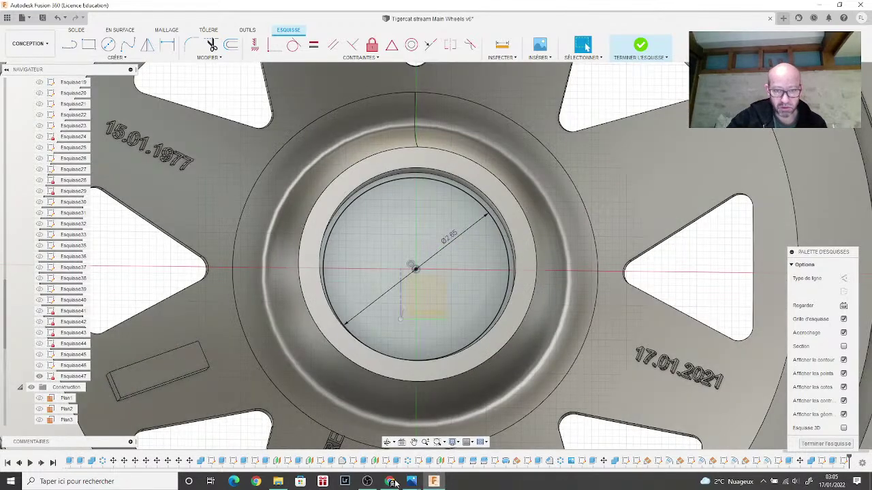
Step: Consult the hub cap in kzoo_f7f_09.jpg and add two smaller concentric circles to the sketch, the innermost about 1.5 mm in diameter
{"action": "mouse_move", "coordinate": [414, 482]}
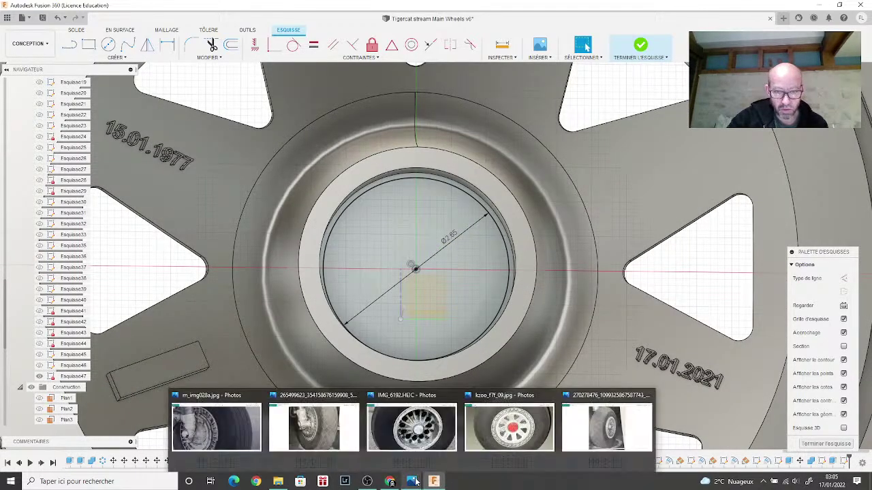
{"action": "left_click", "coordinate": [520, 444]}
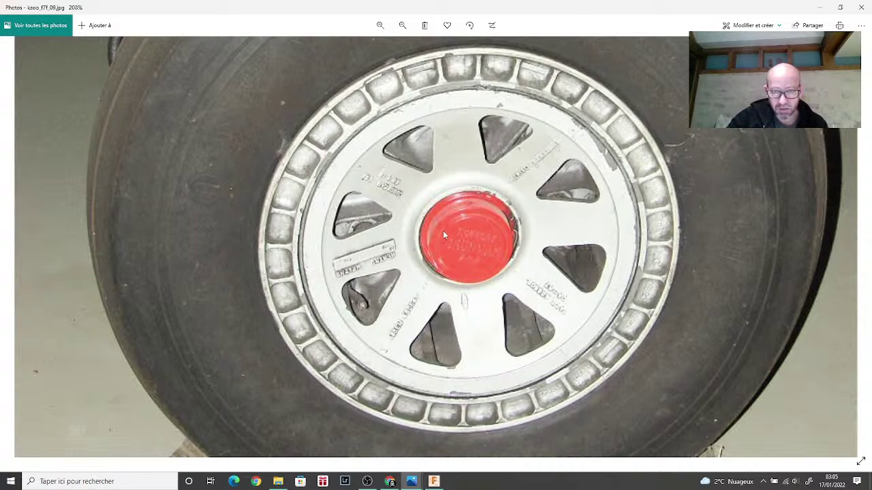
{"action": "mouse_move", "coordinate": [435, 482]}
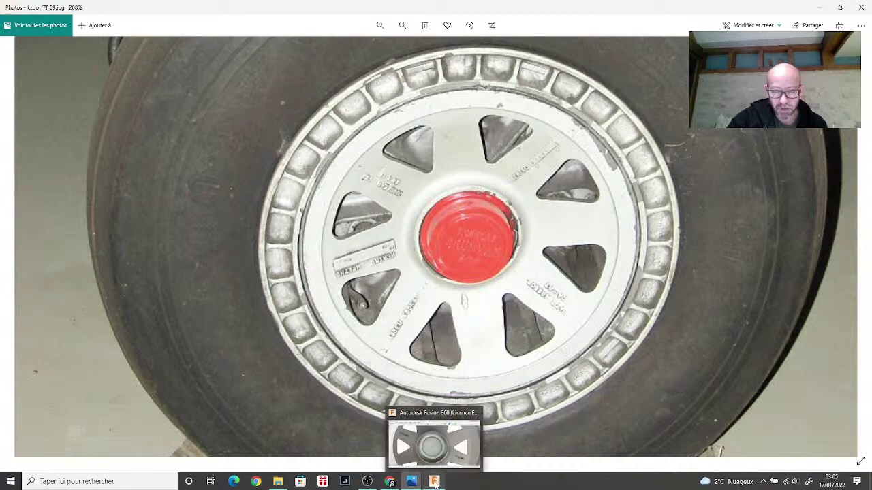
{"action": "left_click", "coordinate": [436, 482]}
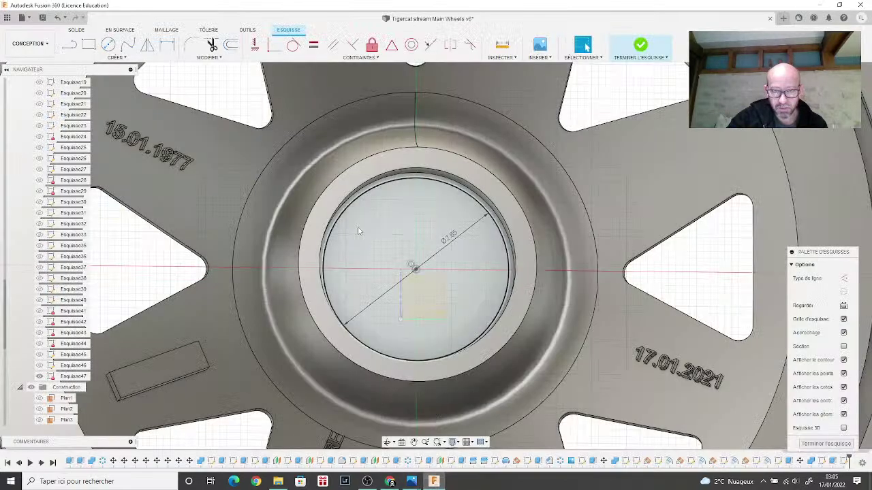
{"action": "left_click", "coordinate": [108, 45]}
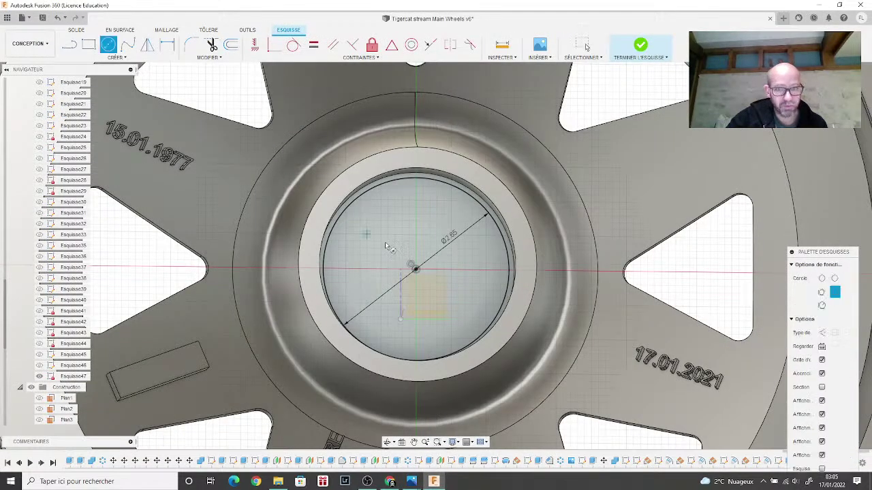
{"action": "left_click", "coordinate": [416, 269]}
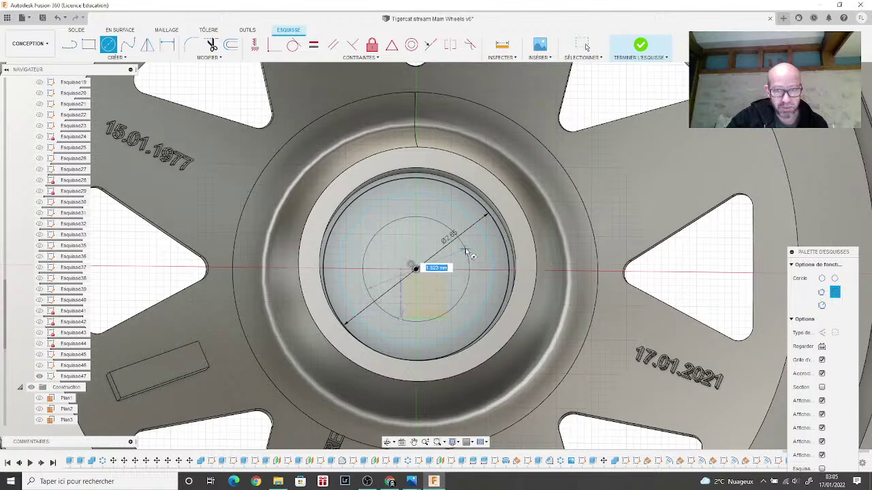
{"action": "key", "text": "Escape"}
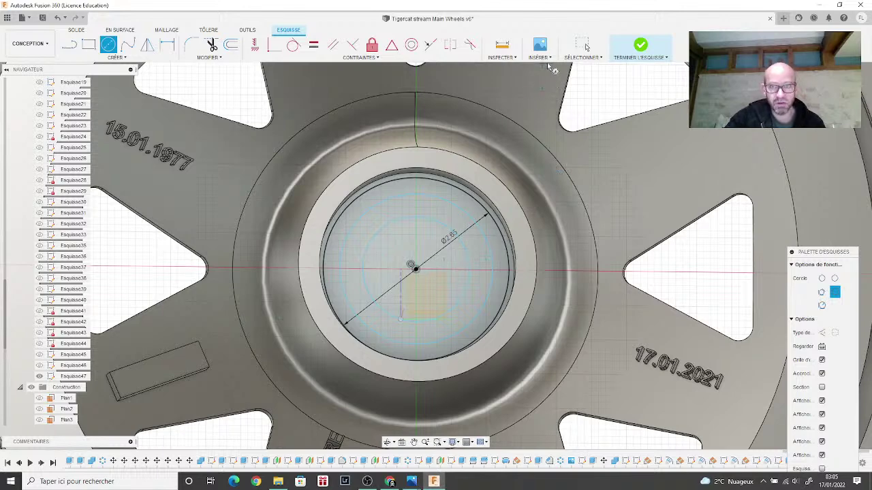
{"action": "left_click", "coordinate": [632, 60]}
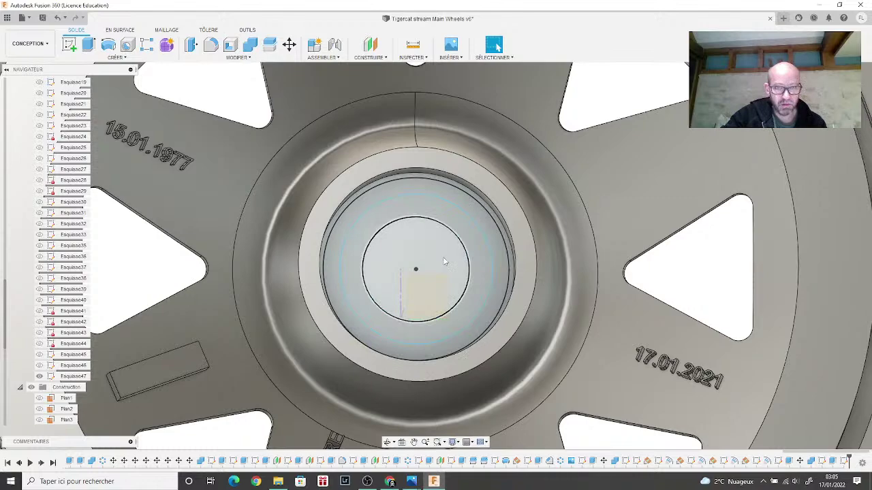
Step: Try to extrude the innermost circle 1.60 mm outward from the bore face with the Join operation
{"action": "middle_click_drag", "start_coordinate": [436, 253], "coordinate": [497, 47], "text": "shift"}
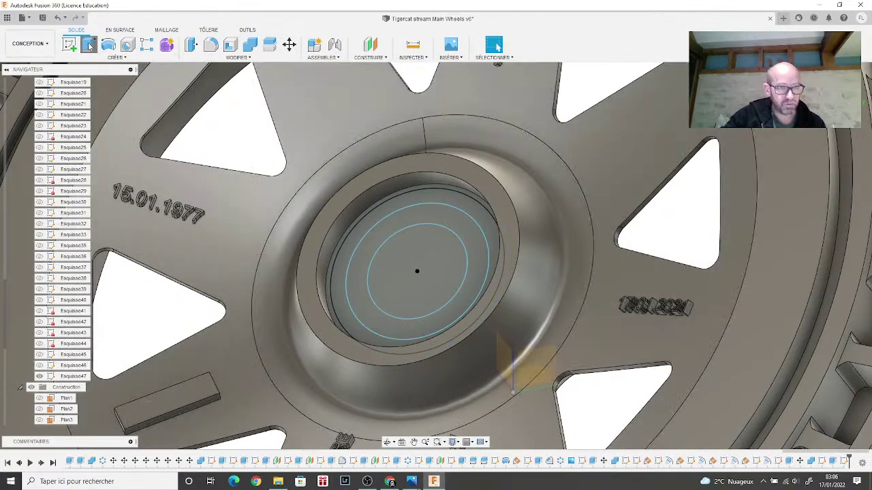
{"action": "left_click", "coordinate": [89, 45]}
{"action": "left_click", "coordinate": [417, 244]}
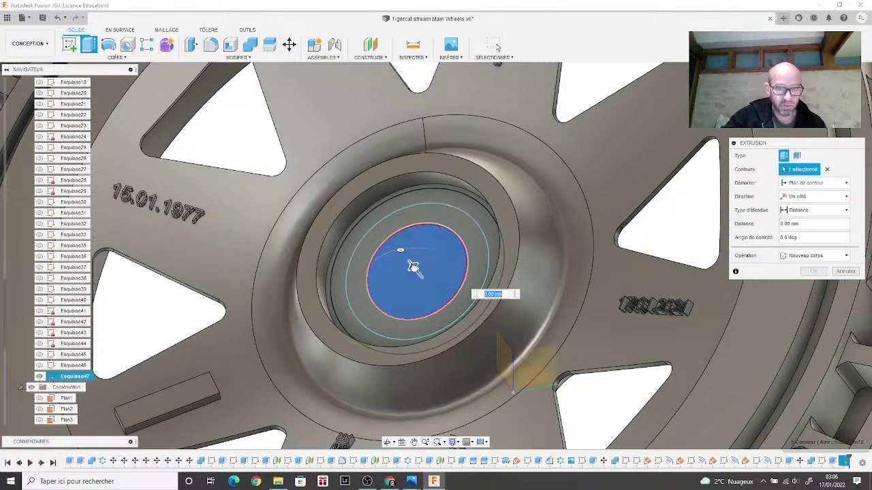
{"action": "left_click_drag", "start_coordinate": [413, 267], "coordinate": [373, 217]}
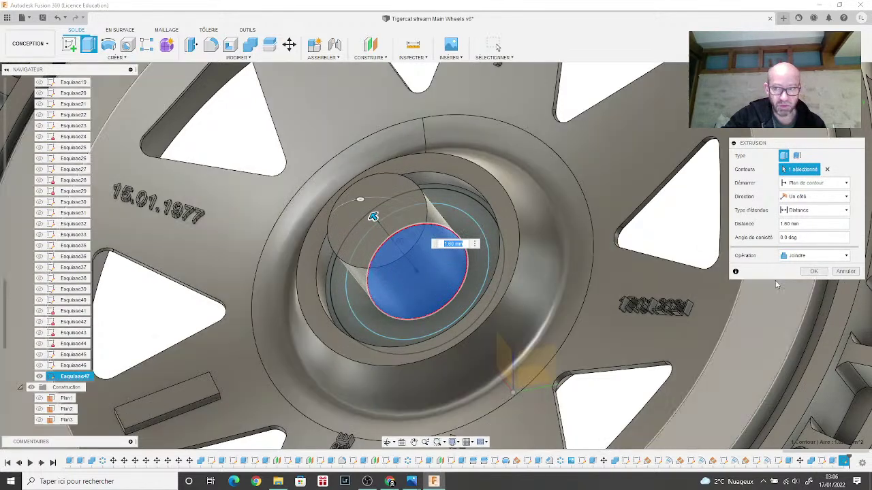
{"action": "left_click", "coordinate": [812, 271]}
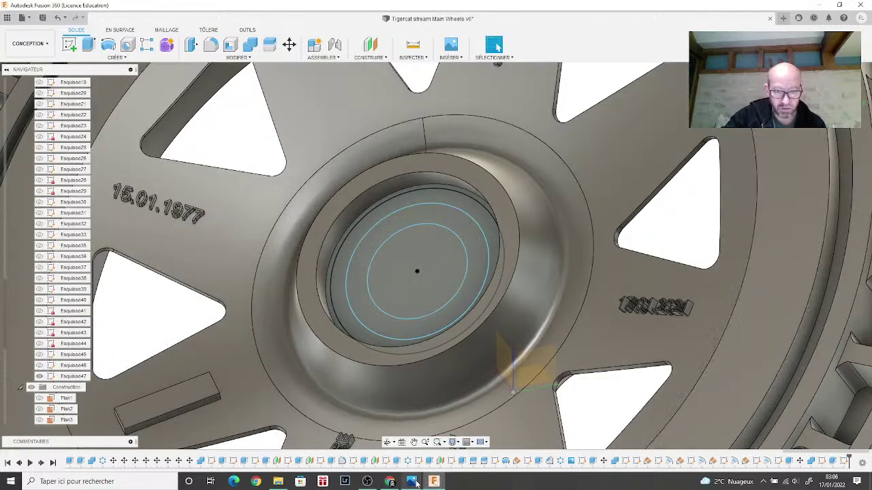
Step: Examine the red hub cap's stepped shape in reference photo kzoo_f7f_09.jpg in Photos, then return to the Fusion 360 model
{"action": "mouse_move", "coordinate": [413, 482]}
{"action": "left_click", "coordinate": [508, 434]}
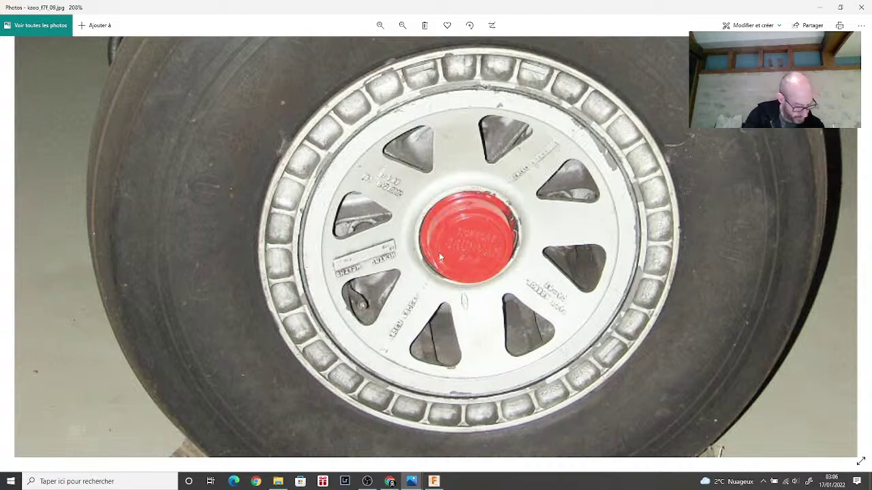
{"action": "left_click", "coordinate": [433, 481]}
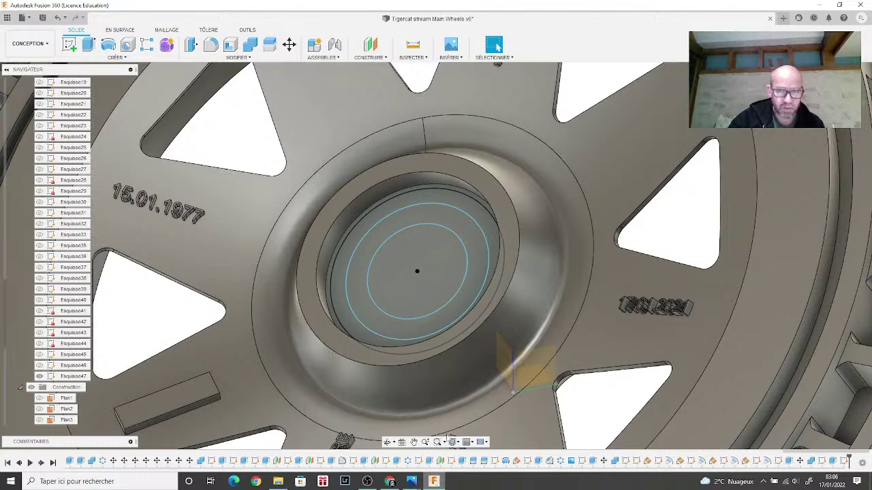
Step: Extrude the ring between the 2.65 mm circle and the middle circle outward by about 0.5 mm with Join, checking the hub cap photo
{"action": "left_click", "coordinate": [414, 203]}
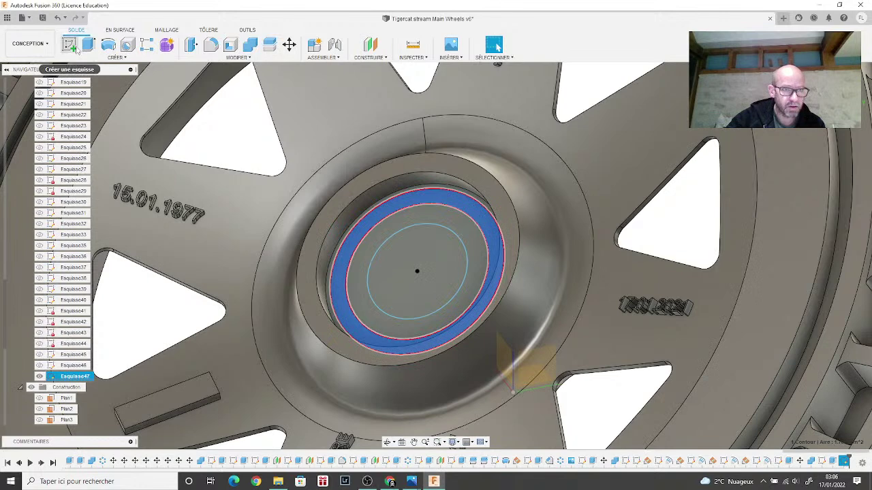
{"action": "left_click", "coordinate": [88, 44]}
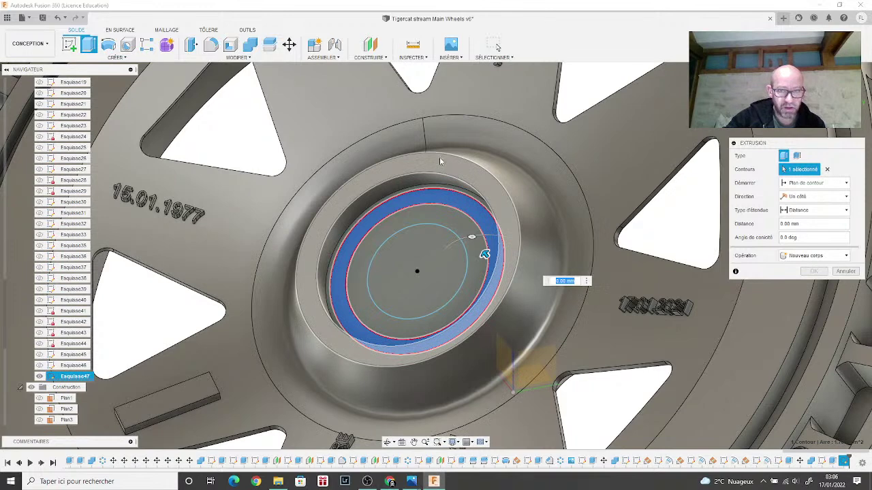
{"action": "left_click", "coordinate": [439, 157]}
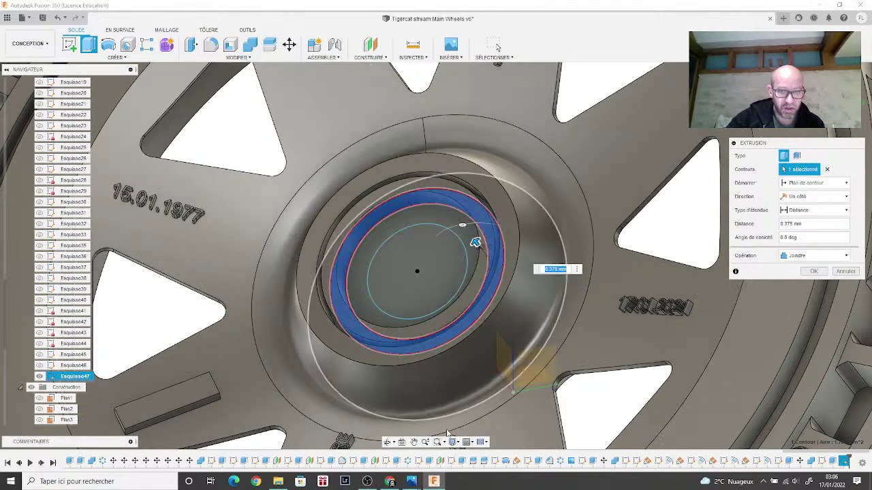
{"action": "mouse_move", "coordinate": [417, 485]}
{"action": "left_click", "coordinate": [516, 440]}
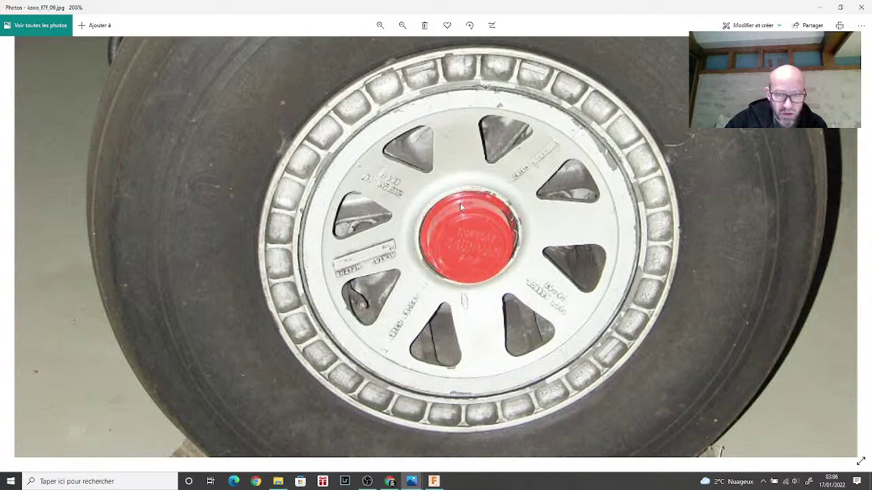
{"action": "left_click", "coordinate": [434, 481]}
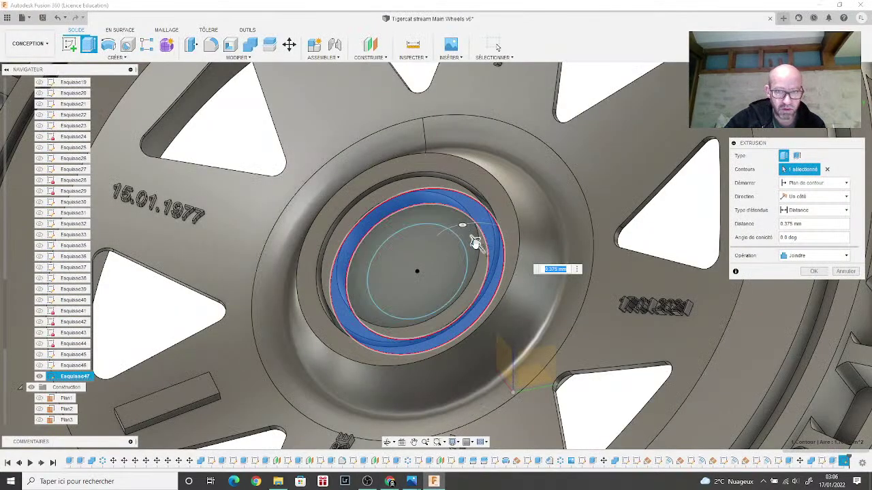
{"action": "left_click_drag", "start_coordinate": [476, 242], "coordinate": [471, 237]}
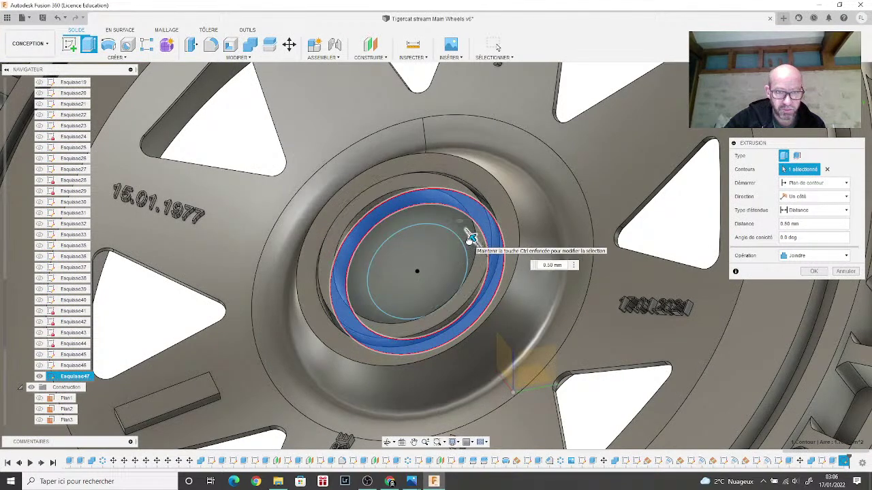
{"action": "left_click", "coordinate": [472, 238]}
{"action": "middle_click_drag", "start_coordinate": [472, 237], "coordinate": [347, 241], "text": "shift"}
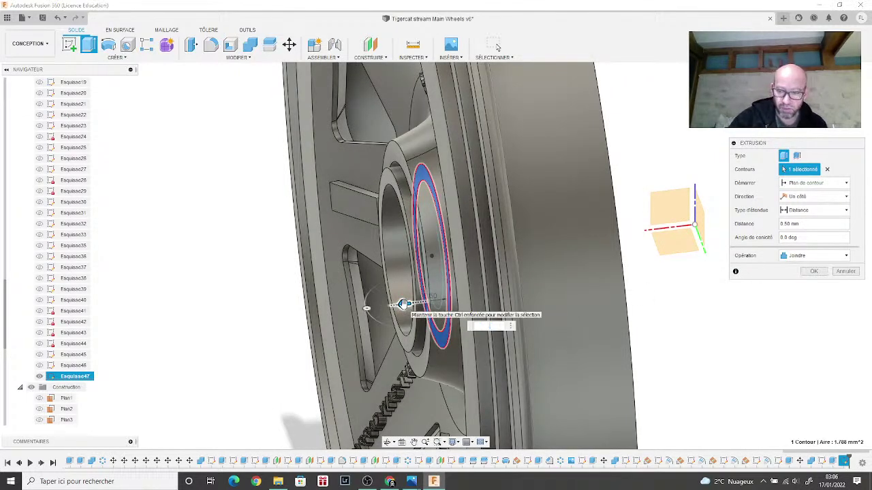
{"action": "left_click_drag", "start_coordinate": [403, 304], "coordinate": [401, 304]}
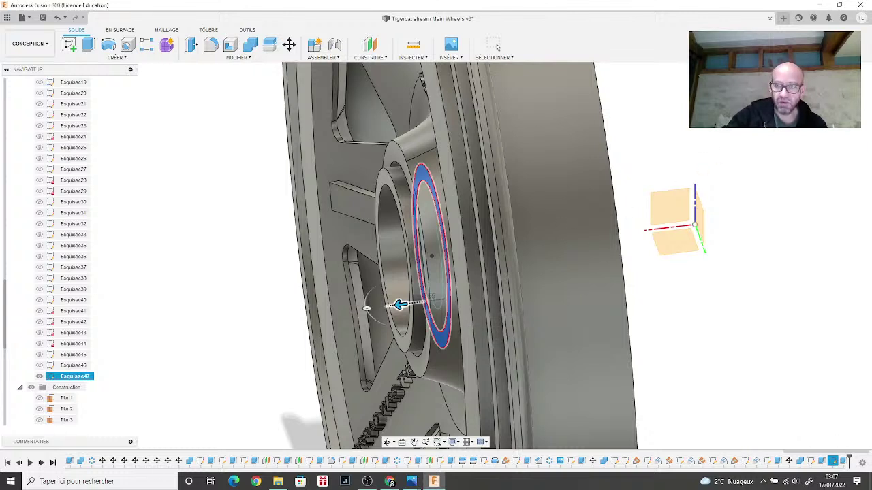
{"action": "left_click", "coordinate": [496, 45]}
{"action": "left_click", "coordinate": [698, 220]}
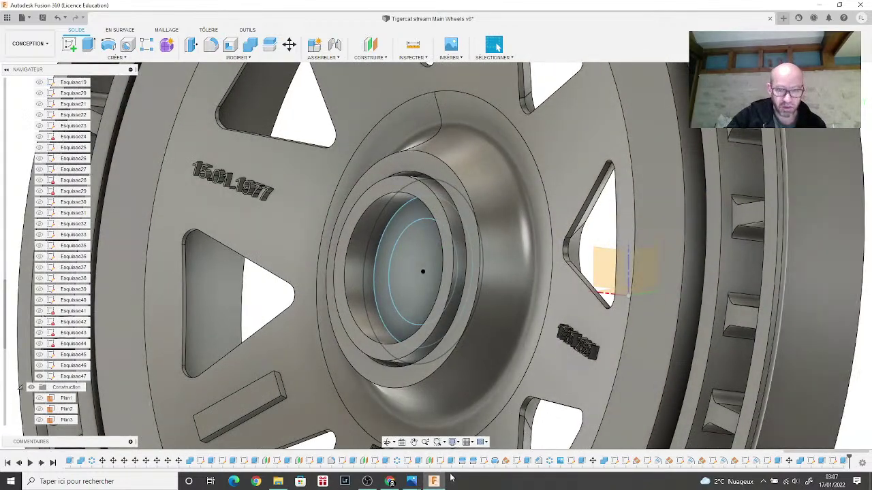
Step: Check the hub cap in kzoo_f7f_09.jpg and extrude the ring between the middle and innermost circles 1.00 mm outward with Join
{"action": "mouse_move", "coordinate": [412, 482]}
{"action": "left_click", "coordinate": [485, 431]}
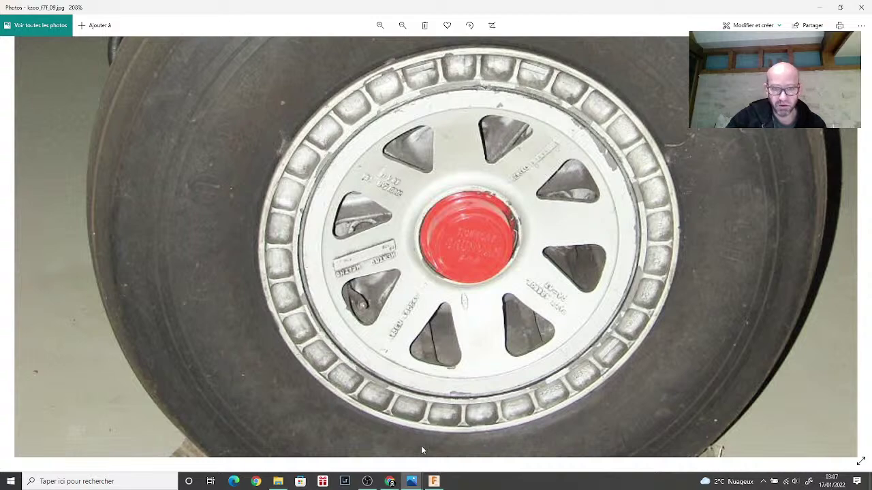
{"action": "left_click", "coordinate": [434, 482]}
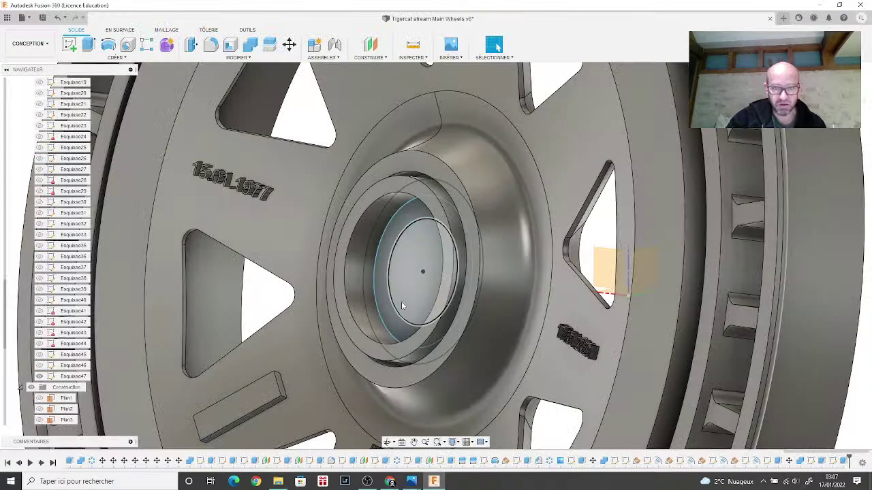
{"action": "key", "text": "e"}
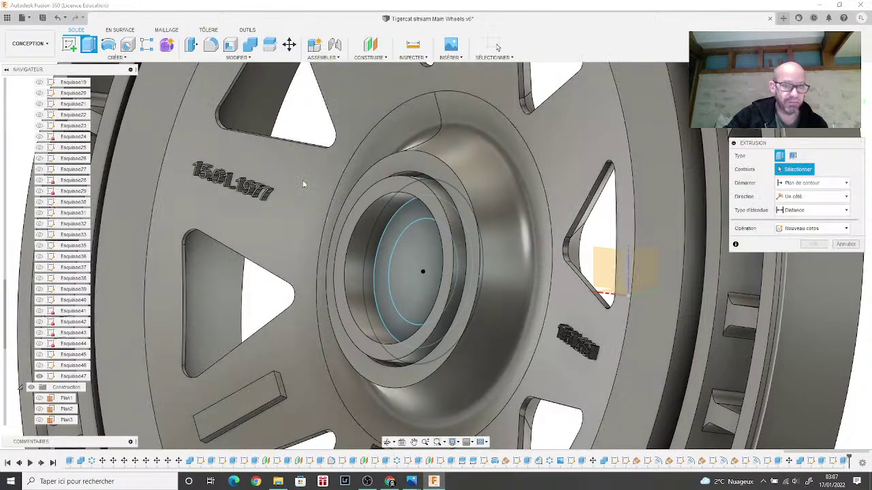
{"action": "left_click", "coordinate": [449, 267]}
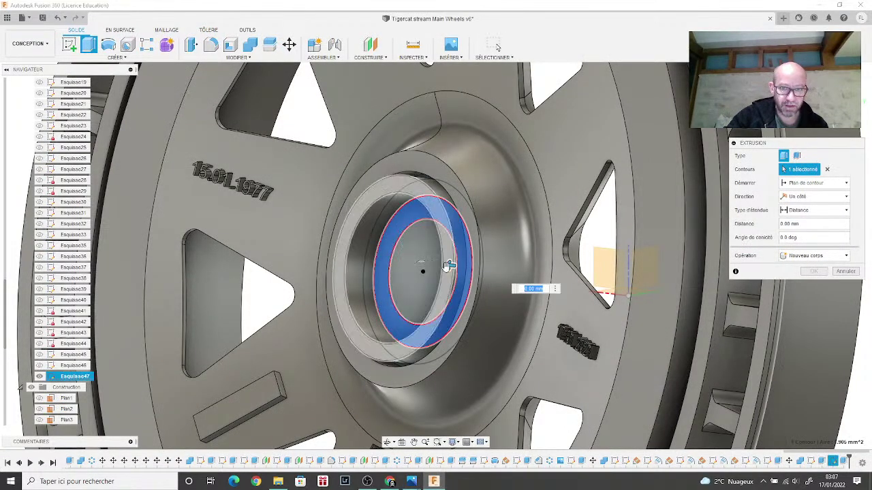
{"action": "left_click_drag", "start_coordinate": [444, 266], "coordinate": [396, 259]}
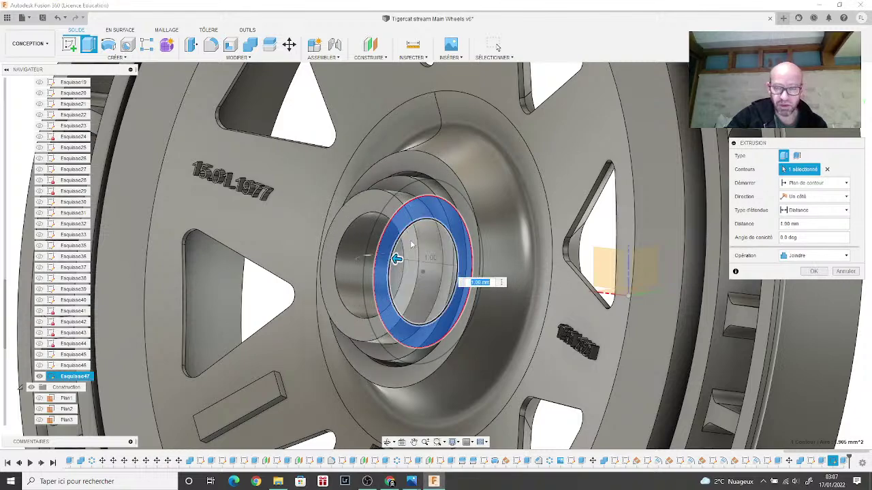
{"action": "mouse_move", "coordinate": [408, 266]}
{"action": "middle_mouse_down", "text": "shift"}
{"action": "mouse_move", "coordinate": [516, 277]}
{"action": "mouse_move", "coordinate": [435, 256]}
{"action": "middle_mouse_up", "text": "shift"}
{"action": "left_click", "coordinate": [822, 271]}
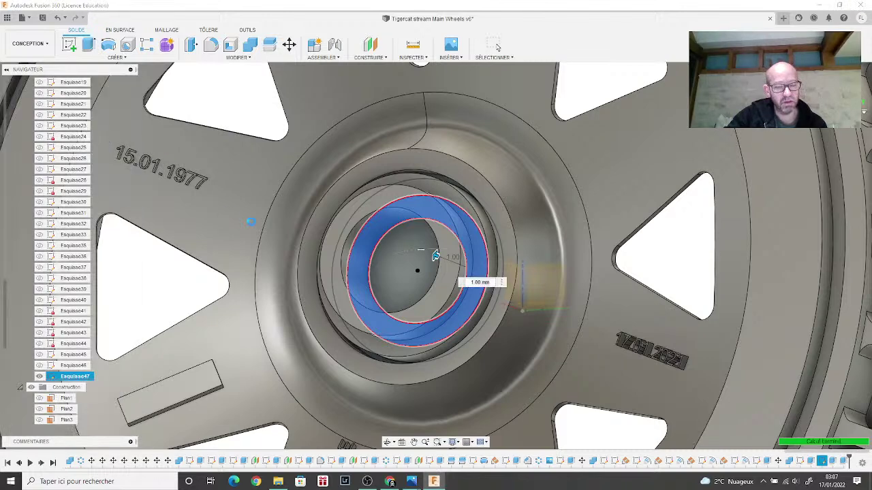
Step: Extrude the innermost circle 1.20 mm outward with Join as the cap's top step, comparing it with the hub cap in kzoo_f7f_09.jpg
{"action": "left_click", "coordinate": [89, 45]}
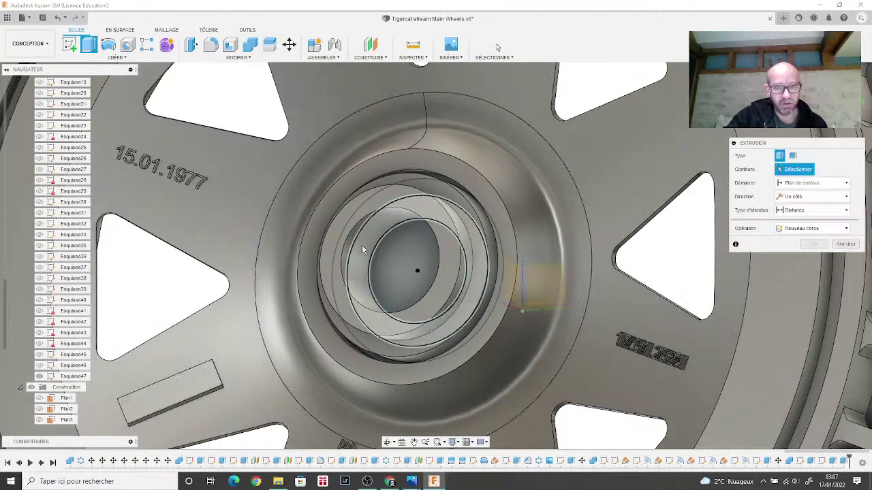
{"action": "left_click", "coordinate": [391, 264]}
{"action": "left_click_drag", "start_coordinate": [412, 268], "coordinate": [380, 257]}
{"action": "mouse_move", "coordinate": [413, 483]}
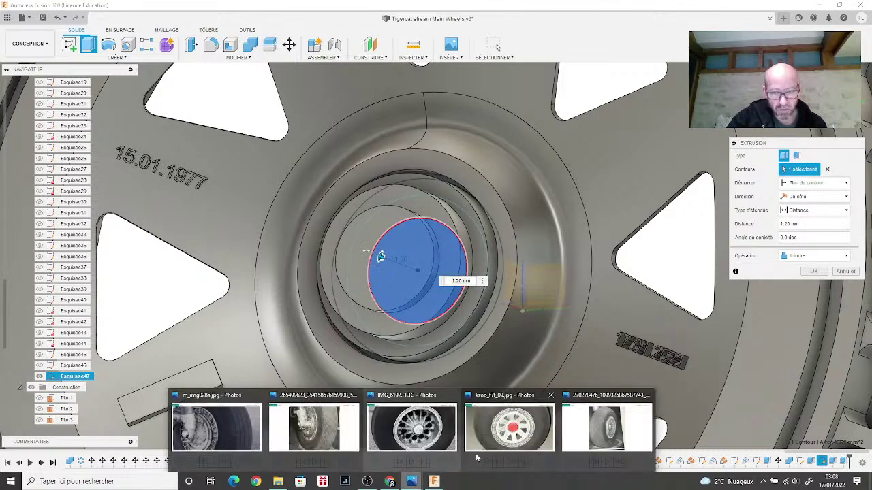
{"action": "left_click", "coordinate": [522, 441]}
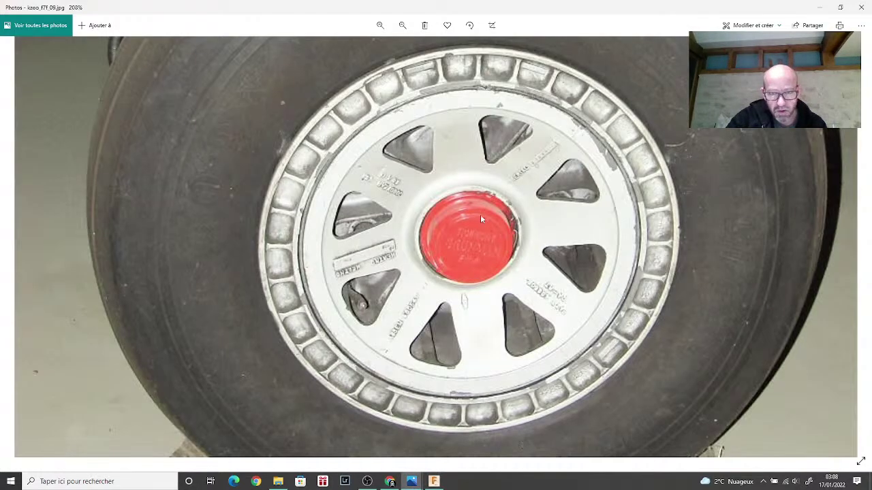
{"action": "left_click", "coordinate": [434, 481]}
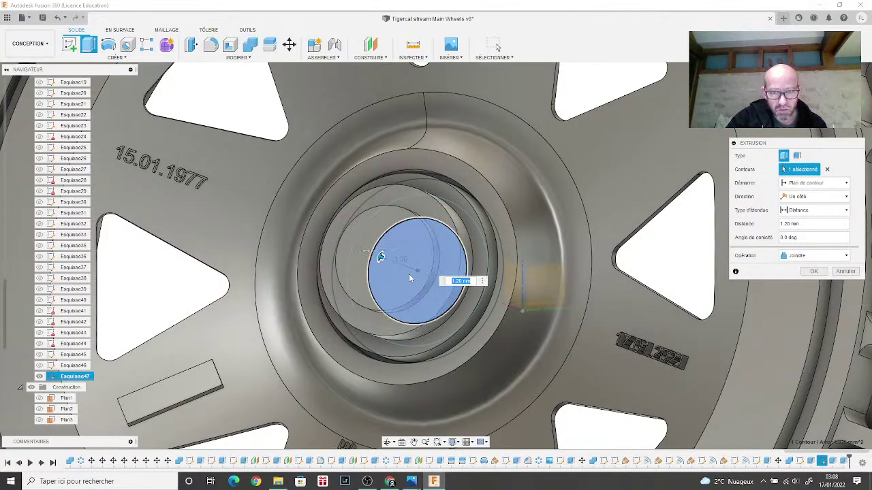
{"action": "middle_click_drag", "start_coordinate": [435, 256], "coordinate": [444, 253], "text": "shift"}
{"action": "middle_click_drag", "start_coordinate": [383, 266], "coordinate": [443, 289], "text": "shift"}
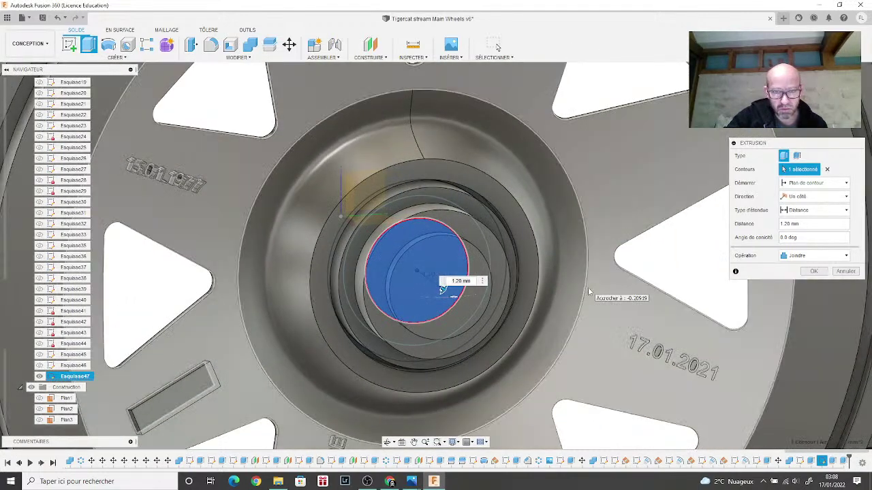
{"action": "left_click", "coordinate": [813, 271]}
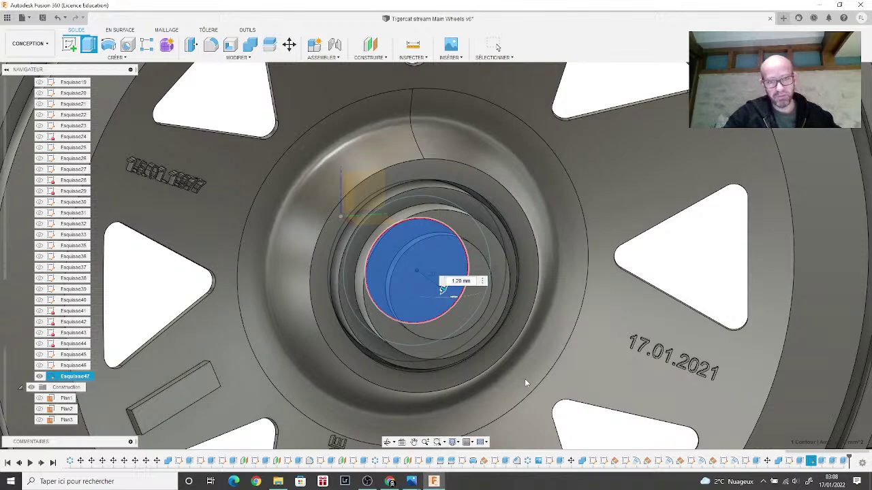
{"action": "key", "text": "Escape"}
Step: Fillet the outer edges of the three hub cap steps with a constant radius of 0.05 mm
{"action": "scroll", "coordinate": [590, 248], "scroll_direction": "down", "scroll_amount": 3}
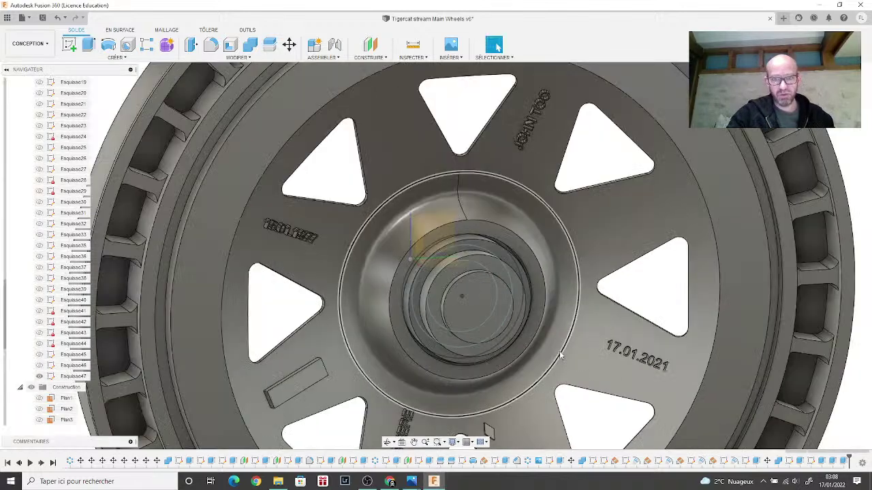
{"action": "left_click", "coordinate": [210, 44]}
{"action": "scroll", "coordinate": [434, 237], "scroll_direction": "up", "scroll_amount": 5}
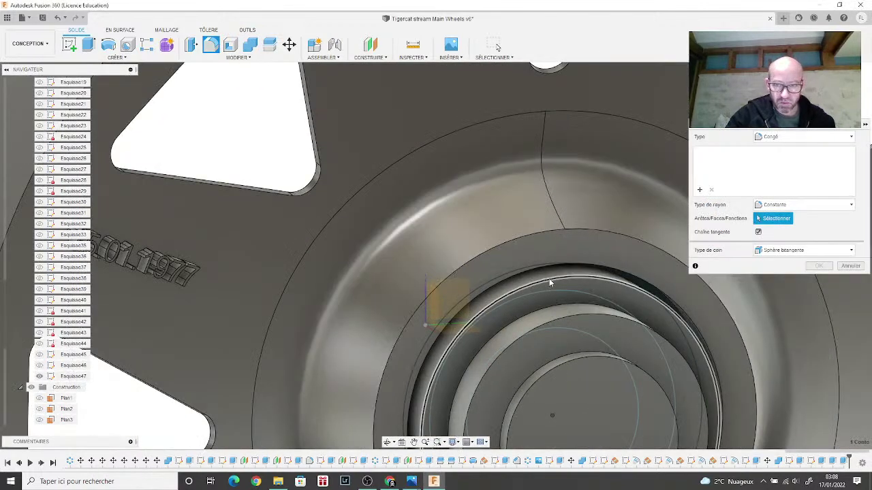
{"action": "left_click", "coordinate": [549, 276]}
{"action": "left_click", "coordinate": [579, 315]}
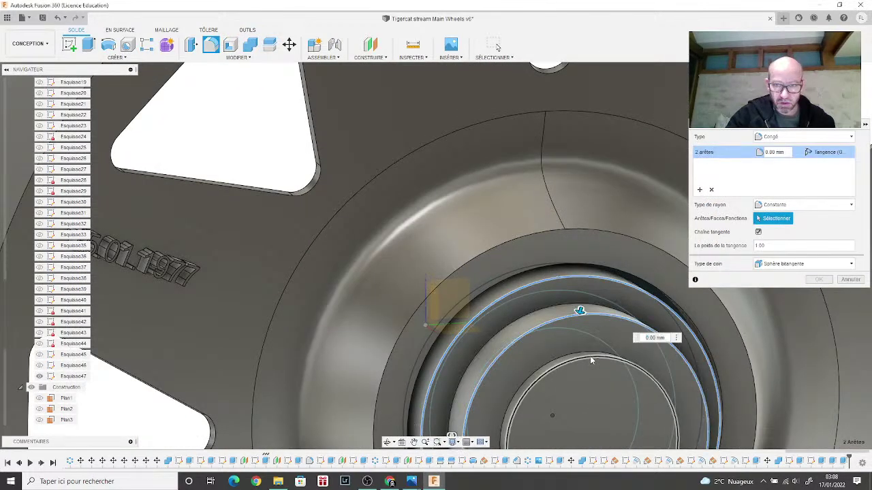
{"action": "left_click", "coordinate": [592, 352]}
{"action": "middle_click_drag", "start_coordinate": [592, 352], "coordinate": [493, 229]}
{"action": "type", "text": "0.1"}
{"action": "key", "text": "Return"}
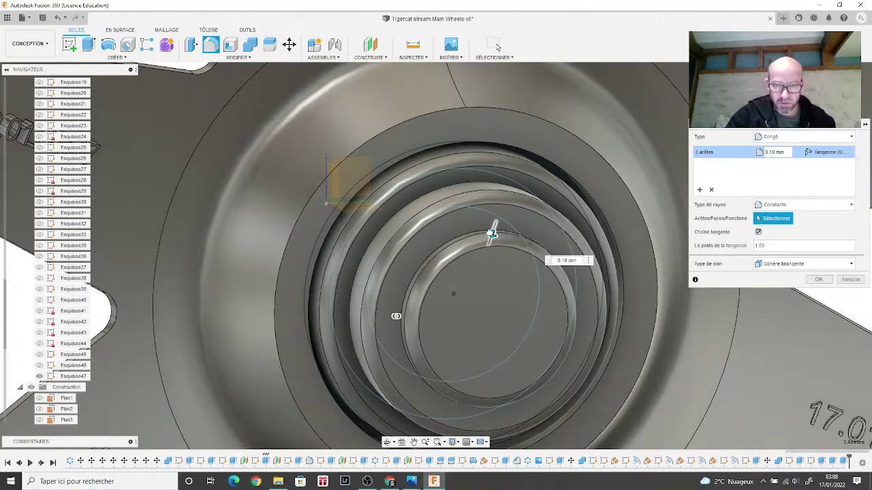
{"action": "type", "text": "0.05"}
{"action": "key", "text": "Return"}
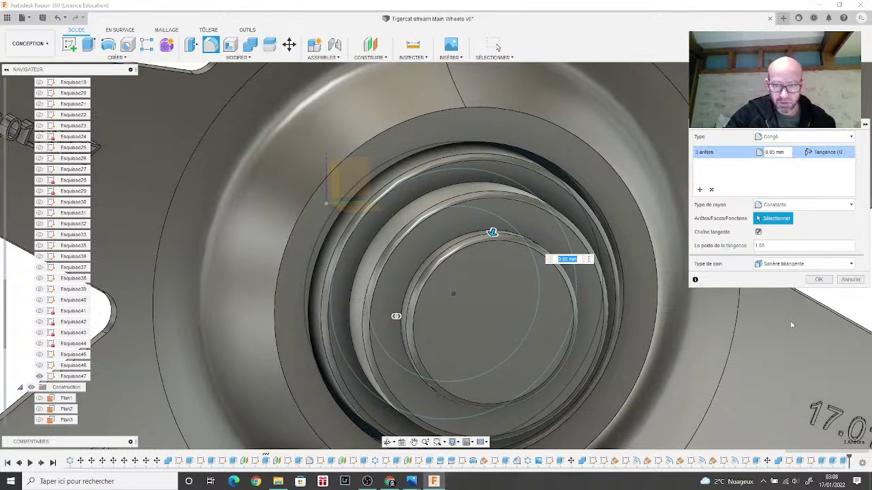
{"action": "left_click", "coordinate": [819, 279]}
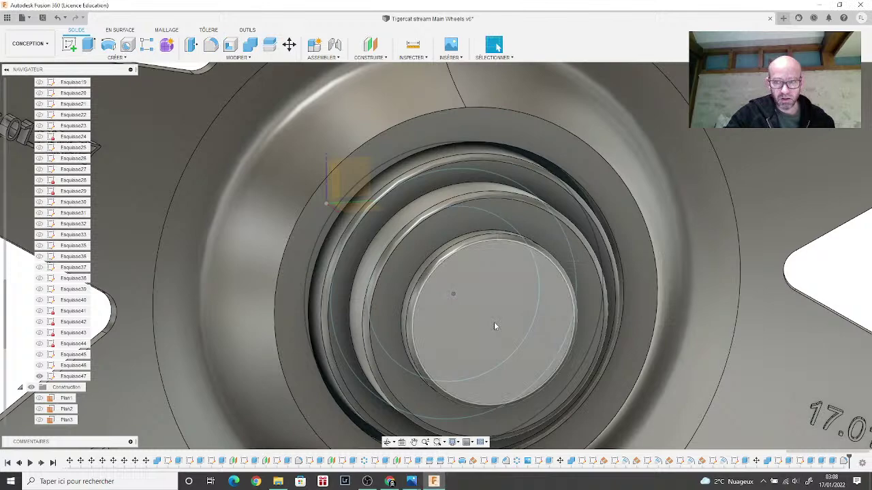
Step: View the wheel face straight on and show the reference photo canvas over the model
{"action": "scroll", "coordinate": [496, 326], "scroll_direction": "down", "scroll_amount": 5}
{"action": "scroll", "coordinate": [504, 307], "scroll_direction": "down", "scroll_amount": 2}
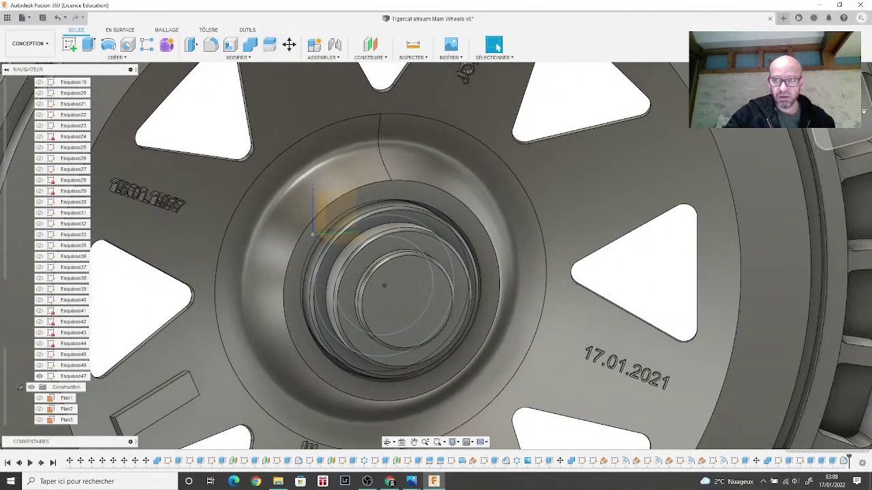
{"action": "middle_click_drag", "start_coordinate": [504, 306], "coordinate": [517, 302], "text": "shift"}
{"action": "scroll", "coordinate": [511, 305], "scroll_direction": "down", "scroll_amount": 3}
{"action": "scroll", "coordinate": [504, 308], "scroll_direction": "up", "scroll_amount": 2}
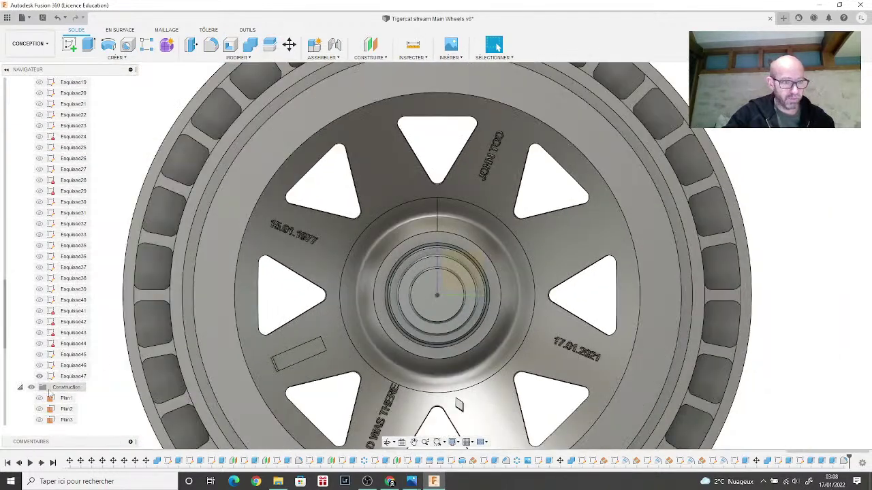
{"action": "scroll", "coordinate": [33, 282], "scroll_direction": "up", "scroll_amount": 5}
{"action": "scroll", "coordinate": [32, 281], "scroll_direction": "up", "scroll_amount": 3}
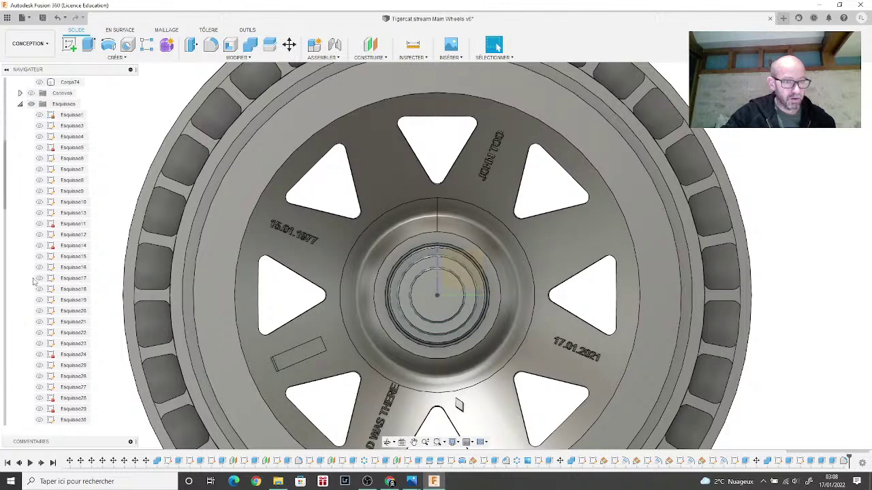
{"action": "left_click", "coordinate": [70, 125]}
{"action": "scroll", "coordinate": [230, 232], "scroll_direction": "down", "scroll_amount": 6}
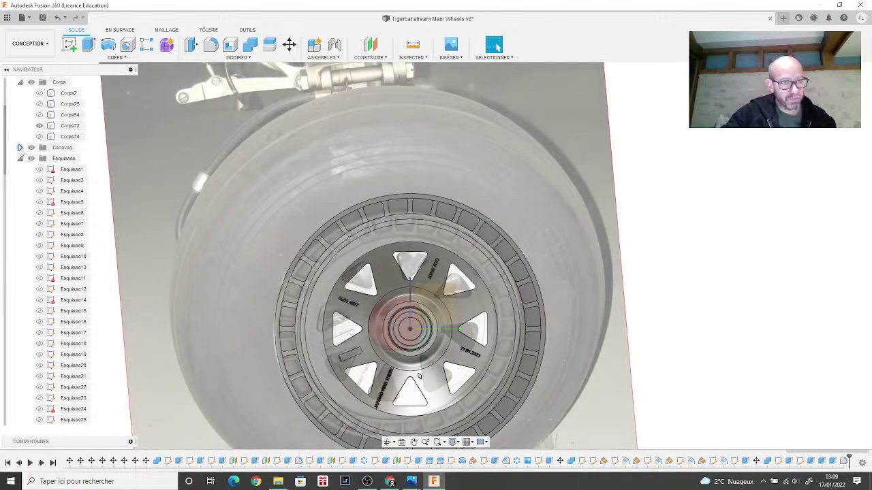
Step: Edit the kzoo_f7f_09 canvas to 100 opacity and shift it 0.984 mm in X and -0.225 mm in Y over the hub
{"action": "left_click", "coordinate": [20, 147]}
{"action": "left_click", "coordinate": [74, 169]}
{"action": "right_click", "coordinate": [76, 170]}
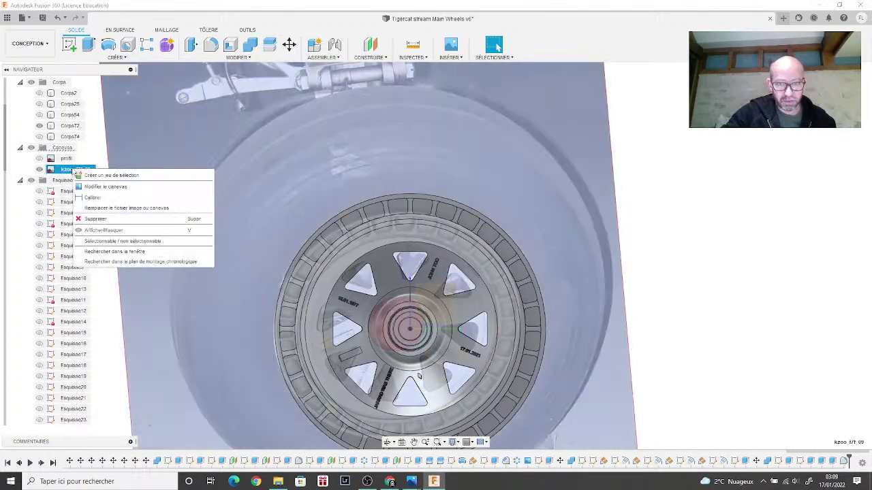
{"action": "left_click", "coordinate": [105, 187]}
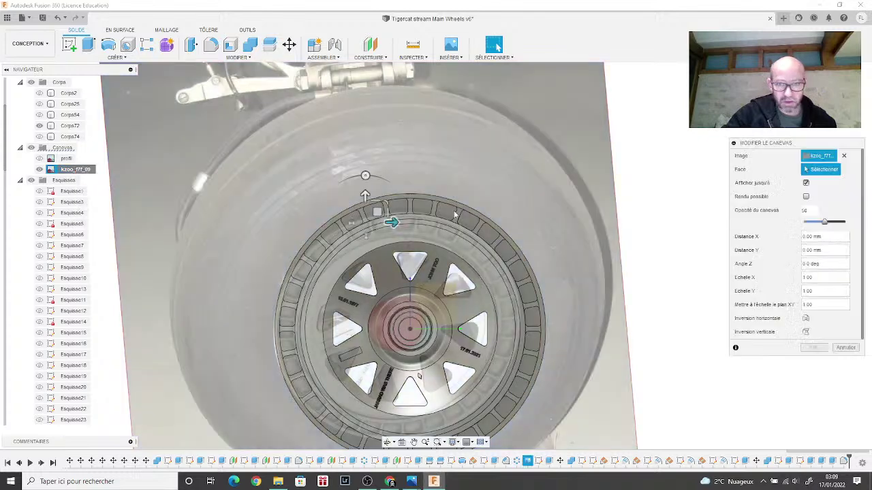
{"action": "left_click_drag", "start_coordinate": [825, 222], "coordinate": [862, 229]}
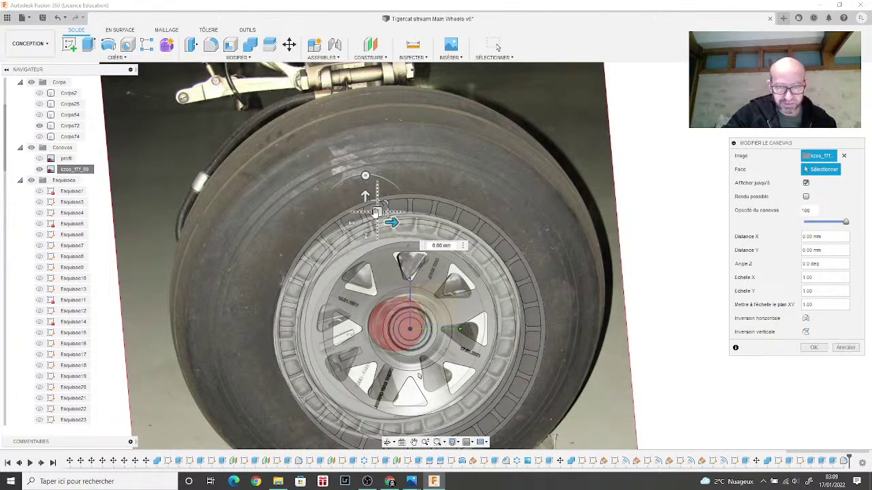
{"action": "left_click_drag", "start_coordinate": [377, 212], "coordinate": [392, 216]}
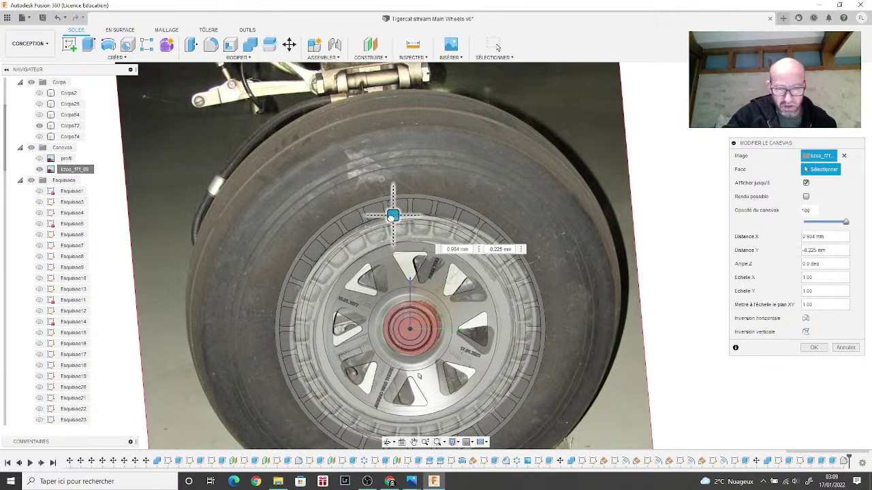
{"action": "scroll", "coordinate": [437, 348], "scroll_direction": "up", "scroll_amount": 6}
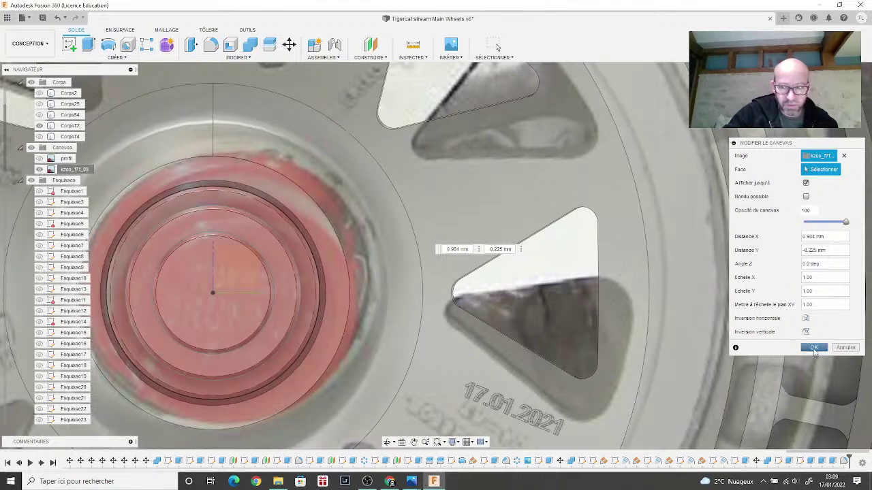
{"action": "left_click", "coordinate": [815, 348]}
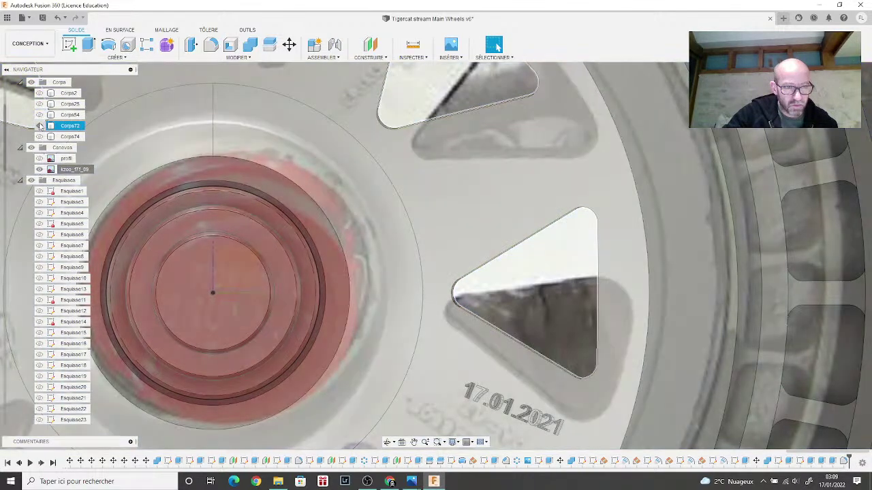
Step: Toggle the visibility of body Corps72 to compare the hub cap with the photo canvas, and hide the kzoo_f7f_09 canvas
{"action": "left_click", "coordinate": [39, 126]}
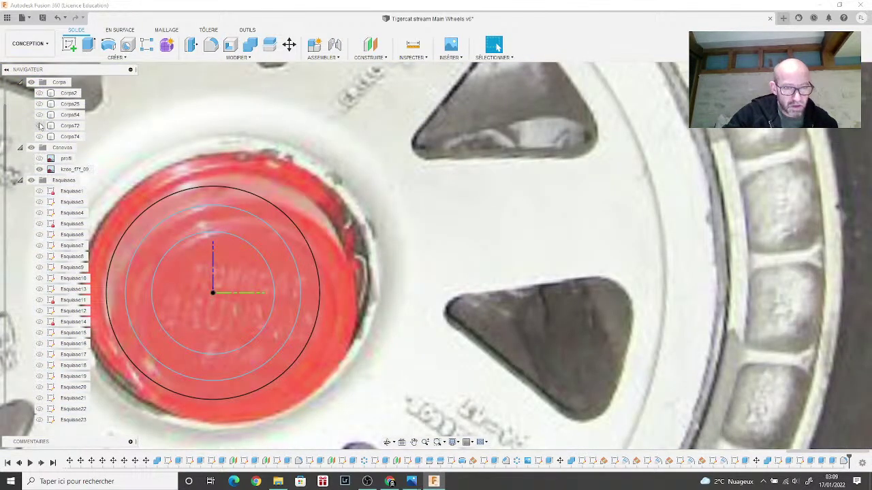
{"action": "left_click", "coordinate": [40, 126]}
{"action": "left_click", "coordinate": [40, 126]}
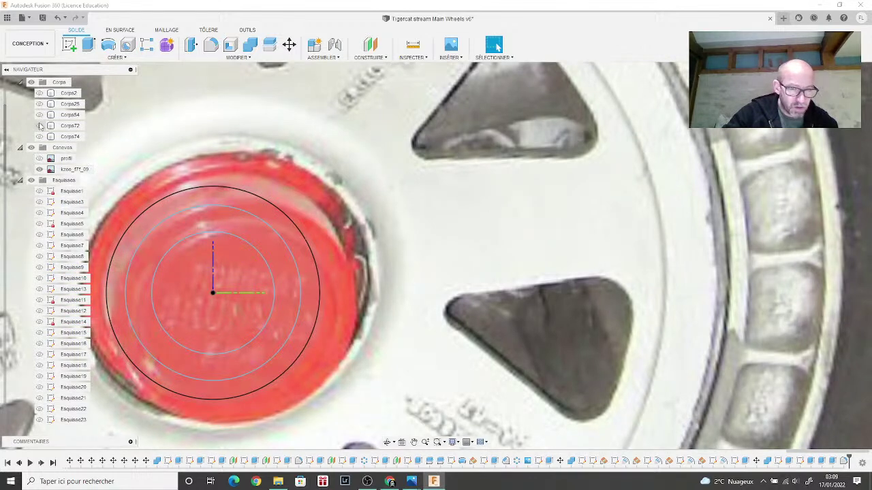
{"action": "left_click", "coordinate": [39, 126]}
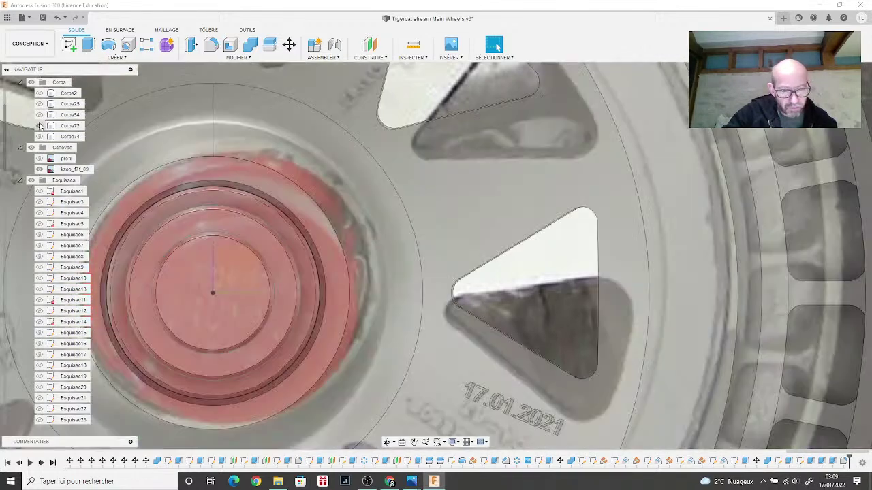
{"action": "left_click", "coordinate": [39, 169]}
{"action": "scroll", "coordinate": [216, 296], "scroll_direction": "down", "scroll_amount": 5}
{"action": "scroll", "coordinate": [392, 309], "scroll_direction": "up", "scroll_amount": 4}
{"action": "scroll", "coordinate": [392, 309], "scroll_direction": "down", "scroll_amount": 3}
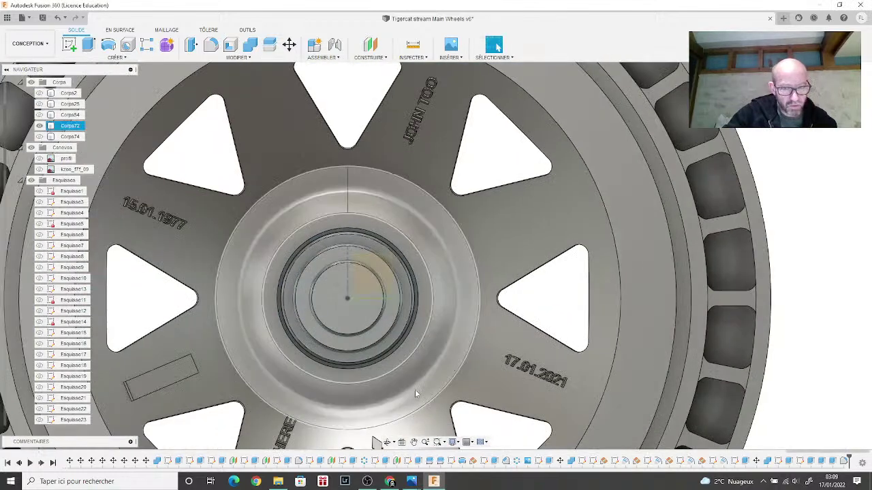
Step: Check the hub cap in the kzoo_f7f_09 photo and enlarge the sketch circle of the cap's innermost step to about 1.68 mm diameter
{"action": "mouse_move", "coordinate": [412, 481]}
{"action": "left_click", "coordinate": [500, 427]}
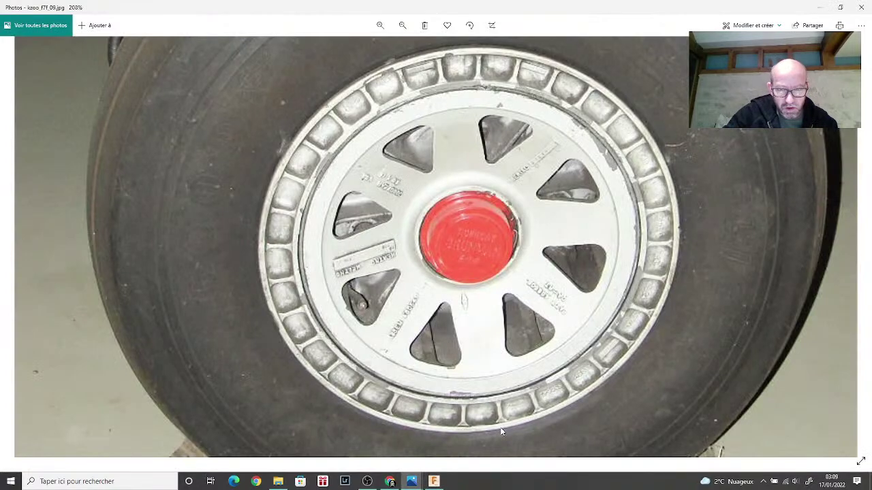
{"action": "left_click", "coordinate": [433, 480]}
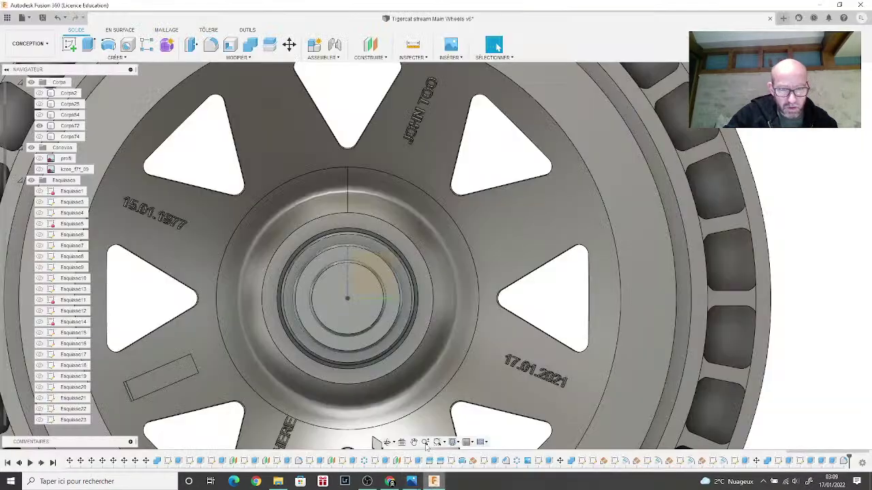
{"action": "left_click", "coordinate": [342, 292]}
{"action": "scroll", "coordinate": [340, 290], "scroll_direction": "up", "scroll_amount": 4}
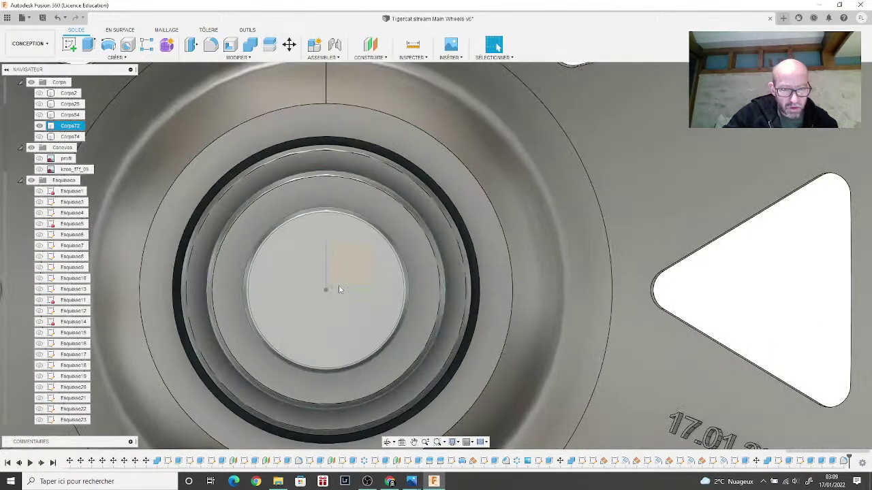
{"action": "left_click", "coordinate": [253, 236]}
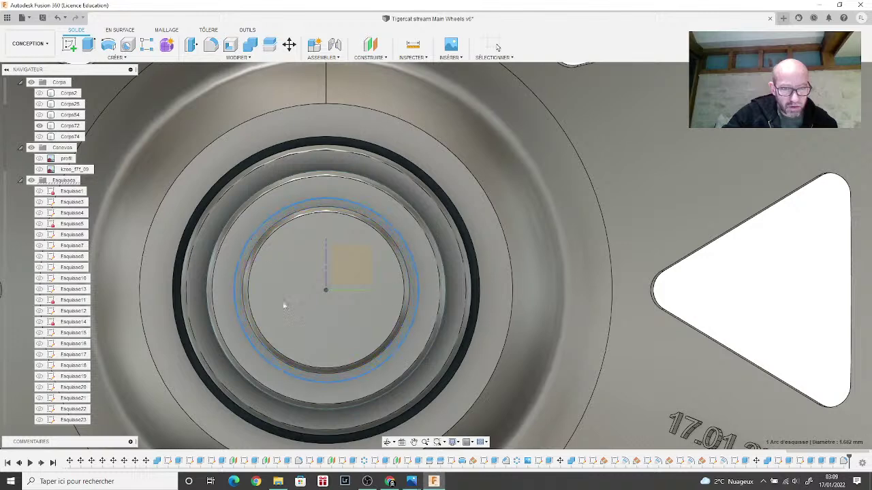
Step: Compare with the kzoo_f7f_09 photo and enlarge the hub cap's middle step circle to about 2.24 mm and the innermost to about 1.82 mm diameter
{"action": "mouse_move", "coordinate": [414, 483]}
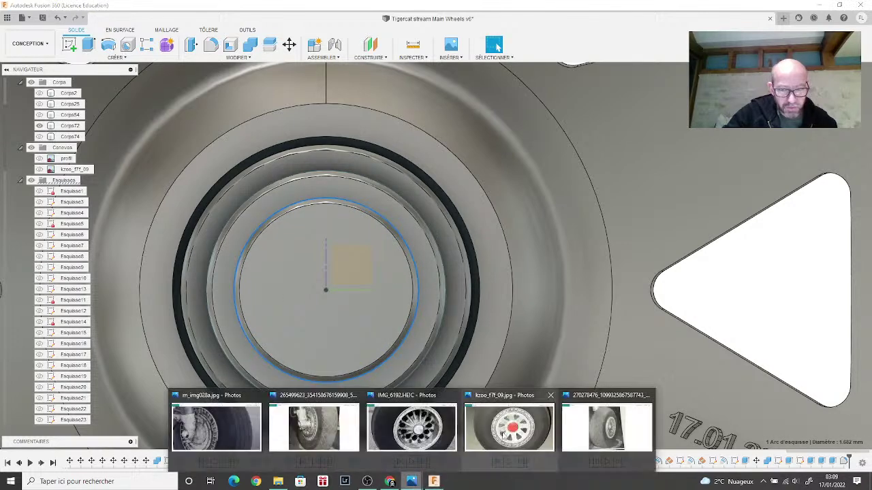
{"action": "left_click", "coordinate": [504, 429]}
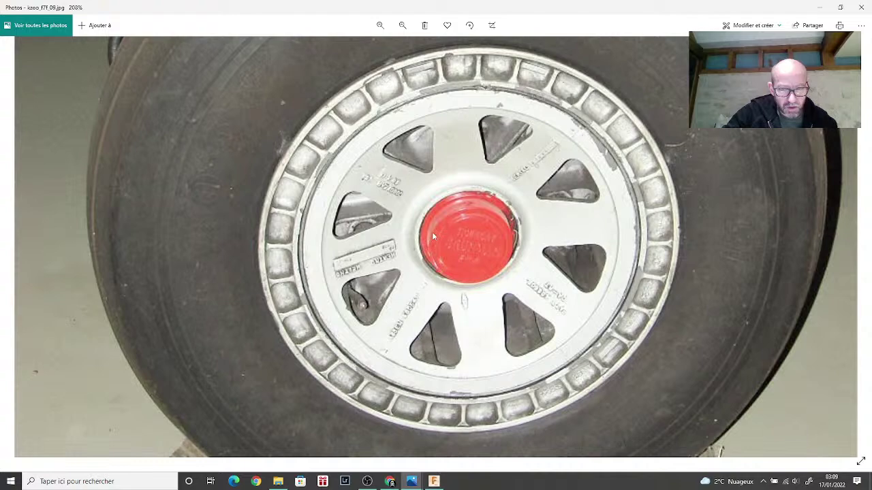
{"action": "left_click", "coordinate": [434, 481]}
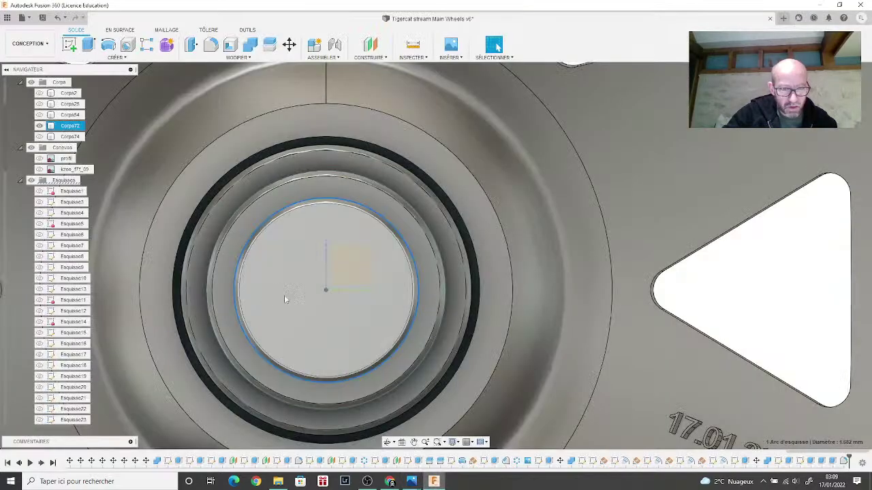
{"action": "left_click", "coordinate": [210, 260]}
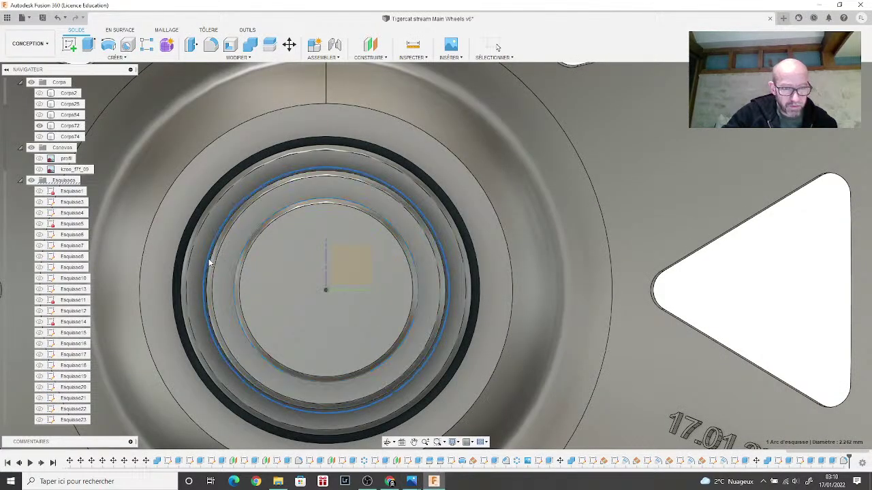
{"action": "left_click", "coordinate": [208, 262]}
{"action": "left_click", "coordinate": [233, 274]}
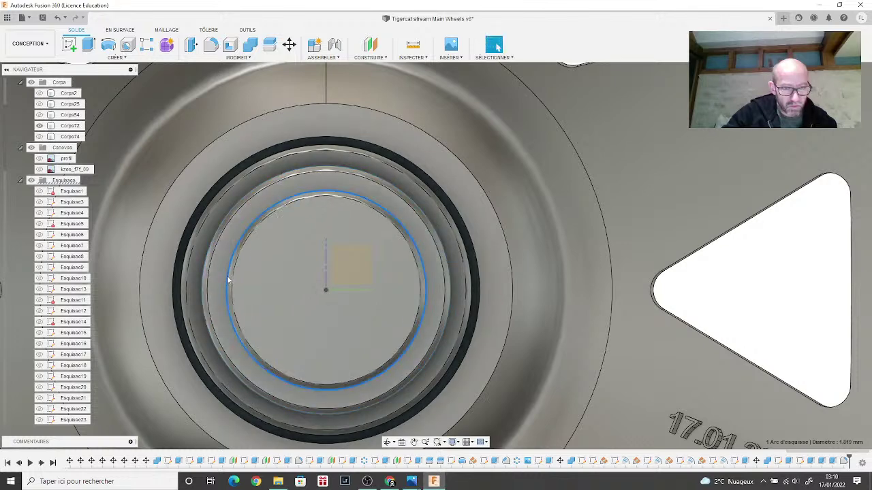
{"action": "left_click", "coordinate": [227, 275]}
{"action": "scroll", "coordinate": [282, 344], "scroll_direction": "down", "scroll_amount": 5}
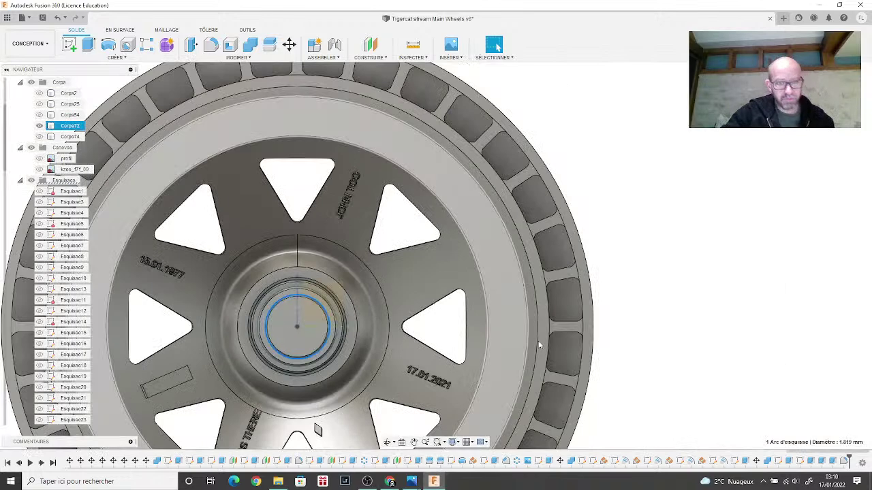
{"action": "key", "text": "Escape"}
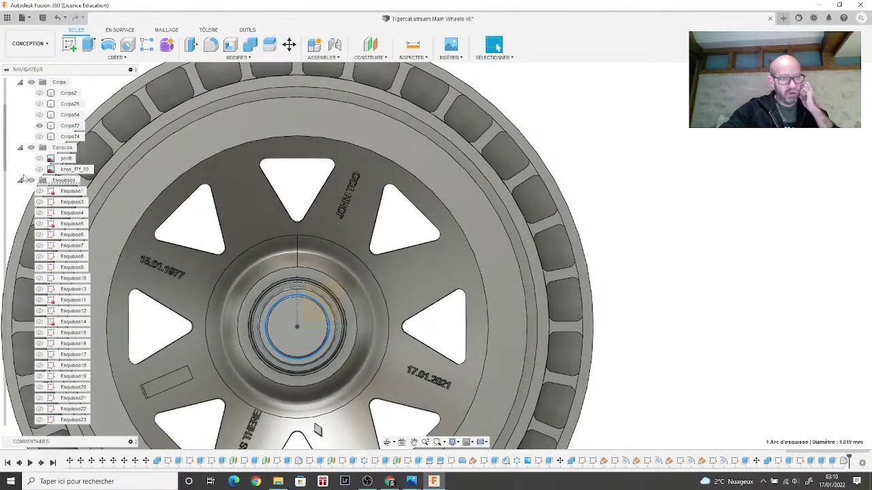
Step: Hide the hub cap sketch Esquisse47, leaving only the wheel body in view
{"action": "left_click", "coordinate": [39, 420]}
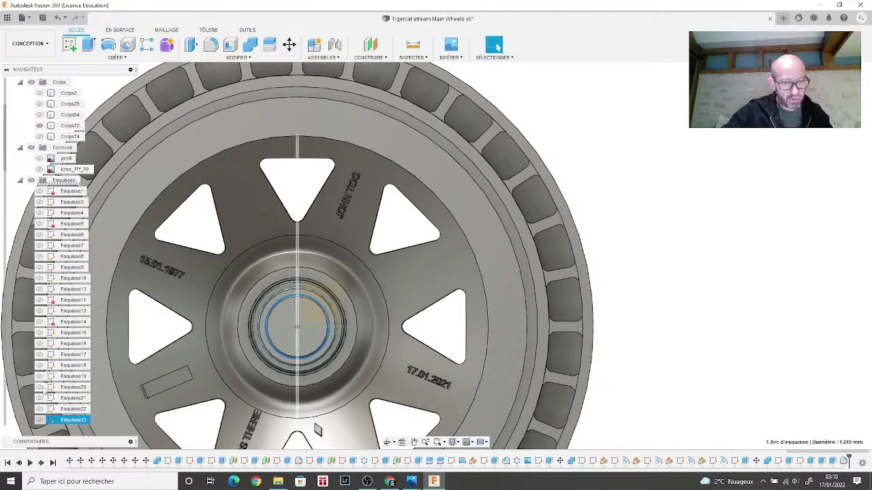
{"action": "scroll", "coordinate": [40, 388], "scroll_direction": "down", "scroll_amount": 10}
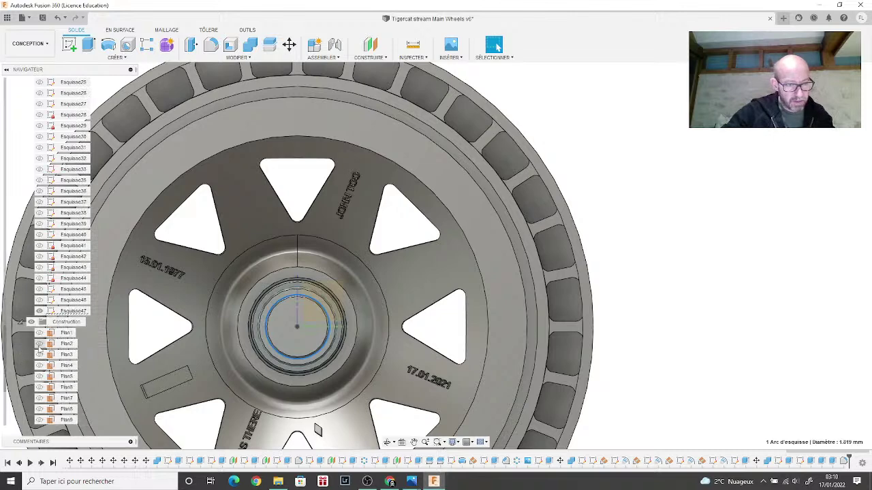
{"action": "left_click", "coordinate": [39, 299]}
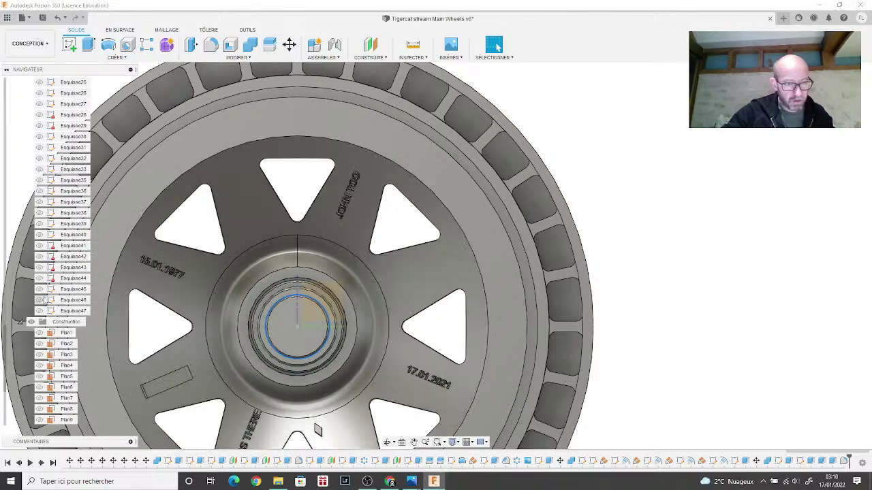
{"action": "scroll", "coordinate": [683, 391], "scroll_direction": "down", "scroll_amount": 2}
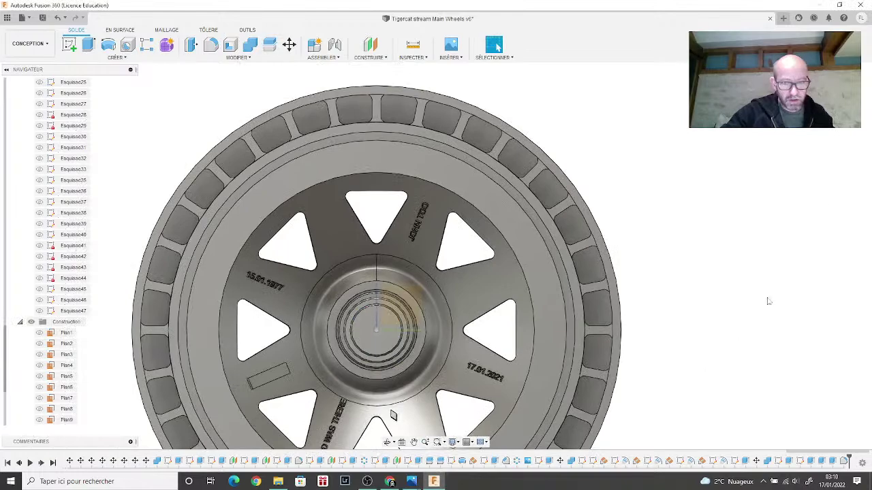
{"action": "mouse_move", "coordinate": [436, 250]}
{"action": "middle_mouse_down", "text": "shift"}
{"action": "mouse_move", "coordinate": [330, 255]}
{"action": "mouse_move", "coordinate": [444, 251]}
{"action": "middle_mouse_up", "text": "shift"}
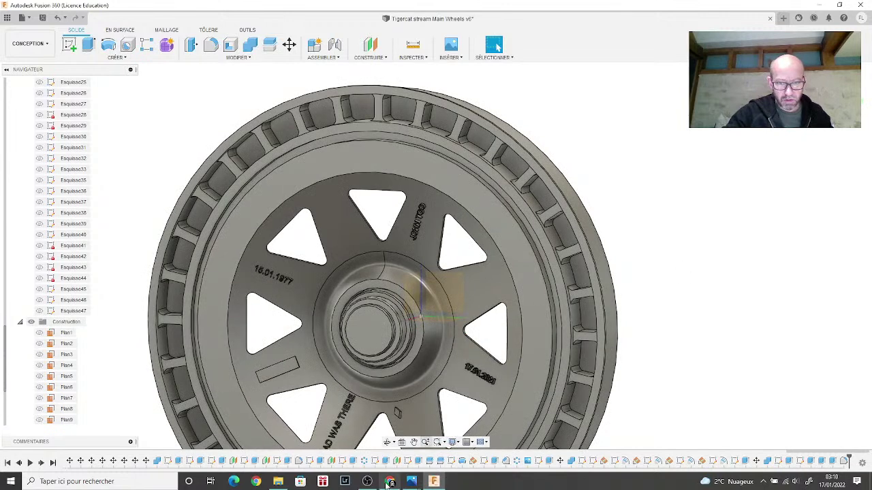
Step: Examine the hub cap surroundings in the kzoo_f7f_09 photo and undo the sketch just started around the cap
{"action": "left_click", "coordinate": [416, 485]}
{"action": "left_click", "coordinate": [522, 433]}
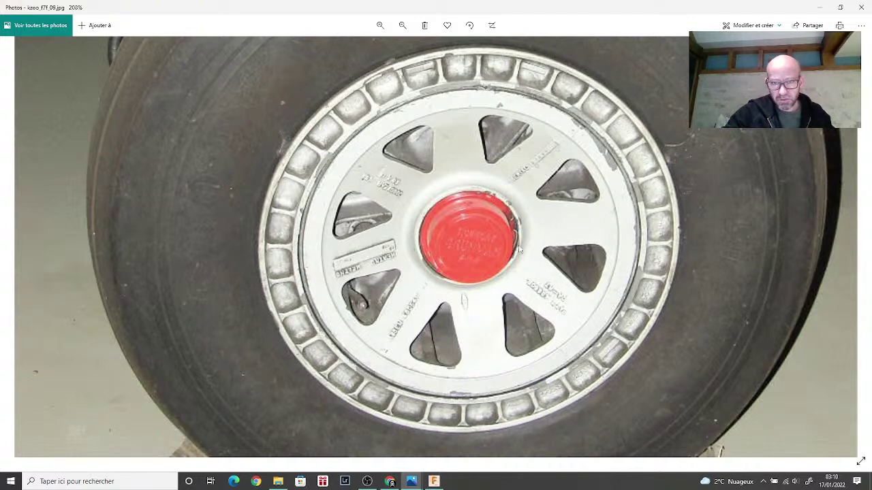
{"action": "mouse_move", "coordinate": [434, 483]}
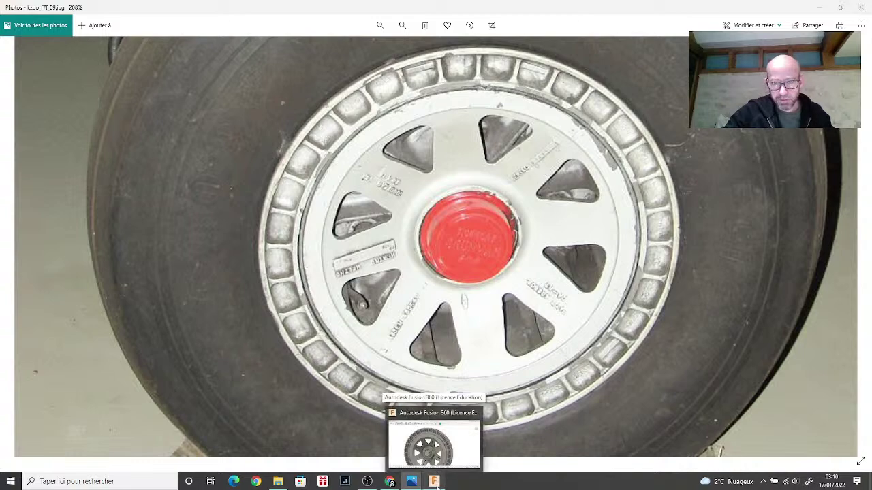
{"action": "left_click", "coordinate": [435, 484]}
{"action": "scroll", "coordinate": [412, 354], "scroll_direction": "up", "scroll_amount": 5}
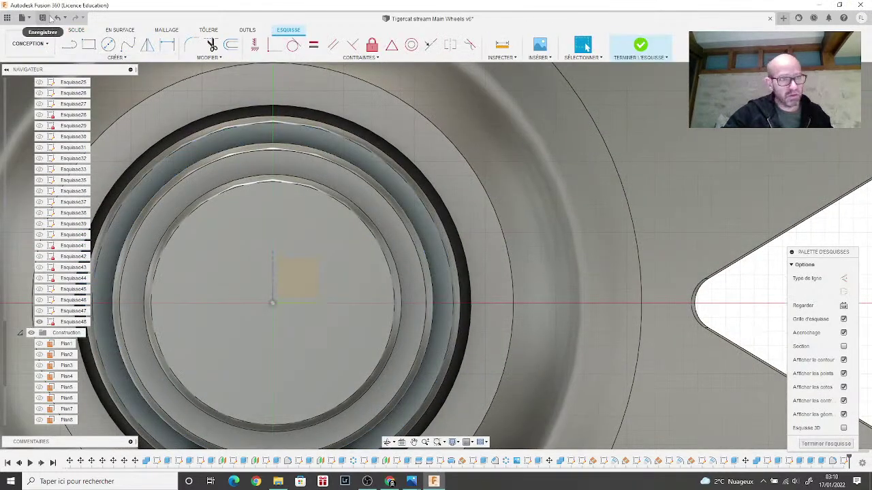
{"action": "key", "text": "ctrl+z"}
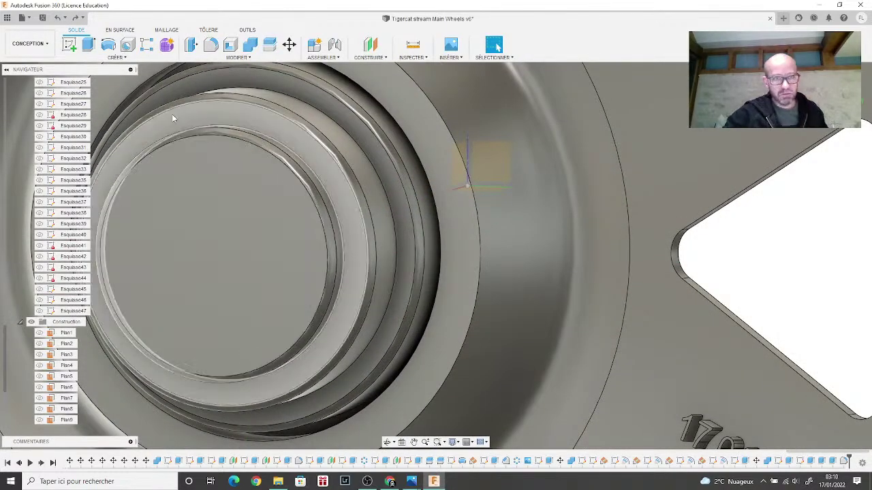
Step: Start a new sketch on the flat ring face surrounding the hub cap
{"action": "left_click", "coordinate": [68, 45]}
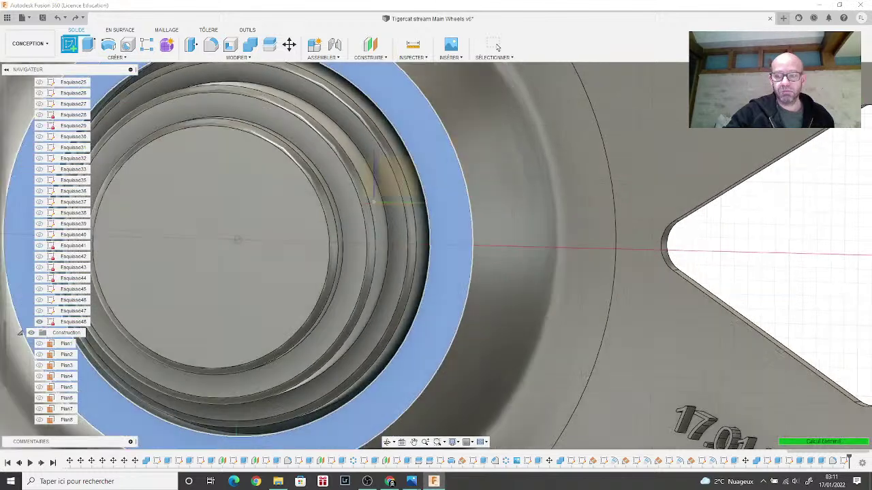
{"action": "left_click", "coordinate": [278, 141]}
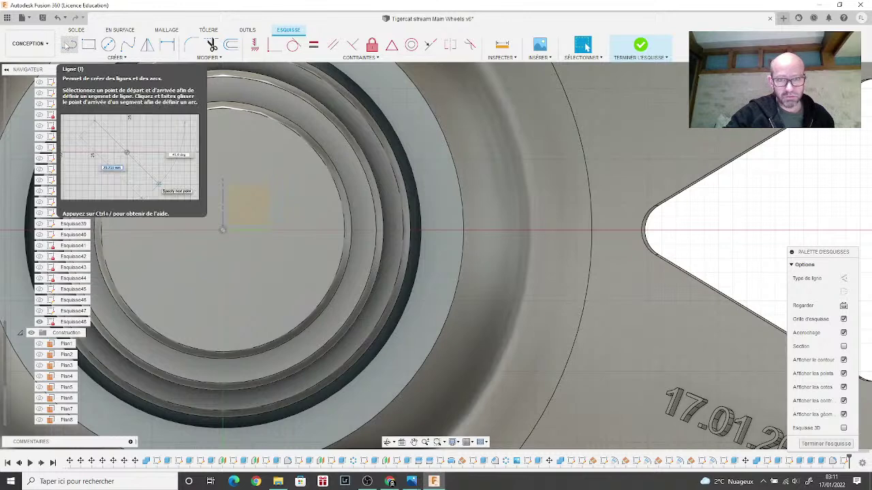
Step: Try a horizontal line about 0.18 mm long across the hub cap's outer step edge, and delete it
{"action": "left_click", "coordinate": [69, 45]}
{"action": "scroll", "coordinate": [282, 151], "scroll_direction": "up", "scroll_amount": 5}
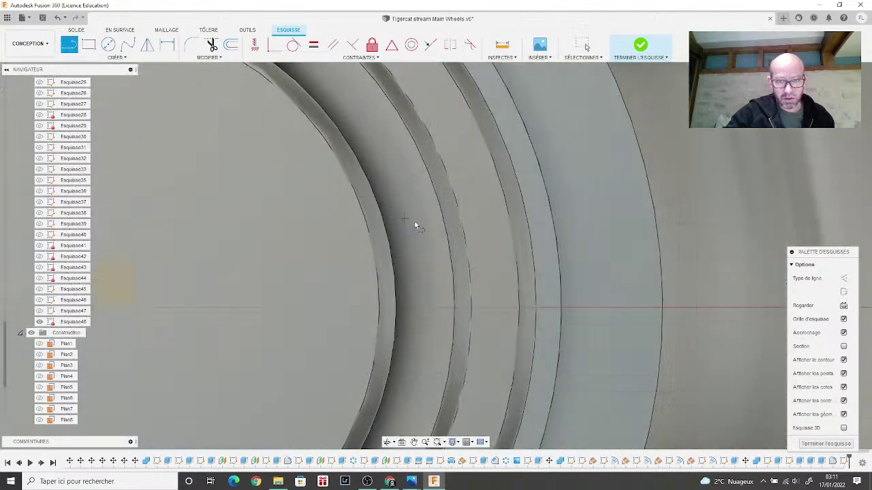
{"action": "scroll", "coordinate": [476, 291], "scroll_direction": "down", "scroll_amount": 2}
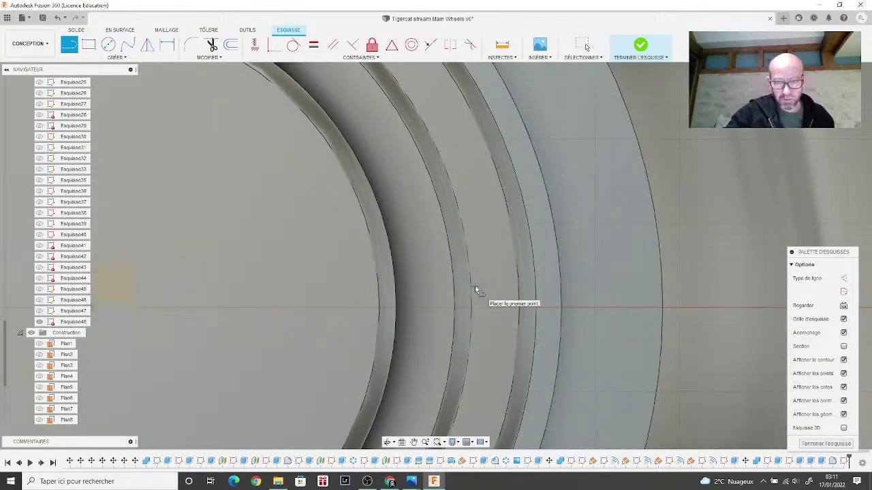
{"action": "scroll", "coordinate": [476, 290], "scroll_direction": "down", "scroll_amount": 3}
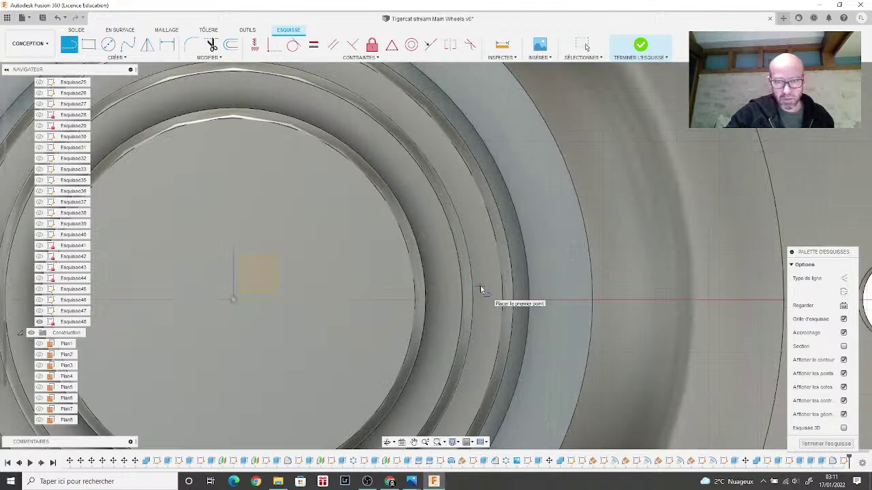
{"action": "left_click", "coordinate": [480, 290]}
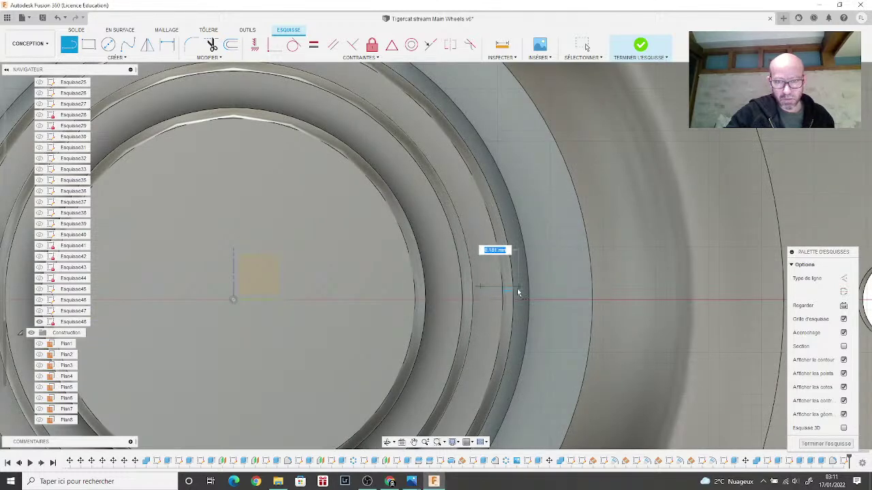
{"action": "left_click", "coordinate": [519, 286]}
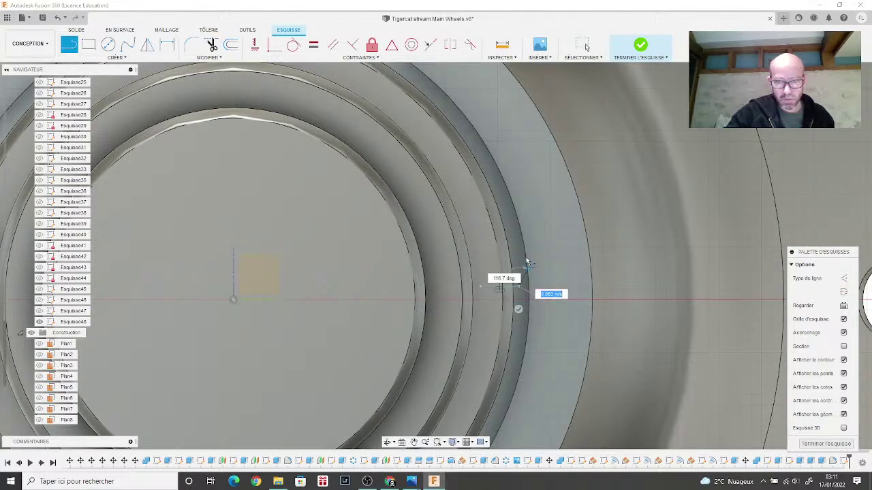
{"action": "left_click", "coordinate": [519, 310]}
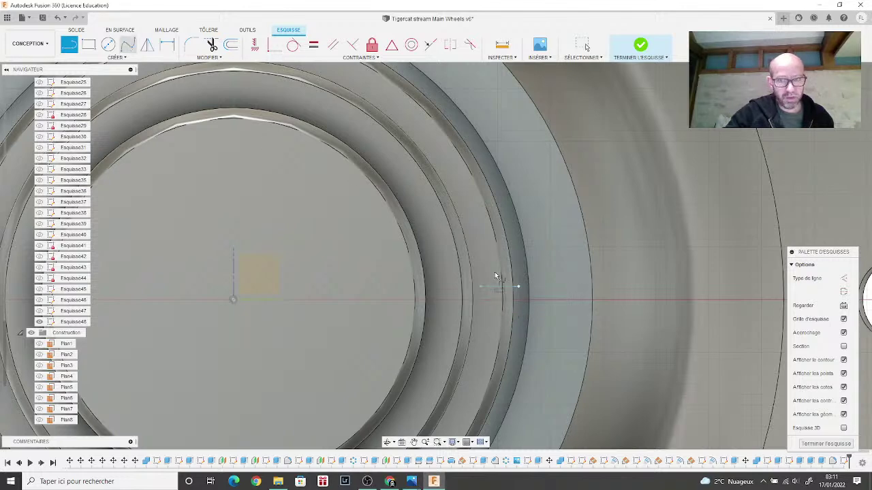
{"action": "left_click", "coordinate": [128, 44]}
{"action": "scroll", "coordinate": [519, 291], "scroll_direction": "up", "scroll_amount": 2}
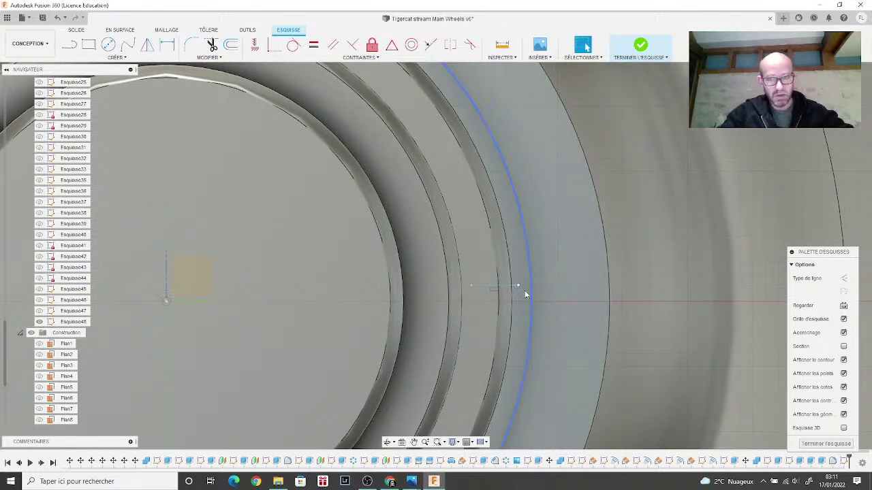
{"action": "key", "text": "Escape"}
{"action": "left_click", "coordinate": [514, 287]}
{"action": "key", "text": "Delete"}
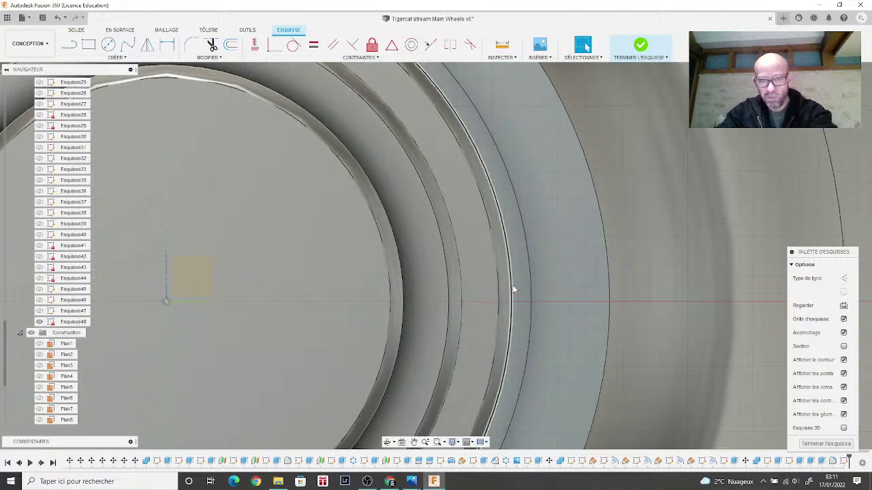
Step: Check the hub cap edge in the kzoo_f7f_09 photo and draw a four-point spline bulging outward along the cap's outer step
{"action": "left_click", "coordinate": [127, 44]}
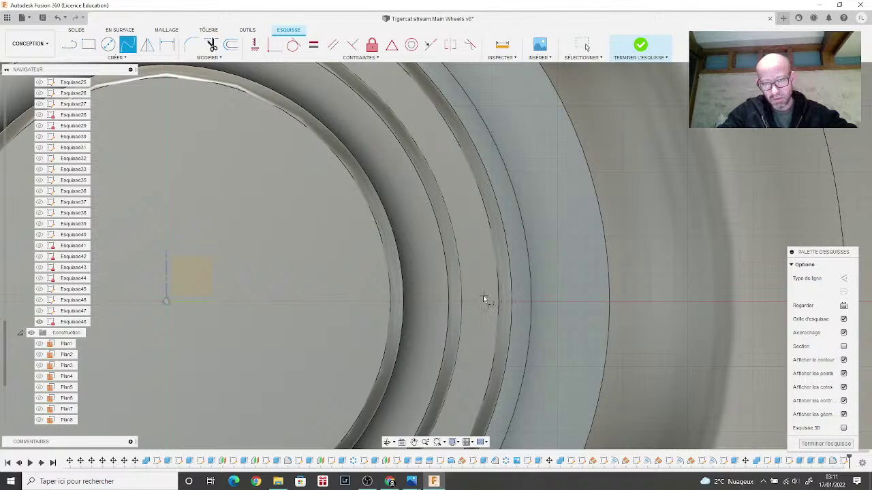
{"action": "mouse_move", "coordinate": [416, 484]}
{"action": "left_click", "coordinate": [503, 426]}
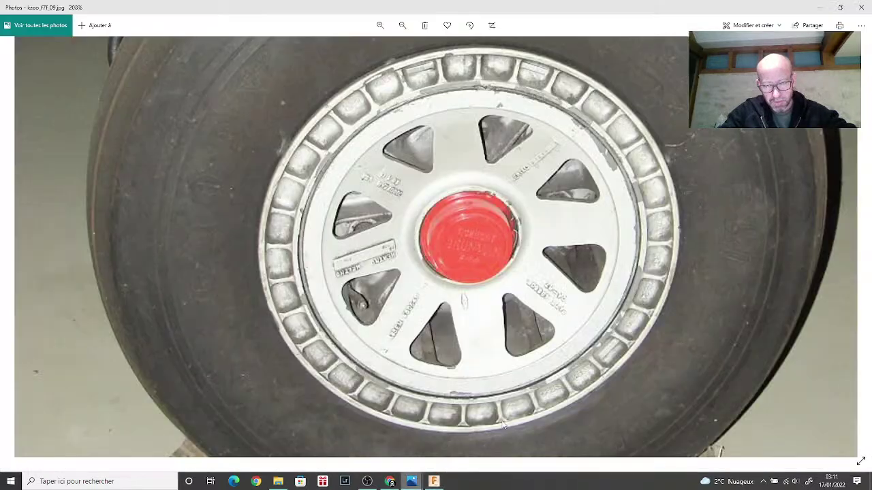
{"action": "left_click", "coordinate": [433, 482]}
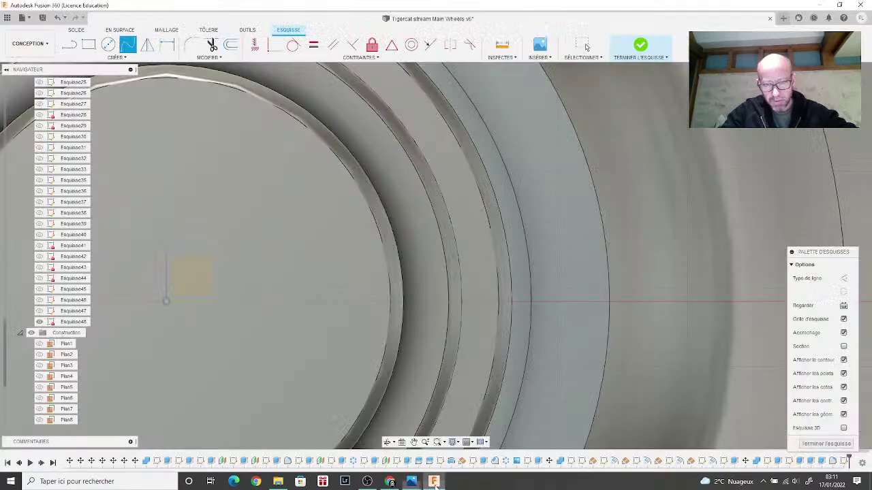
{"action": "left_click", "coordinate": [465, 275]}
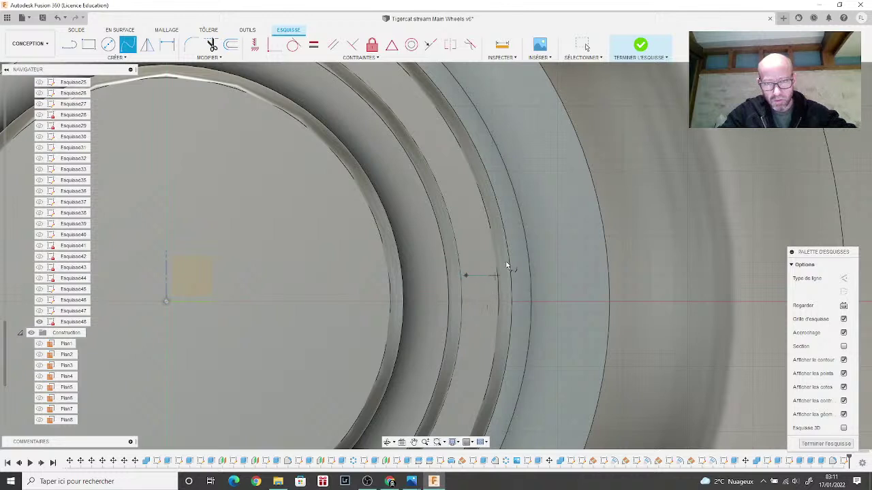
{"action": "left_click", "coordinate": [501, 256]}
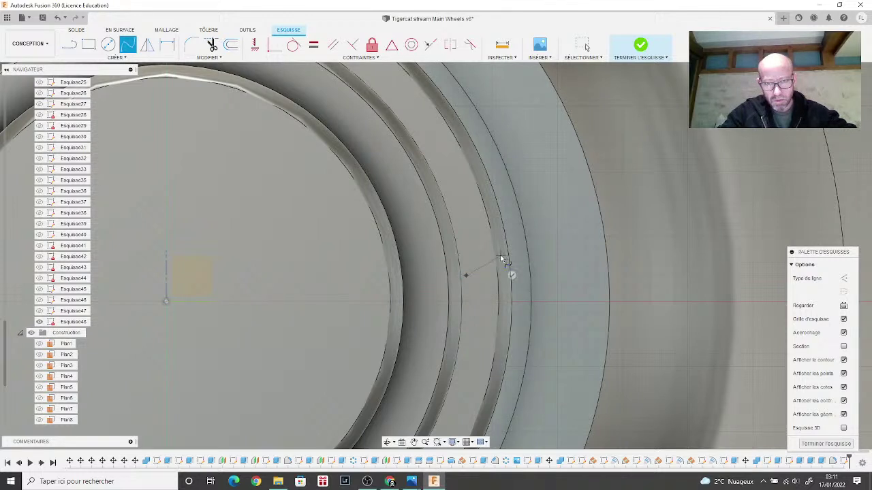
{"action": "left_click", "coordinate": [496, 205]}
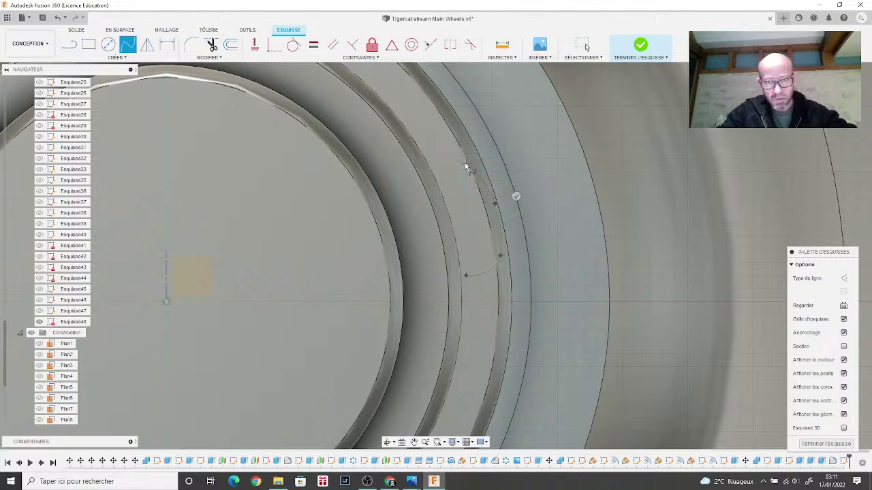
{"action": "left_click", "coordinate": [458, 161]}
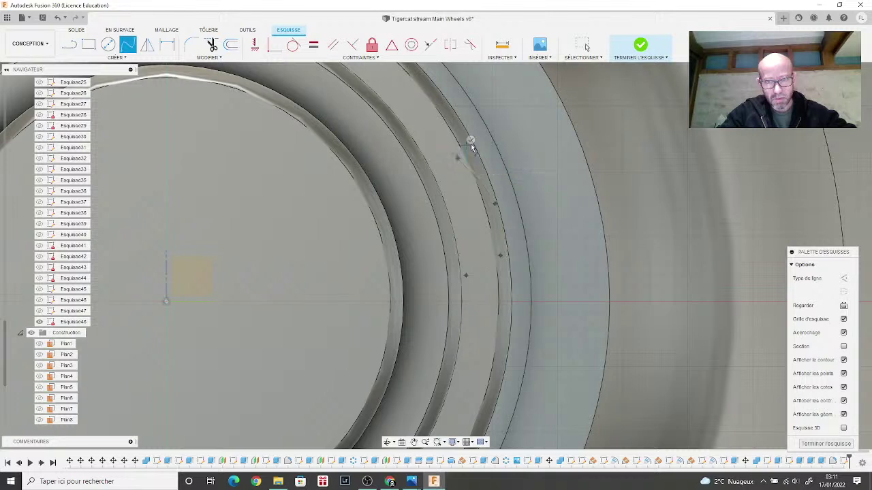
{"action": "left_click", "coordinate": [469, 140]}
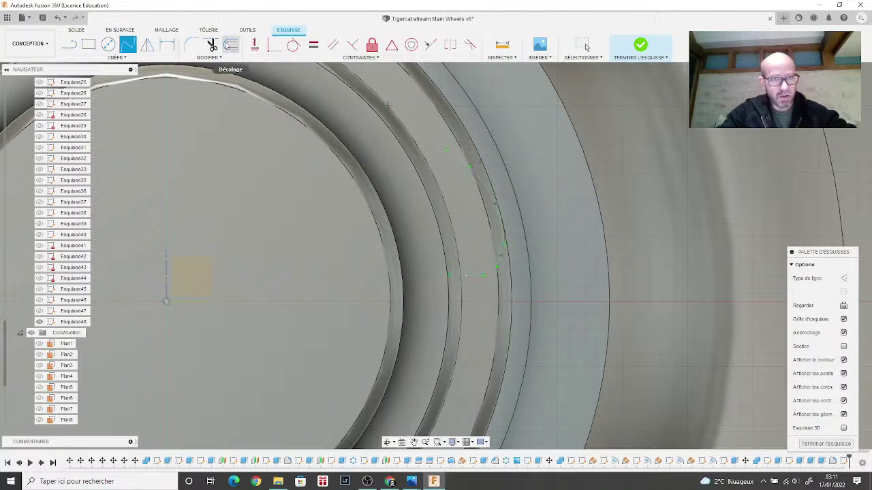
Step: Offset the spline outward by 0.046 mm to form a narrow curved band
{"action": "left_click", "coordinate": [231, 45]}
{"action": "left_click", "coordinate": [485, 274]}
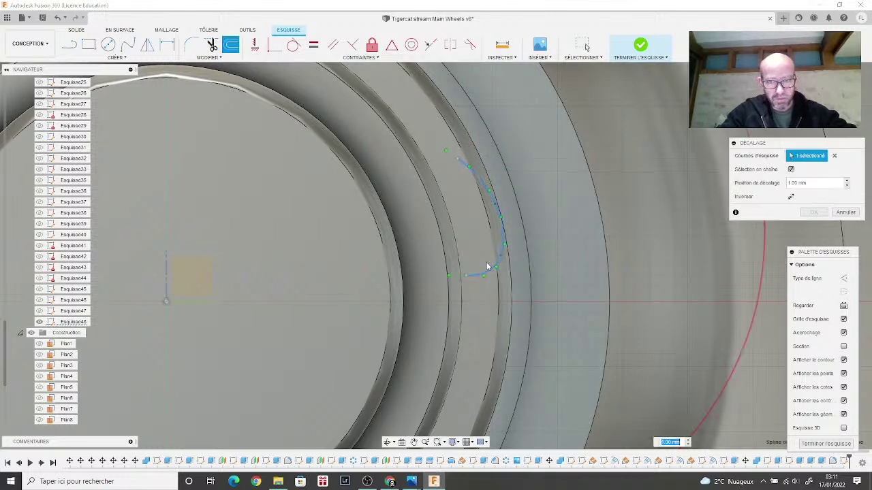
{"action": "scroll", "coordinate": [529, 348], "scroll_direction": "down", "scroll_amount": 3}
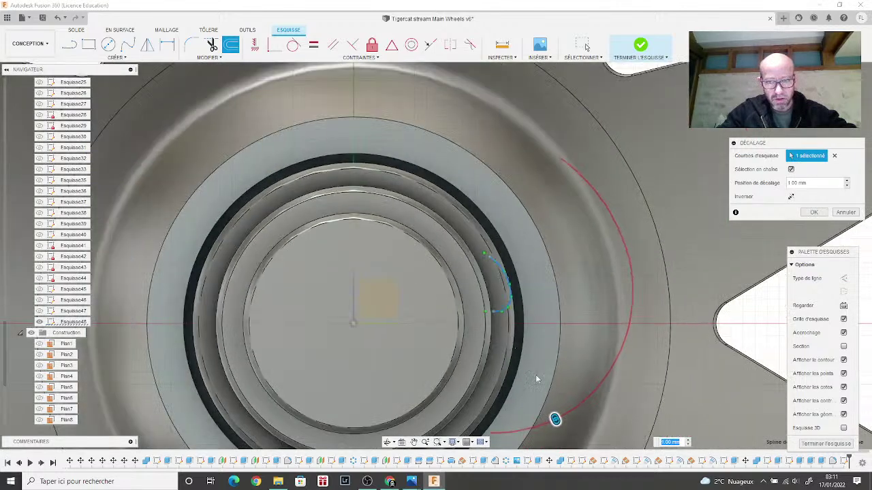
{"action": "left_click_drag", "start_coordinate": [550, 415], "coordinate": [488, 327]}
{"action": "scroll", "coordinate": [488, 327], "scroll_direction": "up", "scroll_amount": 4}
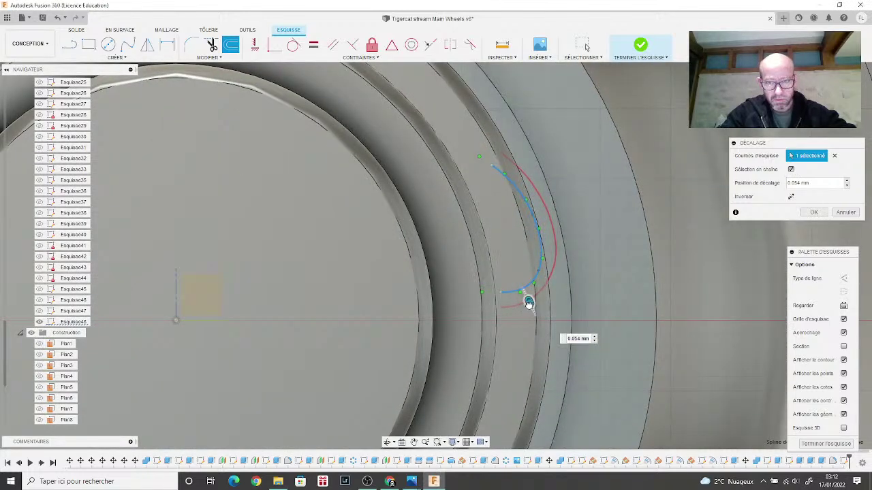
{"action": "left_click_drag", "start_coordinate": [526, 300], "coordinate": [527, 302]}
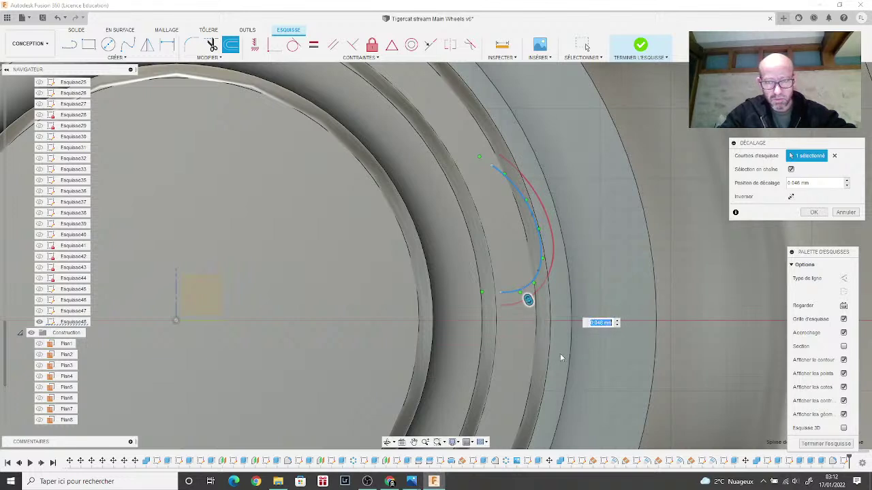
{"action": "left_click", "coordinate": [814, 212]}
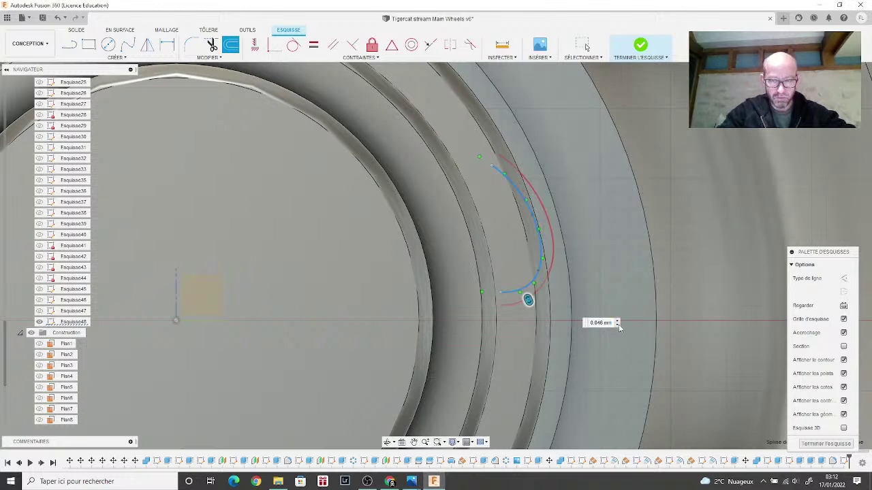
Step: Draw a small circle closing the gap between the two curves at each end of the band, and finish the sketch
{"action": "left_click", "coordinate": [107, 47]}
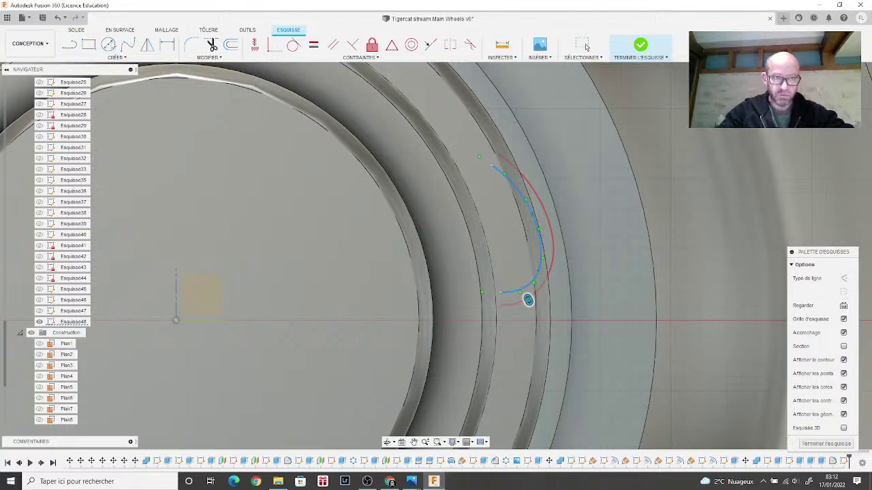
{"action": "left_click", "coordinate": [109, 46]}
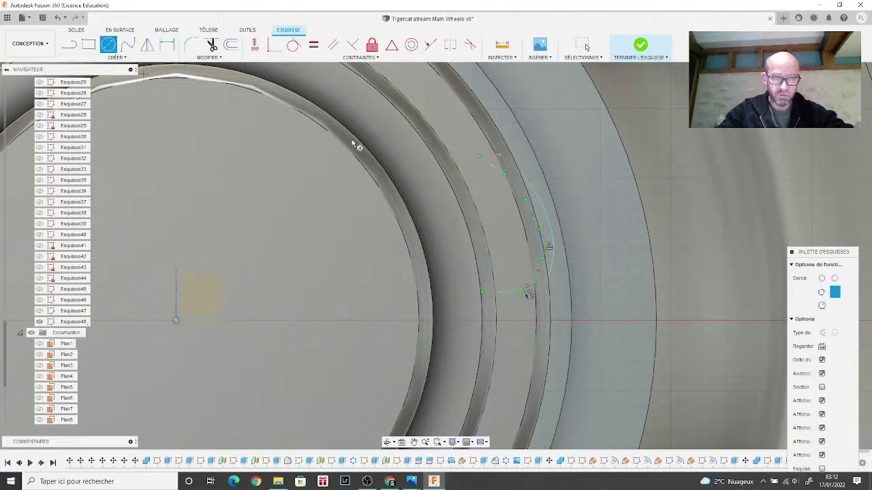
{"action": "left_click", "coordinate": [822, 278]}
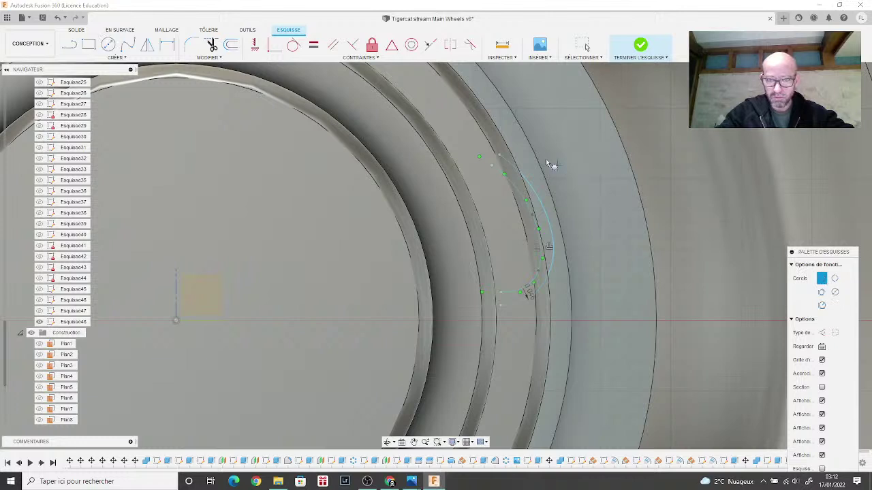
{"action": "left_click", "coordinate": [497, 165]}
{"action": "left_click", "coordinate": [497, 167]}
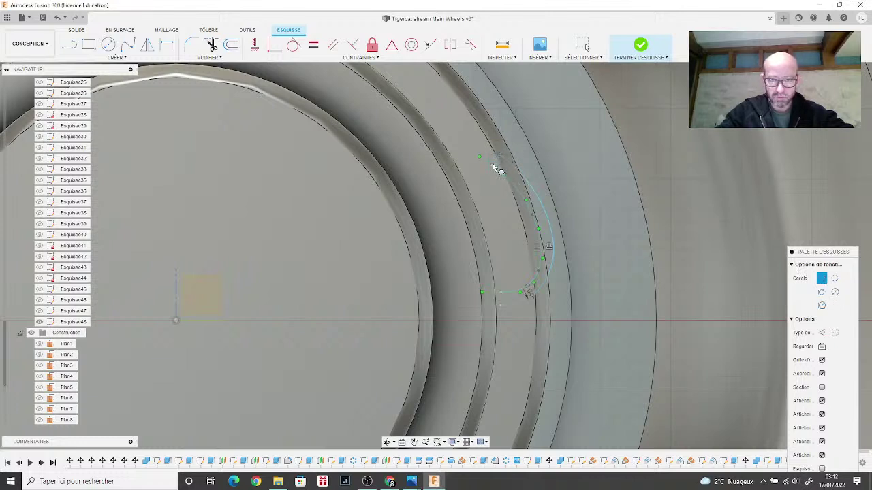
{"action": "left_click", "coordinate": [501, 303]}
{"action": "left_click", "coordinate": [501, 304]}
{"action": "scroll", "coordinate": [565, 291], "scroll_direction": "down", "scroll_amount": 4}
{"action": "scroll", "coordinate": [609, 275], "scroll_direction": "up", "scroll_amount": 2}
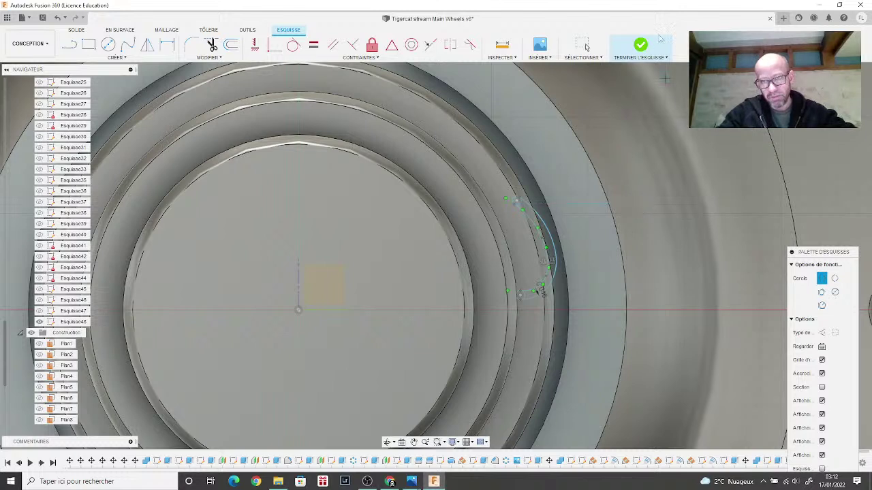
{"action": "left_click", "coordinate": [640, 46]}
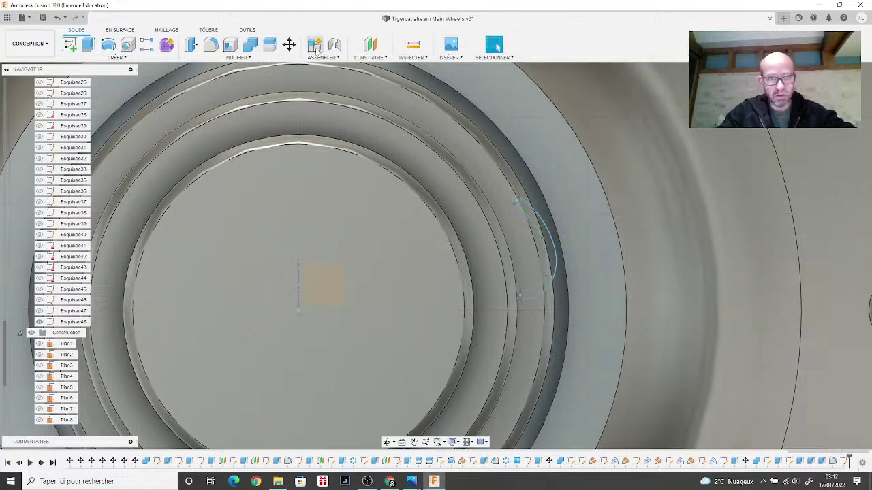
Step: Move all the curved band's sketch objects outward by 0.10 mm along X
{"action": "left_click", "coordinate": [289, 45]}
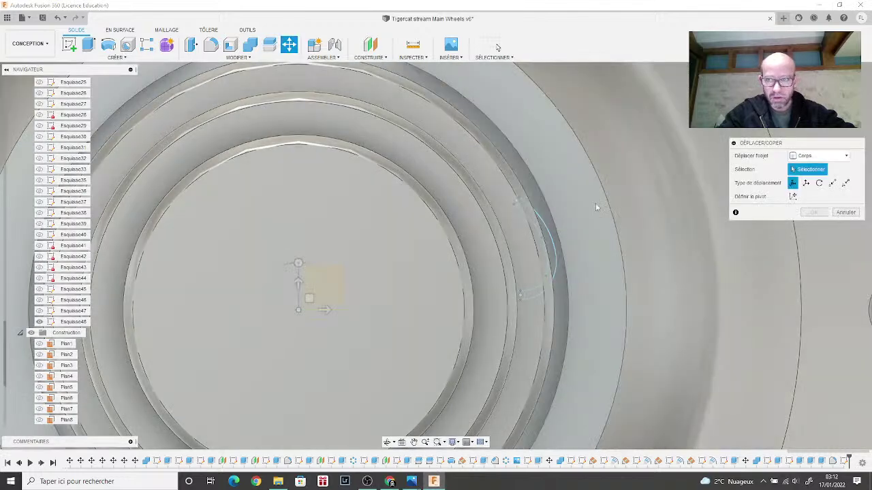
{"action": "left_click", "coordinate": [819, 156]}
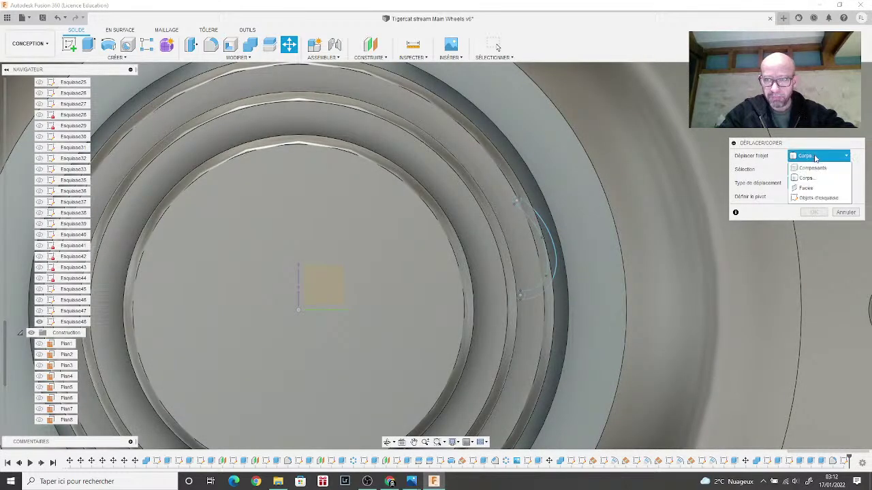
{"action": "left_click", "coordinate": [814, 199]}
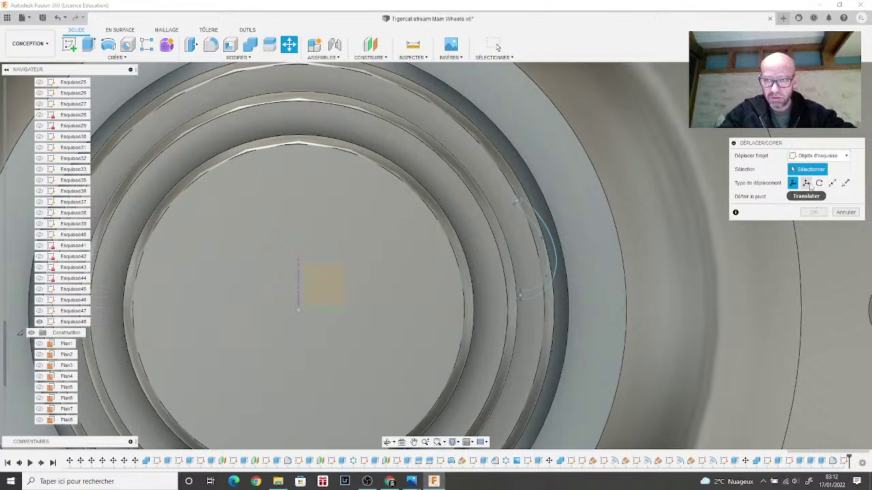
{"action": "left_click", "coordinate": [806, 183]}
{"action": "mouse_move", "coordinate": [492, 180]}
{"action": "left_mouse_down"}
{"action": "mouse_move", "coordinate": [569, 292]}
{"action": "mouse_move", "coordinate": [594, 312]}
{"action": "left_mouse_up"}
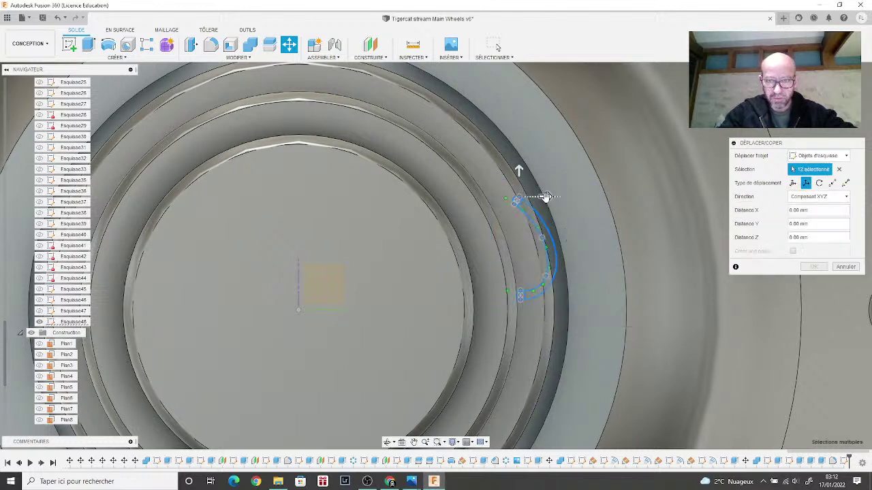
{"action": "left_click_drag", "start_coordinate": [546, 197], "coordinate": [574, 197]}
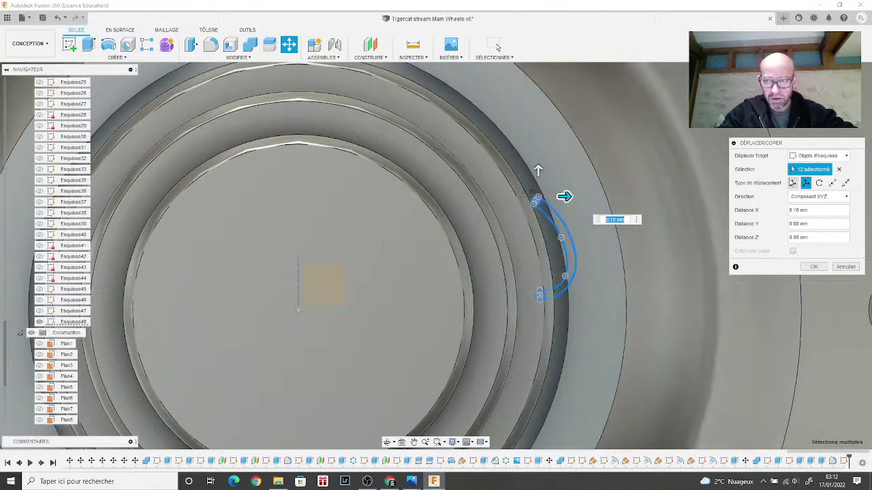
Step: Rotate the curved band 10 degrees about Z with a free move, and shift it slightly back toward the hub cap
{"action": "left_click", "coordinate": [792, 184]}
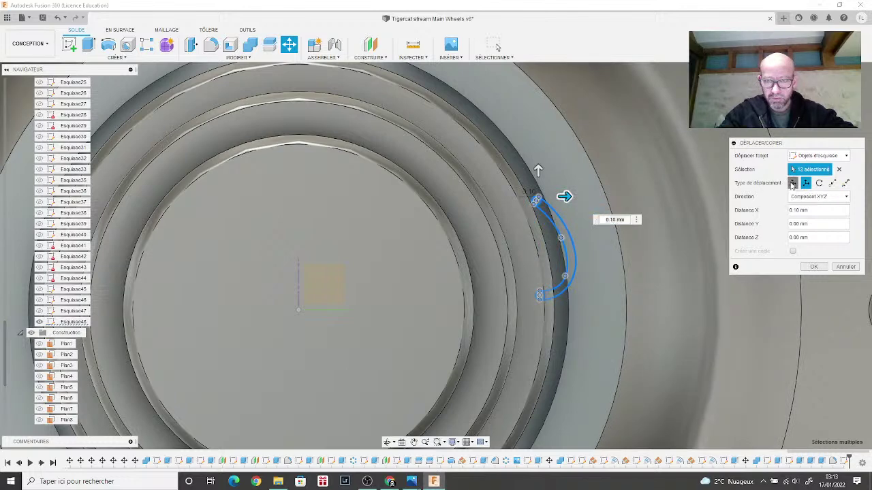
{"action": "left_click", "coordinate": [566, 196]}
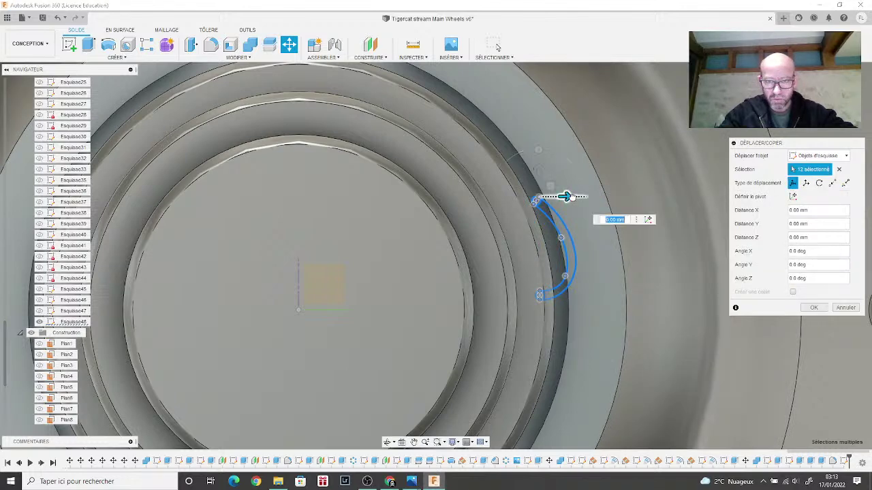
{"action": "left_click", "coordinate": [538, 149]}
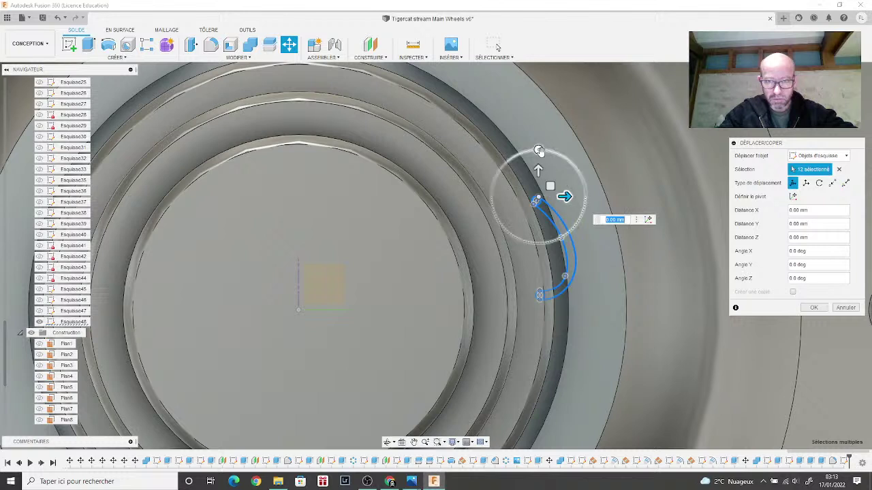
{"action": "left_click_drag", "start_coordinate": [538, 149], "coordinate": [531, 148]}
{"action": "left_click", "coordinate": [548, 183]}
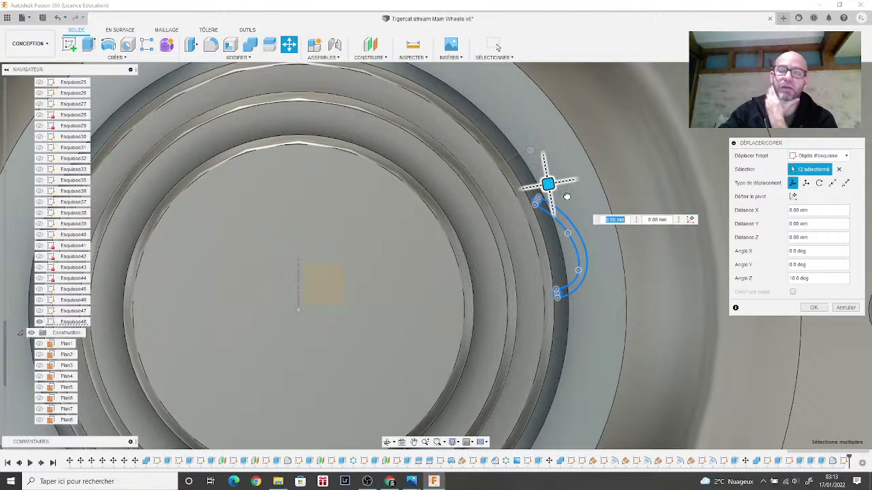
{"action": "mouse_move", "coordinate": [552, 184]}
{"action": "left_mouse_down"}
{"action": "mouse_move", "coordinate": [527, 186]}
{"action": "mouse_move", "coordinate": [538, 186]}
{"action": "left_mouse_up"}
{"action": "left_click", "coordinate": [812, 307]}
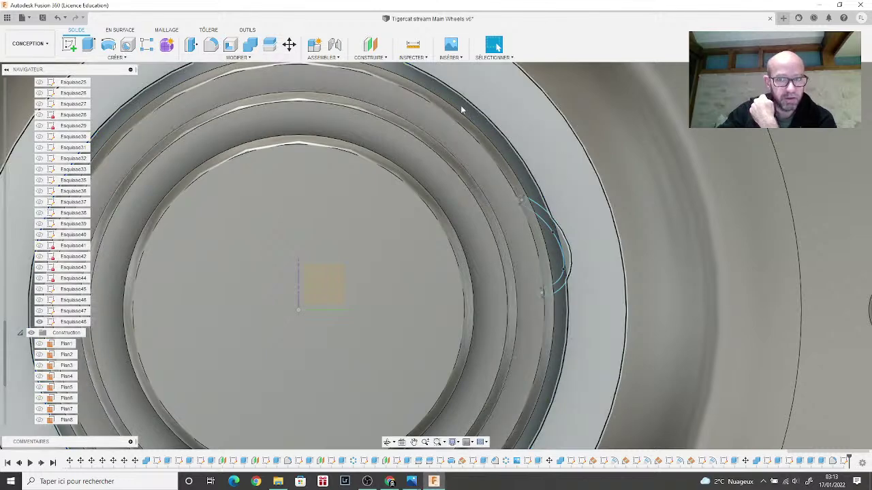
Step: Select the curved band and both its round ends as extrusion profiles, temporarily hiding Corps72 for access, and show Corps74 alongside it
{"action": "left_click", "coordinate": [89, 45]}
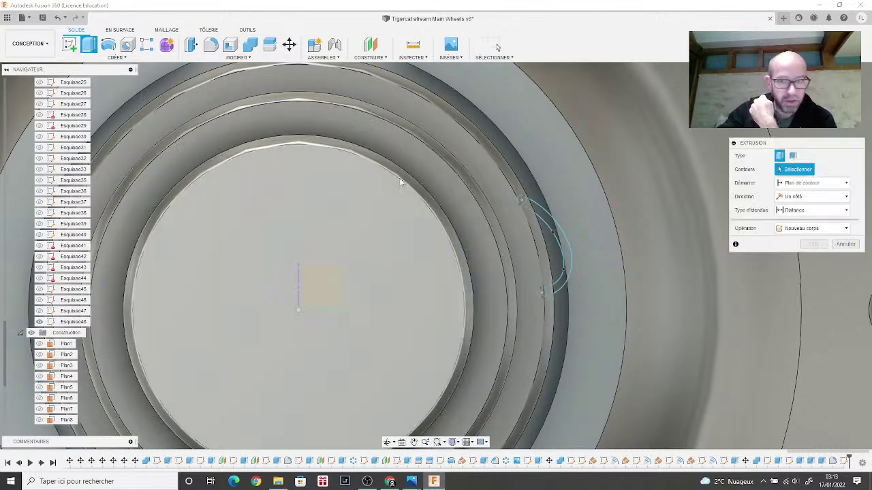
{"action": "scroll", "coordinate": [521, 199], "scroll_direction": "up", "scroll_amount": 5}
{"action": "left_click", "coordinate": [521, 200]}
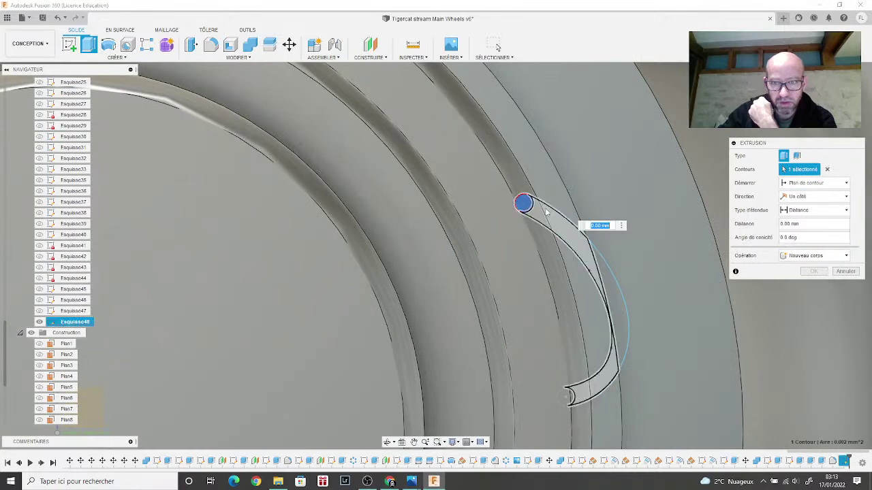
{"action": "left_click", "coordinate": [522, 201]}
{"action": "left_click", "coordinate": [613, 288]}
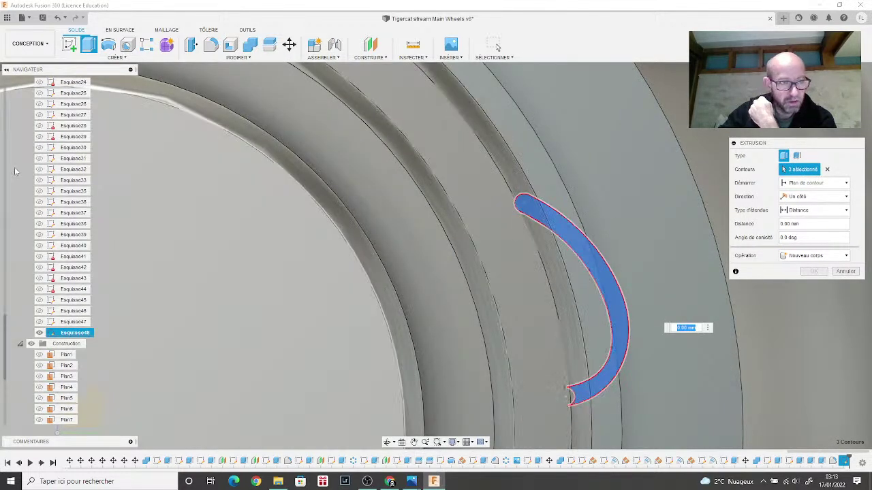
{"action": "scroll", "coordinate": [20, 166], "scroll_direction": "up", "scroll_amount": 3}
{"action": "scroll", "coordinate": [21, 167], "scroll_direction": "up", "scroll_amount": 8}
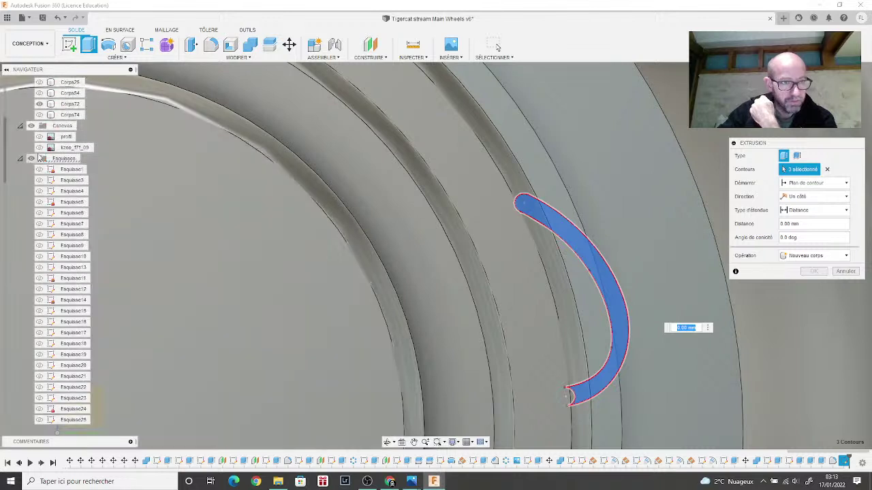
{"action": "scroll", "coordinate": [36, 129], "scroll_direction": "up", "scroll_amount": 2}
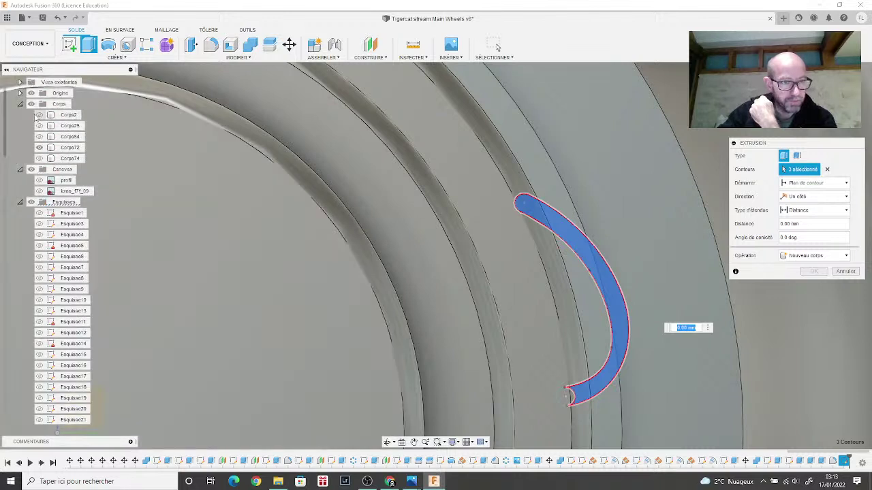
{"action": "left_click", "coordinate": [39, 148]}
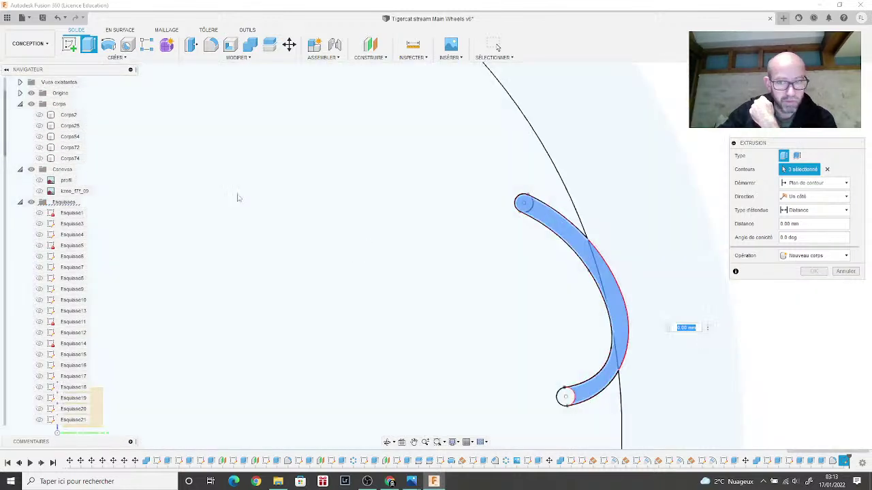
{"action": "left_click", "coordinate": [564, 397]}
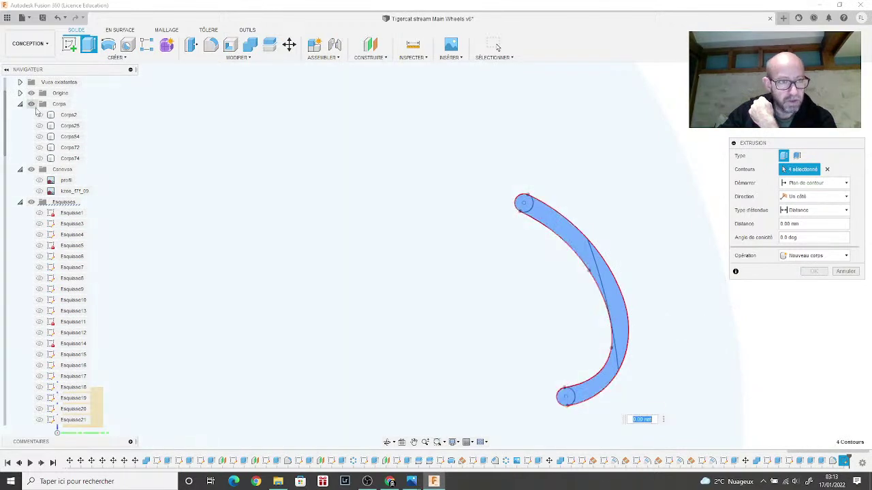
{"action": "left_click", "coordinate": [39, 158]}
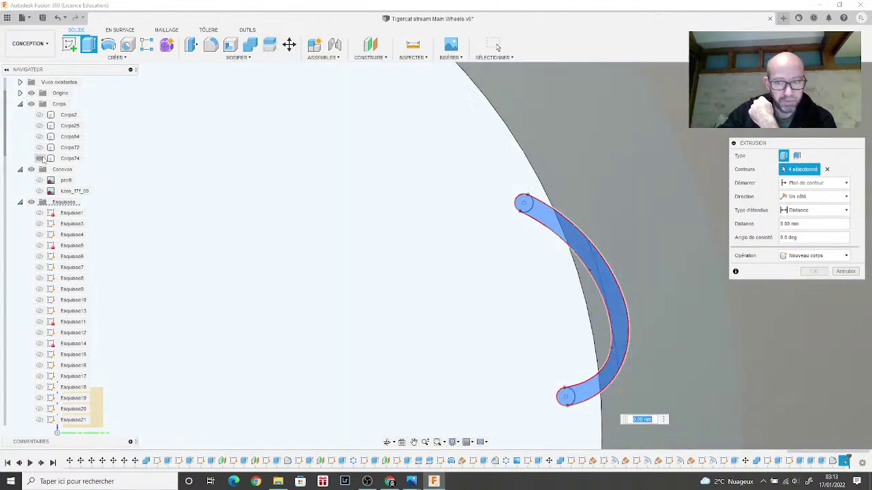
{"action": "left_click", "coordinate": [39, 147]}
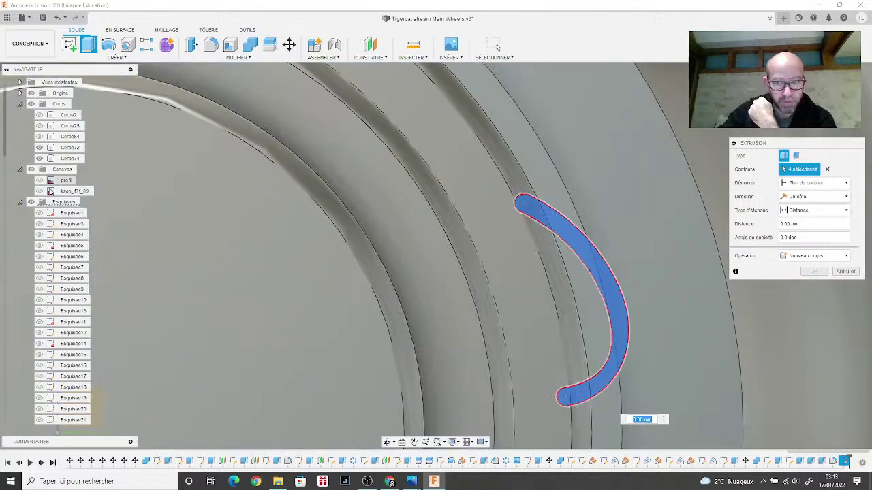
Step: Extrude the curved band profiles 0.10 mm outward as a new body
{"action": "scroll", "coordinate": [299, 271], "scroll_direction": "down", "scroll_amount": 5}
{"action": "scroll", "coordinate": [298, 271], "scroll_direction": "down", "scroll_amount": 3}
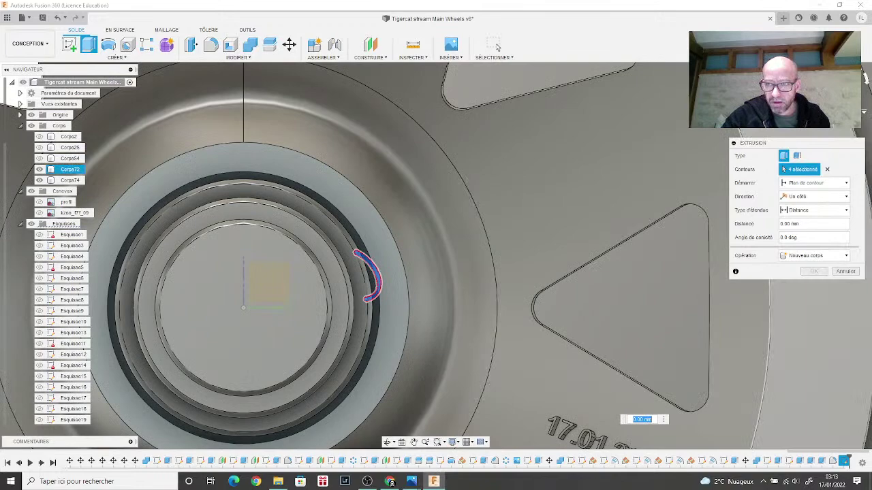
{"action": "middle_click_drag", "start_coordinate": [432, 250], "coordinate": [599, 237], "text": "shift"}
{"action": "scroll", "coordinate": [424, 317], "scroll_direction": "up", "scroll_amount": 10}
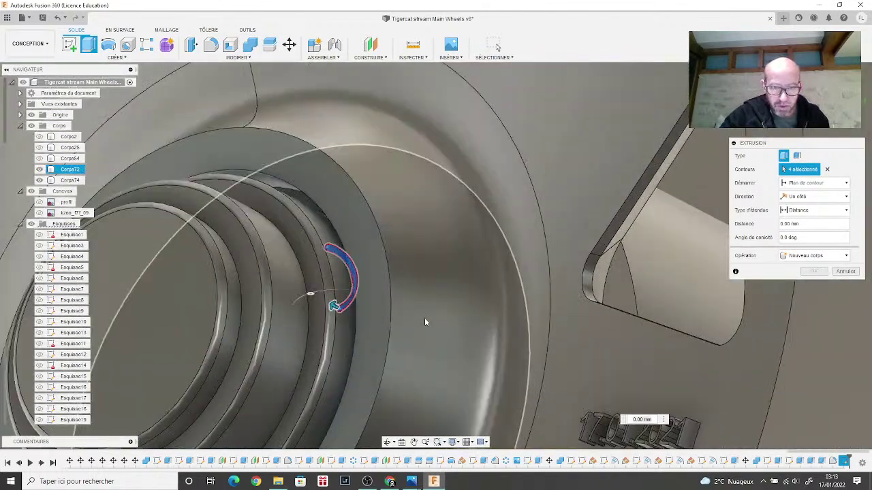
{"action": "left_click_drag", "start_coordinate": [323, 317], "coordinate": [316, 313]}
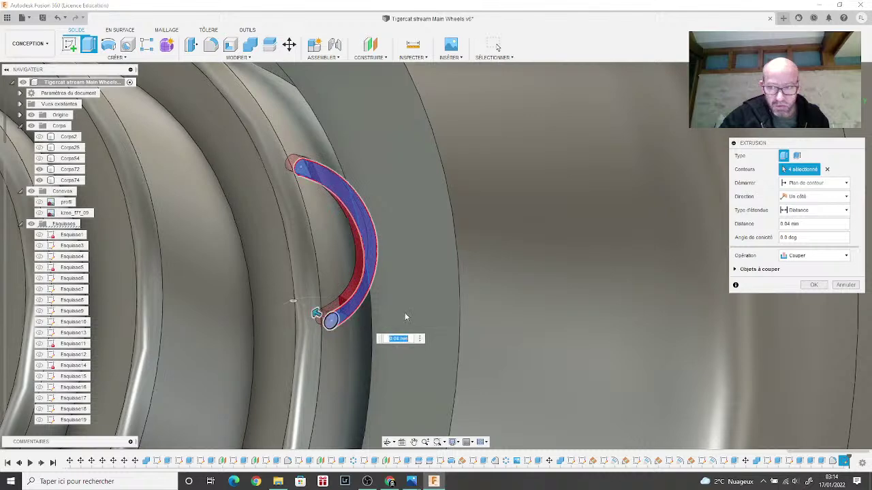
{"action": "left_click", "coordinate": [814, 256]}
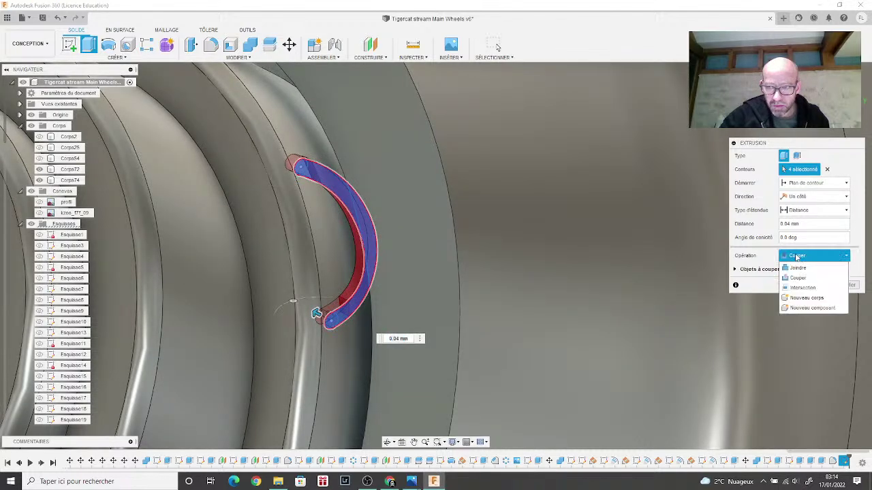
{"action": "left_click", "coordinate": [803, 299]}
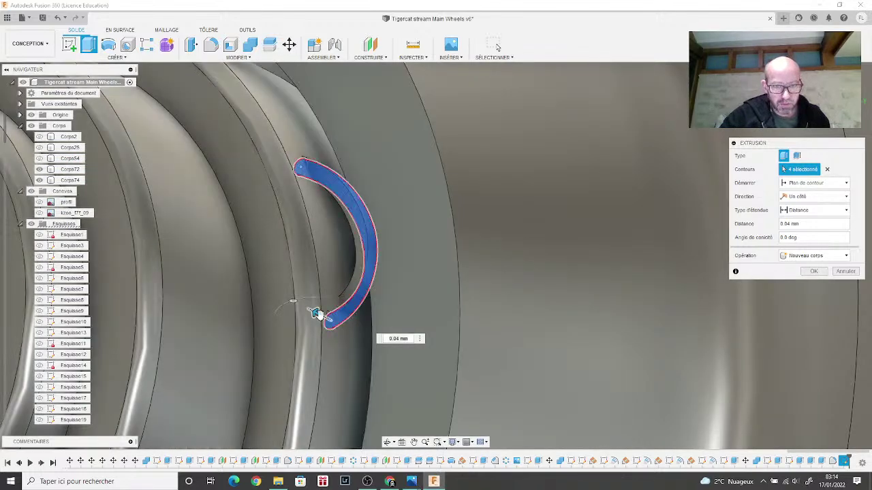
{"action": "left_click_drag", "start_coordinate": [316, 313], "coordinate": [301, 305]}
{"action": "scroll", "coordinate": [361, 305], "scroll_direction": "down", "scroll_amount": 6}
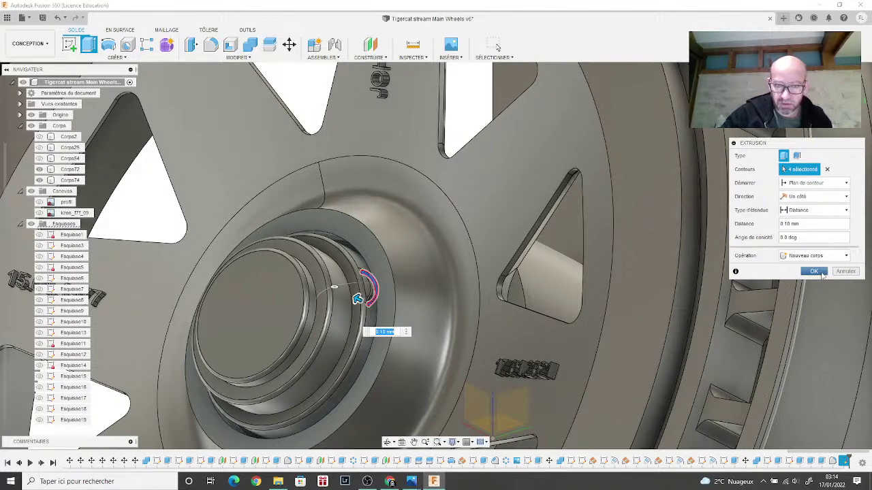
{"action": "left_click", "coordinate": [814, 272]}
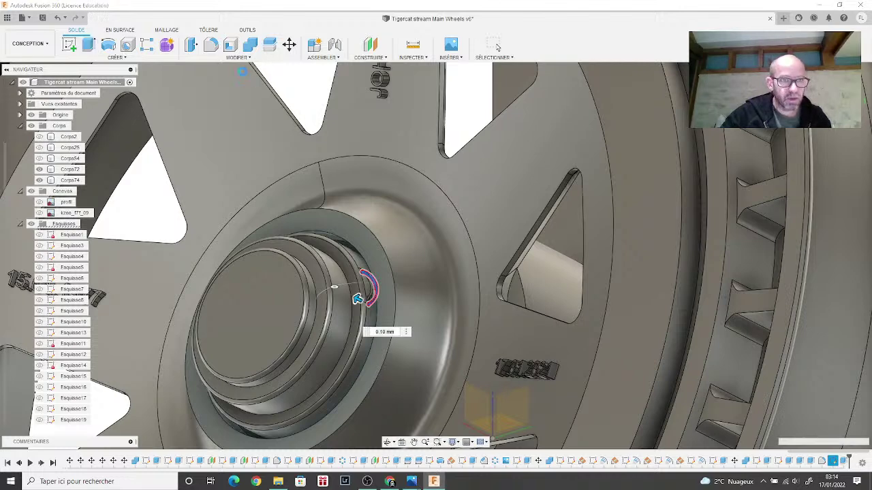
{"action": "key", "text": "Return"}
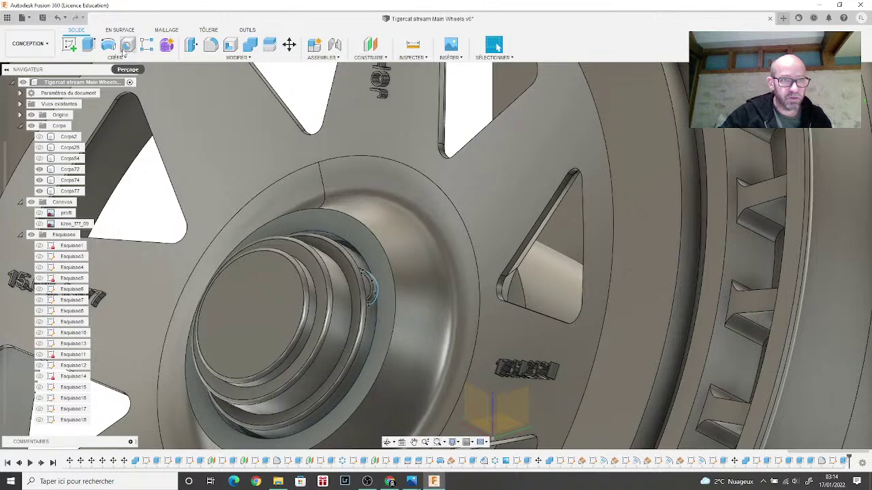
{"action": "left_click", "coordinate": [158, 58]}
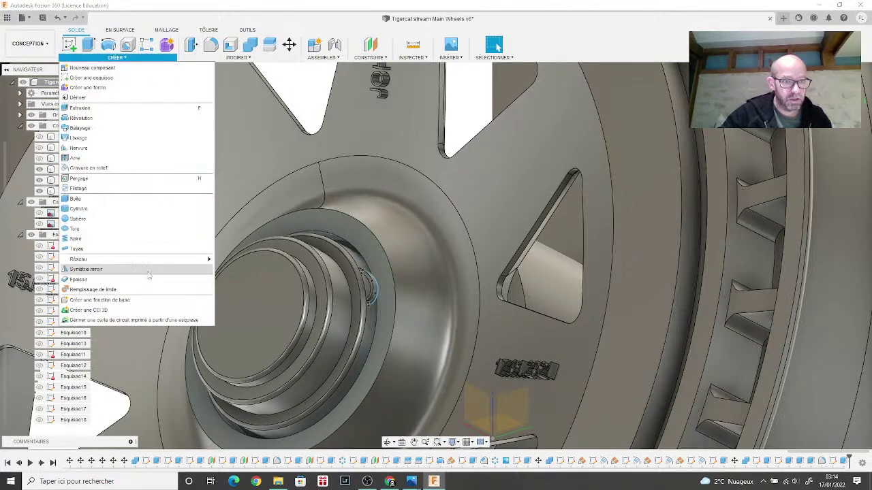
{"action": "left_click", "coordinate": [86, 269]}
{"action": "left_click", "coordinate": [818, 158]}
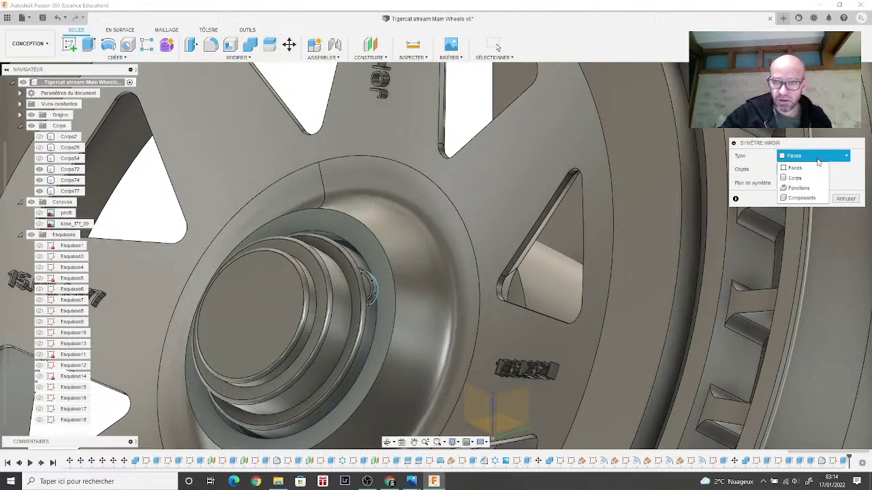
{"action": "key", "text": "Escape"}
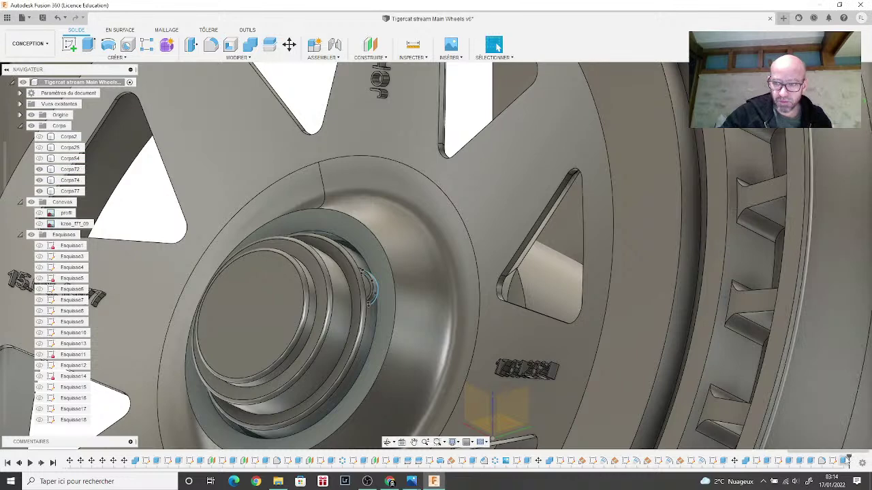
Step: Edit the curved band's extrusion and change its operation to Join (Joindre)
{"action": "right_click", "coordinate": [845, 461]}
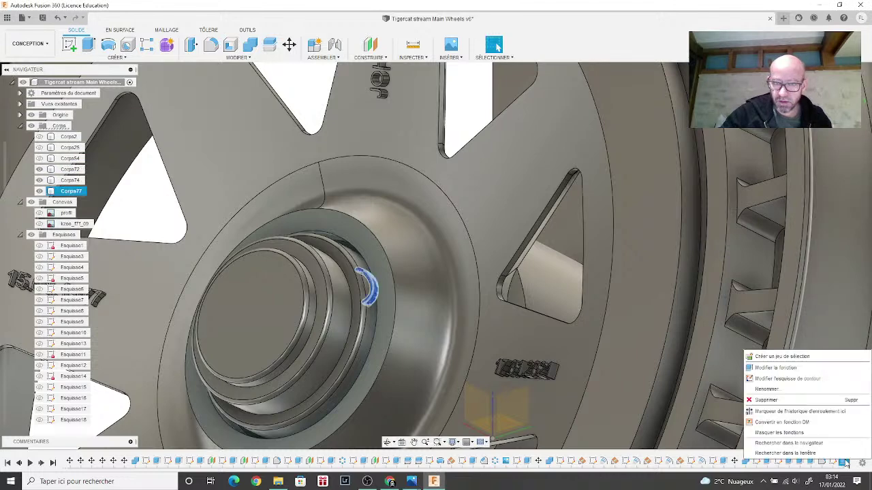
{"action": "left_click", "coordinate": [840, 369]}
{"action": "left_click", "coordinate": [830, 256]}
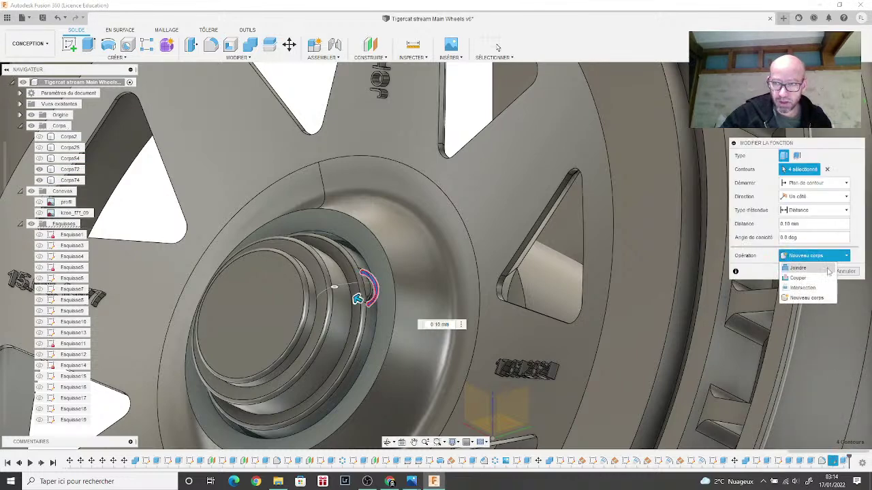
{"action": "left_click", "coordinate": [829, 268]}
{"action": "left_click", "coordinate": [814, 272]}
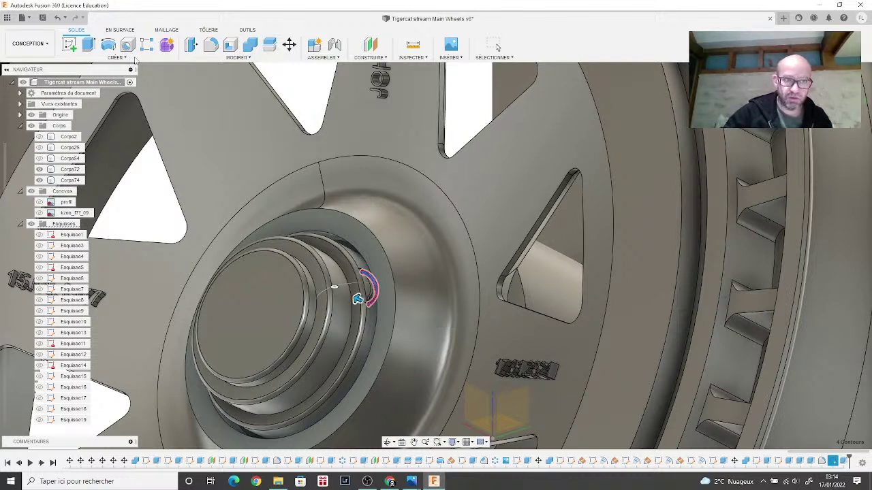
{"action": "left_click", "coordinate": [496, 45]}
{"action": "key", "text": "Escape"}
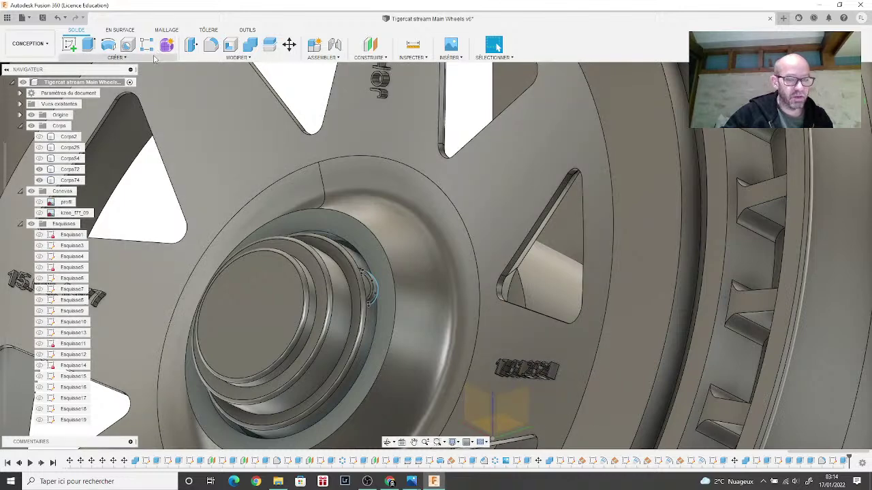
Step: Mirror the curved band's extrusion feature across the horizontal origin plane to add a second band beside the hub cap
{"action": "left_click", "coordinate": [154, 59]}
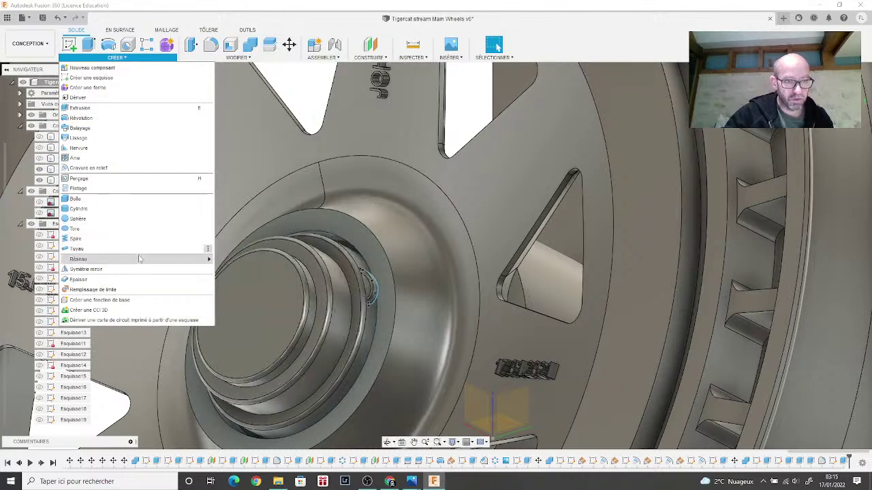
{"action": "mouse_move", "coordinate": [139, 260]}
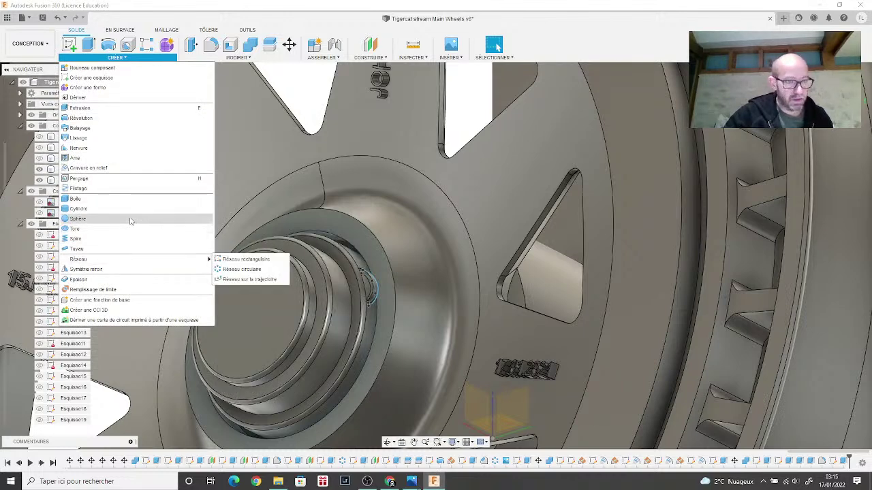
{"action": "left_click", "coordinate": [111, 268]}
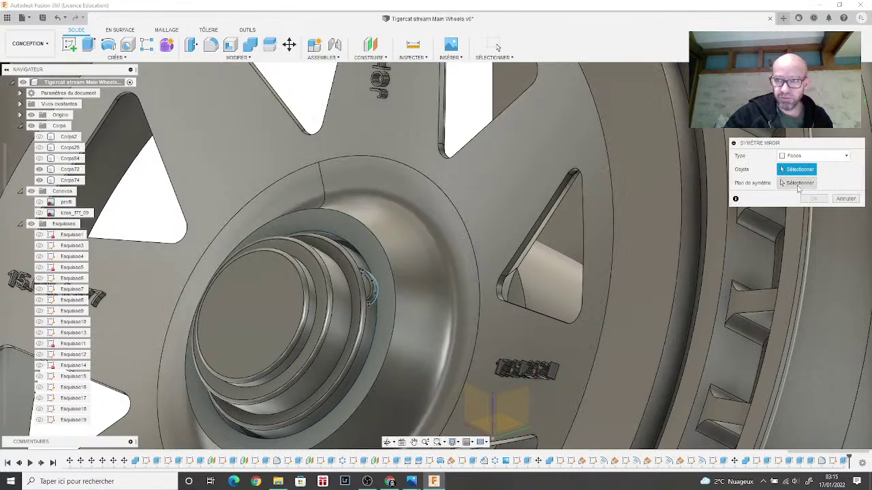
{"action": "left_click", "coordinate": [827, 157]}
{"action": "left_click", "coordinate": [810, 184]}
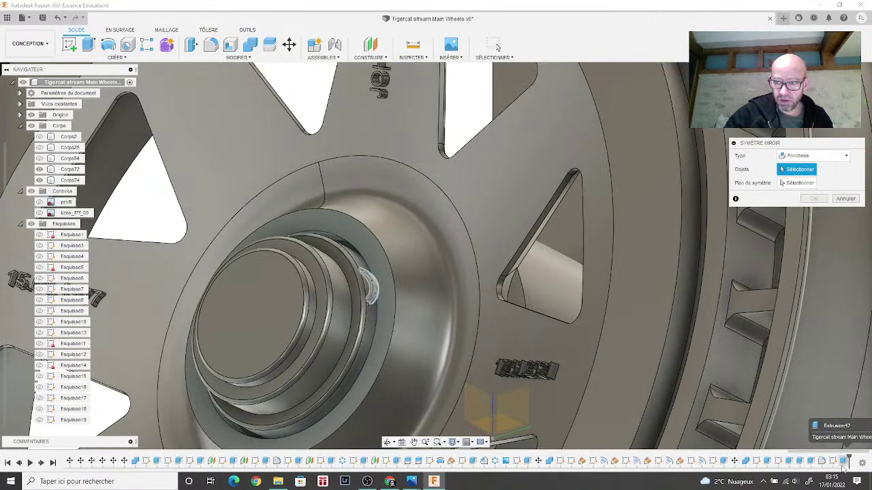
{"action": "left_click", "coordinate": [844, 461]}
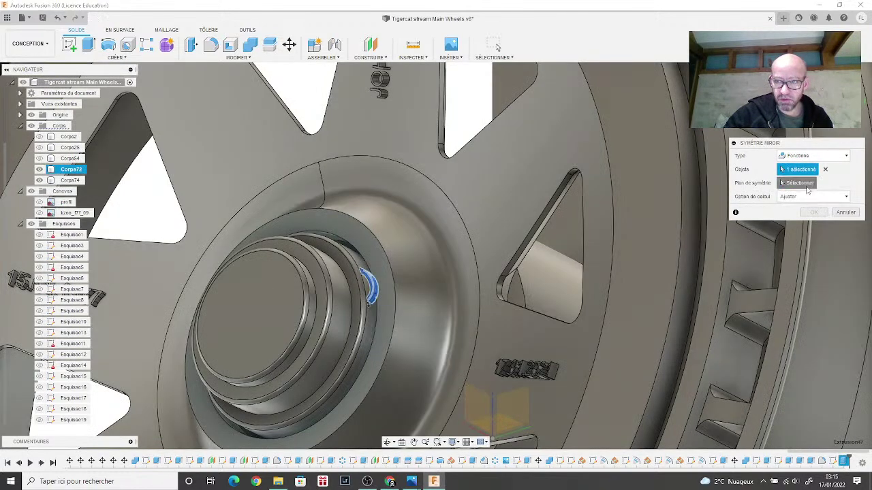
{"action": "middle_click_drag", "start_coordinate": [685, 253], "coordinate": [507, 270], "text": "shift"}
{"action": "scroll", "coordinate": [435, 256], "scroll_direction": "down", "scroll_amount": 5}
{"action": "scroll", "coordinate": [436, 256], "scroll_direction": "up", "scroll_amount": 5}
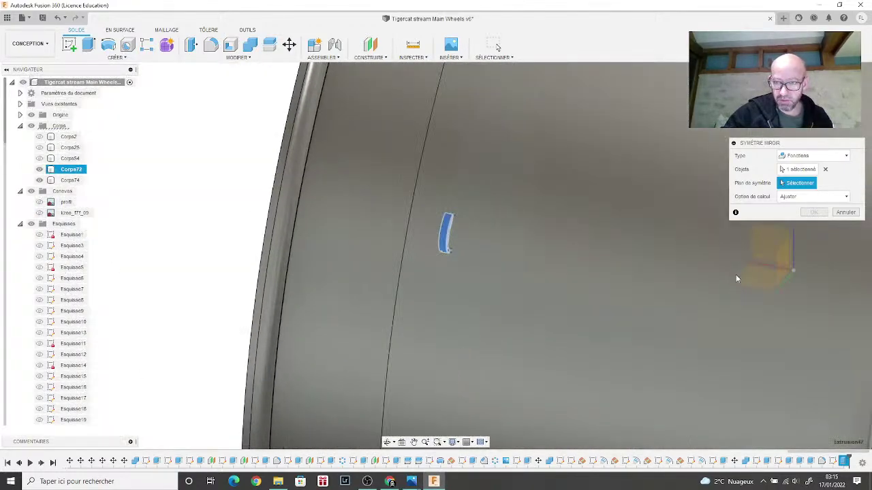
{"action": "left_click", "coordinate": [748, 274]}
{"action": "scroll", "coordinate": [724, 262], "scroll_direction": "down", "scroll_amount": 5}
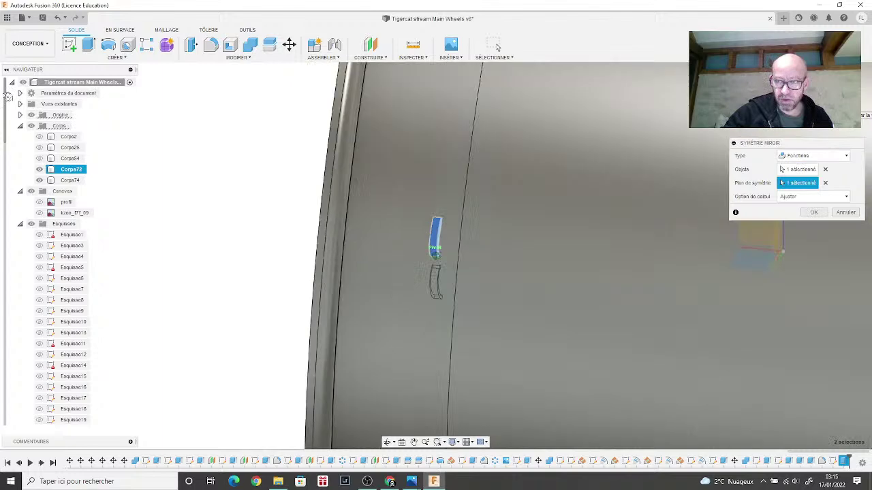
{"action": "middle_click_drag", "start_coordinate": [508, 270], "coordinate": [698, 258], "text": "shift"}
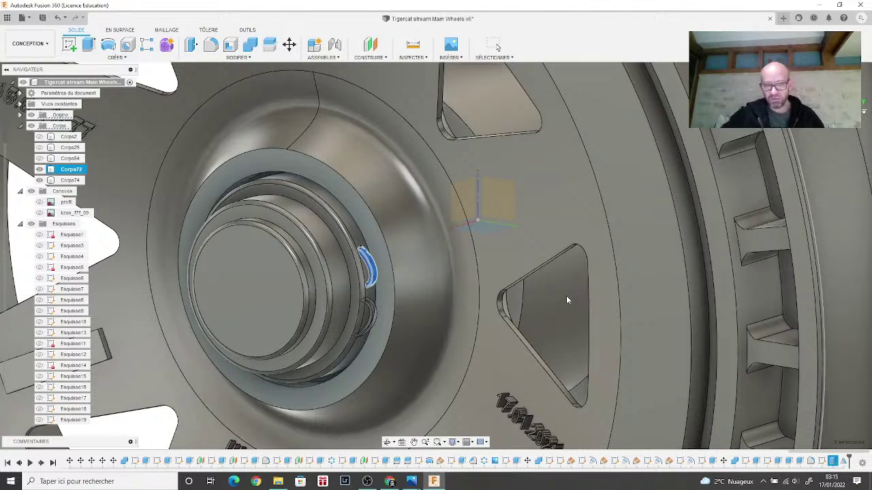
Step: Inspect the pair of curved bands on the hub, toggling the visibility of bodies Corps72 and Corps74
{"action": "middle_click_drag", "start_coordinate": [566, 296], "coordinate": [517, 369], "text": "shift"}
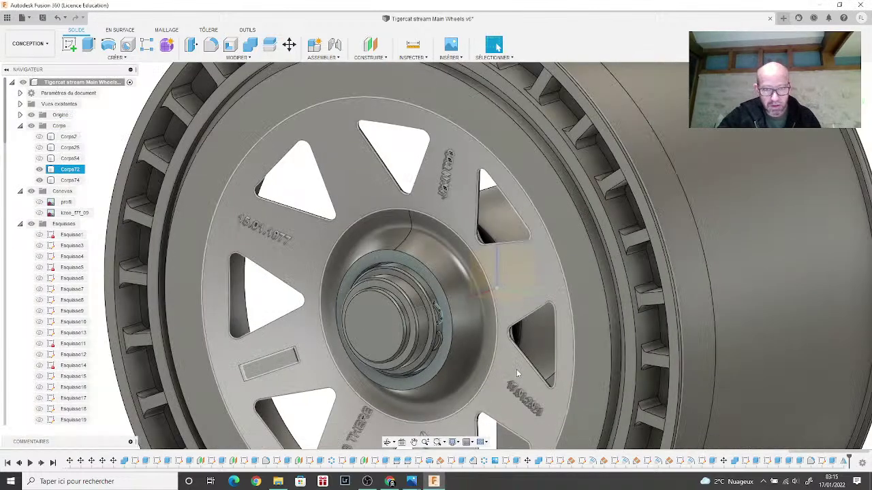
{"action": "scroll", "coordinate": [516, 370], "scroll_direction": "up", "scroll_amount": 3}
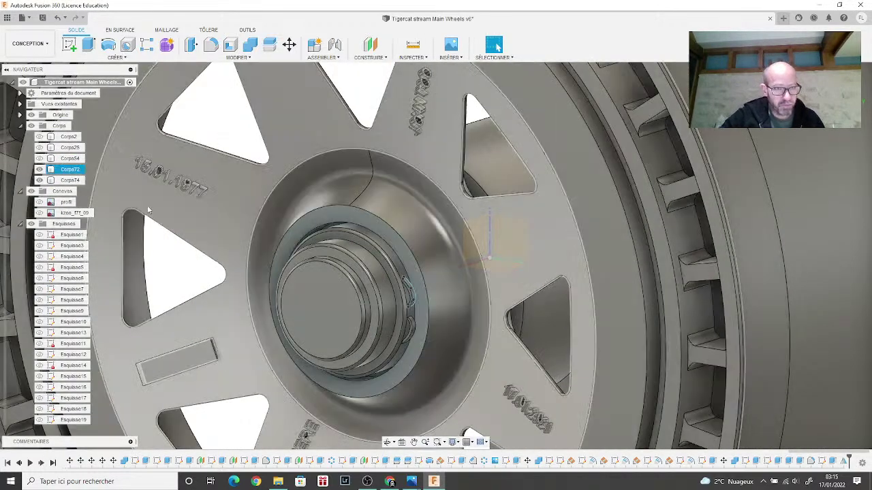
{"action": "left_click", "coordinate": [39, 169]}
{"action": "left_click", "coordinate": [39, 180]}
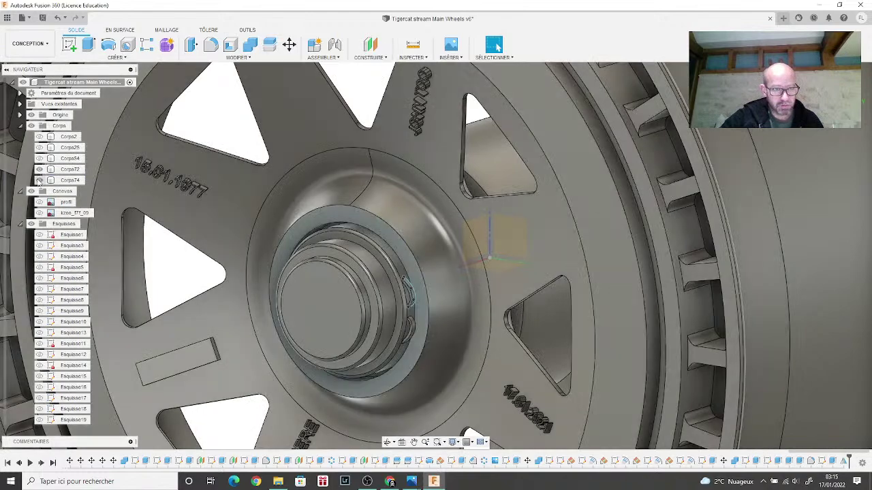
Step: Inspect the whole wheel from the front and along its cut cross-section through the rim and hub
{"action": "left_click", "coordinate": [69, 169]}
{"action": "scroll", "coordinate": [400, 294], "scroll_direction": "down", "scroll_amount": 8}
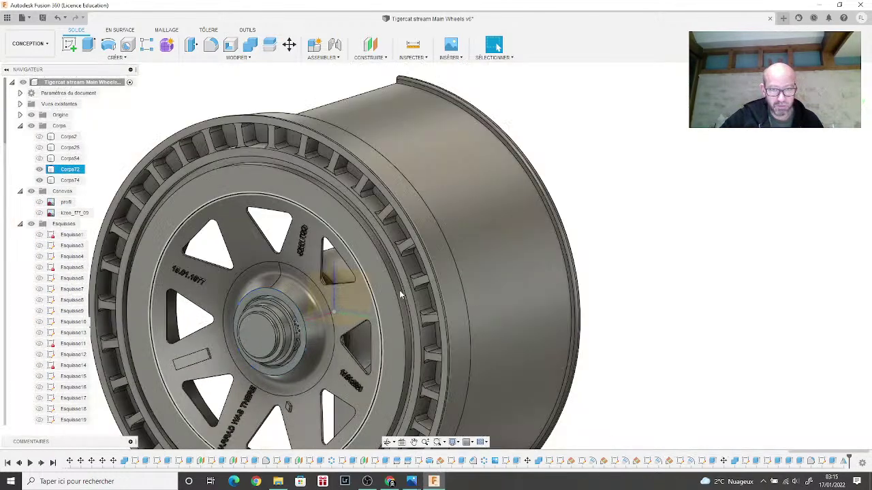
{"action": "key", "text": "Escape"}
{"action": "middle_click_drag", "start_coordinate": [434, 254], "coordinate": [361, 254], "text": "shift"}
{"action": "middle_click_drag", "start_coordinate": [308, 412], "coordinate": [323, 295], "text": "shift"}
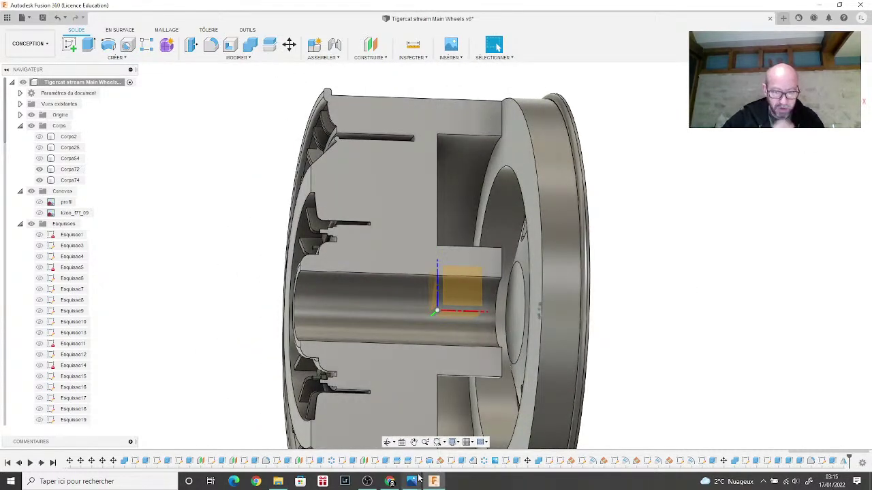
Step: Switch to Photos to examine kzoo_f7f_09.jpg and the black-and-white angled tyre photo, and return to Fusion 360
{"action": "mouse_move", "coordinate": [418, 481]}
{"action": "left_click", "coordinate": [542, 437]}
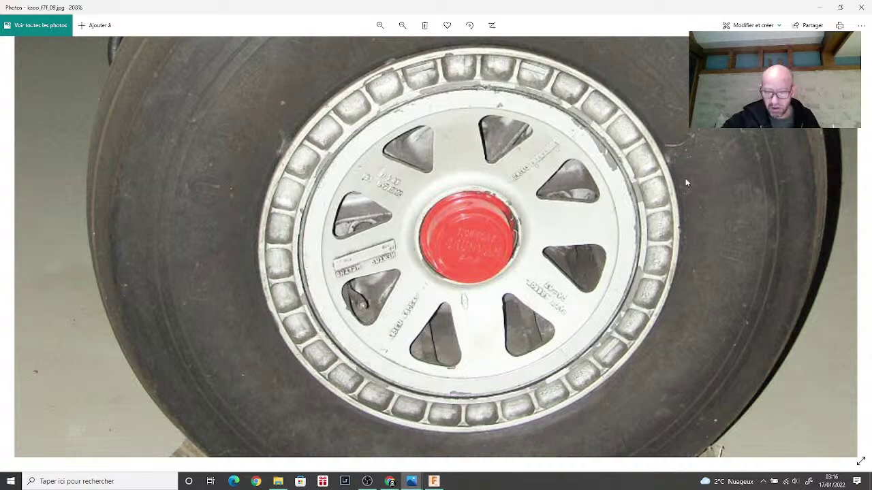
{"action": "left_click", "coordinate": [411, 482]}
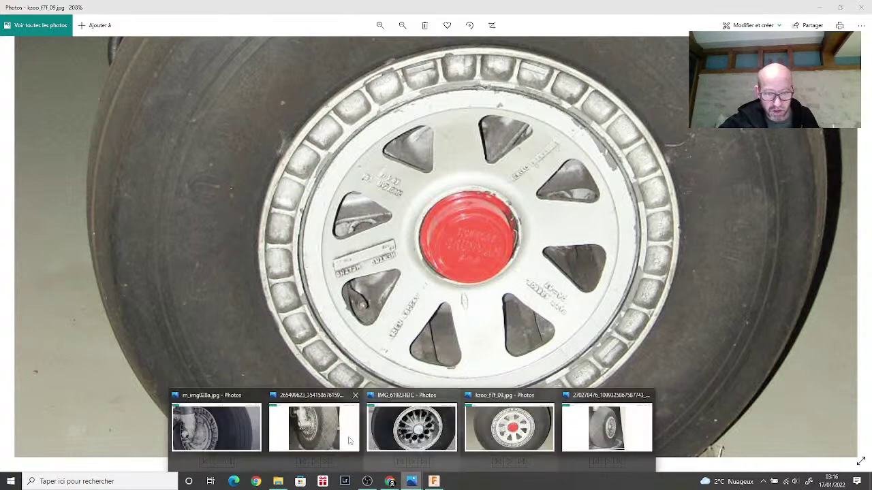
{"action": "left_click", "coordinate": [614, 432]}
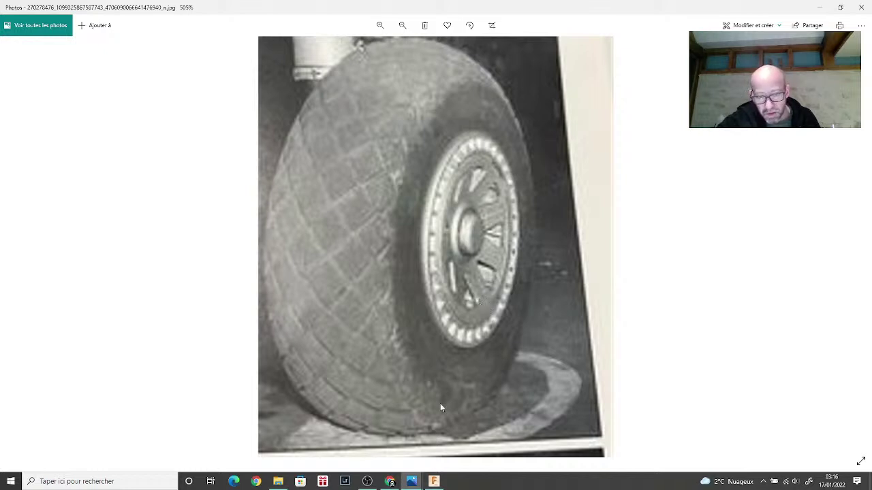
{"action": "left_click", "coordinate": [433, 481]}
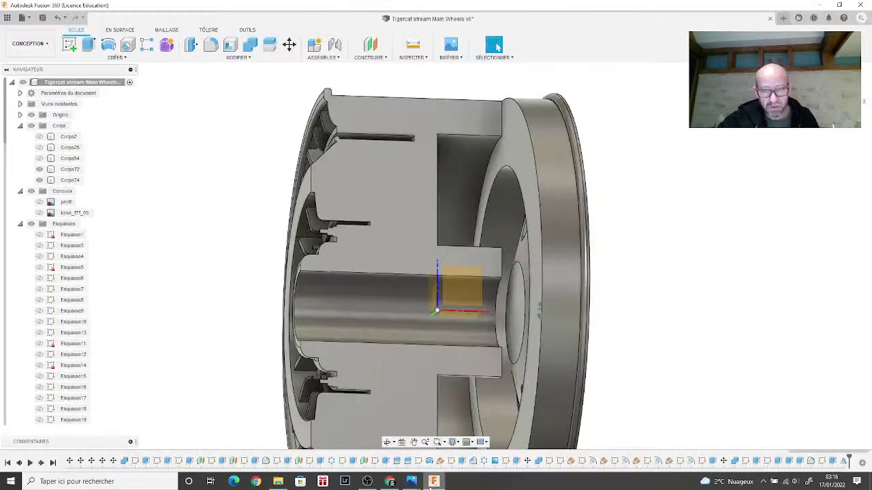
Step: Show body Corps54 and hide body Corps72 to separate the front part from the rest of the wheel
{"action": "left_click", "coordinate": [591, 327]}
{"action": "mouse_move", "coordinate": [639, 312]}
{"action": "middle_mouse_down", "text": "shift"}
{"action": "mouse_move", "coordinate": [436, 256]}
{"action": "mouse_move", "coordinate": [353, 260]}
{"action": "mouse_move", "coordinate": [439, 259]}
{"action": "middle_mouse_up", "text": "shift"}
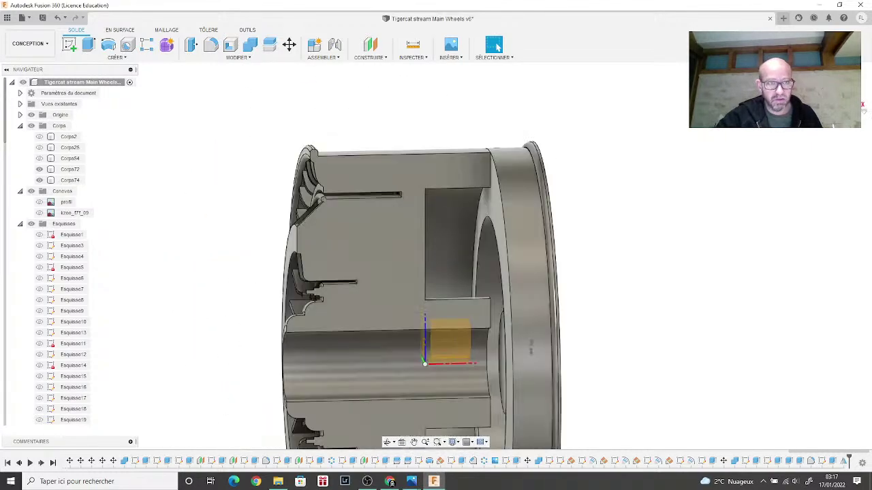
{"action": "left_click", "coordinate": [39, 158]}
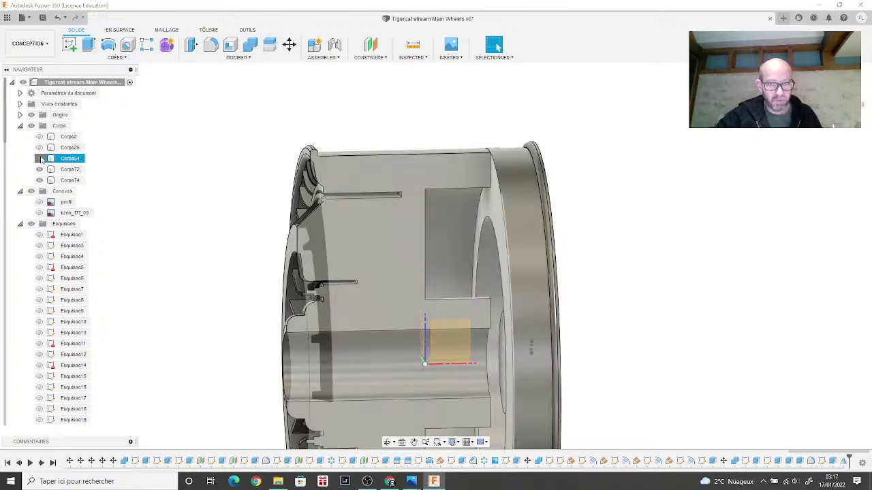
{"action": "left_click", "coordinate": [40, 158]}
{"action": "middle_click_drag", "start_coordinate": [436, 256], "coordinate": [477, 247], "text": "shift"}
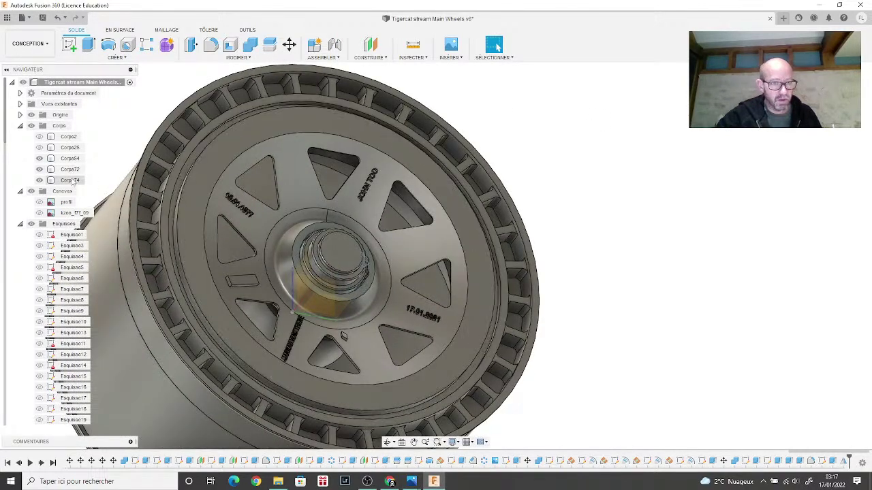
{"action": "left_click", "coordinate": [40, 169]}
{"action": "left_click", "coordinate": [40, 169]}
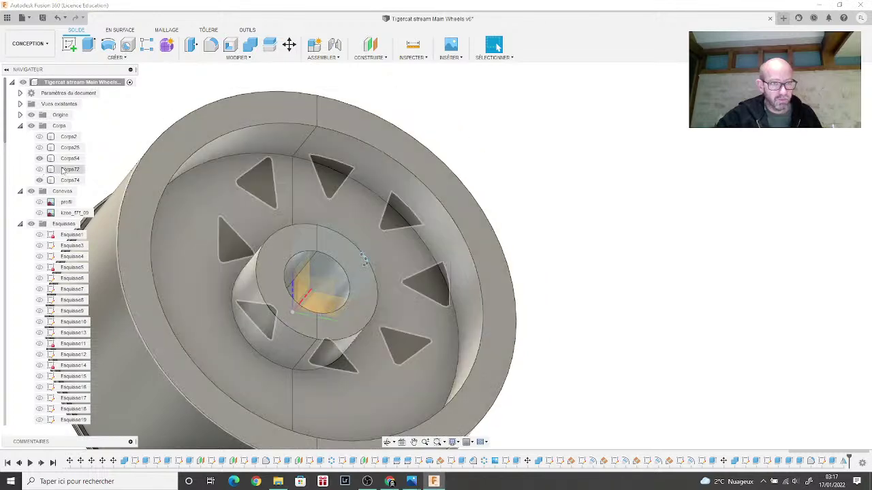
Step: Rename body Corps72 as "front cover"
{"action": "left_click", "coordinate": [67, 169]}
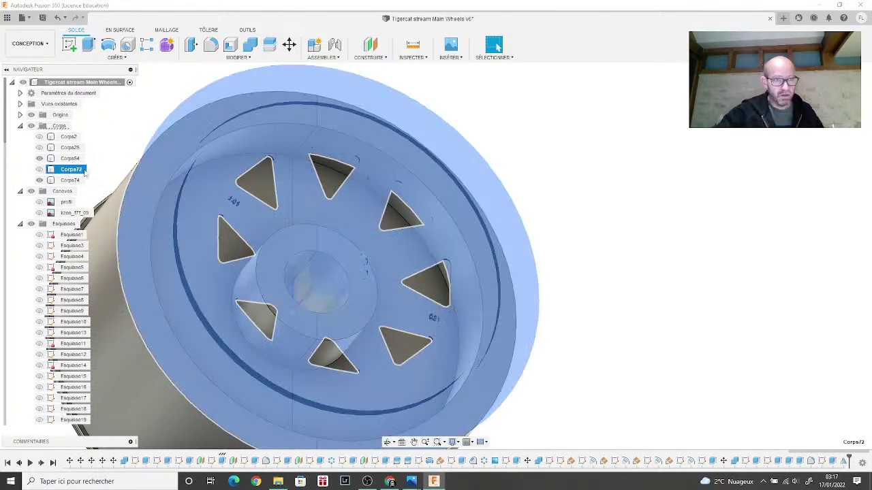
{"action": "left_click", "coordinate": [84, 170]}
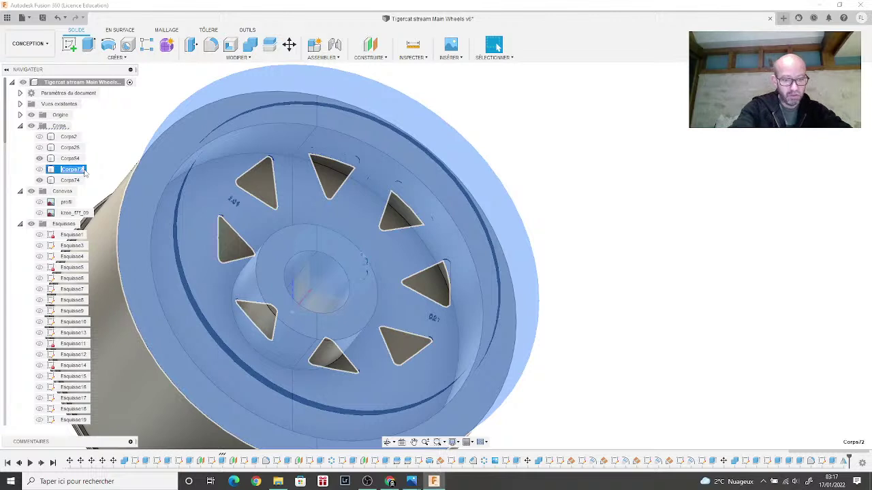
{"action": "type", "text": "j"}
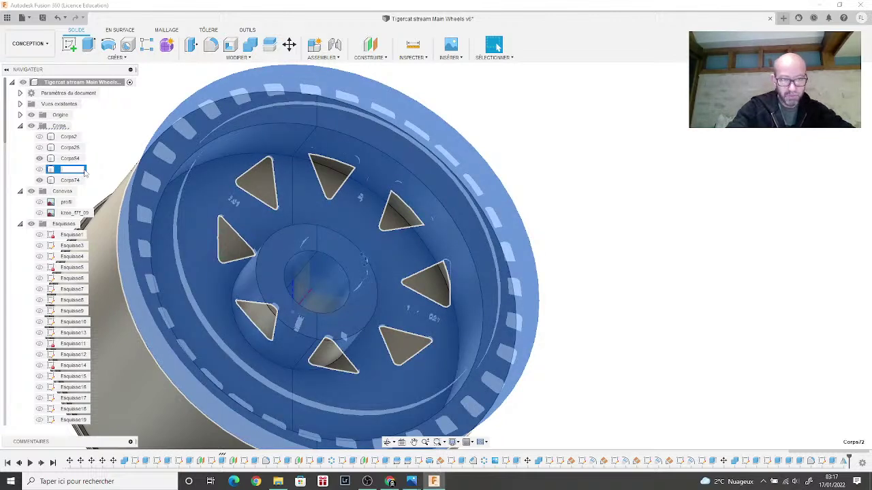
{"action": "type", "text": "flo"}
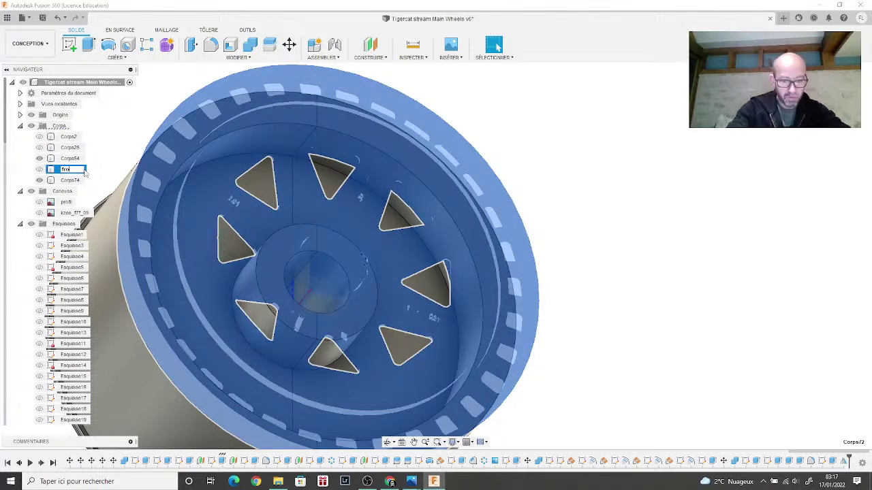
{"action": "type", "text": "nt"}
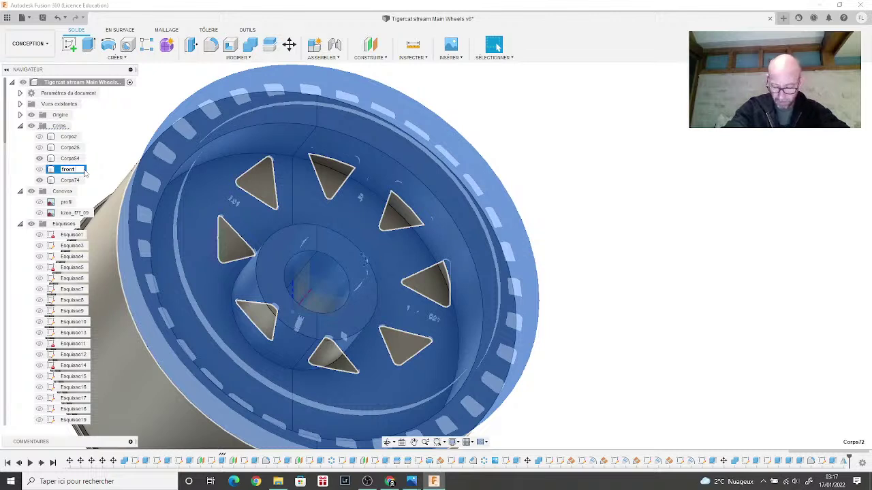
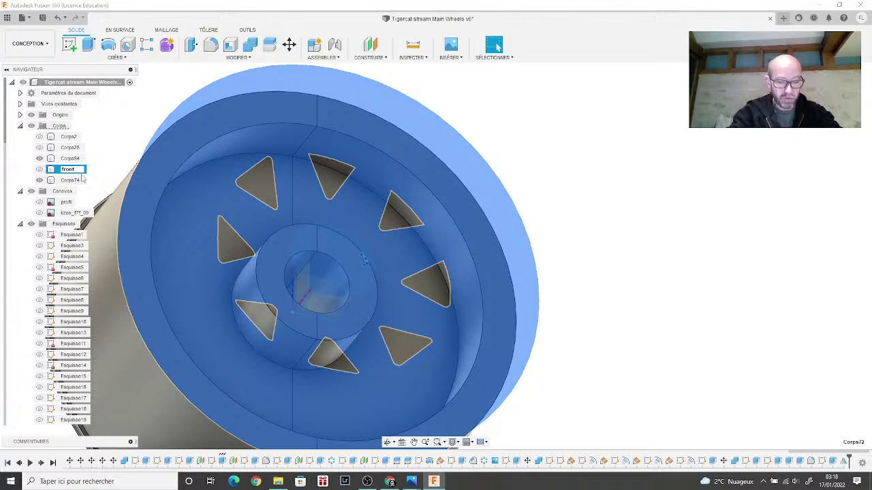
{"action": "type", "text": "cover"}
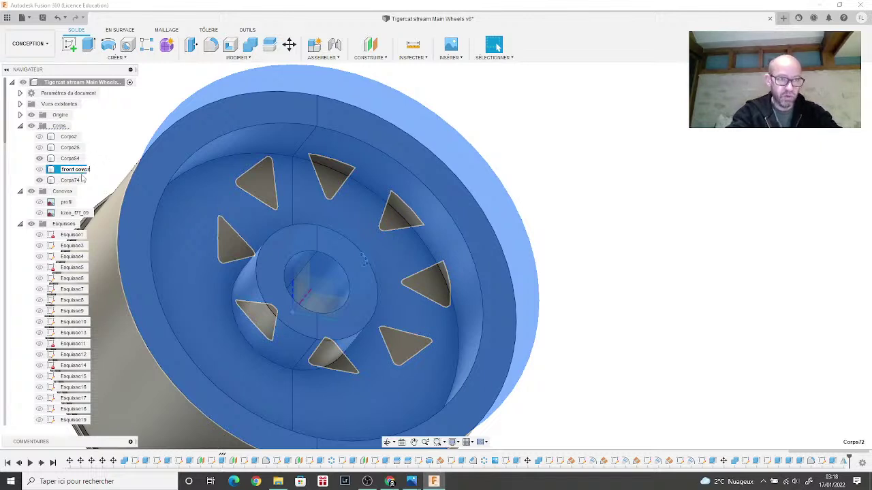
{"action": "key", "text": "Return"}
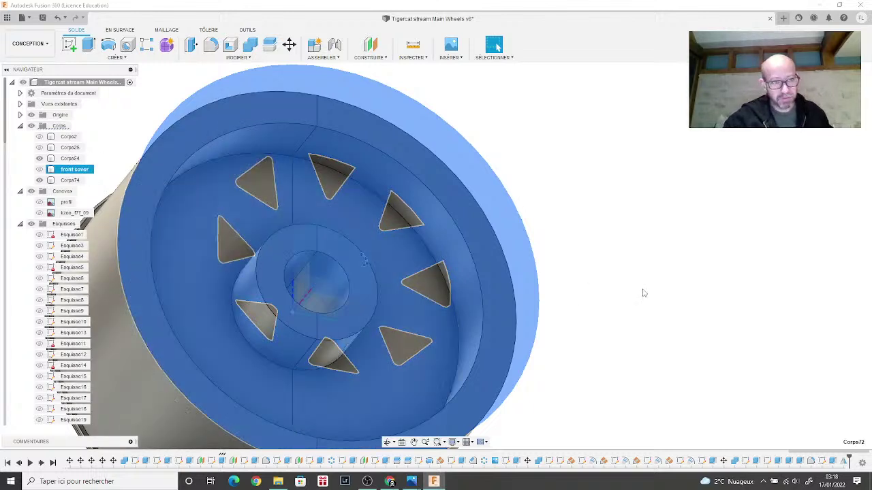
Step: Show the front cover body again and turn the wheel to view its rear side with the ribs and bolts
{"action": "key", "text": "v"}
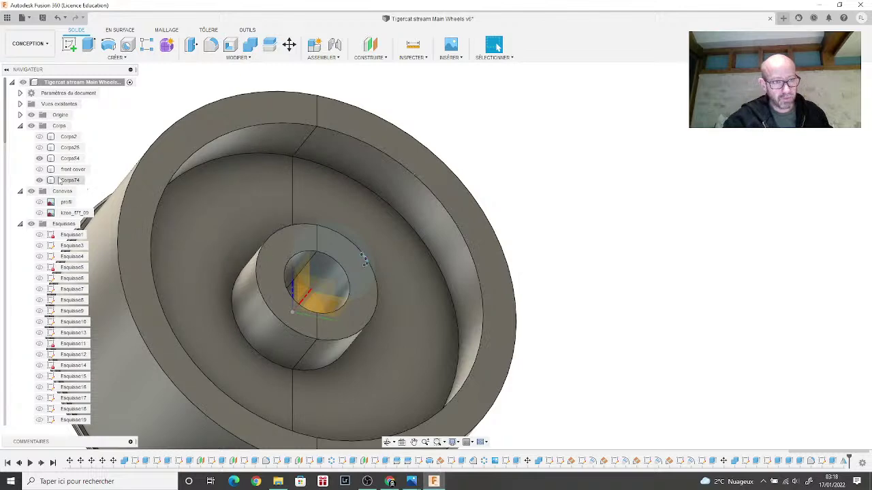
{"action": "left_click", "coordinate": [40, 169]}
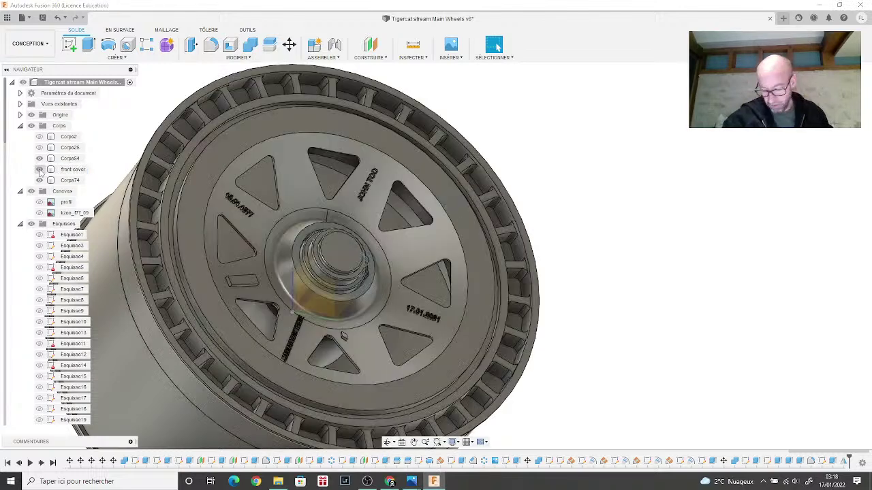
{"action": "left_click", "coordinate": [71, 169]}
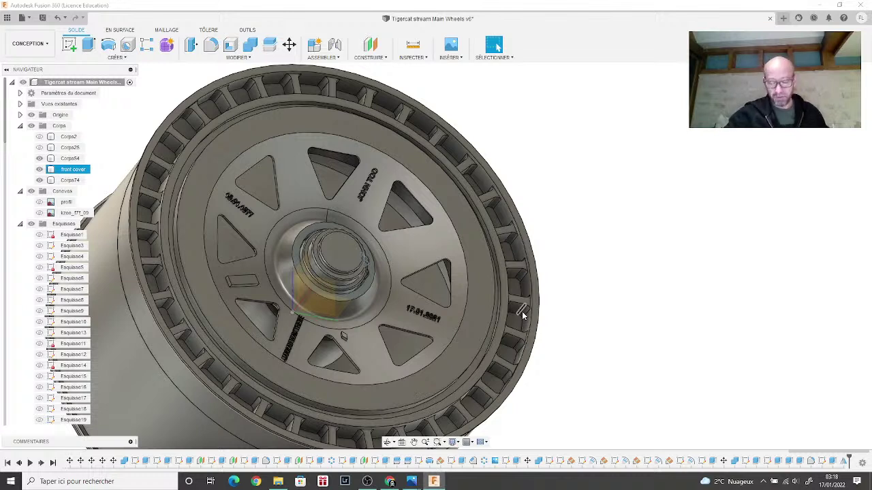
{"action": "left_click", "coordinate": [543, 350]}
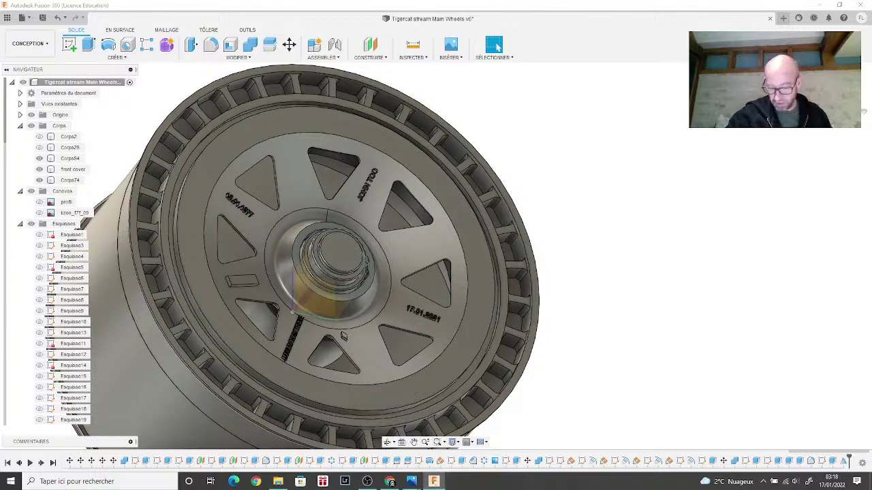
{"action": "mouse_move", "coordinate": [722, 231]}
{"action": "middle_mouse_down", "text": "shift"}
{"action": "mouse_move", "coordinate": [754, 214]}
{"action": "mouse_move", "coordinate": [786, 171]}
{"action": "mouse_move", "coordinate": [767, 209]}
{"action": "mouse_move", "coordinate": [702, 215]}
{"action": "mouse_move", "coordinate": [827, 188]}
{"action": "mouse_move", "coordinate": [805, 178]}
{"action": "middle_mouse_up", "text": "shift"}
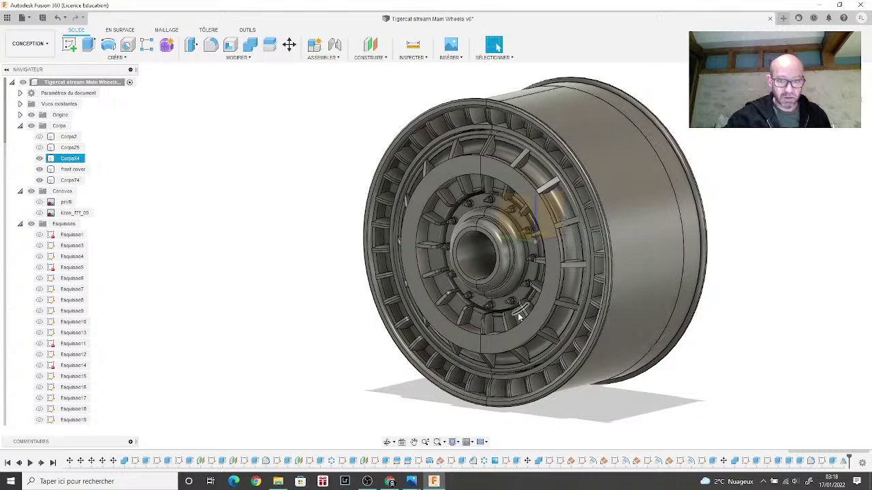
Step: Switch to Photos to examine the landing gear wheel in m_img028a.jpg, and return to Fusion 360
{"action": "mouse_move", "coordinate": [413, 482]}
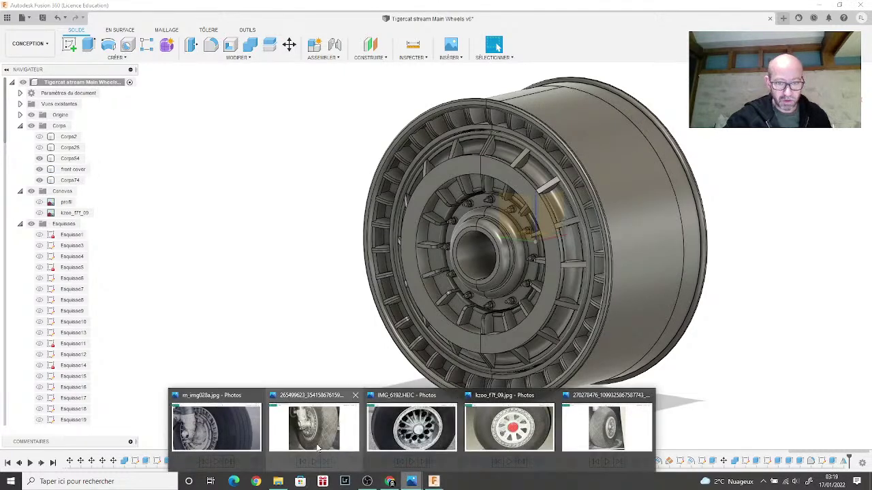
{"action": "left_click", "coordinate": [217, 432]}
{"action": "scroll", "coordinate": [317, 378], "scroll_direction": "down", "scroll_amount": 5}
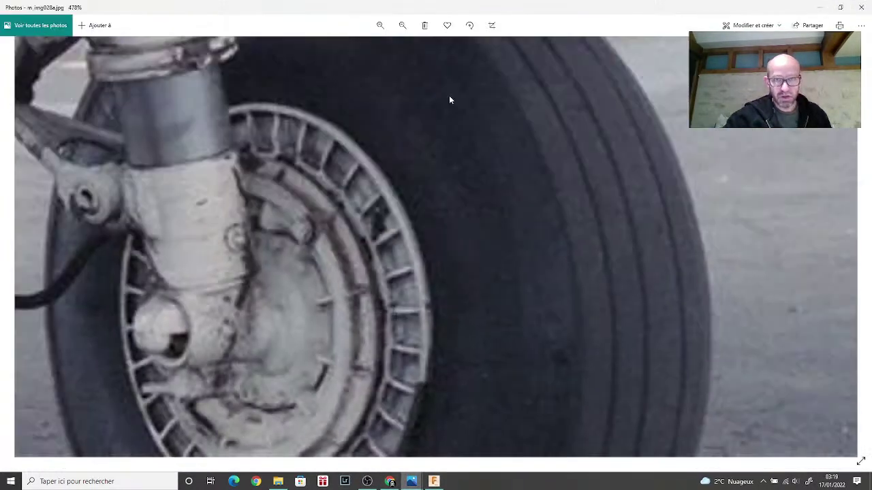
{"action": "scroll", "coordinate": [376, 249], "scroll_direction": "down", "scroll_amount": 3}
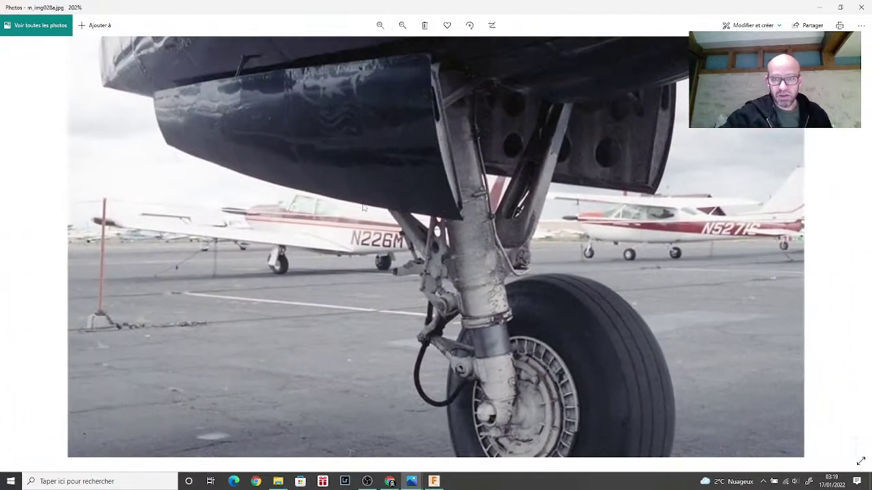
{"action": "scroll", "coordinate": [361, 276], "scroll_direction": "down", "scroll_amount": 2}
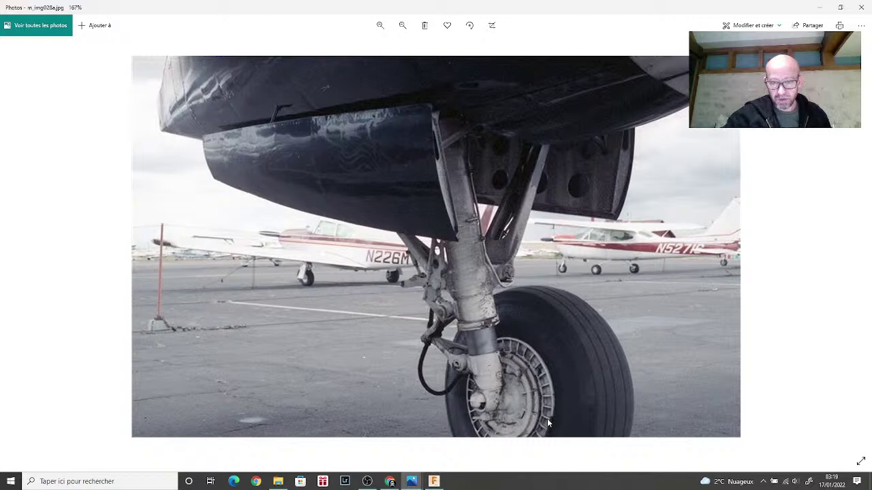
{"action": "scroll", "coordinate": [547, 418], "scroll_direction": "up", "scroll_amount": 1}
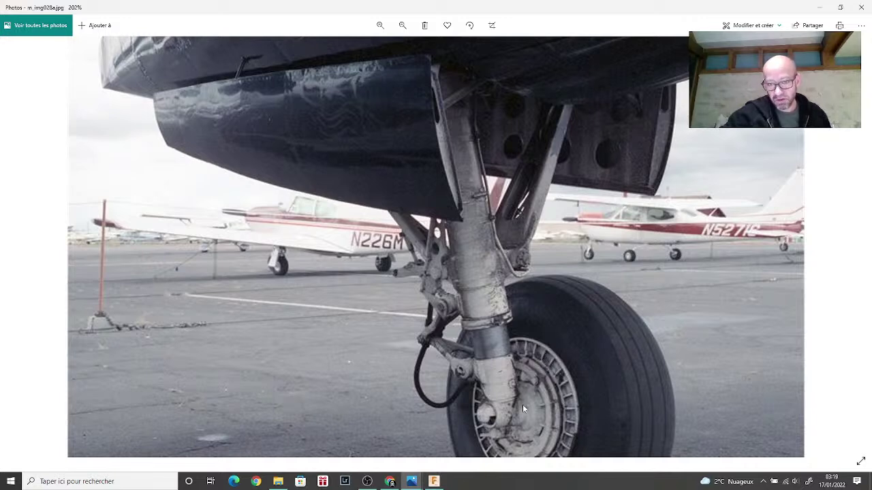
{"action": "left_click", "coordinate": [434, 481]}
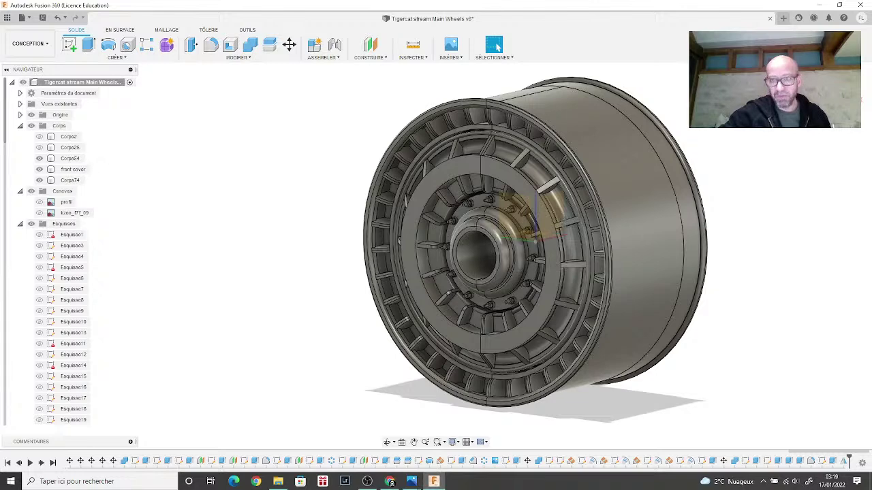
Step: Hide the front cover body to expose the front of body Corps54
{"action": "middle_click_drag", "start_coordinate": [436, 249], "coordinate": [286, 260], "text": "shift"}
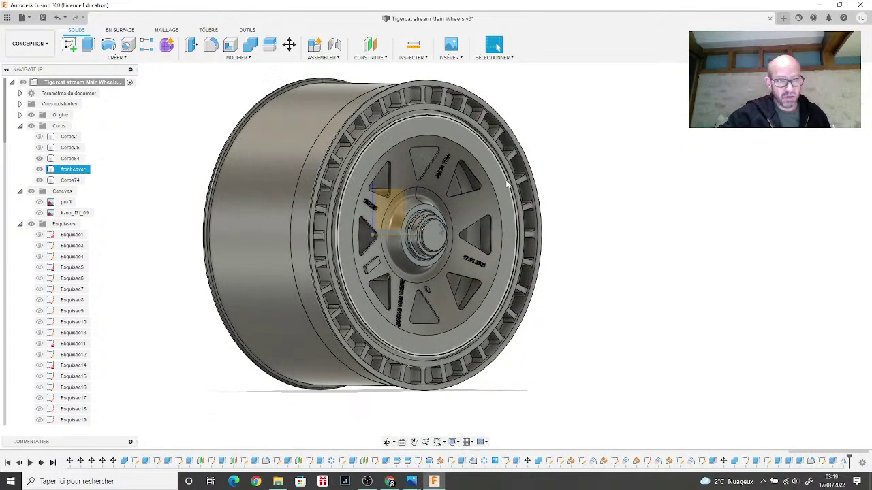
{"action": "left_click", "coordinate": [45, 169]}
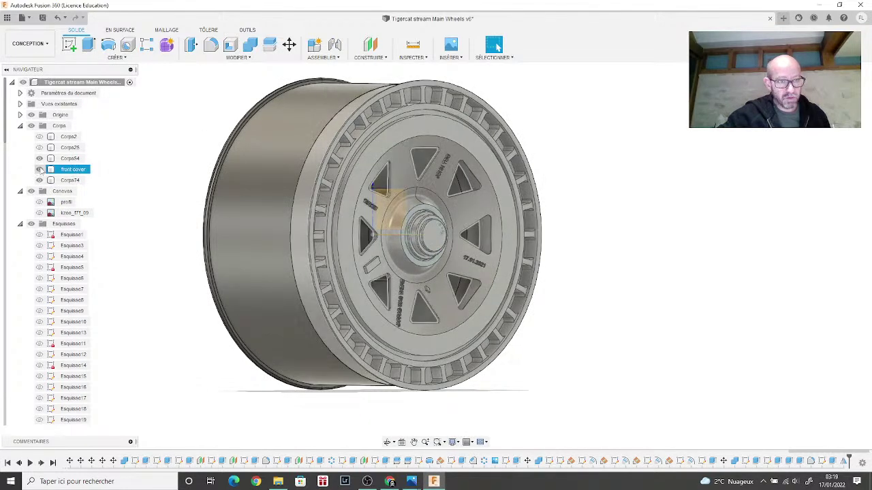
{"action": "left_click", "coordinate": [39, 169]}
Step: Examine the recessed web and hub faces on the front of body Corps54
{"action": "left_click", "coordinate": [344, 185]}
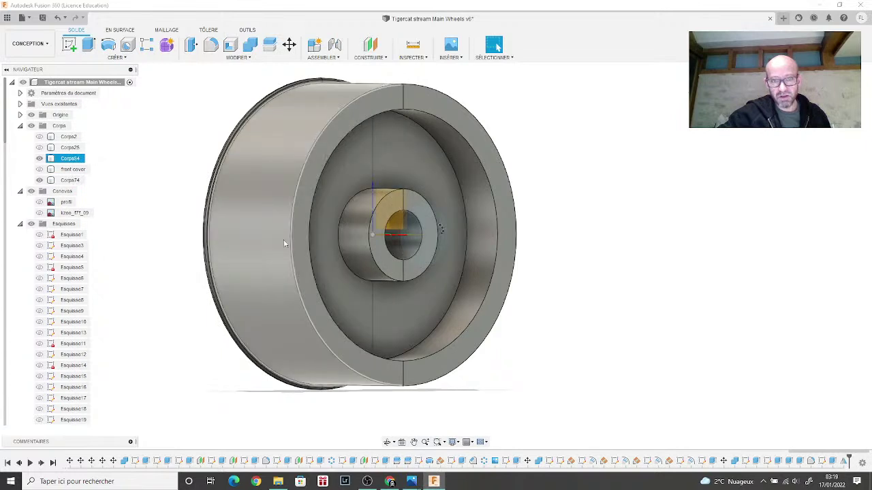
{"action": "left_click", "coordinate": [438, 292]}
{"action": "left_click", "coordinate": [402, 174]}
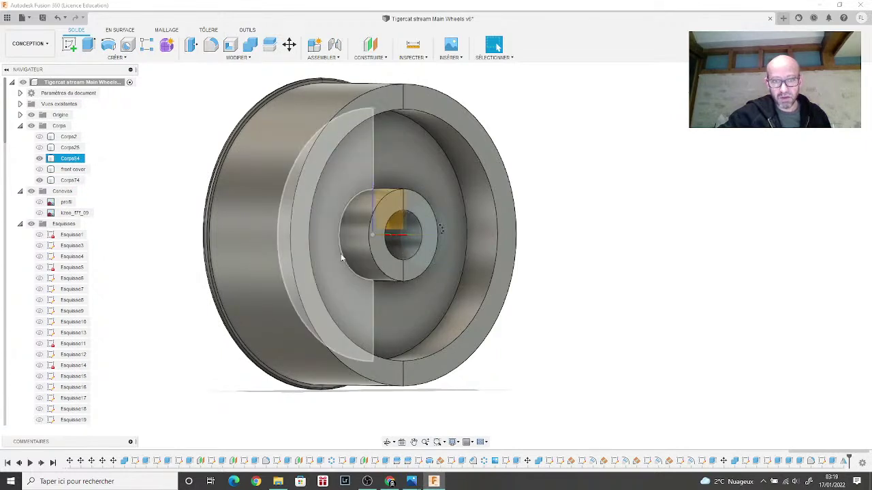
{"action": "key", "text": "Escape"}
{"action": "left_click", "coordinate": [386, 253]}
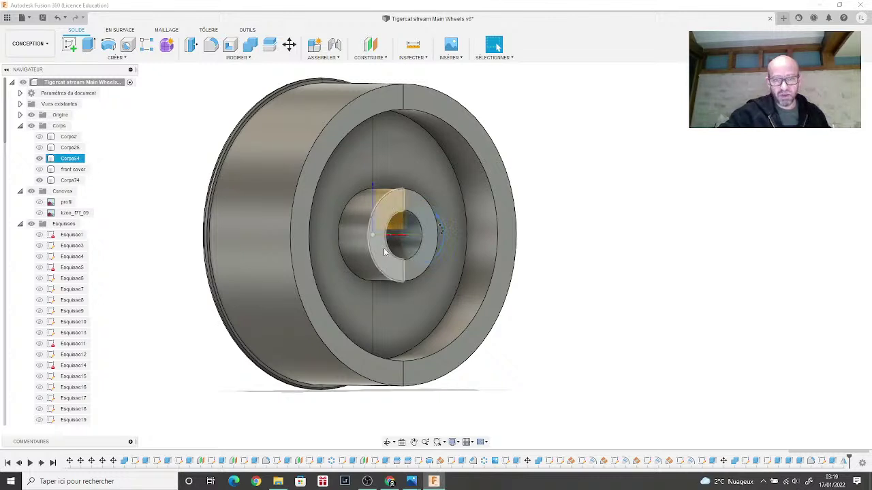
{"action": "left_click", "coordinate": [329, 260]}
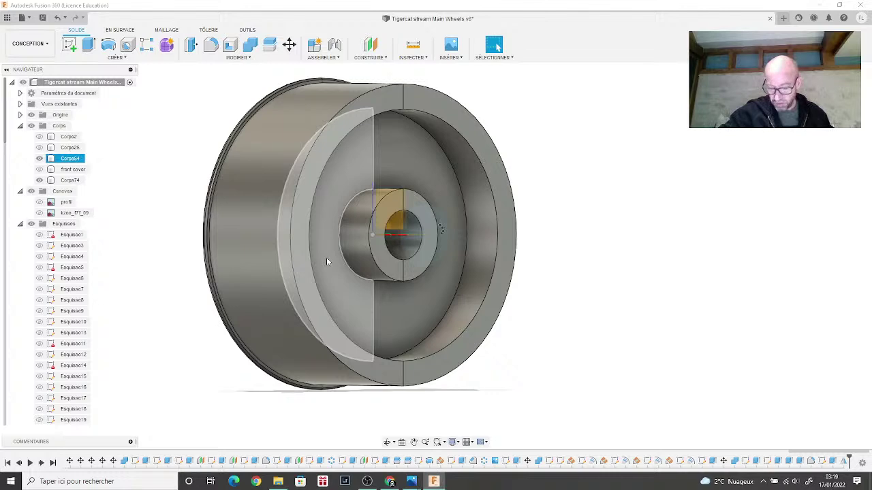
Step: Show the front cover body again and compare the wheel with and without it to check the fit
{"action": "key", "text": "Escape"}
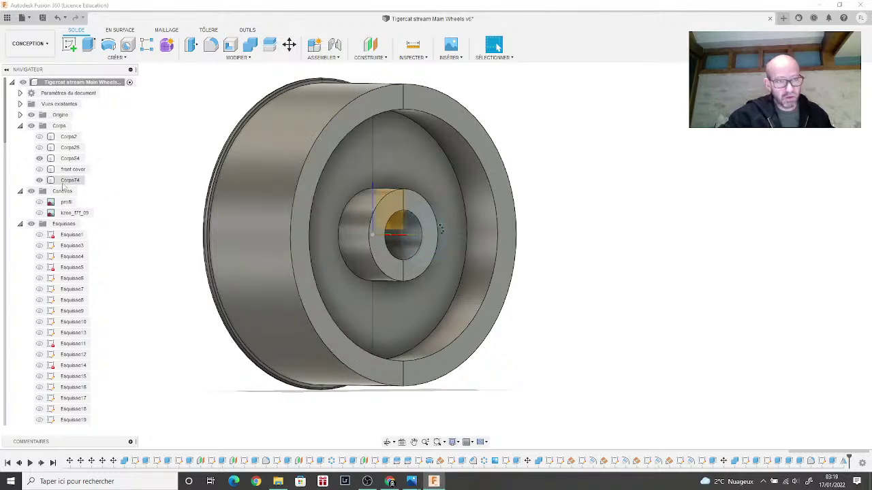
{"action": "left_click", "coordinate": [39, 169]}
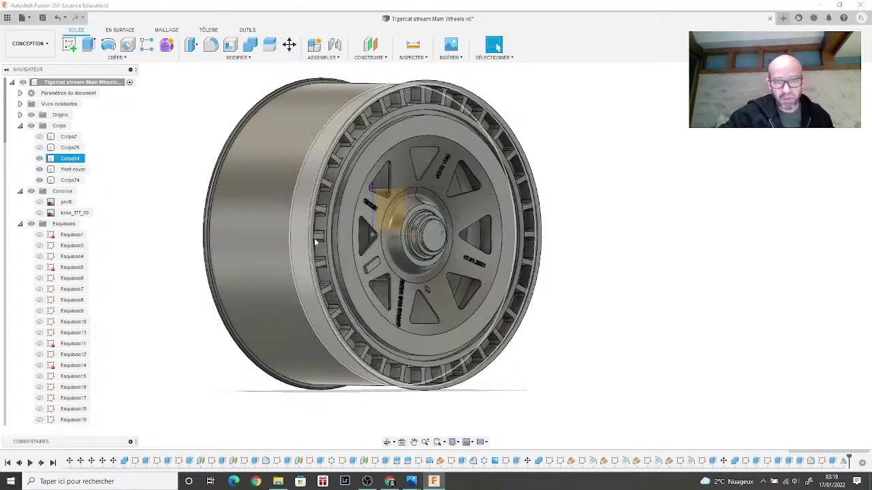
{"action": "mouse_move", "coordinate": [434, 248]}
{"action": "middle_mouse_down", "text": "shift"}
{"action": "mouse_move", "coordinate": [484, 254]}
{"action": "mouse_move", "coordinate": [409, 250]}
{"action": "middle_mouse_up", "text": "shift"}
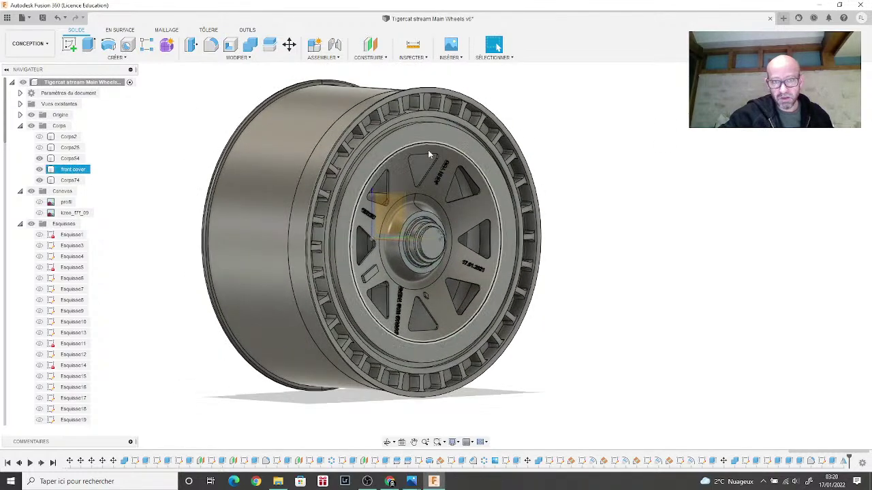
{"action": "left_click", "coordinate": [39, 170]}
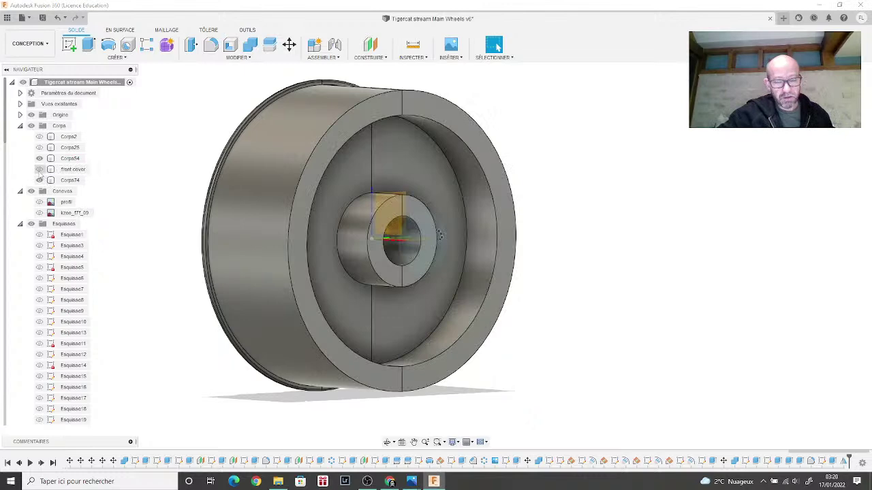
{"action": "left_click", "coordinate": [39, 169]}
{"action": "left_click", "coordinate": [72, 169]}
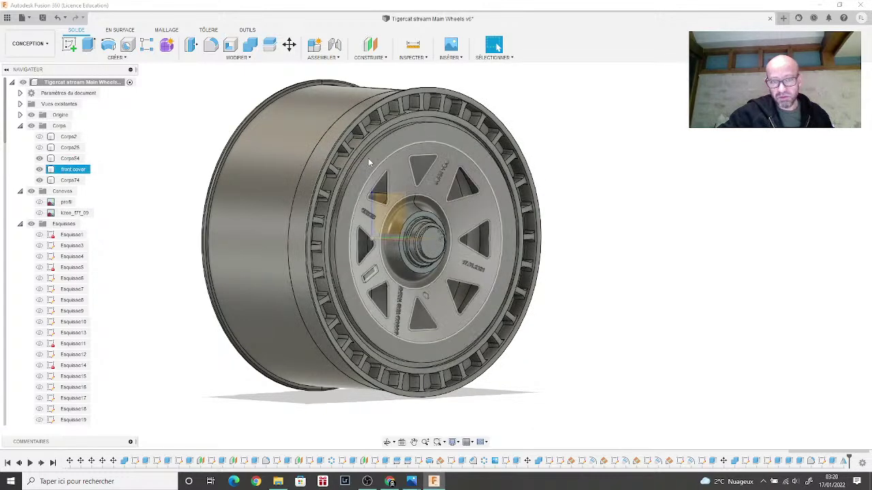
{"action": "key", "text": "v"}
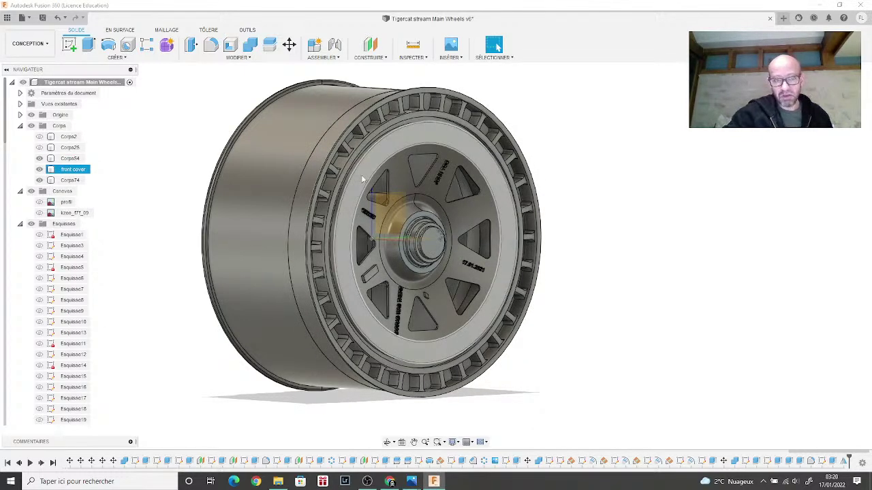
{"action": "key", "text": "Escape"}
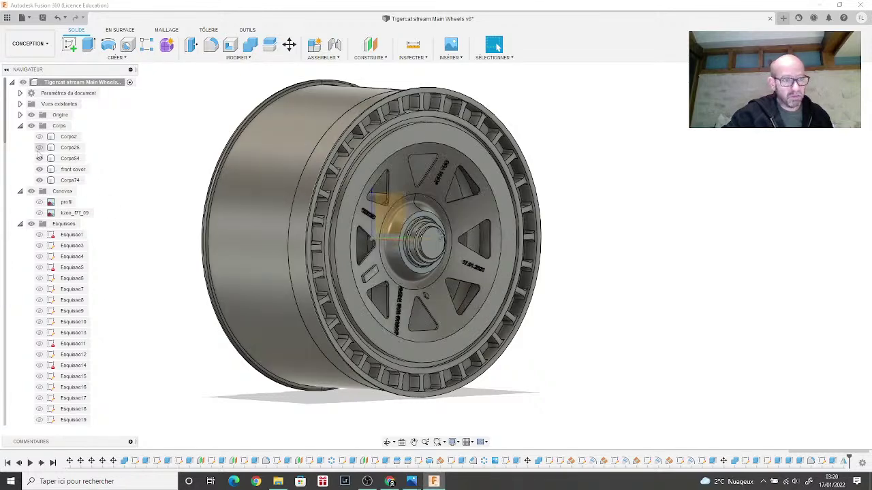
Step: Show the two tyre half bodies Corps2 and Corps25 around the wheel
{"action": "left_click", "coordinate": [38, 158]}
{"action": "left_click", "coordinate": [39, 147]}
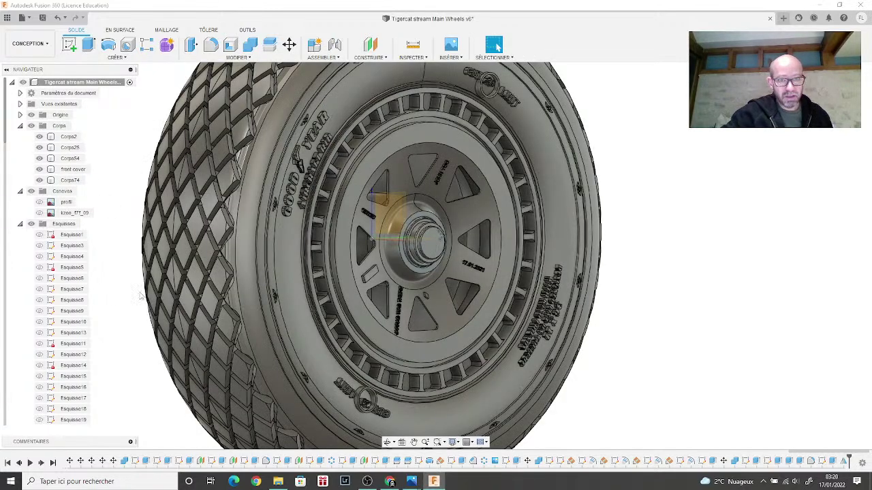
{"action": "scroll", "coordinate": [140, 296], "scroll_direction": "down", "scroll_amount": 5}
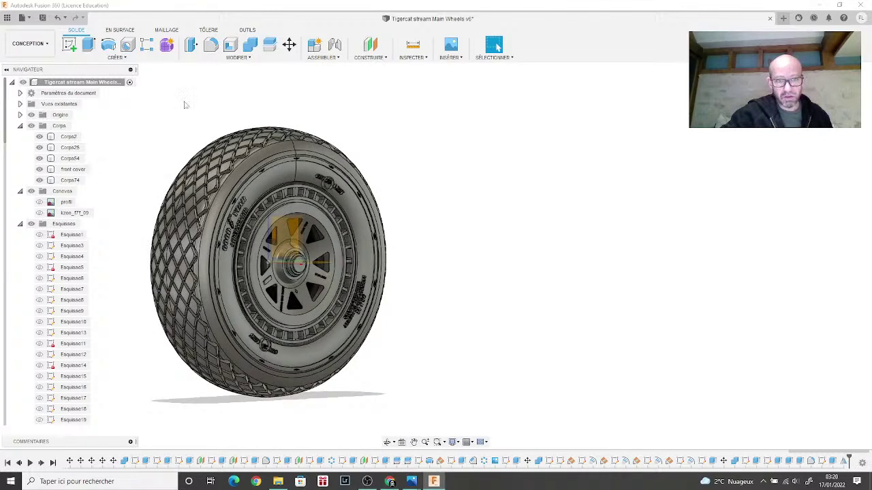
Step: Join the tyre half Corps25 to Corps2 with Combine, using the Join operation
{"action": "left_click", "coordinate": [250, 44]}
{"action": "left_click", "coordinate": [74, 139]}
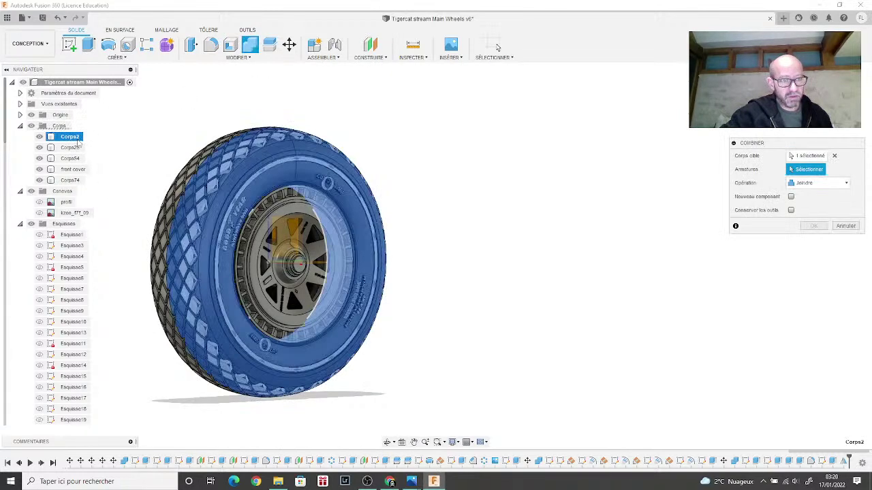
{"action": "left_click", "coordinate": [74, 147]}
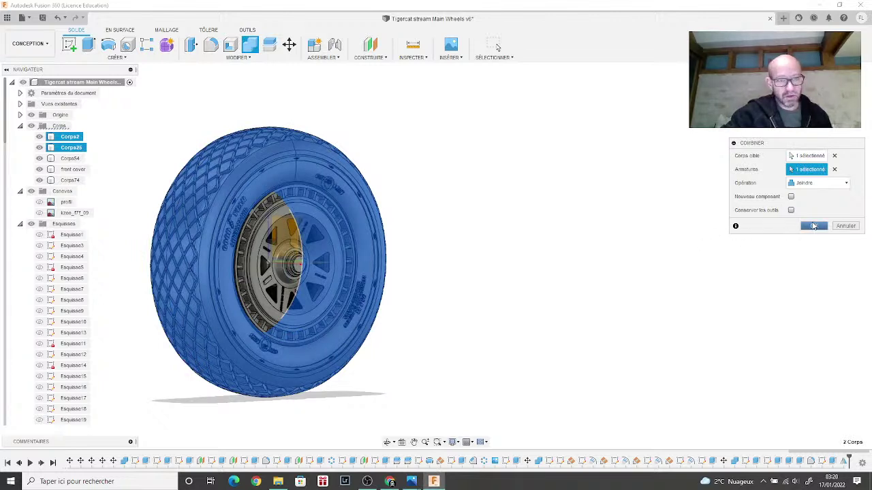
{"action": "left_click", "coordinate": [813, 226]}
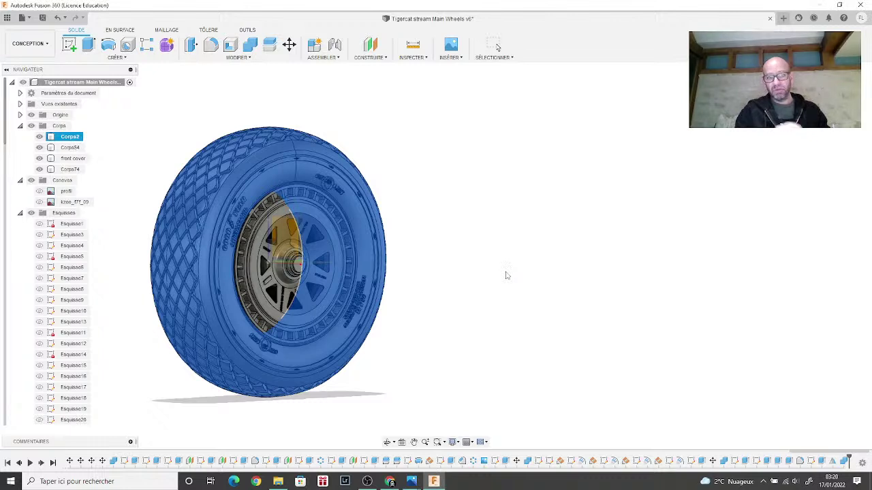
{"action": "left_click", "coordinate": [506, 275]}
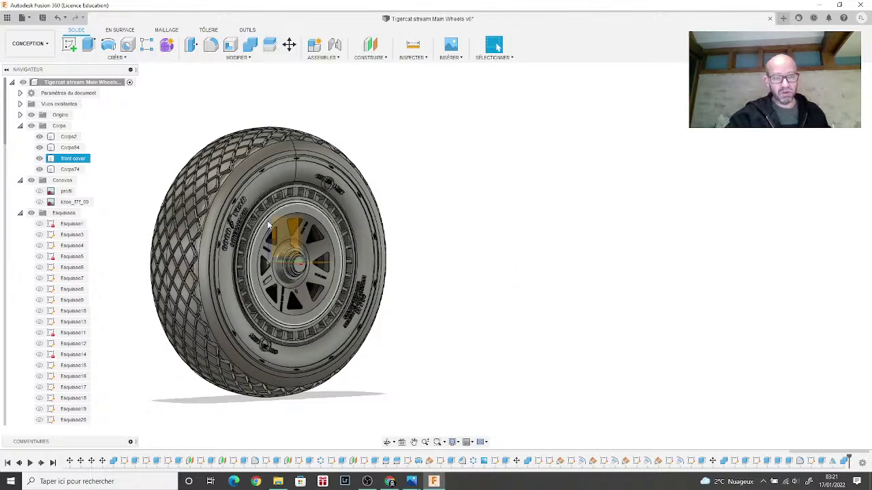
Step: Hide the tyre body Corps2 and the front cover, leaving the inner wheel halves Corps54 and Corps74 displayed
{"action": "scroll", "coordinate": [269, 224], "scroll_direction": "up", "scroll_amount": 3}
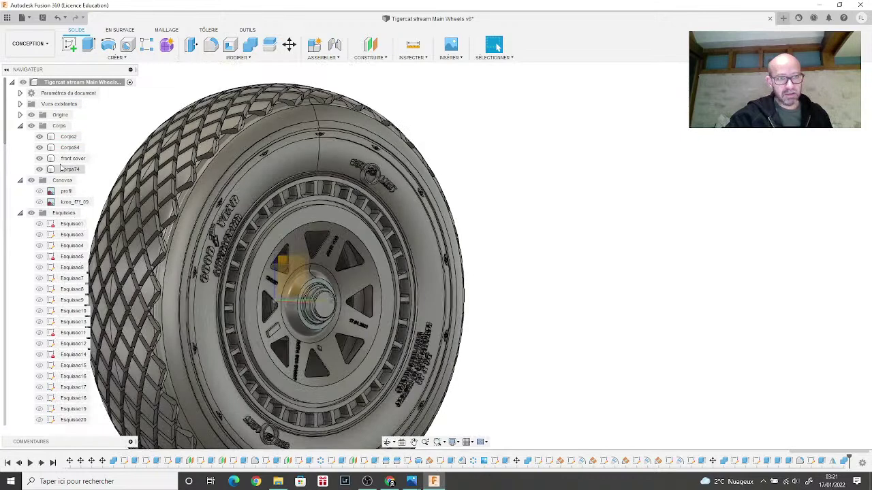
{"action": "left_click", "coordinate": [40, 137]}
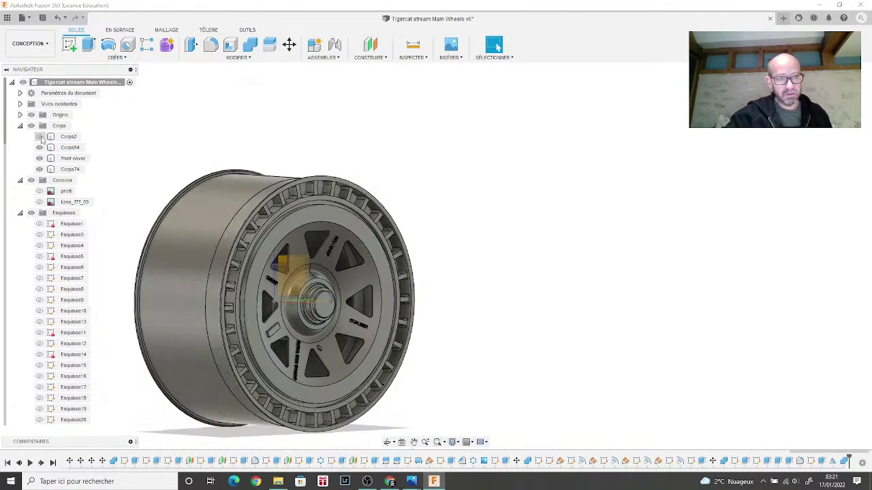
{"action": "left_click", "coordinate": [41, 148]}
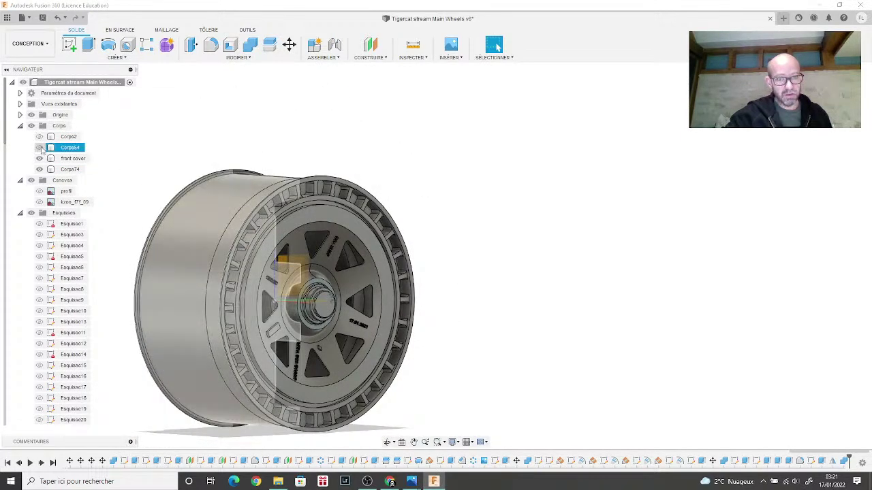
{"action": "left_click", "coordinate": [40, 148]}
{"action": "left_click", "coordinate": [40, 147]}
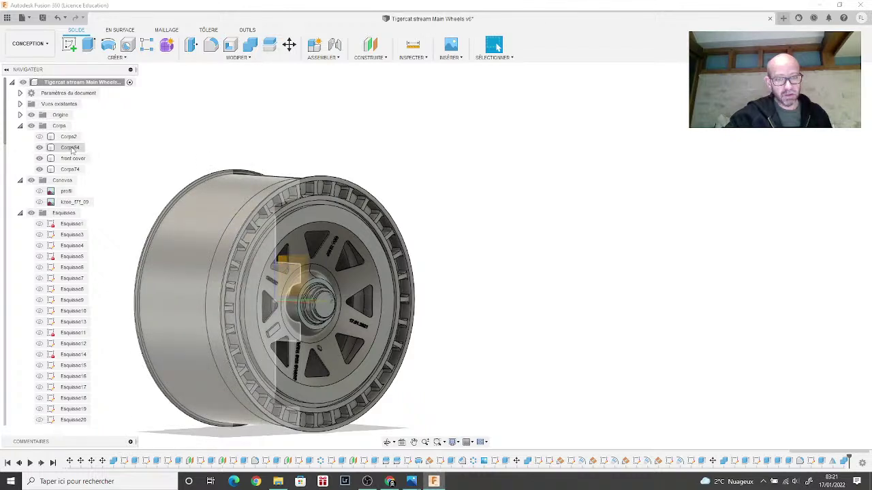
{"action": "left_click", "coordinate": [39, 151]}
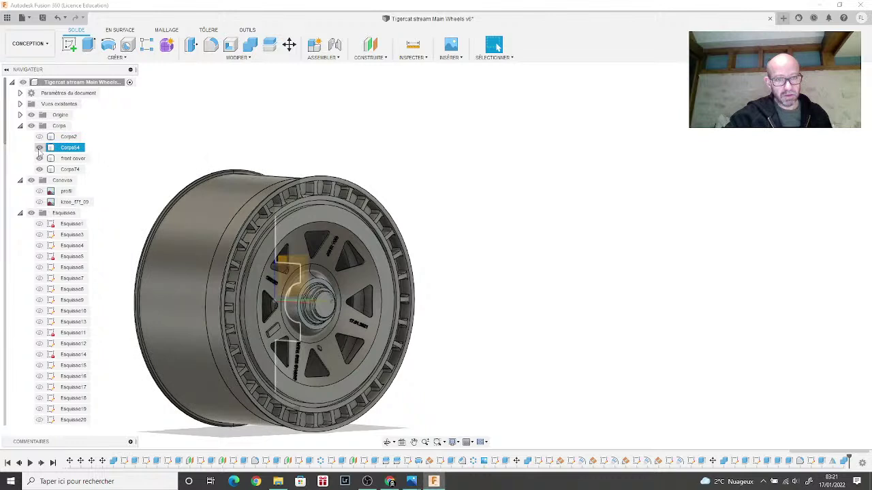
{"action": "left_click", "coordinate": [40, 159]}
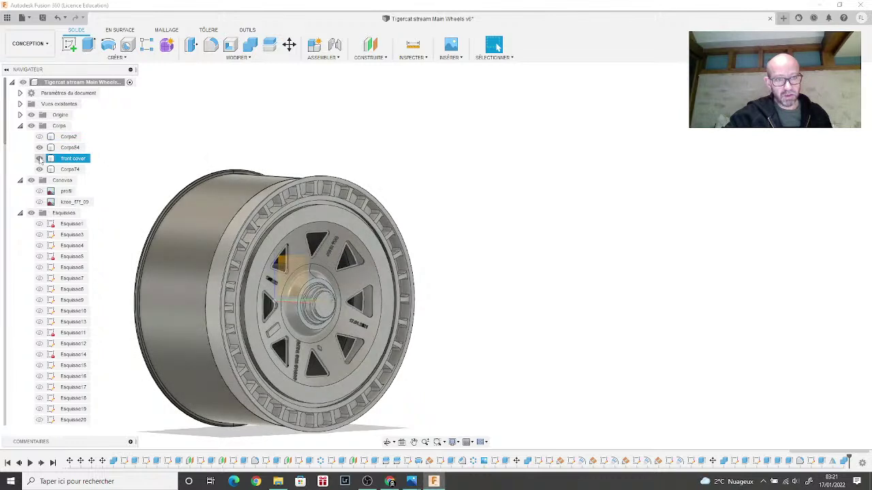
{"action": "left_click", "coordinate": [40, 159]}
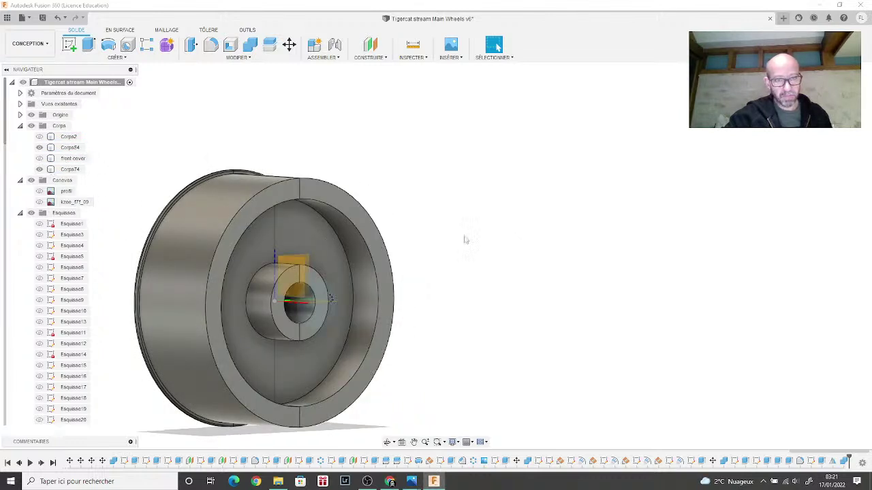
Step: Hide body Corps54 to expose the flat section face of the other wheel half, Corps74
{"action": "scroll", "coordinate": [579, 277], "scroll_direction": "down", "scroll_amount": 2}
{"action": "scroll", "coordinate": [570, 270], "scroll_direction": "up", "scroll_amount": 5}
{"action": "middle_click_drag", "start_coordinate": [570, 271], "coordinate": [716, 279]}
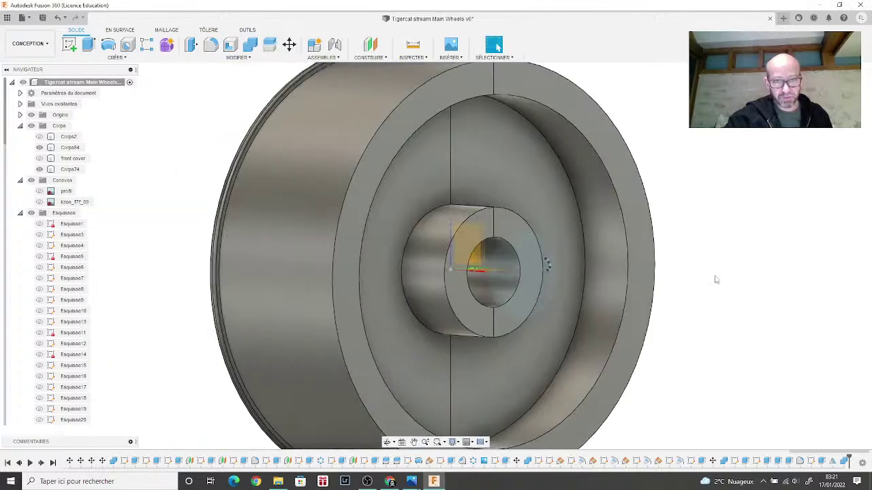
{"action": "middle_click_drag", "start_coordinate": [742, 198], "coordinate": [613, 211], "text": "shift"}
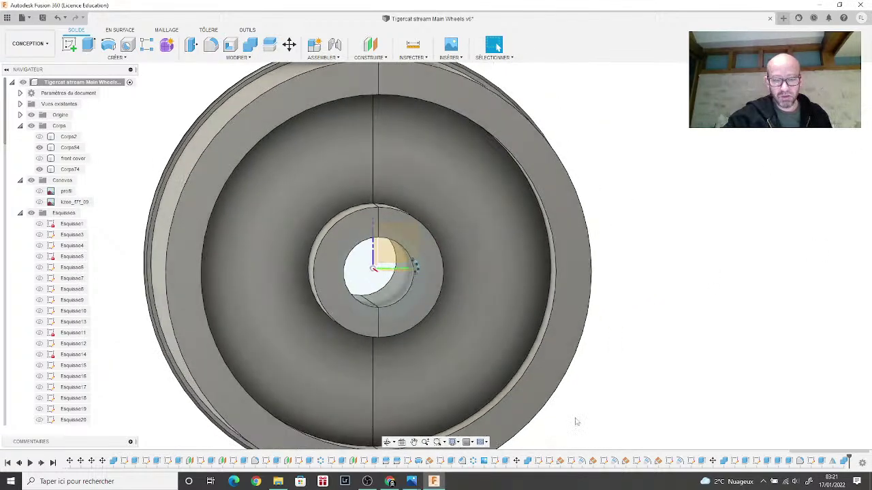
{"action": "left_click", "coordinate": [469, 463]}
{"action": "key", "text": "Delete"}
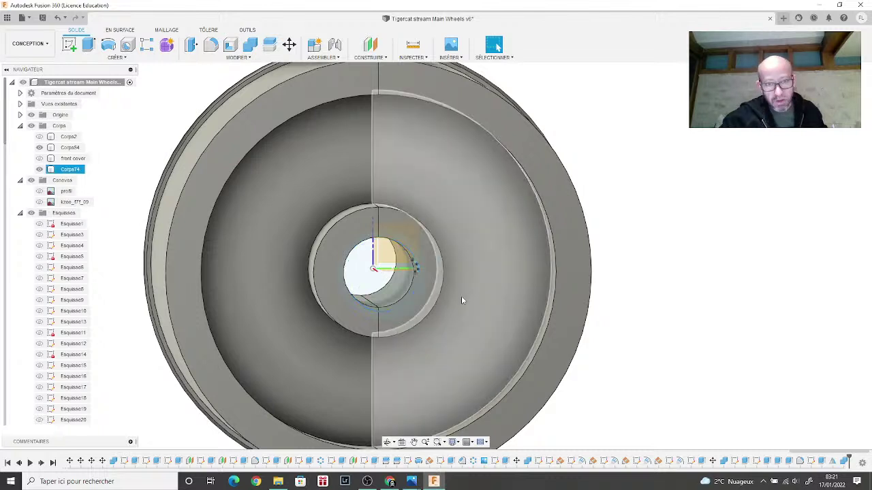
{"action": "left_click", "coordinate": [61, 148]}
{"action": "left_click", "coordinate": [40, 148]}
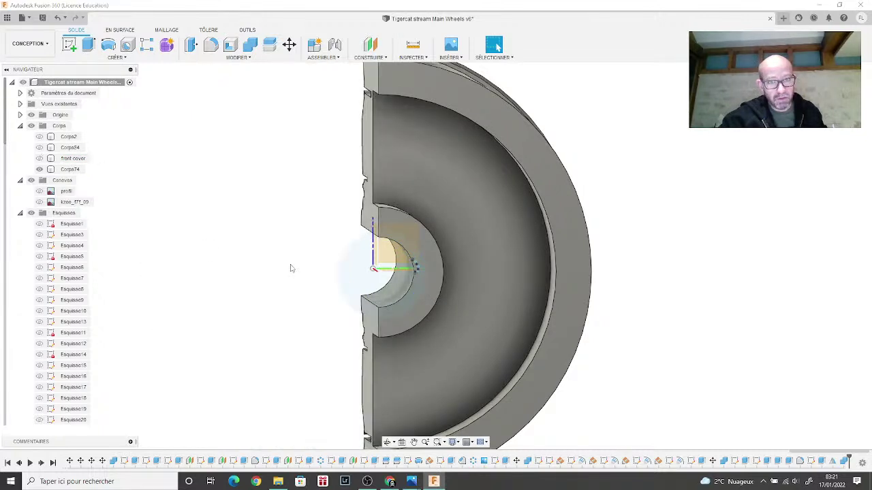
{"action": "left_click", "coordinate": [491, 189]}
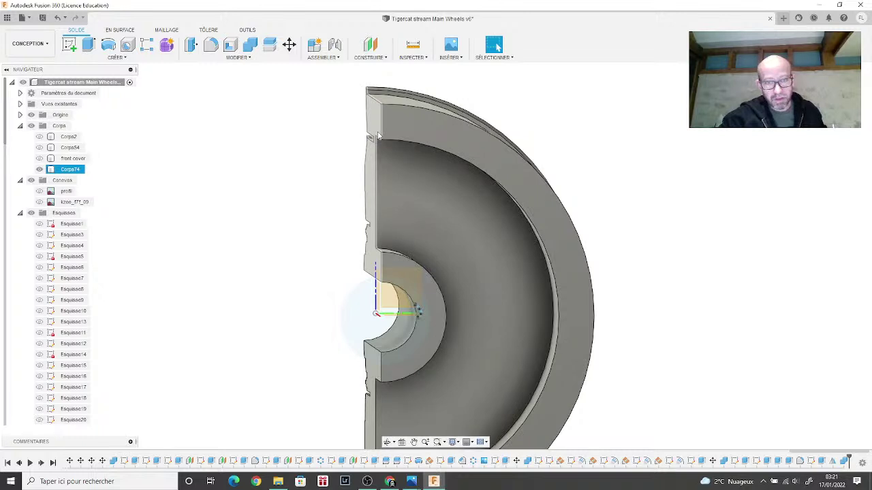
{"action": "key", "text": "Escape"}
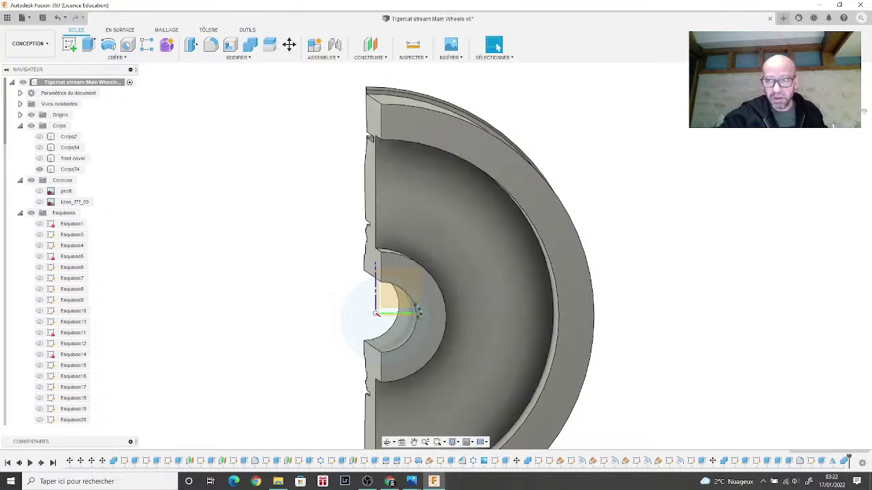
{"action": "middle_click_drag", "start_coordinate": [863, 111], "coordinate": [200, 163], "text": "shift"}
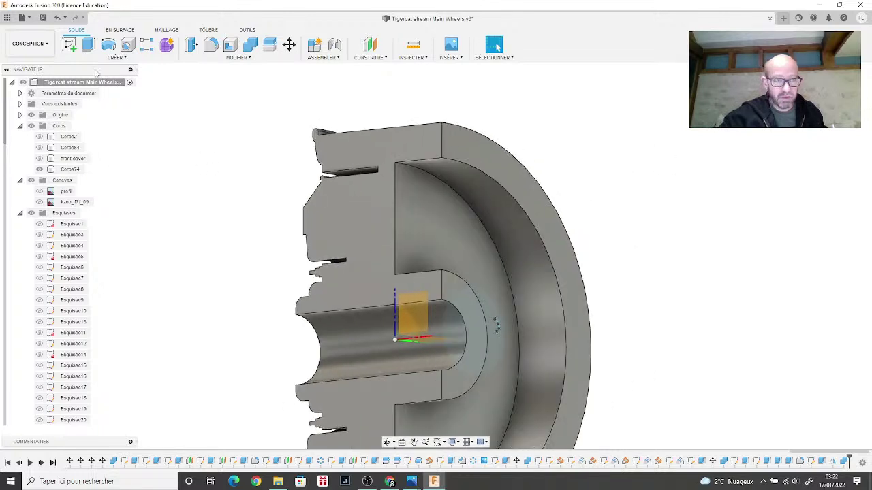
Step: Start a sketch on the flat section face of Corps74 and check the wheel photo kzoo_f7f_09.jpg in Photos before returning to Fusion 360
{"action": "left_click", "coordinate": [68, 44]}
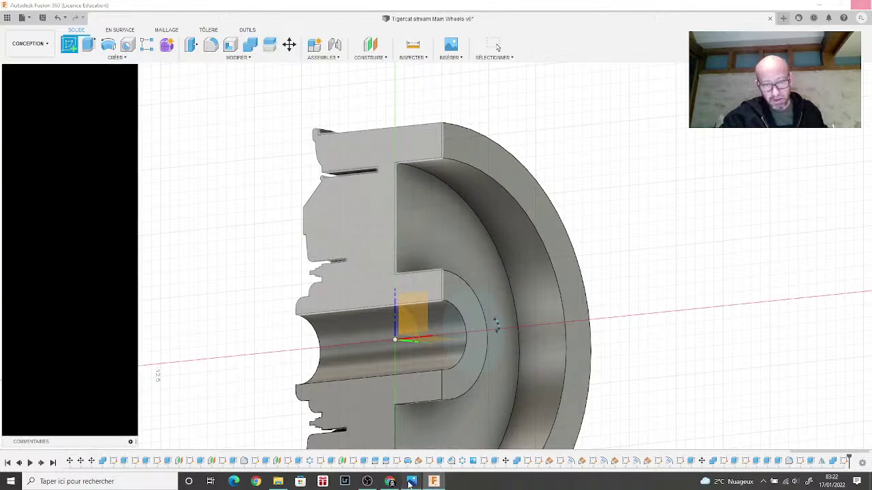
{"action": "mouse_move", "coordinate": [411, 481]}
{"action": "left_click", "coordinate": [504, 430]}
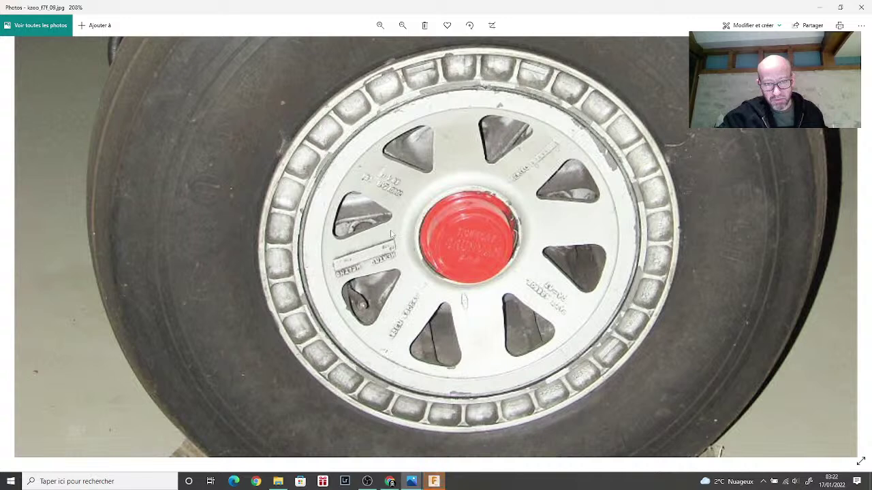
{"action": "left_click", "coordinate": [412, 482]}
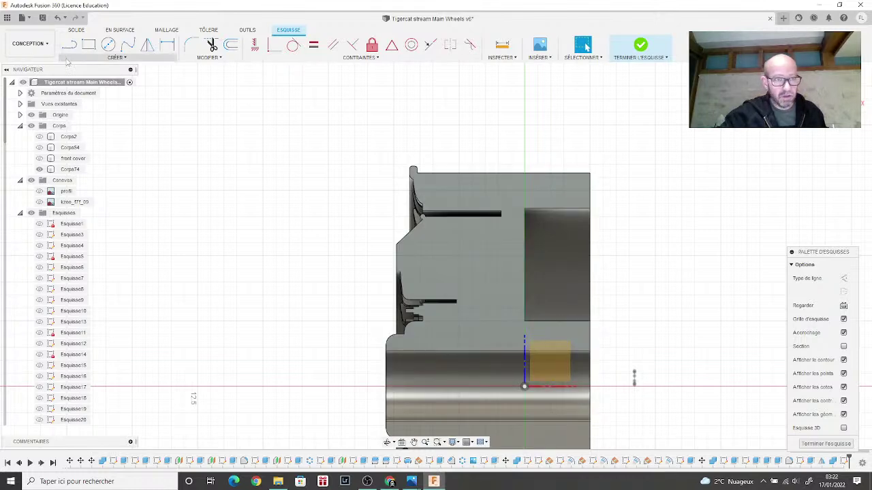
Step: Project the section face of Corps74 into the sketch as linked reference outlines
{"action": "left_click", "coordinate": [116, 58]}
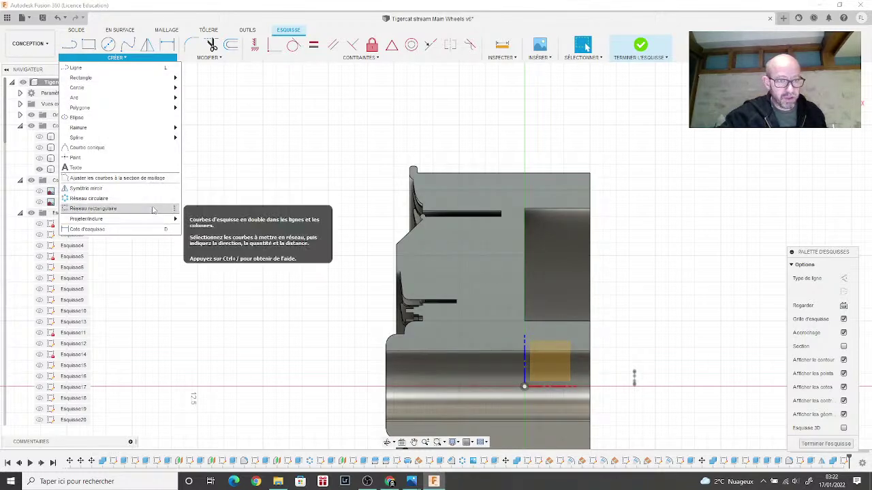
{"action": "mouse_move", "coordinate": [152, 221]}
{"action": "left_click", "coordinate": [196, 220]}
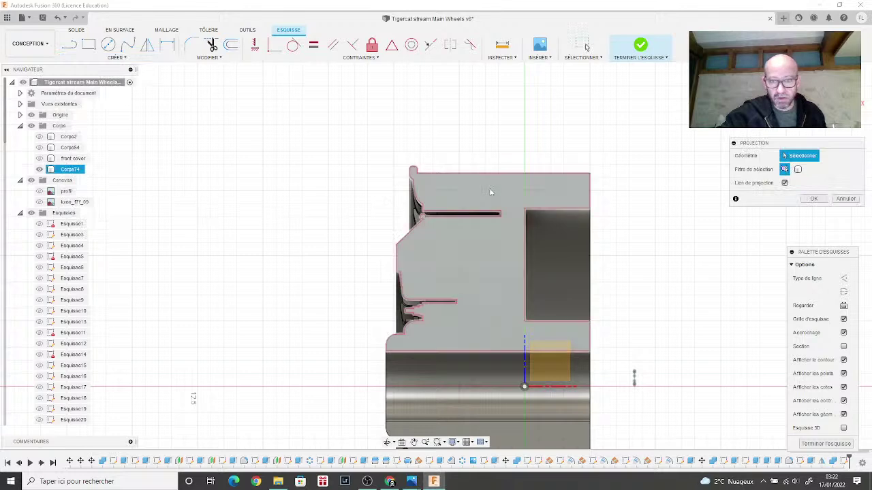
{"action": "left_click", "coordinate": [517, 193]}
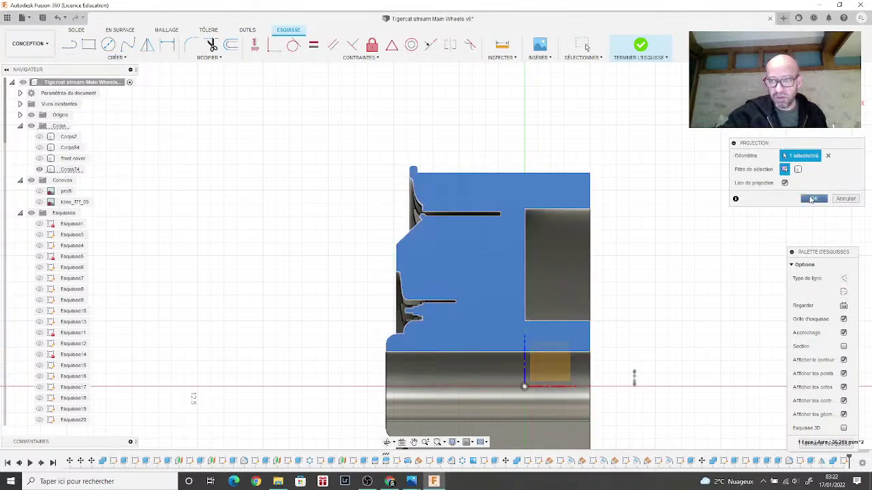
{"action": "left_click", "coordinate": [813, 198]}
{"action": "scroll", "coordinate": [668, 263], "scroll_direction": "up", "scroll_amount": 2}
{"action": "middle_click_drag", "start_coordinate": [667, 263], "coordinate": [526, 270]}
{"action": "scroll", "coordinate": [526, 270], "scroll_direction": "up", "scroll_amount": 1}
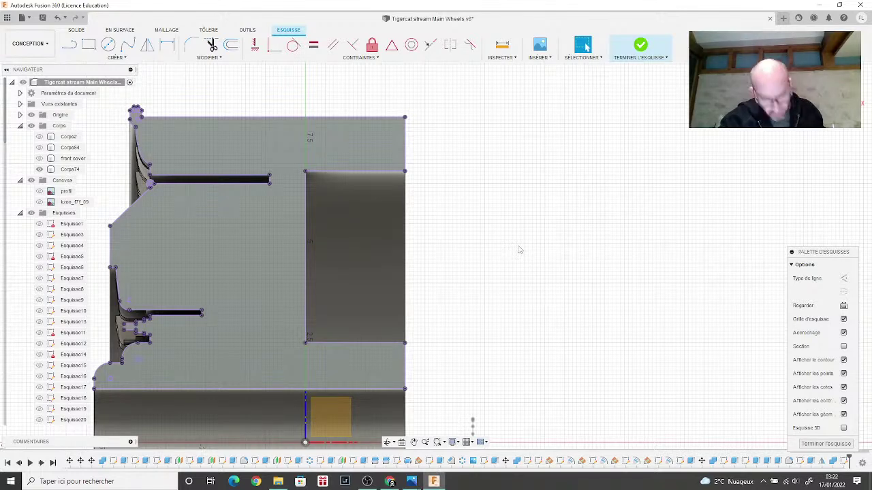
{"action": "middle_click_drag", "start_coordinate": [436, 255], "coordinate": [426, 253], "text": "shift"}
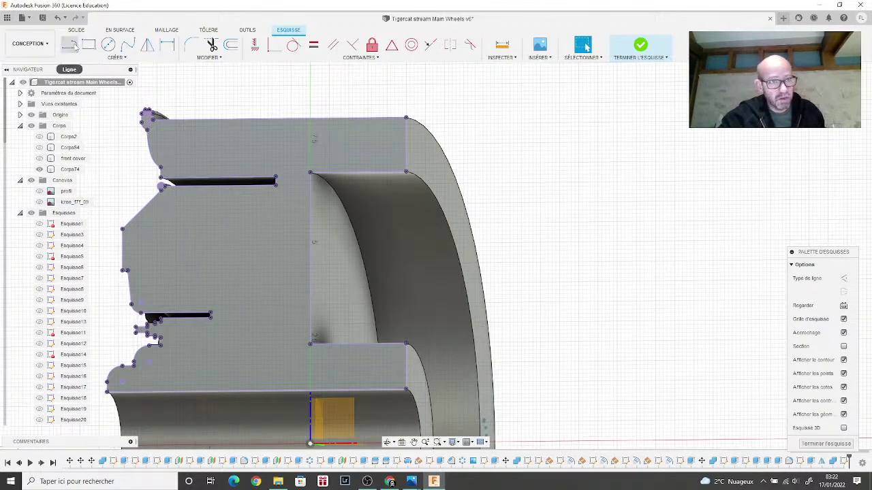
Step: Display the front cover body behind the section face of Corps74 as a reference for drawing the line profile
{"action": "left_click", "coordinate": [72, 45]}
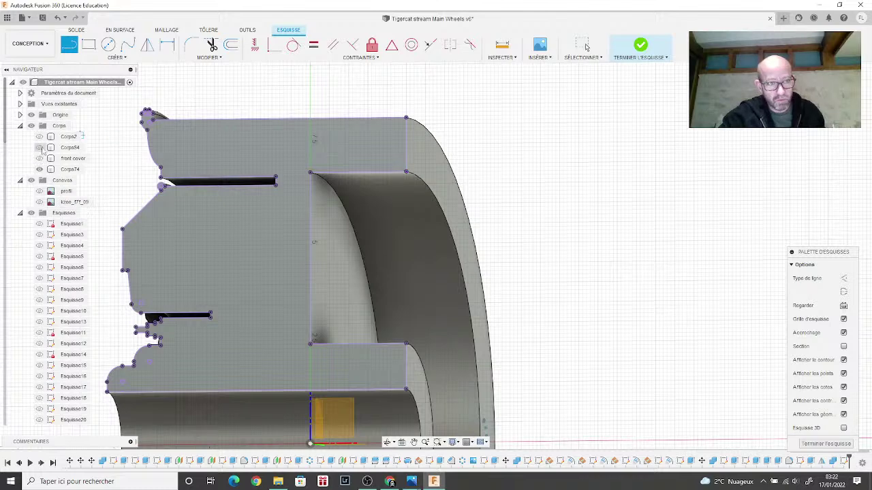
{"action": "left_click", "coordinate": [40, 158]}
{"action": "left_click", "coordinate": [39, 158]}
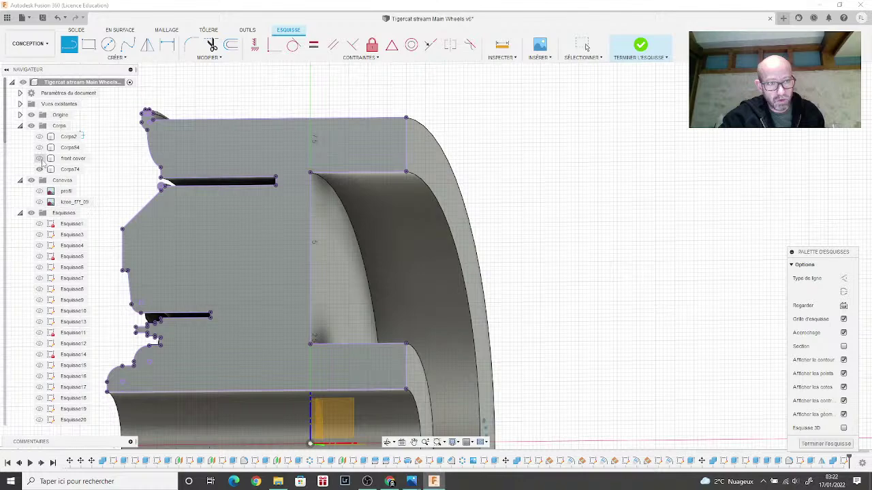
{"action": "left_click", "coordinate": [40, 158]}
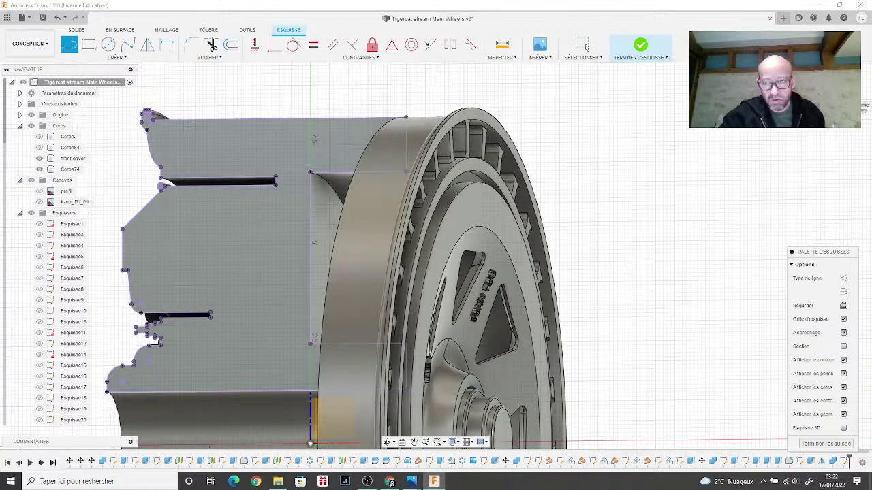
{"action": "middle_click_drag", "start_coordinate": [434, 255], "coordinate": [435, 255], "text": "shift"}
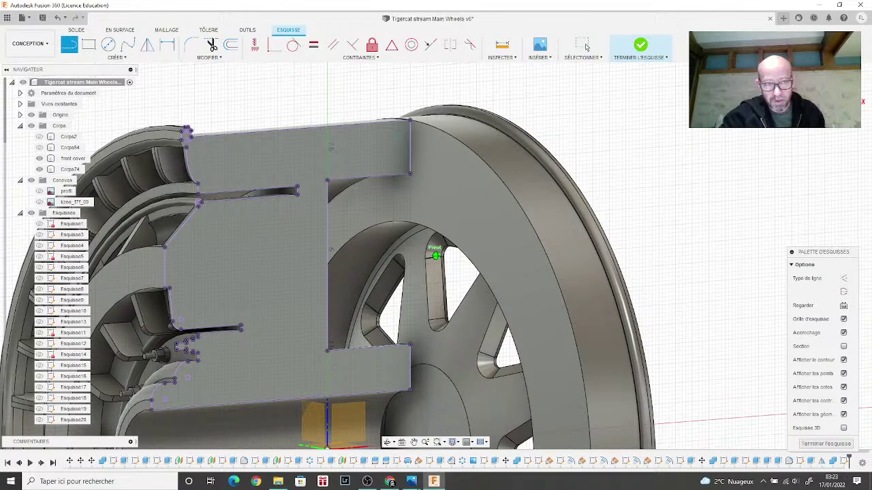
{"action": "middle_click_drag", "start_coordinate": [435, 256], "coordinate": [435, 256], "text": "shift"}
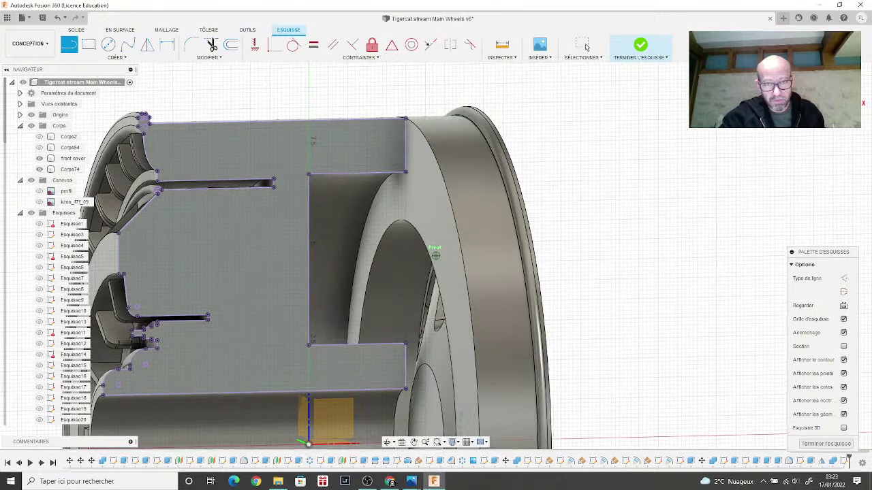
Step: Draw a stepped line profile from the outer rim's inner corner to the web edge and check the wheel photo kzoo_f7f_09.jpg in Photos
{"action": "left_click", "coordinate": [406, 172]}
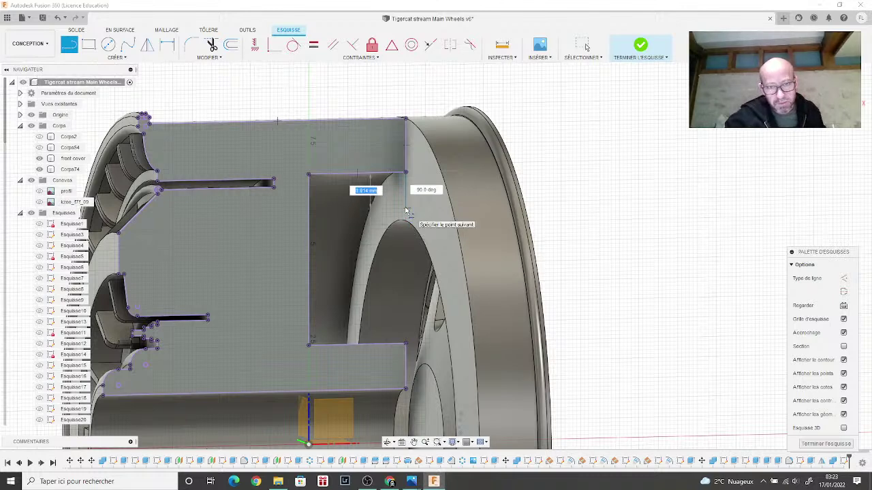
{"action": "left_click", "coordinate": [406, 210]}
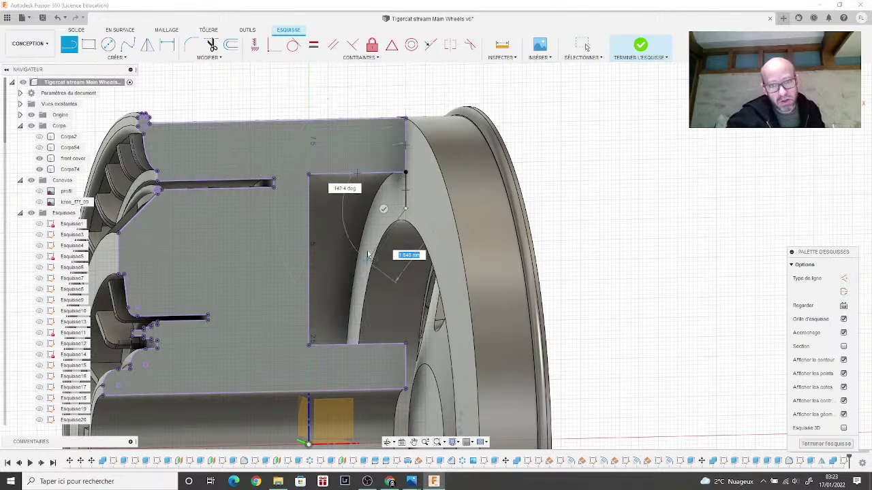
{"action": "left_click", "coordinate": [333, 250]}
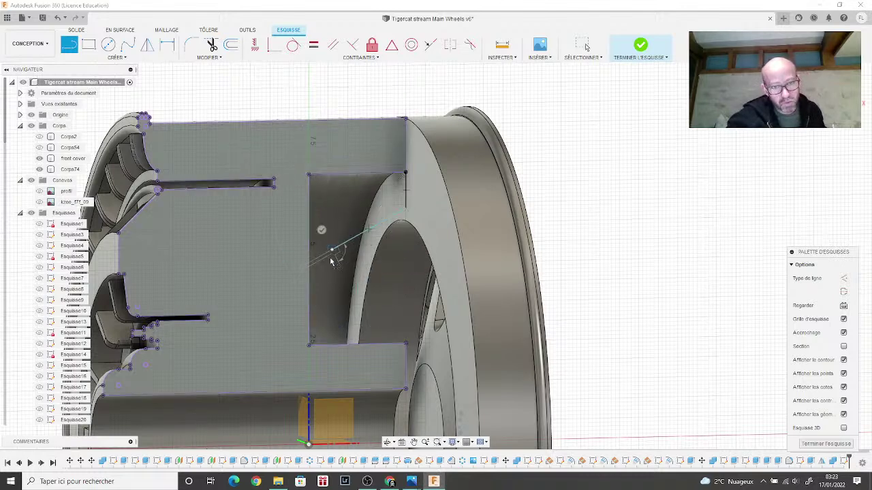
{"action": "left_click", "coordinate": [331, 284]}
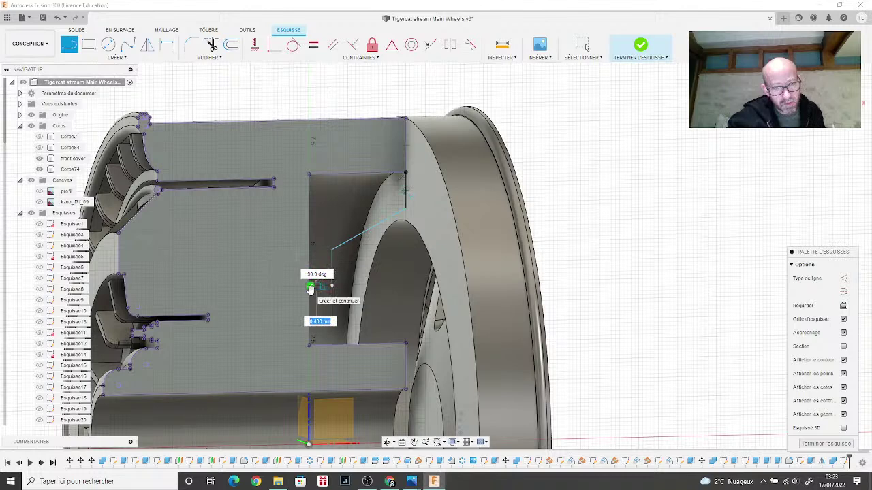
{"action": "scroll", "coordinate": [308, 293], "scroll_direction": "up", "scroll_amount": 5}
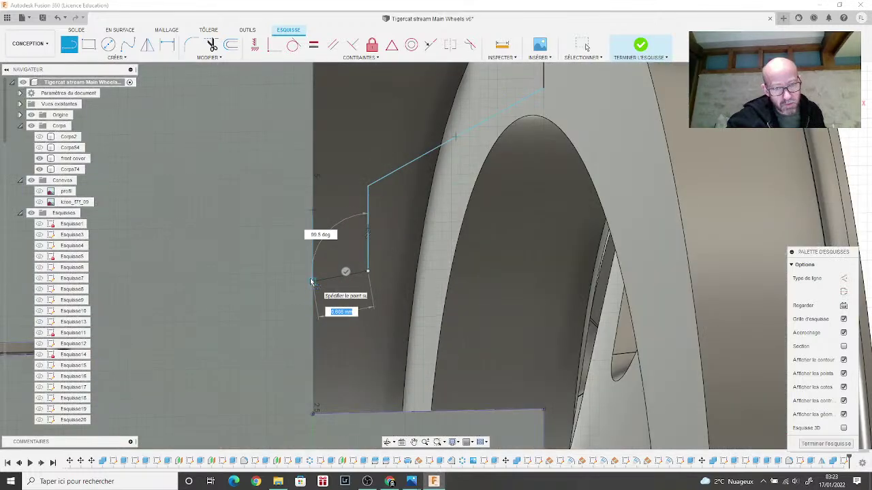
{"action": "left_click", "coordinate": [312, 272]}
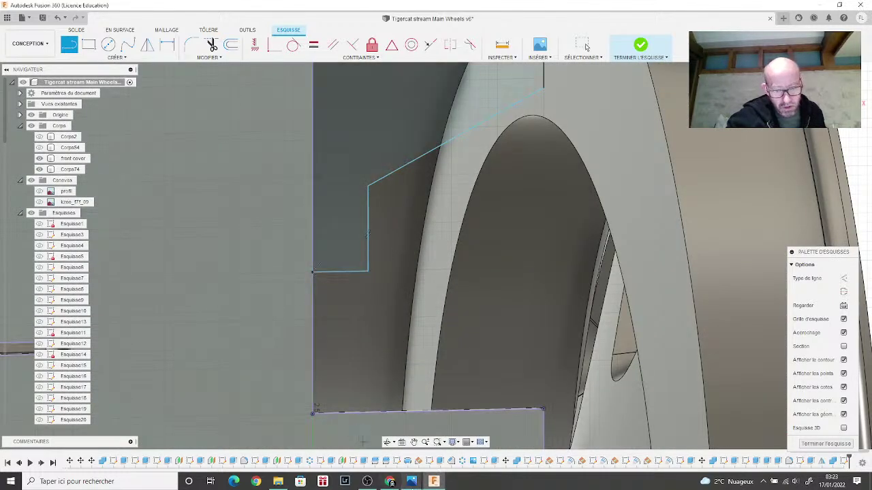
{"action": "mouse_move", "coordinate": [412, 479]}
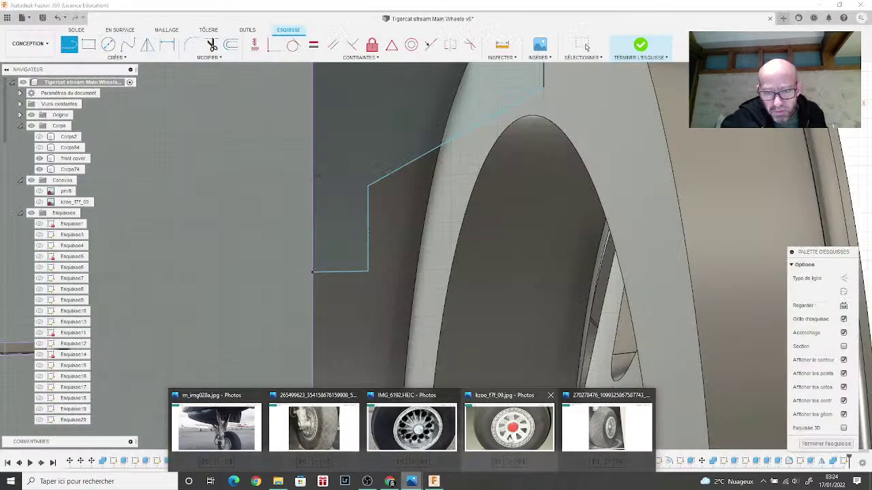
{"action": "left_click", "coordinate": [518, 428]}
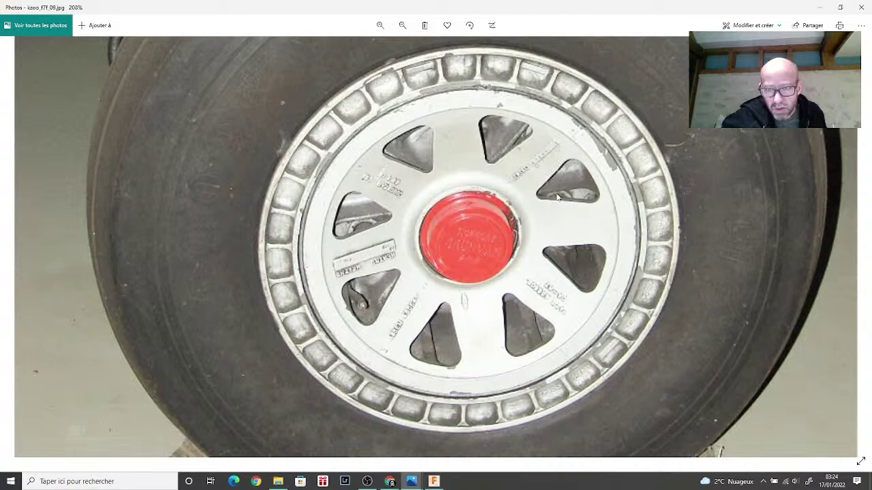
{"action": "left_click", "coordinate": [434, 481]}
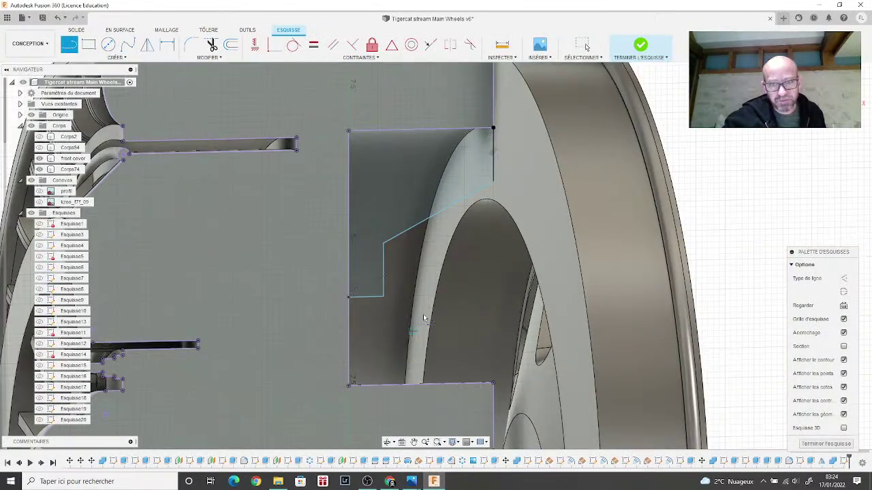
Step: Round both corners of the stepped profile, at the sloped line and at the short horizontal line, with 0.45 mm sketch fillets
{"action": "left_click", "coordinate": [192, 45]}
{"action": "left_click", "coordinate": [409, 229]}
{"action": "left_click", "coordinate": [384, 262]}
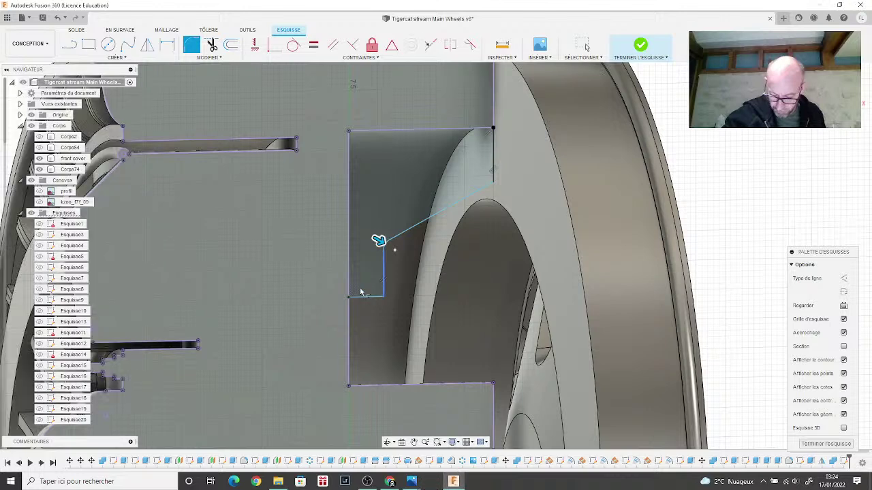
{"action": "key", "text": "Return"}
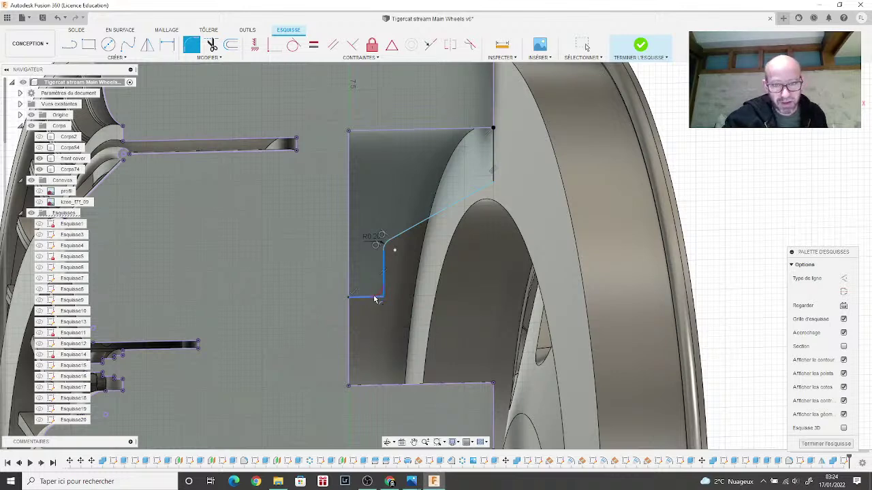
{"action": "left_click", "coordinate": [374, 298]}
{"action": "left_click", "coordinate": [380, 298]}
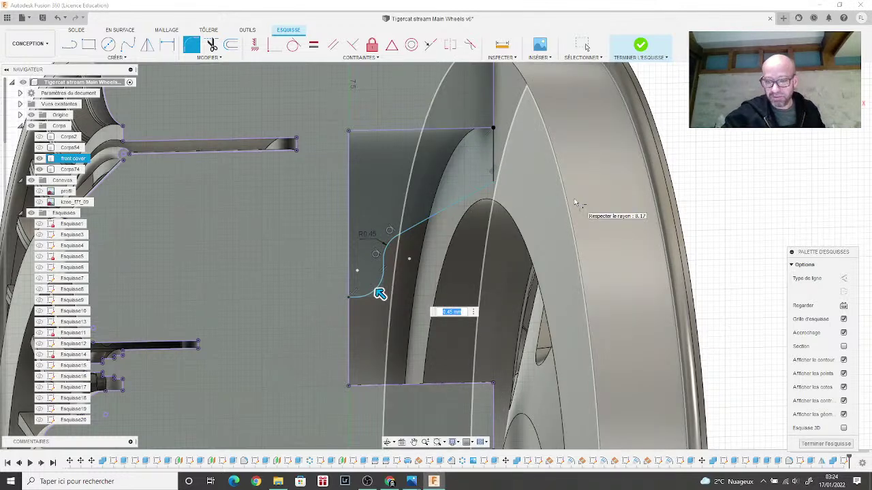
{"action": "key", "text": "Return"}
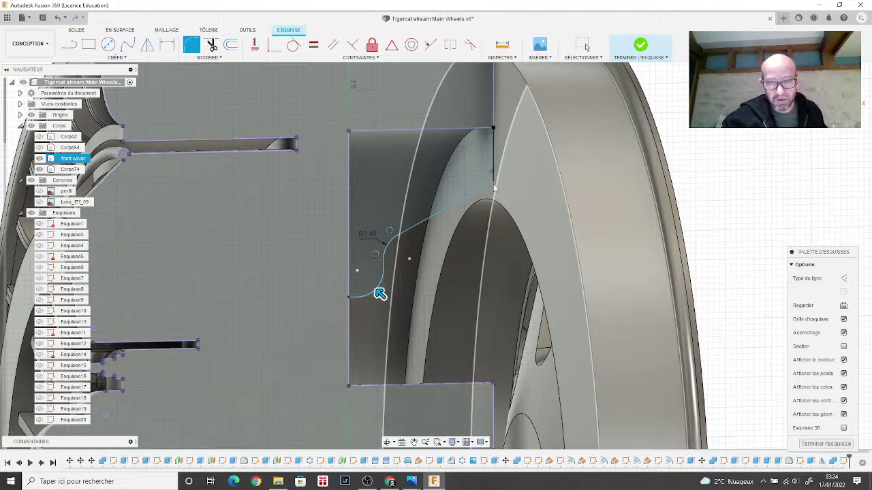
Step: Reshape the profile by moving its upper fillet upward and its end point slightly down the web edge, and finish the sketch
{"action": "key", "text": "Escape"}
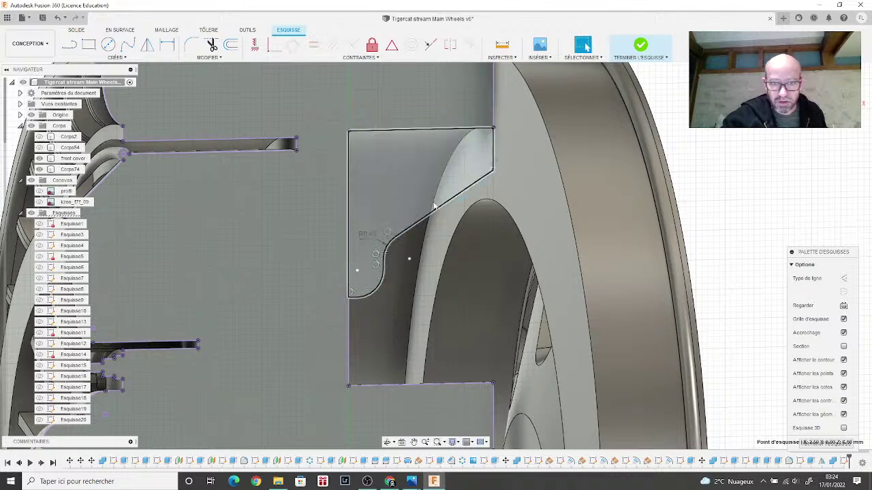
{"action": "left_click_drag", "start_coordinate": [382, 261], "coordinate": [385, 225]}
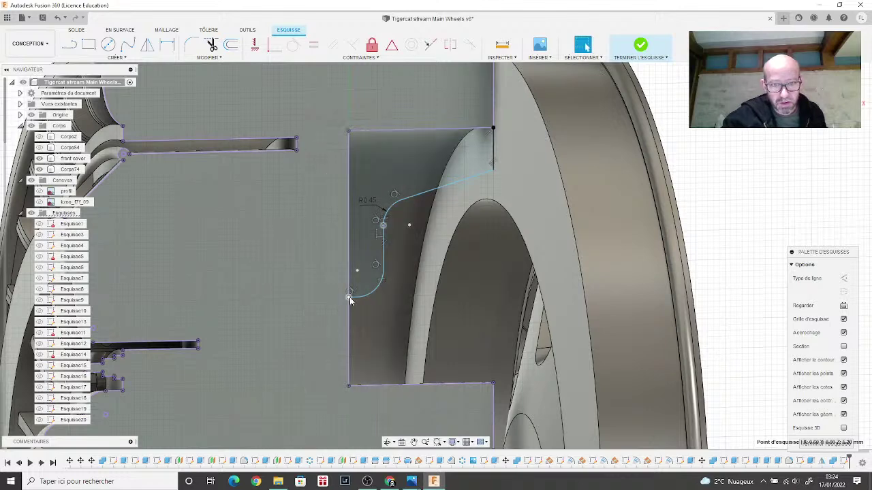
{"action": "left_click_drag", "start_coordinate": [350, 302], "coordinate": [349, 304]}
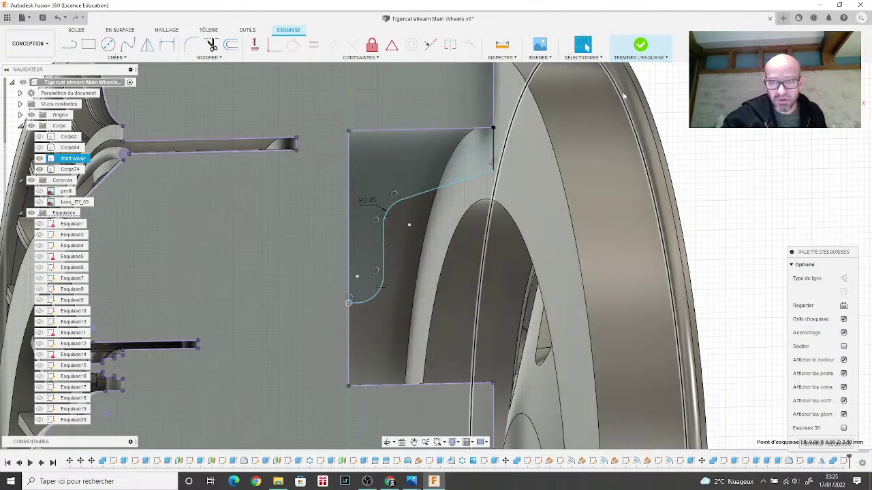
{"action": "left_click", "coordinate": [639, 47]}
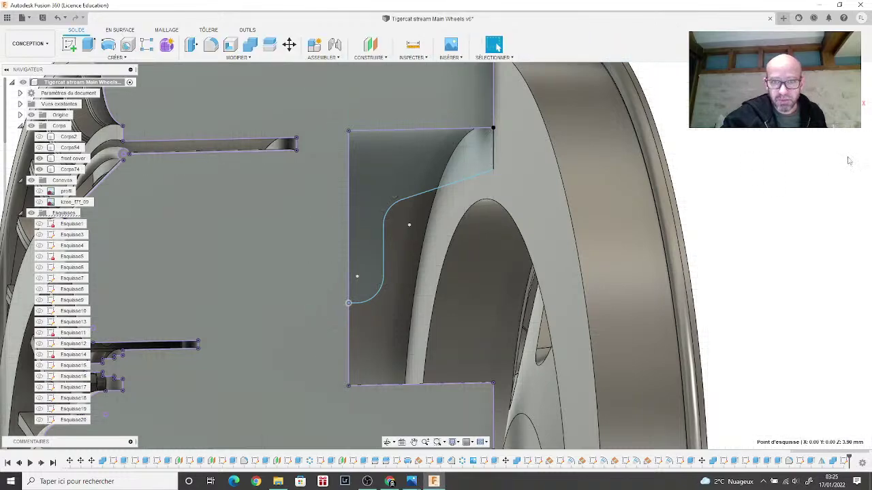
Step: Hide body Corps74 and the sketches Esquisse48 and Esquisse49, leaving only the front cover displayed
{"action": "mouse_move", "coordinate": [435, 255]}
{"action": "middle_mouse_down", "text": "shift"}
{"action": "mouse_move", "coordinate": [361, 249]}
{"action": "mouse_move", "coordinate": [436, 255]}
{"action": "mouse_move", "coordinate": [601, 146]}
{"action": "mouse_move", "coordinate": [388, 156]}
{"action": "middle_mouse_up", "text": "shift"}
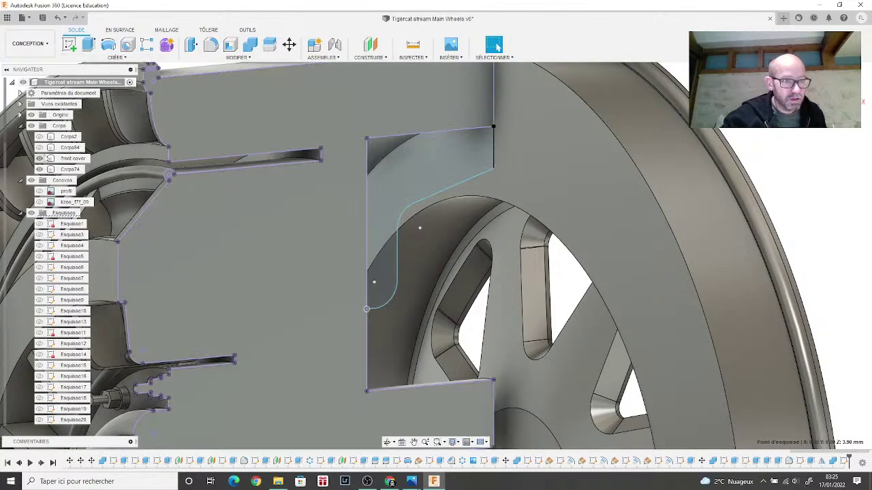
{"action": "left_click", "coordinate": [41, 169]}
{"action": "left_click", "coordinate": [39, 169]}
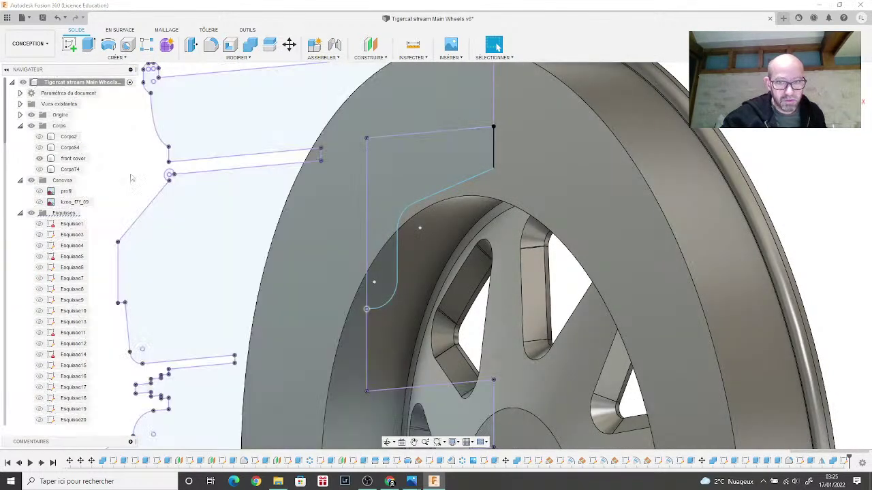
{"action": "mouse_move", "coordinate": [132, 180]}
{"action": "middle_mouse_down"}
{"action": "mouse_move", "coordinate": [167, 186]}
{"action": "mouse_move", "coordinate": [139, 131]}
{"action": "middle_mouse_up"}
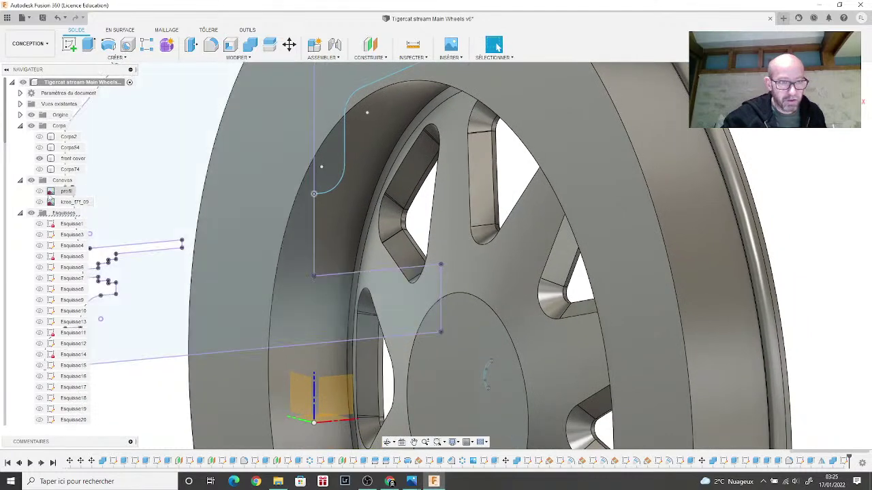
{"action": "left_click", "coordinate": [38, 158]}
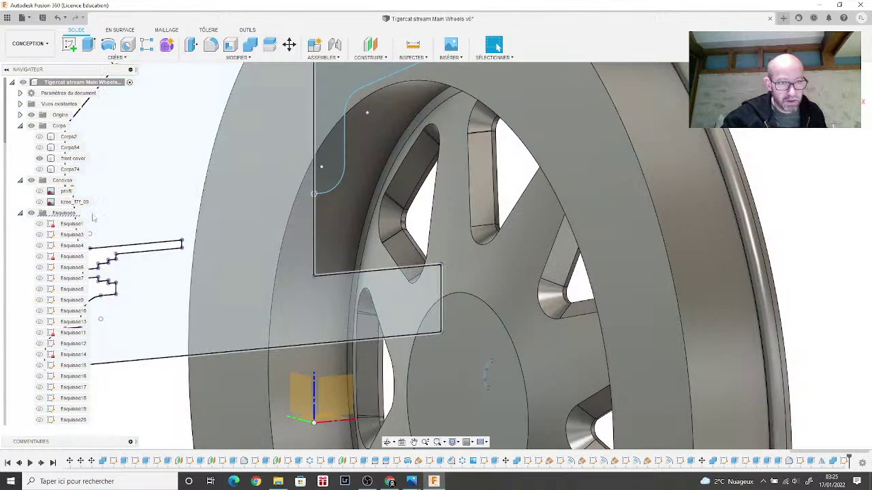
{"action": "scroll", "coordinate": [63, 289], "scroll_direction": "down", "scroll_amount": 3}
{"action": "scroll", "coordinate": [63, 289], "scroll_direction": "down", "scroll_amount": 10}
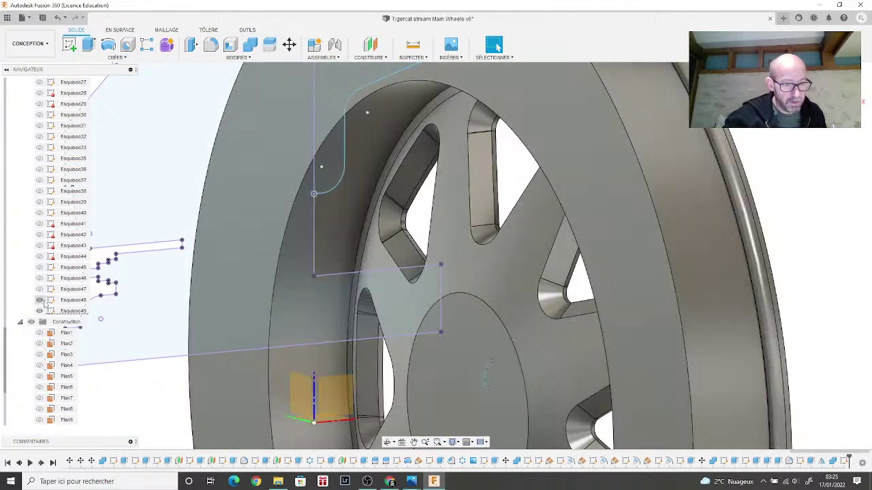
{"action": "left_click", "coordinate": [44, 304]}
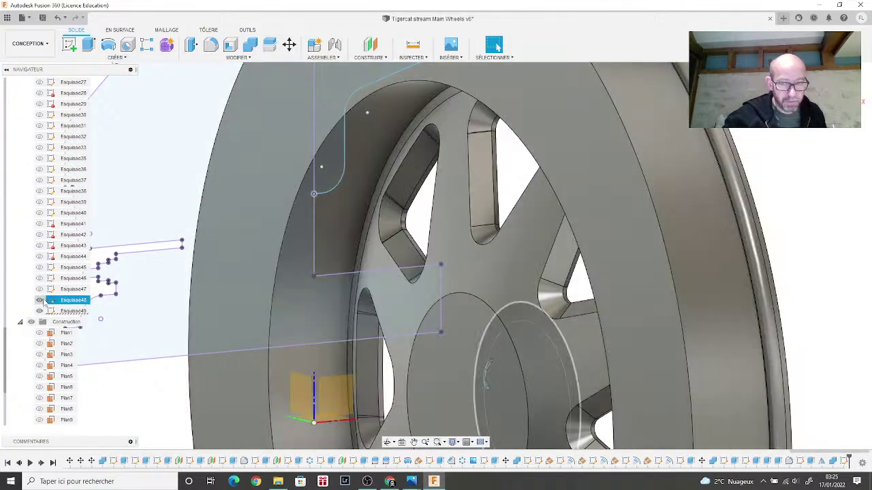
{"action": "left_click", "coordinate": [40, 311]}
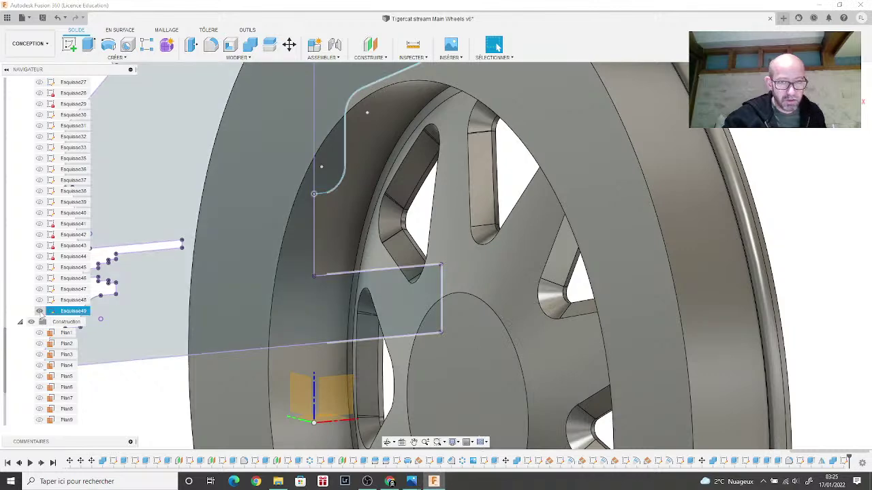
{"action": "left_click", "coordinate": [38, 311]}
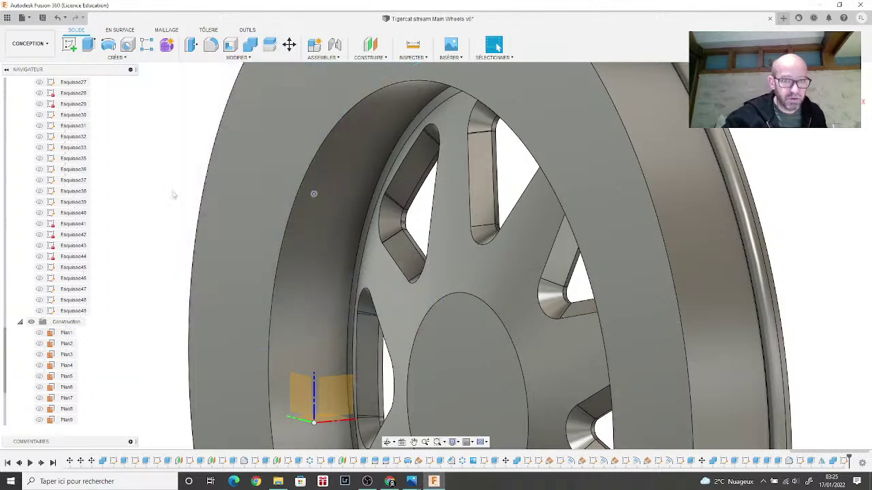
Step: Start a sketch on the front cover's flat rear ring face and begin a circle centred on the origin
{"action": "scroll", "coordinate": [173, 195], "scroll_direction": "down", "scroll_amount": 3}
{"action": "scroll", "coordinate": [172, 194], "scroll_direction": "down", "scroll_amount": 2}
{"action": "left_click", "coordinate": [68, 45]}
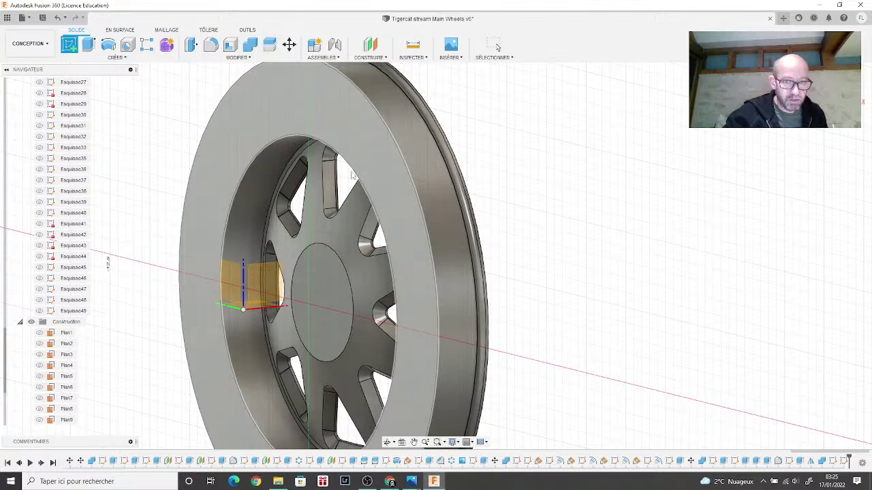
{"action": "left_click", "coordinate": [430, 247]}
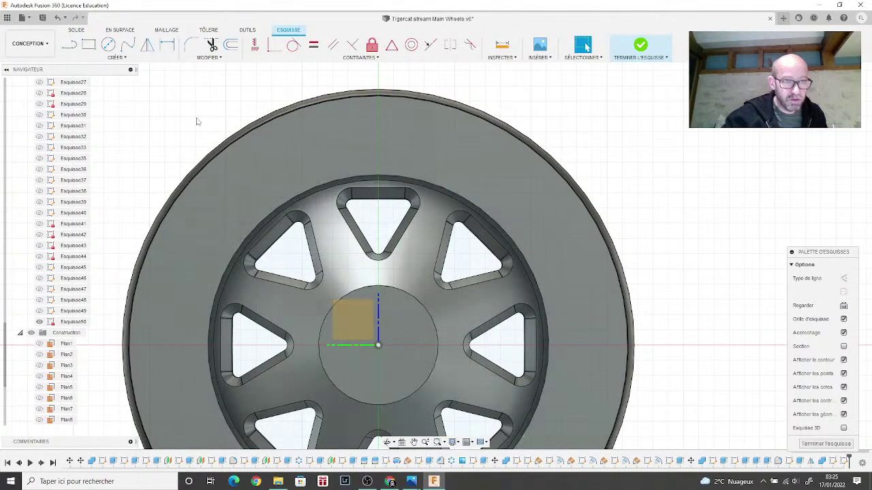
{"action": "left_click", "coordinate": [108, 45]}
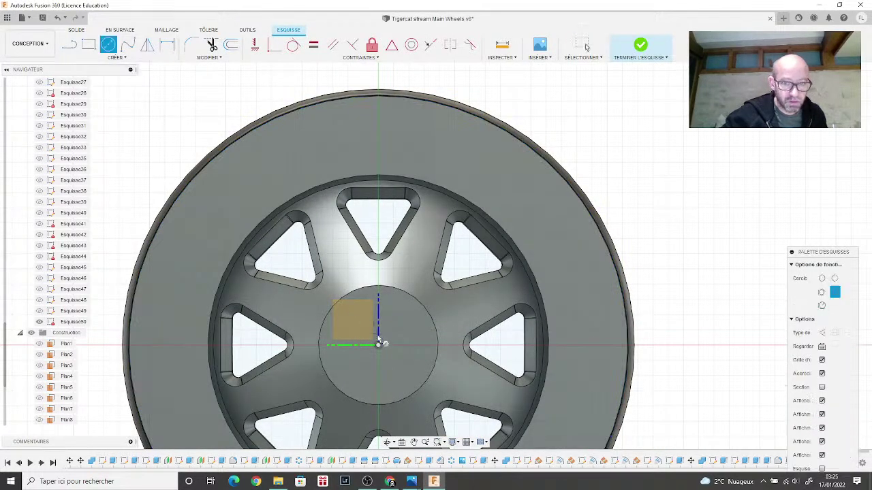
{"action": "left_click", "coordinate": [379, 345]}
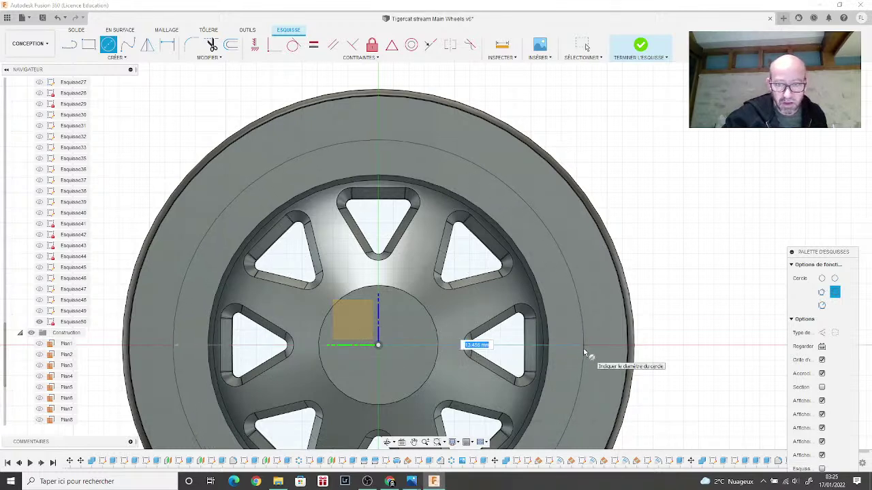
Step: Place a circle about 13 mm in diameter centred on the origin on the wheel's flat rim face and finish the sketch
{"action": "left_click", "coordinate": [581, 353]}
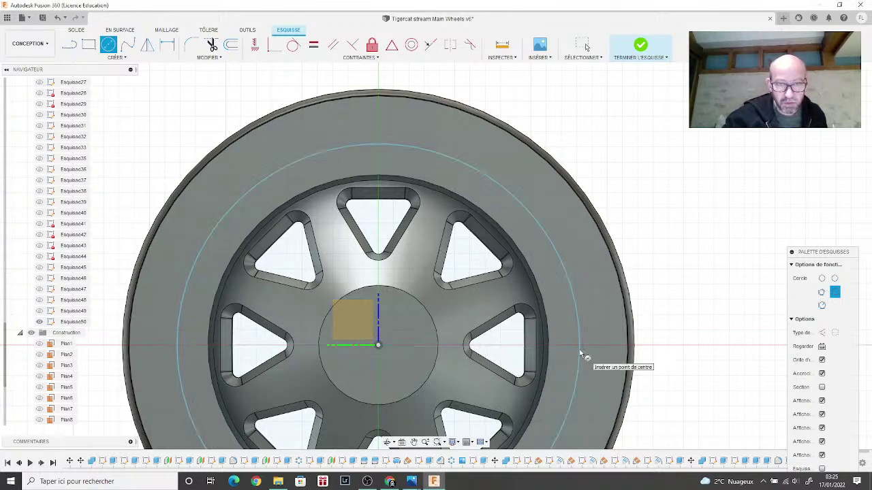
{"action": "key", "text": "Escape"}
{"action": "middle_click_drag", "start_coordinate": [686, 179], "coordinate": [736, 227], "text": "shift"}
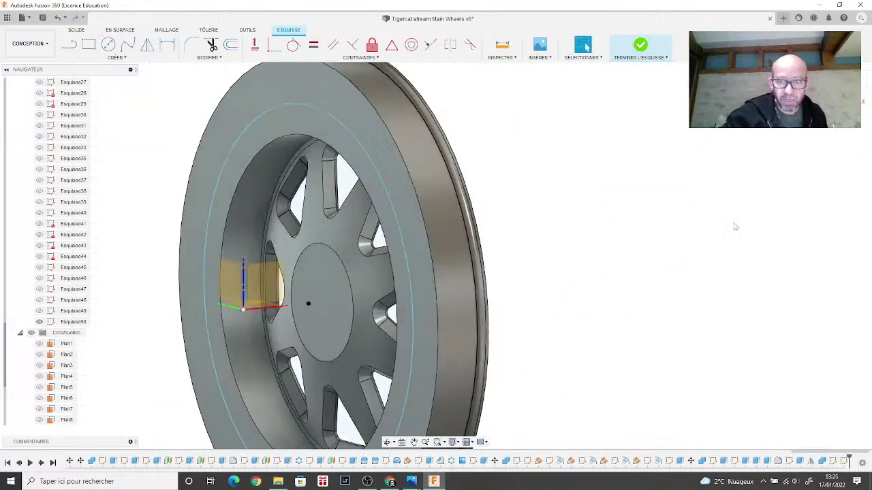
{"action": "left_click", "coordinate": [641, 45]}
Step: Extrude the ring between the new circle and the rim's inner edge as a 1.55 mm deep cut into the wheel
{"action": "left_click", "coordinate": [89, 45]}
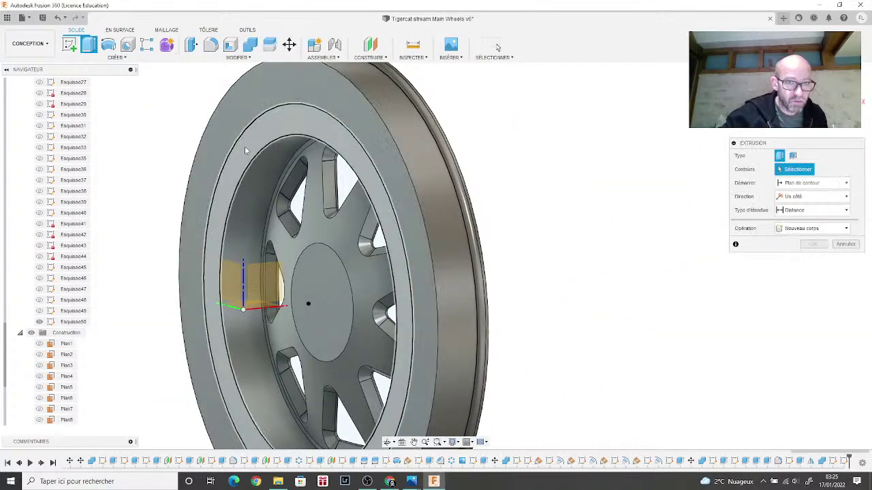
{"action": "left_click", "coordinate": [247, 151]}
{"action": "scroll", "coordinate": [279, 154], "scroll_direction": "up", "scroll_amount": 4}
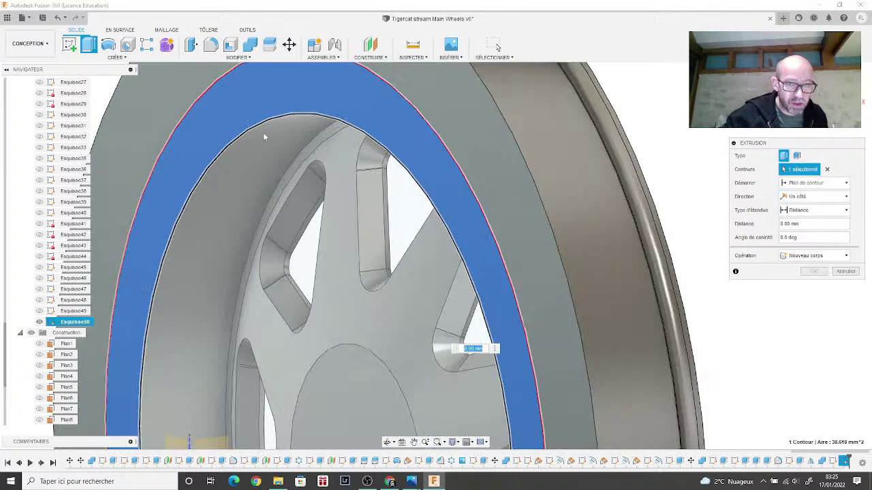
{"action": "scroll", "coordinate": [346, 276], "scroll_direction": "down", "scroll_amount": 5}
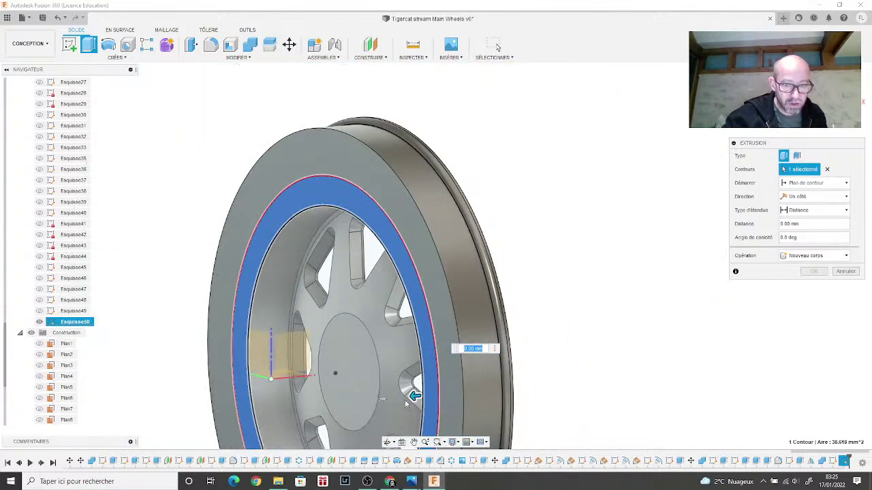
{"action": "left_click_drag", "start_coordinate": [413, 396], "coordinate": [442, 393]}
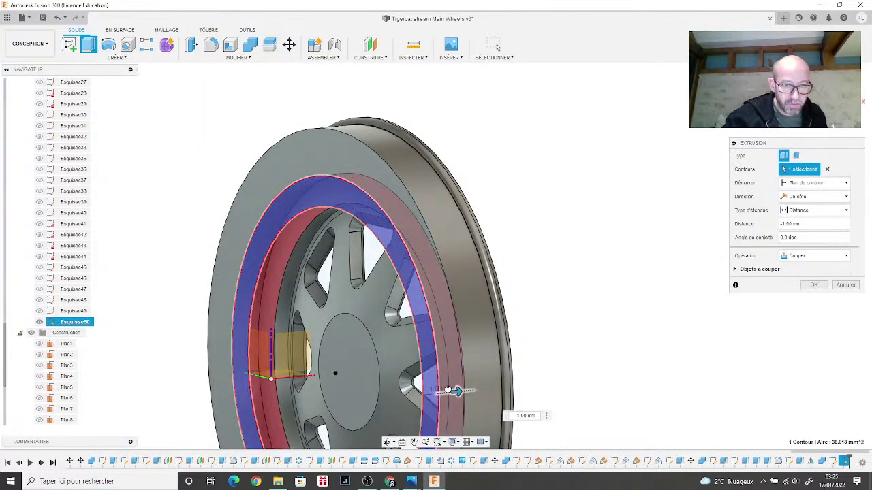
{"action": "scroll", "coordinate": [323, 236], "scroll_direction": "up", "scroll_amount": 5}
{"action": "scroll", "coordinate": [323, 235], "scroll_direction": "down", "scroll_amount": 2}
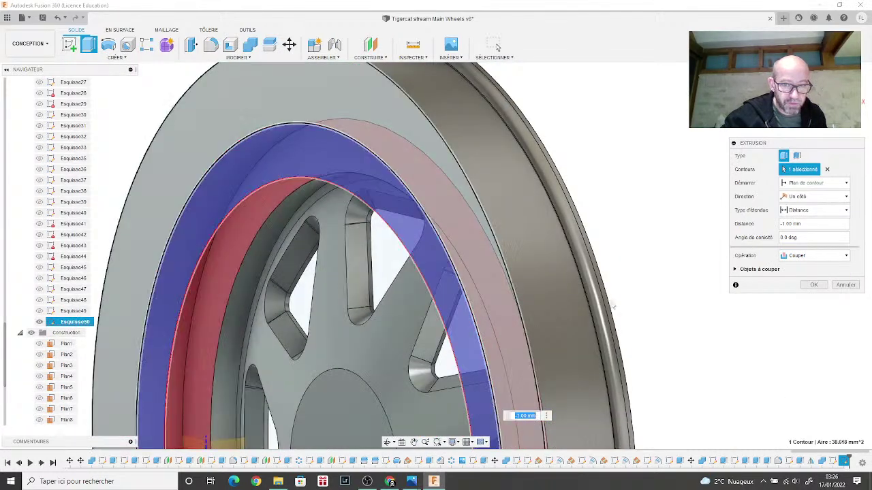
{"action": "middle_click_drag", "start_coordinate": [477, 424], "coordinate": [449, 380]}
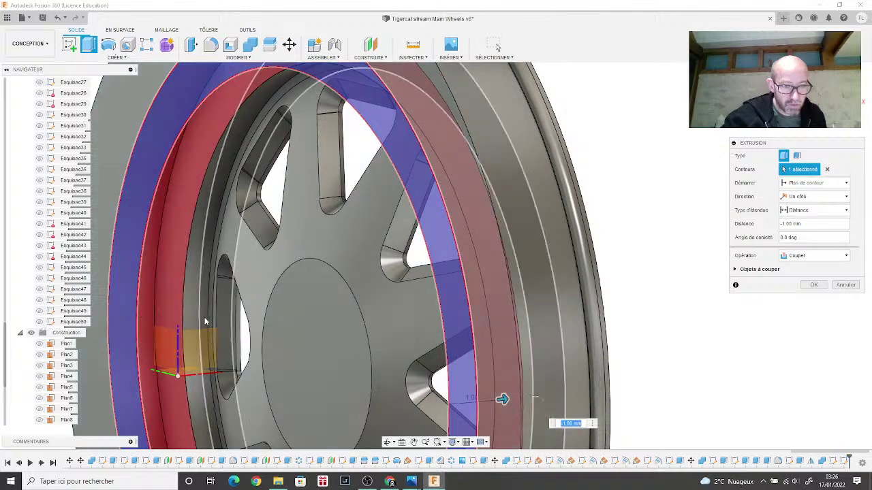
{"action": "scroll", "coordinate": [205, 311], "scroll_direction": "up", "scroll_amount": 5}
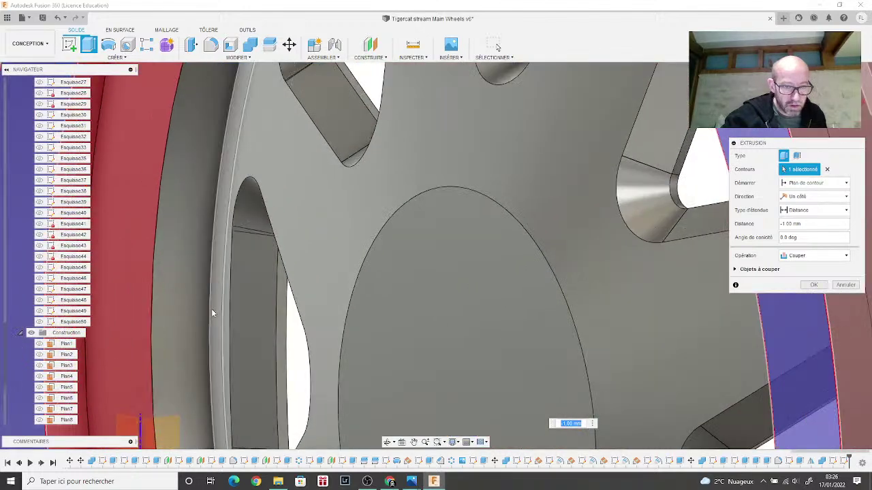
{"action": "left_click_drag", "start_coordinate": [211, 309], "coordinate": [213, 312]}
{"action": "scroll", "coordinate": [191, 352], "scroll_direction": "down", "scroll_amount": 5}
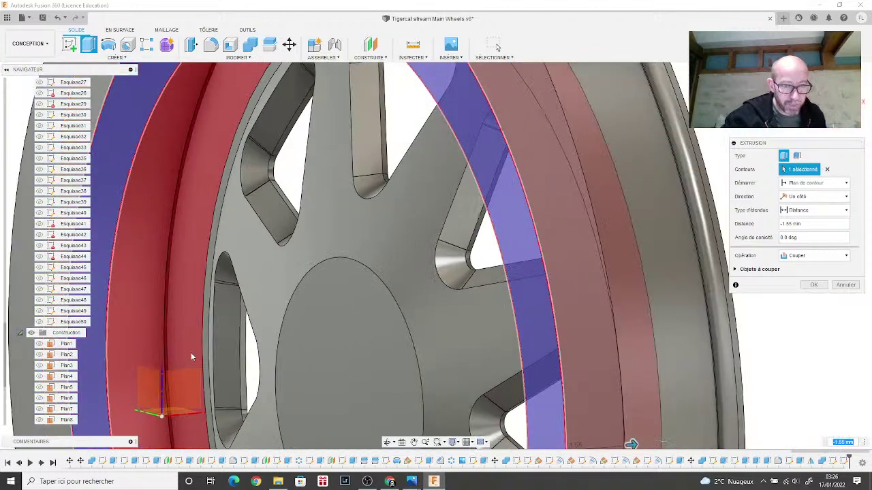
{"action": "left_click", "coordinate": [814, 285]}
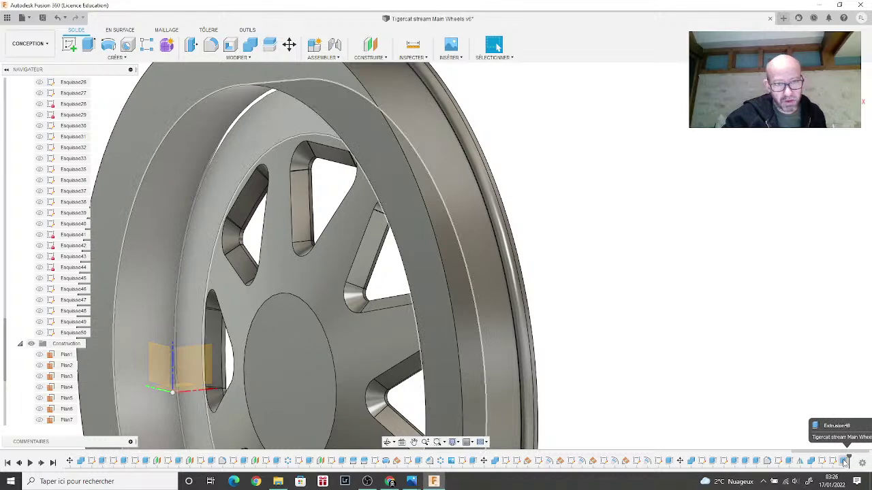
Step: Edit the latest ring cut and set its extrusion distance to -1.4 mm
{"action": "right_click", "coordinate": [845, 462]}
{"action": "left_click", "coordinate": [856, 374]}
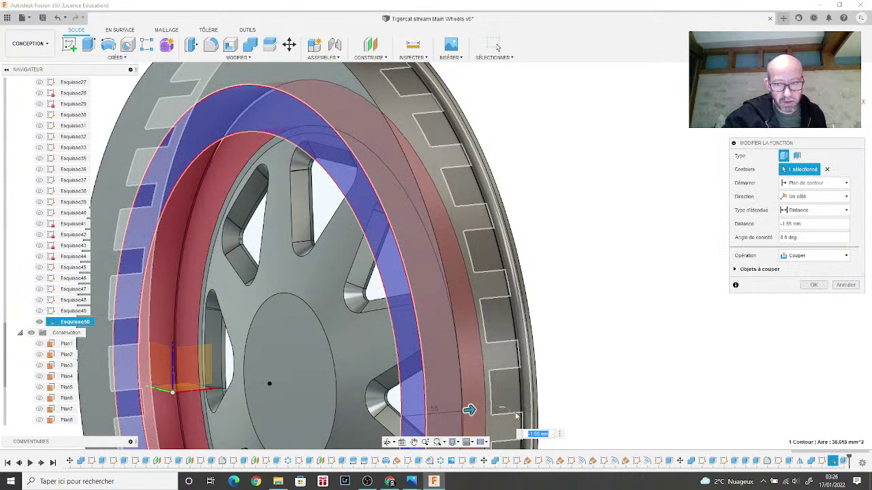
{"action": "type", "text": ".4"}
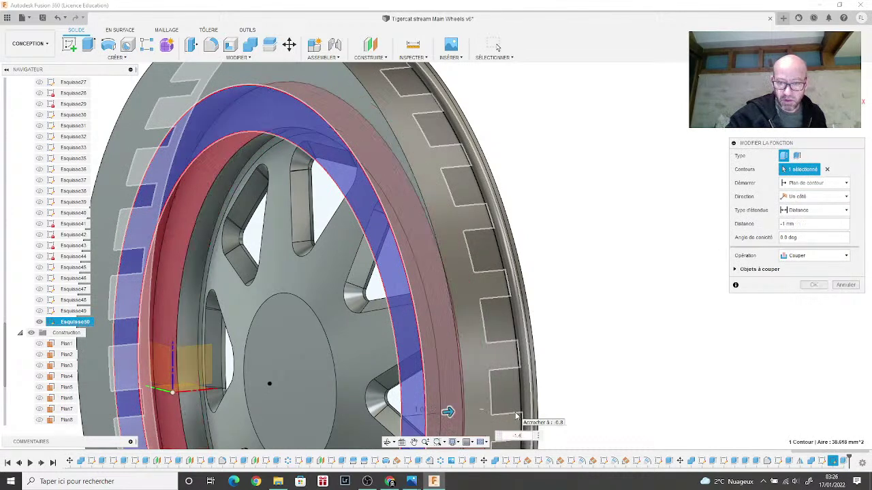
{"action": "key", "text": "Return"}
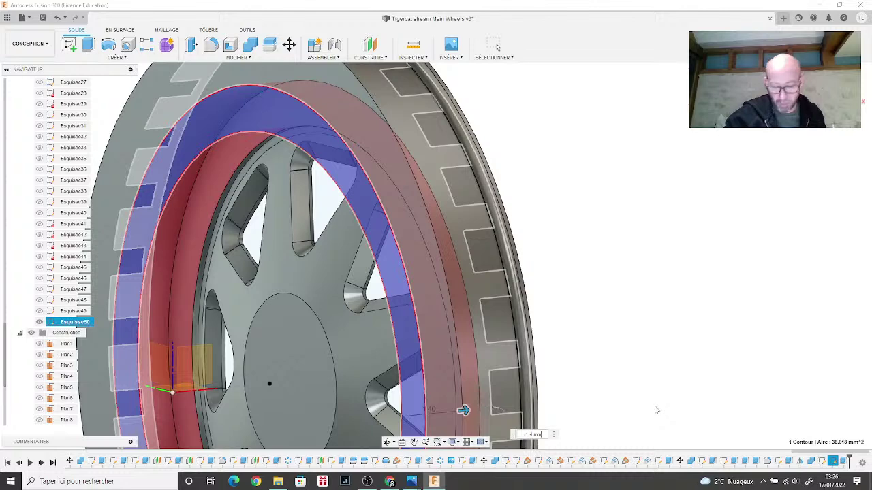
{"action": "key", "text": "Return"}
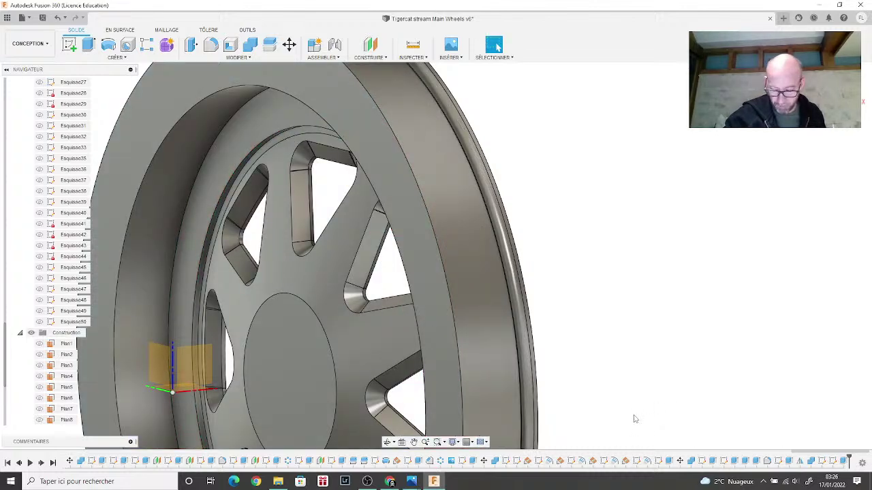
Step: Show the profile sketch Esquisse49 and the body Corps74
{"action": "scroll", "coordinate": [634, 419], "scroll_direction": "down", "scroll_amount": 5}
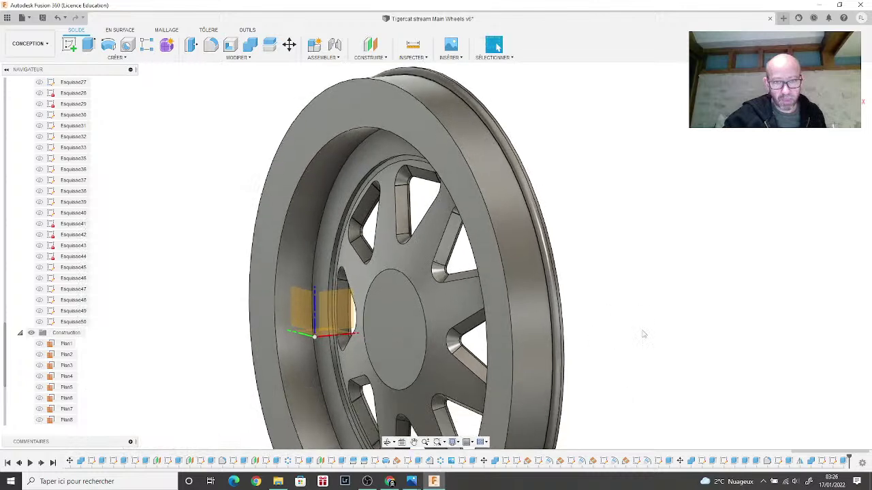
{"action": "left_click", "coordinate": [39, 311]}
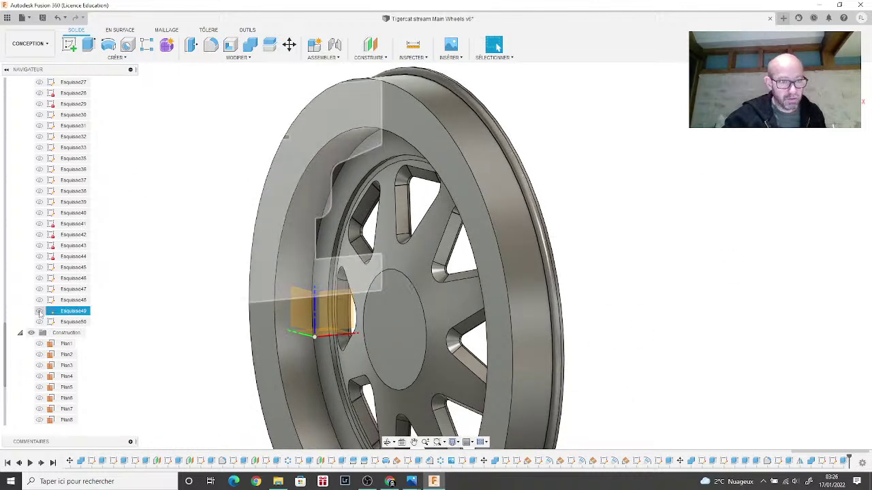
{"action": "scroll", "coordinate": [147, 251], "scroll_direction": "down", "scroll_amount": 5}
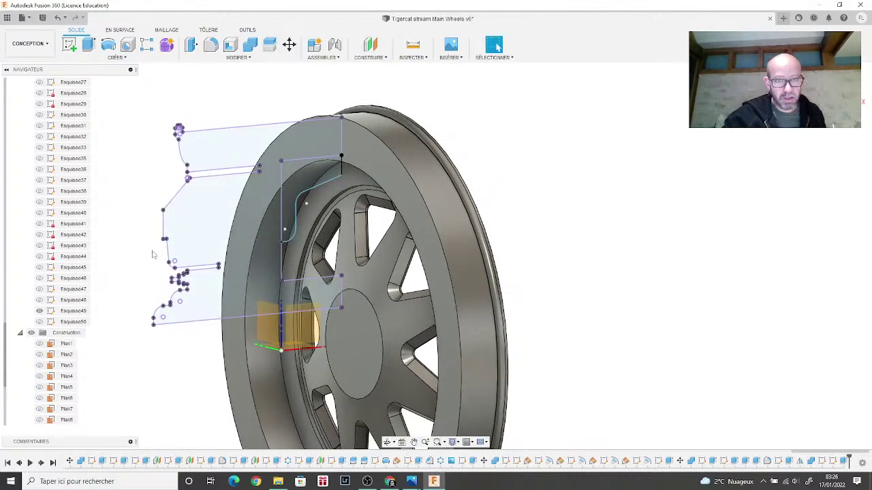
{"action": "scroll", "coordinate": [31, 239], "scroll_direction": "up", "scroll_amount": 9}
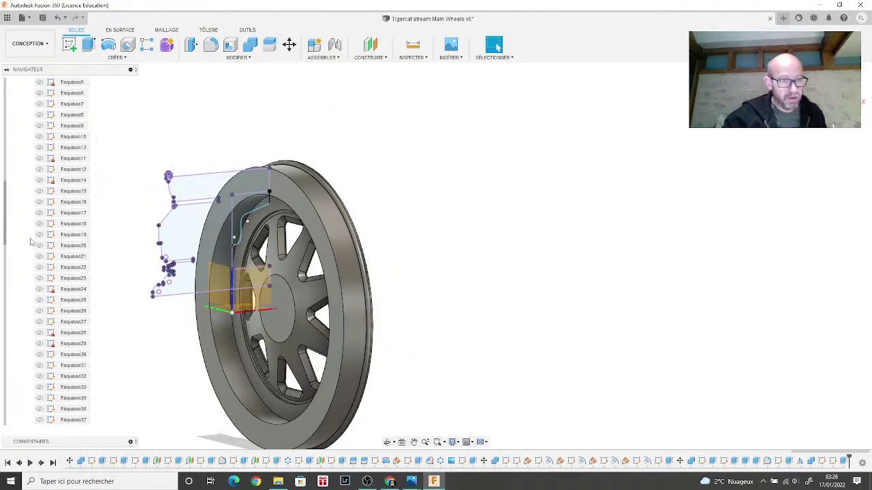
{"action": "scroll", "coordinate": [31, 238], "scroll_direction": "up", "scroll_amount": 4}
{"action": "left_click", "coordinate": [39, 169]}
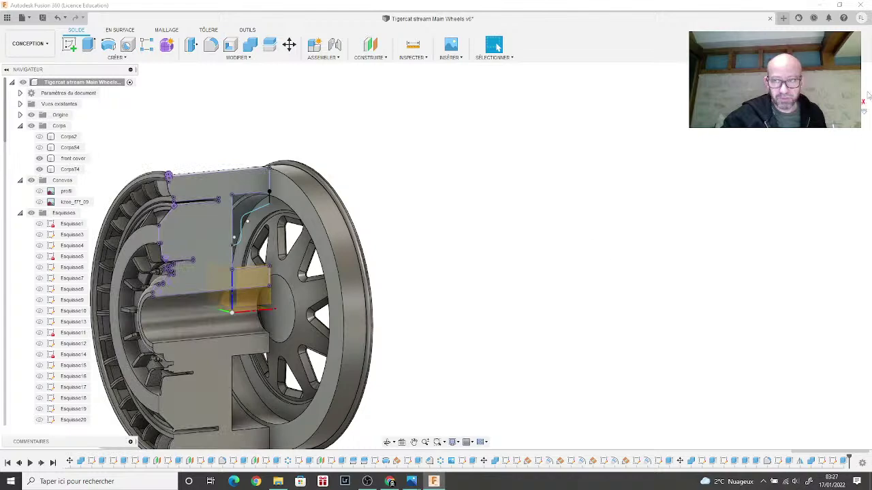
Step: Examine how the sloped line of the Esquisse49 profile sits against the front cover, from the front and the side
{"action": "middle_click_drag", "start_coordinate": [436, 255], "coordinate": [545, 247], "text": "shift"}
{"action": "middle_click_drag", "start_coordinate": [404, 382], "coordinate": [613, 368], "text": "shift"}
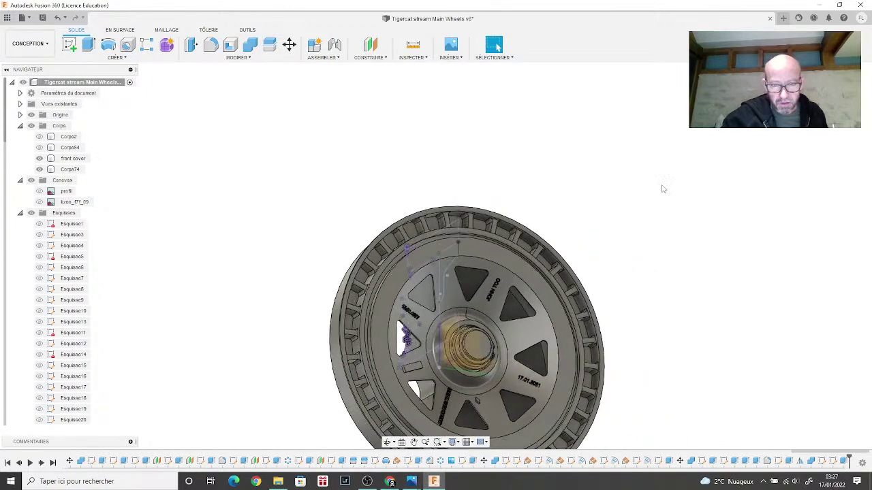
{"action": "scroll", "coordinate": [519, 246], "scroll_direction": "up", "scroll_amount": 3}
{"action": "scroll", "coordinate": [519, 246], "scroll_direction": "up", "scroll_amount": 4}
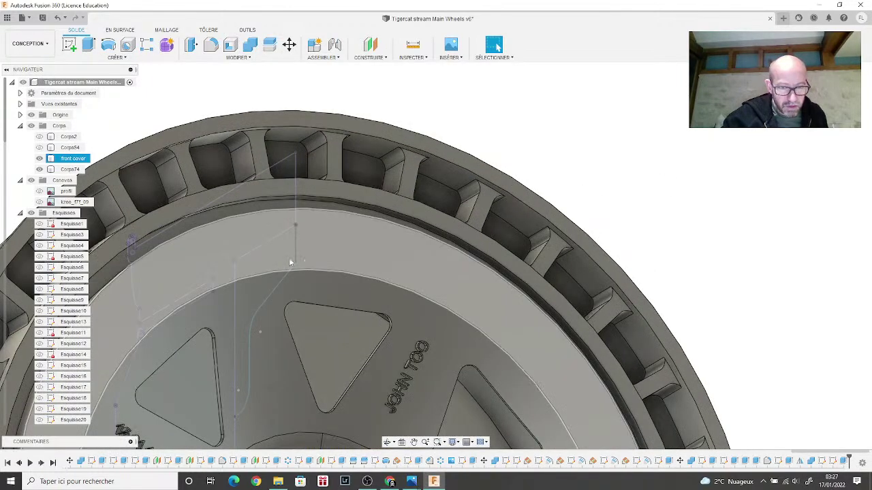
{"action": "left_click", "coordinate": [290, 268]}
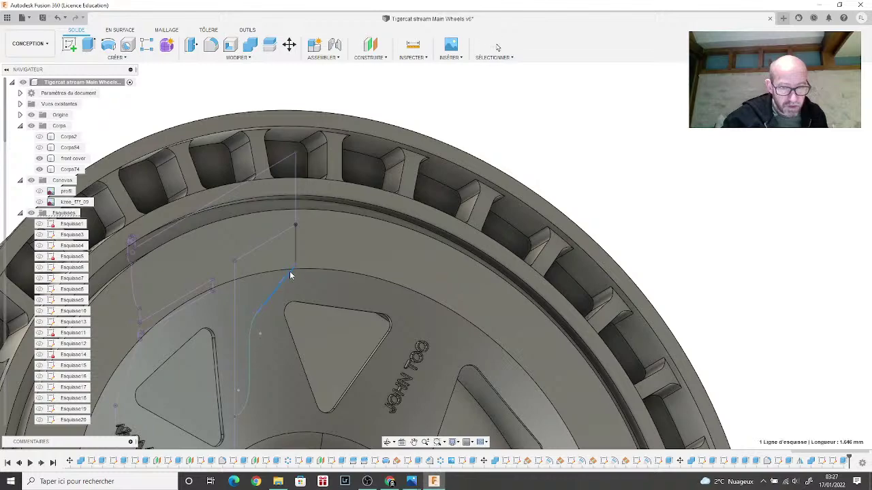
{"action": "middle_click_drag", "start_coordinate": [261, 363], "coordinate": [294, 267]}
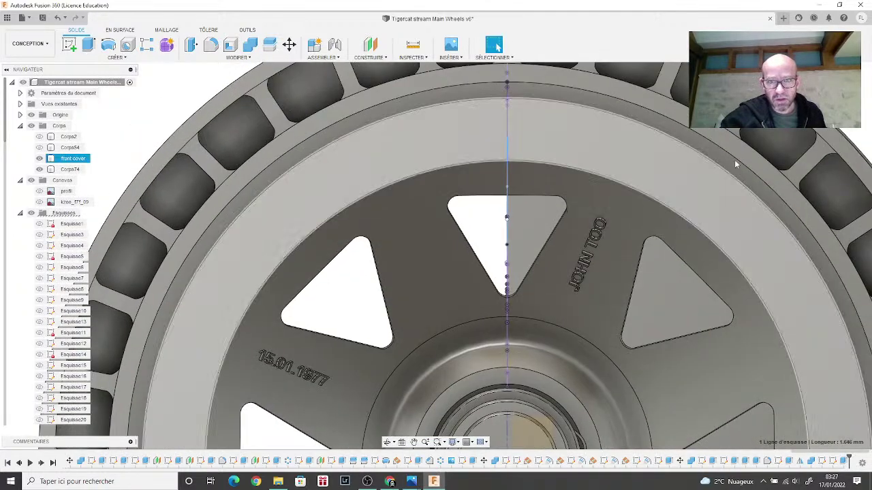
{"action": "left_click", "coordinate": [496, 45]}
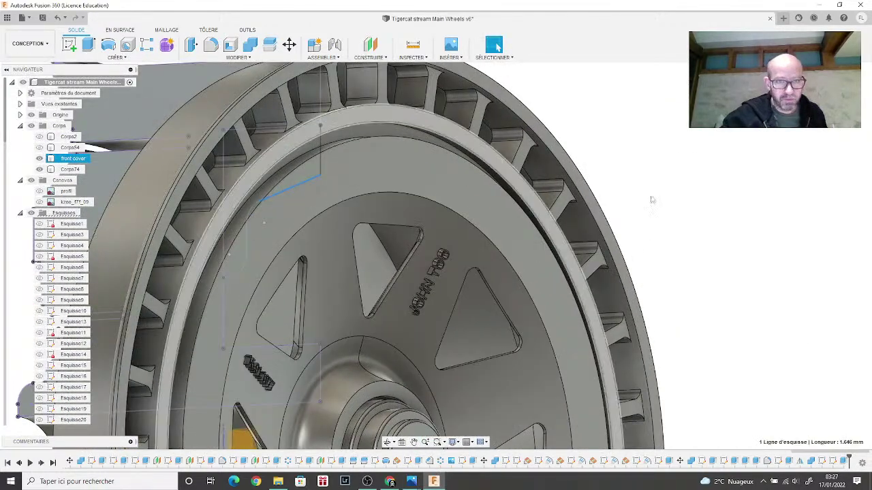
{"action": "left_click", "coordinate": [652, 200]}
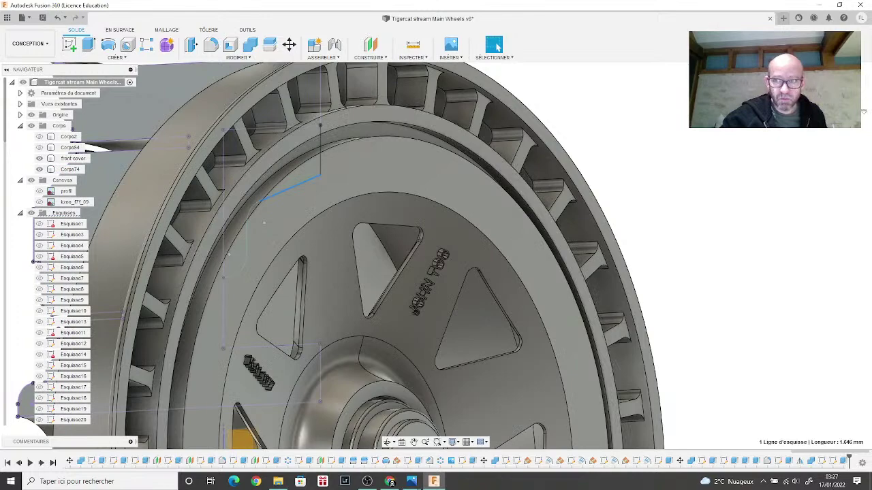
{"action": "middle_click_drag", "start_coordinate": [652, 200], "coordinate": [579, 224], "text": "shift"}
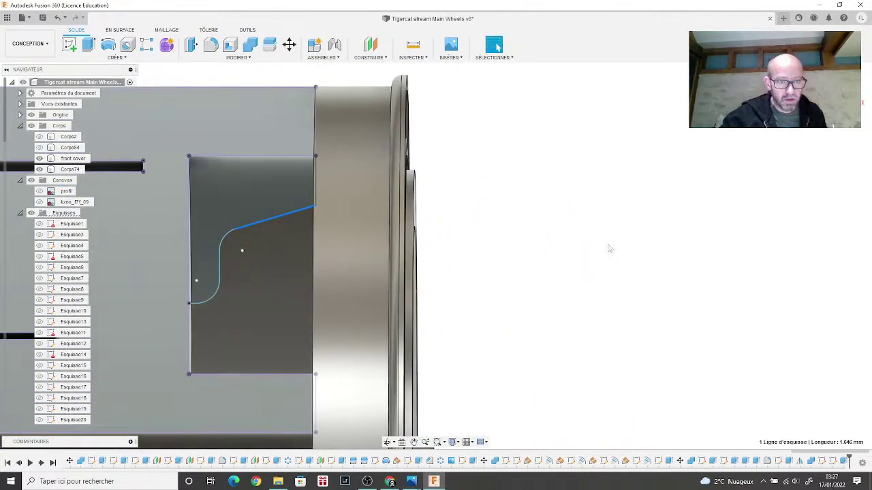
Step: Start a Revolve and select the stepped region above the sloped line of Esquisse49 as its contour
{"action": "left_click", "coordinate": [117, 57]}
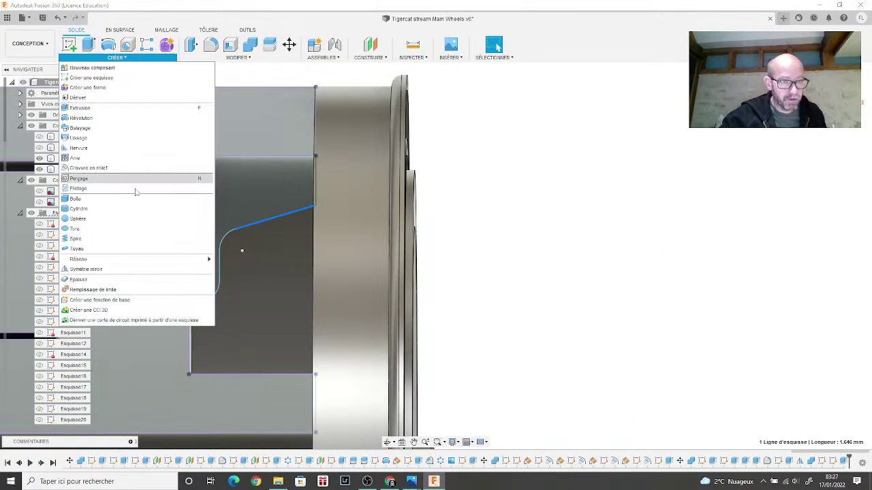
{"action": "mouse_move", "coordinate": [137, 264]}
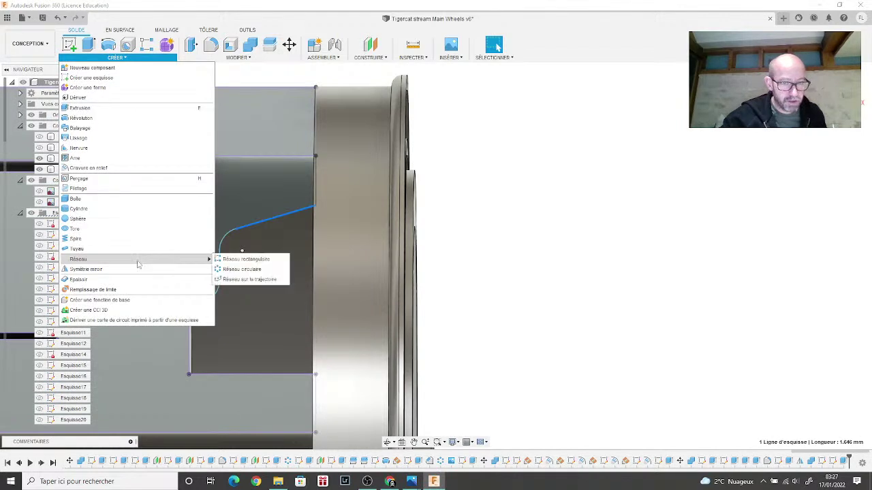
{"action": "left_click", "coordinate": [132, 120]}
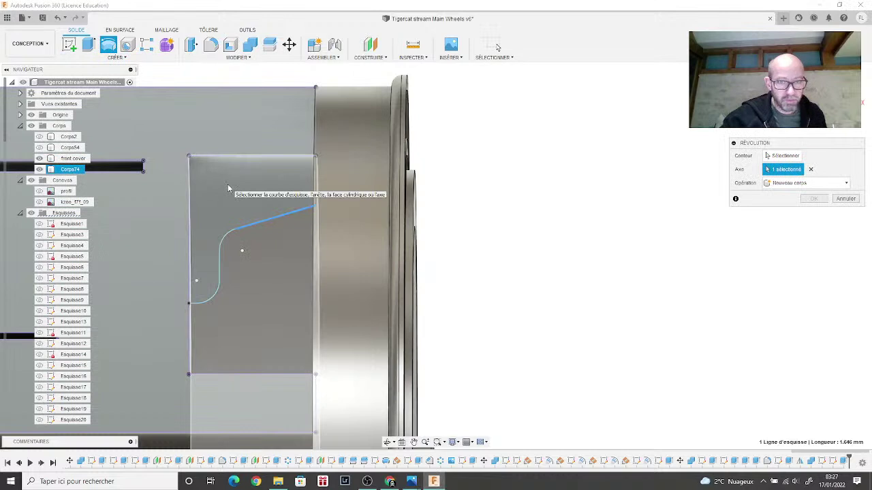
{"action": "left_click", "coordinate": [777, 156]}
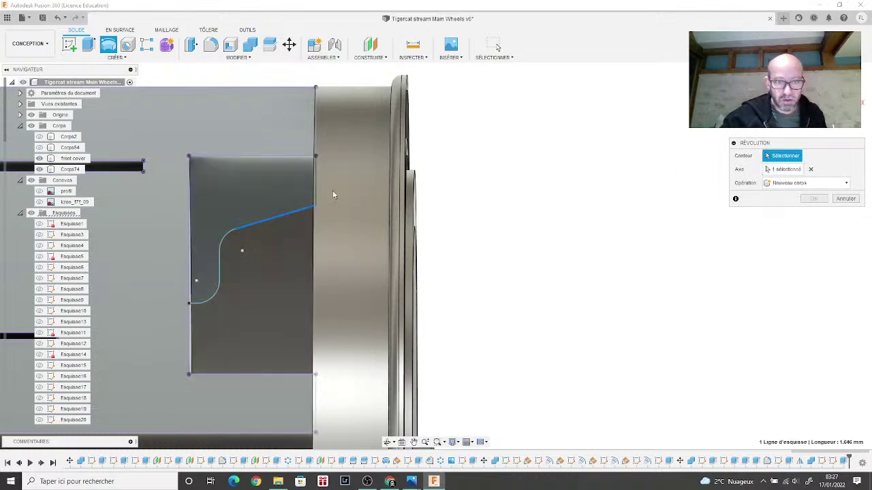
{"action": "left_click", "coordinate": [271, 188]}
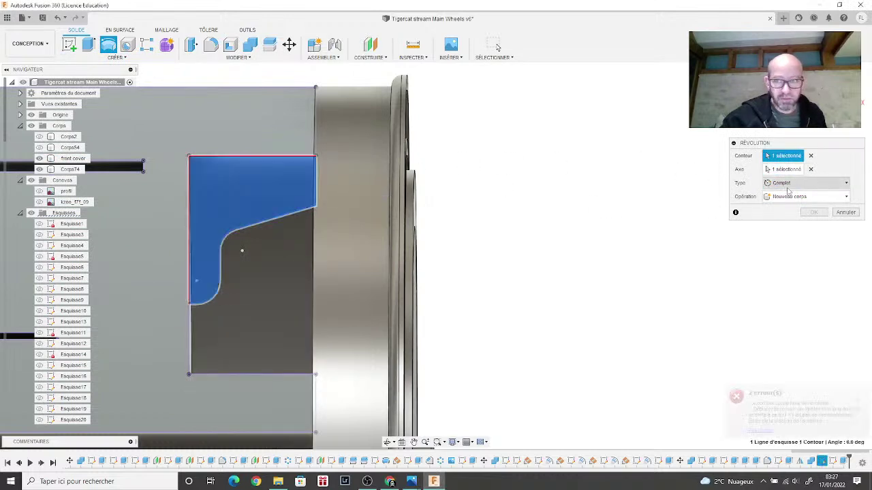
Step: Clear the revolve axis selection and leave only body Corps54 shown, hiding Corps74 and the front cover
{"action": "middle_click_drag", "start_coordinate": [436, 255], "coordinate": [116, 178], "text": "shift"}
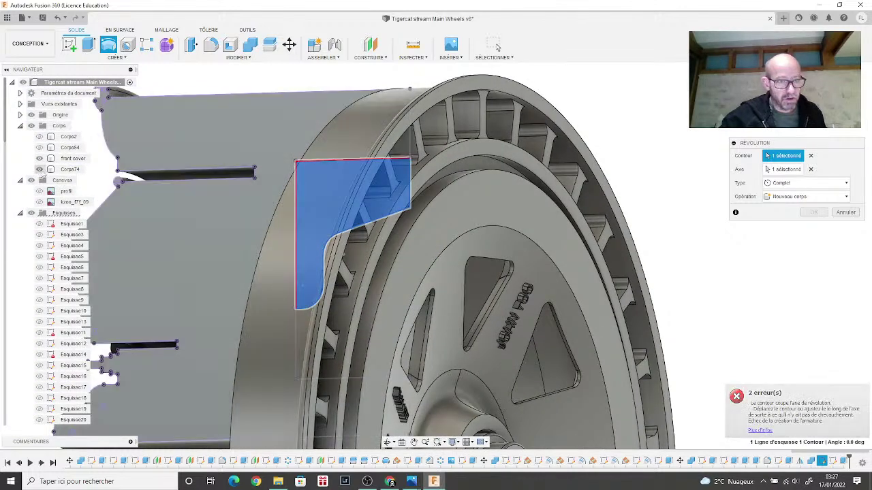
{"action": "left_click", "coordinate": [39, 168]}
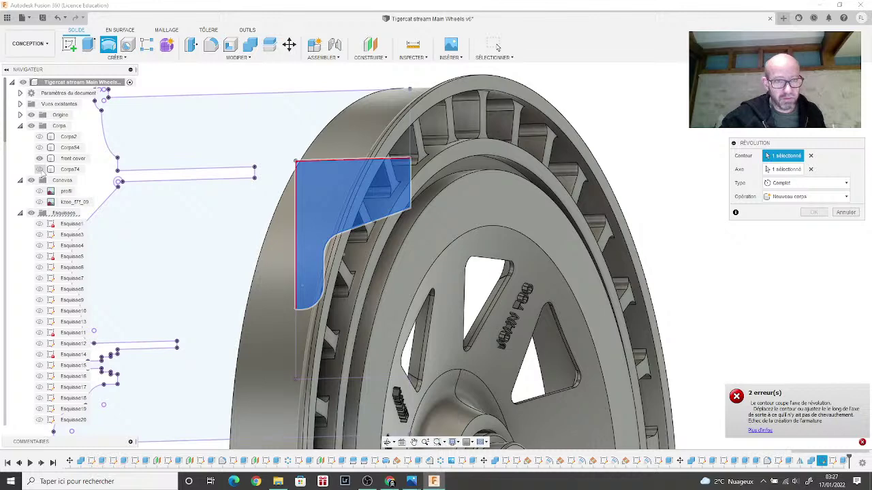
{"action": "left_click", "coordinate": [811, 169]}
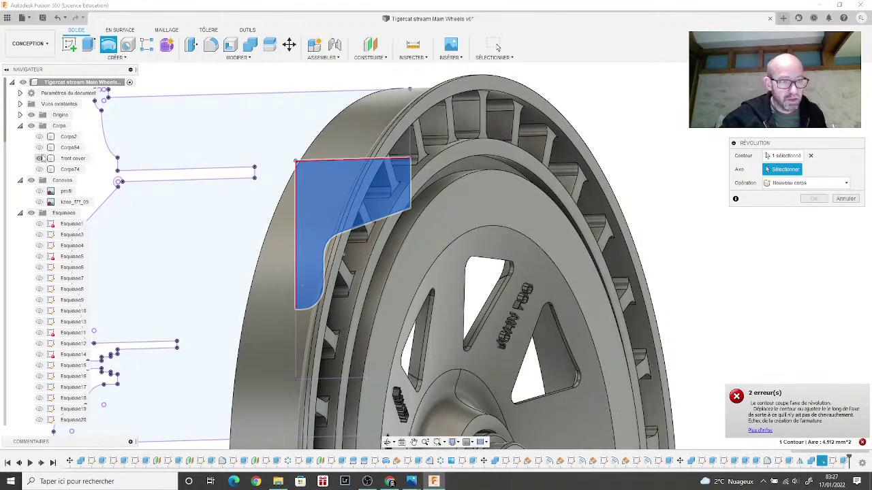
{"action": "left_click", "coordinate": [39, 148]}
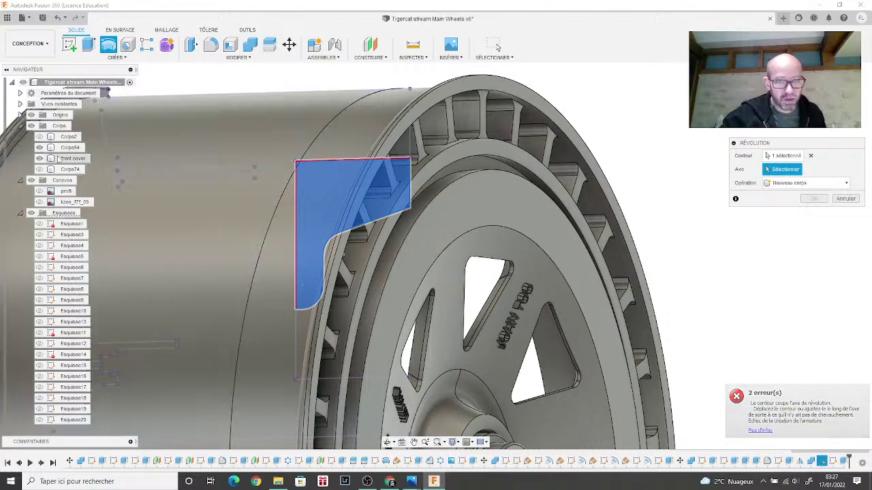
{"action": "left_click", "coordinate": [39, 158]}
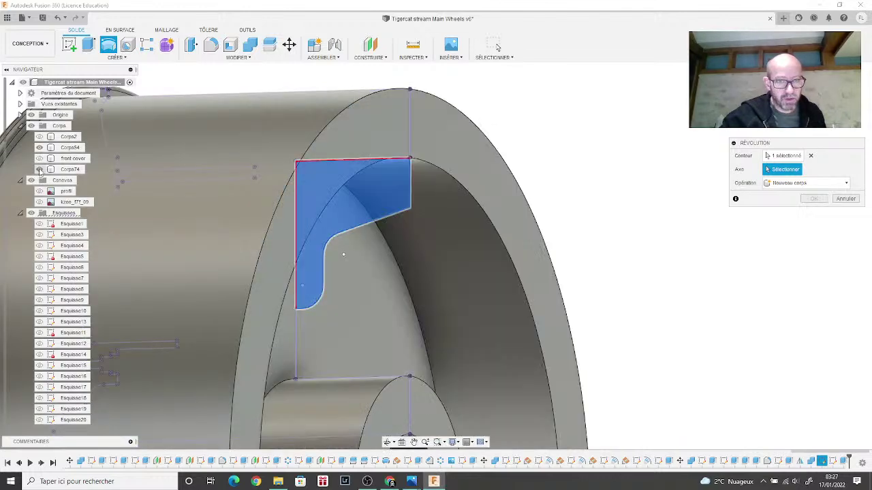
{"action": "scroll", "coordinate": [128, 242], "scroll_direction": "down", "scroll_amount": 3}
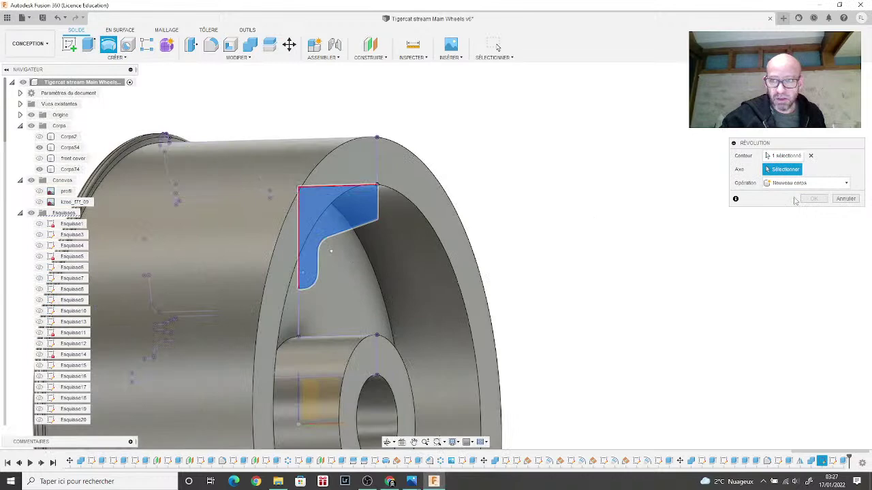
Step: Try revolving the selected contour fully around the vertical Z axis at the hub centre
{"action": "left_click", "coordinate": [795, 159]}
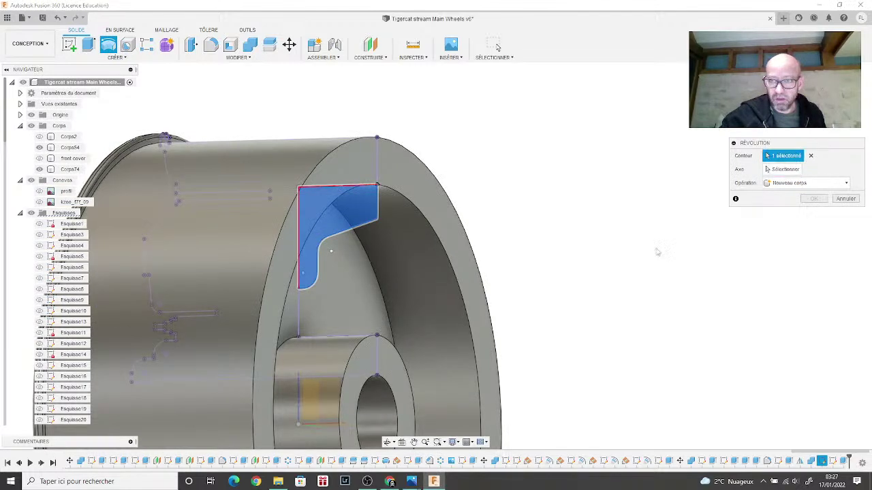
{"action": "middle_click_drag", "start_coordinate": [641, 229], "coordinate": [626, 144]}
{"action": "middle_click_drag", "start_coordinate": [436, 254], "coordinate": [541, 256], "text": "shift"}
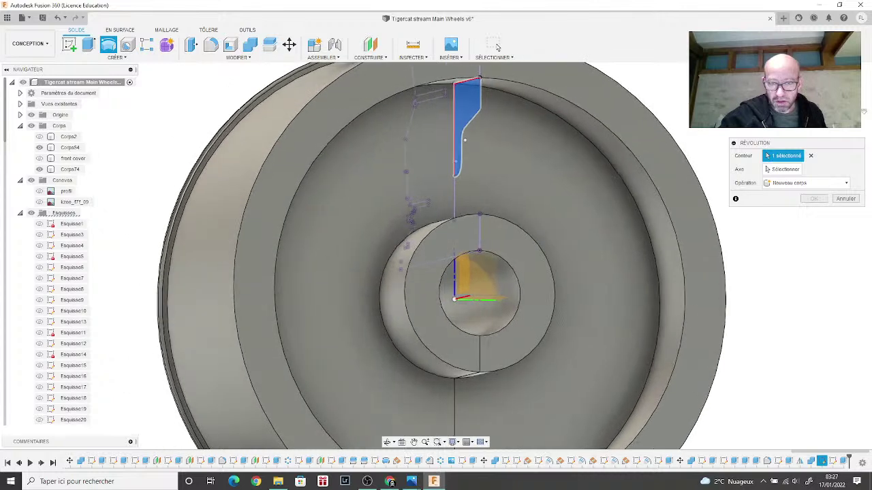
{"action": "left_click", "coordinate": [454, 285]}
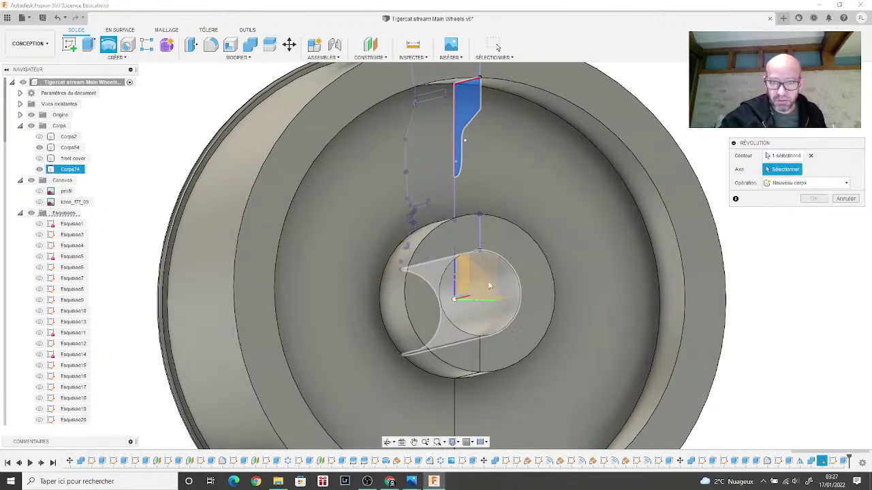
{"action": "left_click", "coordinate": [455, 285]}
{"action": "middle_click_drag", "start_coordinate": [455, 285], "coordinate": [447, 329], "text": "shift"}
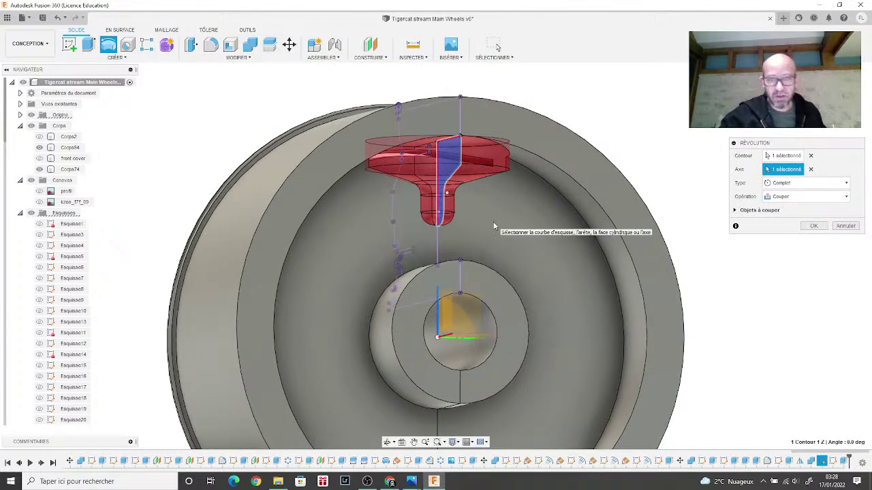
Step: Change the revolve type from full to Angle with a symmetric 1.5 deg sweep
{"action": "left_click", "coordinate": [778, 186]}
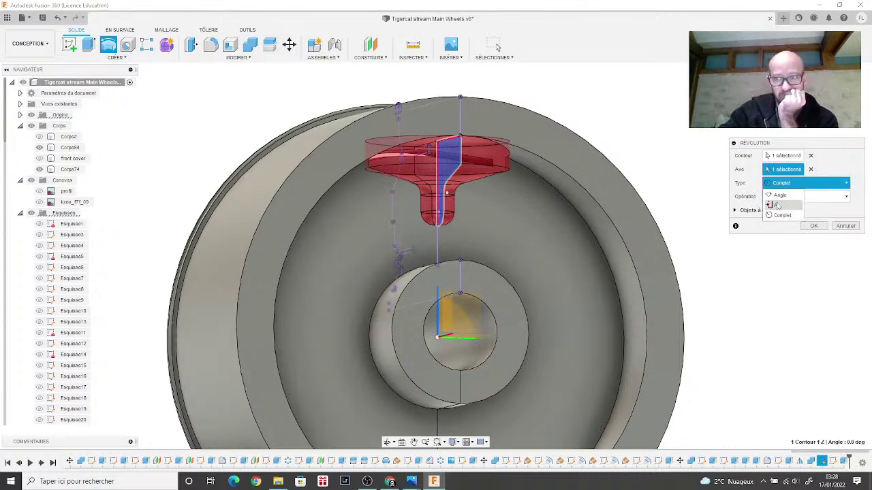
{"action": "left_click", "coordinate": [780, 196]}
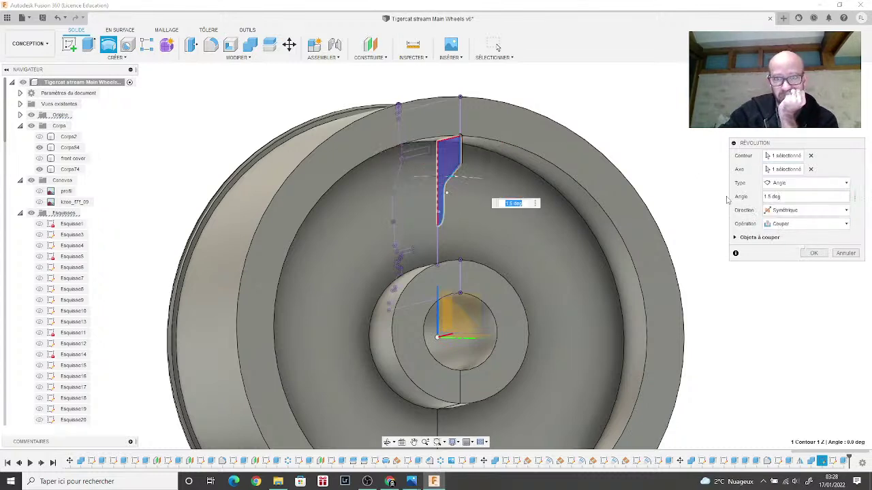
{"action": "scroll", "coordinate": [512, 270], "scroll_direction": "up", "scroll_amount": 1}
{"action": "scroll", "coordinate": [512, 270], "scroll_direction": "up", "scroll_amount": 2}
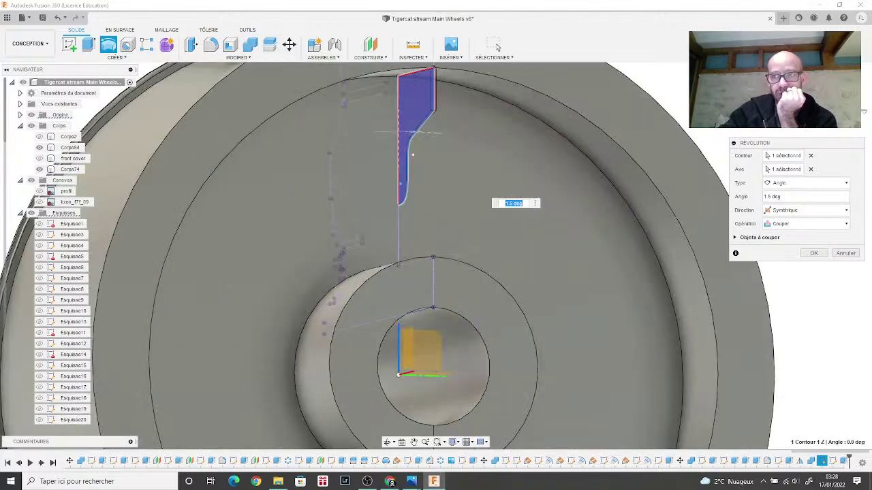
{"action": "middle_click_drag", "start_coordinate": [436, 255], "coordinate": [494, 257], "text": "shift"}
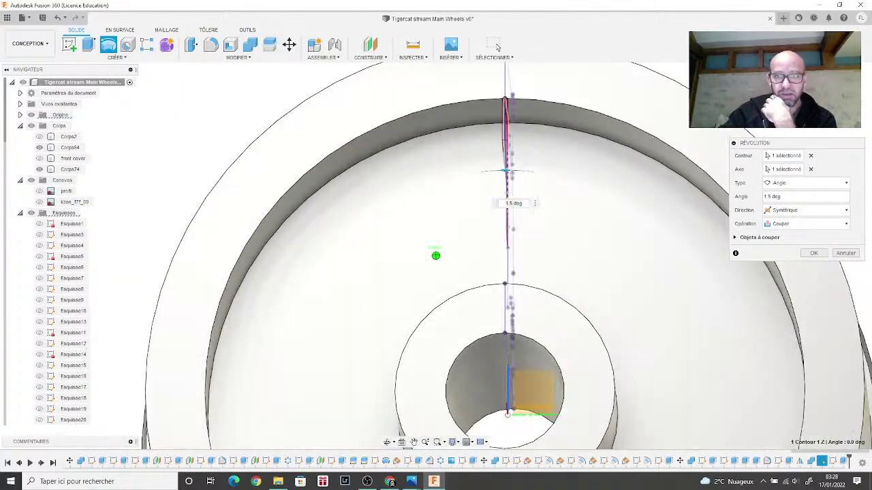
{"action": "scroll", "coordinate": [545, 266], "scroll_direction": "up", "scroll_amount": 3}
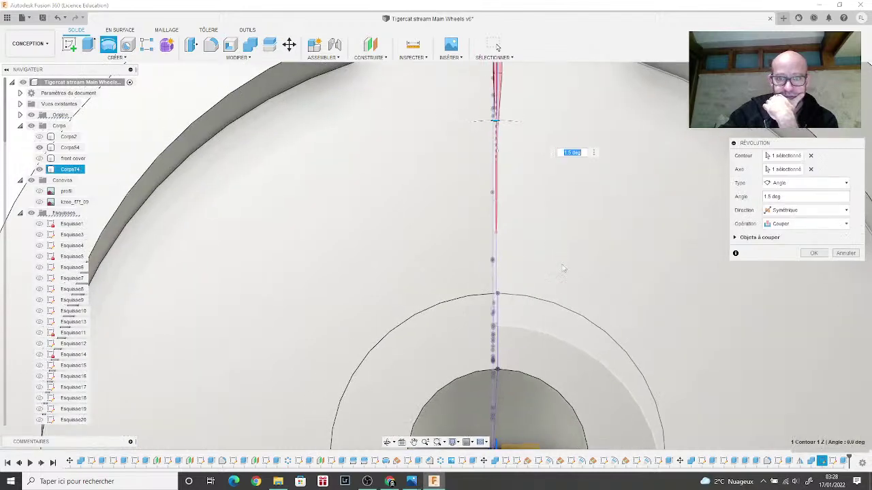
{"action": "scroll", "coordinate": [564, 282], "scroll_direction": "down", "scroll_amount": 2}
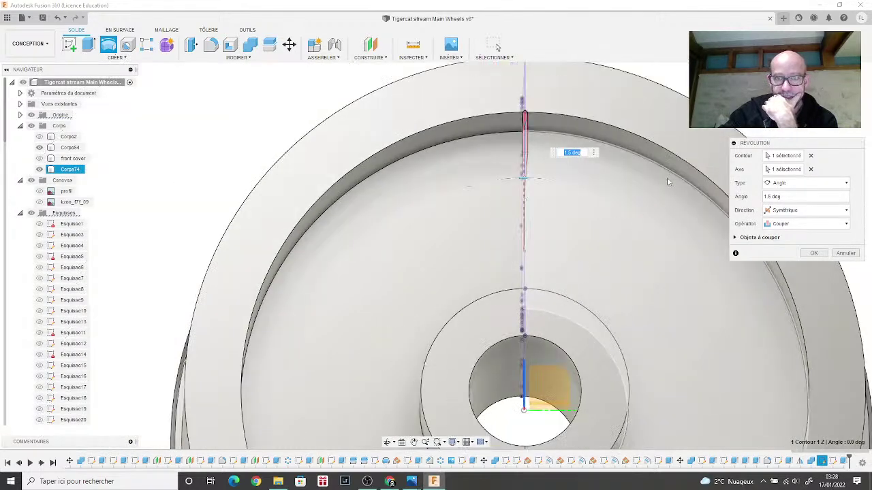
{"action": "middle_click_drag", "start_coordinate": [435, 255], "coordinate": [401, 250], "text": "shift"}
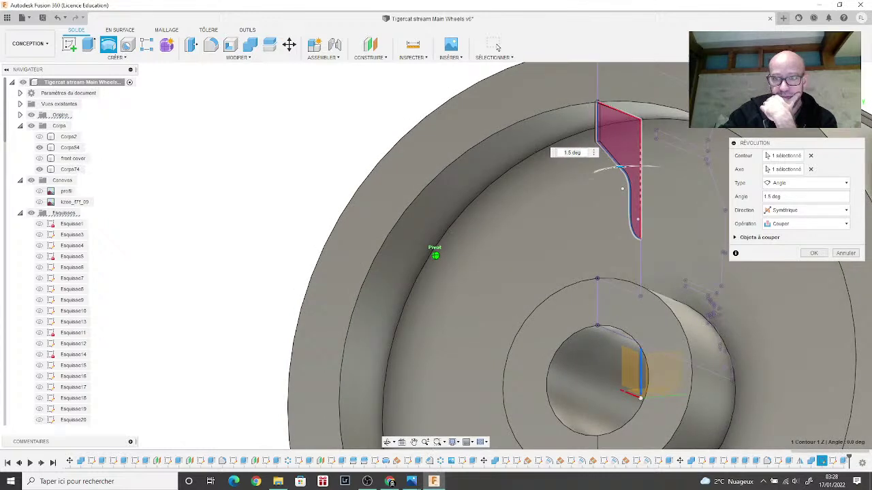
Step: Replace the revolve axis with the wheel's X axis and create the symmetric 1.5 deg rib joined to the wheel body
{"action": "left_click", "coordinate": [810, 169]}
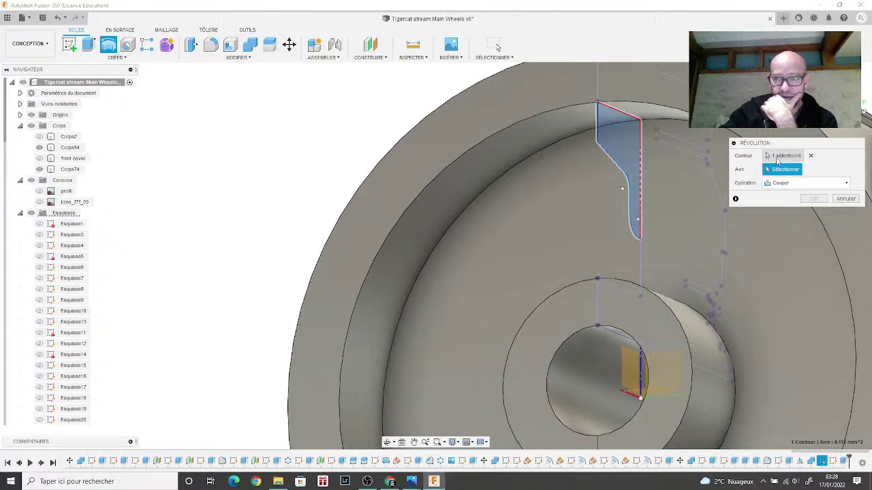
{"action": "left_click", "coordinate": [630, 395]}
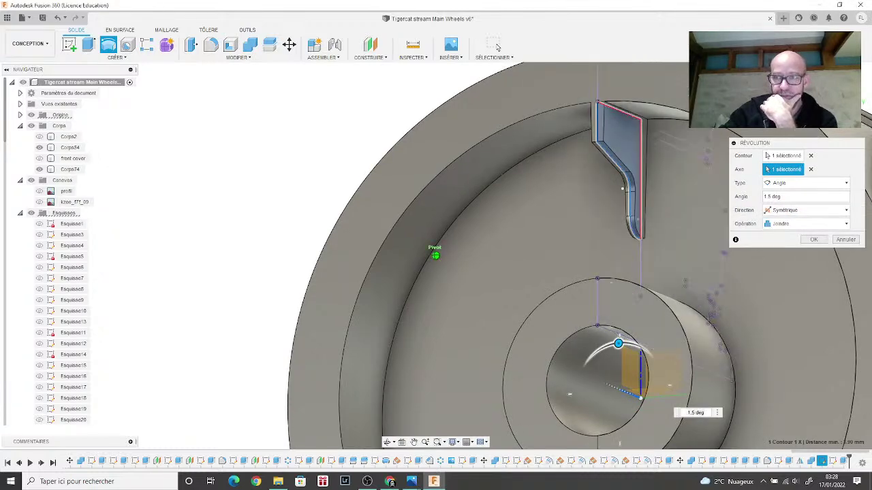
{"action": "middle_click_drag", "start_coordinate": [435, 256], "coordinate": [381, 297], "text": "shift"}
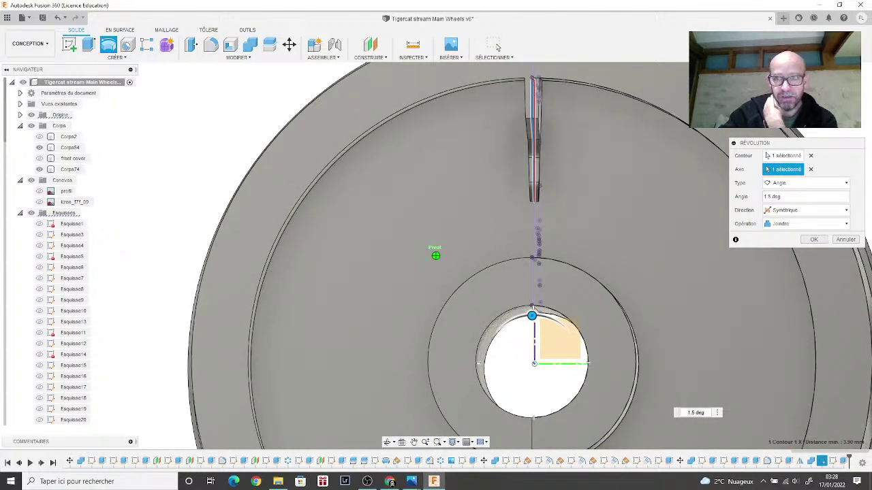
{"action": "left_click", "coordinate": [814, 240]}
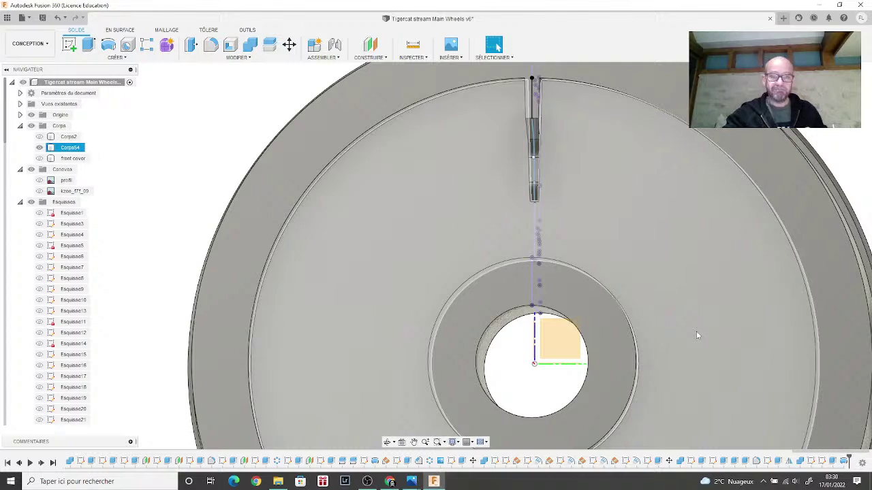
{"action": "key", "text": "Escape"}
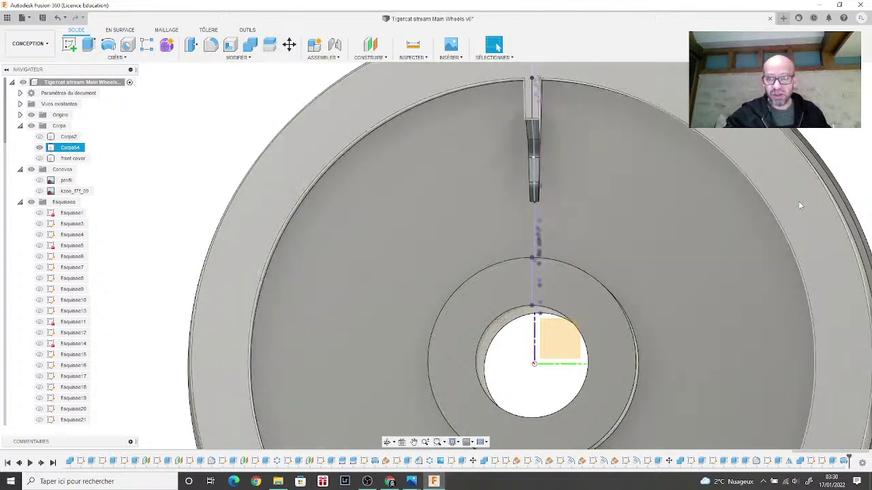
Step: Start a circular pattern of the new revolved rib feature around the wheel's X axis
{"action": "mouse_move", "coordinate": [436, 255]}
{"action": "middle_mouse_down", "text": "shift"}
{"action": "mouse_move", "coordinate": [627, 292]}
{"action": "mouse_move", "coordinate": [587, 292]}
{"action": "middle_mouse_up", "text": "shift"}
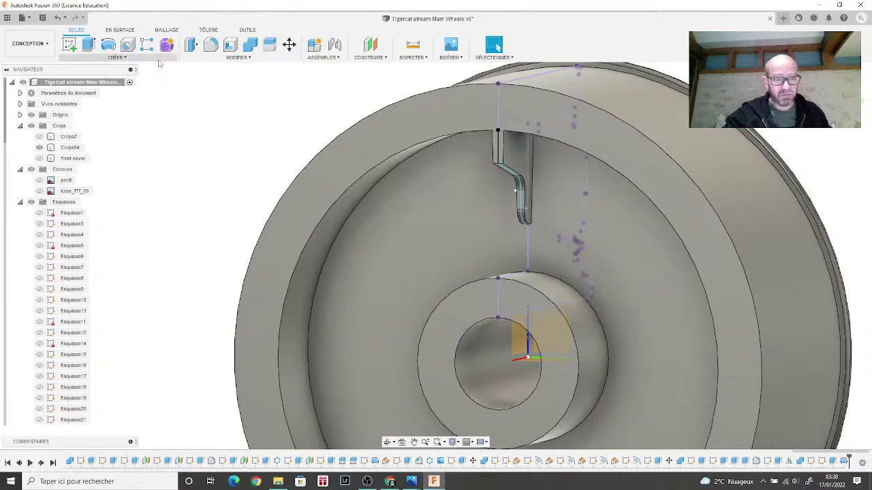
{"action": "left_click", "coordinate": [116, 58]}
{"action": "mouse_move", "coordinate": [168, 261]}
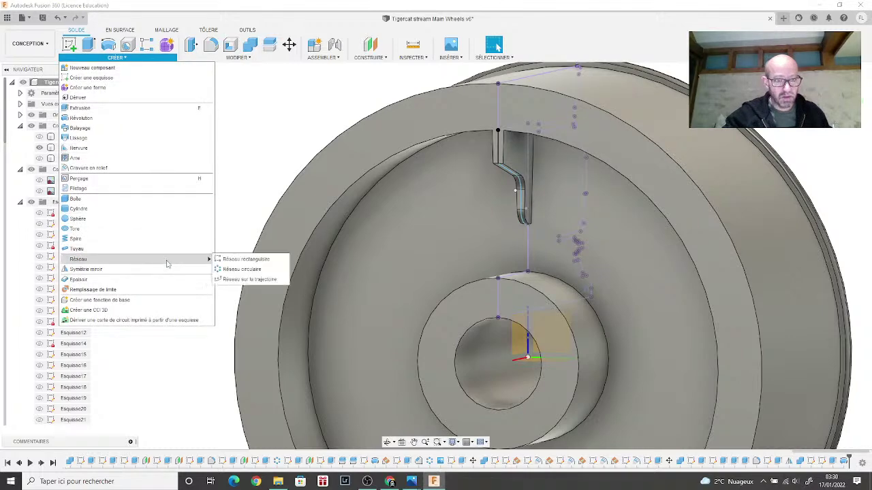
{"action": "left_click", "coordinate": [242, 269]}
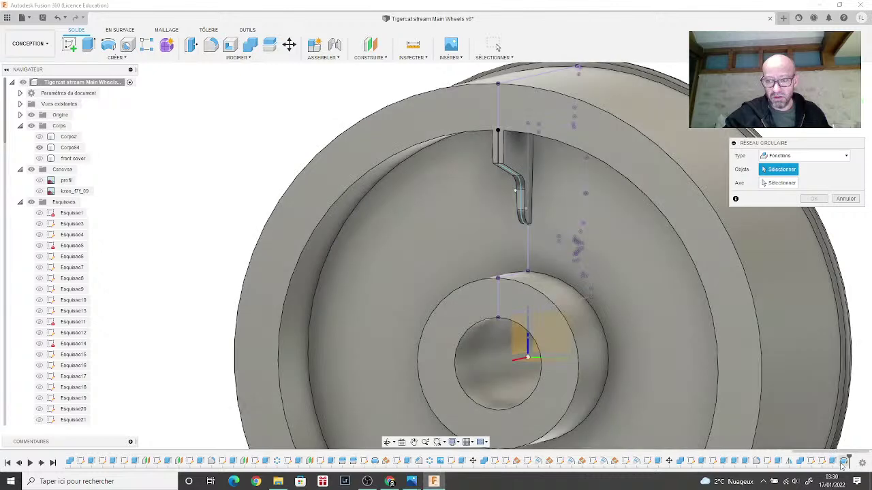
{"action": "left_click", "coordinate": [833, 433]}
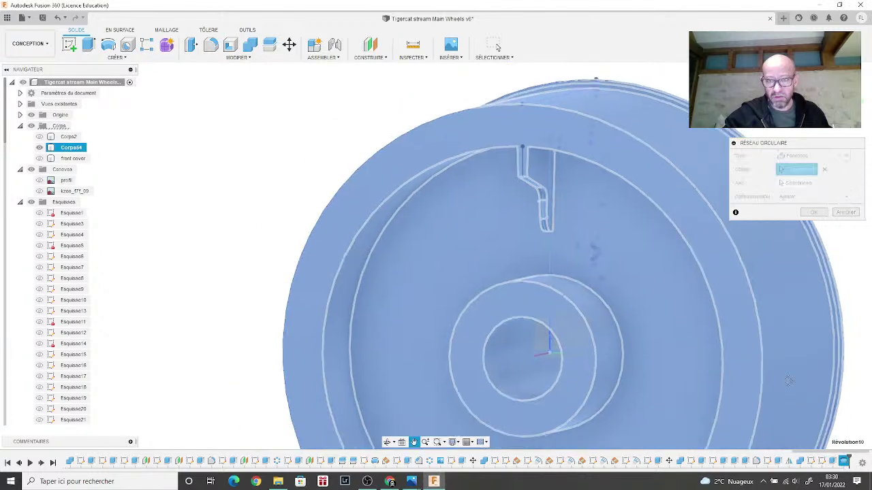
{"action": "left_click", "coordinate": [797, 183]}
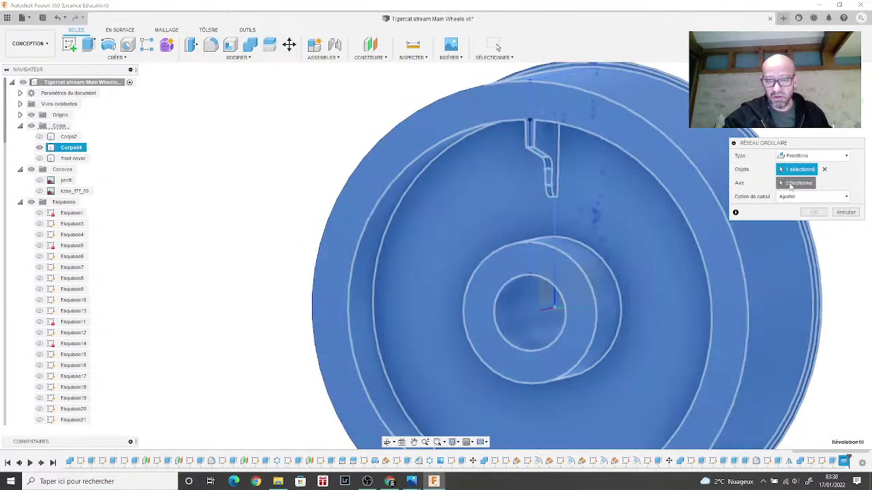
{"action": "left_click", "coordinate": [545, 307]}
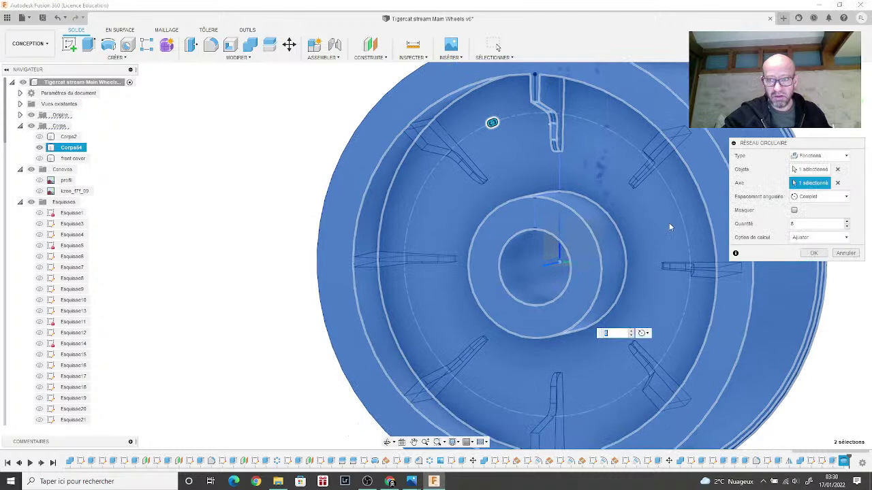
Step: Set the pattern quantity to 16, show the front cover and create the full circular pattern
{"action": "left_click", "coordinate": [811, 225]}
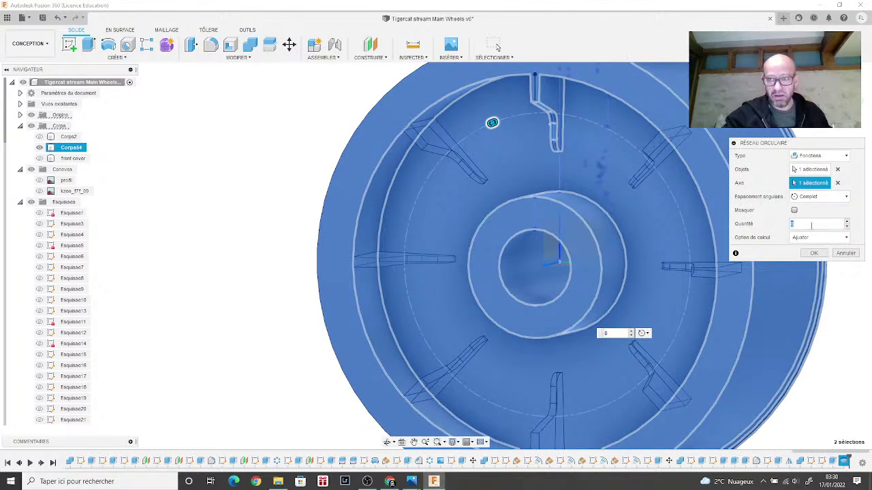
{"action": "type", "text": "16"}
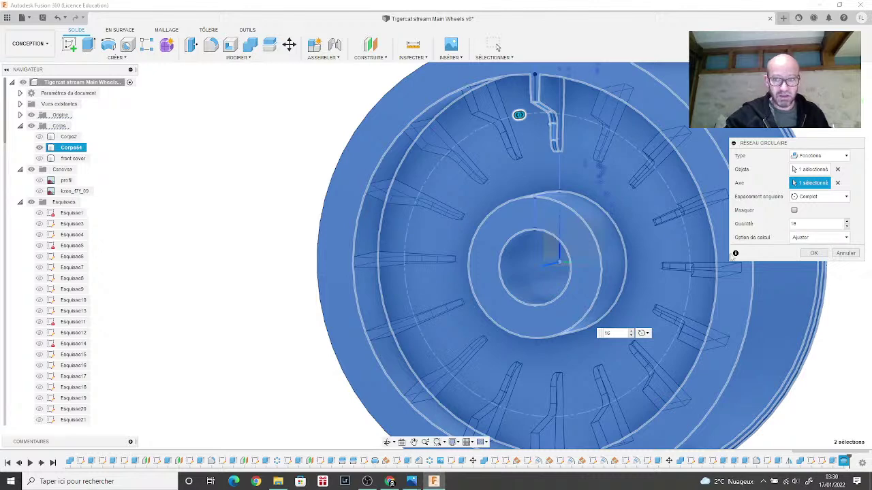
{"action": "left_click", "coordinate": [40, 158]}
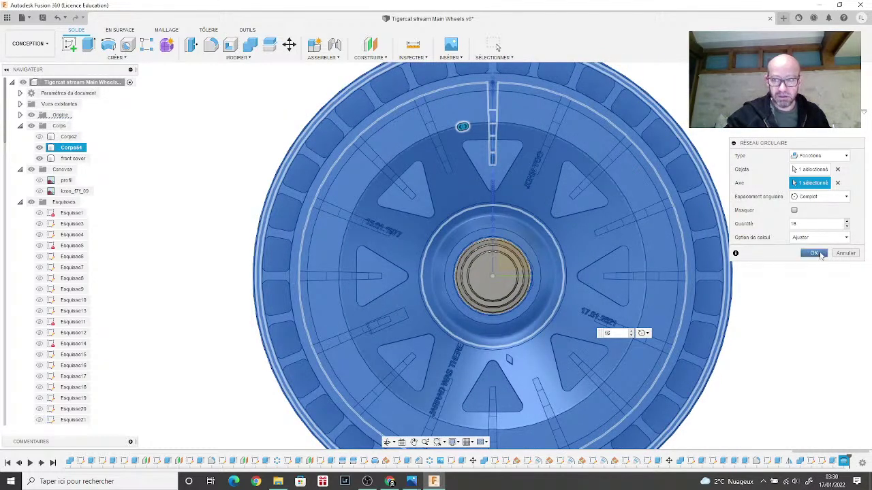
{"action": "left_click", "coordinate": [815, 253]}
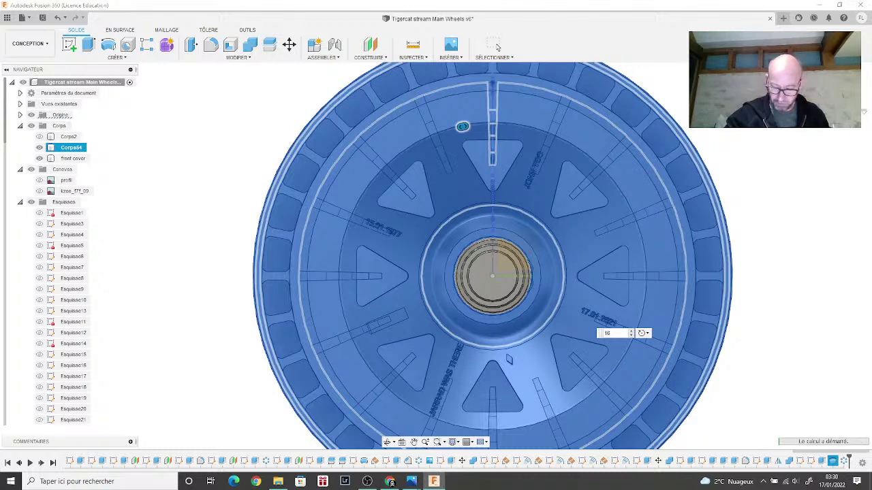
Step: Reopen the patterned rib's section sketch for editing
{"action": "mouse_move", "coordinate": [434, 253]}
{"action": "middle_mouse_down", "text": "shift"}
{"action": "mouse_move", "coordinate": [416, 299]}
{"action": "mouse_move", "coordinate": [415, 274]}
{"action": "mouse_move", "coordinate": [449, 259]}
{"action": "mouse_move", "coordinate": [527, 254]}
{"action": "mouse_move", "coordinate": [436, 249]}
{"action": "mouse_move", "coordinate": [416, 272]}
{"action": "mouse_move", "coordinate": [470, 327]}
{"action": "mouse_move", "coordinate": [508, 390]}
{"action": "mouse_move", "coordinate": [450, 381]}
{"action": "mouse_move", "coordinate": [502, 399]}
{"action": "middle_mouse_up", "text": "shift"}
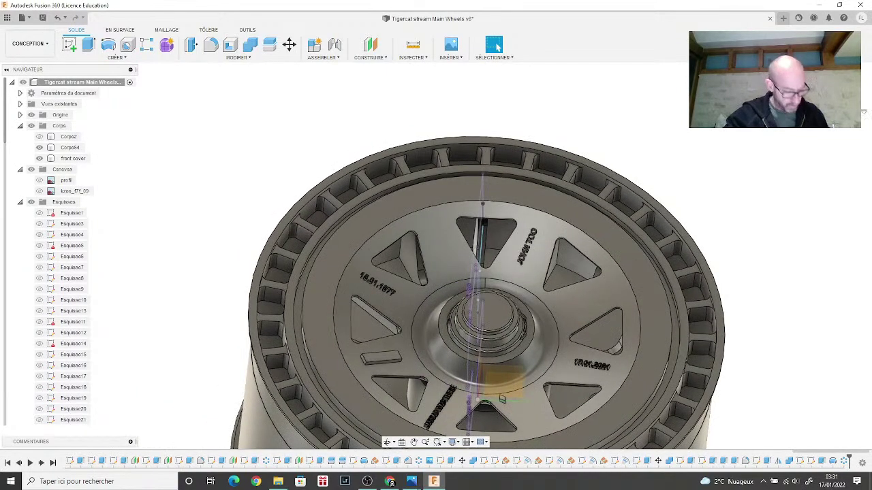
{"action": "scroll", "coordinate": [713, 190], "scroll_direction": "up", "scroll_amount": 6}
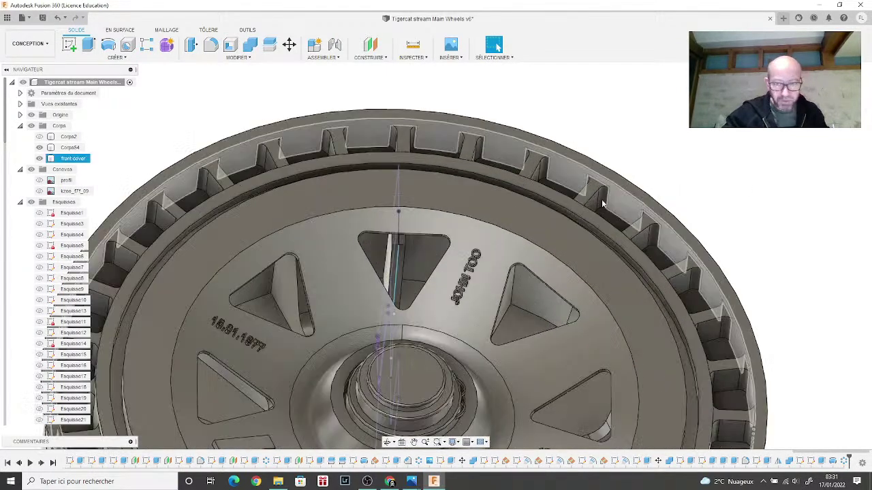
{"action": "scroll", "coordinate": [373, 287], "scroll_direction": "up", "scroll_amount": 4}
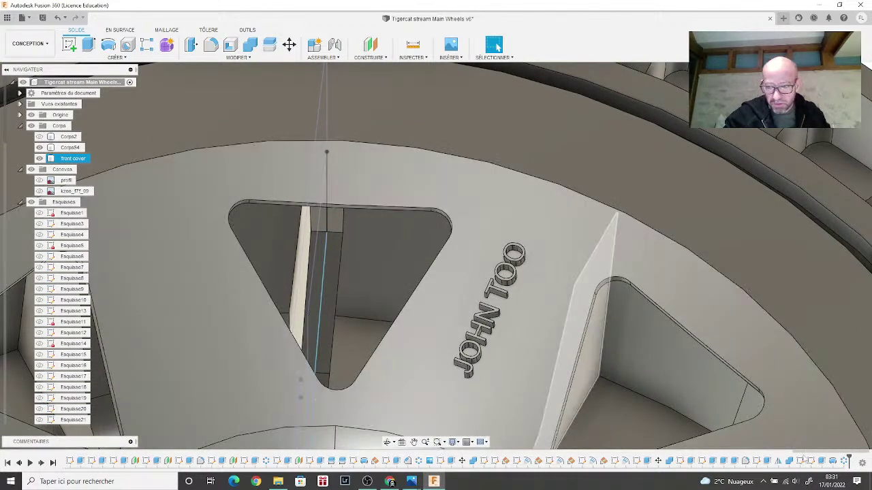
{"action": "left_click", "coordinate": [805, 460]}
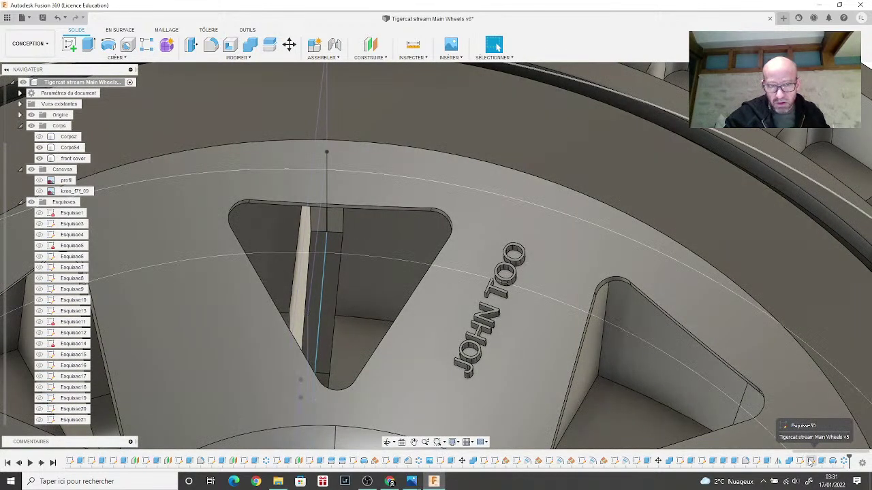
{"action": "right_click", "coordinate": [809, 461]}
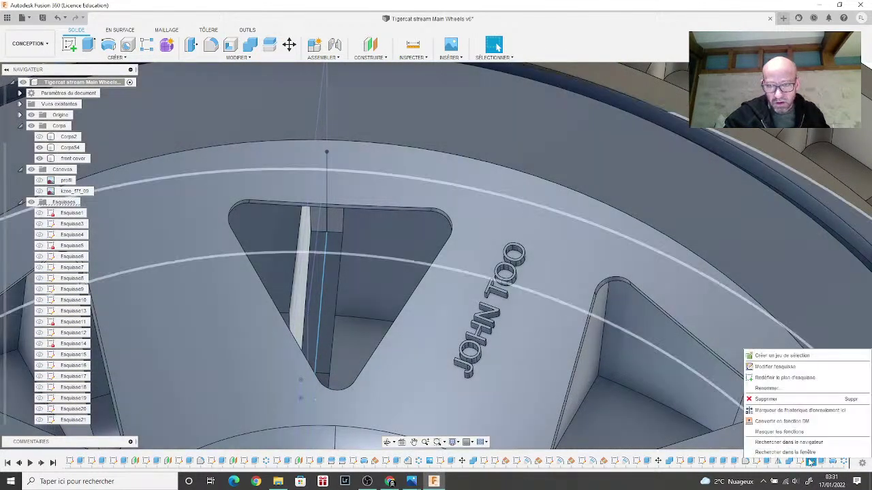
{"action": "left_click", "coordinate": [645, 34]}
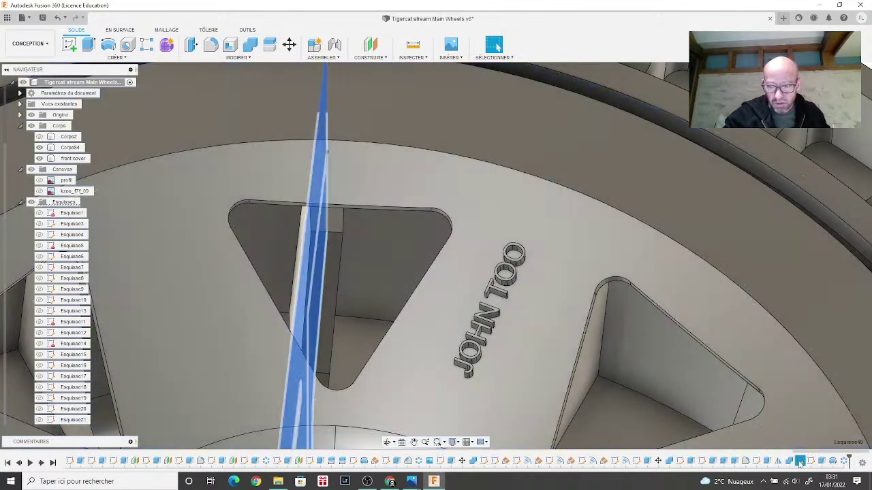
{"action": "right_click", "coordinate": [801, 461]}
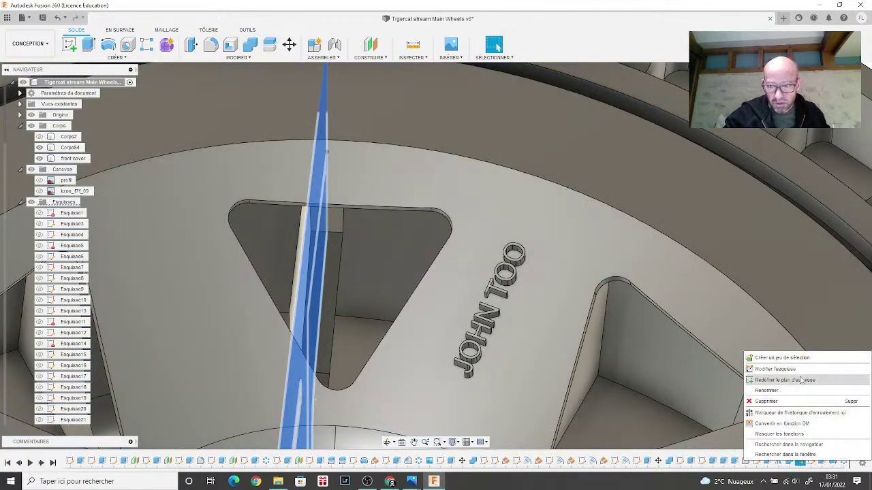
{"action": "left_click", "coordinate": [800, 369]}
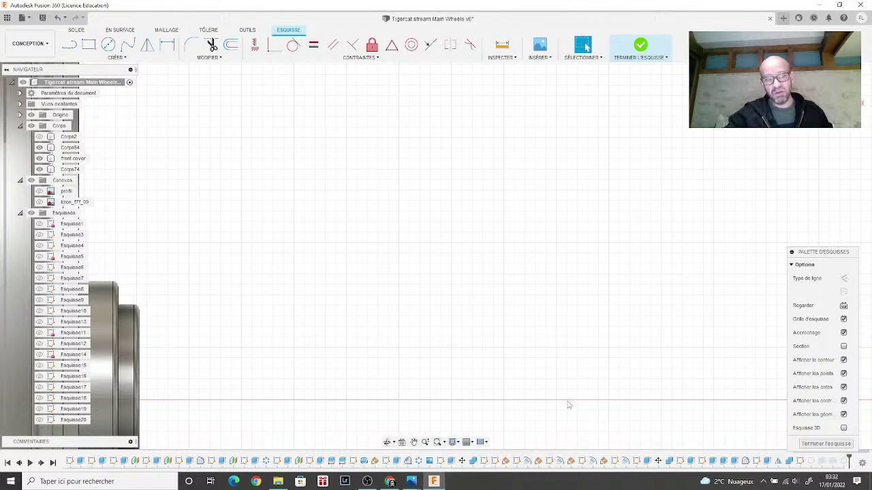
Step: Fillet the rib profile's corner between the slanted edge and the front vertical edge at 0.25 mm and finish the sketch
{"action": "middle_click_drag", "start_coordinate": [413, 388], "coordinate": [612, 347]}
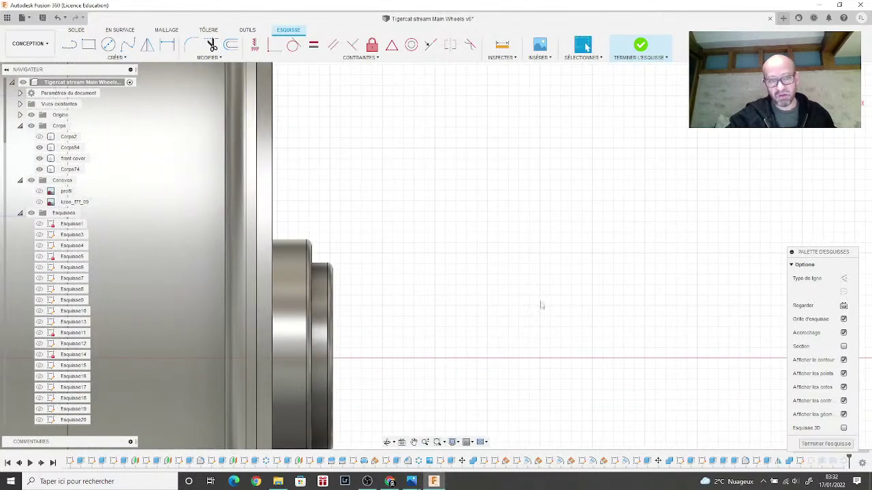
{"action": "mouse_move", "coordinate": [541, 304]}
{"action": "middle_mouse_down"}
{"action": "mouse_move", "coordinate": [617, 296]}
{"action": "mouse_move", "coordinate": [596, 323]}
{"action": "middle_mouse_up"}
{"action": "scroll", "coordinate": [569, 333], "scroll_direction": "down", "scroll_amount": 3}
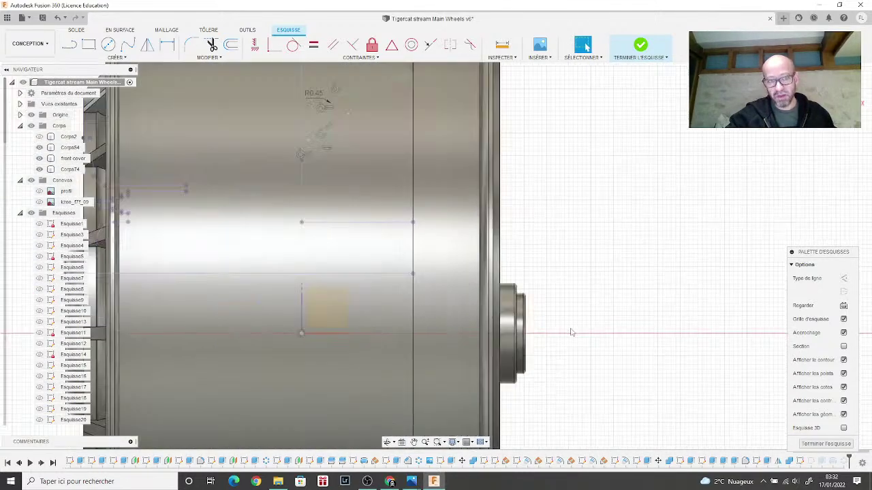
{"action": "scroll", "coordinate": [516, 230], "scroll_direction": "up", "scroll_amount": 5}
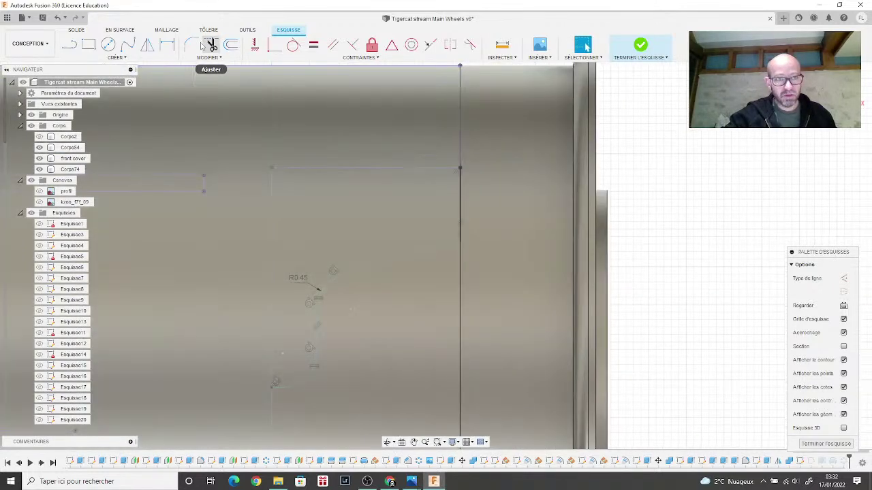
{"action": "left_click", "coordinate": [191, 44]}
{"action": "left_click", "coordinate": [459, 239]}
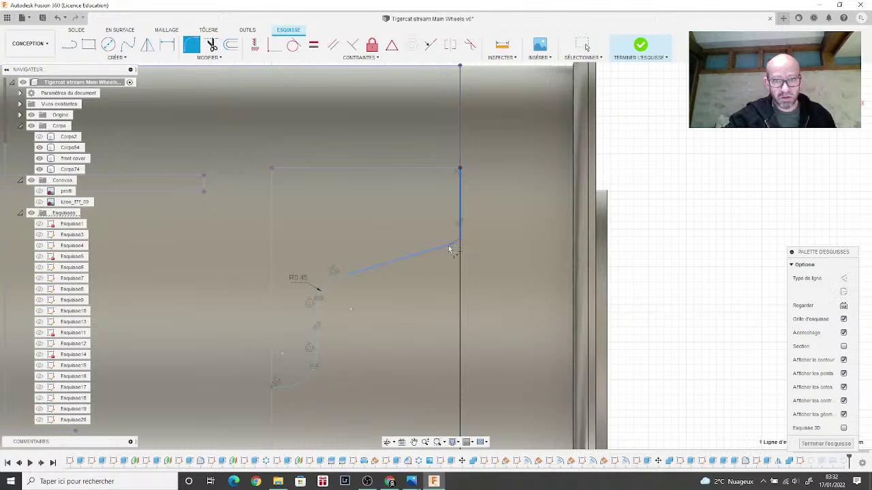
{"action": "left_click", "coordinate": [448, 245]}
{"action": "type", "text": "0.25"}
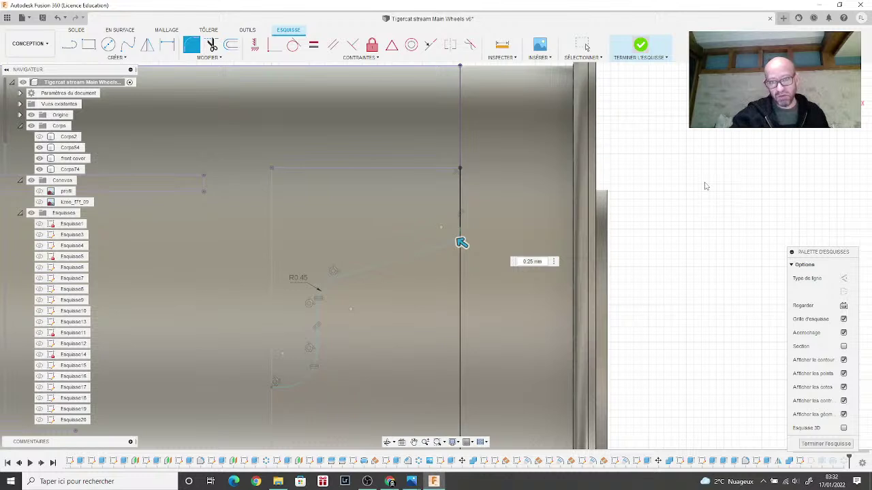
{"action": "key", "text": "Return"}
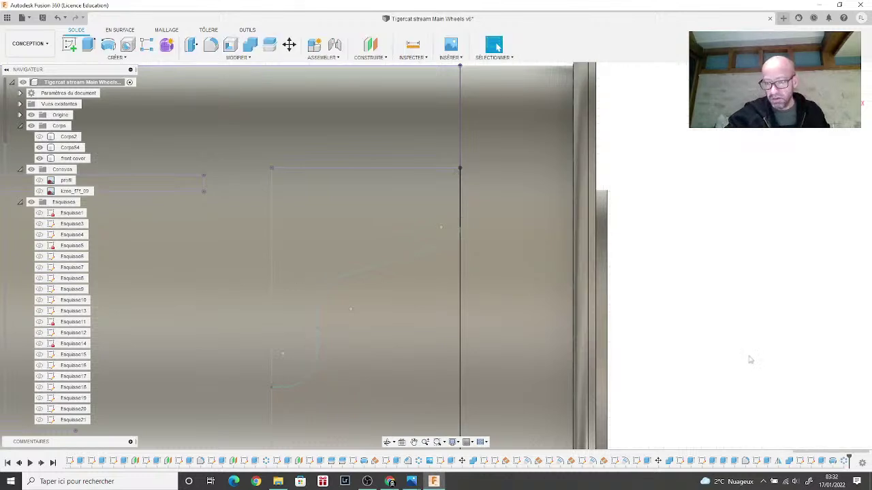
Step: Reshape the rib profile by shifting its fillet end point and arc centre points slightly toward the axle
{"action": "middle_click_drag", "start_coordinate": [436, 256], "coordinate": [375, 334], "text": "shift"}
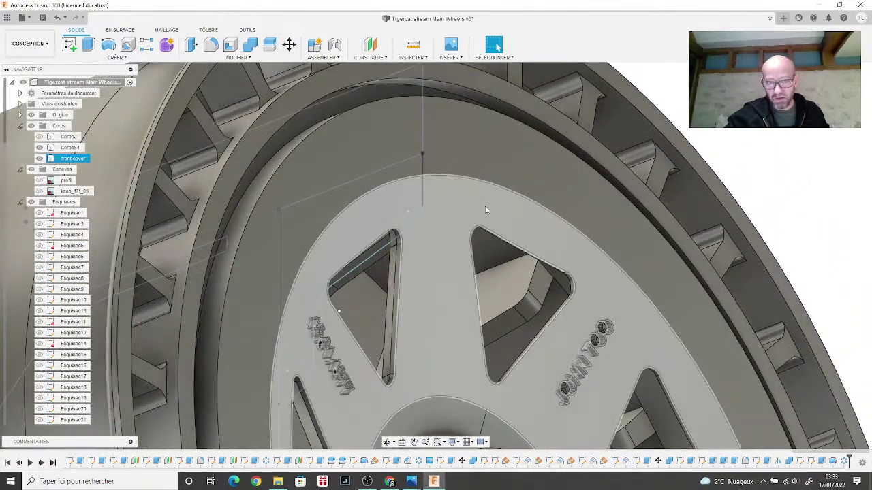
{"action": "left_click_drag", "start_coordinate": [423, 212], "coordinate": [423, 219]}
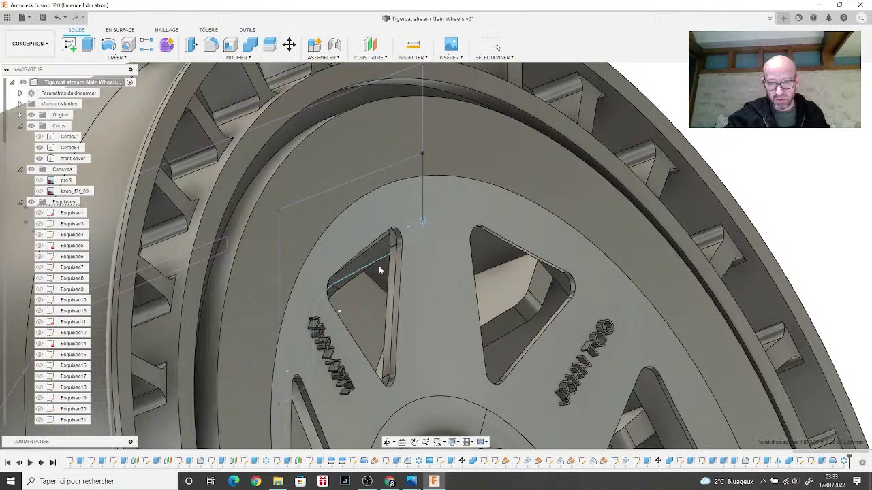
{"action": "left_click", "coordinate": [287, 379]}
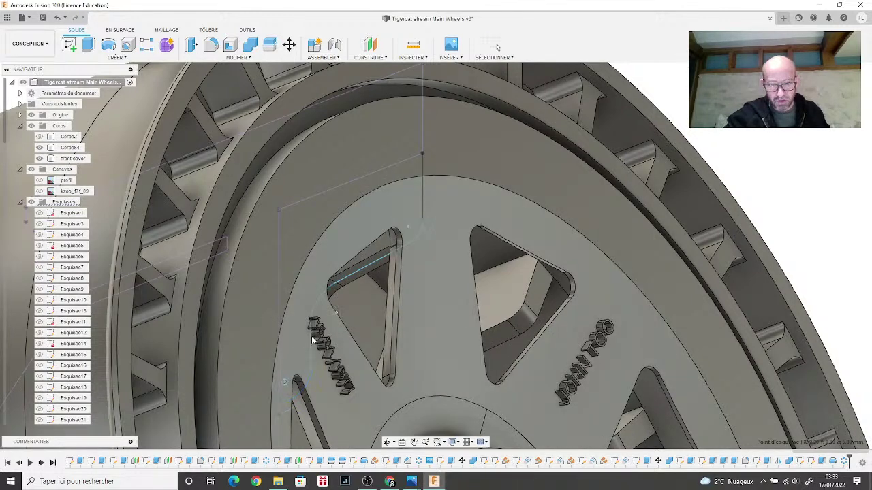
{"action": "scroll", "coordinate": [315, 330], "scroll_direction": "up", "scroll_amount": 2}
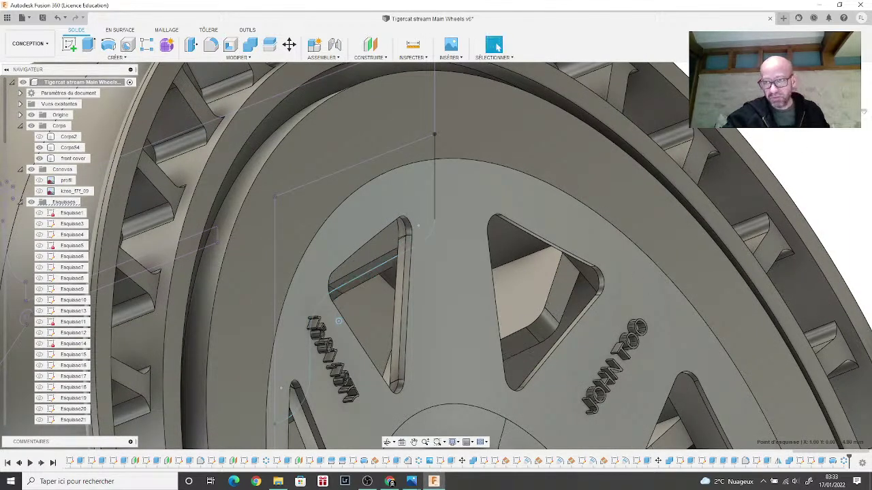
Step: Examine the reshaped ribs through the triangular openings of the front cover from several angles
{"action": "middle_click_drag", "start_coordinate": [436, 253], "coordinate": [436, 253], "text": "shift"}
{"action": "scroll", "coordinate": [436, 255], "scroll_direction": "down", "scroll_amount": 3}
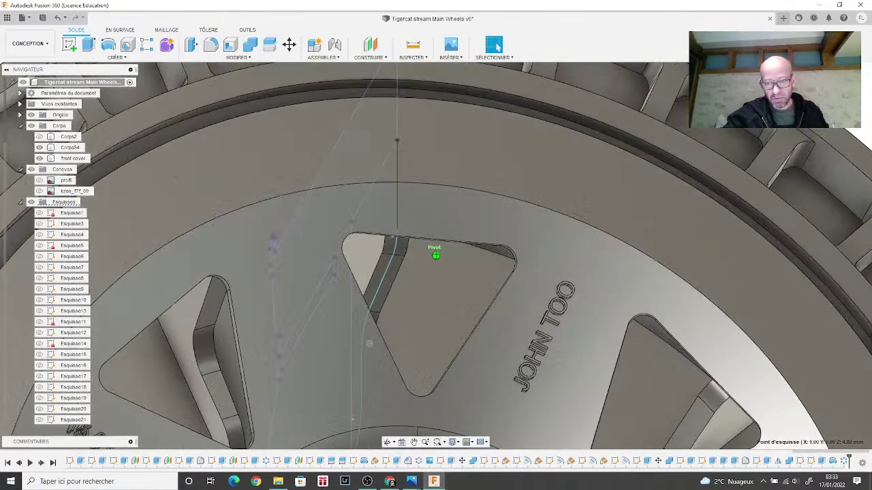
{"action": "middle_click_drag", "start_coordinate": [634, 281], "coordinate": [672, 217], "text": "shift"}
{"action": "left_click", "coordinate": [844, 150]}
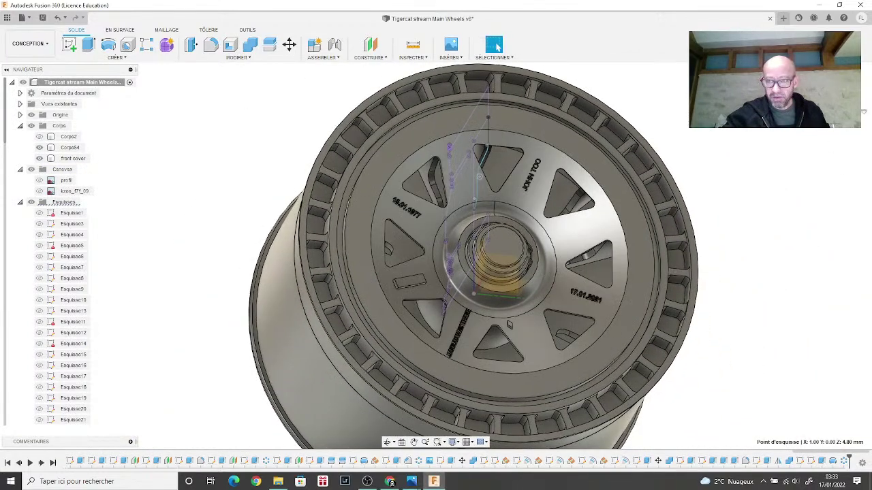
{"action": "middle_click_drag", "start_coordinate": [436, 253], "coordinate": [436, 254], "text": "shift"}
{"action": "left_click", "coordinate": [326, 156]}
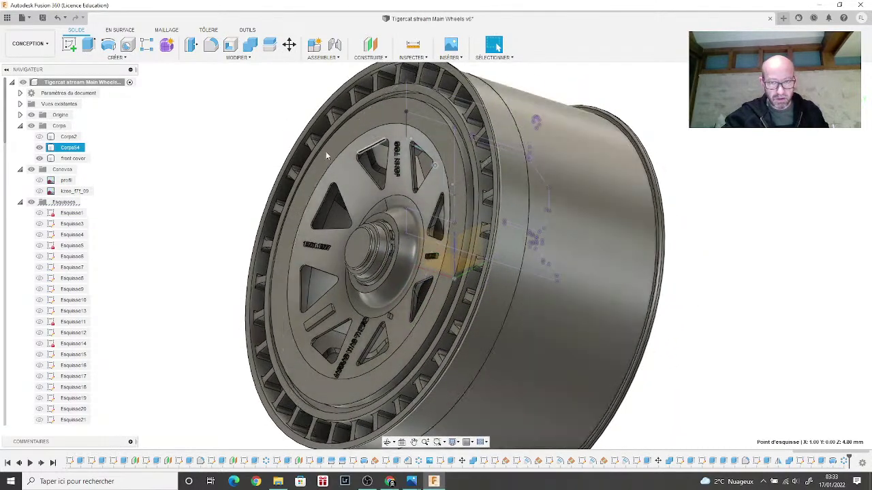
Step: Hide the front cover and the wheel body in turn to examine the ribs, the hub end and the back of the cover
{"action": "left_click", "coordinate": [39, 159]}
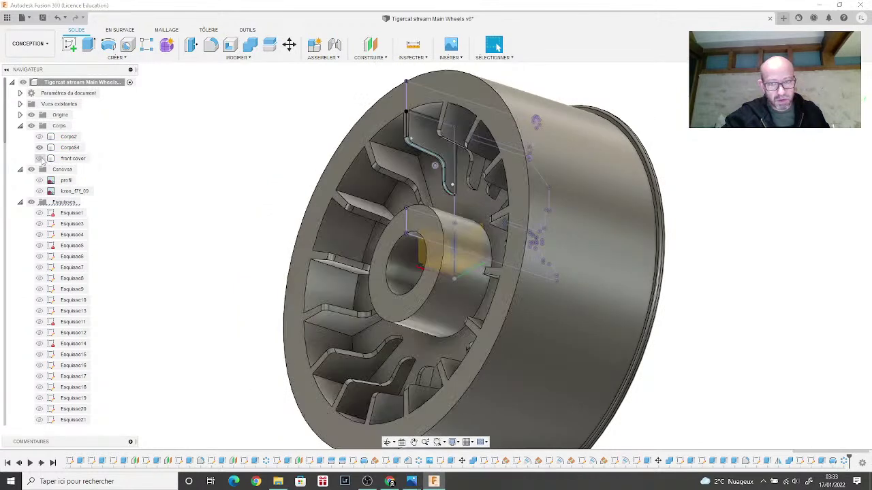
{"action": "left_click", "coordinate": [40, 159]}
{"action": "left_click", "coordinate": [39, 147]}
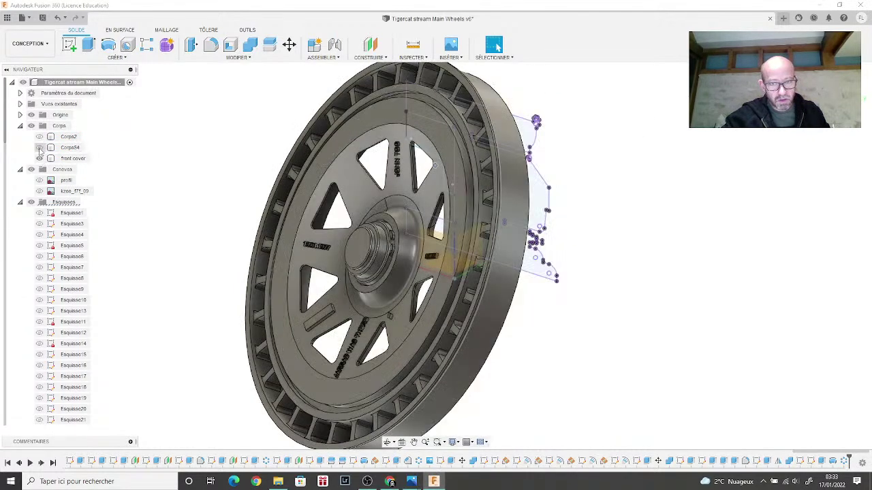
{"action": "middle_click_drag", "start_coordinate": [436, 253], "coordinate": [435, 254], "text": "shift"}
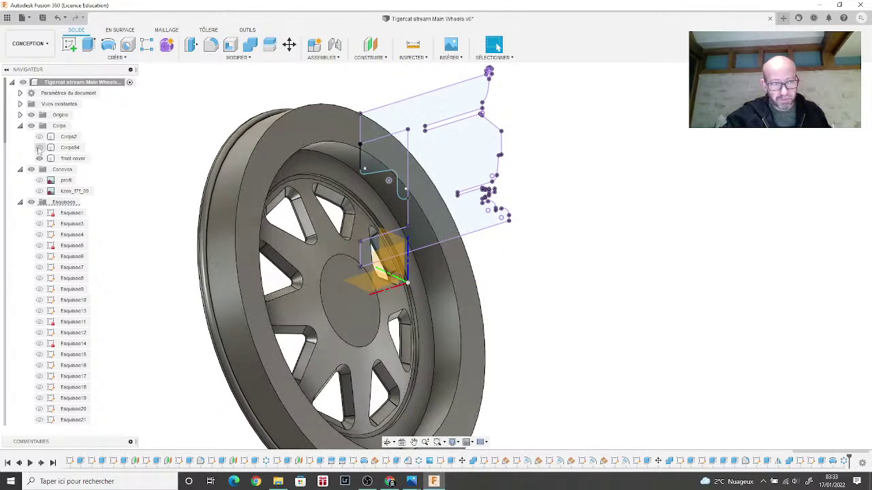
{"action": "left_click", "coordinate": [39, 148]}
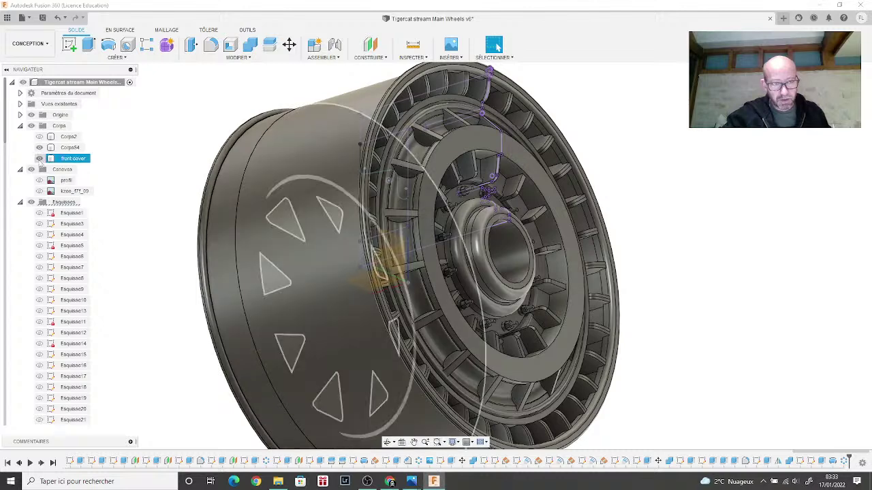
{"action": "left_click", "coordinate": [39, 158]}
{"action": "middle_click_drag", "start_coordinate": [409, 258], "coordinate": [456, 223], "text": "shift"}
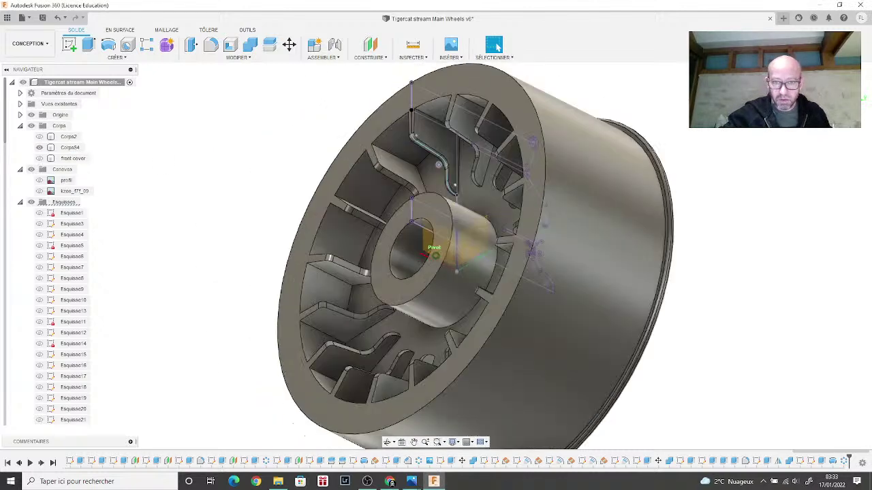
{"action": "left_click", "coordinate": [448, 215]}
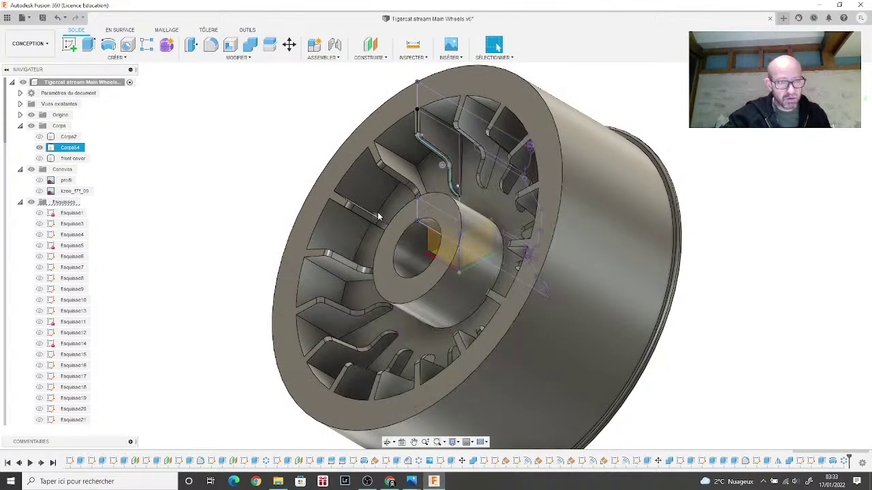
{"action": "left_click", "coordinate": [263, 180]}
Step: Extrude the hub's ring-shaped front face 0.50 mm toward the front cover and join it to the wheel body, leaving the cover hidden
{"action": "left_click", "coordinate": [88, 44]}
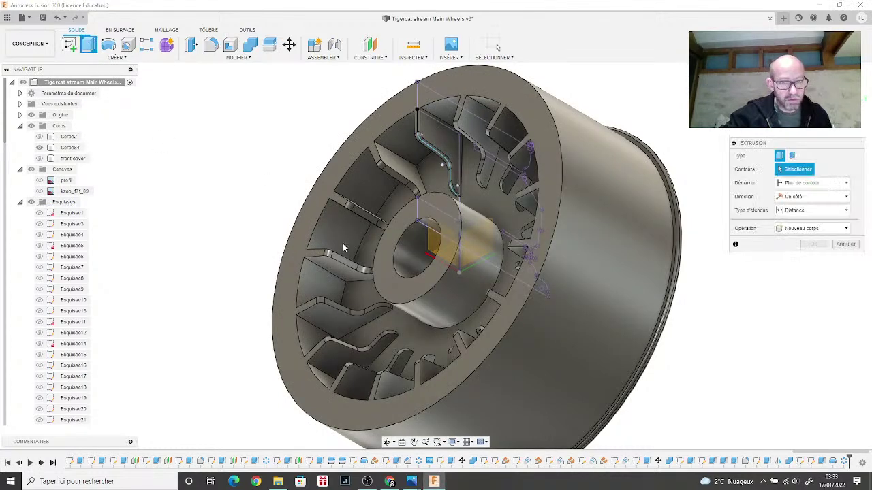
{"action": "left_click", "coordinate": [388, 241]}
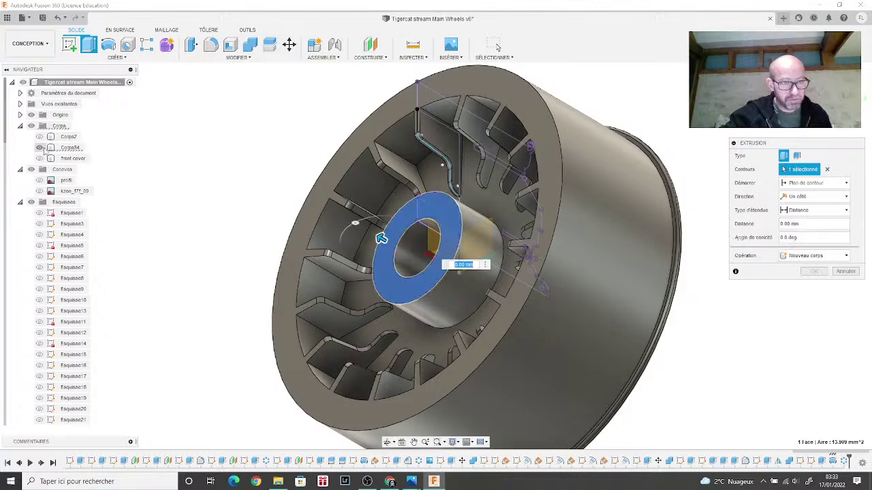
{"action": "left_click", "coordinate": [39, 158]}
{"action": "left_click", "coordinate": [39, 147]}
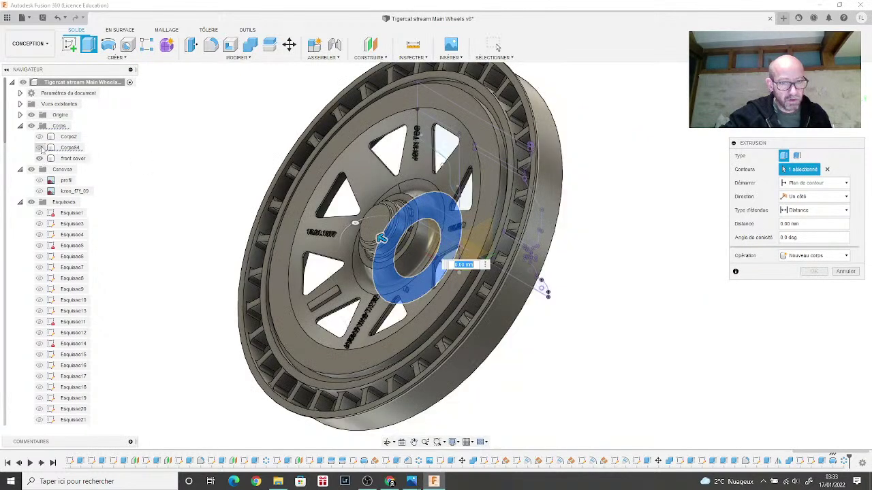
{"action": "middle_click_drag", "start_coordinate": [382, 259], "coordinate": [382, 343], "text": "shift"}
{"action": "scroll", "coordinate": [381, 342], "scroll_direction": "up", "scroll_amount": 5}
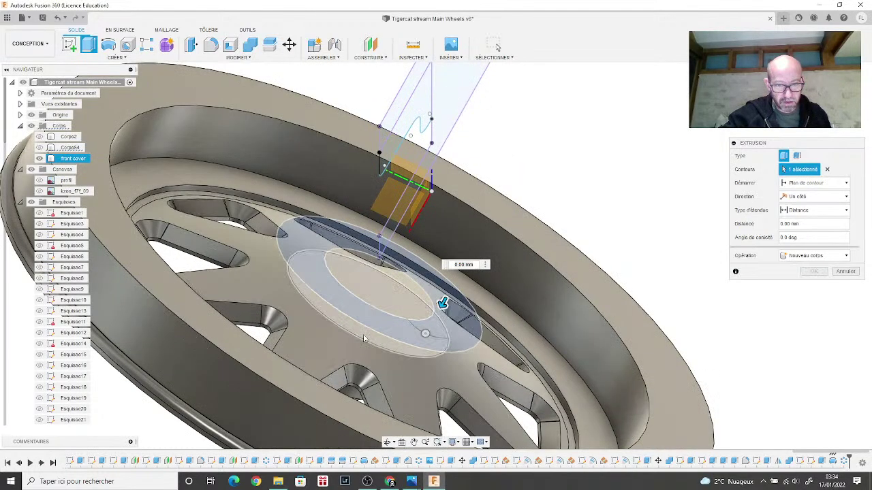
{"action": "left_click_drag", "start_coordinate": [442, 352], "coordinate": [461, 339]}
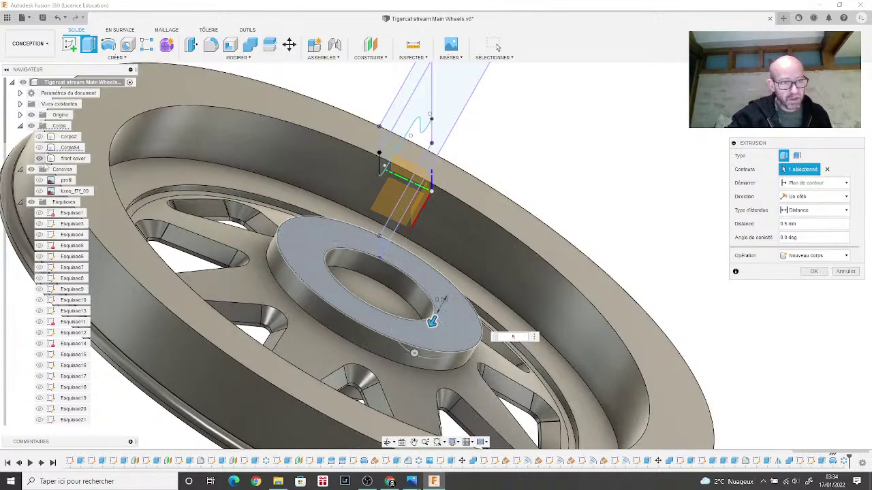
{"action": "left_click", "coordinate": [40, 158]}
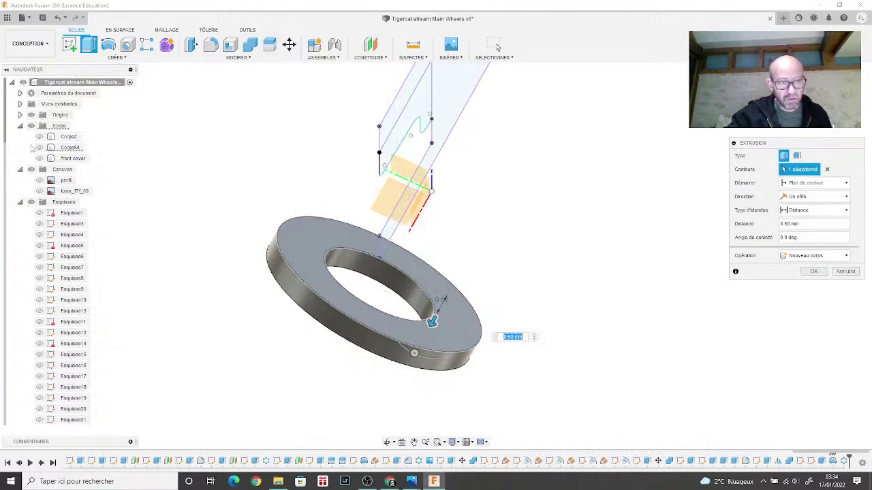
{"action": "left_click", "coordinate": [40, 147]}
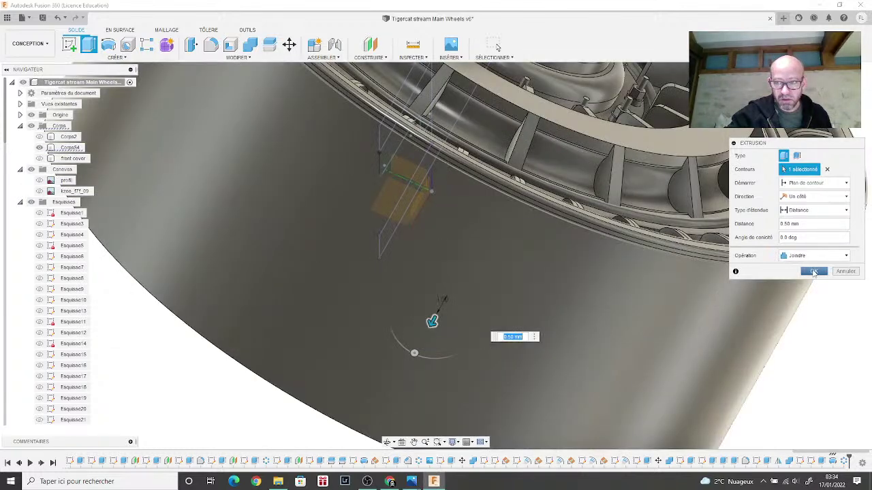
{"action": "left_click", "coordinate": [814, 272]}
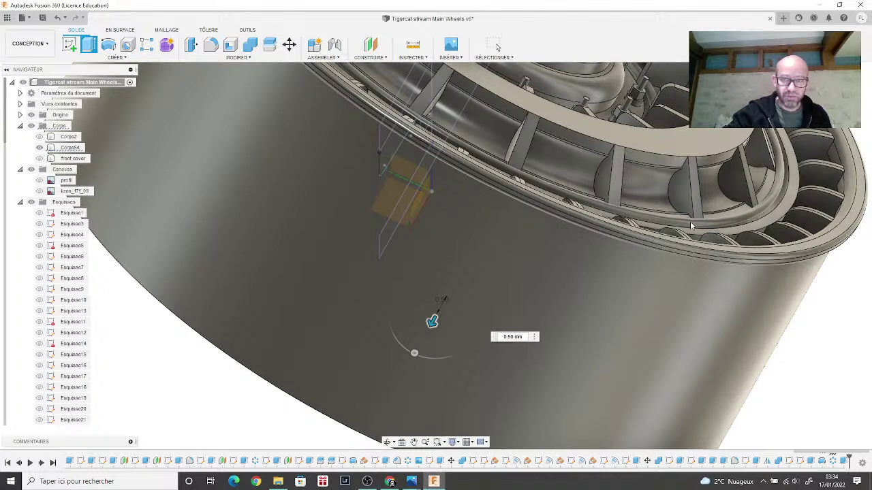
Step: Apply the 0.50 mm extrusion of the ring-shaped front face and inspect the wheel body's ribs and hub from the front
{"action": "key", "text": "Return"}
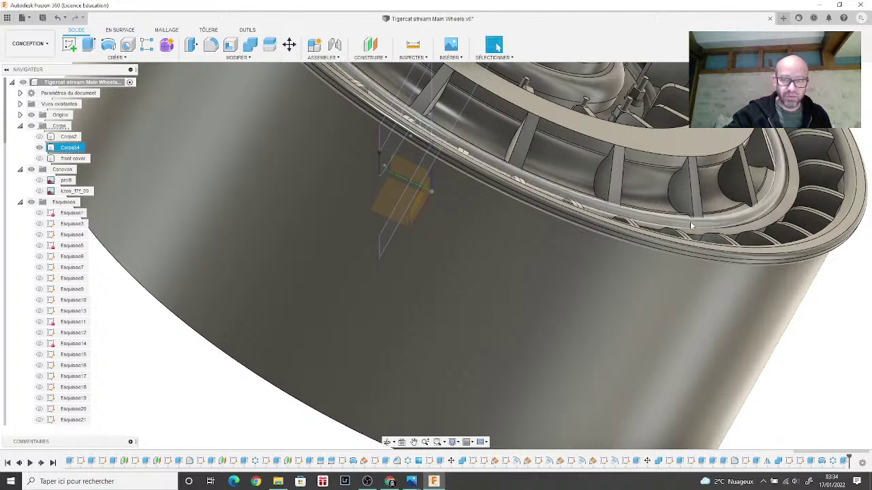
{"action": "scroll", "coordinate": [690, 222], "scroll_direction": "down", "scroll_amount": 3}
{"action": "scroll", "coordinate": [689, 230], "scroll_direction": "down", "scroll_amount": 3}
{"action": "middle_click_drag", "start_coordinate": [777, 156], "coordinate": [774, 158], "text": "shift"}
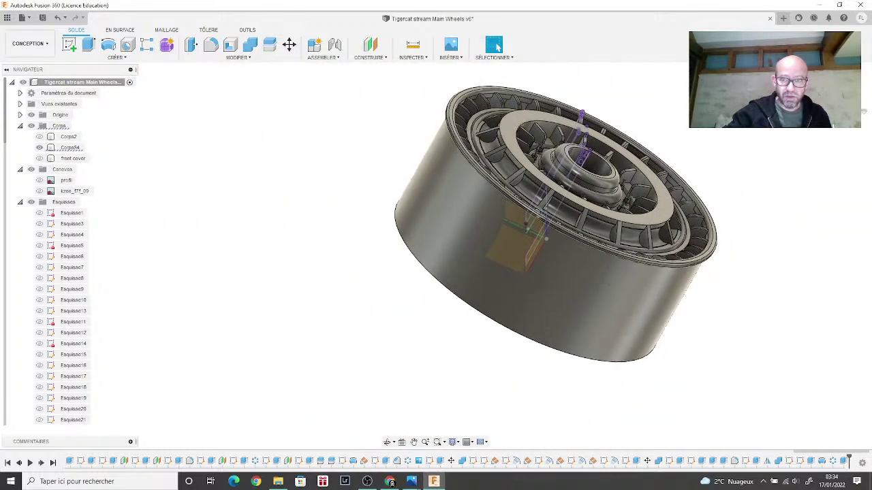
{"action": "scroll", "coordinate": [669, 193], "scroll_direction": "up", "scroll_amount": 3}
{"action": "scroll", "coordinate": [669, 193], "scroll_direction": "up", "scroll_amount": 5}
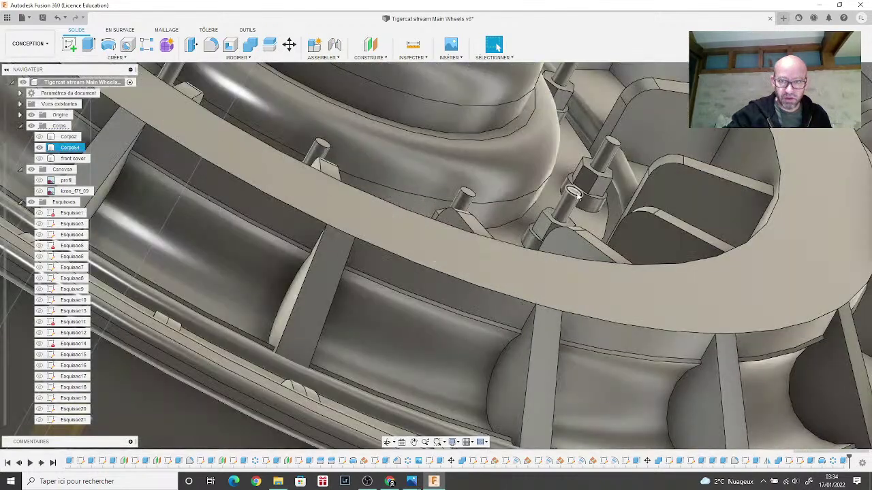
{"action": "scroll", "coordinate": [578, 195], "scroll_direction": "down", "scroll_amount": 2}
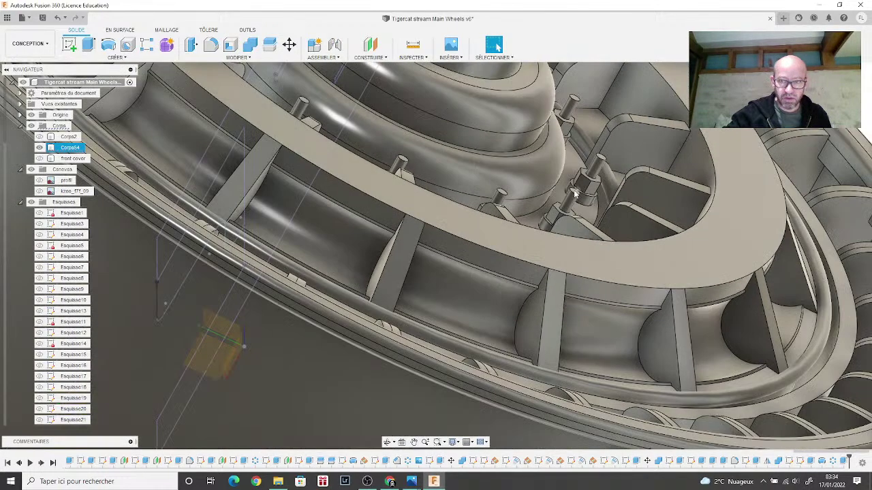
{"action": "scroll", "coordinate": [574, 201], "scroll_direction": "down", "scroll_amount": 2}
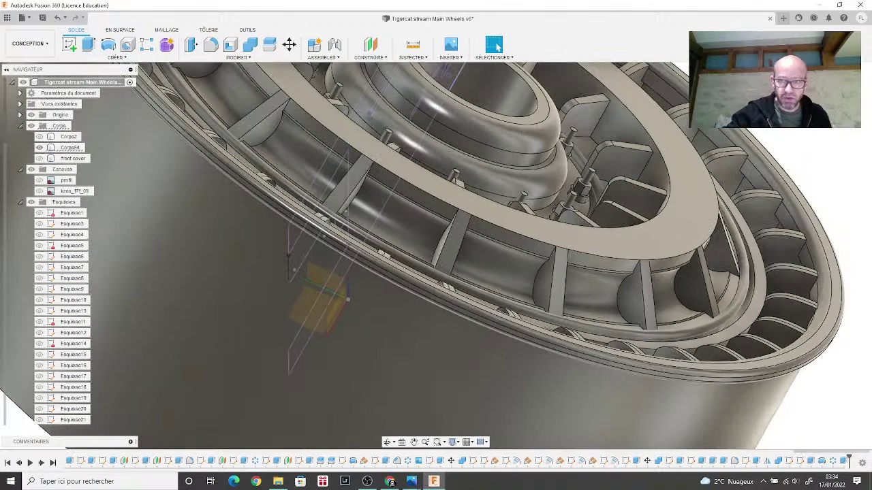
{"action": "middle_click_drag", "start_coordinate": [434, 249], "coordinate": [443, 248], "text": "shift"}
Step: Show the front cover on the wheel body and examine its triangular openings and the stepped hub cap up close
{"action": "left_click", "coordinate": [43, 158]}
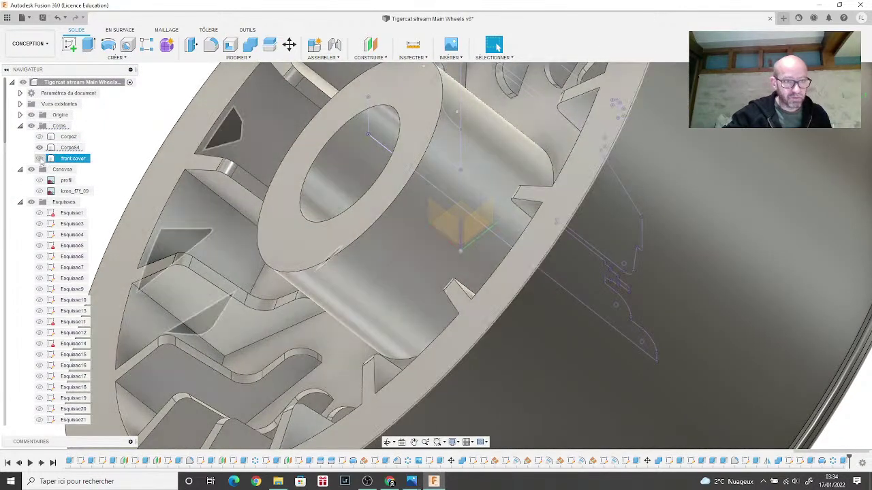
{"action": "left_click", "coordinate": [39, 158]}
{"action": "scroll", "coordinate": [512, 256], "scroll_direction": "down", "scroll_amount": 5}
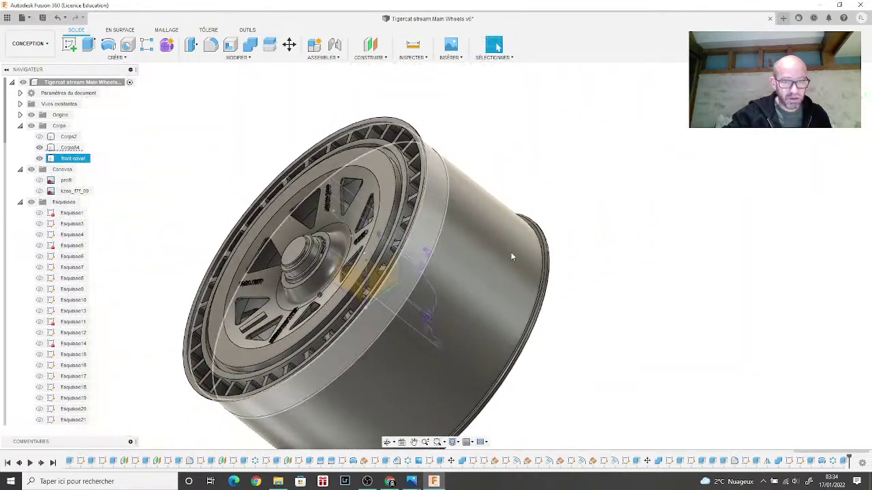
{"action": "left_click", "coordinate": [633, 240]}
{"action": "middle_click_drag", "start_coordinate": [354, 409], "coordinate": [394, 244], "text": "shift"}
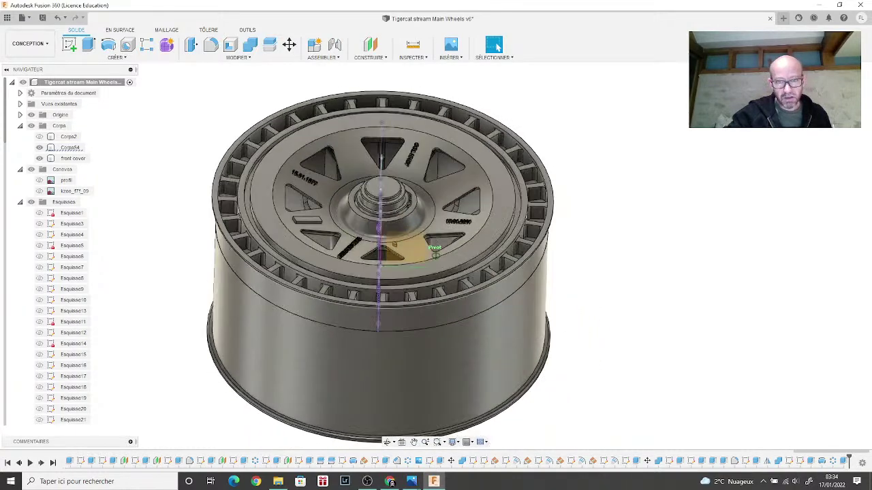
{"action": "left_click", "coordinate": [475, 249]}
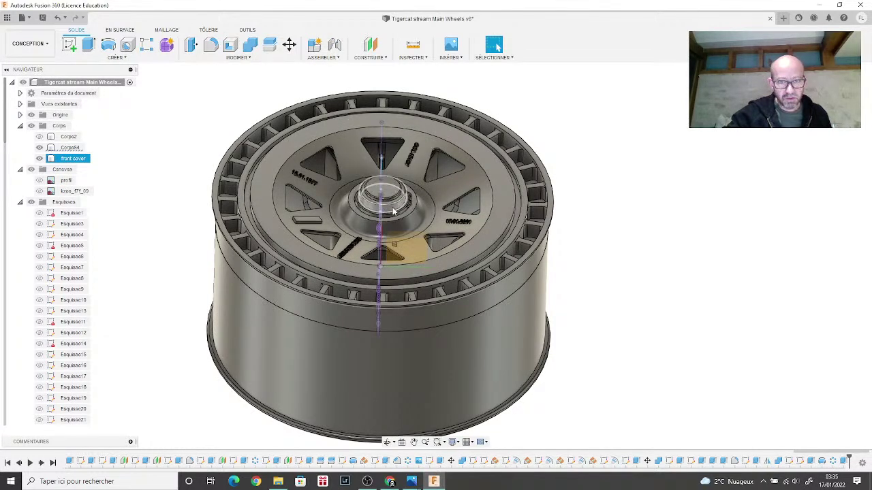
{"action": "scroll", "coordinate": [392, 212], "scroll_direction": "up", "scroll_amount": 6}
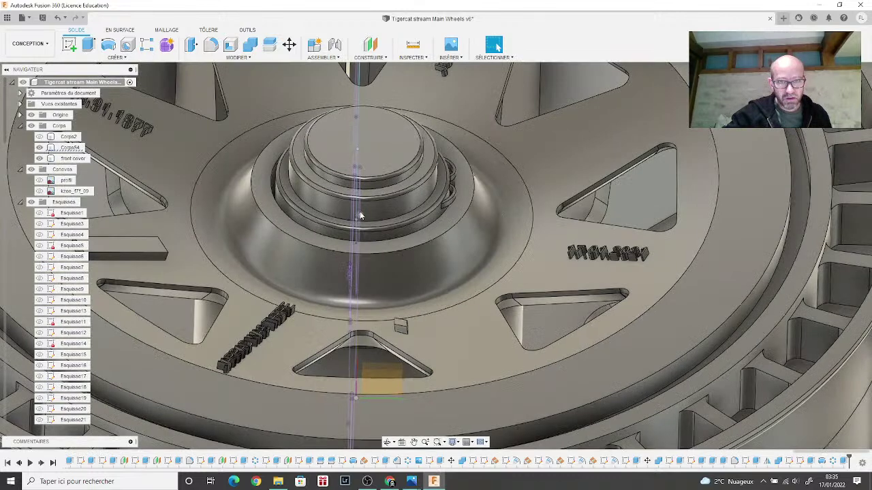
{"action": "left_click", "coordinate": [361, 215]}
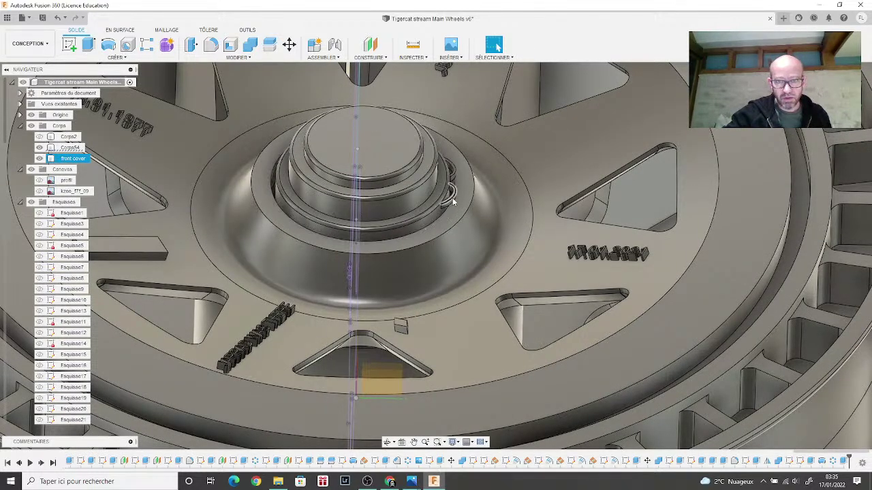
{"action": "scroll", "coordinate": [450, 201], "scroll_direction": "down", "scroll_amount": 8}
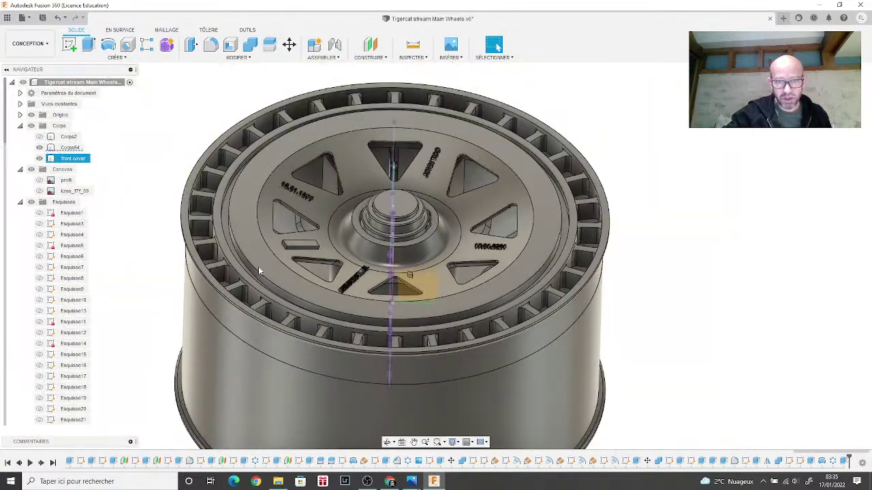
{"action": "key", "text": "Escape"}
Step: Show the tyre body around the wheel and examine the complete wheel from the front and the side
{"action": "left_click", "coordinate": [39, 147]}
{"action": "scroll", "coordinate": [219, 275], "scroll_direction": "down", "scroll_amount": 5}
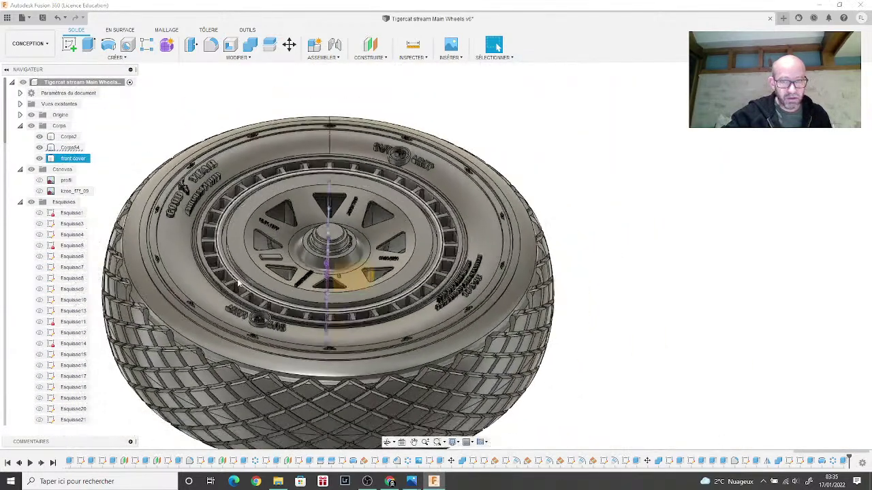
{"action": "mouse_move", "coordinate": [863, 113]}
{"action": "middle_mouse_down", "text": "shift"}
{"action": "mouse_move", "coordinate": [863, 102]}
{"action": "mouse_move", "coordinate": [818, 103]}
{"action": "mouse_move", "coordinate": [864, 98]}
{"action": "mouse_move", "coordinate": [690, 235]}
{"action": "mouse_move", "coordinate": [700, 201]}
{"action": "mouse_move", "coordinate": [745, 218]}
{"action": "middle_mouse_up", "text": "shift"}
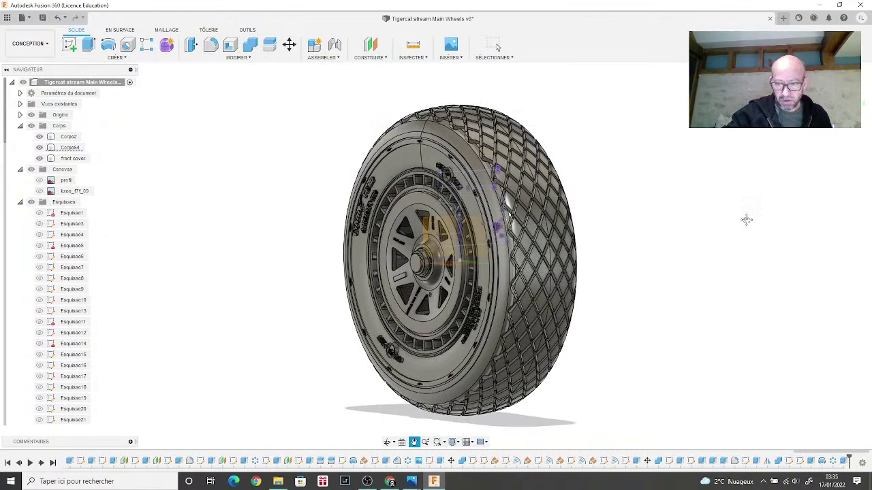
{"action": "scroll", "coordinate": [724, 225], "scroll_direction": "up", "scroll_amount": 4}
{"action": "middle_click_drag", "start_coordinate": [816, 197], "coordinate": [798, 235], "text": "shift"}
{"action": "mouse_move", "coordinate": [436, 256]}
{"action": "middle_mouse_down", "text": "shift"}
{"action": "mouse_move", "coordinate": [412, 257]}
{"action": "mouse_move", "coordinate": [463, 256]}
{"action": "mouse_move", "coordinate": [395, 256]}
{"action": "mouse_move", "coordinate": [453, 257]}
{"action": "middle_mouse_up", "text": "shift"}
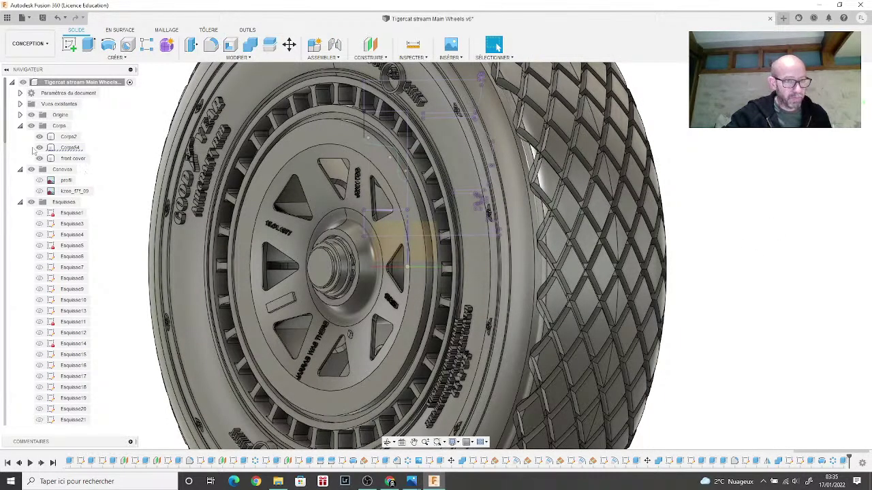
Step: Hide the wheel body and examine the back of the front cover around the triangular openings
{"action": "left_click", "coordinate": [39, 147]}
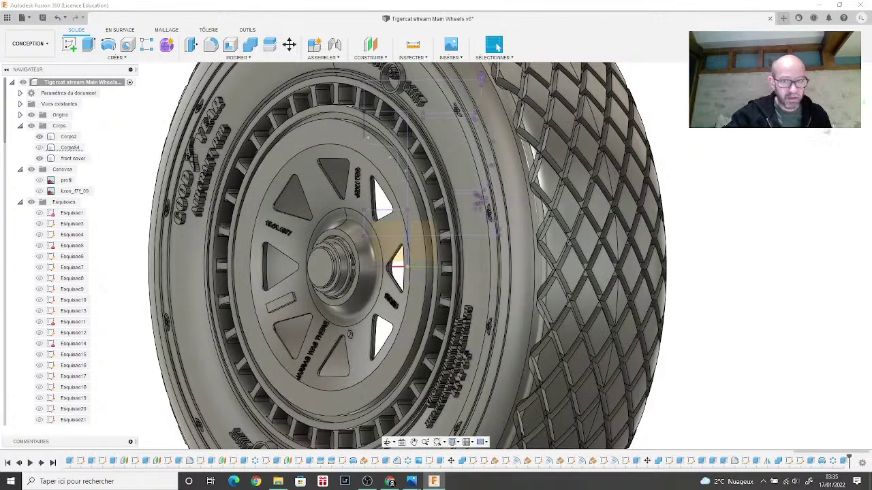
{"action": "middle_click_drag", "start_coordinate": [436, 256], "coordinate": [800, 226], "text": "shift"}
{"action": "middle_click_drag", "start_coordinate": [701, 234], "coordinate": [438, 233], "text": "shift"}
{"action": "scroll", "coordinate": [506, 203], "scroll_direction": "up", "scroll_amount": 5}
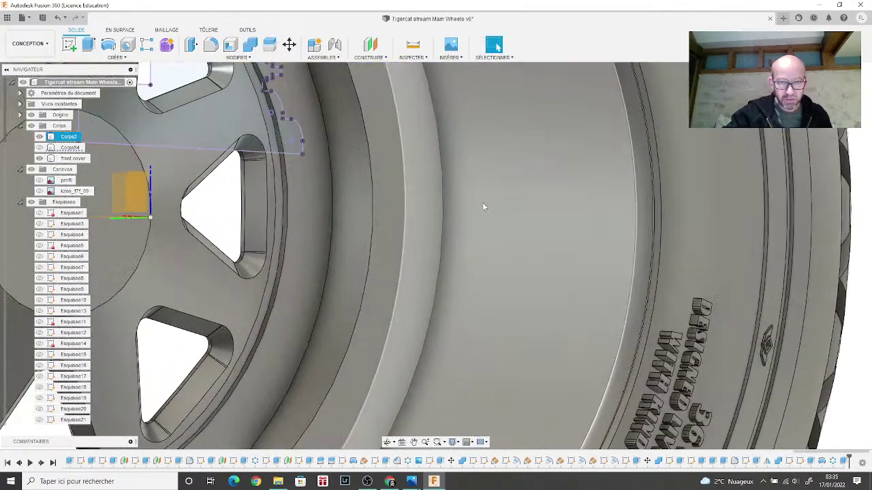
{"action": "scroll", "coordinate": [482, 202], "scroll_direction": "down", "scroll_amount": 2}
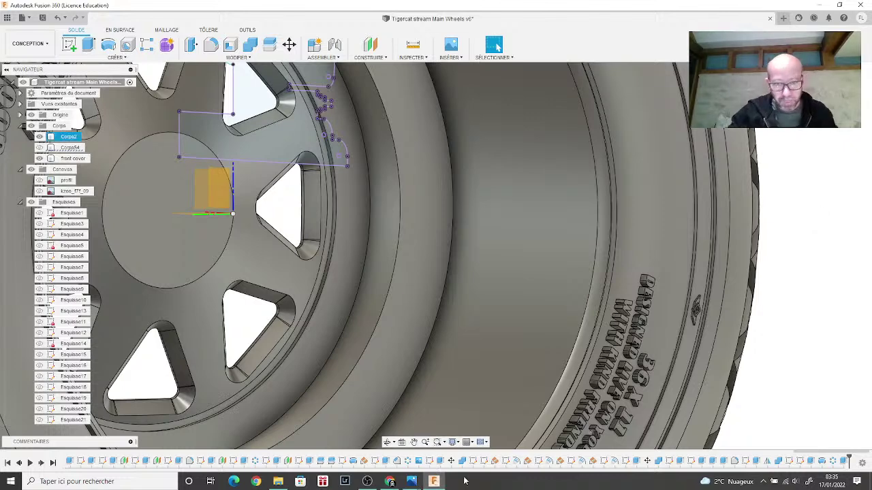
Step: Switch to the Photos app to study the cover's openings in reference image kzoo_f7f_09.jpg, and return to Fusion 360
{"action": "mouse_move", "coordinate": [412, 482]}
{"action": "left_click", "coordinate": [497, 429]}
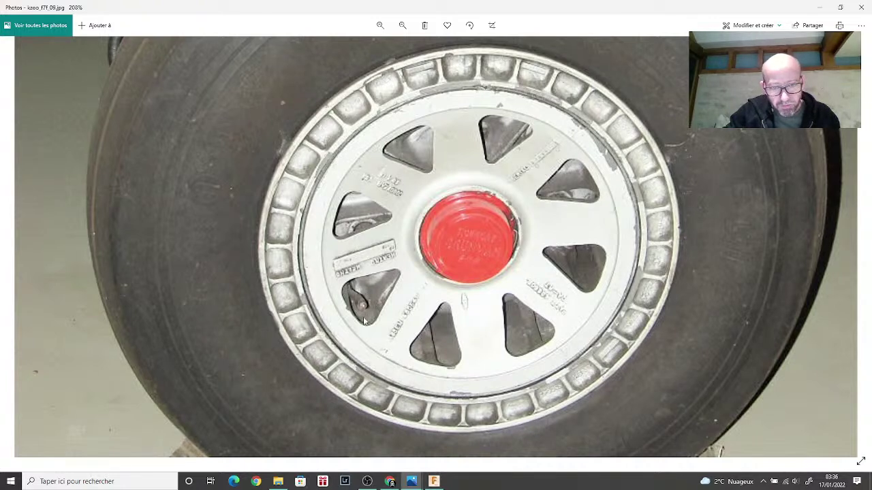
{"action": "mouse_move", "coordinate": [435, 476]}
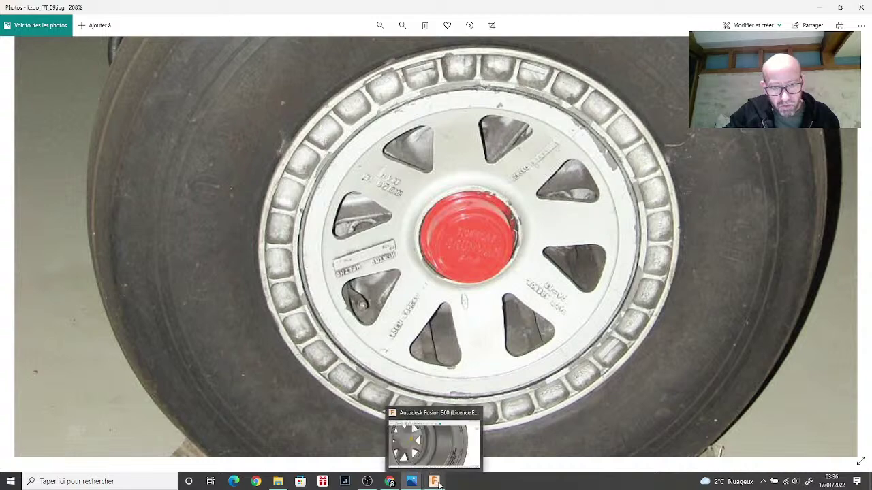
{"action": "left_click", "coordinate": [438, 418]}
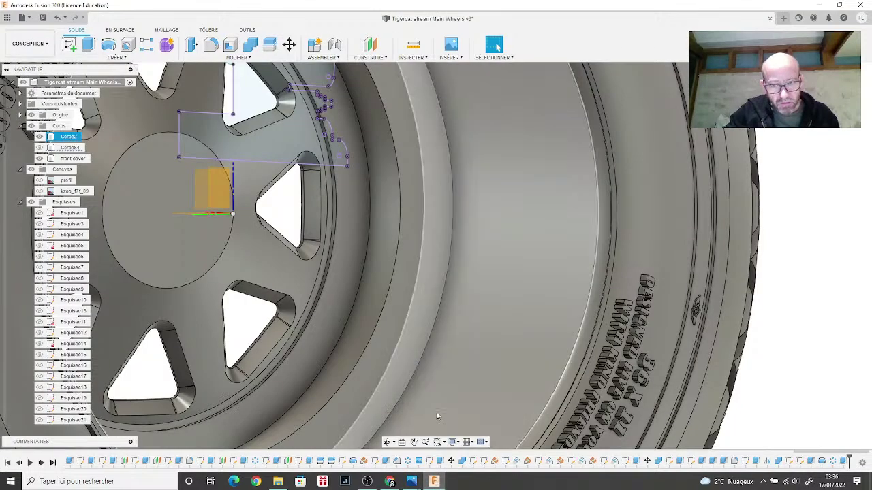
Step: Create a sketch on the flat back face of the front cover beside a triangular opening
{"action": "middle_click_drag", "start_coordinate": [436, 412], "coordinate": [436, 408], "text": "shift"}
{"action": "scroll", "coordinate": [435, 389], "scroll_direction": "up", "scroll_amount": 3}
{"action": "left_click", "coordinate": [433, 369]}
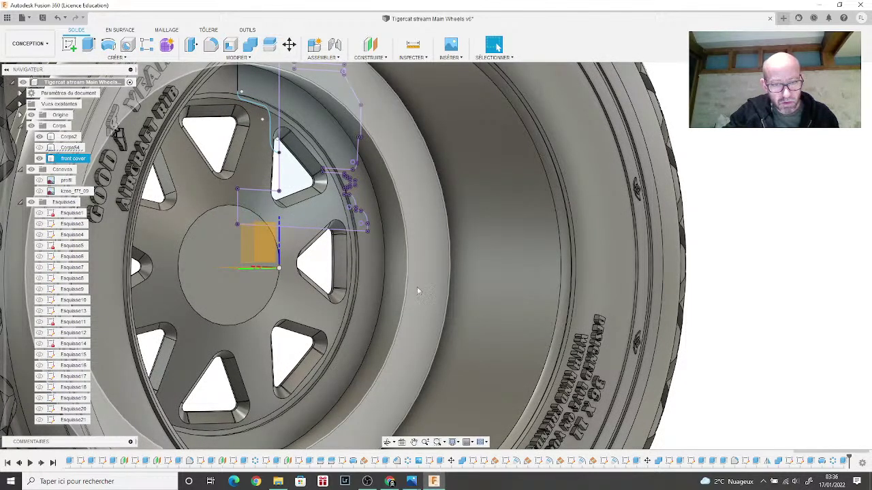
{"action": "scroll", "coordinate": [360, 279], "scroll_direction": "up", "scroll_amount": 6}
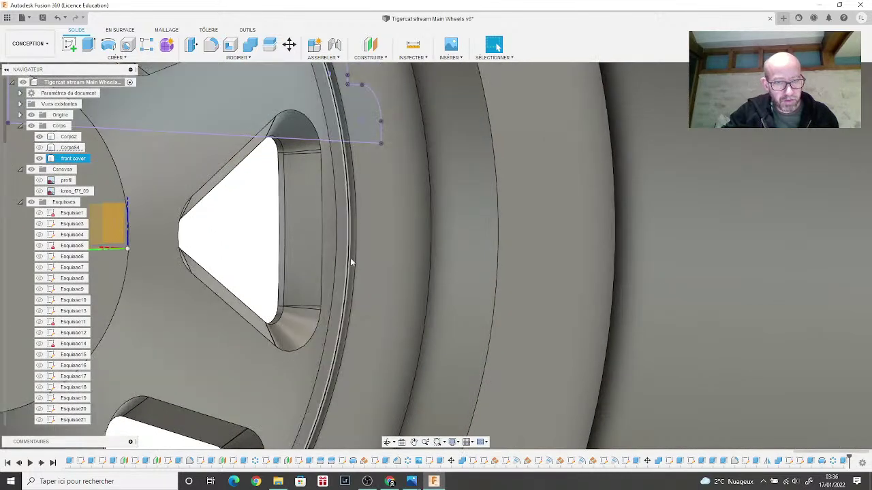
{"action": "left_click", "coordinate": [69, 44]}
{"action": "left_click", "coordinate": [345, 218]}
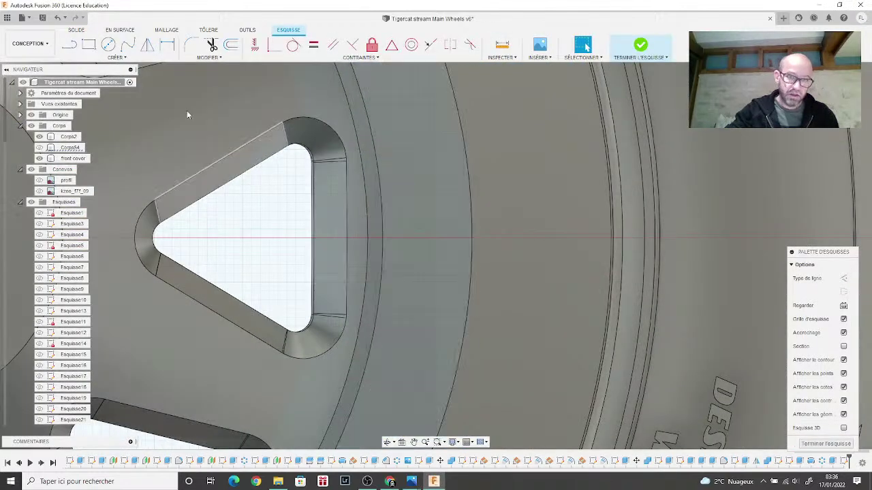
{"action": "left_click", "coordinate": [108, 44]}
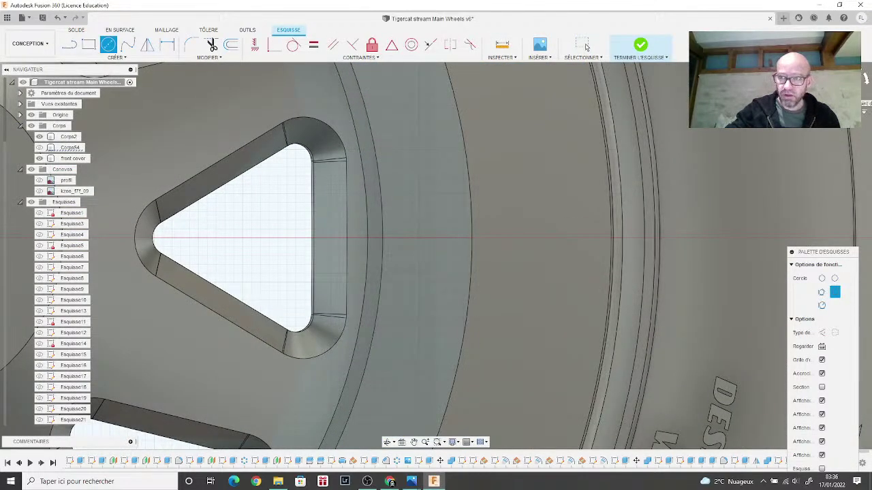
{"action": "scroll", "coordinate": [479, 236], "scroll_direction": "up", "scroll_amount": 3}
{"action": "scroll", "coordinate": [397, 239], "scroll_direction": "up", "scroll_amount": 3}
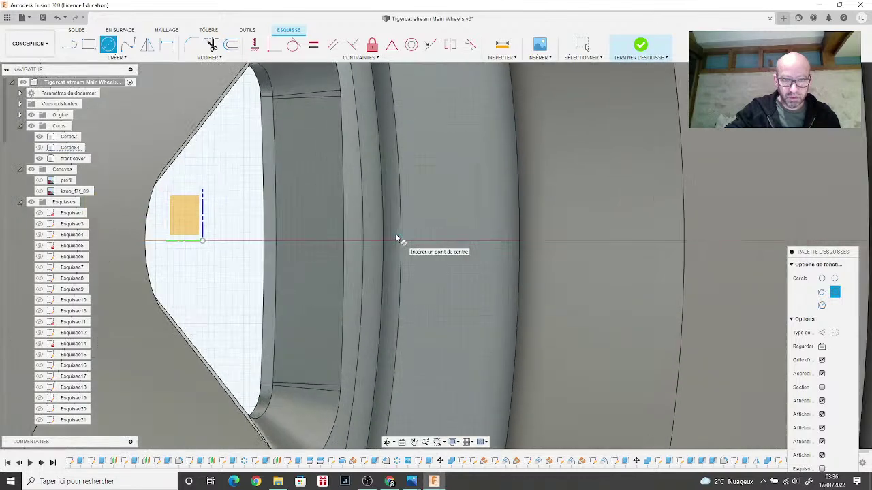
{"action": "scroll", "coordinate": [397, 239], "scroll_direction": "up", "scroll_amount": 2}
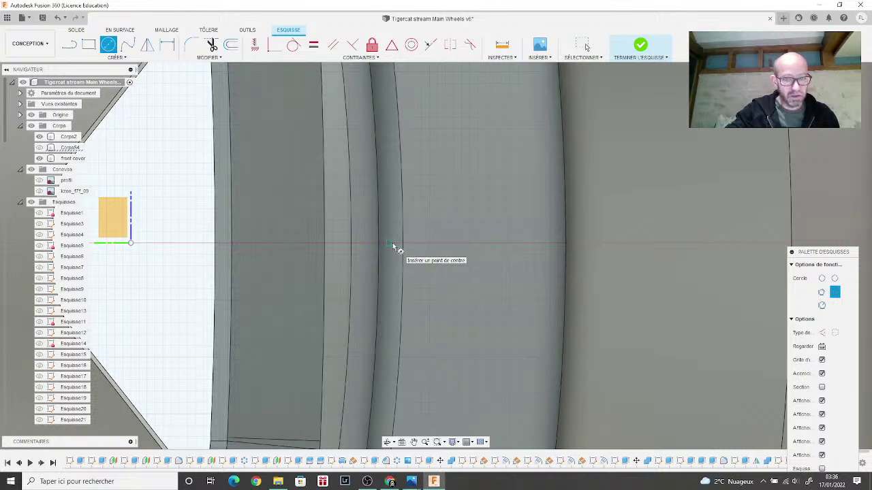
{"action": "scroll", "coordinate": [393, 247], "scroll_direction": "up", "scroll_amount": 1}
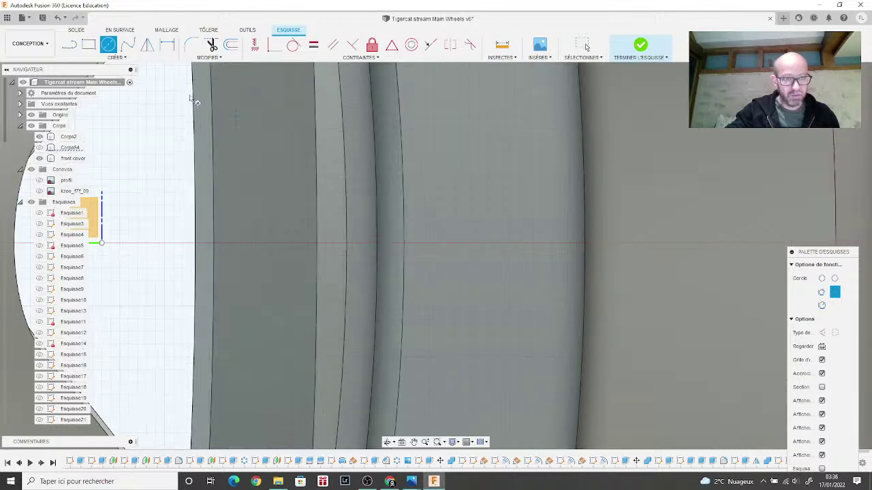
{"action": "left_click", "coordinate": [128, 45]}
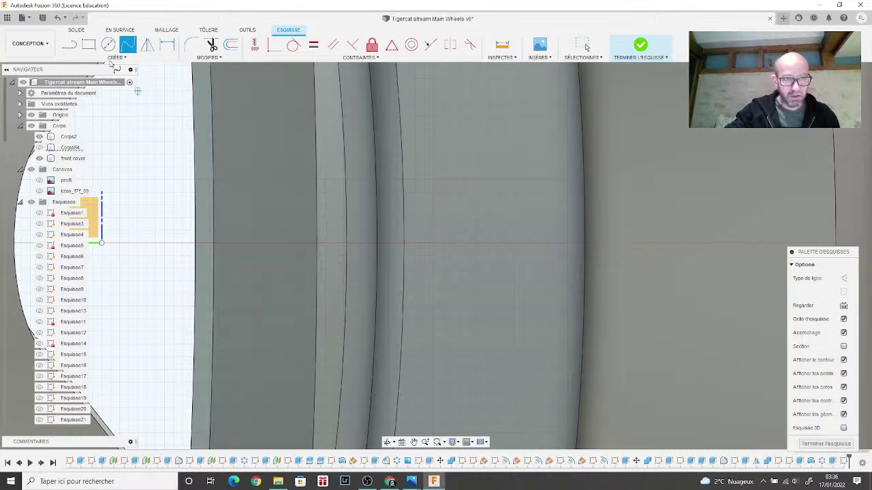
Step: Sketch a straight line along the red axis from the cover's back ring into the triangular opening, with 3D sketching enabled
{"action": "key", "text": "l"}
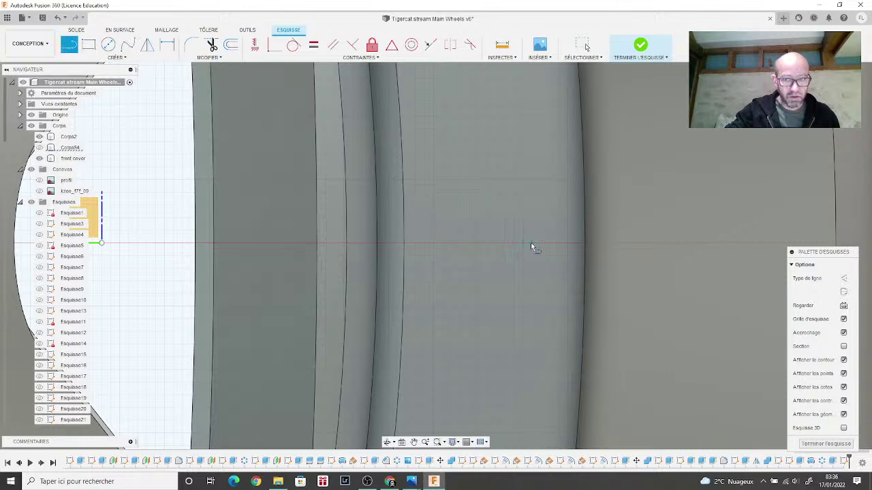
{"action": "left_click", "coordinate": [531, 243]}
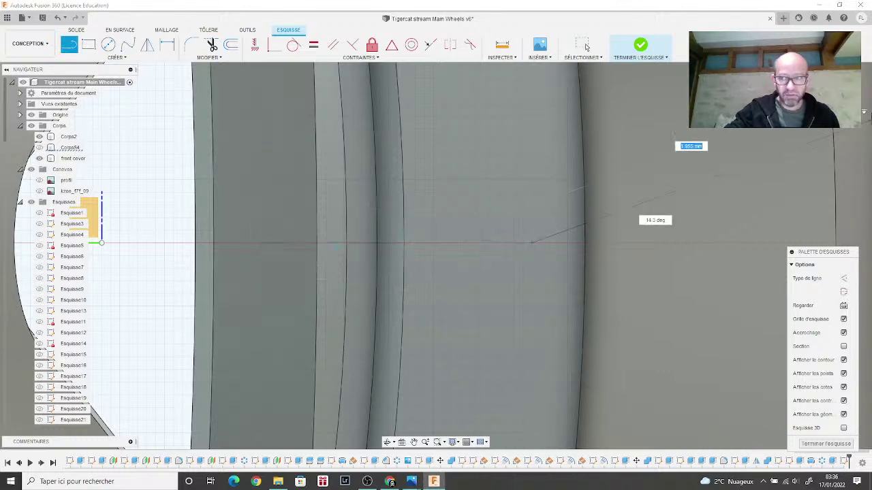
{"action": "scroll", "coordinate": [518, 231], "scroll_direction": "up", "scroll_amount": 3}
{"action": "mouse_move", "coordinate": [344, 204]}
{"action": "middle_mouse_down"}
{"action": "mouse_move", "coordinate": [447, 206]}
{"action": "mouse_move", "coordinate": [535, 224]}
{"action": "middle_mouse_up"}
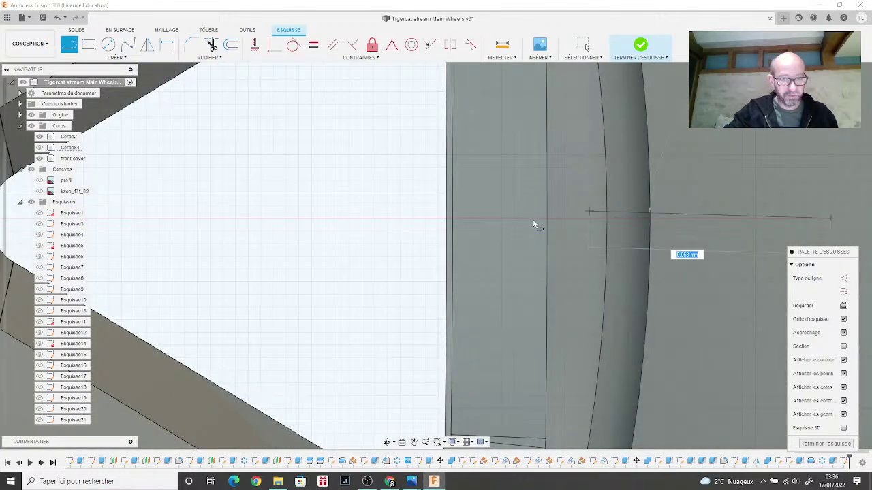
{"action": "left_click", "coordinate": [374, 220]}
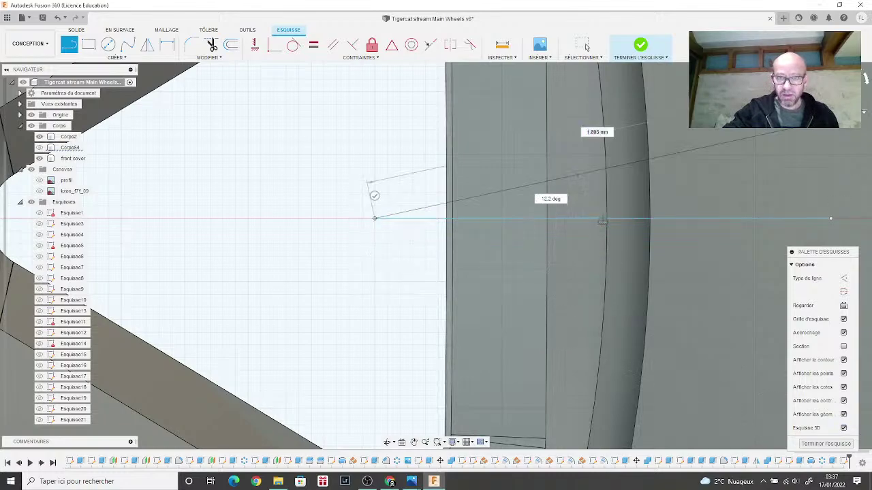
Step: Try to sketch a fit-point spline from the straight line's inner end across the triangular opening
{"action": "mouse_move", "coordinate": [681, 163]}
{"action": "middle_mouse_down", "text": "shift"}
{"action": "mouse_move", "coordinate": [613, 306]}
{"action": "mouse_move", "coordinate": [579, 337]}
{"action": "mouse_move", "coordinate": [603, 199]}
{"action": "mouse_move", "coordinate": [862, 109]}
{"action": "middle_mouse_up", "text": "shift"}
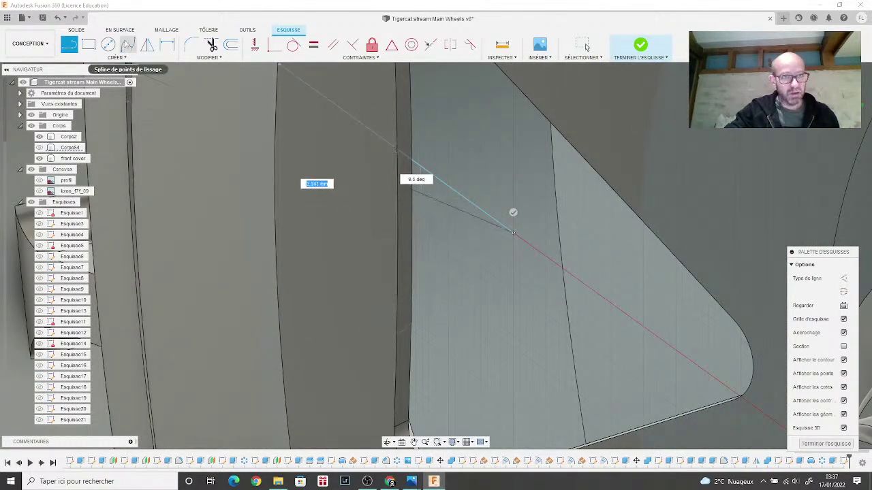
{"action": "left_click", "coordinate": [127, 45]}
{"action": "scroll", "coordinate": [469, 304], "scroll_direction": "down", "scroll_amount": 10}
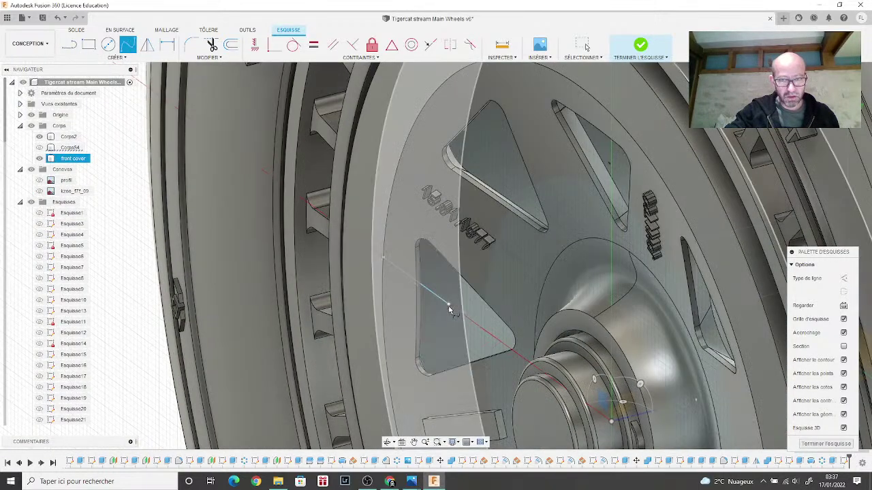
{"action": "left_click", "coordinate": [448, 305]}
{"action": "scroll", "coordinate": [459, 294], "scroll_direction": "up", "scroll_amount": 5}
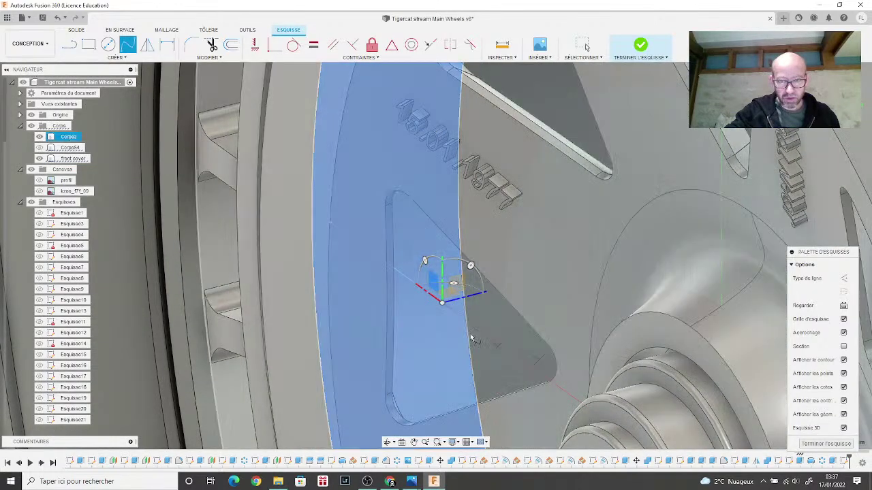
{"action": "scroll", "coordinate": [428, 338], "scroll_direction": "up", "scroll_amount": 2}
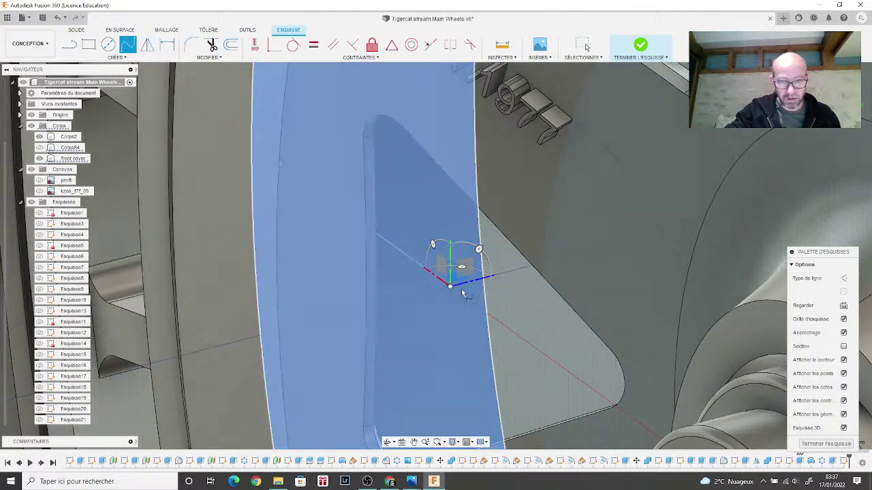
{"action": "left_click", "coordinate": [443, 309]}
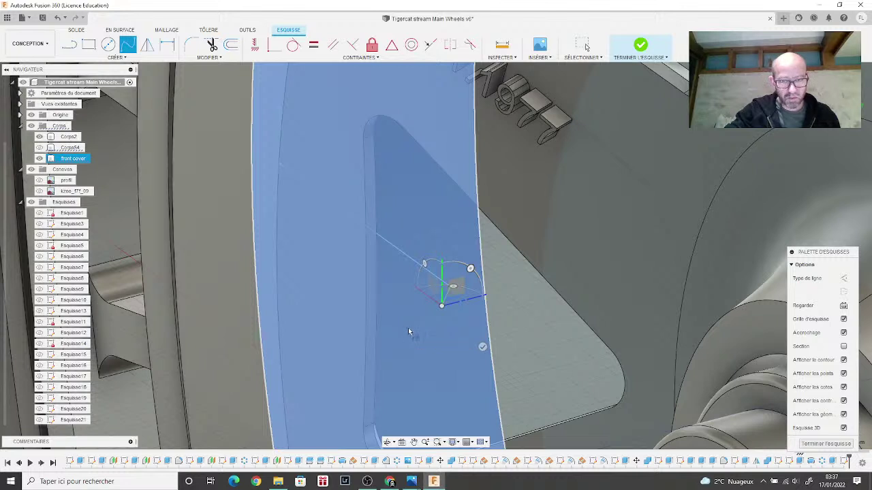
{"action": "left_click", "coordinate": [416, 331]}
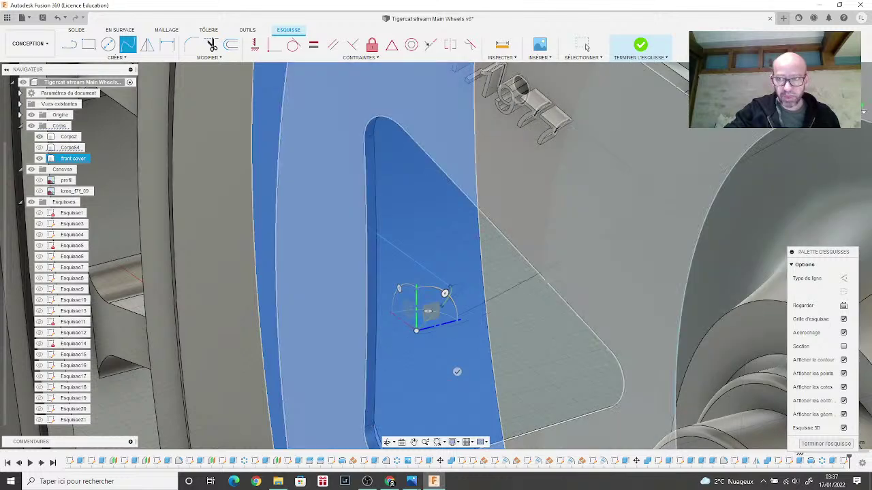
{"action": "key", "text": "Escape"}
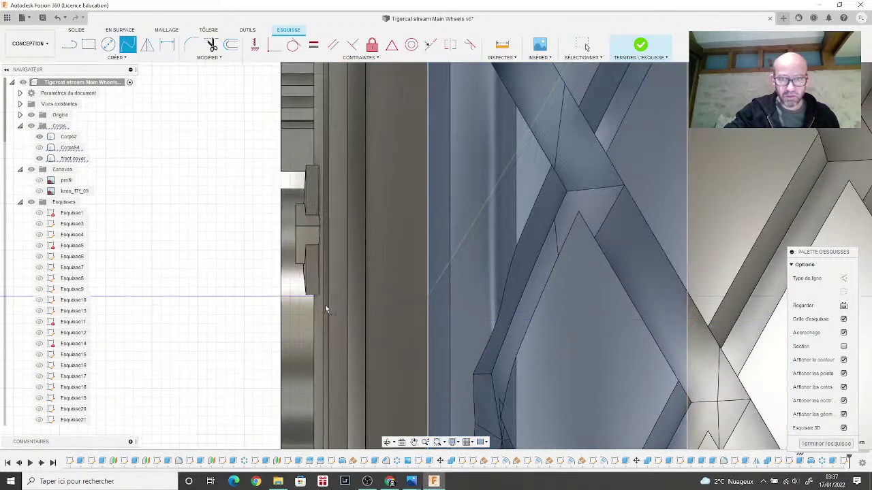
Step: Hide the wheel body Corps2 and undo the spline points placed beside the triangular opening
{"action": "scroll", "coordinate": [314, 327], "scroll_direction": "down", "scroll_amount": 3}
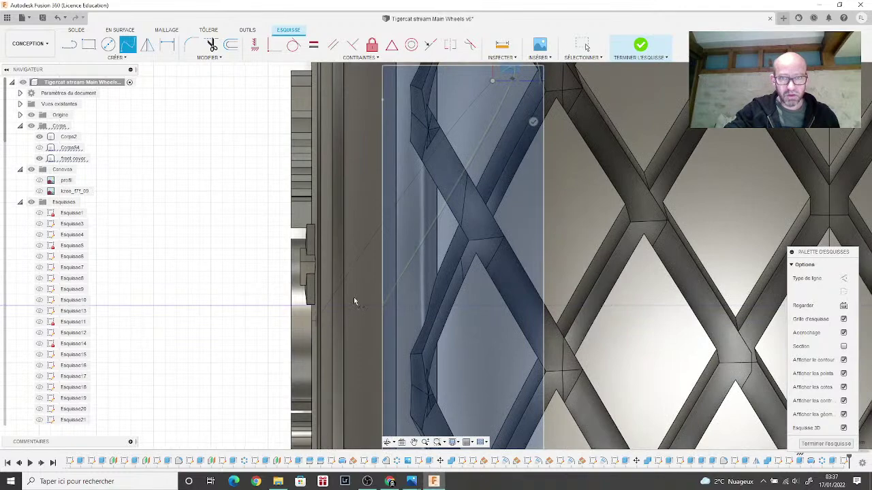
{"action": "scroll", "coordinate": [368, 326], "scroll_direction": "down", "scroll_amount": 3}
{"action": "middle_click_drag", "start_coordinate": [367, 327], "coordinate": [436, 409]}
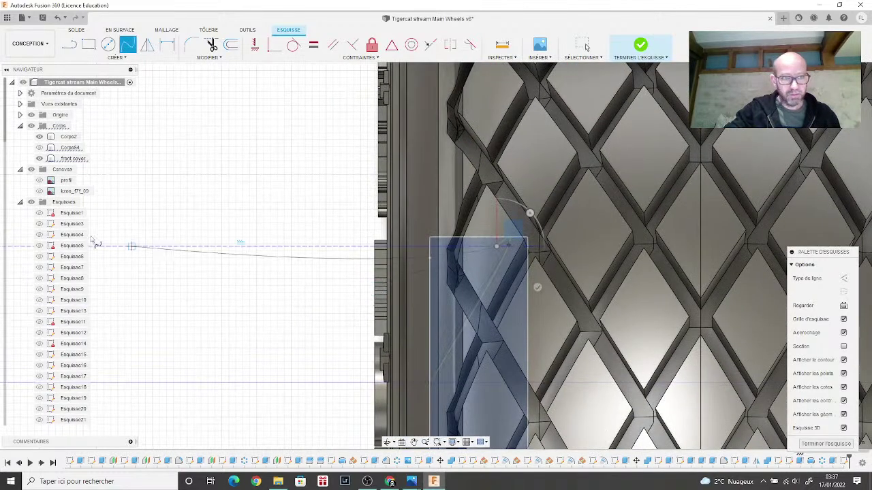
{"action": "left_click", "coordinate": [39, 137]}
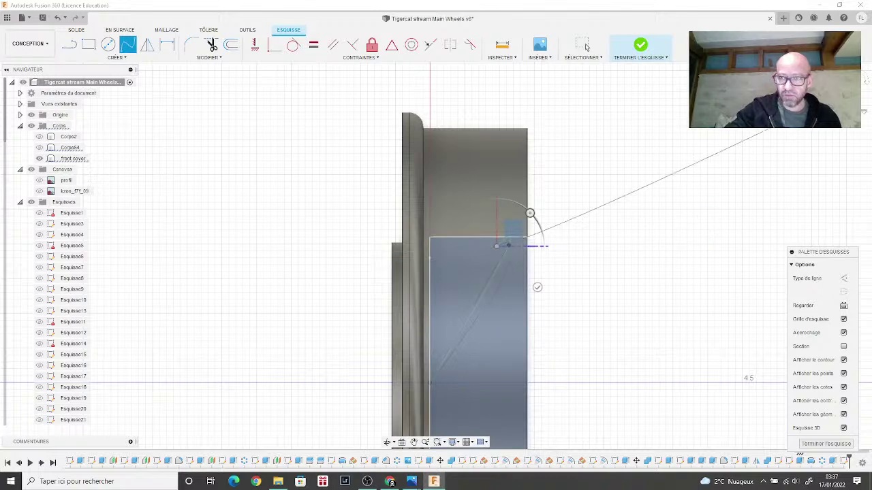
{"action": "mouse_move", "coordinate": [838, 102]}
{"action": "middle_mouse_down", "text": "shift"}
{"action": "mouse_move", "coordinate": [862, 113]}
{"action": "mouse_move", "coordinate": [411, 331]}
{"action": "middle_mouse_up", "text": "shift"}
{"action": "left_click", "coordinate": [58, 18]}
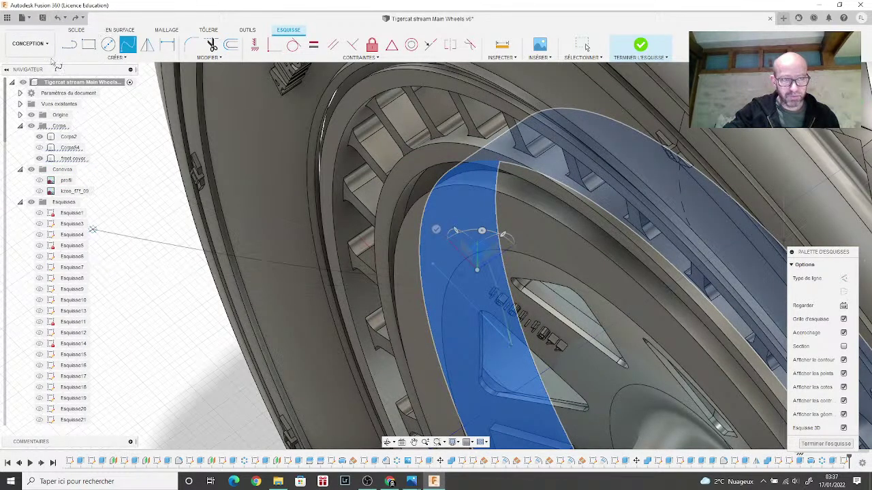
{"action": "left_click", "coordinate": [57, 18]}
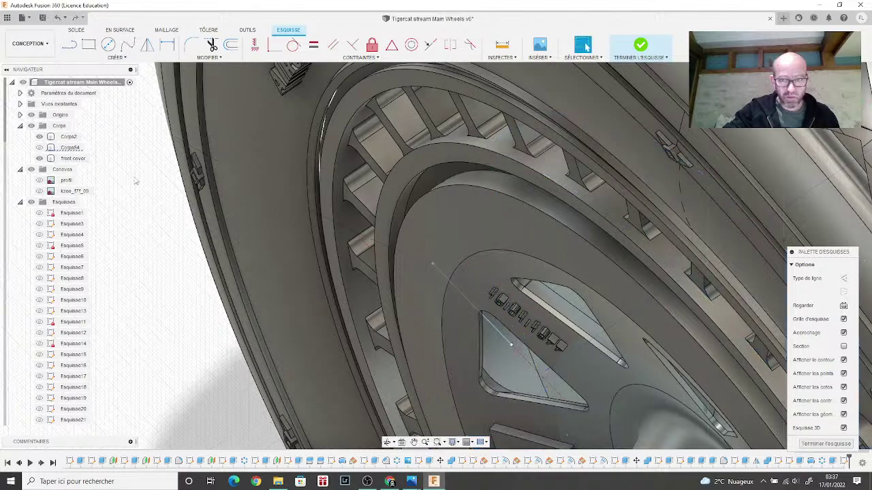
{"action": "scroll", "coordinate": [159, 299], "scroll_direction": "down", "scroll_amount": 5}
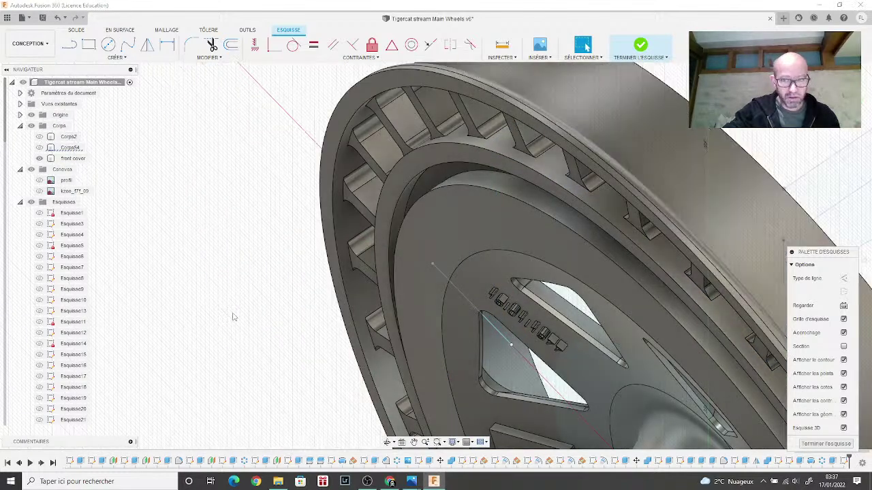
Step: With the front cover temporarily hidden, sketch a three-point spline curving from the line's inner end toward the cover's front in side view
{"action": "scroll", "coordinate": [249, 247], "scroll_direction": "up", "scroll_amount": 2}
{"action": "left_click", "coordinate": [128, 45]}
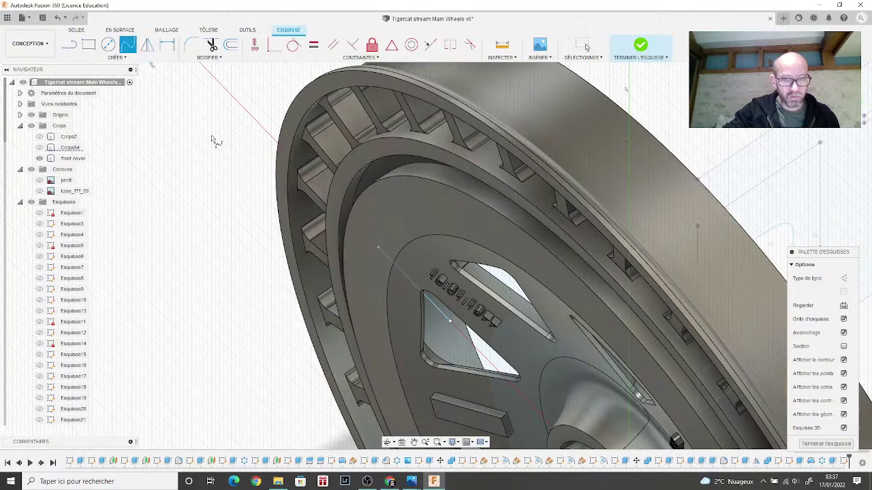
{"action": "left_click", "coordinate": [450, 323]}
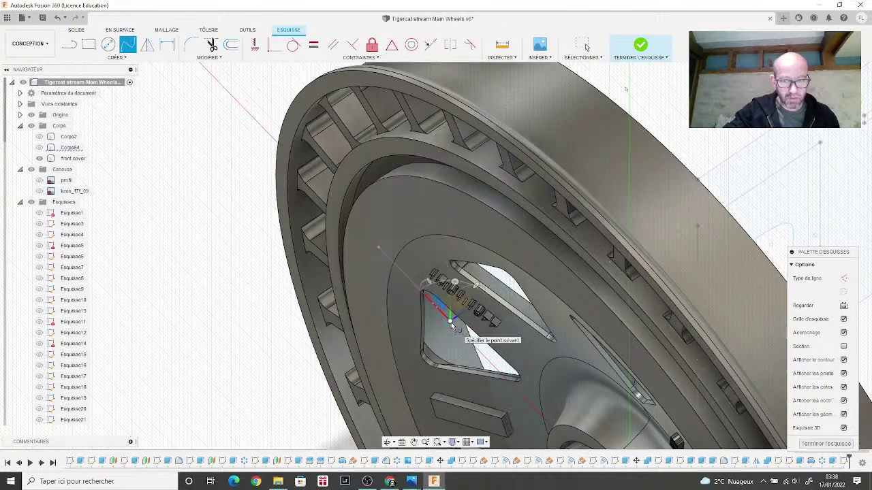
{"action": "scroll", "coordinate": [453, 312], "scroll_direction": "up", "scroll_amount": 3}
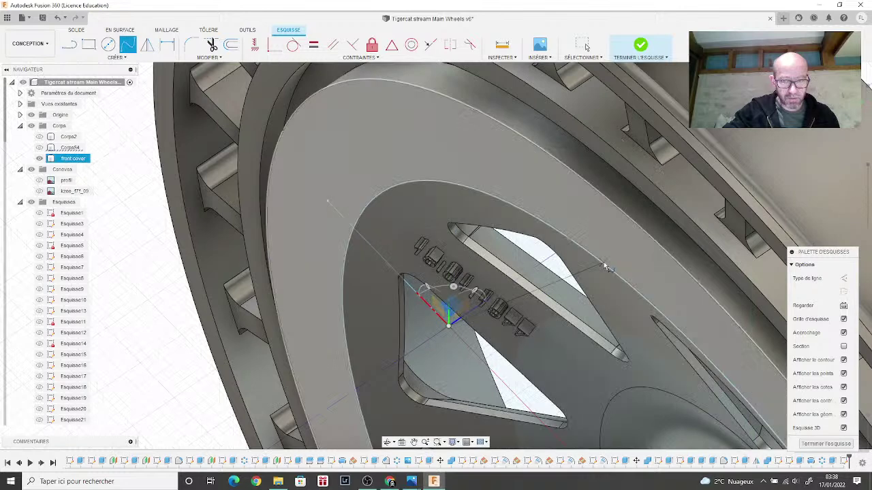
{"action": "key", "text": "F6"}
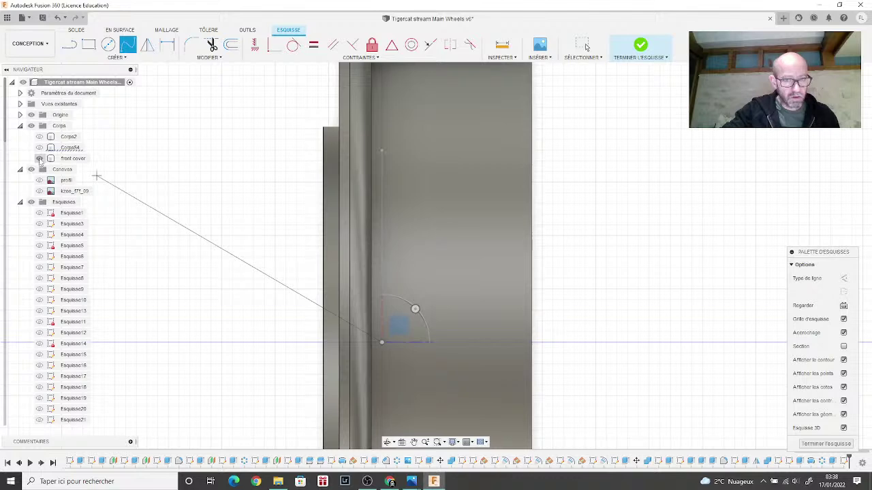
{"action": "left_click", "coordinate": [38, 158]}
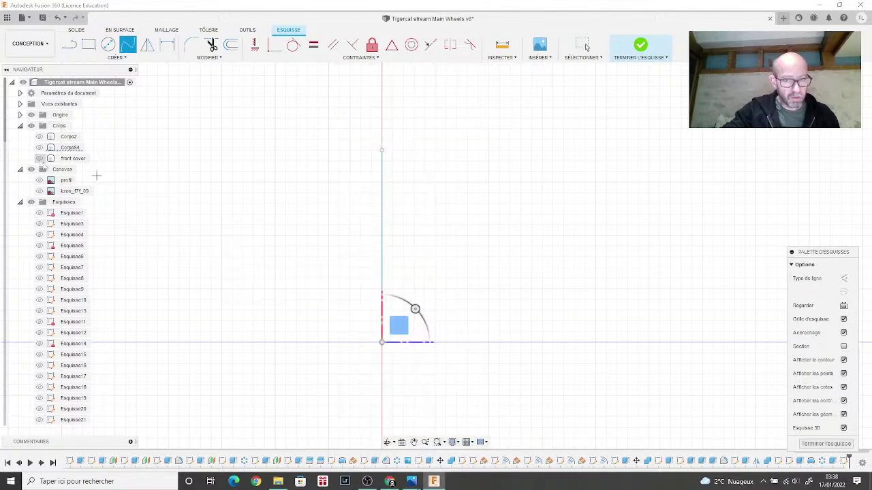
{"action": "left_click", "coordinate": [335, 369]}
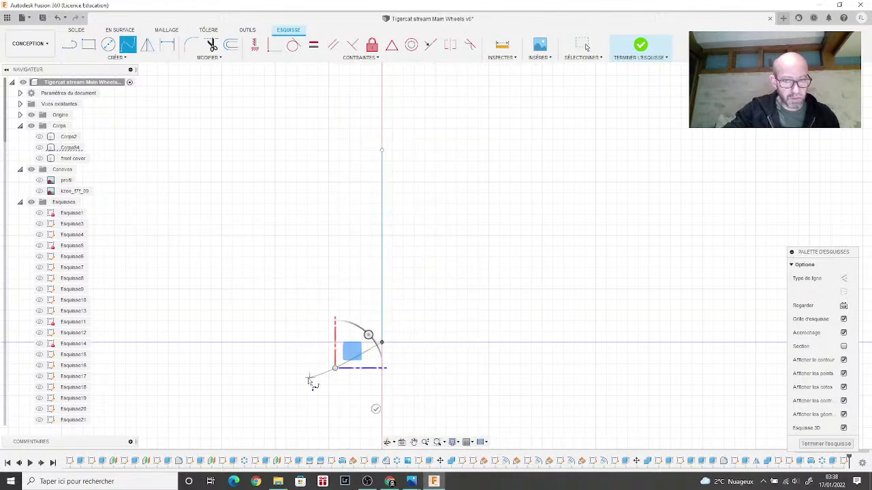
{"action": "left_click", "coordinate": [275, 369]}
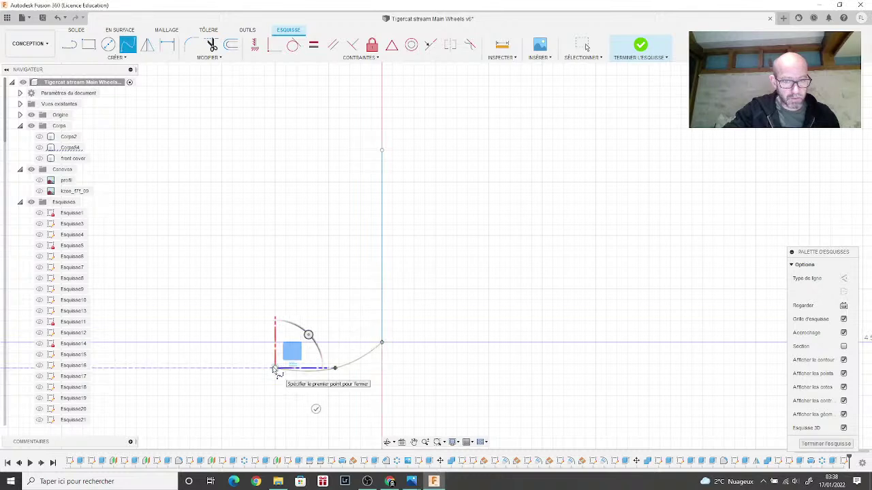
{"action": "key", "text": "Return"}
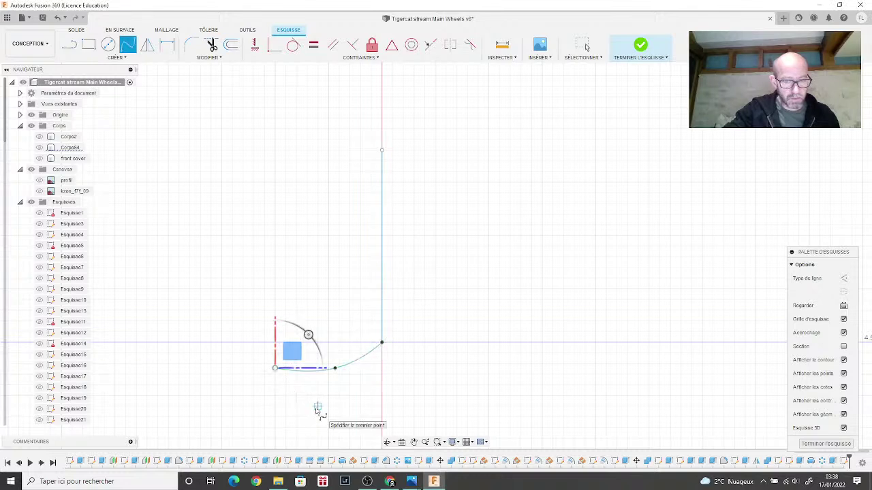
{"action": "left_click", "coordinate": [39, 158]}
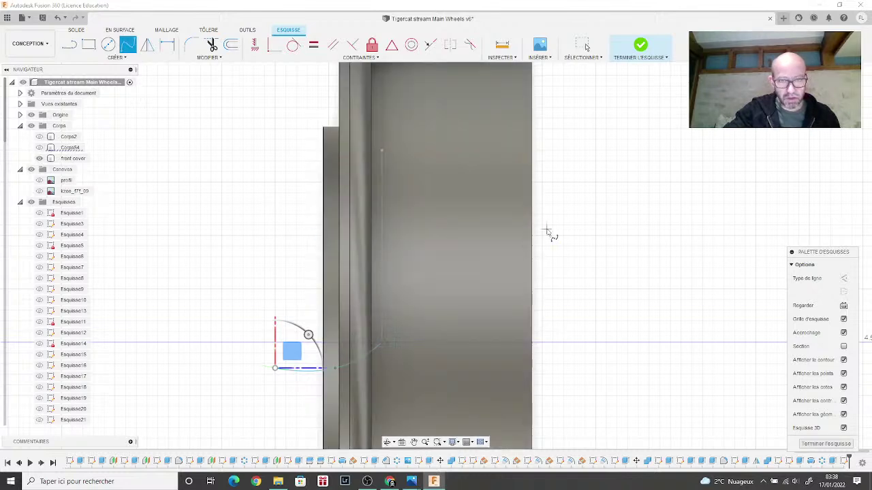
{"action": "mouse_move", "coordinate": [433, 253]}
{"action": "middle_mouse_down", "text": "shift"}
{"action": "mouse_move", "coordinate": [381, 256]}
{"action": "mouse_move", "coordinate": [694, 168]}
{"action": "middle_mouse_up", "text": "shift"}
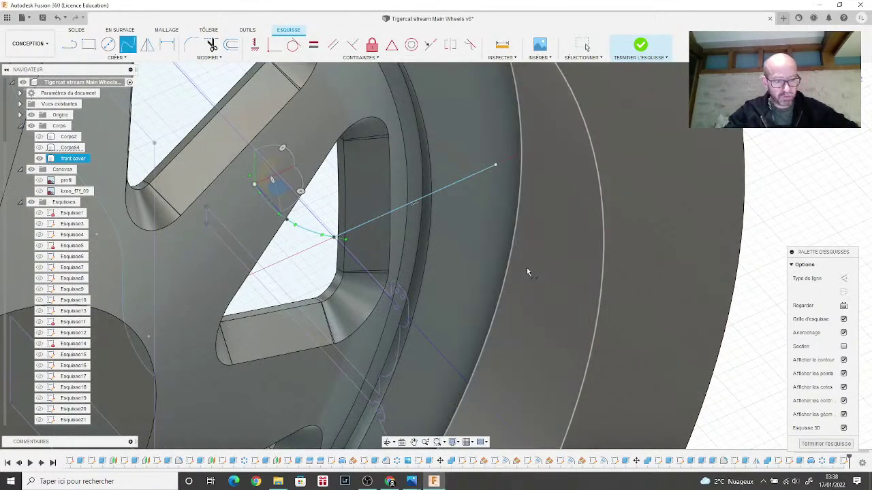
Step: Try to constrain the spline's end tangent handle parallel to the straight line, and undo the constraint
{"action": "scroll", "coordinate": [527, 272], "scroll_direction": "up", "scroll_amount": 3}
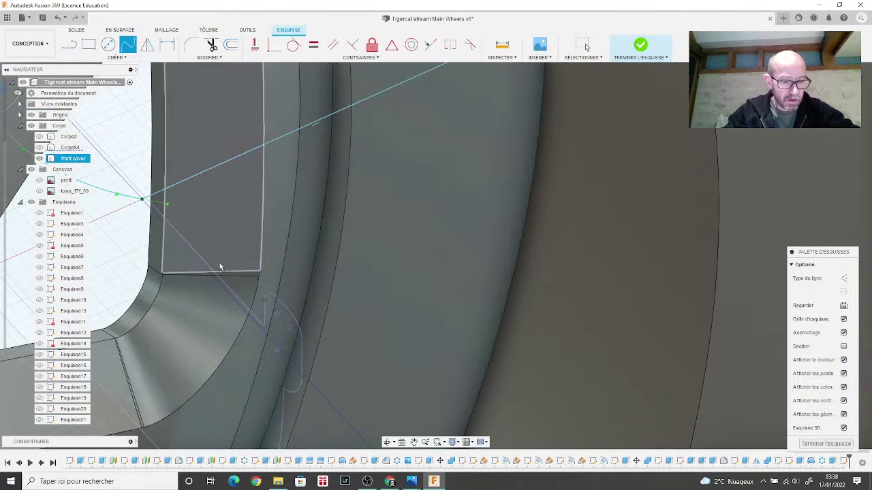
{"action": "key", "text": "v"}
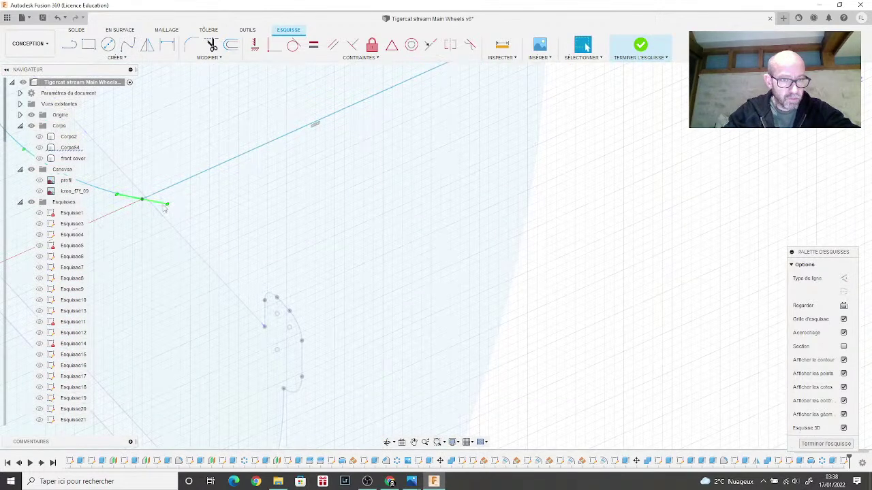
{"action": "left_click", "coordinate": [172, 204]}
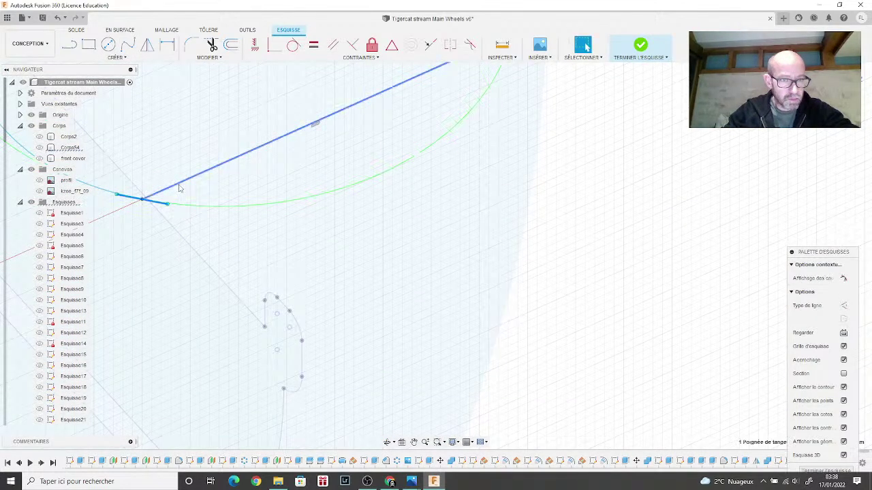
{"action": "left_click", "coordinate": [333, 45]}
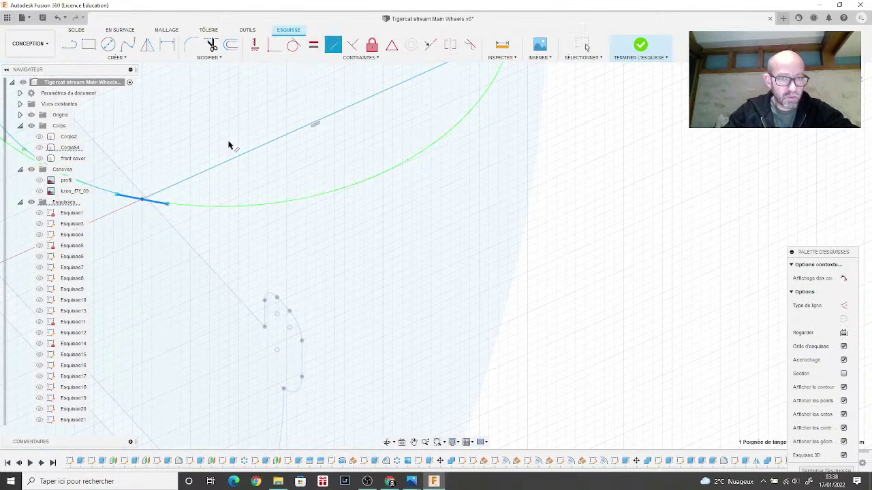
{"action": "left_click", "coordinate": [223, 163]}
{"action": "scroll", "coordinate": [179, 246], "scroll_direction": "down", "scroll_amount": 3}
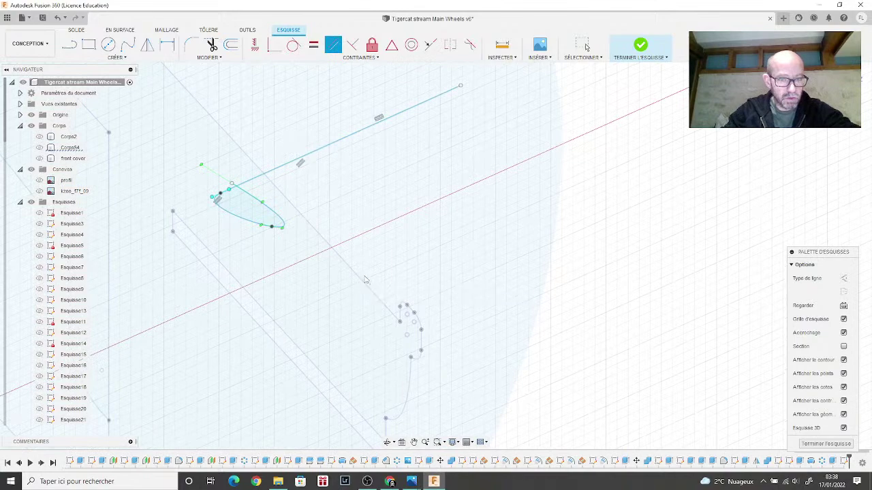
{"action": "key", "text": "Escape"}
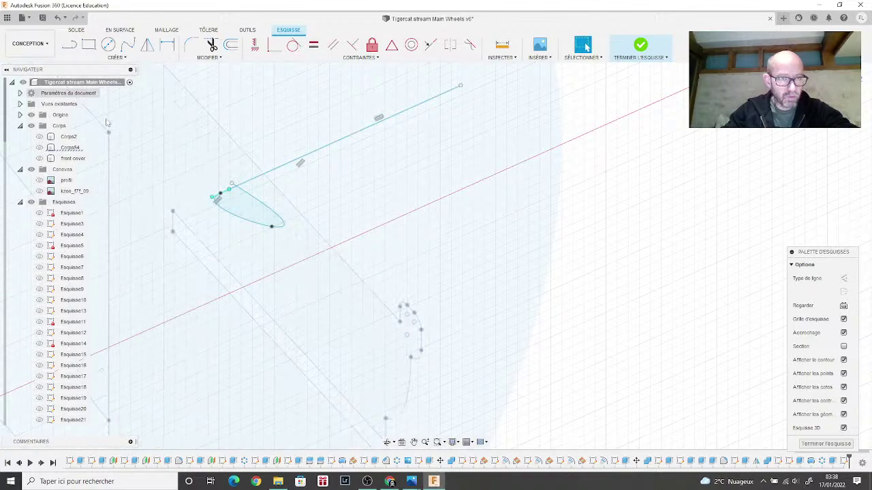
{"action": "left_click", "coordinate": [58, 21]}
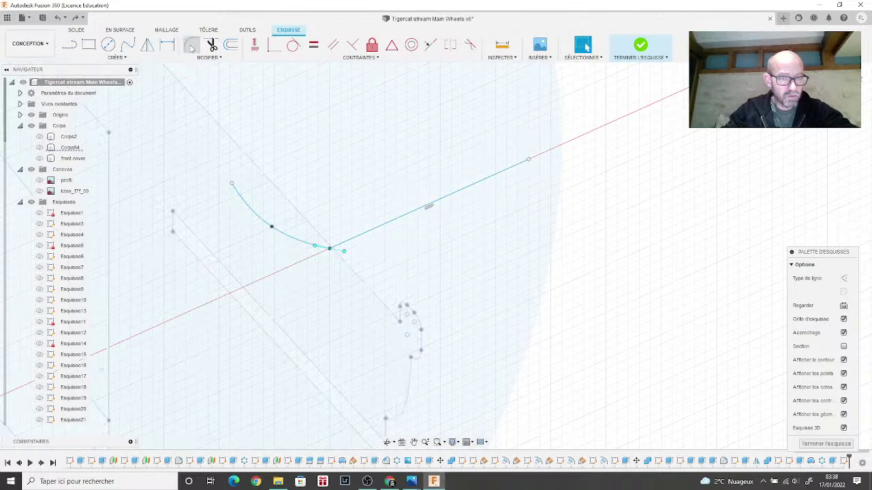
Step: Fillet the junction between the straight line and the spline with a radius of about 0.45 mm, and finish the sketch
{"action": "left_click", "coordinate": [191, 44]}
{"action": "left_click", "coordinate": [308, 243]}
{"action": "left_click", "coordinate": [349, 242]}
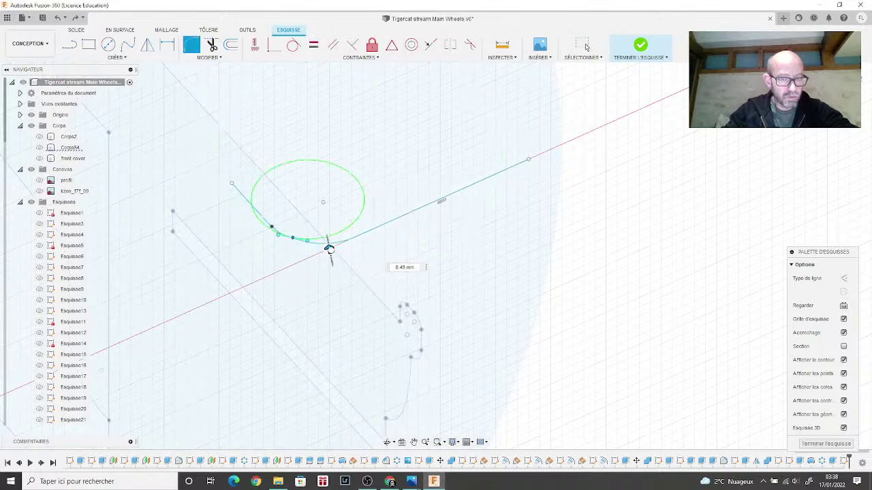
{"action": "left_click_drag", "start_coordinate": [330, 249], "coordinate": [329, 249]}
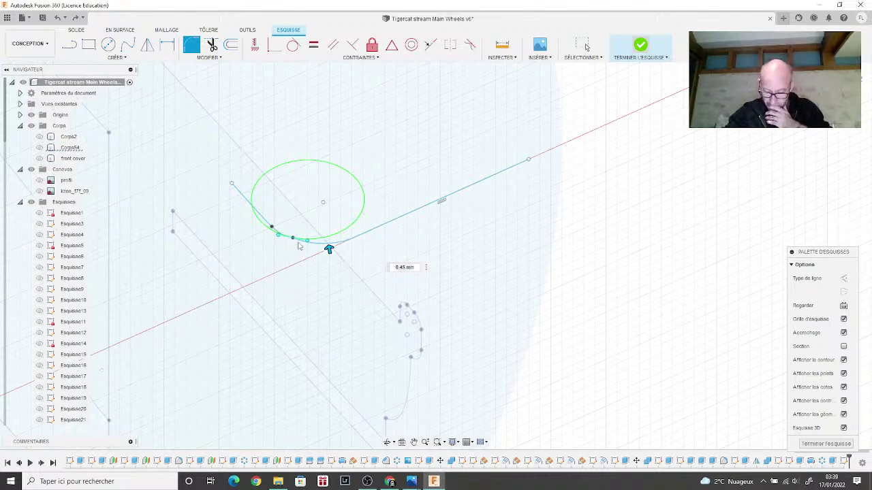
{"action": "key", "text": "Return"}
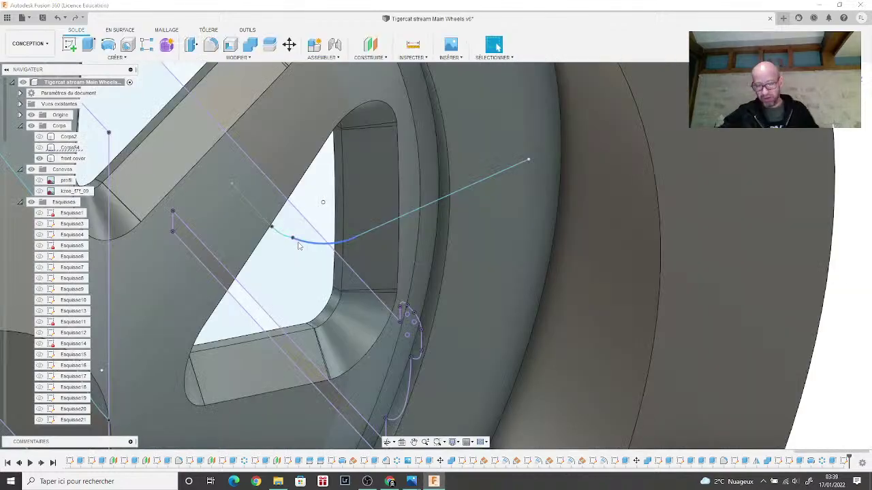
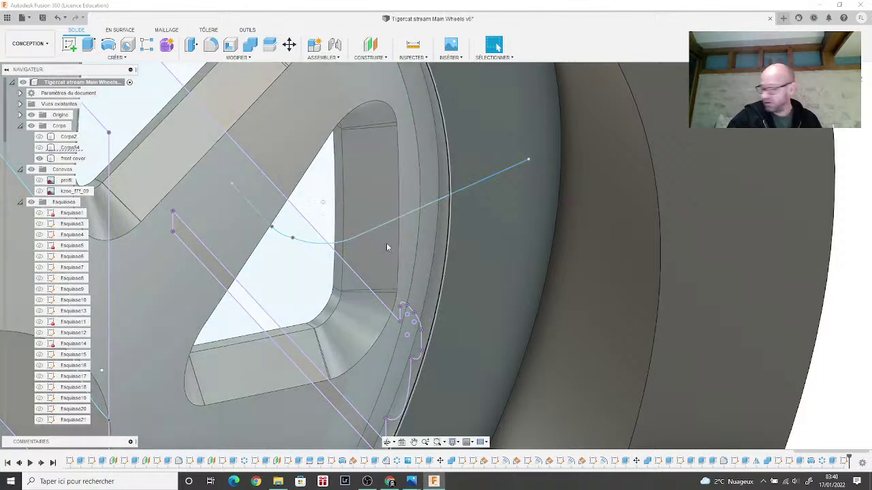
{"action": "left_click", "coordinate": [386, 242]}
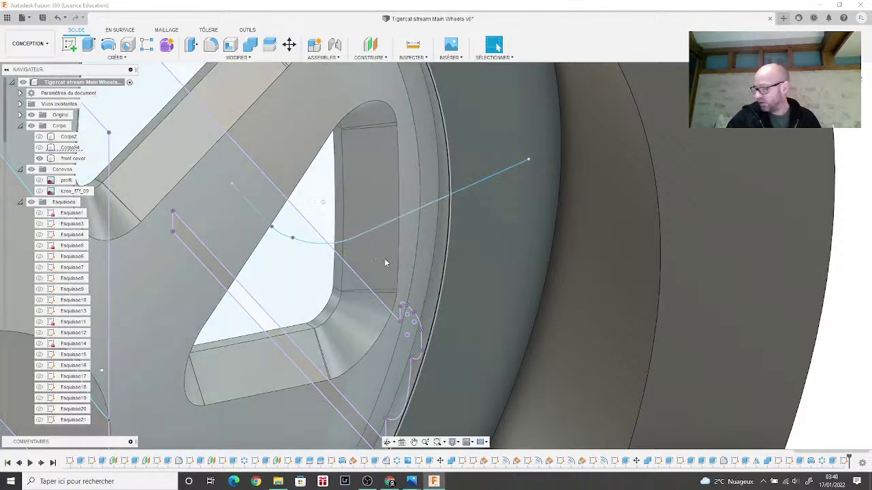
Step: Create a joined solid pipe with a 0.20 mm circular section along the chained line and spline path in the triangular opening
{"action": "key", "text": "Escape"}
{"action": "mouse_move", "coordinate": [436, 256]}
{"action": "middle_mouse_down", "text": "shift"}
{"action": "mouse_move", "coordinate": [783, 219]}
{"action": "mouse_move", "coordinate": [681, 153]}
{"action": "middle_mouse_up", "text": "shift"}
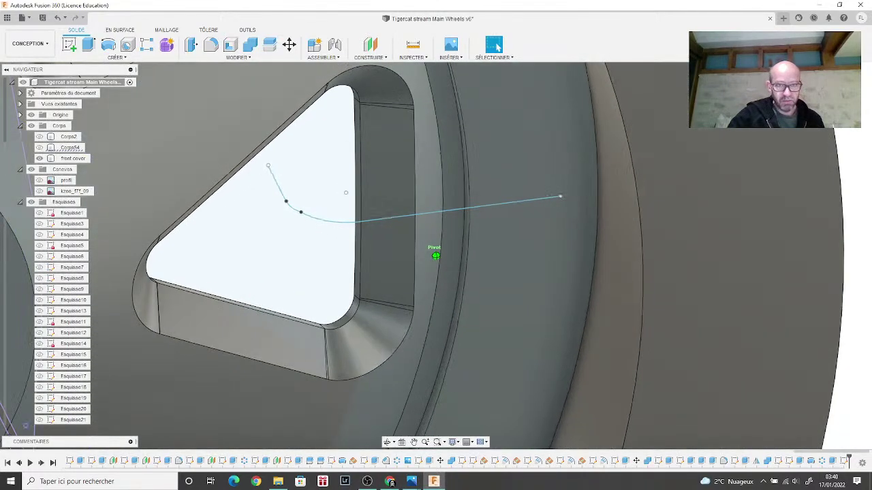
{"action": "left_click", "coordinate": [658, 131]}
{"action": "key", "text": "Escape"}
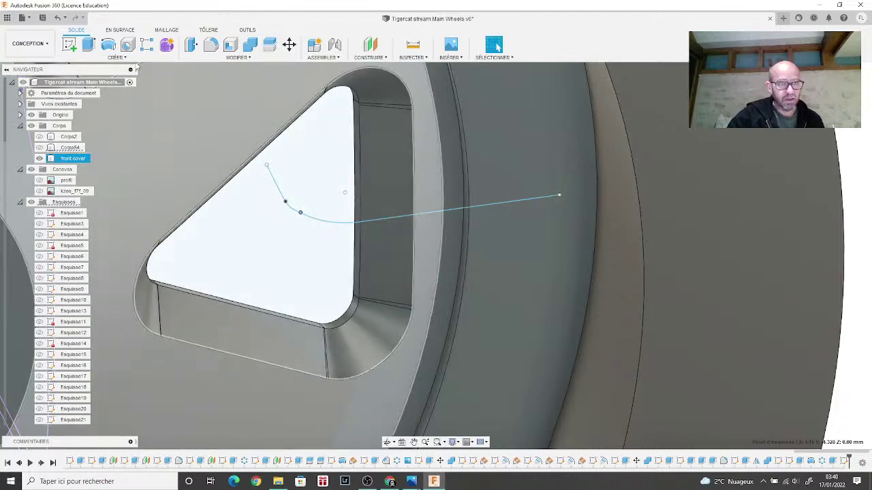
{"action": "left_click", "coordinate": [116, 57]}
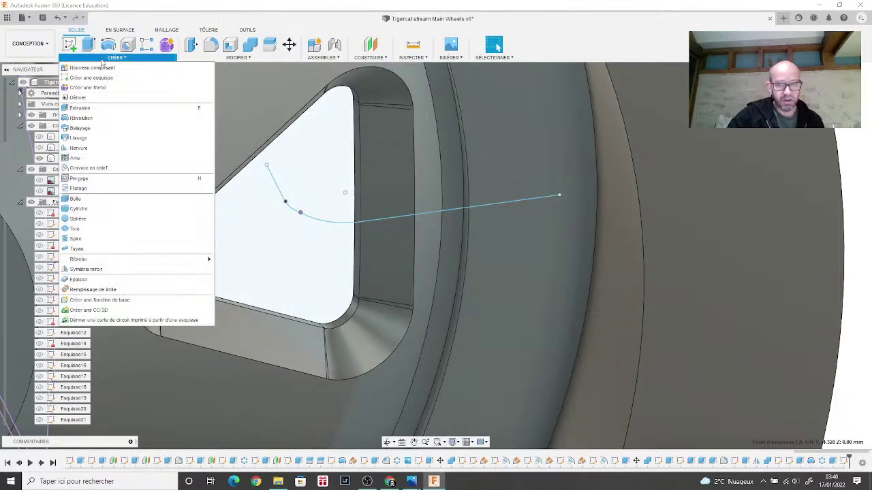
{"action": "left_click", "coordinate": [124, 249]}
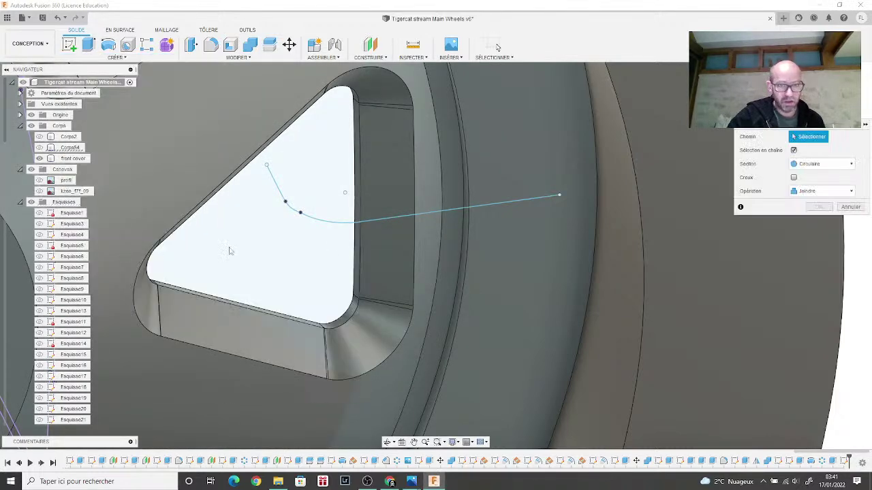
{"action": "left_click", "coordinate": [509, 206]}
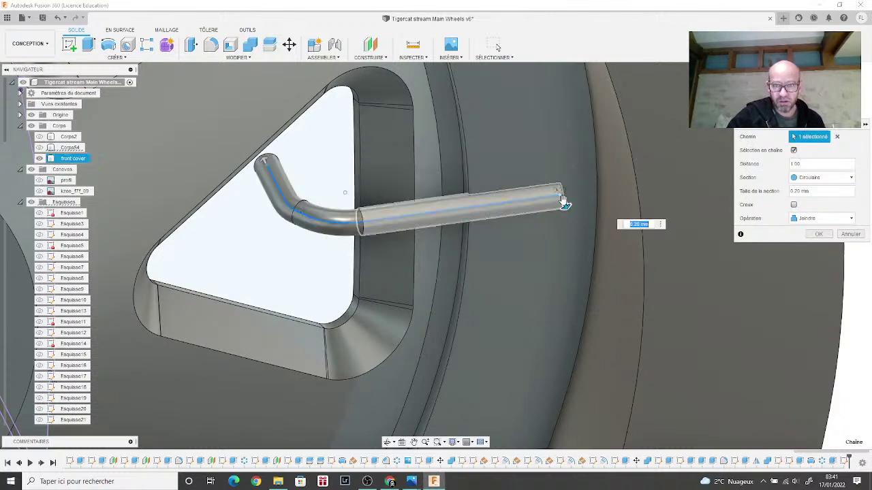
Step: Shorten the pipe to a path distance of about 0.857 so it stops before the path's inner end, and complete it
{"action": "middle_click_drag", "start_coordinate": [436, 247], "coordinate": [385, 149], "text": "shift"}
{"action": "left_click_drag", "start_coordinate": [384, 149], "coordinate": [395, 178]}
{"action": "scroll", "coordinate": [396, 179], "scroll_direction": "up", "scroll_amount": 10}
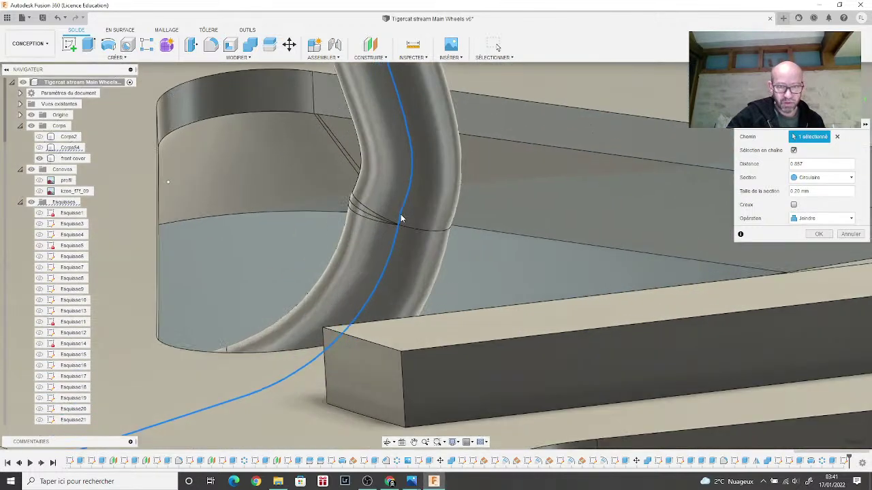
{"action": "scroll", "coordinate": [393, 241], "scroll_direction": "down", "scroll_amount": 10}
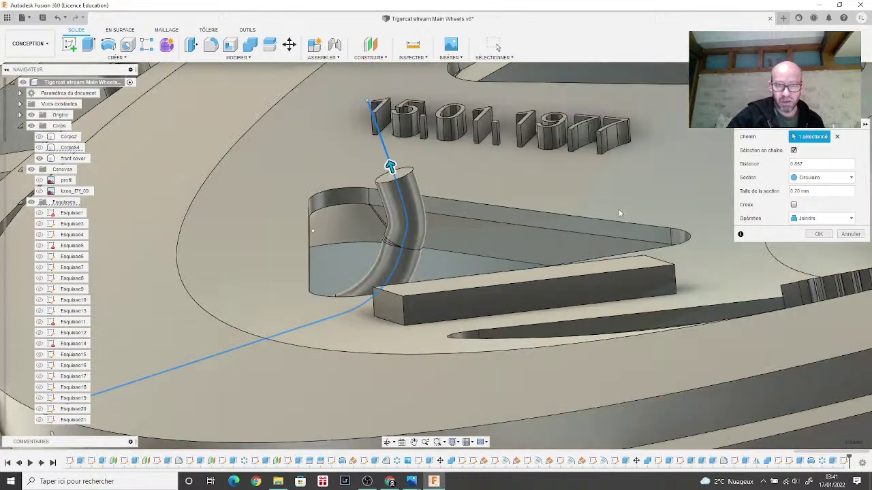
{"action": "left_click", "coordinate": [816, 234]}
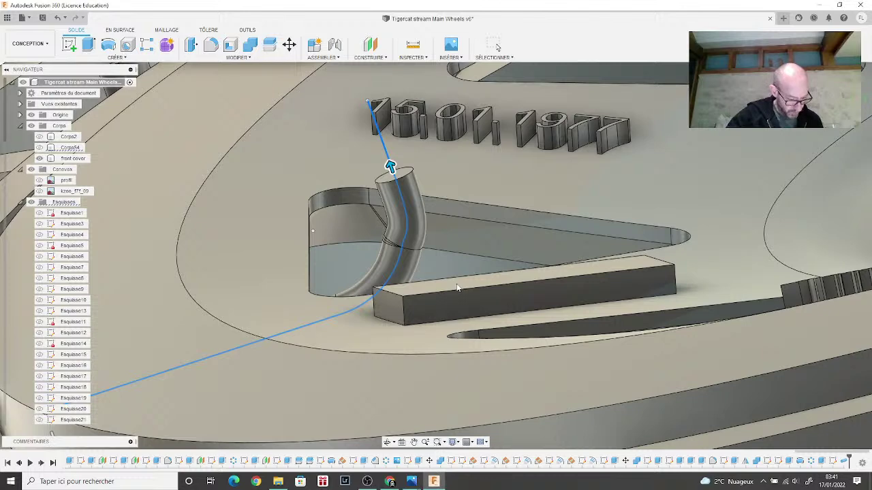
Step: On the pipe's free end face, sketch a concentric circle about 0.4 mm in diameter and finish the sketch
{"action": "left_click", "coordinate": [458, 288]}
{"action": "scroll", "coordinate": [454, 287], "scroll_direction": "down", "scroll_amount": 2}
{"action": "scroll", "coordinate": [454, 288], "scroll_direction": "down", "scroll_amount": 3}
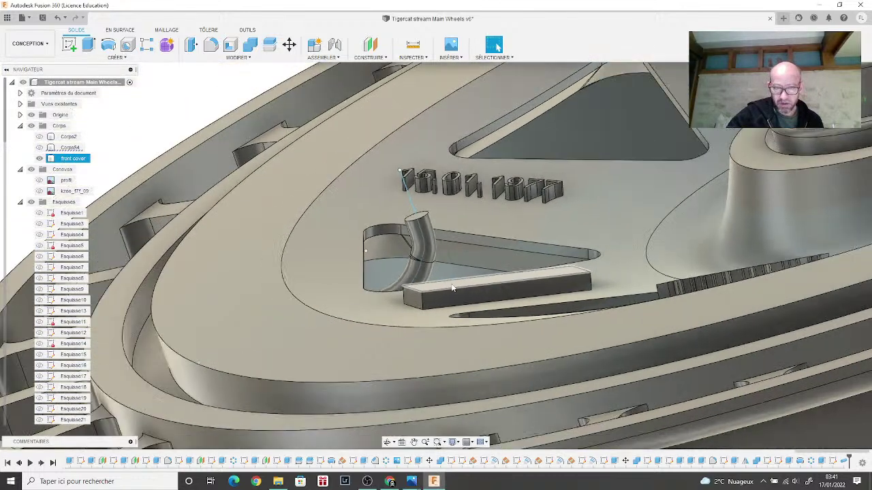
{"action": "key", "text": "Escape"}
{"action": "scroll", "coordinate": [394, 202], "scroll_direction": "up", "scroll_amount": 5}
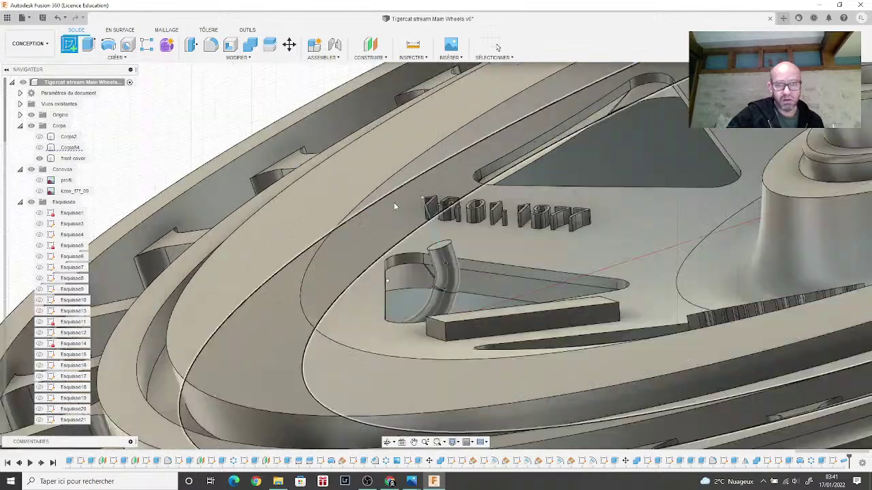
{"action": "left_click", "coordinate": [466, 278]}
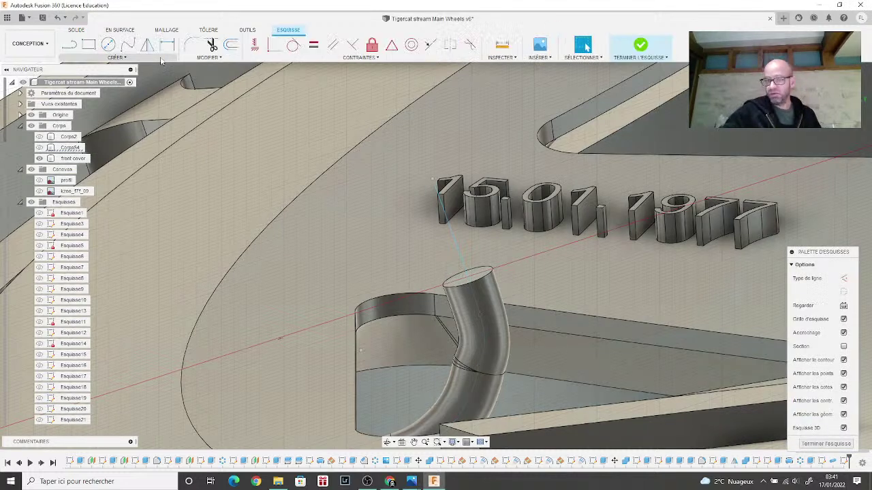
{"action": "left_click", "coordinate": [108, 45]}
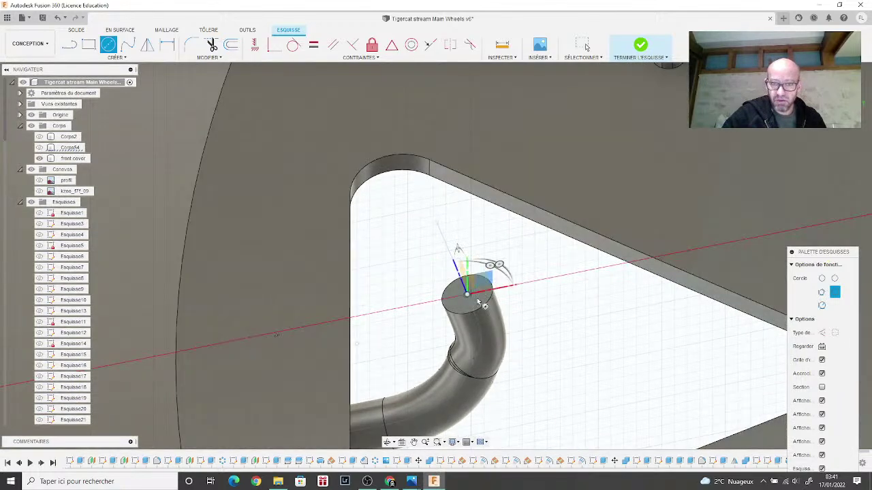
{"action": "left_click", "coordinate": [467, 295]}
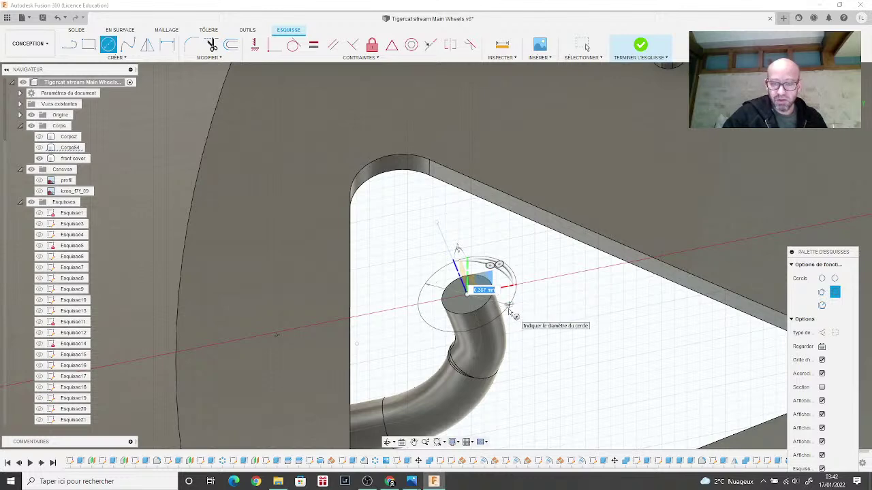
{"action": "left_click", "coordinate": [512, 311]}
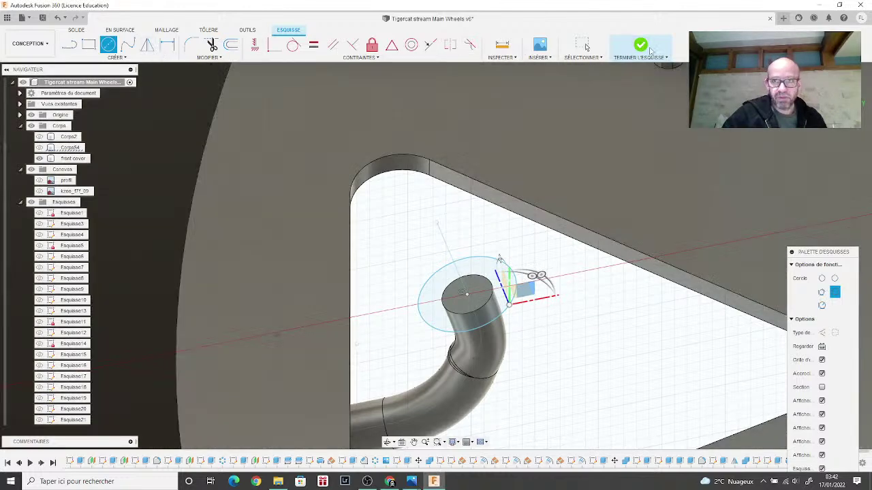
{"action": "left_click", "coordinate": [644, 47]}
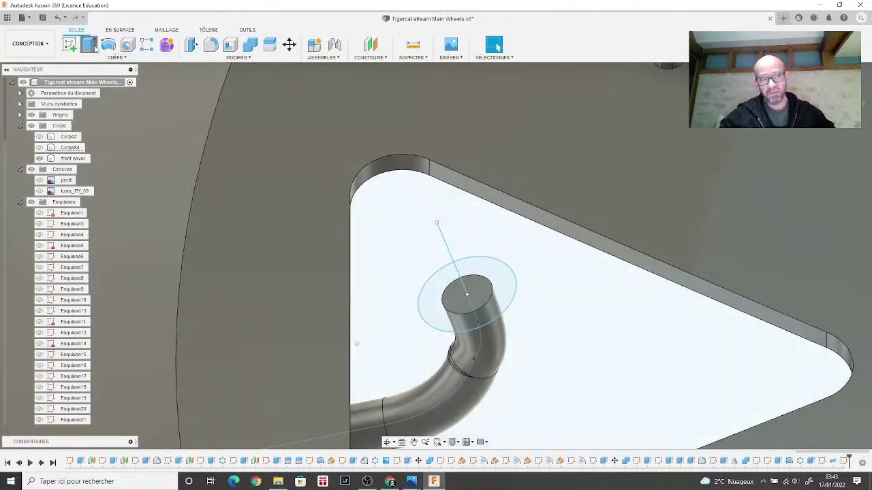
Step: Extrude the outer ring and inner circle profiles 0.50 mm outward from the pipe's end, joined to the existing body
{"action": "key", "text": "e"}
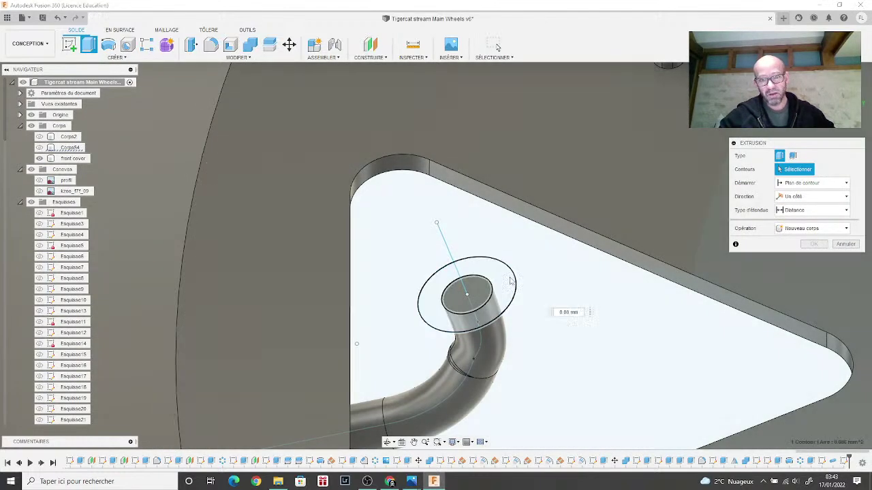
{"action": "left_click", "coordinate": [503, 303]}
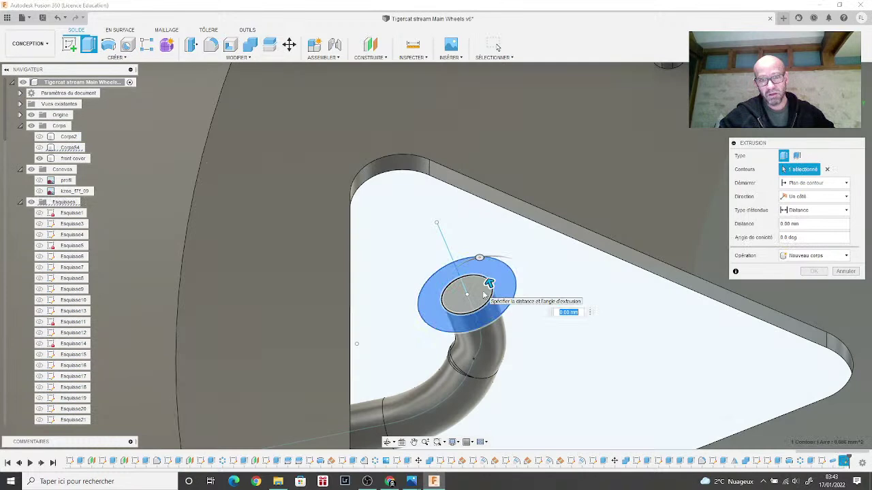
{"action": "left_click", "coordinate": [485, 293]}
{"action": "left_click_drag", "start_coordinate": [464, 289], "coordinate": [428, 200]}
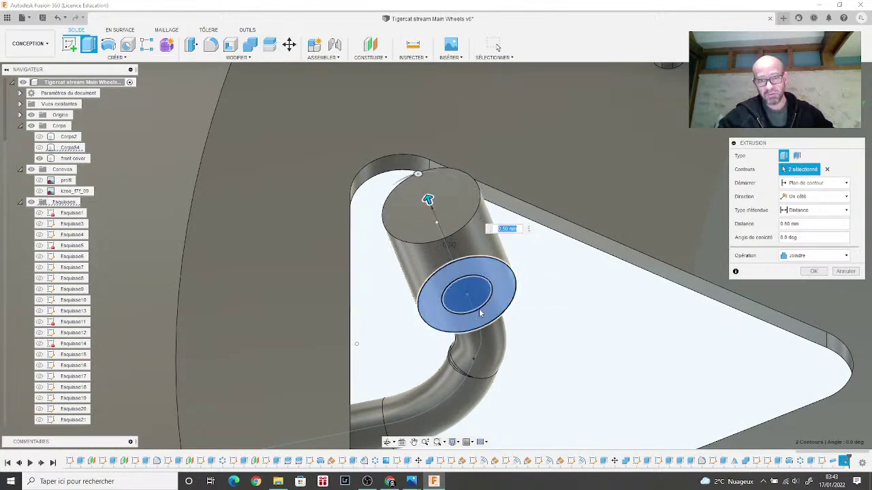
{"action": "scroll", "coordinate": [679, 306], "scroll_direction": "down", "scroll_amount": 5}
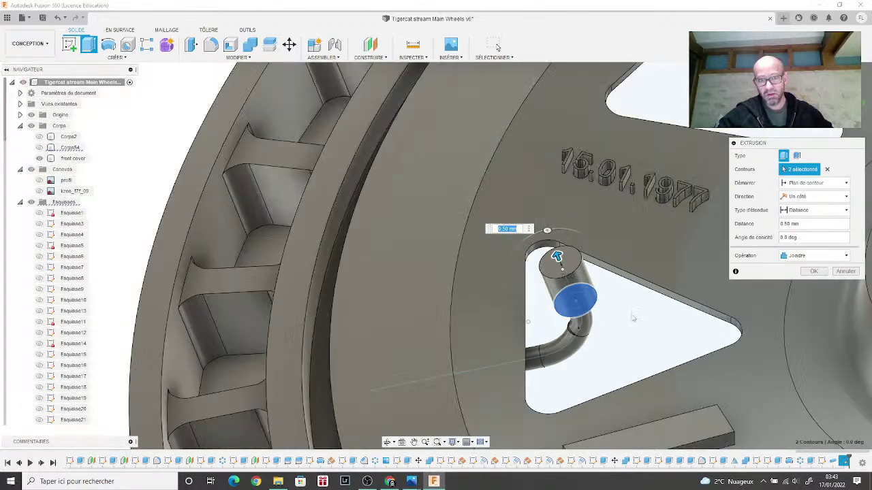
{"action": "middle_click_drag", "start_coordinate": [436, 254], "coordinate": [551, 201], "text": "shift"}
{"action": "mouse_move", "coordinate": [413, 484]}
{"action": "mouse_move", "coordinate": [525, 430]}
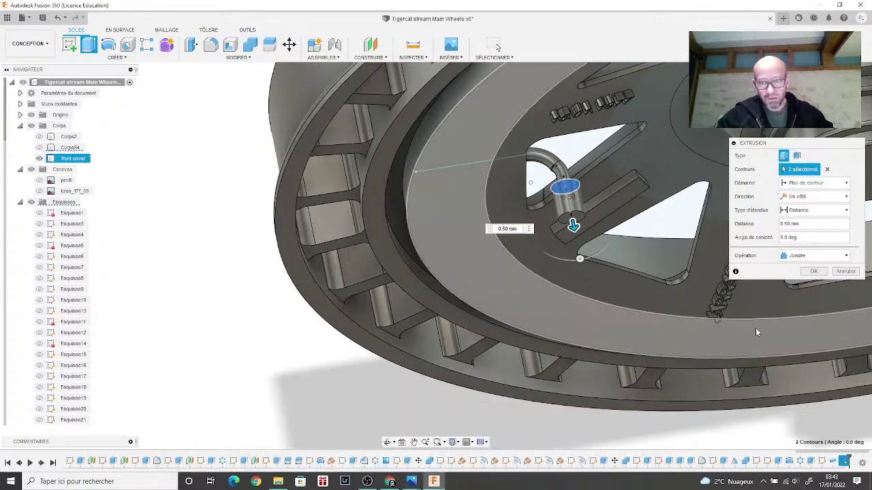
{"action": "left_click", "coordinate": [814, 271]}
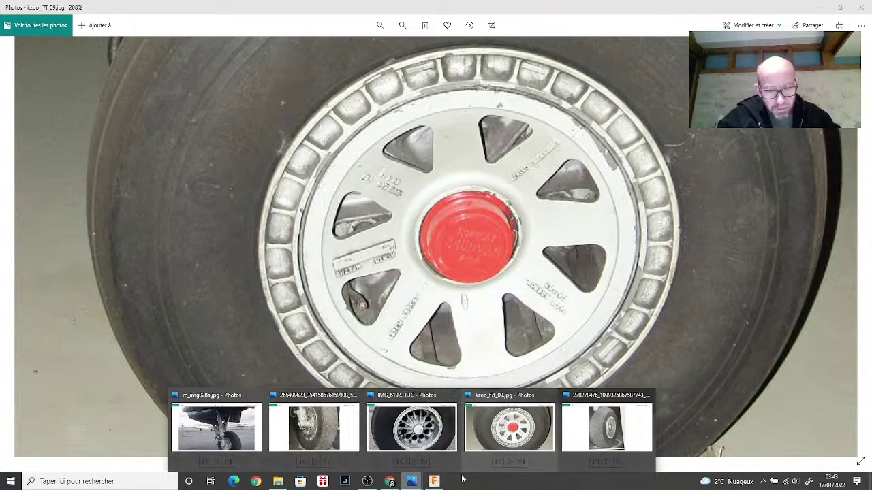
Step: Start a new sketch on the flat end face of the extruded cylinder
{"action": "scroll", "coordinate": [512, 347], "scroll_direction": "up", "scroll_amount": 3}
{"action": "scroll", "coordinate": [511, 343], "scroll_direction": "down", "scroll_amount": 5}
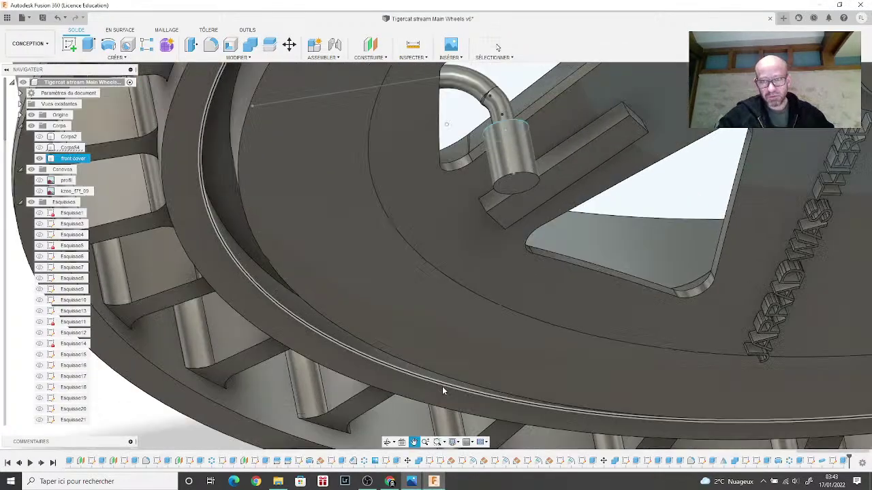
{"action": "scroll", "coordinate": [724, 176], "scroll_direction": "up", "scroll_amount": 2}
{"action": "middle_click_drag", "start_coordinate": [443, 125], "coordinate": [436, 248], "text": "shift"}
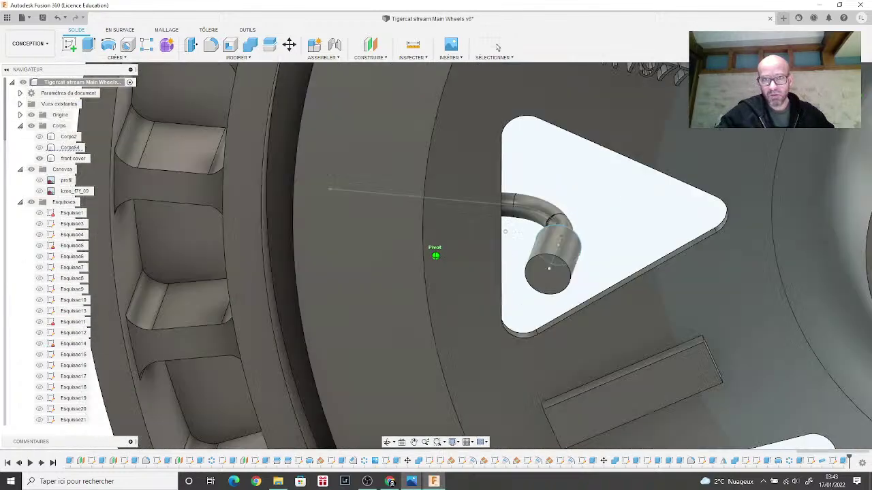
{"action": "scroll", "coordinate": [383, 257], "scroll_direction": "up", "scroll_amount": 2}
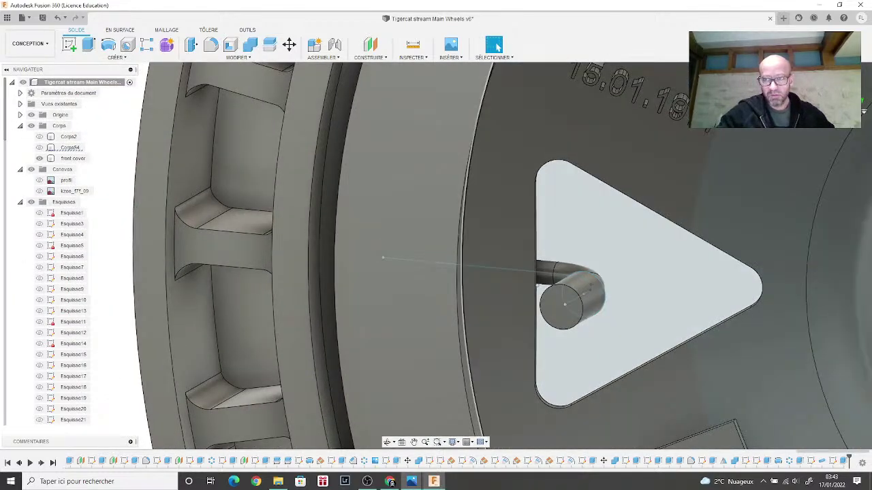
{"action": "middle_click_drag", "start_coordinate": [383, 257], "coordinate": [674, 269], "text": "shift"}
{"action": "scroll", "coordinate": [623, 282], "scroll_direction": "up", "scroll_amount": 3}
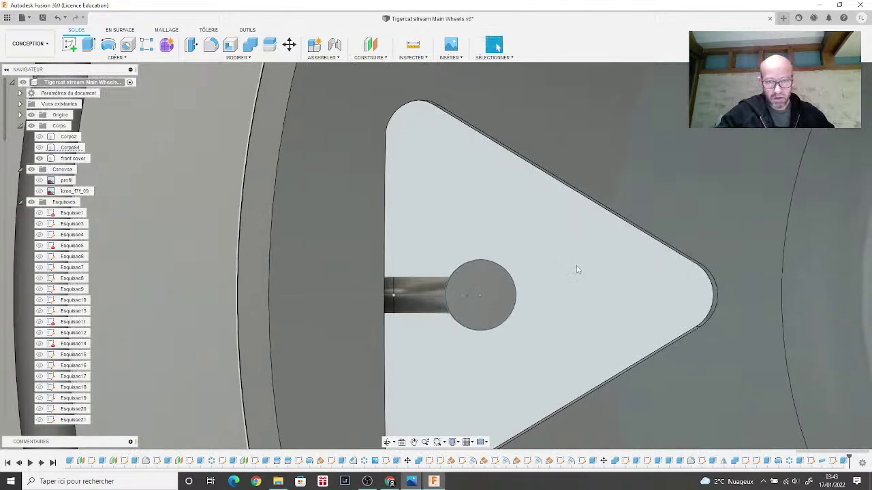
{"action": "scroll", "coordinate": [475, 240], "scroll_direction": "up", "scroll_amount": 2}
{"action": "middle_click_drag", "start_coordinate": [472, 238], "coordinate": [333, 147]}
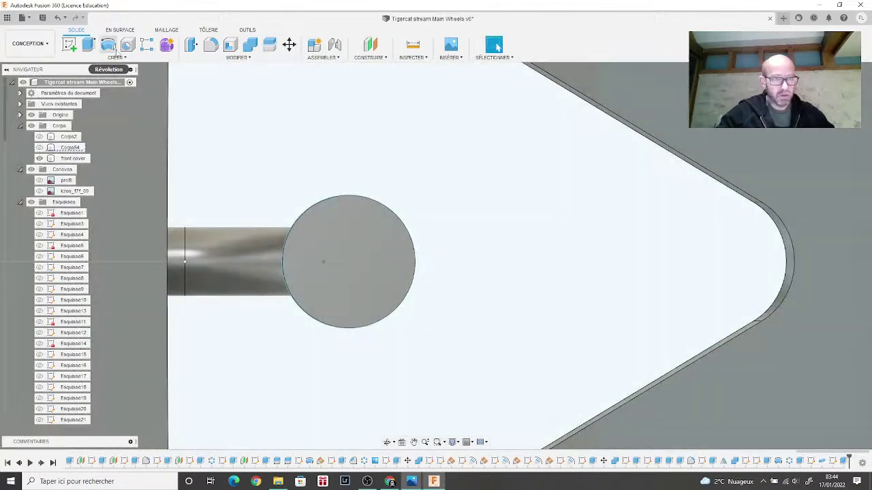
{"action": "left_click", "coordinate": [68, 44]}
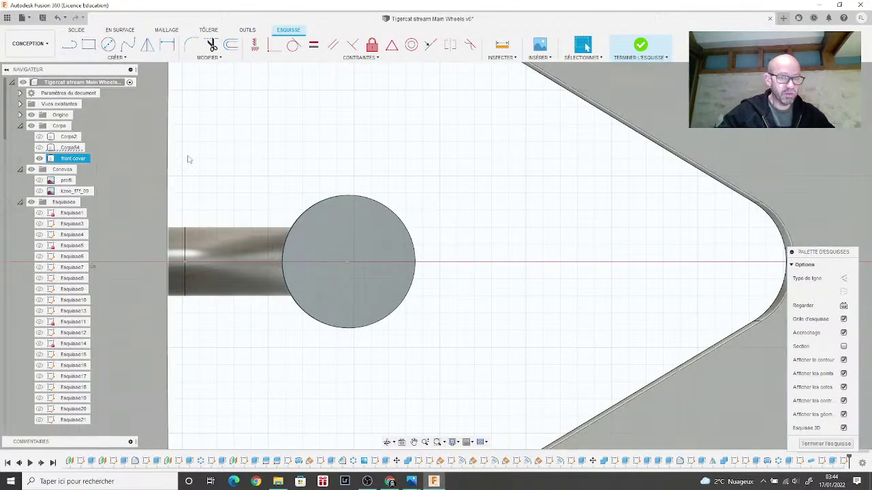
{"action": "scroll", "coordinate": [192, 162], "scroll_direction": "up", "scroll_amount": 2}
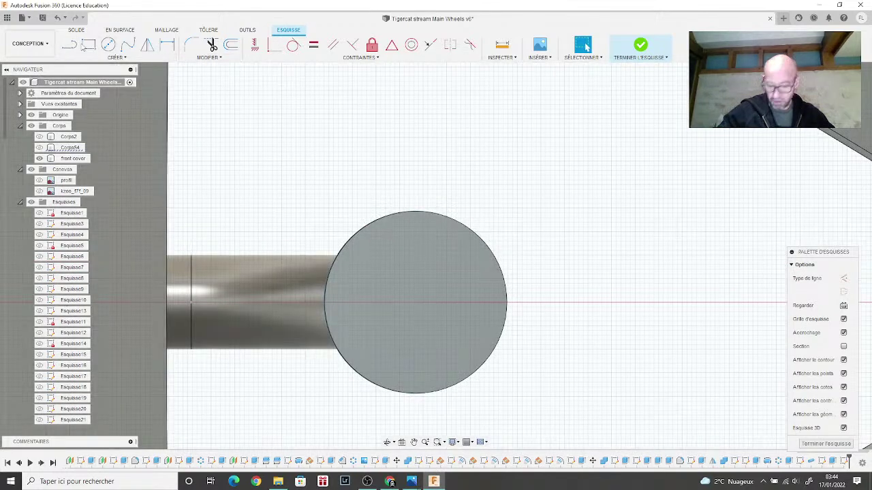
{"action": "left_click", "coordinate": [86, 48]}
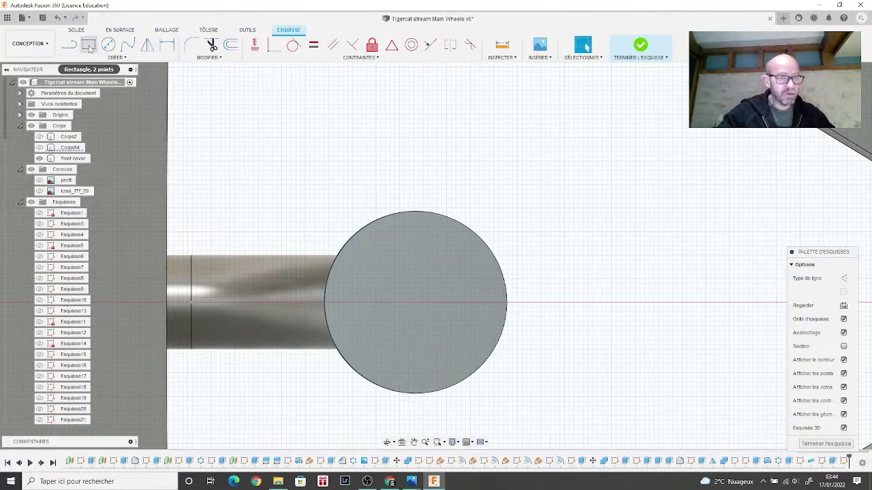
{"action": "scroll", "coordinate": [411, 202], "scroll_direction": "up", "scroll_amount": 4}
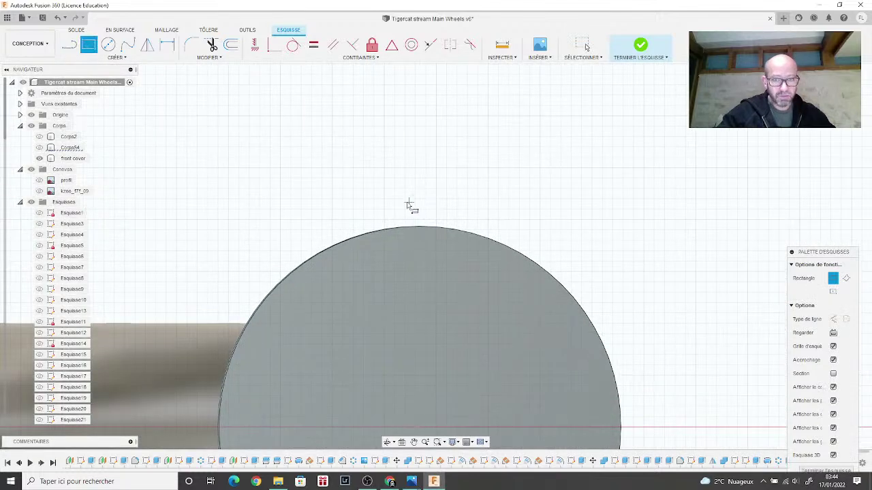
{"action": "left_click", "coordinate": [405, 199]}
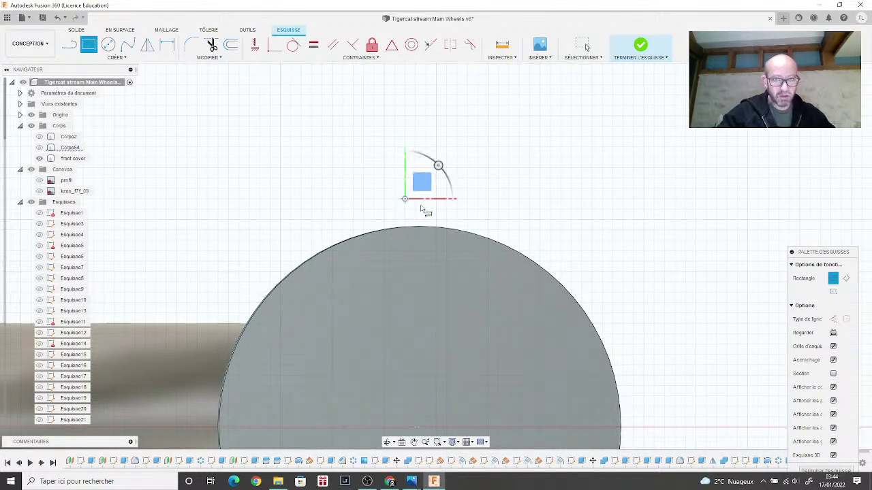
{"action": "key", "text": "Tab"}
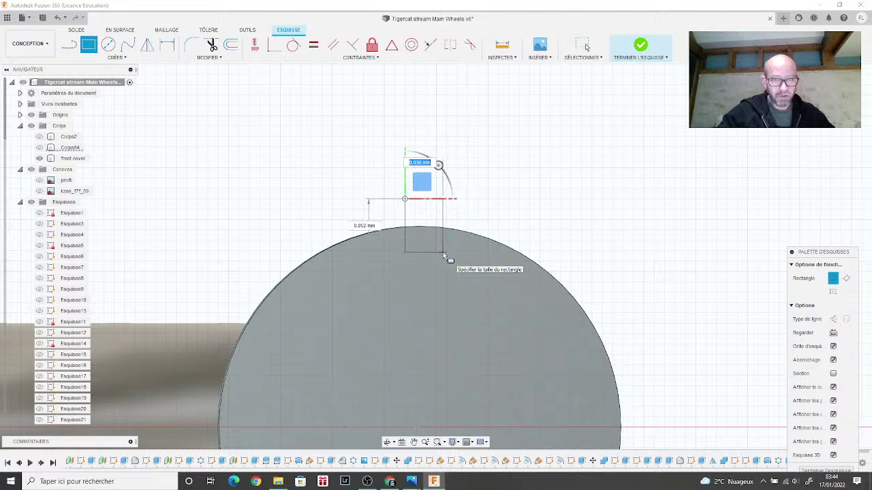
{"action": "left_click", "coordinate": [89, 45]}
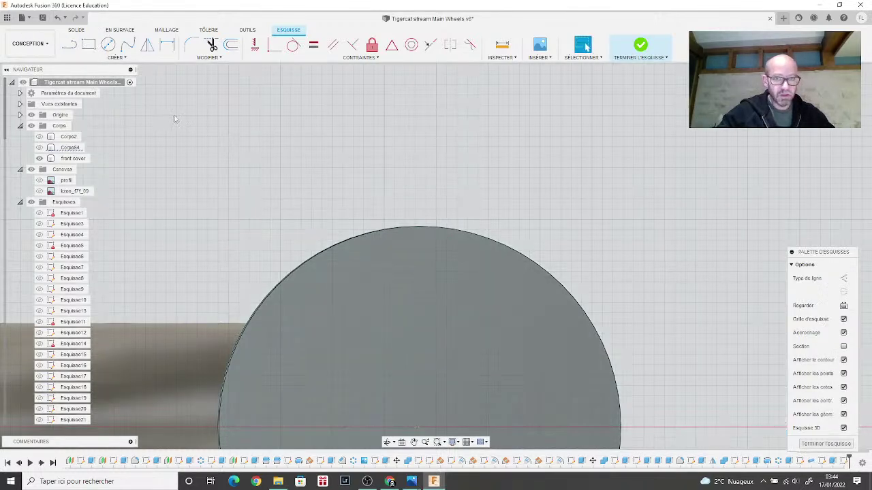
Step: Draw a vertical construction line from the centre of the cylinder's end face up to its circular edge
{"action": "left_click", "coordinate": [69, 45]}
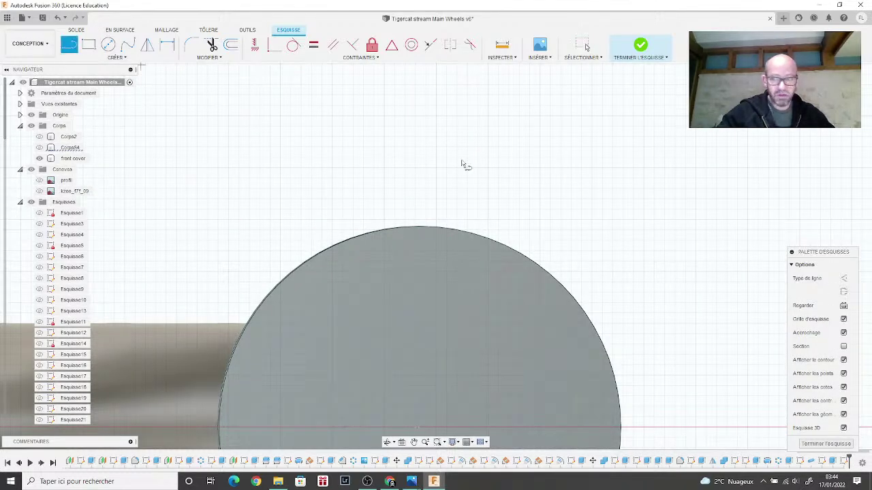
{"action": "left_click", "coordinate": [843, 278]}
{"action": "middle_click_drag", "start_coordinate": [449, 365], "coordinate": [440, 306]}
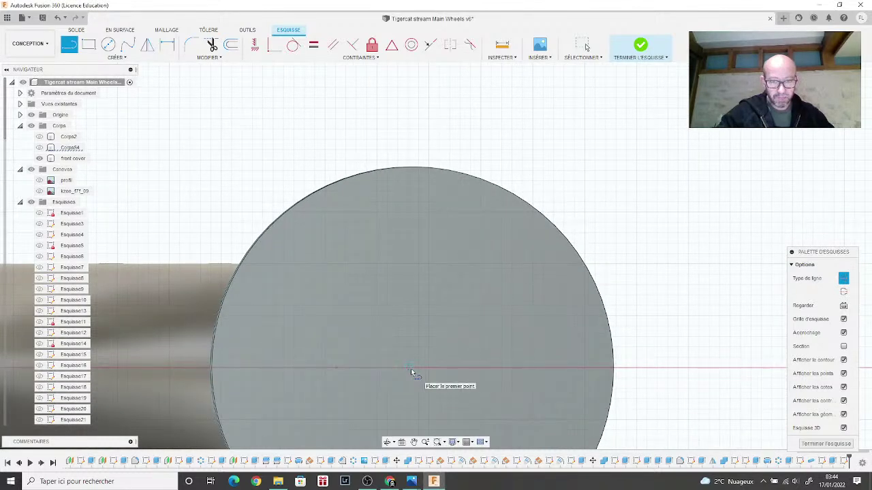
{"action": "scroll", "coordinate": [411, 369], "scroll_direction": "up", "scroll_amount": 5}
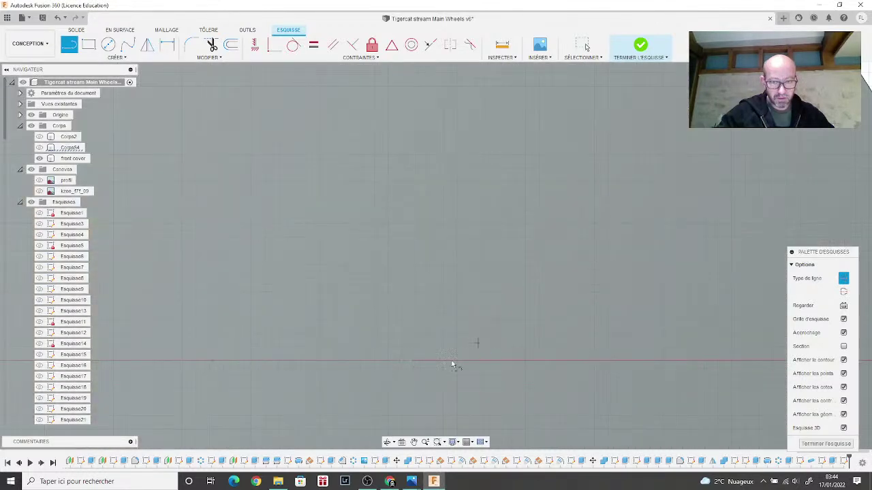
{"action": "left_click", "coordinate": [405, 362]}
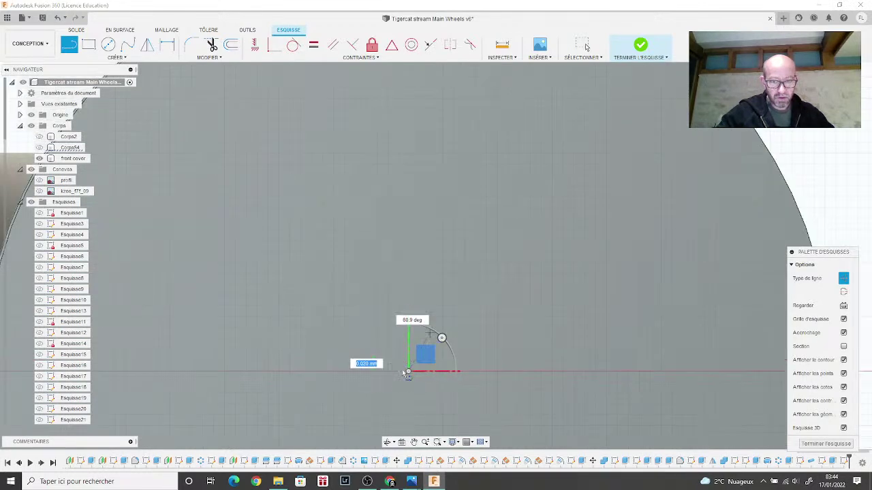
{"action": "scroll", "coordinate": [403, 373], "scroll_direction": "down", "scroll_amount": 5}
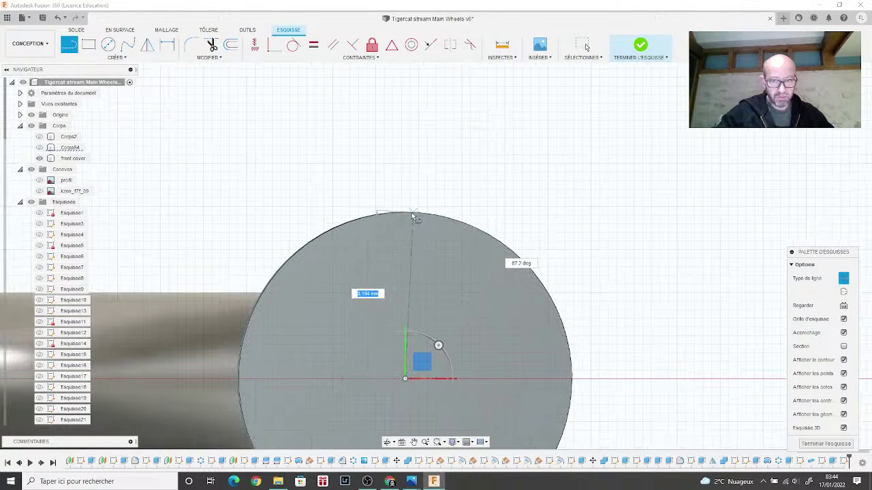
{"action": "left_click", "coordinate": [408, 215]}
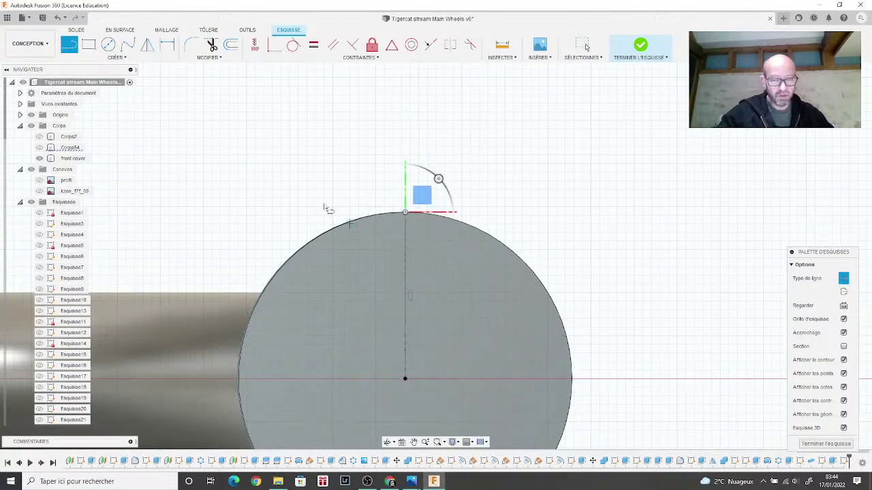
Step: Sketch a narrow rectangle about 0.013 mm wide against the construction line, straddling the upper edge of the circle
{"action": "left_click", "coordinate": [89, 44]}
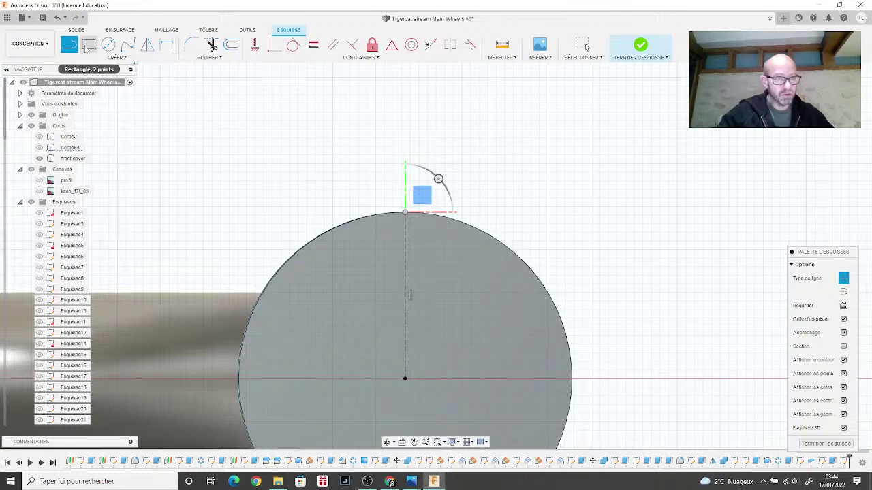
{"action": "left_click", "coordinate": [404, 232]}
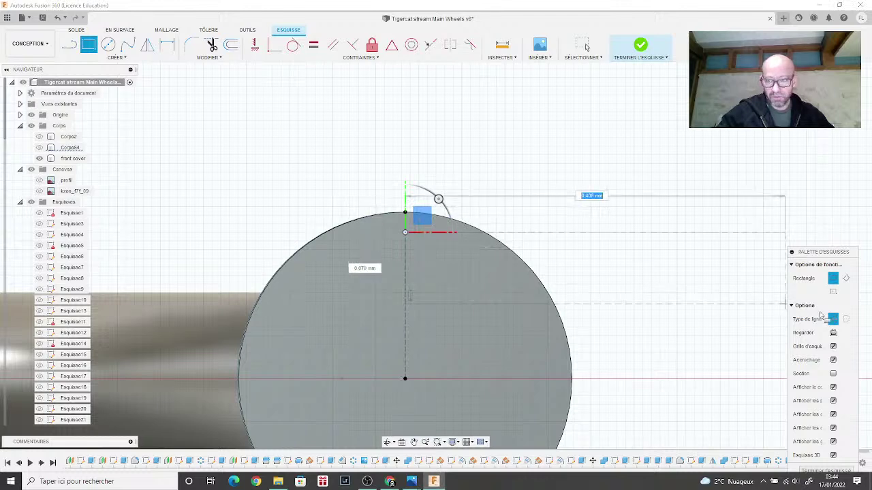
{"action": "middle_click_drag", "start_coordinate": [438, 197], "coordinate": [421, 274]}
{"action": "scroll", "coordinate": [422, 262], "scroll_direction": "up", "scroll_amount": 3}
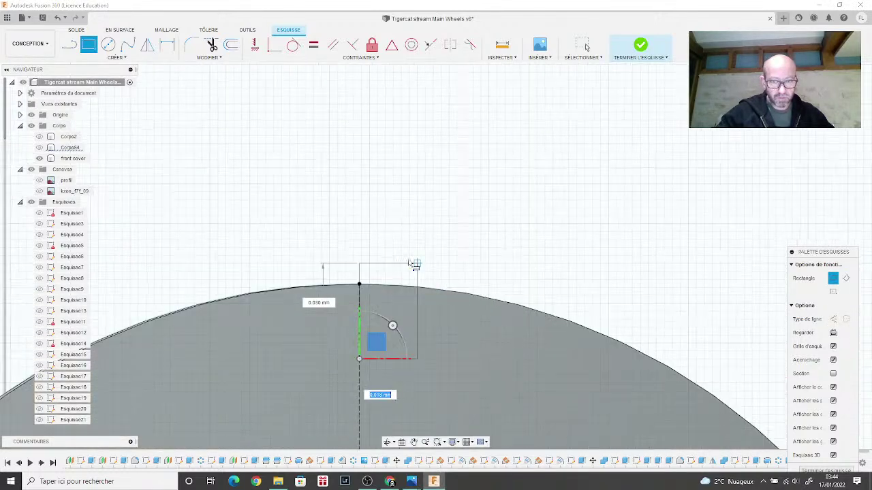
{"action": "left_click", "coordinate": [402, 225]}
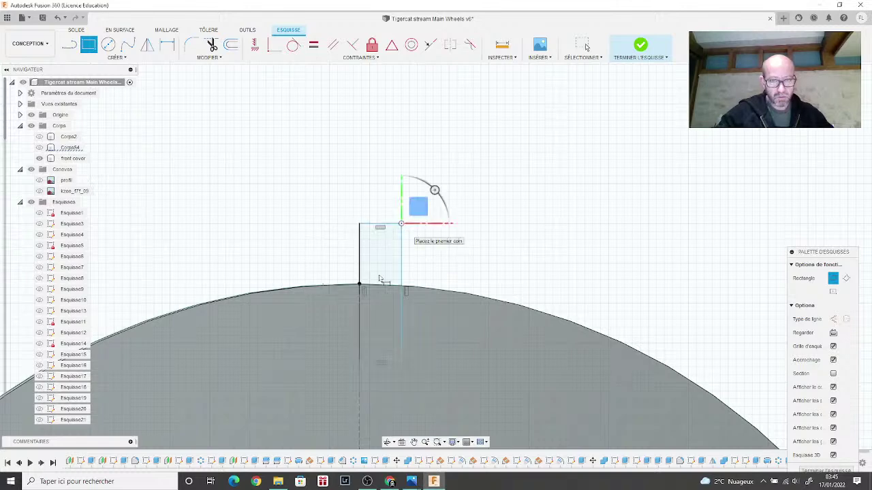
Step: Mirror the rectangle's three free sides about the vertical centre line and finish the sketch
{"action": "scroll", "coordinate": [374, 287], "scroll_direction": "down", "scroll_amount": 5}
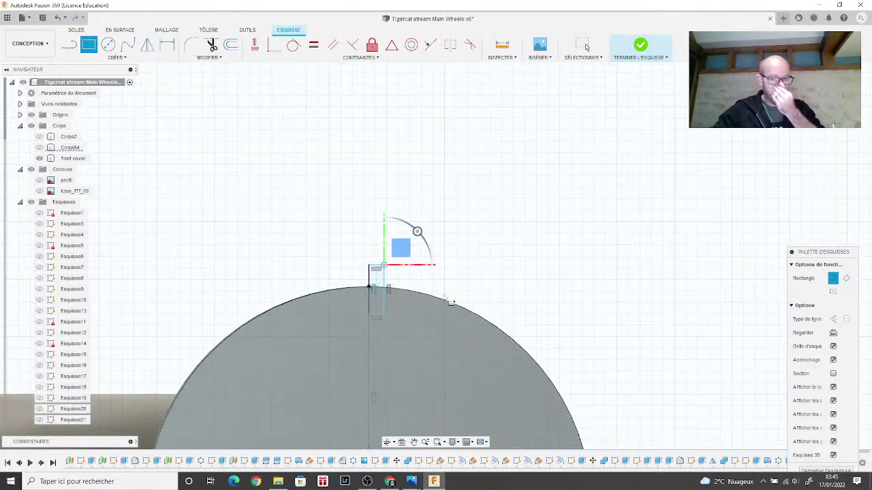
{"action": "left_click", "coordinate": [147, 45]}
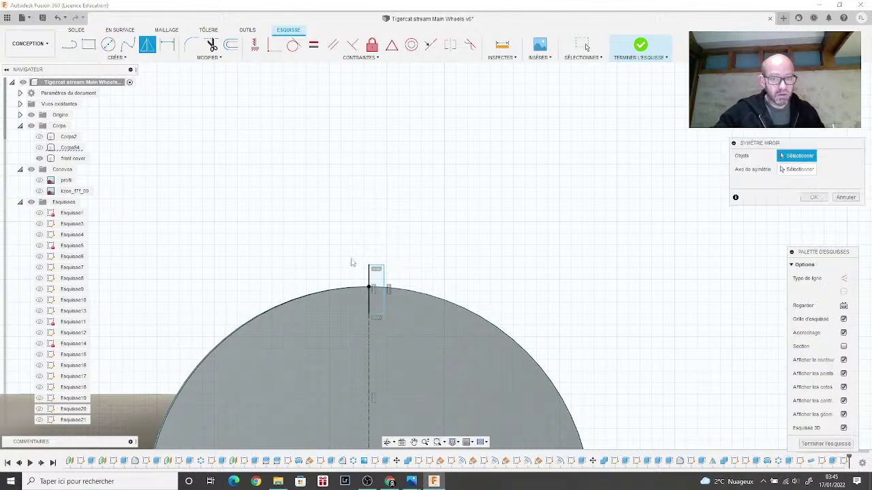
{"action": "left_click", "coordinate": [377, 266]}
{"action": "left_click", "coordinate": [383, 295]}
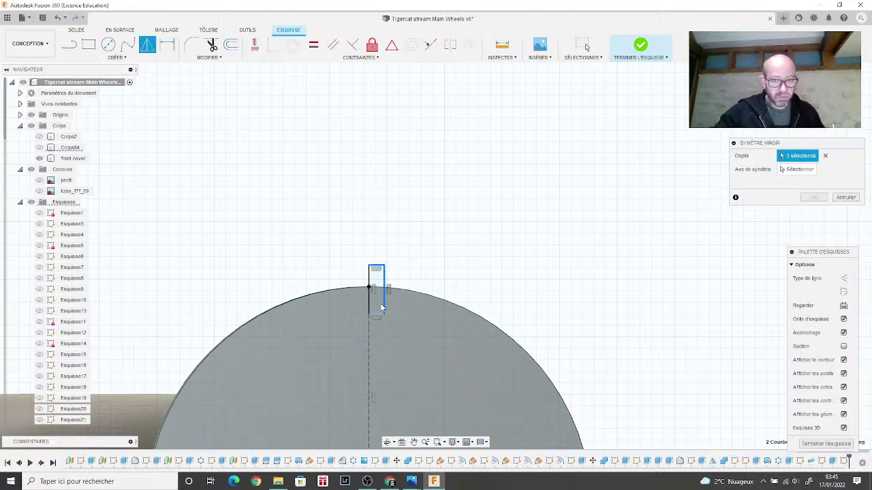
{"action": "left_click", "coordinate": [378, 315]}
{"action": "left_click", "coordinate": [782, 172]}
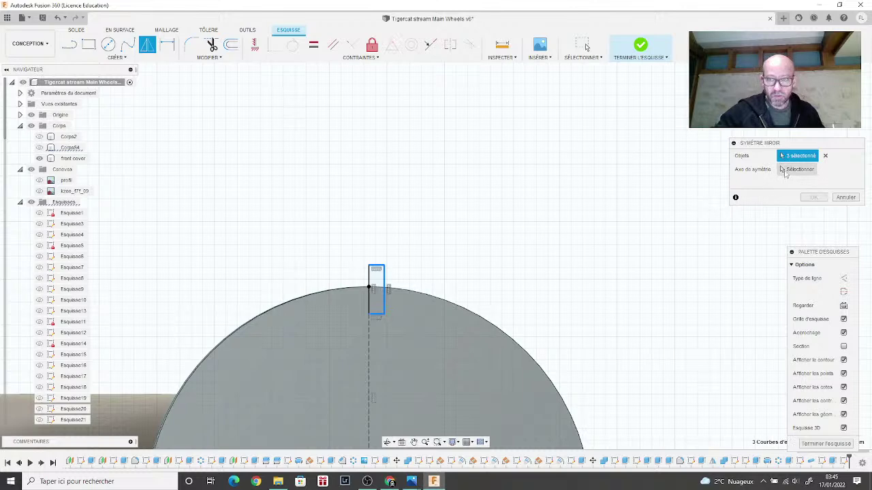
{"action": "left_click", "coordinate": [370, 280]}
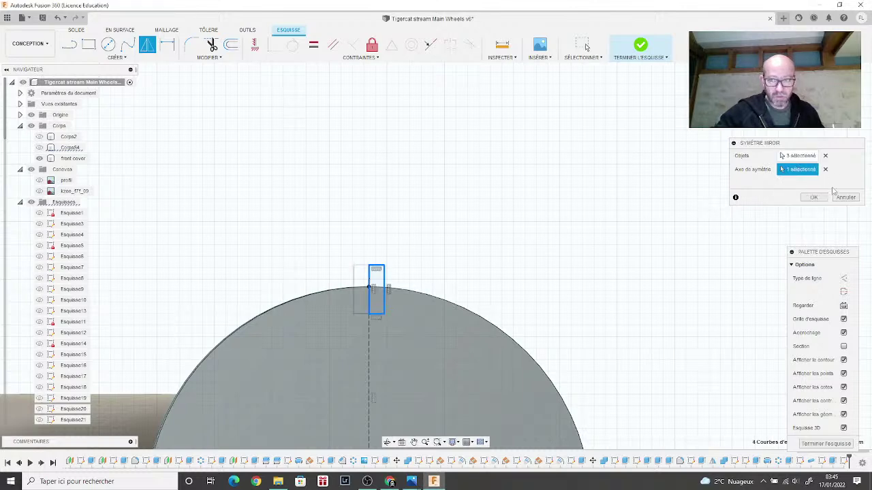
{"action": "left_click", "coordinate": [814, 197]}
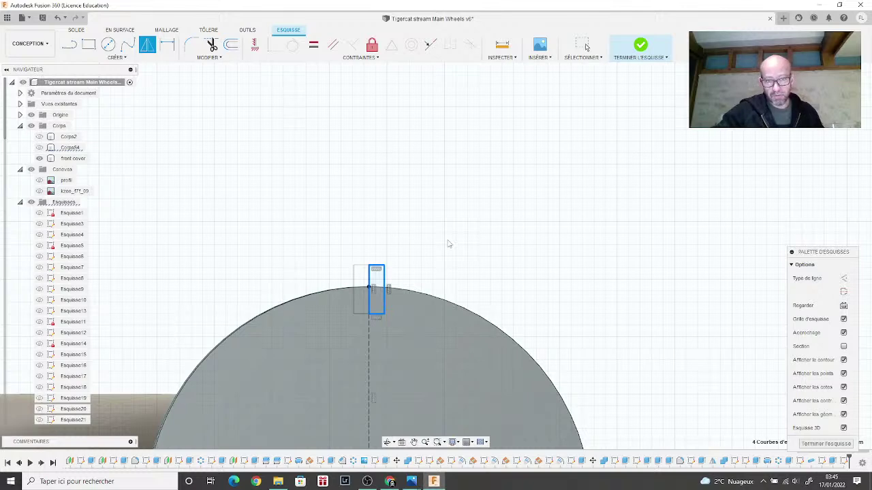
{"action": "key", "text": "Escape"}
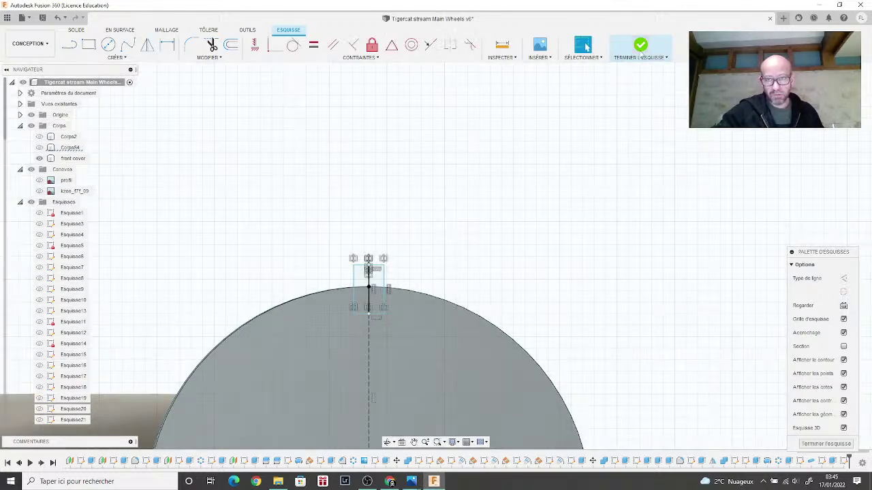
{"action": "left_click", "coordinate": [640, 49]}
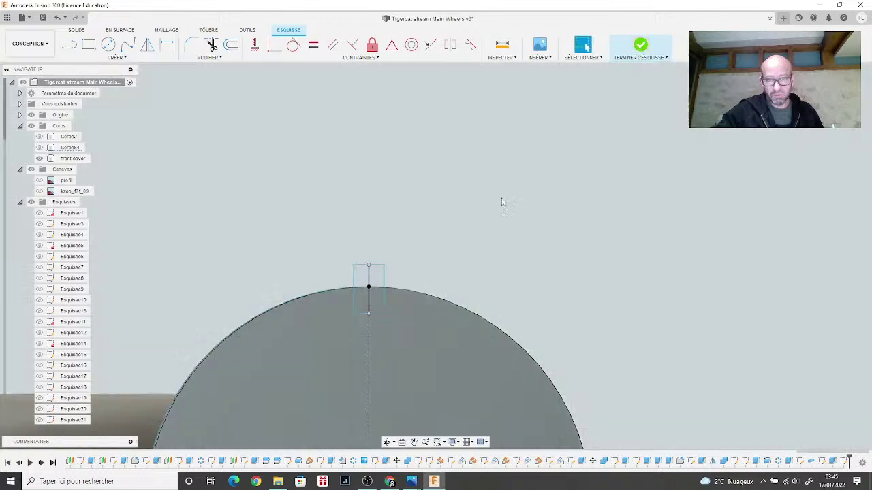
Step: Extrude the two rectangle profiles outside the circle by -0.50 mm along the cylinder, joined to the existing body
{"action": "middle_click_drag", "start_coordinate": [423, 259], "coordinate": [491, 160], "text": "shift"}
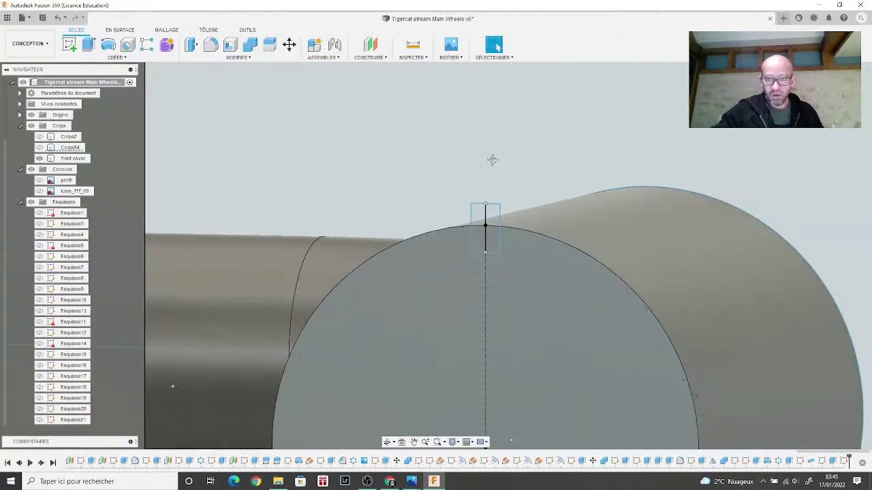
{"action": "left_click", "coordinate": [495, 203]}
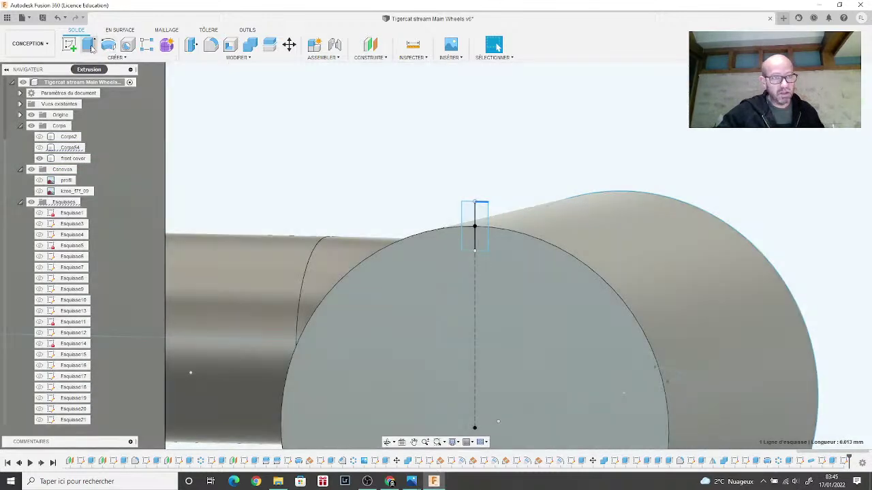
{"action": "left_click", "coordinate": [88, 45]}
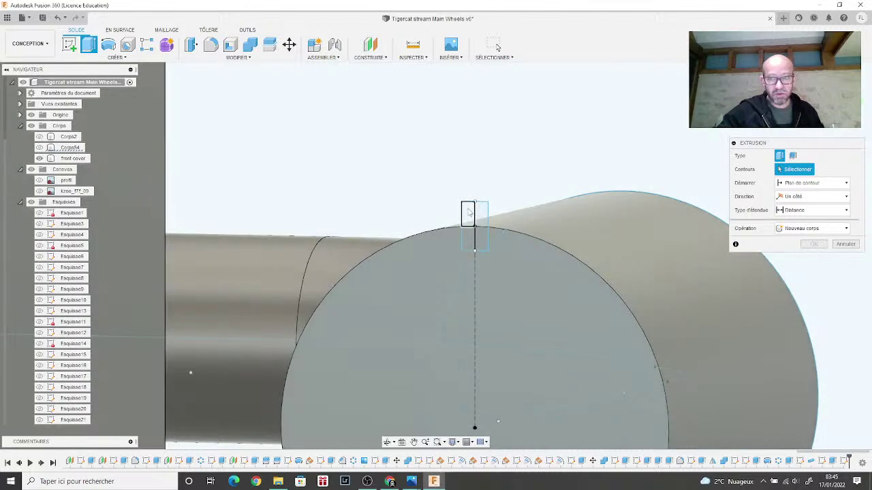
{"action": "left_click", "coordinate": [469, 215]}
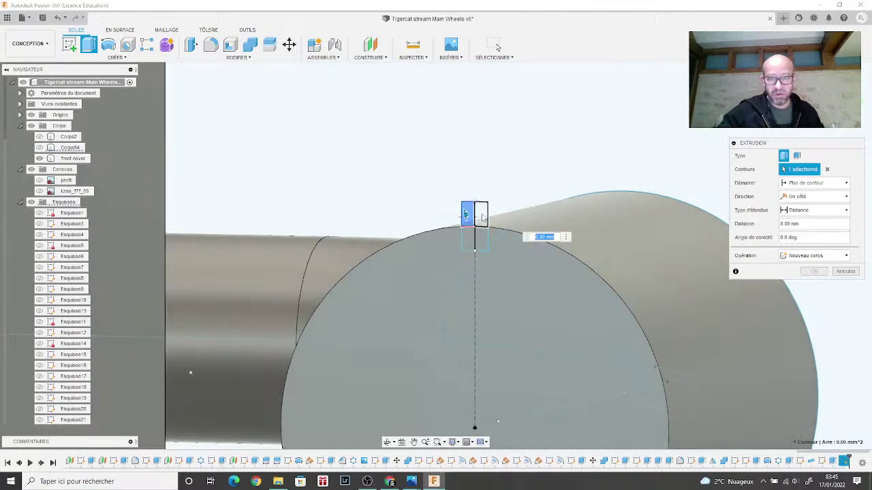
{"action": "left_click", "coordinate": [481, 214]}
{"action": "left_click", "coordinate": [814, 255]}
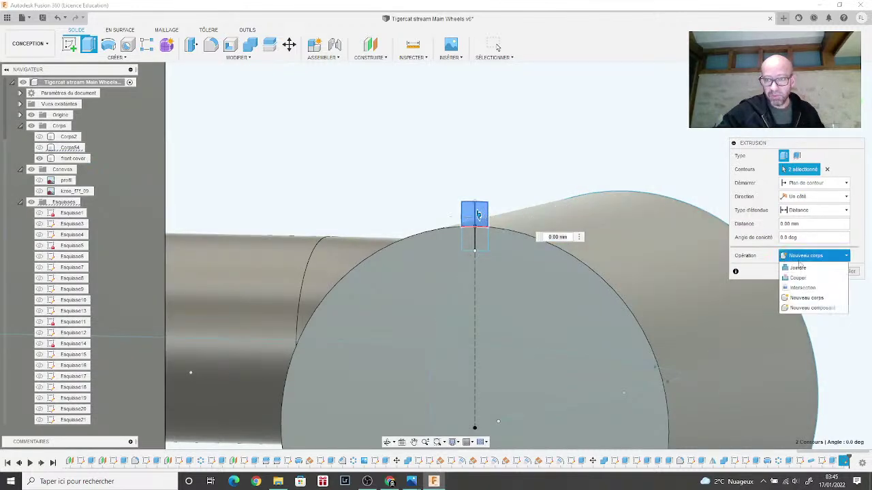
{"action": "left_click", "coordinate": [800, 268]}
{"action": "left_click_drag", "start_coordinate": [479, 214], "coordinate": [632, 176]}
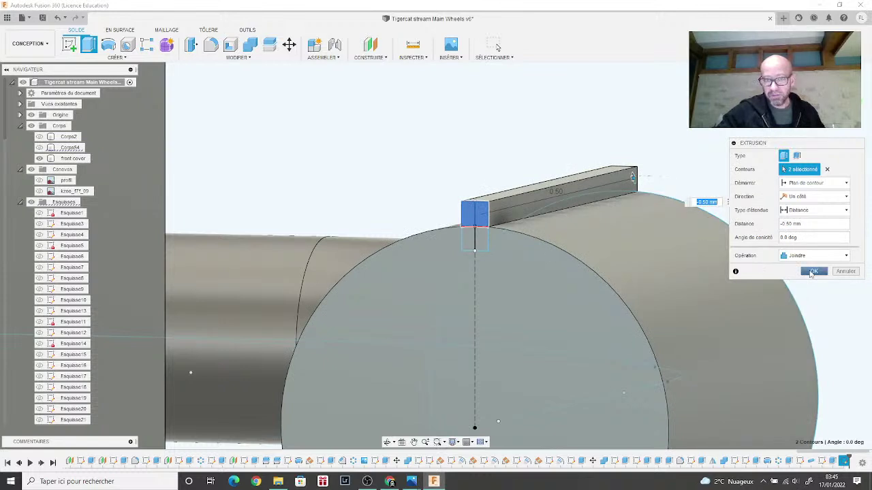
{"action": "left_click", "coordinate": [814, 271]}
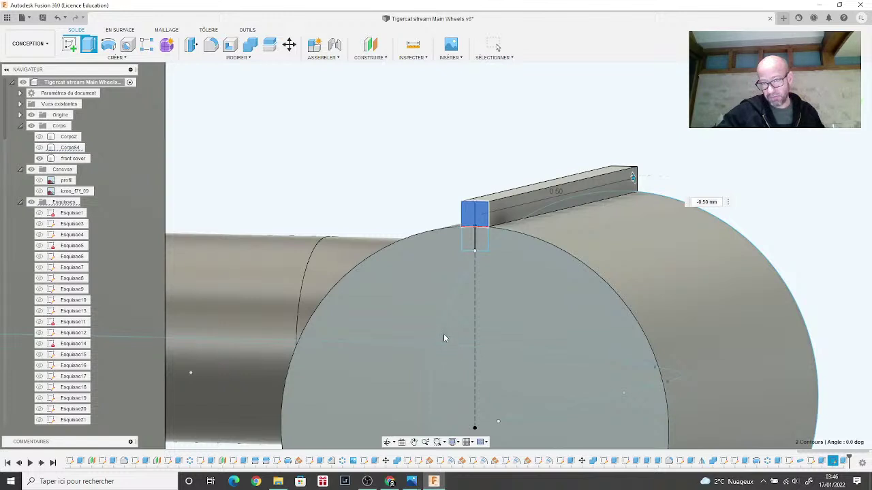
{"action": "key", "text": "Return"}
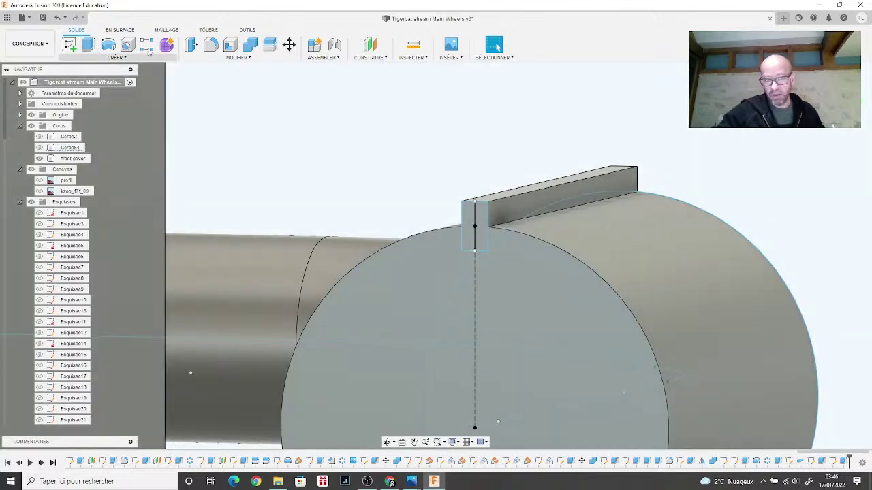
Step: Create a construction axis through the cylinder's curved outer face
{"action": "left_click", "coordinate": [371, 58]}
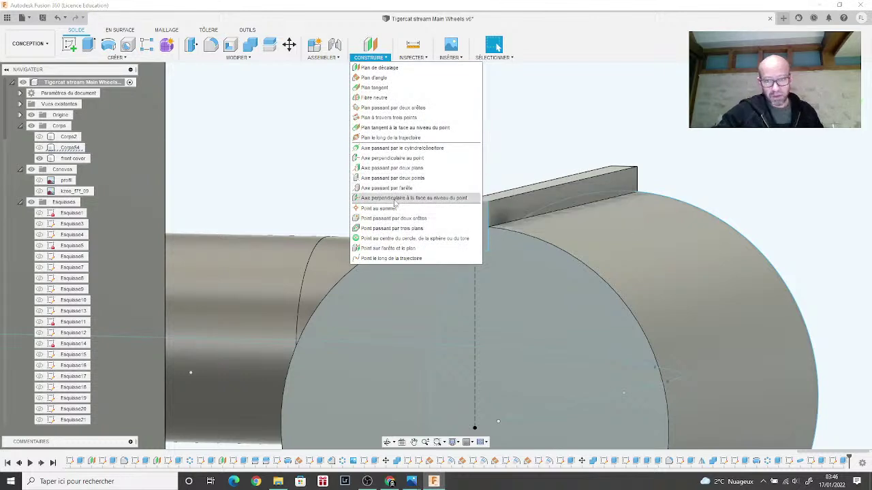
{"action": "left_click", "coordinate": [401, 148]}
{"action": "left_click", "coordinate": [638, 252]}
{"action": "middle_click_drag", "start_coordinate": [639, 253], "coordinate": [681, 205], "text": "shift"}
{"action": "left_click", "coordinate": [813, 197]}
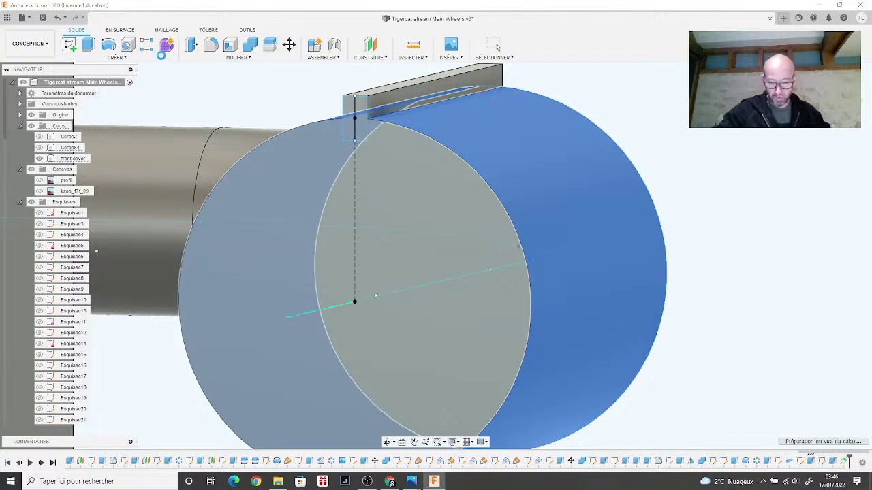
{"action": "key", "text": "Escape"}
Step: Set up a full circular pattern of the cylinder's rib extrusion feature around the cylinder's central axis
{"action": "left_click", "coordinate": [172, 58]}
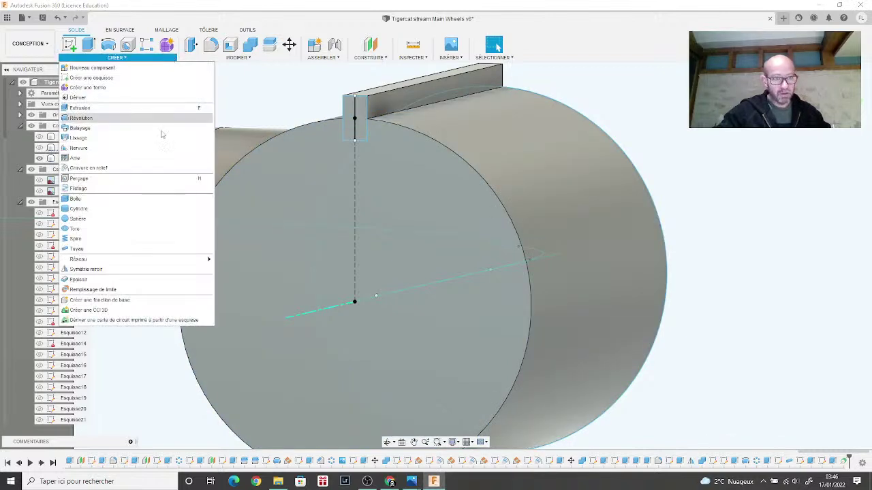
{"action": "mouse_move", "coordinate": [164, 261]}
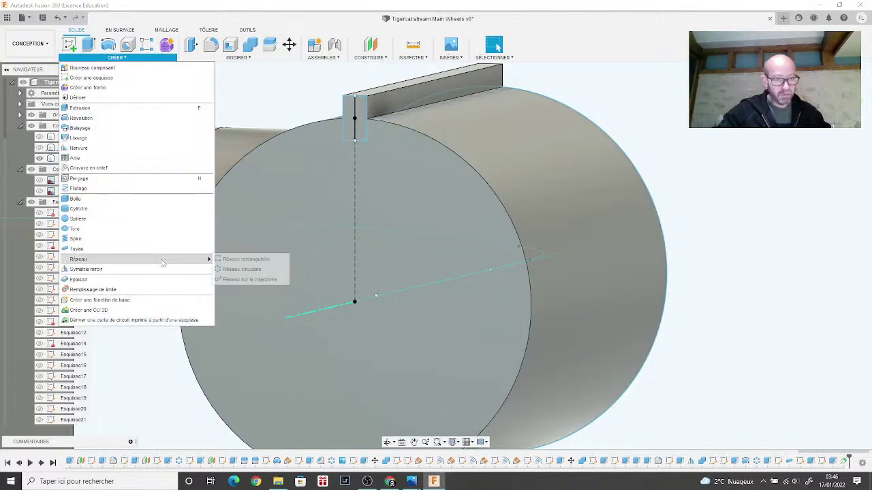
{"action": "left_click", "coordinate": [242, 269]}
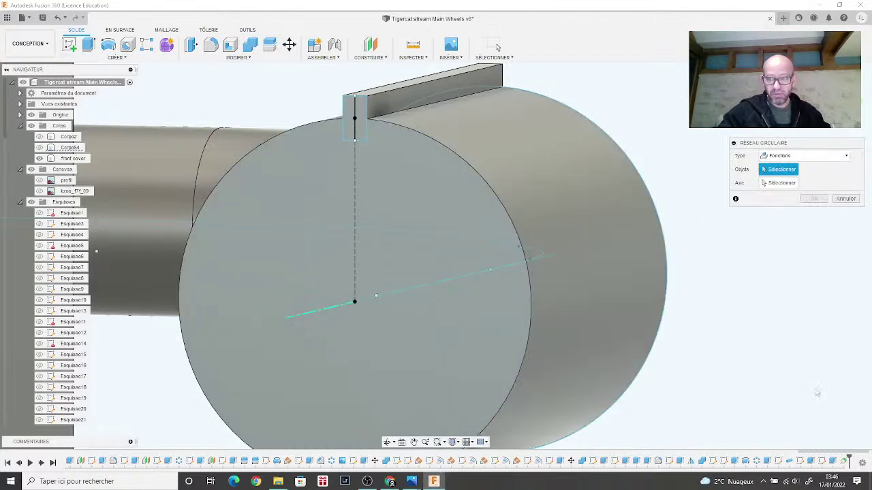
{"action": "left_click", "coordinate": [832, 462]}
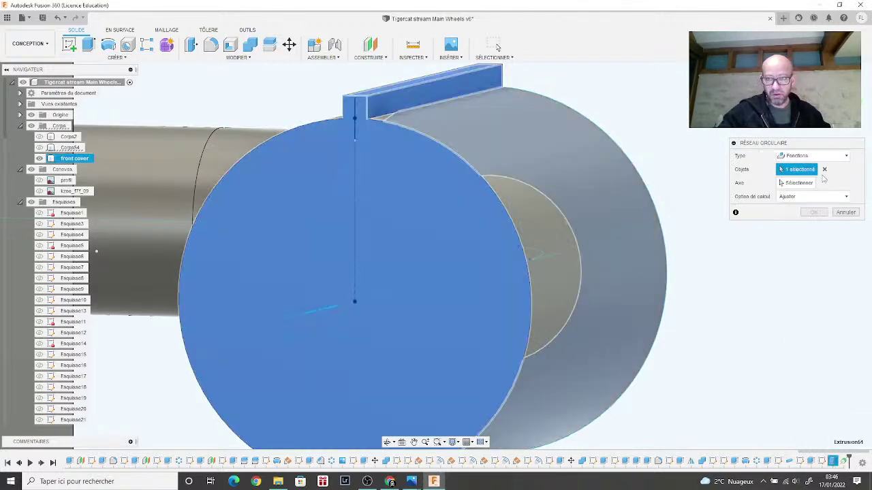
{"action": "left_click", "coordinate": [797, 182]}
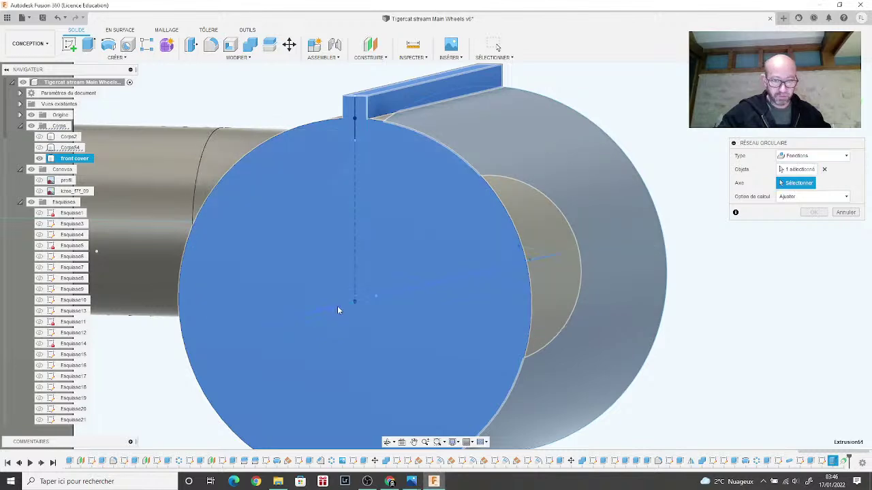
{"action": "left_click", "coordinate": [338, 306]}
{"action": "scroll", "coordinate": [340, 306], "scroll_direction": "down", "scroll_amount": 5}
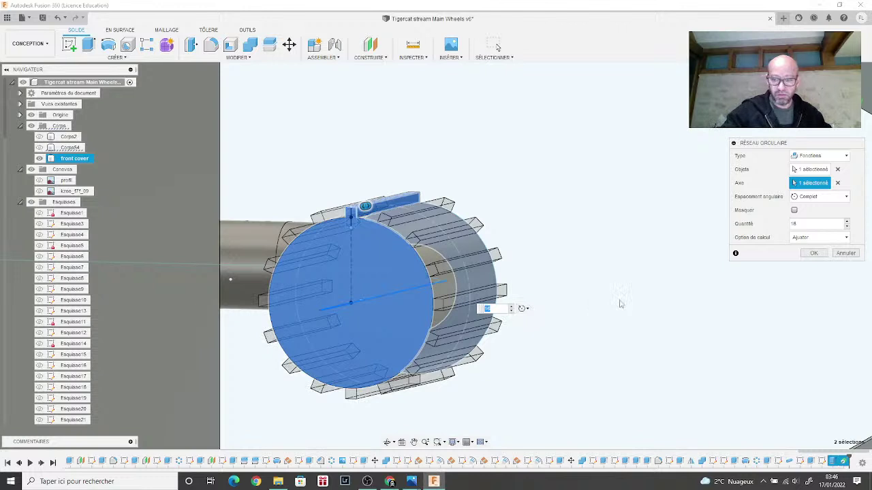
Step: Set the circular pattern's quantity to 24 and create the ribs around the cylinder
{"action": "type", "text": "24"}
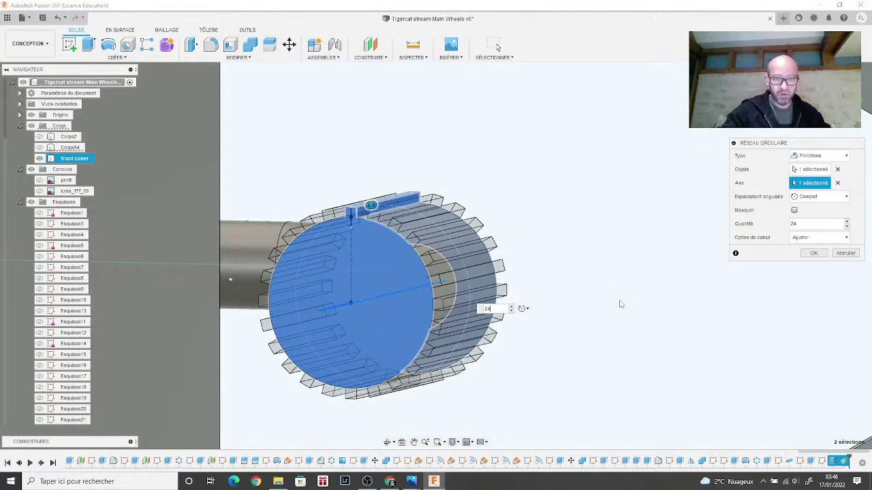
{"action": "type", "text": "32"}
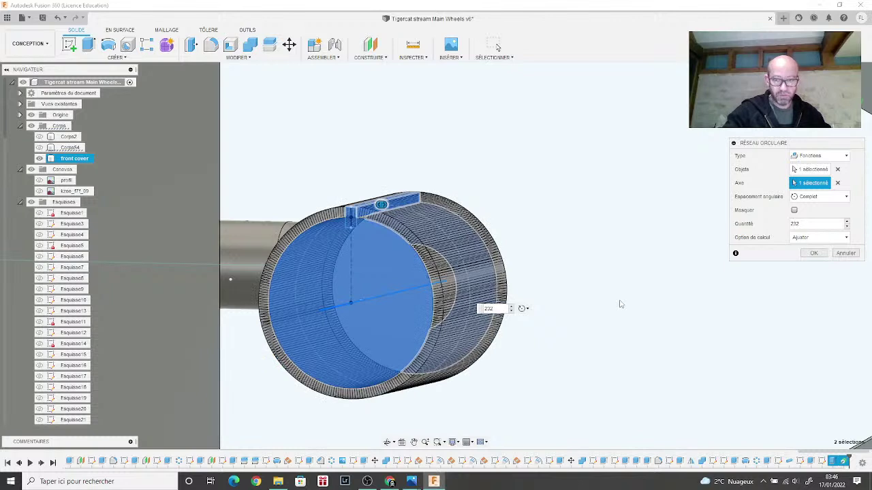
{"action": "key", "text": "BackSpace"}
{"action": "key", "text": "BackSpace"}
{"action": "key", "text": "BackSpace"}
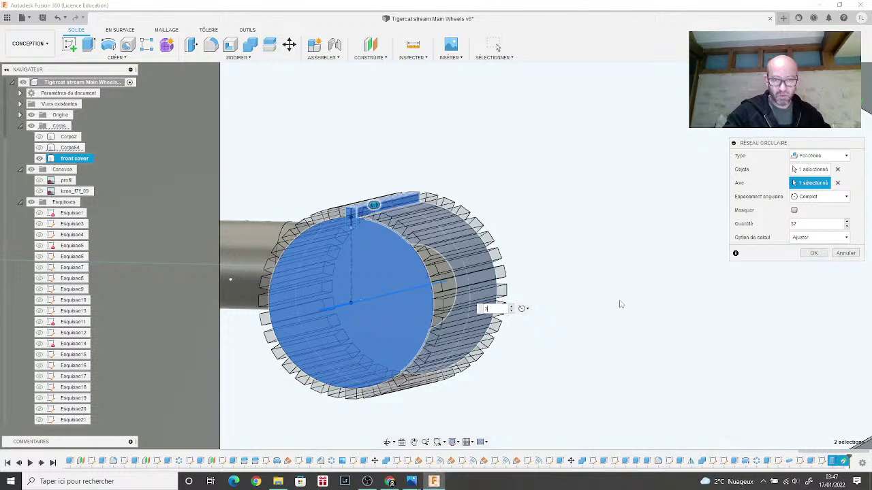
{"action": "key", "text": "BackSpace"}
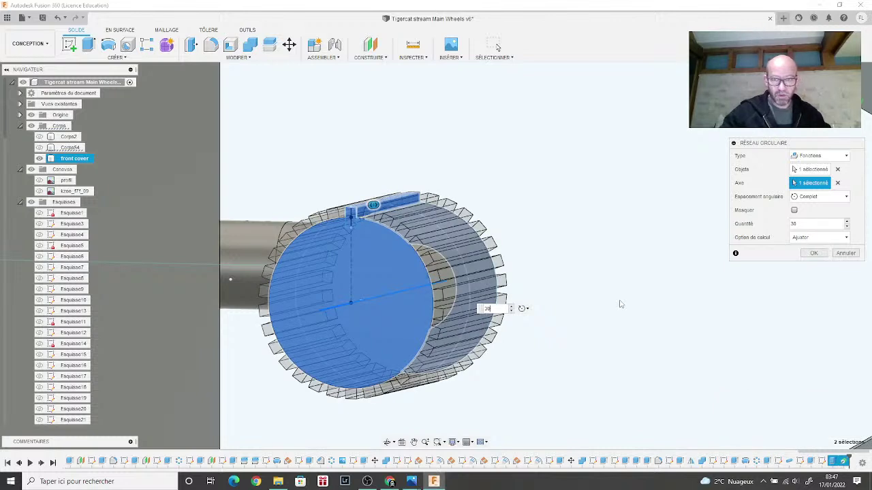
{"action": "key", "text": "BackSpace"}
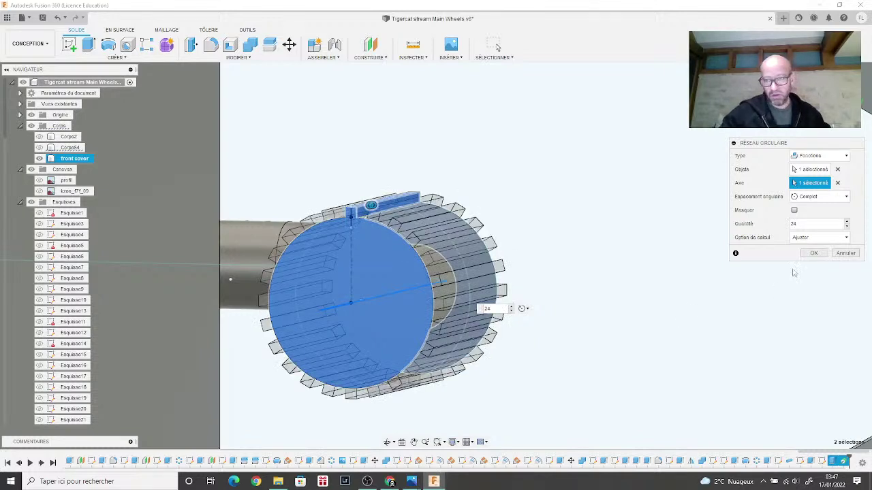
{"action": "left_click", "coordinate": [815, 253]}
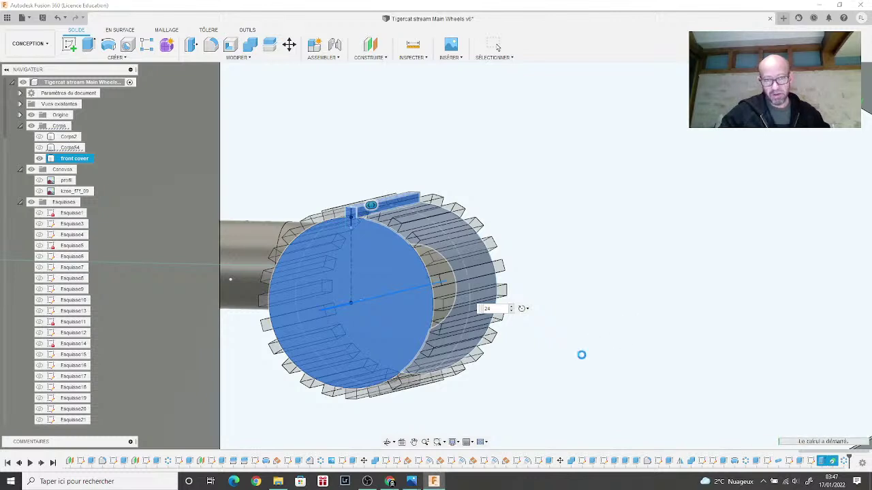
Step: Sketch a circle on the ribbed cylinder's end face, centred on its axis and reaching just past the ribs, and finish the sketch
{"action": "scroll", "coordinate": [575, 361], "scroll_direction": "down", "scroll_amount": 5}
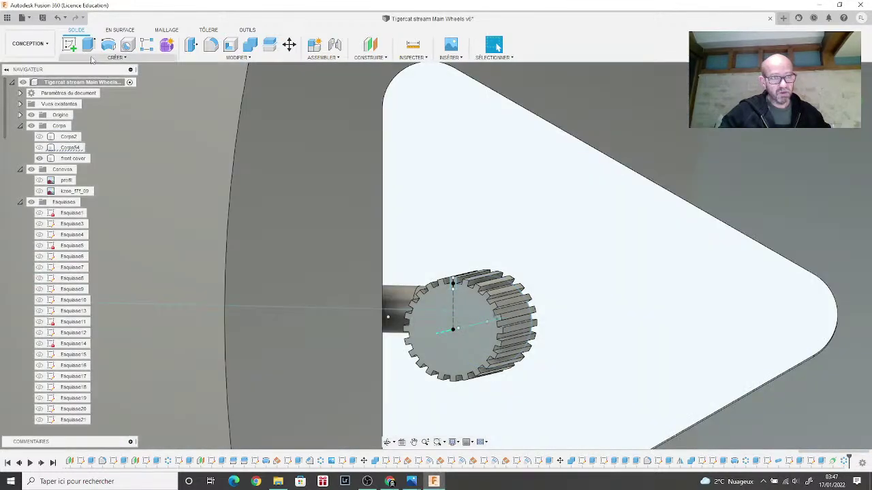
{"action": "left_click", "coordinate": [69, 45]}
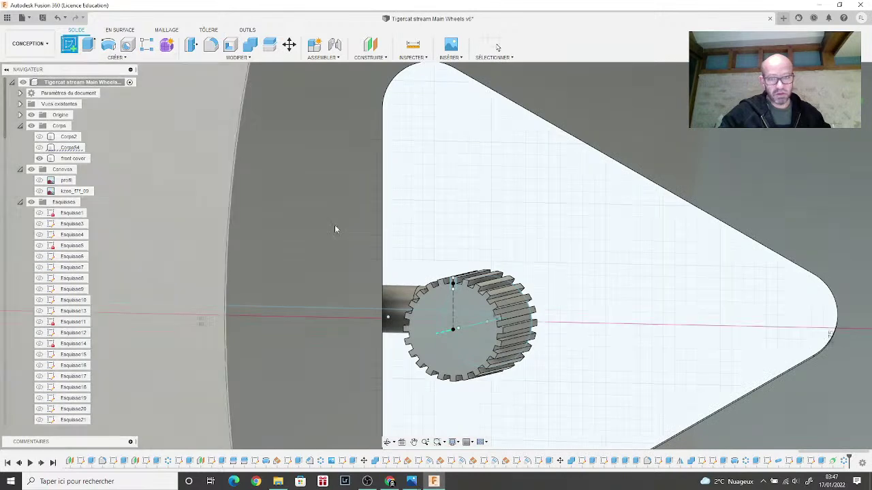
{"action": "left_click", "coordinate": [566, 341]}
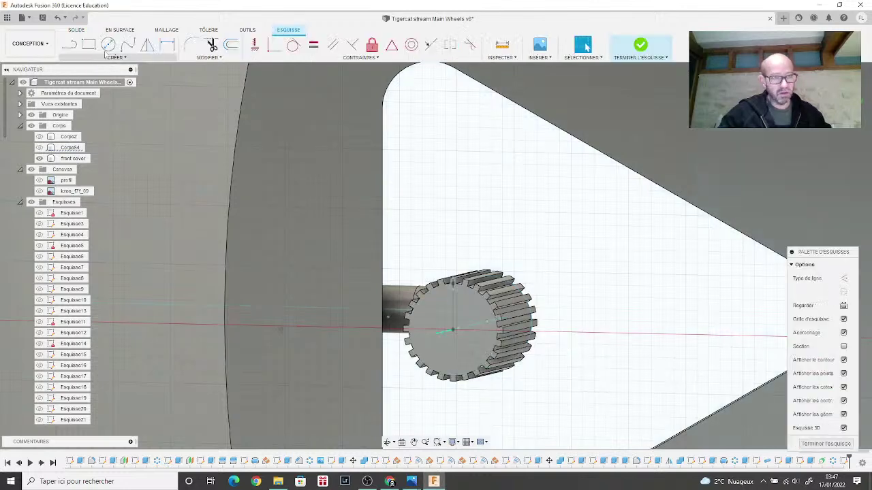
{"action": "left_click", "coordinate": [108, 45]}
{"action": "scroll", "coordinate": [455, 334], "scroll_direction": "up", "scroll_amount": 5}
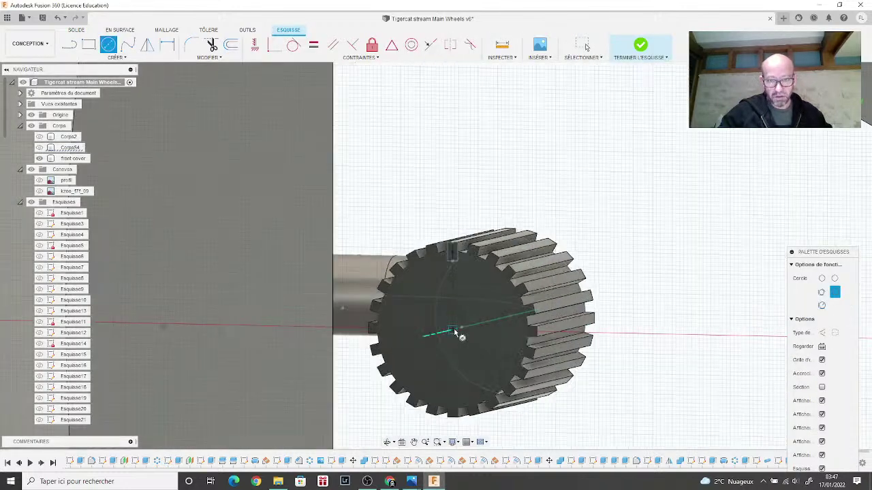
{"action": "left_click", "coordinate": [452, 331]}
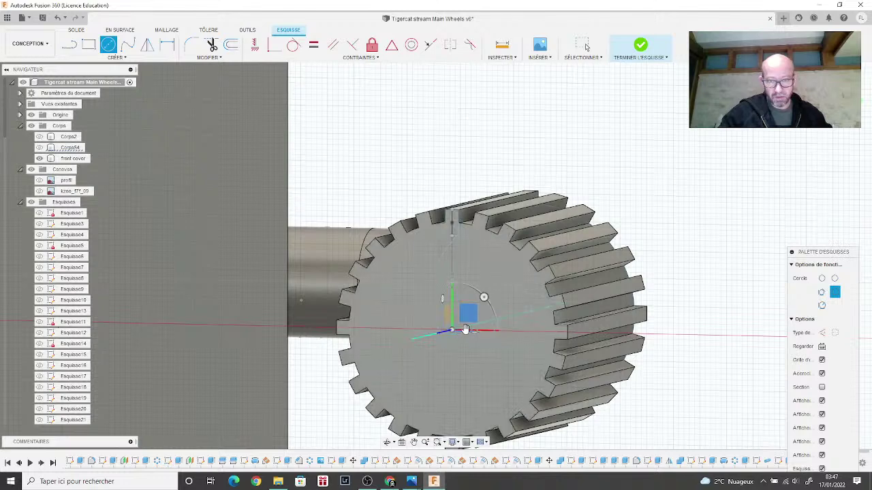
{"action": "left_click", "coordinate": [553, 257]}
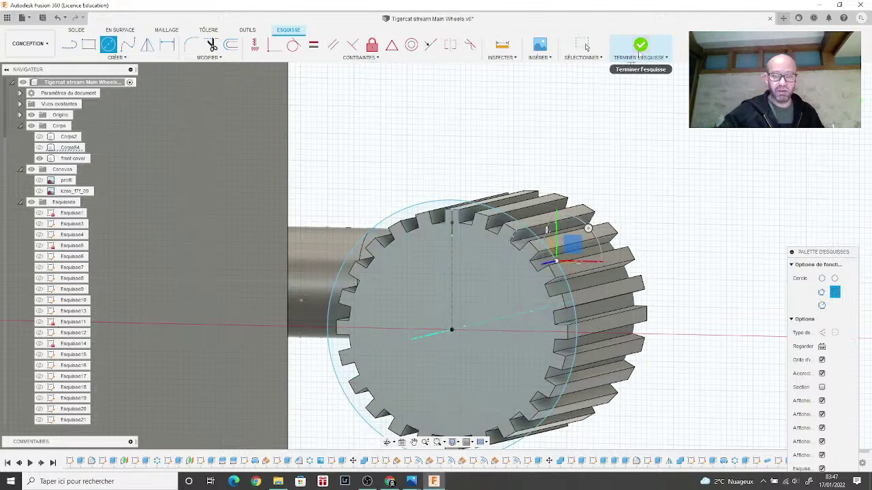
{"action": "left_click", "coordinate": [639, 60]}
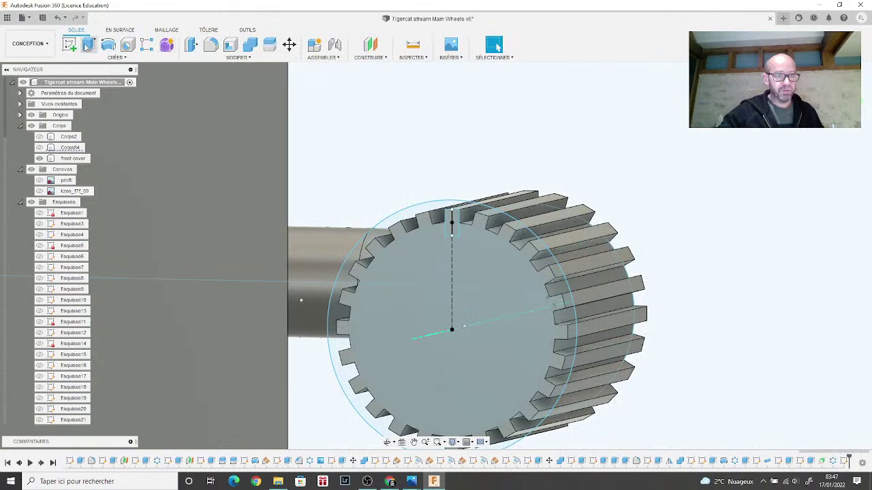
Step: Extrude the large circle outward by 0.14 mm, joined to the existing body, as an end disc for the ribbed cap
{"action": "left_click", "coordinate": [89, 44]}
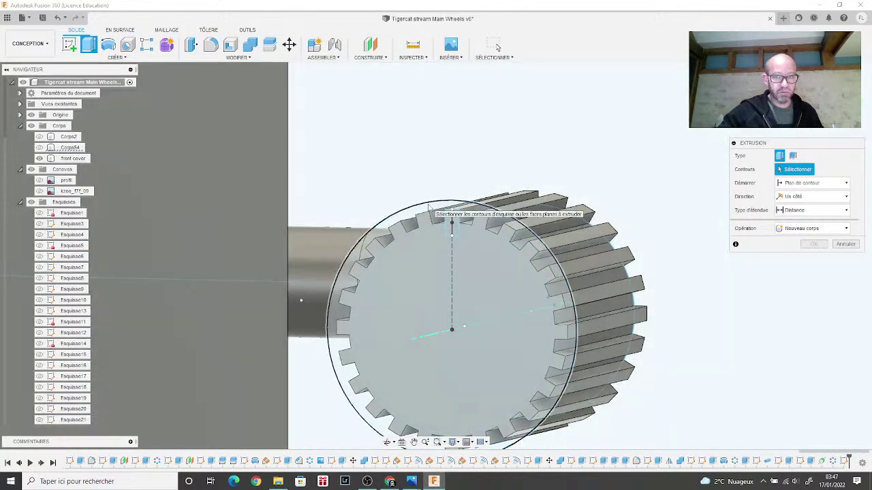
{"action": "left_click", "coordinate": [438, 310]}
{"action": "left_click_drag", "start_coordinate": [448, 331], "coordinate": [425, 337]}
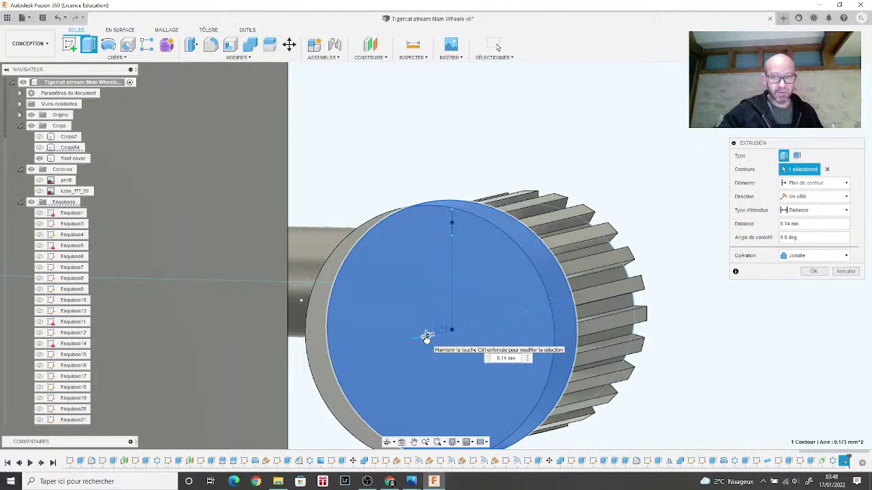
{"action": "left_click", "coordinate": [810, 272]}
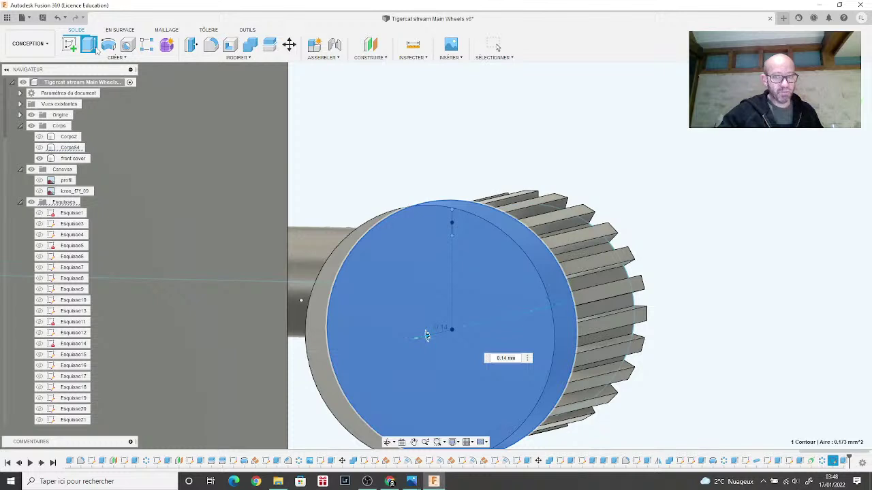
{"action": "key", "text": "Escape"}
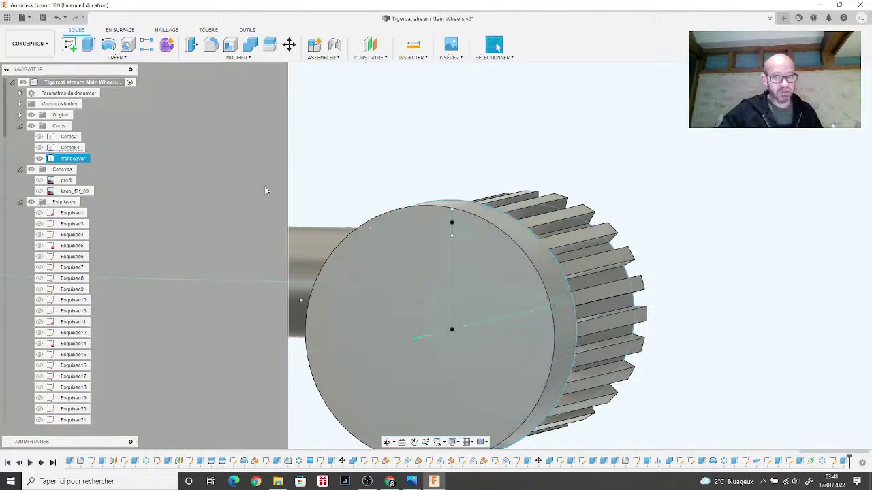
Step: Sketch a 0.2 mm diameter circle at the centre of the end disc's flat face
{"action": "scroll", "coordinate": [265, 186], "scroll_direction": "down", "scroll_amount": 3}
{"action": "scroll", "coordinate": [252, 205], "scroll_direction": "down", "scroll_amount": 2}
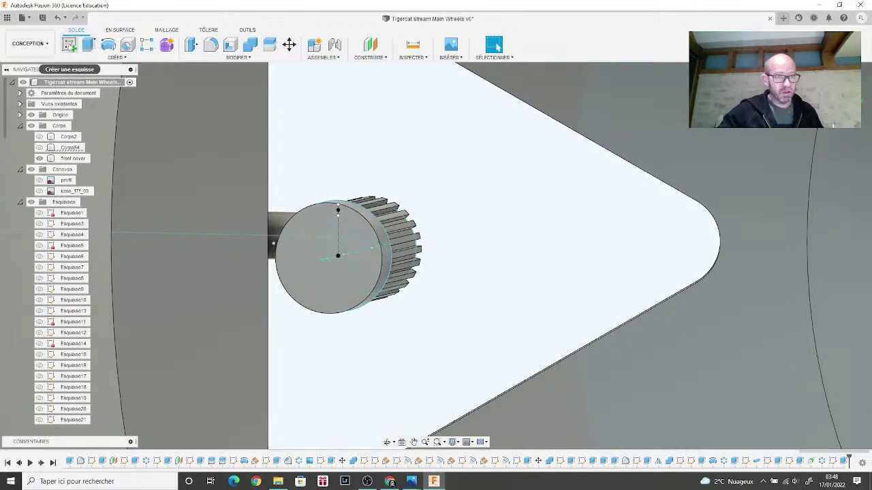
{"action": "left_click", "coordinate": [69, 45]}
{"action": "left_click", "coordinate": [357, 252]}
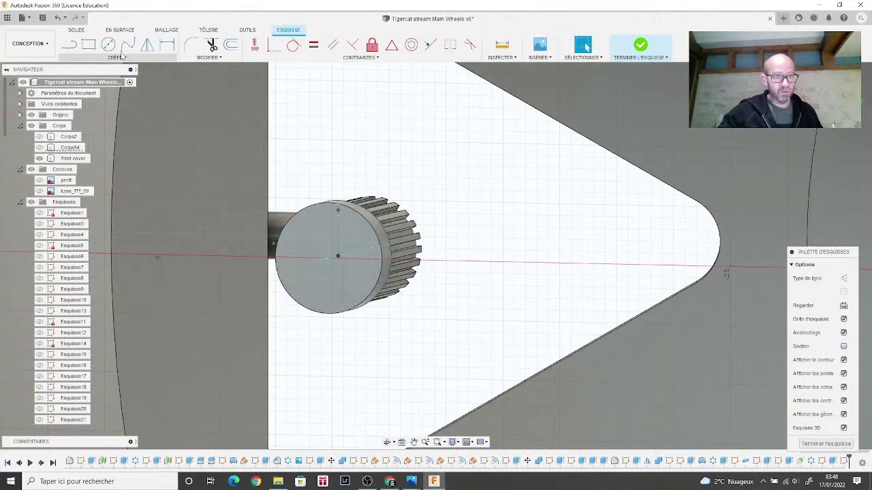
{"action": "left_click", "coordinate": [108, 45]}
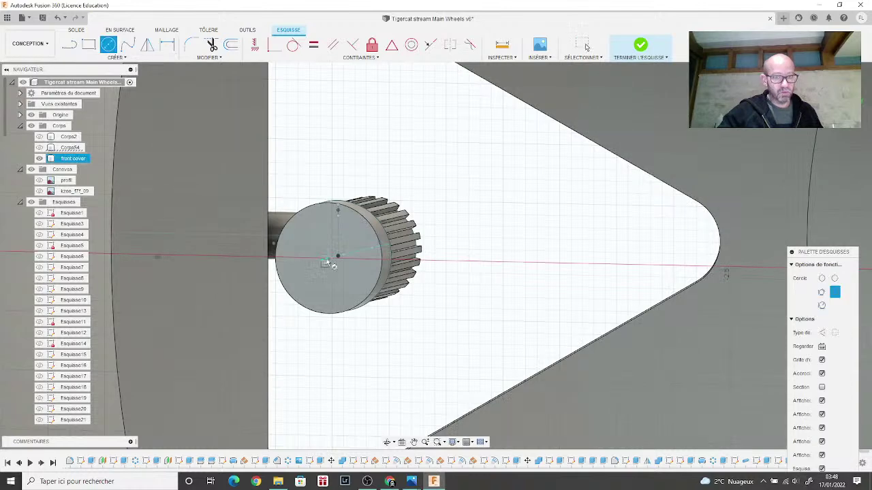
{"action": "scroll", "coordinate": [332, 263], "scroll_direction": "up", "scroll_amount": 3}
{"action": "scroll", "coordinate": [329, 263], "scroll_direction": "up", "scroll_amount": 2}
{"action": "scroll", "coordinate": [331, 262], "scroll_direction": "up", "scroll_amount": 3}
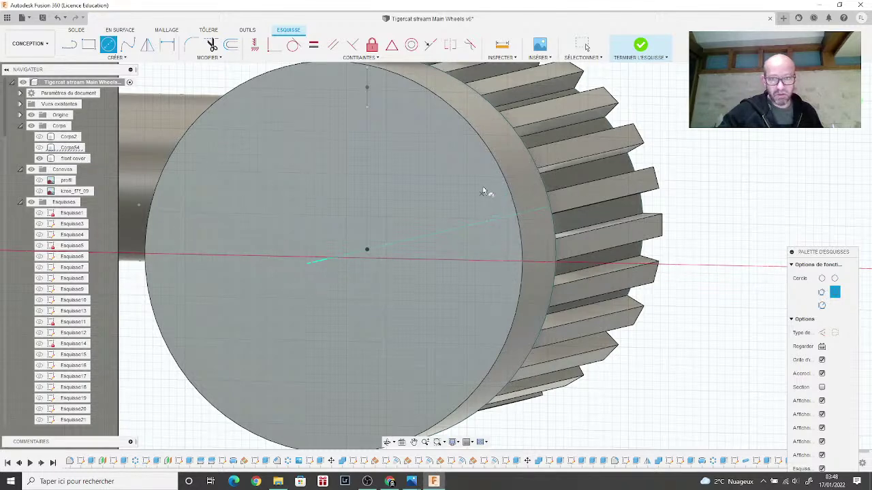
{"action": "left_click", "coordinate": [333, 258]}
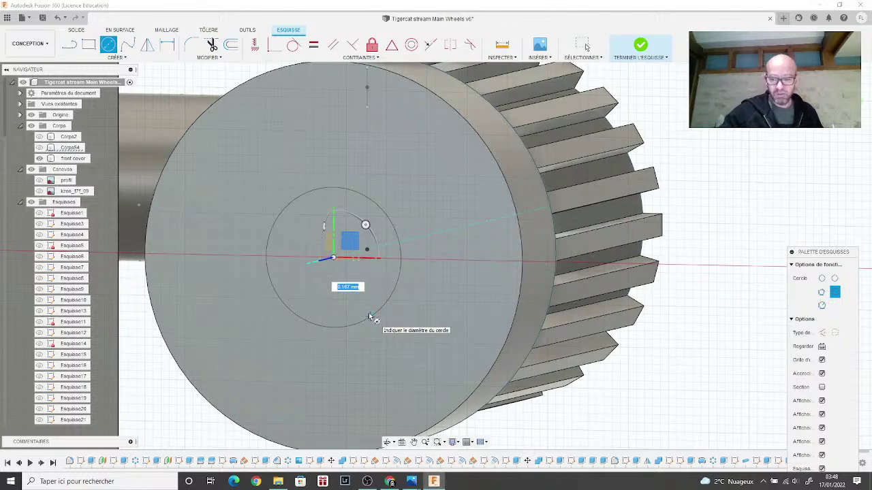
{"action": "type", "text": "2"}
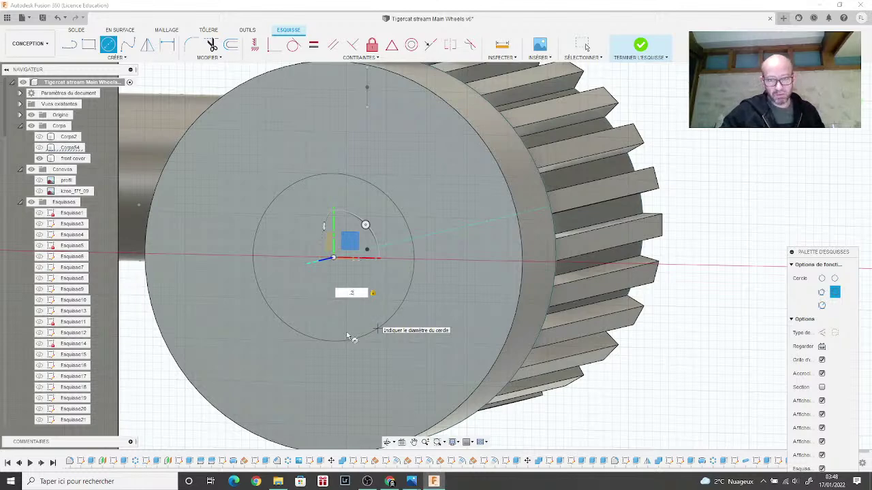
Step: Switch to the kzoo_f7f_09.jpg photo, examine the valve in the wheel's lower-left triangular opening, and return to Fusion 360
{"action": "mouse_move", "coordinate": [412, 481]}
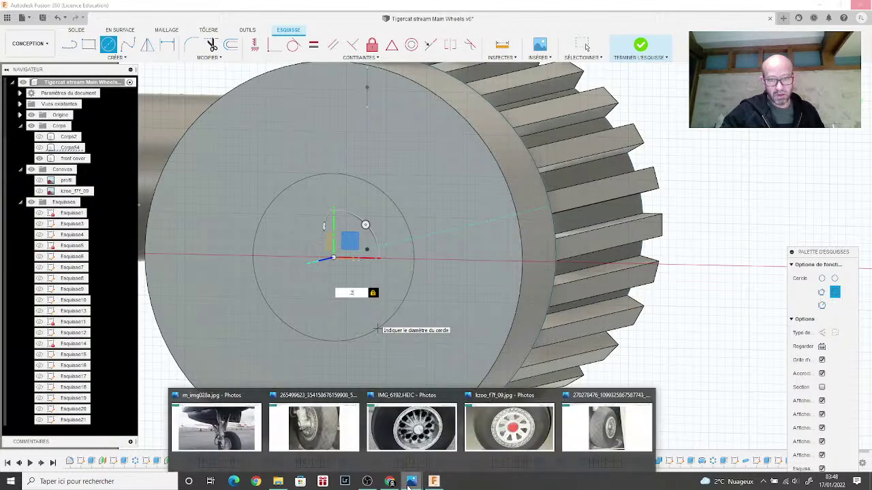
{"action": "left_click", "coordinate": [533, 436]}
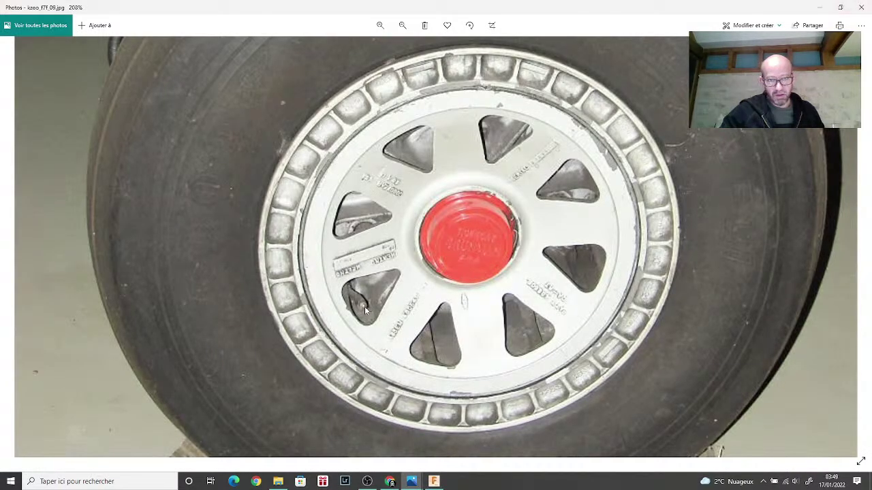
{"action": "scroll", "coordinate": [365, 310], "scroll_direction": "up", "scroll_amount": 5}
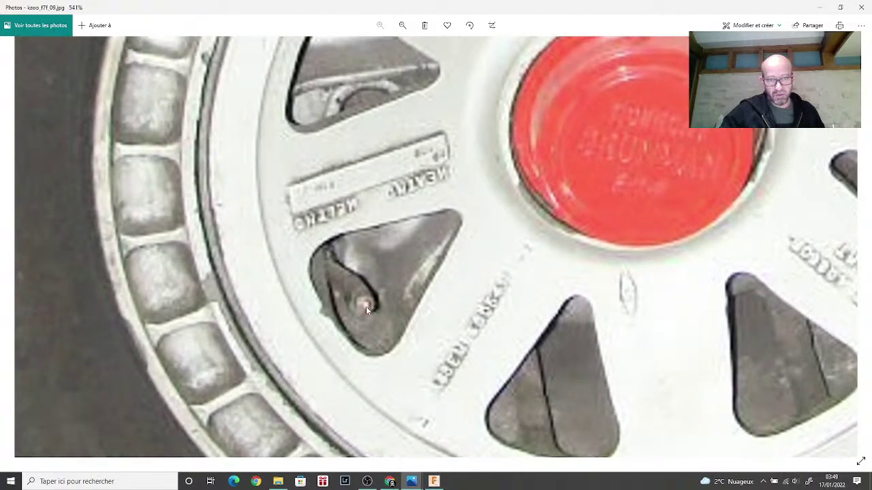
{"action": "scroll", "coordinate": [366, 307], "scroll_direction": "down", "scroll_amount": 5}
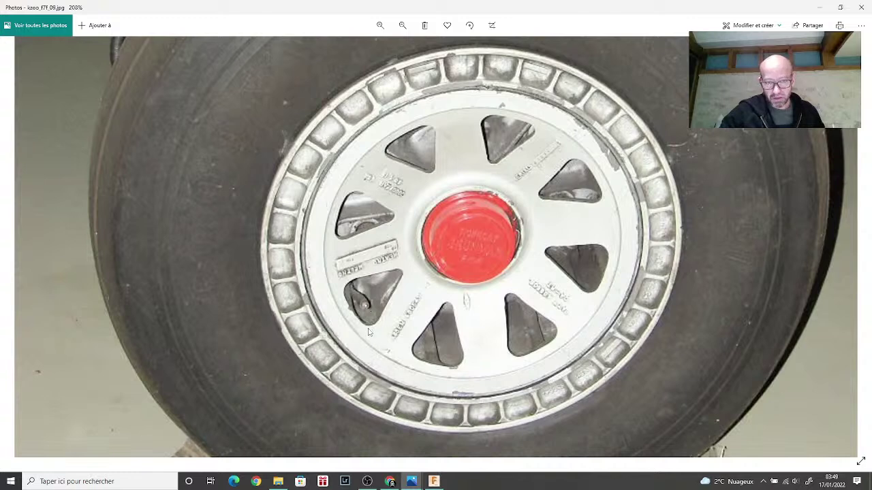
{"action": "scroll", "coordinate": [367, 313], "scroll_direction": "up", "scroll_amount": 1}
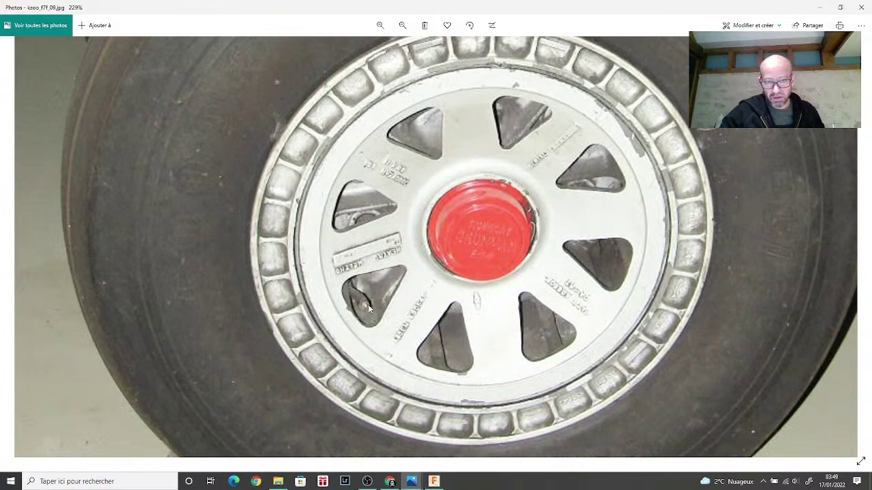
{"action": "left_click", "coordinate": [433, 481]}
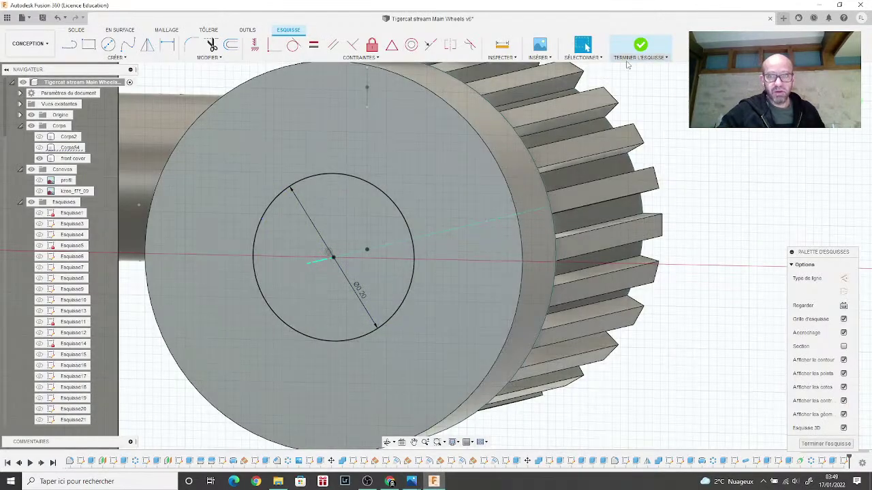
Step: Finish the sketch and extrude the small central circle outward from the end disc by 0.2 mm, joined to the body
{"action": "left_click", "coordinate": [641, 45]}
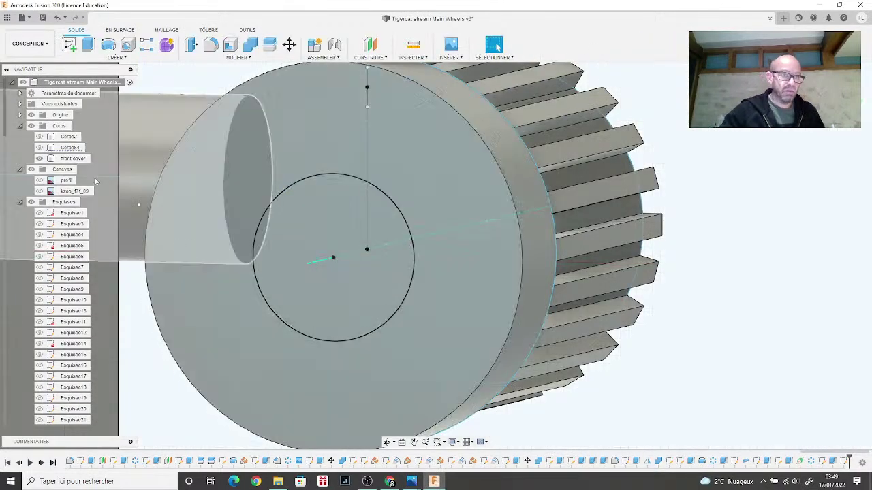
{"action": "left_click", "coordinate": [303, 253]}
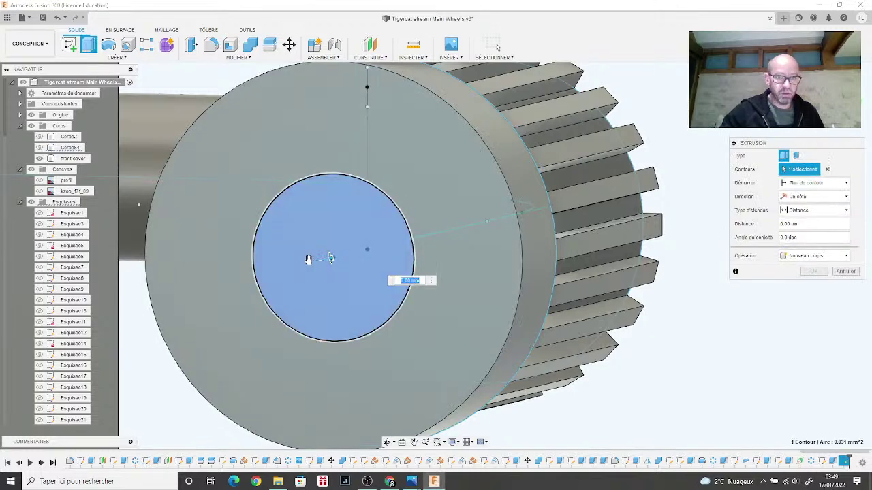
{"action": "left_click_drag", "start_coordinate": [333, 254], "coordinate": [282, 287]}
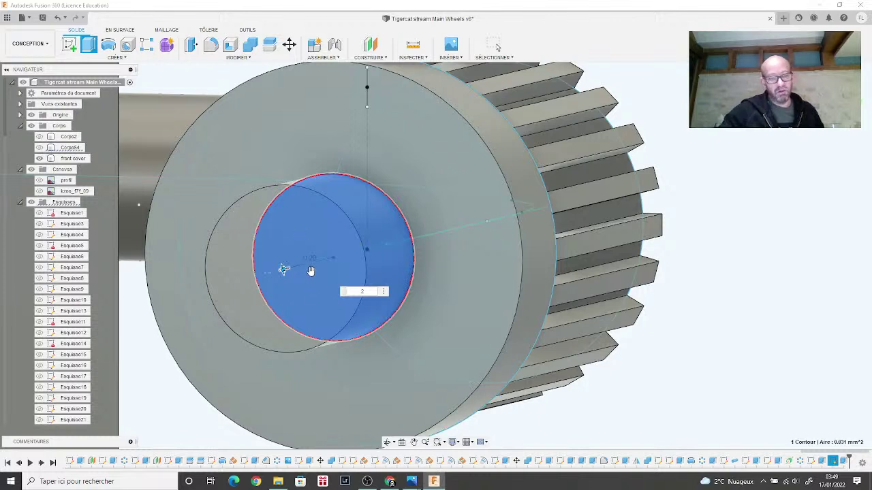
{"action": "key", "text": "Return"}
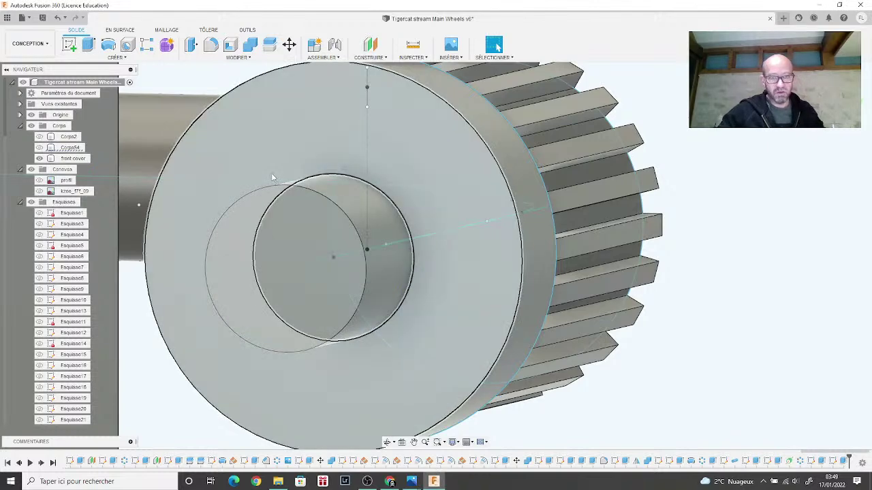
Step: Fillet the outer edge of the small central stub on the end disc with a 0.035 mm radius
{"action": "key", "text": "f"}
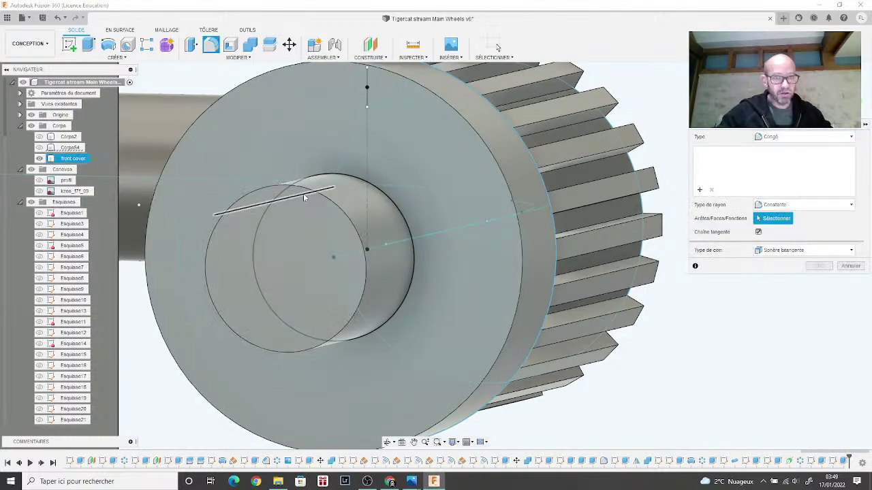
{"action": "left_click", "coordinate": [305, 194]}
{"action": "left_click_drag", "start_coordinate": [307, 183], "coordinate": [307, 192]}
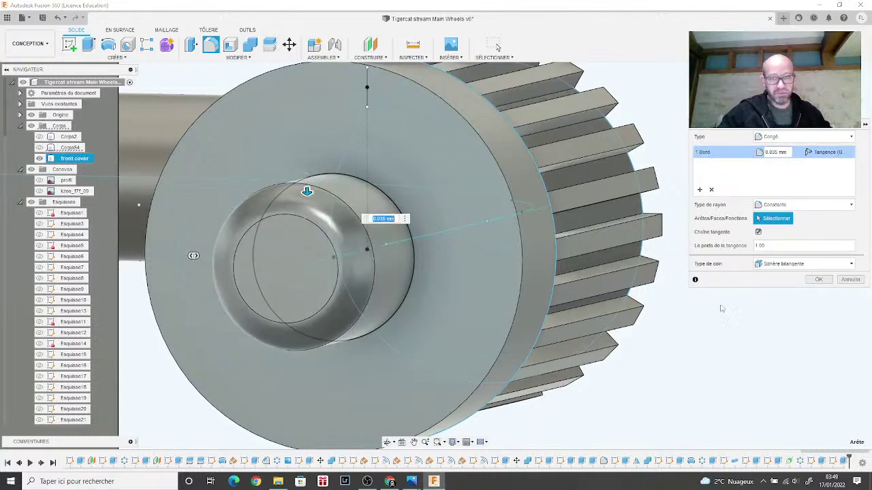
{"action": "left_click", "coordinate": [817, 280]}
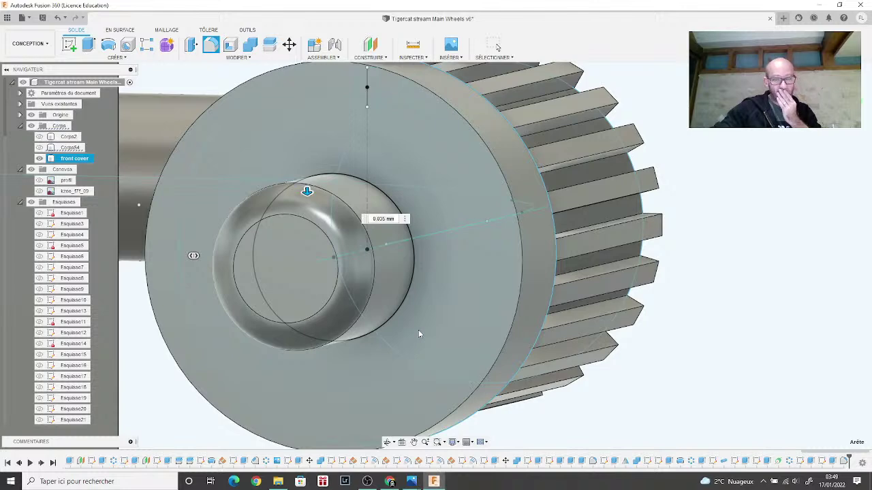
{"action": "scroll", "coordinate": [419, 334], "scroll_direction": "down", "scroll_amount": 6}
{"action": "key", "text": "Escape"}
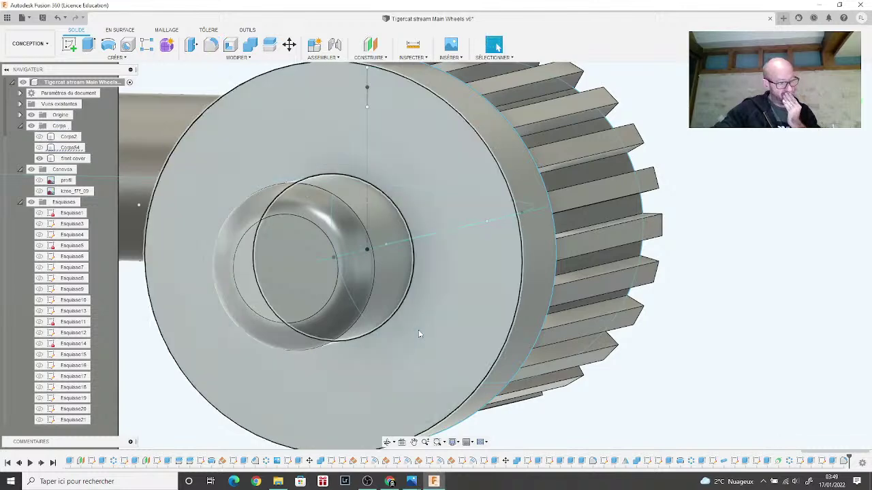
Step: Change the curved pipe feature's operation to new body, and check the separated valve body by toggling its visibility
{"action": "scroll", "coordinate": [418, 334], "scroll_direction": "down", "scroll_amount": 5}
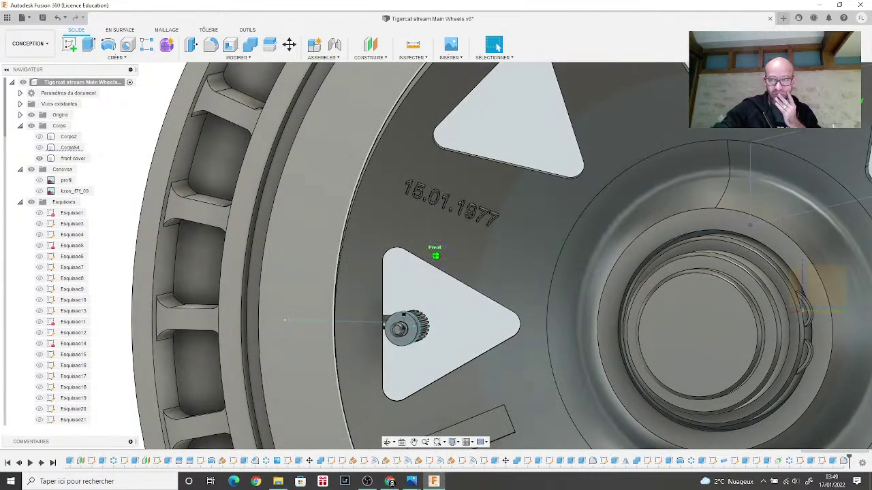
{"action": "middle_click_drag", "start_coordinate": [477, 273], "coordinate": [416, 263], "text": "shift"}
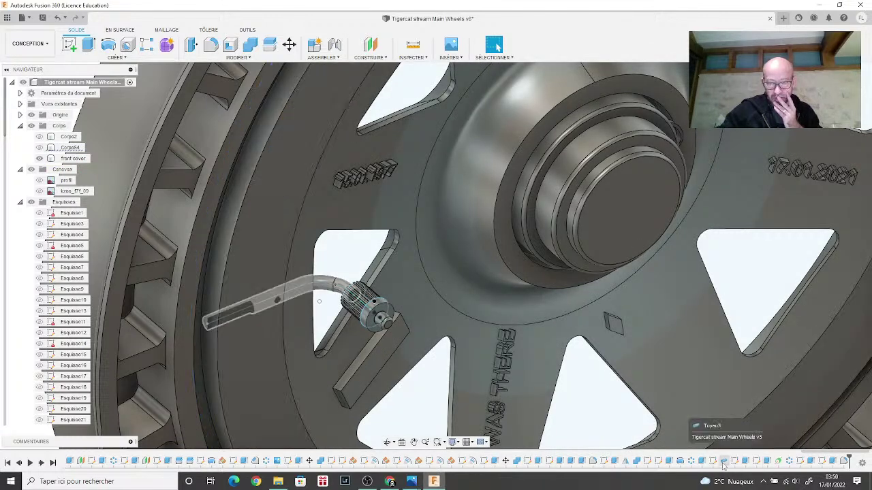
{"action": "left_click", "coordinate": [724, 463]}
{"action": "right_click", "coordinate": [724, 463]}
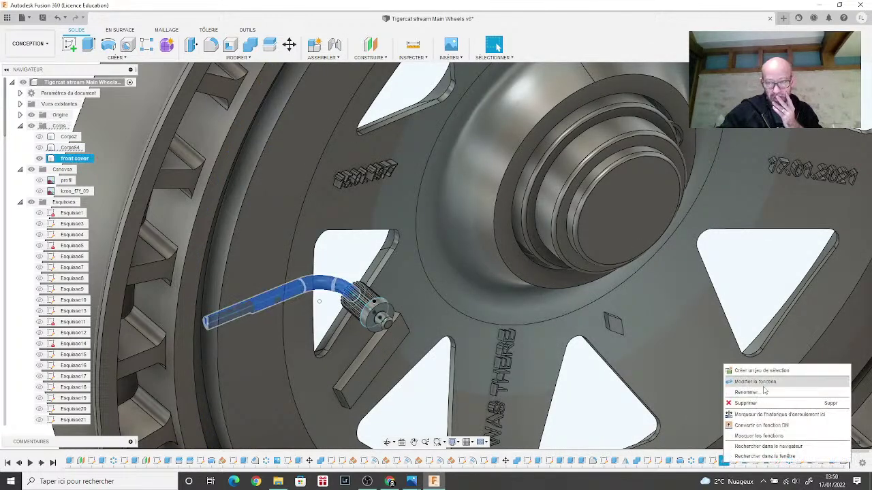
{"action": "left_click", "coordinate": [762, 387]}
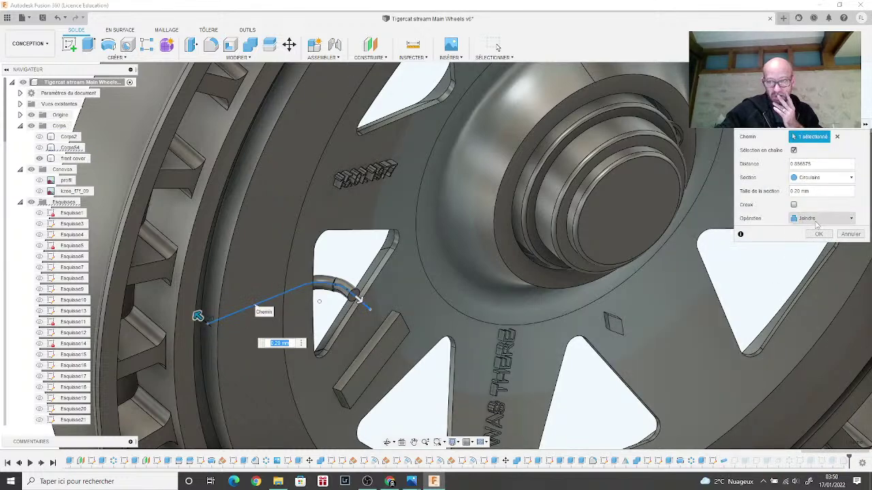
{"action": "left_click", "coordinate": [818, 219]}
{"action": "left_click", "coordinate": [816, 260]}
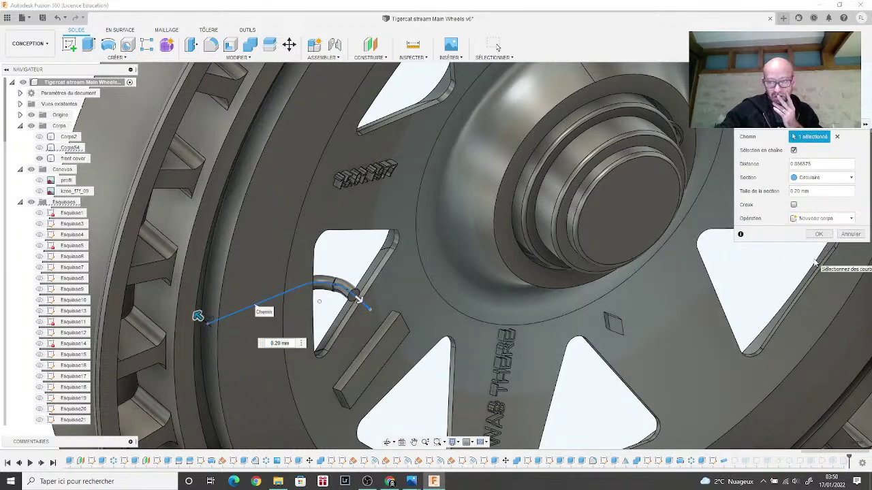
{"action": "left_click", "coordinate": [818, 234]}
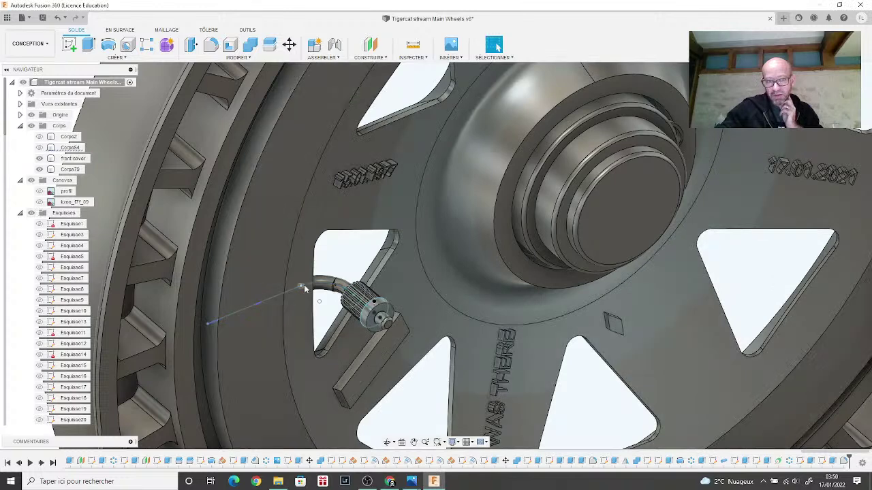
{"action": "left_click", "coordinate": [39, 170]}
{"action": "left_click", "coordinate": [39, 170]}
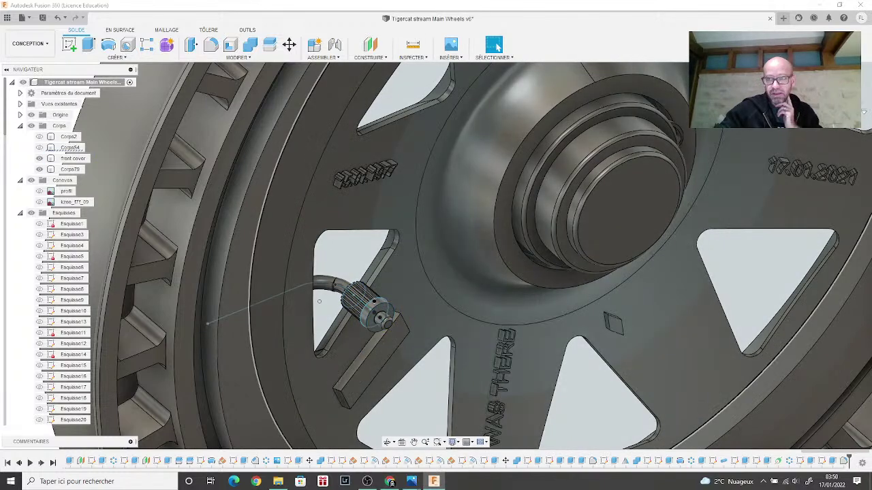
Step: In the front view, start moving the whole valve body instead of sketch objects, shifting it -0.20 mm along X
{"action": "left_click", "coordinate": [827, 96]}
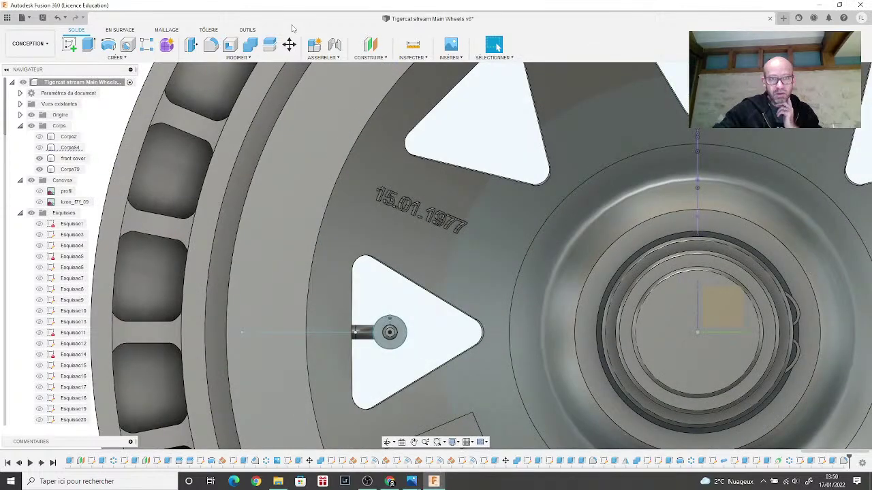
{"action": "left_click", "coordinate": [289, 44]}
{"action": "left_click", "coordinate": [389, 332]}
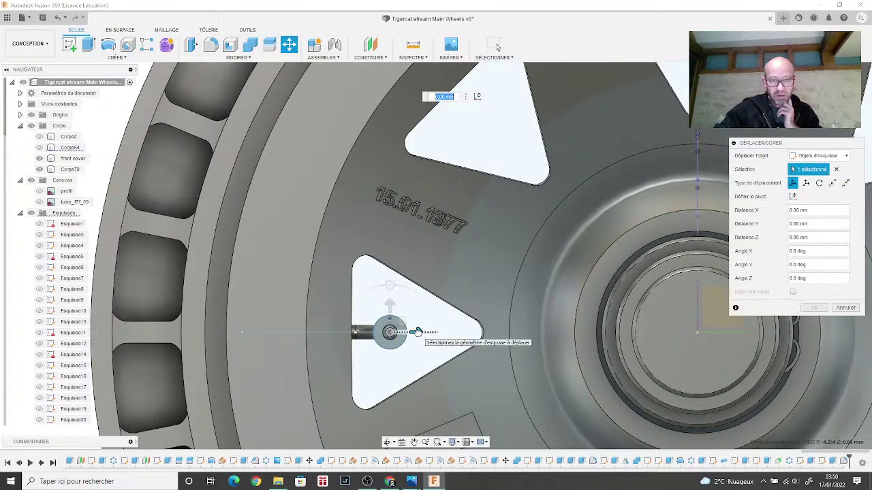
{"action": "left_click_drag", "start_coordinate": [419, 332], "coordinate": [411, 332]}
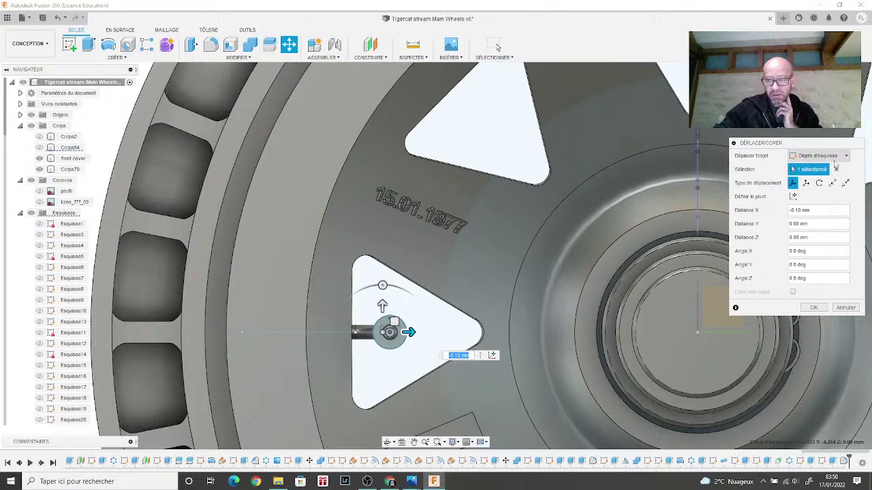
{"action": "left_click", "coordinate": [834, 161]}
{"action": "left_click", "coordinate": [807, 178]}
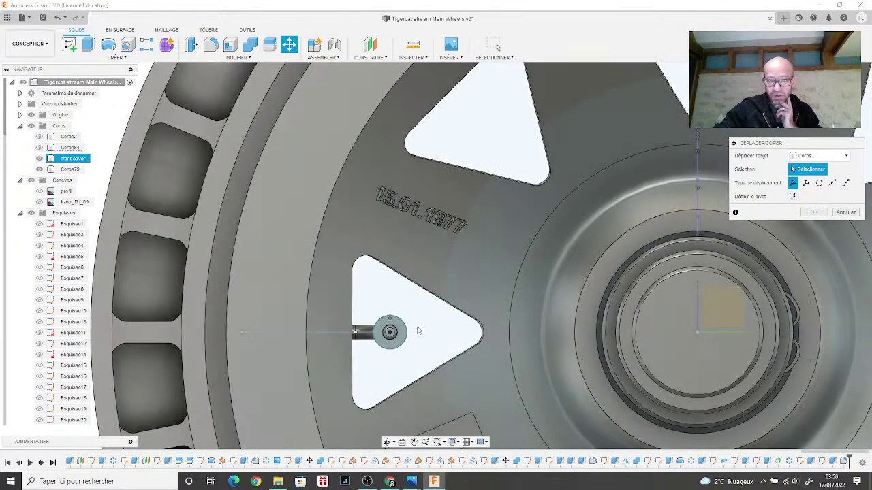
{"action": "left_click", "coordinate": [391, 334]}
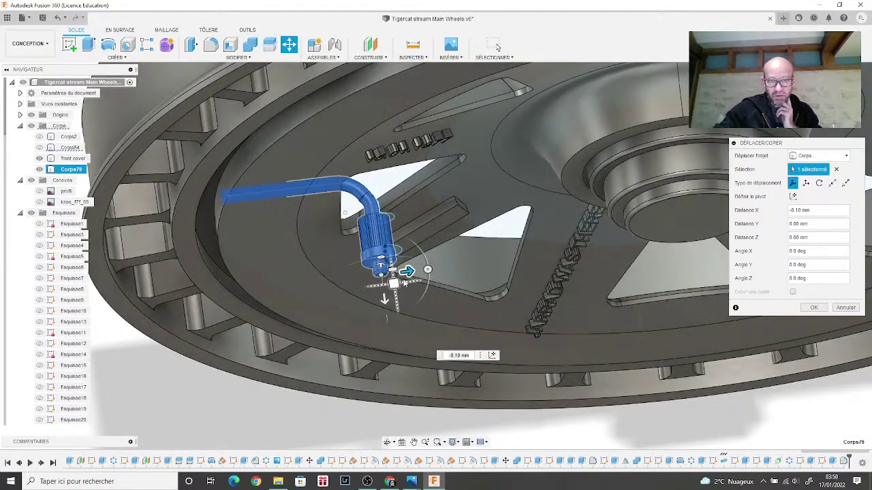
{"action": "left_click_drag", "start_coordinate": [407, 271], "coordinate": [400, 272]}
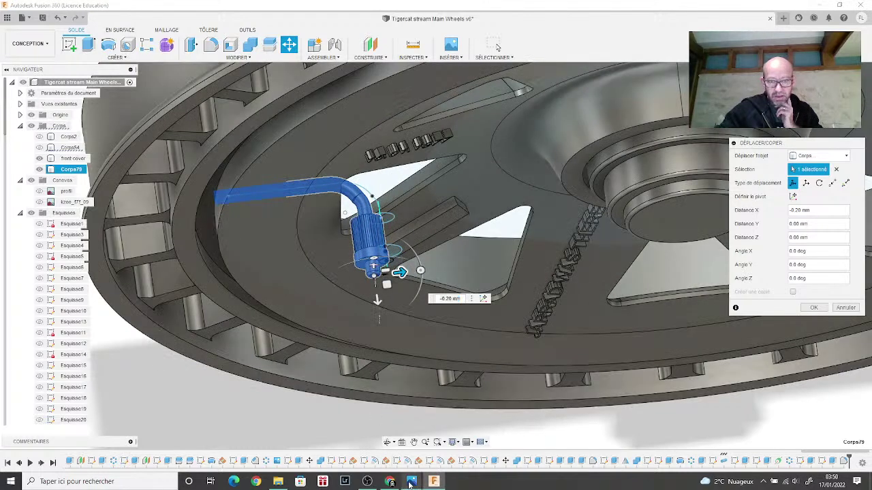
Step: Switch to the kzoo_f7f_09.jpg photo, compare the valve's placement in the triangular opening, and return to Fusion 360
{"action": "mouse_move", "coordinate": [410, 484]}
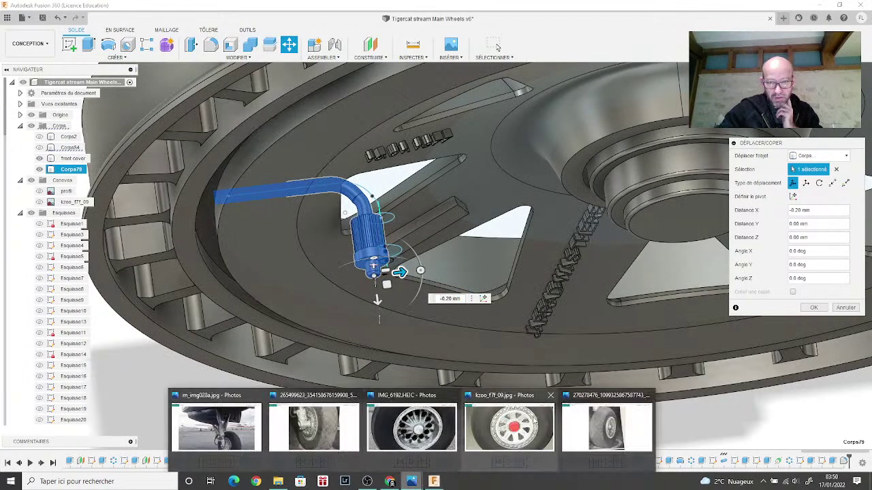
{"action": "left_click", "coordinate": [532, 423]}
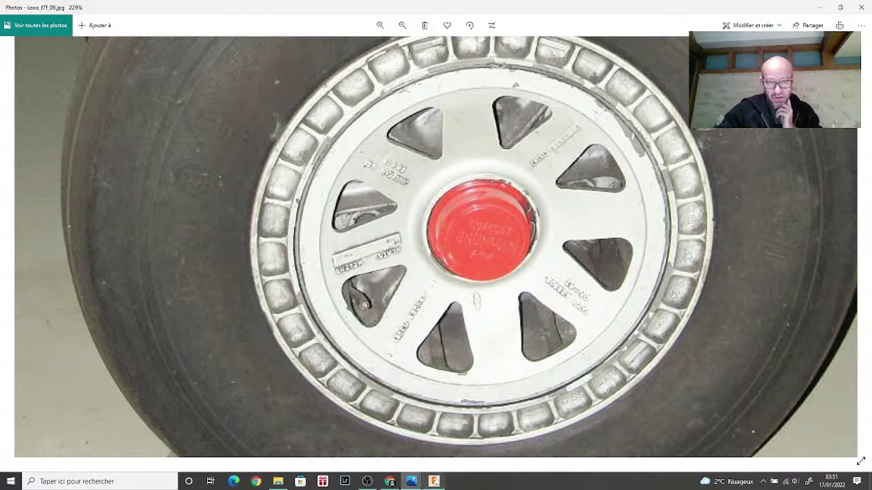
{"action": "left_click", "coordinate": [434, 481]}
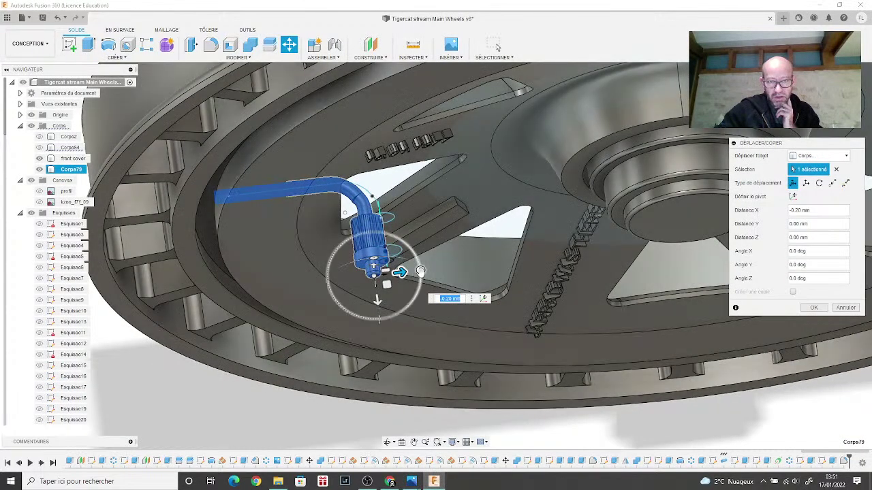
Step: Rotate the valve body 5 degrees about Y and shift it -0.20 mm along Z
{"action": "left_click_drag", "start_coordinate": [418, 272], "coordinate": [421, 269]}
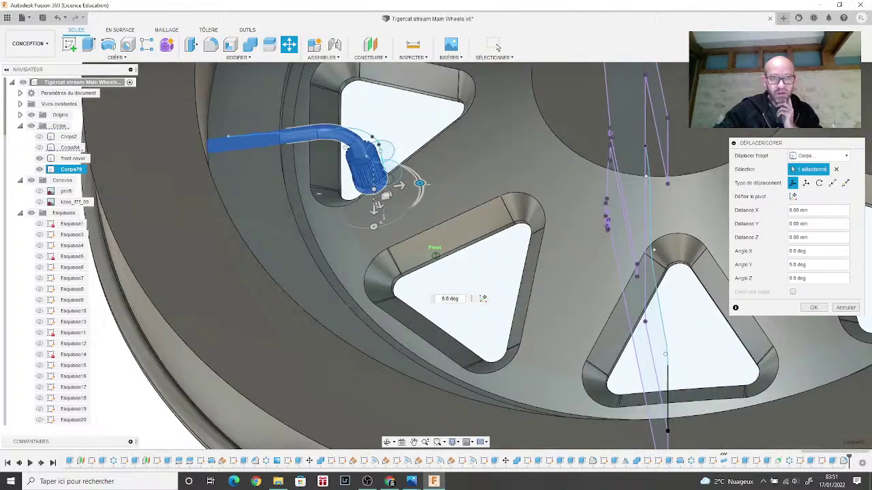
{"action": "middle_click_drag", "start_coordinate": [654, 178], "coordinate": [679, 163], "text": "shift"}
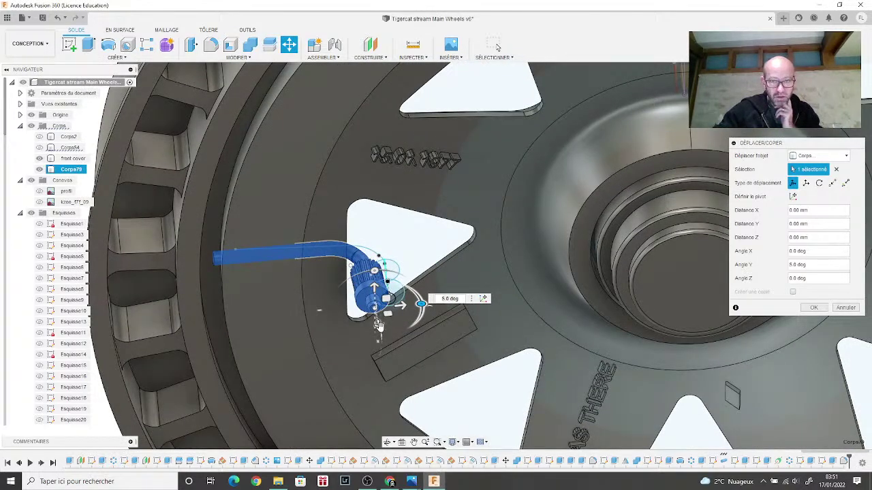
{"action": "left_click_drag", "start_coordinate": [378, 325], "coordinate": [377, 315]}
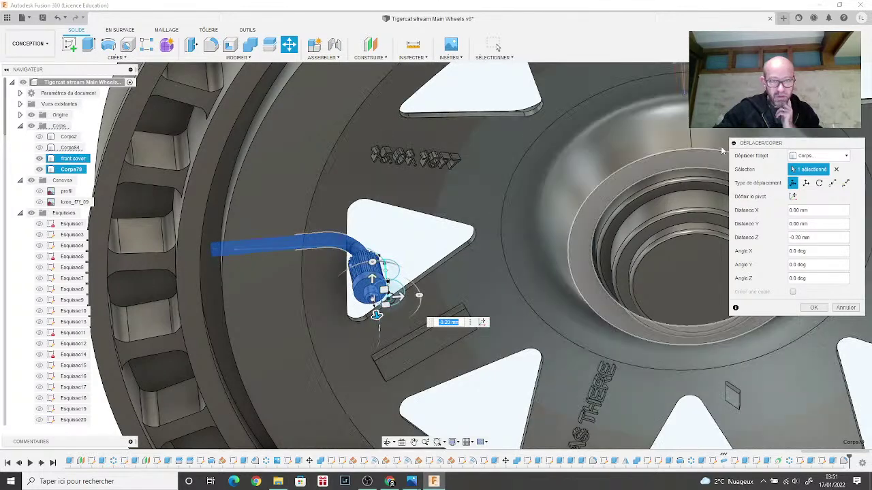
{"action": "middle_click_drag", "start_coordinate": [436, 255], "coordinate": [436, 293], "text": "shift"}
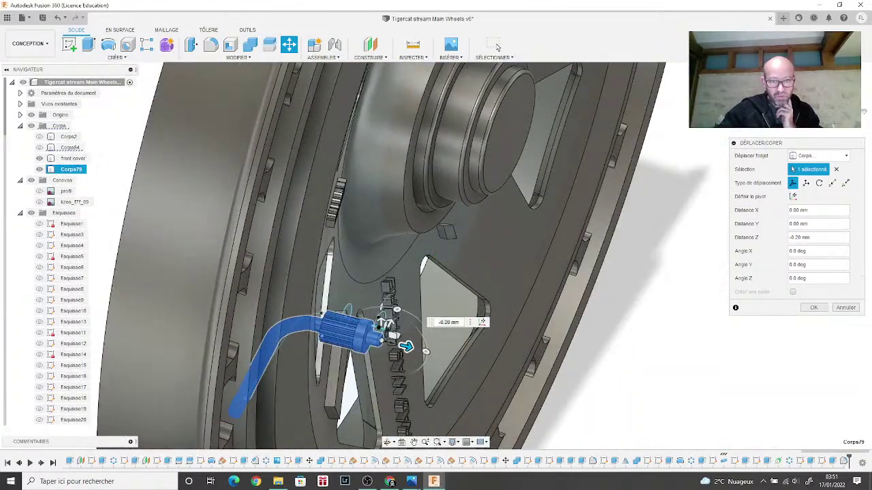
Step: Switch to the kzoo_f7f_09.jpg photo again, check the valve's angle and depth in the opening, and return to Fusion 360
{"action": "mouse_move", "coordinate": [412, 481]}
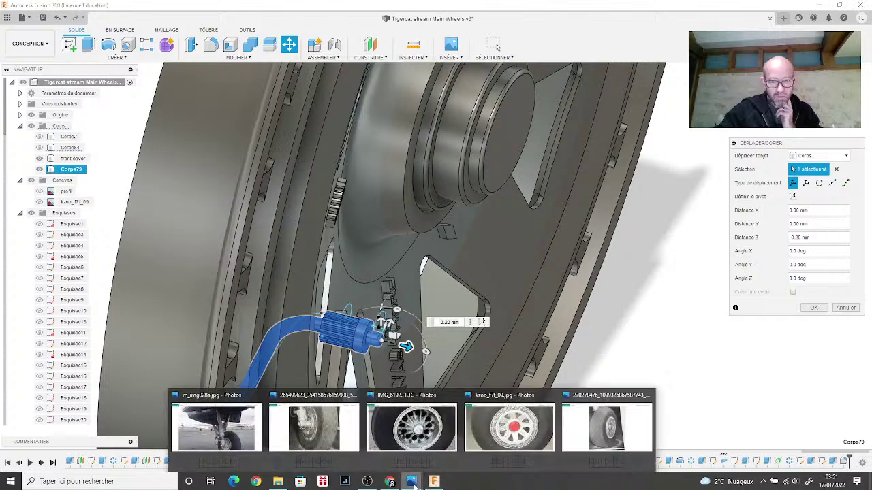
{"action": "left_click", "coordinate": [483, 451]}
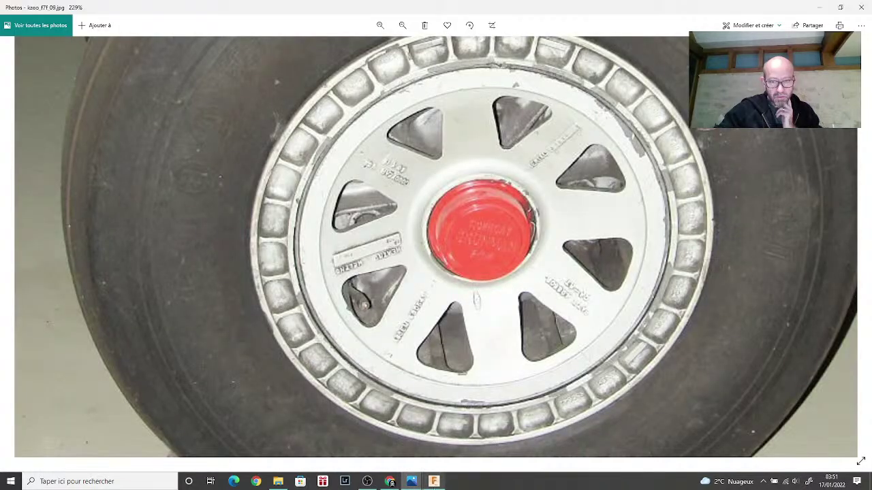
{"action": "left_click", "coordinate": [434, 481]}
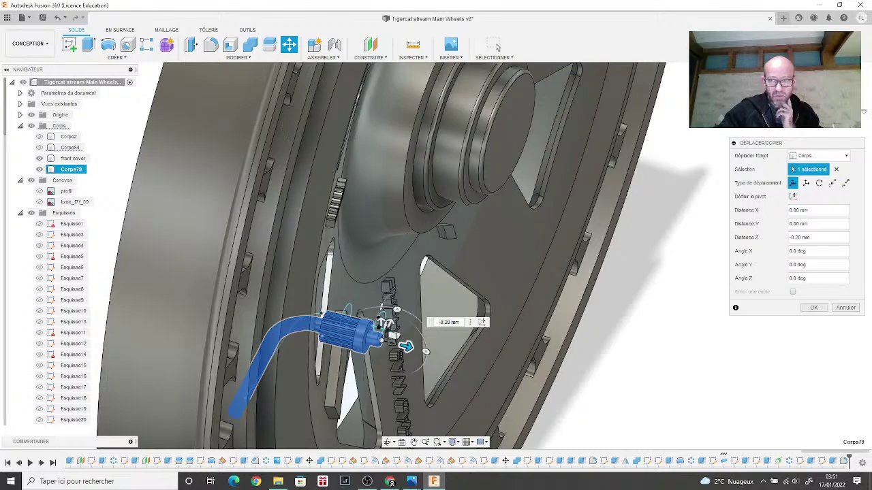
Step: Shift the valve body 0.20 mm along Y, rotate it -5 degrees about Y, and shift it 0.20 mm along Z
{"action": "mouse_move", "coordinate": [436, 255]}
{"action": "middle_mouse_down", "text": "shift"}
{"action": "mouse_move", "coordinate": [626, 291]}
{"action": "mouse_move", "coordinate": [407, 250]}
{"action": "middle_mouse_up", "text": "shift"}
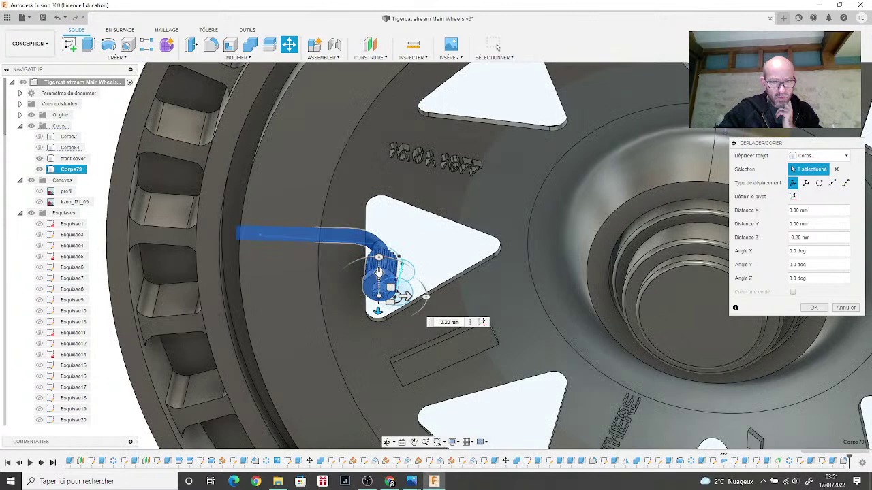
{"action": "left_click_drag", "start_coordinate": [378, 273], "coordinate": [378, 260]}
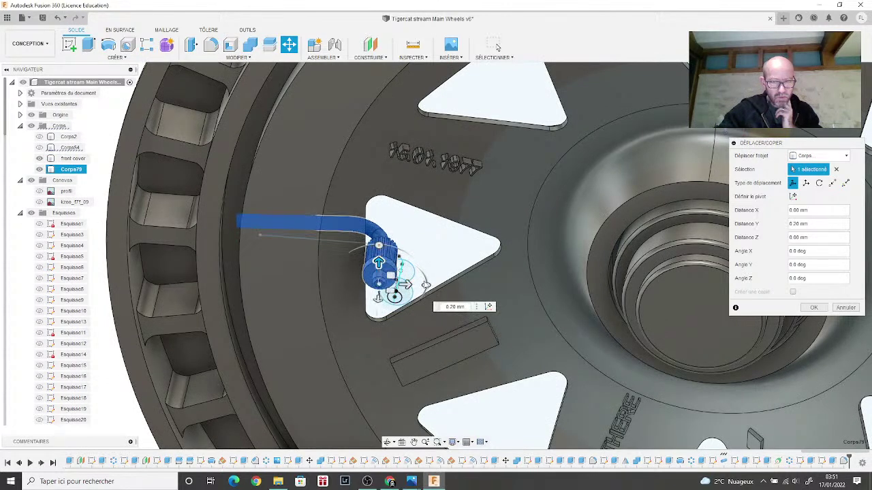
{"action": "left_click_drag", "start_coordinate": [424, 282], "coordinate": [427, 282]}
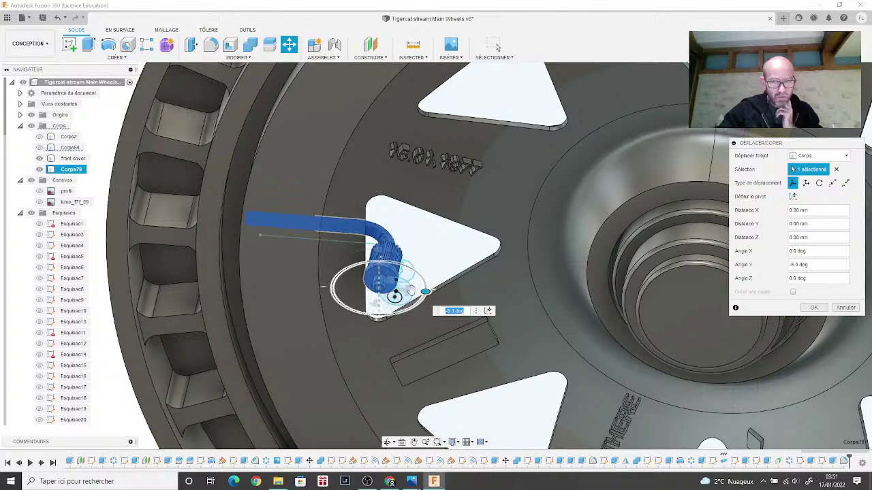
{"action": "left_click_drag", "start_coordinate": [374, 304], "coordinate": [372, 312]}
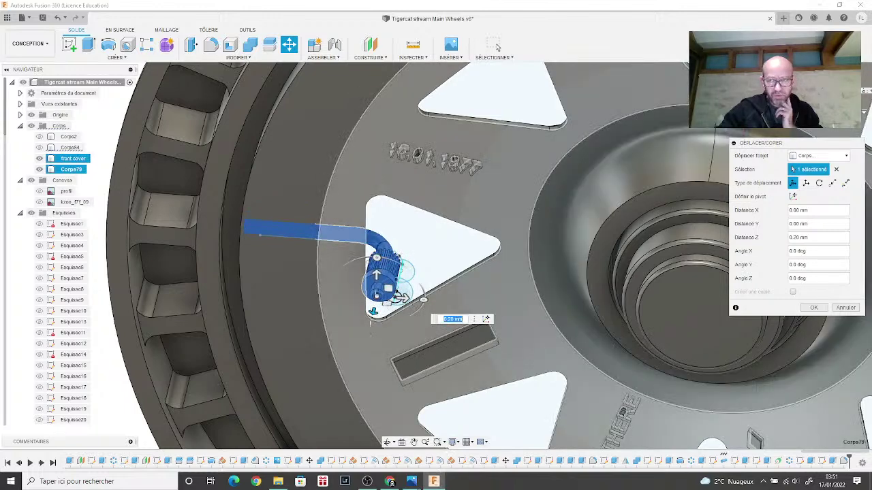
Step: Rotate the valve body -15 degrees about X and apply the move
{"action": "middle_click_drag", "start_coordinate": [372, 312], "coordinate": [767, 338], "text": "shift"}
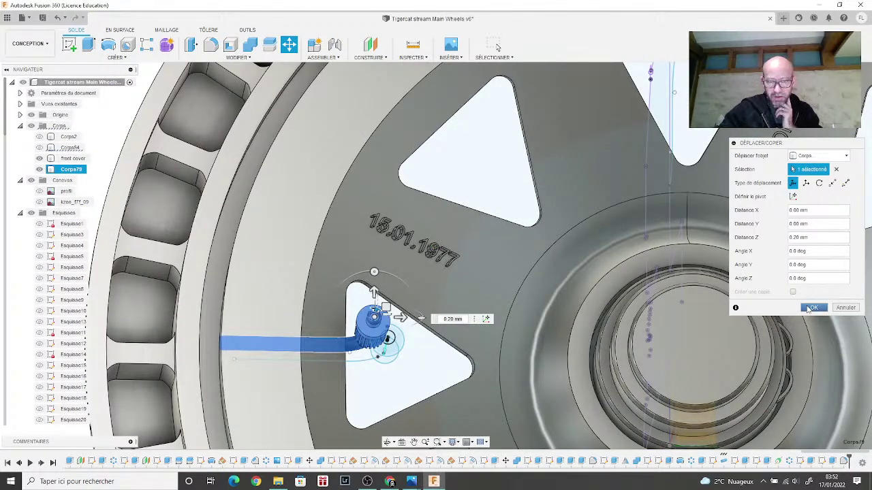
{"action": "middle_click_drag", "start_coordinate": [833, 230], "coordinate": [792, 170], "text": "shift"}
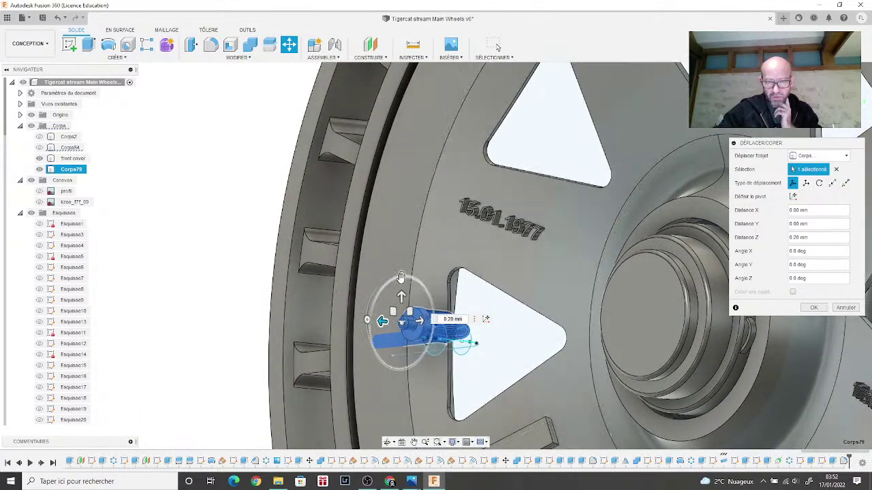
{"action": "left_click_drag", "start_coordinate": [402, 276], "coordinate": [402, 276]}
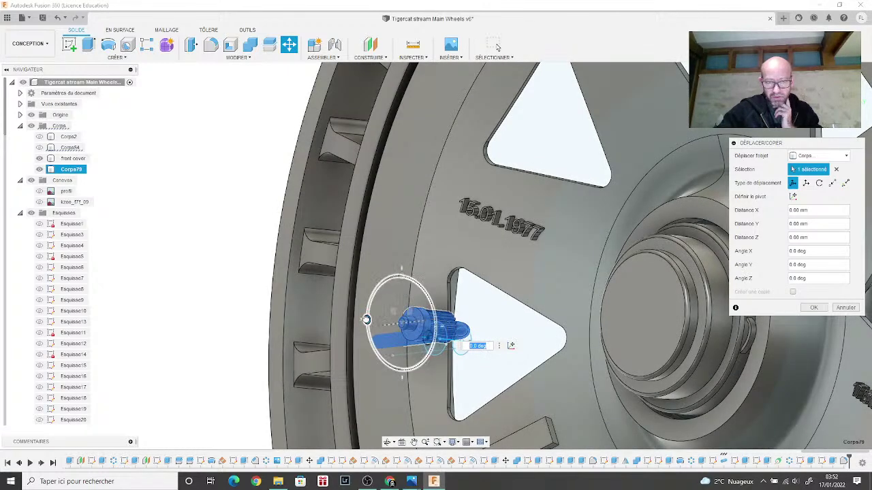
{"action": "left_click_drag", "start_coordinate": [367, 320], "coordinate": [367, 311]}
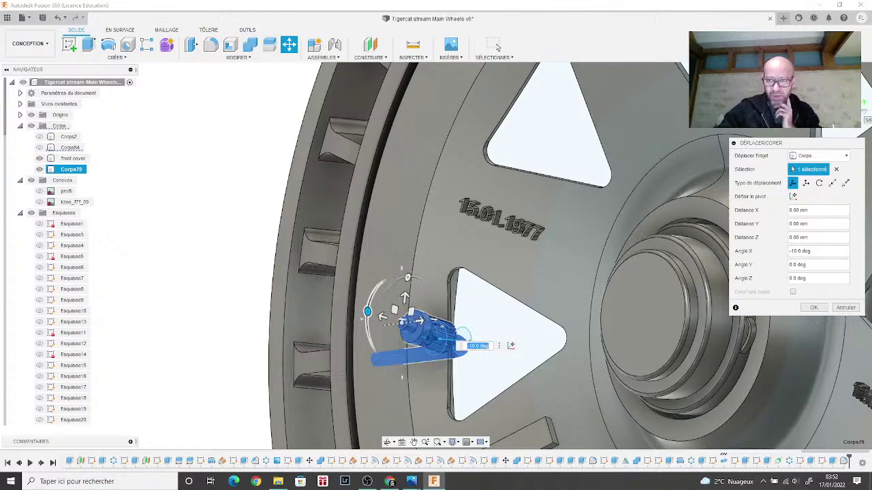
{"action": "mouse_move", "coordinate": [436, 255]}
{"action": "middle_mouse_down", "text": "shift"}
{"action": "mouse_move", "coordinate": [372, 250]}
{"action": "mouse_move", "coordinate": [414, 351]}
{"action": "middle_mouse_up", "text": "shift"}
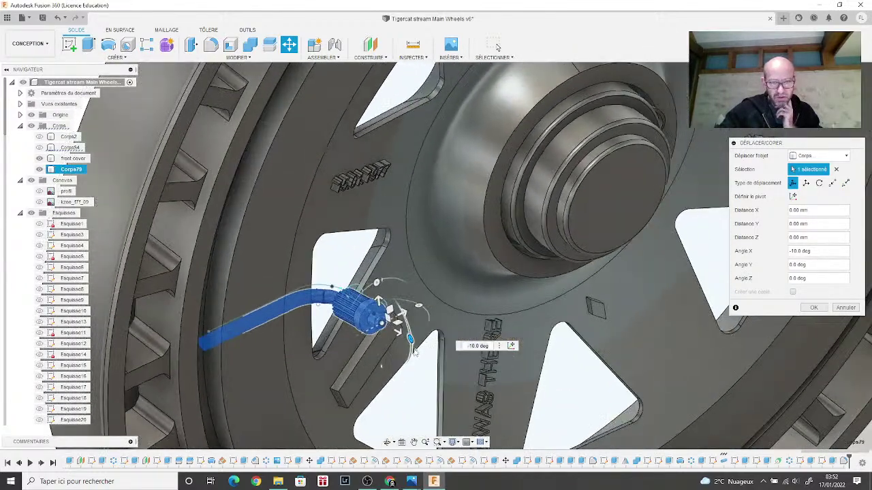
{"action": "left_click_drag", "start_coordinate": [408, 338], "coordinate": [391, 339]}
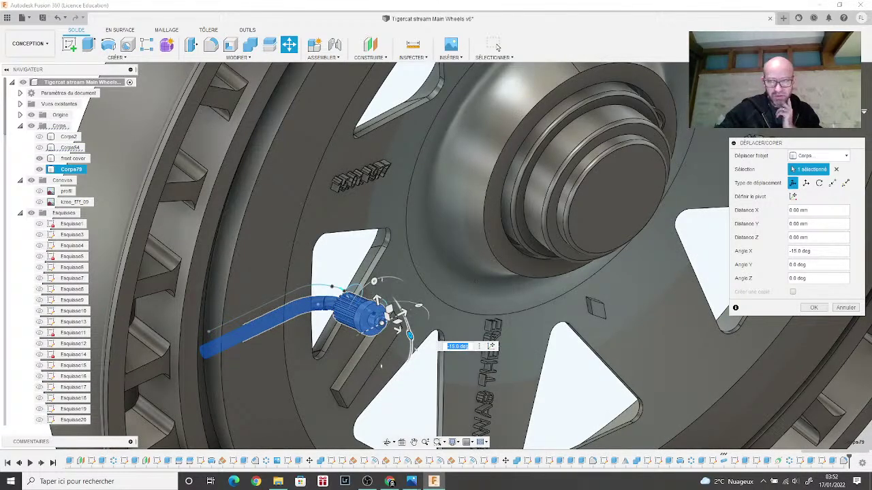
{"action": "mouse_move", "coordinate": [381, 366]}
{"action": "middle_mouse_down", "text": "shift"}
{"action": "mouse_move", "coordinate": [495, 371]}
{"action": "mouse_move", "coordinate": [477, 326]}
{"action": "mouse_move", "coordinate": [447, 302]}
{"action": "middle_mouse_up", "text": "shift"}
{"action": "left_click", "coordinate": [813, 309]}
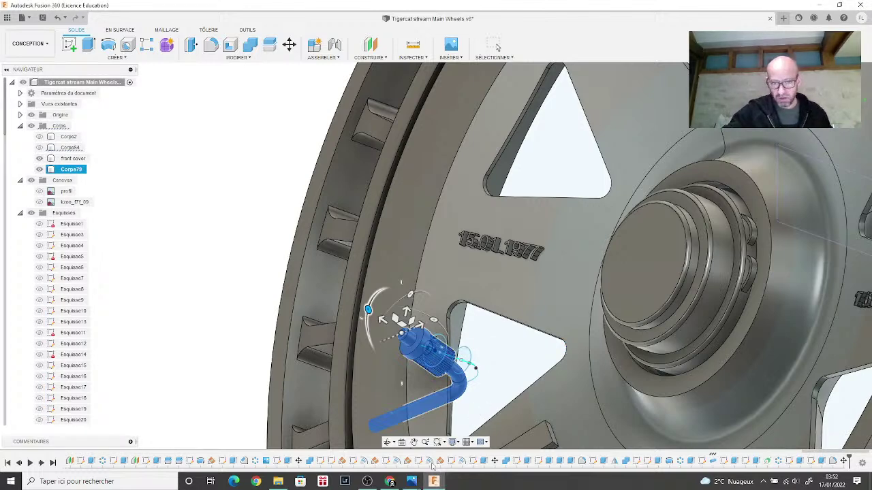
Step: Switch to the kzoo_f7f_09.jpg photo, compare the valve's orientation in the triangular opening, and return to Fusion 360
{"action": "left_click", "coordinate": [479, 333]}
{"action": "left_click", "coordinate": [507, 419]}
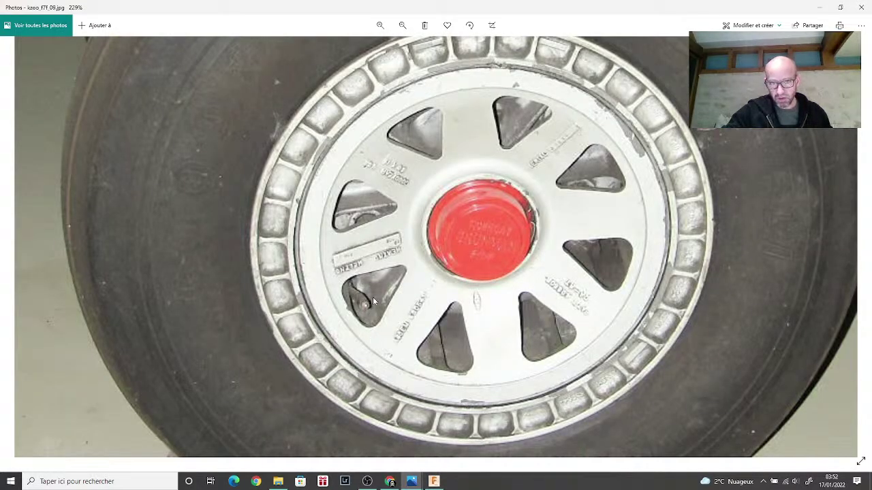
{"action": "left_click", "coordinate": [434, 481]}
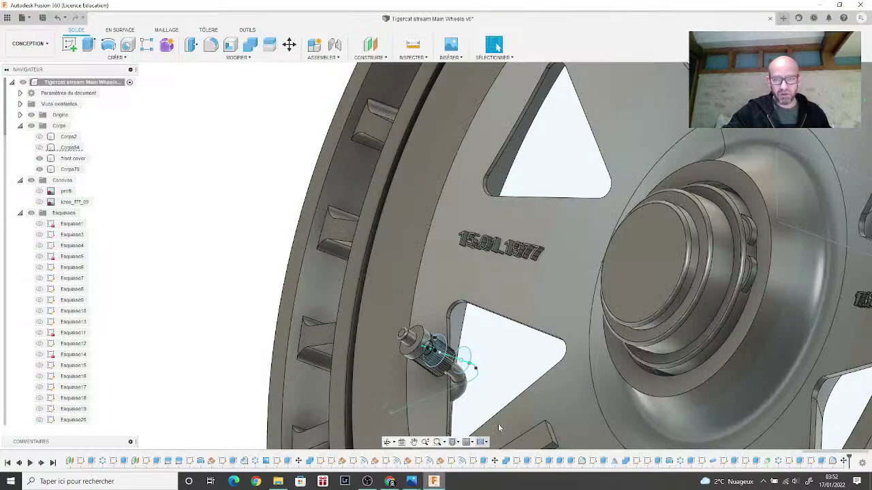
Step: Combine the valve body with the front cover using the Join operation
{"action": "scroll", "coordinate": [409, 259], "scroll_direction": "down", "scroll_amount": 3}
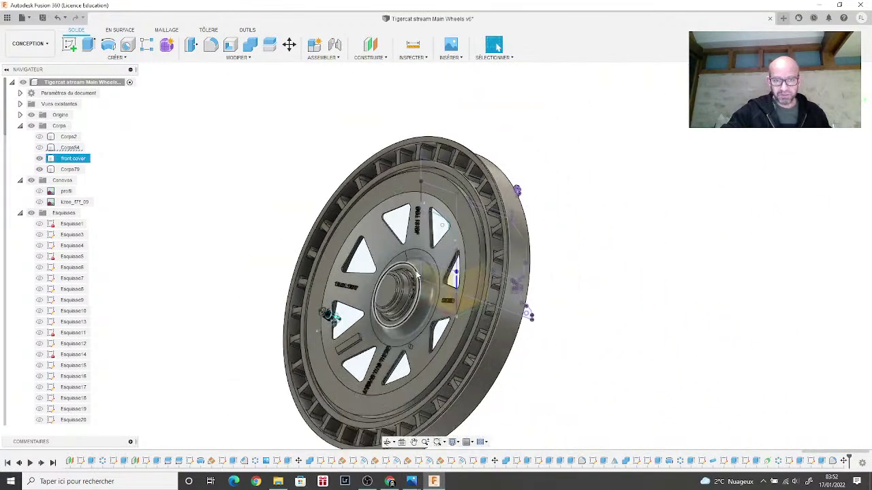
{"action": "mouse_move", "coordinate": [437, 256]}
{"action": "middle_mouse_down", "text": "shift"}
{"action": "mouse_move", "coordinate": [409, 259]}
{"action": "mouse_move", "coordinate": [436, 259]}
{"action": "mouse_move", "coordinate": [395, 273]}
{"action": "middle_mouse_up", "text": "shift"}
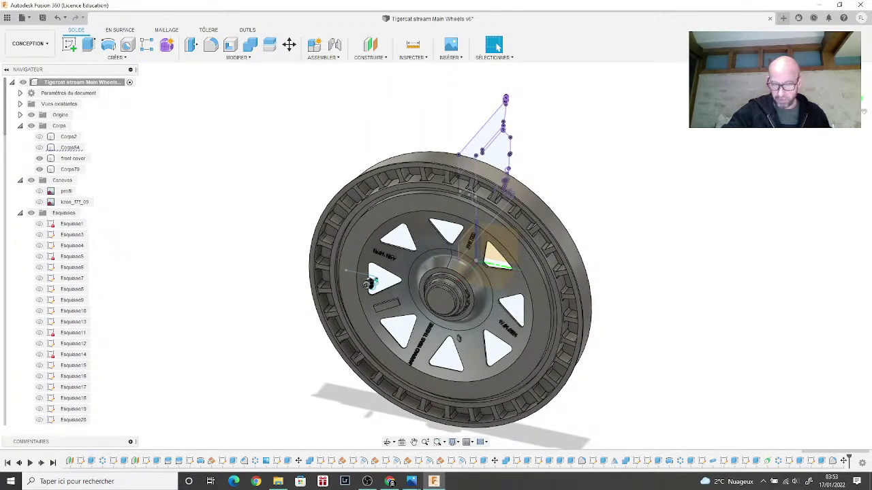
{"action": "left_click", "coordinate": [270, 44]}
{"action": "left_click", "coordinate": [386, 175]}
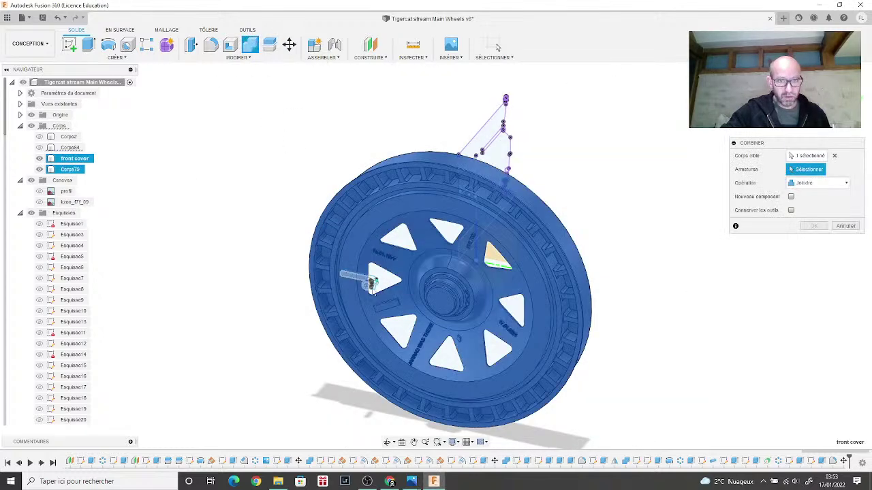
{"action": "left_click", "coordinate": [371, 286]}
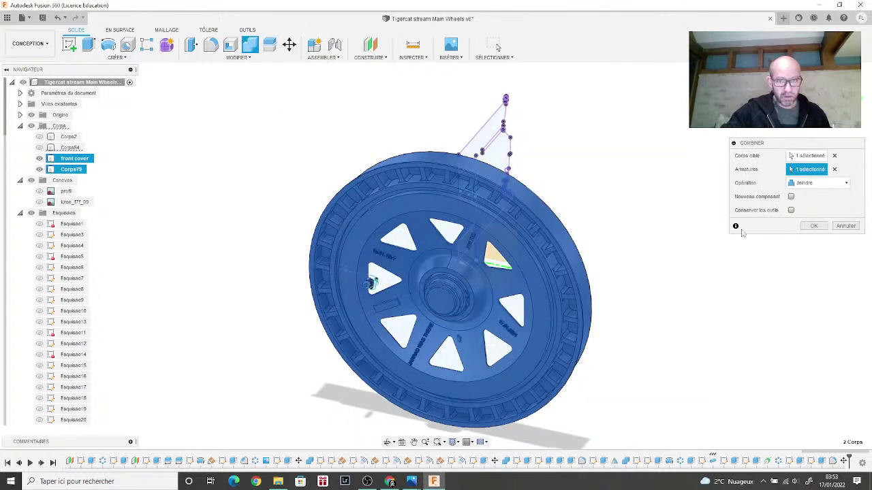
{"action": "left_click", "coordinate": [813, 227]}
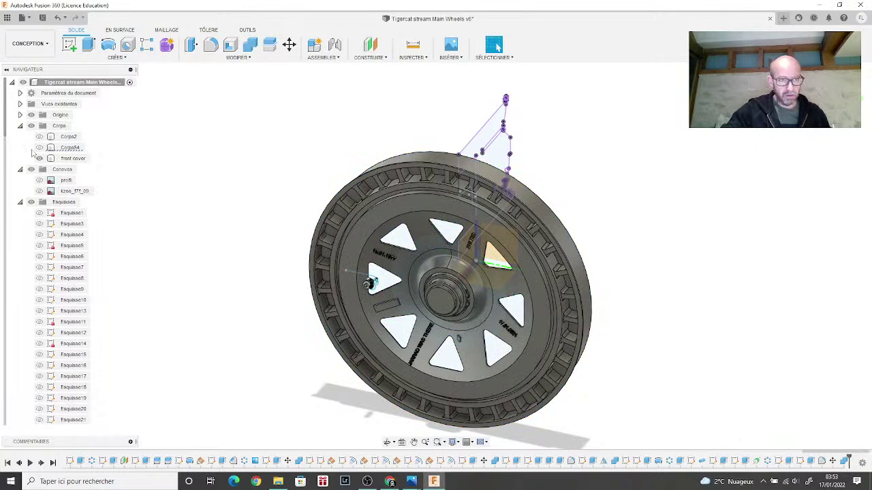
Step: Show the Corps54 body, hide all sketches, and collapse the sketch, canvas and construction folders
{"action": "left_click", "coordinate": [39, 148]}
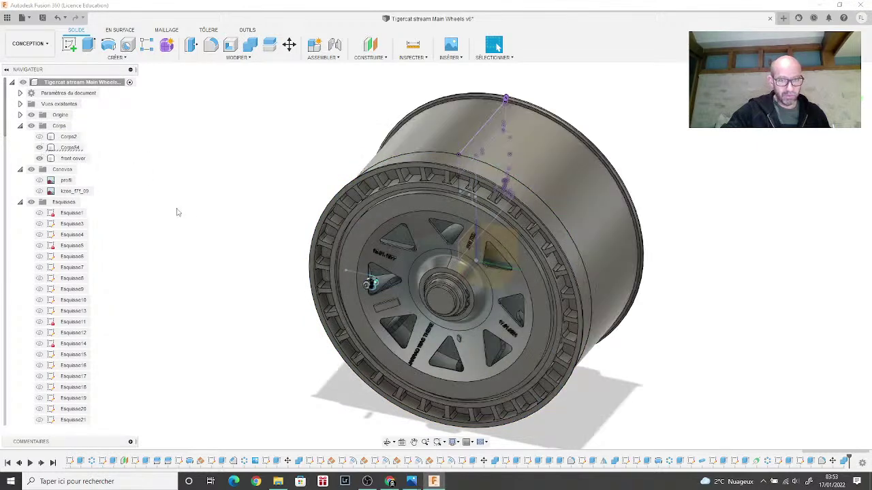
{"action": "left_click", "coordinate": [31, 203]}
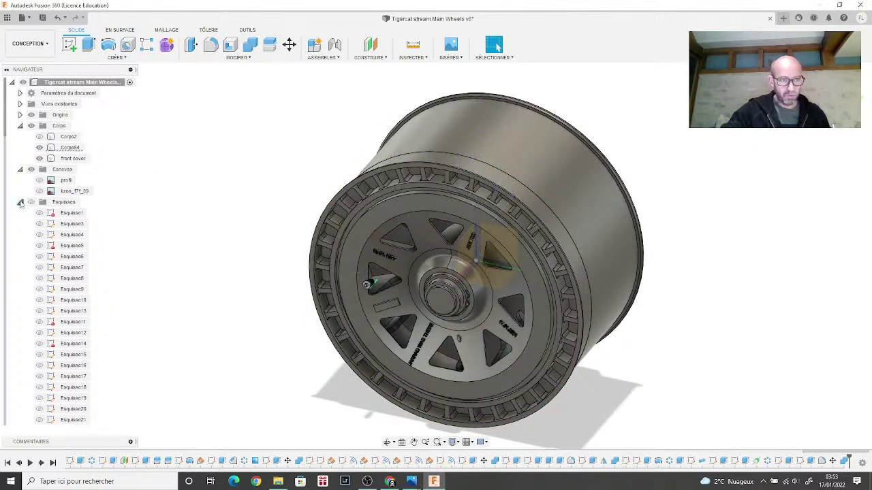
{"action": "left_click", "coordinate": [20, 203]}
{"action": "left_click", "coordinate": [20, 170]}
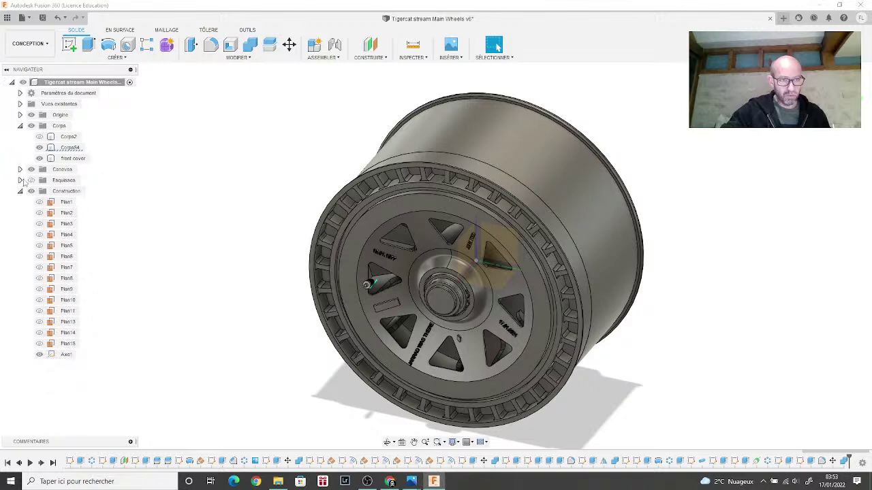
{"action": "left_click", "coordinate": [20, 192]}
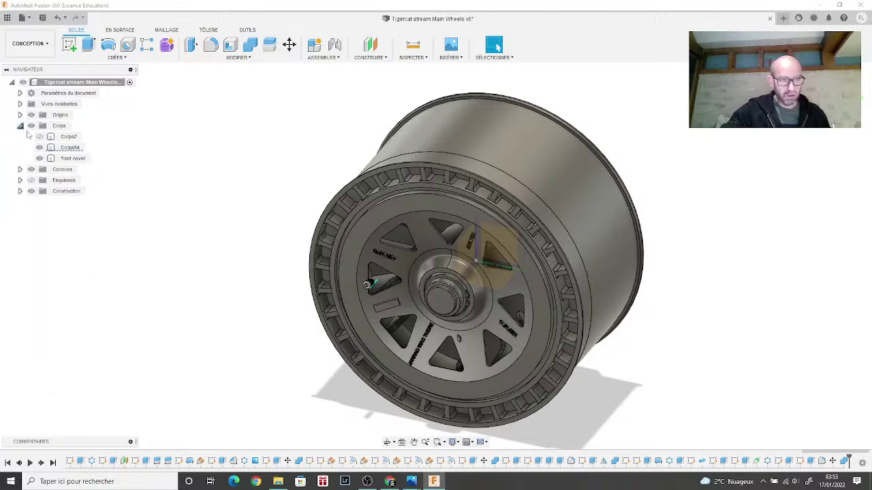
Step: Rename the hidden Corps2 body as Tyre
{"action": "left_click", "coordinate": [40, 139]}
{"action": "left_click", "coordinate": [40, 138]}
{"action": "left_click", "coordinate": [40, 138]}
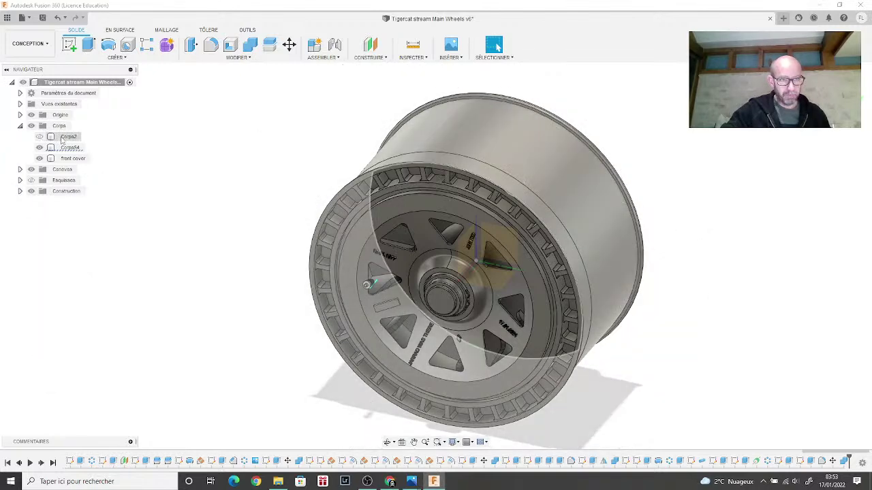
{"action": "left_click", "coordinate": [62, 139]}
{"action": "double_click", "coordinate": [71, 139]}
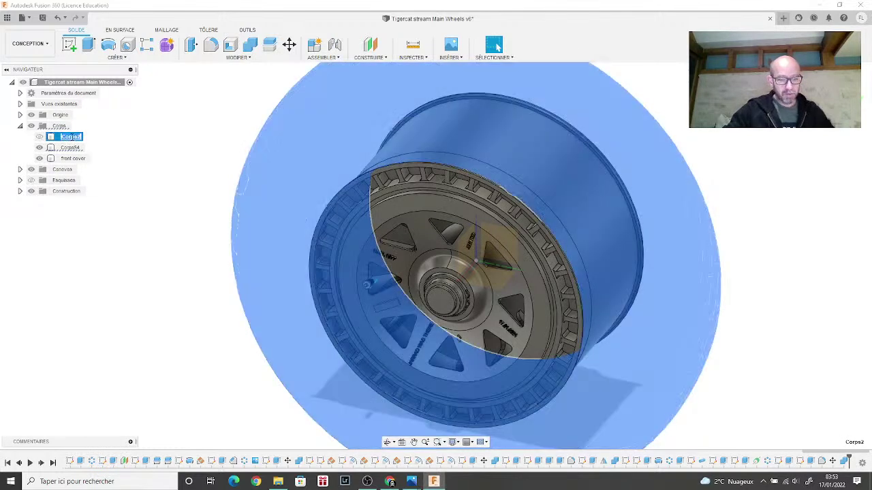
{"action": "type", "text": "Tyre"}
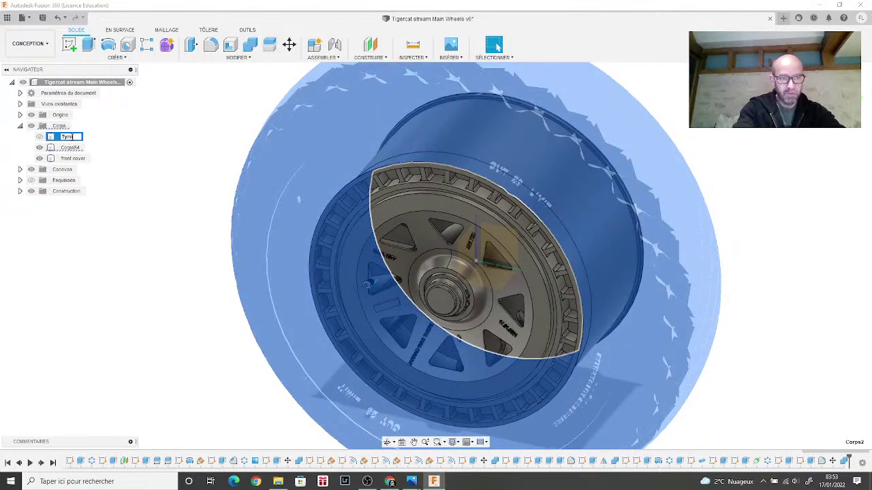
{"action": "key", "text": "Return"}
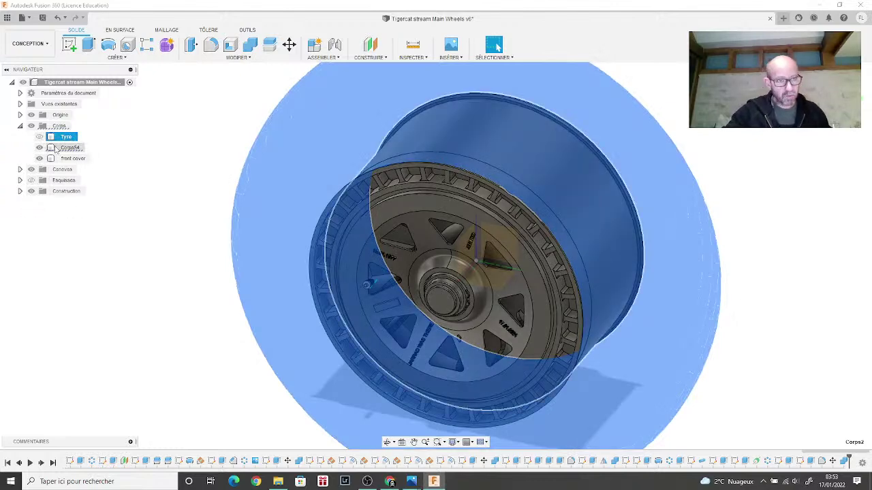
Step: Rename the Corps54 body as Rim
{"action": "left_click", "coordinate": [66, 148]}
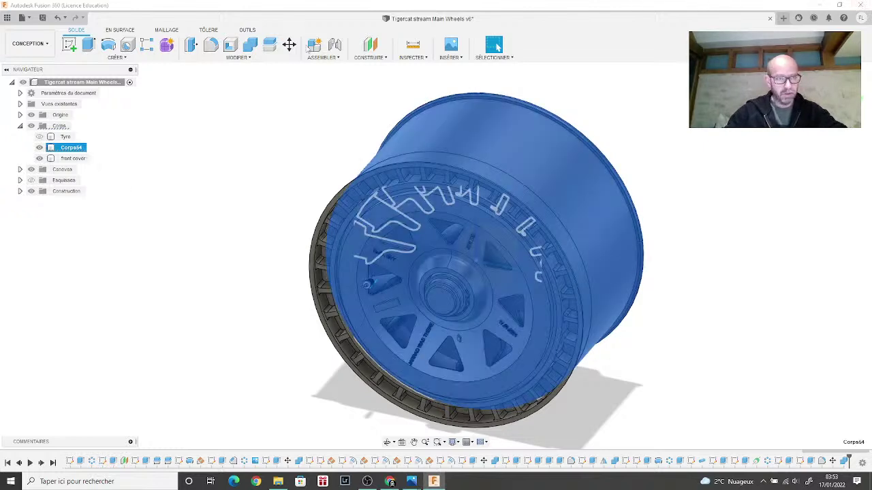
{"action": "double_click", "coordinate": [71, 148]}
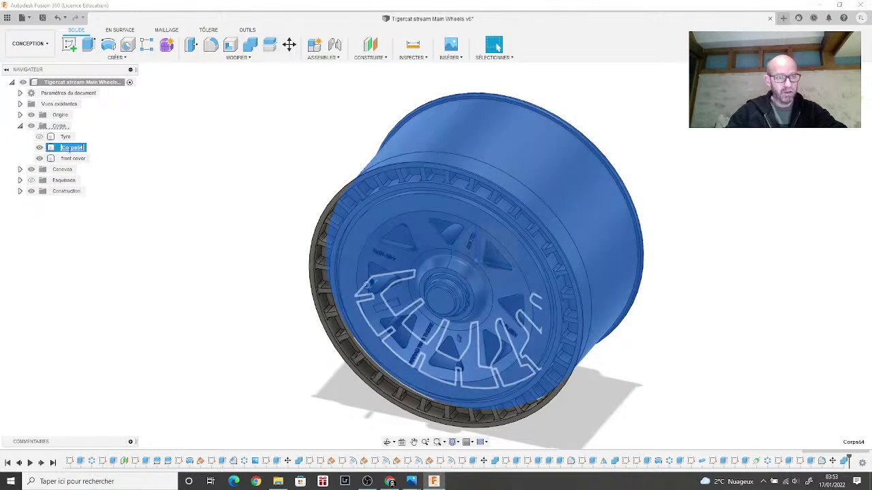
{"action": "type", "text": "Rim"}
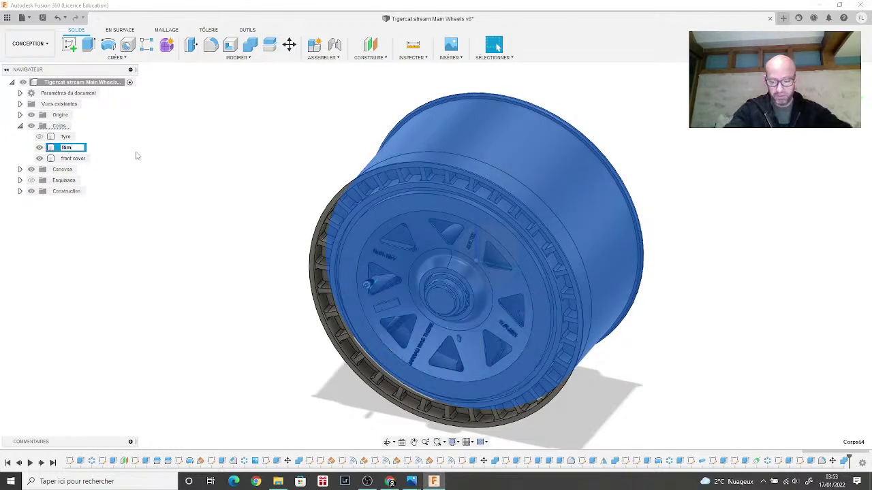
{"action": "key", "text": "Return"}
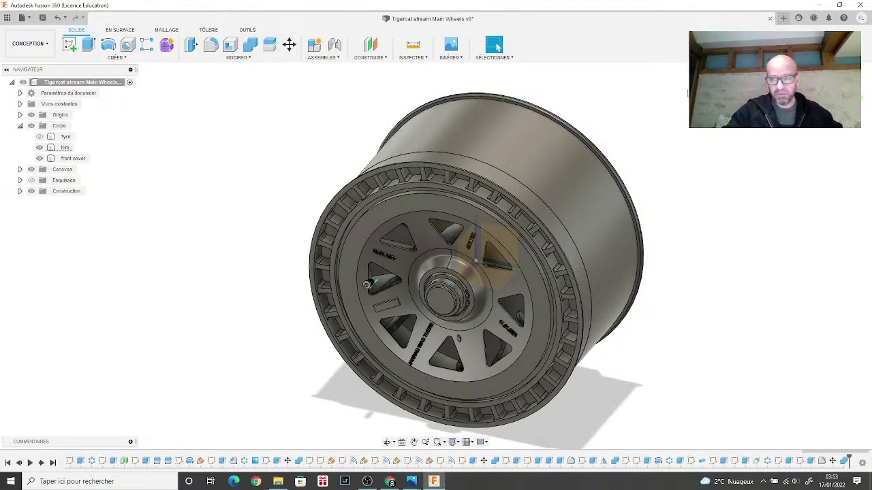
Step: Examine the rim and front cover with the joined valve from the front, side and rear
{"action": "left_click", "coordinate": [507, 158]}
{"action": "middle_click_drag", "start_coordinate": [507, 157], "coordinate": [495, 187]}
{"action": "left_click", "coordinate": [681, 132]}
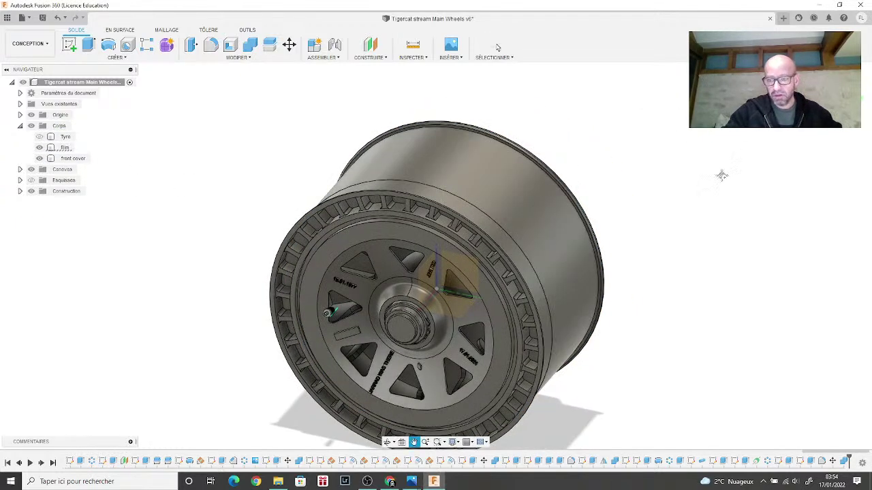
{"action": "middle_click_drag", "start_coordinate": [720, 175], "coordinate": [794, 142]}
{"action": "mouse_move", "coordinate": [327, 295]}
{"action": "middle_mouse_down", "text": "shift"}
{"action": "mouse_move", "coordinate": [382, 299]}
{"action": "mouse_move", "coordinate": [328, 295]}
{"action": "mouse_move", "coordinate": [337, 295]}
{"action": "middle_mouse_up", "text": "shift"}
{"action": "middle_click_drag", "start_coordinate": [710, 197], "coordinate": [693, 171]}
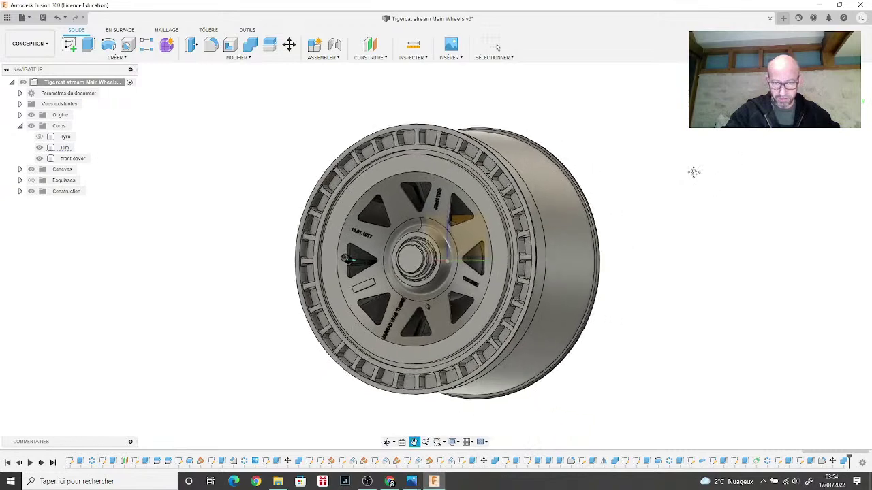
{"action": "mouse_move", "coordinate": [345, 258]}
{"action": "middle_mouse_down", "text": "shift"}
{"action": "mouse_move", "coordinate": [393, 291]}
{"action": "mouse_move", "coordinate": [436, 255]}
{"action": "mouse_move", "coordinate": [381, 265]}
{"action": "middle_mouse_up", "text": "shift"}
Step: Show the Tyre body and review the complete wheel from the front cover side
{"action": "left_click", "coordinate": [39, 136]}
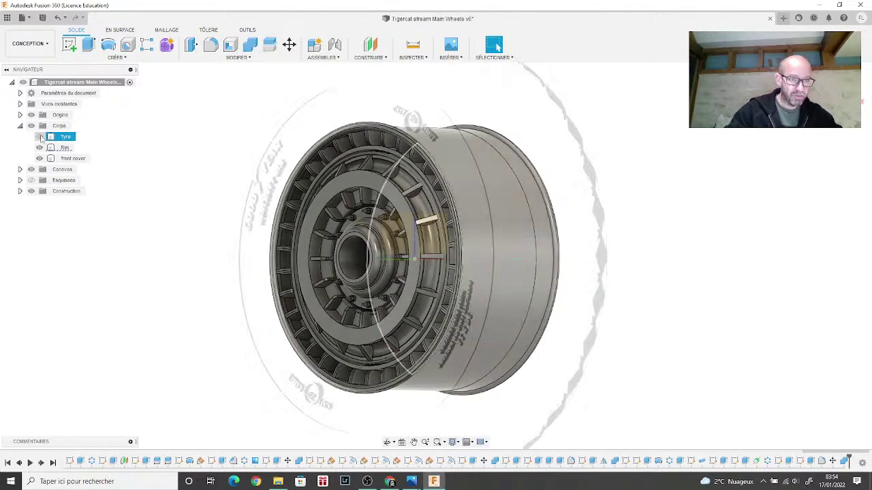
{"action": "scroll", "coordinate": [679, 214], "scroll_direction": "down", "scroll_amount": 3}
{"action": "mouse_move", "coordinate": [679, 213]}
{"action": "middle_mouse_down", "text": "shift"}
{"action": "mouse_move", "coordinate": [631, 236]}
{"action": "mouse_move", "coordinate": [558, 239]}
{"action": "mouse_move", "coordinate": [438, 300]}
{"action": "middle_mouse_up", "text": "shift"}
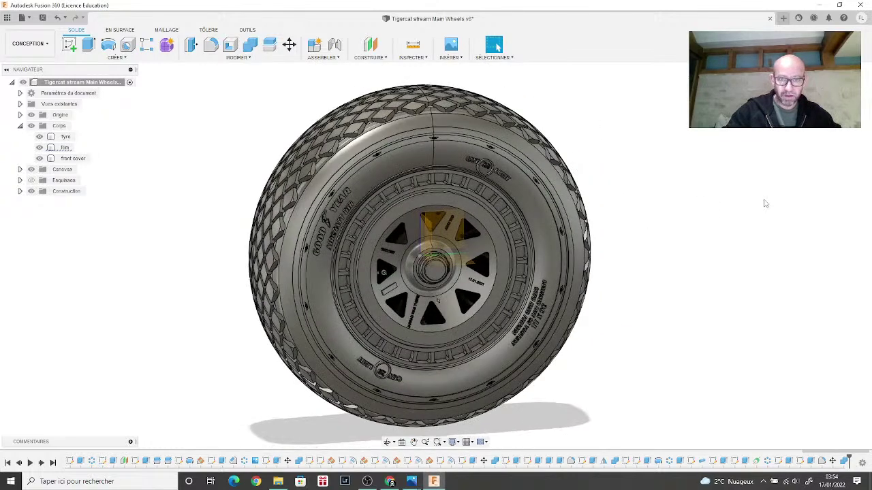
{"action": "middle_click_drag", "start_coordinate": [765, 203], "coordinate": [727, 206], "text": "shift"}
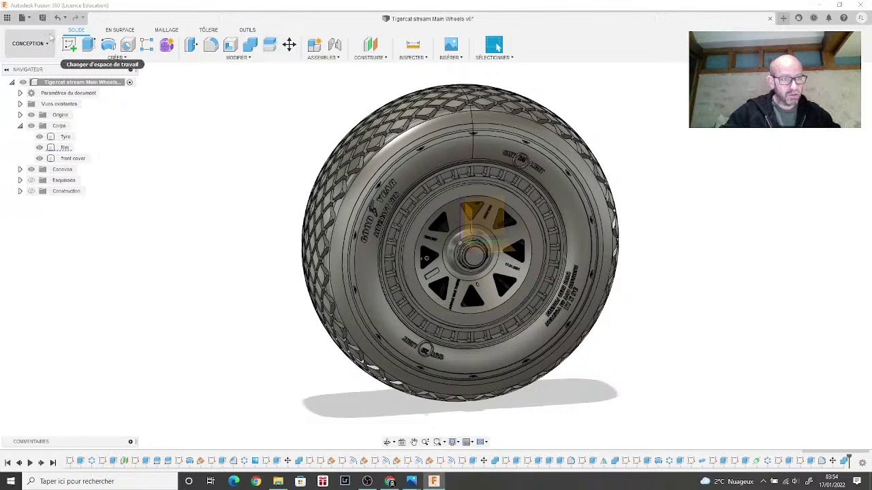
Step: Switch to the Rendu workspace and apply the design's existing black appearance to the Tyre body
{"action": "left_click", "coordinate": [45, 42]}
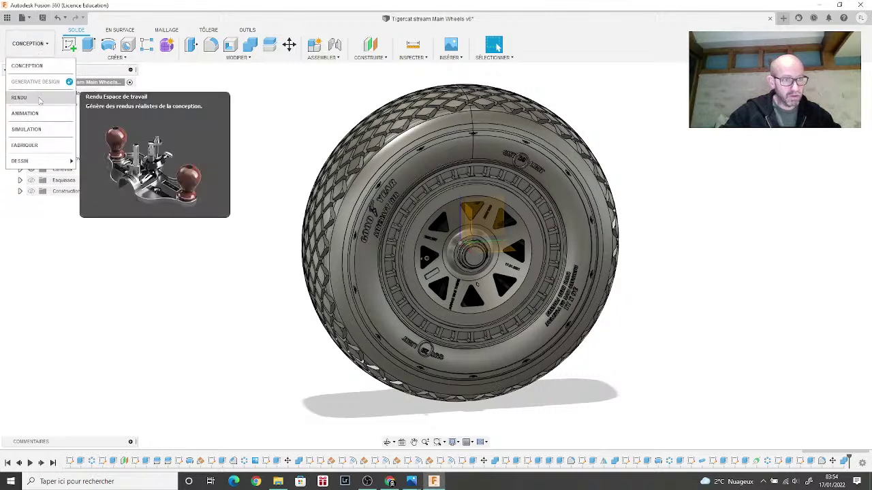
{"action": "left_click", "coordinate": [39, 100]}
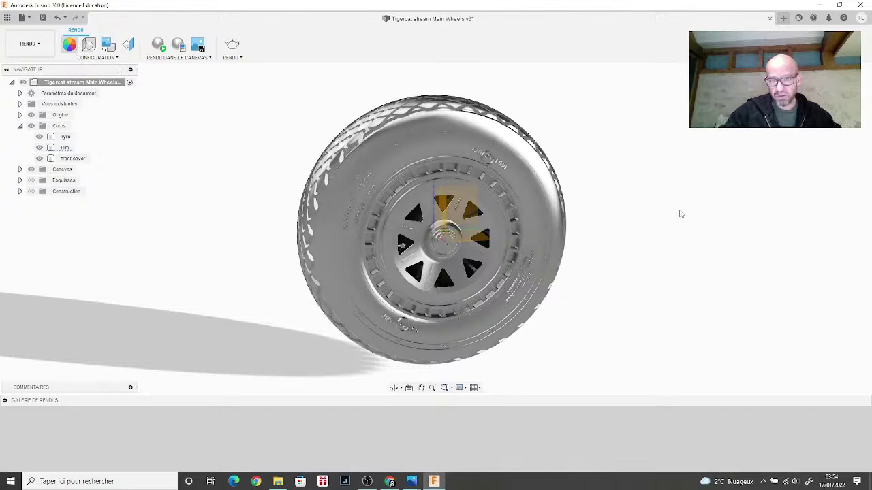
{"action": "key", "text": "a"}
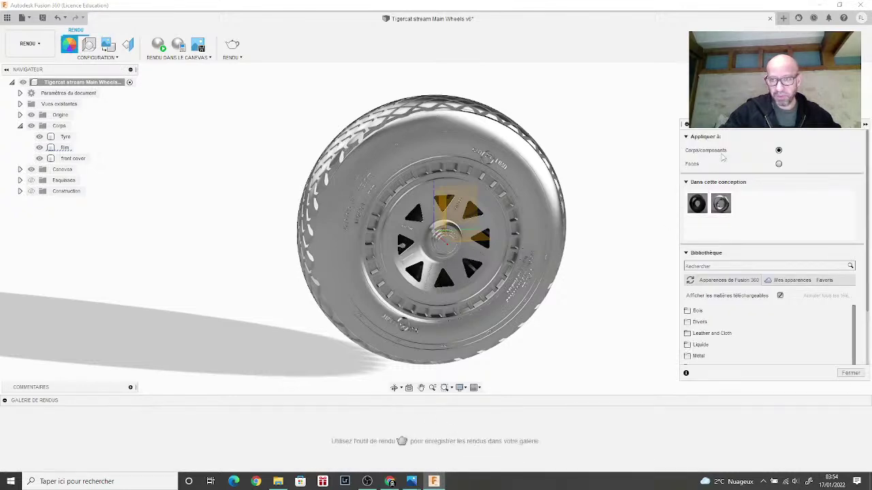
{"action": "left_click_drag", "start_coordinate": [697, 203], "coordinate": [540, 176]}
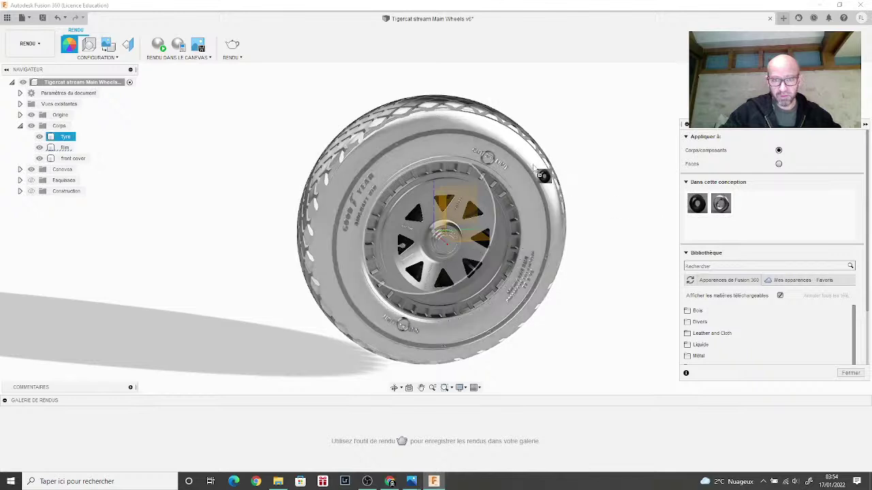
{"action": "middle_click_drag", "start_coordinate": [616, 159], "coordinate": [709, 213], "text": "shift"}
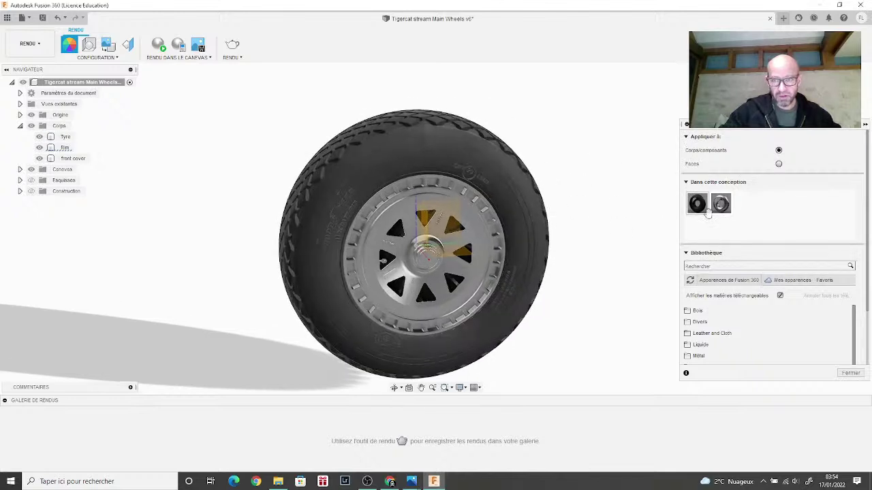
Step: Add the Aluminium - Microbillé metal appearance to the design and apply it to the front cover
{"action": "scroll", "coordinate": [722, 318], "scroll_direction": "down", "scroll_amount": 5}
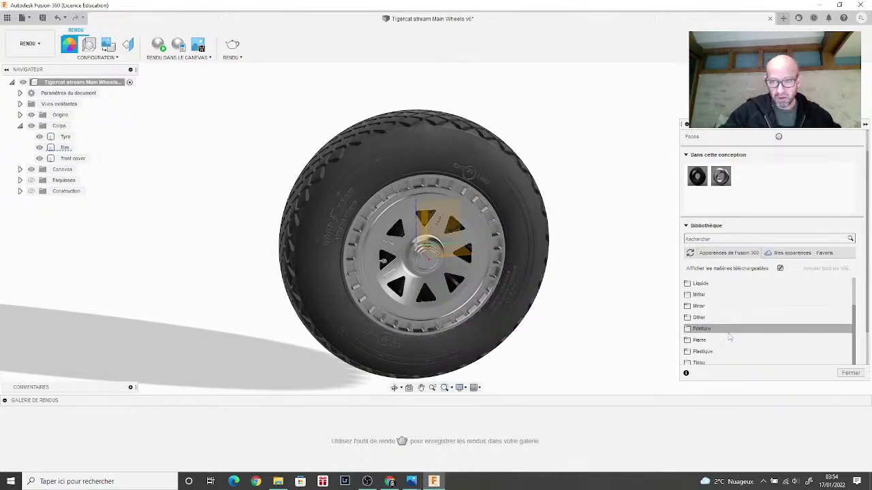
{"action": "left_click", "coordinate": [721, 296]}
{"action": "scroll", "coordinate": [739, 307], "scroll_direction": "down", "scroll_amount": 1}
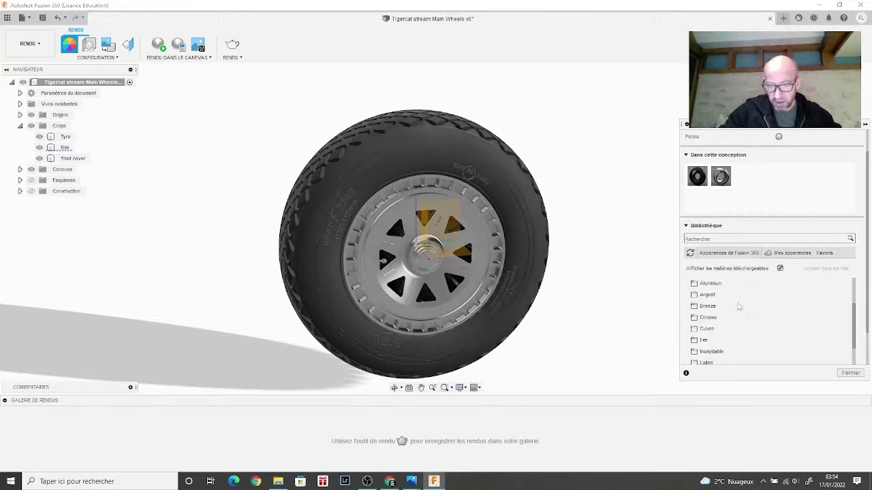
{"action": "left_click", "coordinate": [734, 285]}
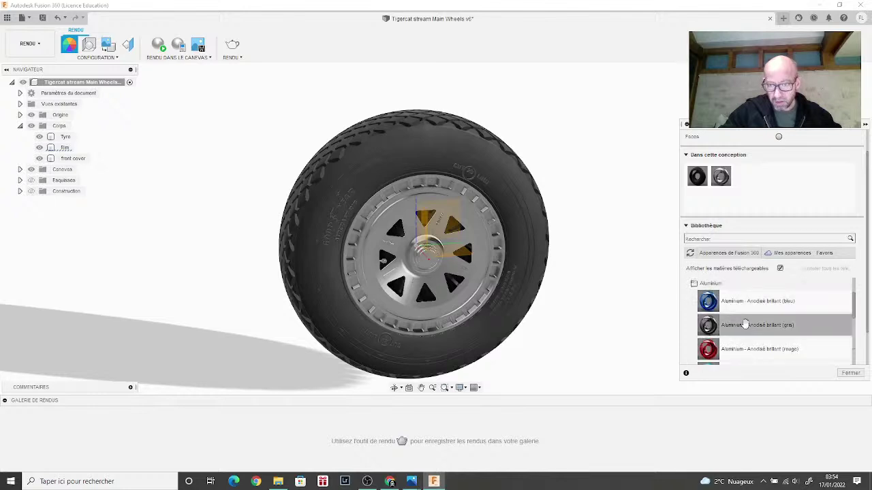
{"action": "scroll", "coordinate": [746, 325], "scroll_direction": "down", "scroll_amount": 1}
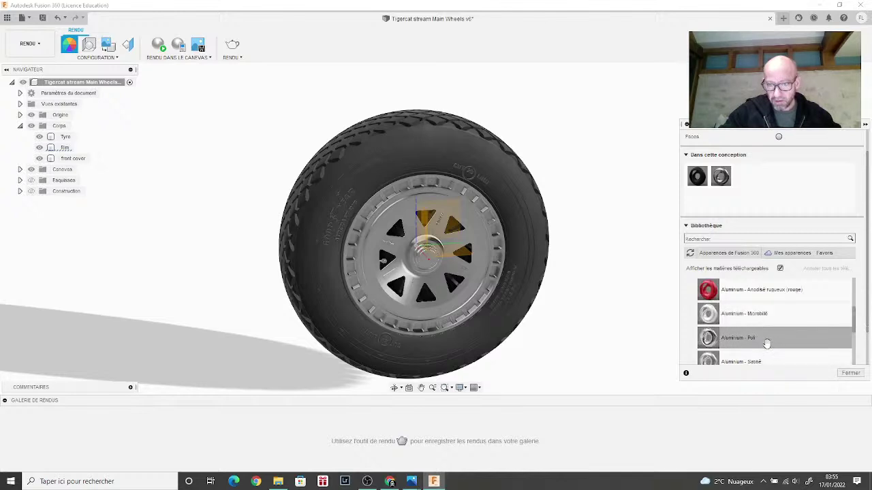
{"action": "left_click_drag", "start_coordinate": [776, 318], "coordinate": [818, 193]}
{"action": "left_click_drag", "start_coordinate": [749, 177], "coordinate": [456, 250]}
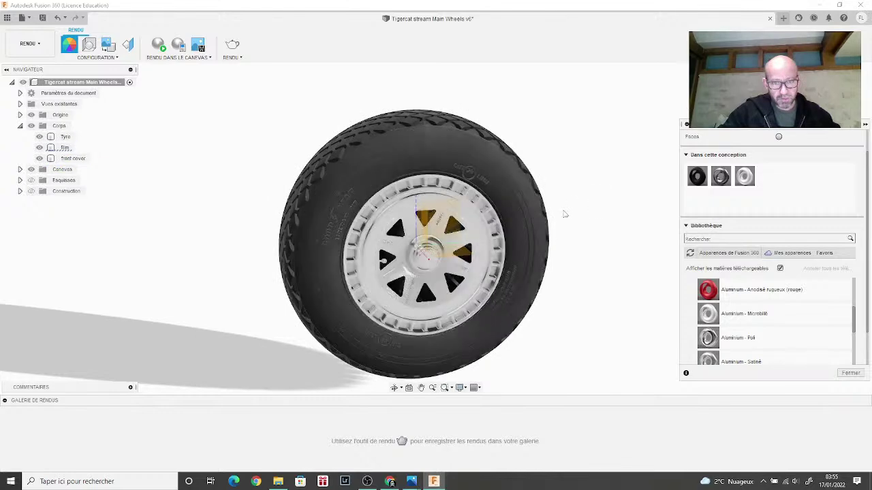
Step: Apply the Aluminium - Microbillé appearance to the Rim body from the rear of the wheel
{"action": "left_click_drag", "start_coordinate": [564, 214], "coordinate": [436, 151]}
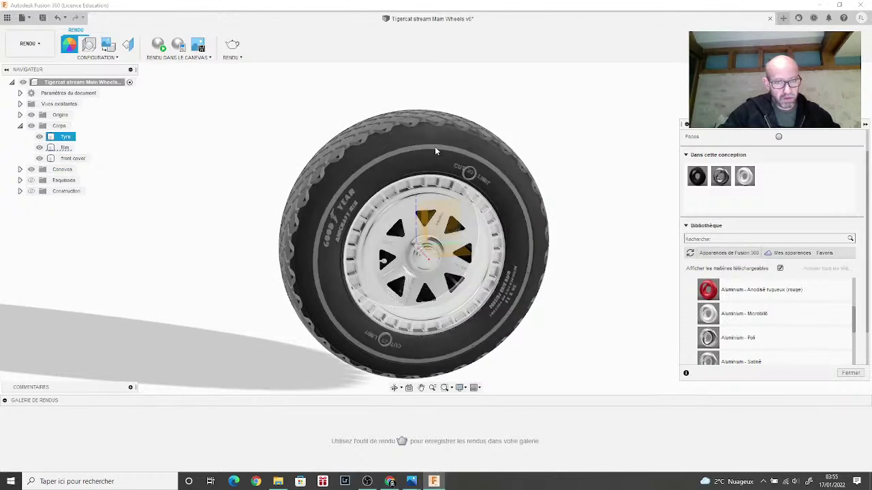
{"action": "middle_click_drag", "start_coordinate": [384, 260], "coordinate": [436, 224], "text": "shift"}
{"action": "left_click_drag", "start_coordinate": [745, 177], "coordinate": [450, 276]}
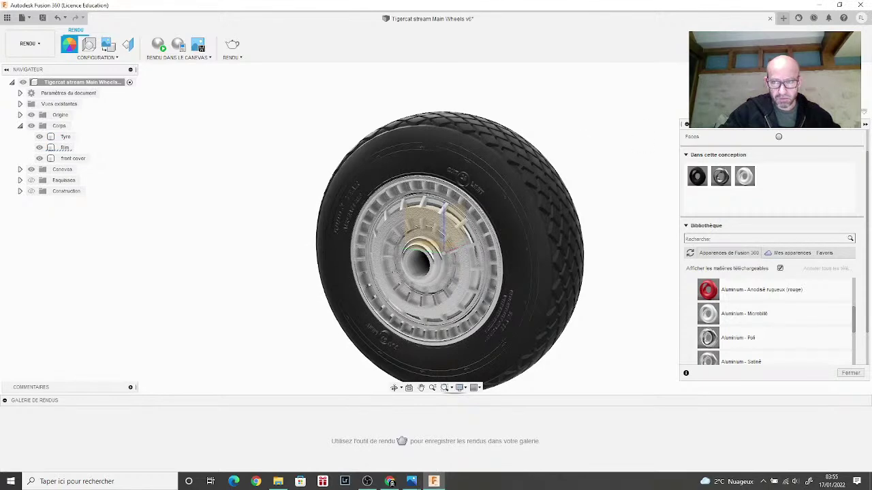
Step: Add the smooth powder-coat paint Poudrage (gris) to the design and apply it to the front cover
{"action": "middle_click_drag", "start_coordinate": [436, 252], "coordinate": [439, 232], "text": "shift"}
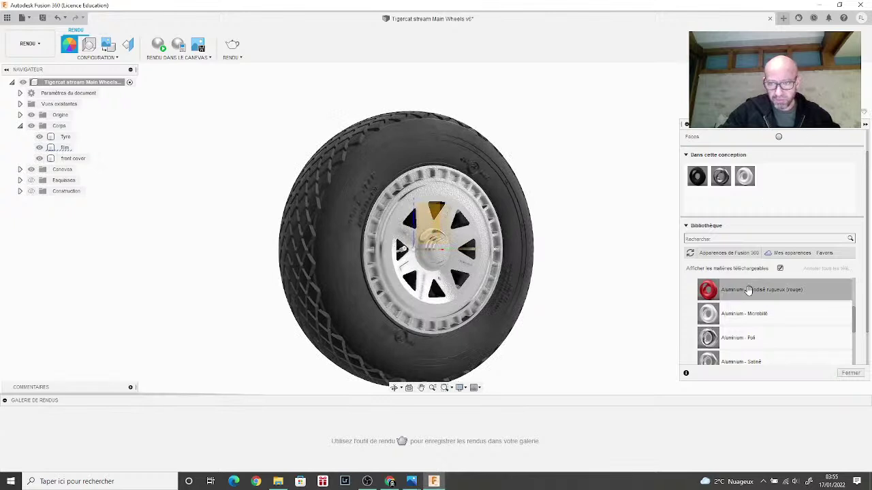
{"action": "scroll", "coordinate": [749, 300], "scroll_direction": "up", "scroll_amount": 10}
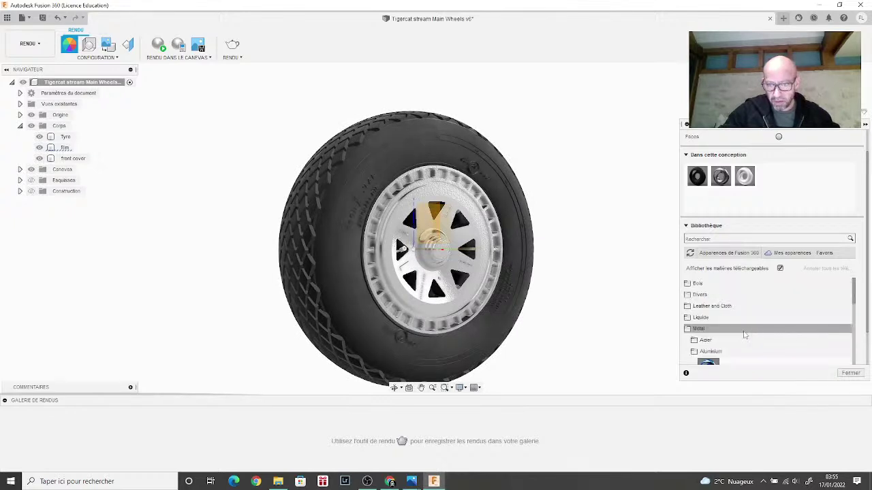
{"action": "scroll", "coordinate": [722, 320], "scroll_direction": "down", "scroll_amount": 15}
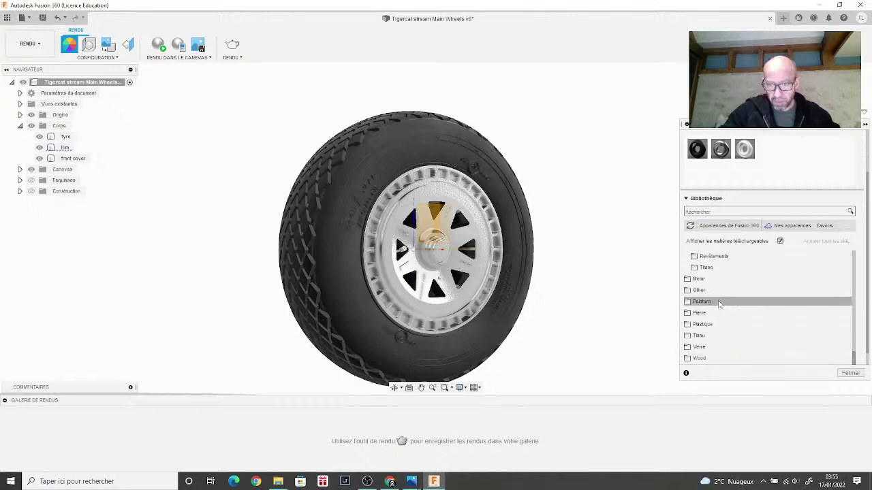
{"action": "left_click", "coordinate": [718, 303]}
{"action": "scroll", "coordinate": [722, 306], "scroll_direction": "down", "scroll_amount": 1}
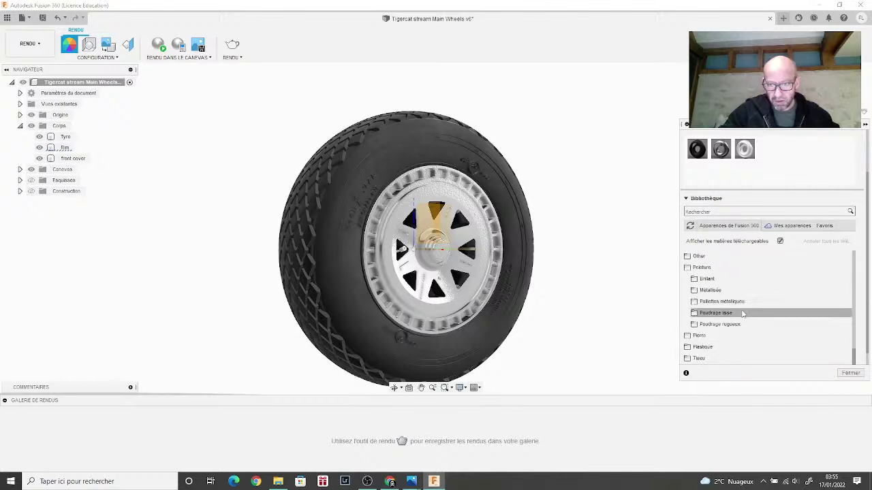
{"action": "left_click", "coordinate": [743, 315]}
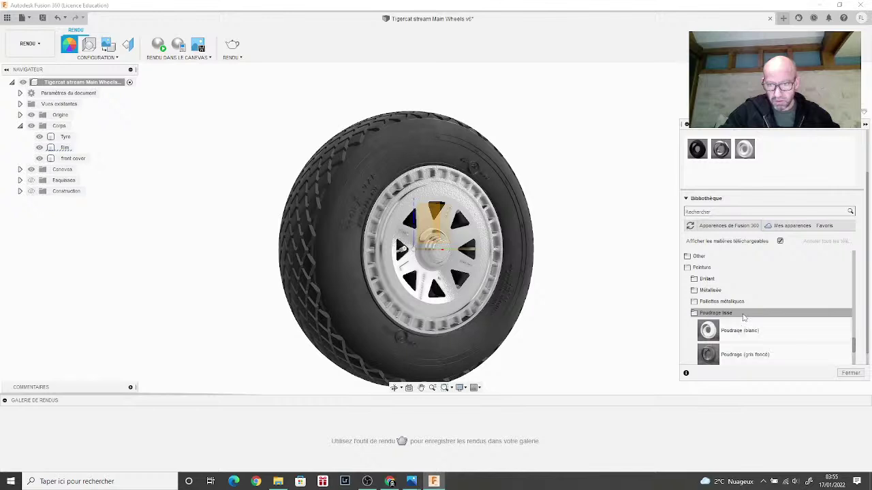
{"action": "scroll", "coordinate": [718, 316], "scroll_direction": "down", "scroll_amount": 3}
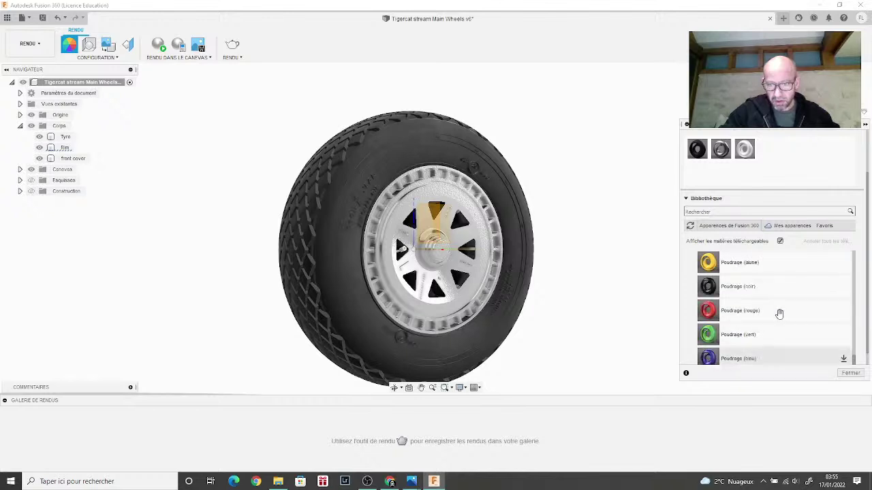
{"action": "scroll", "coordinate": [779, 314], "scroll_direction": "down", "scroll_amount": 1}
{"action": "scroll", "coordinate": [780, 314], "scroll_direction": "up", "scroll_amount": 1}
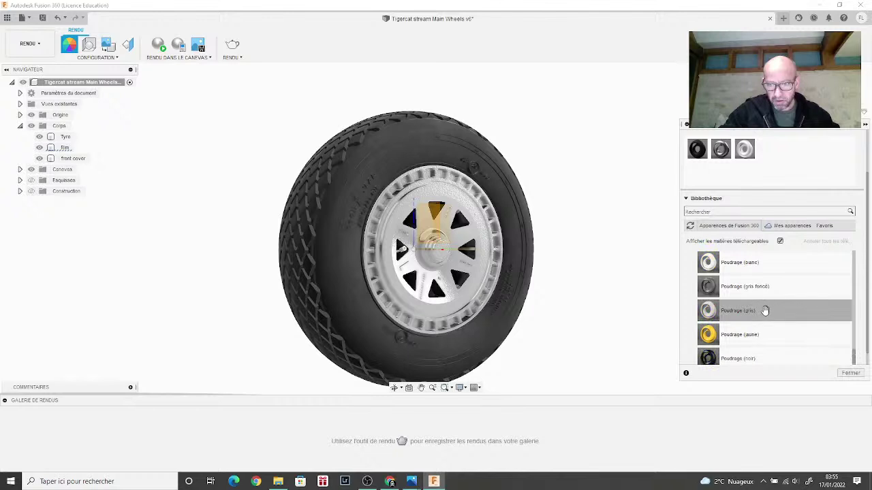
{"action": "left_click_drag", "start_coordinate": [765, 311], "coordinate": [817, 176]}
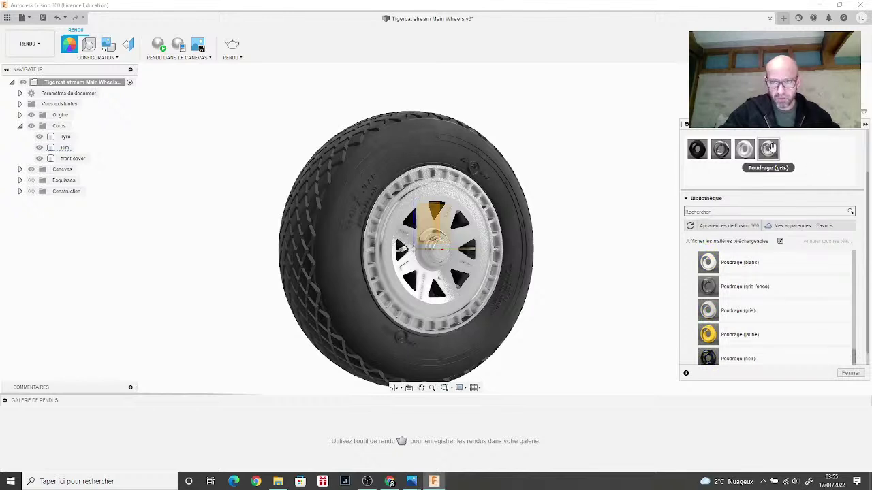
{"action": "left_click_drag", "start_coordinate": [768, 149], "coordinate": [477, 256]}
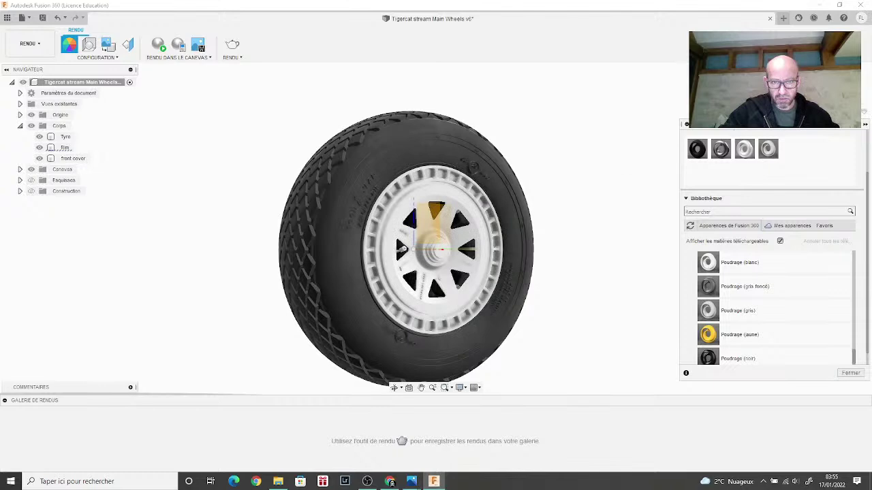
Step: Apply the Poudrage (gris) appearance to the Rim body from the rear of the wheel
{"action": "middle_click_drag", "start_coordinate": [476, 256], "coordinate": [579, 238], "text": "shift"}
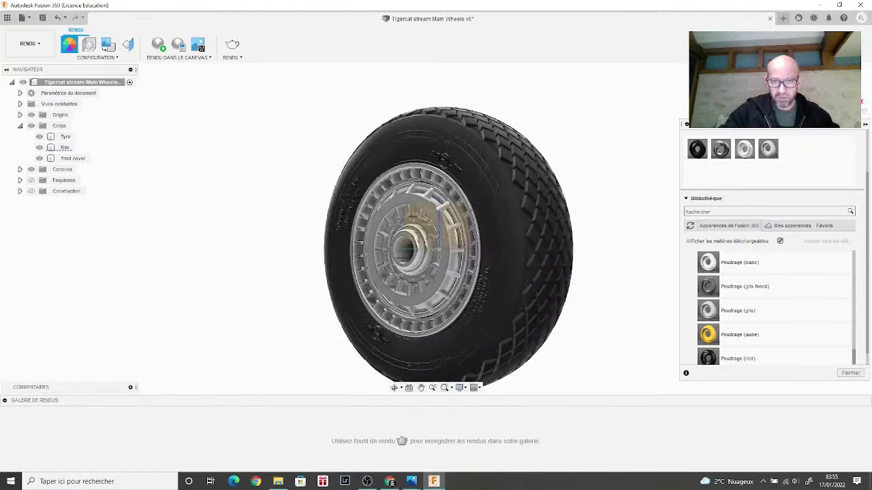
{"action": "left_click_drag", "start_coordinate": [762, 148], "coordinate": [436, 286]}
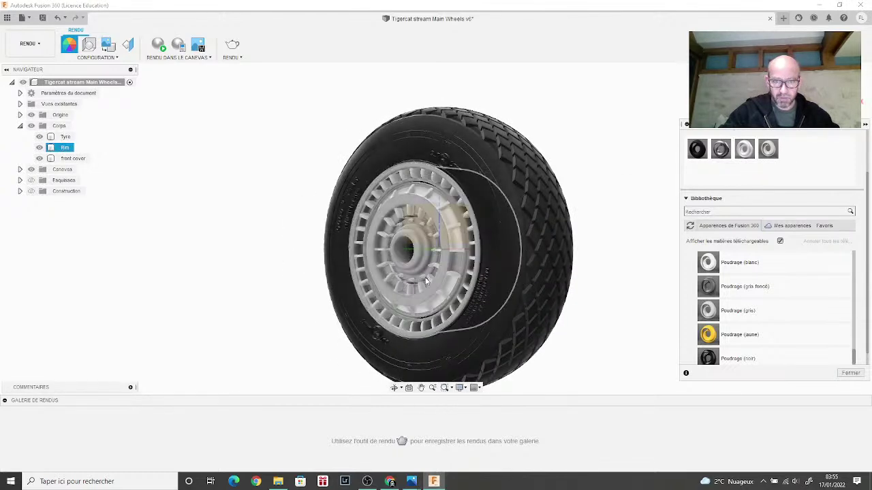
{"action": "middle_click_drag", "start_coordinate": [436, 286], "coordinate": [559, 276], "text": "shift"}
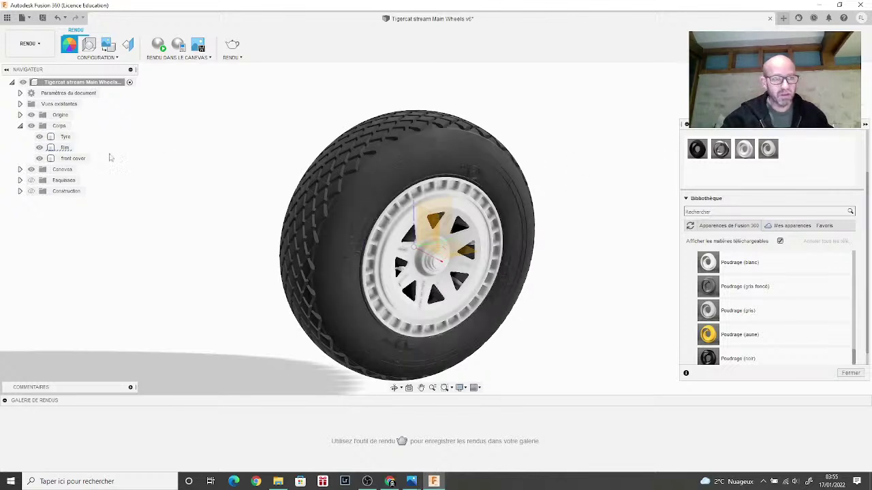
Step: Collapse the Corps folder and return to the Conception workspace to review the painted wheel from the front cover side
{"action": "left_click", "coordinate": [20, 126]}
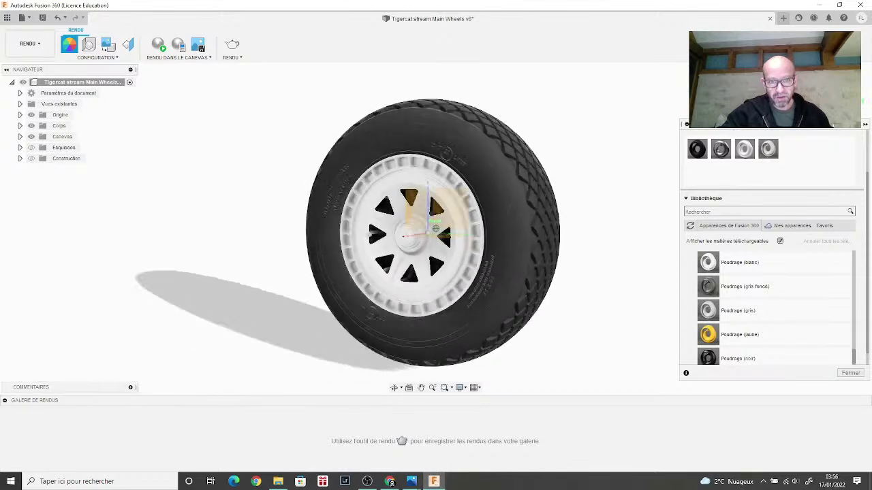
{"action": "left_click", "coordinate": [31, 43]}
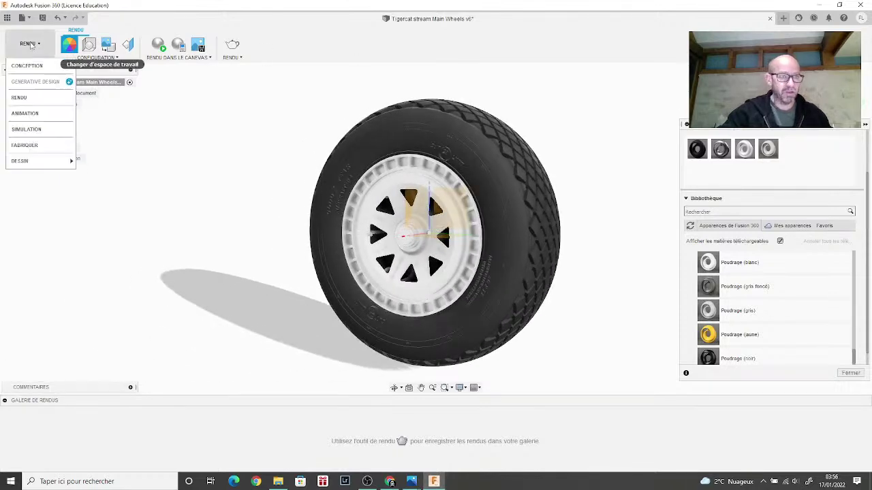
{"action": "left_click", "coordinate": [31, 65]}
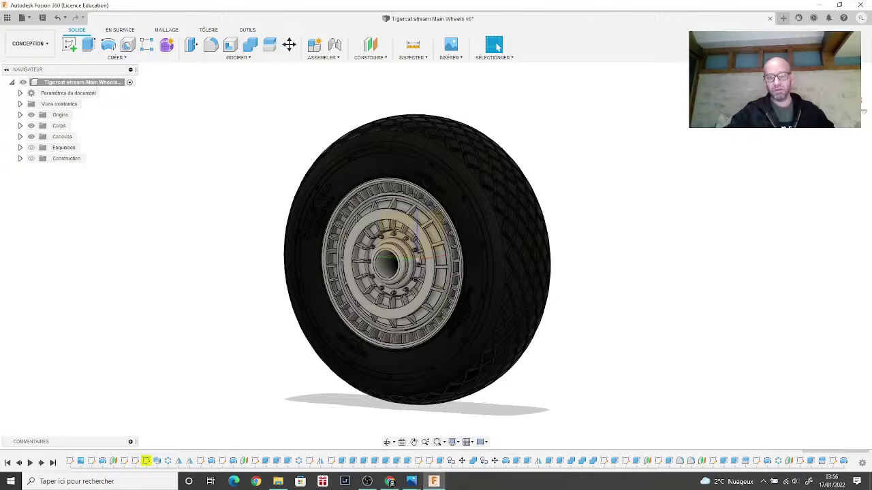
{"action": "mouse_move", "coordinate": [434, 247]}
{"action": "middle_mouse_down", "text": "shift"}
{"action": "mouse_move", "coordinate": [402, 247]}
{"action": "mouse_move", "coordinate": [504, 251]}
{"action": "mouse_move", "coordinate": [531, 272]}
{"action": "mouse_move", "coordinate": [524, 243]}
{"action": "middle_mouse_up", "text": "shift"}
{"action": "mouse_move", "coordinate": [708, 133]}
{"action": "middle_mouse_down"}
{"action": "mouse_move", "coordinate": [742, 141]}
{"action": "mouse_move", "coordinate": [731, 164]}
{"action": "middle_mouse_up"}
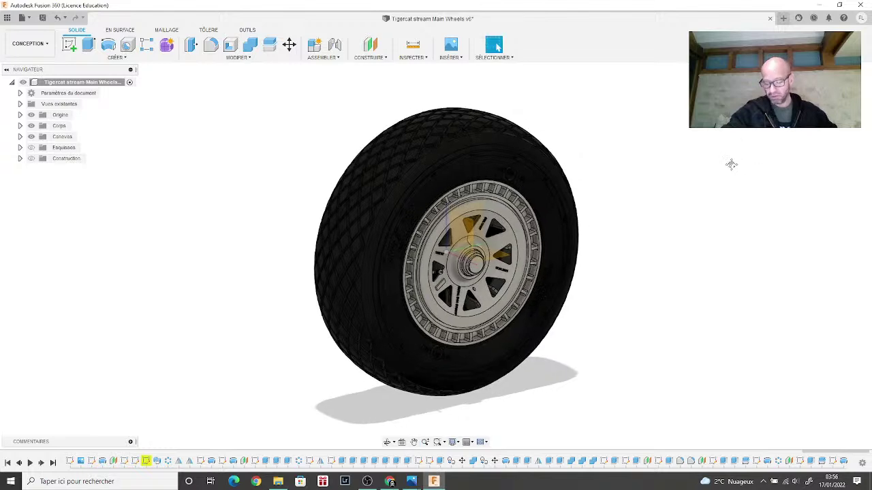
{"action": "scroll", "coordinate": [732, 168], "scroll_direction": "up", "scroll_amount": 4}
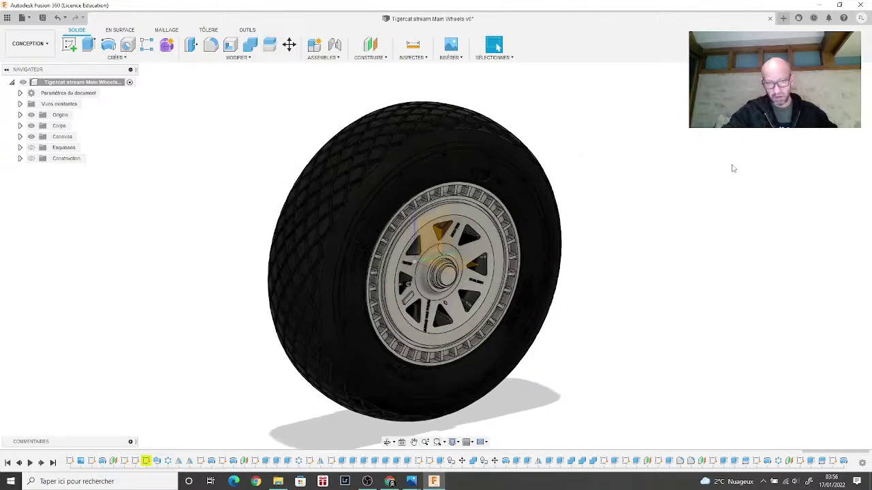
{"action": "middle_click_drag", "start_coordinate": [767, 139], "coordinate": [762, 145], "text": "shift"}
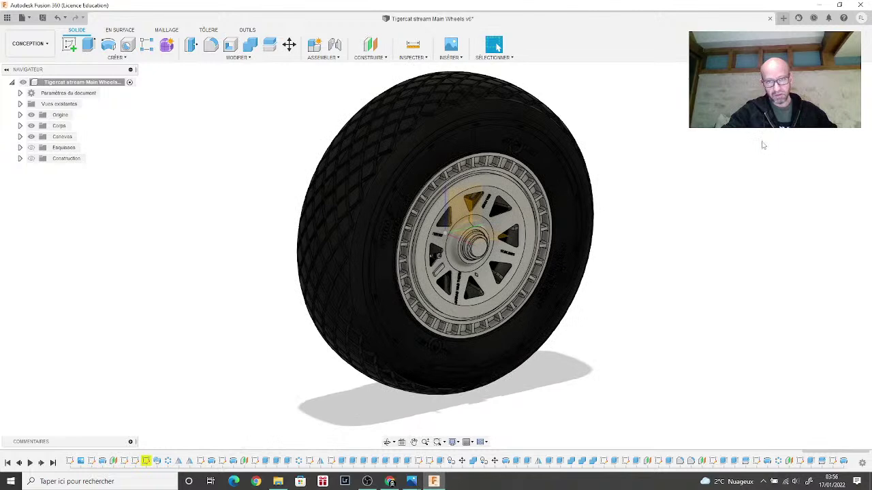